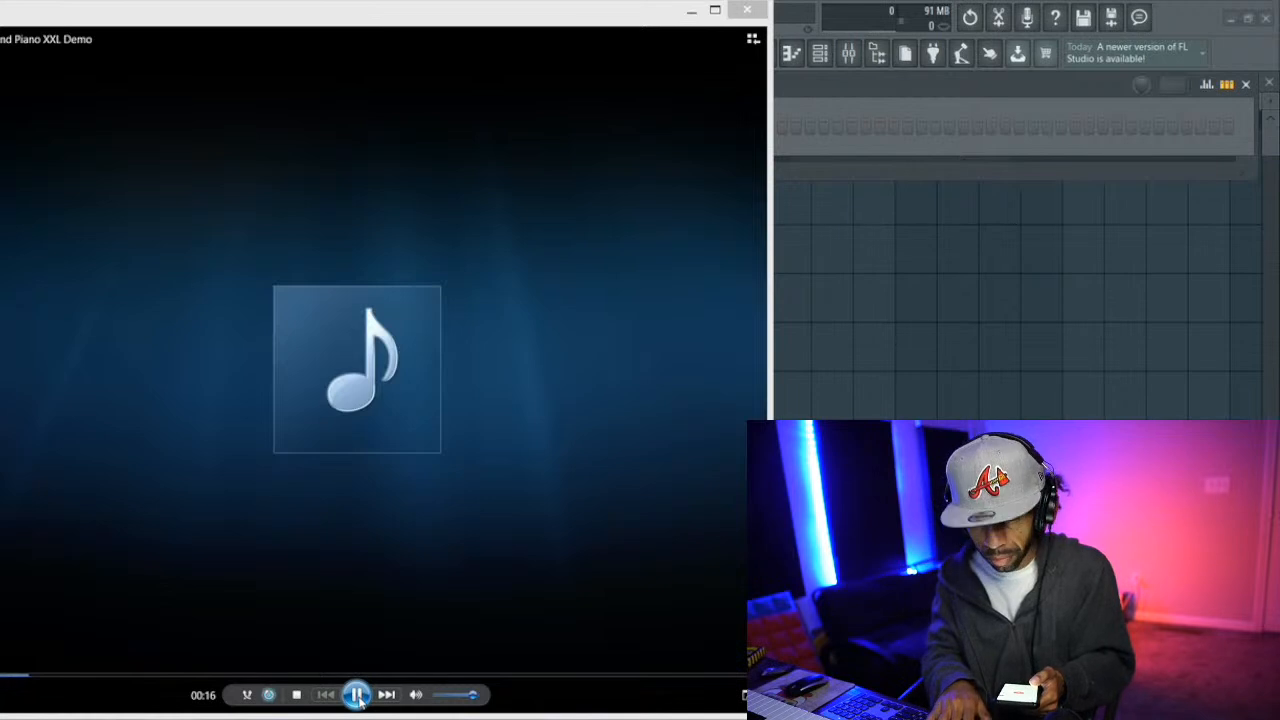
Raise the system volume while the Grand Piano XXL demo plays
key(XF86AudioRaiseVolume)
key(XF86AudioRaiseVolume)
key(XF86AudioRaiseVolume)
key(XF86AudioRaiseVolume)
key(XF86AudioRaiseVolume)
key(XF86AudioRaiseVolume)
key(XF86AudioRaiseVolume)
key(XF86AudioRaiseVolume)
key(XF86AudioRaiseVolume)
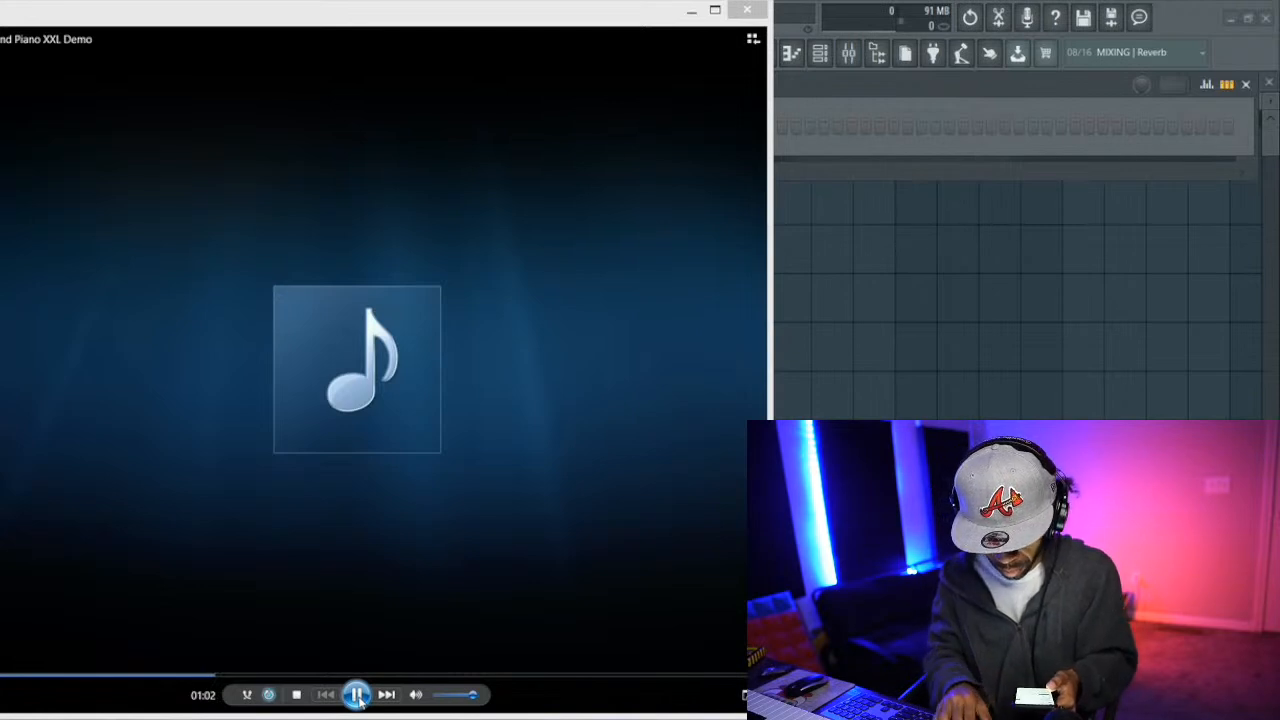
Lower the system volume to 70 while the demo keeps playing
key(XF86AudioLowerVolume)
key(XF86AudioLowerVolume)
key(XF86AudioLowerVolume)
key(XF86AudioLowerVolume)
key(XF86AudioLowerVolume)
key(XF86AudioLowerVolume)
key(XF86AudioLowerVolume)
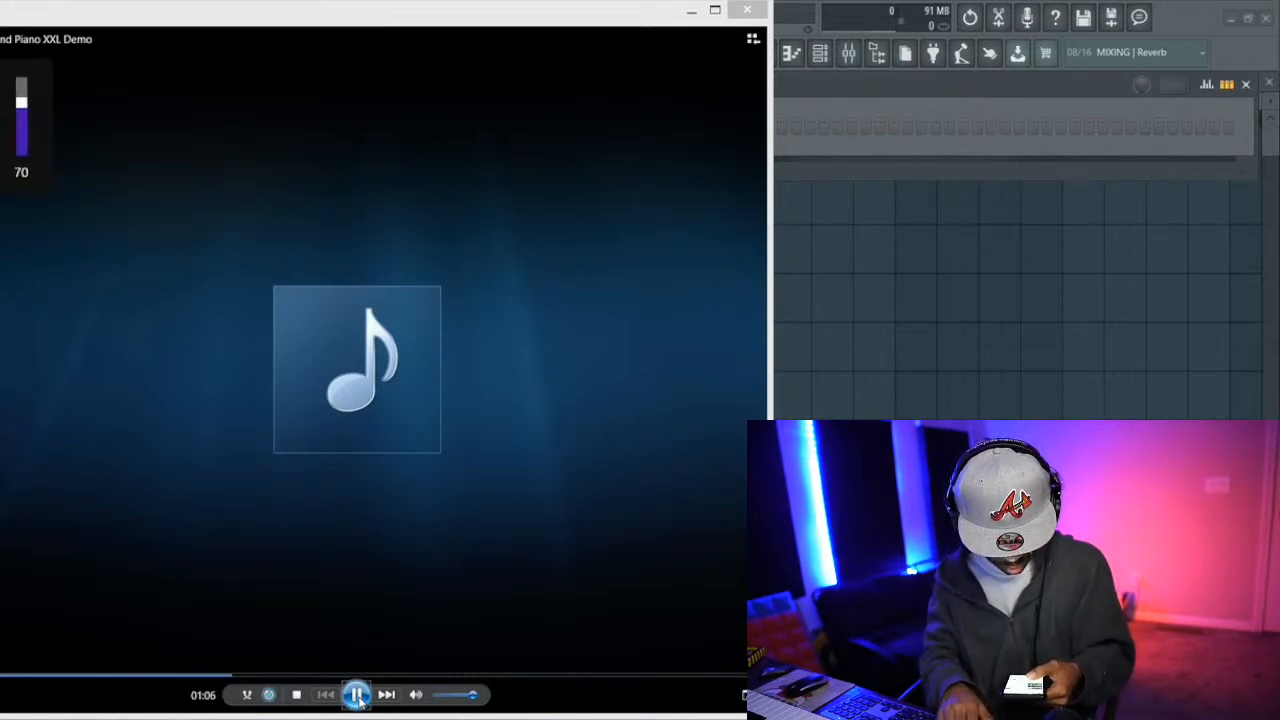
Turn the system volume back up for the rest of the demo
key(XF86AudioRaiseVolume)
key(XF86AudioRaiseVolume)
key(XF86AudioRaiseVolume)
key(XF86AudioRaiseVolume)
key(XF86AudioRaiseVolume)
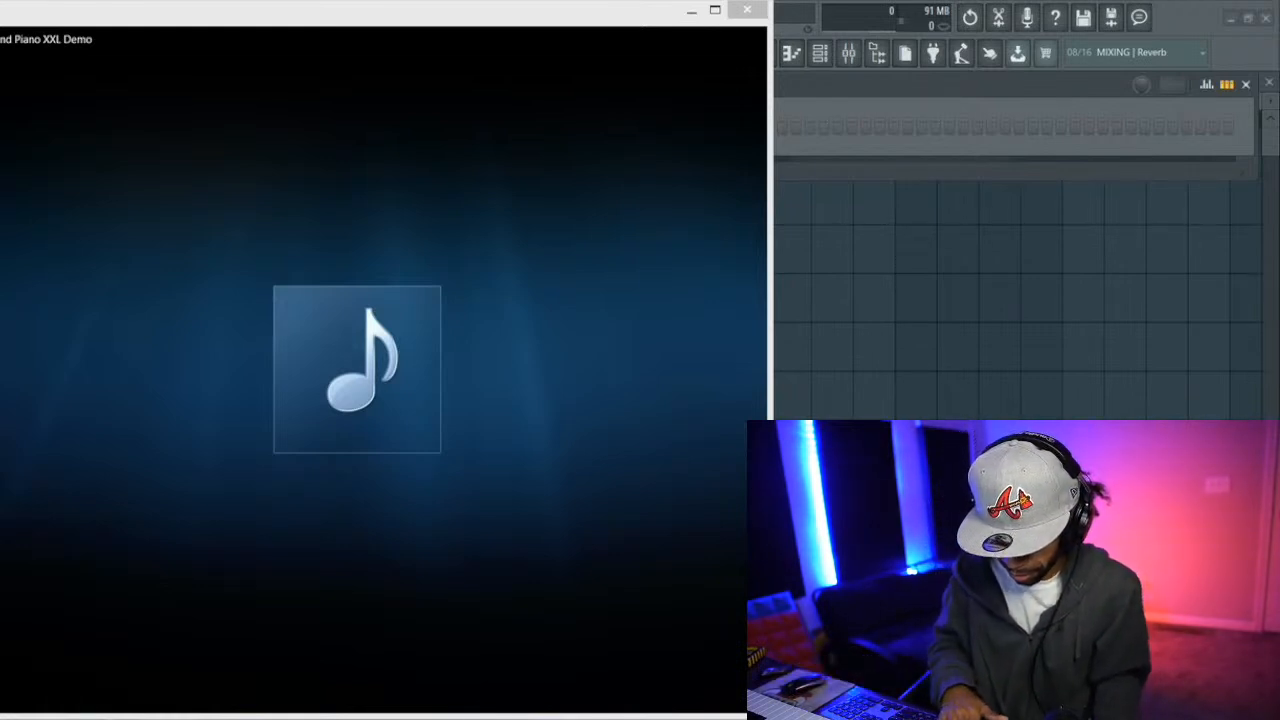
Lower the system volume to about 64
key(XF86AudioLowerVolume)
key(XF86AudioLowerVolume)
key(XF86AudioLowerVolume)
key(XF86AudioLowerVolume)
key(XF86AudioLowerVolume)
key(XF86AudioLowerVolume)
key(XF86AudioLowerVolume)
key(XF86AudioLowerVolume)
key(XF86AudioLowerVolume)
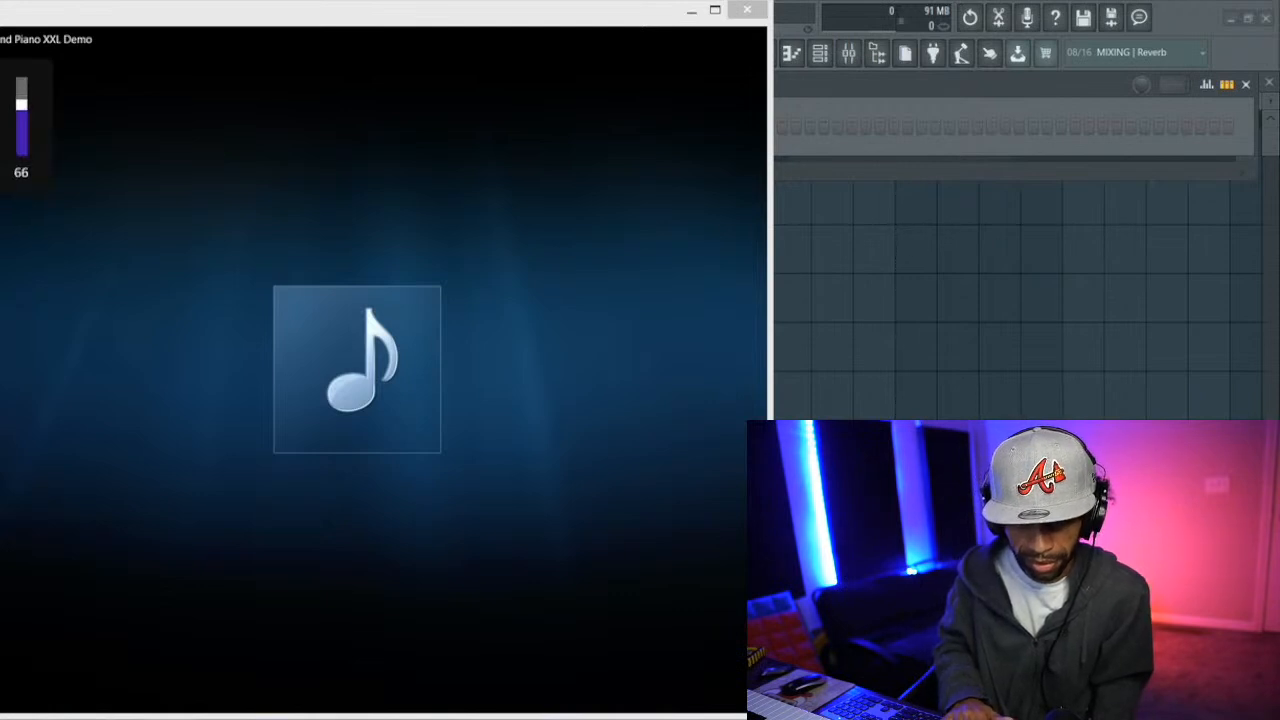
key(XF86AudioLowerVolume)
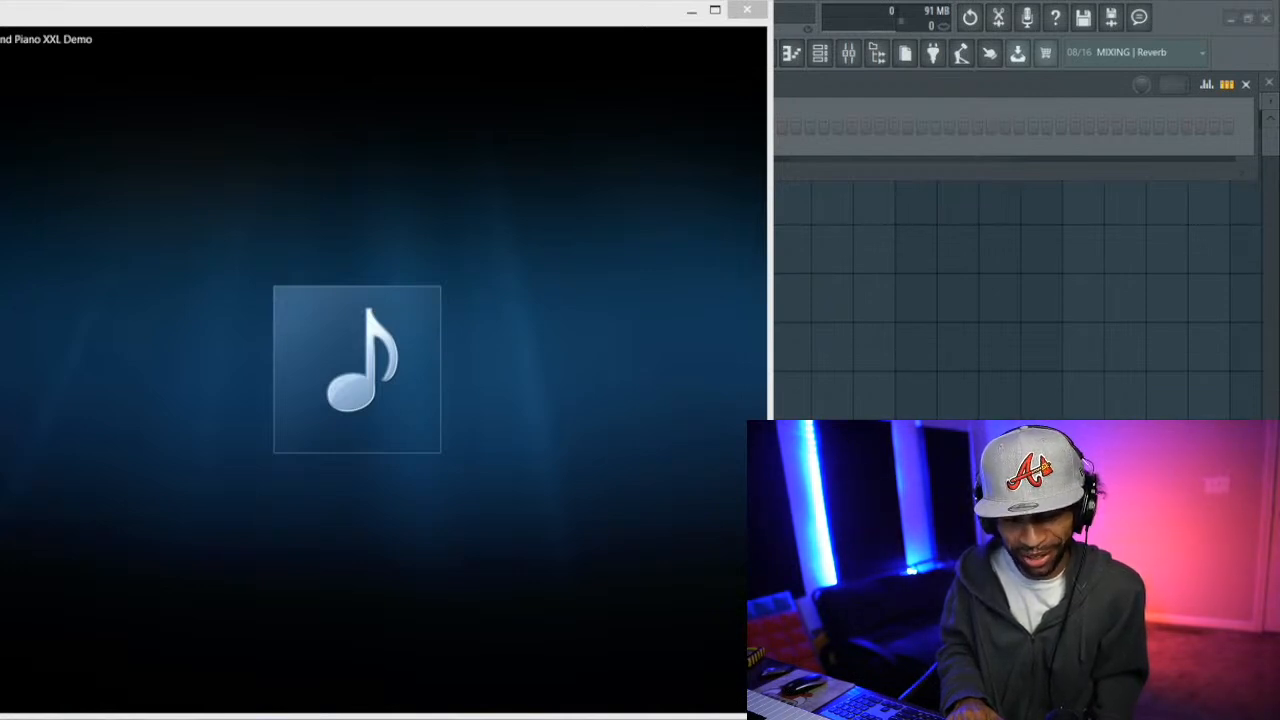
key(XF86AudioLowerVolume)
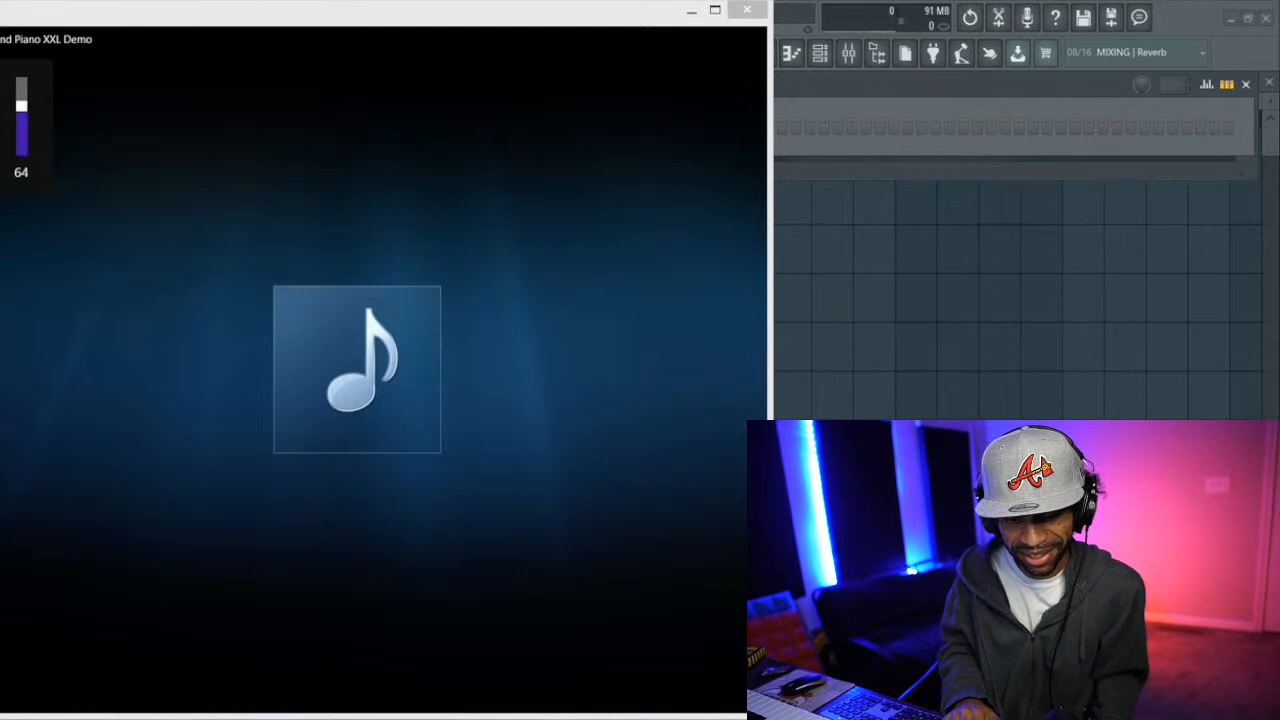
key(XF86AudioLowerVolume)
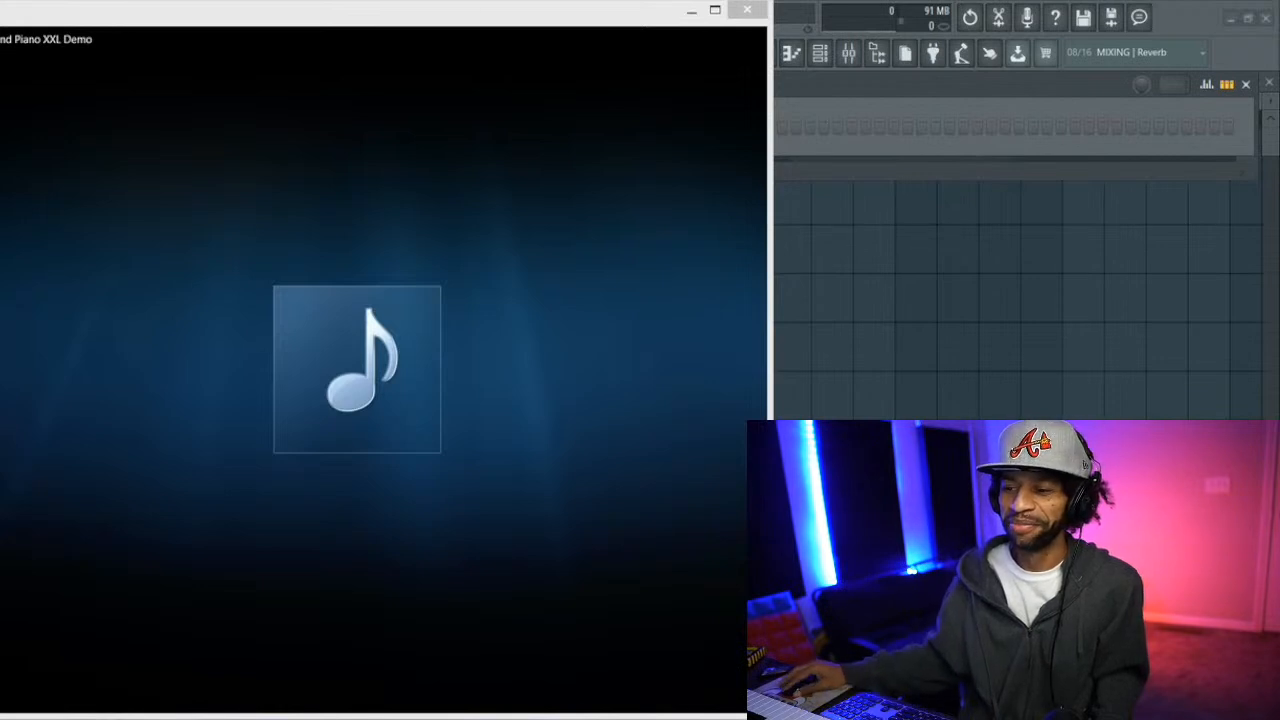
Pause the demo track and close the media player to return to FL Studio
mouse_move(447, 584)
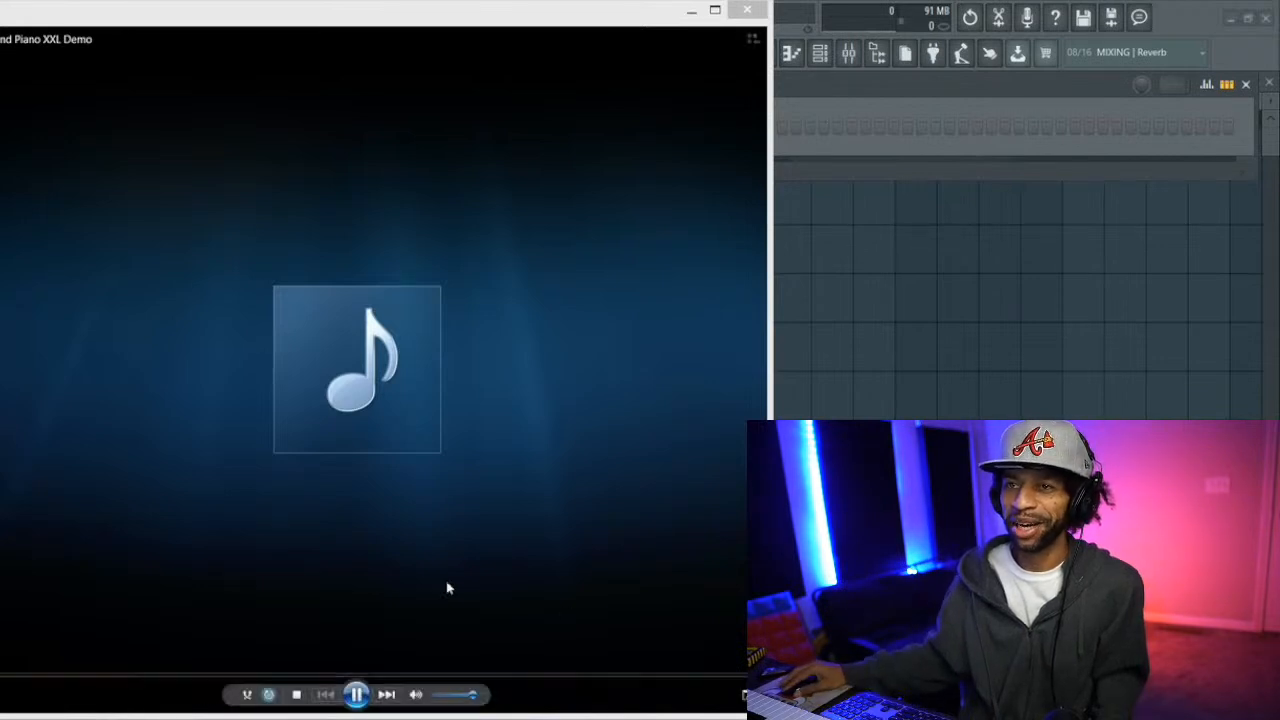
click(357, 694)
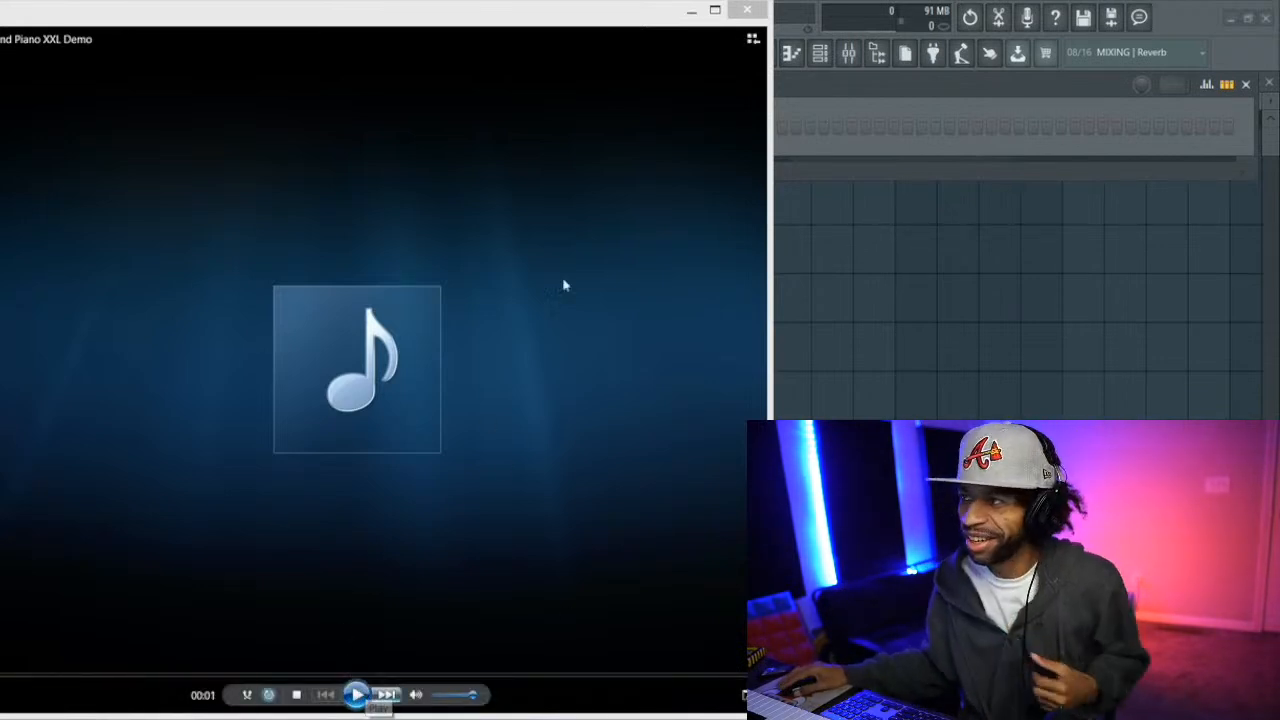
click(748, 11)
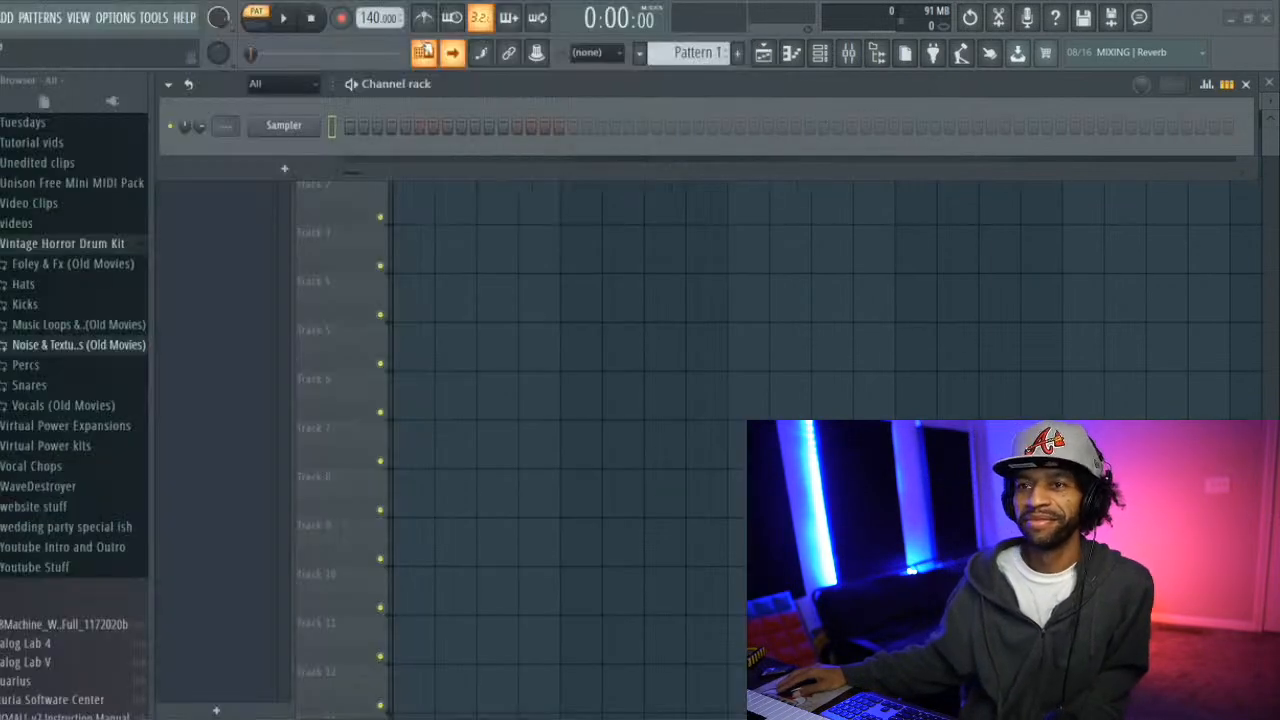
Add the OCTANE instrument to the project and move its window to the upper edge of the workspace
click(6, 20)
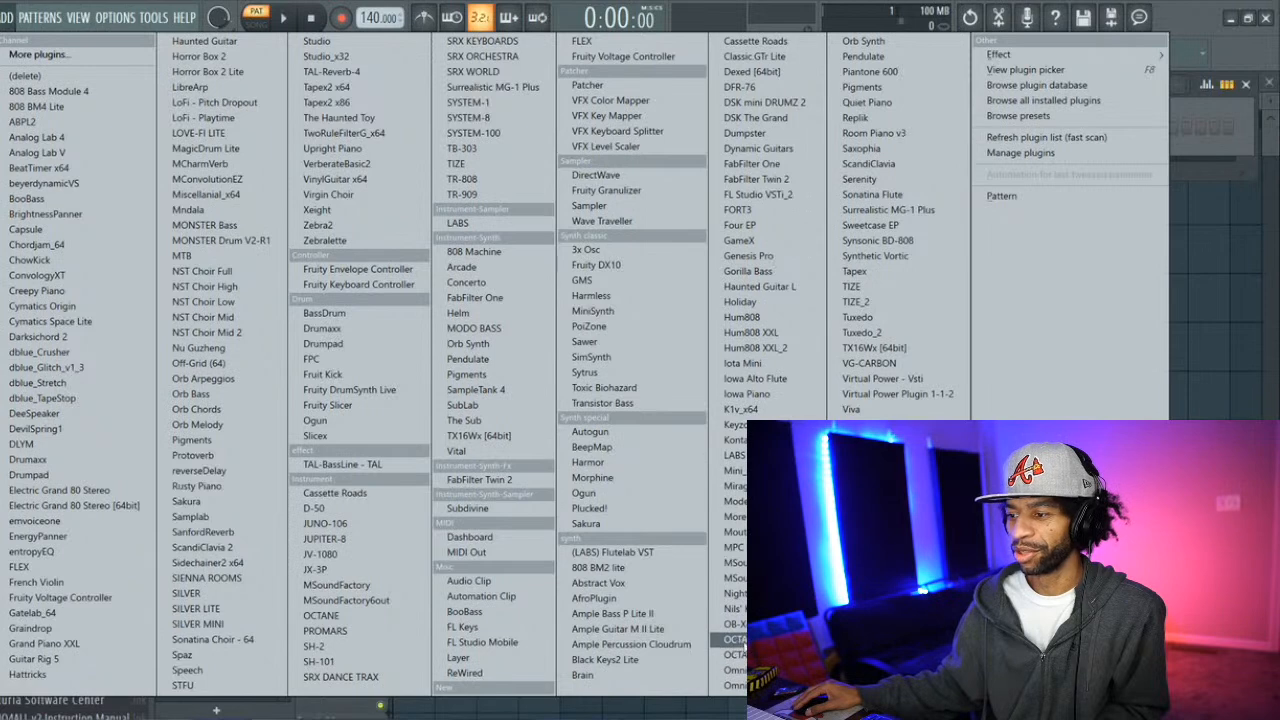
click(738, 639)
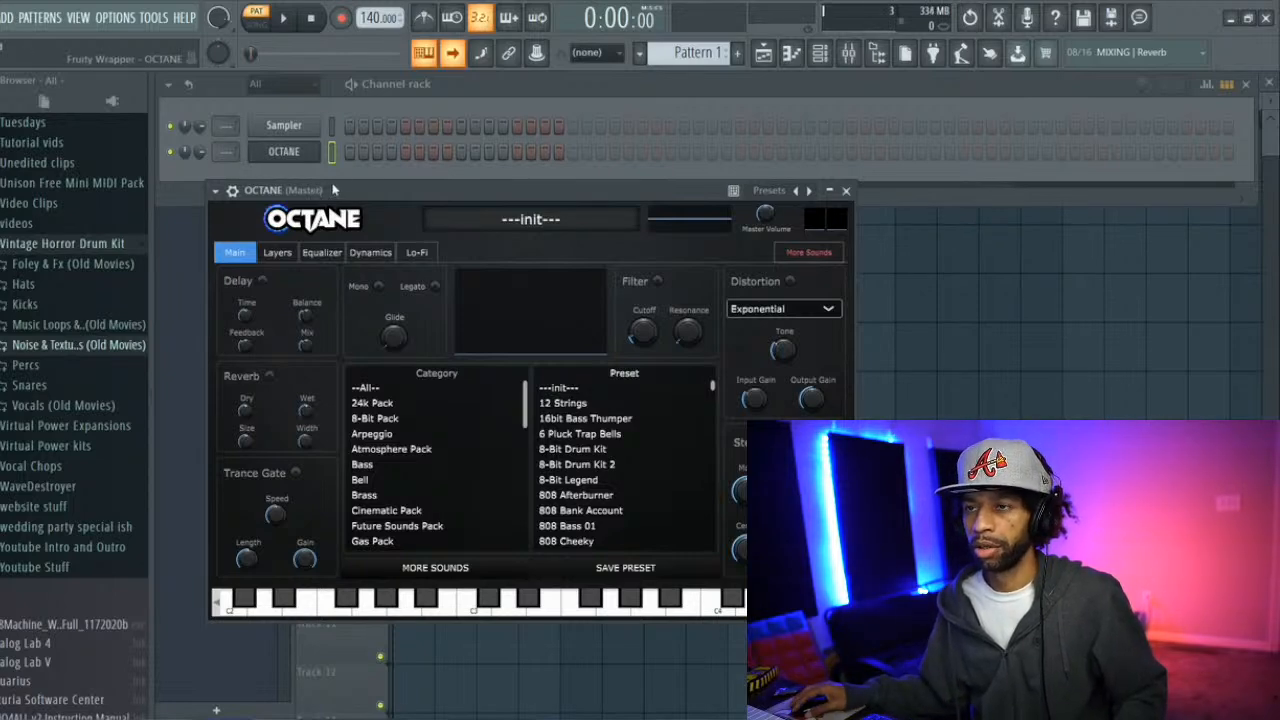
drag(334, 190, 277, 84)
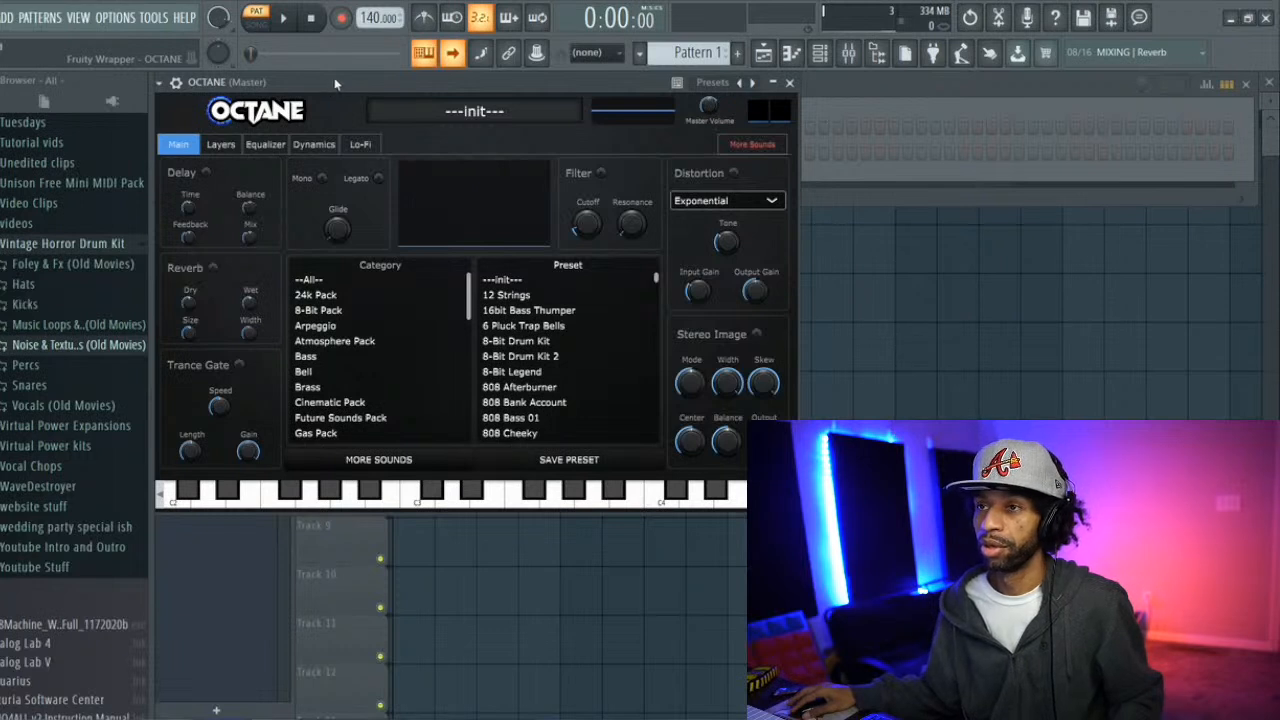
mouse_move(335, 83)
mouse_down()
mouse_move(341, 106)
mouse_move(337, 84)
mouse_up()
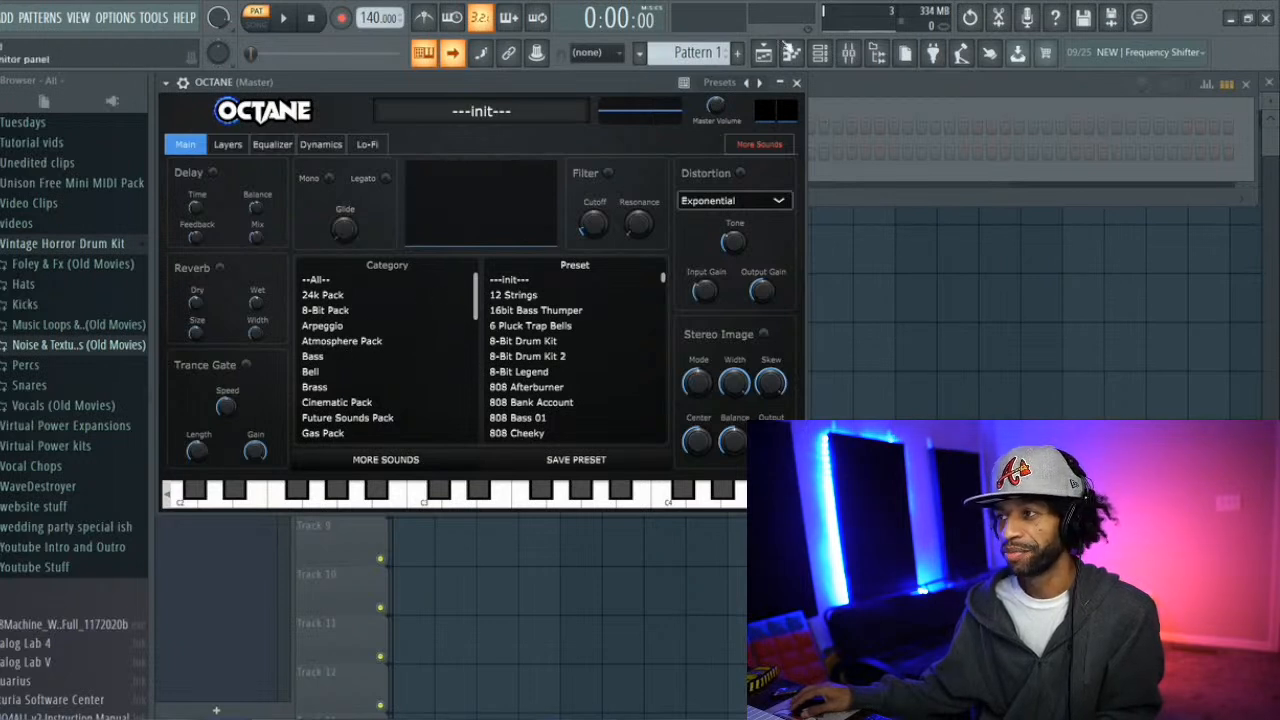
Look over the downloadable expansion packs in OCTANE's sound library and return to the main page
click(738, 147)
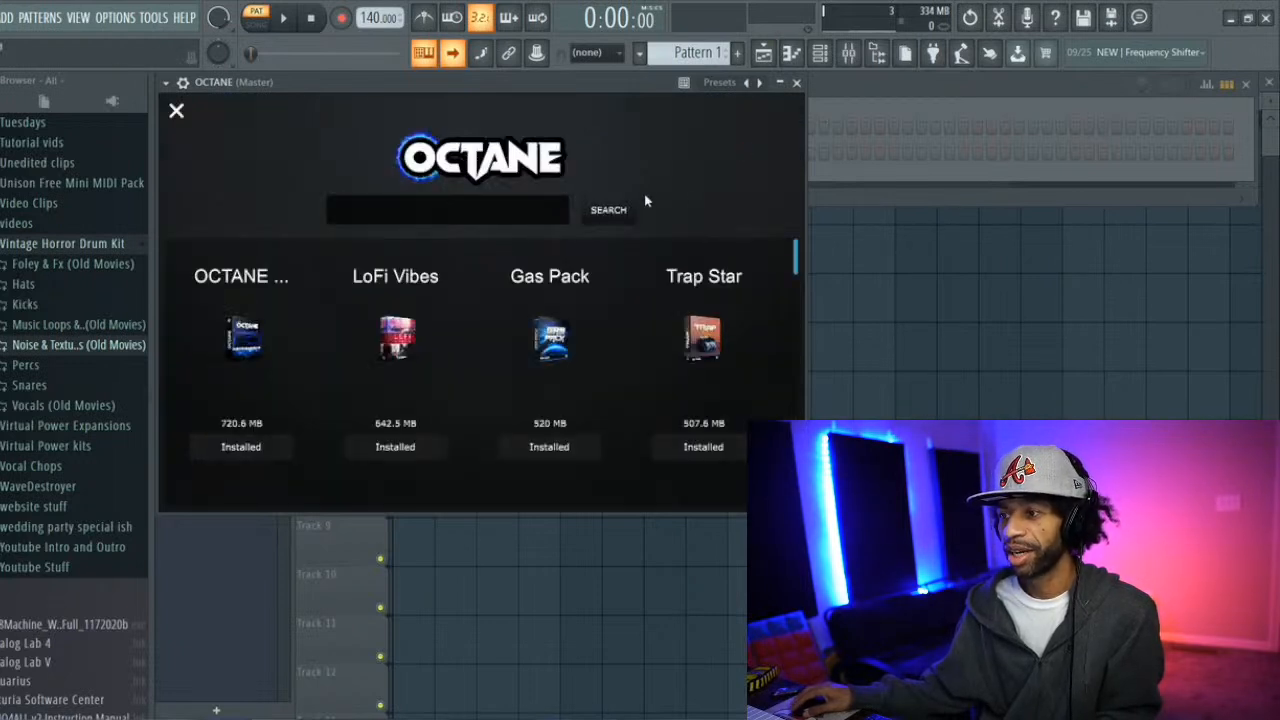
mouse_move(805, 275)
mouse_down()
mouse_move(799, 305)
mouse_move(829, 342)
mouse_move(860, 484)
mouse_move(856, 441)
mouse_move(883, 391)
mouse_move(887, 225)
mouse_up()
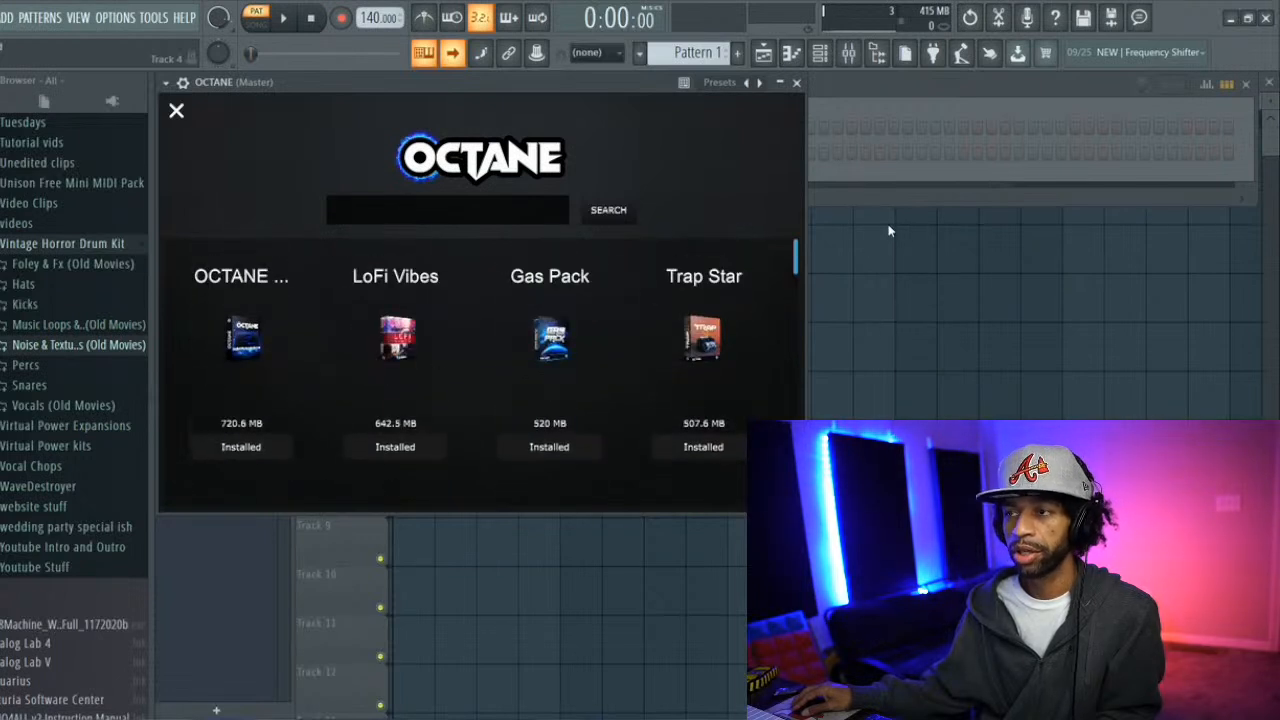
click(176, 111)
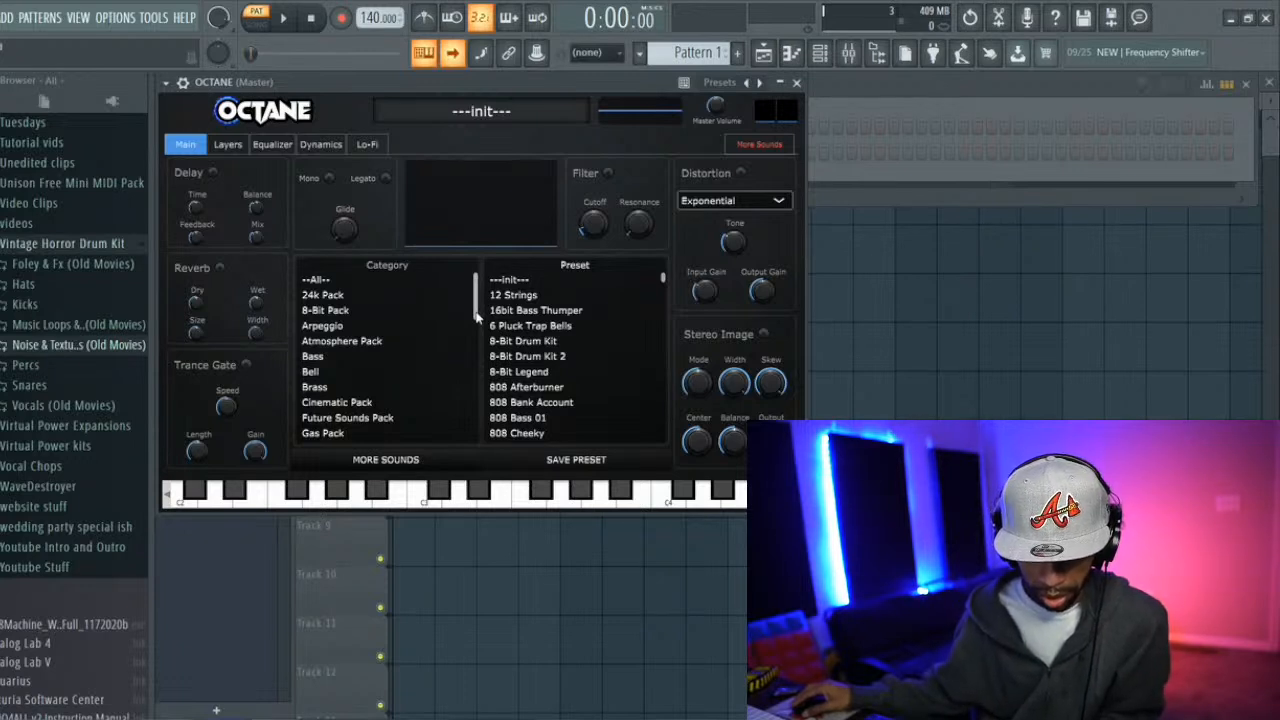
Audition Bowser Power Strings and Fly flute from OCTANE's Late Nights Pack and load the Labrynth Keys preset
drag(477, 317, 477, 350)
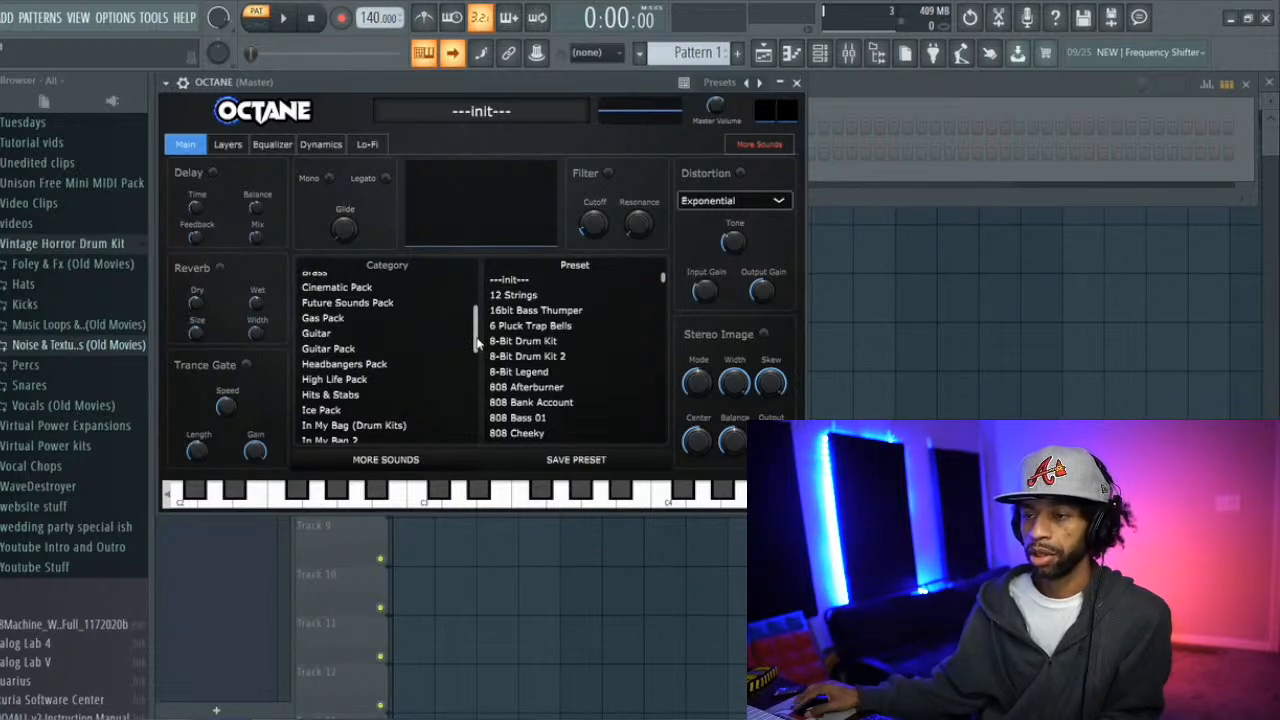
drag(477, 343, 477, 373)
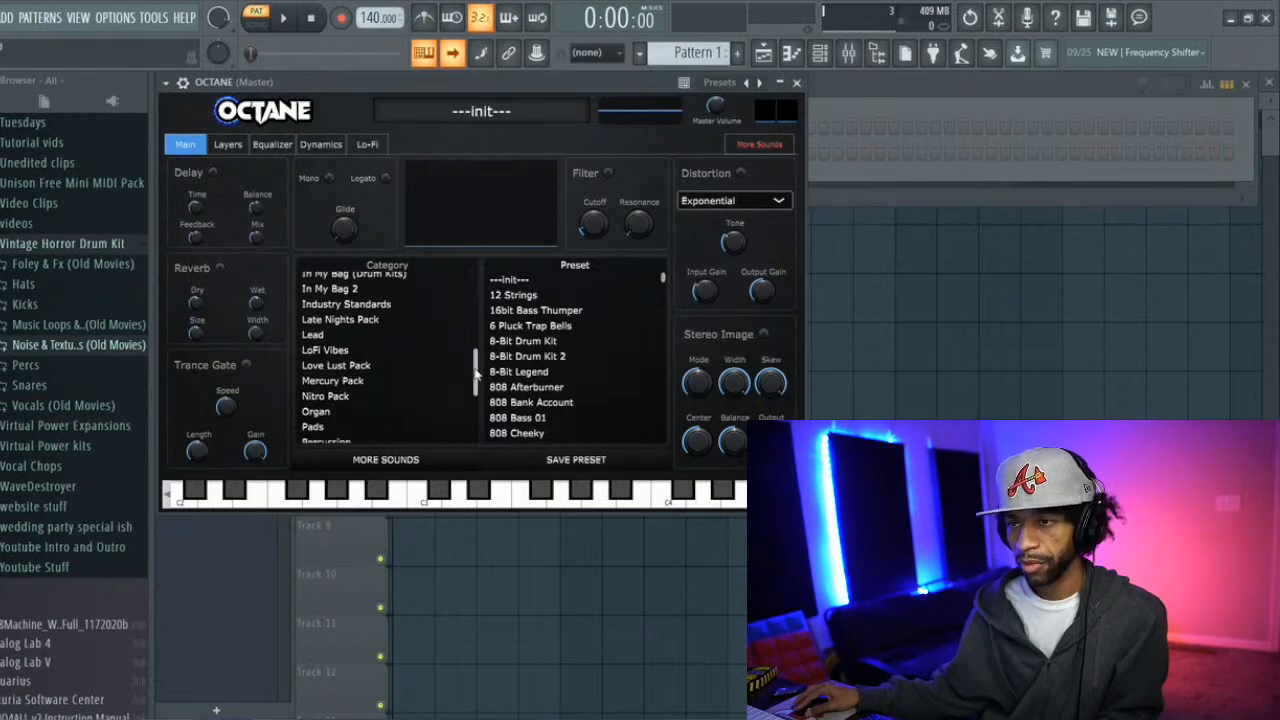
click(370, 320)
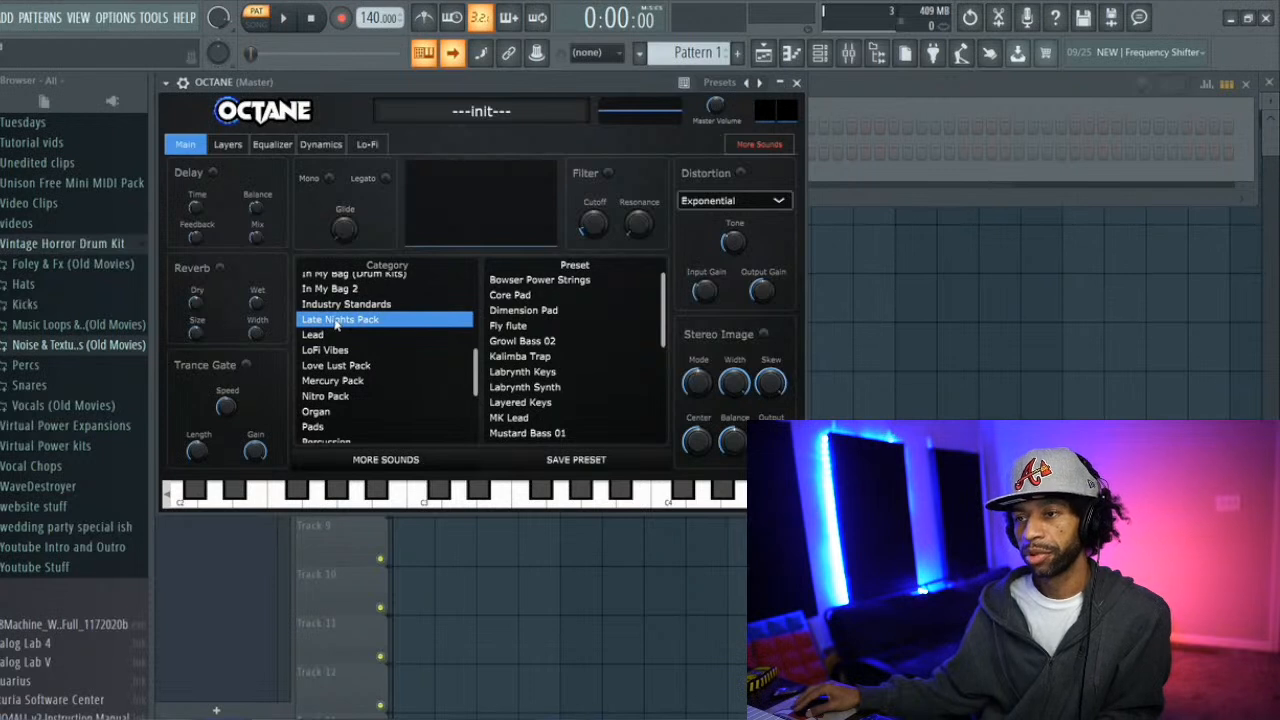
click(527, 285)
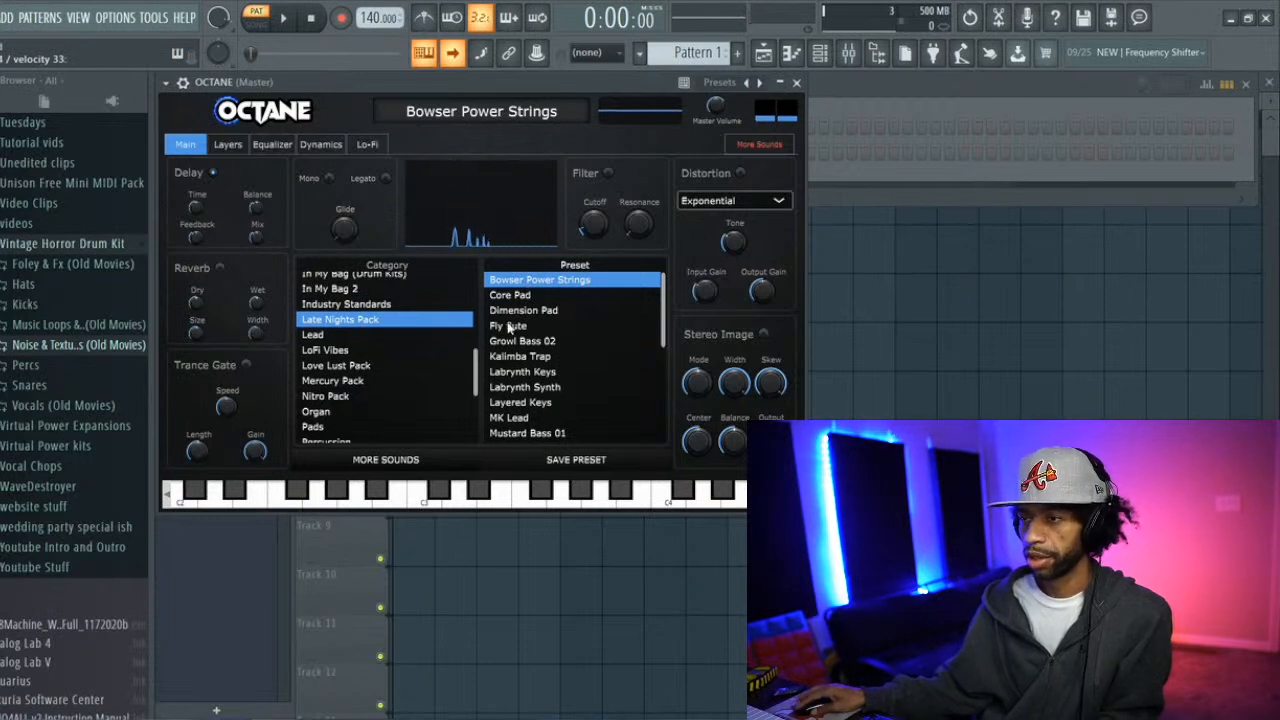
click(510, 327)
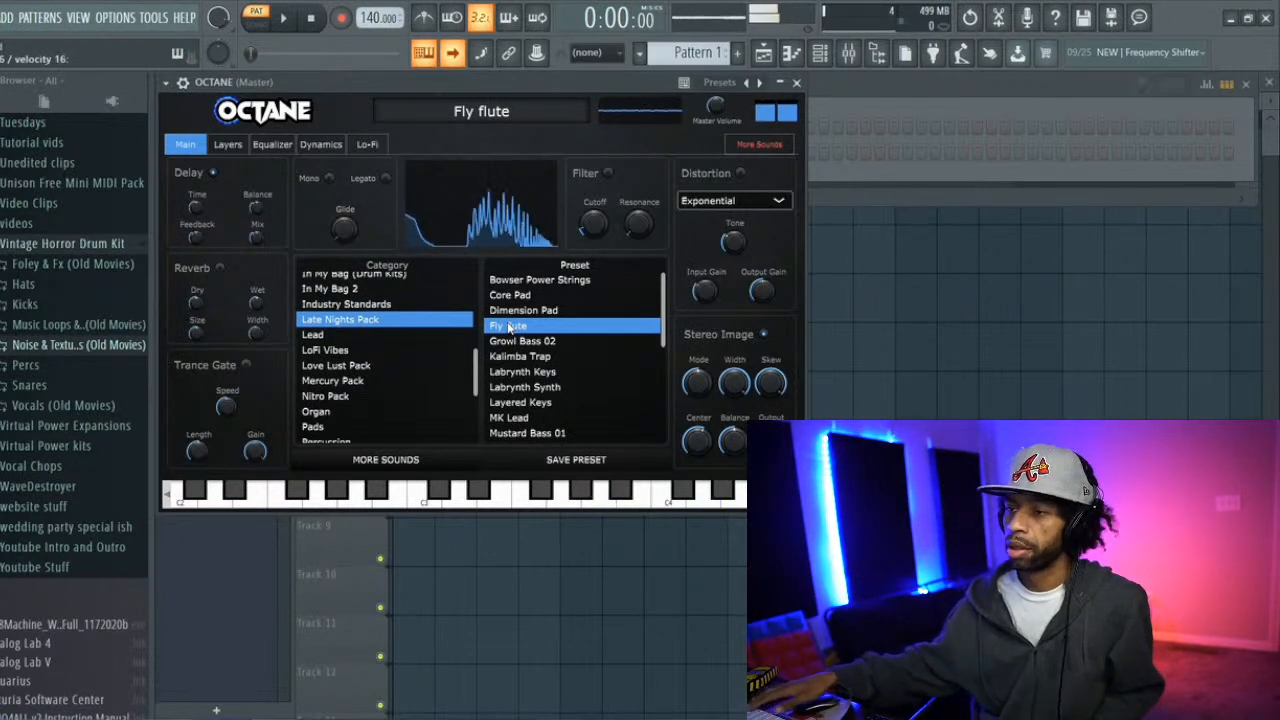
click(539, 372)
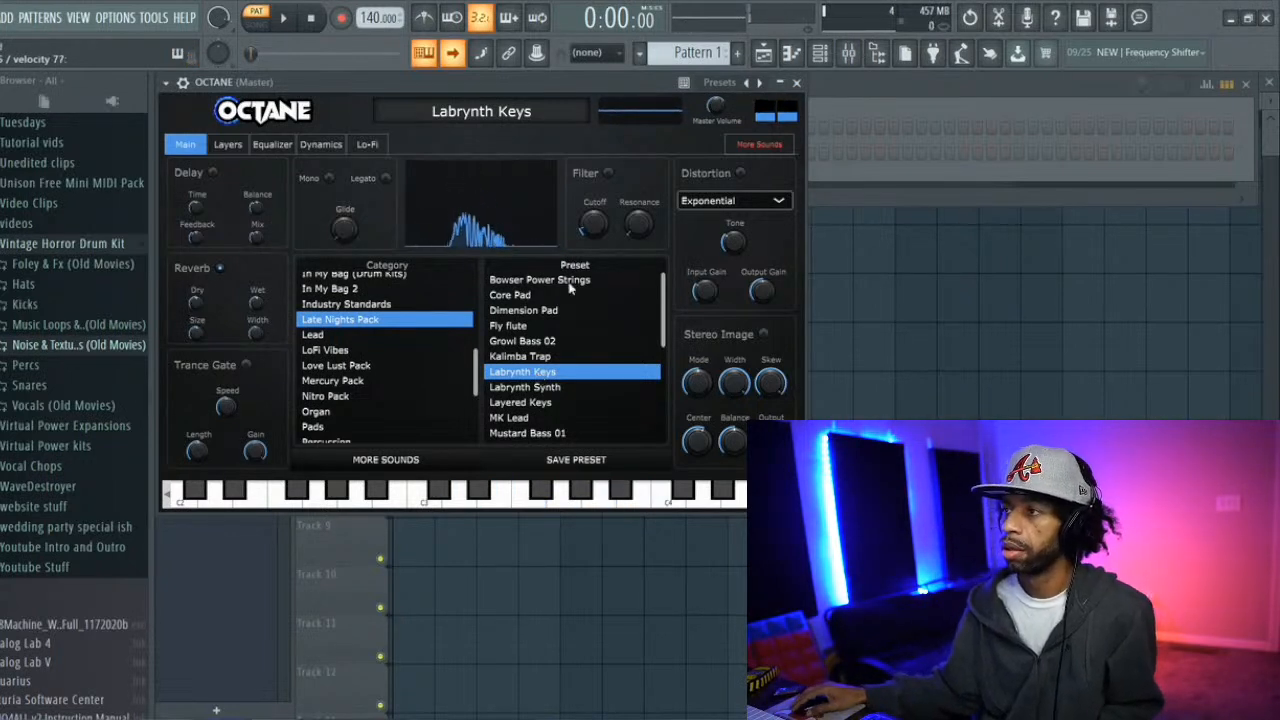
Set the project tempo to 92 BPM and open the piano roll for OCTANE
drag(373, 18, 373, 63)
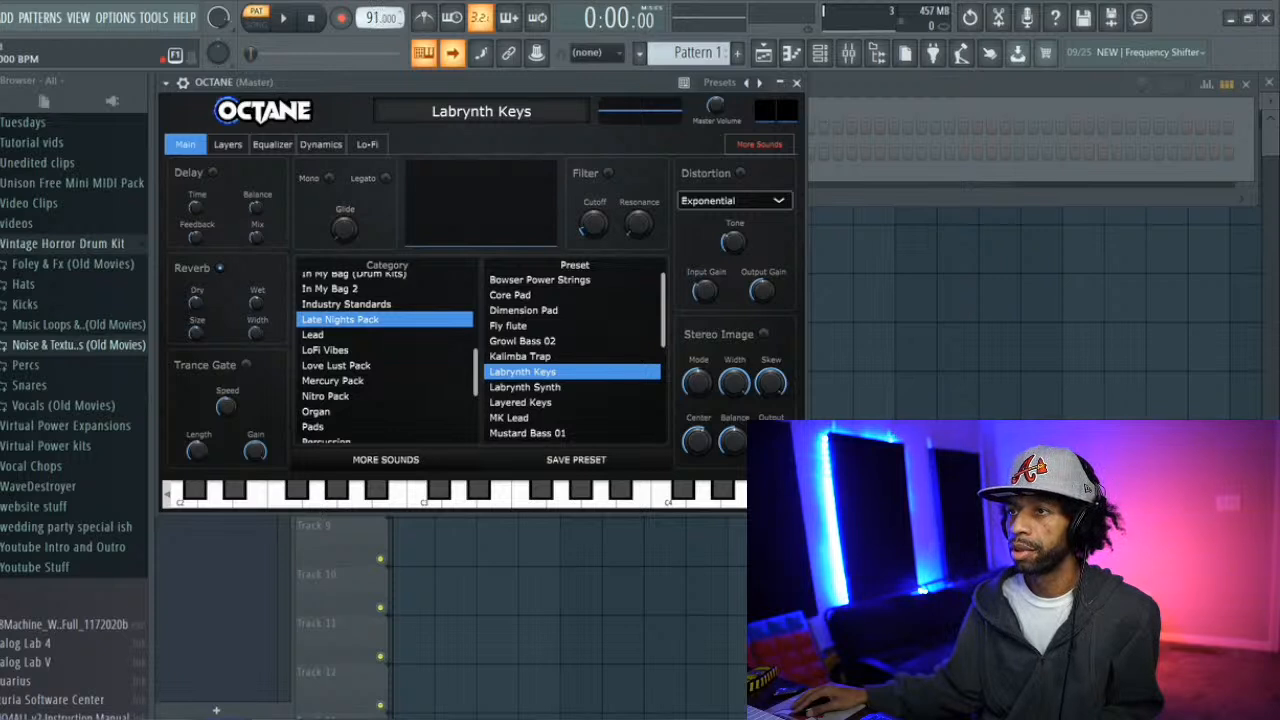
click(792, 54)
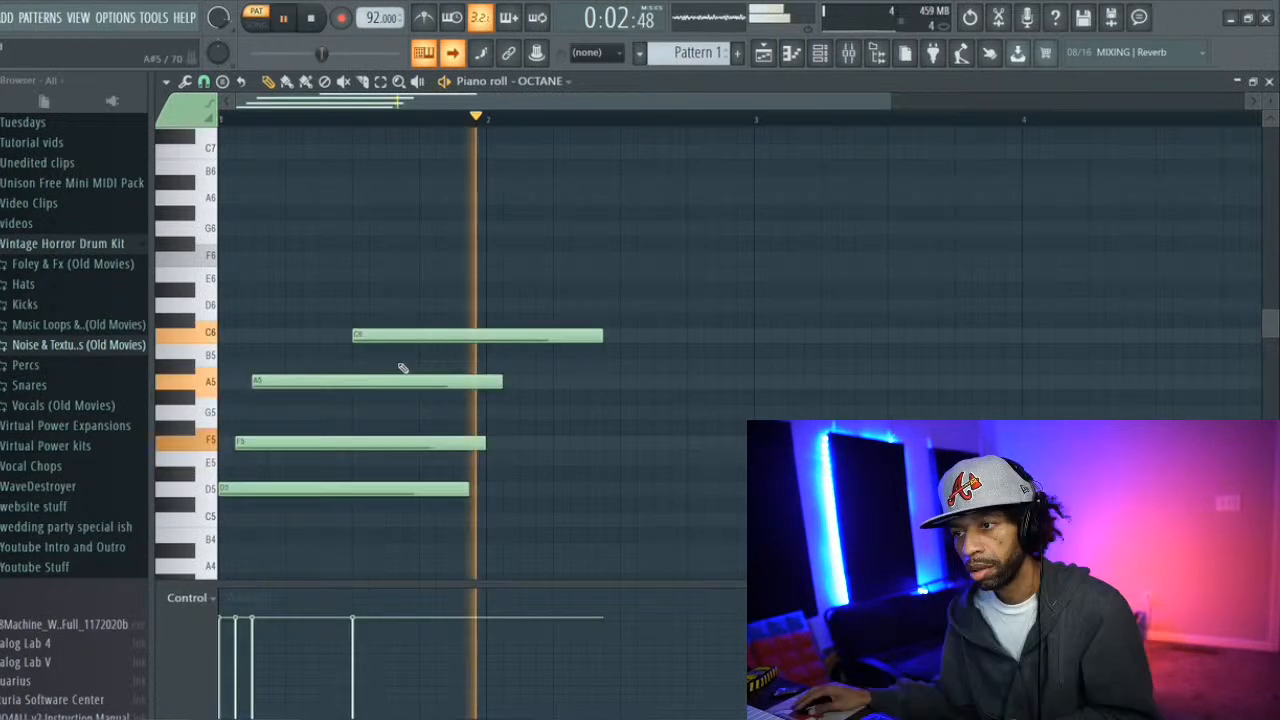
Shorten the first chord's C6 and A5 notes so they end at the start of bar 2, and stop playback
drag(602, 335, 486, 335)
drag(501, 381, 486, 381)
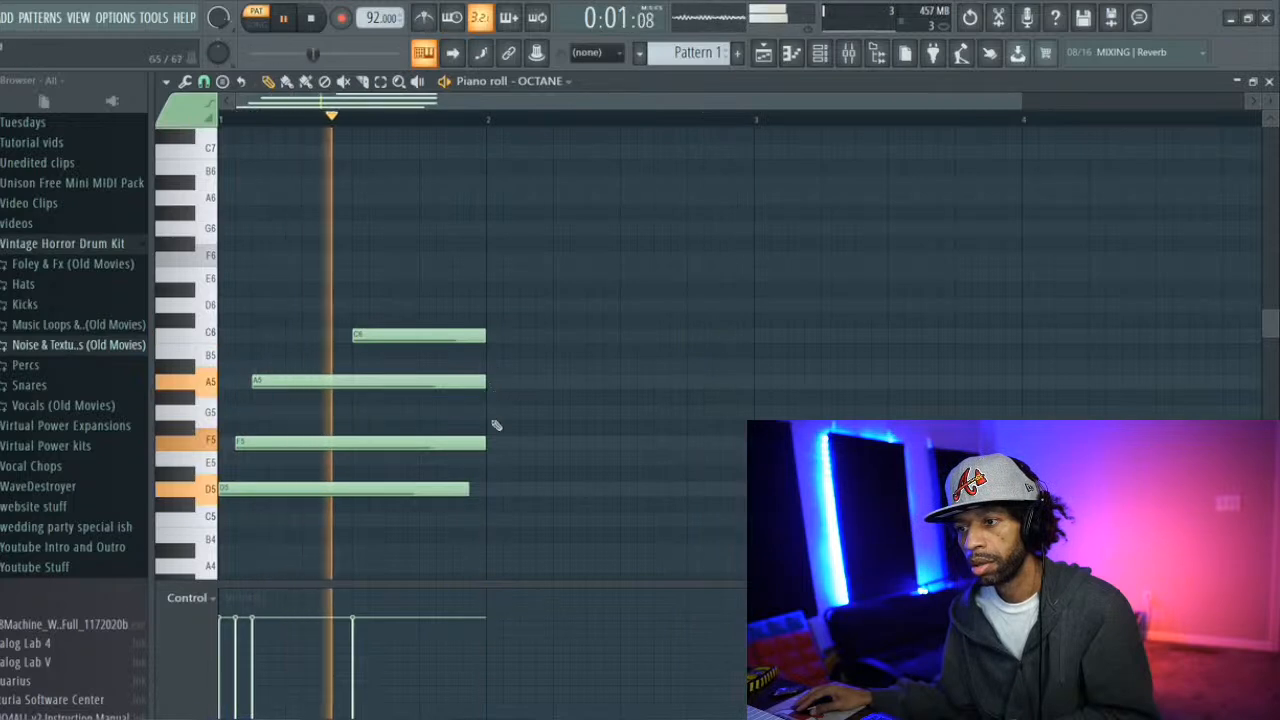
key(space)
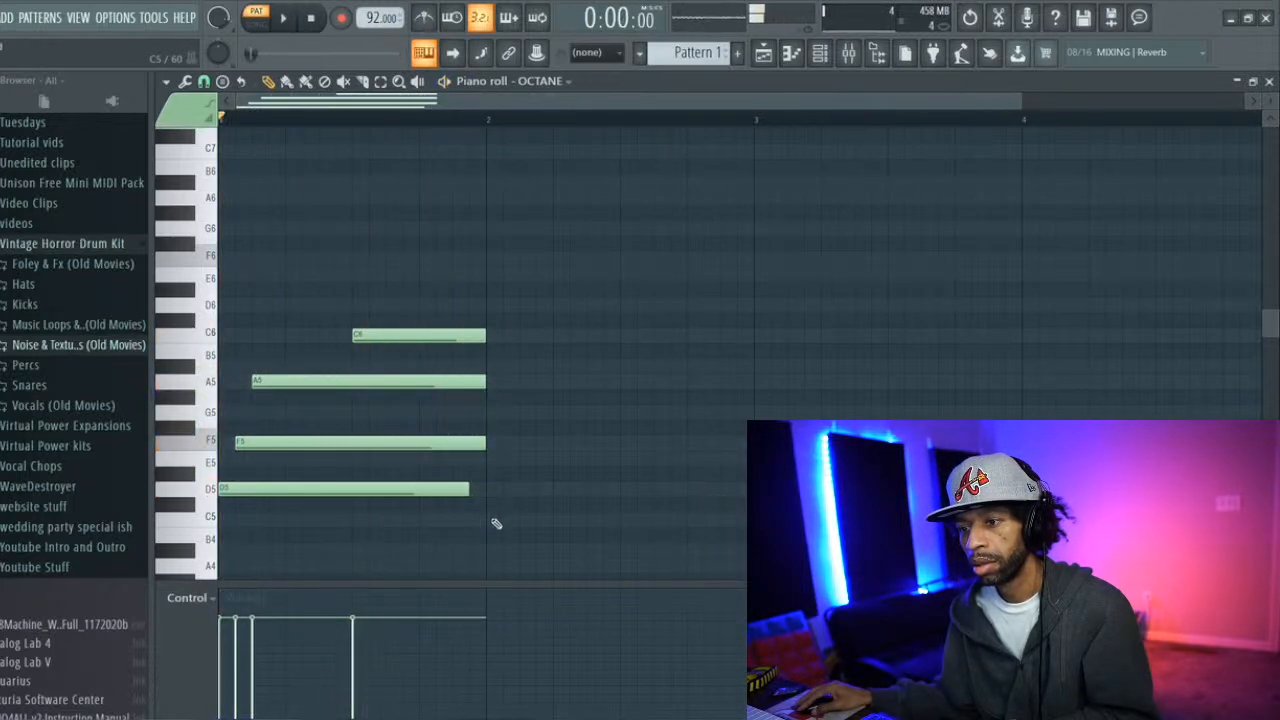
Draw a second chord from the start of bar 2 with C5 first, followed by staggered G5, E5 and B5 notes
click(487, 520)
key(space)
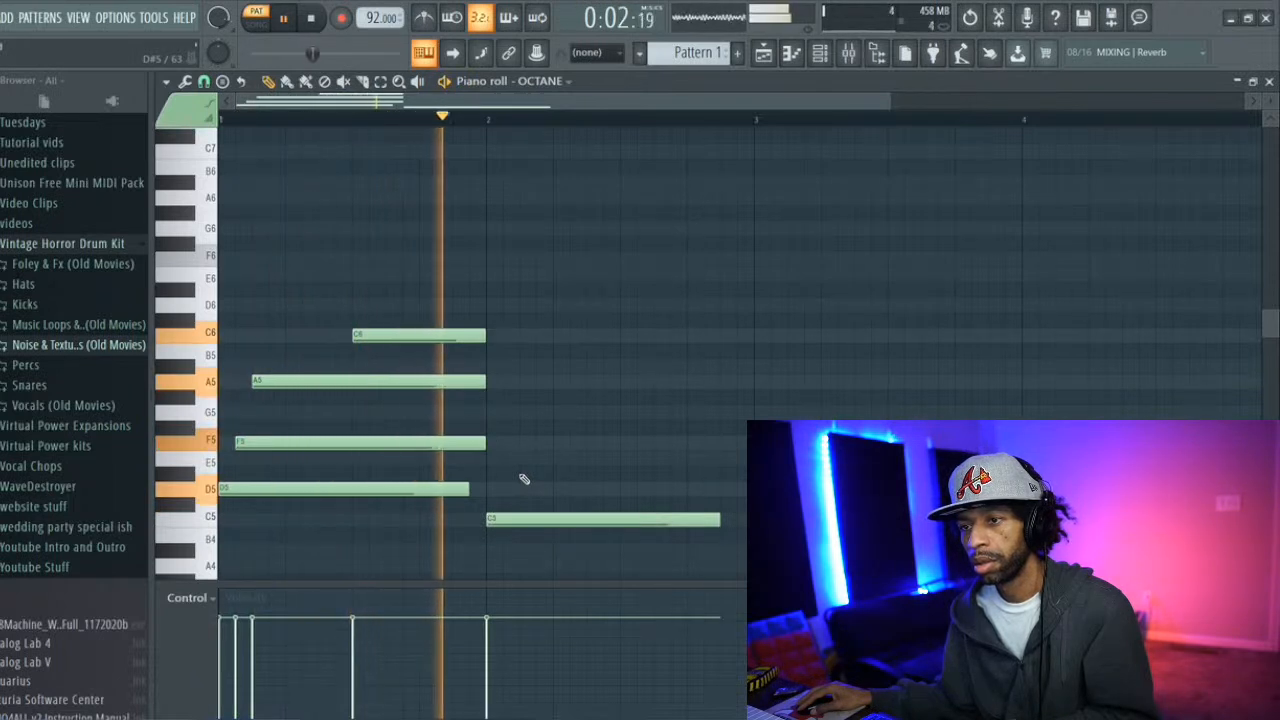
key(space)
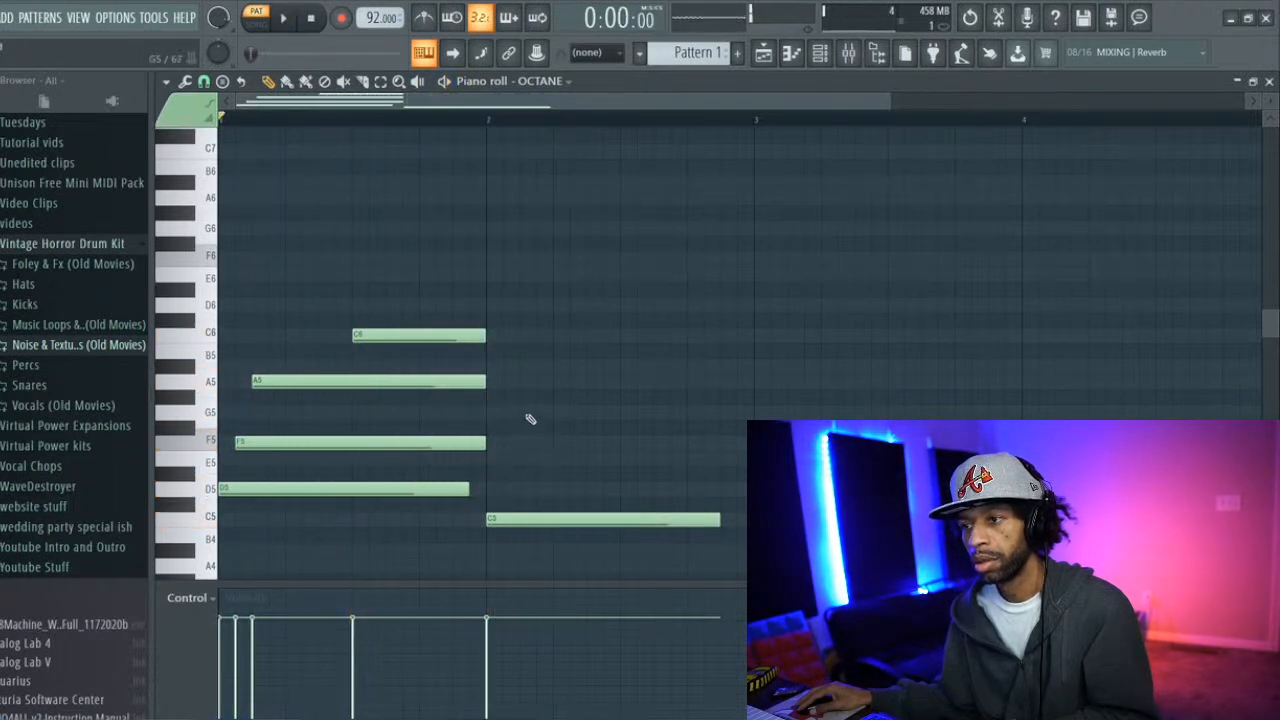
click(512, 446)
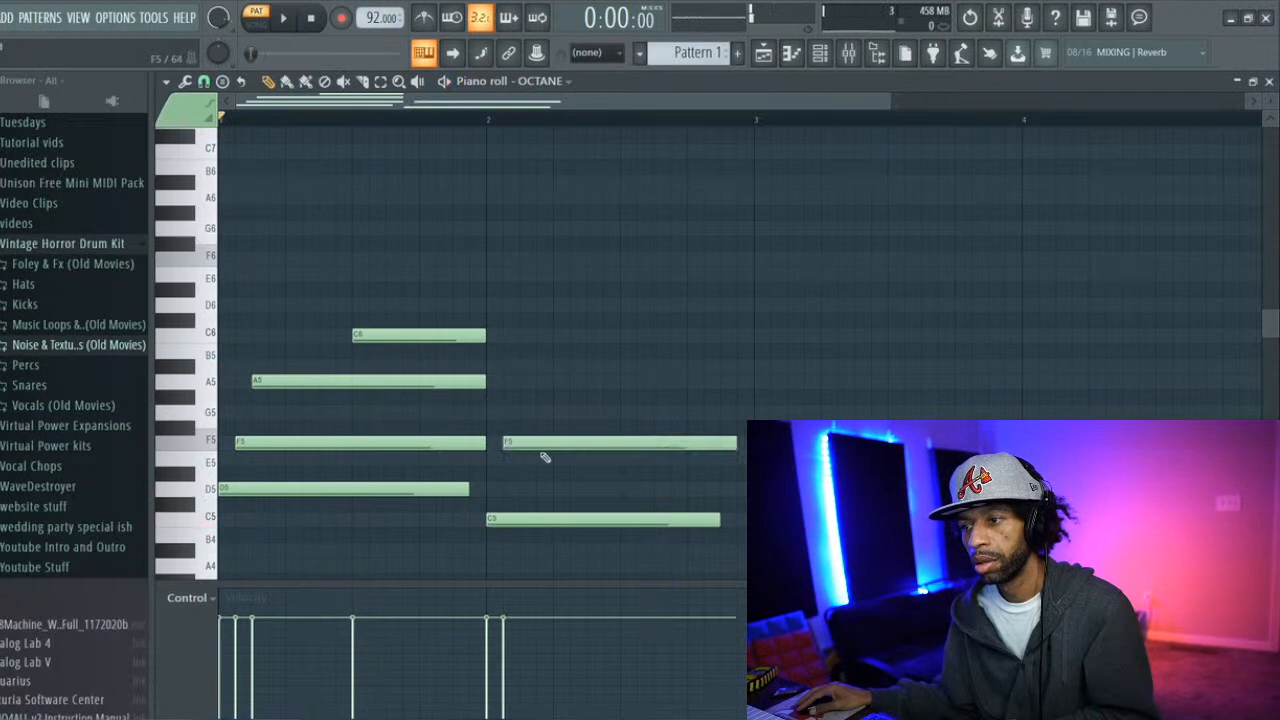
mouse_move(536, 446)
mouse_down()
mouse_move(539, 470)
mouse_move(557, 467)
mouse_up()
click(520, 411)
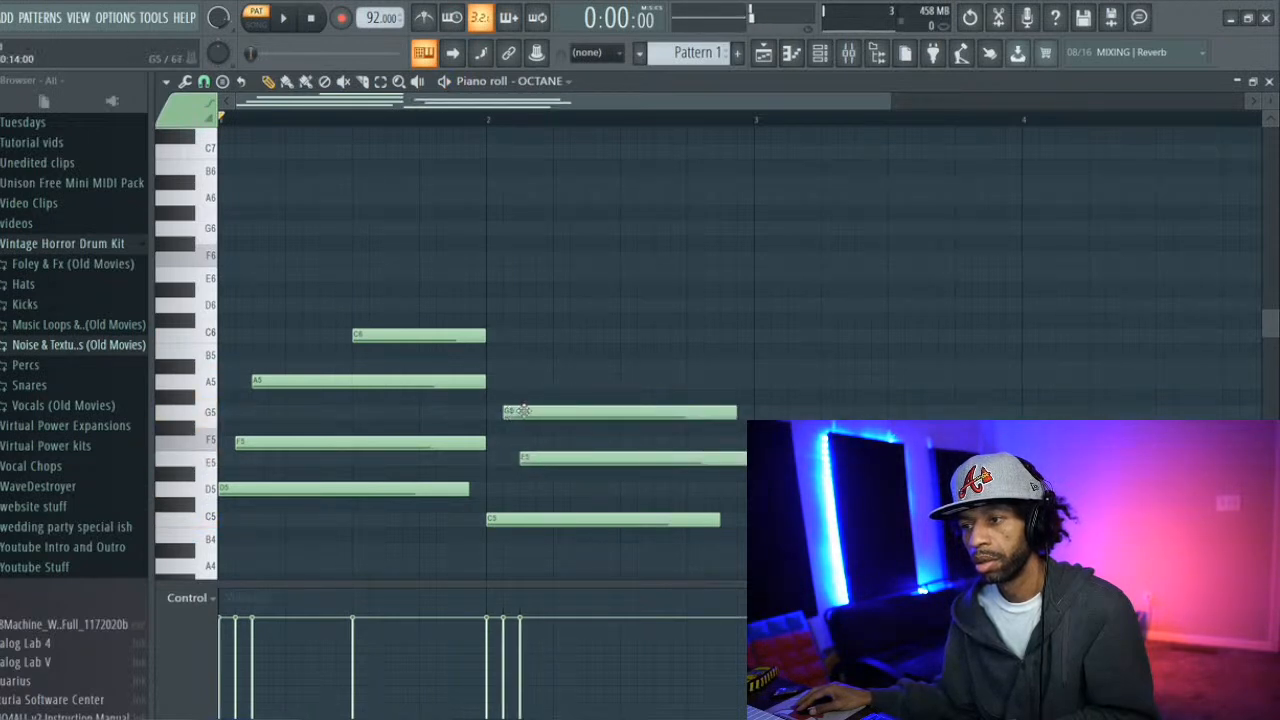
mouse_move(518, 375)
mouse_down()
mouse_move(509, 366)
mouse_move(546, 377)
mouse_move(531, 363)
mouse_move(552, 347)
mouse_up()
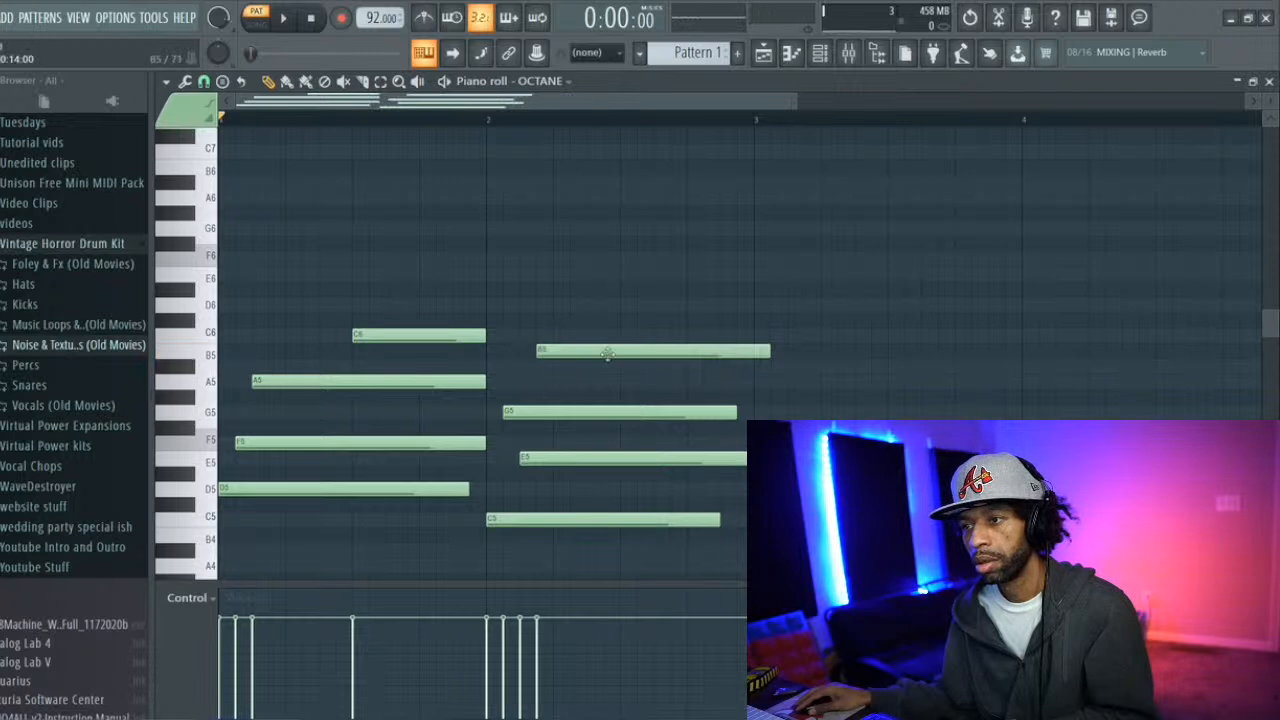
Play back the progression and slice all four notes of the second chord at beat 4 of bar 2
key(space)
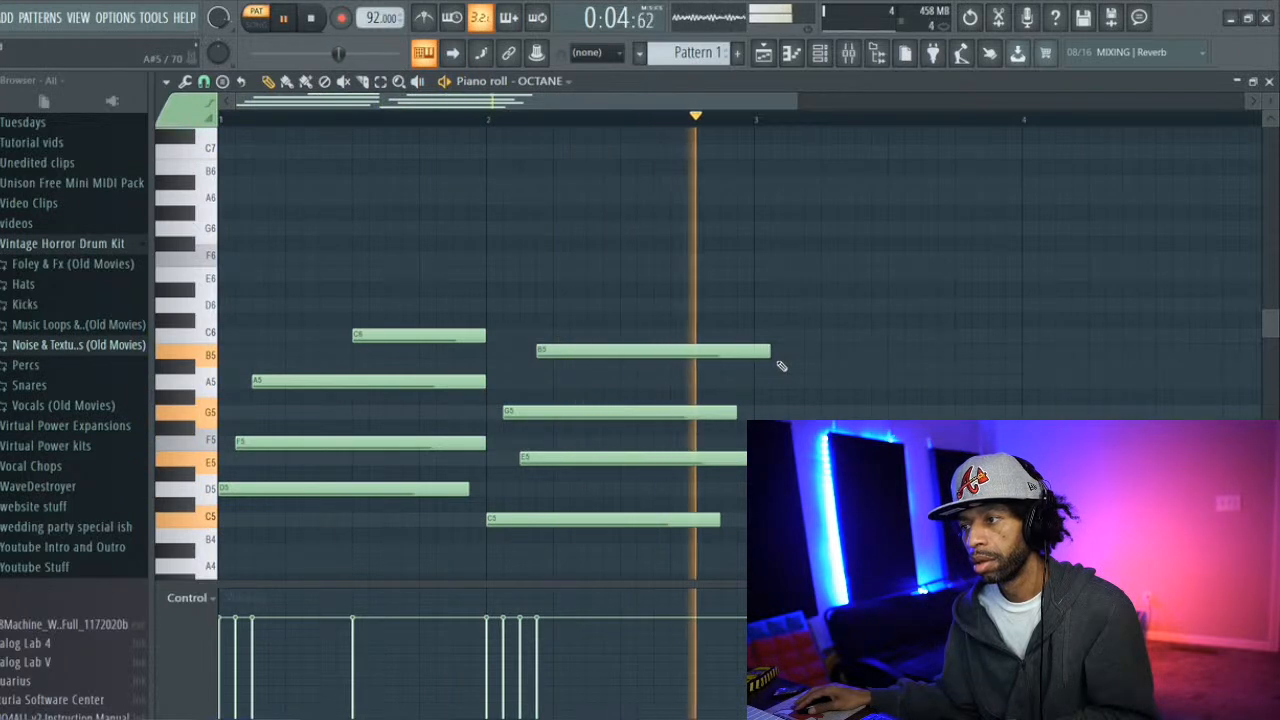
key(space)
click(348, 83)
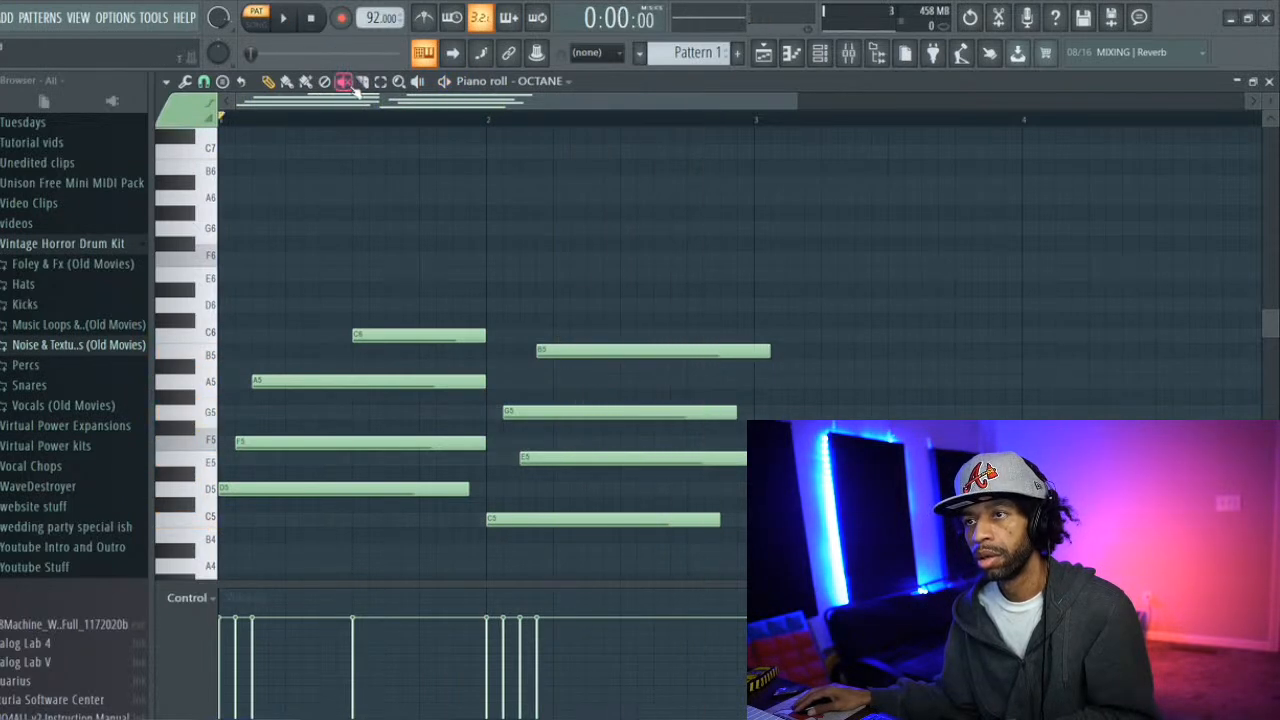
key(space)
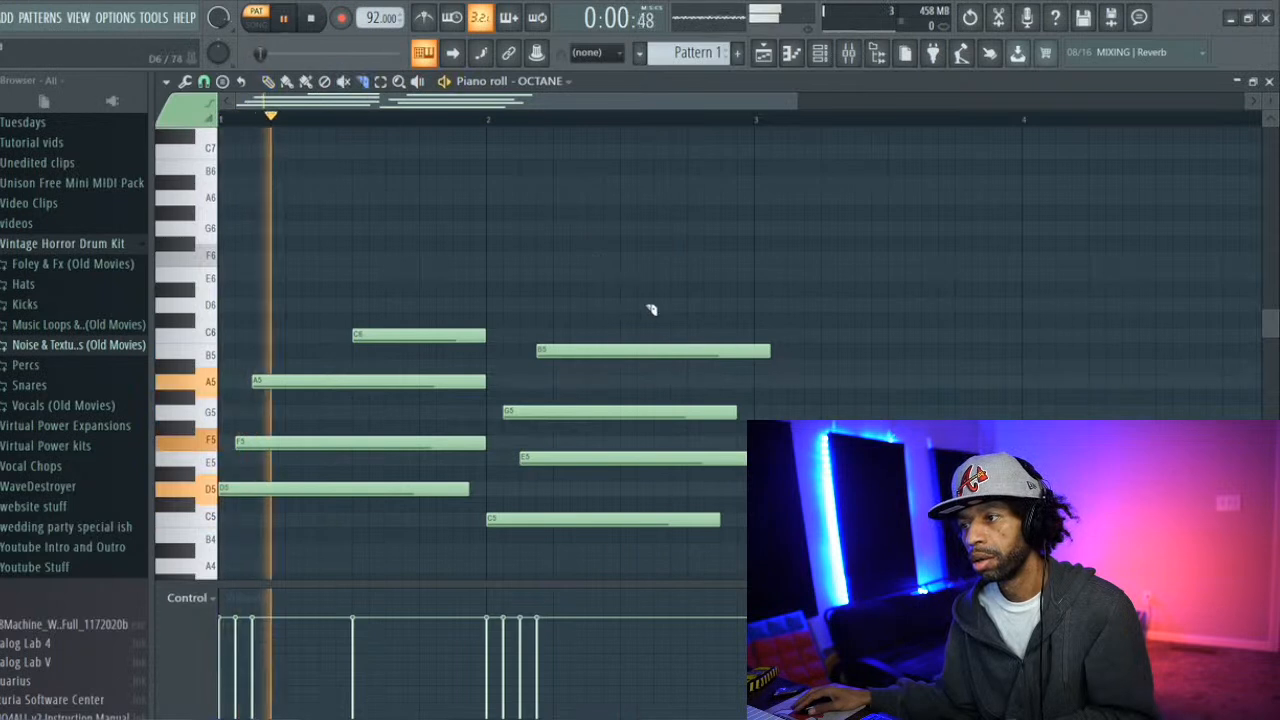
drag(686, 330, 697, 551)
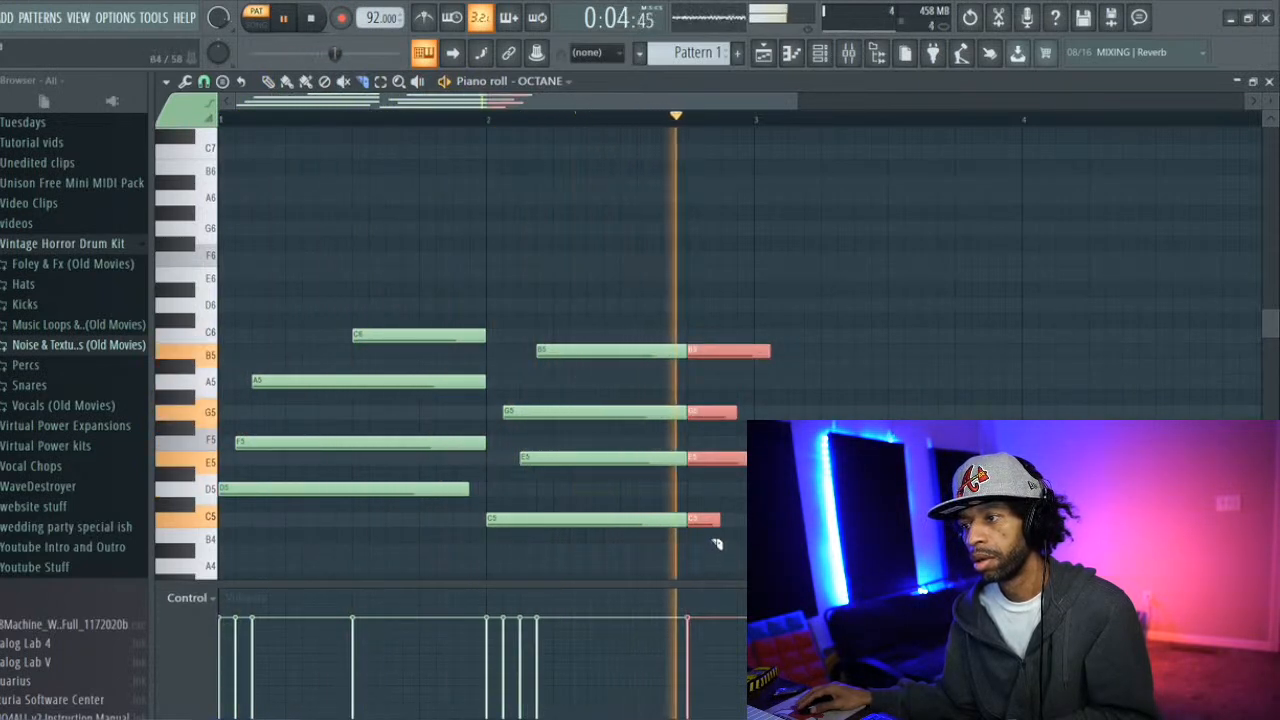
key(space)
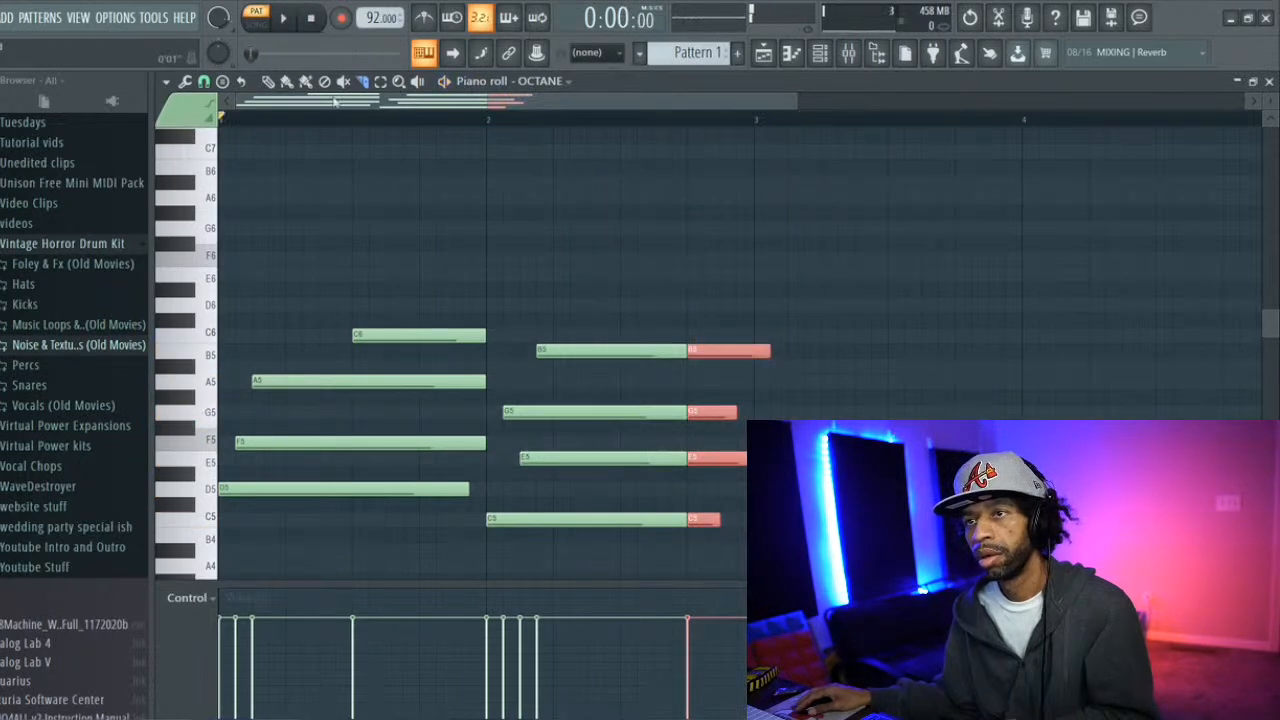
Trim the second chord's overhanging B5 and E5 slices to end at the start of bar 3, and play back the result
click(270, 81)
click(775, 349)
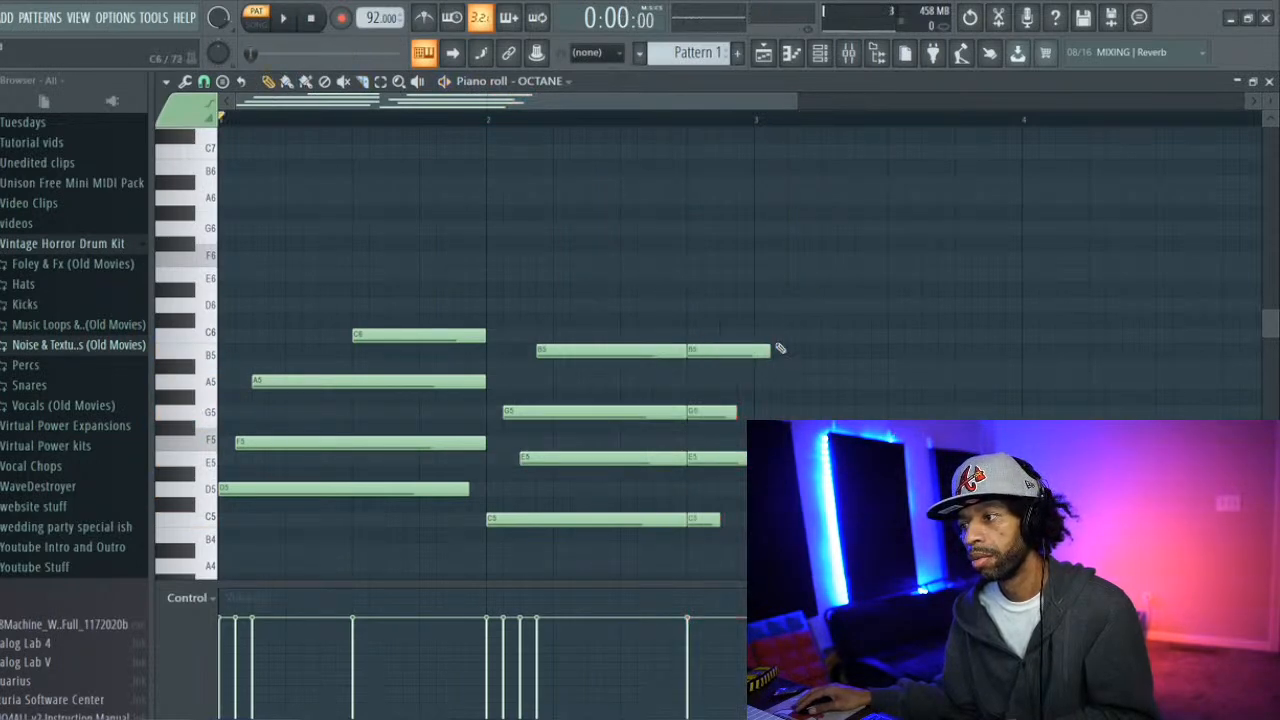
drag(772, 351, 754, 351)
key(space)
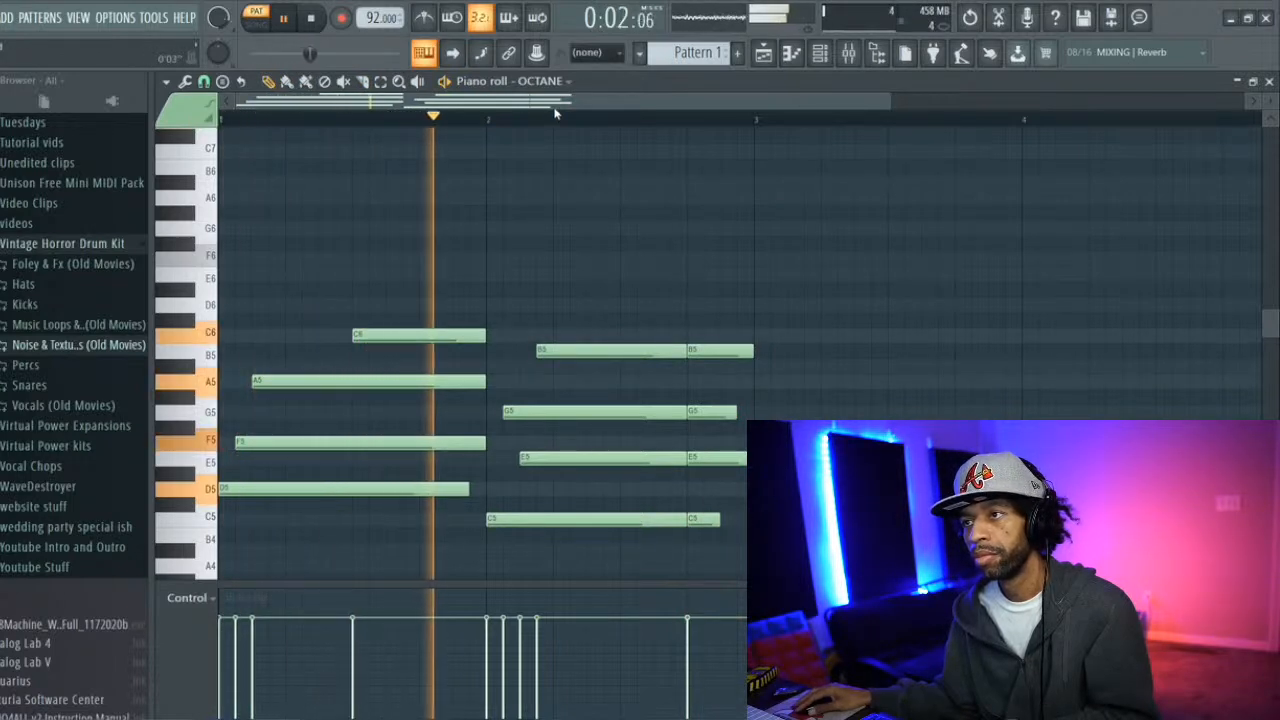
drag(558, 103, 643, 114)
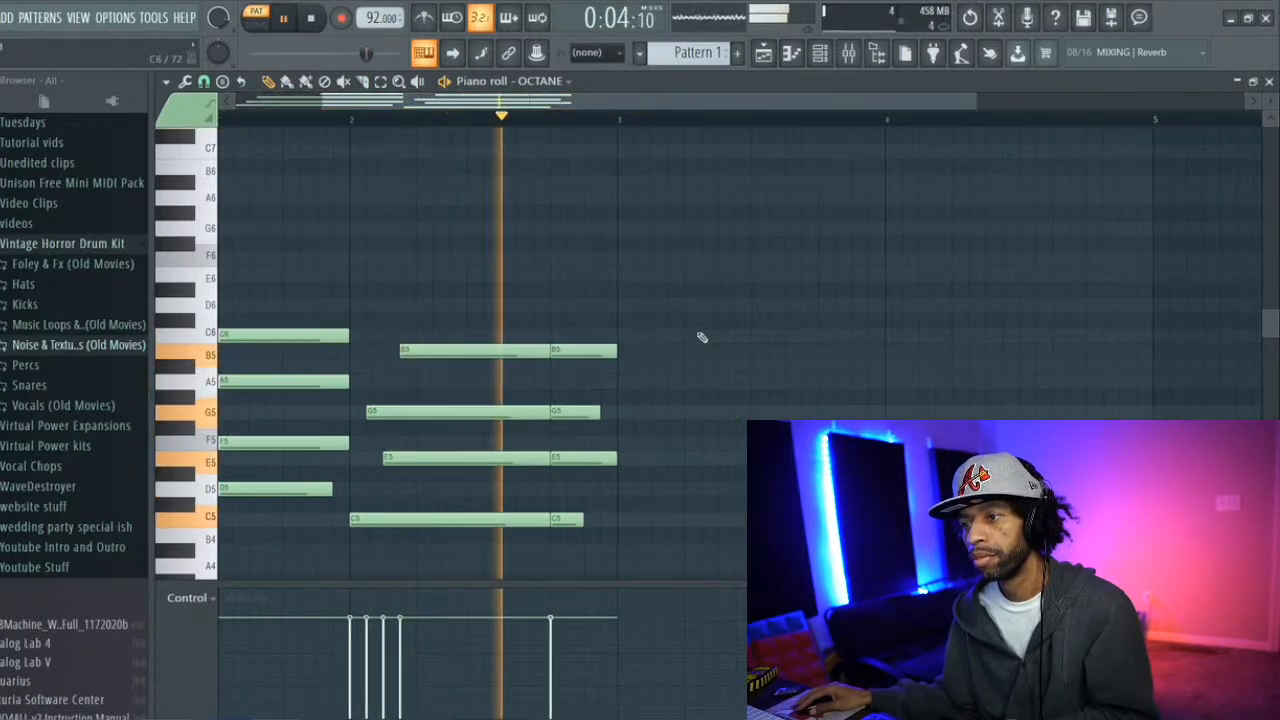
key(space)
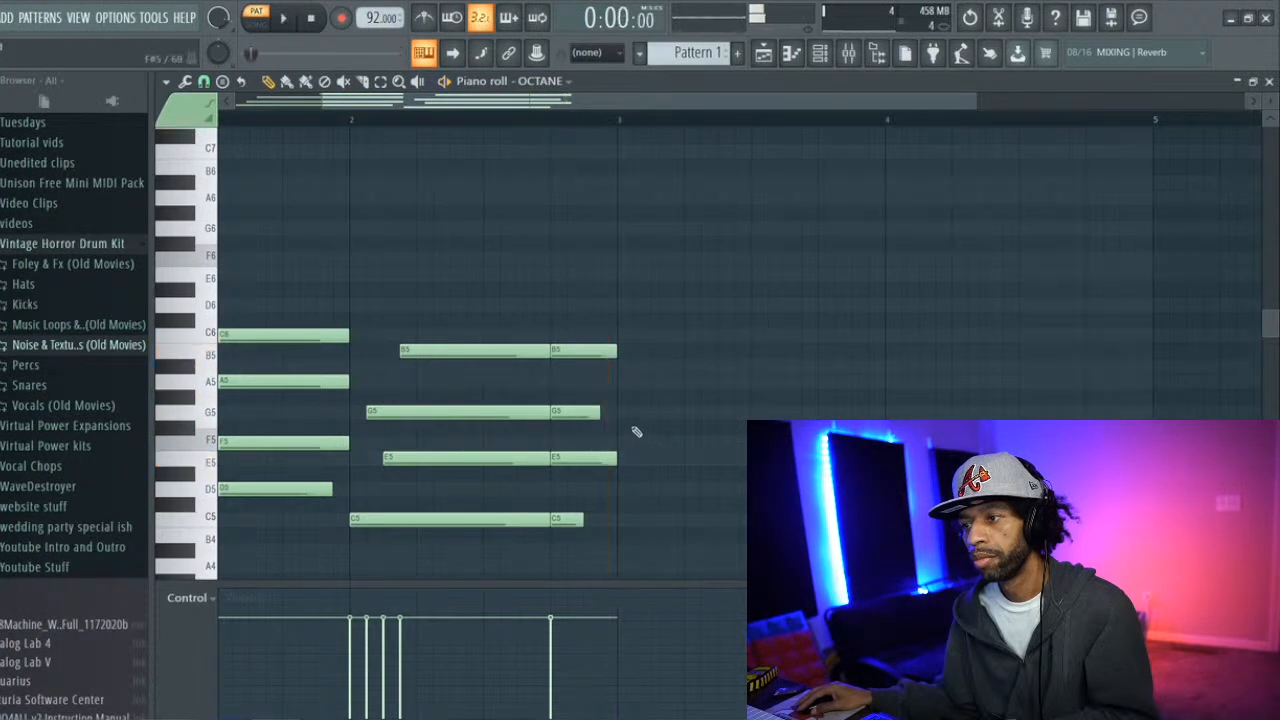
Draw a third chord from the start of bar 3 with staggered E5, A5, C6 and E6 notes, ending the E6 at beat 4
click(622, 494)
drag(660, 488, 752, 457)
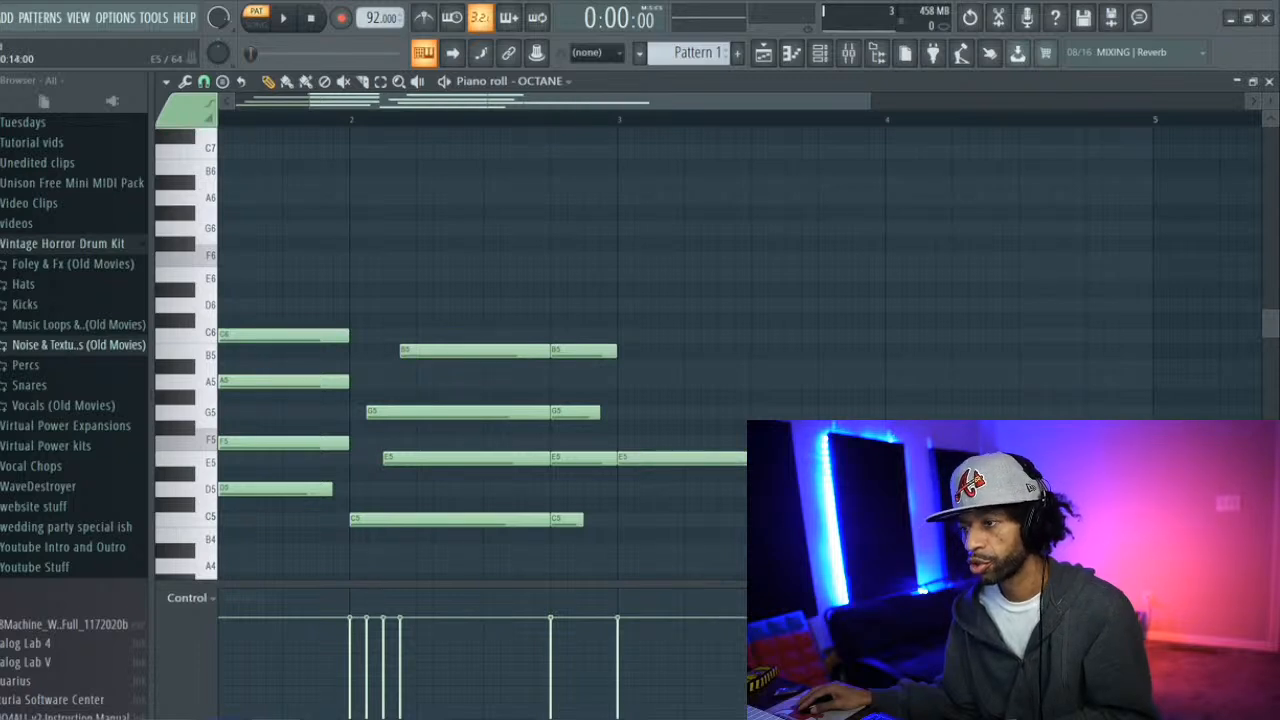
click(645, 383)
click(660, 320)
drag(676, 318, 686, 334)
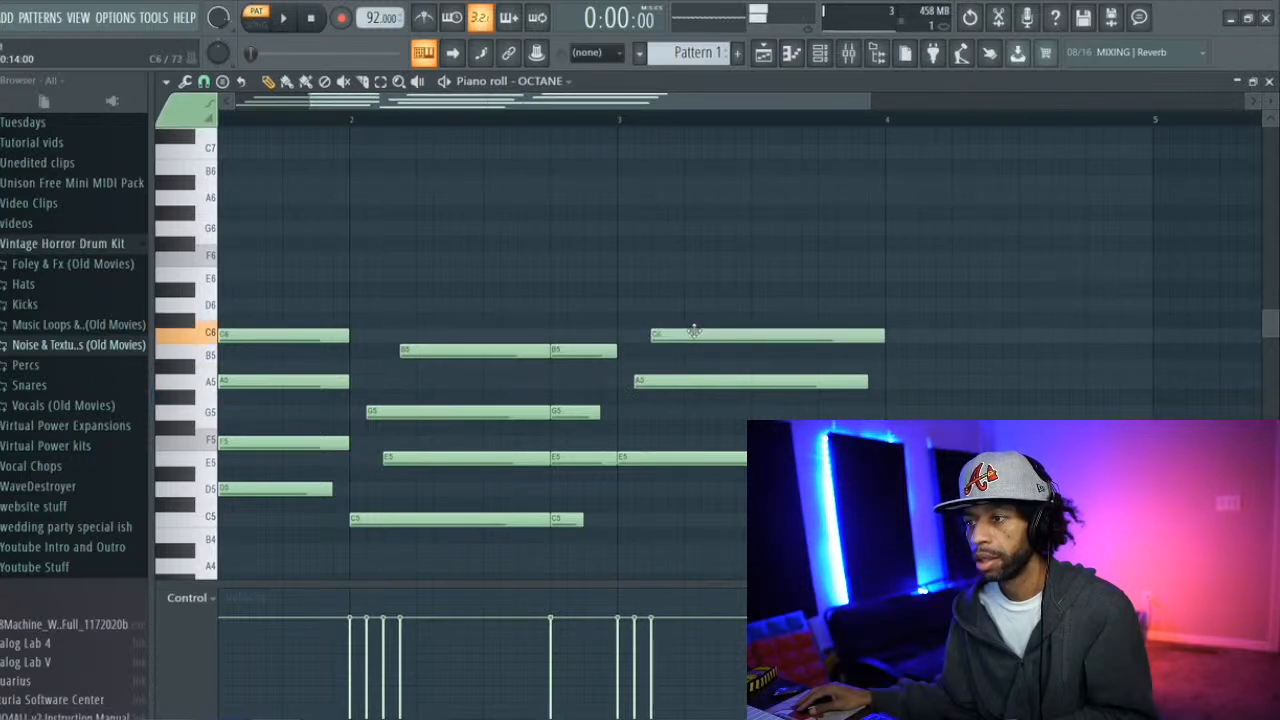
click(712, 304)
drag(747, 304, 746, 268)
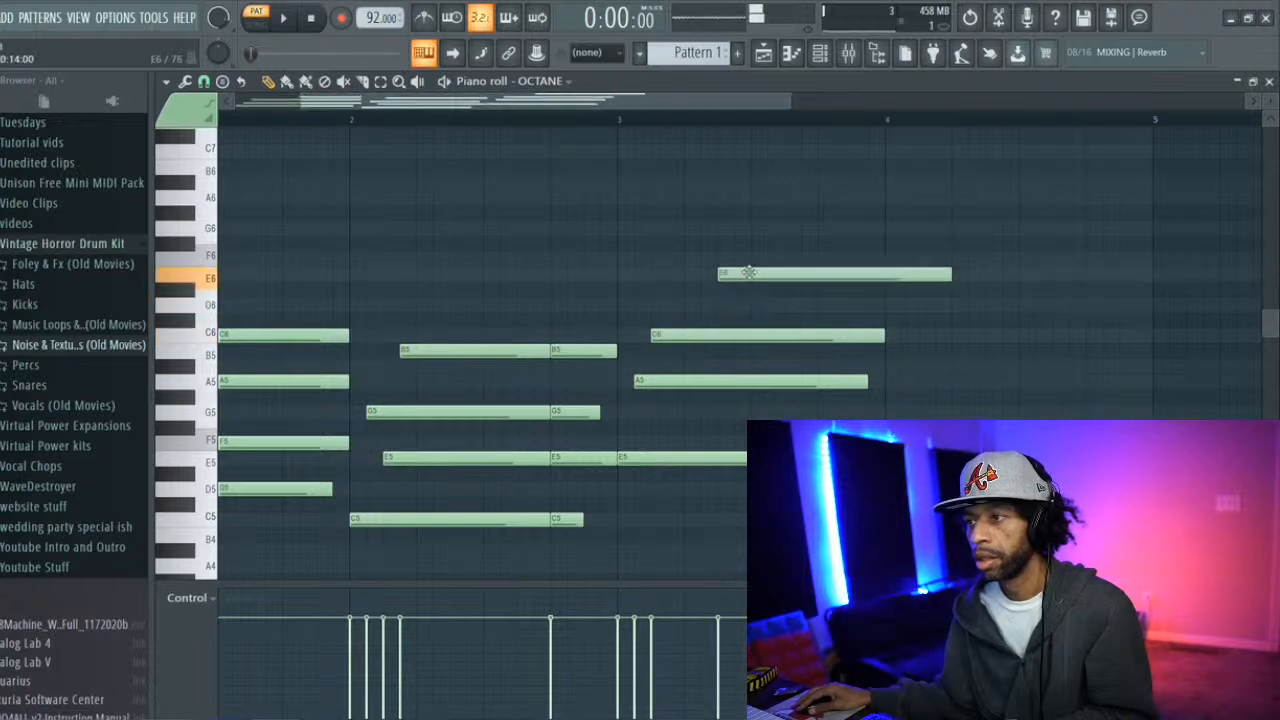
drag(960, 283, 820, 289)
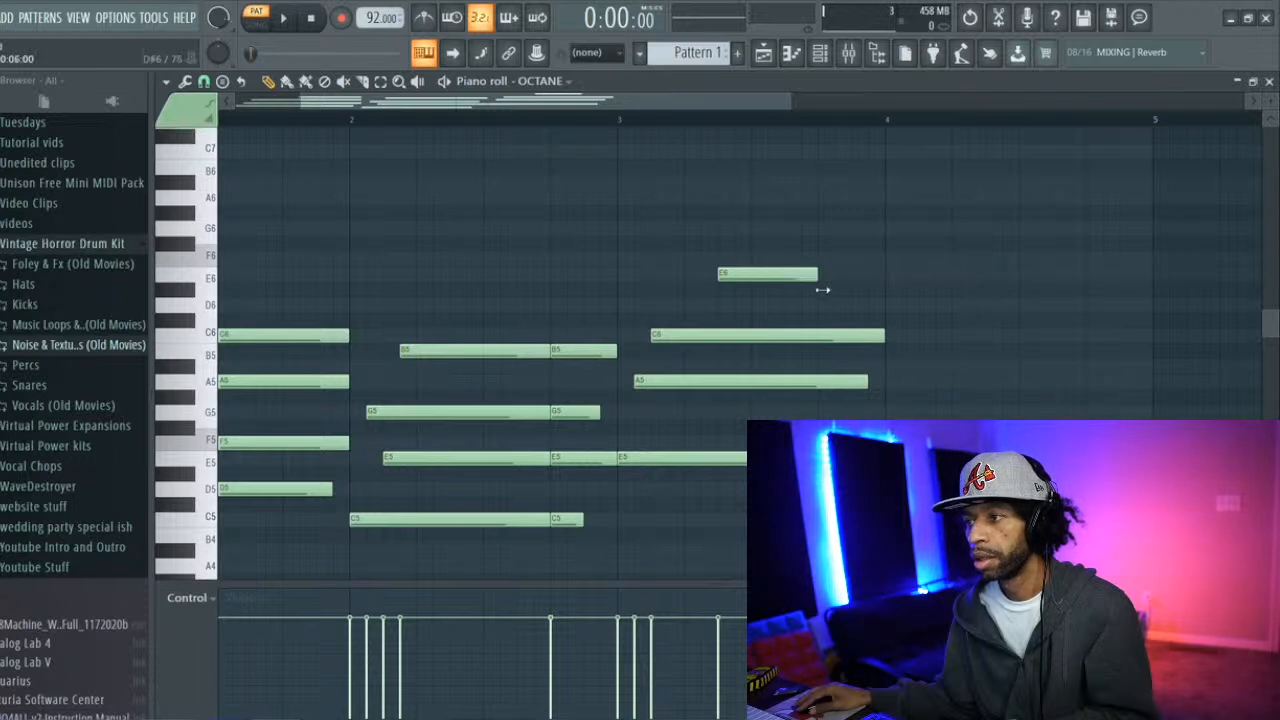
Slice the third chord's C6 at beat 3 and its A5 at beat 4 of bar 3, and play back the pattern
key(space)
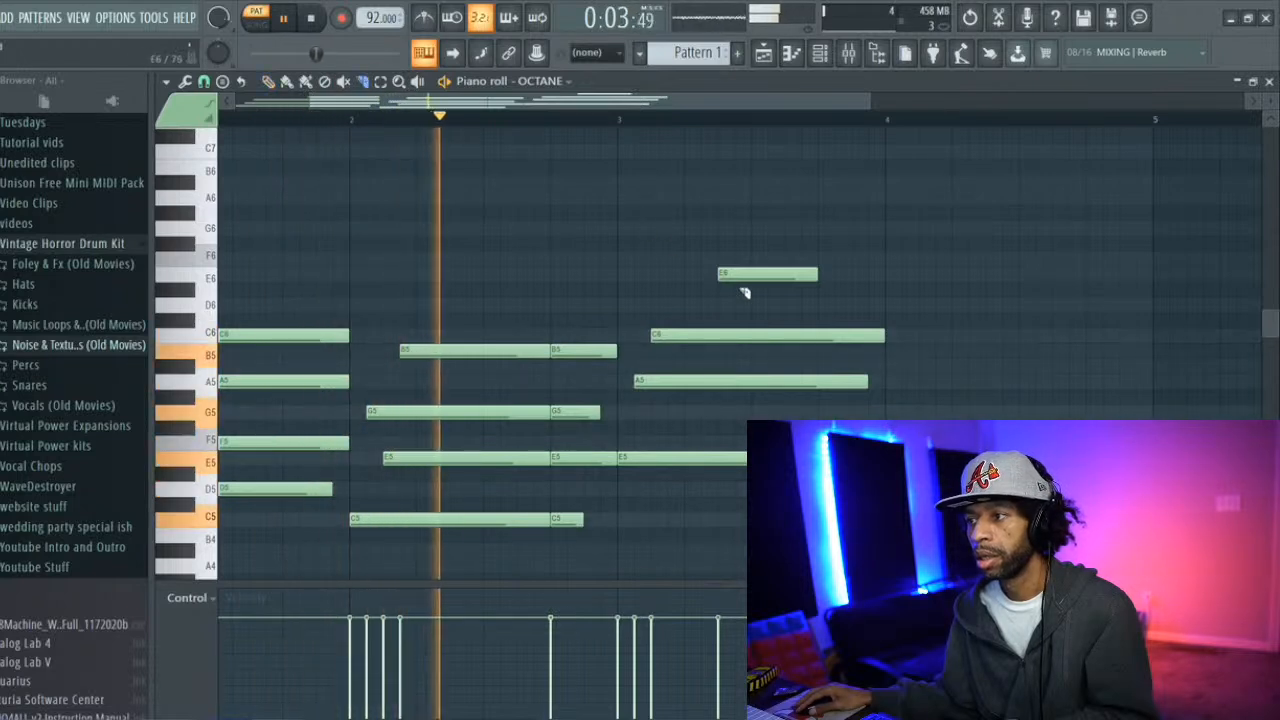
drag(753, 321, 766, 374)
key(space)
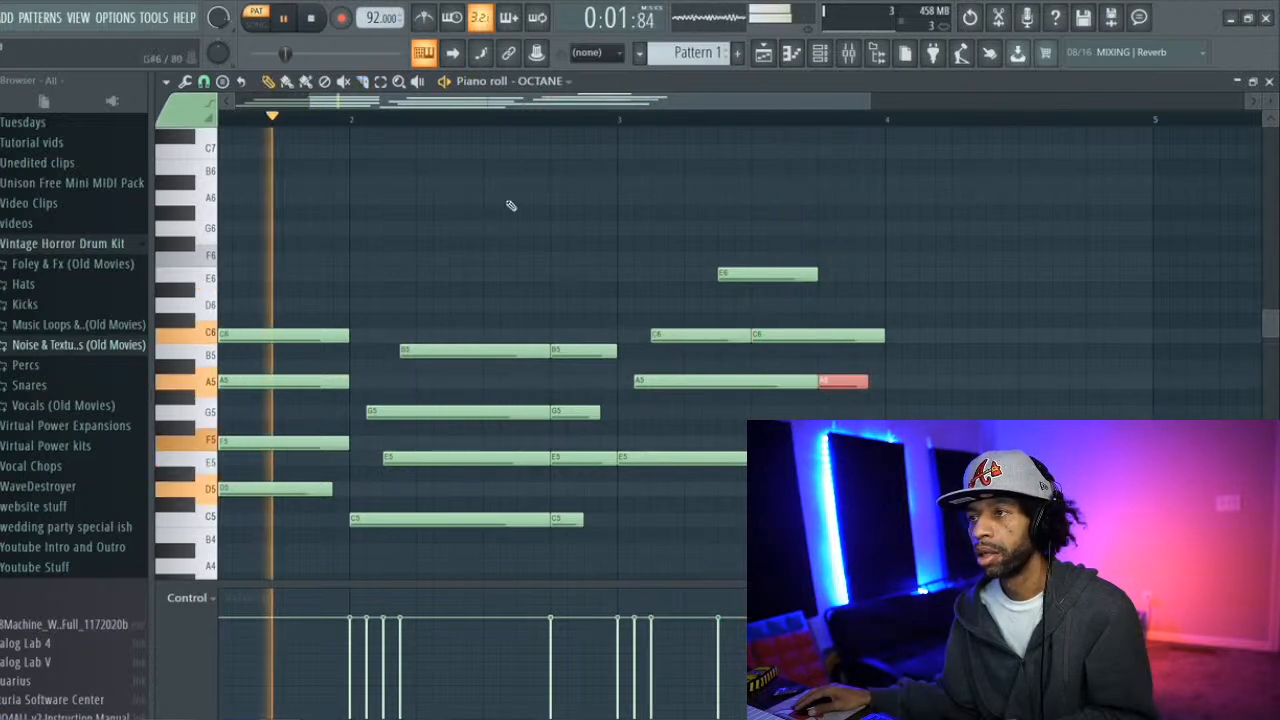
drag(497, 102, 700, 306)
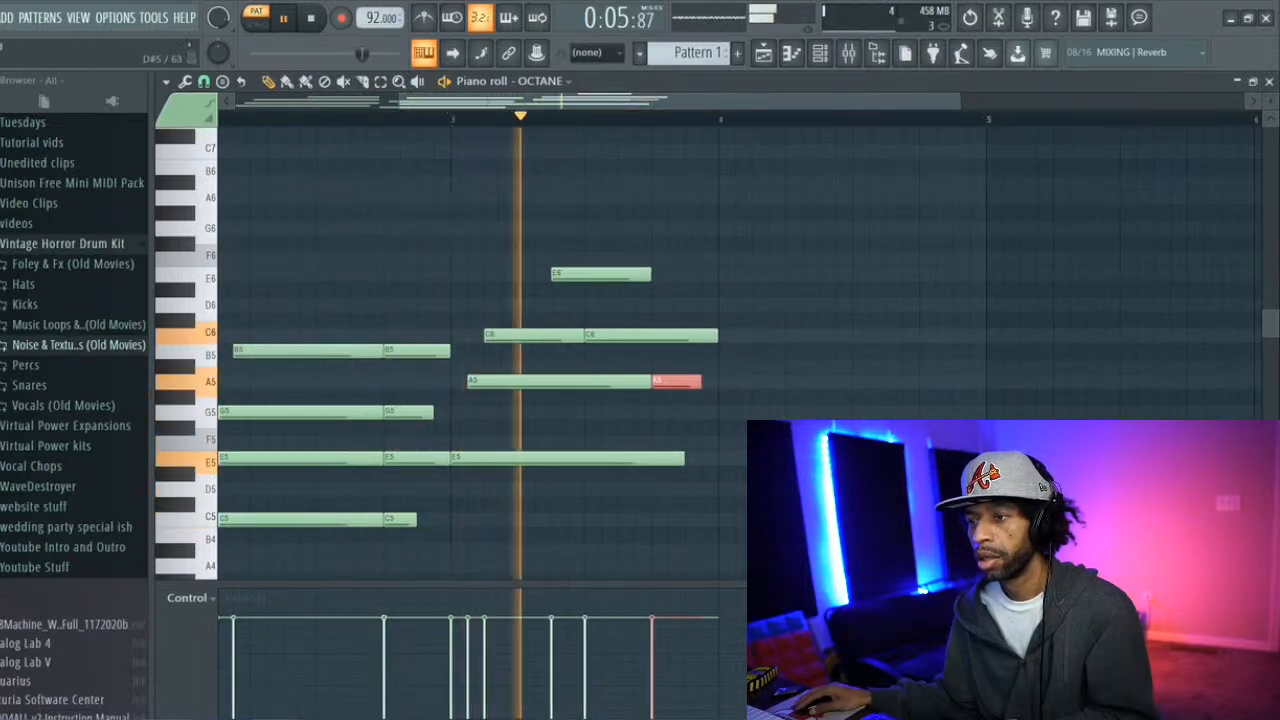
key(space)
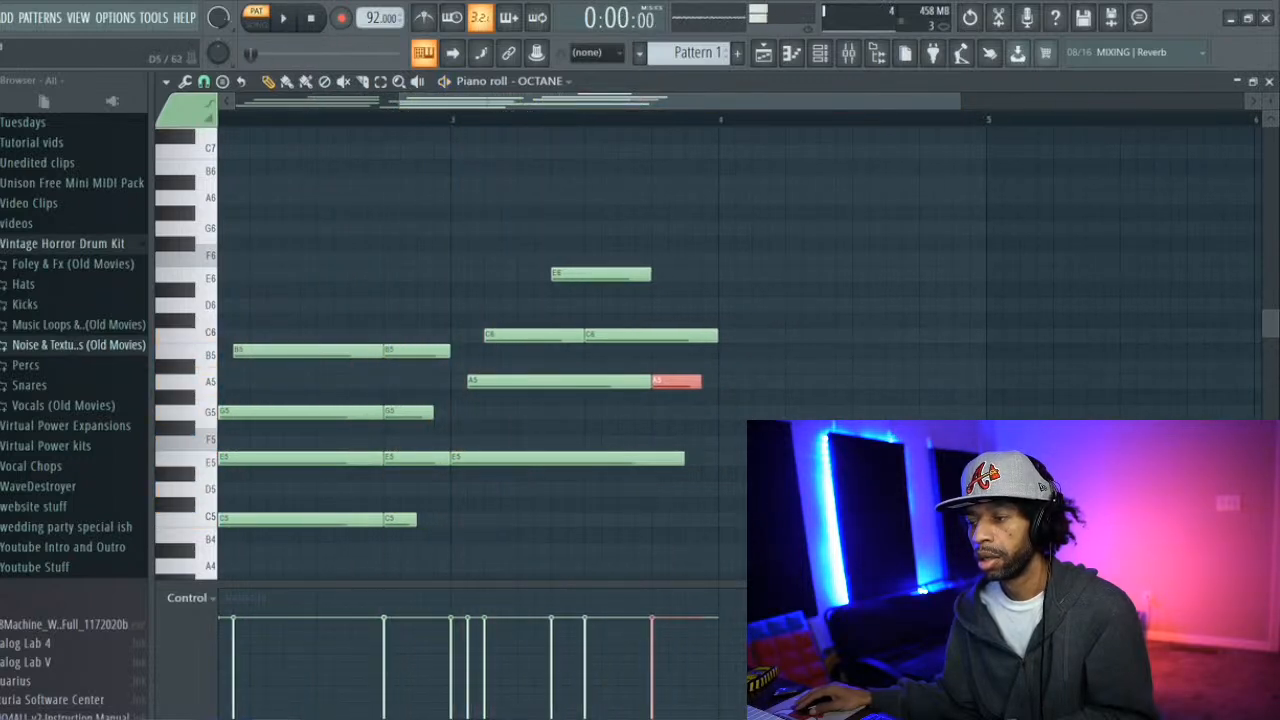
Draw a fourth chord from the start of bar 4 with staggered B4, F5, D5 and A5 notes, ending the A5 at bar 5
click(727, 539)
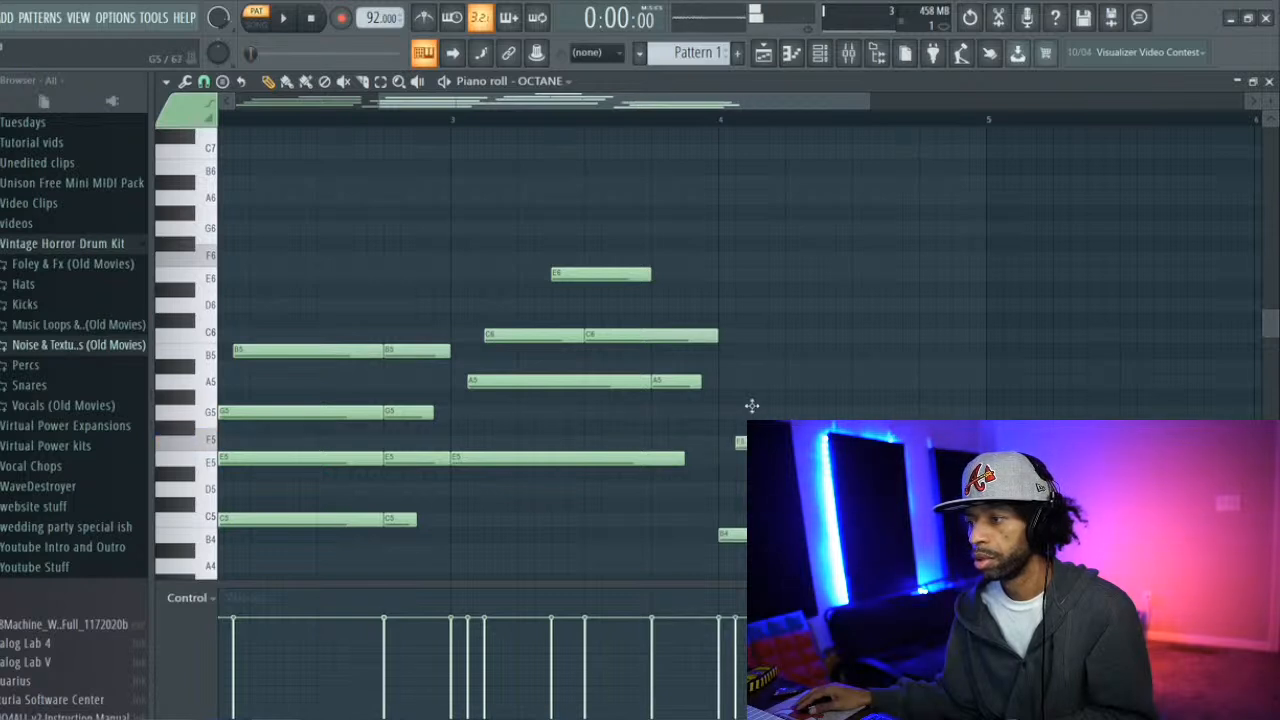
drag(767, 395, 763, 380)
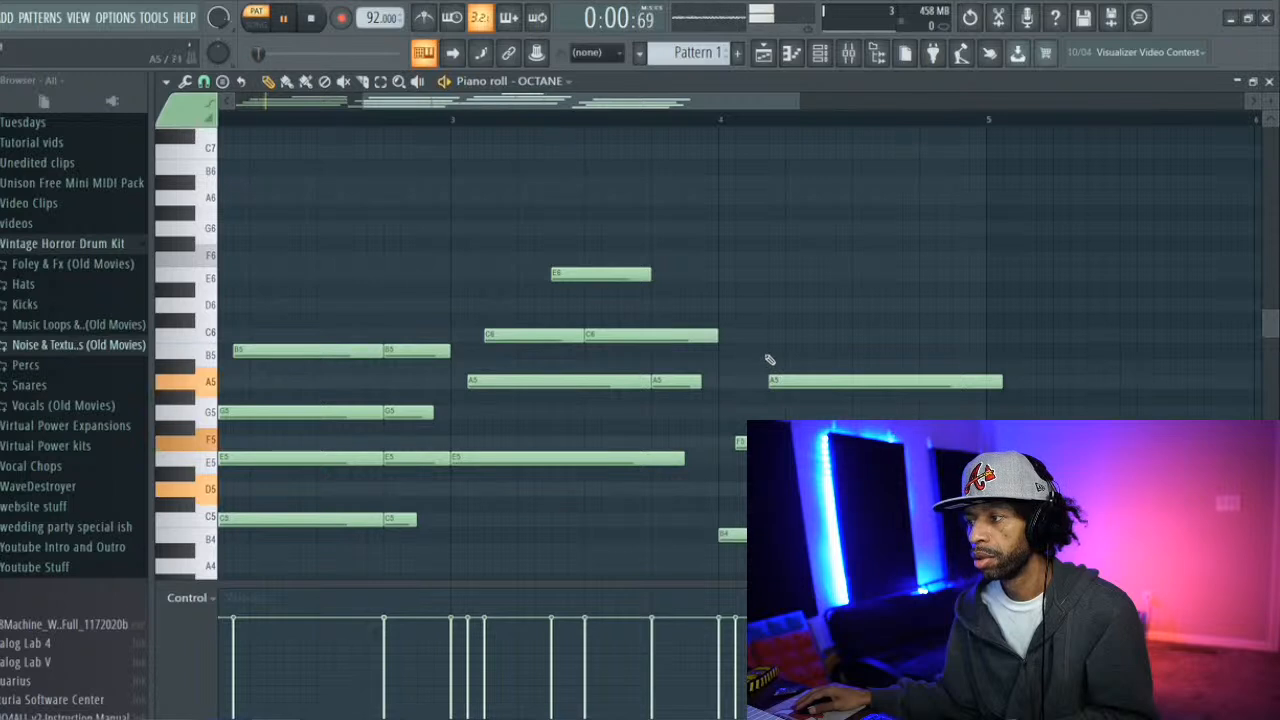
drag(1010, 392, 992, 392)
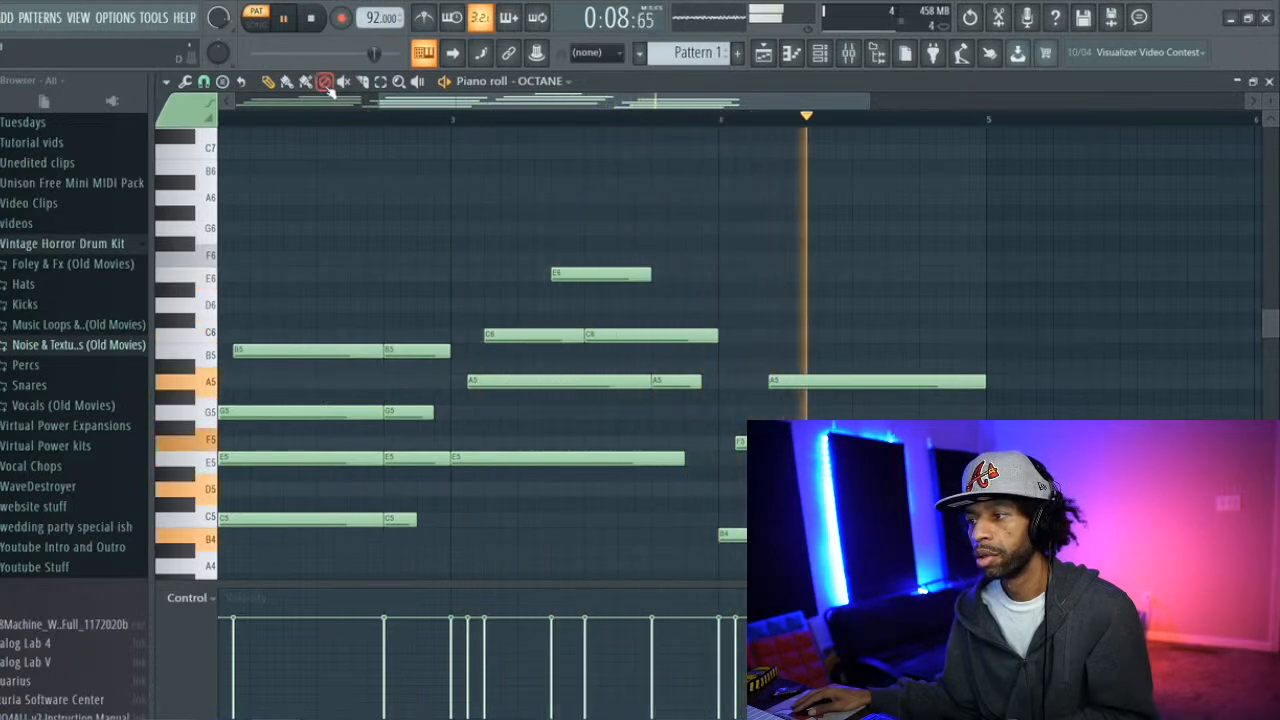
Slice the fourth chord at beat 3 and half a beat before bar 5, staggering the second half and ending its A5 at bar 5
key(space)
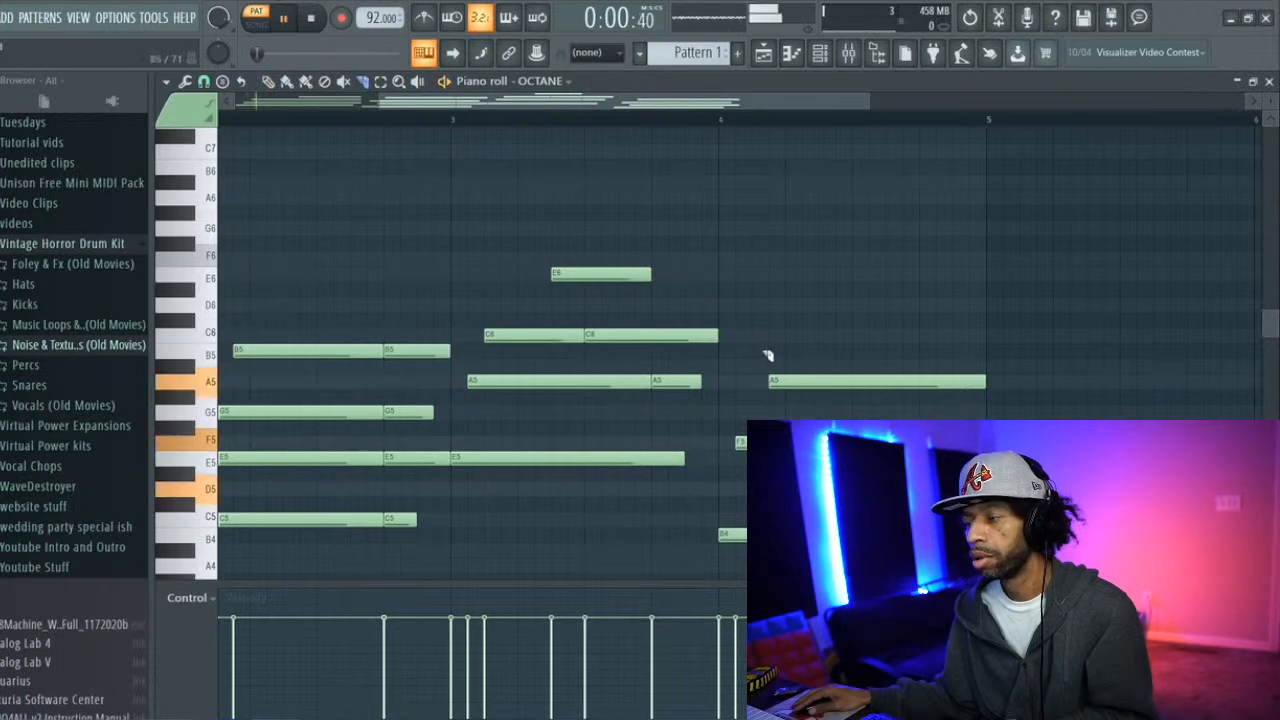
mouse_move(840, 426)
mouse_down()
mouse_move(842, 363)
mouse_move(855, 355)
mouse_up()
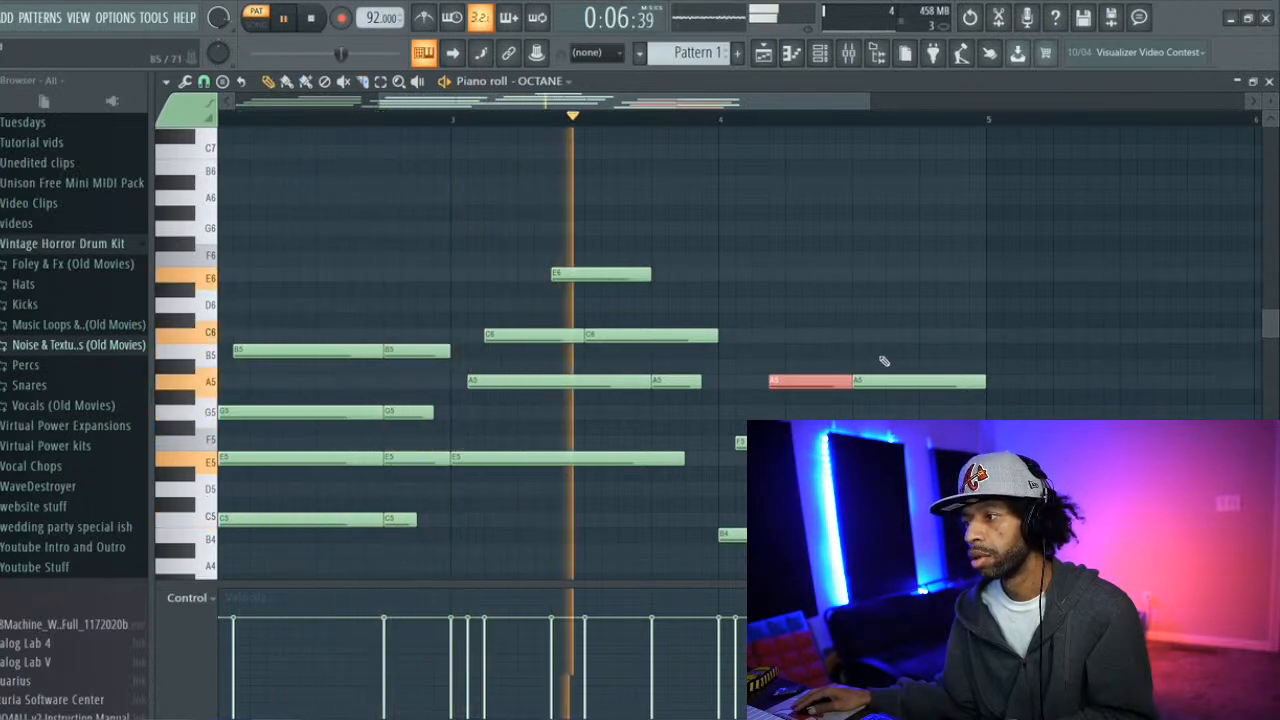
drag(892, 381, 925, 378)
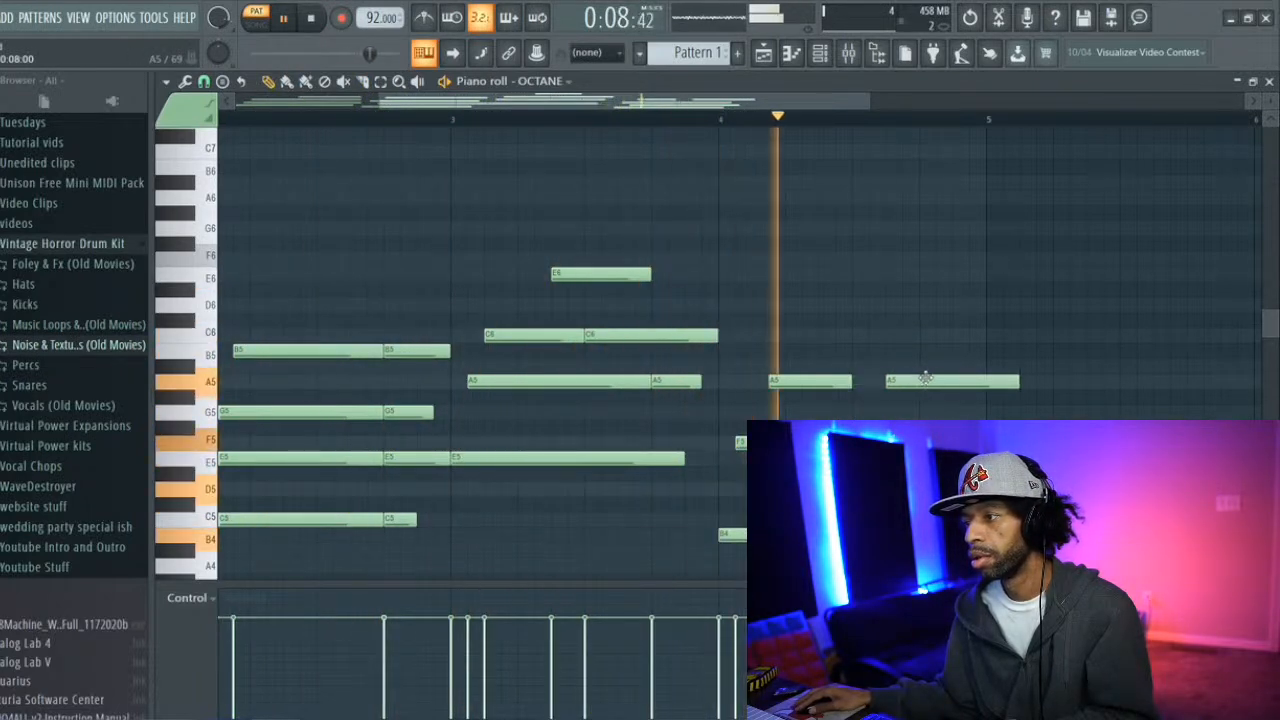
drag(1017, 381, 986, 381)
key(space)
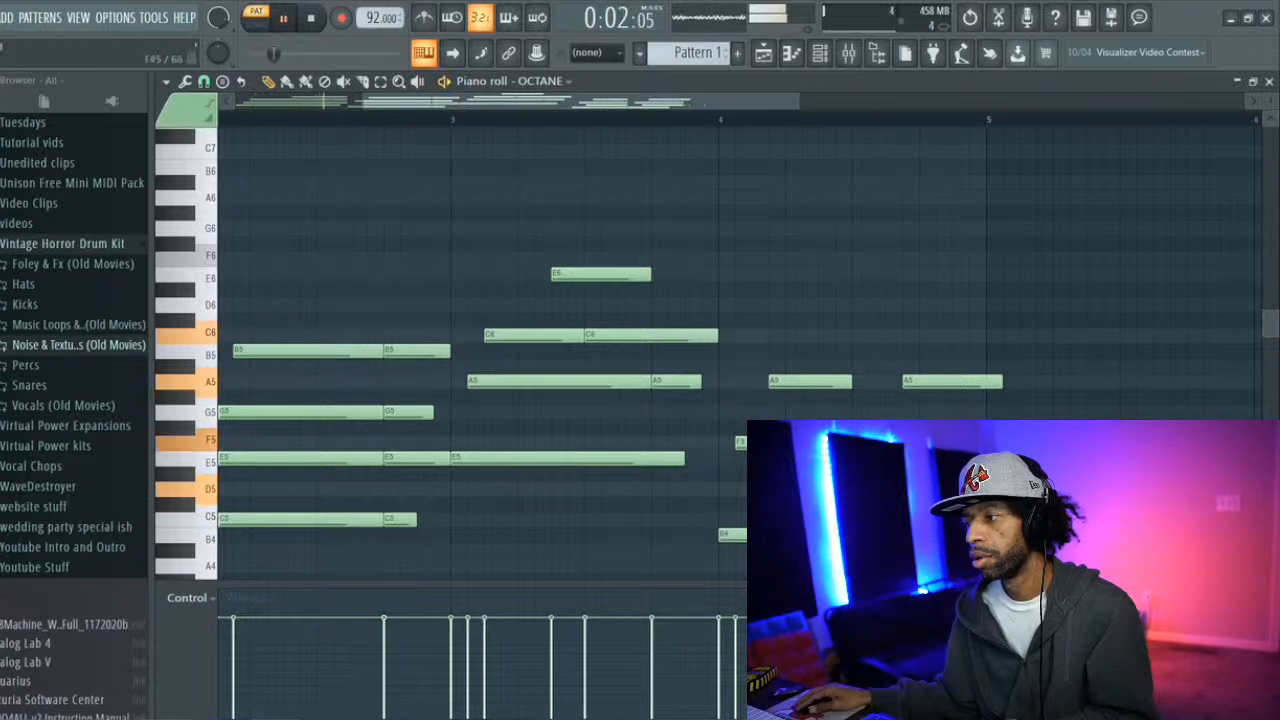
drag(1008, 381, 988, 381)
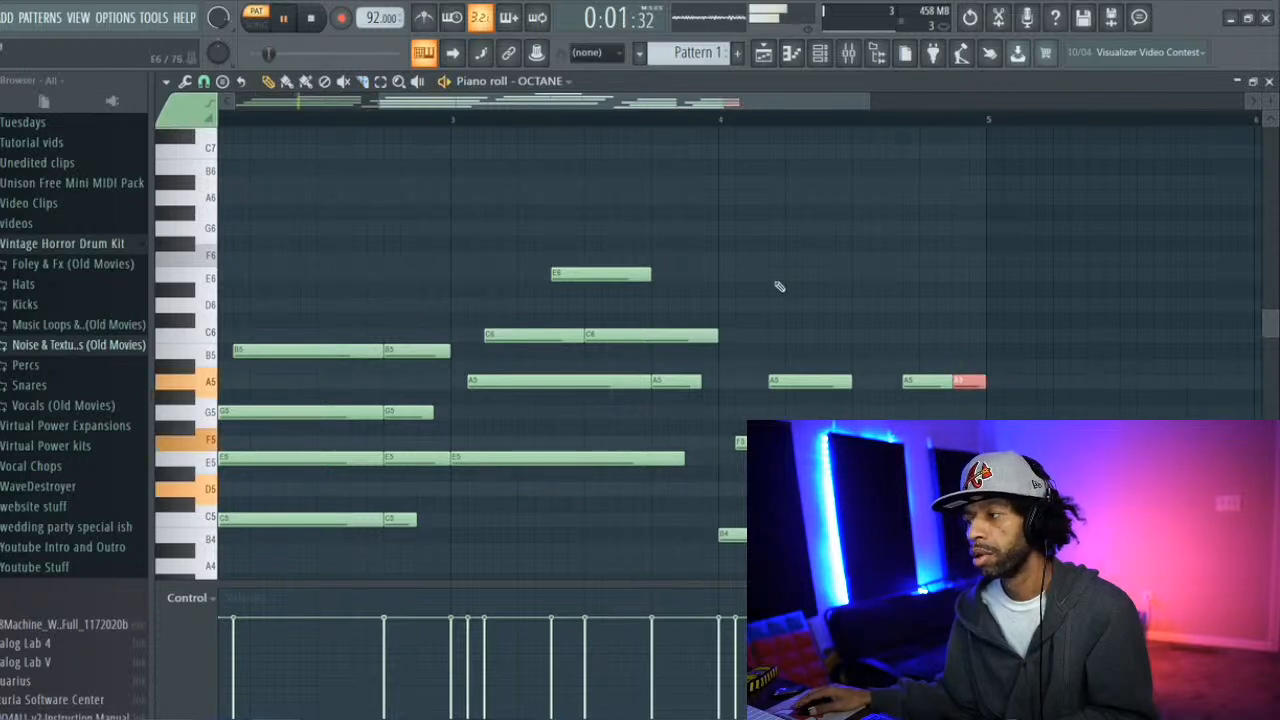
Lower the F5 and A5 slices in the last half beat of bar 4 to E5 and G5, and play back the progression
scroll(1010, 336, down, 2)
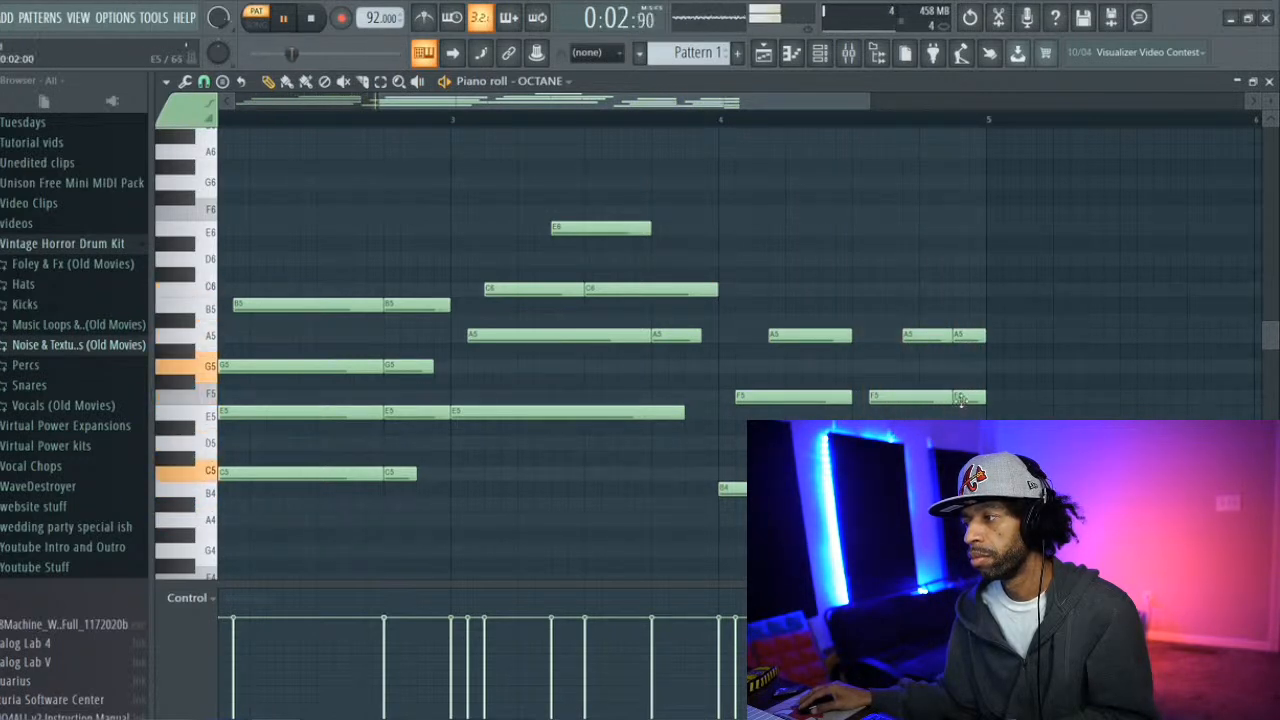
drag(965, 397, 962, 412)
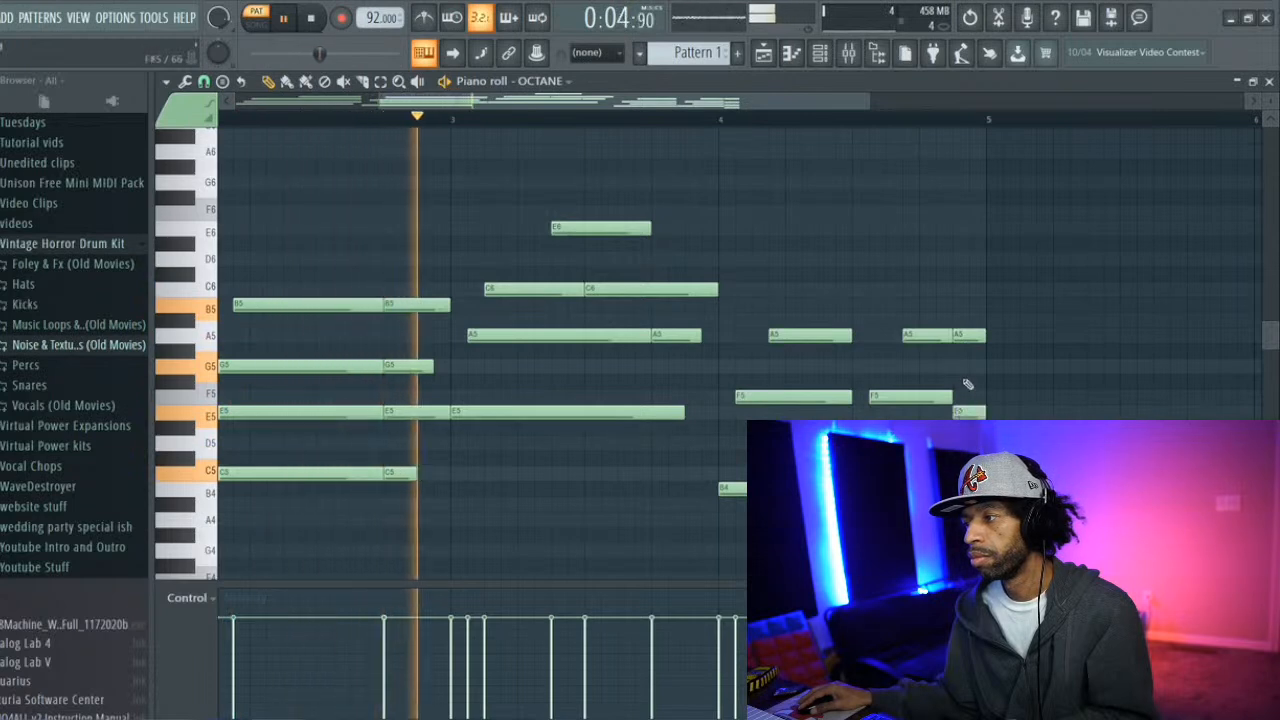
drag(968, 336, 972, 367)
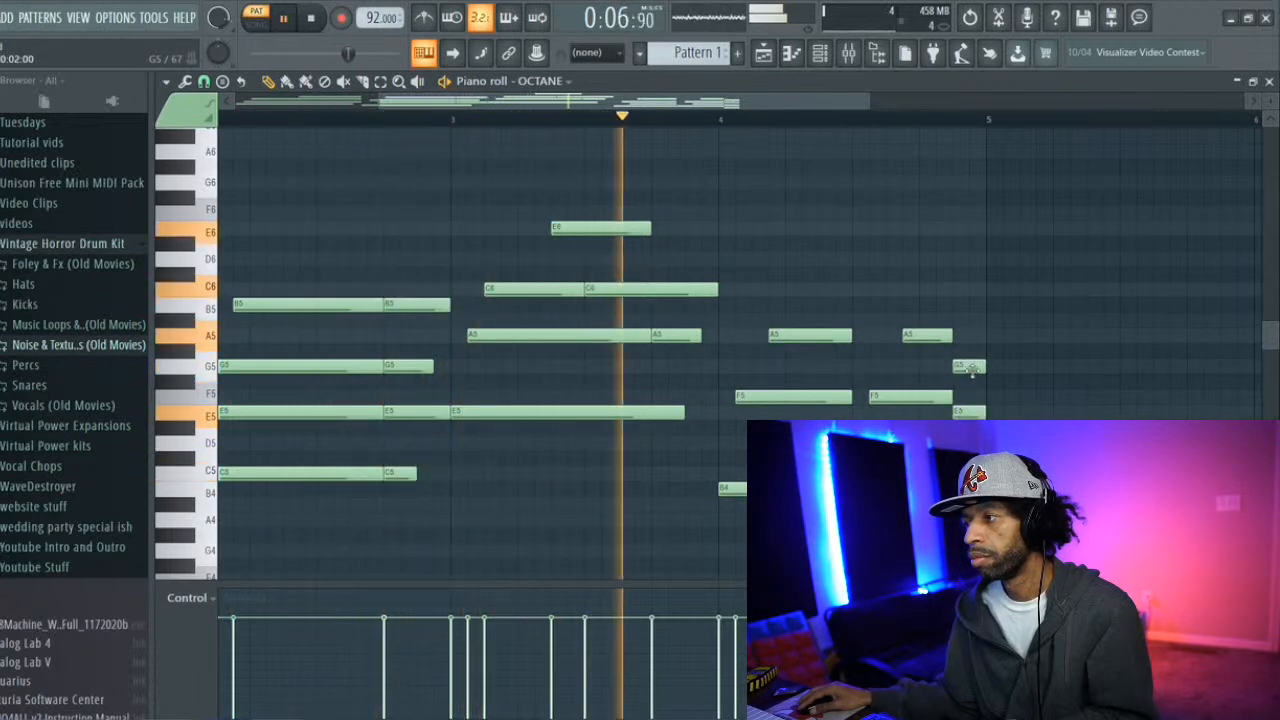
drag(561, 105, 402, 121)
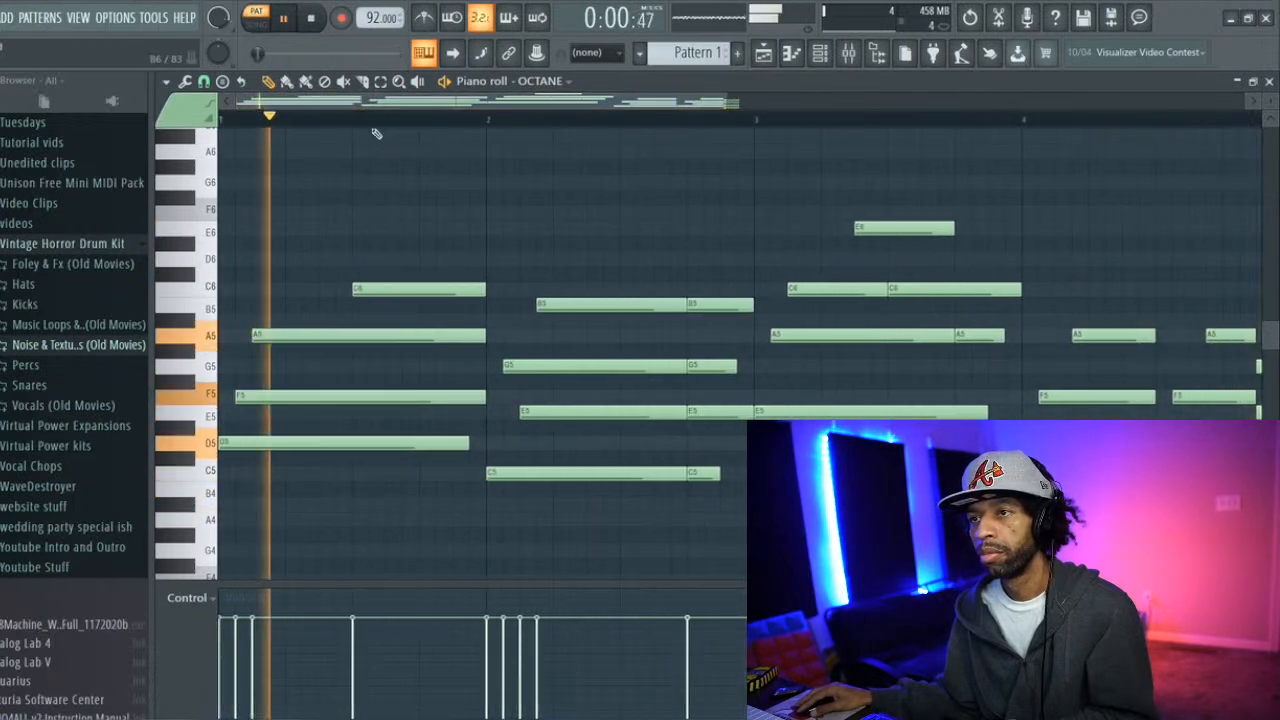
key(space)
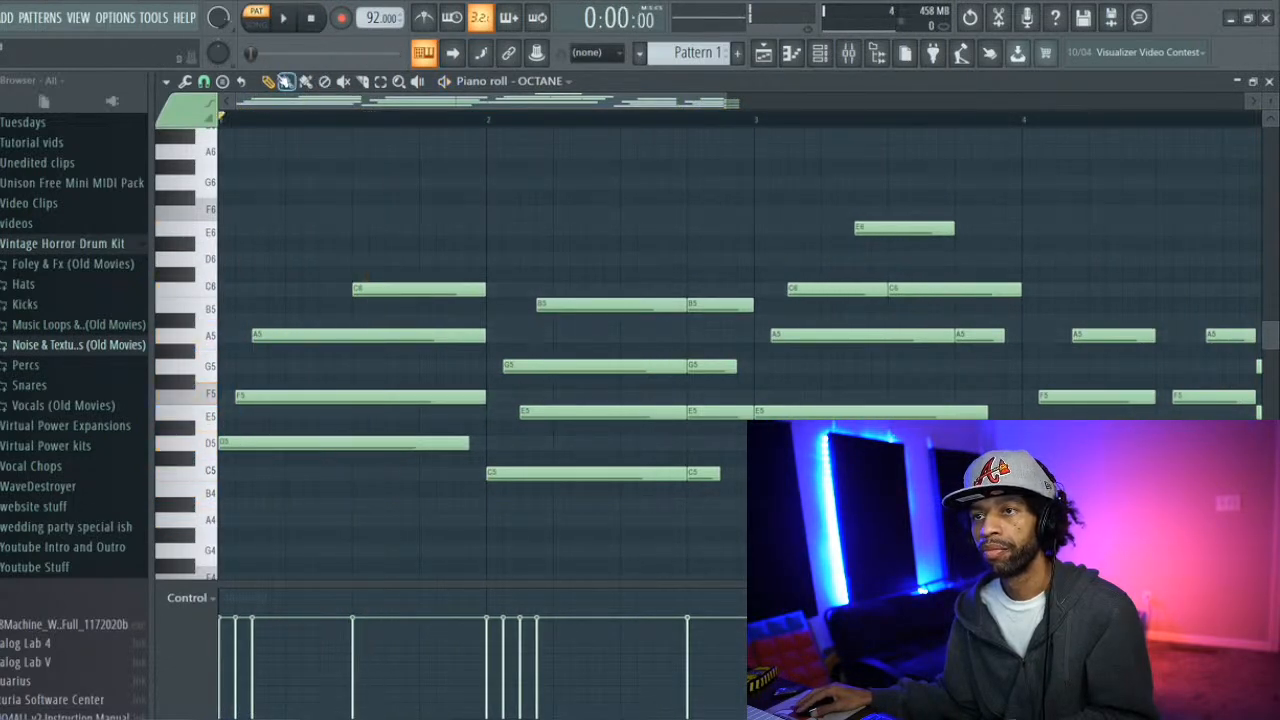
Add bass notes D4, C4, E4 and B3 an octave below the chords' lowest notes, and play back the progression
scroll(317, 237, down, 5)
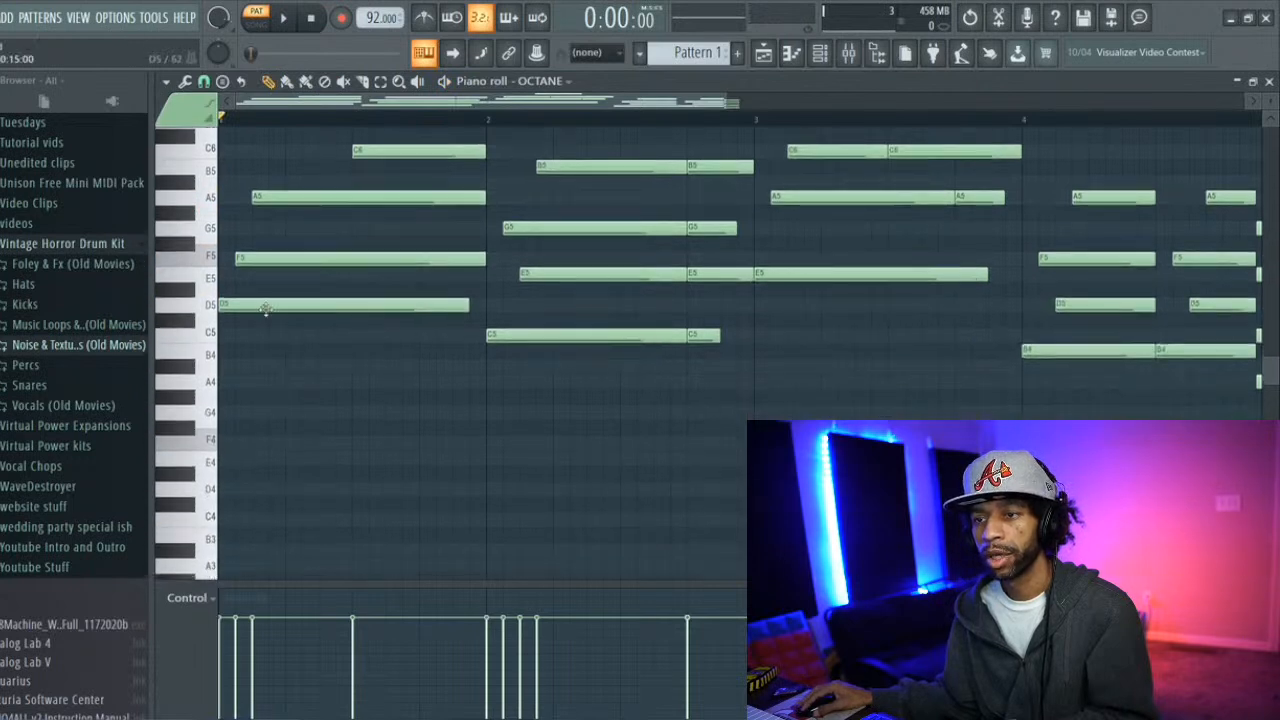
click(228, 492)
key(space)
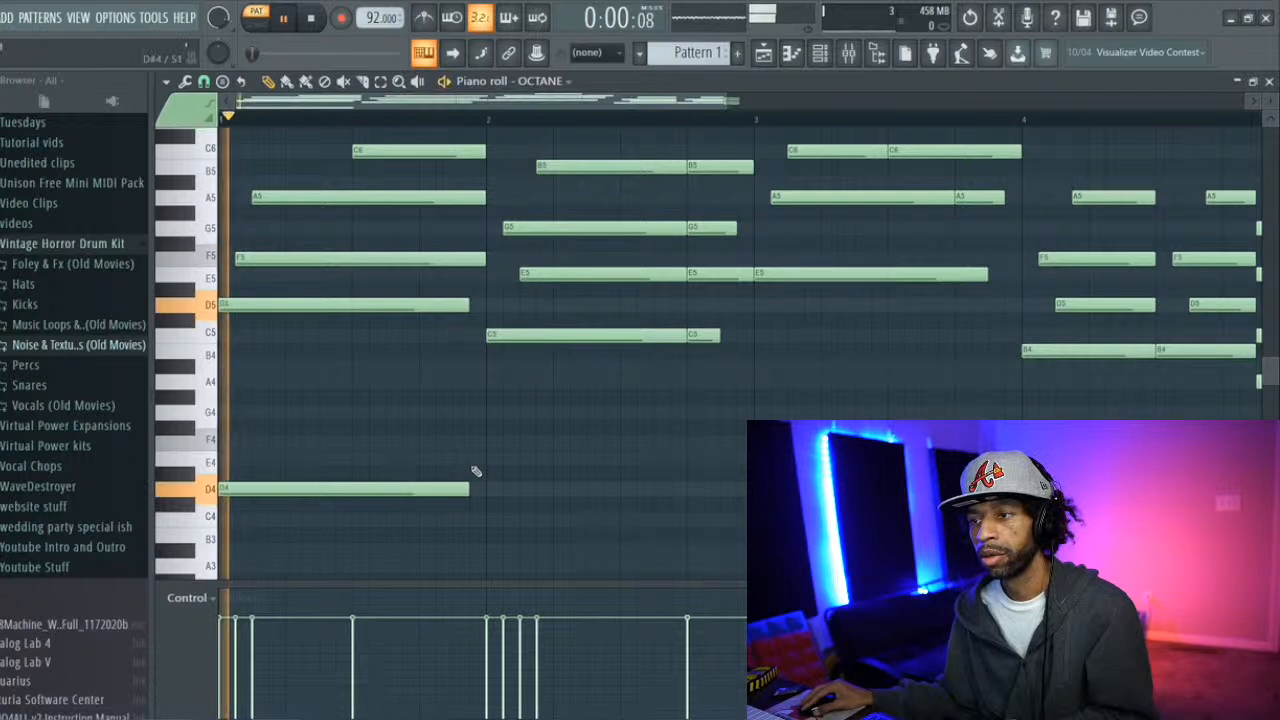
click(490, 519)
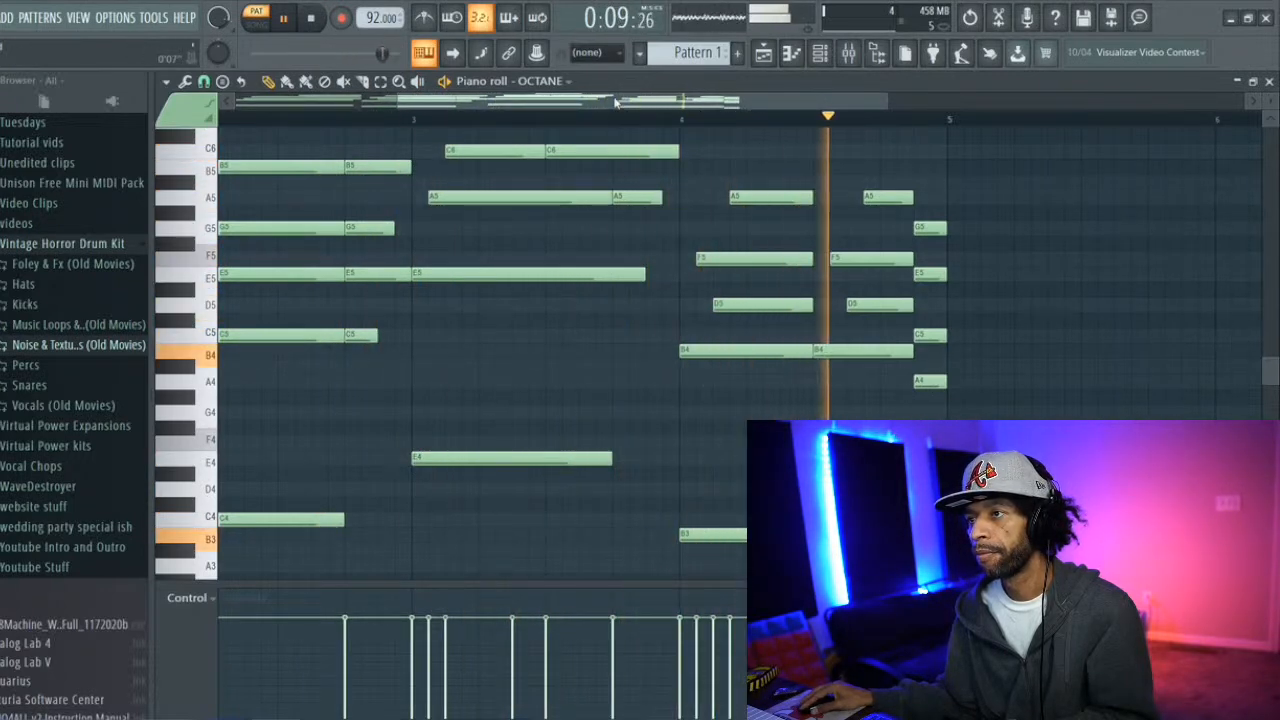
scroll(409, 229, up, 3)
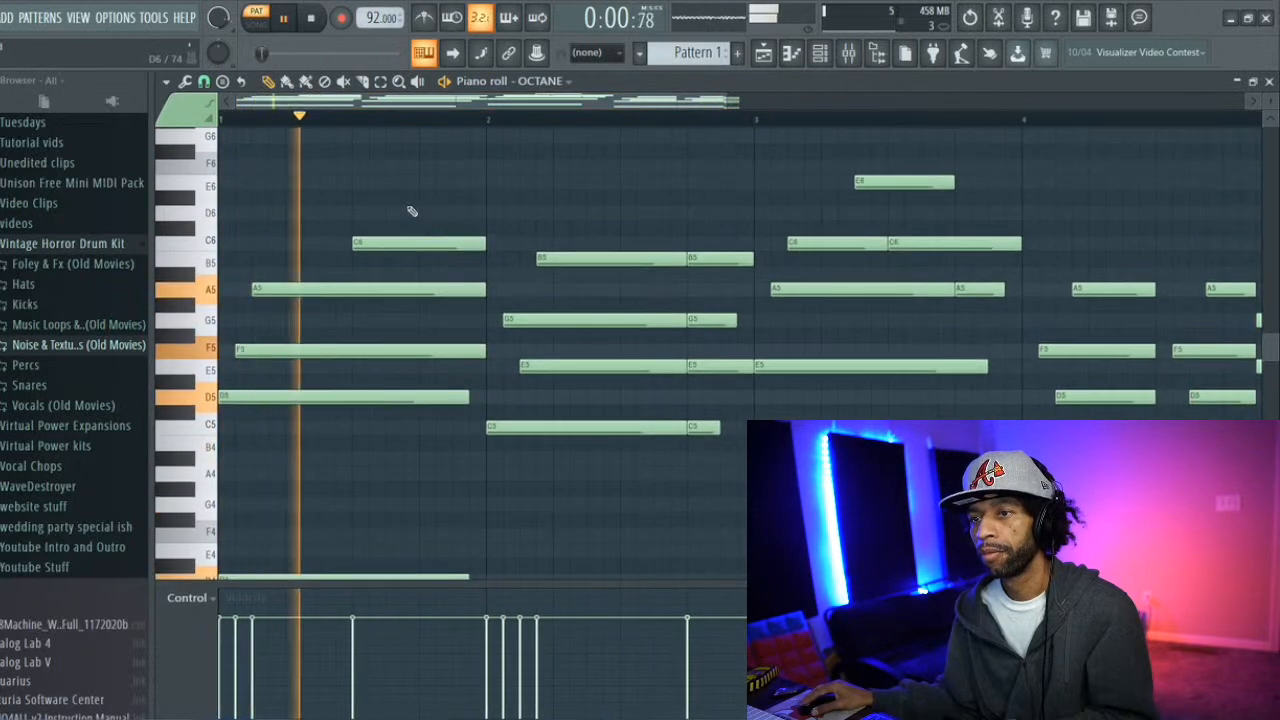
scroll(400, 200, up, 3)
key(space)
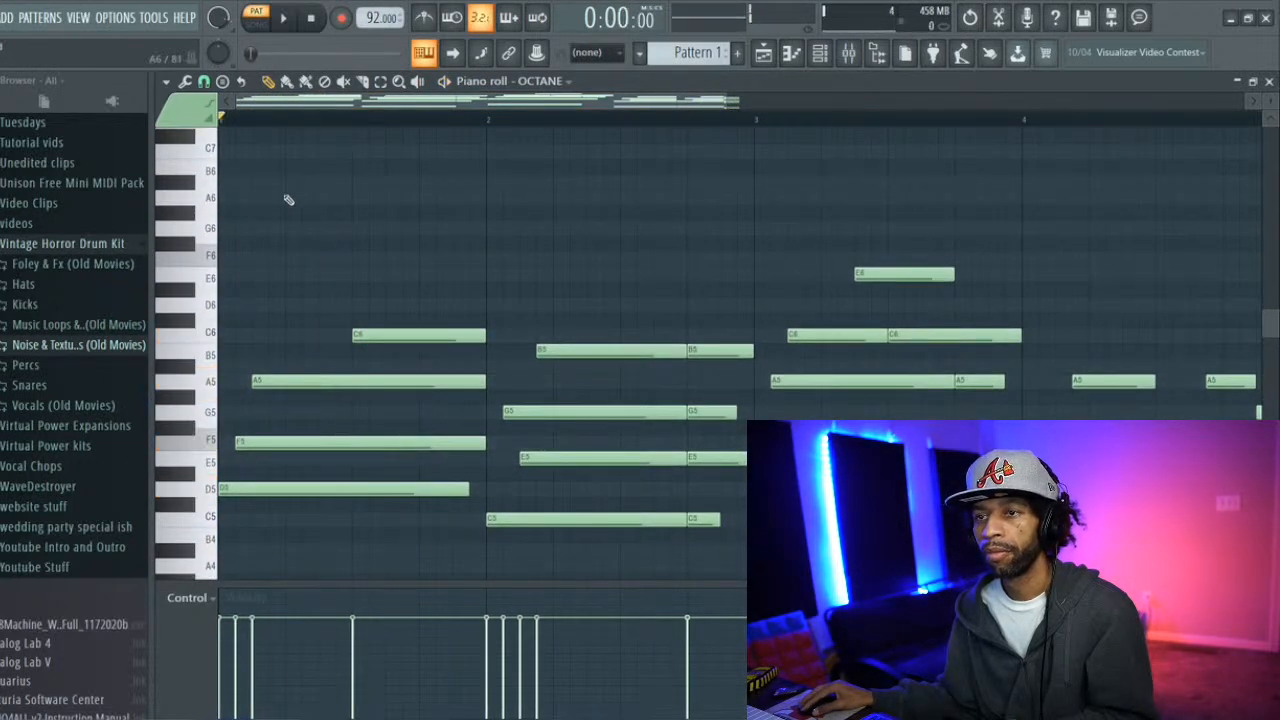
Add a melody of half-beat notes in bar 1: D7 on beat 2, followed by staggered B6, A6, C7 and A6
click(287, 196)
drag(289, 148, 285, 200)
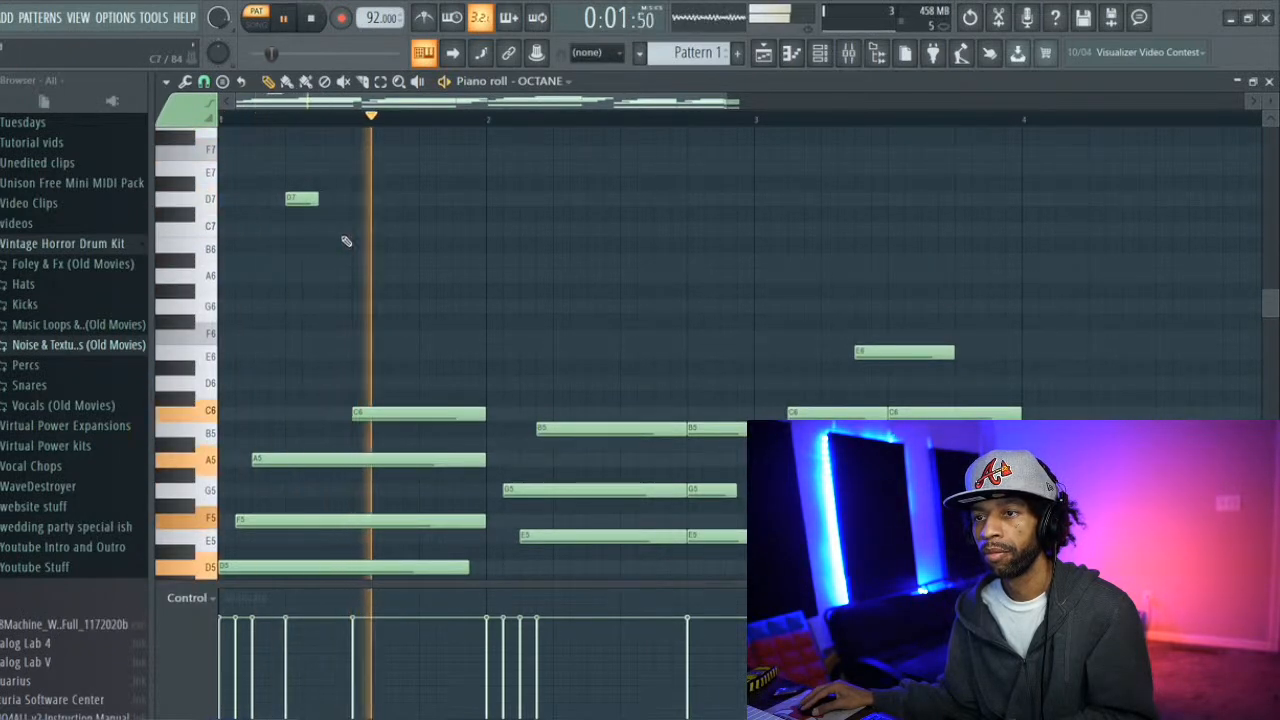
key(space)
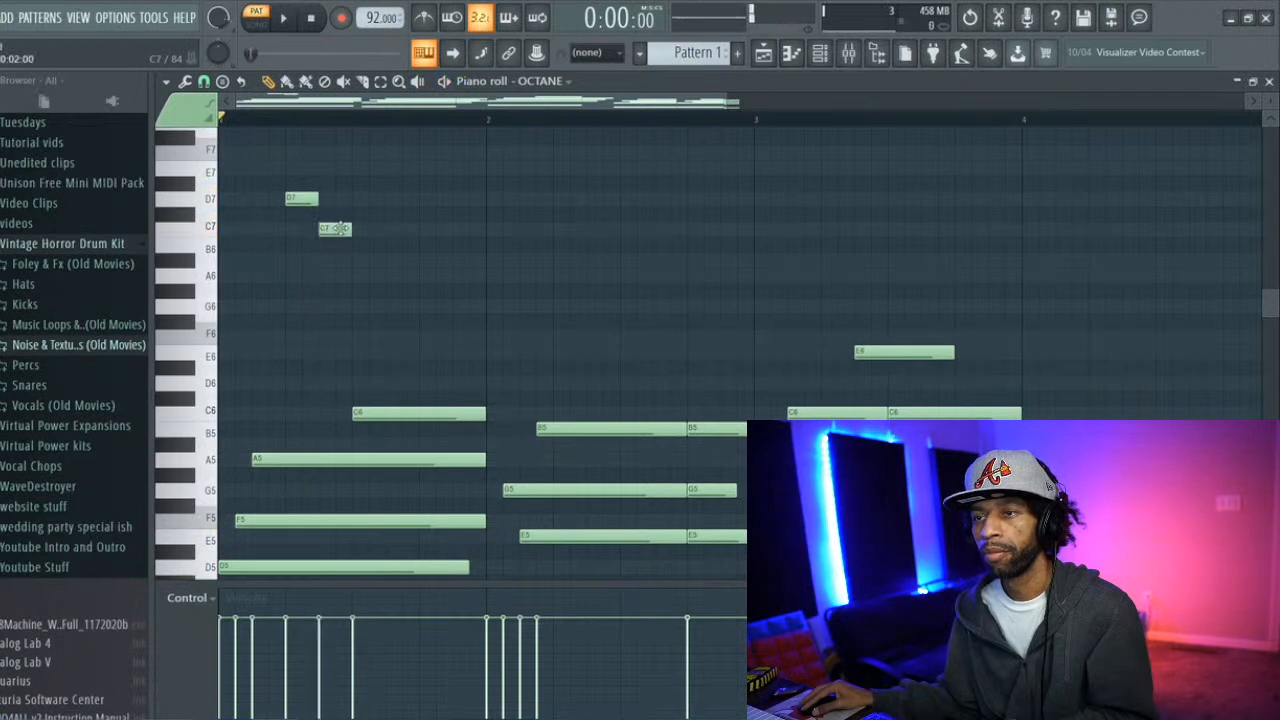
key(space)
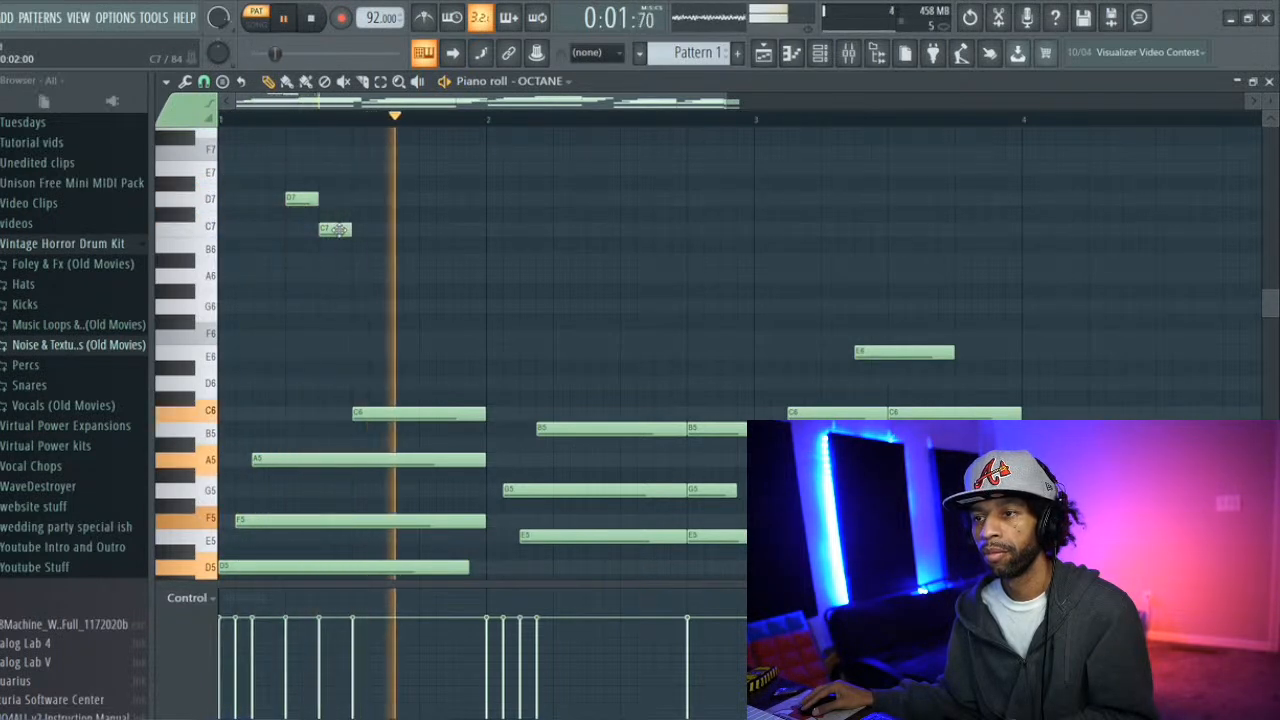
drag(333, 229, 310, 252)
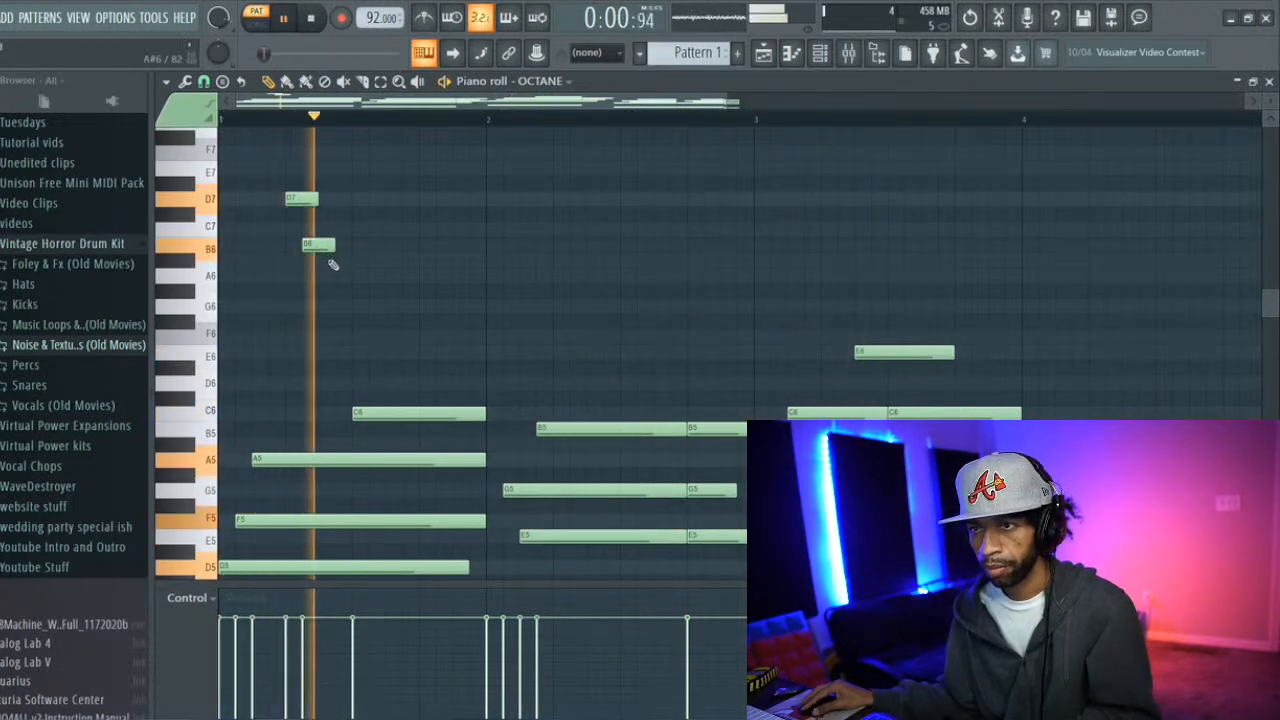
key(space)
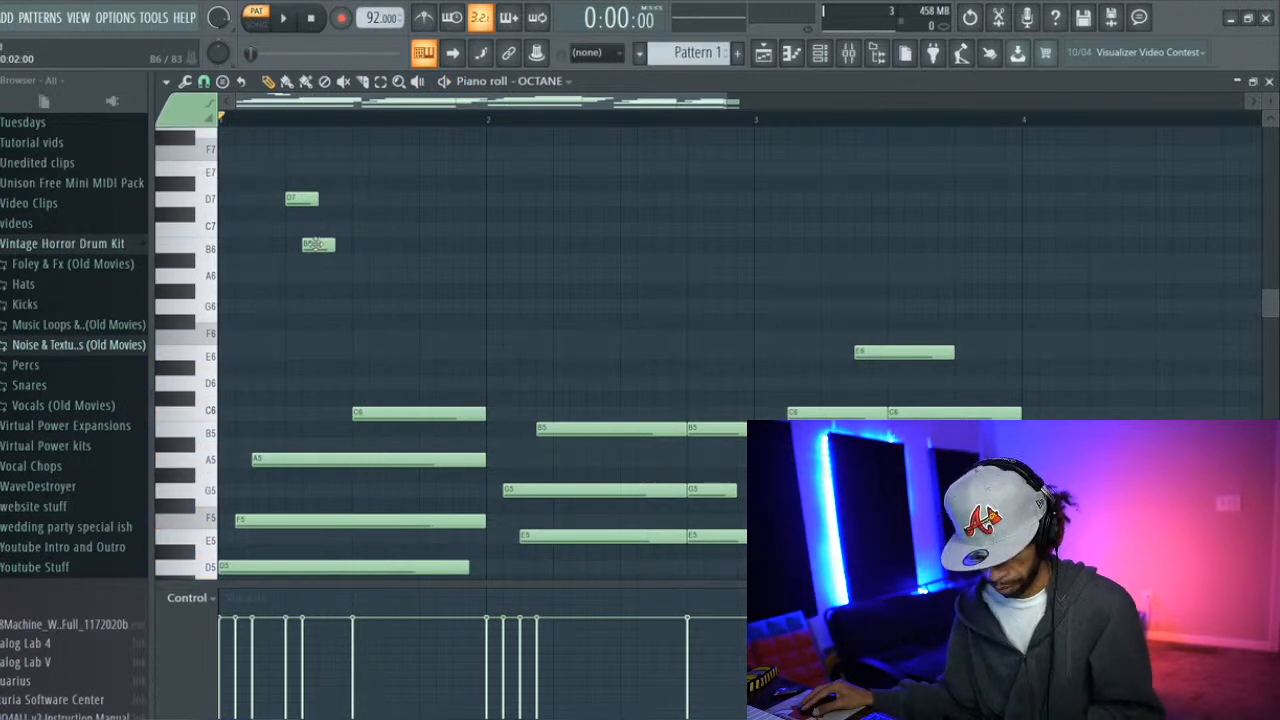
key(space)
key(space)
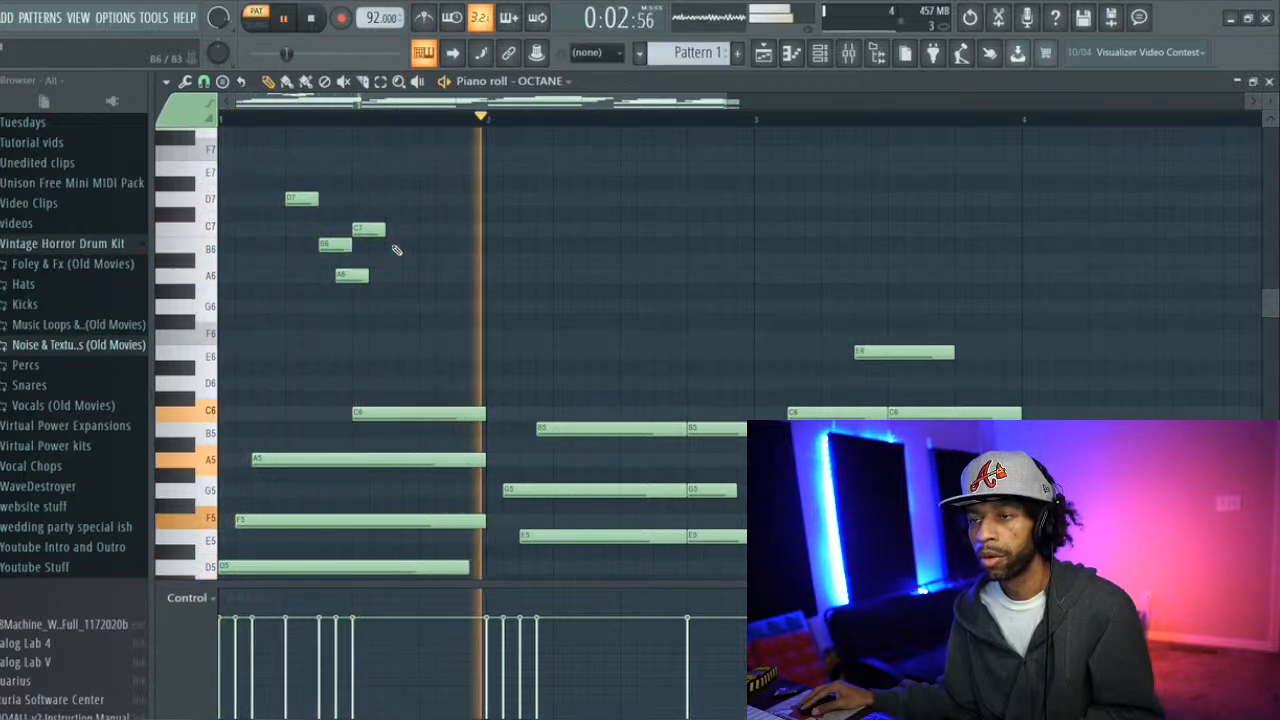
click(397, 277)
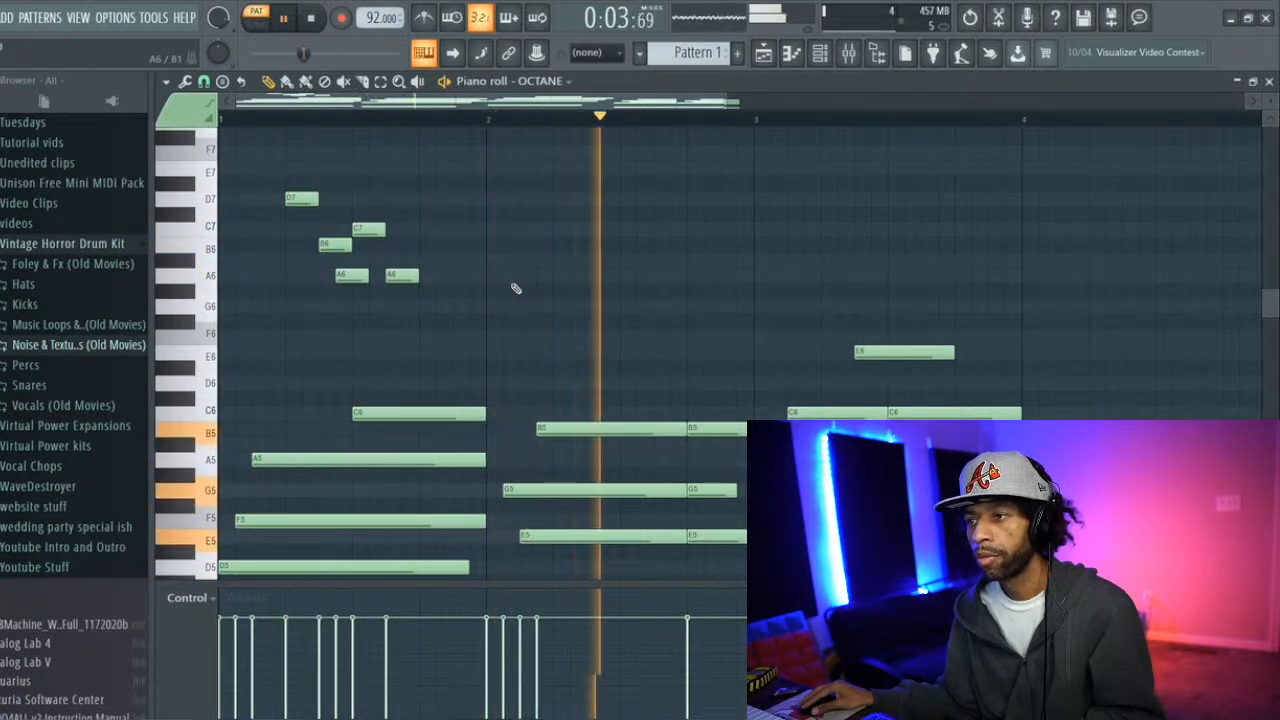
Add half-beat melody notes in bar 2: C7 midway through beat 2, D7 on beat 3, and E7 and D7 in beat 4
key(space)
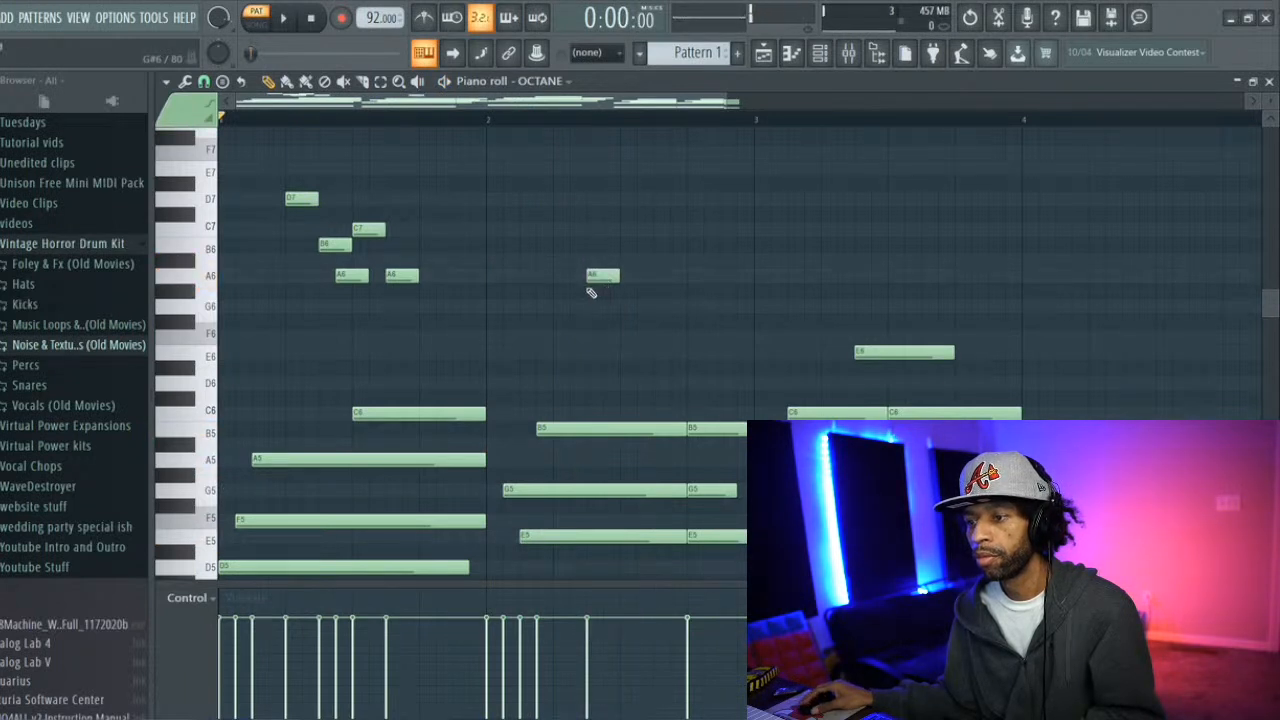
scroll(590, 289, down, 2)
scroll(589, 288, up, 2)
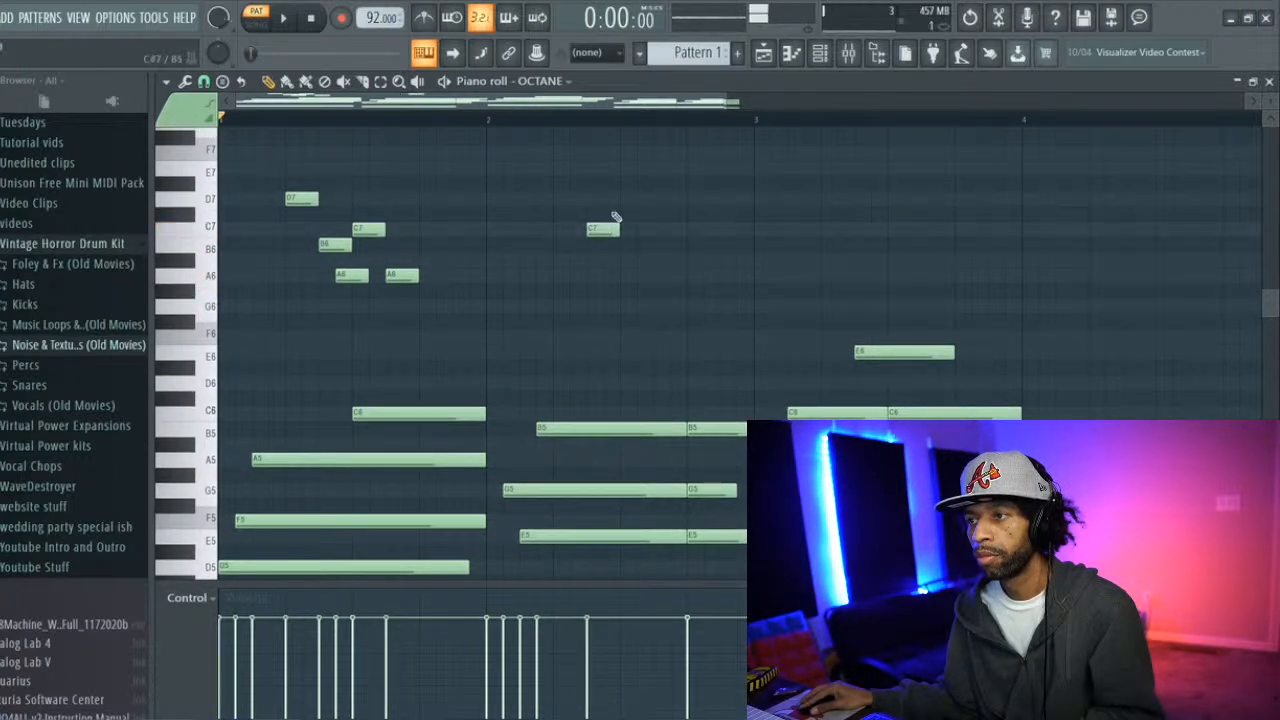
key(space)
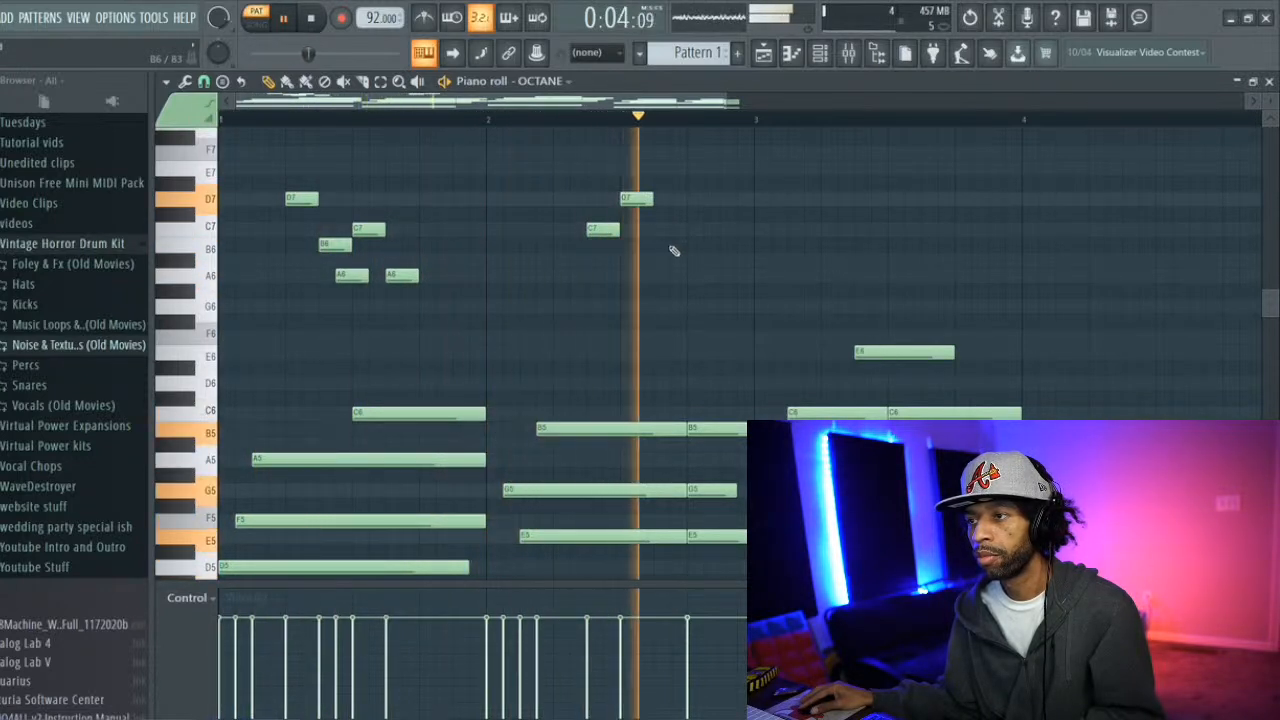
click(692, 168)
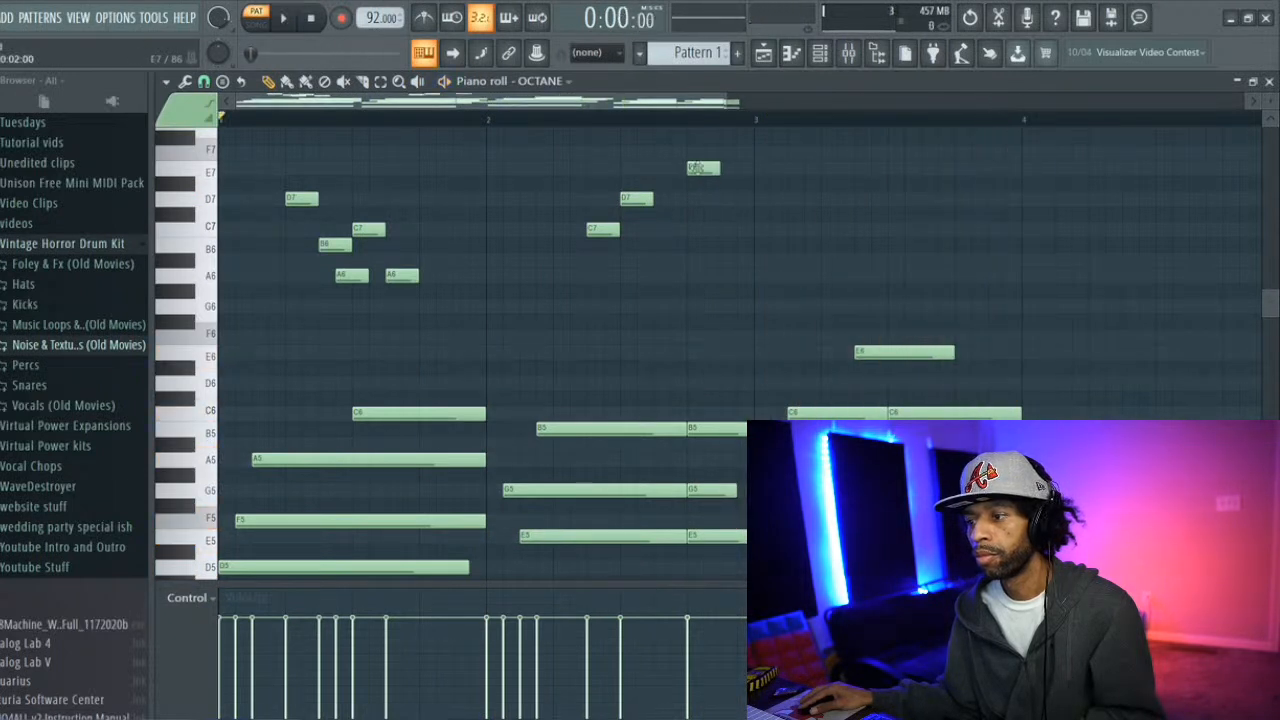
key(space)
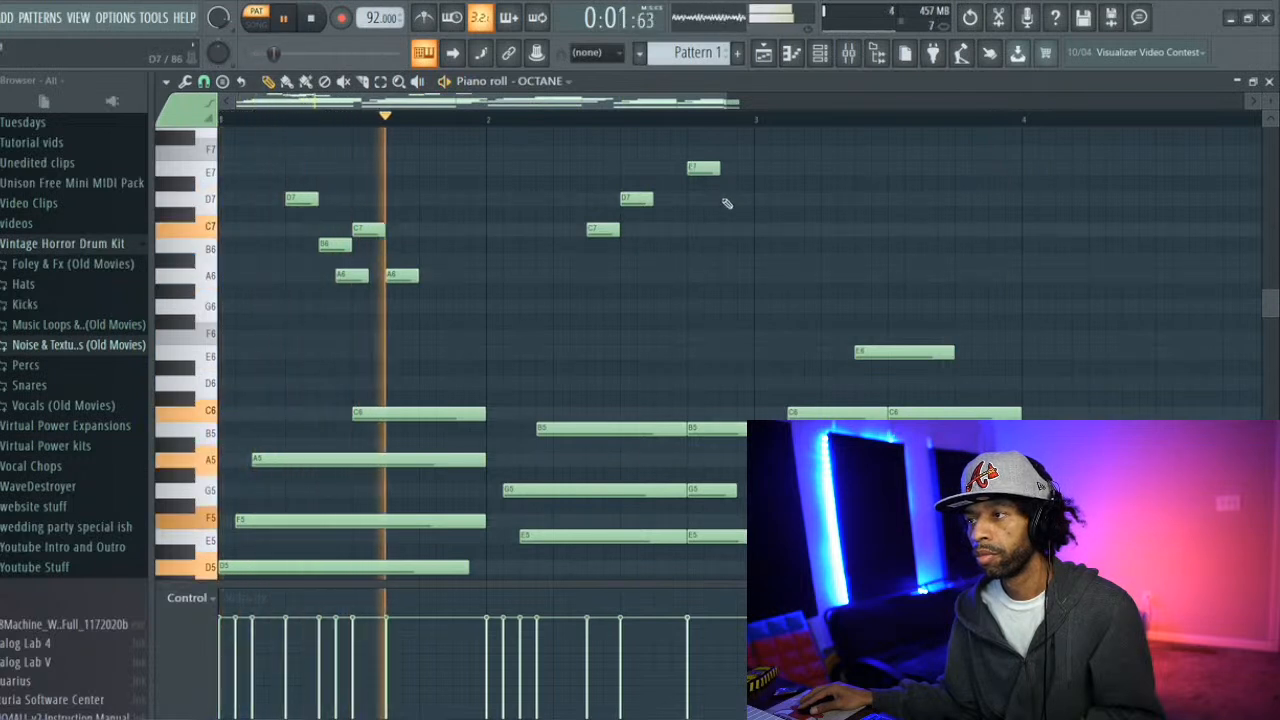
click(722, 200)
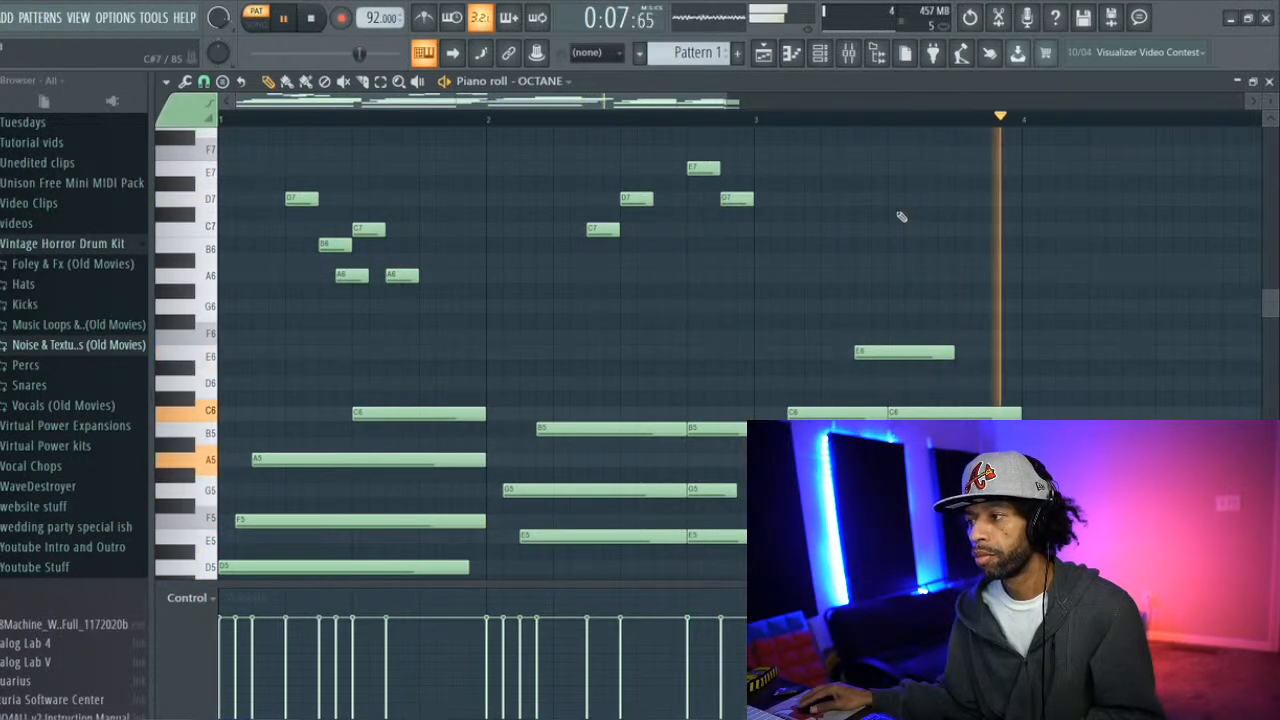
Add a descending melody run from beat 3 of bar 3 with a very short C7 followed by D7, C7, A6 and G6
key(space)
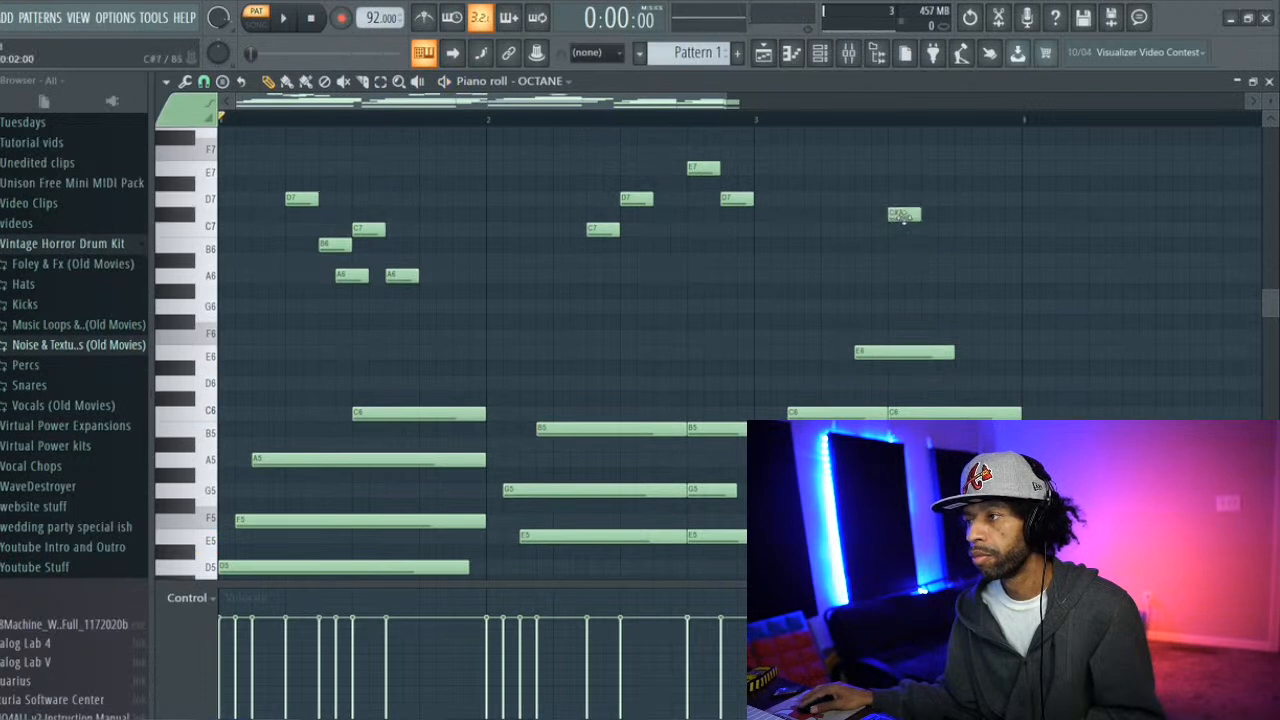
drag(903, 220, 903, 233)
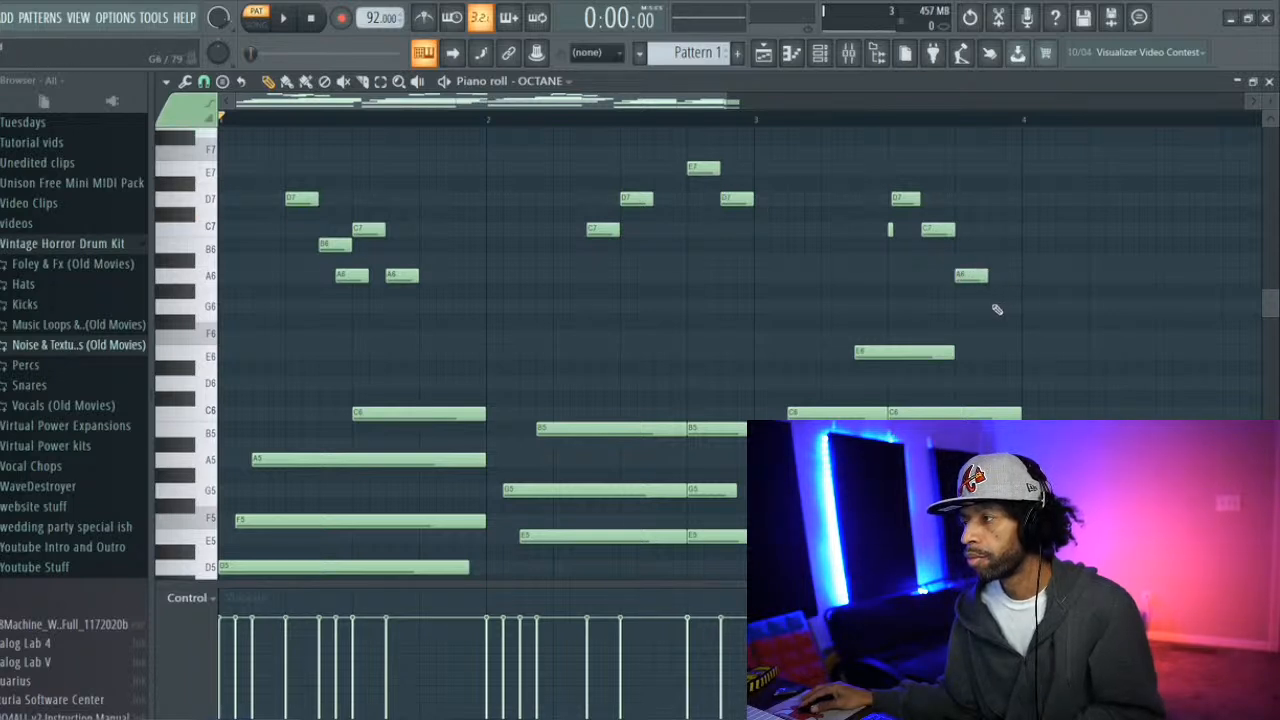
key(space)
click(997, 310)
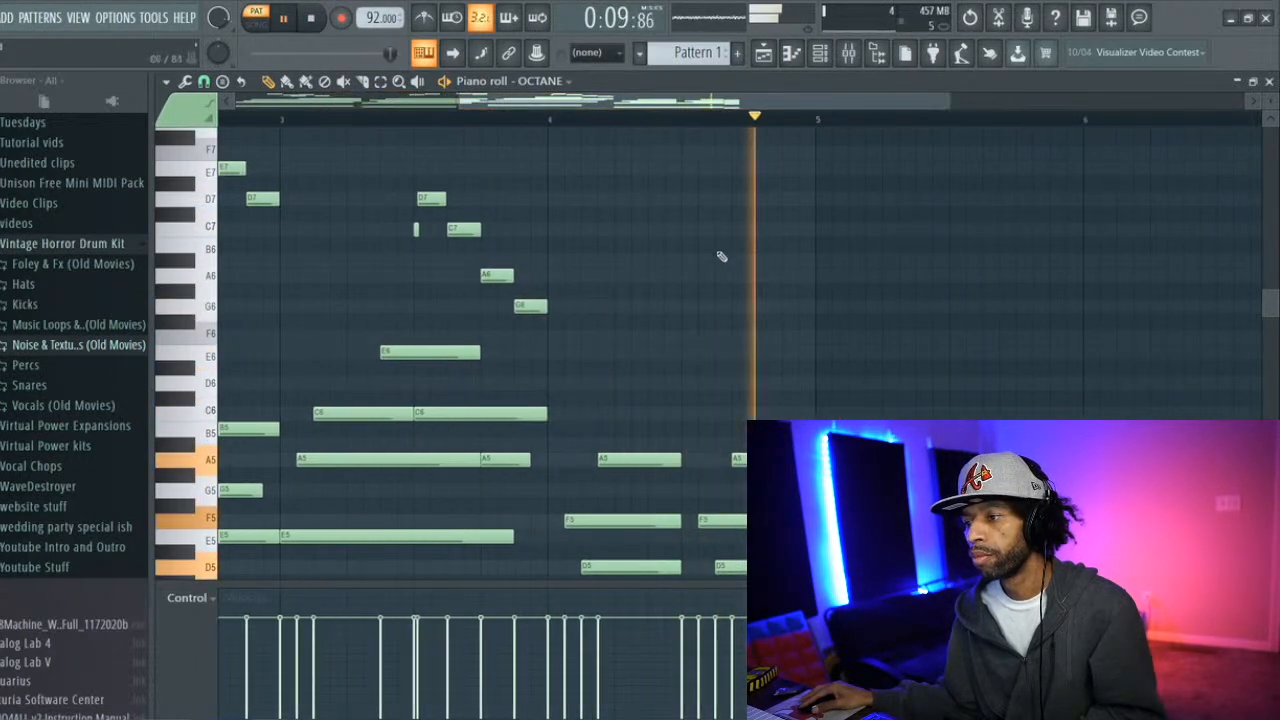
Add half-beat melody notes B6, D7, A6 and G6 from beat 3 to the end of bar 4
scroll(720, 260, down, 4)
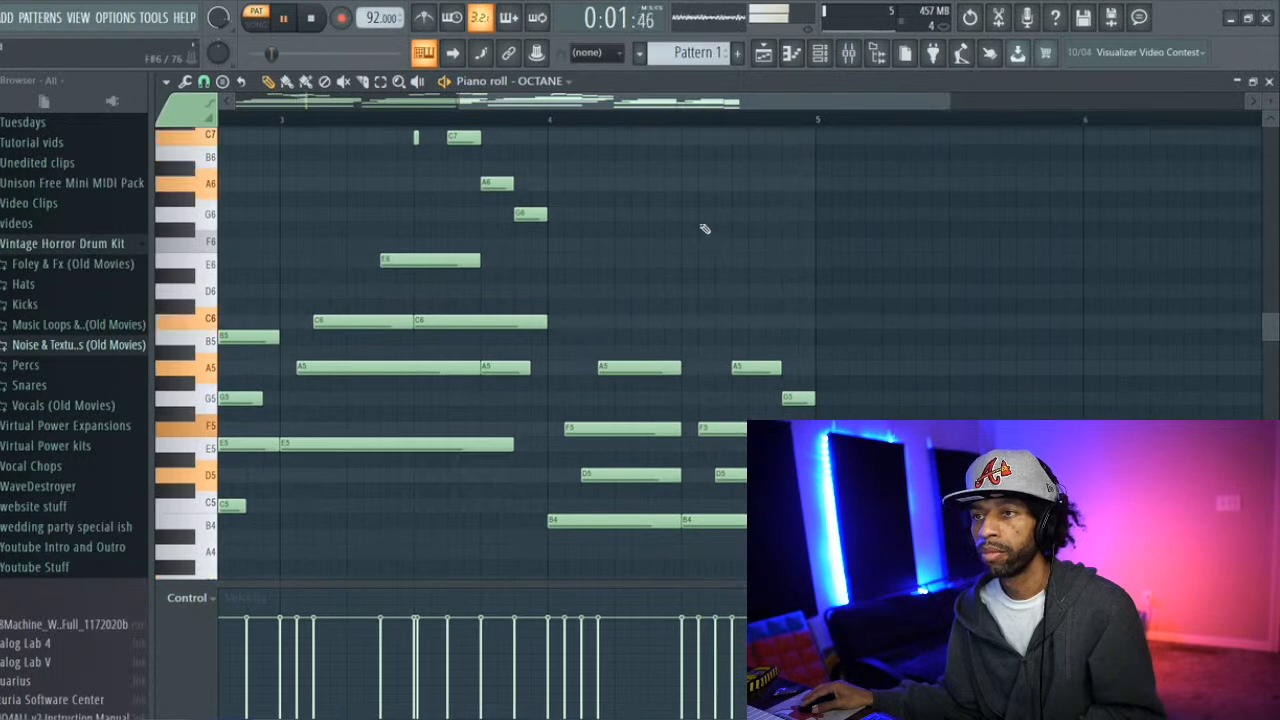
click(686, 153)
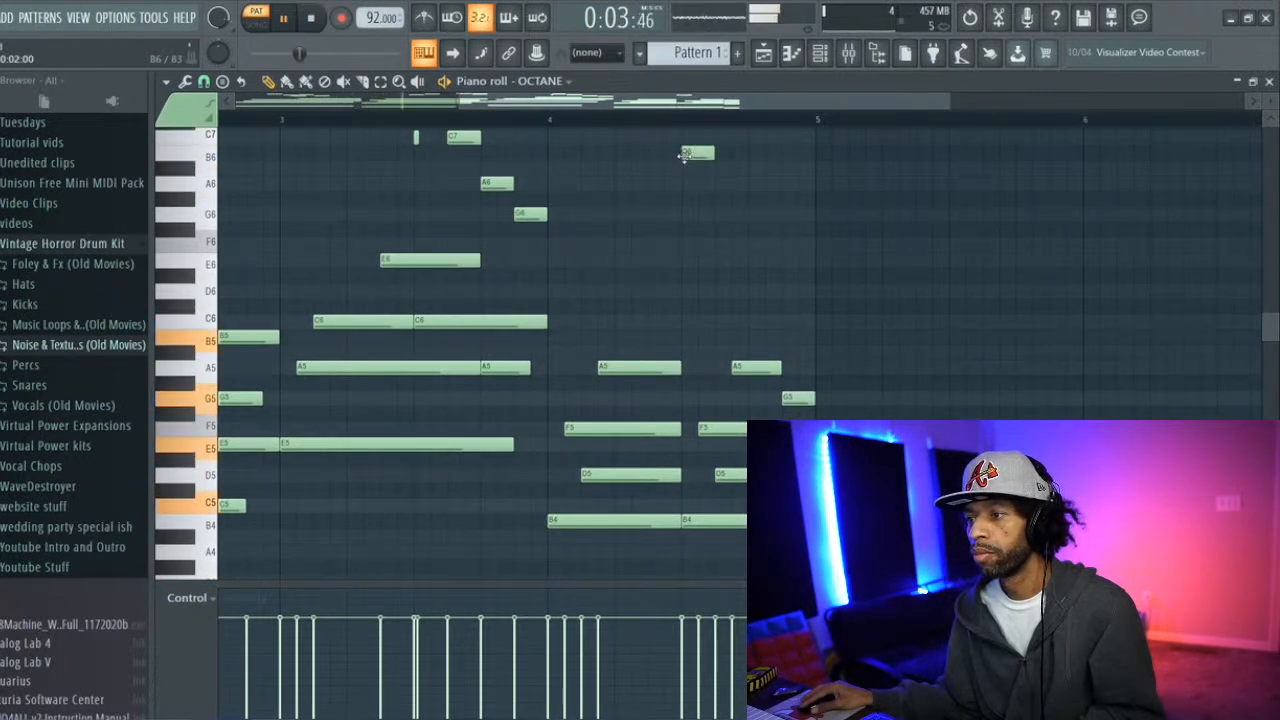
scroll(736, 176, up, 2)
click(730, 198)
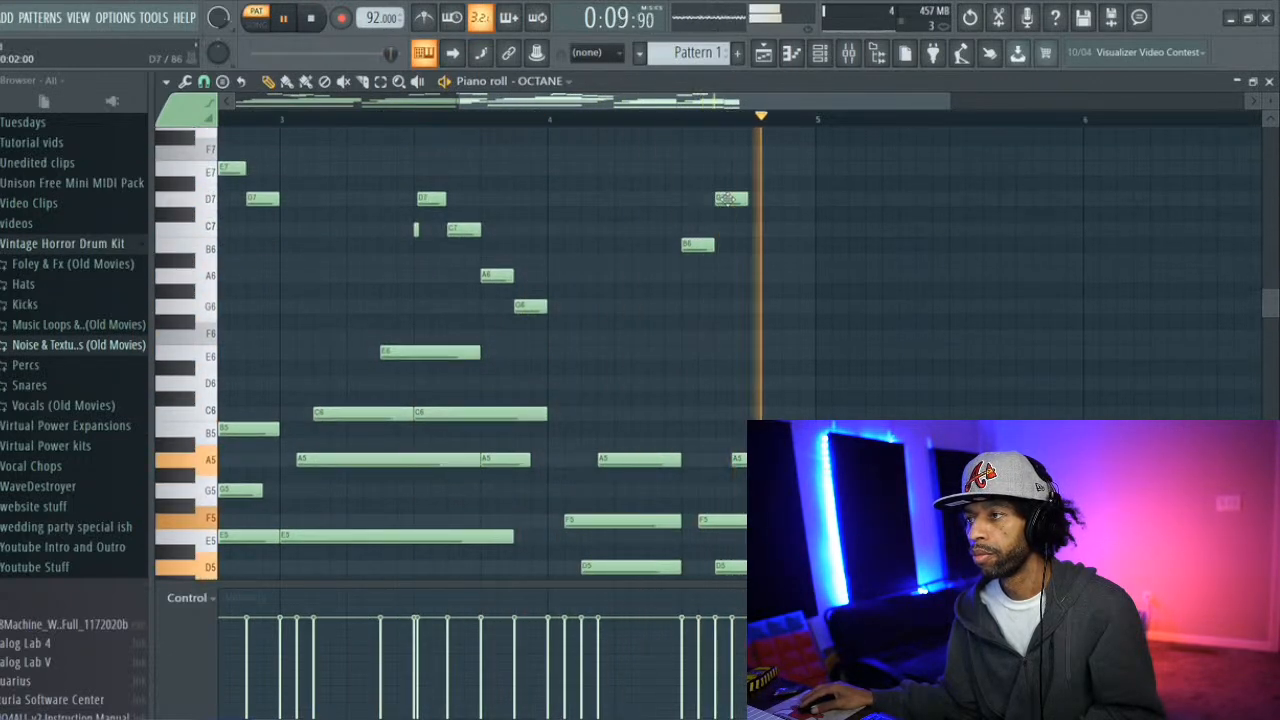
click(749, 261)
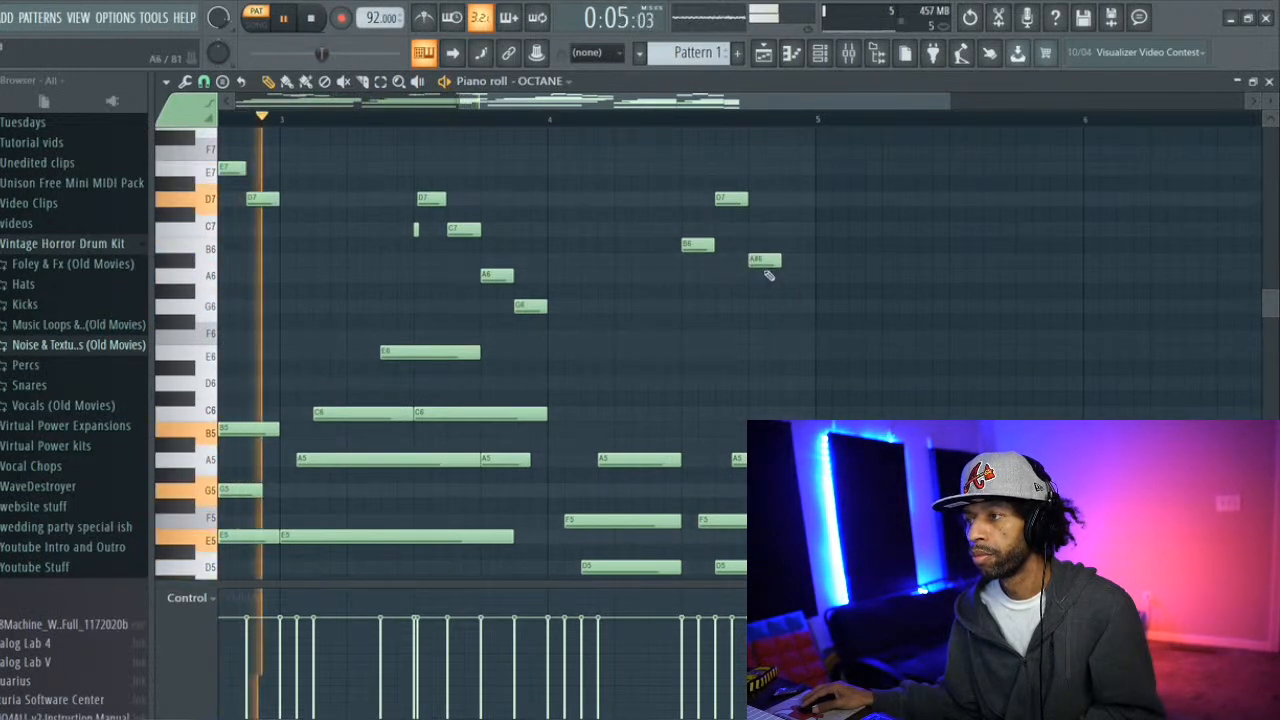
drag(764, 274, 764, 278)
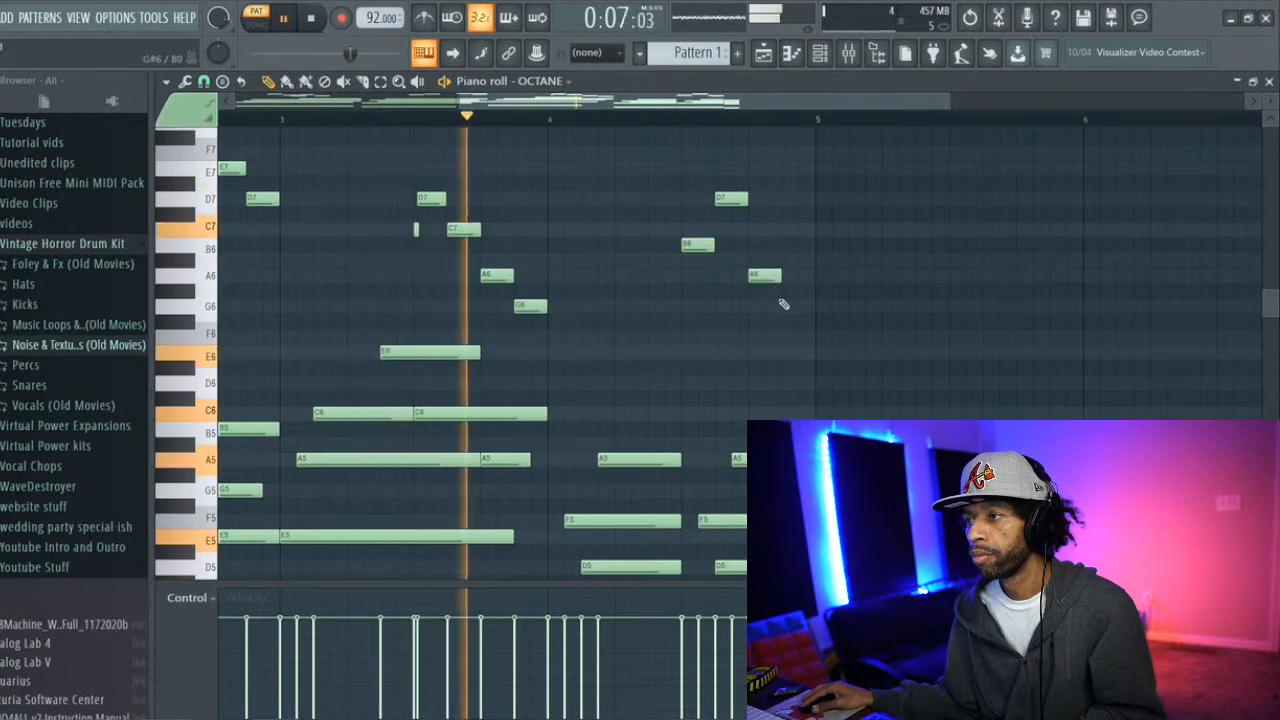
click(786, 305)
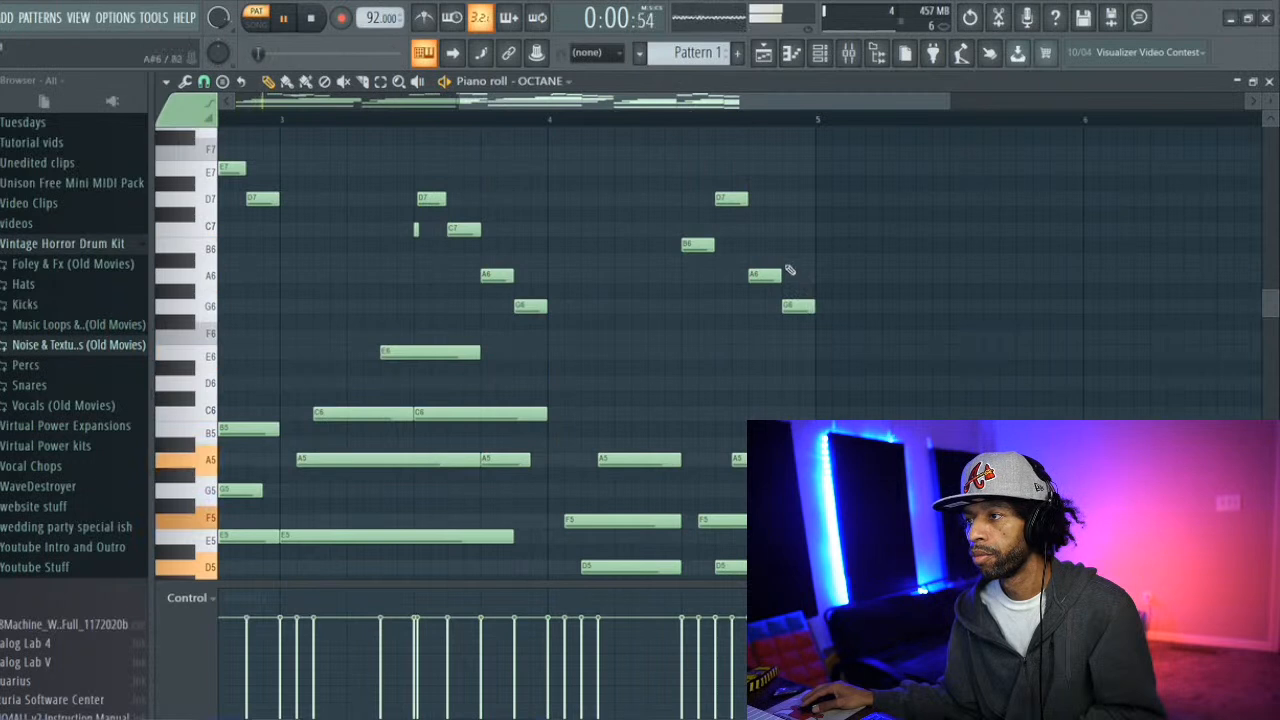
Shorten bar 4's melody D7 and A6 to a quarter beat and insert quarter-beat C7 and B6 notes right after them
drag(745, 200, 723, 204)
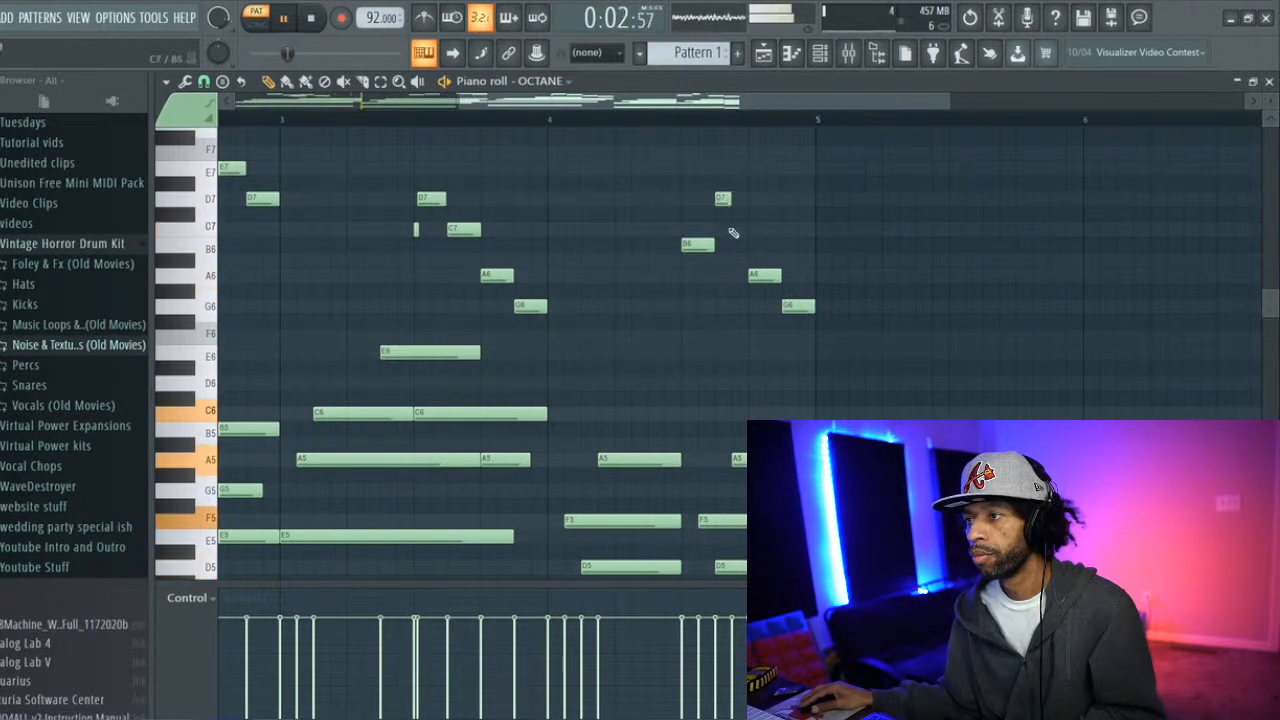
click(734, 230)
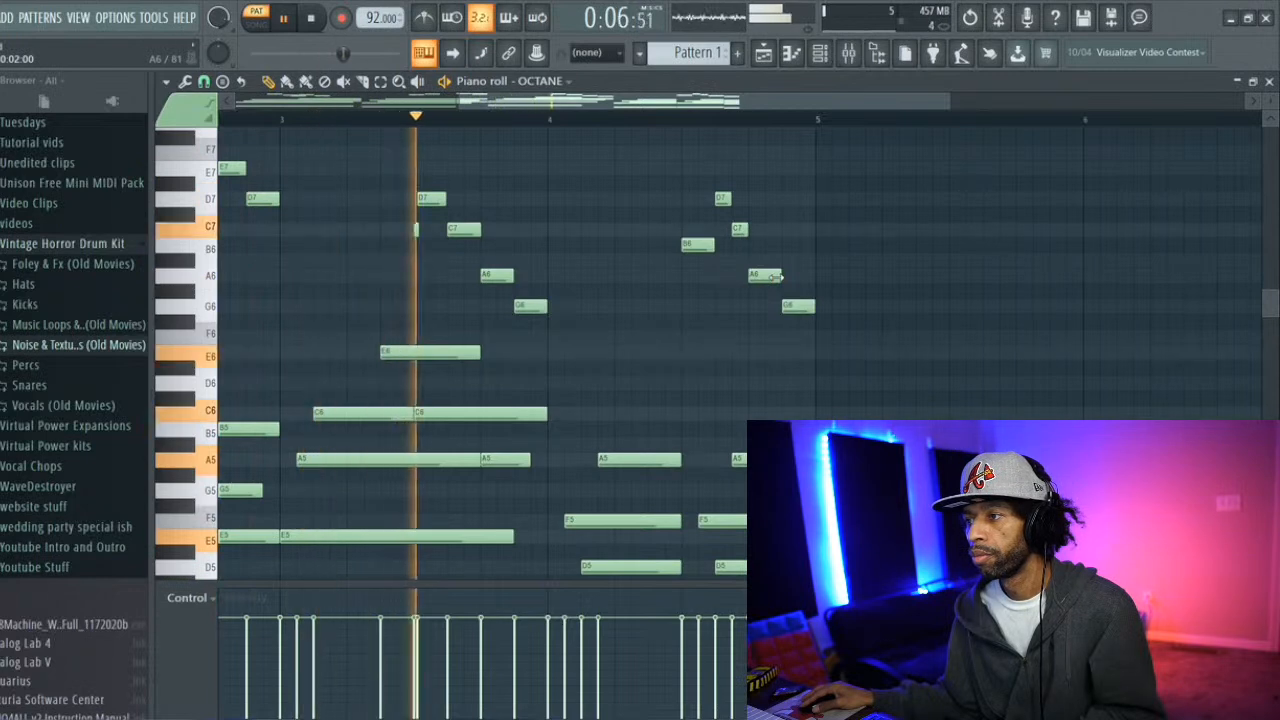
drag(769, 277, 759, 277)
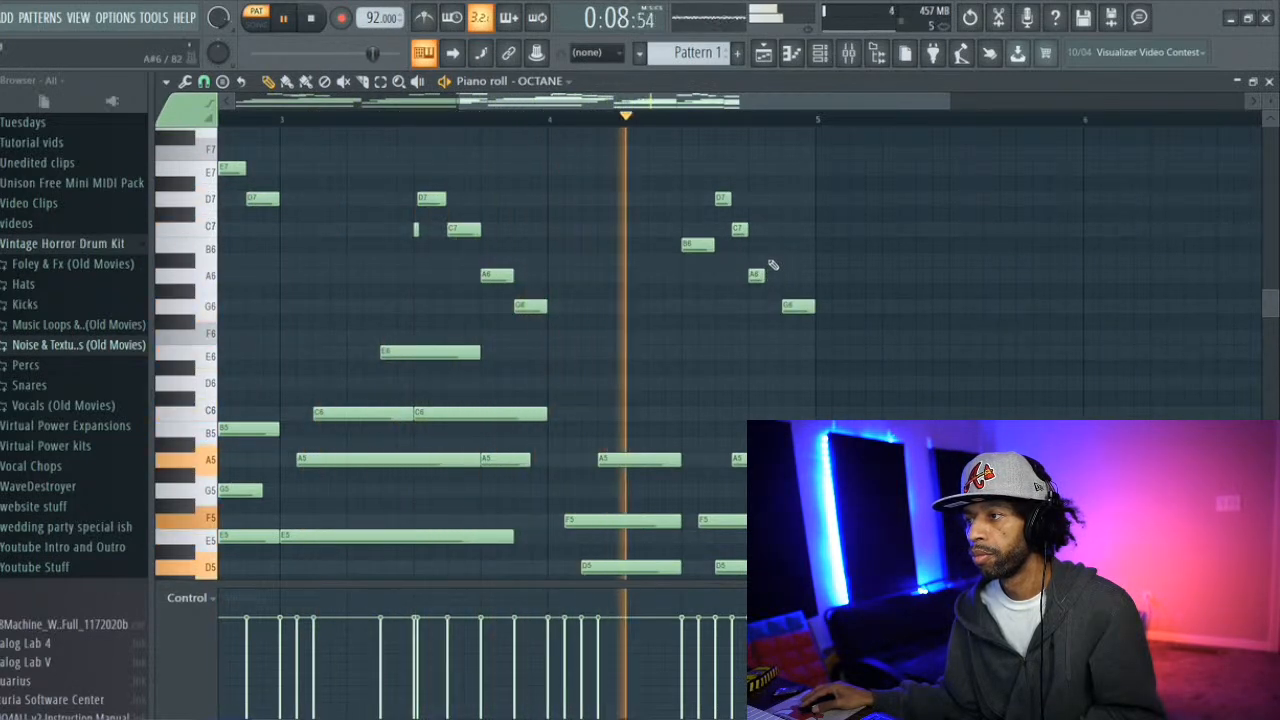
click(772, 248)
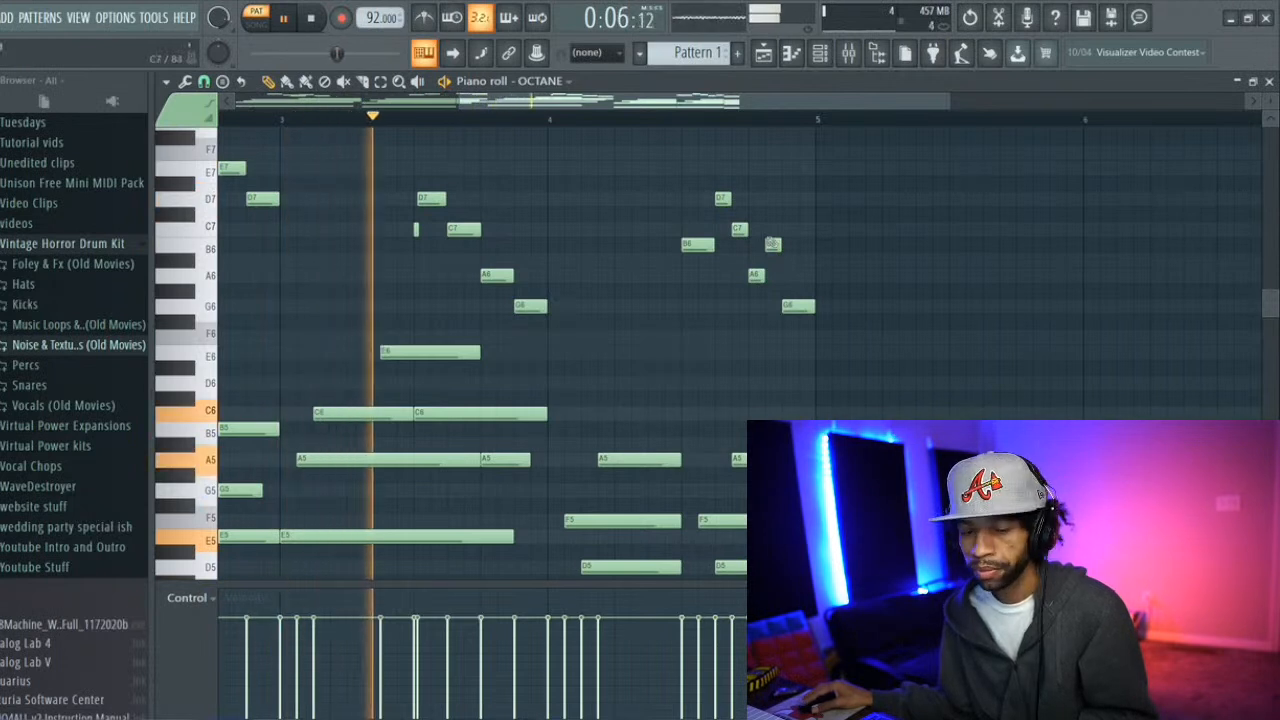
key(space)
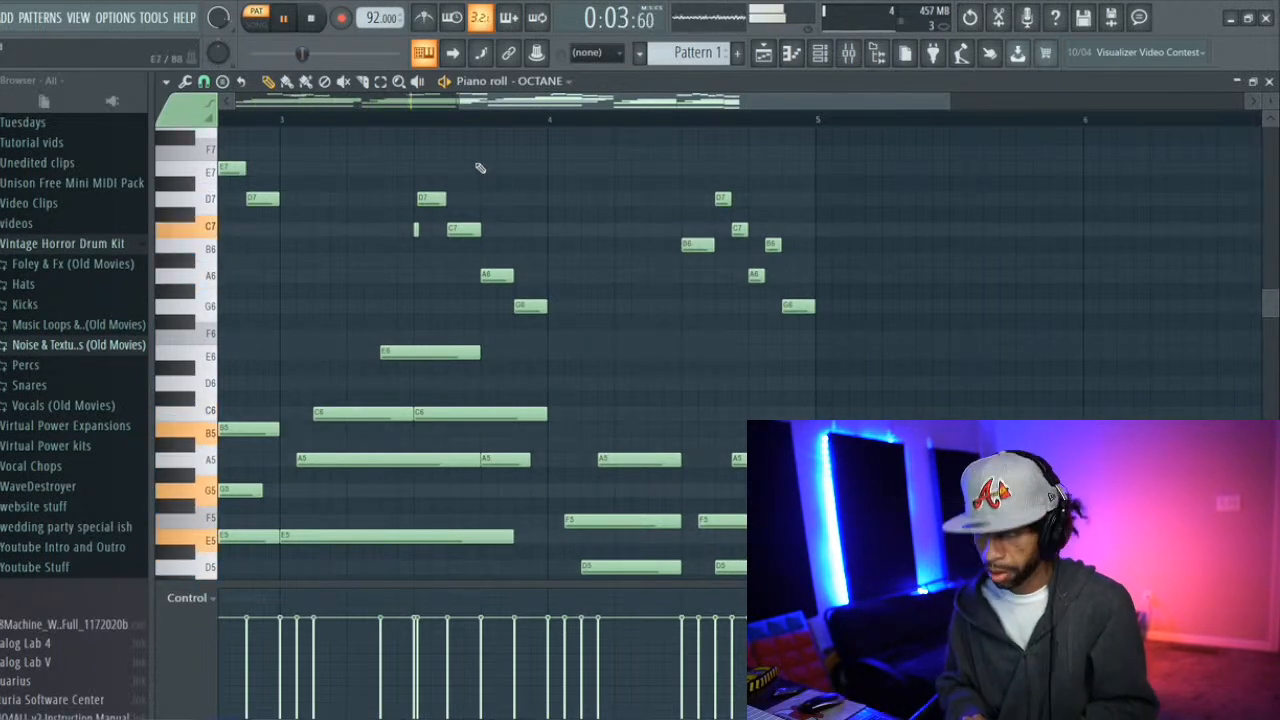
Randomize the velocity levels of all notes with the bipolar option on, and play back the pattern
key(ctrl+a)
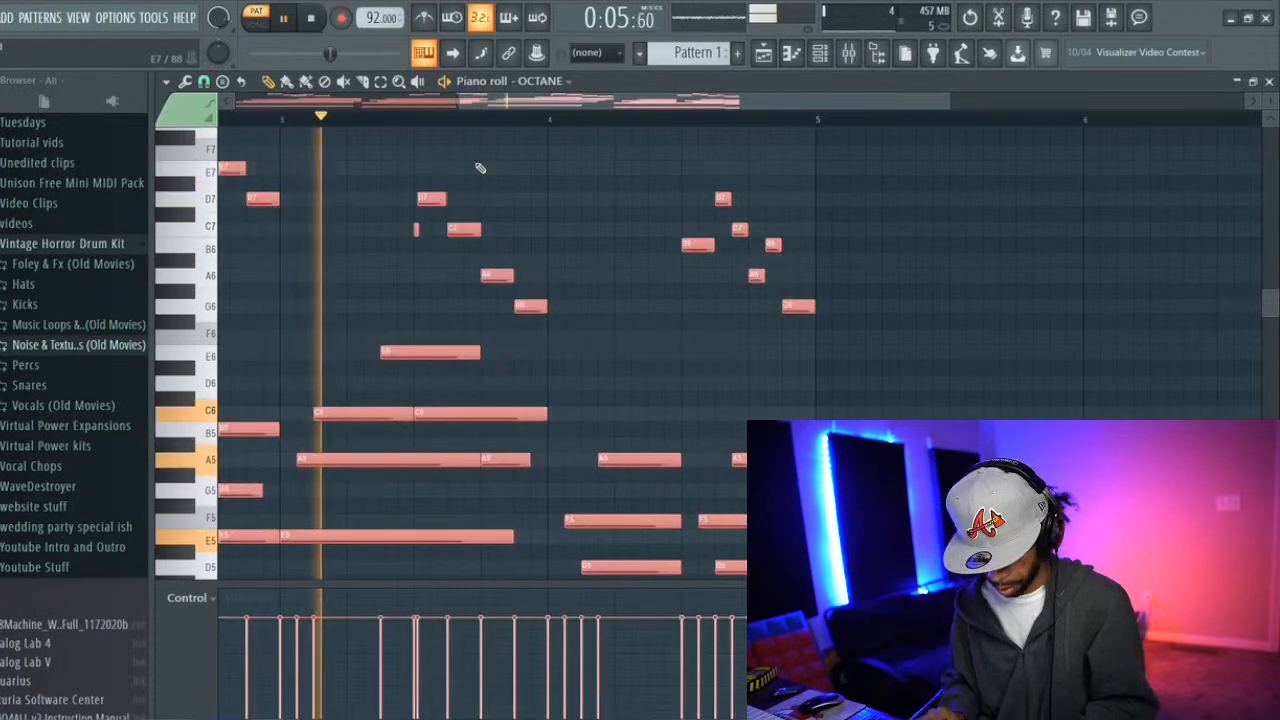
key(alt+r)
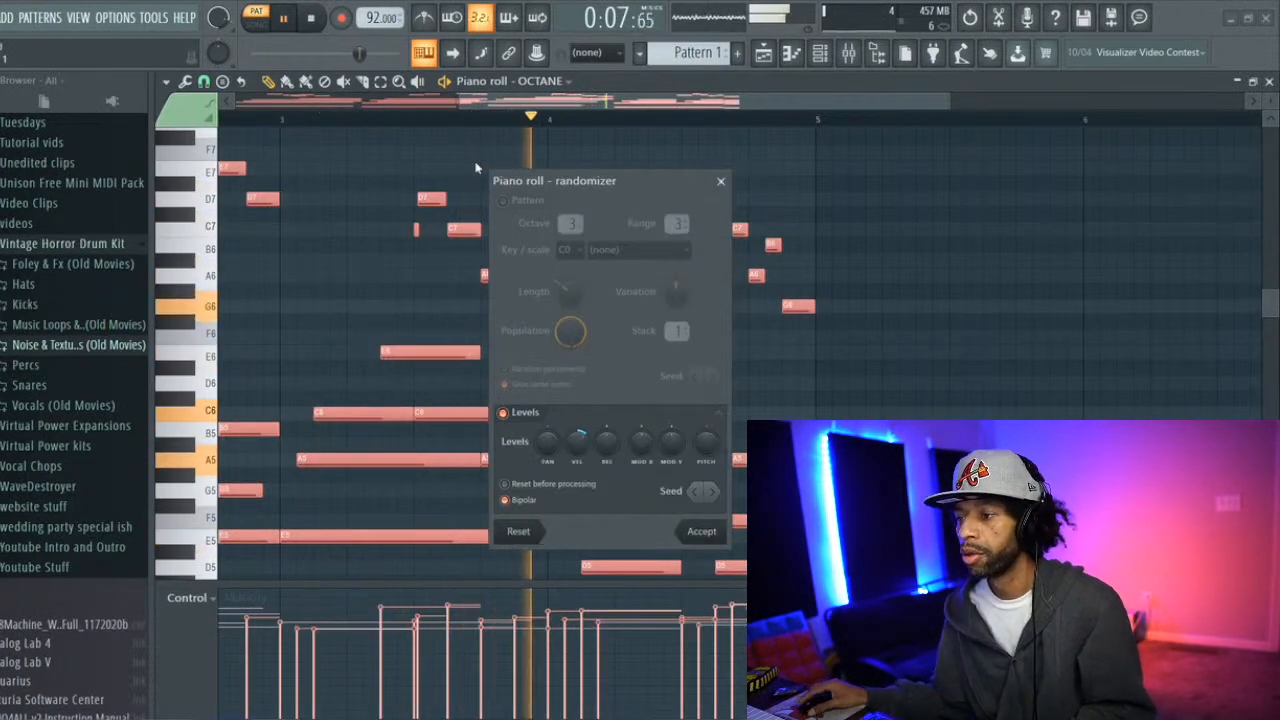
click(704, 537)
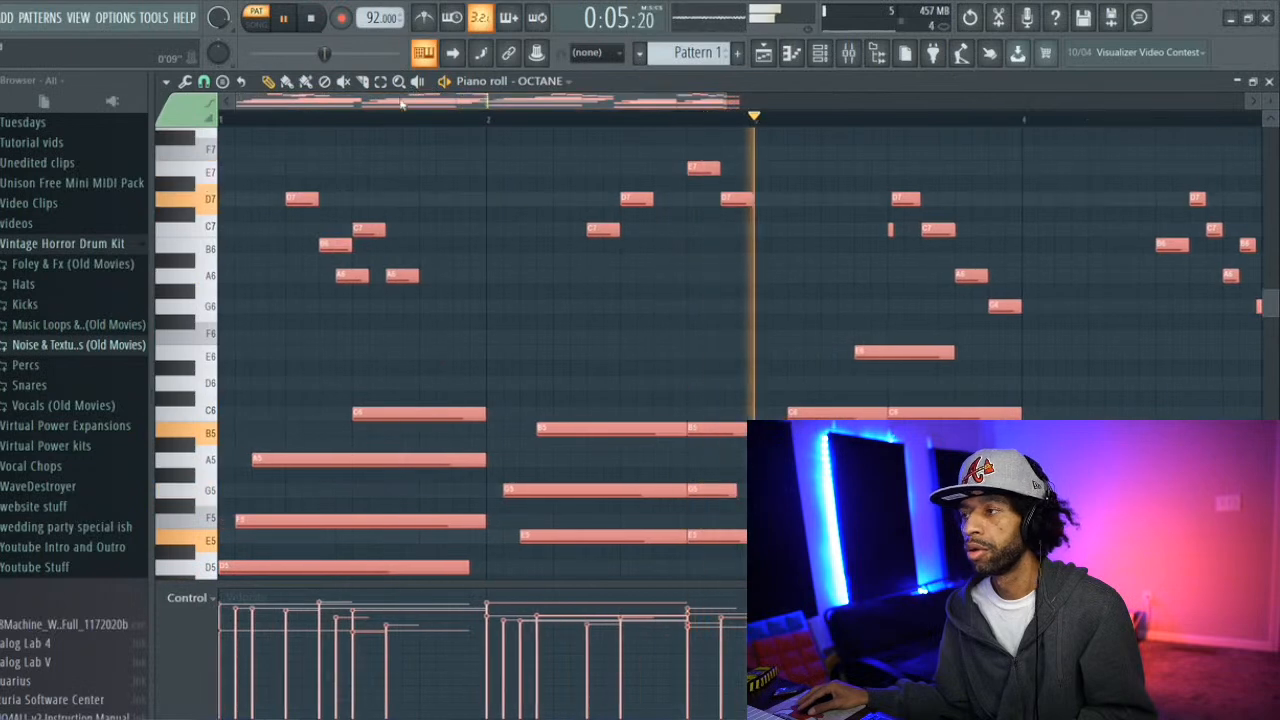
scroll(1240, 245, up, 3)
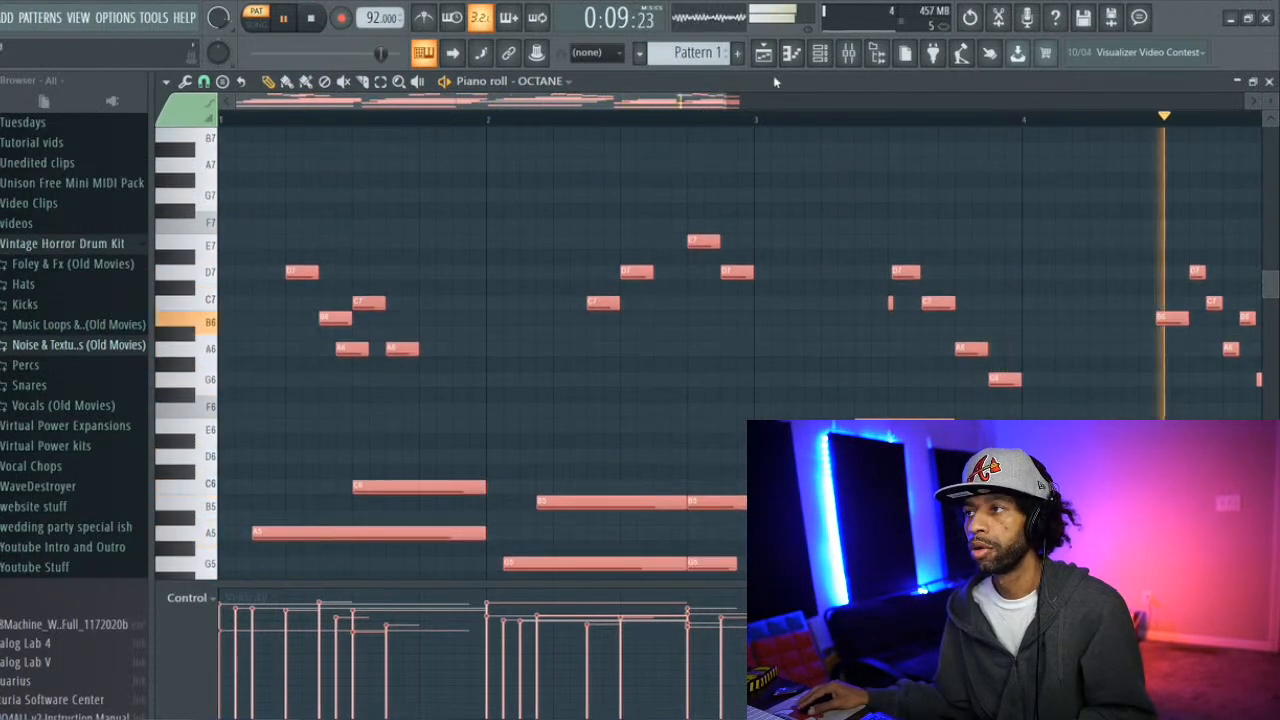
key(space)
Play back the pattern and open the OCTANE channel's plugin window
click(822, 56)
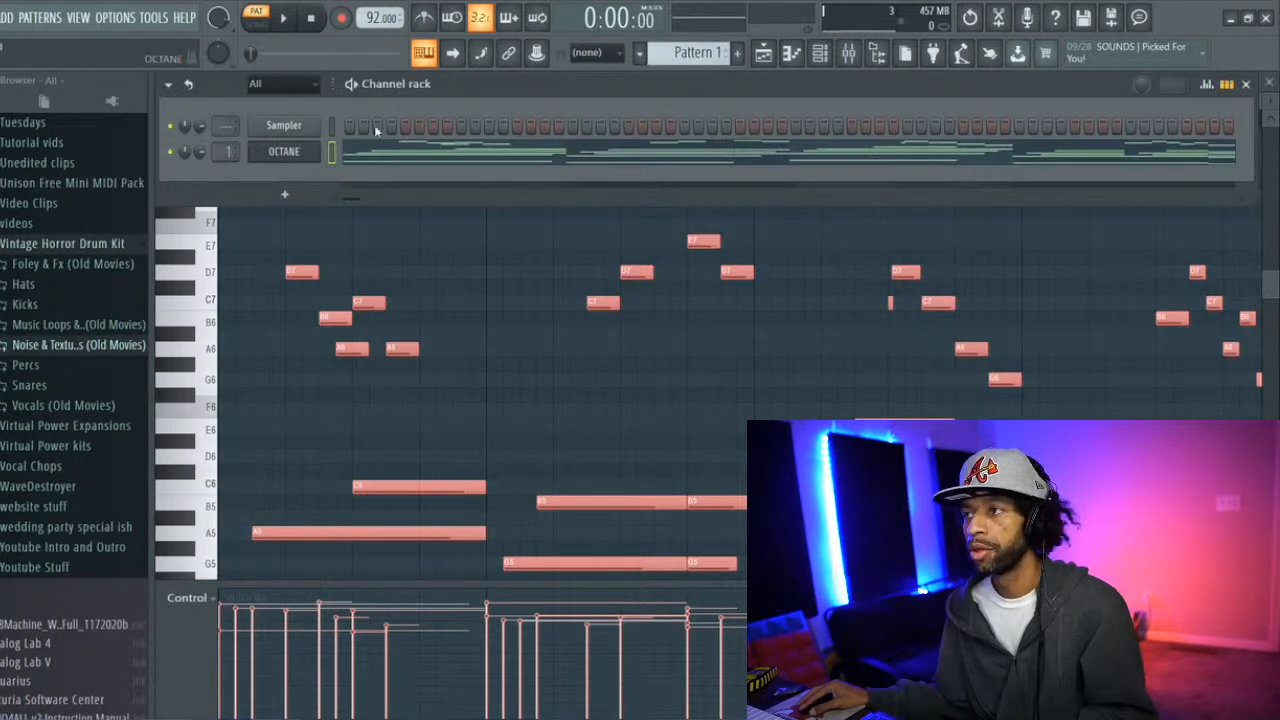
click(849, 54)
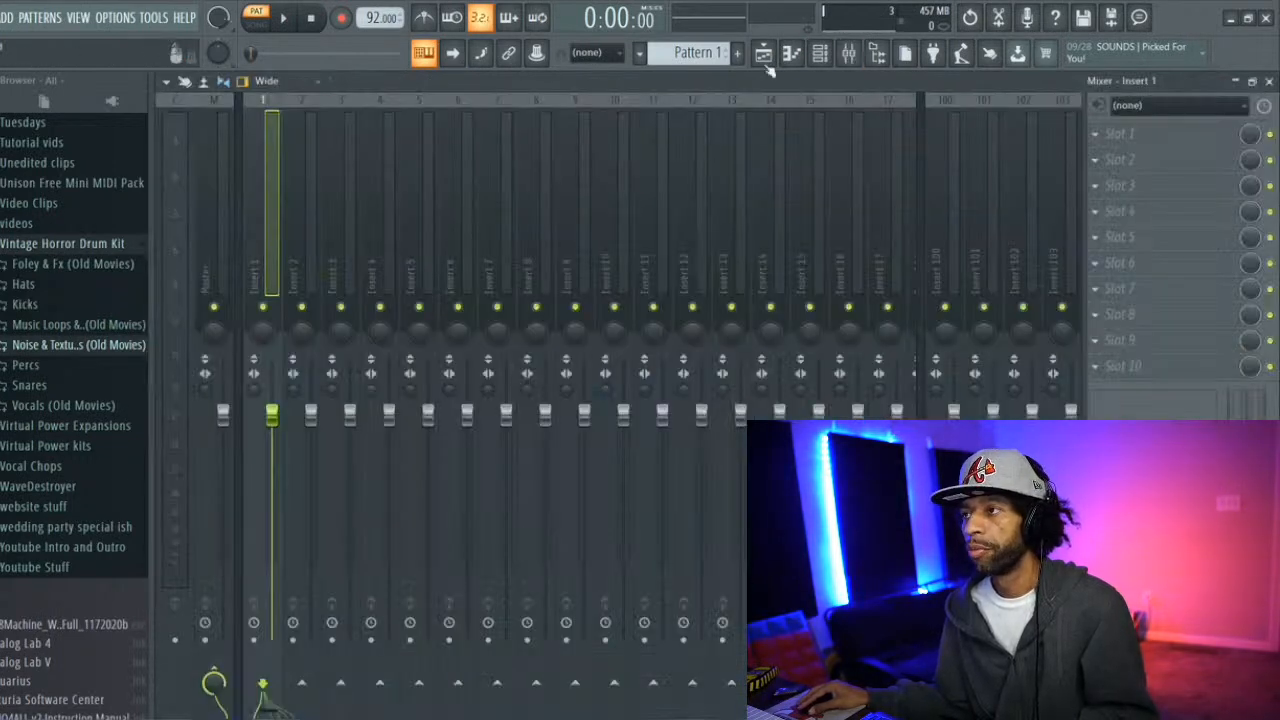
click(819, 54)
key(space)
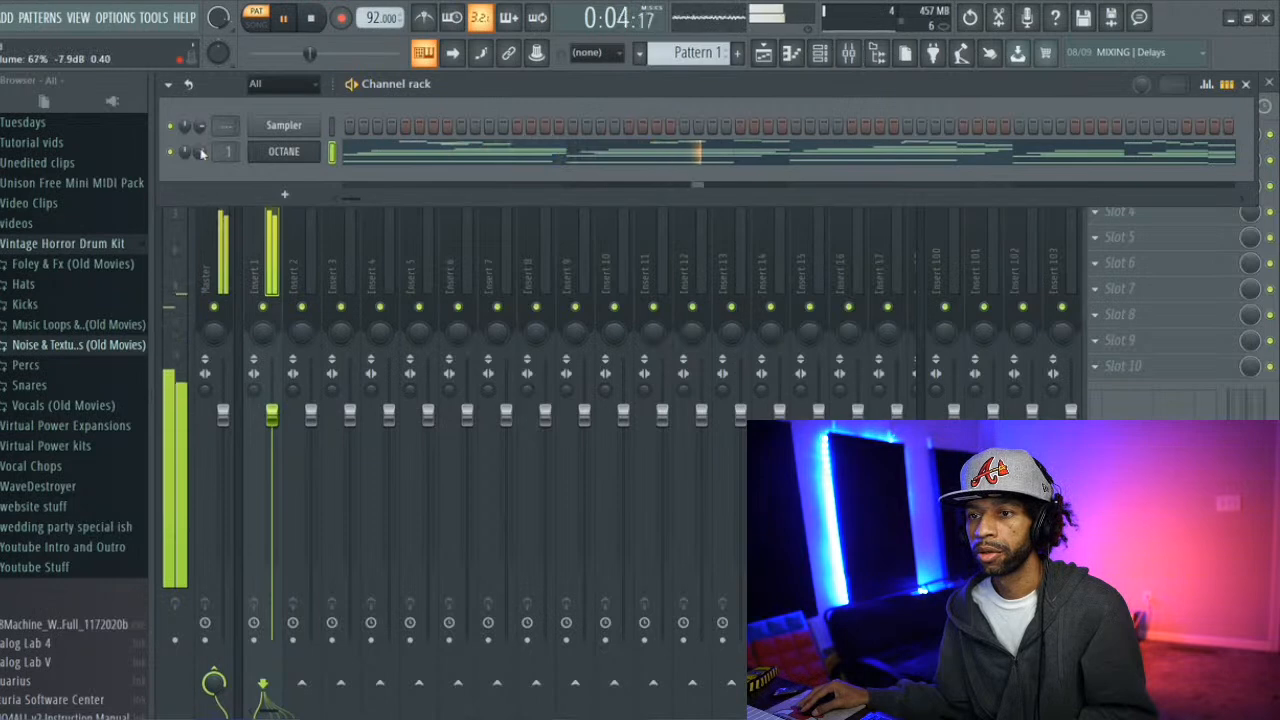
click(285, 151)
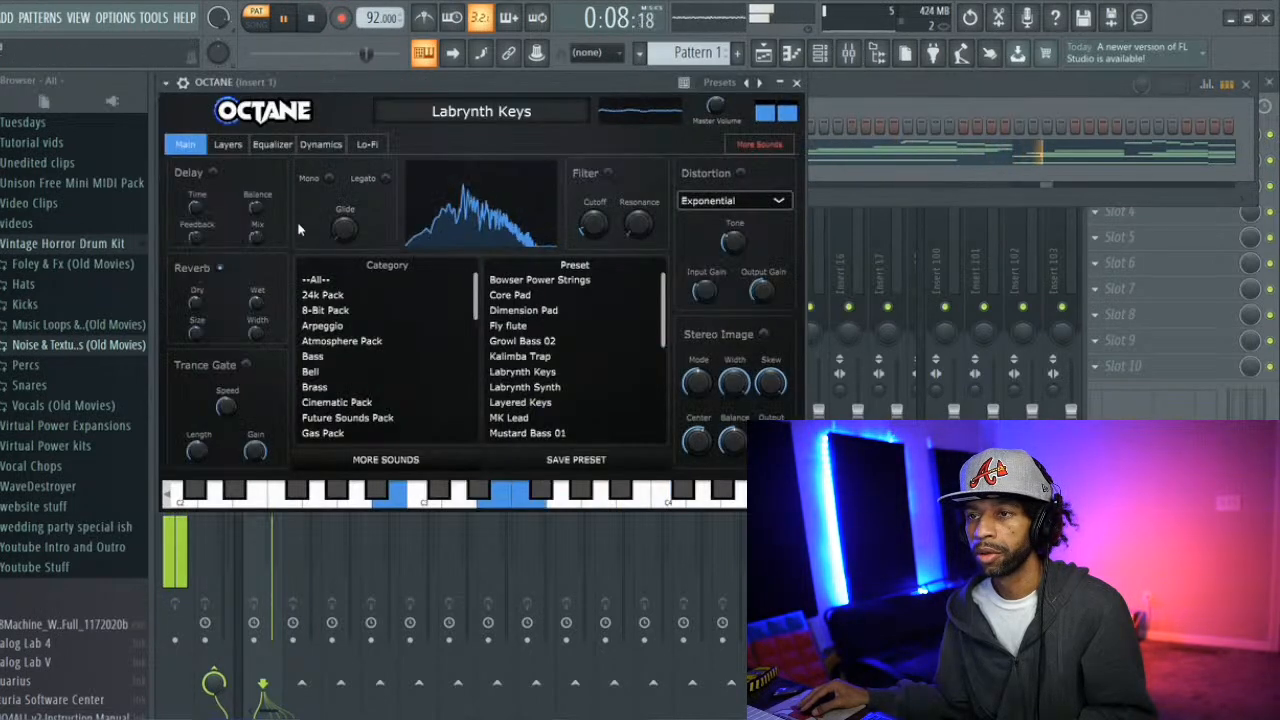
Examine the OCTANE preset's Layer 1 and Layer 2 samples and settings while the pattern plays
click(228, 145)
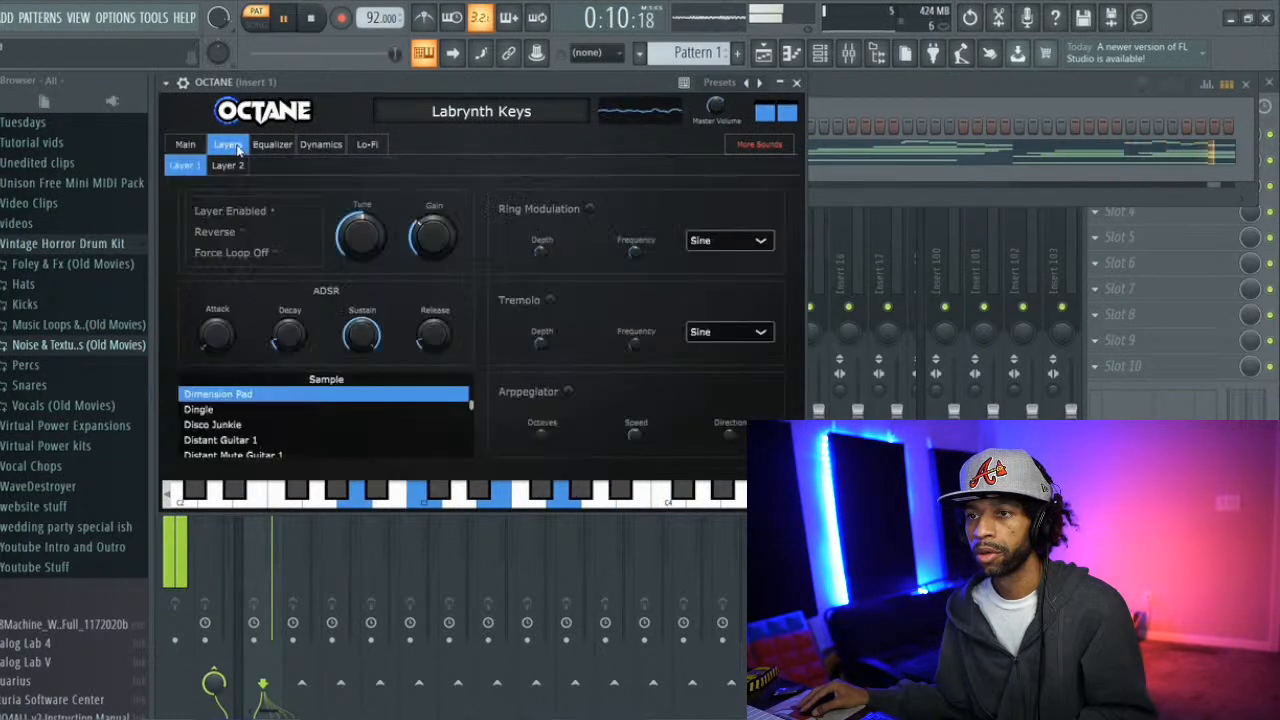
click(228, 166)
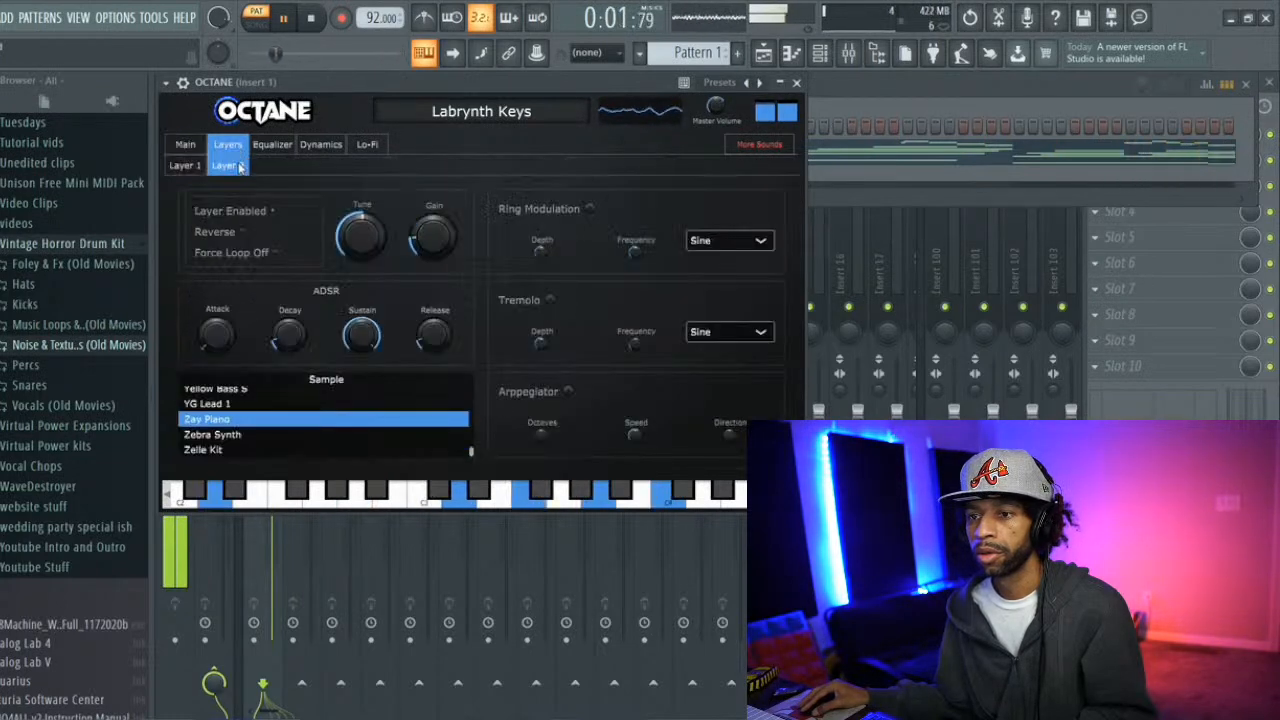
click(187, 165)
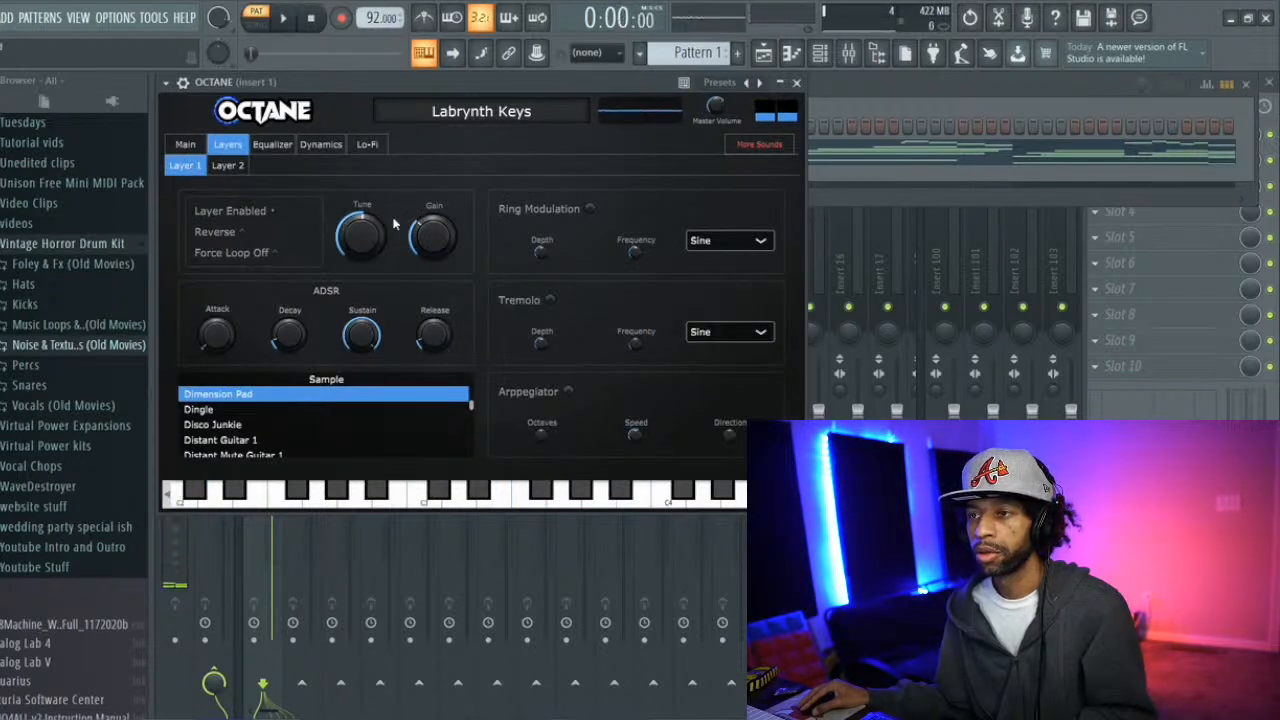
key(space)
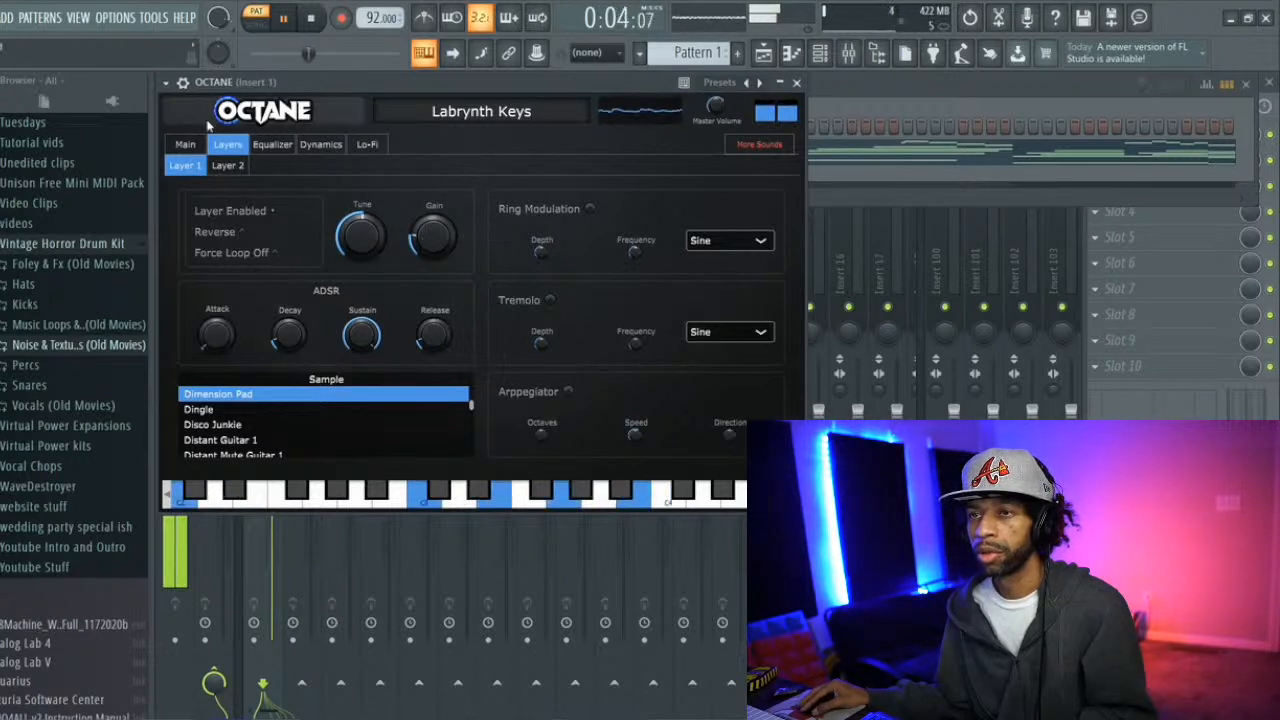
click(228, 165)
mouse_move(429, 226)
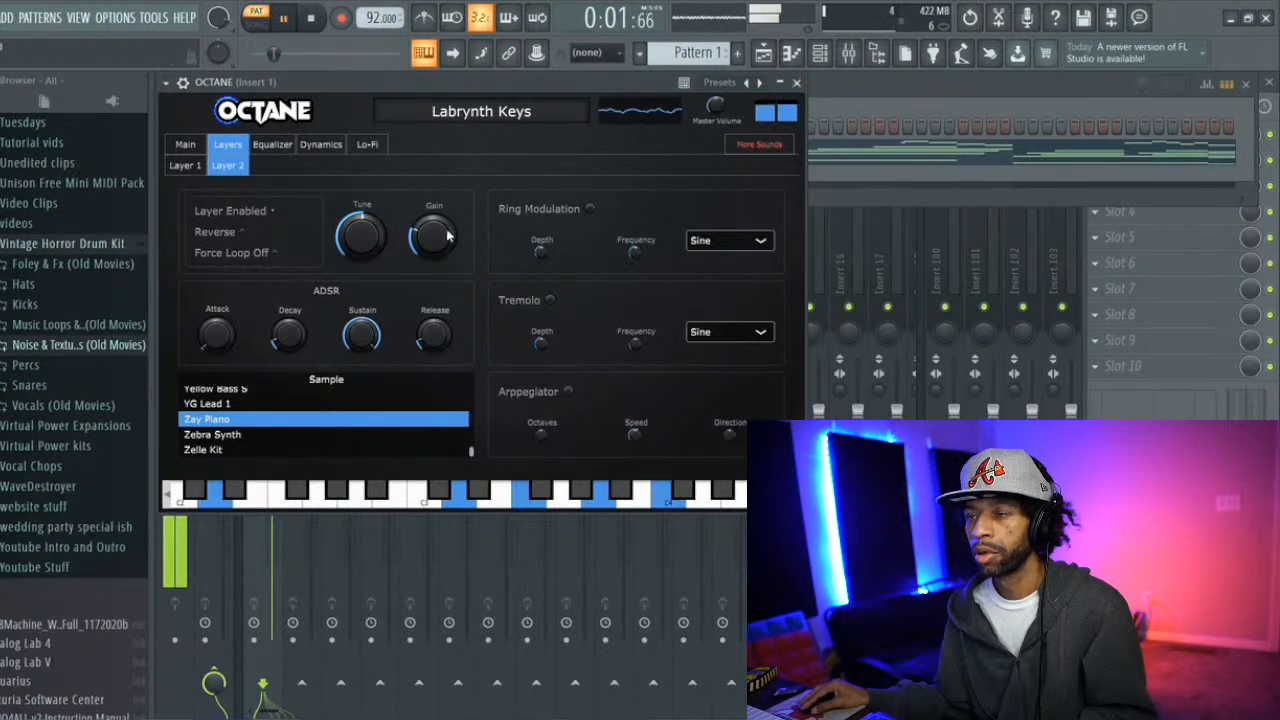
Toggle OCTANE's reverb to hear its effect and turn on the Exponential distortion
click(185, 146)
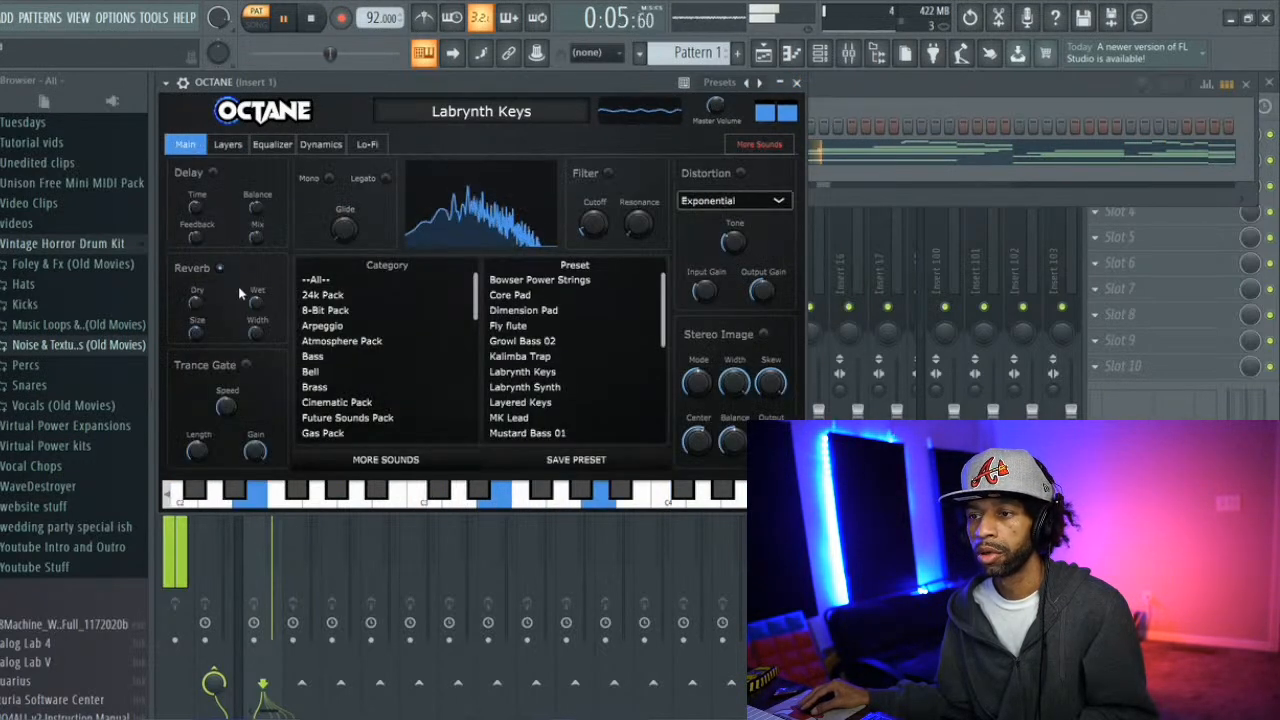
click(220, 267)
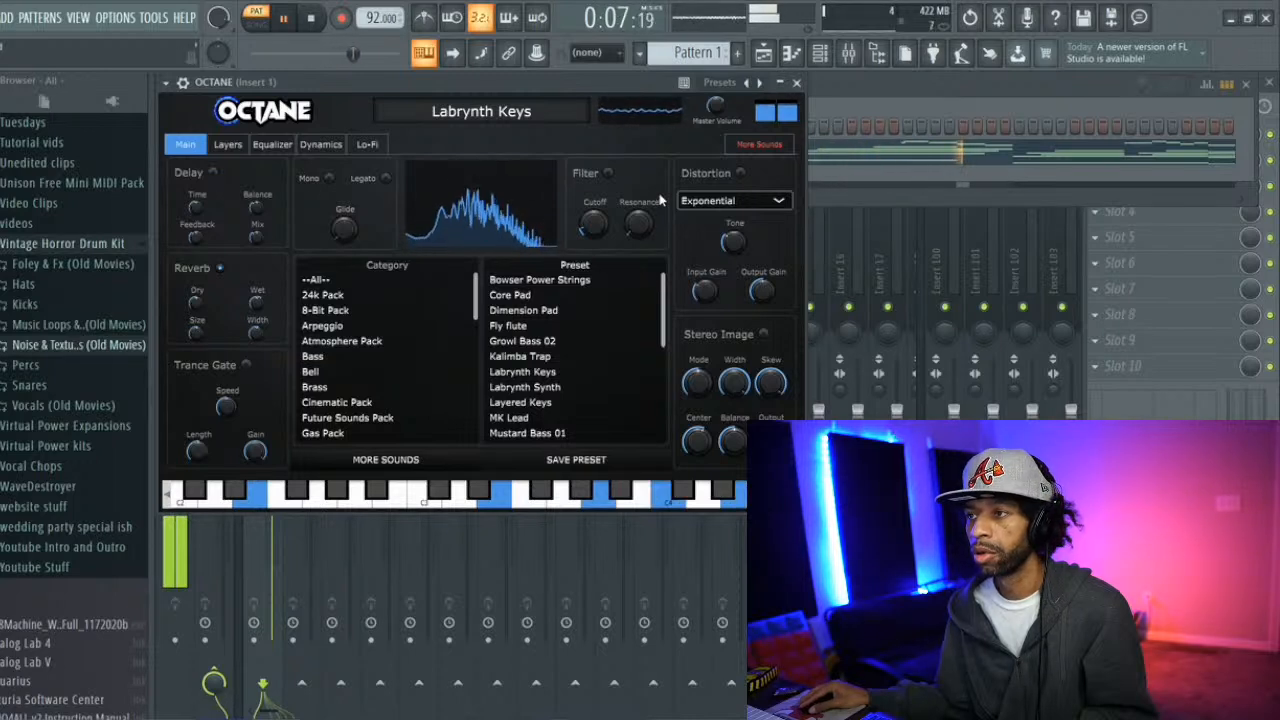
click(741, 173)
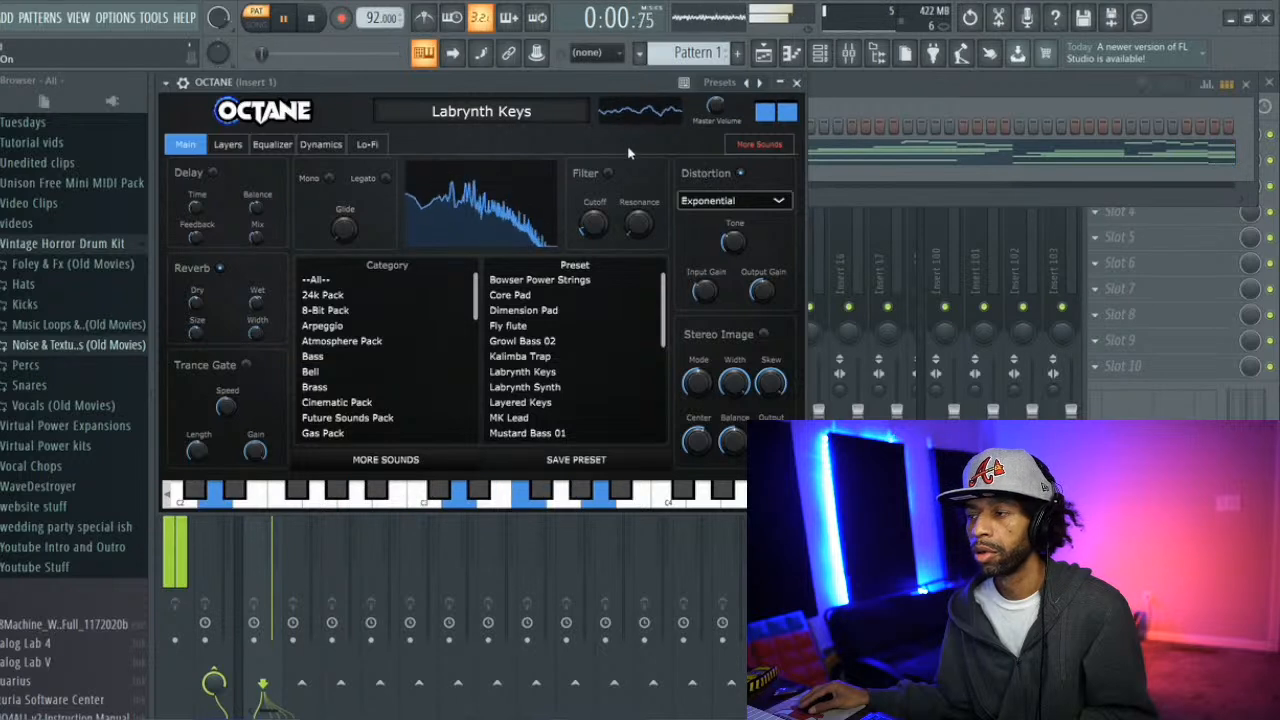
Close the OCTANE plugin window, lower the OCTANE channel's volume in the channel rack, and stop playback
click(819, 106)
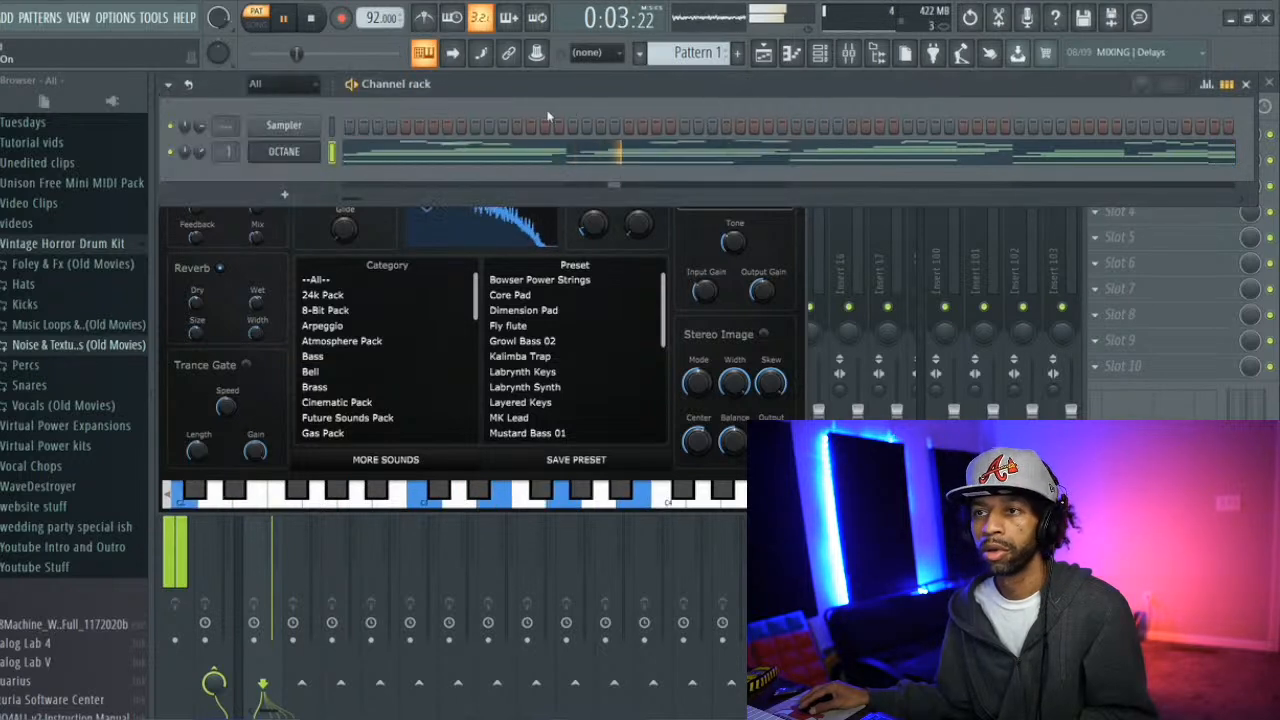
click(791, 255)
click(798, 85)
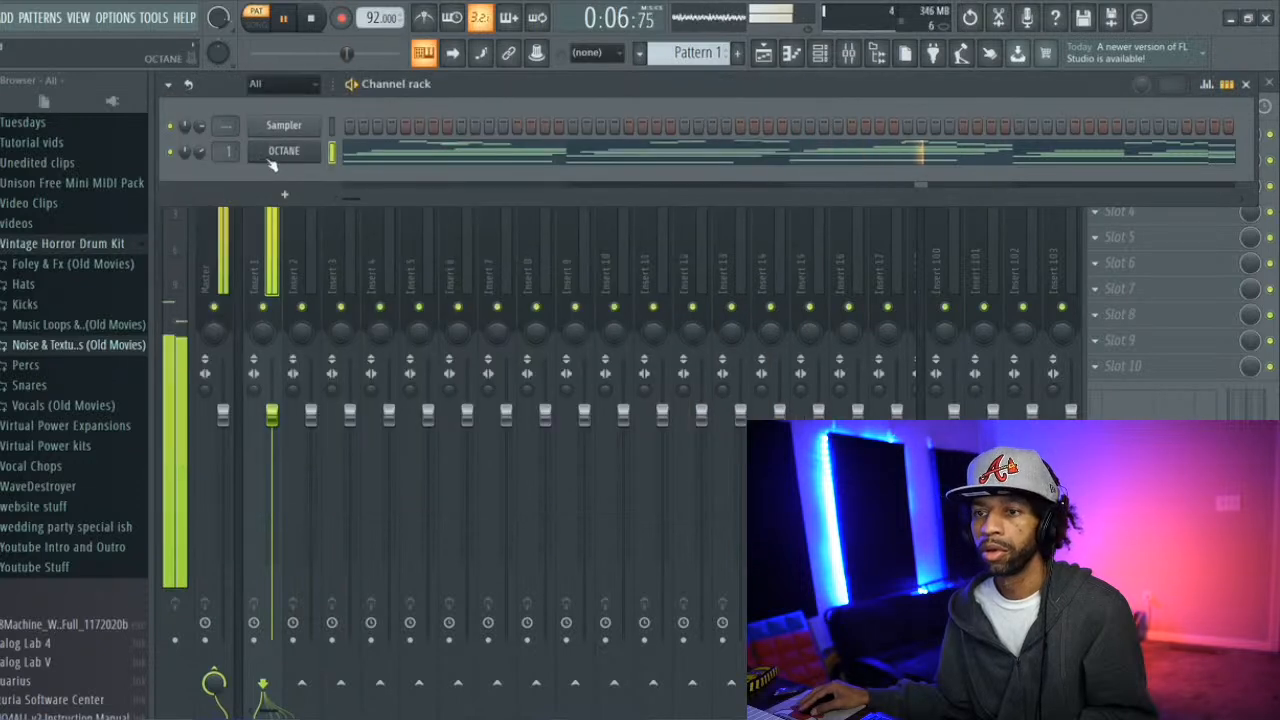
drag(201, 152, 201, 184)
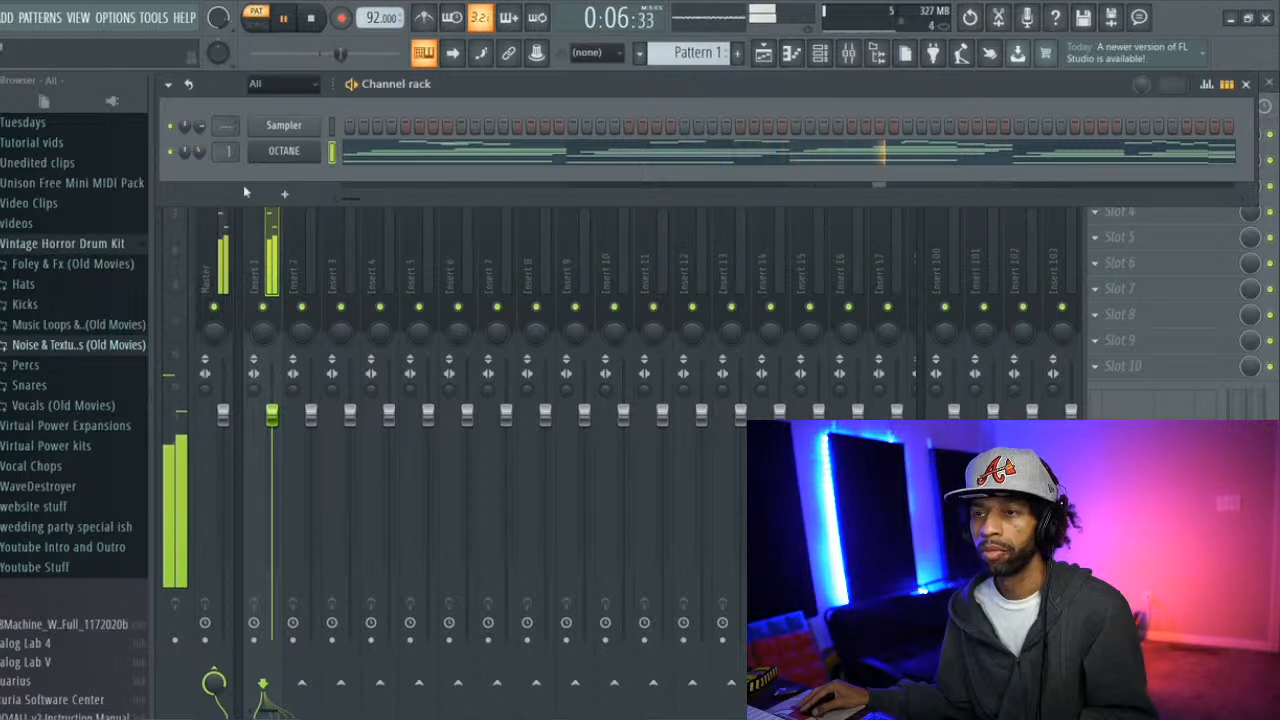
click(280, 18)
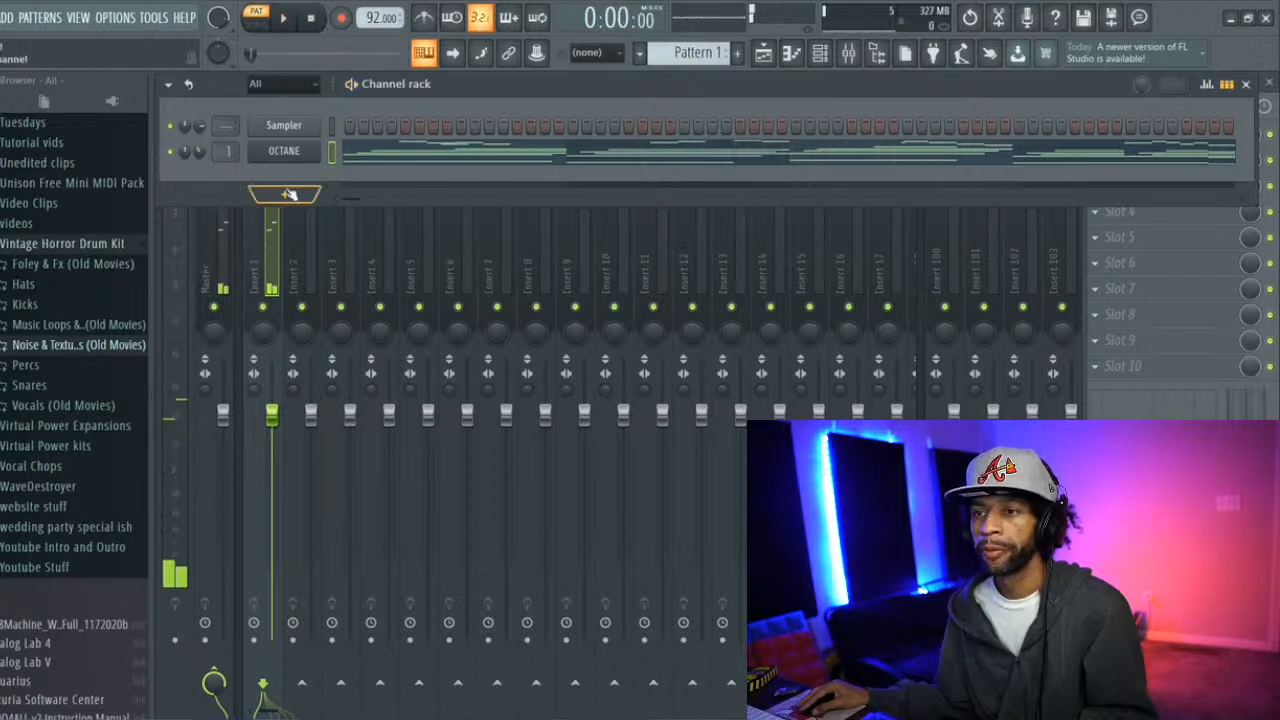
Load Fruity Delay 3 into effect slot 1 of mixer Insert 1
click(260, 228)
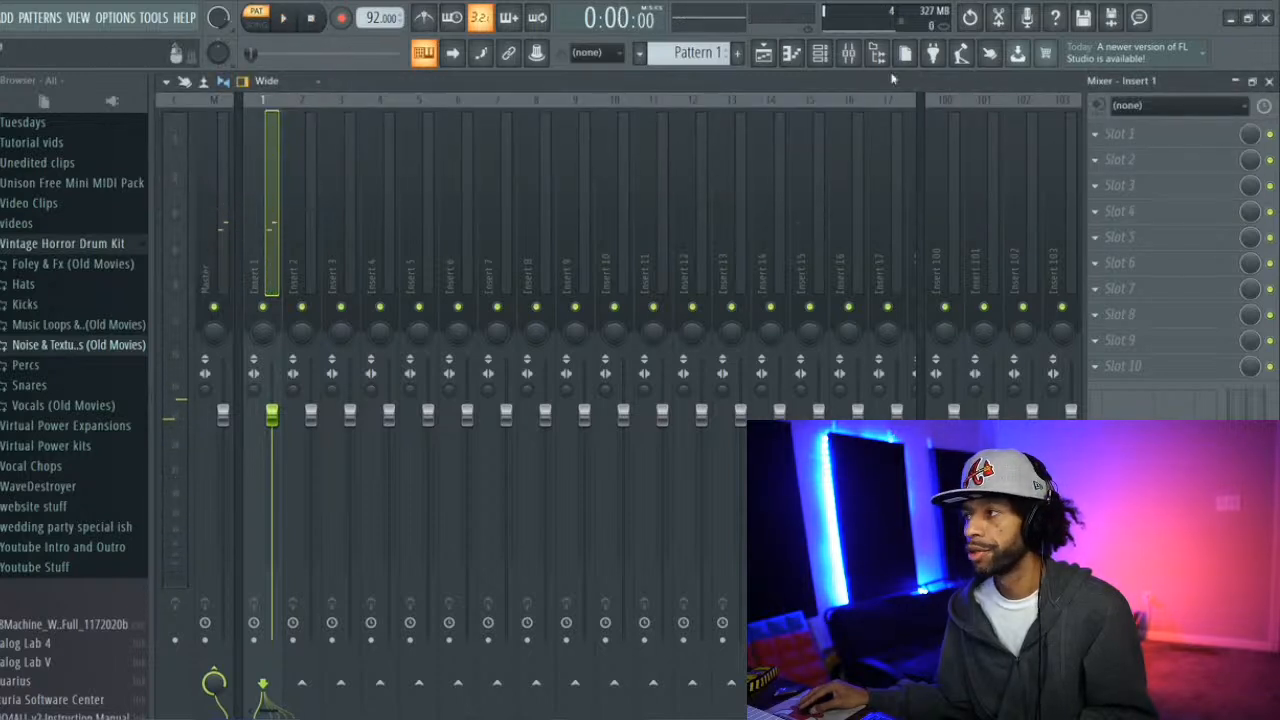
click(1096, 139)
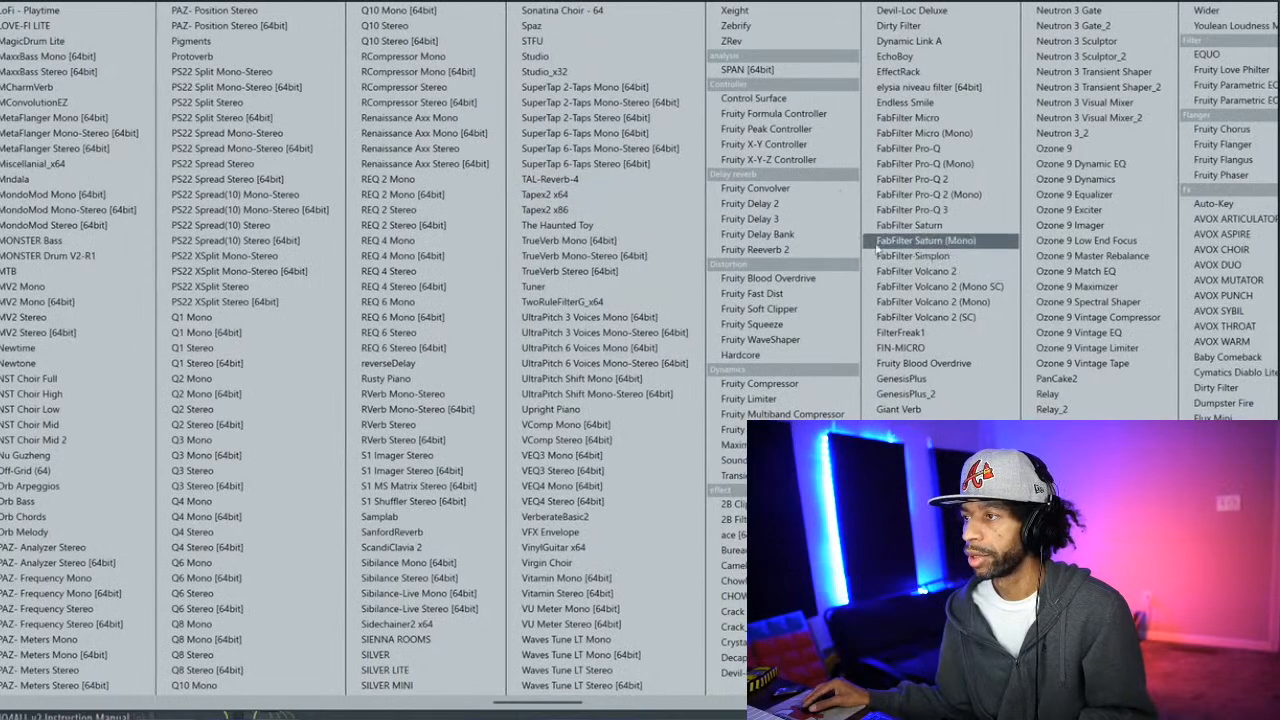
click(788, 218)
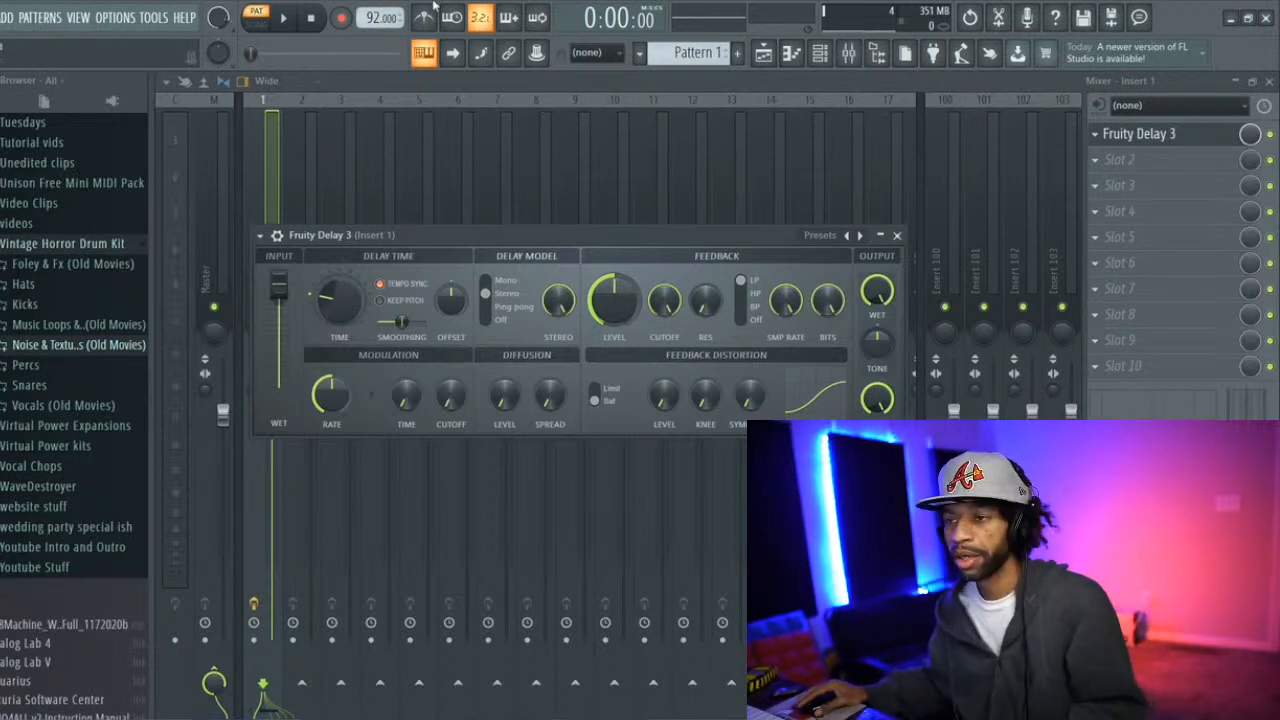
Apply the Ping pong preset to Fruity Delay 3 during playback, and close its window
click(820, 236)
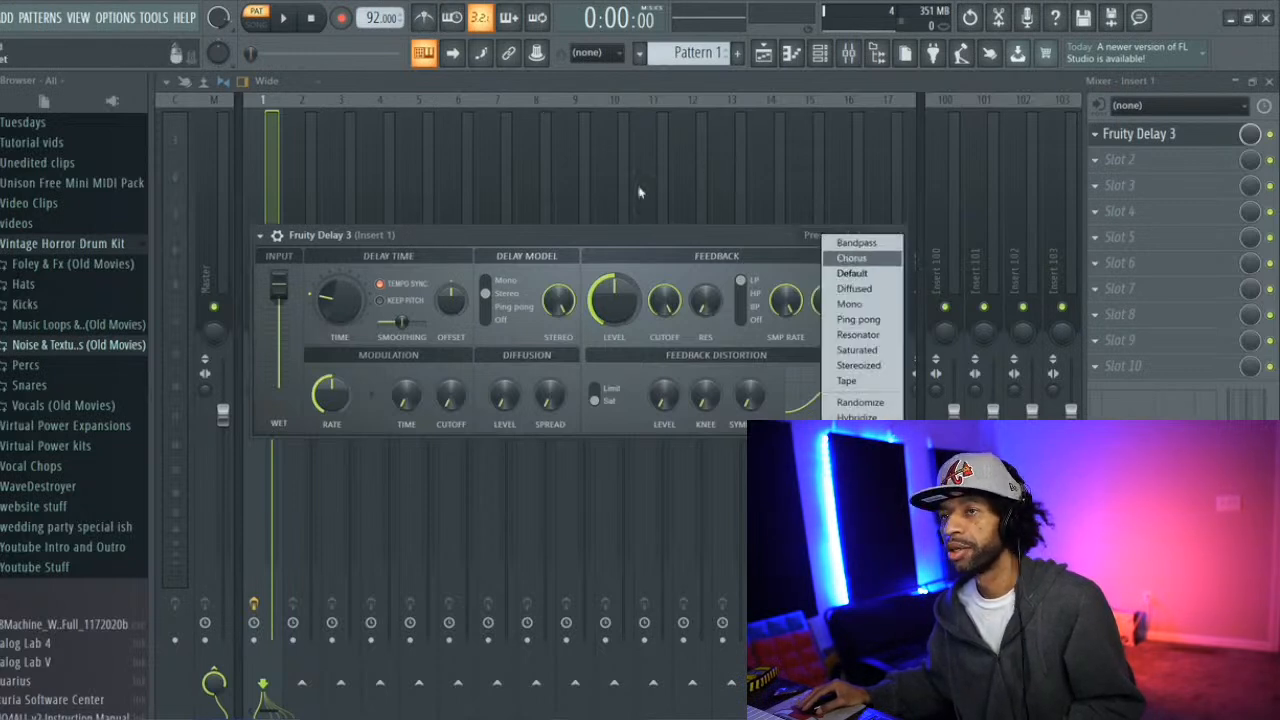
click(289, 22)
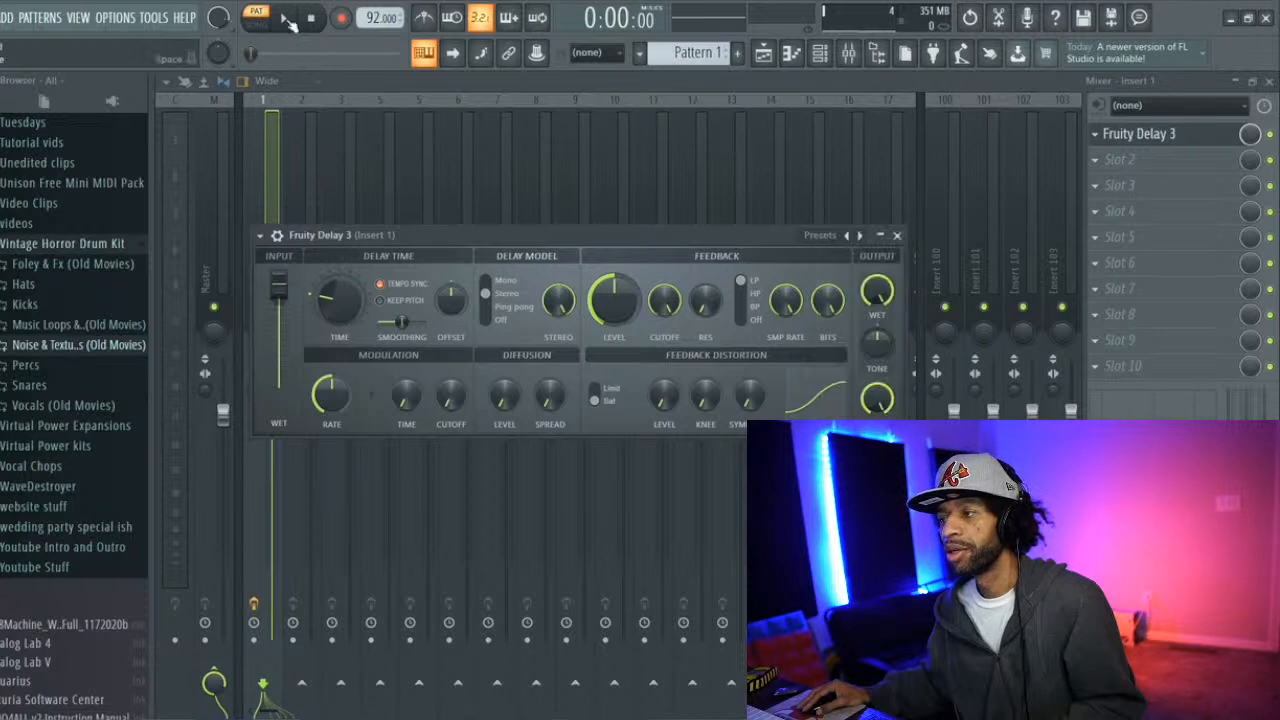
click(289, 22)
click(815, 236)
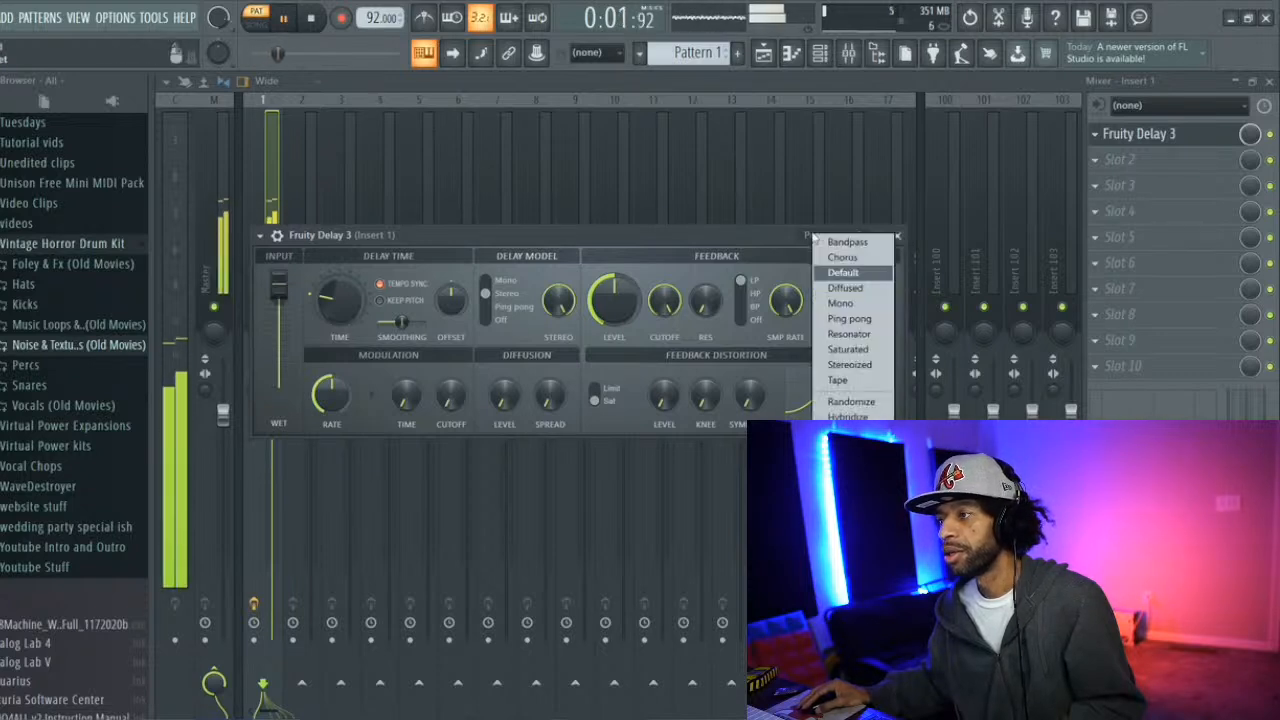
click(830, 320)
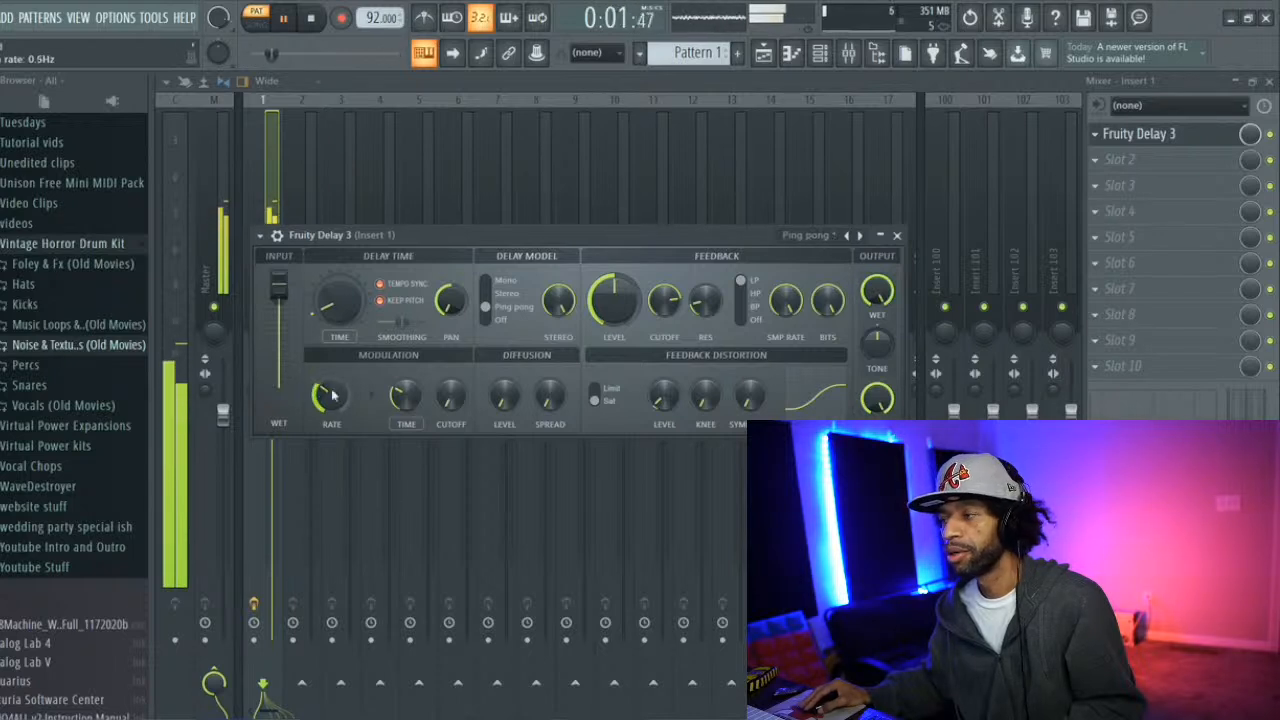
key(space)
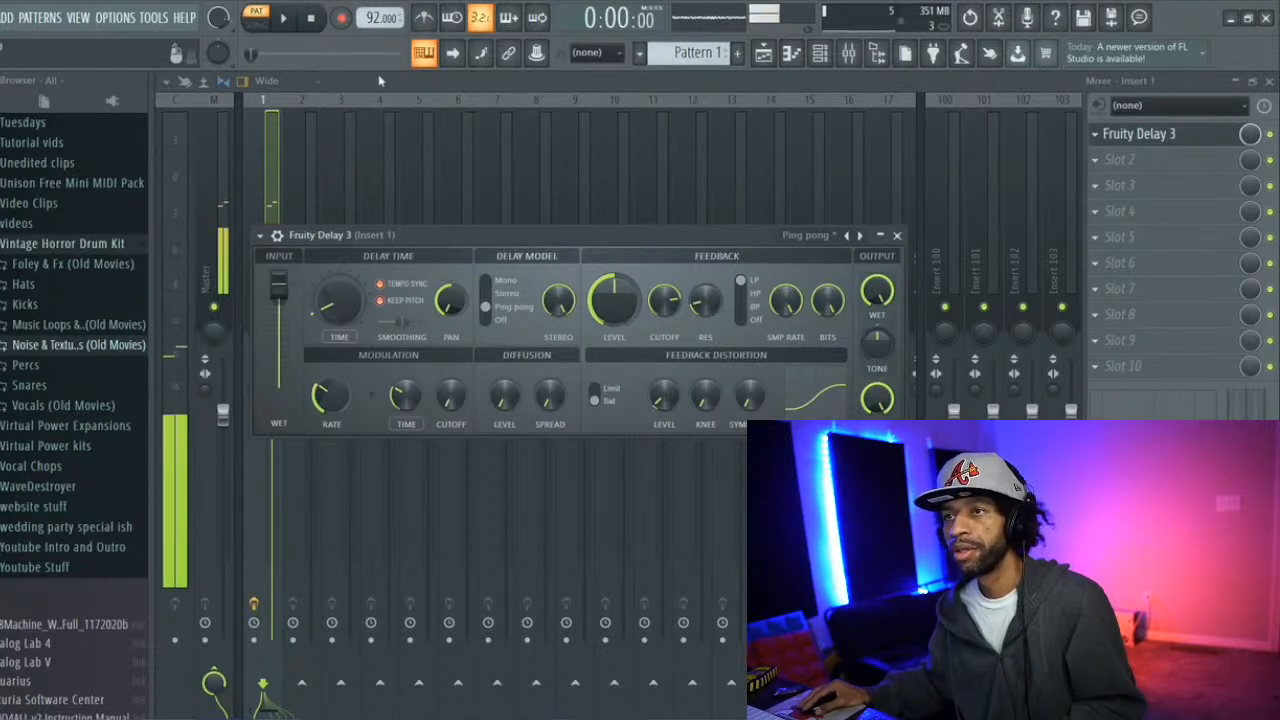
click(896, 235)
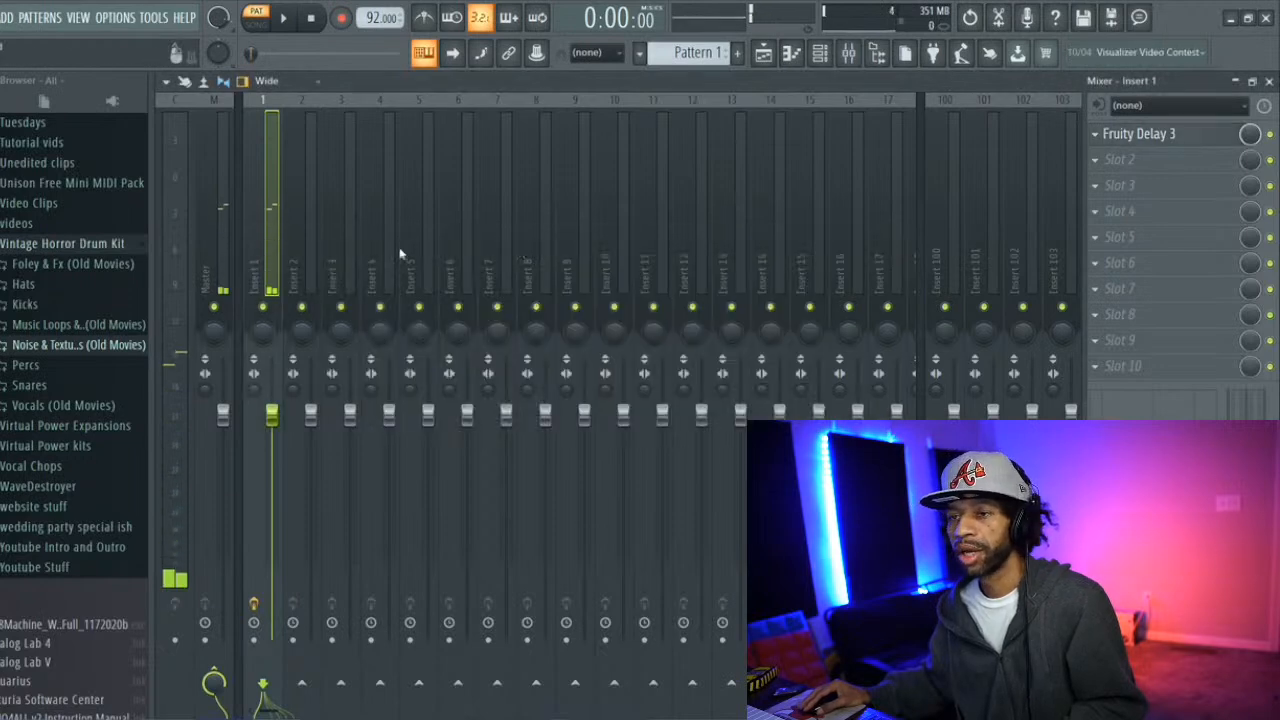
Load LoFi - Playtime into effect slot 2 of Insert 1 and play the pattern with its window moved up
click(1096, 162)
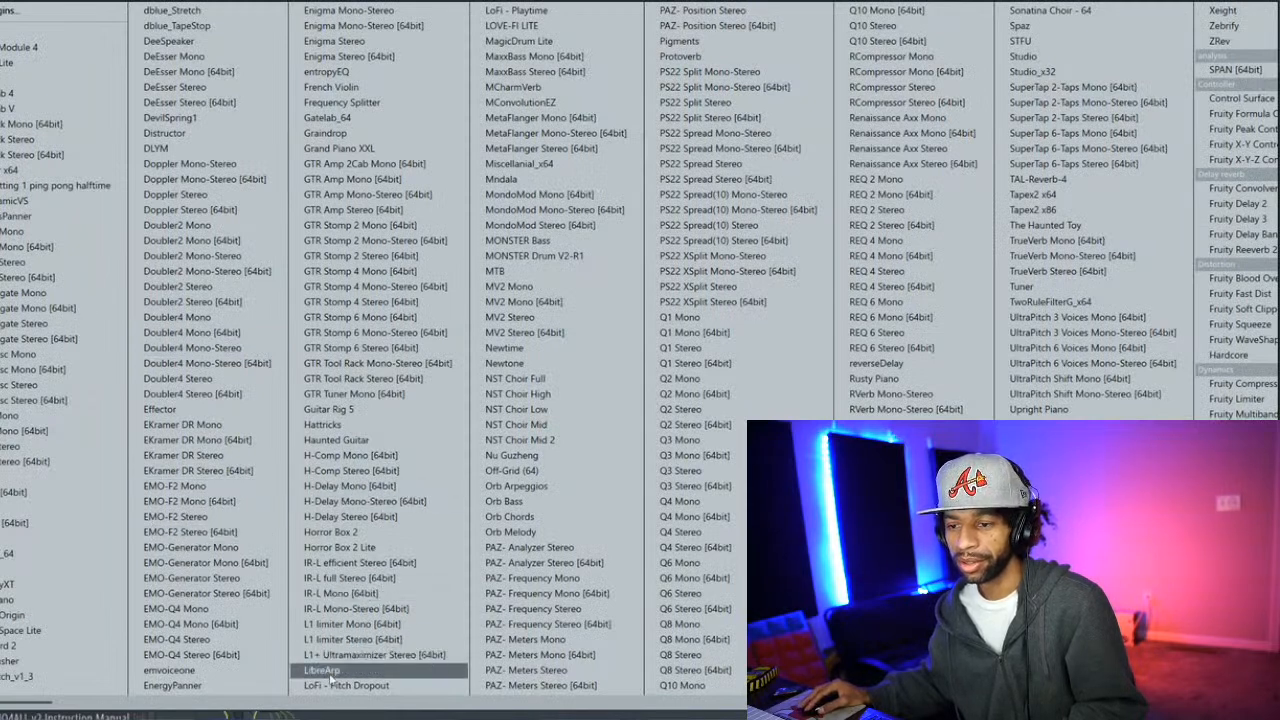
click(550, 14)
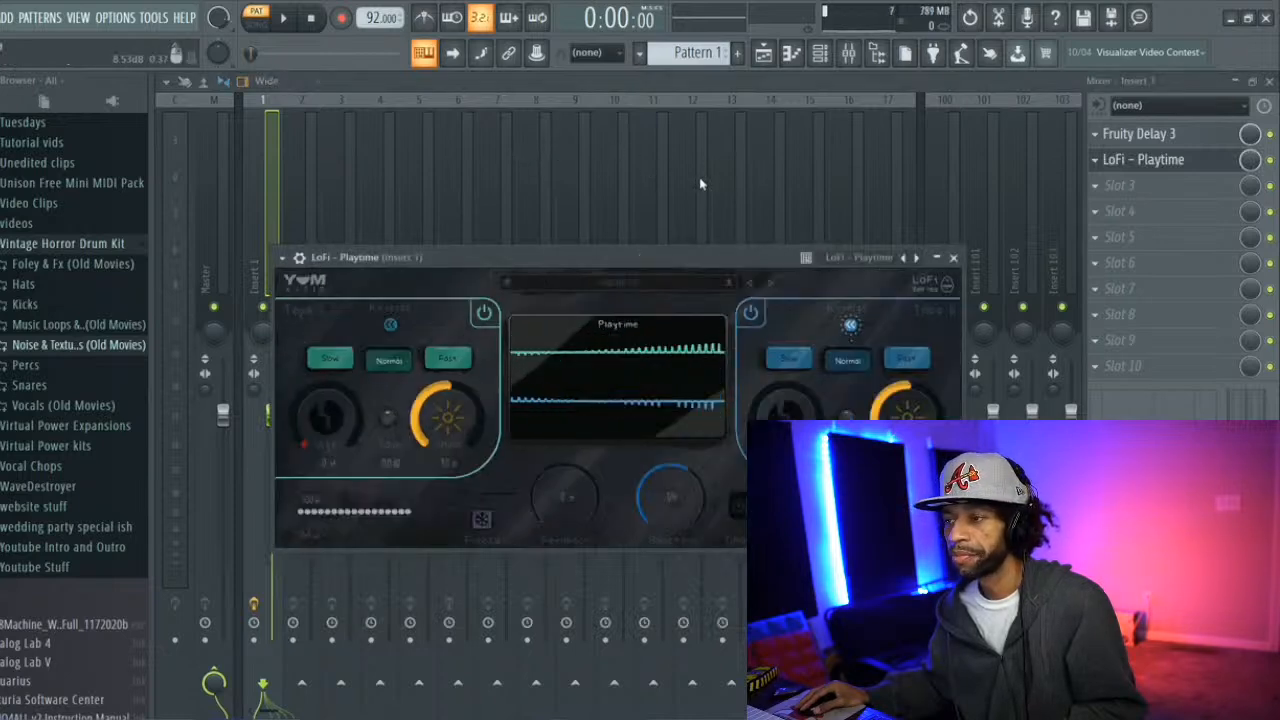
click(284, 18)
drag(510, 257, 414, 123)
Set Playtime's Tape I to Slow and reduce the Mix to slightly below half, stopping playback once it is set
click(230, 229)
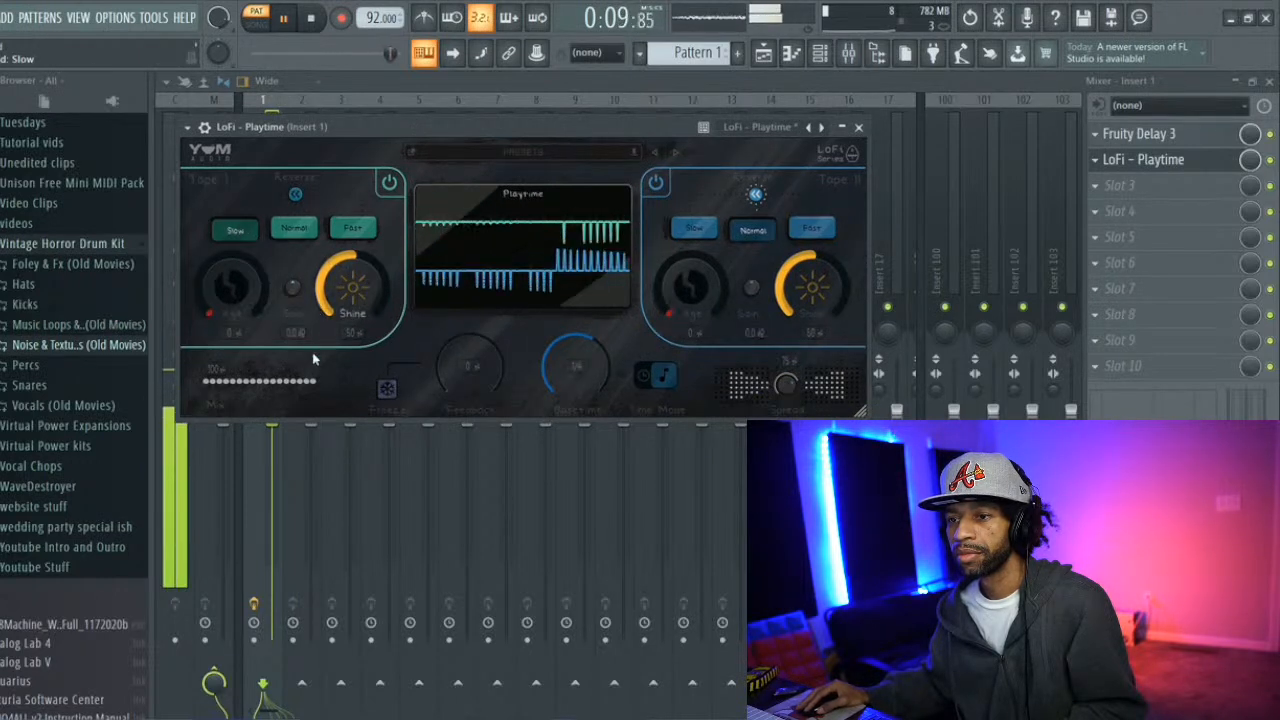
mouse_move(280, 381)
mouse_down()
mouse_move(316, 381)
mouse_move(243, 381)
mouse_move(265, 386)
mouse_up()
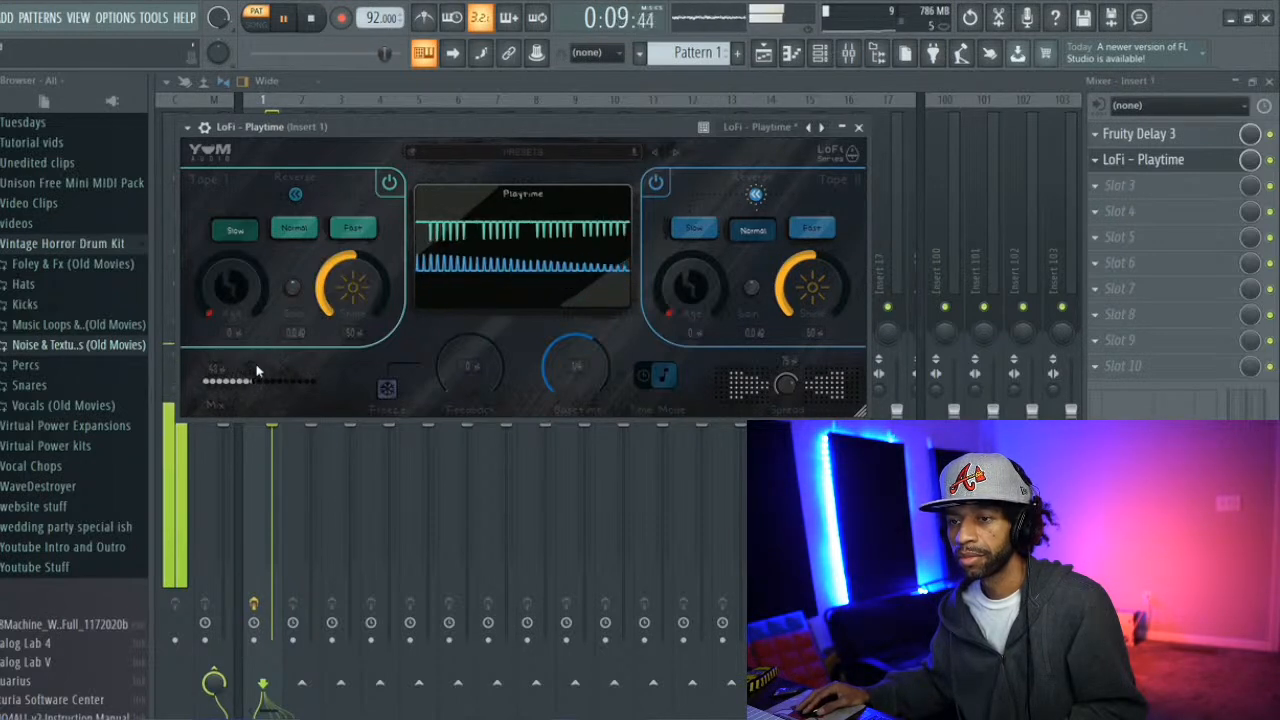
drag(247, 384, 250, 384)
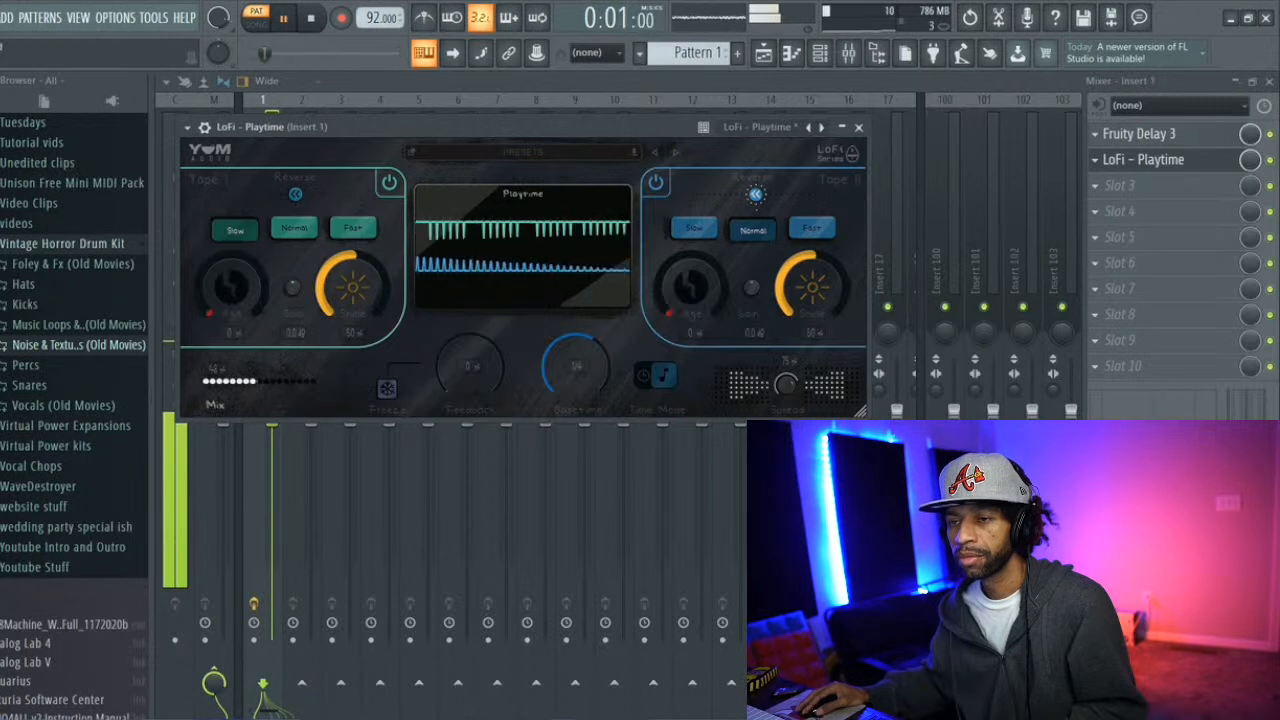
click(313, 19)
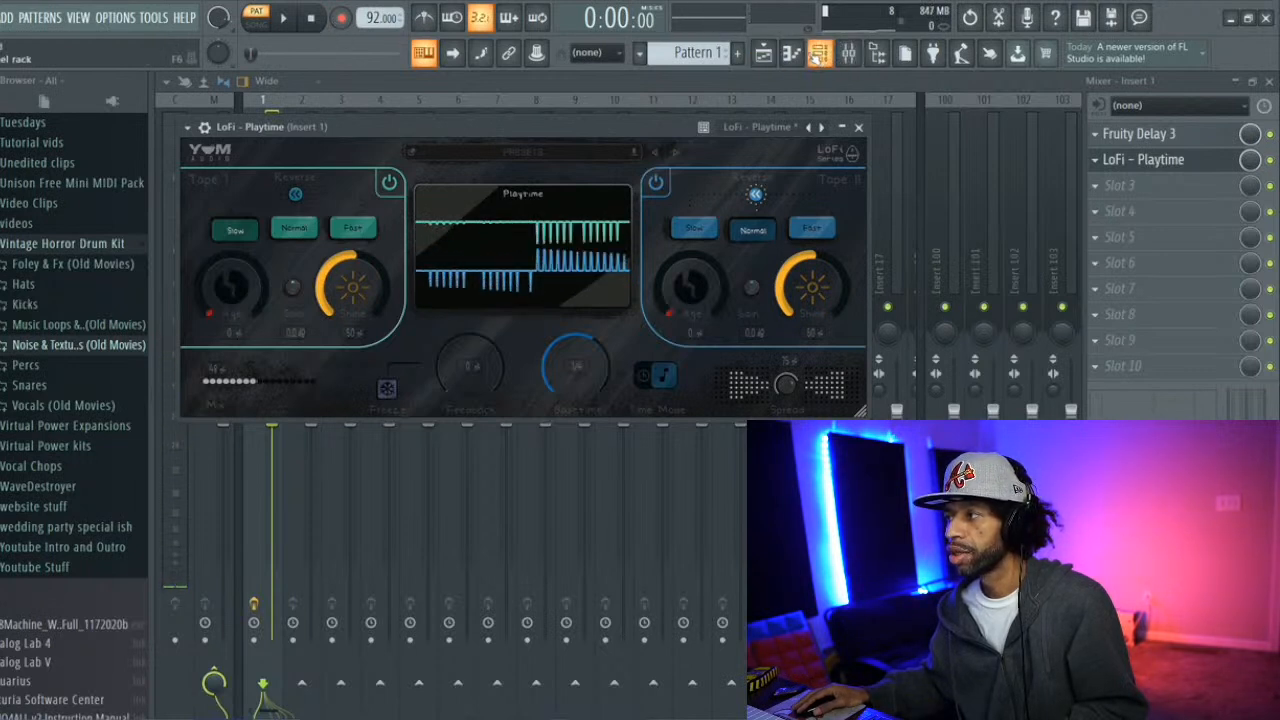
Raise the Age slightly on both Playtime tapes while the pattern plays, and close the effect window
click(819, 56)
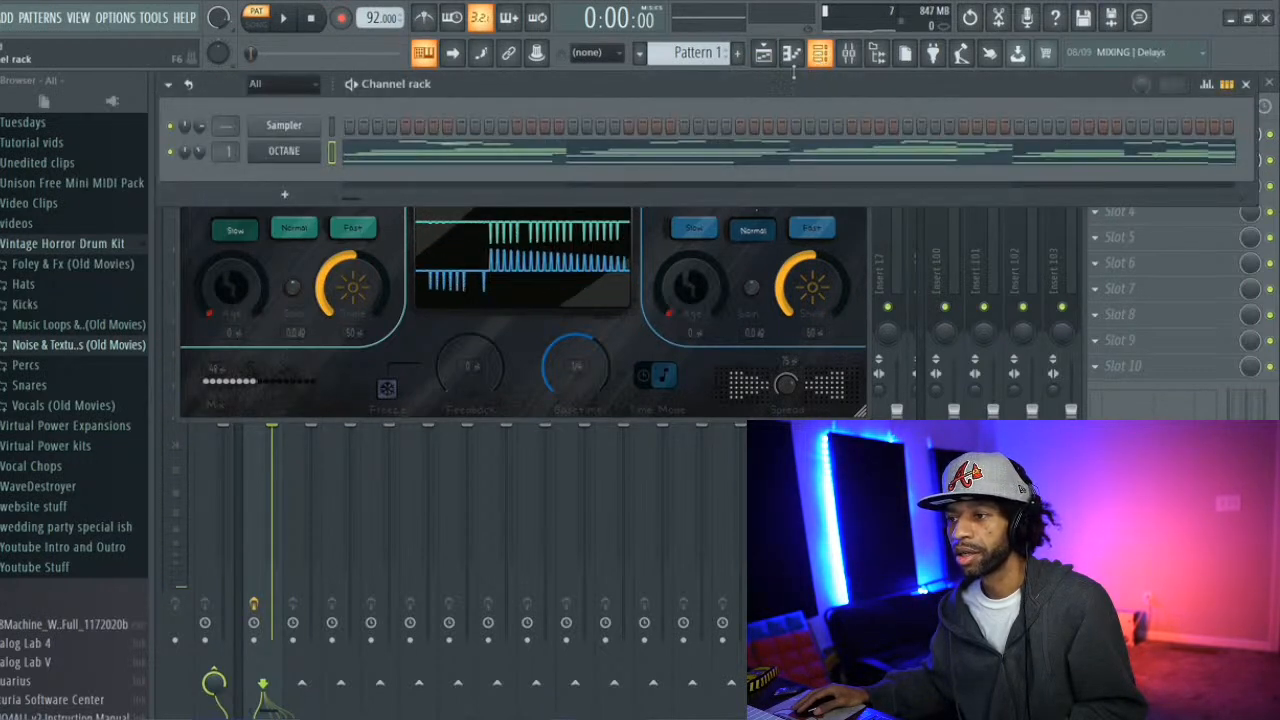
click(313, 372)
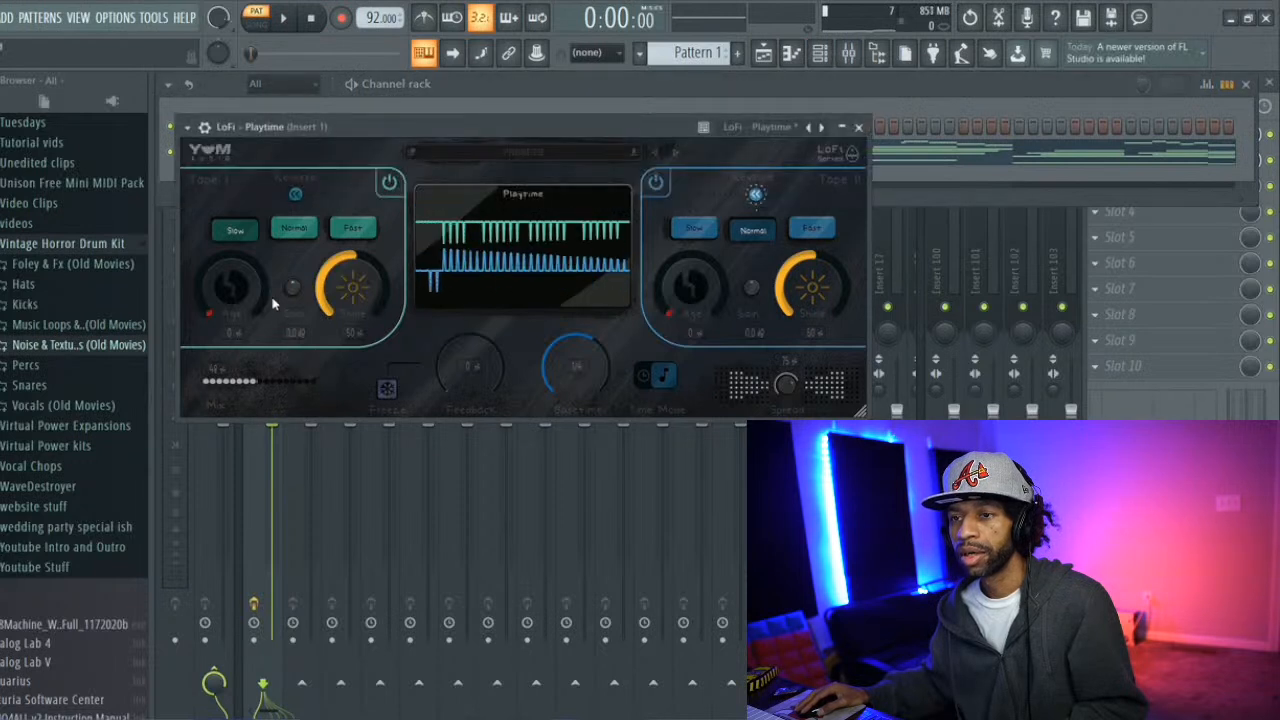
click(291, 12)
drag(214, 303, 201, 268)
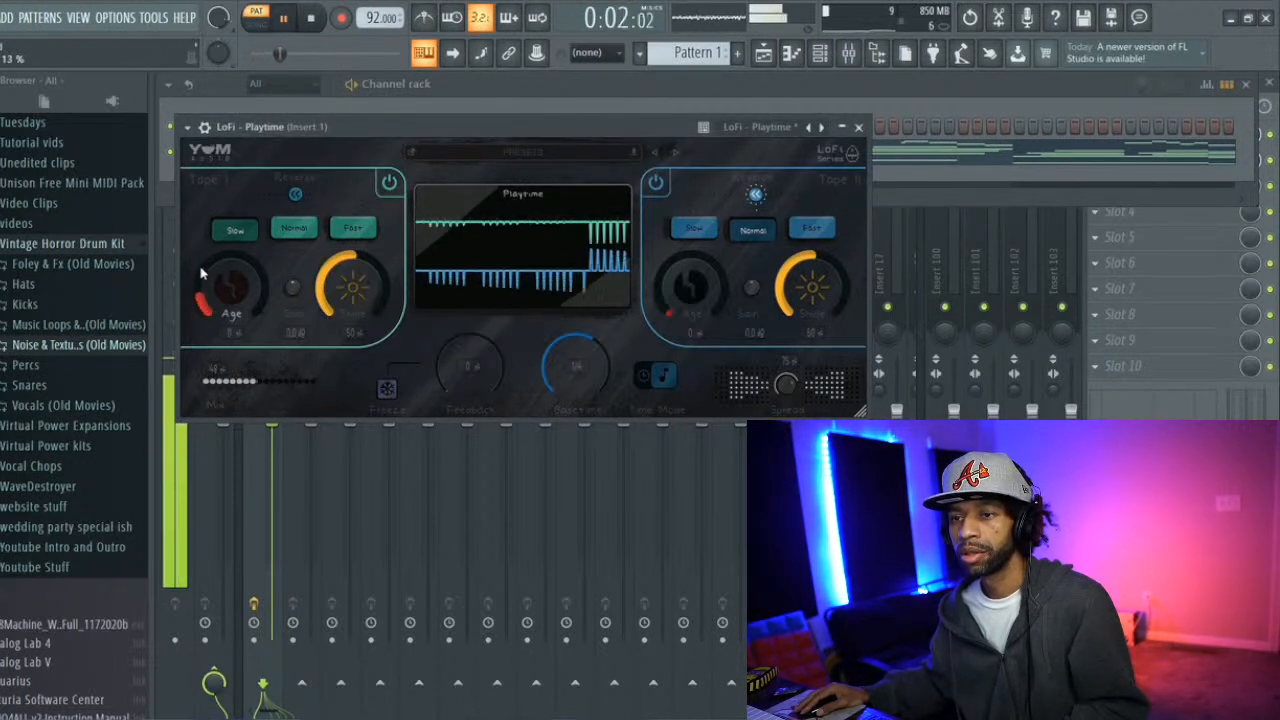
drag(660, 283, 660, 250)
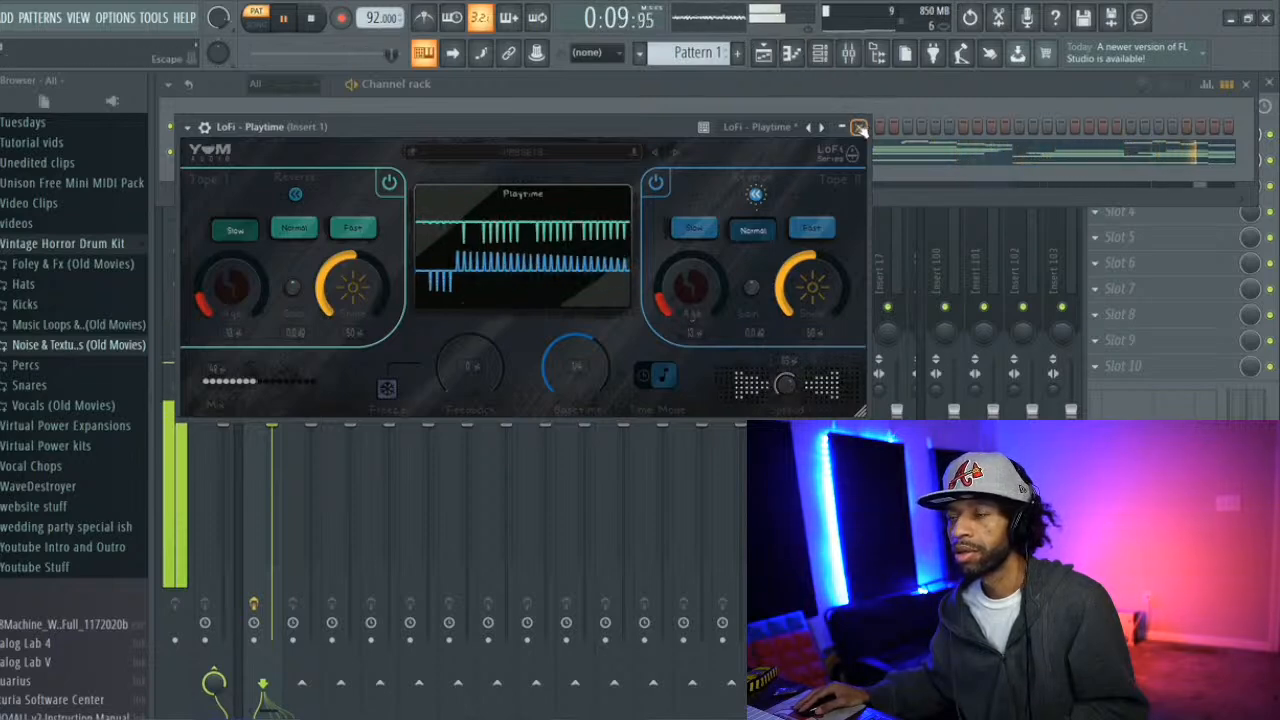
click(858, 127)
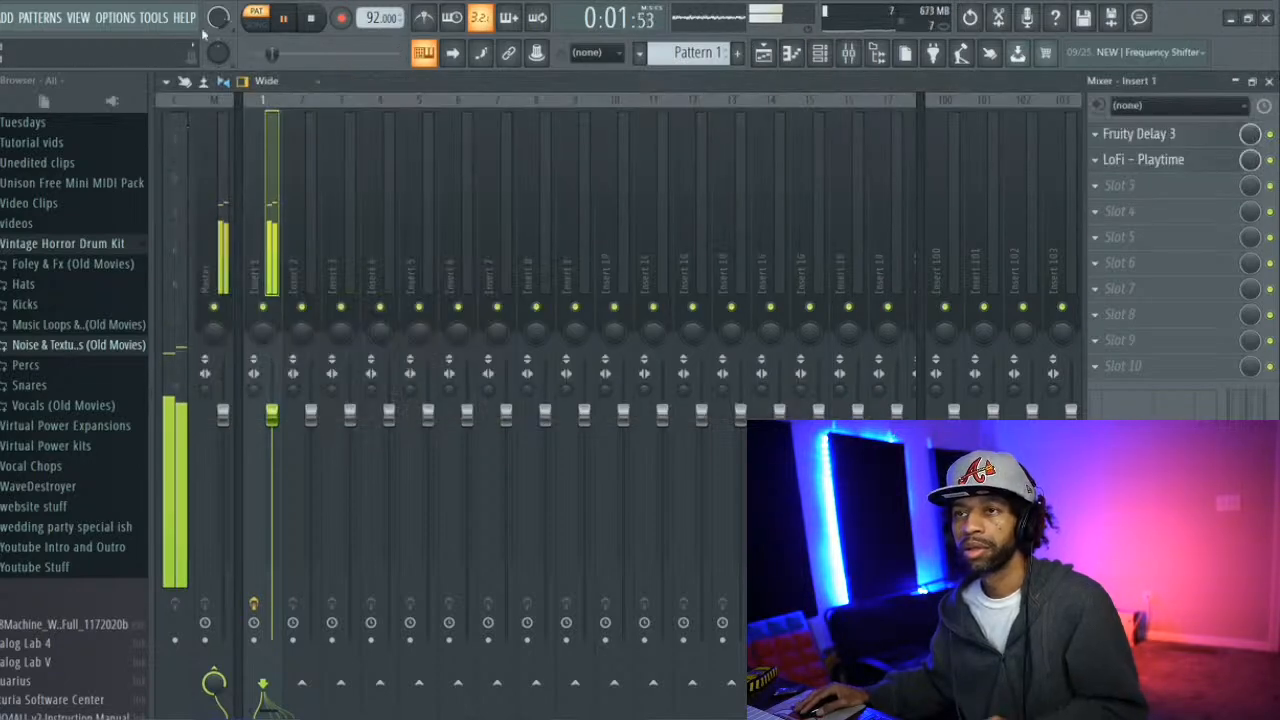
key(space)
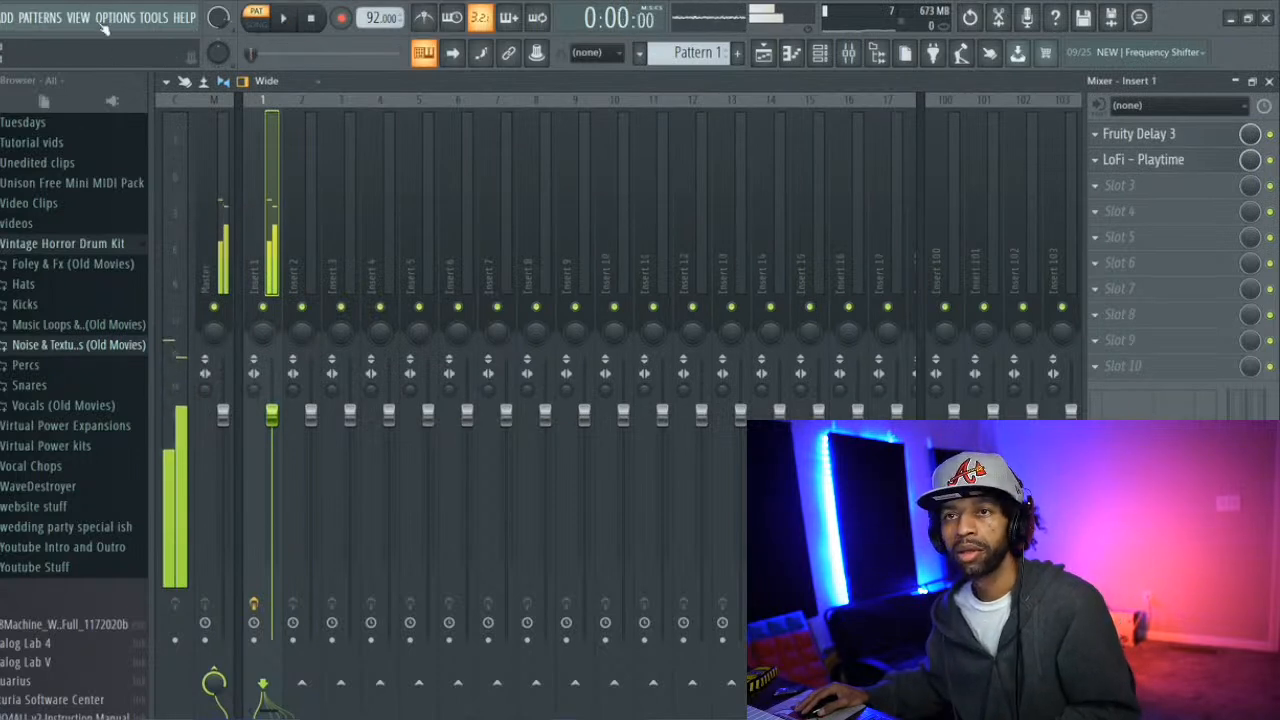
Save the project in the fl studio files folder under the name 59th Stream Beat 1
click(0, 18)
mouse_move(0, 18)
key(Return)
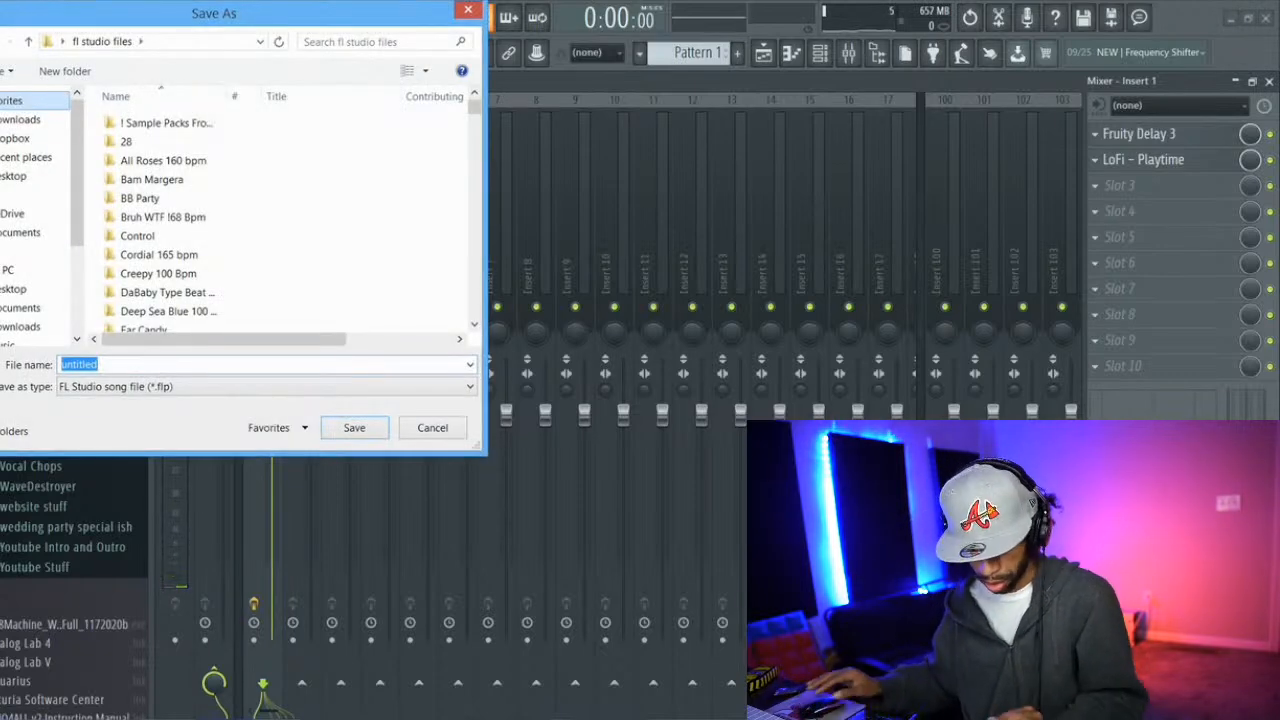
text(5)
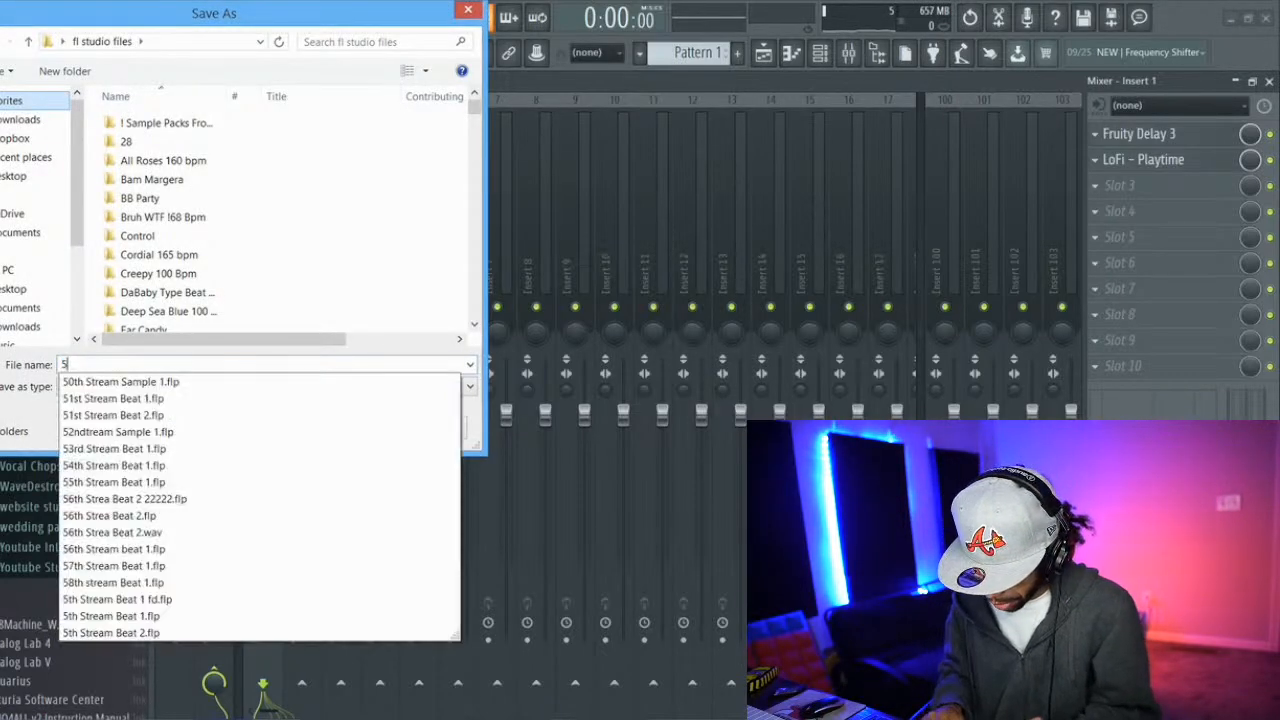
text(9th Stream )
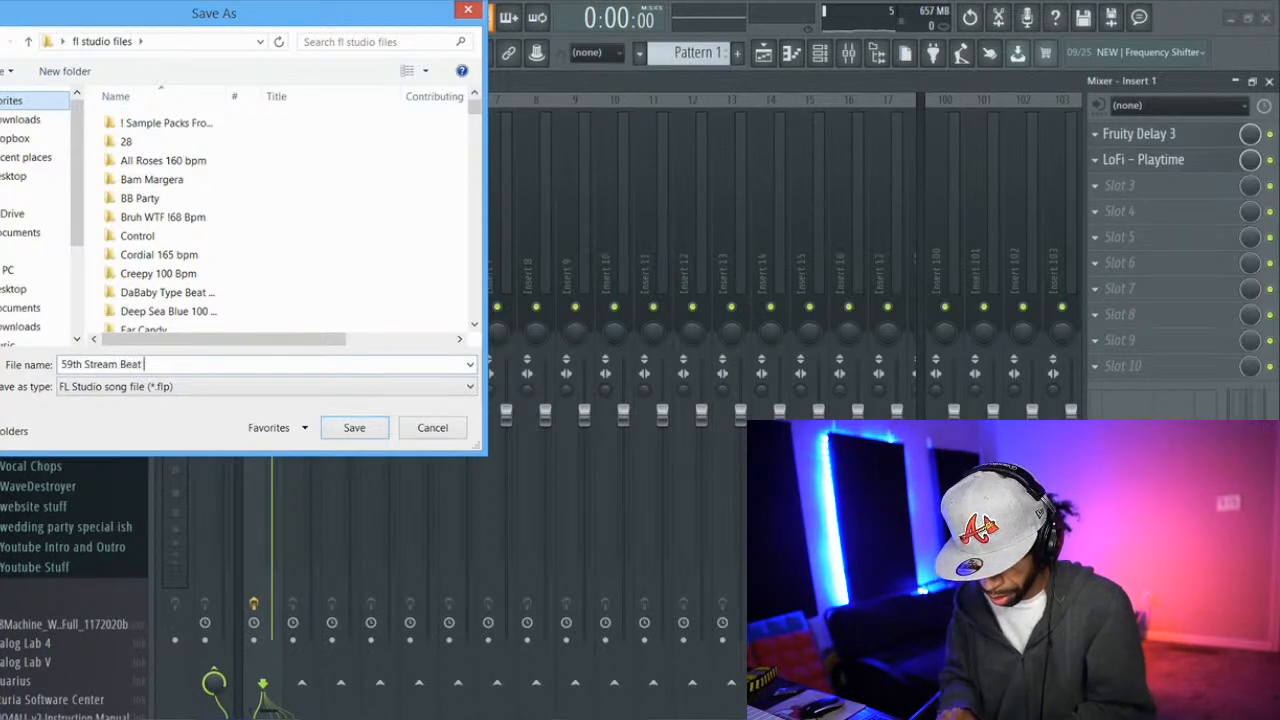
text(Beat 1)
key(Return)
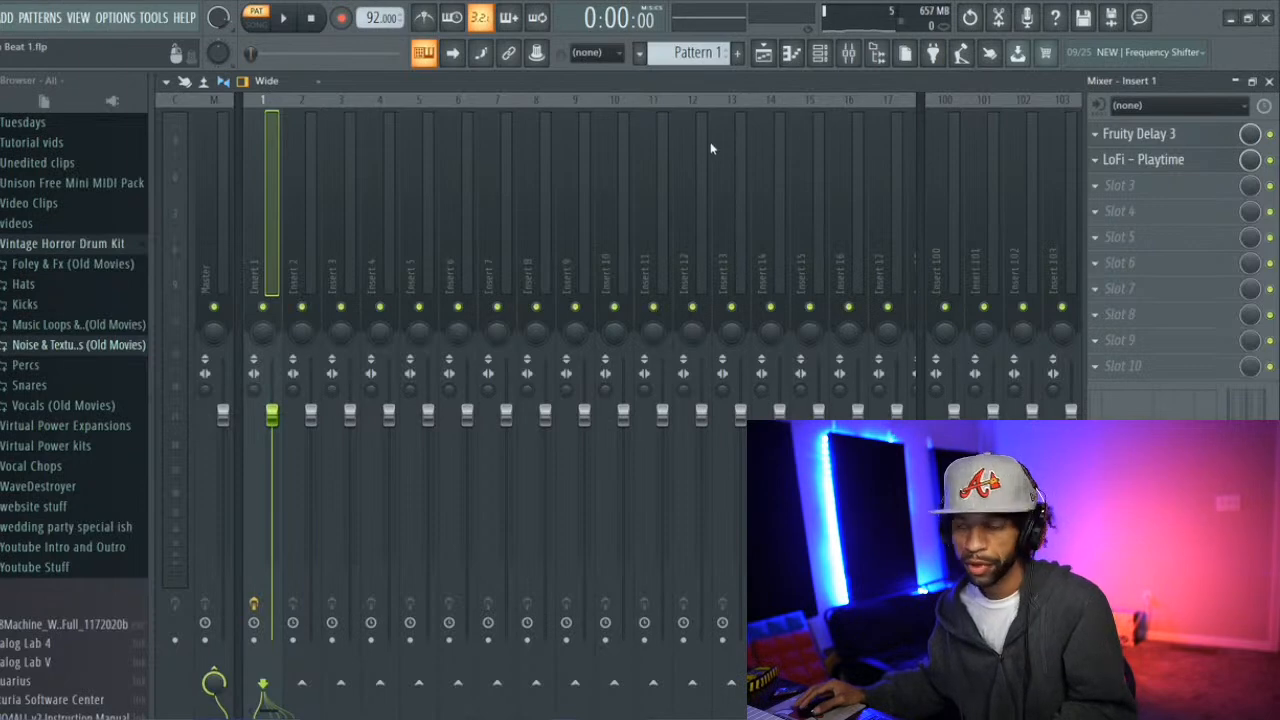
Show the Channel rack and add a second OCTANE instrument channel to it
click(820, 52)
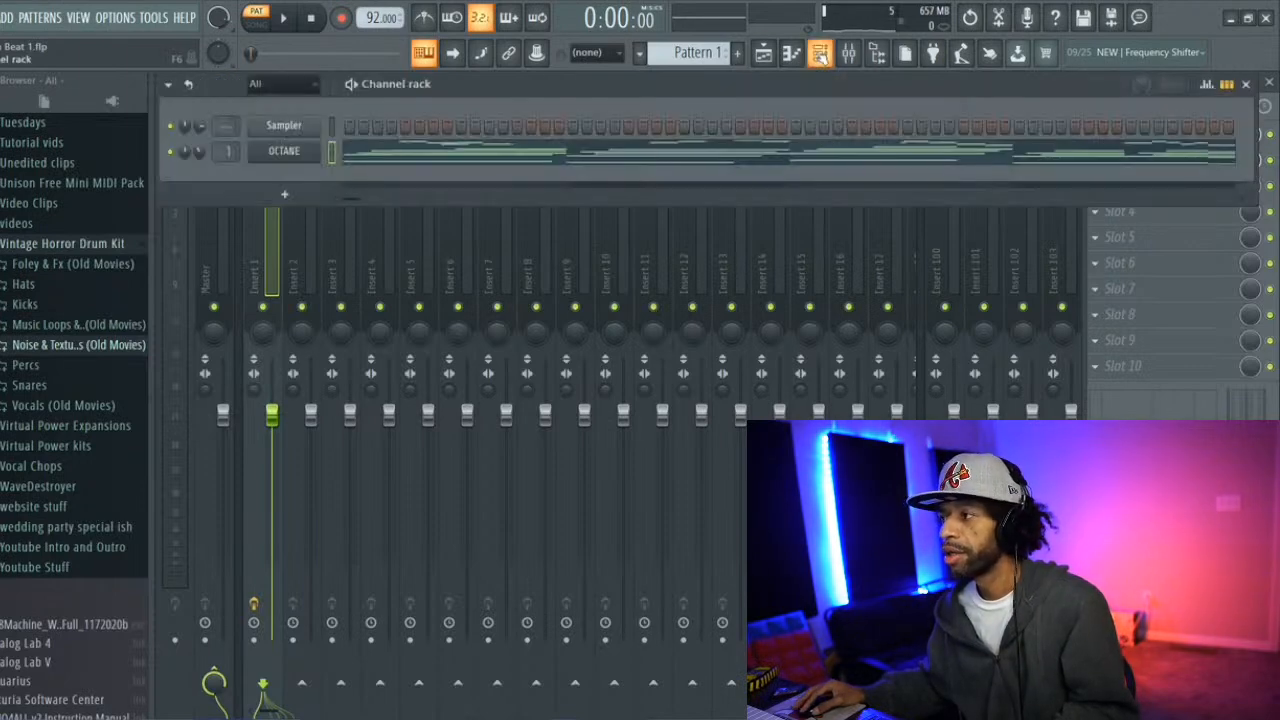
click(10, 17)
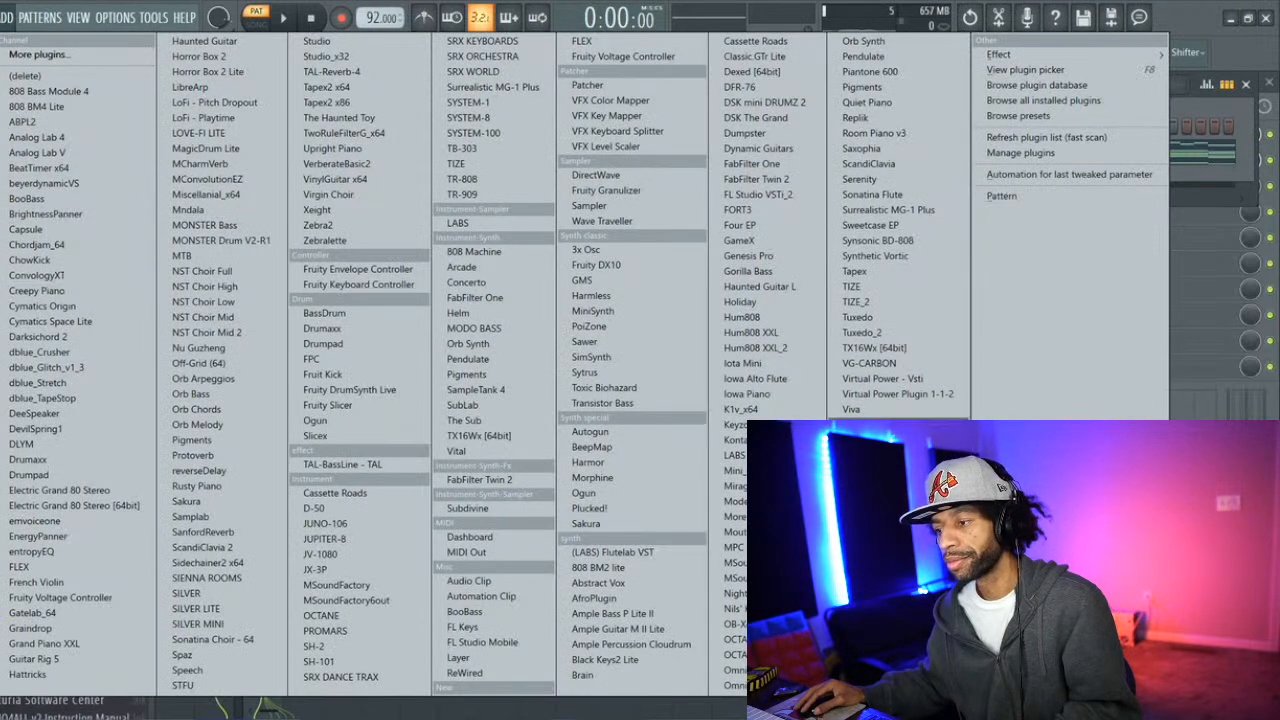
click(740, 638)
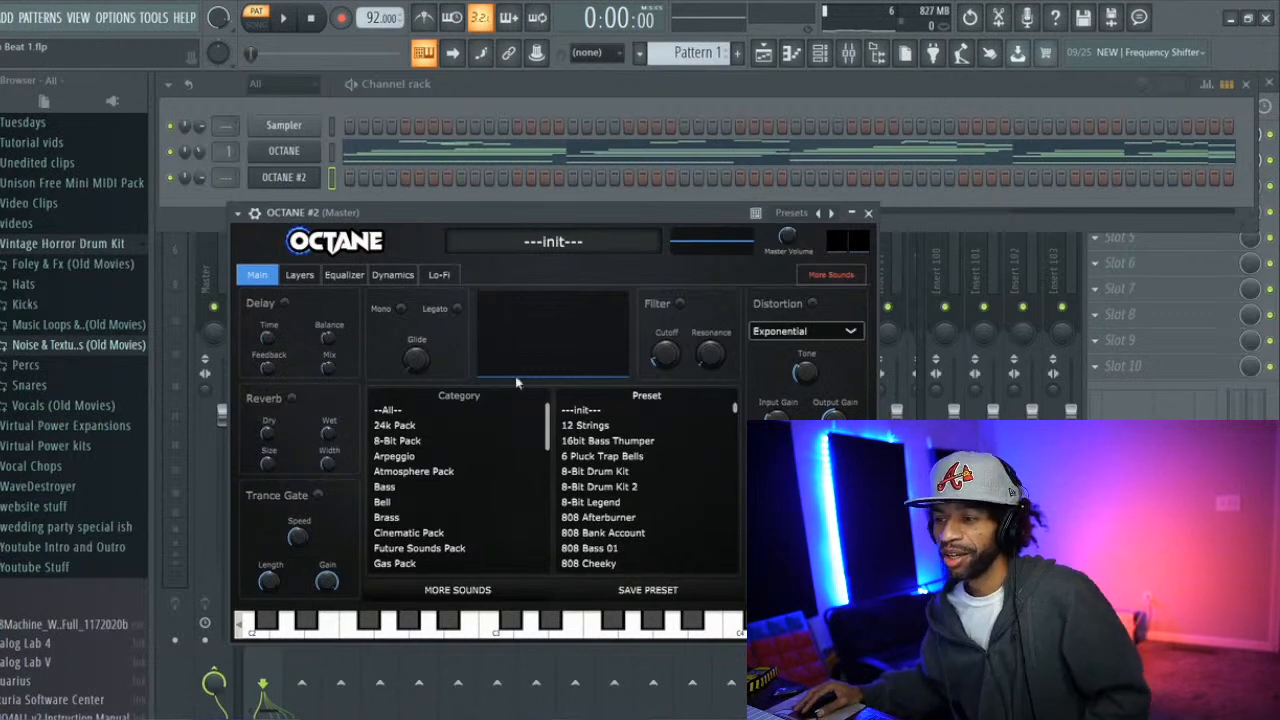
Look through the expansion packs offered in OCTANE's More Sounds store and return to the preset browser
click(815, 277)
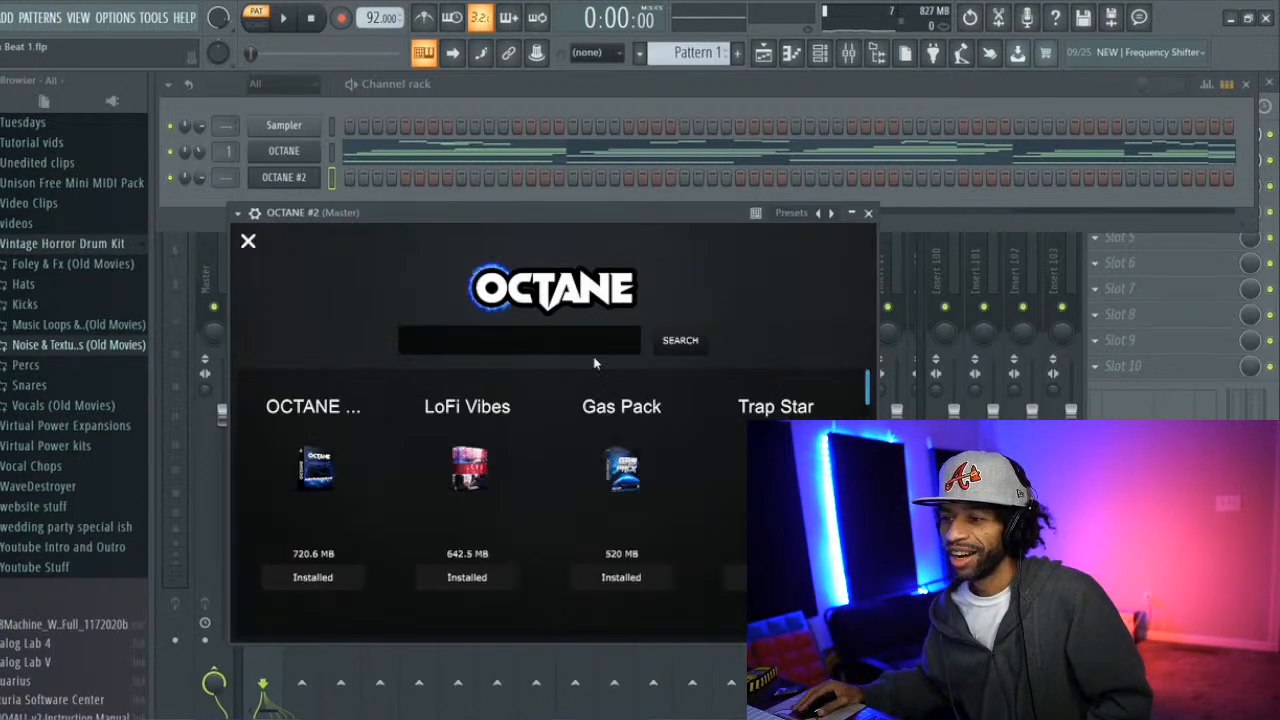
scroll(826, 420, down, 20)
scroll(826, 420, up, 19)
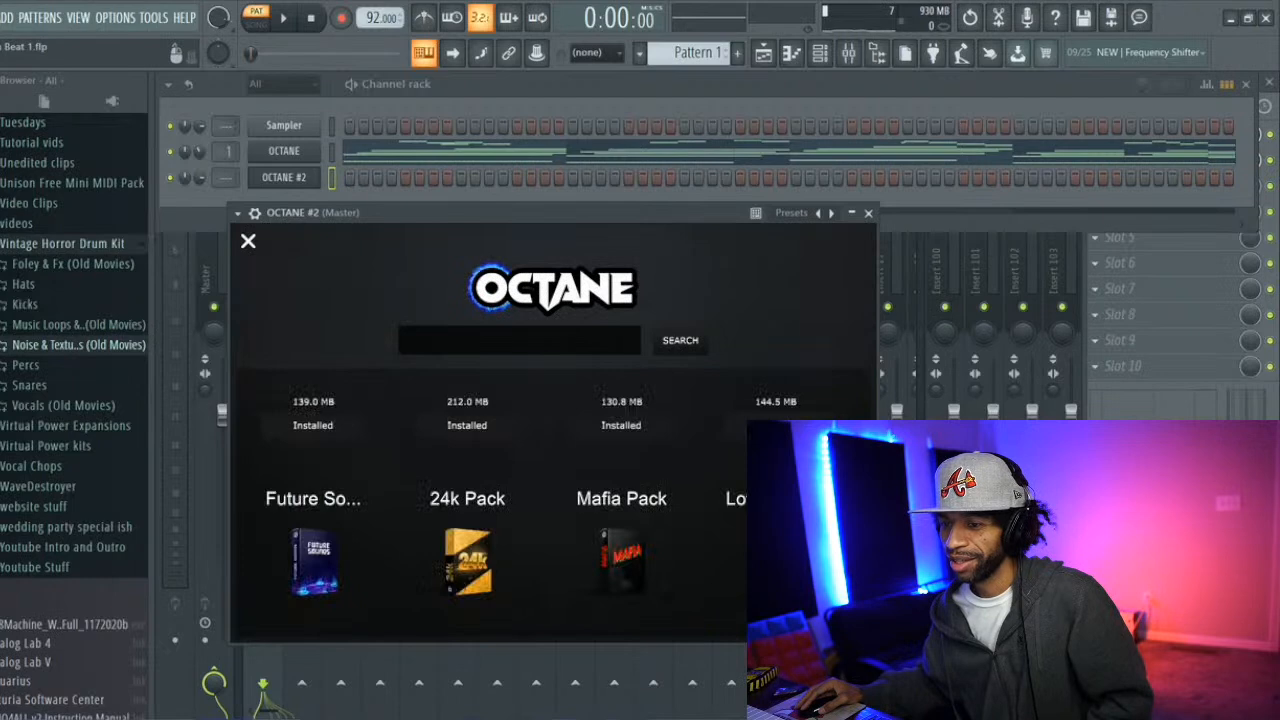
scroll(868, 403, down, 5)
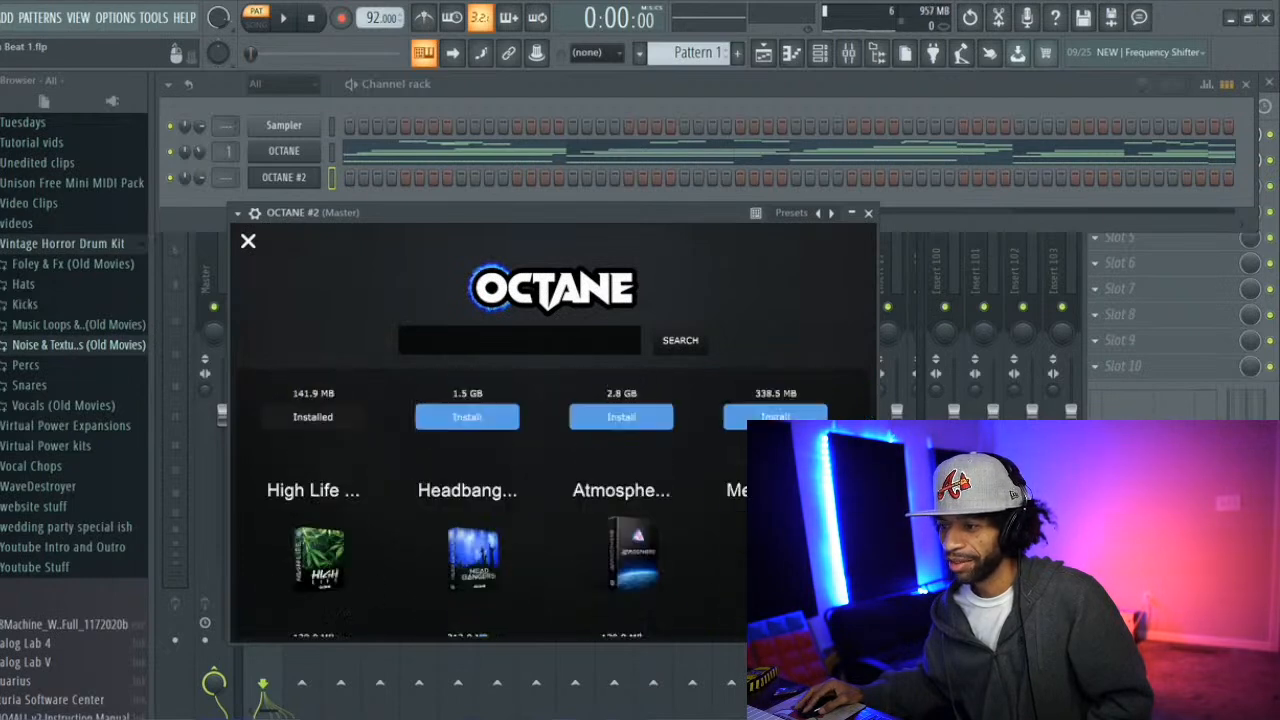
scroll(535, 500, down, 8)
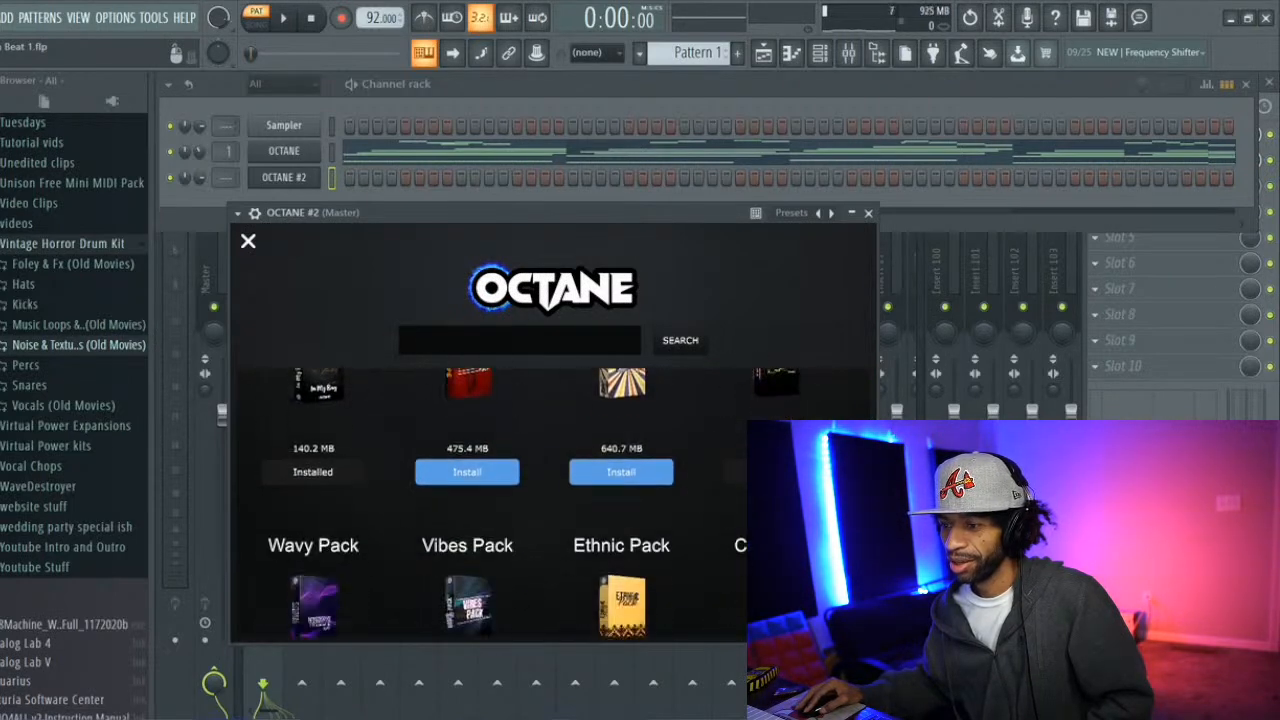
scroll(535, 500, up, 5)
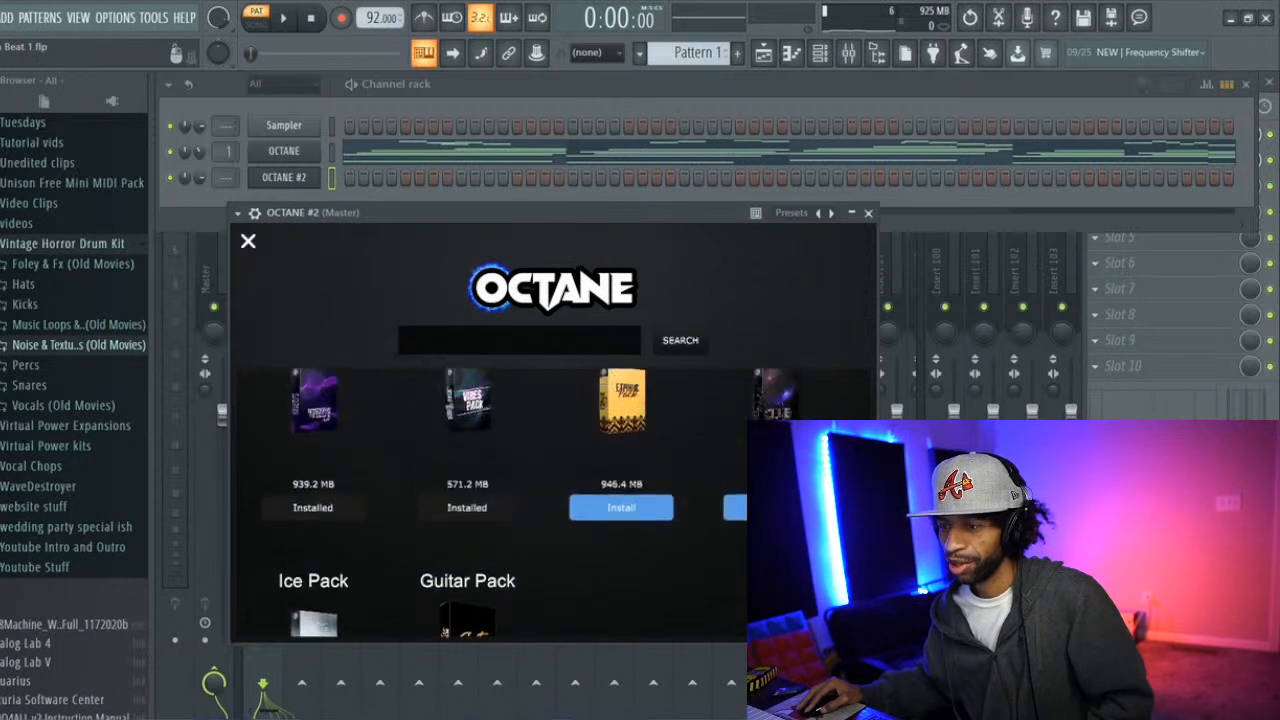
scroll(535, 500, up, 5)
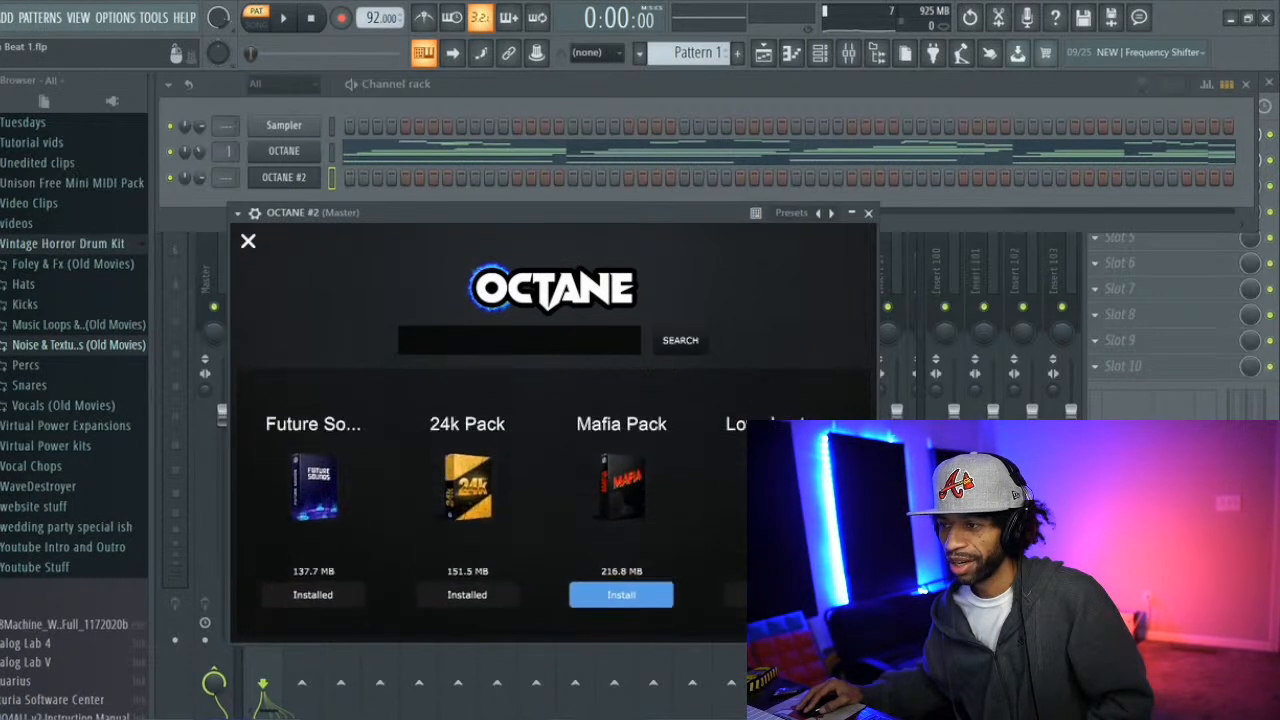
scroll(801, 414, up, 8)
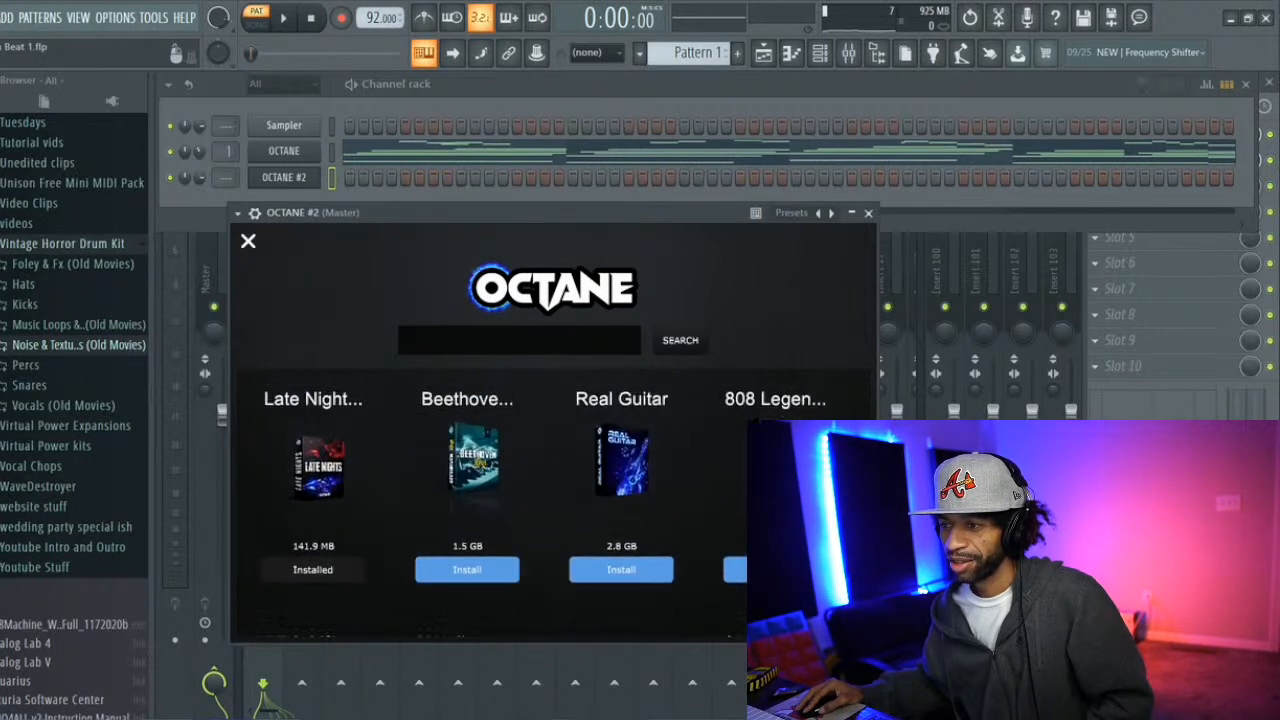
scroll(795, 400, up, 3)
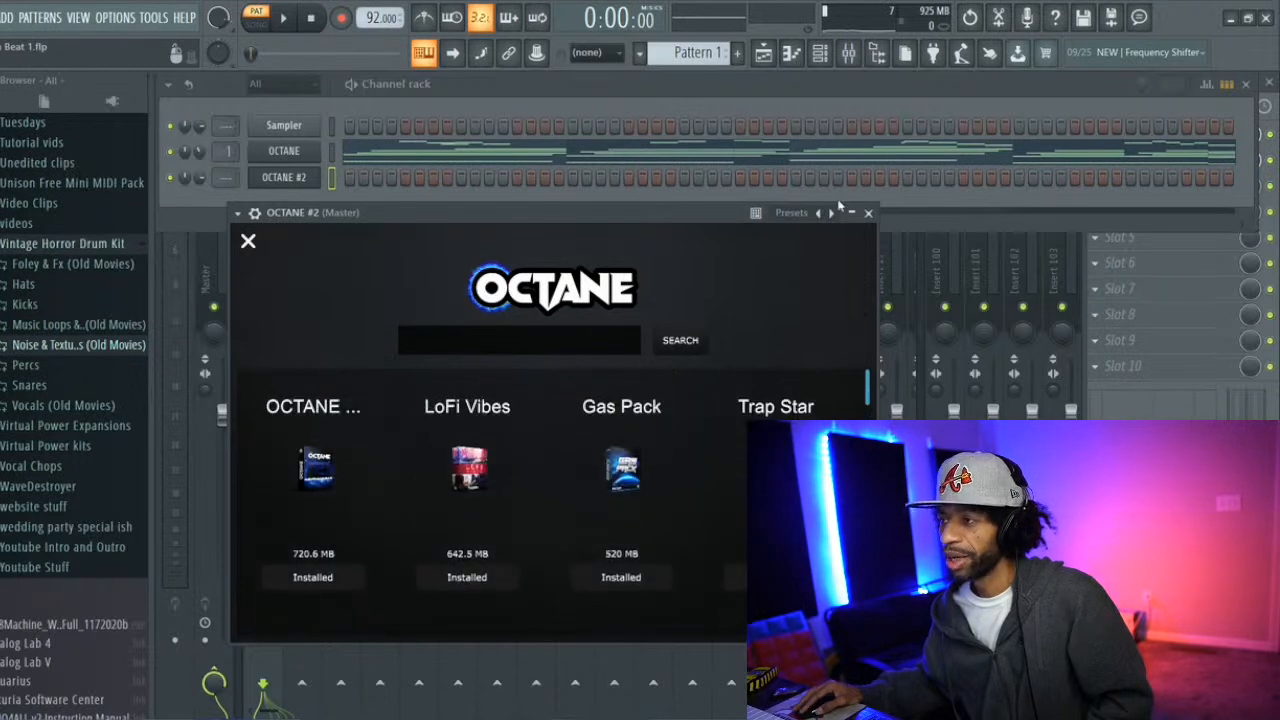
click(248, 241)
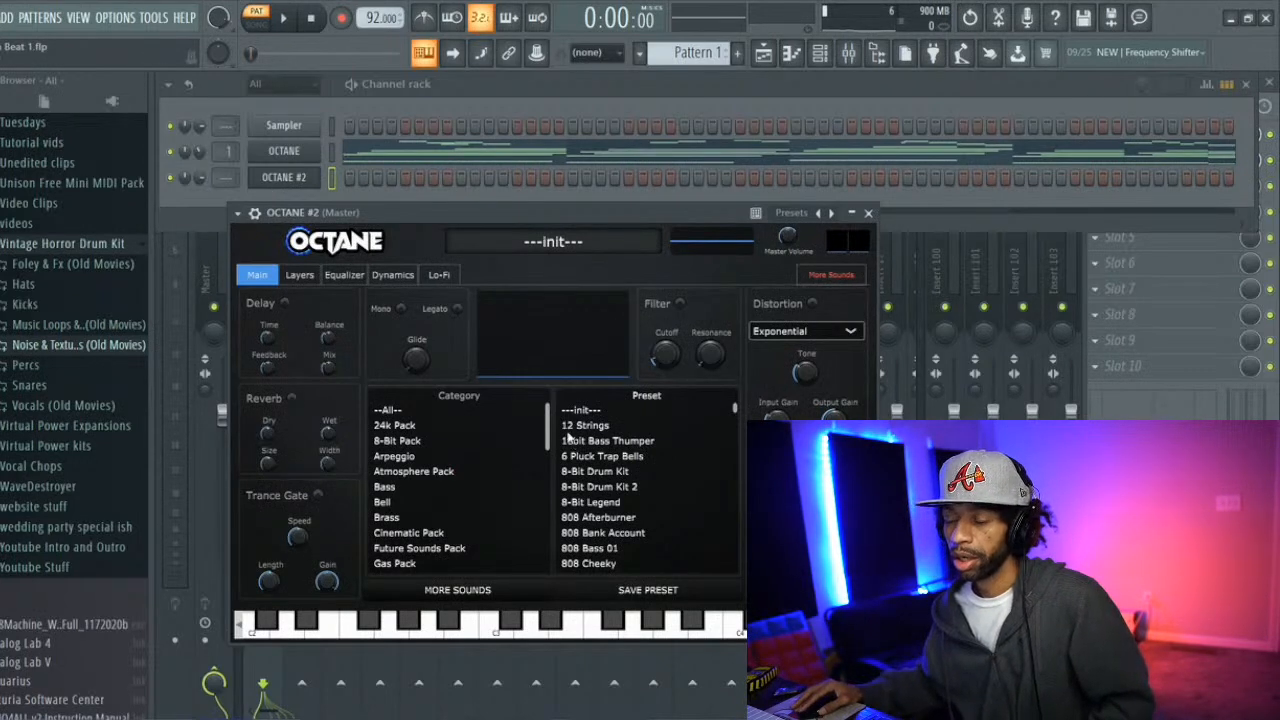
Try out the Rainy Piano preset from the In My Bag 2 category in the second OCTANE
scroll(735, 410, down, 5)
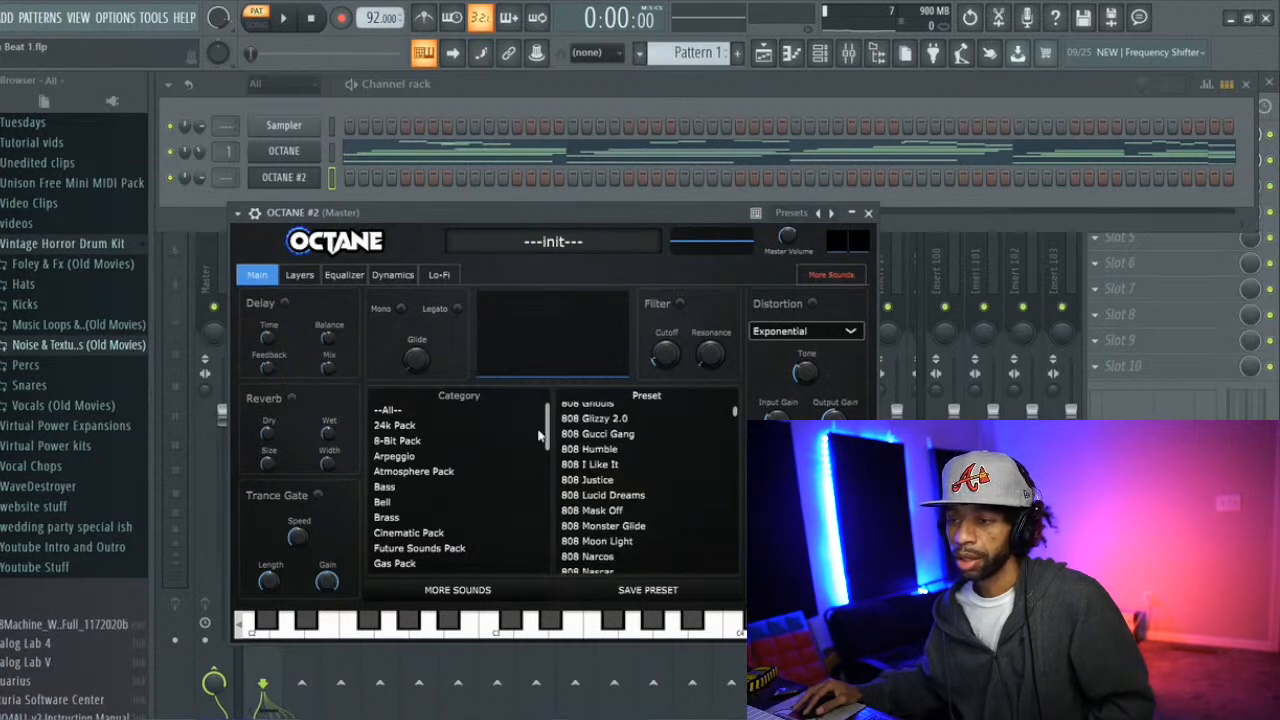
drag(556, 432, 543, 500)
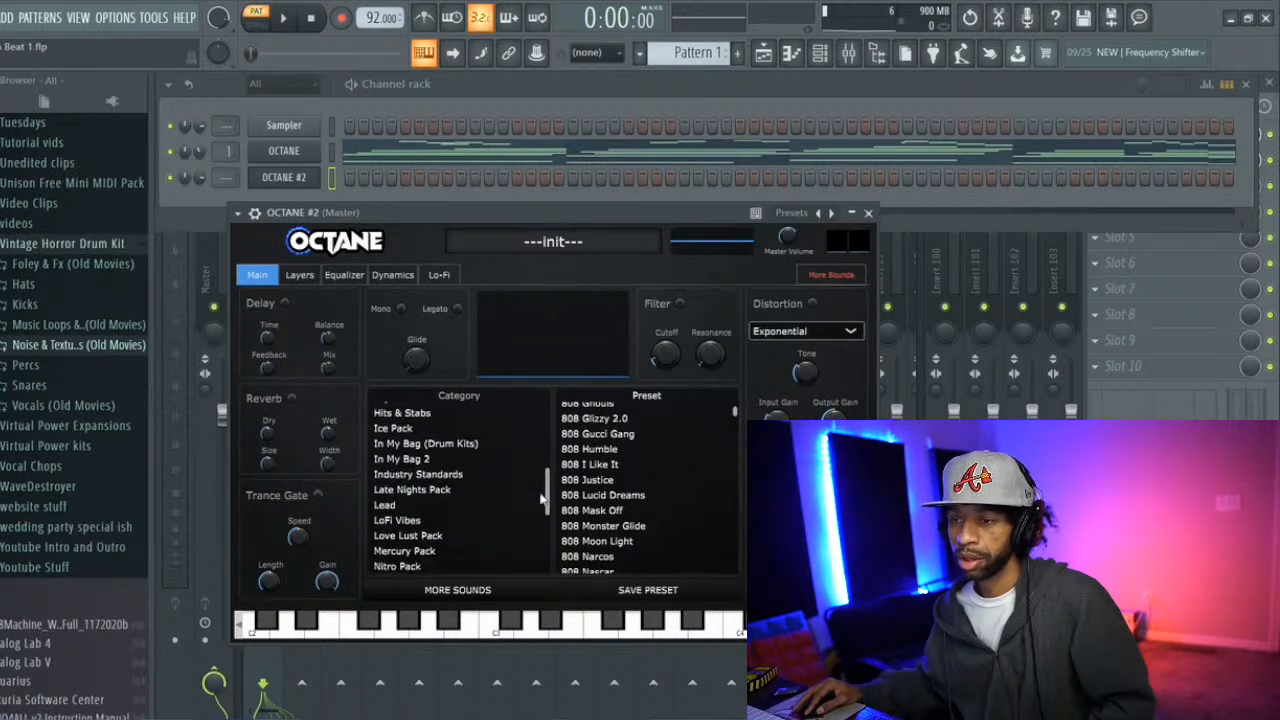
click(414, 462)
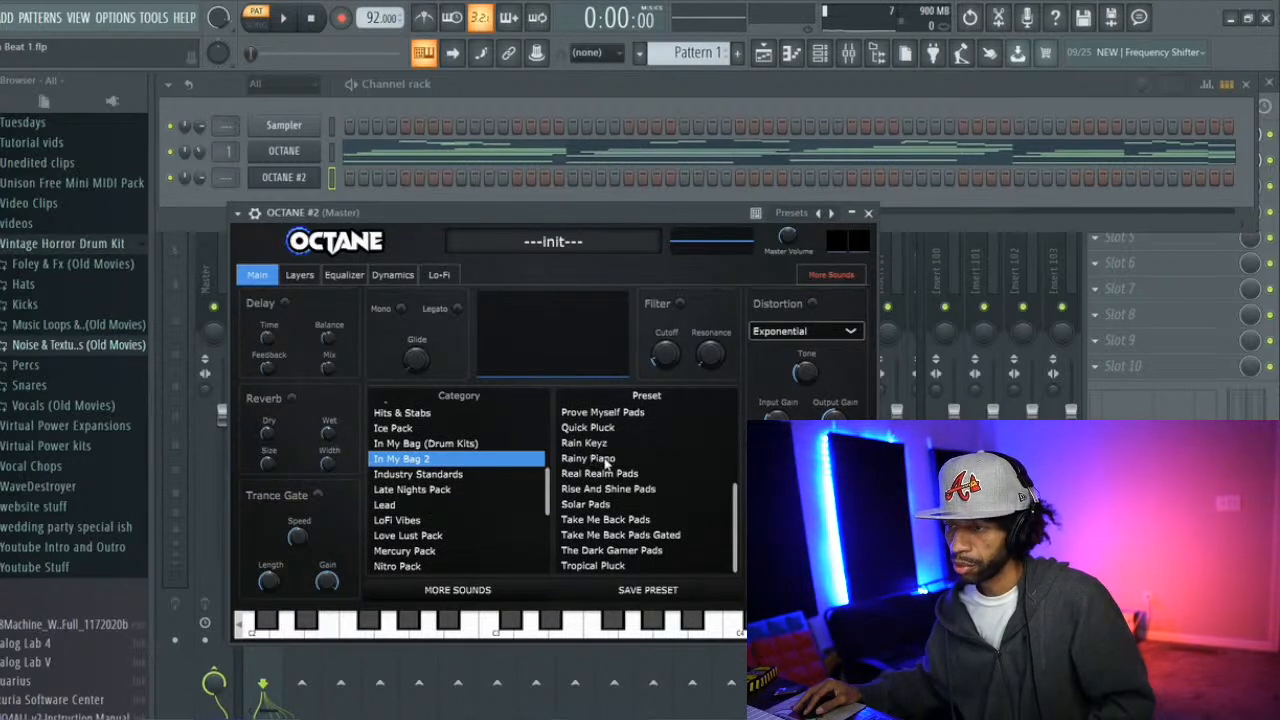
click(603, 459)
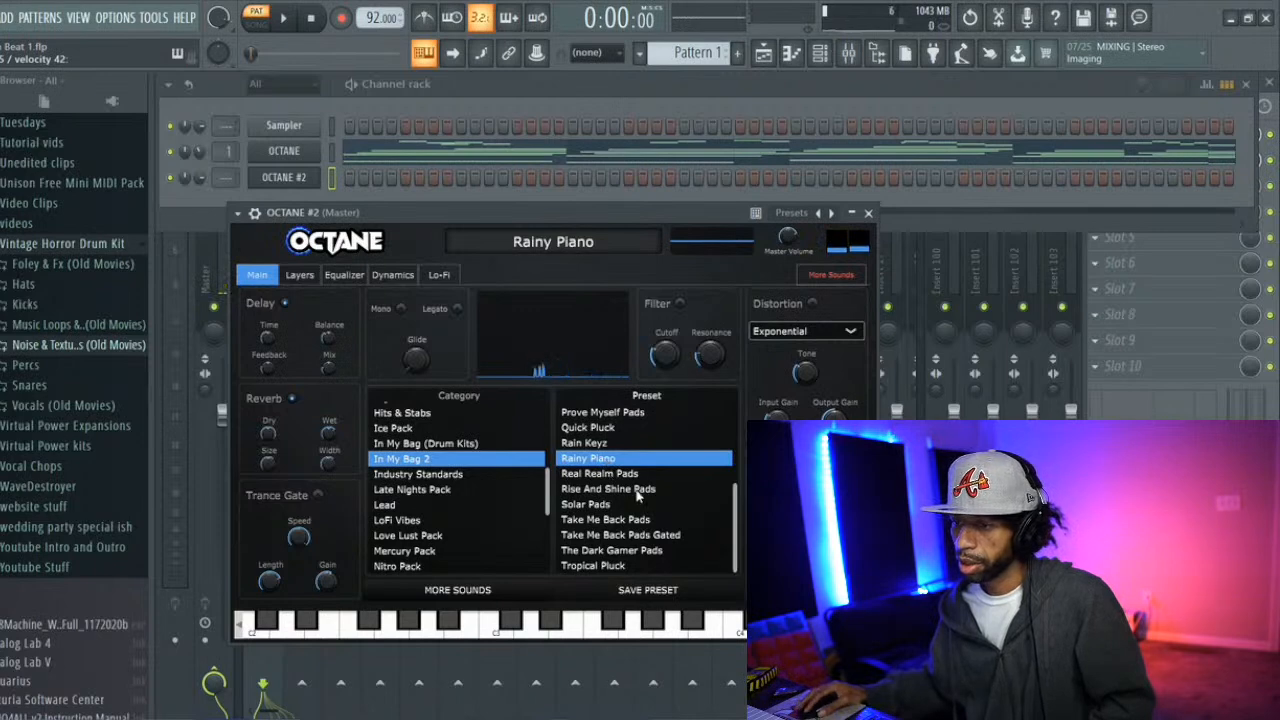
Load the Chinese Fantasy preset from the Lead category and audition it against the playing pattern
scroll(675, 520, up, 4)
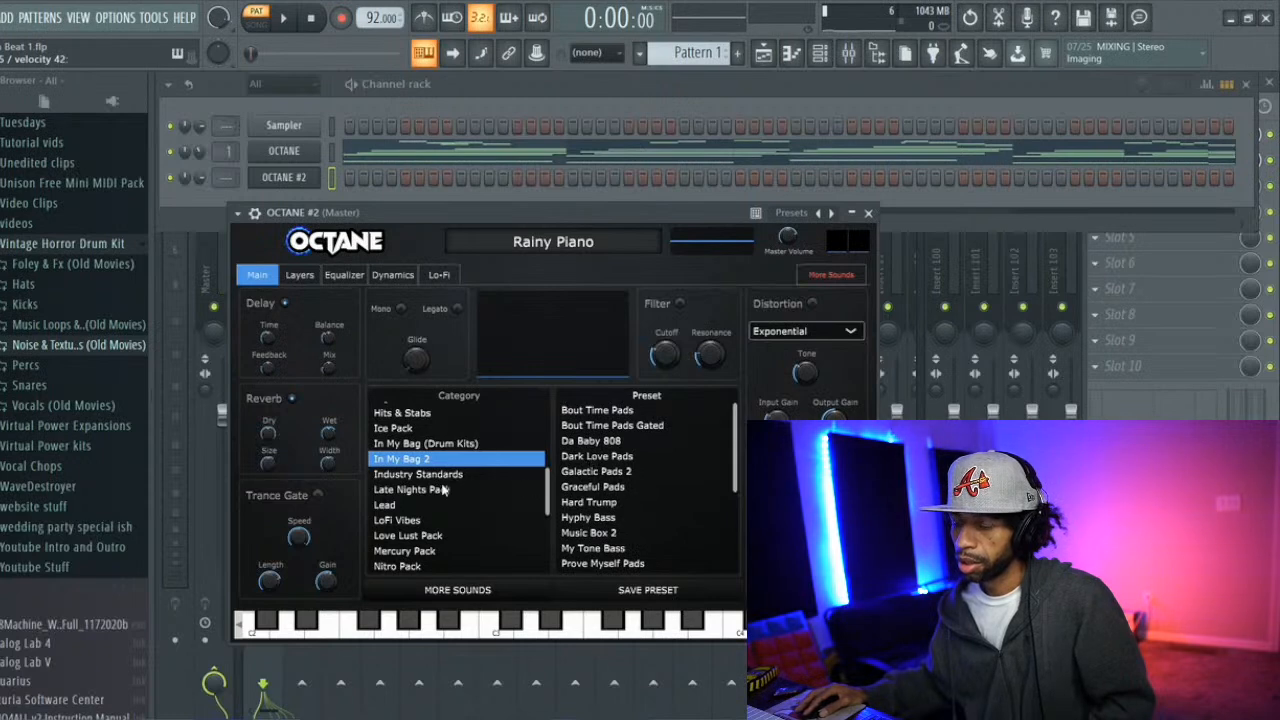
click(390, 505)
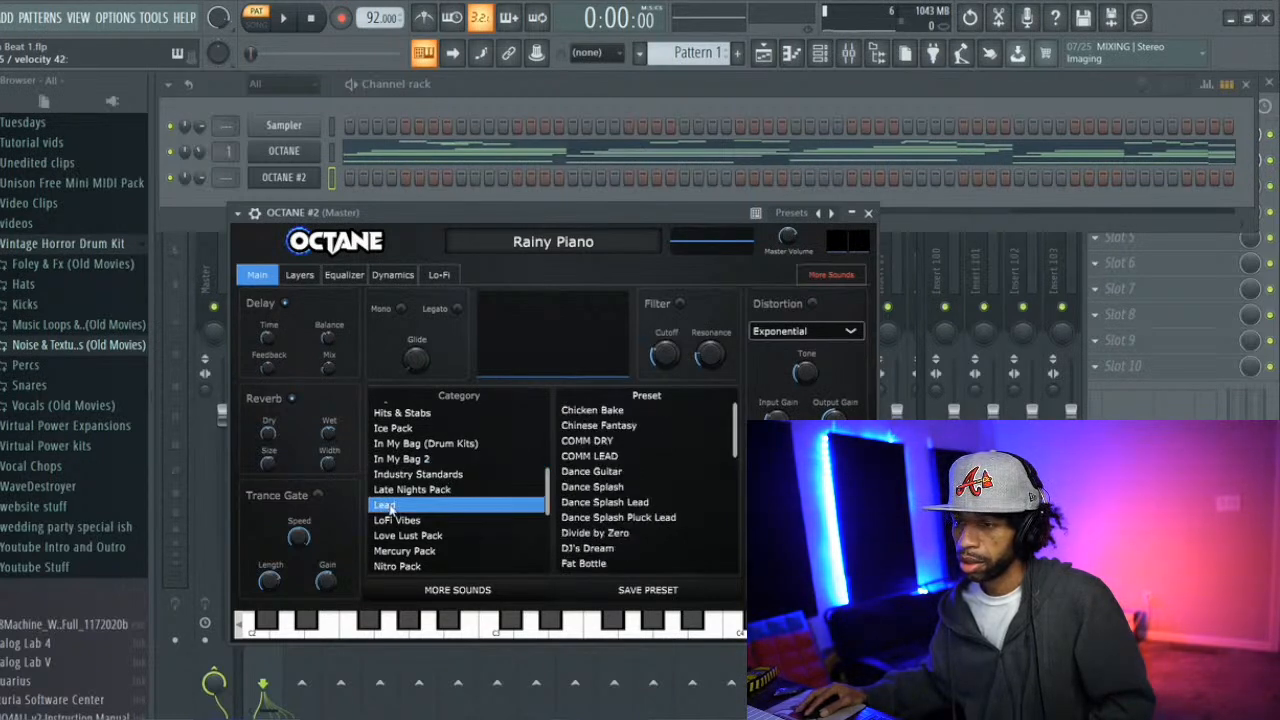
click(607, 426)
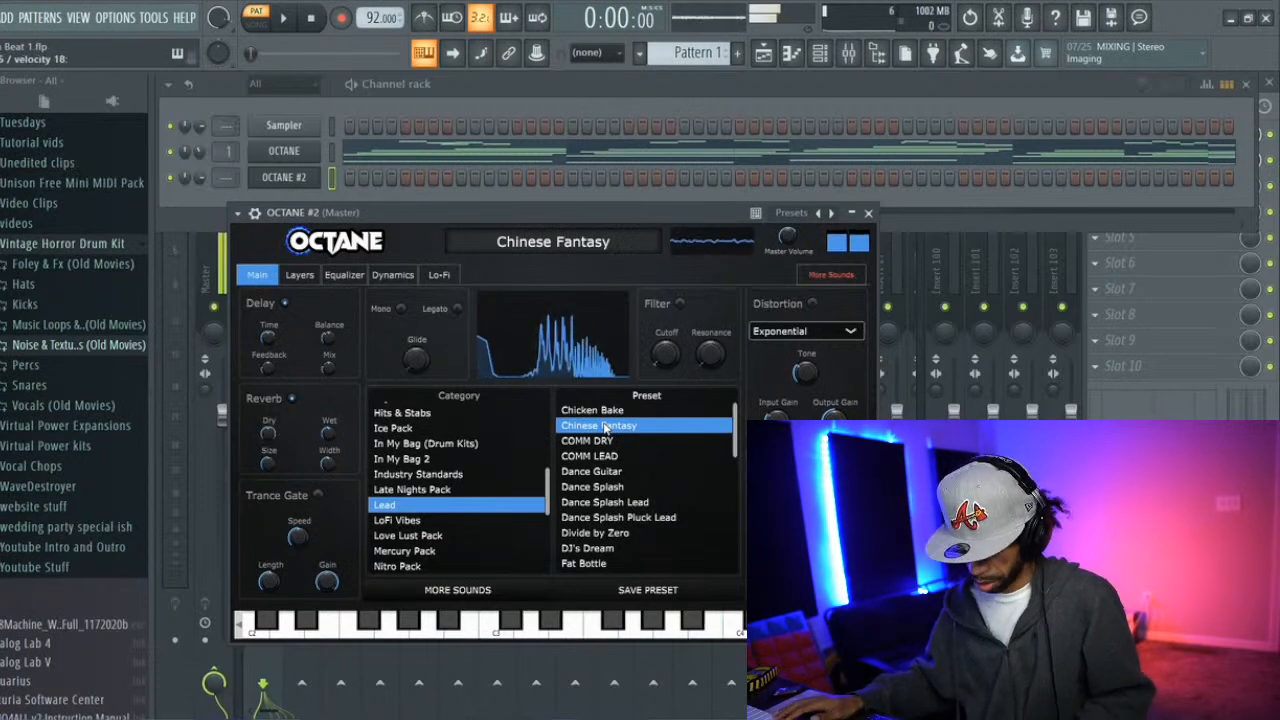
key(space)
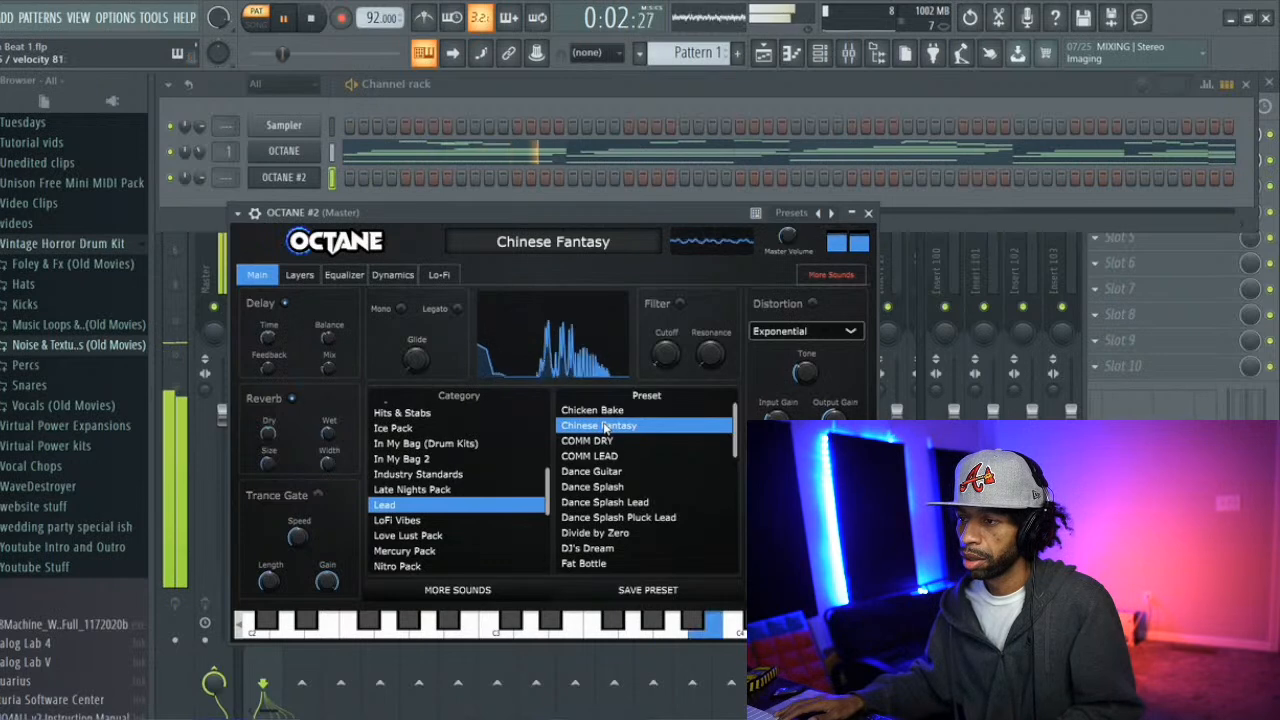
key(space)
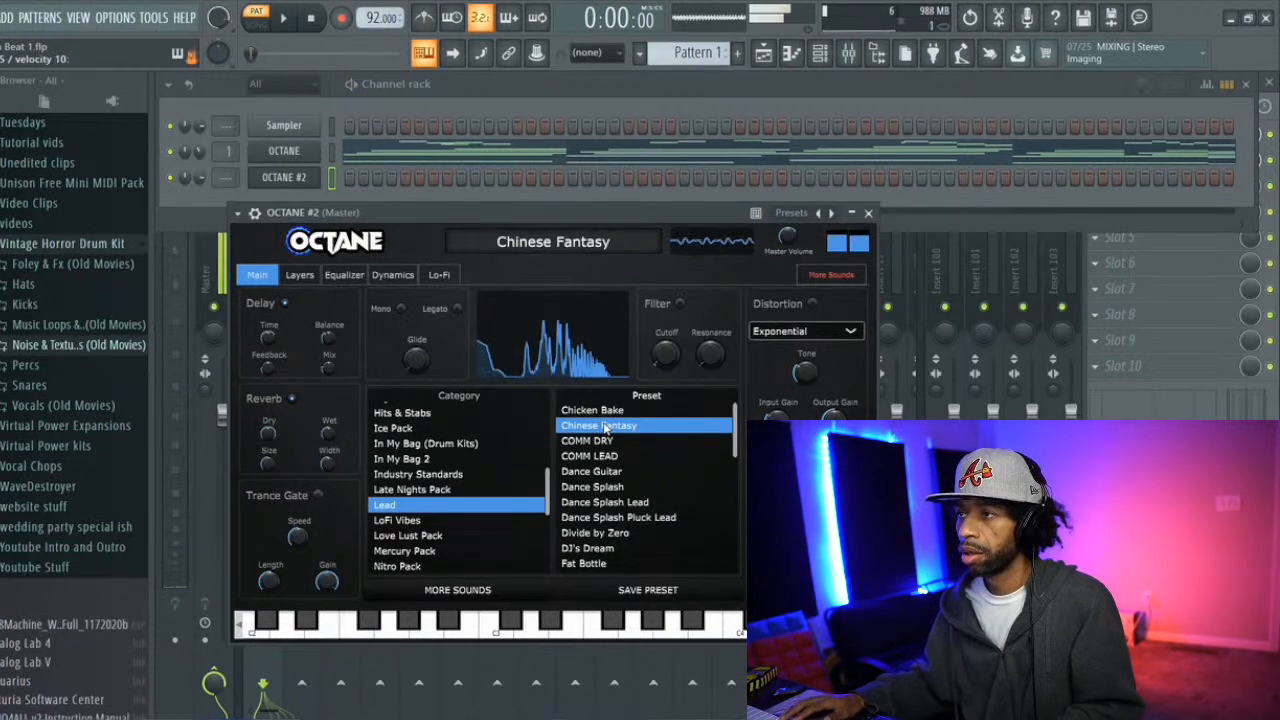
In the second OCTANE's piano roll, draw a one-beat D5 at bar 1 and a half-beat C5 at bar 2, checking them with playback
click(793, 52)
scroll(445, 401, down, 6)
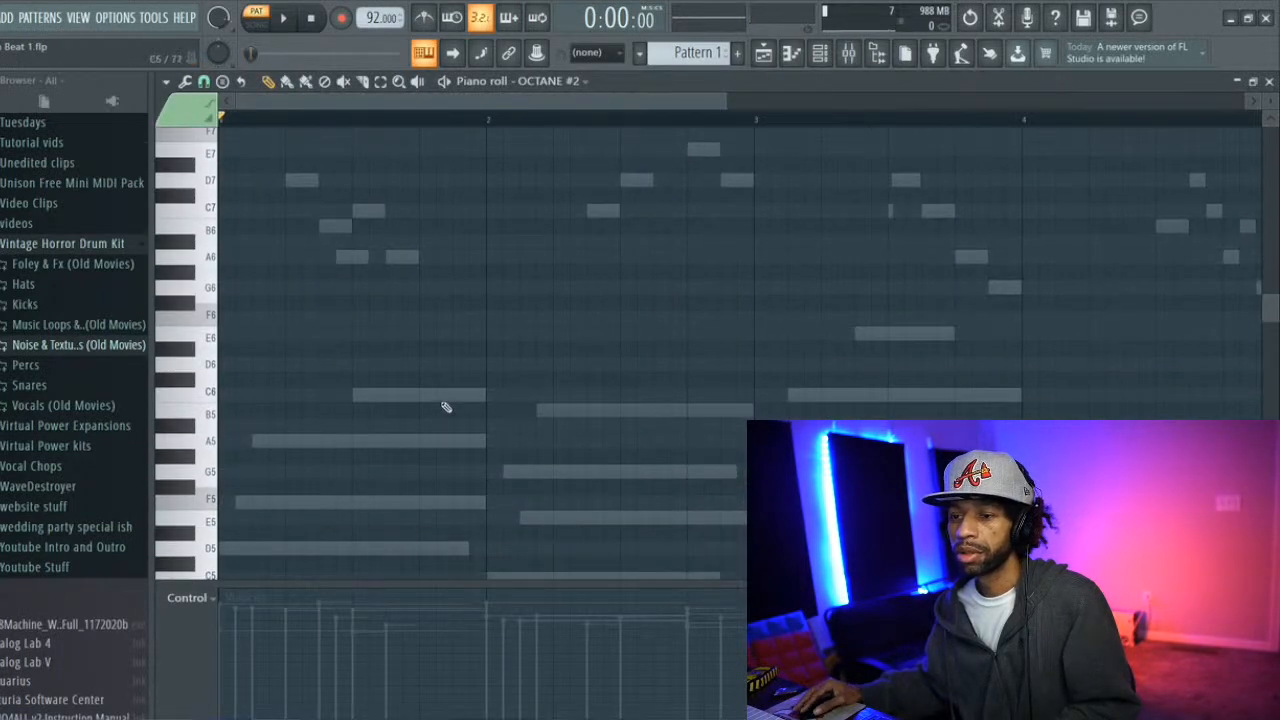
click(225, 411)
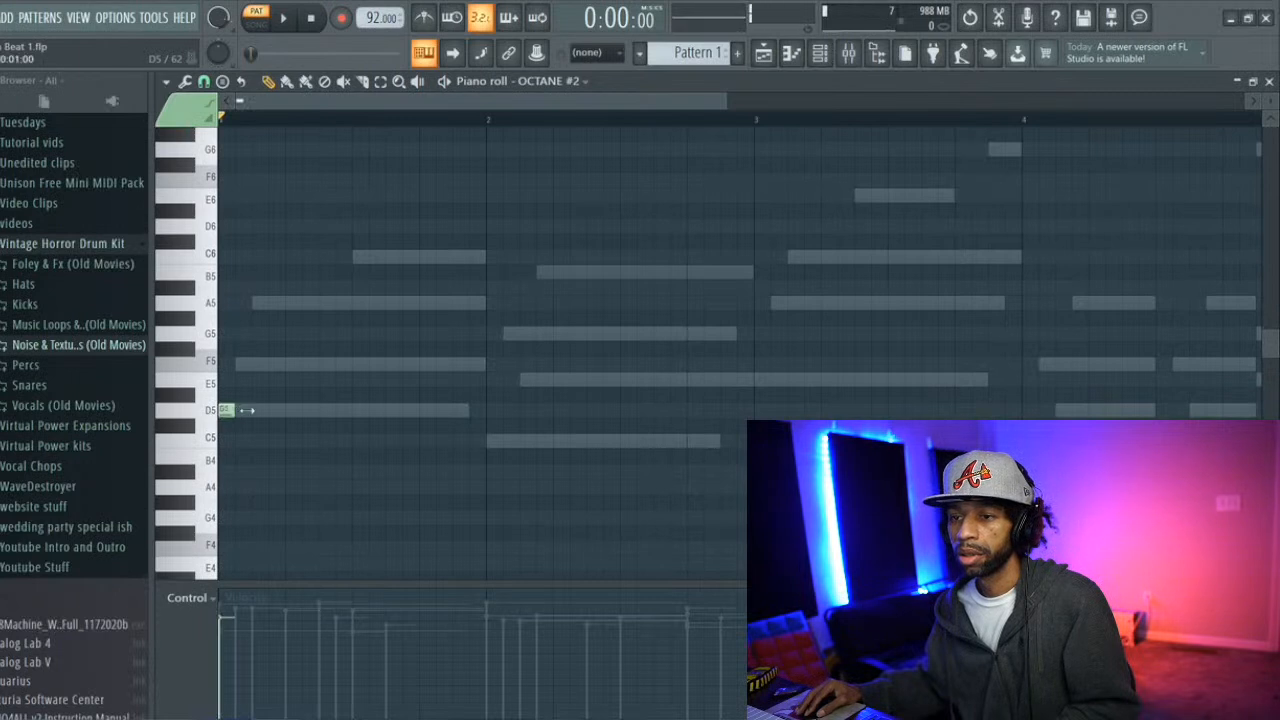
key(space)
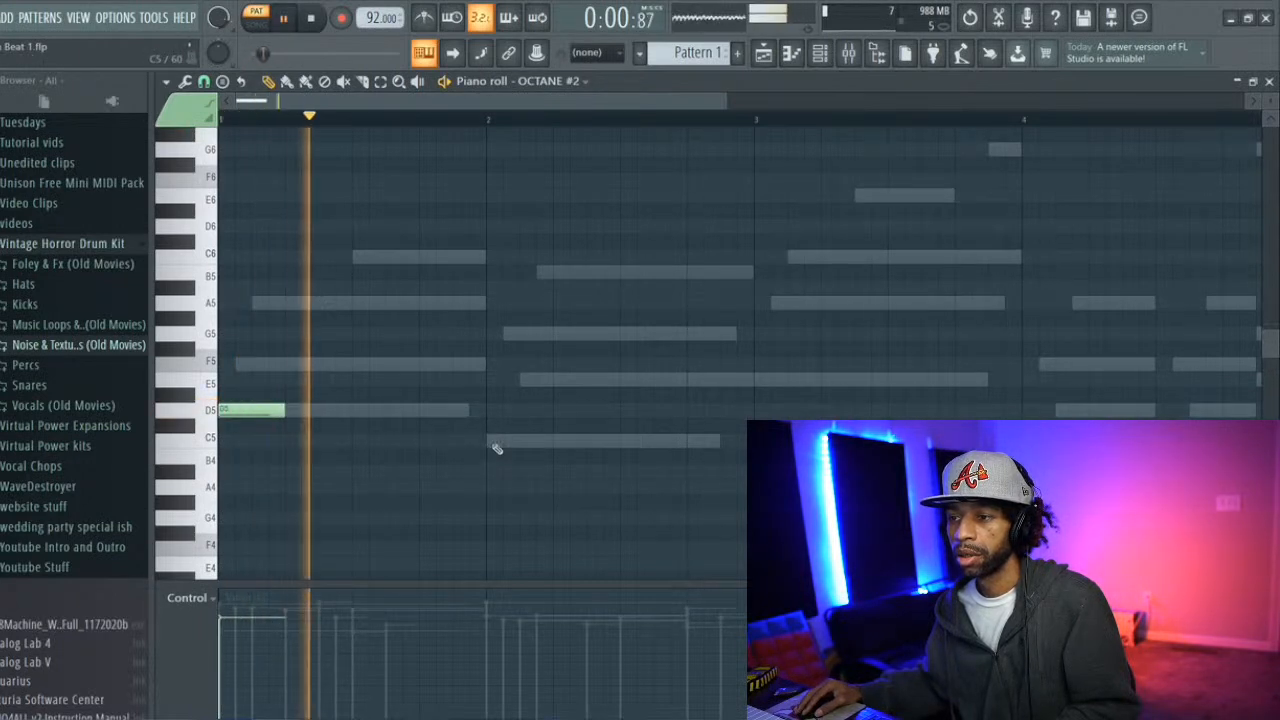
click(489, 440)
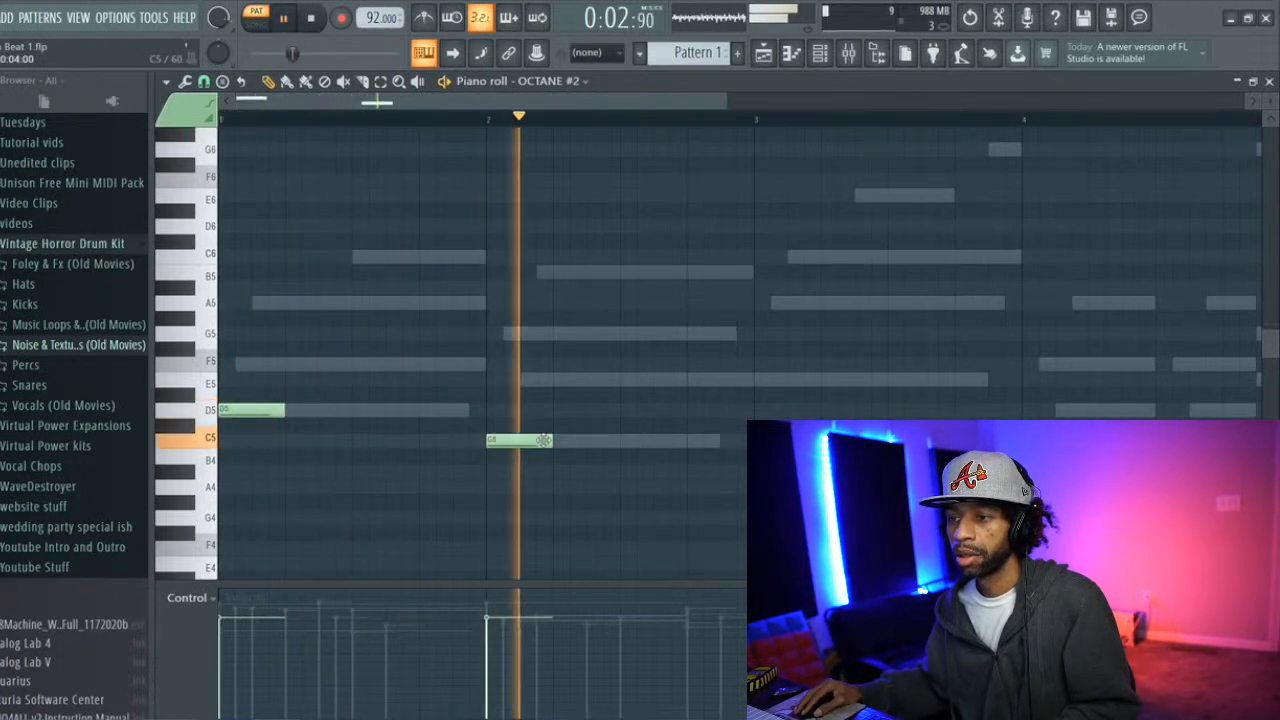
drag(530, 440, 519, 440)
key(space)
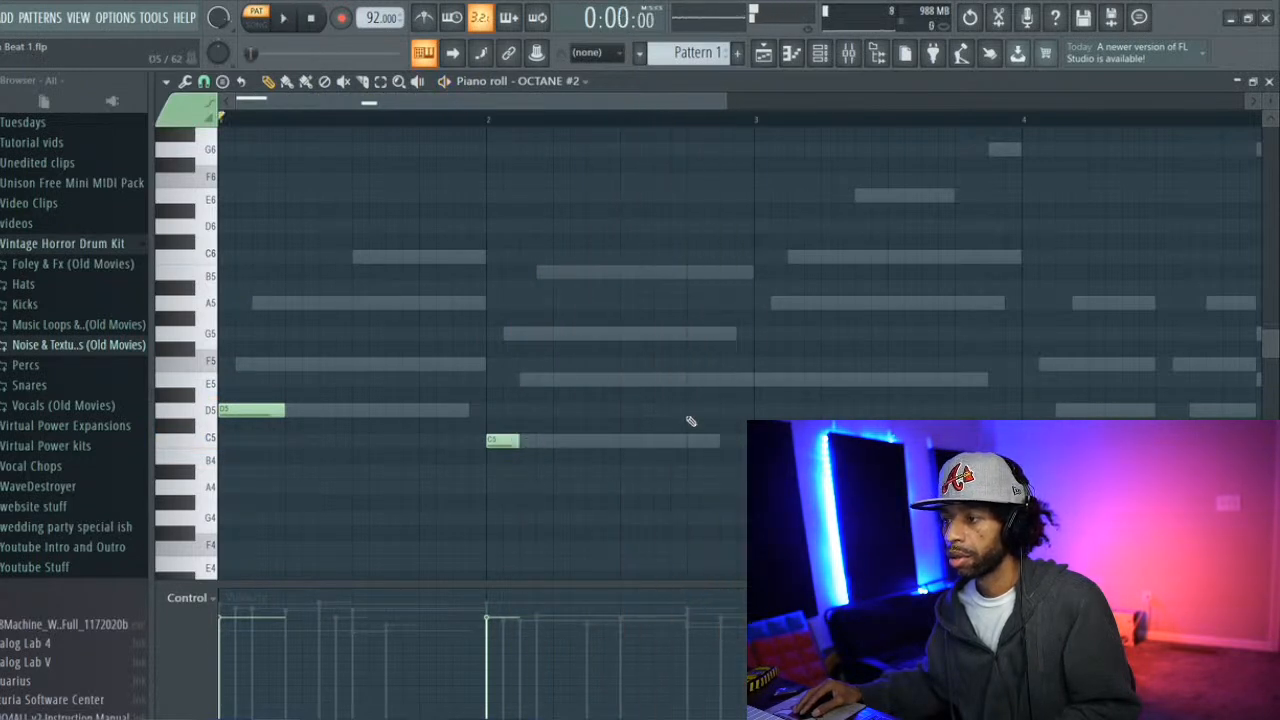
Continue the melody with half-beat notes: D5 on bar 2's last beat, E5 at bar 3, G5 just before bar 4, and B4 at bar 4
click(689, 411)
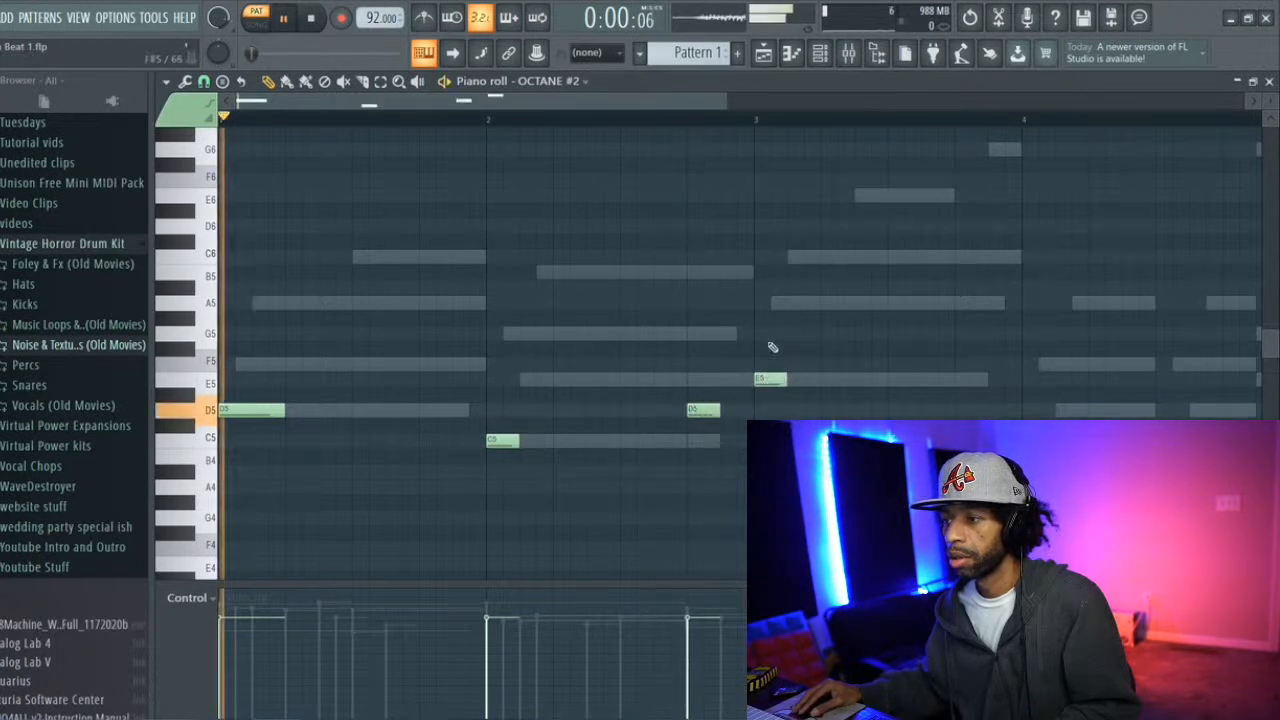
drag(603, 103, 681, 118)
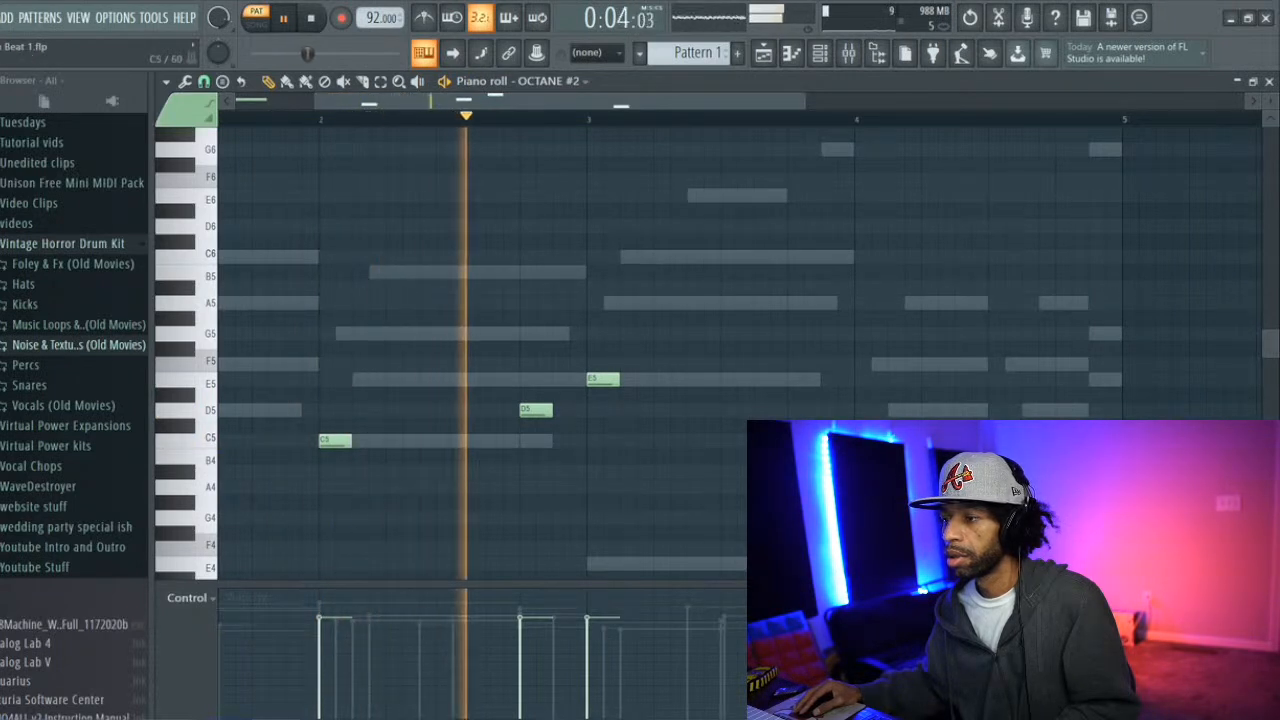
click(822, 410)
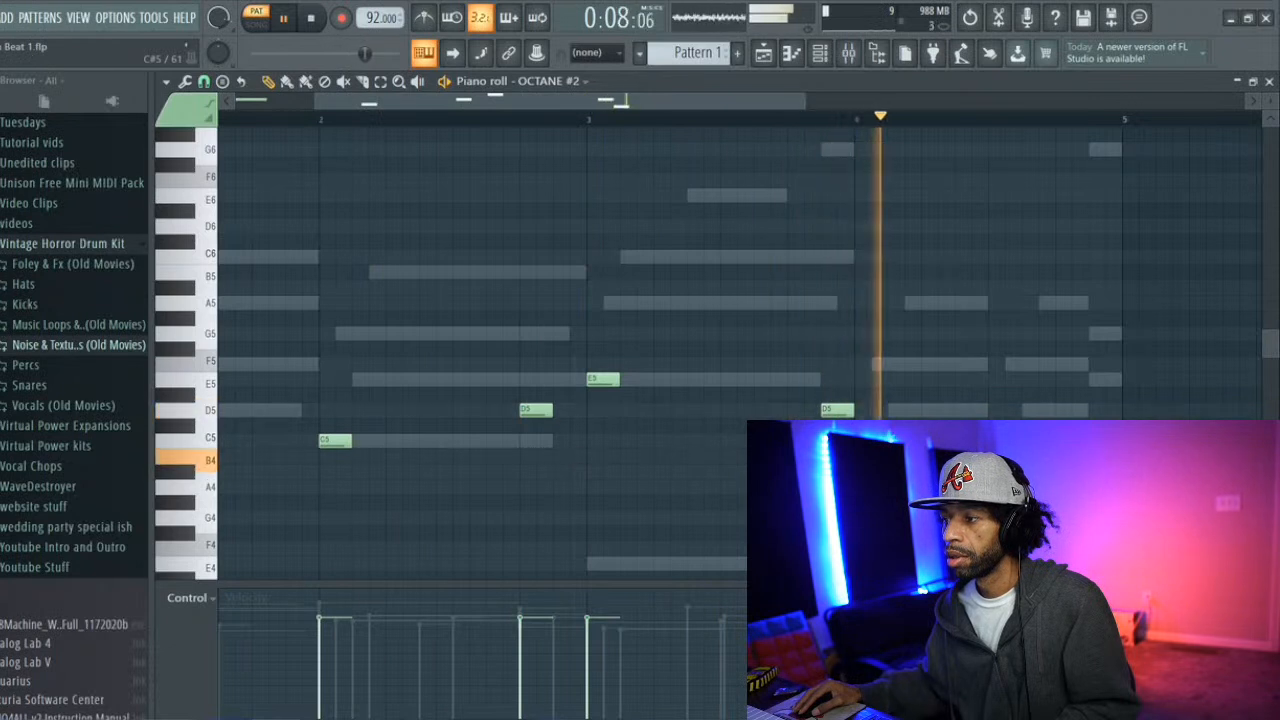
key(space)
scroll(840, 398, up, 2)
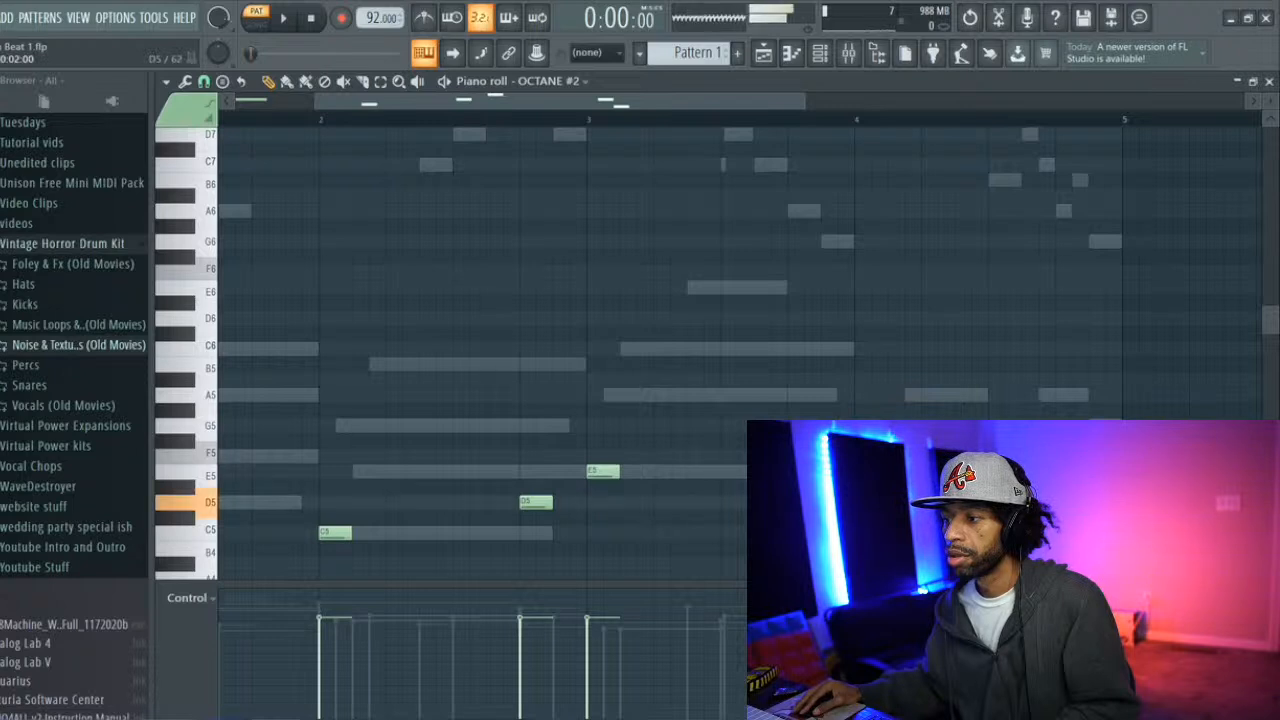
drag(838, 502, 829, 418)
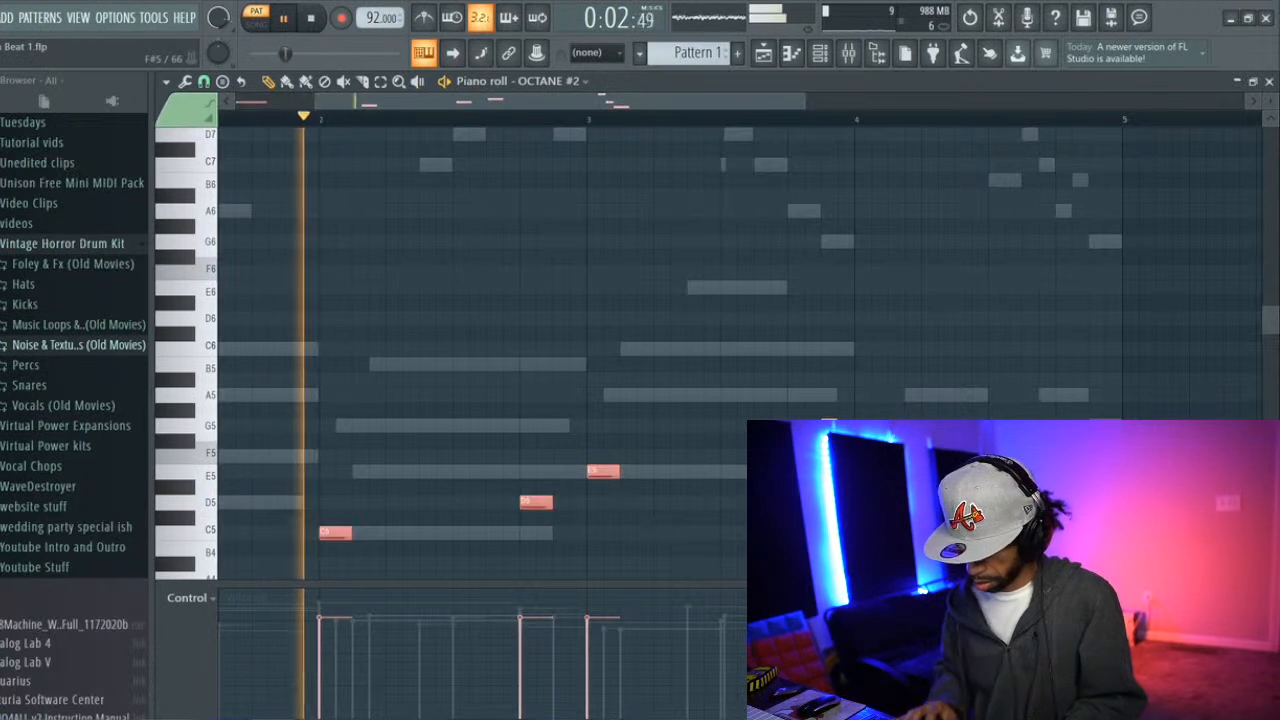
Raise the second OCTANE's melody one octave and add half-beat notes A6 and G6 on bar 4's last beat
key(ctrl+Up)
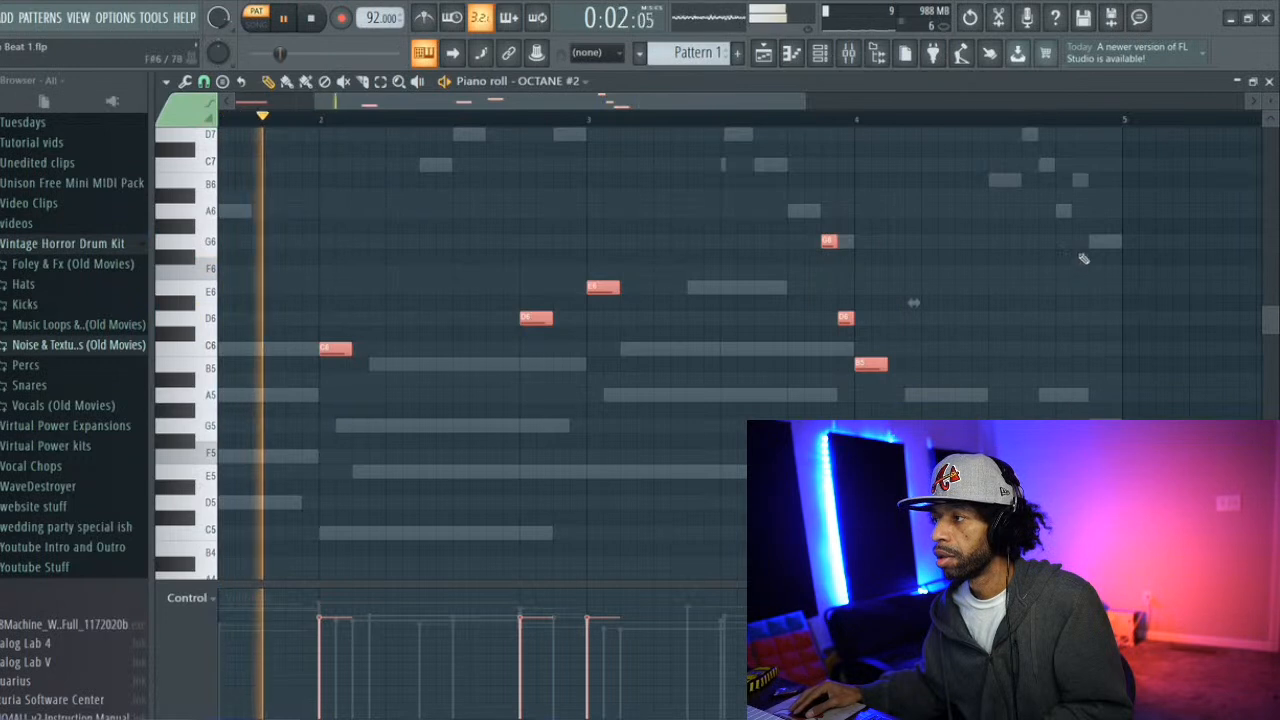
click(1063, 211)
drag(1070, 211, 1086, 212)
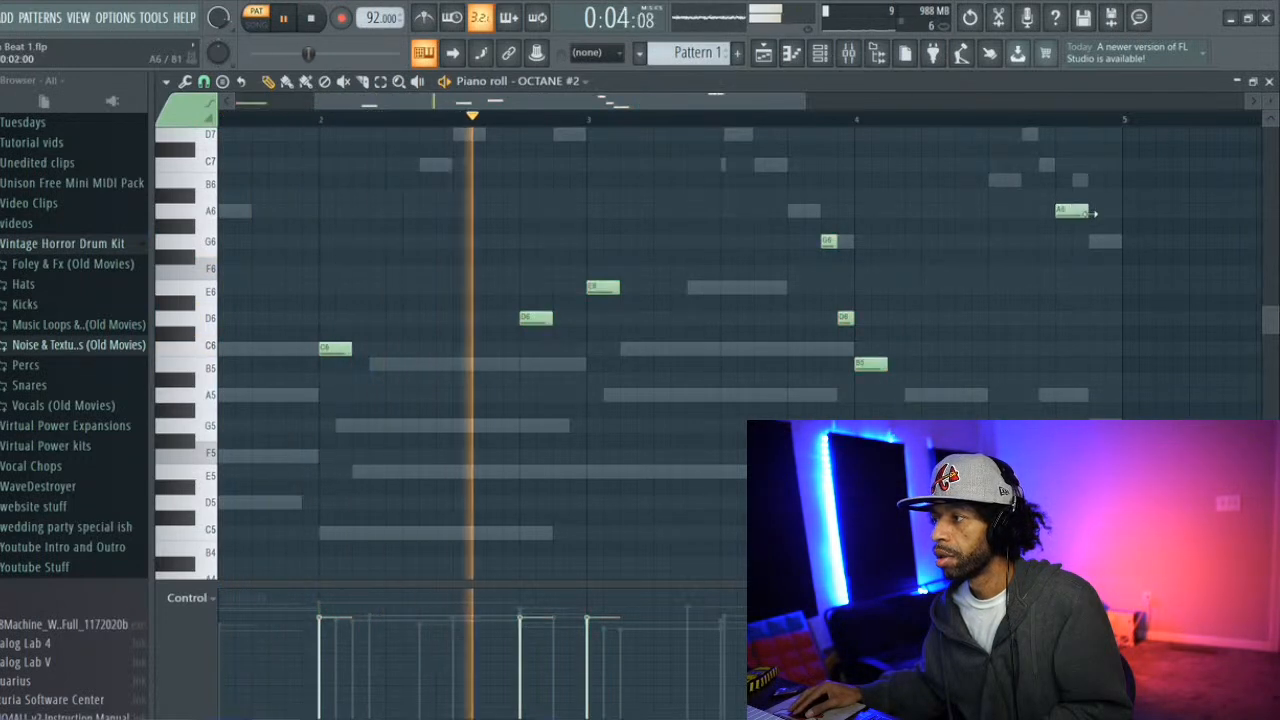
click(1095, 243)
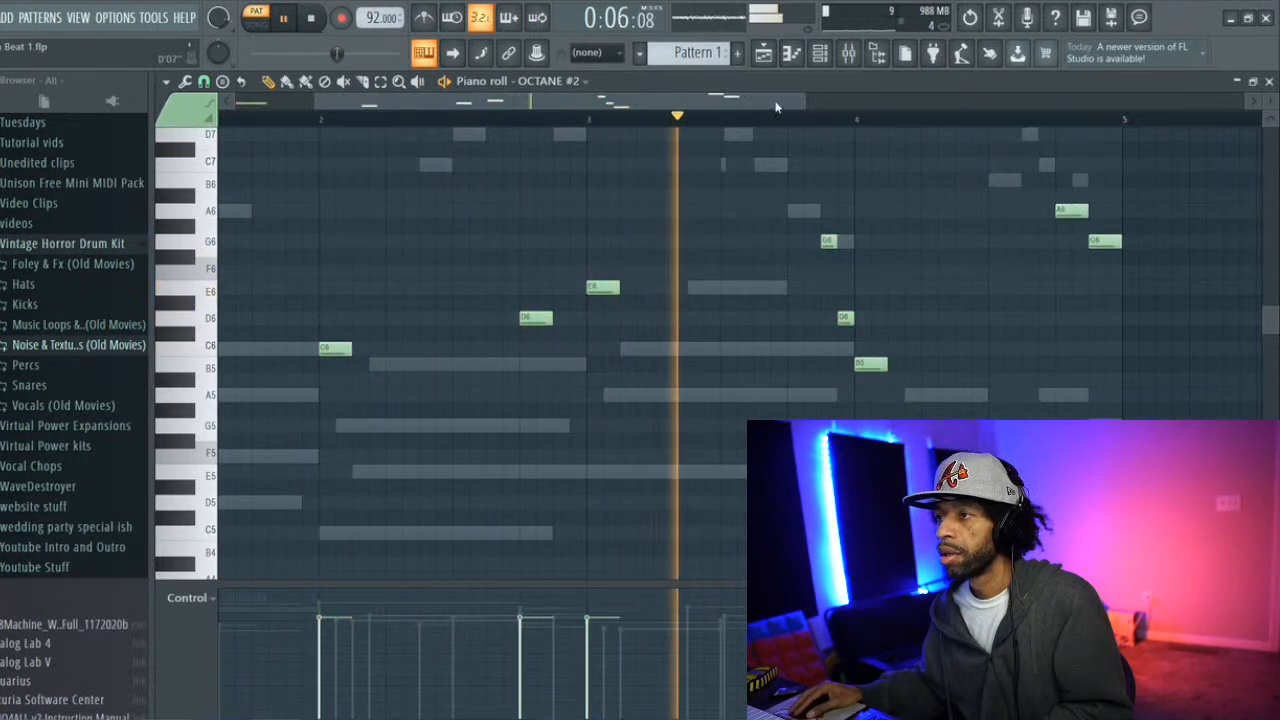
drag(777, 104, 660, 105)
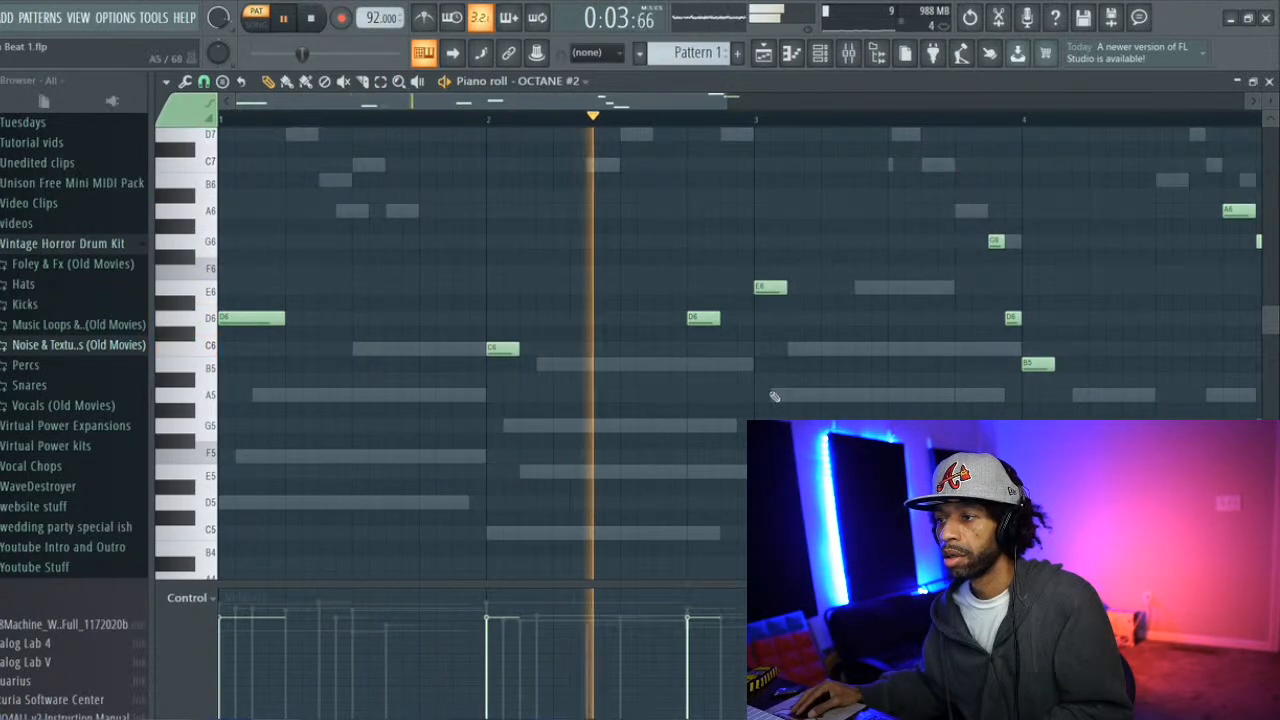
Stop playback and route the OCTANE #2 channel to mixer insert 2
click(848, 53)
key(space)
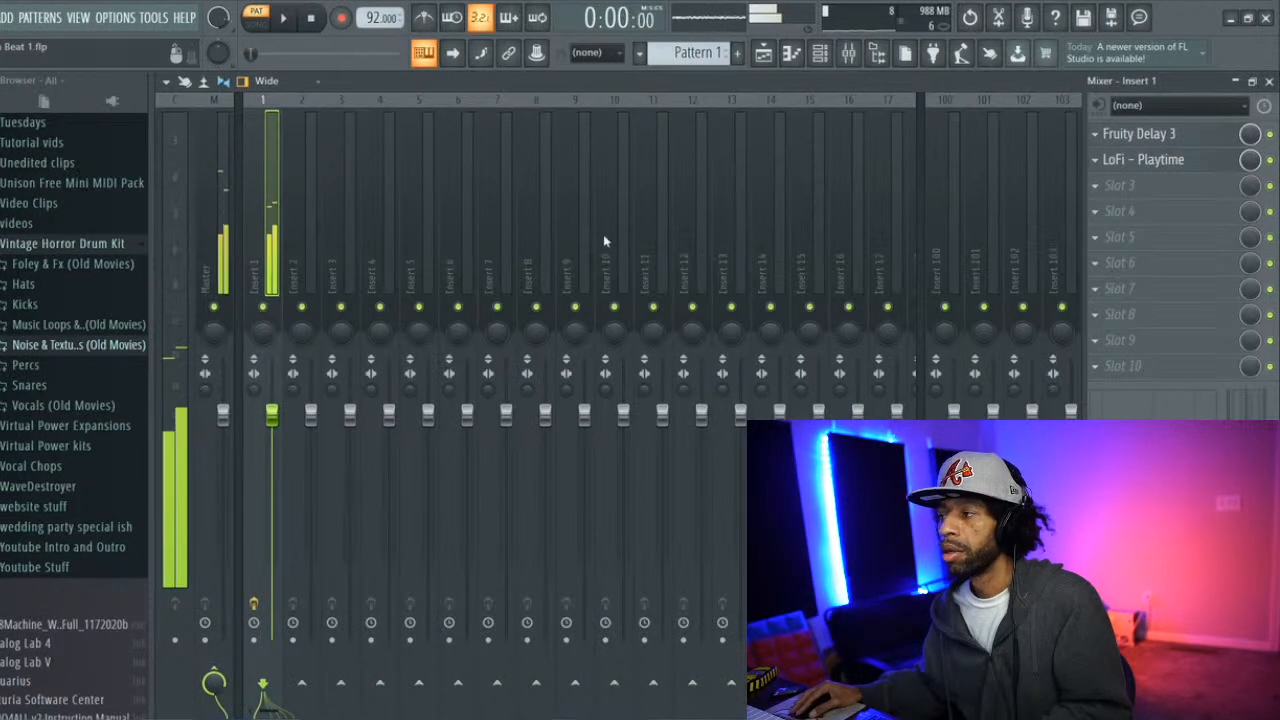
click(820, 53)
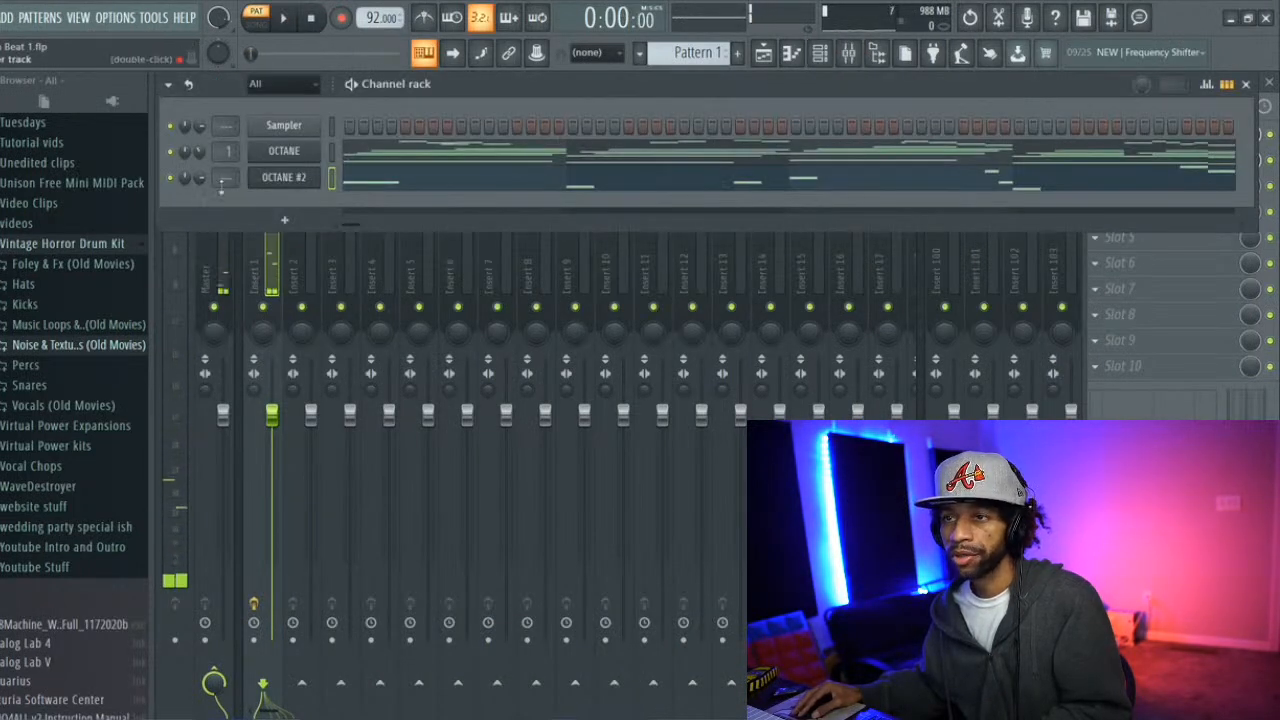
scroll(216, 177, up, 1)
scroll(228, 177, down, 1)
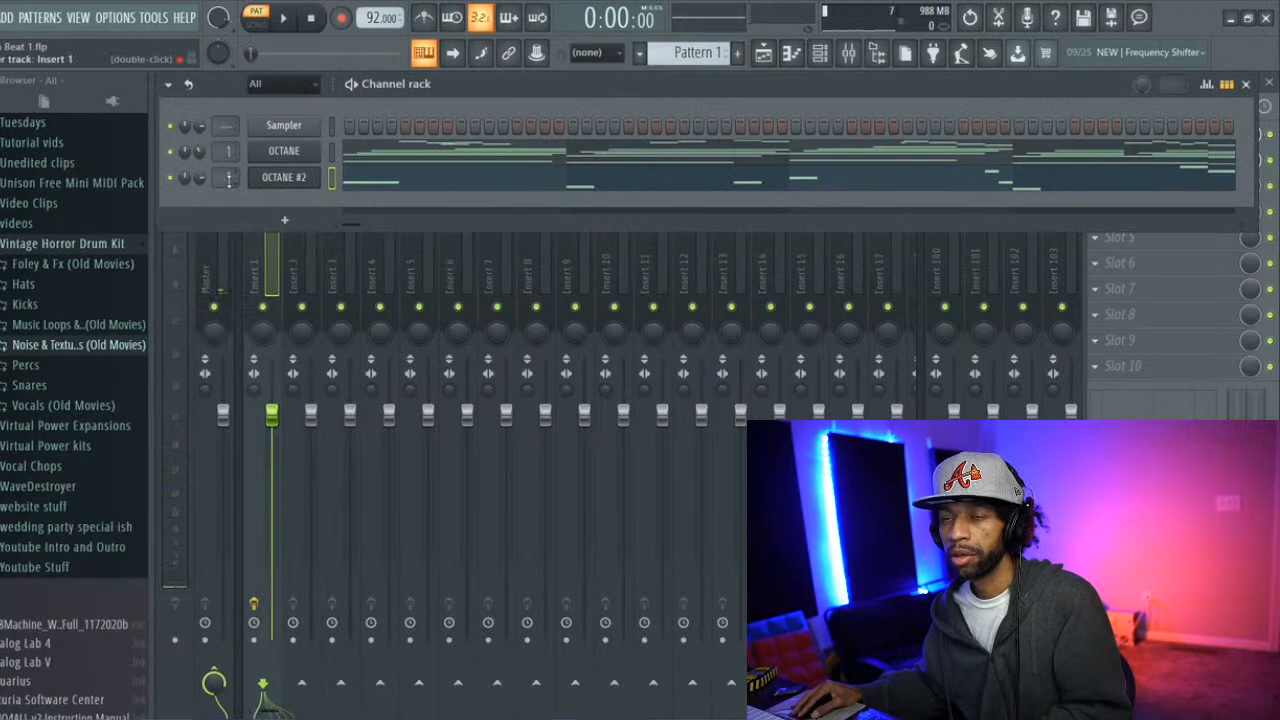
scroll(227, 178, up, 1)
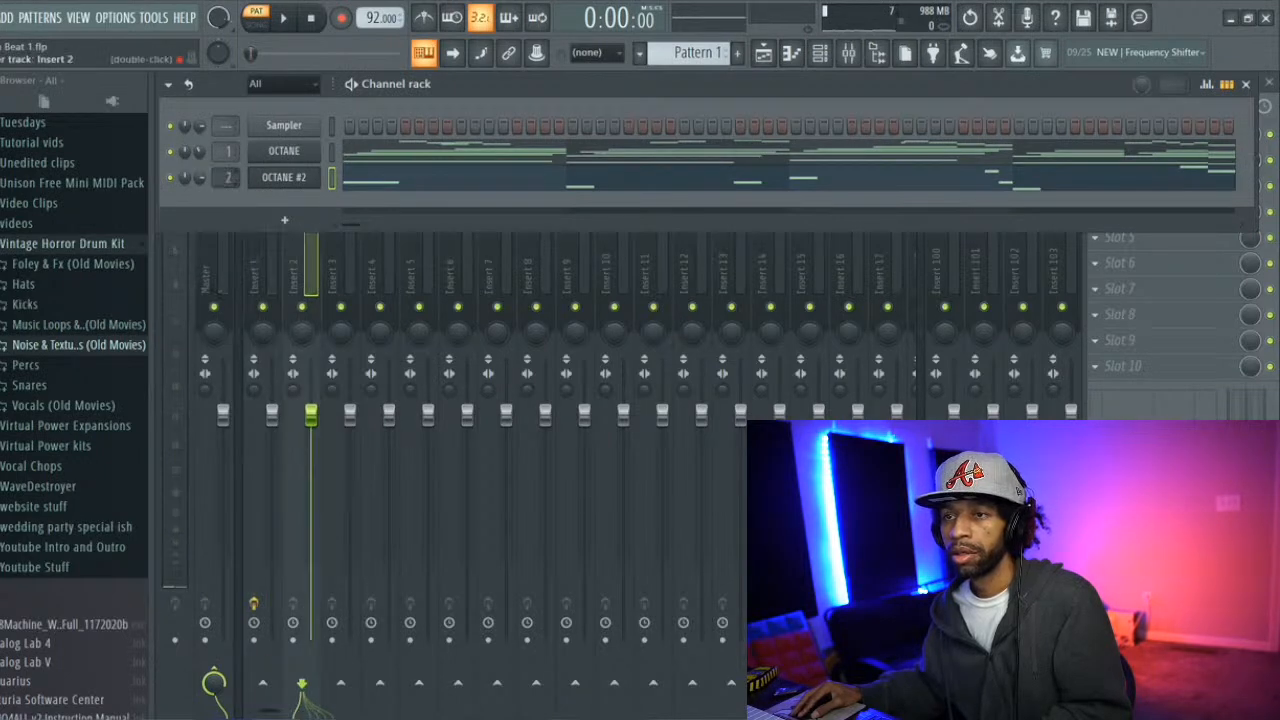
Try Exponential distortion on the second OCTANE's Chinese Fantasy sound while the pattern plays
click(281, 178)
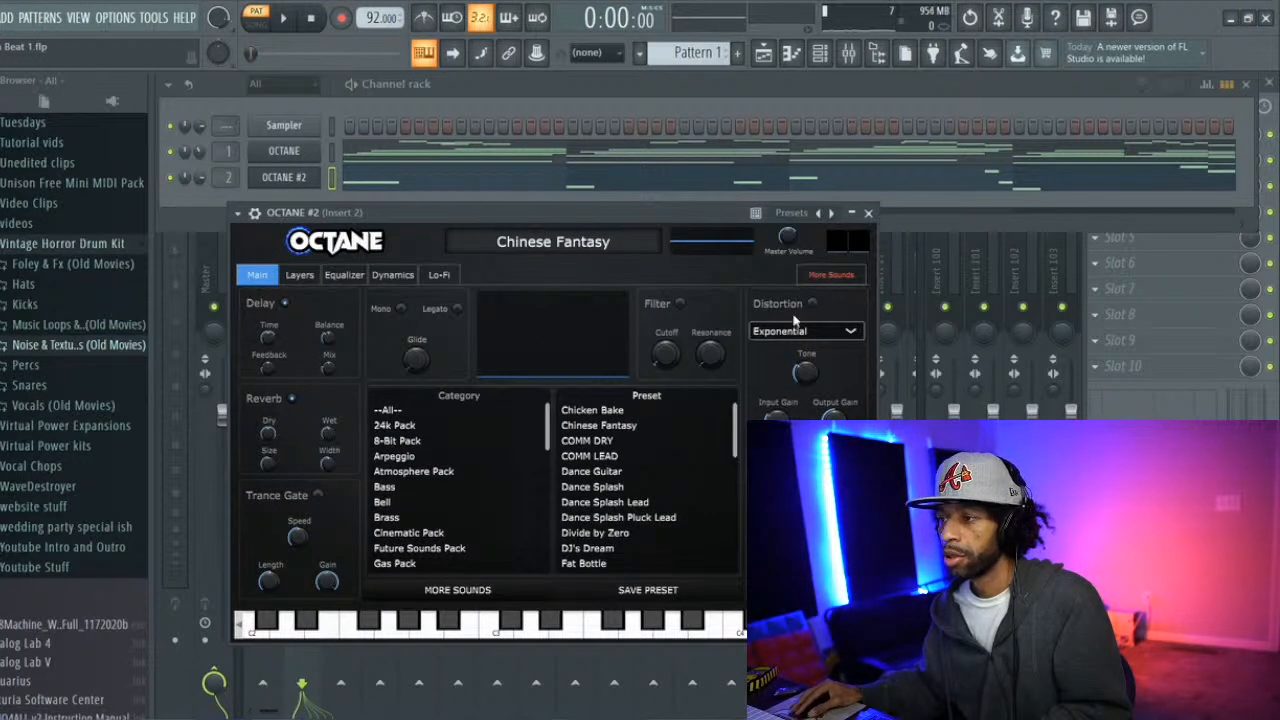
key(space)
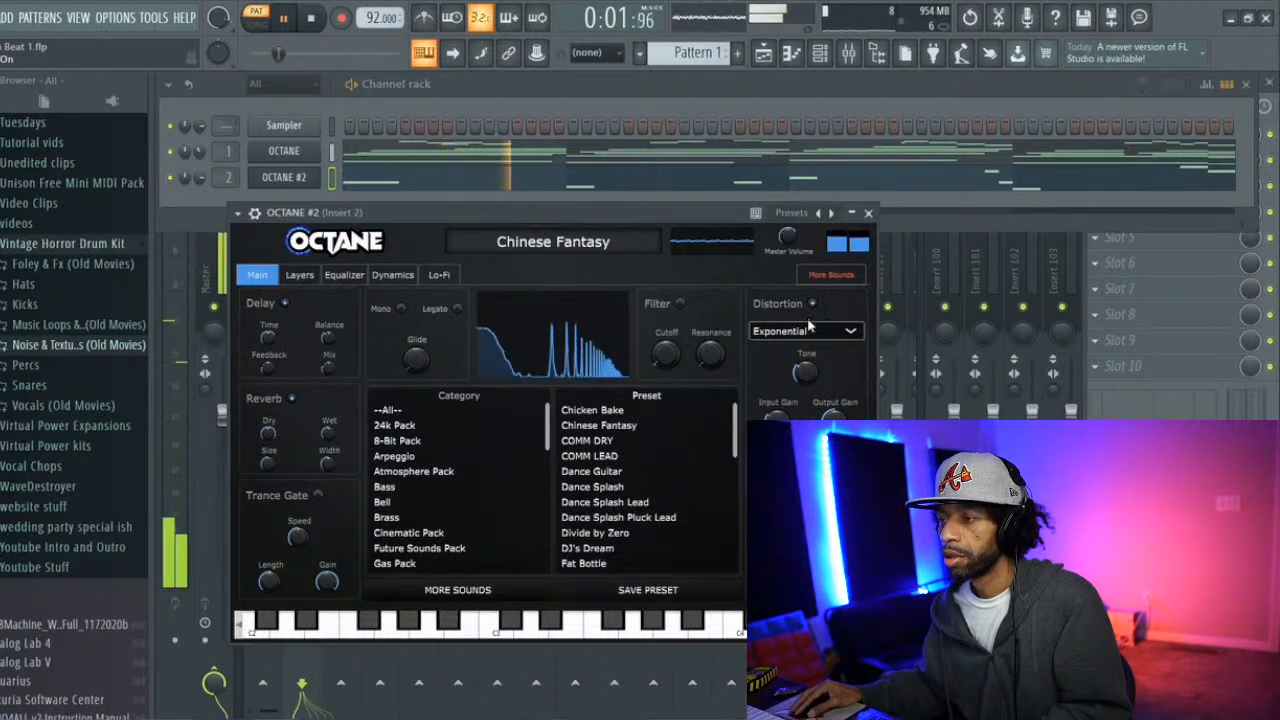
click(813, 305)
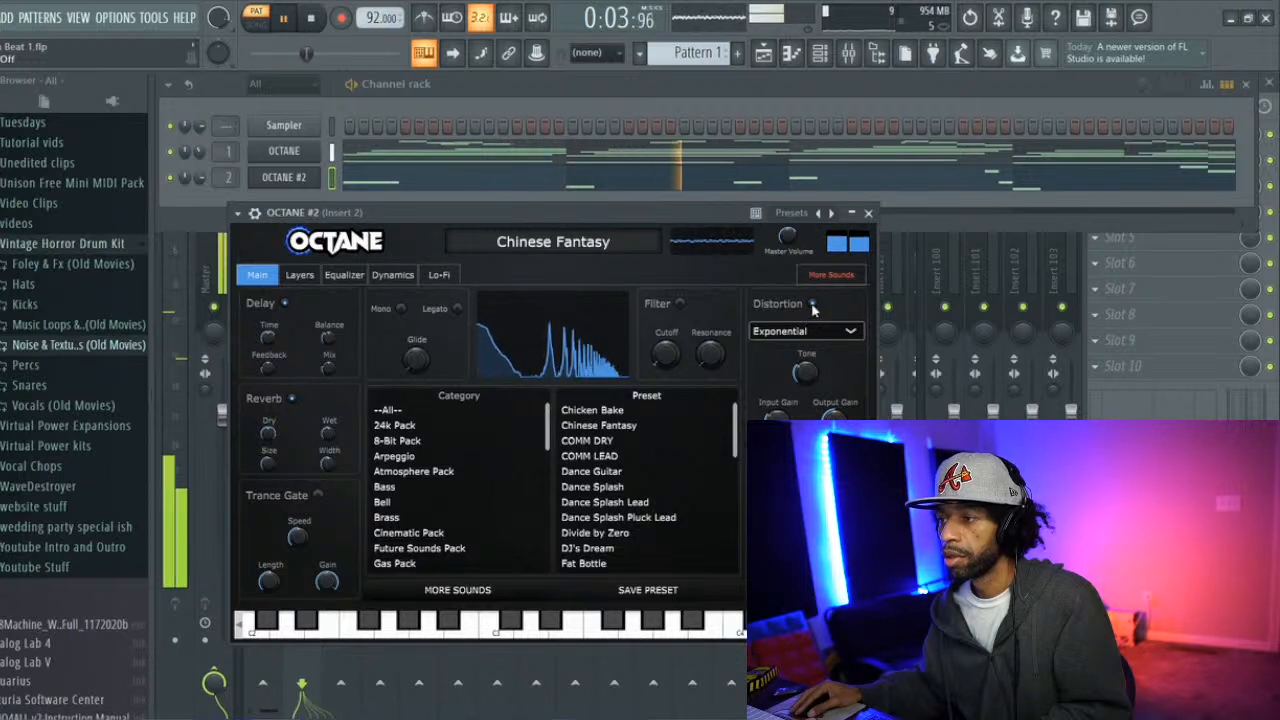
click(868, 213)
click(525, 214)
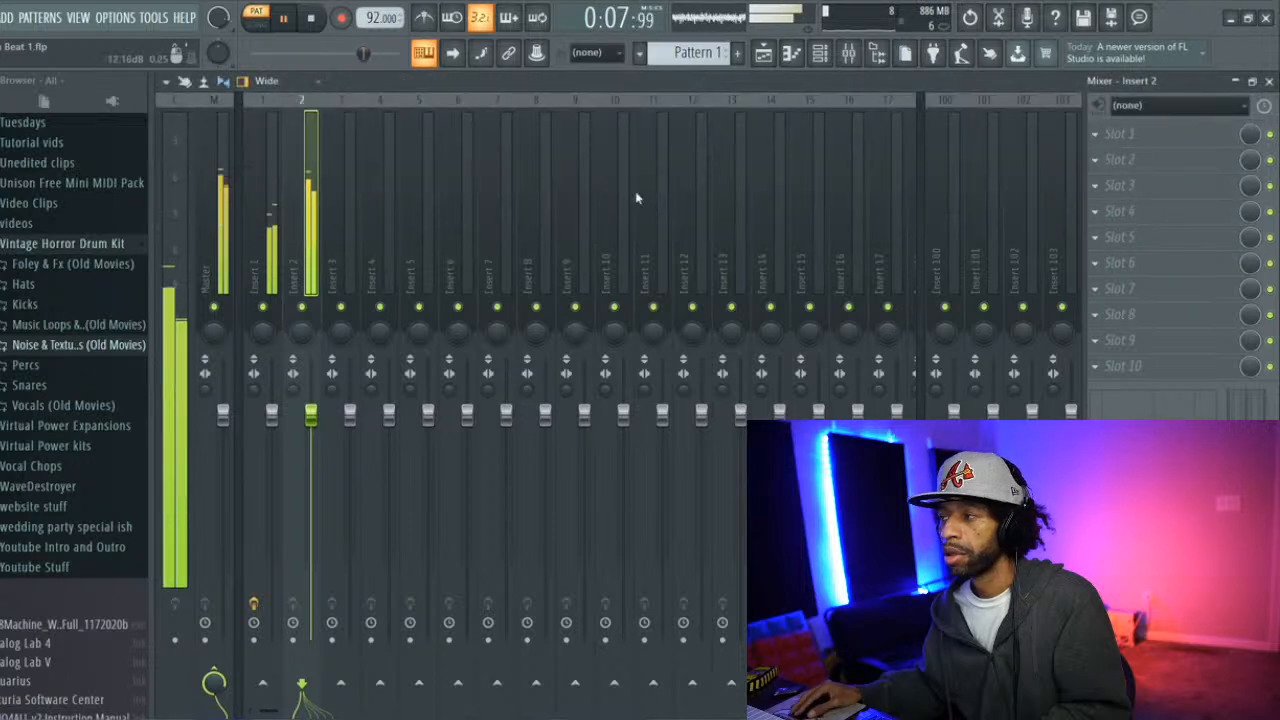
key(space)
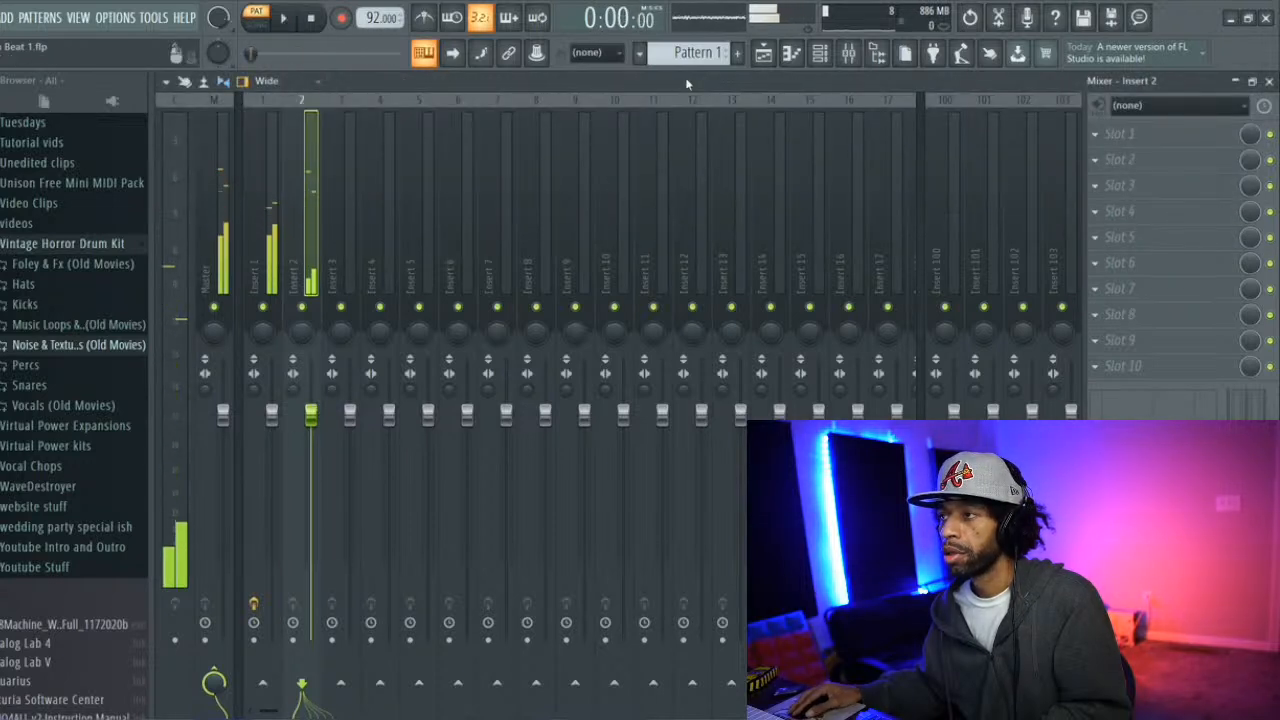
Set the OCTANE #2 channel volume to 59% while the pattern plays
click(819, 53)
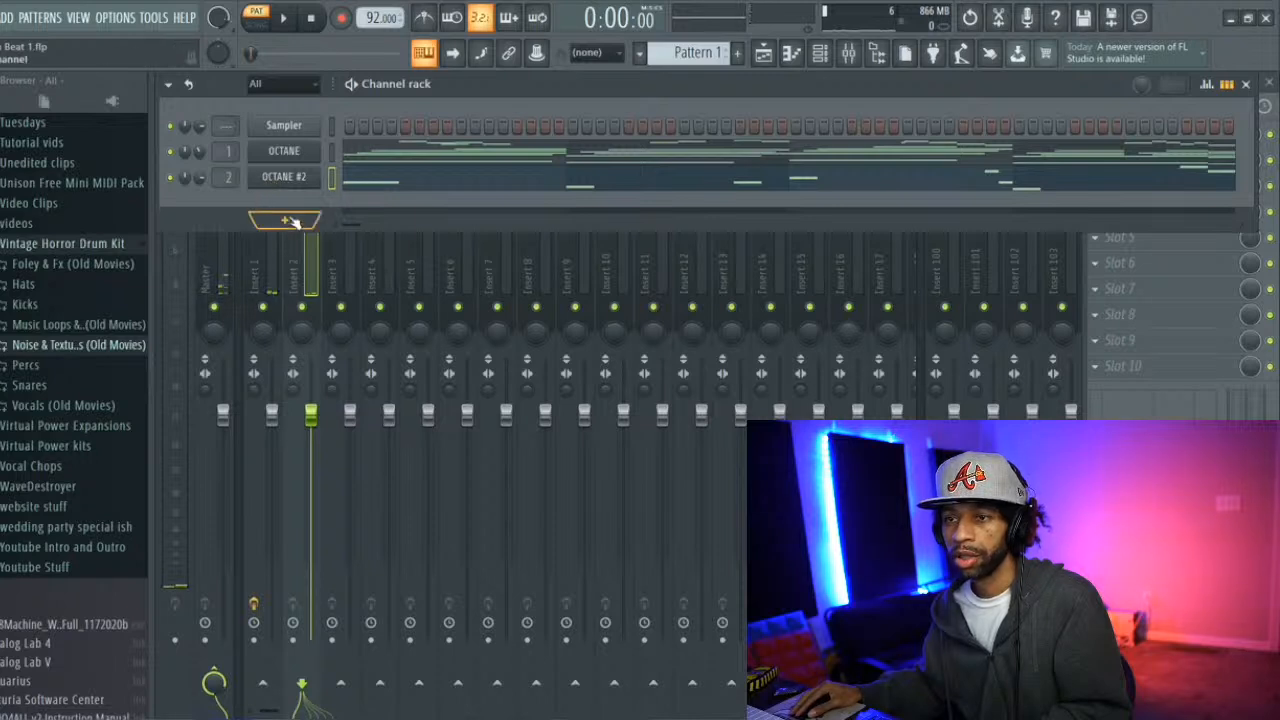
key(space)
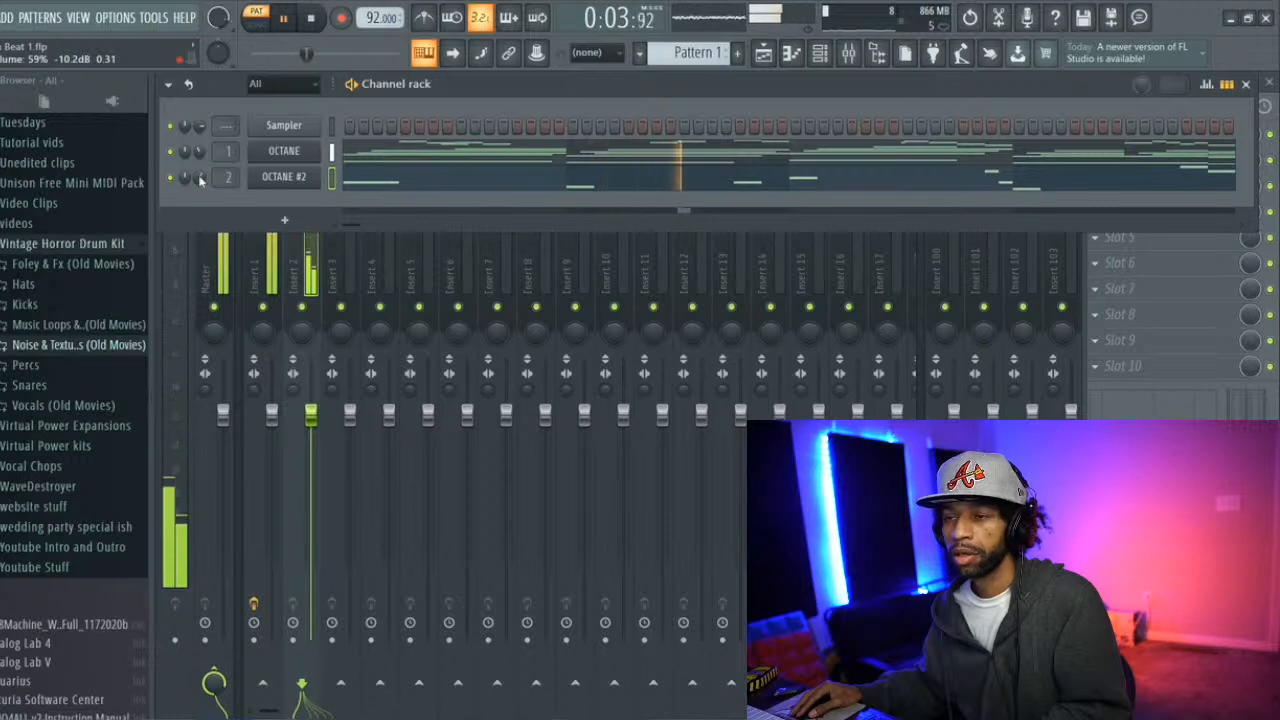
click(819, 53)
key(space)
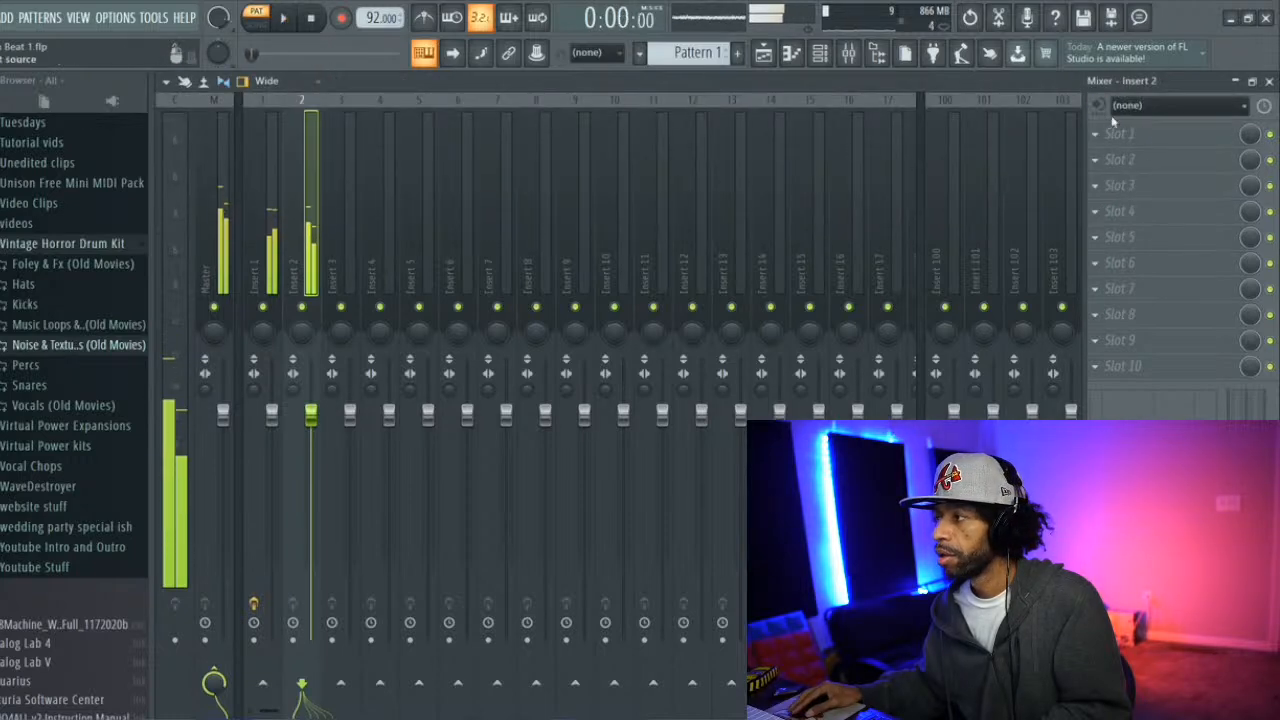
Add Fruity Parametric EQ 2 to mixer insert 2's first effect slot and load its Radio preset
click(1116, 134)
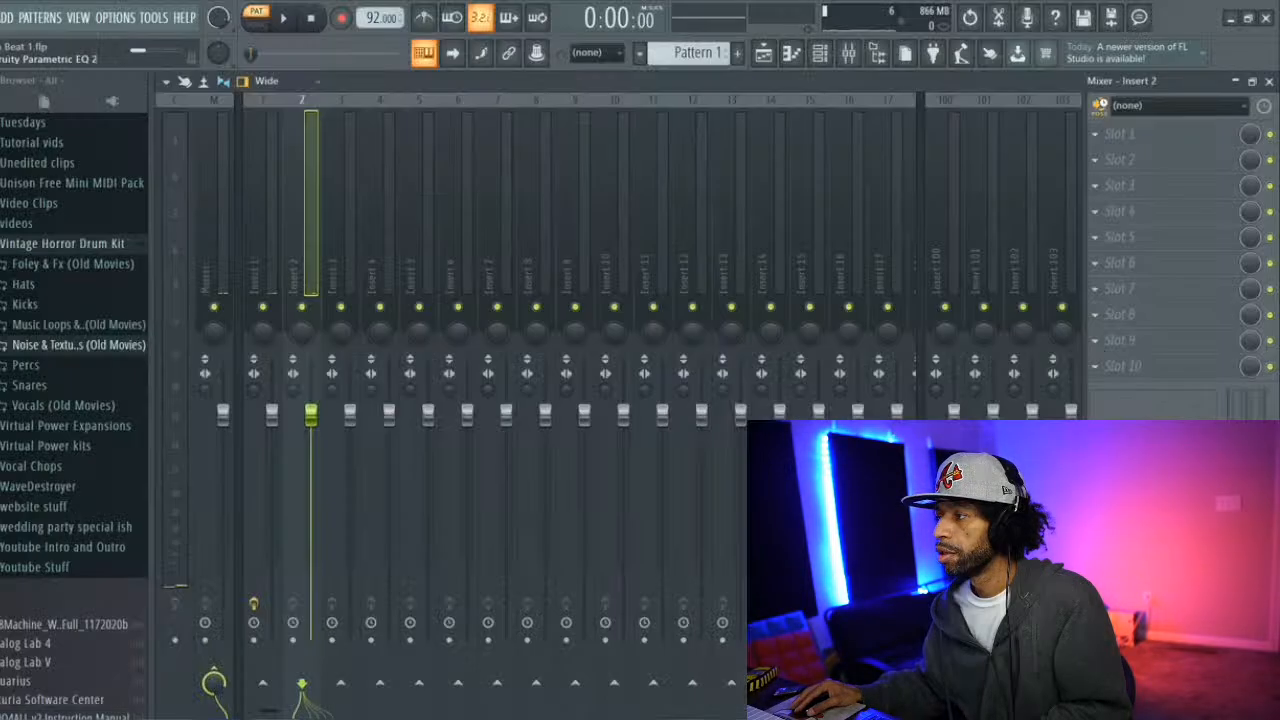
click(1106, 101)
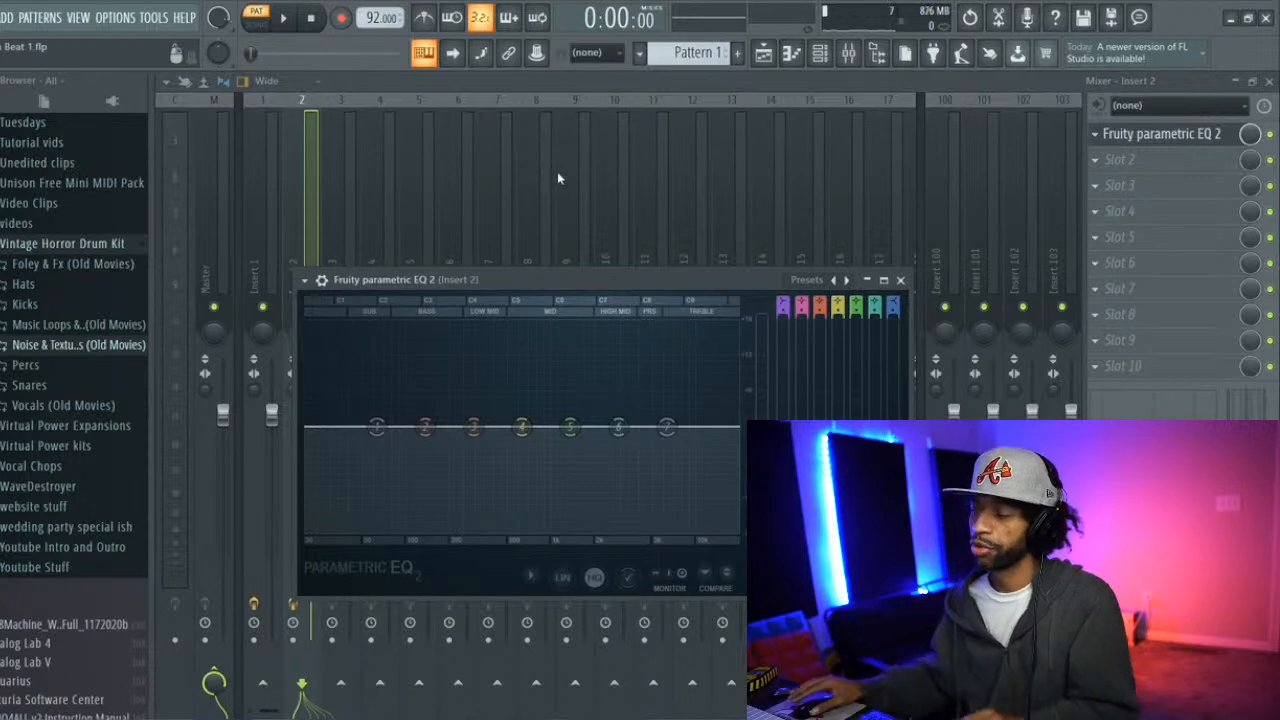
click(810, 281)
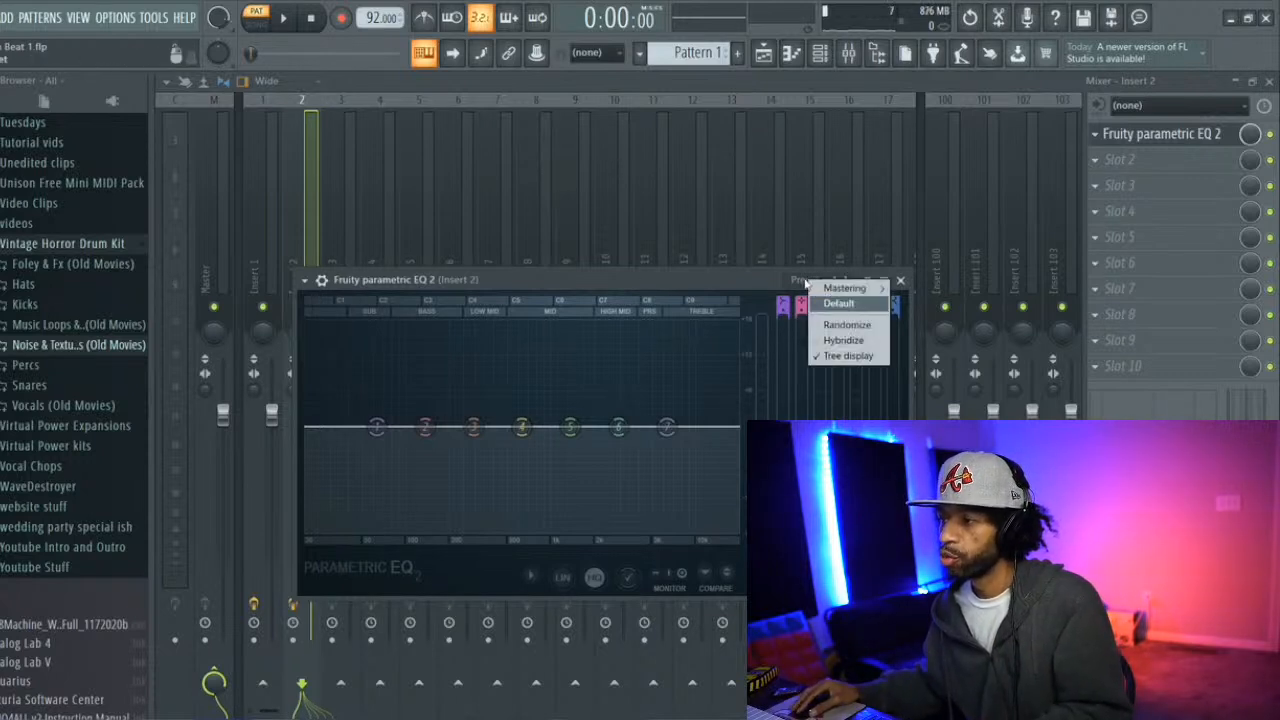
mouse_move(857, 289)
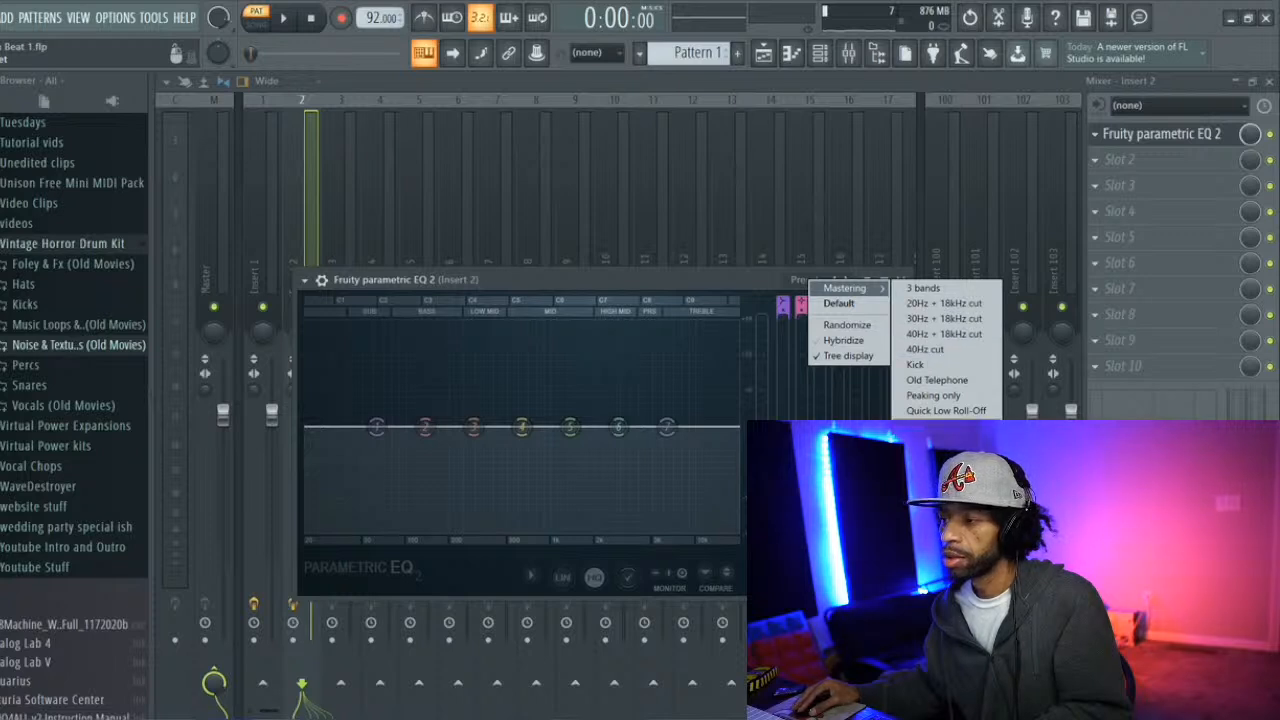
click(935, 380)
Lower band 5 of insert 2's EQ slightly while the pattern plays, and close the equalizer
drag(596, 387, 589, 409)
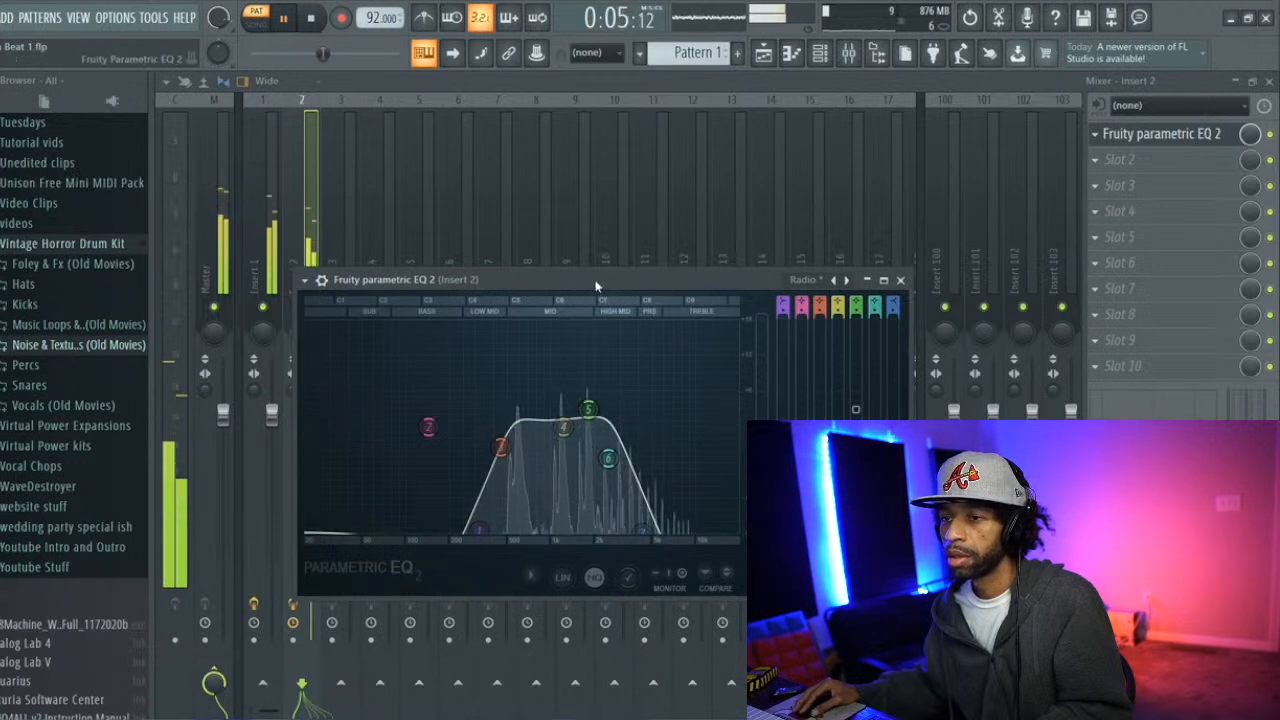
drag(552, 284, 619, 273)
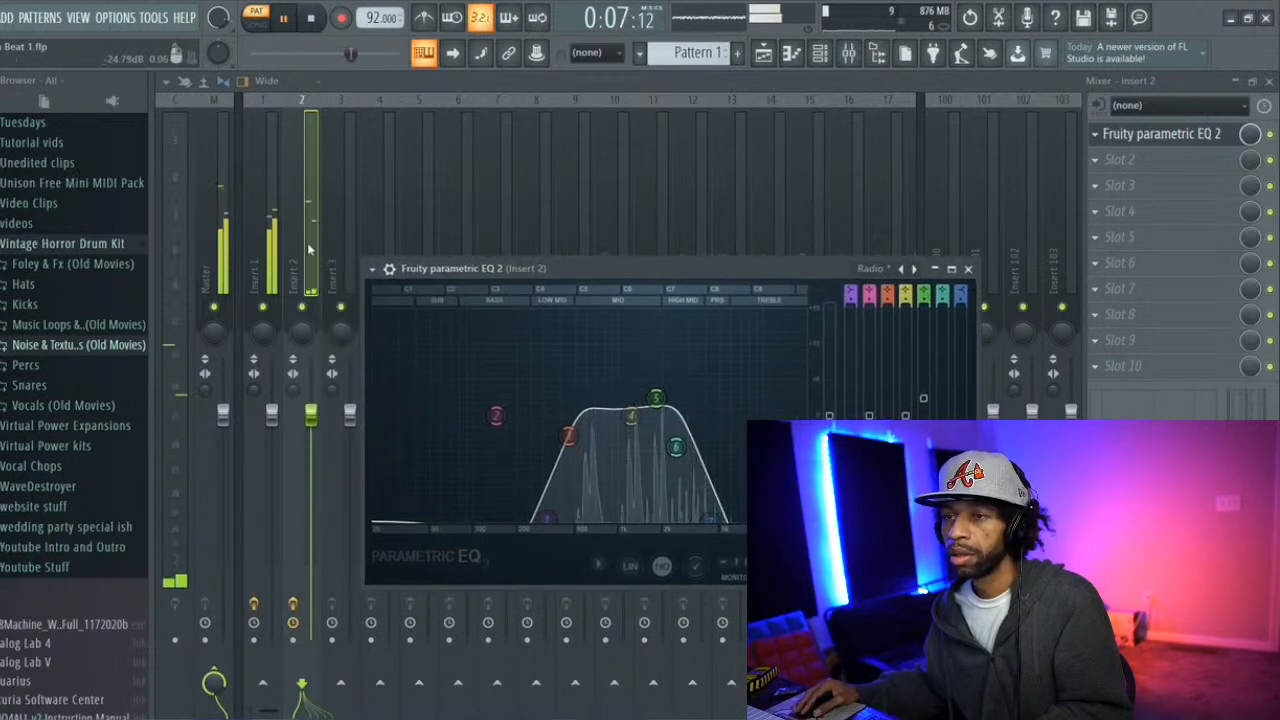
click(967, 269)
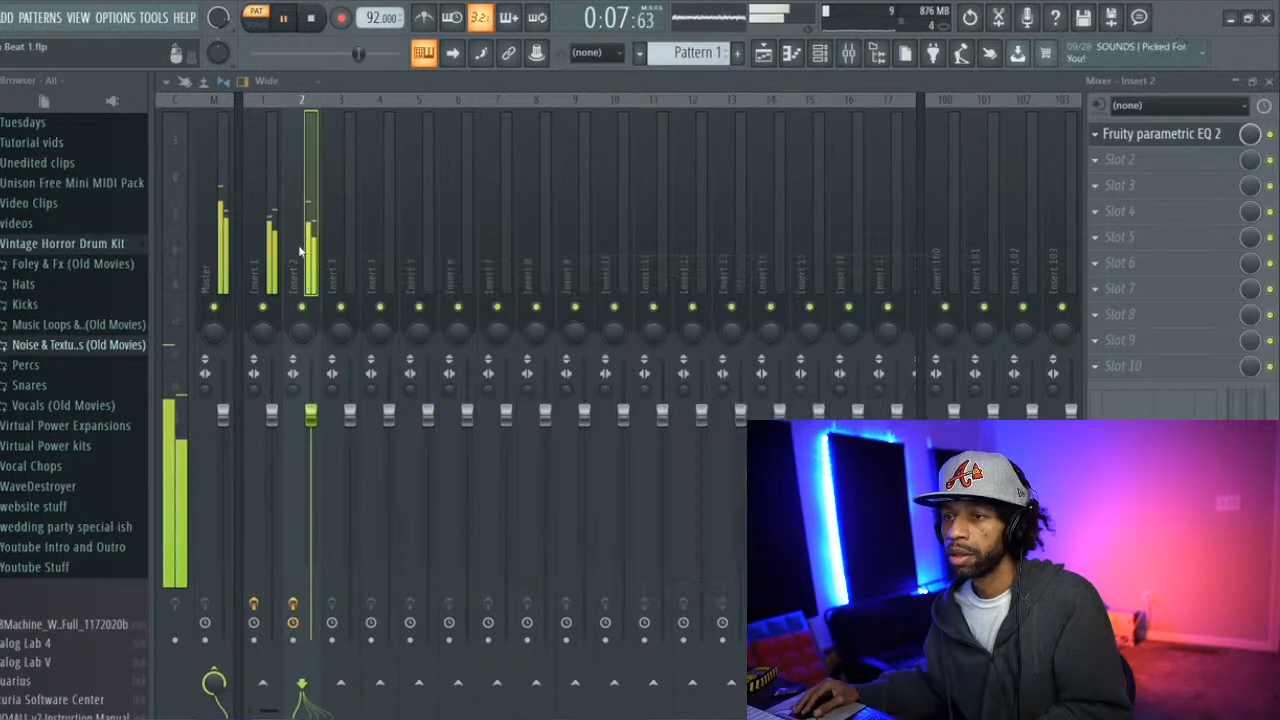
Add RVerb Stereo to insert 2's second effect slot and turn down its mix level
click(1110, 160)
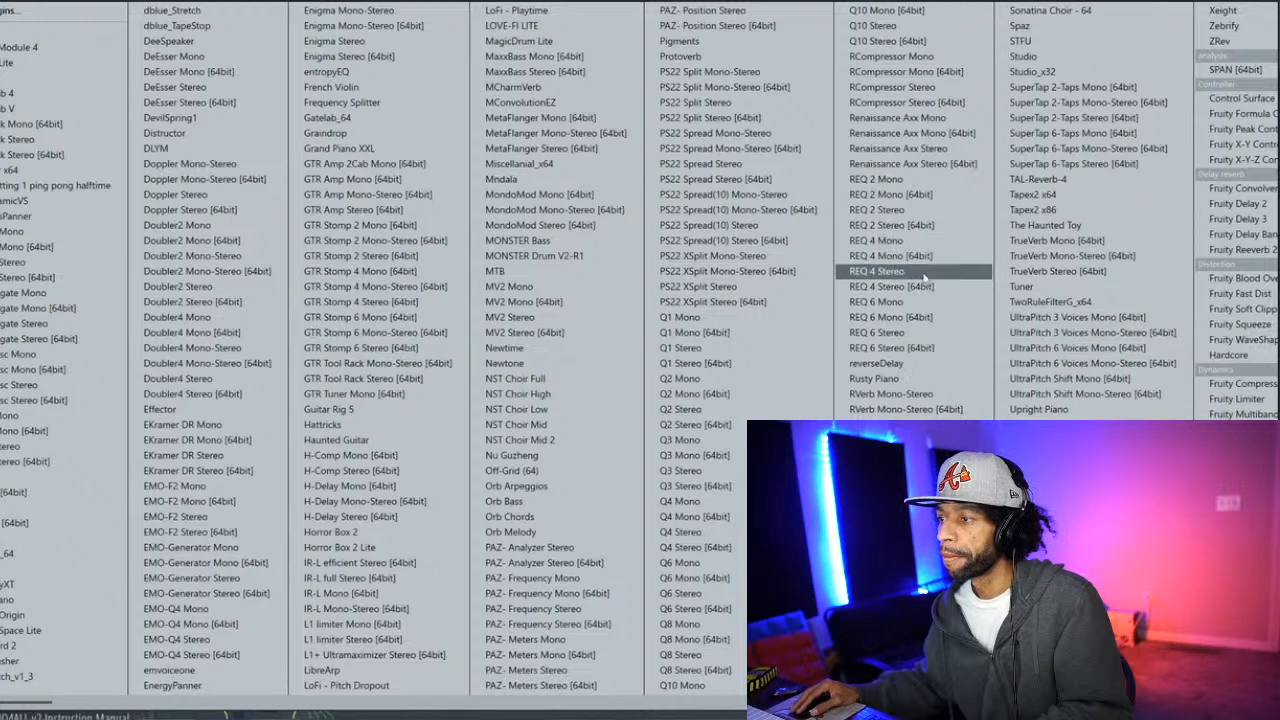
click(928, 409)
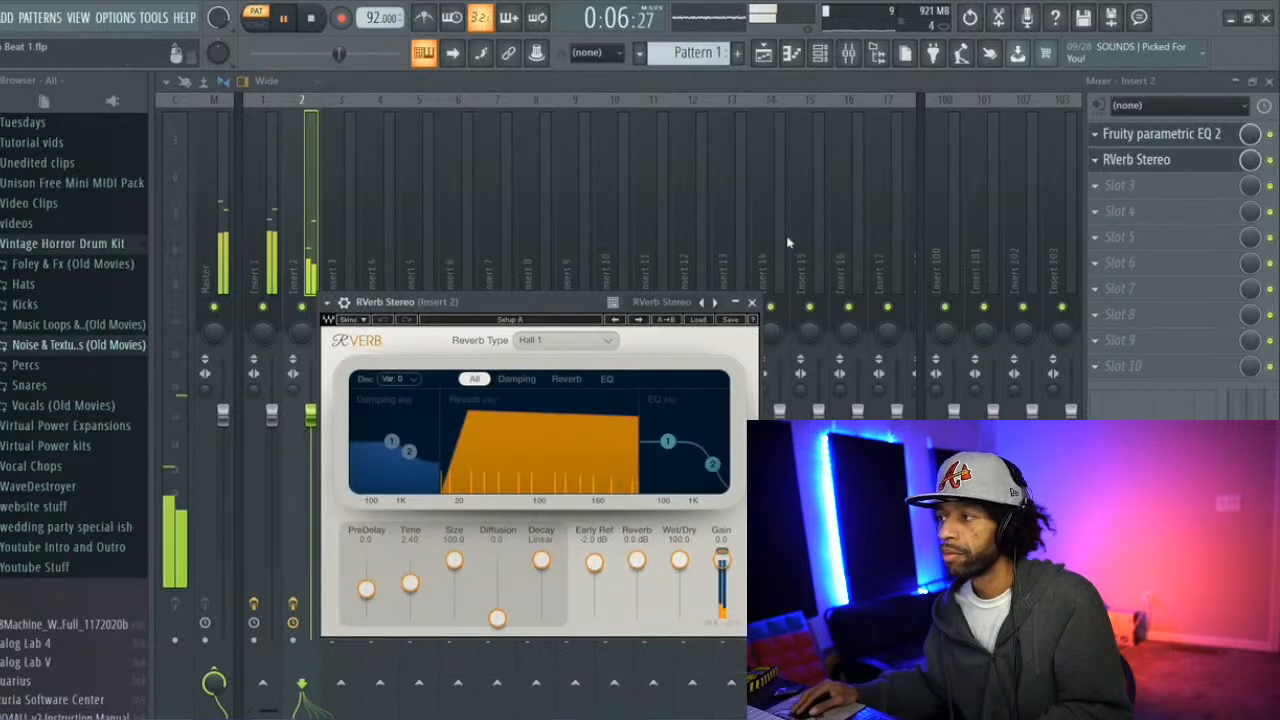
drag(1256, 158, 1258, 166)
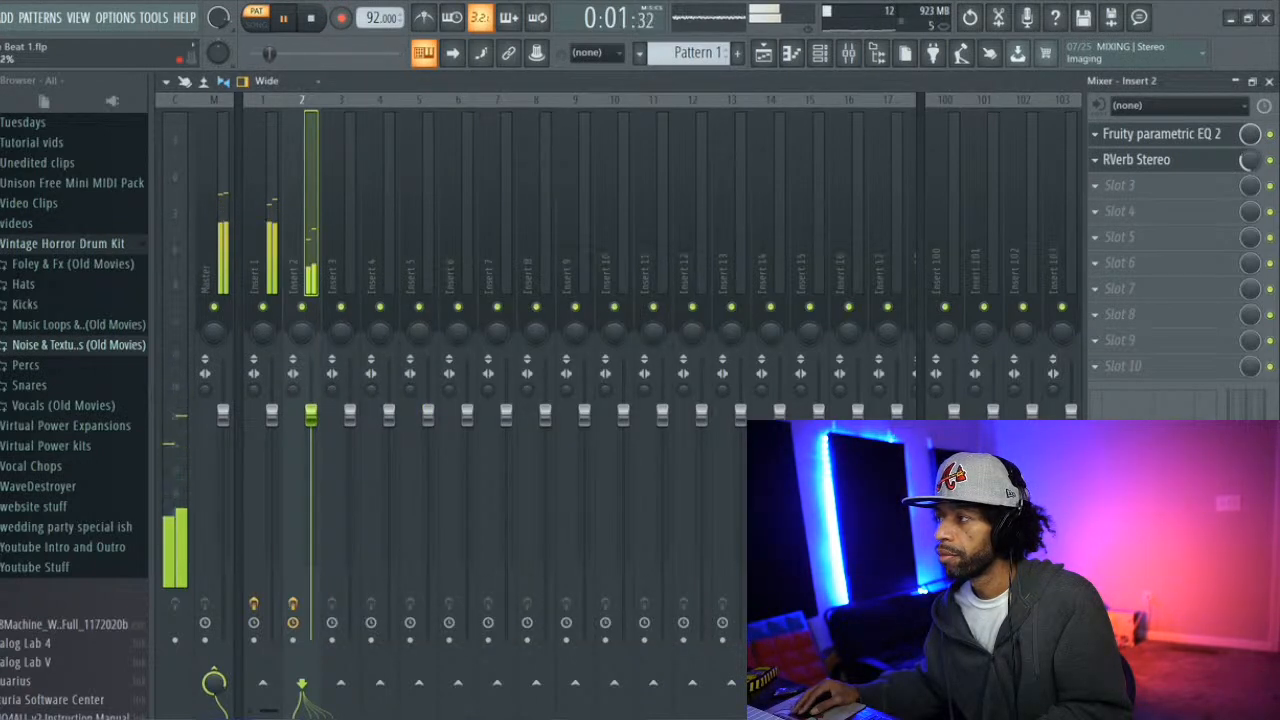
Move the band 7 cutoff of insert 2's parametric EQ to a higher frequency to let more treble through
click(1190, 134)
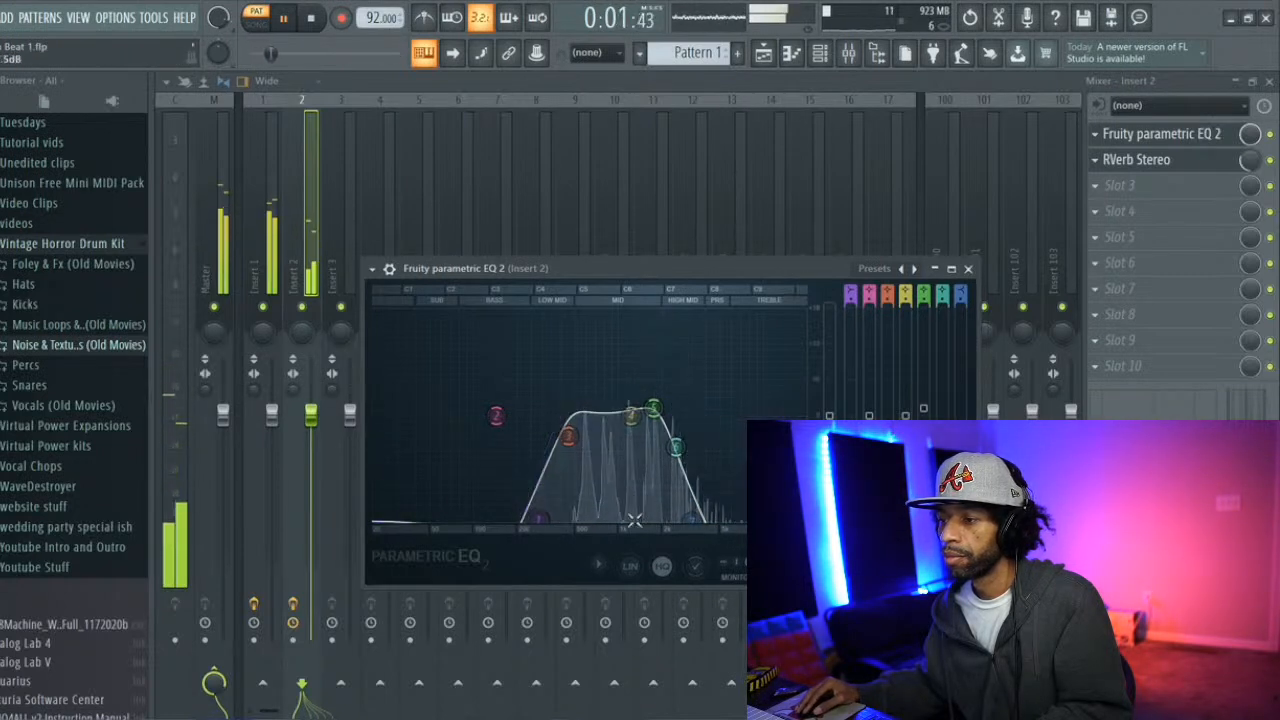
drag(697, 519, 741, 518)
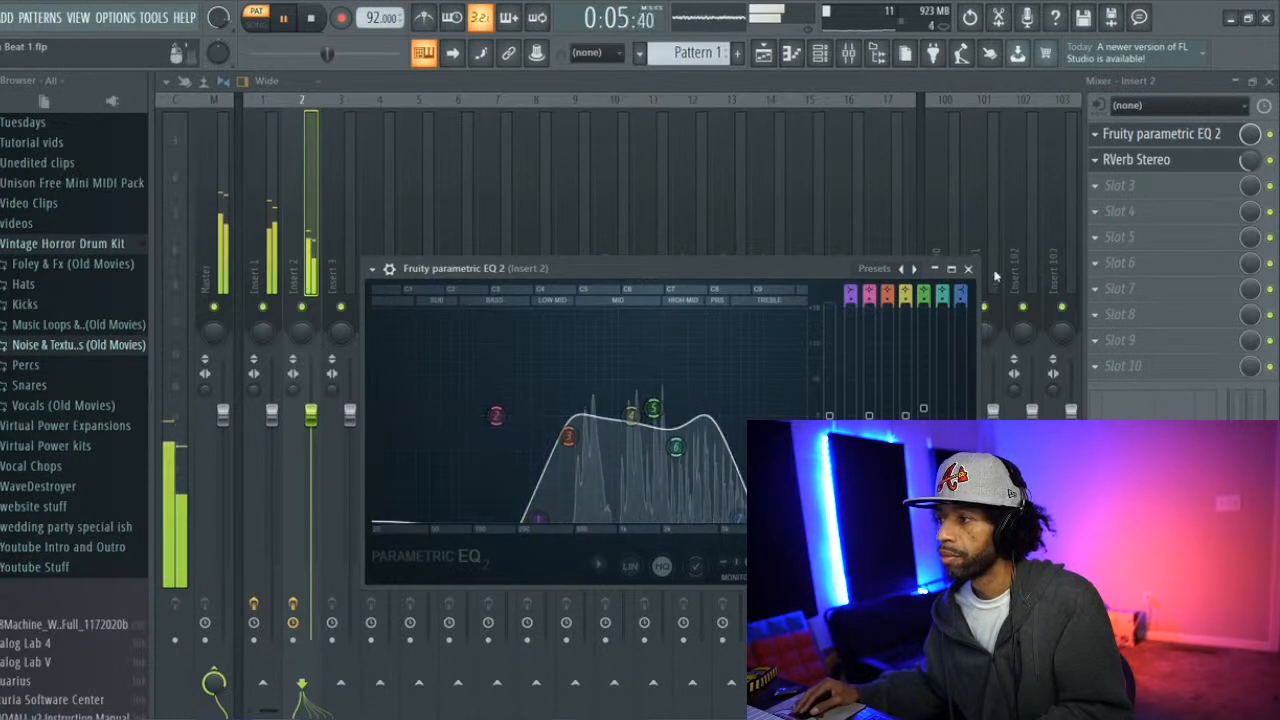
click(967, 269)
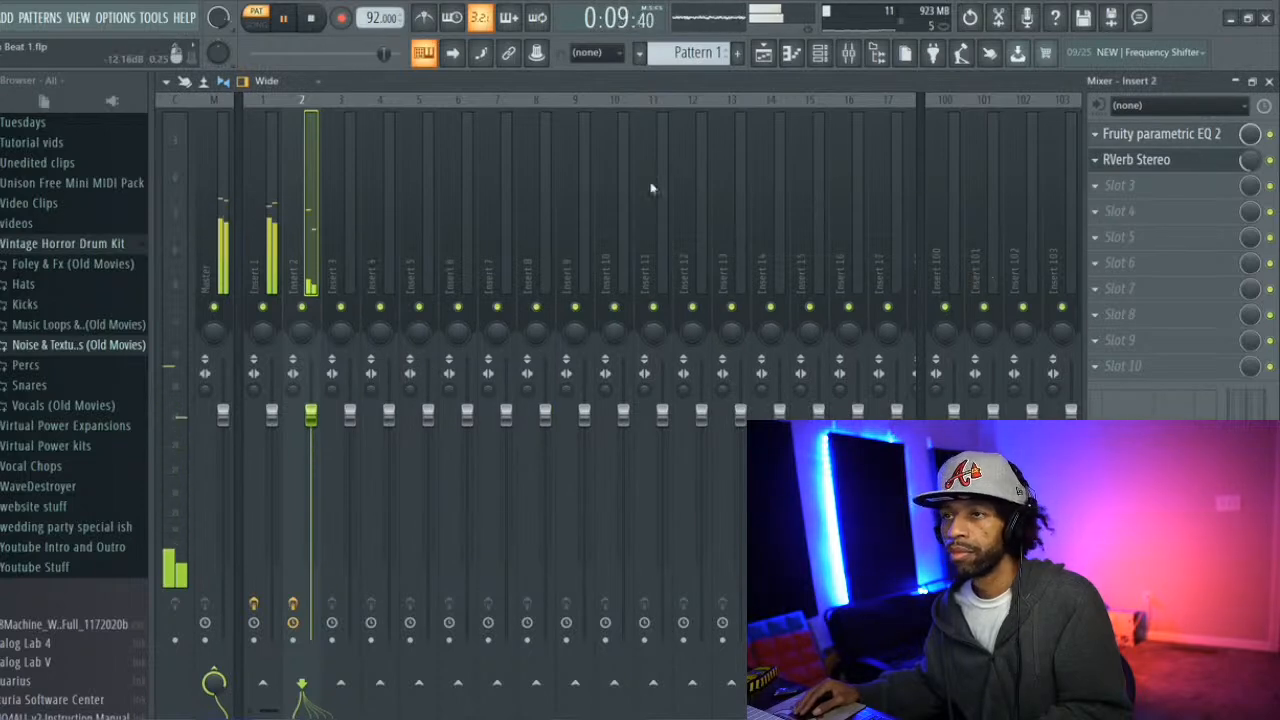
click(314, 22)
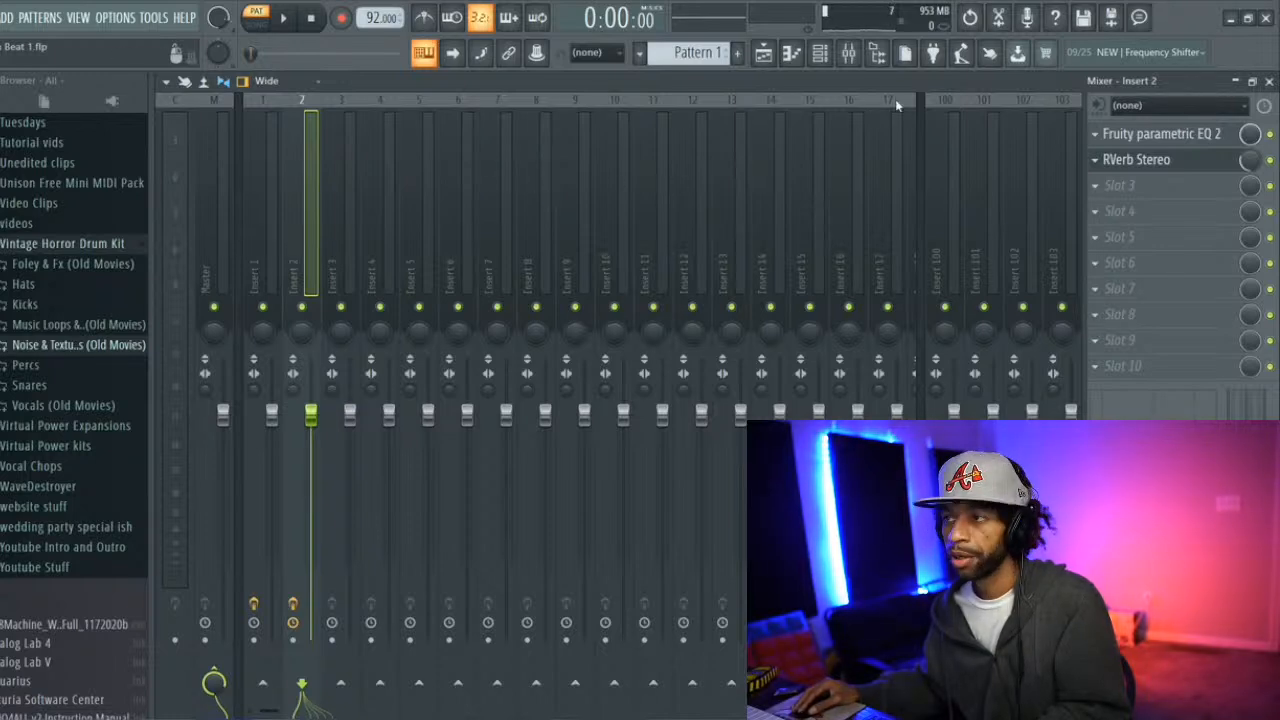
Play the processed pattern and open the second OCTANE to review its Chinese Fantasy settings
key(space)
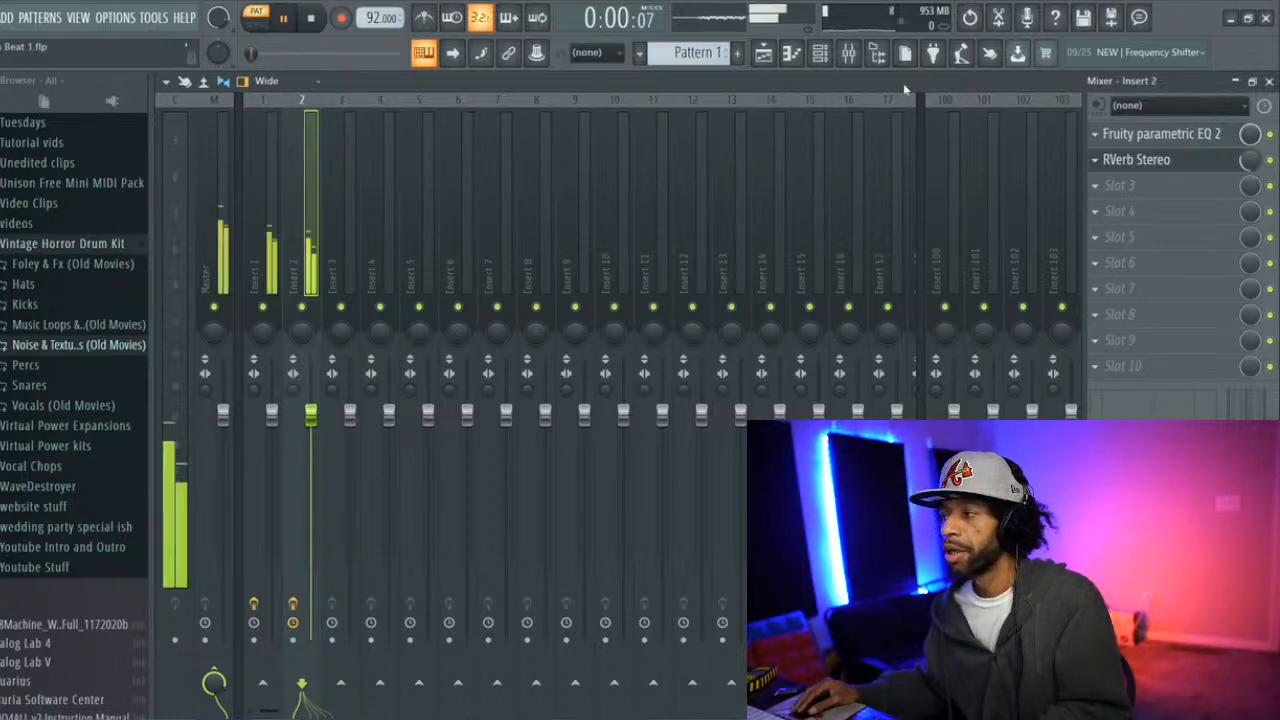
click(819, 55)
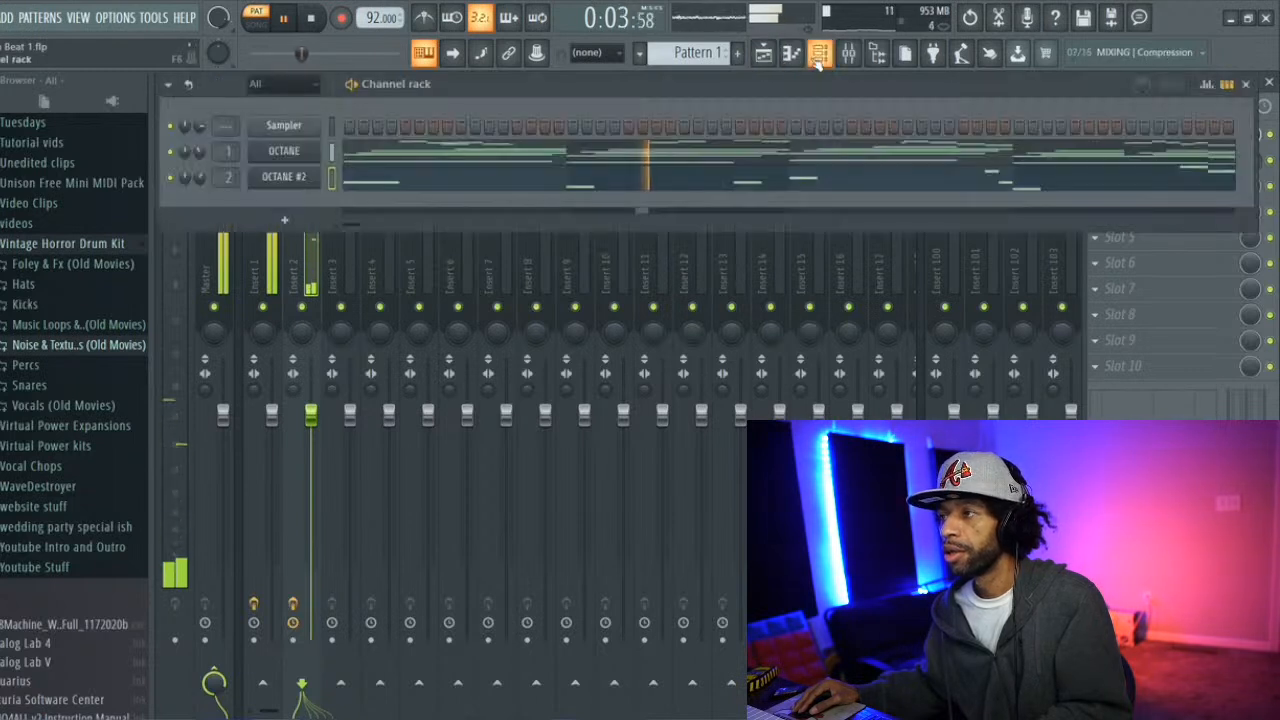
click(300, 177)
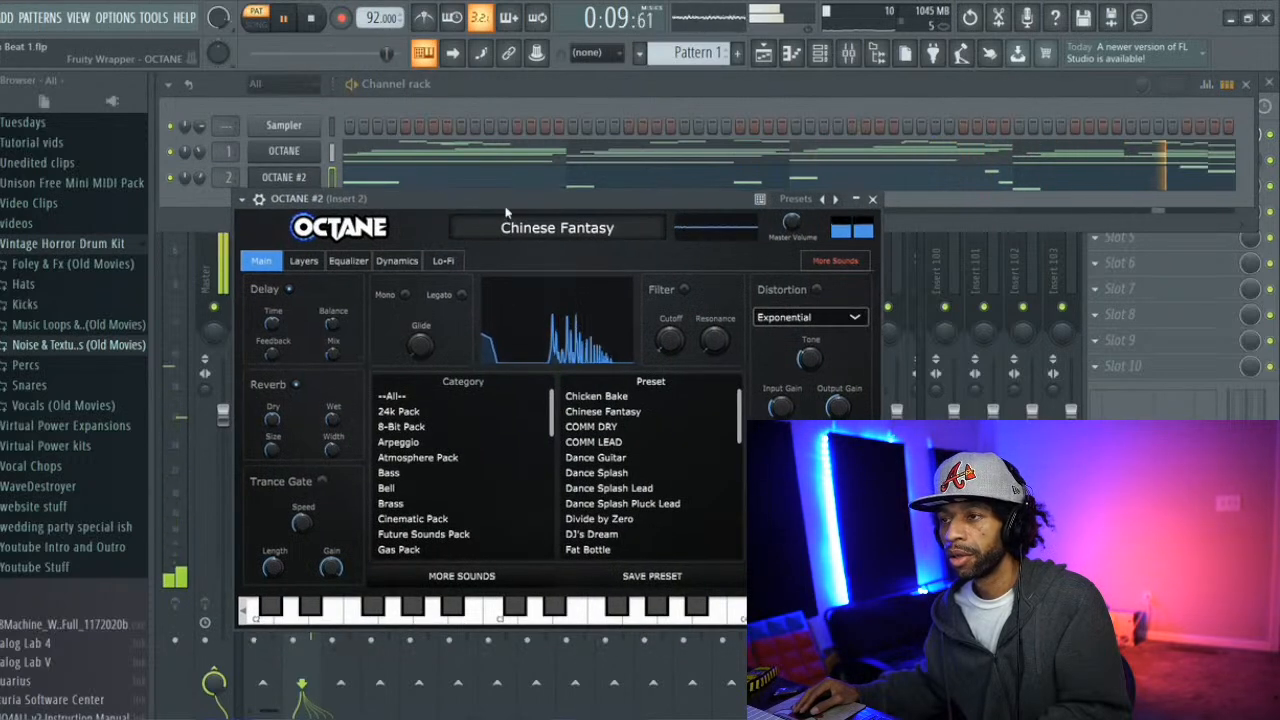
drag(518, 200, 522, 164)
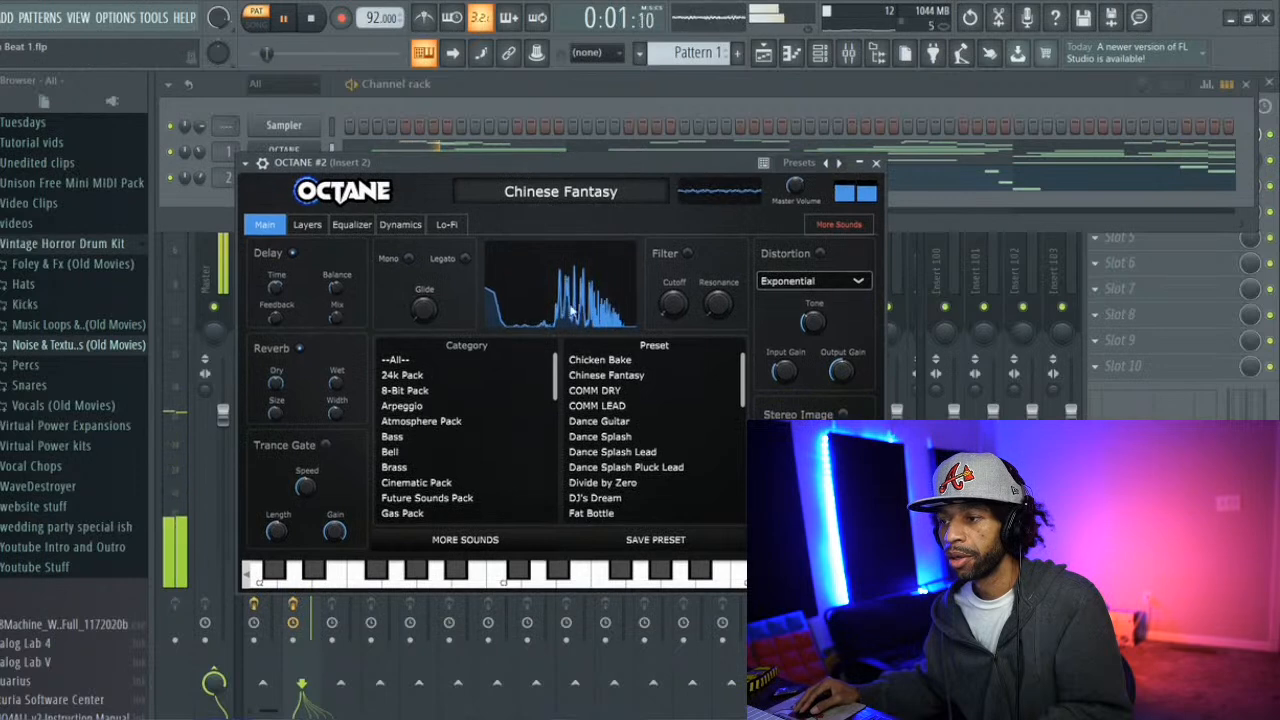
key(space)
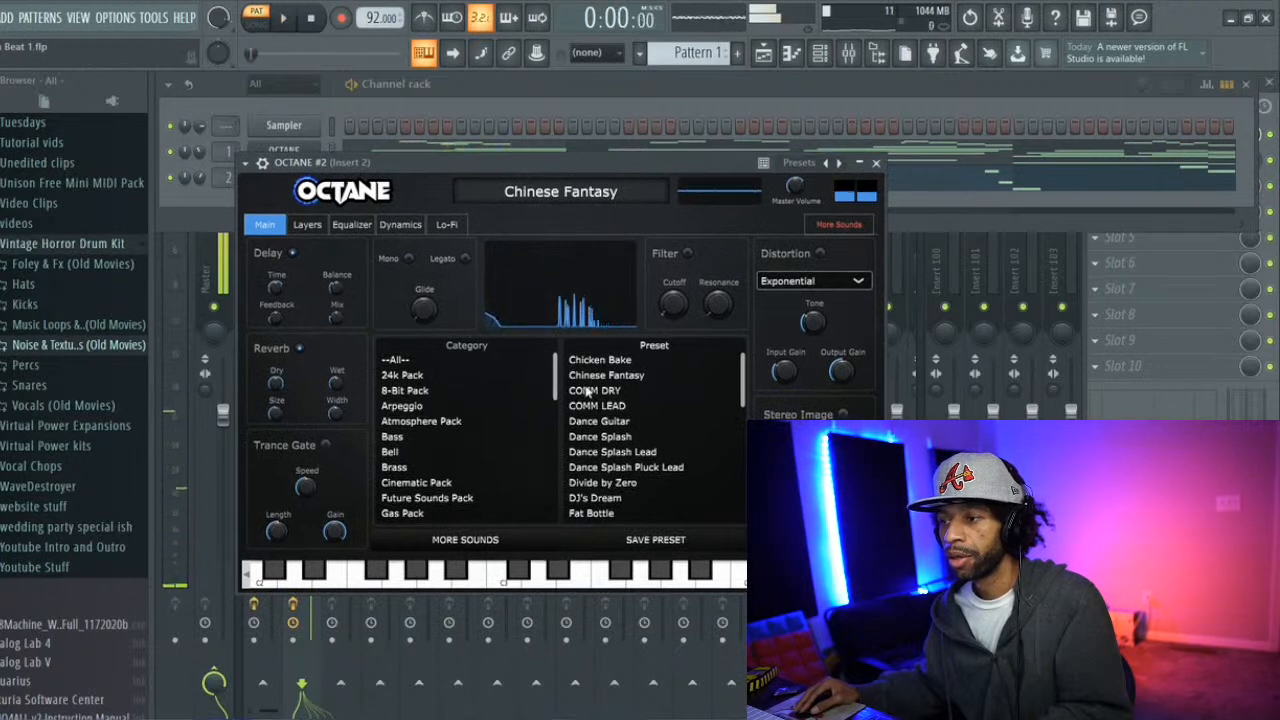
Audition COMM DRY, COMM LEAD and Dance Guitar on OCTANE #2 during playback, and settle on the Dance Splash preset
click(588, 391)
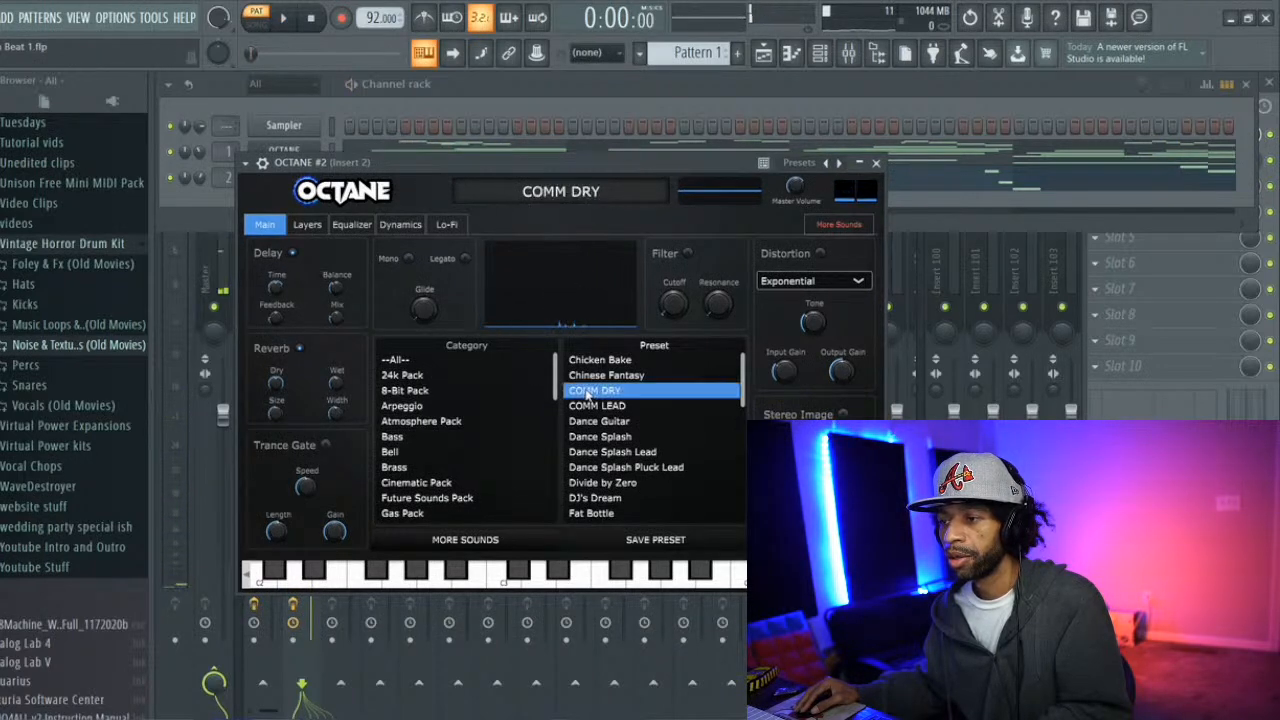
key(space)
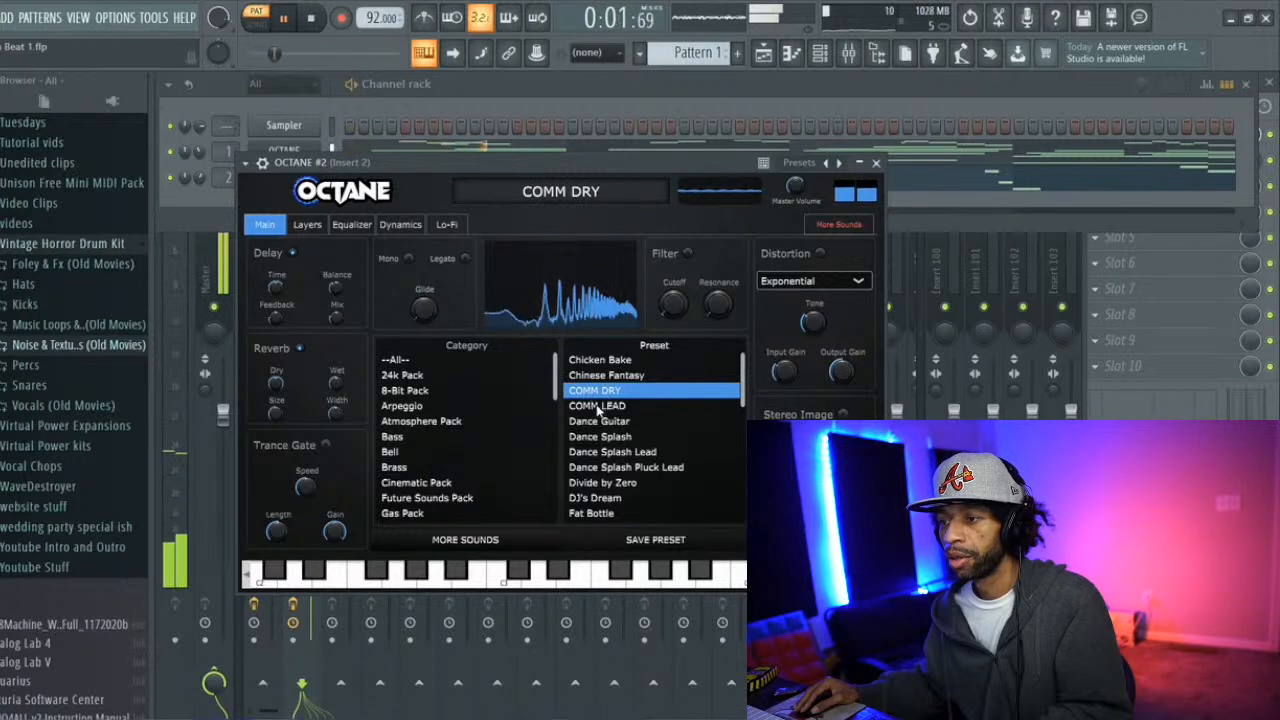
click(600, 408)
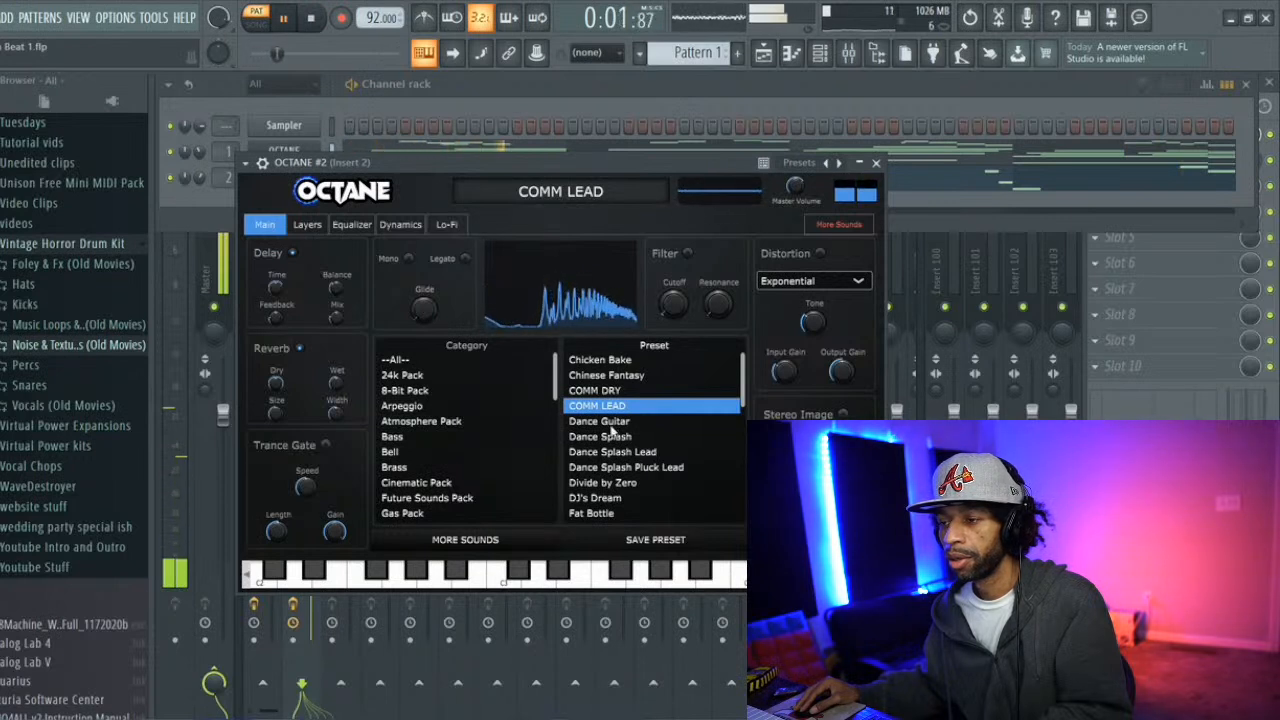
click(614, 422)
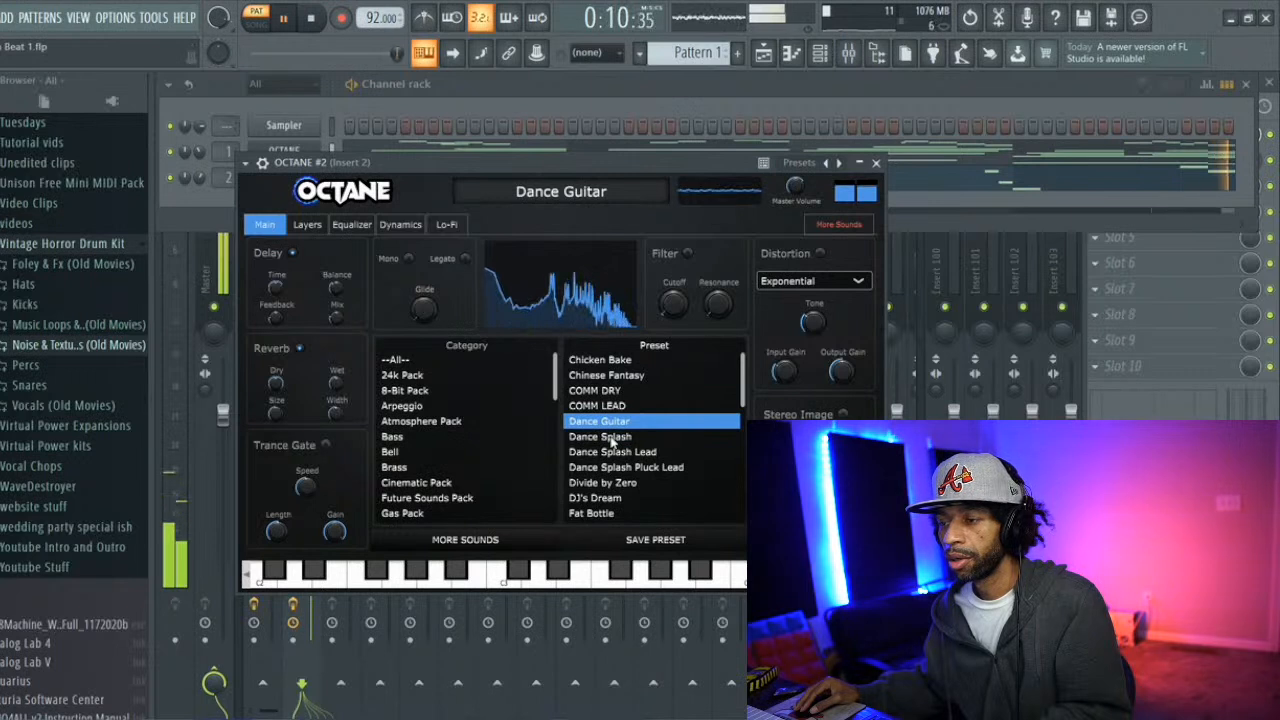
click(611, 442)
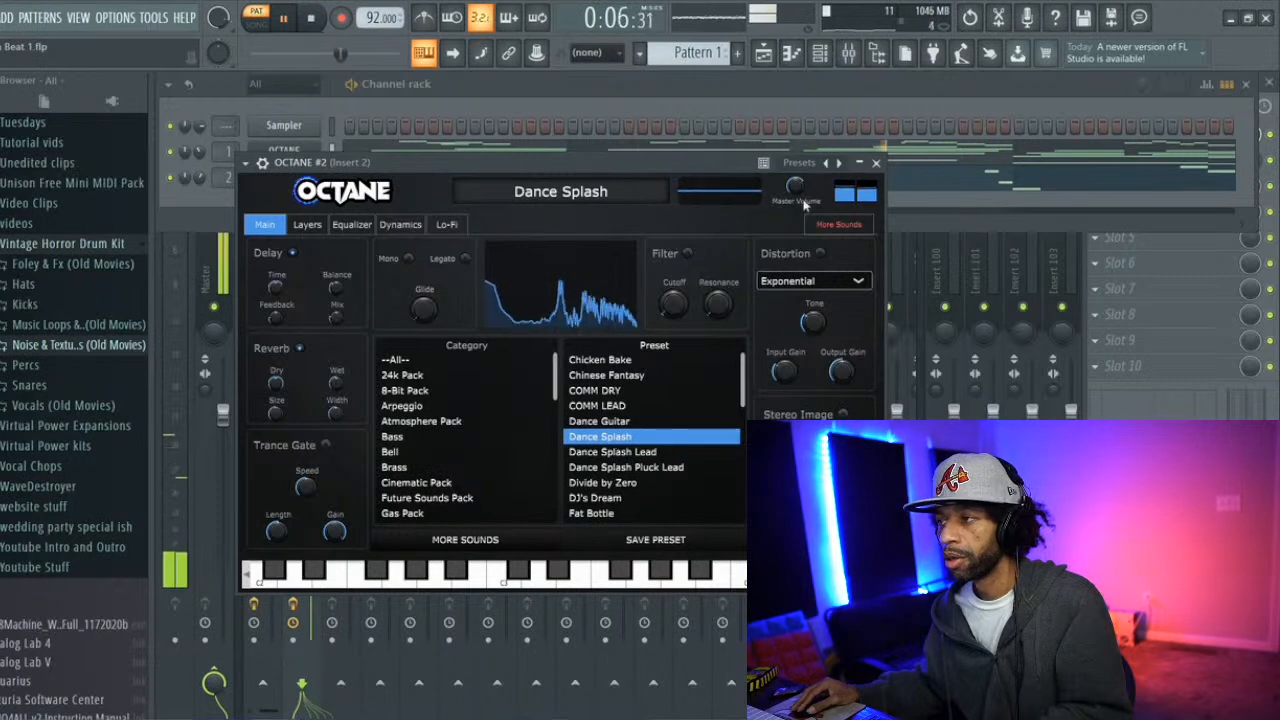
click(875, 162)
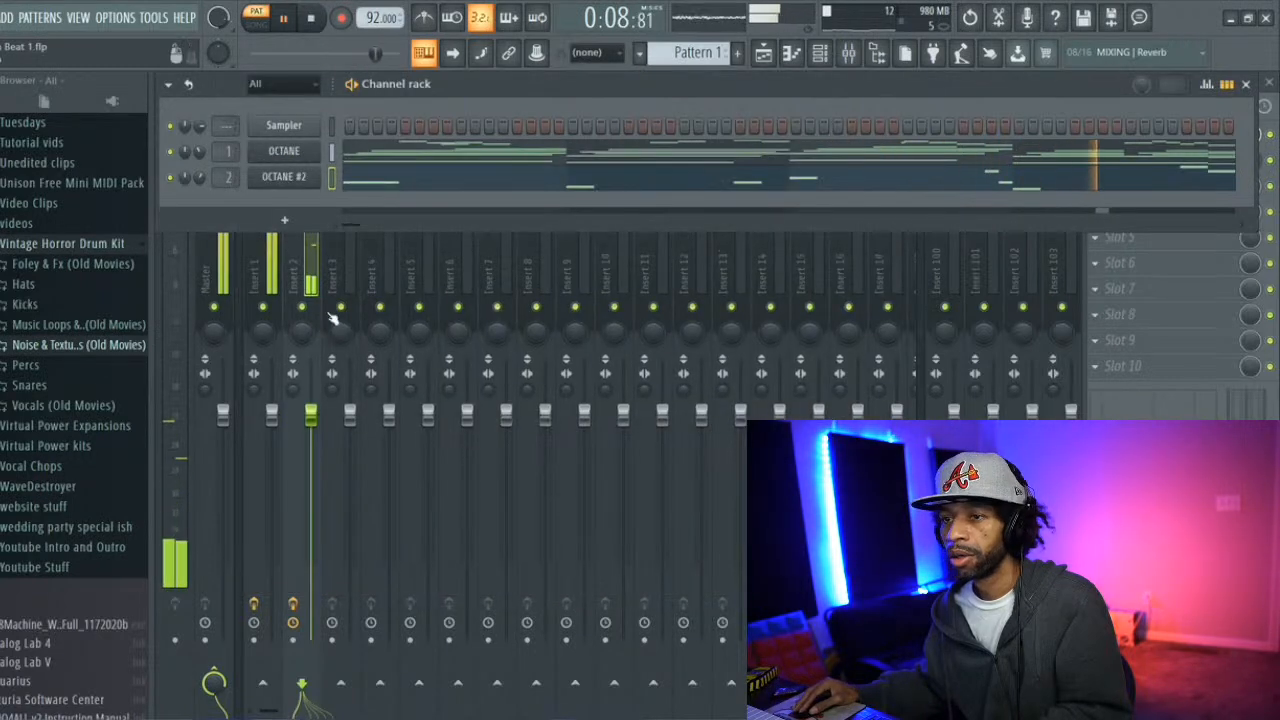
Switch insert 2's RVerb Stereo back on after checking its parametric EQ, and raise OCTANE #2's channel volume slightly
click(307, 281)
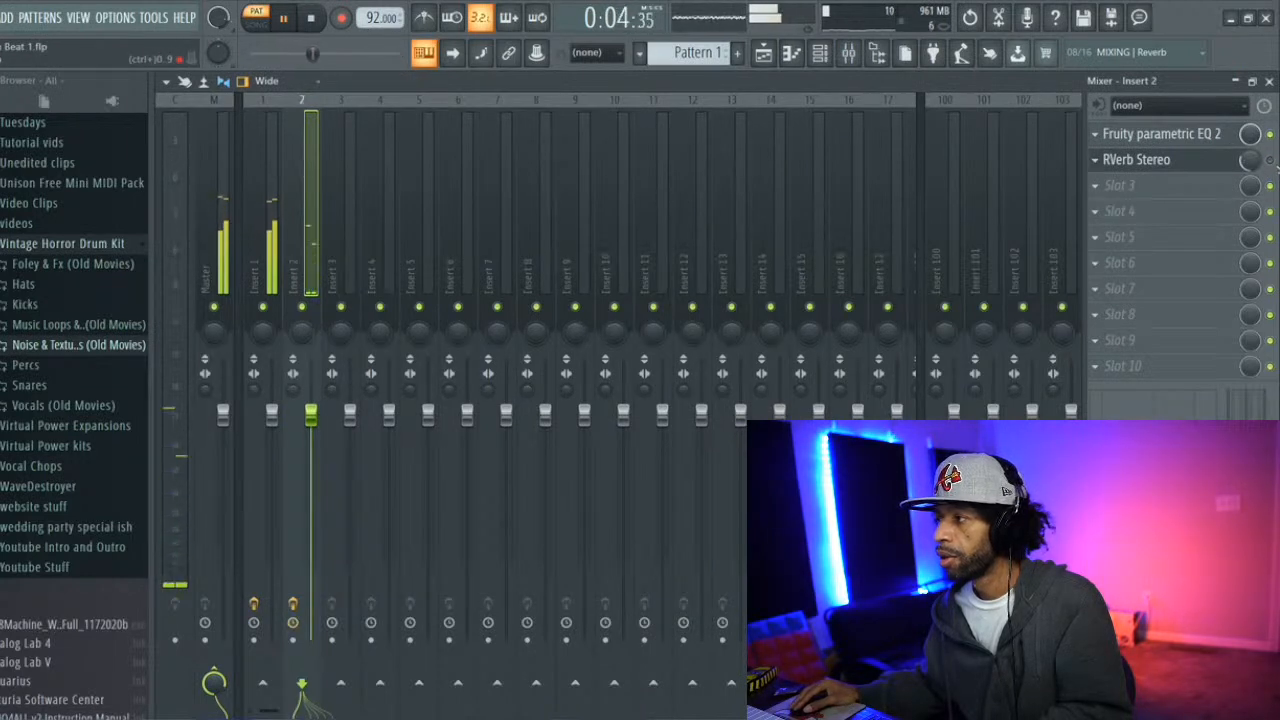
click(1205, 134)
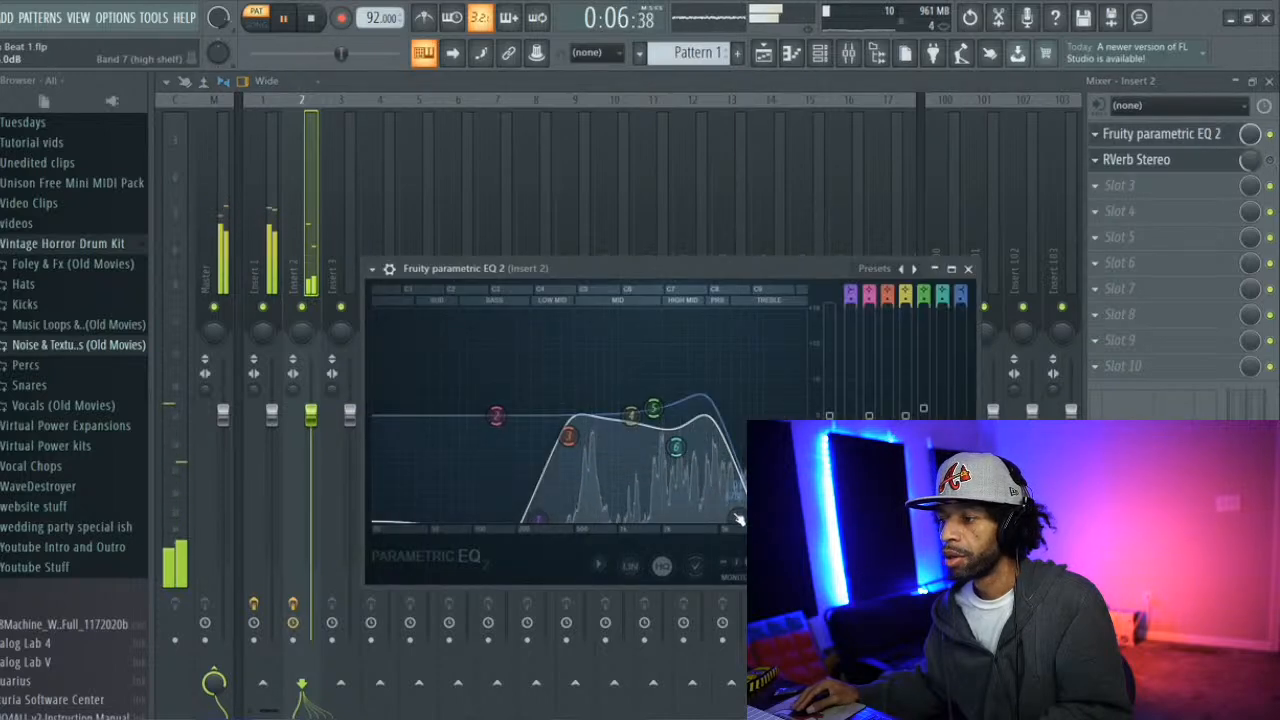
click(1270, 161)
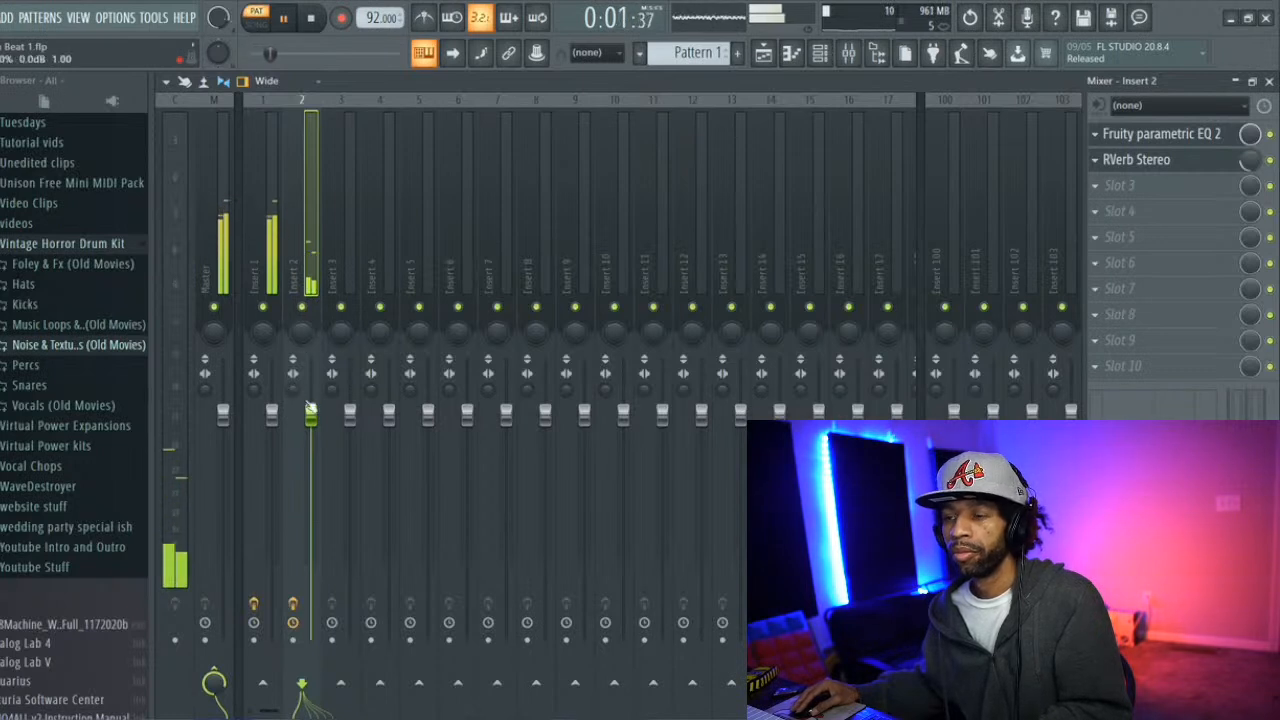
click(819, 53)
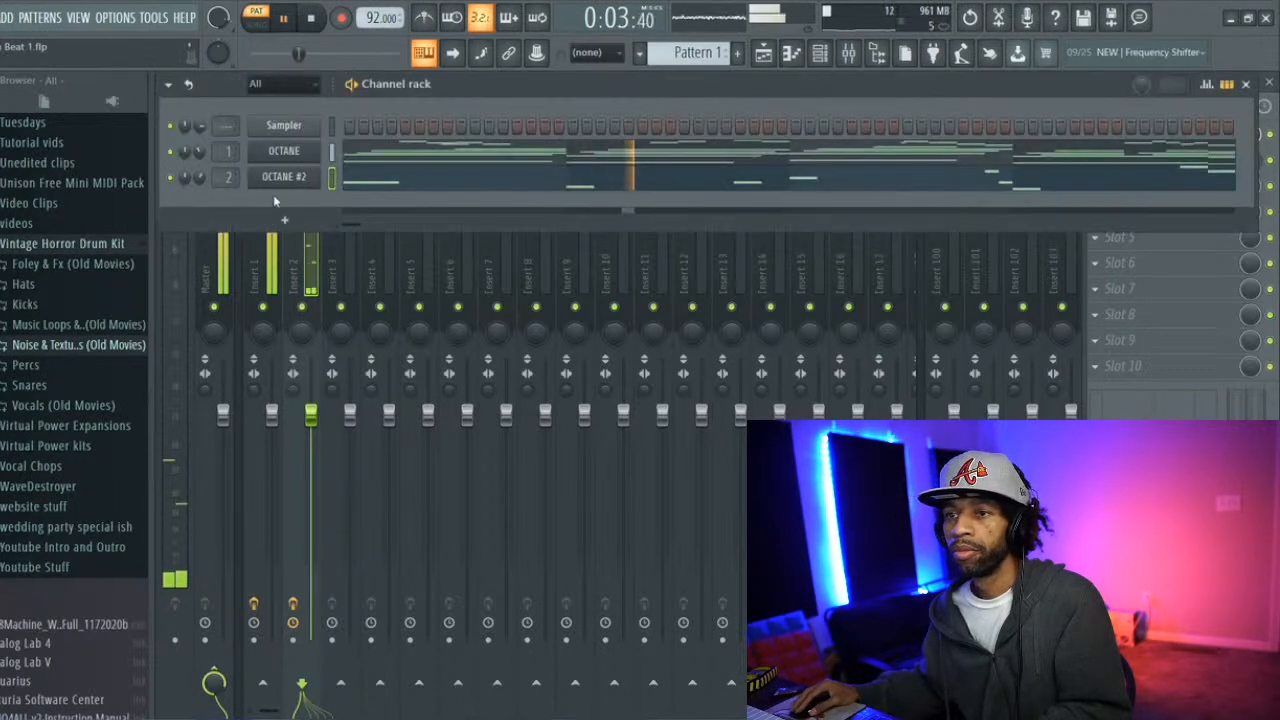
drag(200, 177, 200, 164)
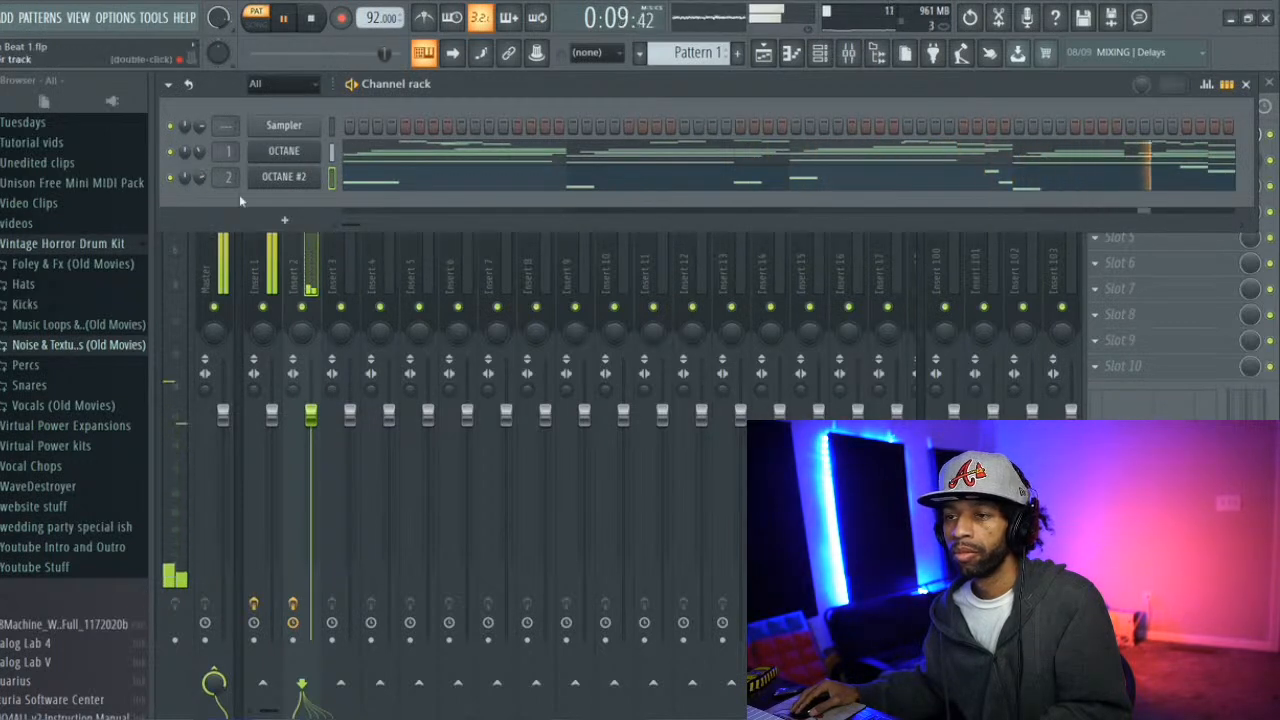
Select mixer insert 3 and add a third OCTANE instrument to the project
click(341, 264)
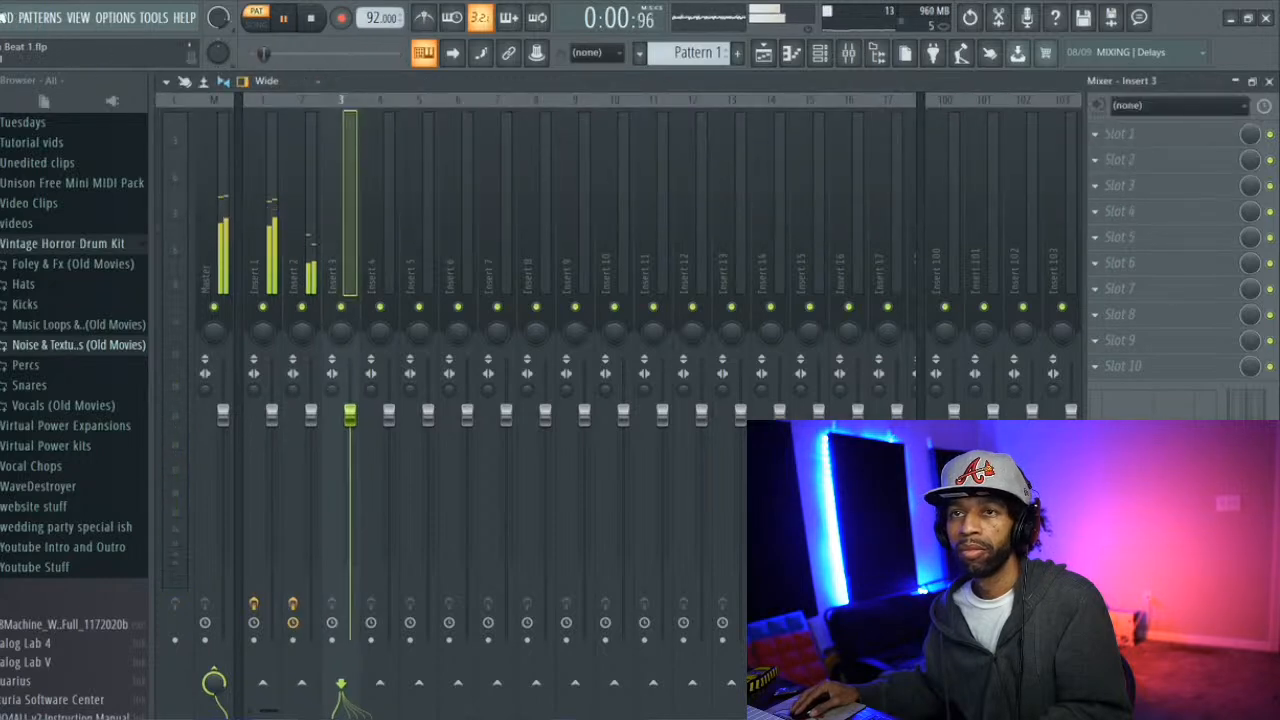
click(6, 20)
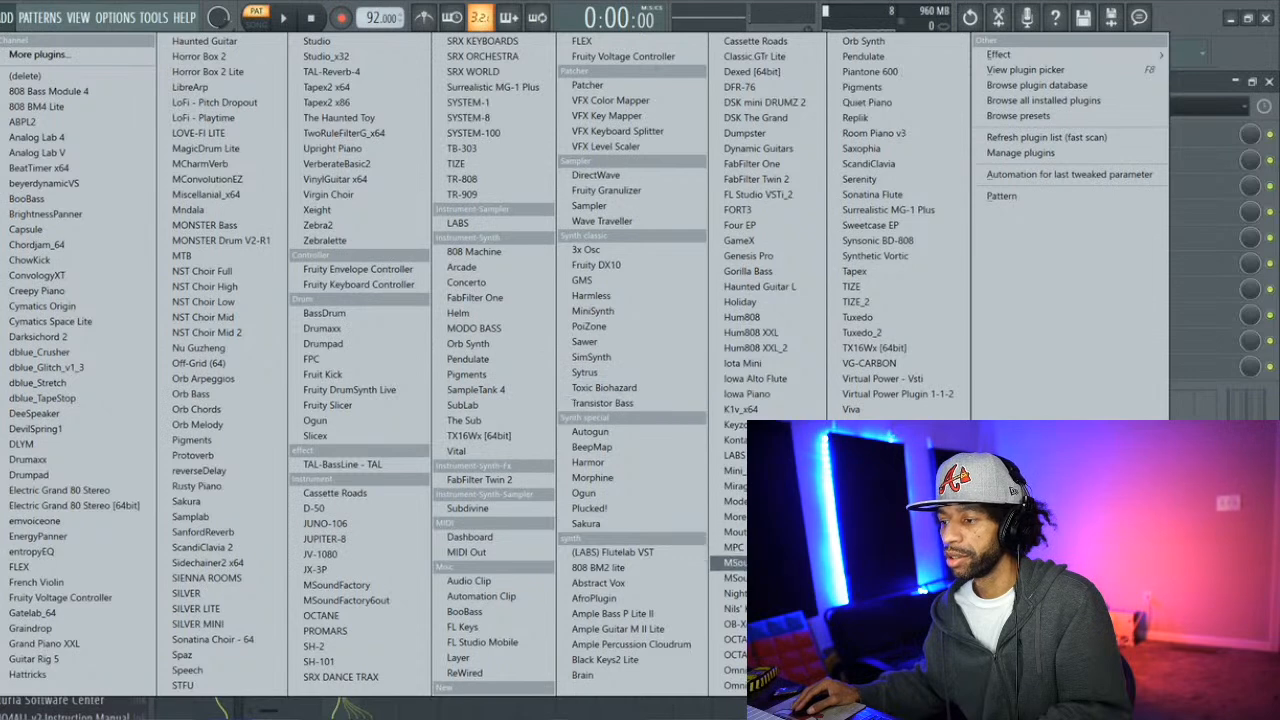
click(735, 639)
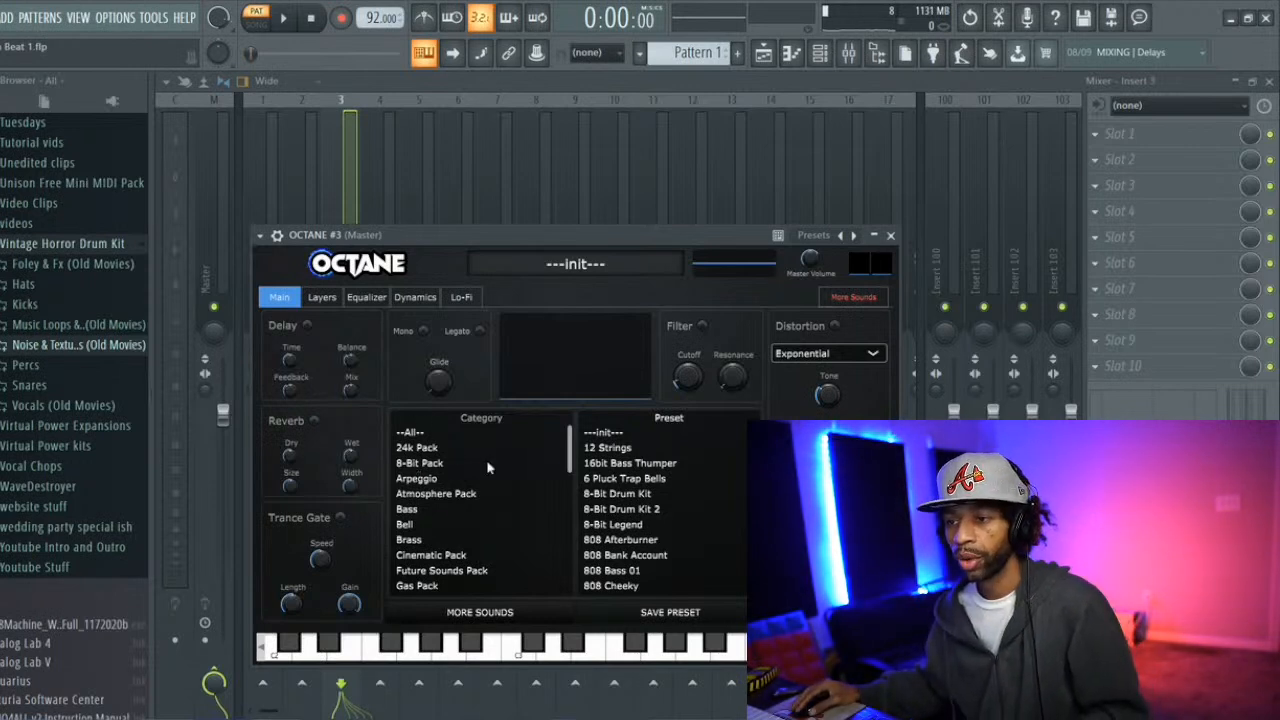
Browse OCTANE #3's Arpeggio category, audition ARP Dreamin' over the beat, and load the ARP Legacy preset
scroll(598, 515, down, 2)
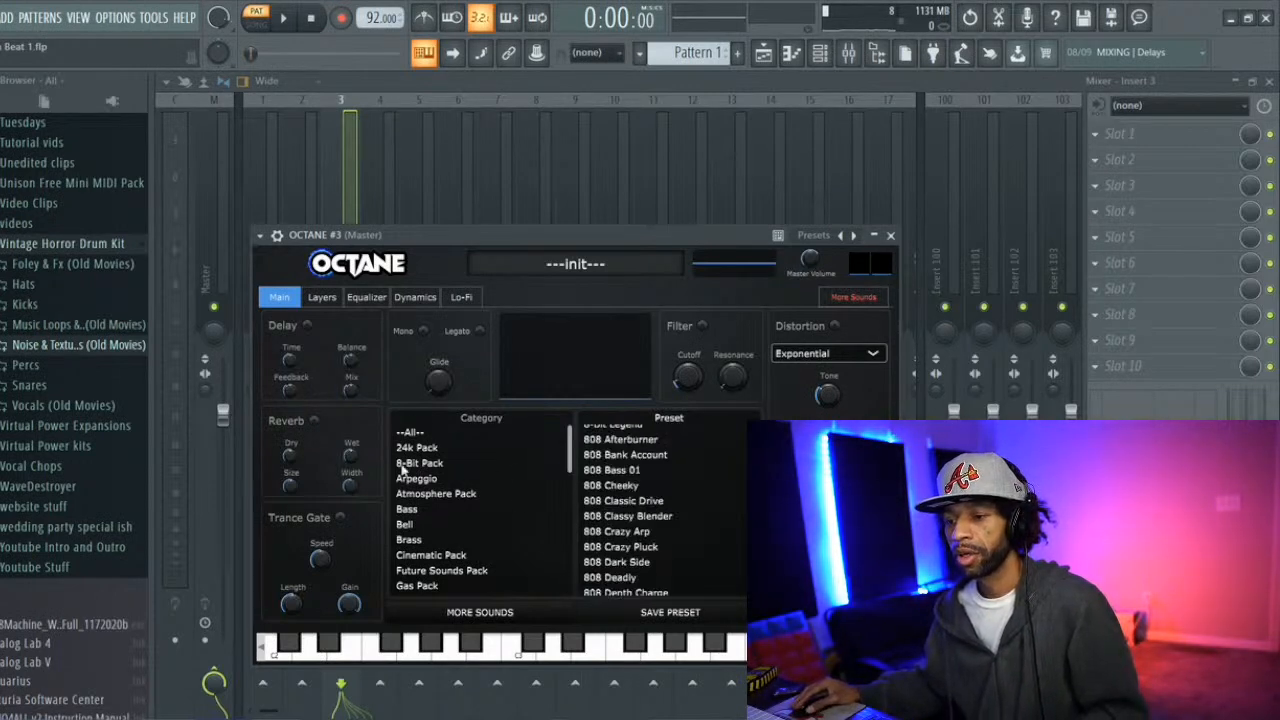
scroll(443, 515, down, 4)
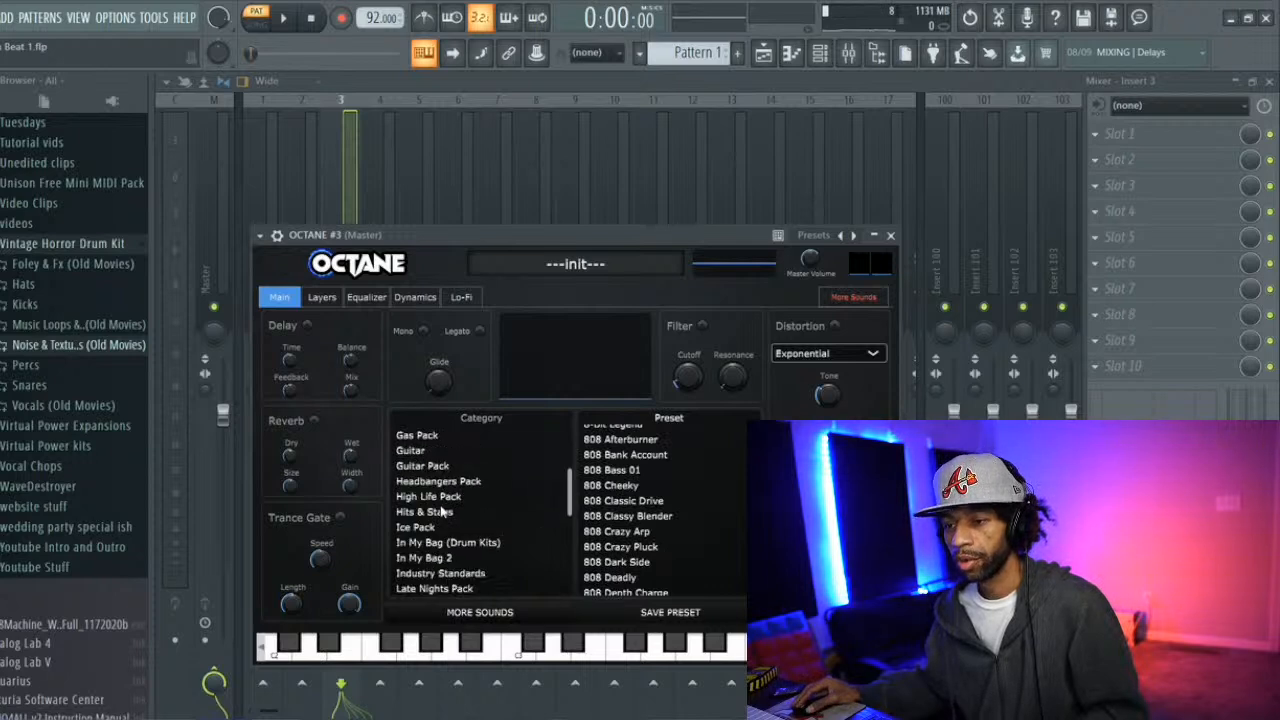
scroll(441, 511, up, 4)
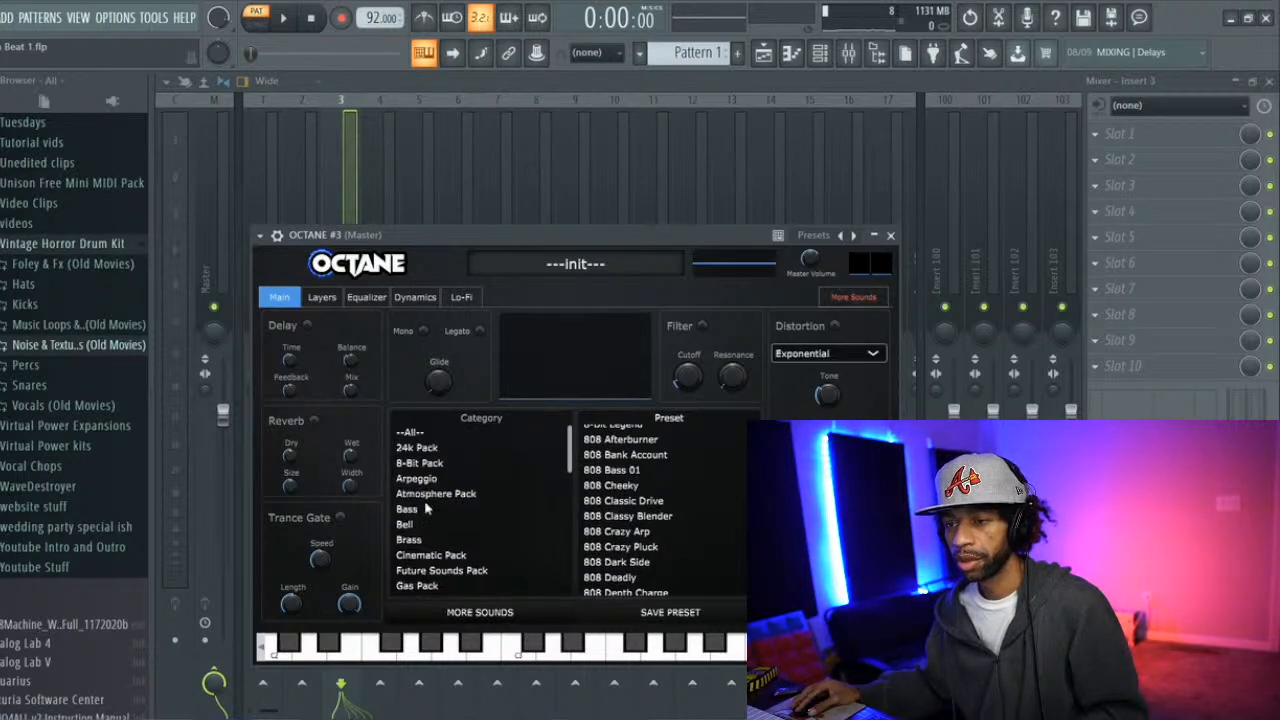
click(428, 480)
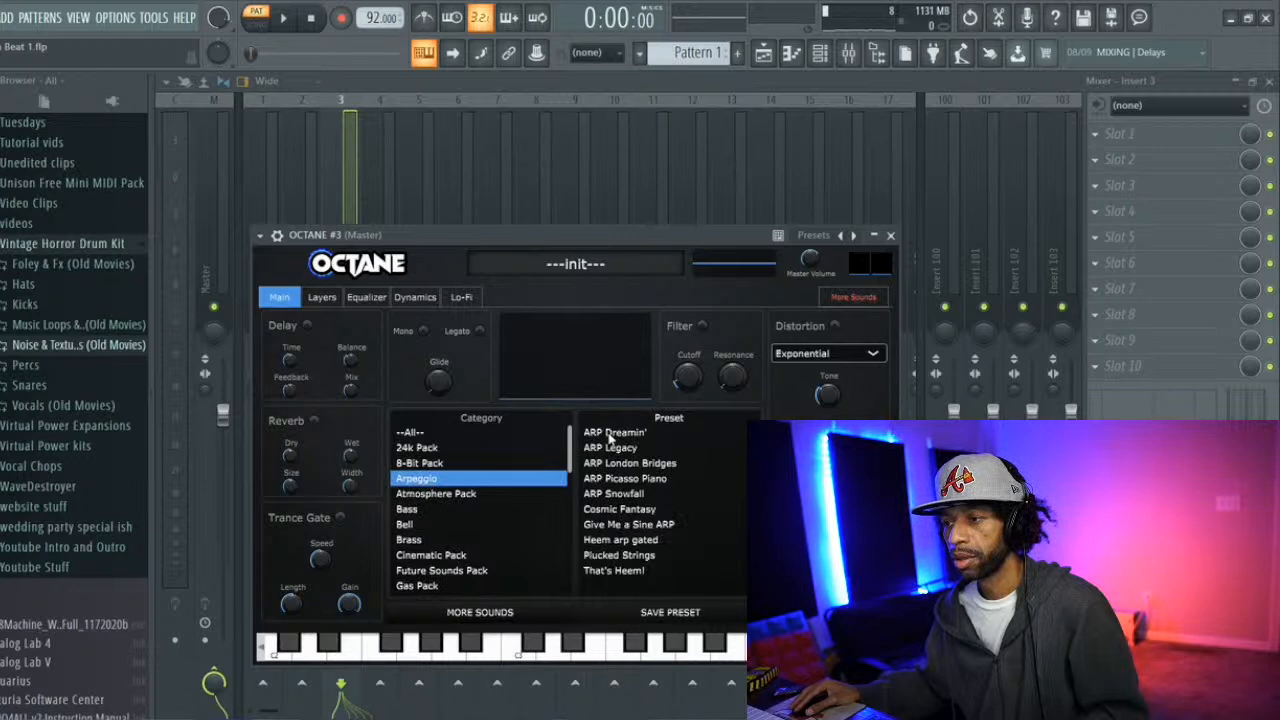
click(612, 433)
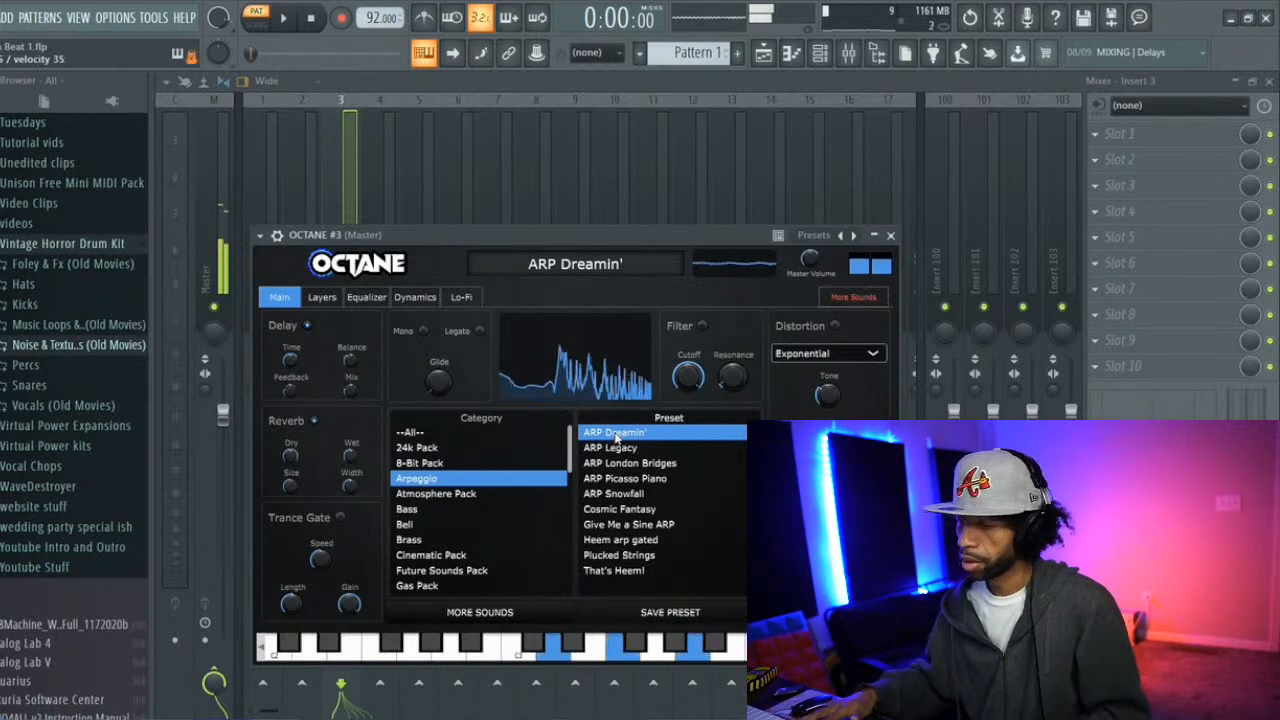
key(space)
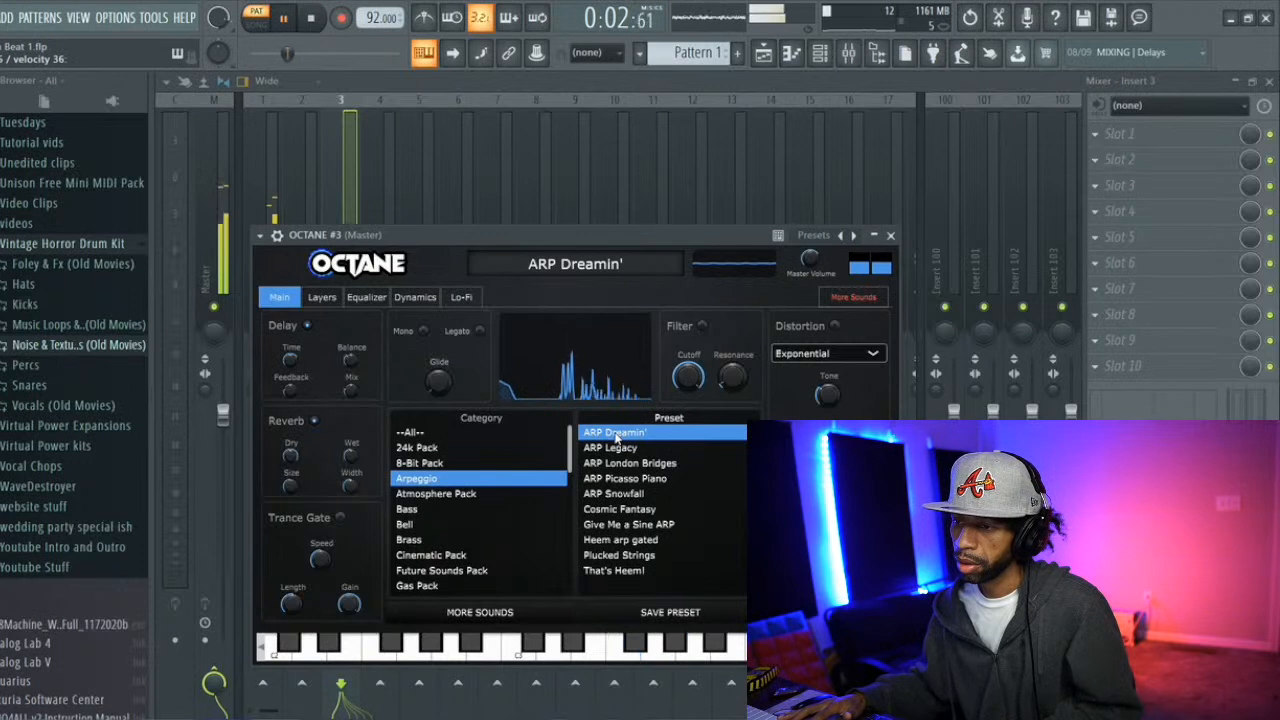
click(622, 457)
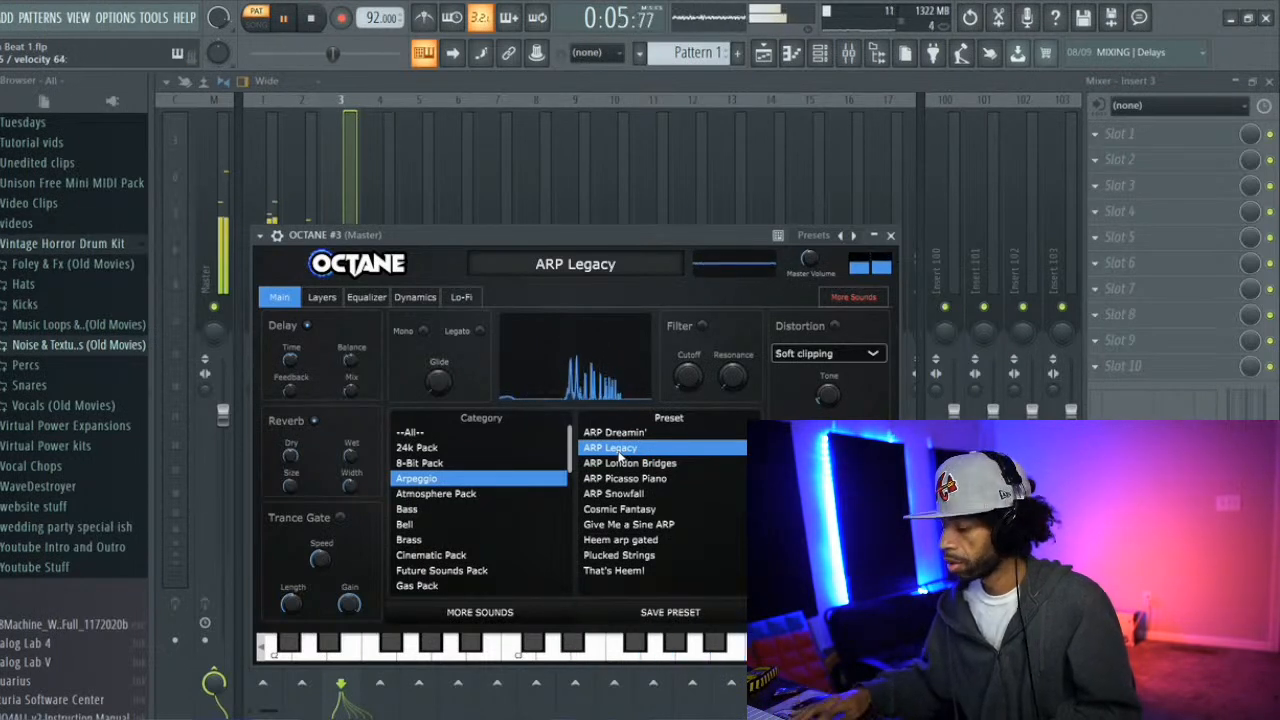
key(space)
Draw a D5, F5 and A5 chord on beat 2 of bar 1 in OCTANE #3's piano roll and play it back
click(763, 52)
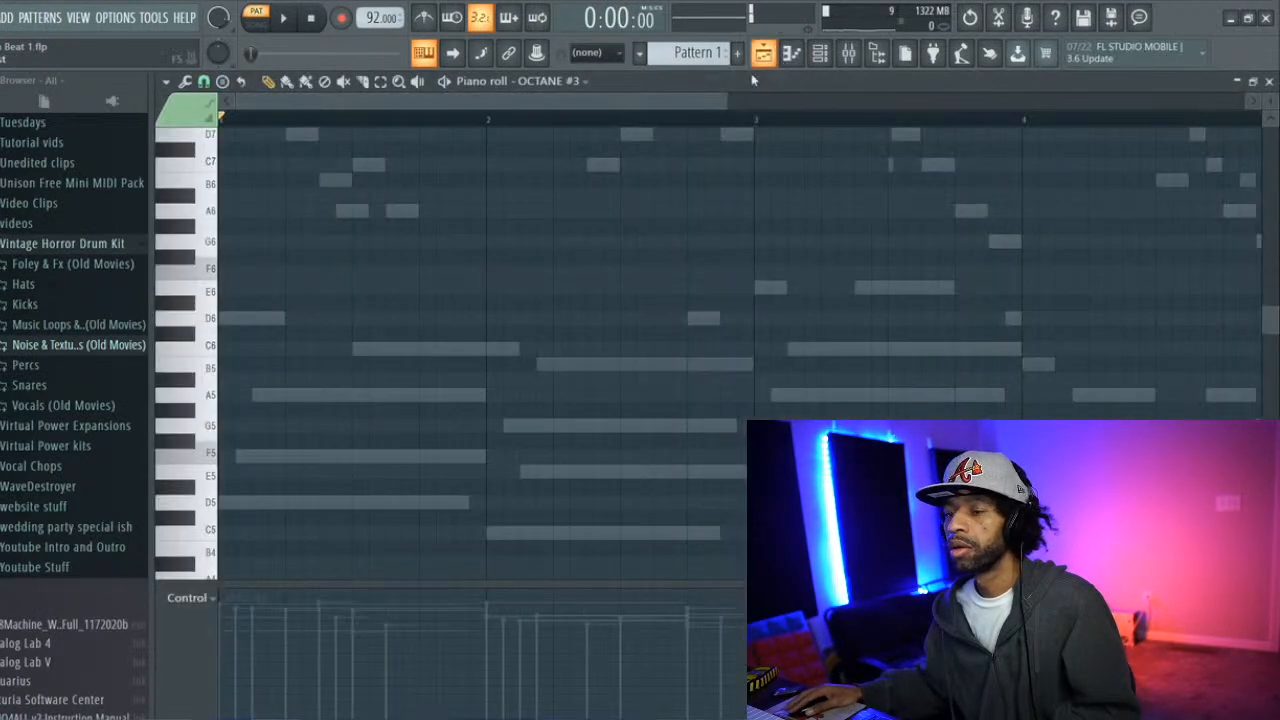
key(space)
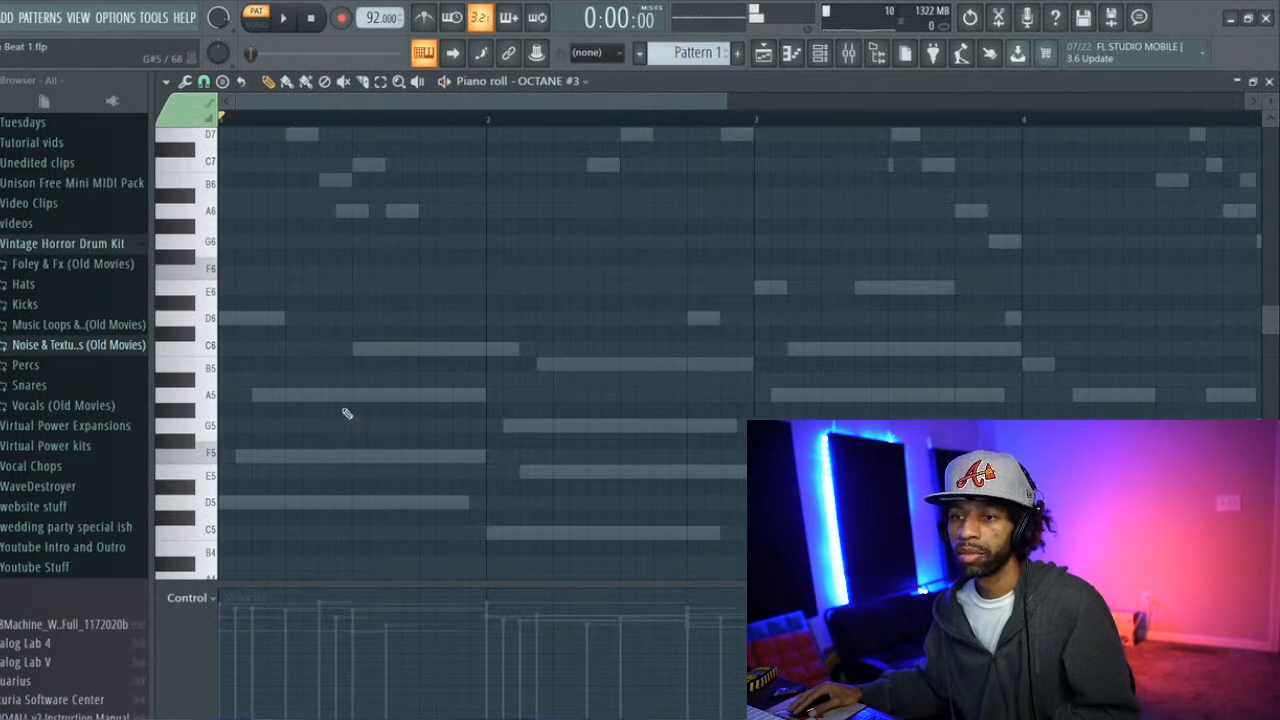
key(space)
key(space)
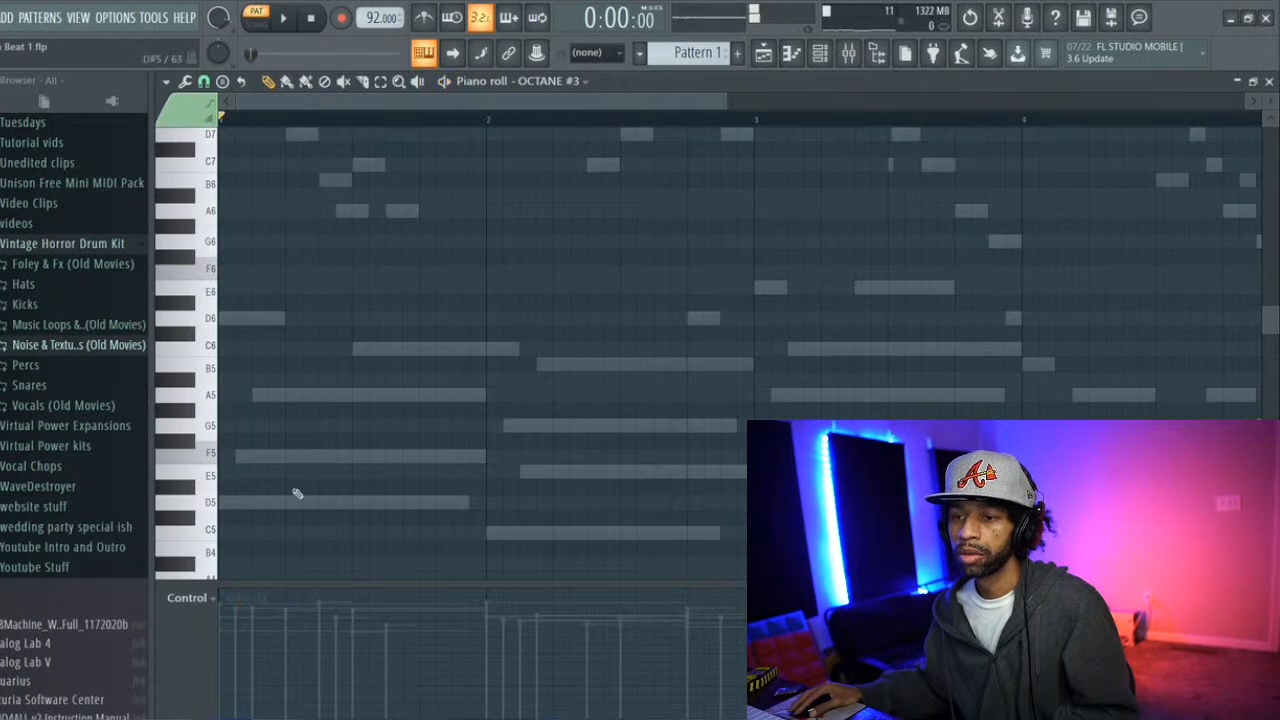
click(295, 502)
click(290, 458)
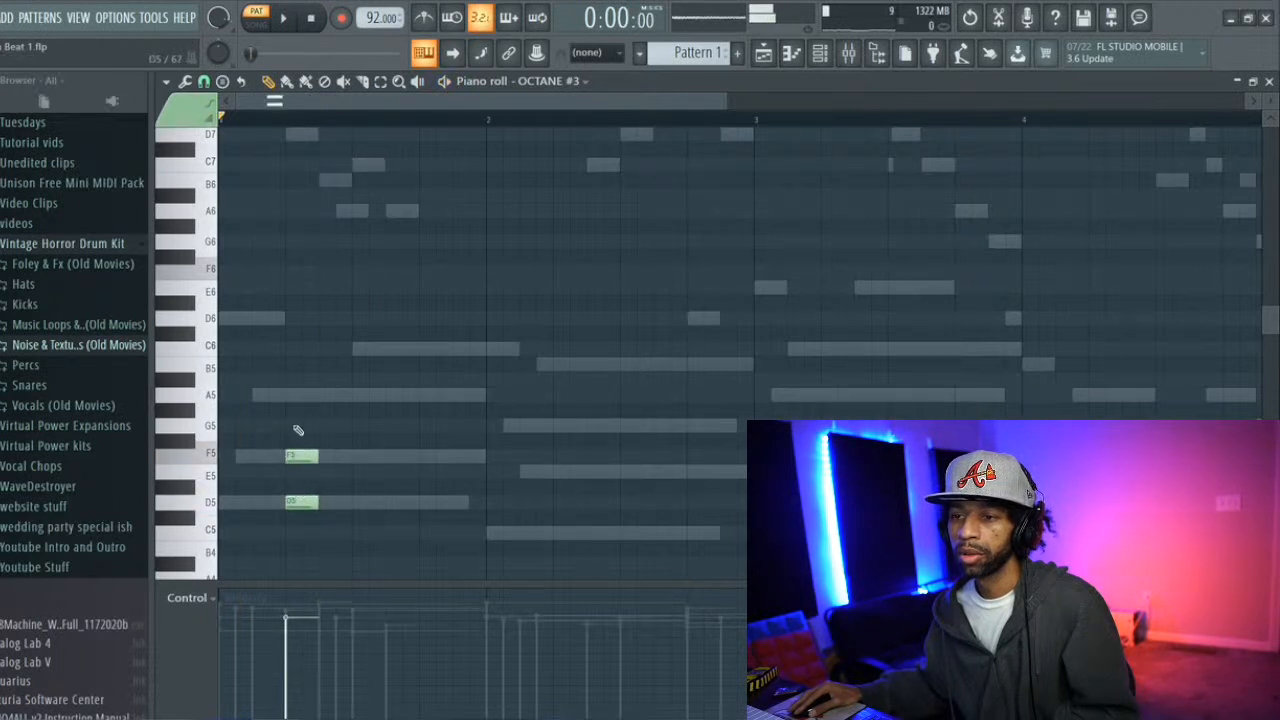
key(space)
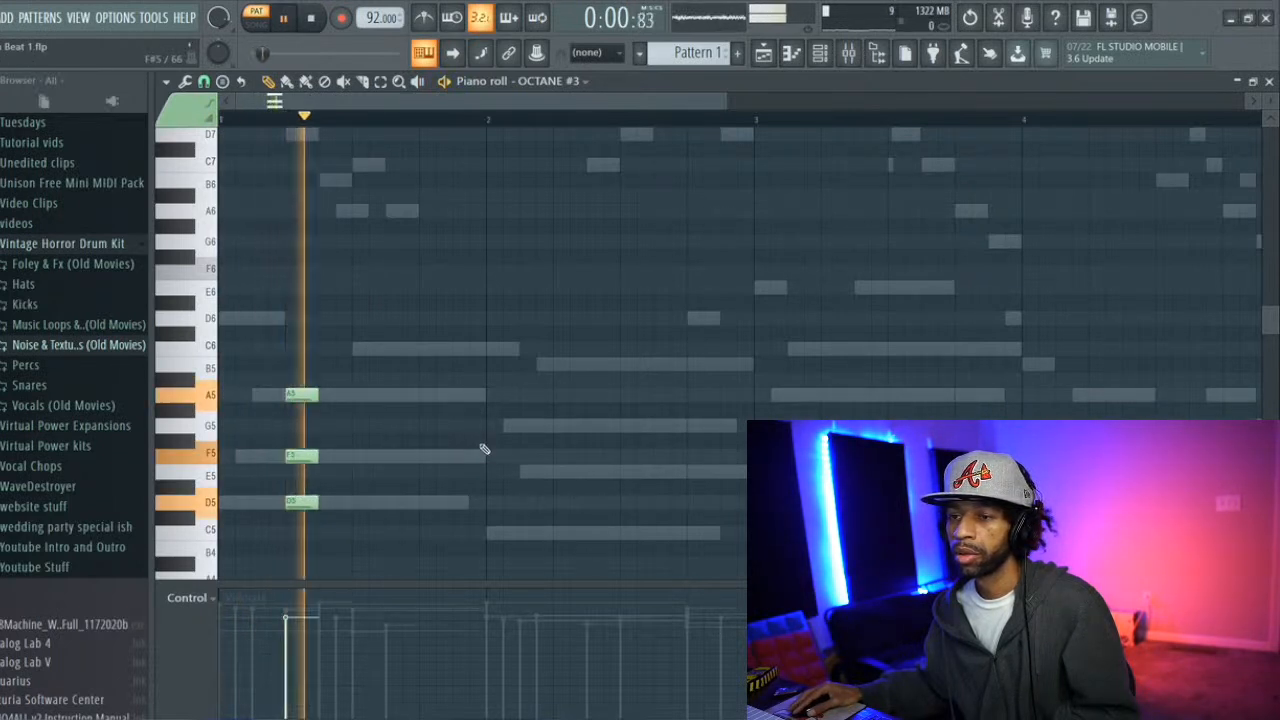
key(space)
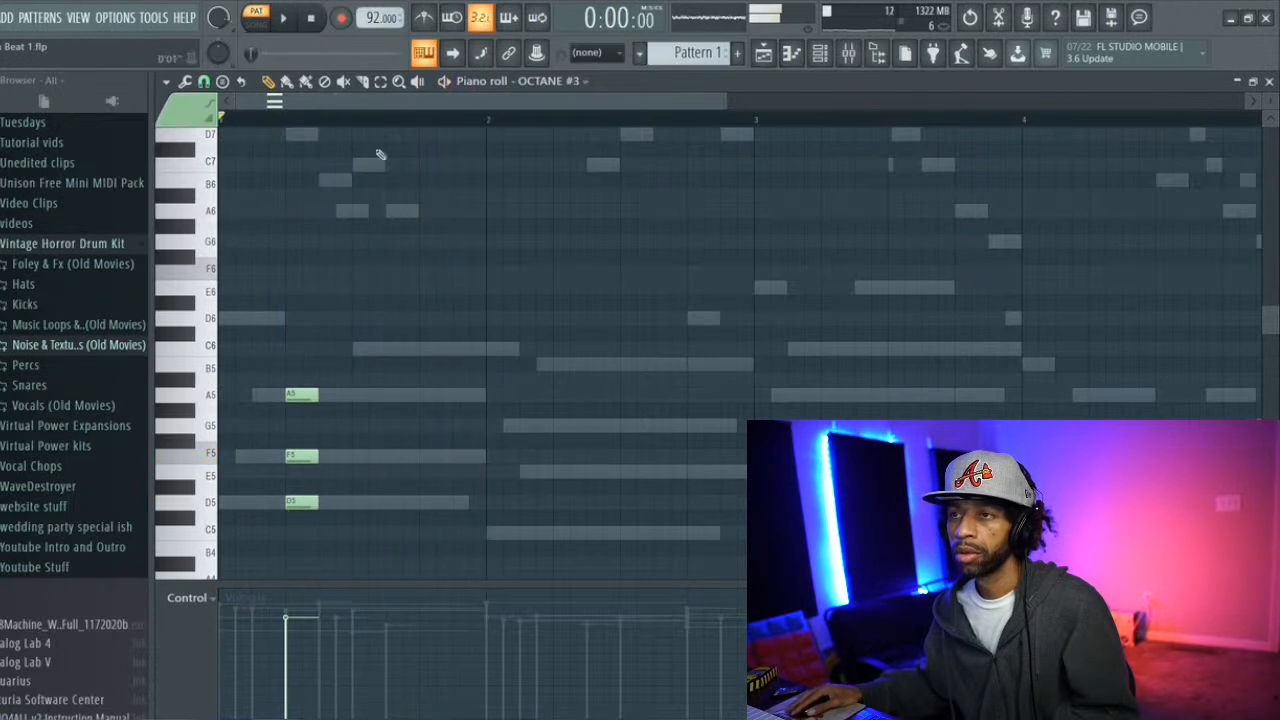
Select the D5, F5 and A5 notes and lengthen them to 6 steps, checking the arpeggio's timing in playback
drag(356, 330, 297, 484)
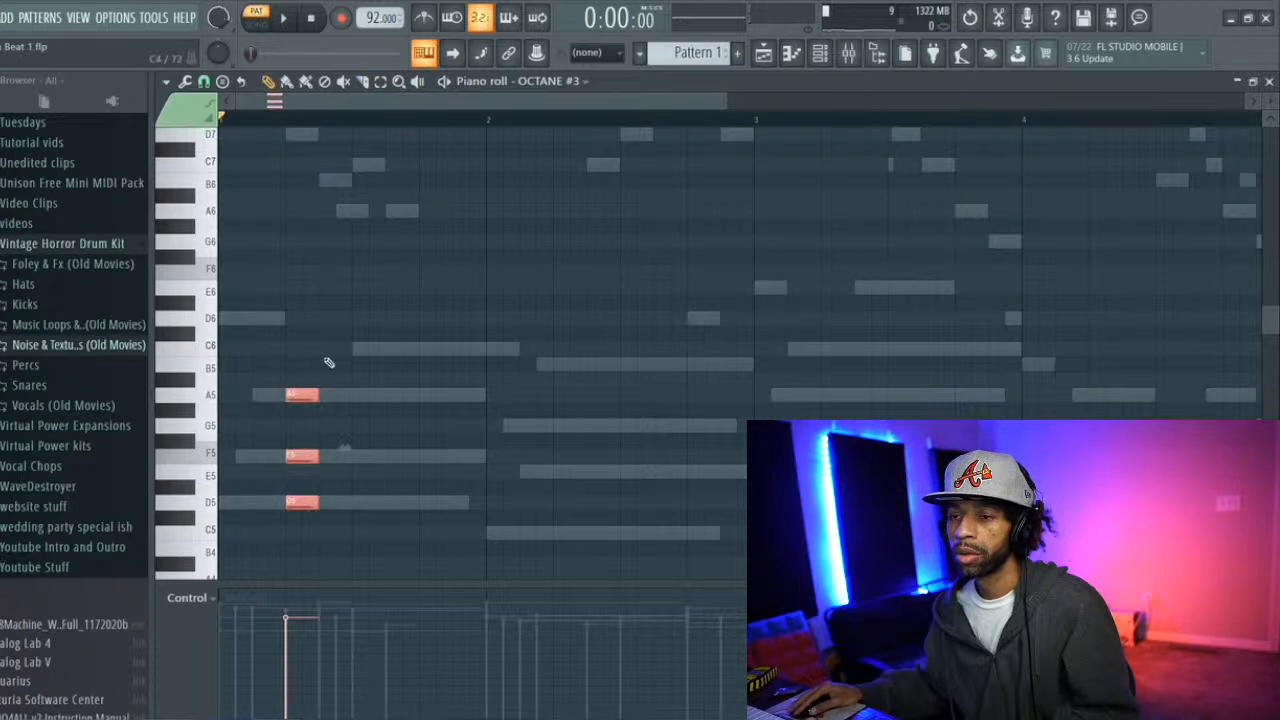
drag(318, 394, 345, 402)
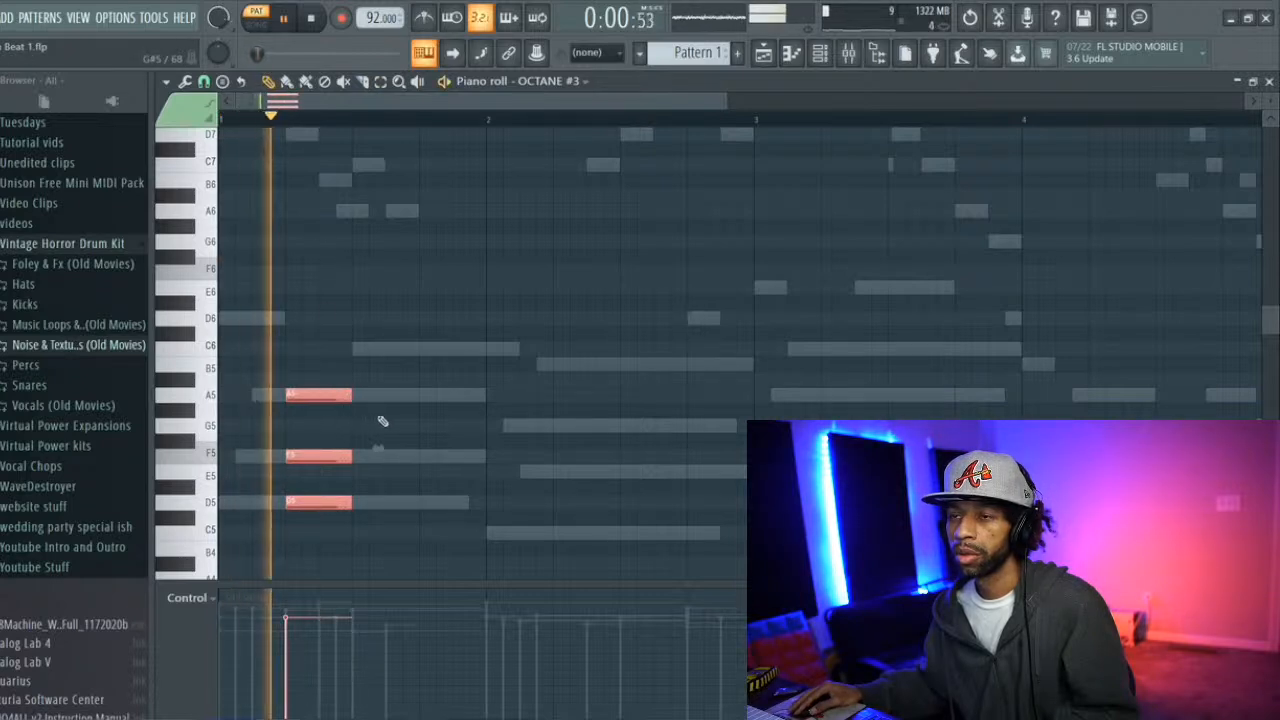
key(space)
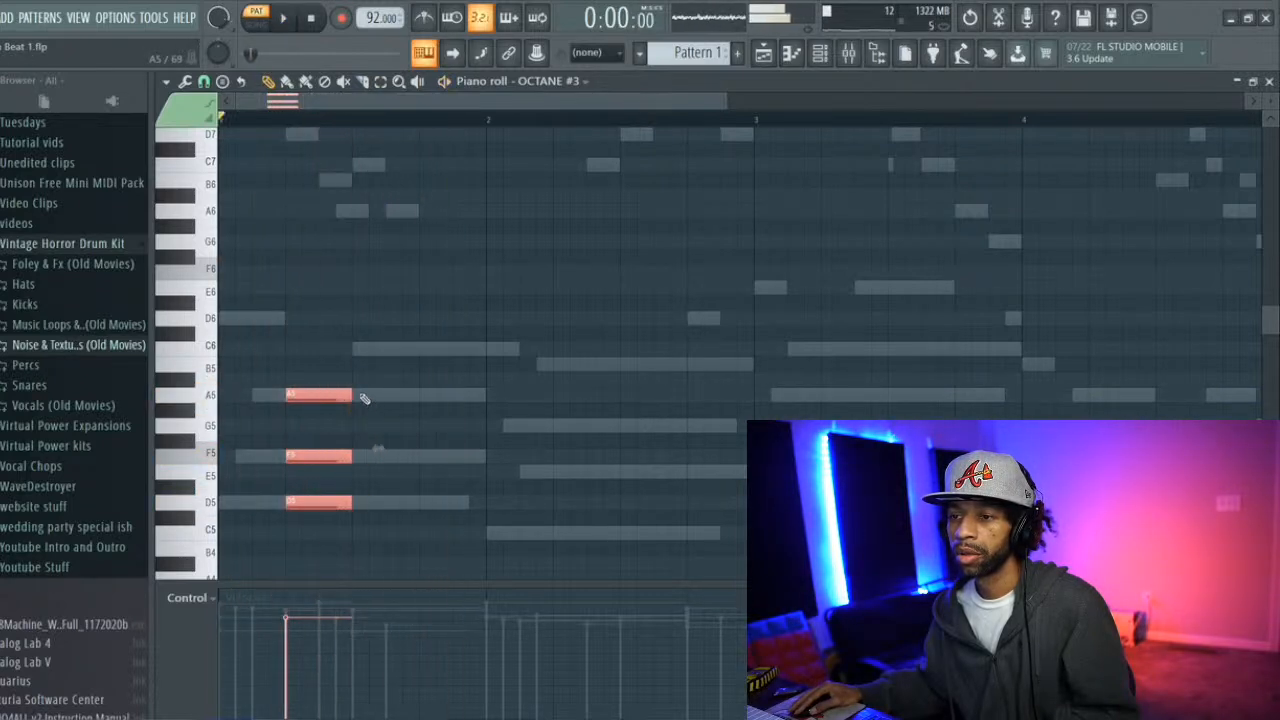
key(space)
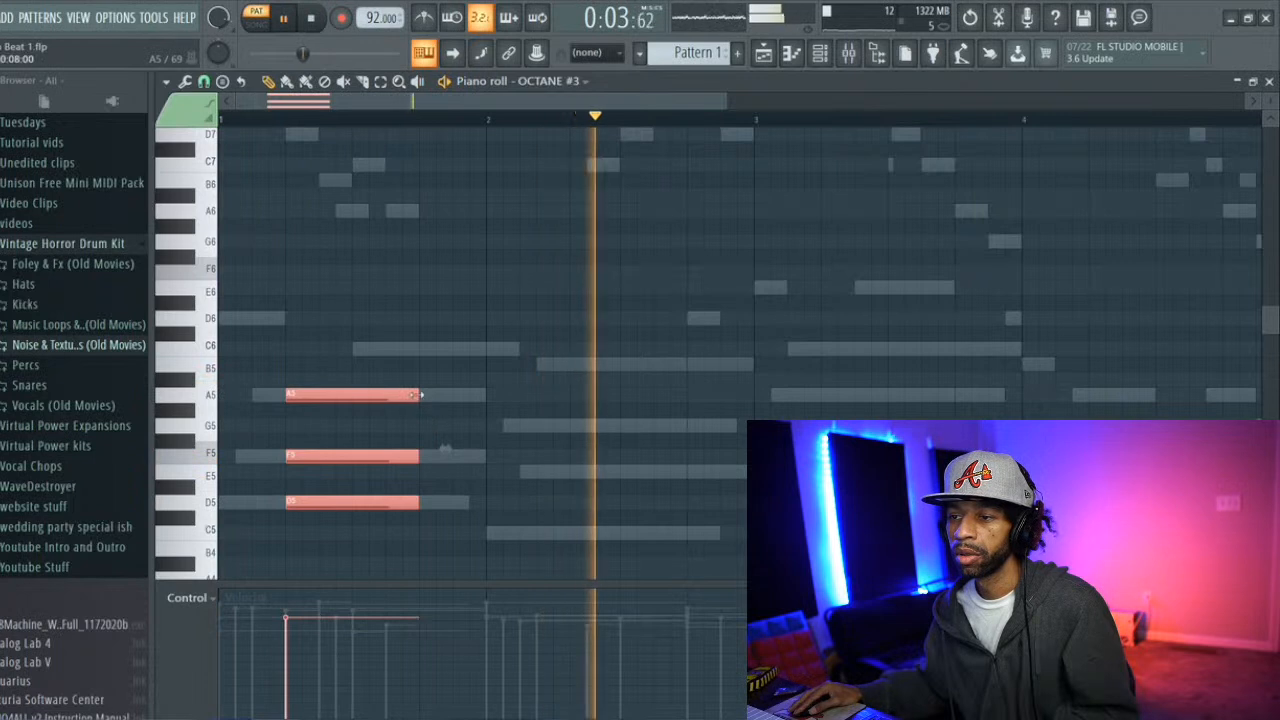
drag(421, 395, 391, 401)
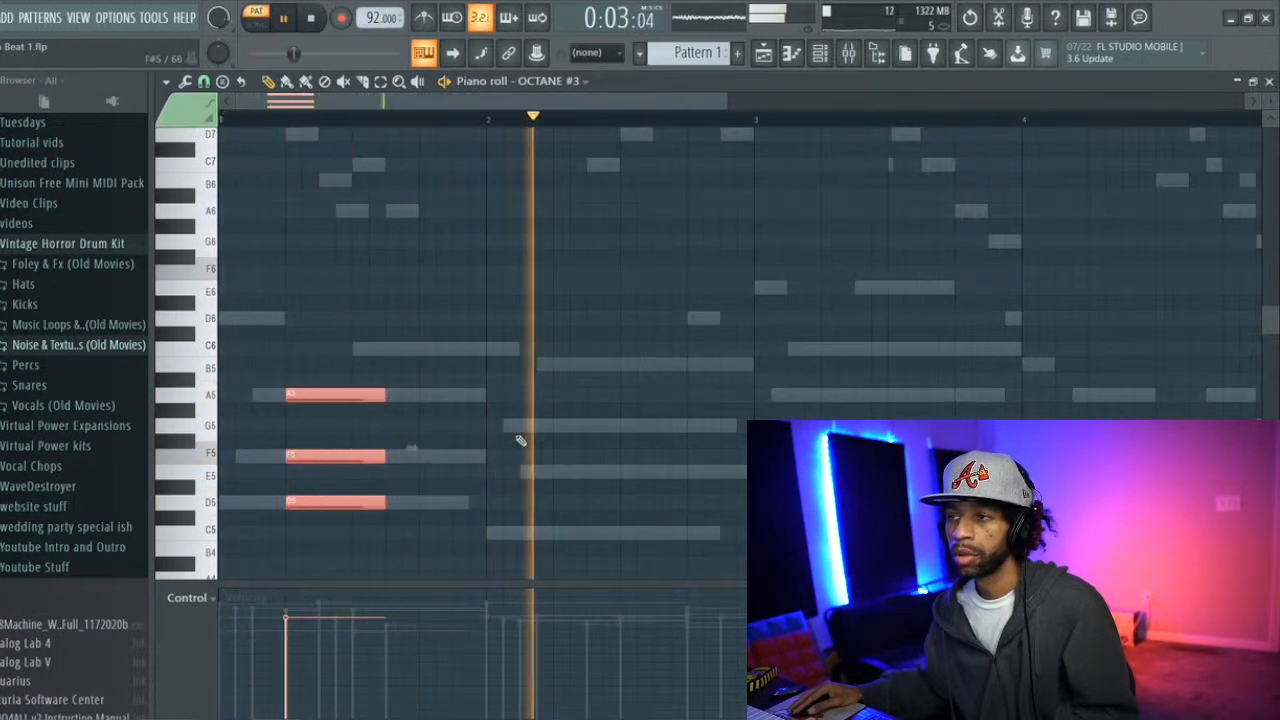
key(space)
Add a 6-step C5, E5 and G5 chord on beat 2 of bar 2 and play the pattern
click(561, 472)
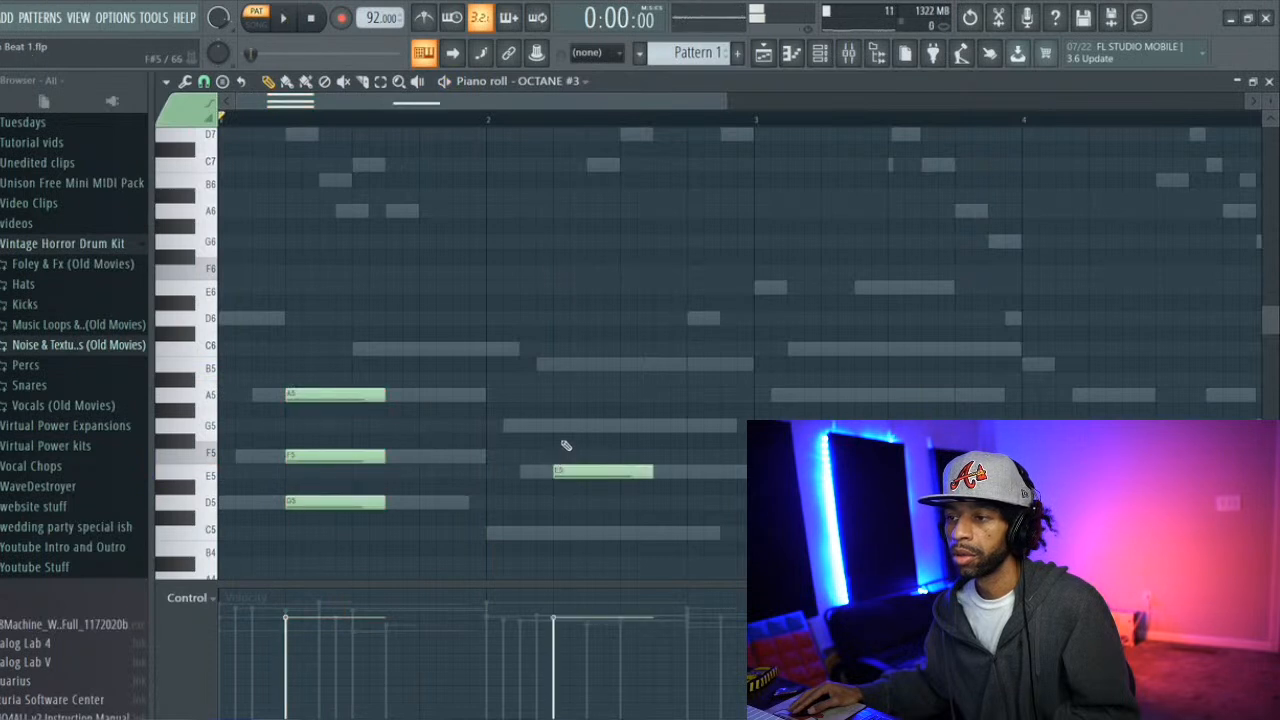
drag(567, 466, 576, 538)
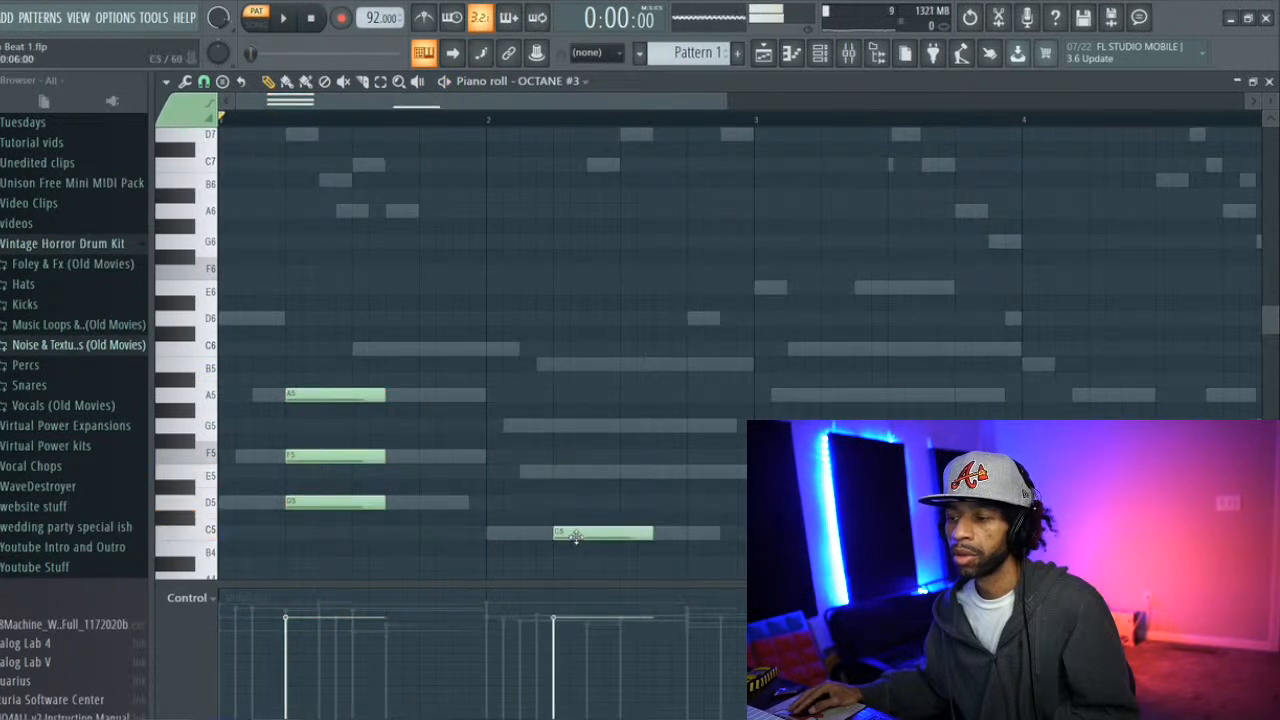
key(space)
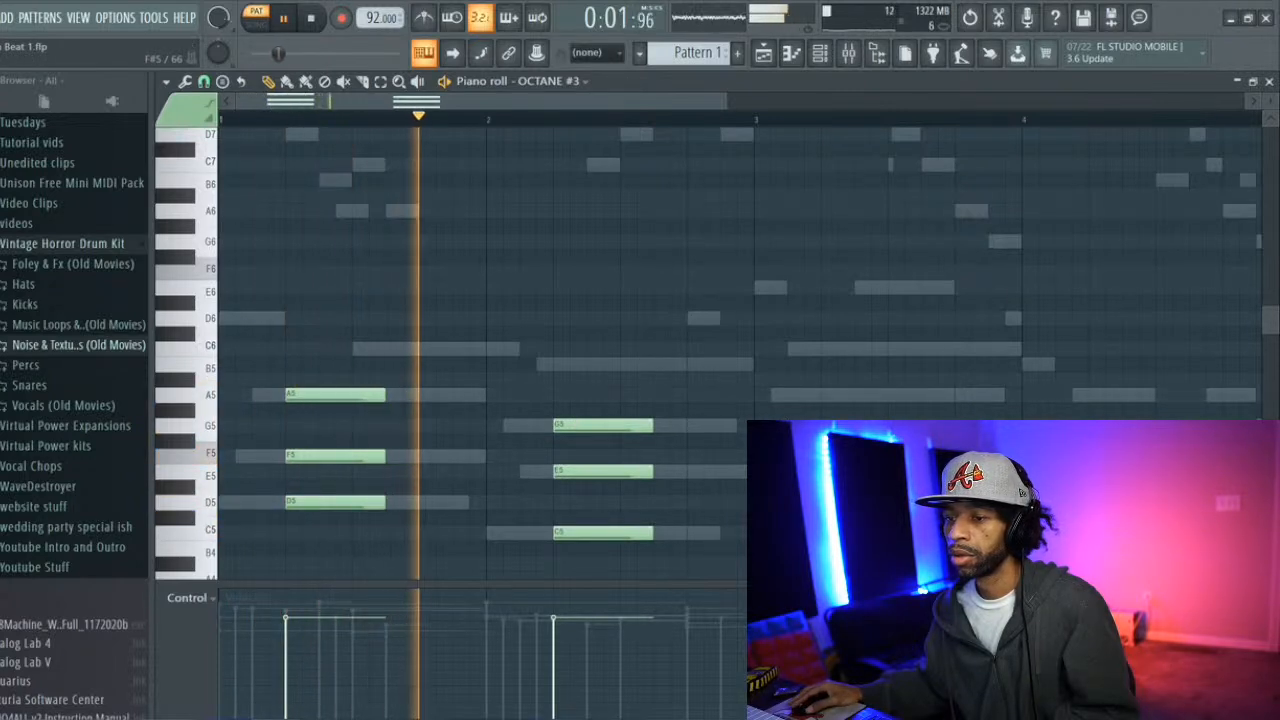
Select the chords in bars 1 to 3 of OCTANE #3's piano roll and shorten them to 4 steps
scroll(620, 436, down, 2)
scroll(620, 430, up, 1)
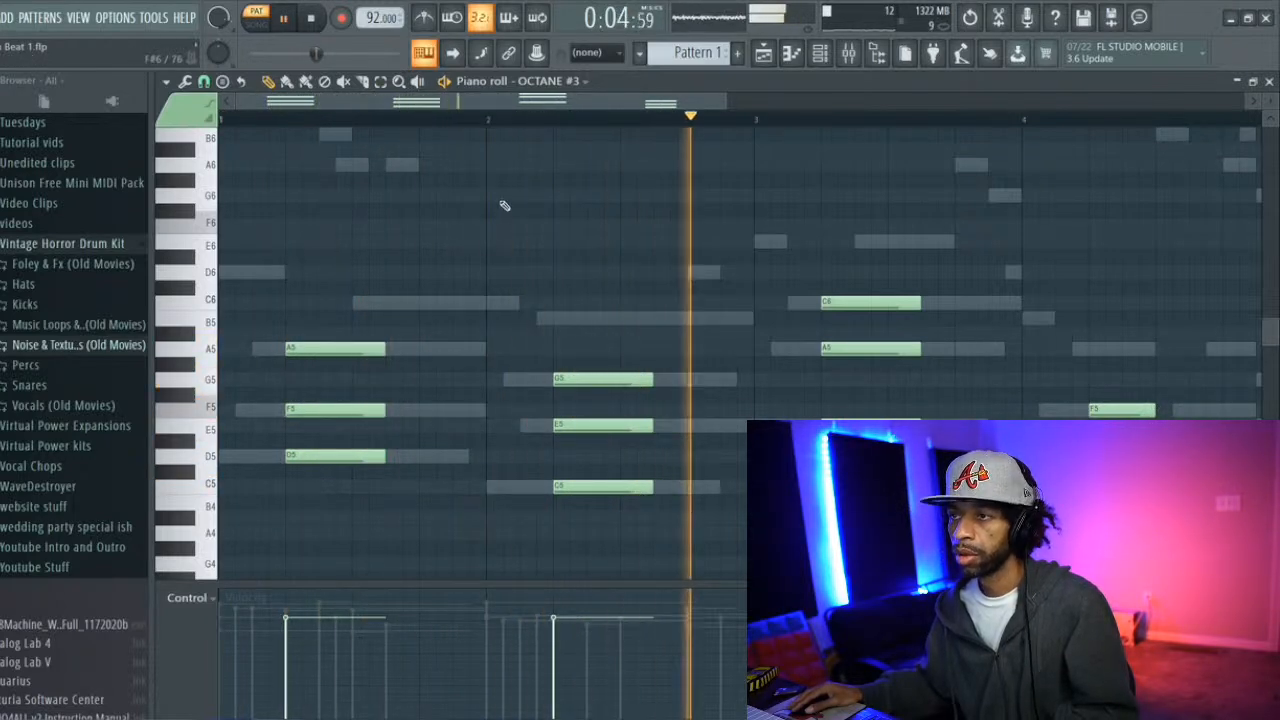
click(381, 84)
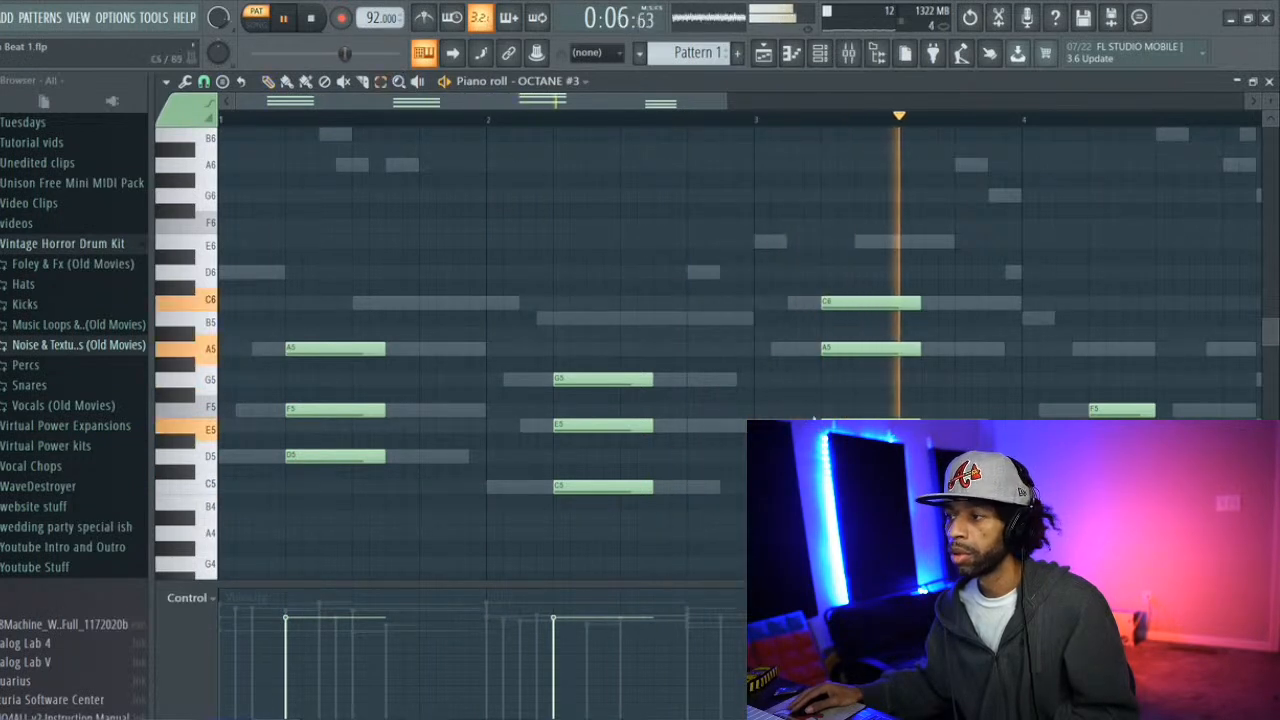
drag(898, 564, 308, 288)
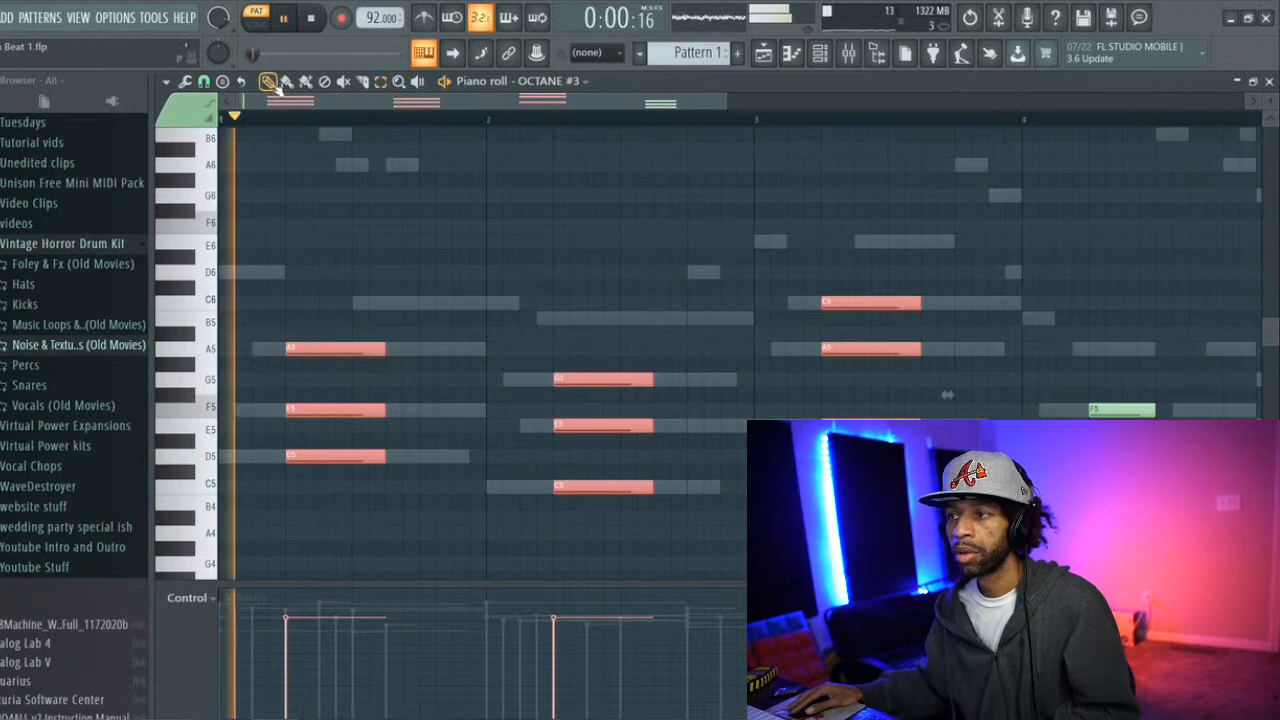
drag(918, 302, 893, 305)
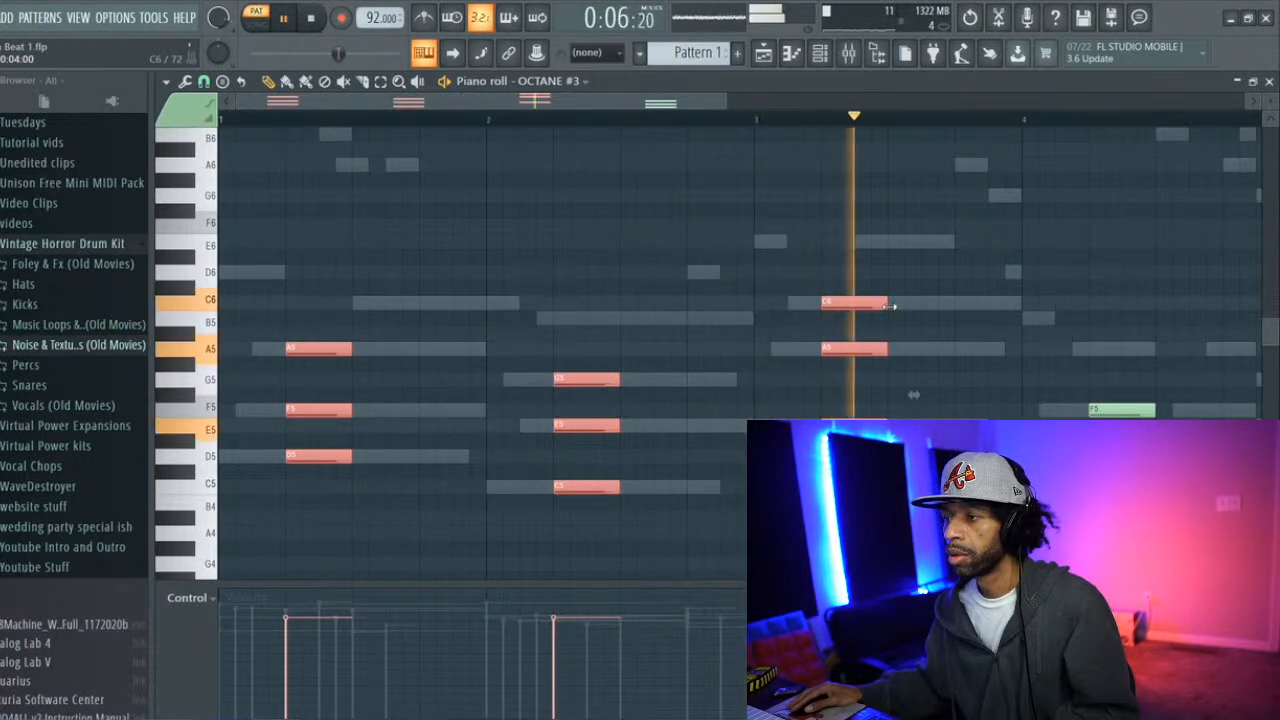
Transpose the selected chords in bars 1 to 3 up one octave and play the pattern
key(space)
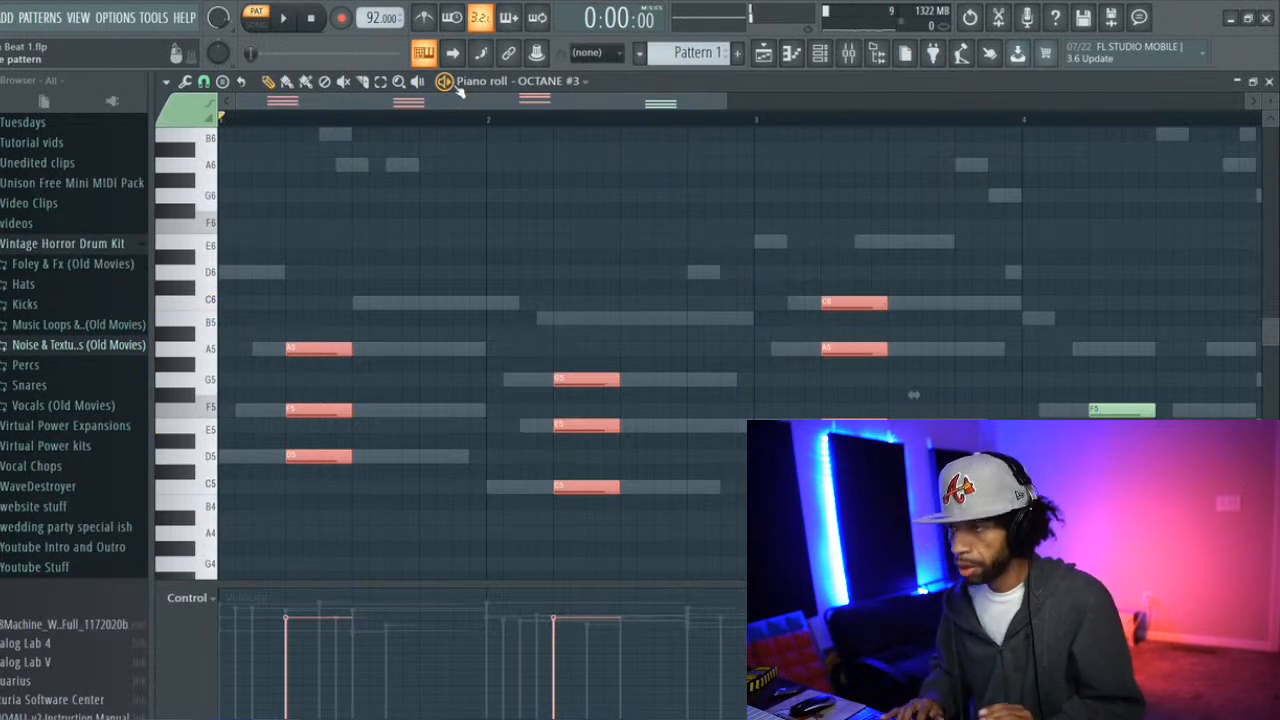
key(ctrl+Up)
key(space)
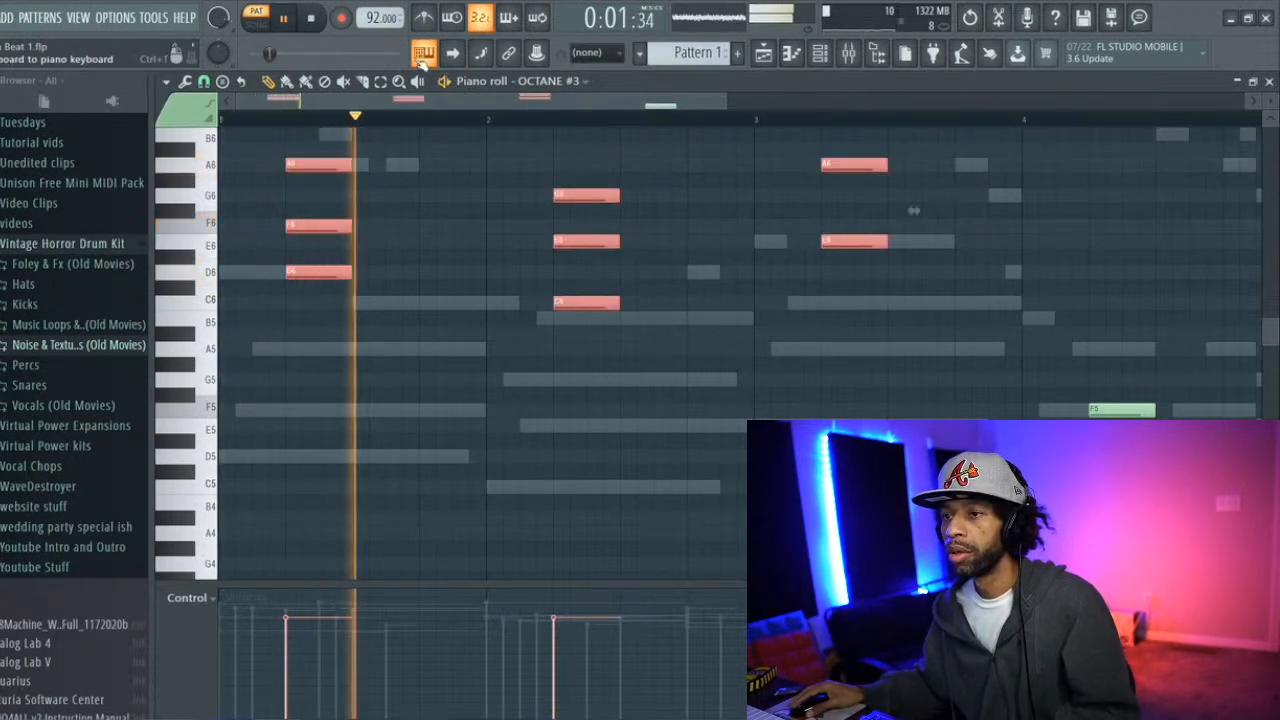
Audition ARP London Bridges on OCTANE #3, load the ARP Picasso Piano preset, and close the plugin window
click(826, 54)
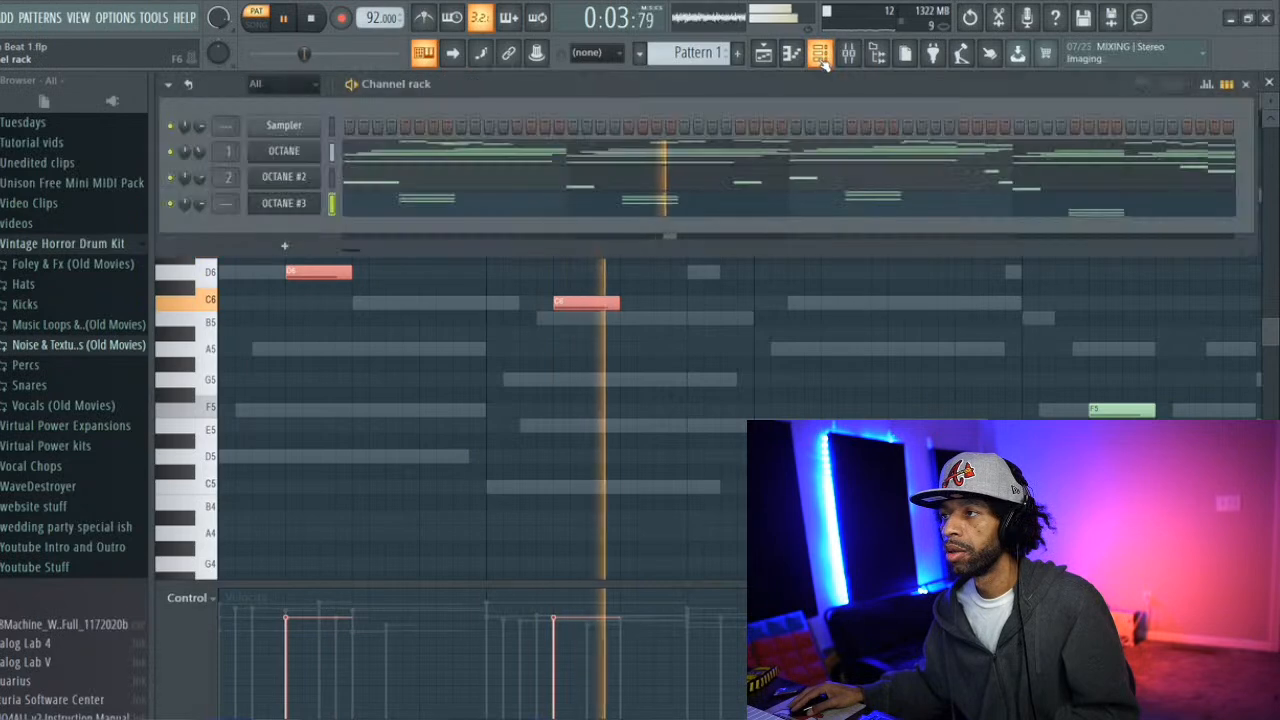
click(282, 203)
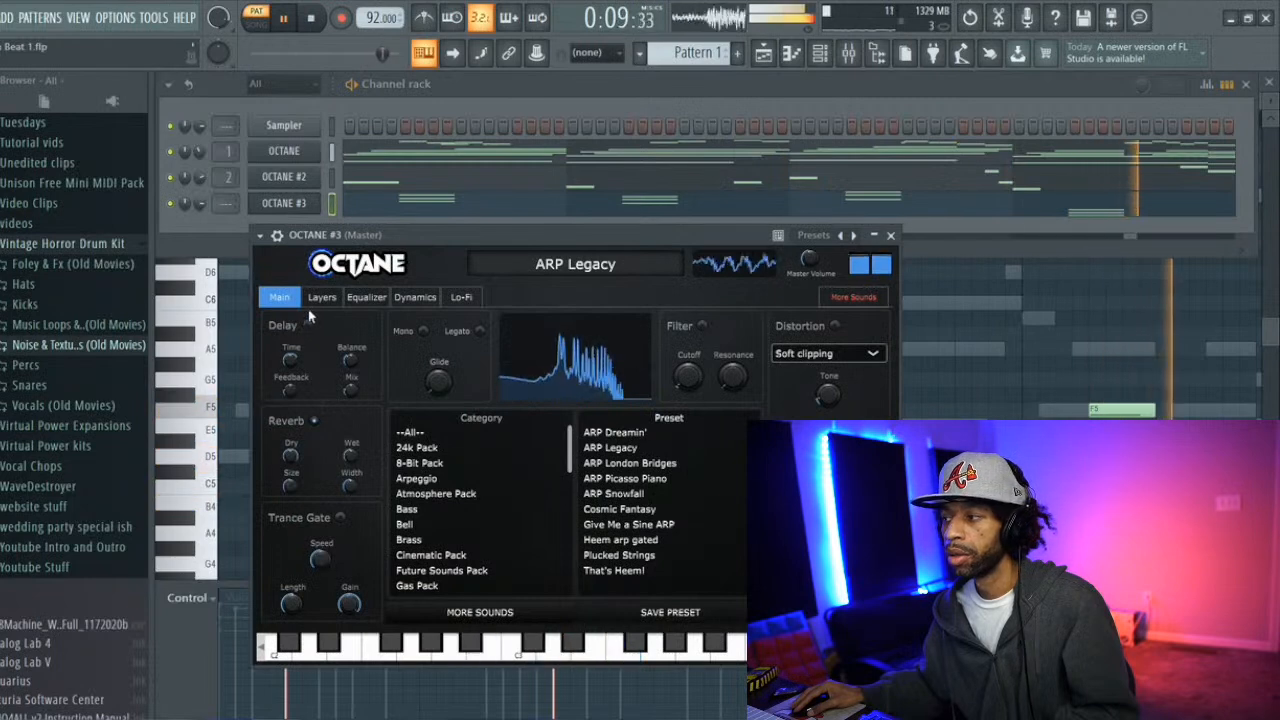
key(space)
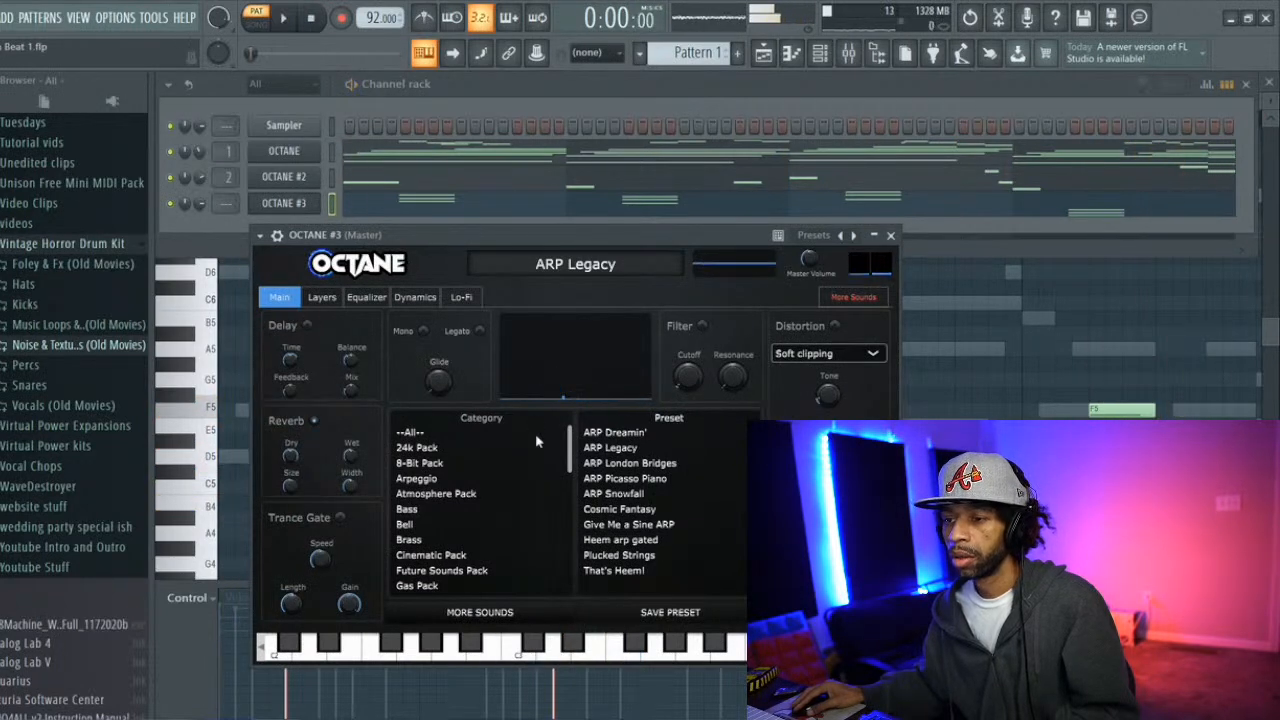
click(617, 463)
key(space)
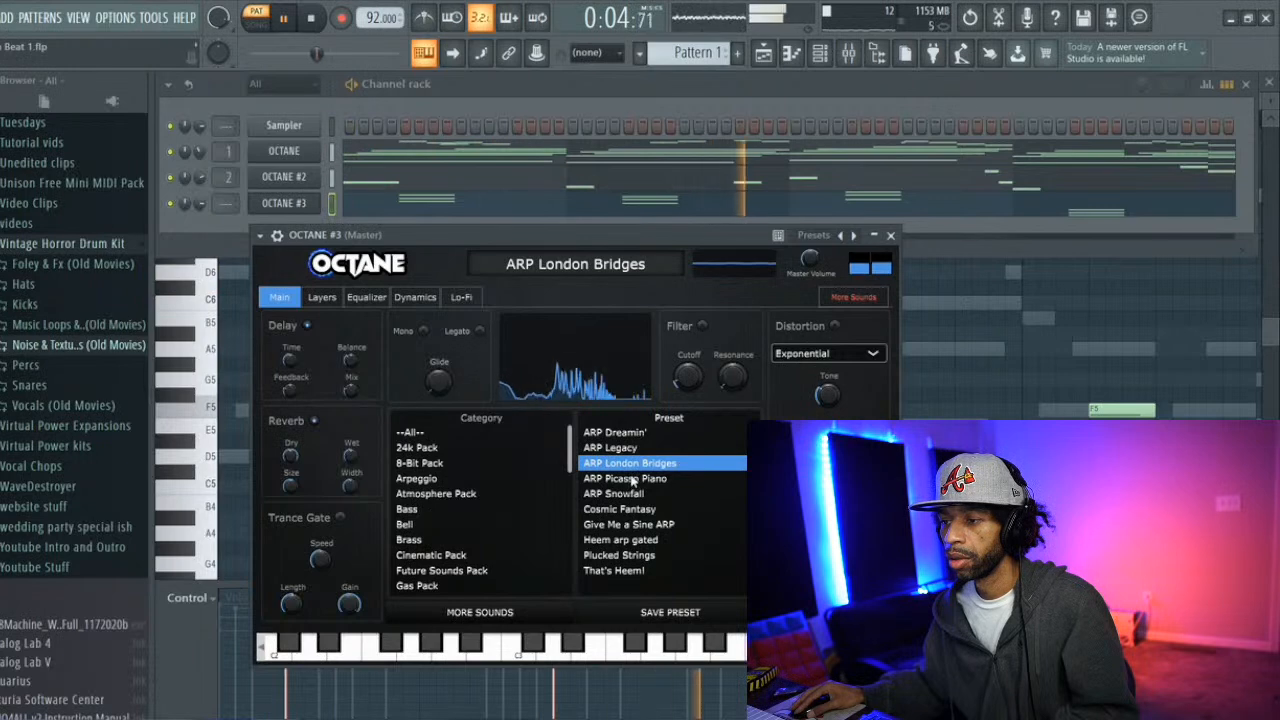
click(631, 479)
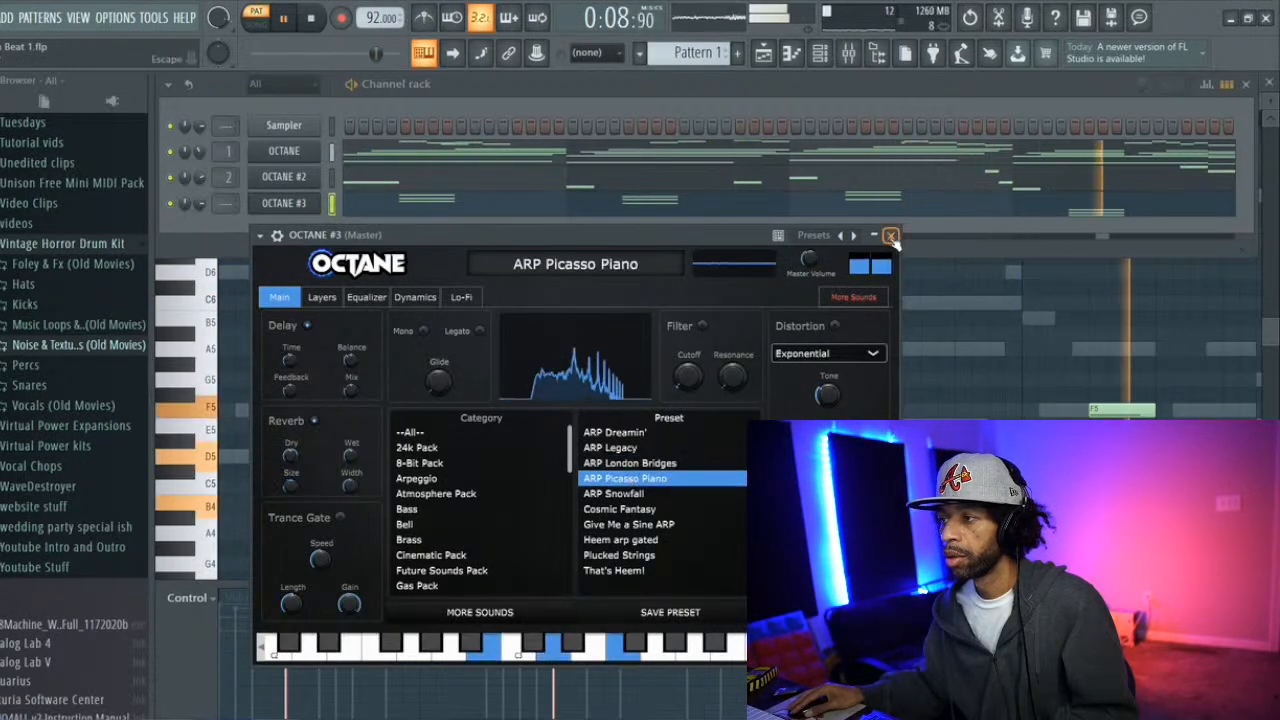
click(890, 236)
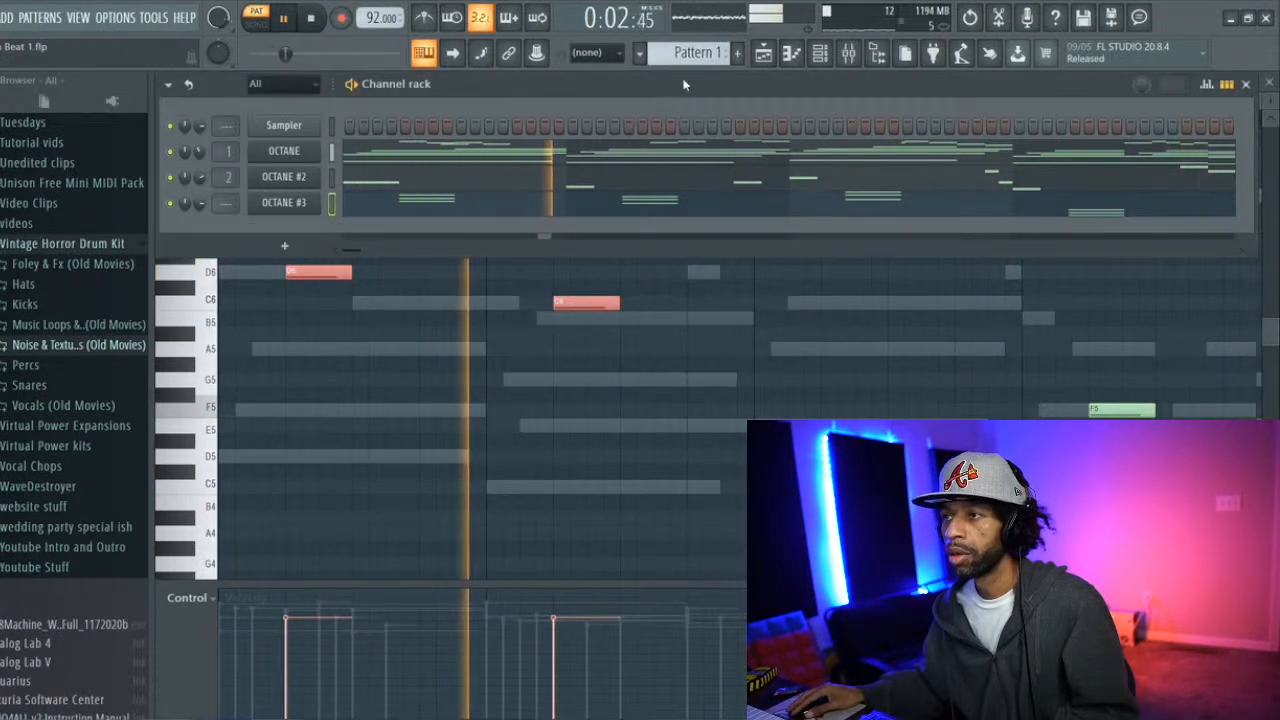
Select the bar 4 chord in OCTANE #3's piano roll and transpose it up one octave
drag(690, 89, 655, 78)
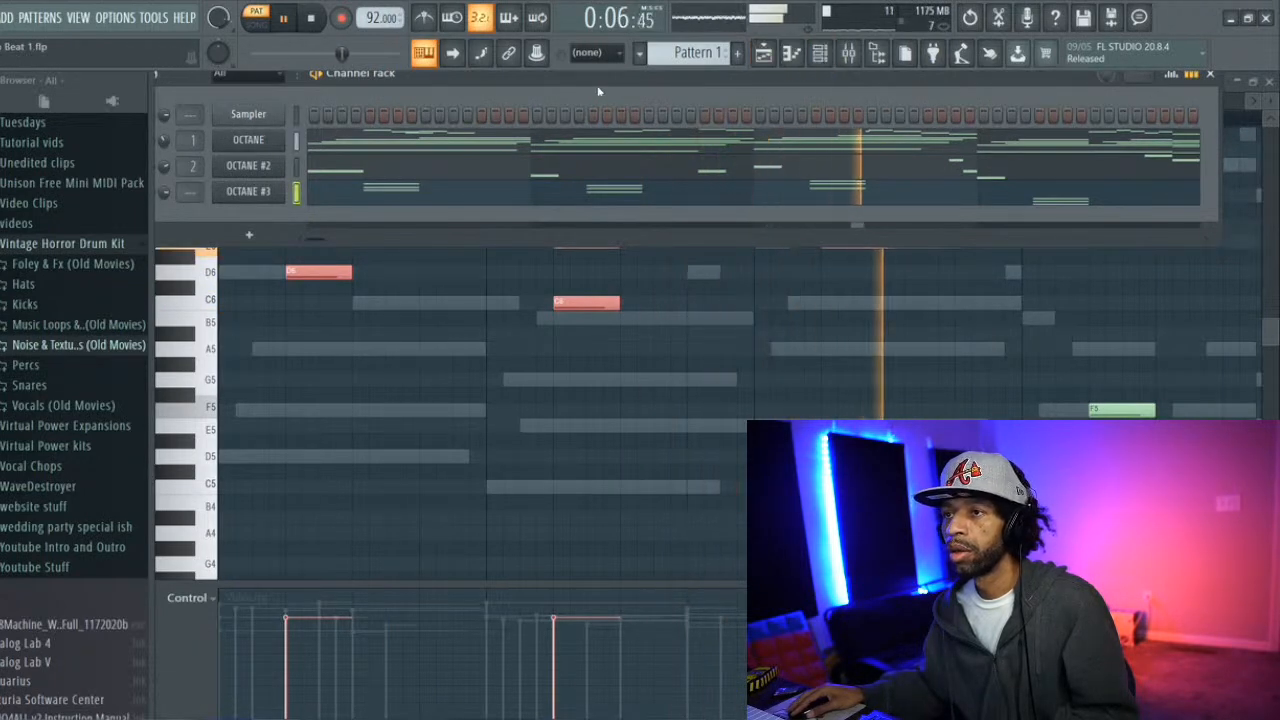
click(203, 334)
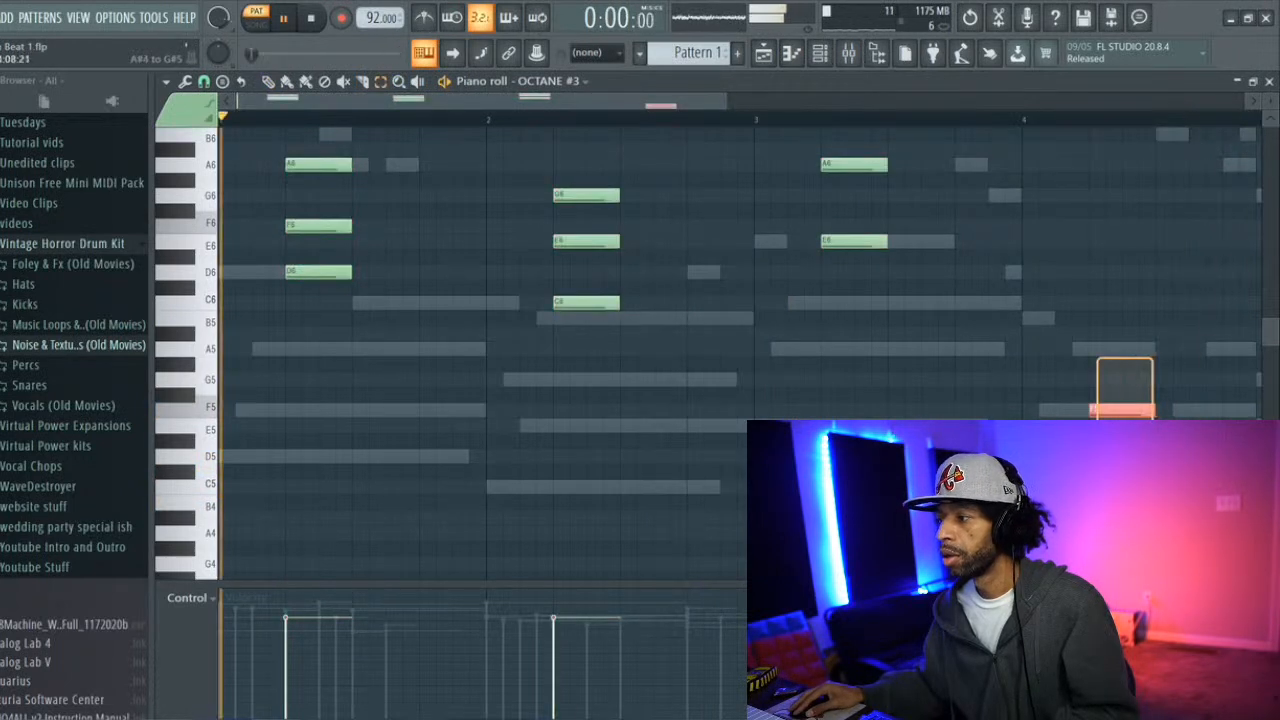
key(ctrl+Up)
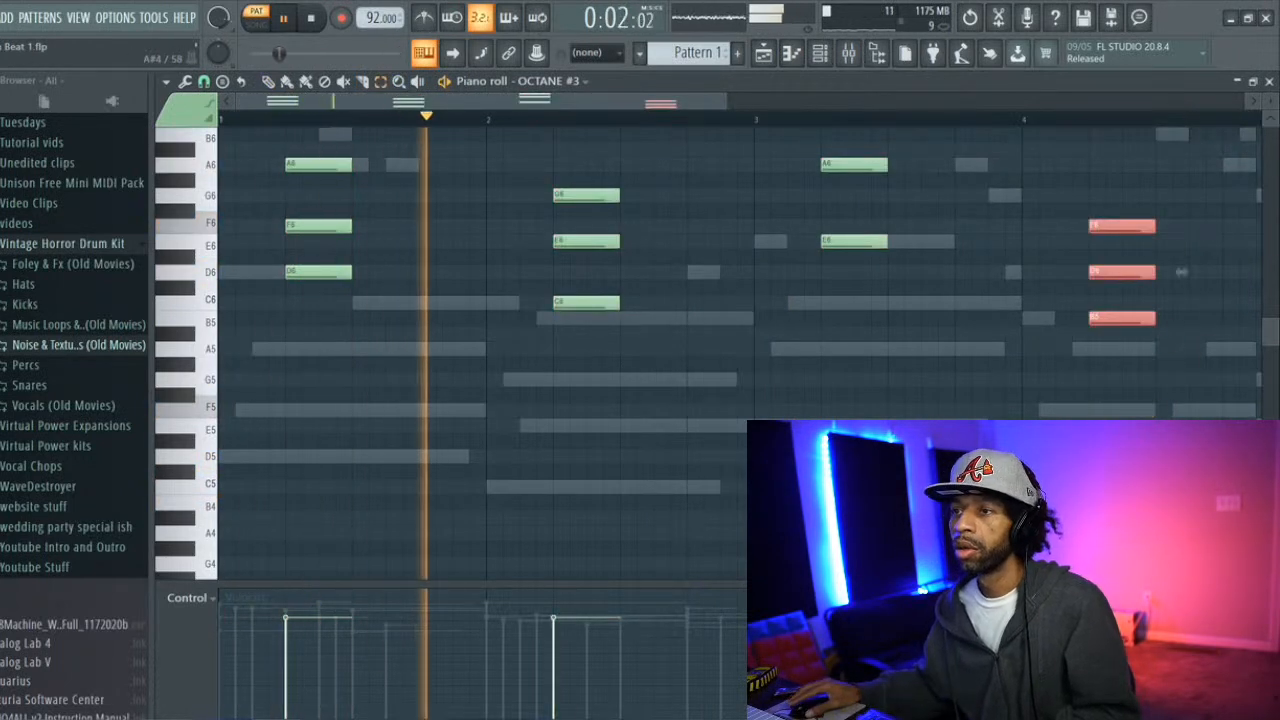
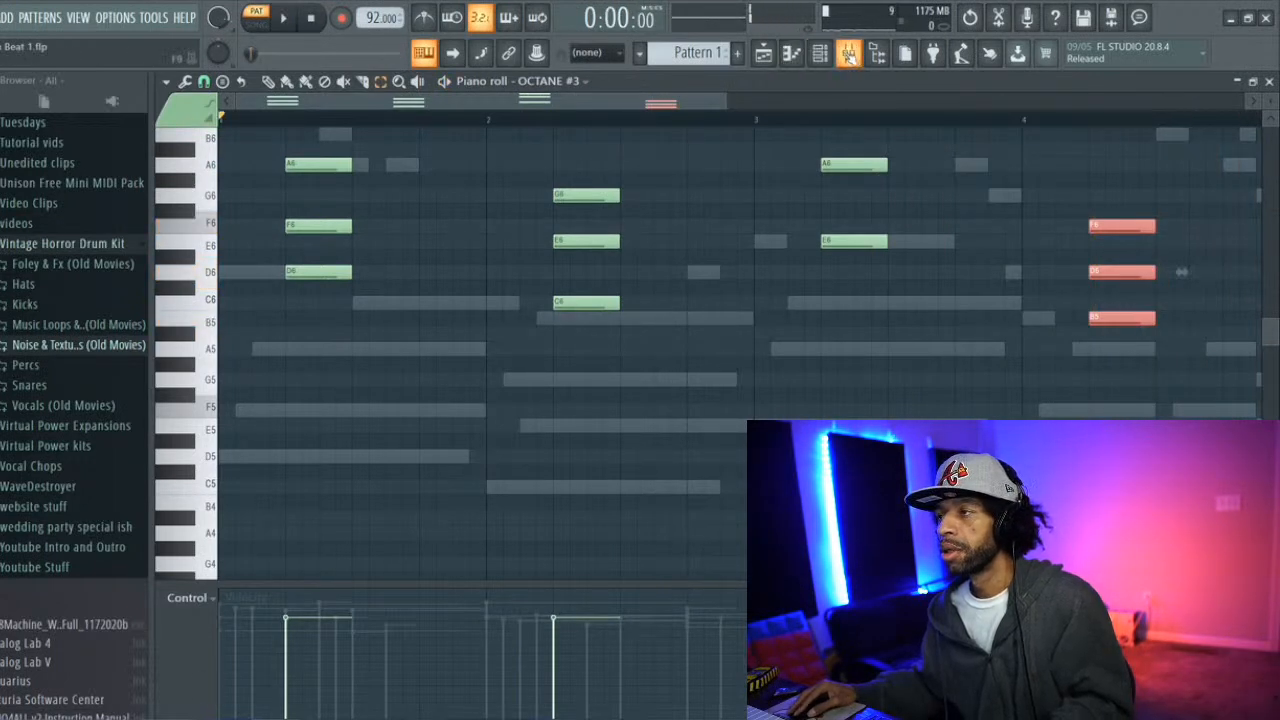
With the playlist shown, add another OCTANE instance and move its window up beside the browser
click(848, 55)
click(764, 56)
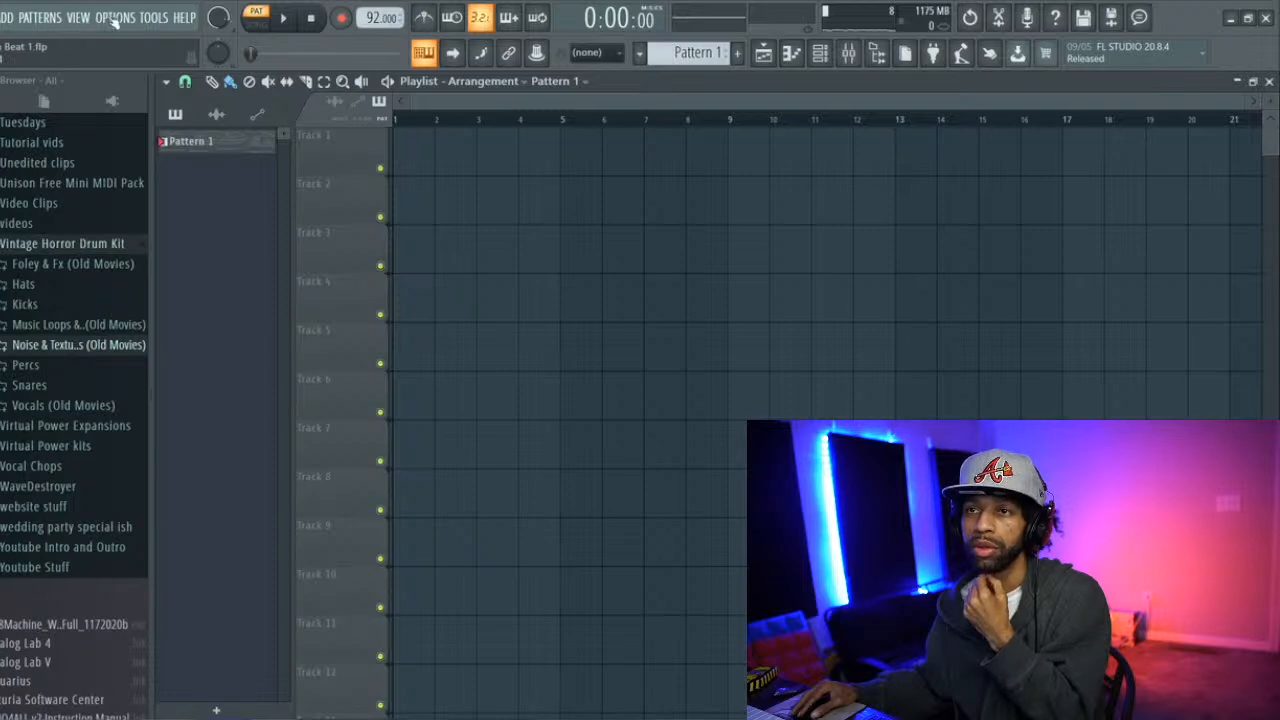
click(13, 19)
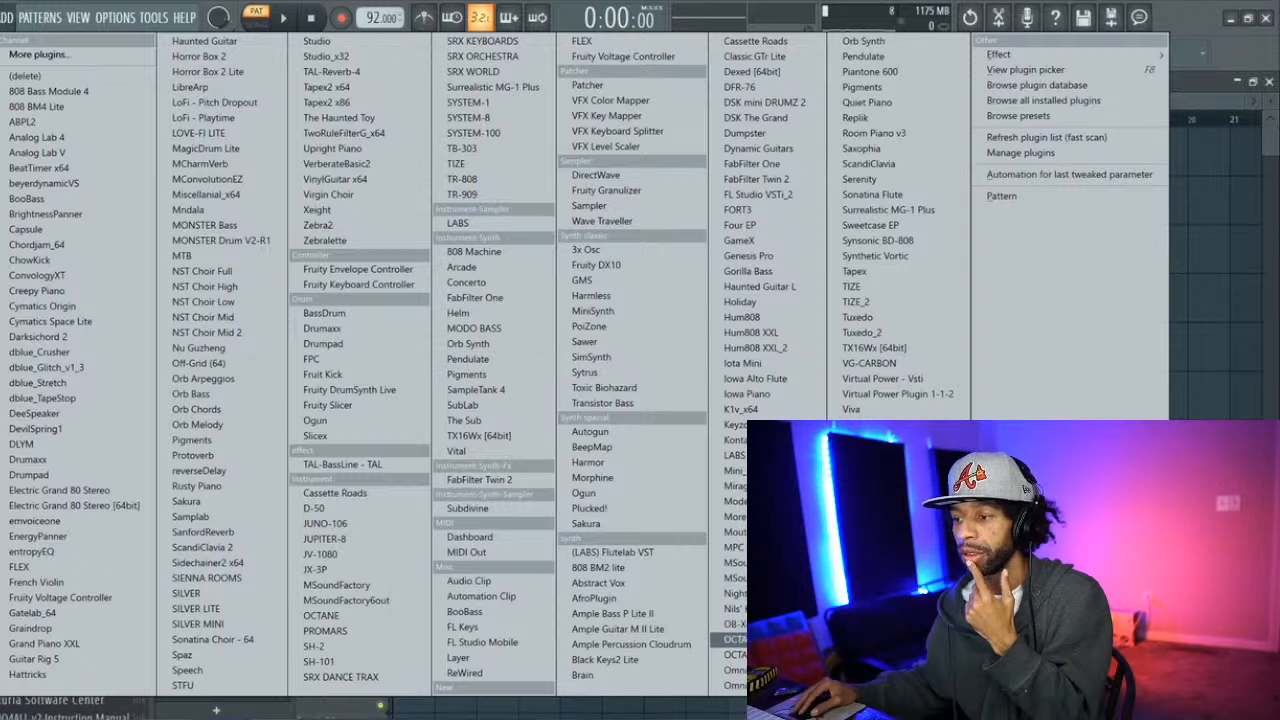
click(735, 638)
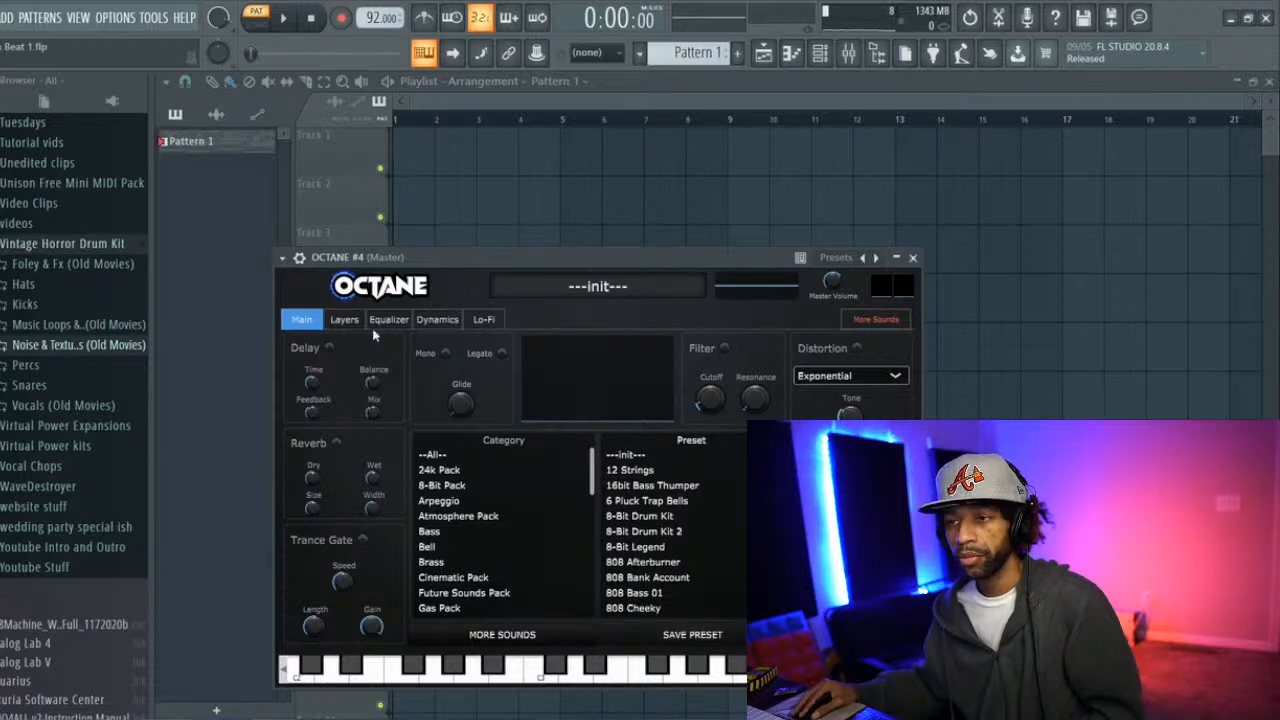
drag(459, 263, 343, 97)
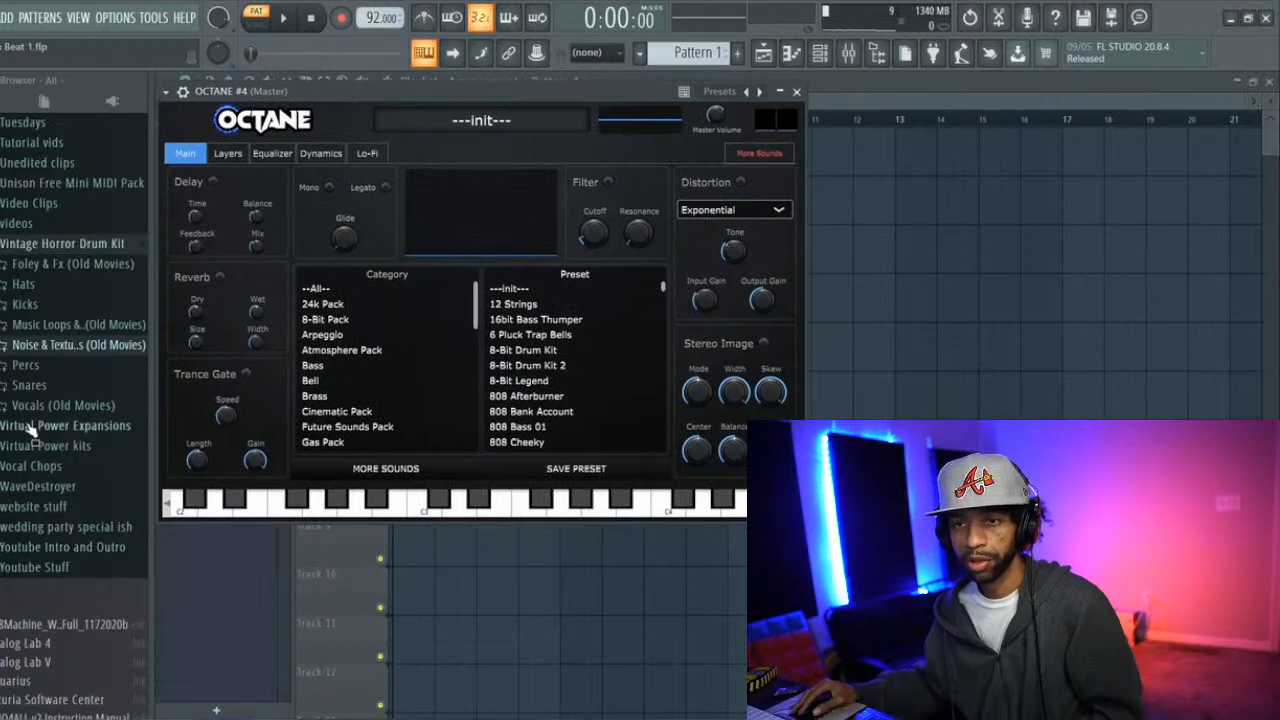
Find the SoundPacks folder in the sample browser and expand it
scroll(32, 428, up, 5)
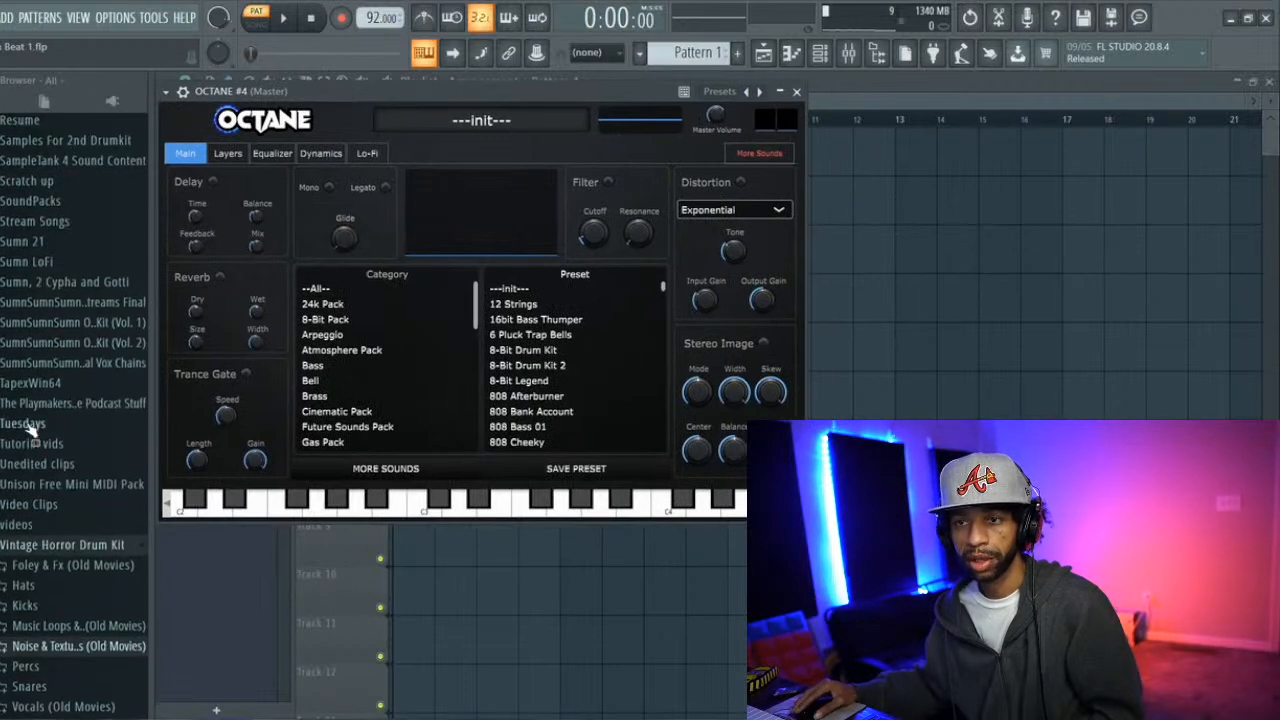
scroll(55, 393, up, 3)
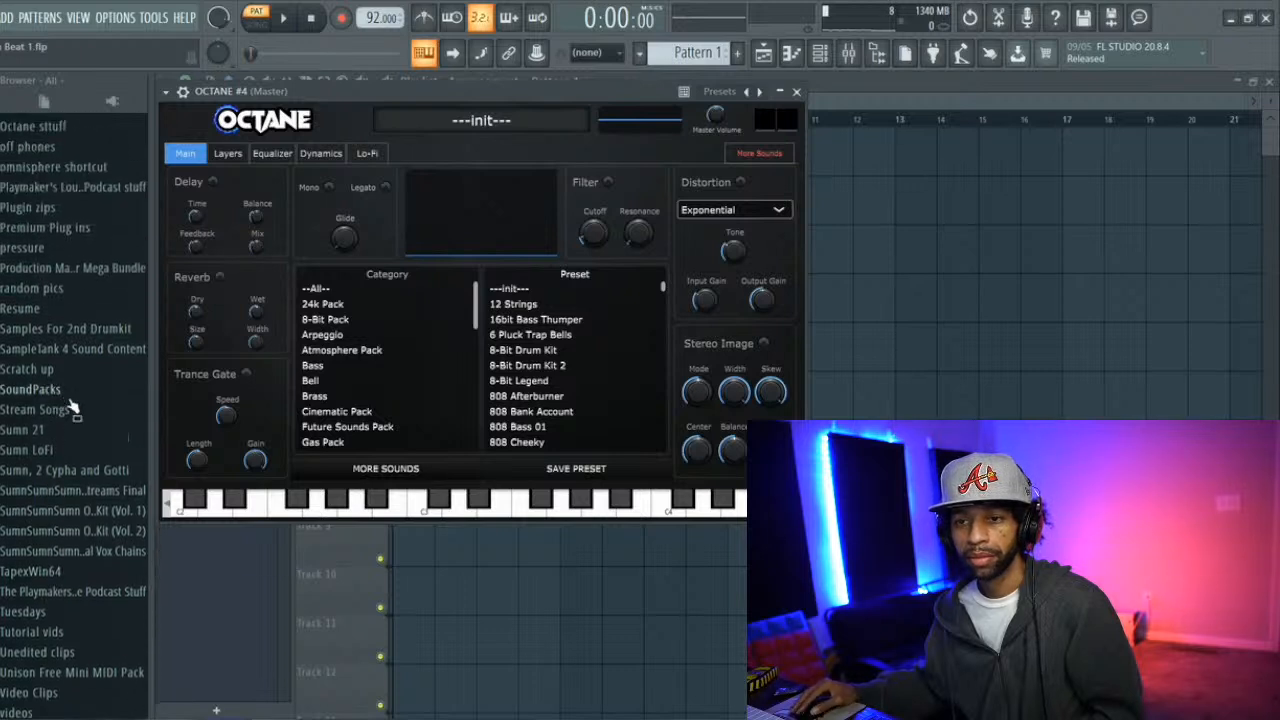
scroll(72, 407, up, 4)
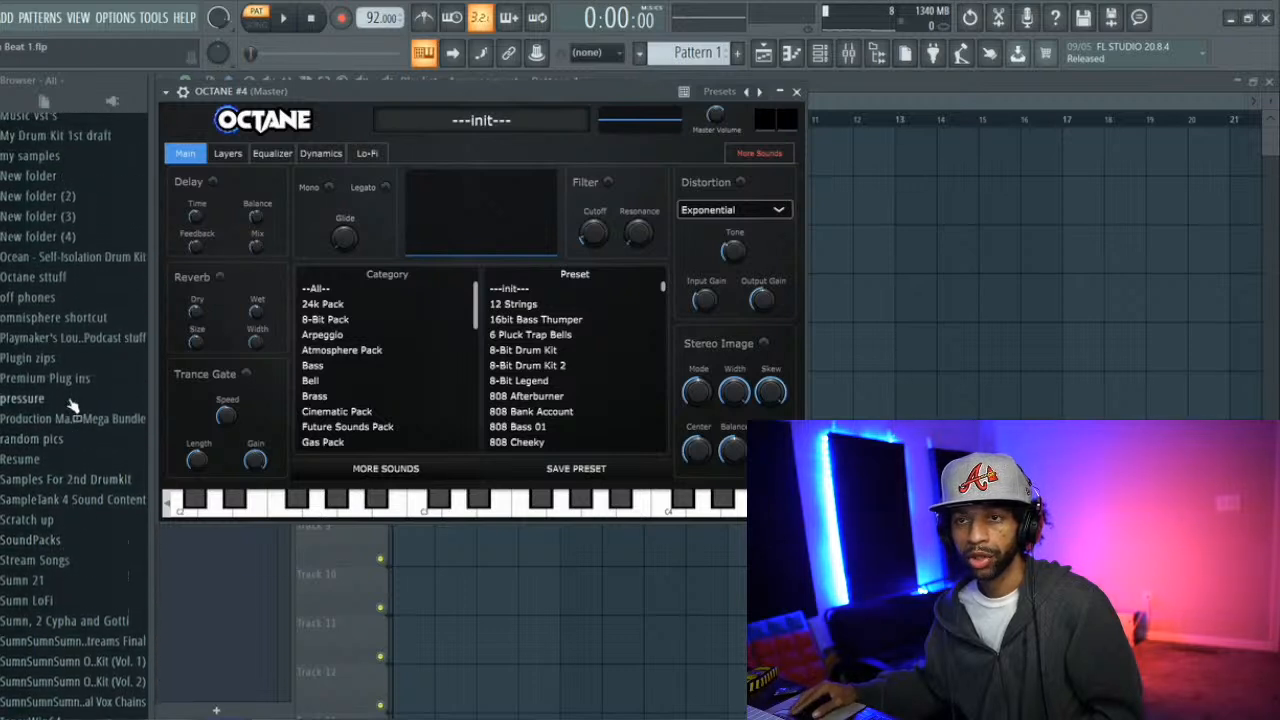
scroll(38, 419, down, 2)
scroll(35, 425, down, 2)
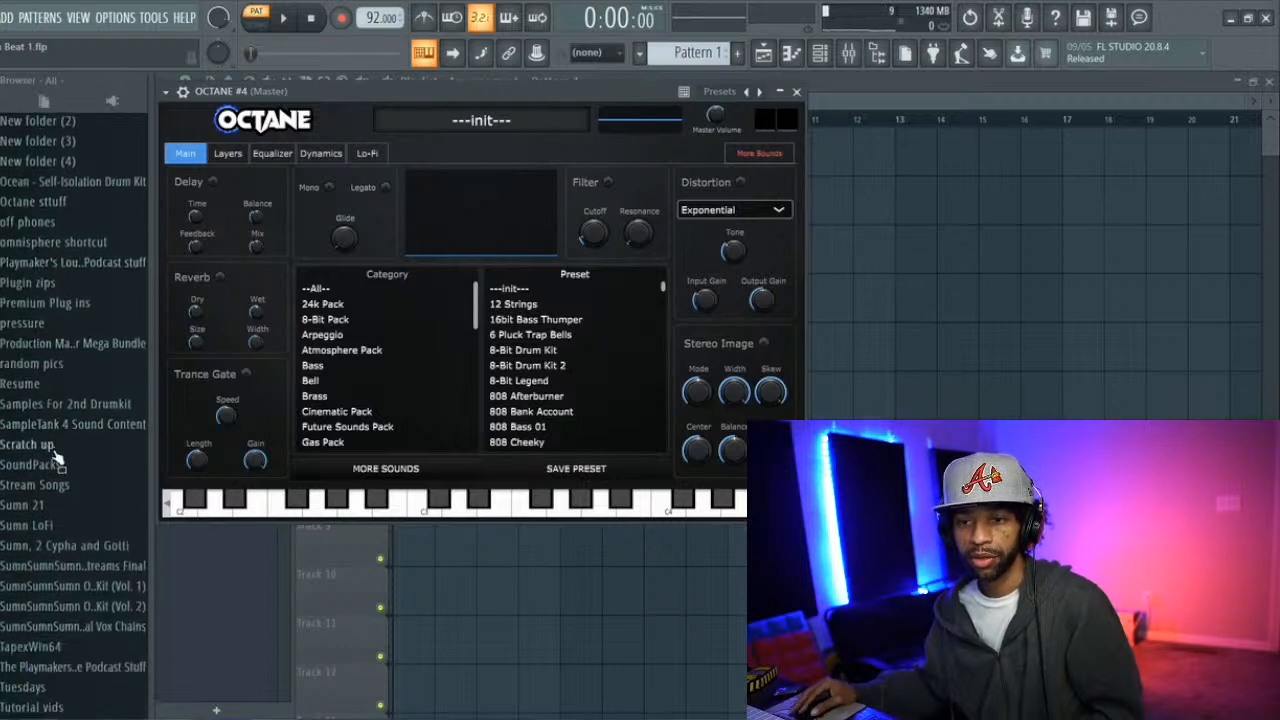
scroll(75, 485, down, 1)
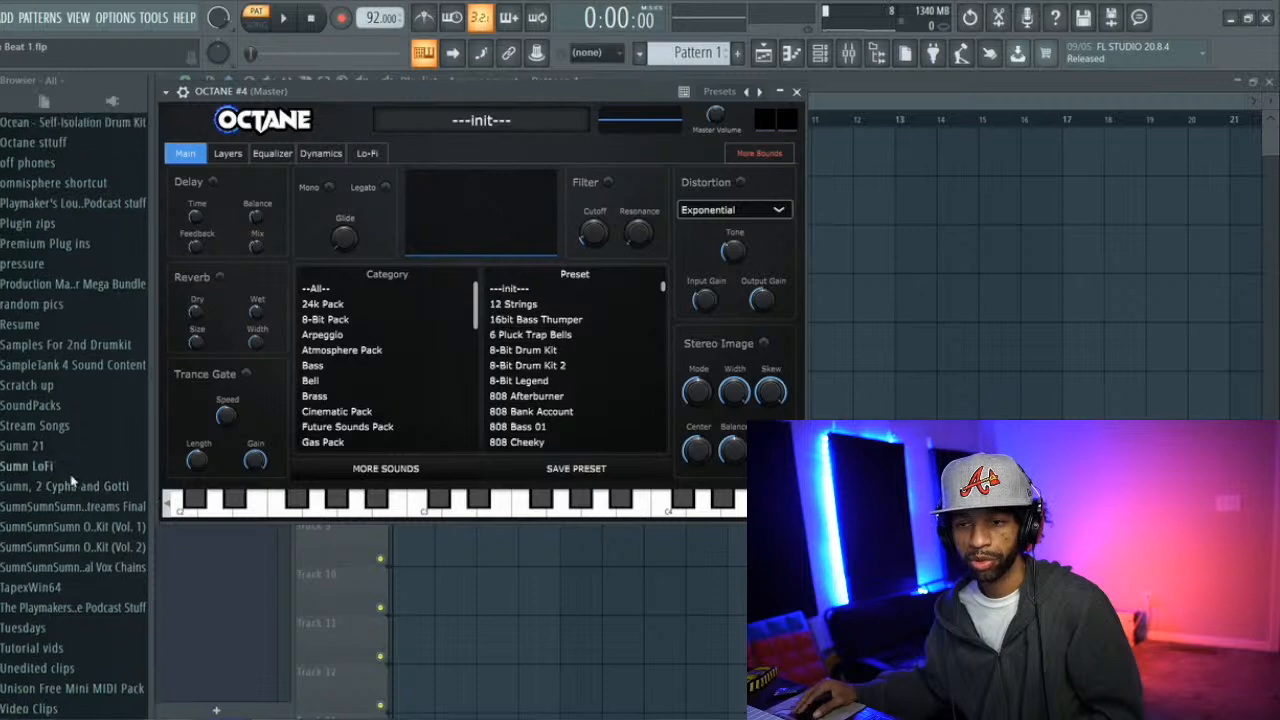
click(44, 411)
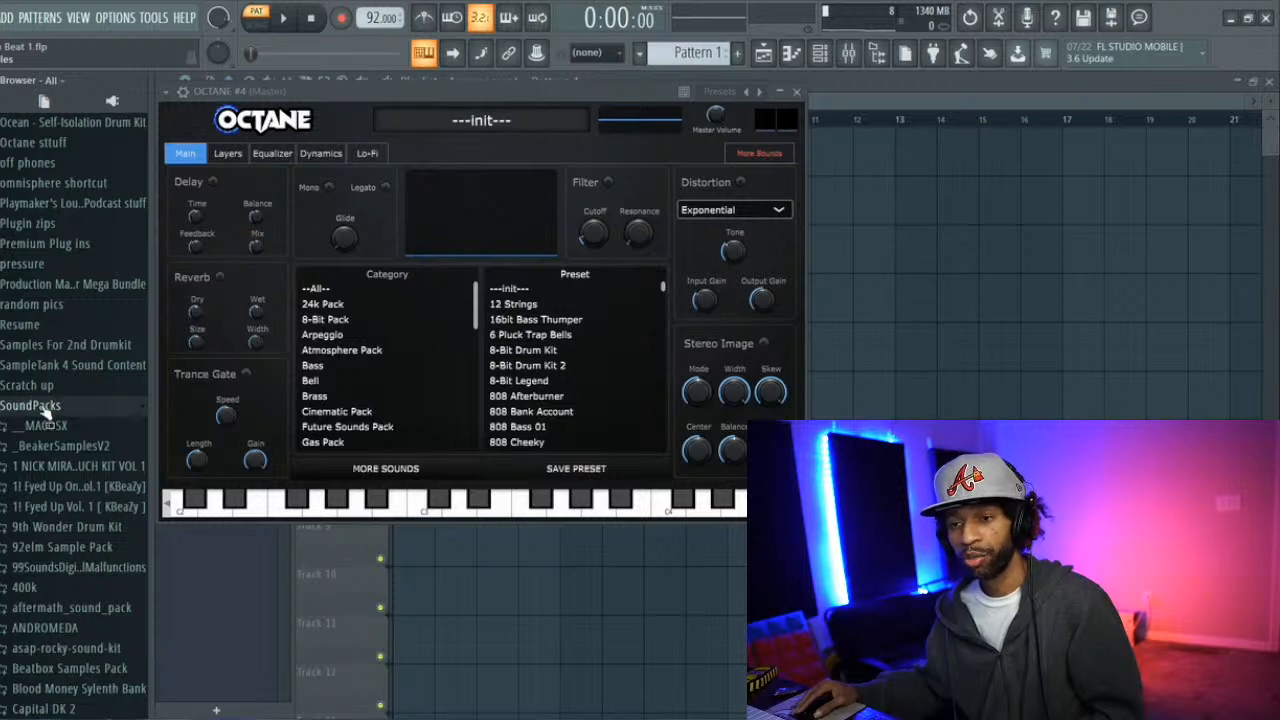
Browse the sound packs and expand the Simon Servid..tal Drum Kit 3 folder
scroll(64, 472, down, 5)
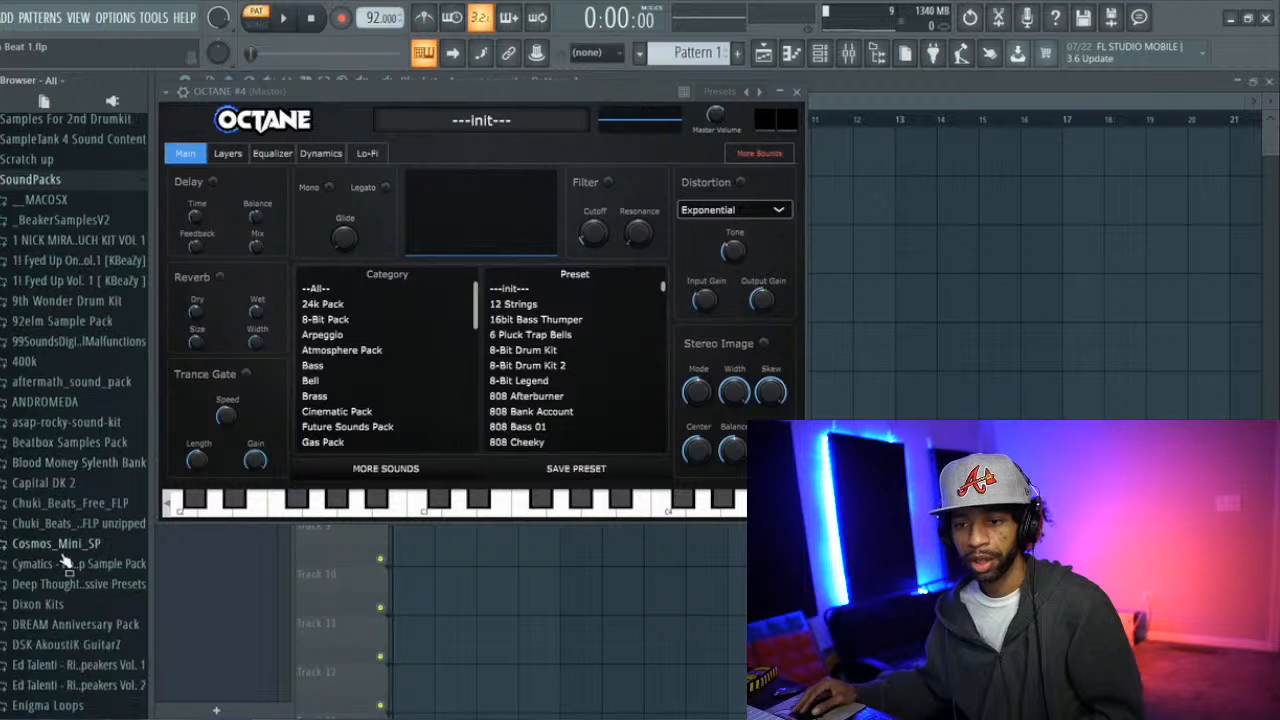
scroll(62, 558, down, 2)
scroll(55, 625, down, 5)
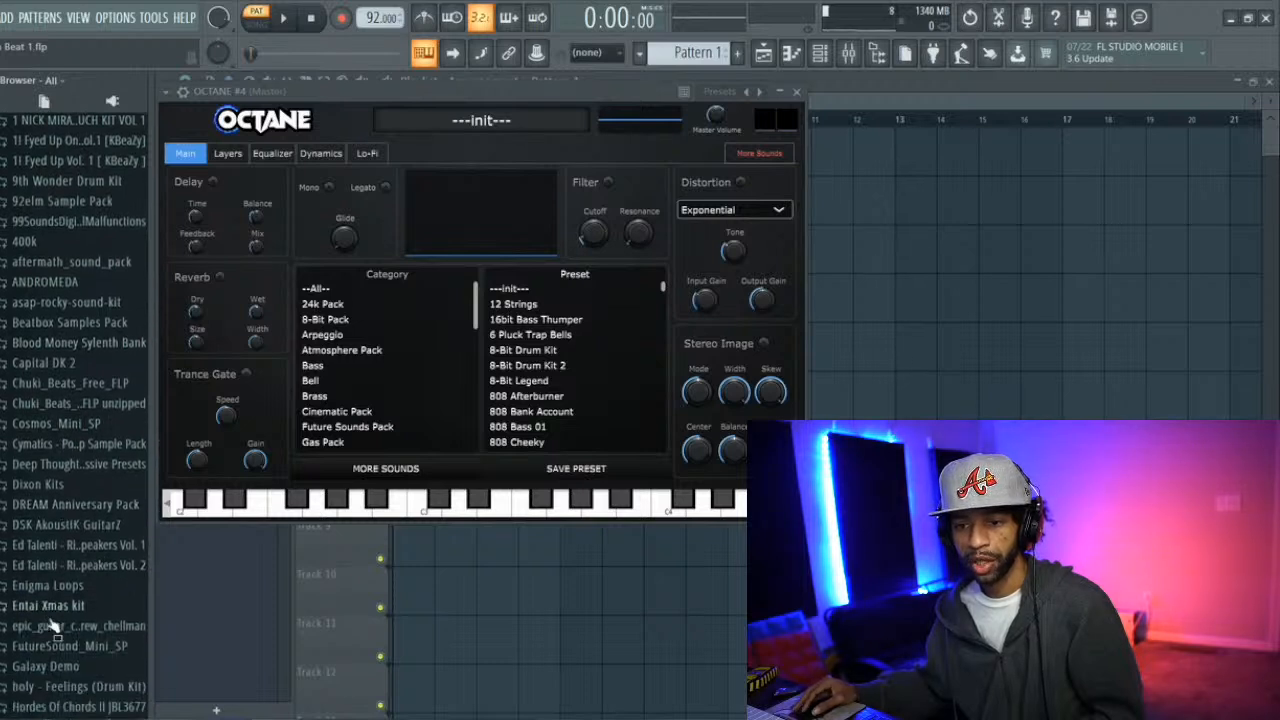
scroll(66, 640, down, 6)
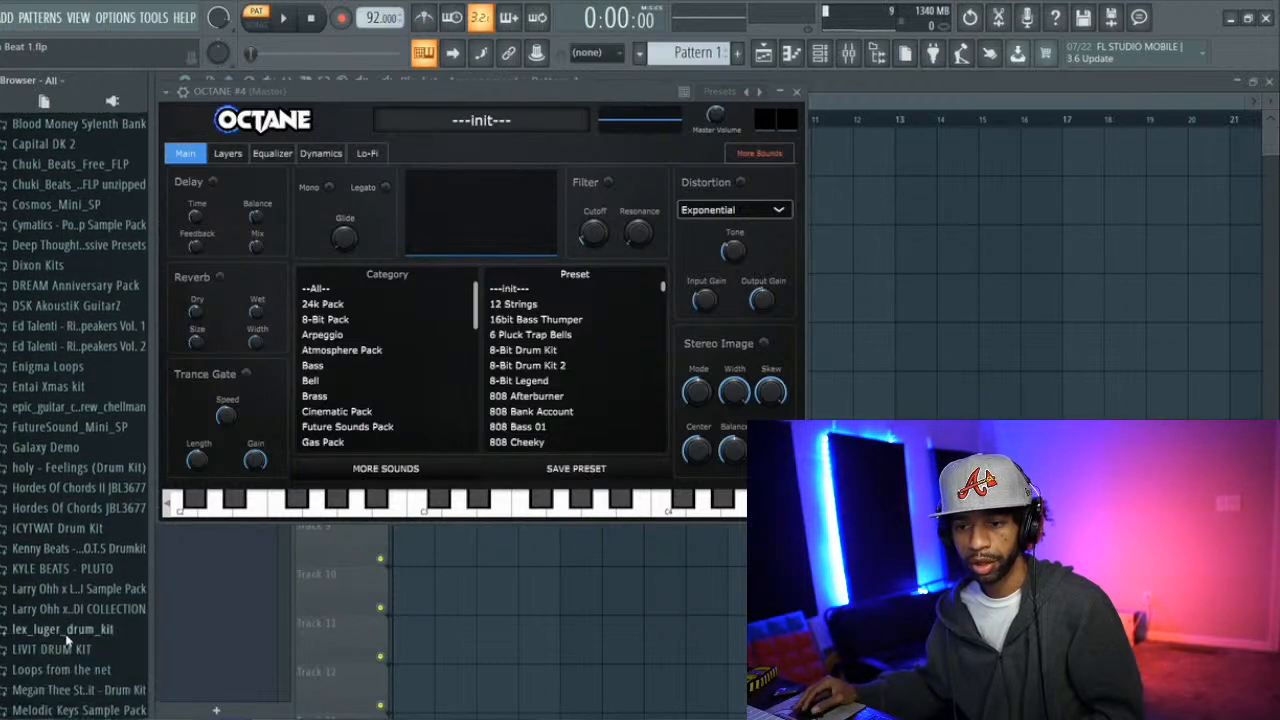
scroll(63, 648, down, 2)
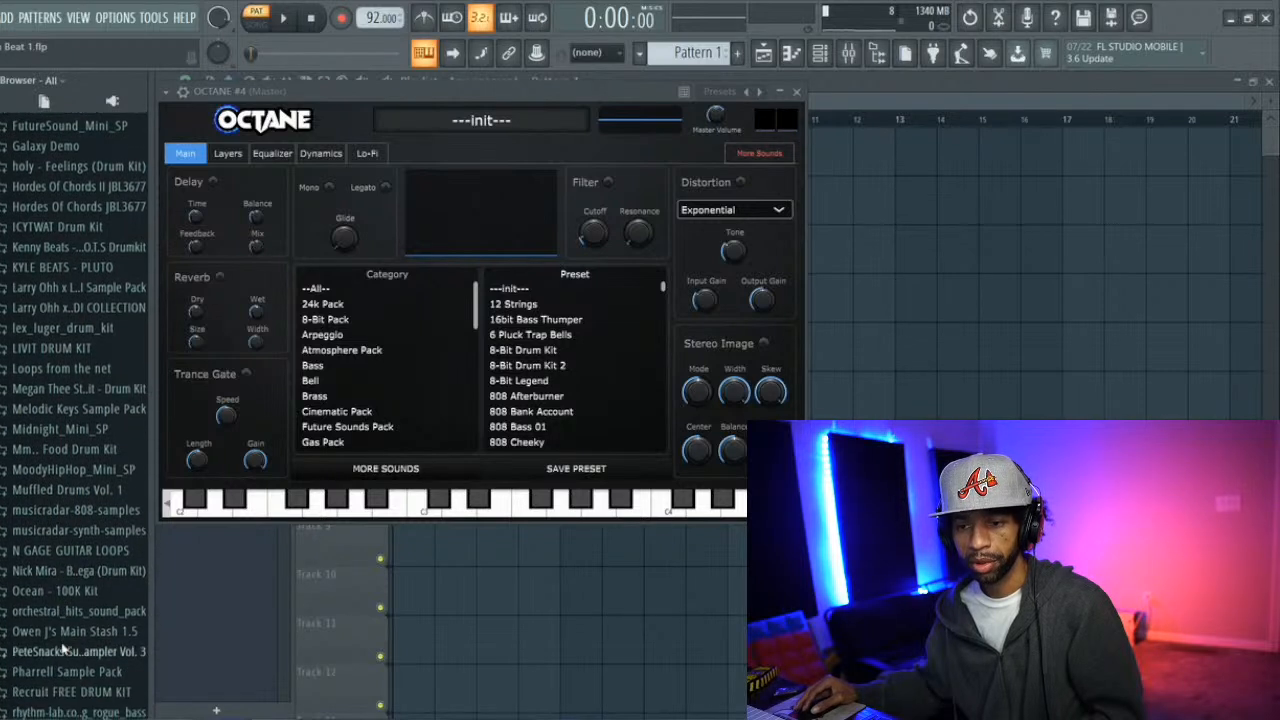
scroll(62, 648, down, 4)
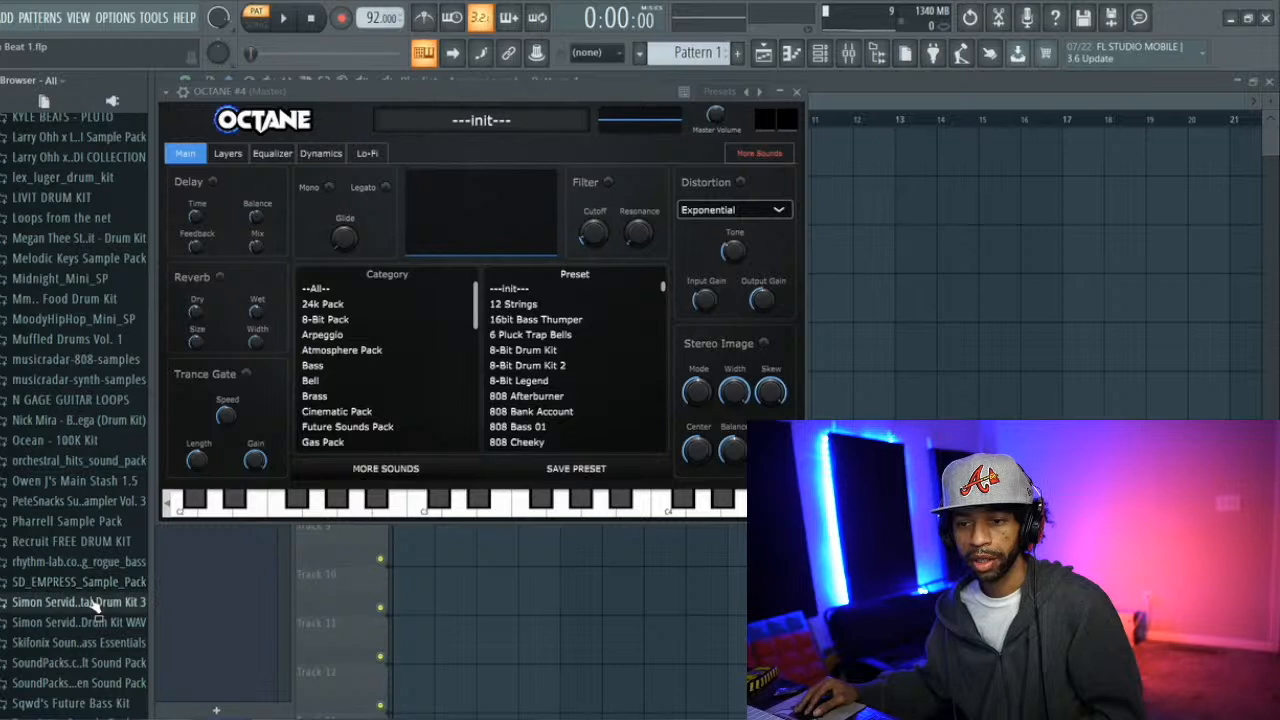
click(60, 603)
scroll(62, 640, down, 5)
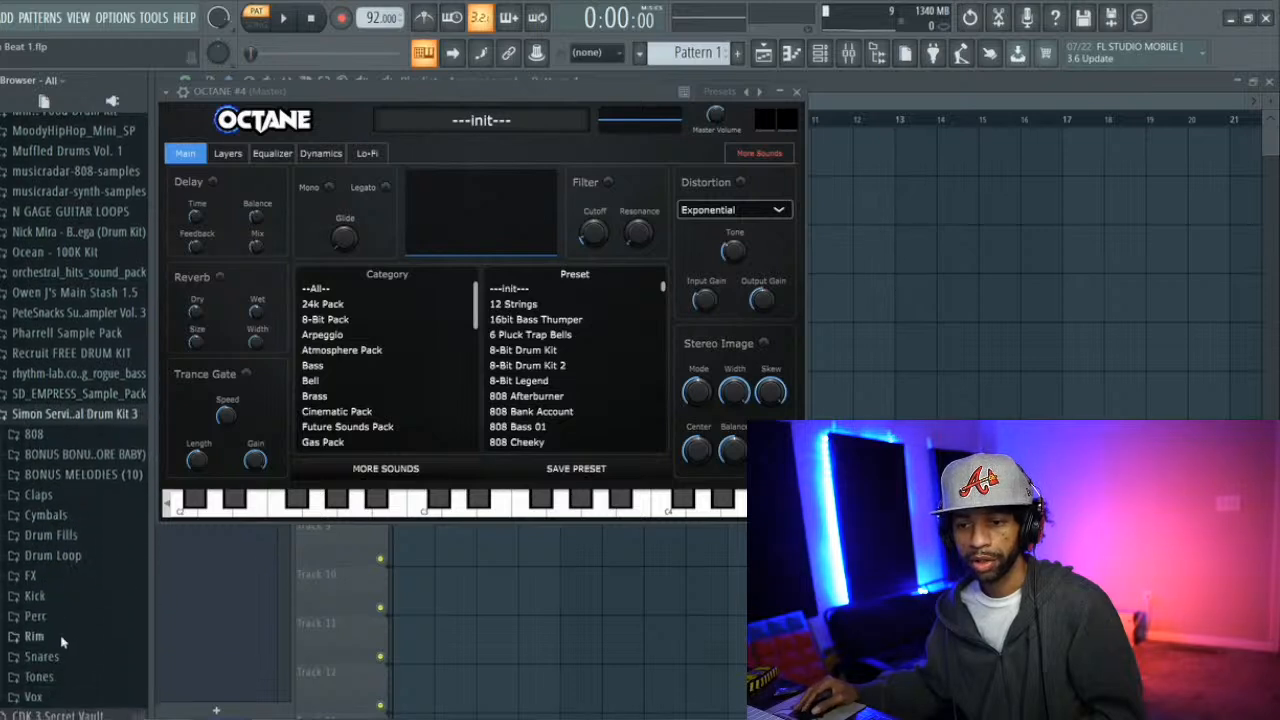
Expand the kit's Snares folder and audition the snare samples down through Lofi Snare 2
scroll(62, 642, down, 1)
click(32, 621)
scroll(20, 656, down, 1)
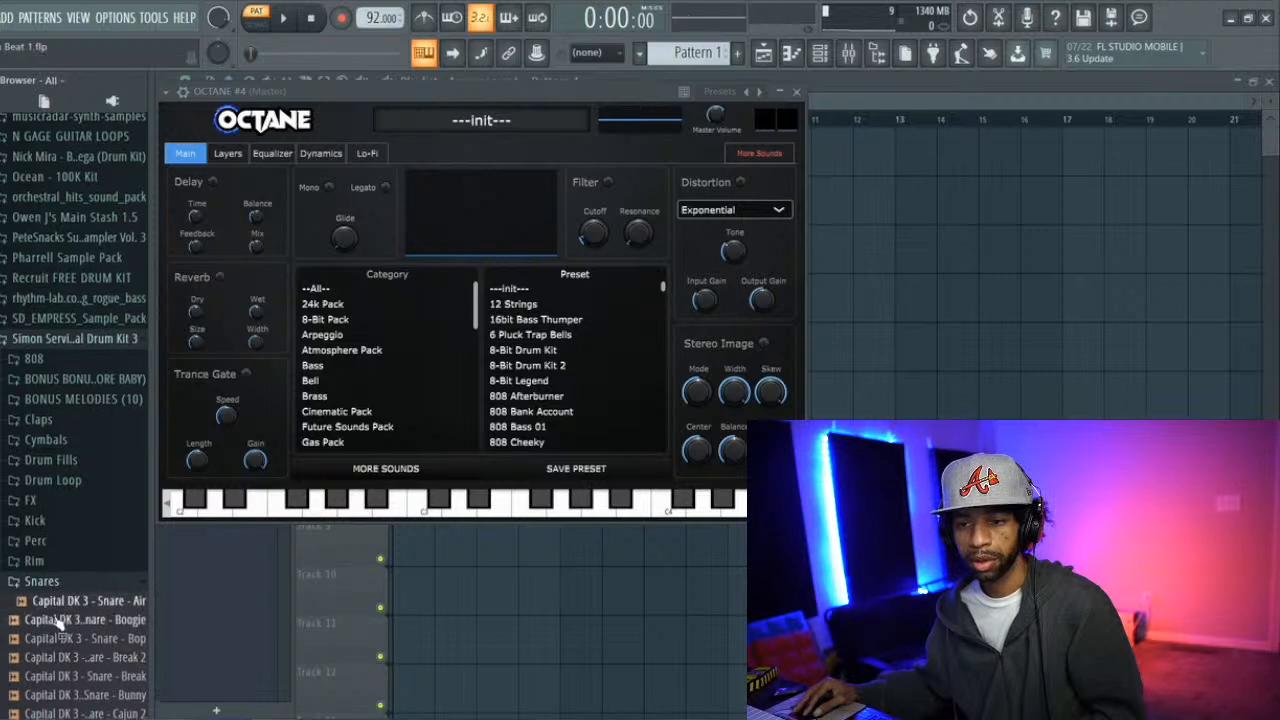
scroll(60, 650, down, 5)
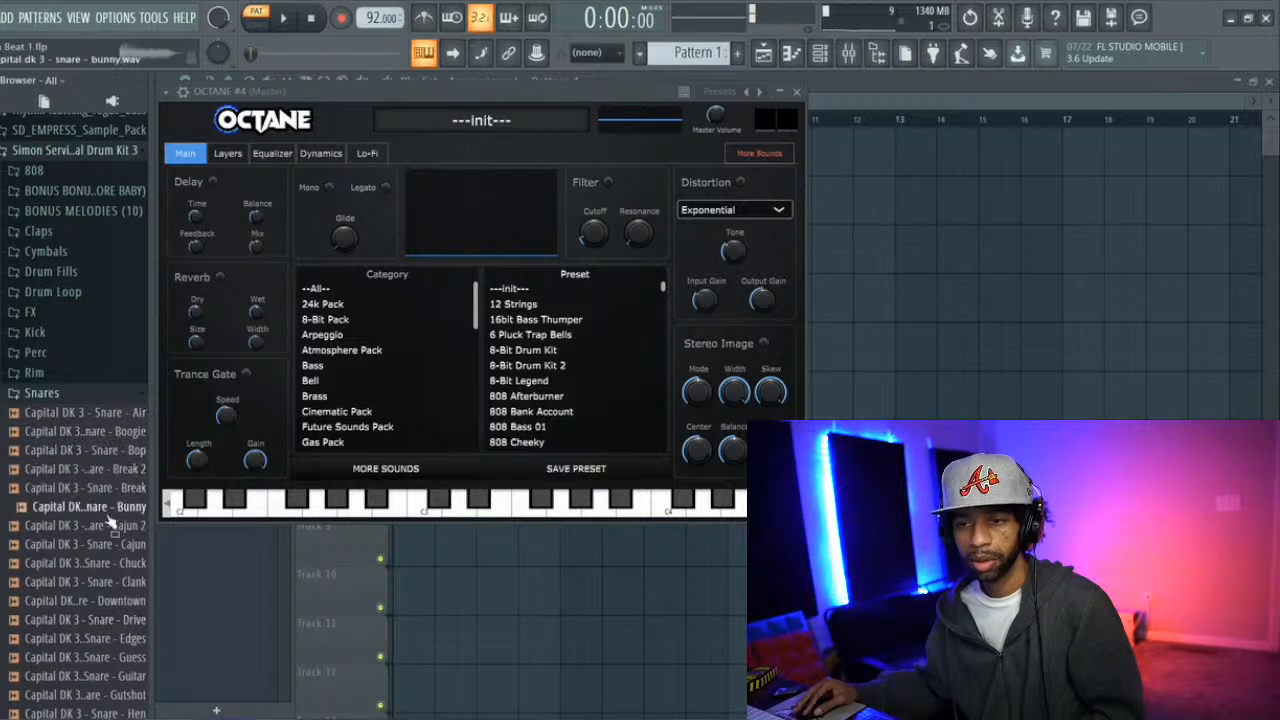
click(95, 582)
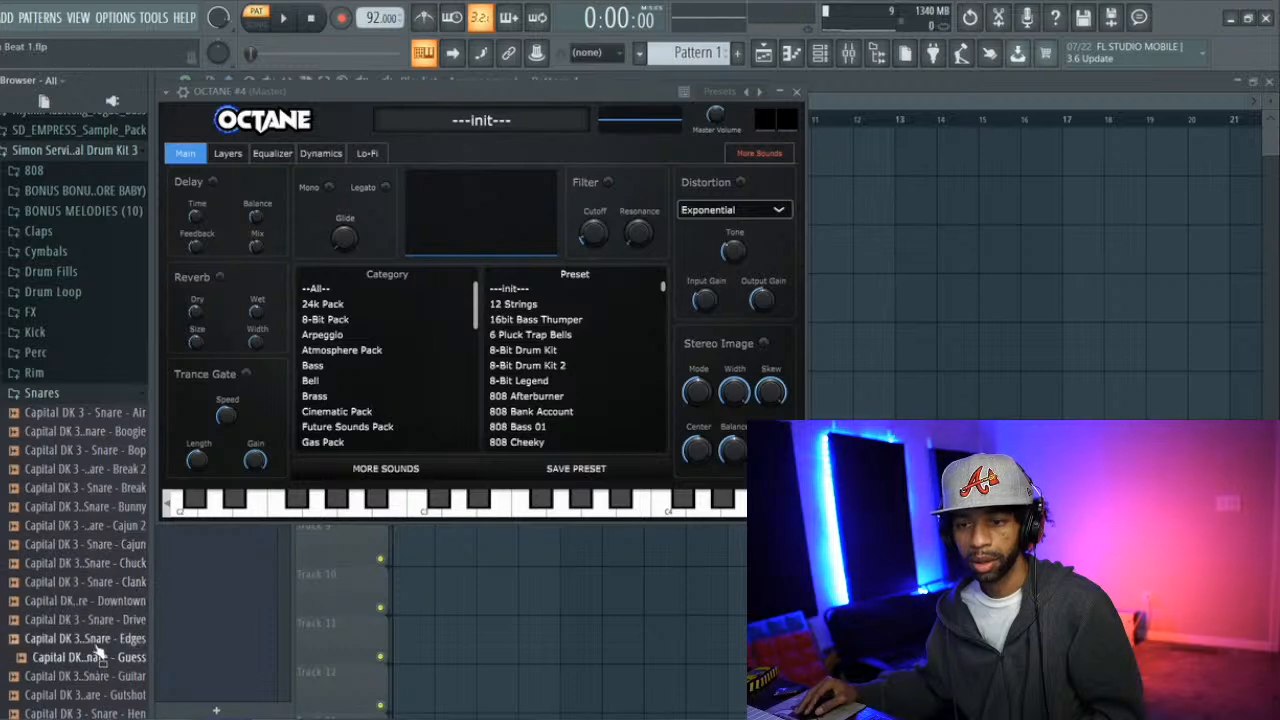
scroll(92, 625, down, 2)
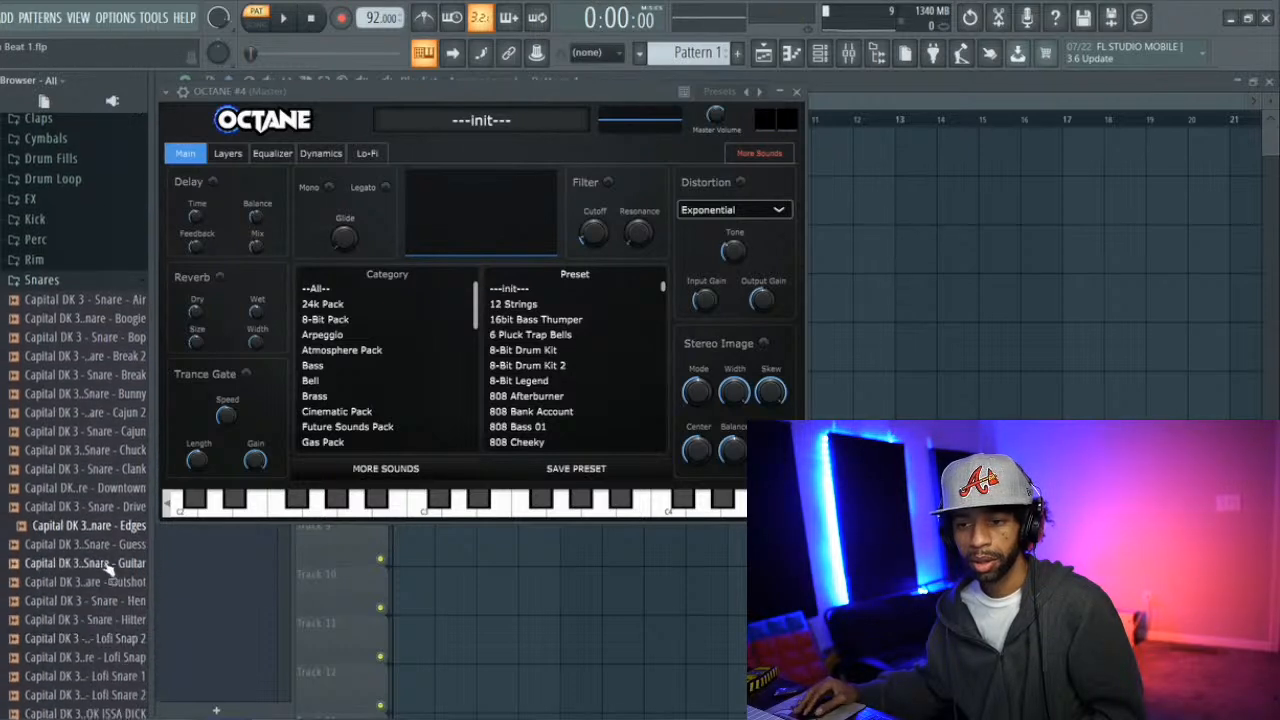
click(108, 602)
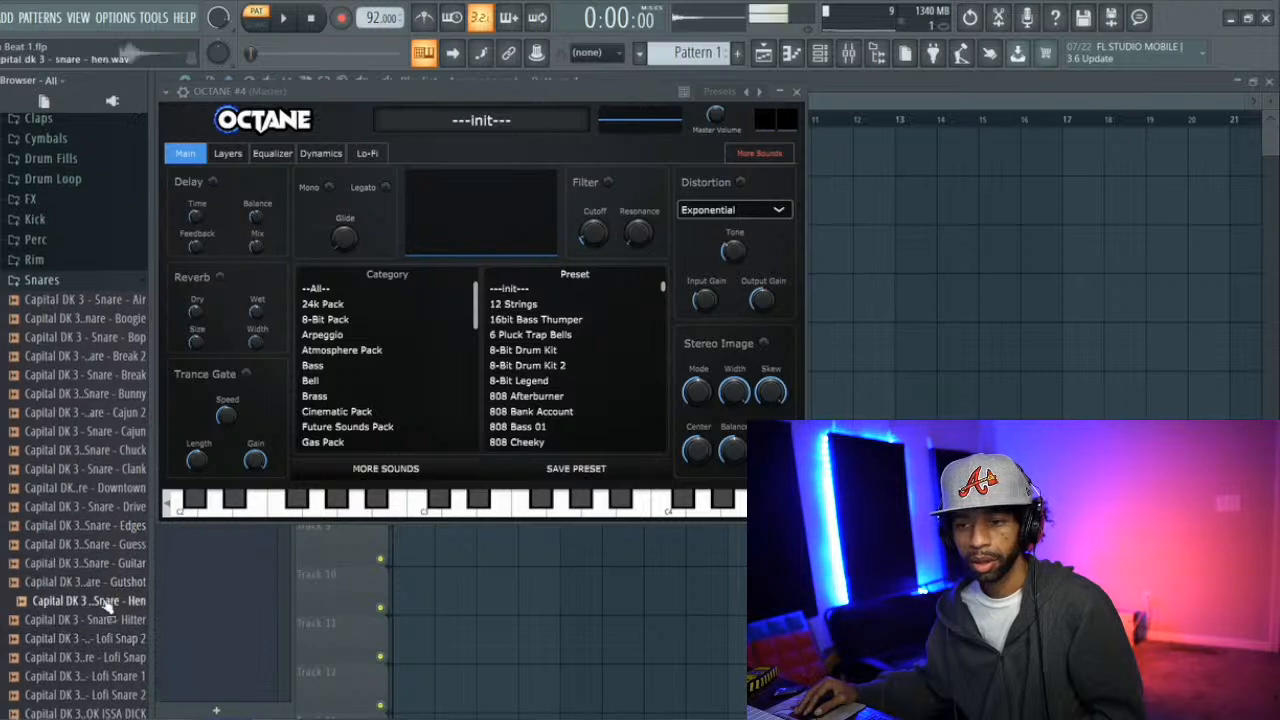
click(104, 620)
click(100, 638)
scroll(92, 648, down, 3)
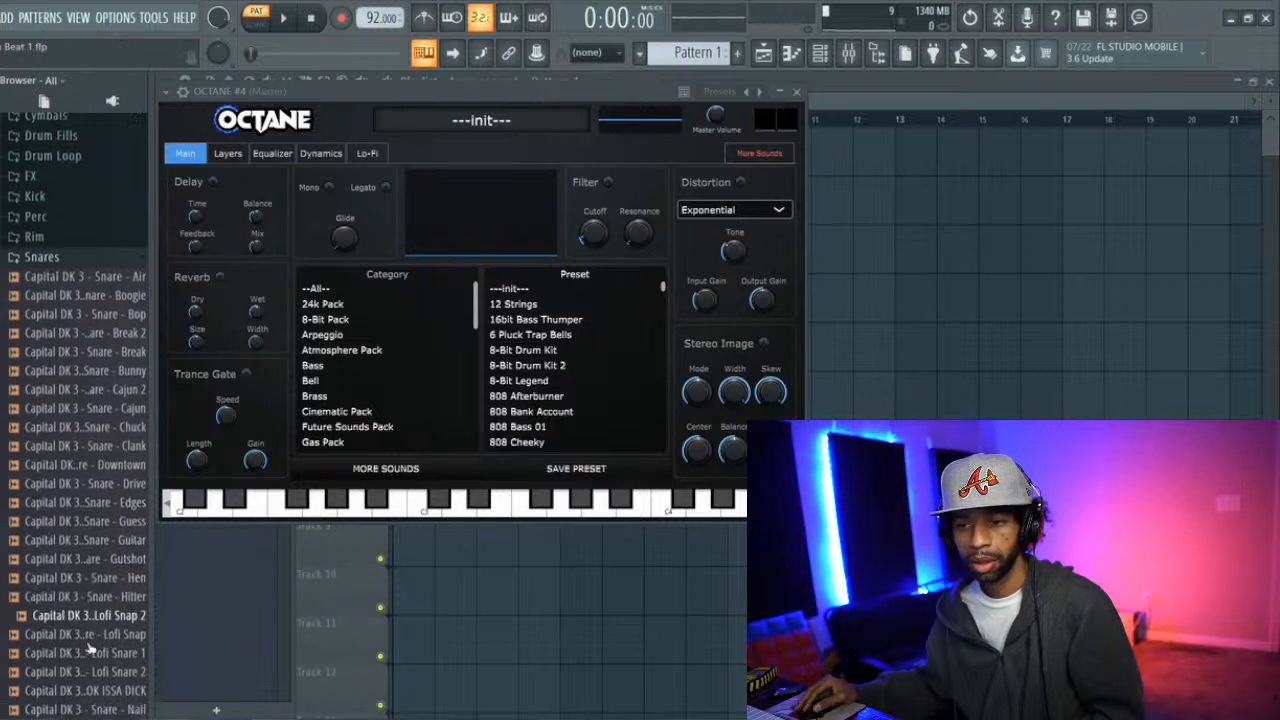
click(88, 564)
click(99, 583)
click(97, 580)
Audition the middle of the Snares list, including Nail, No clue, Not Bad, Phonk, PLUS ULTRA, RAPAPAP, Rocket, Saliva and Scream
scroll(92, 600, down, 3)
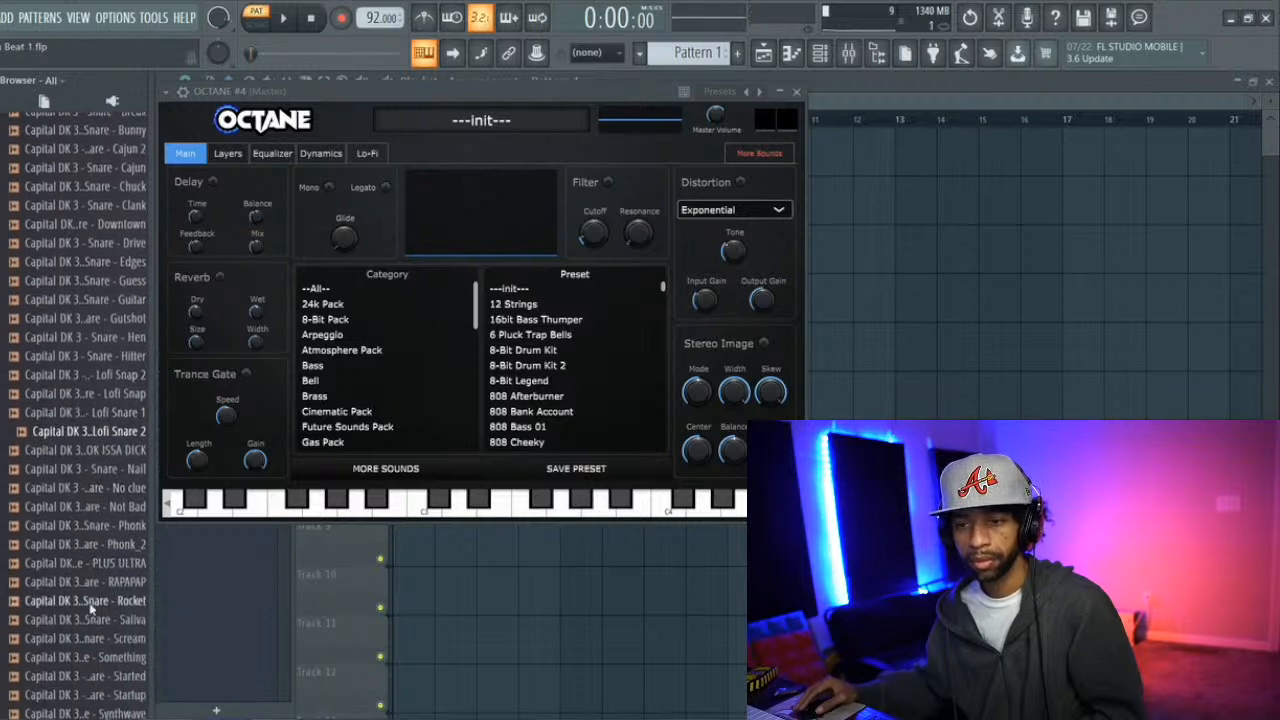
click(108, 451)
click(102, 469)
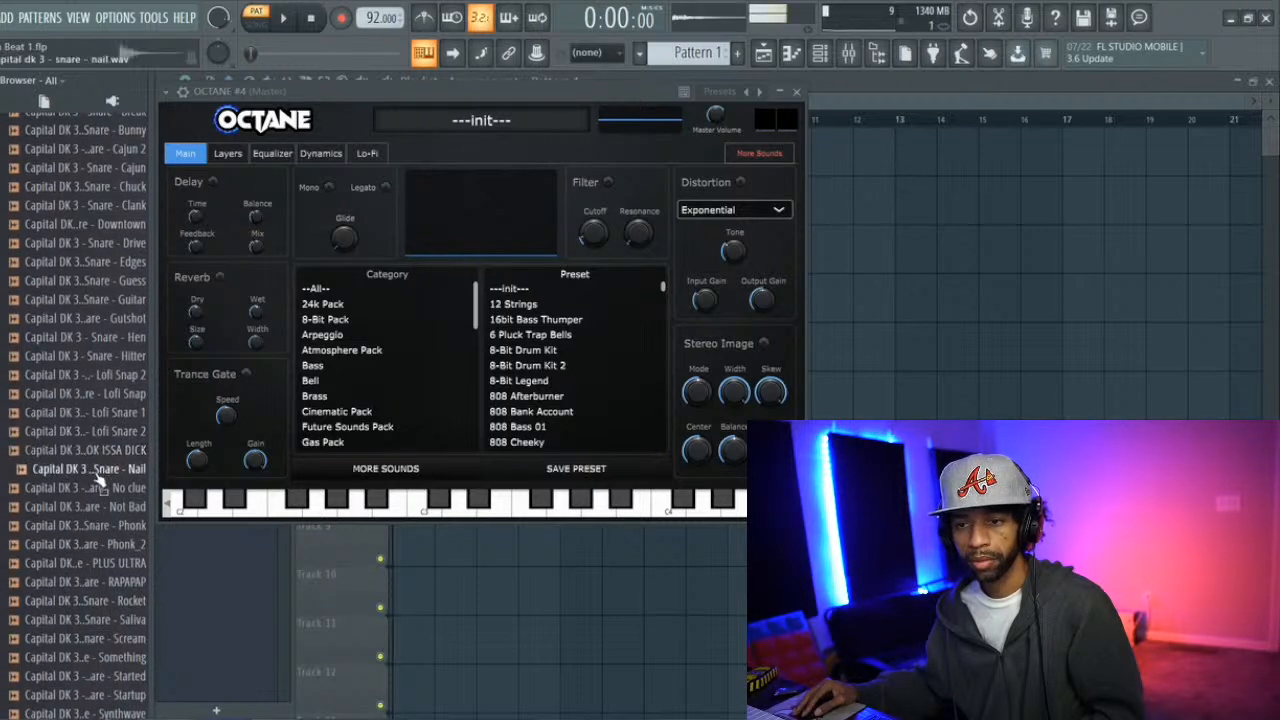
click(97, 488)
click(92, 507)
click(90, 525)
click(88, 545)
click(90, 564)
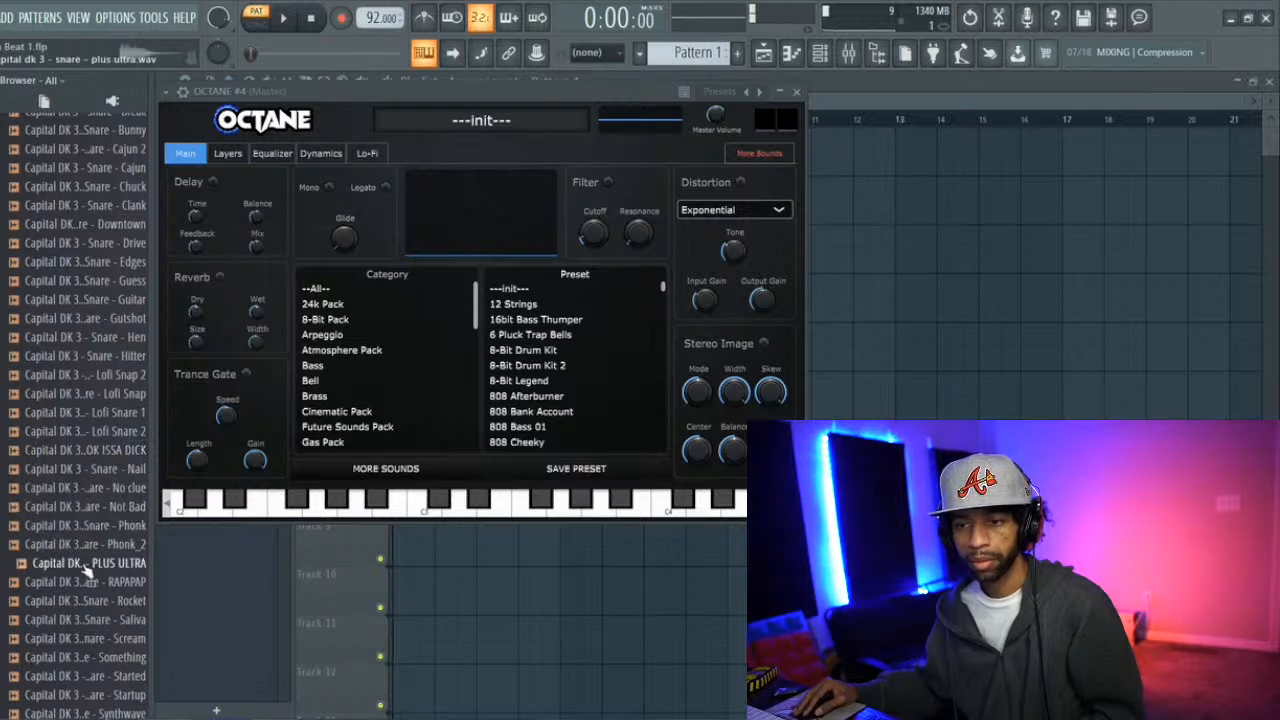
click(92, 582)
click(92, 602)
click(94, 620)
click(95, 639)
scroll(85, 640, down, 2)
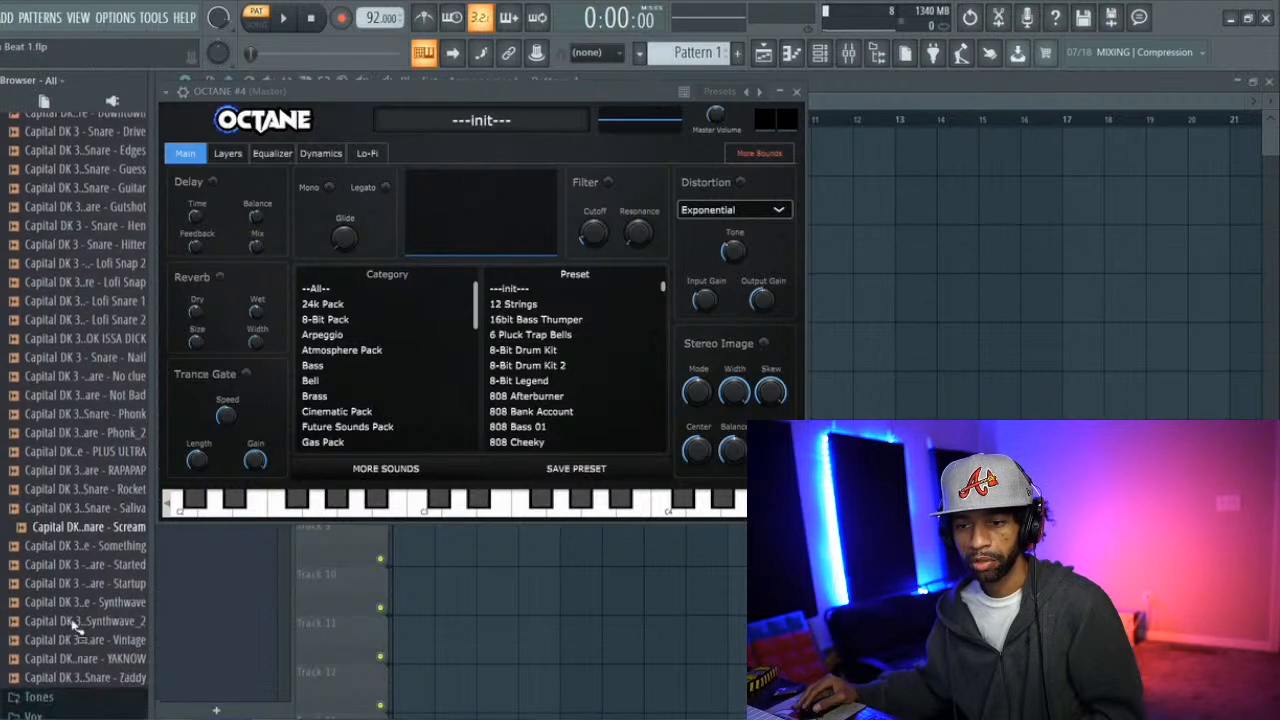
Audition the remaining snares from Something through Zaddy and collapse the Snares folder
click(110, 545)
click(100, 563)
click(98, 582)
click(93, 601)
click(93, 620)
click(95, 640)
click(95, 657)
click(100, 676)
scroll(90, 620, up, 10)
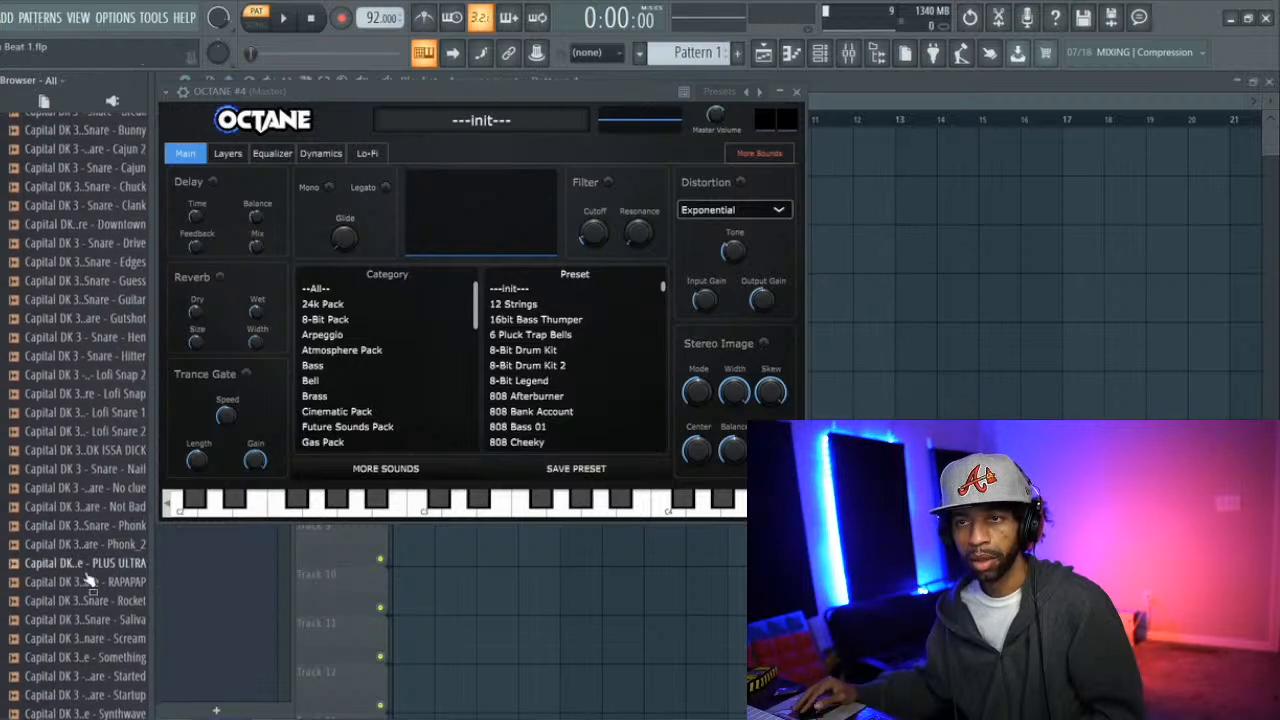
scroll(88, 572, up, 2)
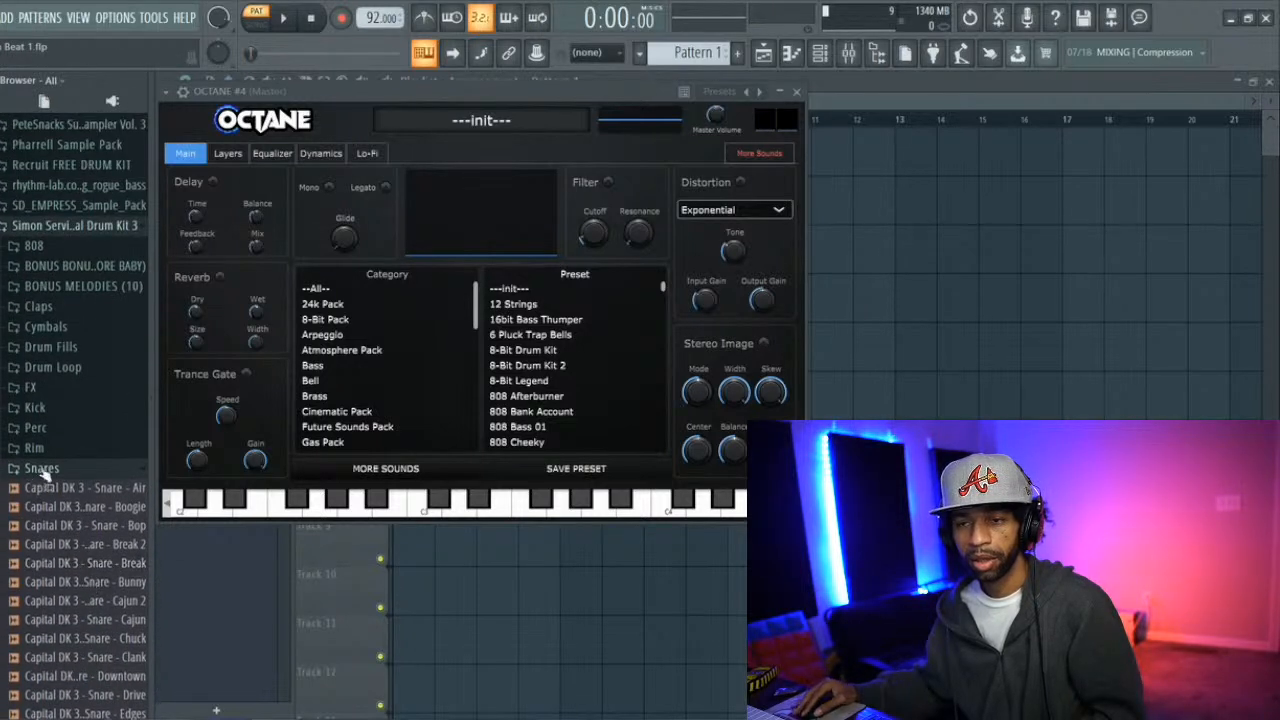
click(44, 472)
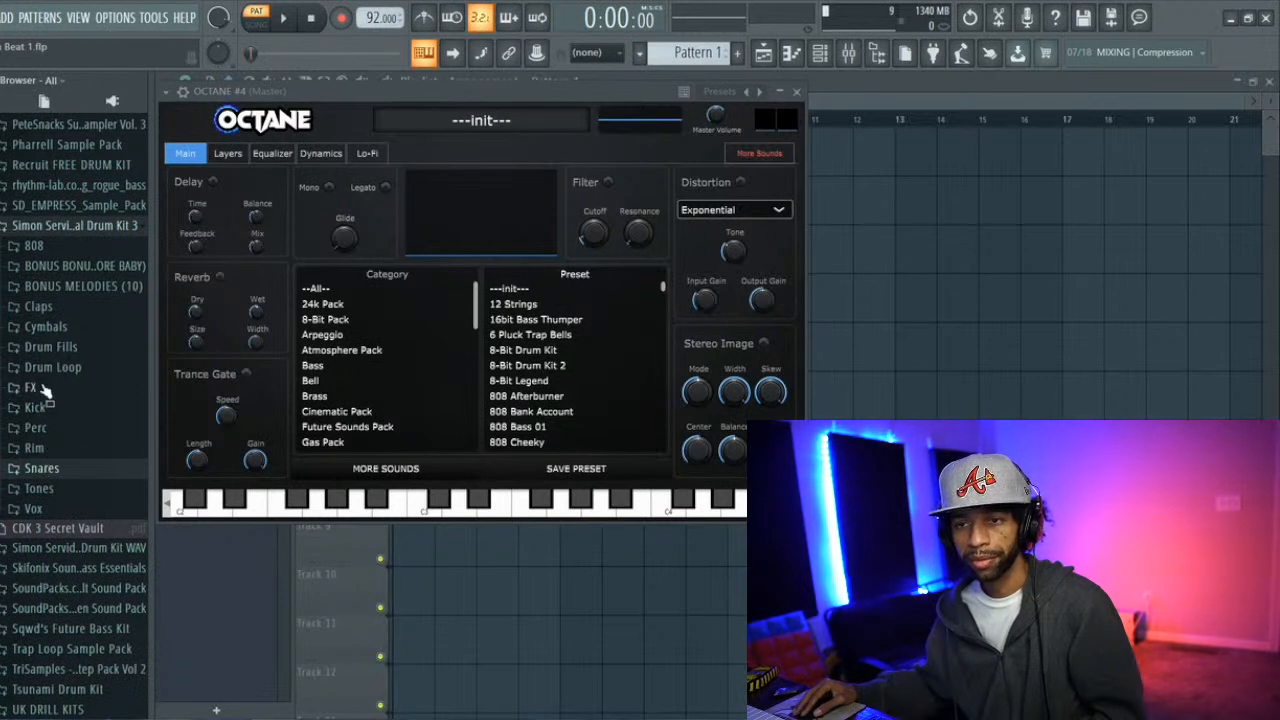
Expand the kit's Cymbals folder and audition the hi-hat samples near the start of the list
click(42, 333)
click(41, 351)
click(40, 383)
click(40, 402)
click(40, 421)
click(42, 440)
click(53, 462)
click(55, 481)
click(57, 498)
Load the Capital DK 3 - Hat - Flea sample into a new channel
click(72, 481)
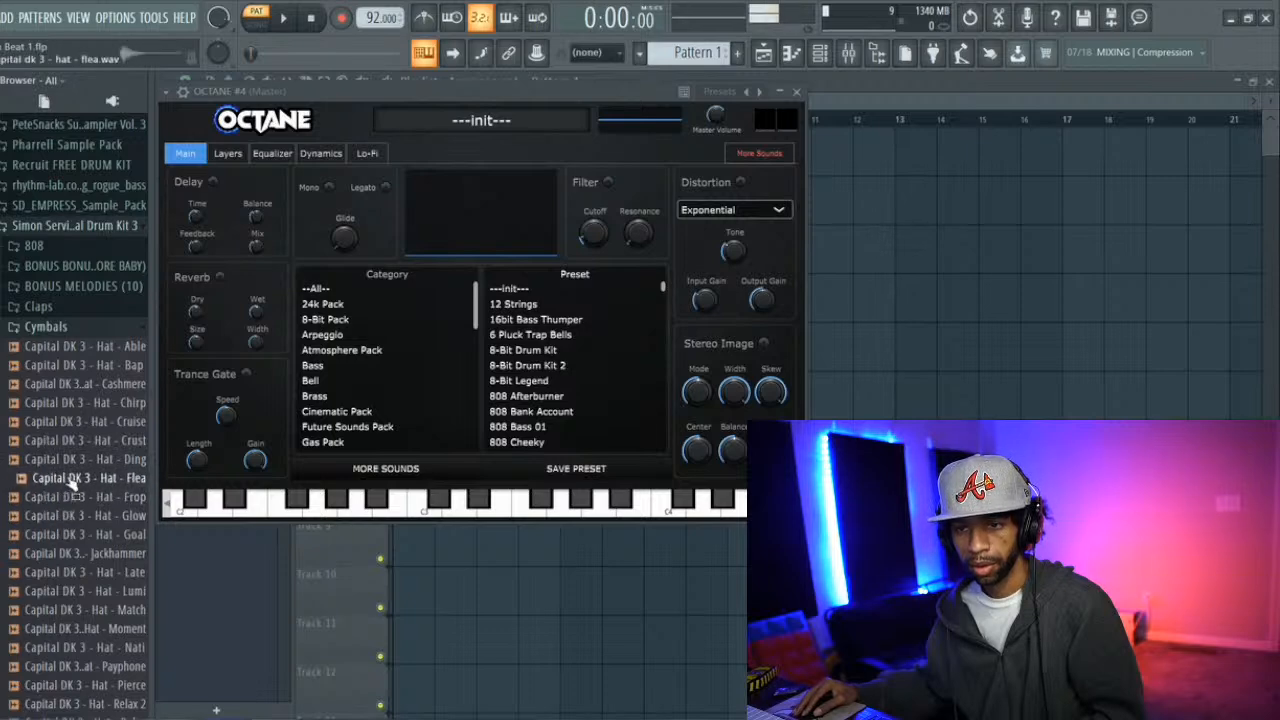
right_click(72, 481)
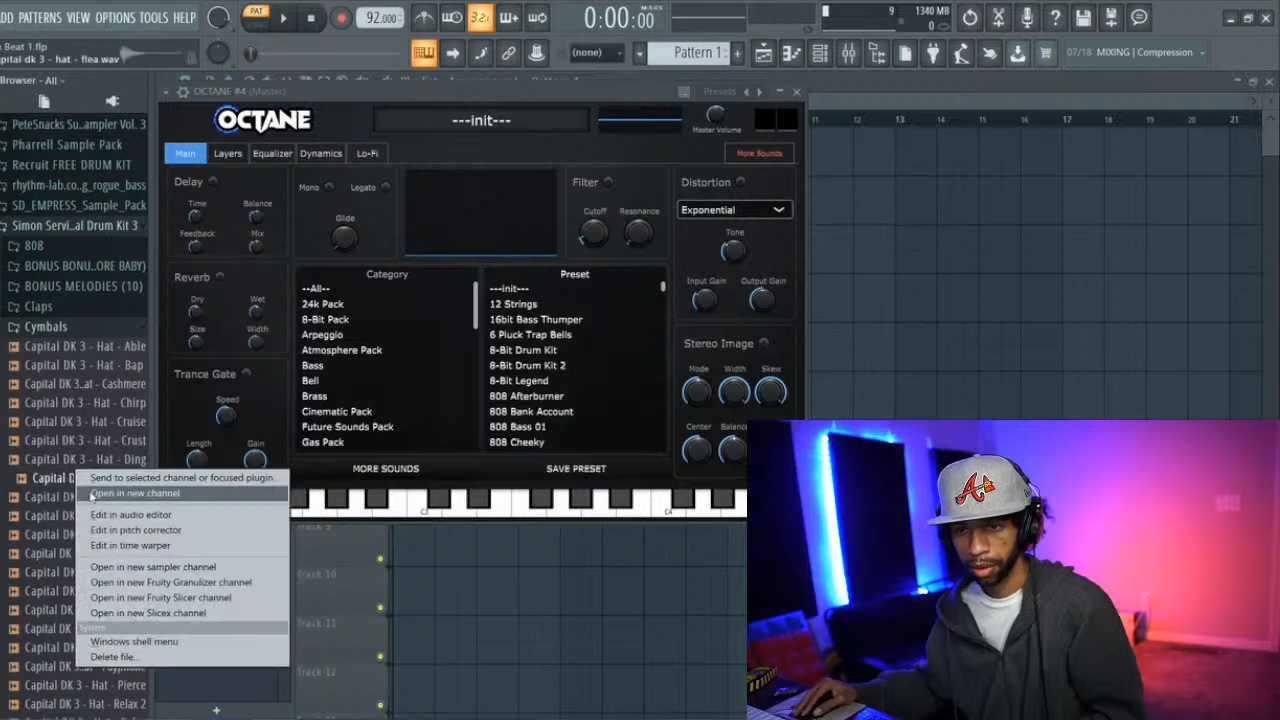
click(95, 485)
Collapse the Cymbals folder and the Simon Servid..tal Drum Kit 3 folder in the browser
click(53, 330)
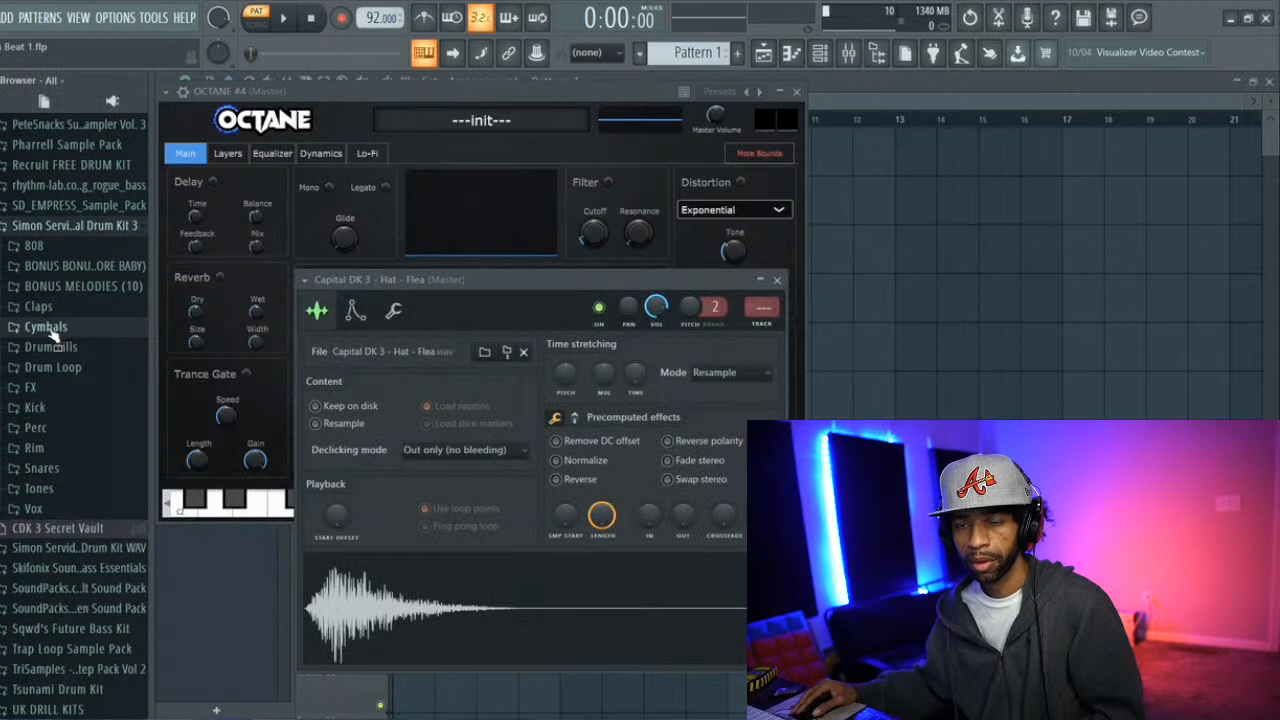
scroll(50, 330, down, 4)
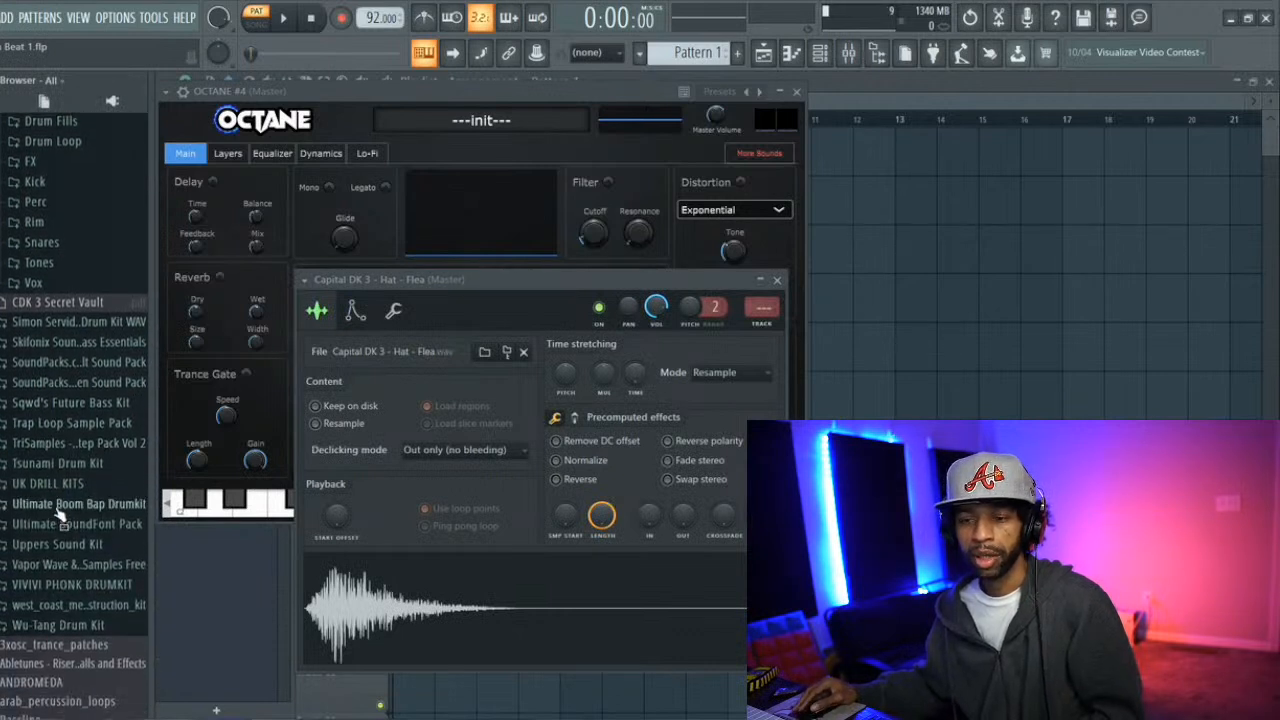
scroll(58, 510, up, 5)
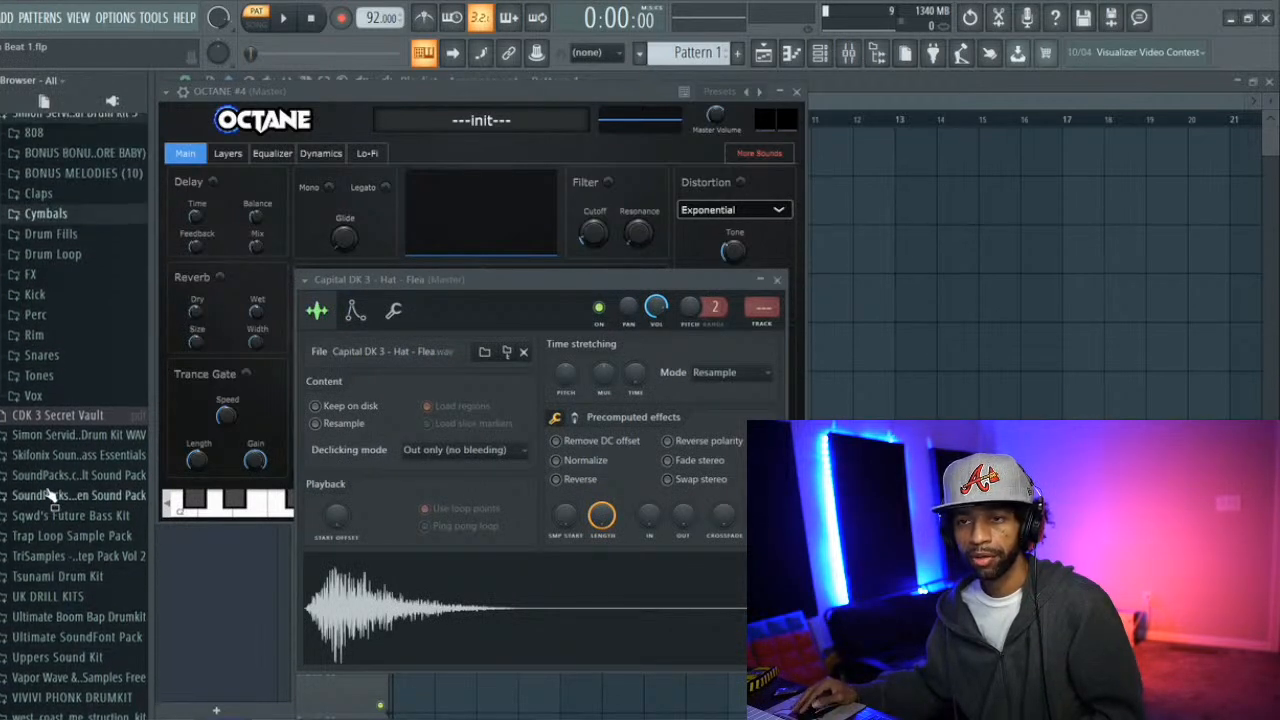
click(76, 301)
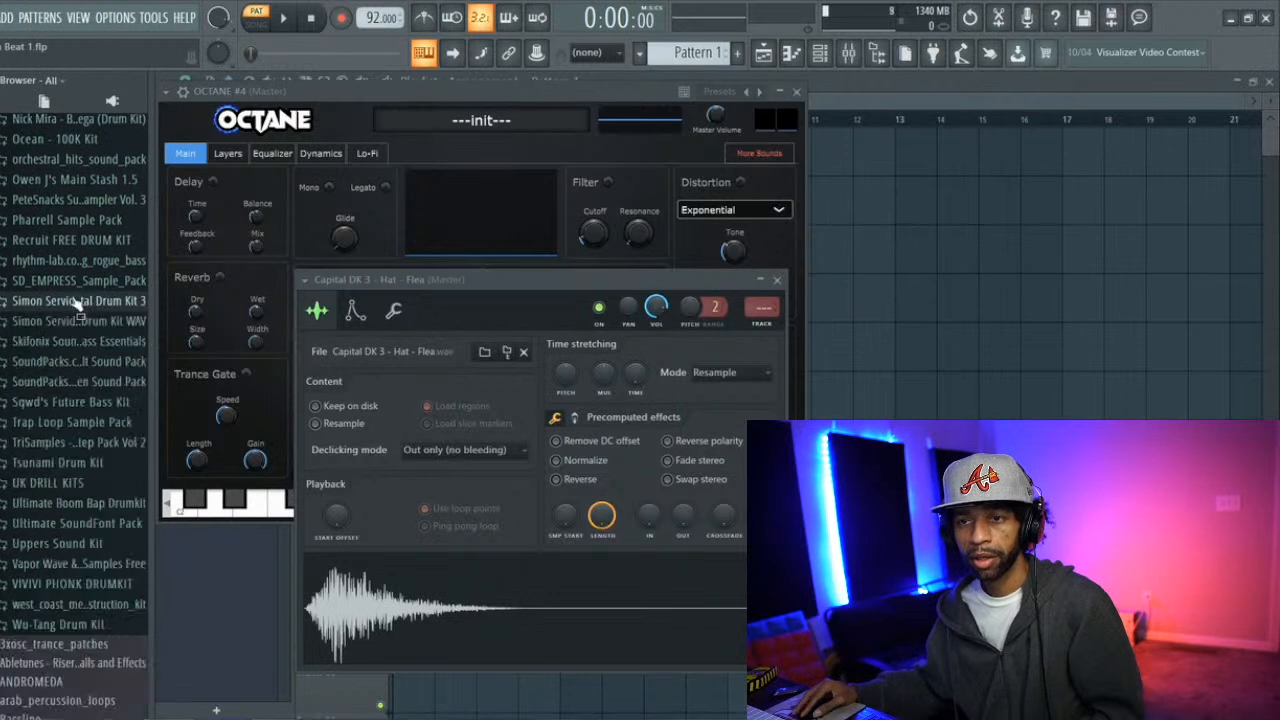
Browse back to the start of the SoundPacks list and expand the 1! Fyed Up Vol. 1 folder
scroll(82, 328, up, 6)
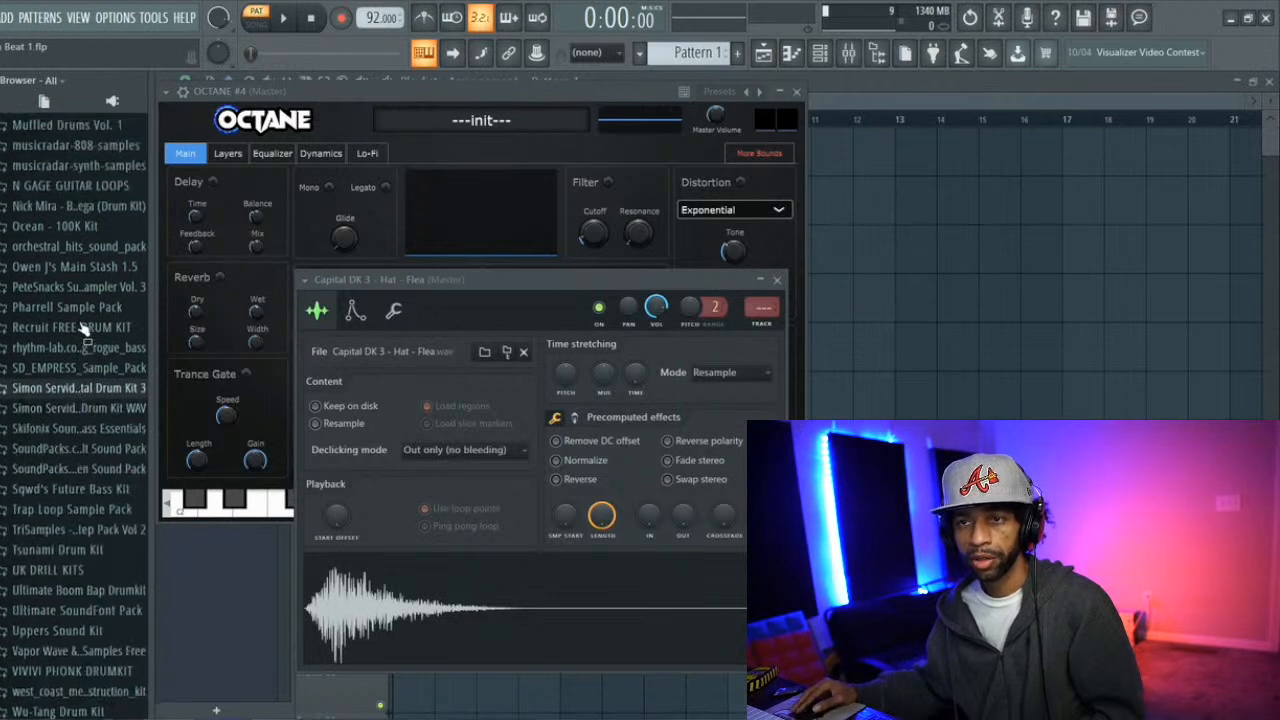
scroll(77, 326, up, 8)
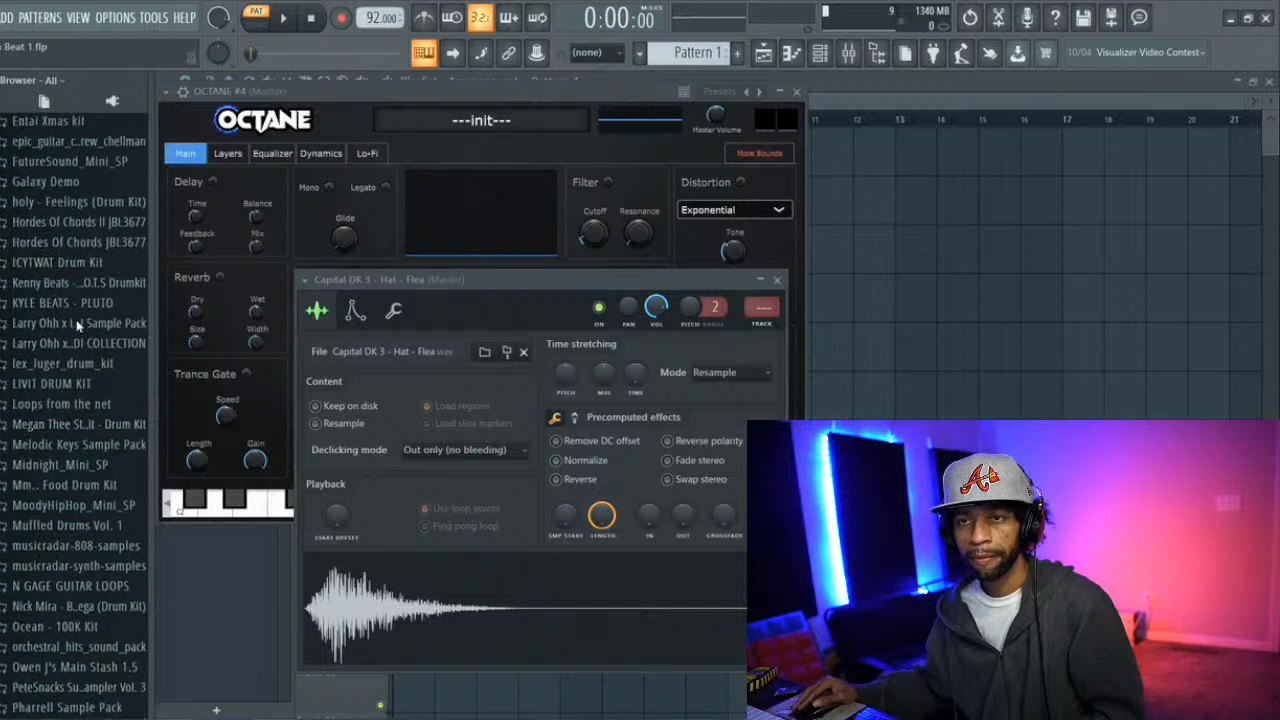
scroll(77, 326, up, 3)
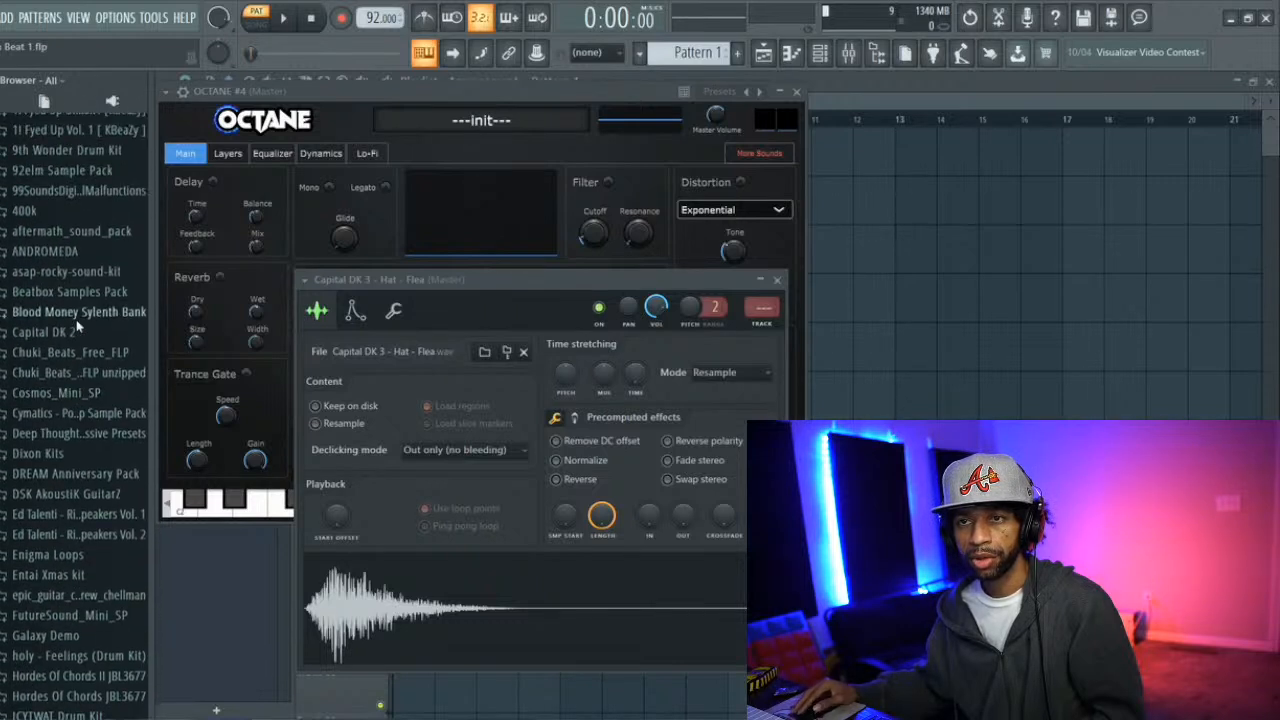
click(88, 224)
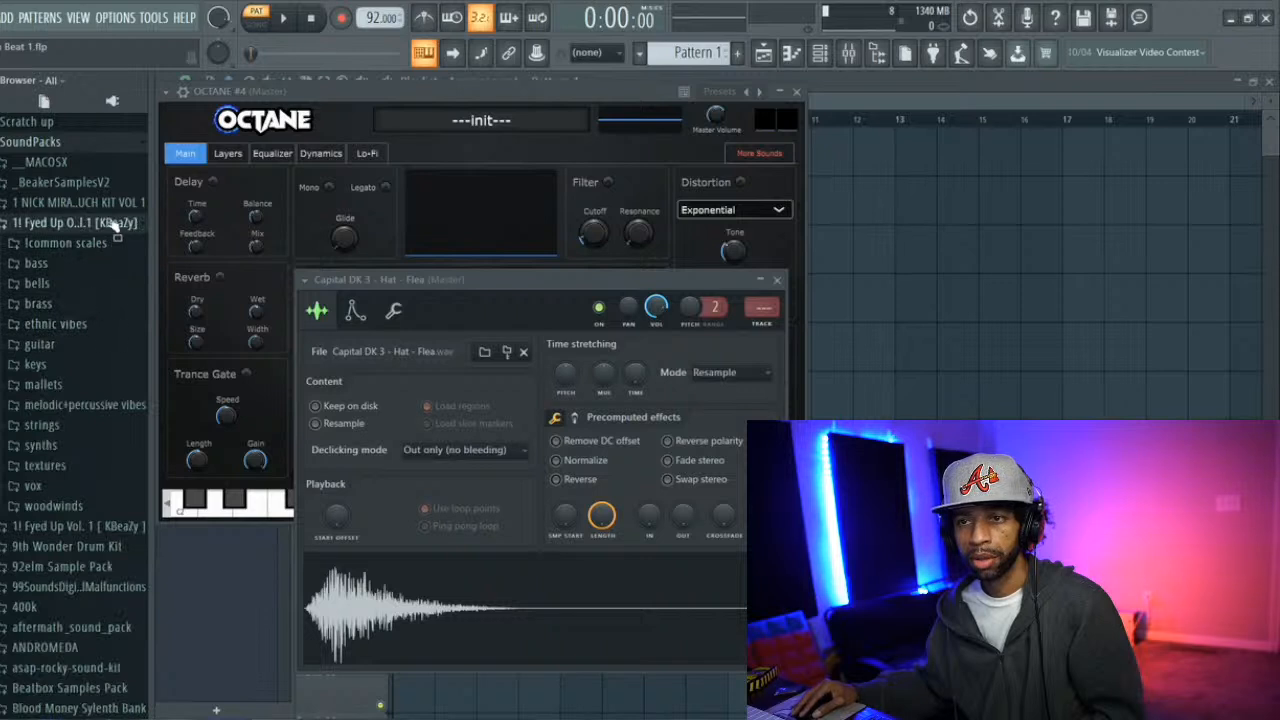
click(110, 223)
click(106, 243)
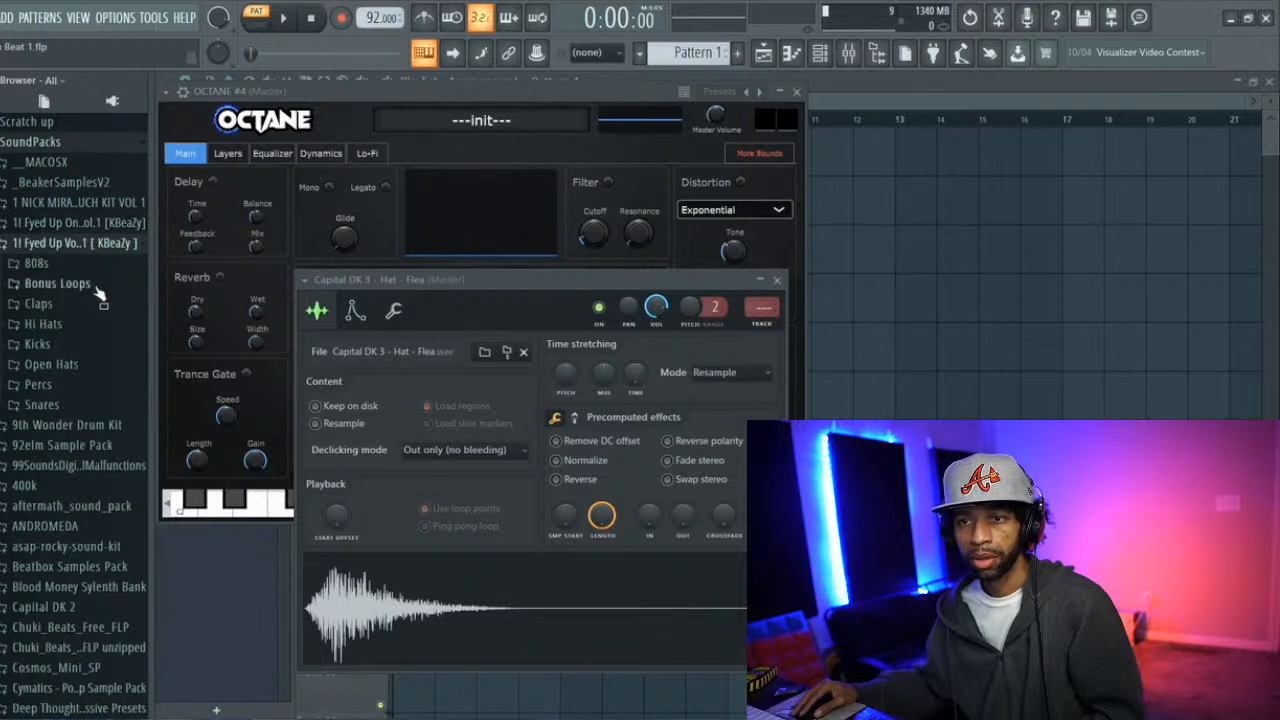
Expand the 1! Fyed Up Vol. 1 Snares folder and audition its snare samples
click(45, 405)
click(60, 444)
click(76, 463)
click(75, 483)
click(70, 519)
click(72, 538)
click(66, 576)
click(72, 463)
click(84, 425)
Preview the pack's Claps and load clap [ combo ] into a new channel
click(40, 304)
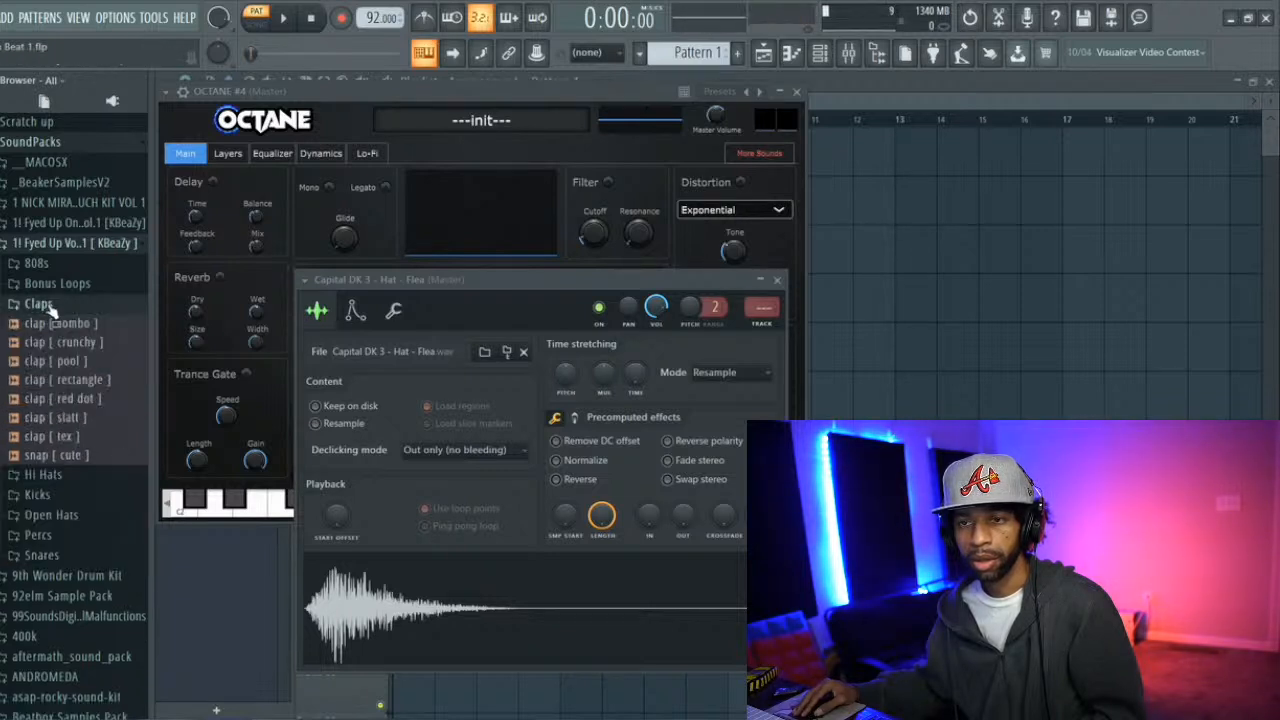
click(52, 323)
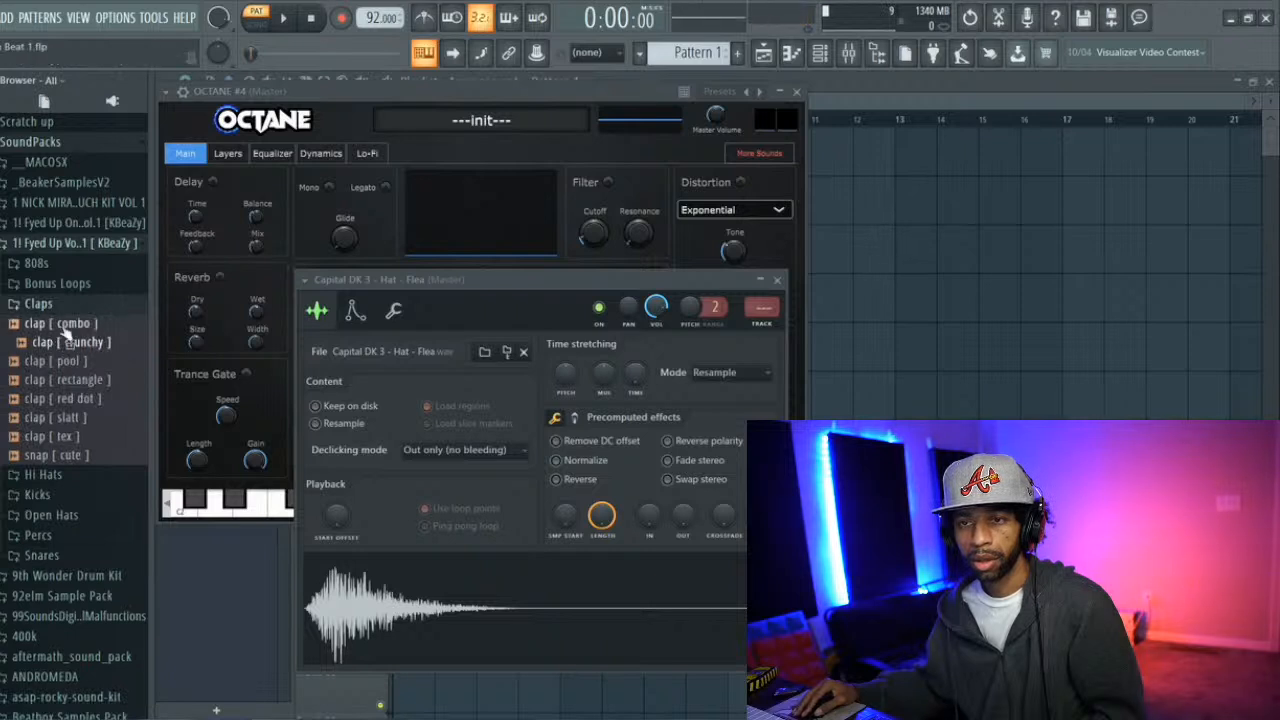
right_click(62, 325)
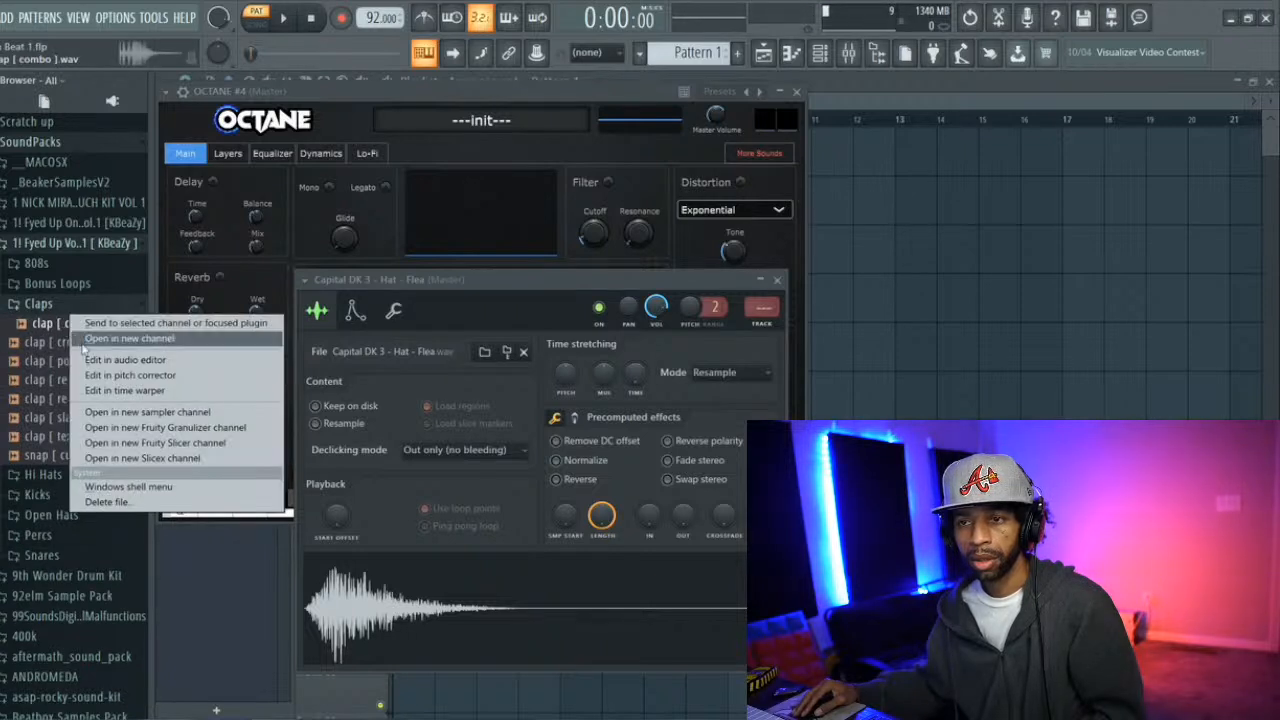
click(110, 340)
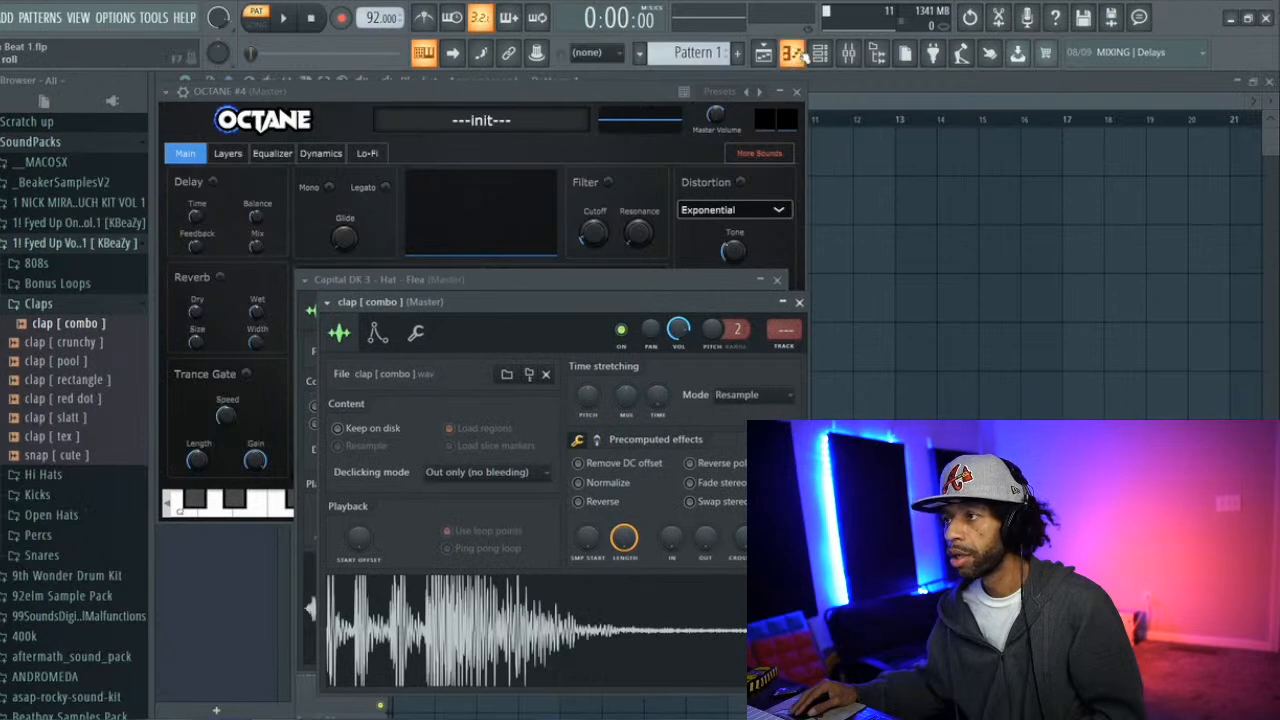
With the channel rack shown and Pattern 1 playing, place clap [ combo ] hits on steps 5 and 13 of all four bars
click(820, 53)
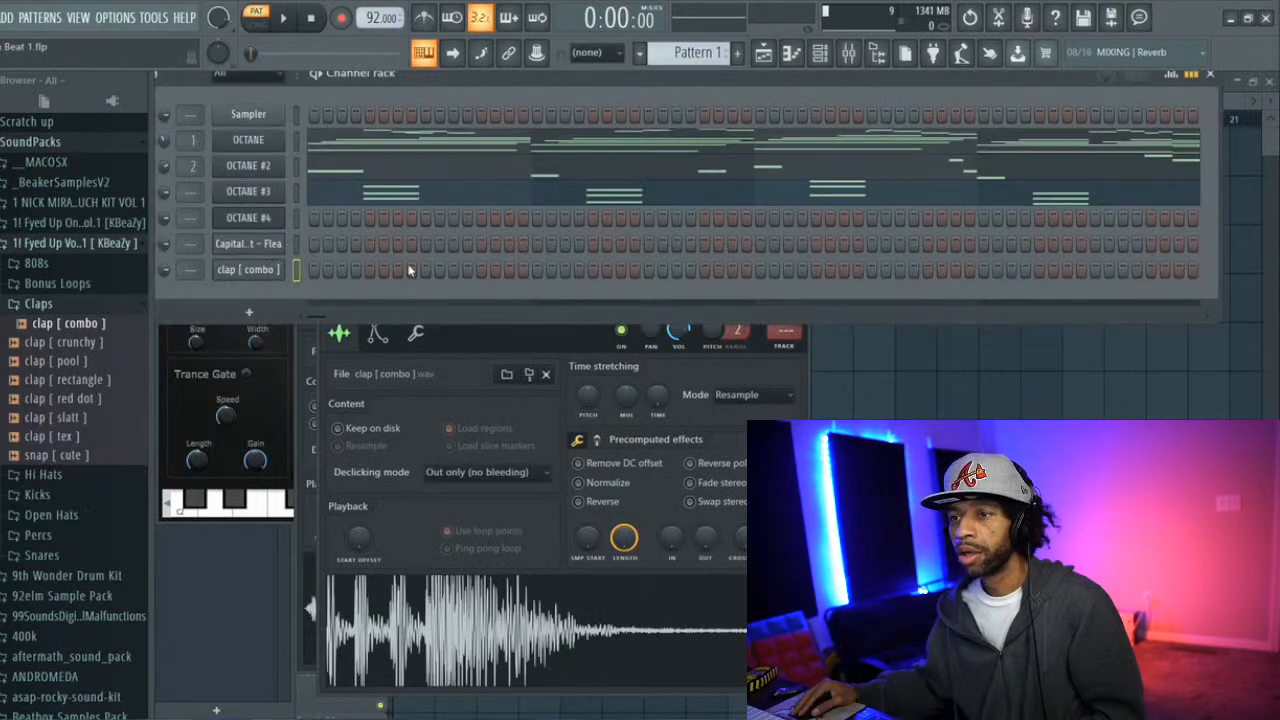
click(369, 269)
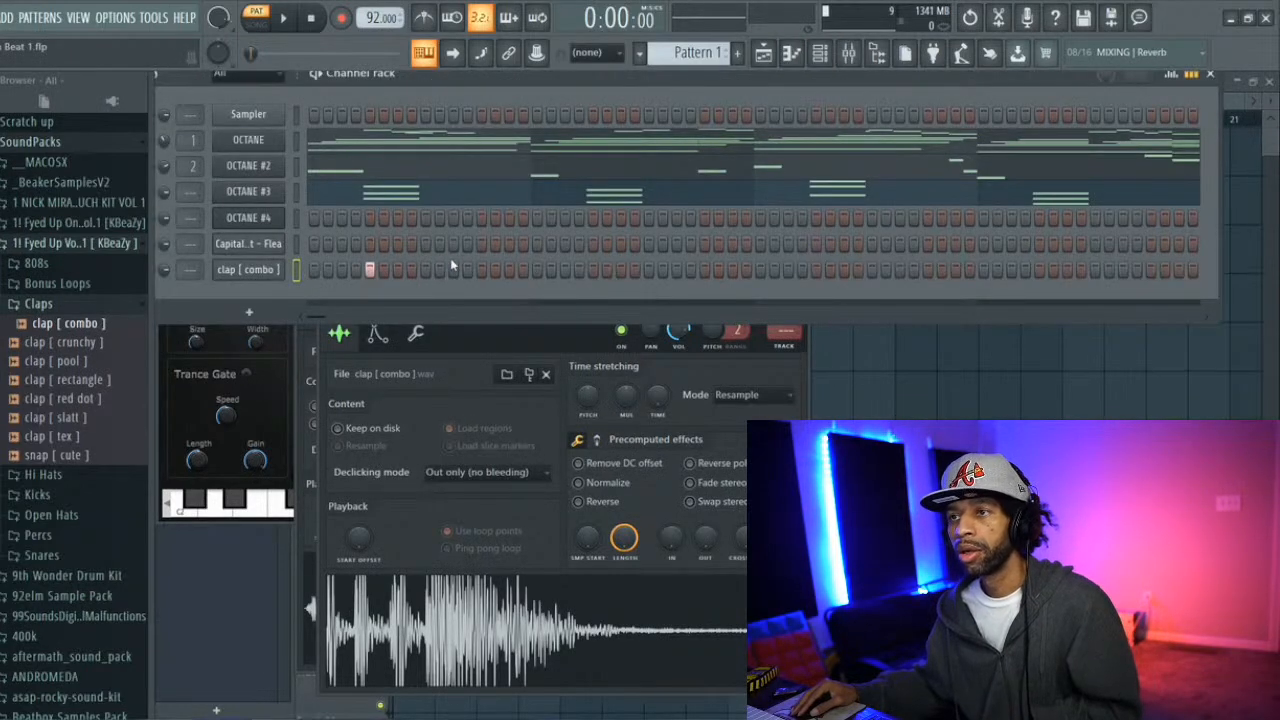
key(space)
click(481, 269)
click(592, 269)
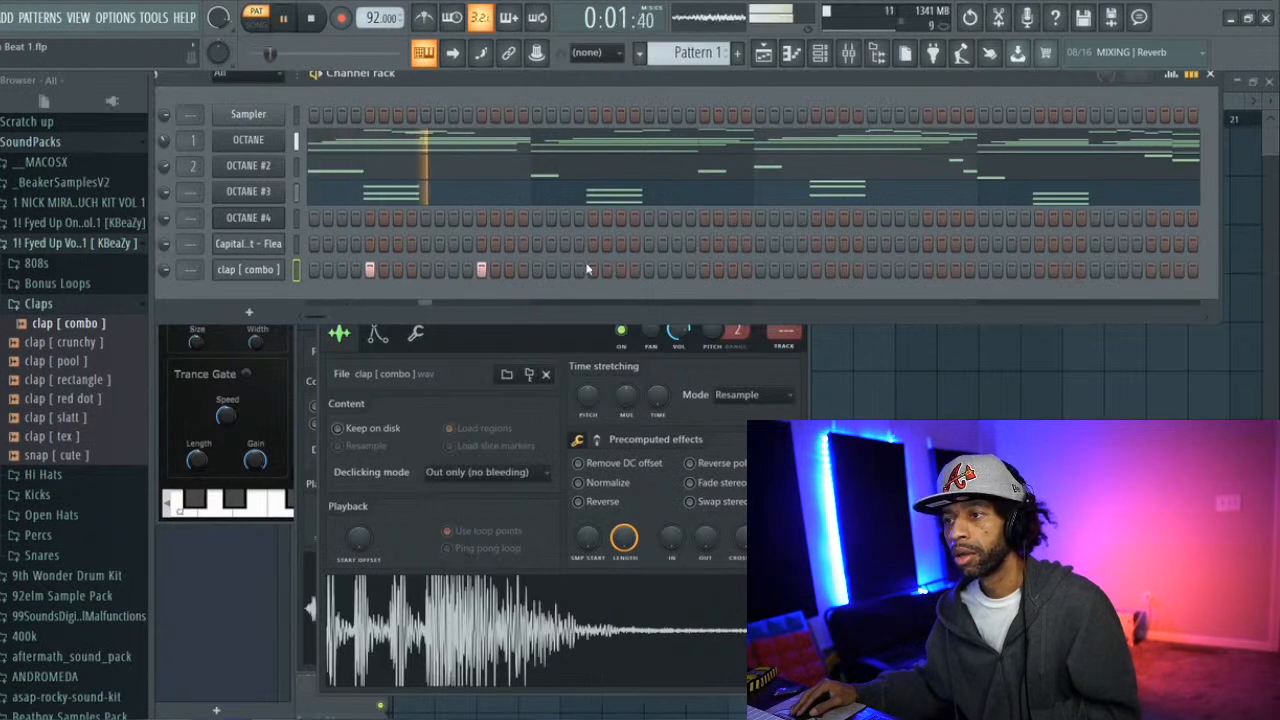
click(704, 269)
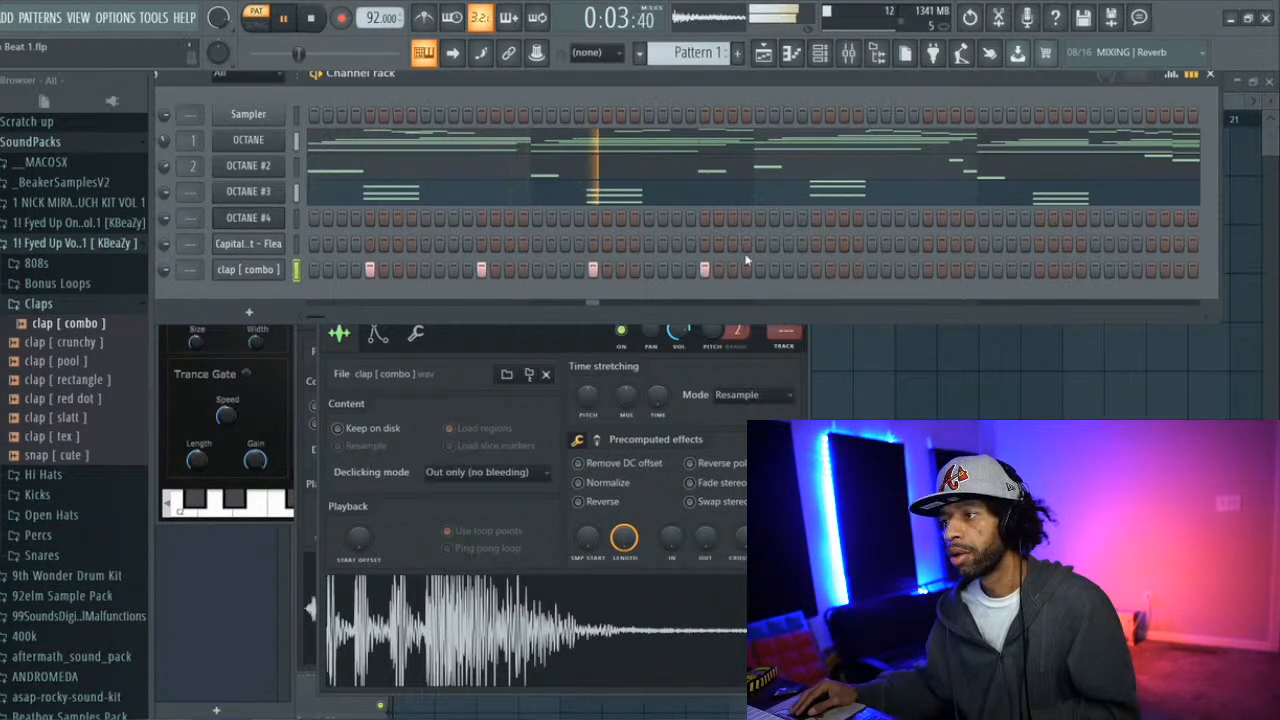
click(816, 269)
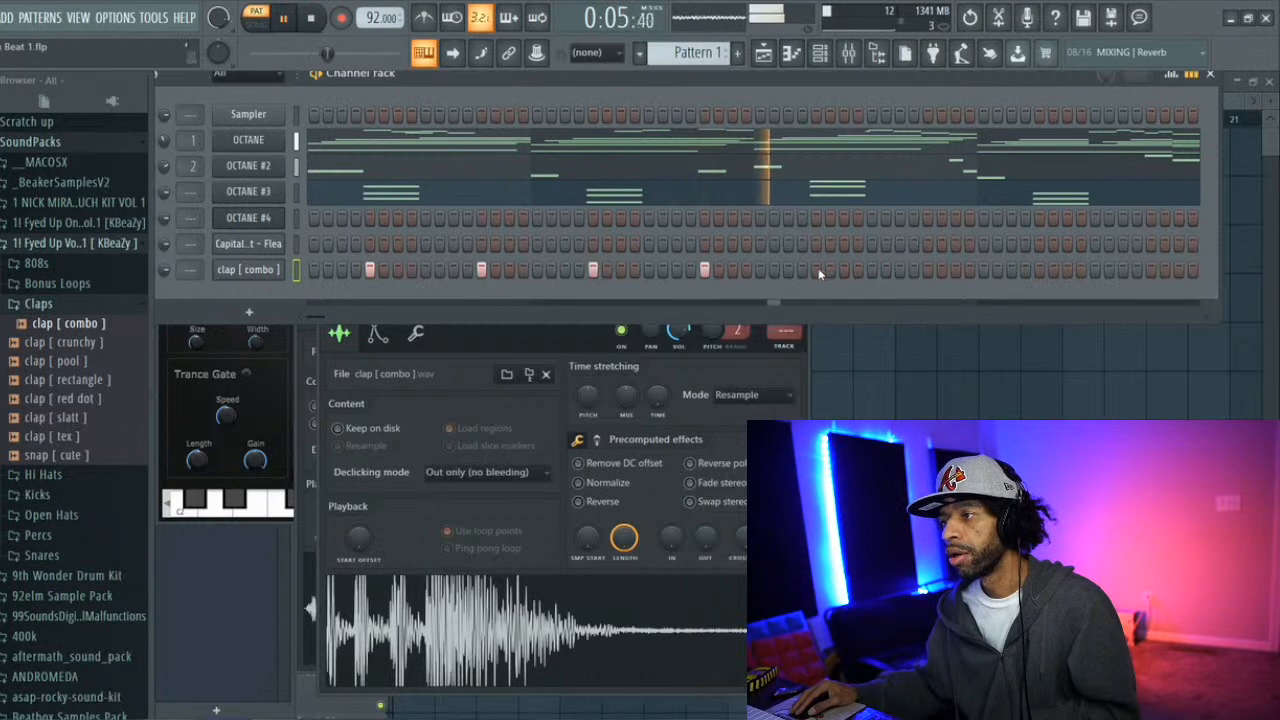
click(928, 269)
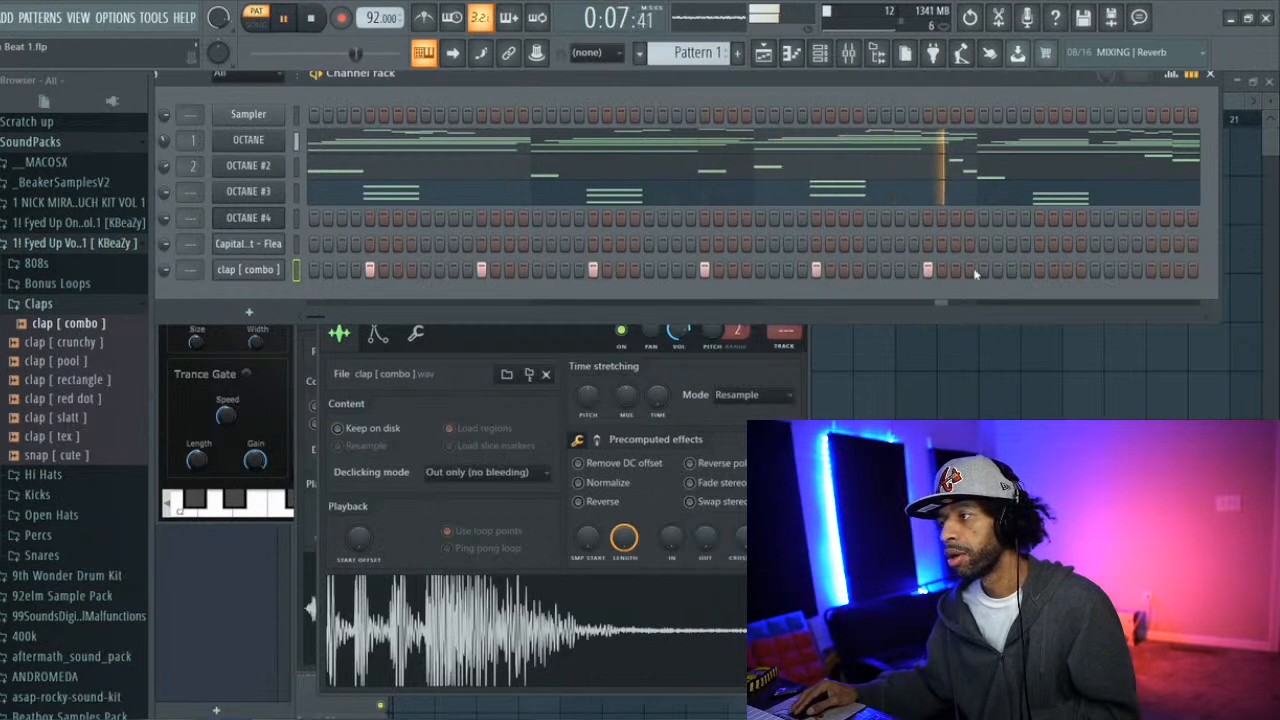
click(1040, 269)
click(1151, 269)
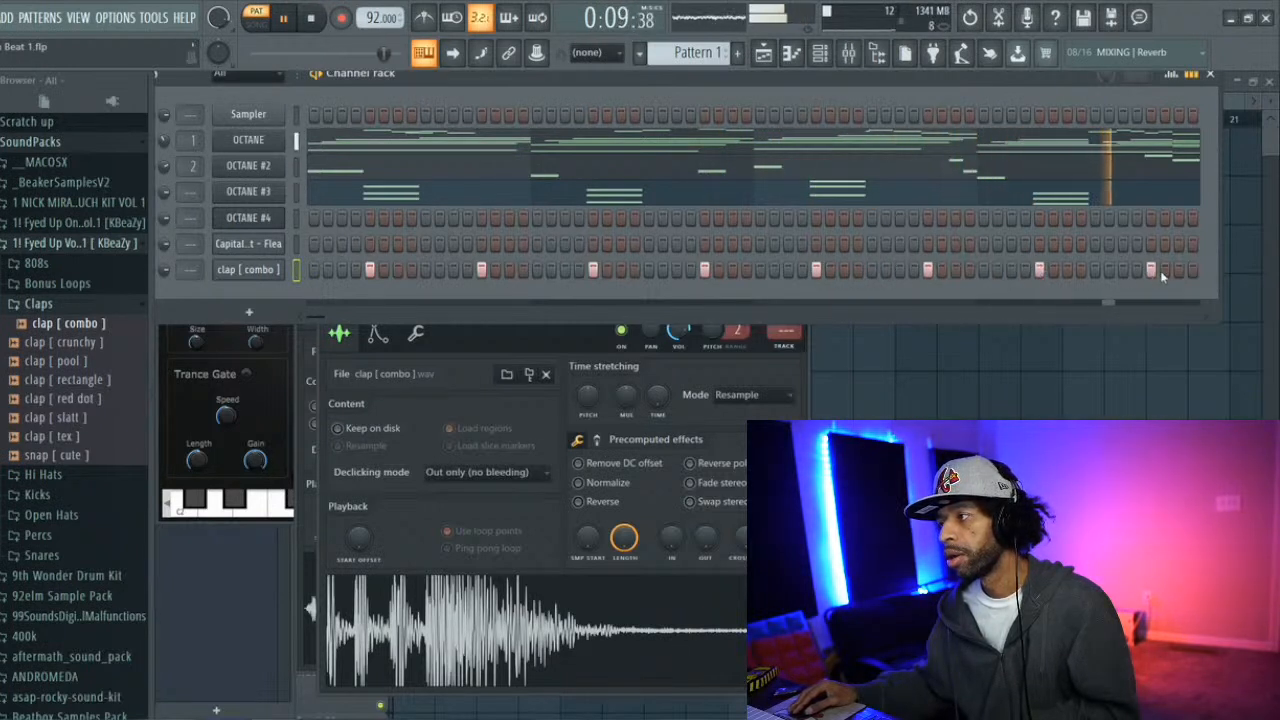
Add a clap [ combo ] hit on the last step of bar 4 and stop playback
click(1190, 269)
key(space)
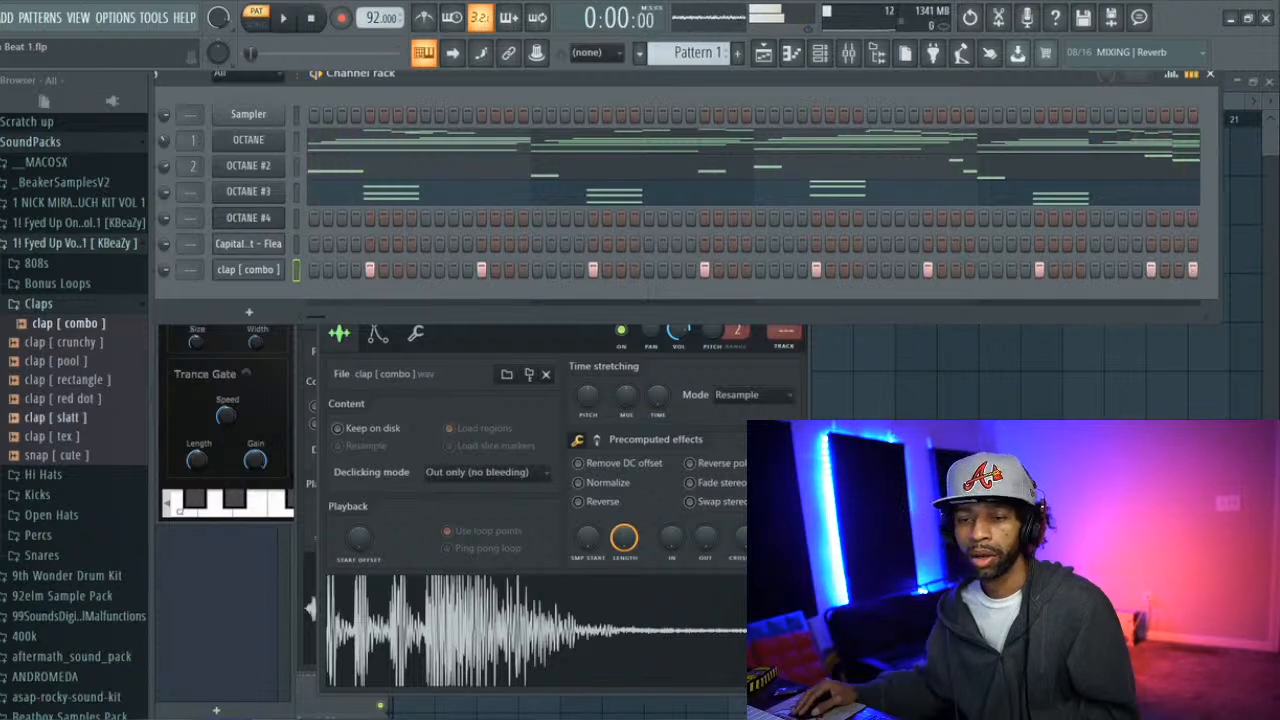
From the pack's Snares folder, try snare [ killz ] and snare [ extra ] in place of clap [ combo ], playing the pattern with each
click(33, 306)
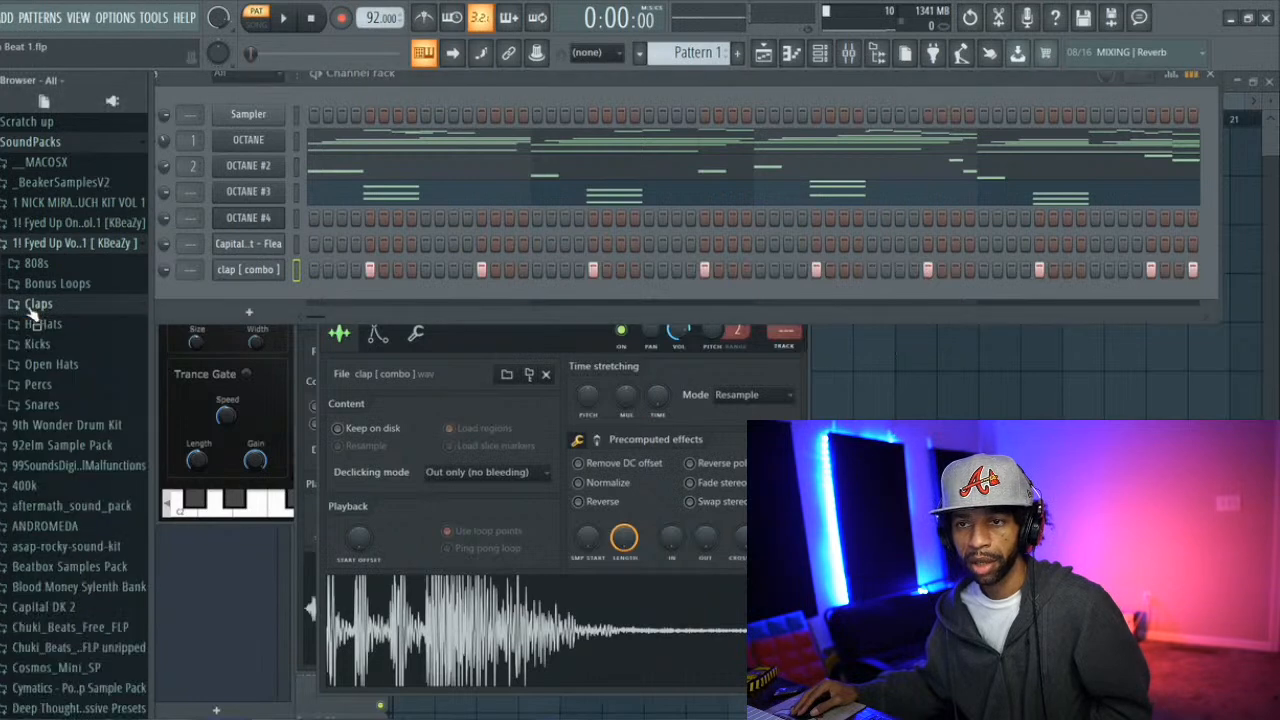
click(40, 405)
scroll(33, 405, down, 1)
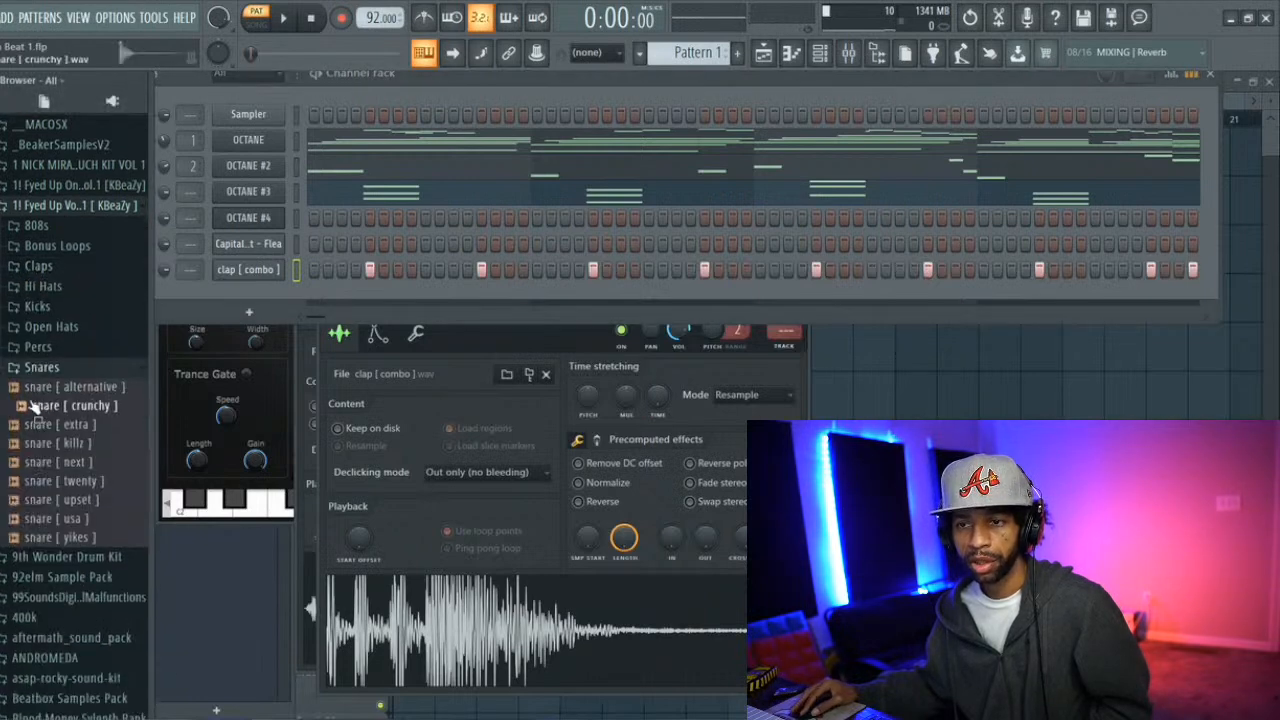
click(28, 446)
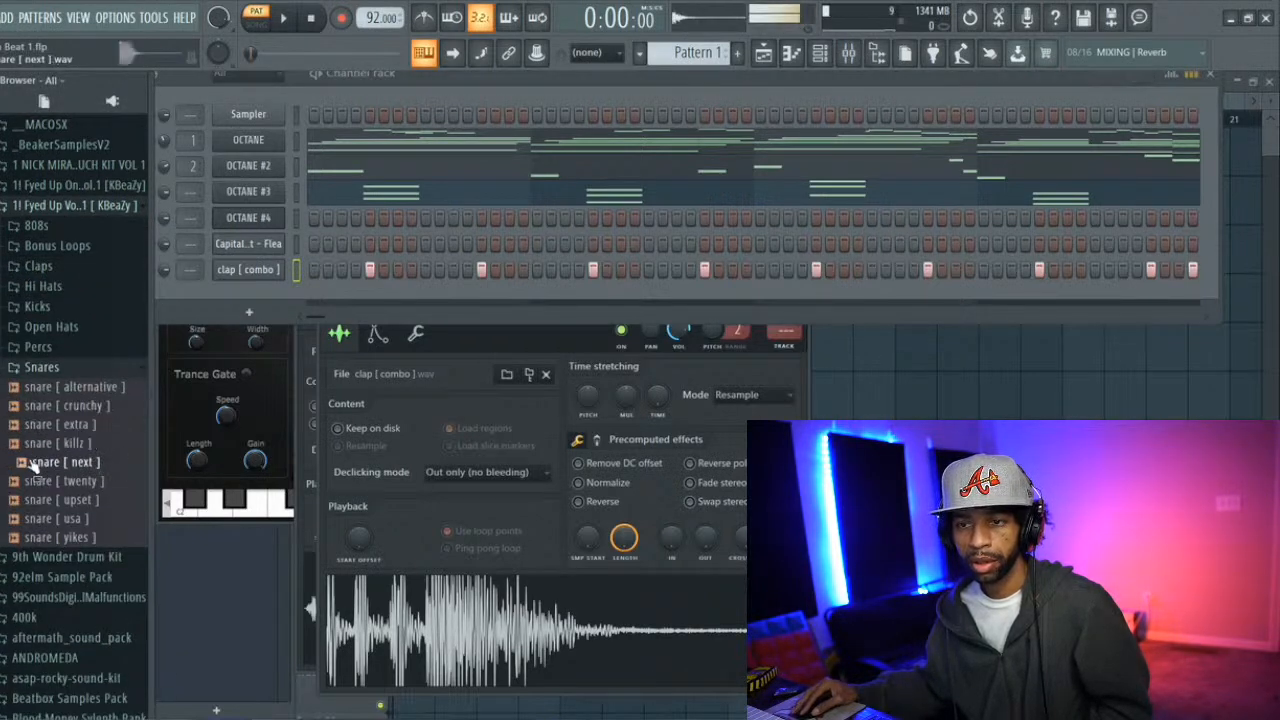
click(42, 446)
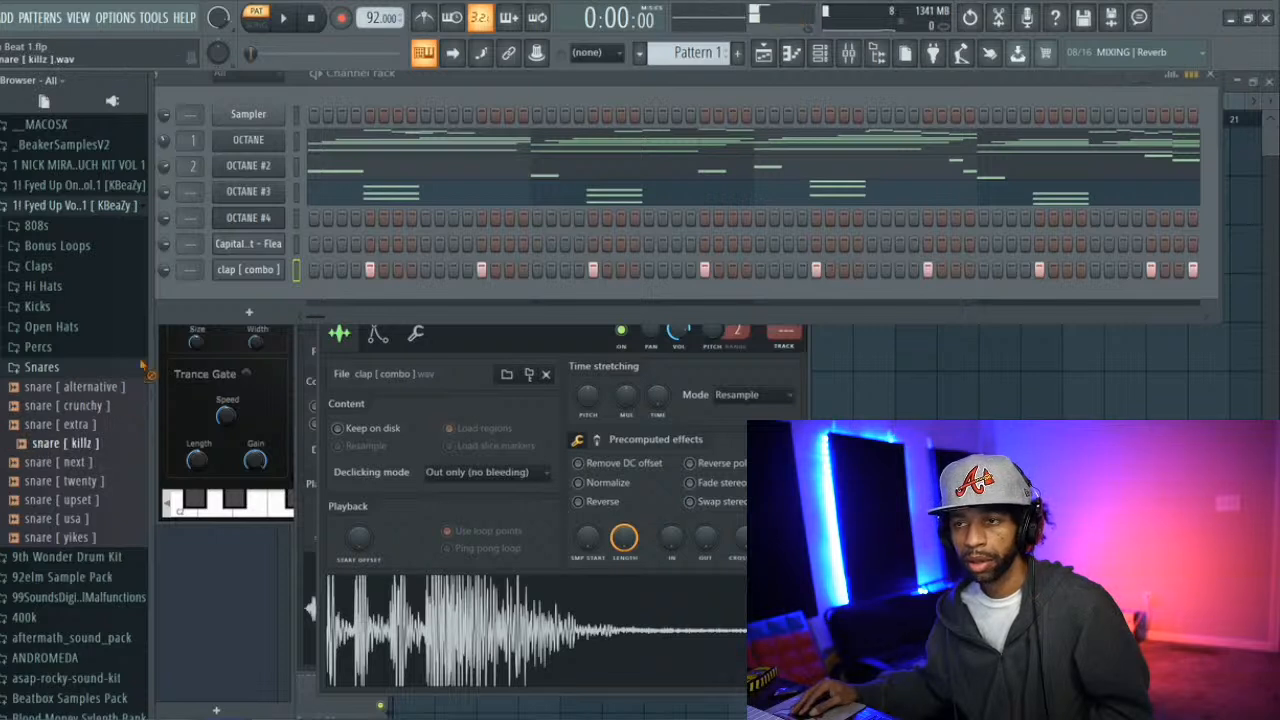
drag(193, 287, 235, 276)
key(space)
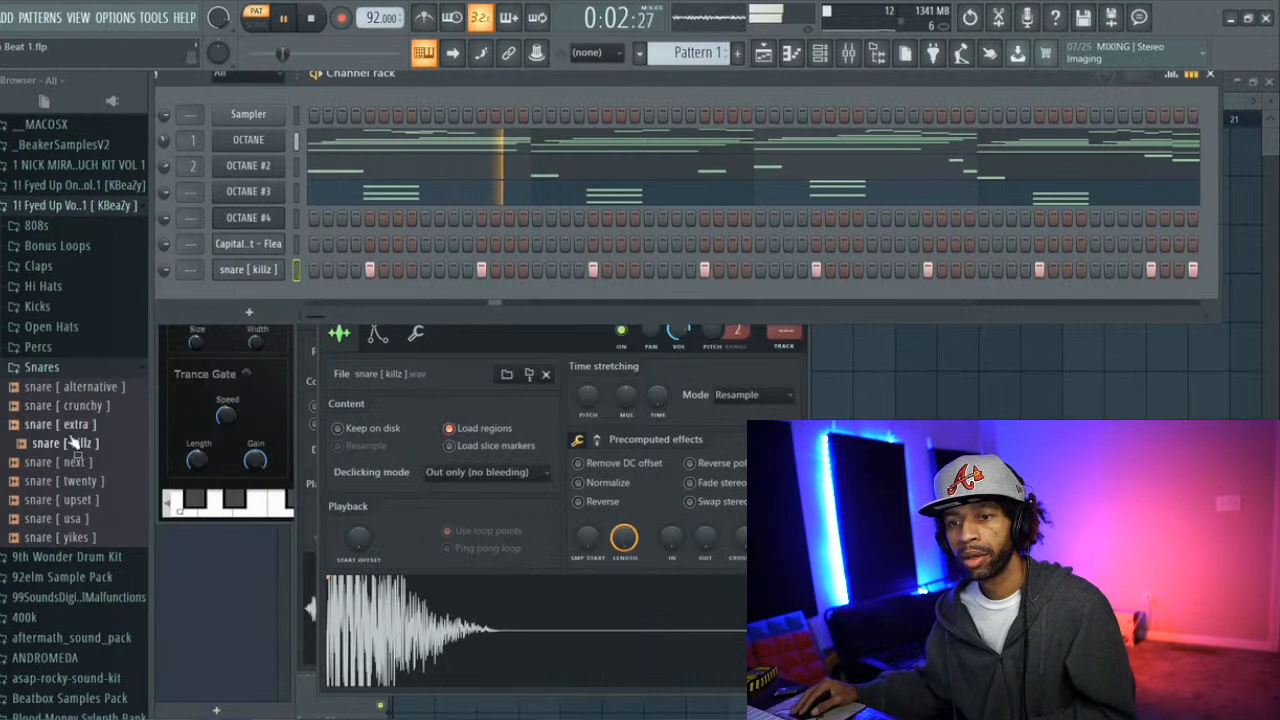
key(space)
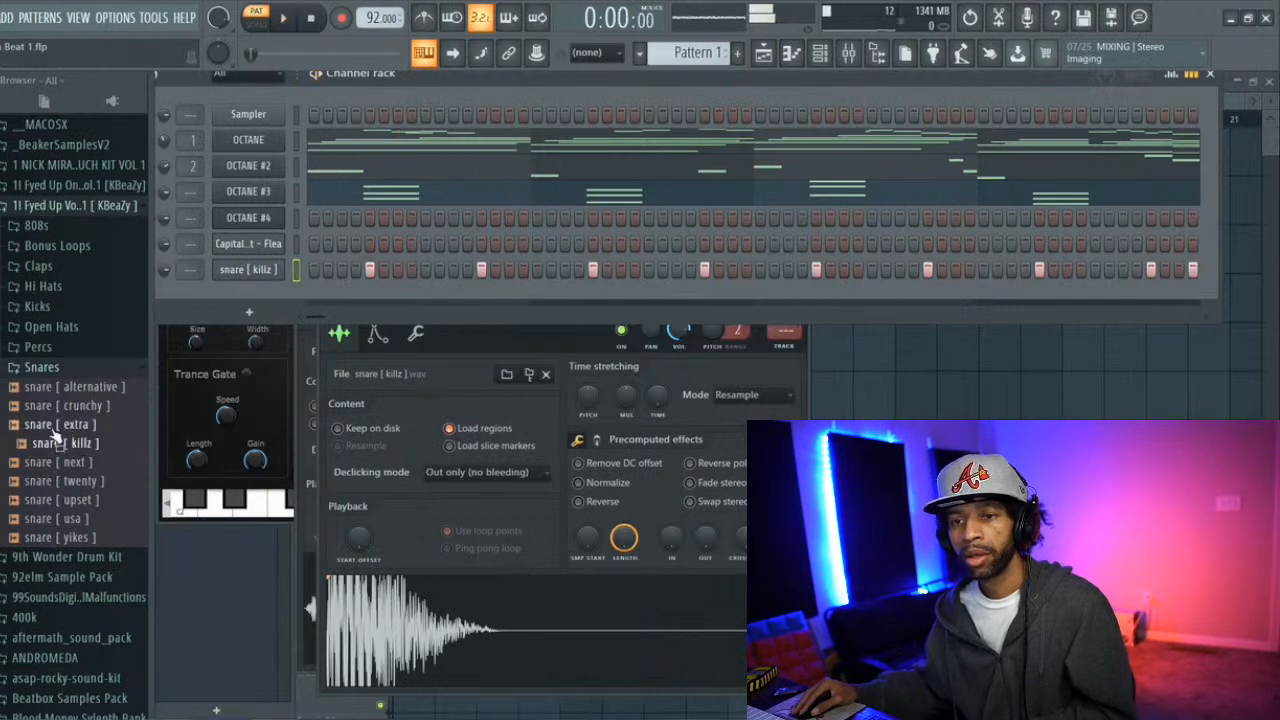
drag(50, 426, 243, 270)
key(space)
Audition more of the pack's snares, load snare [ yikes ] into the snare channel and play the pattern with it
click(35, 463)
click(35, 481)
click(34, 500)
click(35, 539)
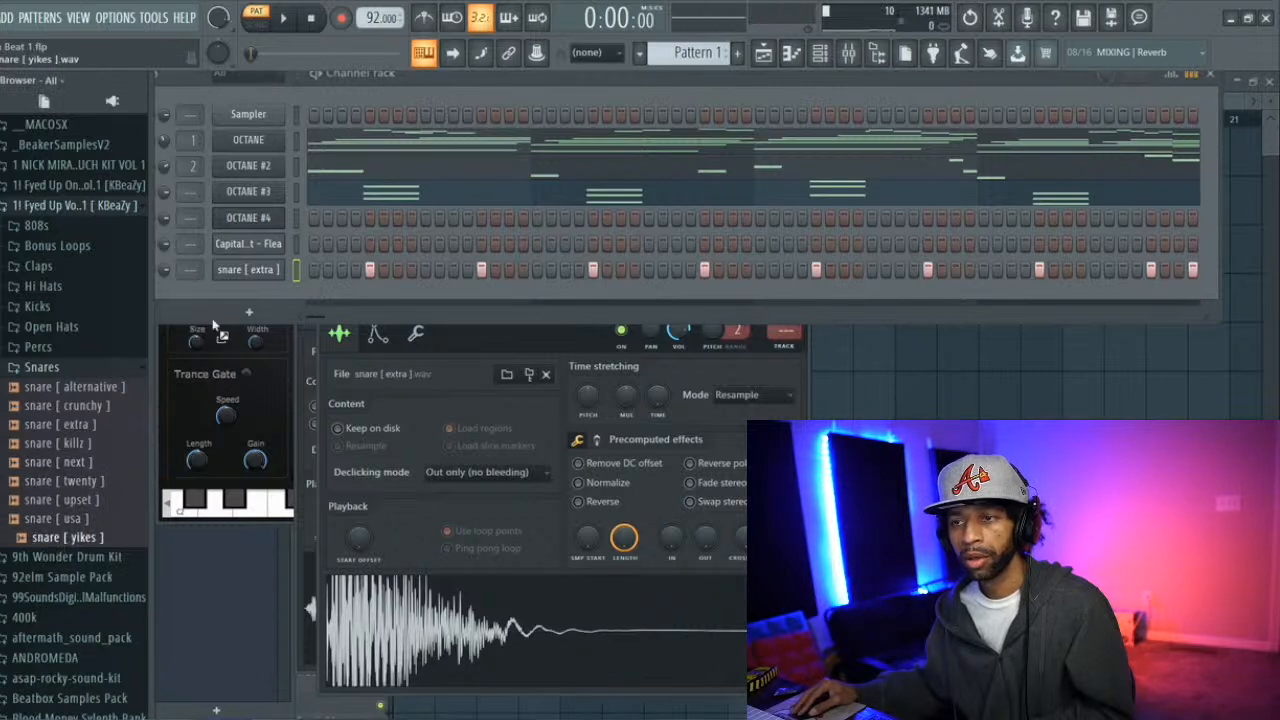
drag(230, 283, 232, 272)
key(space)
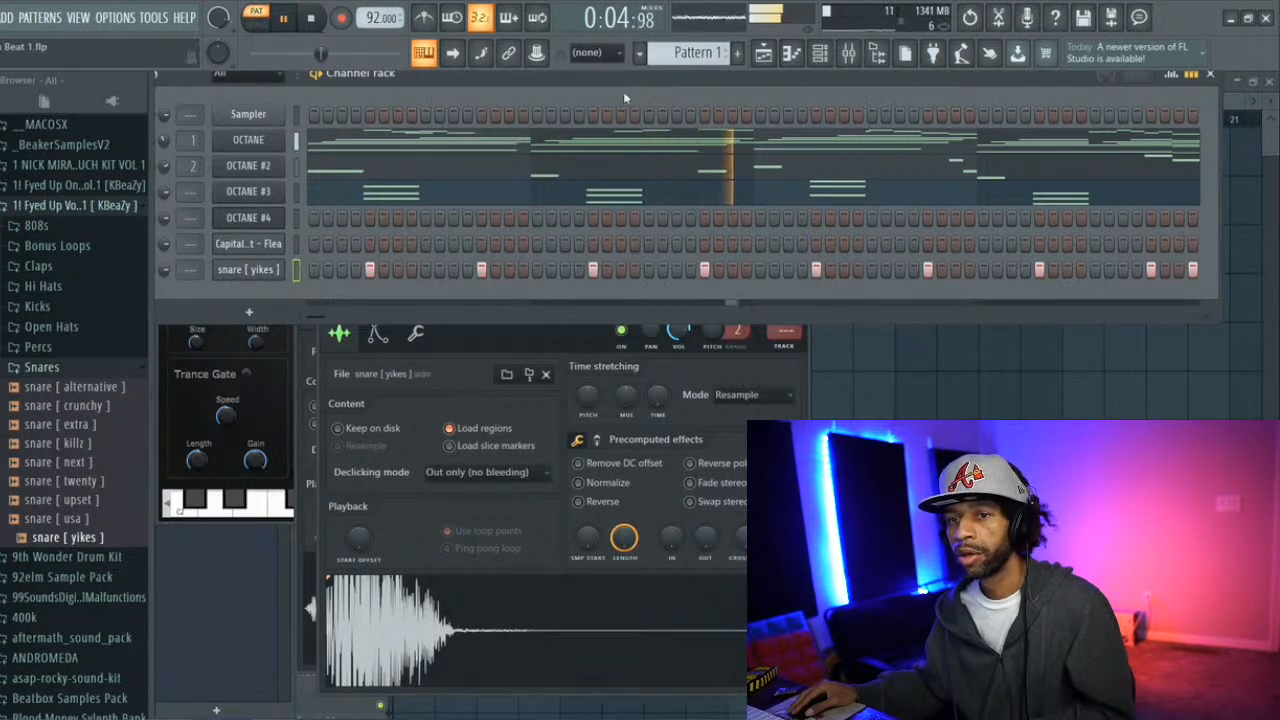
key(space)
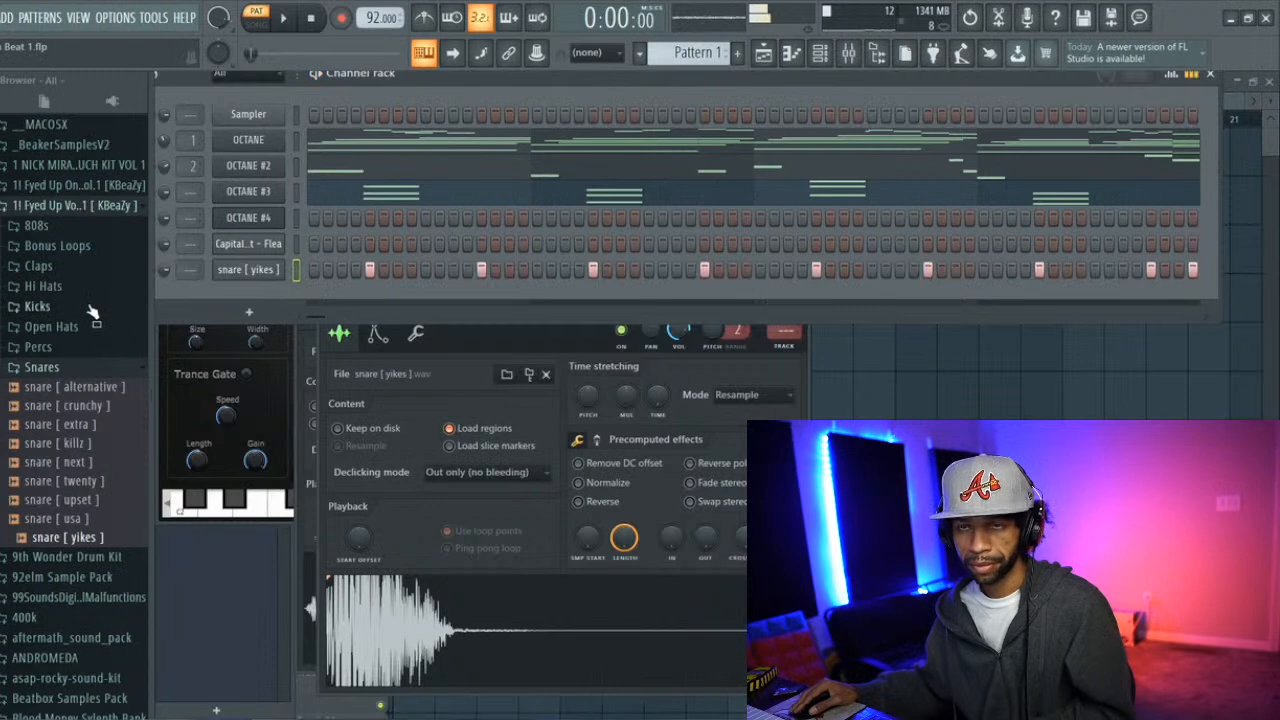
Collapse the 1! Fyed Up Vol. 1 folder and expand the SNARES folder of the Ed Talenti R.I.P. Speakers Vol. 1 pack
scroll(65, 306, up, 5)
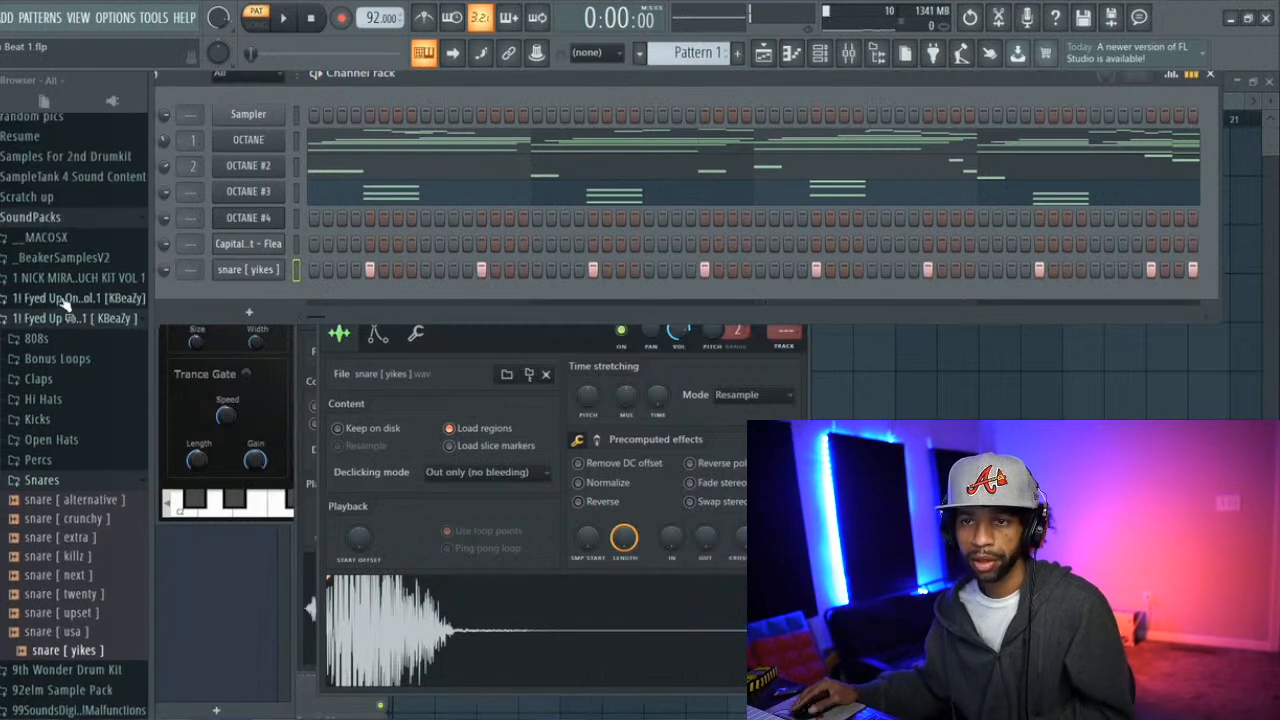
click(57, 320)
scroll(65, 340, down, 5)
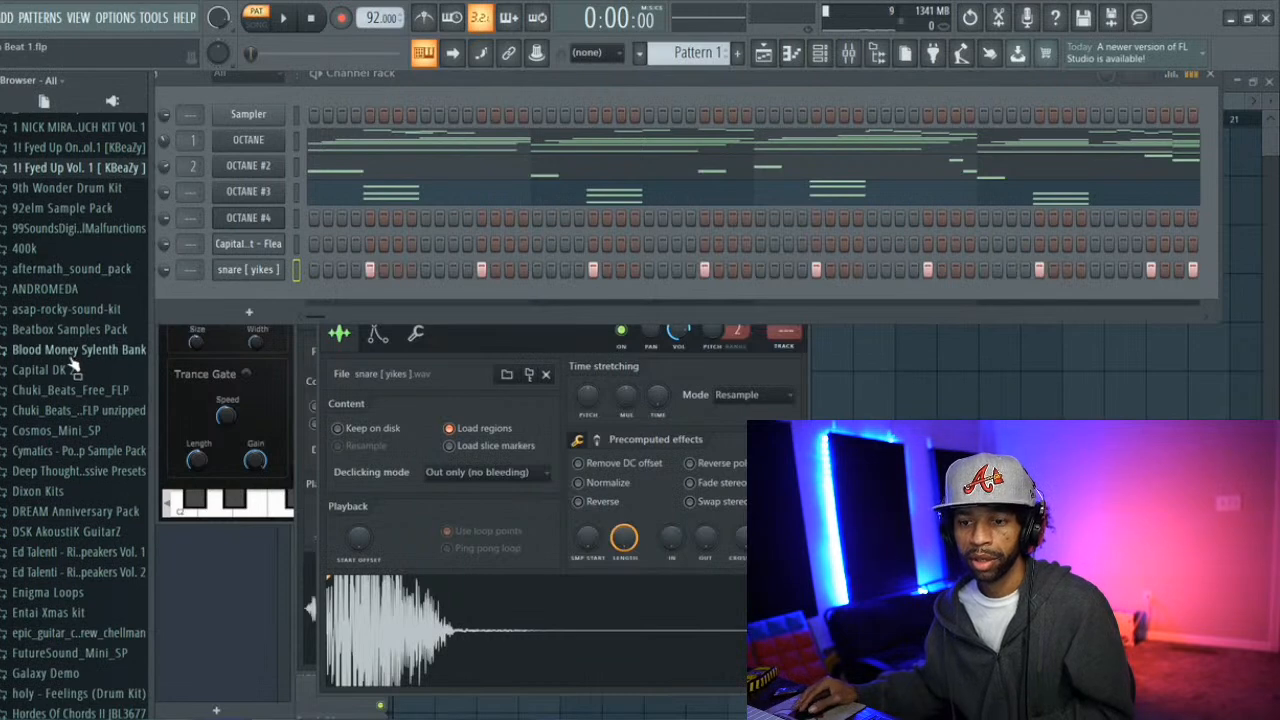
scroll(73, 365, down, 5)
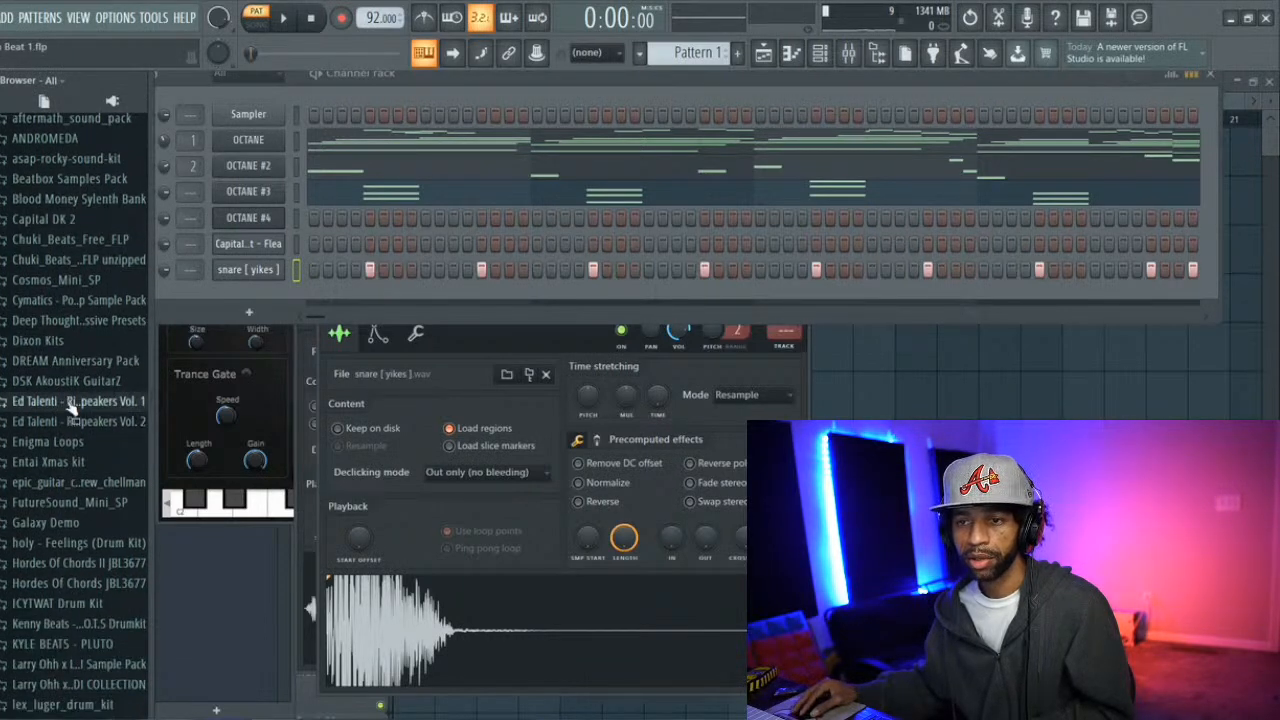
click(70, 401)
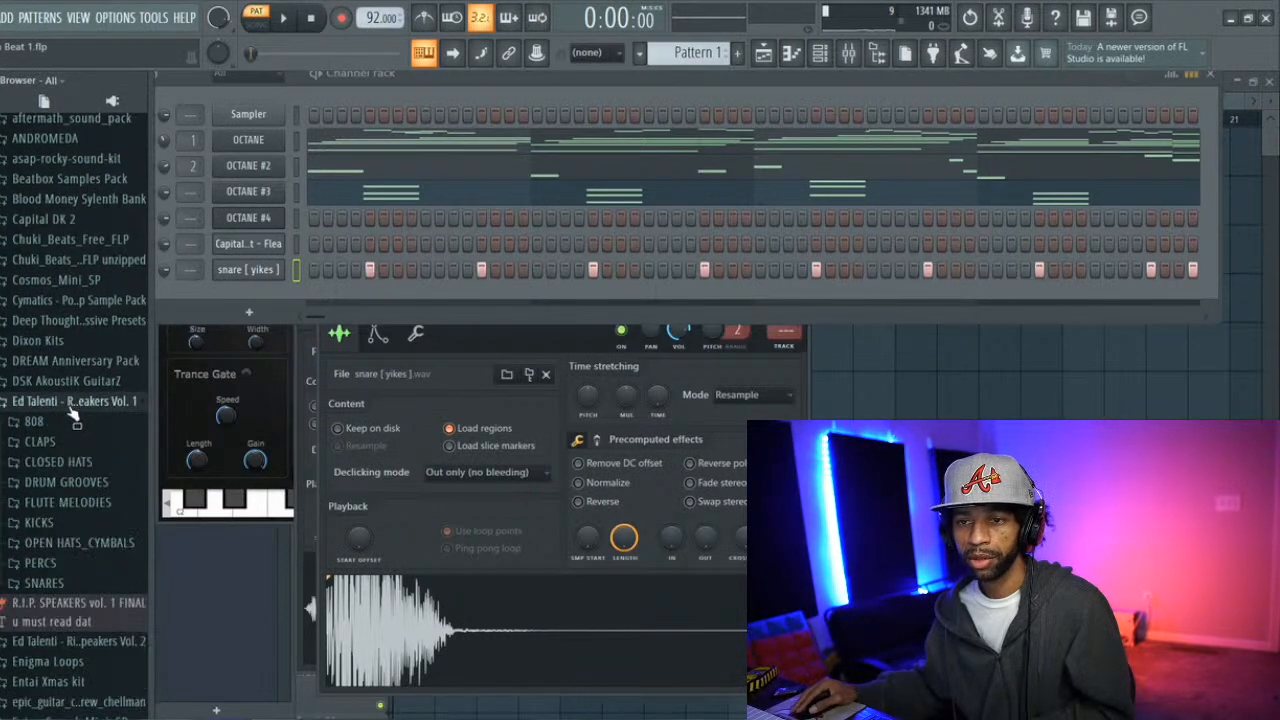
click(45, 583)
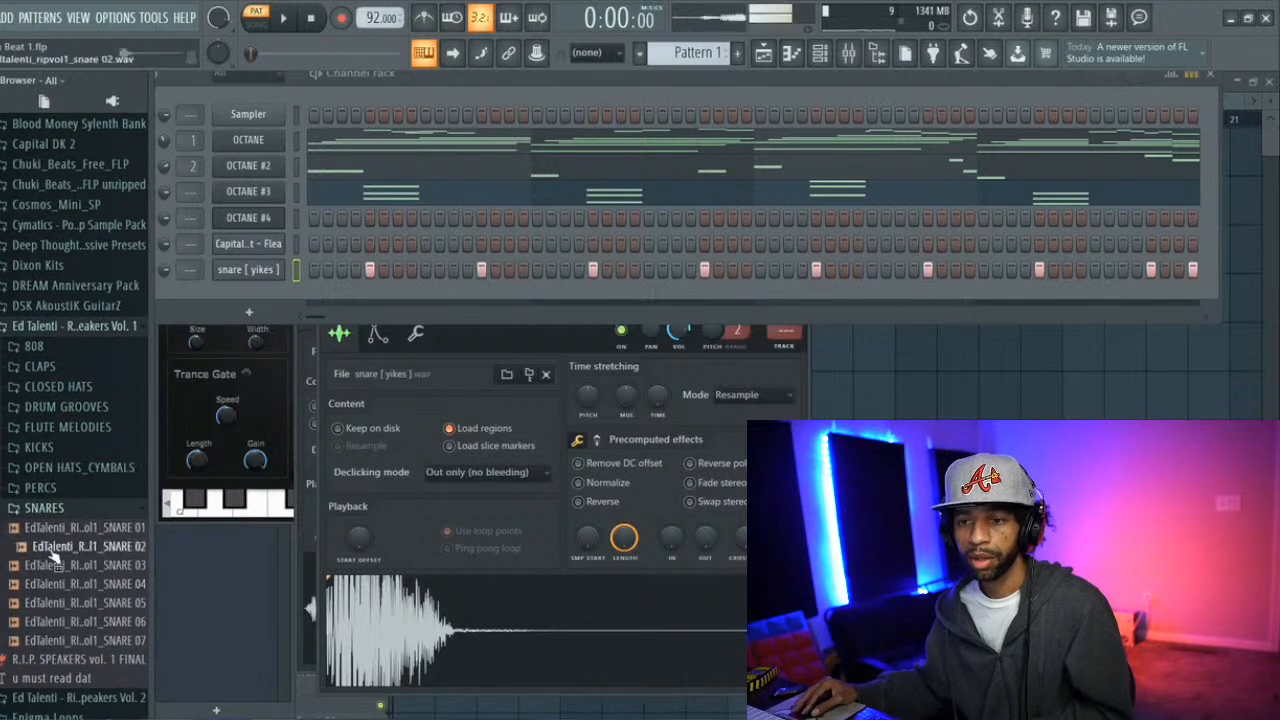
Replace snare [ yikes ] with EdTalenti_RIPVol1_SNARE 03, start Pattern 1 playing and normalize the new sample
click(60, 565)
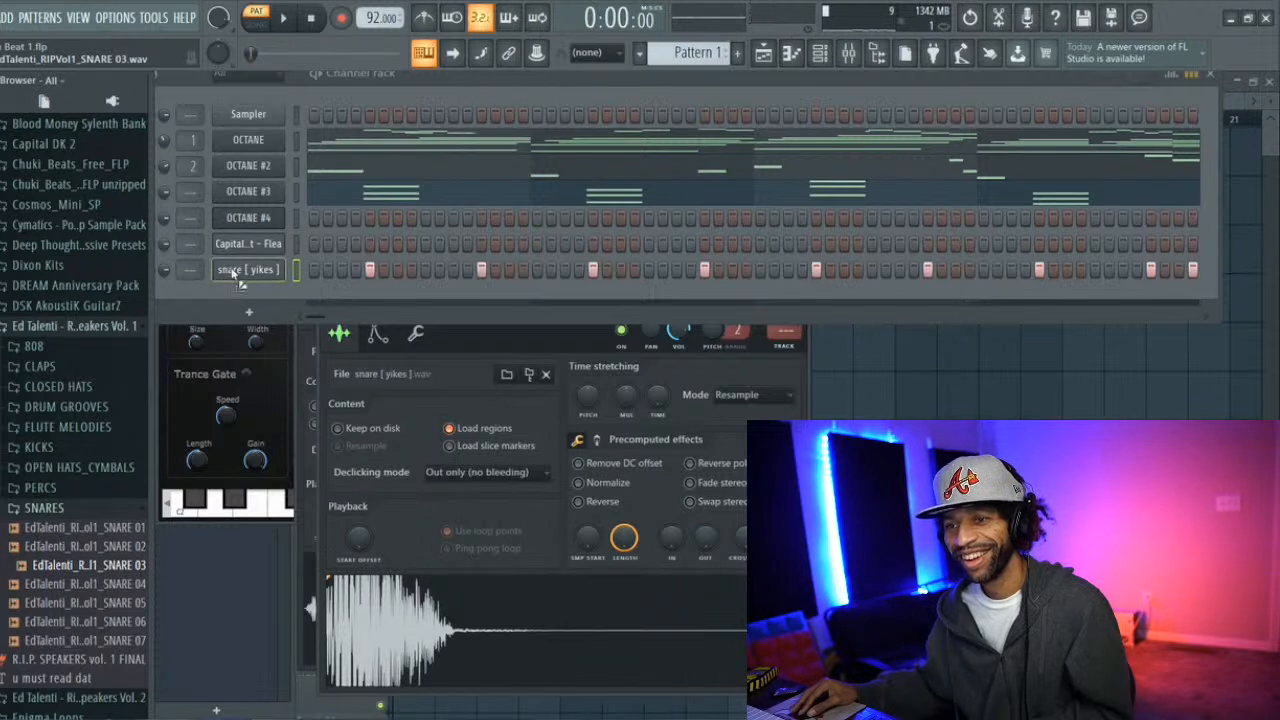
drag(236, 282, 235, 274)
key(space)
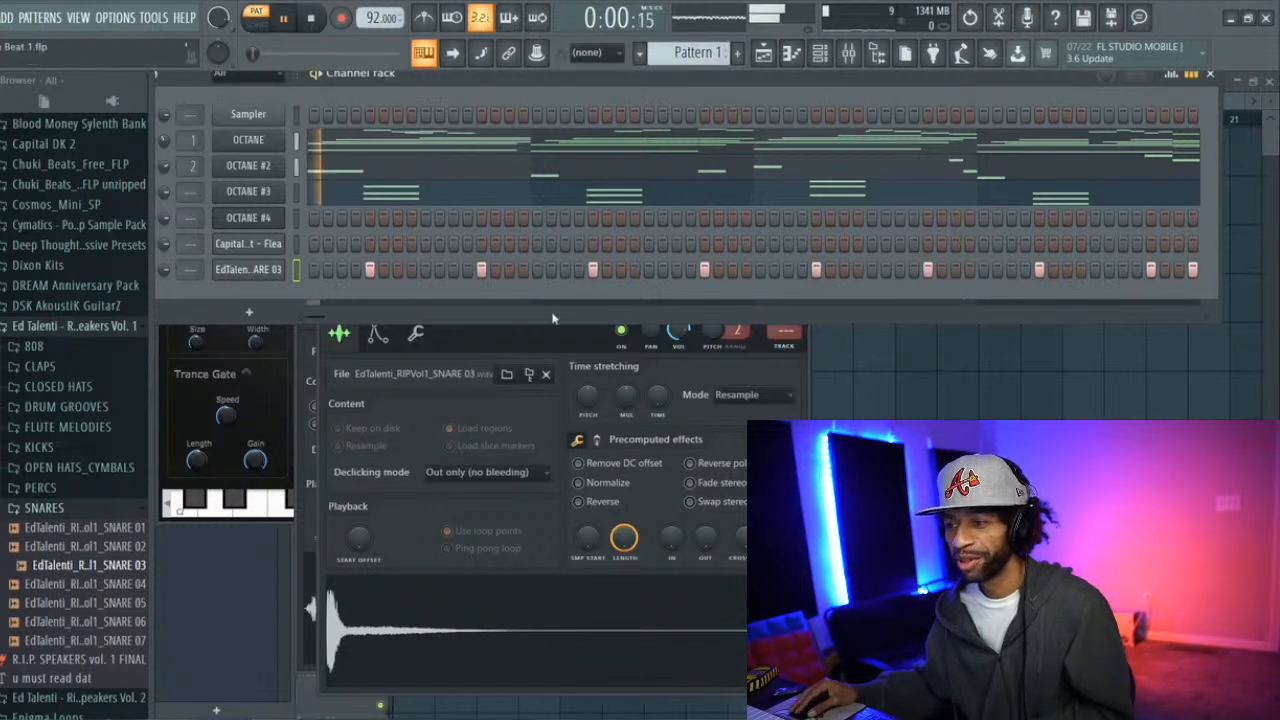
click(580, 483)
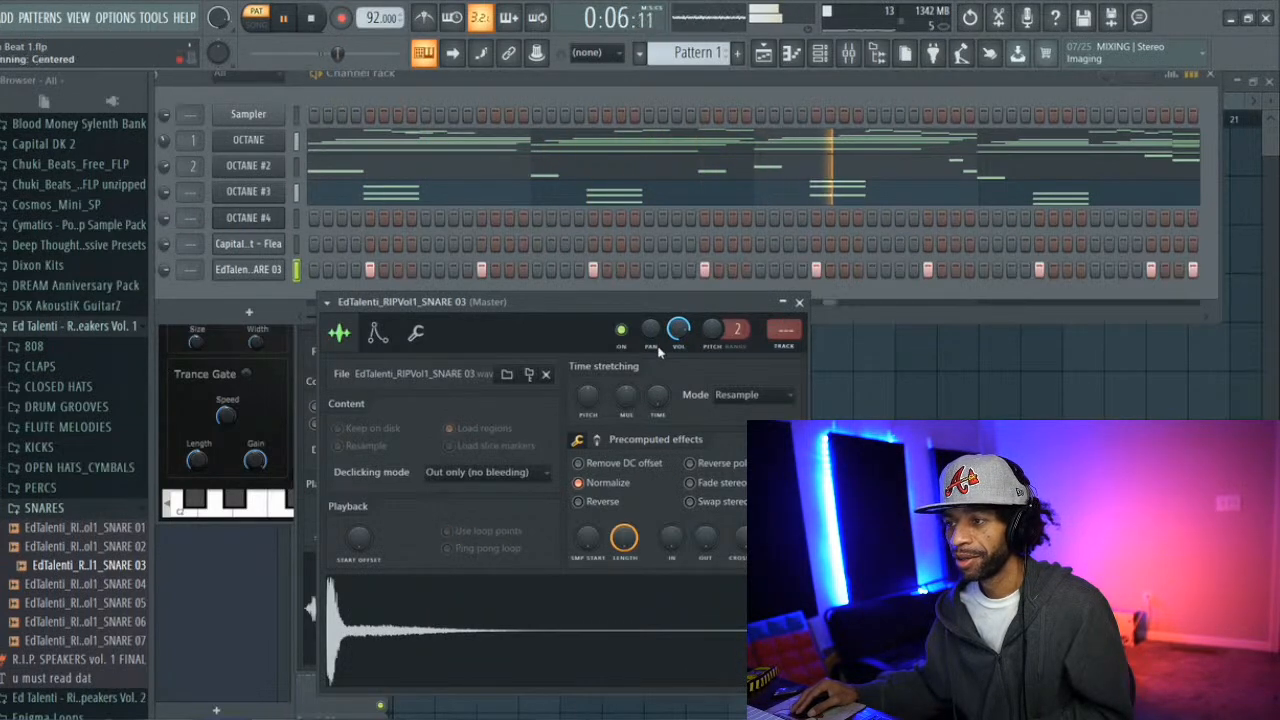
Fill the Capital DK 3 - Hat - Flea channel with a hit on every second step
right_click(245, 243)
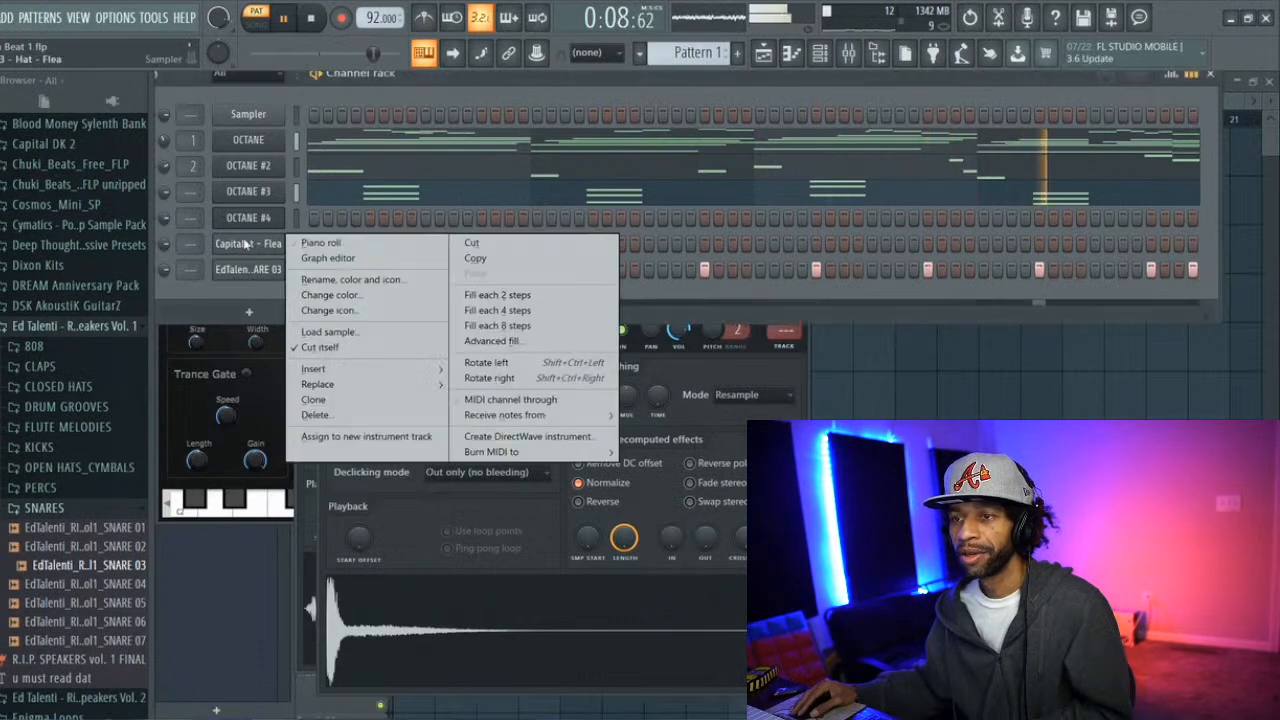
click(513, 296)
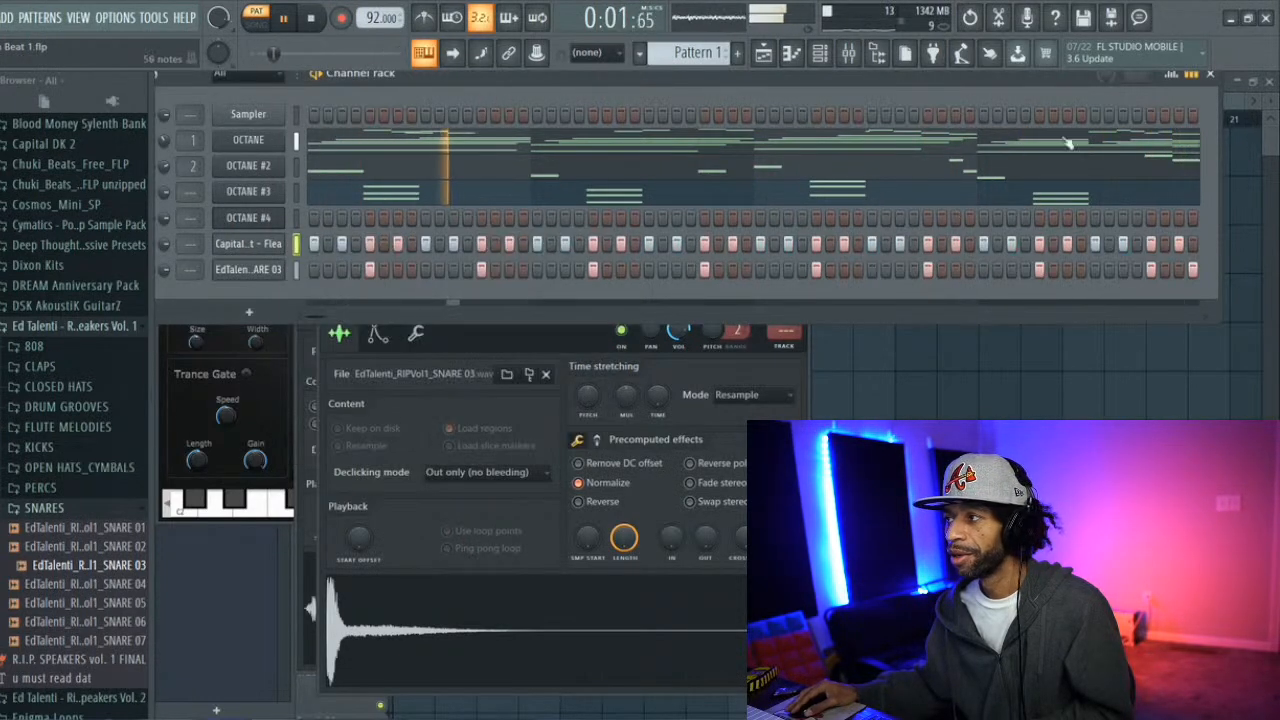
Lower the velocity of every other hi-hat hit across all four bars to about 50–63% in the graph editor
click(1172, 78)
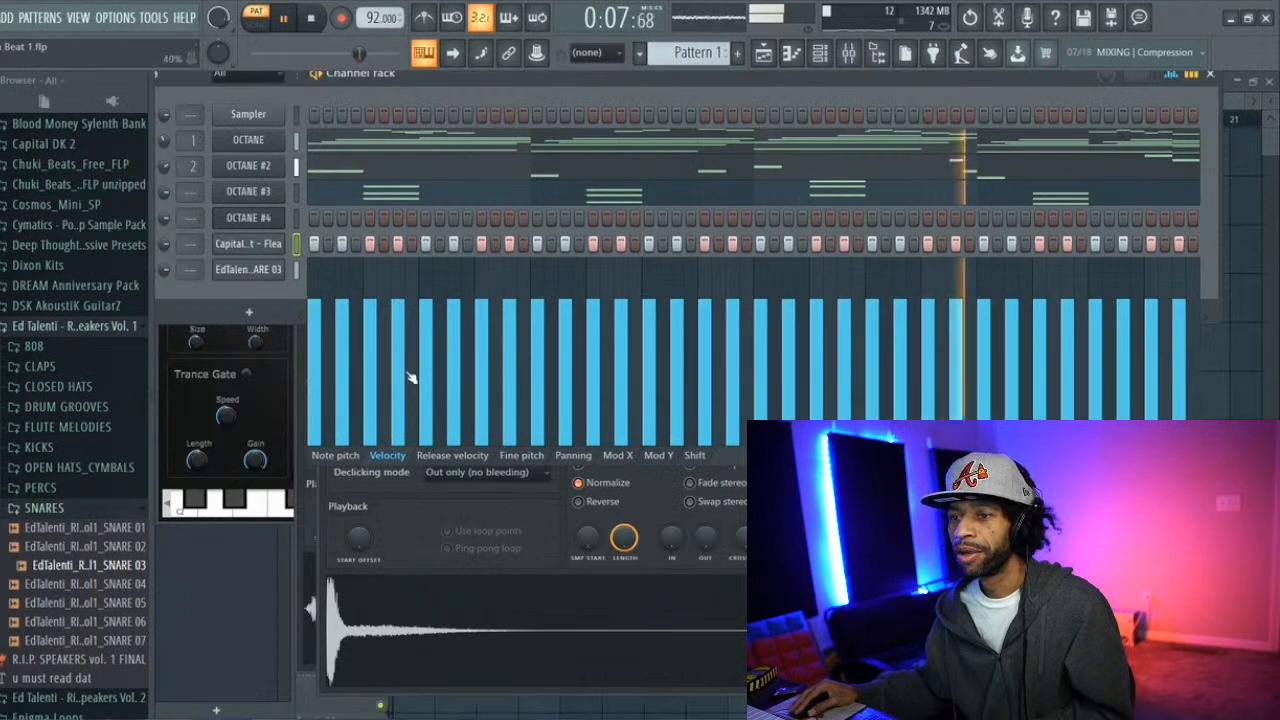
click(343, 354)
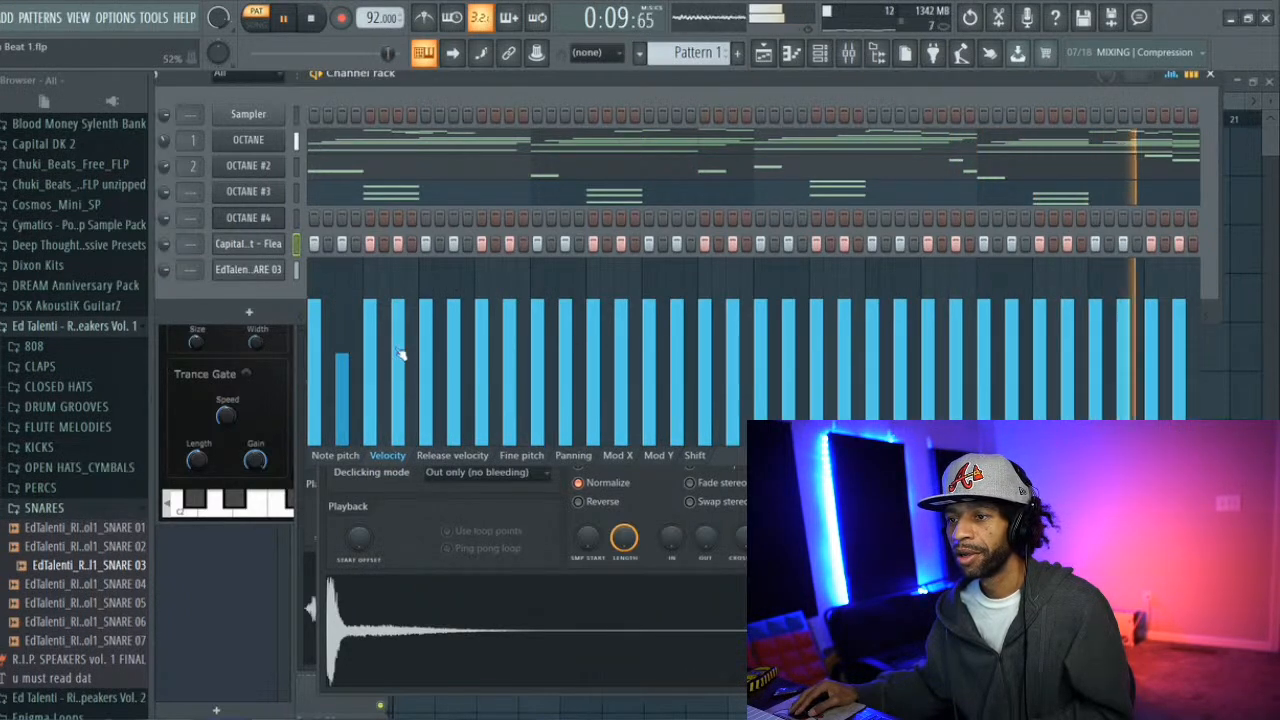
click(398, 350)
click(454, 357)
click(510, 334)
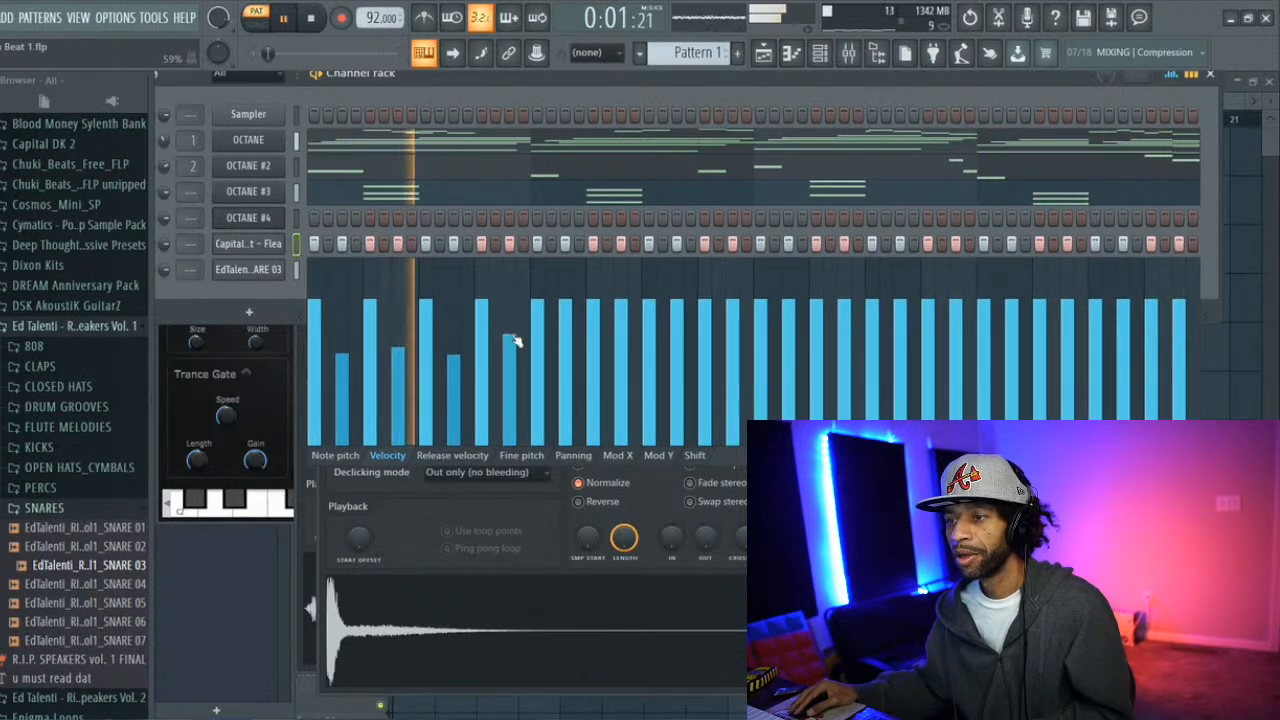
click(566, 352)
click(622, 330)
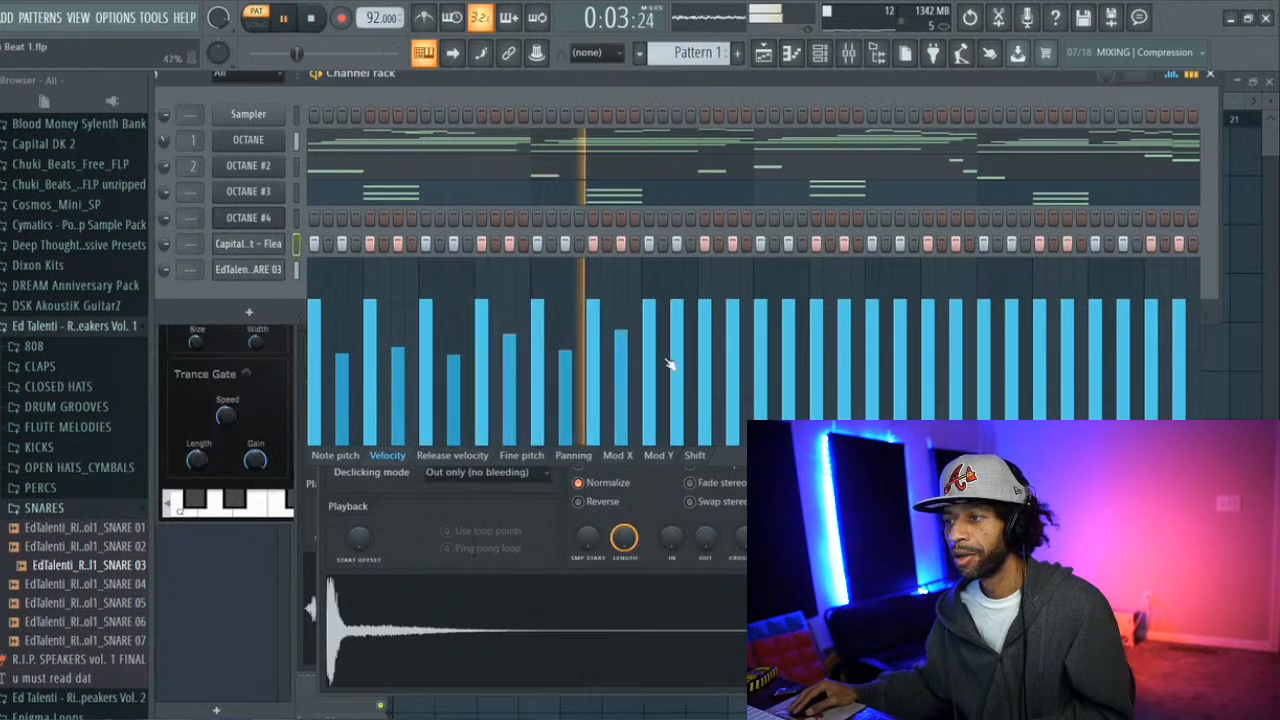
click(678, 345)
click(733, 333)
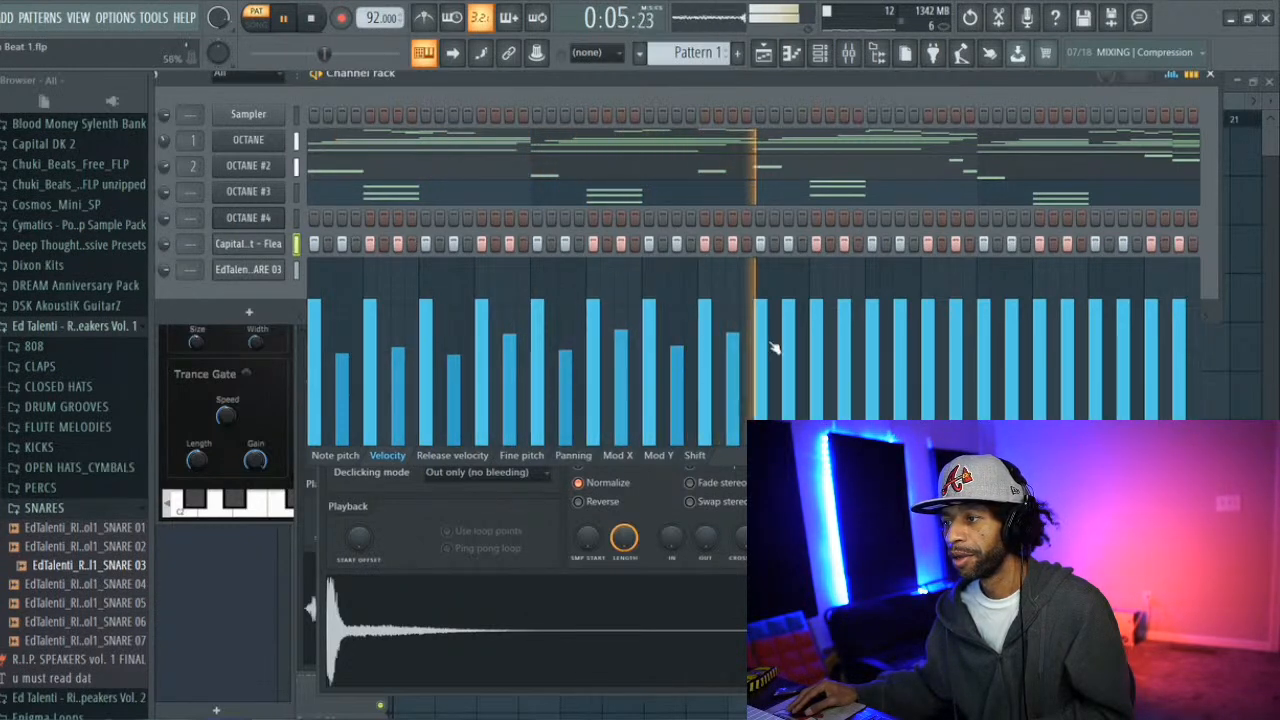
click(789, 352)
click(845, 330)
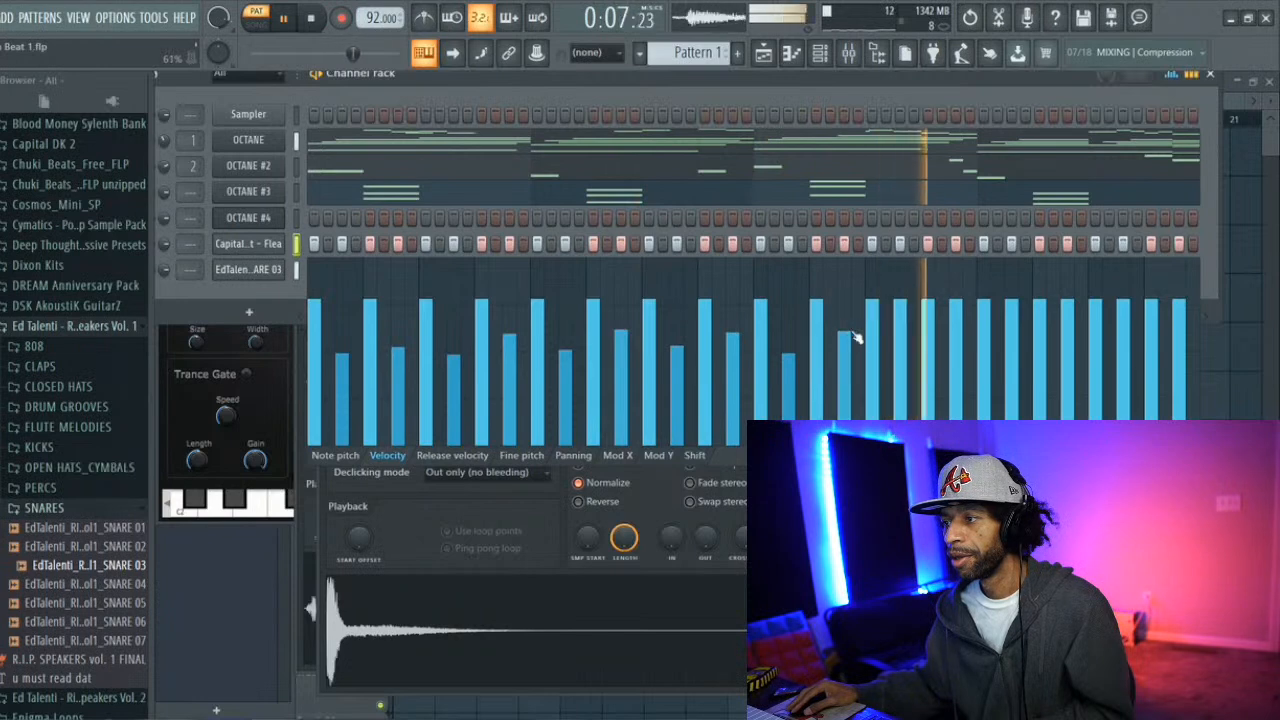
click(901, 350)
click(957, 329)
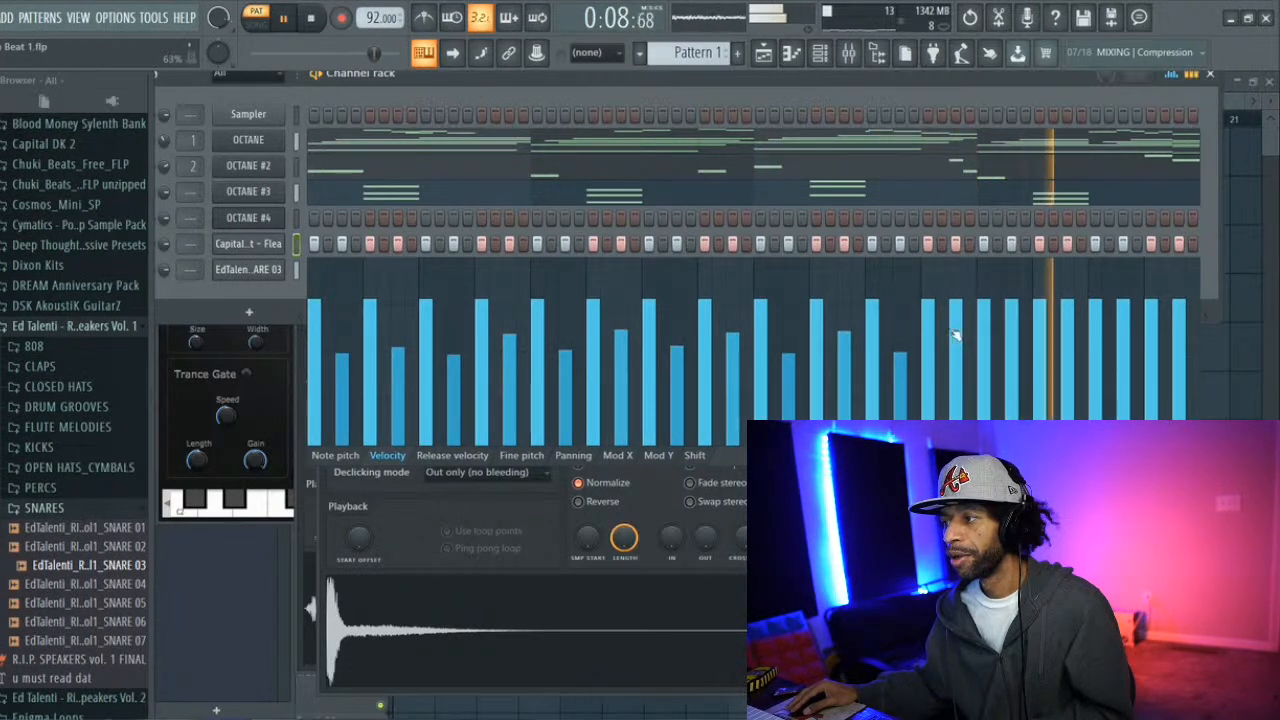
click(1012, 346)
click(1068, 331)
click(1124, 342)
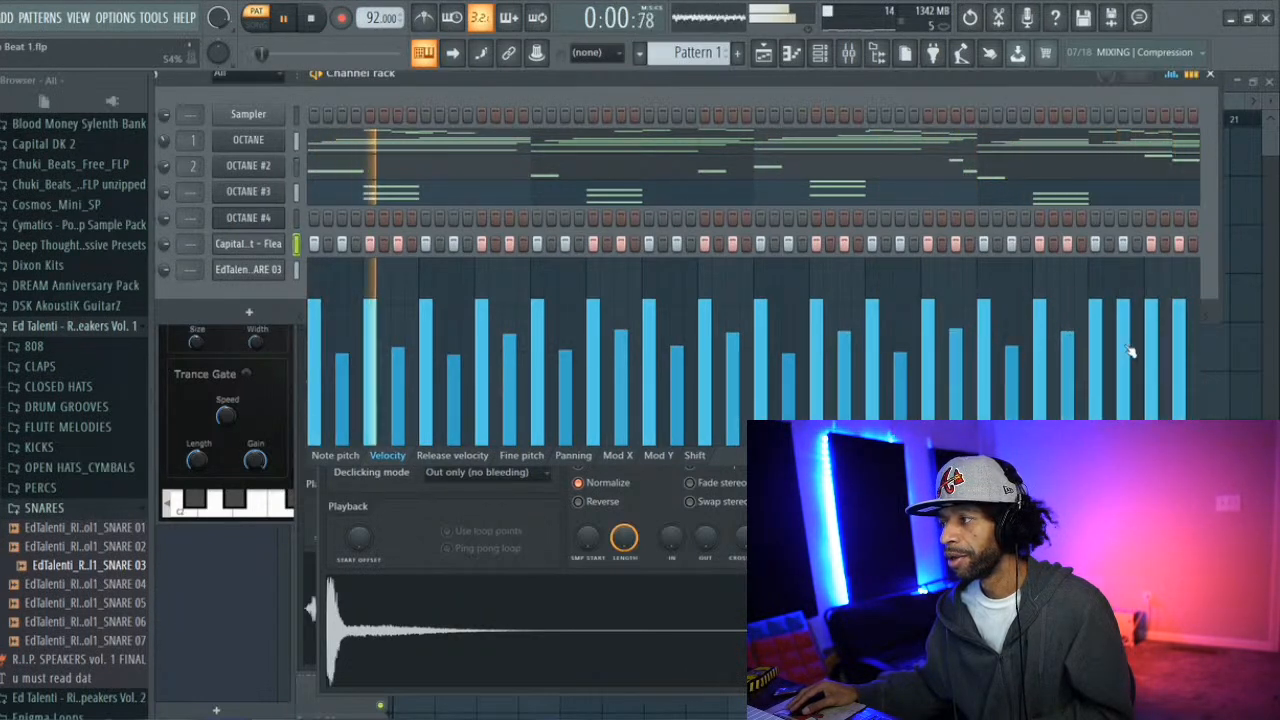
click(1180, 333)
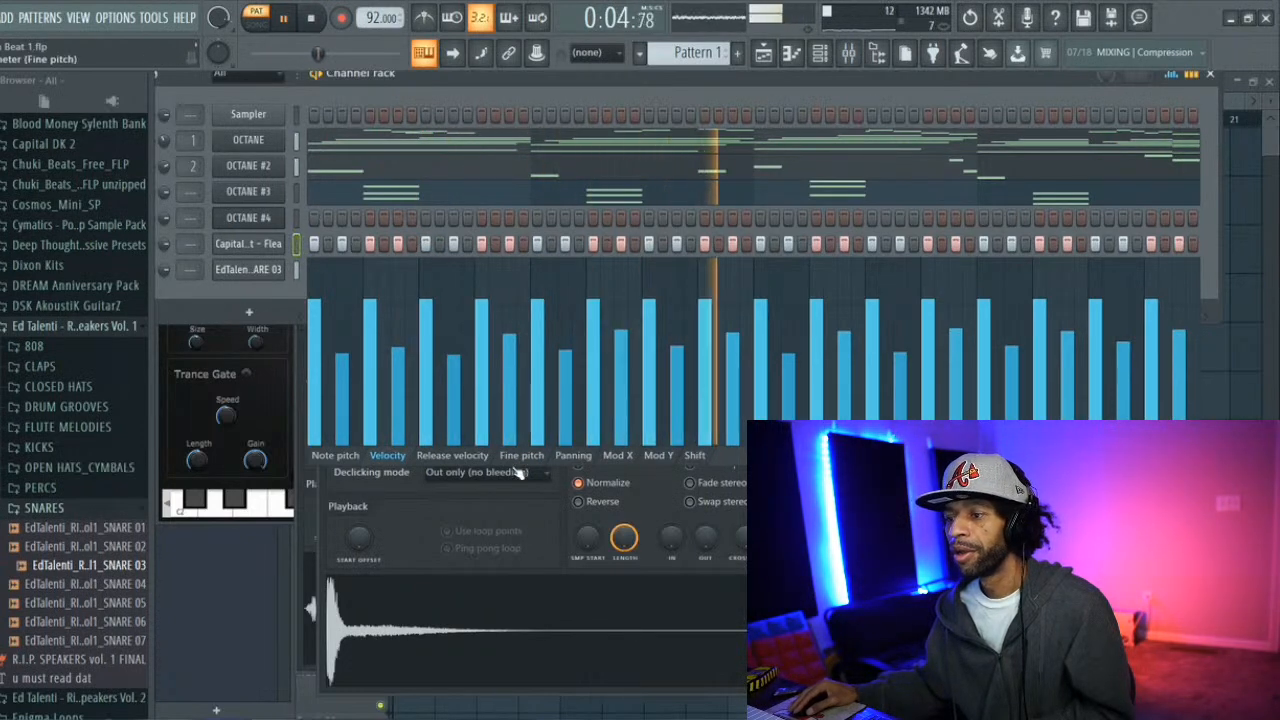
Adjust the swing amount in the Capital DK 3 - Hat - Flea channel's time settings and return to the channel rack
click(247, 245)
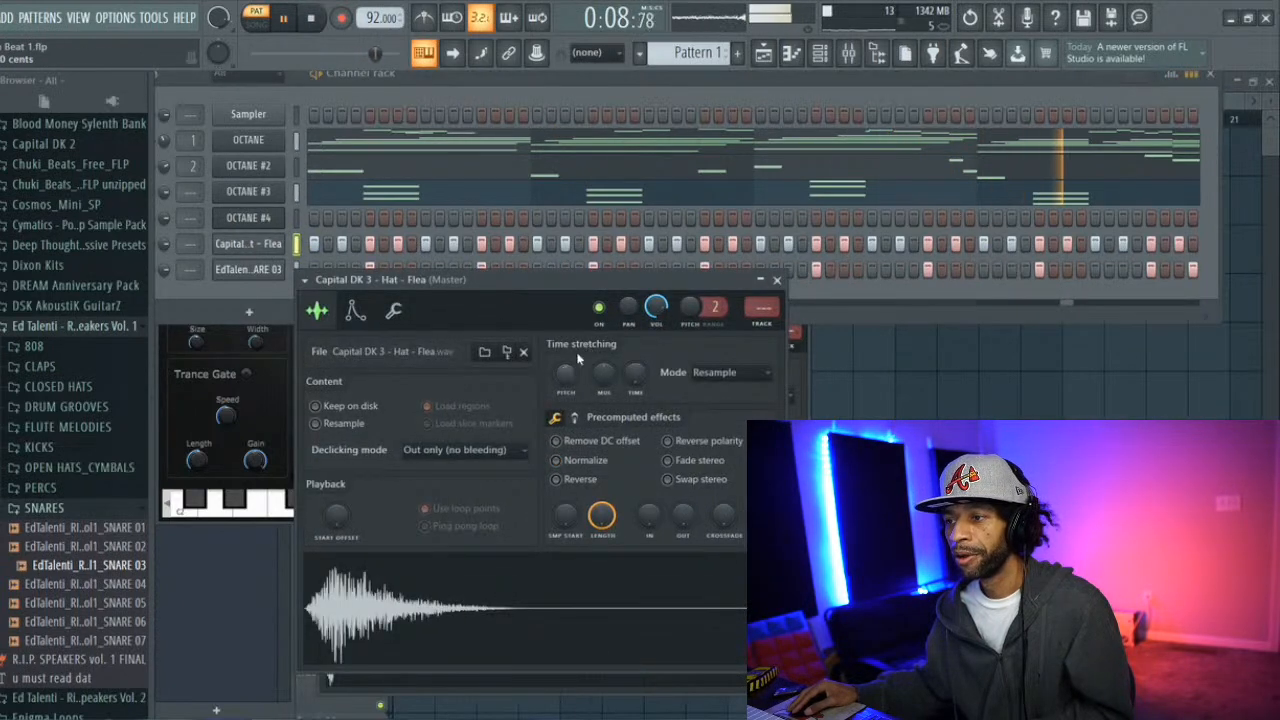
click(393, 311)
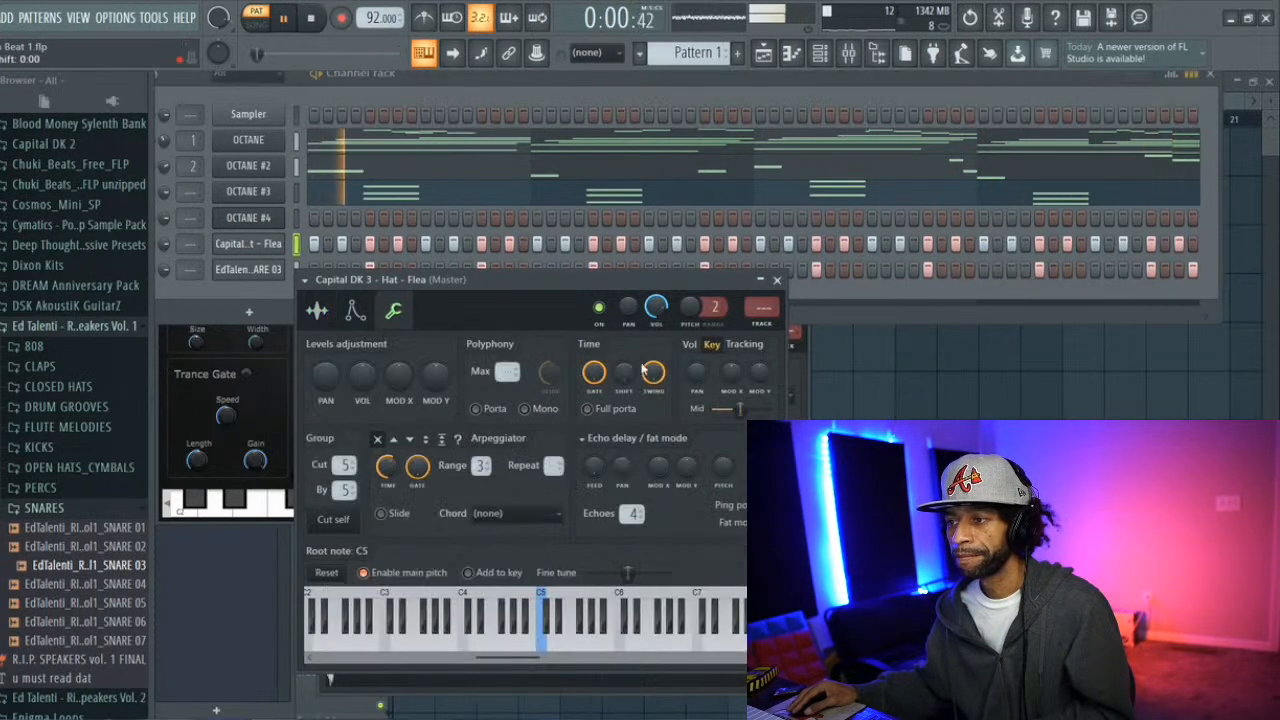
drag(653, 372, 651, 377)
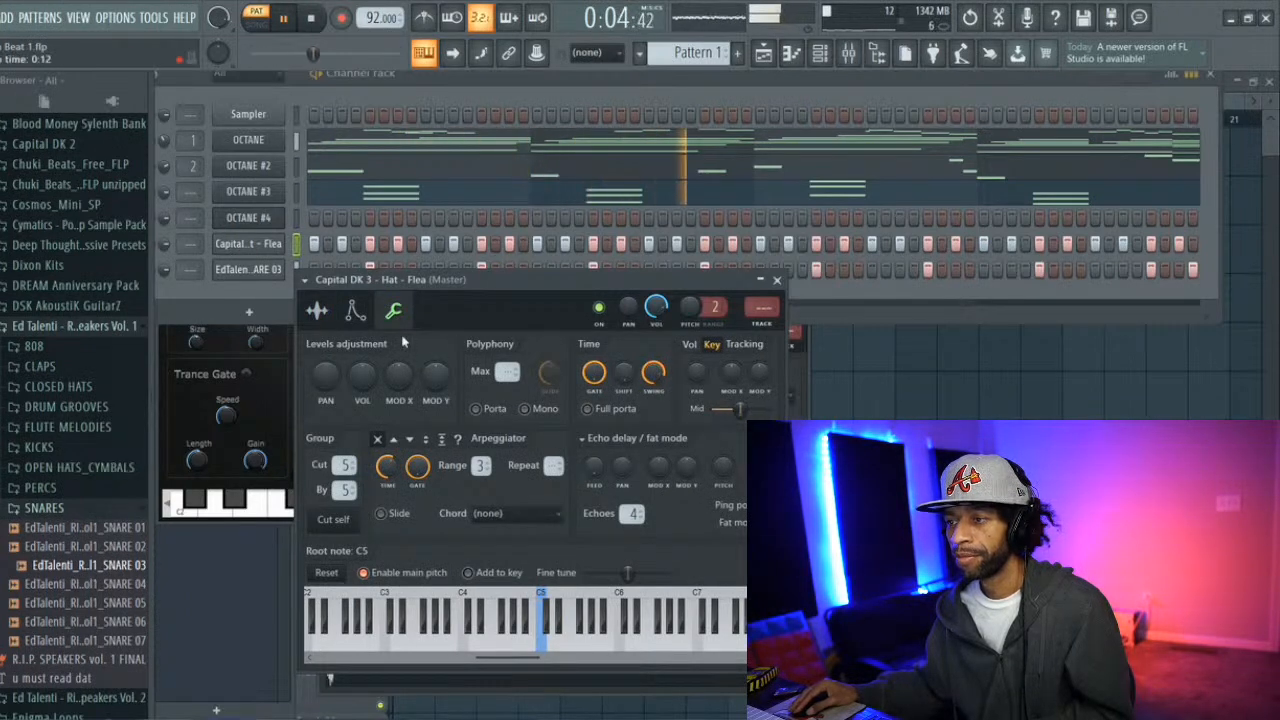
click(250, 291)
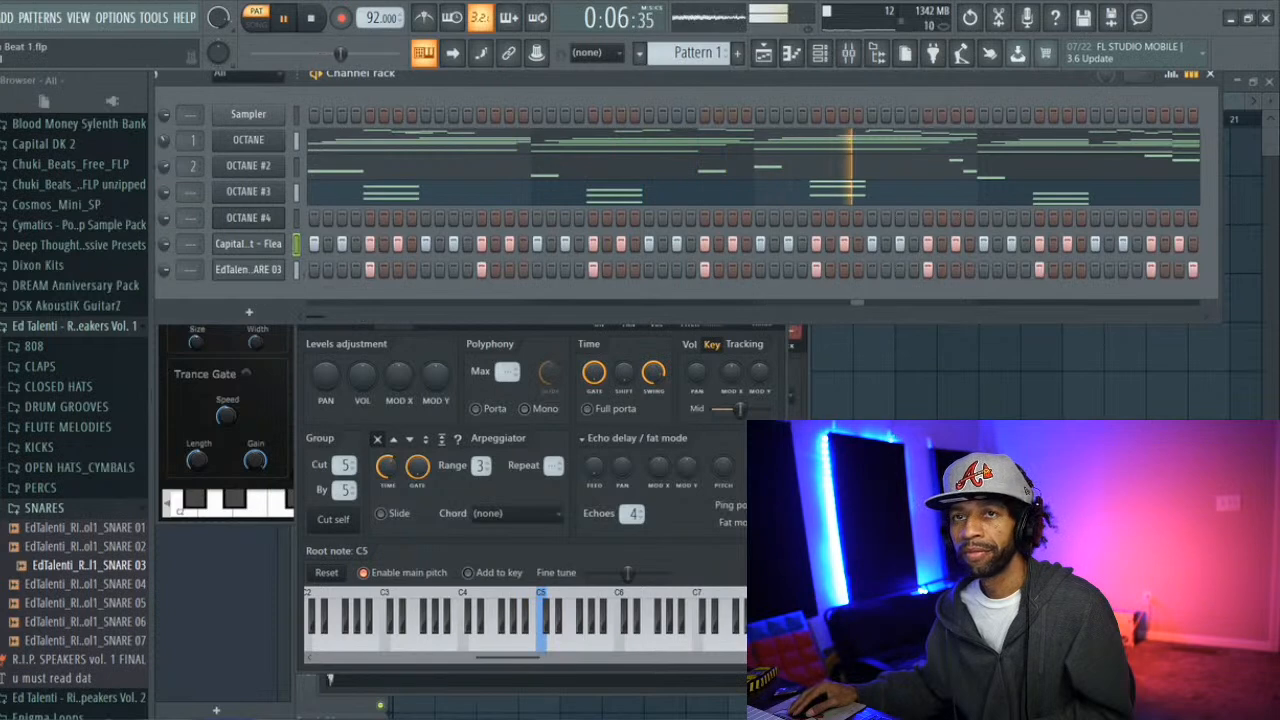
Open the Capital DK 3 - Hat - Flea pattern in the piano roll and stop playback
click(2, 17)
click(10, 94)
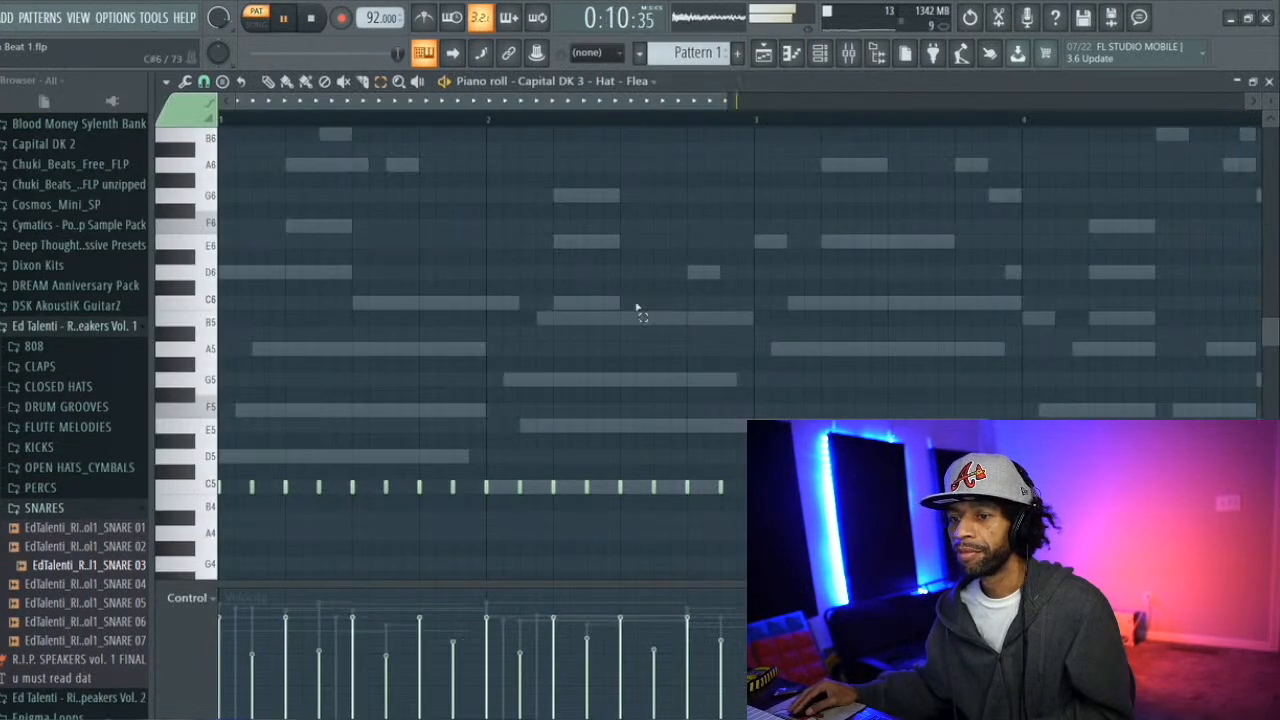
key(space)
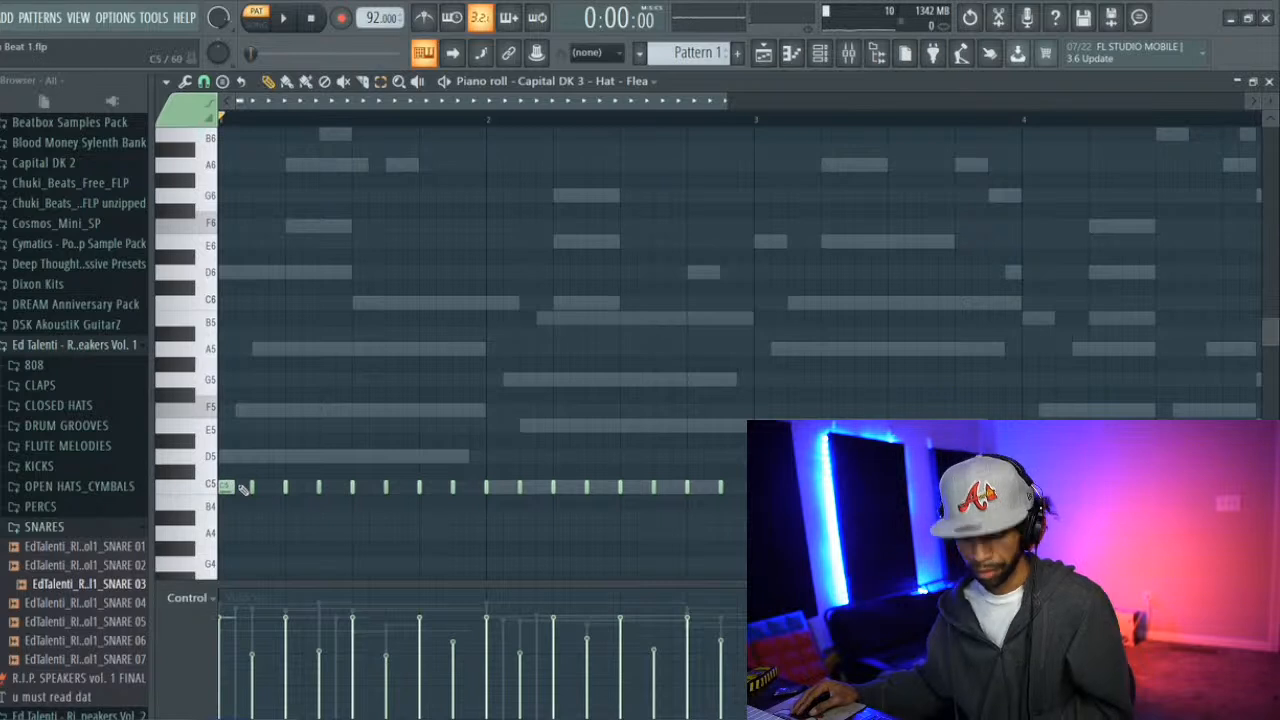
Chop the first C5 hi-hat note into a fast roll with the arpeggiator's Normal pattern at range 1, synced to time
key(alt+a)
key(space)
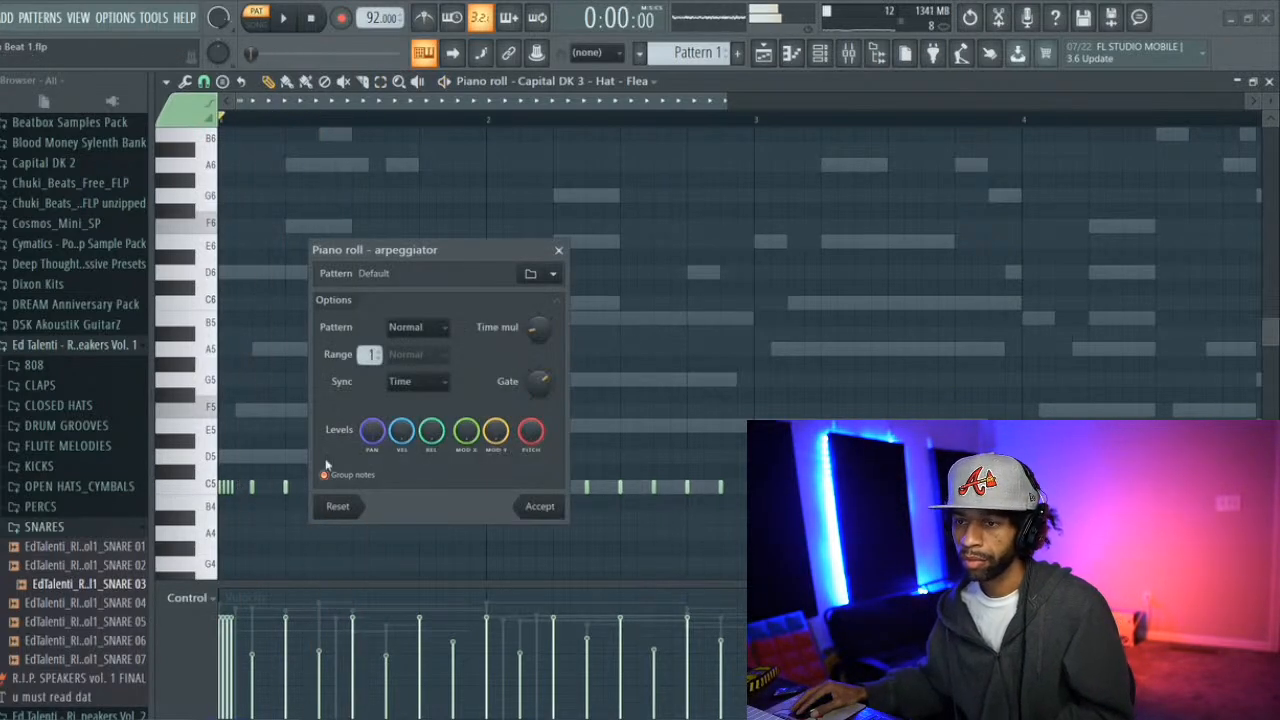
click(539, 507)
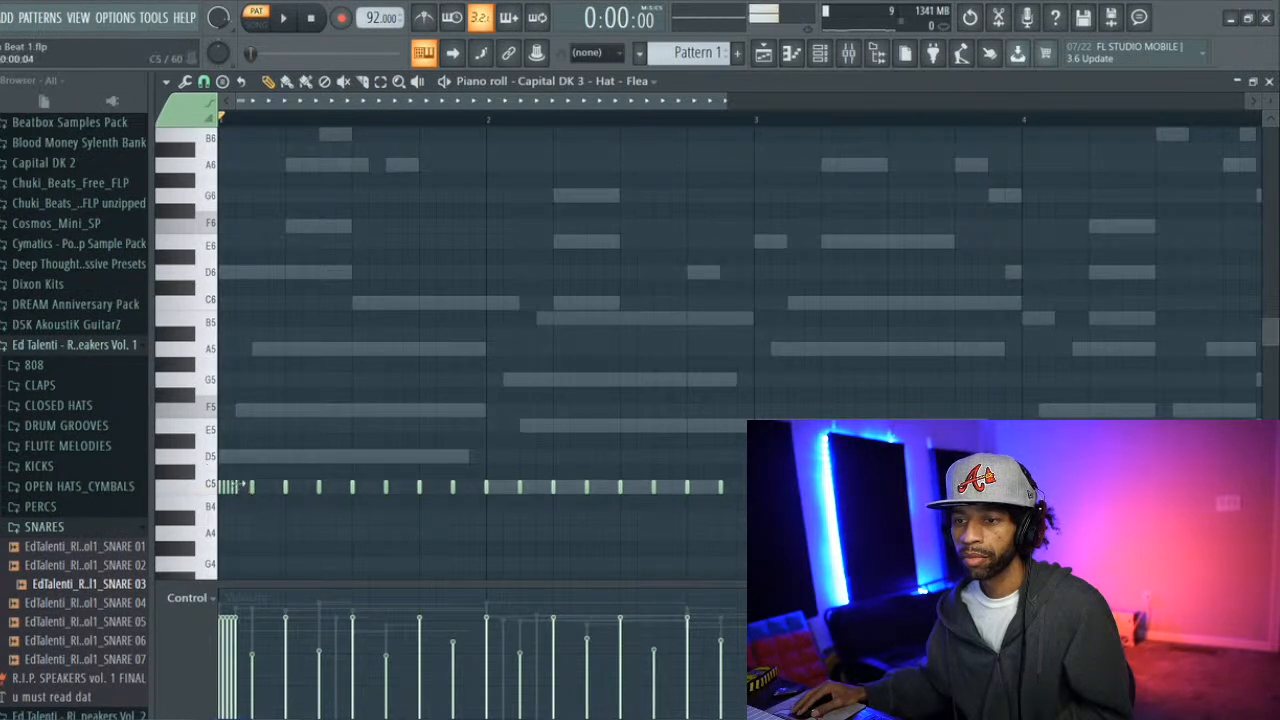
Add short C5 hi-hat notes on the 4th and 8th sixteenth steps of bar 1, auditioning the loop
key(space)
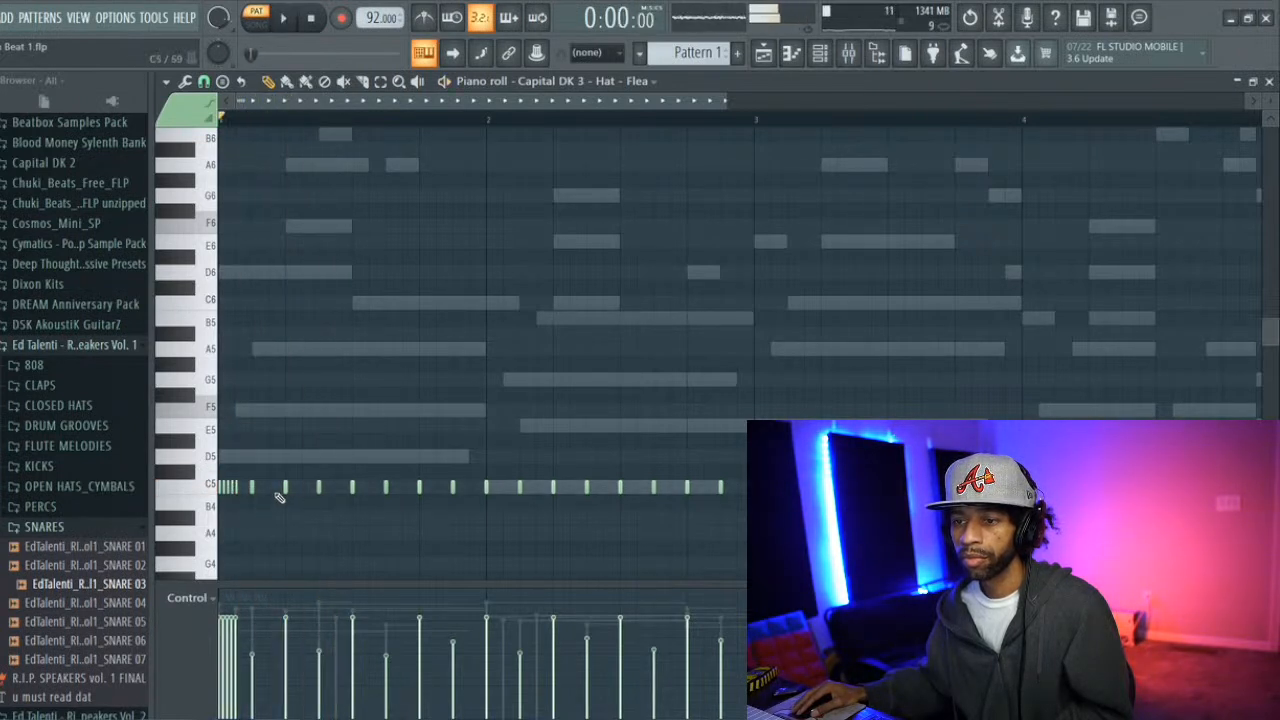
key(space)
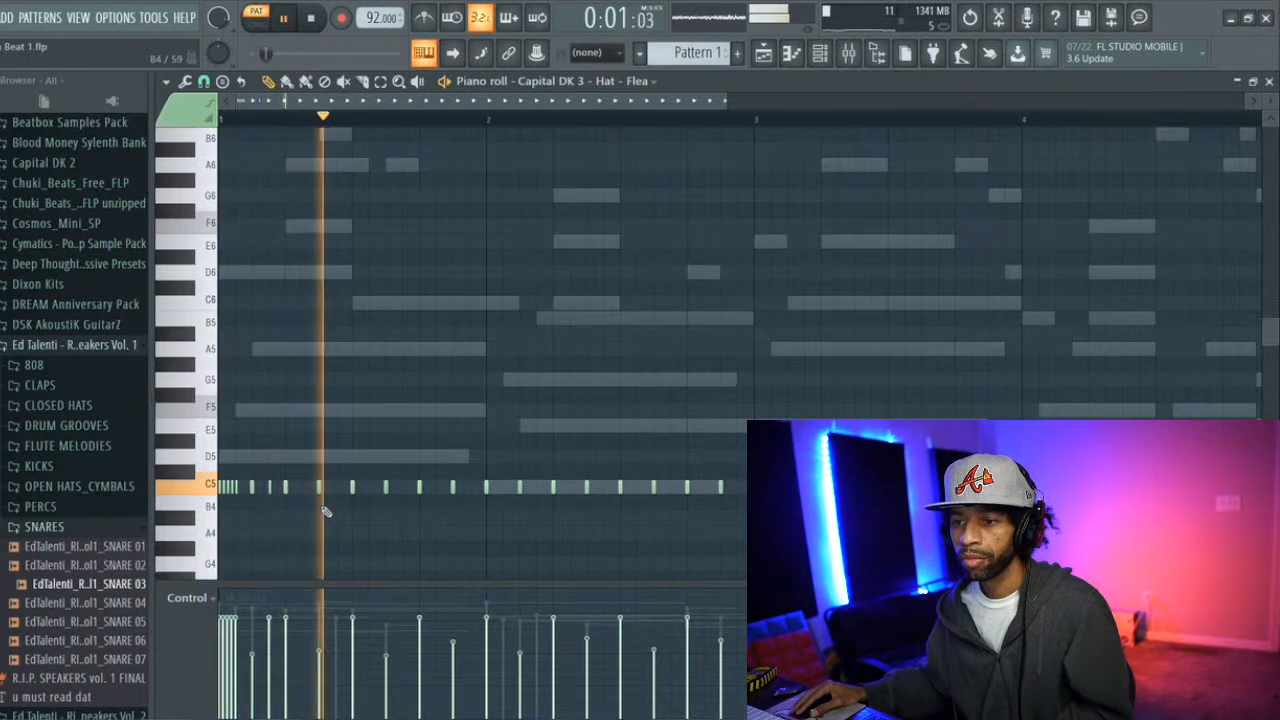
key(space)
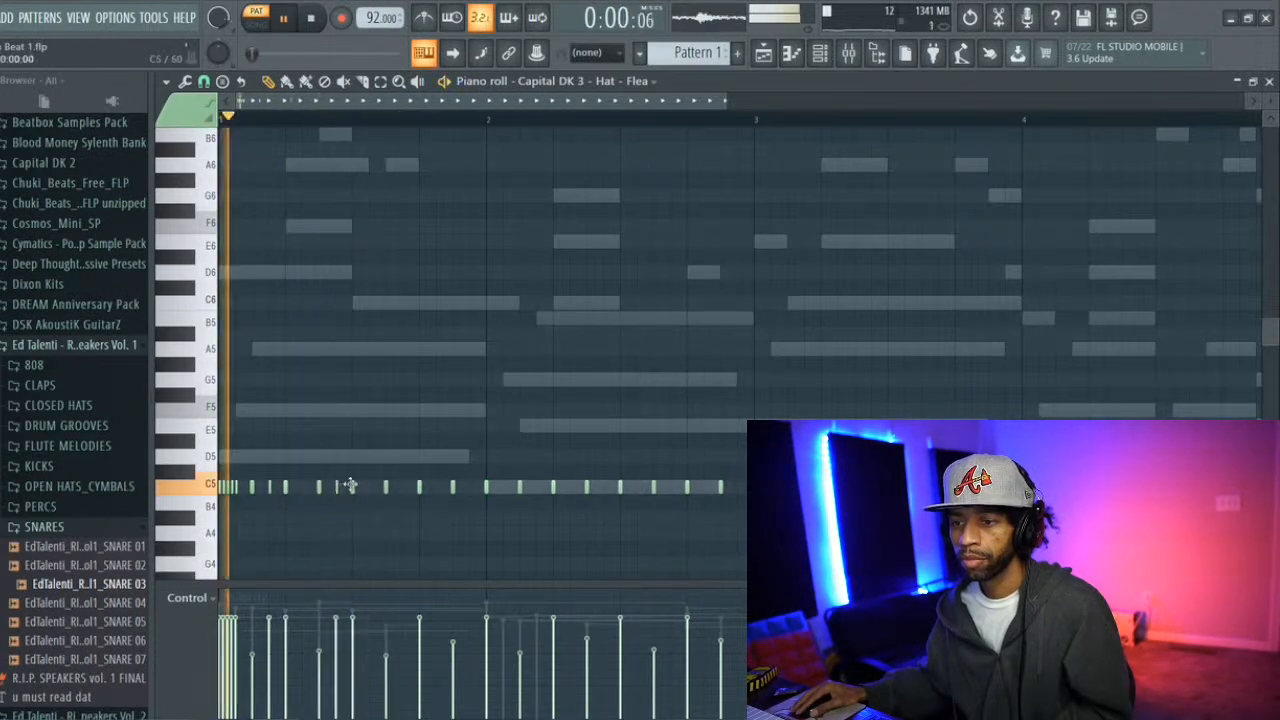
Delete the C5 hi-hat notes on the 9th and 11th sixteenth steps of bar 1 and audition the gap
key(space)
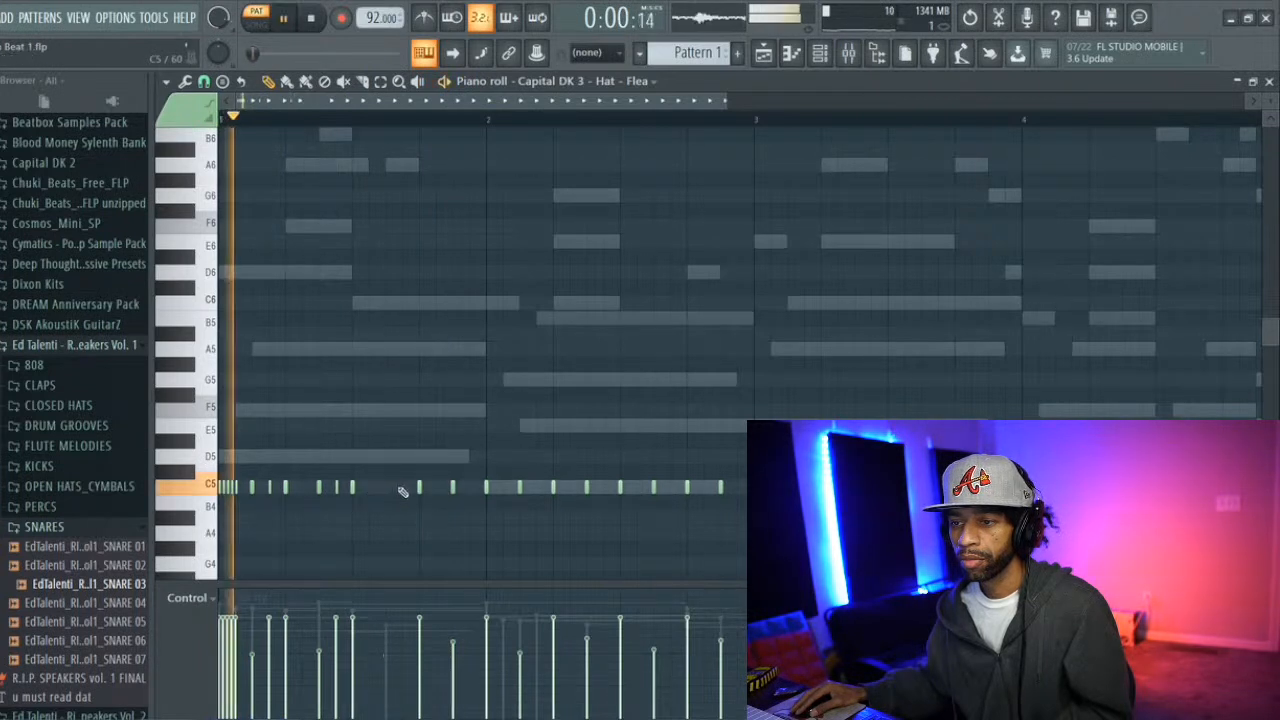
key(space)
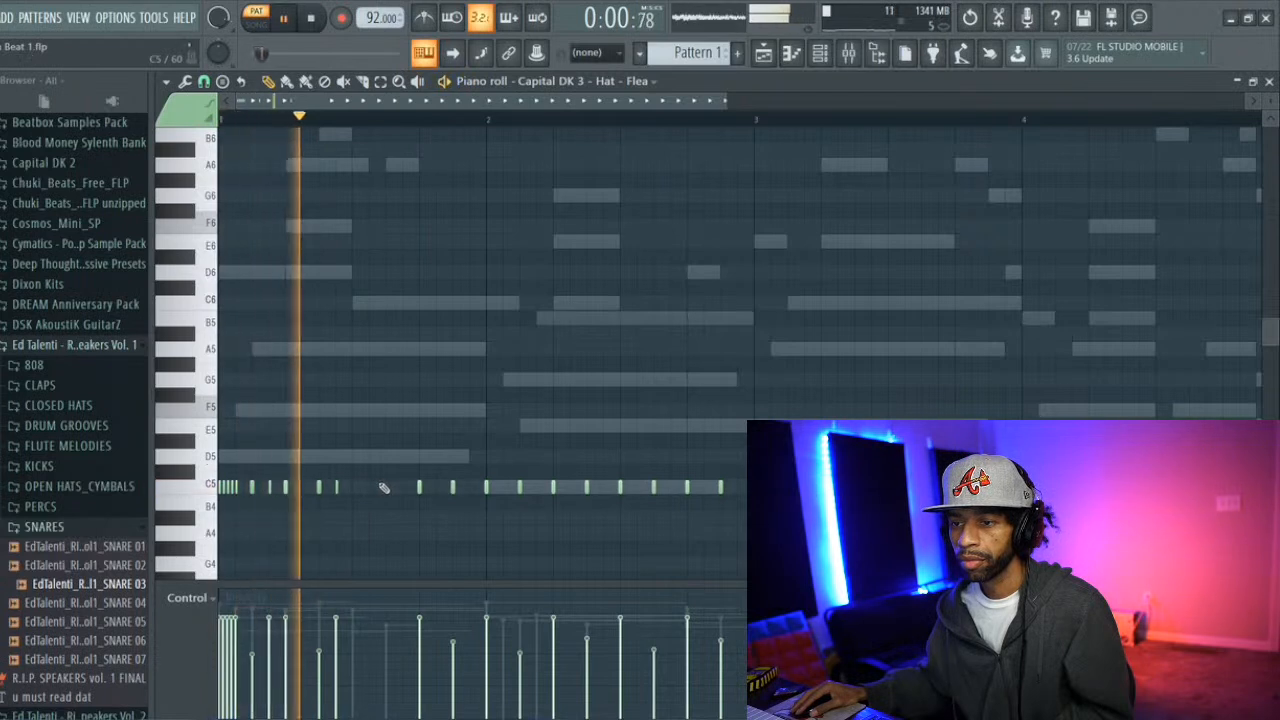
key(space)
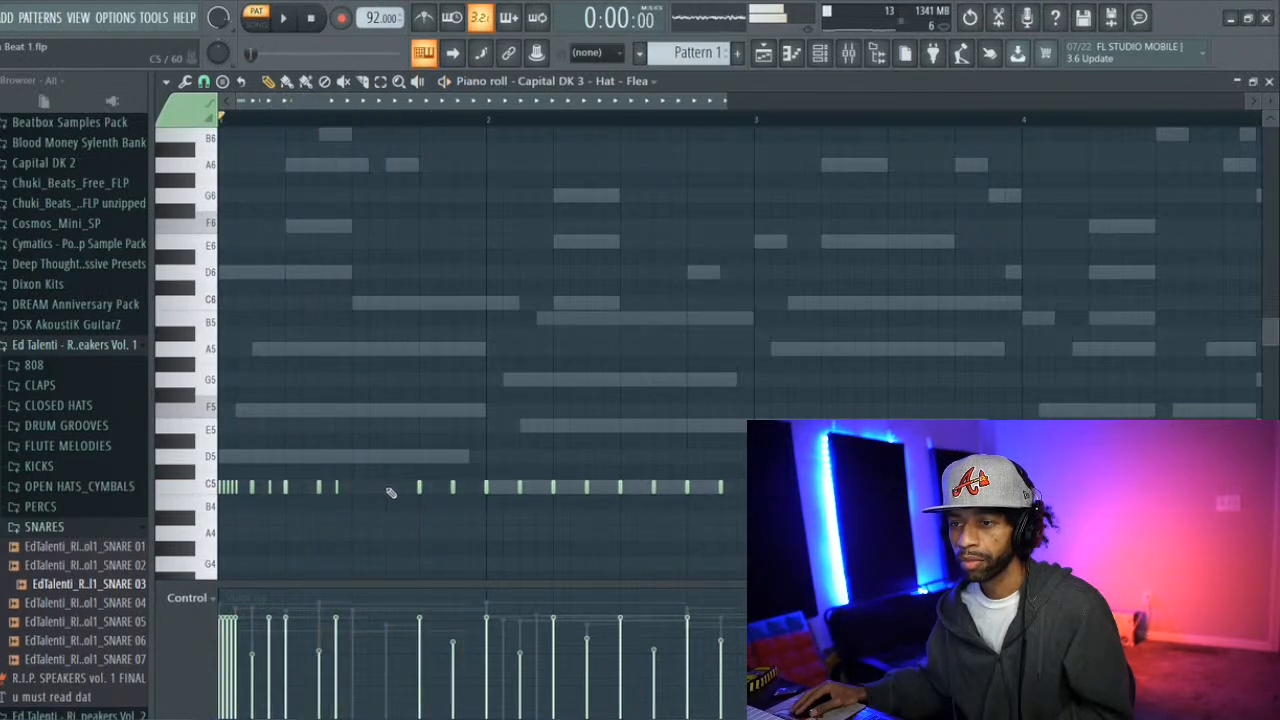
Place short C5 hi-hat notes on the 11th, 14th and 16th sixteenth steps of bar 1 while auditioning the loop
key(space)
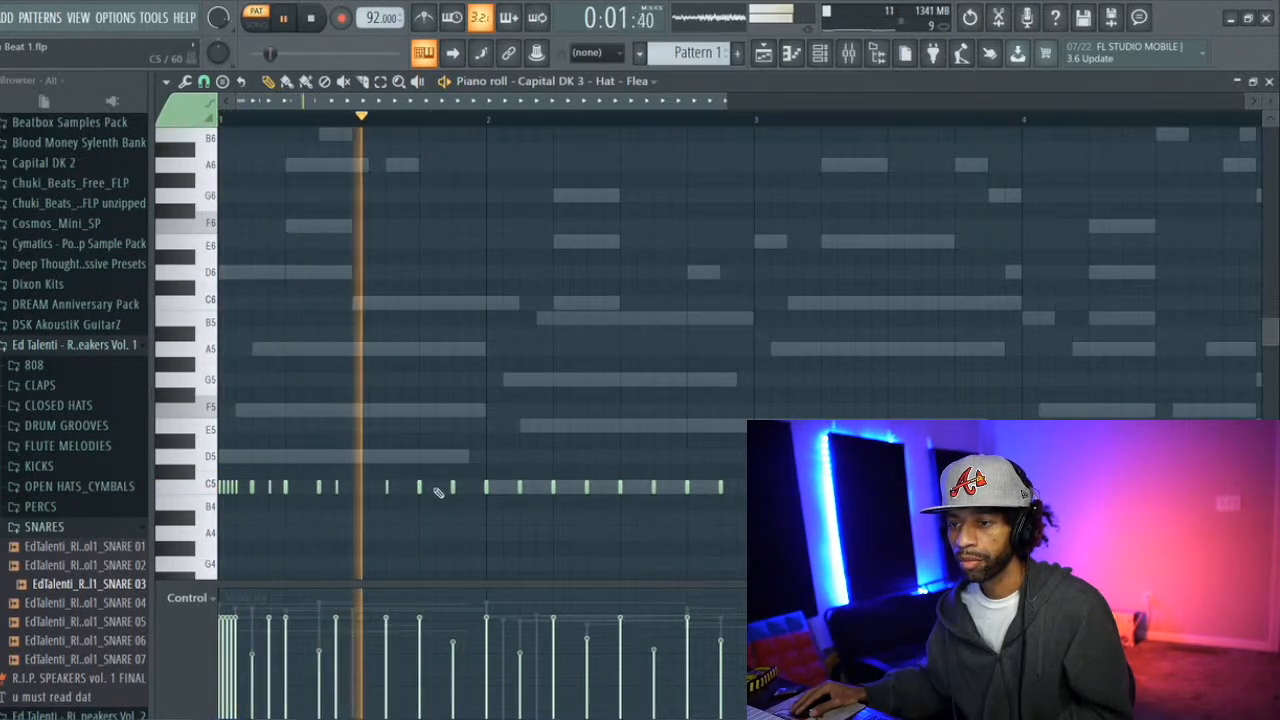
key(space)
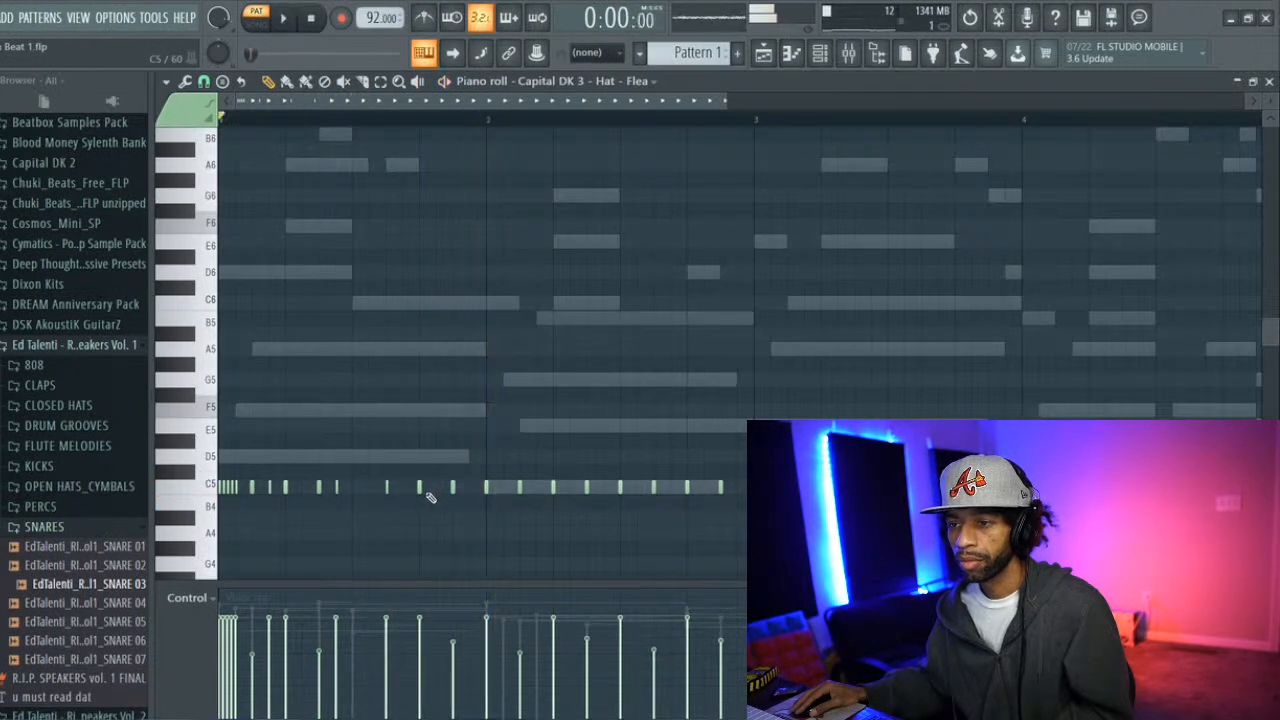
key(space)
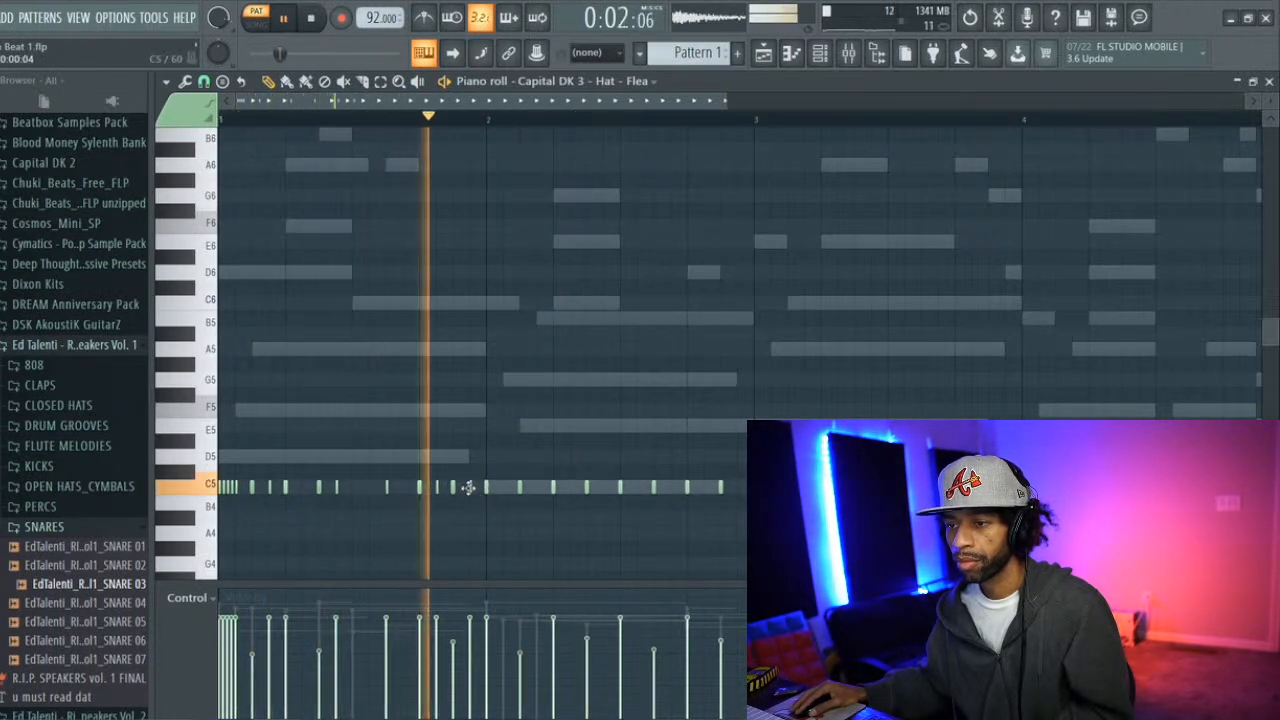
Turn the C5 hat note at the start of bar 2 into a roll using the arpeggiator's default pattern
key(space)
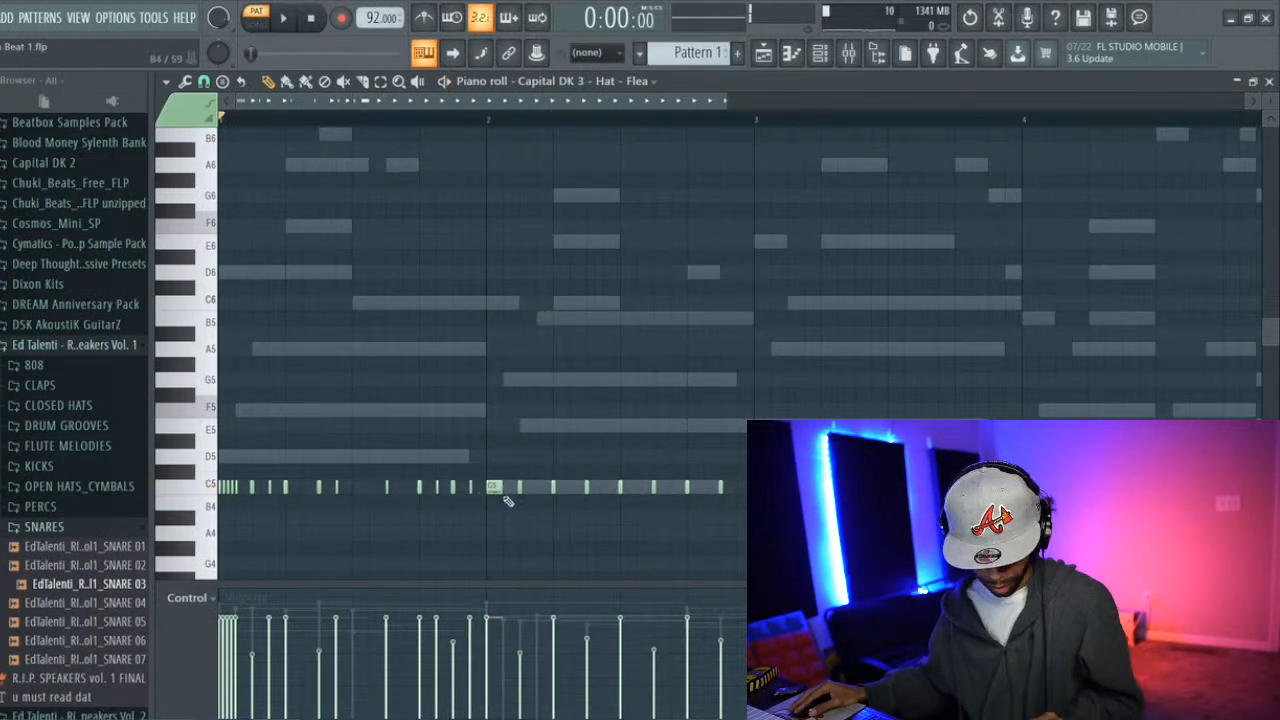
key(alt+a)
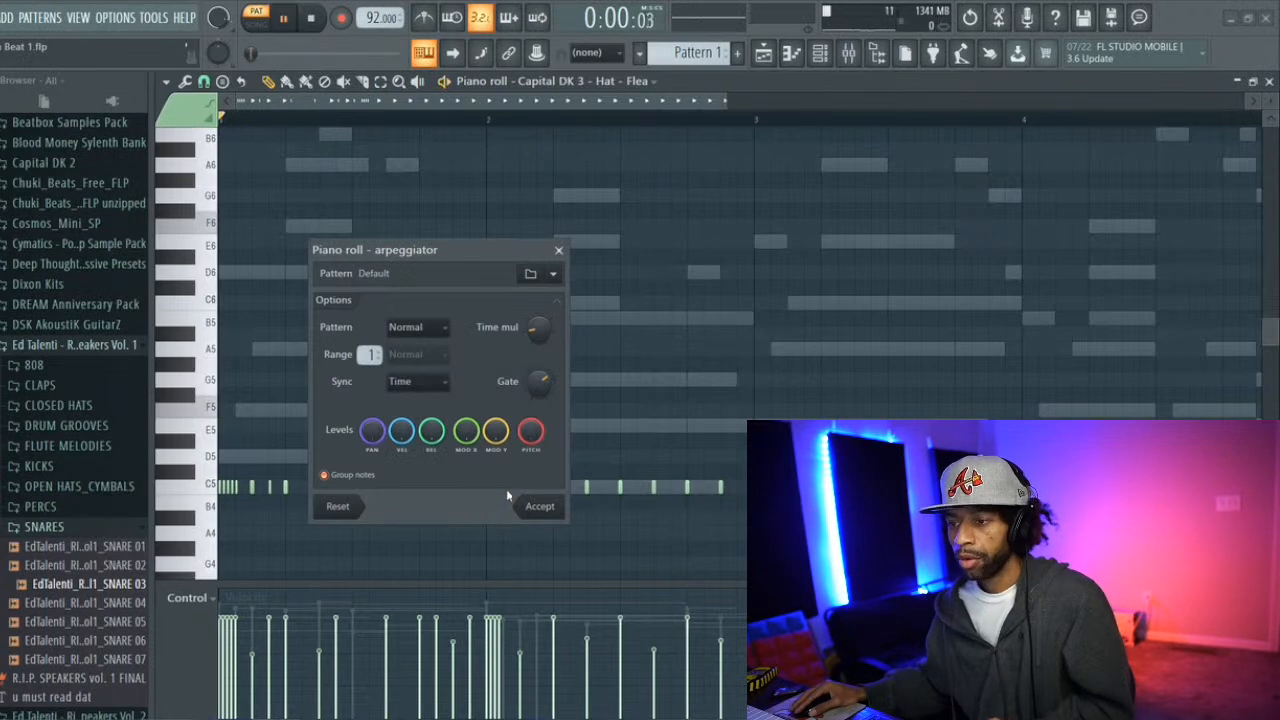
key(space)
click(529, 507)
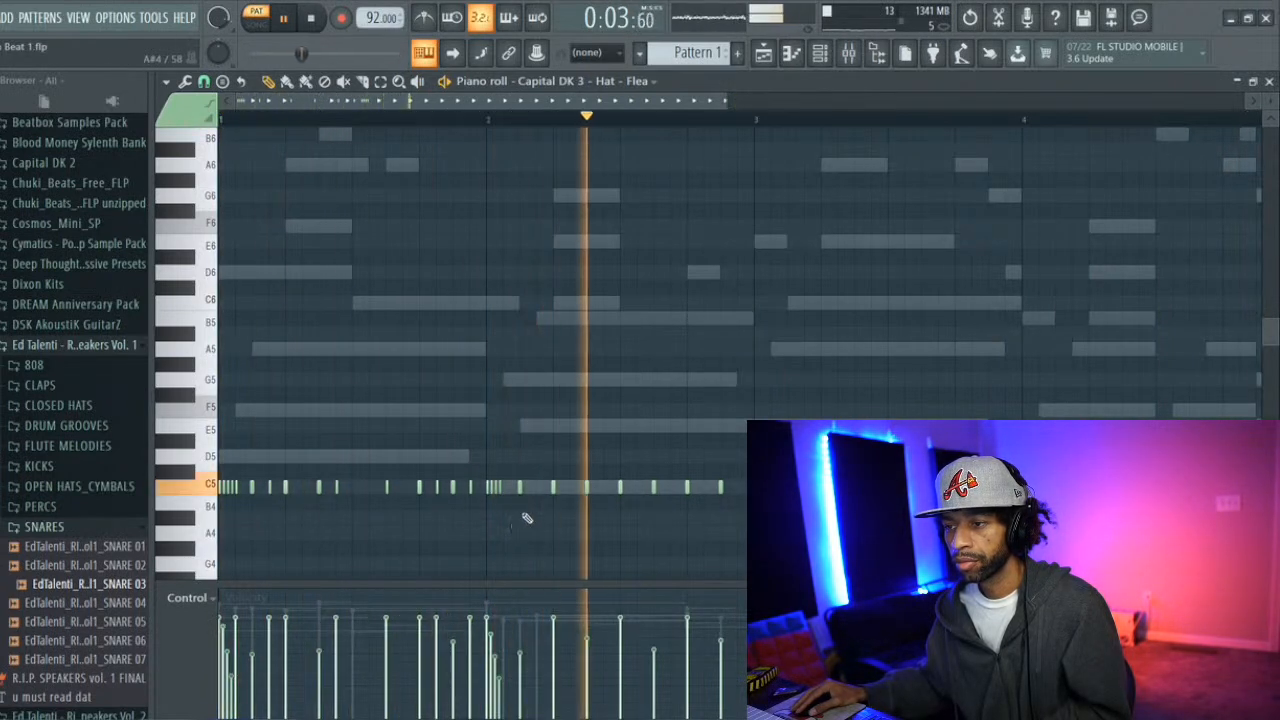
Add extra C5 hat notes between the existing hits in bar 2 and play the pattern back
click(543, 486)
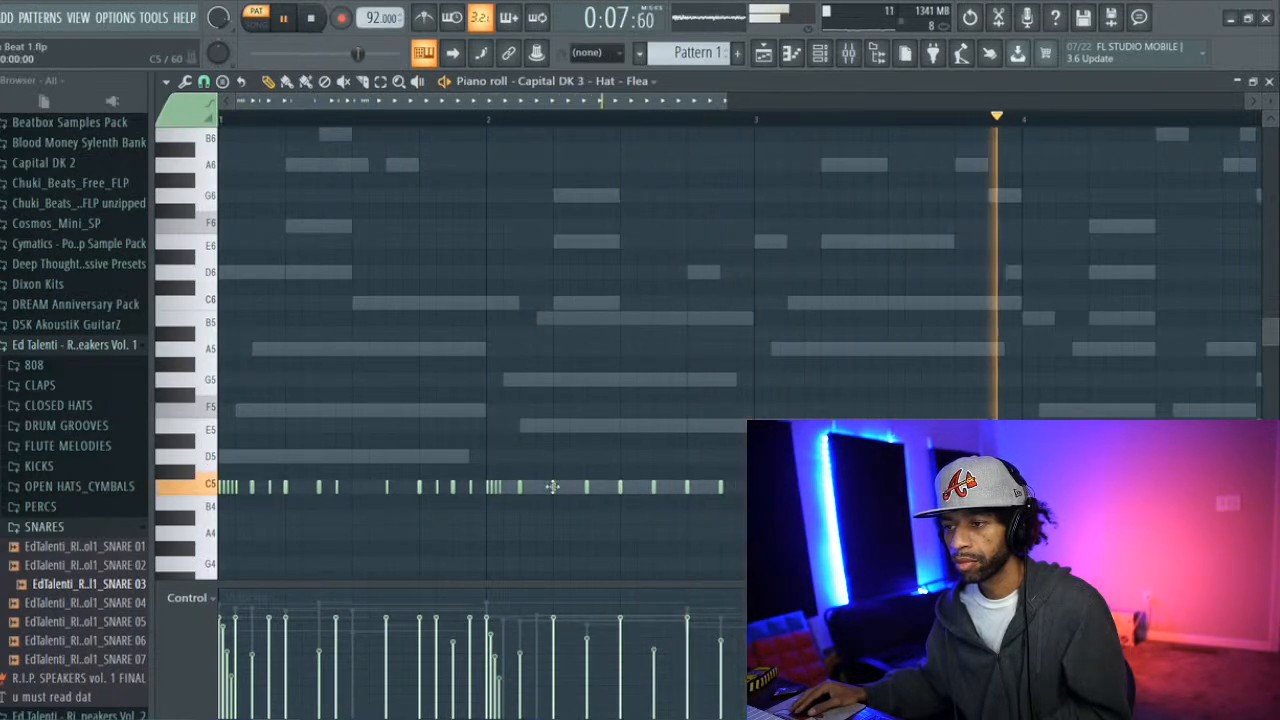
click(537, 487)
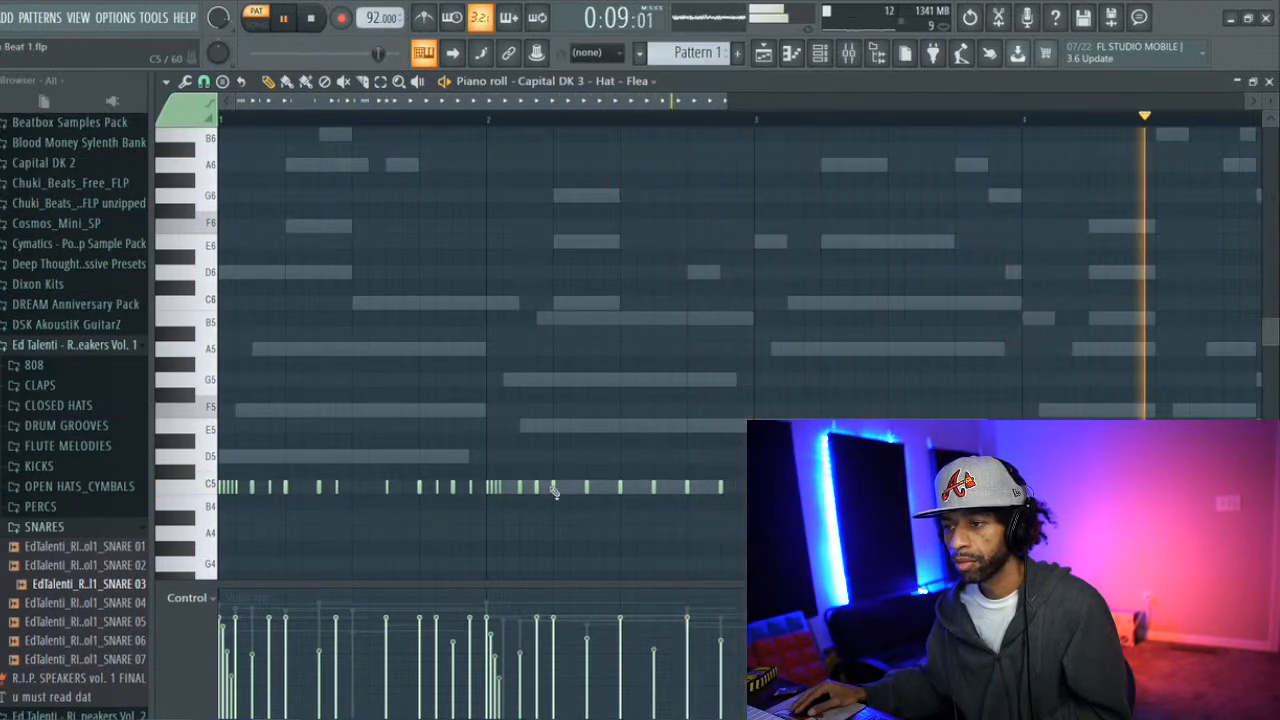
click(603, 487)
key(space)
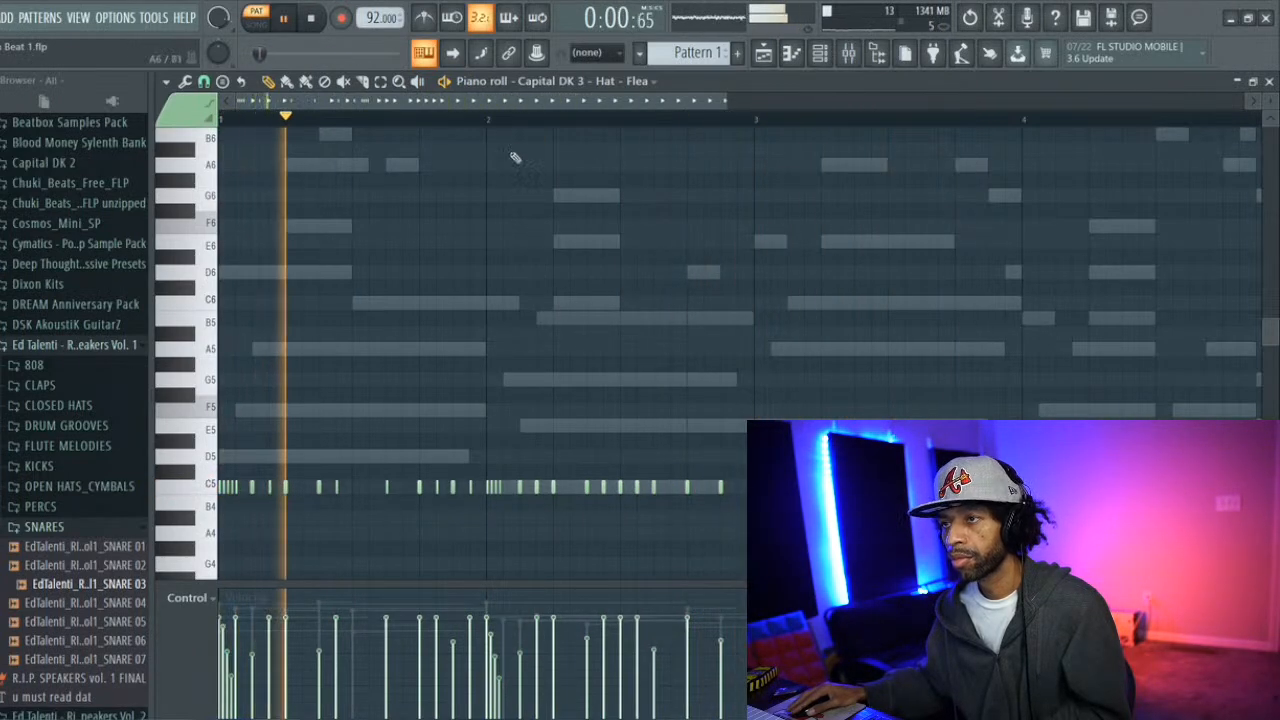
Turn the C5 hat note at the start of bar 3 into a roll using the arpeggiator's default pattern
drag(506, 102, 562, 102)
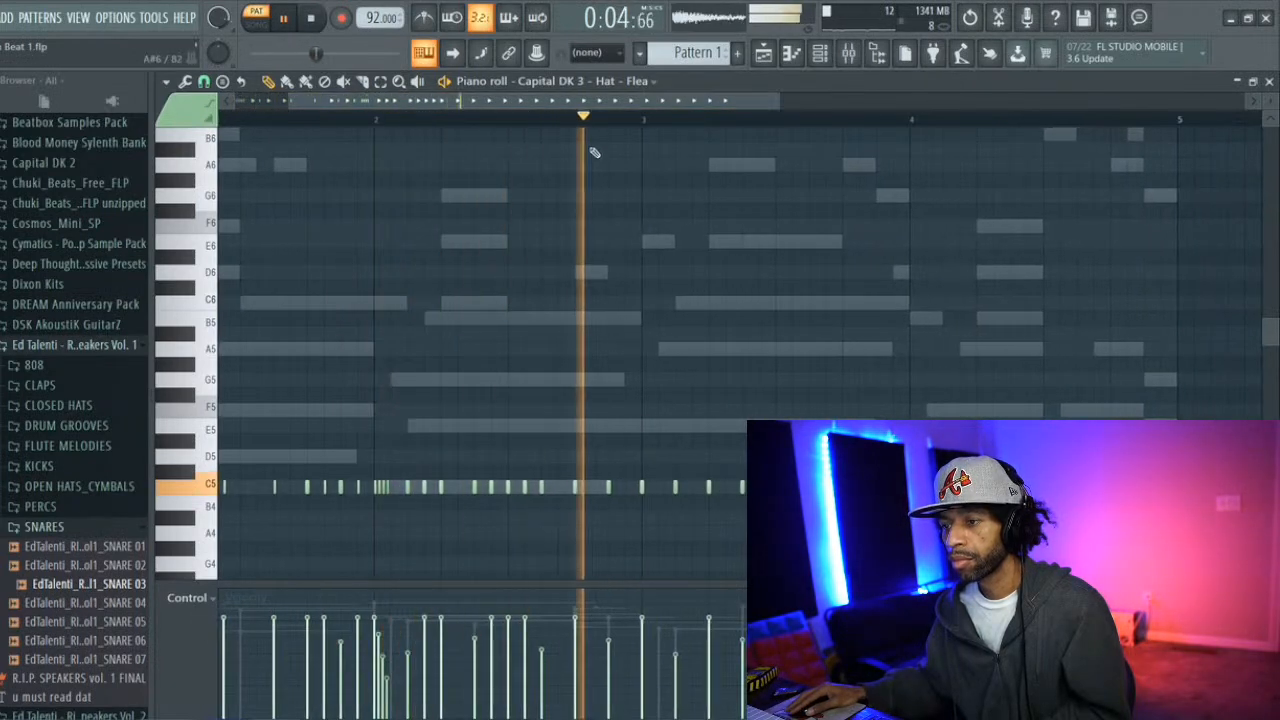
key(space)
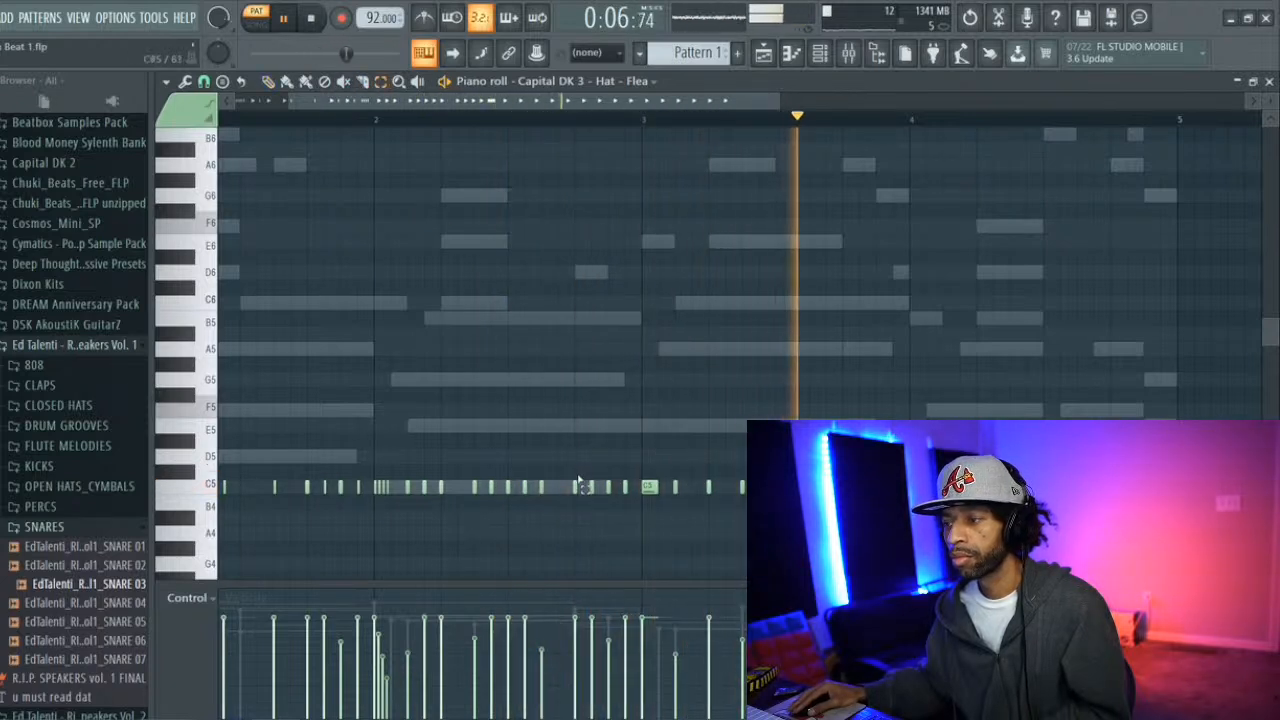
click(647, 486)
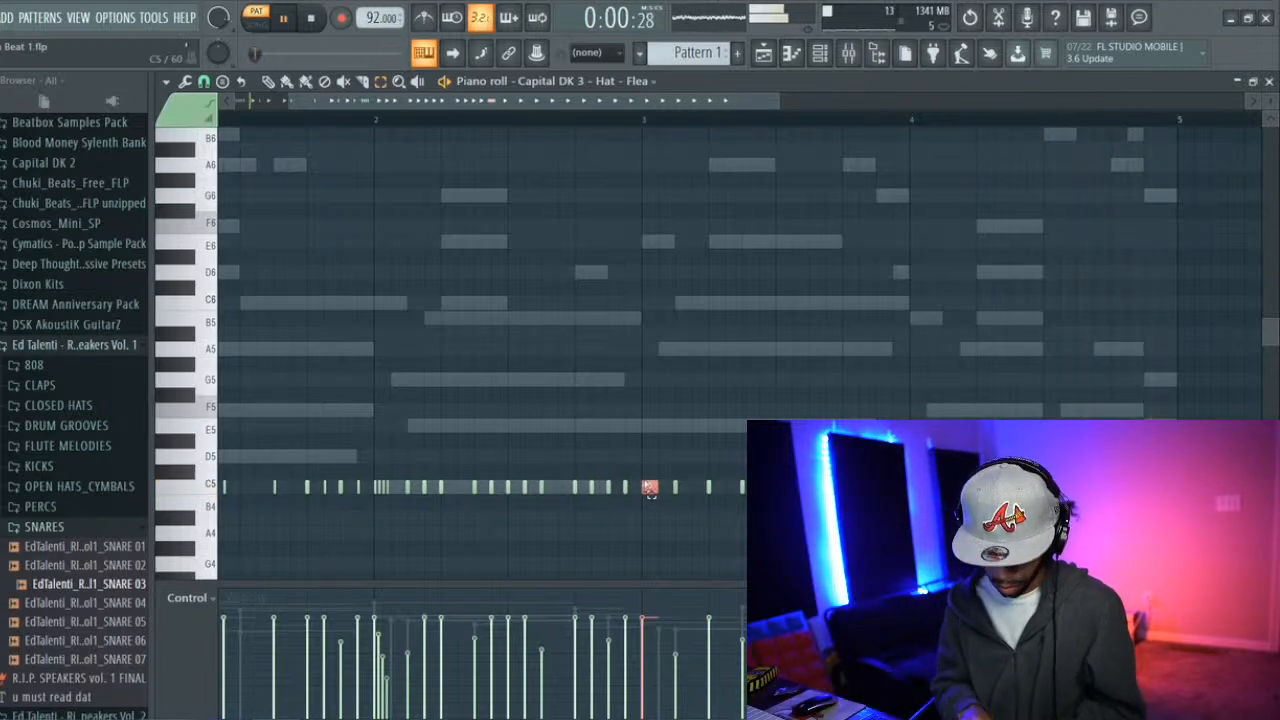
key(alt+a)
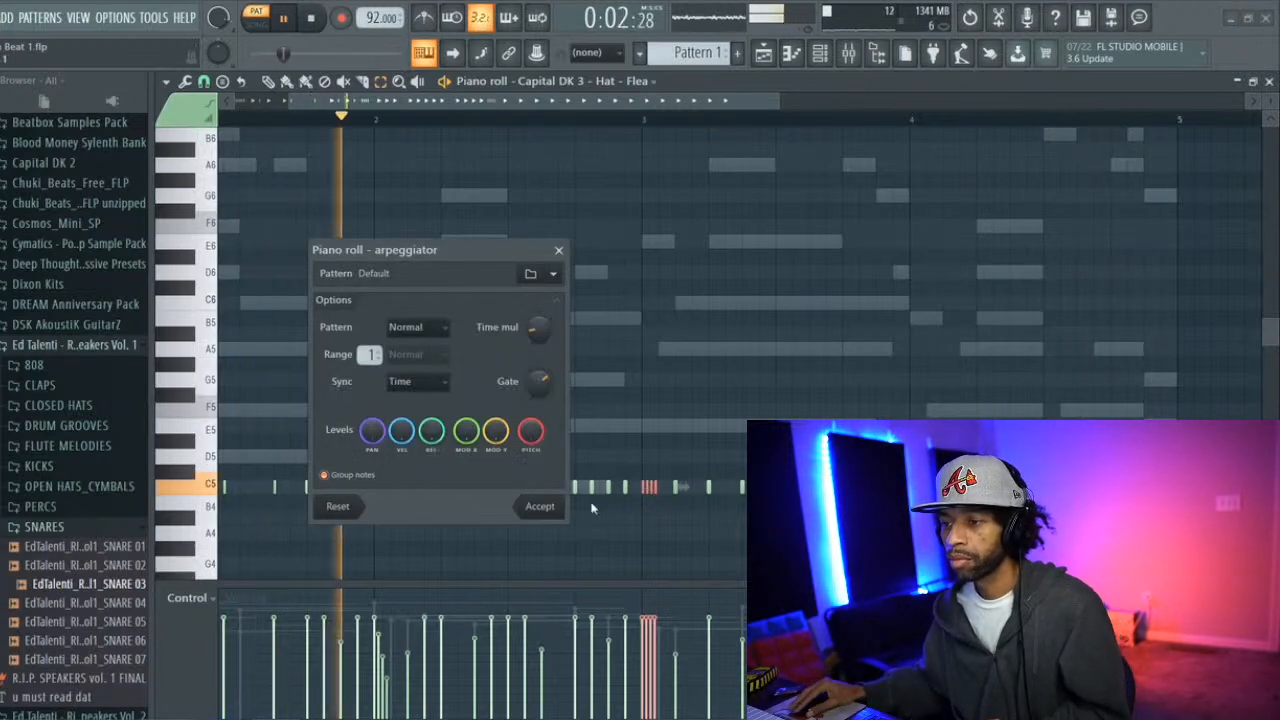
click(540, 507)
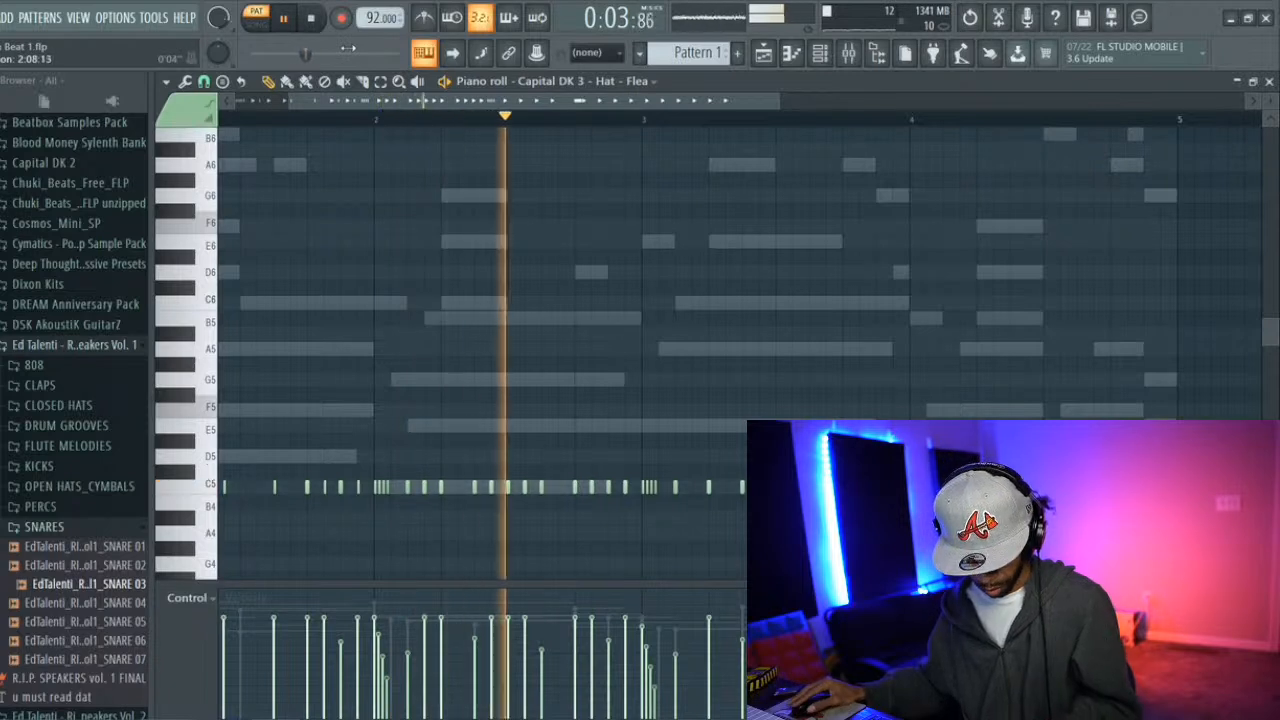
Arpeggiate further C5 hat notes into rolls, keeping the Normal pattern, range 1 and Time sync
key(alt+a)
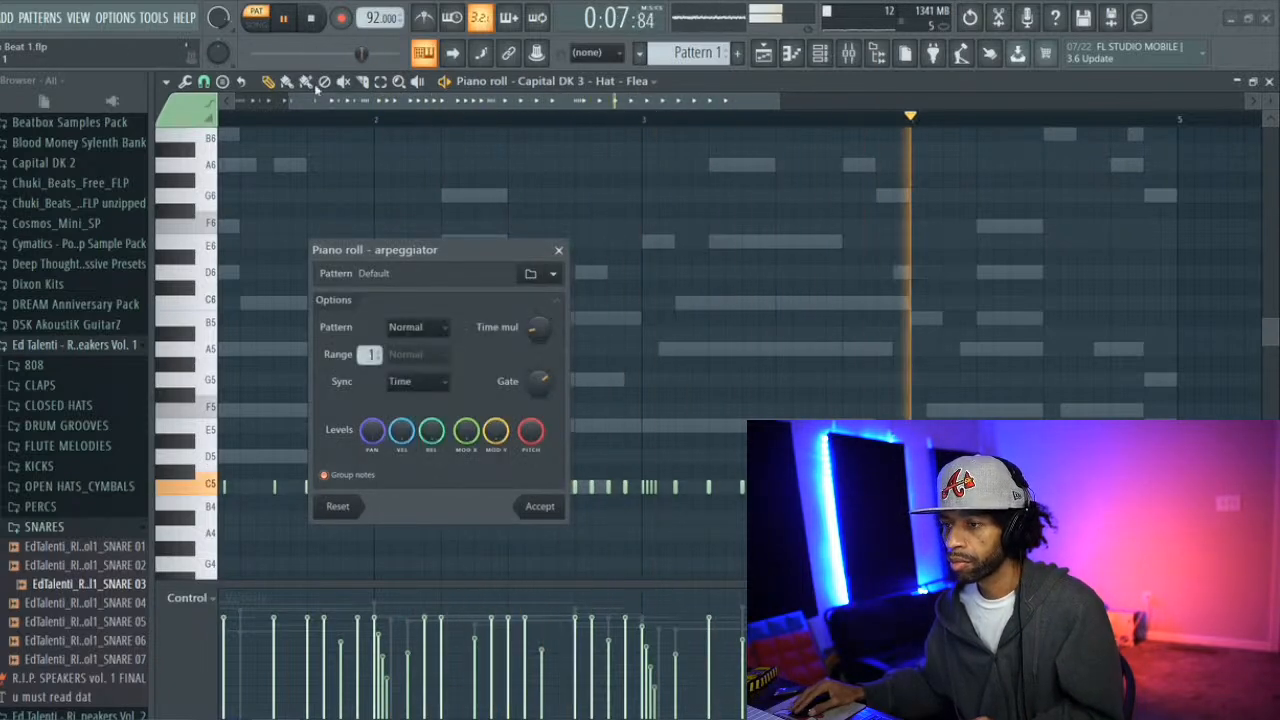
click(539, 506)
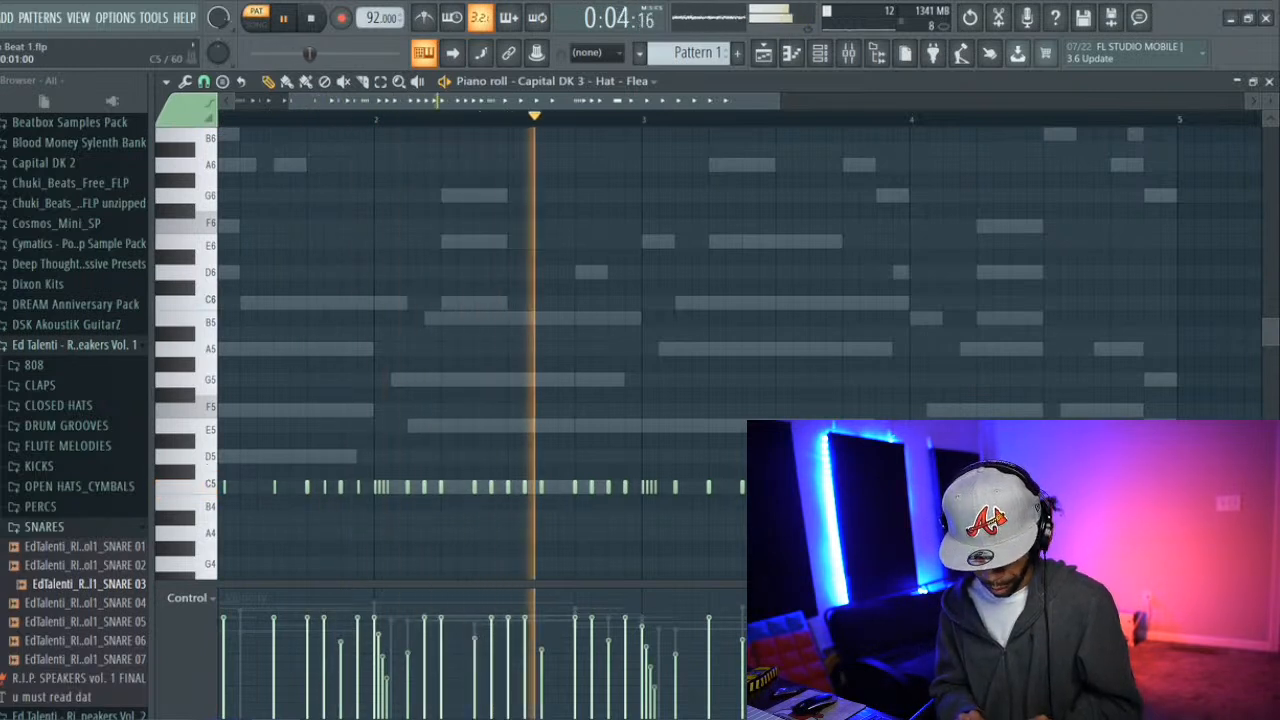
key(alt+a)
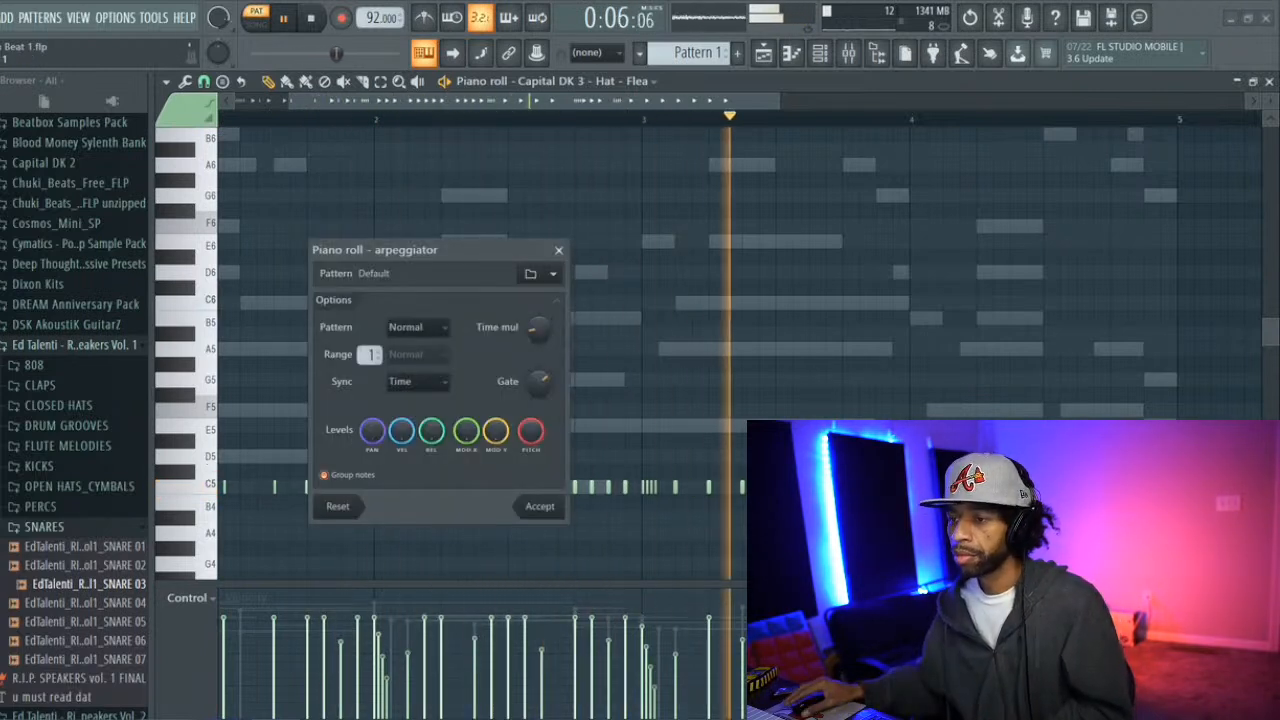
click(540, 506)
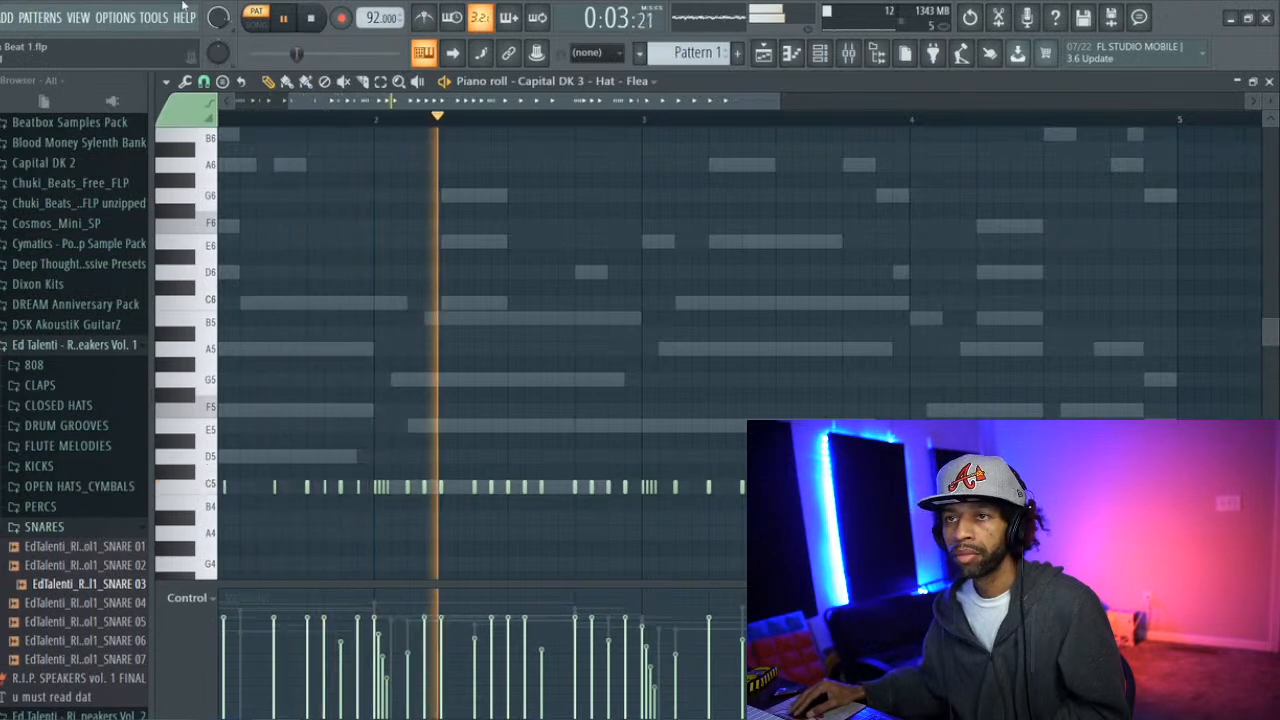
Set the piano roll's snap to 1/6 beat
click(166, 81)
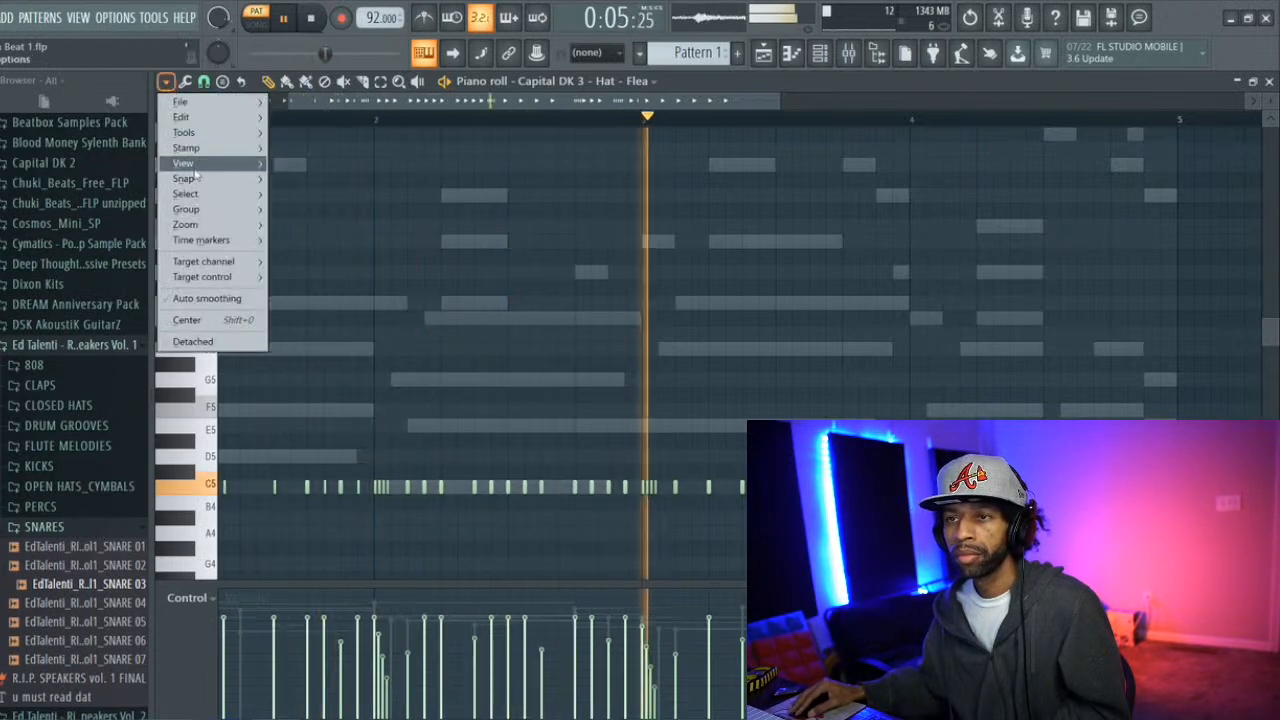
mouse_move(195, 178)
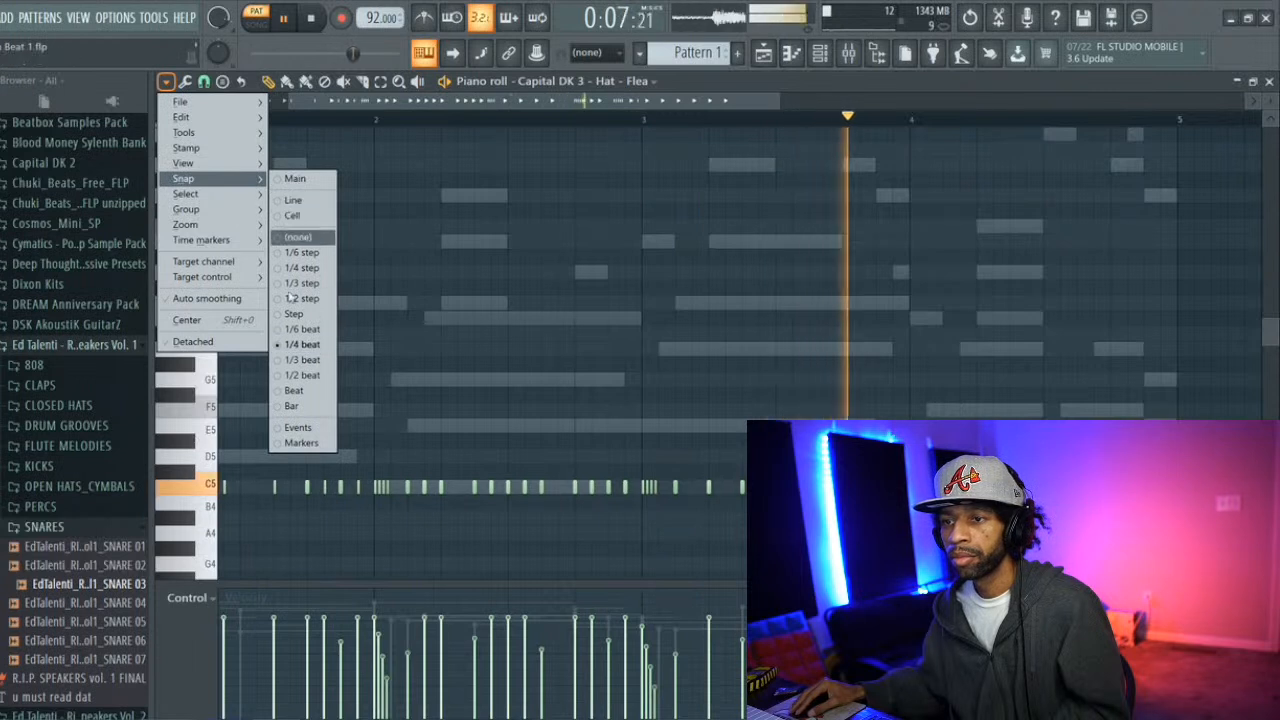
click(297, 329)
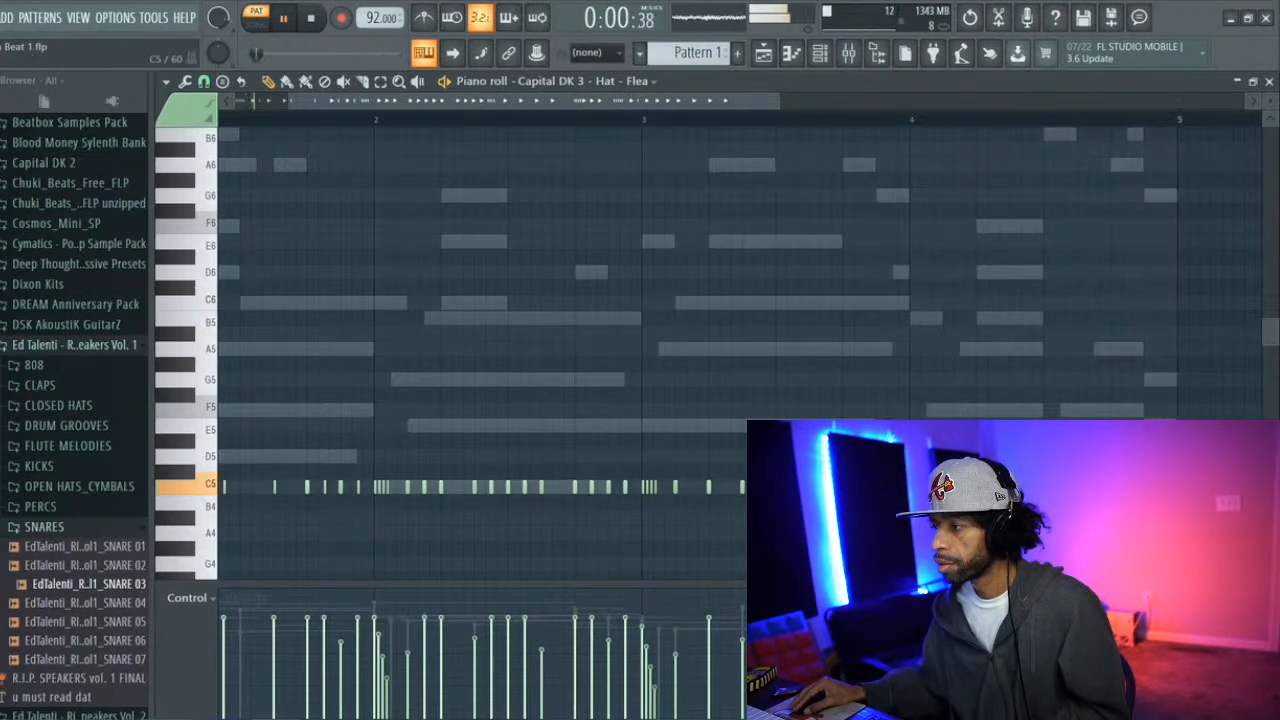
Set the piano roll's snap back to 1/4 beat
click(166, 81)
mouse_move(216, 178)
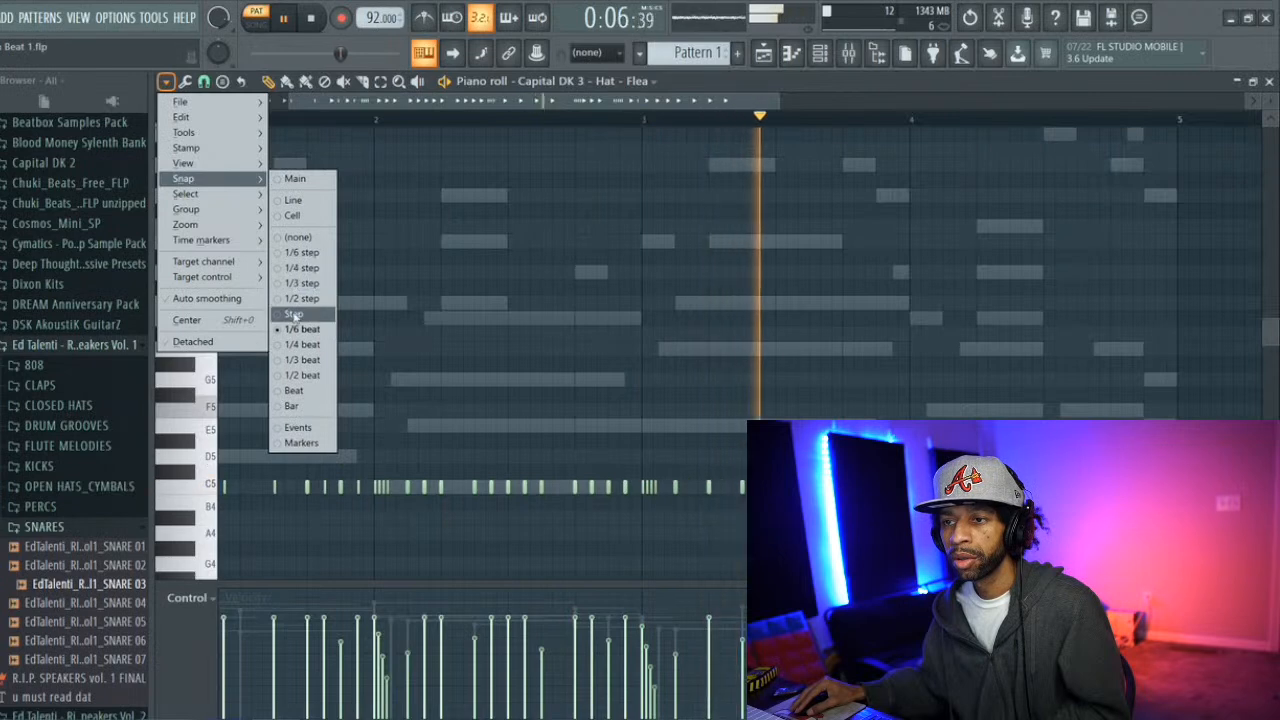
click(306, 345)
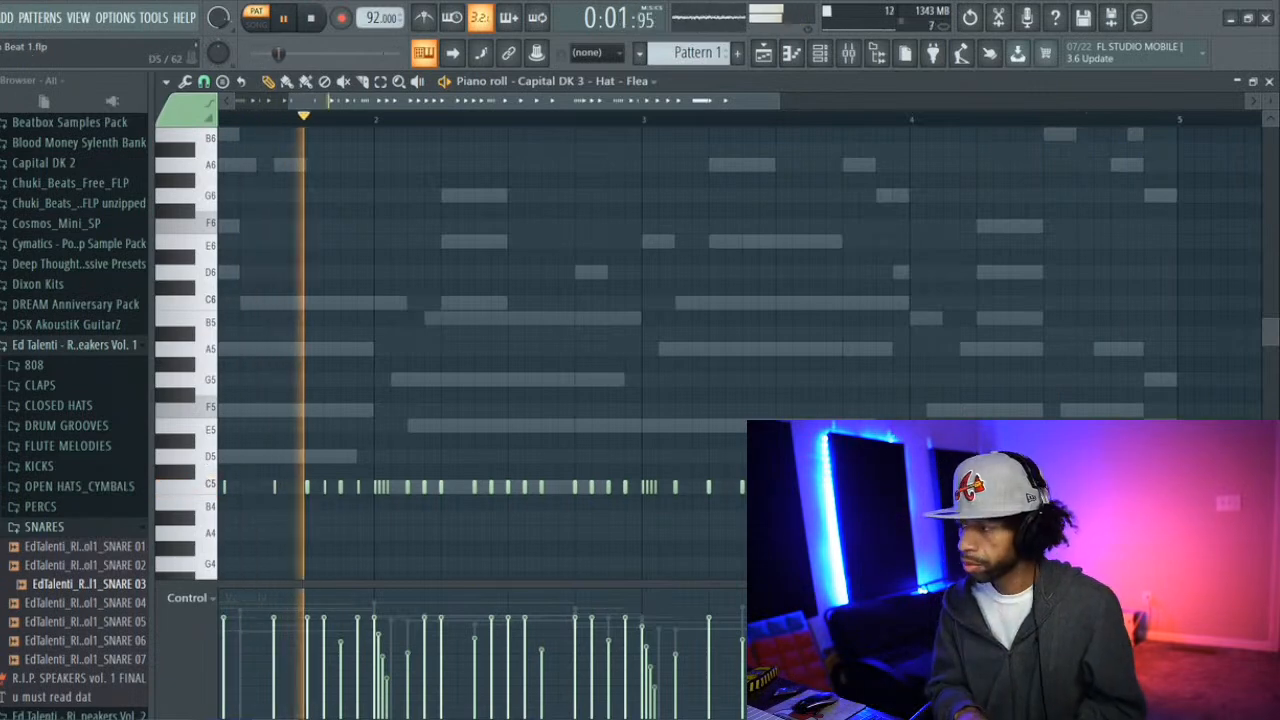
Clear the selection of all hat notes and arpeggiate the hat note near the end of the pattern into a roll
key(ctrl+a)
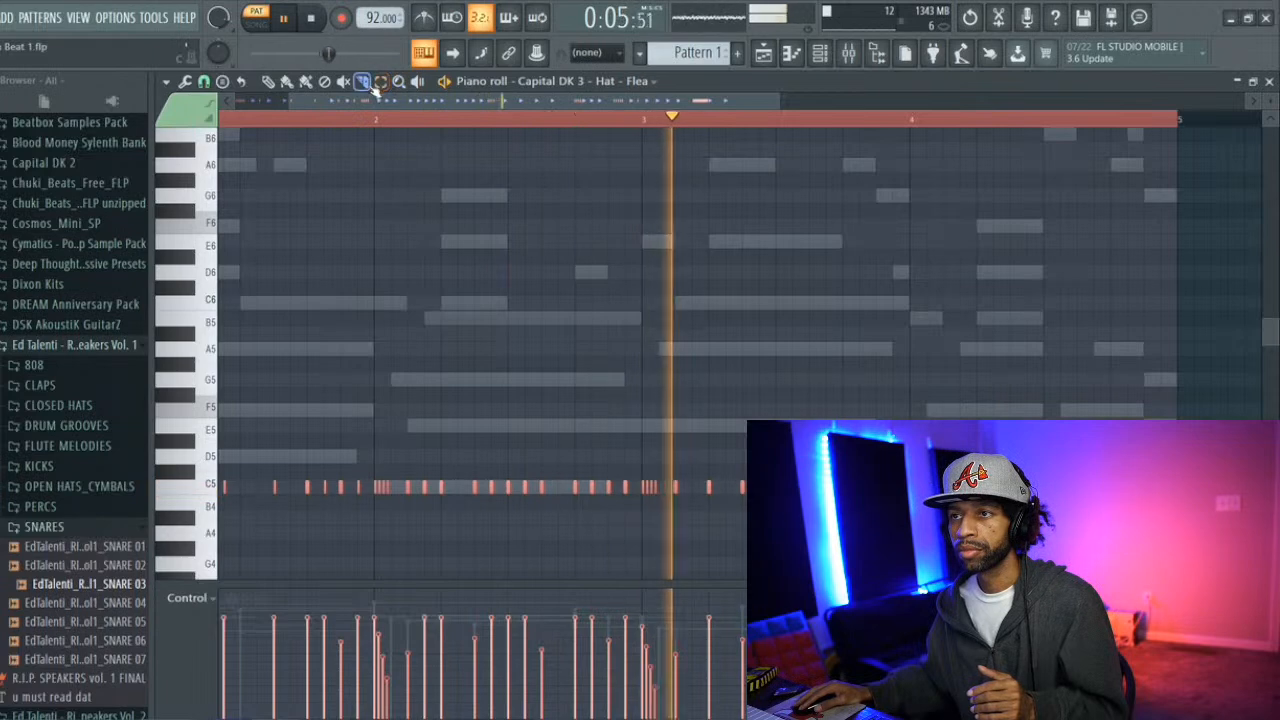
right_click(374, 120)
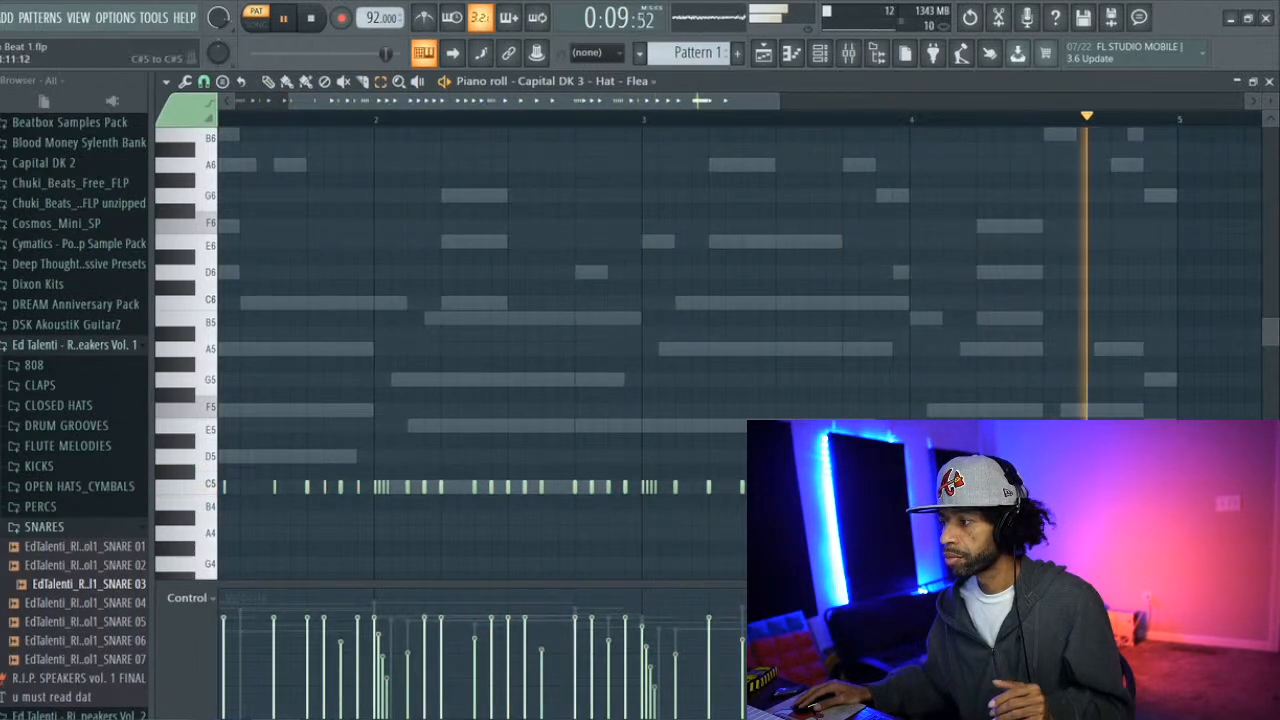
key(space)
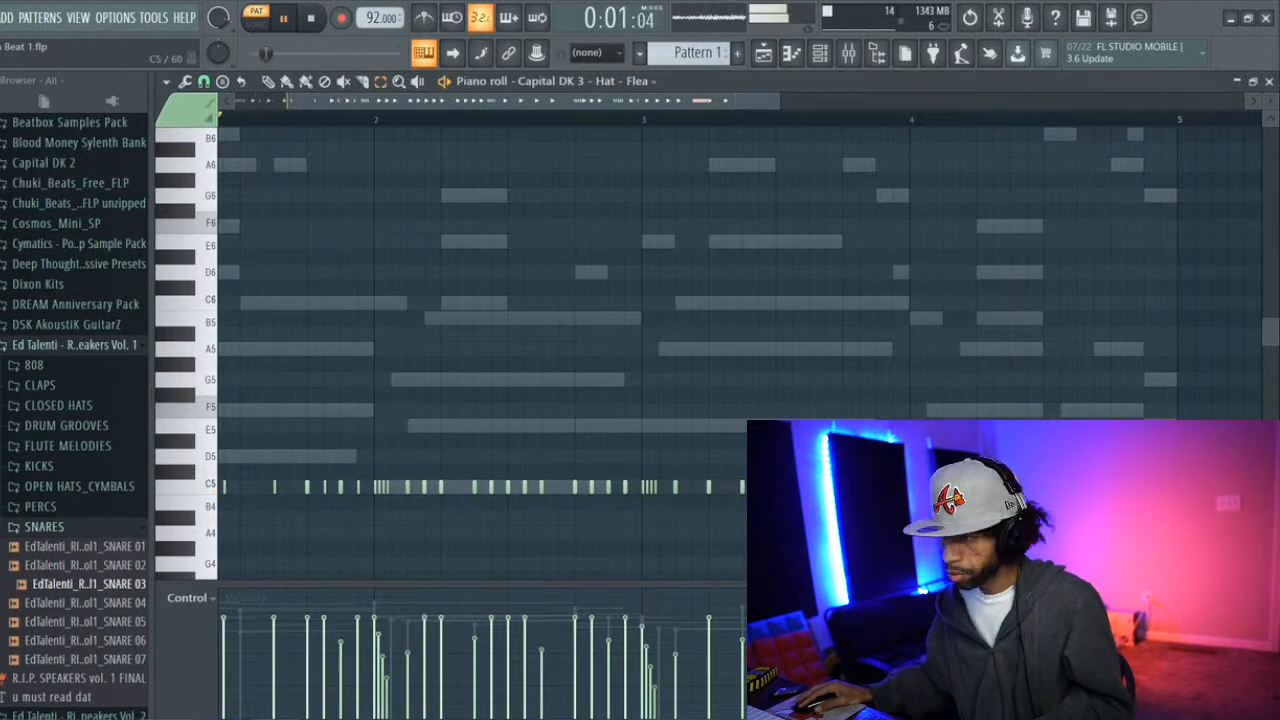
key(alt+a)
click(539, 507)
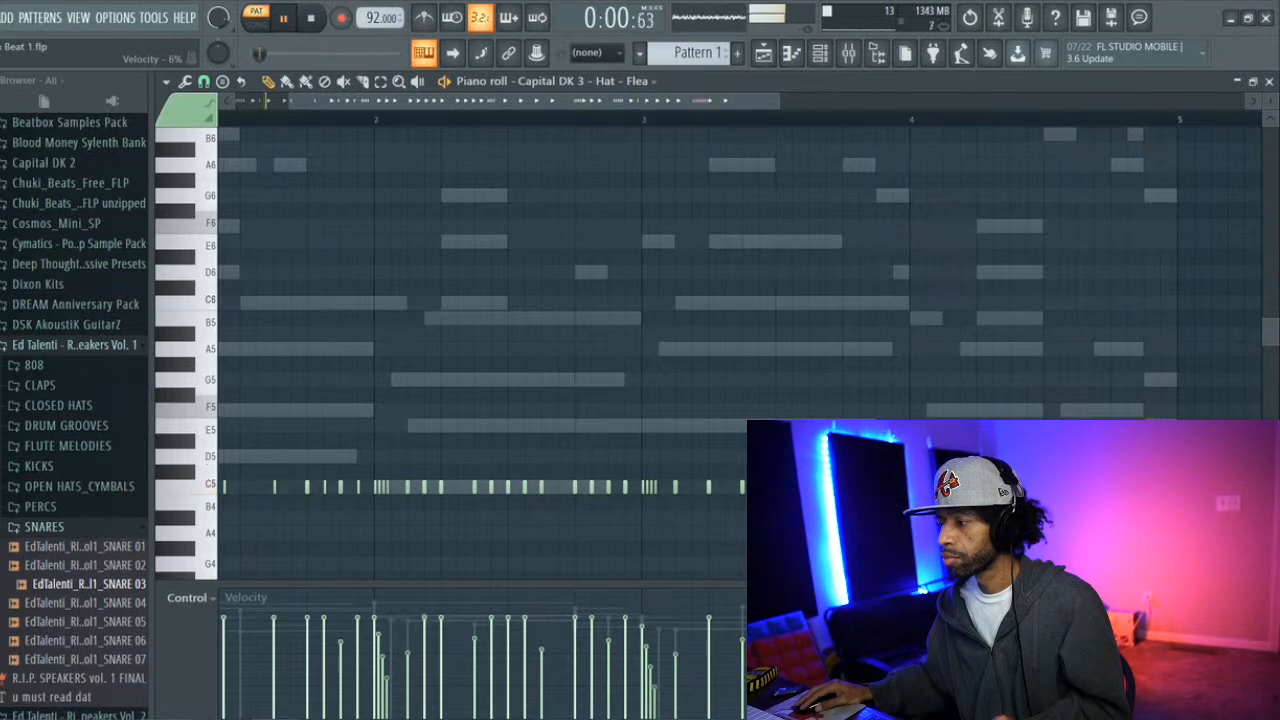
Play the pattern back to check the finished hat rolls, leaving playback stopped
key(space)
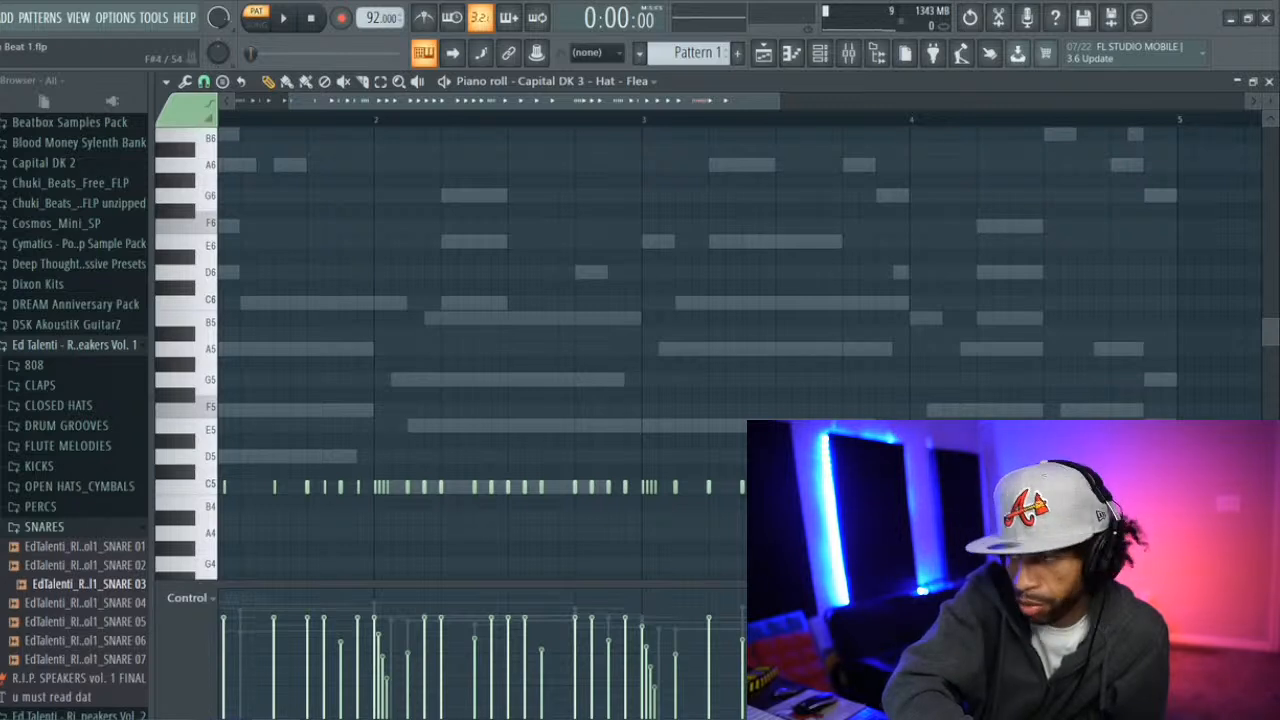
key(space)
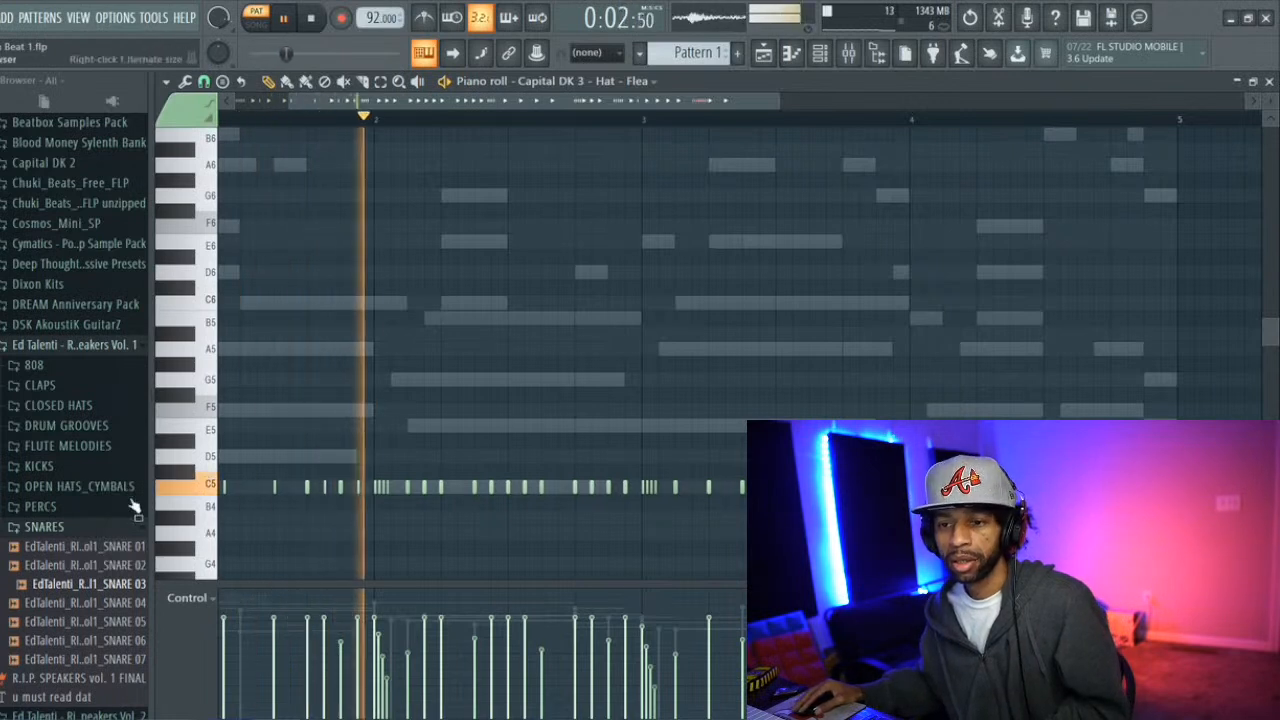
key(space)
Audition the CLHAT 03, 04 and 05 samples in the CLOSED HATS folder of the Ed Talenti kit
click(60, 405)
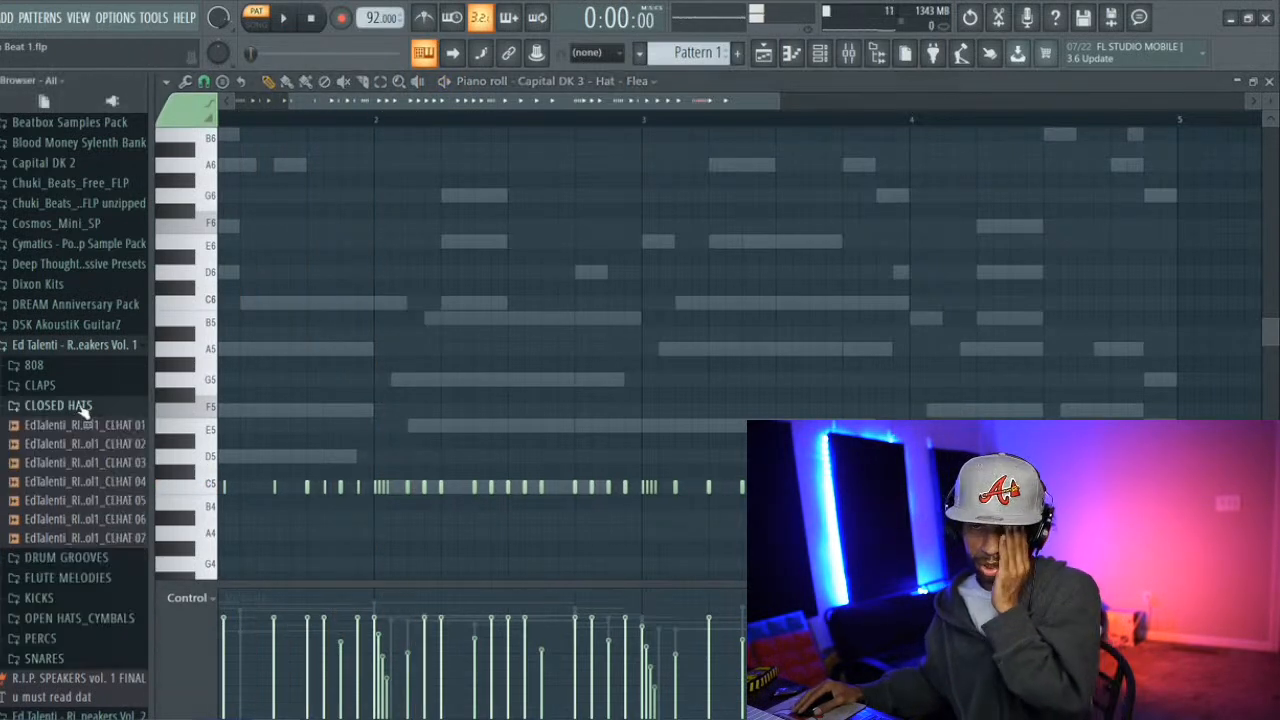
click(98, 463)
click(96, 482)
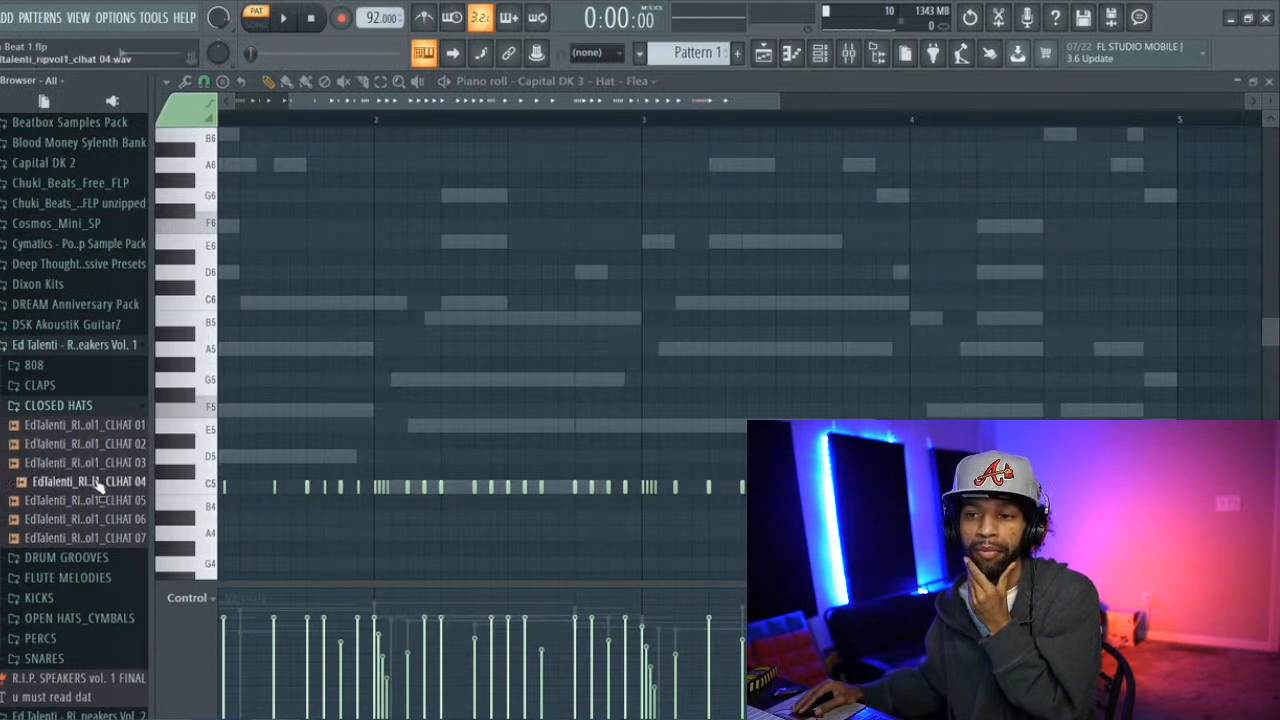
click(100, 500)
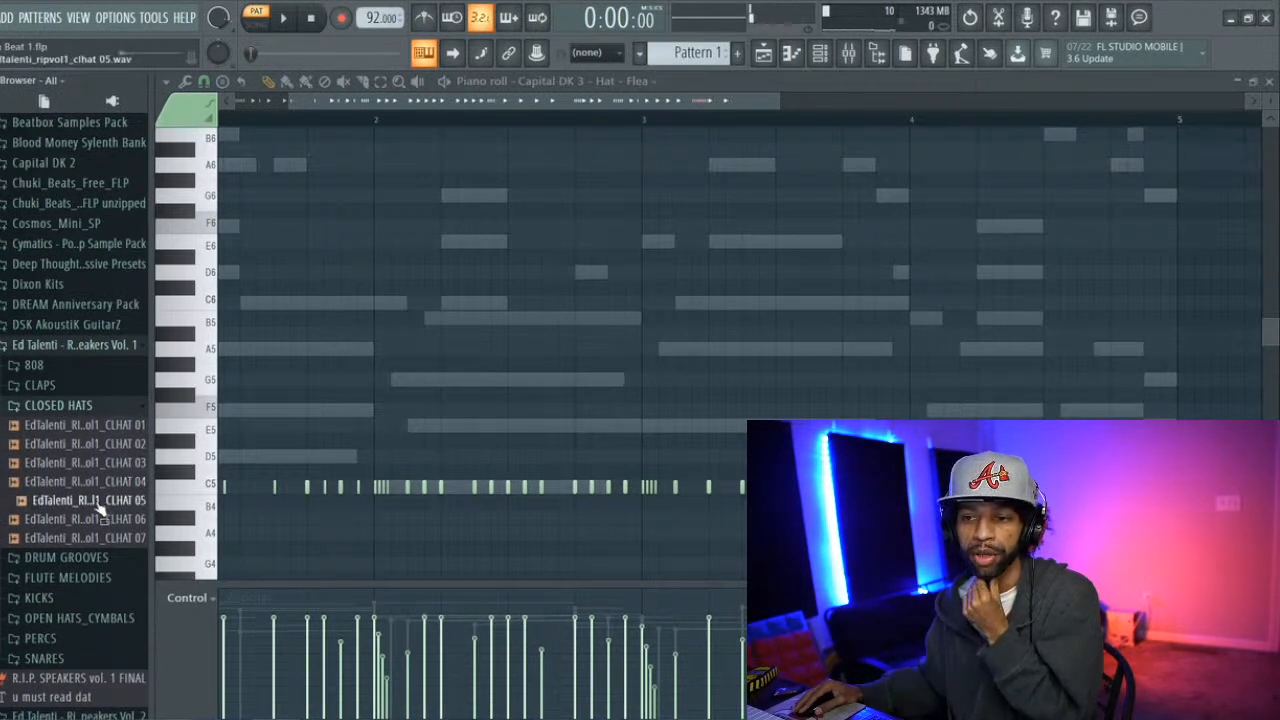
click(117, 483)
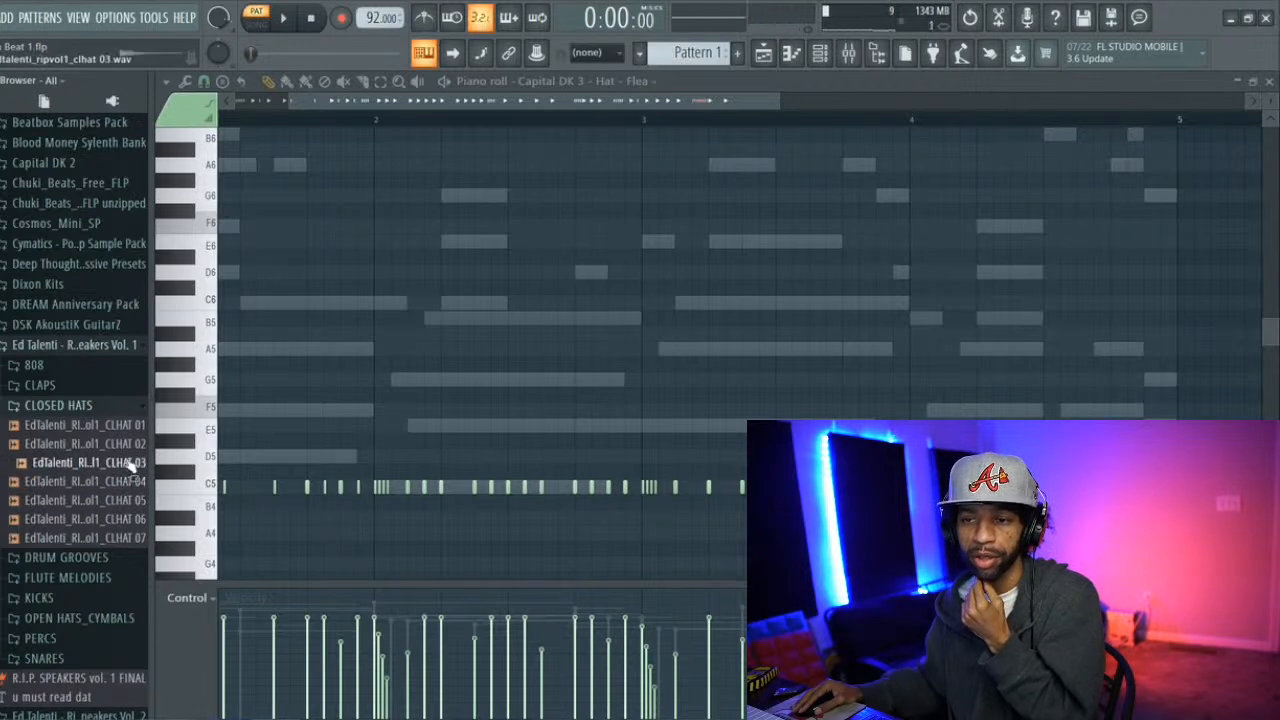
Replace the hat channel's sample with EdTalenti_RIPVol1_CLHAT 03 and play the pattern with it
right_click(130, 464)
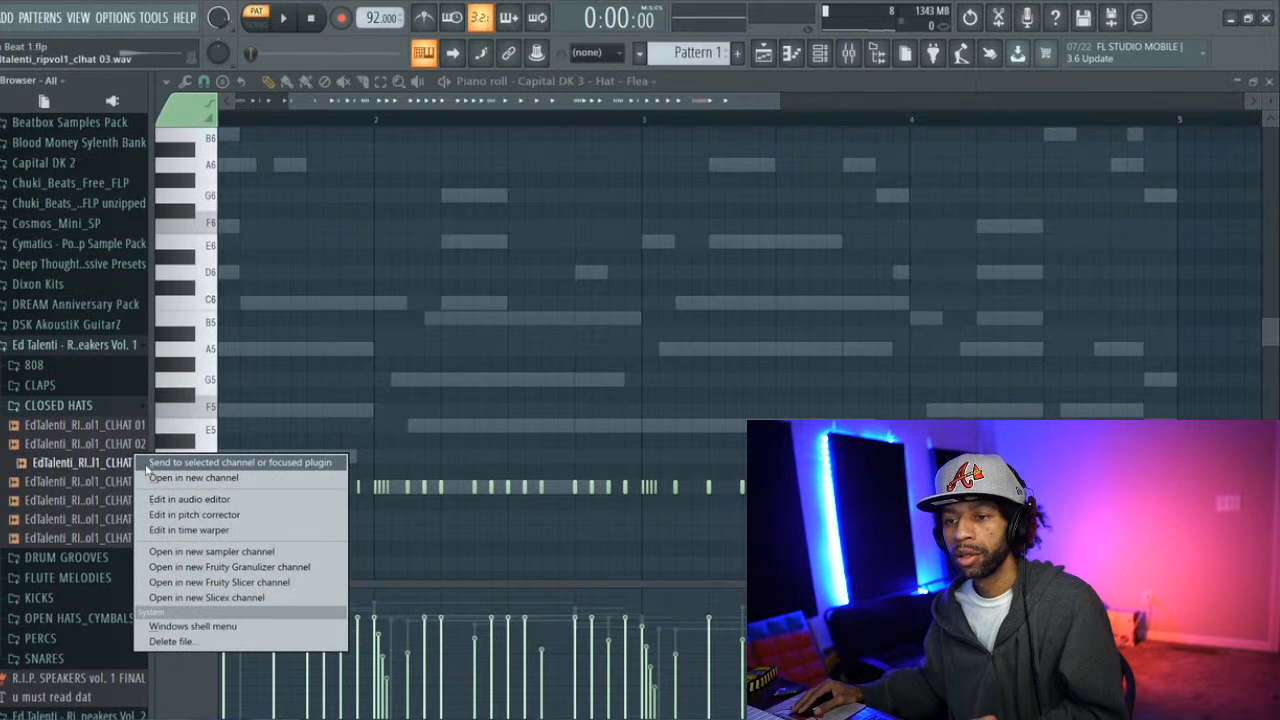
click(145, 464)
key(space)
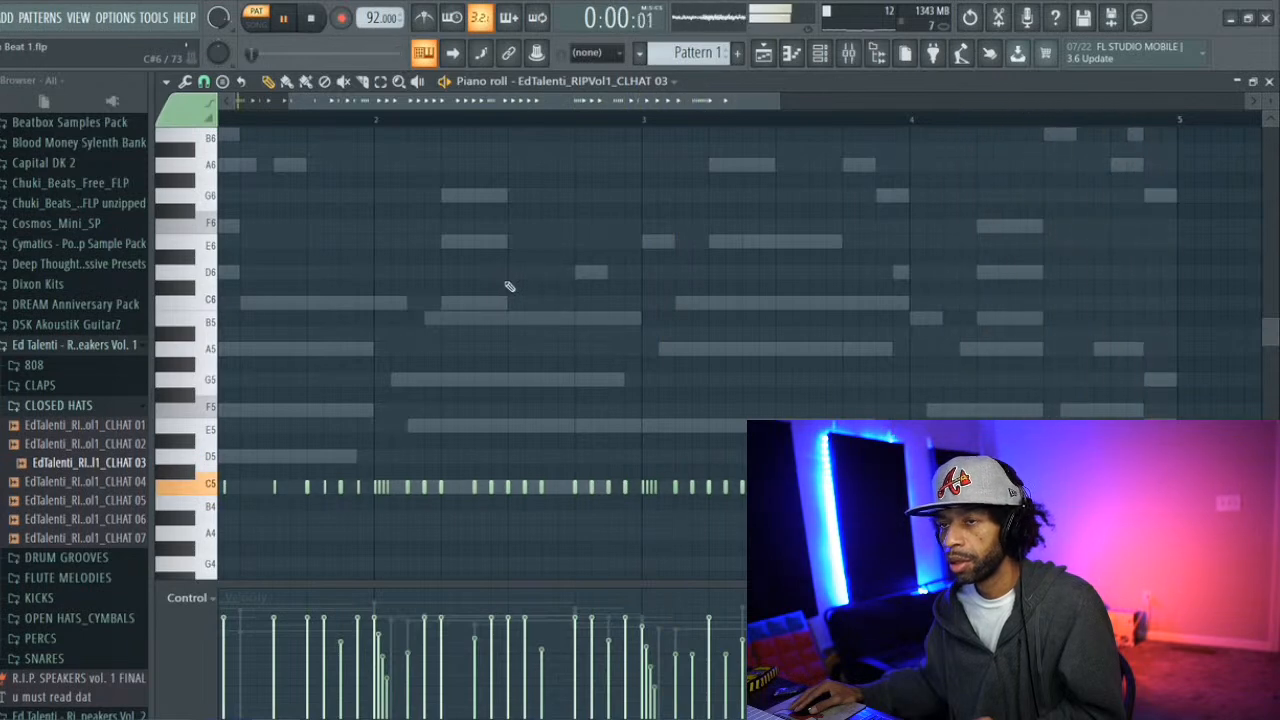
Enable Normalize in the sampler settings of the CLHAT 03 channel
click(820, 58)
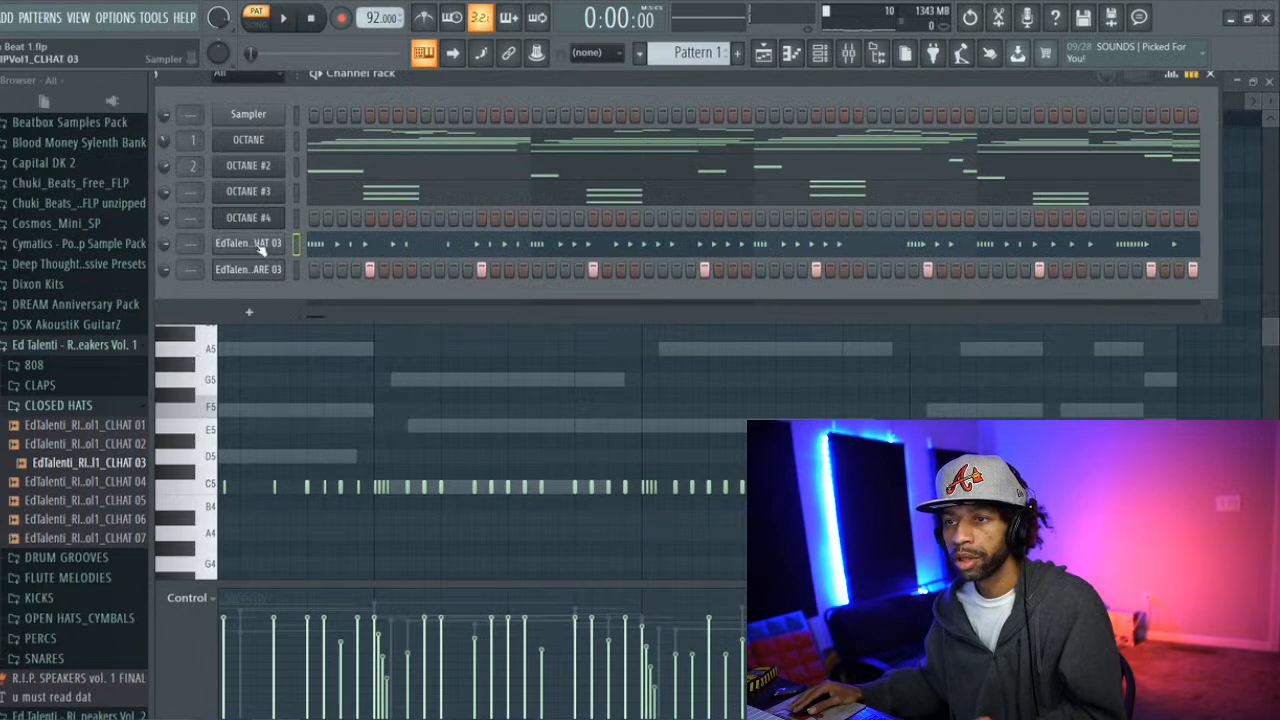
click(258, 244)
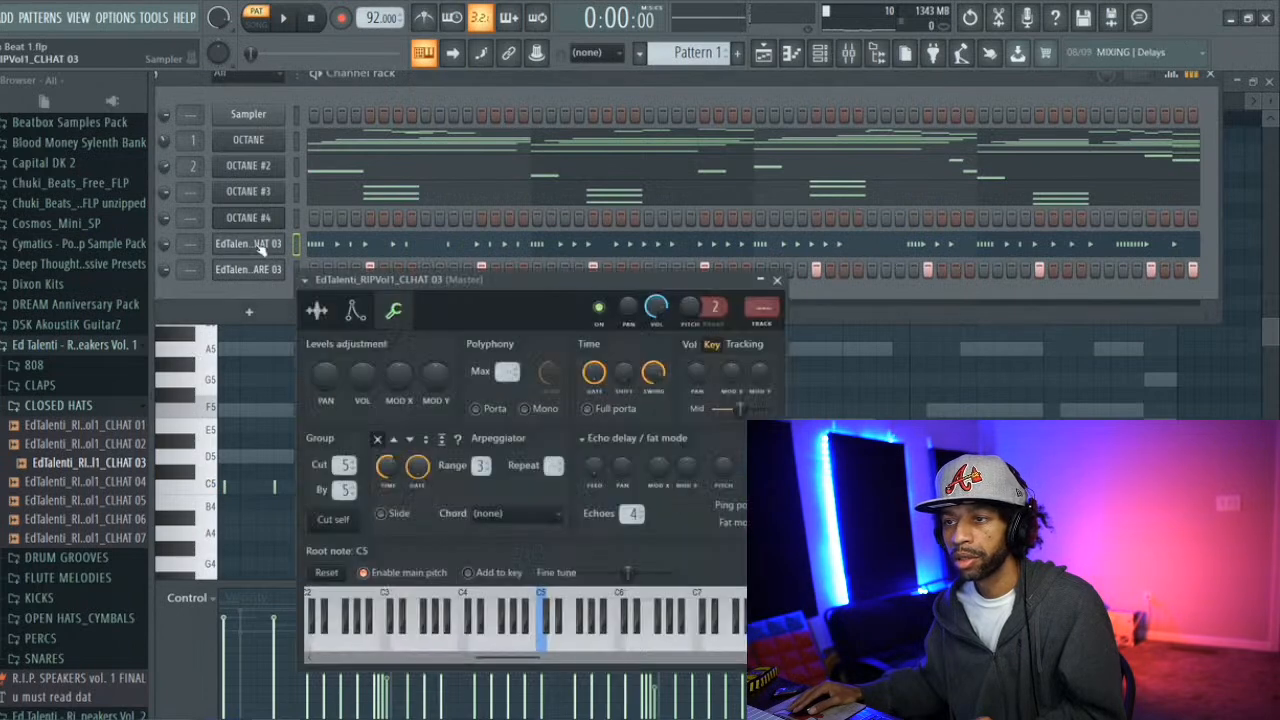
click(322, 313)
click(557, 461)
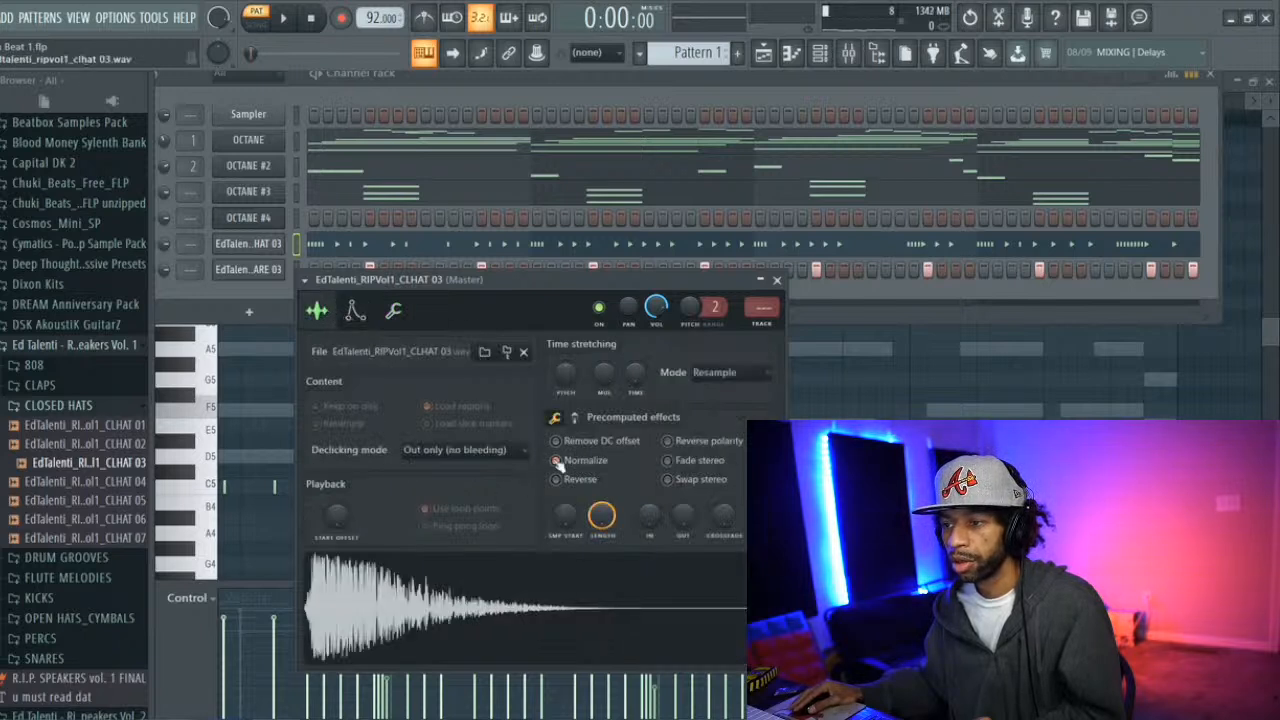
Play the pattern to check the normalized hat, close its sampler window, and stop playback
key(space)
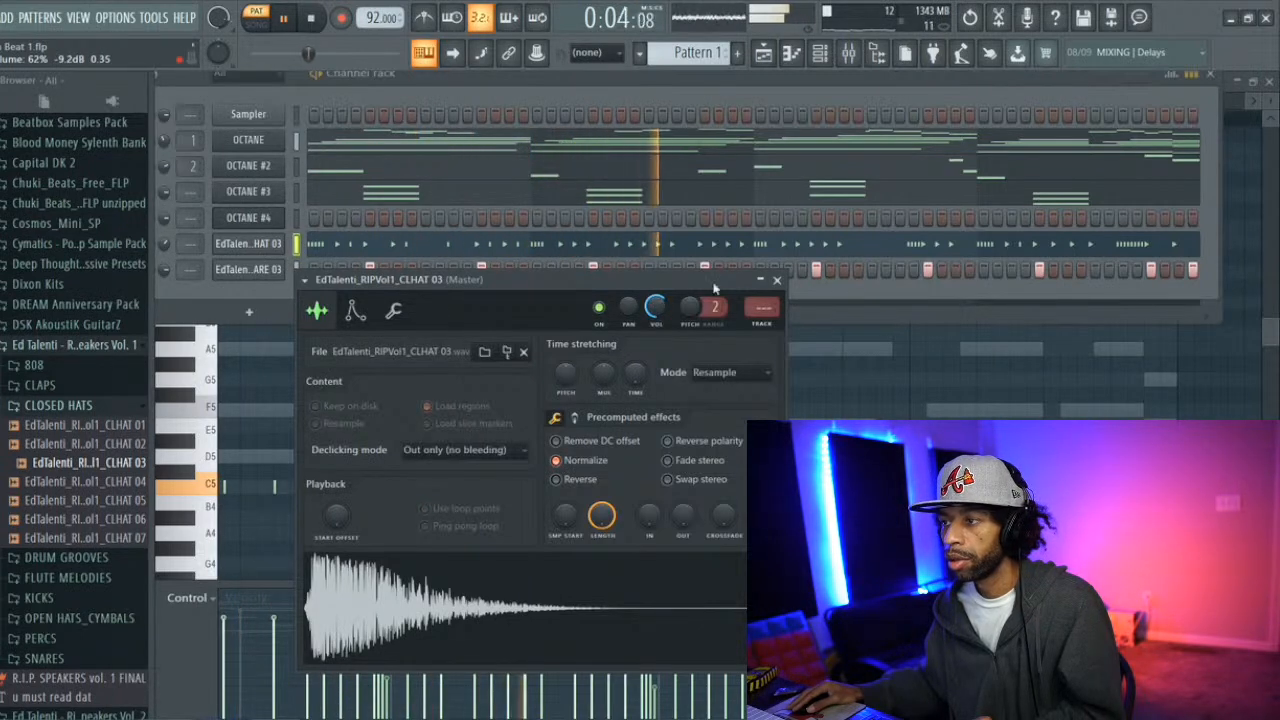
click(776, 281)
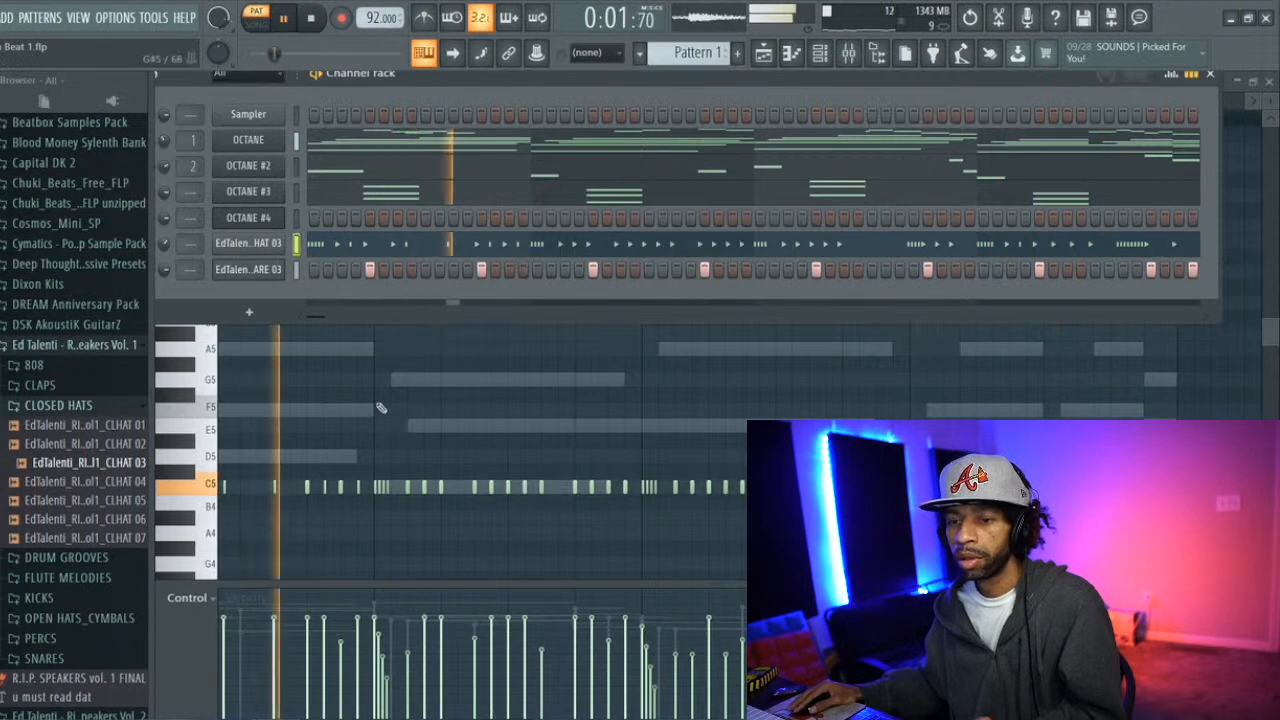
key(space)
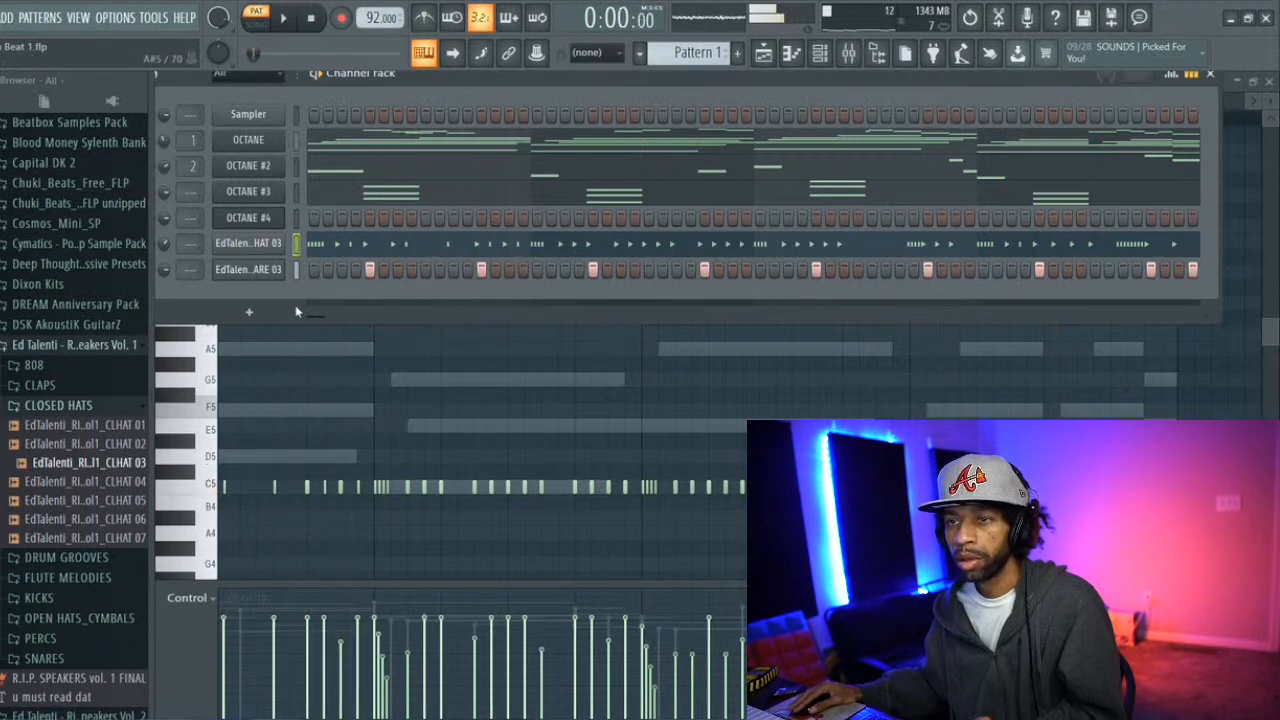
Open the OCTANE #4 instrument and list the presets in its Trap Star category
click(257, 221)
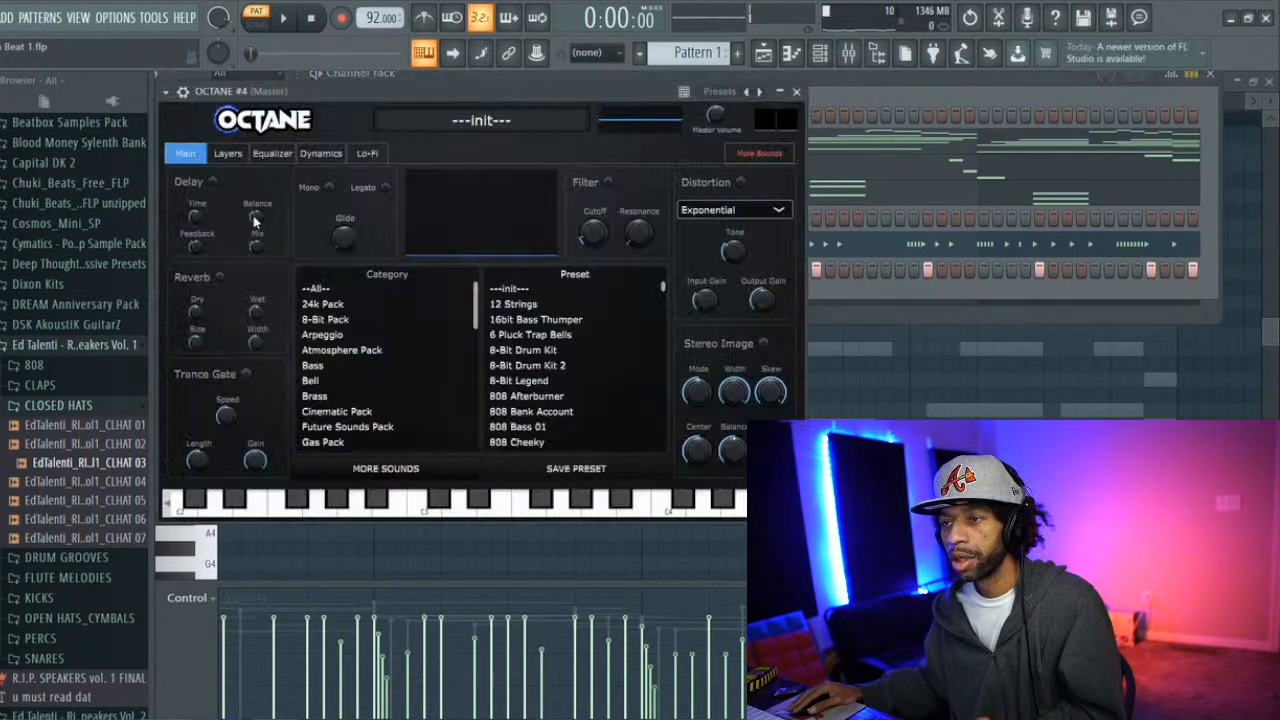
scroll(340, 362, down, 4)
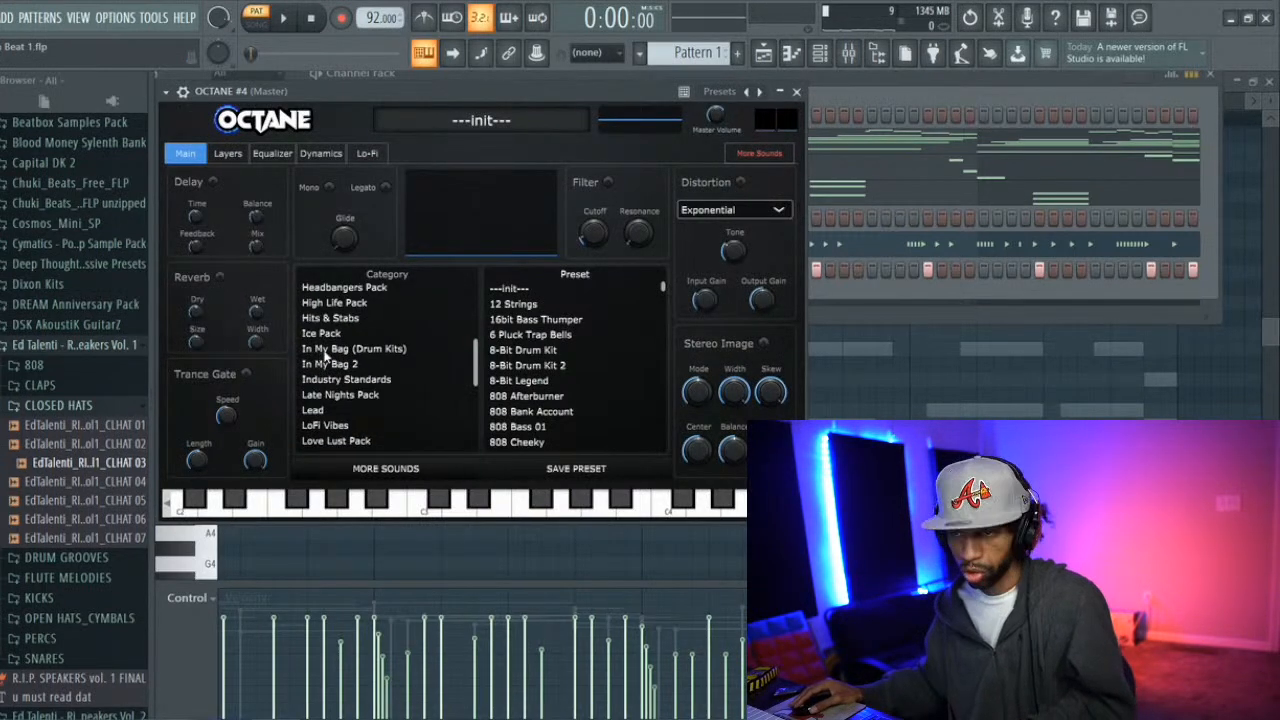
scroll(343, 355, down, 1)
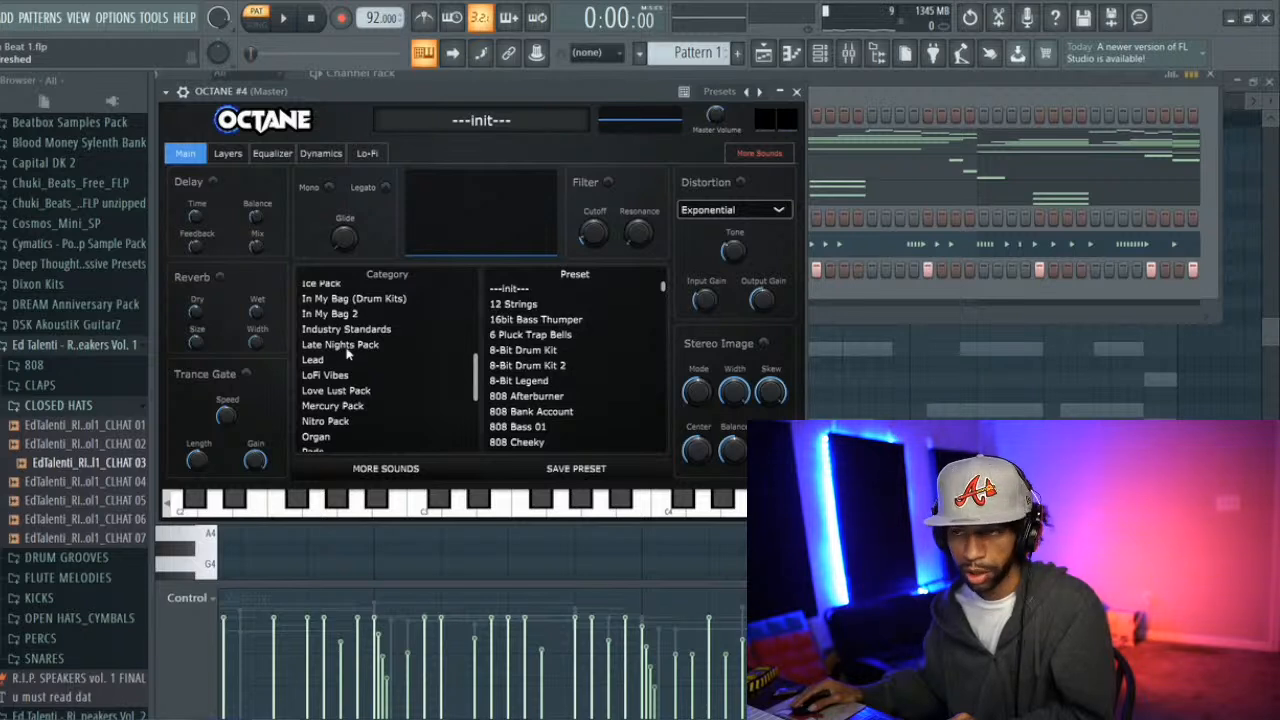
scroll(347, 352, down, 4)
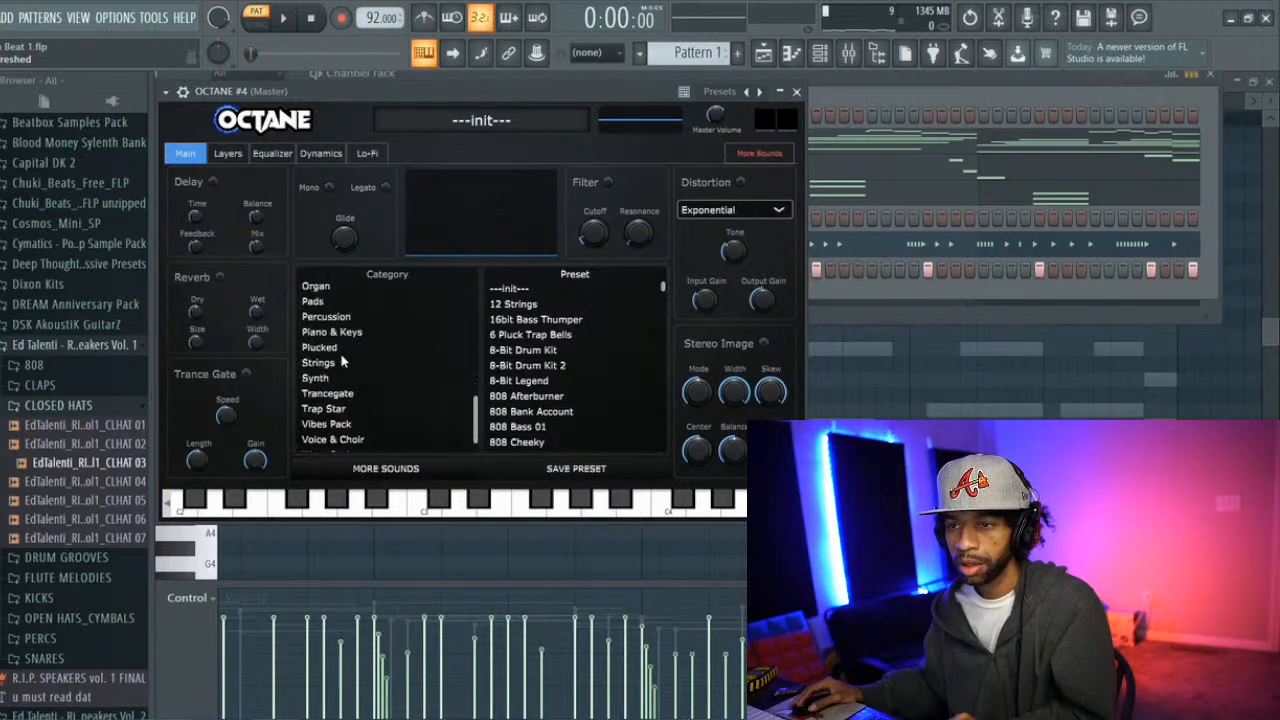
scroll(344, 362, down, 1)
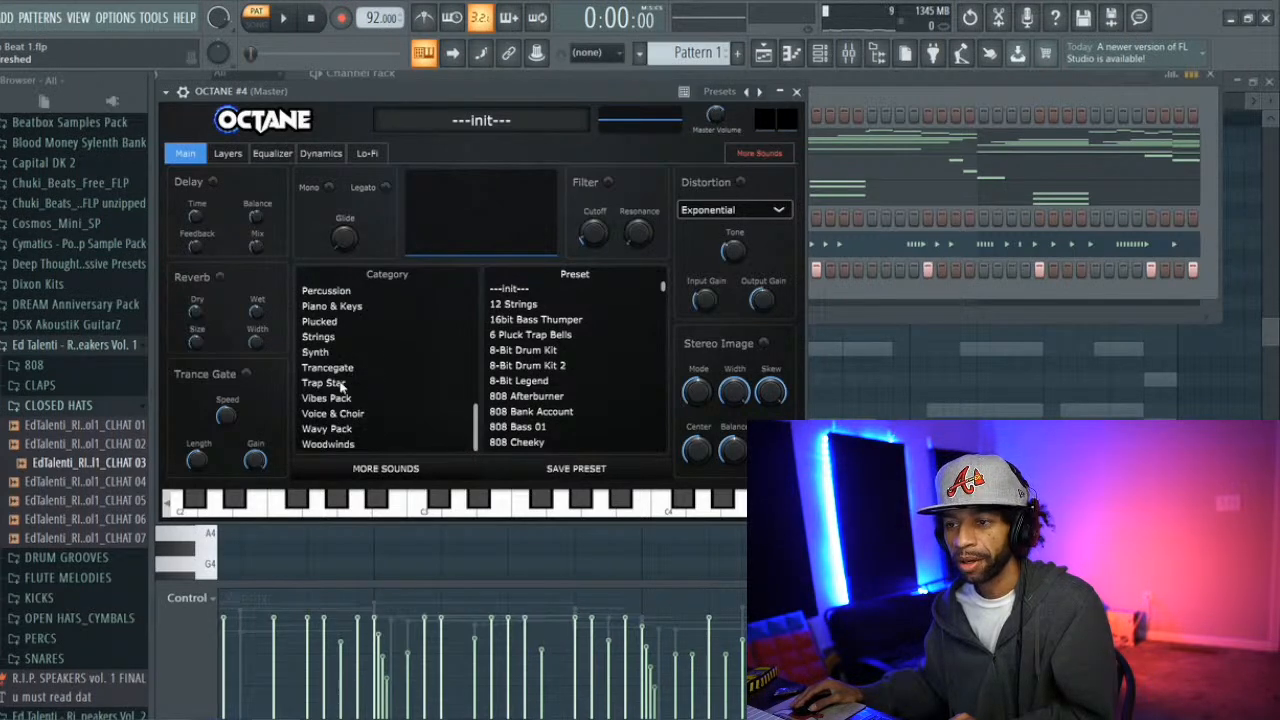
click(336, 384)
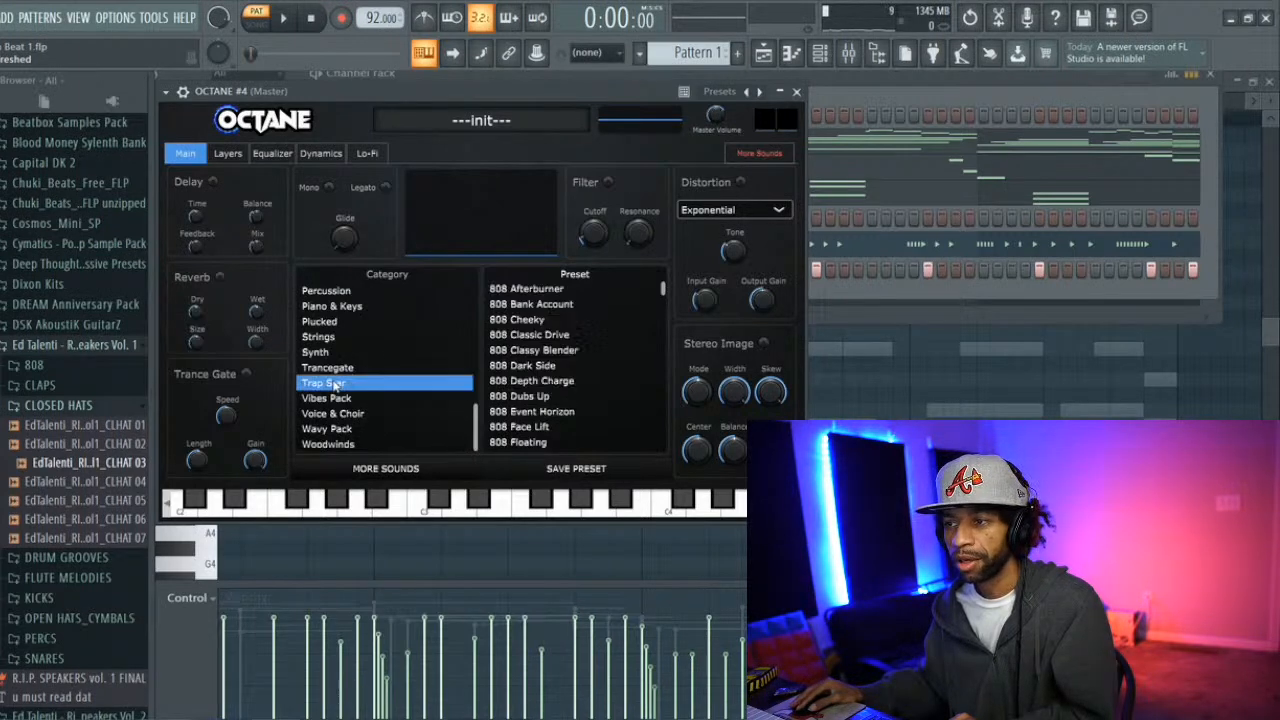
Audition the 808 Event Horizon, 808 Face Lift and 808 Ghouls presets in OCTANE #4
click(540, 412)
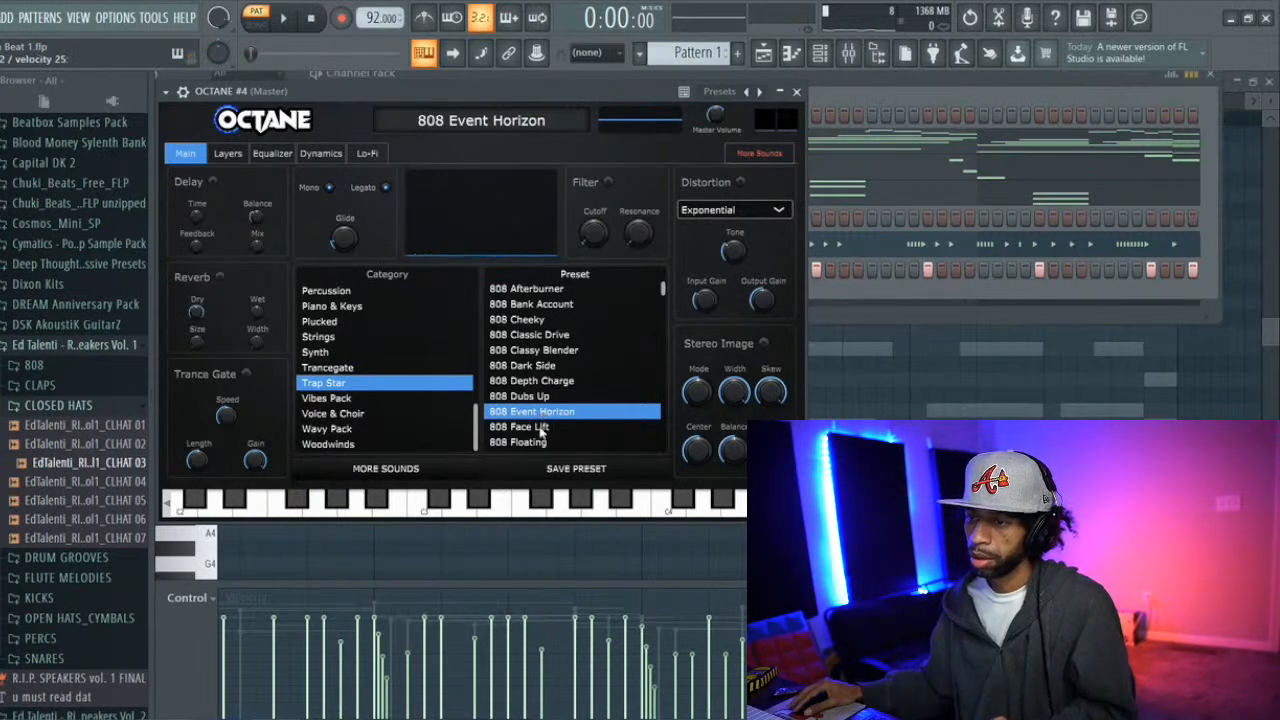
click(541, 428)
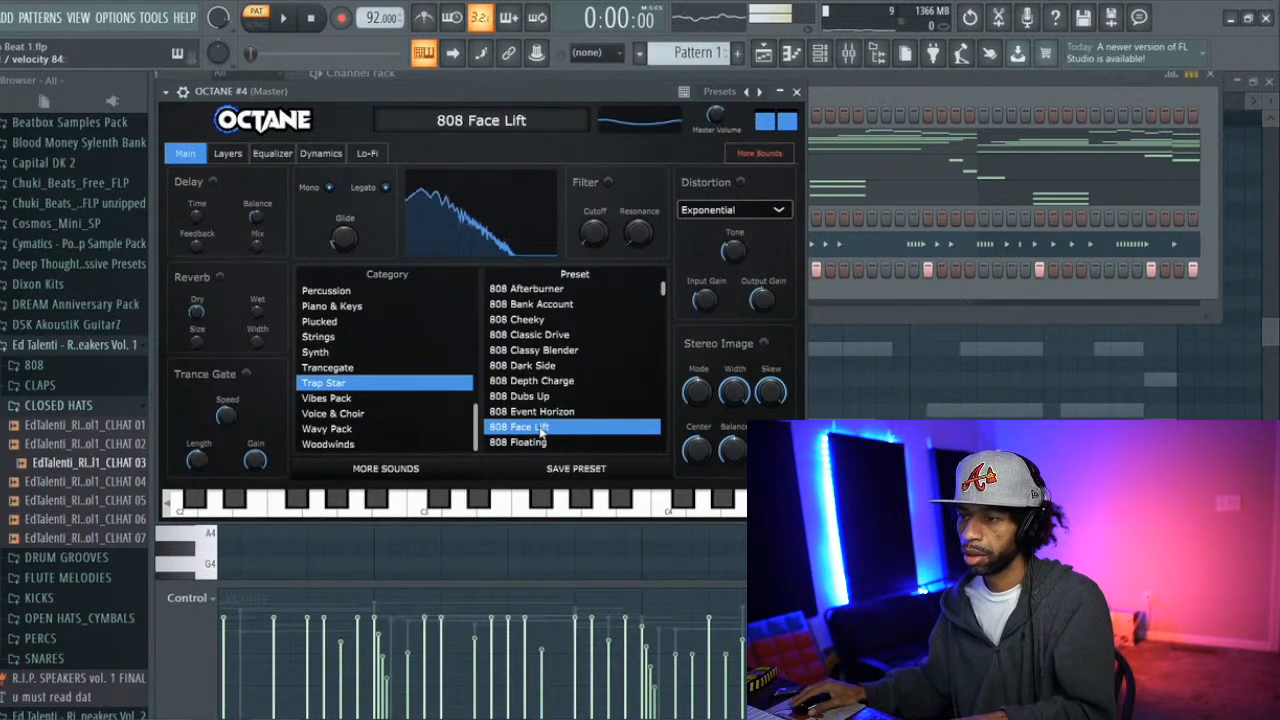
scroll(526, 448, down, 1)
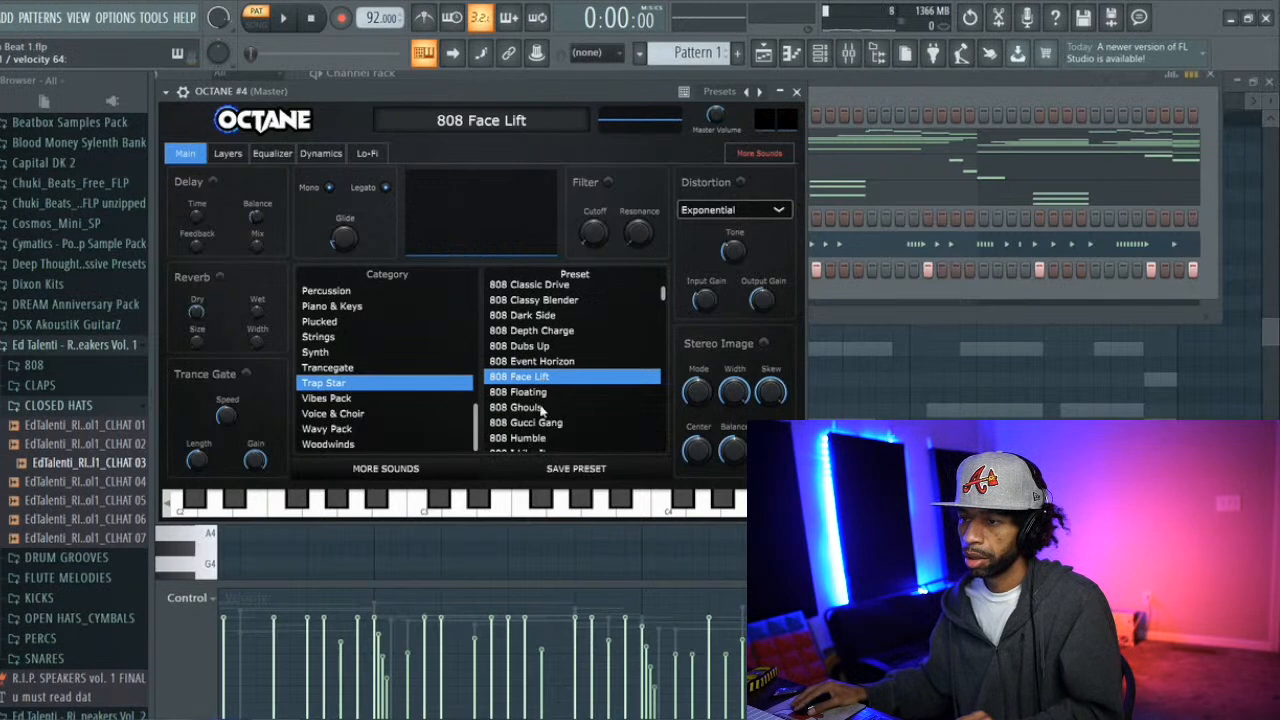
click(537, 408)
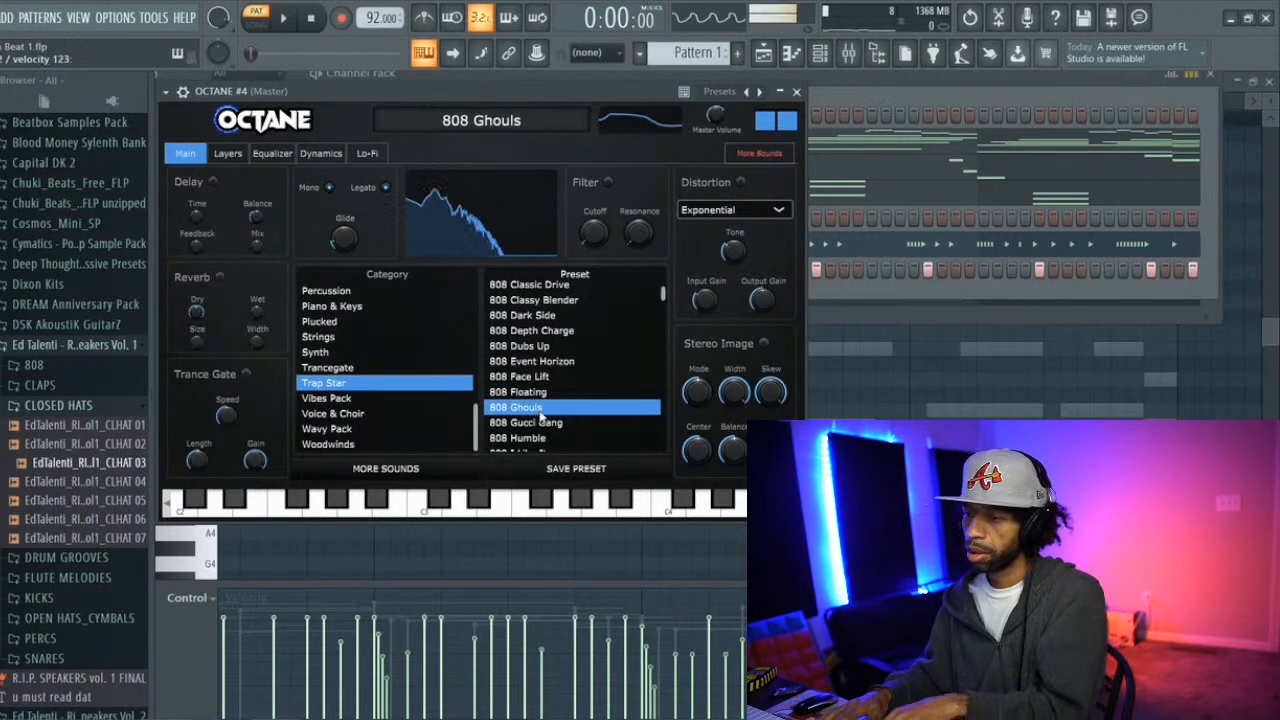
Play the pattern, load the 808 Lucid Dreams preset in OCTANE #4, and stop playback
key(space)
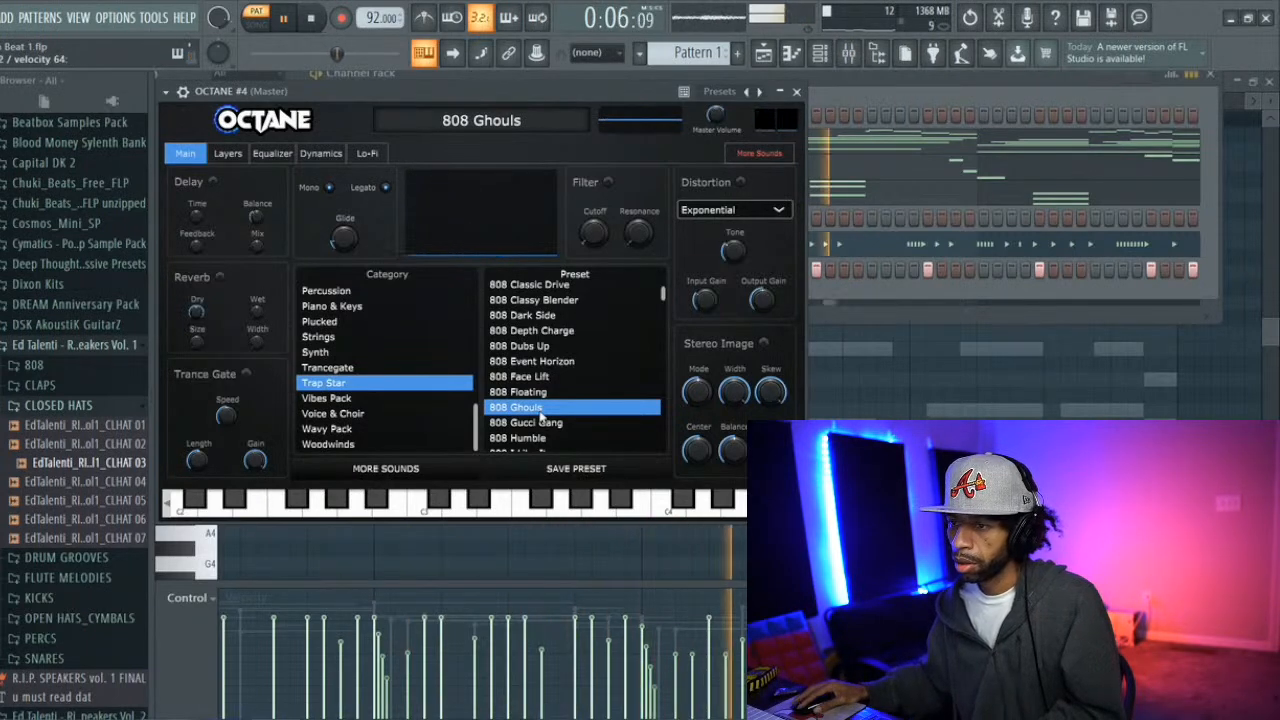
scroll(540, 418, down, 1)
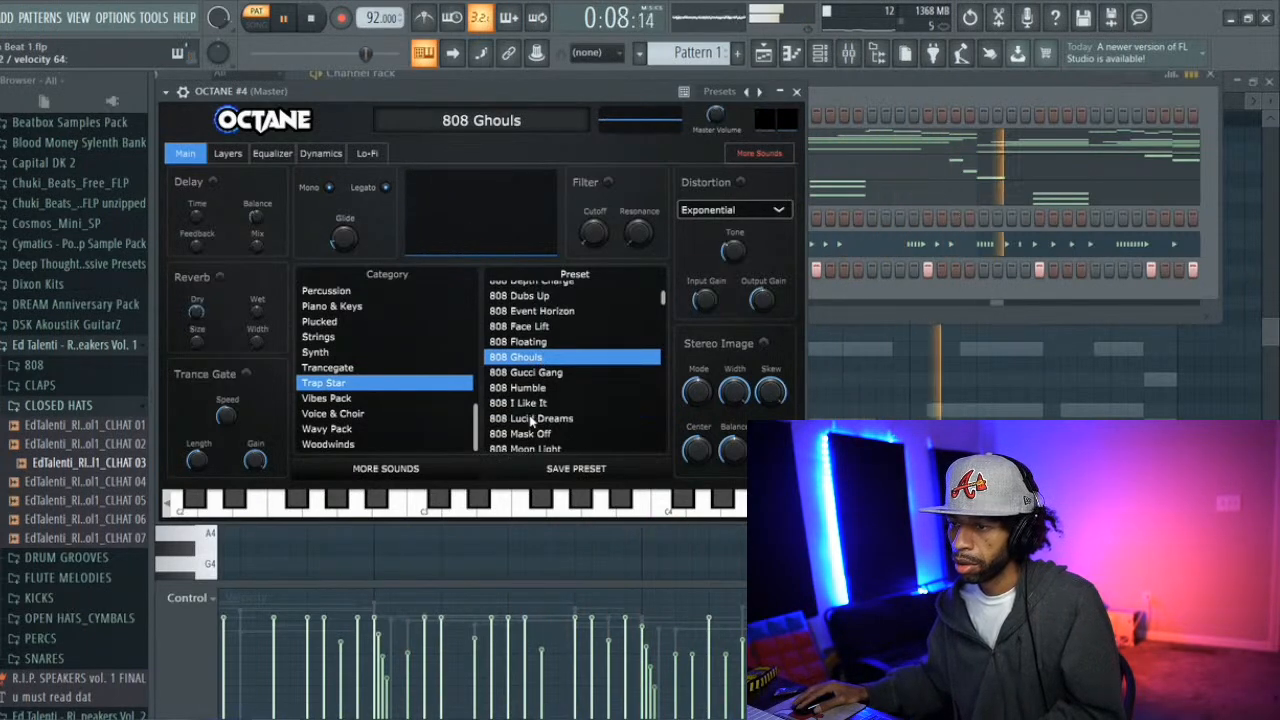
click(531, 420)
key(space)
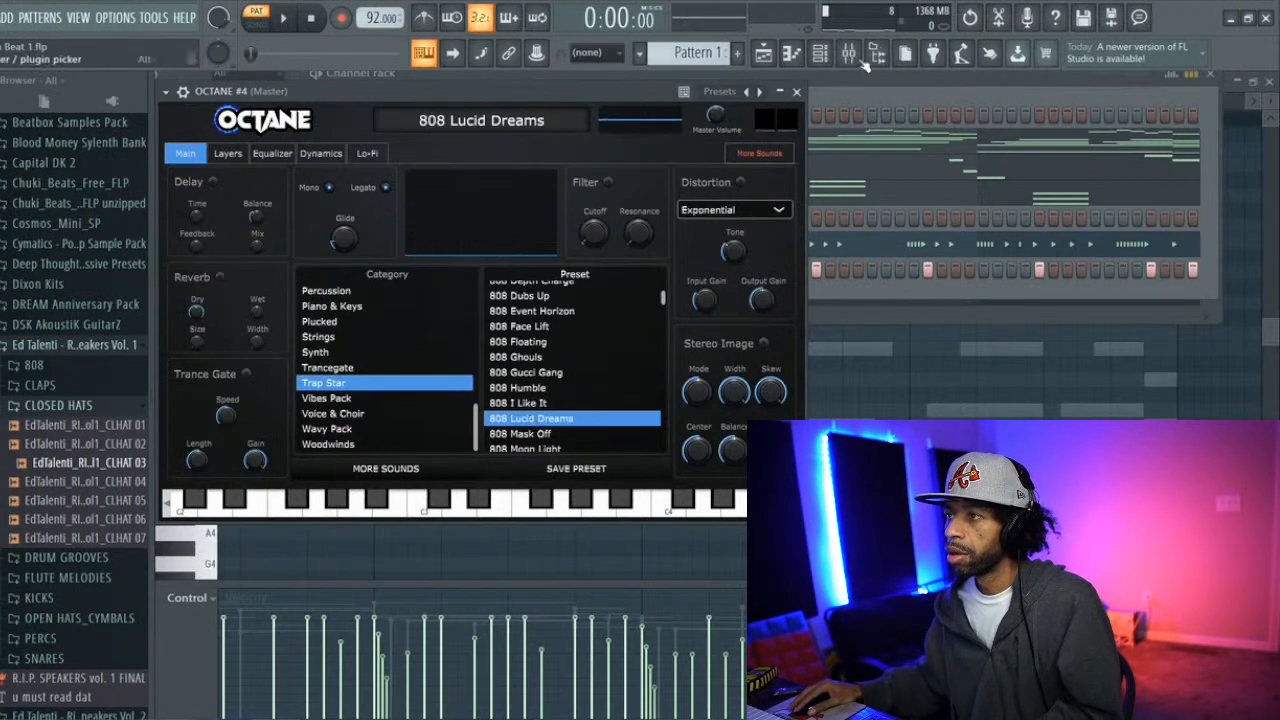
In OCTANE #4's piano roll, place one-beat notes on D5 at bar 1's start and C5 early in bar 2, using playback to find the timing
click(799, 57)
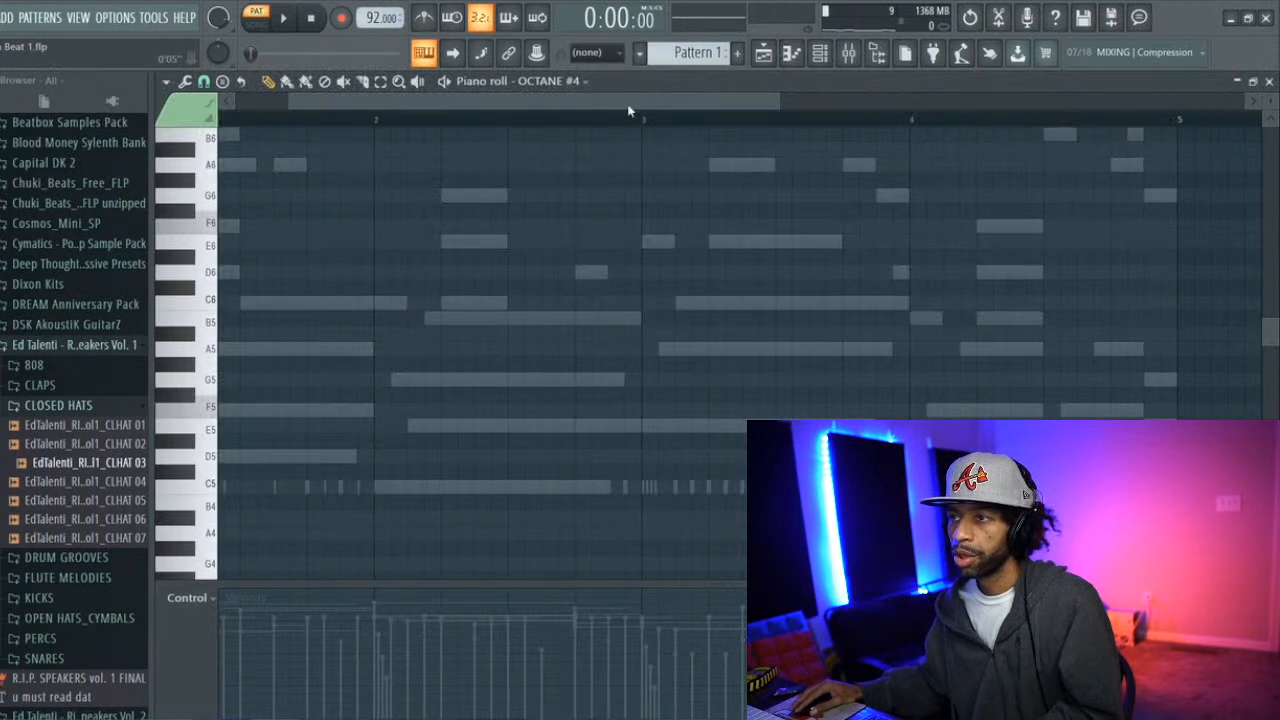
drag(628, 105, 534, 120)
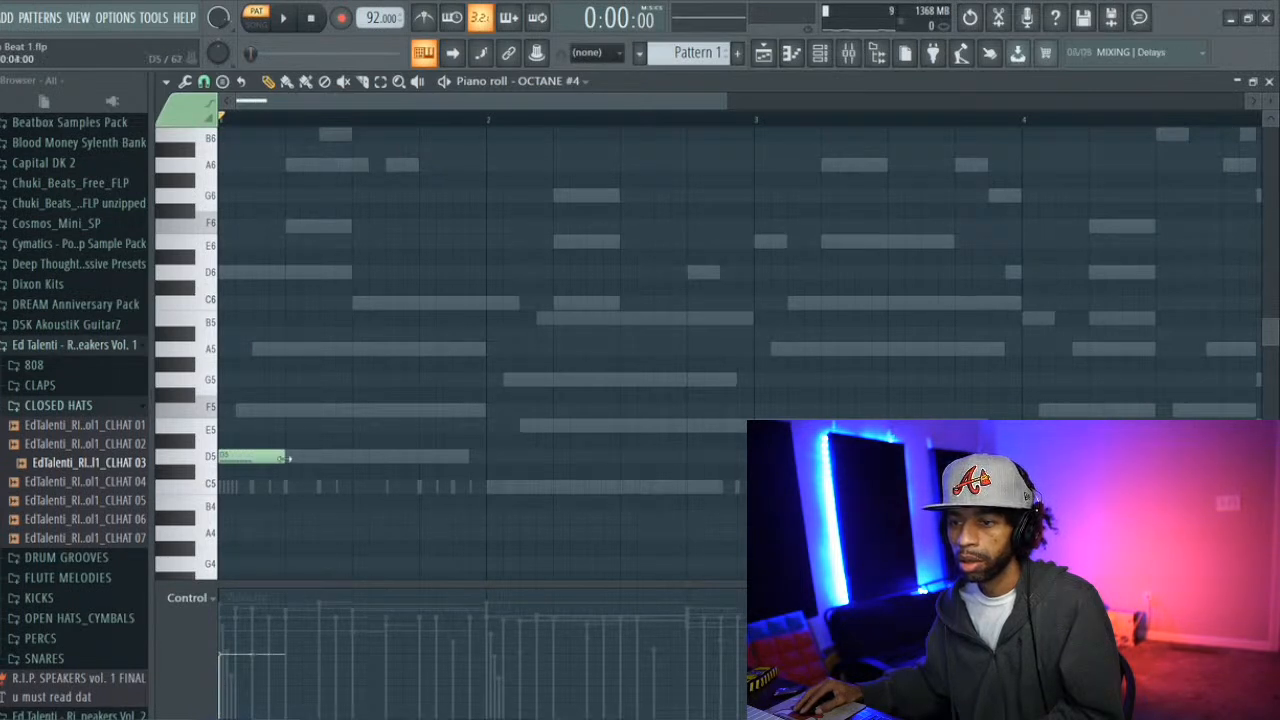
key(space)
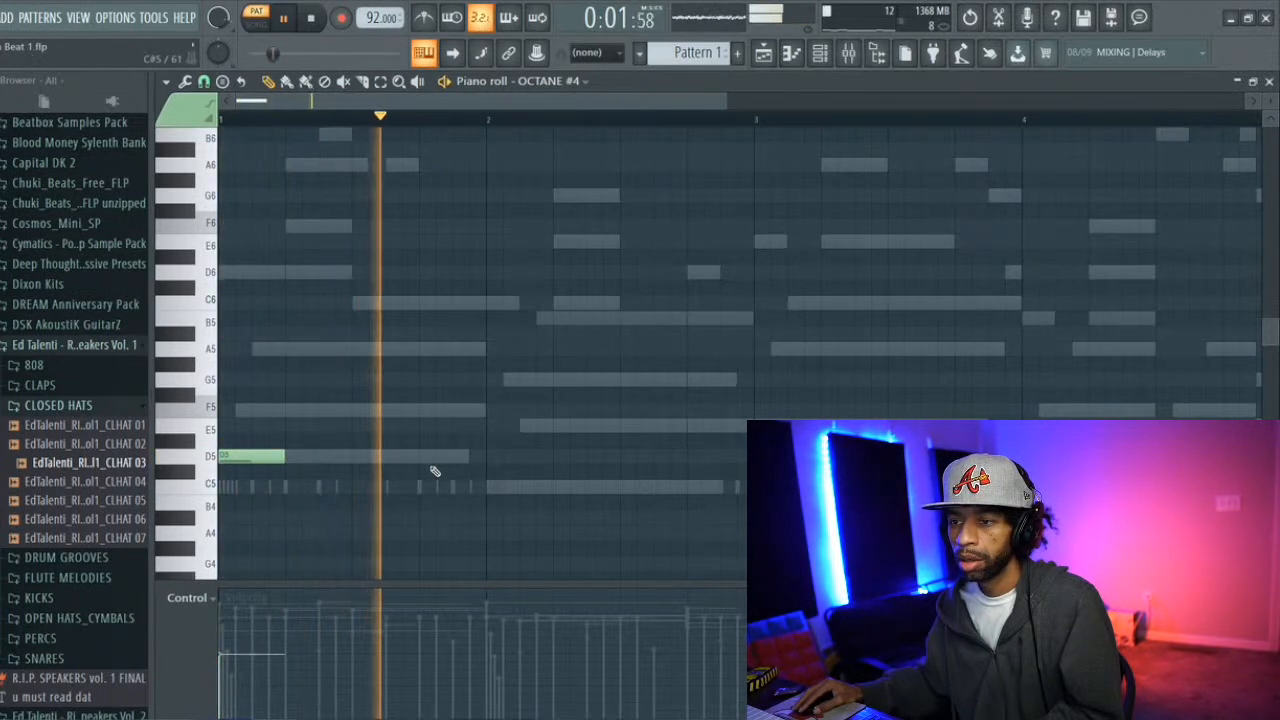
key(space)
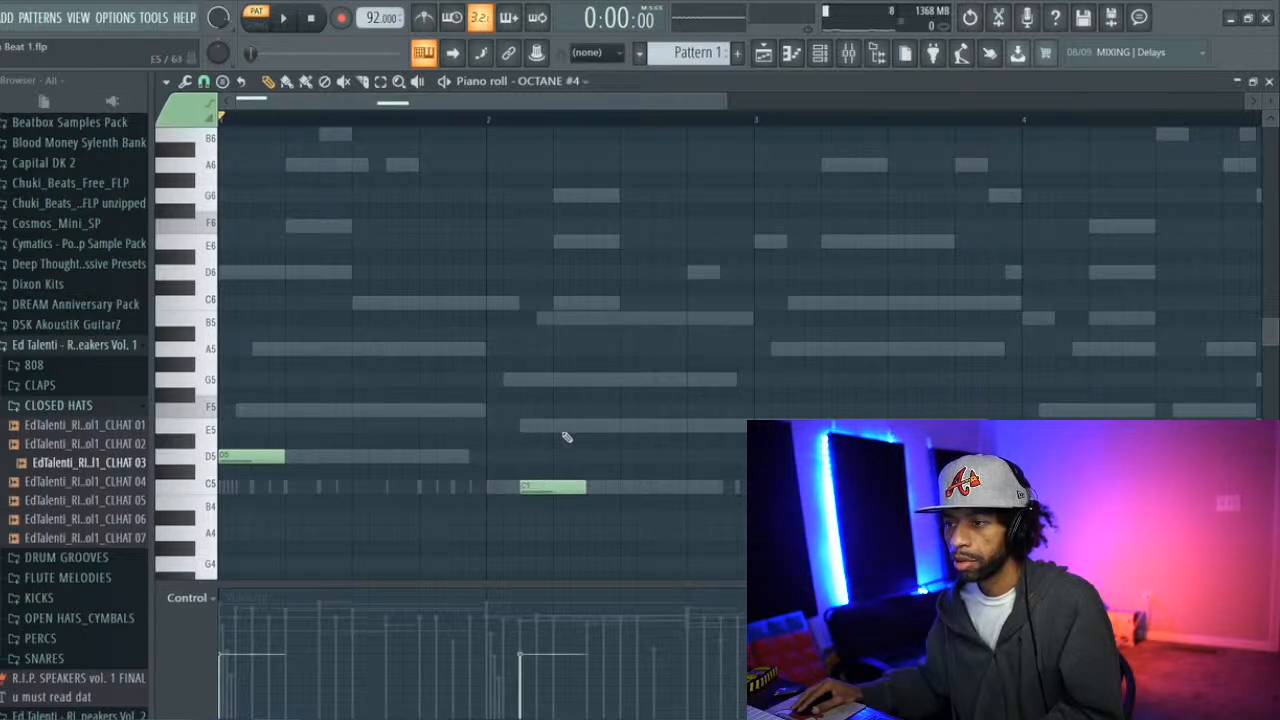
Add a one-beat E5 note in bar 2, shift it one step earlier, and move the C5 note to the bar's start, checking with playback
key(space)
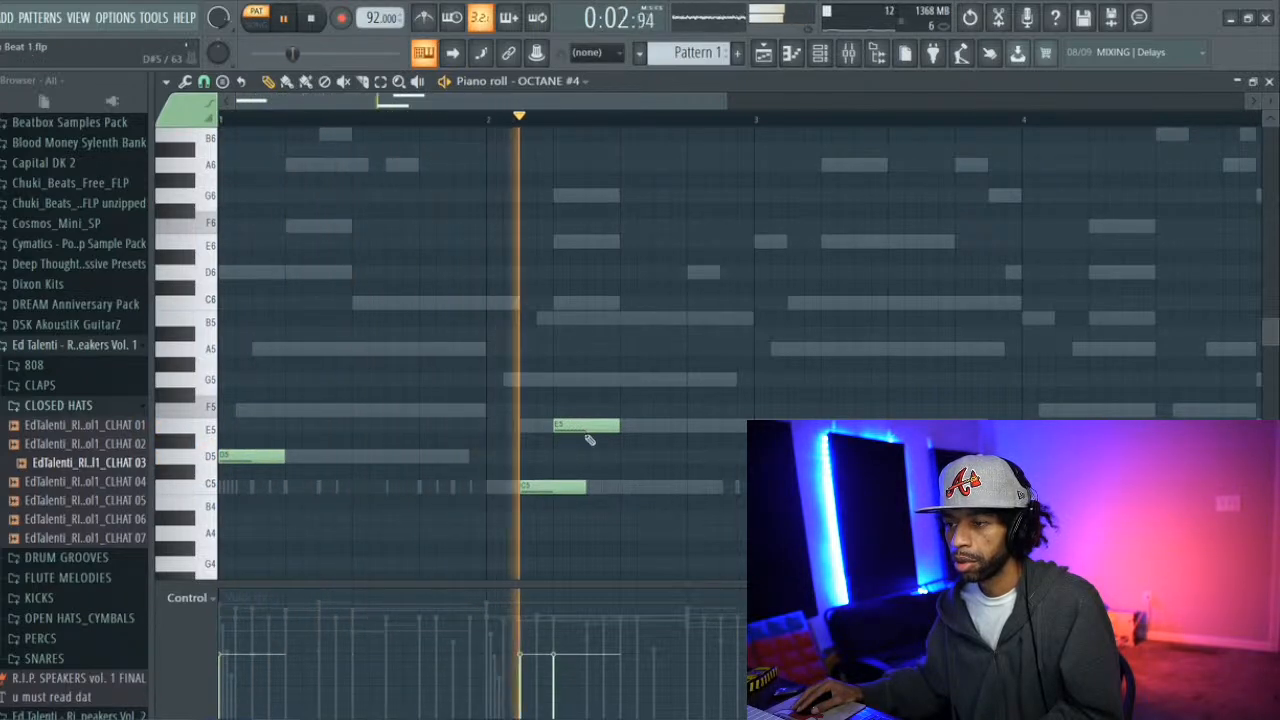
key(space)
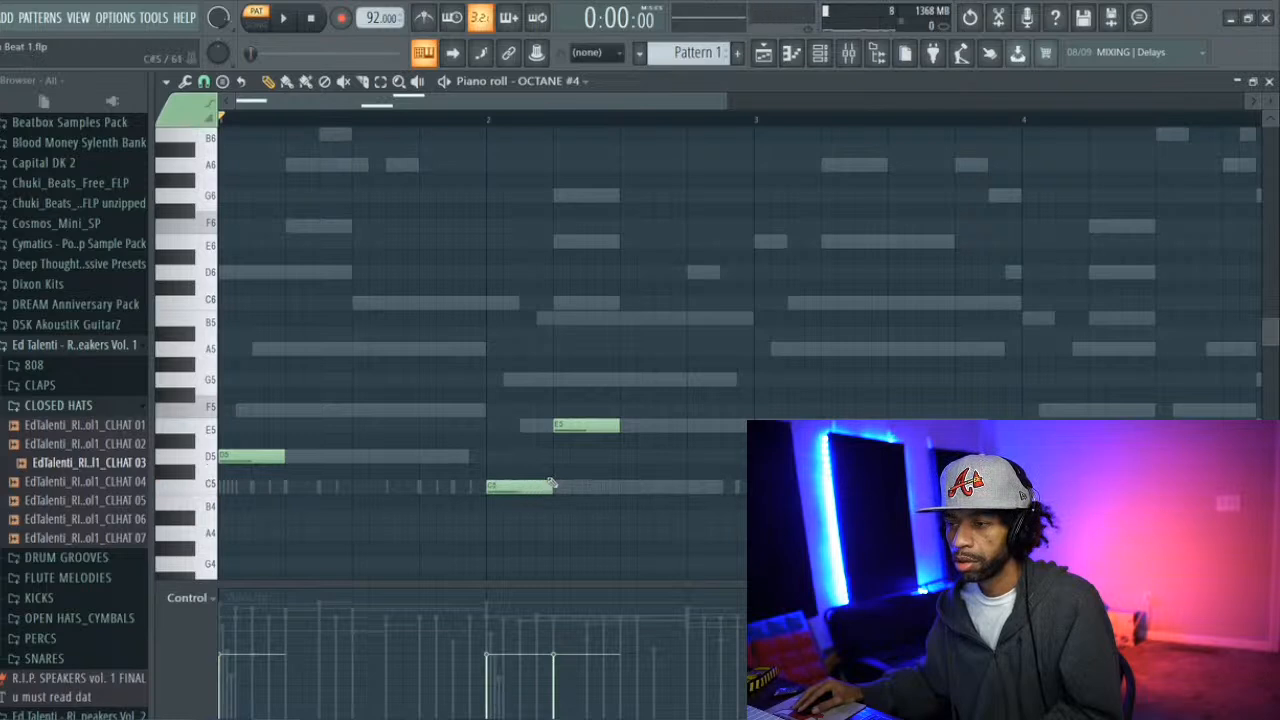
key(space)
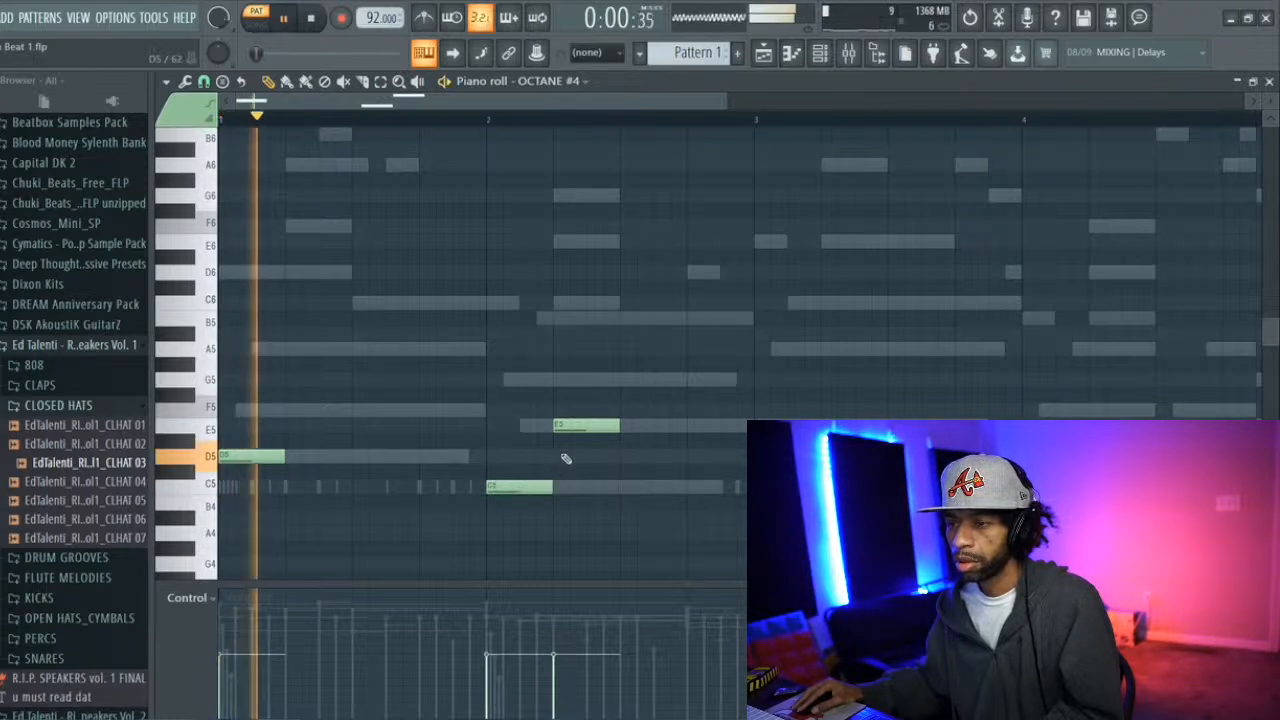
drag(574, 425, 558, 424)
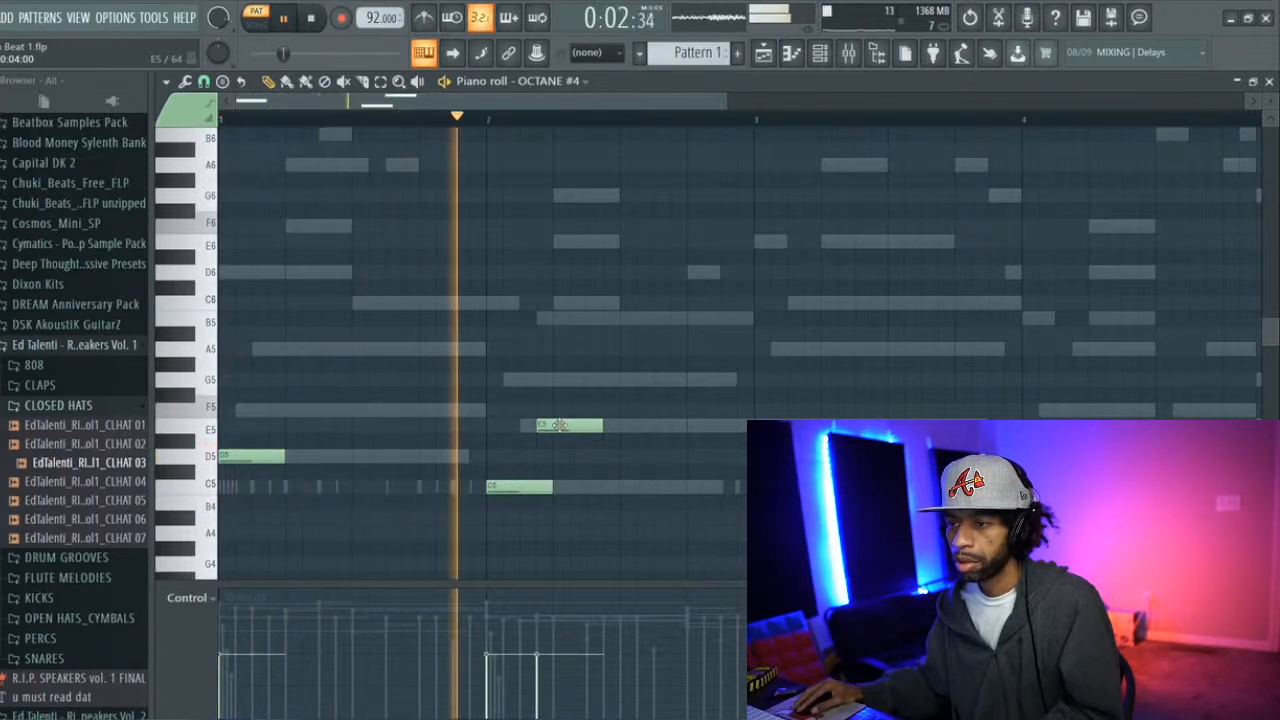
key(space)
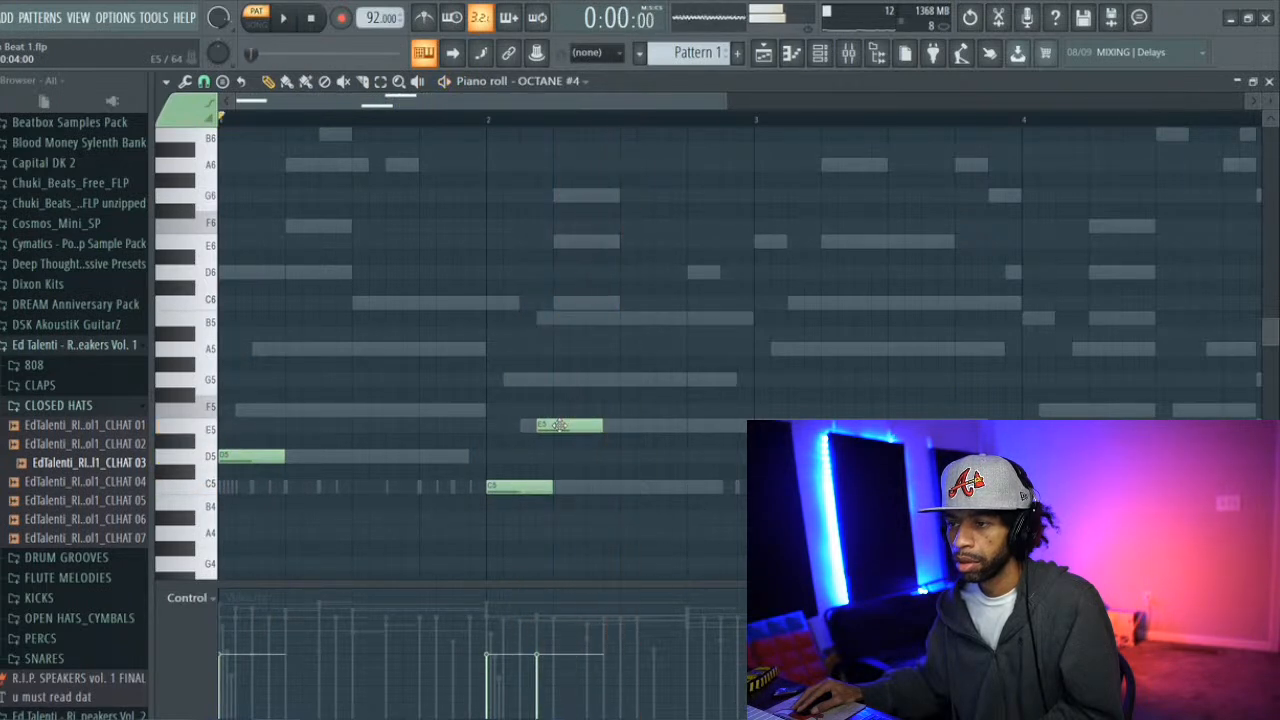
key(space)
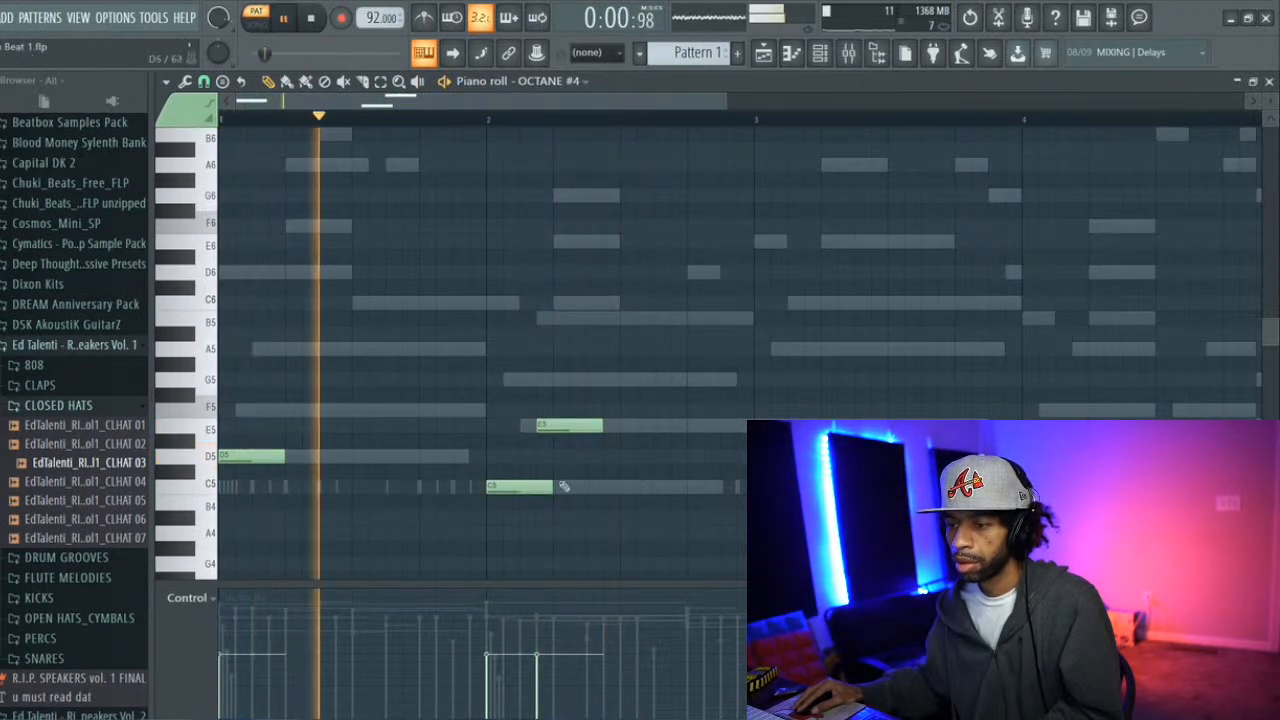
Set the velocities of the D5, C5 and E5 bass notes to about 75%
click(224, 619)
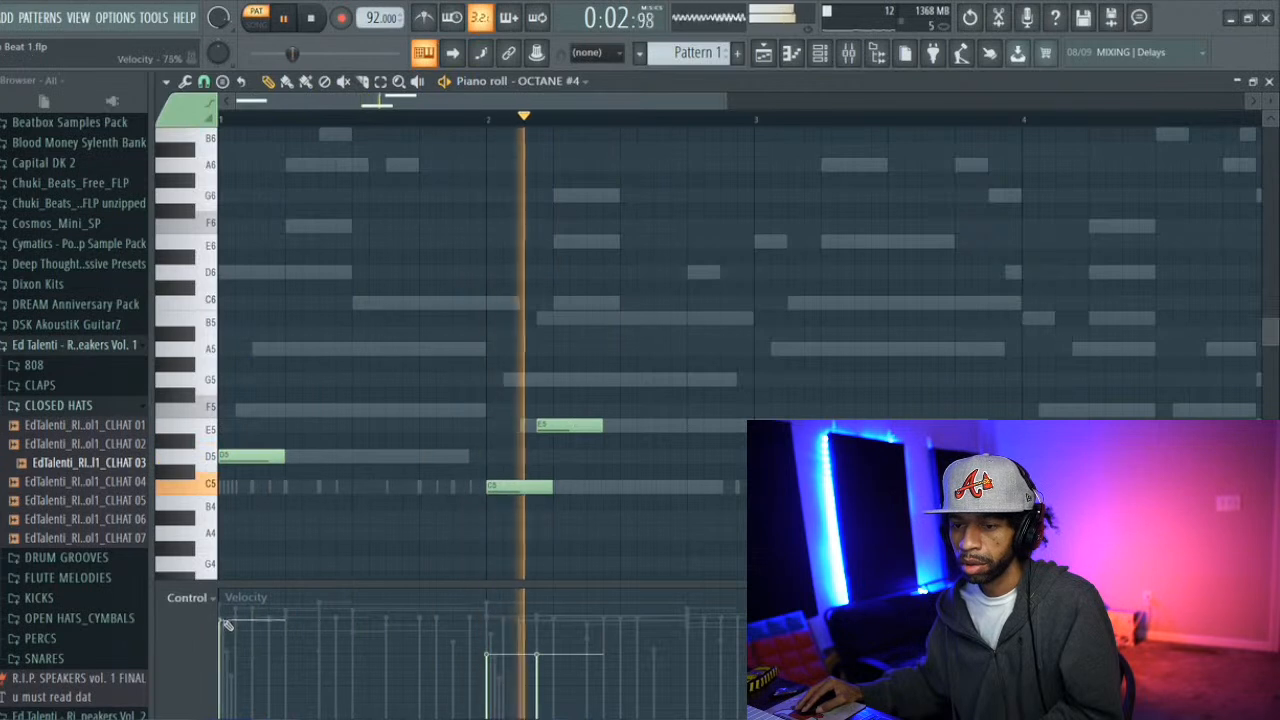
click(488, 618)
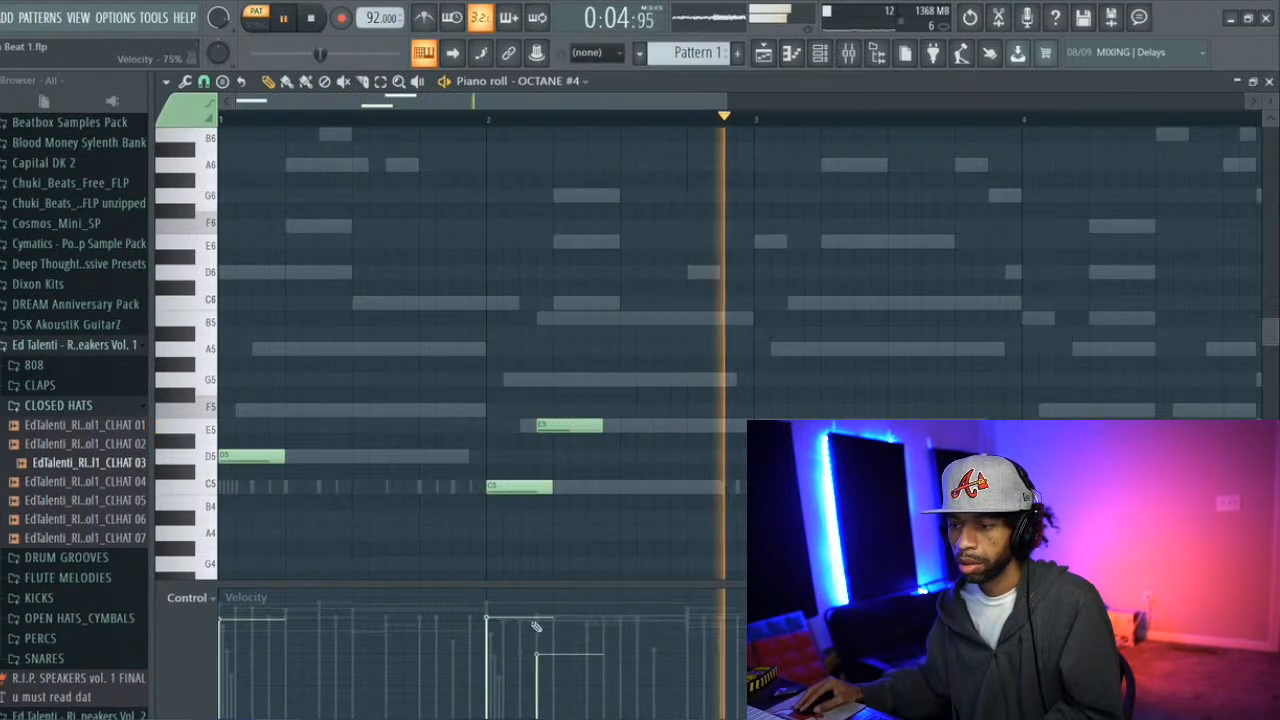
click(545, 619)
Extend the bass line with a C5 on bar 2's third beat, D5 notes in bars 1 and 2, and E5 notes in bar 3, checking with playback
click(622, 486)
key(space)
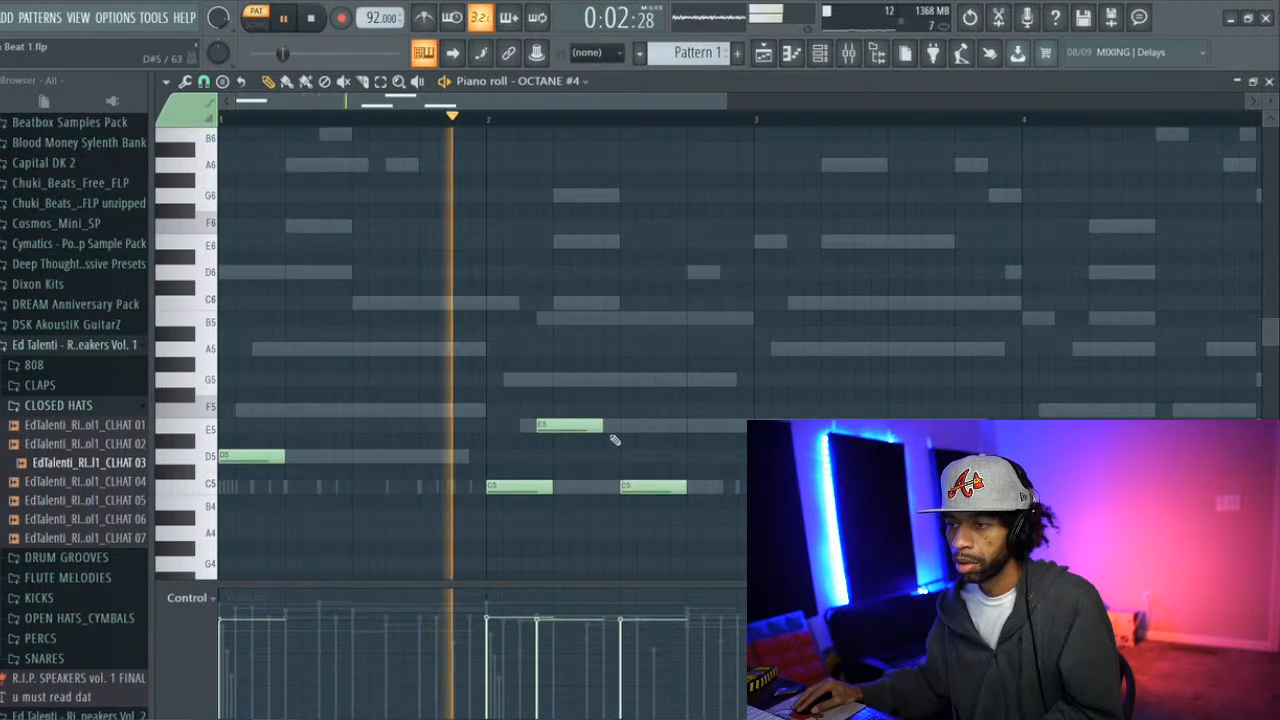
drag(602, 426, 638, 431)
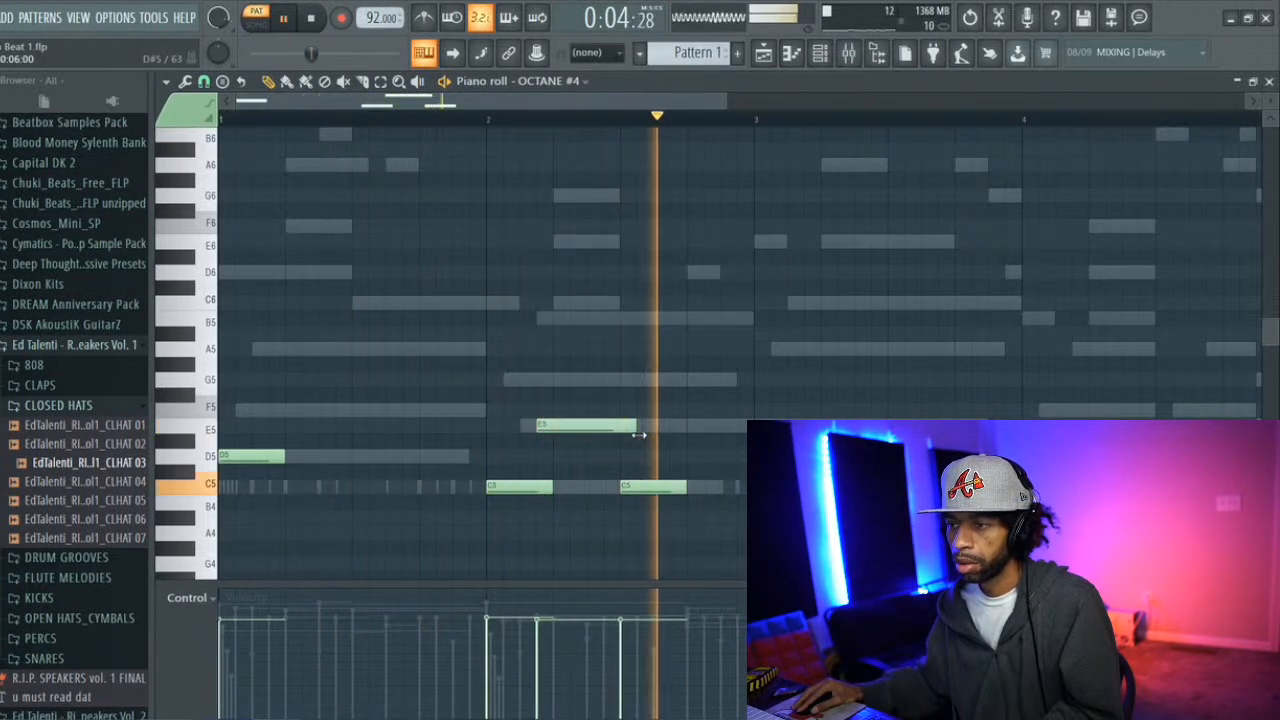
click(400, 456)
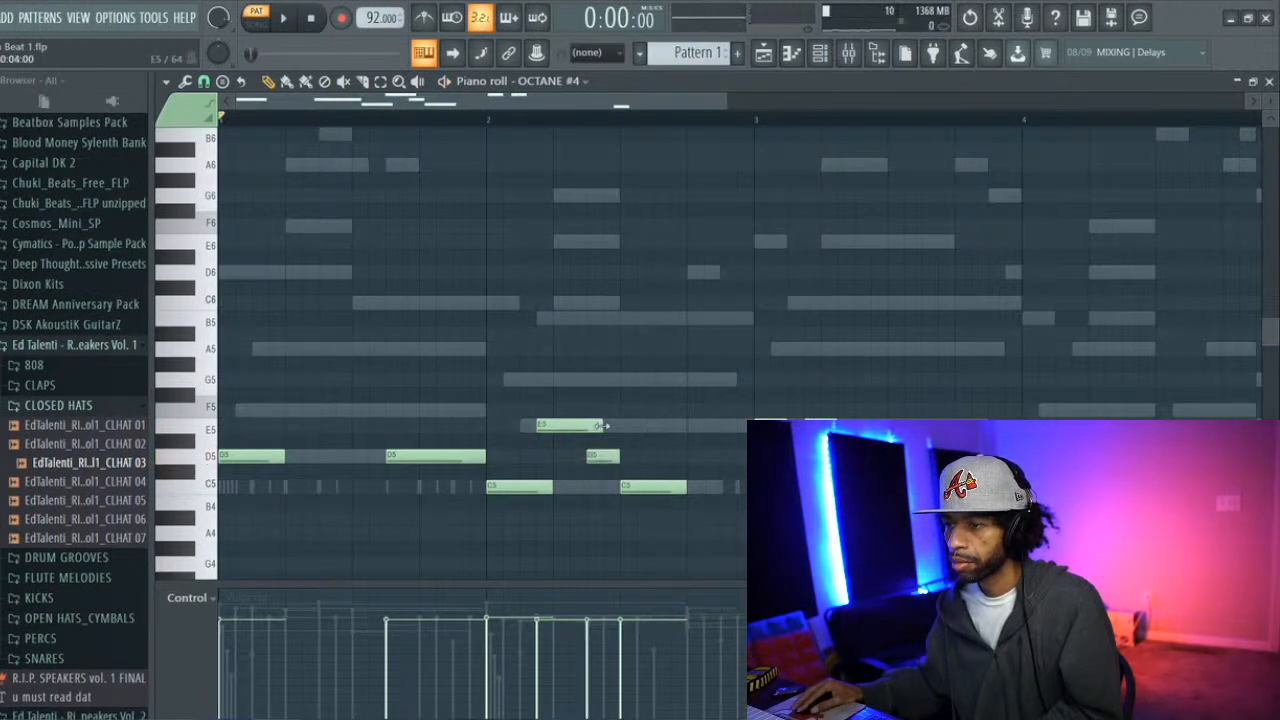
key(space)
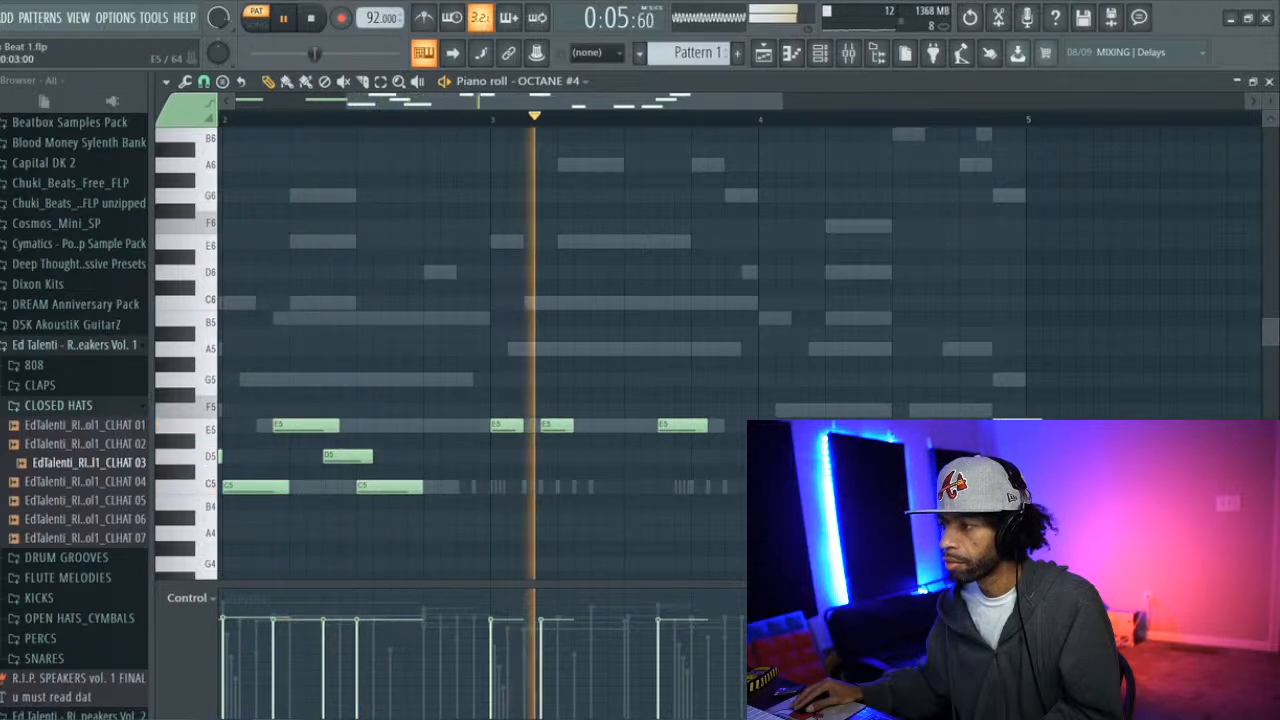
Transpose all the OCTANE #4 bass notes down two octaves and bring them into view during playback
key(ctrl+a)
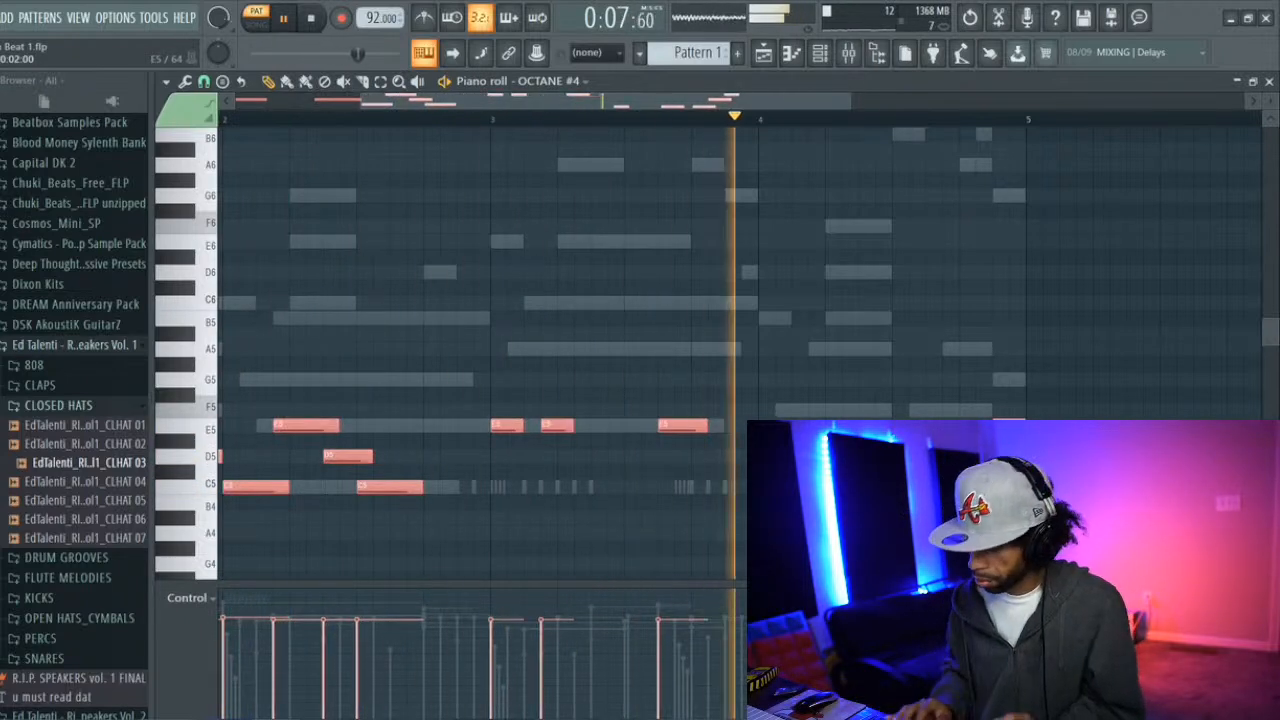
key(Delete)
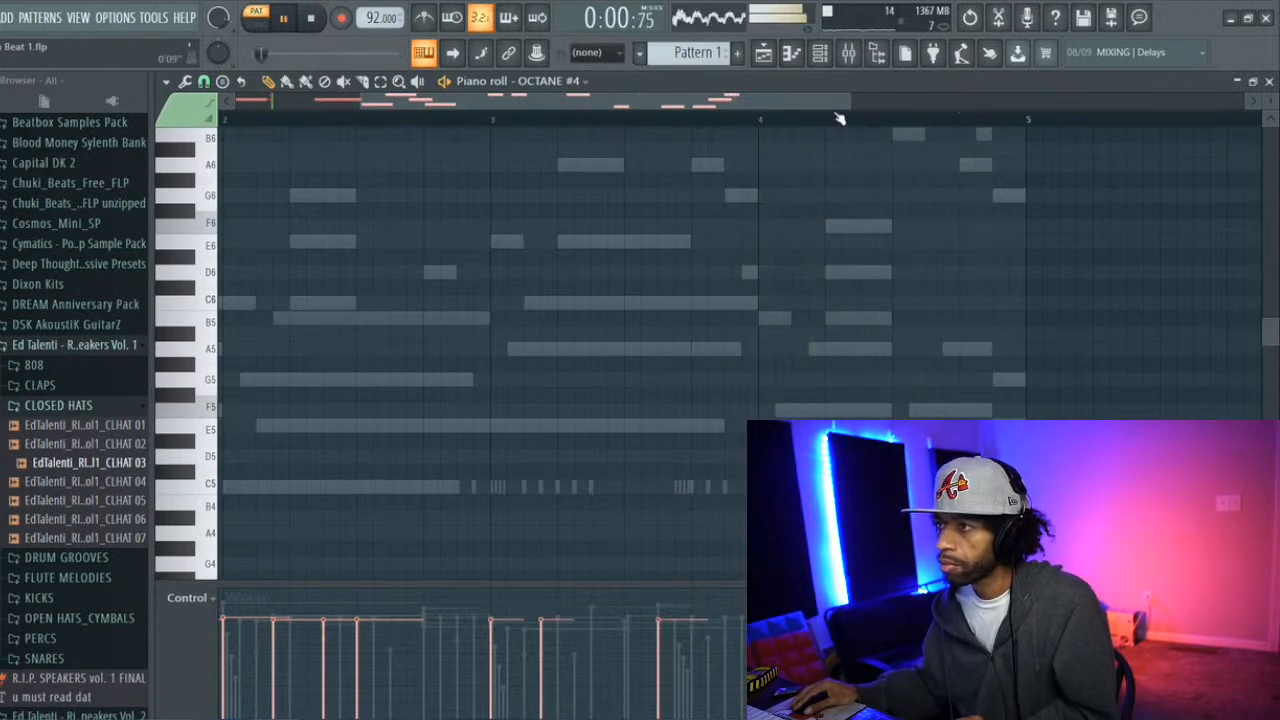
drag(1270, 330, 1273, 398)
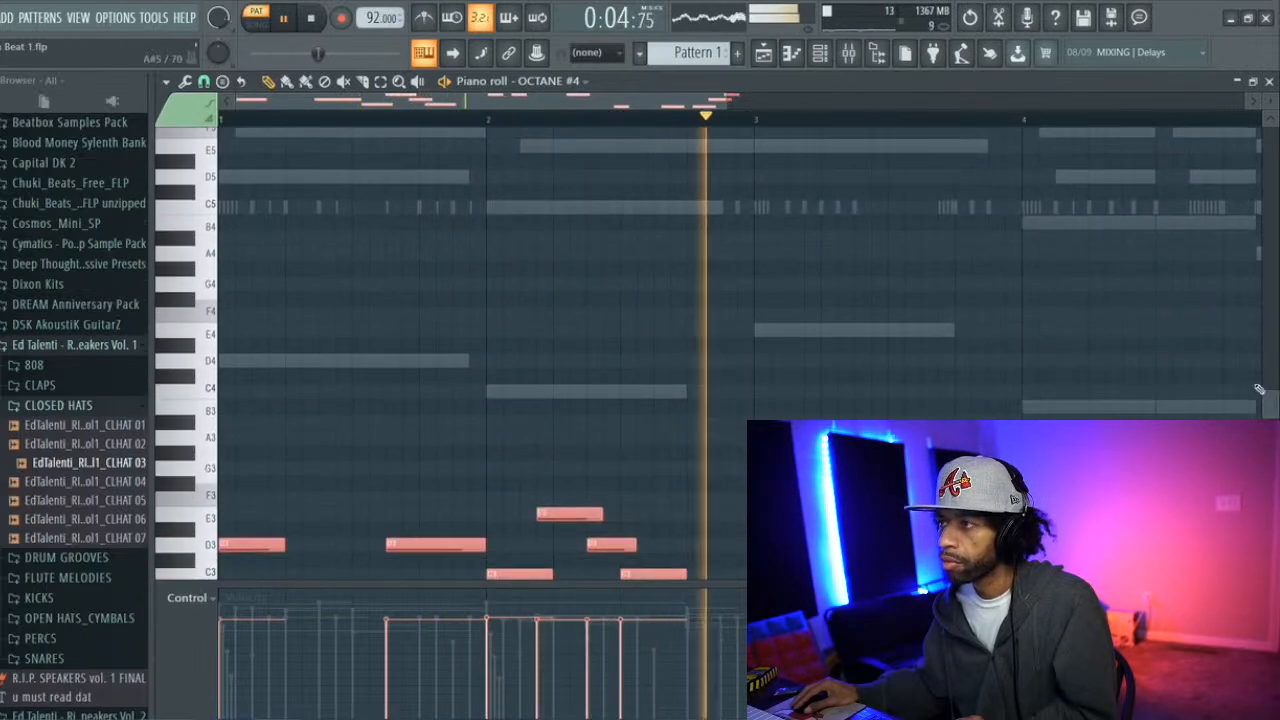
Route OCTANE #3 to mixer insert 3 and OCTANE #4 to mixer insert 4
key(F6)
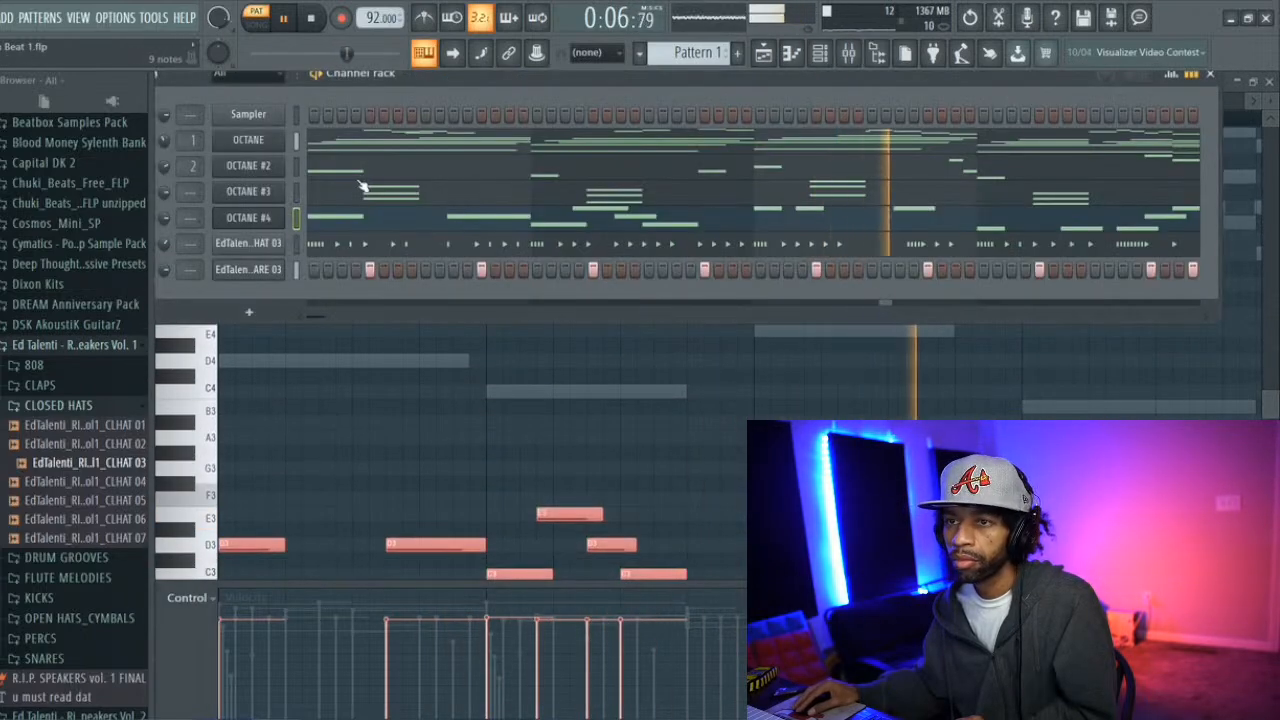
click(297, 191)
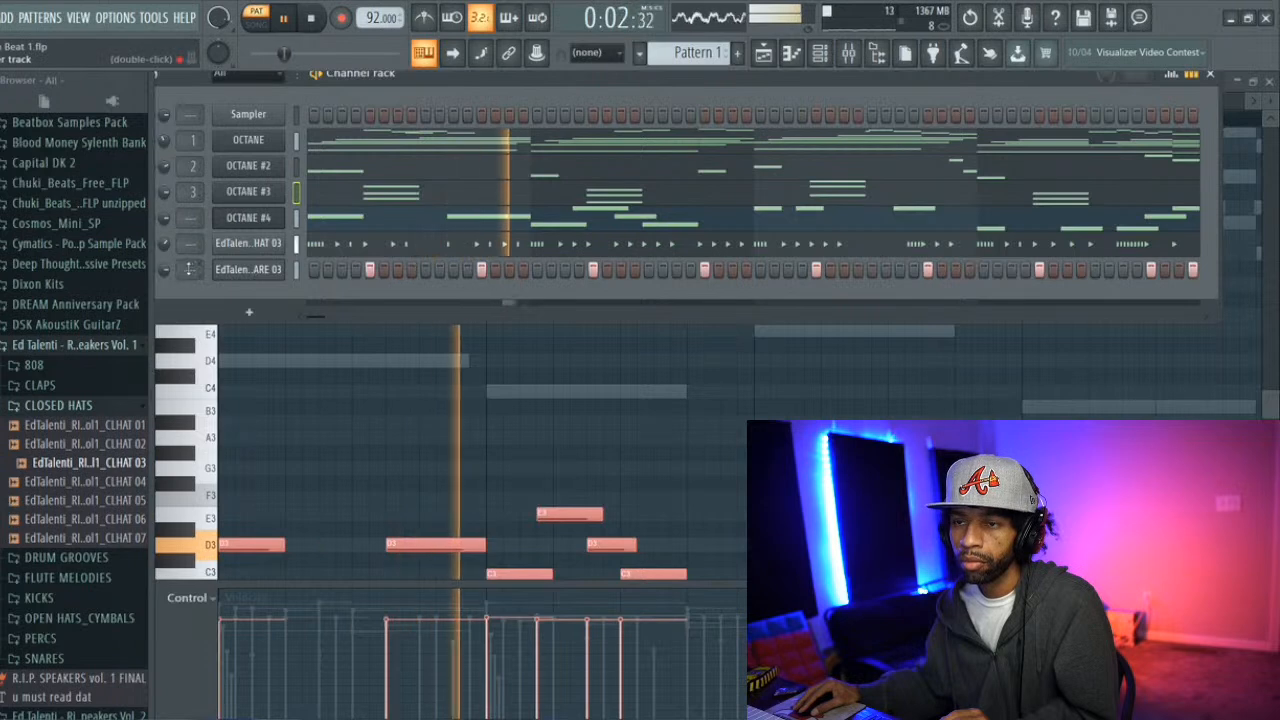
scroll(190, 269, up, 1)
scroll(190, 269, down, 1)
scroll(190, 217, up, 2)
scroll(190, 217, up, 2)
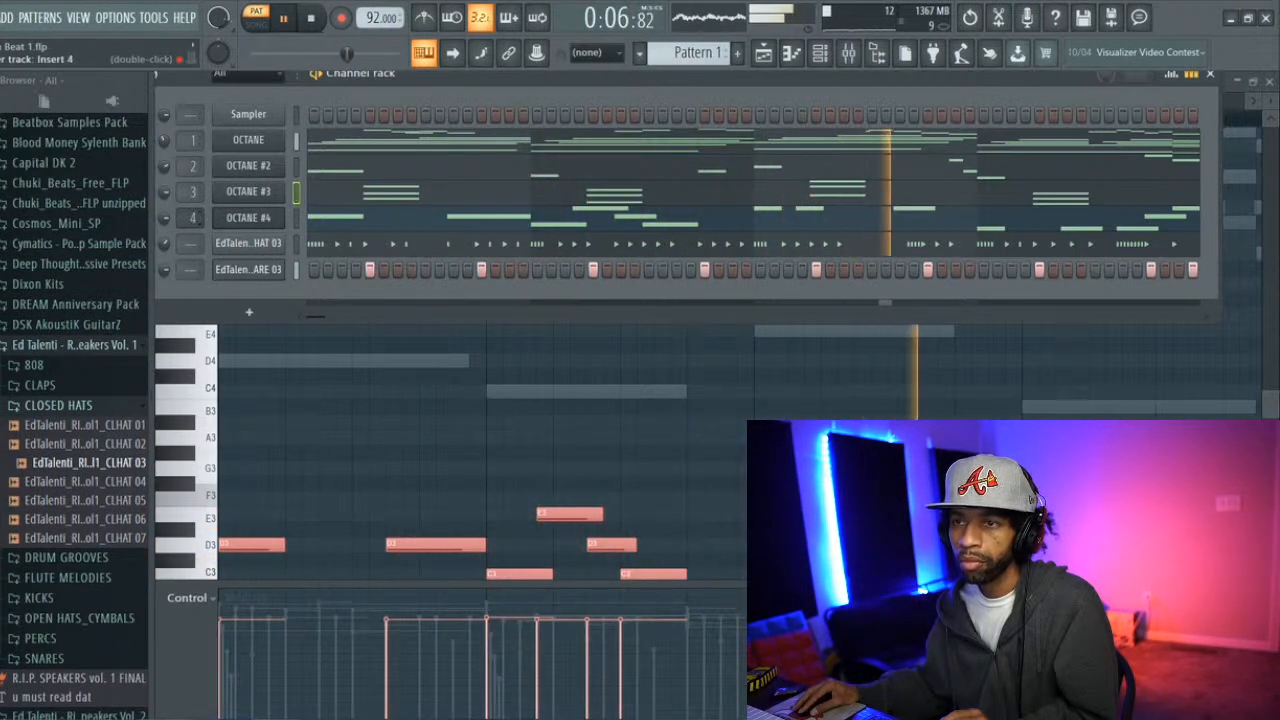
Solo mixer insert 4 and enable OCTANE #4's distortion, comparing Soft clipping and Hard clipping before settling on Exponential
click(847, 53)
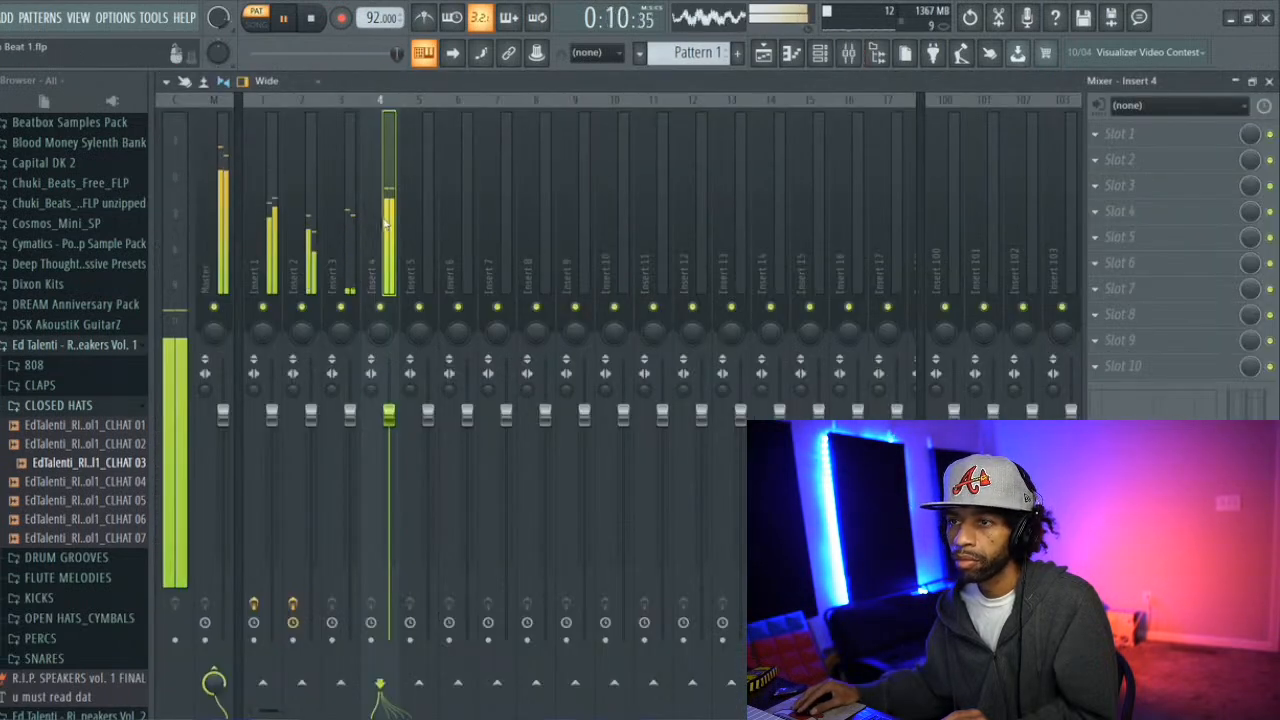
right_click(382, 307)
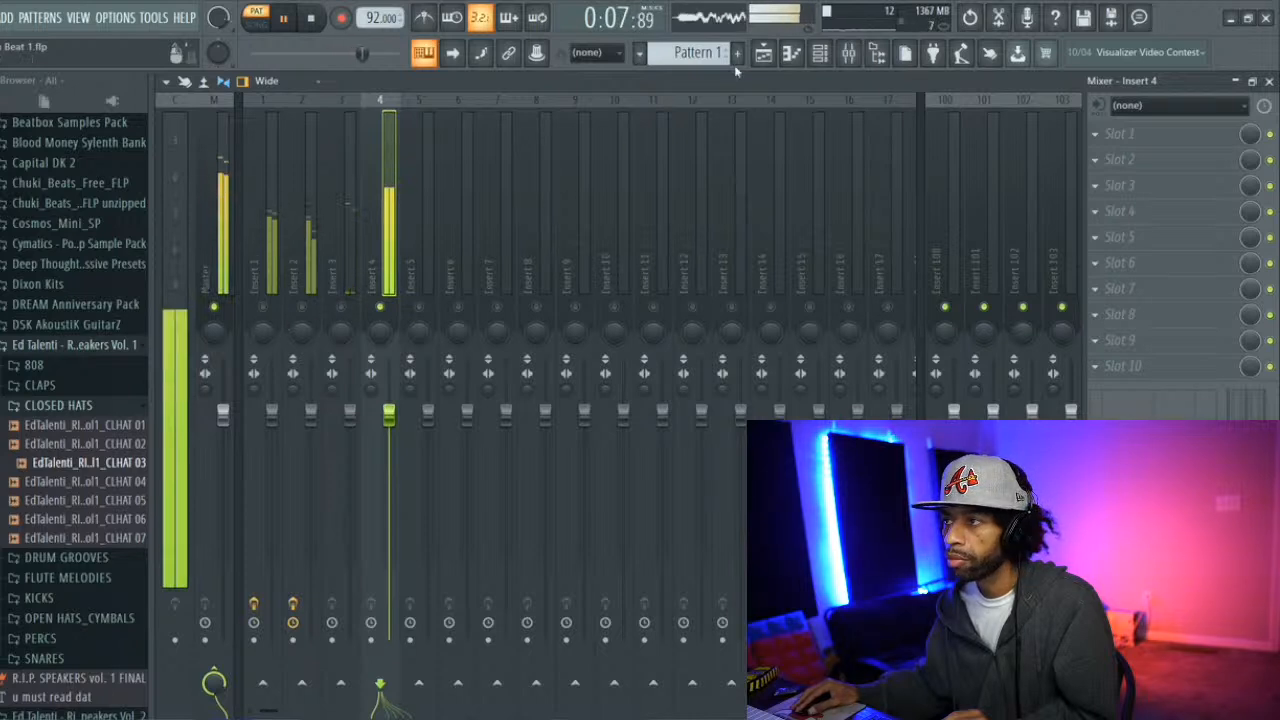
click(819, 53)
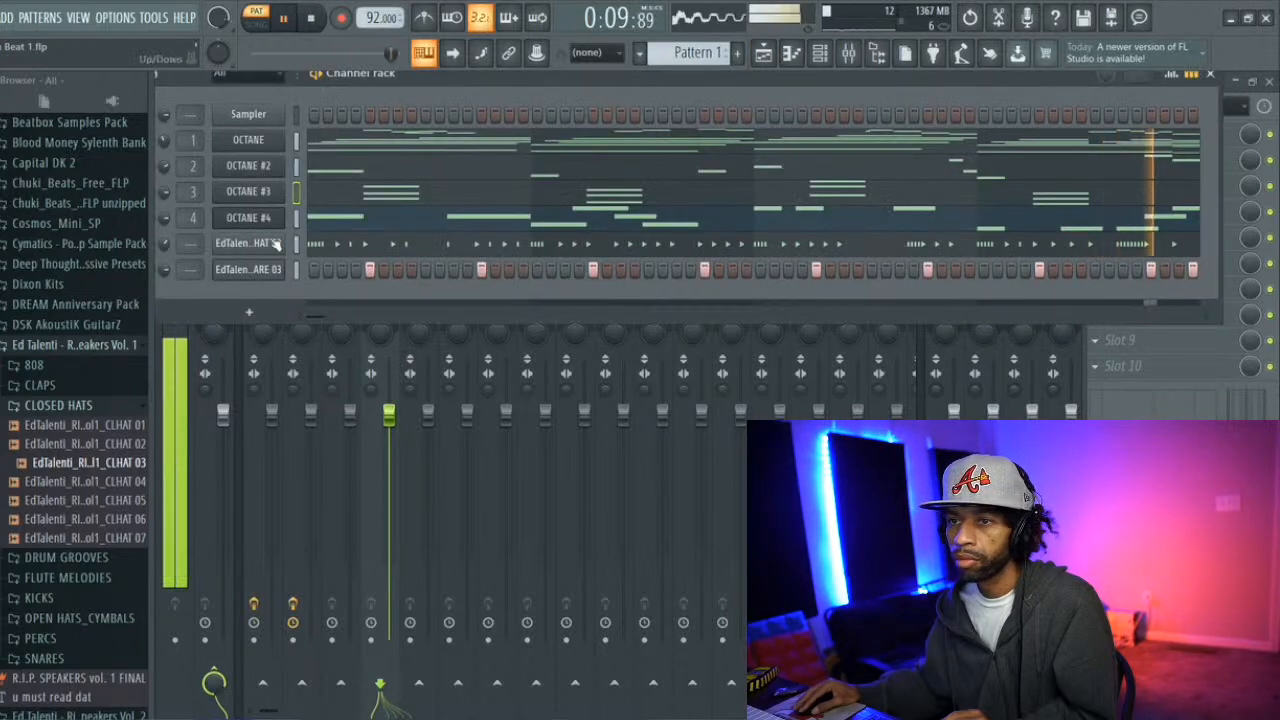
click(244, 220)
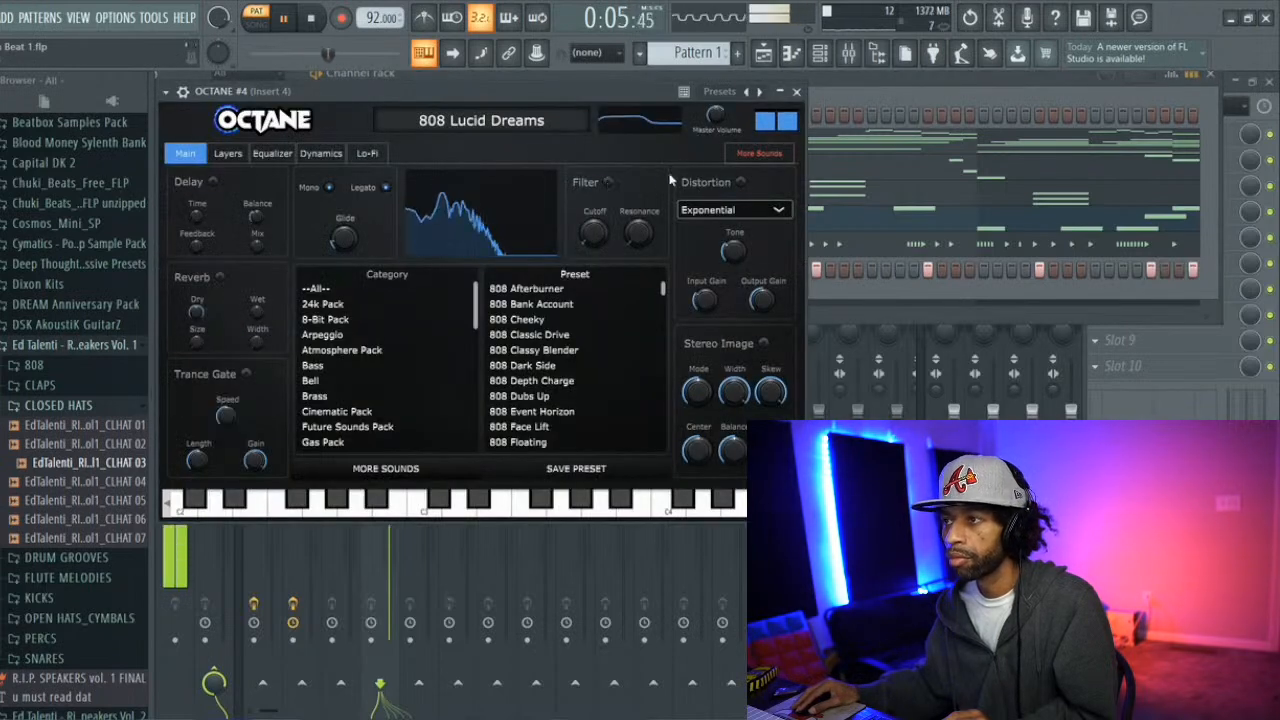
drag(716, 119, 721, 116)
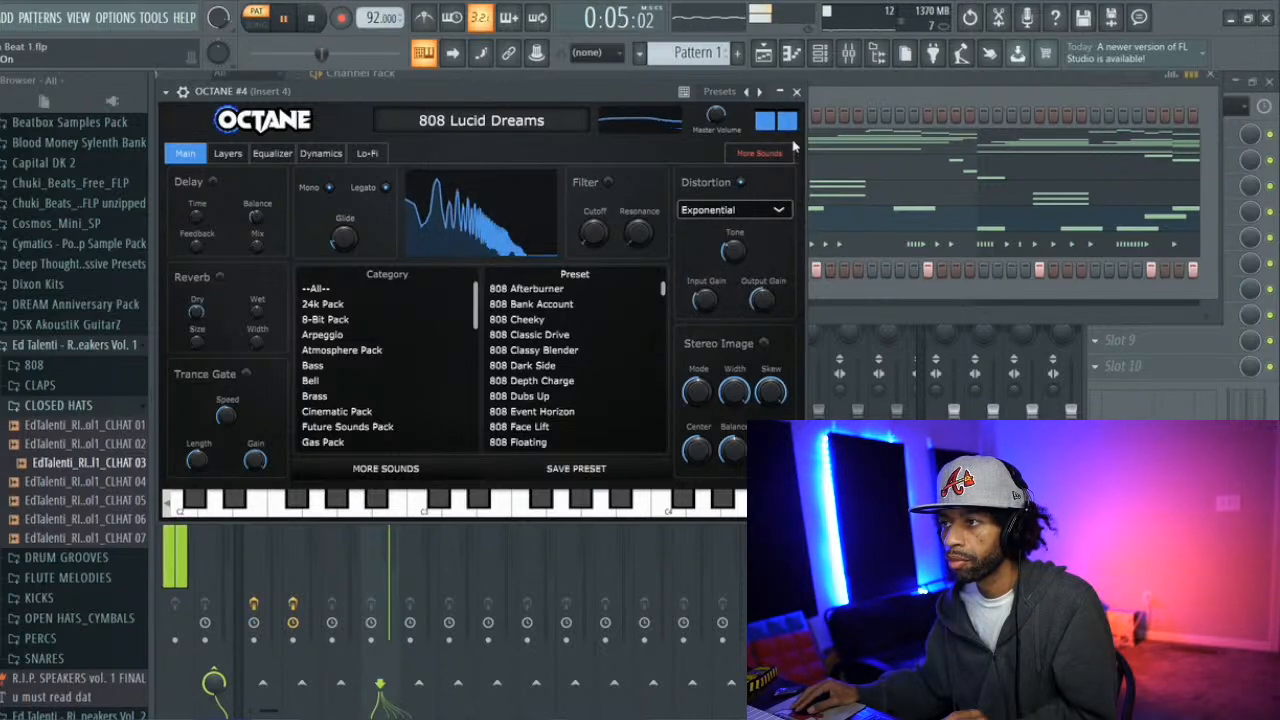
click(734, 246)
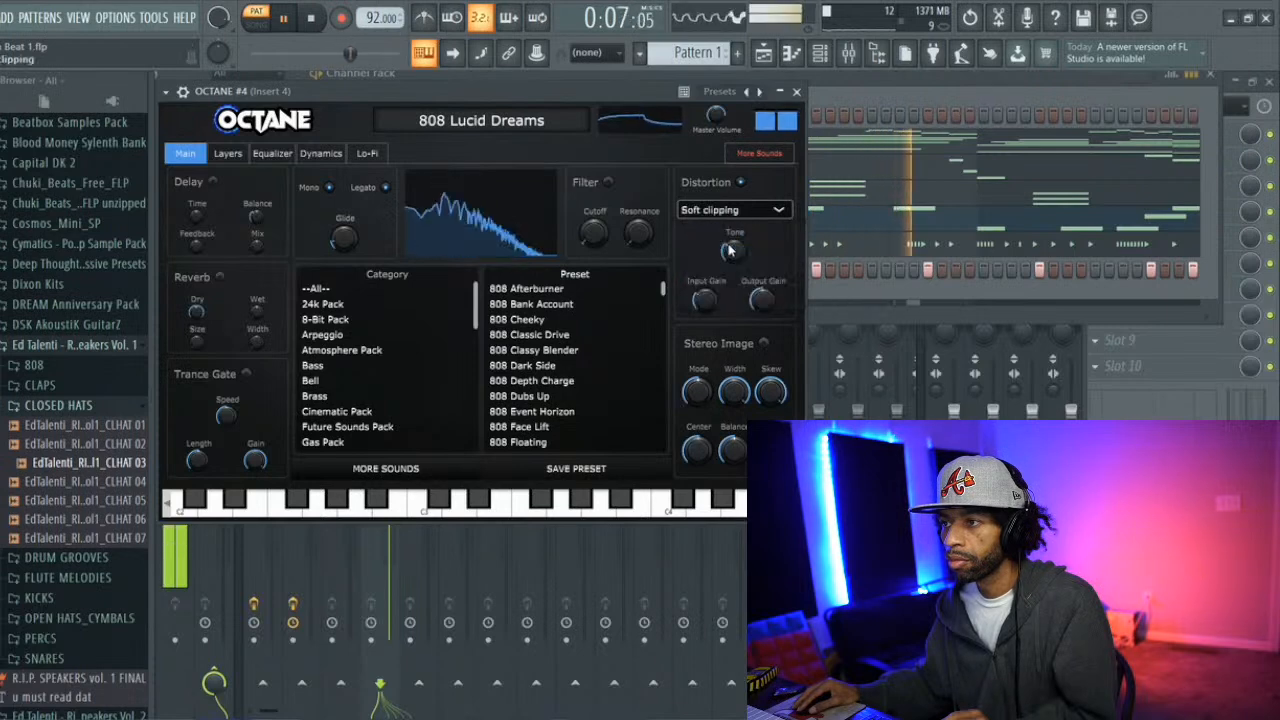
click(735, 212)
click(730, 230)
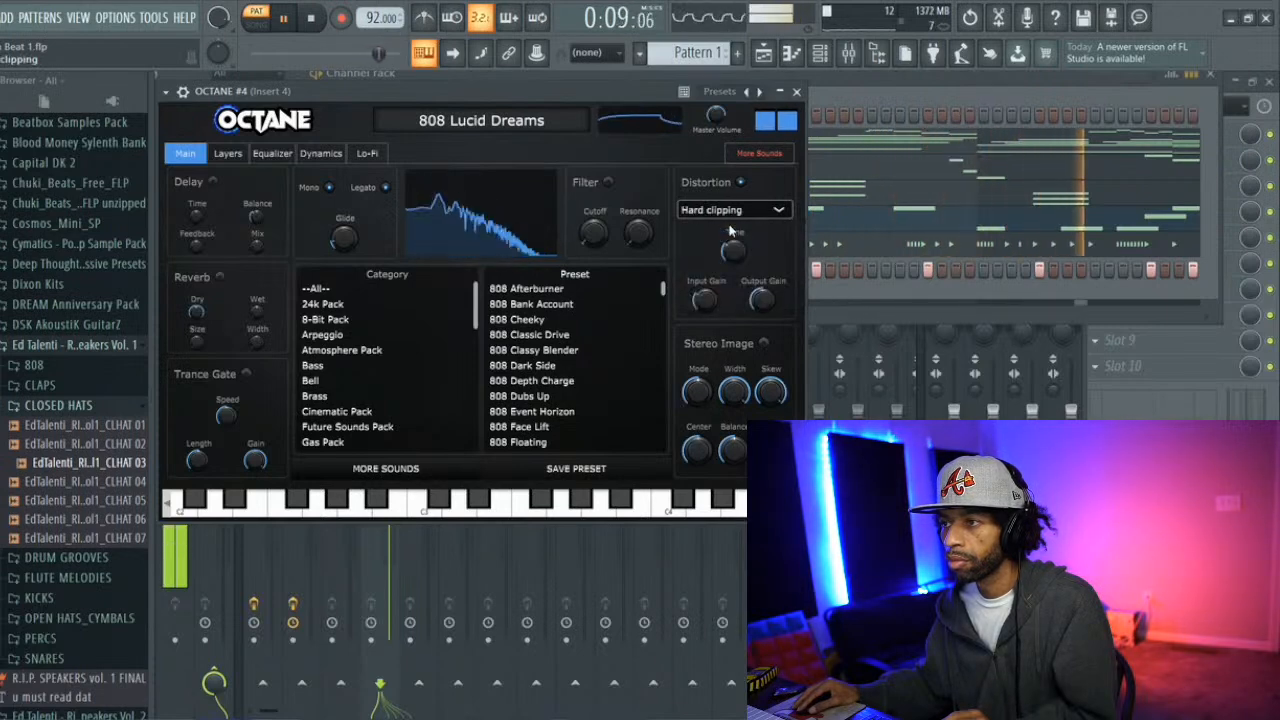
click(739, 212)
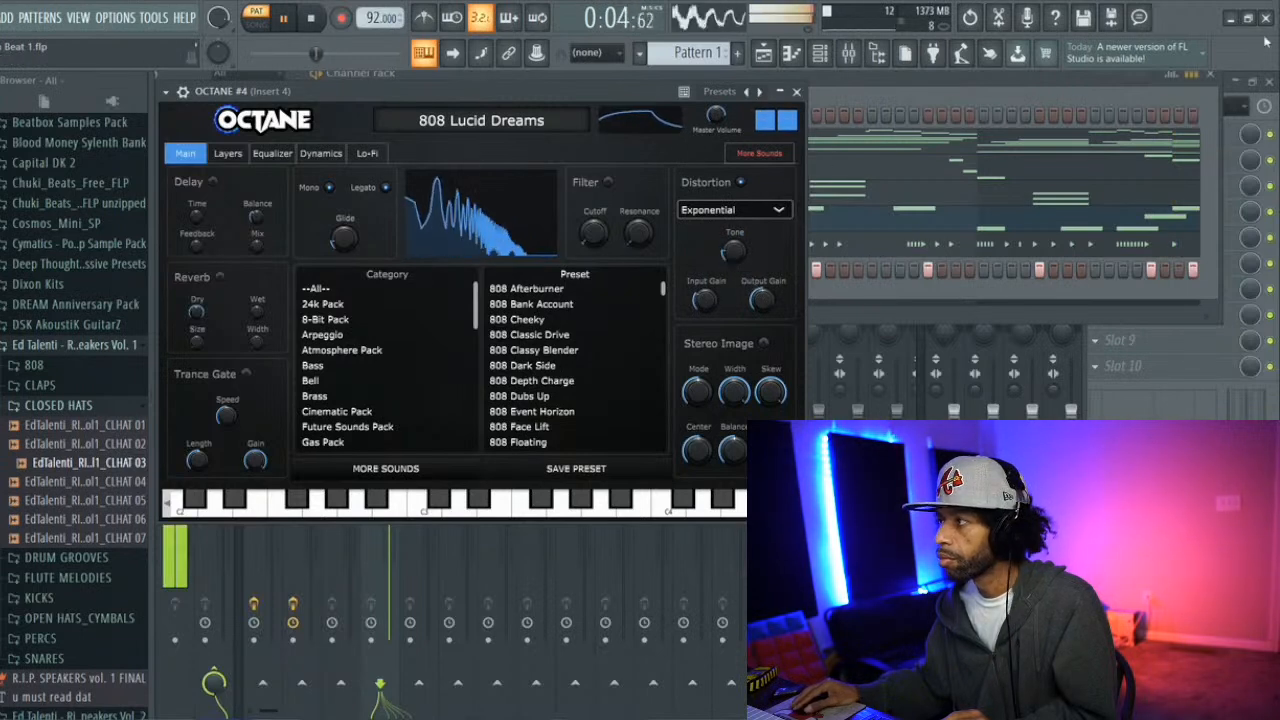
Unmute mixer inserts 1 to 3 alongside the bass and lower insert 4's volume slightly
click(1211, 77)
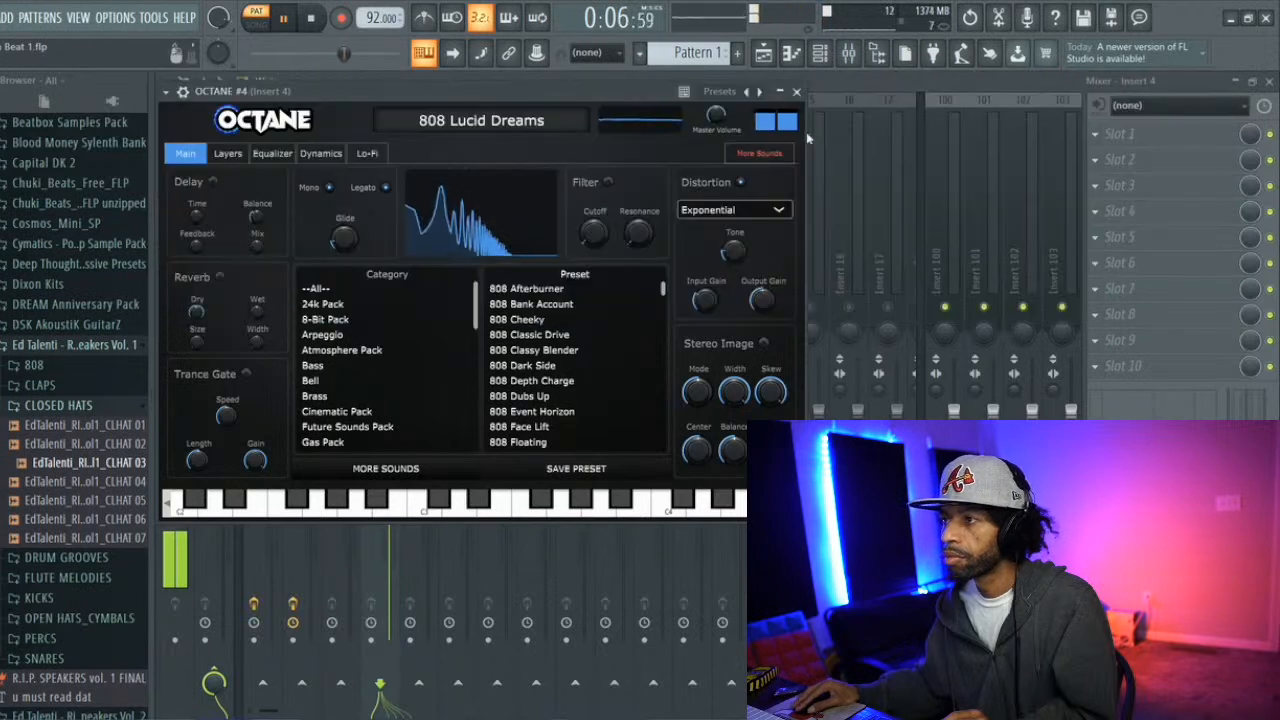
click(800, 92)
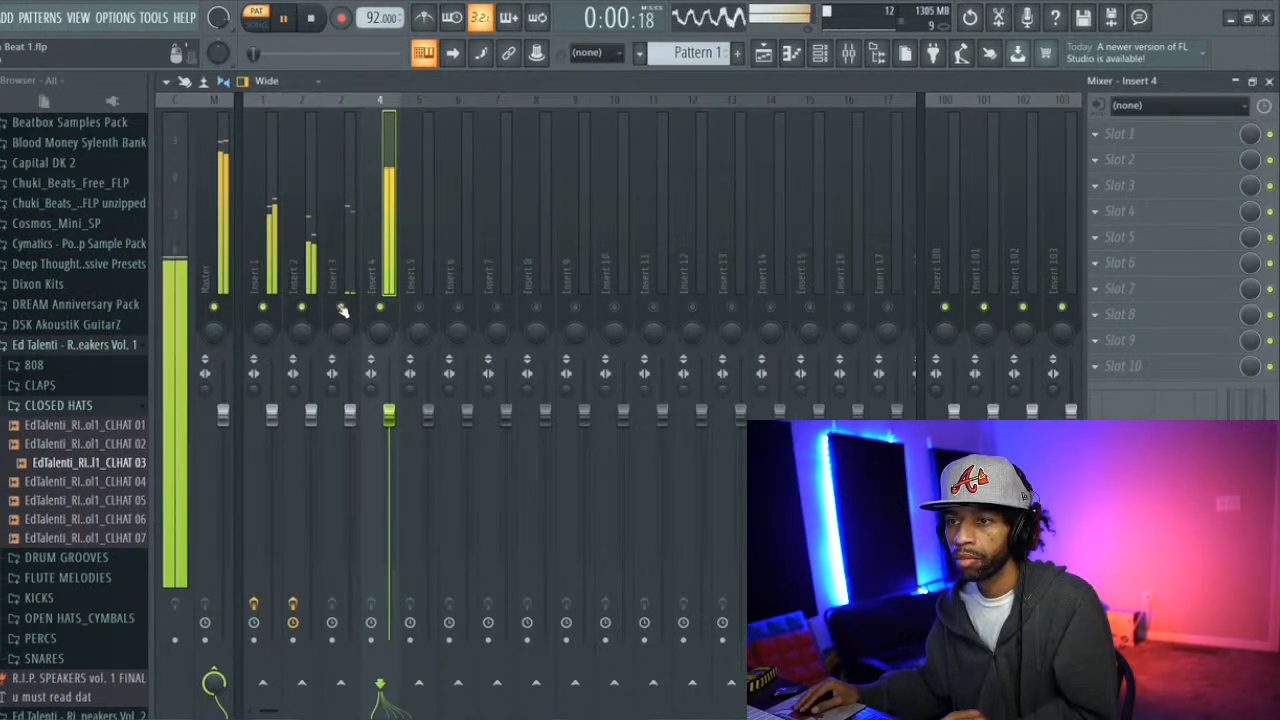
drag(392, 418, 392, 422)
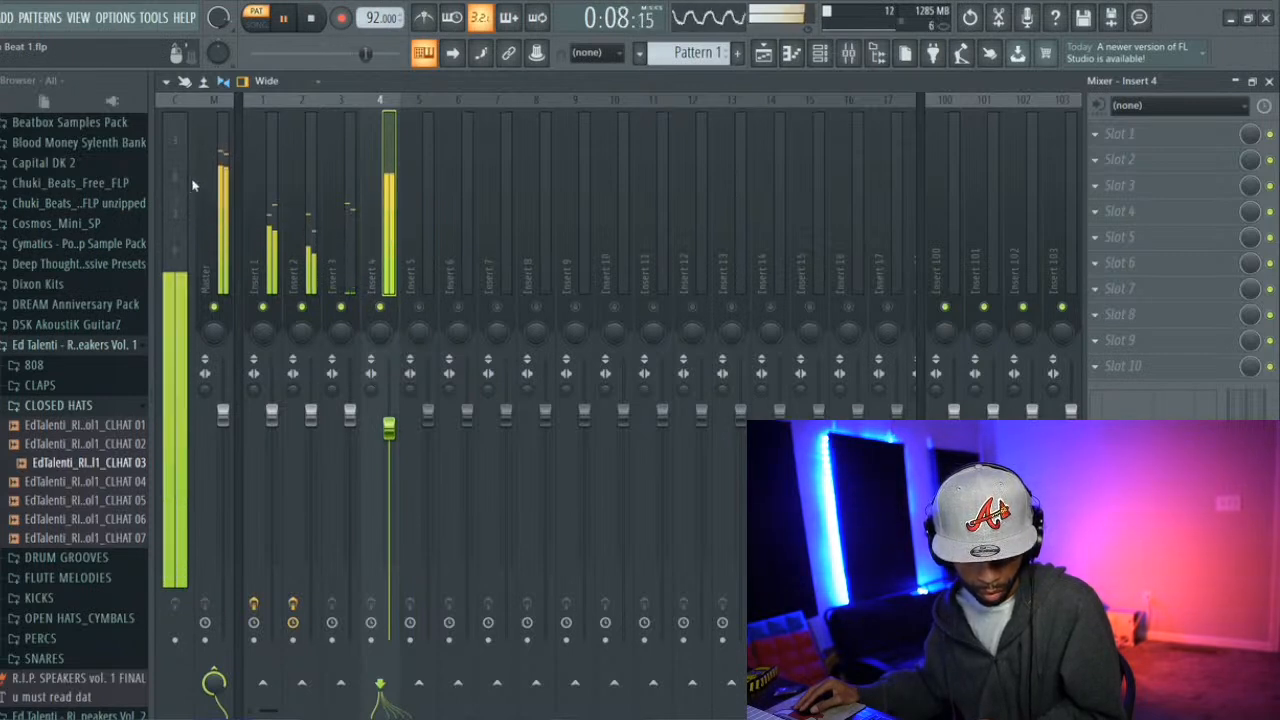
Stop playback and save the project
key(space)
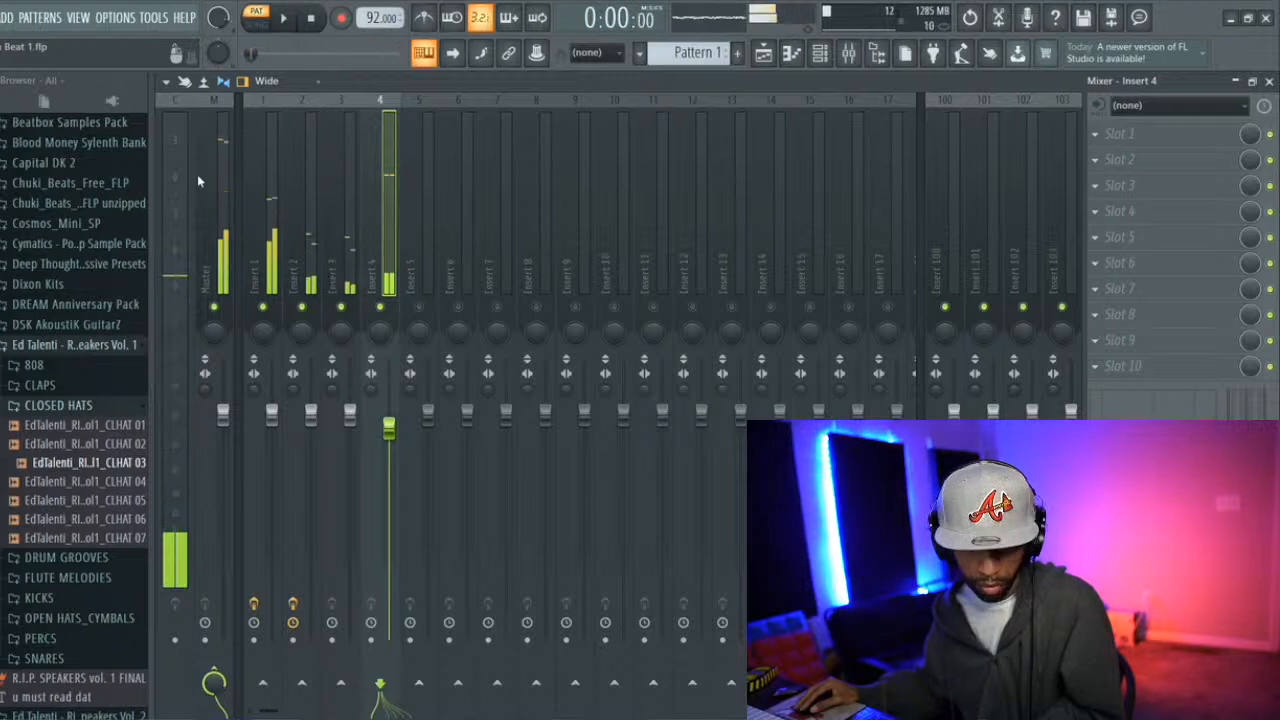
click(1, 17)
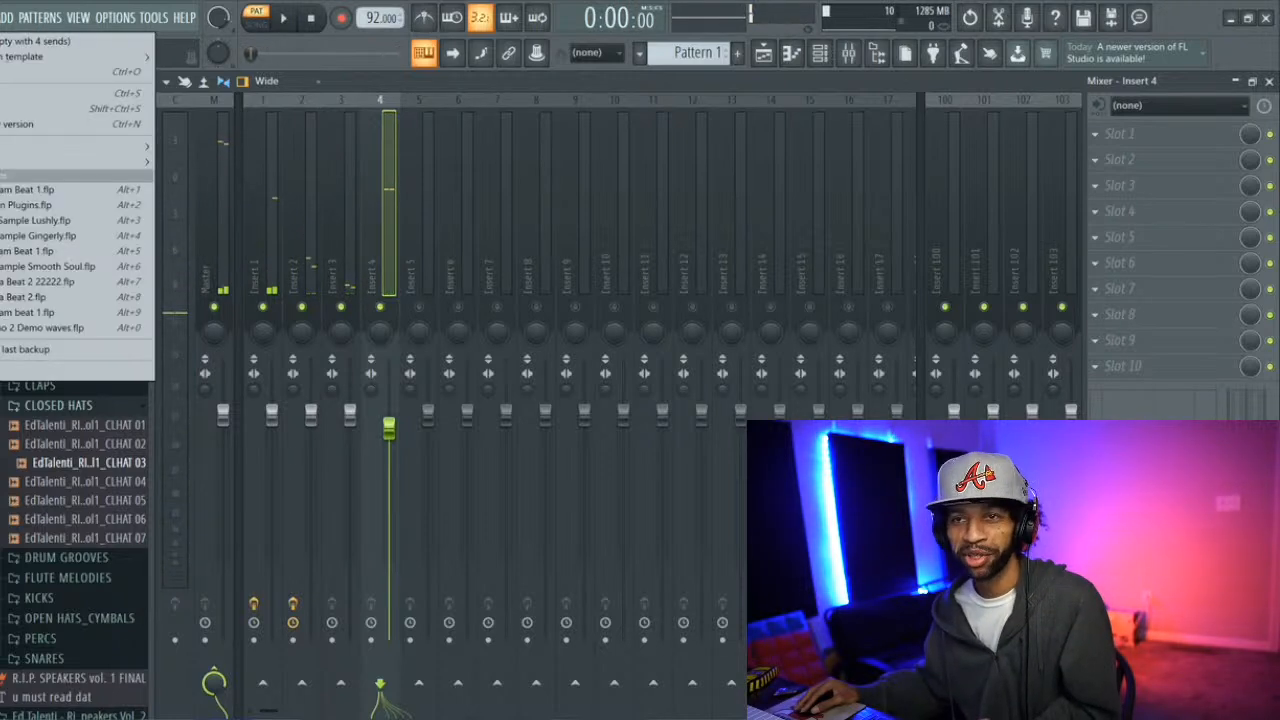
click(4, 93)
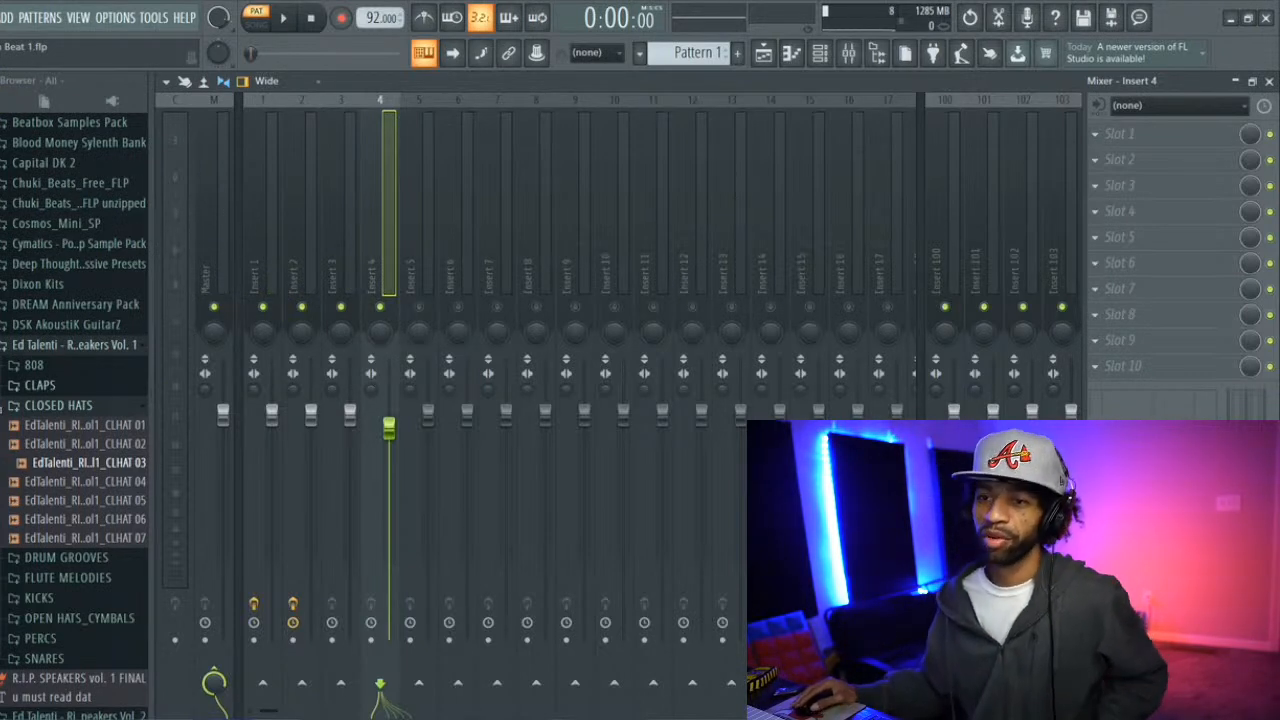
Collapse the CLOSED HATS, Ed Talenti Vol. 1 and SoundPacks folders in the sample browser
click(26, 404)
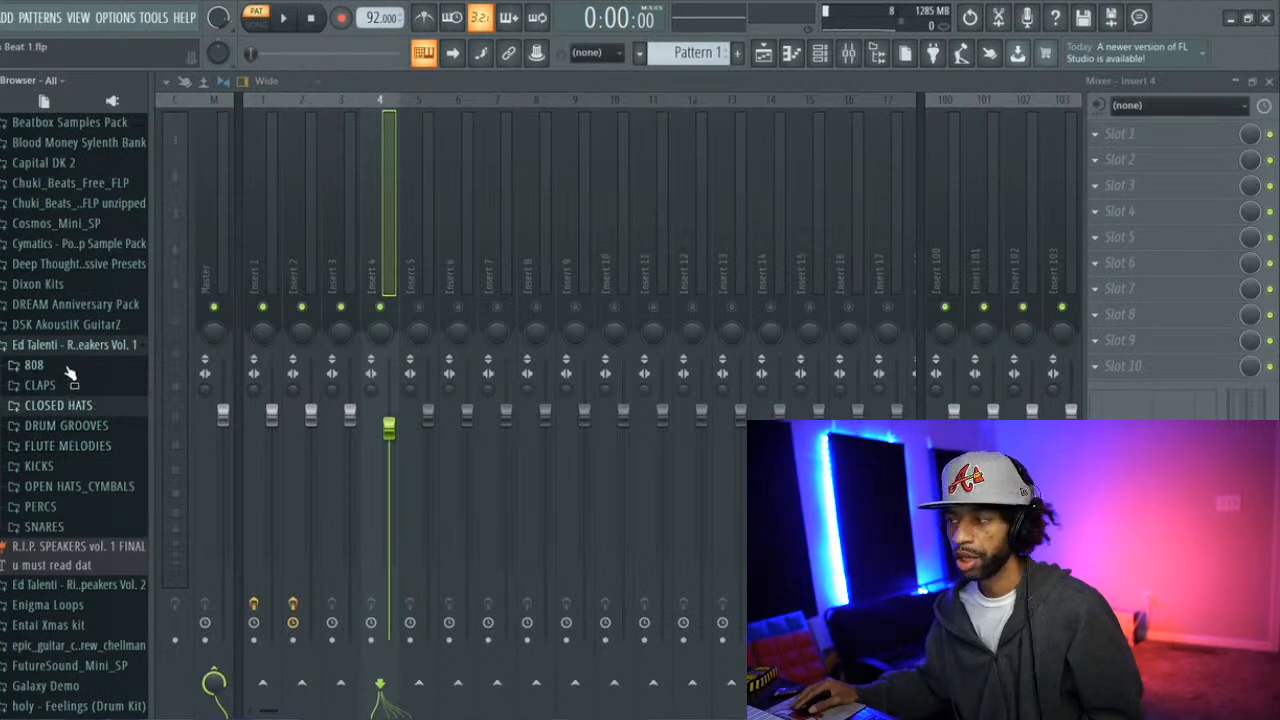
scroll(68, 372, down, 2)
scroll(64, 357, down, 4)
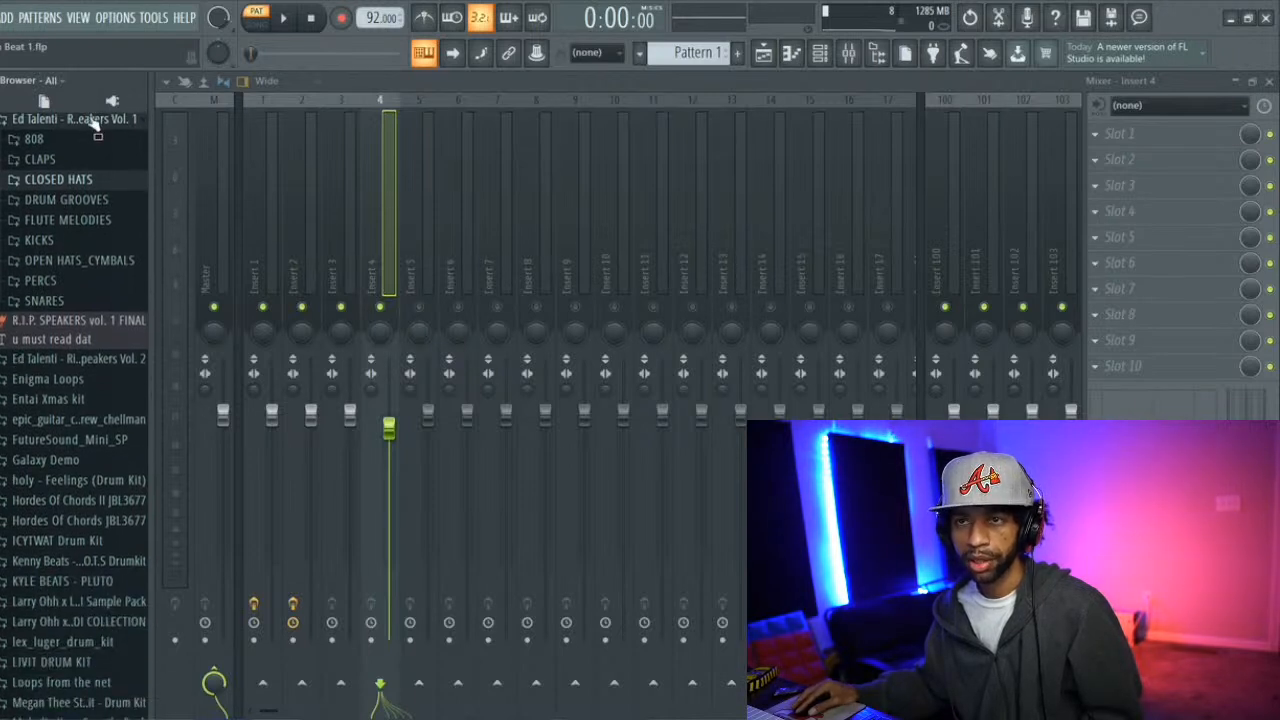
click(90, 120)
scroll(85, 150, down, 2)
scroll(74, 188, up, 2)
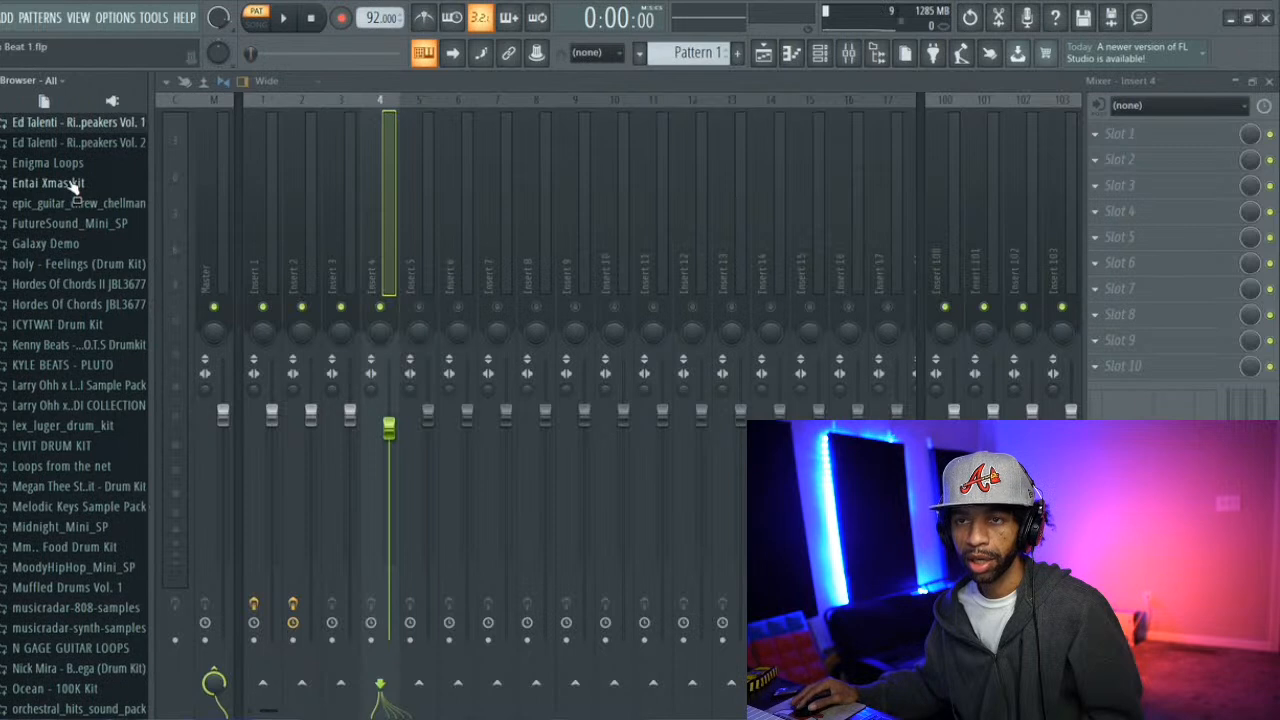
scroll(74, 188, up, 1)
scroll(68, 200, down, 4)
scroll(58, 225, down, 3)
scroll(54, 225, up, 8)
scroll(56, 232, up, 10)
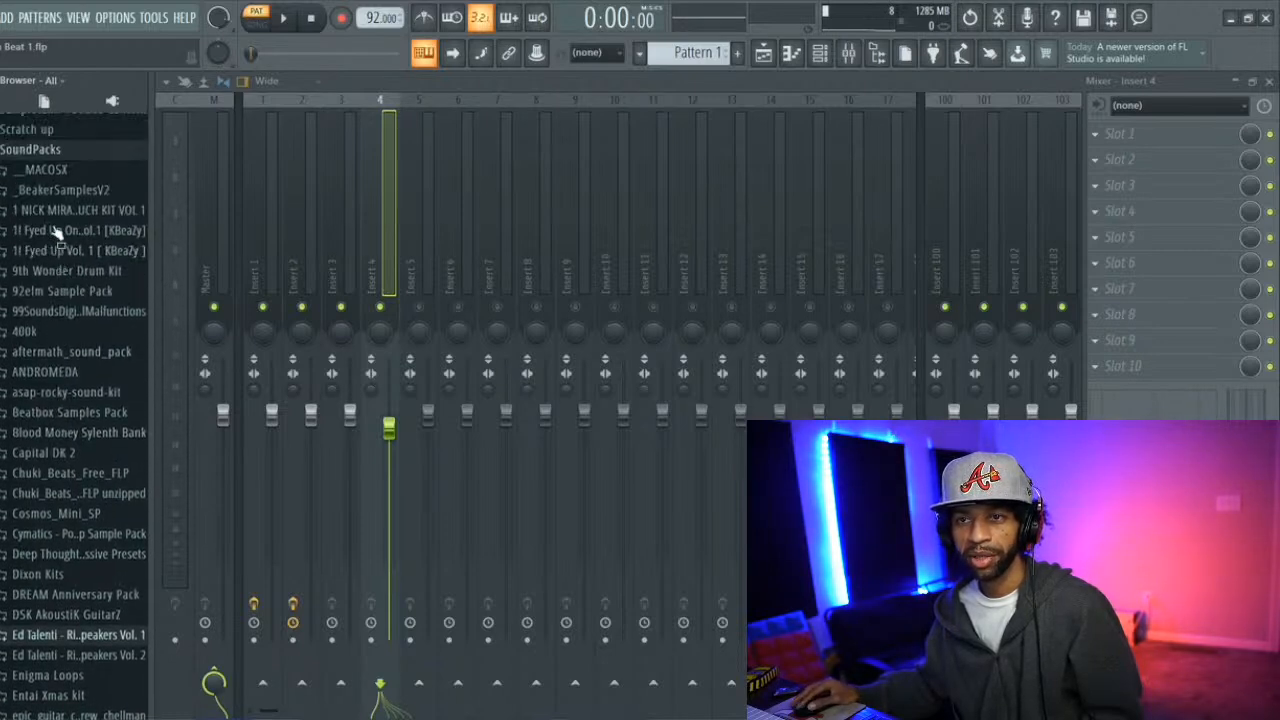
scroll(57, 232, up, 1)
click(50, 203)
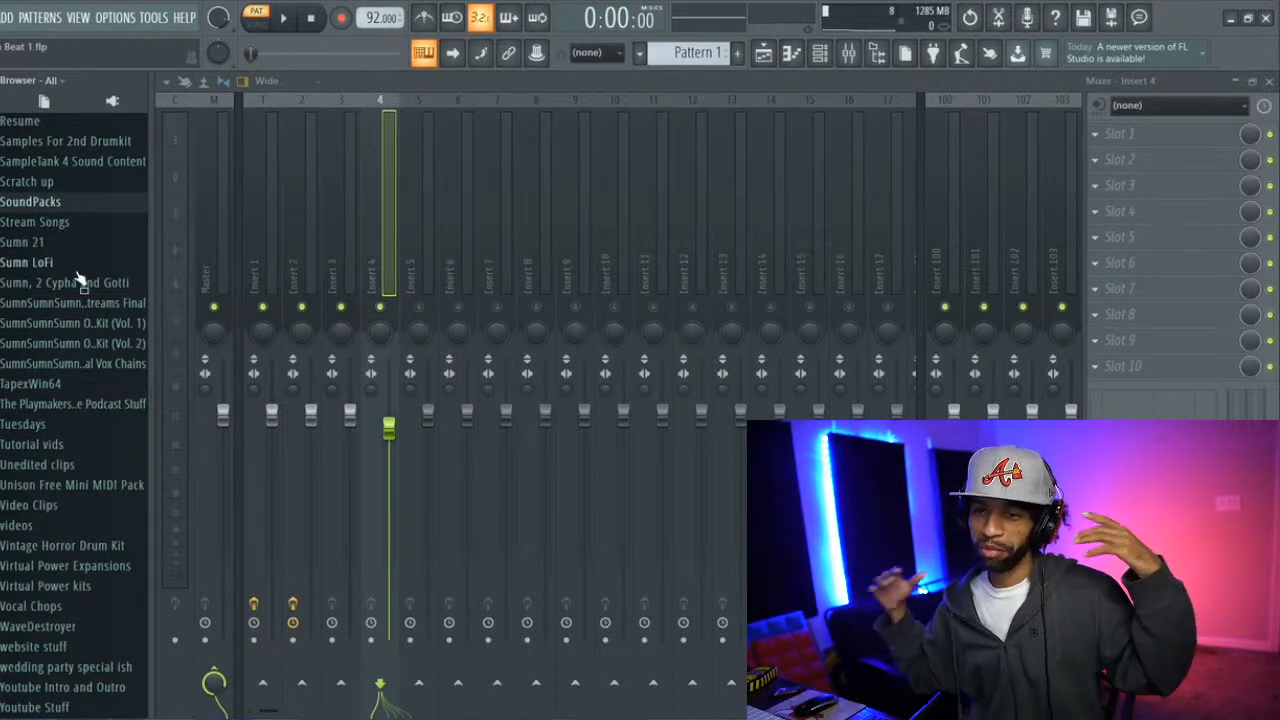
Audition the Basic, Easy and Money kicks from the SumnSumnSumn Vol. 1 kit and load Money in a new channel
click(102, 323)
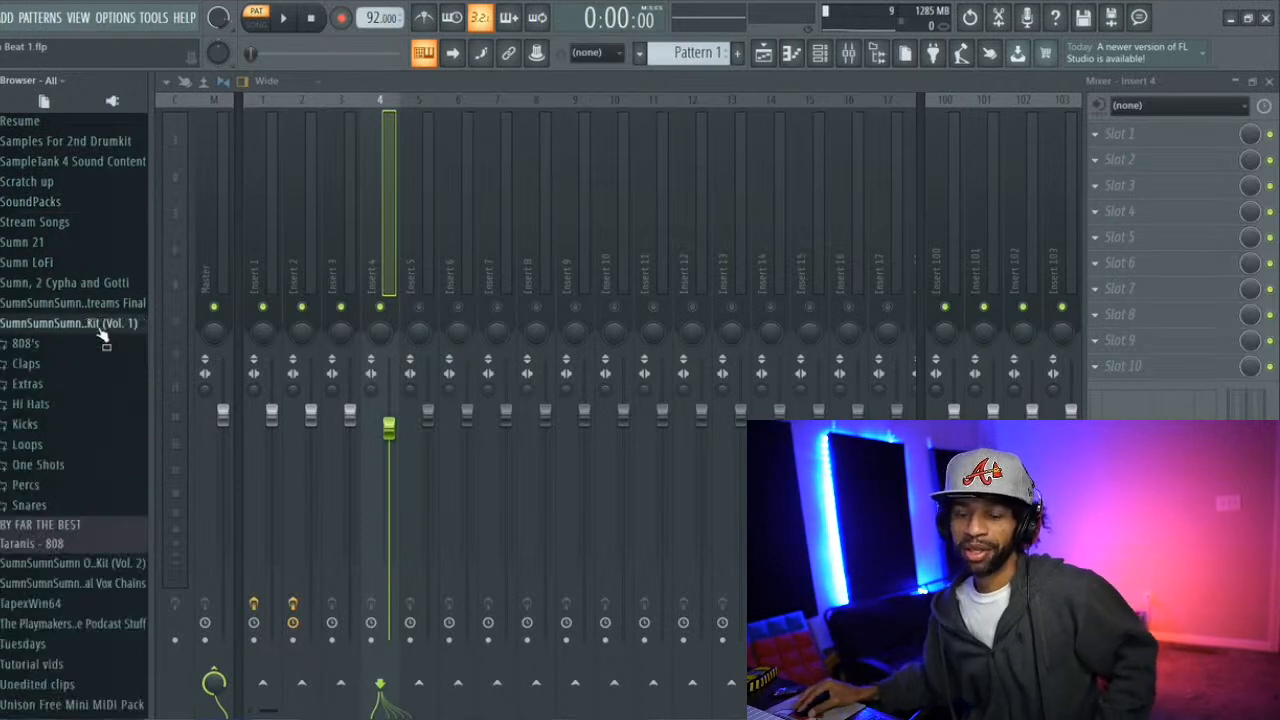
click(30, 425)
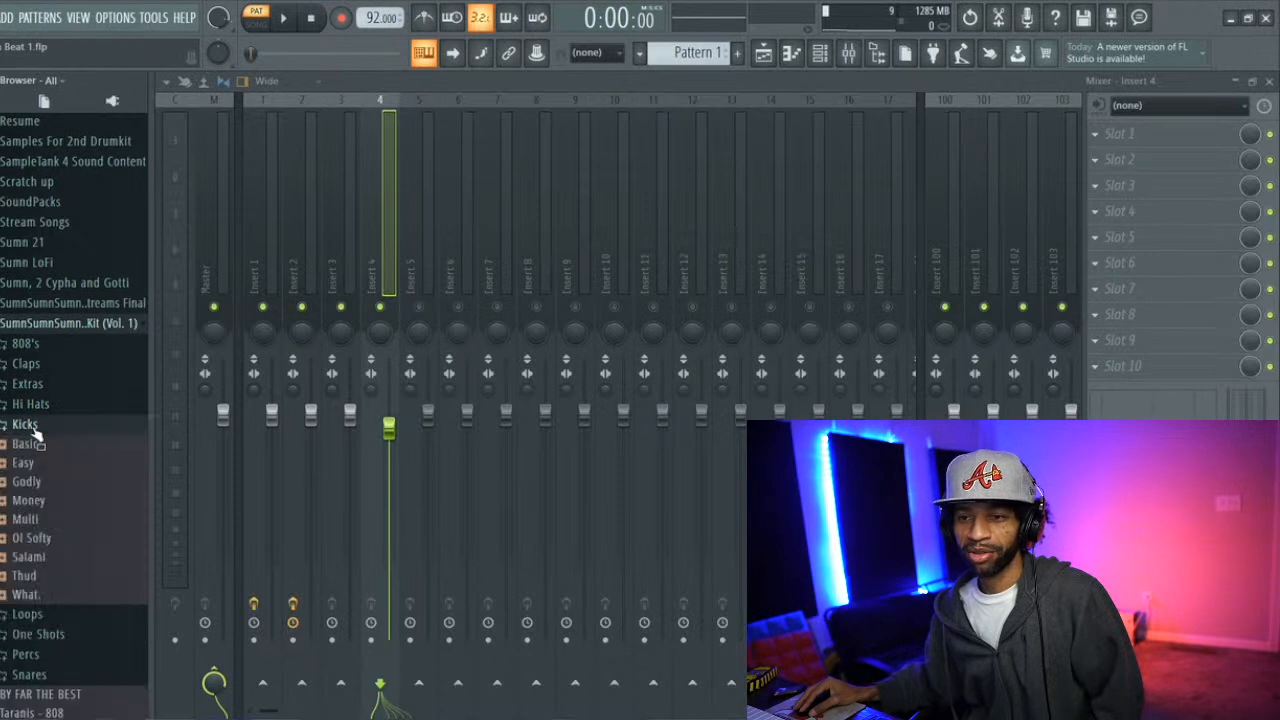
click(30, 444)
click(24, 463)
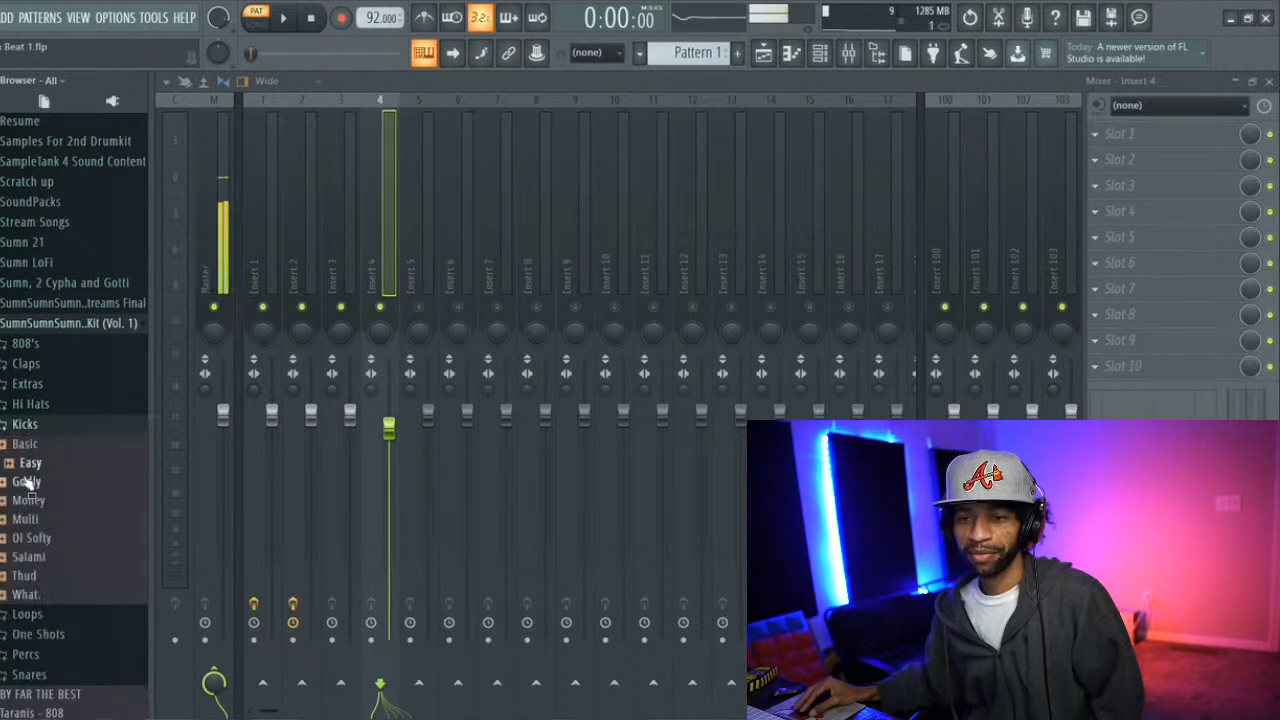
click(30, 500)
right_click(28, 500)
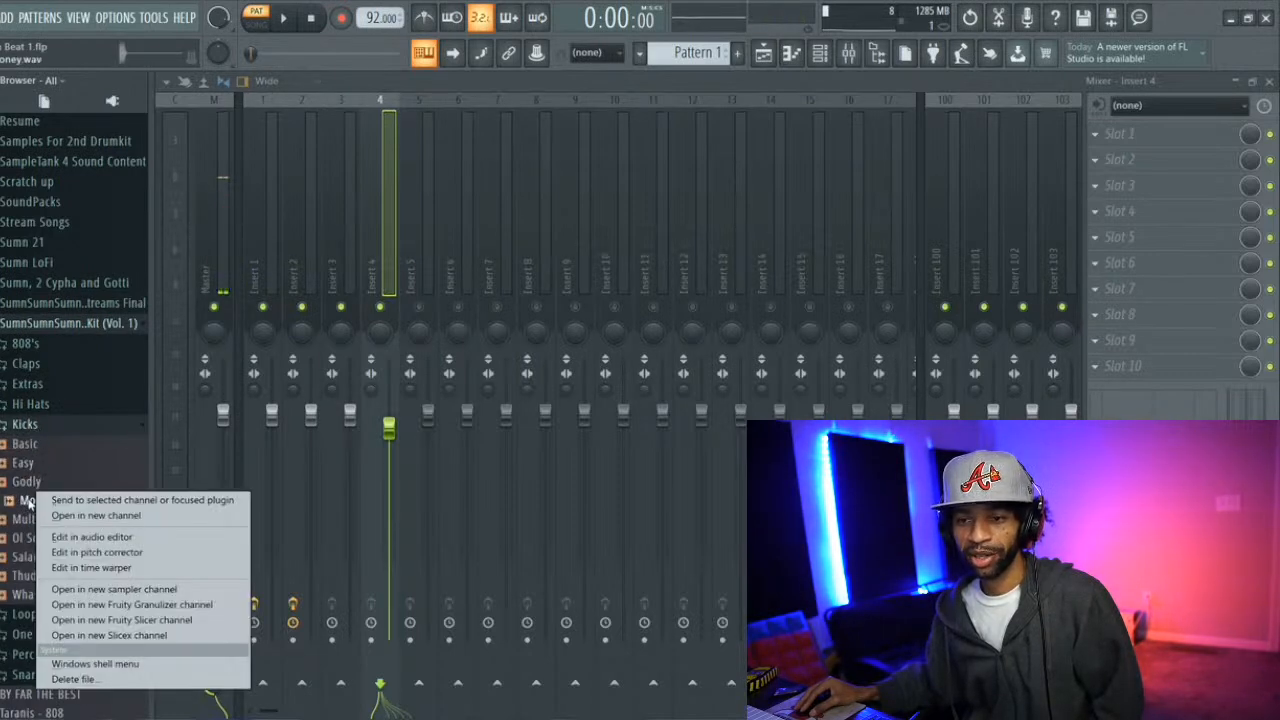
click(95, 516)
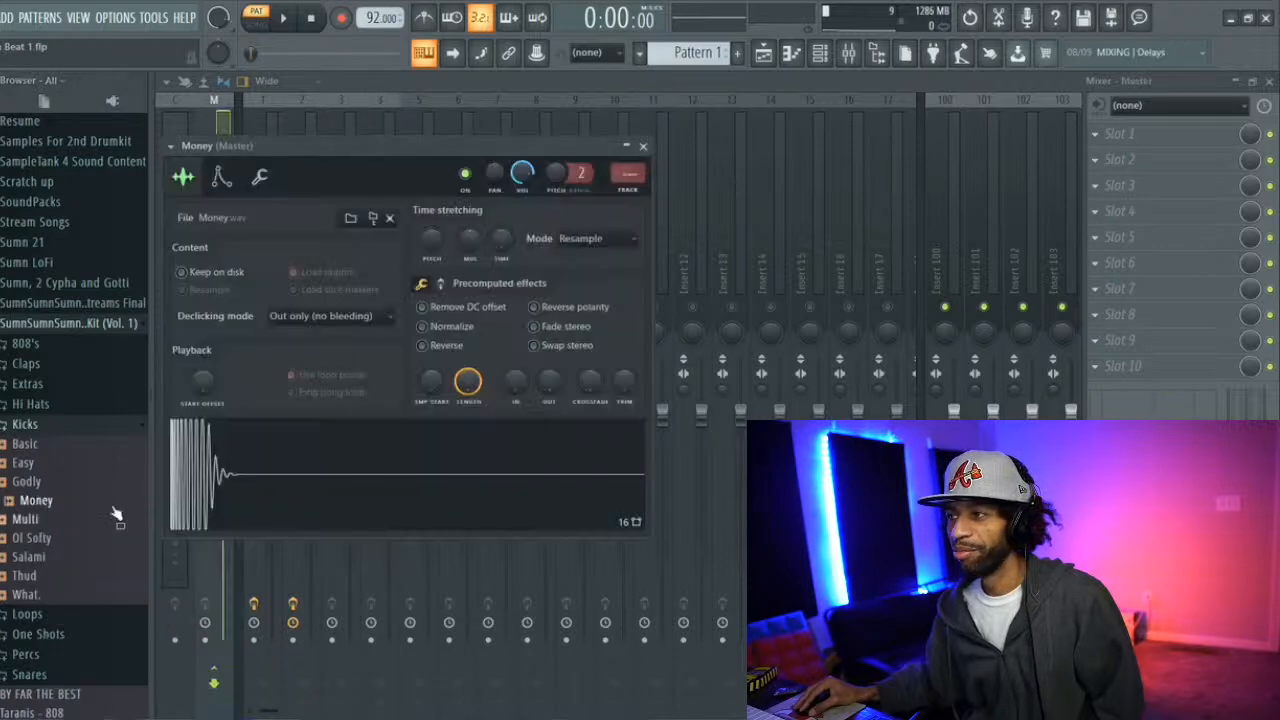
Place Money kicks on steps 1 and 11 of bar 1 and steps 1 and 4 of bar 2, checking with playback
click(821, 54)
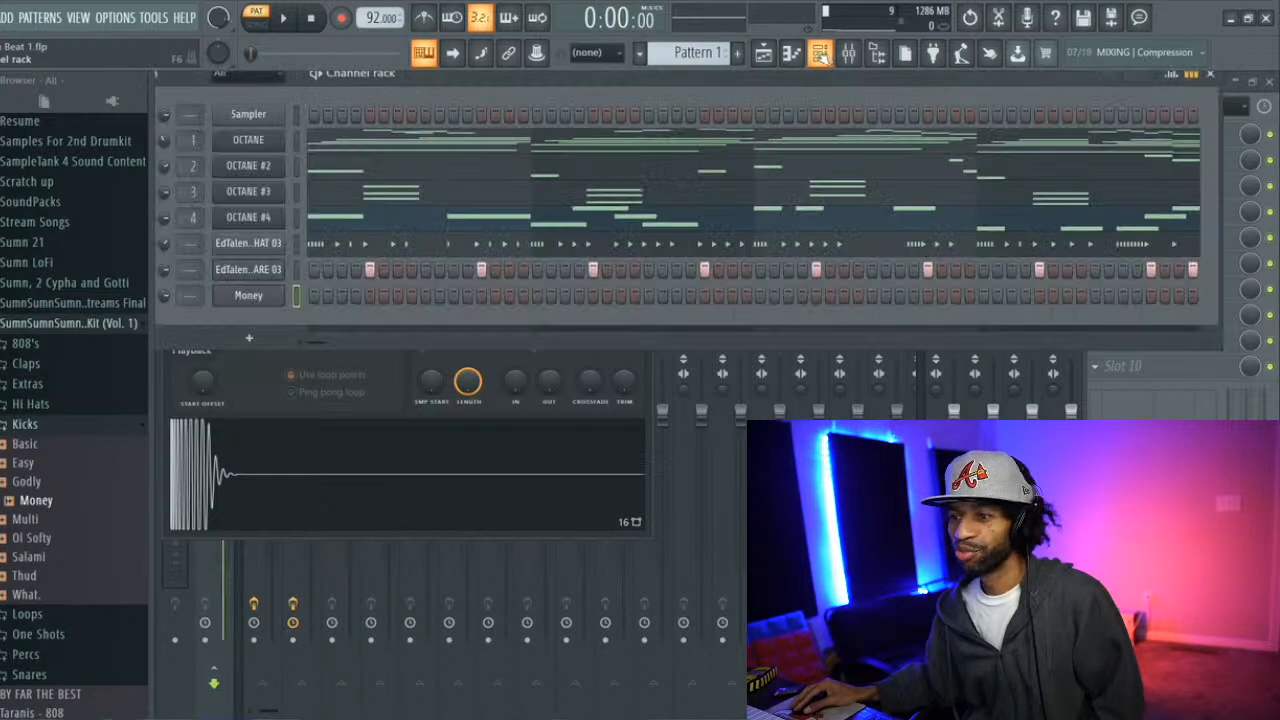
click(314, 295)
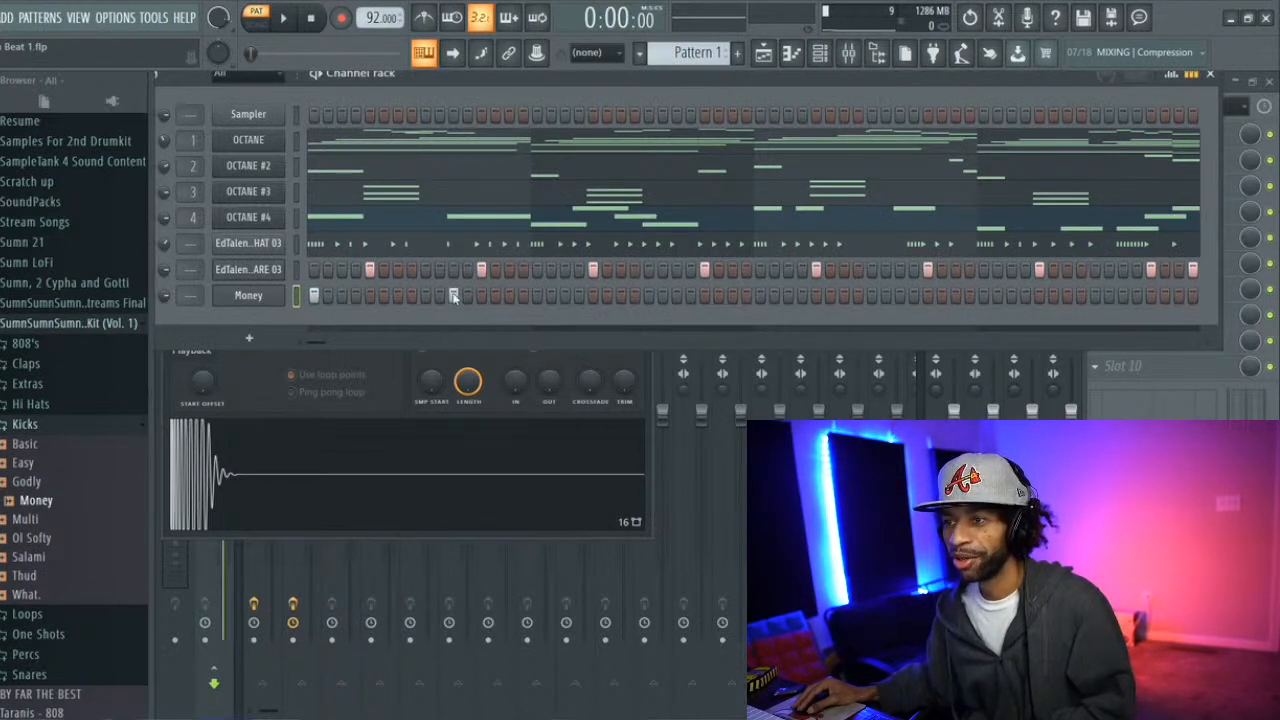
key(space)
click(537, 295)
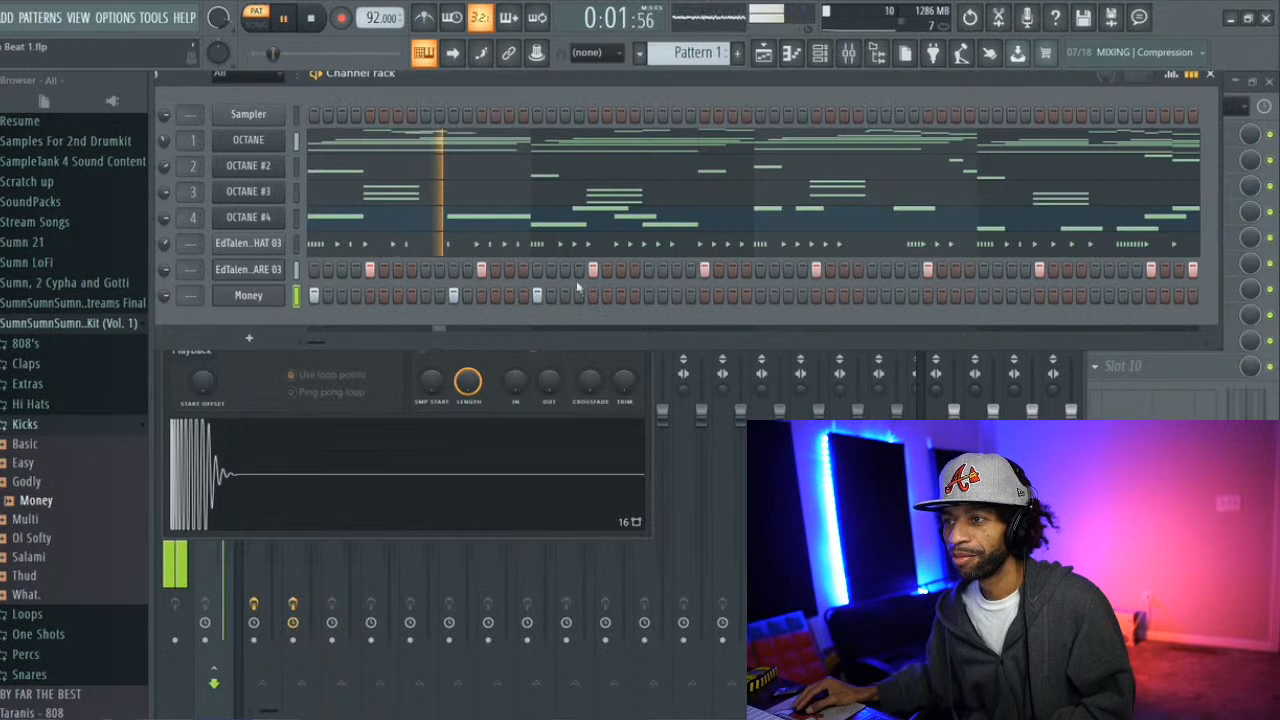
click(580, 295)
click(648, 295)
right_click(650, 297)
key(space)
key(space)
Add Money kicks on steps 1, 4 and 12 of bar 3 and steps 1, 7 and 11 of bar 4
click(760, 295)
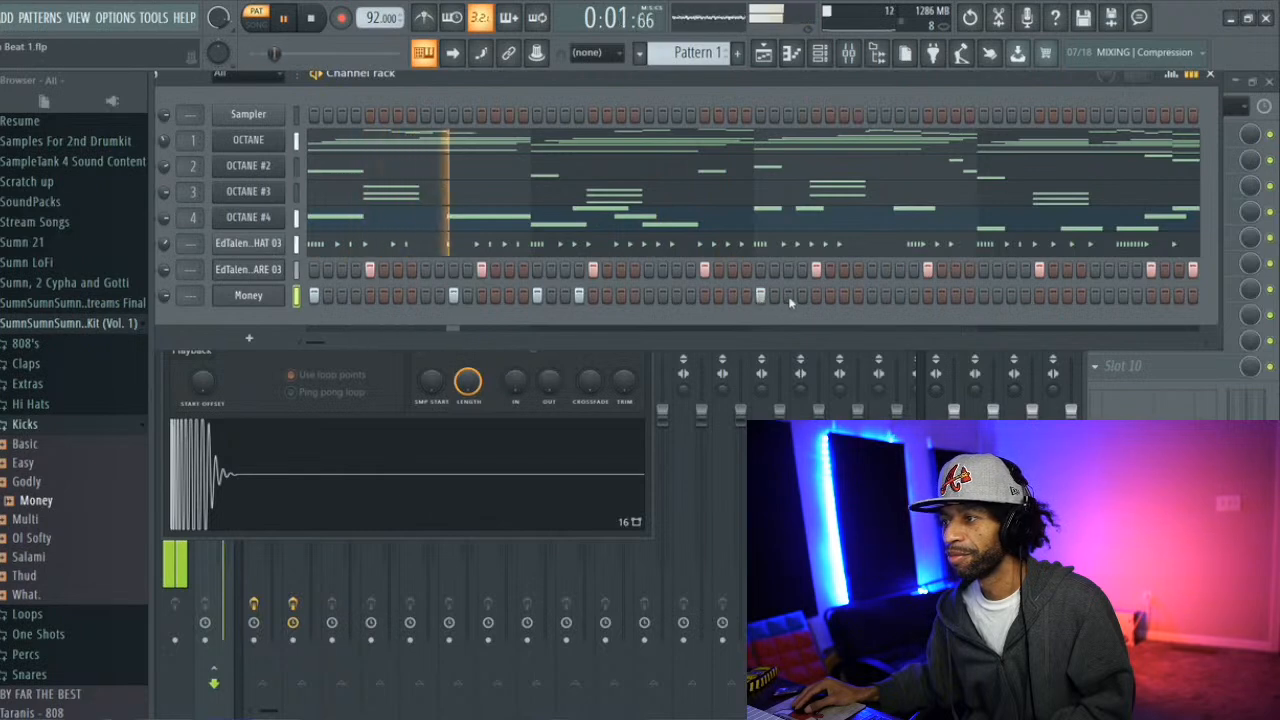
click(801, 295)
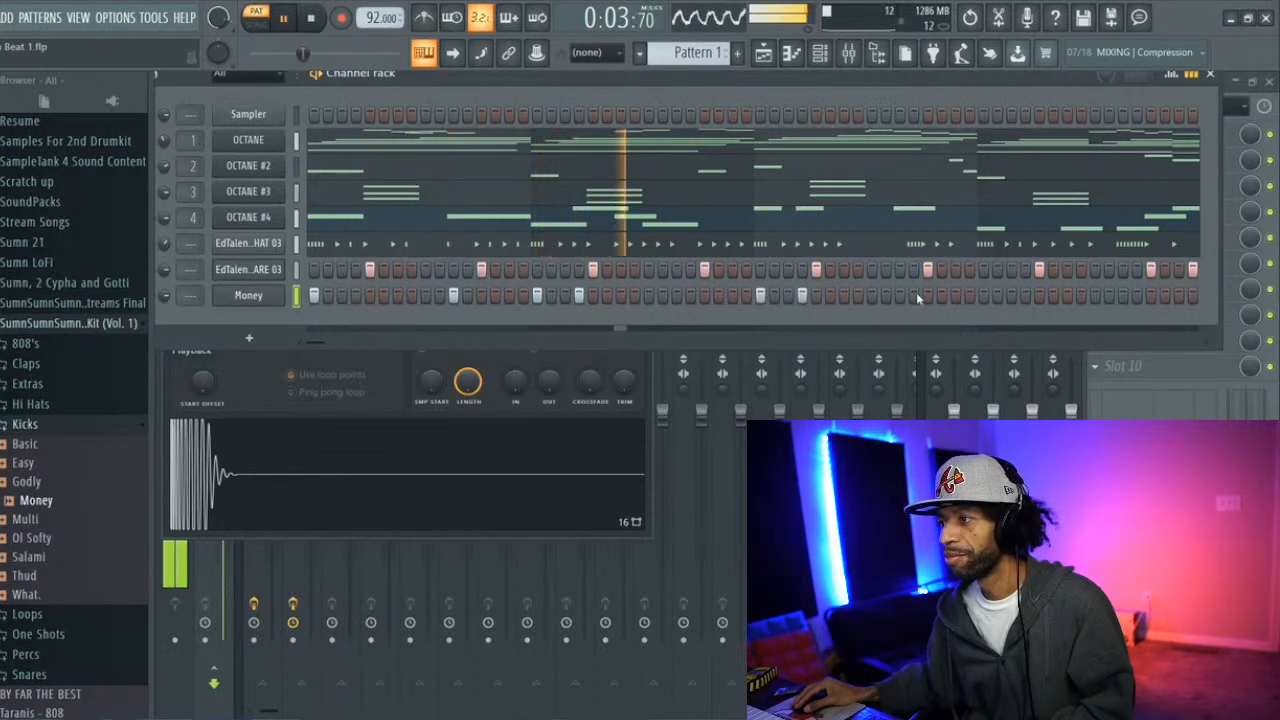
click(914, 295)
click(984, 295)
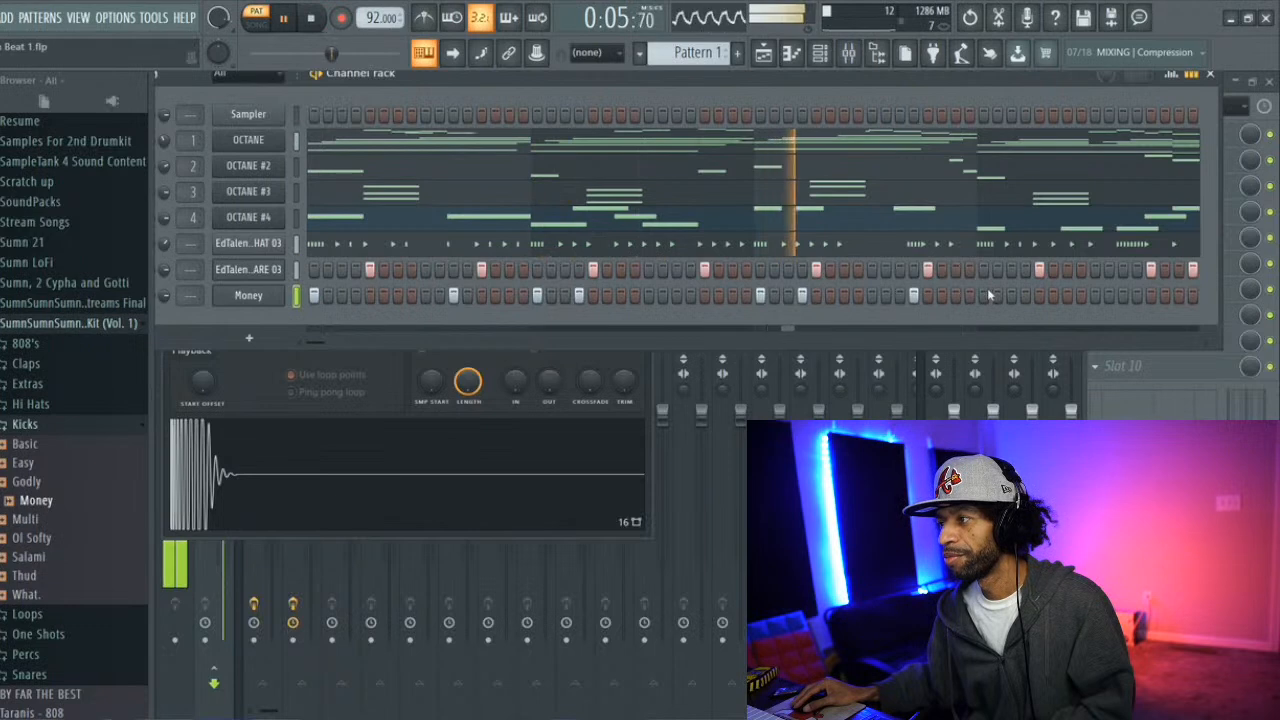
click(1067, 295)
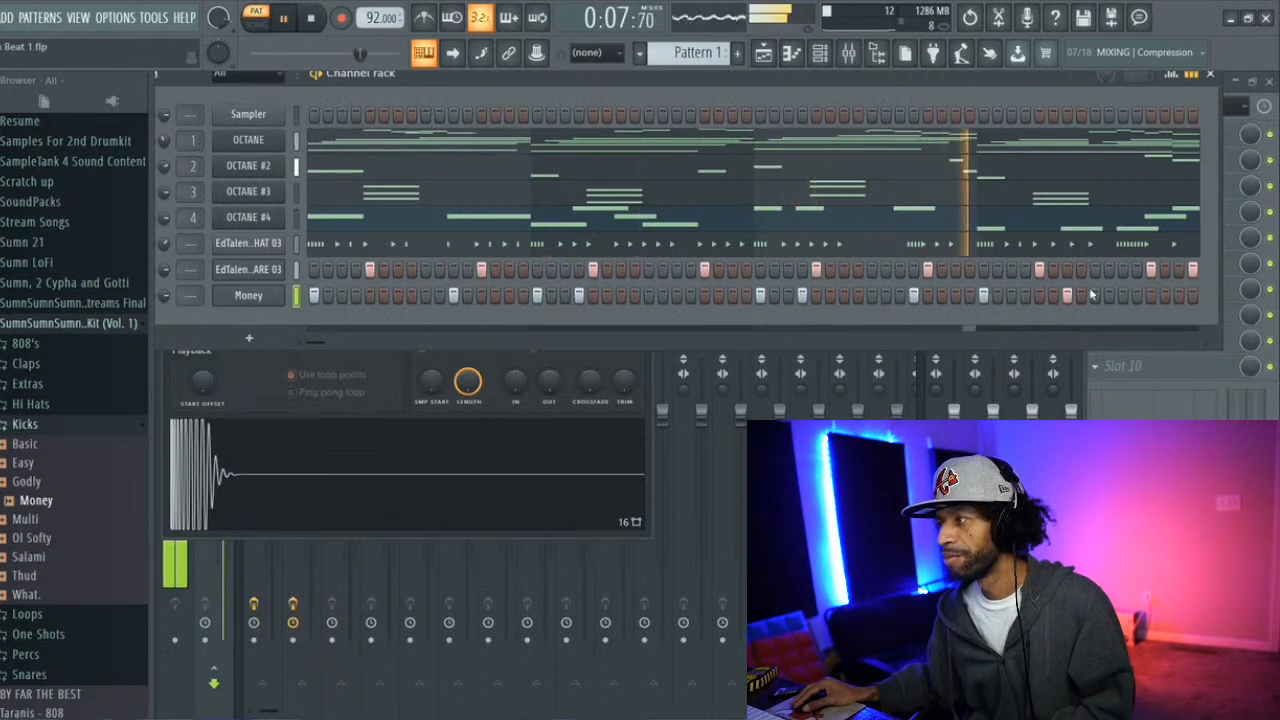
click(1121, 295)
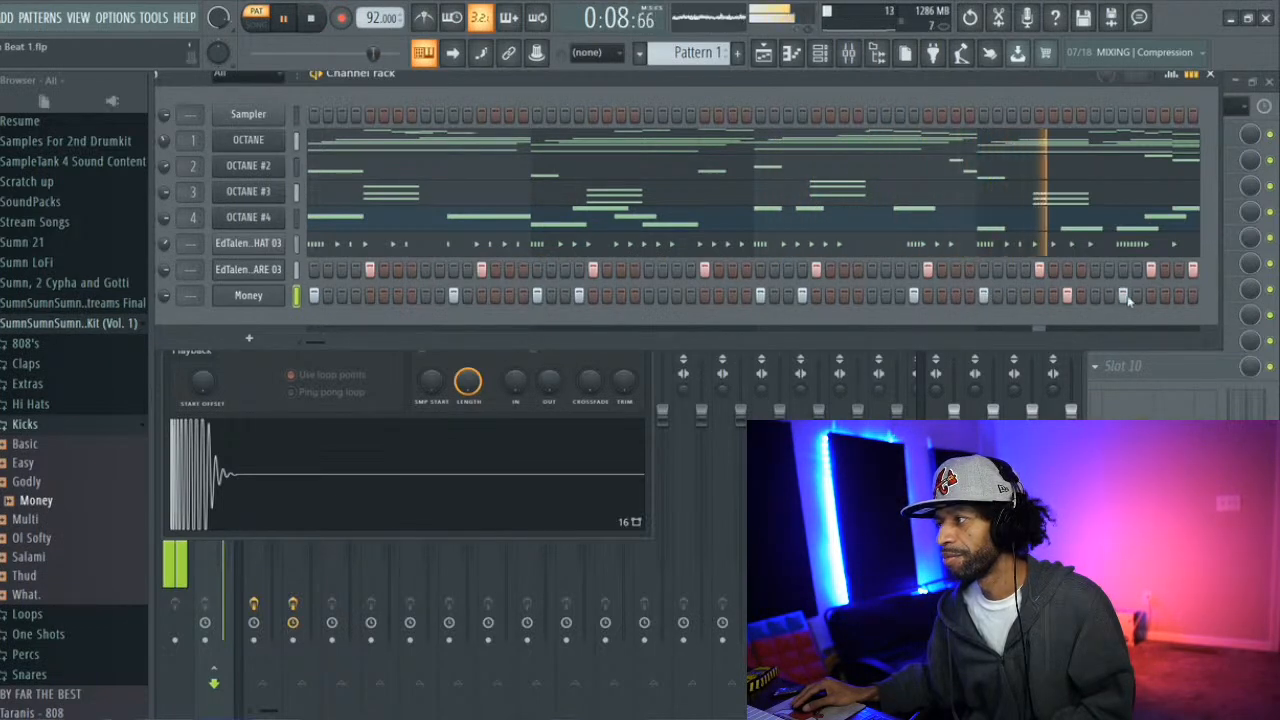
Move the last Money kick in bar 3 to step 11 and route the Money channel to mixer track 5
click(899, 296)
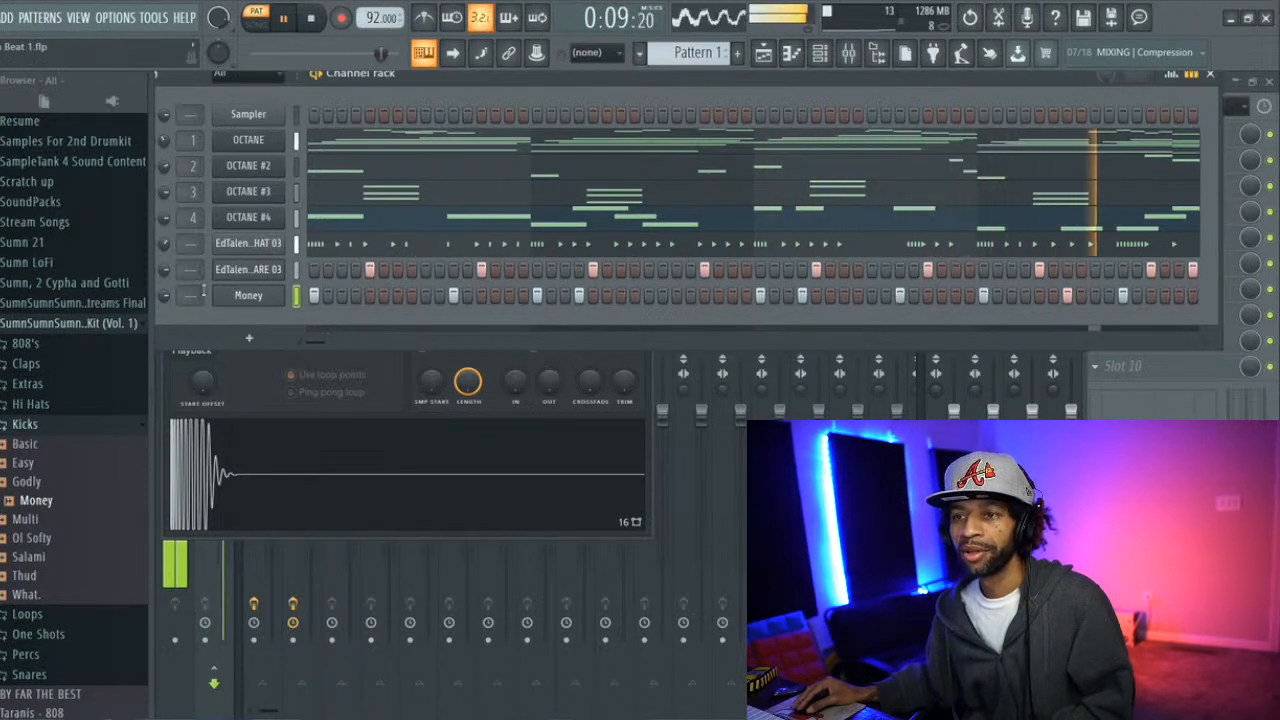
scroll(180, 295, up, 3)
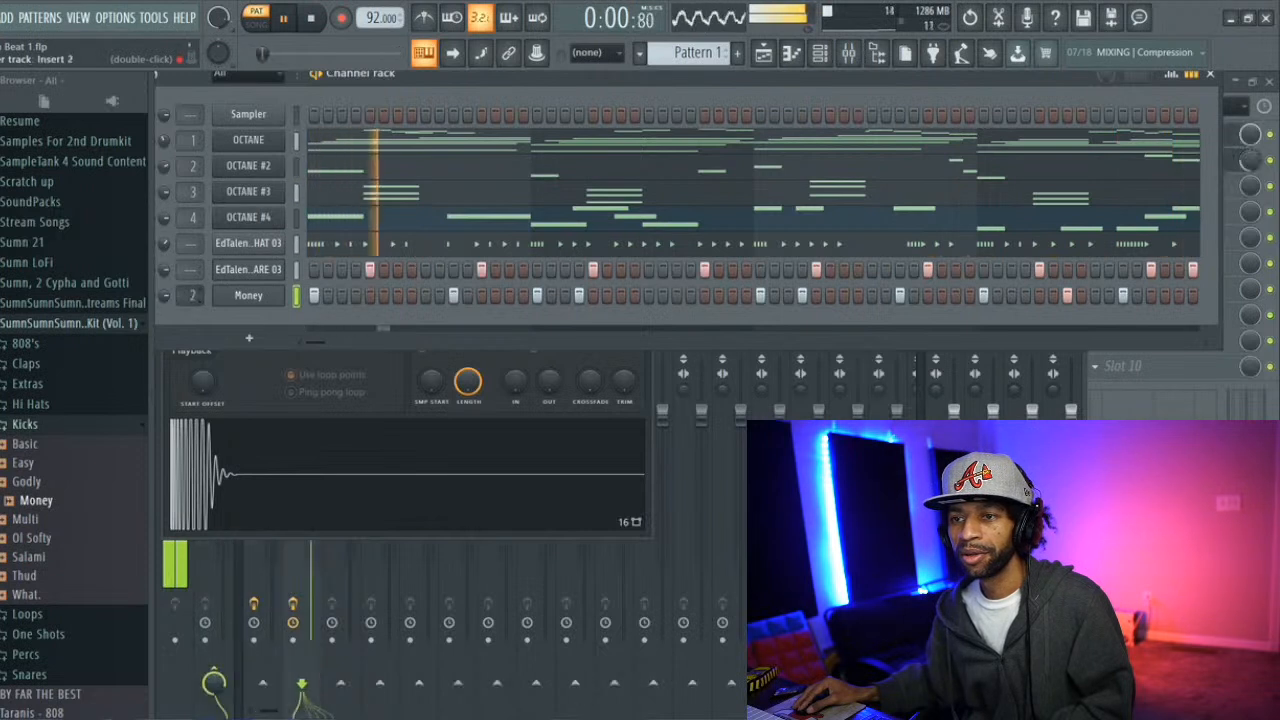
scroll(185, 295, up, 3)
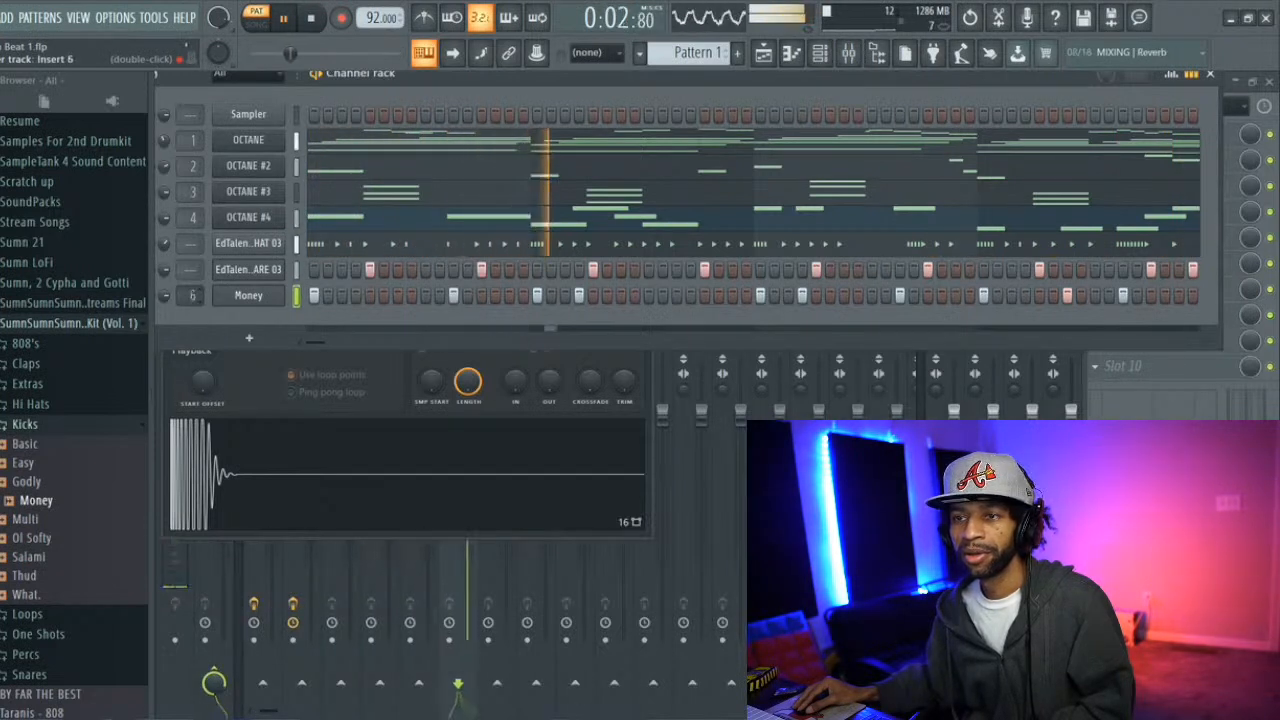
scroll(190, 295, down, 1)
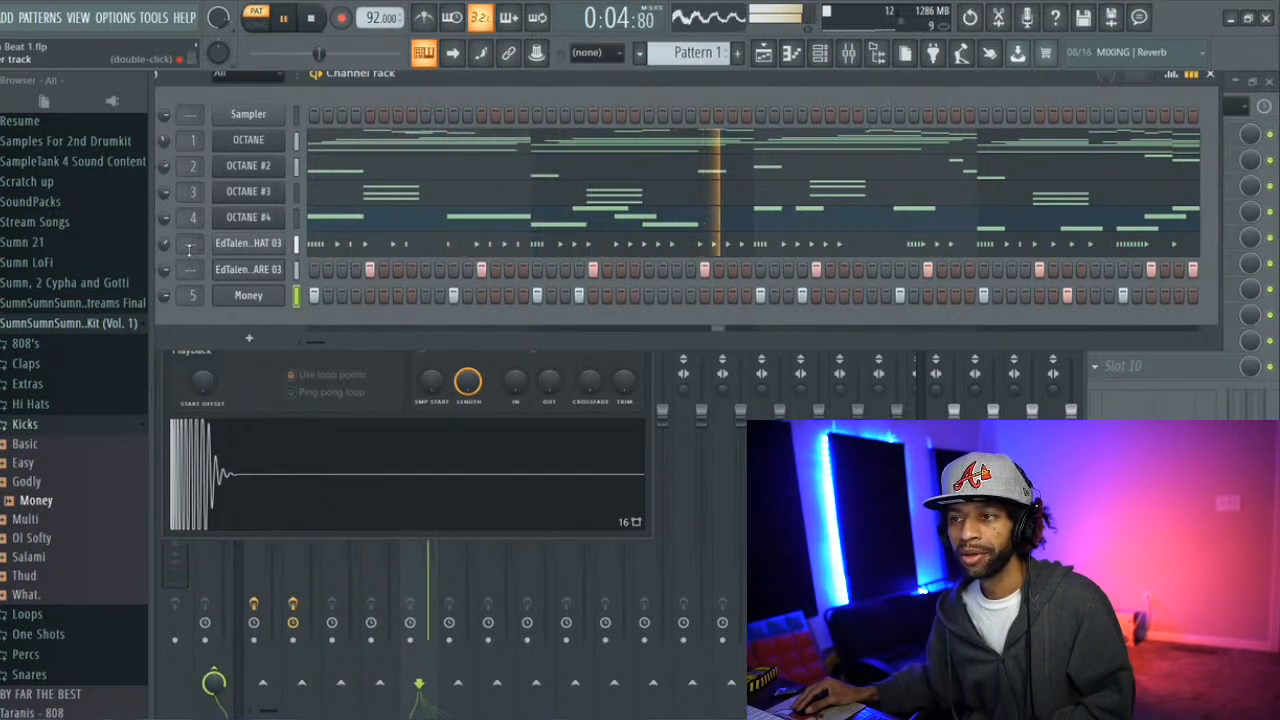
Route the snare channel to mixer track 6 and the hi-hat channel to mixer track 1, then stop playback
scroll(190, 269, up, 6)
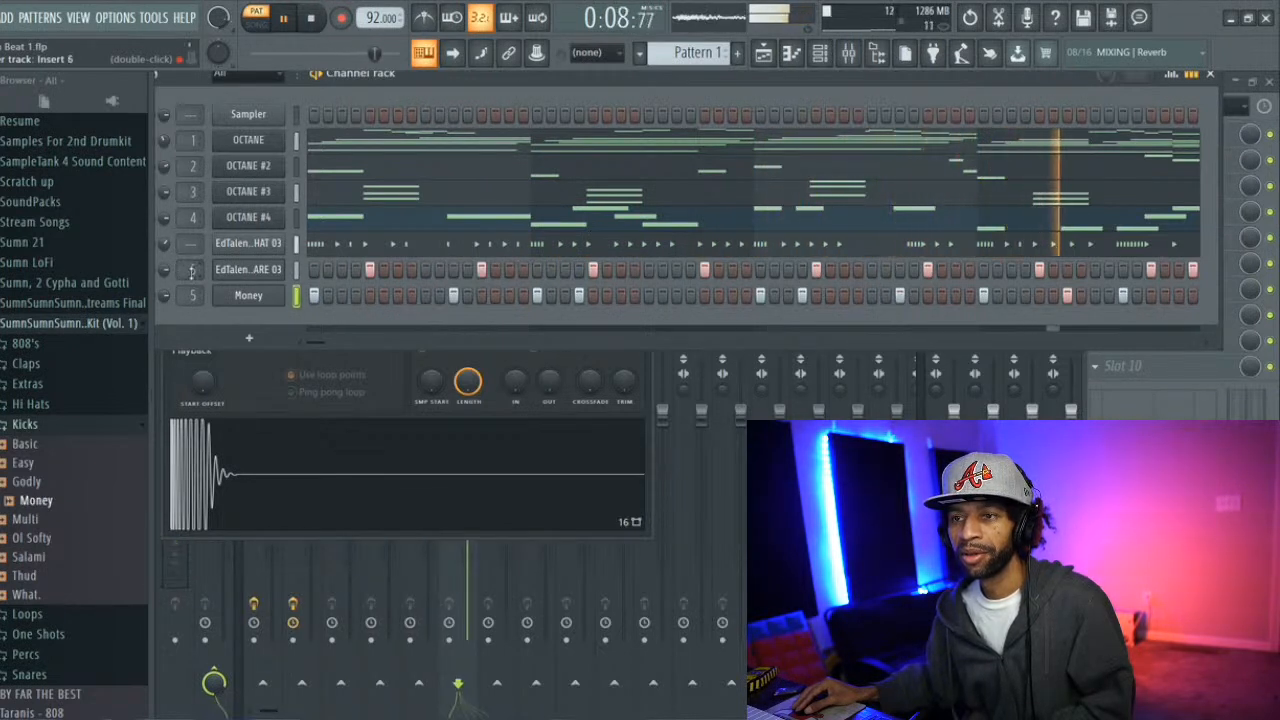
scroll(190, 243, up, 2)
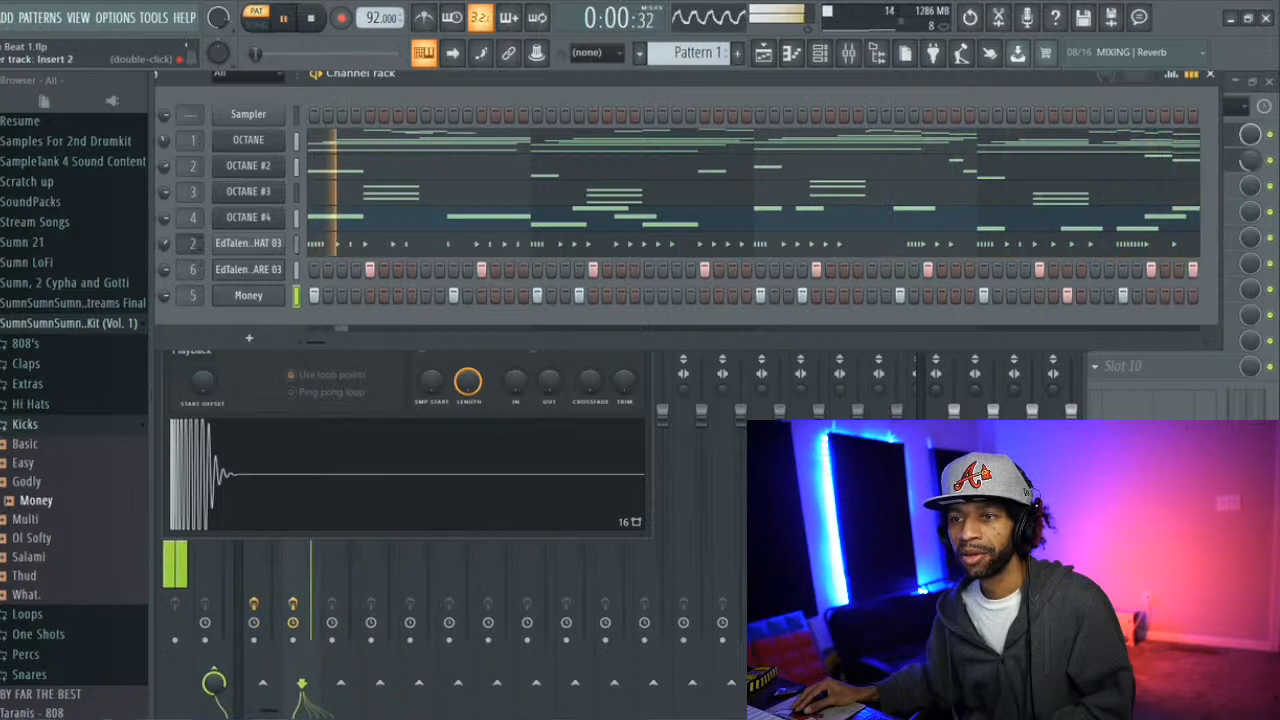
scroll(192, 243, up, 10)
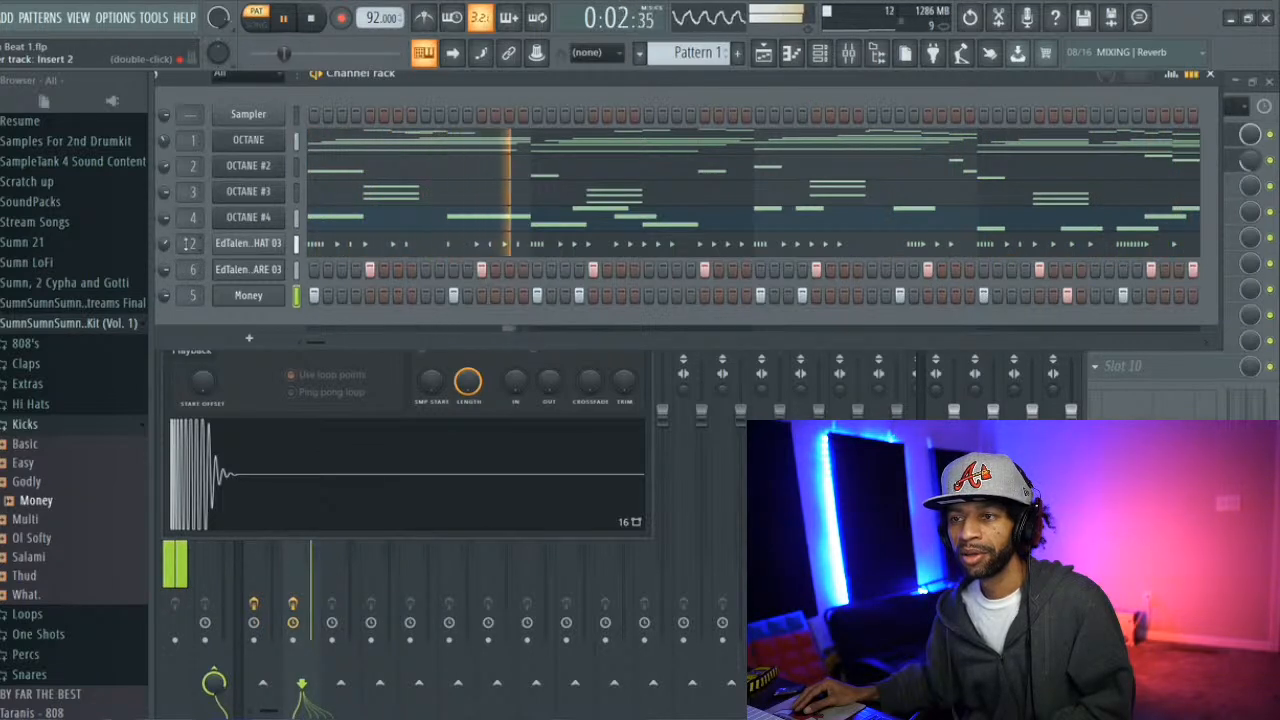
scroll(190, 243, down, 11)
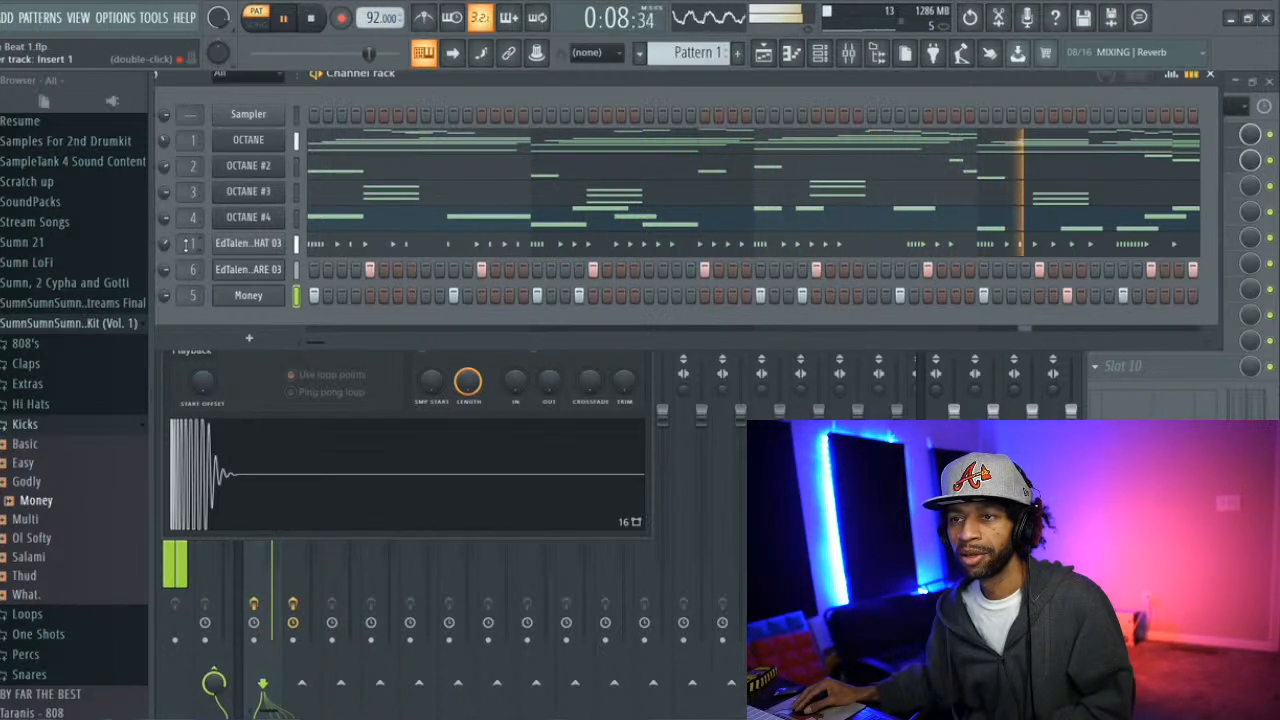
key(space)
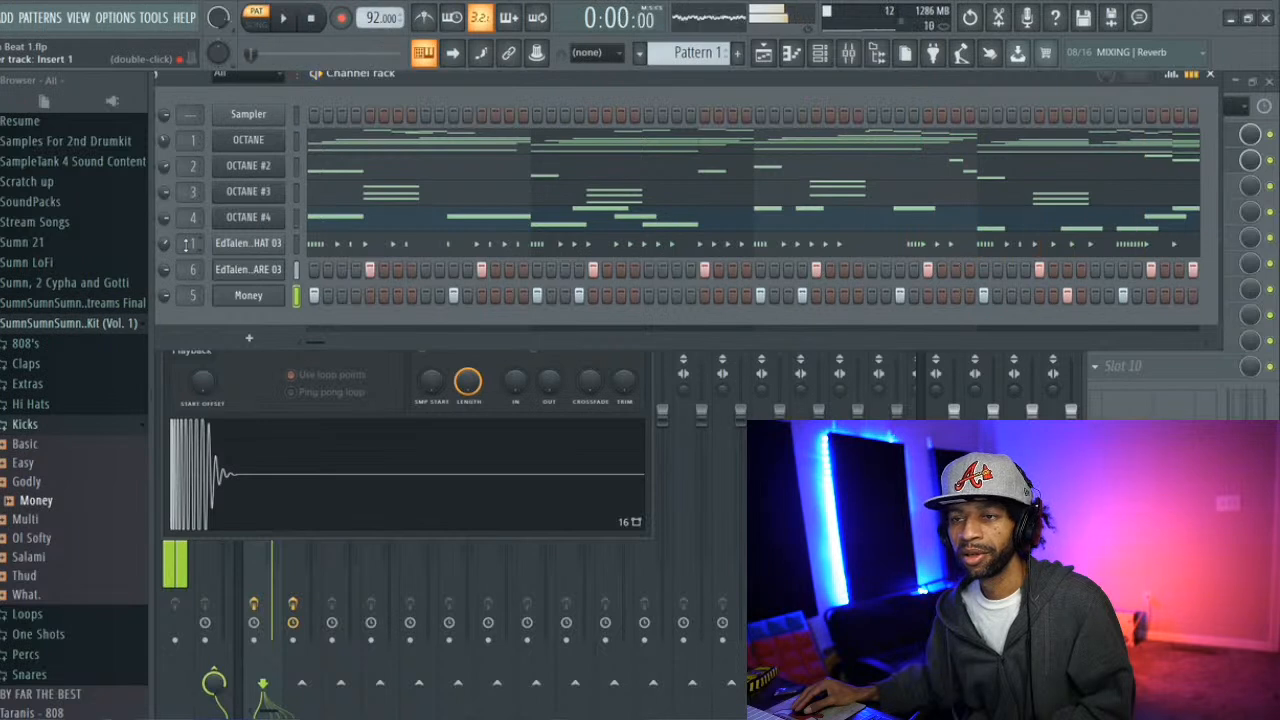
scroll(195, 244, up, 3)
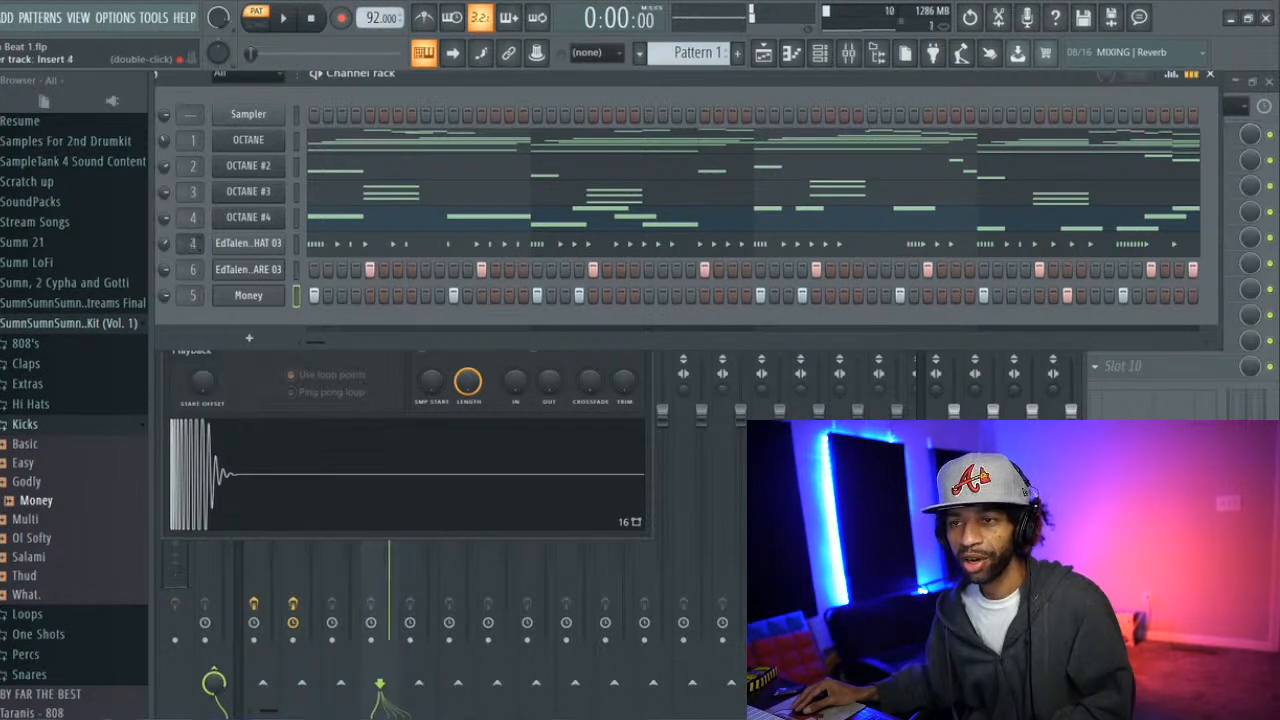
scroll(193, 243, down, 2)
scroll(192, 243, down, 1)
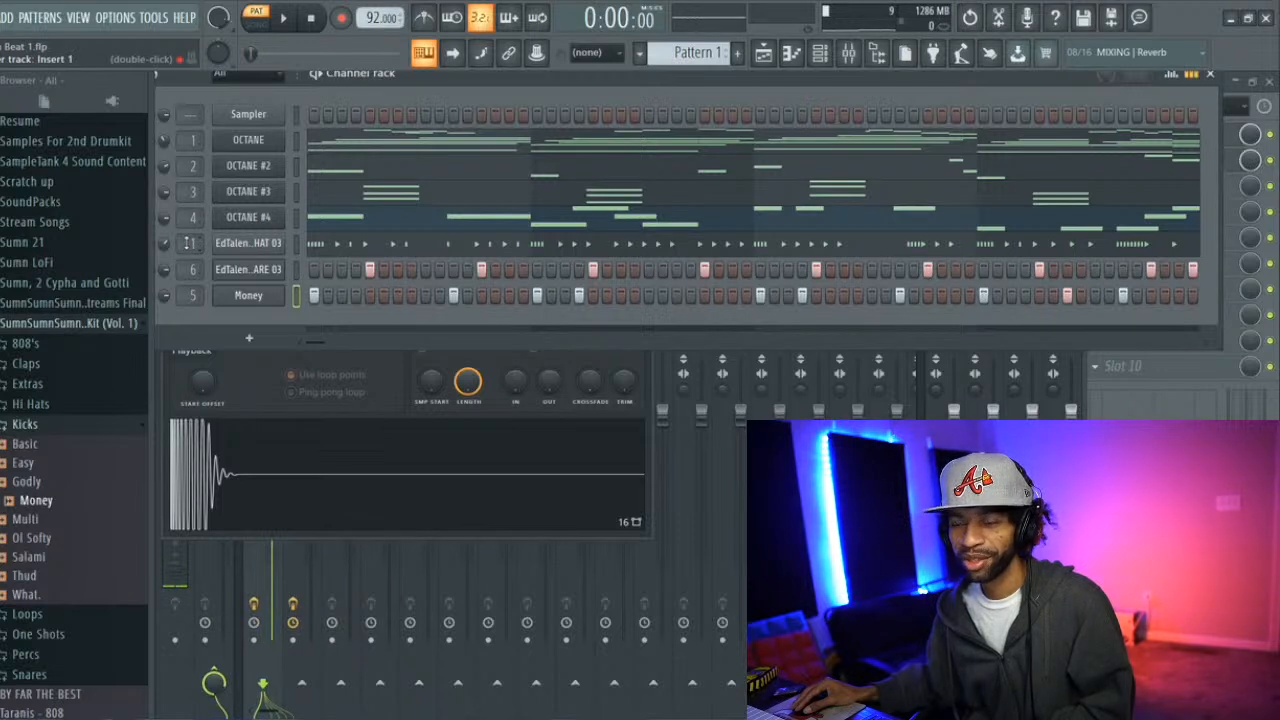
Play the pattern, uncover the Channel rack's mute lights, and listen again with OCTANE #4 and Money muted
key(space)
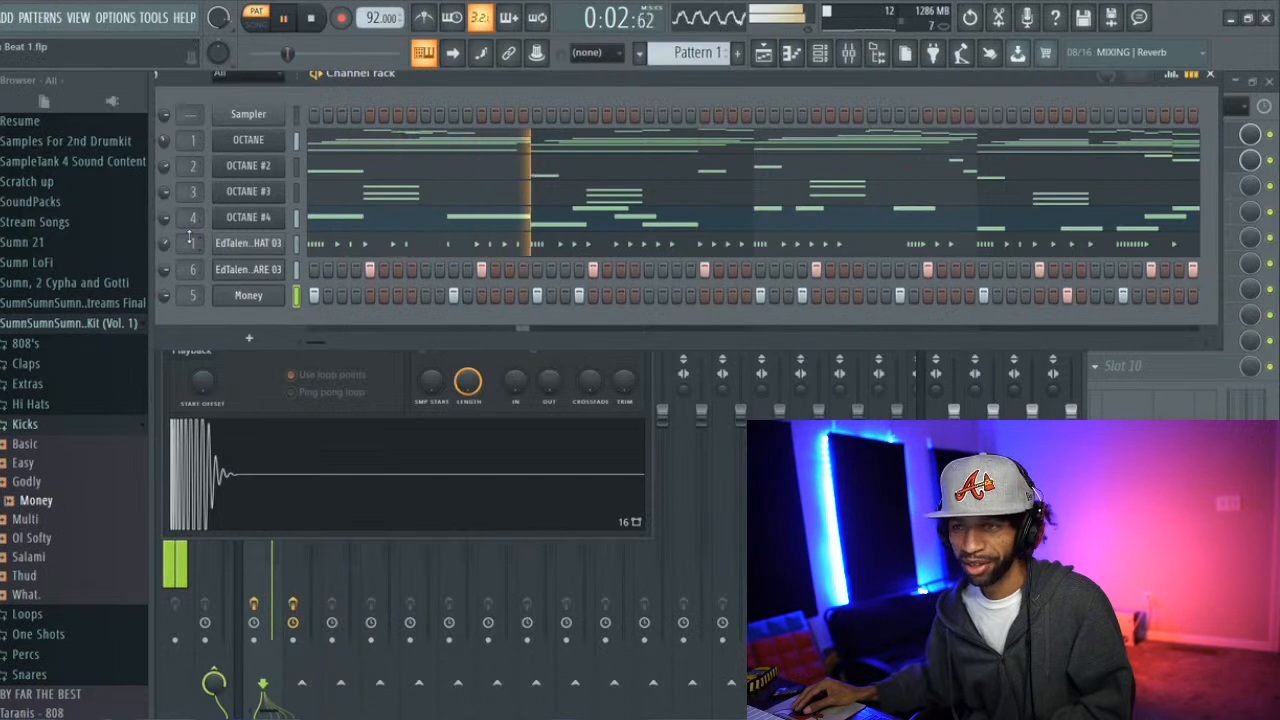
key(space)
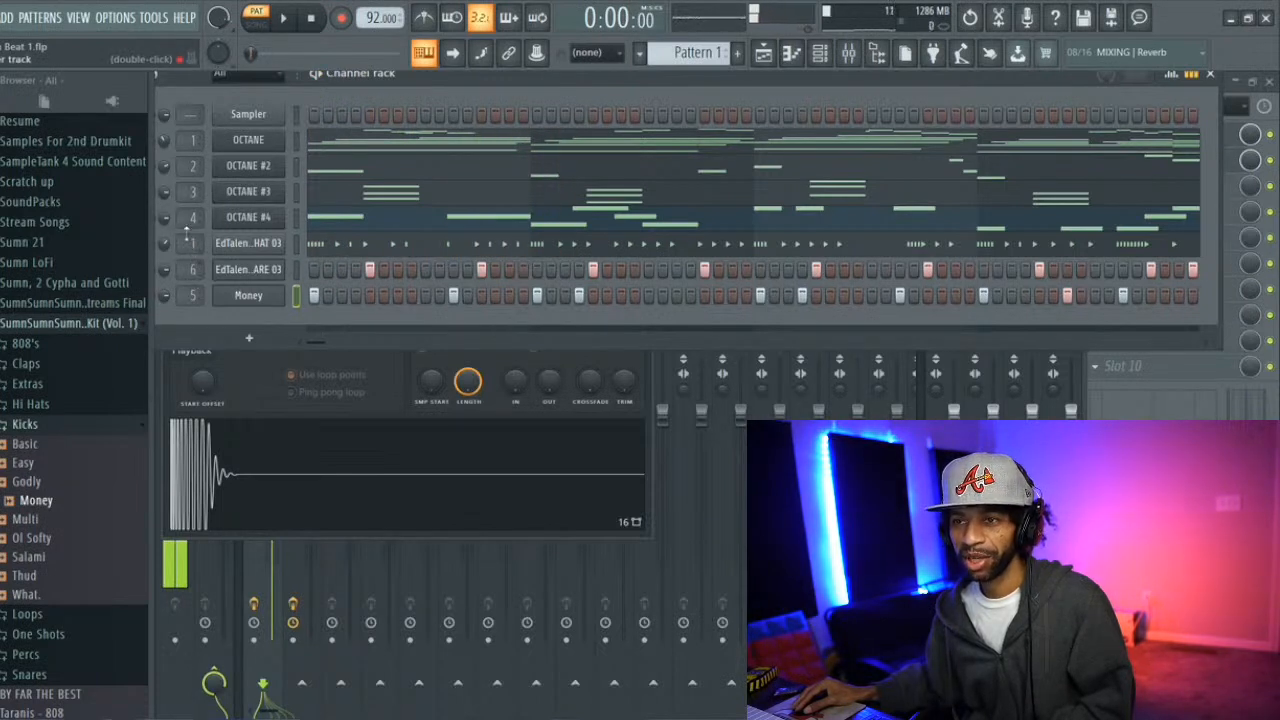
drag(380, 81, 431, 83)
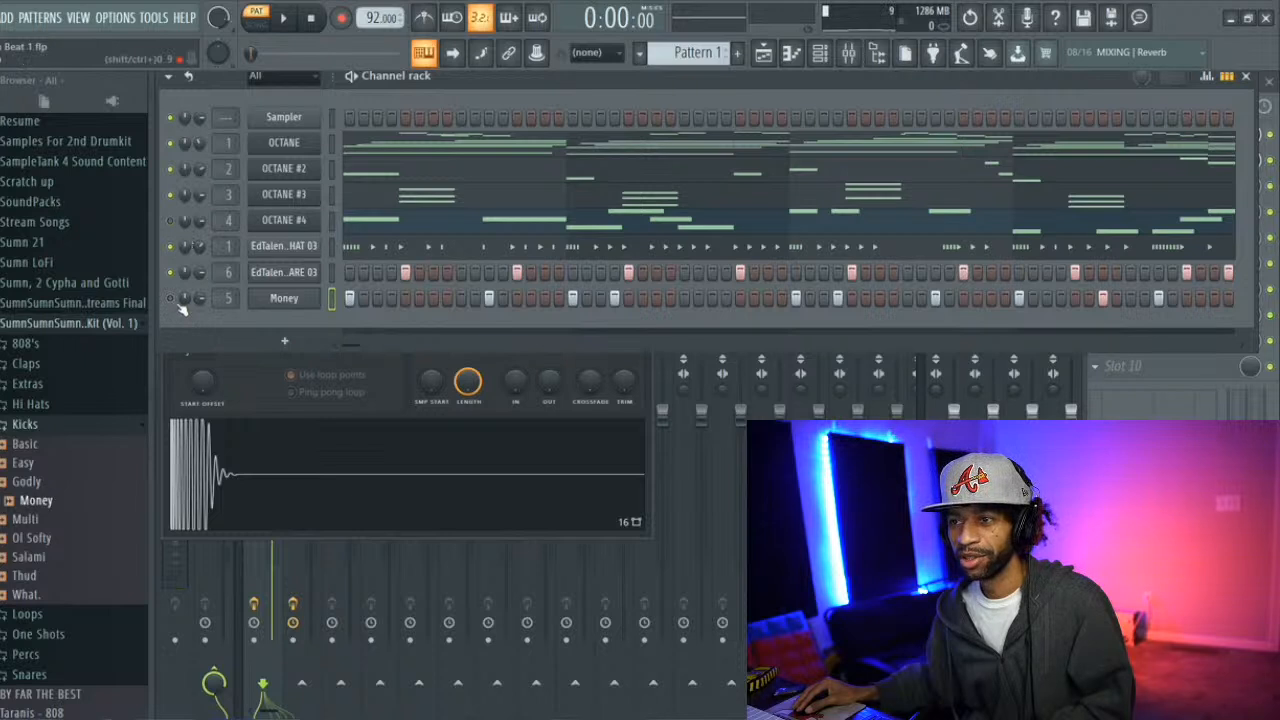
key(space)
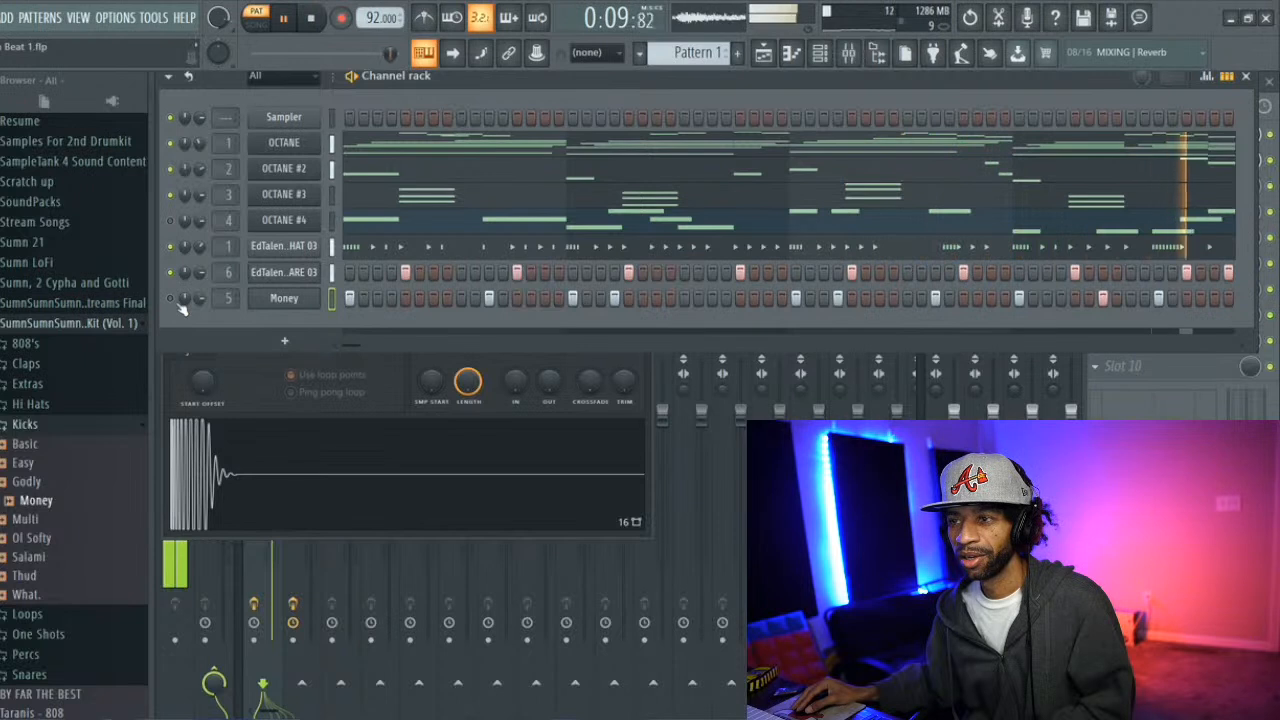
key(space)
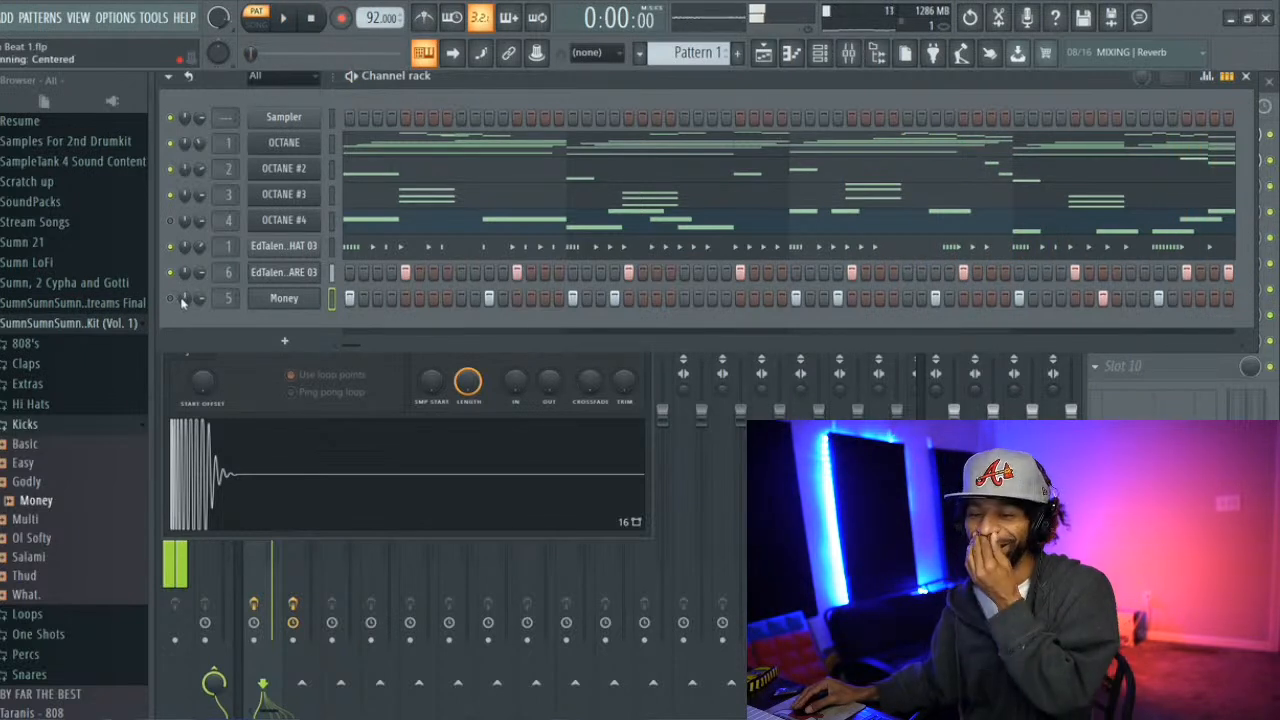
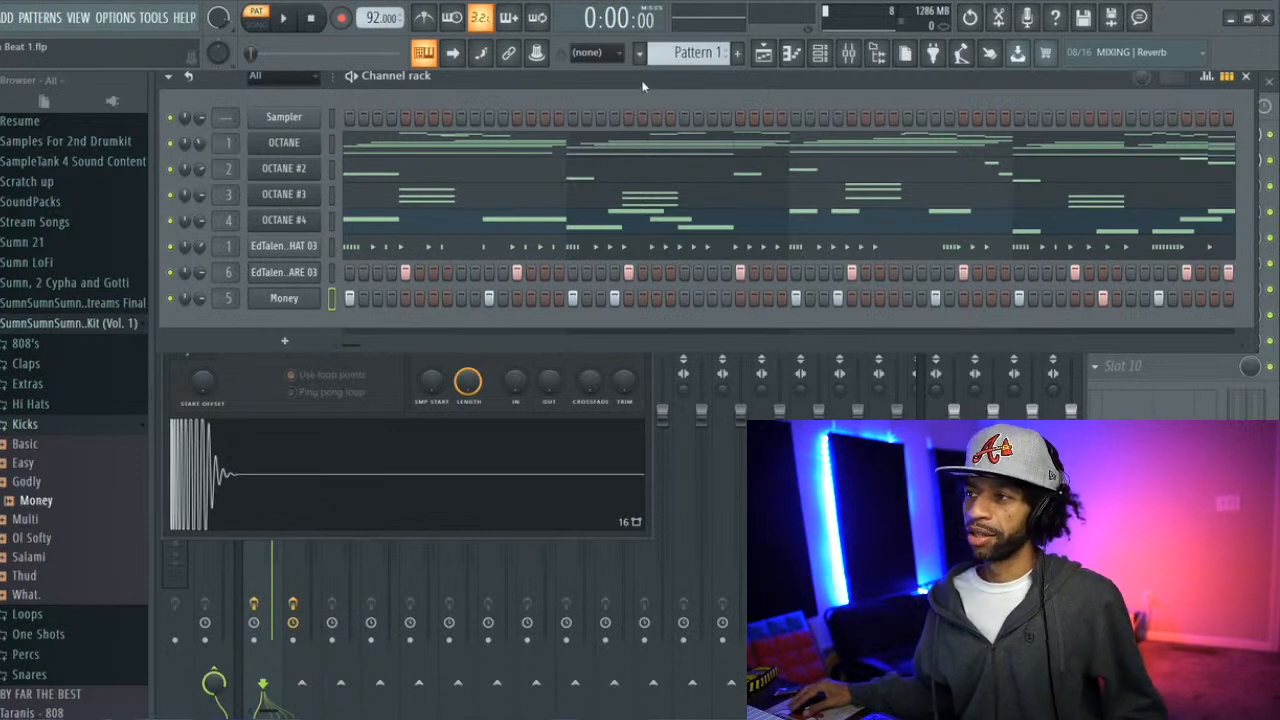
Look through the 808's, Snares, One Shots and Extras folders of the SumnSumnSumn Vol. 1 kit for additional sounds
mouse_move(643, 87)
mouse_down()
mouse_move(654, 100)
mouse_move(643, 100)
mouse_up()
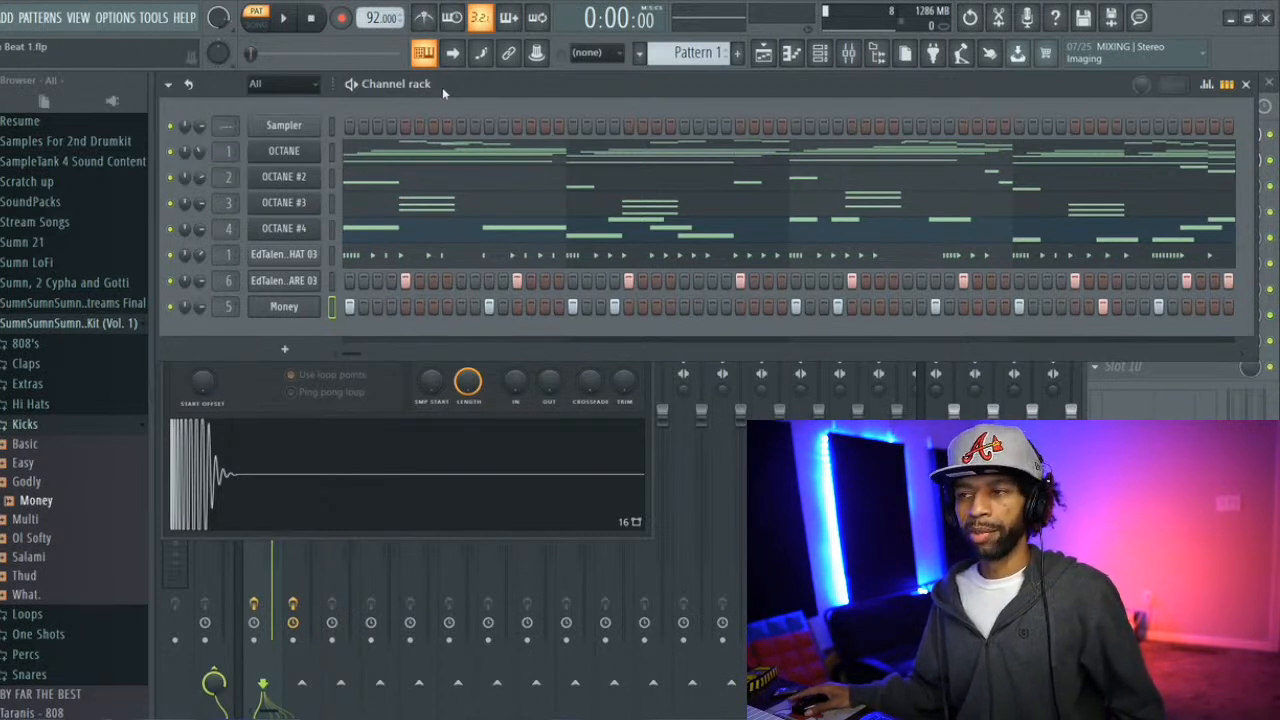
mouse_move(442, 87)
mouse_down()
mouse_move(448, 101)
mouse_move(442, 92)
mouse_up()
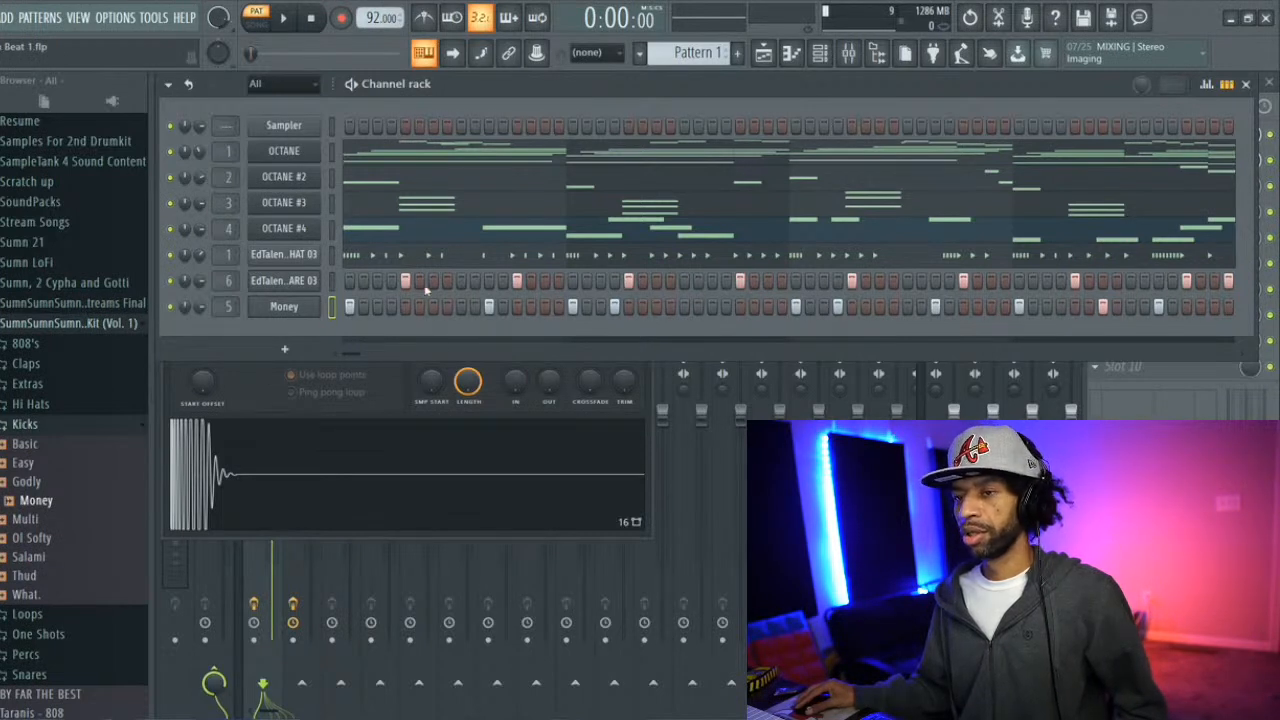
click(57, 323)
click(57, 323)
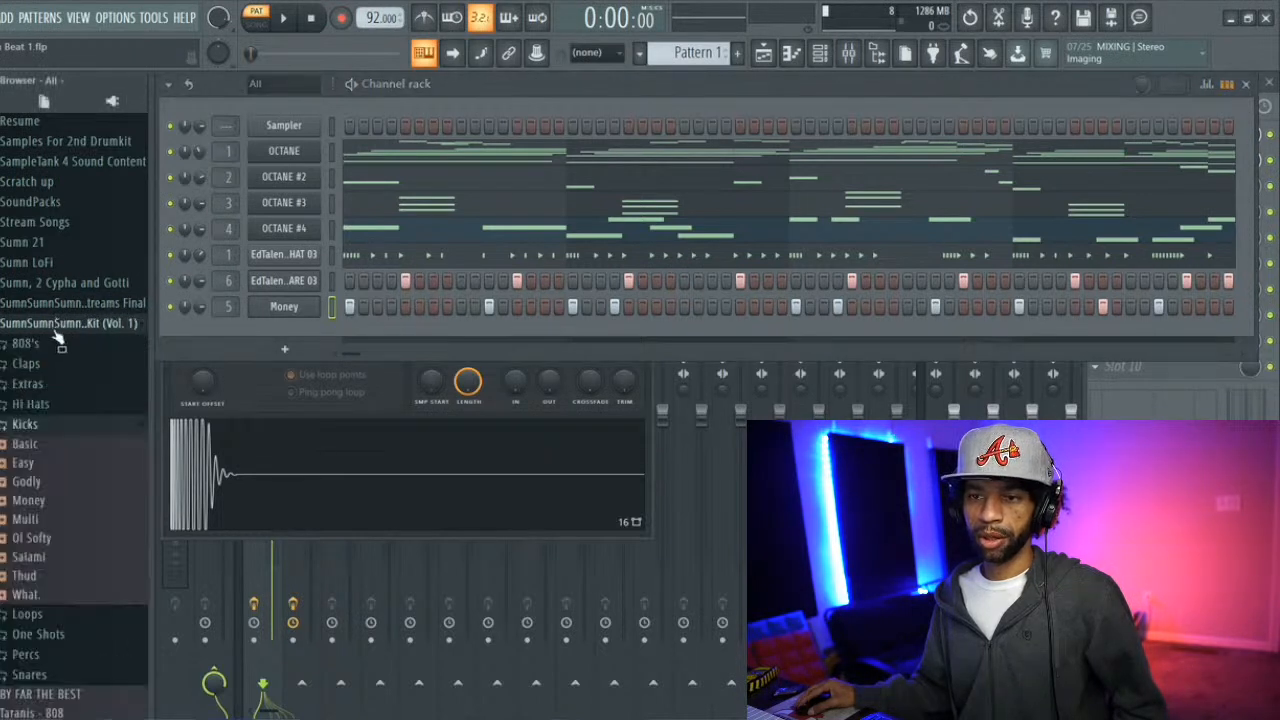
scroll(55, 335, down, 2)
click(28, 269)
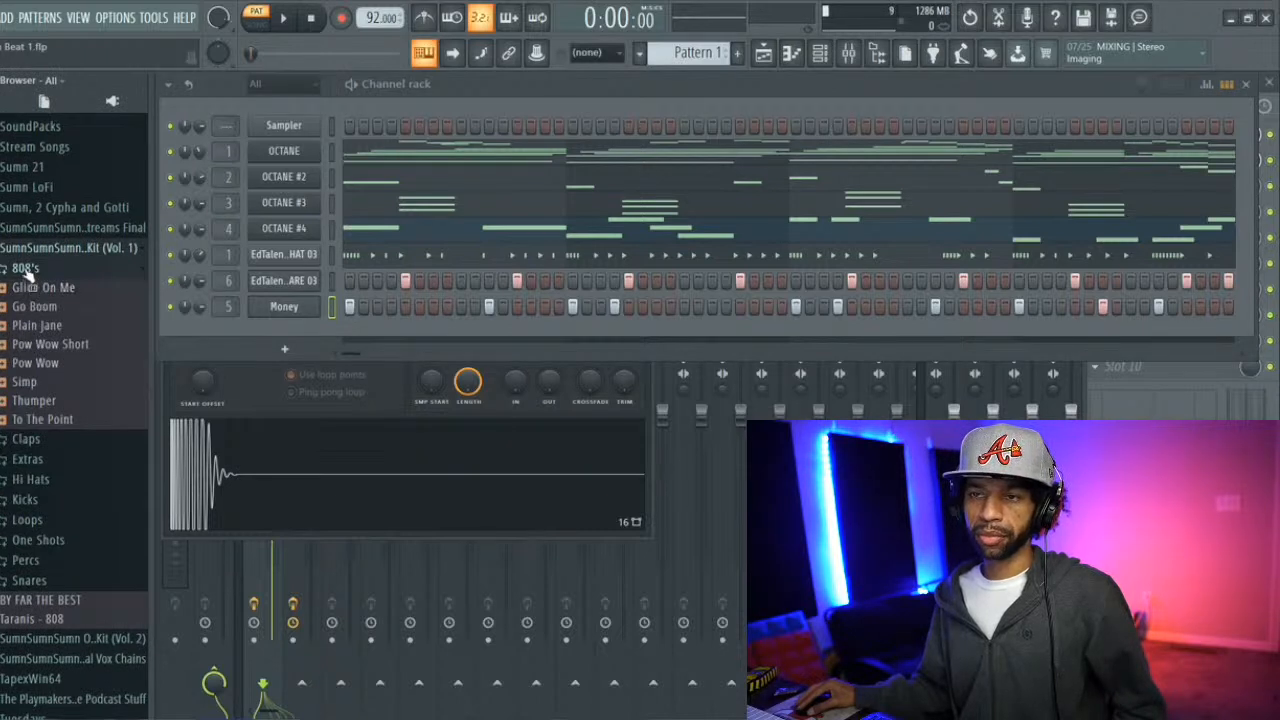
click(26, 270)
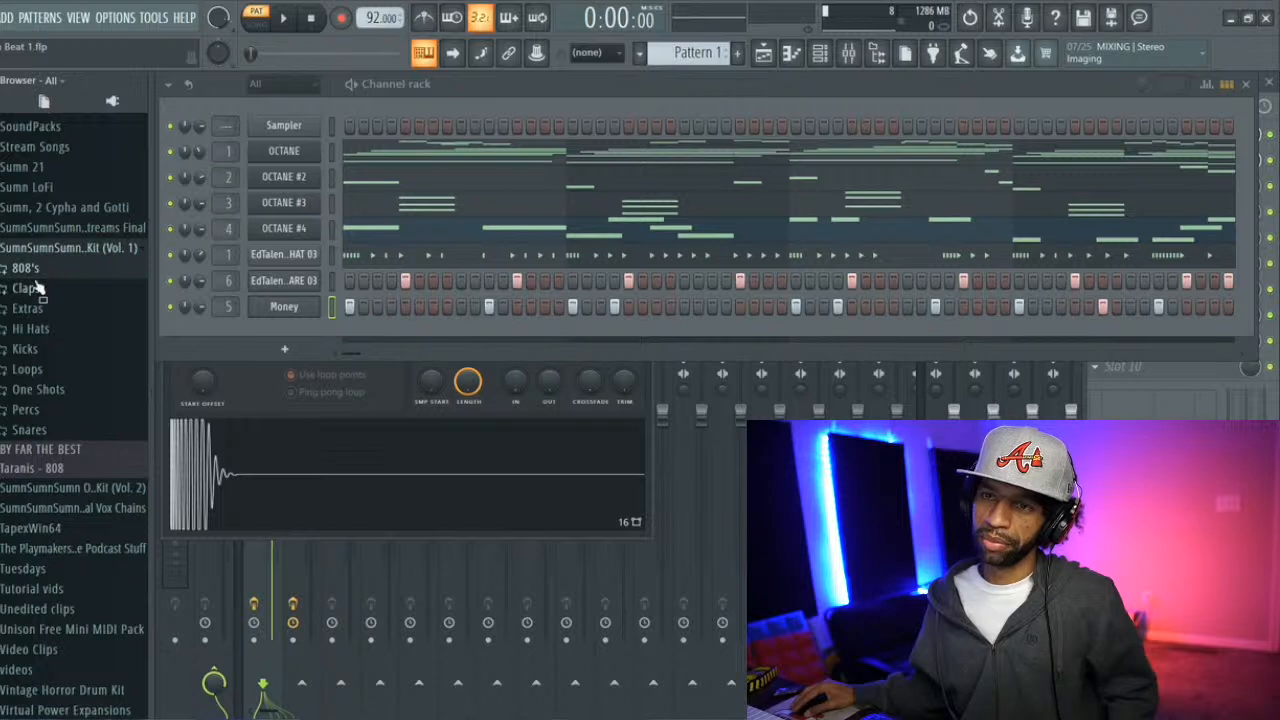
scroll(58, 265, up, 1)
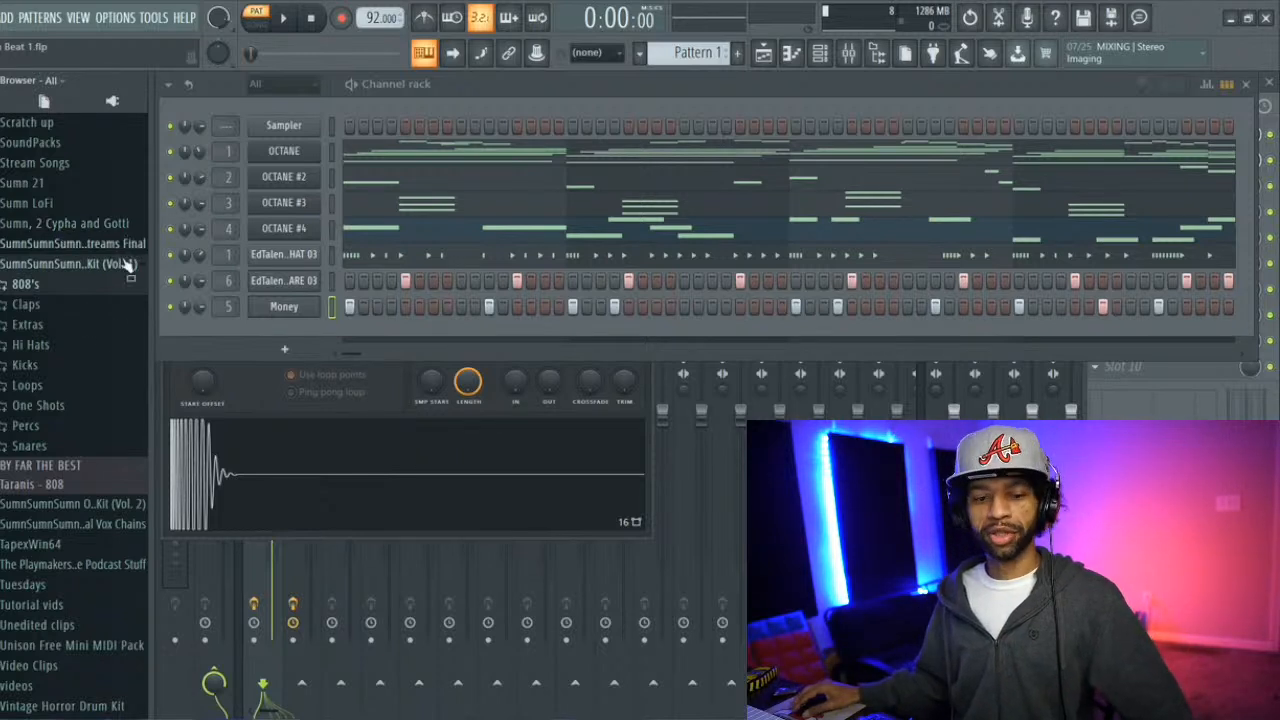
click(30, 446)
click(42, 448)
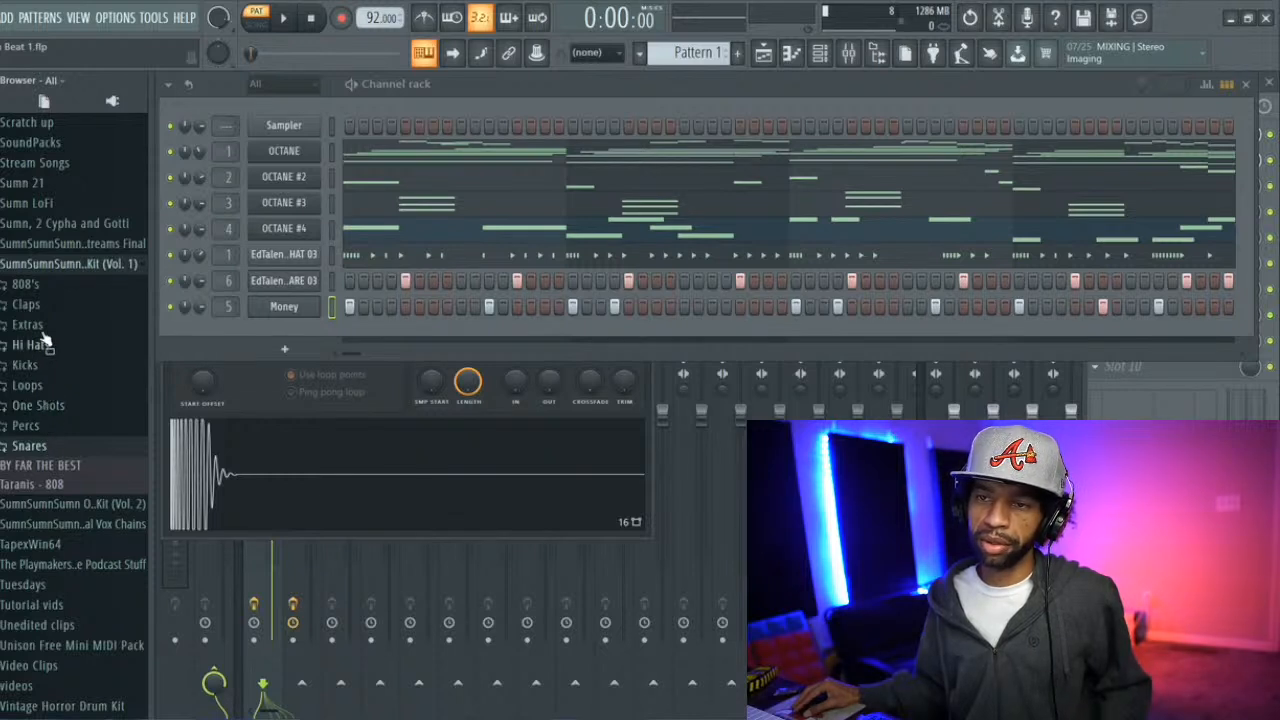
click(40, 406)
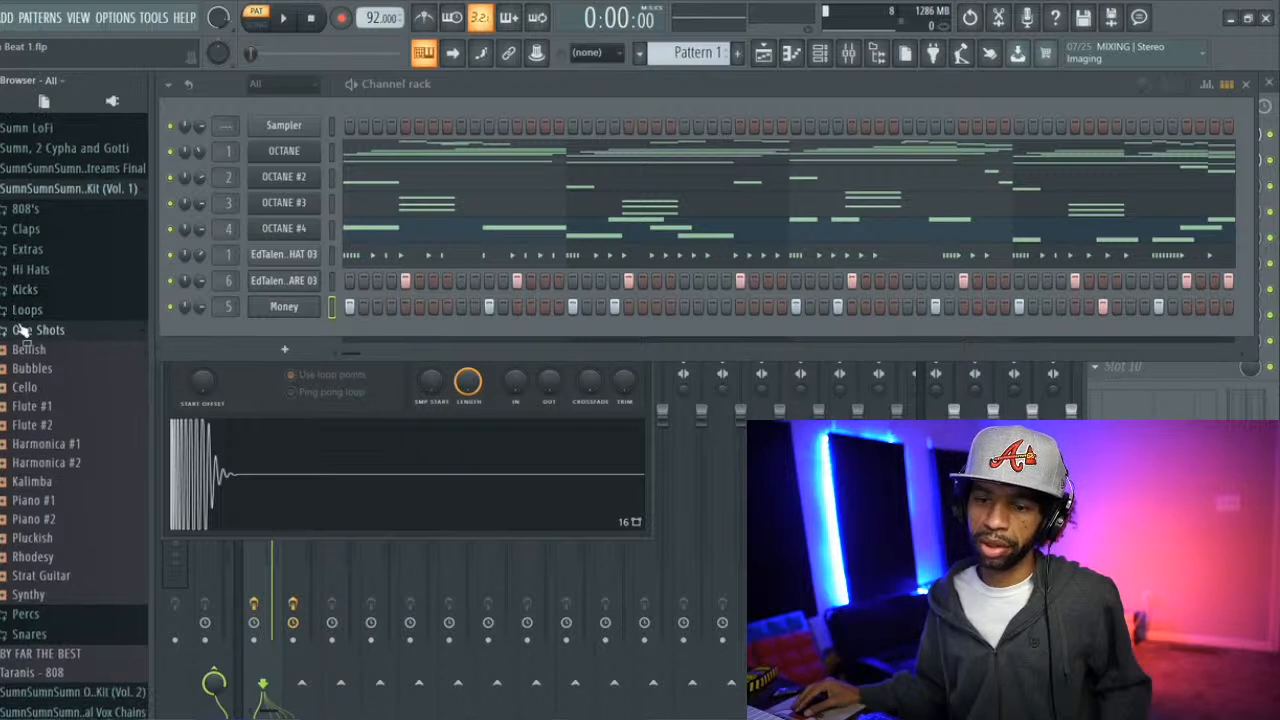
click(24, 331)
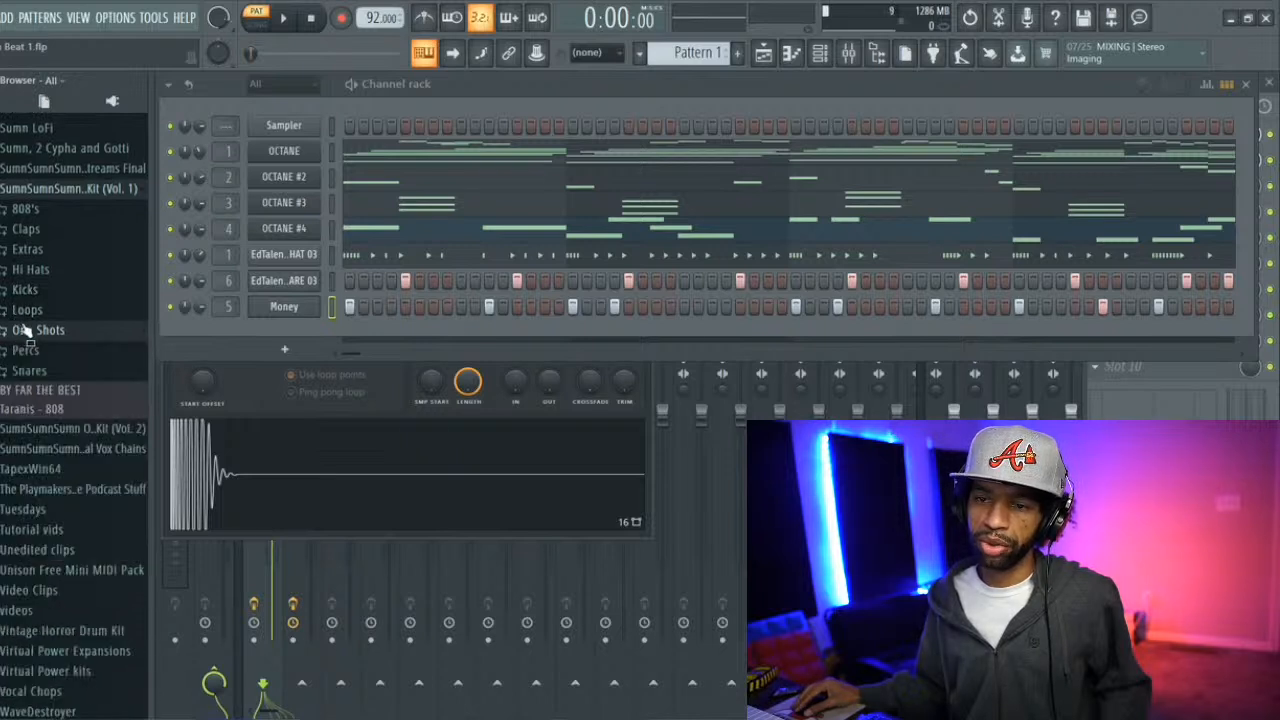
click(28, 248)
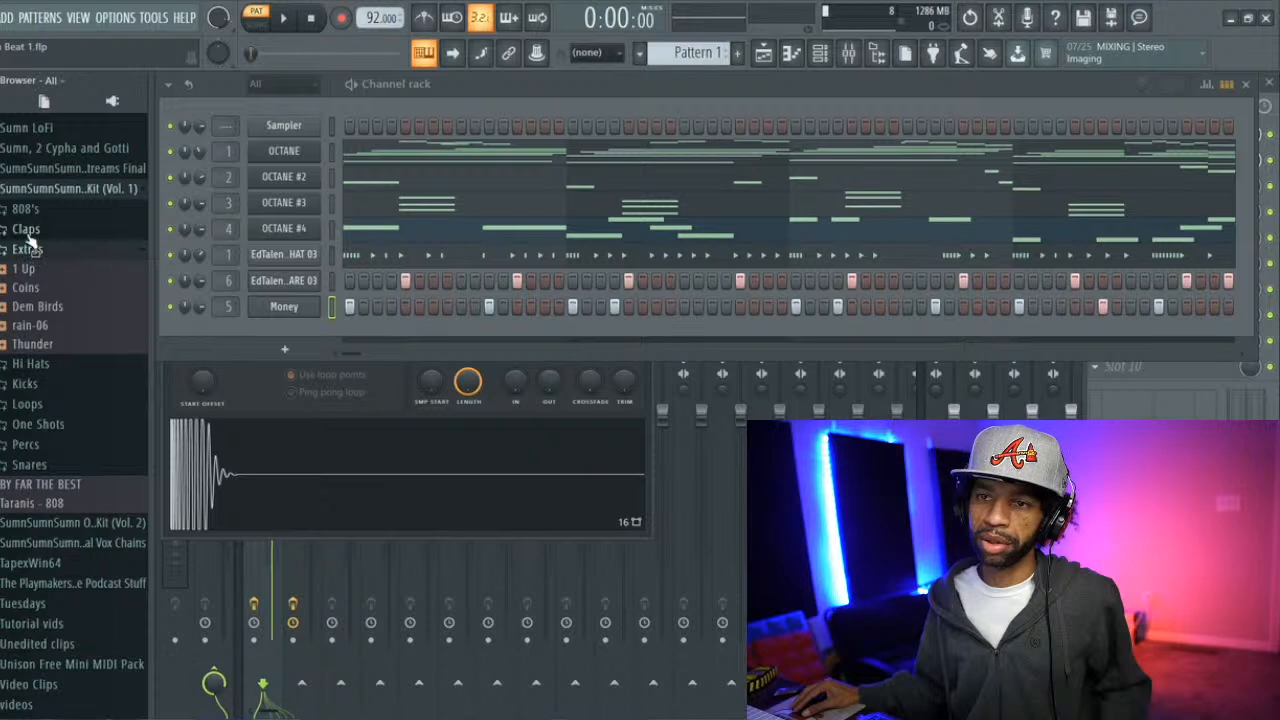
Open the Percs folder and audition its percussion samples, including Icey, Huh, Mechanical, Obama, Oh Snap, Pillsbury, SprayDay, Stabby and TF
click(28, 446)
click(38, 427)
click(25, 485)
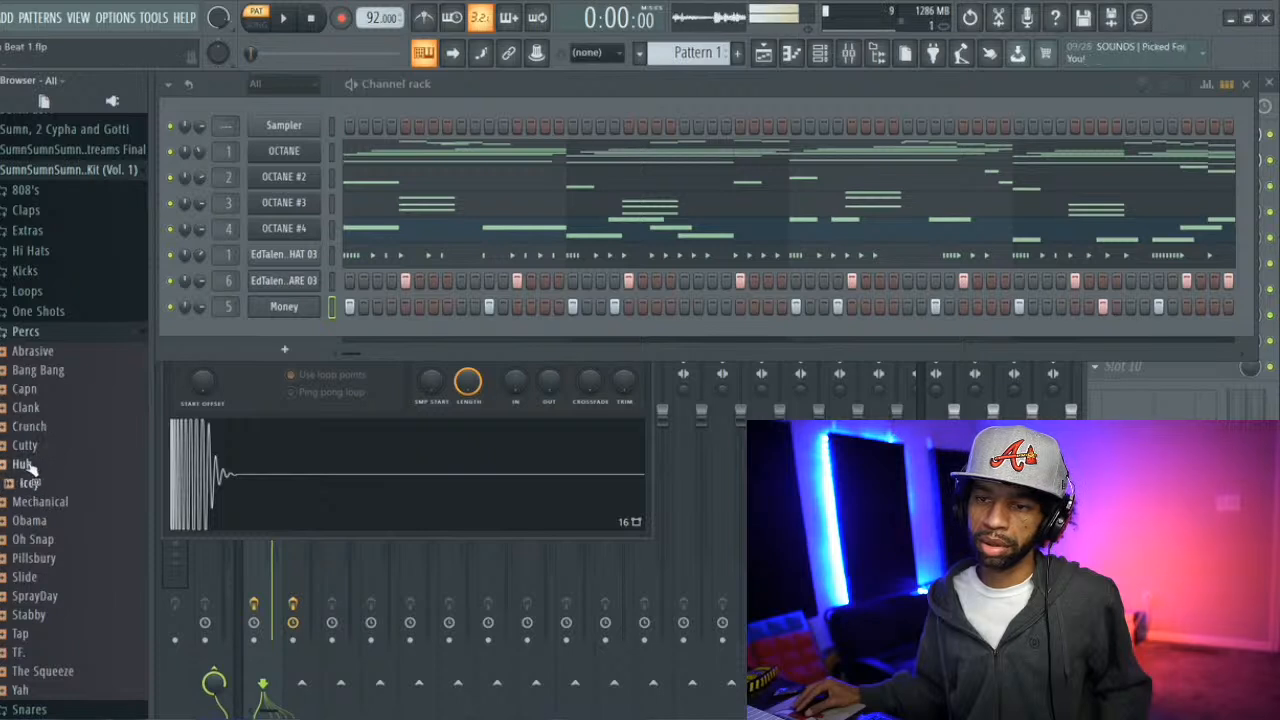
click(29, 466)
click(35, 502)
click(32, 521)
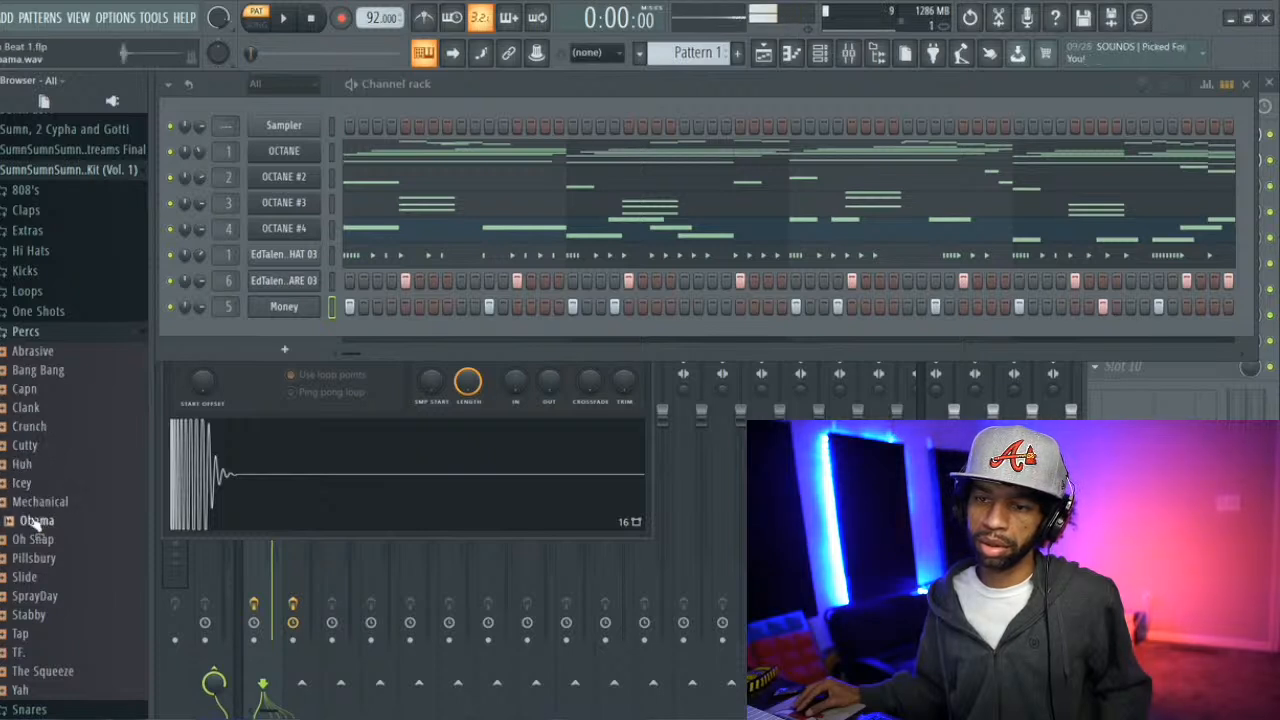
click(38, 540)
click(40, 559)
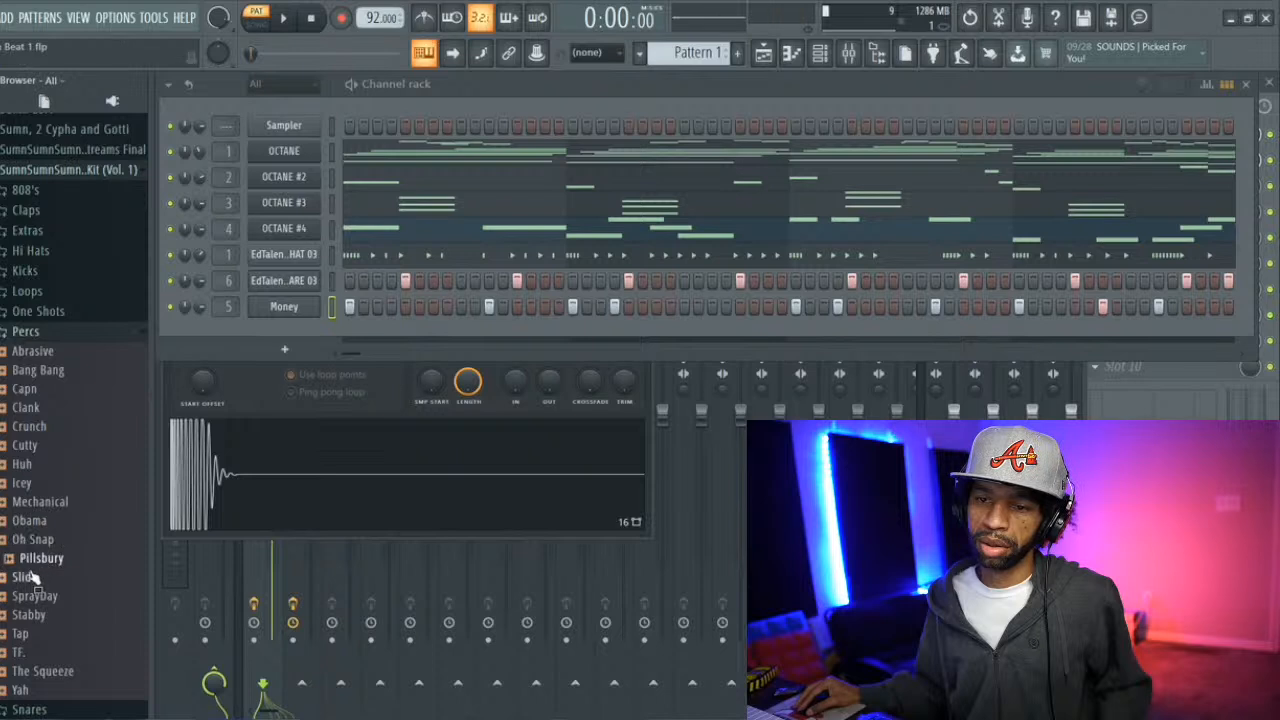
click(34, 596)
click(31, 598)
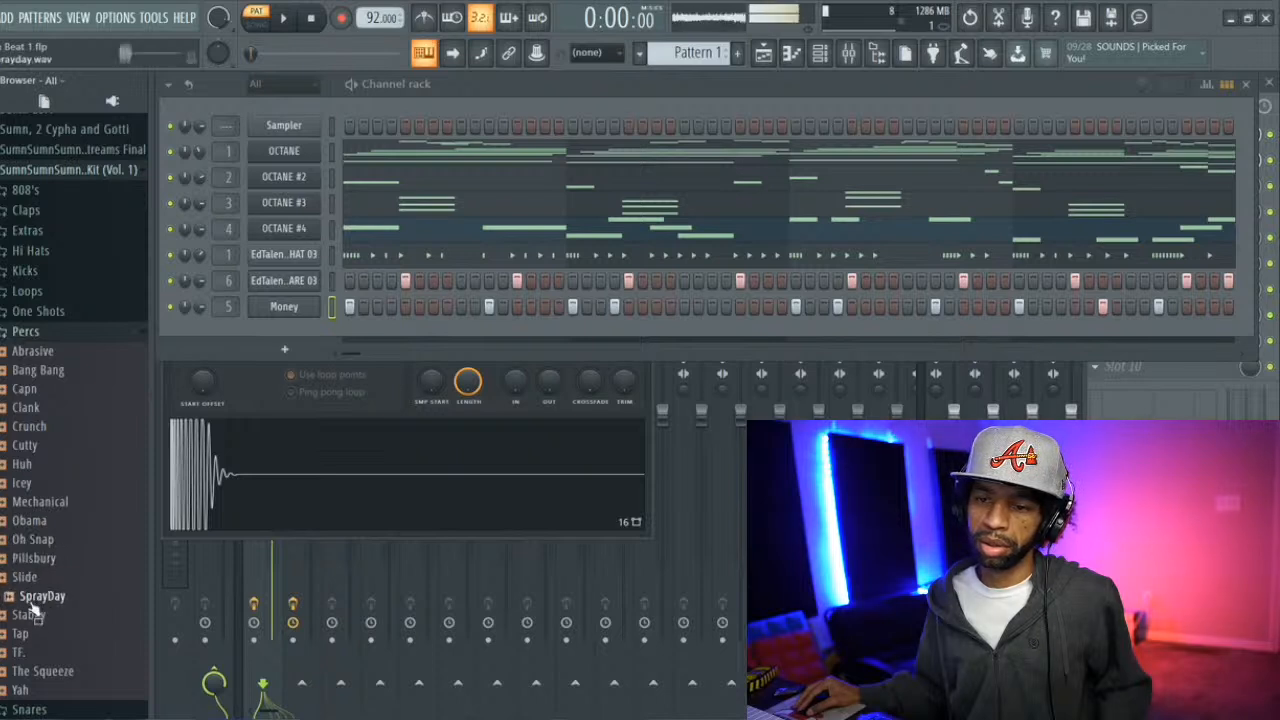
click(30, 615)
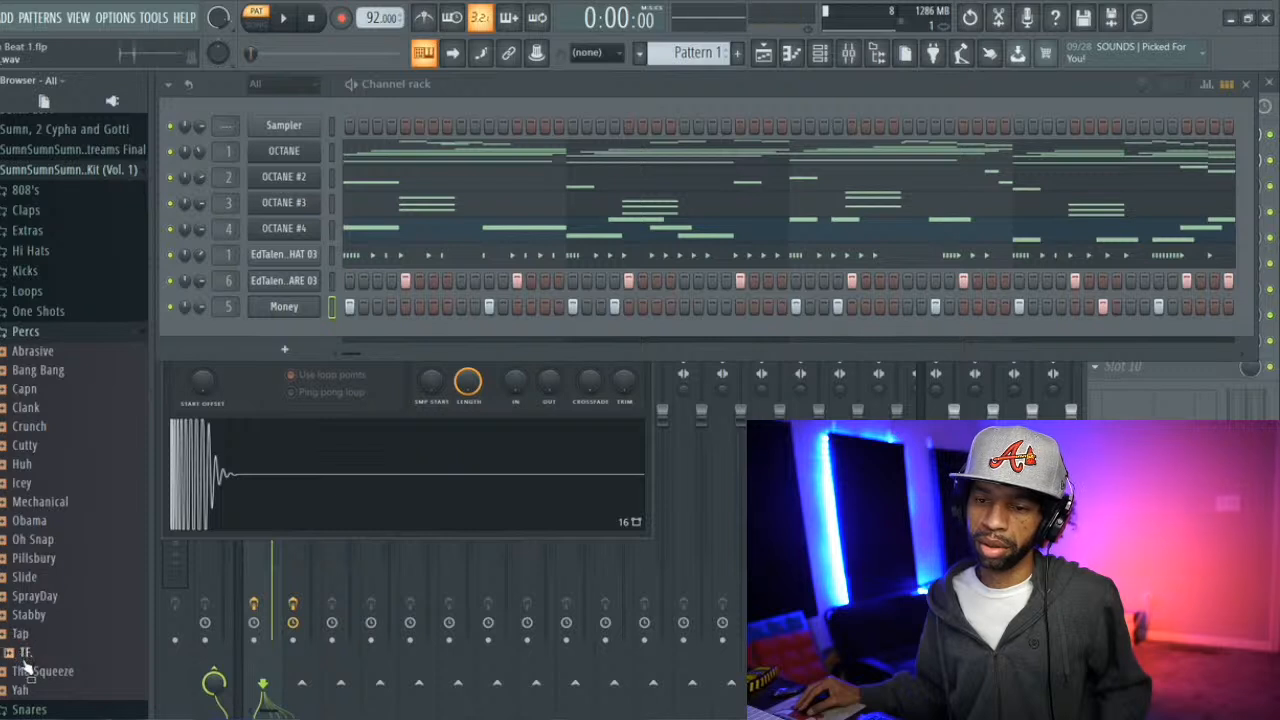
click(30, 671)
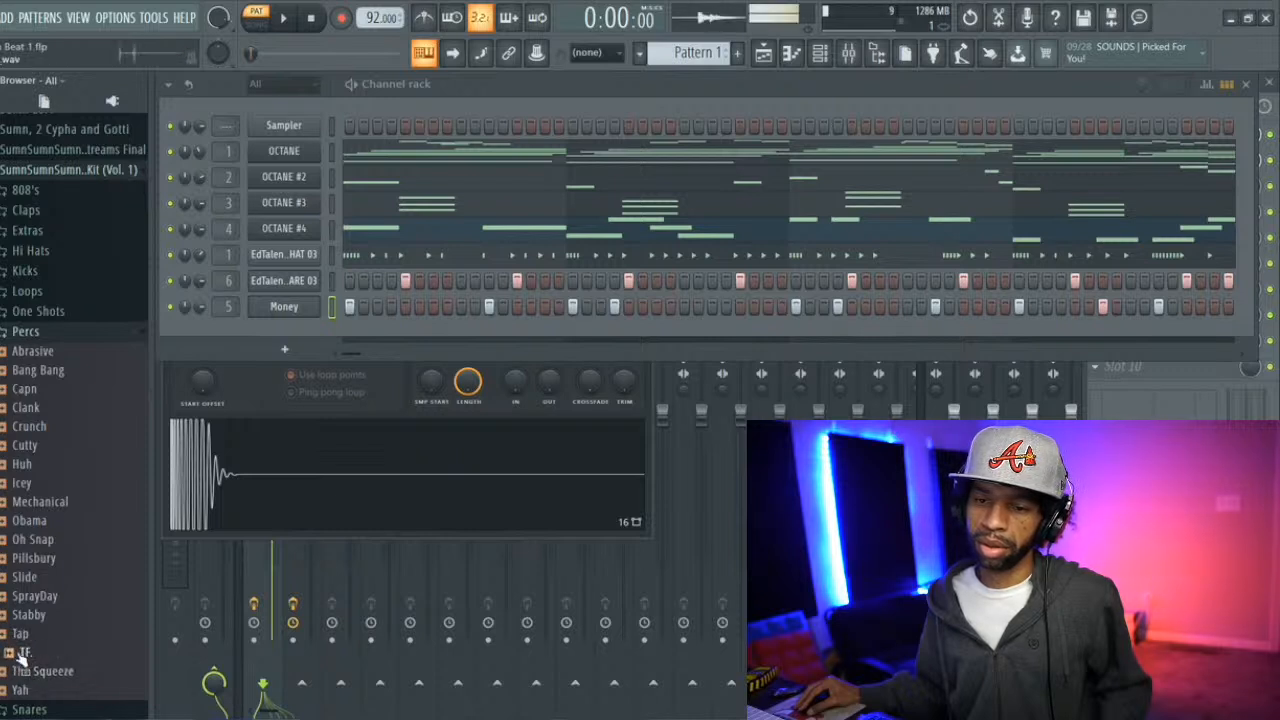
Start playback of the pattern and close the Channel rack to uncover the Money sample settings
click(283, 17)
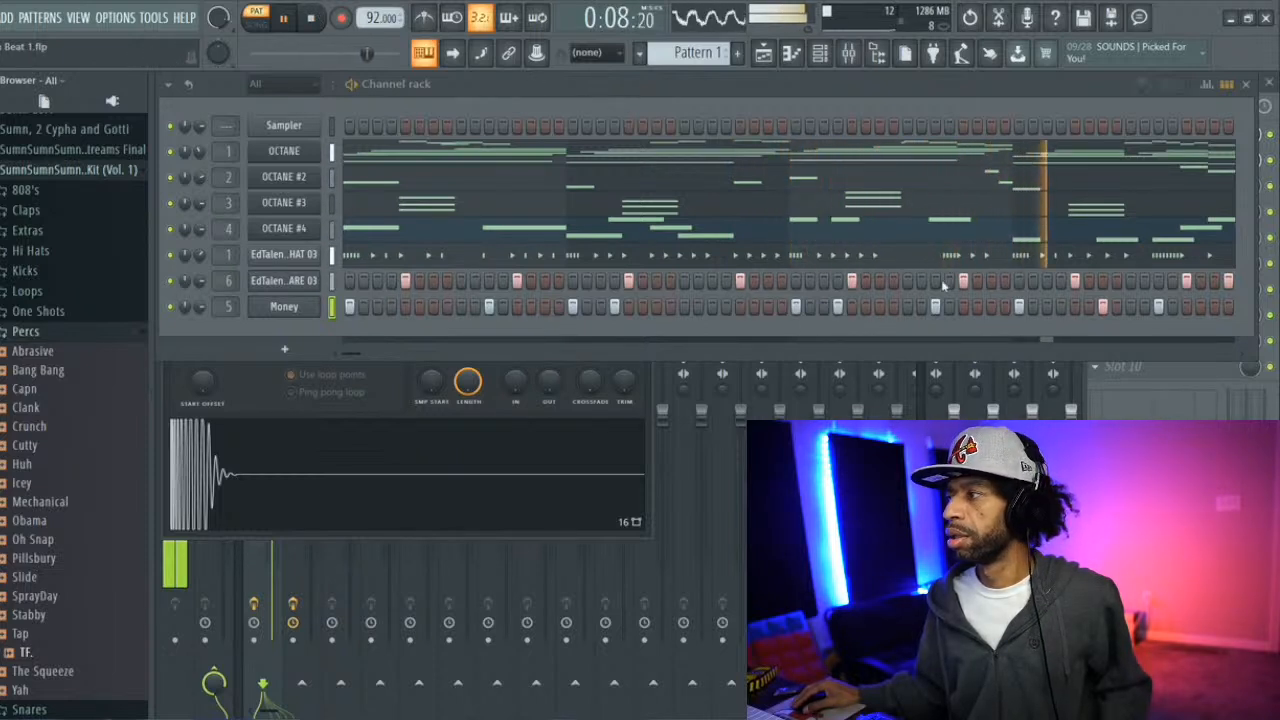
click(1246, 84)
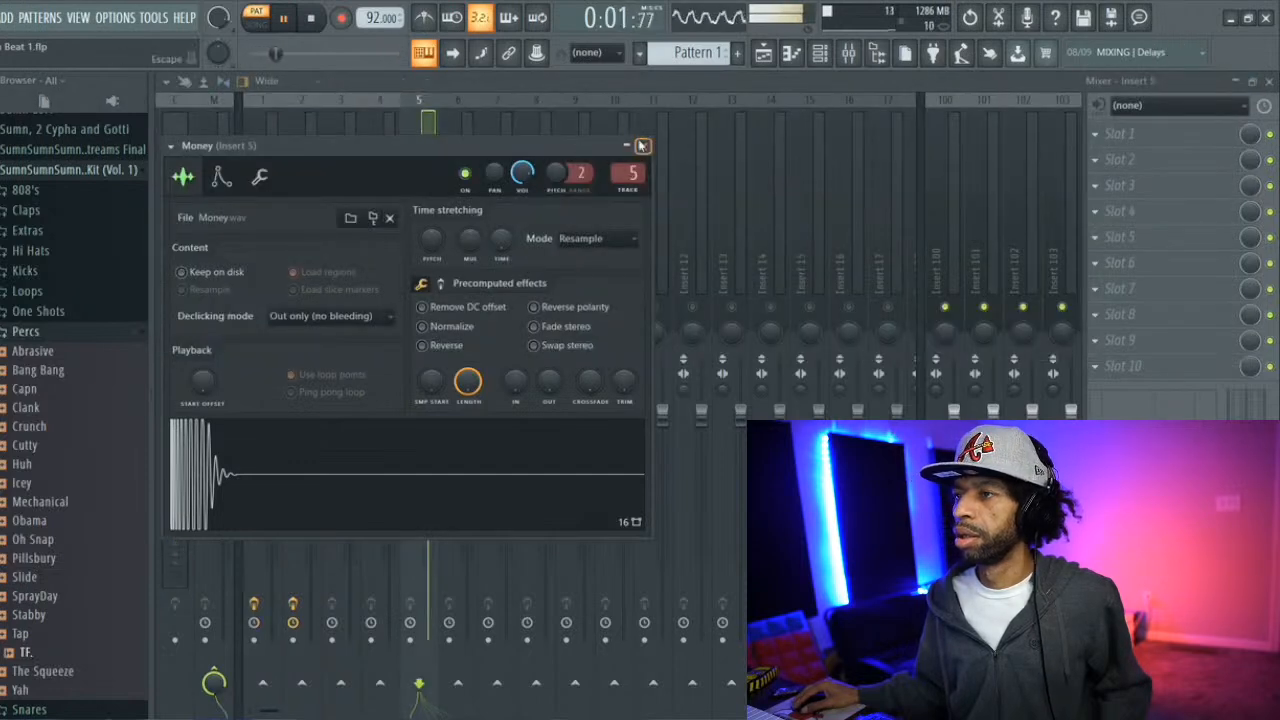
Close the Money sample settings, lower the Insert 4 mixer fader and stop playback
click(643, 146)
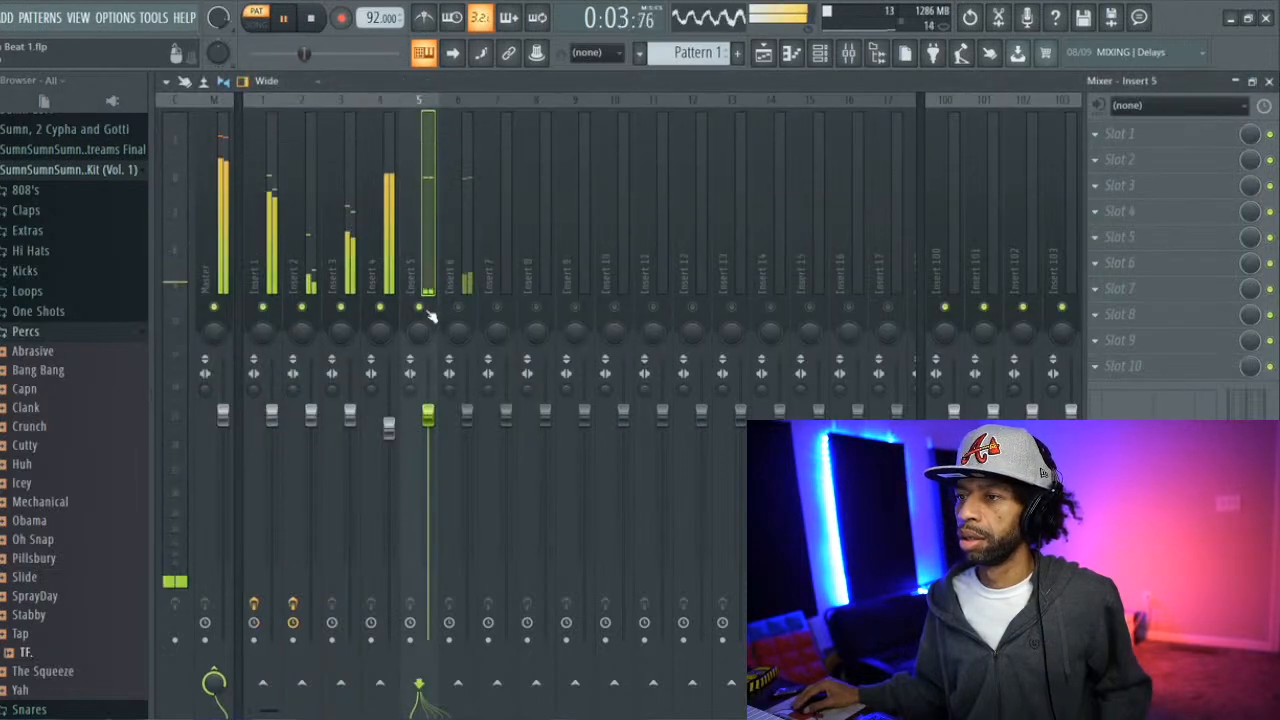
drag(389, 426, 391, 456)
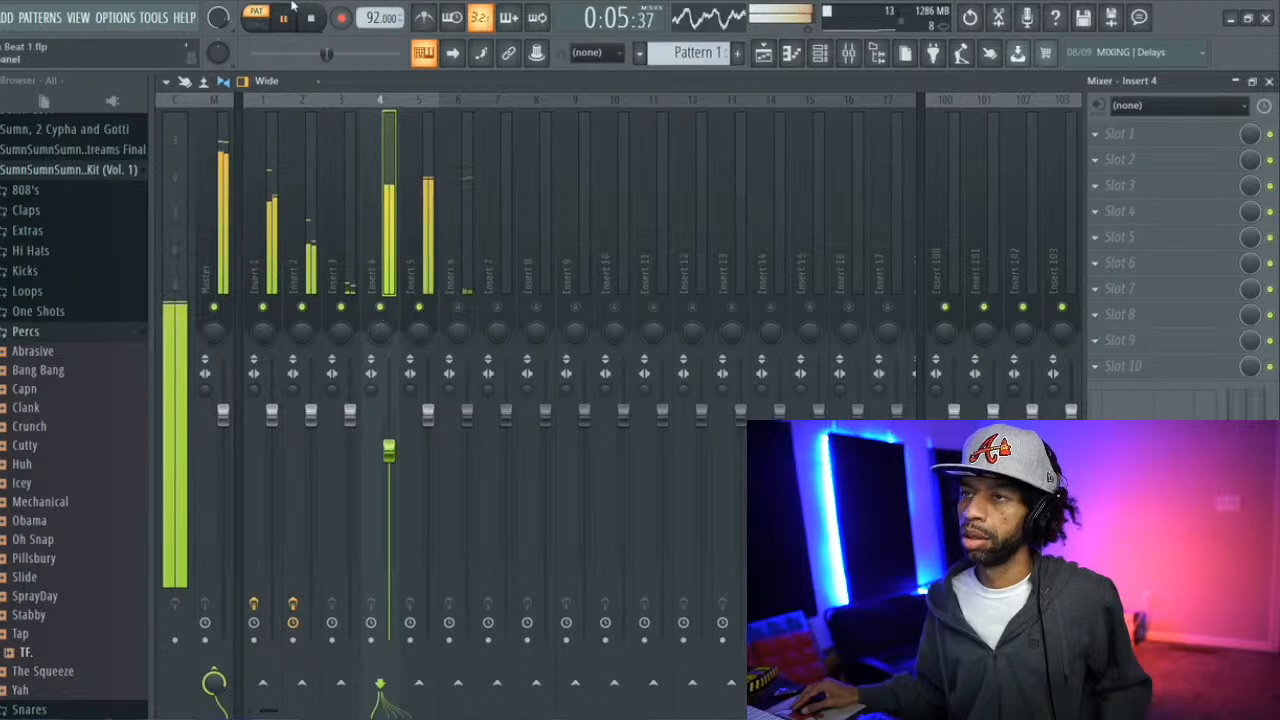
key(space)
Open OCTANE #4's piano roll and shorten bar 2's first C3 note so it ends where the E3 note starts
click(791, 52)
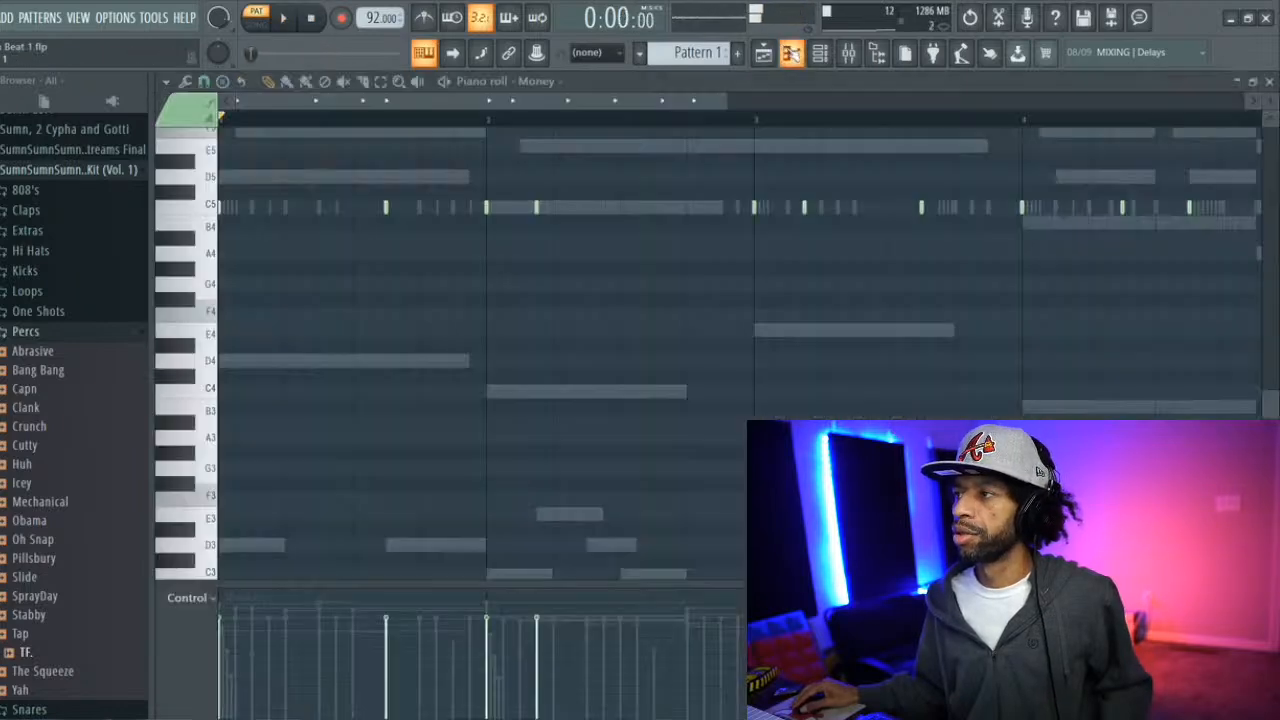
click(791, 52)
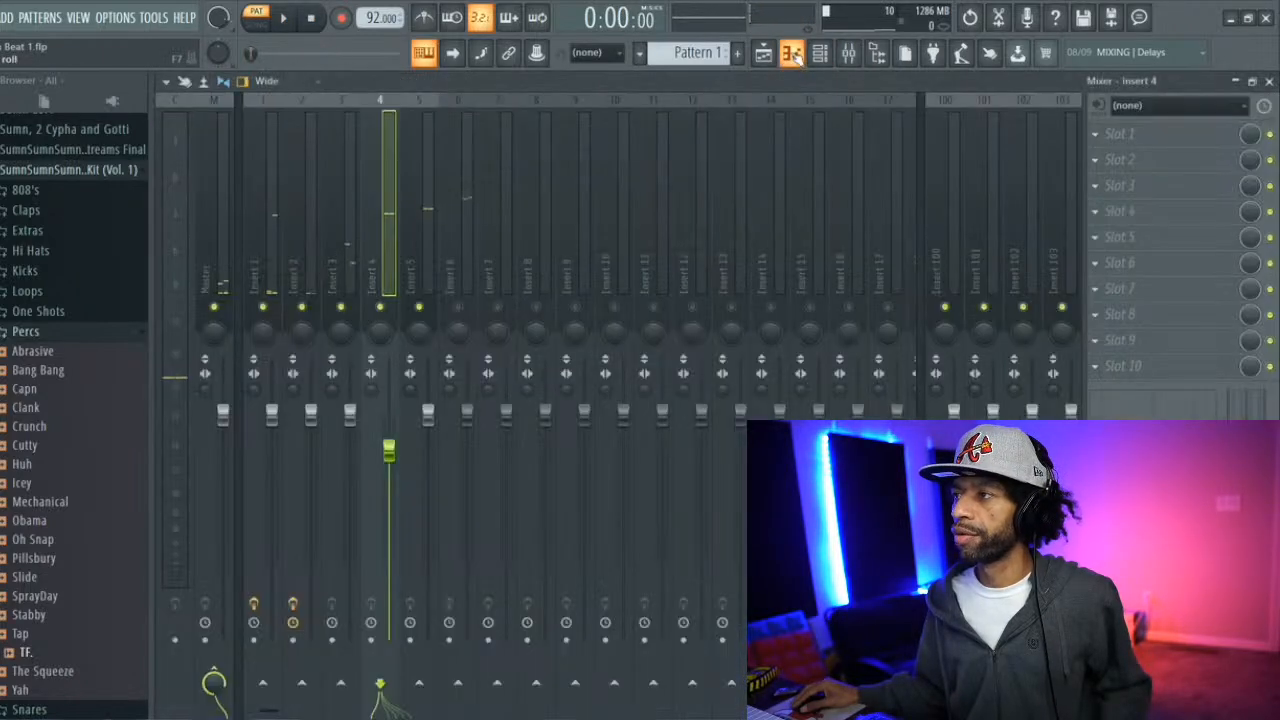
click(819, 55)
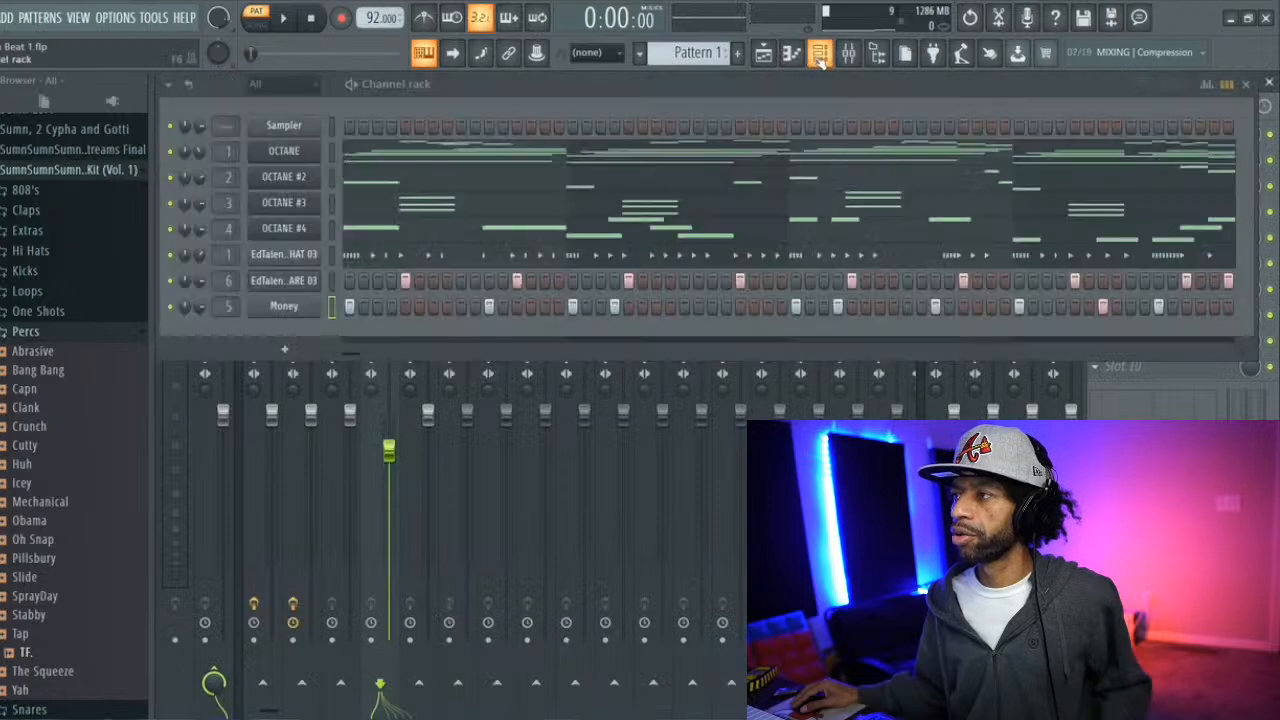
click(566, 237)
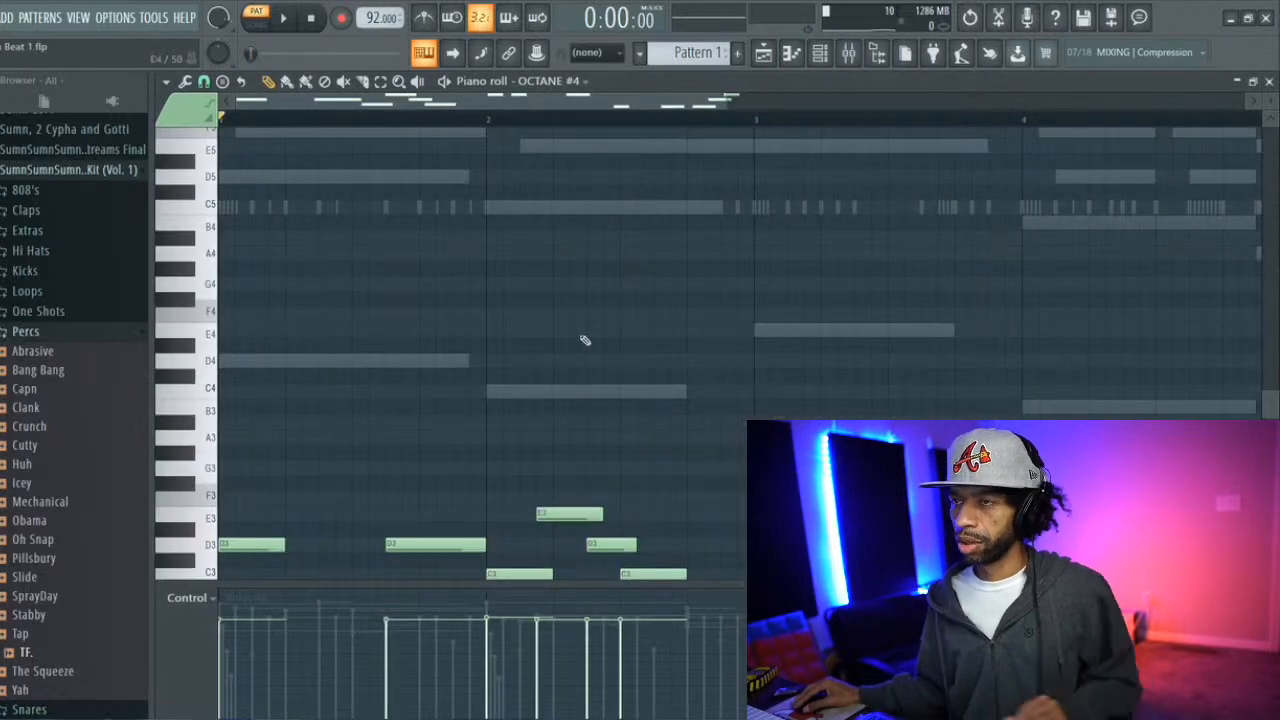
key(space)
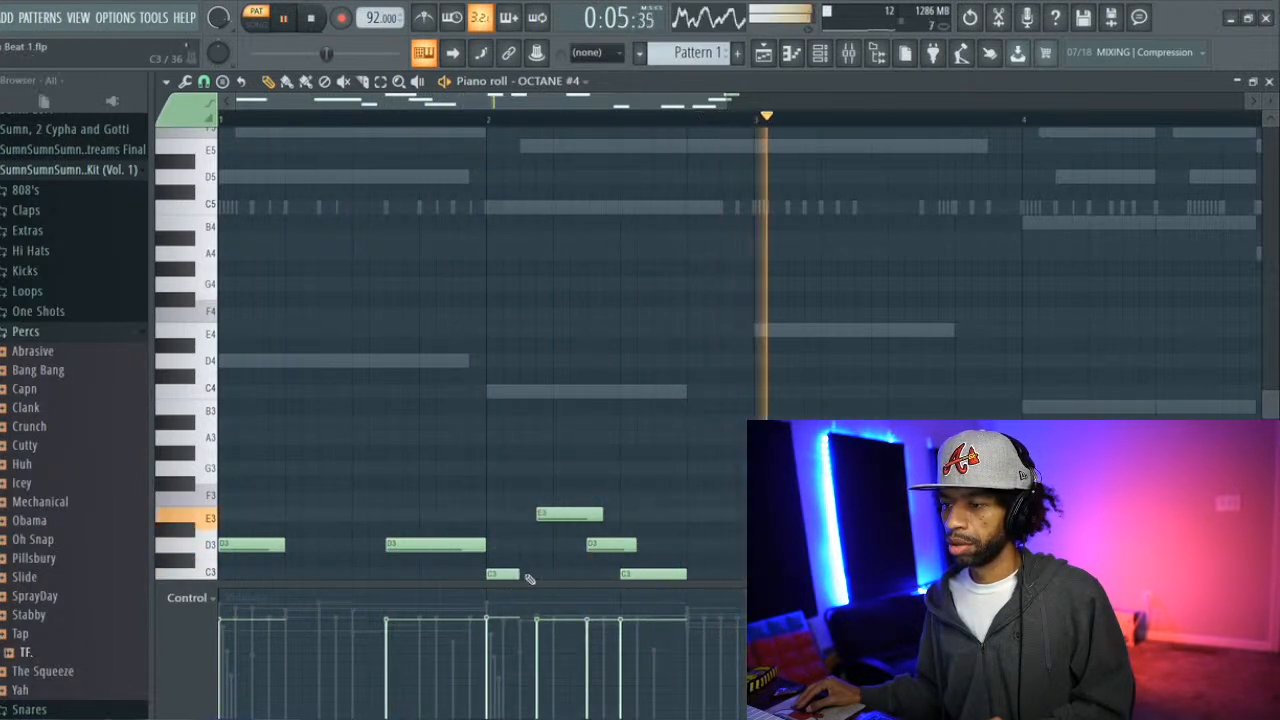
drag(522, 573, 536, 573)
key(space)
key(space)
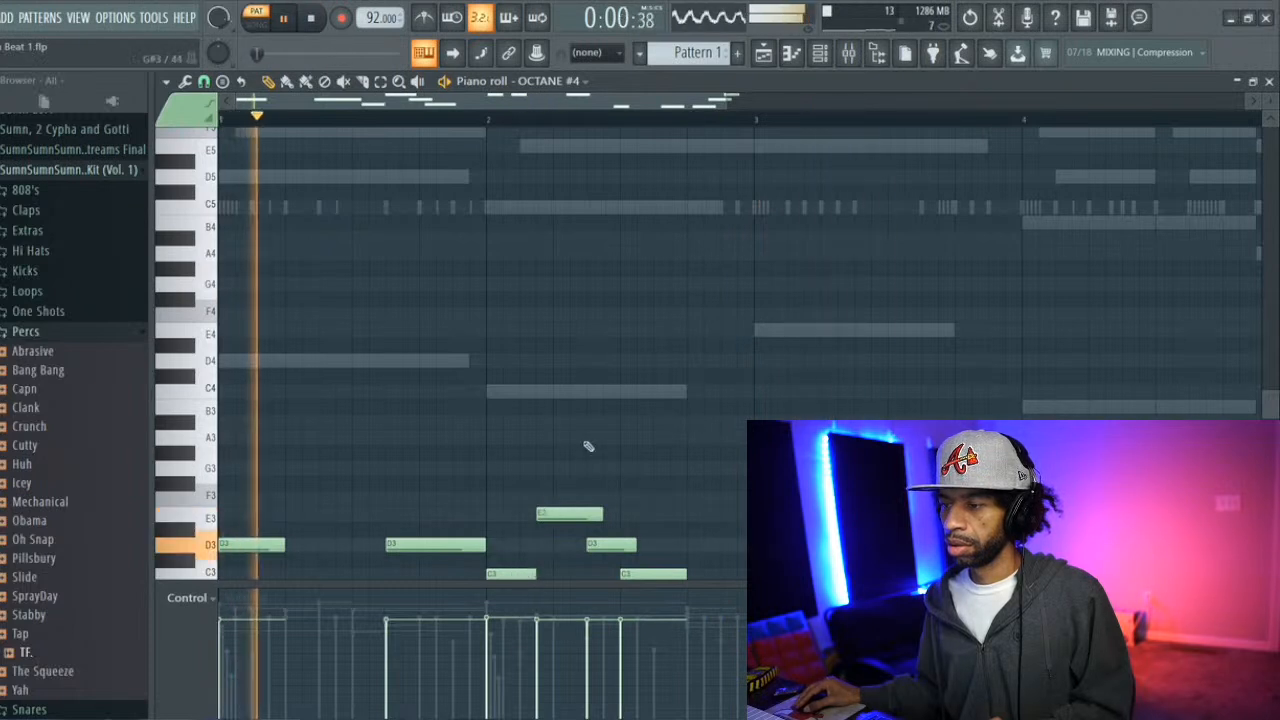
Delete the E3 note in bar 2 of OCTANE #4 and play the pattern
scroll(1273, 403, down, 3)
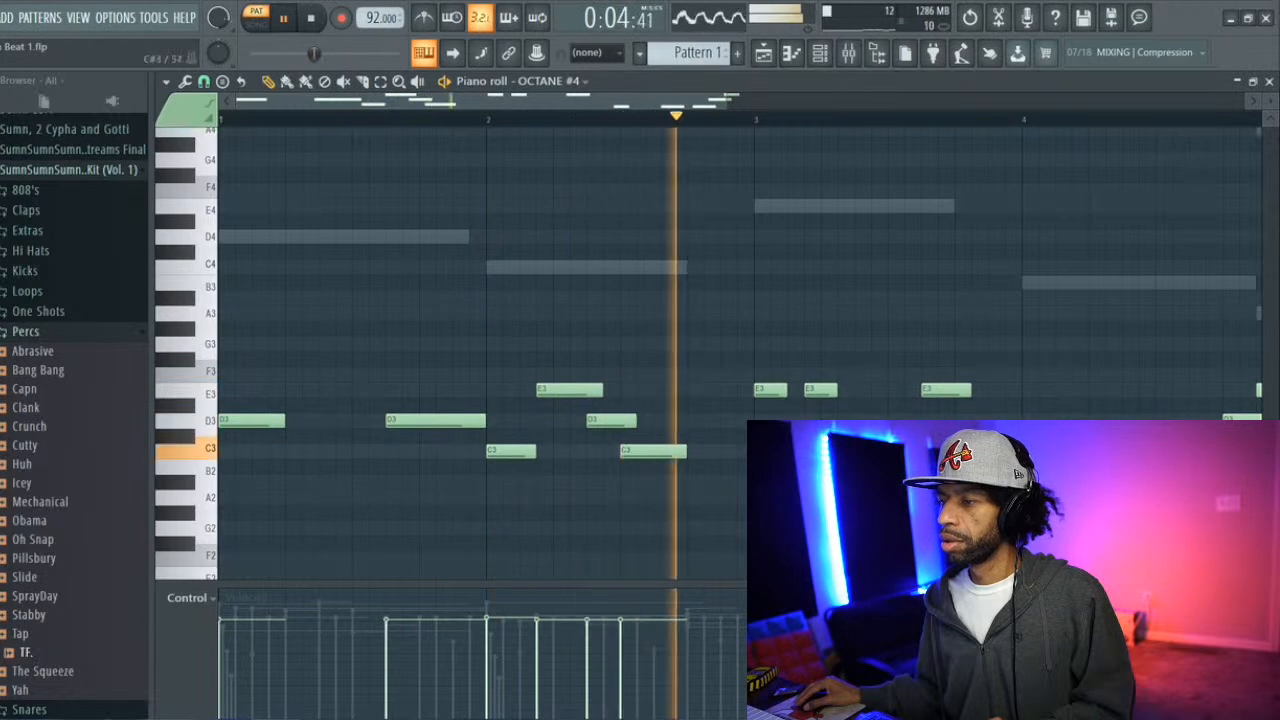
key(space)
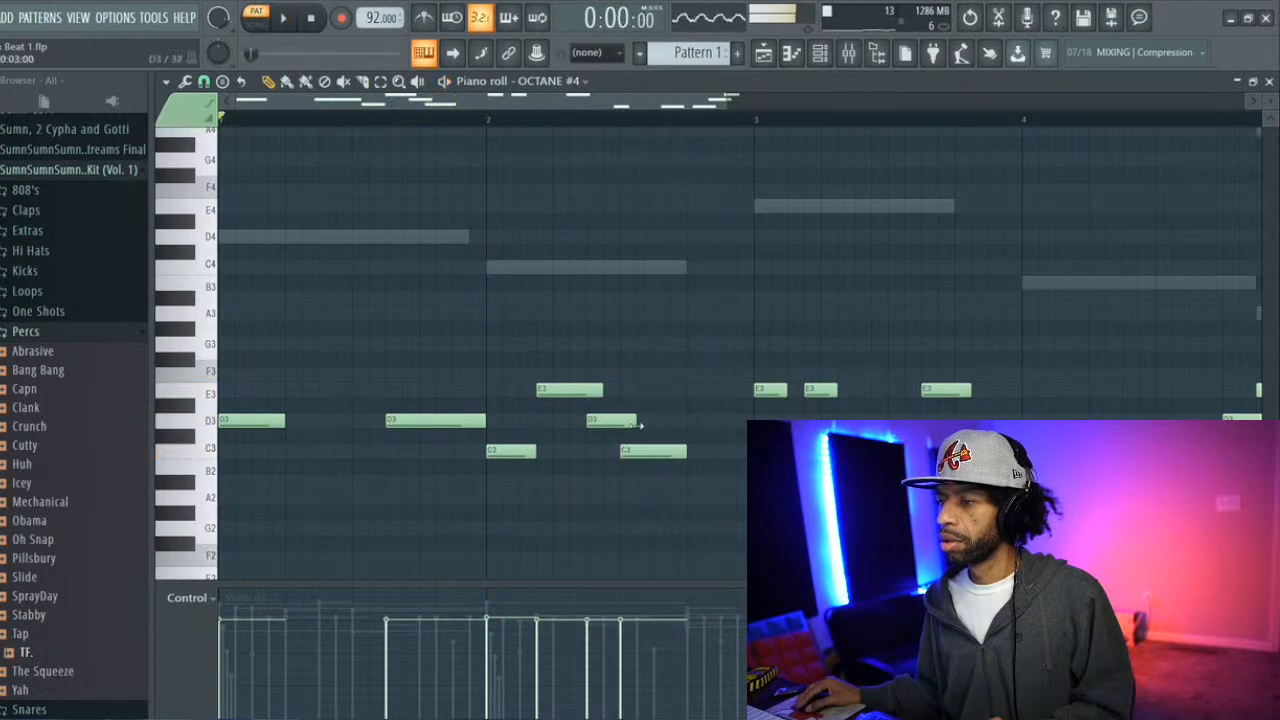
right_click(576, 390)
key(space)
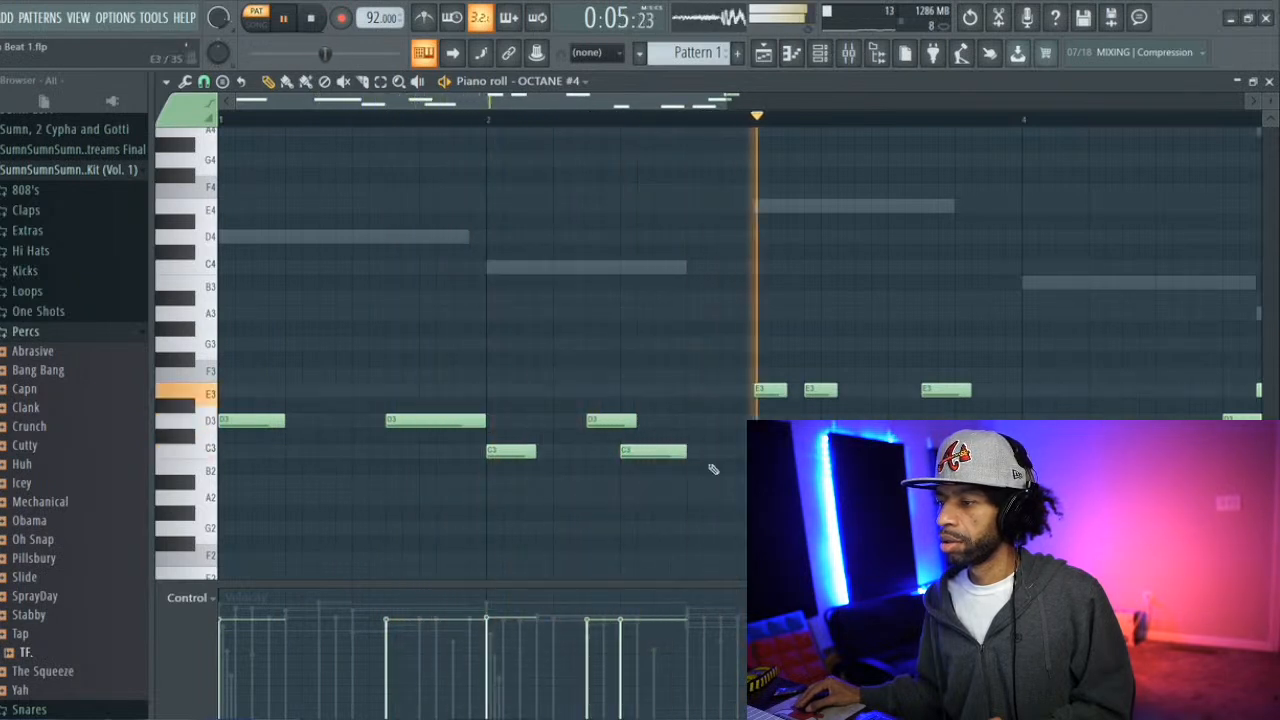
key(space)
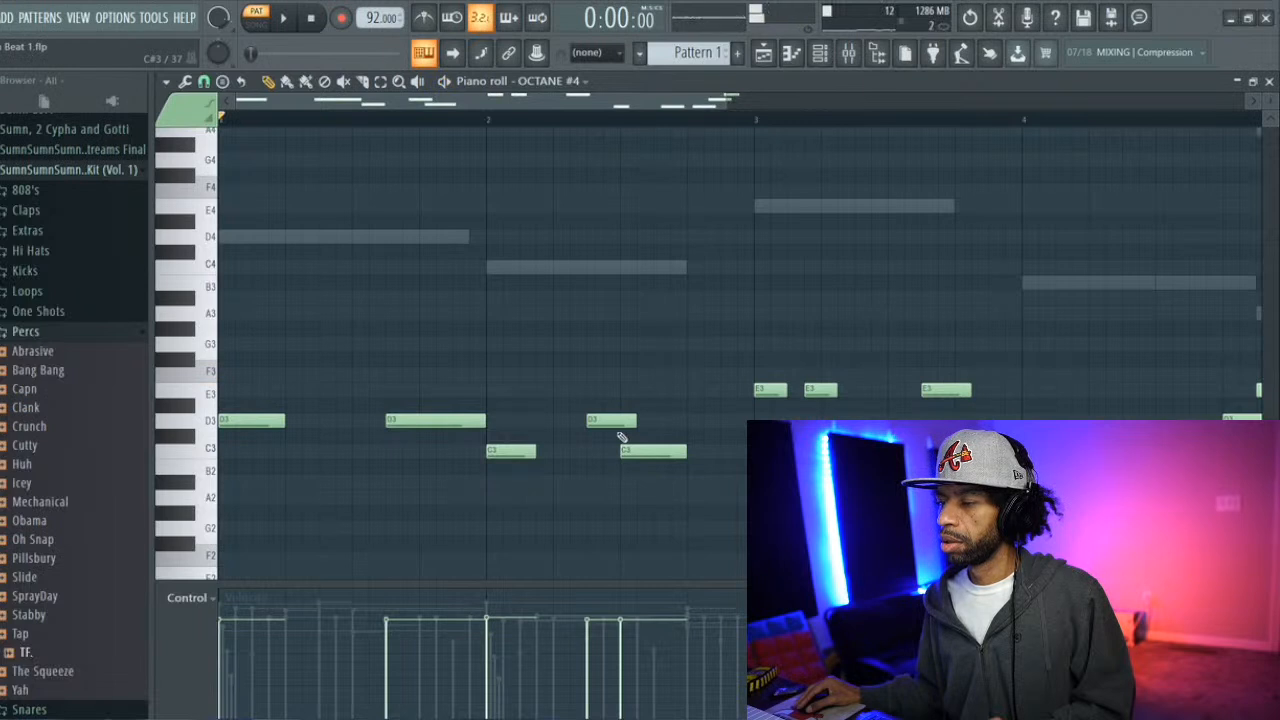
Try an extra C3 note between the first C3 and the D3 in bar 2, then remove it
scroll(597, 418, down, 4)
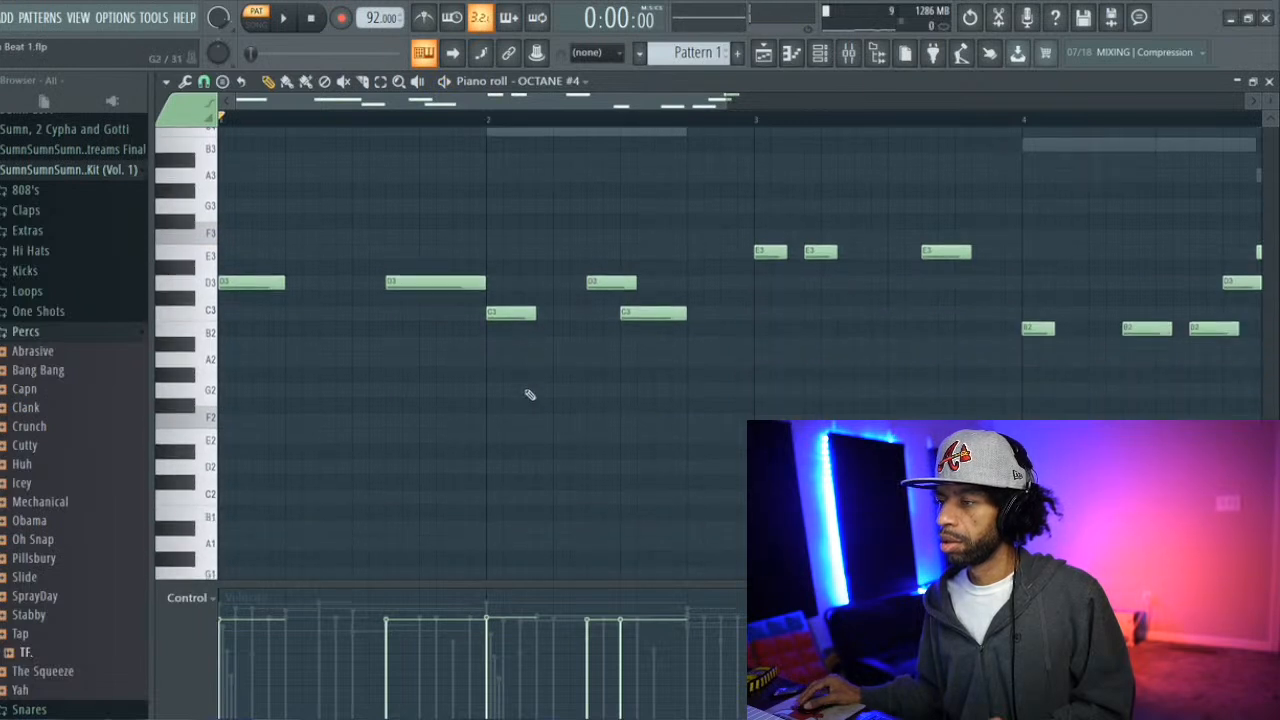
key(space)
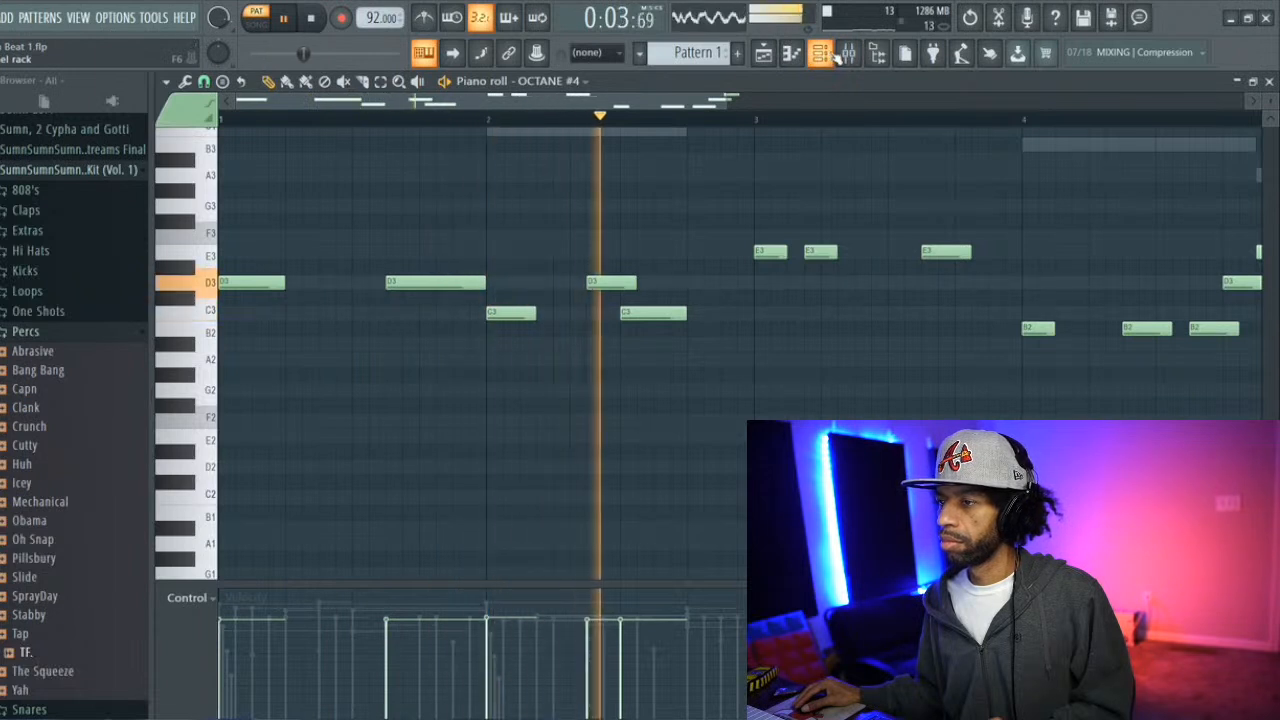
click(560, 314)
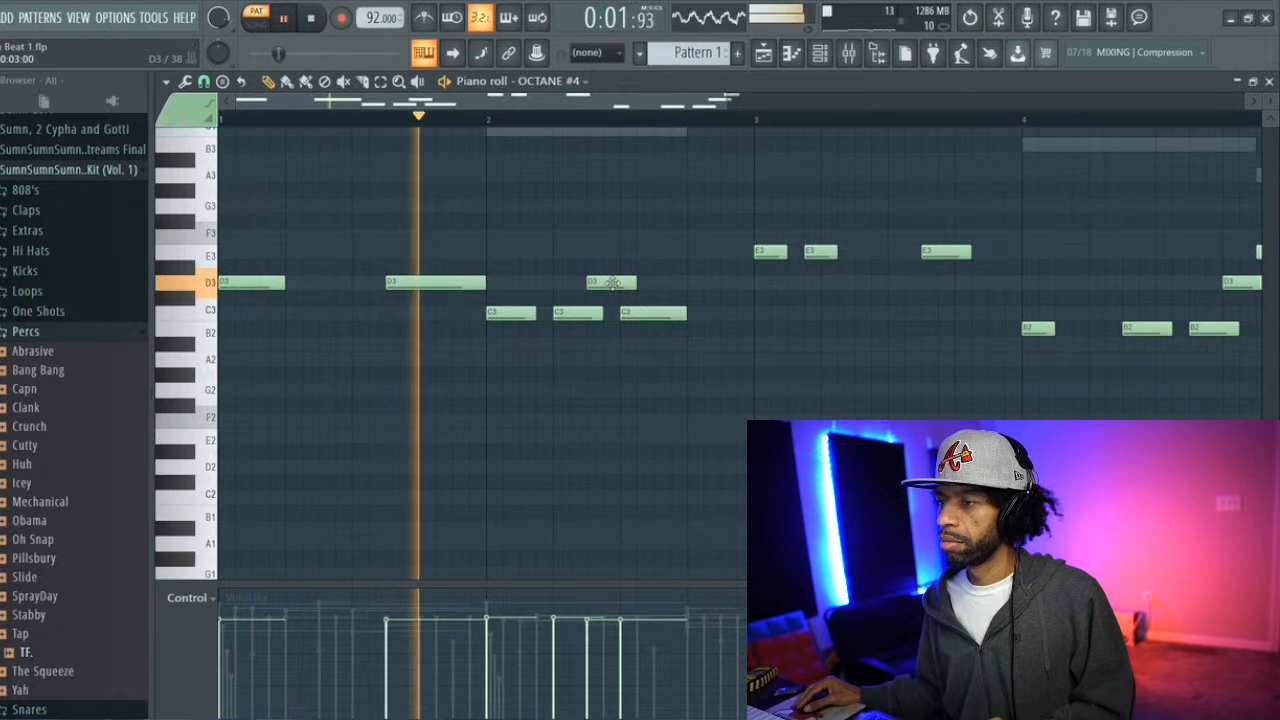
right_click(578, 317)
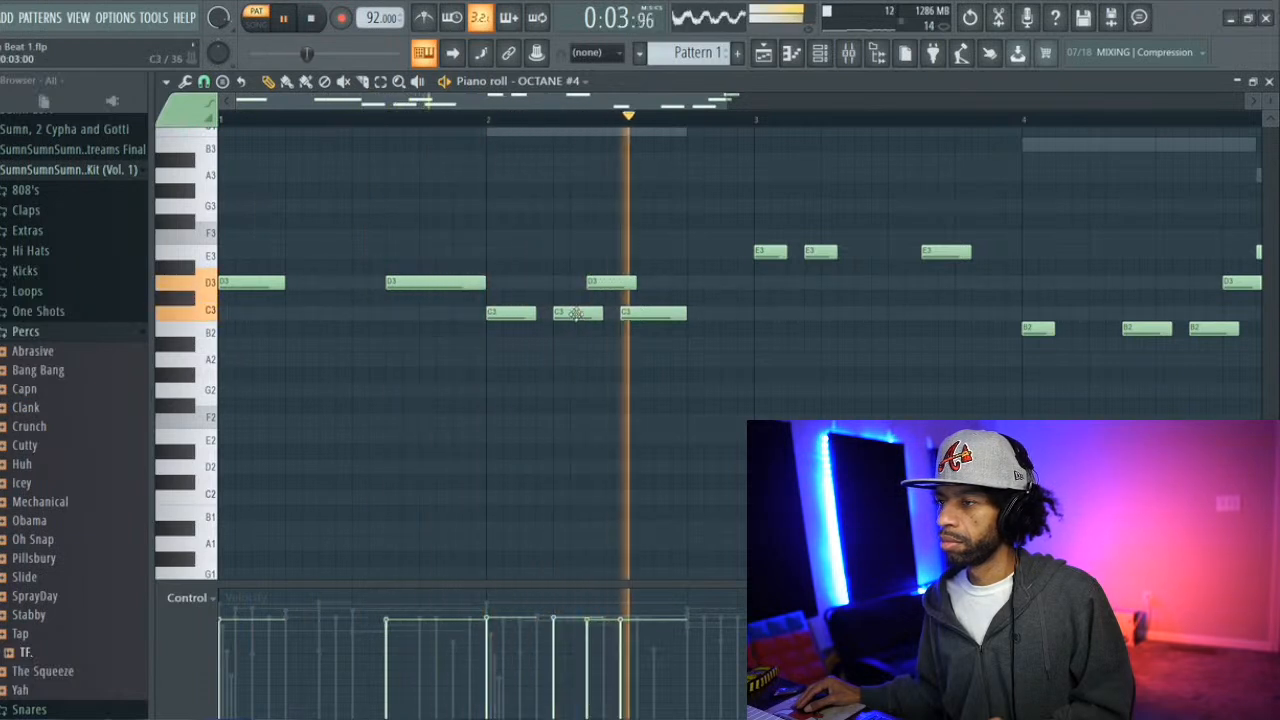
Delete the D3 note and the last C3 note in bar 2, keeping only the first C3, and listen
key(space)
right_click(592, 285)
key(space)
right_click(640, 314)
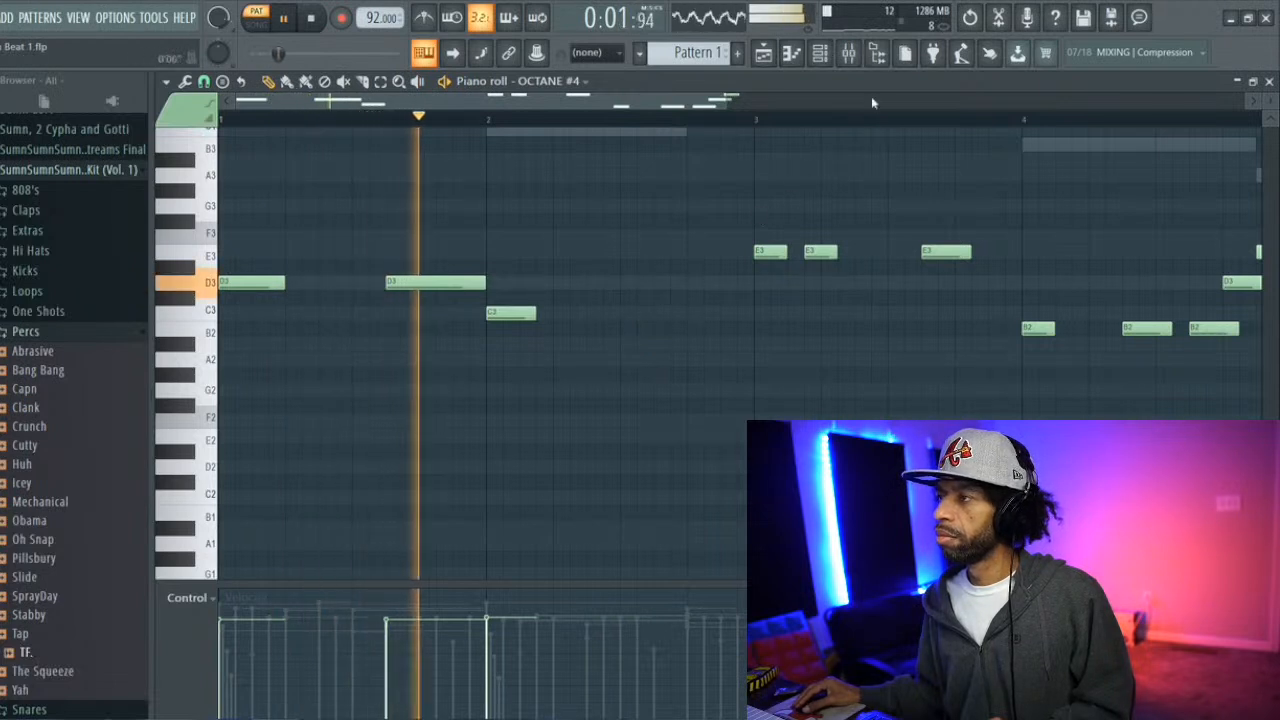
key(space)
Add one C3 note directly after bar 2's first C3 and another in the bar's second half, playing the pattern
click(547, 314)
key(space)
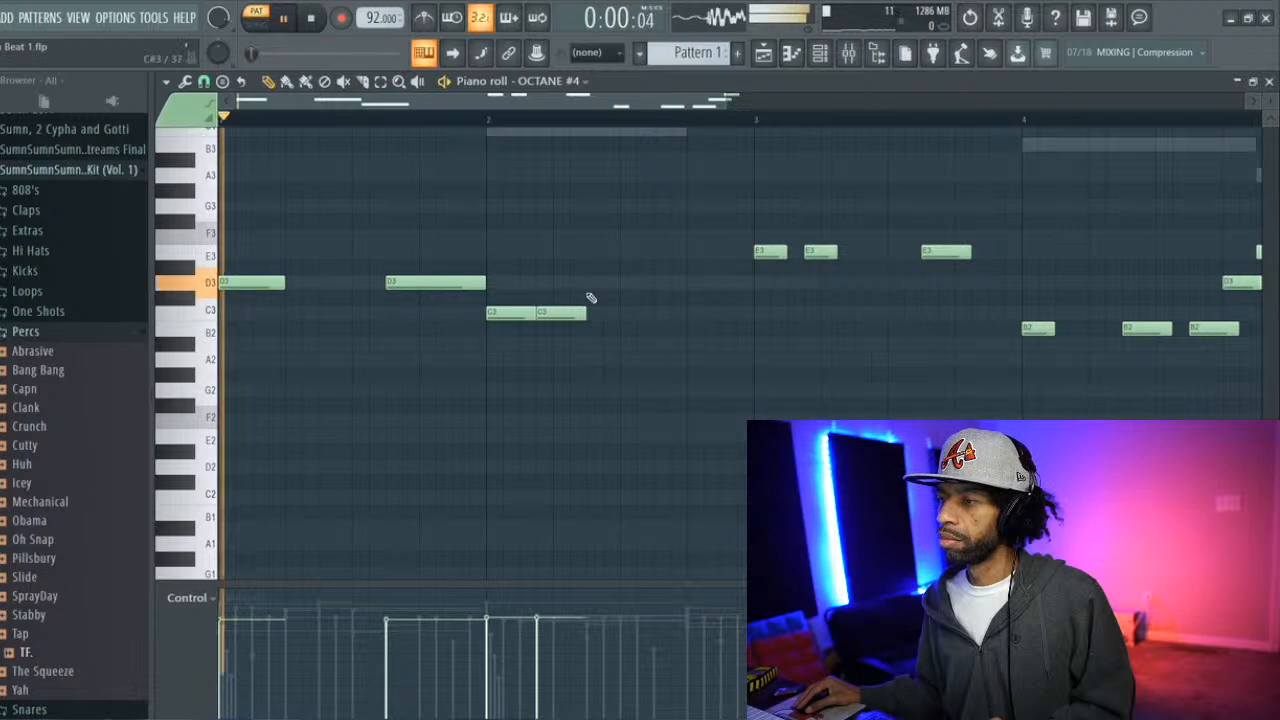
key(space)
click(658, 313)
key(space)
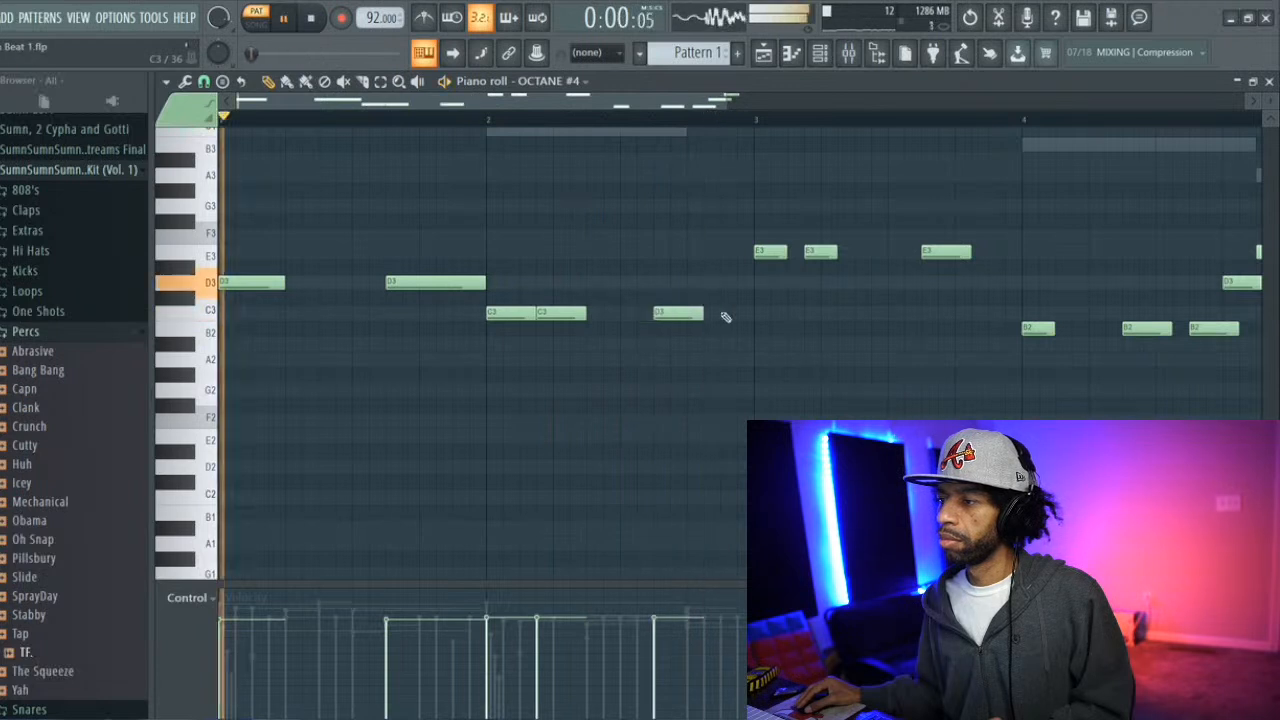
Route the HAT 03 hi-hat channel to mixer track 7 and play the pattern
click(849, 56)
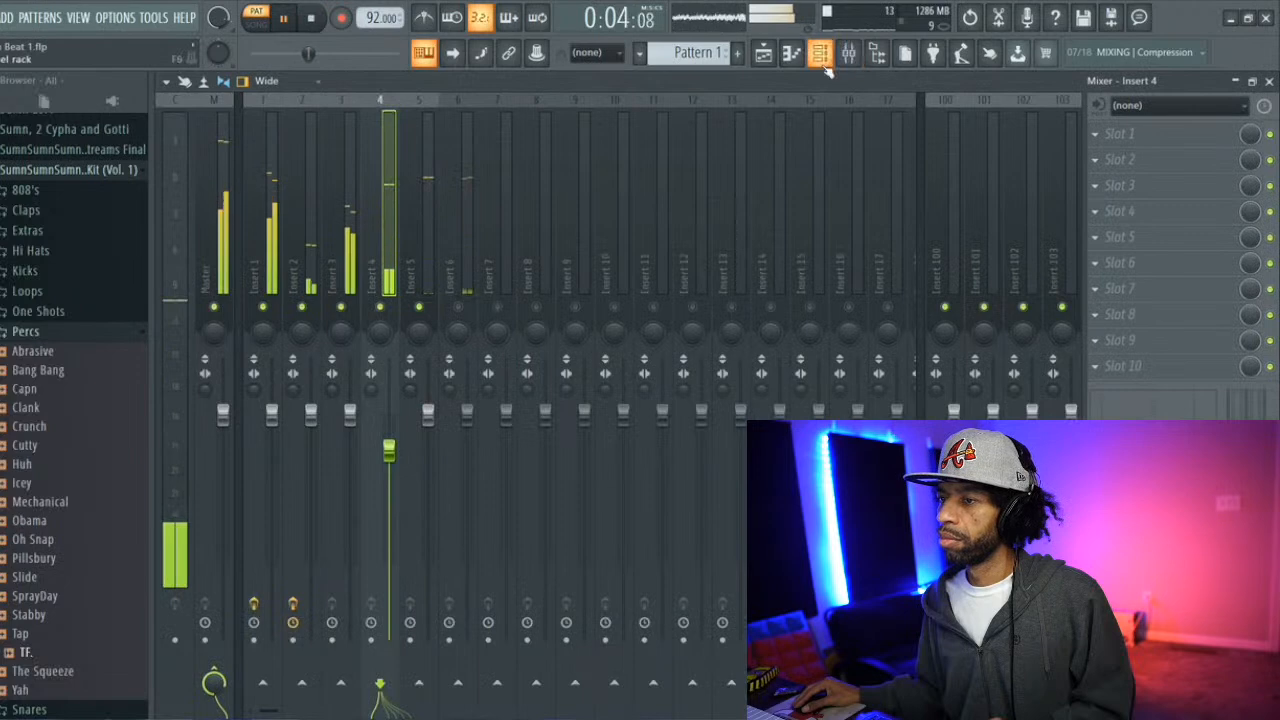
click(830, 56)
click(828, 56)
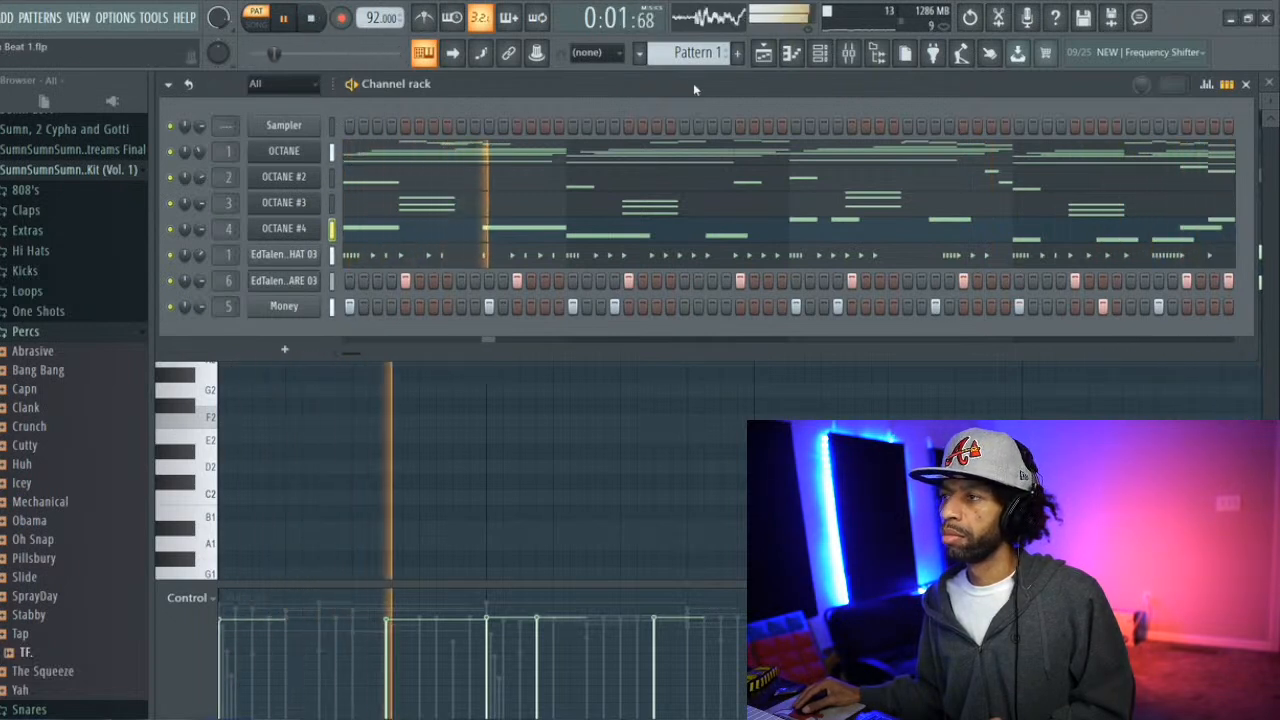
key(space)
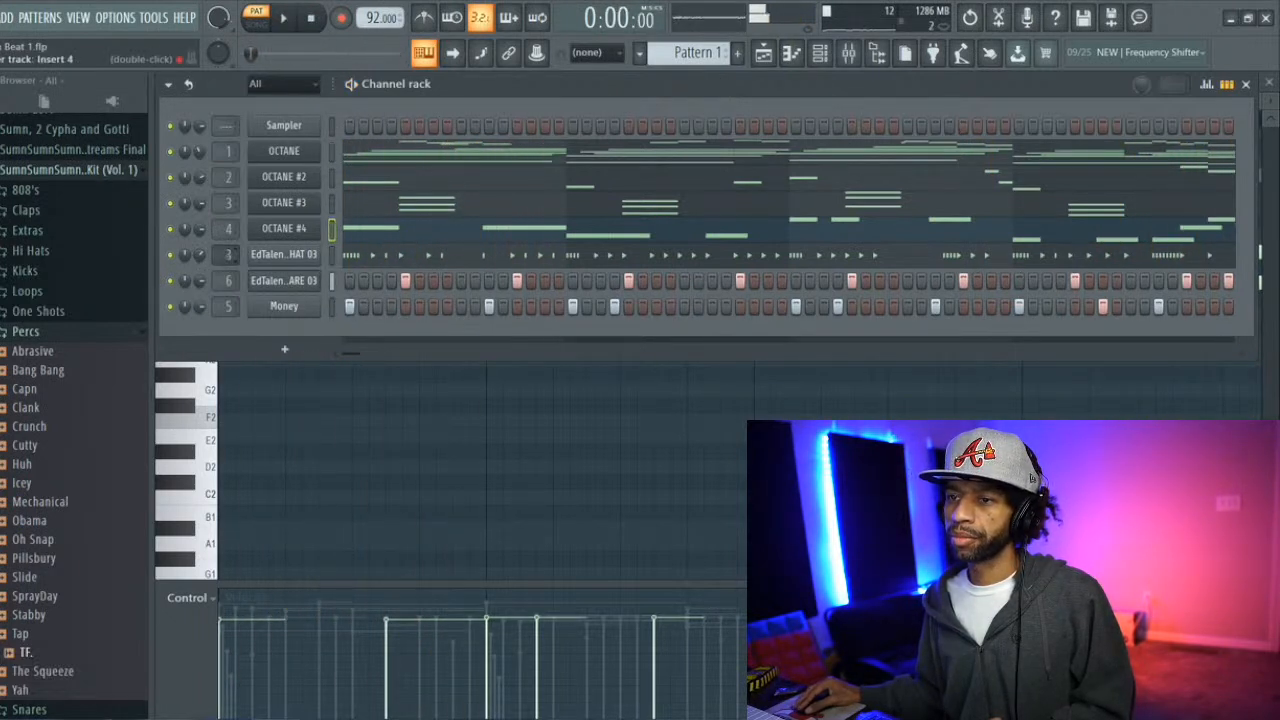
key(space)
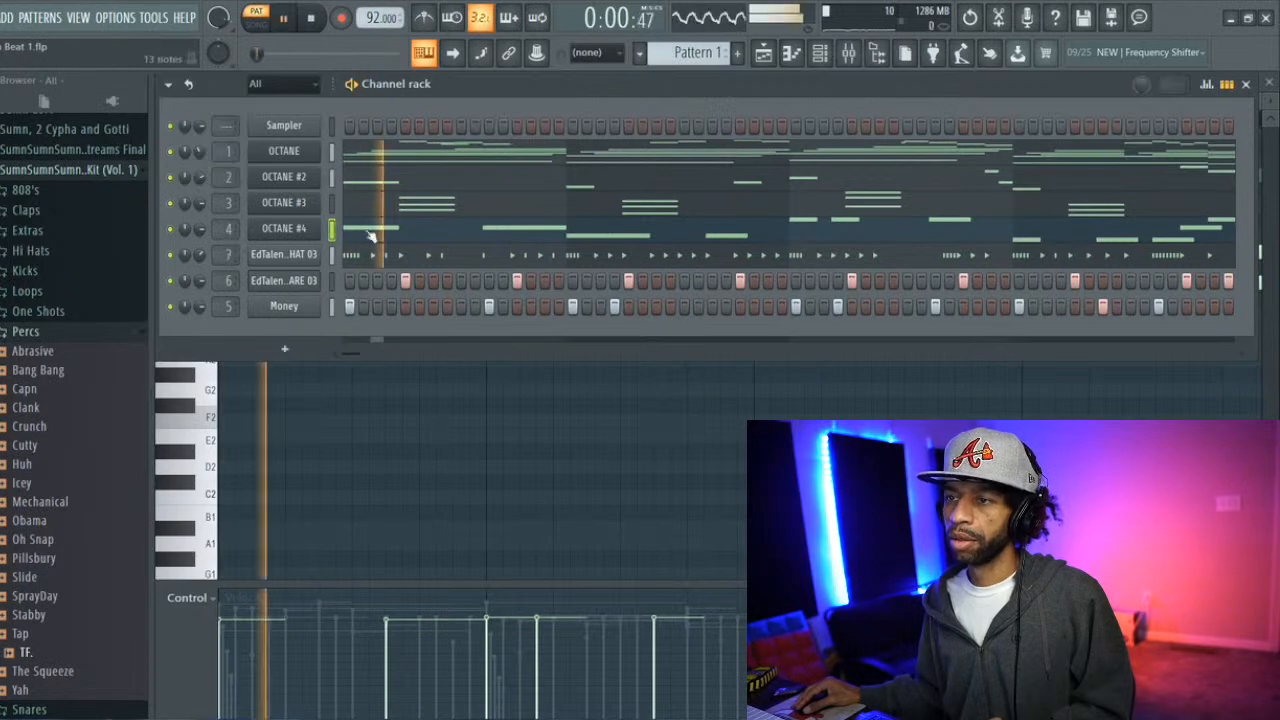
Lower the Insert 4 and Insert 5 mixer faders slightly and stop playback
click(850, 54)
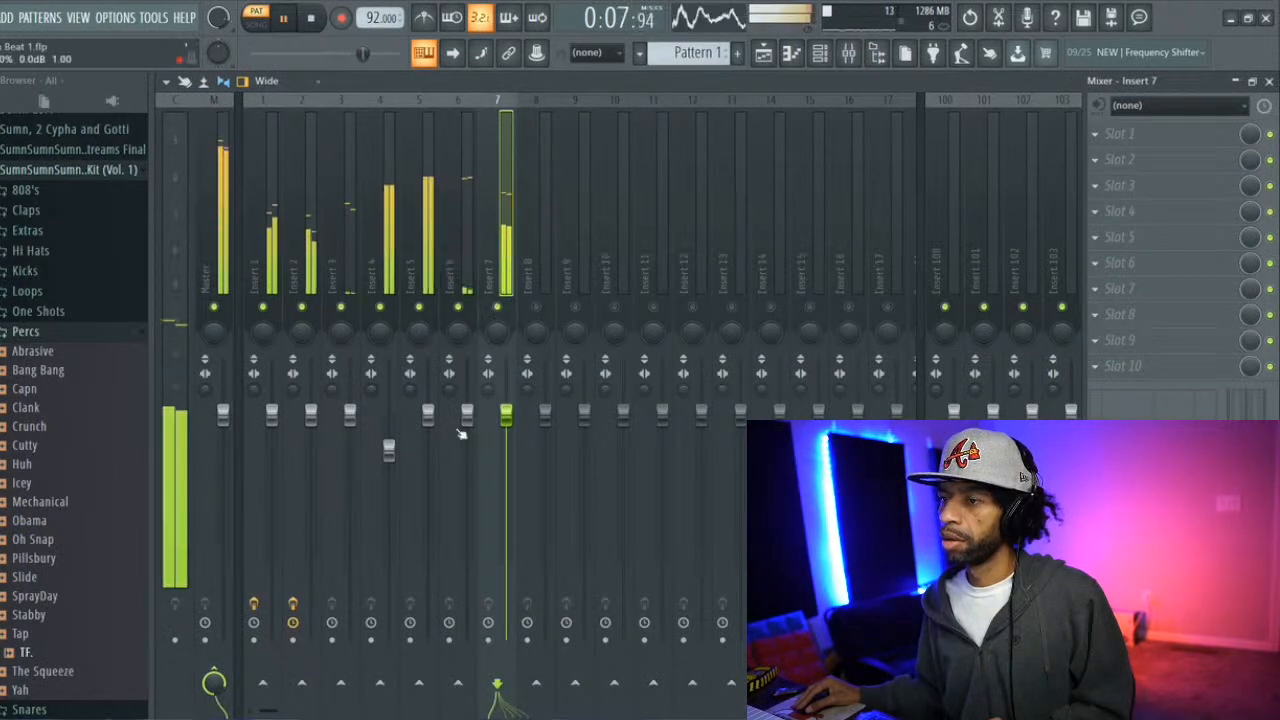
click(390, 455)
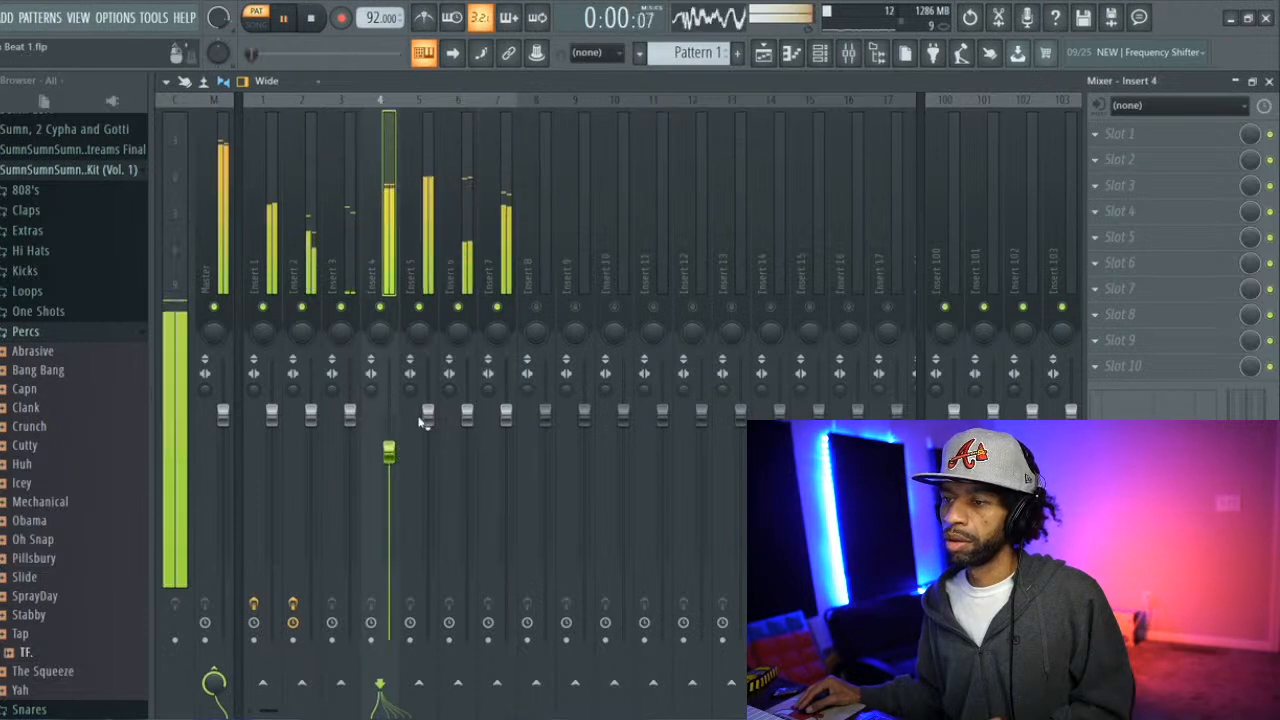
click(428, 417)
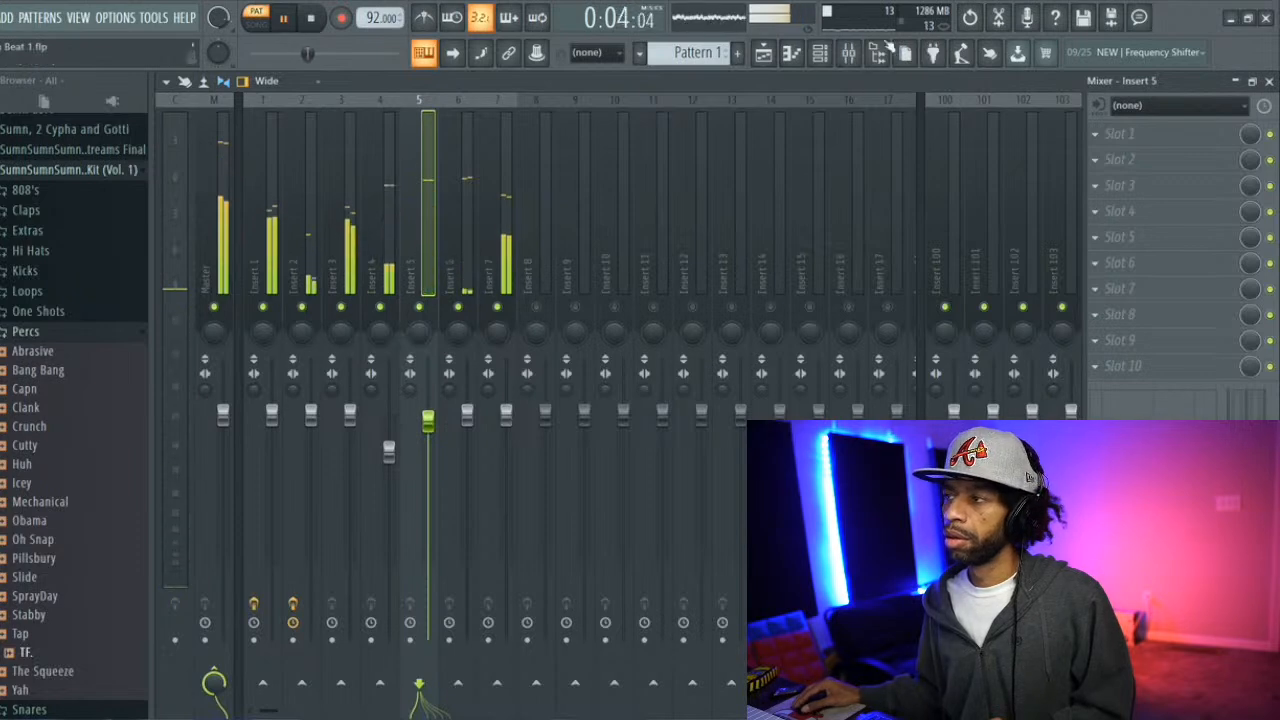
click(791, 53)
key(space)
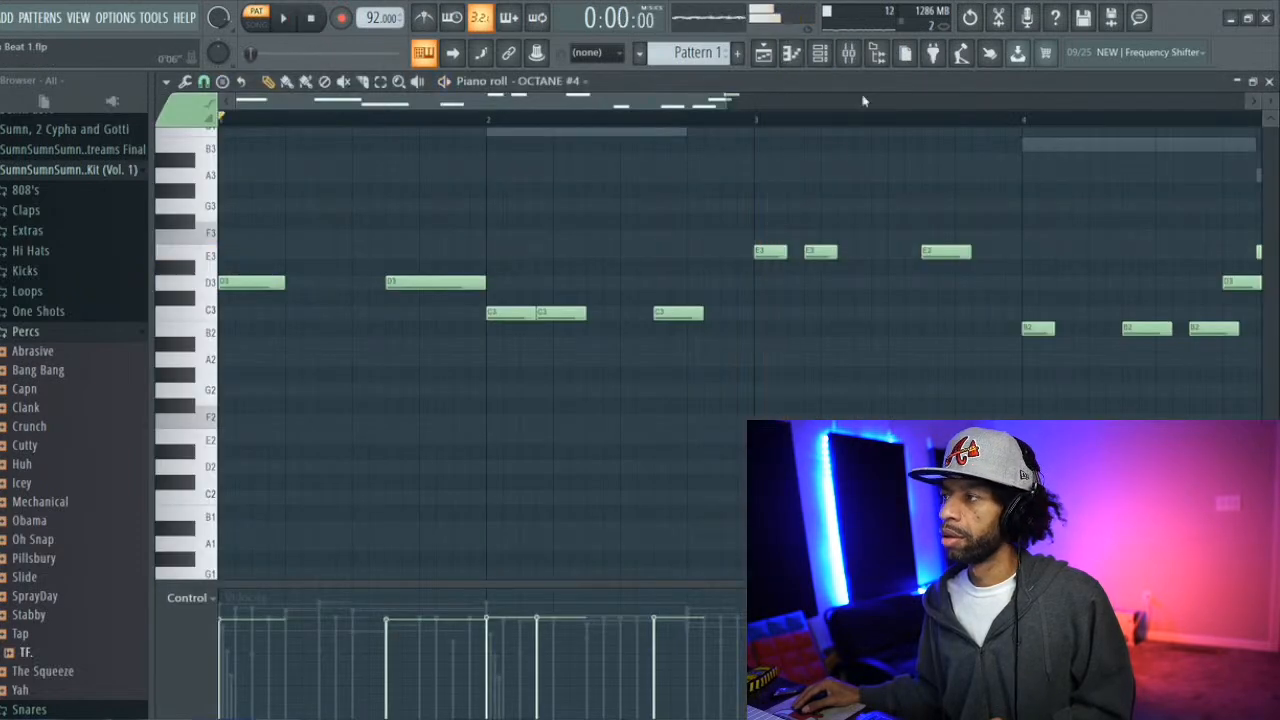
Return to the Channel rack and add the TF. sample from the Percs folder as a new channel
click(821, 55)
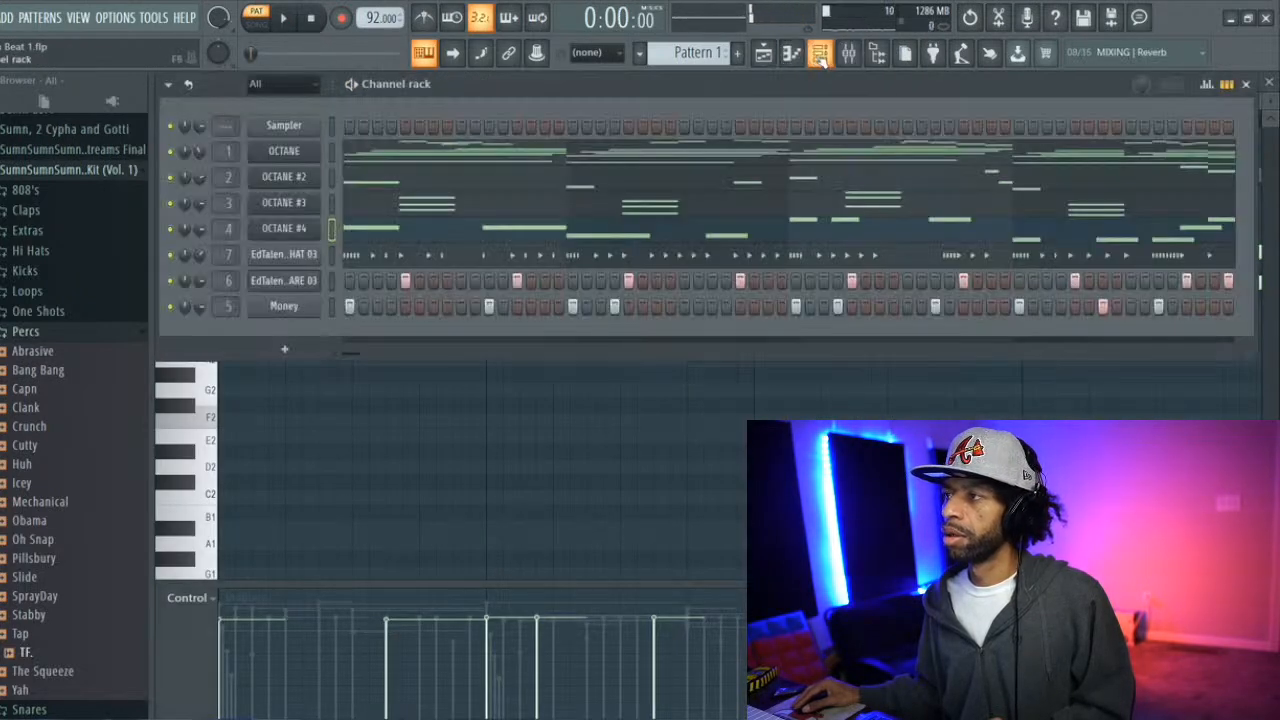
click(791, 55)
click(763, 55)
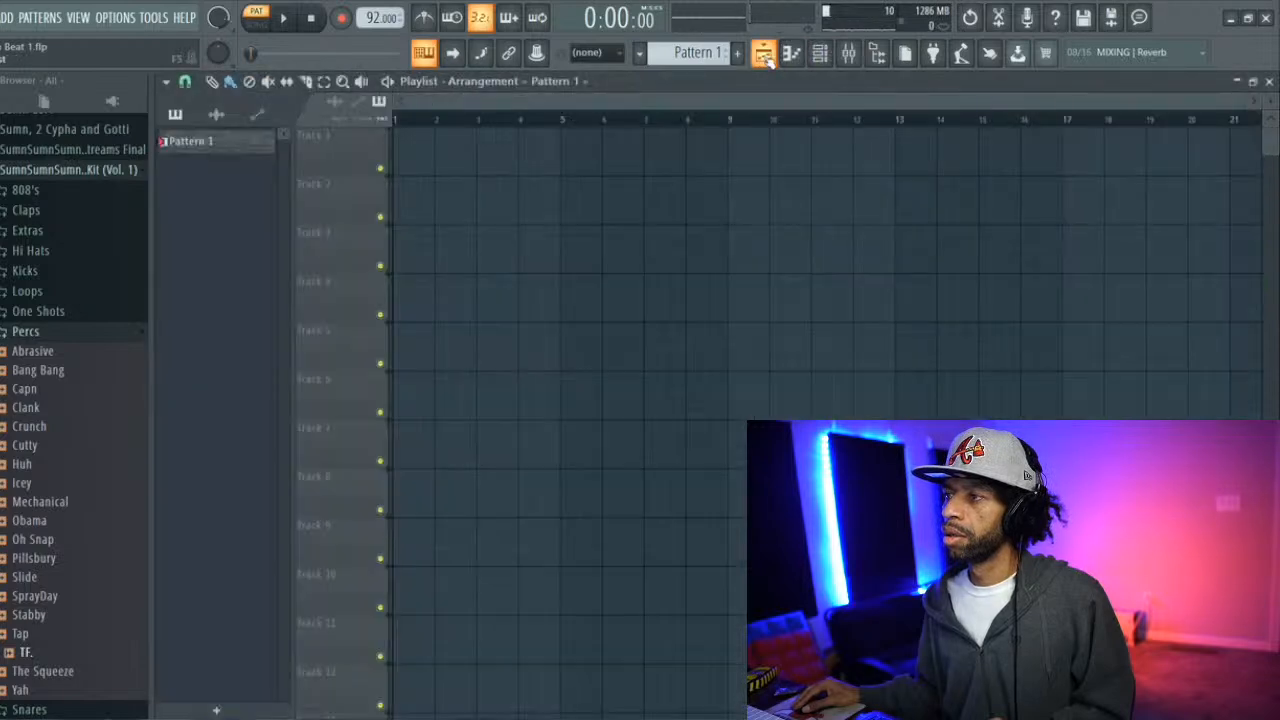
click(821, 56)
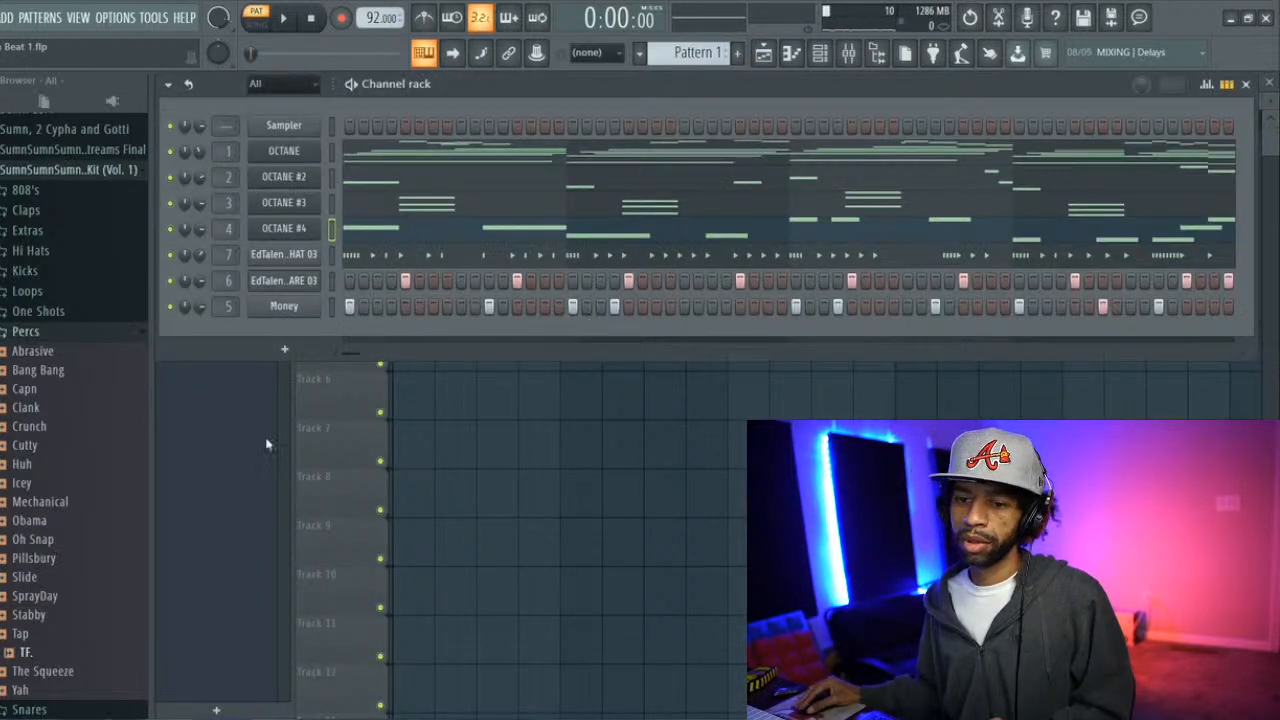
key(space)
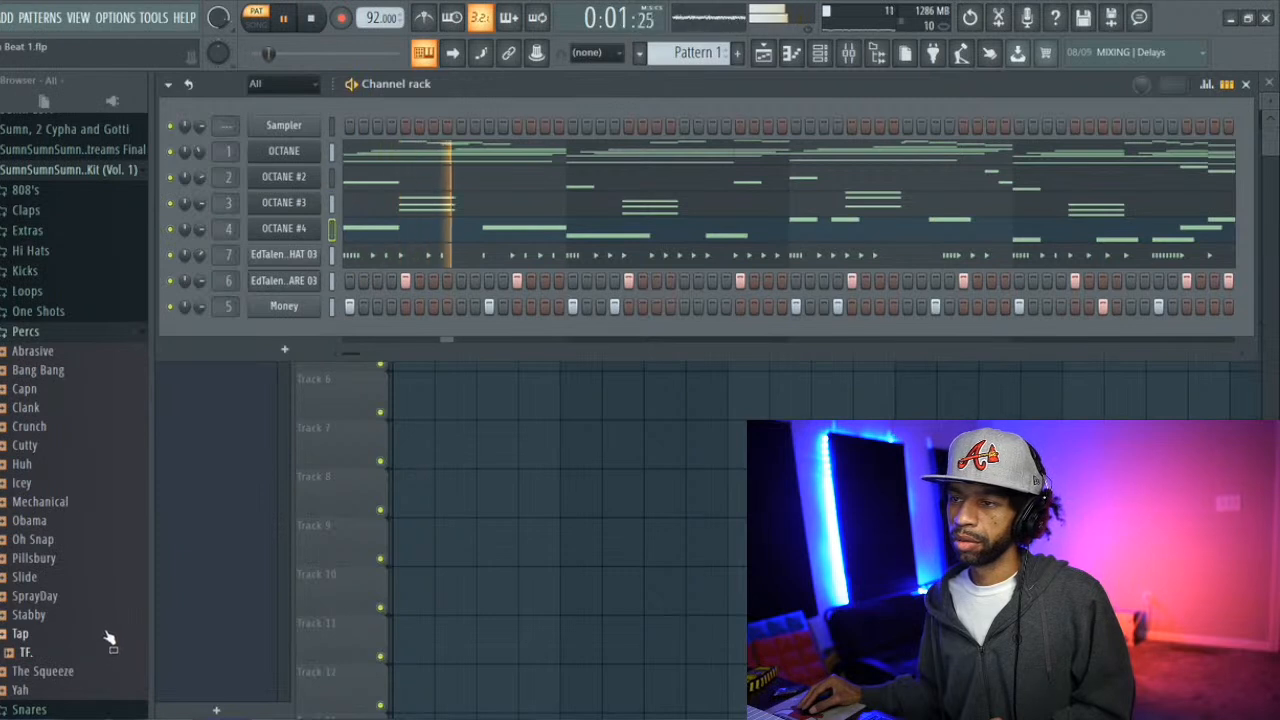
key(space)
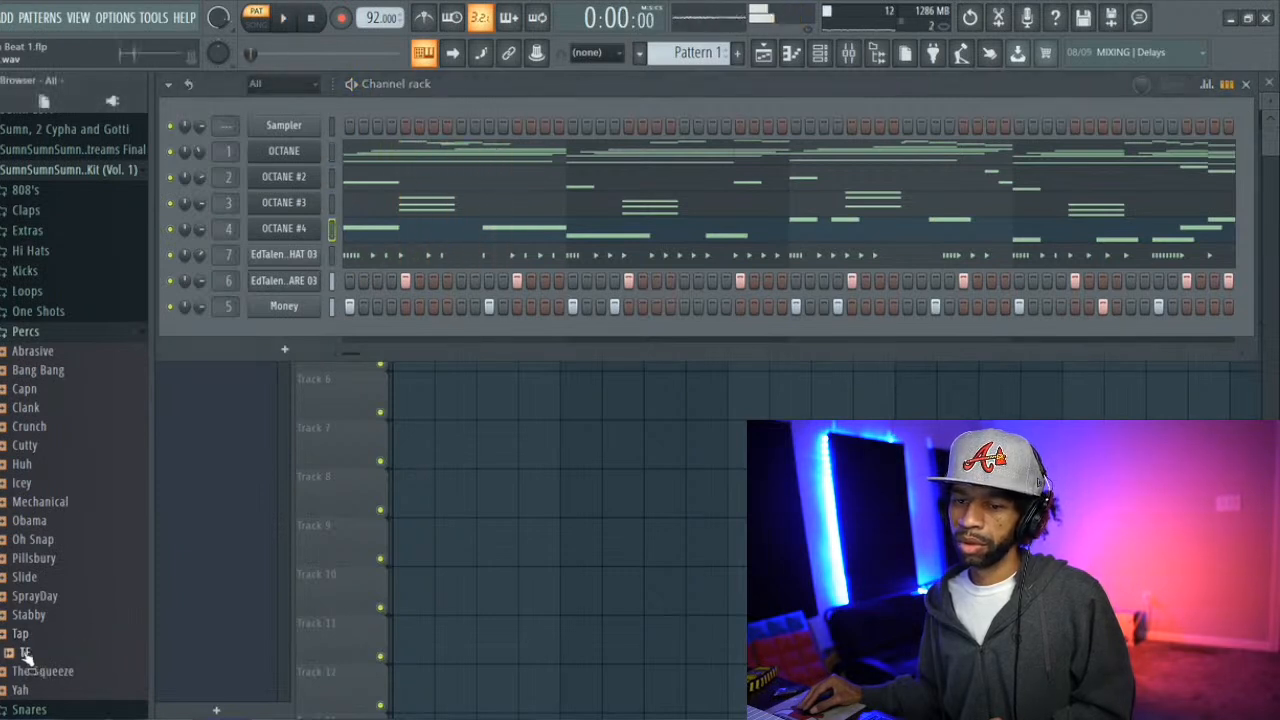
drag(307, 327, 309, 330)
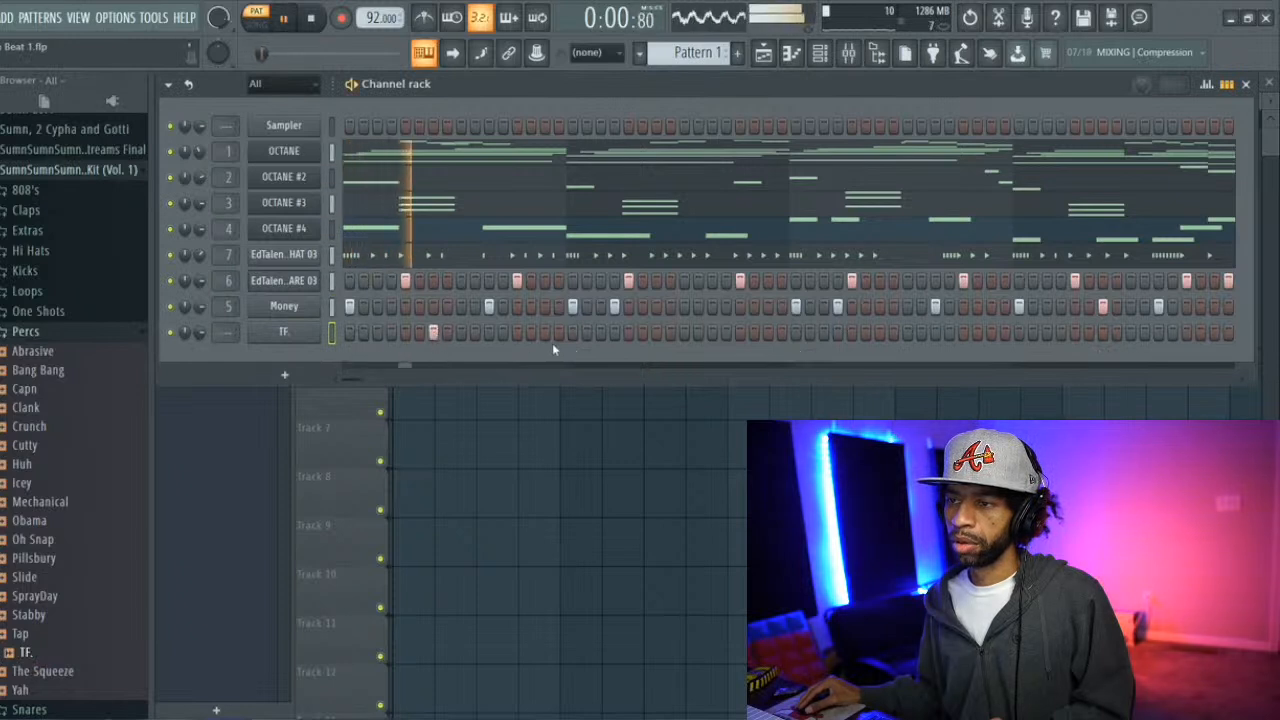
Place a TF. hit on step 27, clear the one on step 7, and play the pattern
click(698, 332)
right_click(698, 334)
click(712, 334)
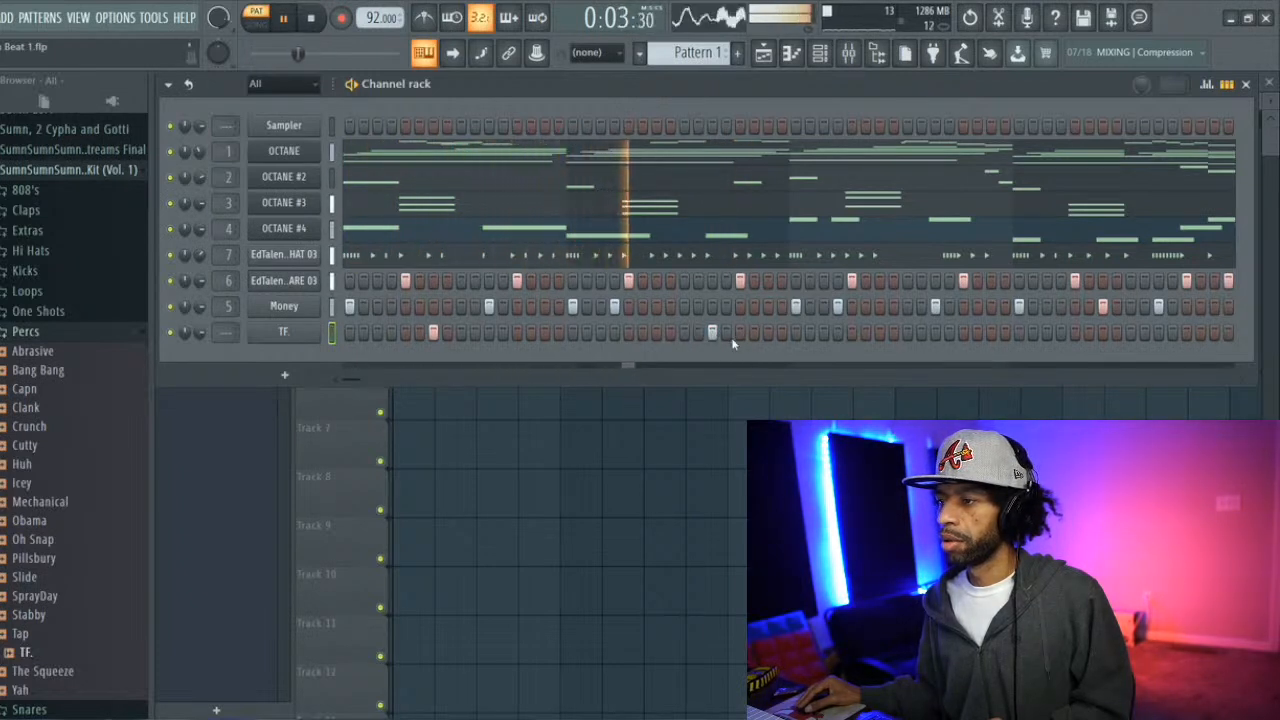
key(space)
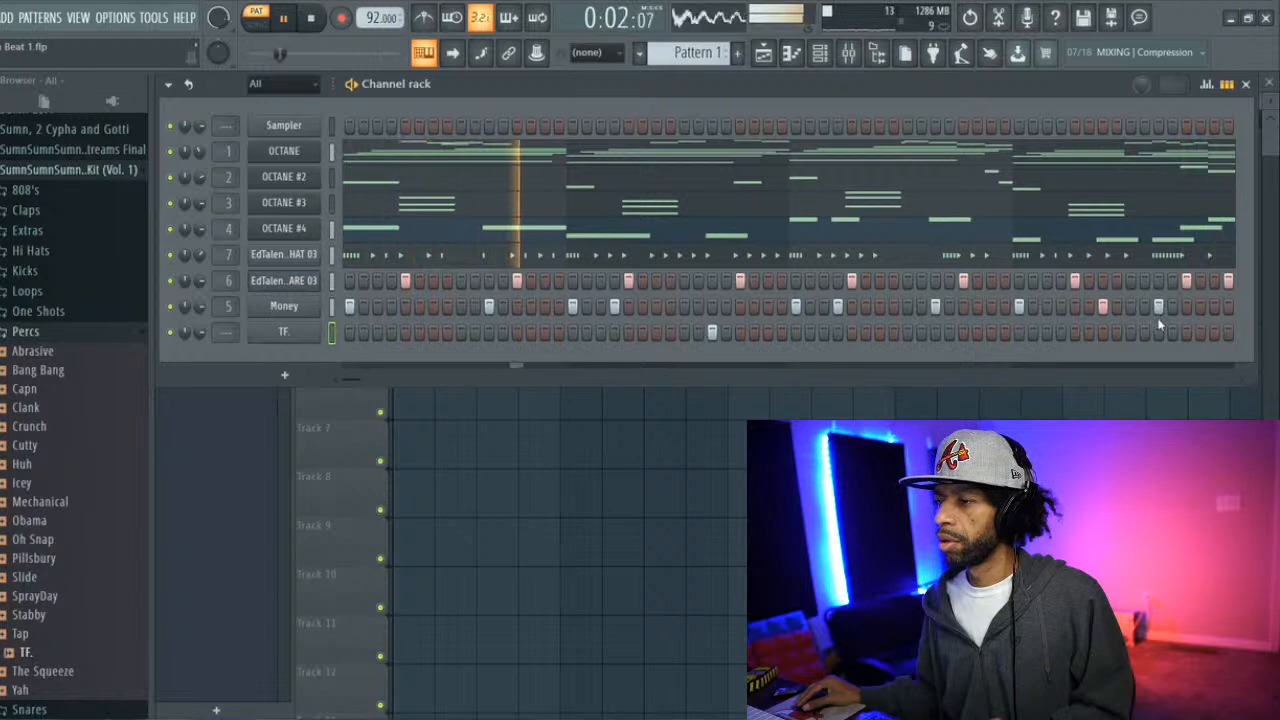
Try an extra TF. hit on step 47 and play the pattern
click(991, 332)
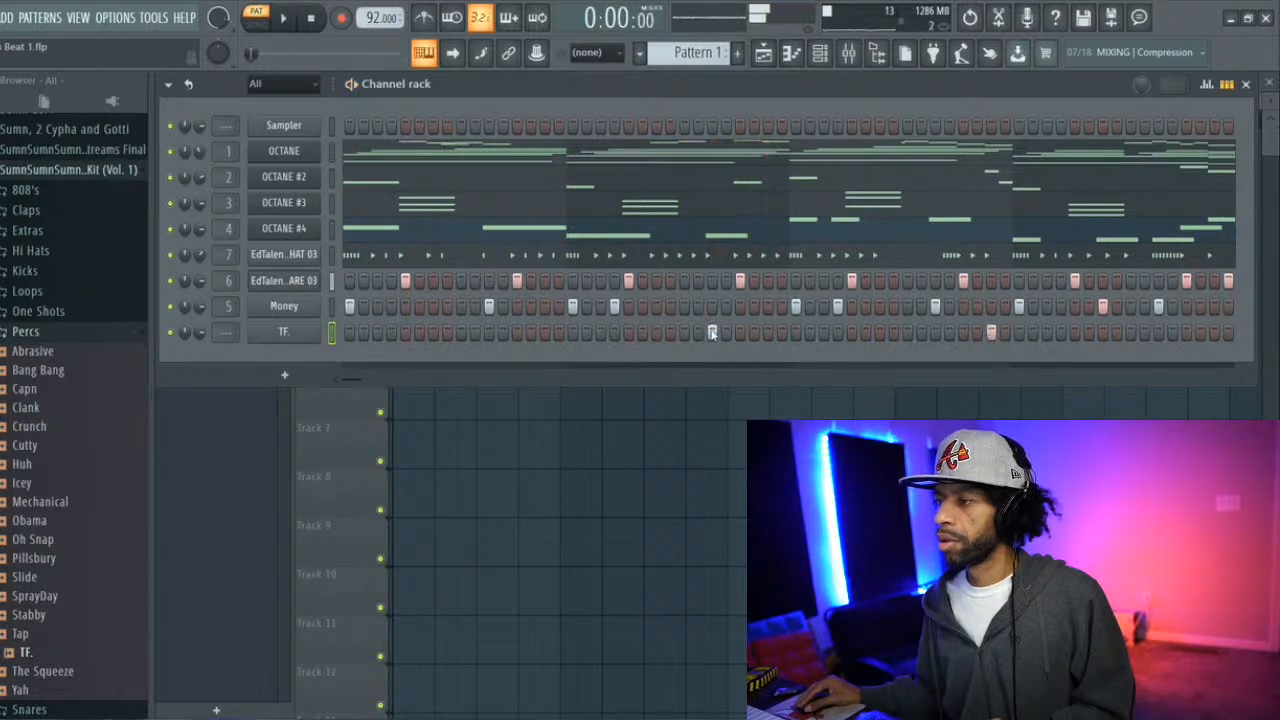
click(433, 332)
key(space)
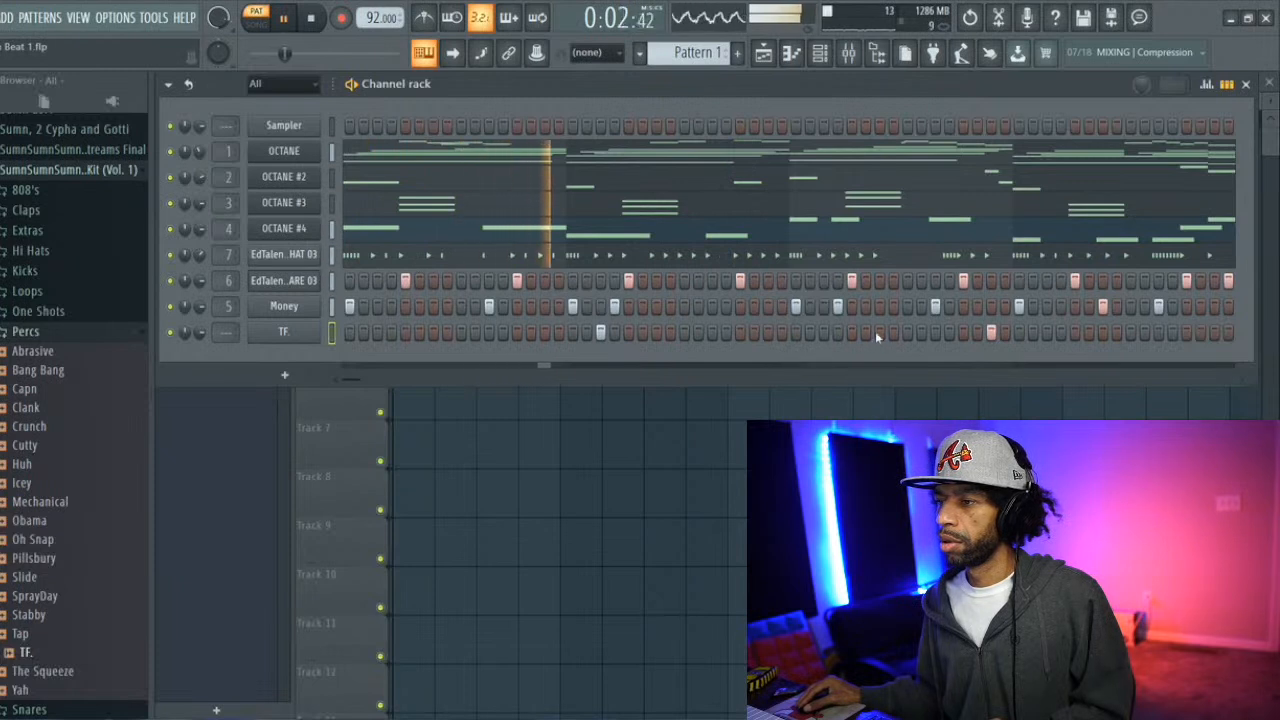
key(space)
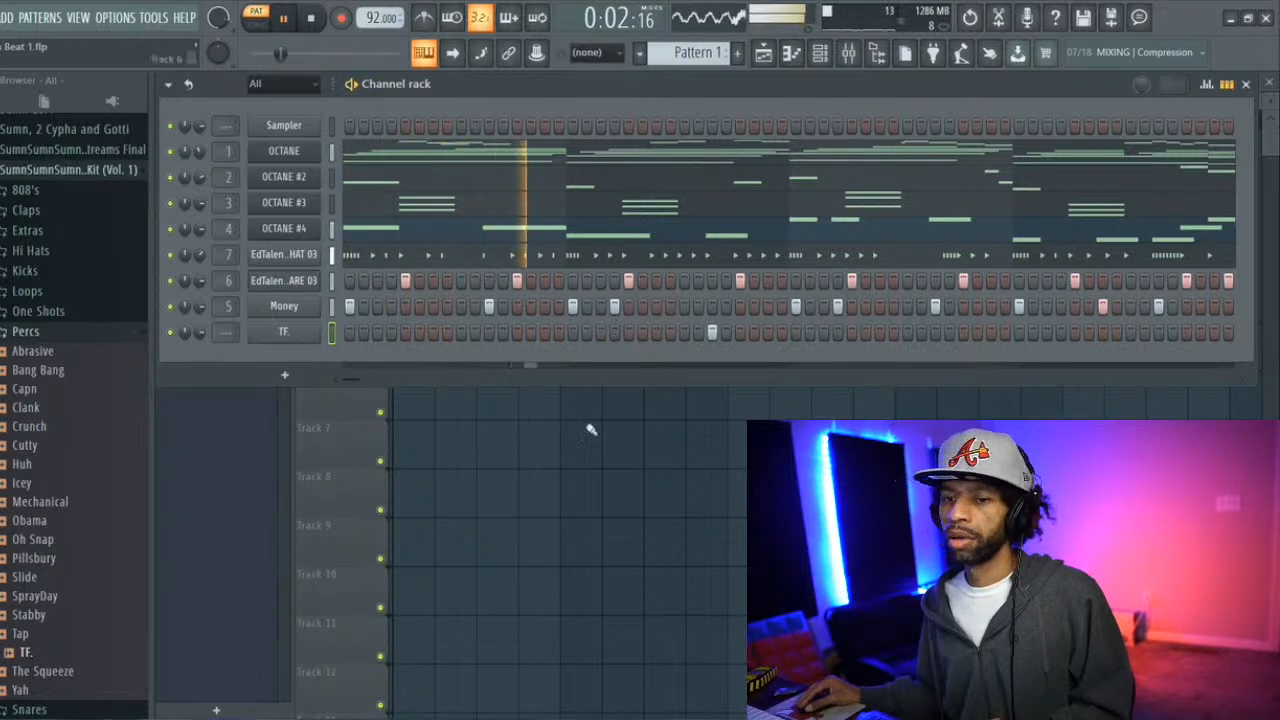
Audition the Reggie, Retro and Shorty samples from the Snares folder and add Shorty as a new channel
click(38, 333)
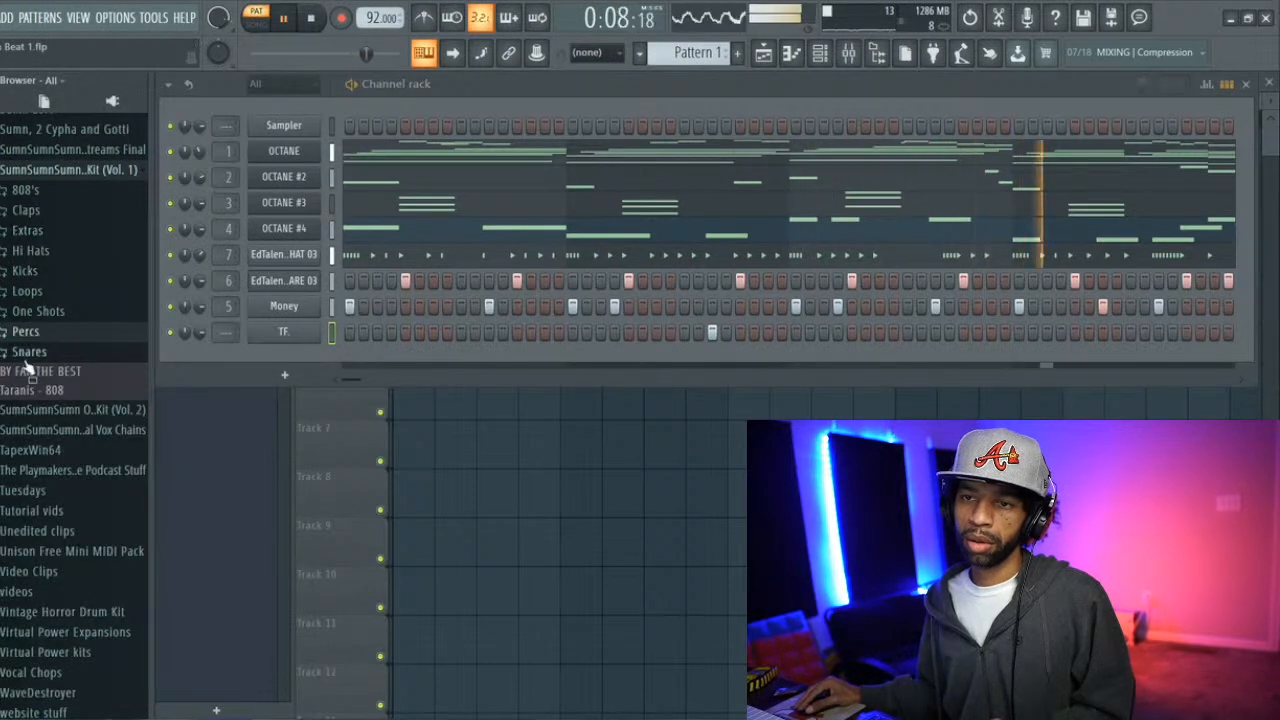
click(30, 353)
click(36, 411)
click(30, 428)
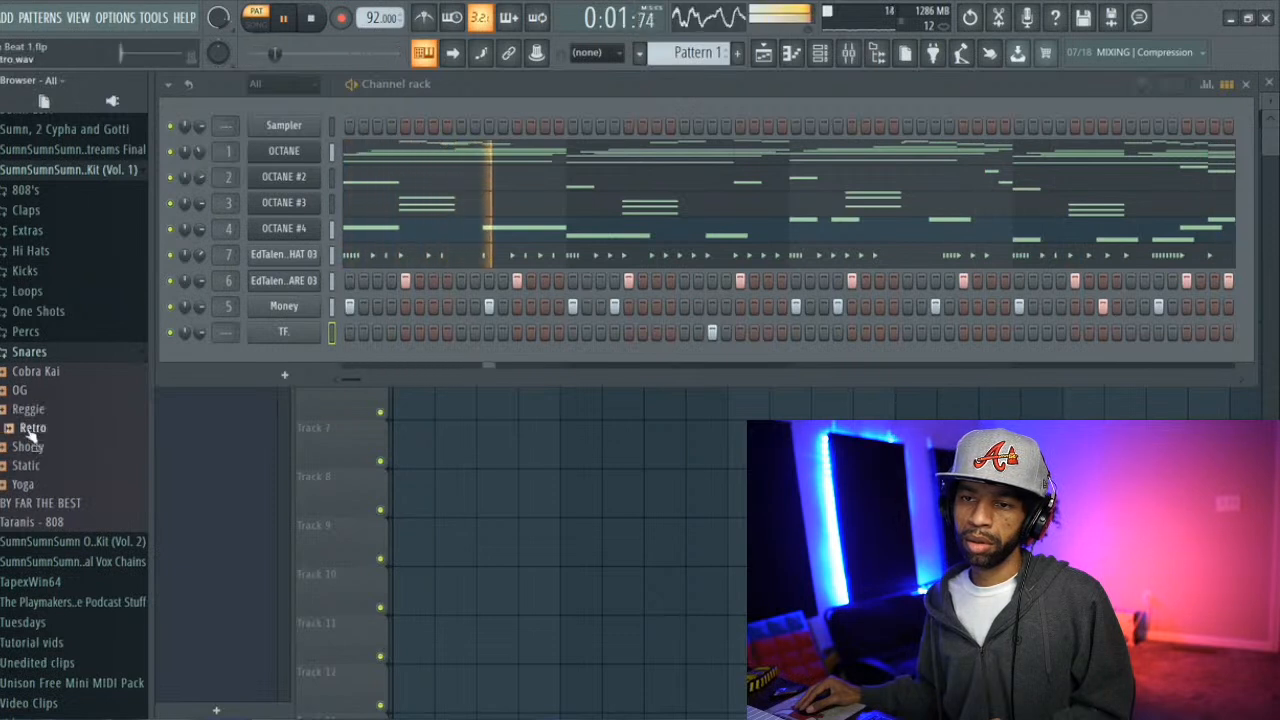
click(34, 448)
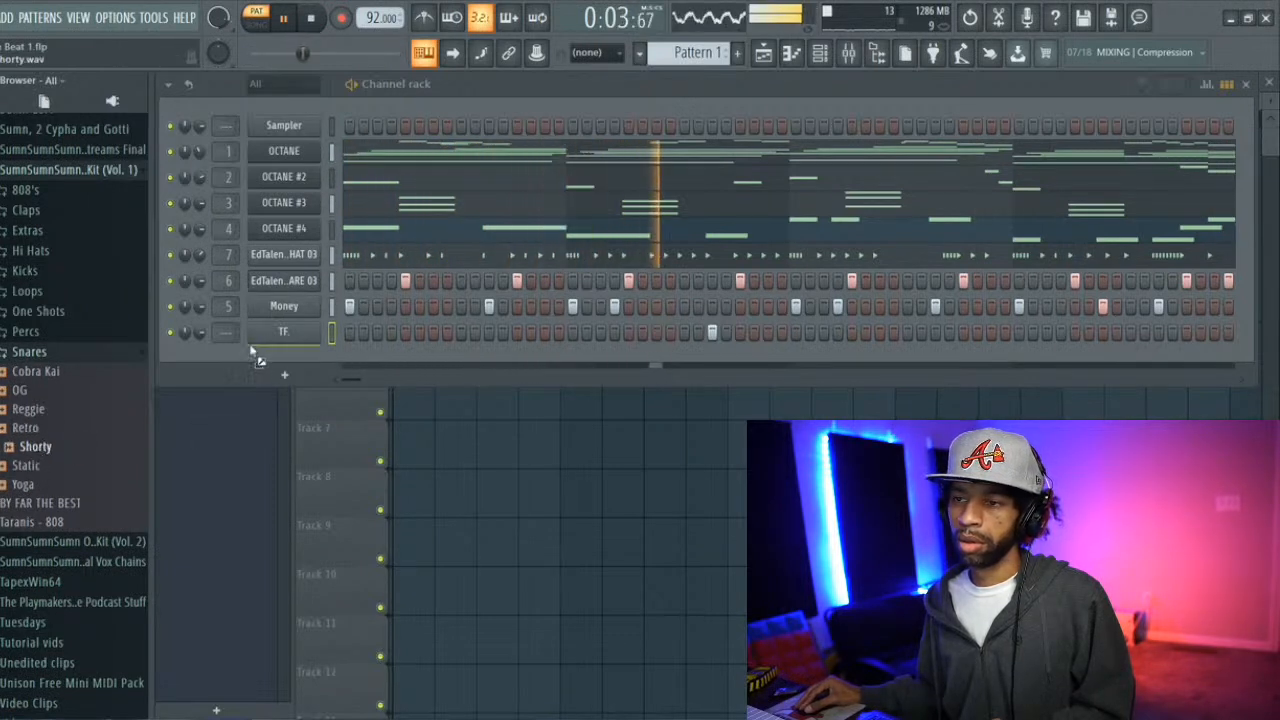
drag(257, 353, 260, 356)
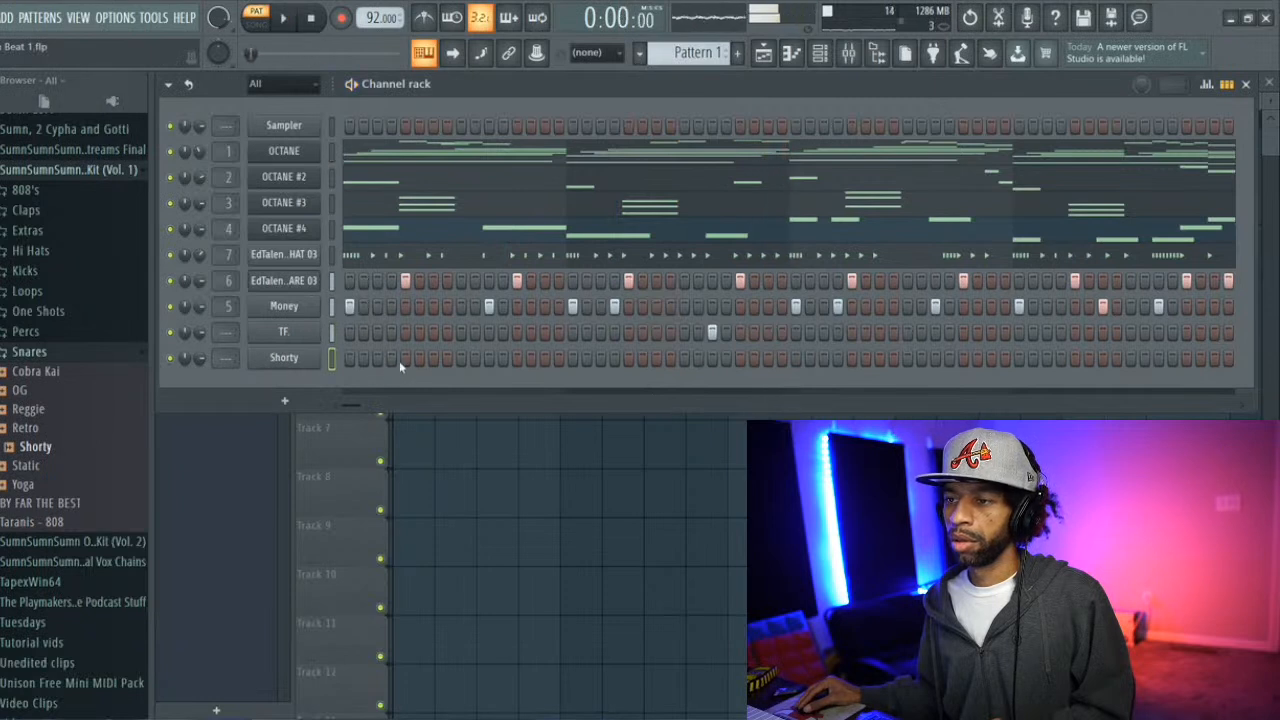
Place Shorty hits on steps 2, 16 and 34 while playing the pattern
key(space)
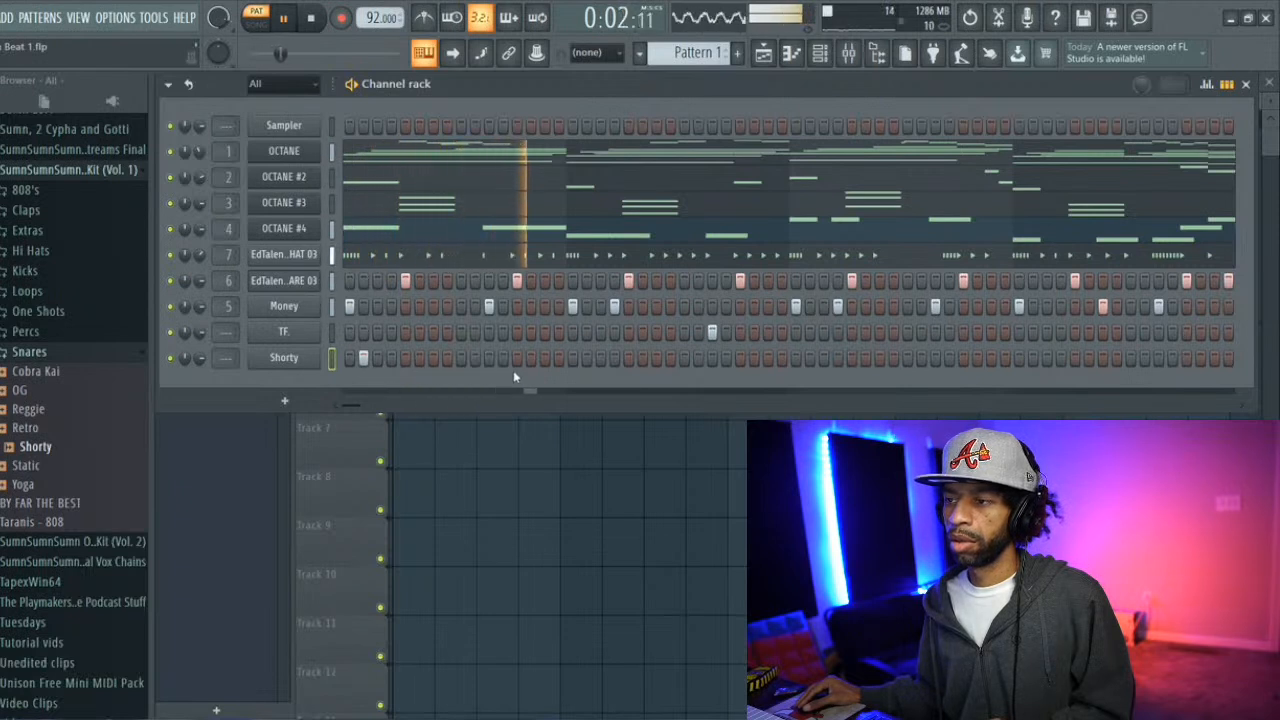
click(545, 358)
key(space)
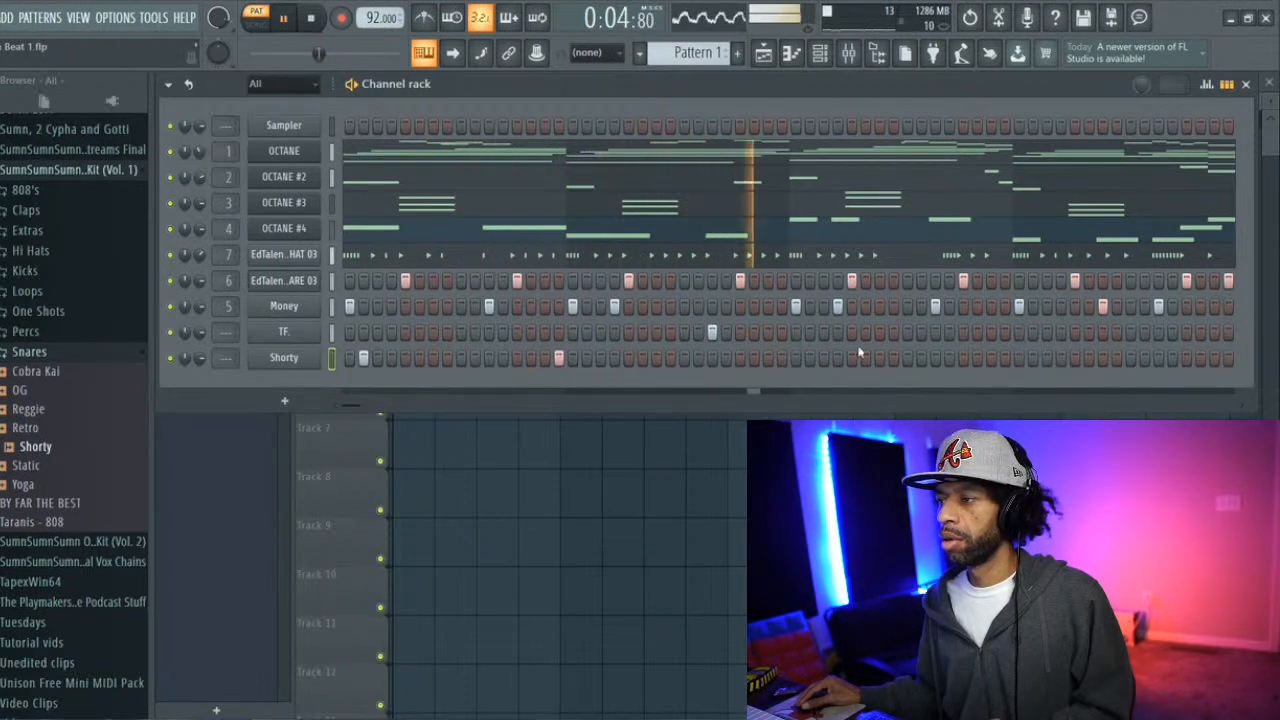
click(810, 357)
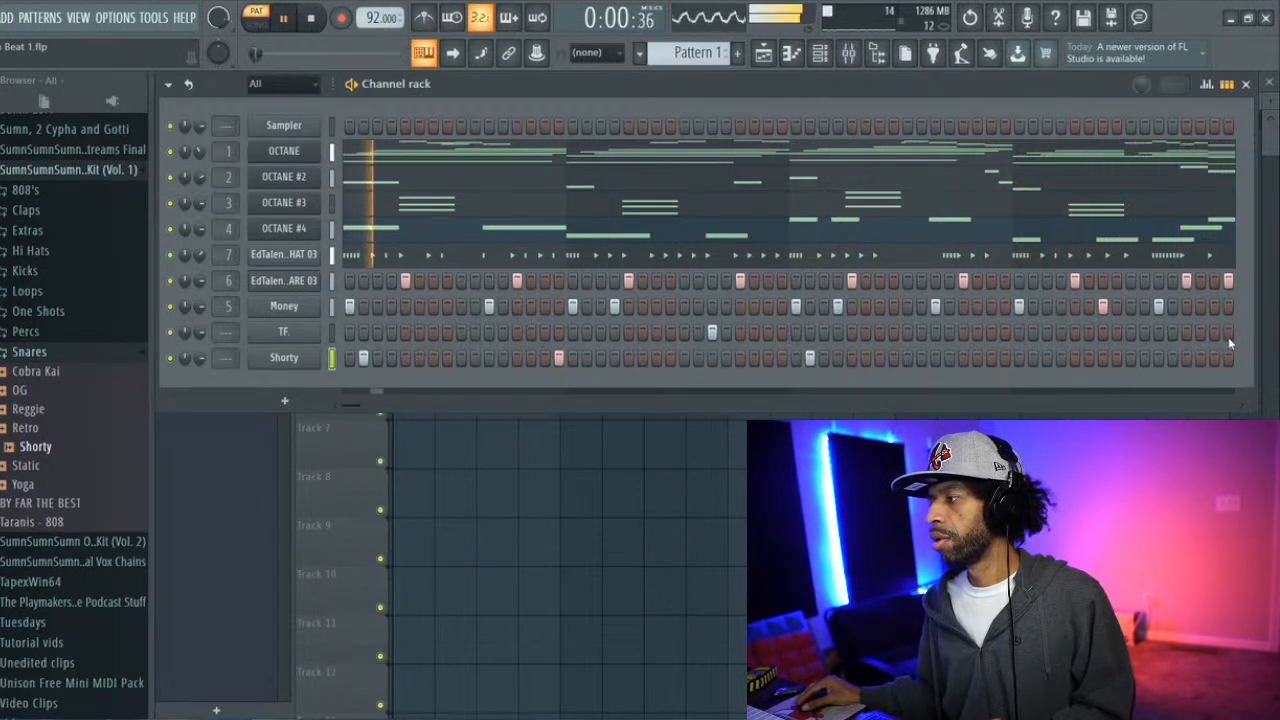
Try a Shorty hit on step 63, clear it, and place one on step 58 instead
click(1213, 358)
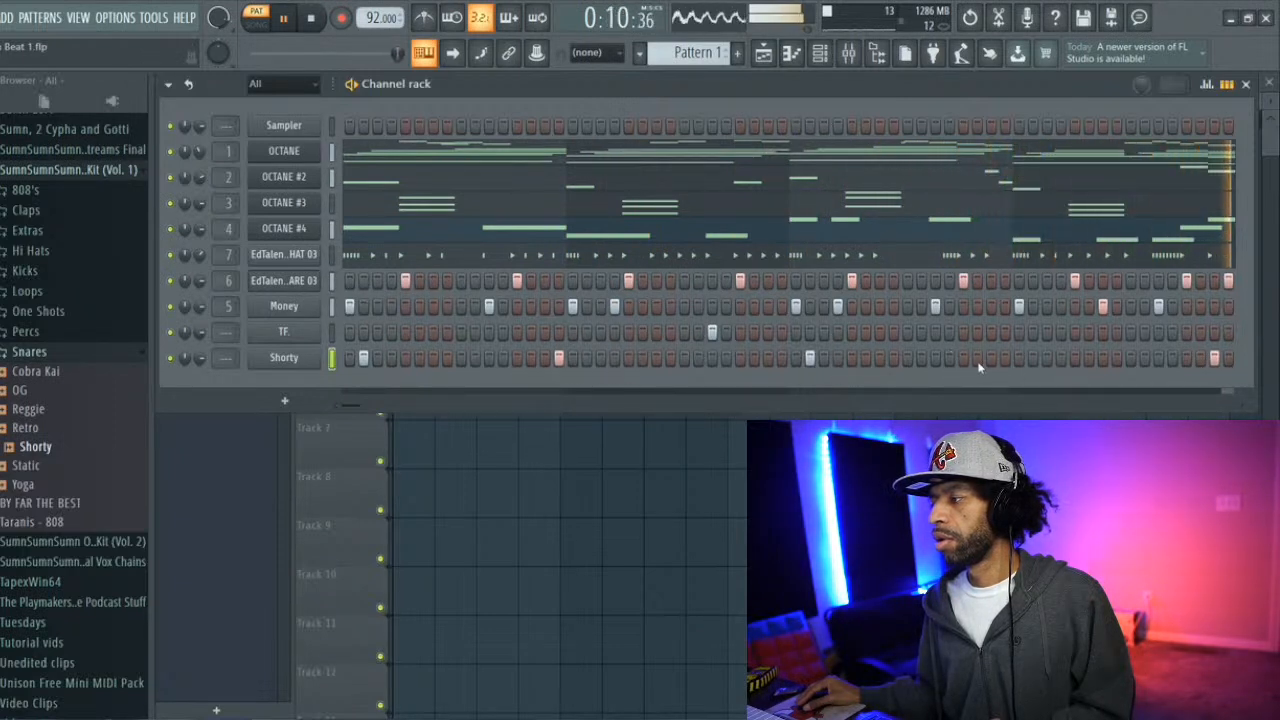
right_click(1215, 360)
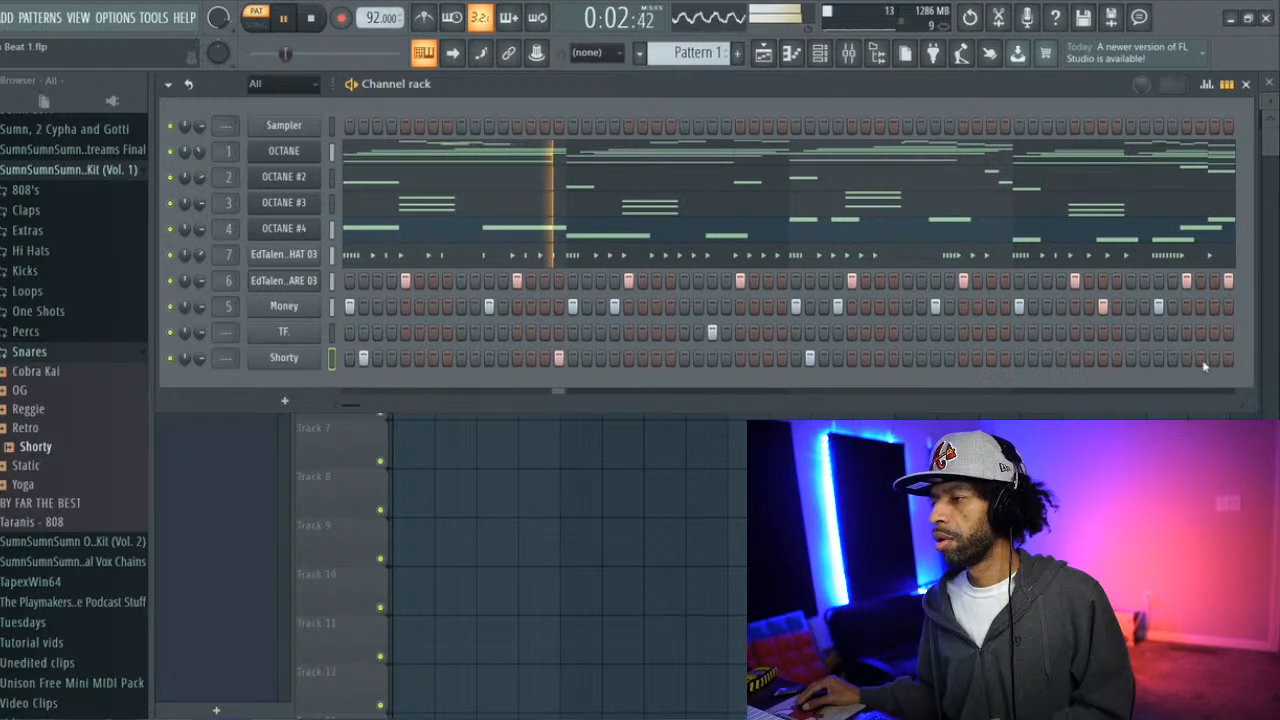
click(1145, 358)
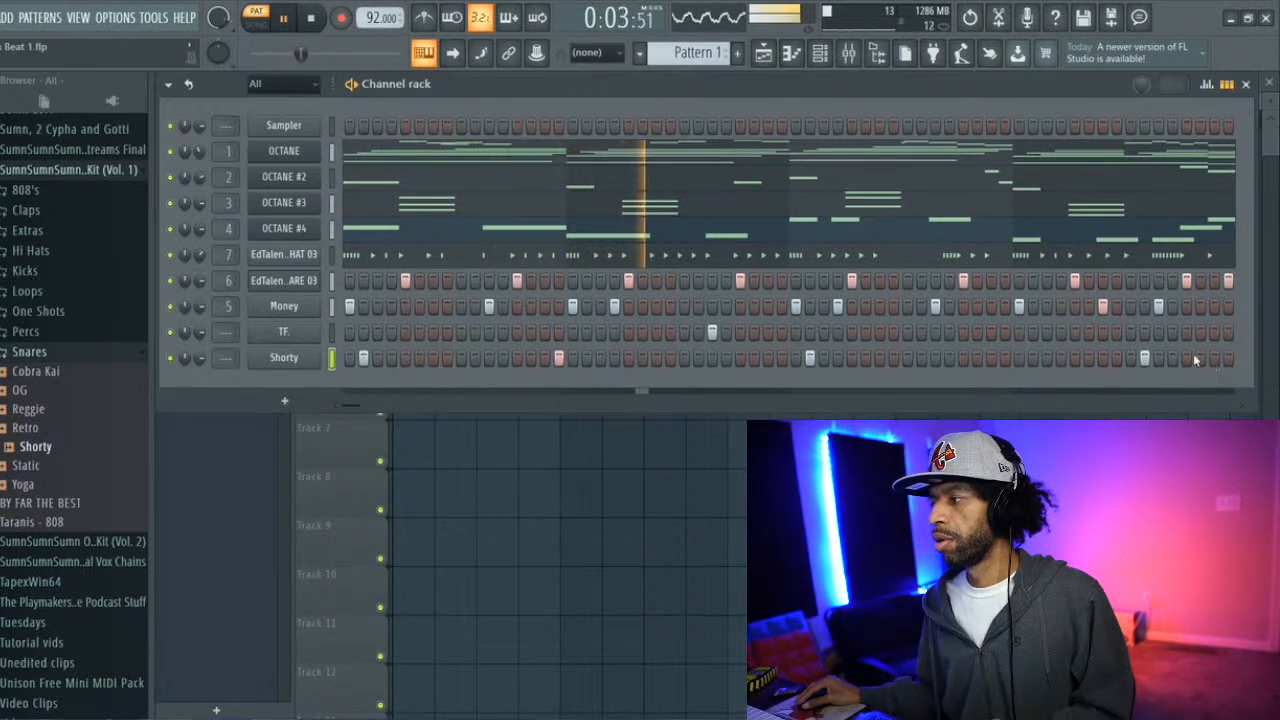
Try Shorty hits on steps 55 and 52 during playback and place one on step 48
click(1102, 358)
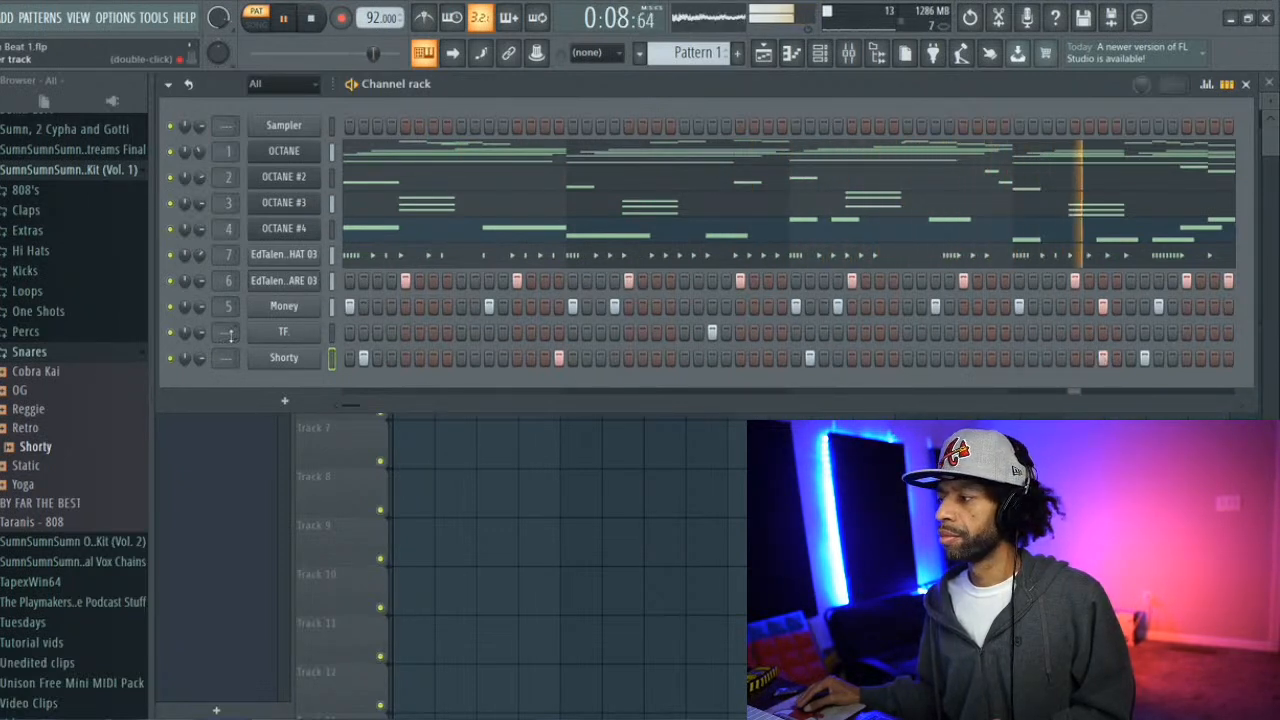
key(space)
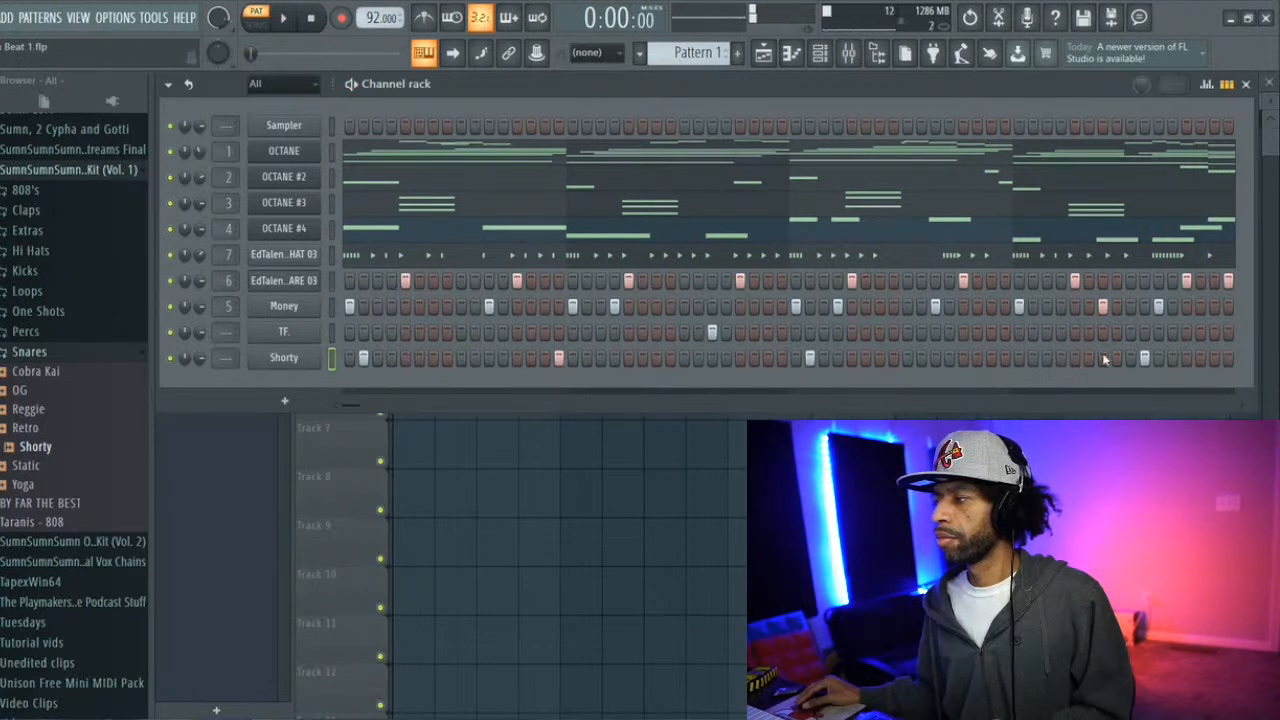
click(1060, 358)
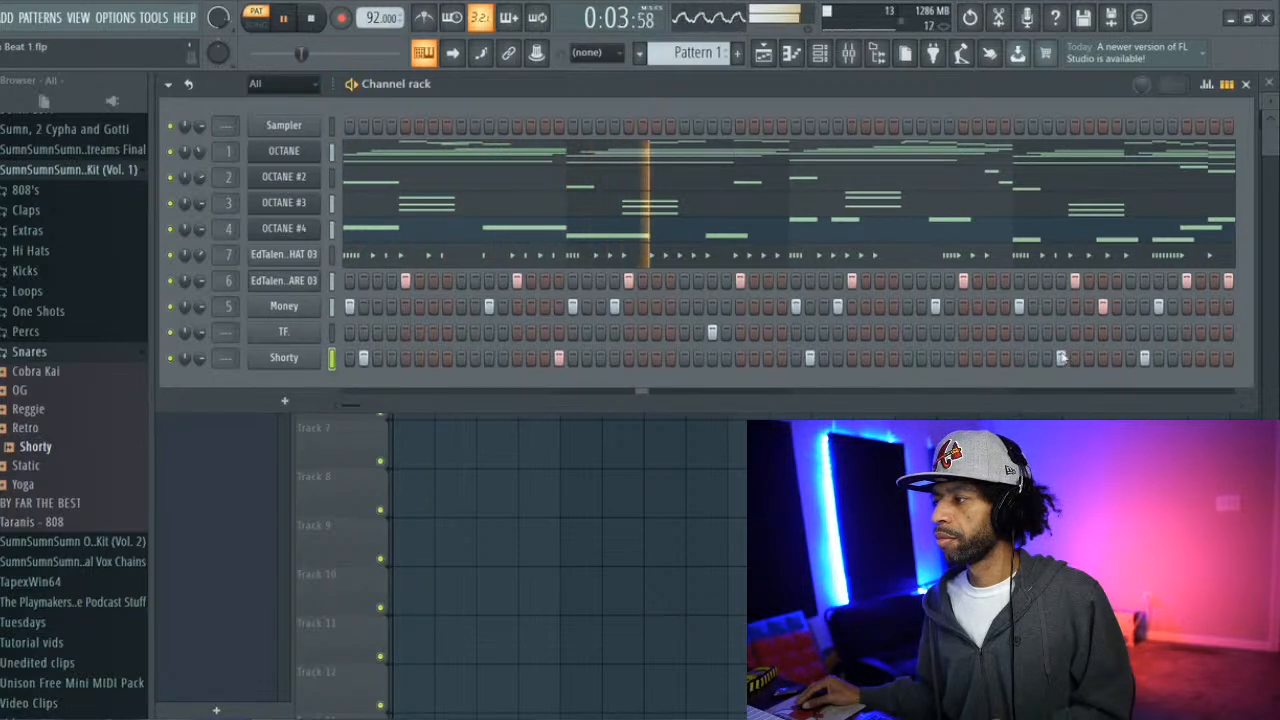
click(1006, 358)
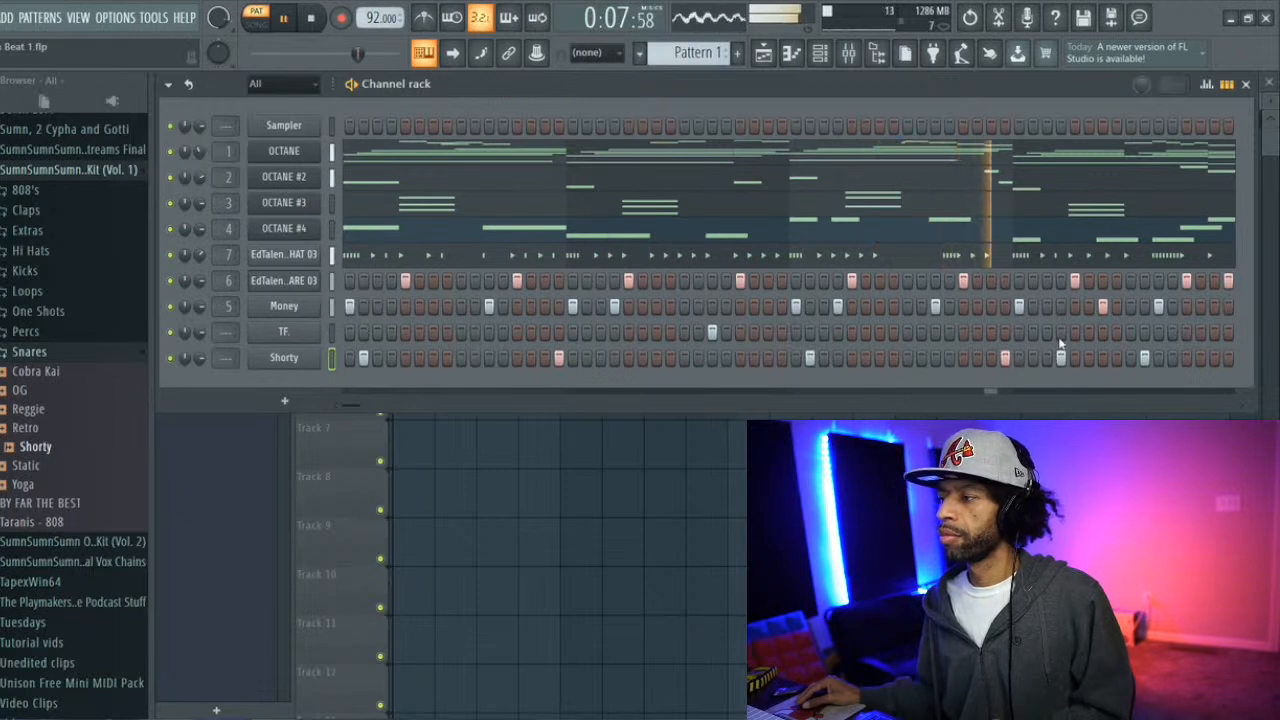
key(space)
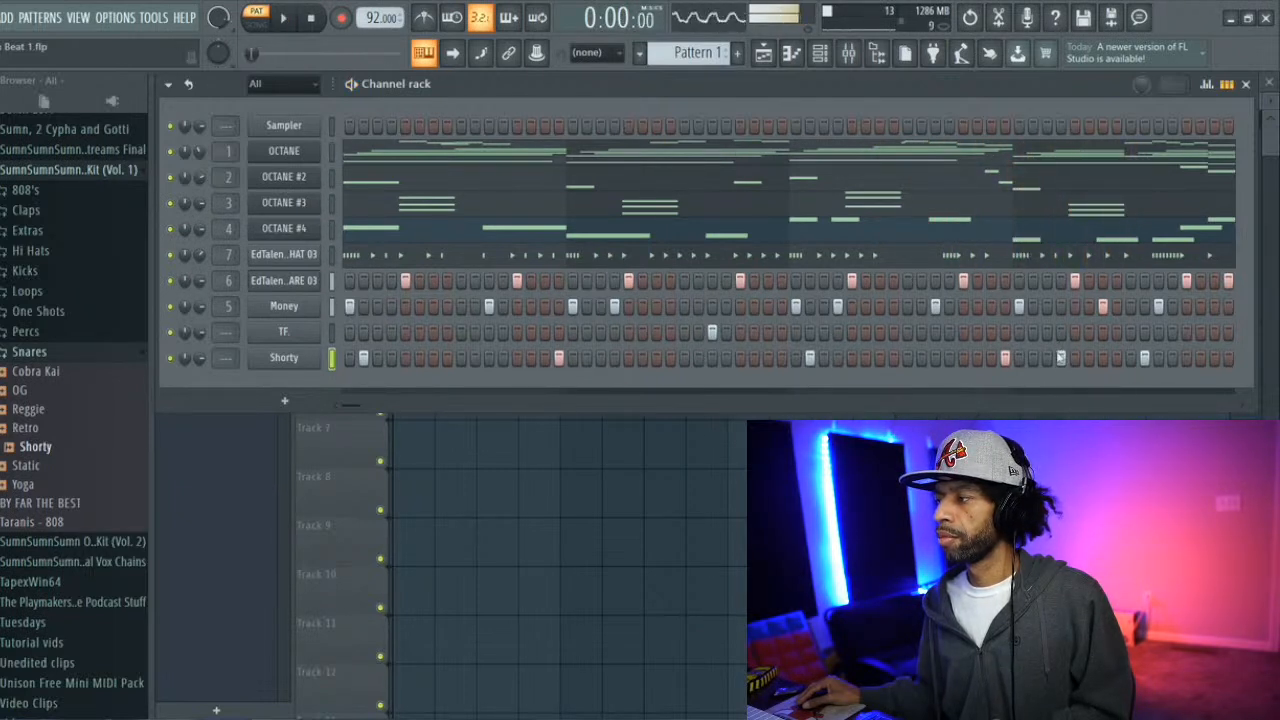
click(1047, 358)
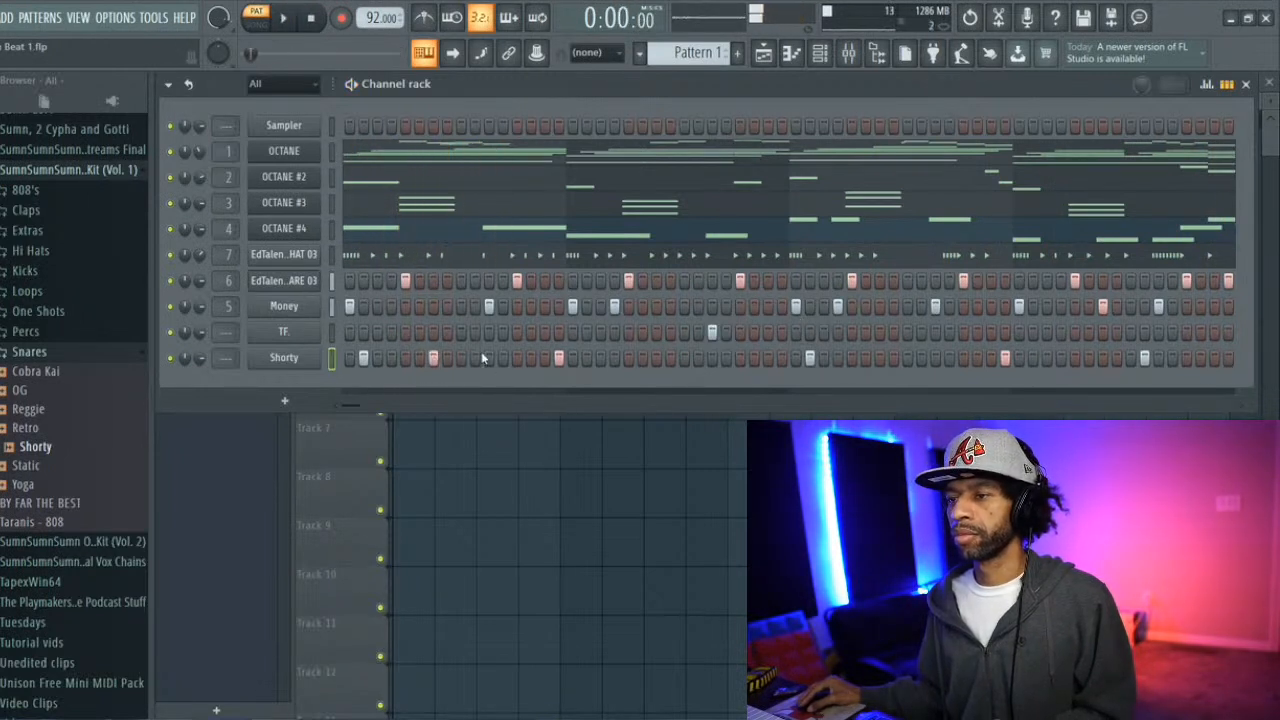
Try a Shorty hit on step 11, clear the hits on steps 7, 16 and 34, and replay the pattern
click(488, 358)
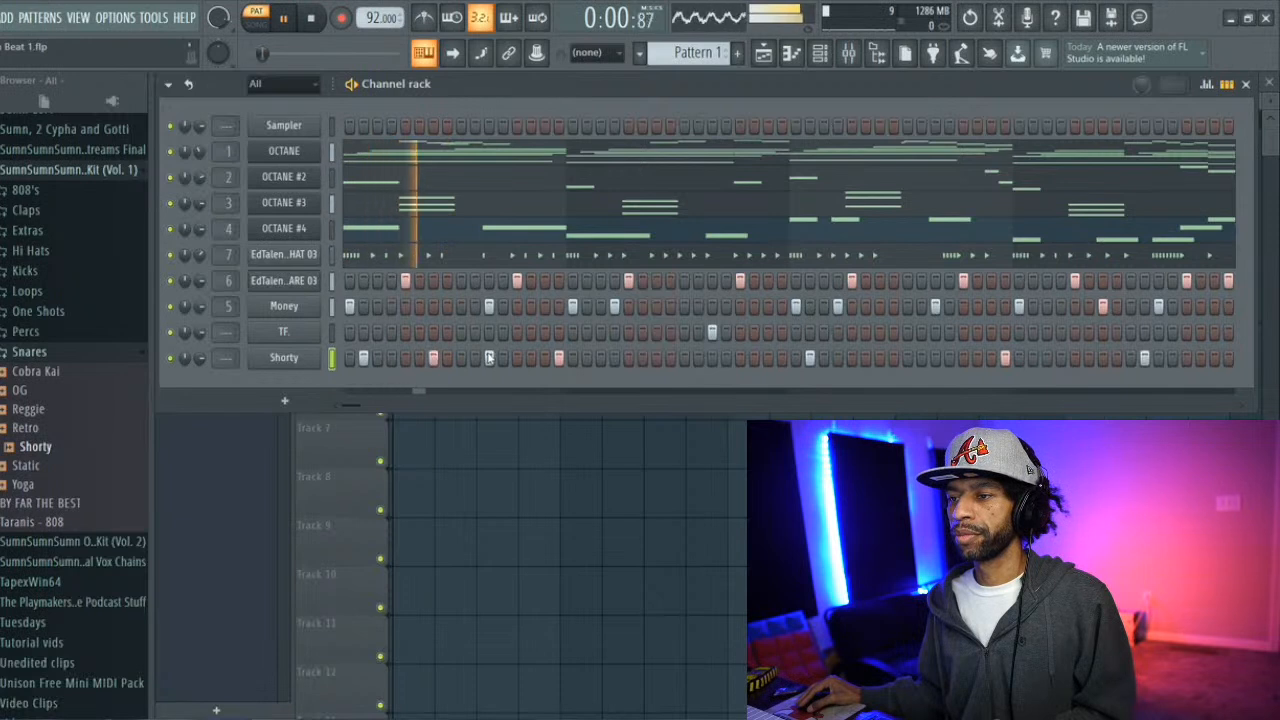
key(space)
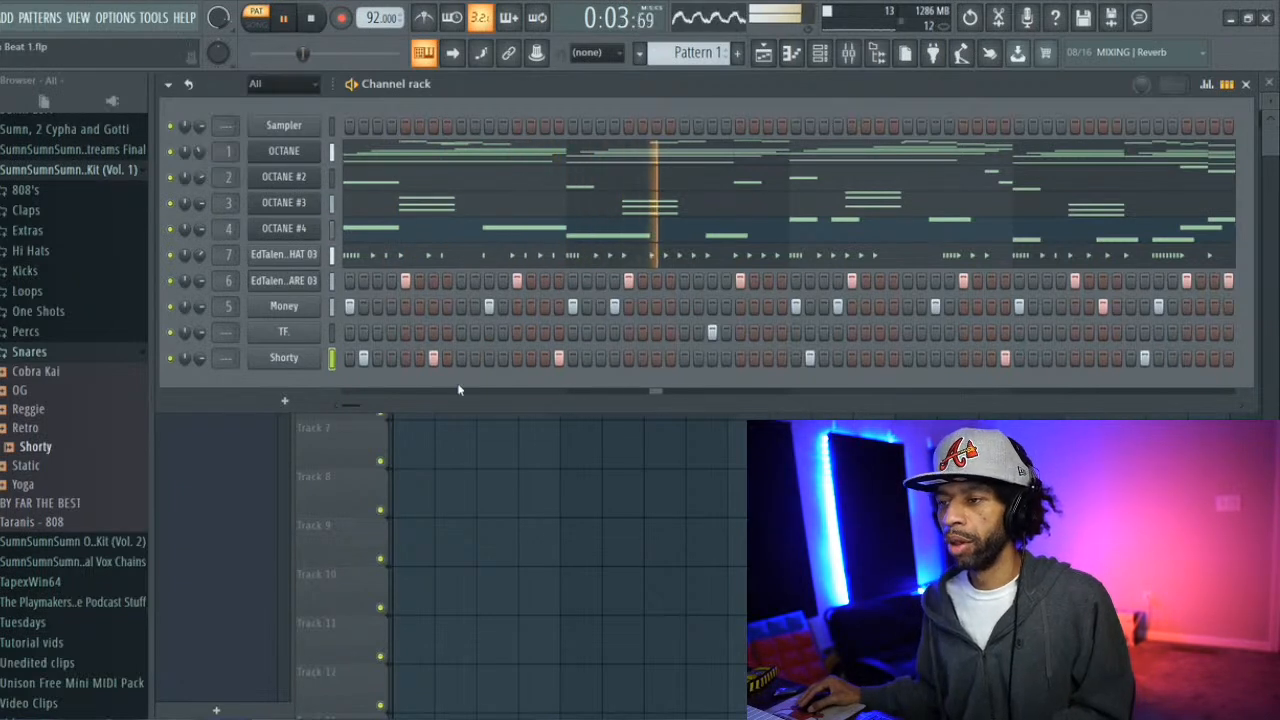
key(space)
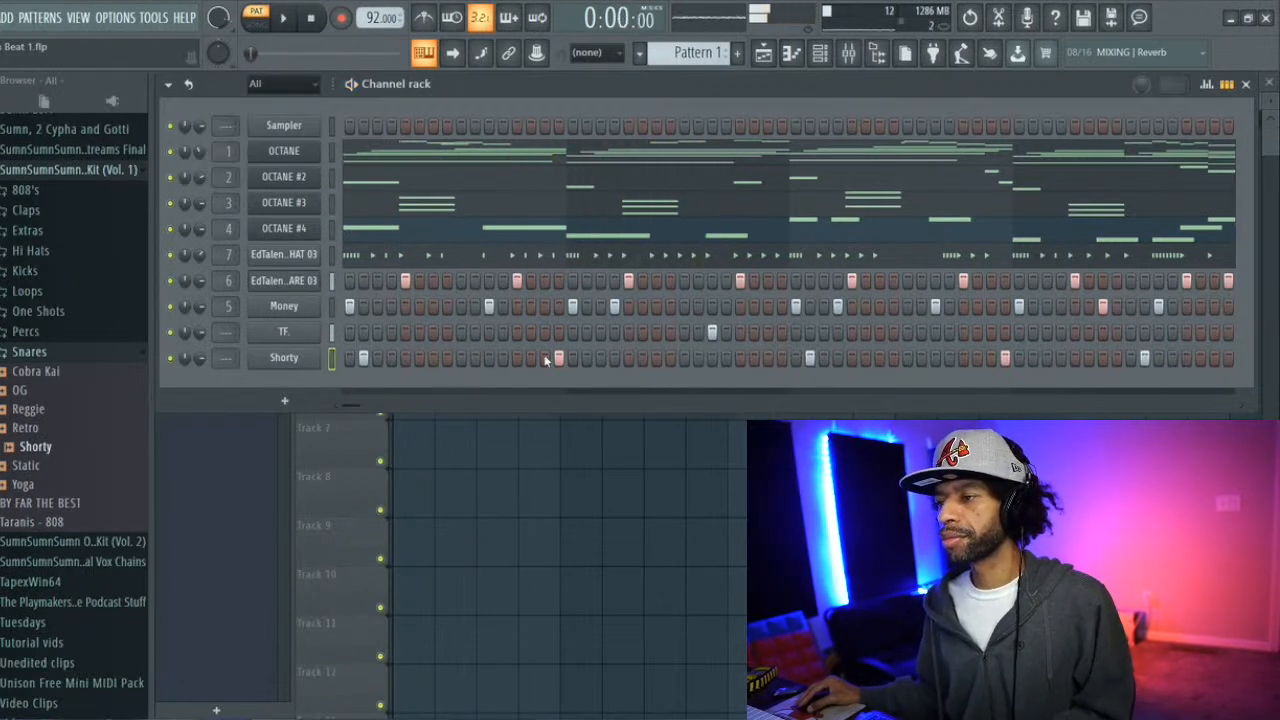
key(space)
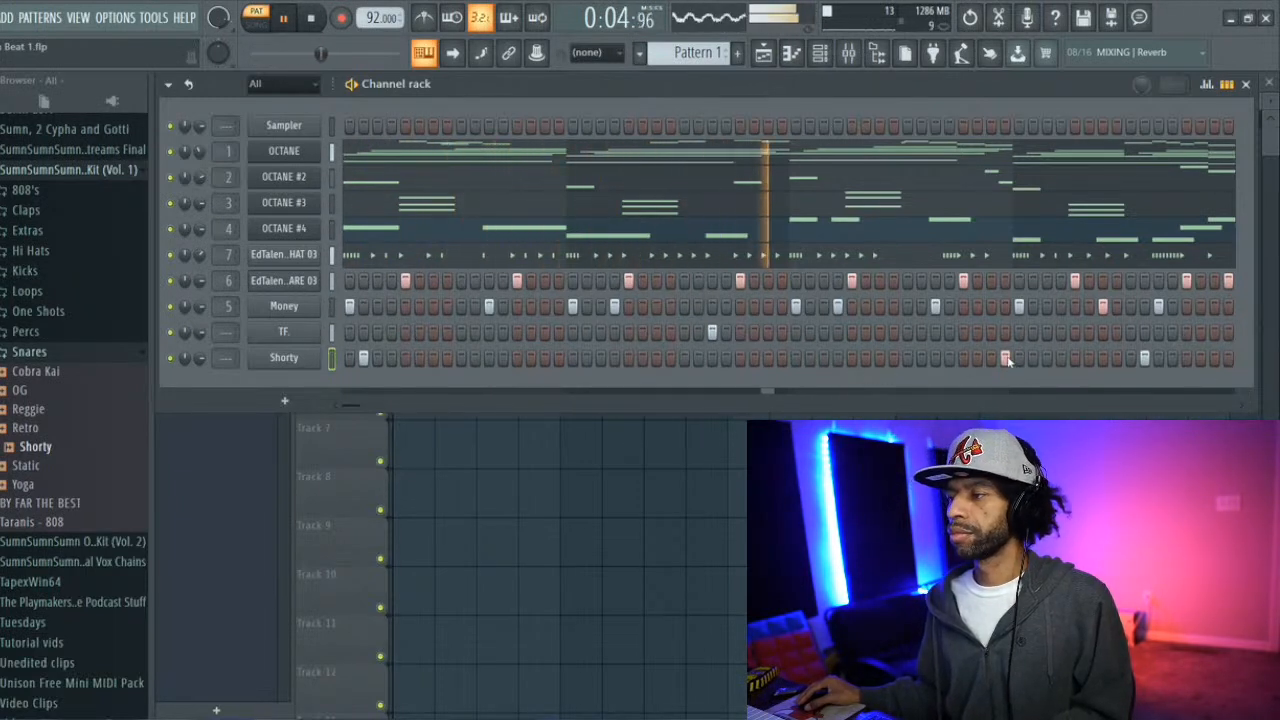
Route the TF. channel to mixer track 8 and Shorty to track 9, and bring up the playlist
mouse_move(228, 332)
mouse_down()
mouse_move(228, 294)
mouse_move(228, 348)
mouse_move(228, 318)
mouse_up()
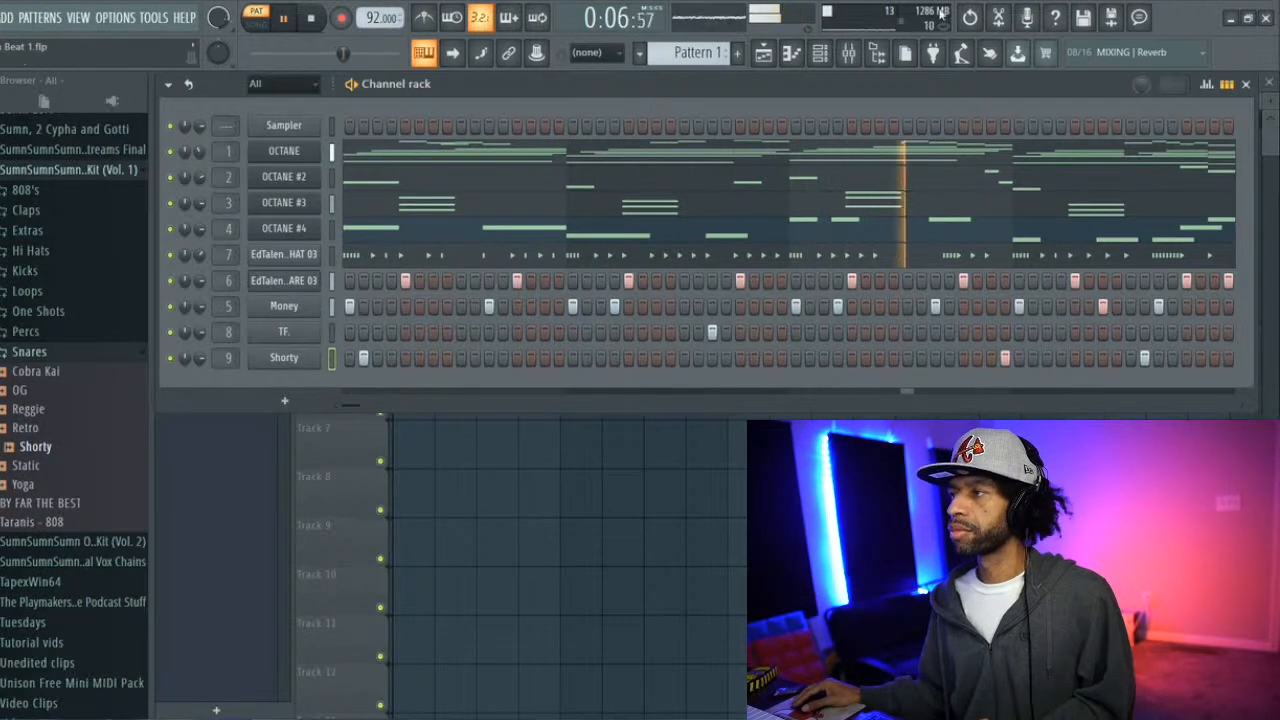
key(space)
key(F9)
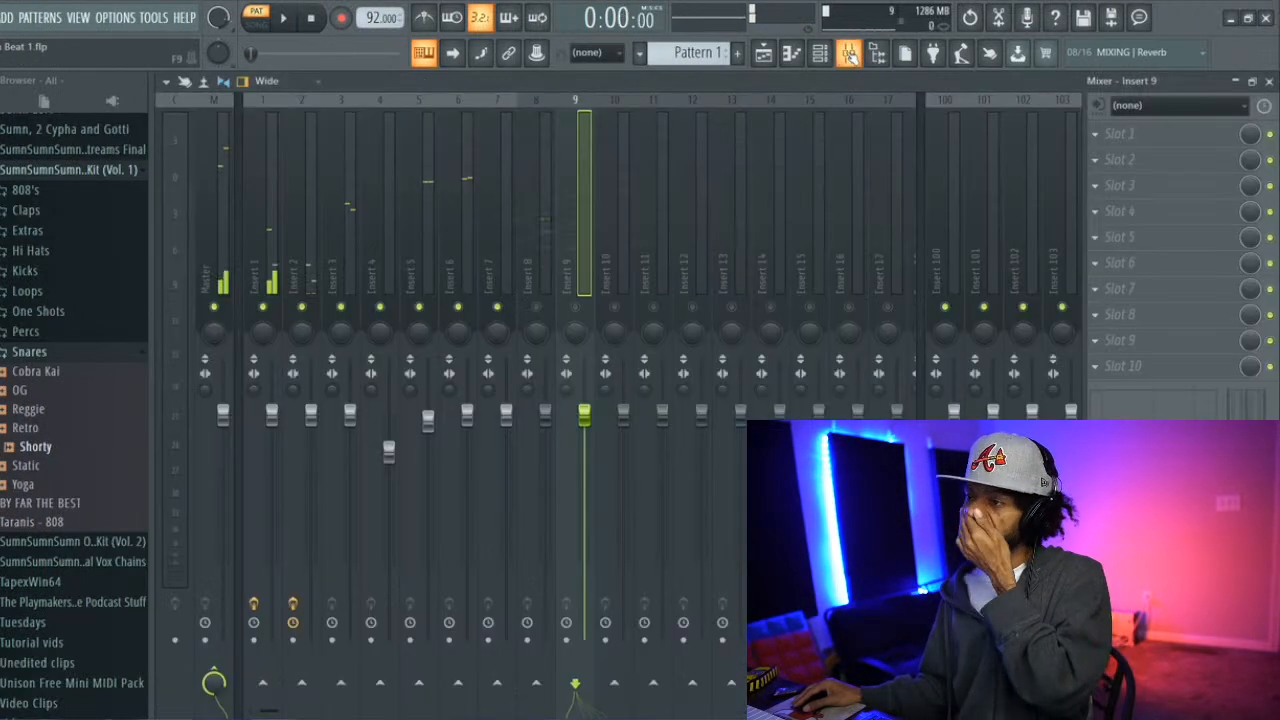
click(576, 307)
click(764, 54)
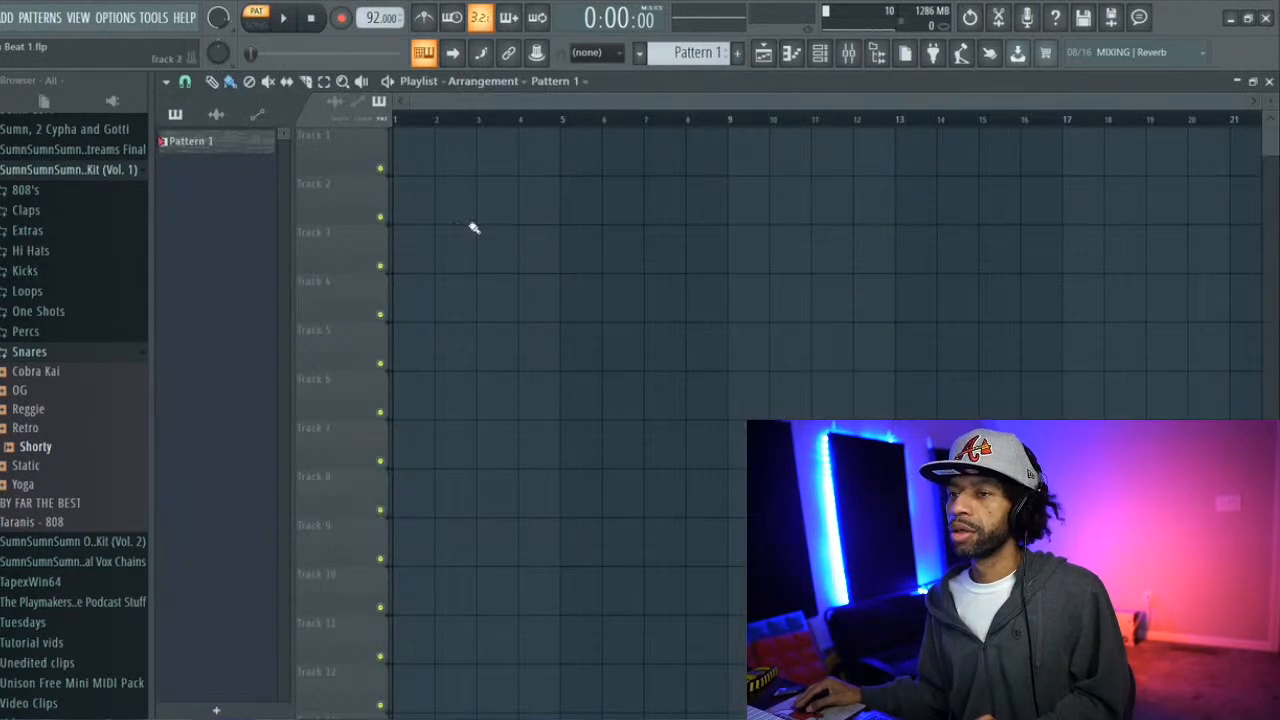
right_click(204, 147)
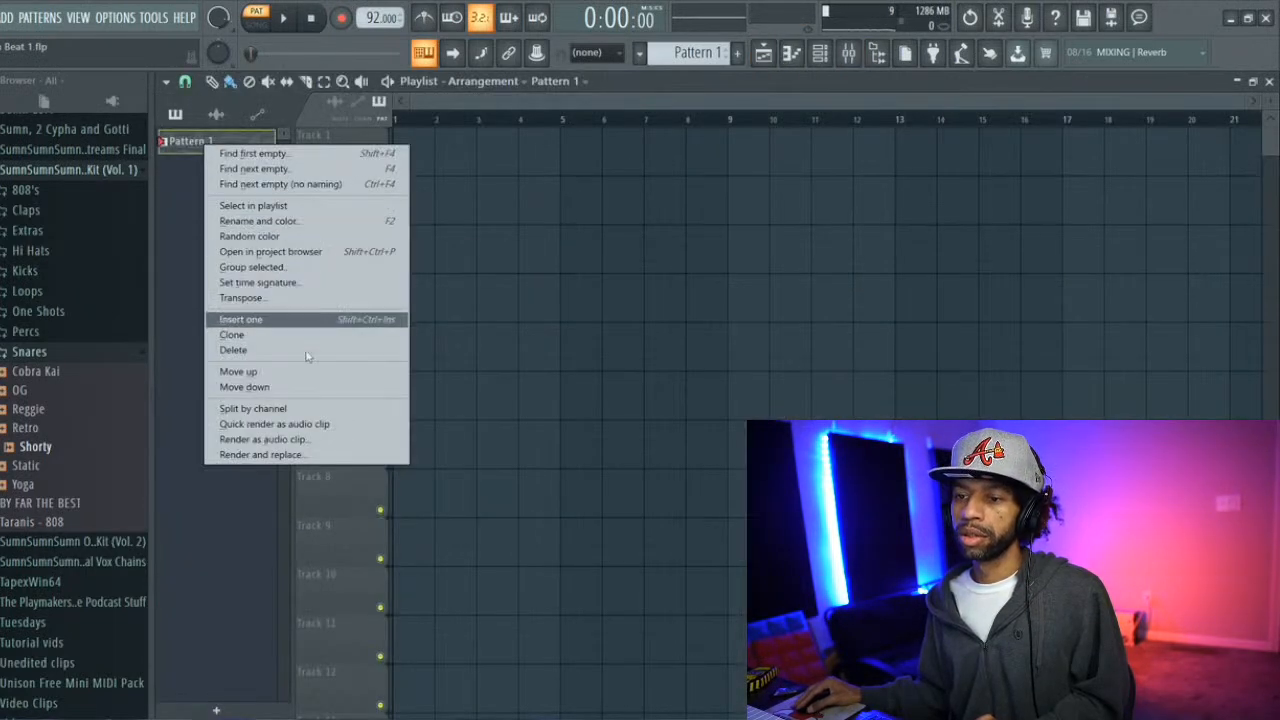
click(190, 140)
double_click(195, 142)
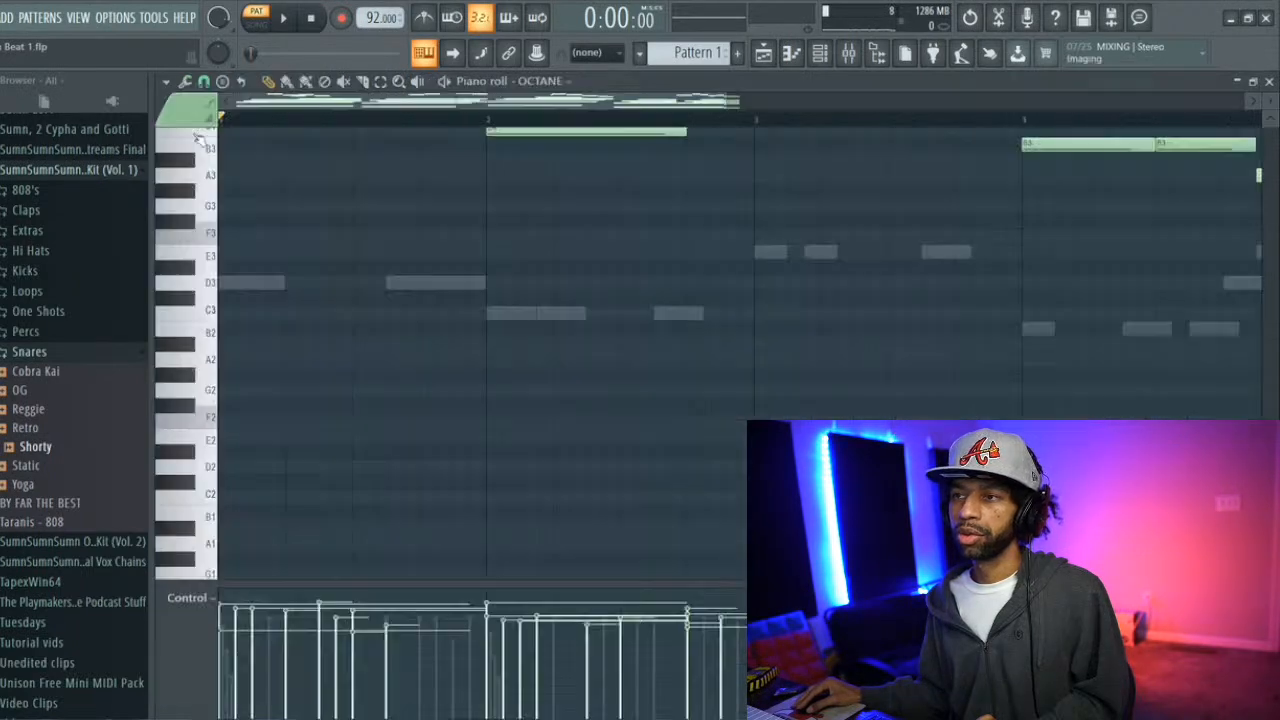
click(765, 55)
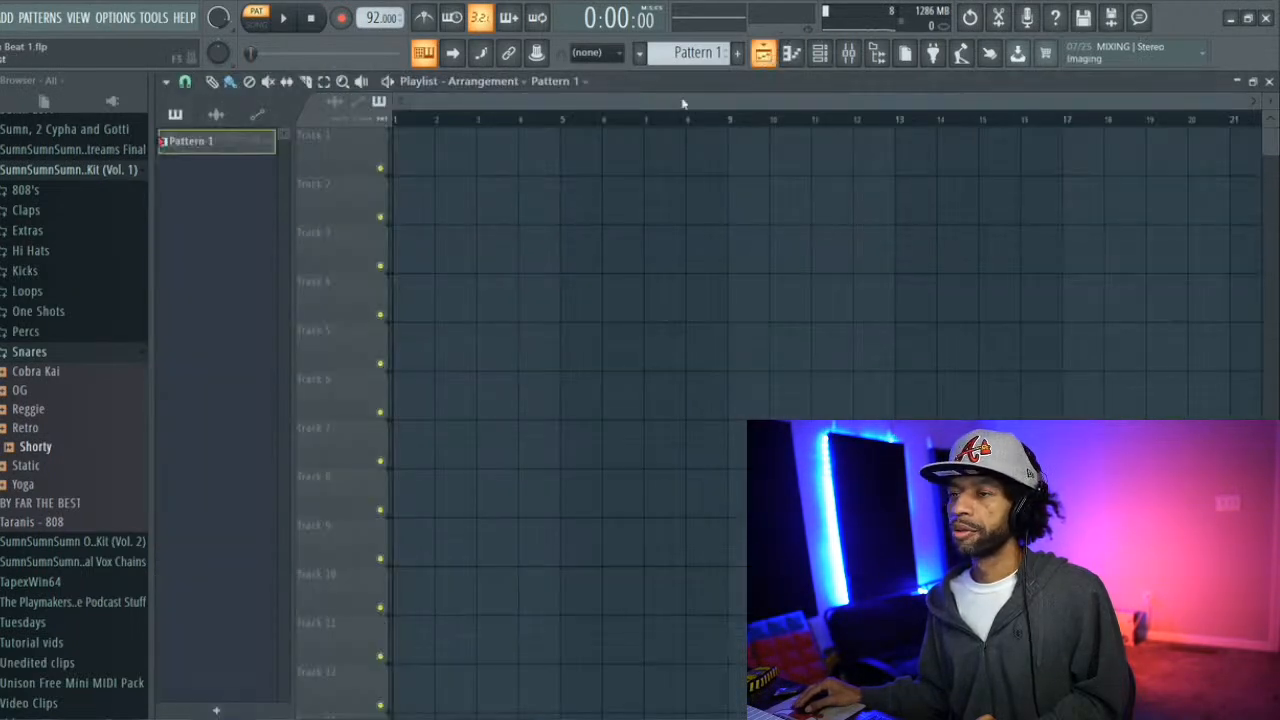
Place Pattern 1 at bar 1 of playlist Track 1 and split the pattern by channel
click(410, 152)
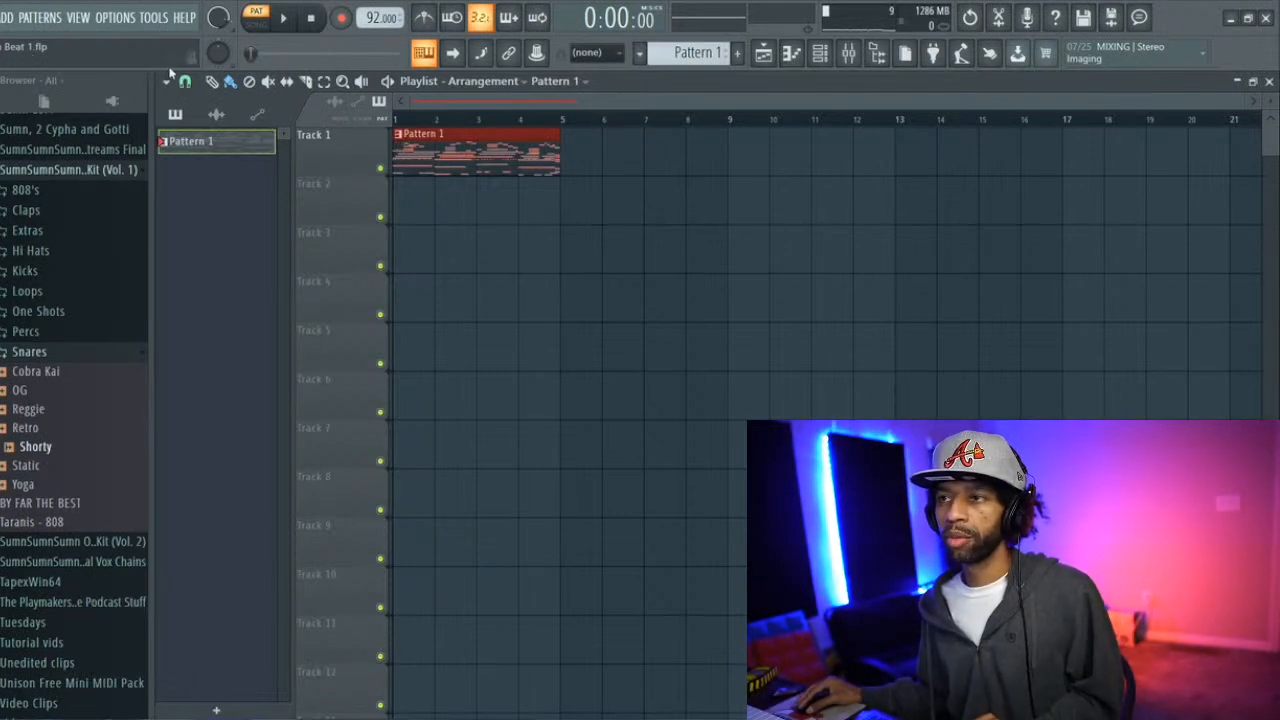
right_click(228, 142)
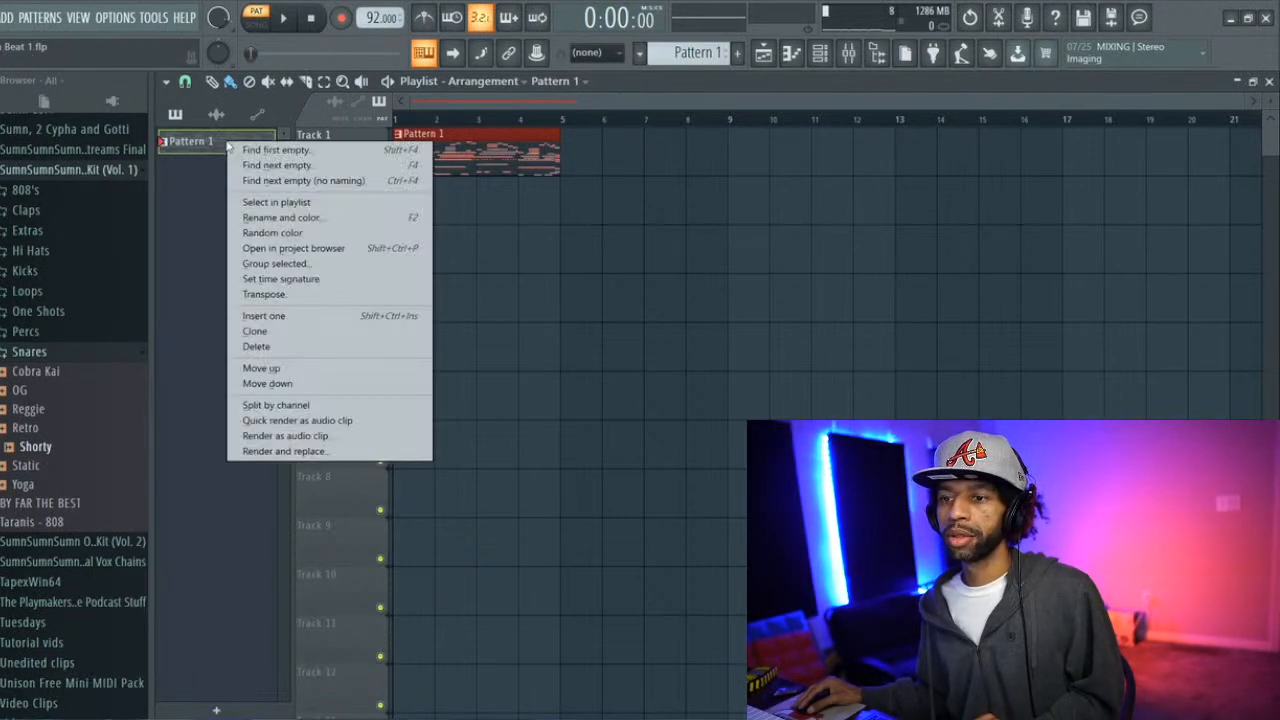
click(336, 405)
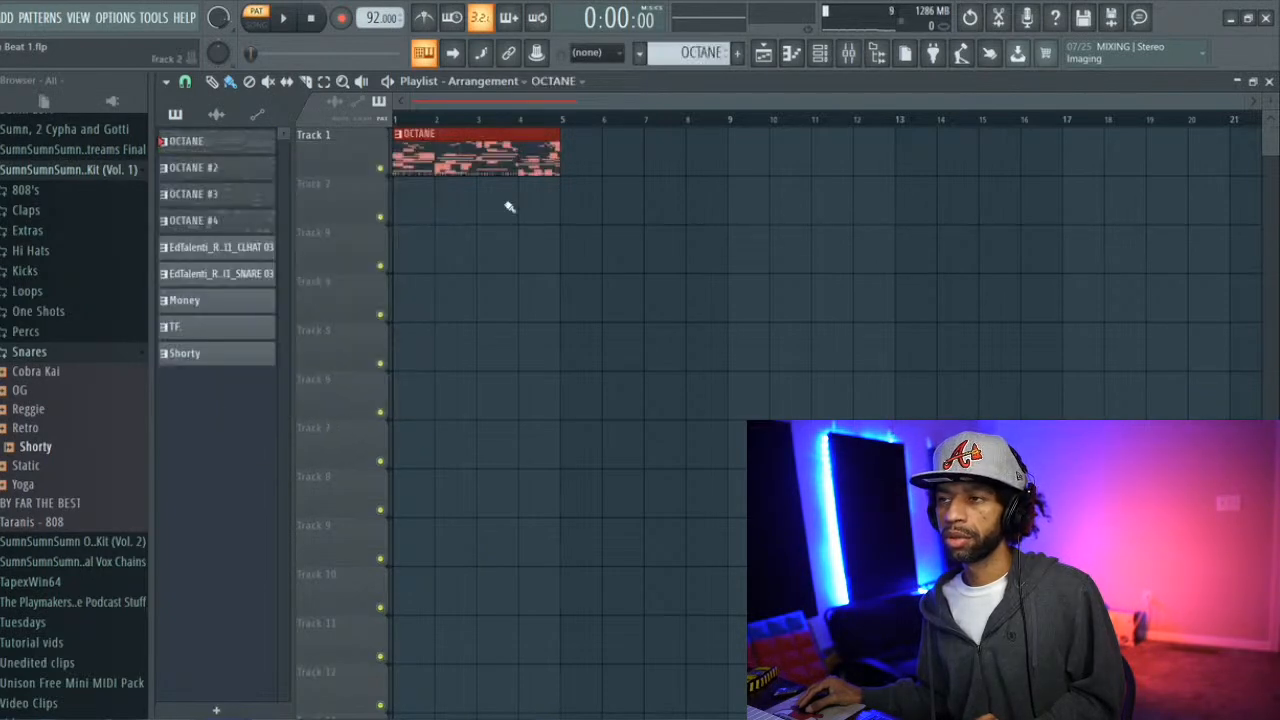
double_click(476, 159)
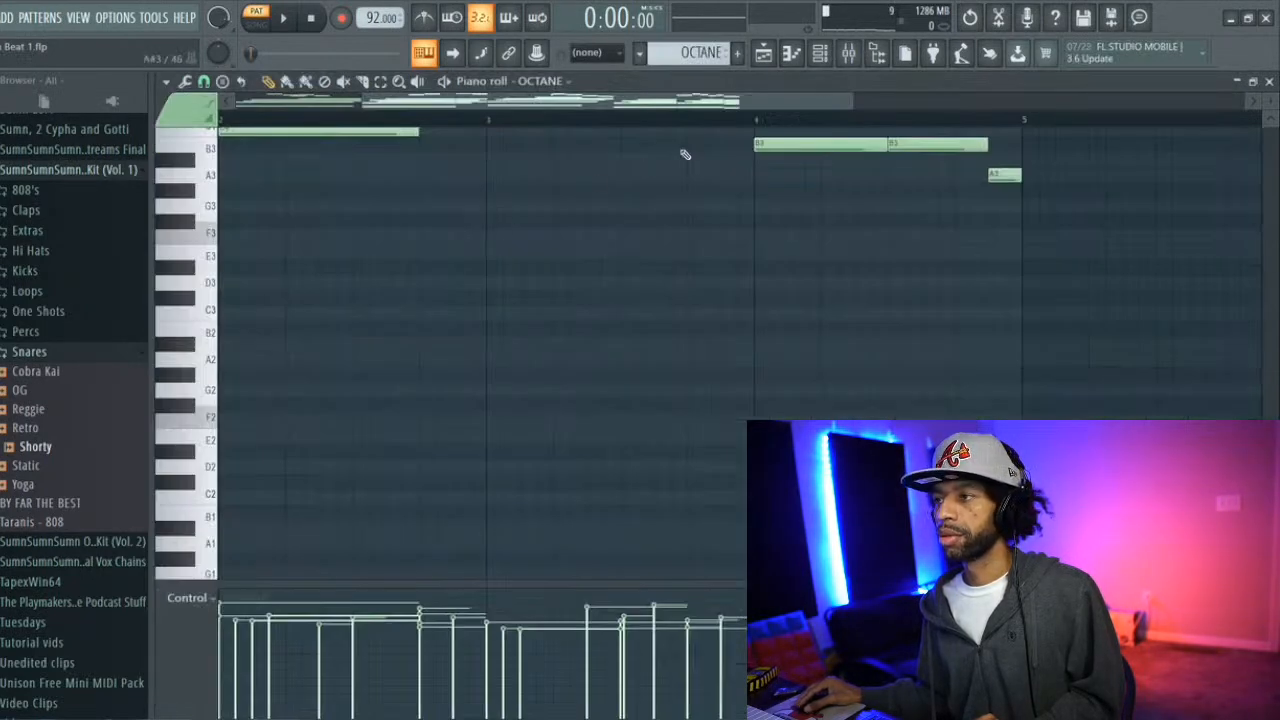
click(763, 53)
click(602, 194)
right_click(612, 187)
Move the OCTANE #2, #3 and #4 clips from Track 1 to Tracks 2, 3 and 4, and the CLHAT 03 clip to Track 7
right_click(468, 143)
drag(465, 146, 453, 230)
click(452, 178)
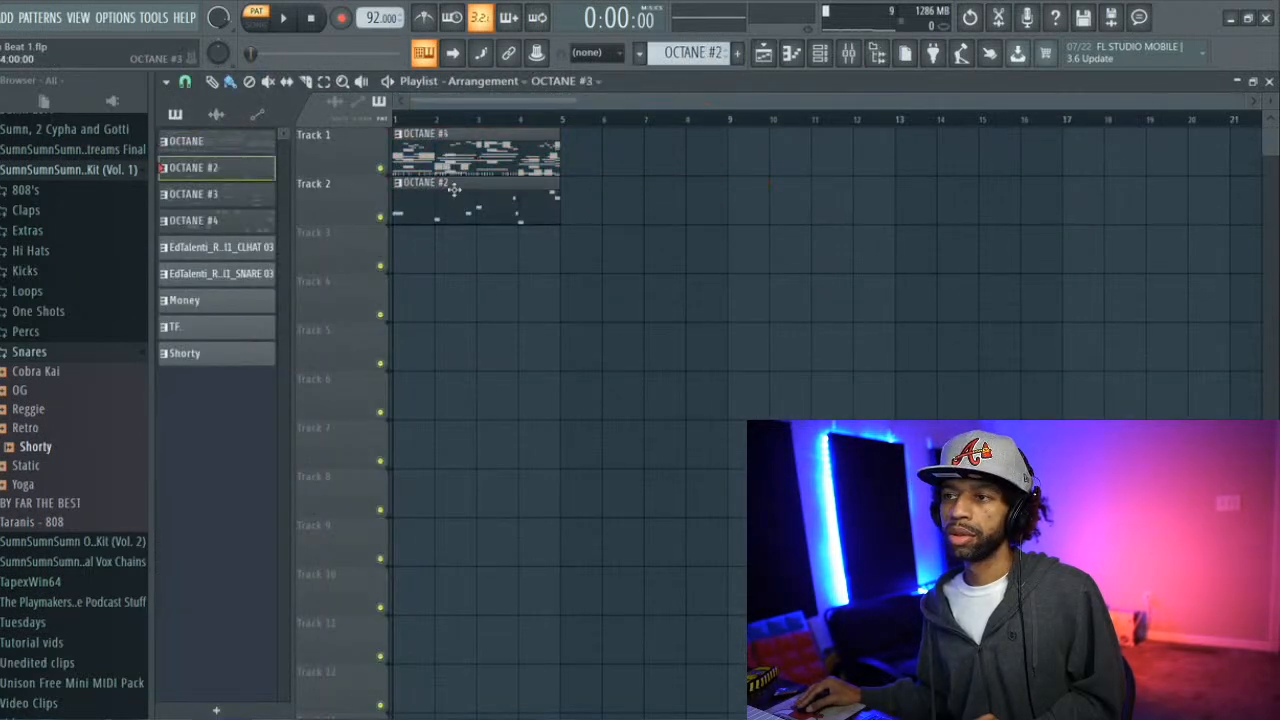
drag(450, 165, 450, 262)
drag(454, 147, 454, 295)
drag(476, 171, 486, 455)
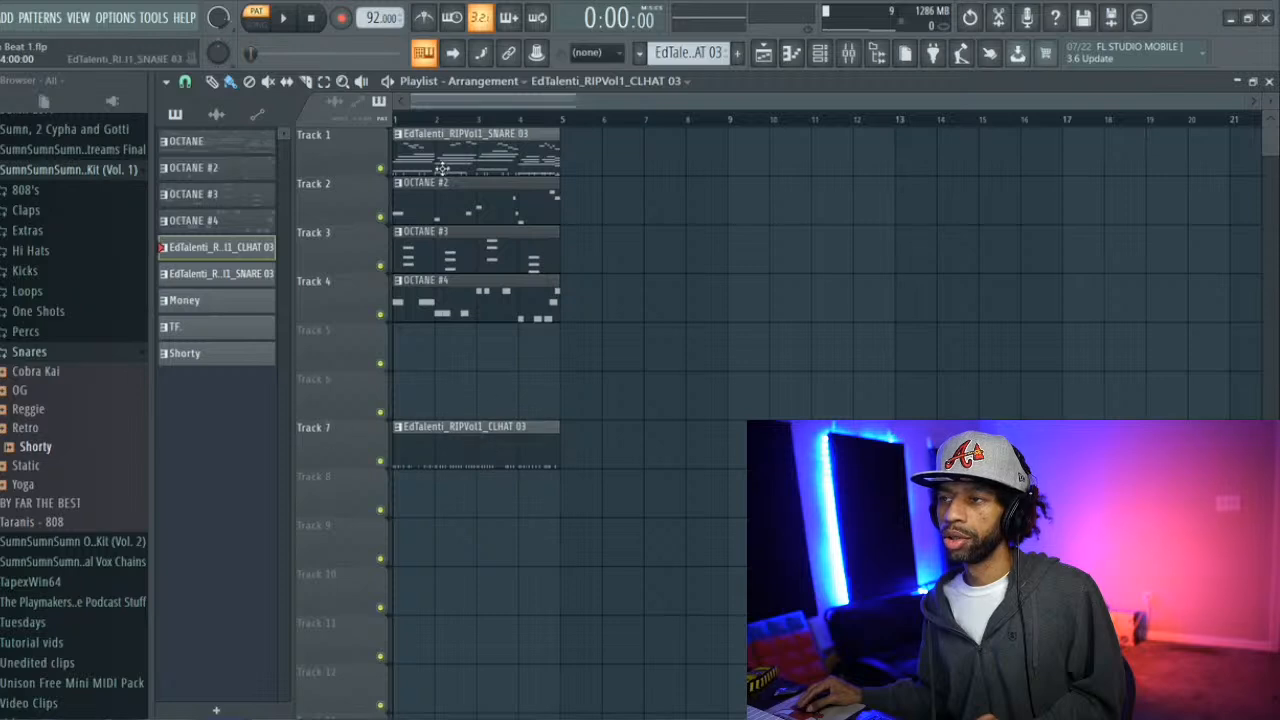
Move the SNARE 03 clip to Track 6, Money to Track 5, TF. to Track 8 and Shorty to Track 9
drag(446, 138, 455, 382)
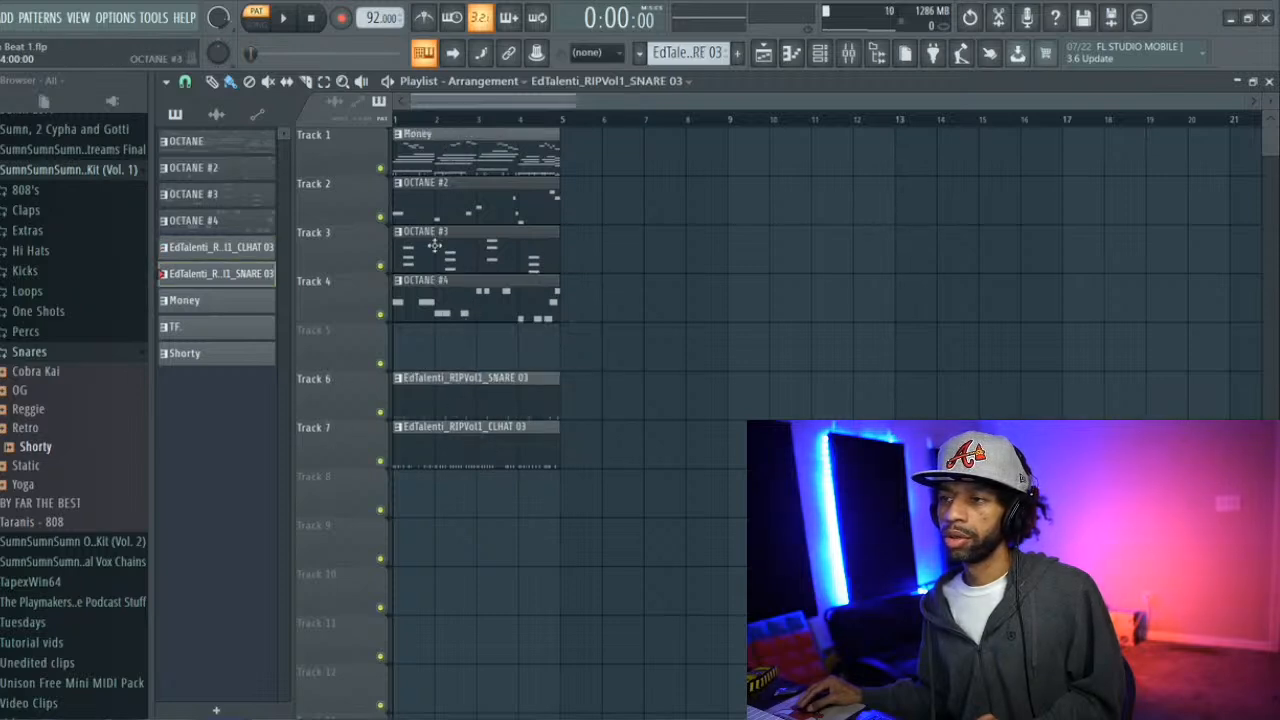
drag(422, 149, 432, 186)
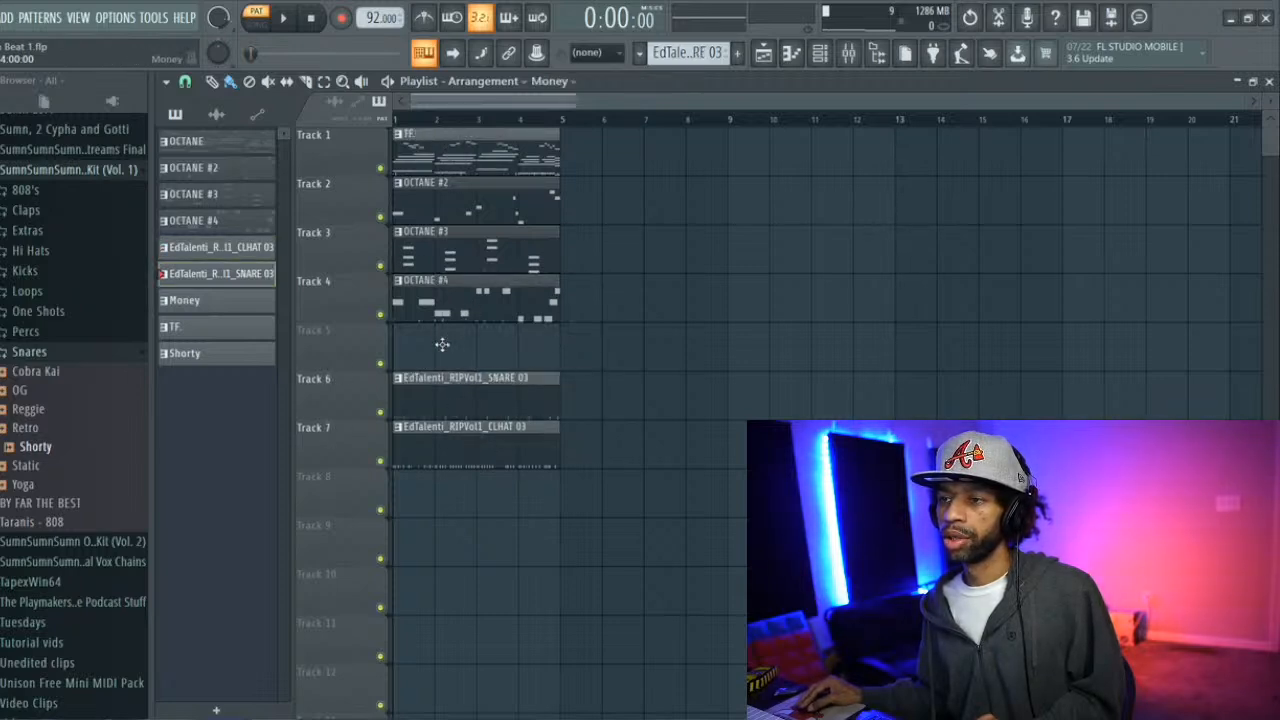
drag(442, 344, 442, 356)
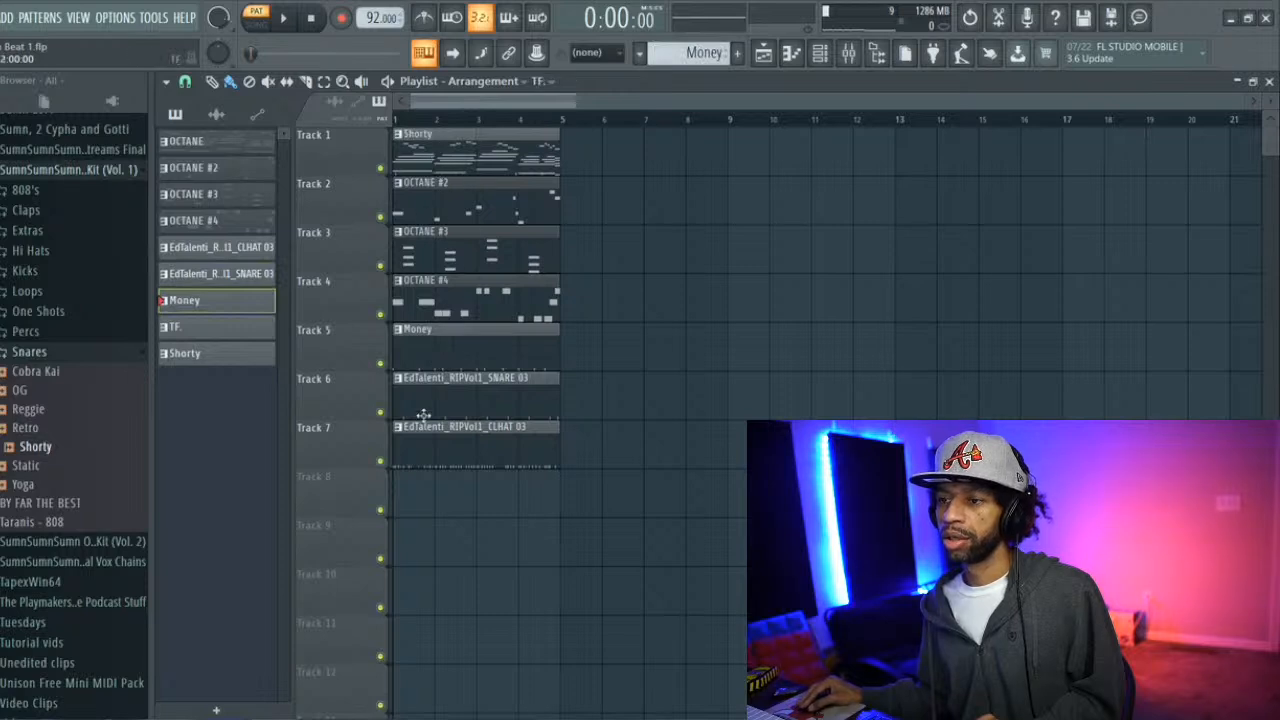
mouse_move(411, 477)
mouse_down()
mouse_move(414, 502)
mouse_move(407, 480)
mouse_up()
drag(424, 168, 400, 607)
drag(404, 562, 405, 536)
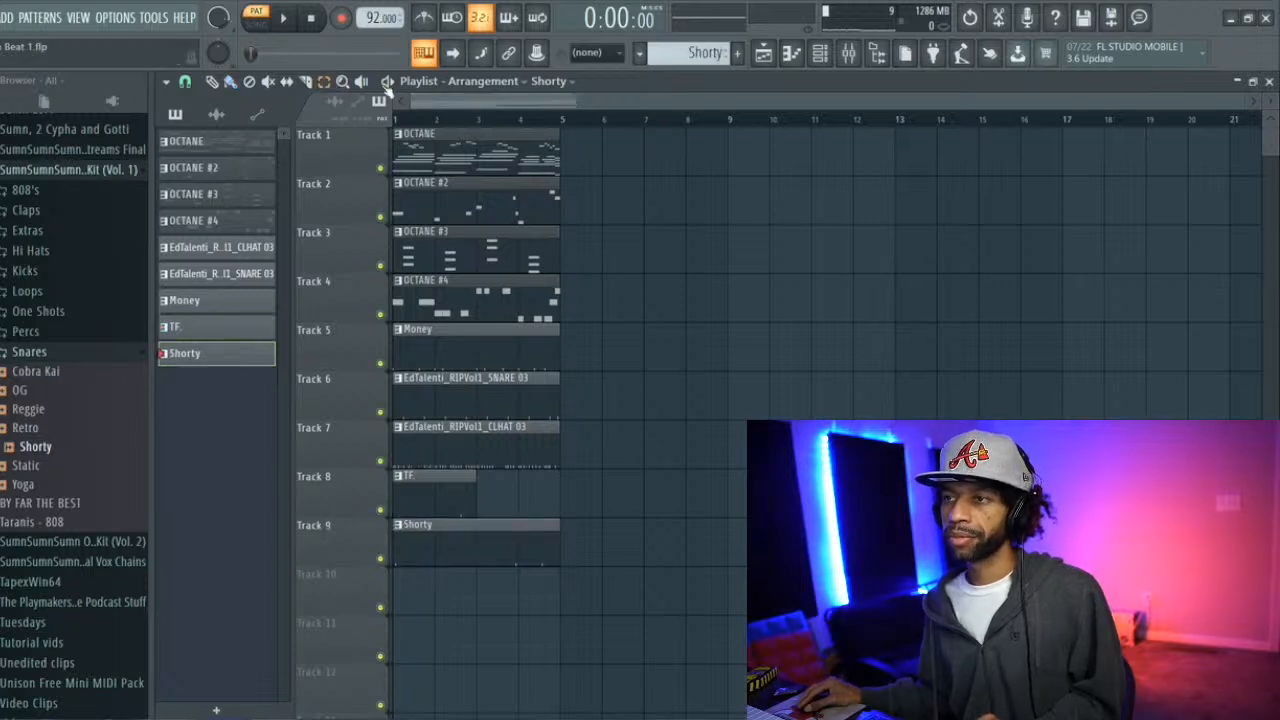
Duplicate all the clips in bars 1–4 end to end until the arrangement runs through bar 28, and clear the selection
drag(398, 118, 560, 122)
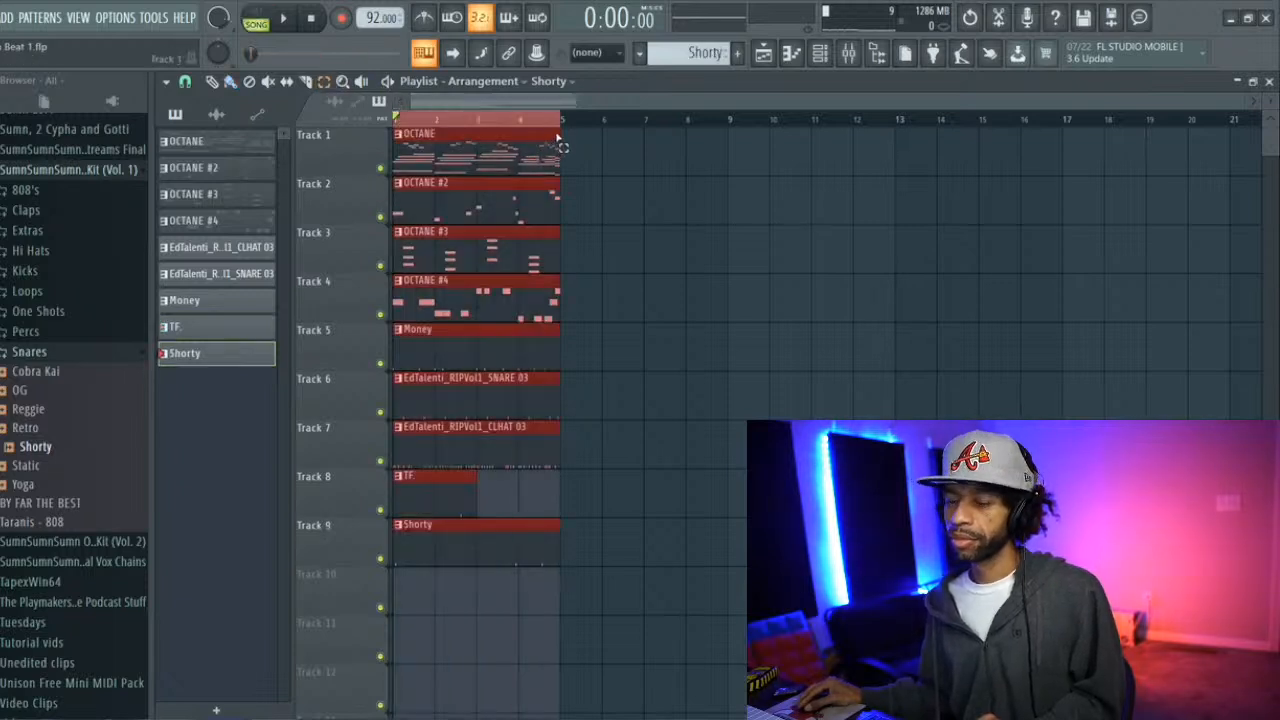
key(ctrl+b)
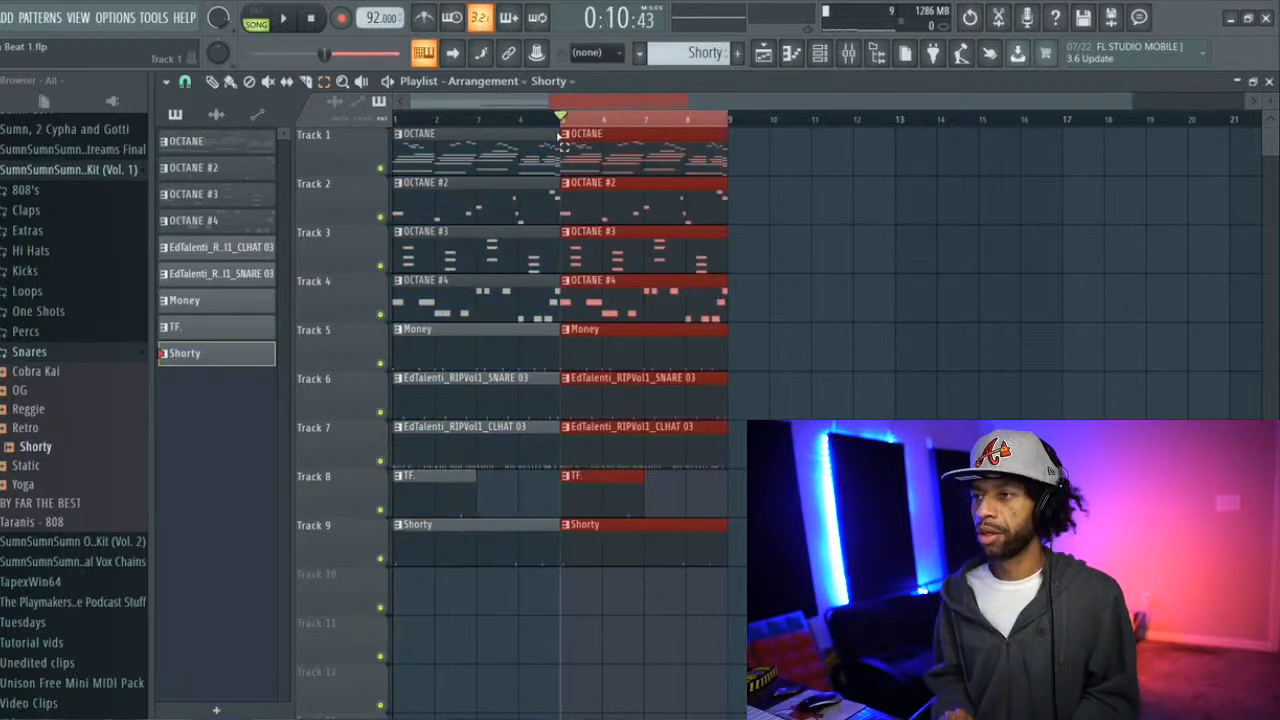
key(ctrl+b)
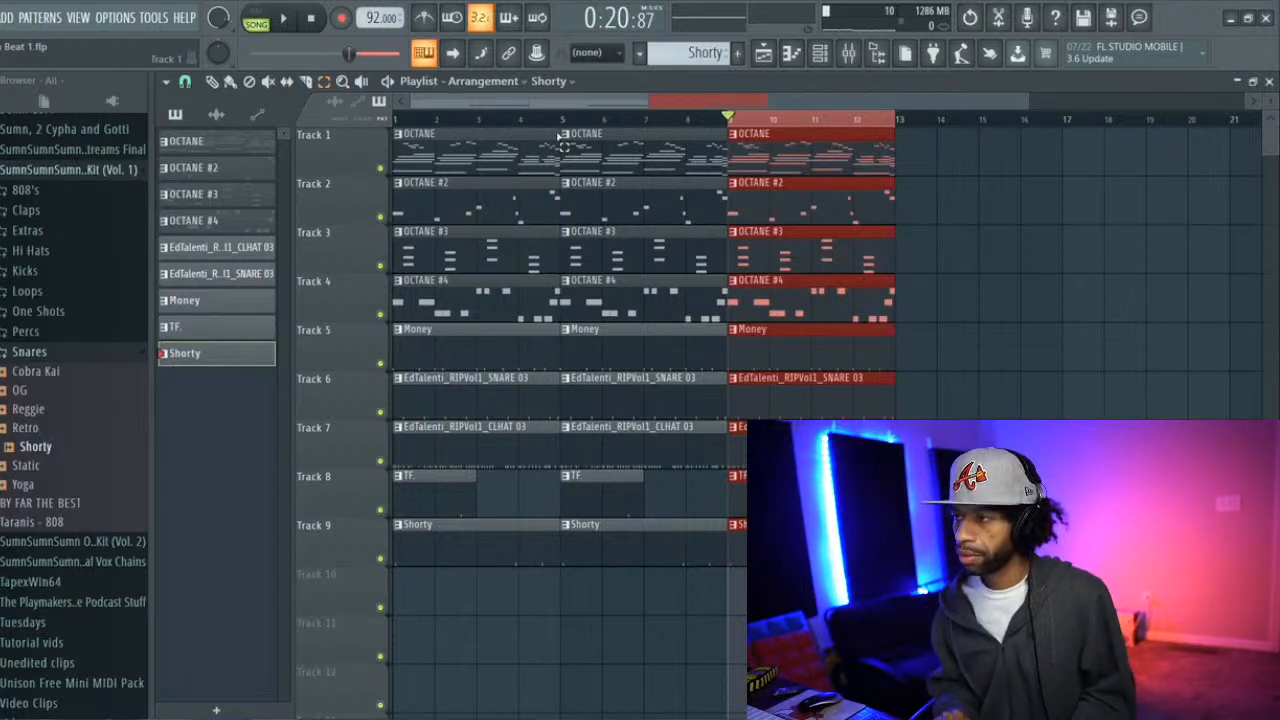
click(849, 55)
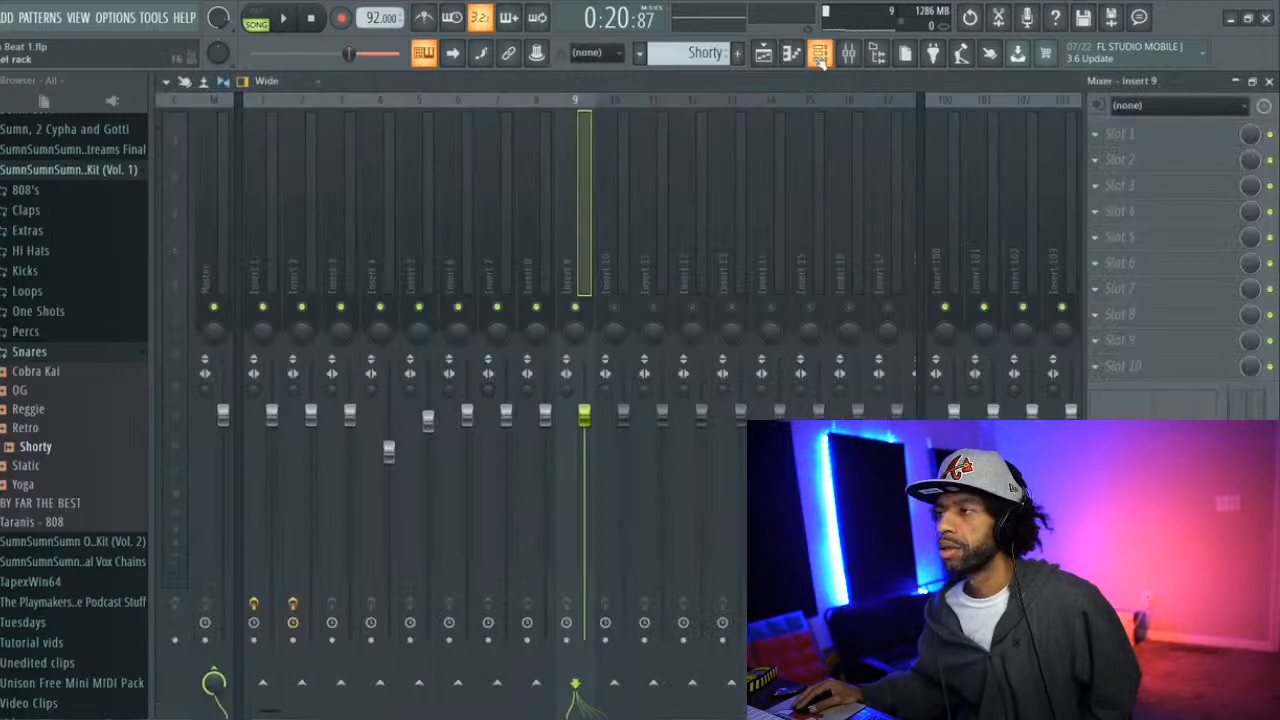
click(819, 55)
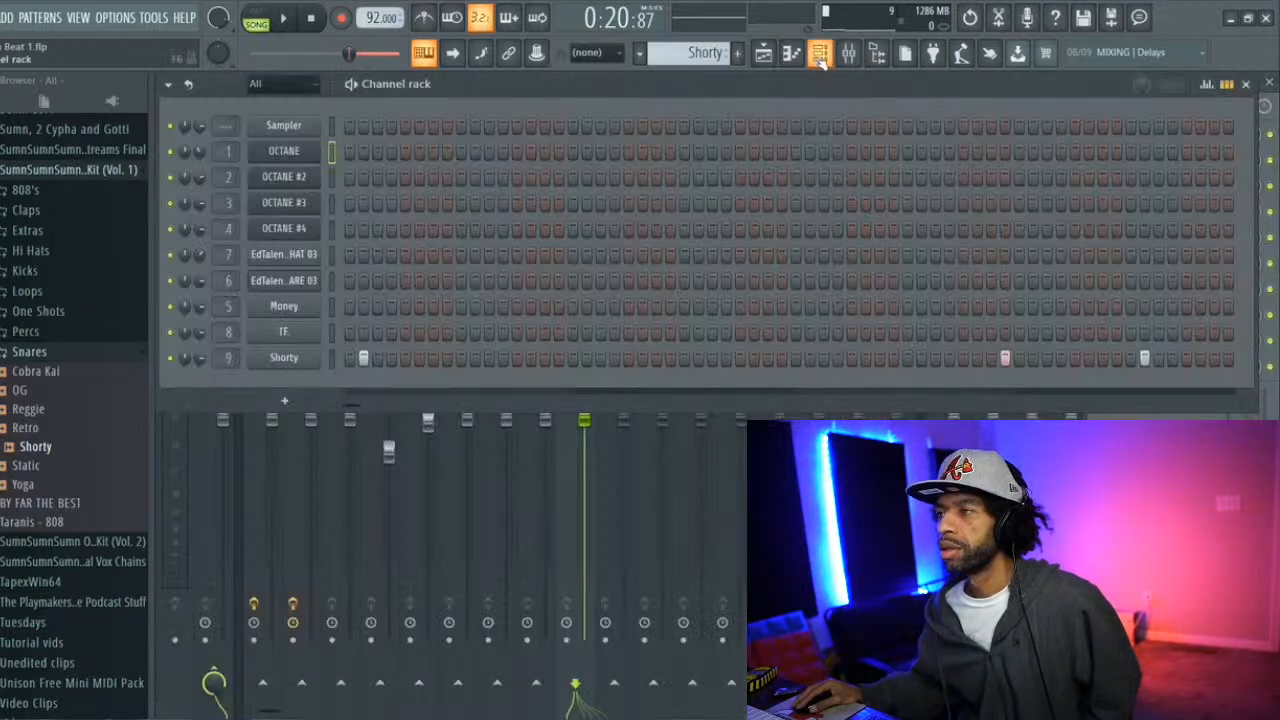
click(763, 53)
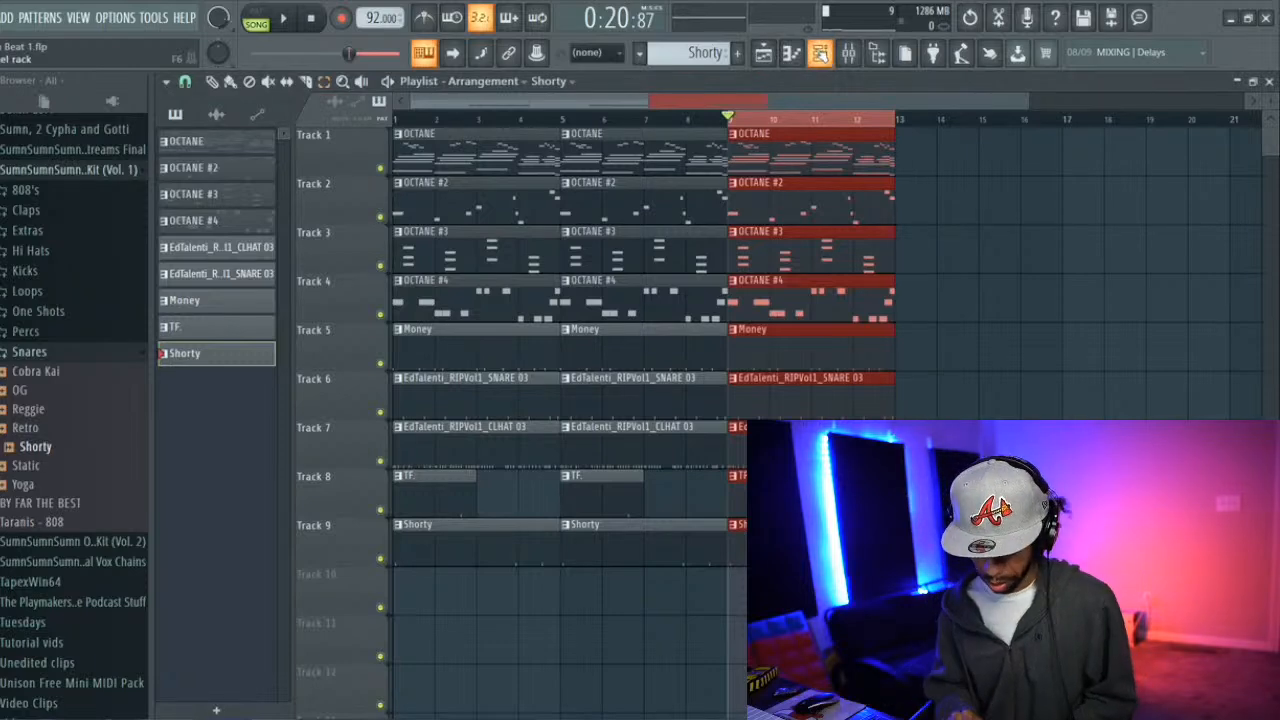
key(ctrl+b)
key(ctrl+b)
key(ctrl+b)
key(ctrl+b)
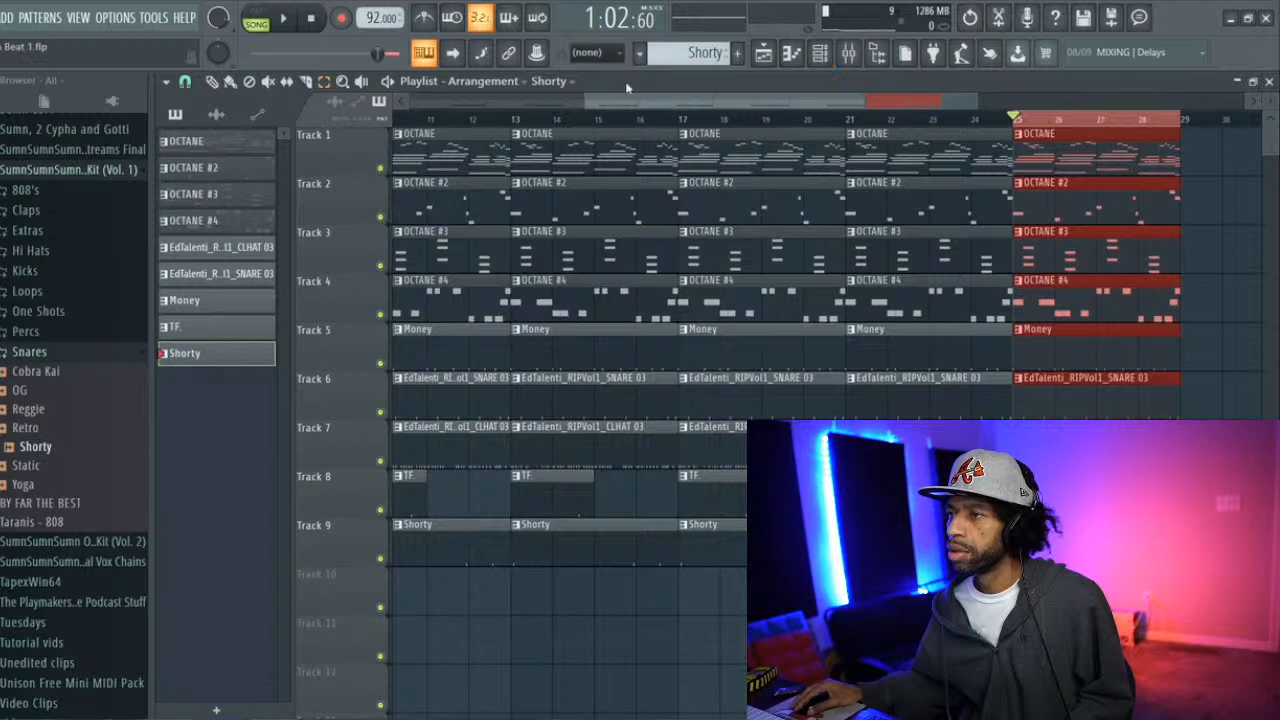
drag(632, 107, 435, 124)
click(453, 606)
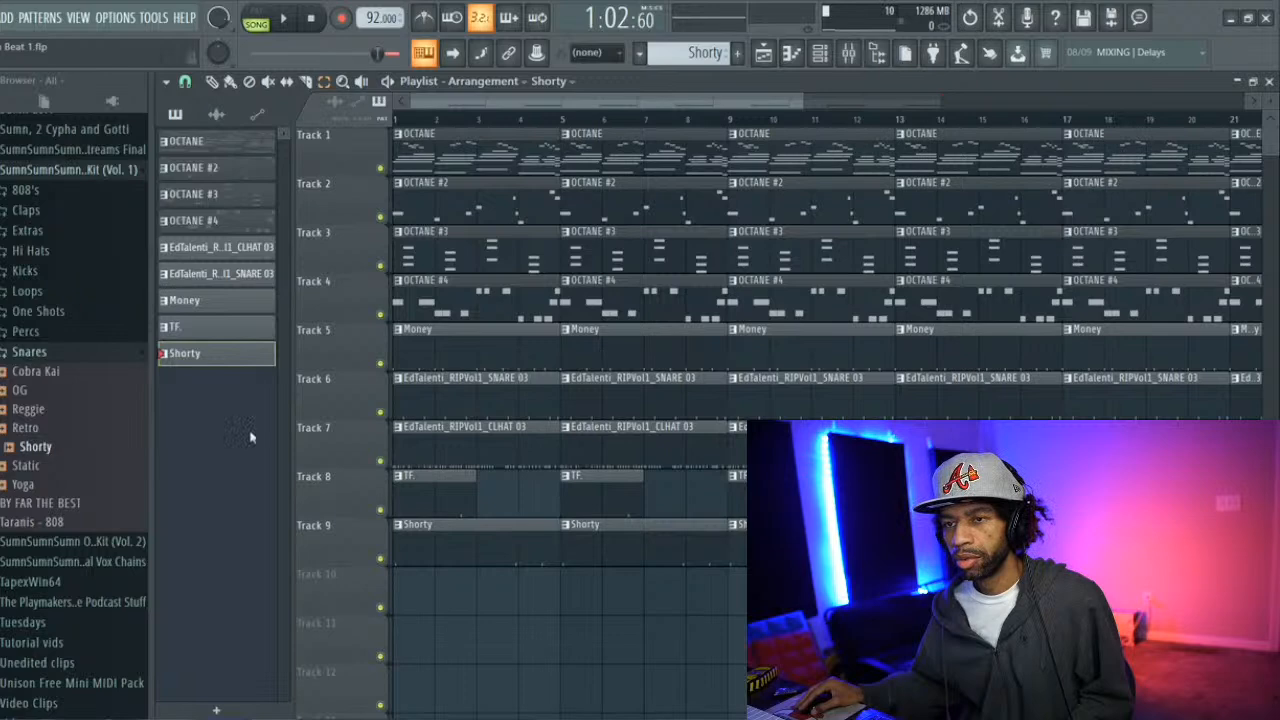
Reroute the CLHAT 03 channel to mixer track 1 and return to the playlist
click(848, 52)
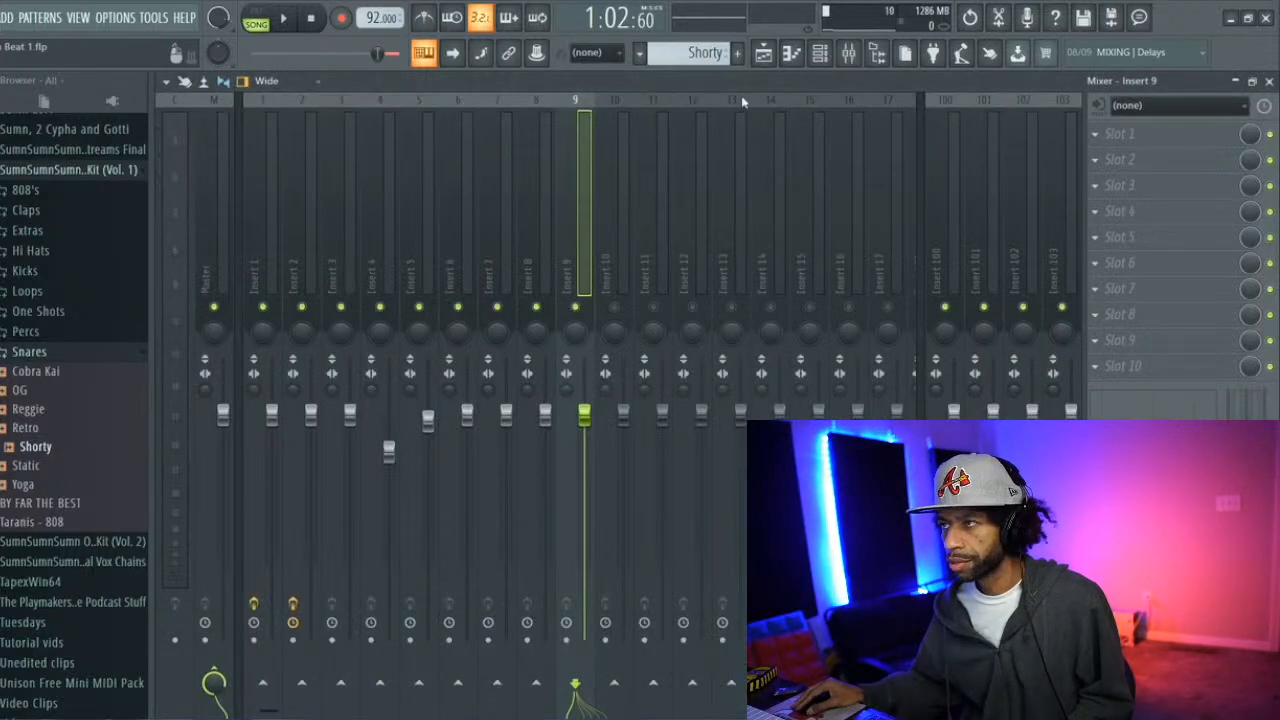
click(819, 52)
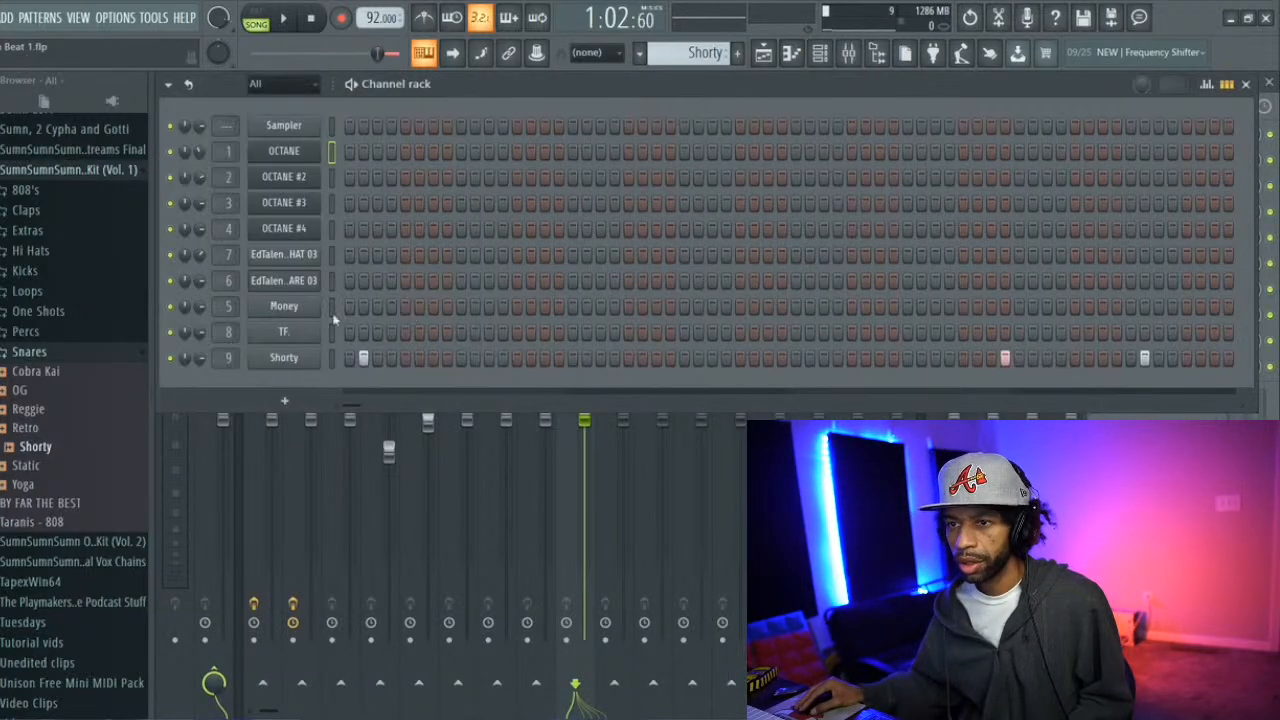
scroll(227, 254, down, 2)
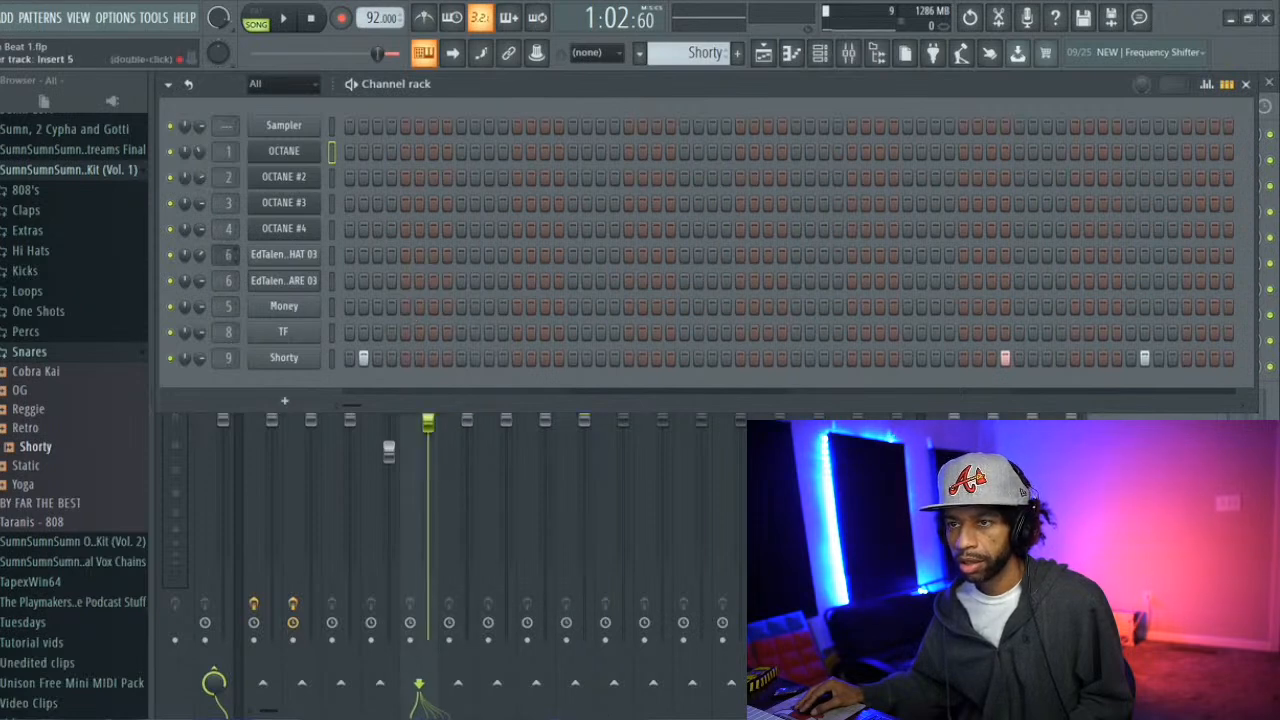
scroll(227, 254, down, 5)
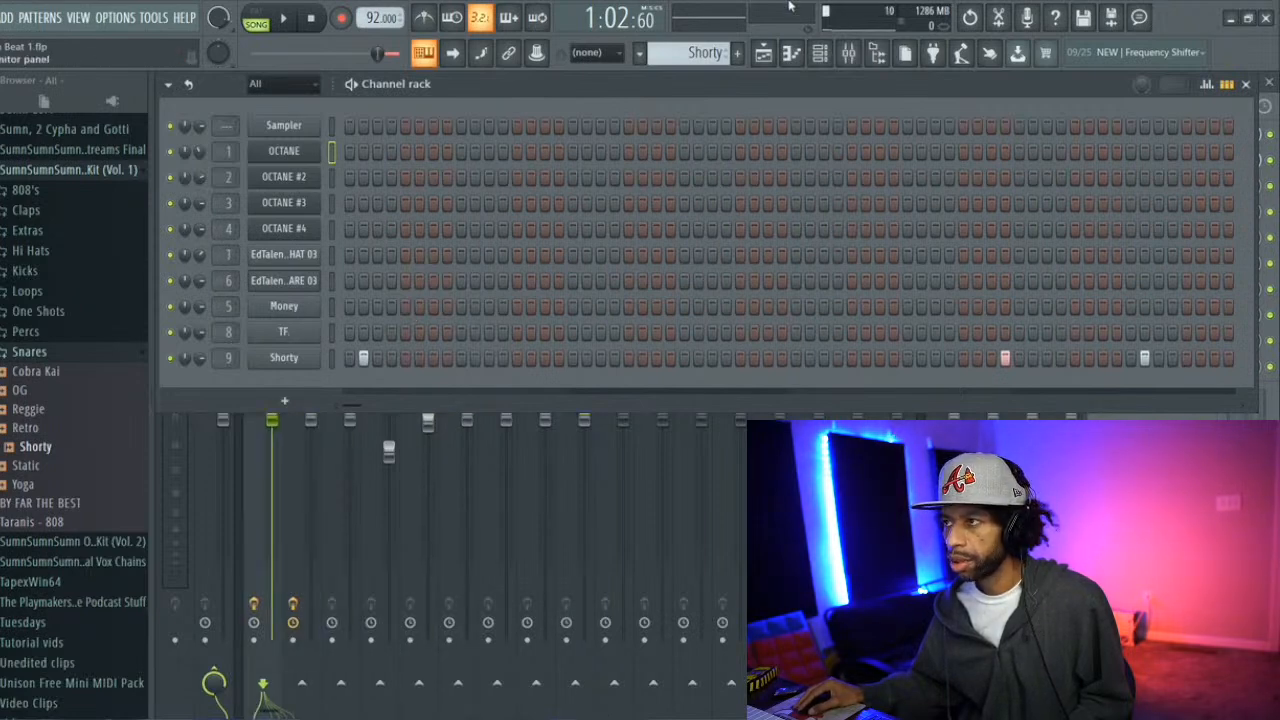
click(765, 56)
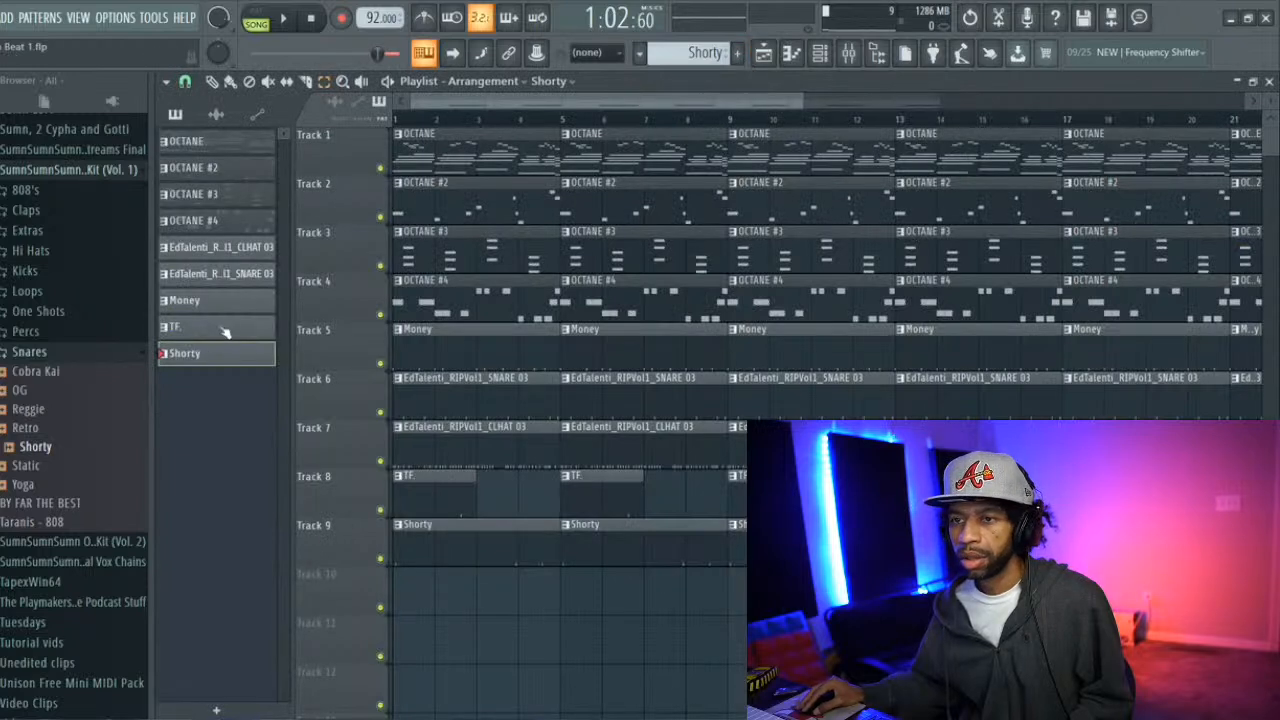
Render the CLHAT 03 pattern as an audio clip and return to the playlist
right_click(250, 249)
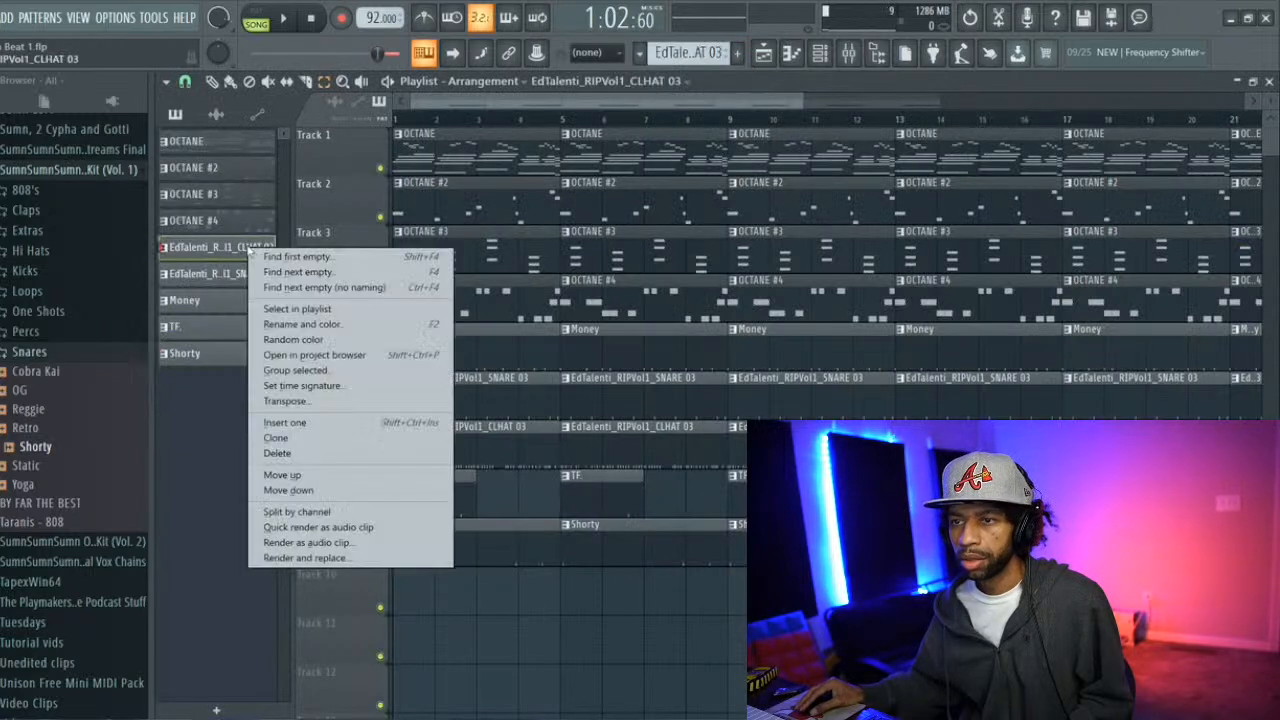
click(347, 543)
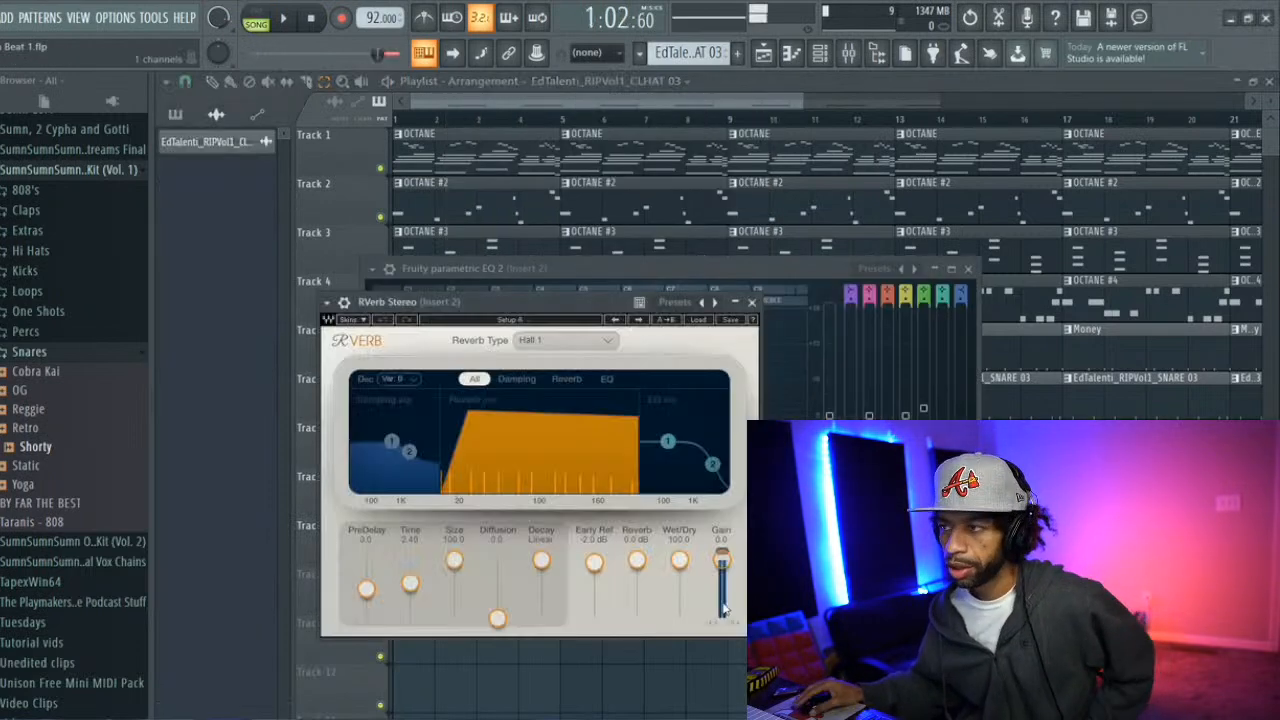
click(183, 380)
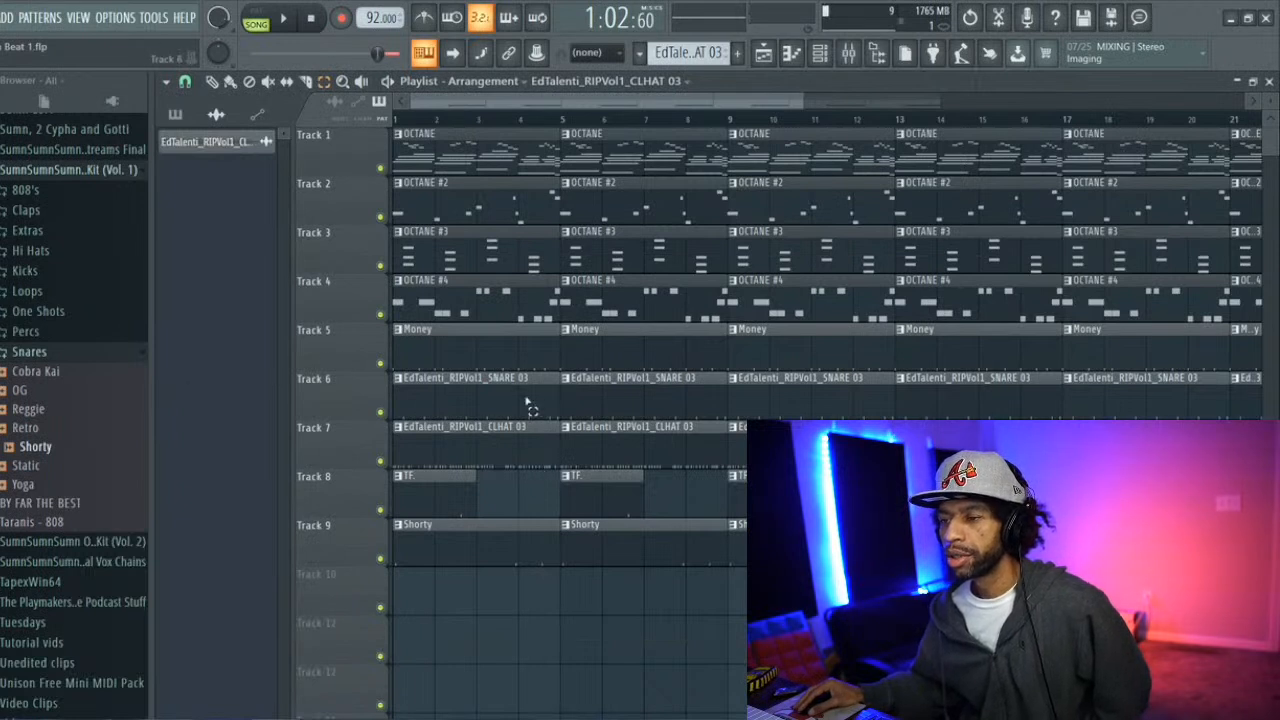
Delete the bar 1–4 clips on Tracks 4 to 9, leaving only OCTANE, OCTANE #2 and OCTANE #3 in the intro
drag(440, 605, 485, 300)
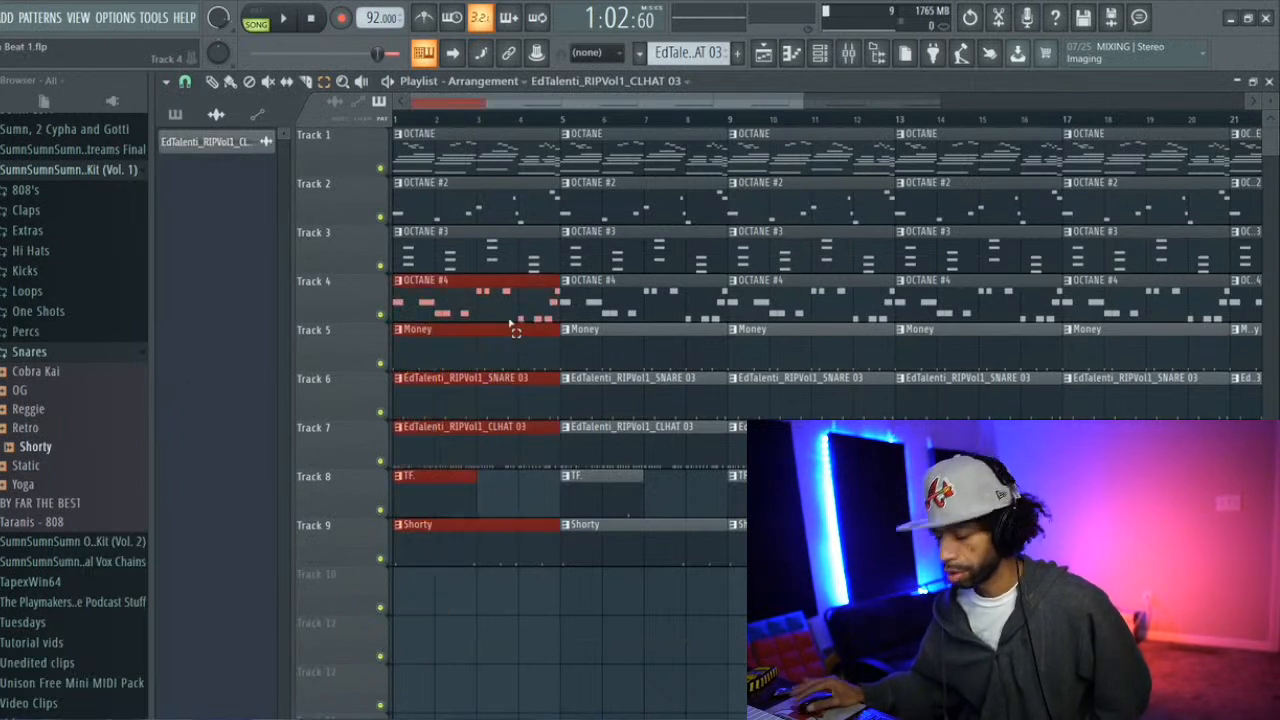
key(Delete)
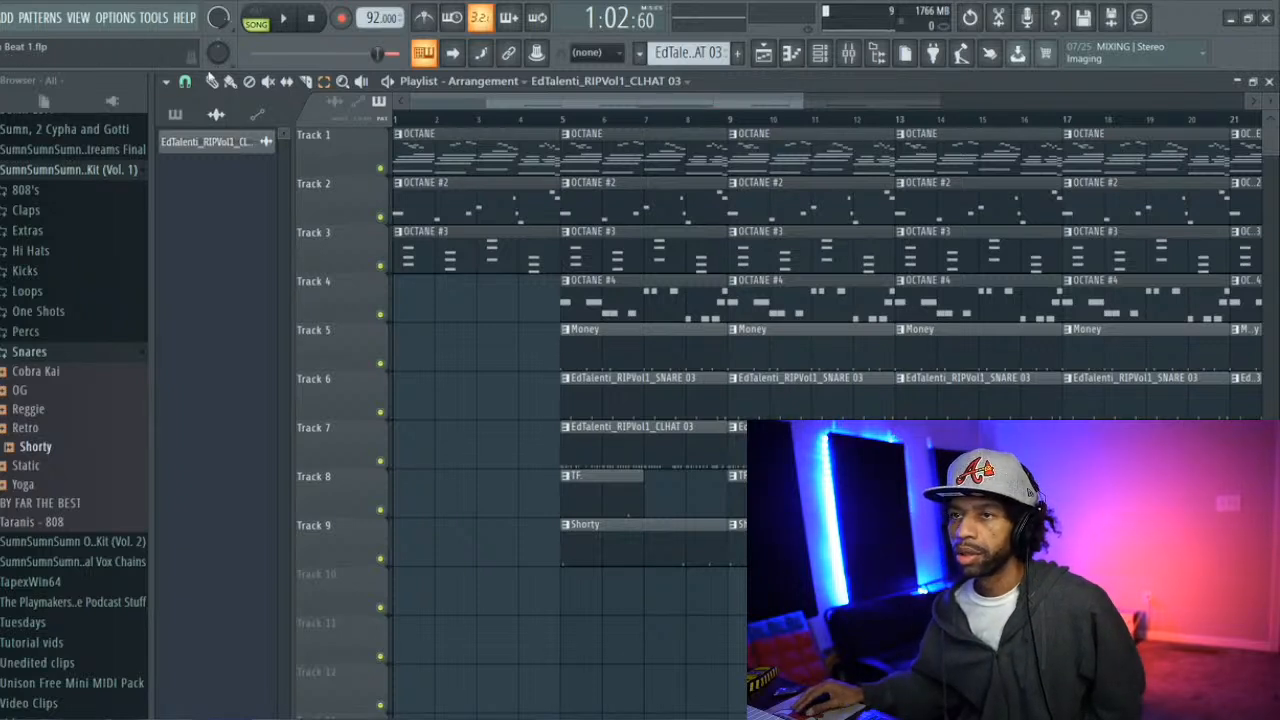
Make the OCTANE clip at bar 13 on Track 1 a unique pattern
drag(435, 105, 557, 72)
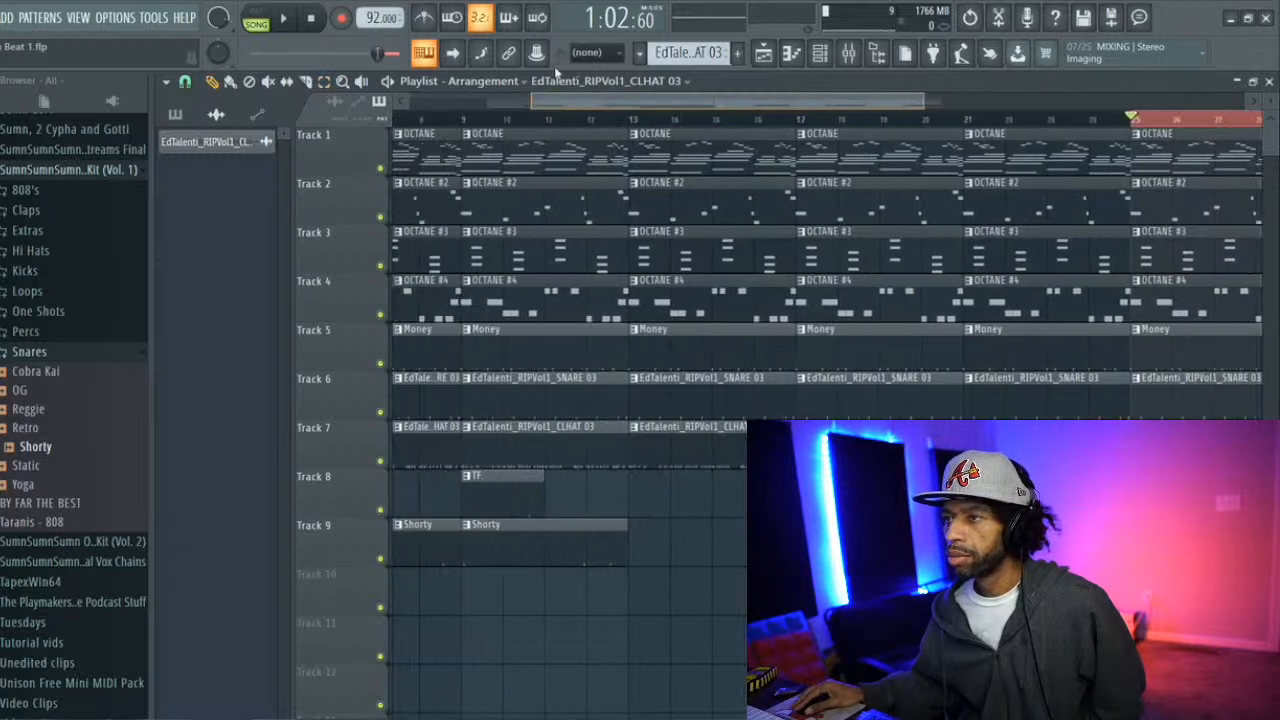
right_click(634, 142)
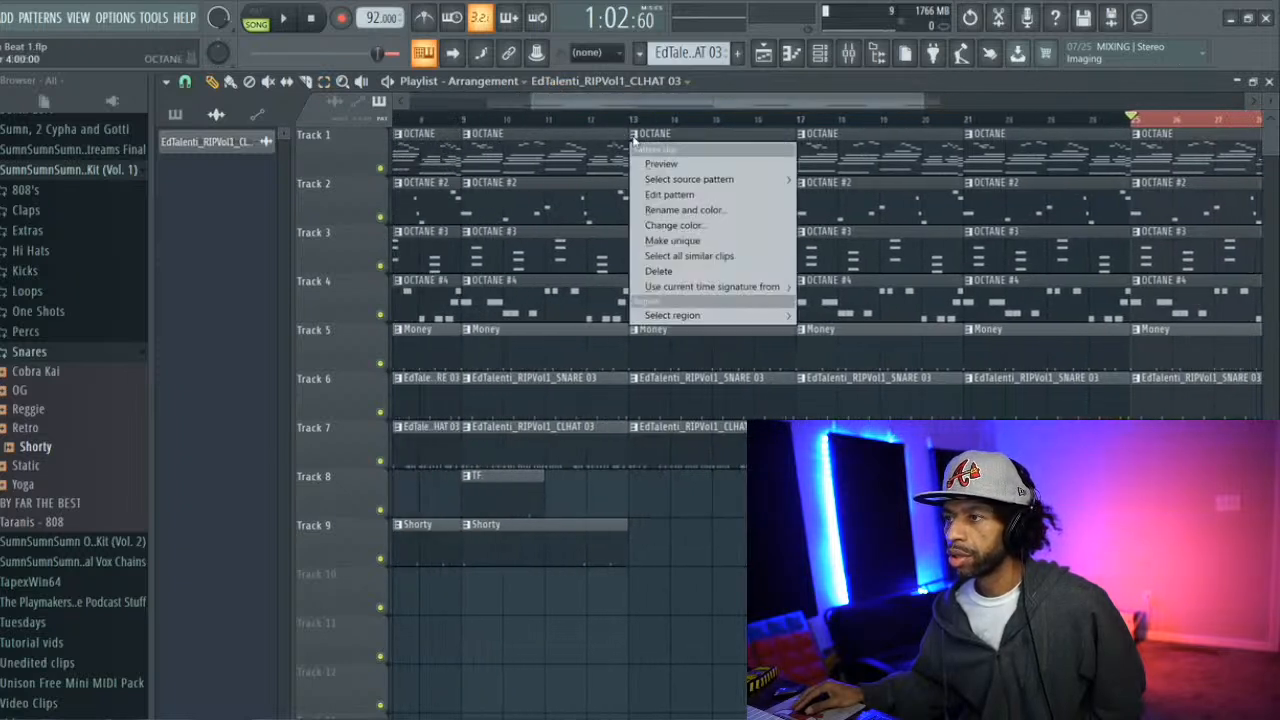
click(672, 240)
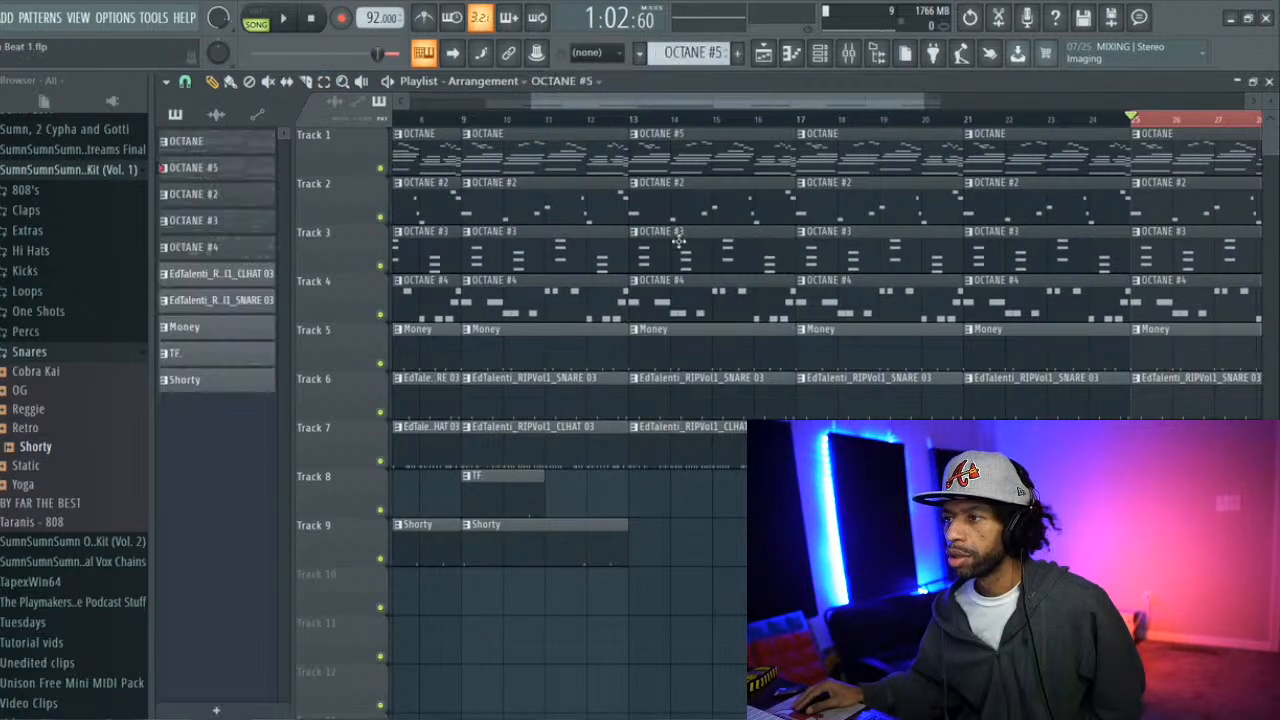
Delete the high melody notes from A6 upward across the unique OCTANE pattern at bar 13
double_click(655, 152)
scroll(428, 200, up, 10)
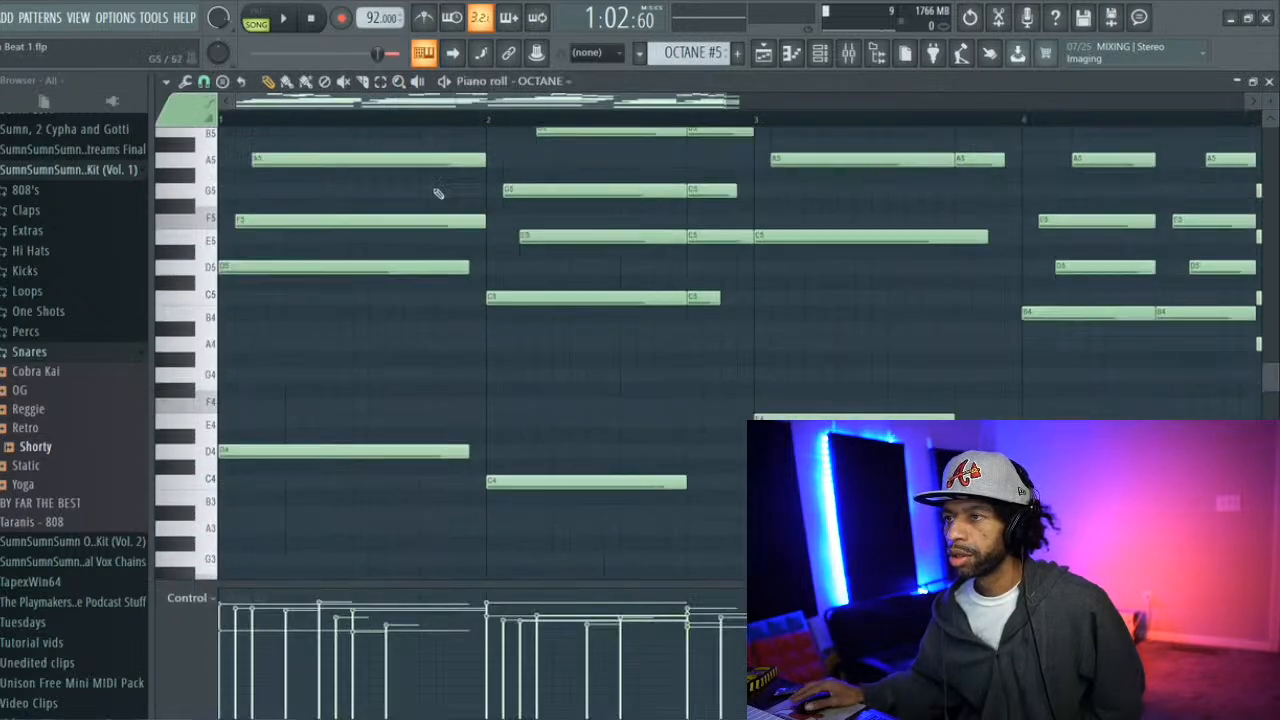
scroll(415, 186, up, 3)
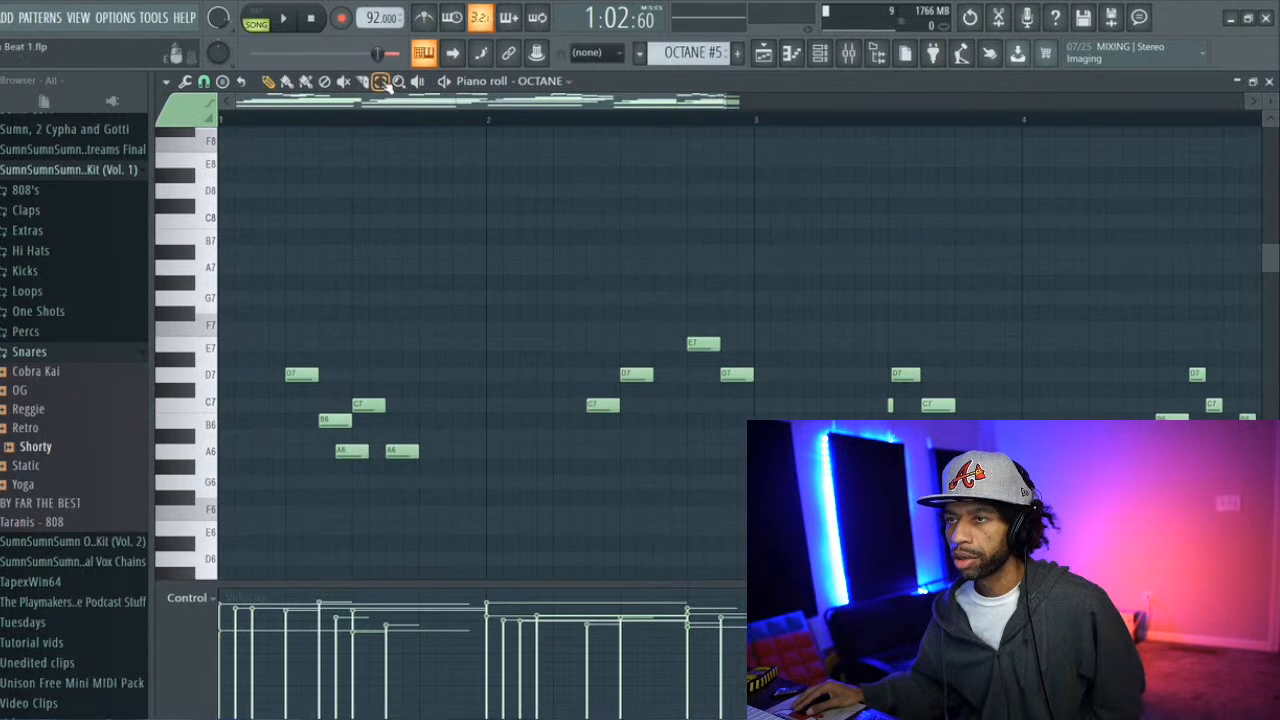
drag(254, 185, 1262, 530)
key(Delete)
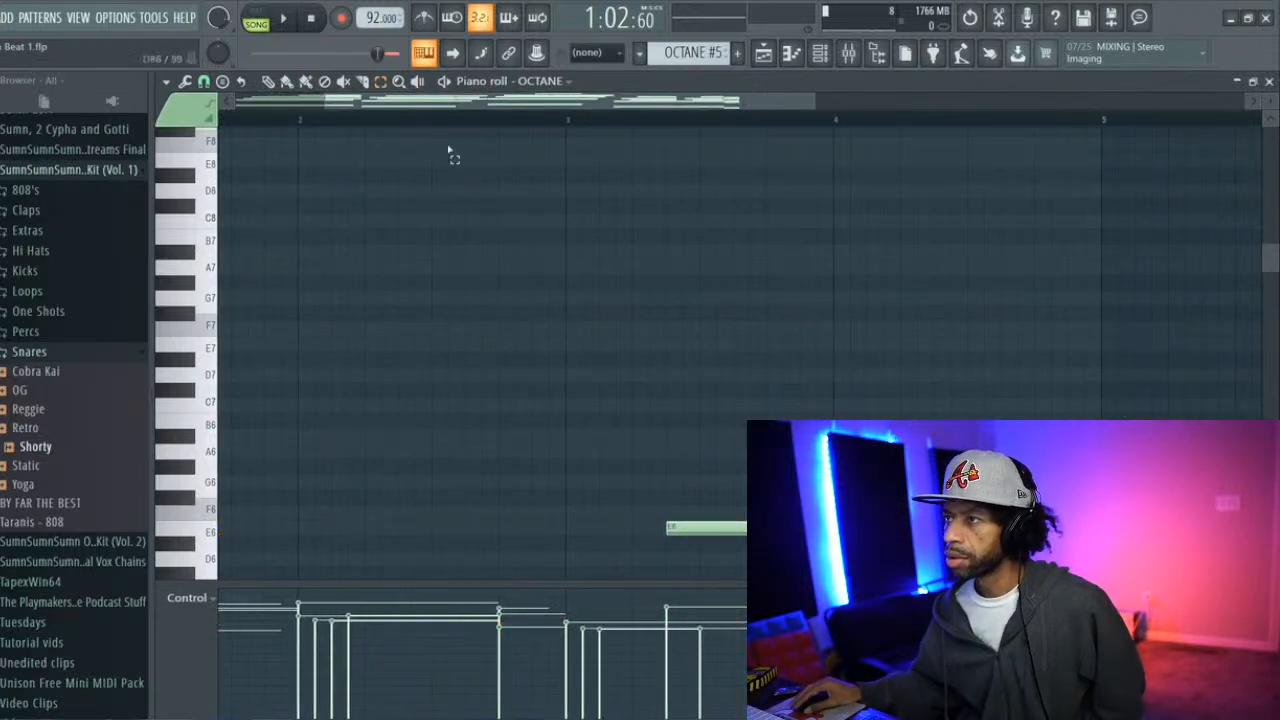
drag(516, 104, 300, 100)
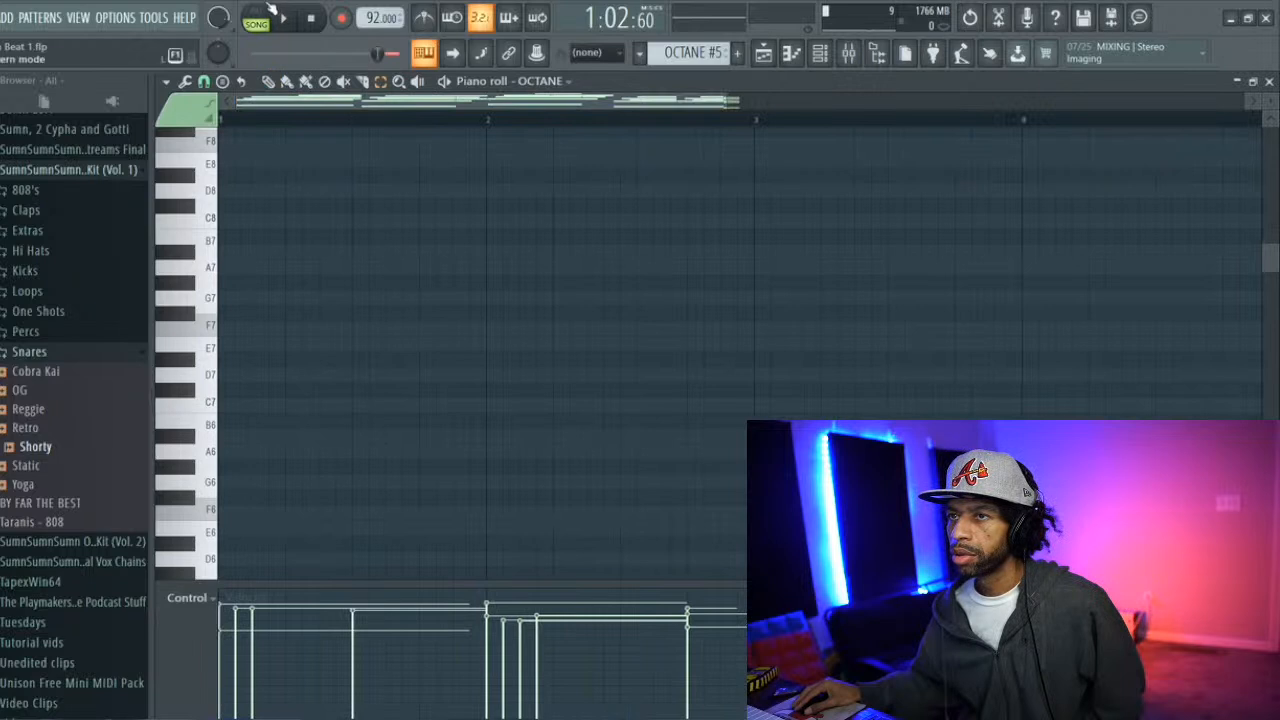
Switch to pattern mode and play back the edited OCTANE #5 pattern while viewing its chord notes
click(256, 16)
click(285, 18)
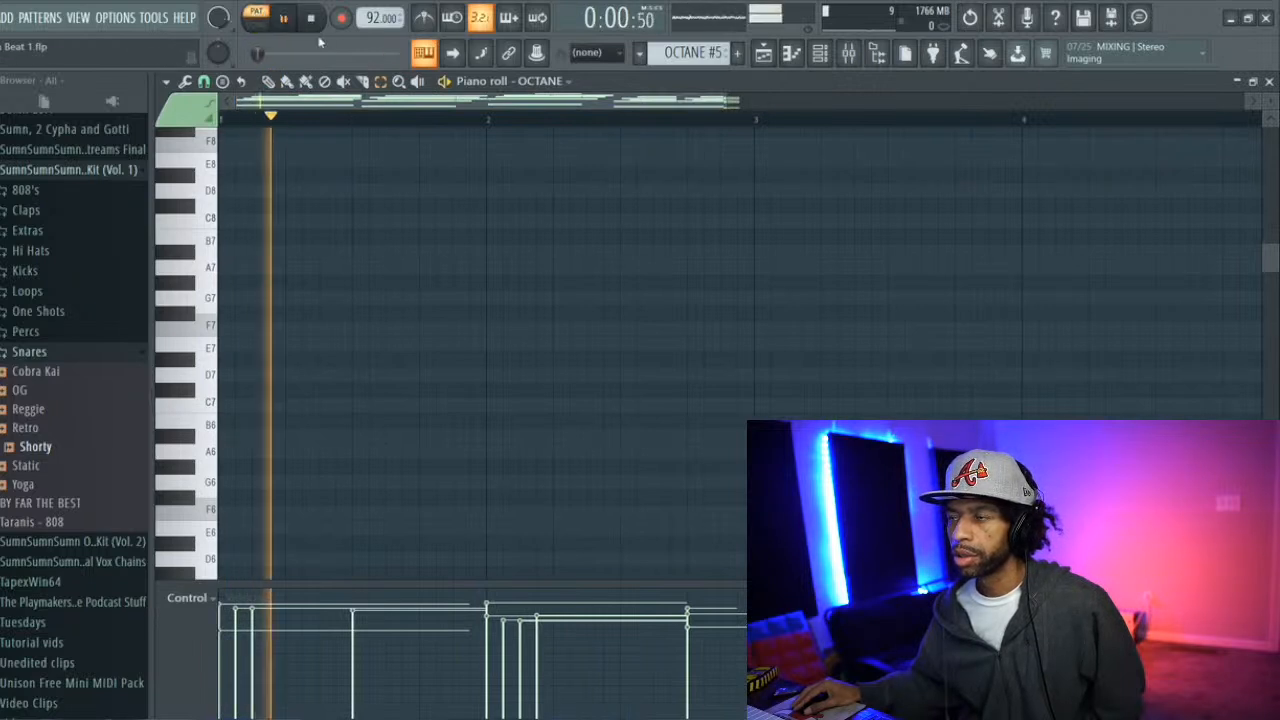
drag(1270, 260, 1197, 297)
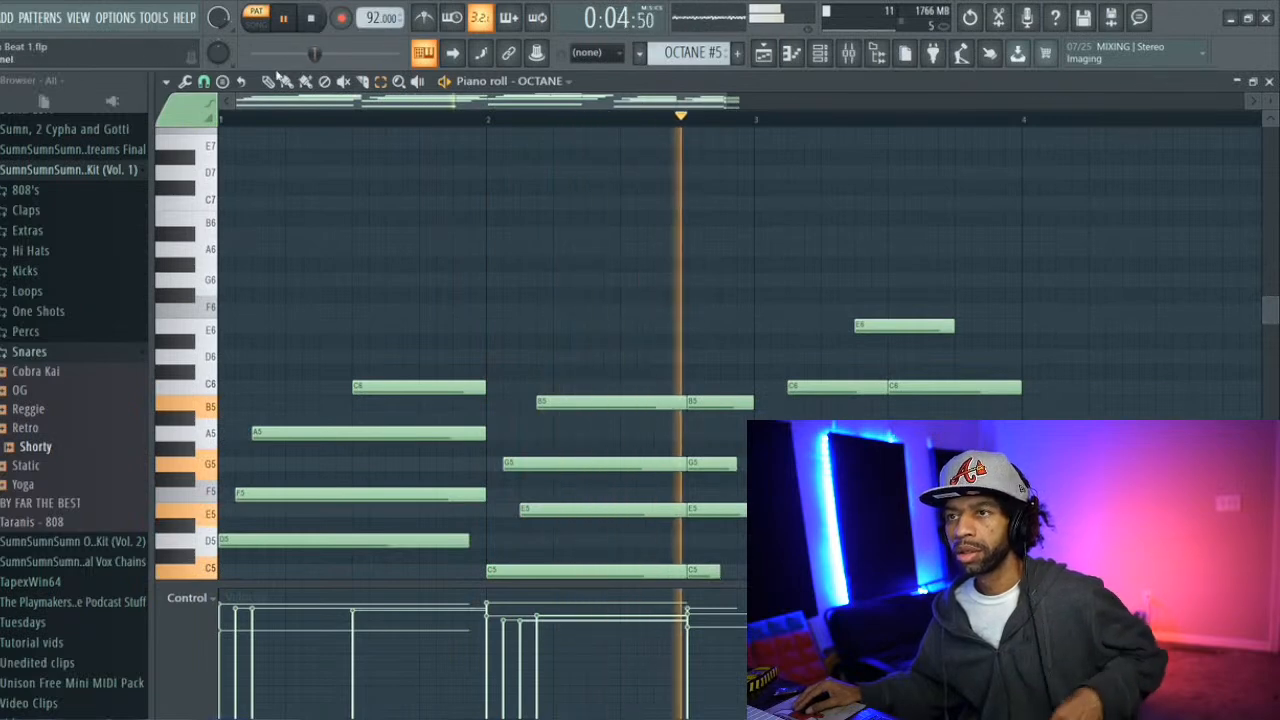
key(space)
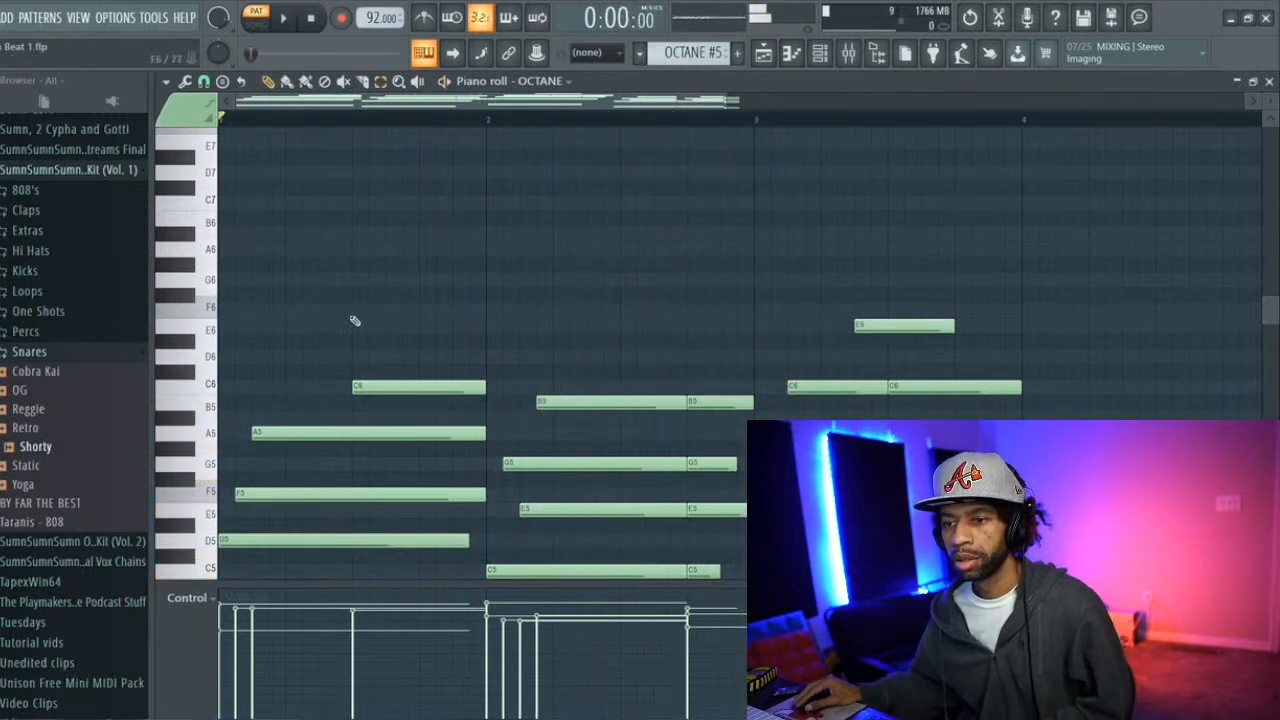
Shift the F5 note in bar 1 one step forward and the A5 note two steps forward, and replay the pattern
drag(283, 498, 312, 492)
drag(310, 438, 349, 428)
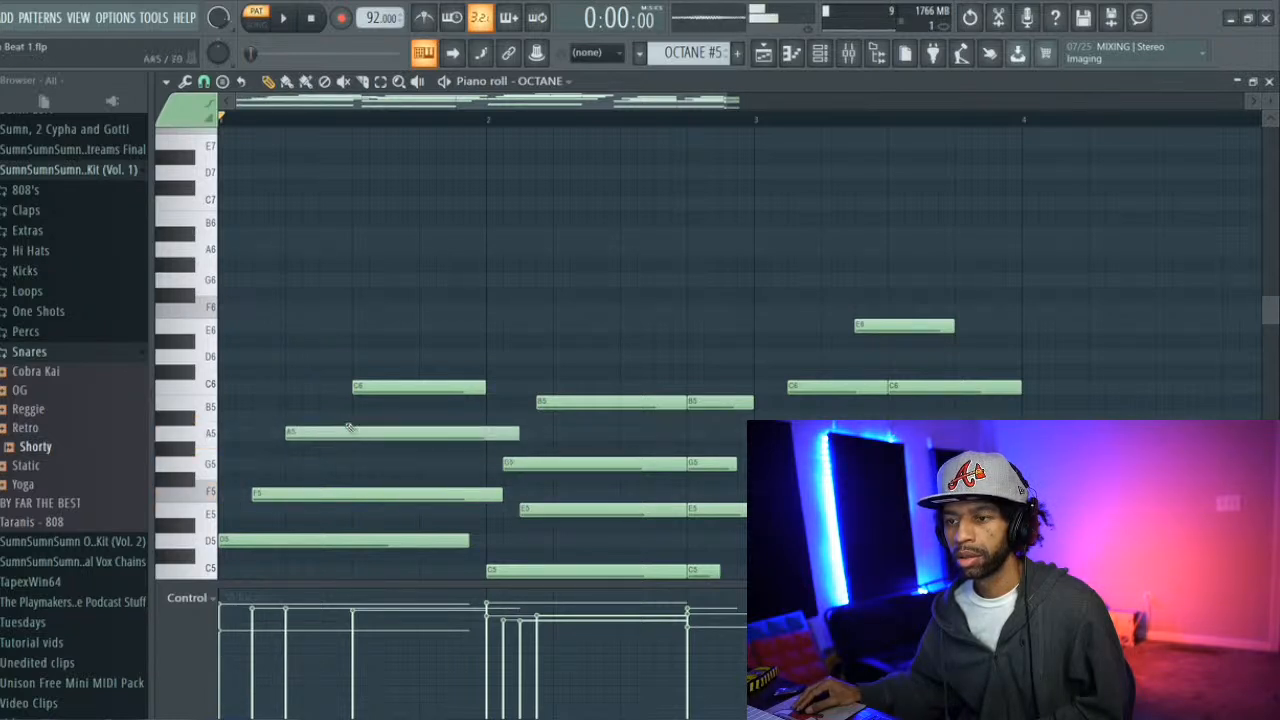
key(space)
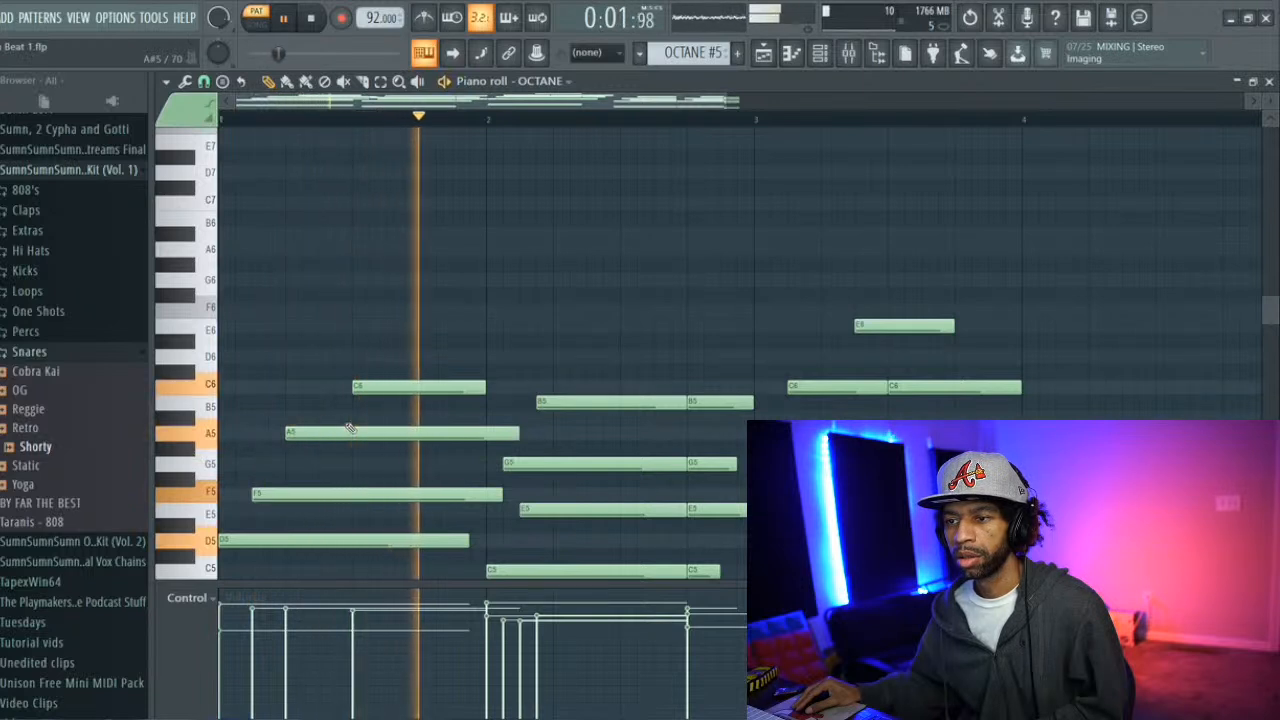
key(space)
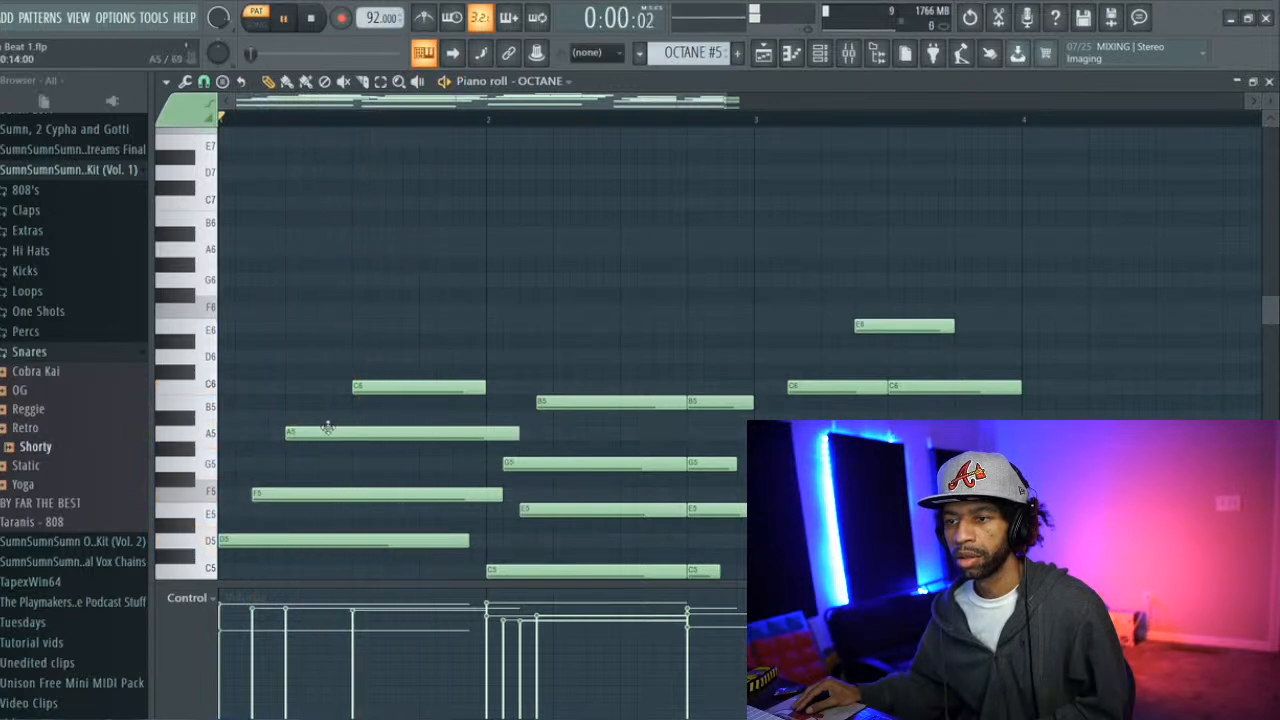
Delete the short repeated chord notes late in bar 2 and lengthen the C5, E5, G5 and B5 notes to the bar's end
key(space)
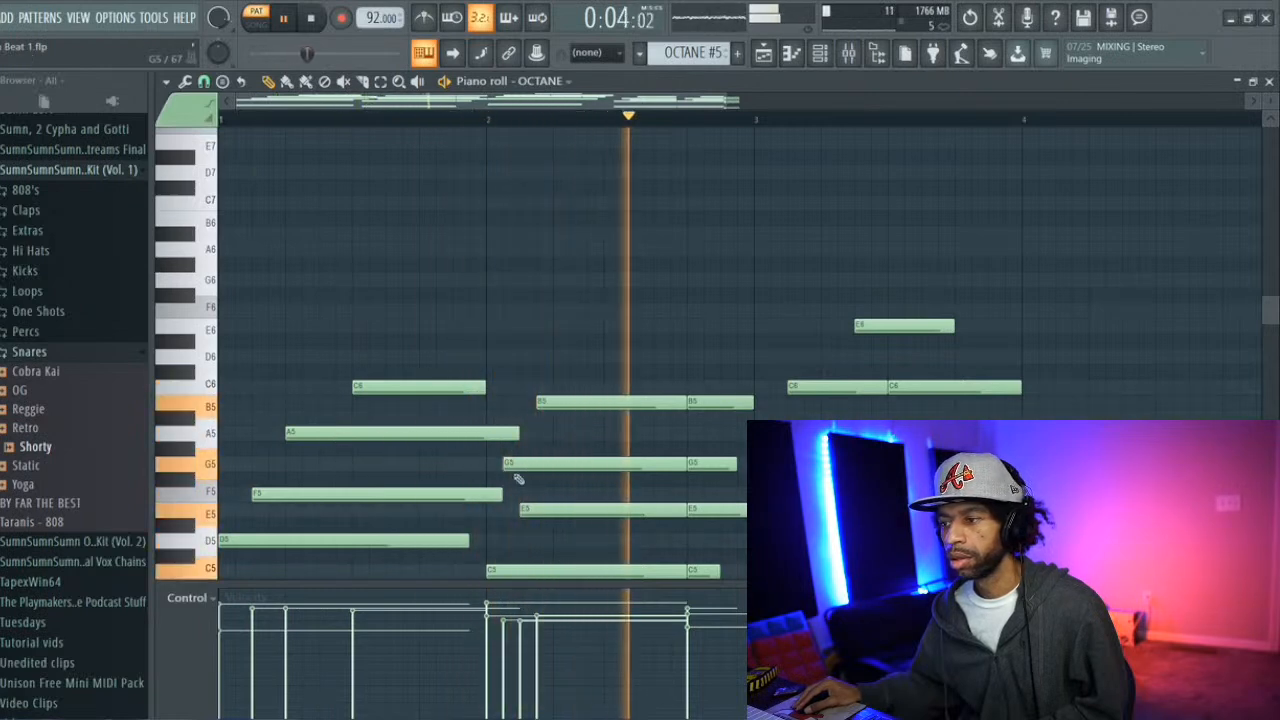
key(space)
right_click(712, 405)
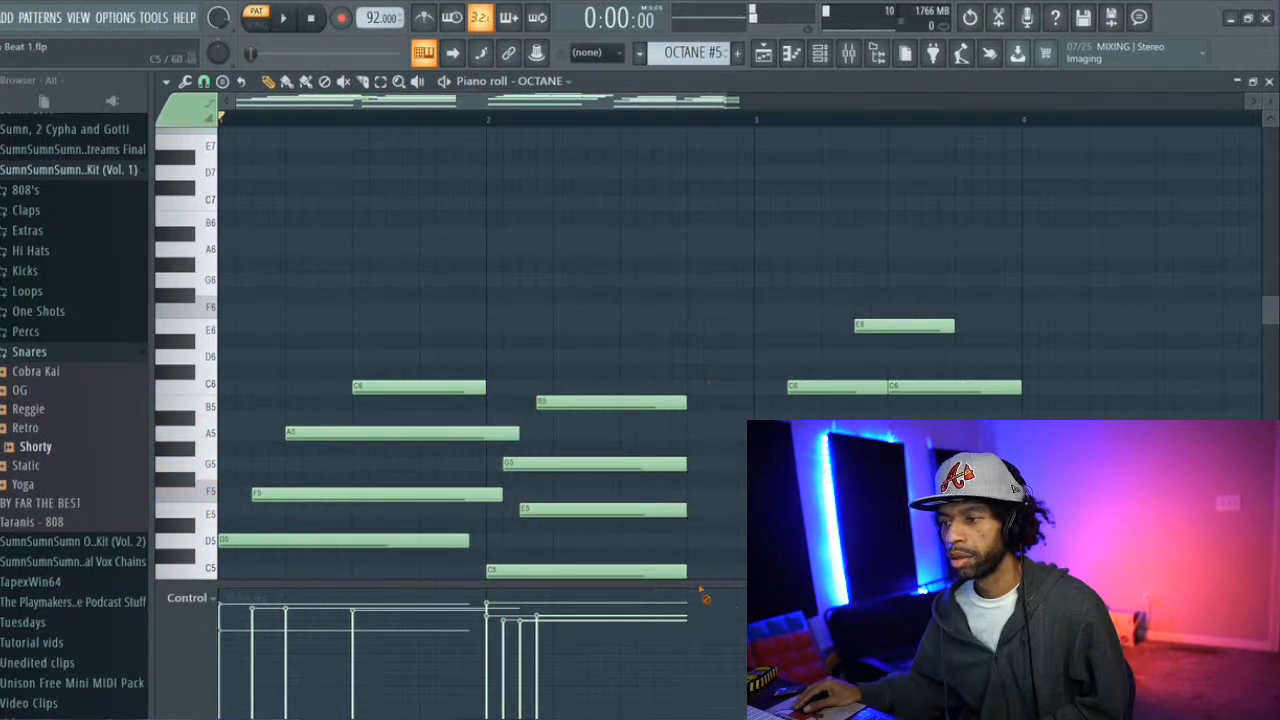
drag(691, 553, 740, 564)
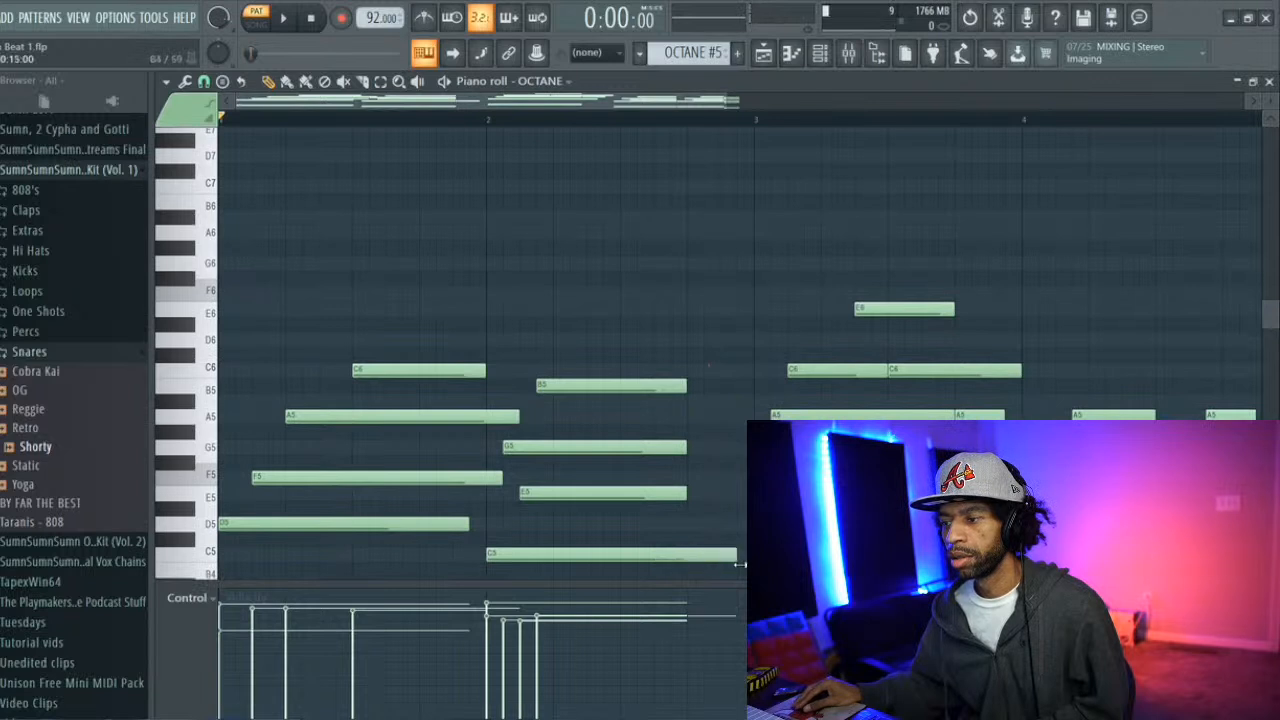
drag(690, 493, 724, 509)
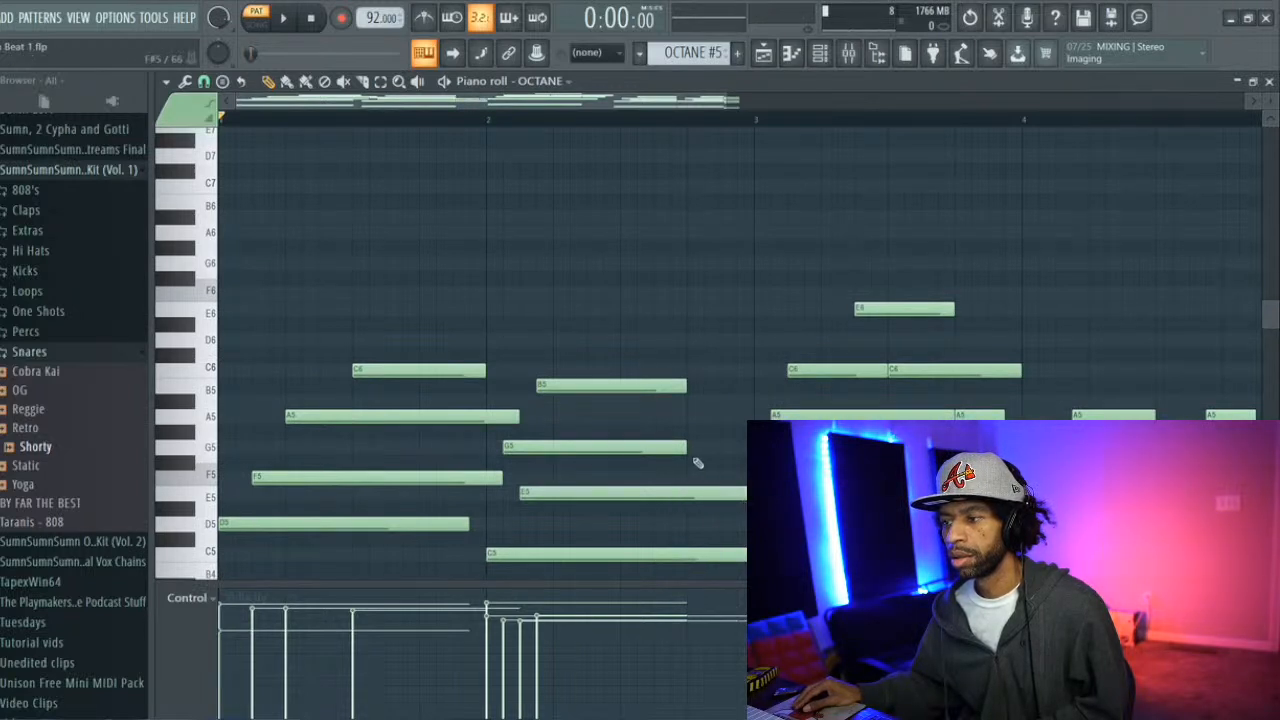
drag(688, 448, 740, 463)
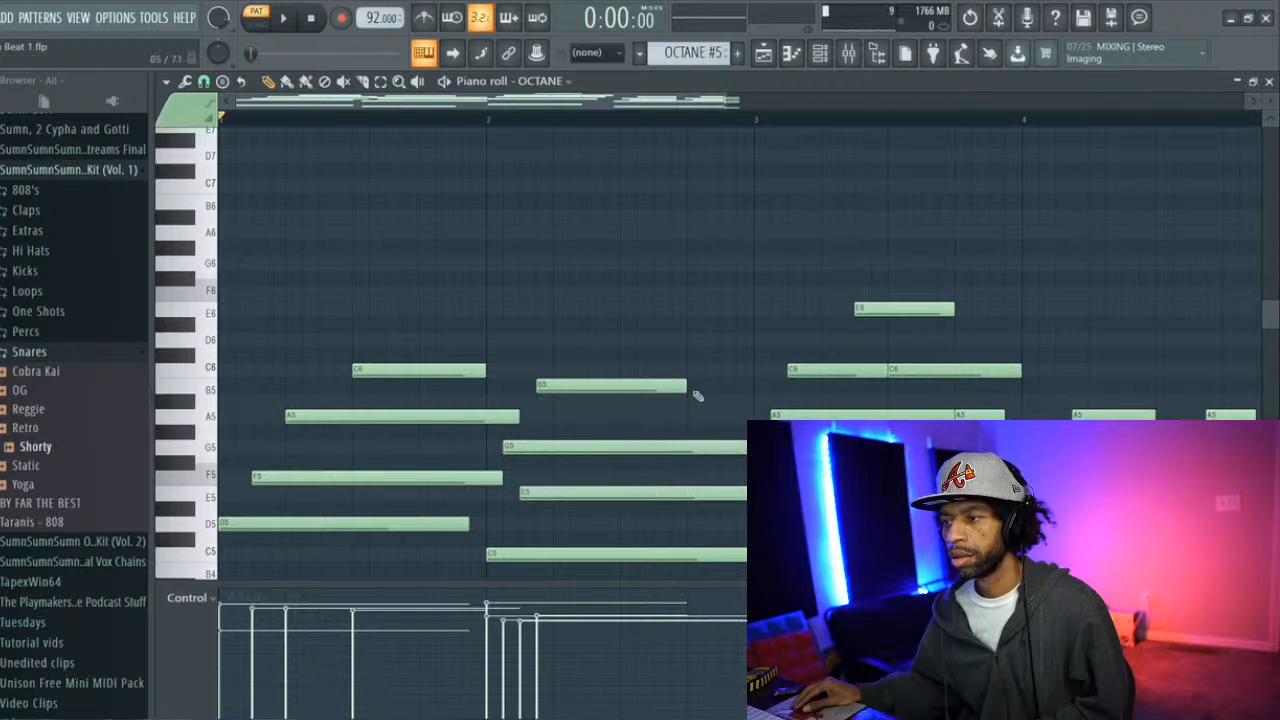
drag(742, 394, 754, 388)
Replace the repeated C6 and A5 notes in bar 3 with single long ones, starting A5 one step and C6 two steps later
right_click(891, 372)
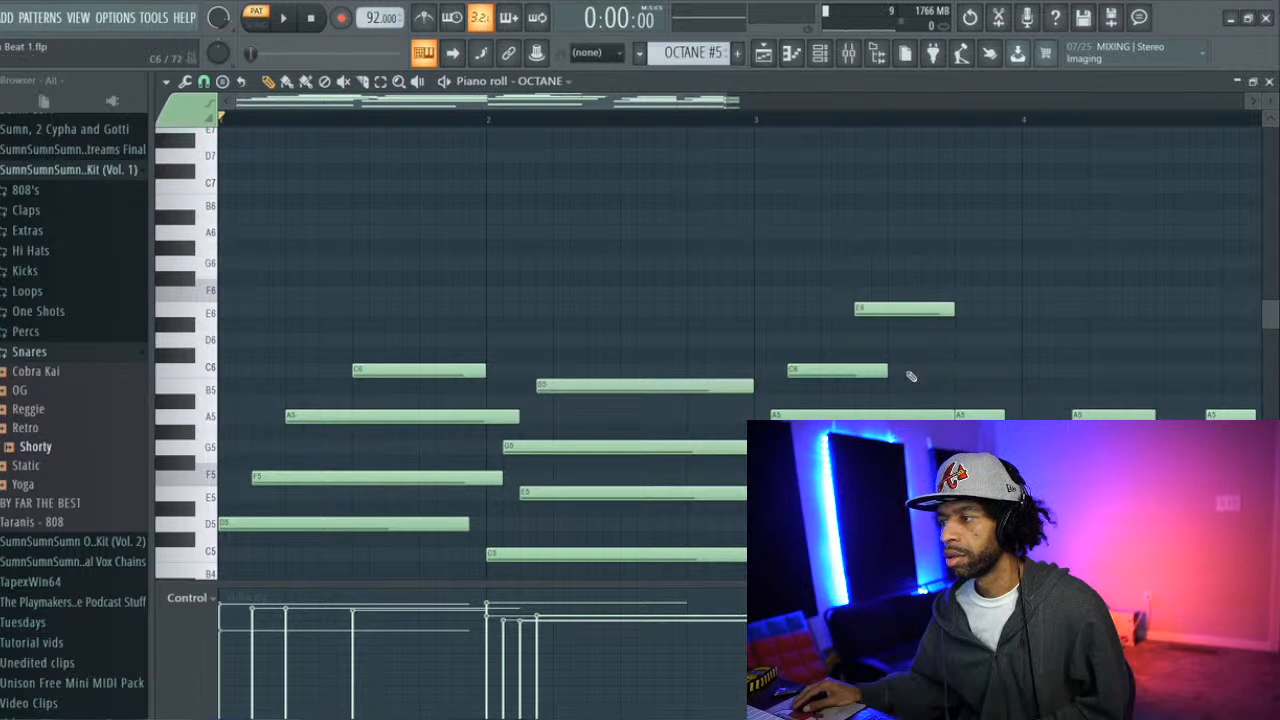
right_click(982, 414)
click(828, 415)
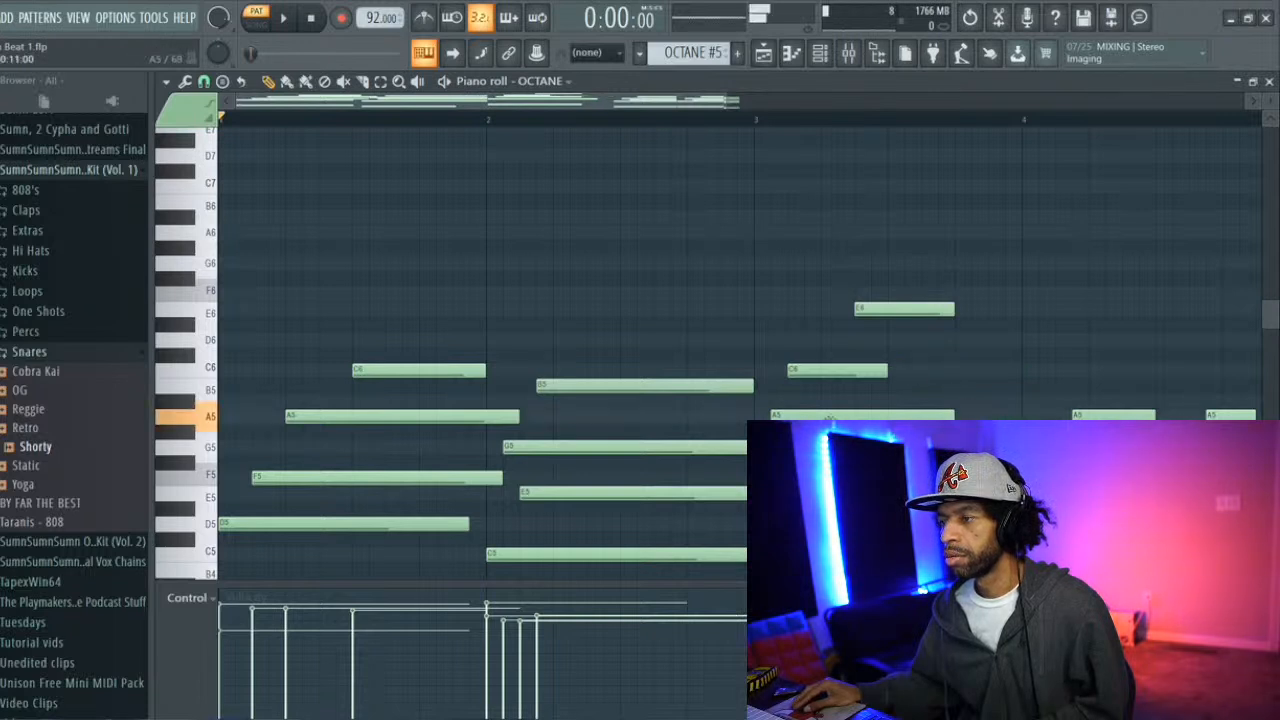
drag(837, 371, 1004, 415)
key(space)
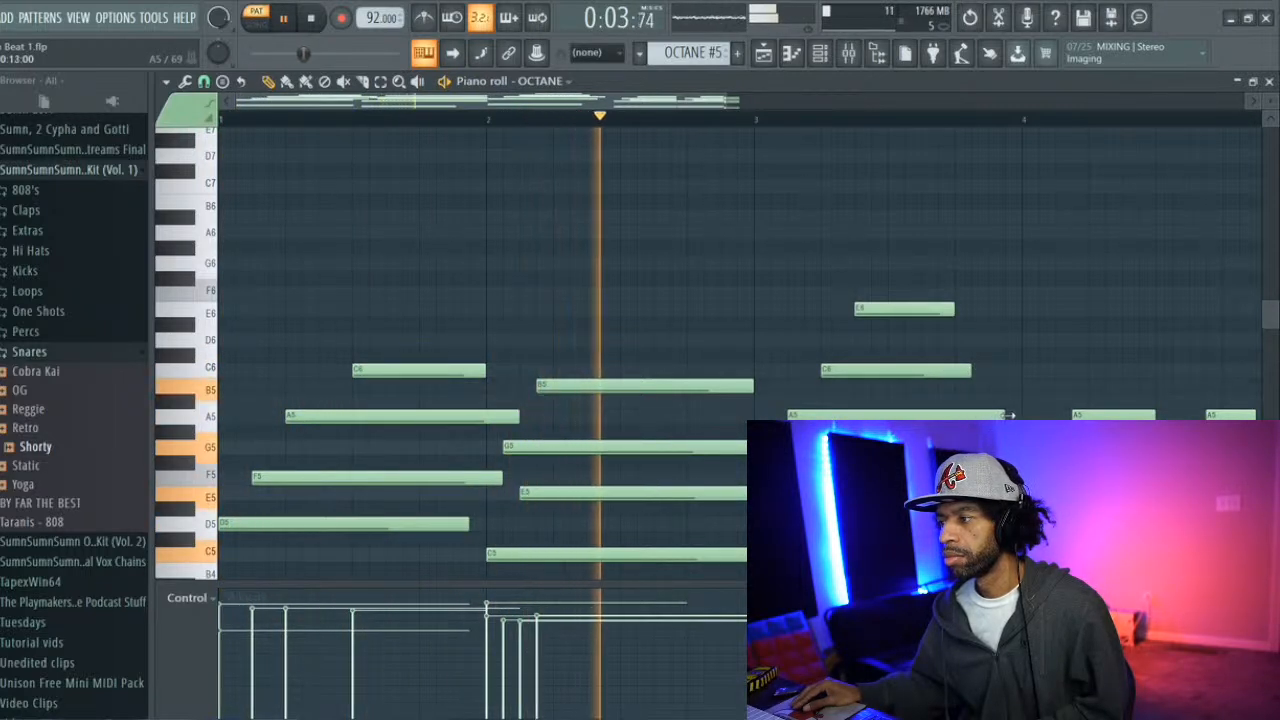
drag(969, 371, 1005, 372)
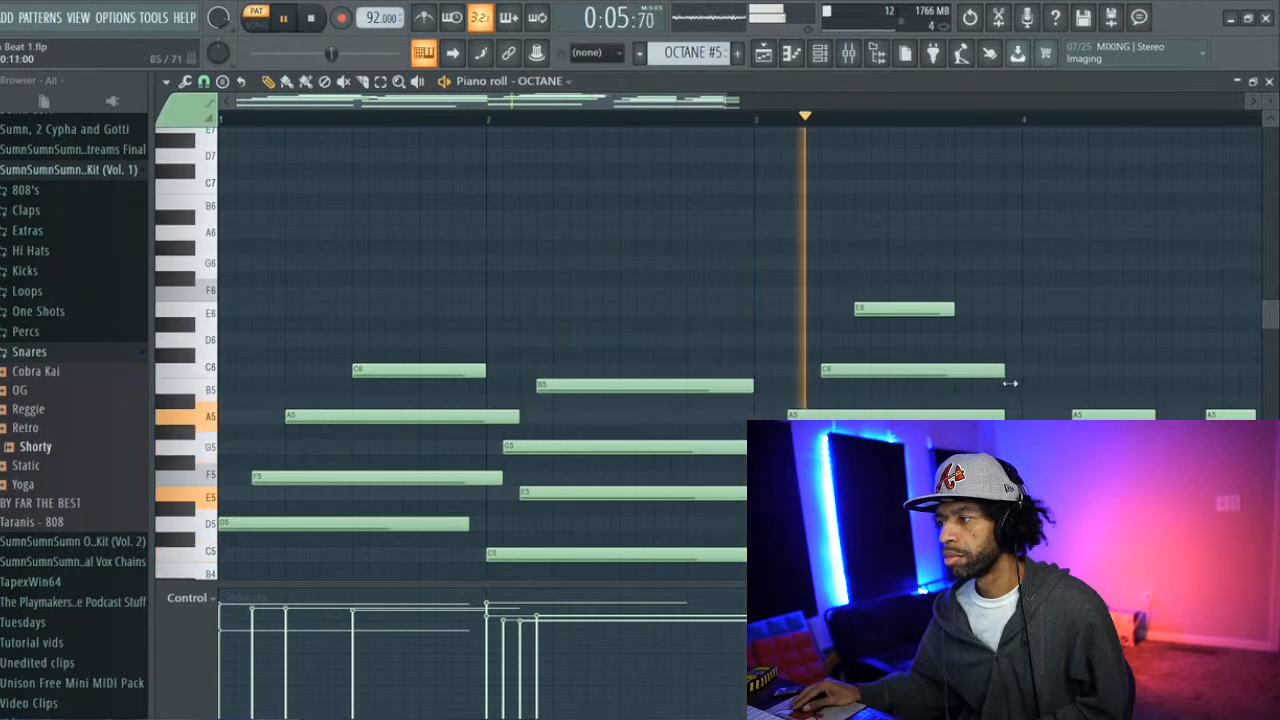
key(space)
Add a D6 note in bar 3 starting two steps after the E6, and a second E6 note running to the bar's end
click(927, 339)
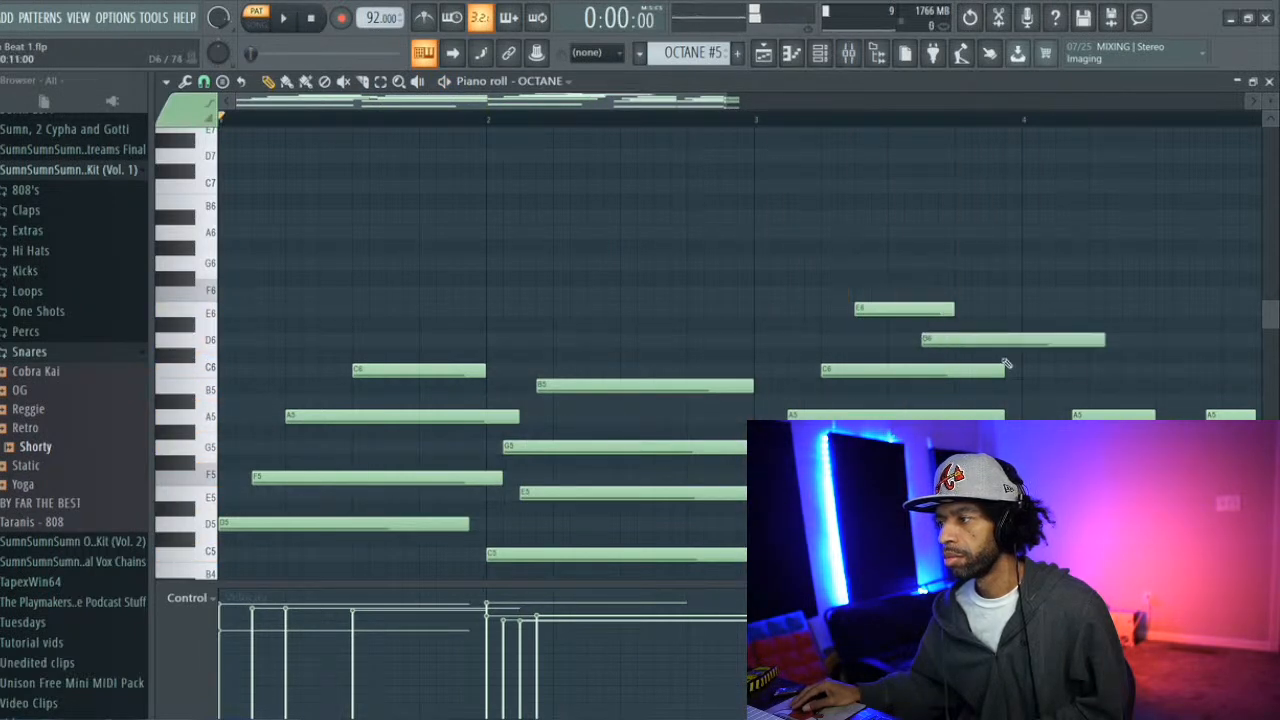
key(space)
drag(1098, 340, 1021, 340)
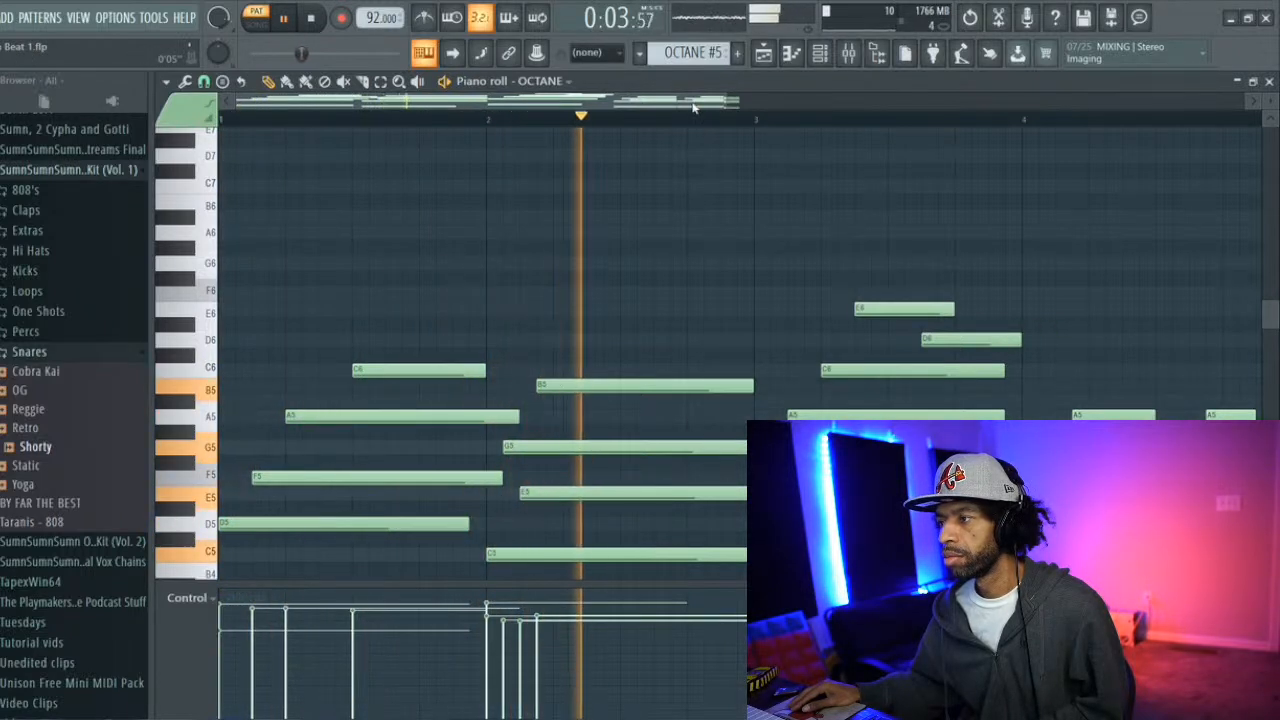
drag(705, 108, 723, 114)
drag(903, 339, 871, 343)
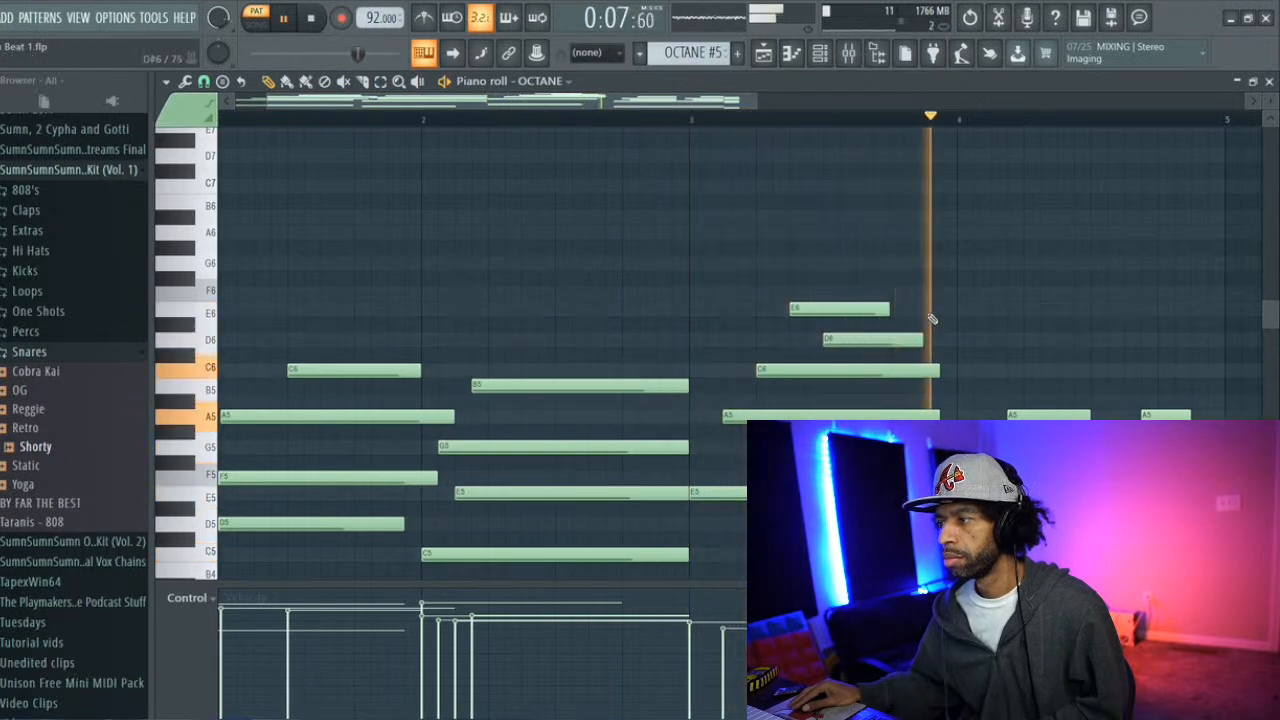
click(903, 308)
drag(988, 309, 970, 310)
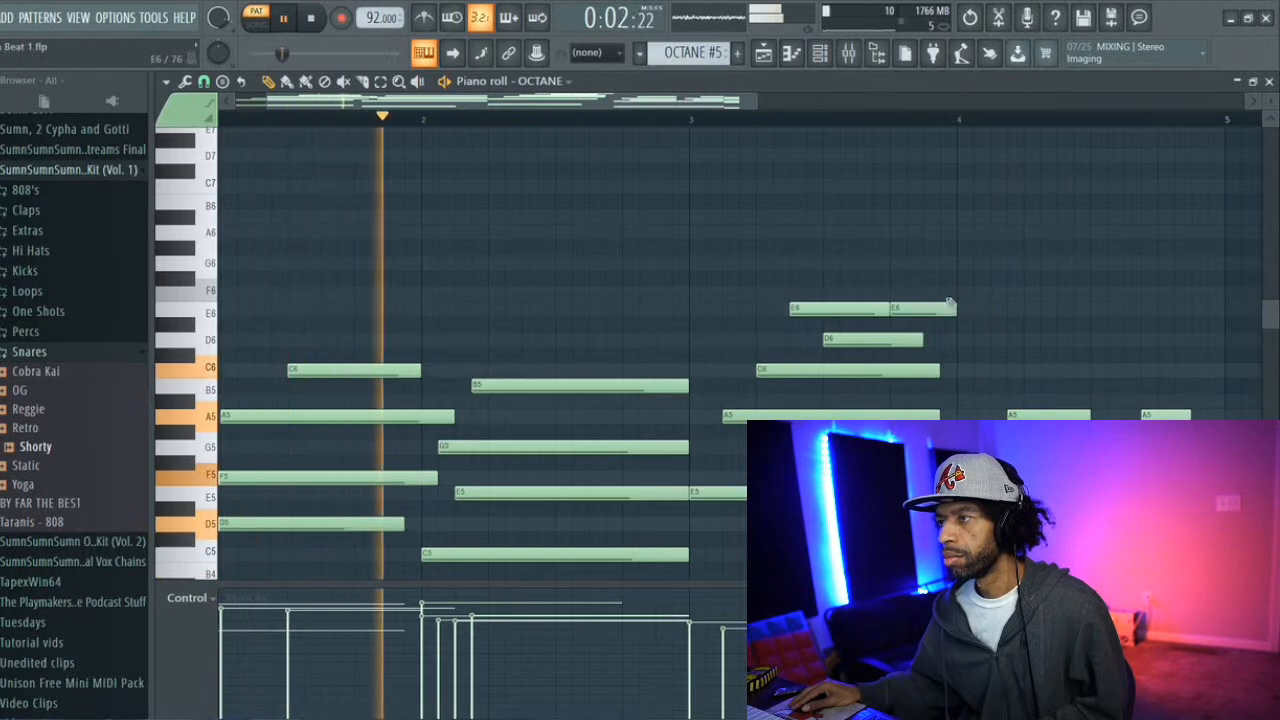
Set the playback start to bar 4 and listen to that bar's chords
scroll(806, 143, right, 3)
scroll(808, 294, down, 3)
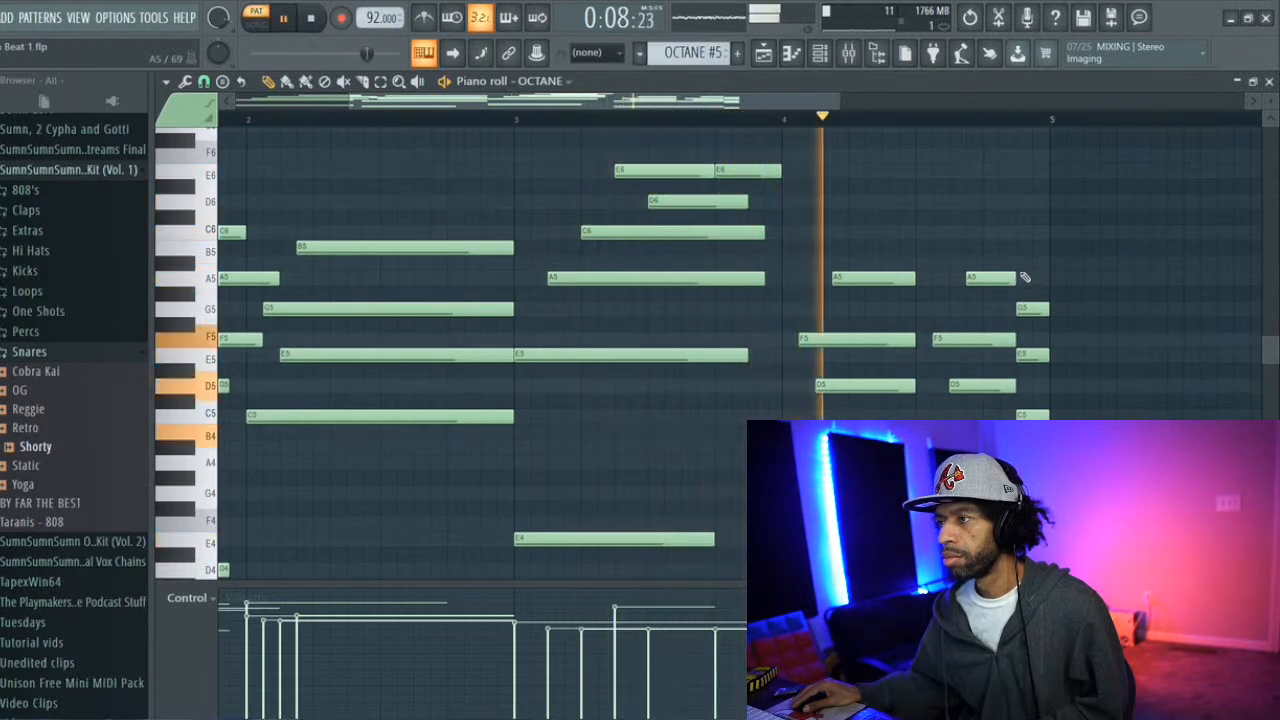
key(space)
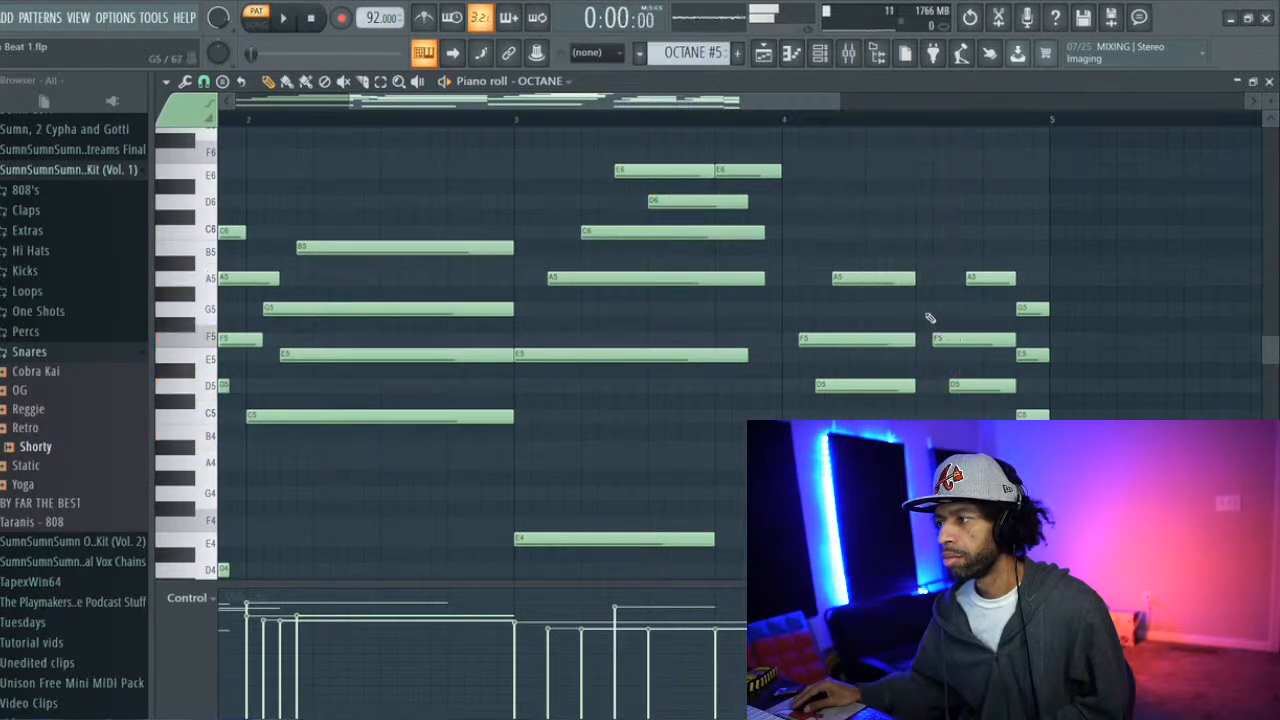
click(785, 126)
key(space)
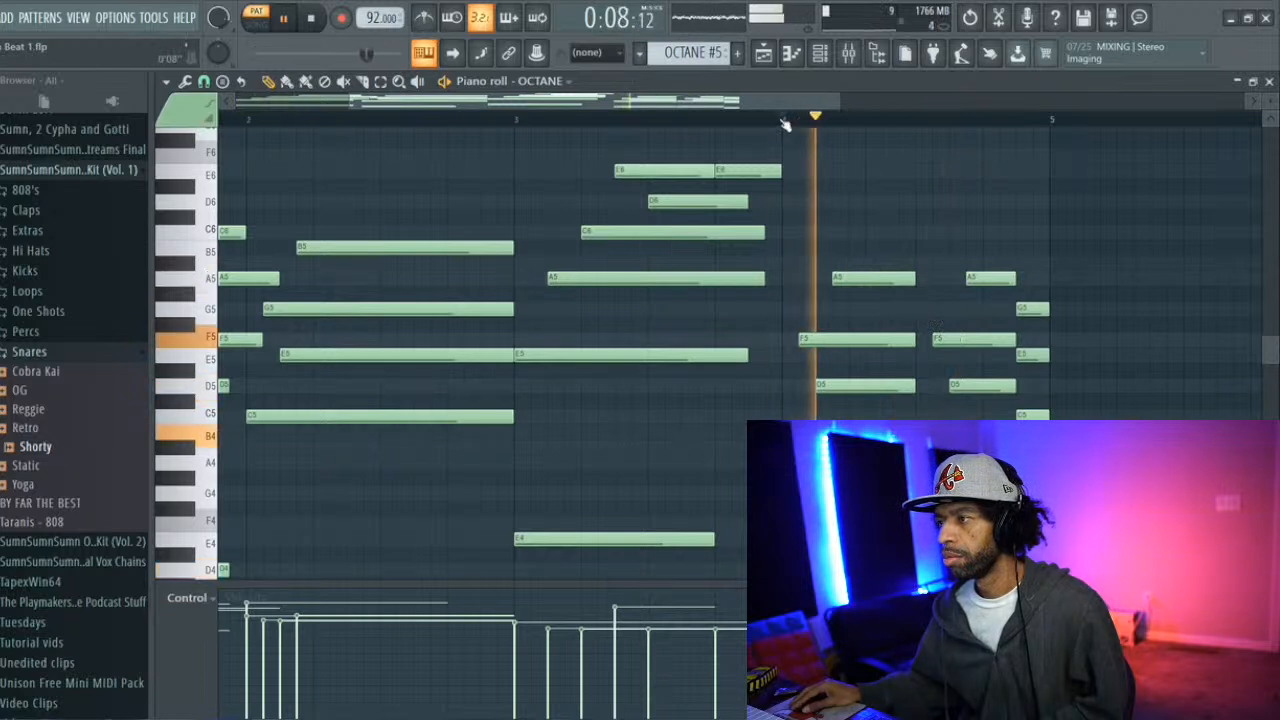
key(space)
Try adding a short G5 note between the two chords in bar 4 and audition it
click(900, 308)
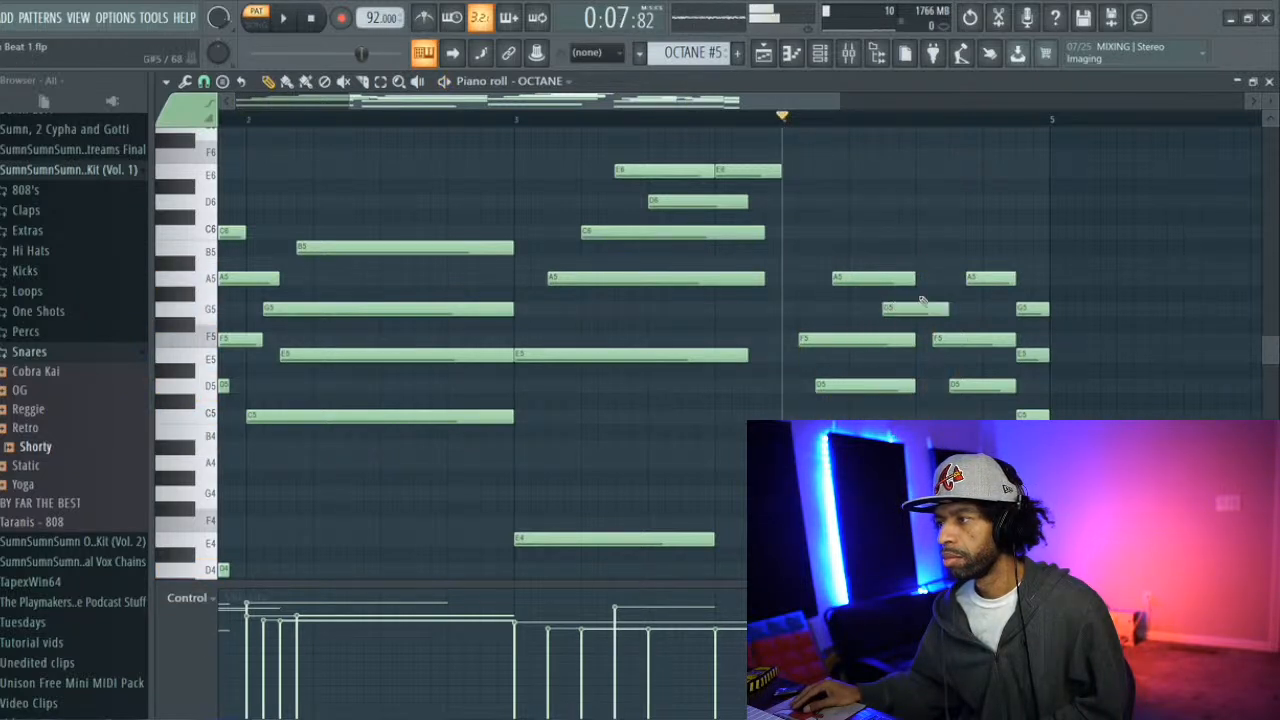
key(space)
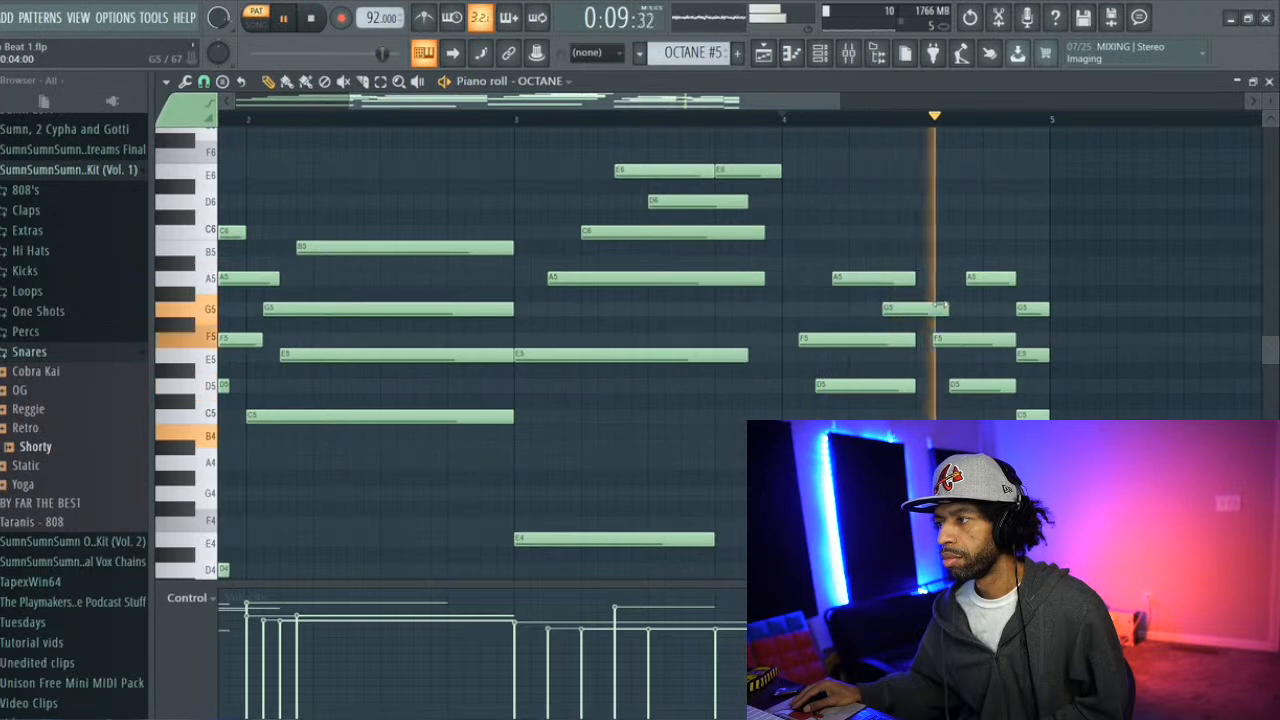
right_click(940, 307)
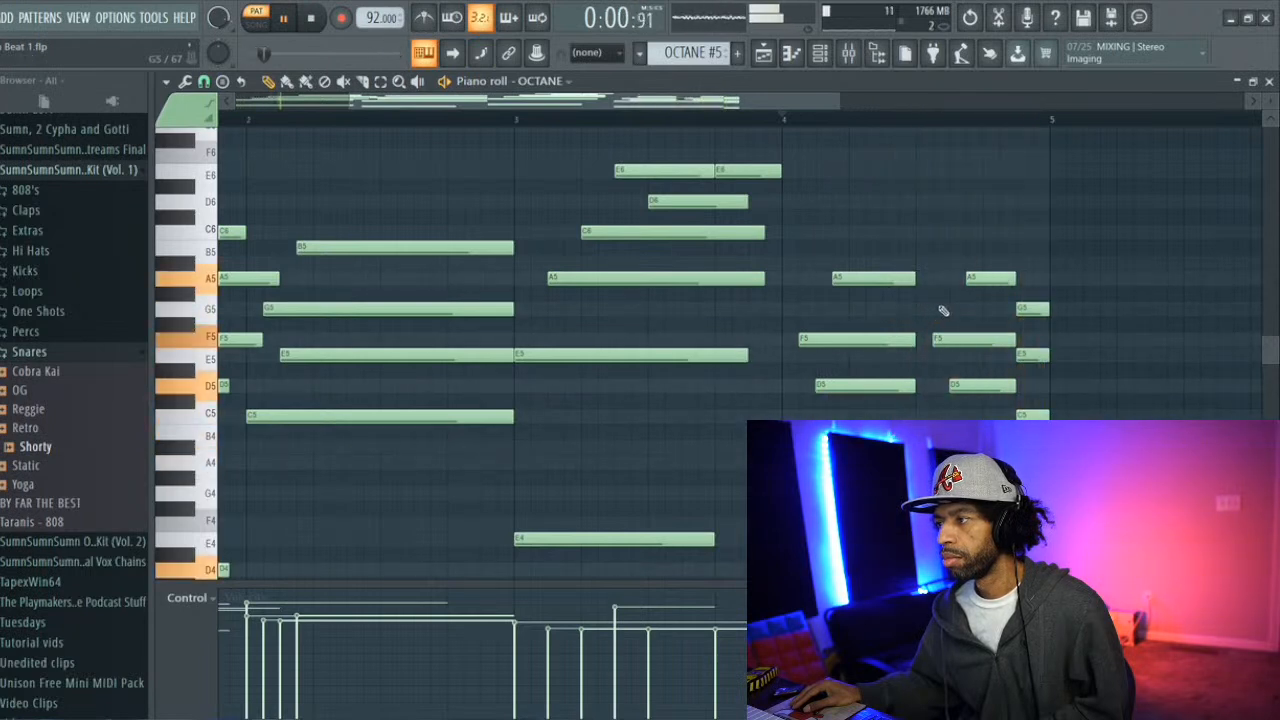
key(space)
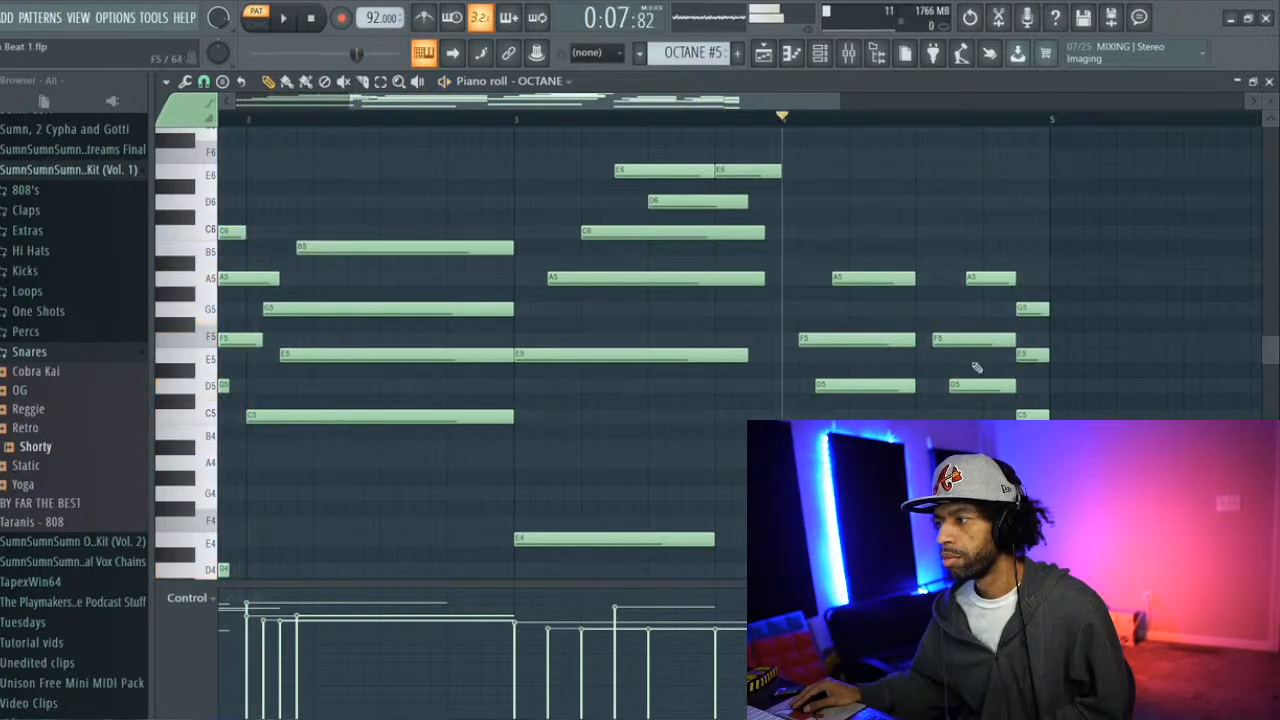
Stagger the second chord of bar 4 by shifting its F5 two steps and its A5 one step later, auditioning the change
drag(977, 384, 960, 384)
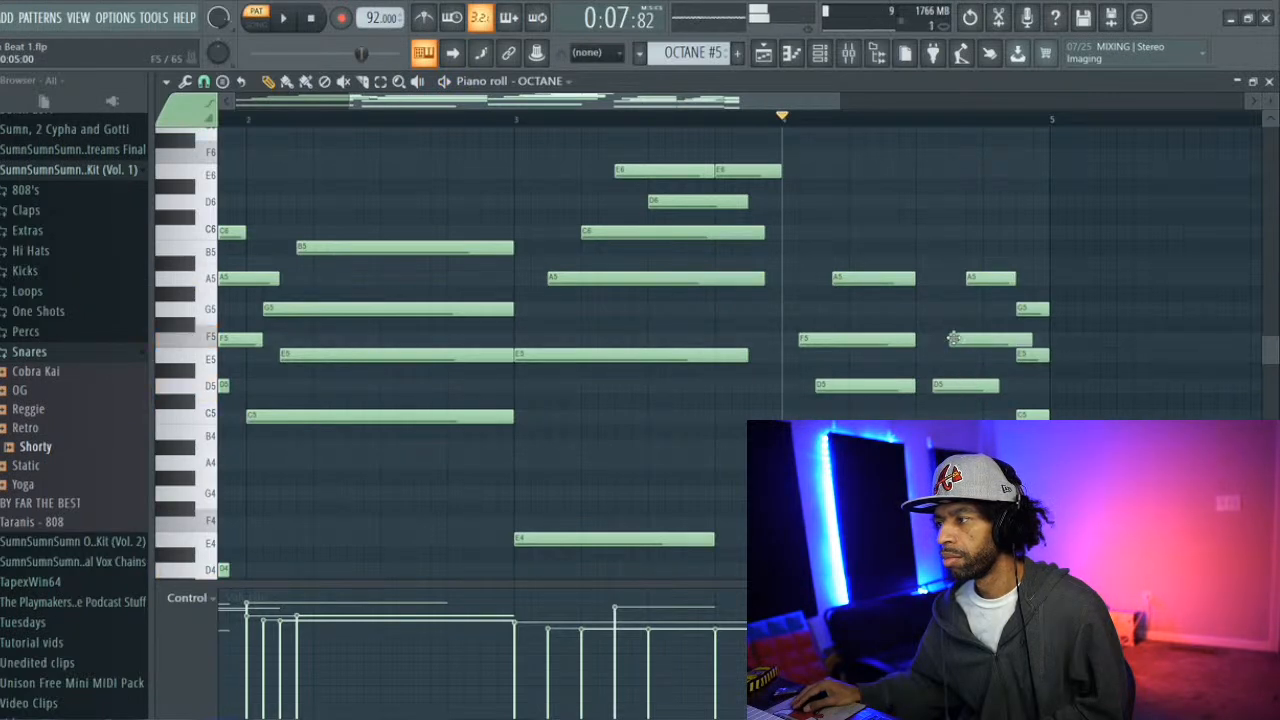
key(space)
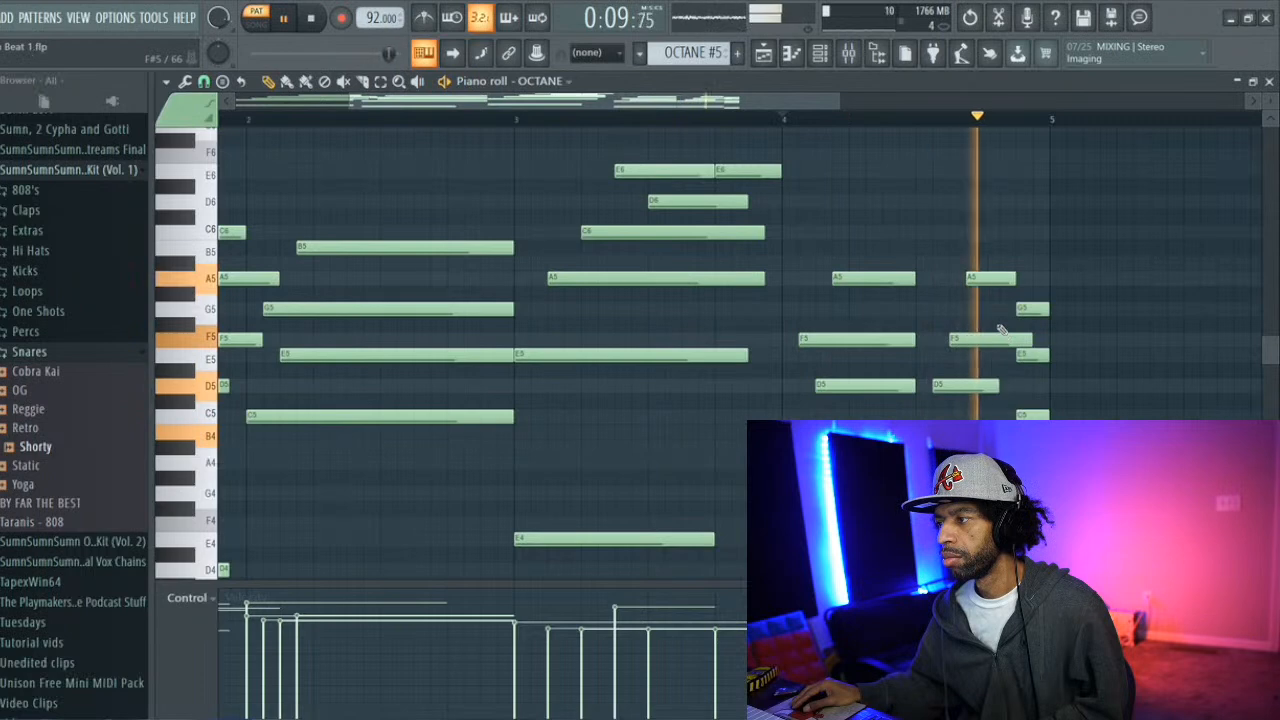
key(space)
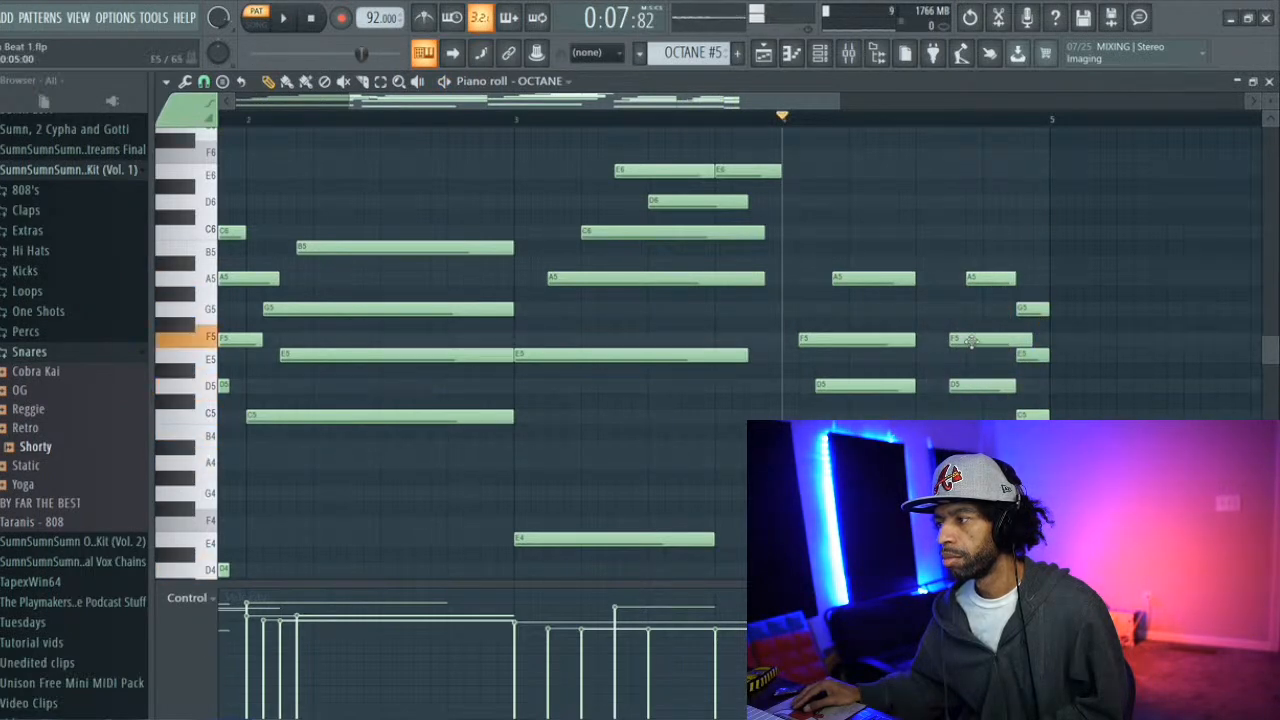
click(989, 279)
key(space)
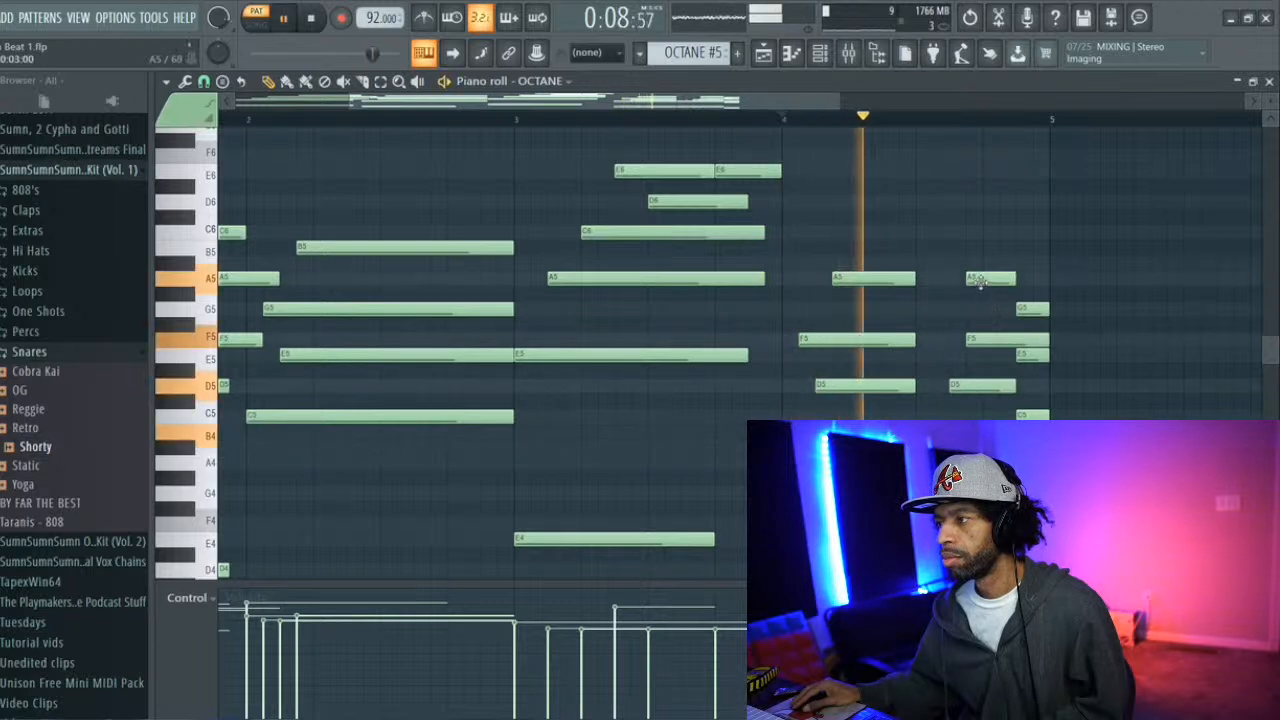
Delete the short G5, E5 and C5 notes closing bar 4 and lengthen the second chord's D5 and A5 to the bar's end
right_click(1030, 312)
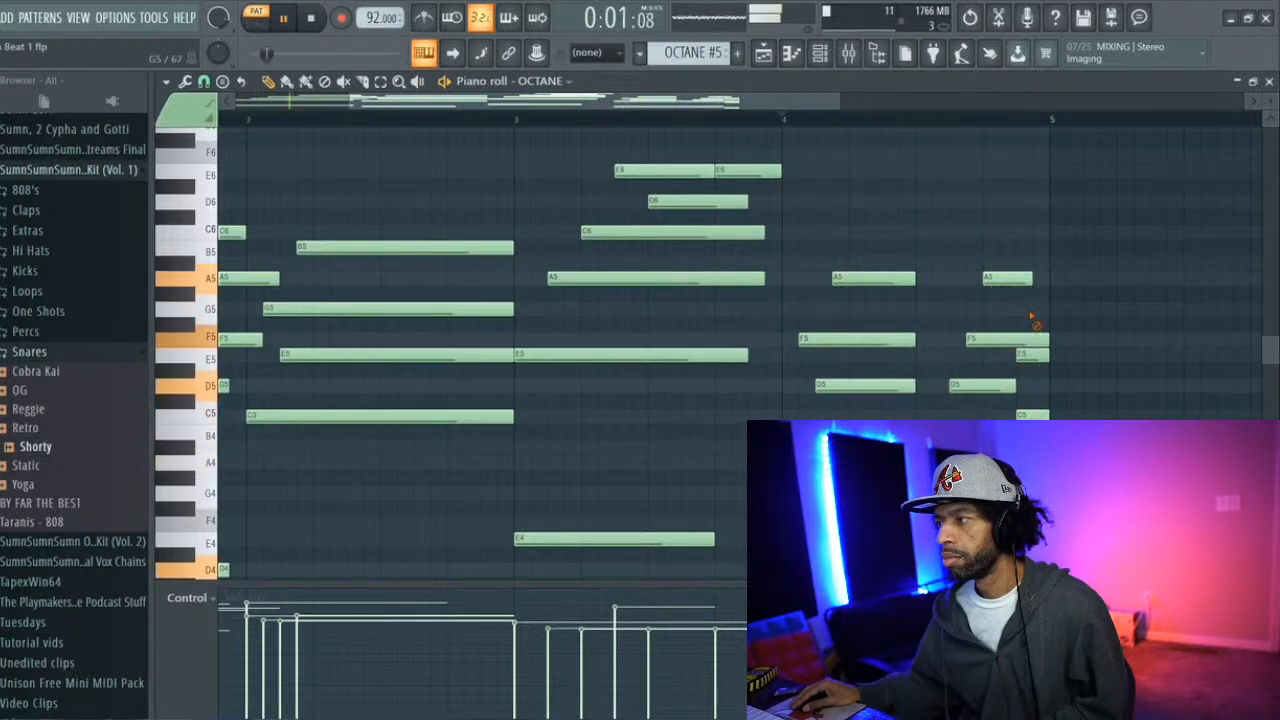
right_click(1040, 413)
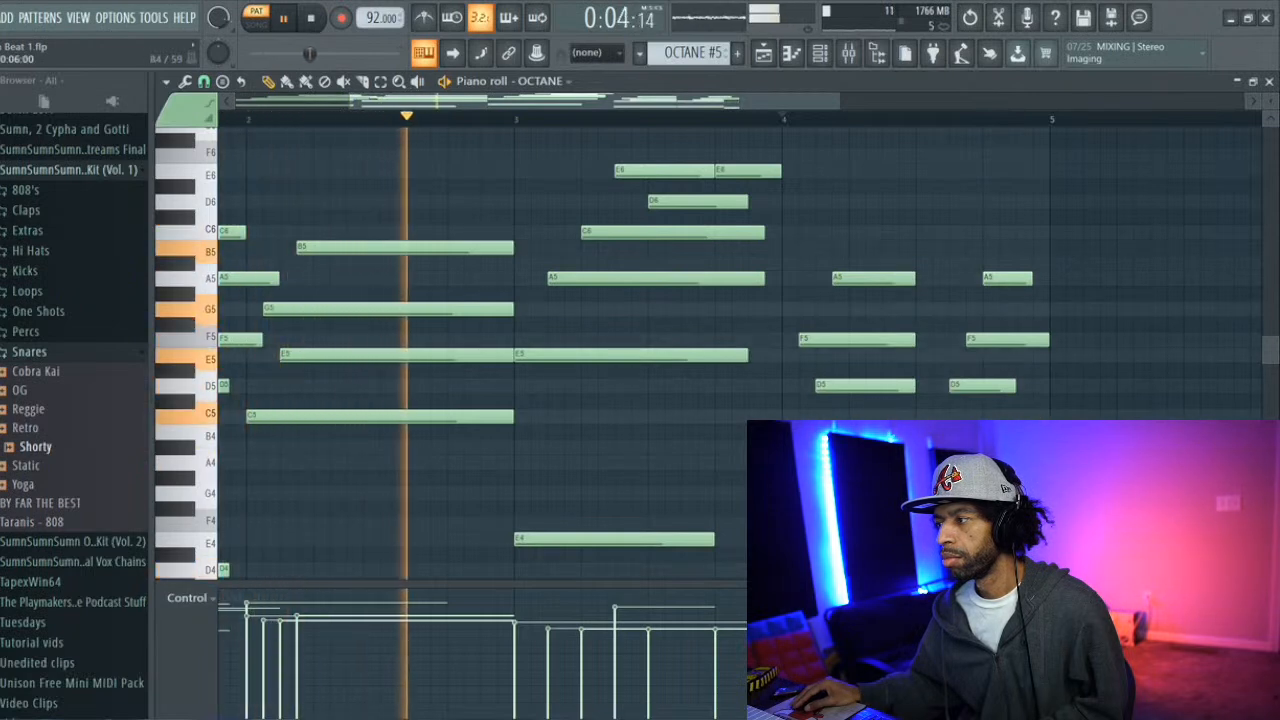
click(1018, 379)
right_click(1041, 373)
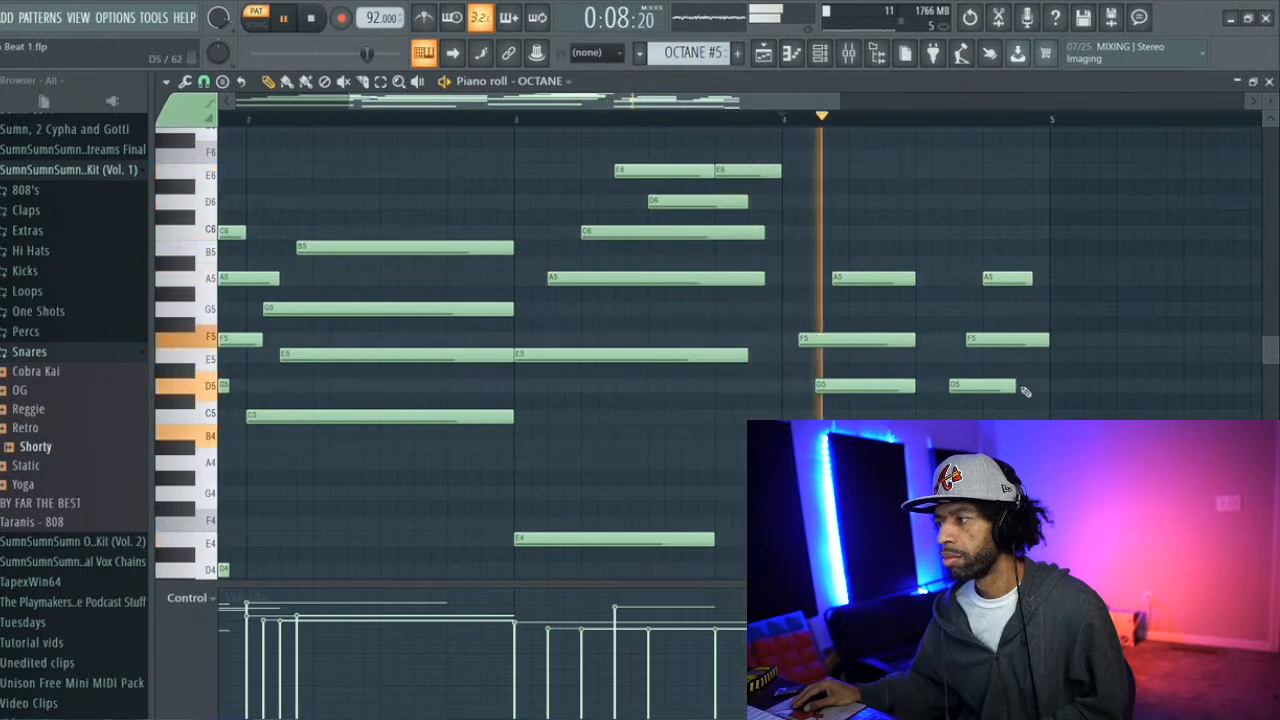
drag(1015, 386, 1046, 388)
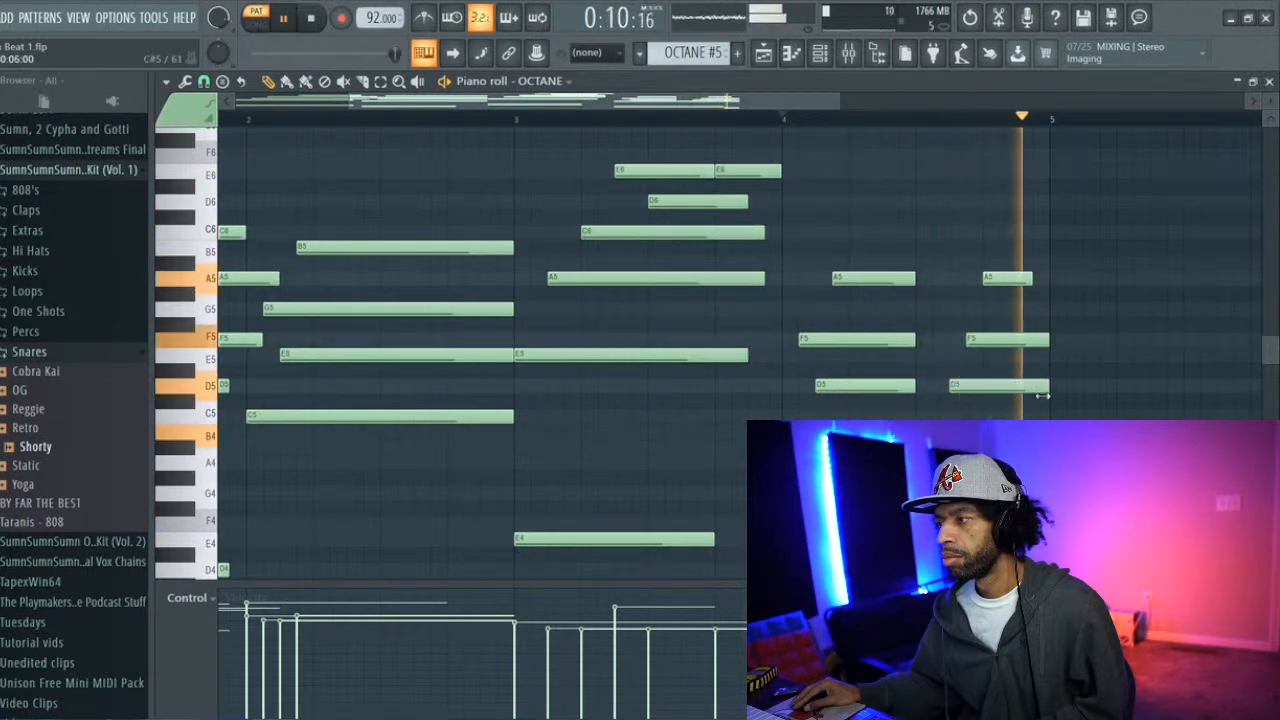
drag(1033, 283, 1047, 285)
scroll(1040, 330, down, 4)
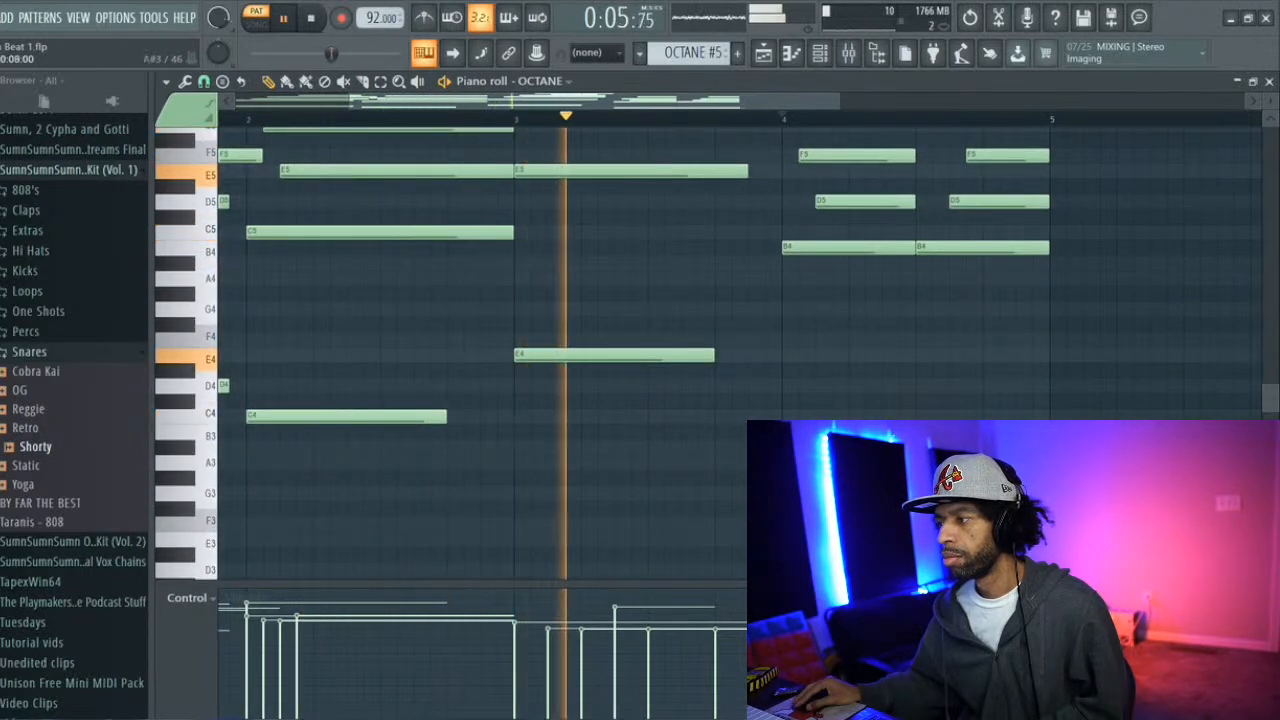
Replace the OCTANE clip at bar 21 on Track 1 of the playlist with OCTANE #5
click(762, 56)
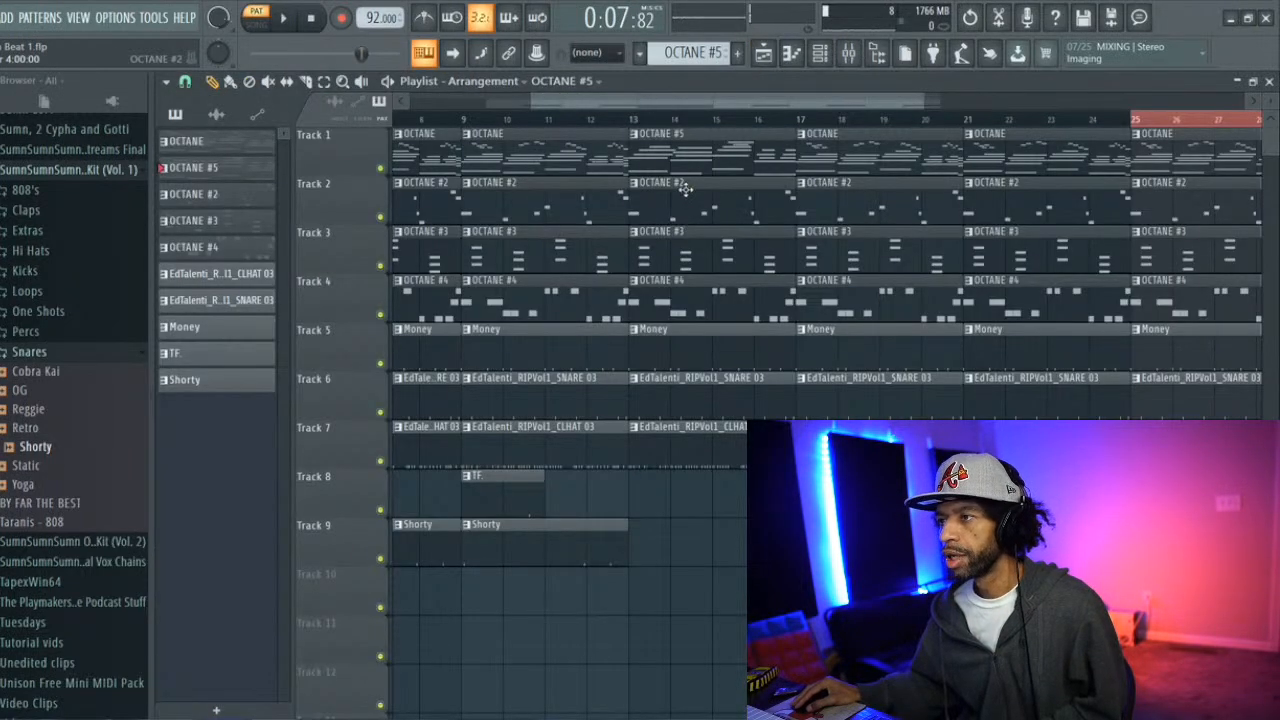
right_click(1023, 133)
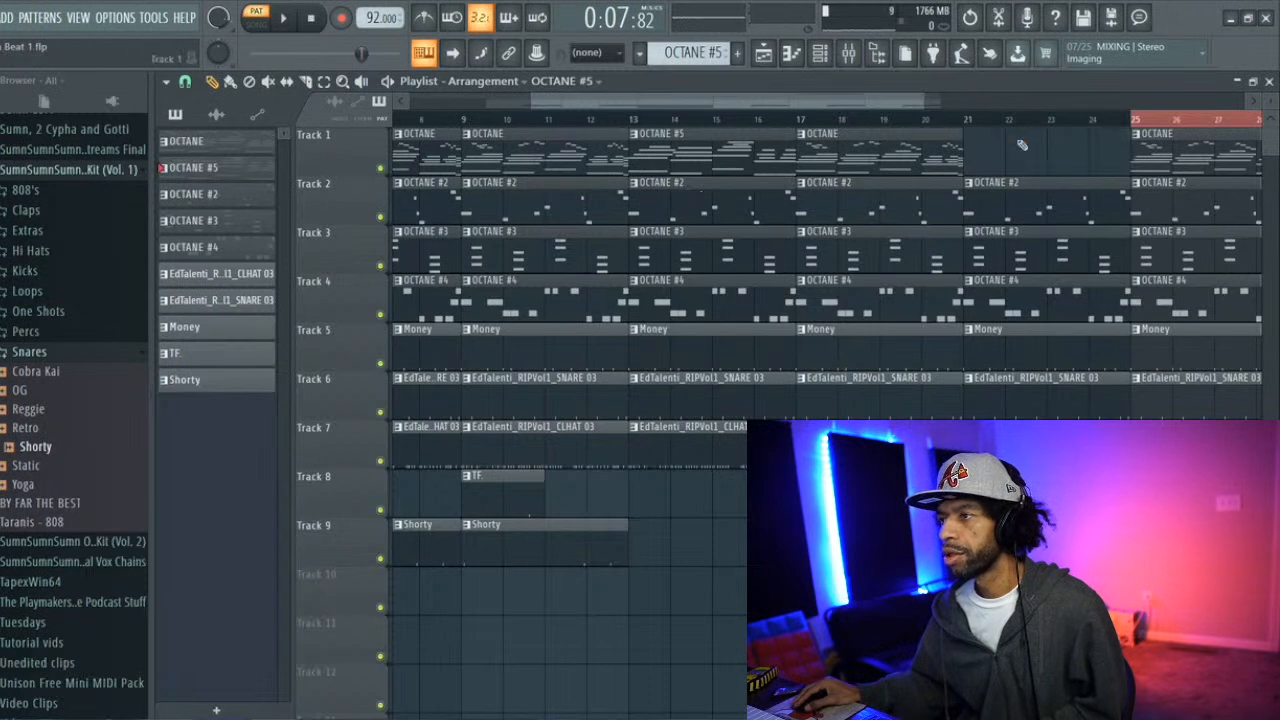
click(754, 160)
click(966, 147)
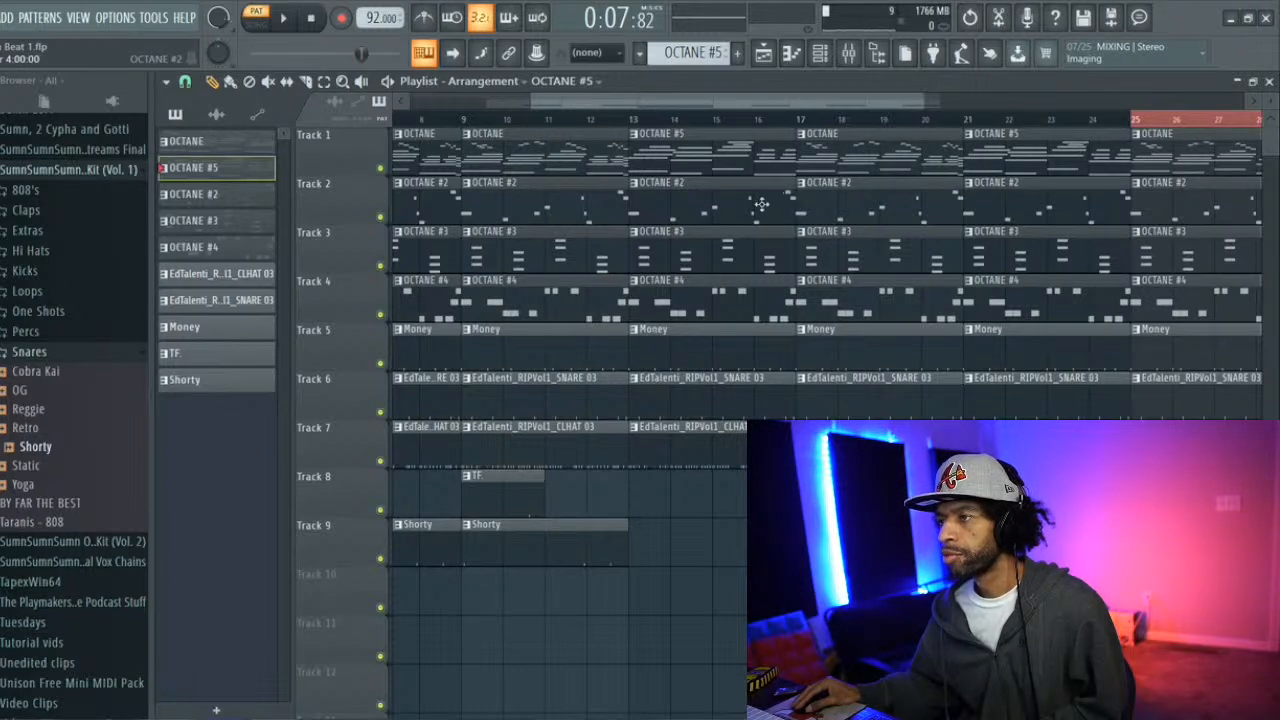
Delete the OCTANE #2, #3, #4 and CLHAT 03 clips at bar 13, and trim the Money clip there to start at bar 15
right_click(761, 204)
right_click(771, 262)
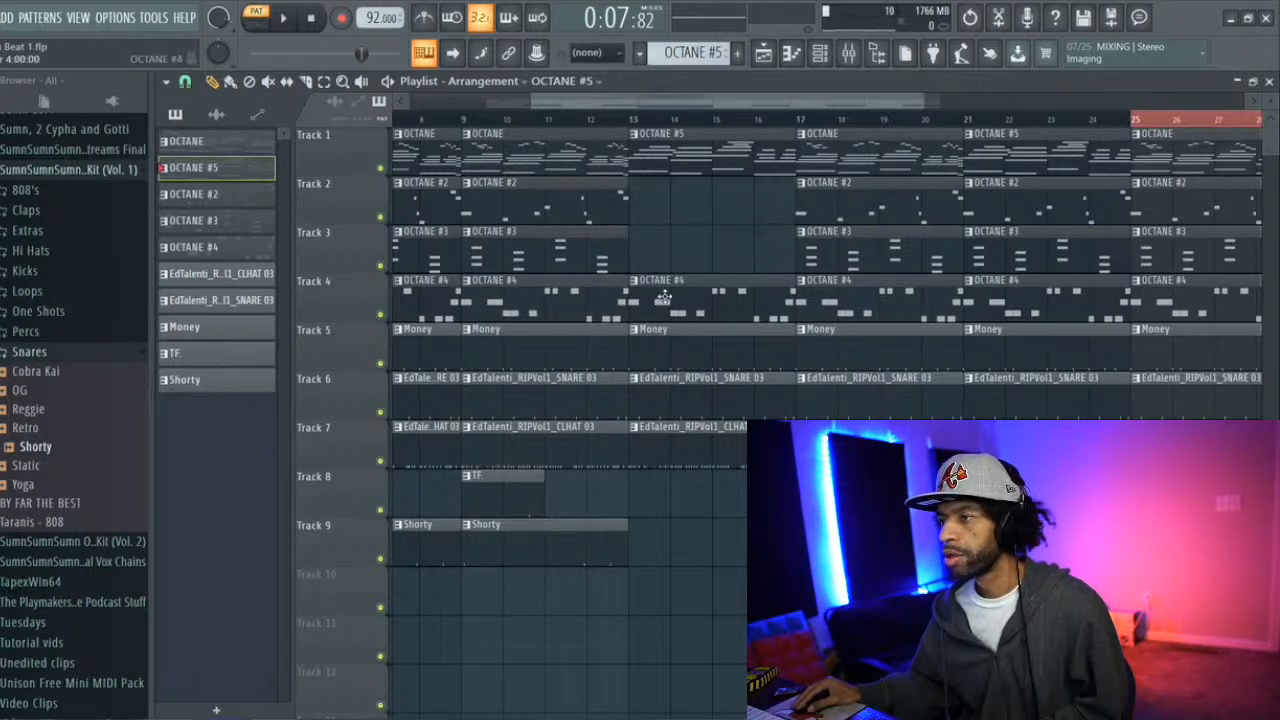
right_click(663, 297)
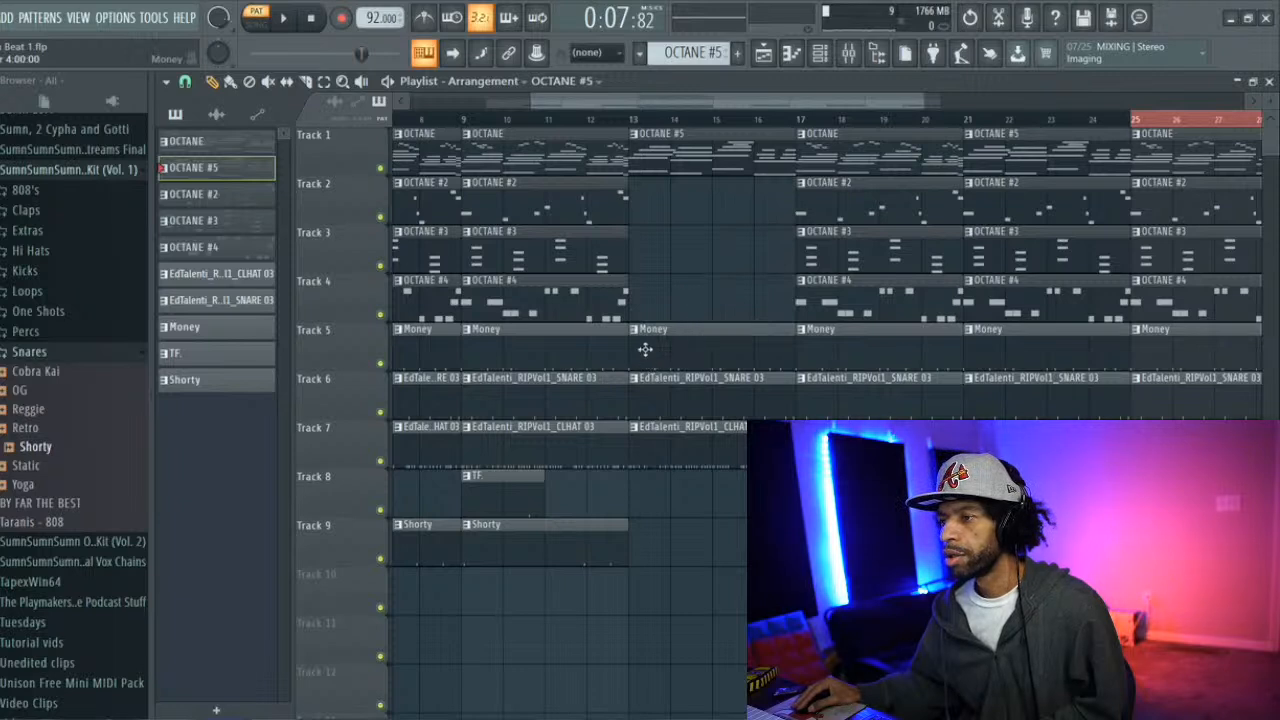
drag(634, 342, 714, 341)
right_click(710, 458)
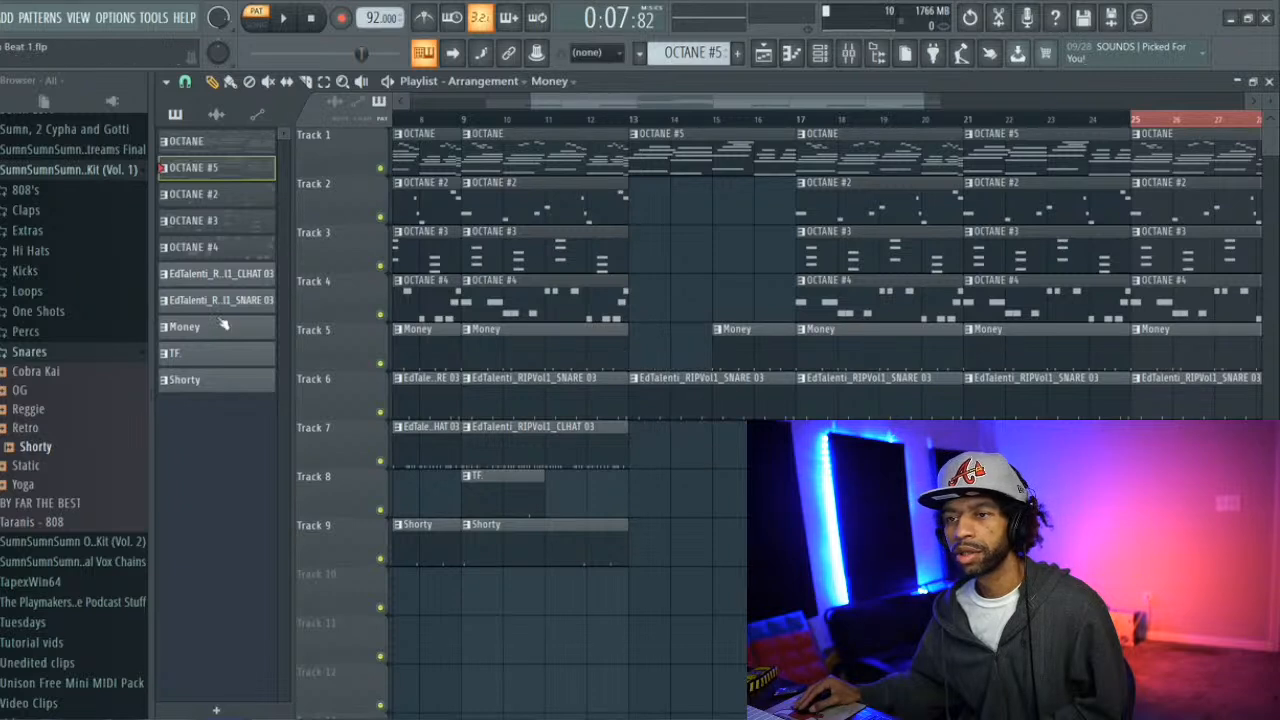
Place the CLHAT 03 #2 audio clip at bar 13 on Track 7 and trim the SNARE 03 clip on Track 6 to start at bar 15
click(212, 117)
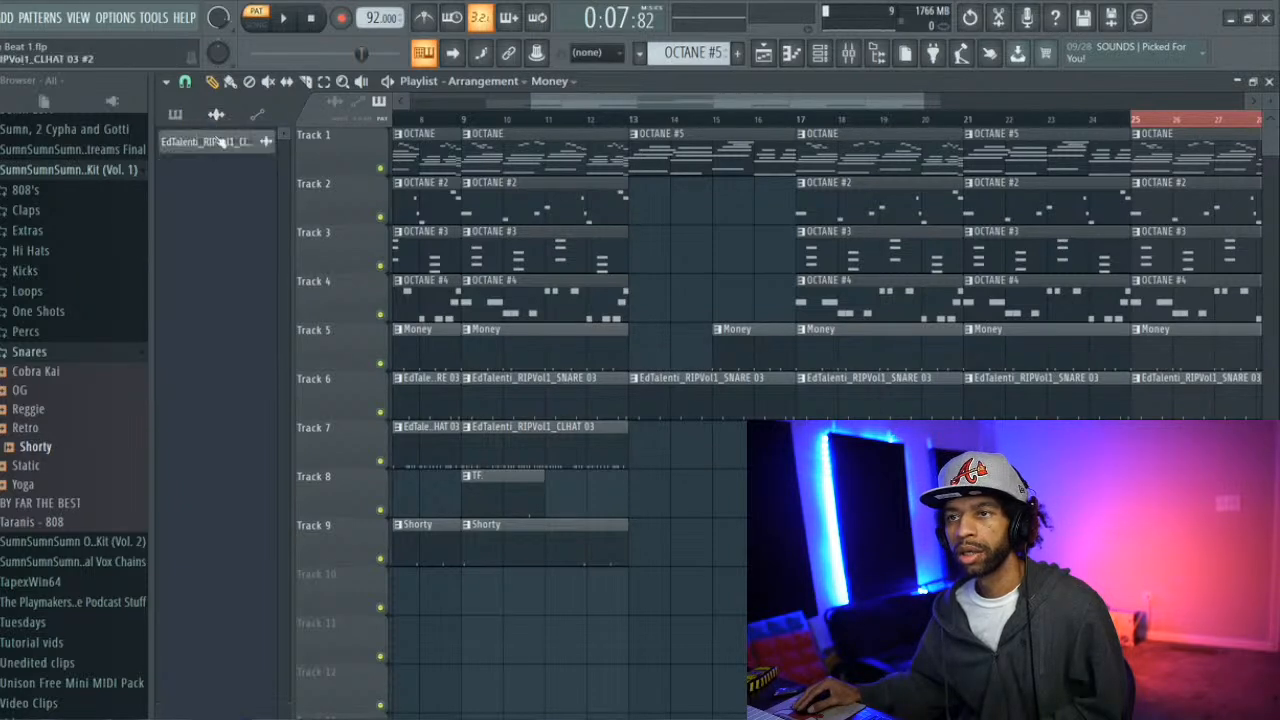
click(220, 142)
drag(222, 147, 634, 443)
drag(633, 391, 711, 390)
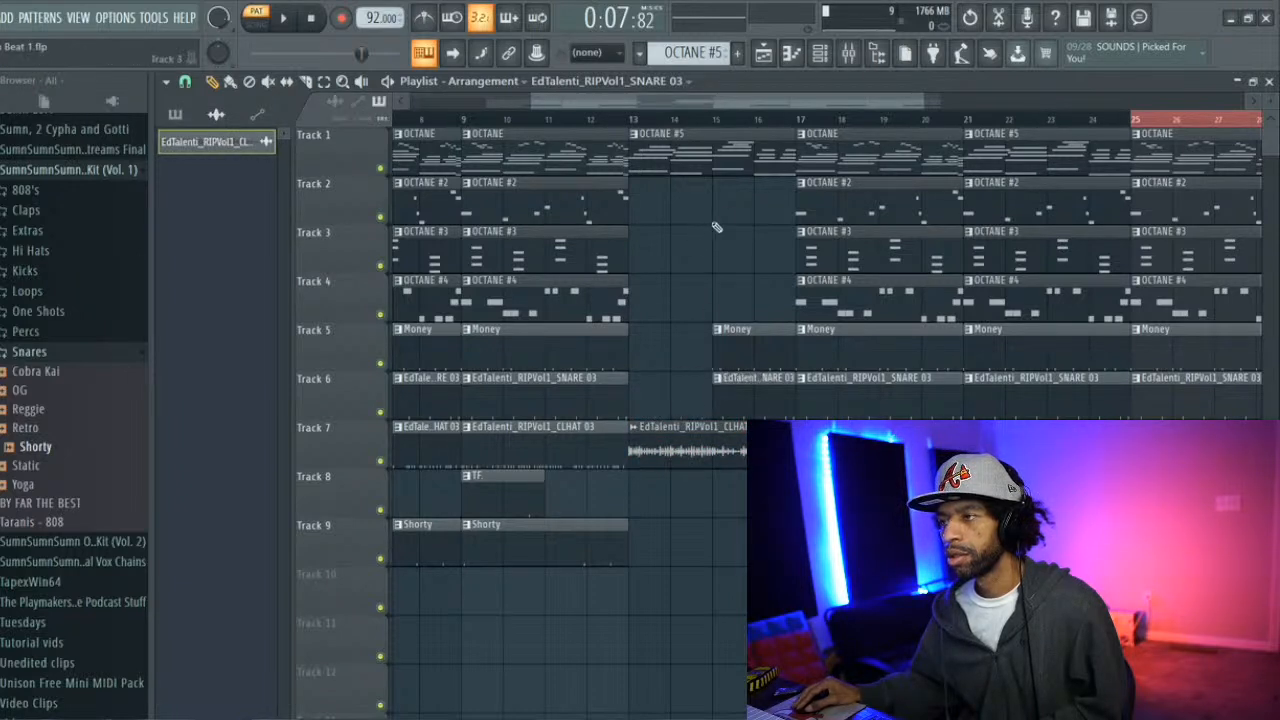
Delete the sliced OCTANE #4 and Money clips at bars 21 and 23 on Tracks 4 and 5
drag(711, 105, 795, 107)
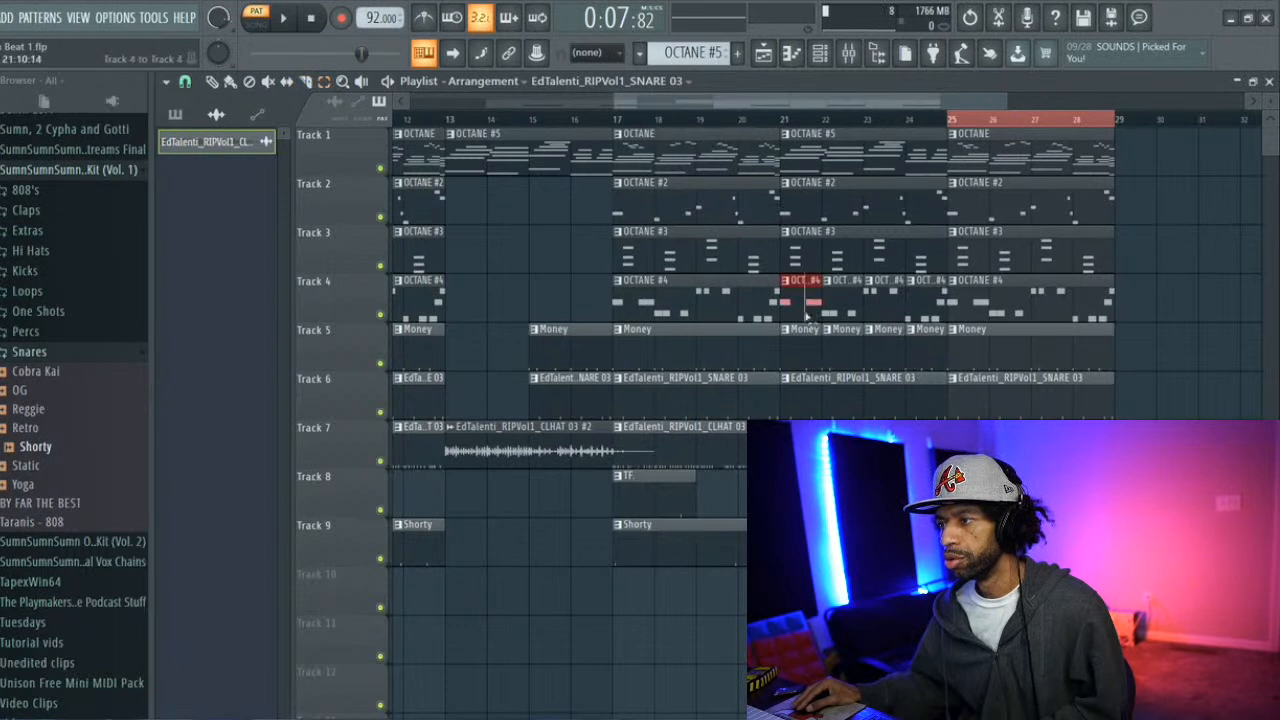
key(Delete)
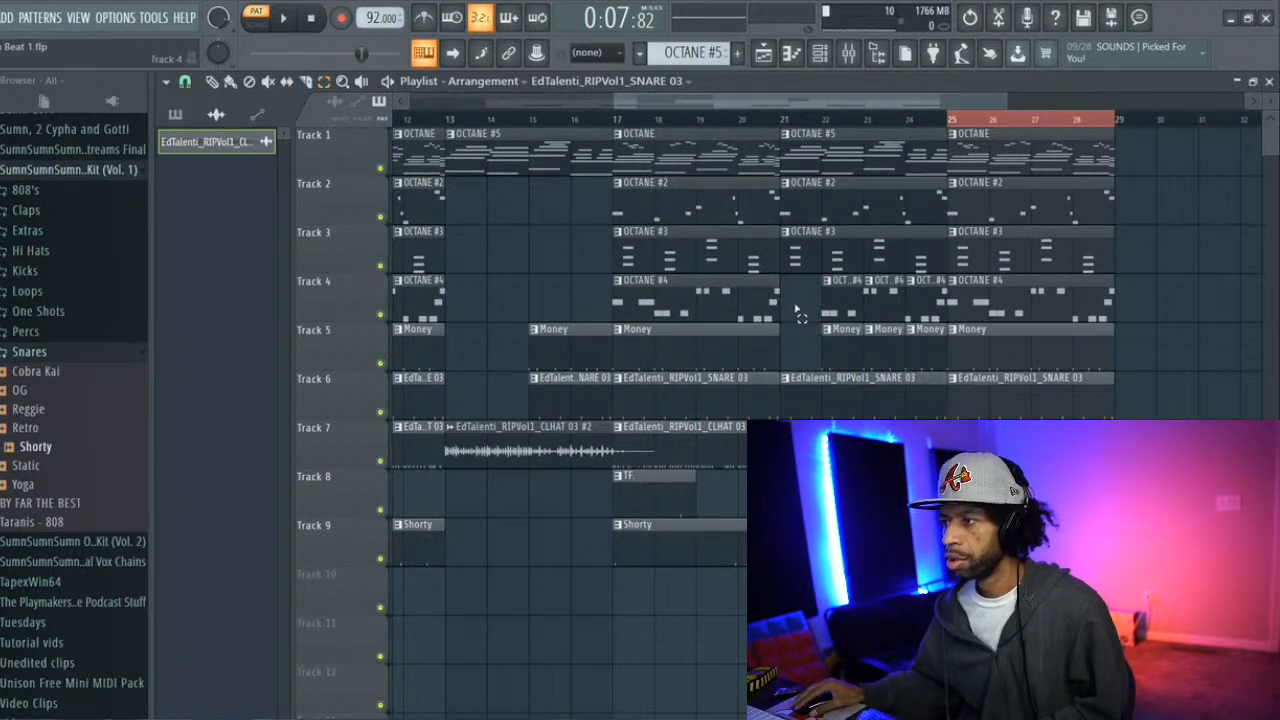
drag(875, 290, 887, 337)
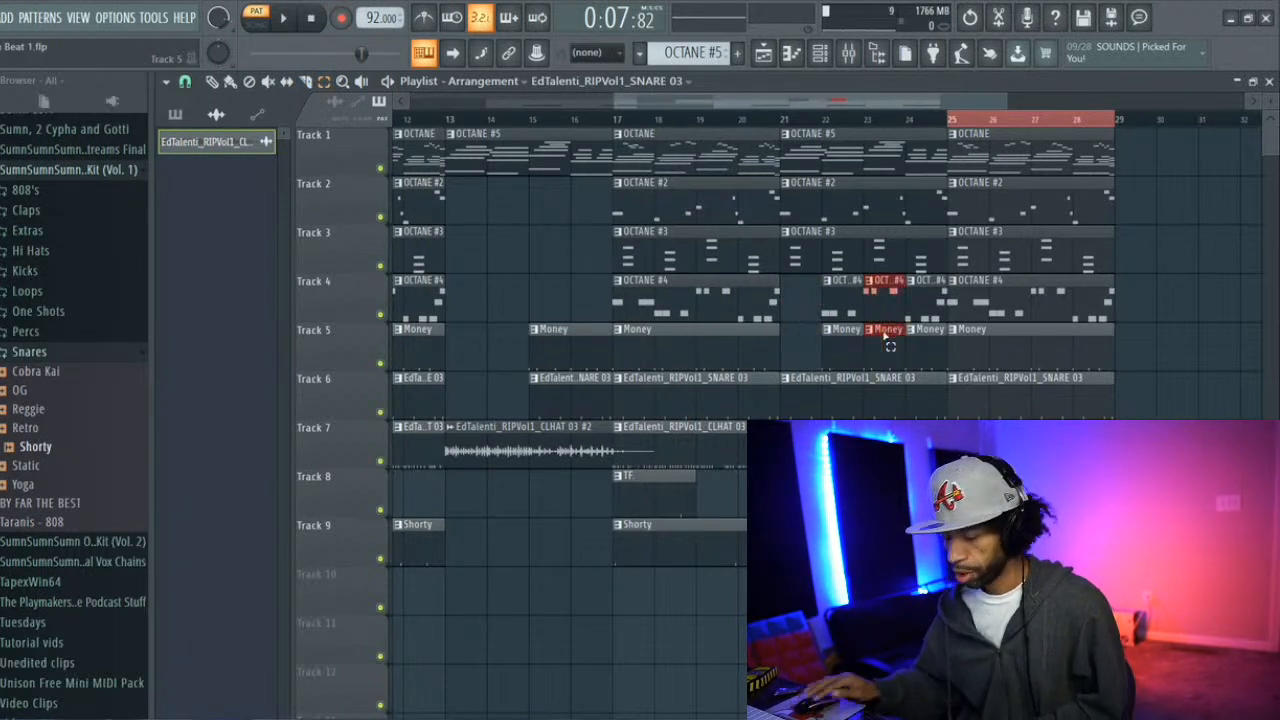
key(Delete)
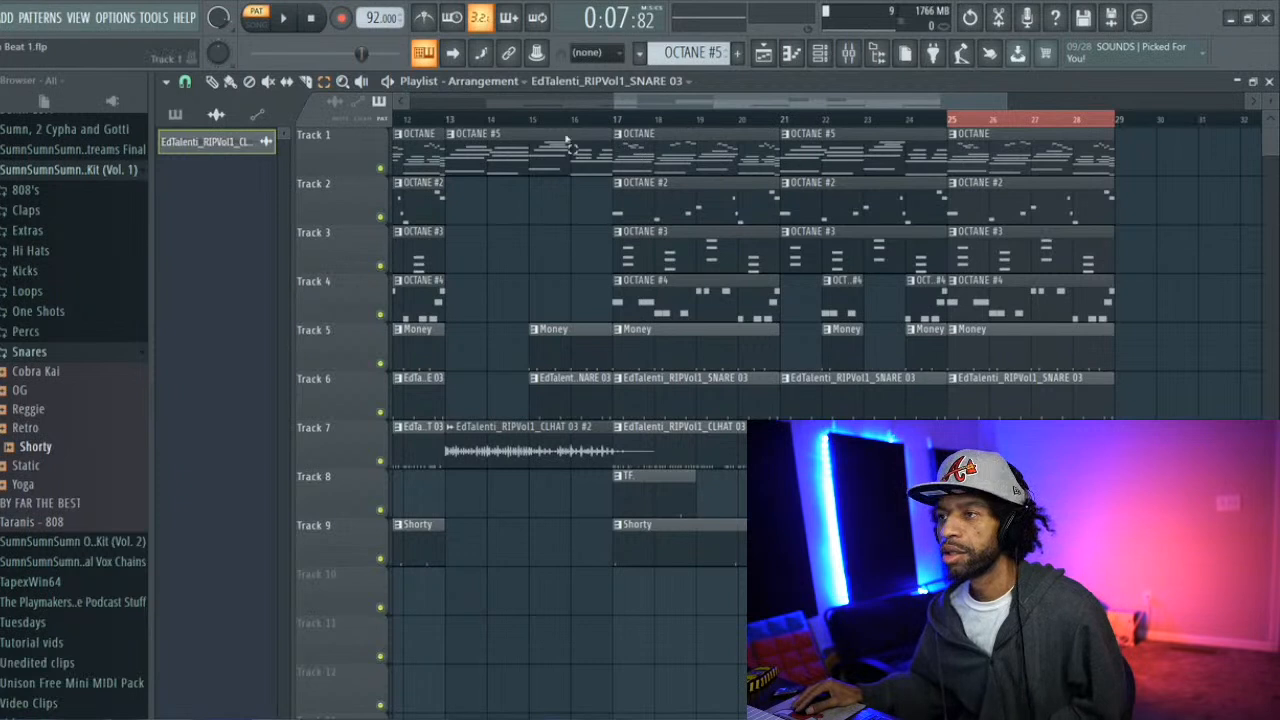
Delete the OCTANE clip at bar 17 on Track 1 and place the song playhead at bar 17
right_click(664, 140)
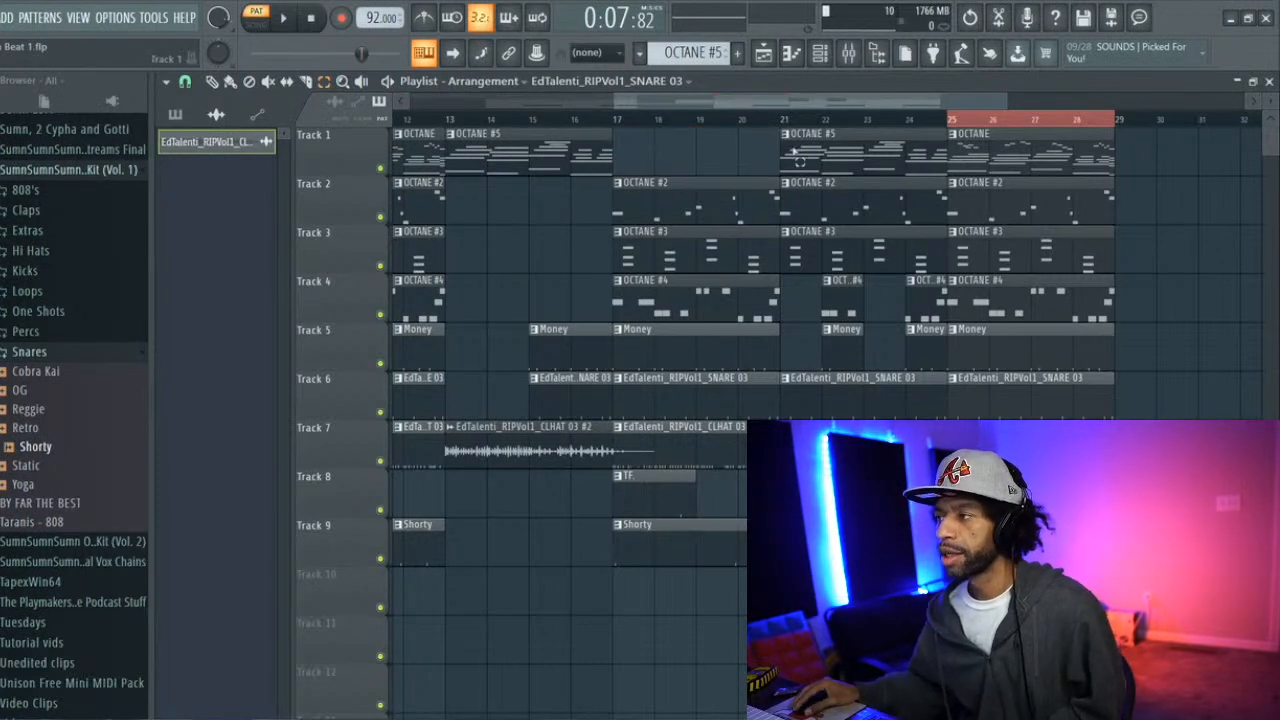
click(988, 117)
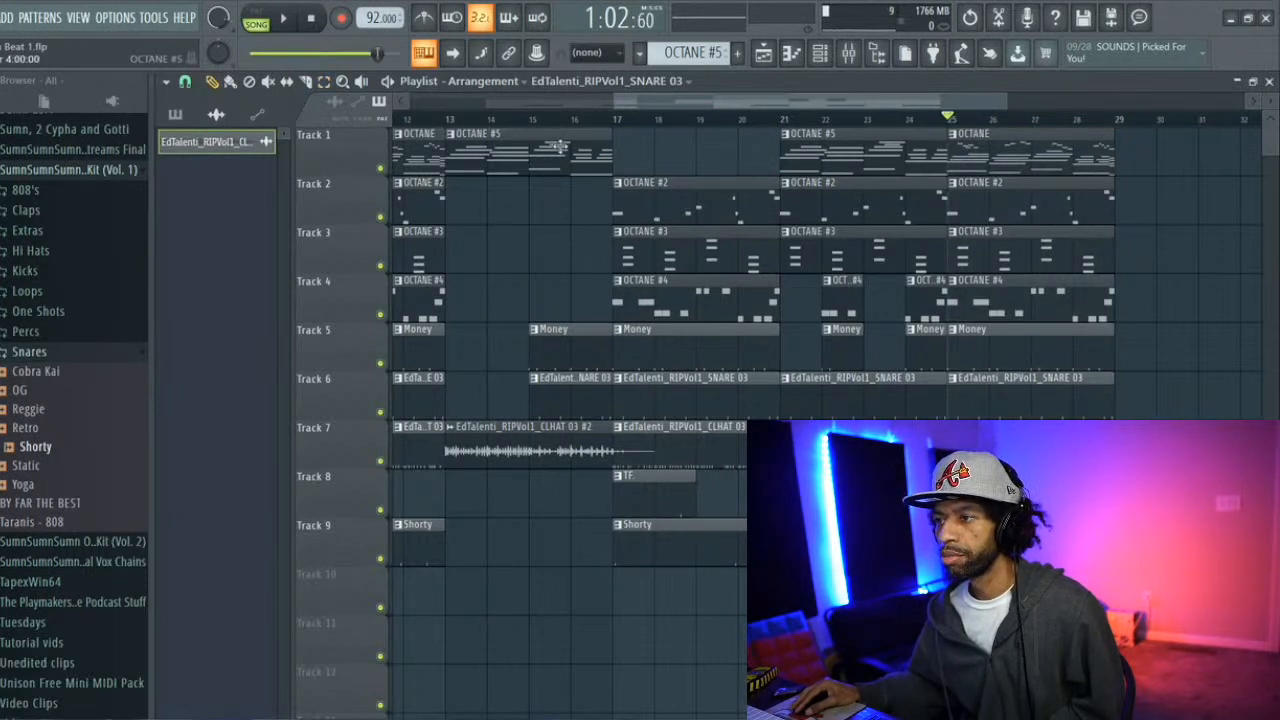
click(614, 119)
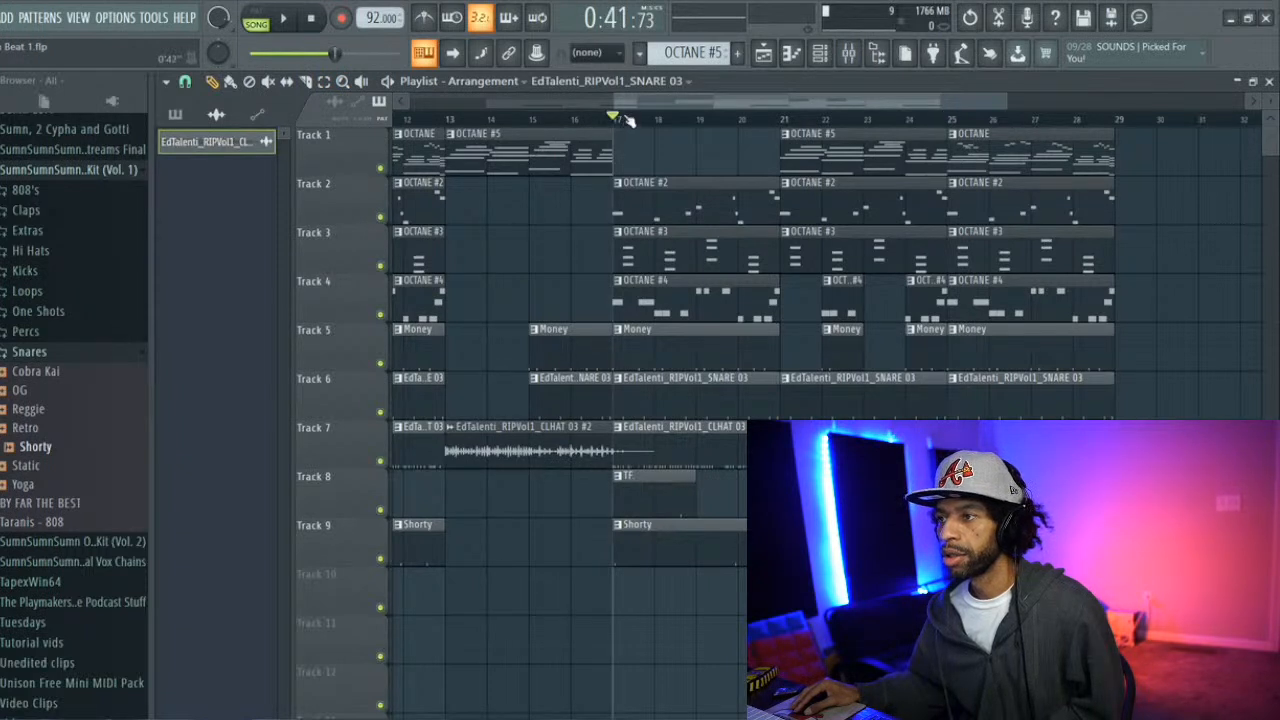
Delete the OCTANE #2 and #3 clips at bar 25, and trim the OCTANE #4, Money and SNARE 03 clips there to end at bar 27
right_click(994, 194)
right_click(1009, 259)
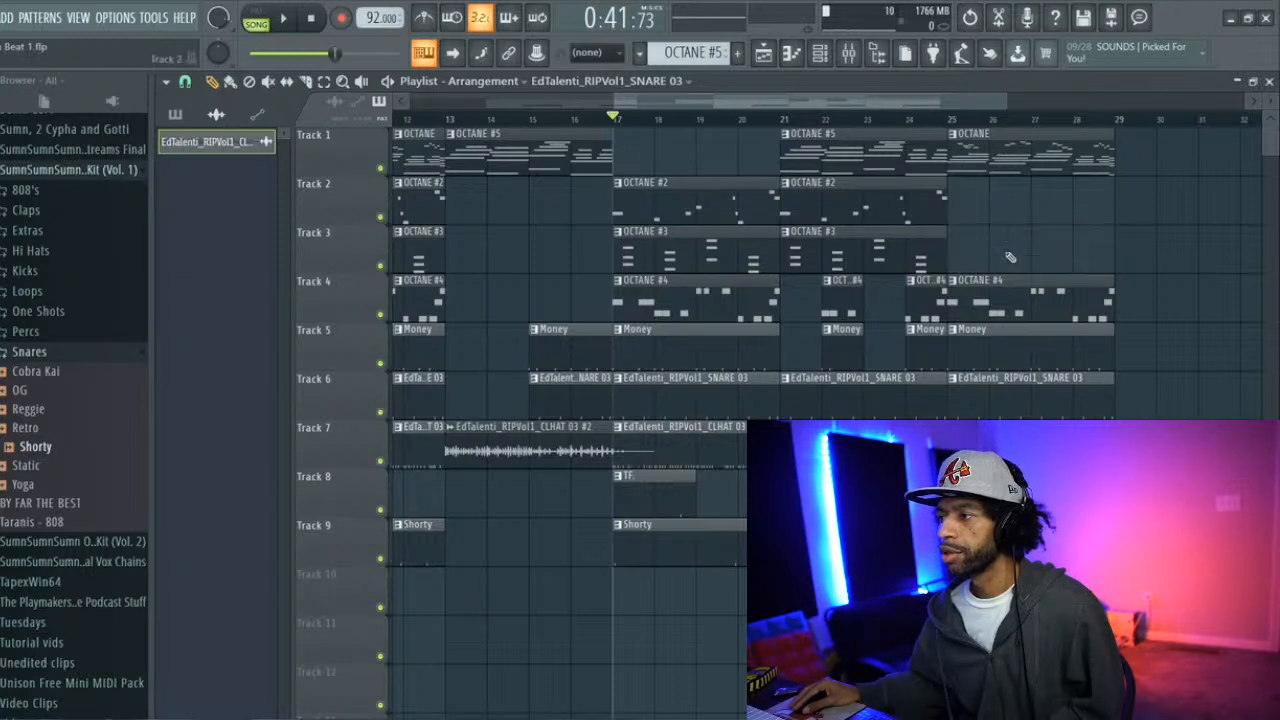
drag(1113, 300, 1040, 300)
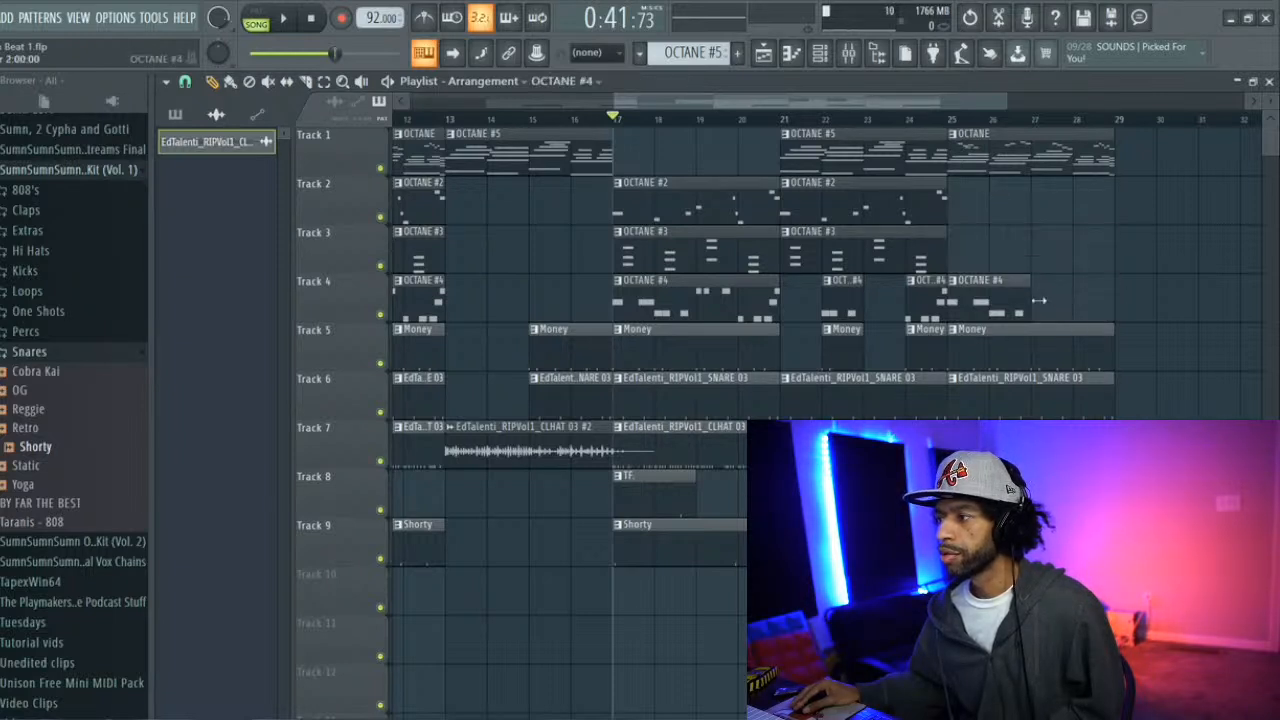
drag(1104, 351, 1030, 352)
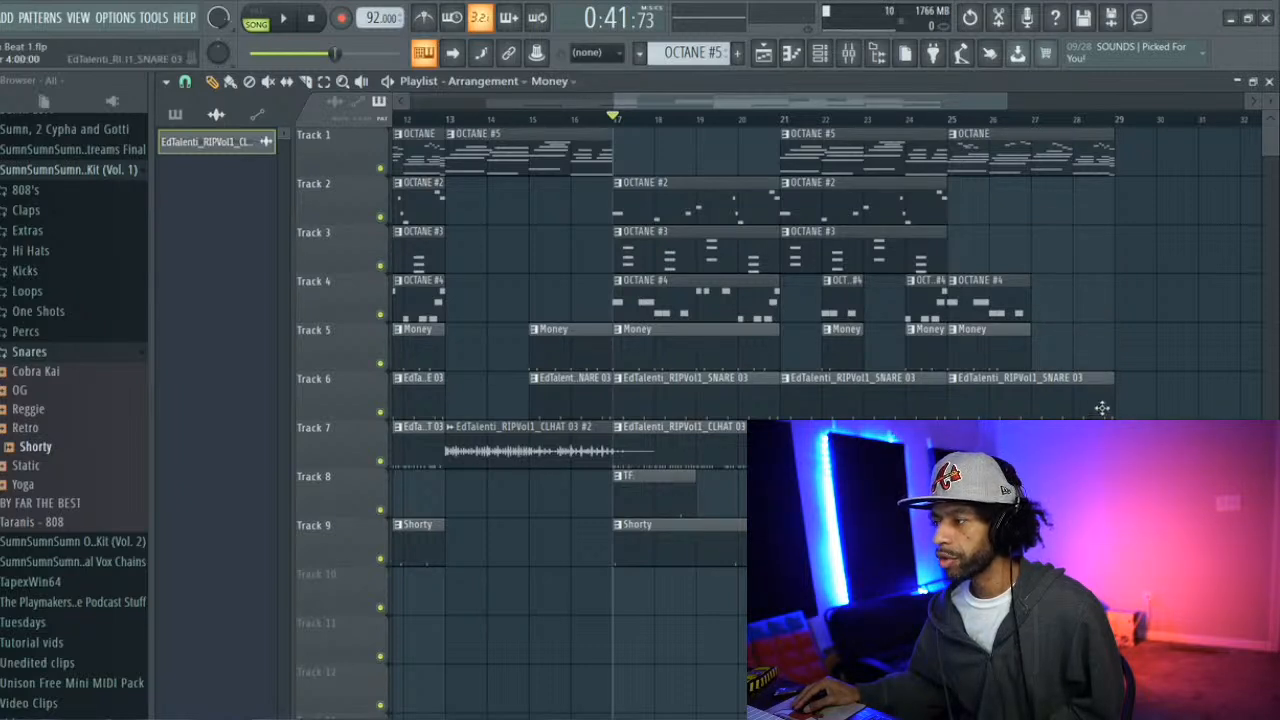
drag(1108, 402, 1030, 402)
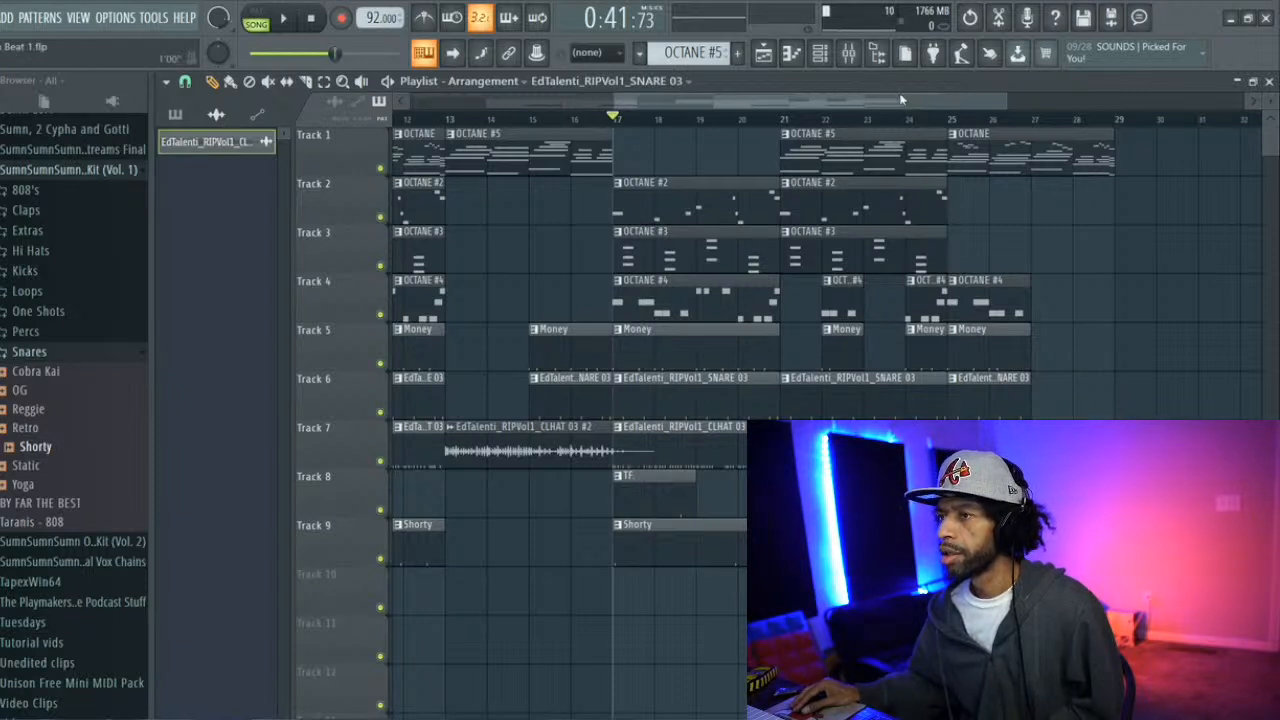
Select the arrangement from bar 5 through bar 28 and play the song from the beginning to check it
drag(900, 99, 695, 99)
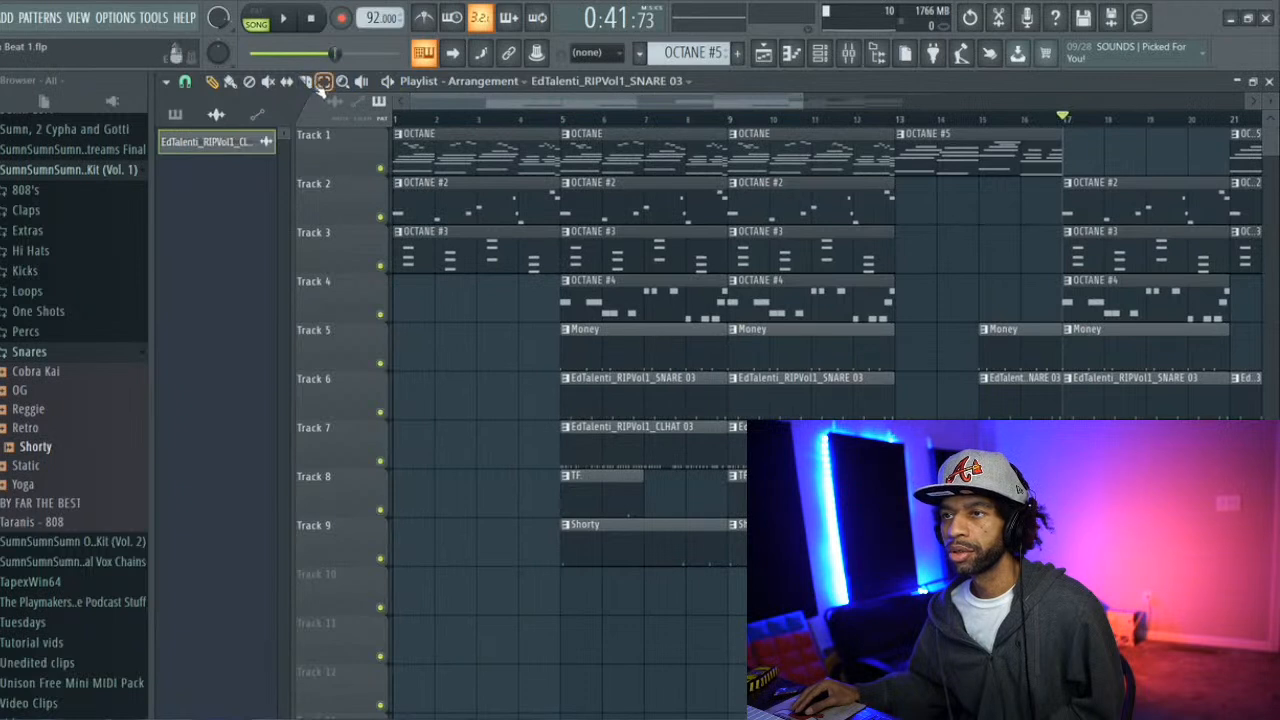
drag(565, 118, 1159, 269)
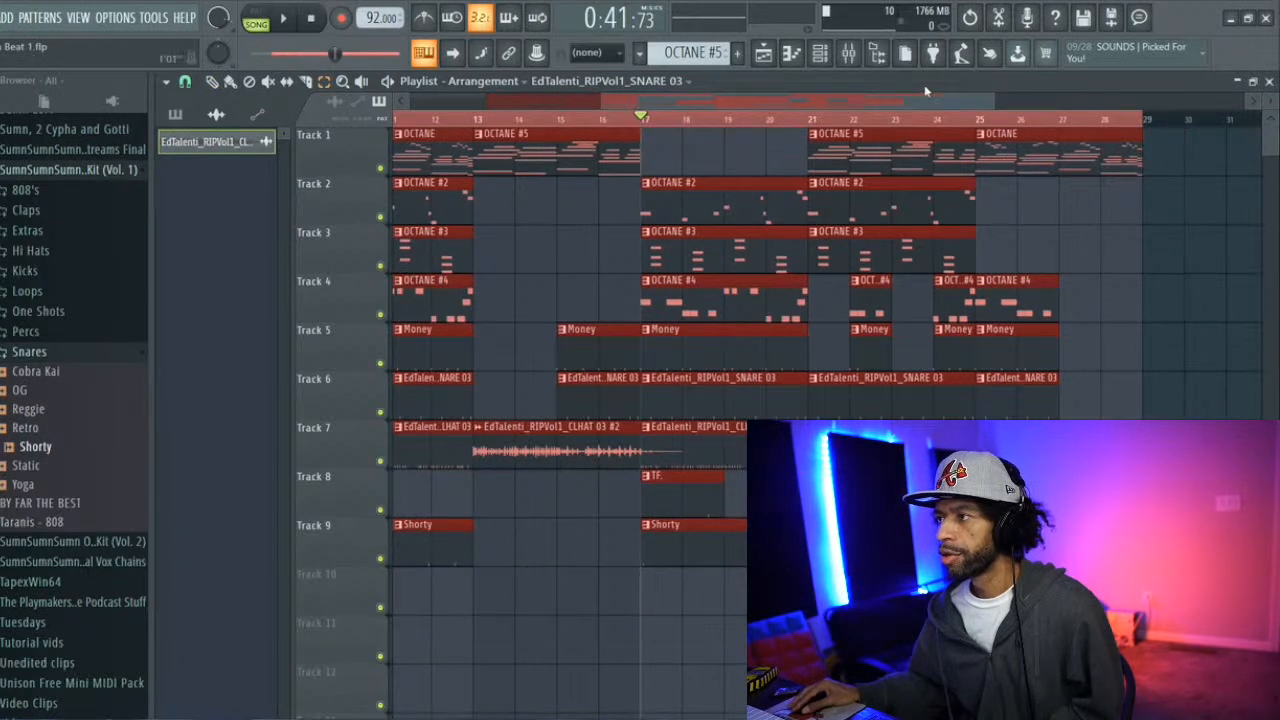
drag(916, 99, 325, 92)
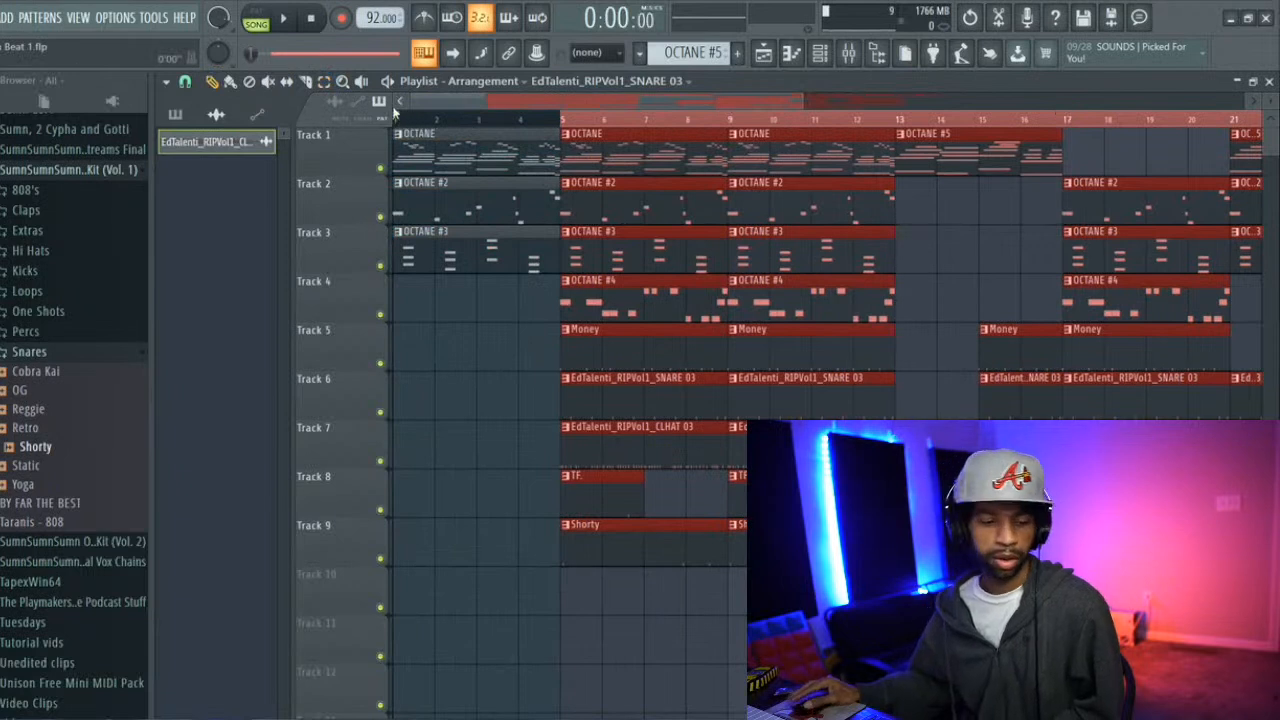
key(space)
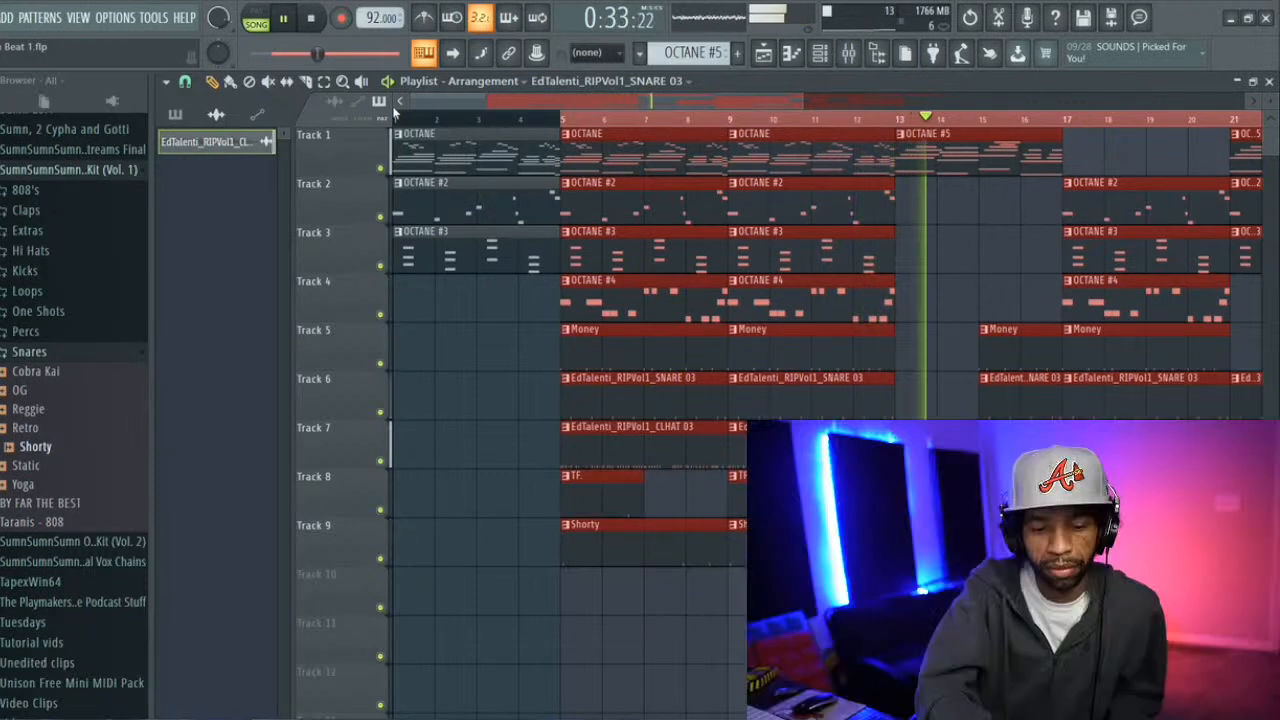
key(space)
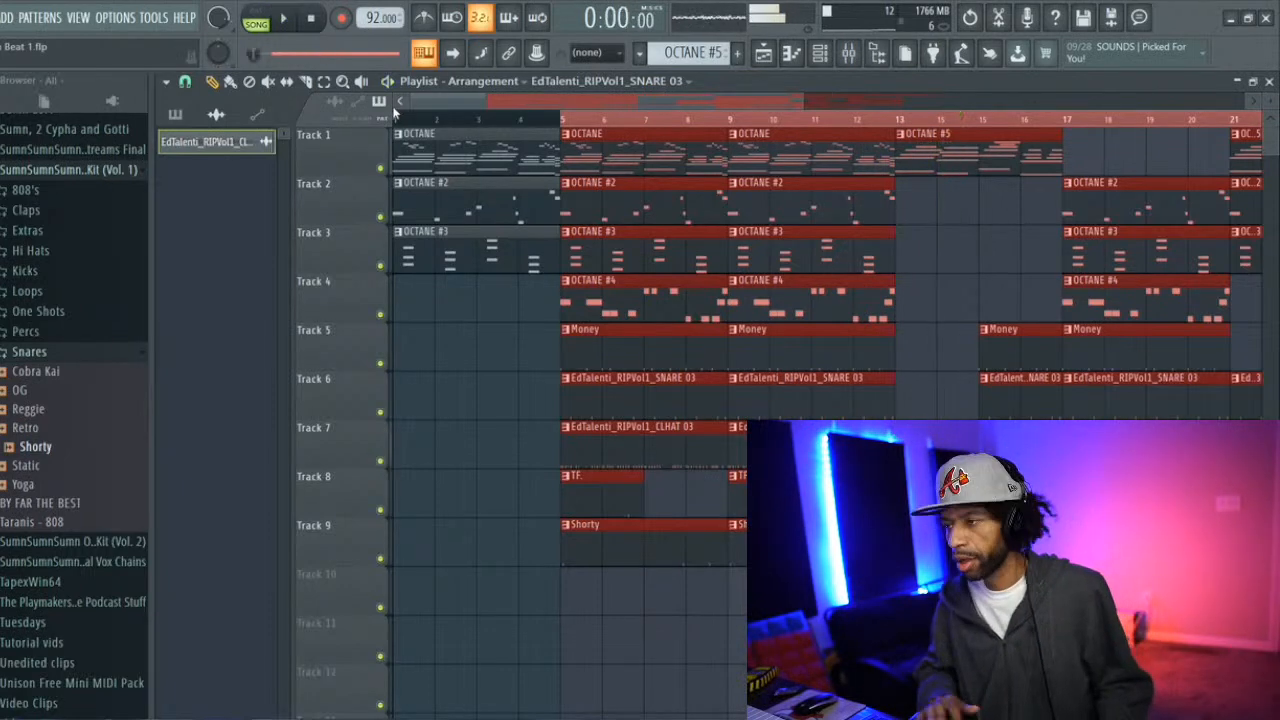
Check the mixer, set the channel rack filter to All, and return to the playlist
click(848, 53)
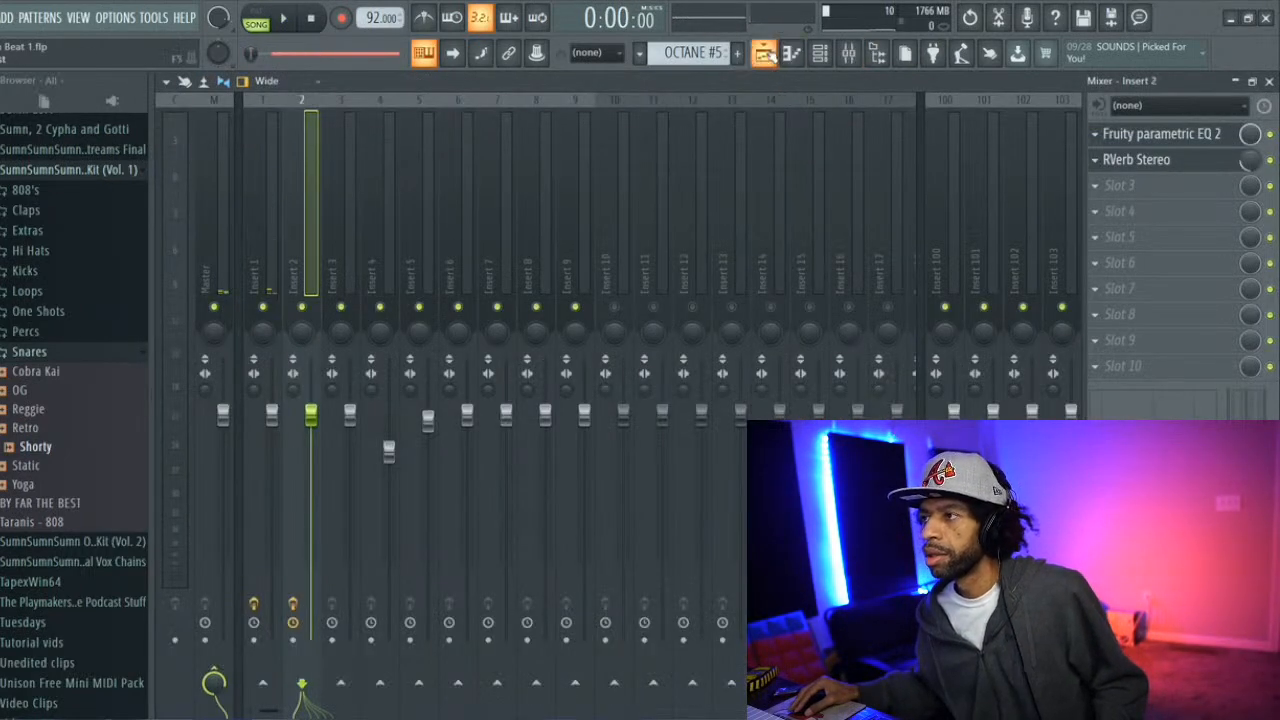
click(848, 54)
click(823, 55)
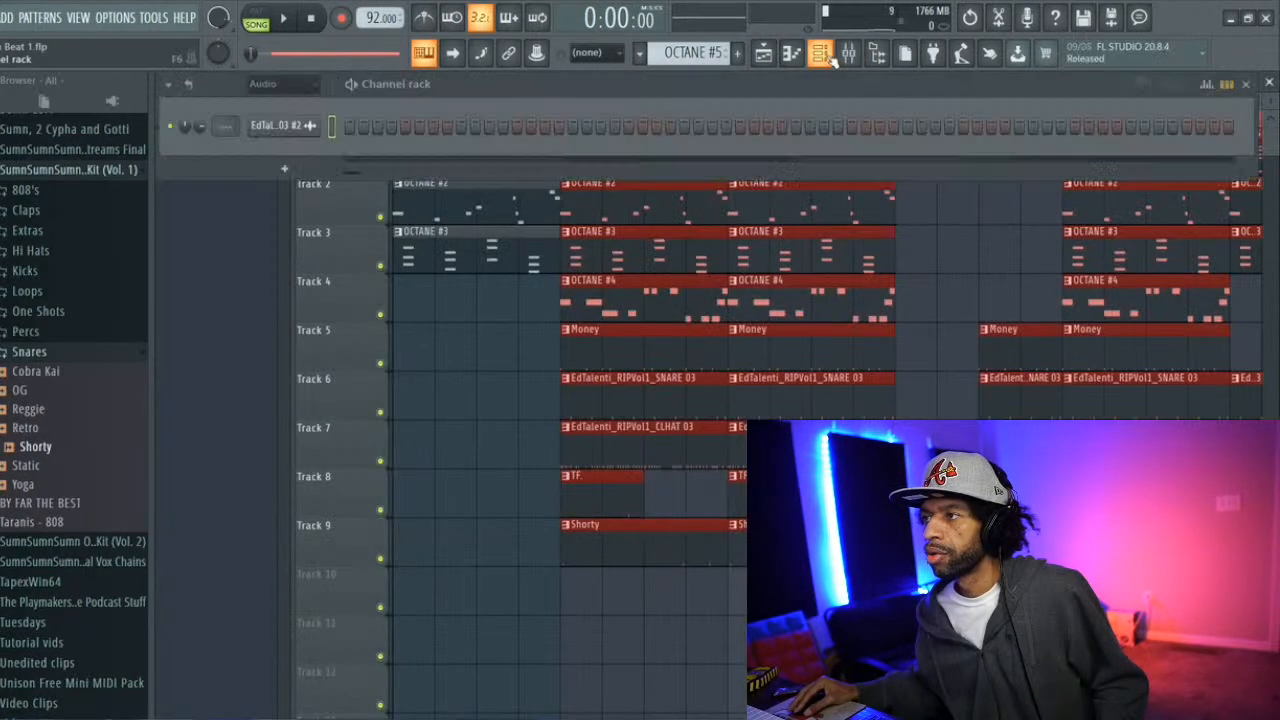
click(298, 85)
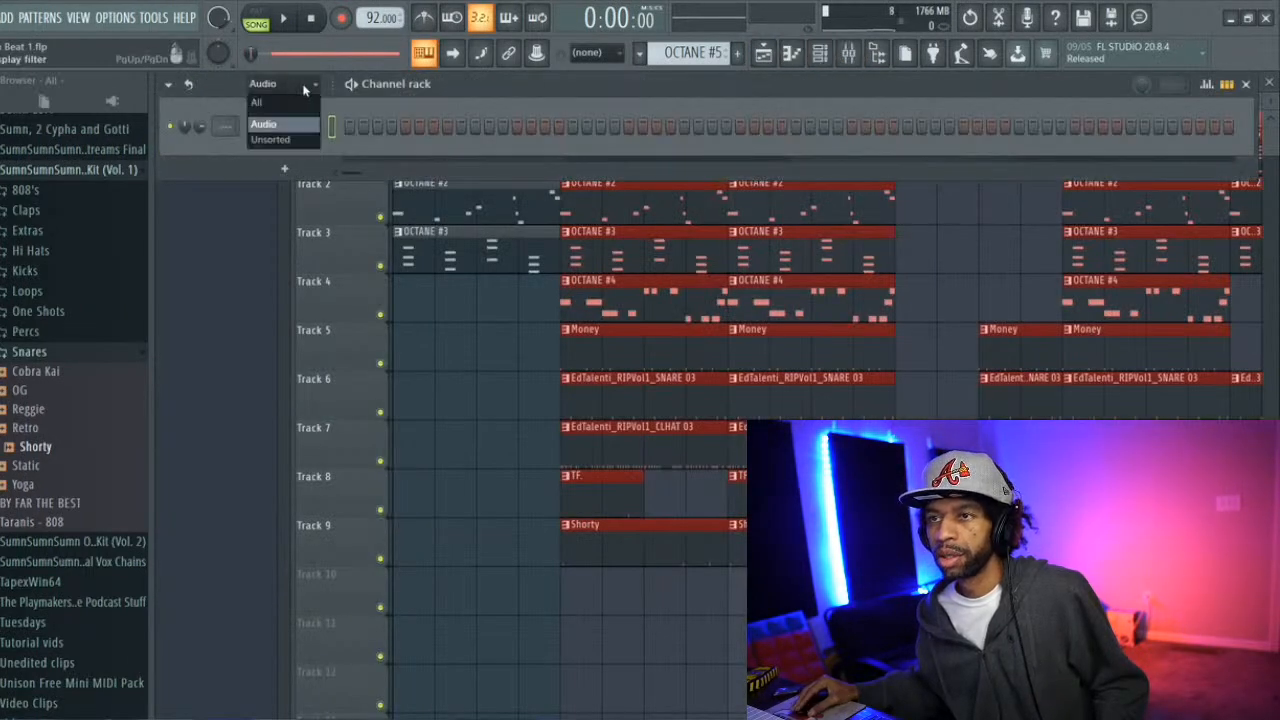
click(308, 100)
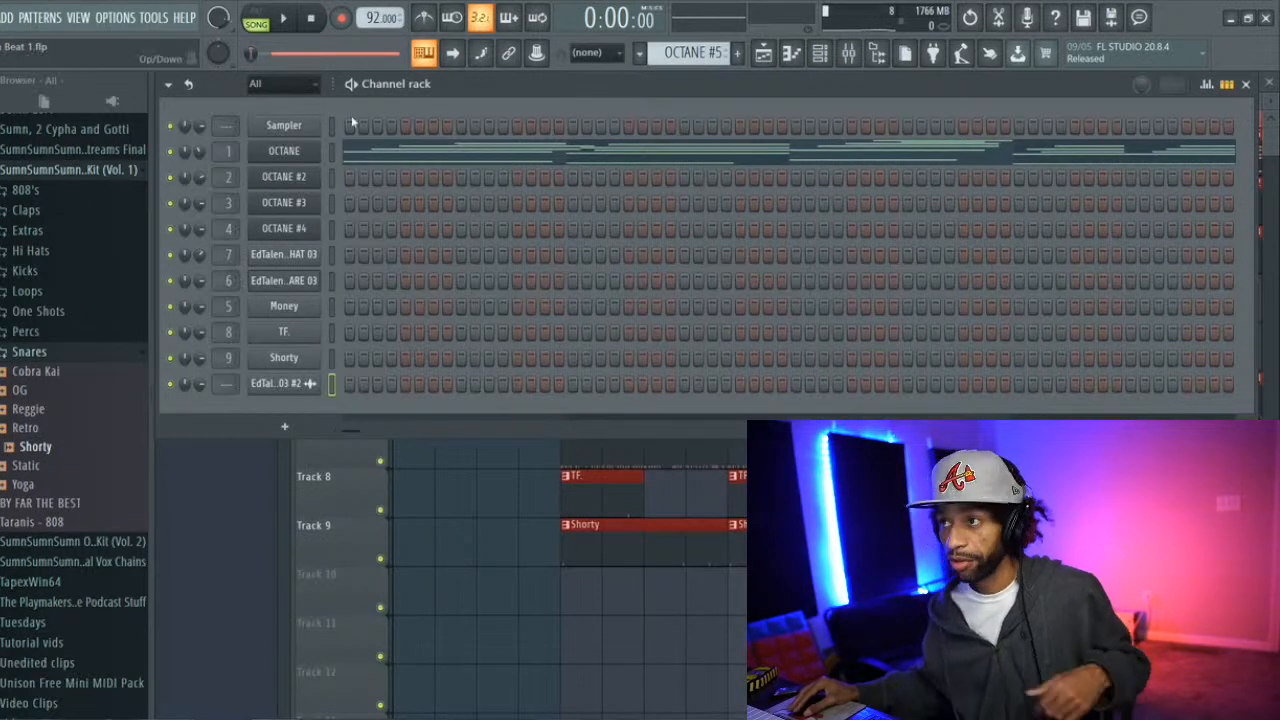
click(763, 52)
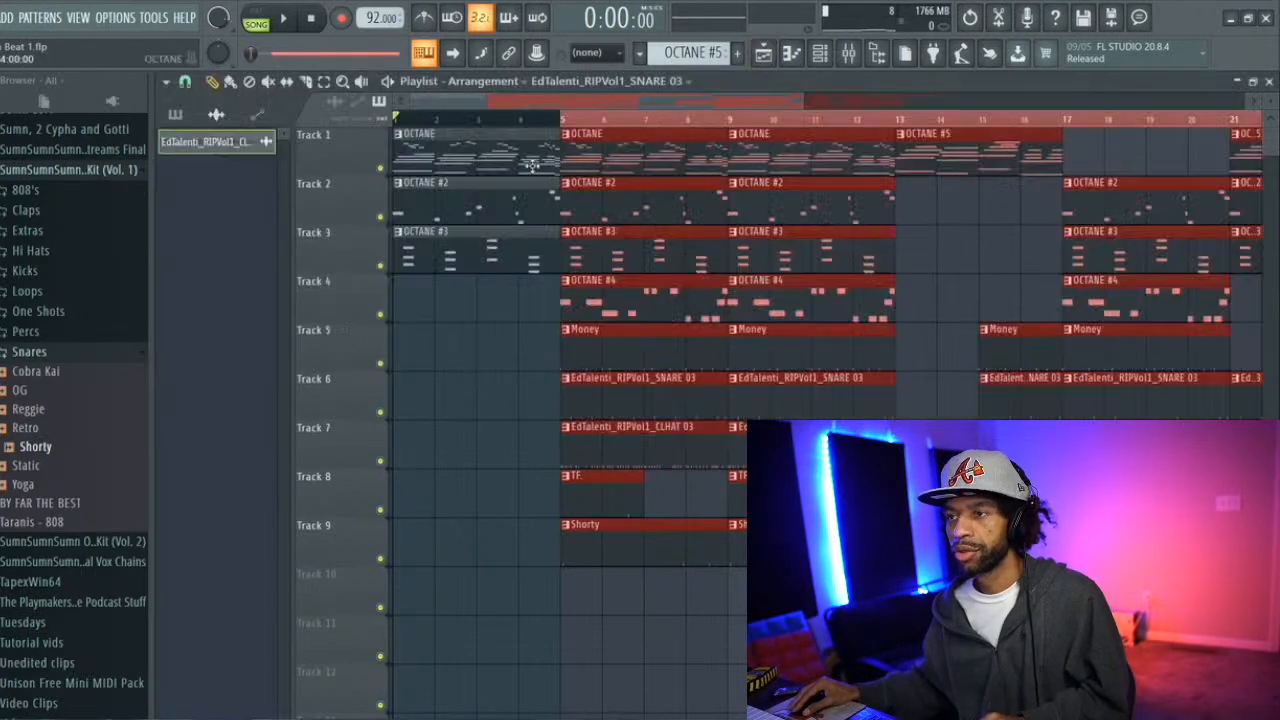
Play the song from the start and lower the mixer levels of Inserts 1, 2 and 3
key(space)
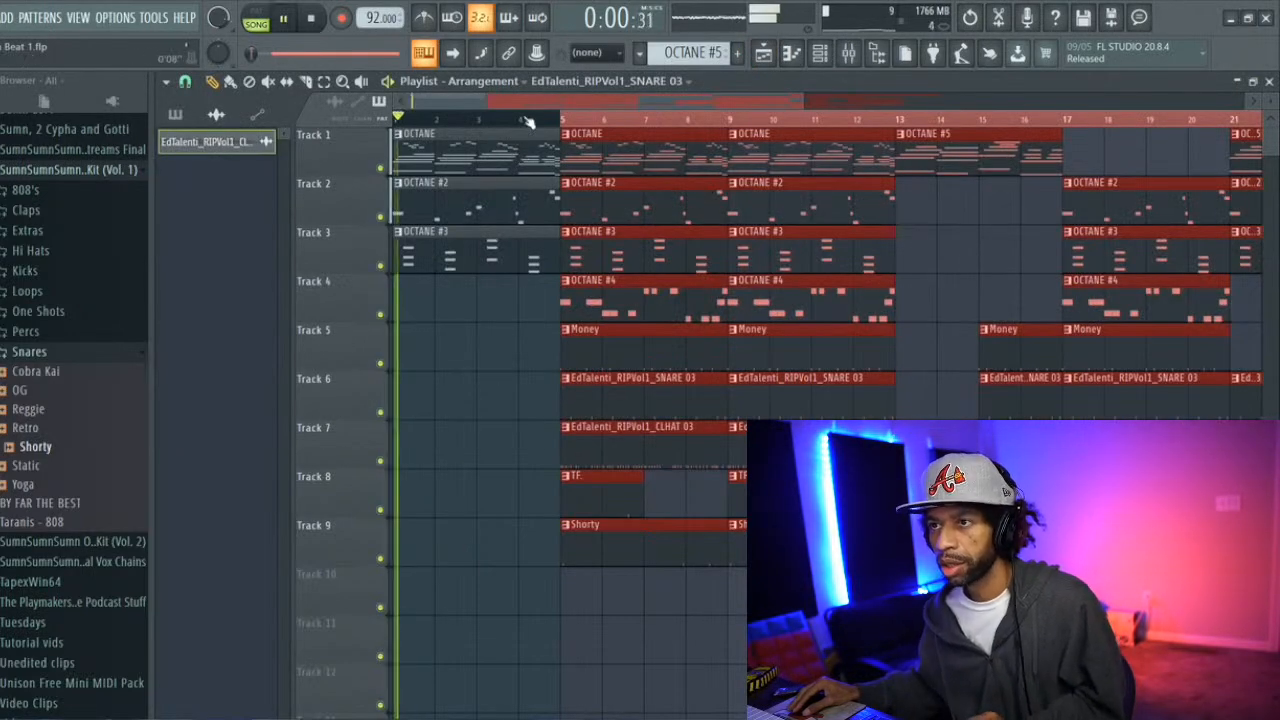
click(850, 56)
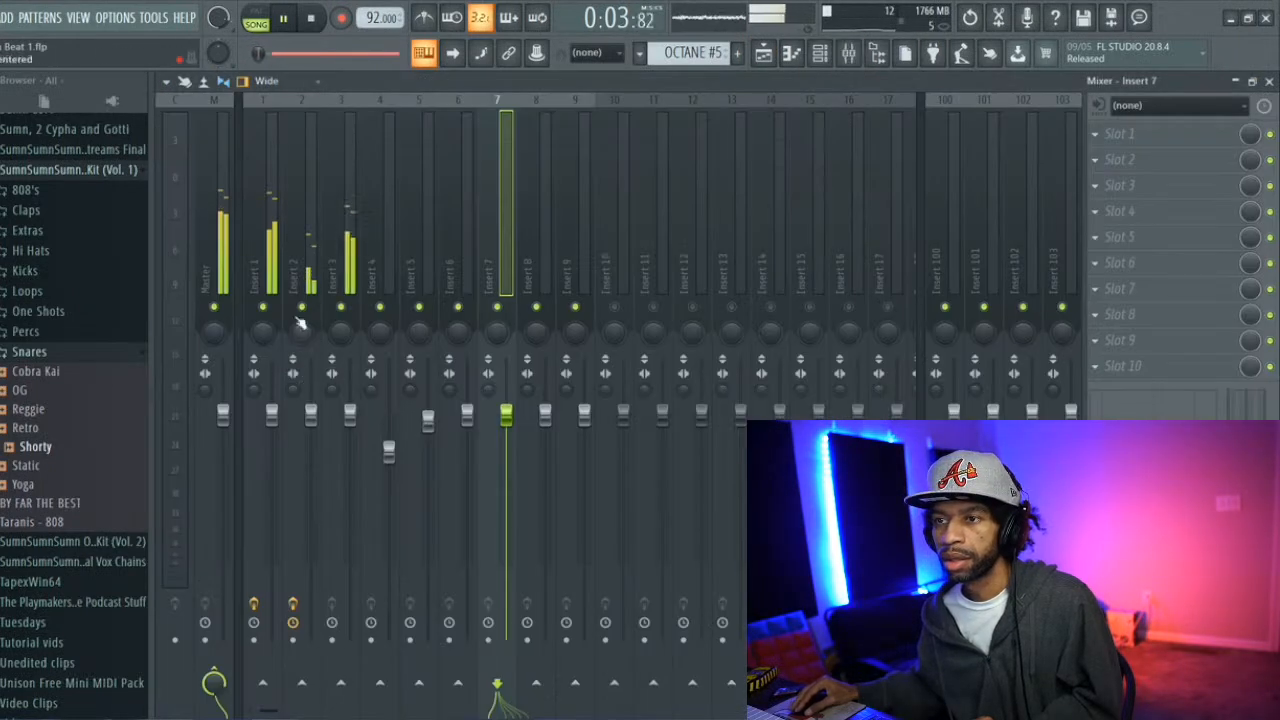
click(268, 255)
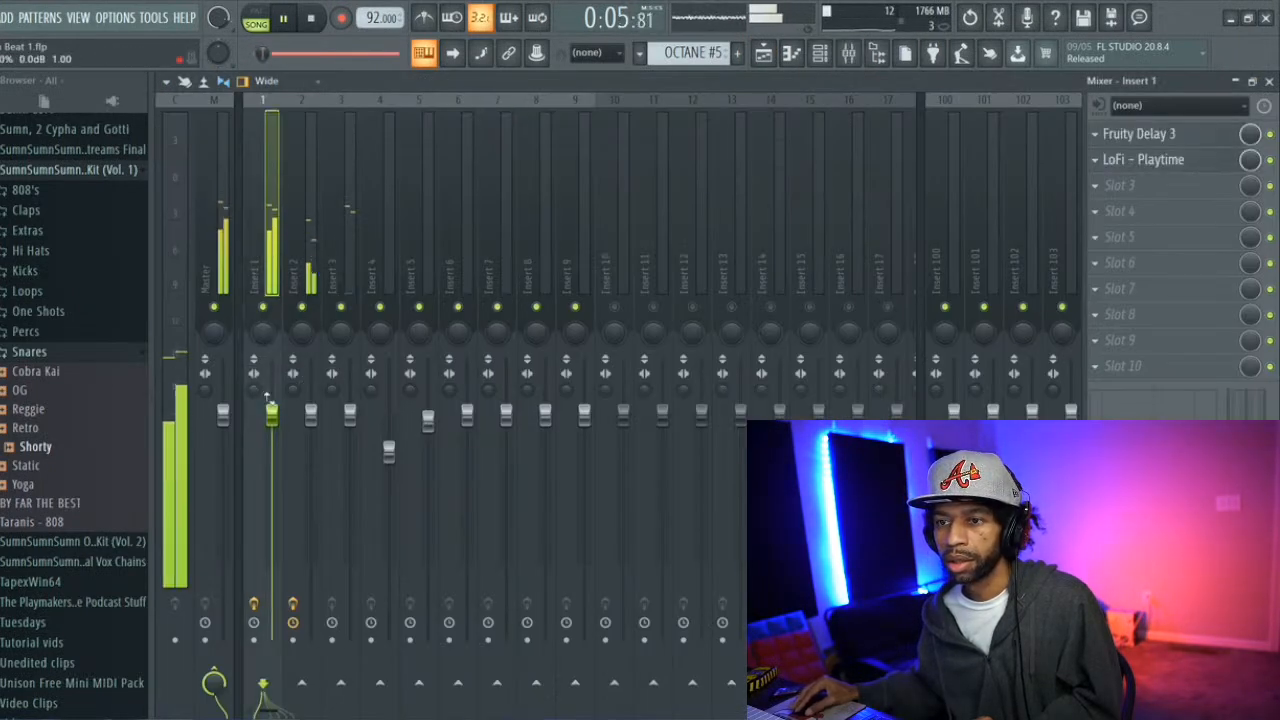
drag(280, 418, 370, 416)
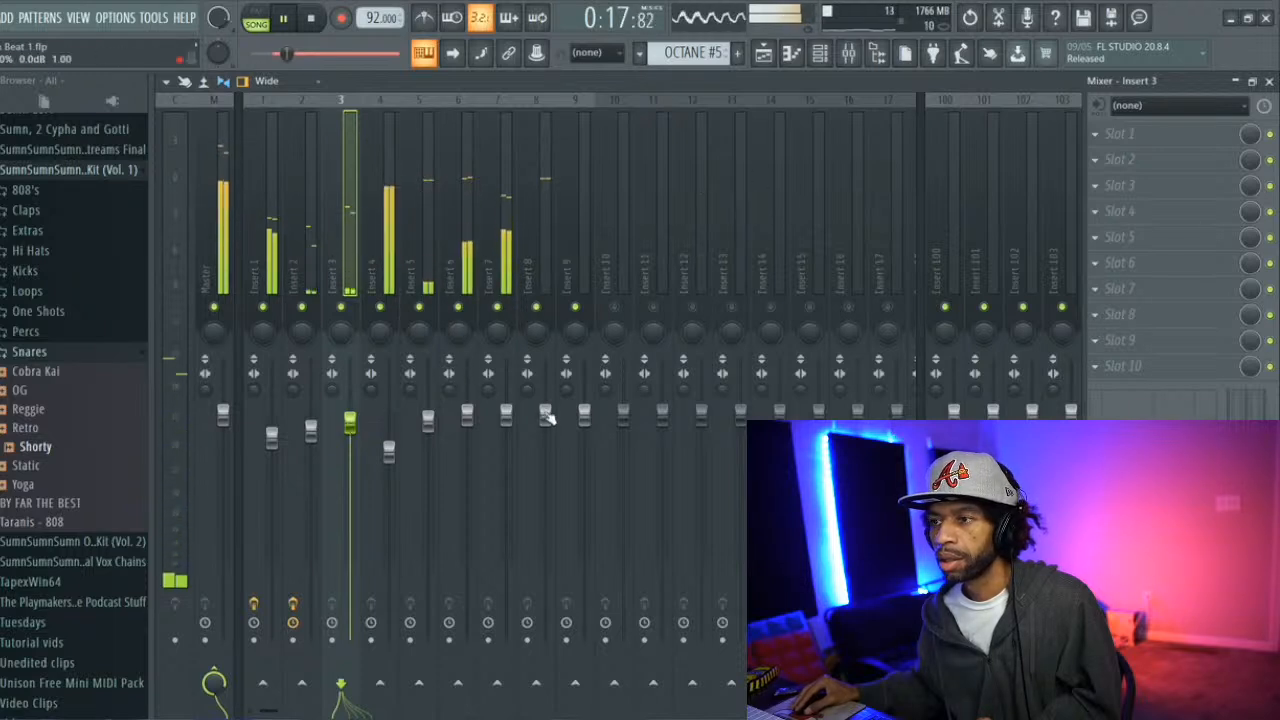
Lower the levels of Inserts 8, 9 and 6, with Insert 8 at about -5.1 dB, and pan Insert 7 slightly right during playback
mouse_move(547, 424)
mouse_down()
mouse_move(547, 449)
mouse_move(584, 446)
mouse_move(545, 444)
mouse_up()
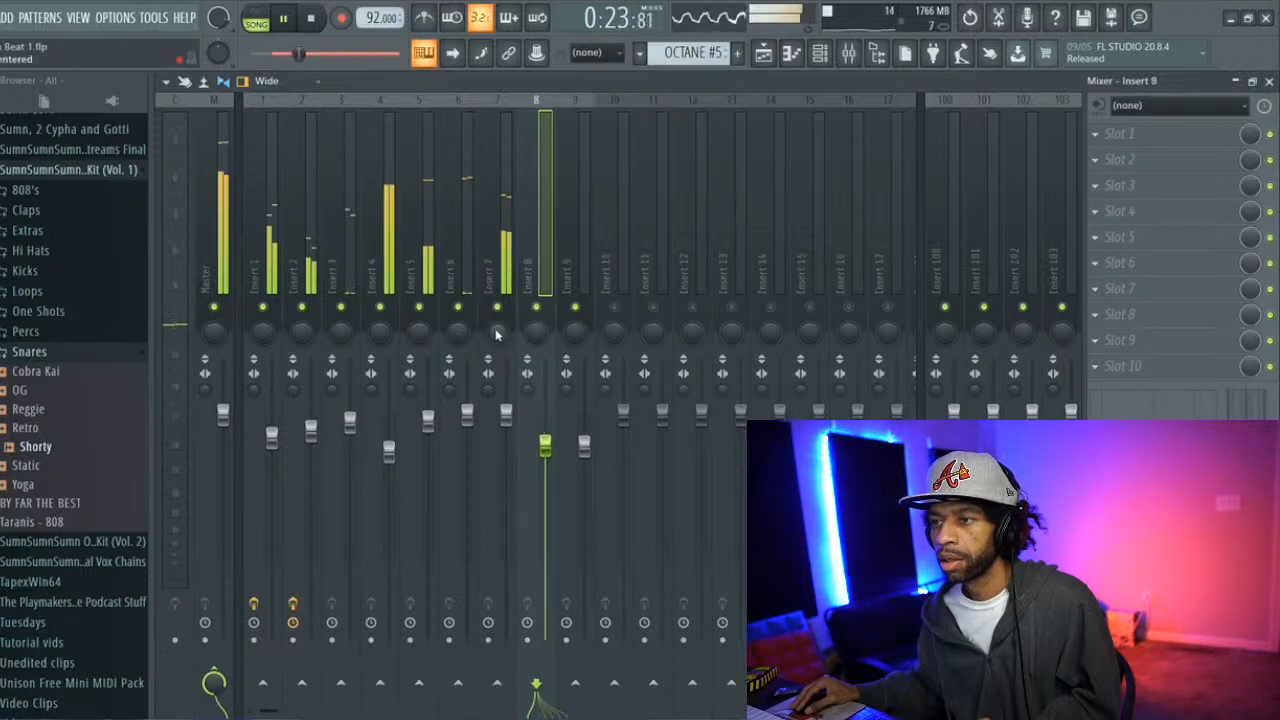
click(497, 332)
drag(497, 332, 497, 326)
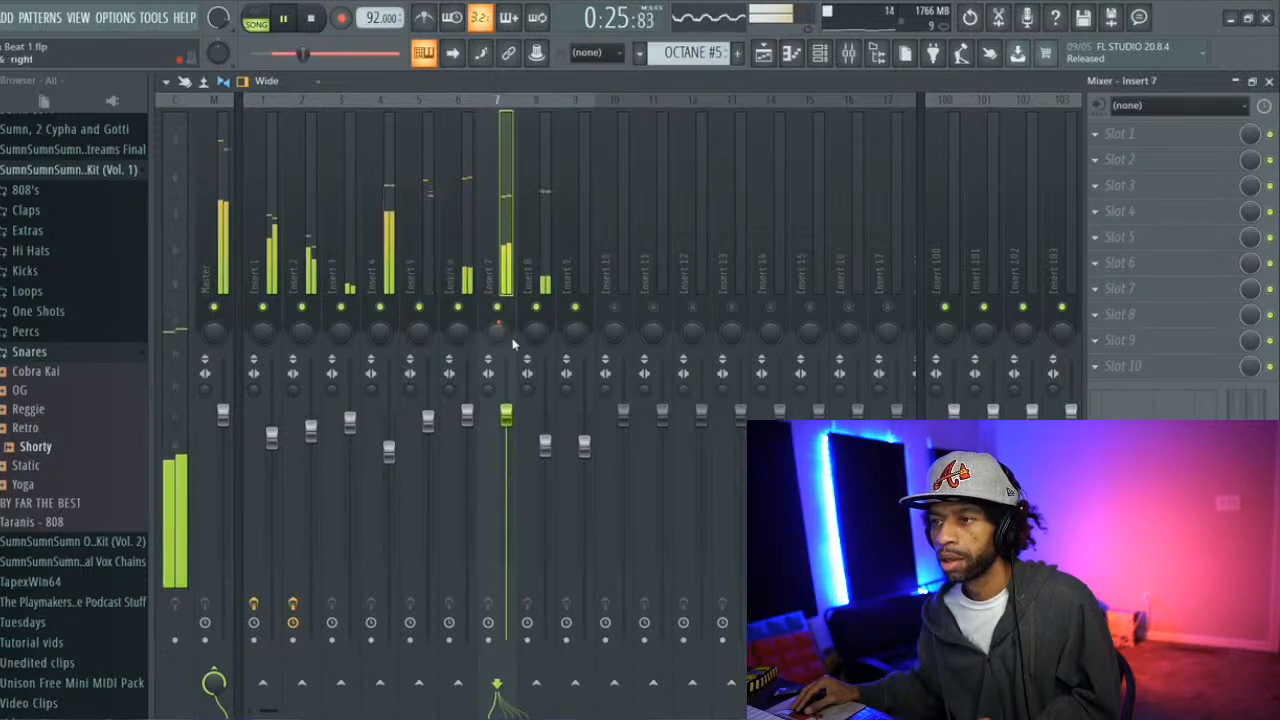
drag(545, 444, 545, 463)
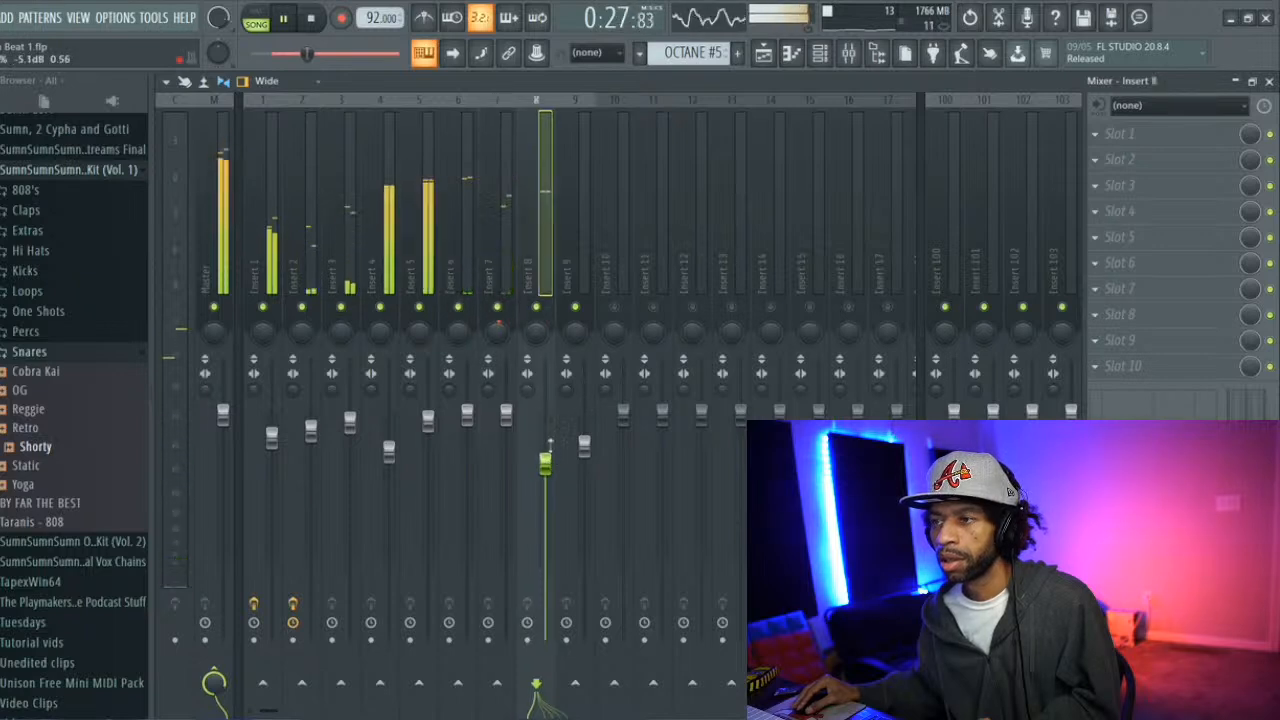
drag(467, 417, 467, 430)
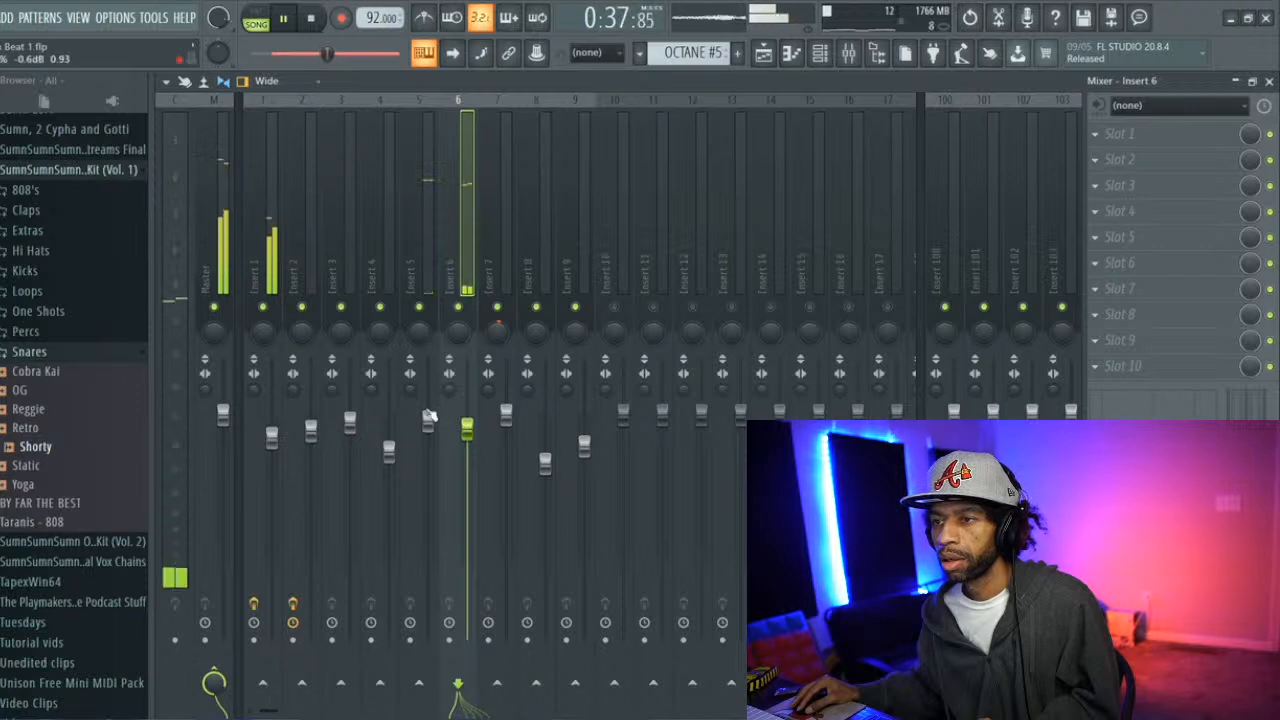
drag(467, 428, 472, 444)
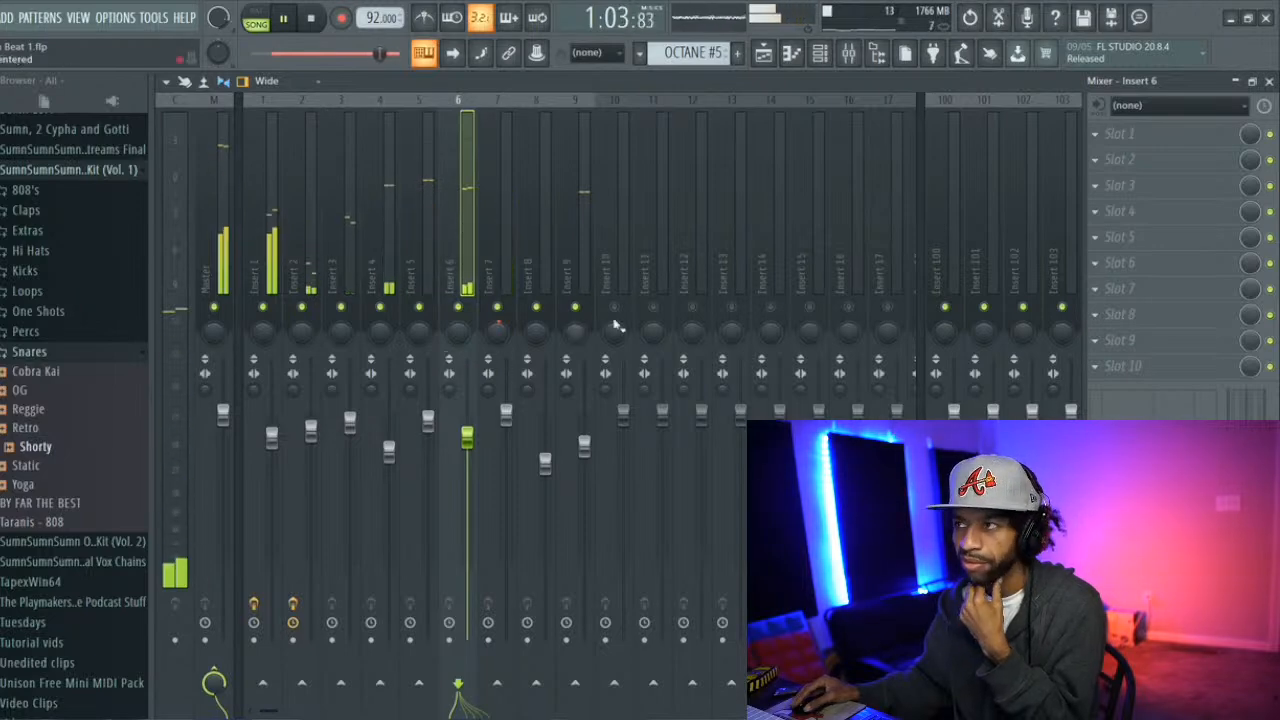
Review the whole arrangement in the playlist while the selected section loops
click(764, 54)
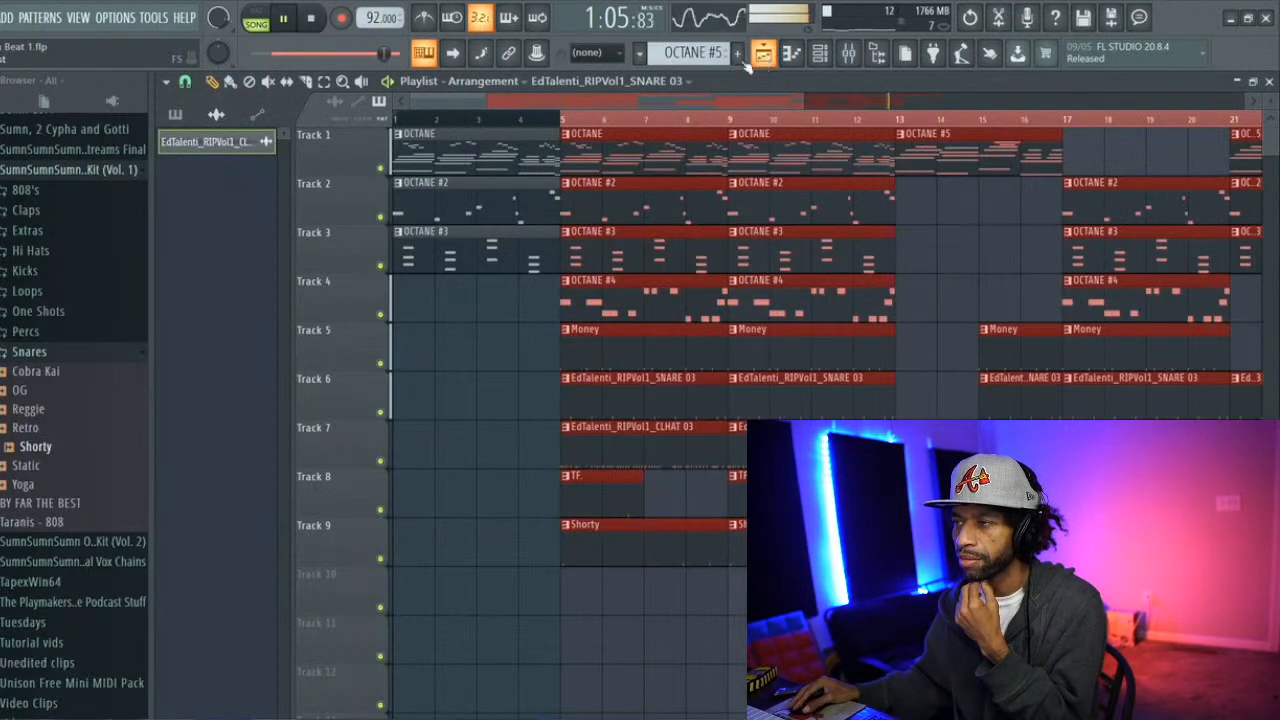
drag(625, 94, 829, 82)
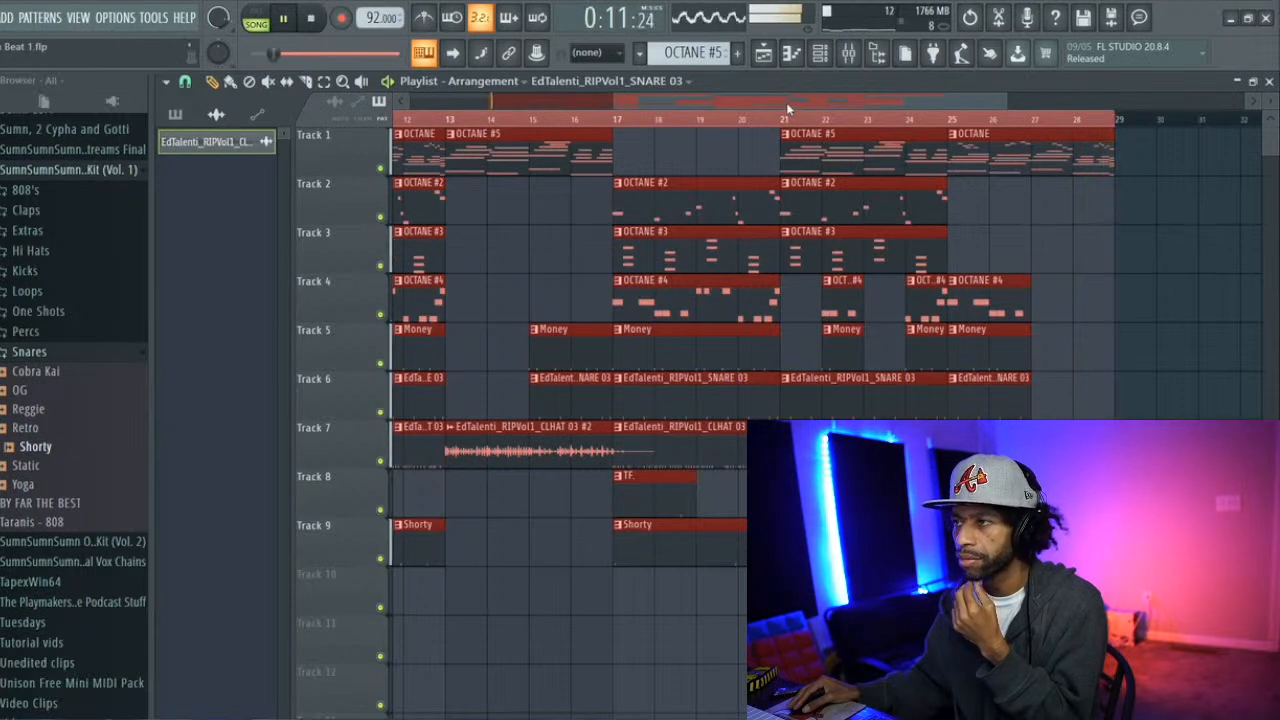
drag(779, 98, 565, 90)
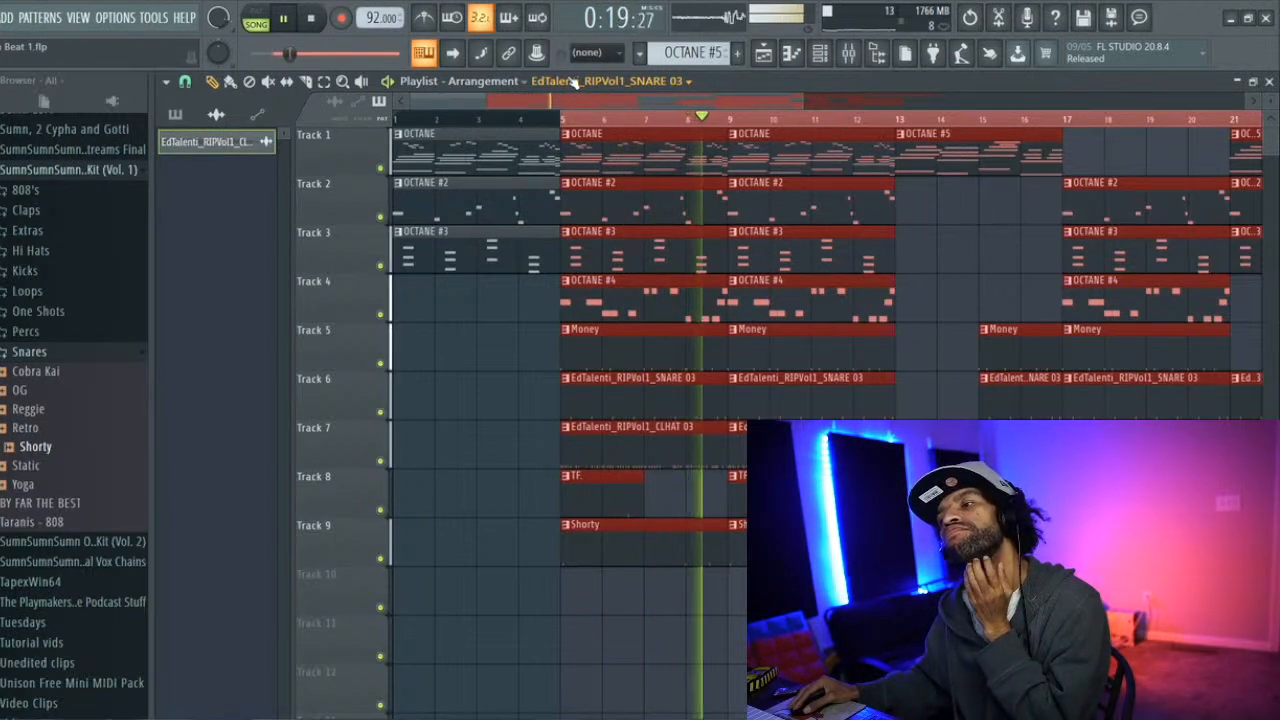
Stop playback and save the finished beat project
key(space)
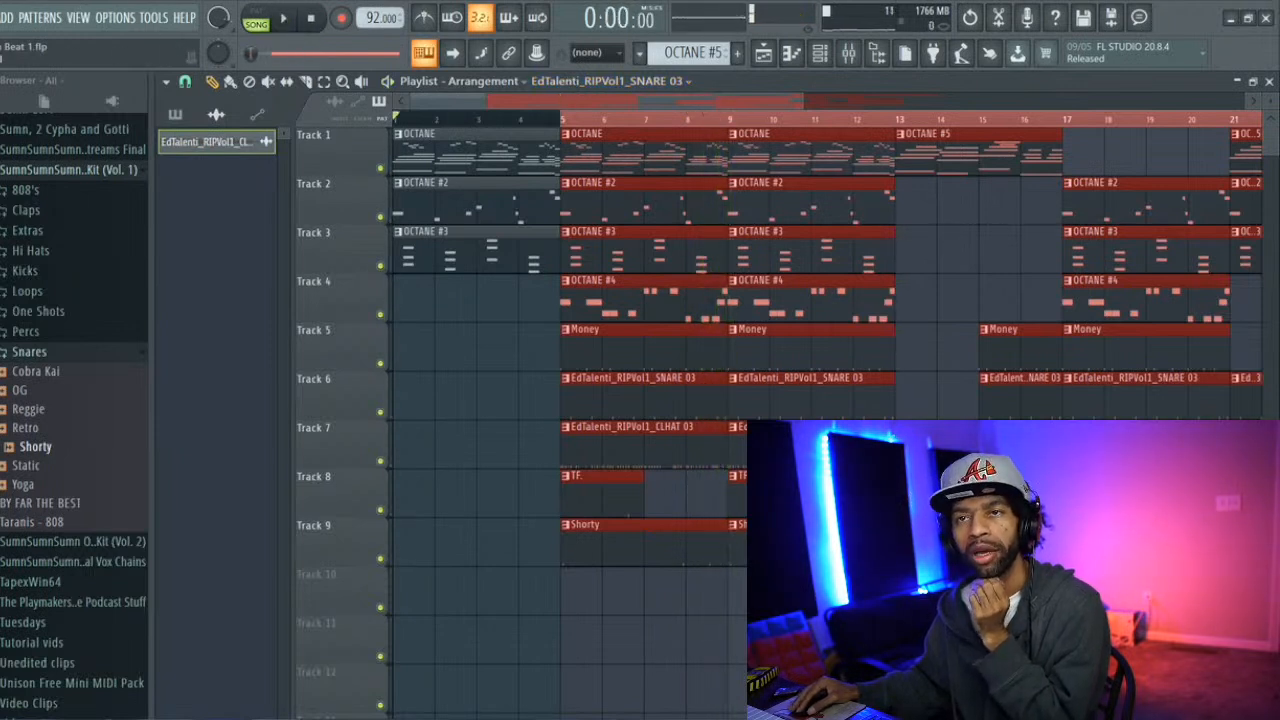
key(alt+f)
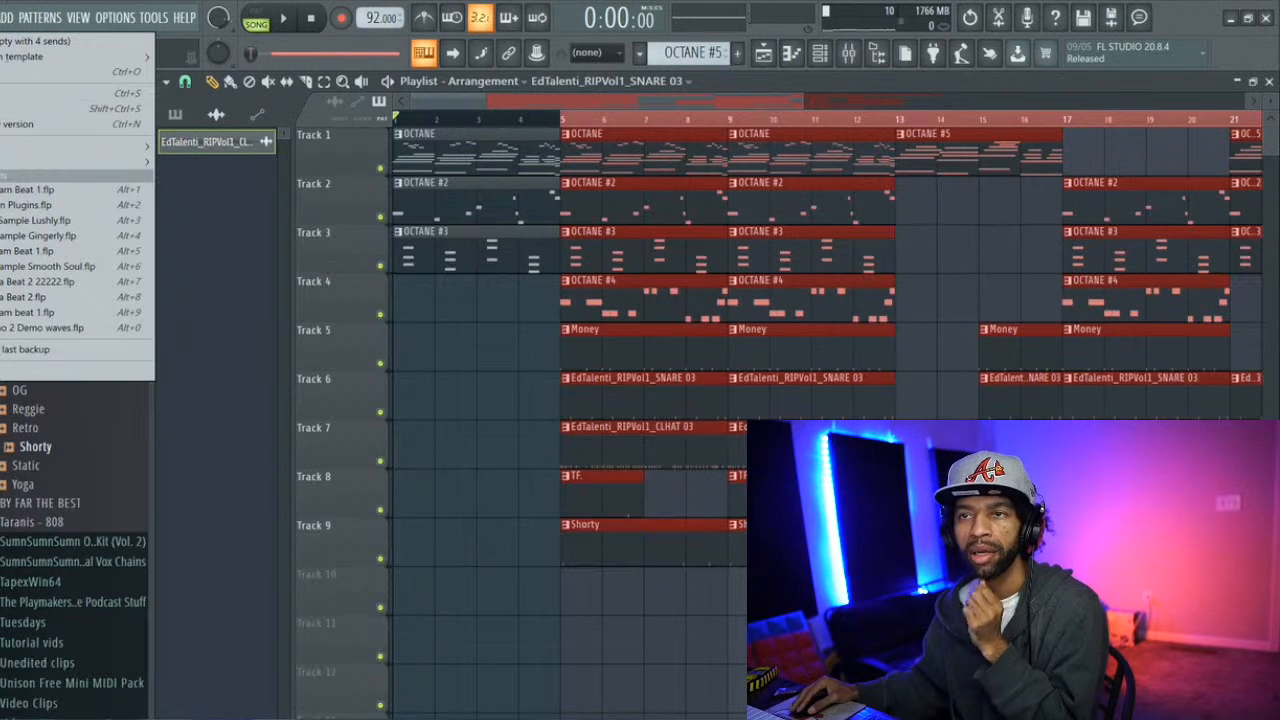
click(42, 100)
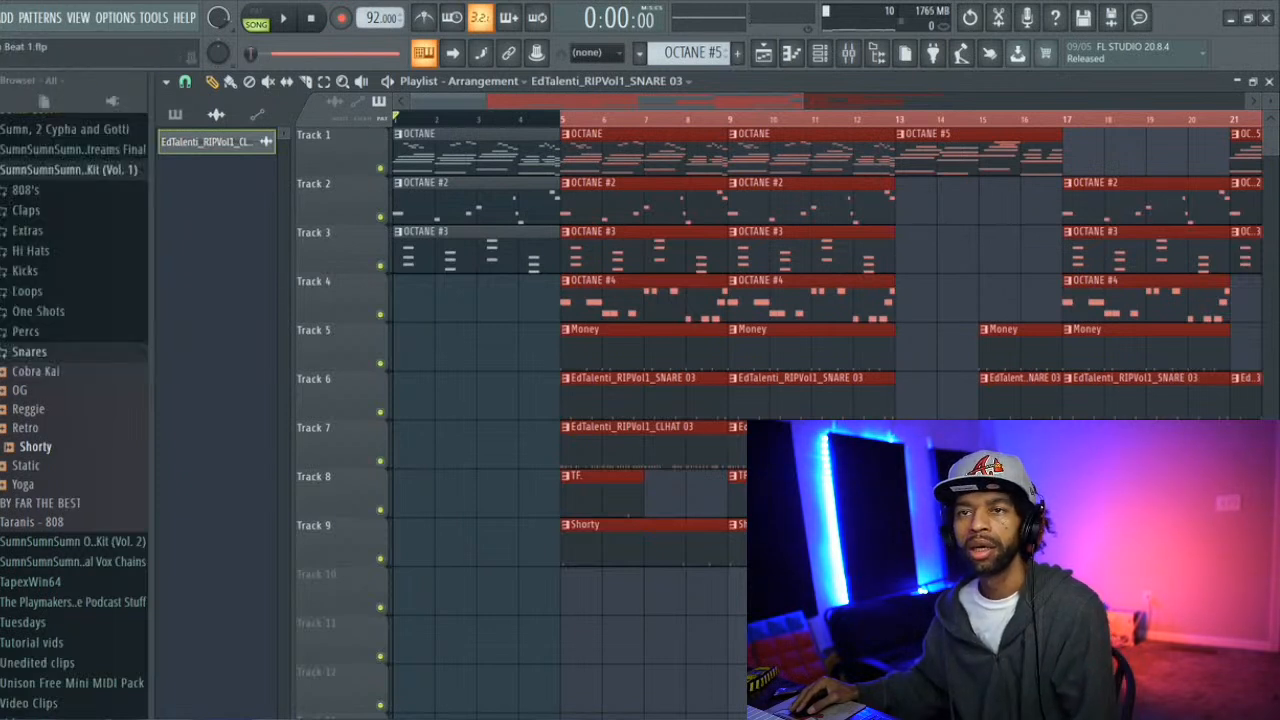
key(alt+f)
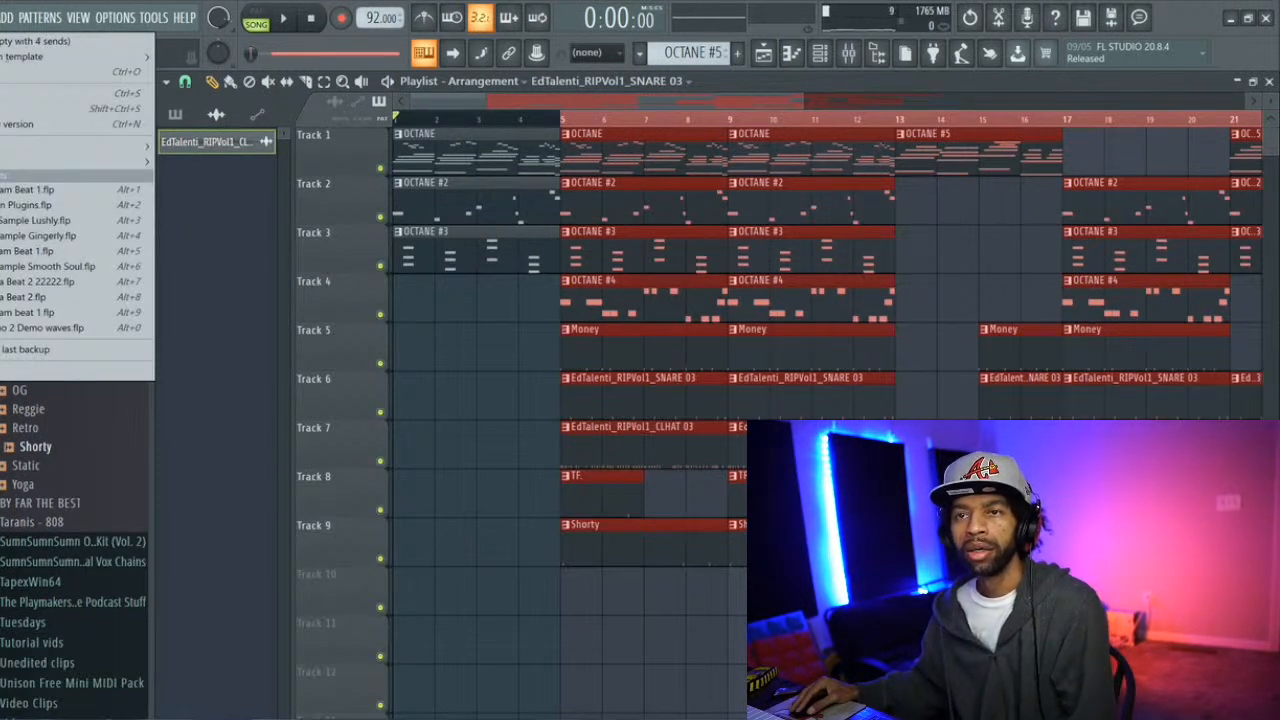
click(30, 94)
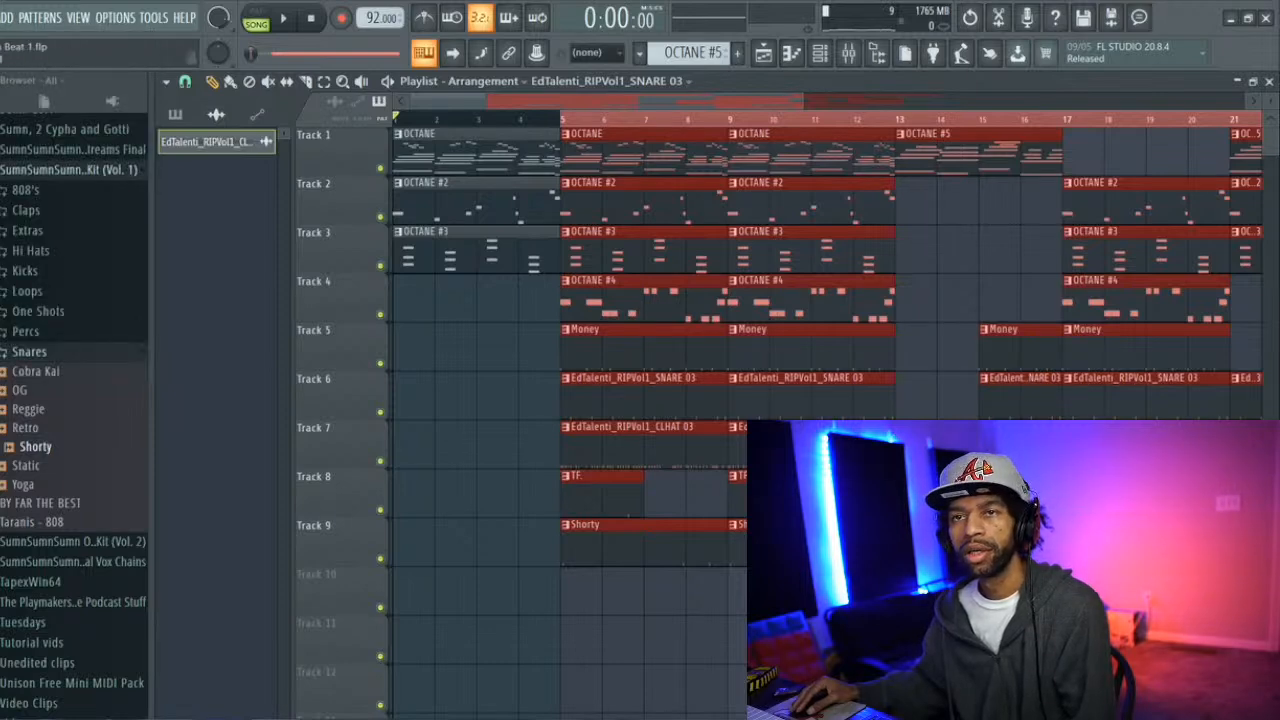
Start a new empty project with 4 sends
key(alt+f)
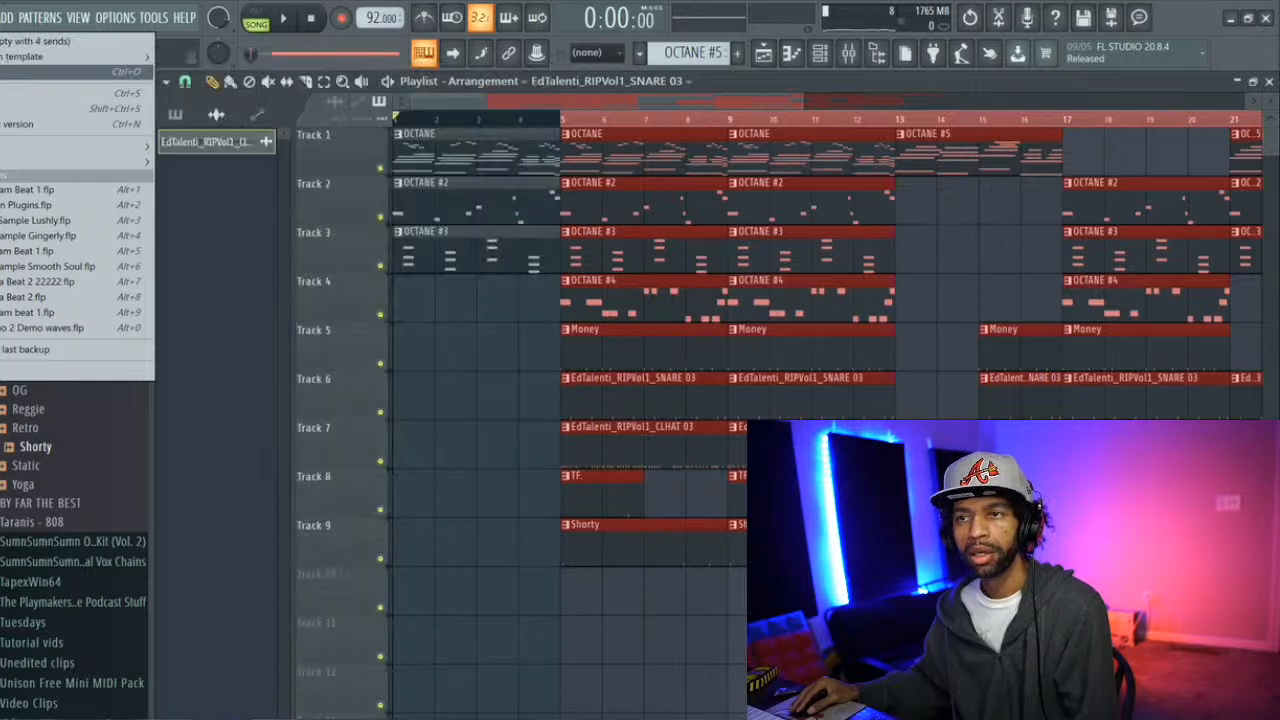
click(5, 42)
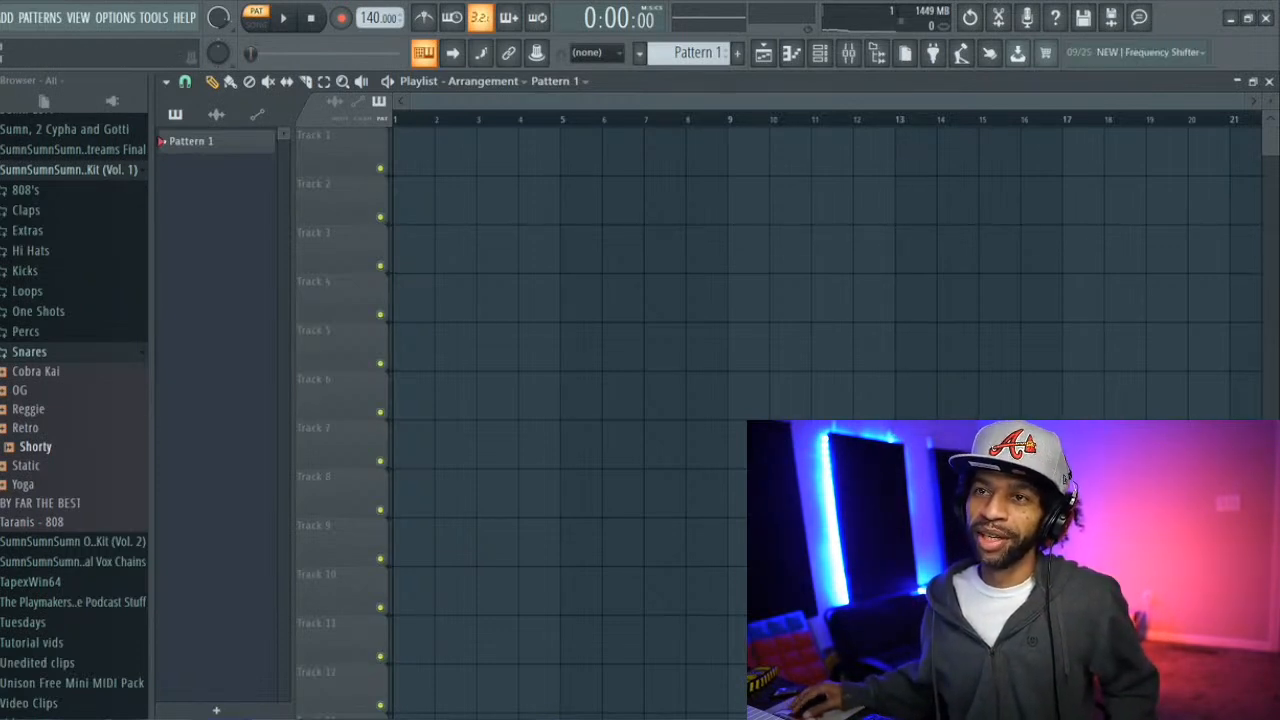
click(0, 18)
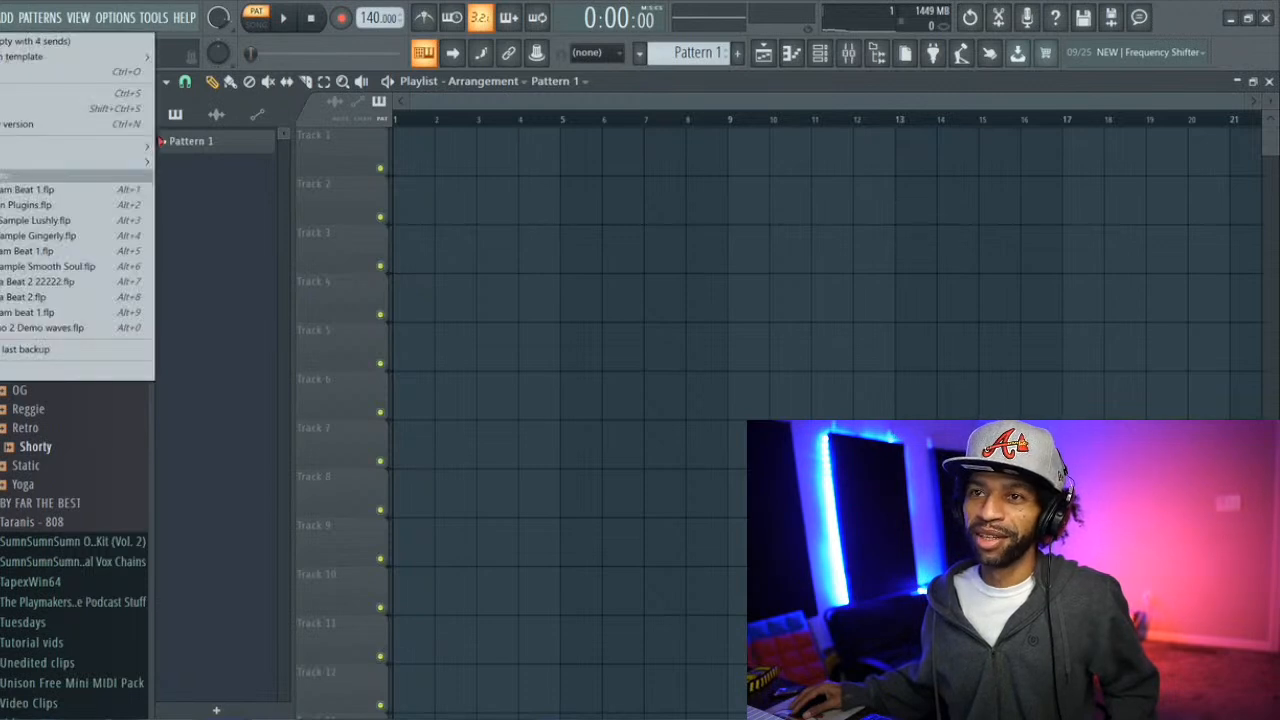
mouse_move(0, 18)
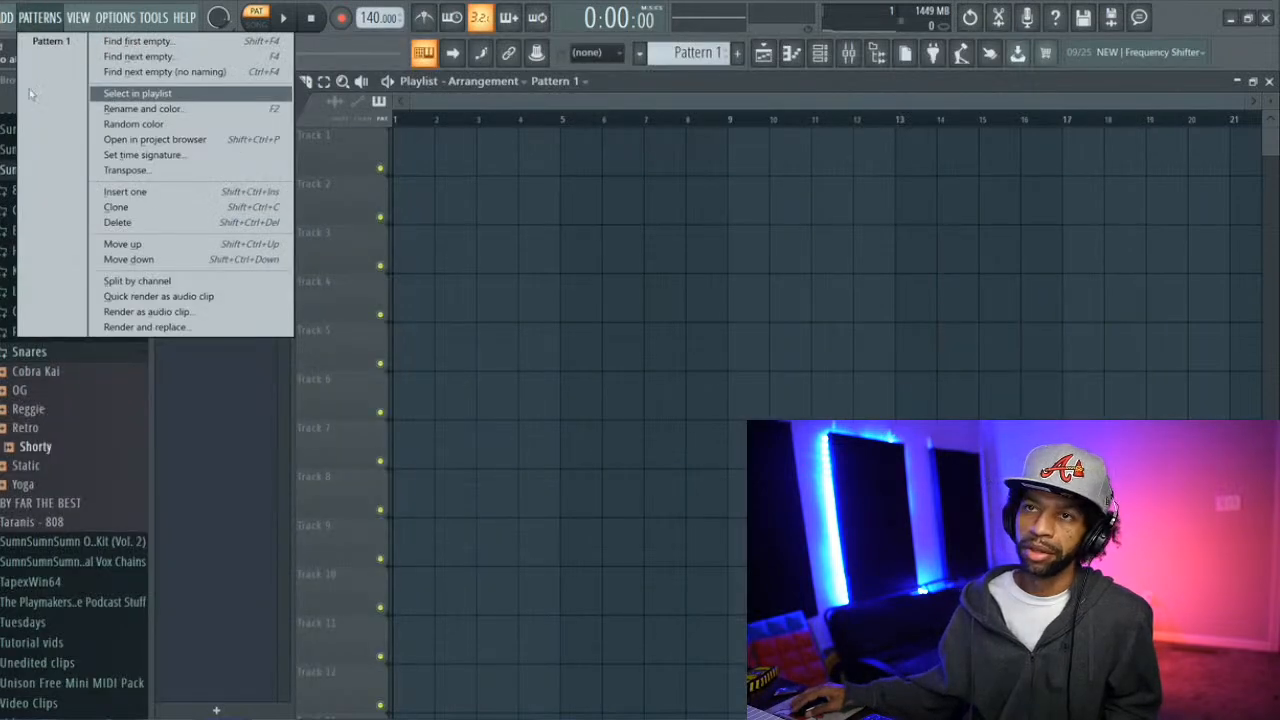
Add the Tapex2 x64 instrument, reposition its window to view it, and close it
mouse_move(5, 18)
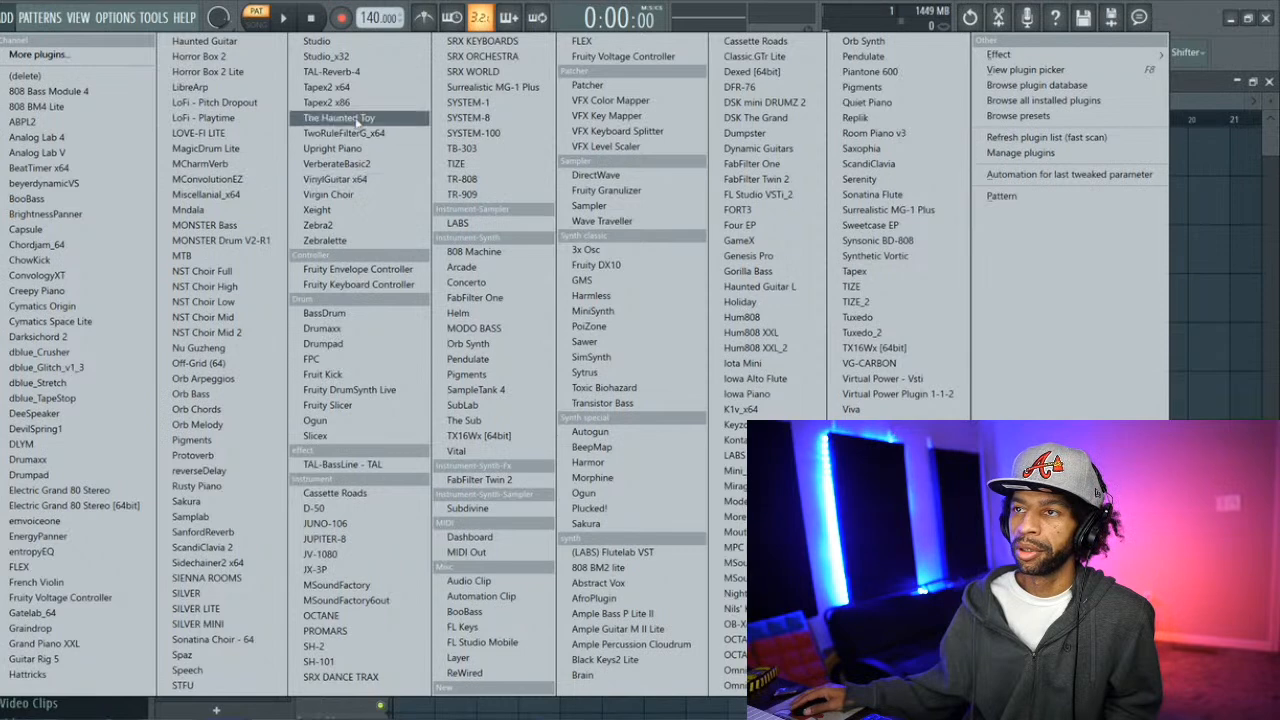
click(345, 88)
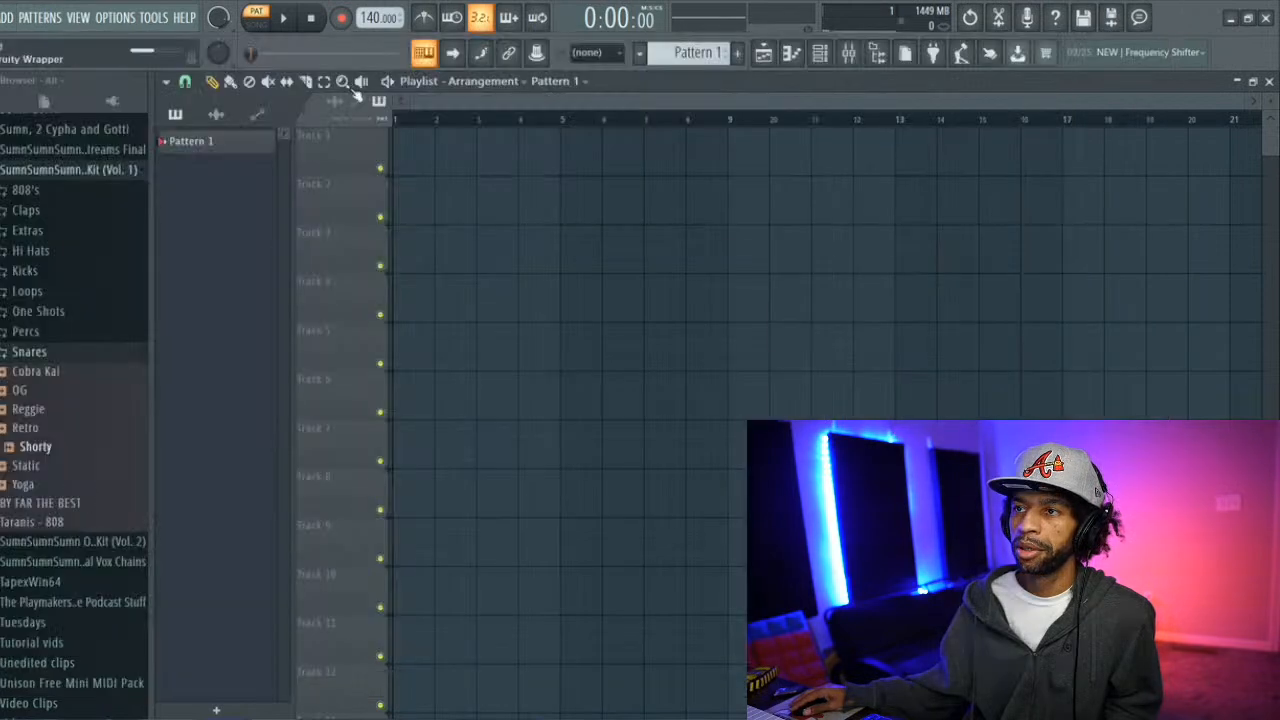
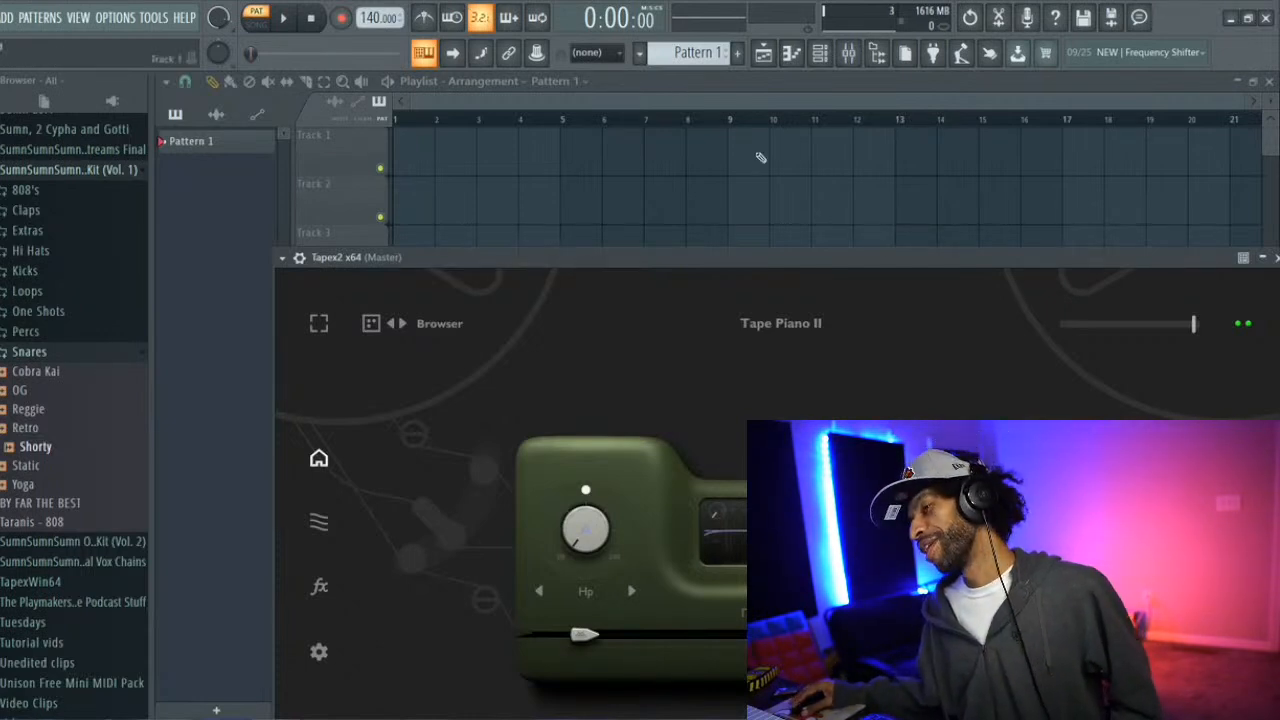
drag(704, 253, 608, 85)
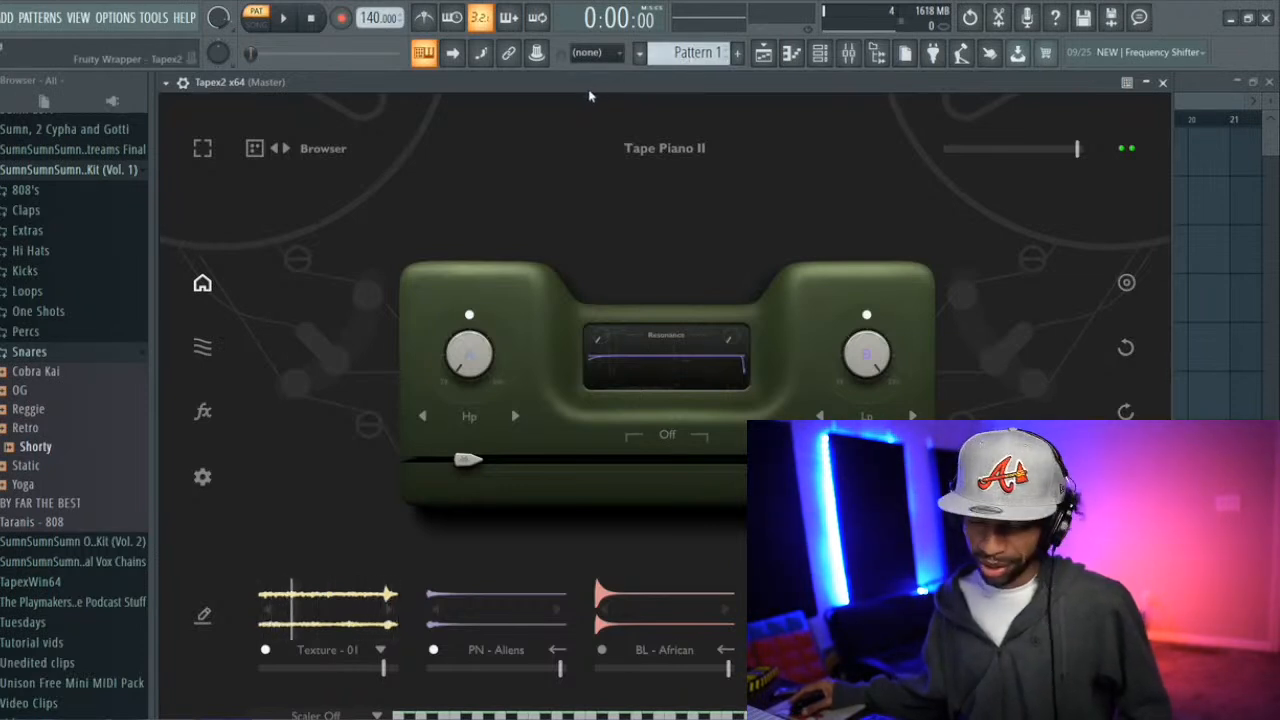
click(1162, 82)
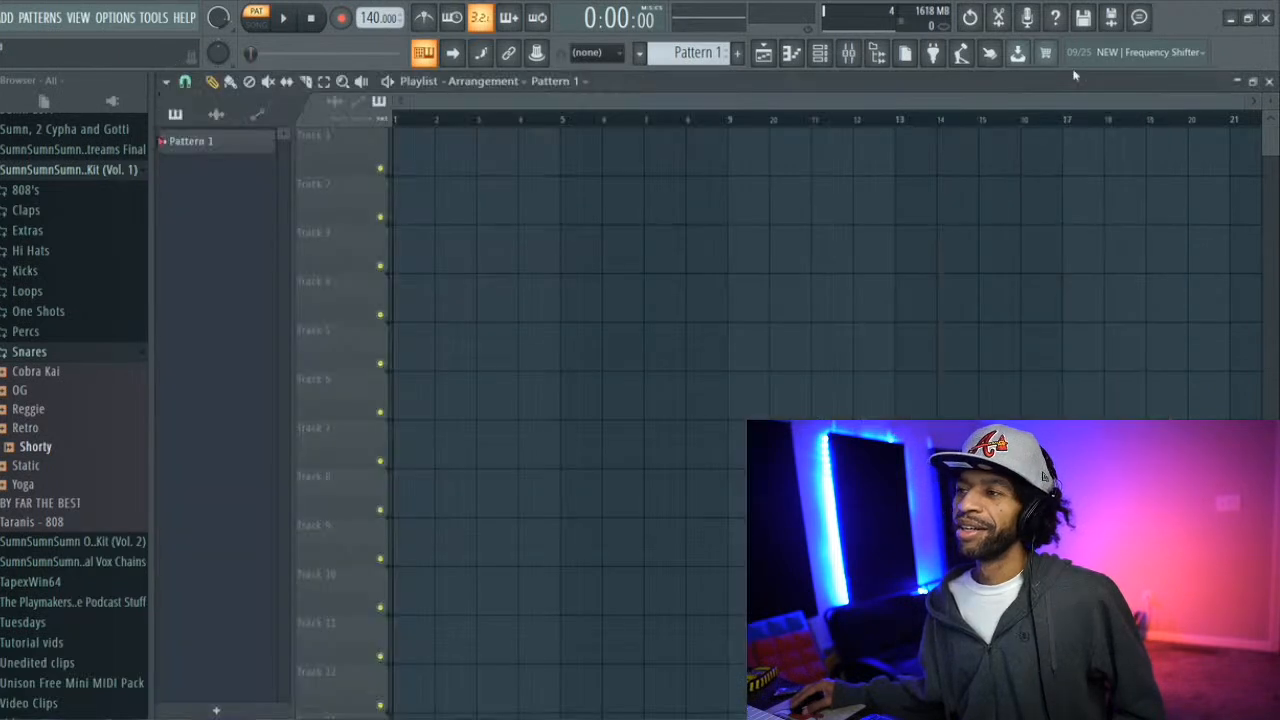
Delete the Tapex2 channel from the channel rack
click(819, 52)
right_click(310, 152)
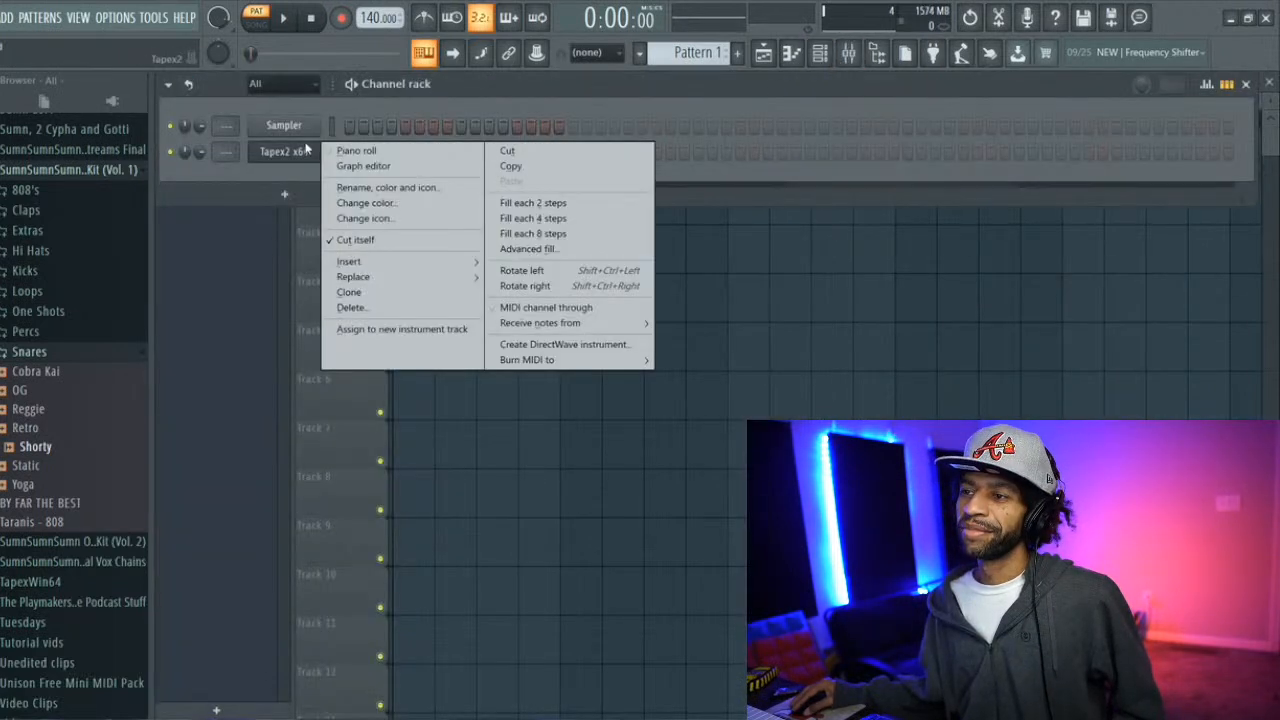
click(398, 308)
Add the VG-CARBON instrument and move its window up so all its controls fit
click(10, 22)
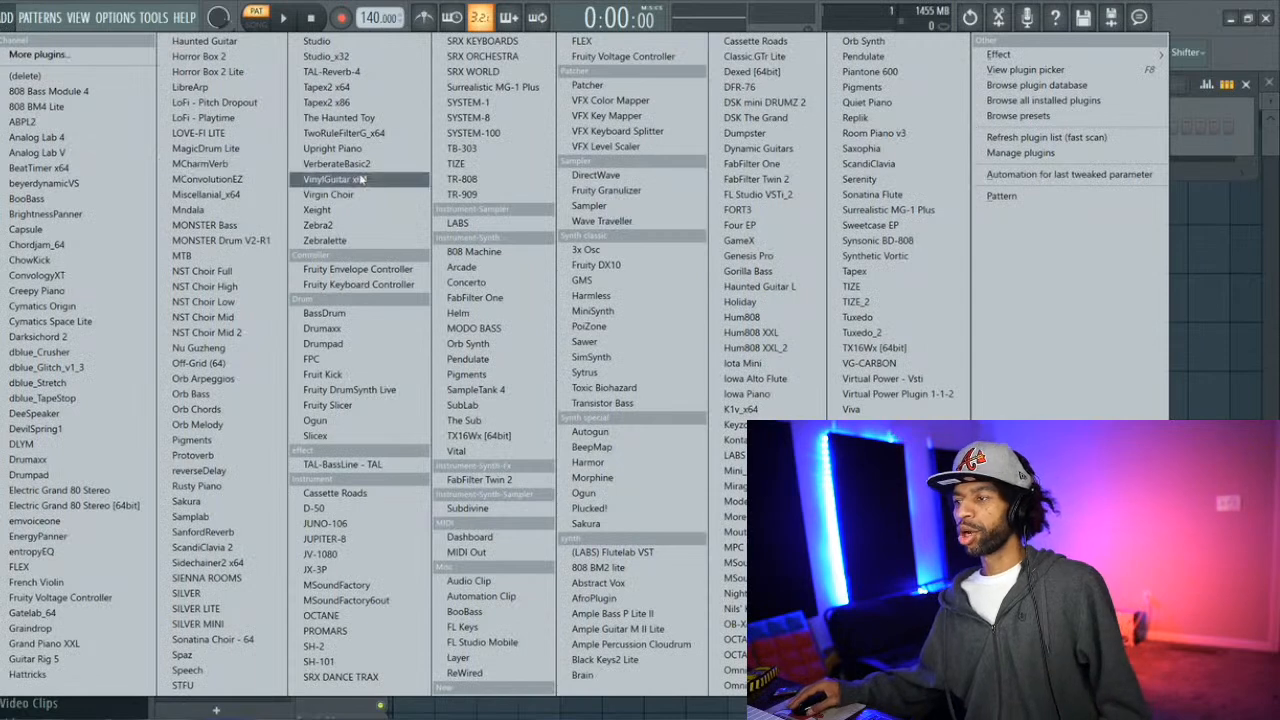
click(897, 364)
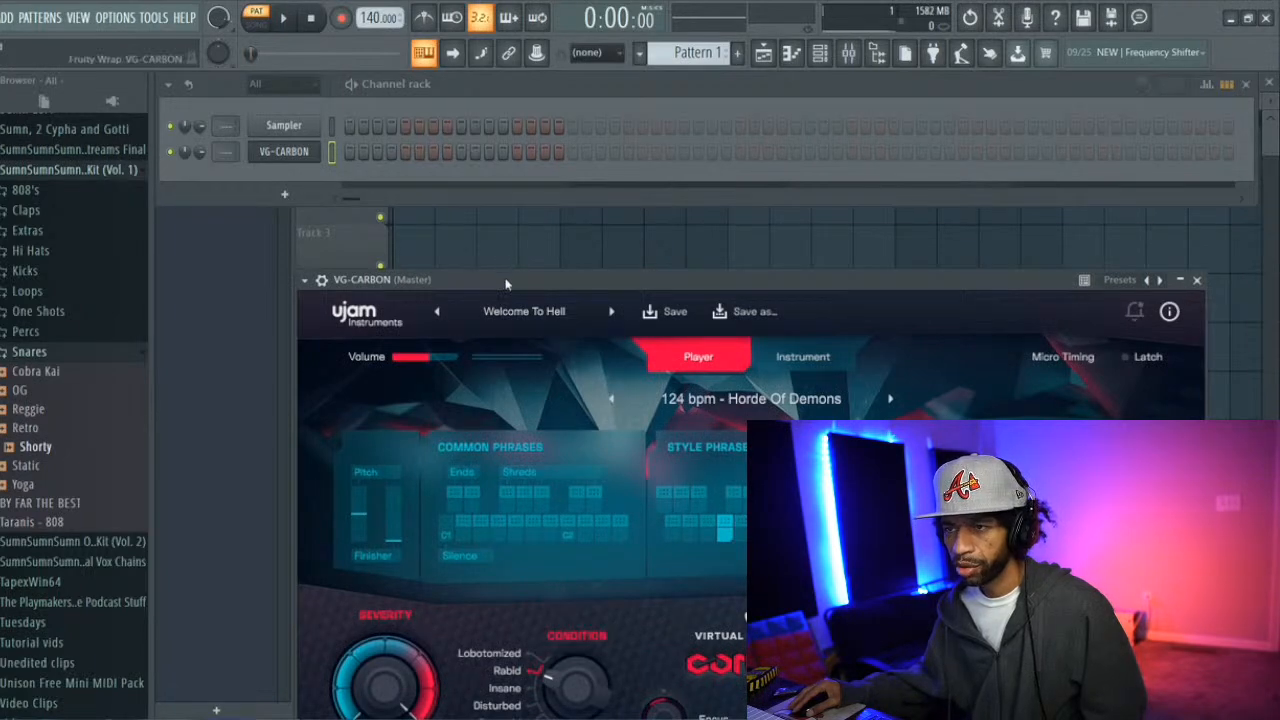
drag(507, 280, 373, 85)
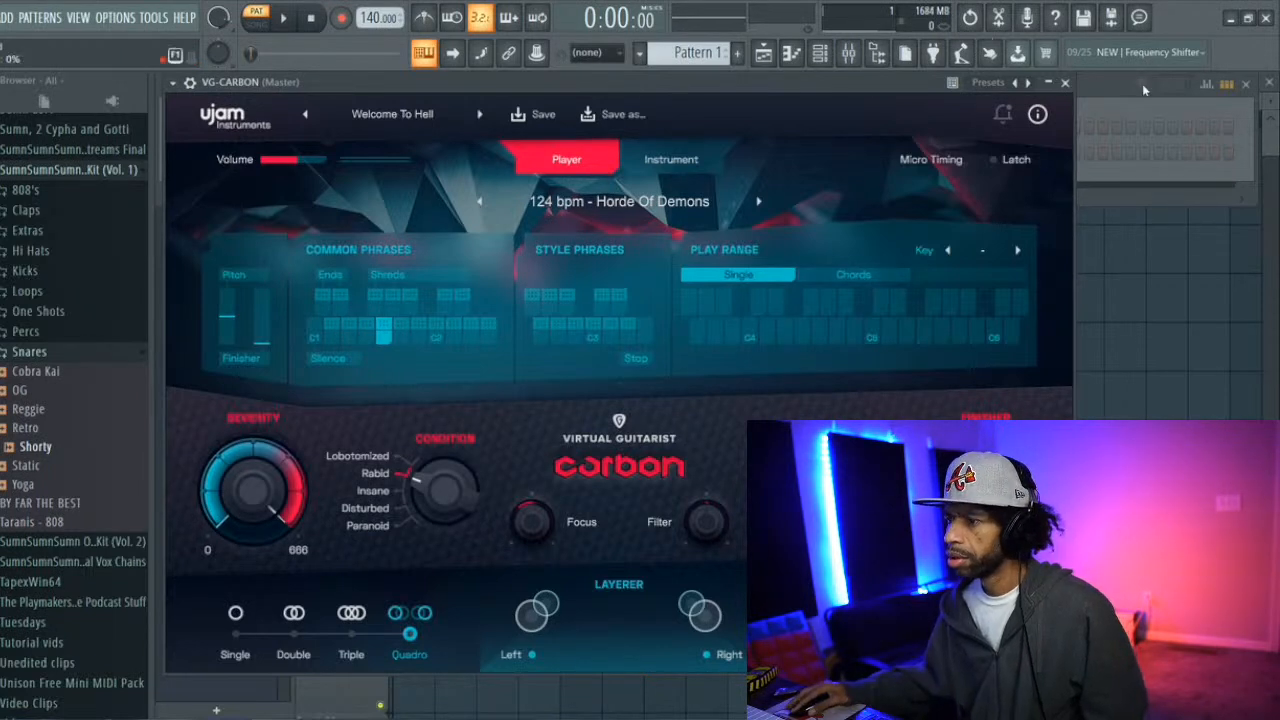
Reopen the VG-CARBON window and browse its presets to Gimme My Guitar, dismissing the Windows end-process dialog
click(1103, 105)
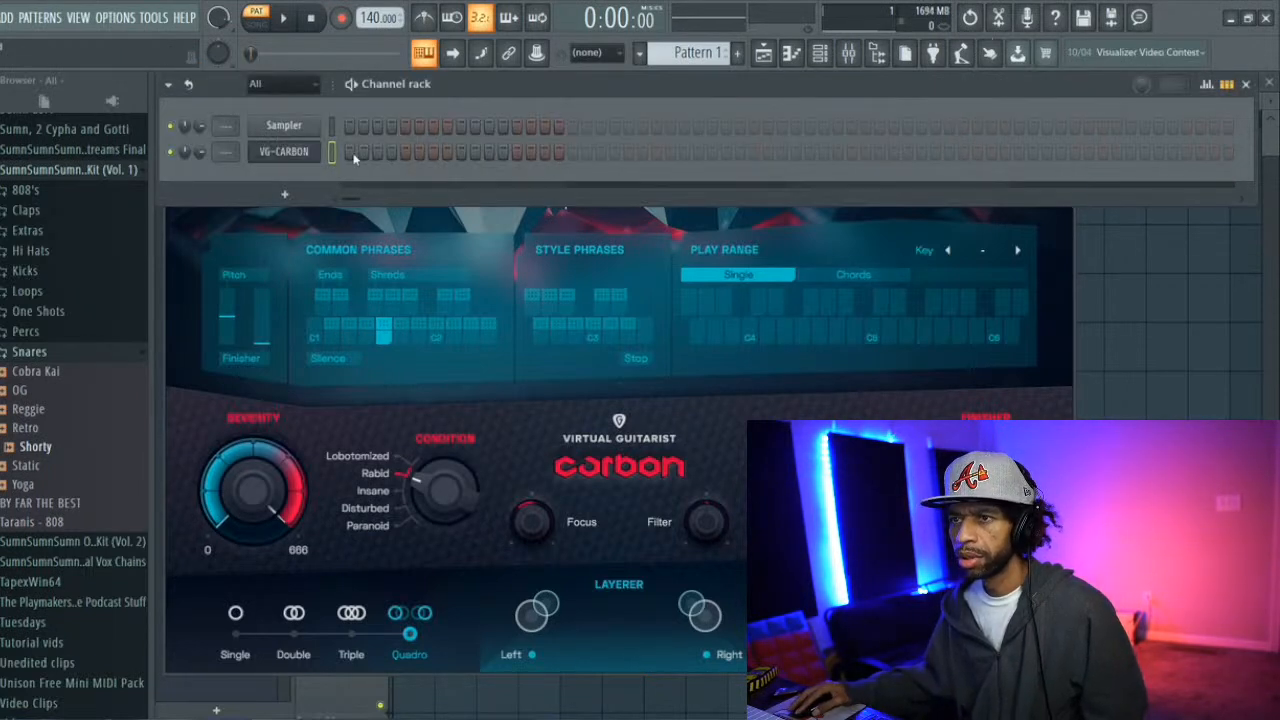
click(311, 152)
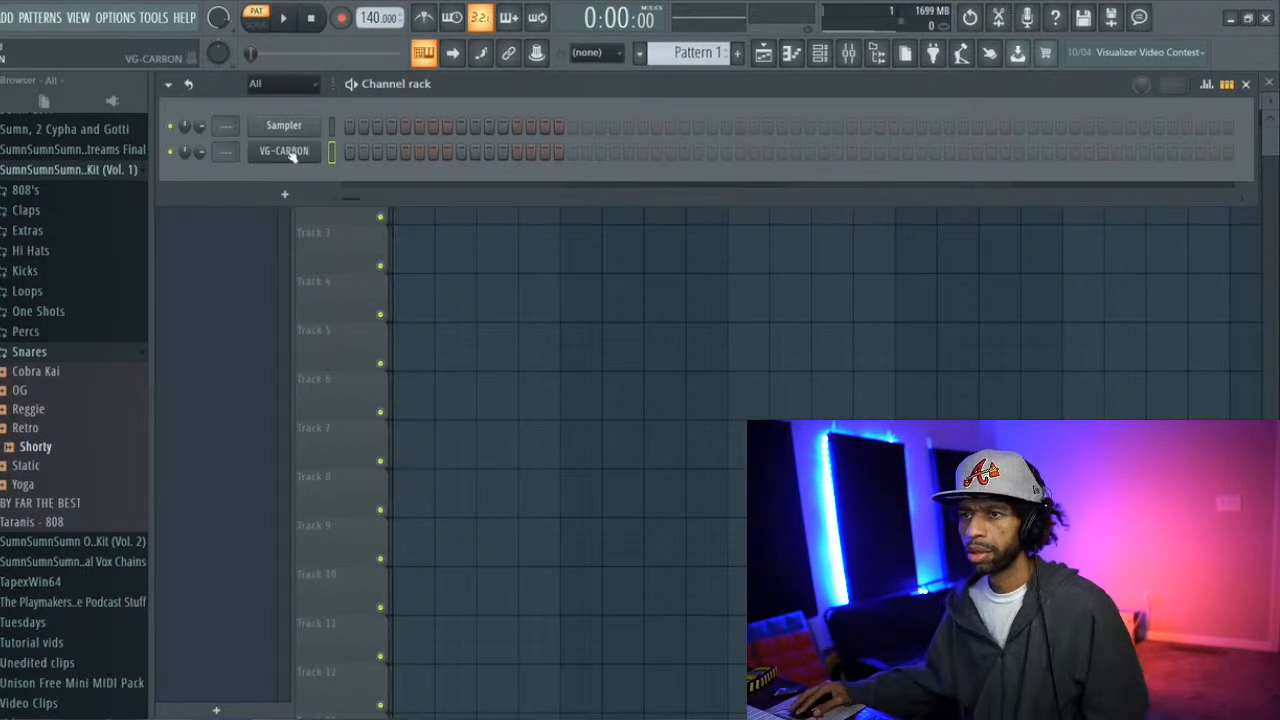
click(290, 154)
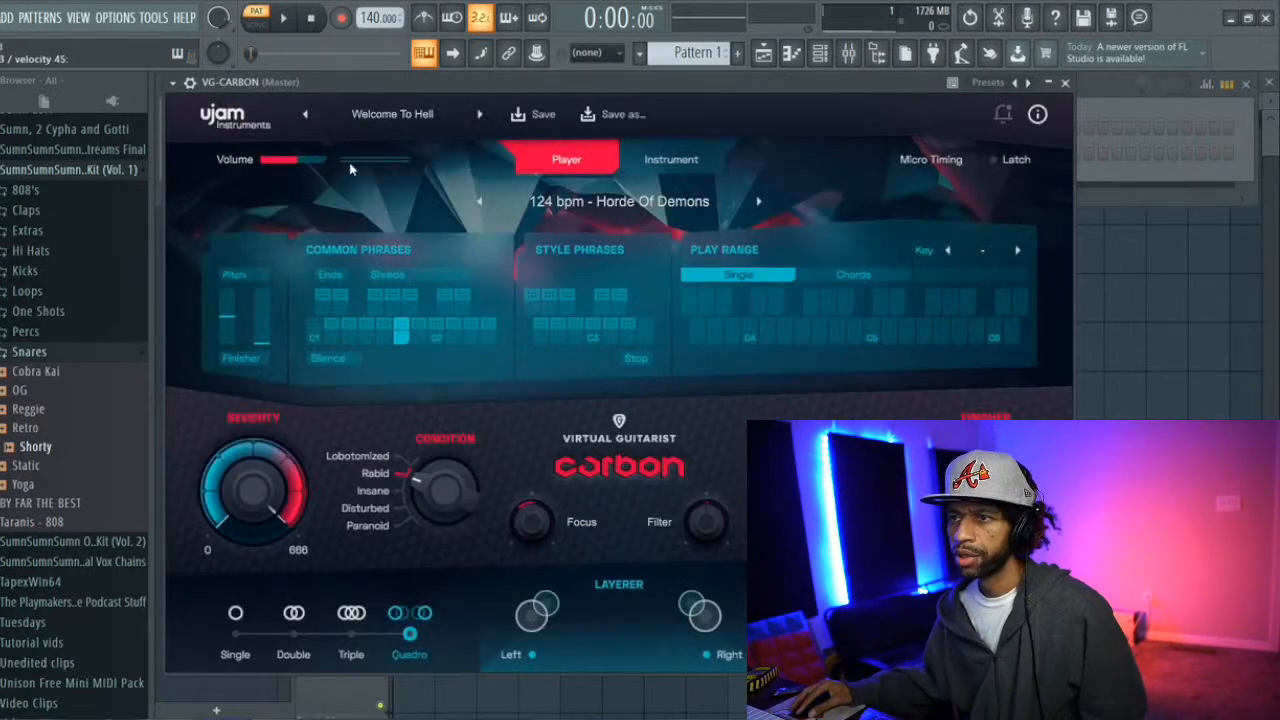
click(480, 115)
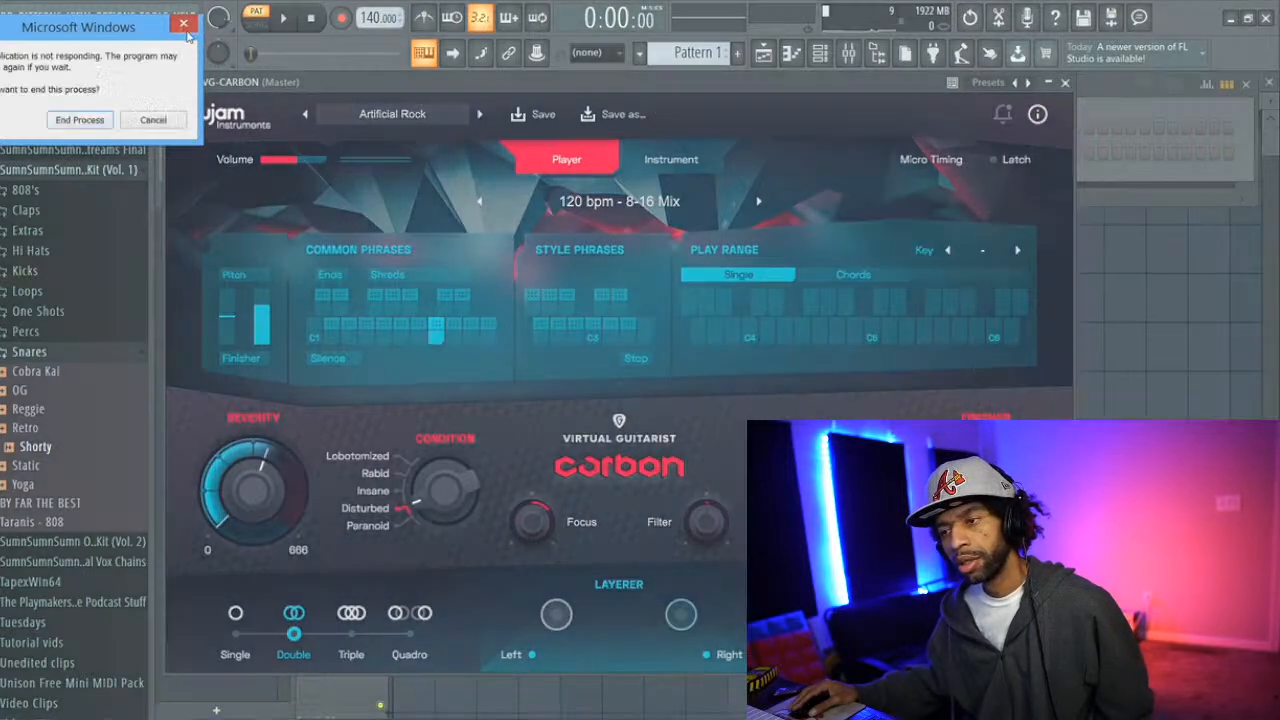
click(185, 28)
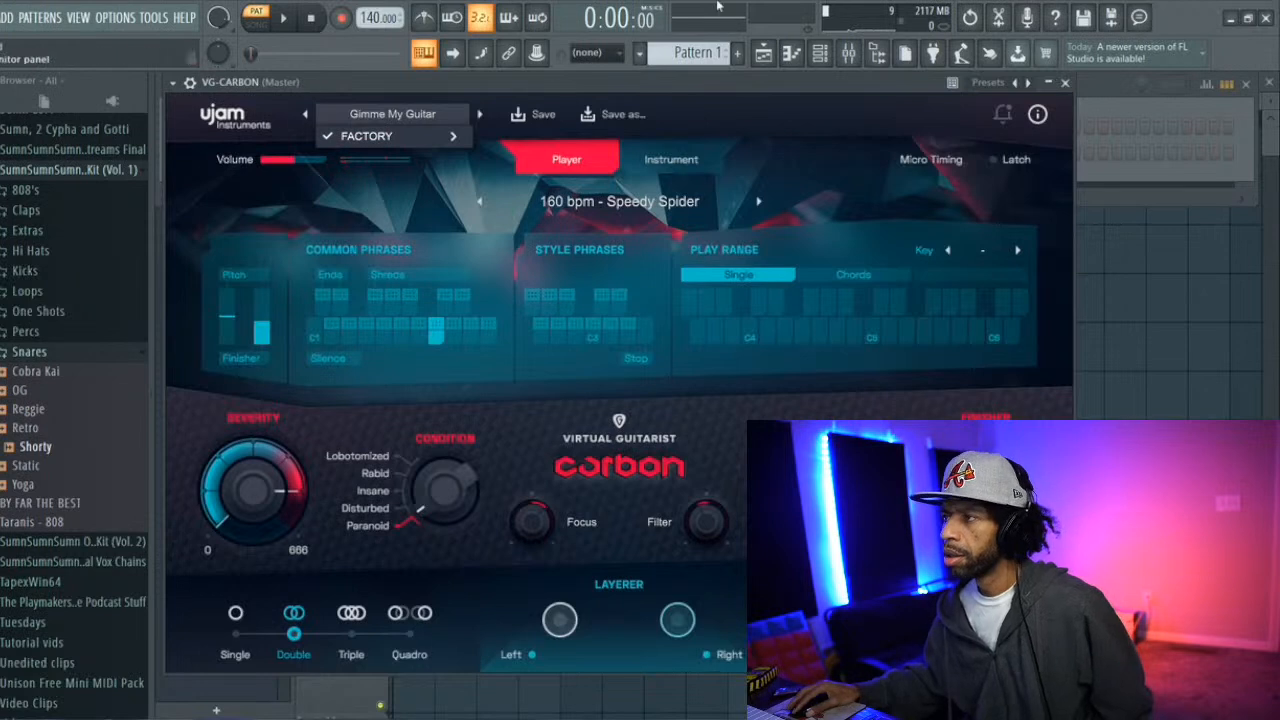
Draw a one-bar E6 note in bar 1 of the VG-CARBON piano roll and preview it
click(791, 62)
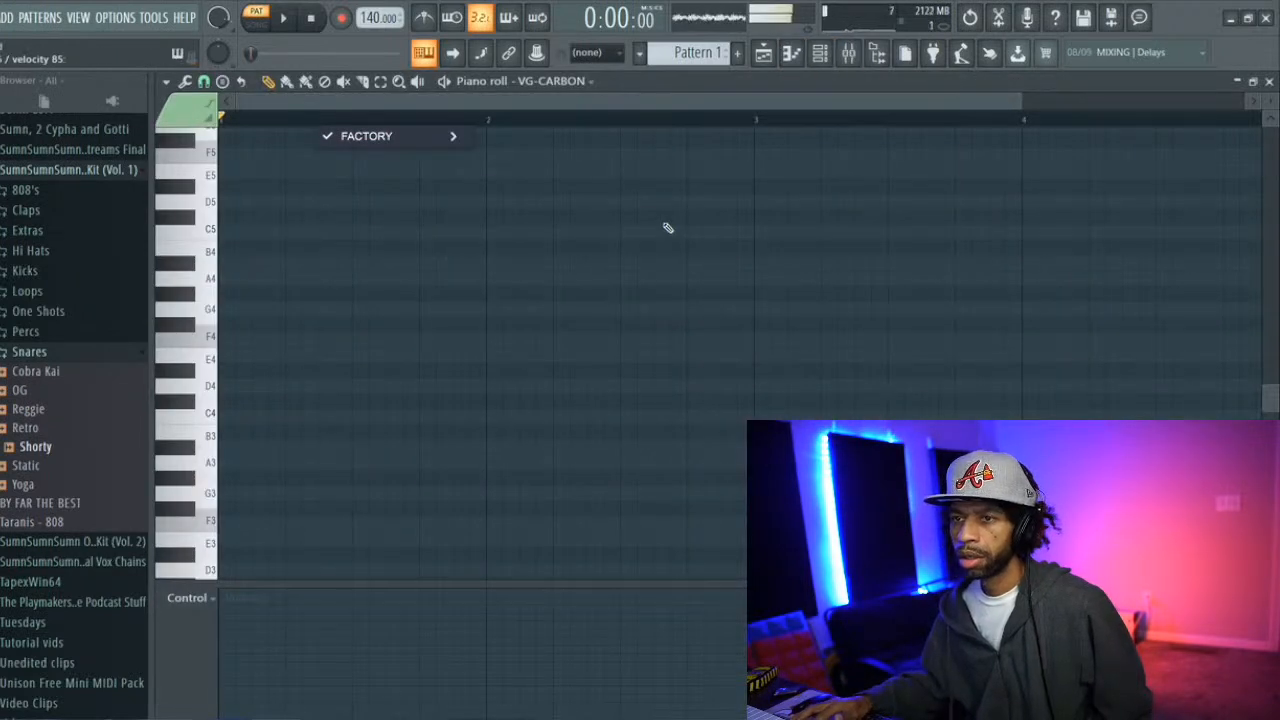
scroll(620, 222, up, 5)
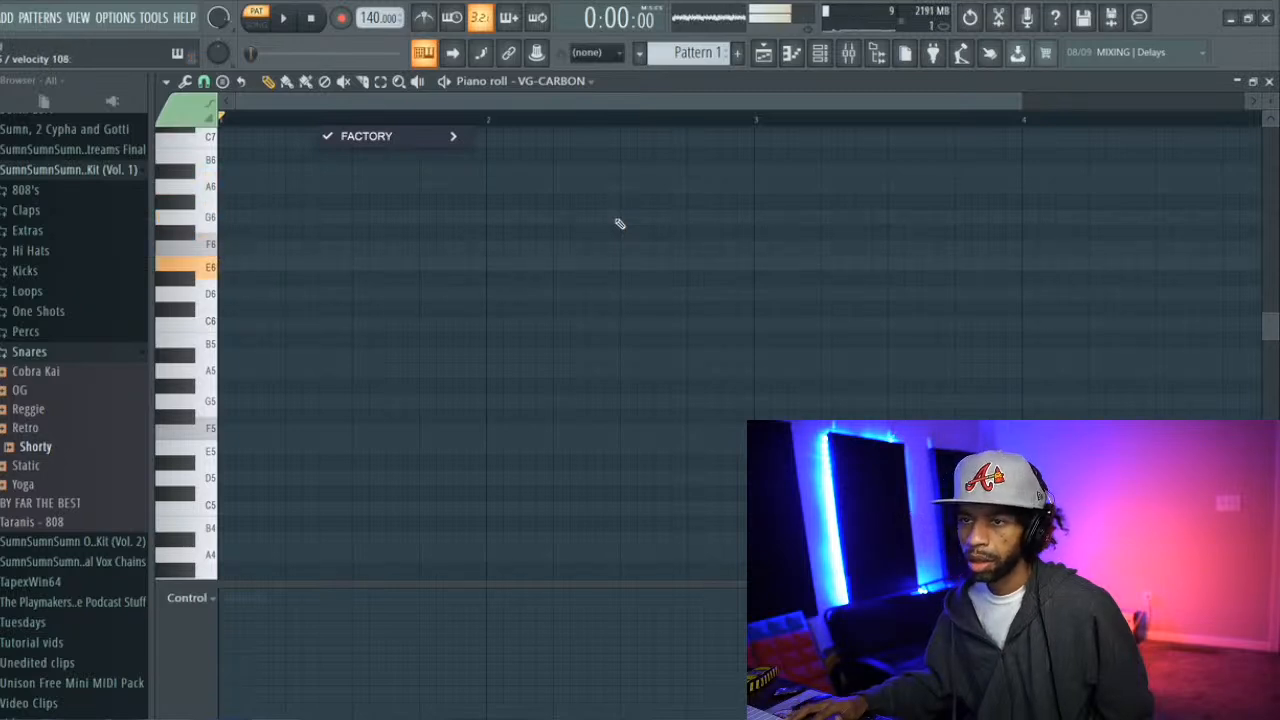
click(231, 260)
drag(354, 262, 488, 257)
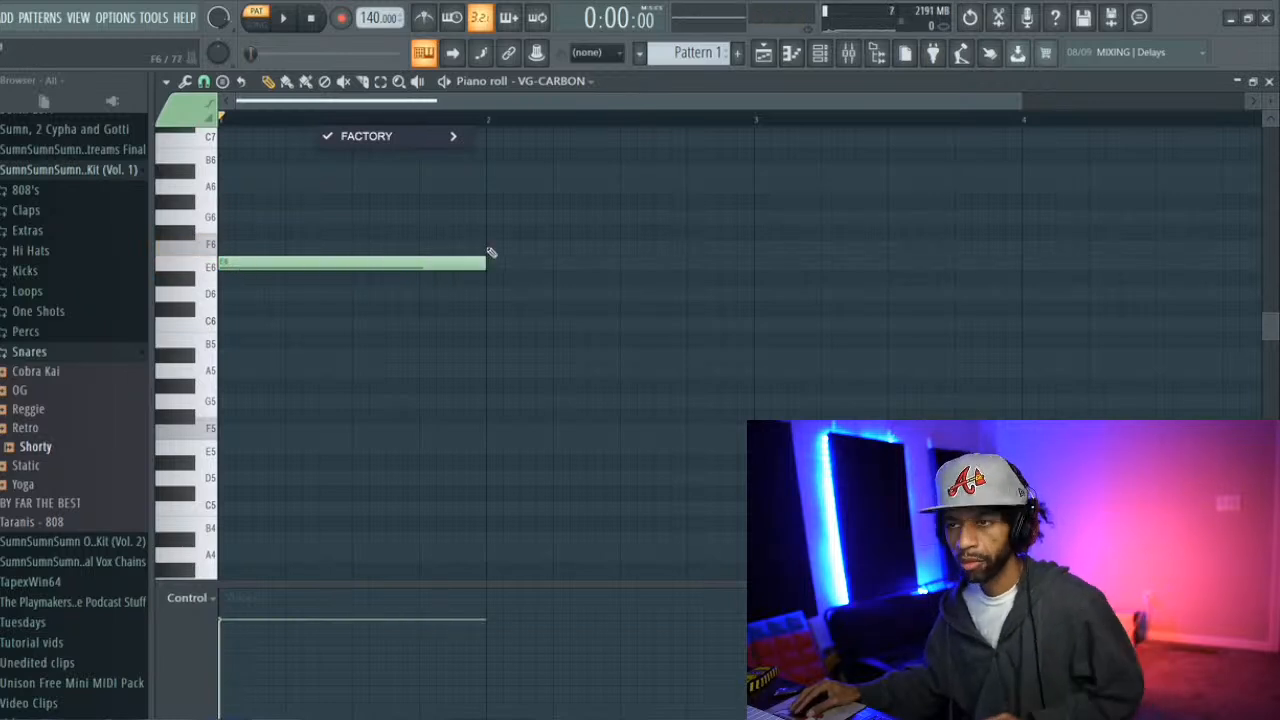
key(space)
key(space)
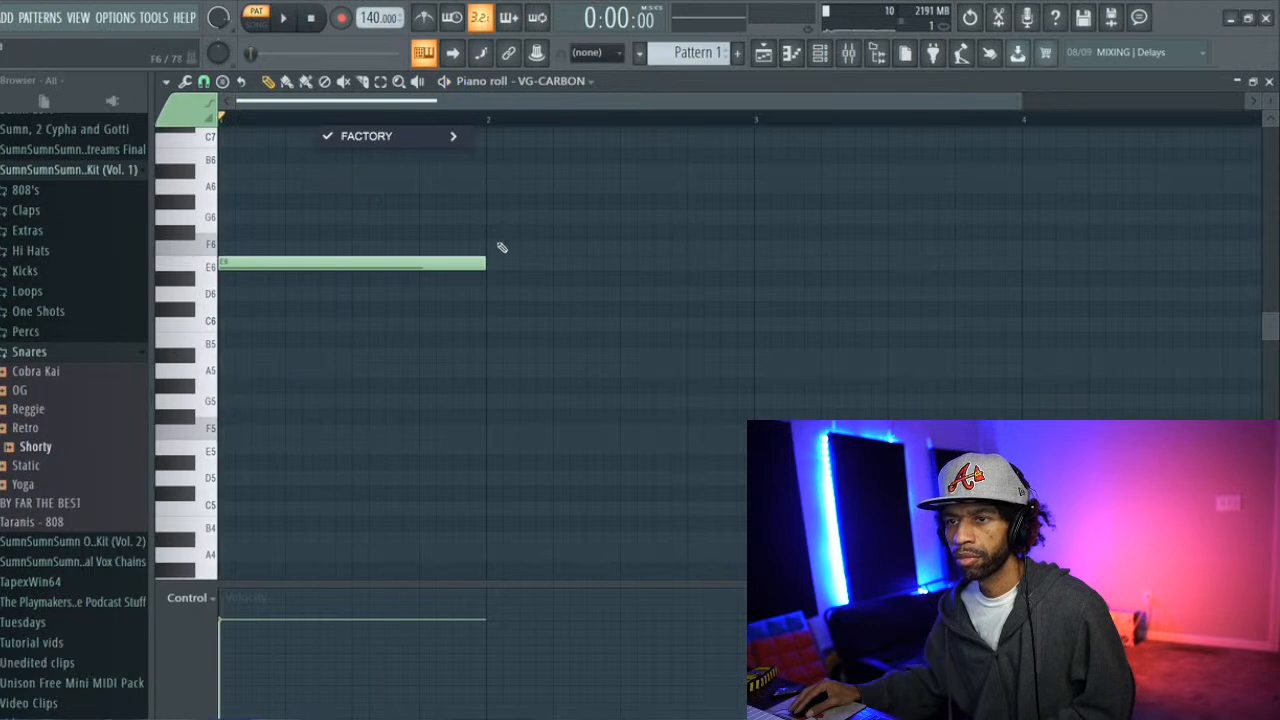
Add a one-bar B6 note in bar 2 and a G6 note in bar 3, and play the pattern
click(487, 157)
key(space)
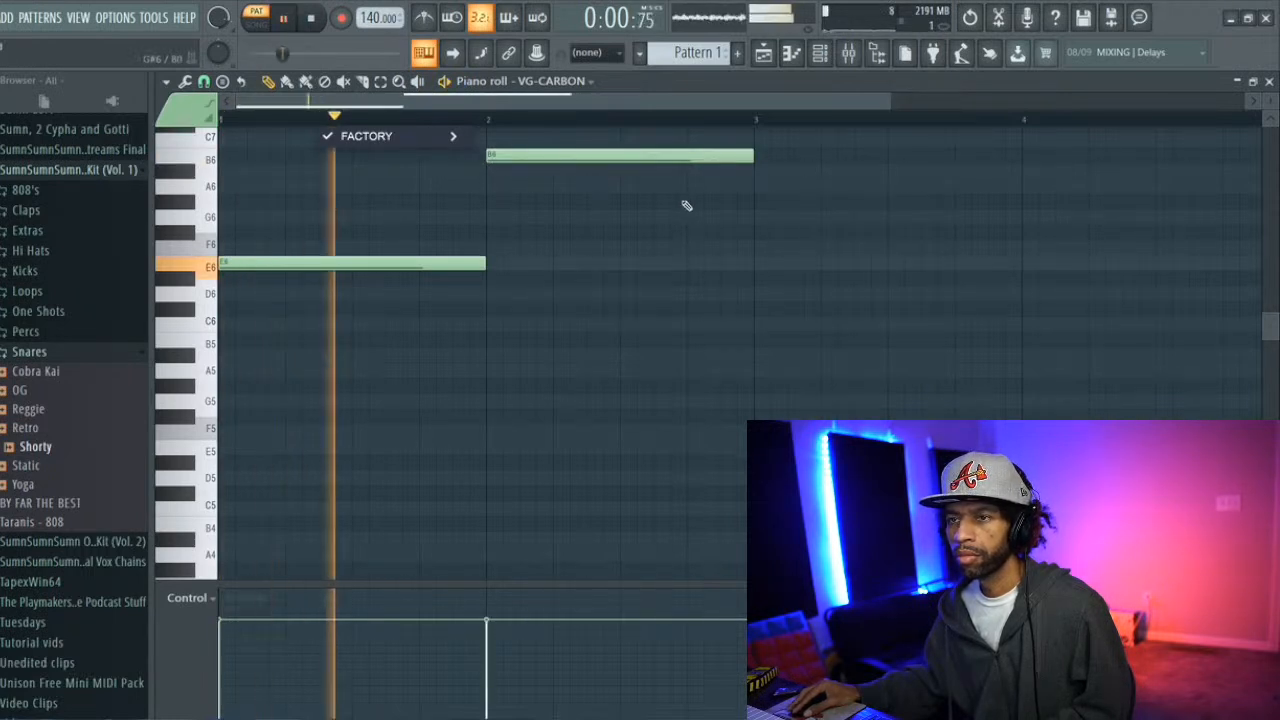
click(758, 201)
drag(777, 201, 777, 216)
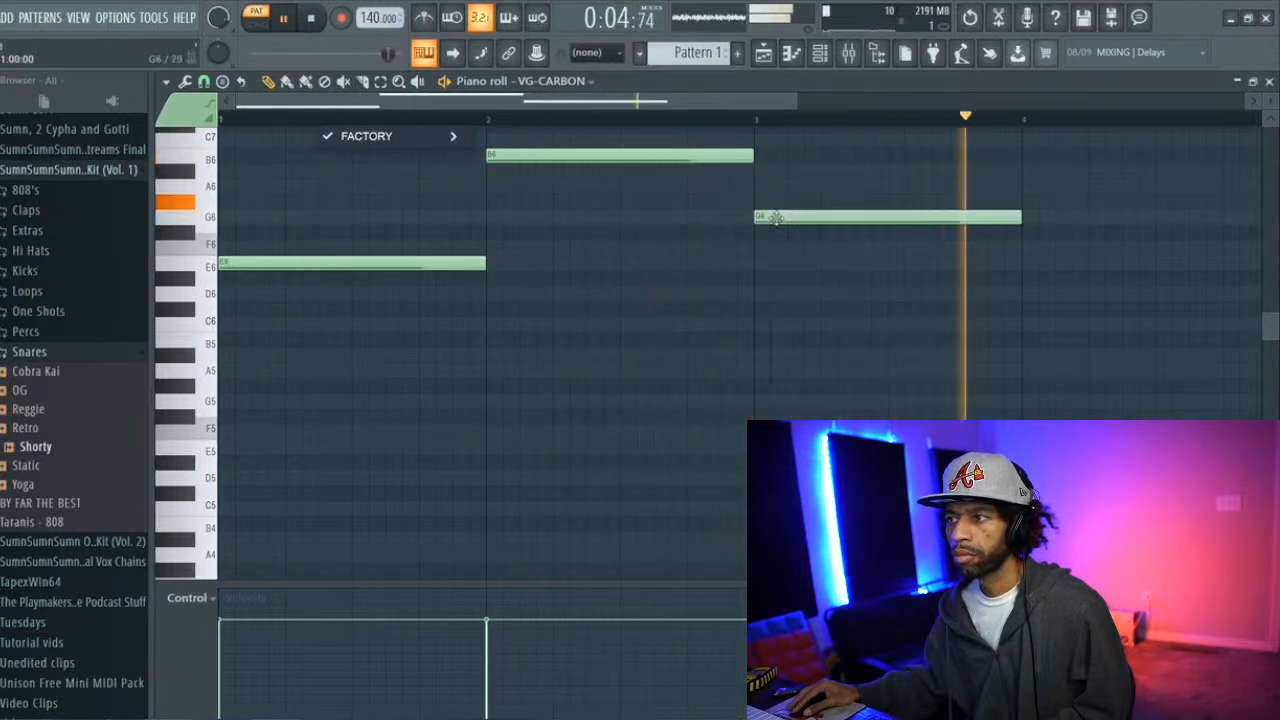
key(space)
key(space)
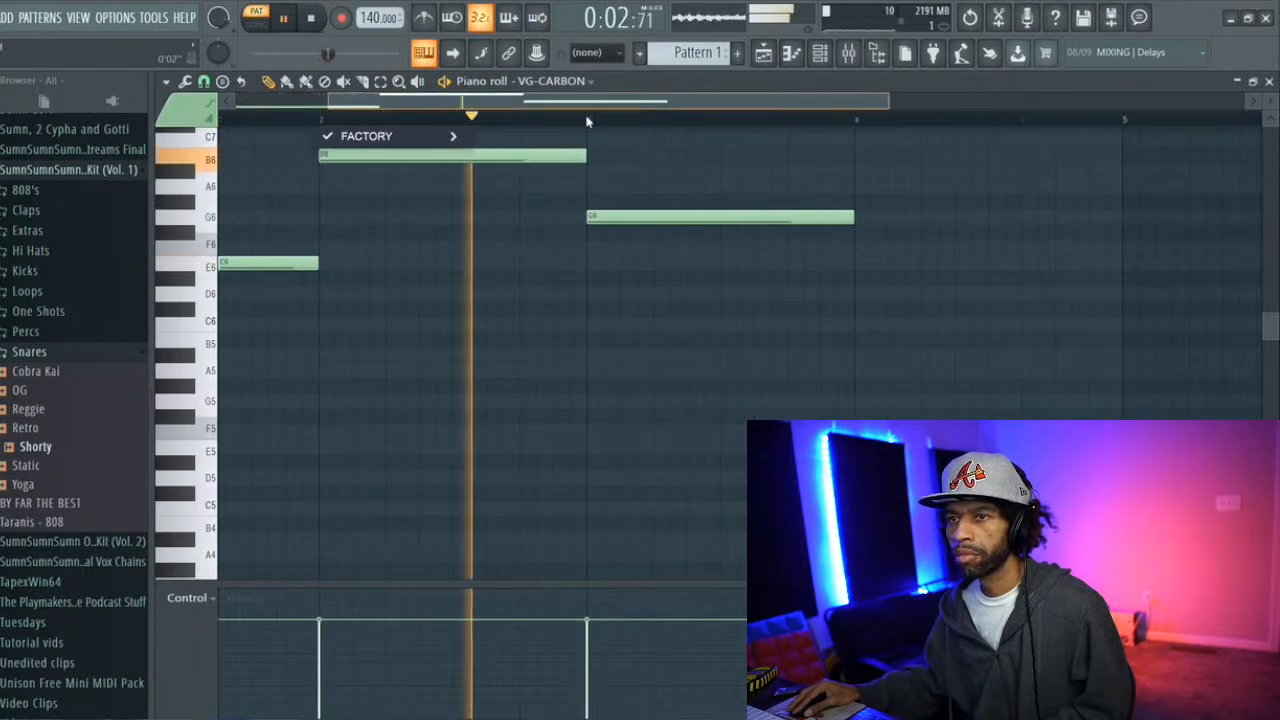
Raise the bar 3 note to A6 and replay the pattern
key(space)
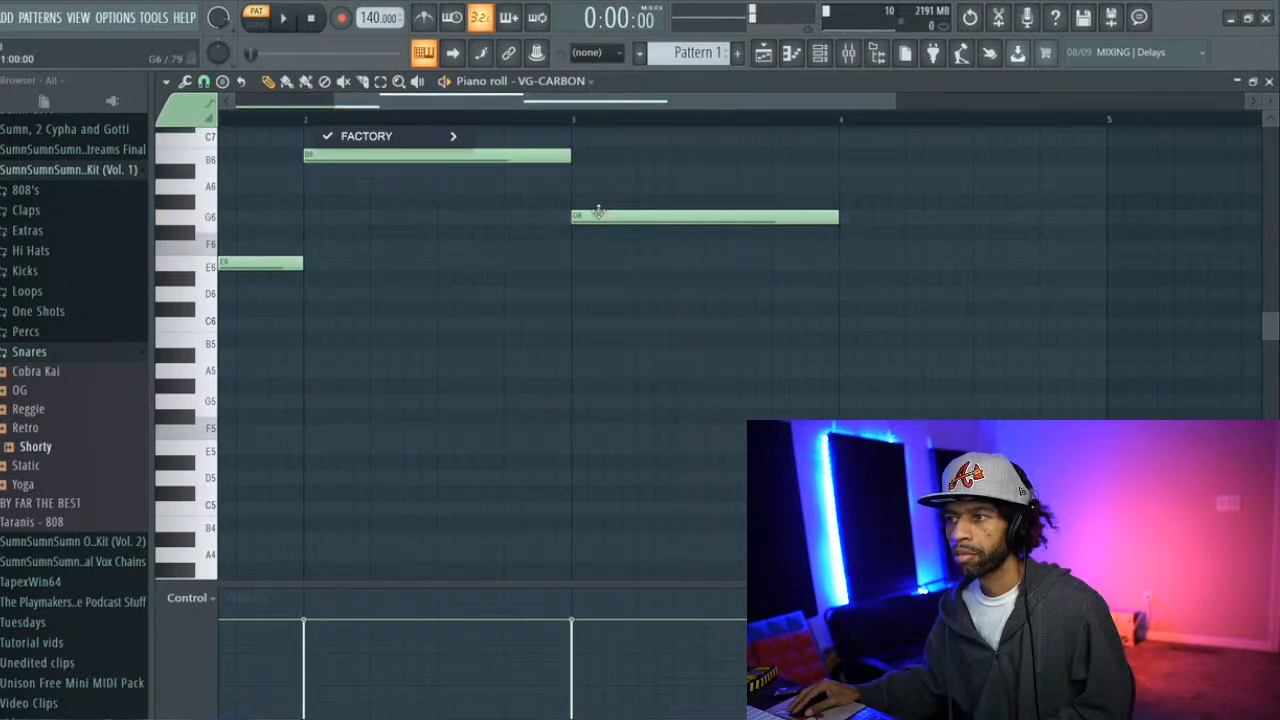
drag(598, 215, 596, 186)
key(space)
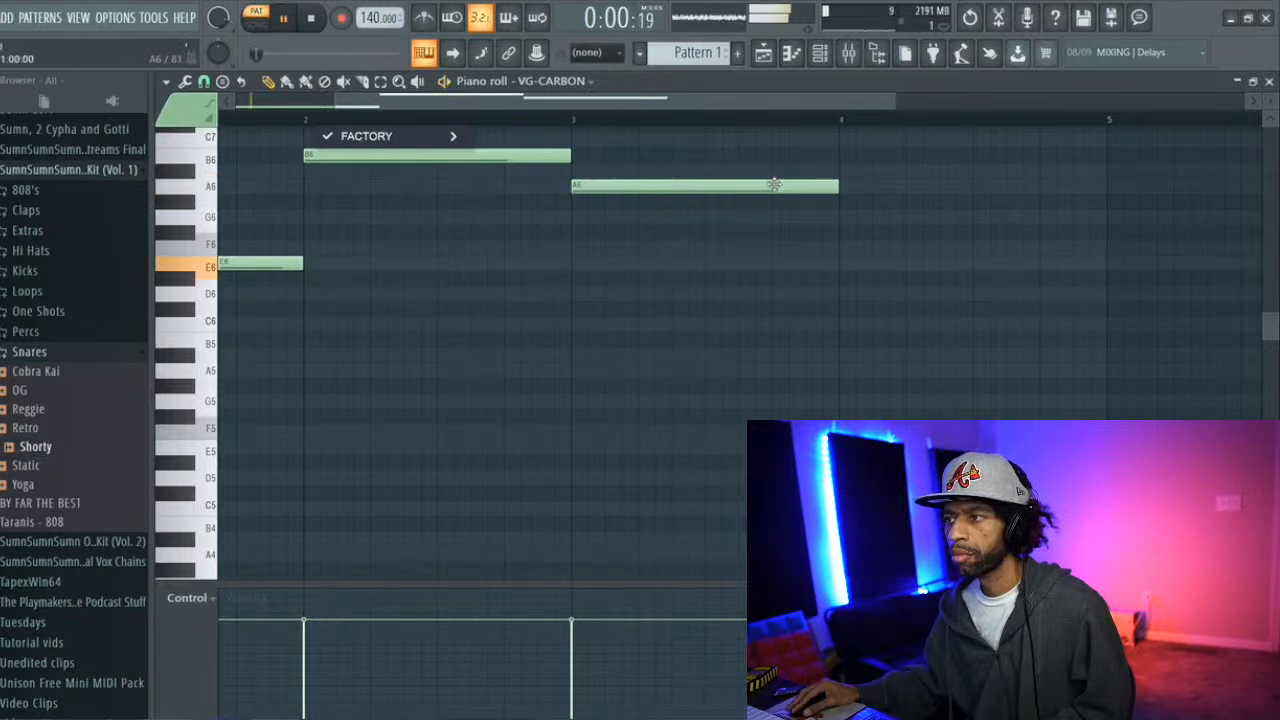
Fill bar 4 with a half-bar G6 note followed by a half-bar F6 note
click(839, 218)
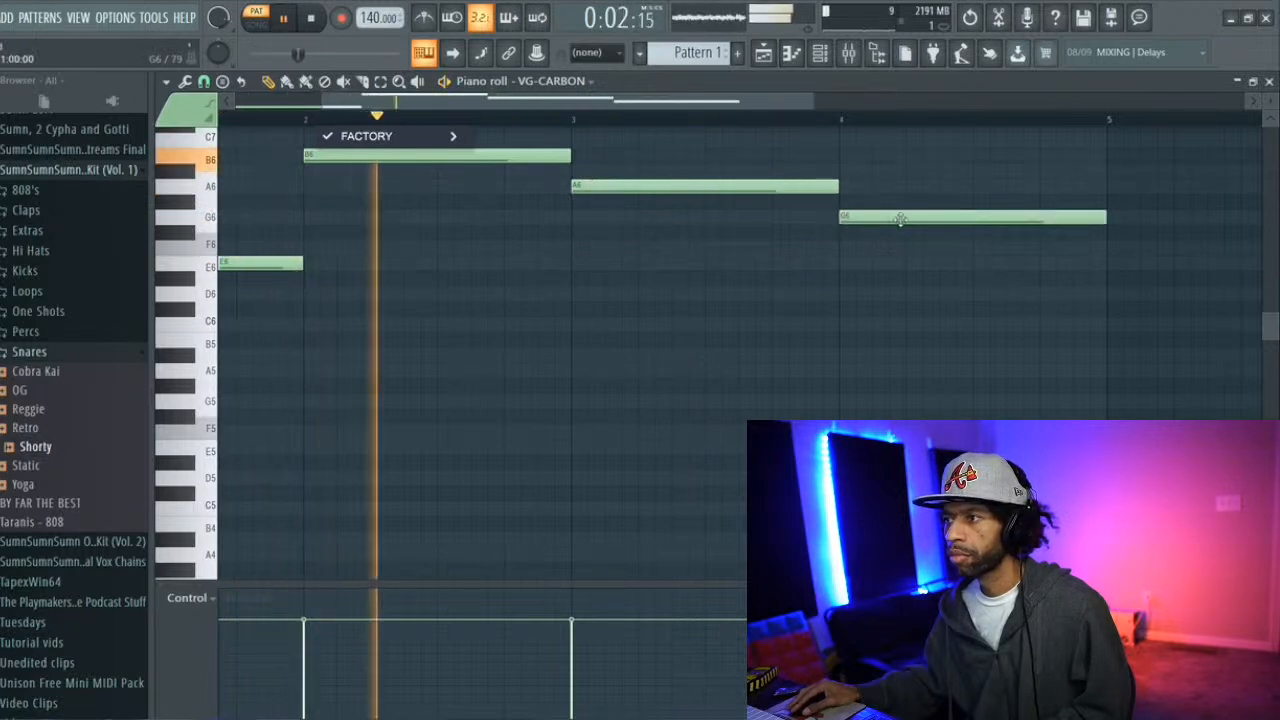
drag(1073, 215, 1008, 247)
click(1015, 231)
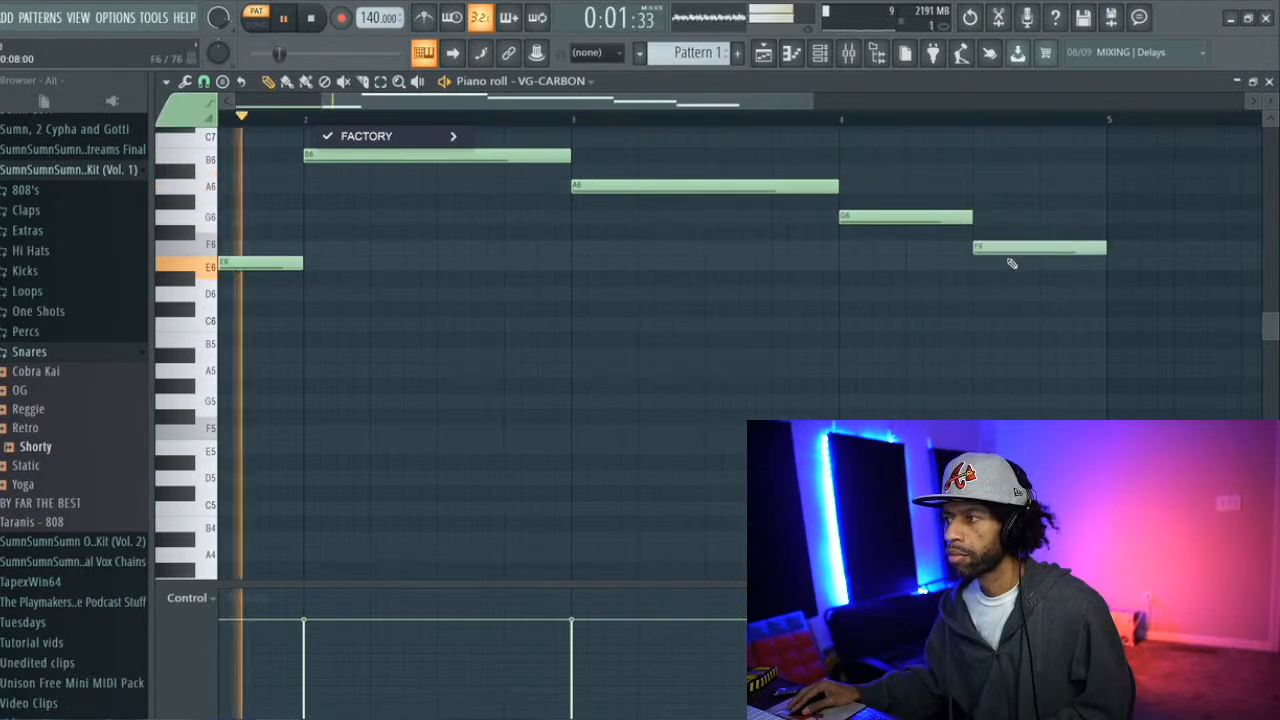
Listen to the four-bar guitar melody, stop playback, and audition a key around A7
drag(779, 106, 571, 108)
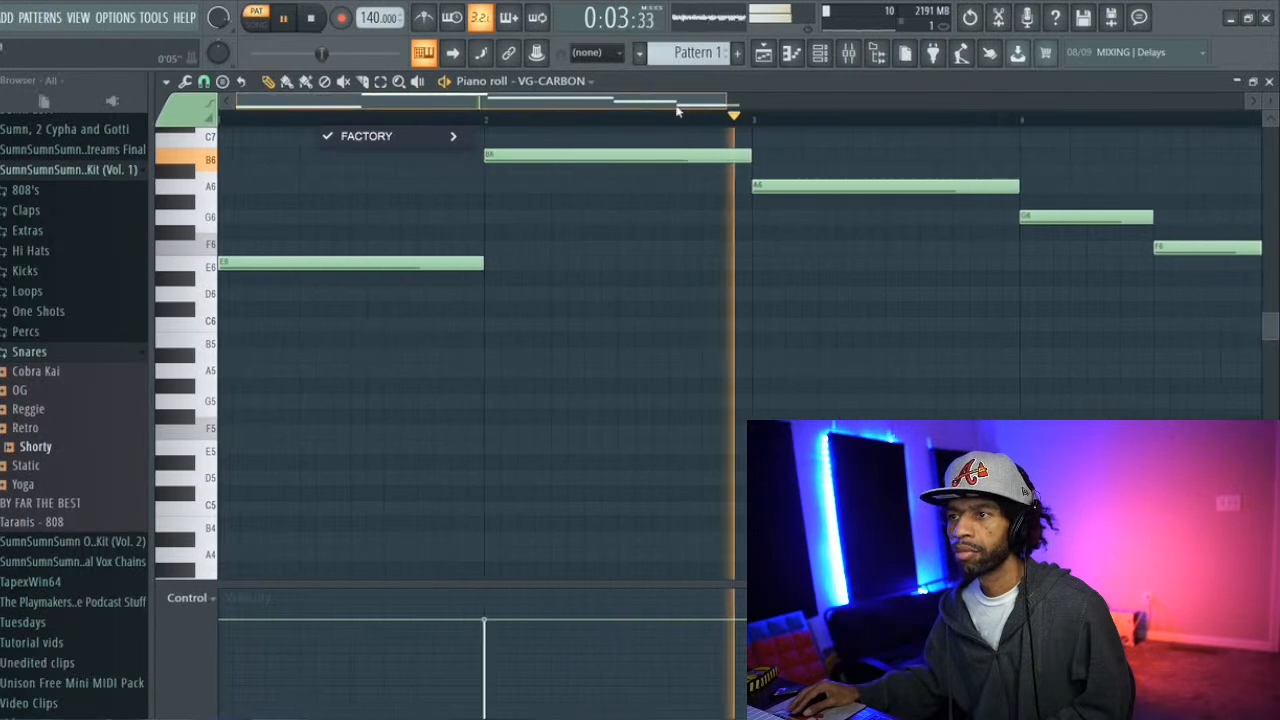
scroll(493, 207, up, 4)
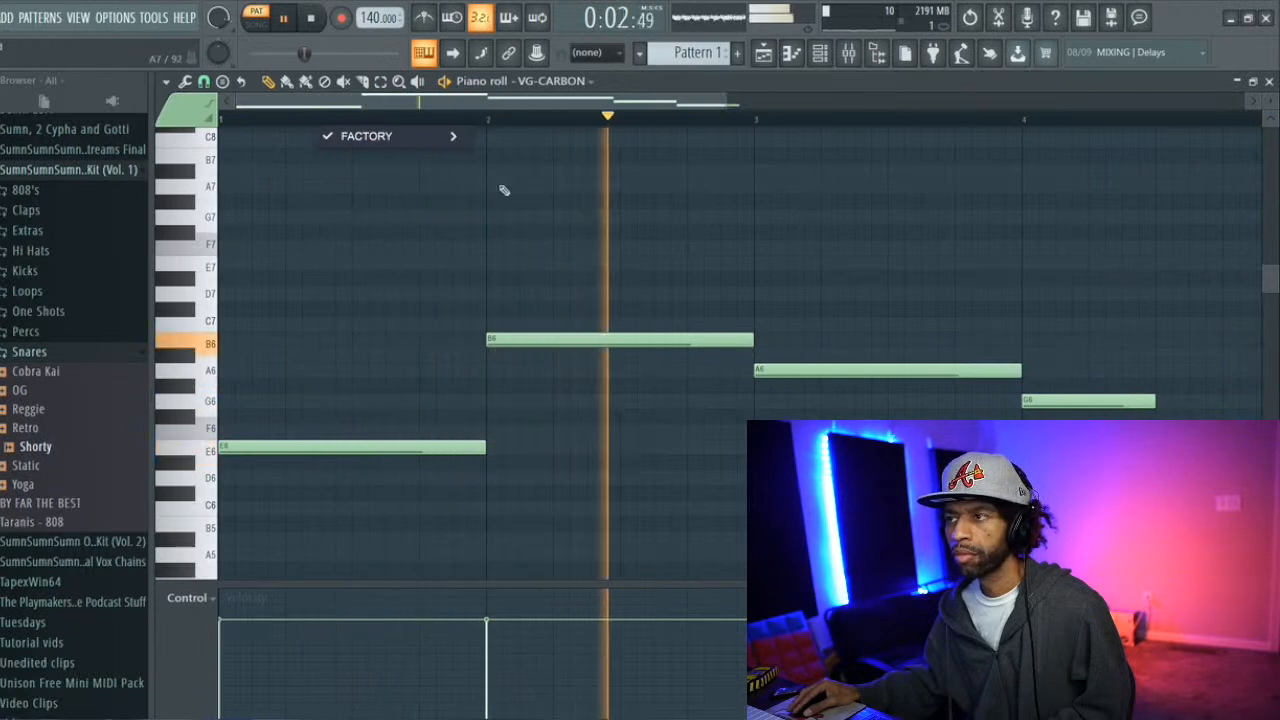
key(space)
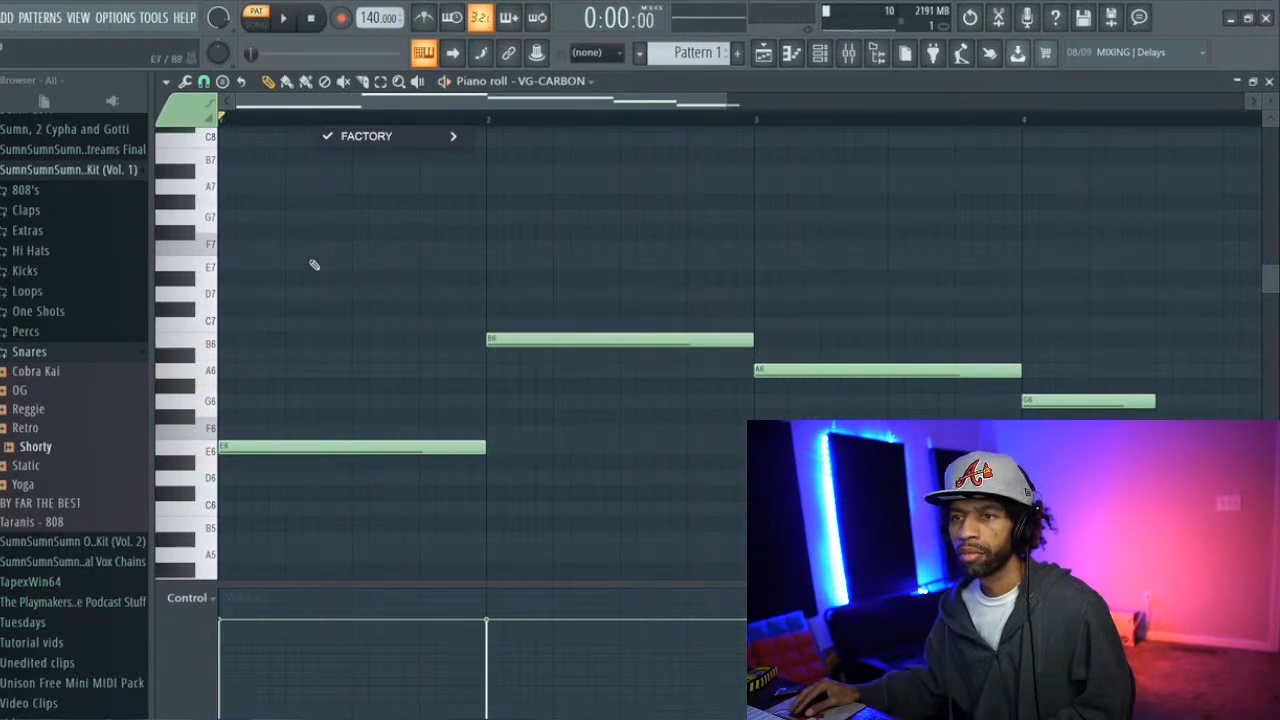
mouse_move(207, 200)
mouse_down()
mouse_move(207, 248)
mouse_move(208, 192)
mouse_up()
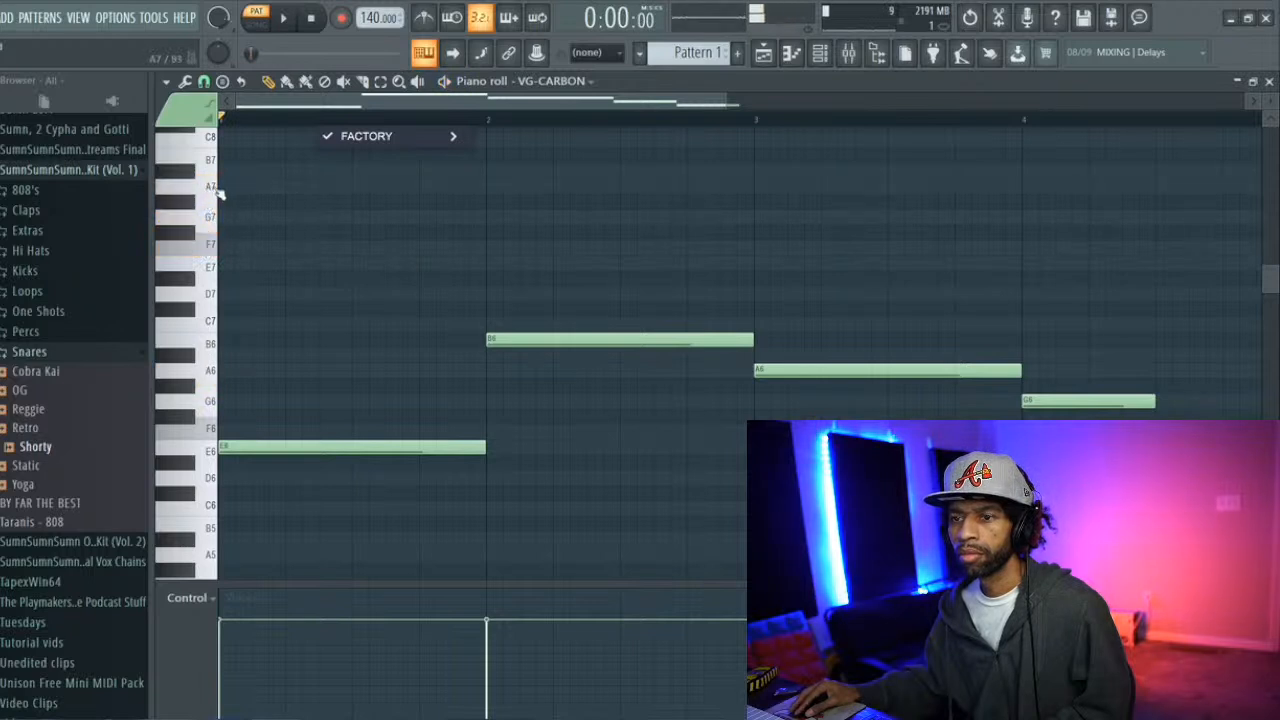
Add a short E7 note on beat 2 of bar 1, follow it directly with a short D7, and play the pattern
click(259, 250)
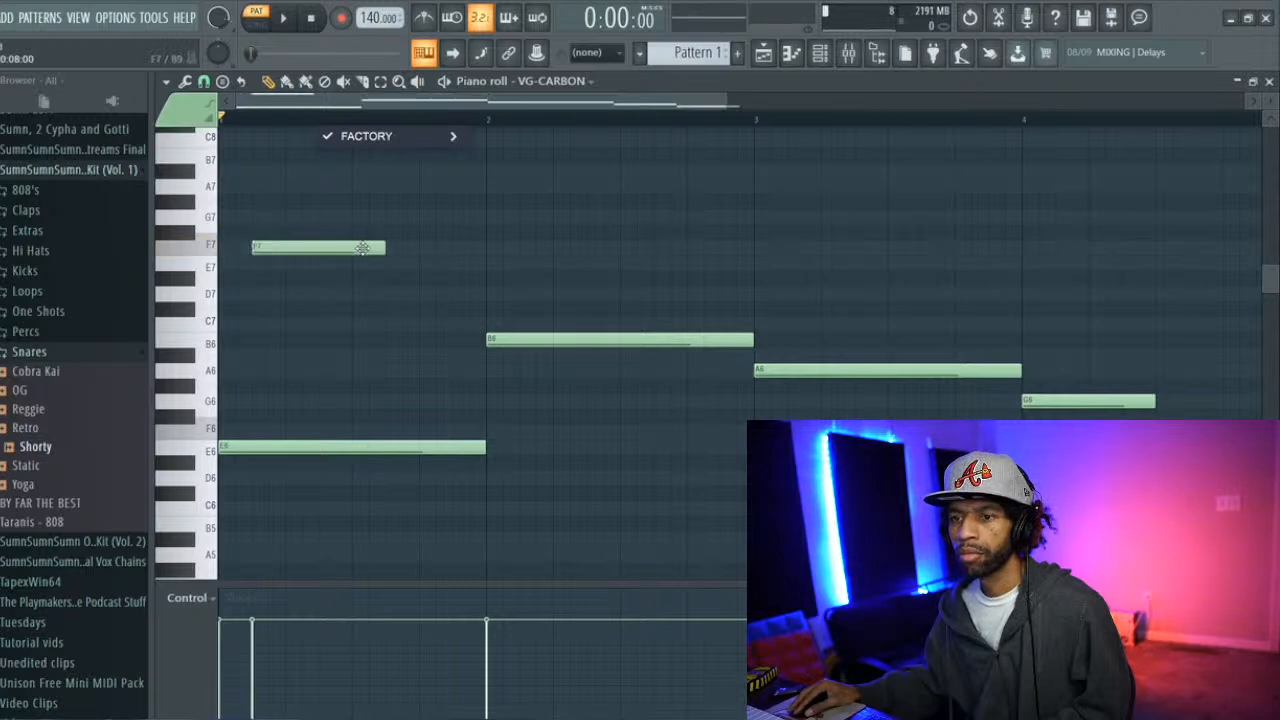
drag(315, 246, 309, 264)
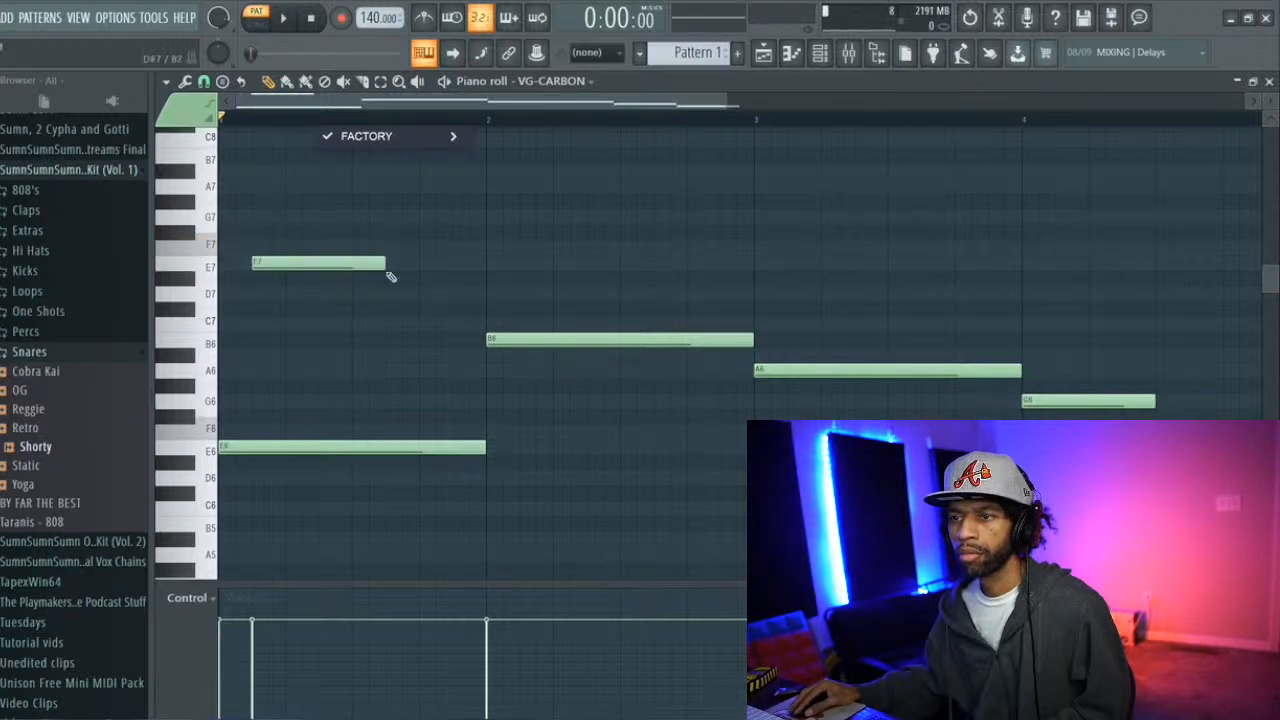
drag(388, 266, 304, 268)
key(space)
key(space)
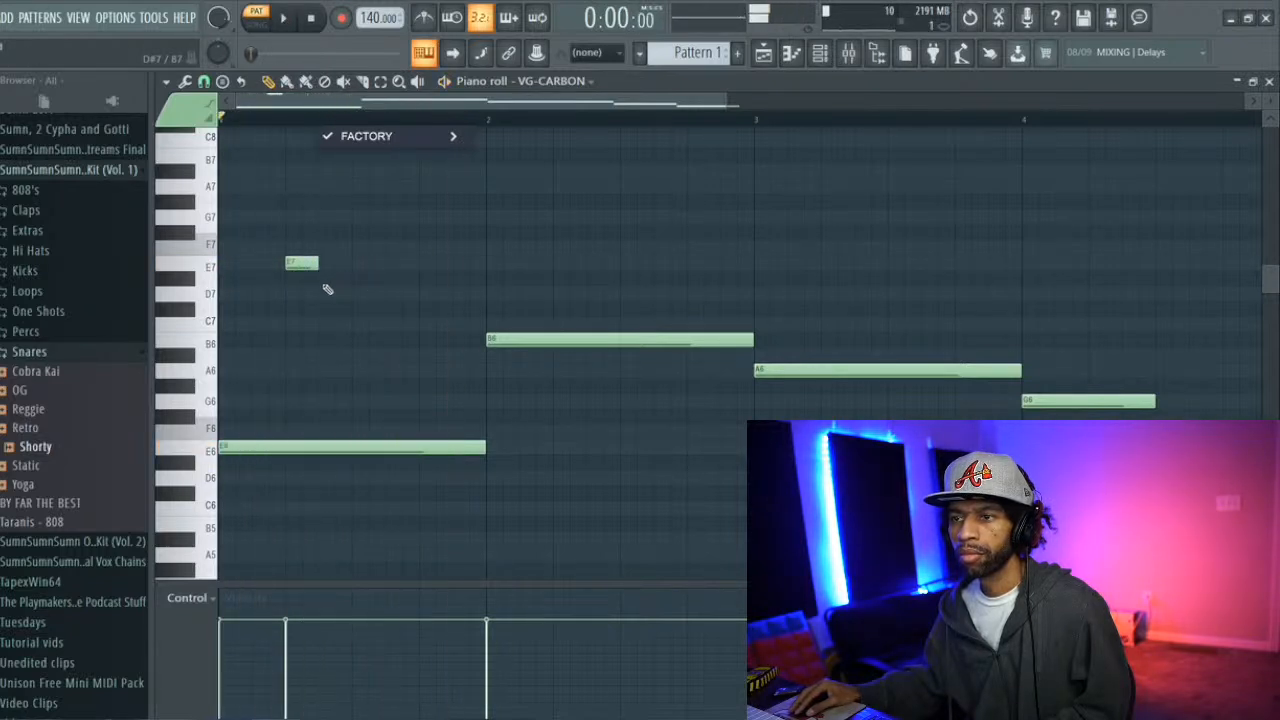
click(327, 293)
key(space)
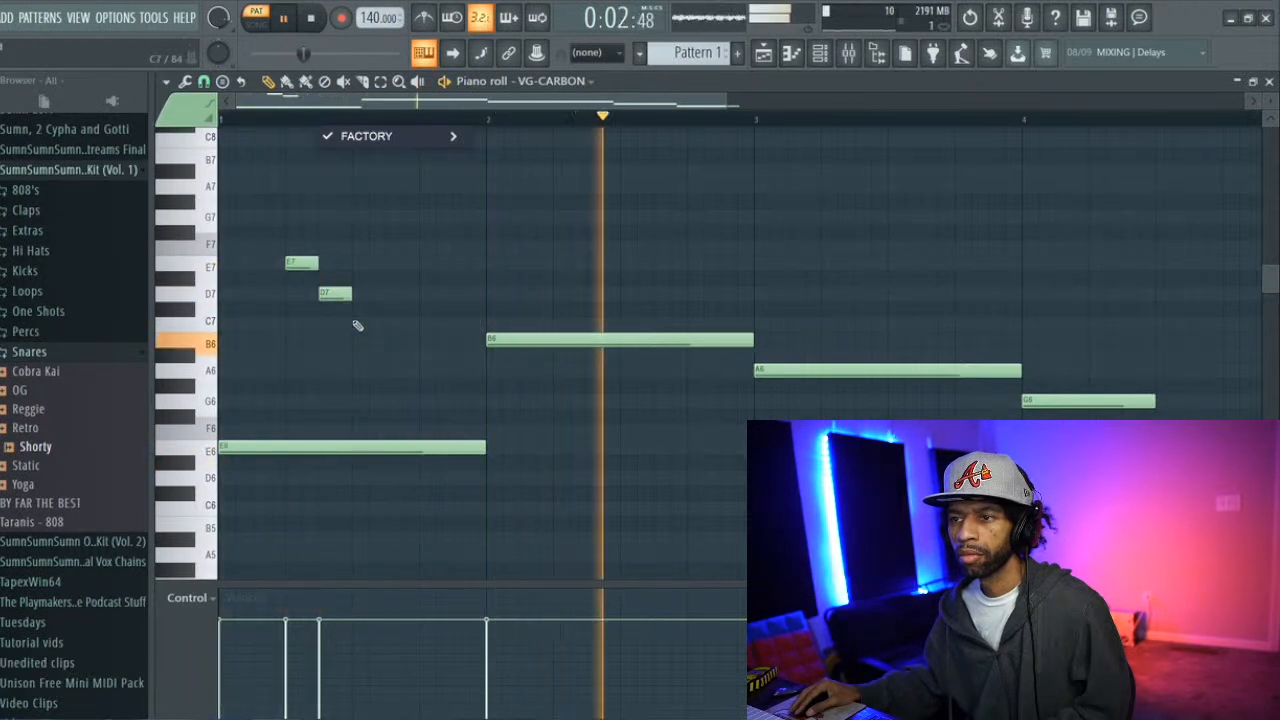
key(space)
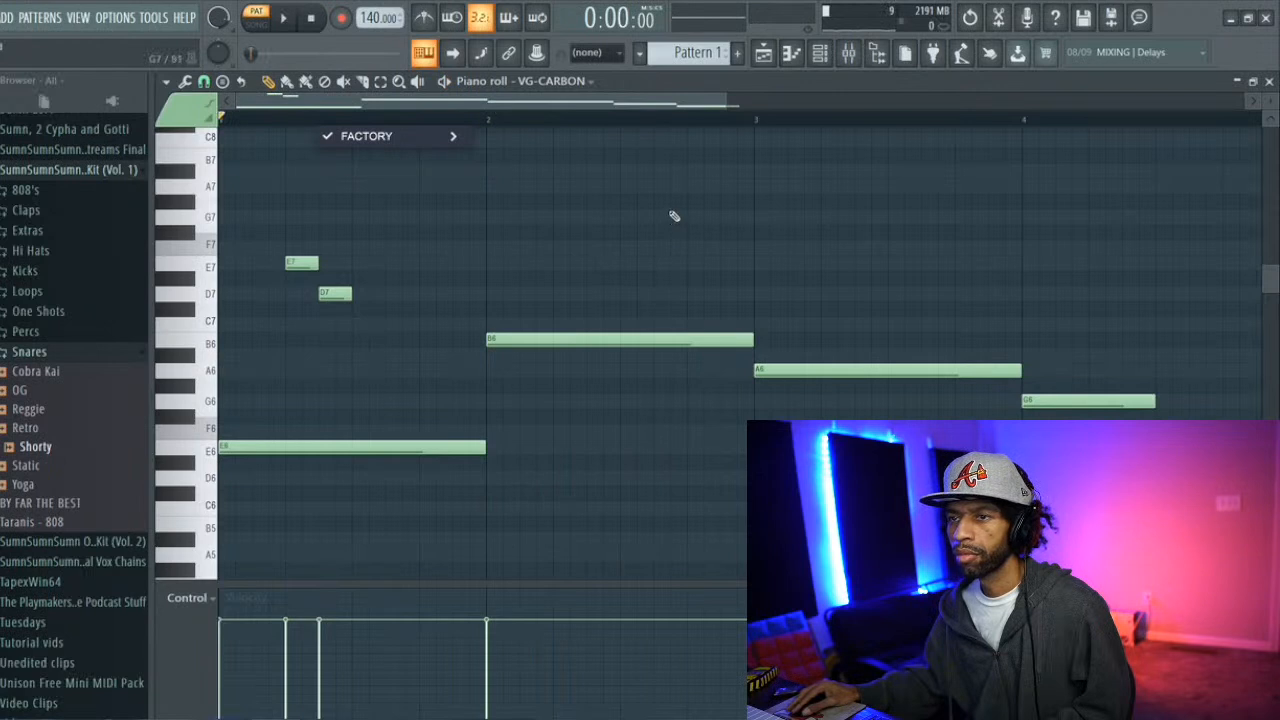
Add short B7, G7 and F7 notes in a descending run starting on beat 3 of bar 2, auditioning the pattern
click(215, 157)
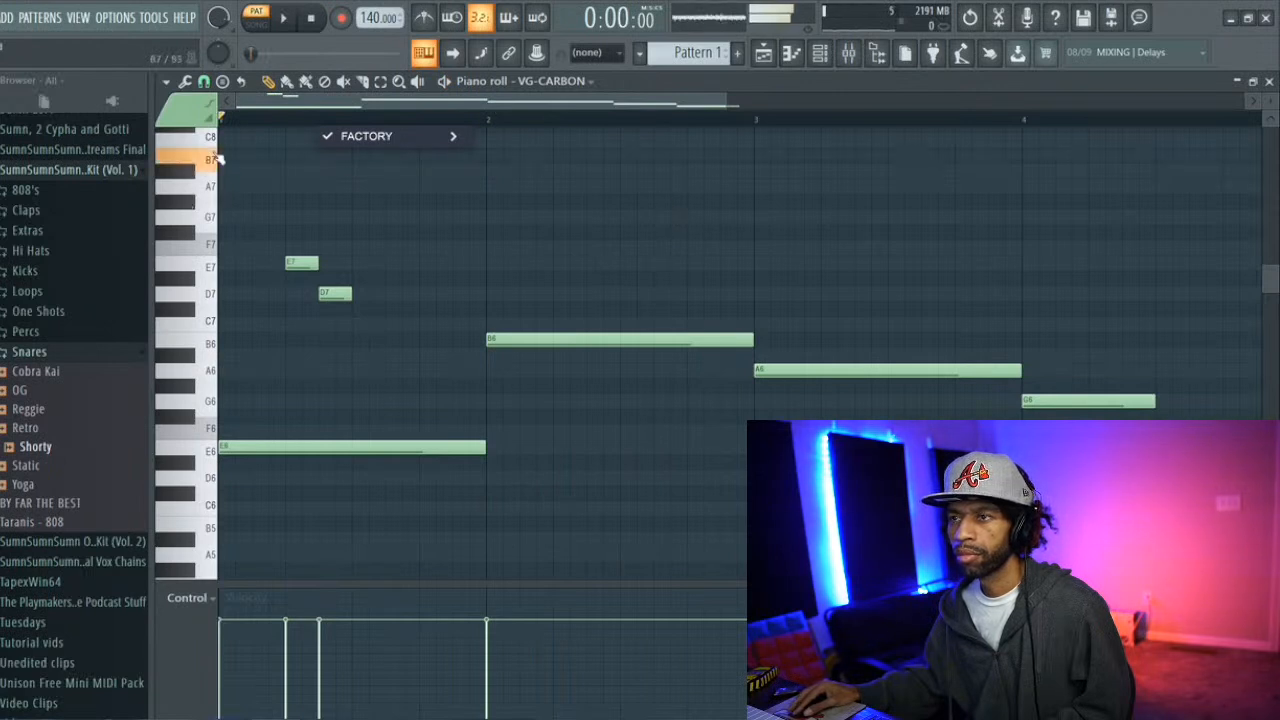
key(space)
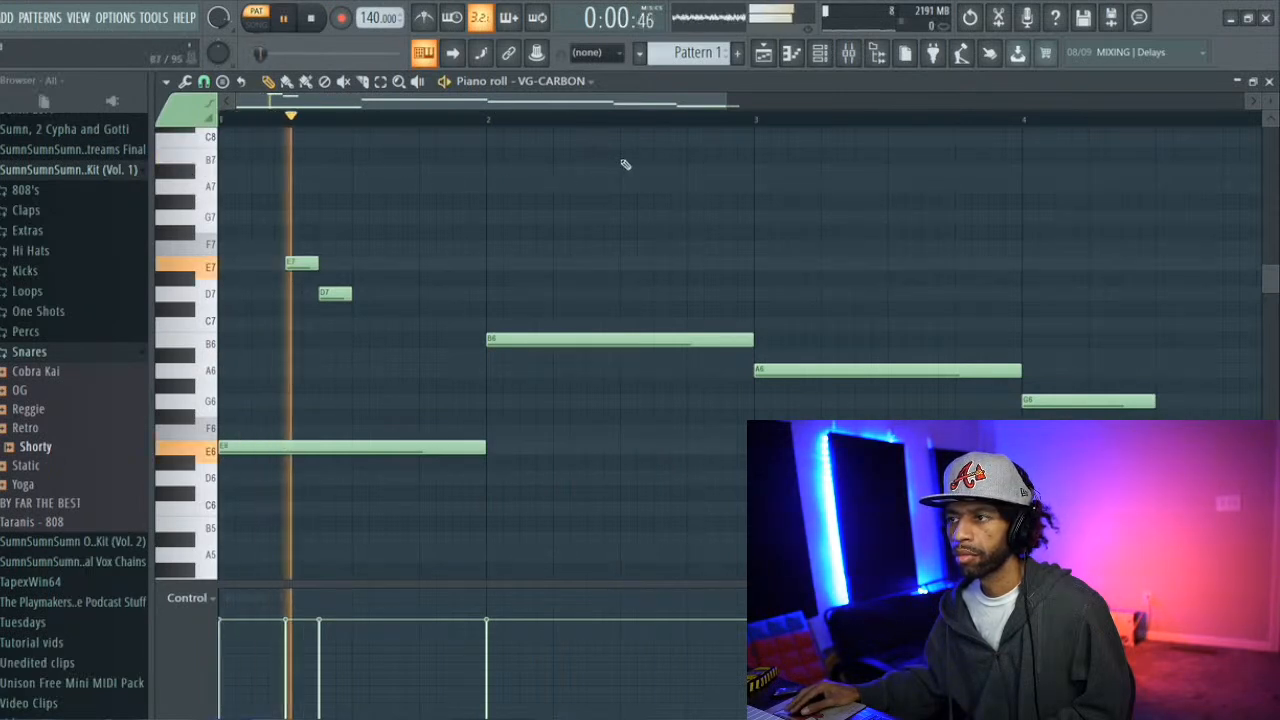
click(624, 156)
click(658, 187)
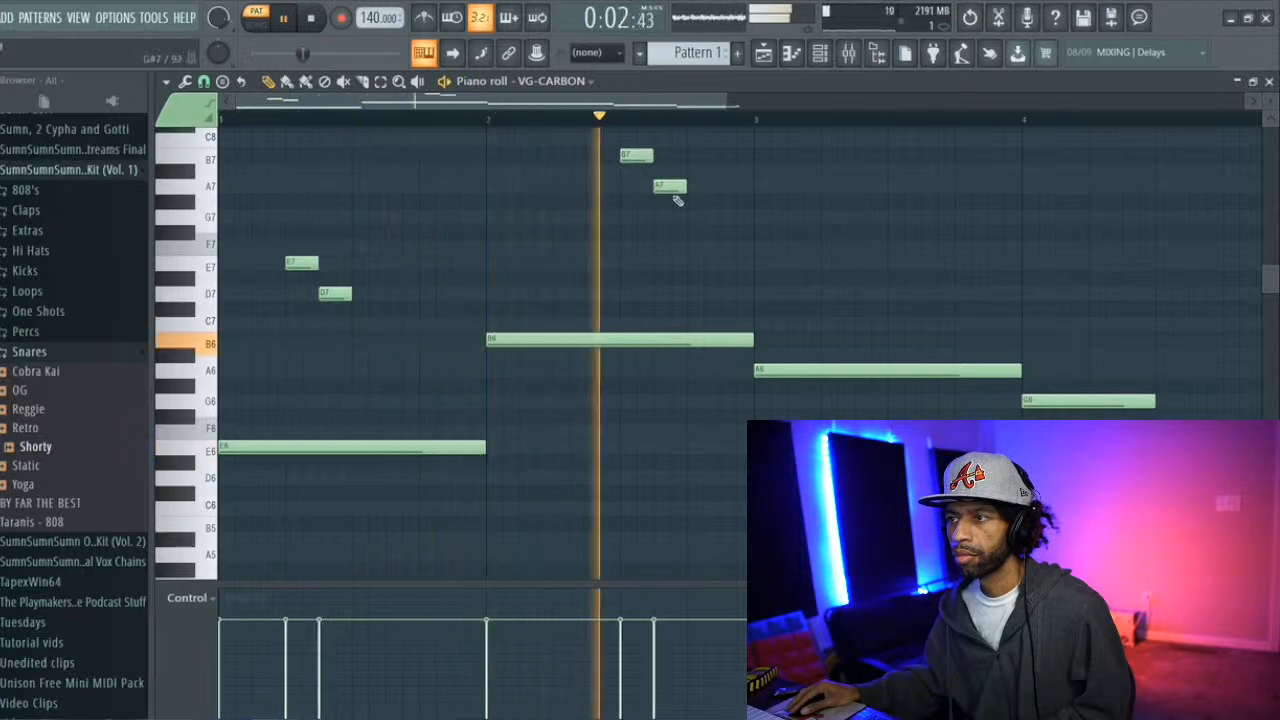
key(space)
drag(664, 188, 664, 218)
click(689, 247)
key(space)
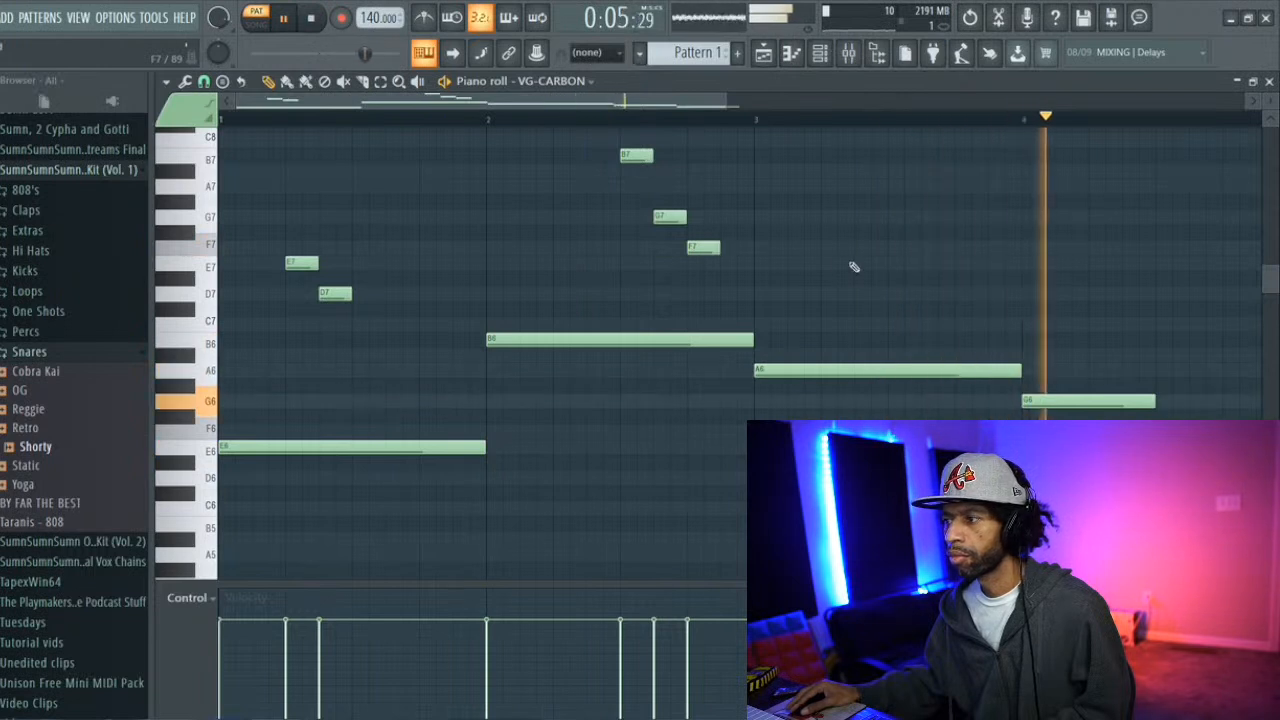
Add a short A7 note midway between beats 3 and 4 of bar 3, followed directly by a short F7
key(space)
click(945, 231)
drag(947, 230, 933, 217)
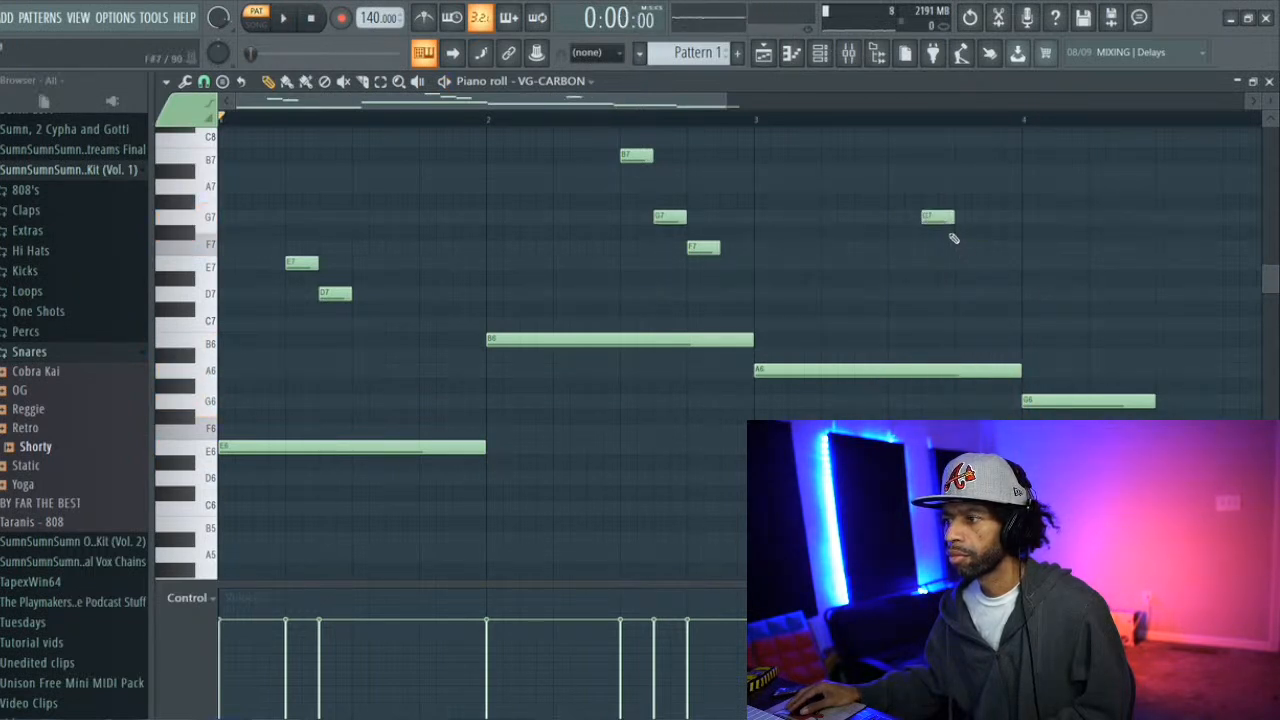
mouse_move(935, 220)
mouse_down()
mouse_move(917, 127)
mouse_move(938, 202)
mouse_up()
key(space)
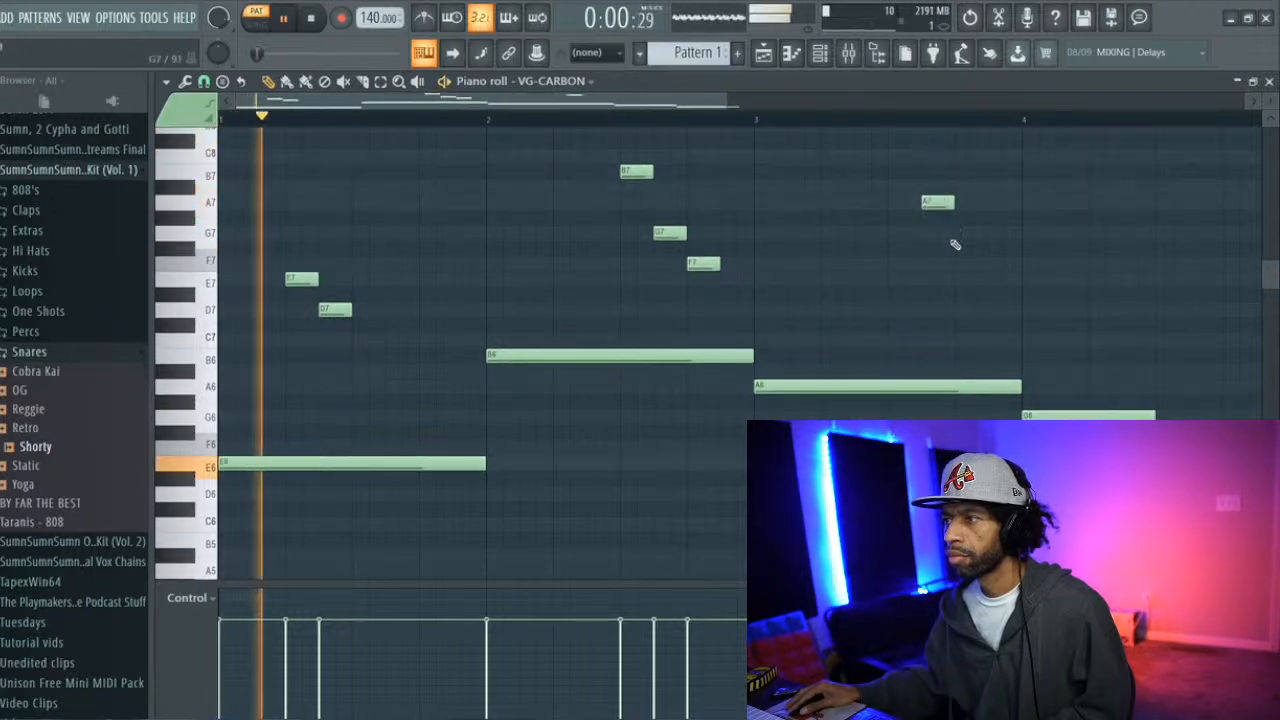
click(966, 264)
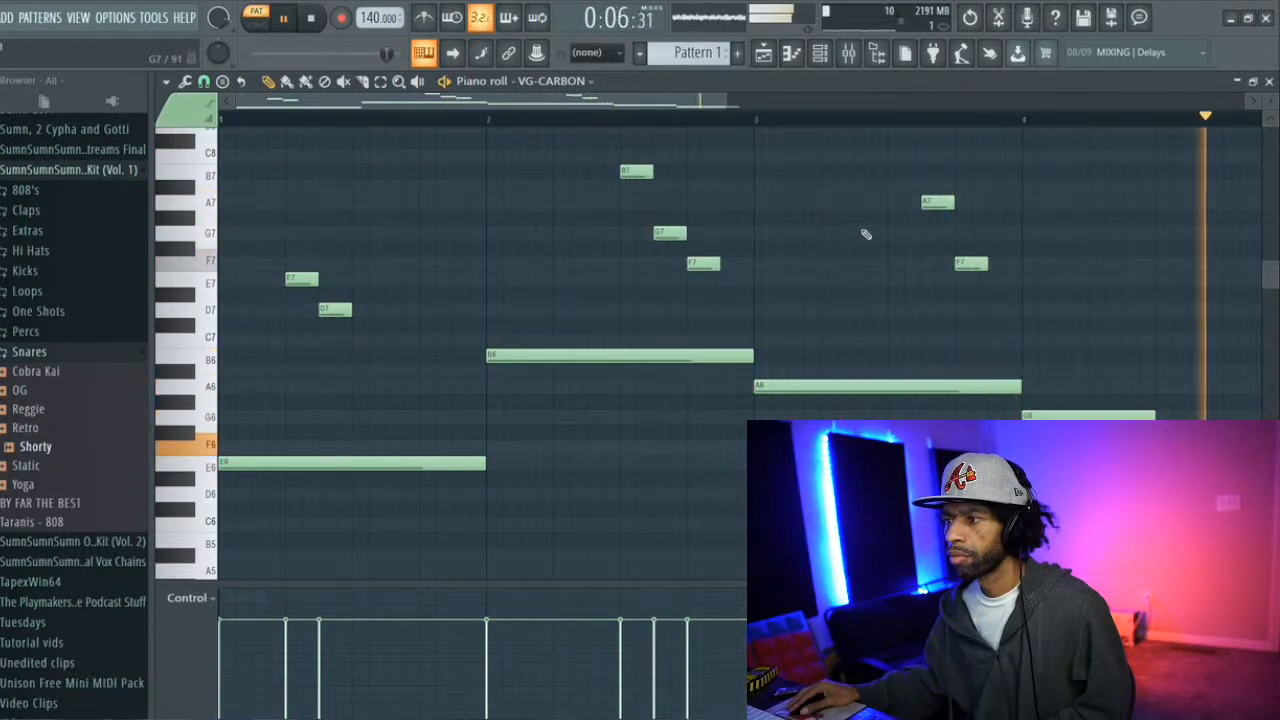
Add a short G7 note on beat 2 of bar 4, followed directly by a short F7
scroll(768, 126, right, 3)
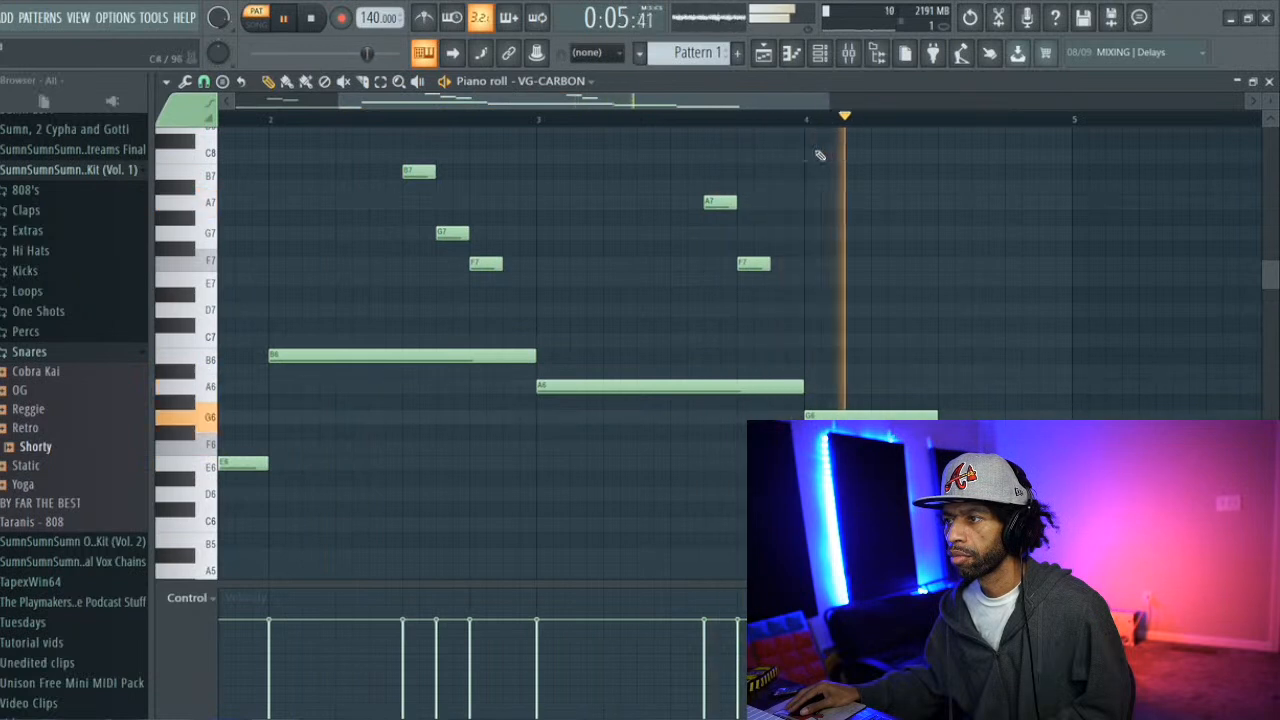
key(space)
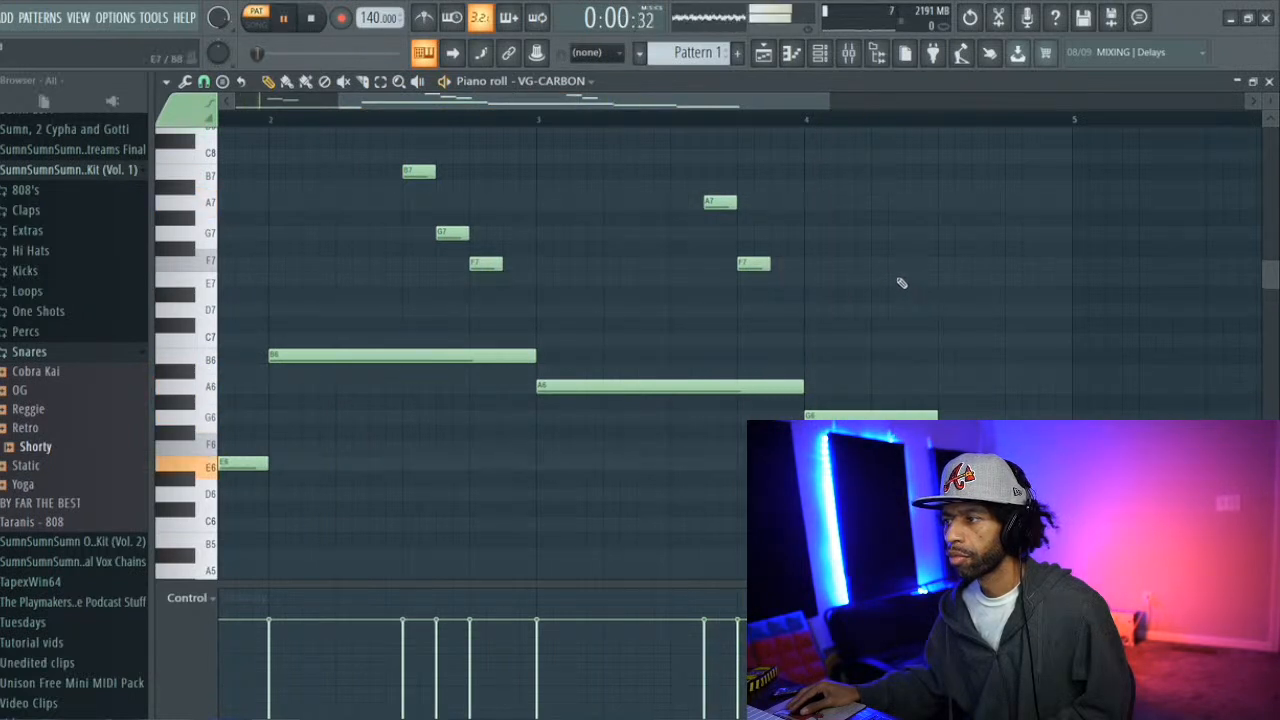
click(880, 265)
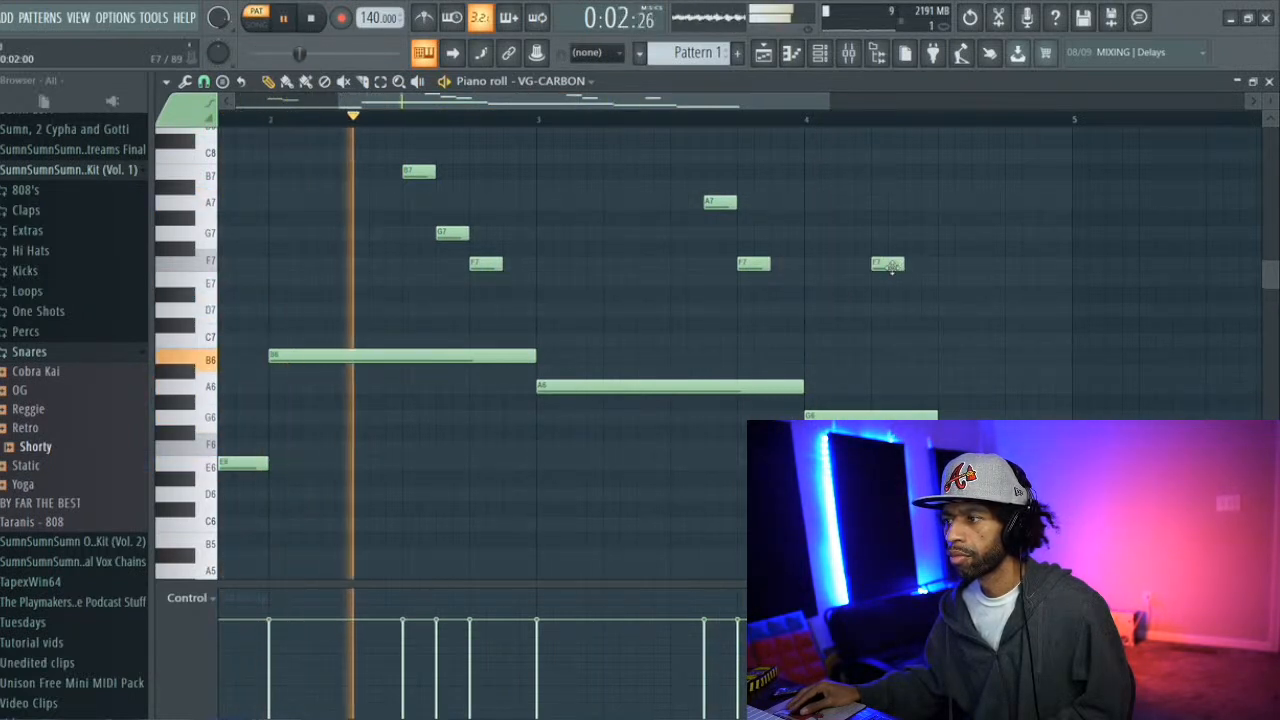
drag(888, 265, 886, 233)
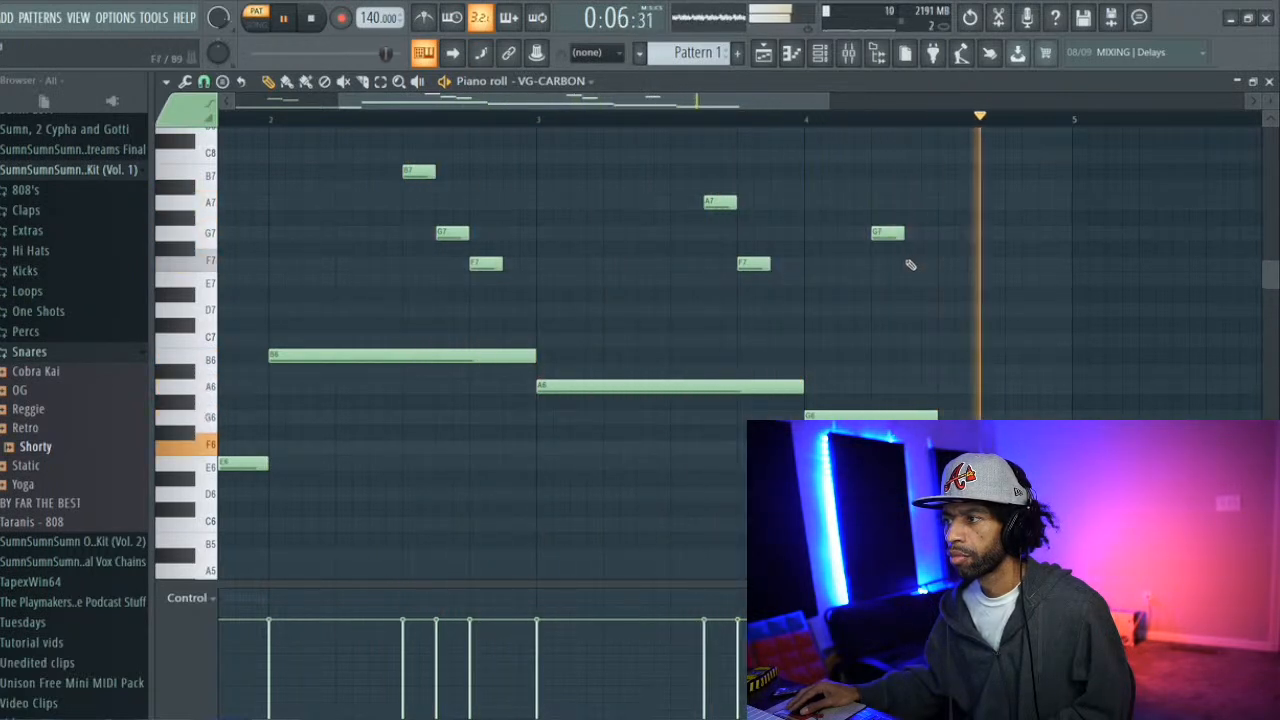
click(918, 264)
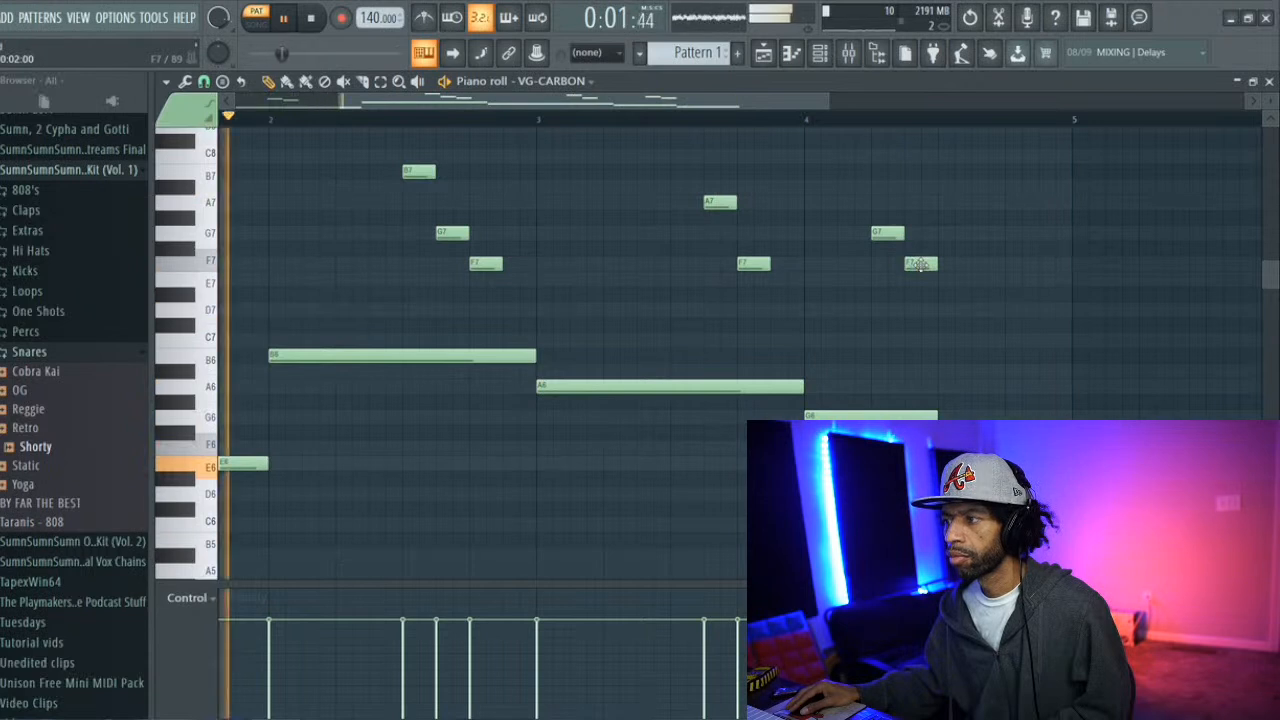
Close bar 4 with a short F7 note on beat 4 followed directly by a short E7
click(1012, 282)
drag(1014, 270, 1014, 259)
click(1048, 281)
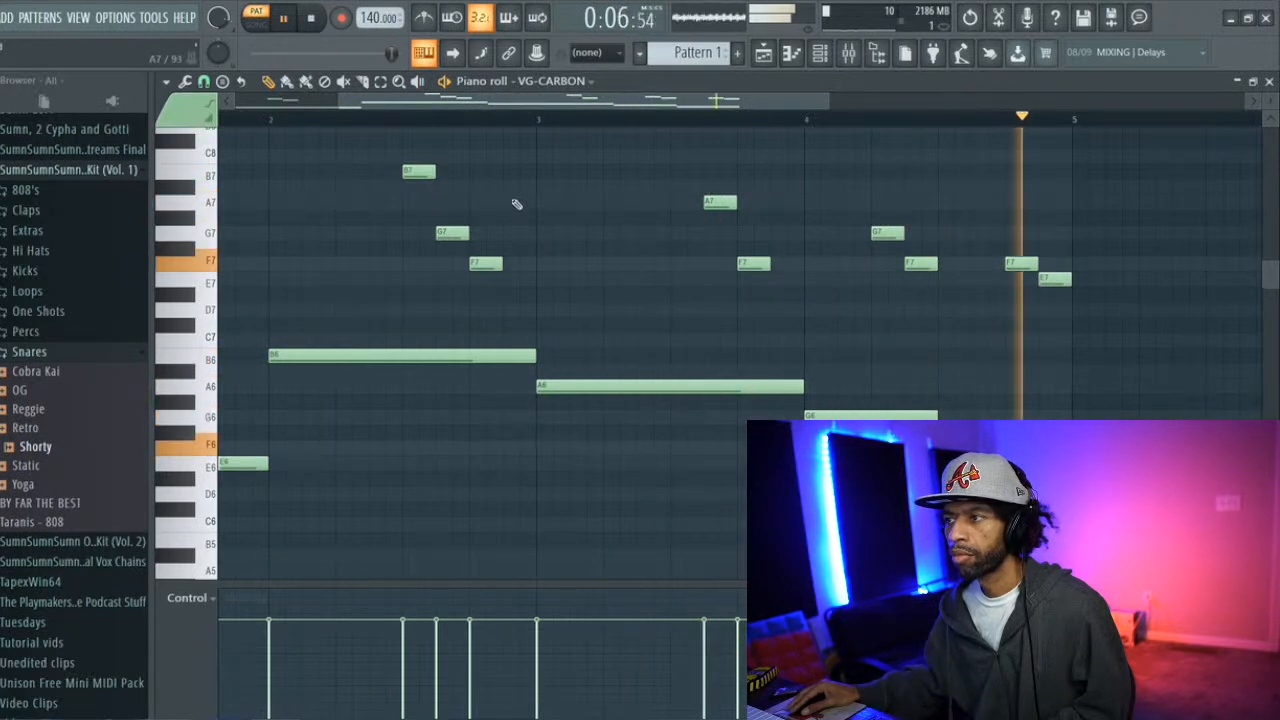
Shift the B7 in bar 2 to beat 2 and move the G7 to sit directly after it, checking by playback
drag(552, 108, 495, 100)
key(space)
drag(548, 168, 522, 170)
key(space)
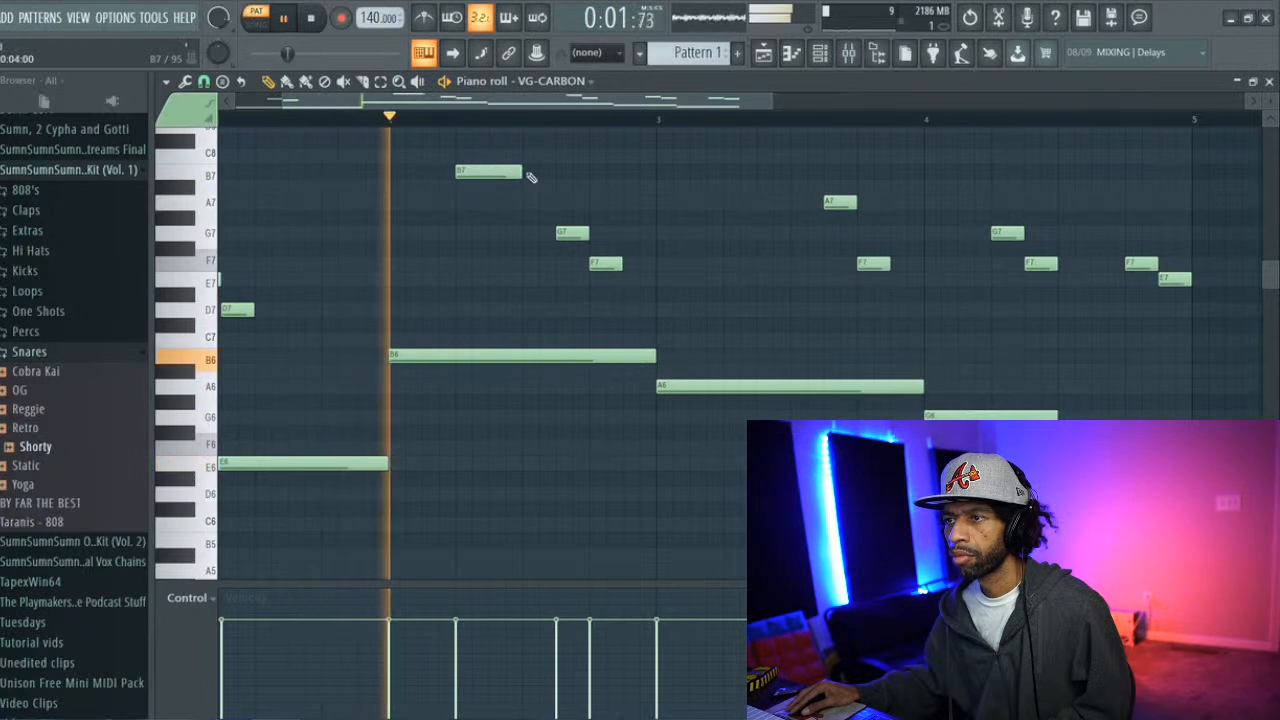
key(space)
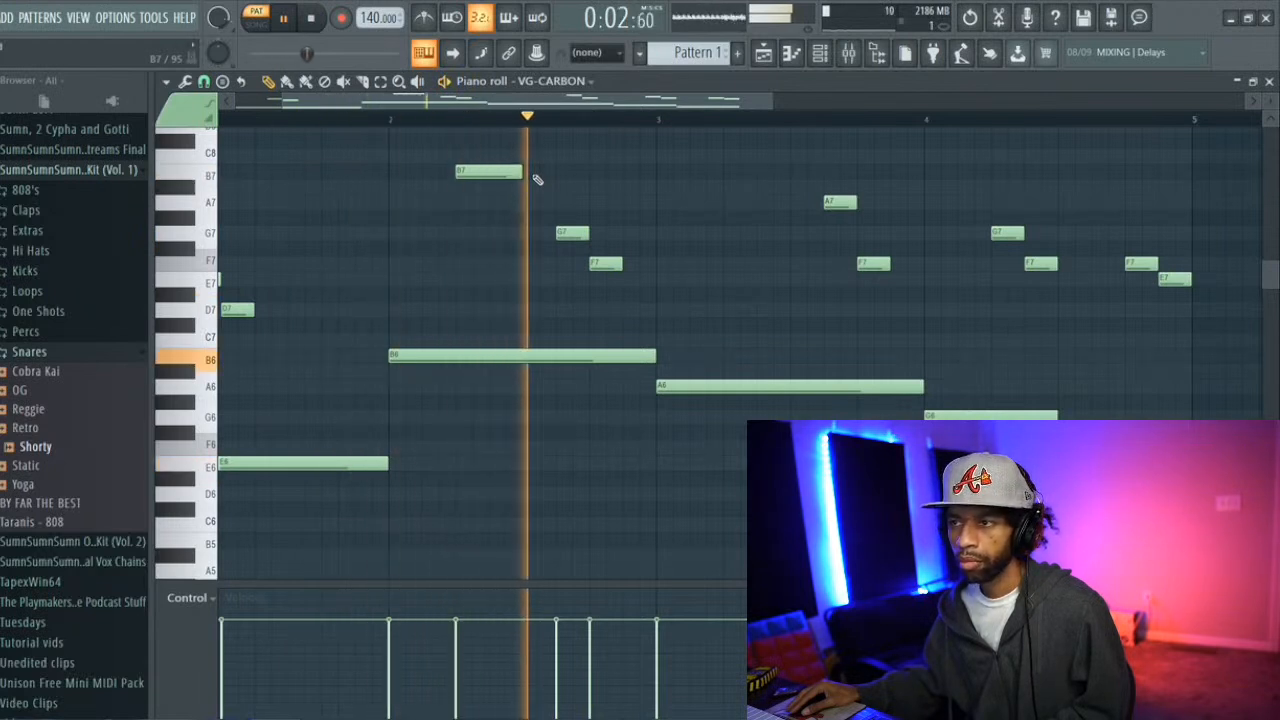
key(space)
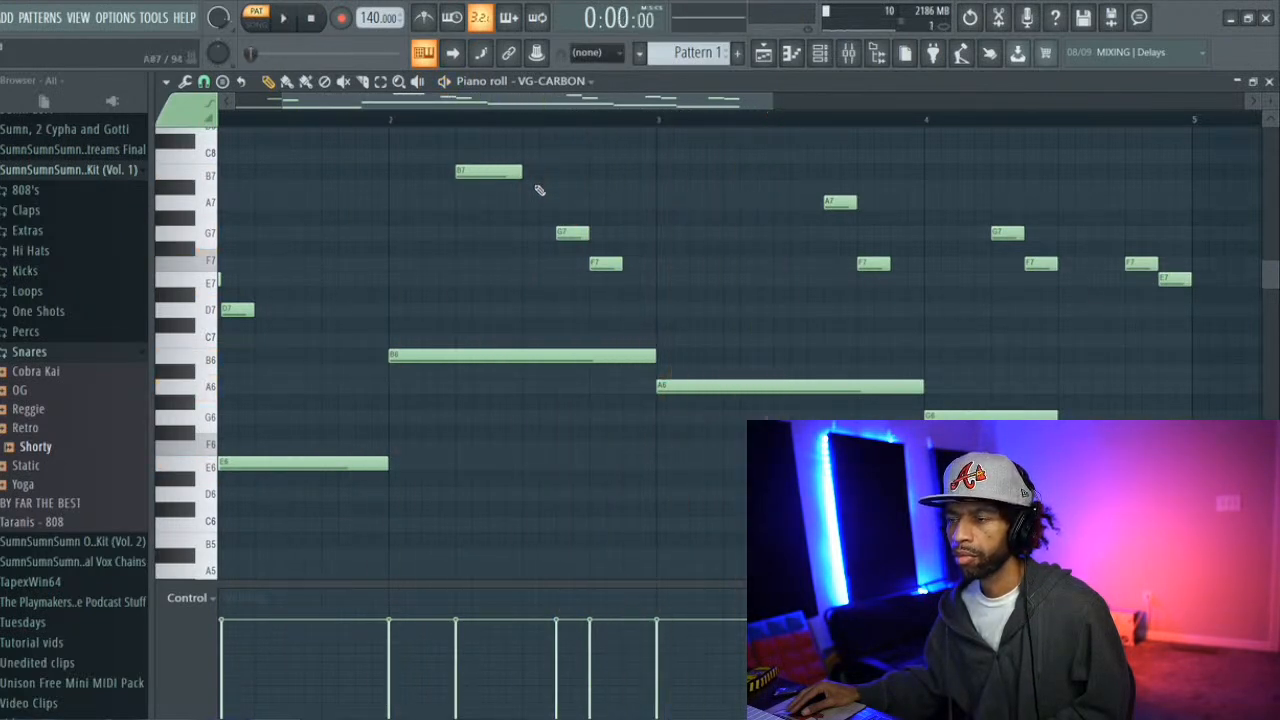
key(space)
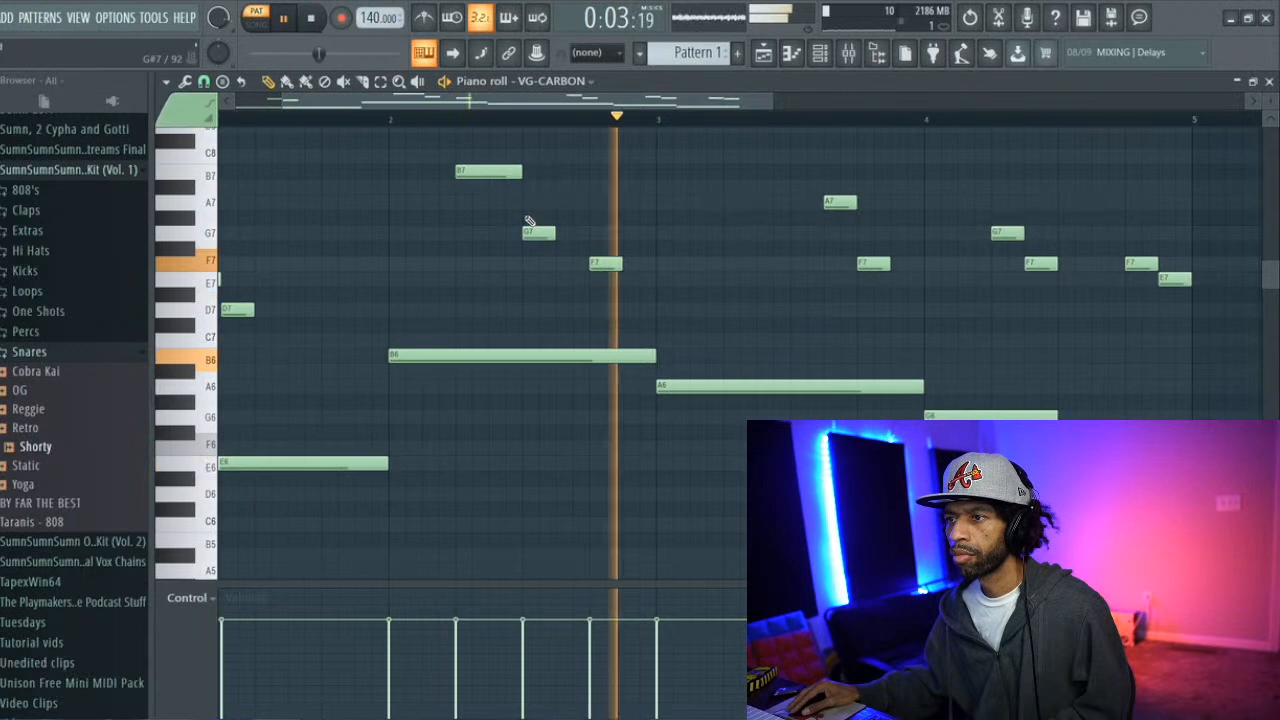
key(space)
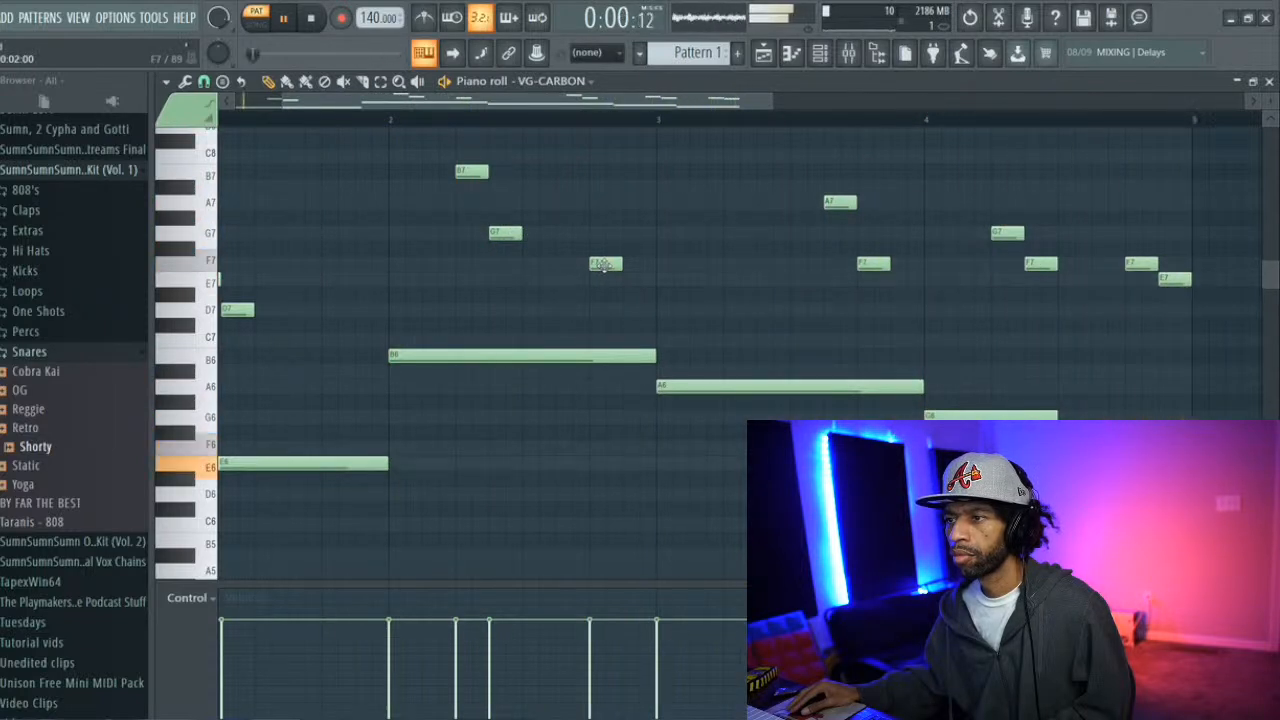
Raise the F7 on beat 4 of bar 2 to A7 and add a short F7 directly after it
drag(604, 256, 603, 205)
click(634, 263)
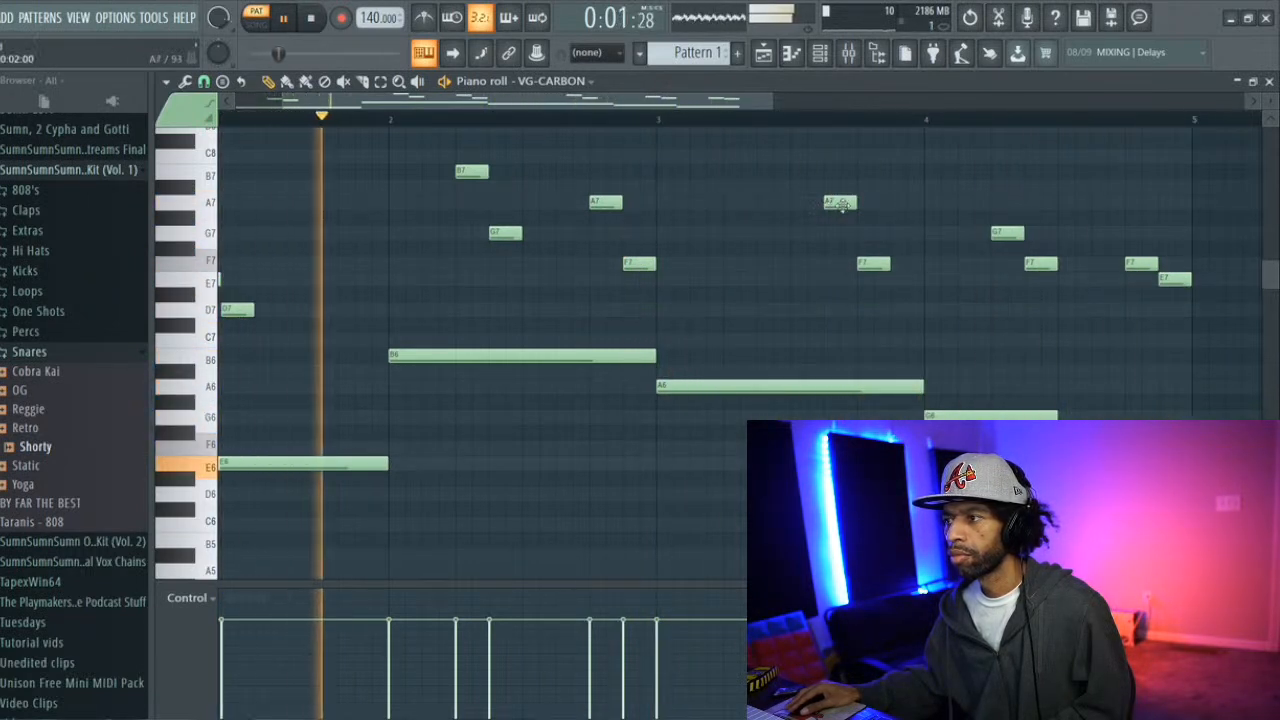
Rework bar 3 by moving the A7 to beat 3 and replacing the F7 with an A7 on beat 4 followed by an F7
drag(837, 203, 811, 205)
drag(863, 263, 829, 265)
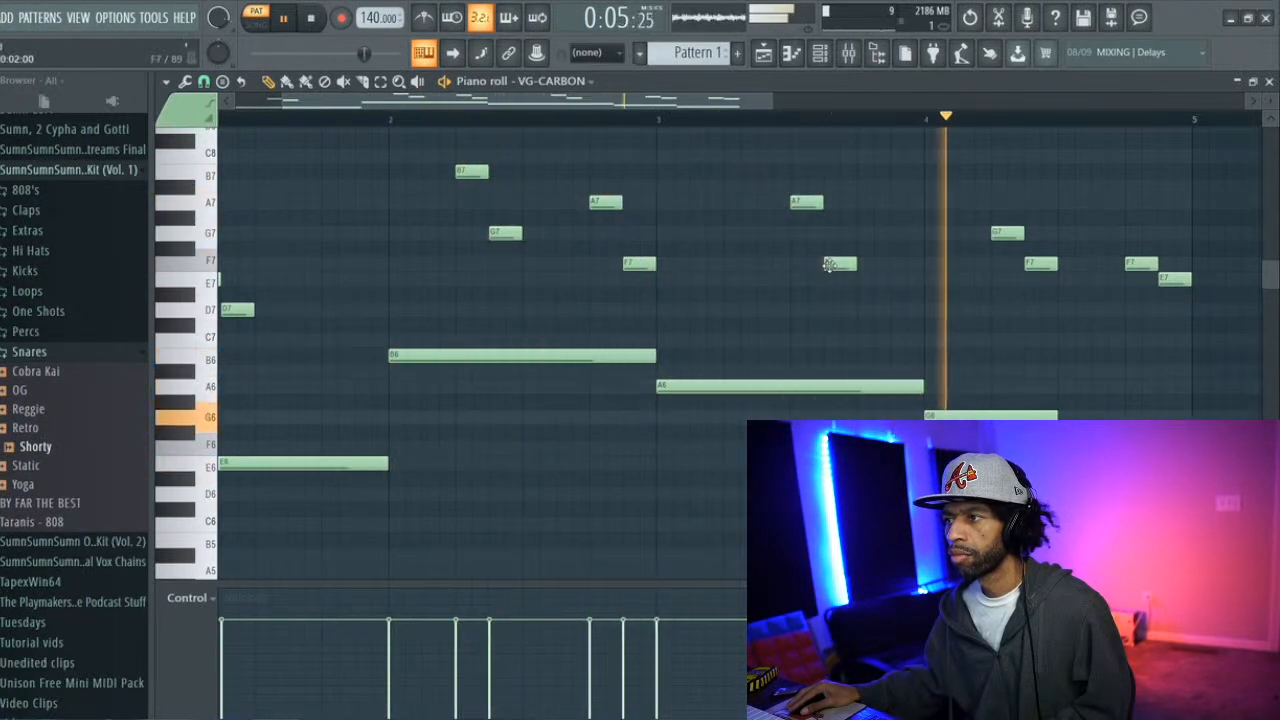
right_click(829, 265)
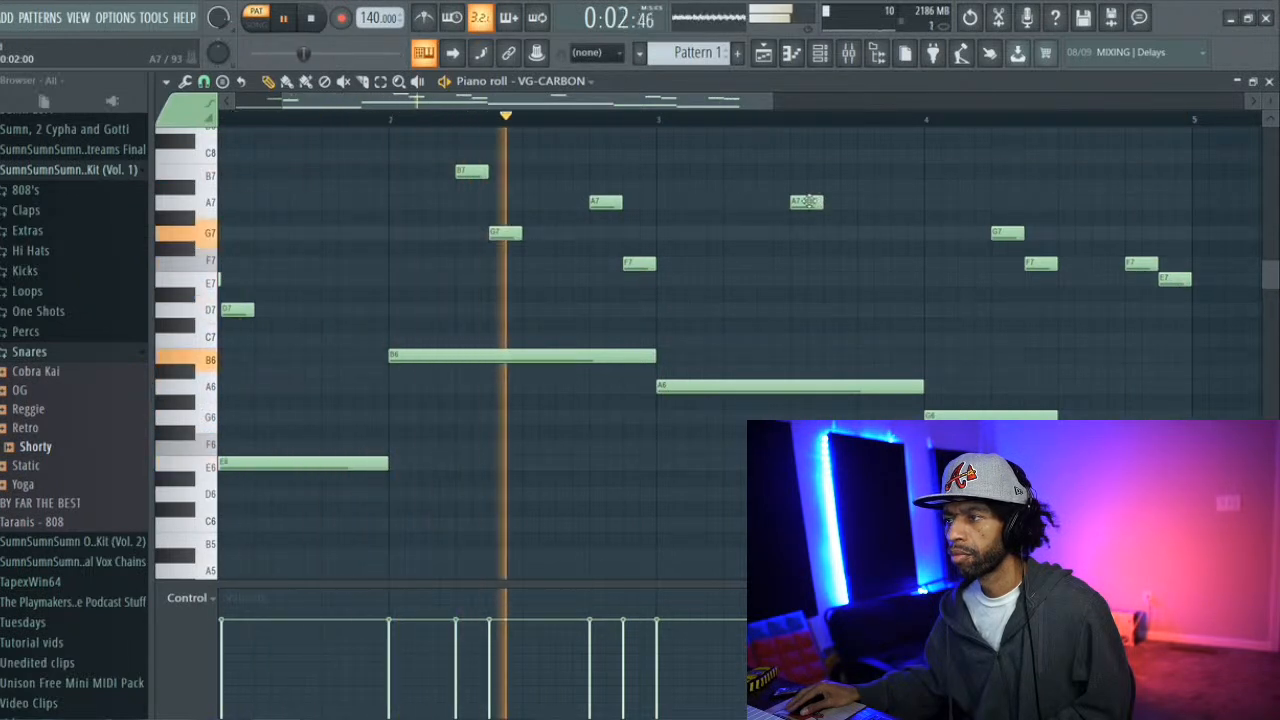
click(866, 202)
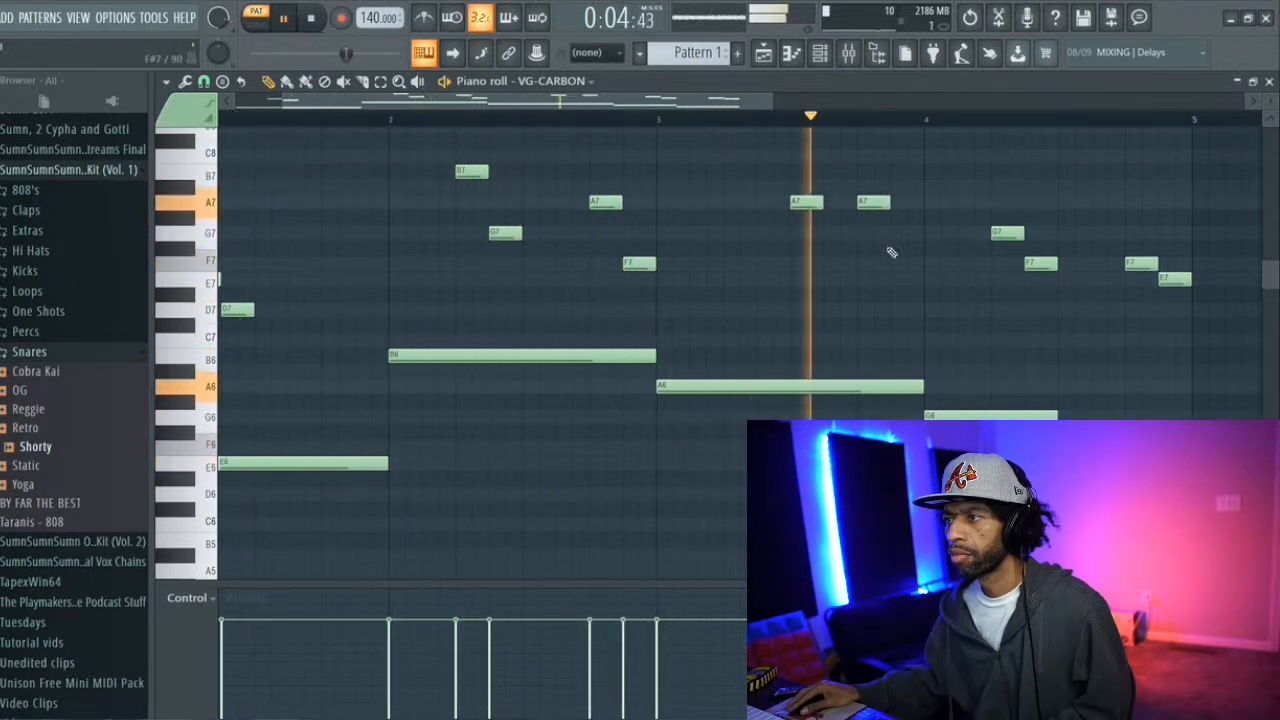
click(895, 248)
drag(916, 255, 903, 268)
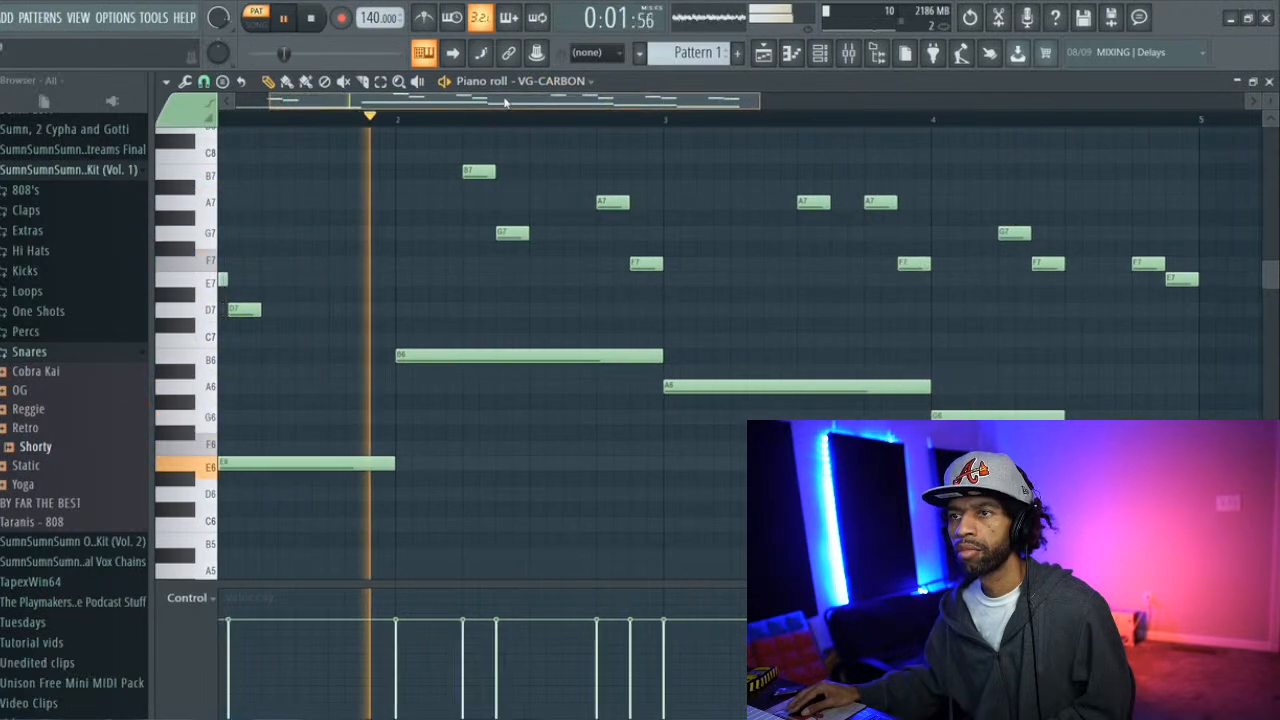
Stop playback and select all the notes in the pattern
scroll(273, 146, left, 2)
key(space)
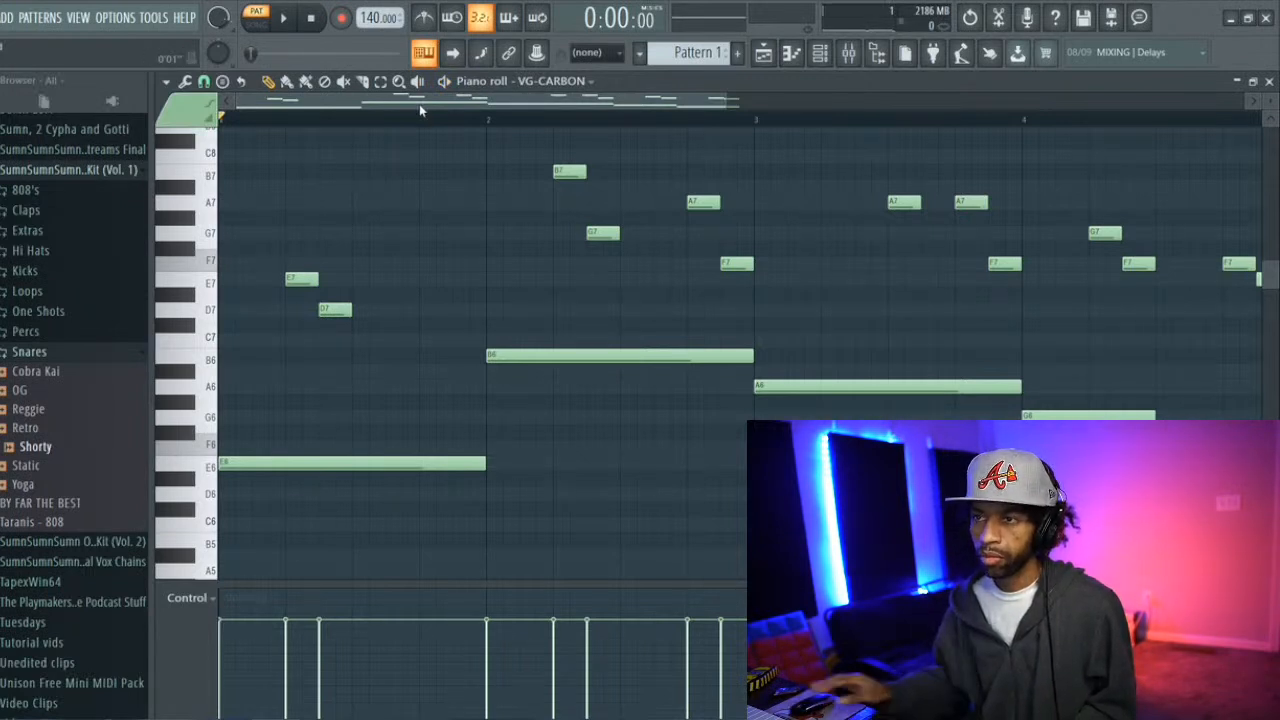
click(195, 277)
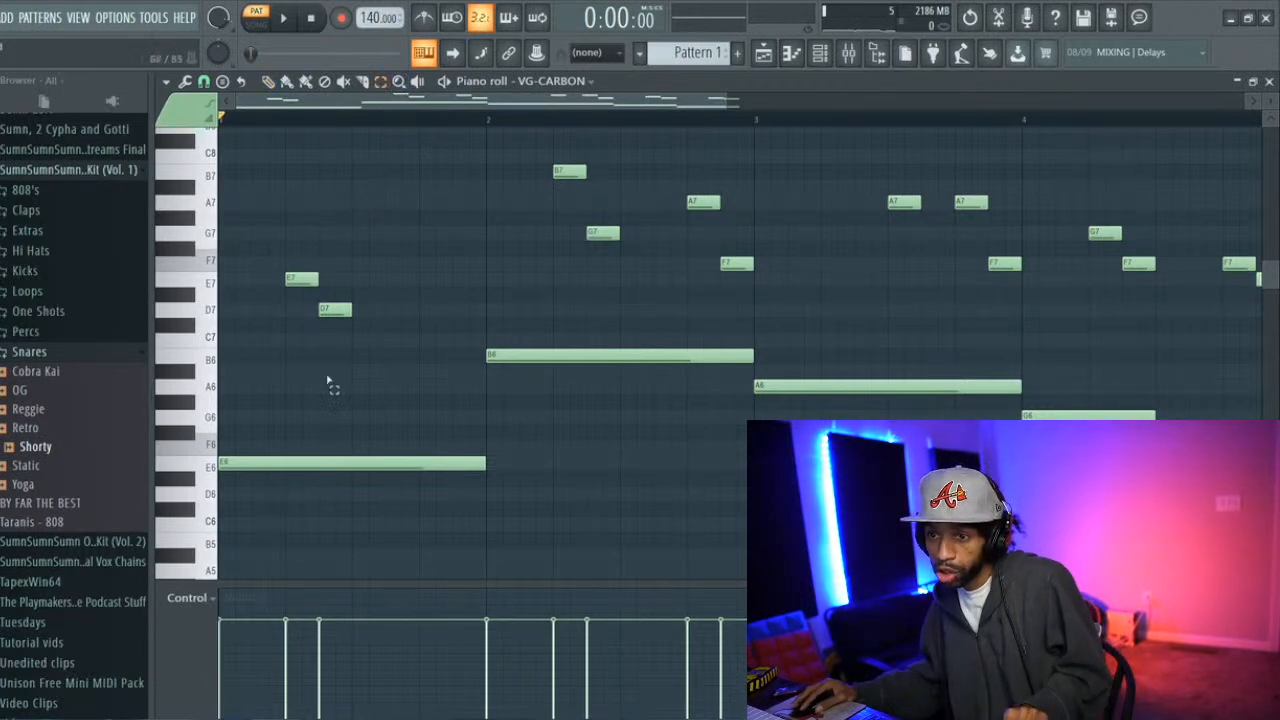
drag(237, 534, 1043, 369)
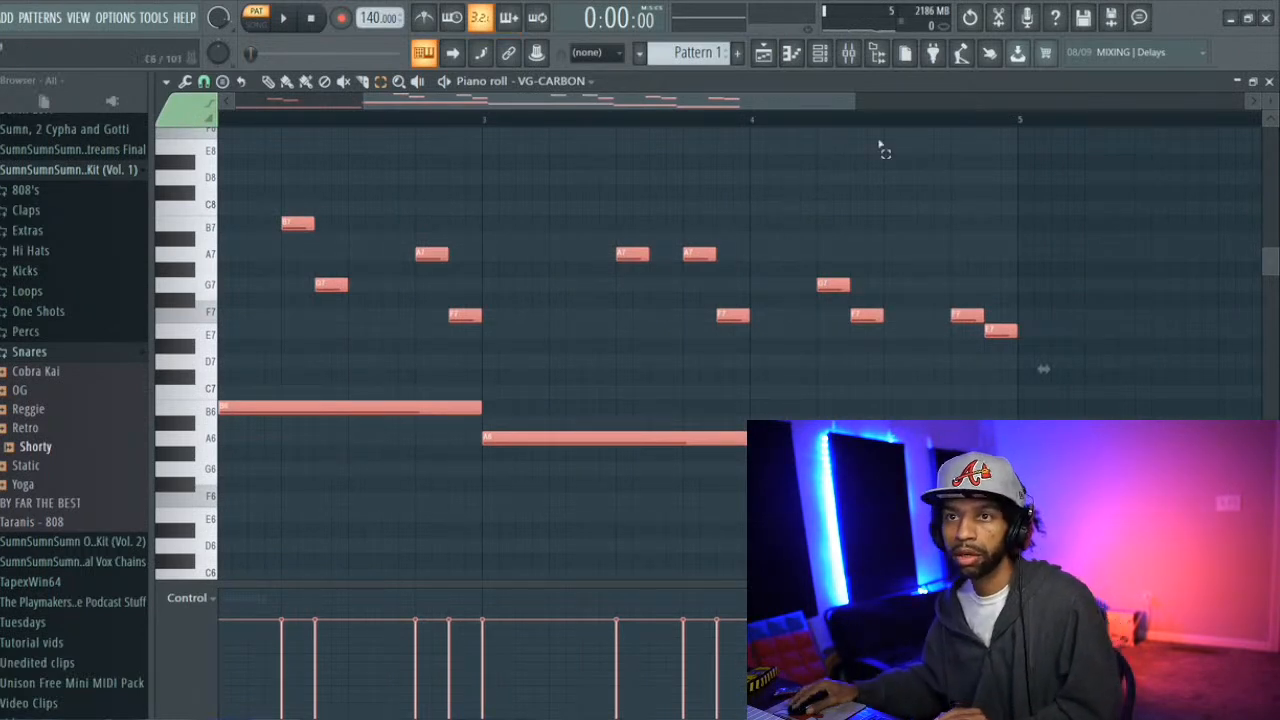
Save the project as "59th Stream Beat 2" in the fl studio files folder
key(alt+f)
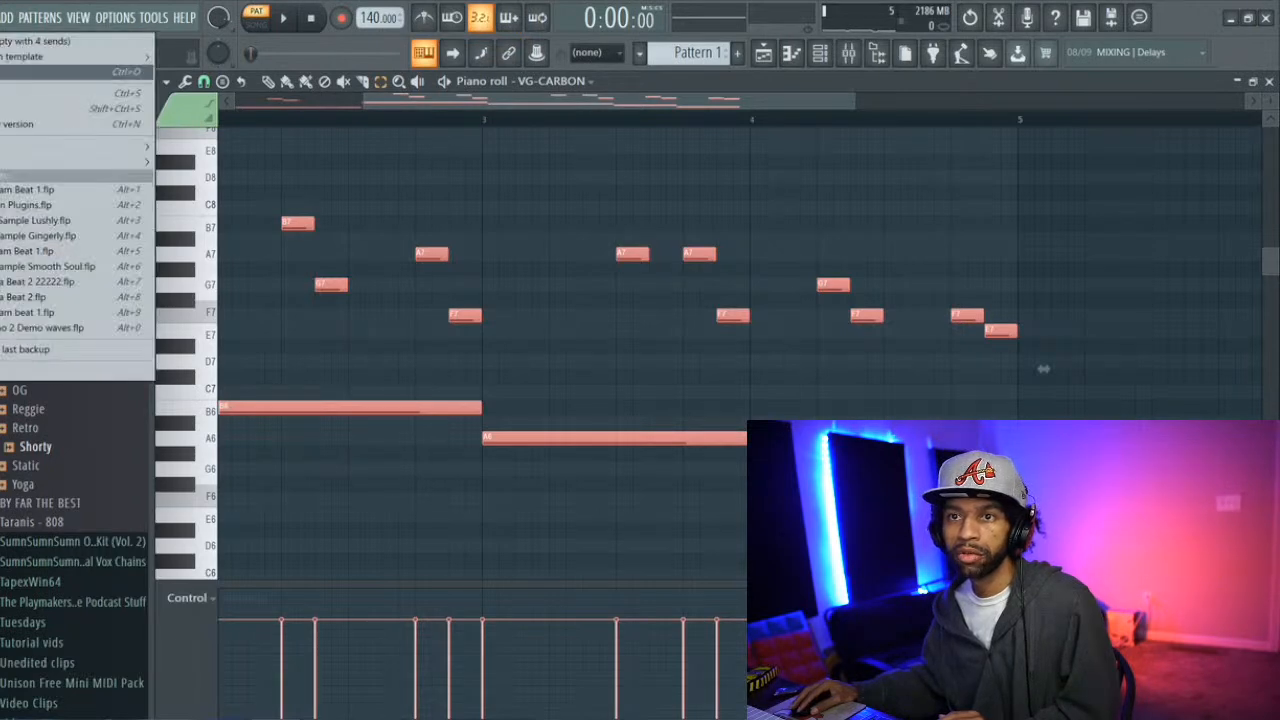
key(Escape)
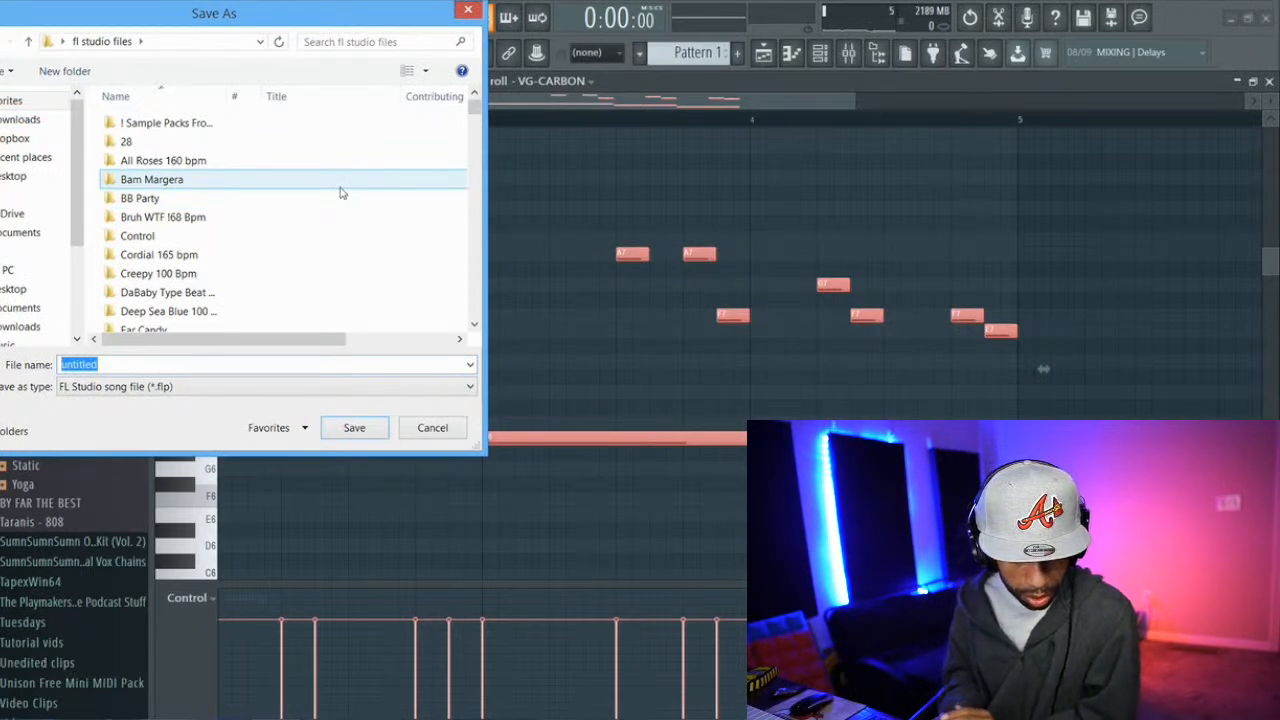
text(59th Stream)
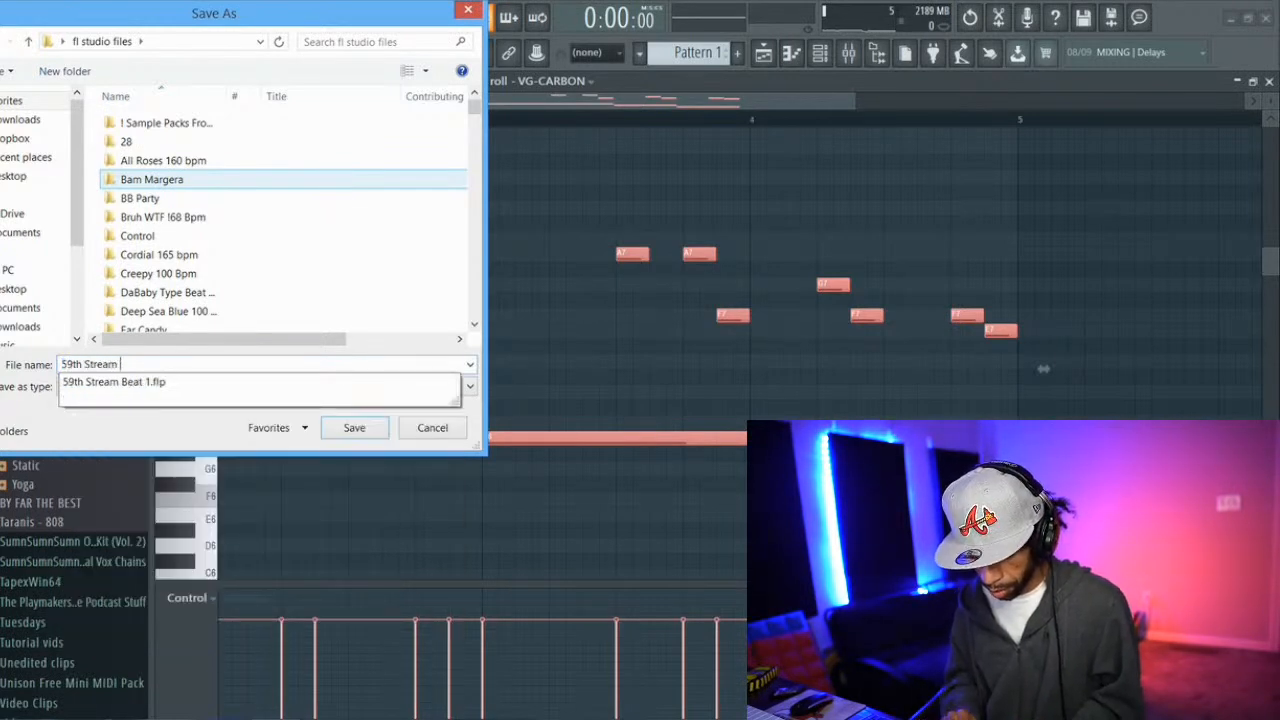
text( Beat 2)
key(Return)
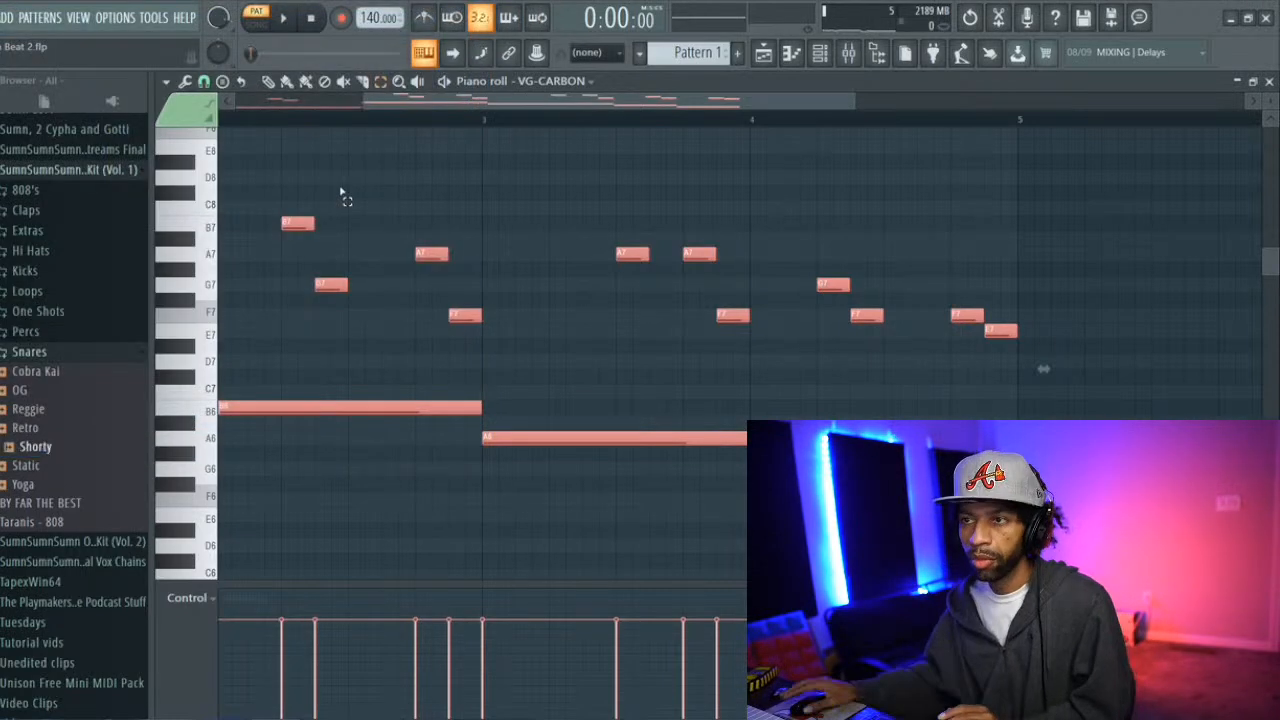
Close and restart FL Studio, reopen the recent project "59th Stream Beat 2" and close the VG-CARBON plugin window
click(1266, 12)
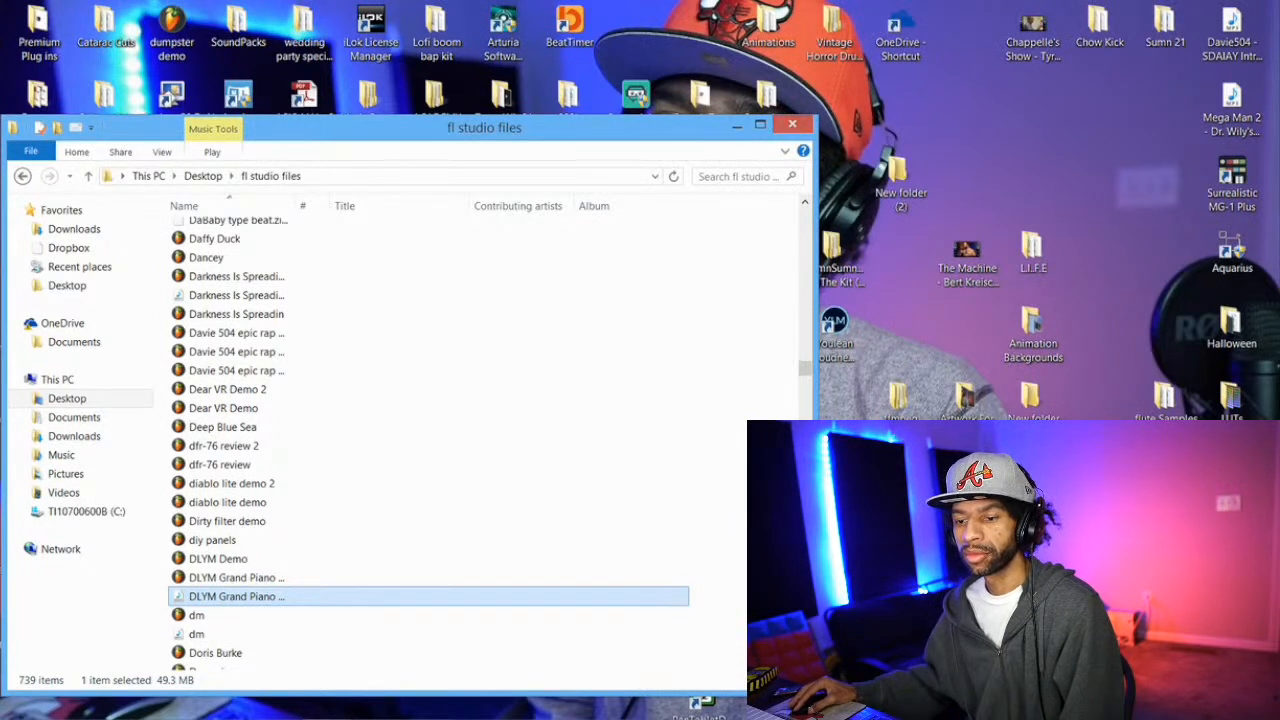
click(276, 719)
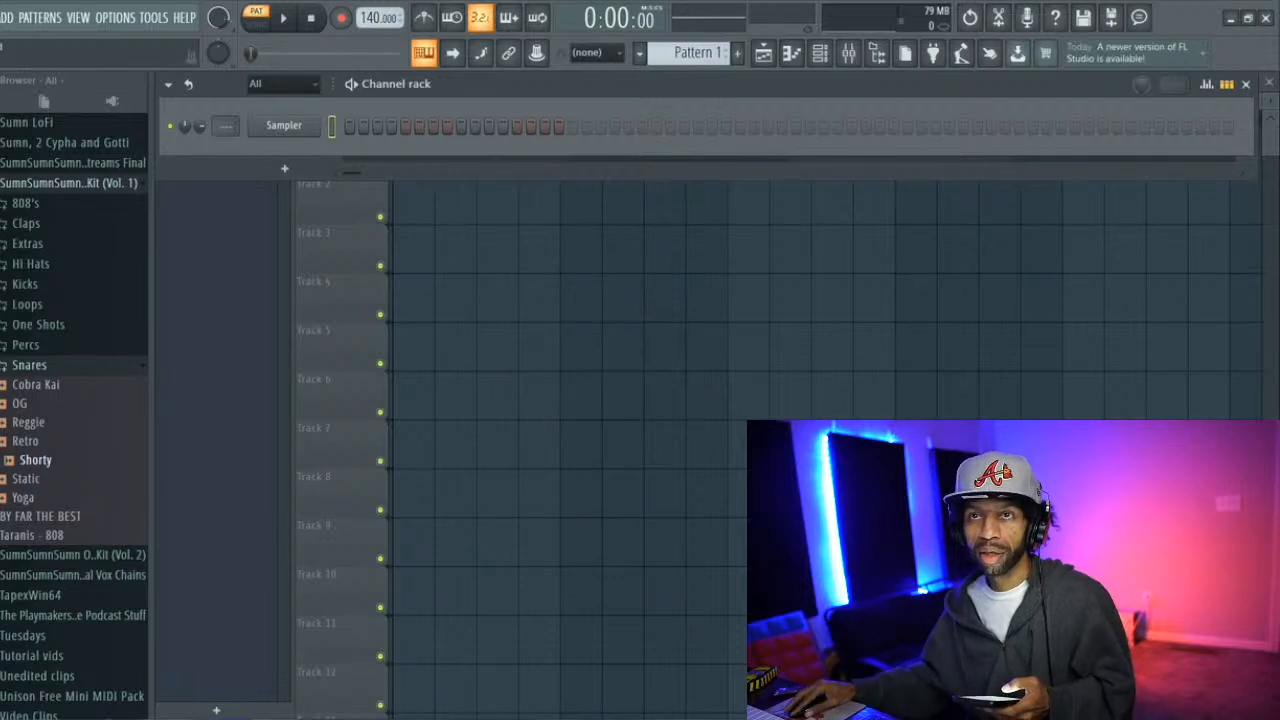
click(1, 18)
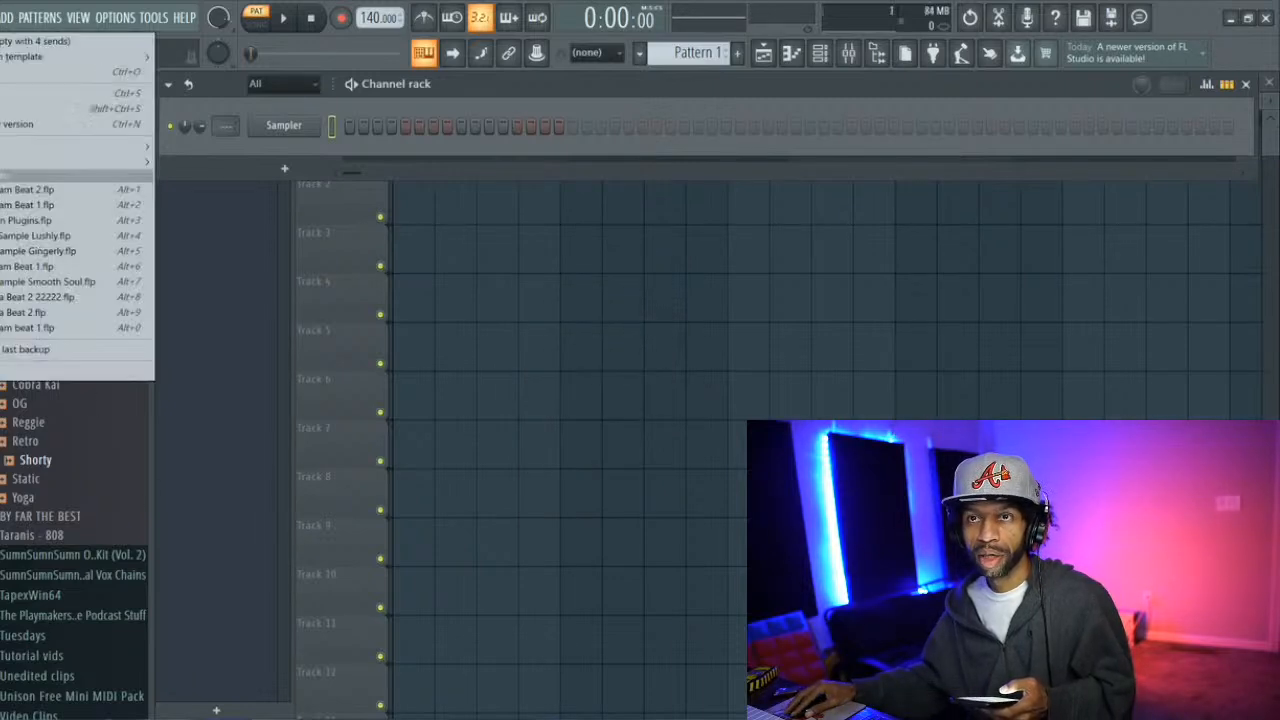
click(9, 190)
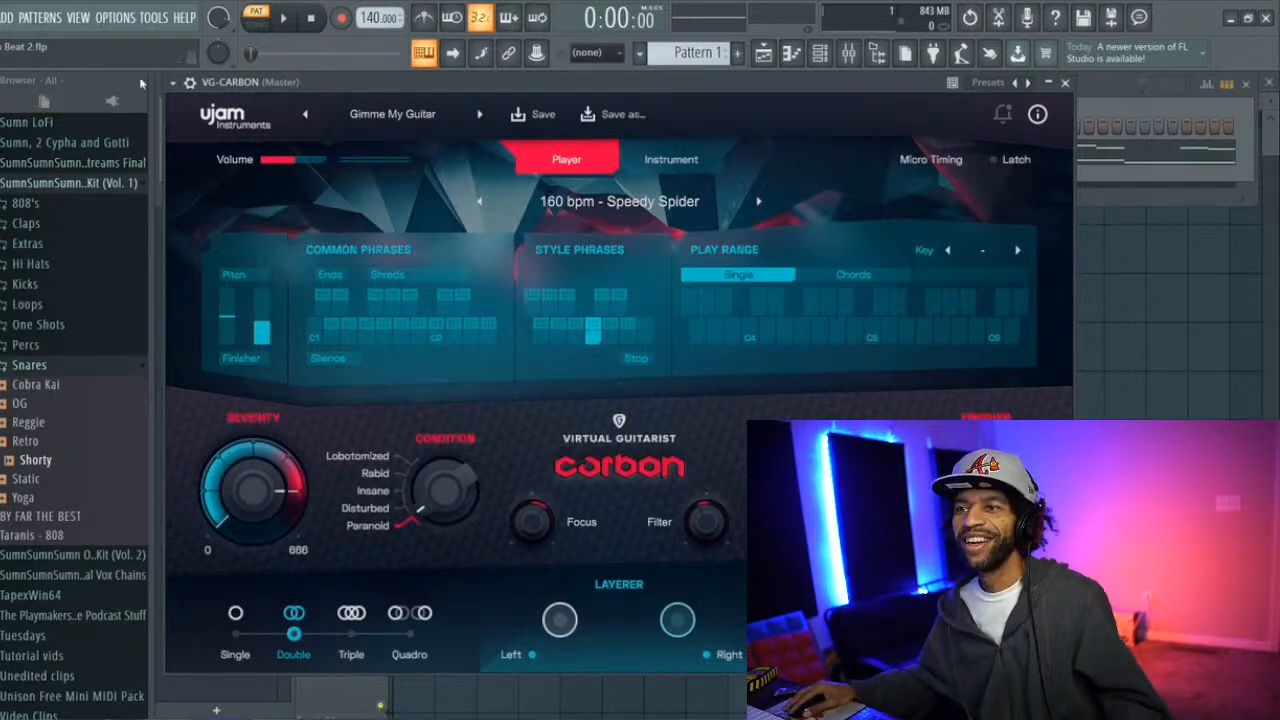
click(1066, 83)
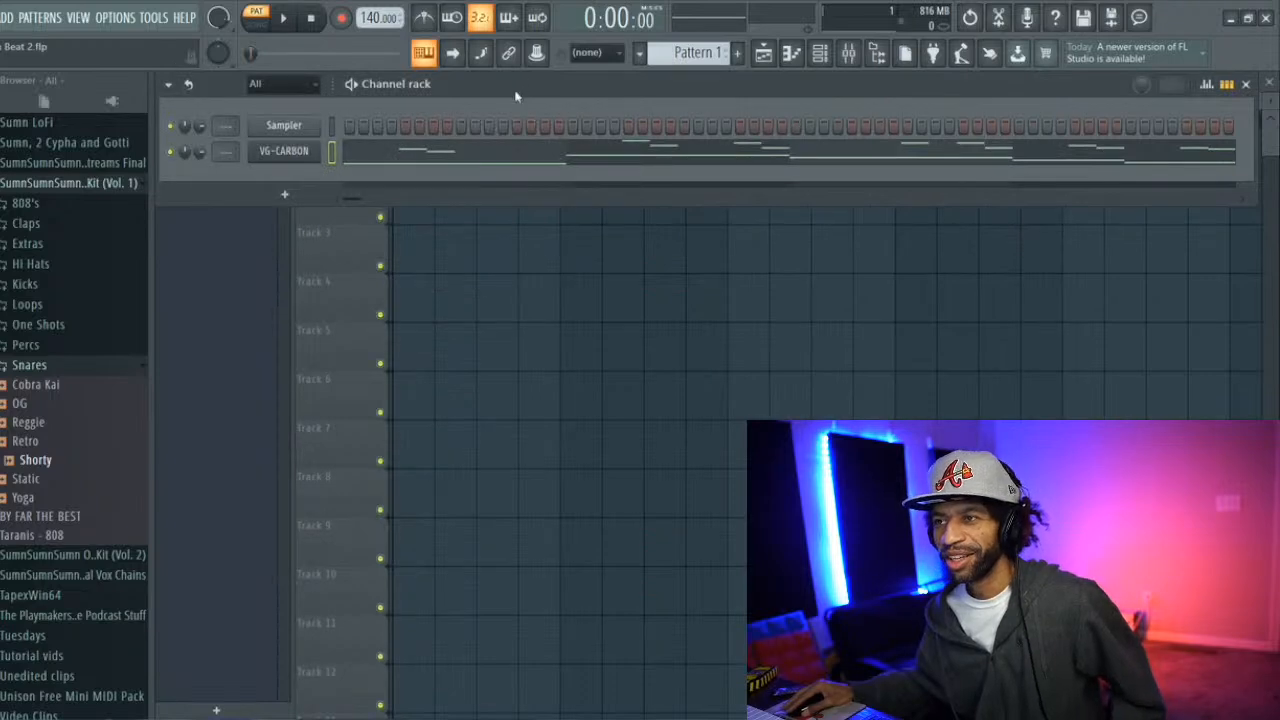
mouse_move(515, 97)
mouse_down()
mouse_move(530, 145)
mouse_move(505, 128)
mouse_move(518, 97)
mouse_up()
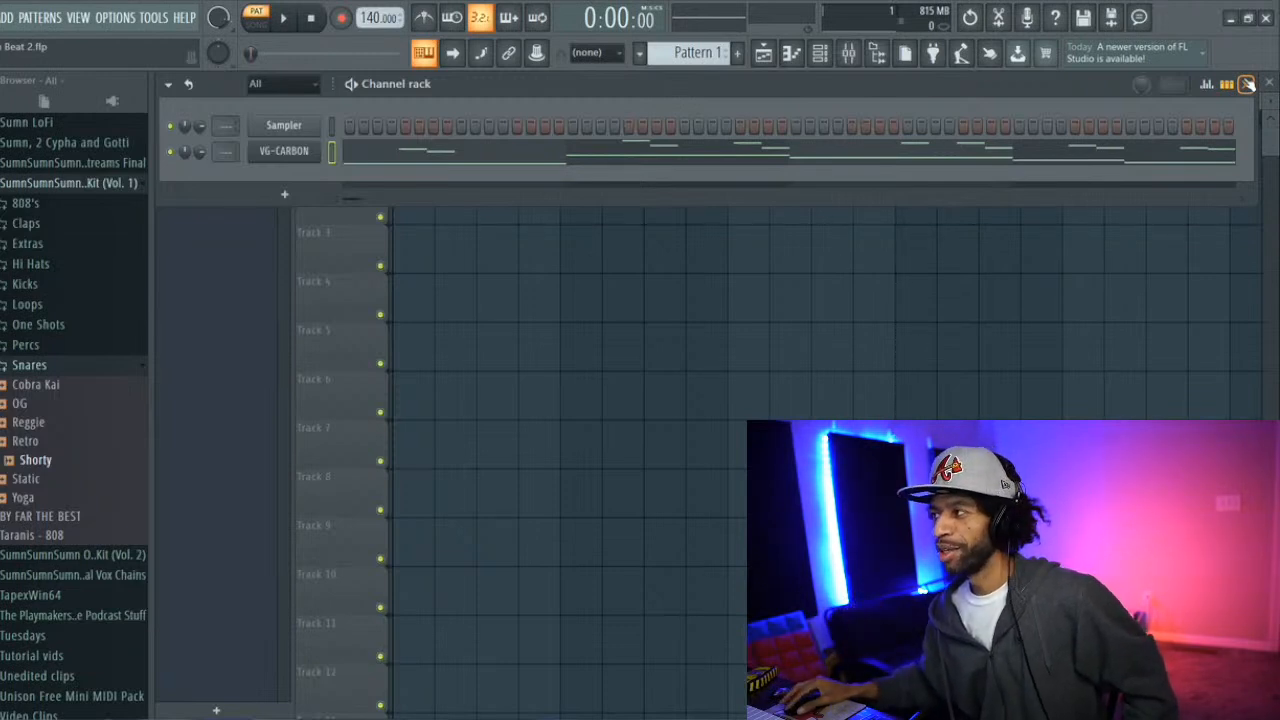
Add a Modern Fame x64 instrument channel to the project
click(10, 17)
click(40, 17)
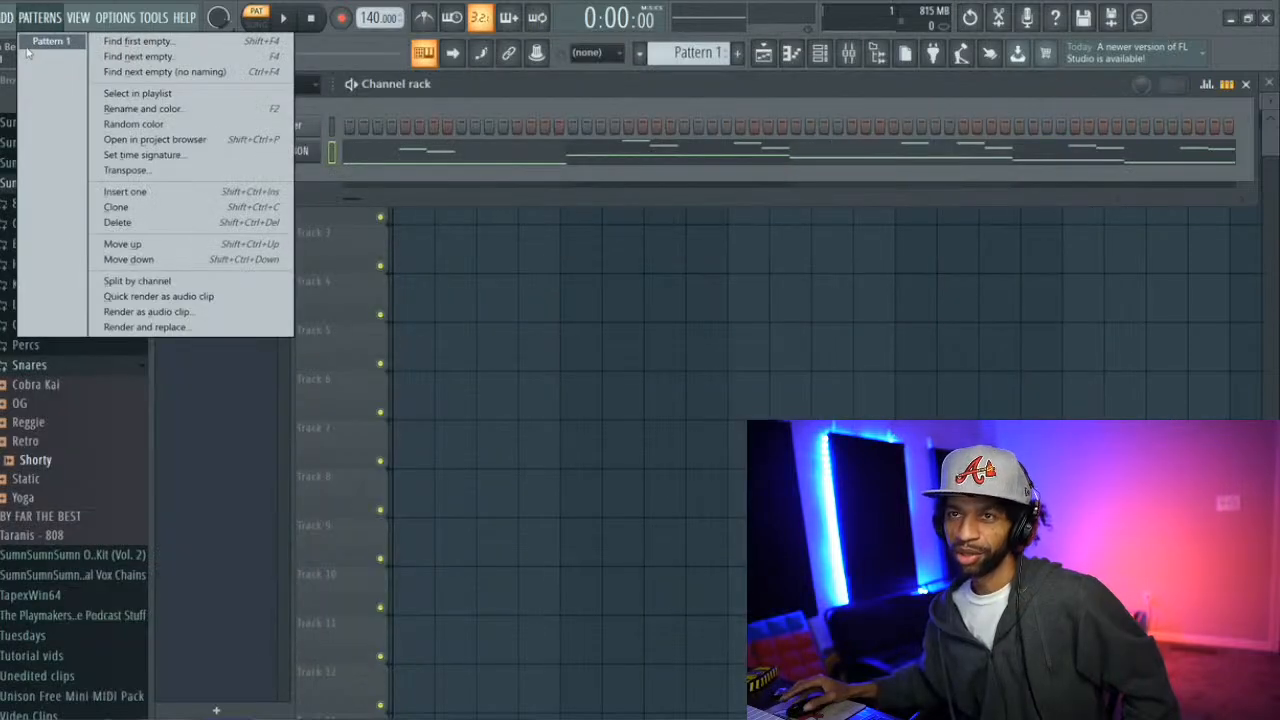
mouse_move(7, 17)
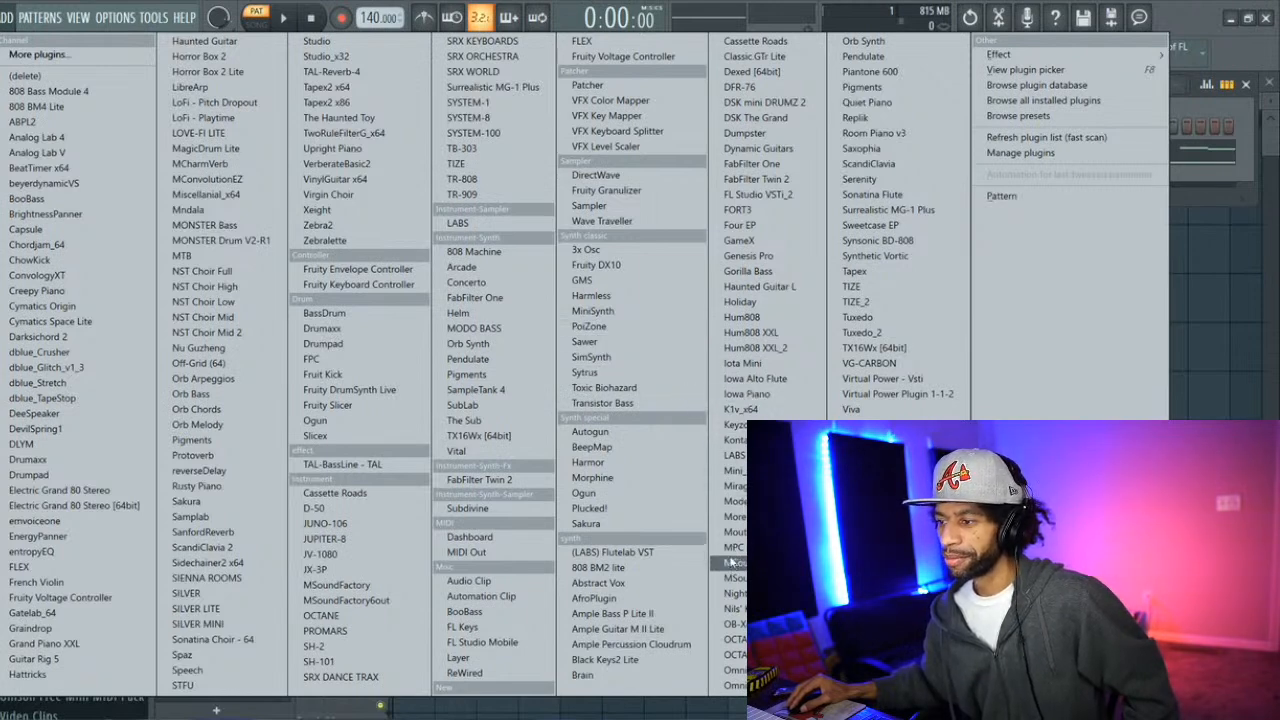
click(738, 502)
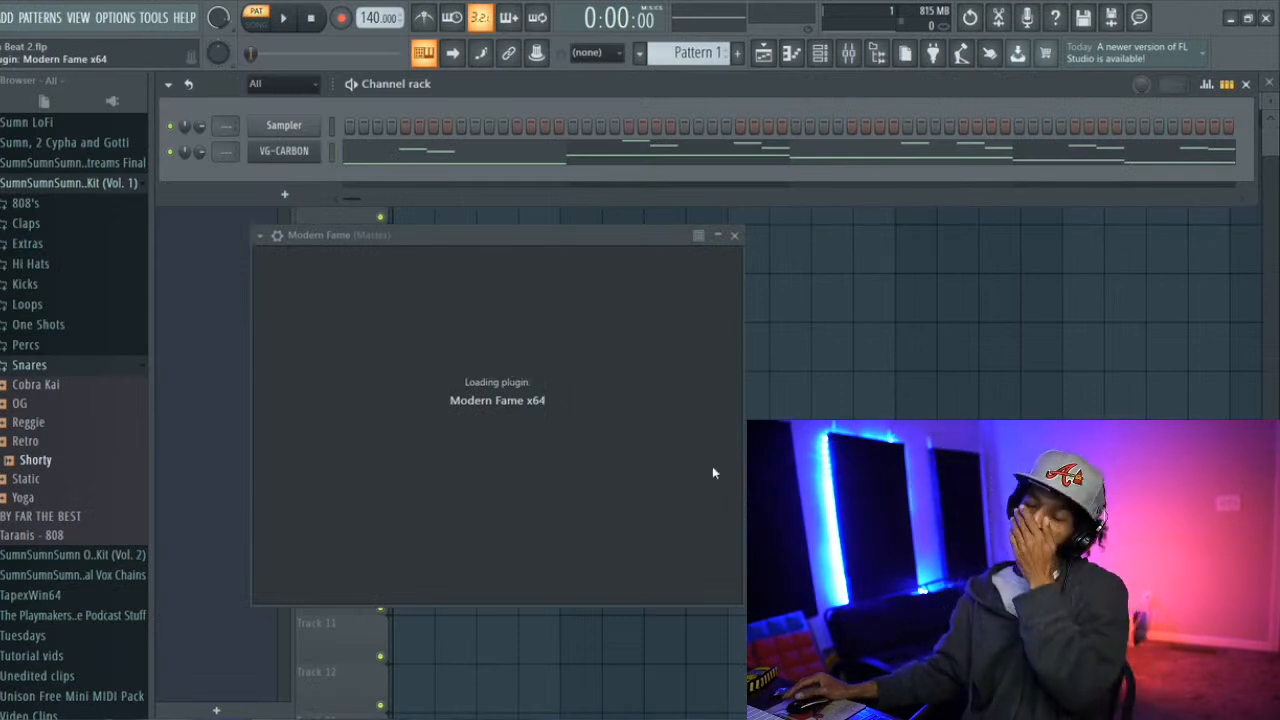
Play the pattern in the VG-CARBON piano roll, stop it, and duplicate all its notes directly after the original four bars
key(space)
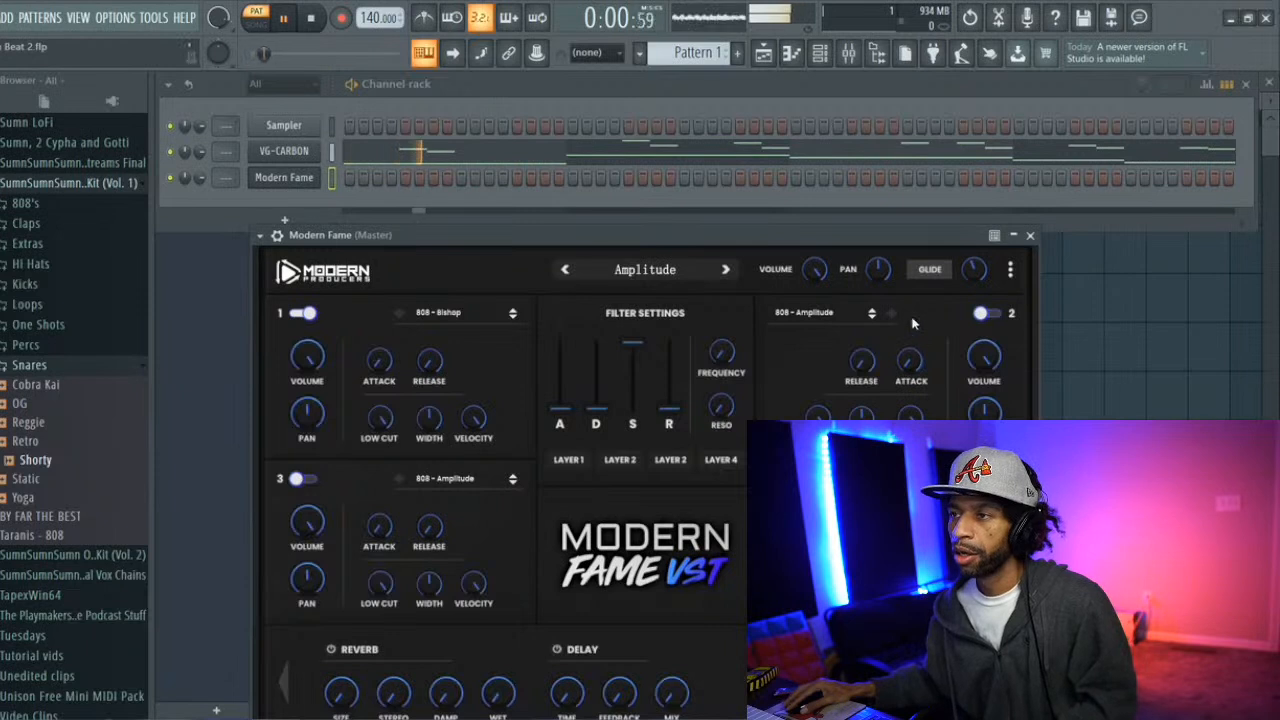
click(745, 152)
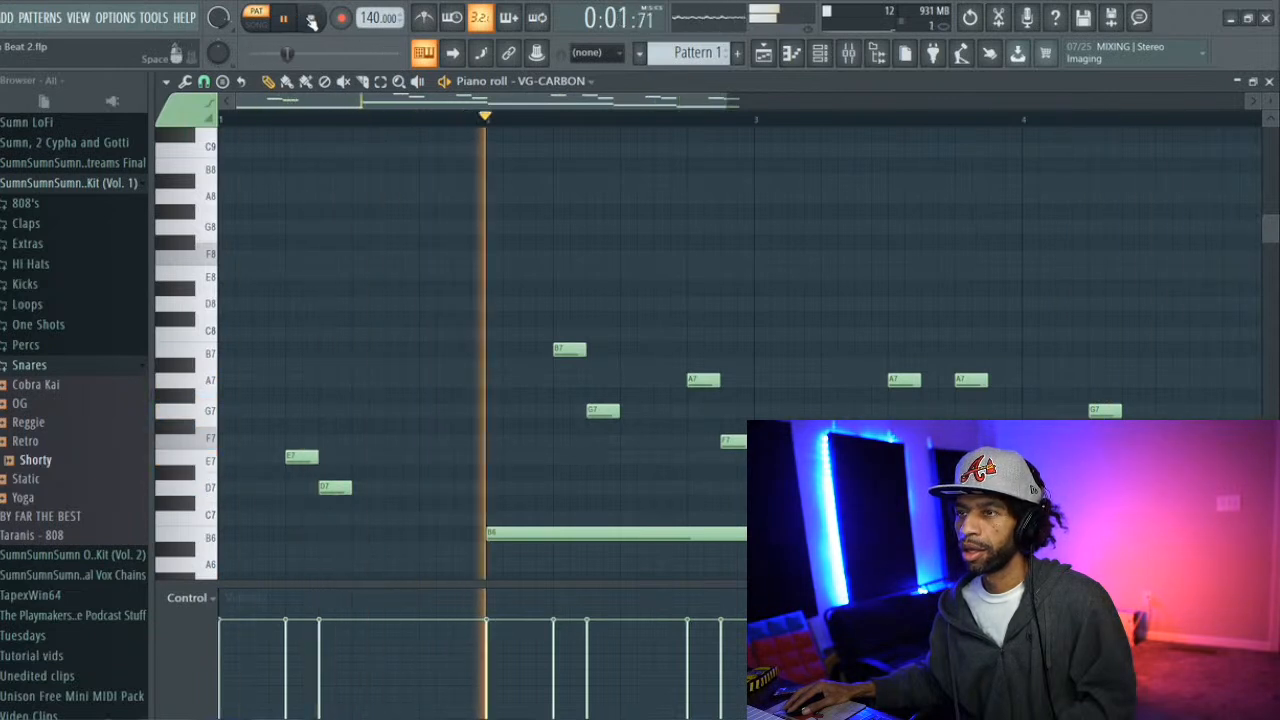
scroll(443, 300, down, 3)
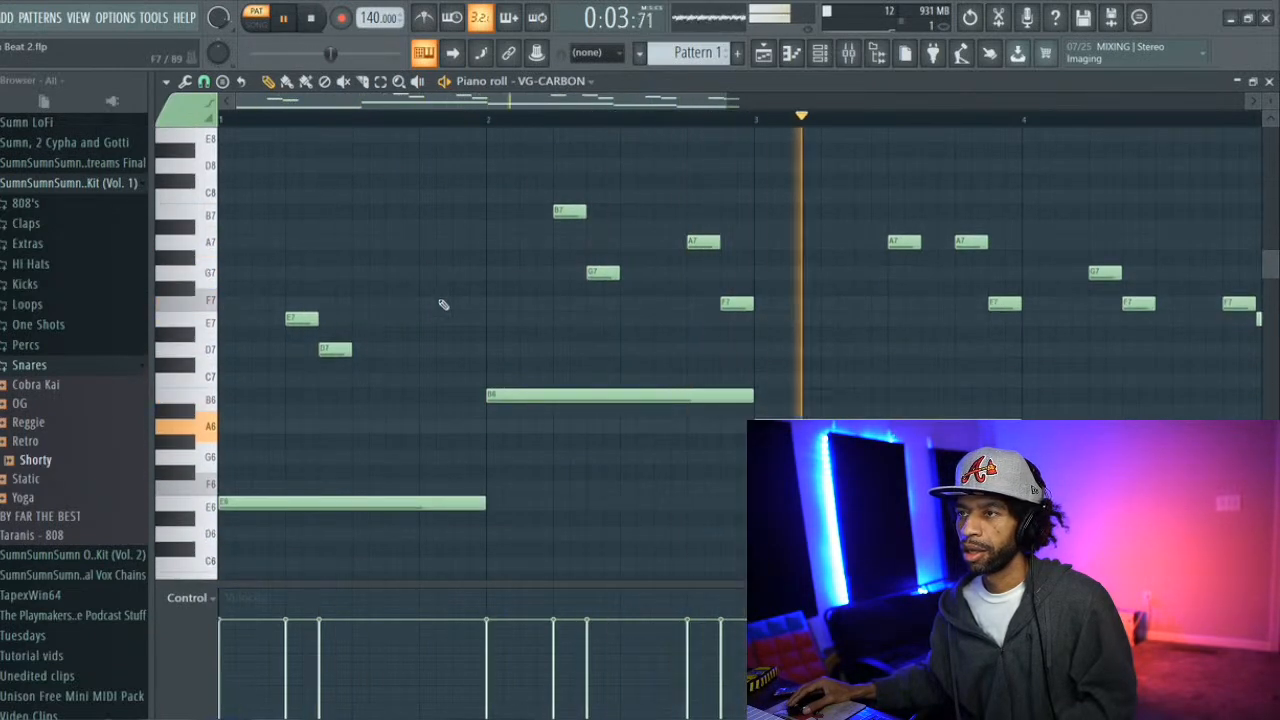
key(space)
key(ctrl+a)
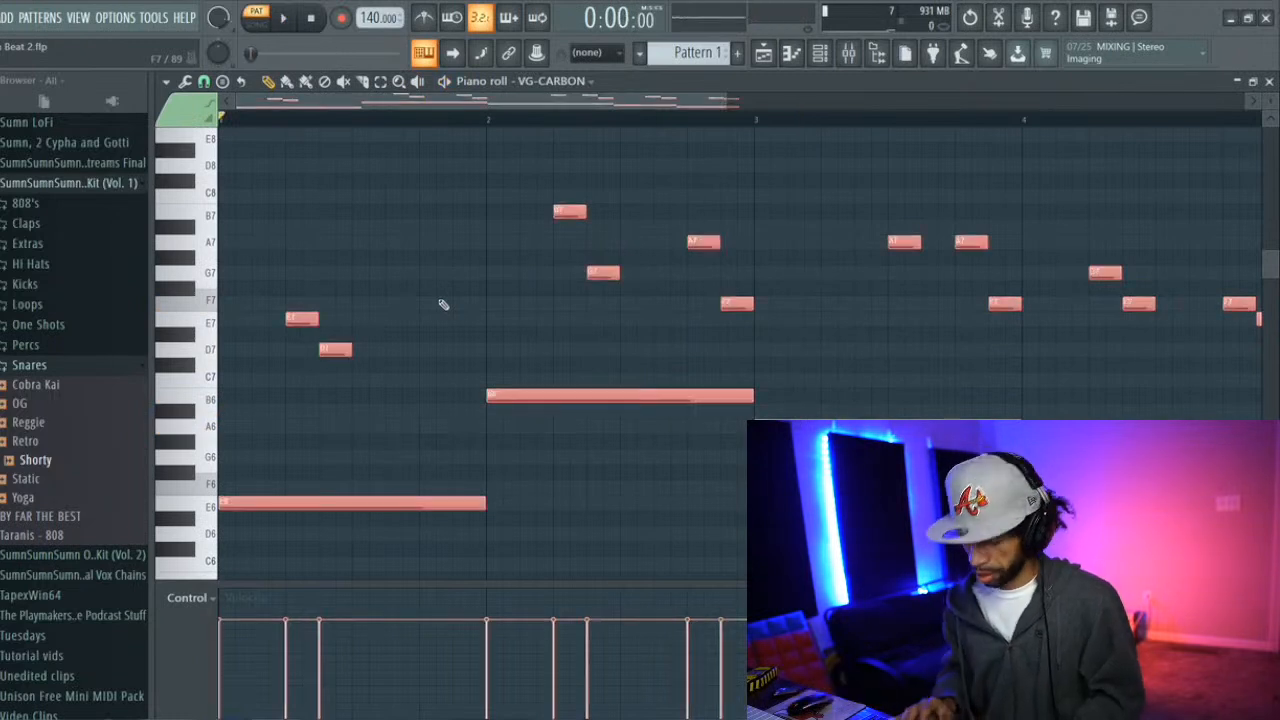
key(ctrl+b)
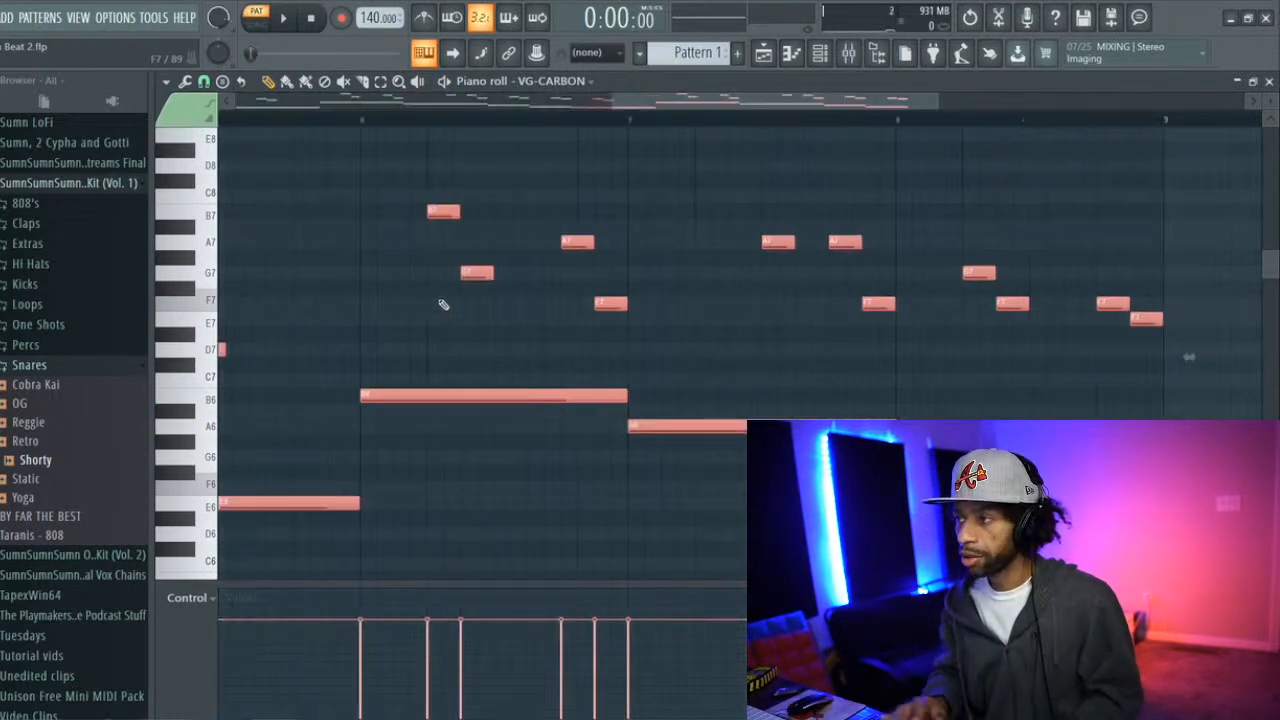
Try the Chords play range in VG-CARBON during playback, switch back to Single and close the plugin window
click(818, 58)
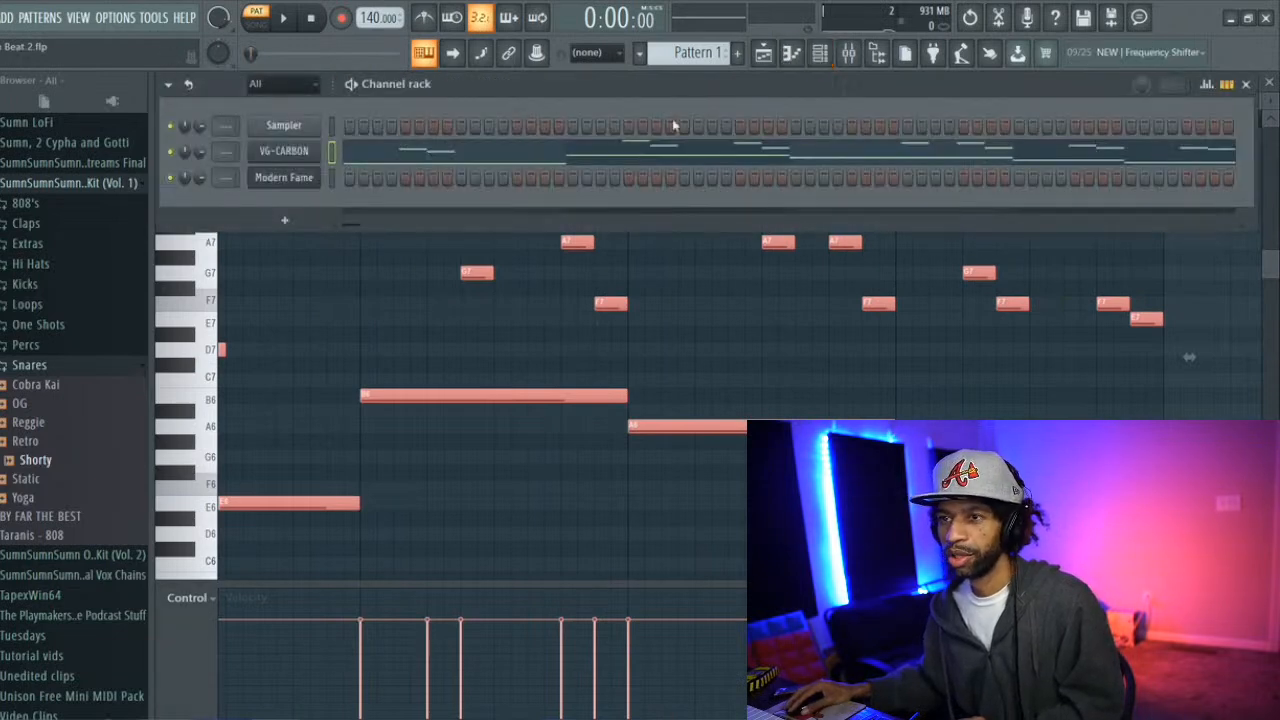
click(284, 155)
key(space)
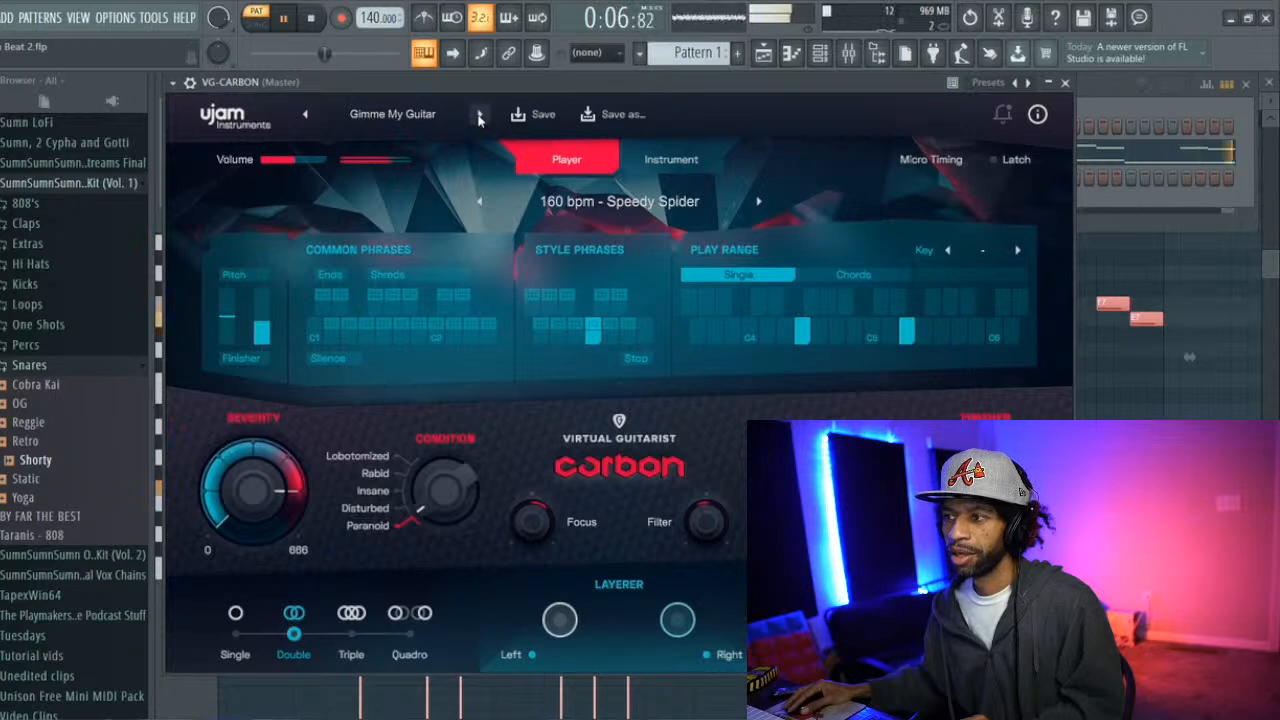
click(878, 276)
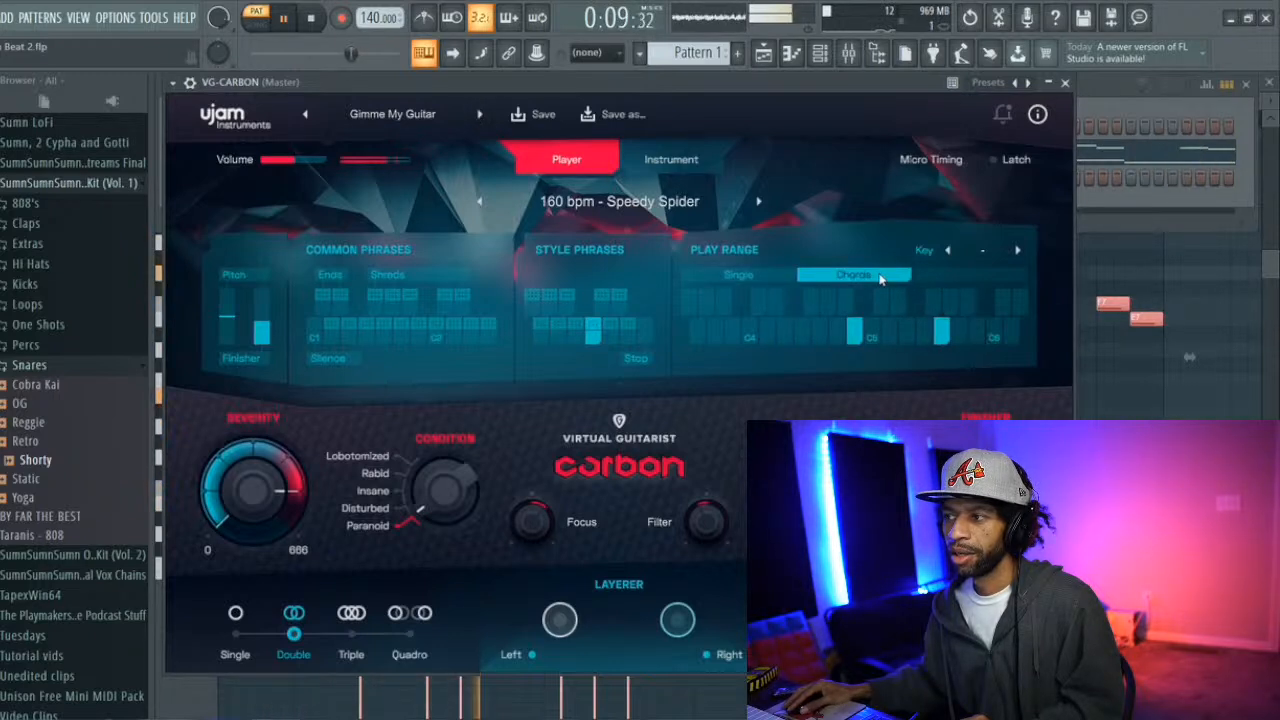
click(768, 274)
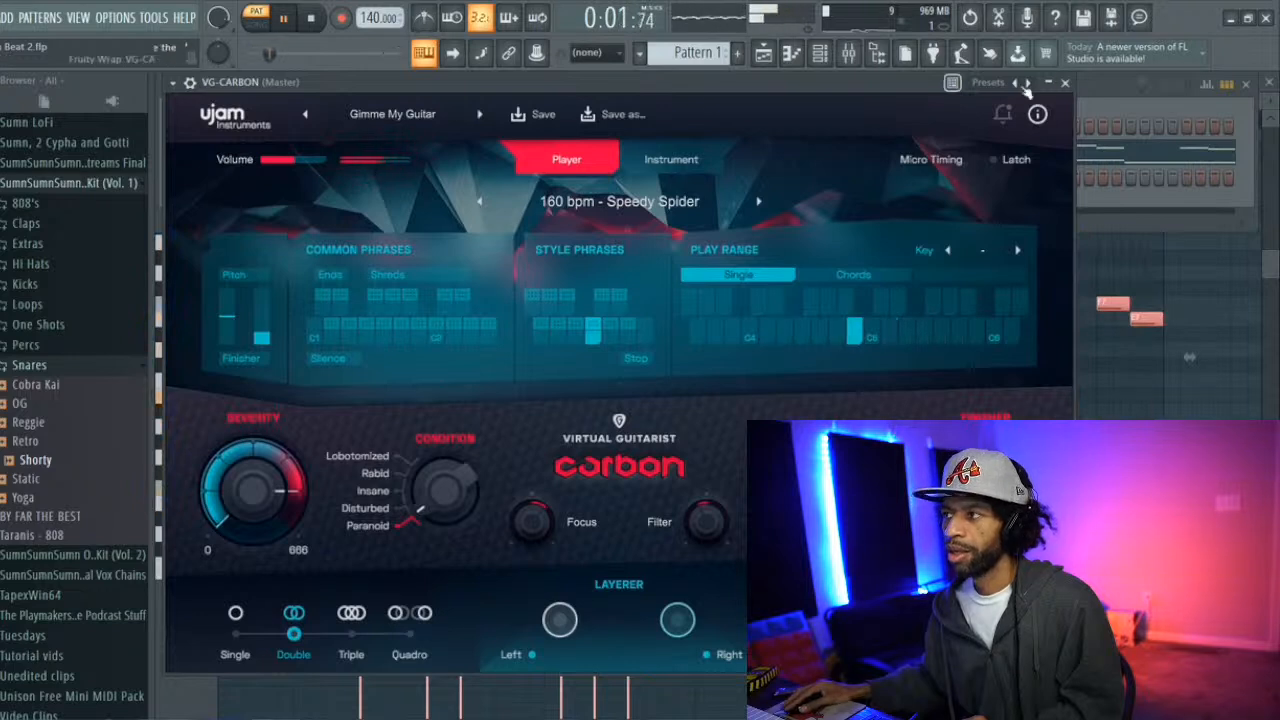
click(1067, 83)
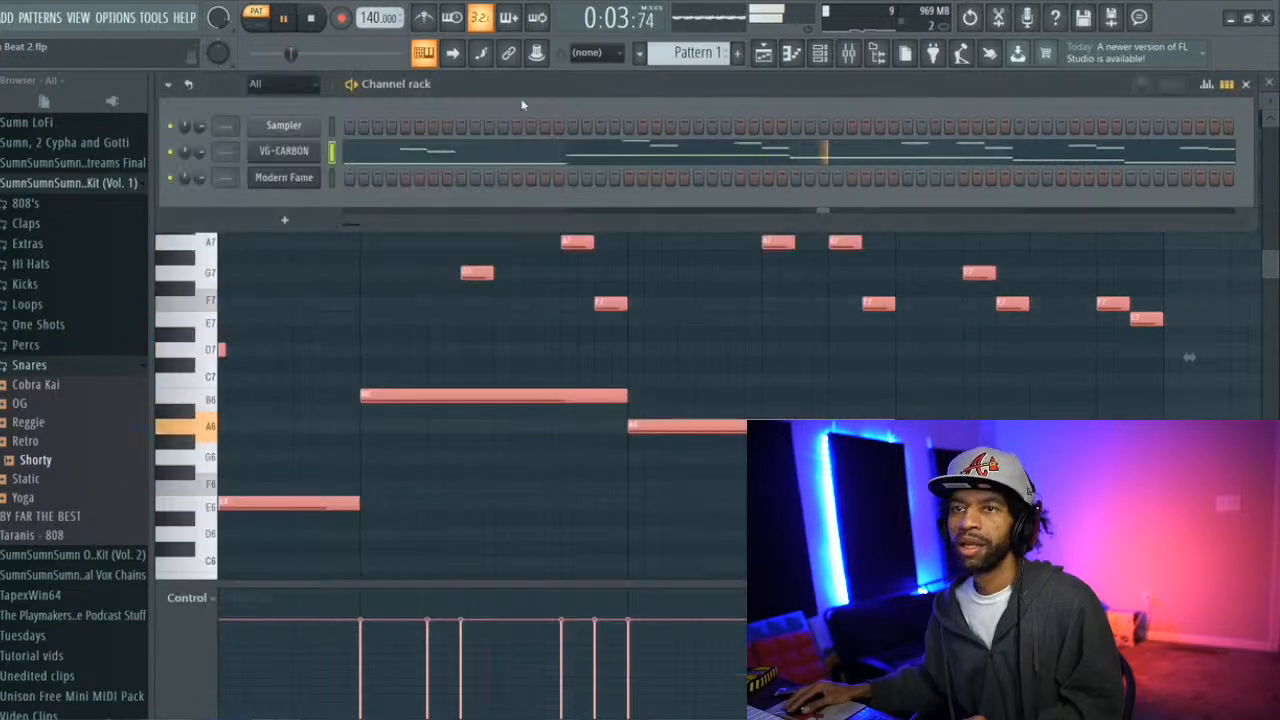
mouse_move(3, 17)
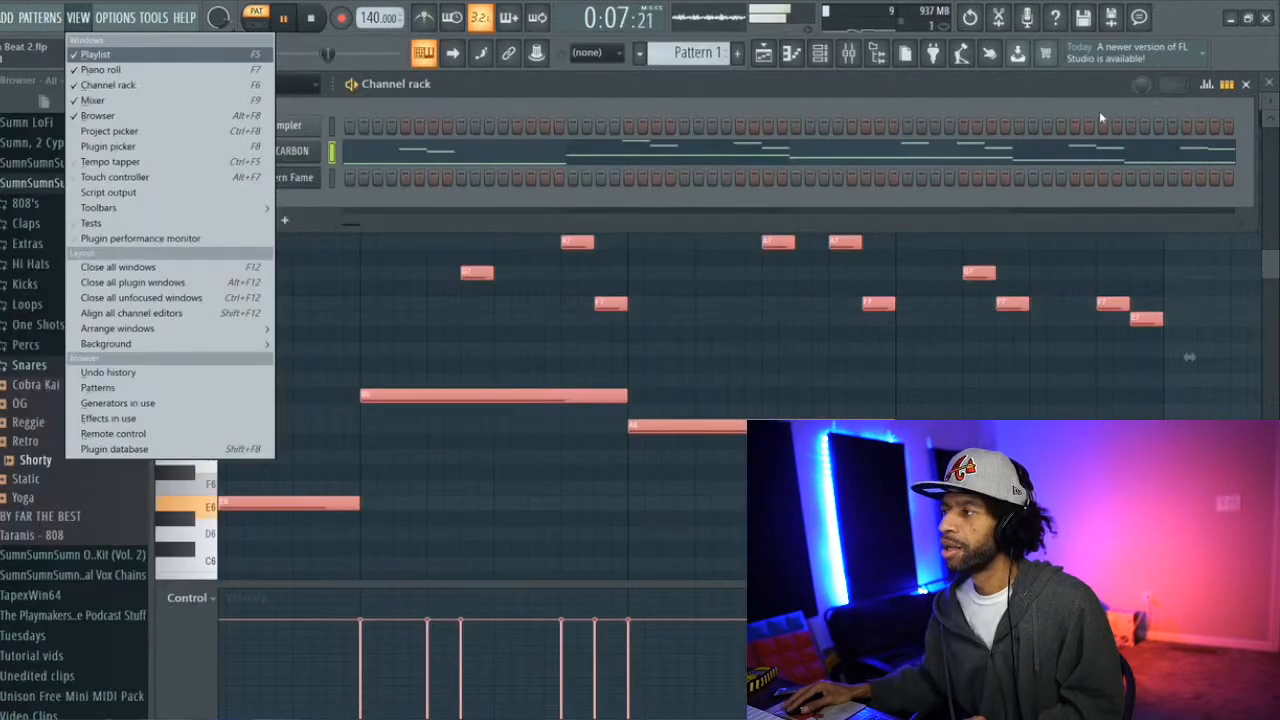
click(1099, 113)
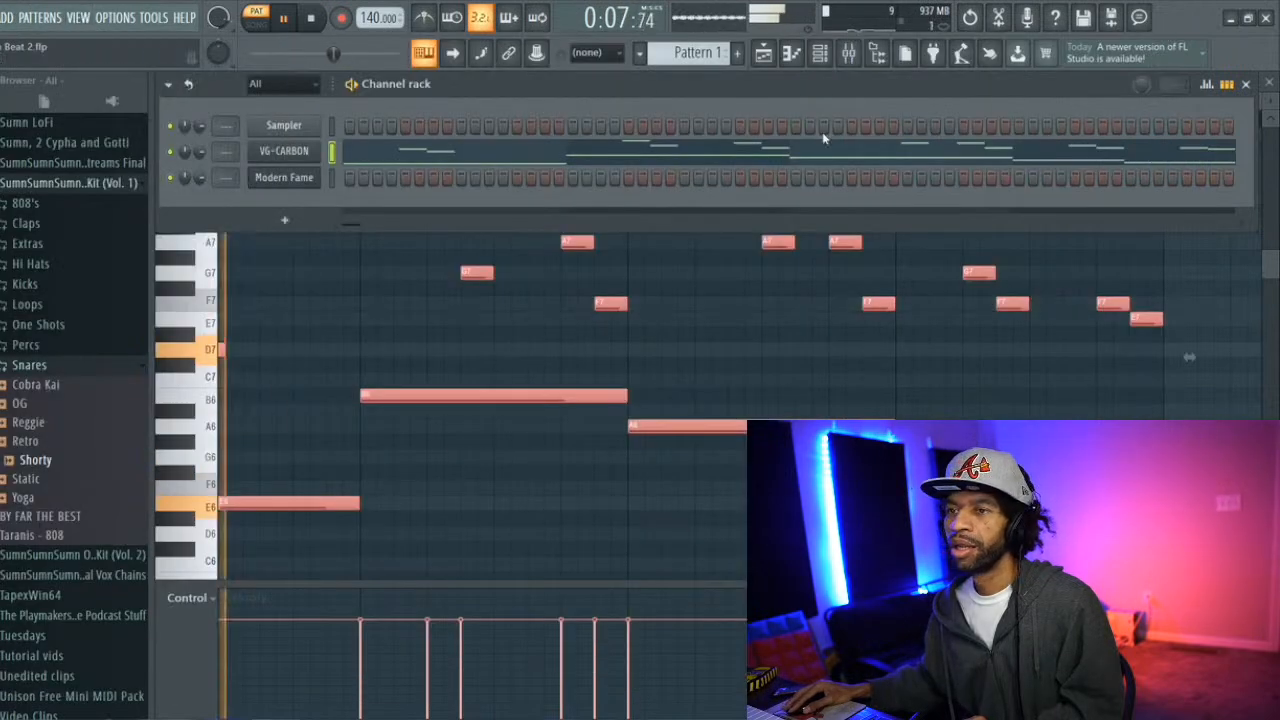
Open Modern Fame, stop playback and show the Organs category in its preset browser
click(284, 177)
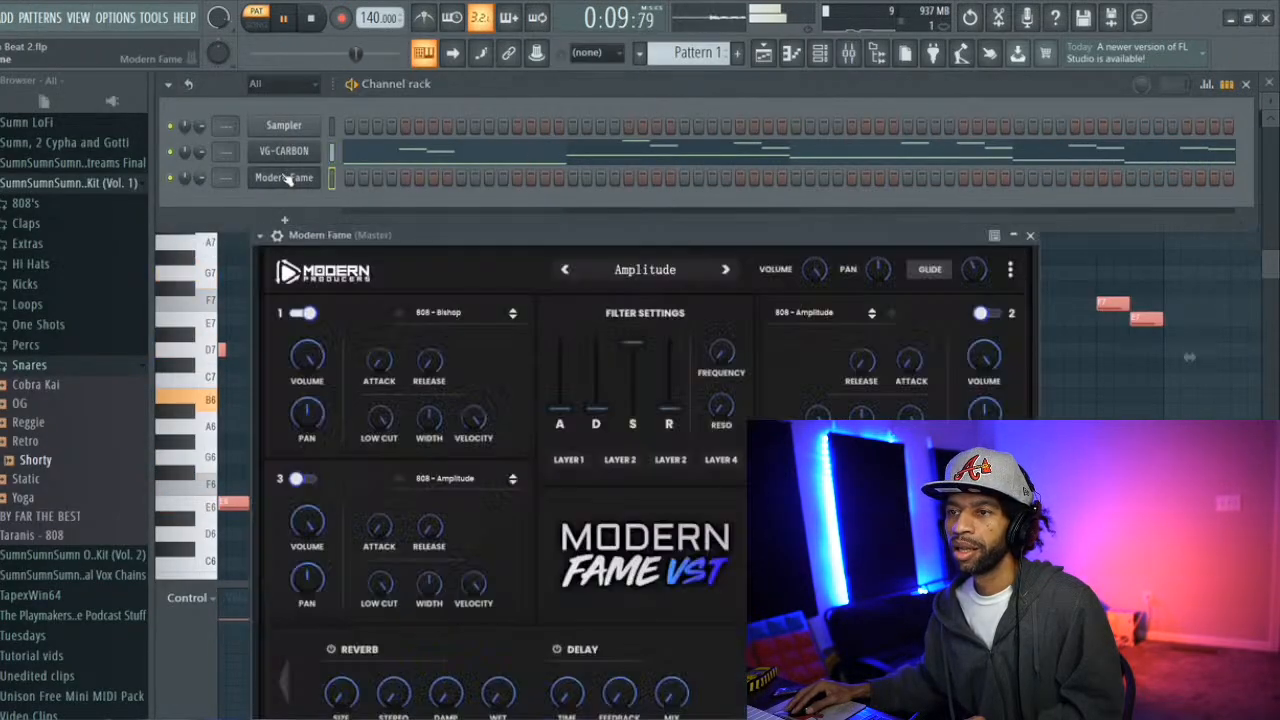
key(space)
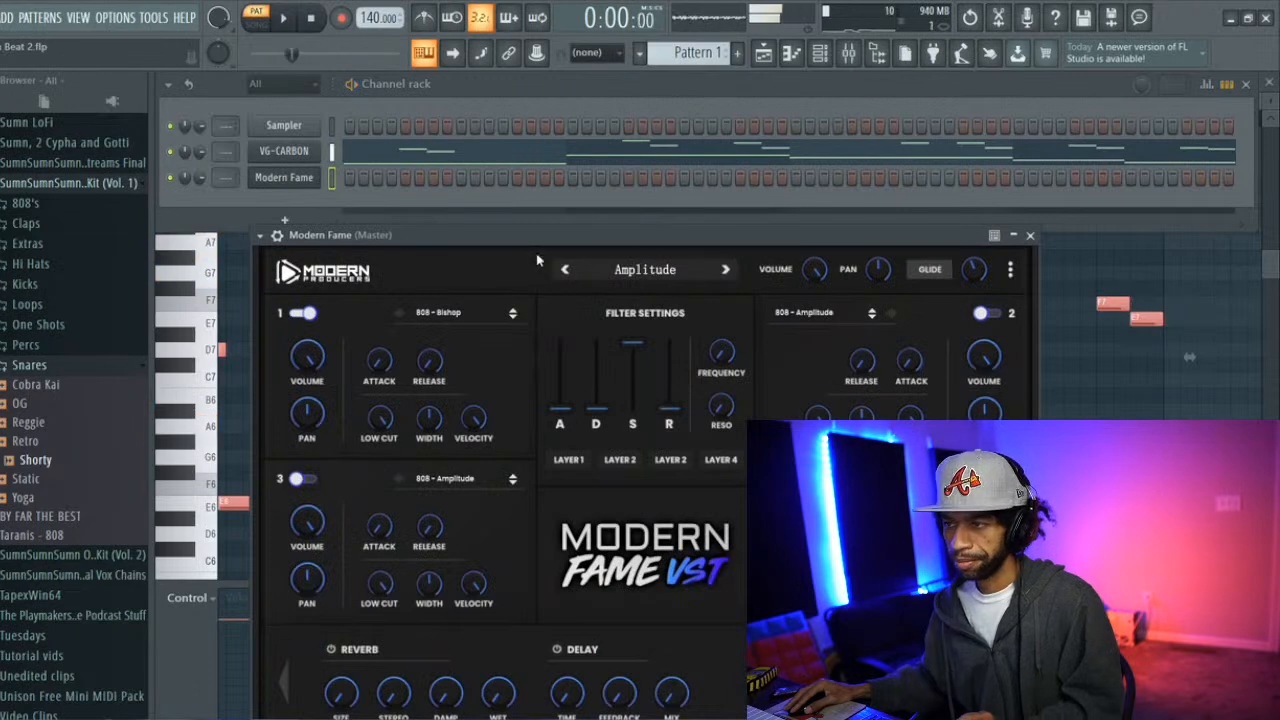
click(624, 277)
scroll(477, 485, down, 5)
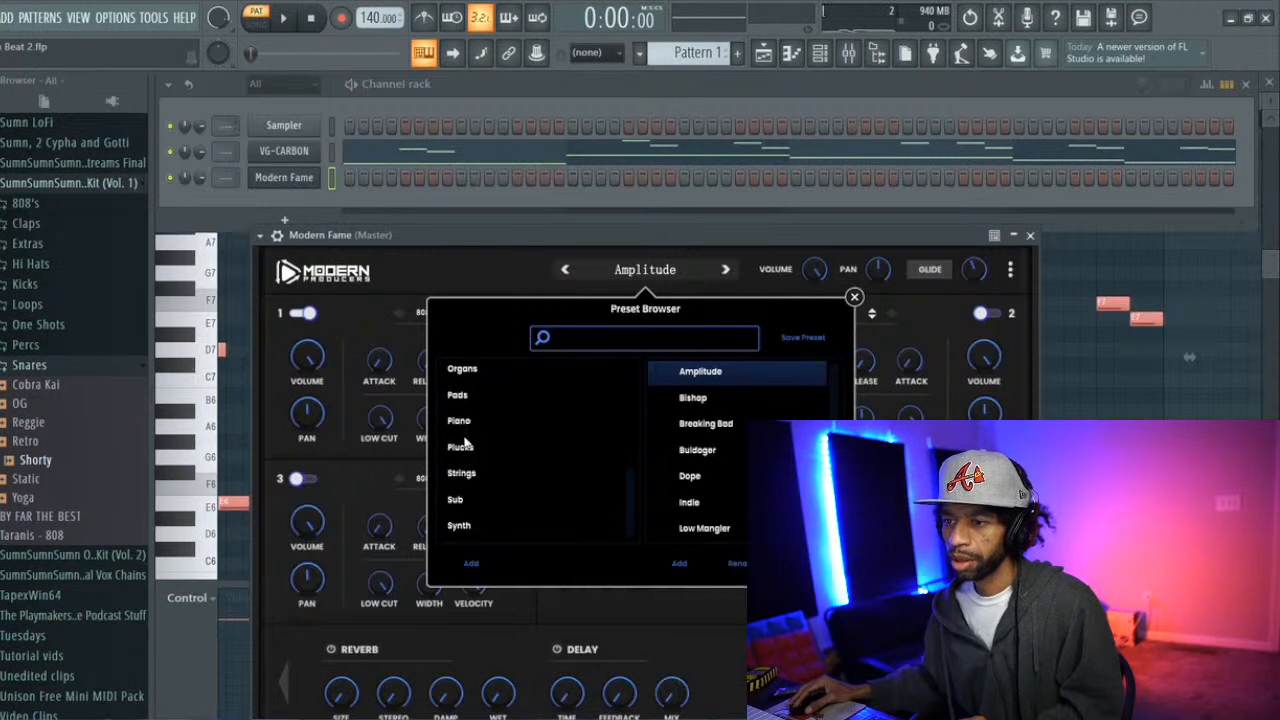
scroll(478, 465, up, 2)
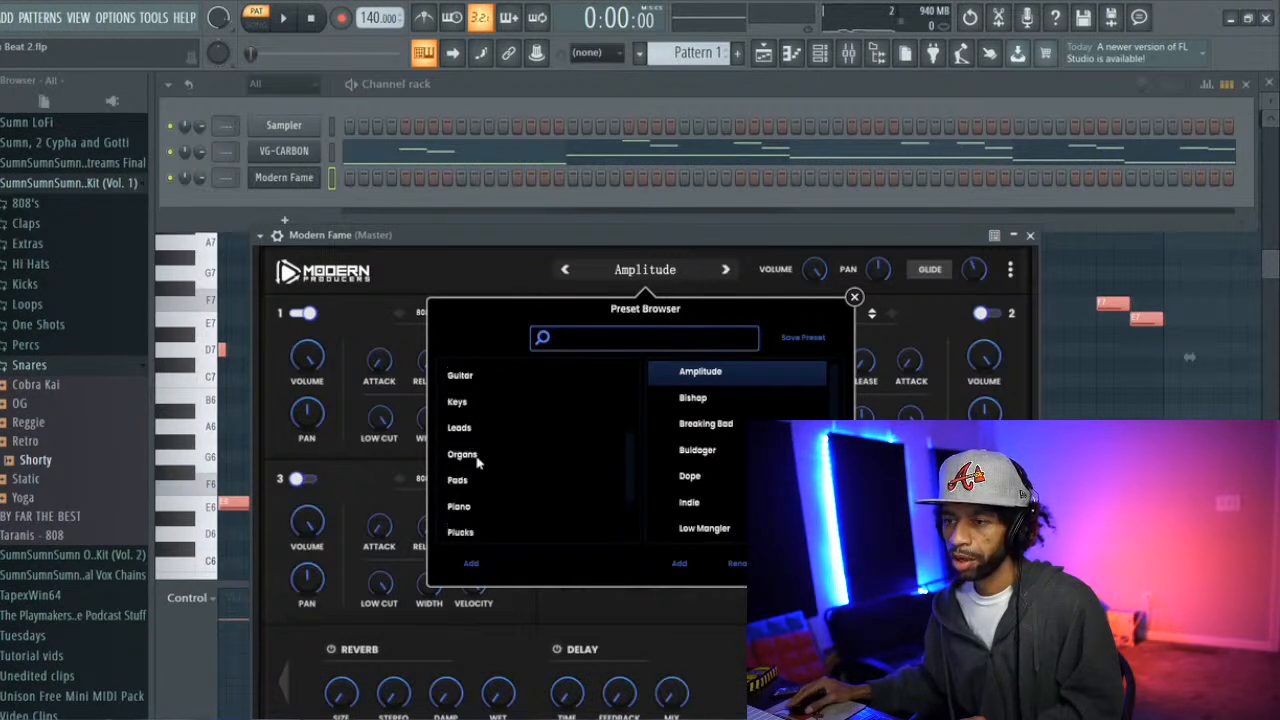
click(477, 456)
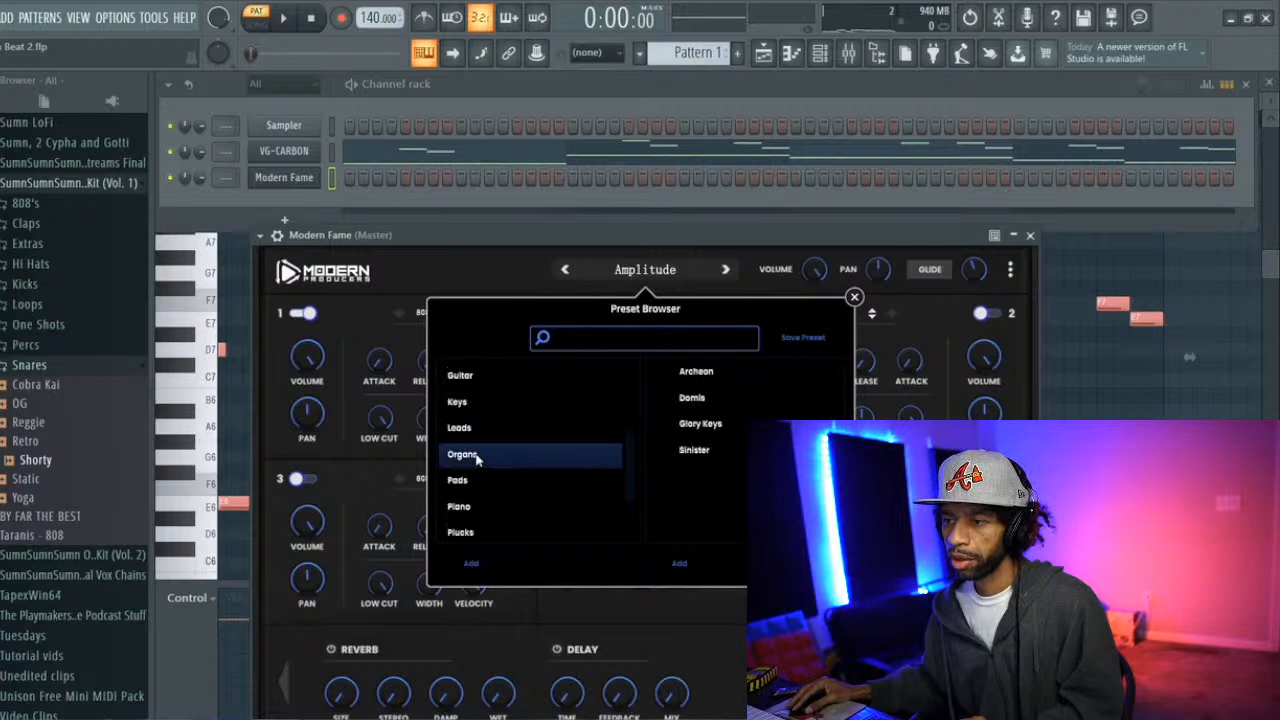
Audition the Archeon and Domis organ presets in Modern Fame against the pattern
click(713, 374)
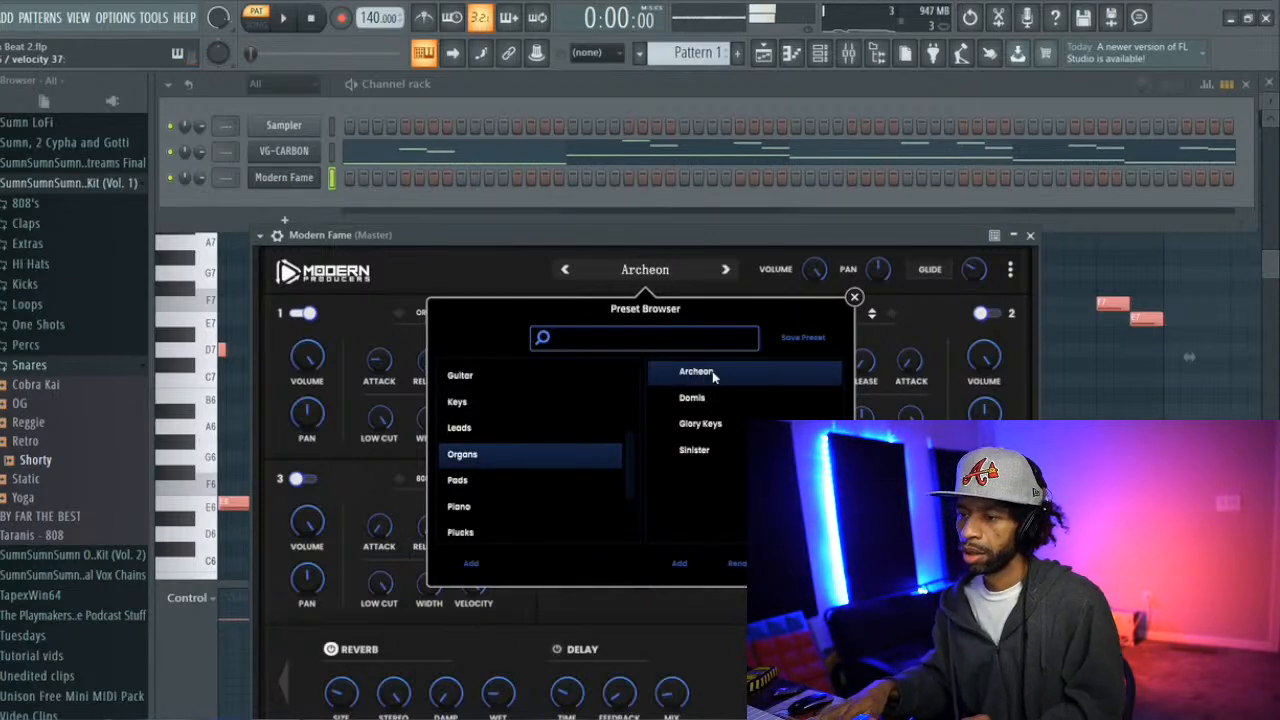
key(space)
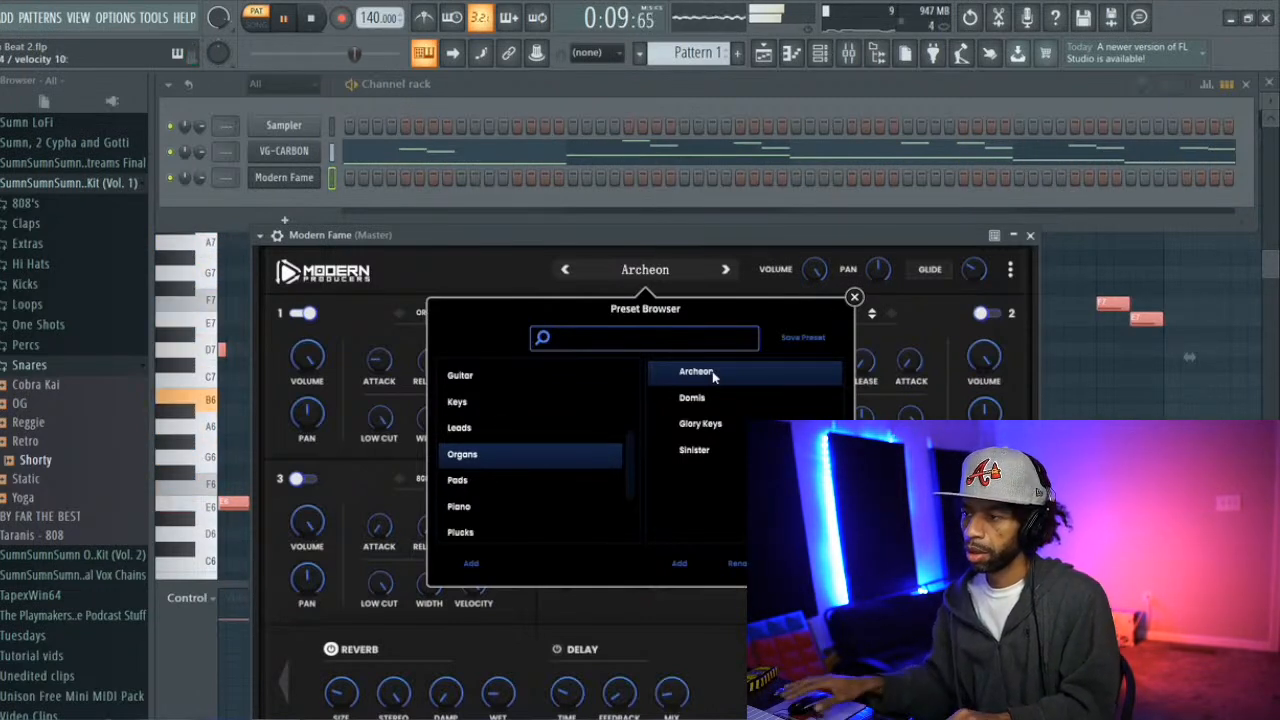
key(space)
click(697, 398)
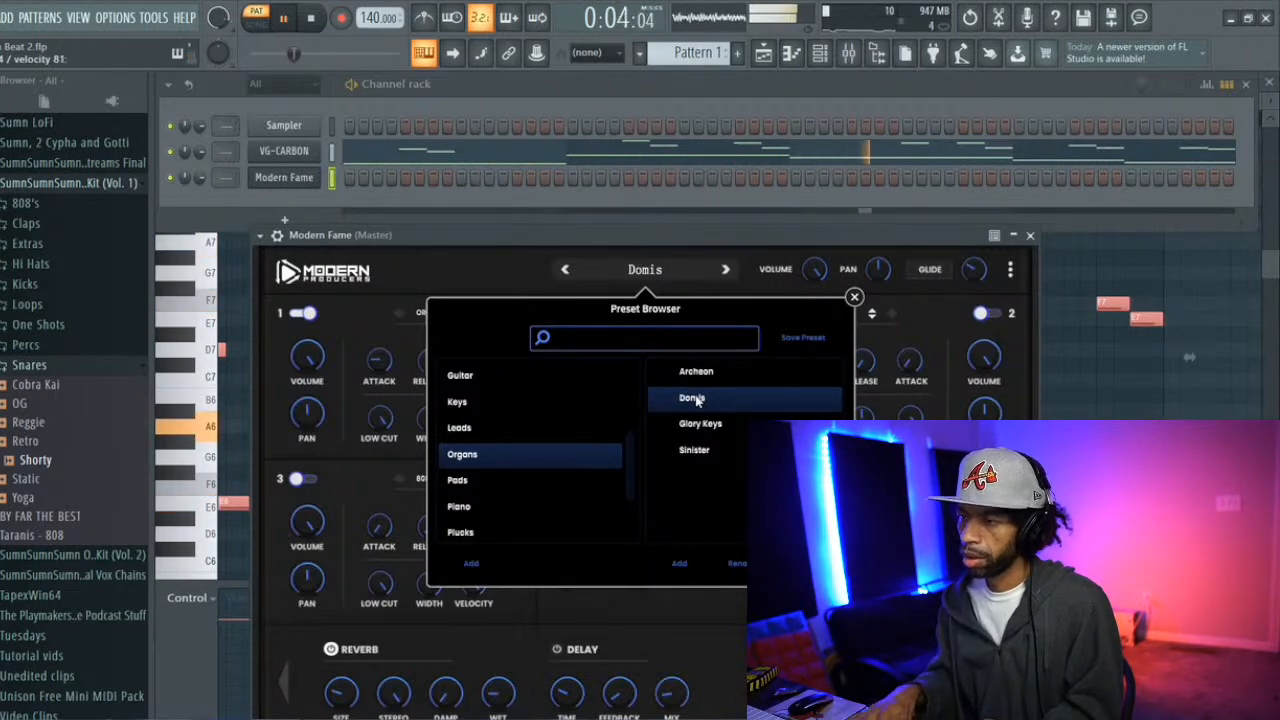
key(space)
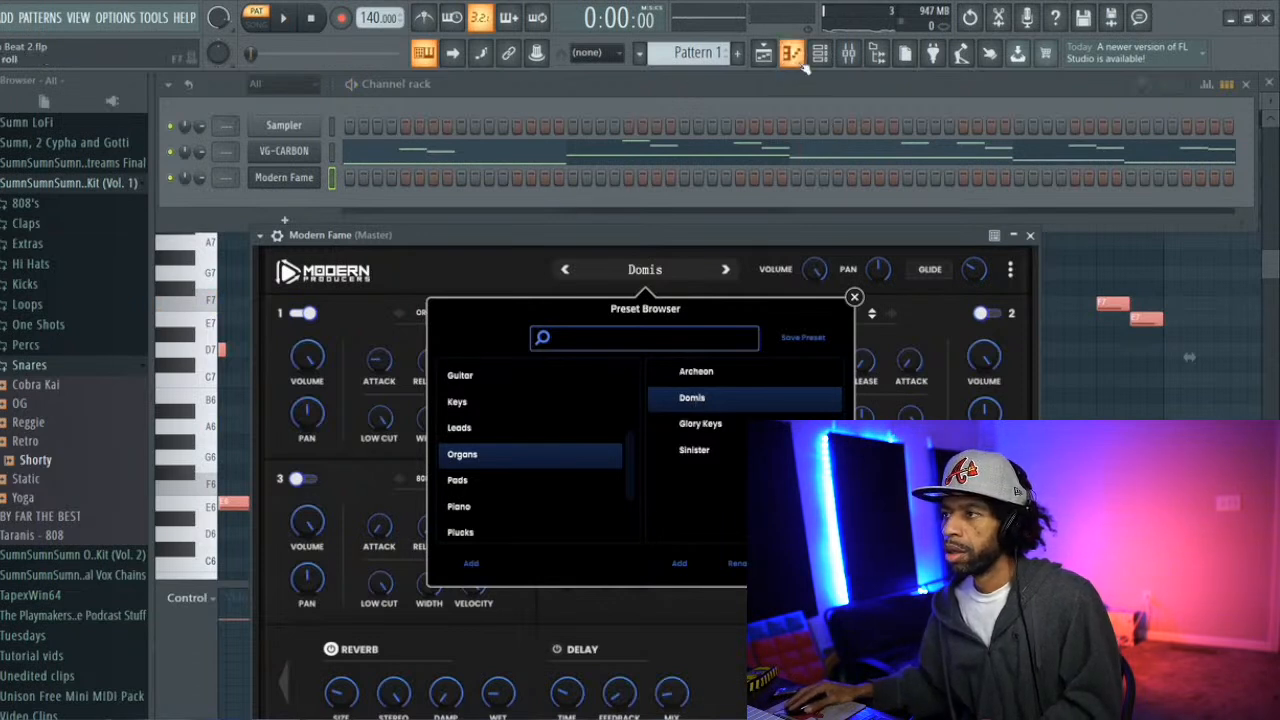
Load the Glory Keys organ preset in Modern Fame and audition it with the pattern playing
click(724, 426)
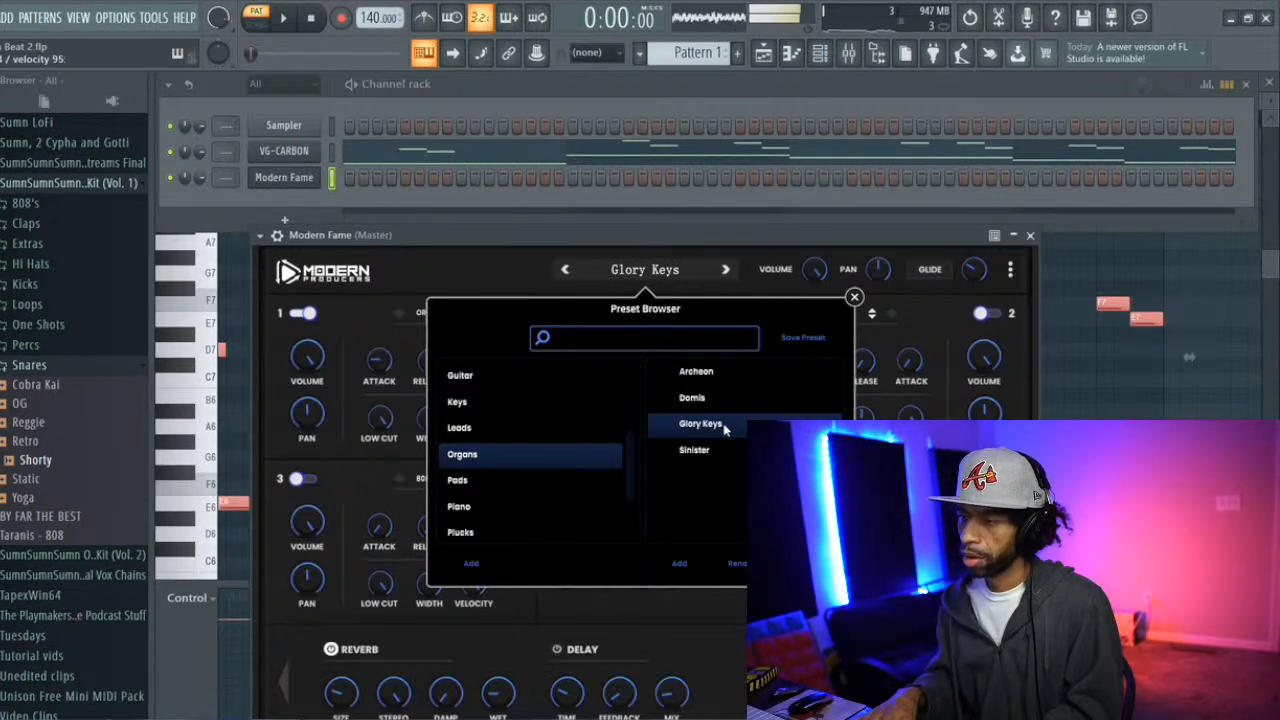
key(space)
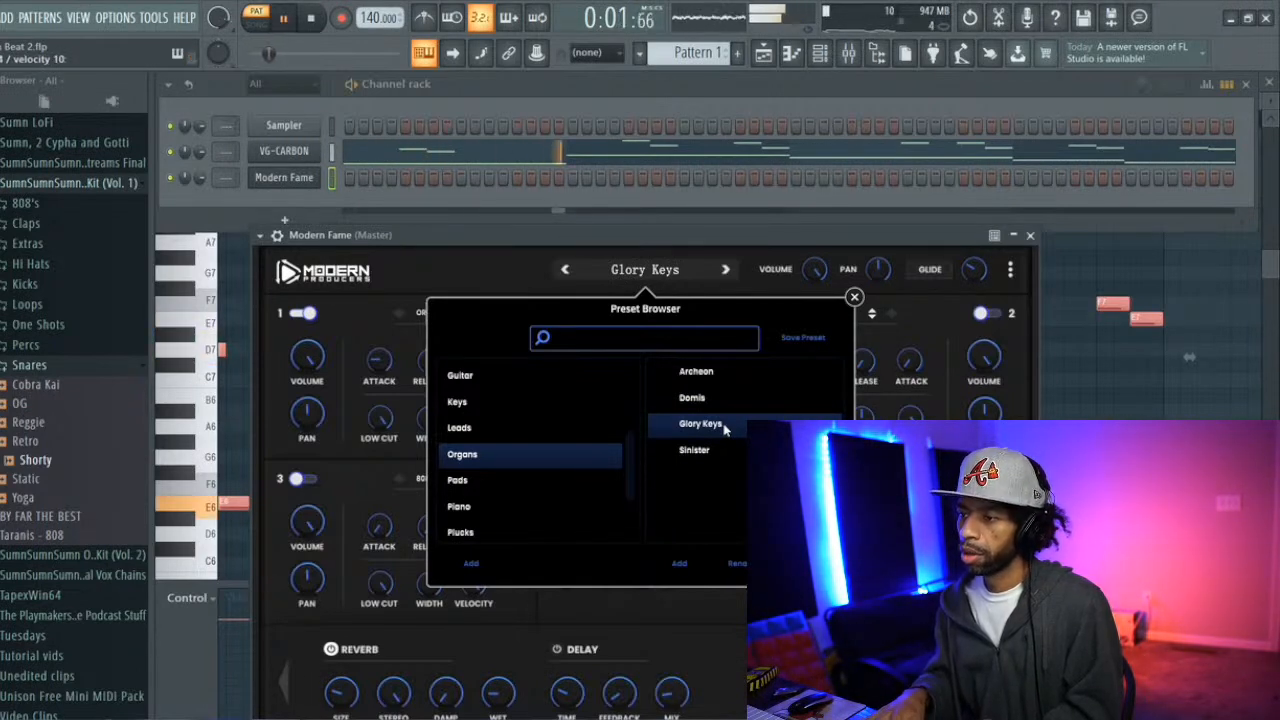
key(space)
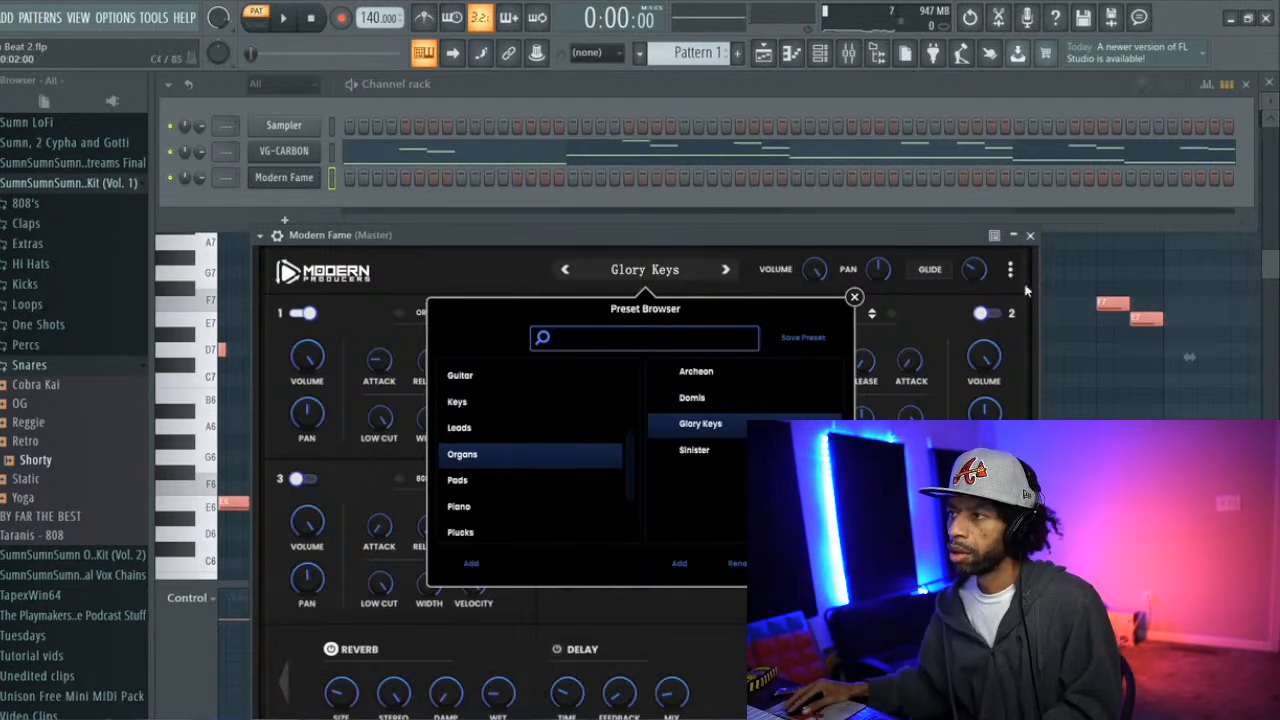
Draw a one-bar E6, G6 and B6 chord in bar 1 of the Modern Fame piano roll and play it back
click(789, 58)
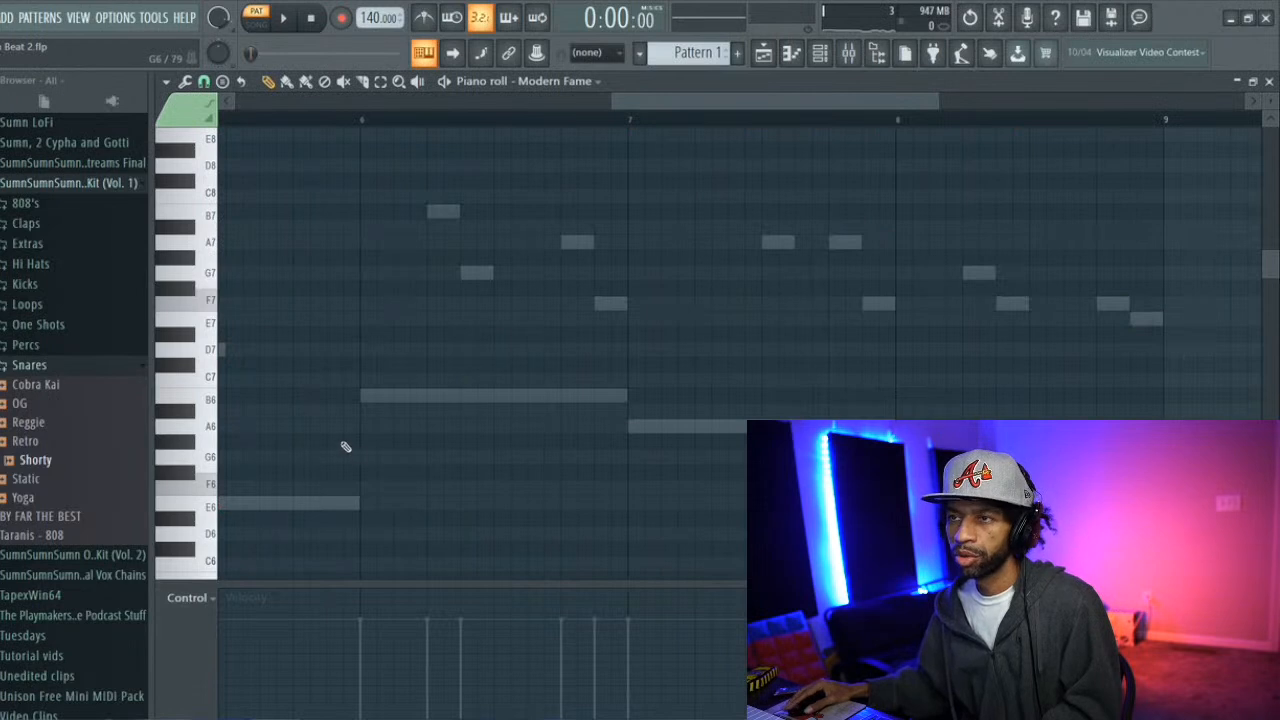
drag(713, 101, 383, 194)
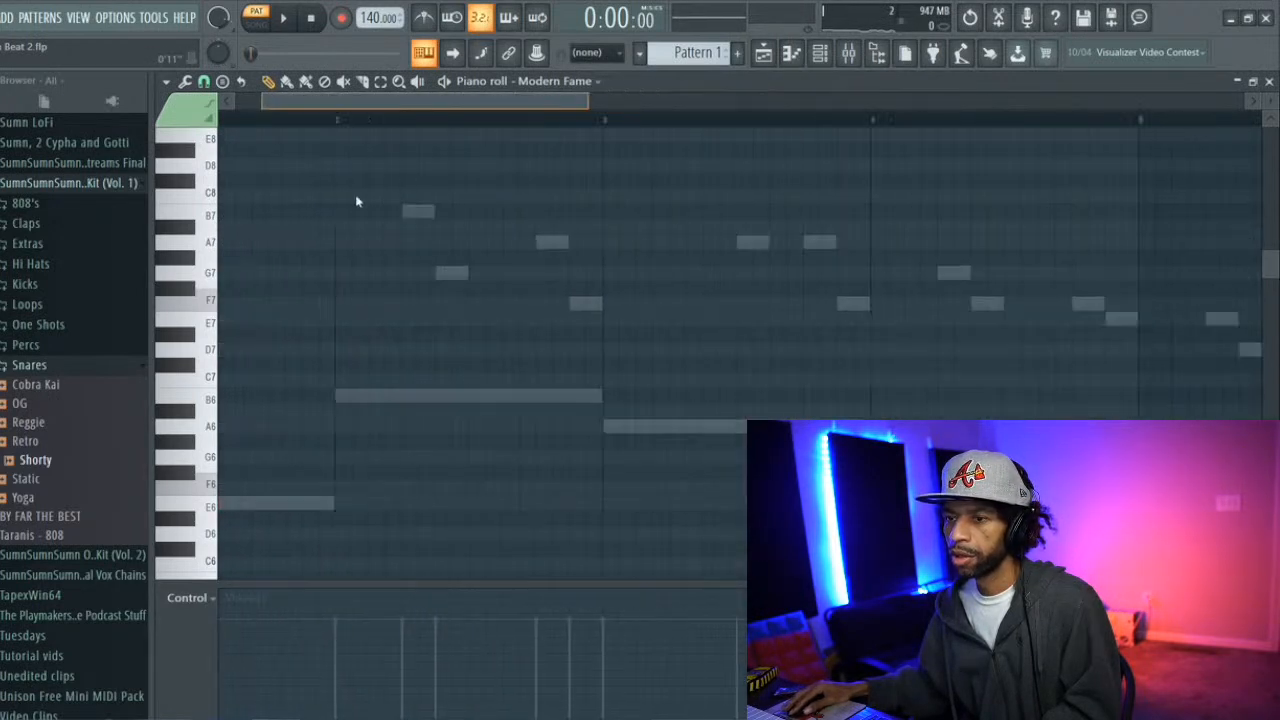
drag(423, 112, 266, 129)
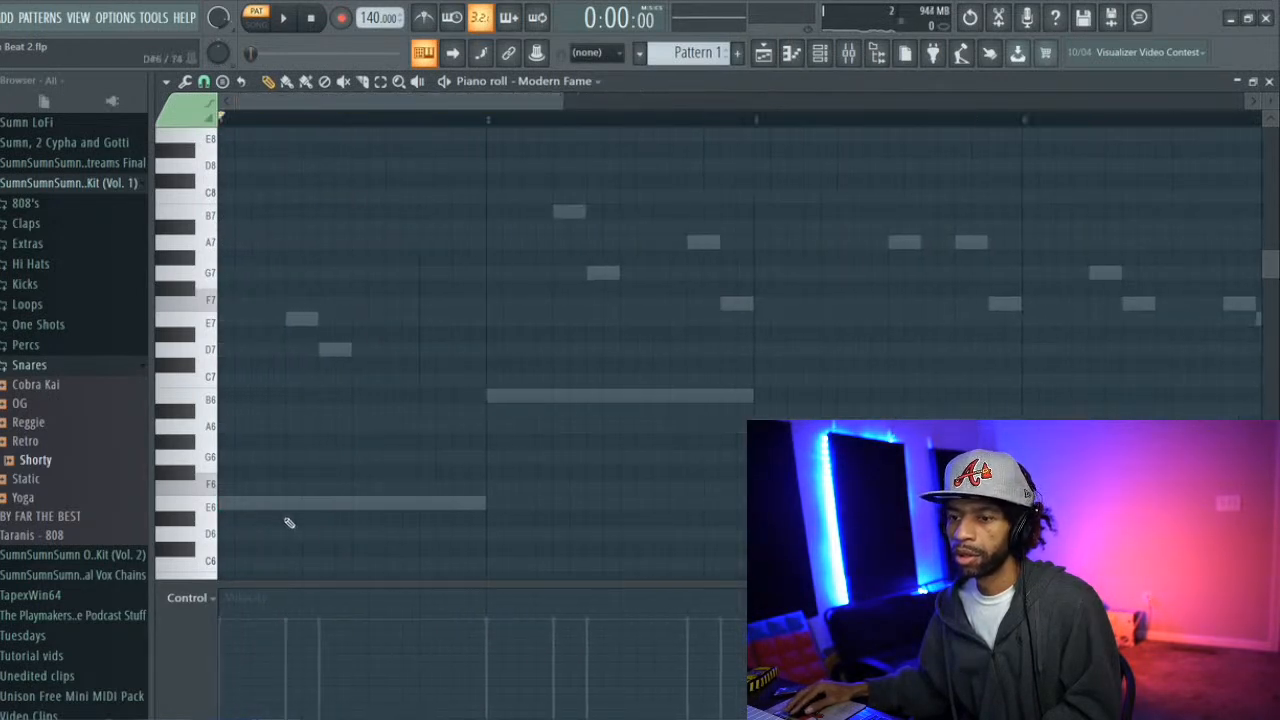
click(231, 508)
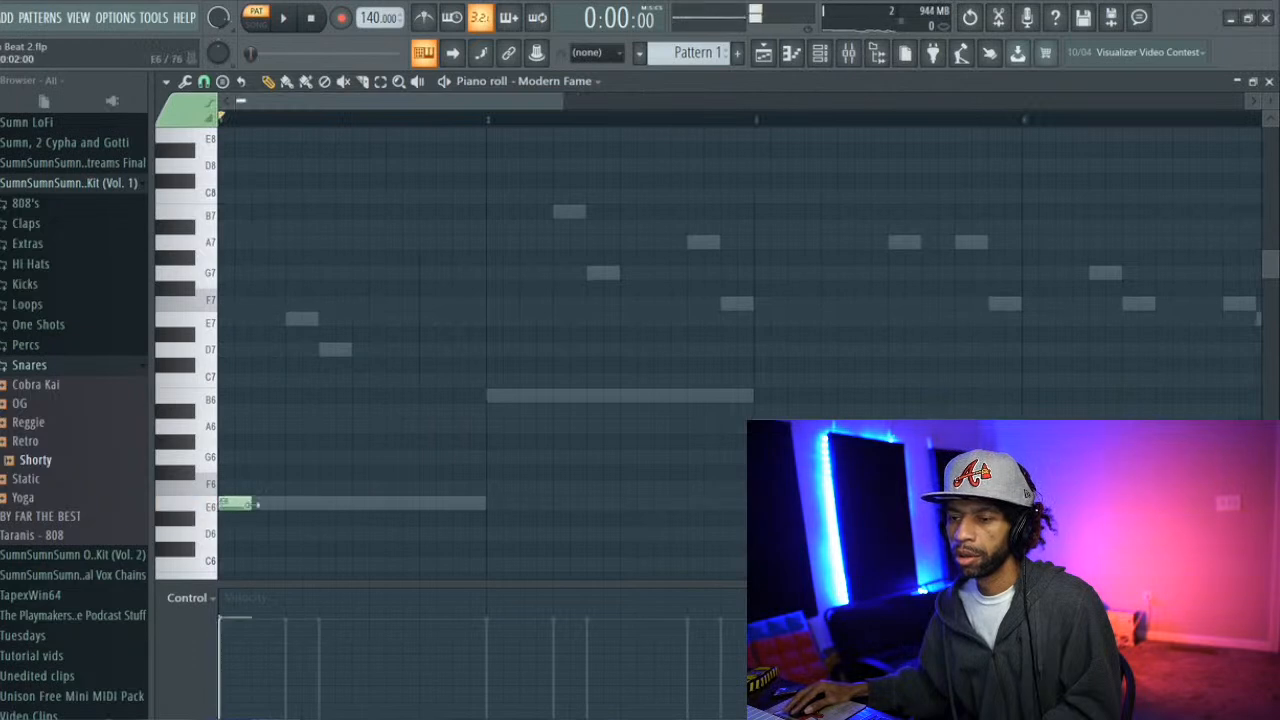
drag(249, 504, 494, 501)
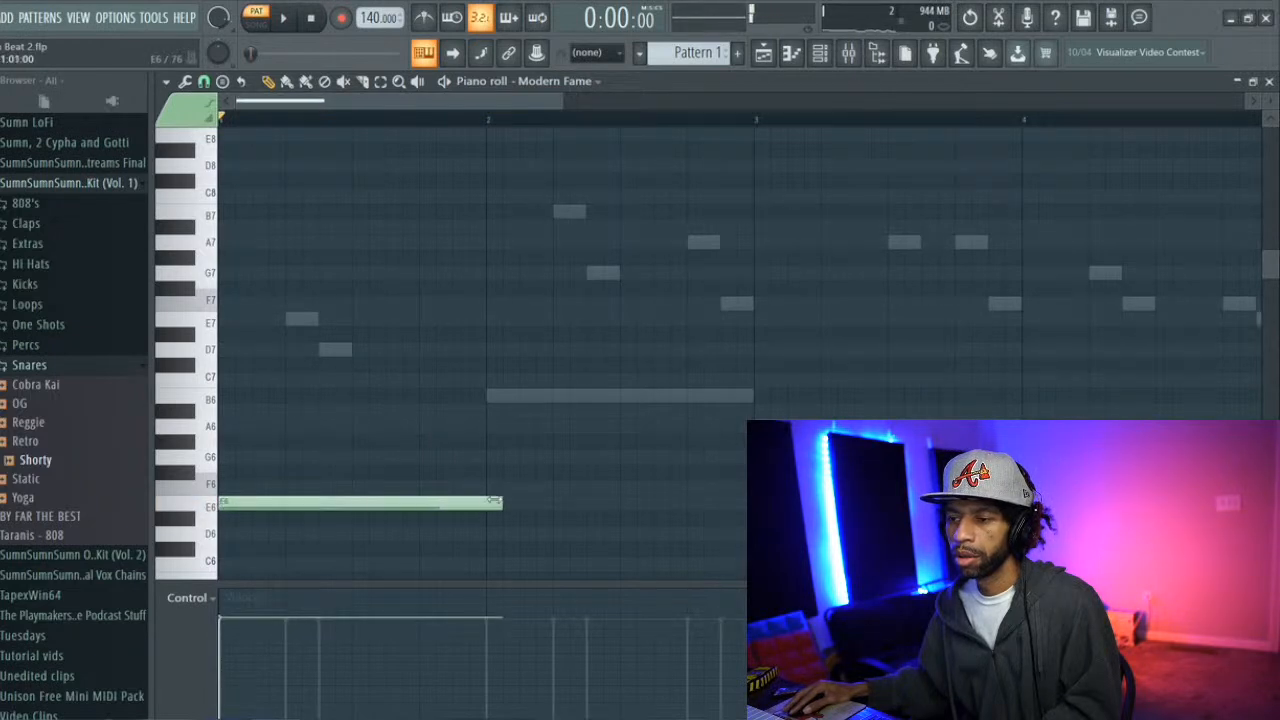
click(227, 456)
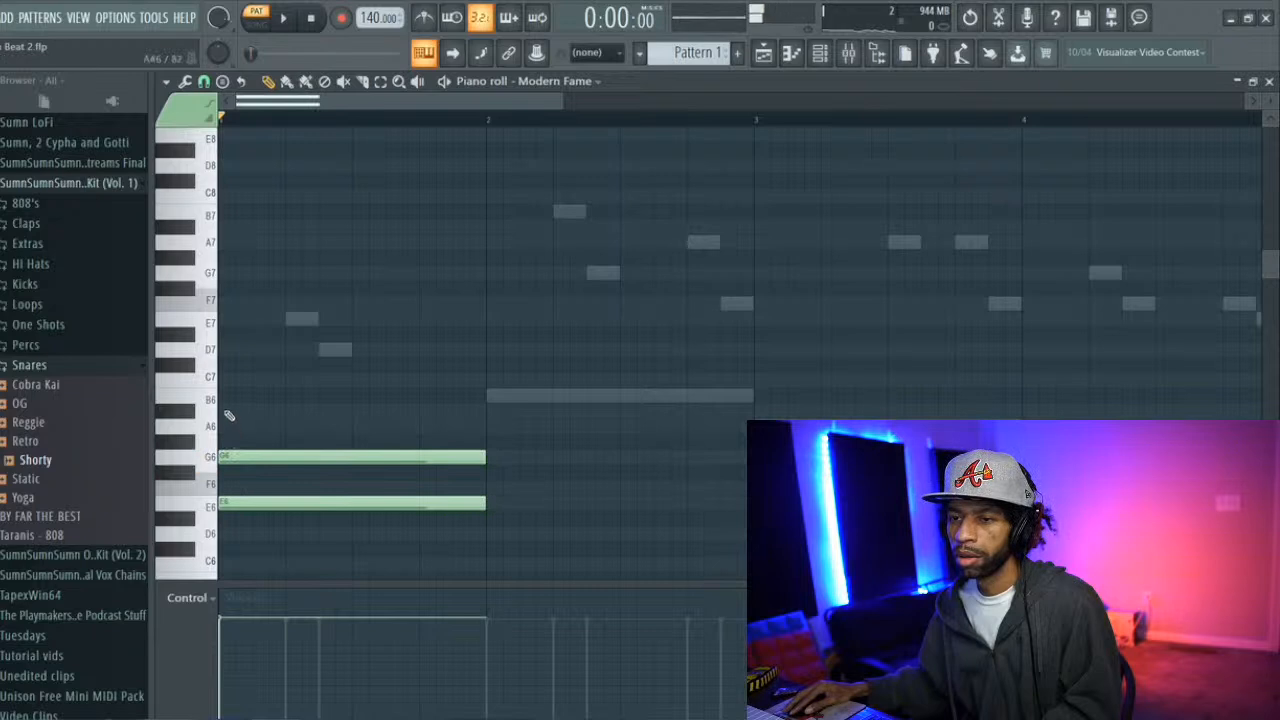
click(228, 411)
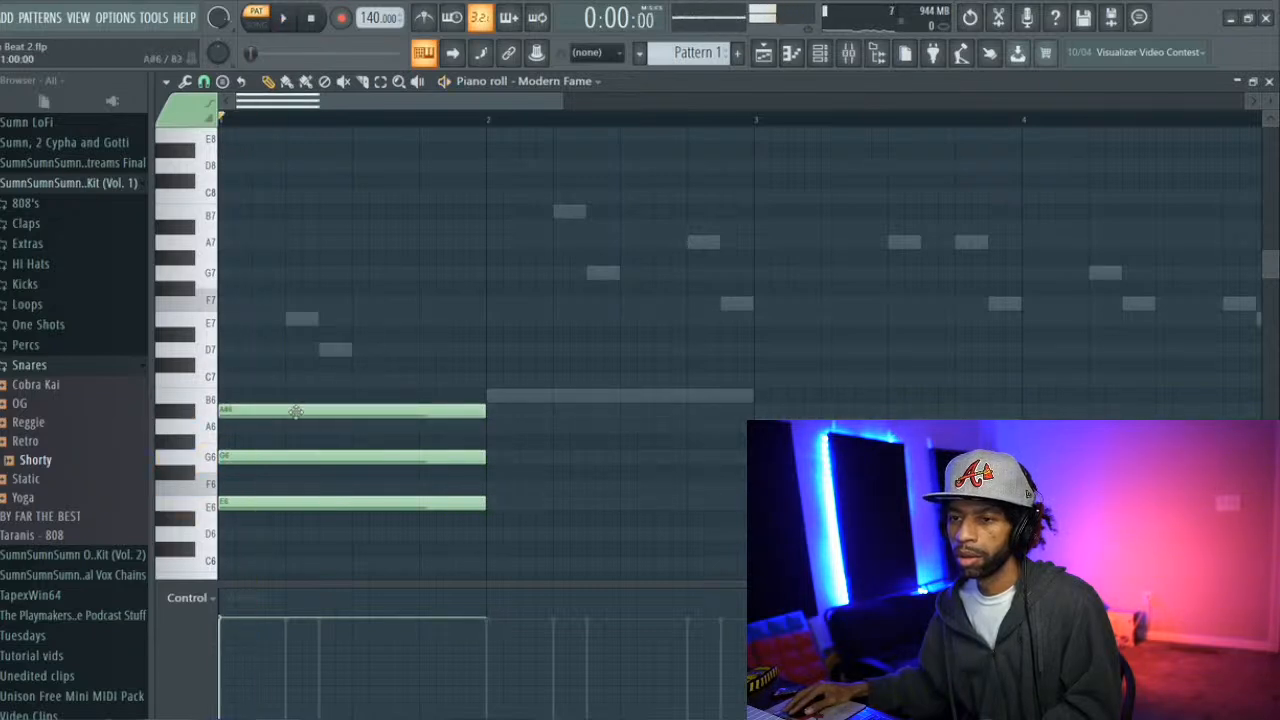
drag(296, 412, 296, 397)
key(space)
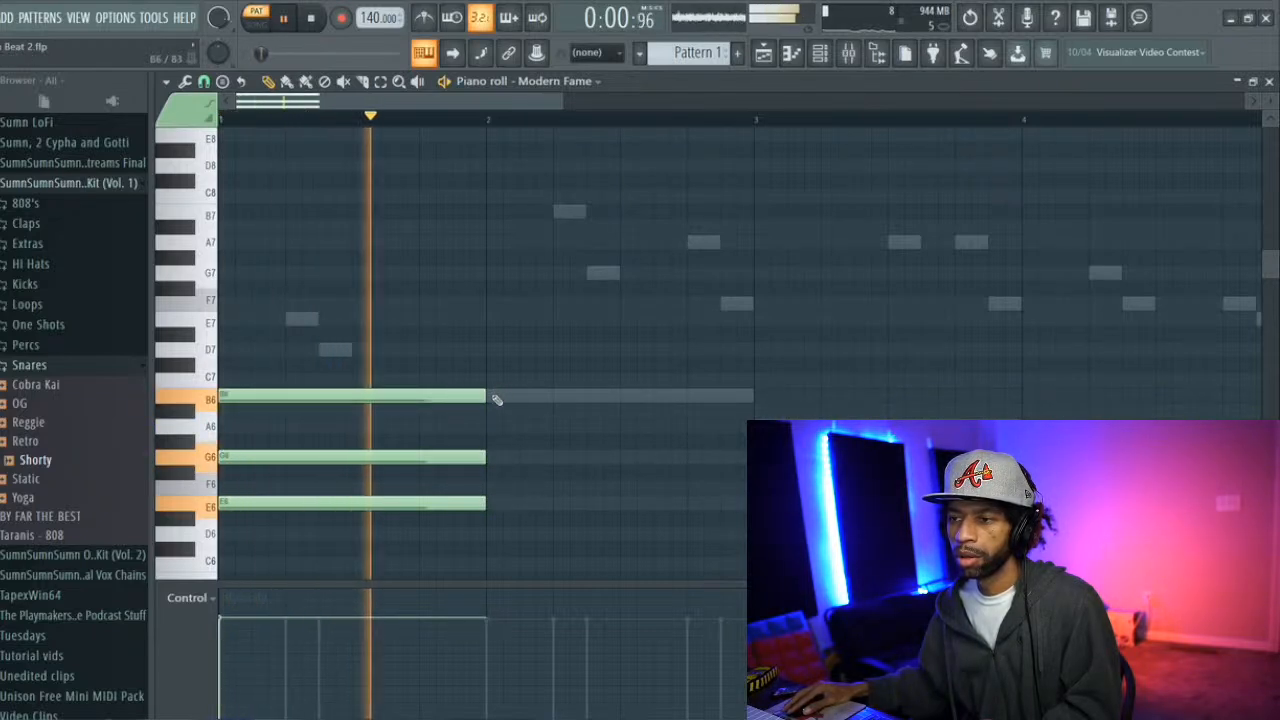
key(space)
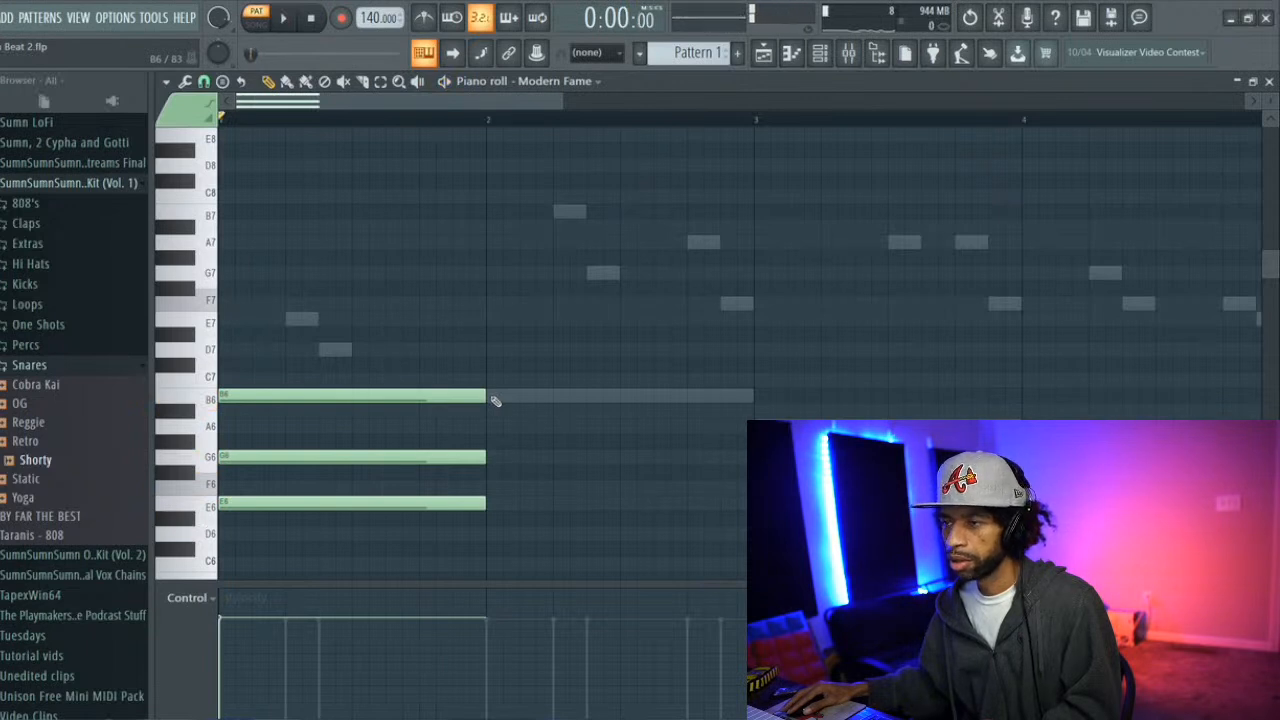
Add one-bar chords in bars 2 to 4 of the organ part: B6-D7-F7, A6-C7-E7 and G6-B6-D7
click(491, 397)
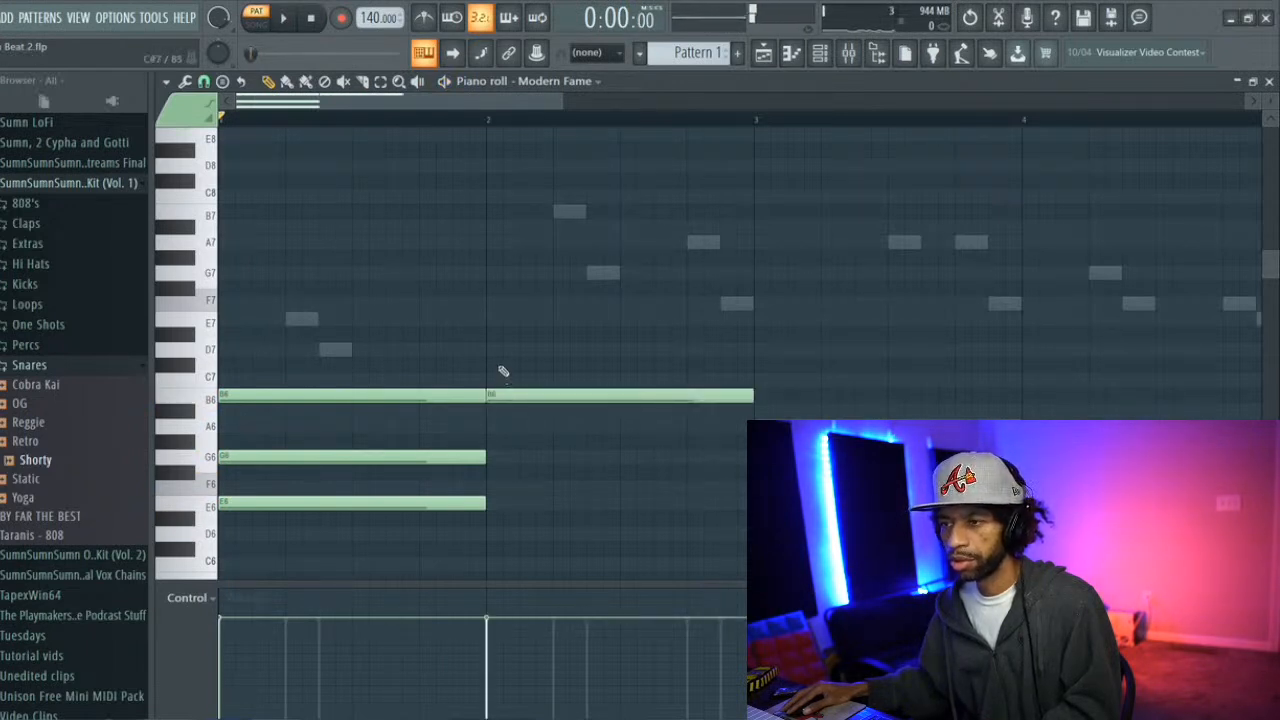
click(492, 354)
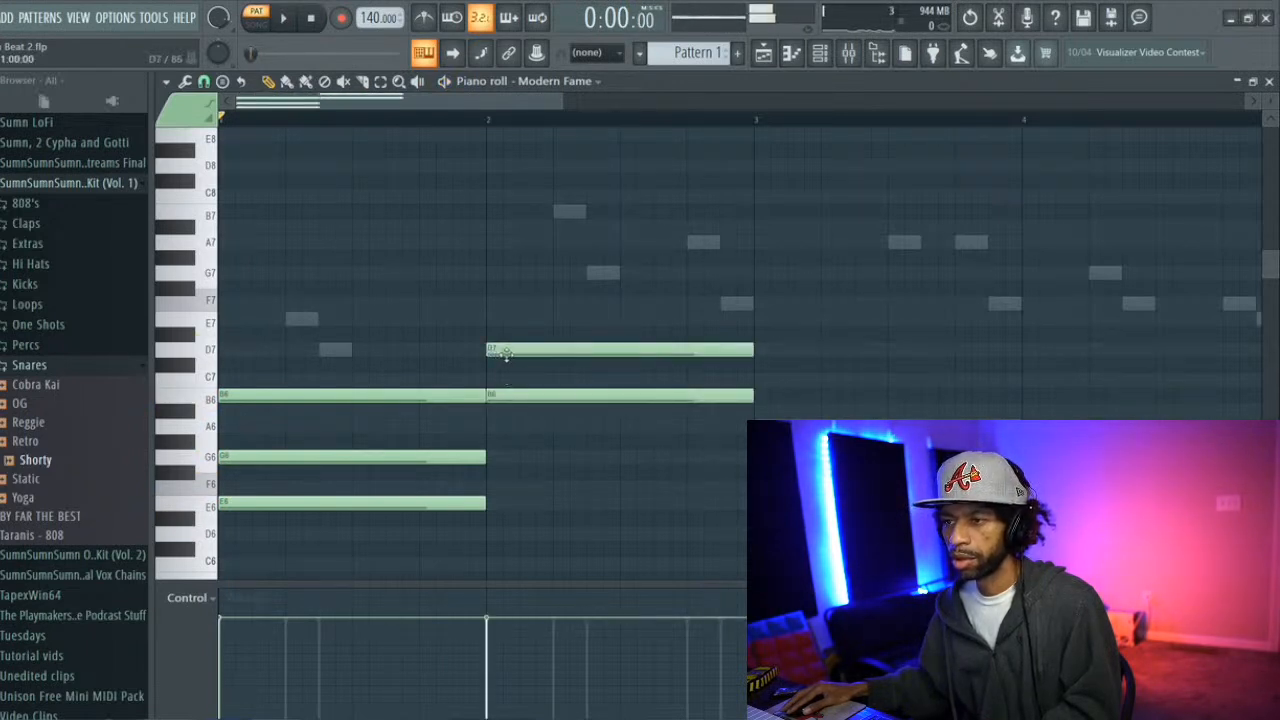
click(489, 304)
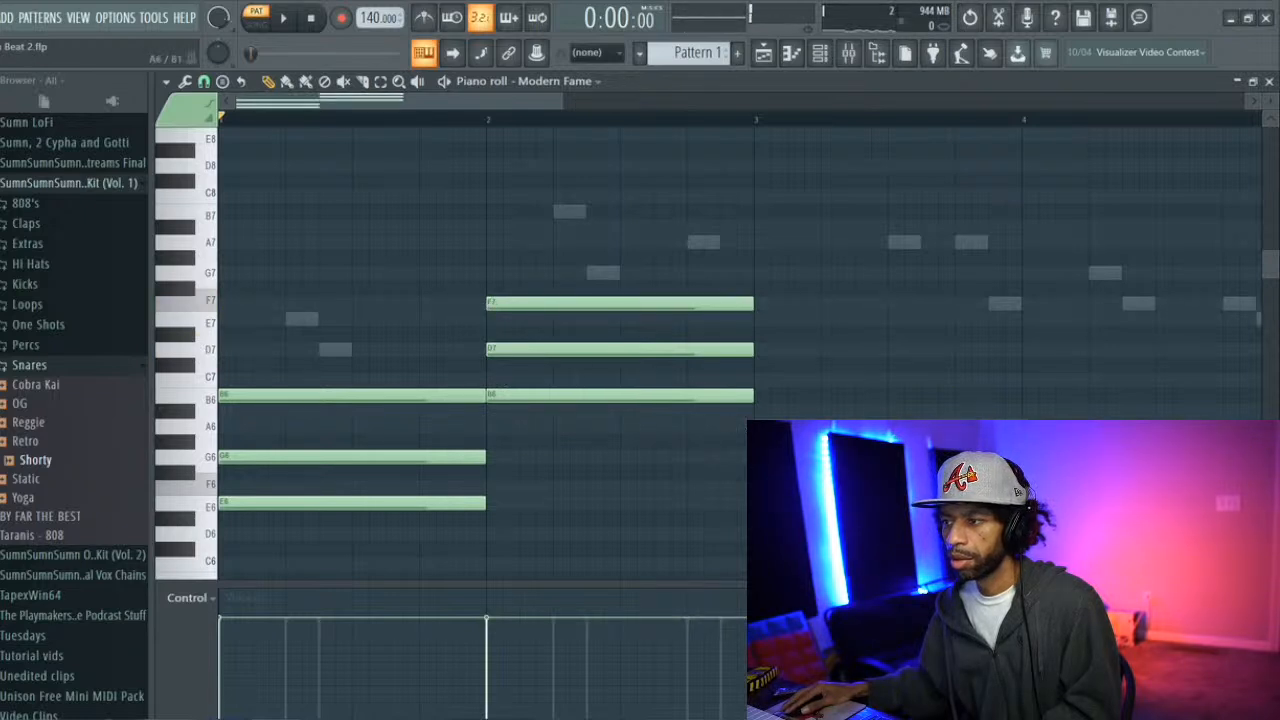
click(768, 380)
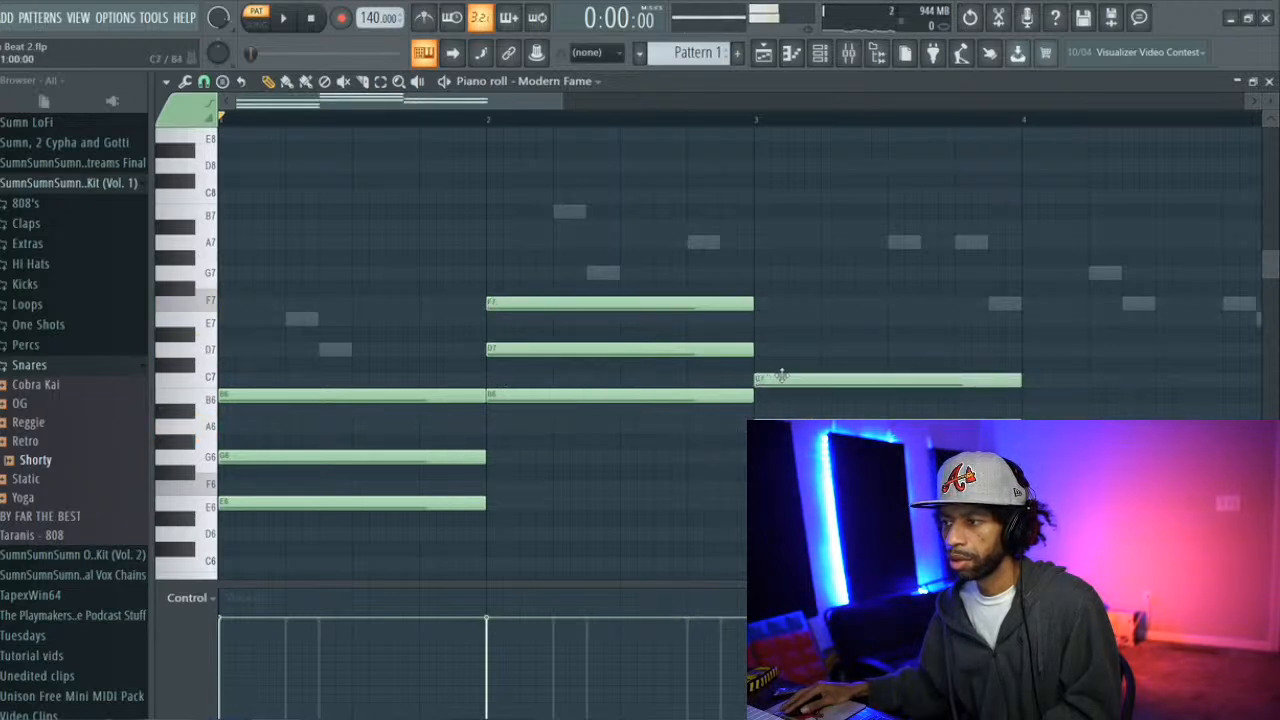
click(797, 338)
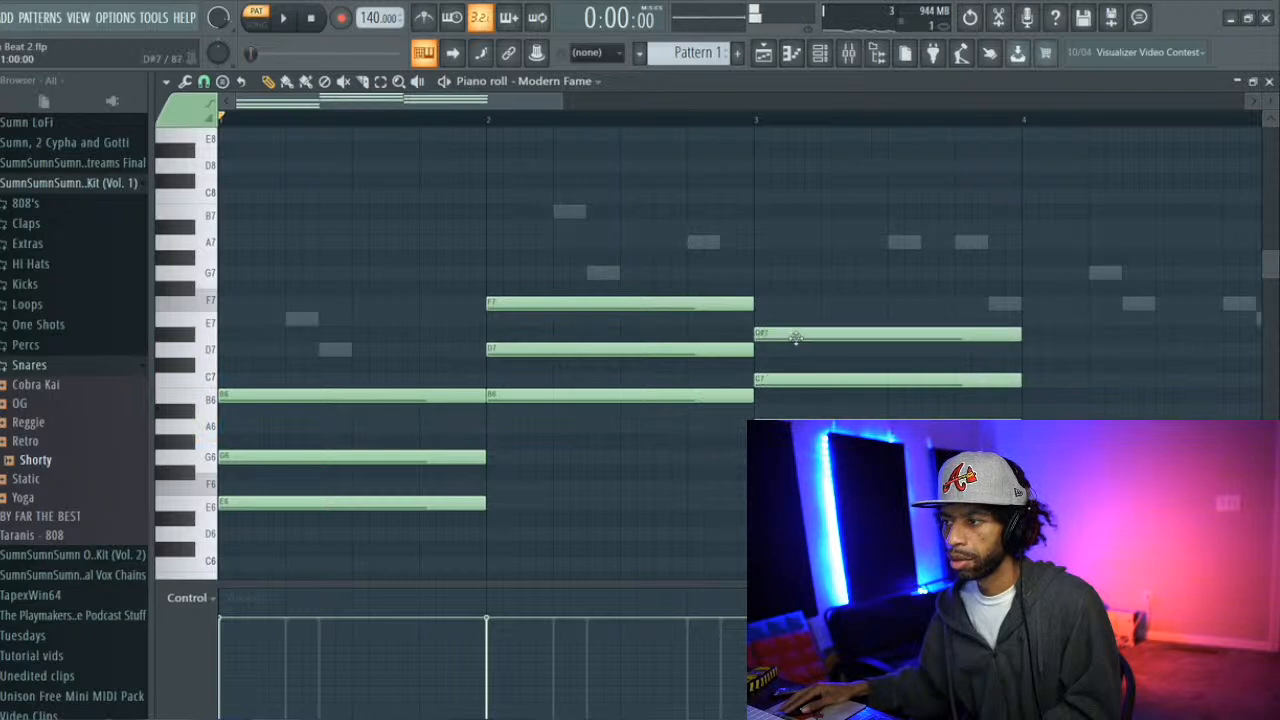
drag(796, 325, 796, 316)
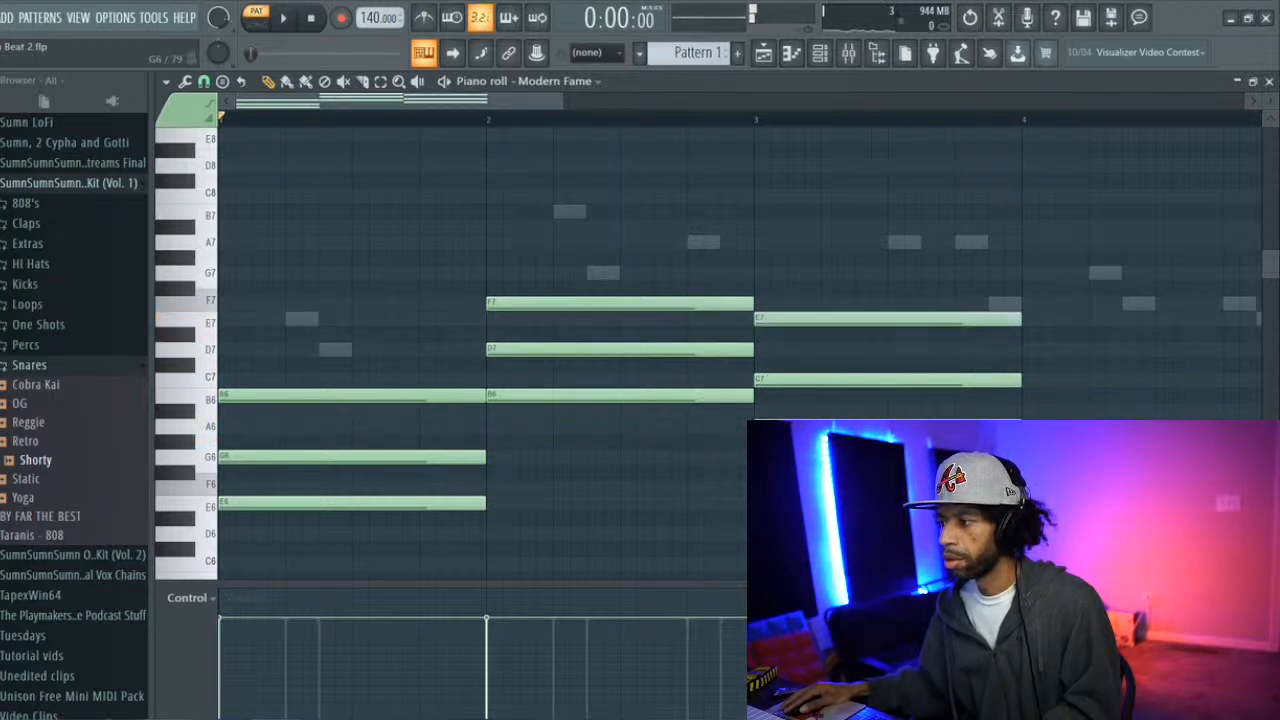
click(1029, 410)
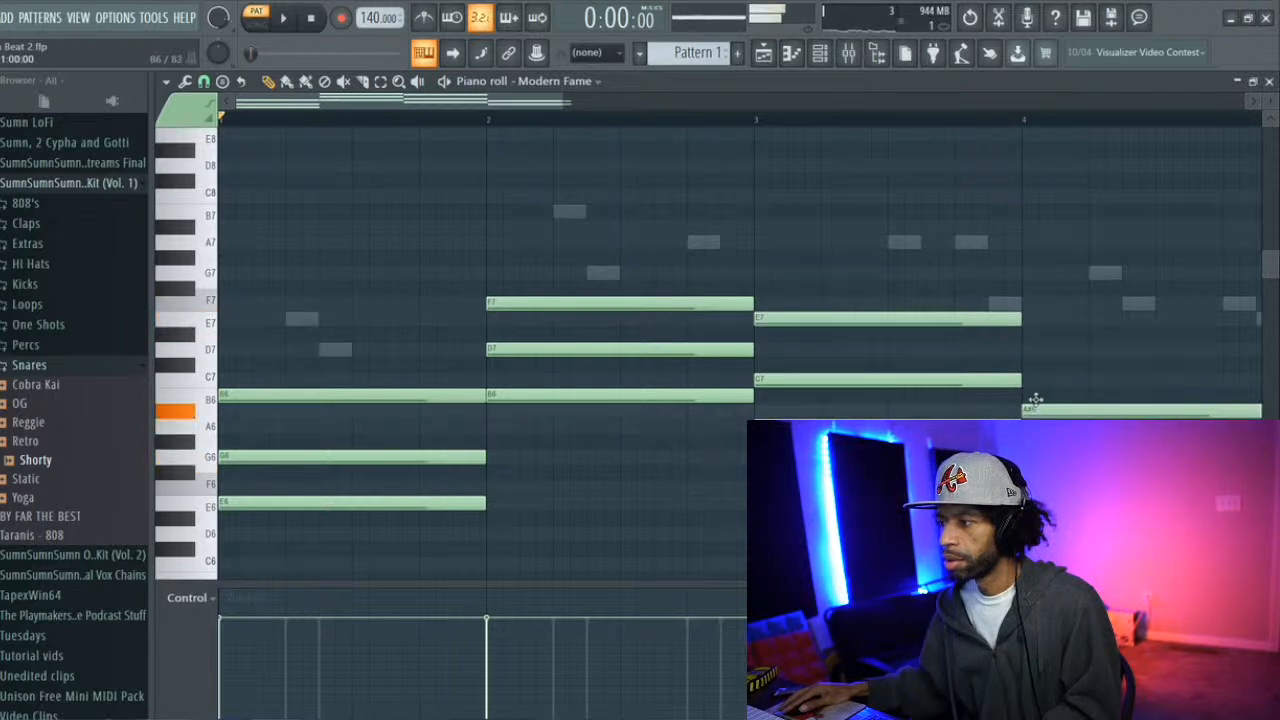
drag(1034, 410, 1034, 395)
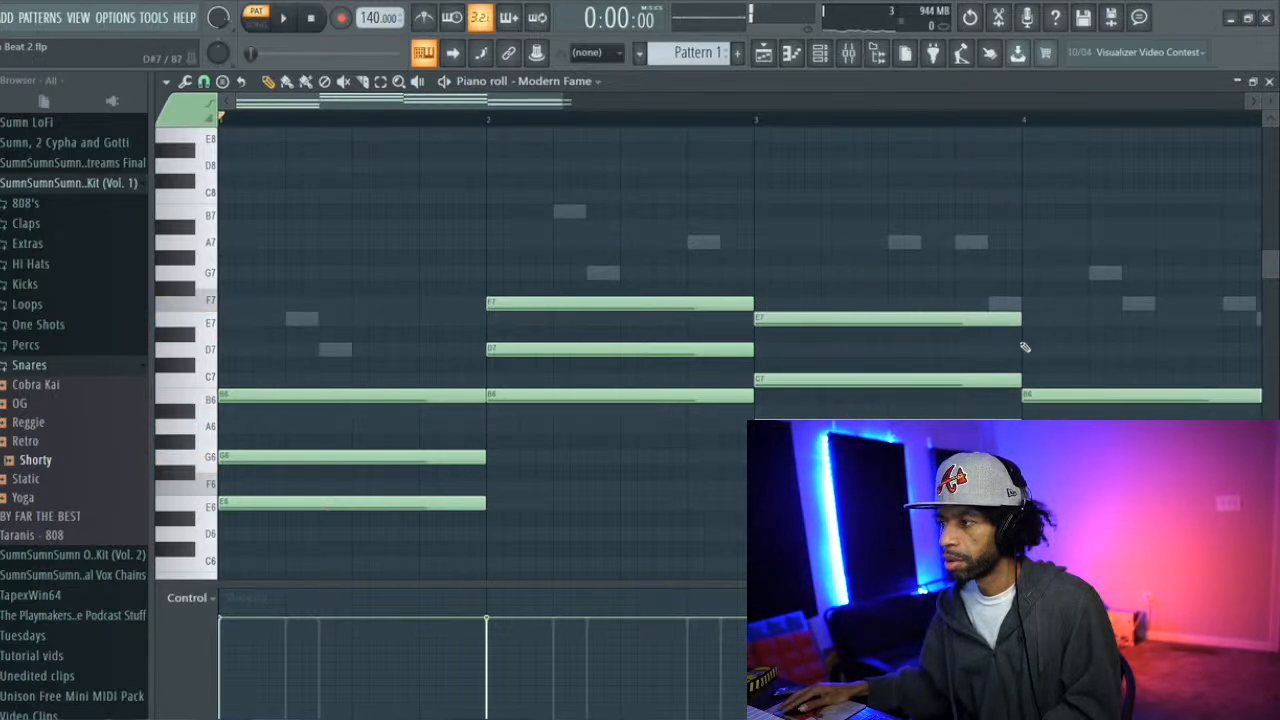
click(1029, 355)
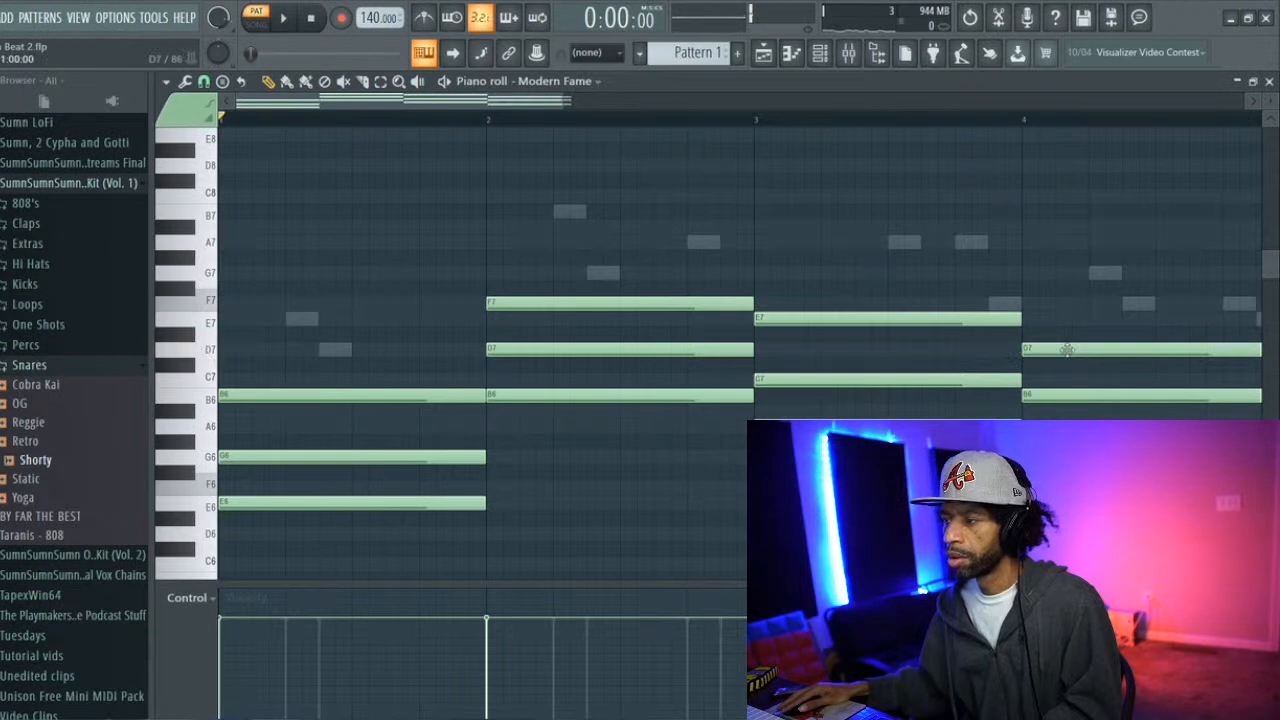
Transpose all the organ chords down two octaves, auditioning them with the pattern playing, and stop playback
key(ctrl+a)
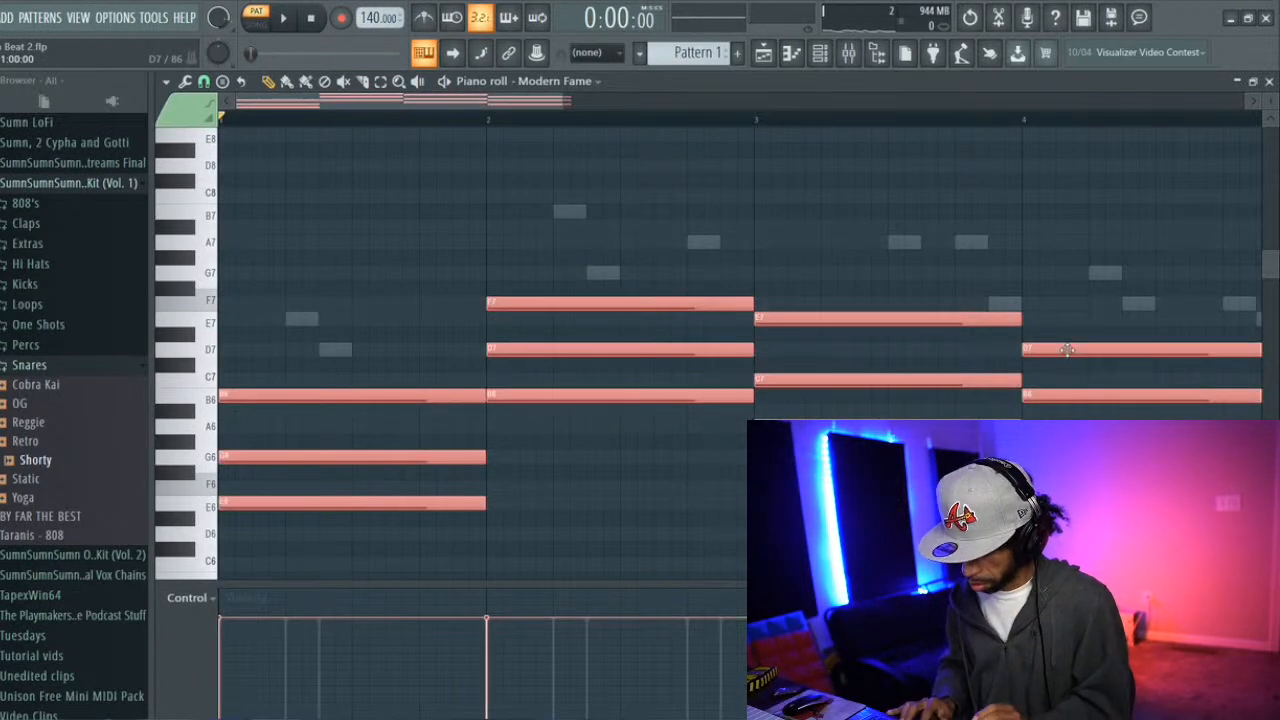
key(Delete)
key(space)
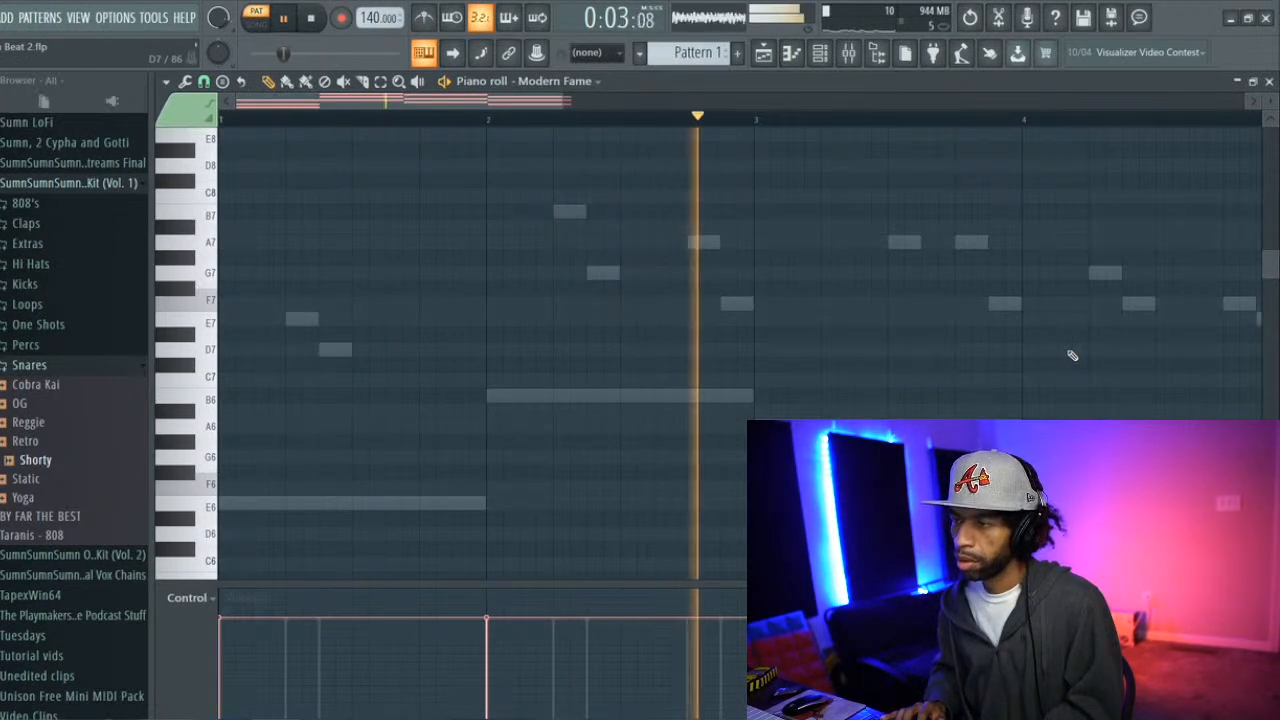
key(ctrl+Up)
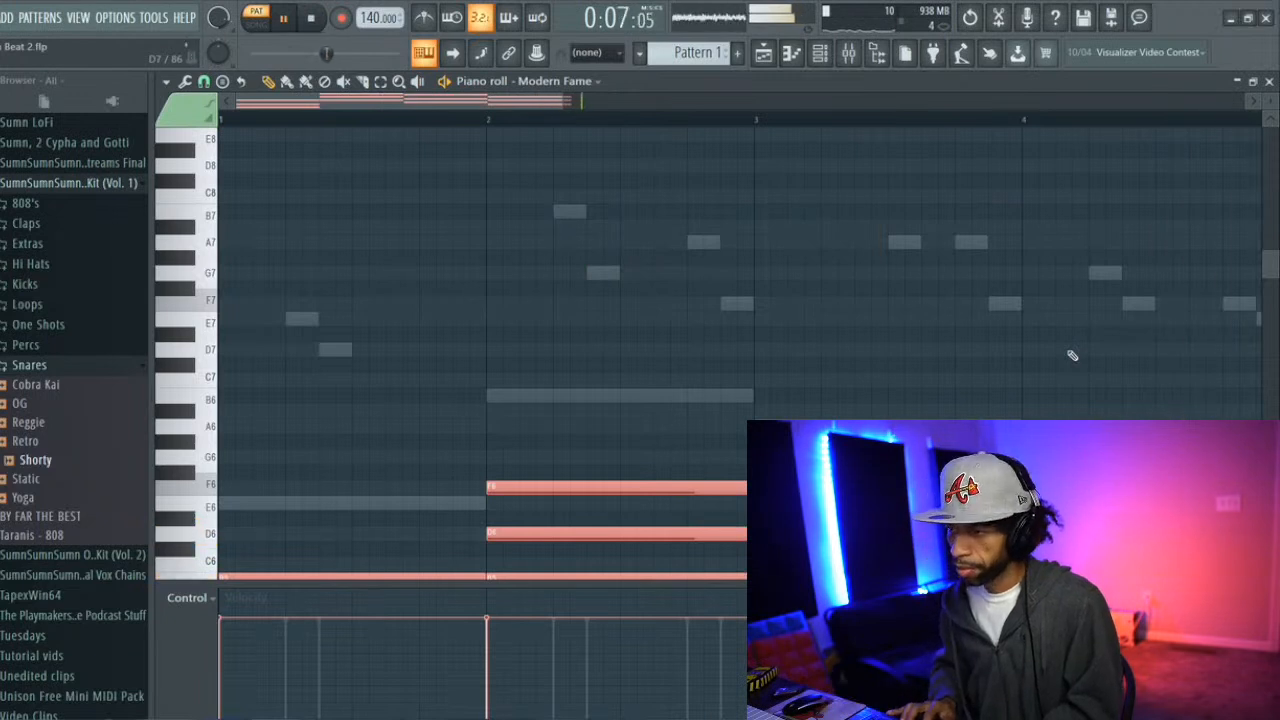
key(Delete)
key(space)
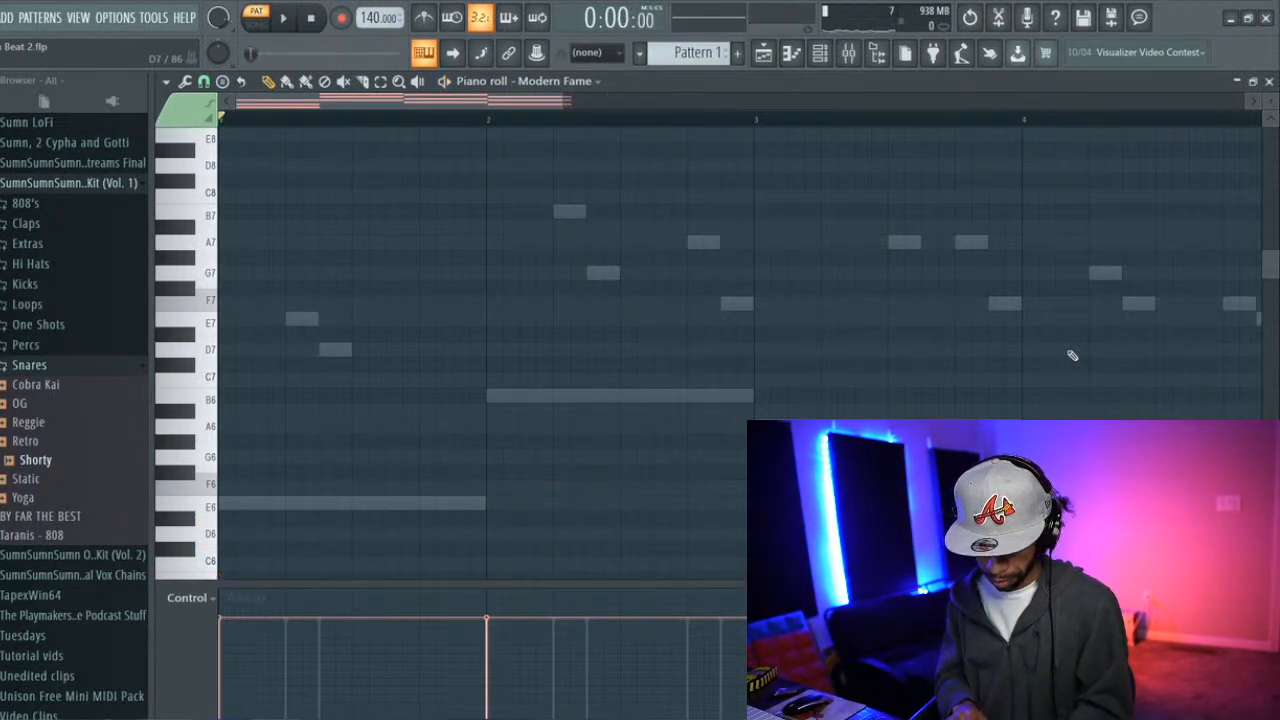
Duplicate the four-bar organ chord progression into bars 5 to 8 and audition the extended part
scroll(1072, 355, right, 5)
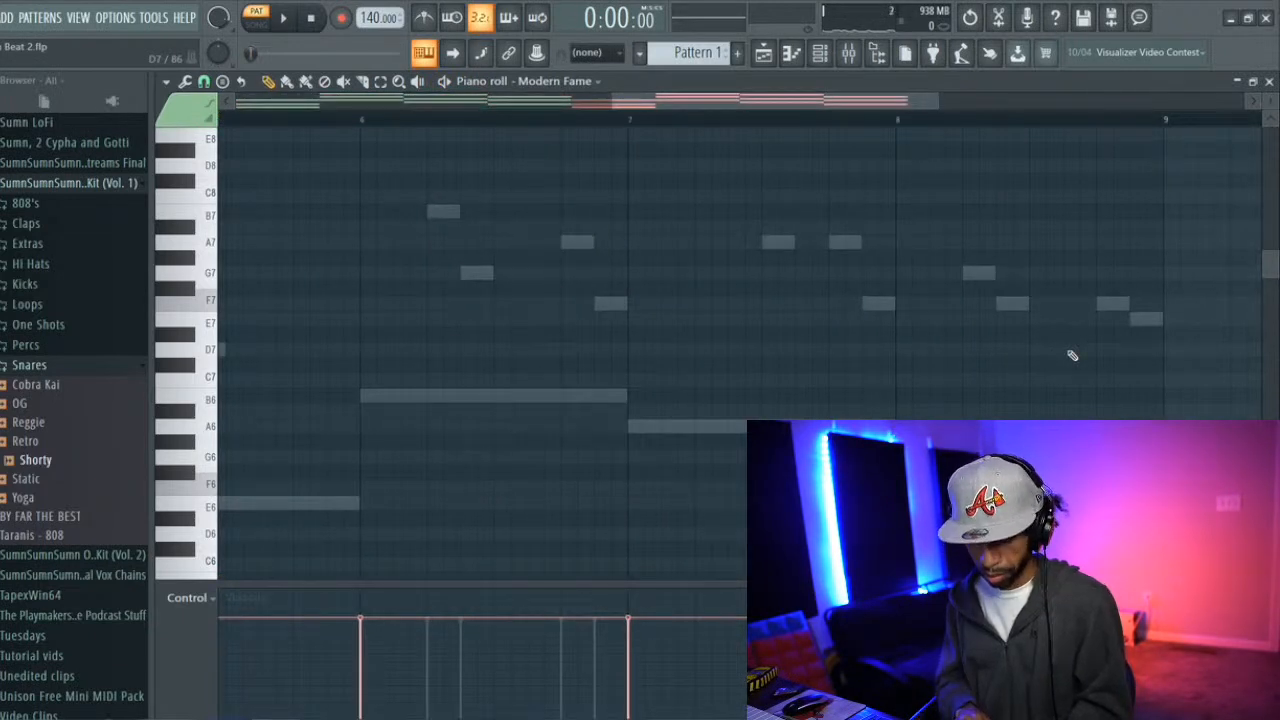
key(space)
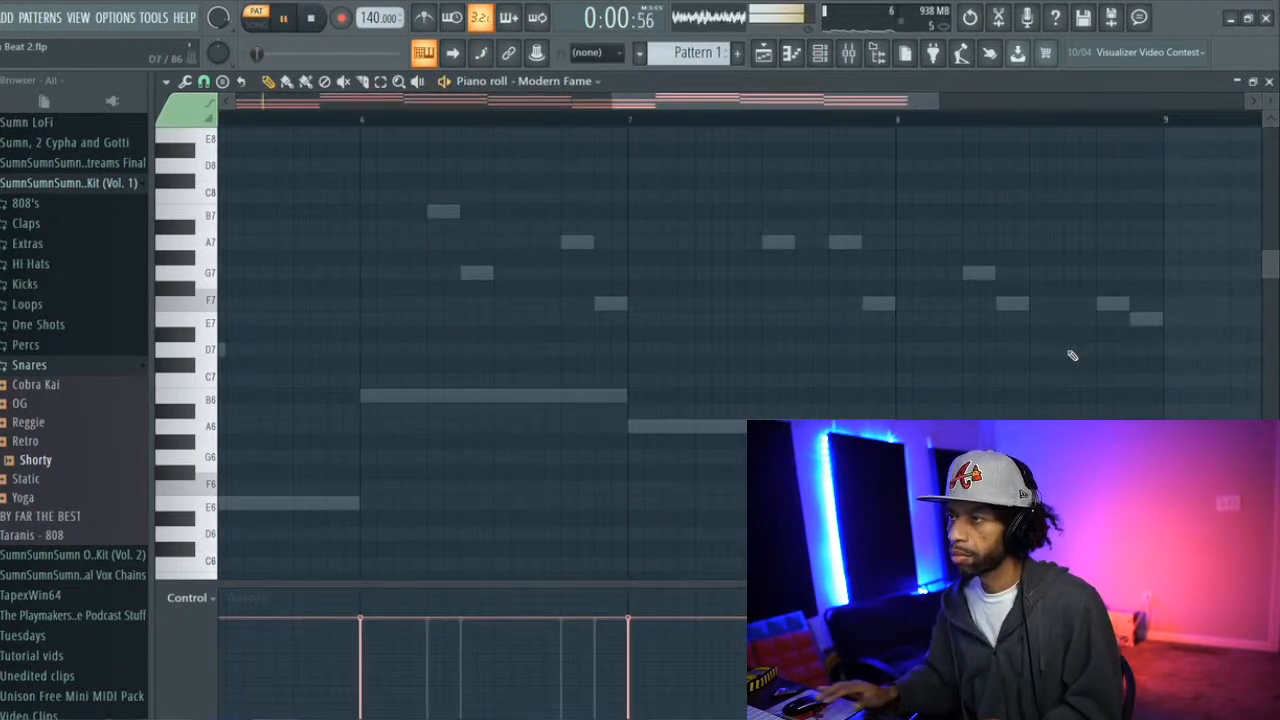
drag(1277, 267, 1269, 329)
drag(683, 100, 280, 143)
scroll(362, 203, down, 5)
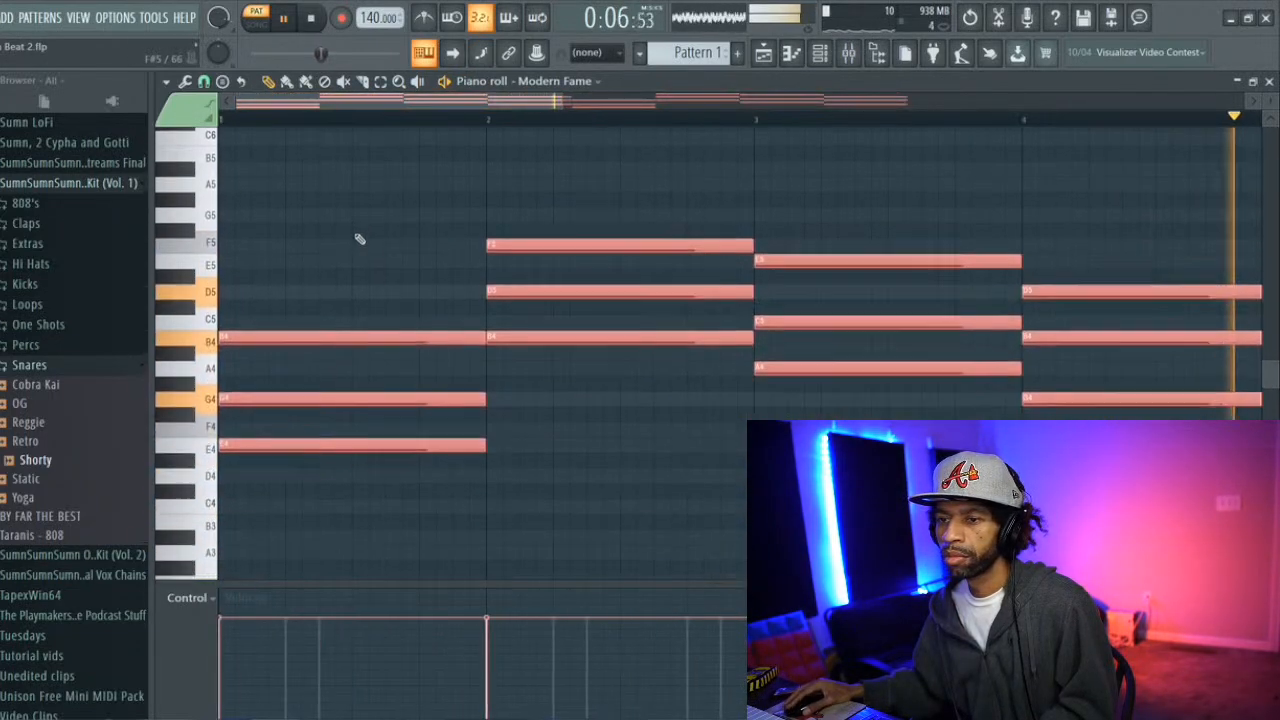
scroll(360, 239, down, 3)
key(space)
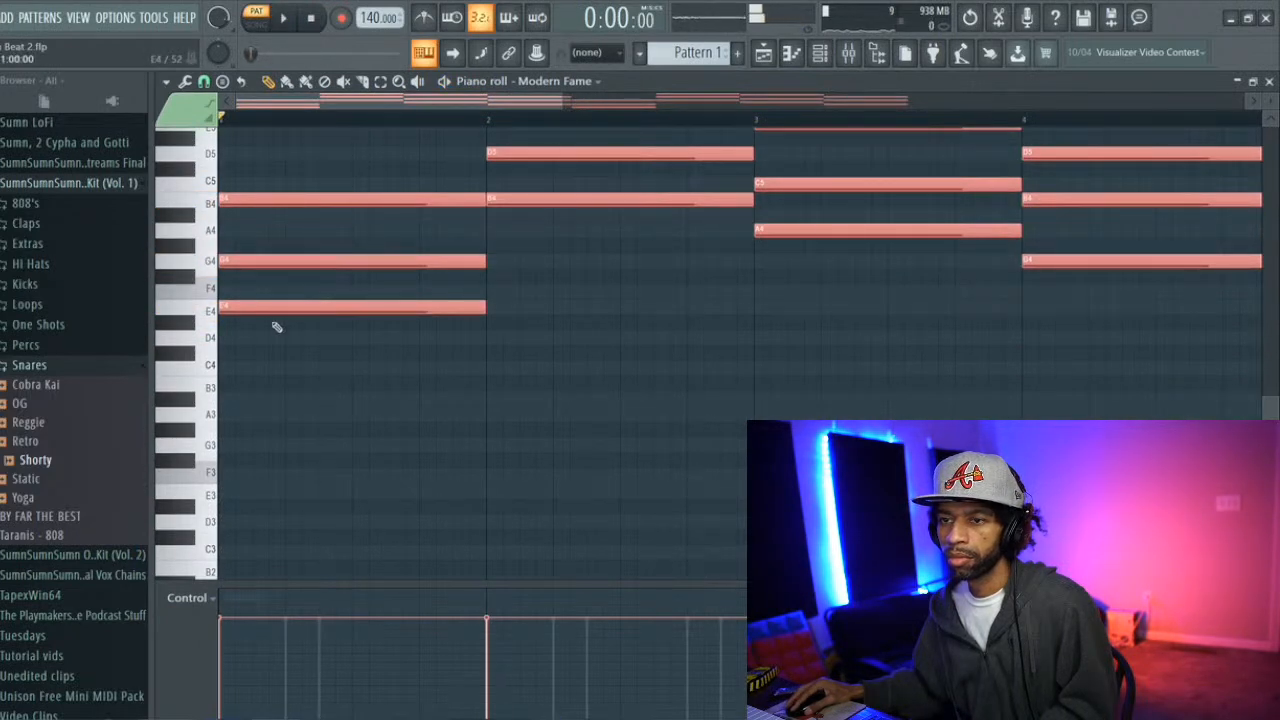
Add one-bar root notes E3, B3, A3 and G3 beneath the organ chords in bars 1 to 4, auditioning the first one
click(229, 495)
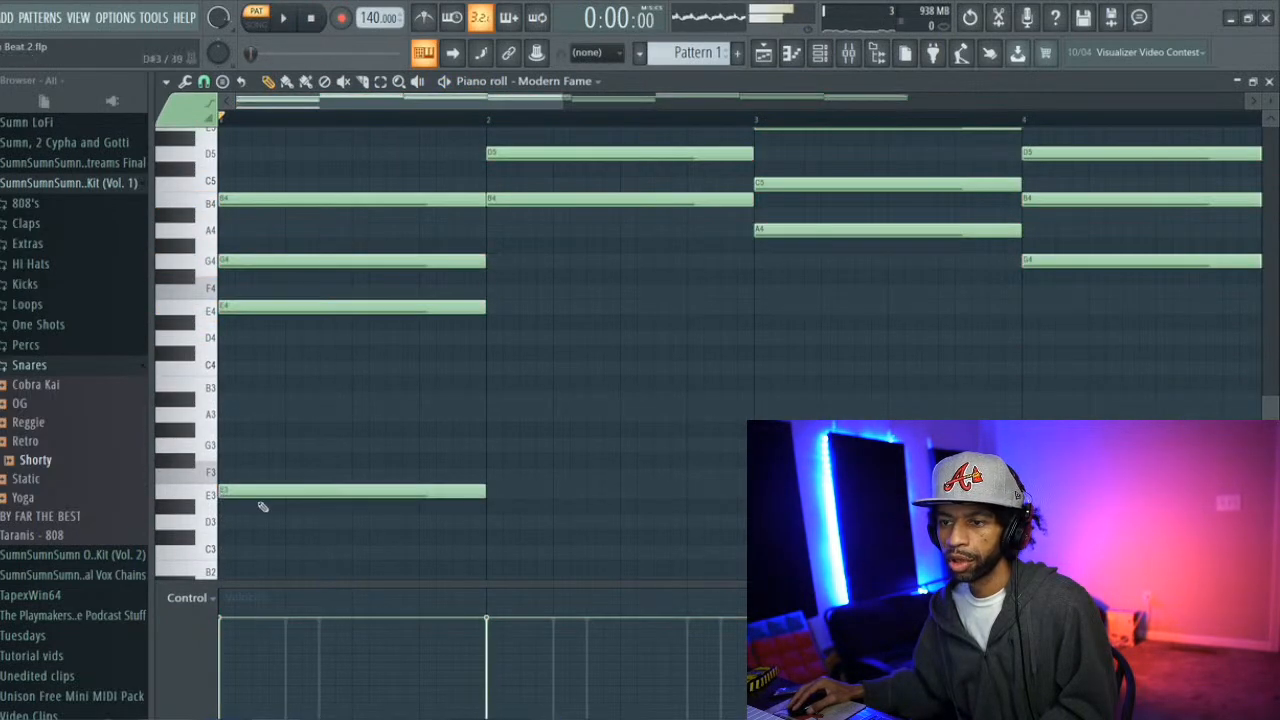
key(space)
key(space)
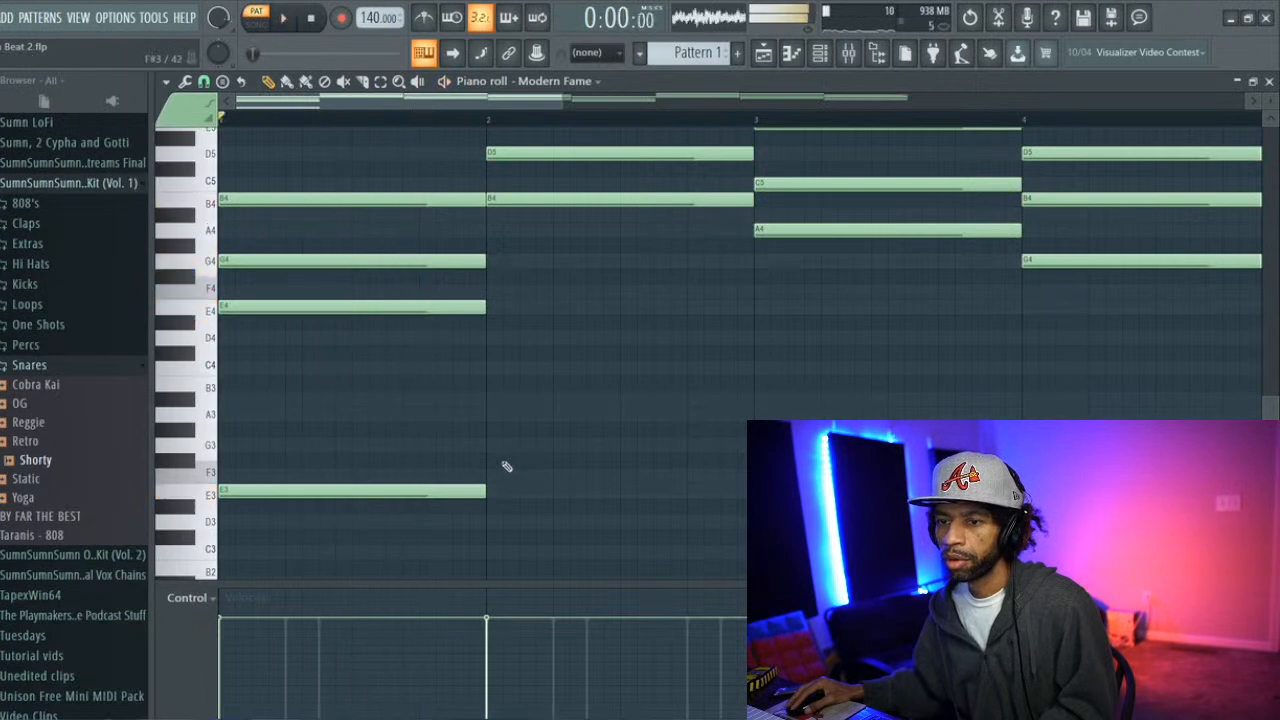
click(490, 384)
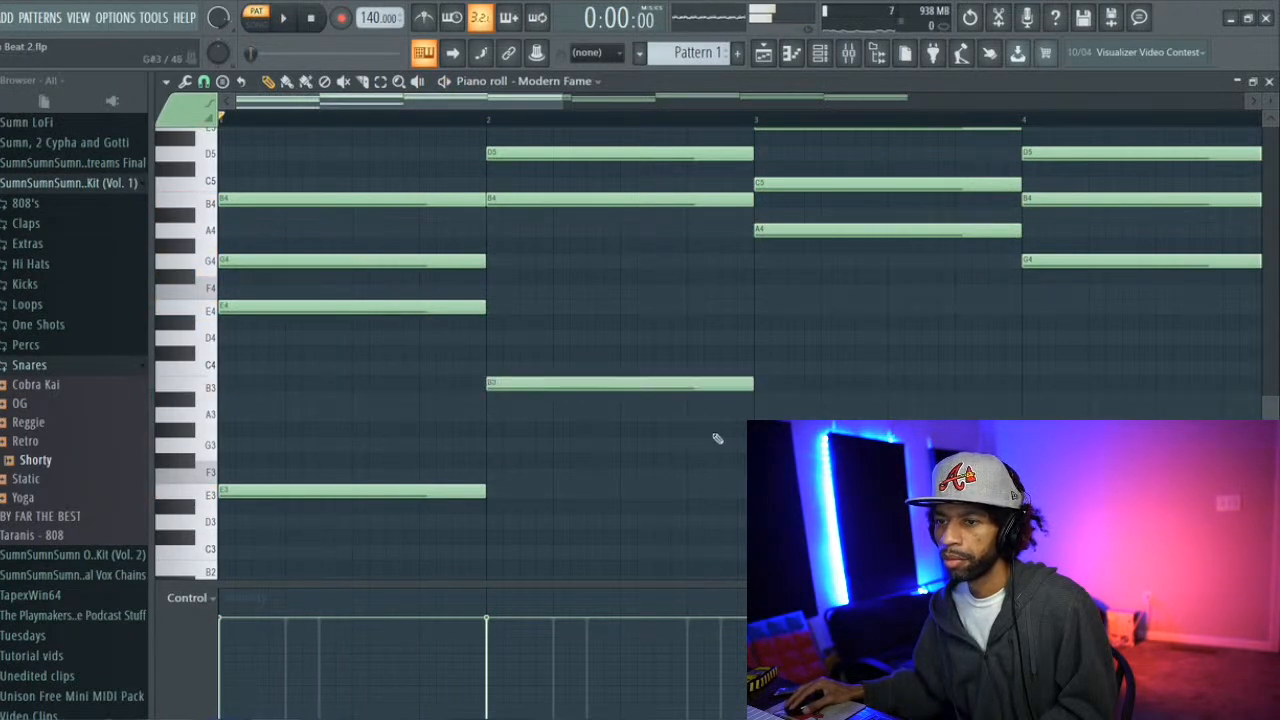
click(768, 414)
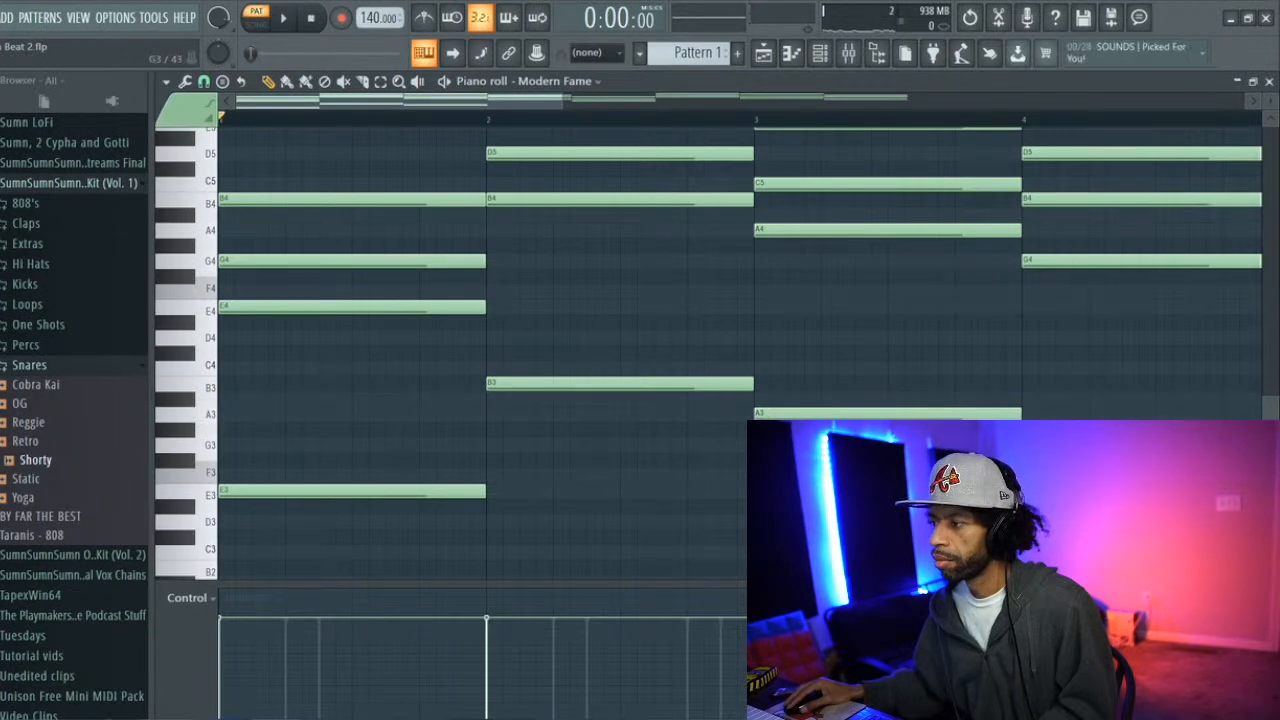
Add one-bar root notes E3, B3 and A3 beneath the organ chords in bars 5 to 7 and play the pattern
drag(518, 103, 640, 381)
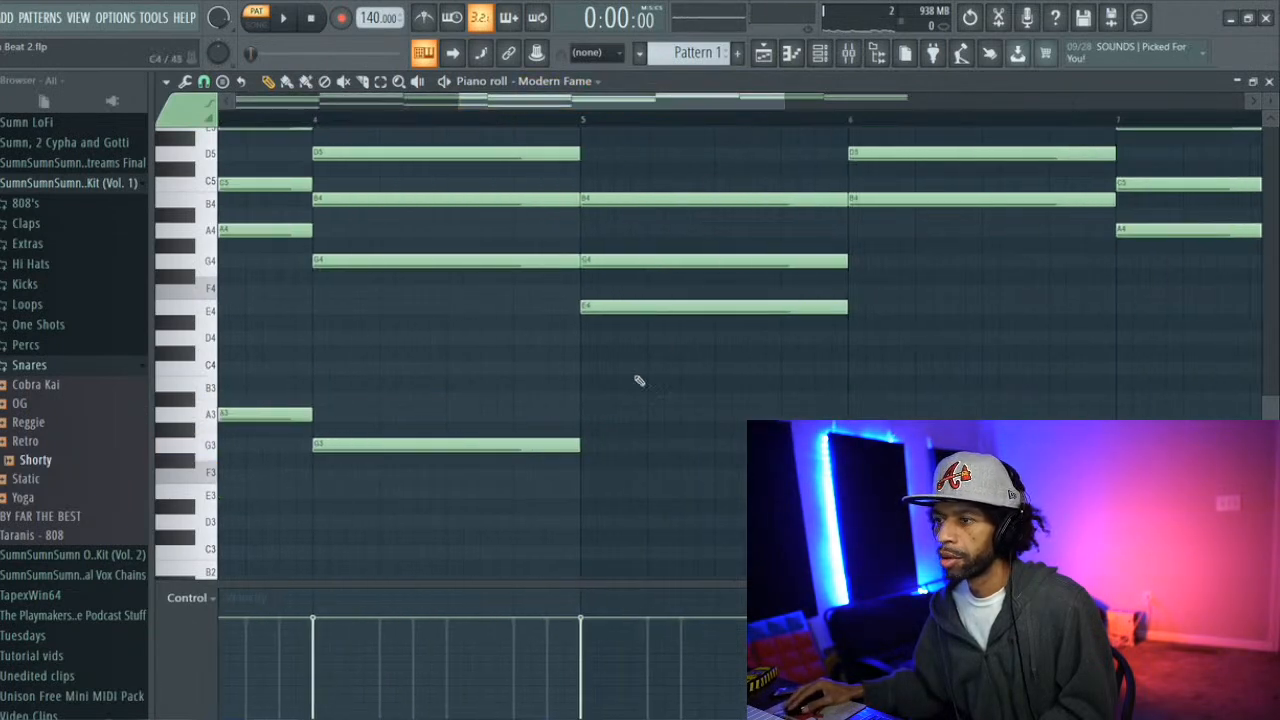
click(583, 492)
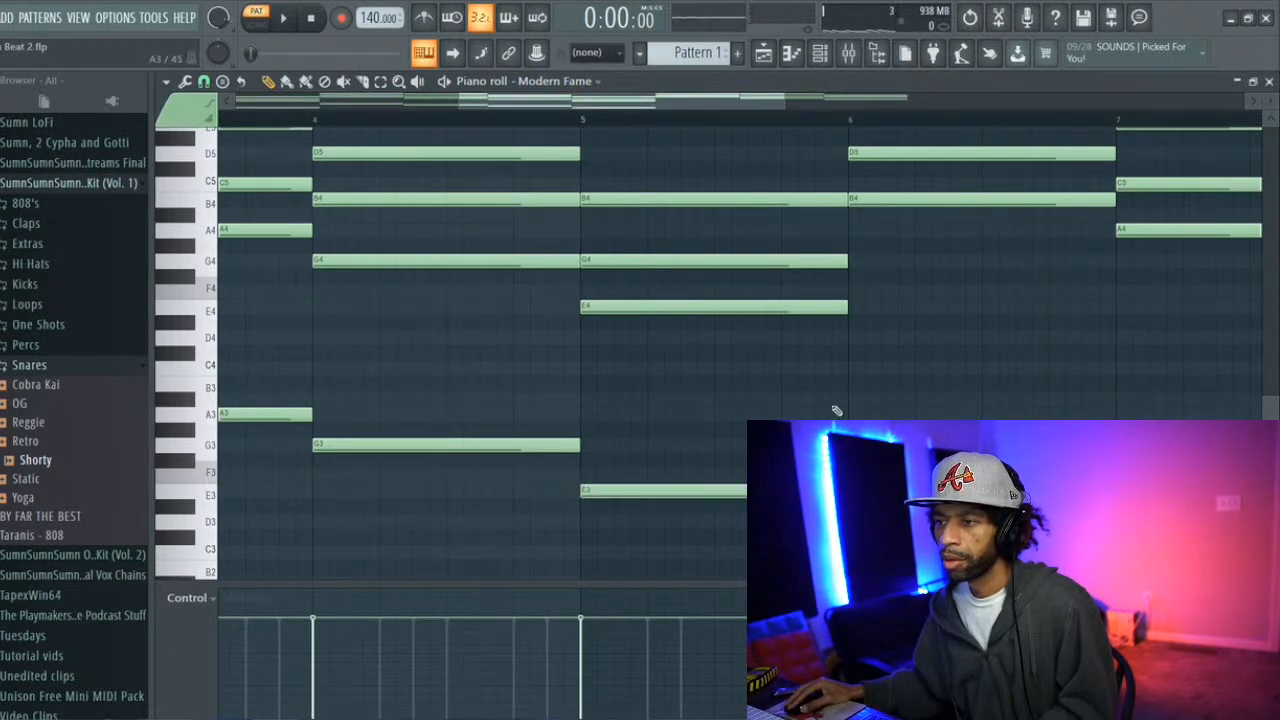
click(846, 386)
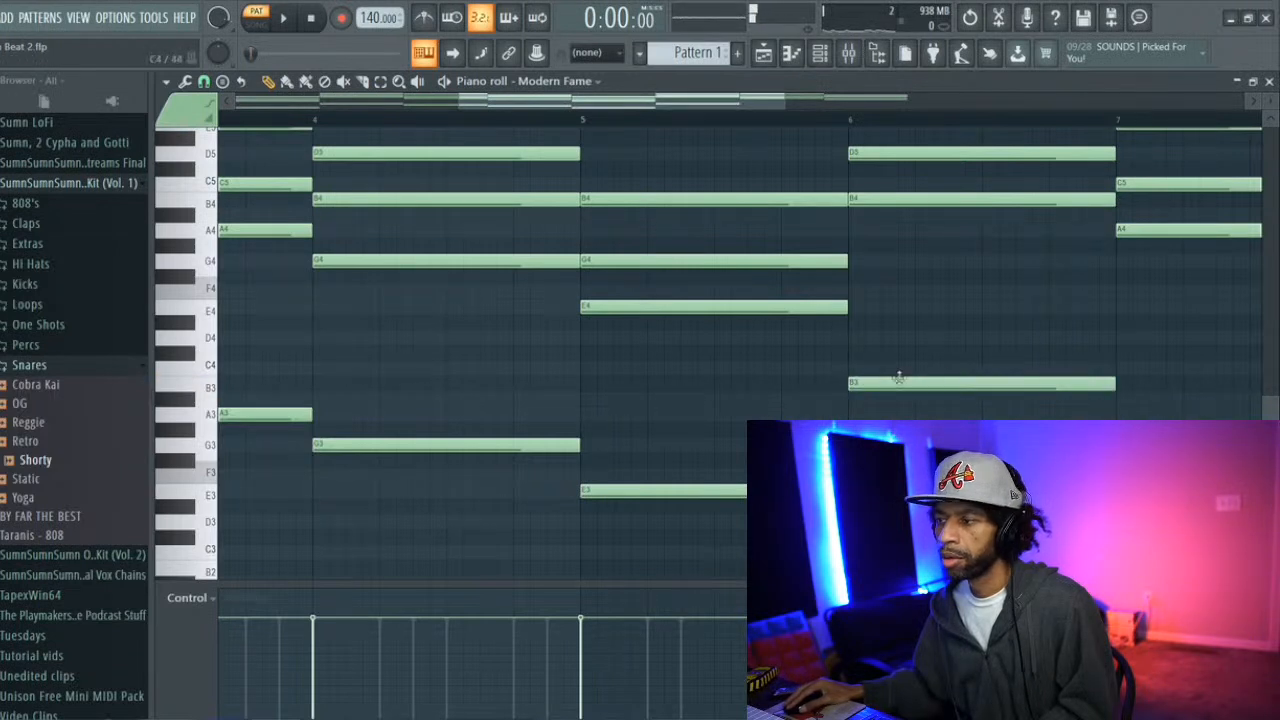
click(1117, 414)
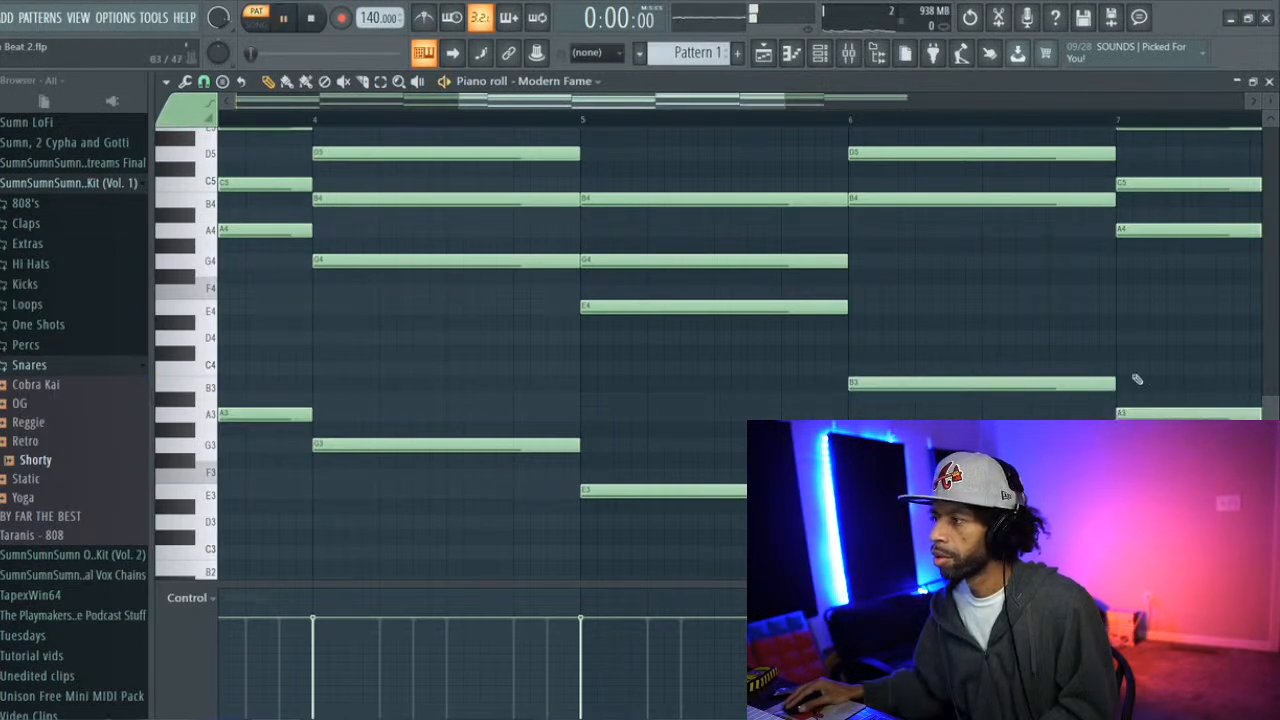
key(space)
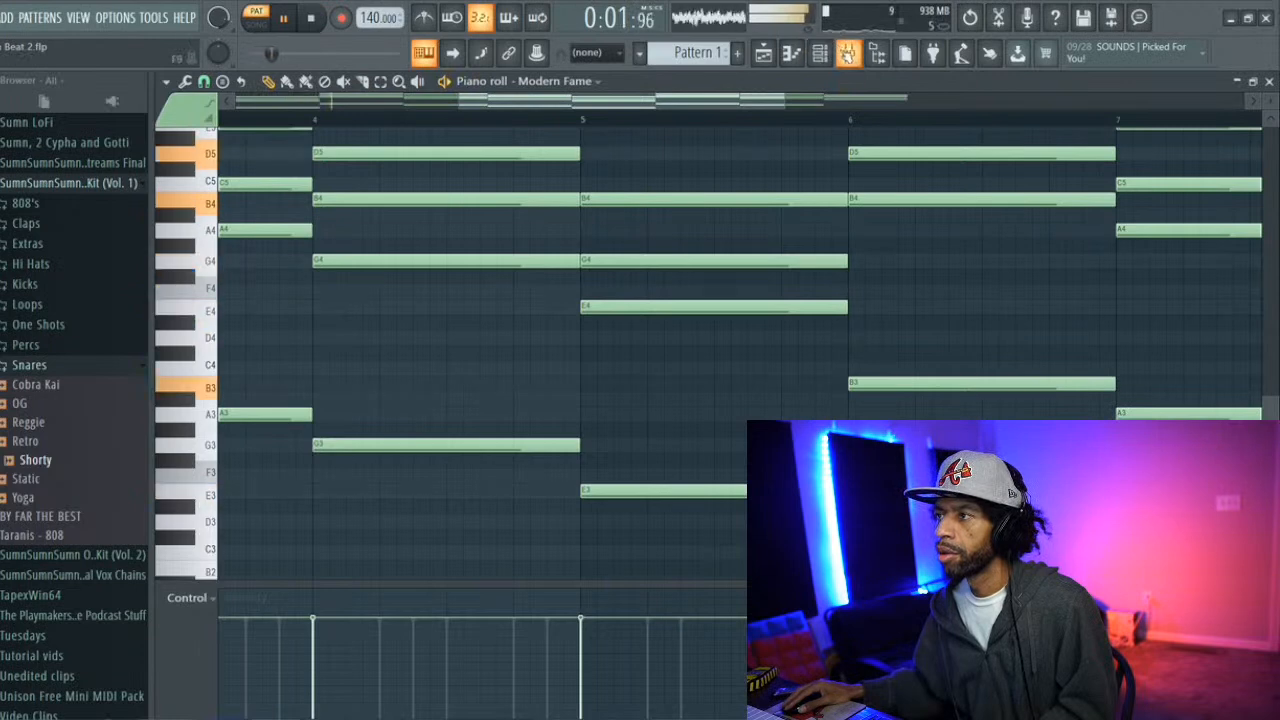
Route the VG-CARBON and Modern Fame channels to their own mixer tracks 1 and 2, audition the pattern, and stop playback
click(847, 55)
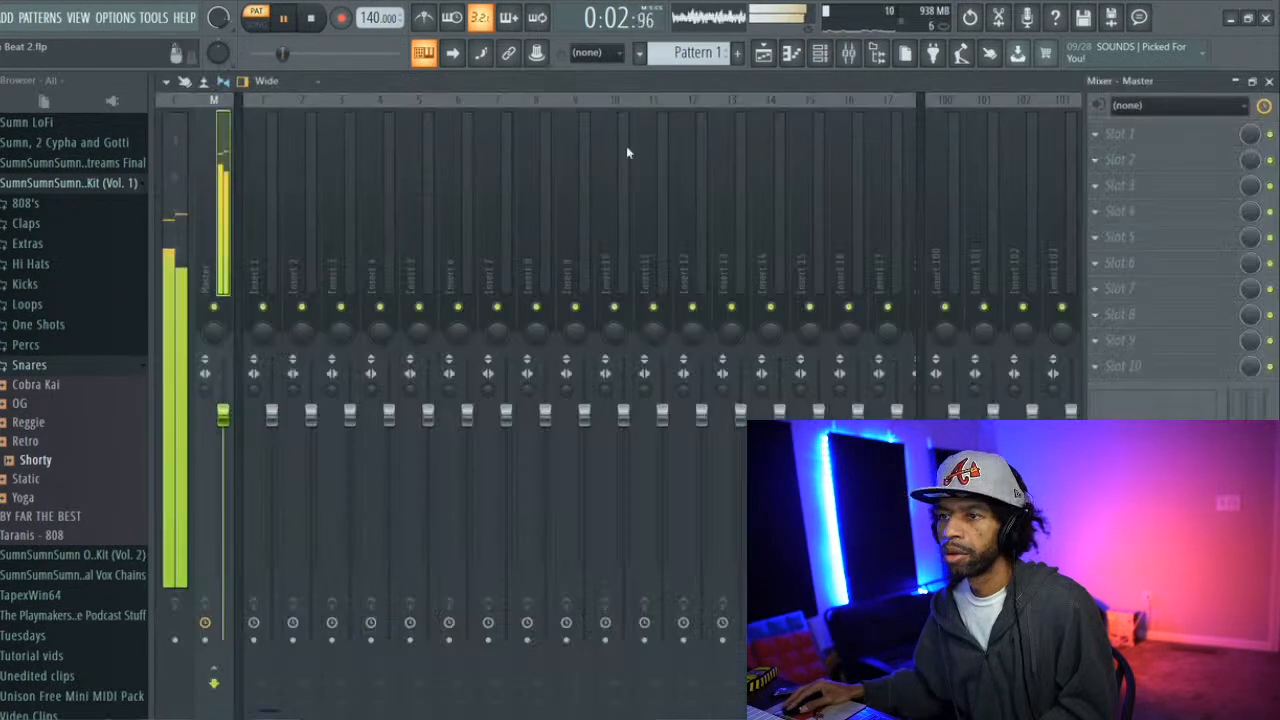
click(817, 57)
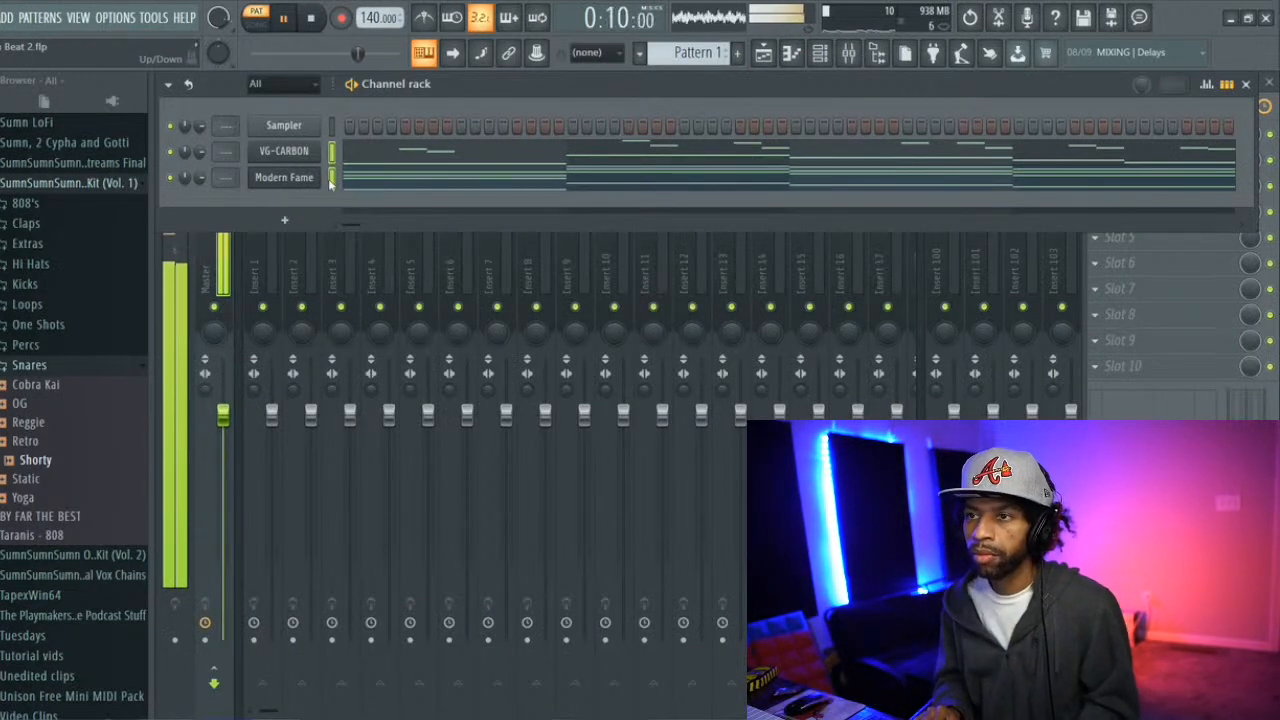
key(ctrl+l)
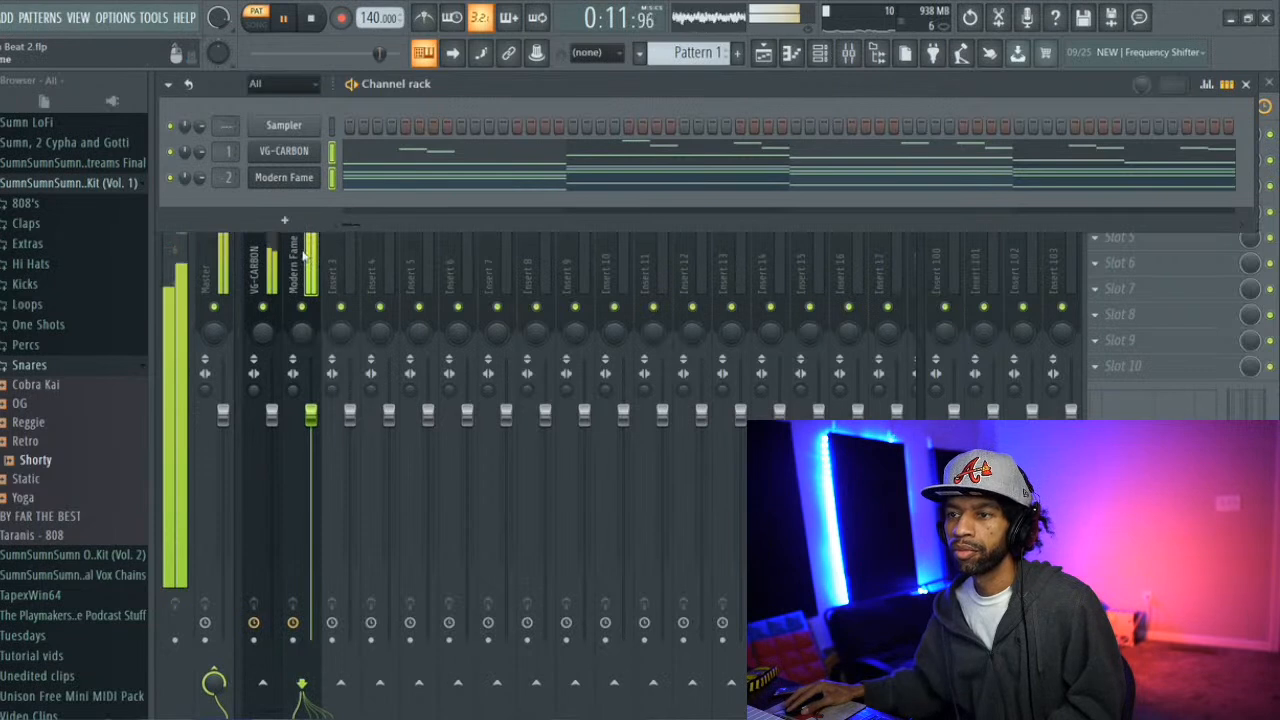
click(305, 255)
click(820, 52)
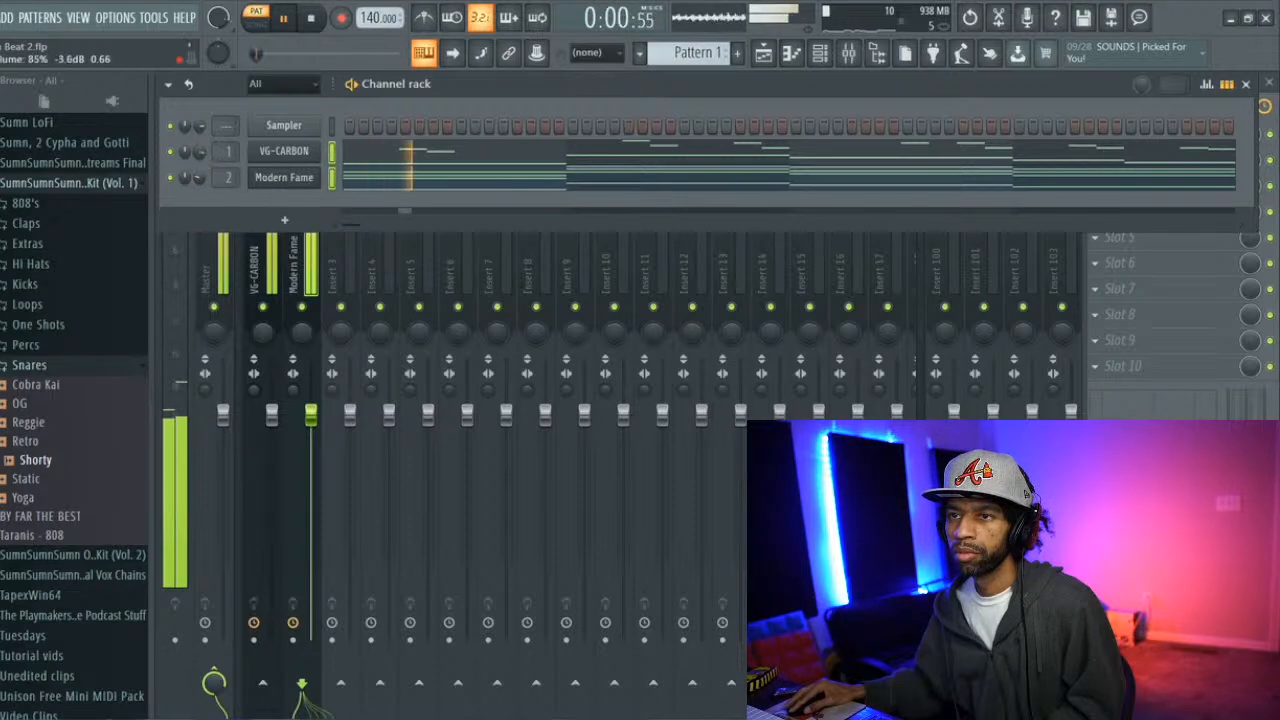
key(space)
Audition successive VG-CARBON guitar presets from Give It To Me through to Moshpit with the pattern playing
click(283, 150)
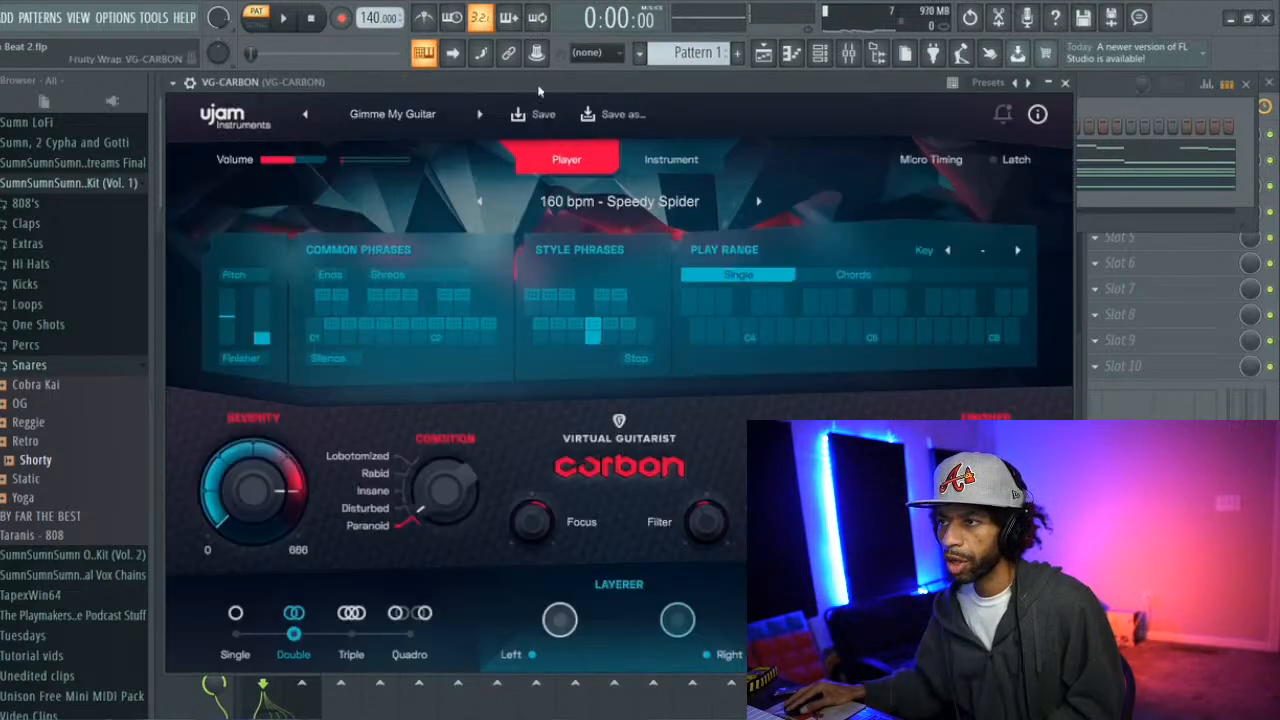
click(479, 114)
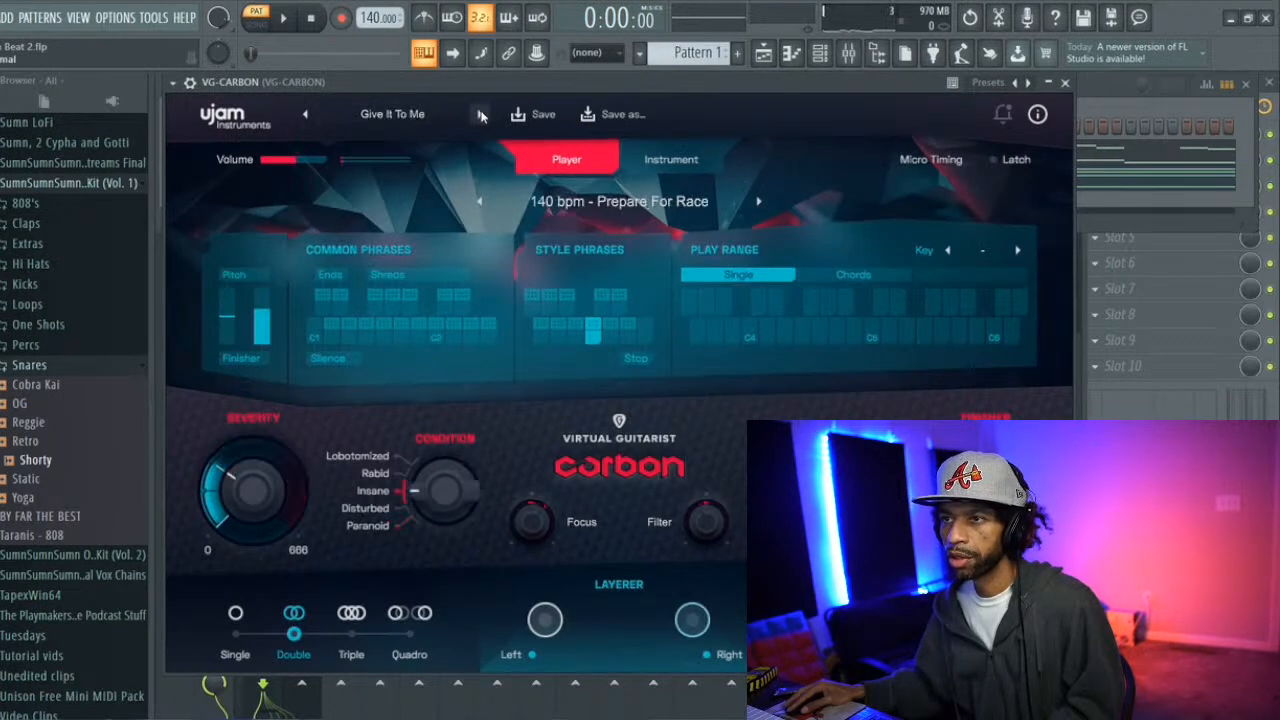
key(space)
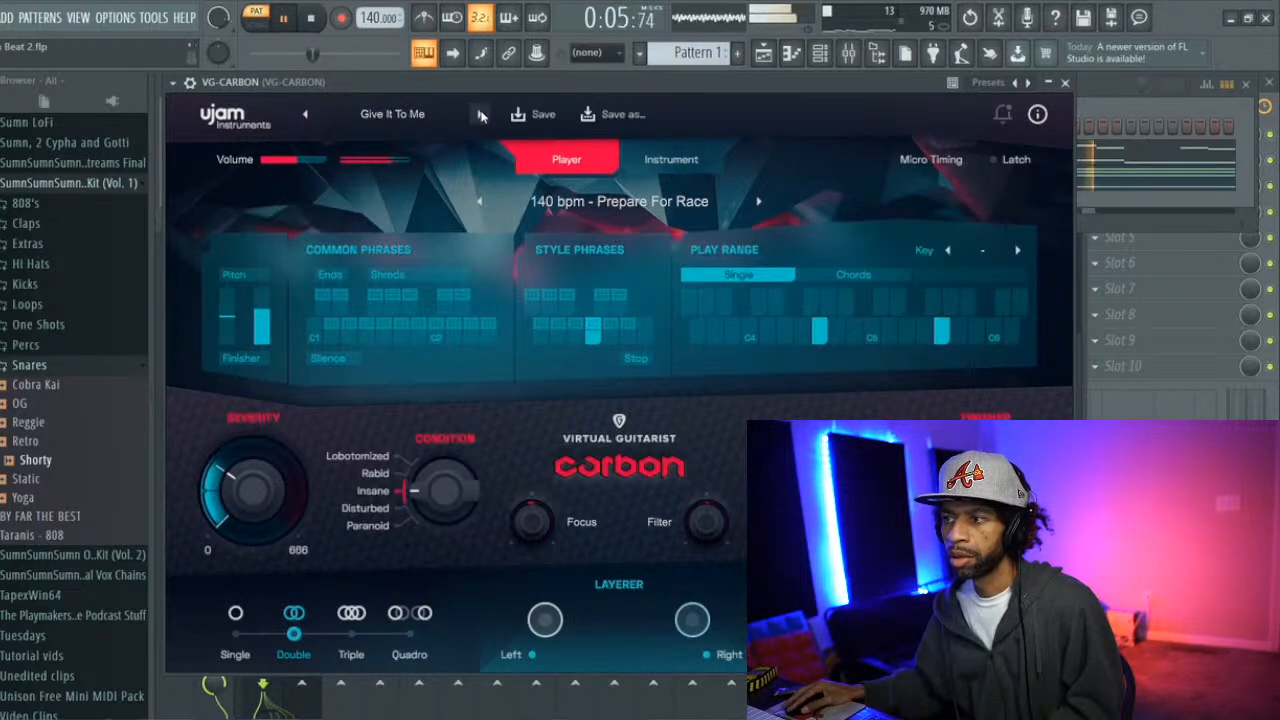
click(480, 115)
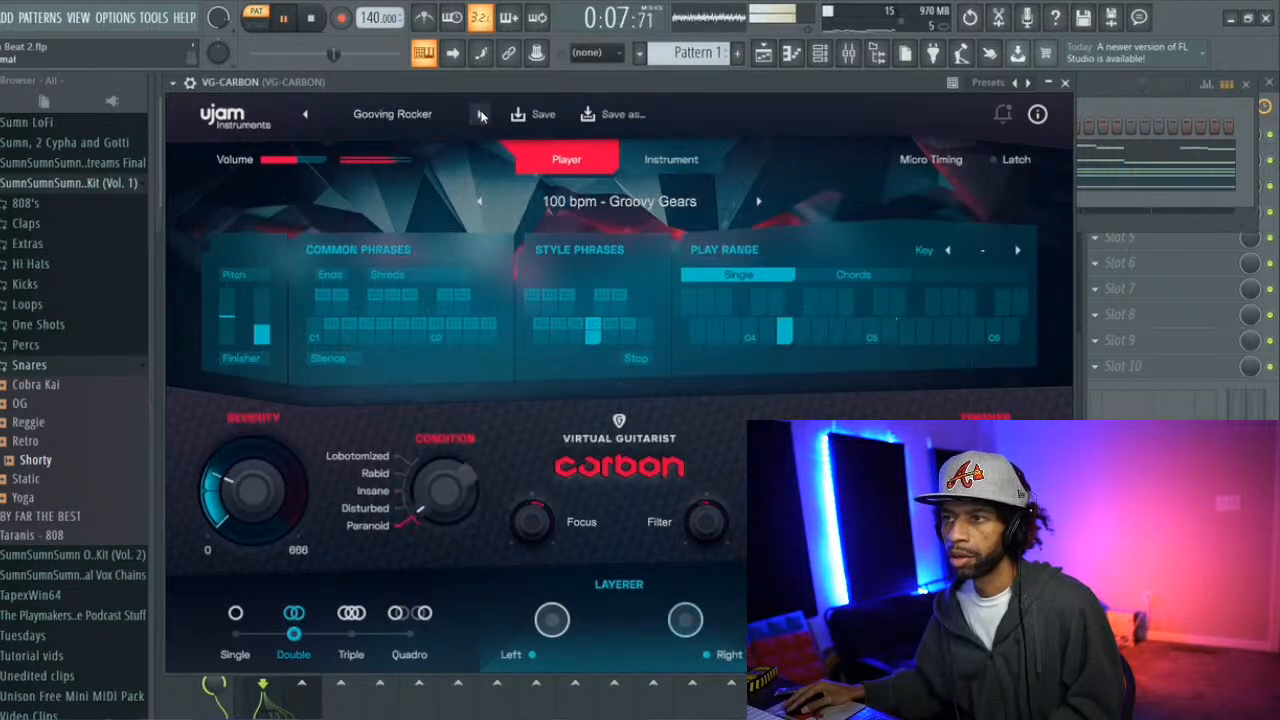
click(480, 115)
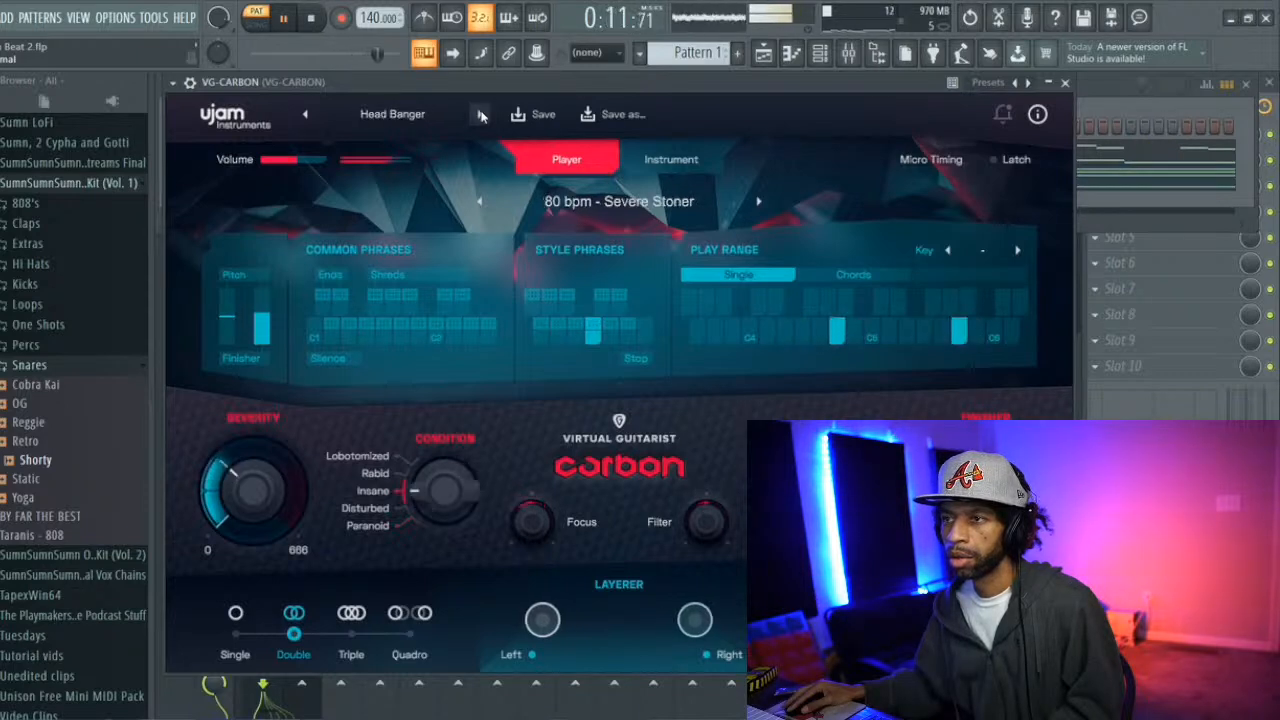
click(480, 115)
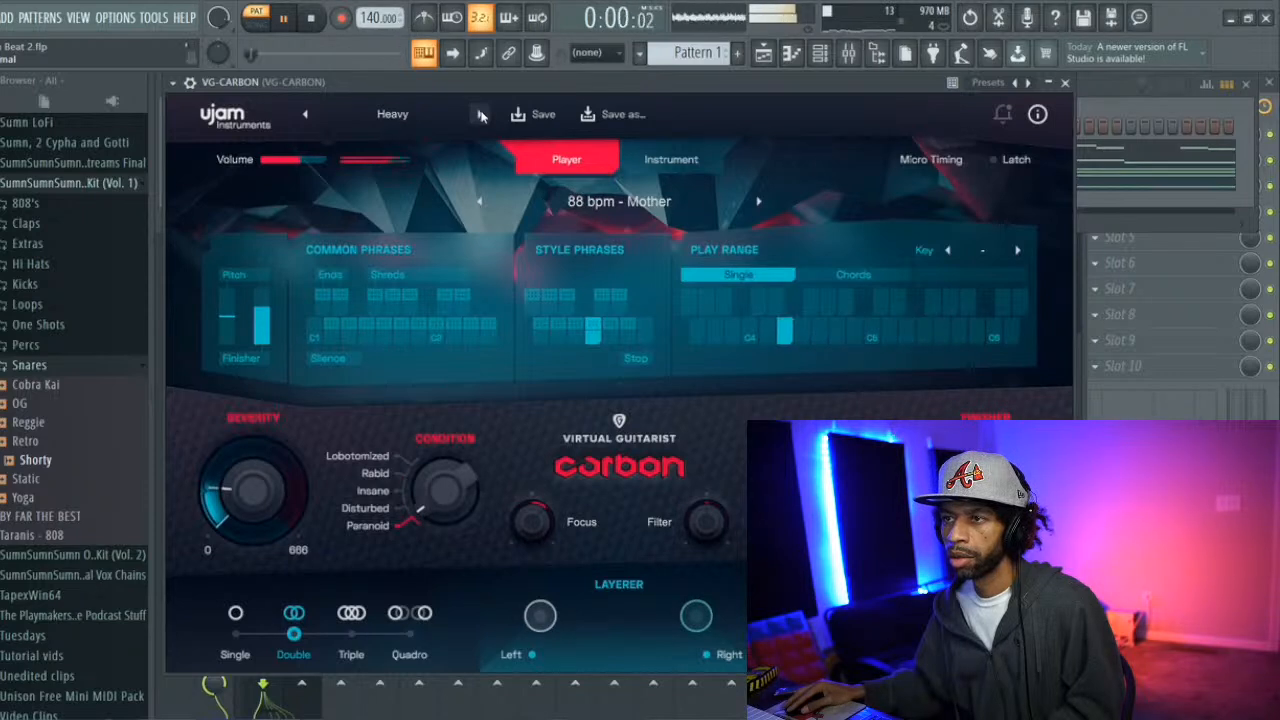
click(480, 115)
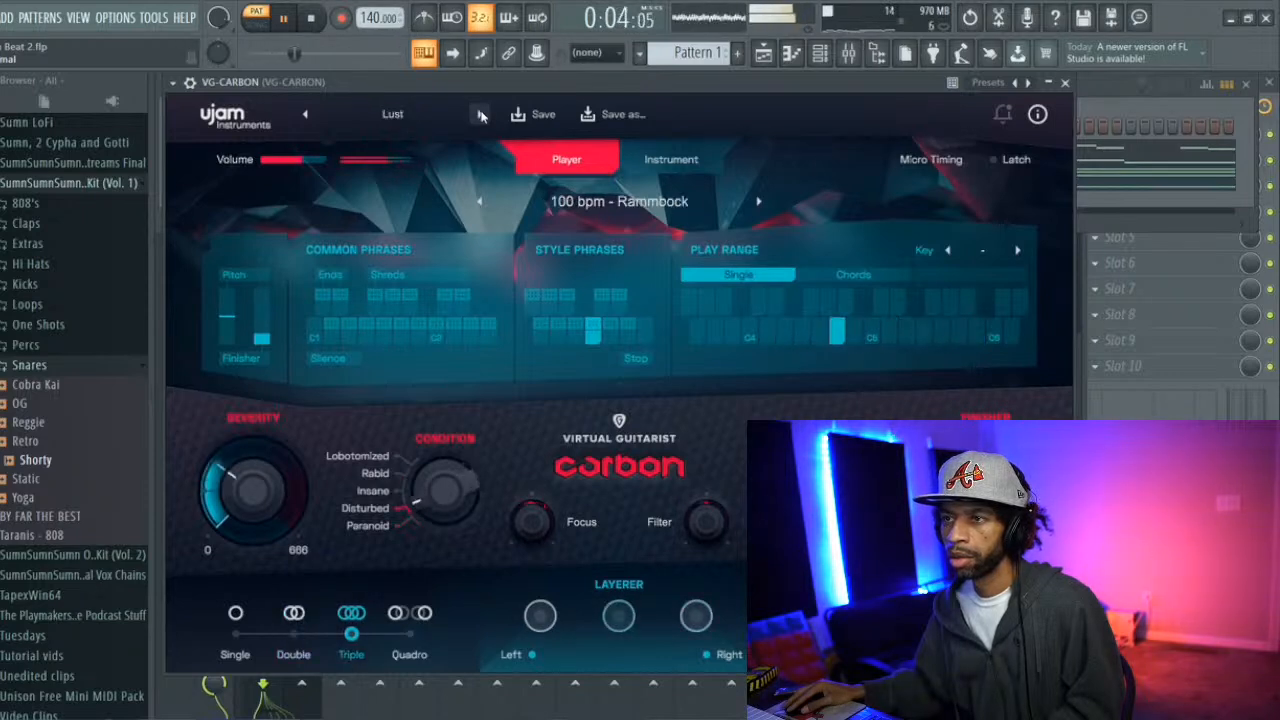
click(480, 115)
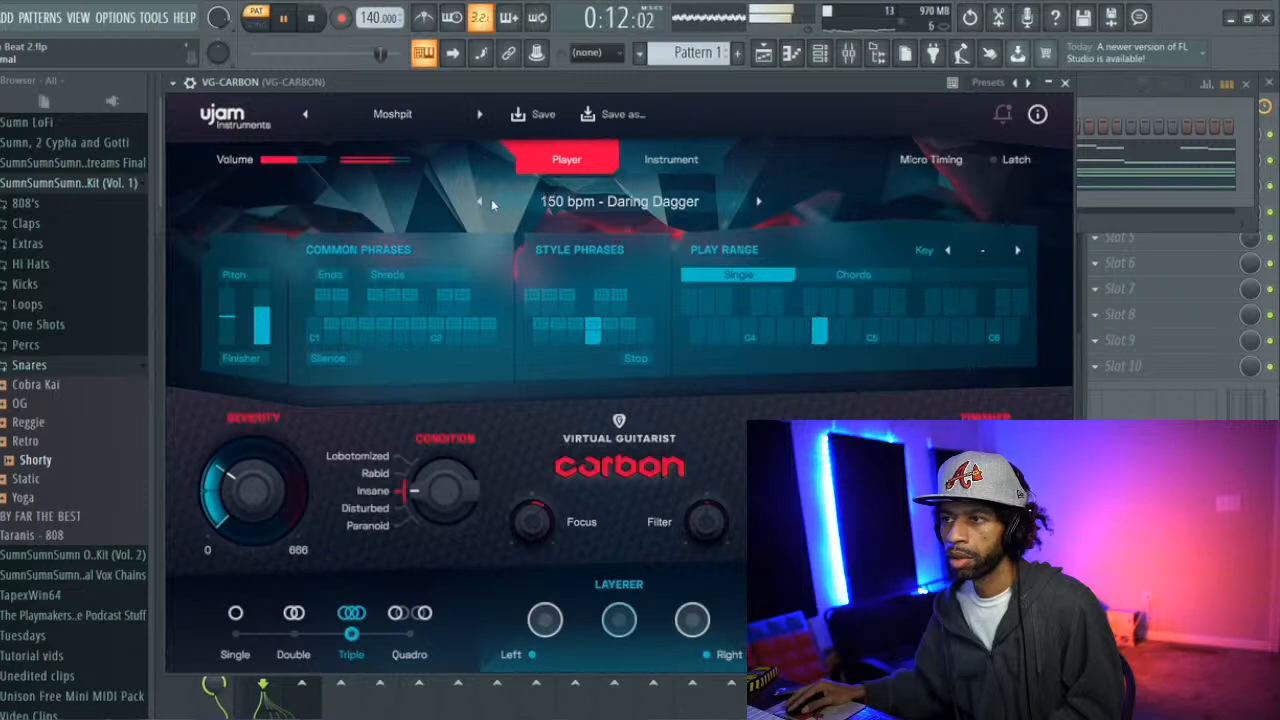
Audition the faster phrase styles of the Moshpit preset, up to 170 bpm - 8ters Gonna 8
click(760, 201)
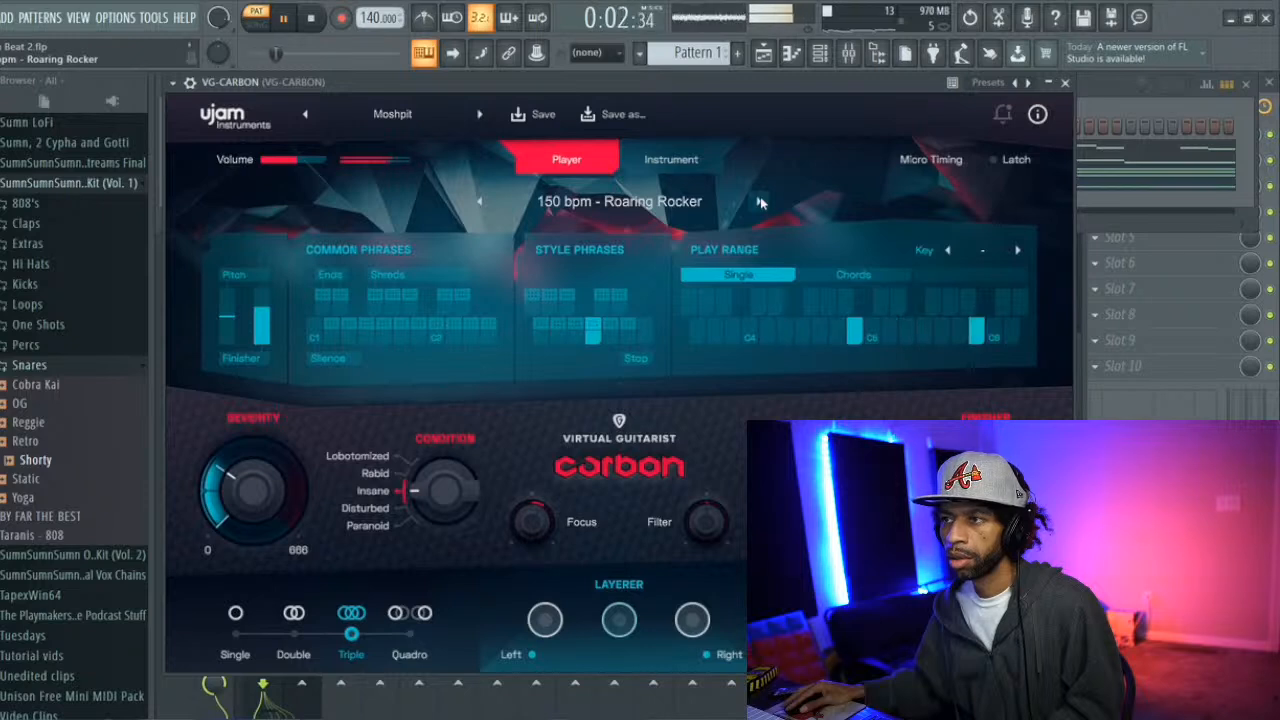
click(760, 202)
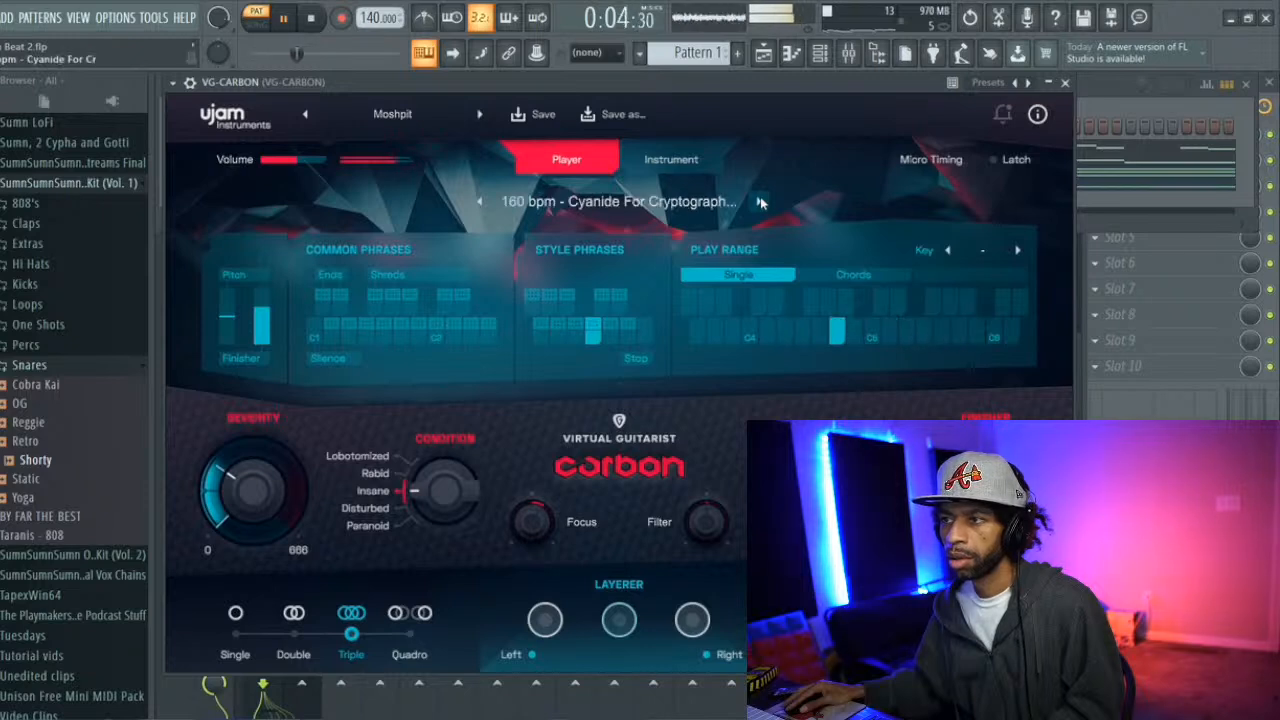
click(760, 202)
click(760, 202)
click(760, 202)
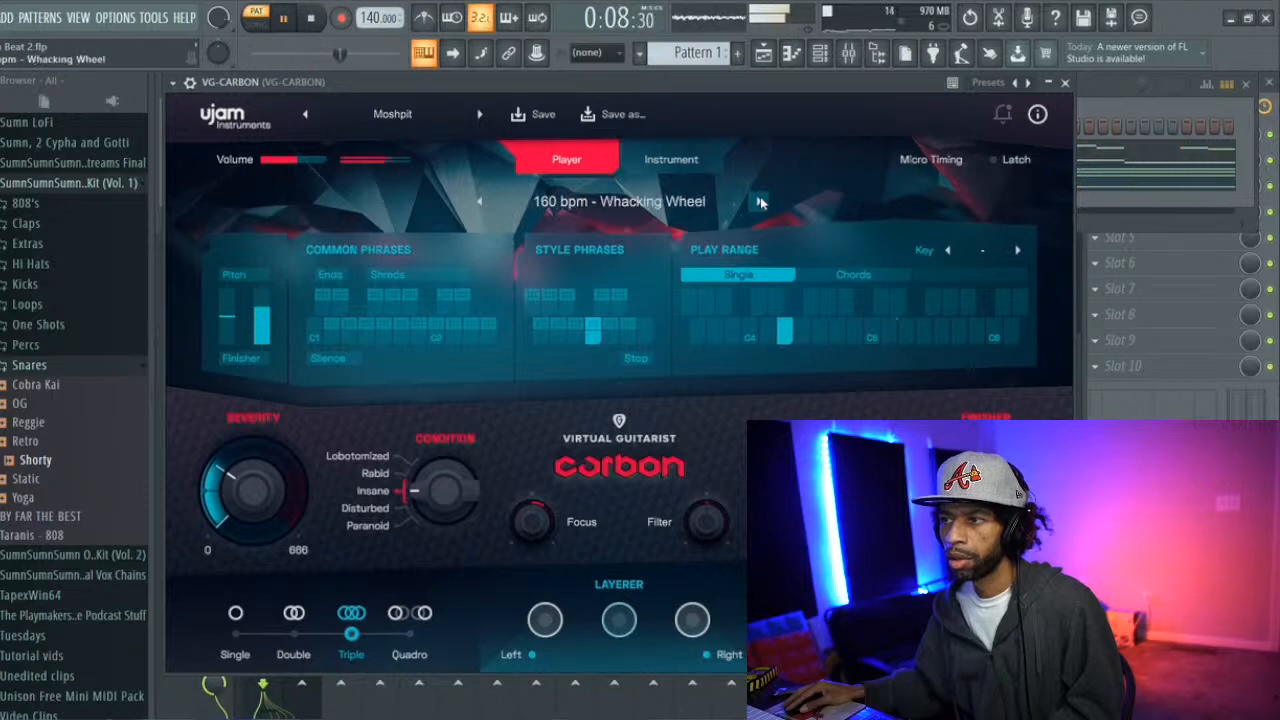
click(760, 202)
click(760, 202)
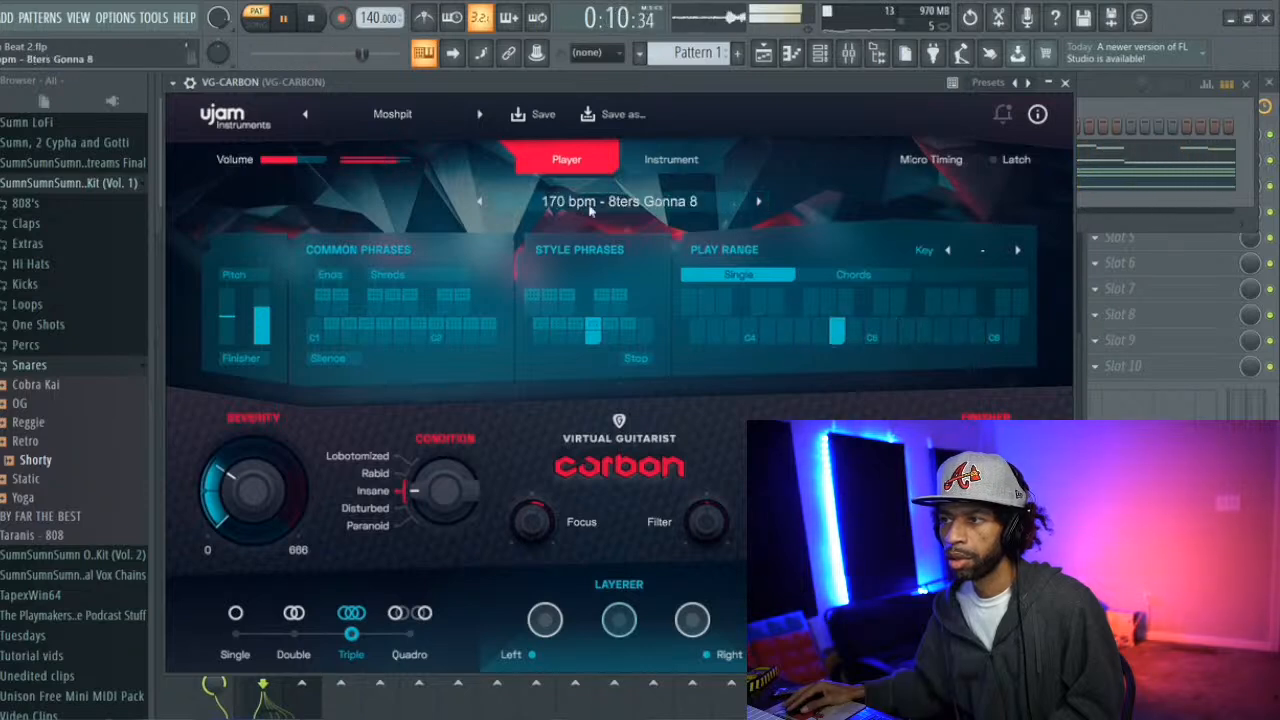
Step the Moshpit preset's phrase style back down to 140 bpm - Prepare For Race
click(478, 204)
click(478, 204)
click(478, 204)
click(478, 204)
click(478, 204)
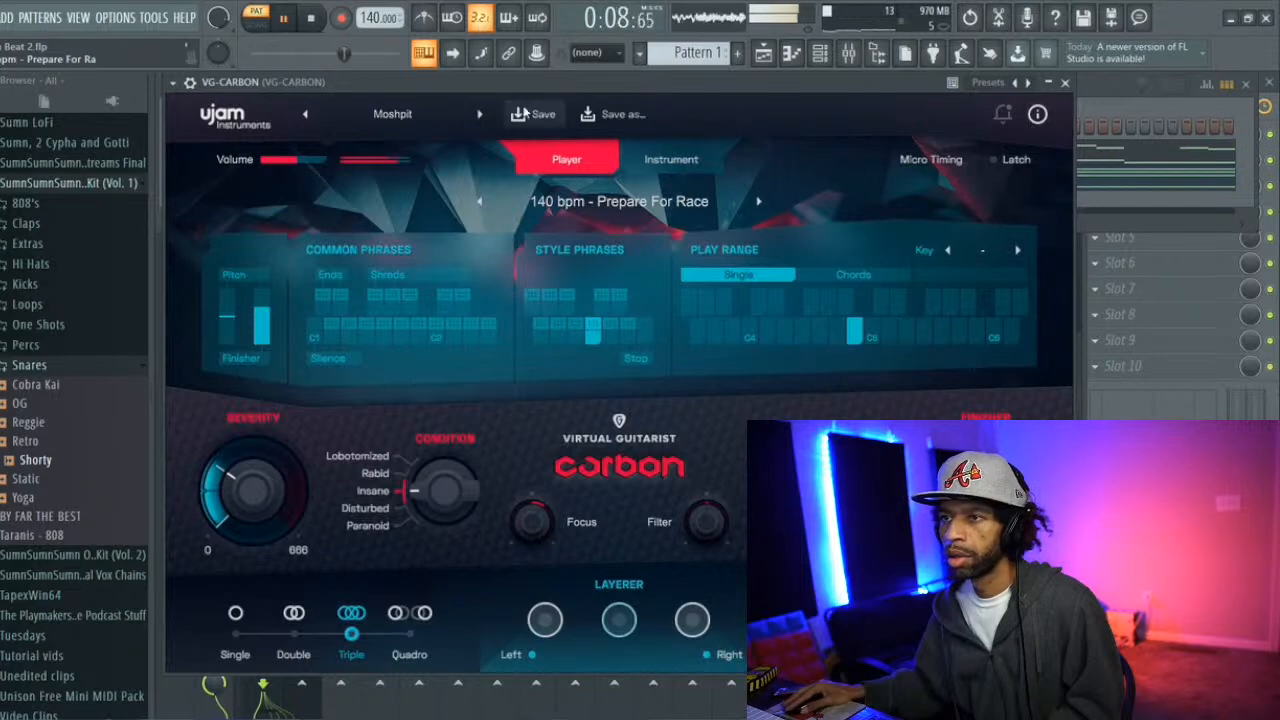
Load the Mourning Marilyn preset in VG-CARBON and set its phrase style to 124 bpm - Horde Of Demons
click(480, 114)
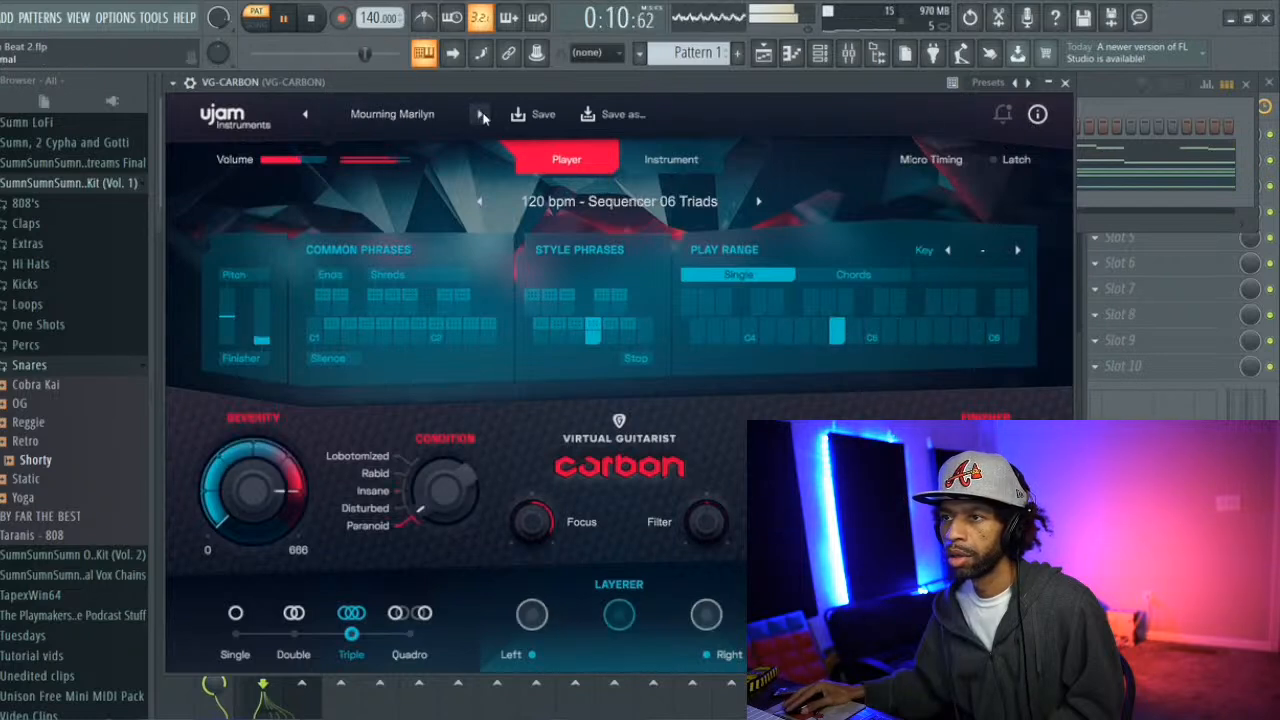
click(758, 202)
click(758, 202)
click(758, 202)
click(758, 202)
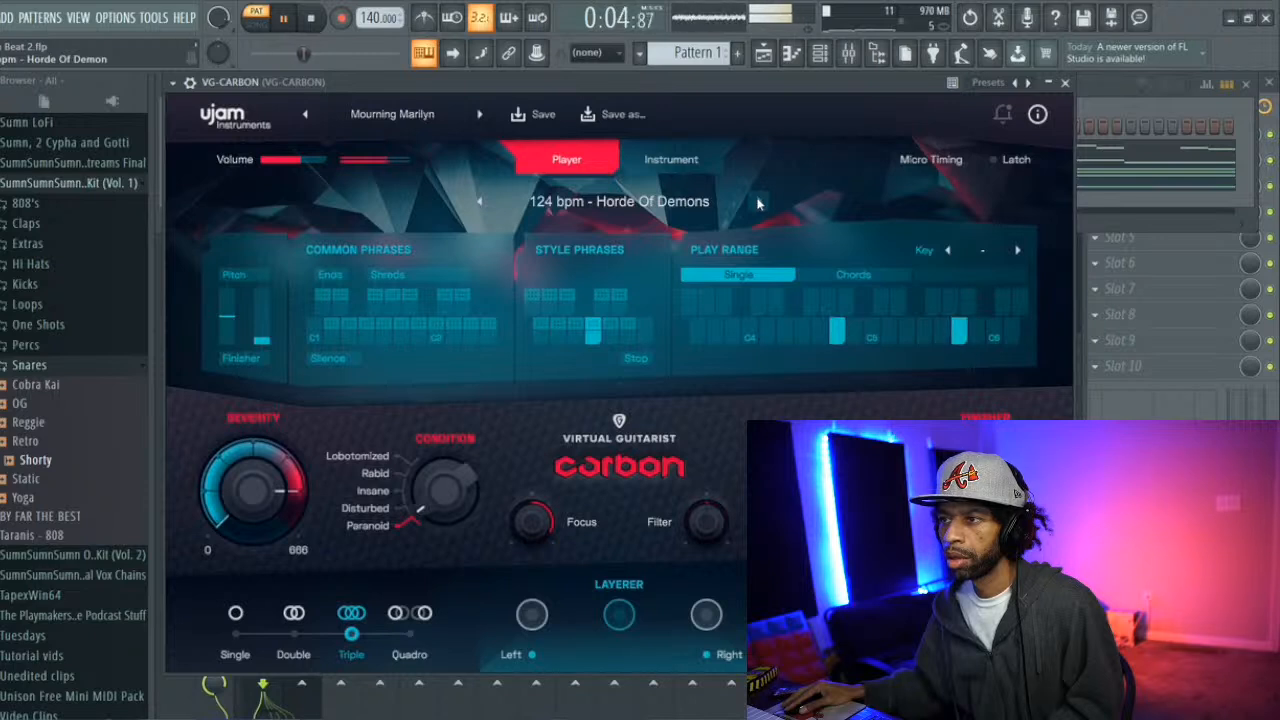
Add Fruity Parametric EQ 2 to the first effect slot of the Modern Fame mixer track
click(1117, 107)
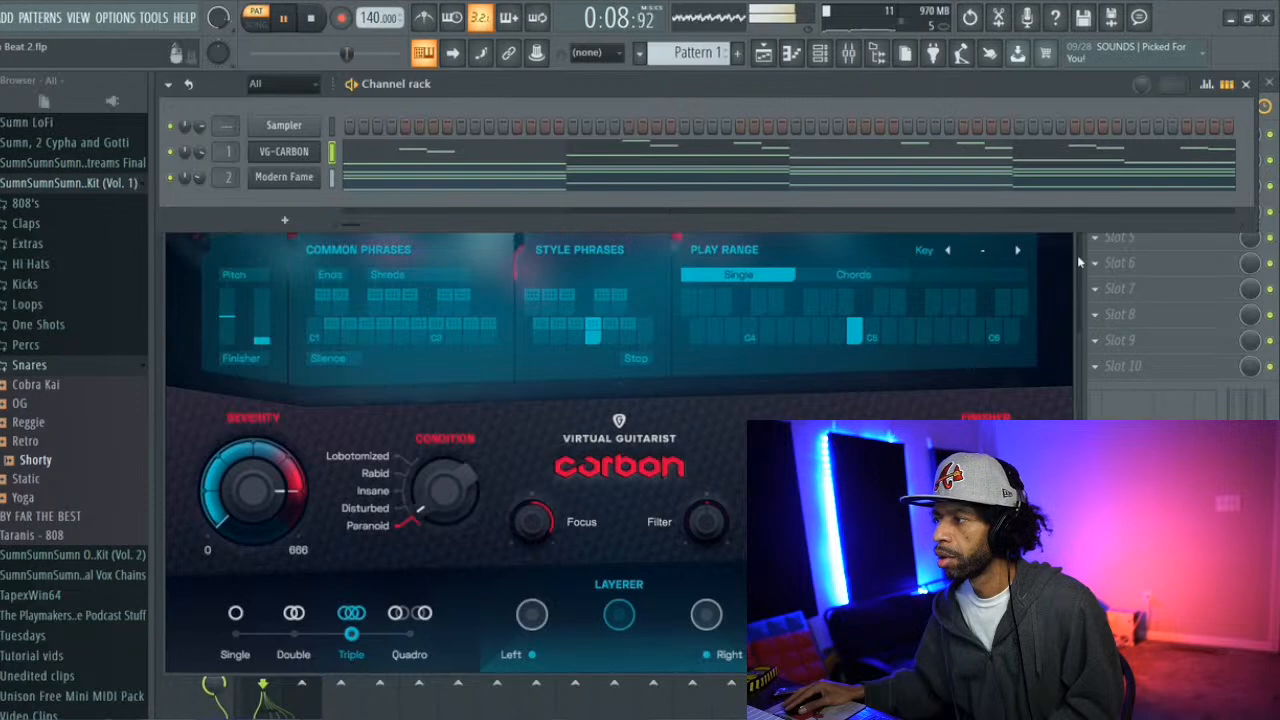
key(F9)
click(318, 237)
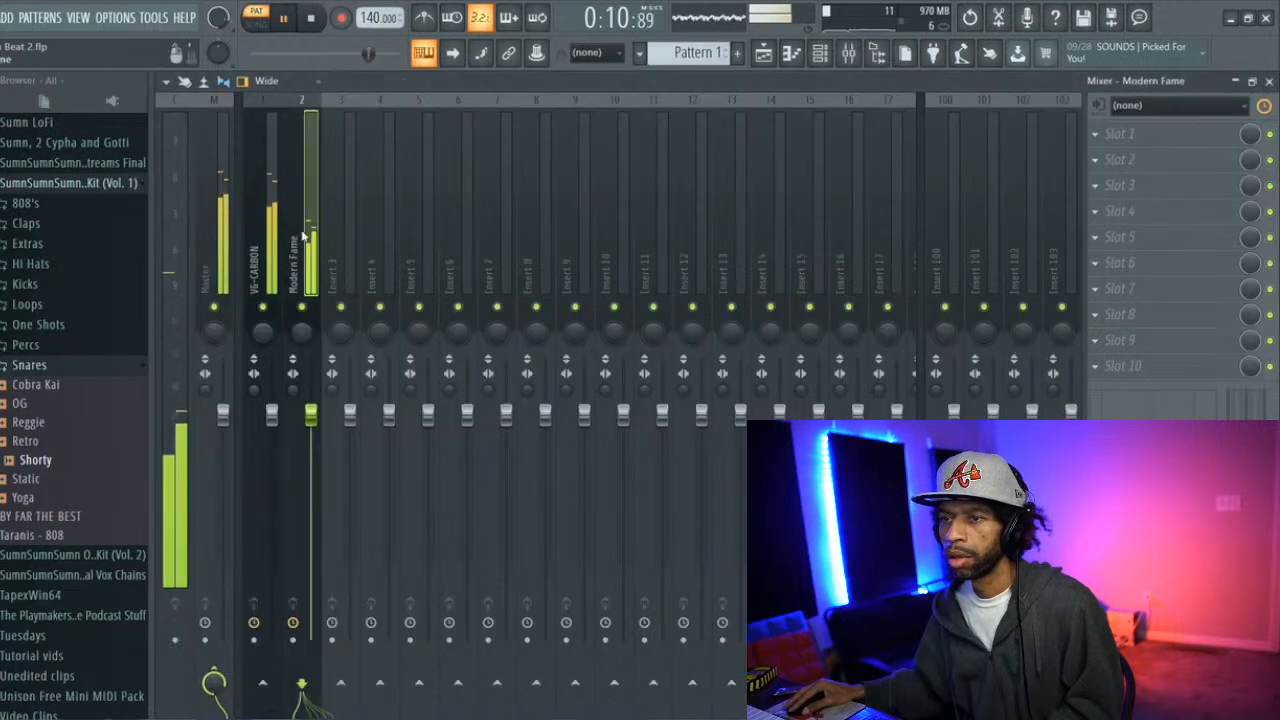
click(1098, 140)
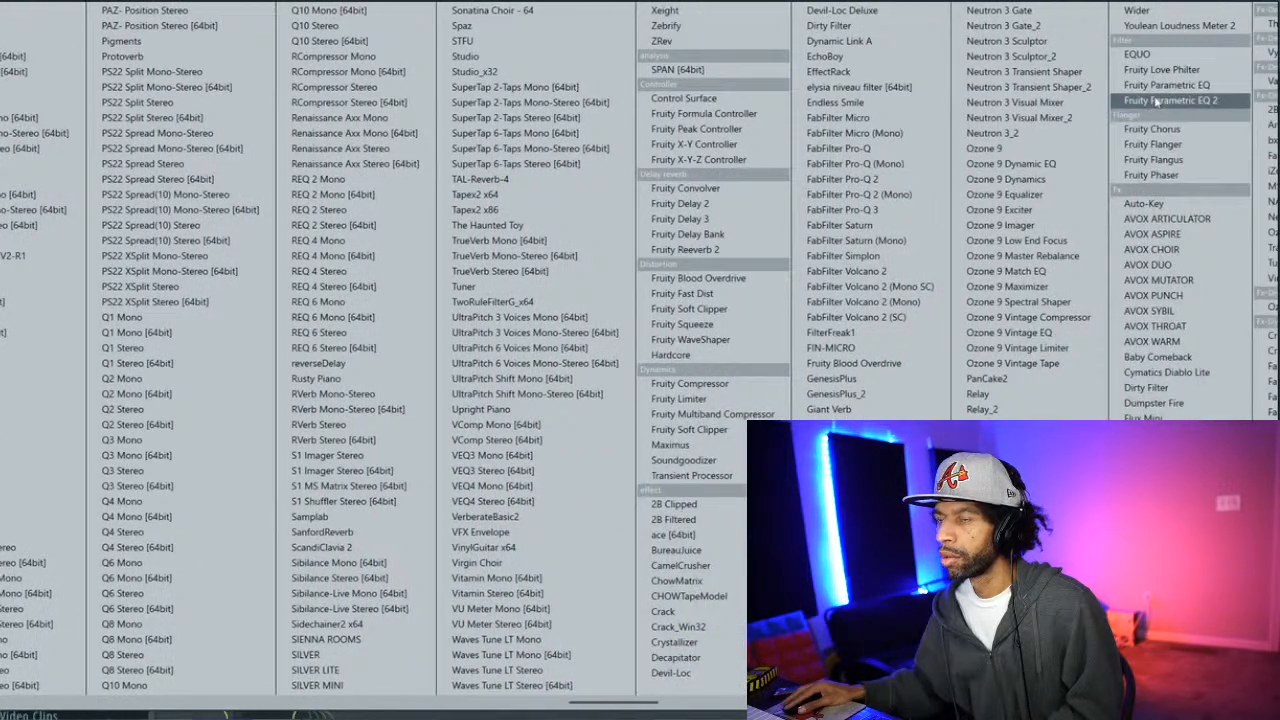
click(1165, 101)
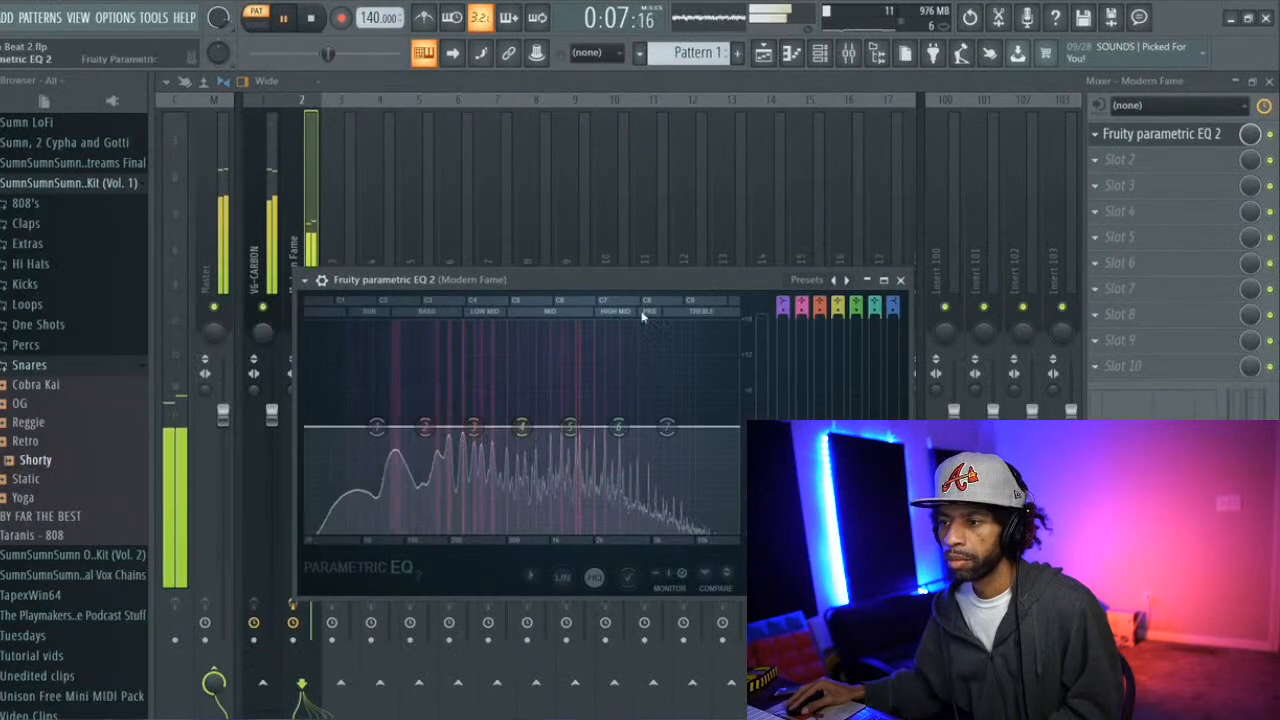
Apply the Radio preset to the organ's EQ, soften the band 5 boost and widen the low and high cutoffs, then audition the result
click(804, 282)
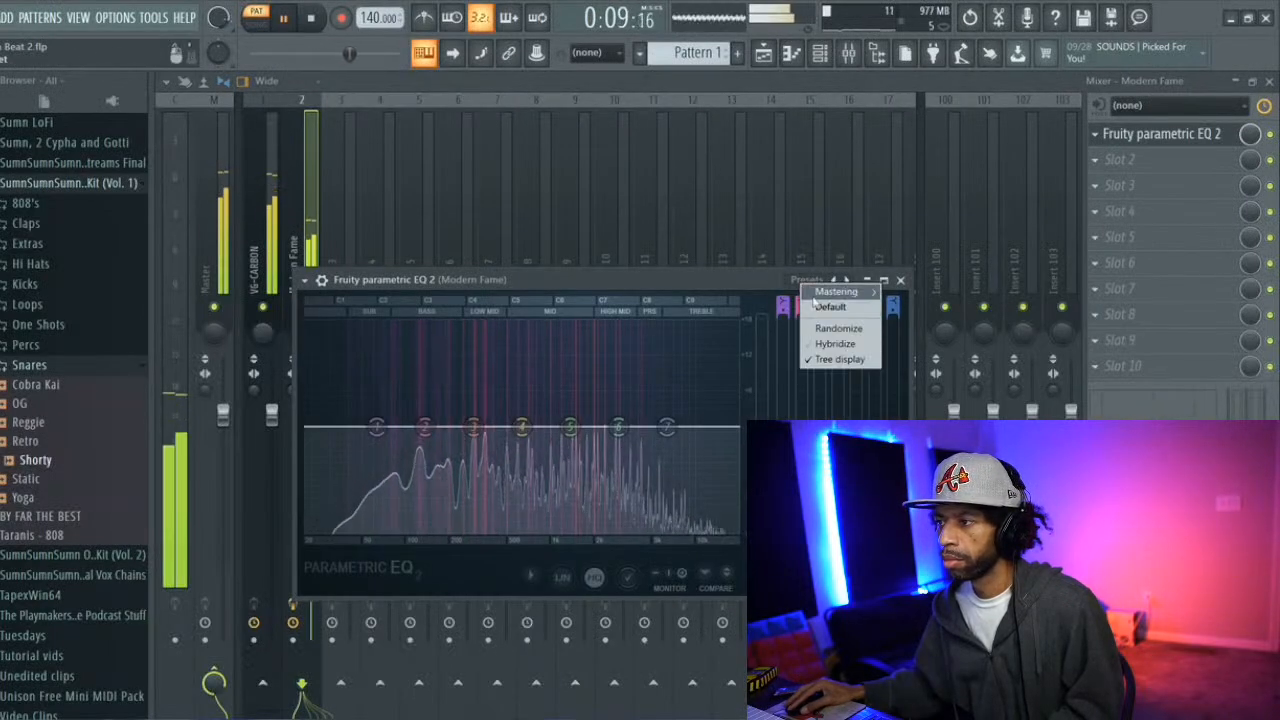
mouse_move(836, 291)
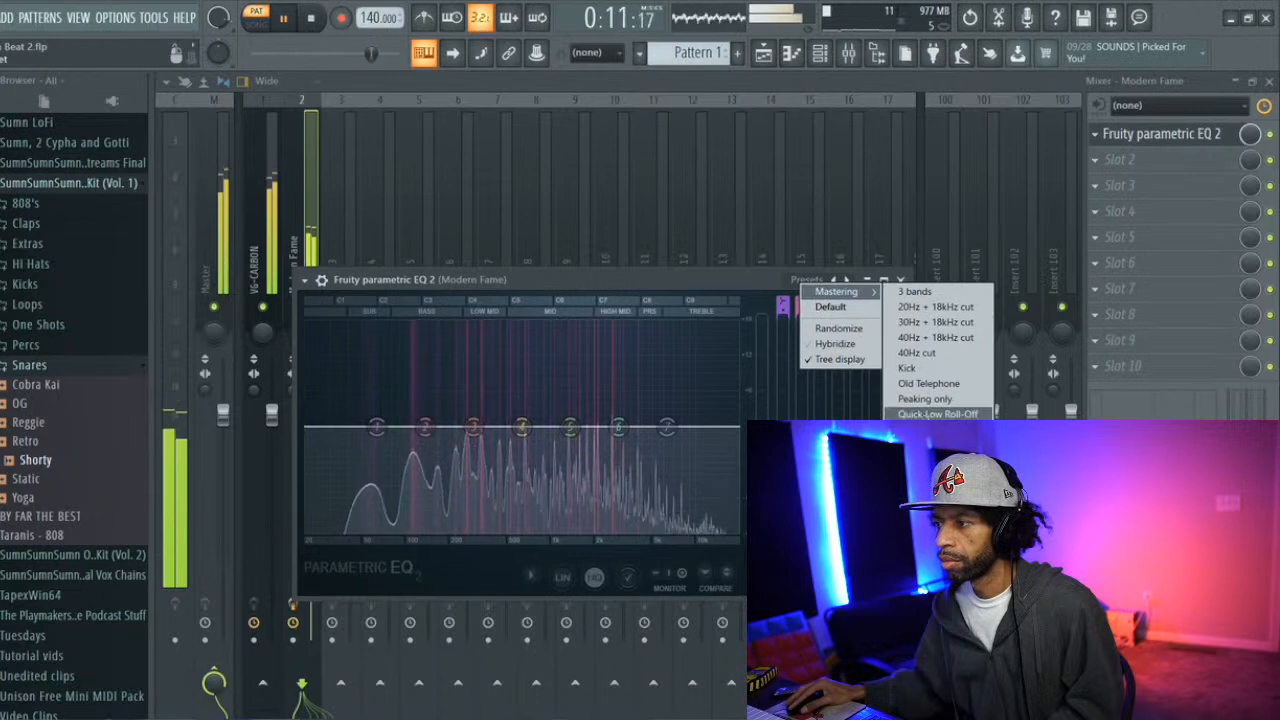
click(925, 428)
drag(594, 384, 587, 418)
drag(480, 533, 453, 532)
drag(642, 531, 689, 541)
click(313, 19)
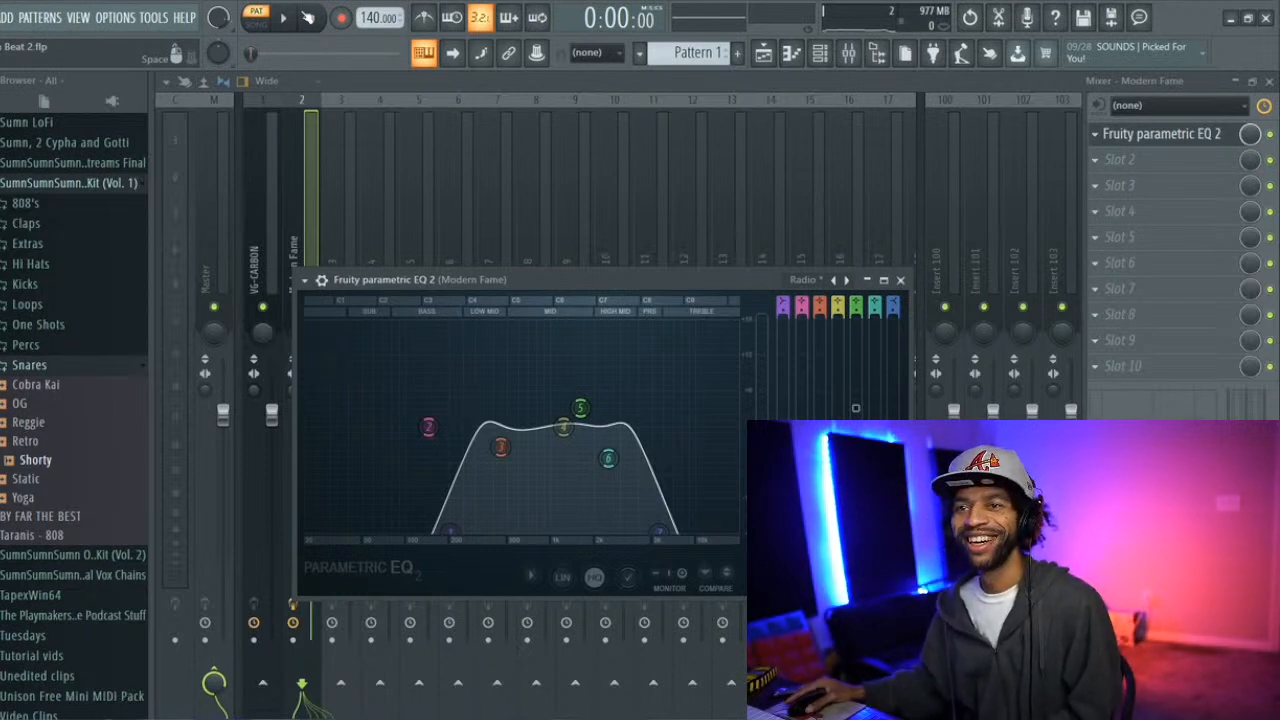
key(space)
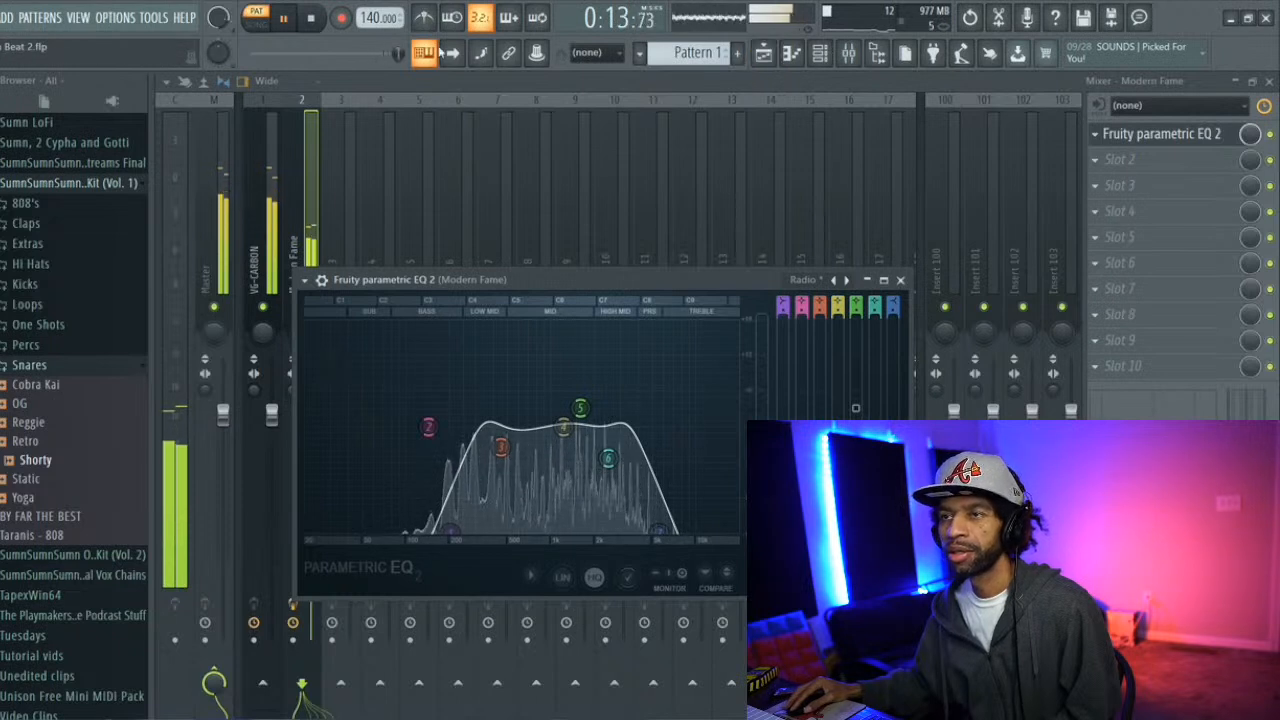
key(space)
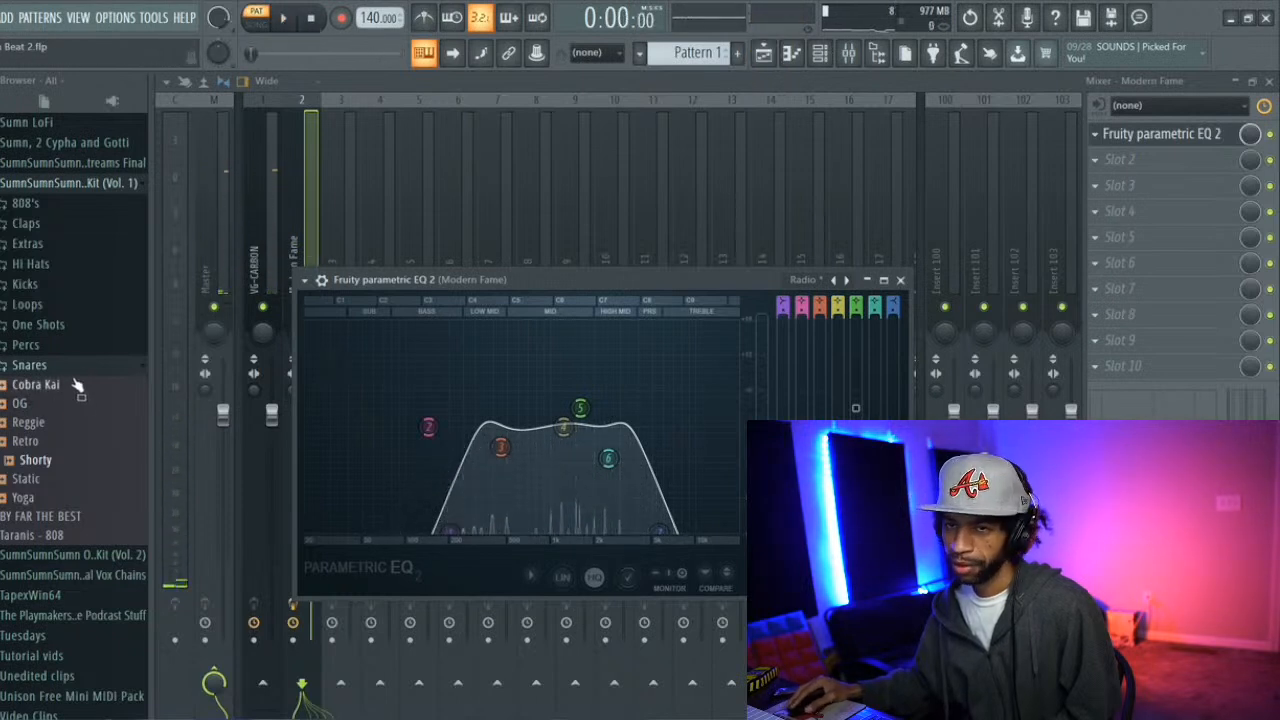
Audition the Snappy, Slick, Jimmy, LoLo and Suga hi-hat samples from the Vol. 1 drum kit
click(31, 265)
click(31, 360)
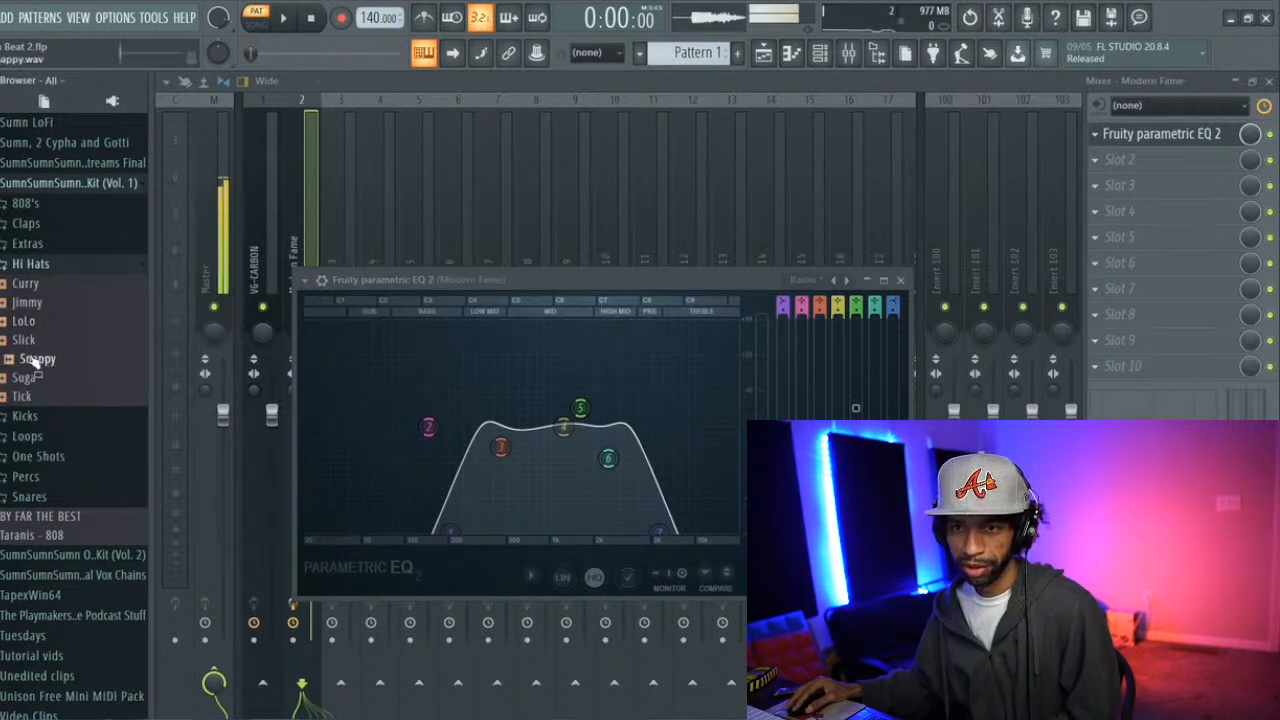
click(23, 340)
click(24, 304)
click(23, 322)
click(23, 340)
click(25, 378)
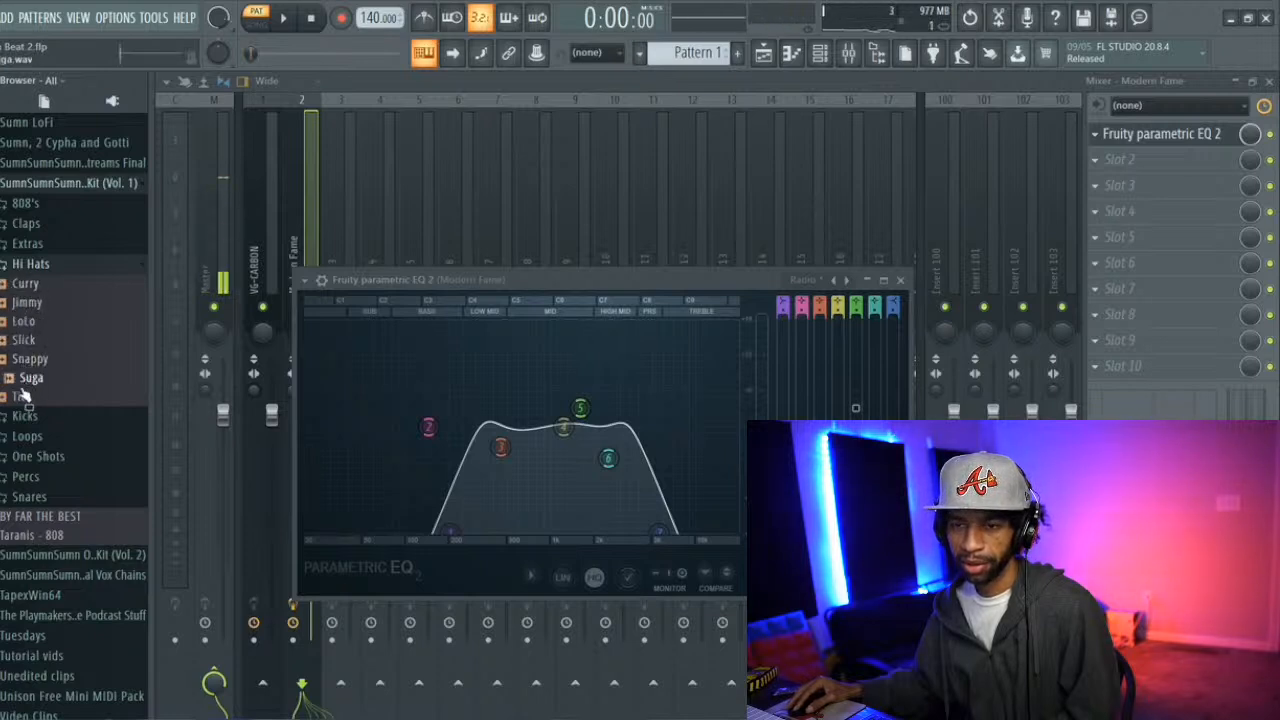
Audition the Tick hi-hat sample and load it into a new channel
click(27, 397)
click(28, 398)
right_click(28, 398)
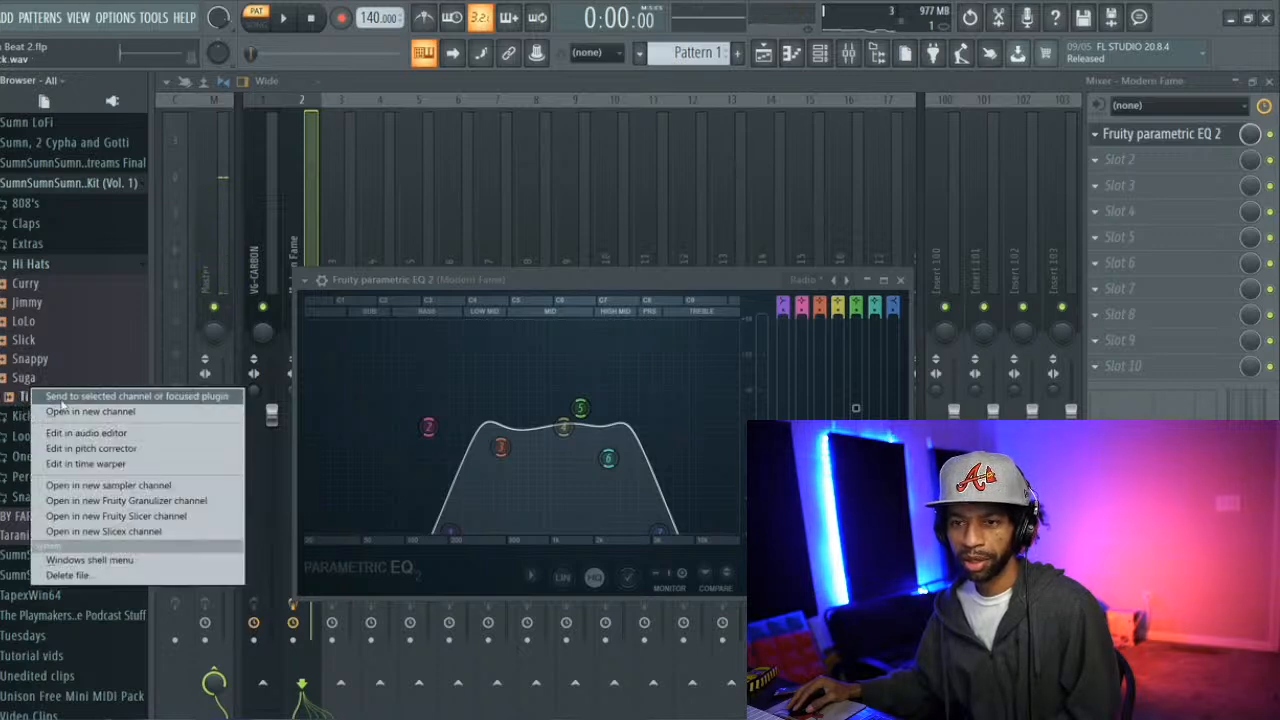
click(62, 418)
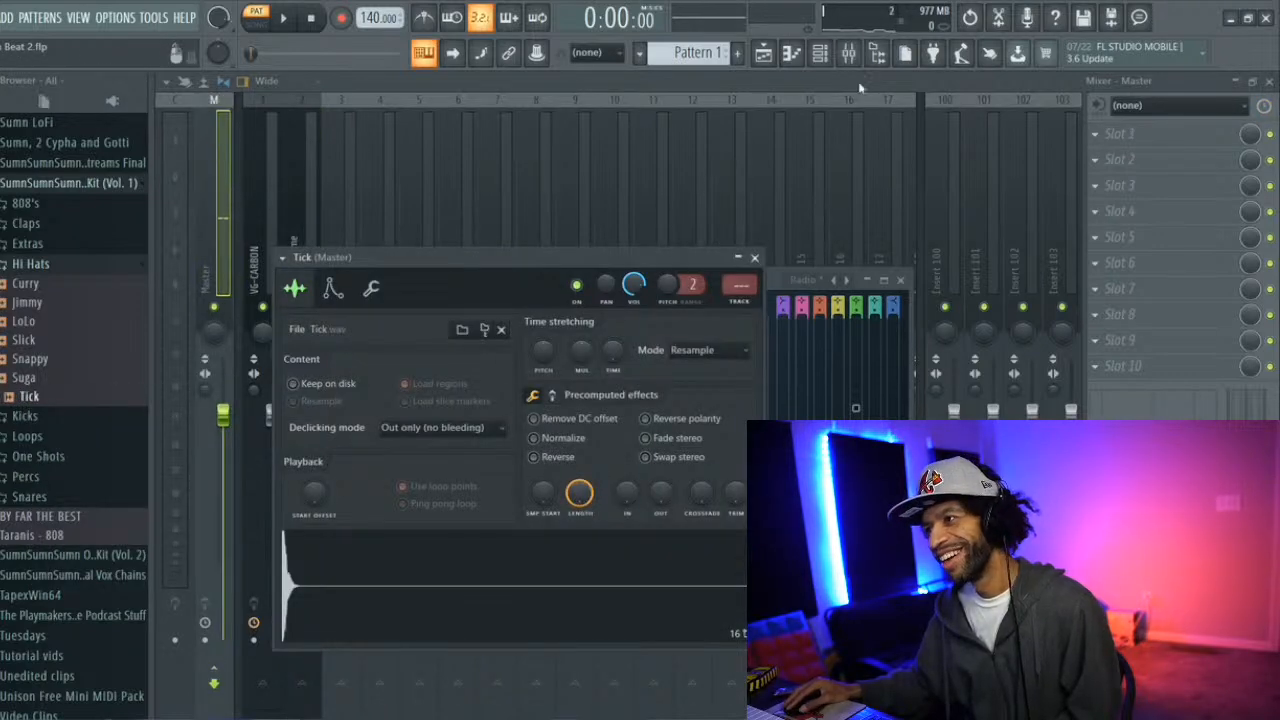
Fill the Tick hi-hat channel with a hit every 2 steps and audition the pattern
click(800, 58)
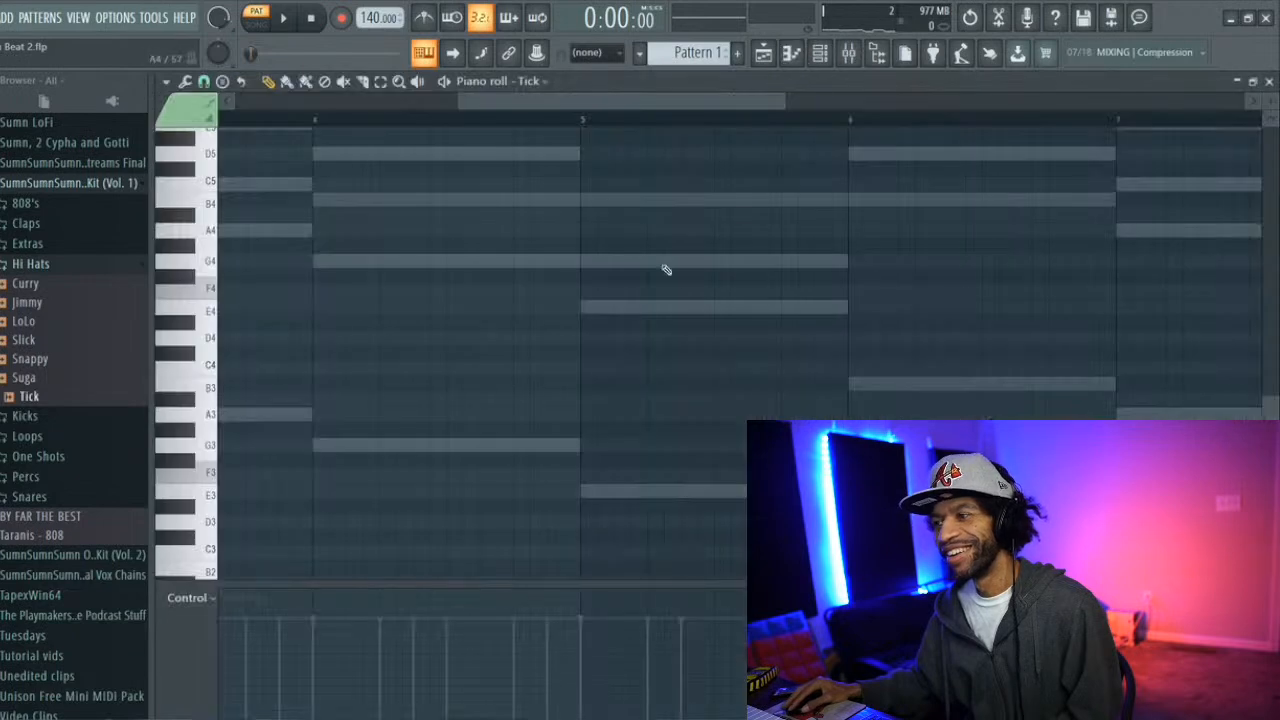
click(823, 56)
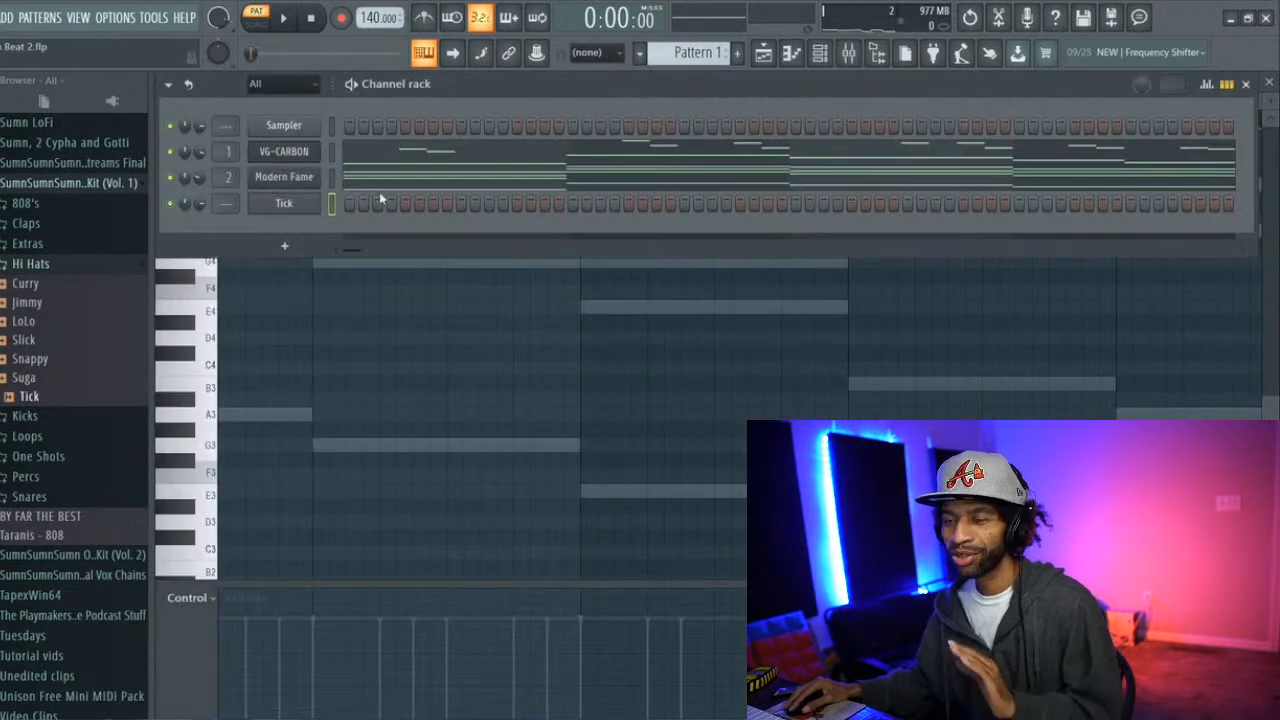
right_click(284, 204)
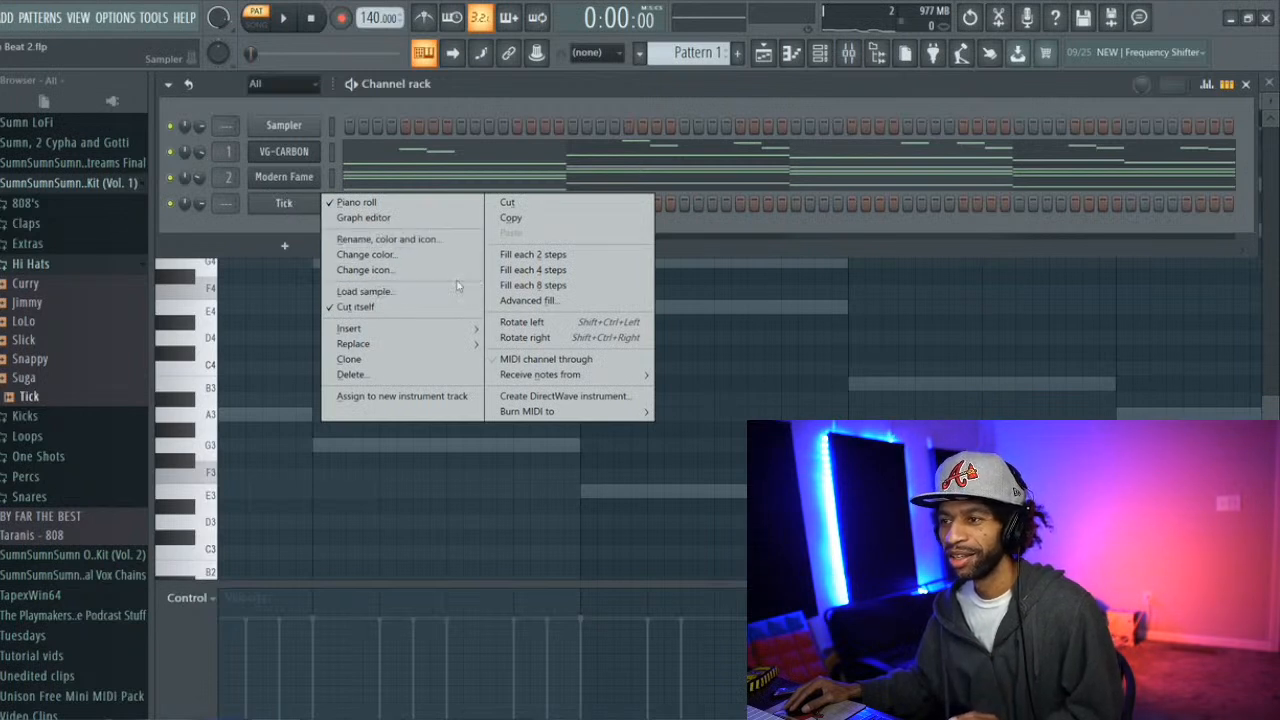
click(521, 255)
key(space)
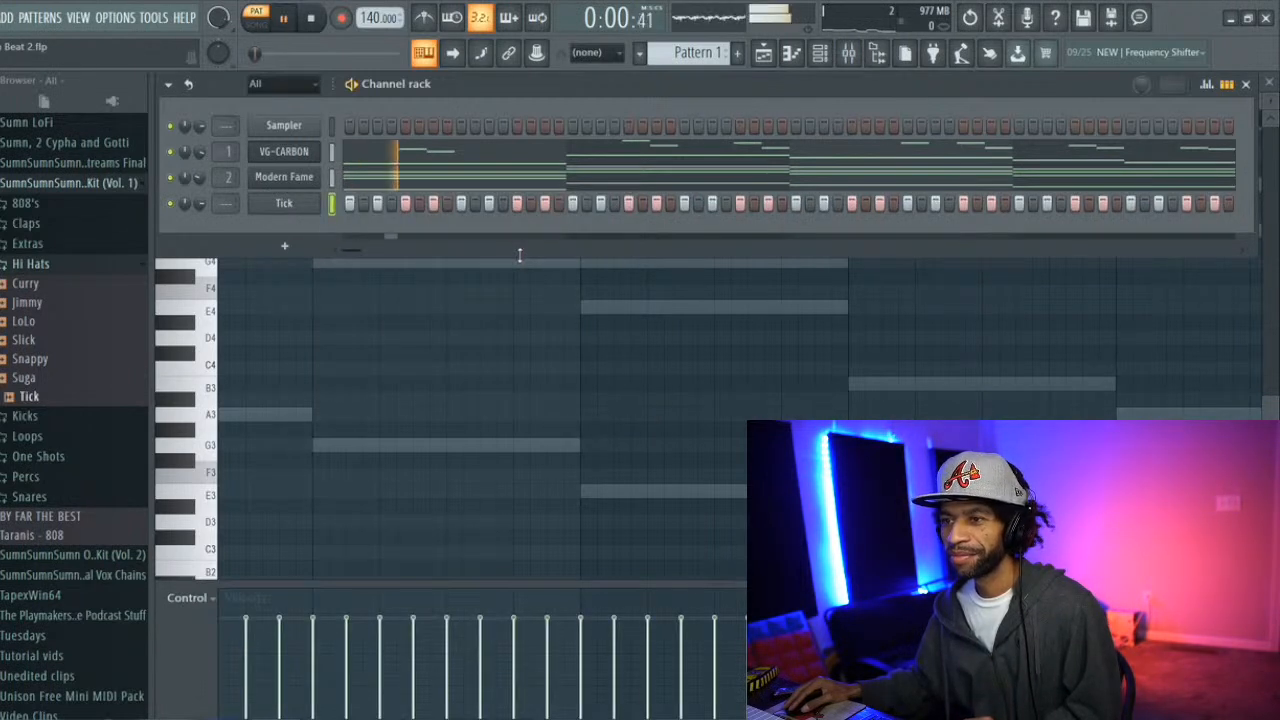
click(312, 14)
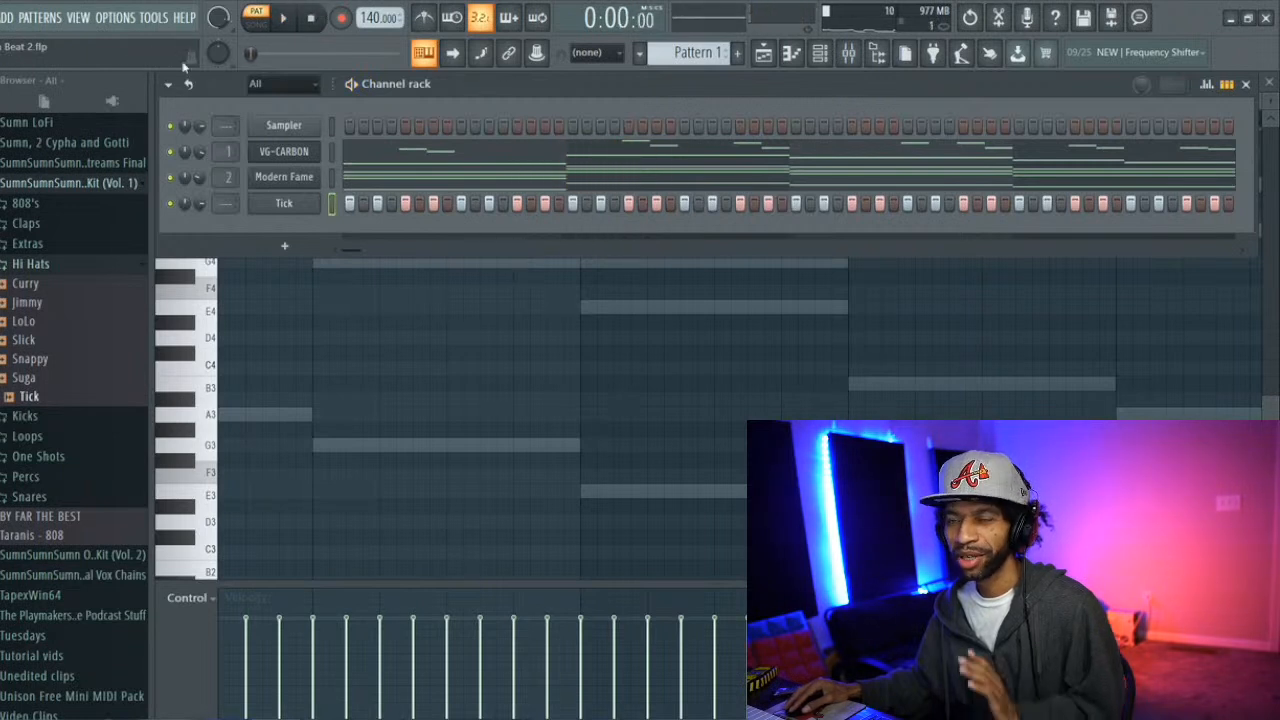
Start a new project, discarding the unsaved changes to 59th Stream Beat 2.flp
click(1, 18)
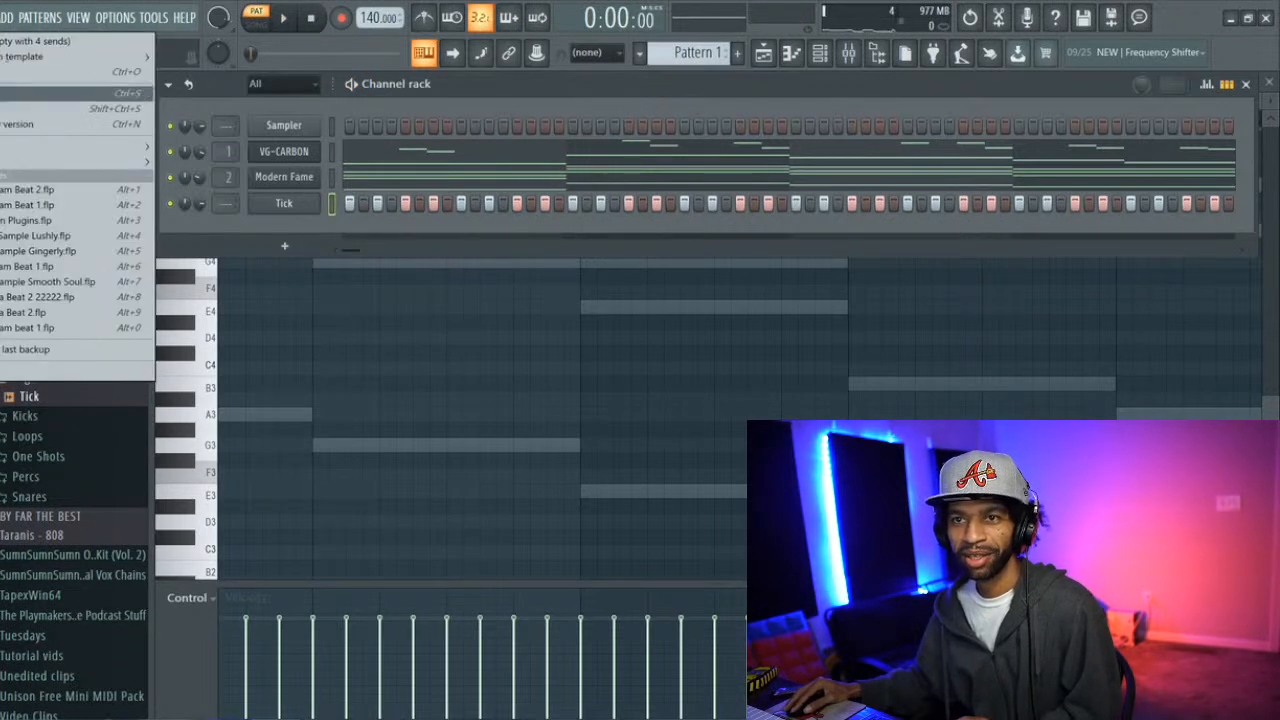
click(3, 42)
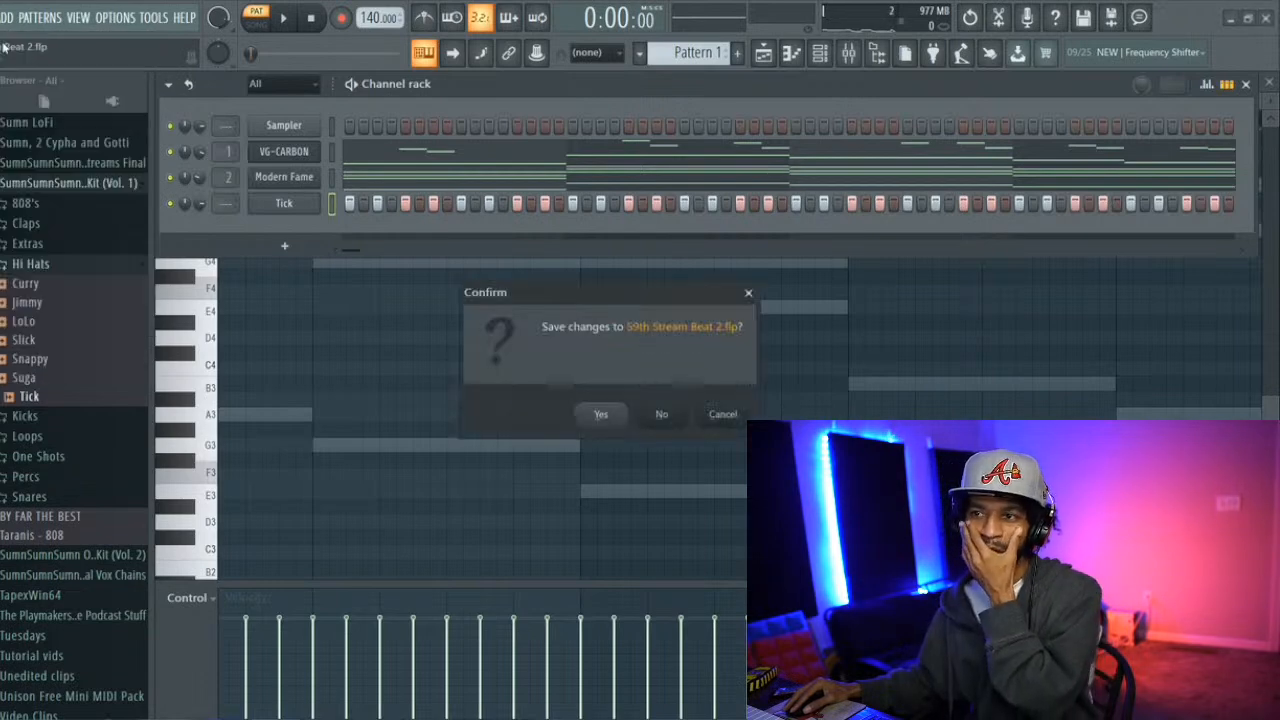
click(662, 412)
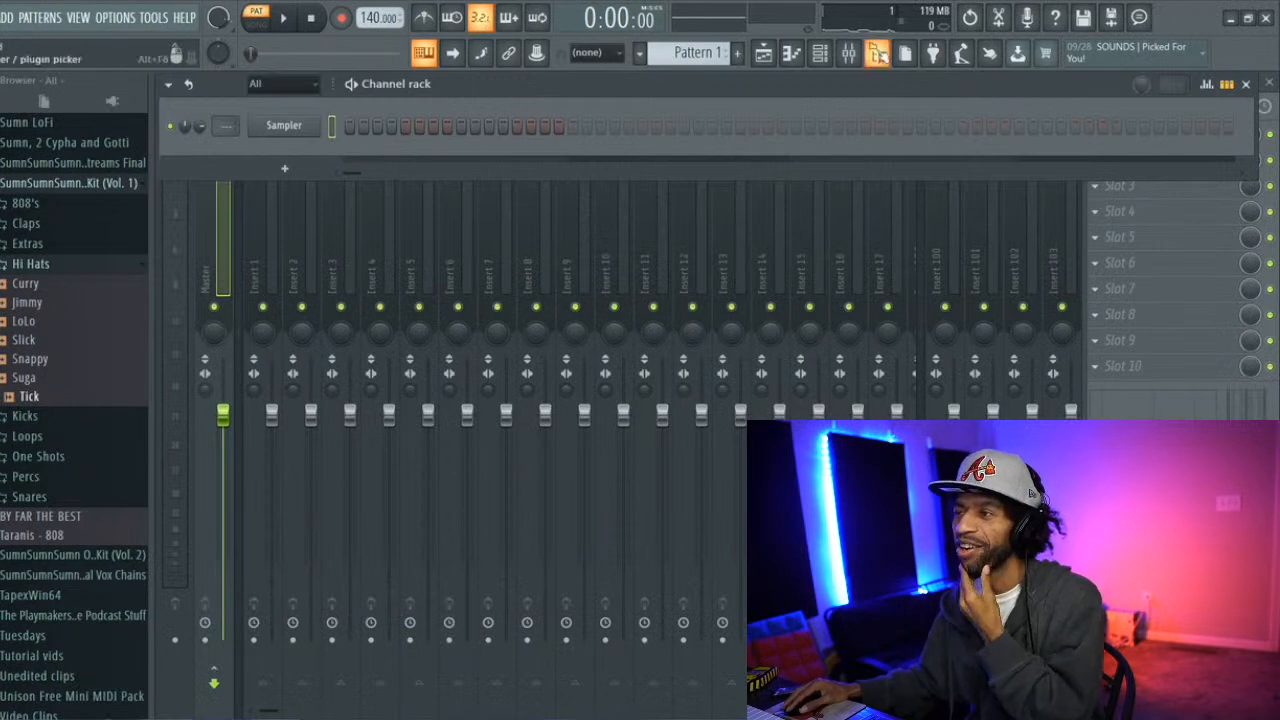
Add an Omnisphere instrument channel, reposition its window and dismiss the splash screen
click(7, 20)
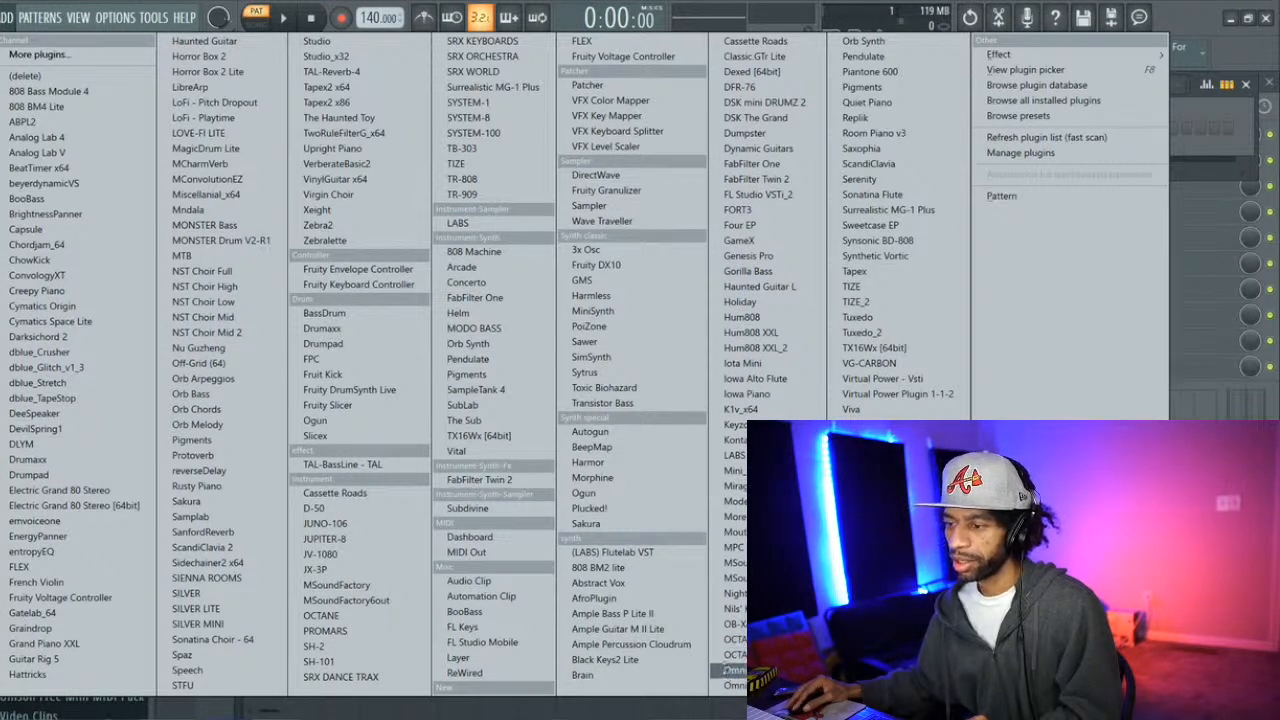
click(733, 669)
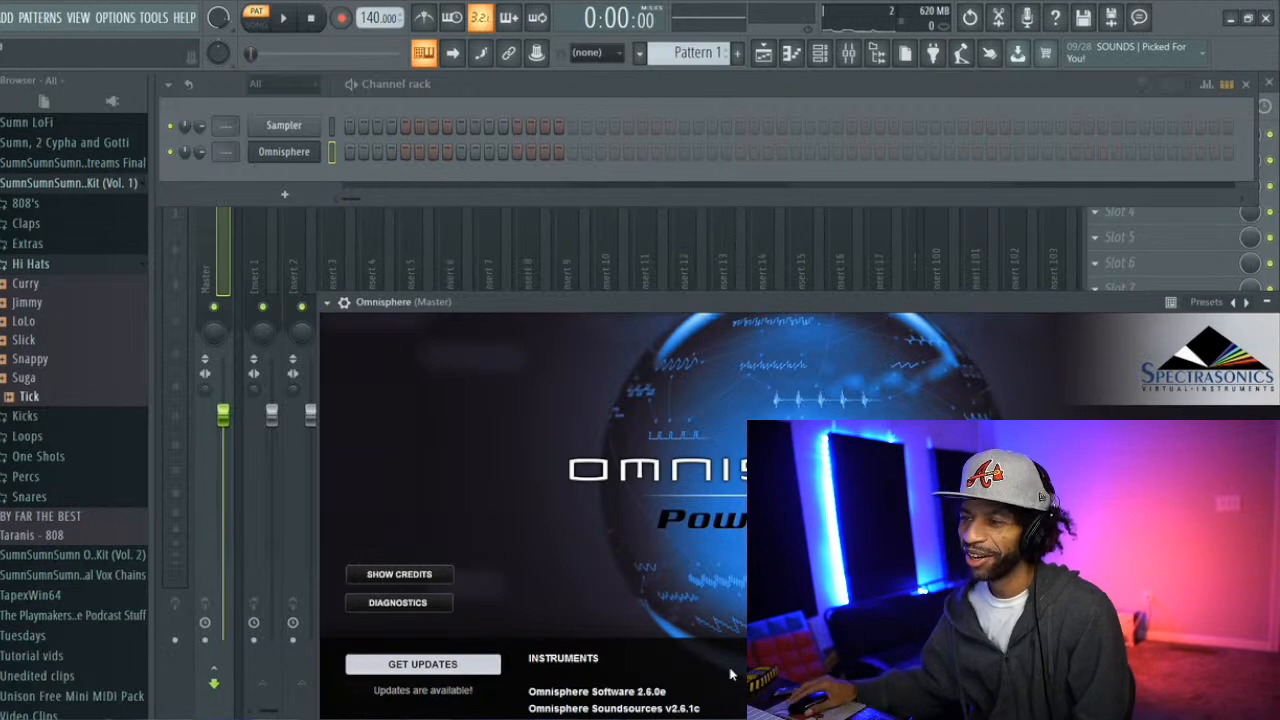
drag(648, 304, 550, 177)
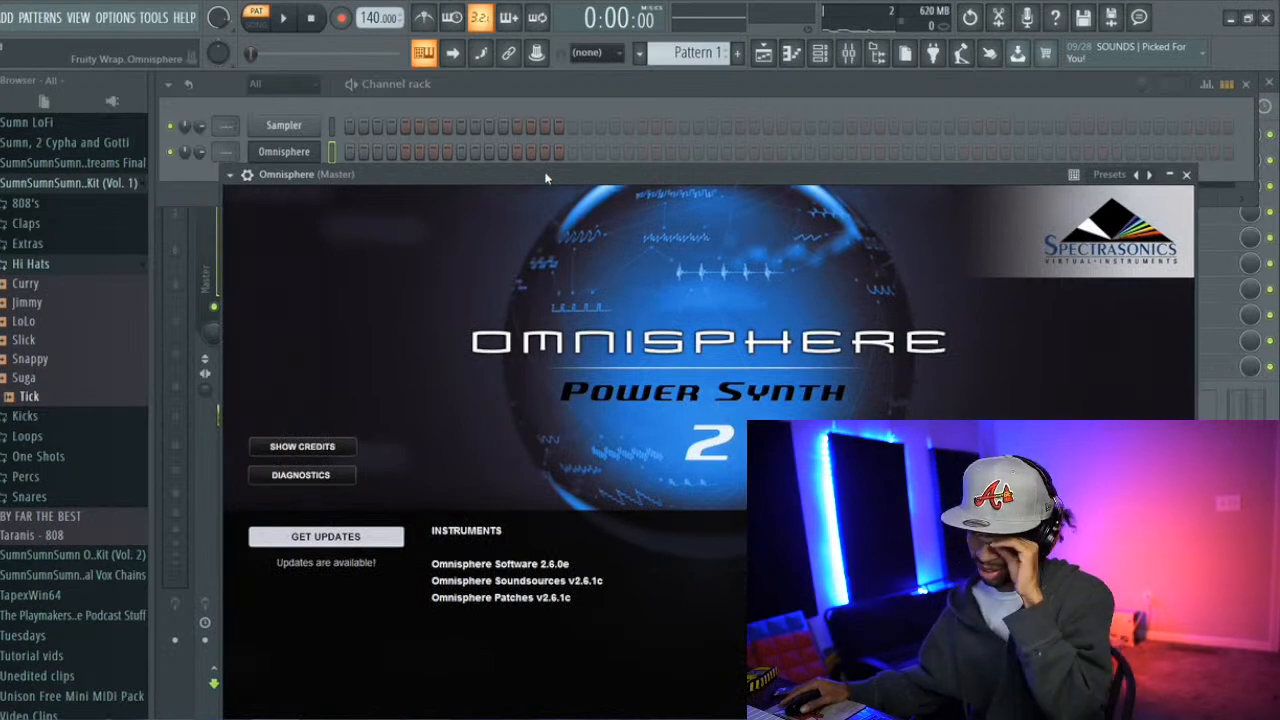
drag(545, 178, 487, 83)
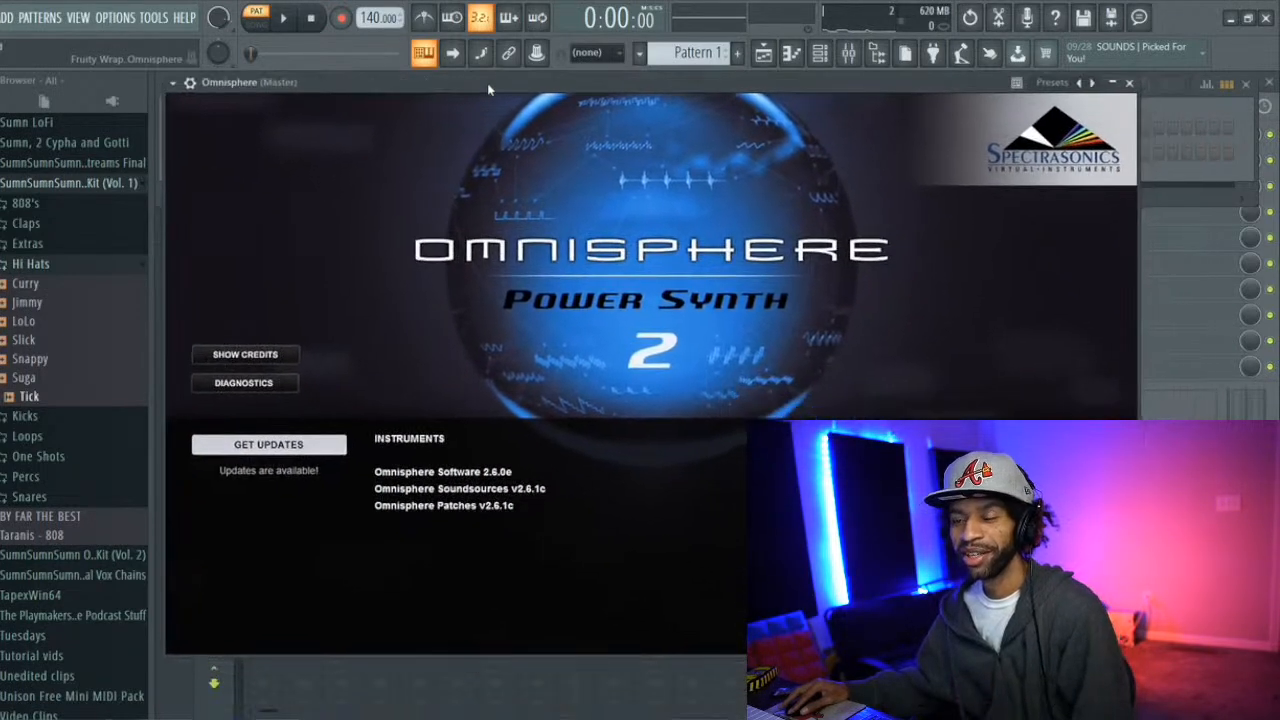
click(456, 355)
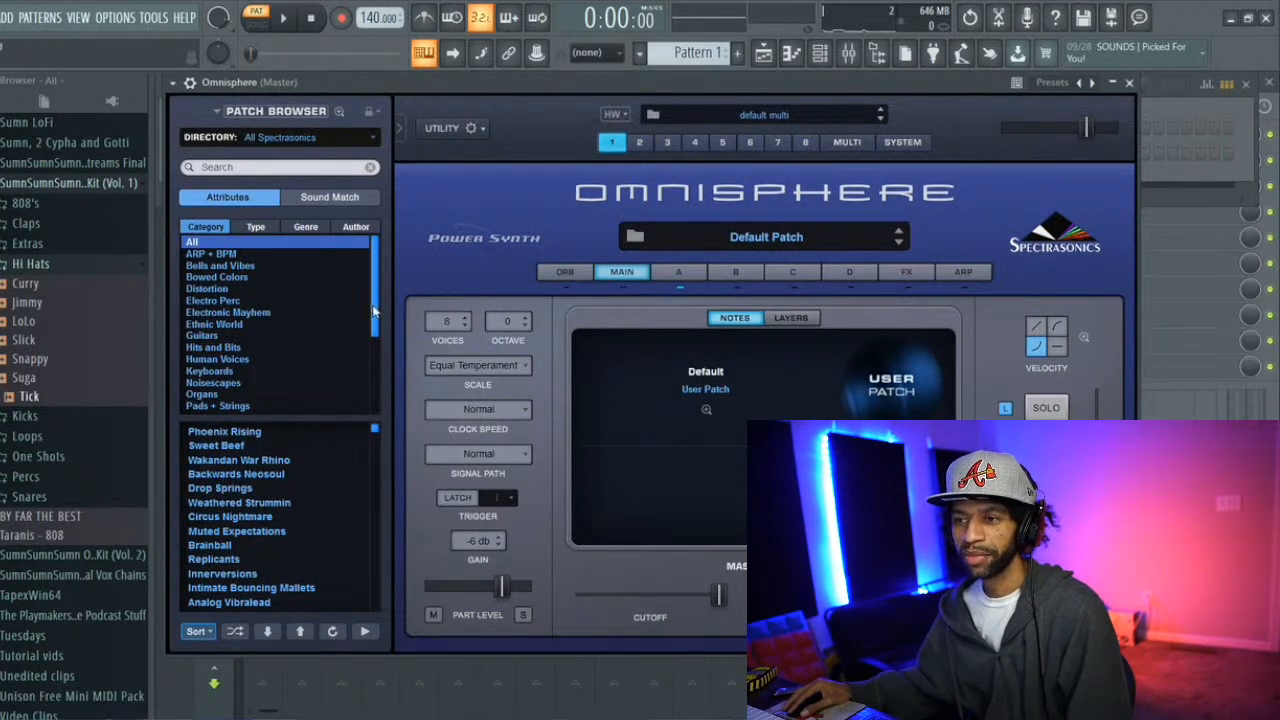
Filter Omnisphere's patches to Organs, try Cheap White Gospel Organ and load the Go To This Church patch
drag(373, 313, 372, 299)
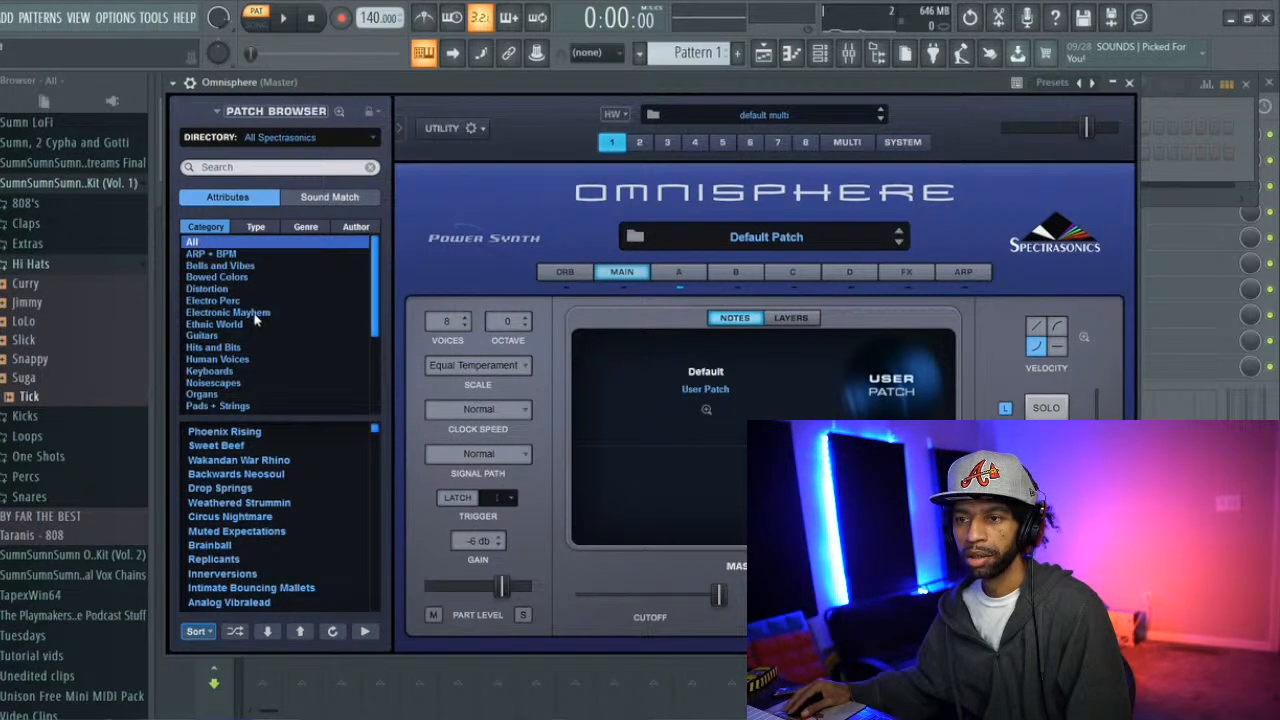
click(209, 396)
click(258, 503)
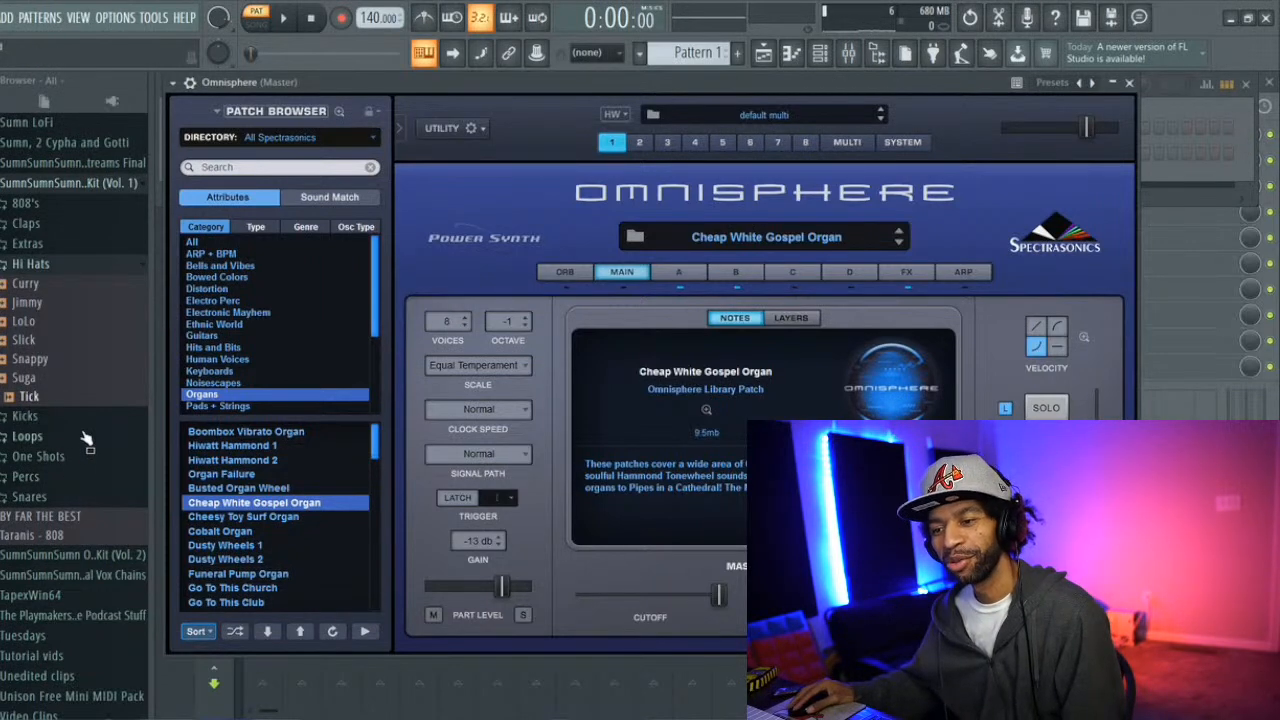
click(240, 588)
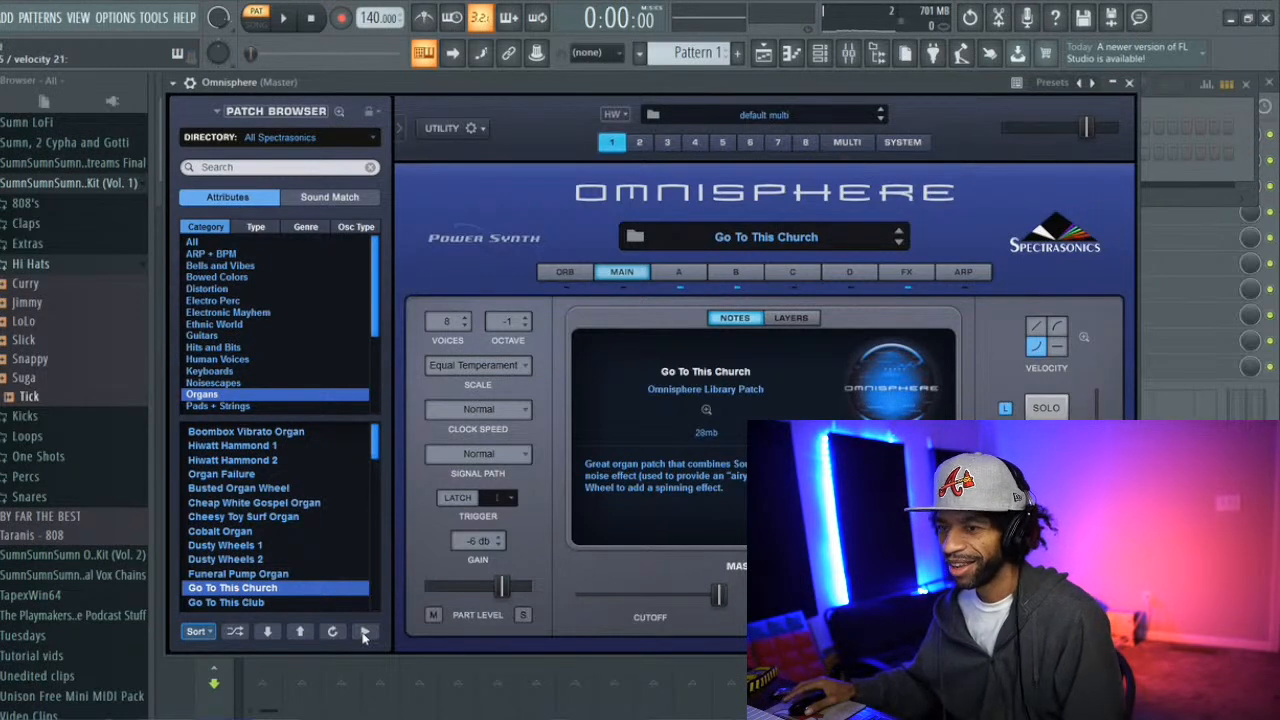
Set the tempo to 94 BPM and place a half-bar G5, B5 and D6 chord at the start of Omnisphere's piano roll
click(791, 53)
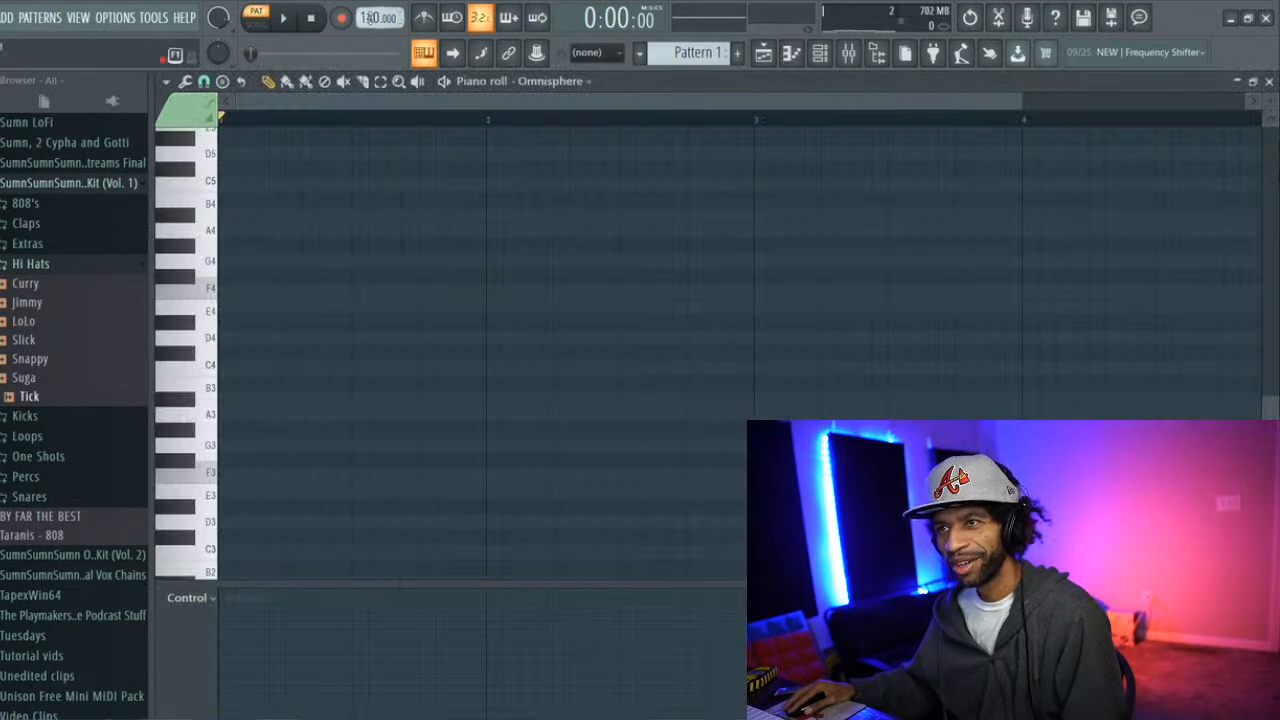
drag(369, 17, 369, 21)
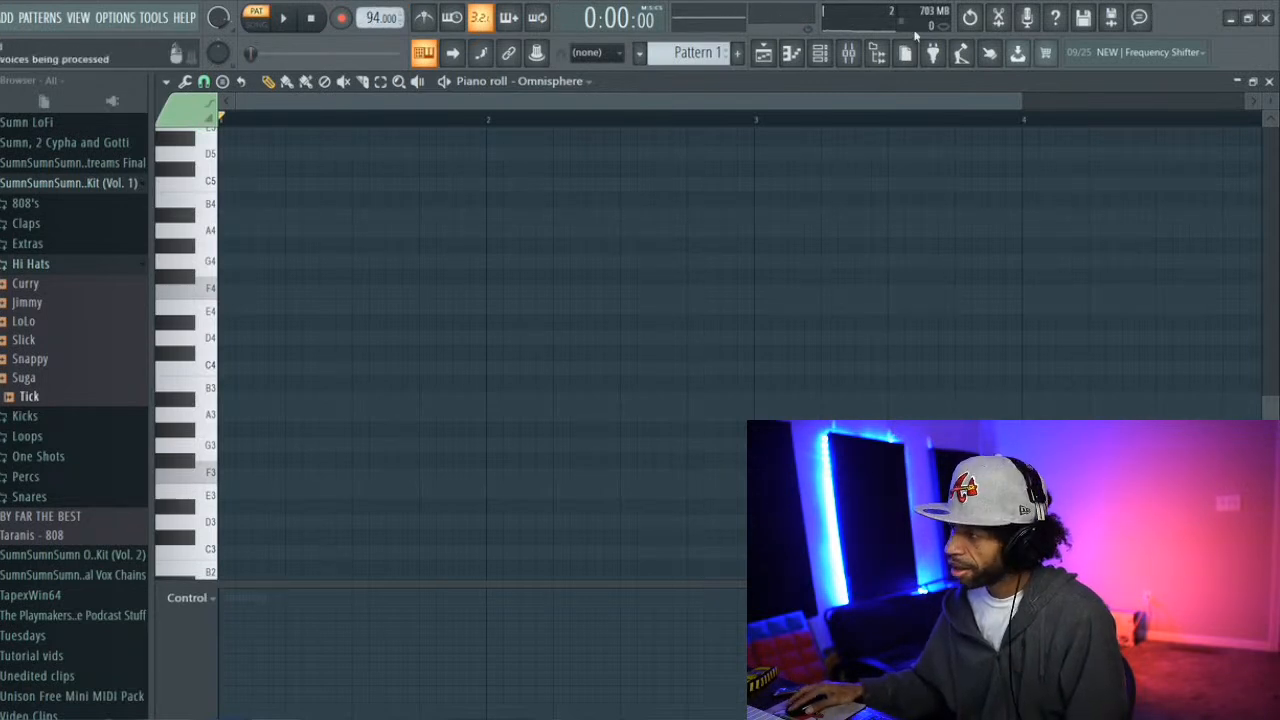
drag(1271, 409, 1272, 336)
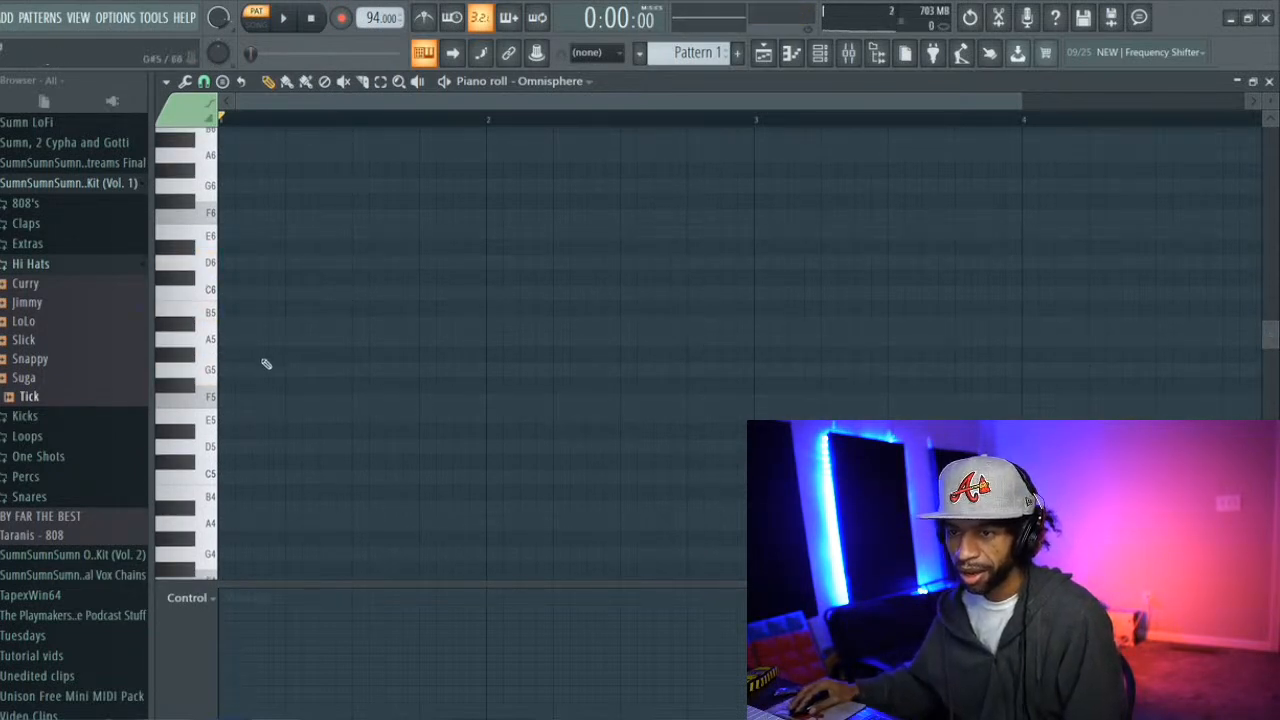
click(226, 370)
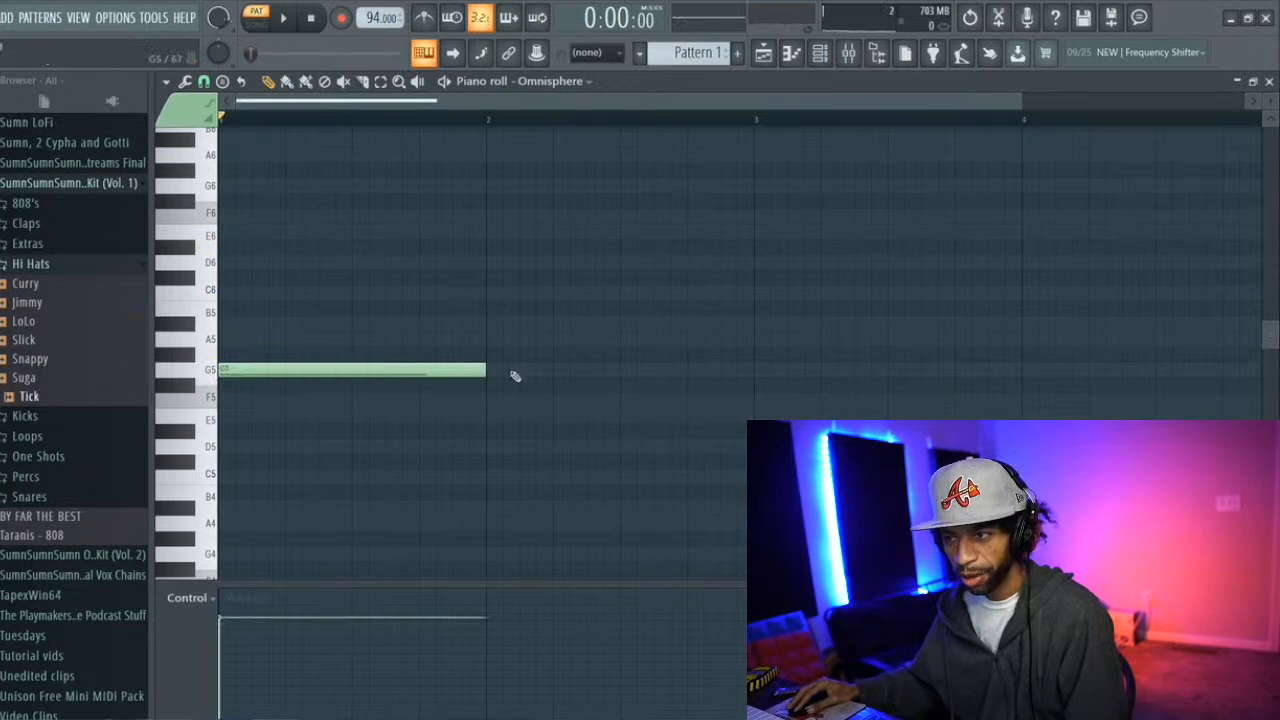
drag(488, 368, 354, 367)
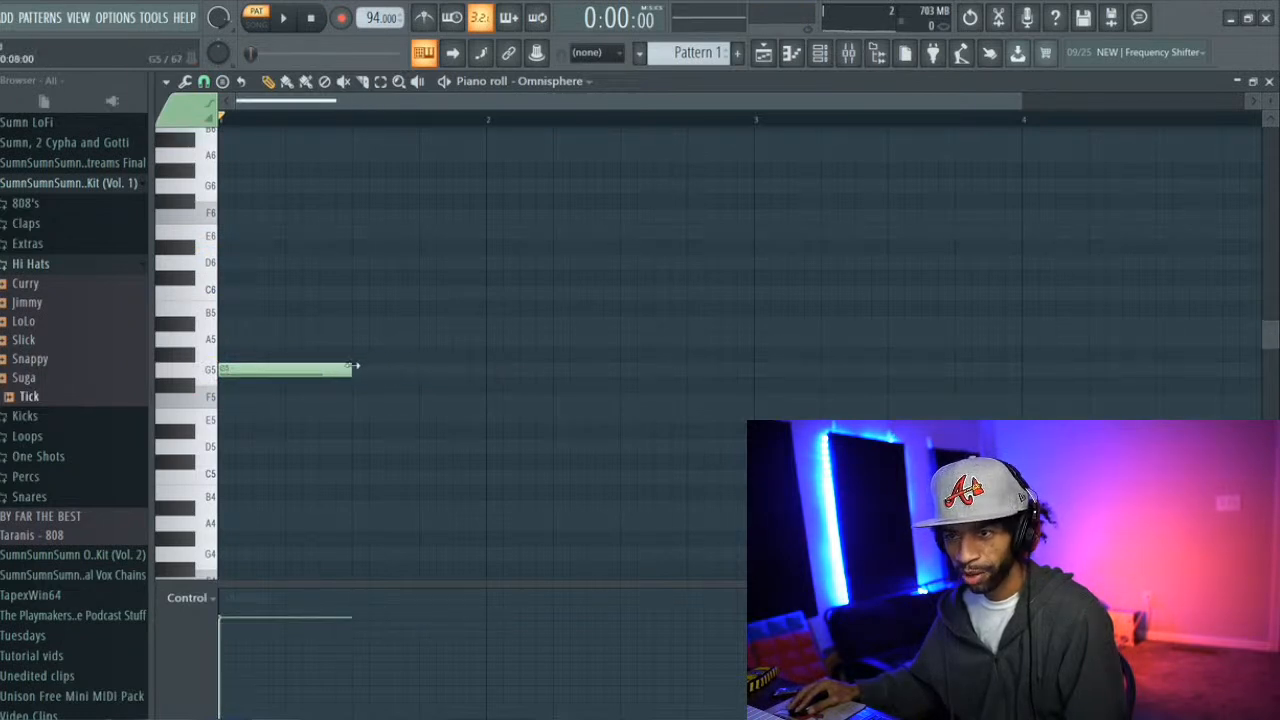
click(226, 308)
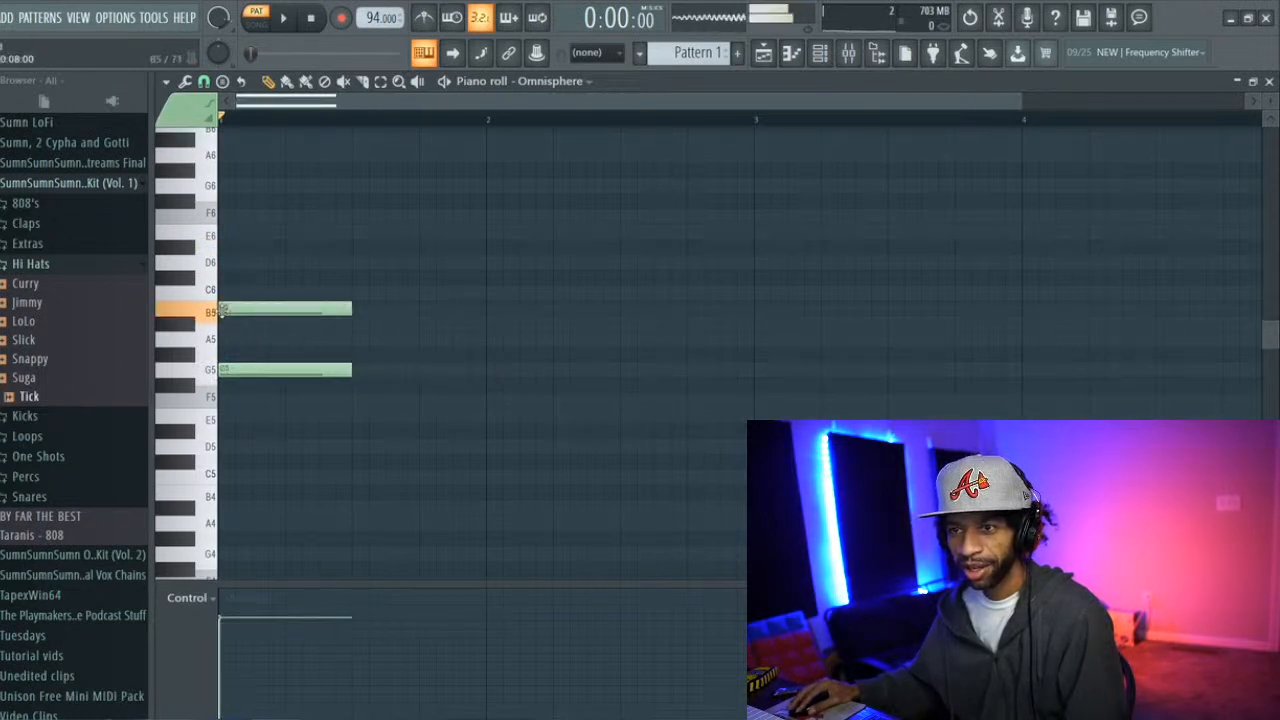
click(226, 262)
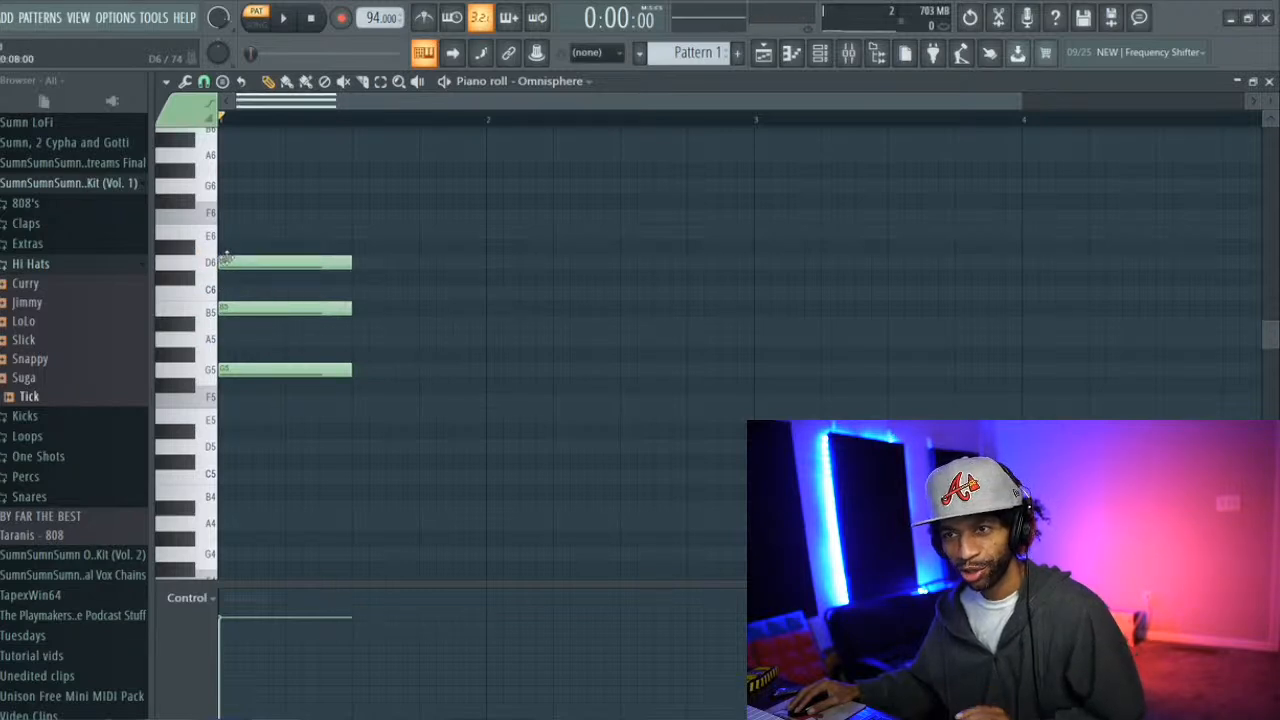
key(space)
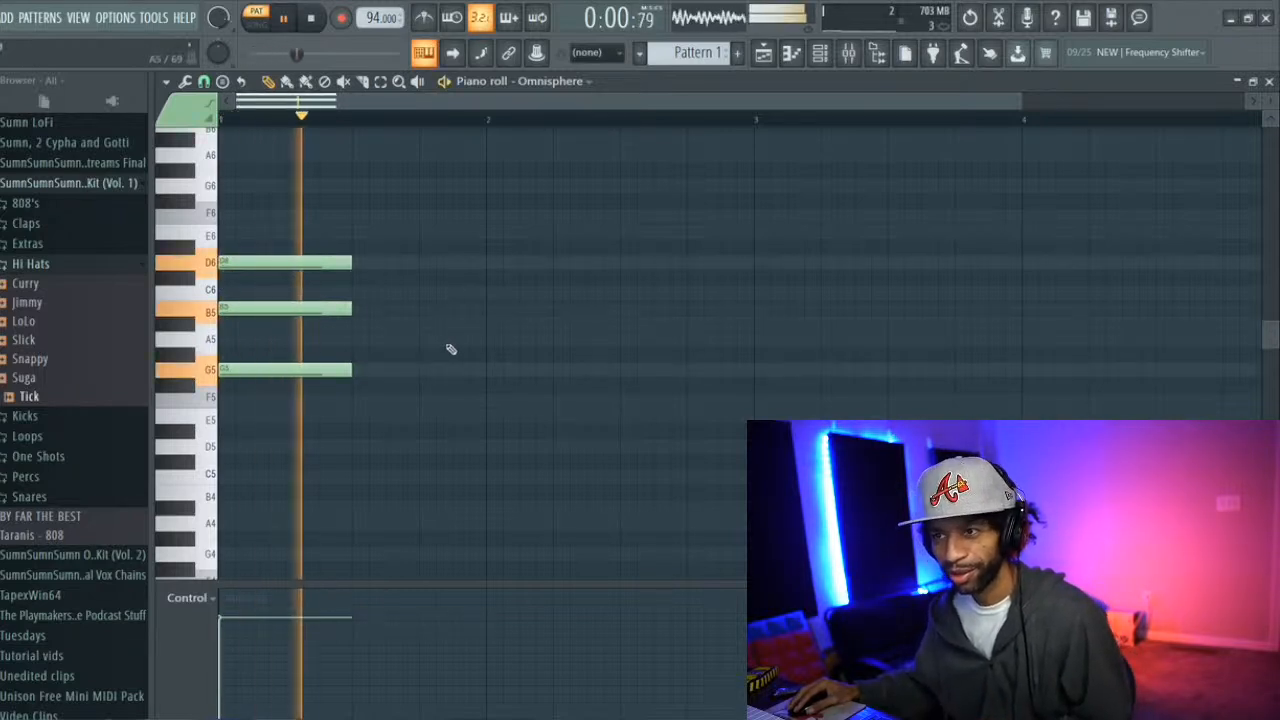
key(space)
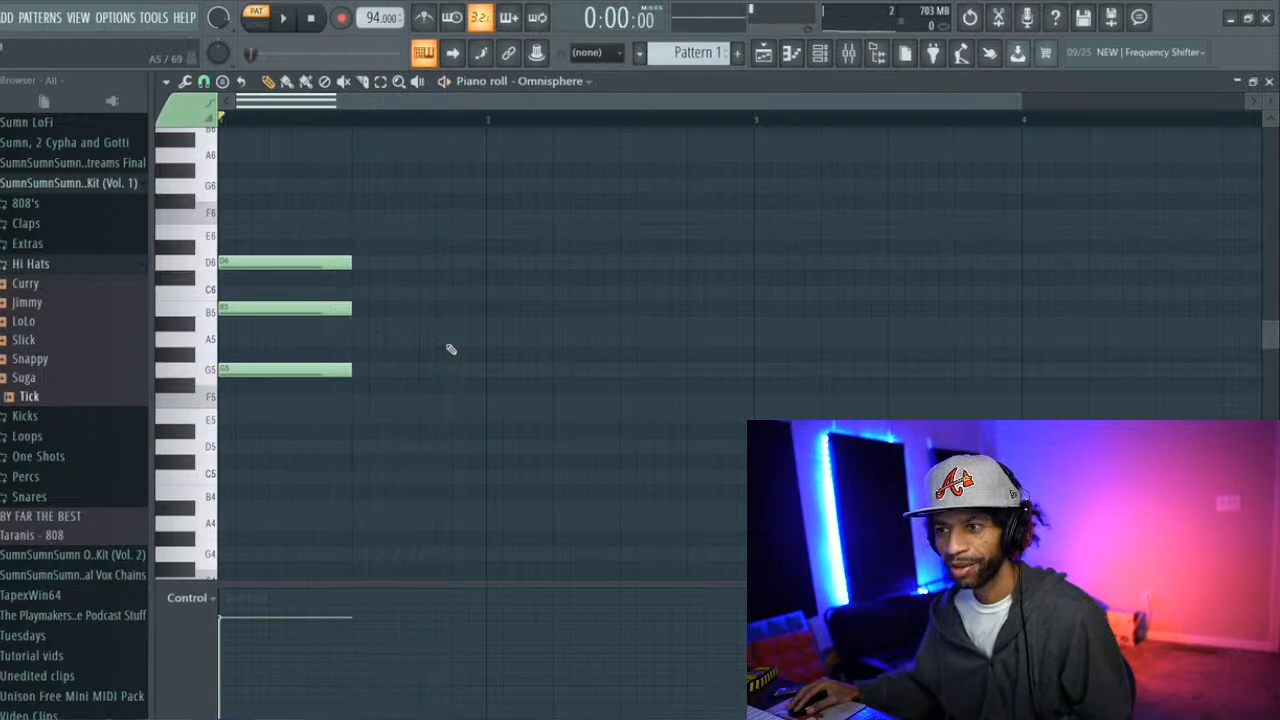
Add a one-beat G5, B5 and D6 chord on the third beat of bar 1 and set the tempo to 84 BPM
mouse_move(366, 372)
mouse_down()
mouse_move(380, 369)
mouse_move(366, 369)
mouse_up()
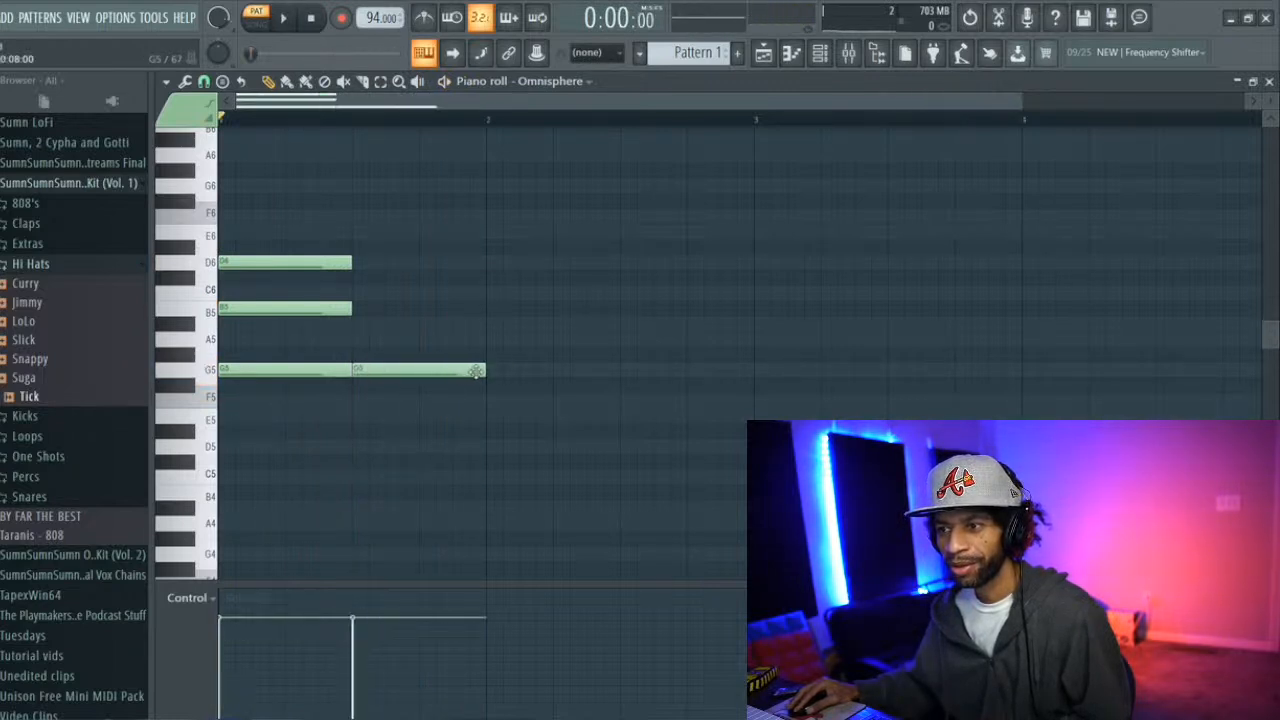
drag(483, 371, 410, 369)
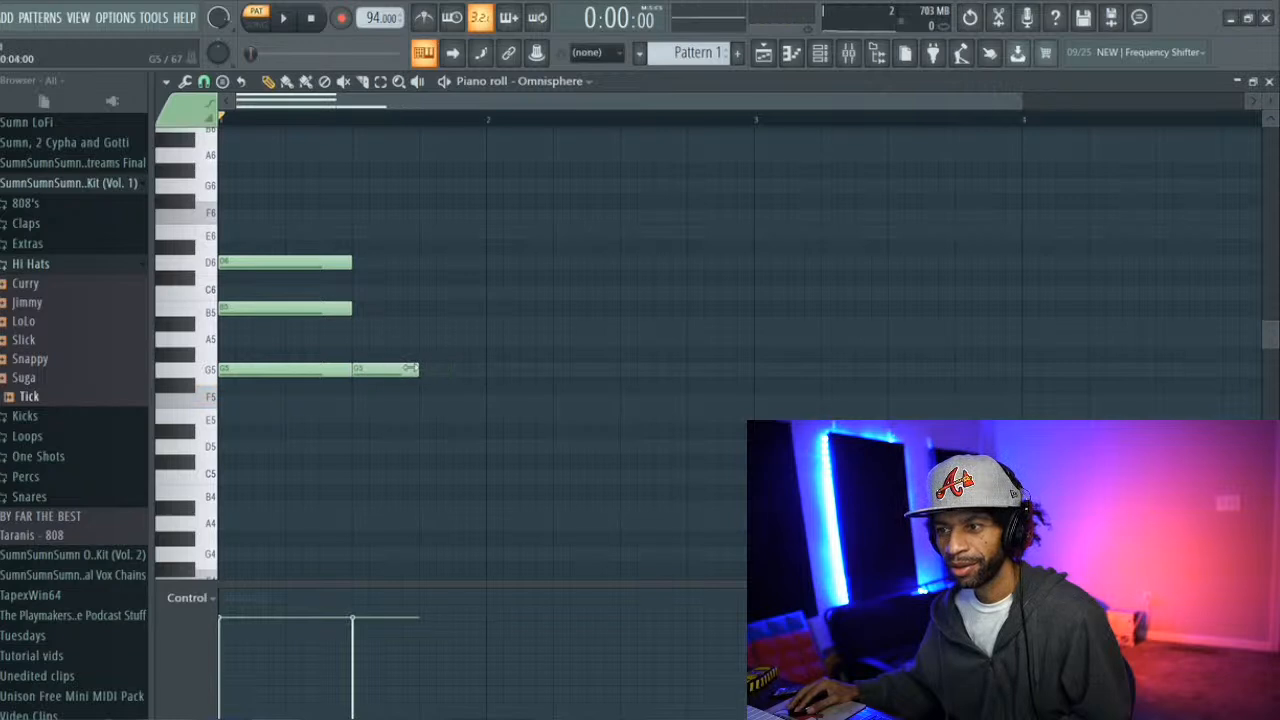
click(369, 310)
click(365, 264)
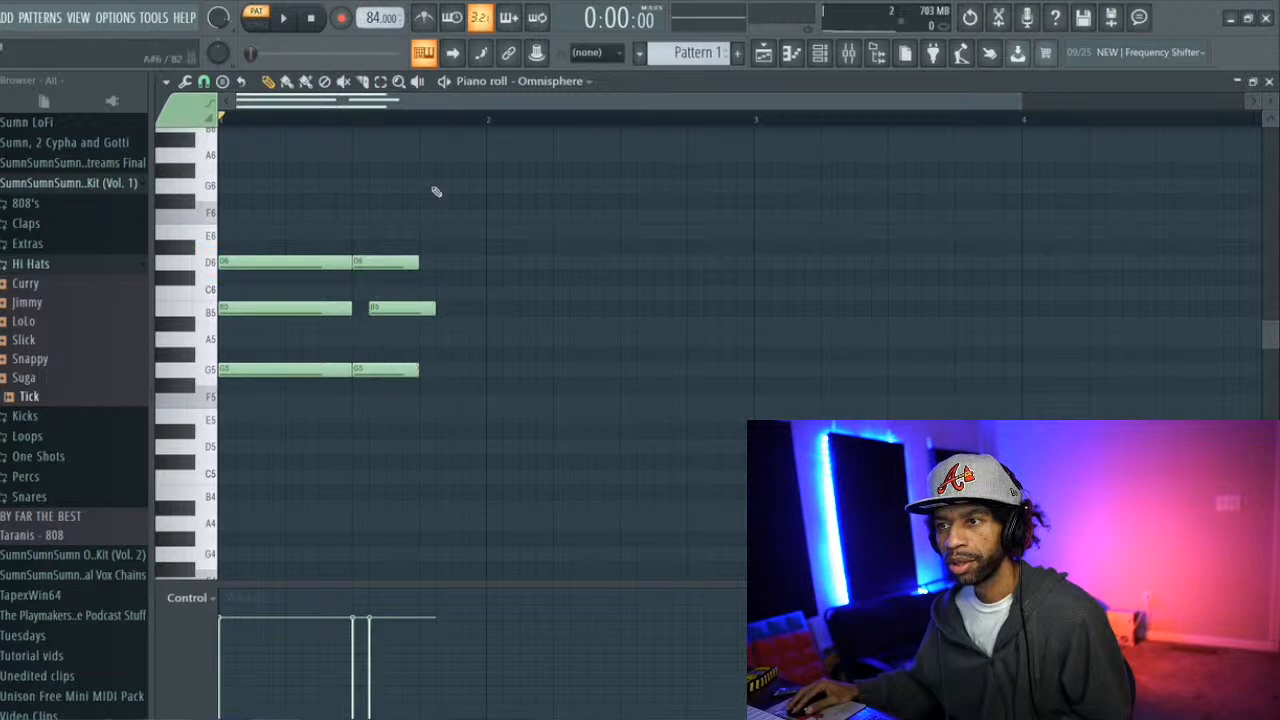
key(space)
drag(409, 309, 392, 312)
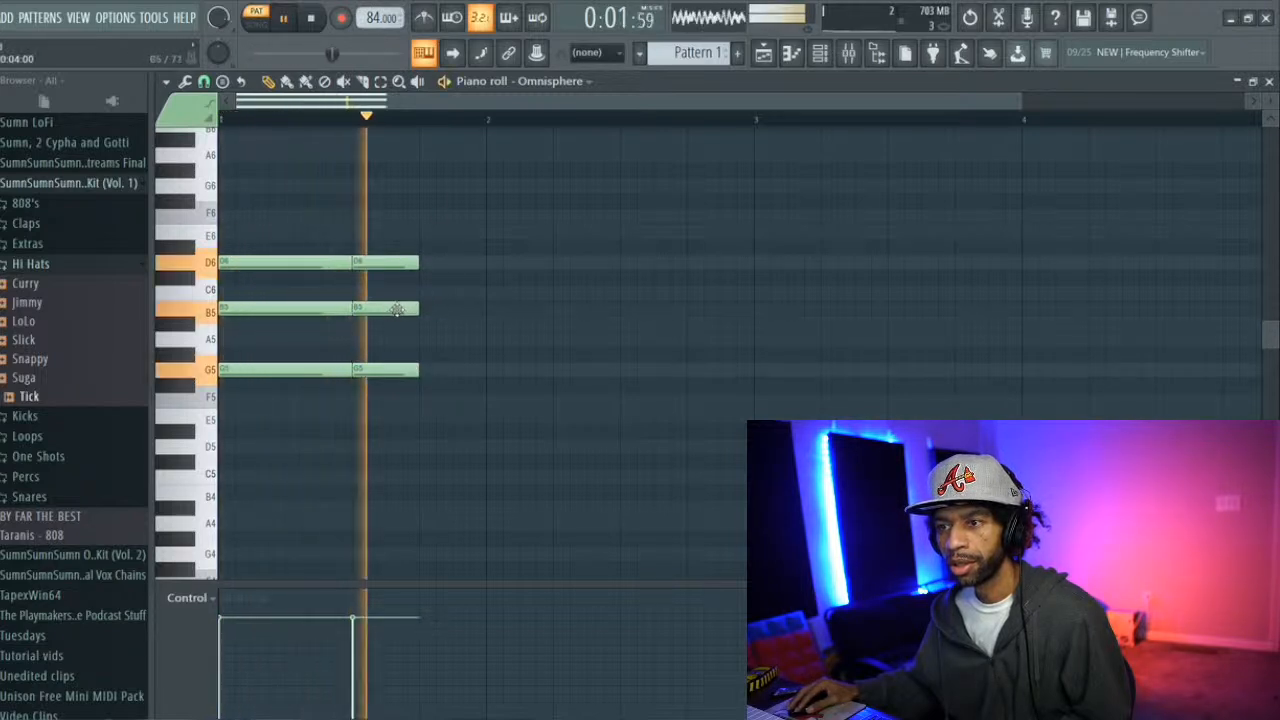
key(space)
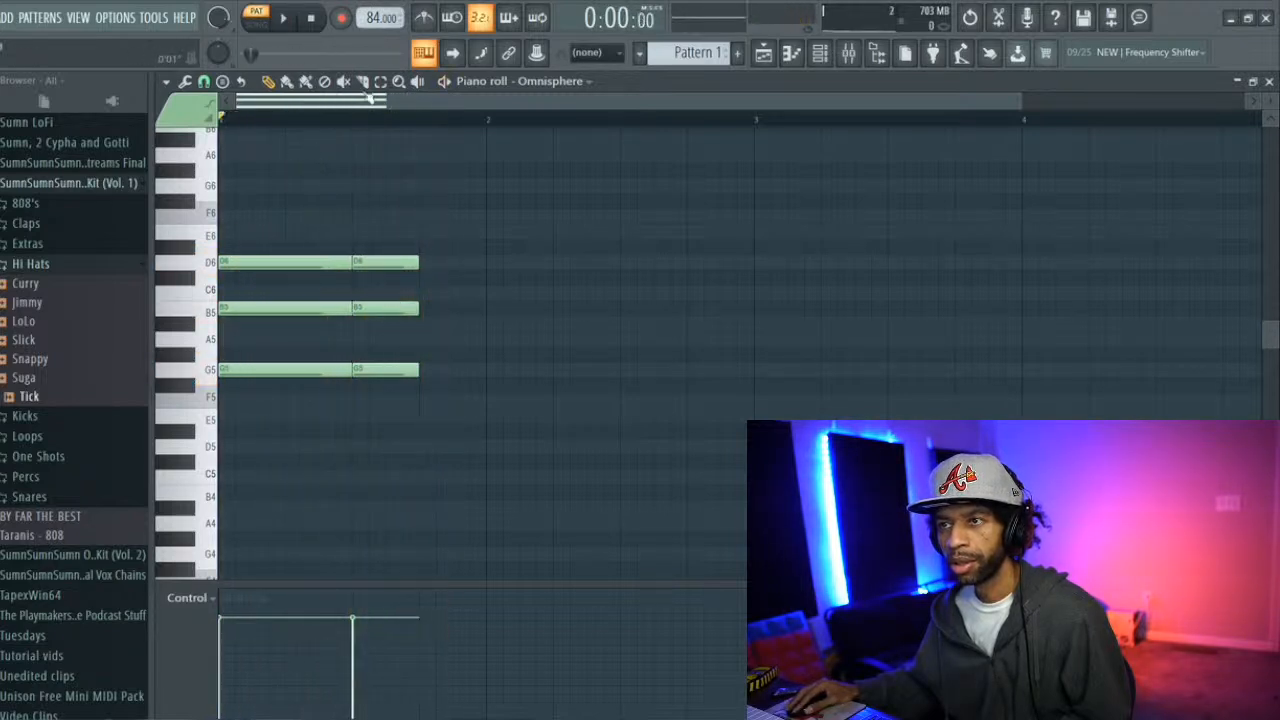
Shorten the first chord to seven steps and the second chord to three steps, auditioning the gap between them
drag(292, 208, 334, 390)
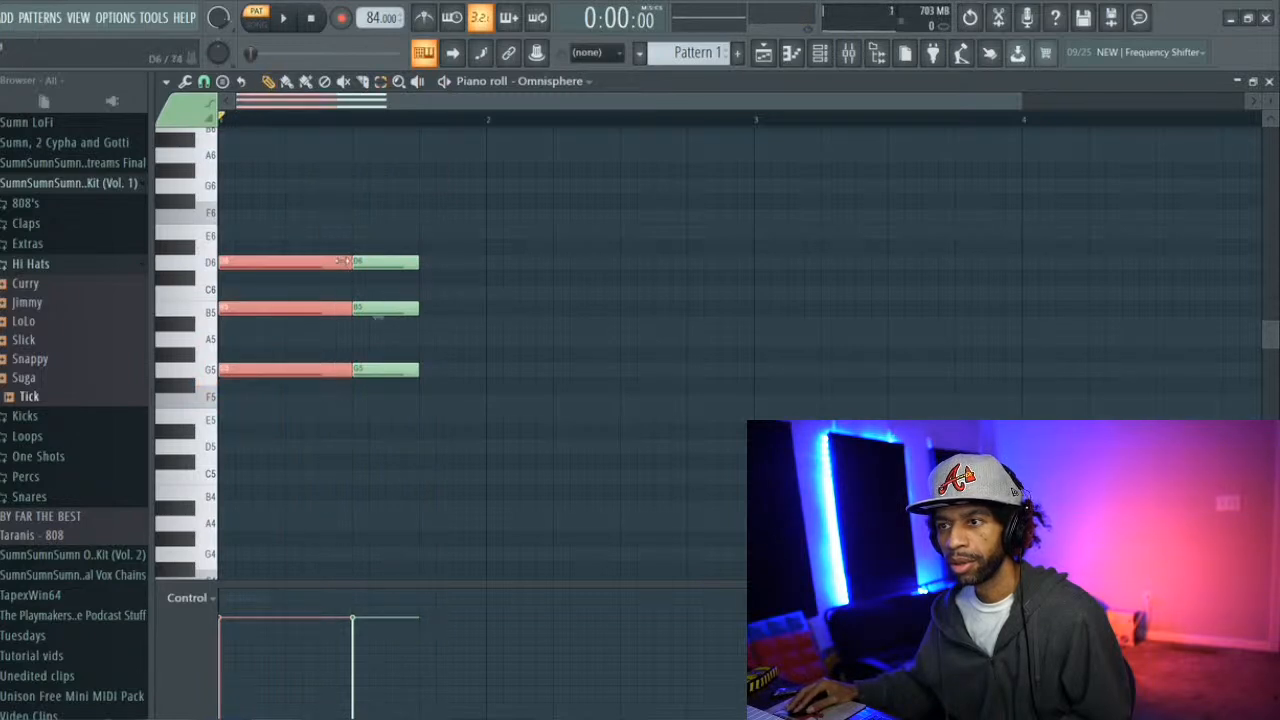
drag(345, 261, 336, 262)
key(space)
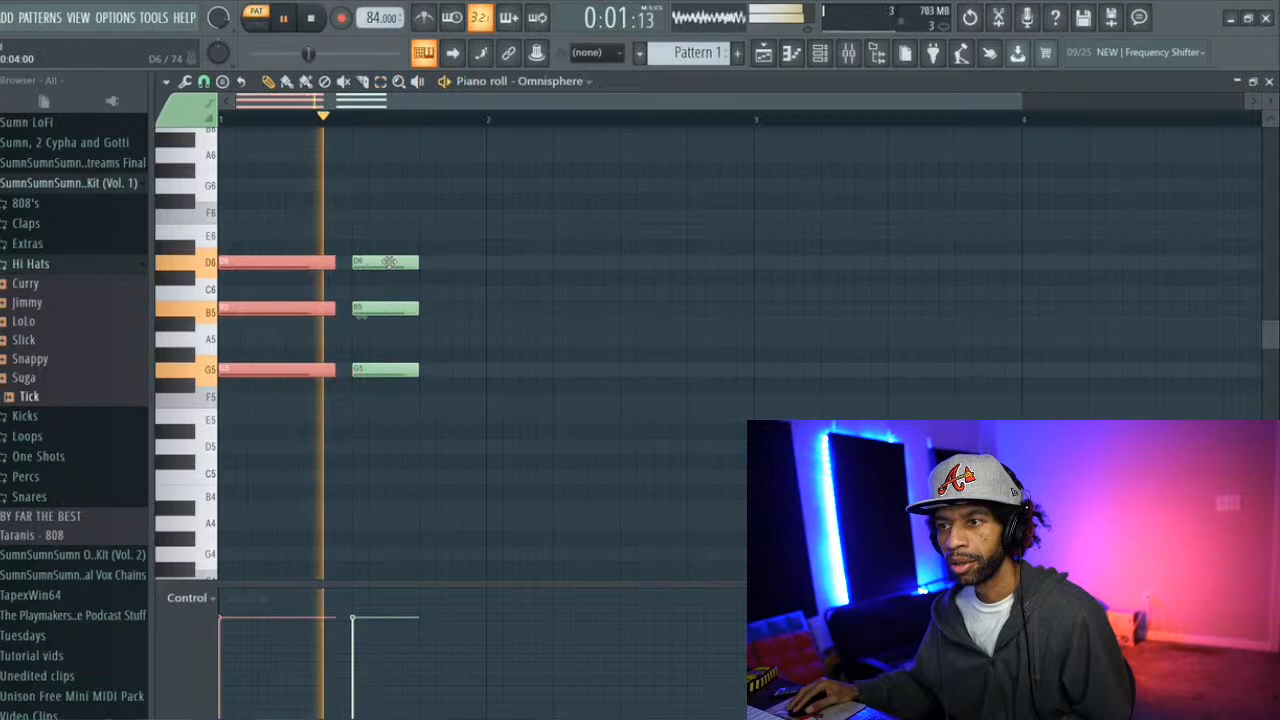
key(space)
click(411, 265)
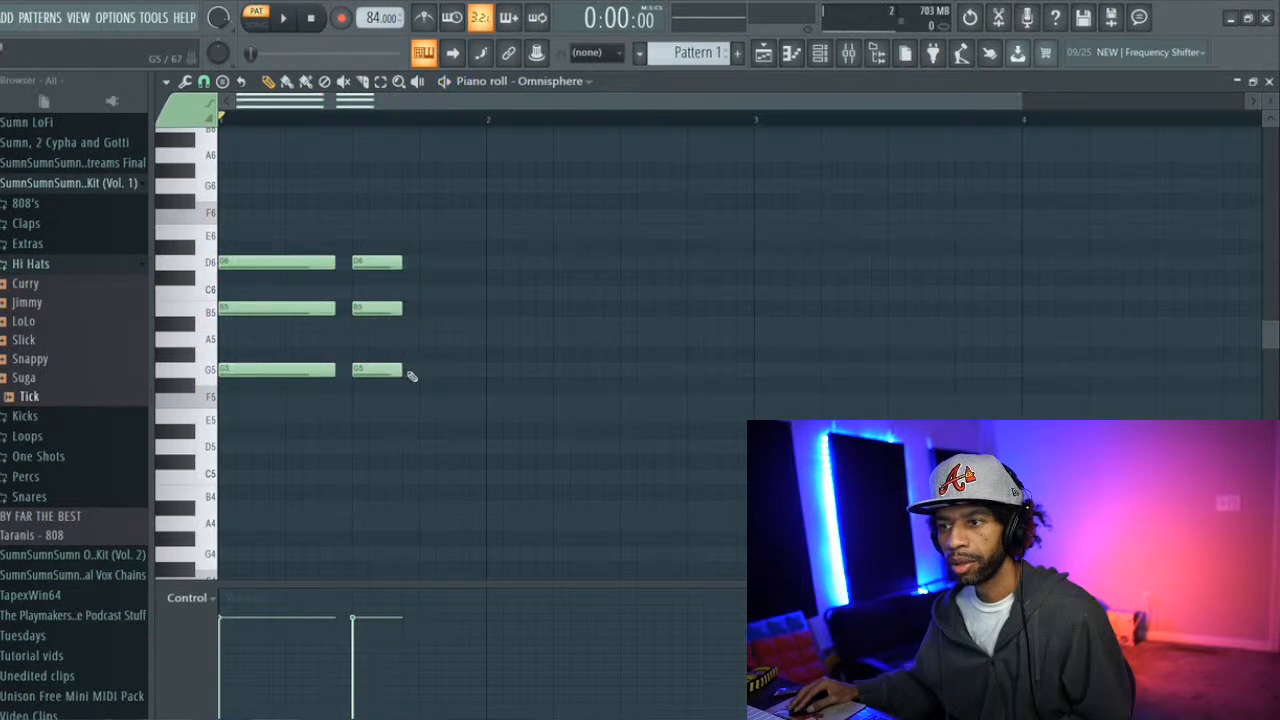
Add a three-step G5, B5 and D6 chord on the fourth beat and shorten the second chord to two steps
click(420, 370)
key(space)
click(424, 293)
drag(424, 315, 424, 311)
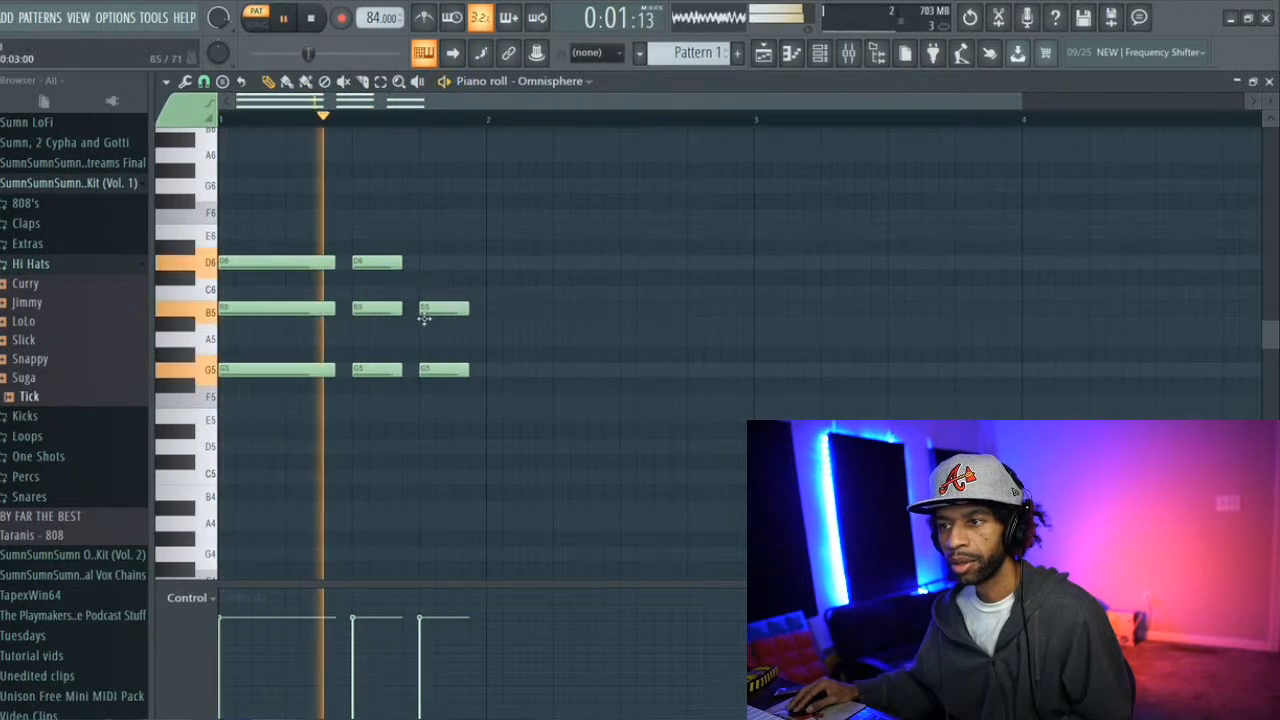
click(423, 265)
key(space)
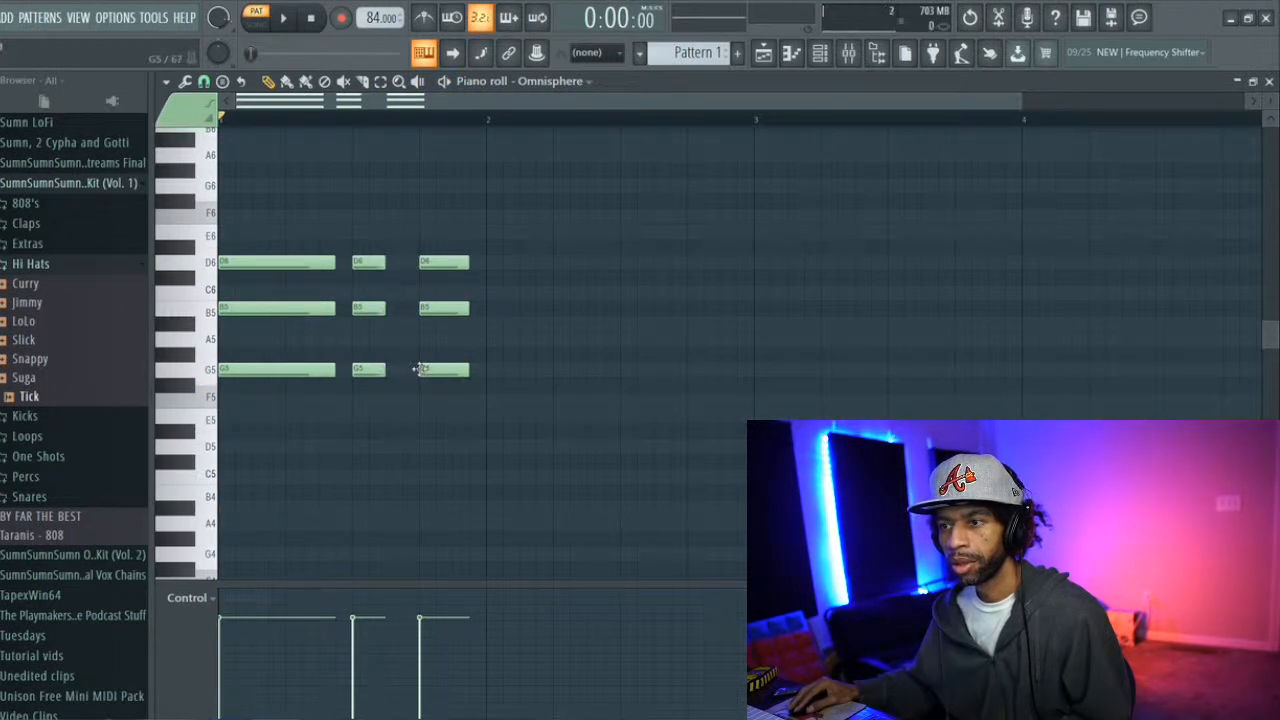
Move the third G5, B5 and D6 chord one step earlier and audition the new timing
drag(424, 371, 407, 370)
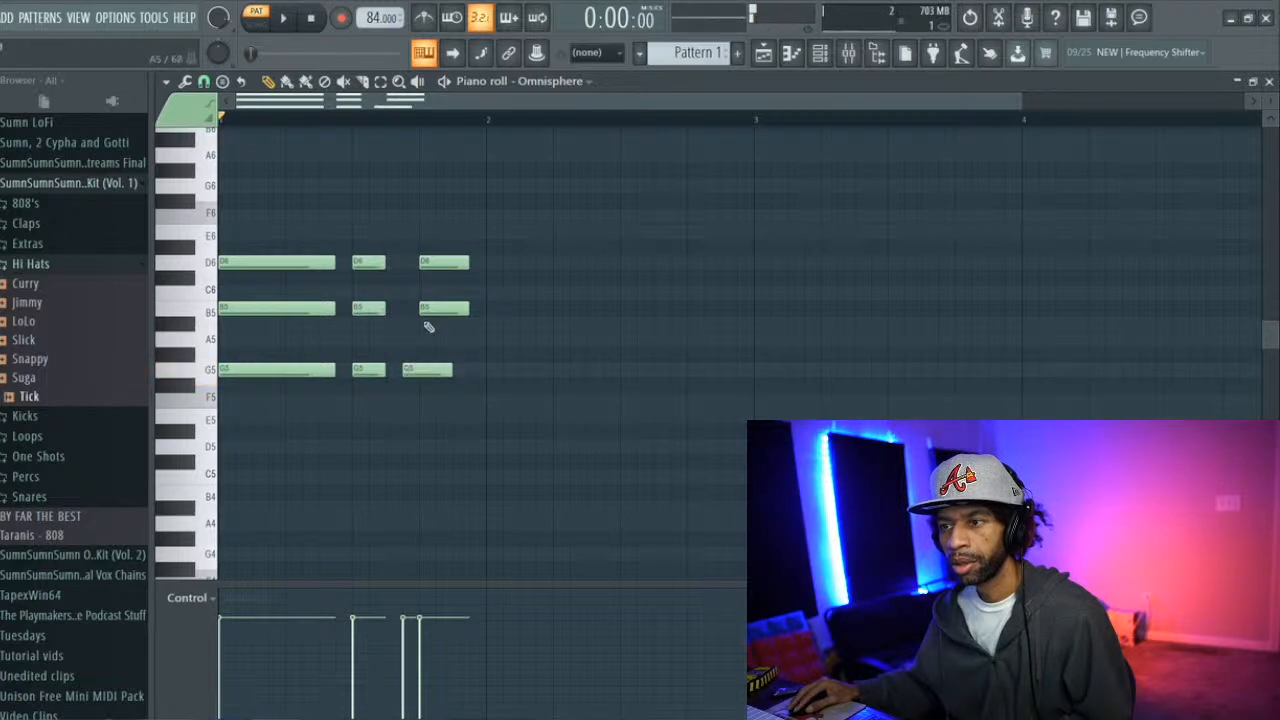
key(space)
drag(431, 309, 419, 308)
drag(430, 261, 413, 262)
key(space)
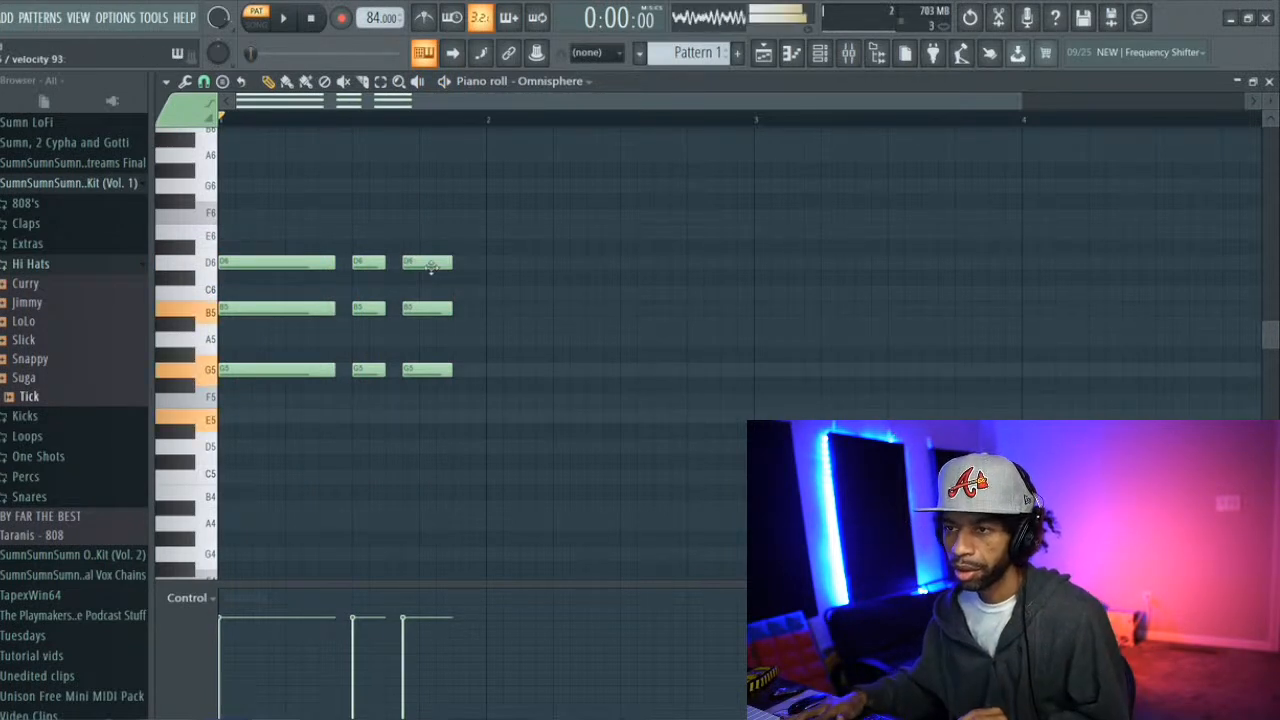
Select all three chords, lengthen them together by a fraction of a step, and audition the result
click(381, 81)
drag(280, 182, 414, 443)
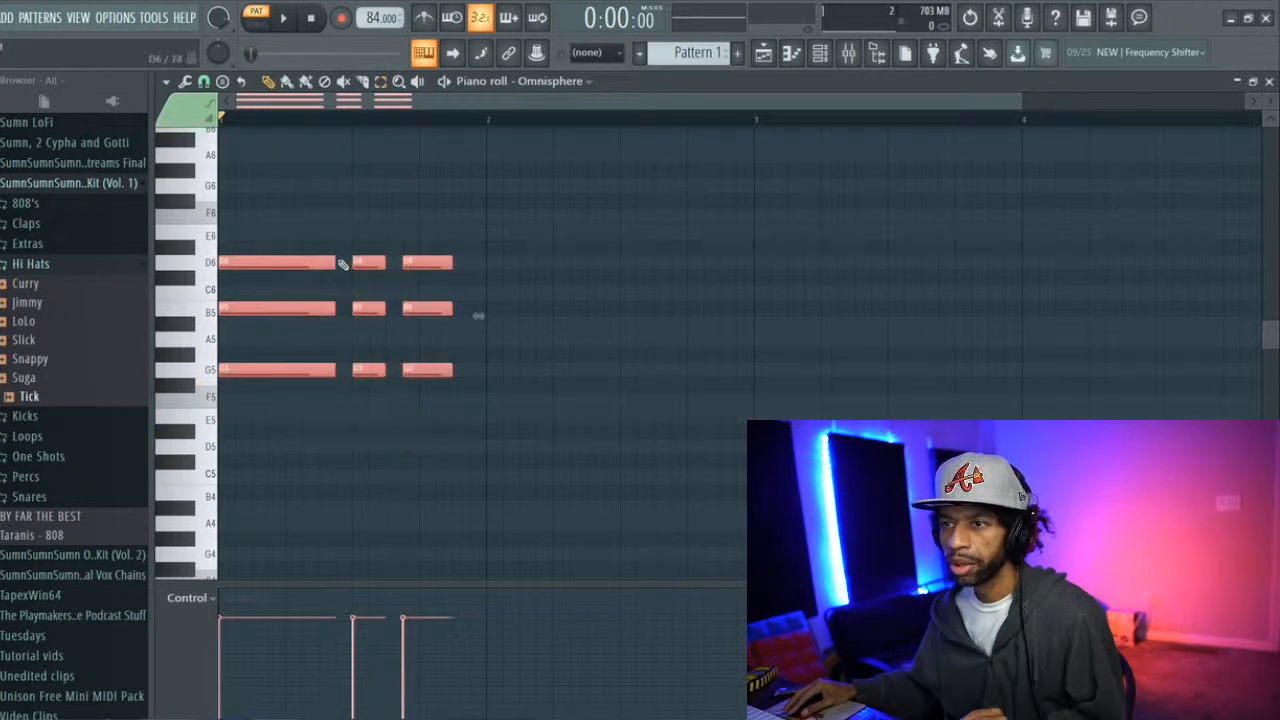
drag(340, 261, 350, 261)
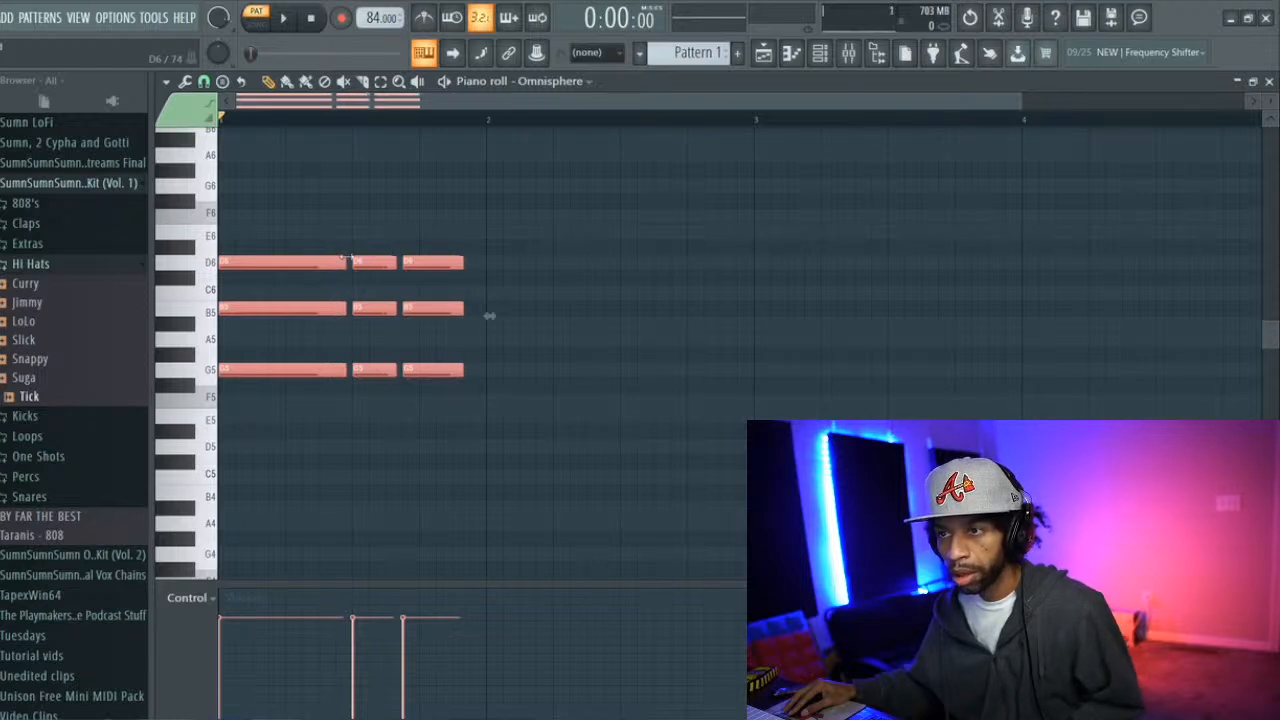
key(space)
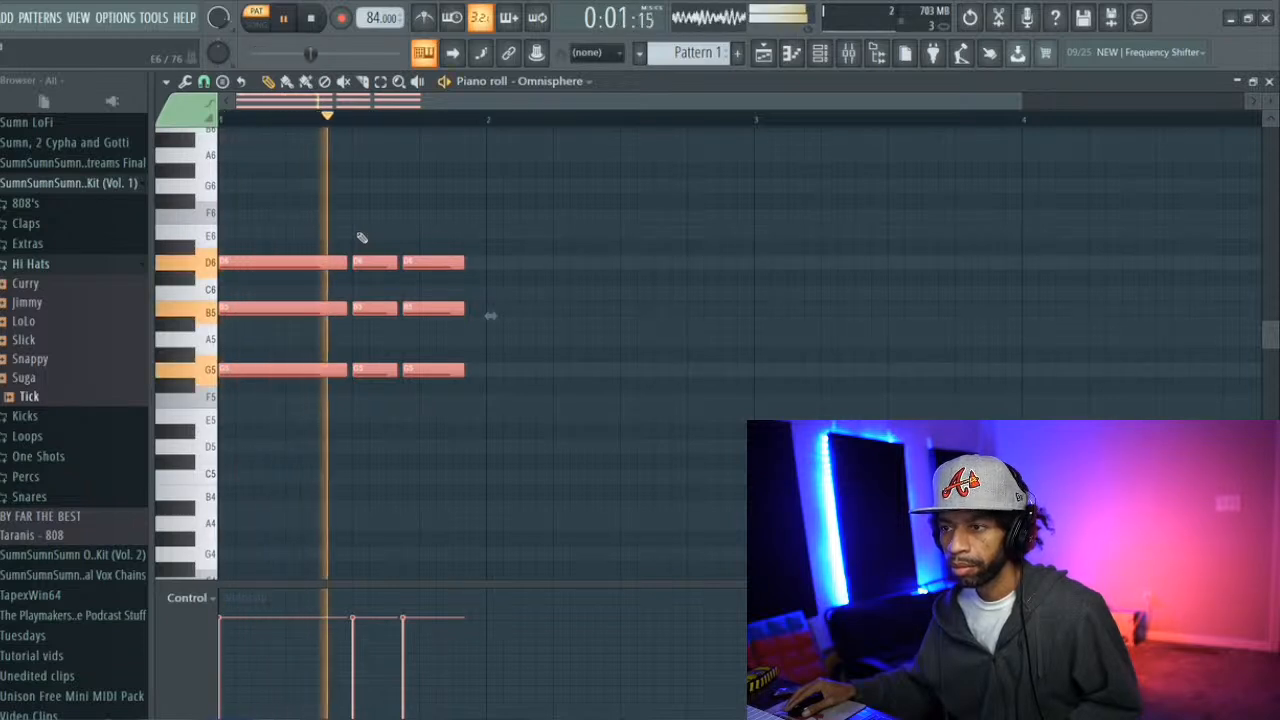
key(space)
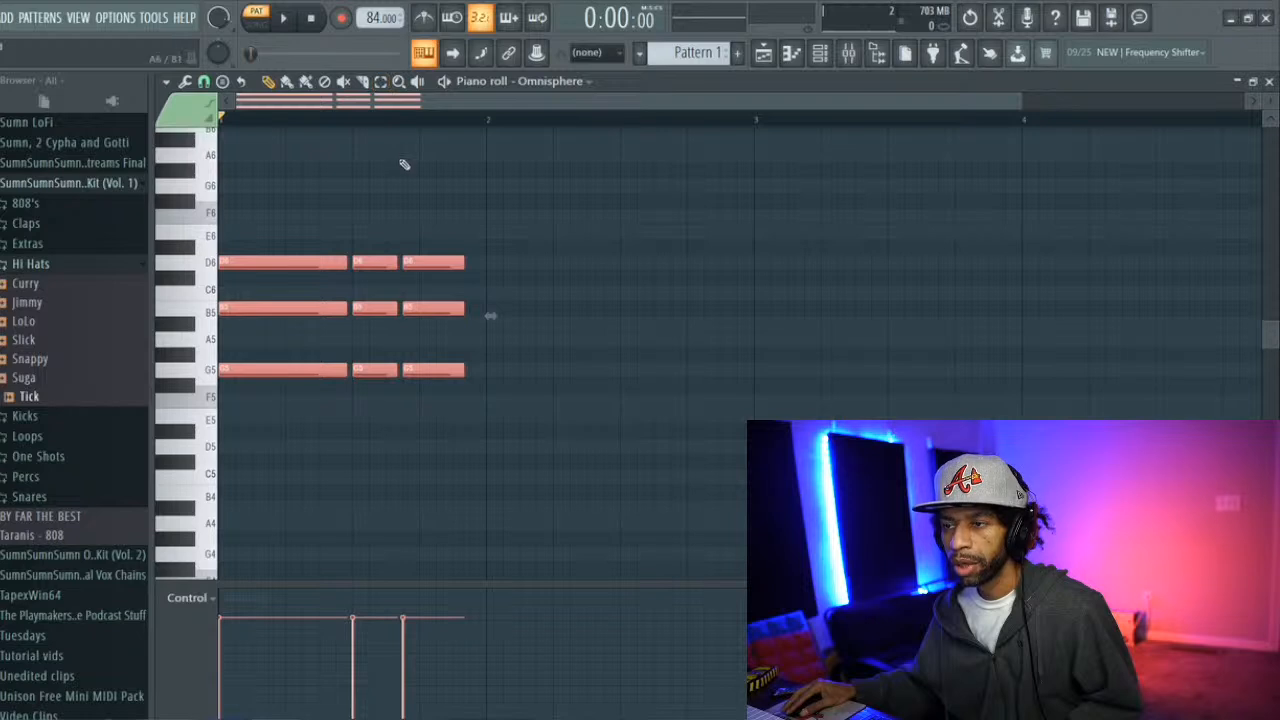
key(space)
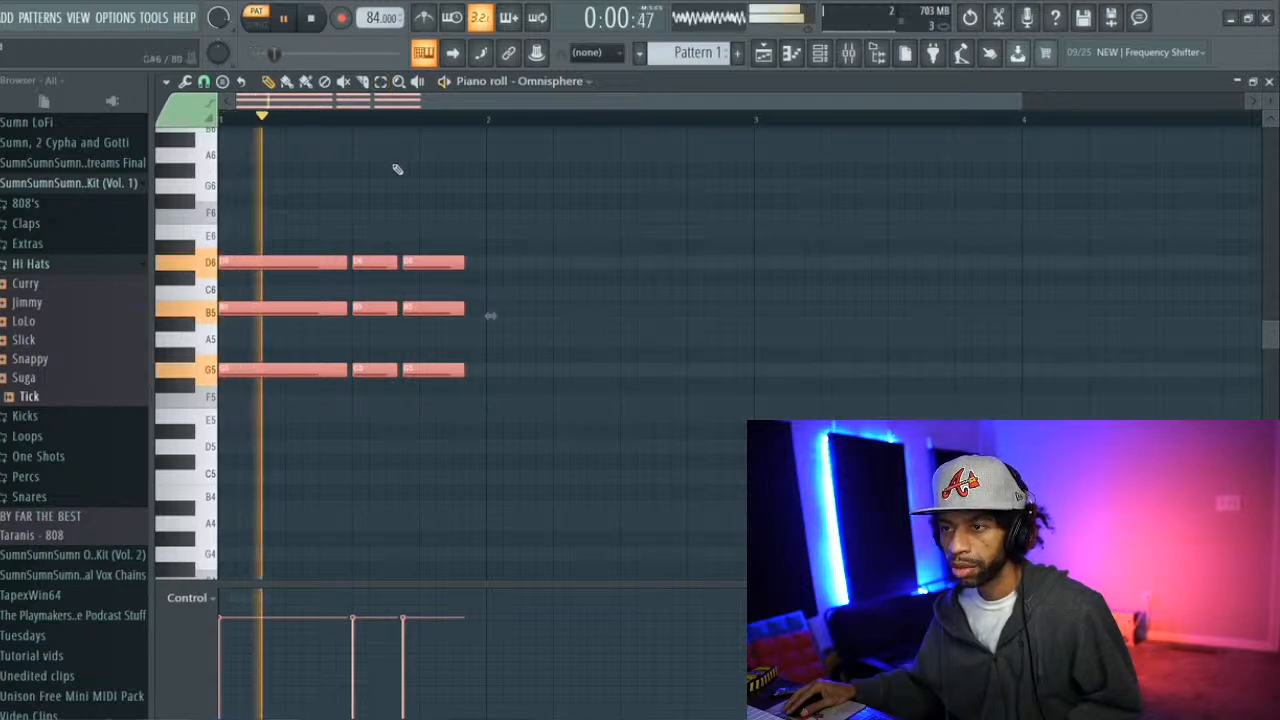
key(space)
Shorten only the first chord to about seven steps and play the pattern
click(381, 82)
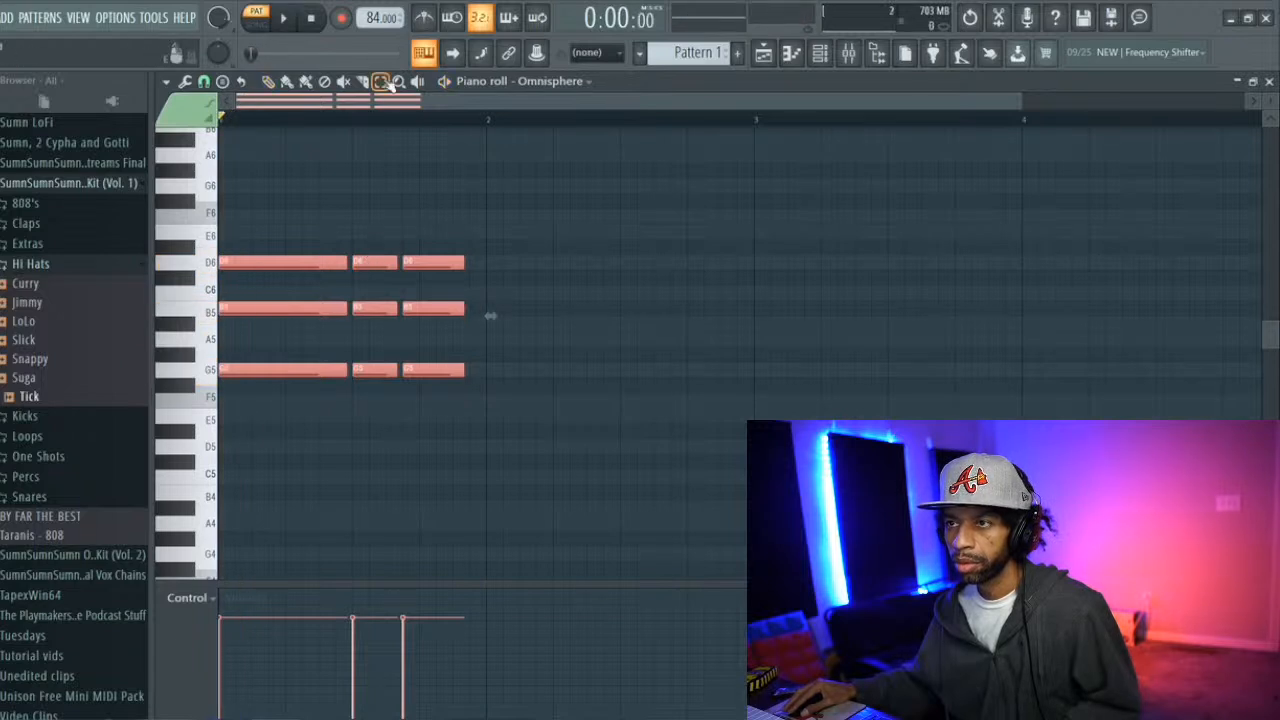
click(346, 195)
drag(335, 263, 337, 397)
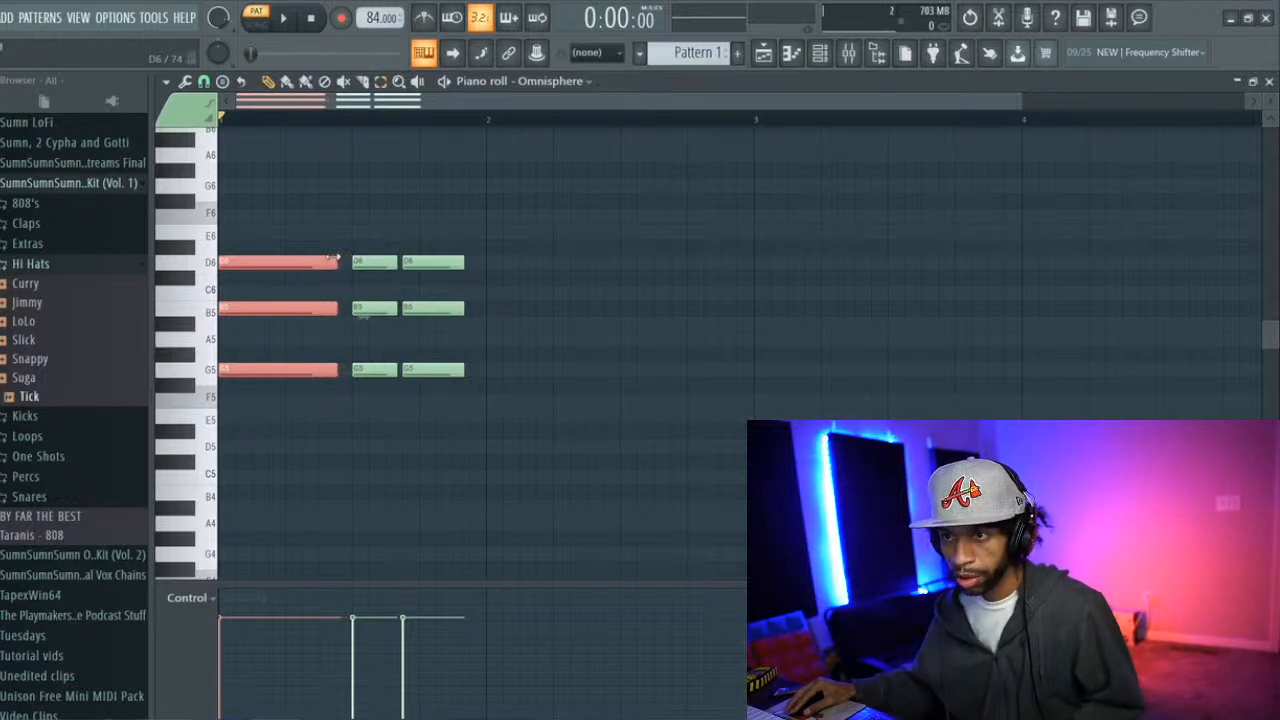
key(space)
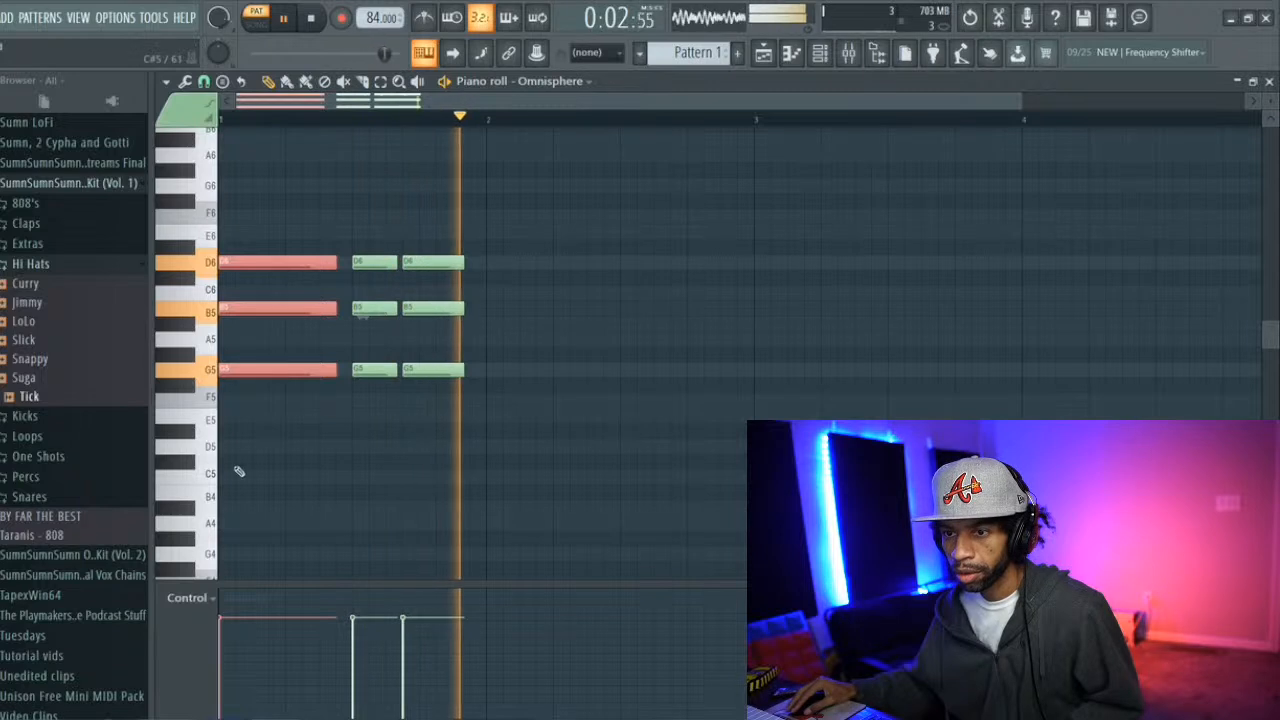
Add a G4 bass note of about 15 steps beneath the three chords in bar 1 and play the pattern
key(space)
click(230, 557)
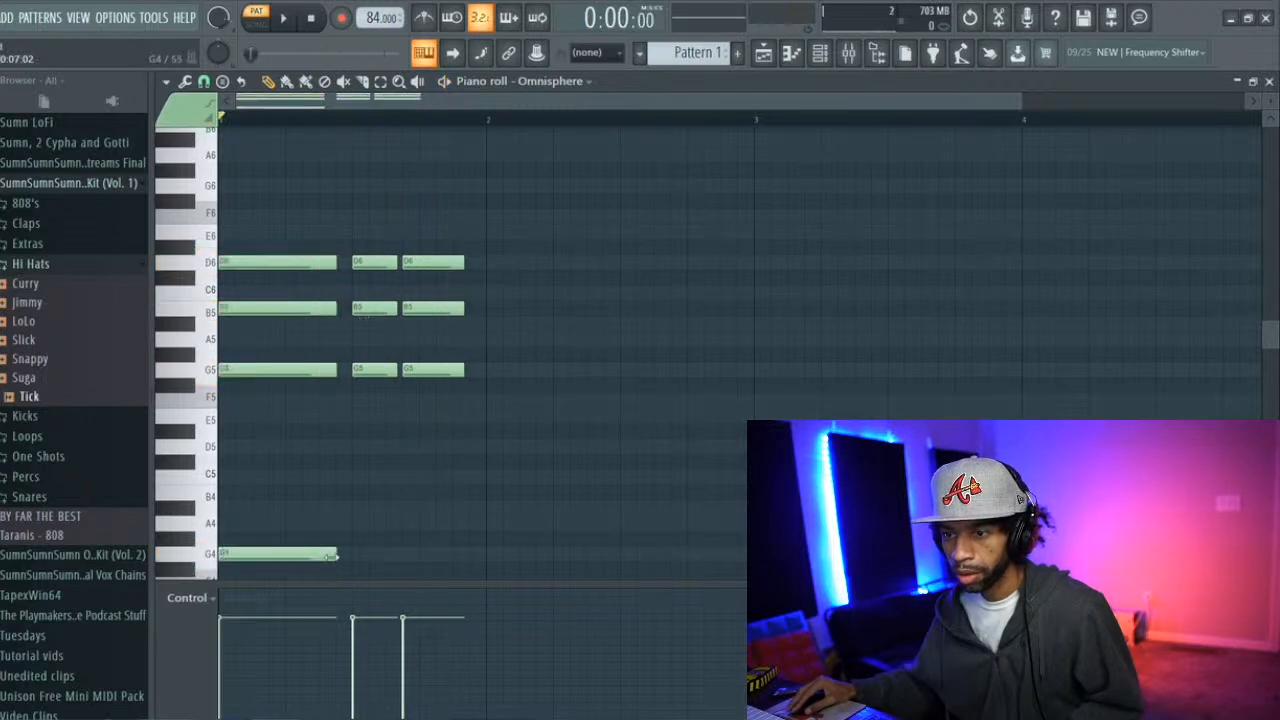
drag(358, 556, 470, 556)
key(space)
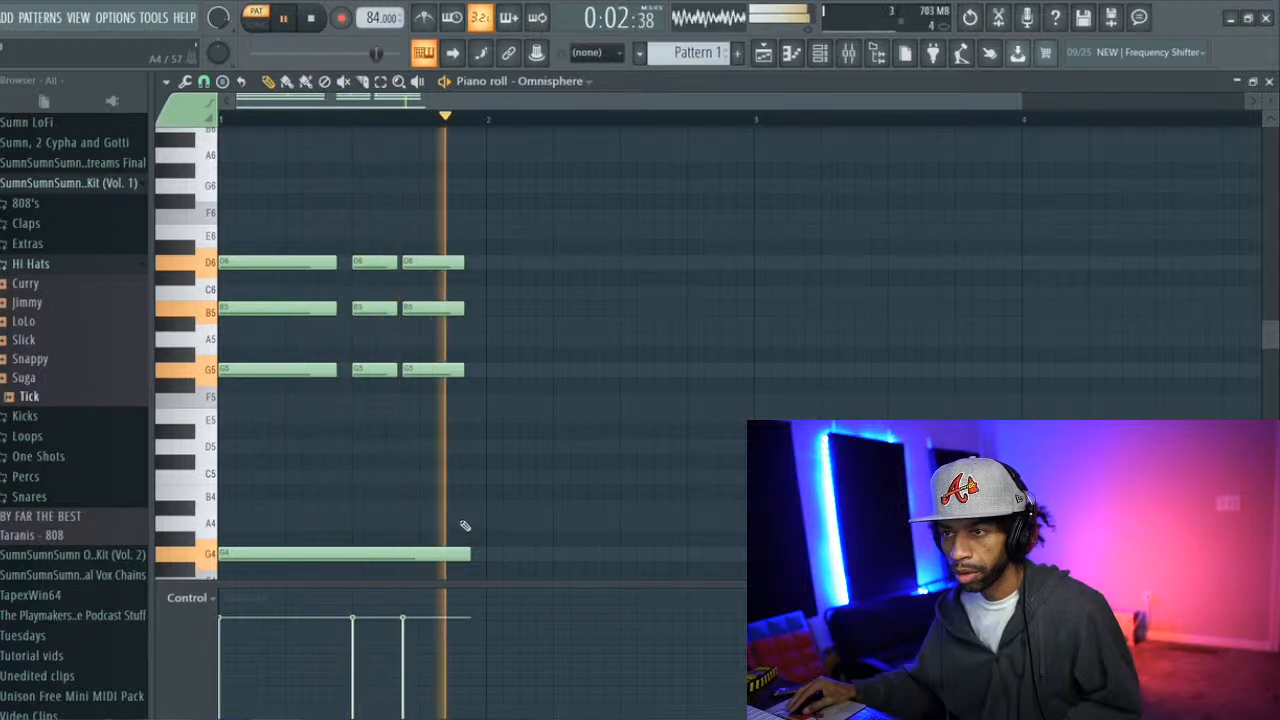
key(space)
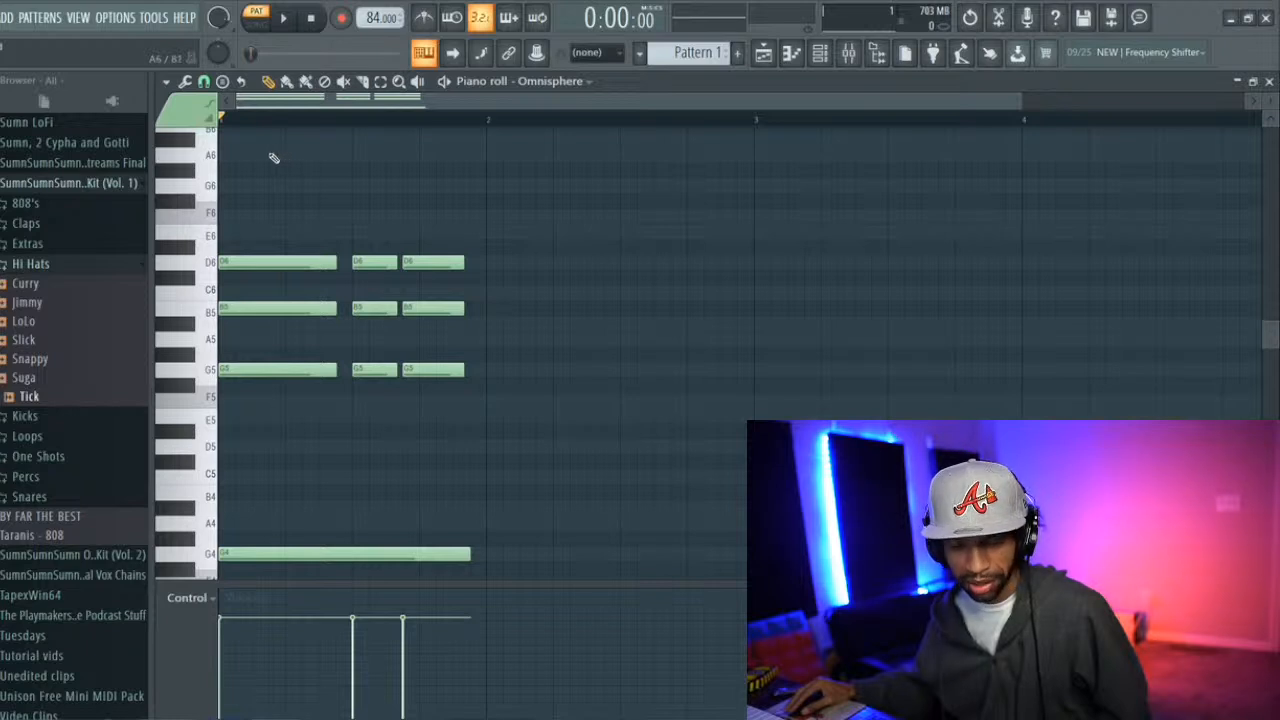
Delete all the chord notes and the G4 bass note from Omnisphere's piano roll
mouse_move(268, 166)
mouse_down()
mouse_move(271, 286)
mouse_move(294, 398)
mouse_up()
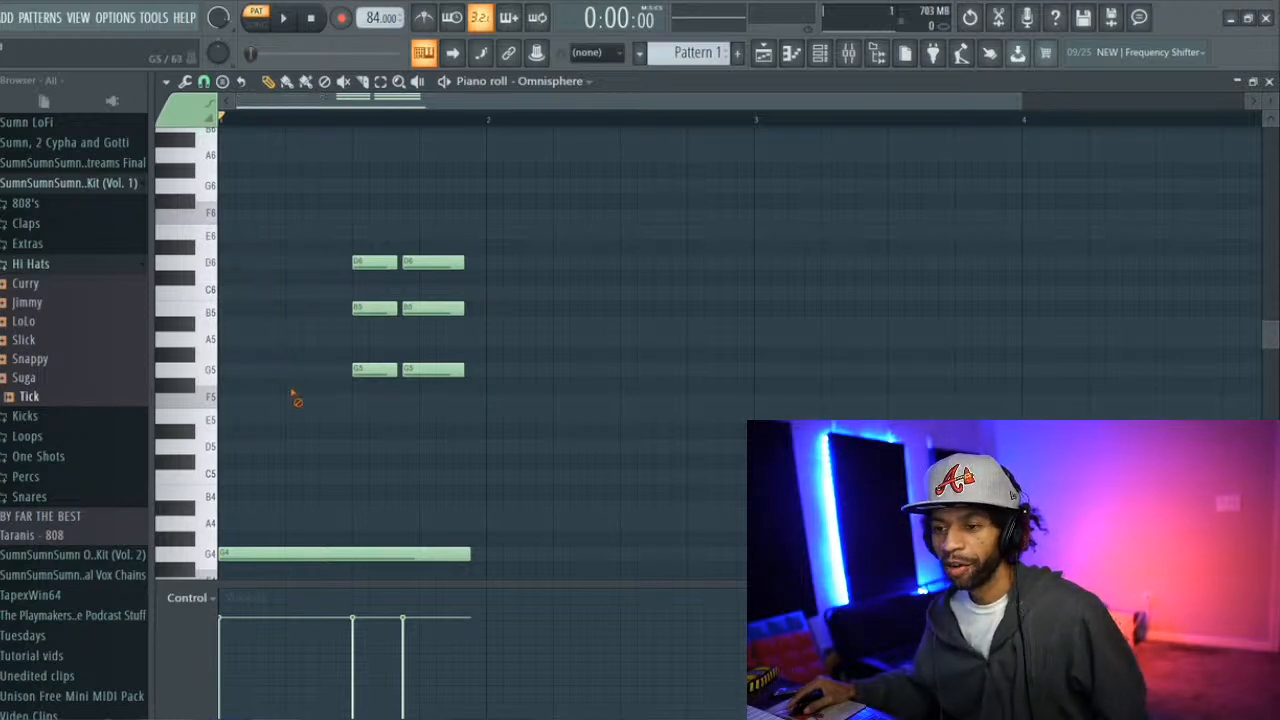
mouse_move(352, 553)
mouse_down()
mouse_move(380, 500)
mouse_move(378, 242)
mouse_up()
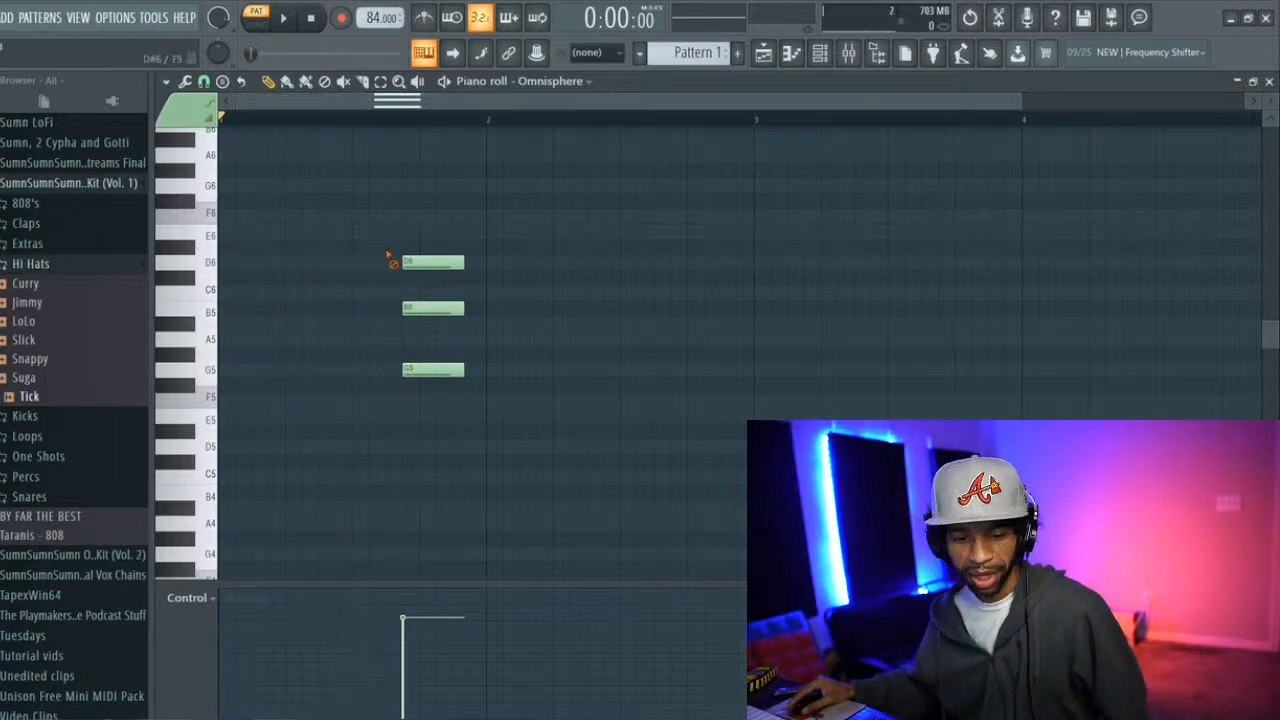
mouse_move(394, 313)
mouse_down()
mouse_move(428, 336)
mouse_move(419, 402)
mouse_up()
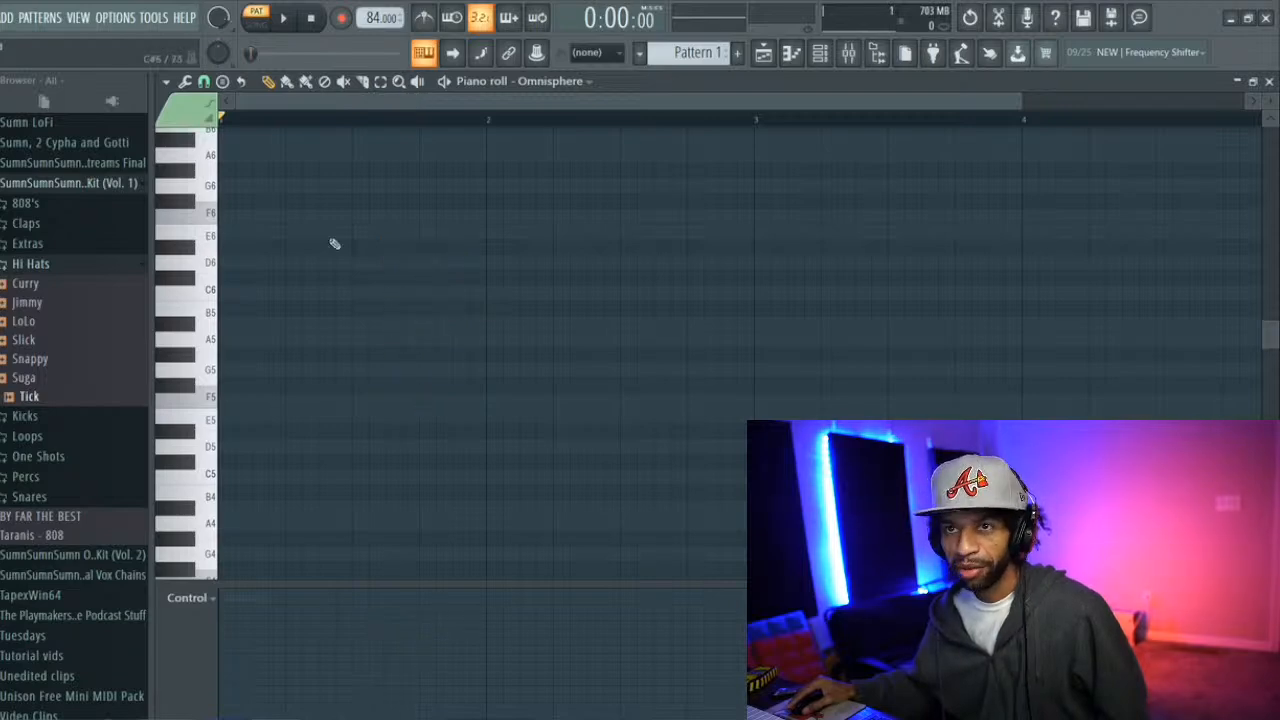
Add the VG-CARBON virtual guitarist as a new instrument channel and move its window clear
click(1, 18)
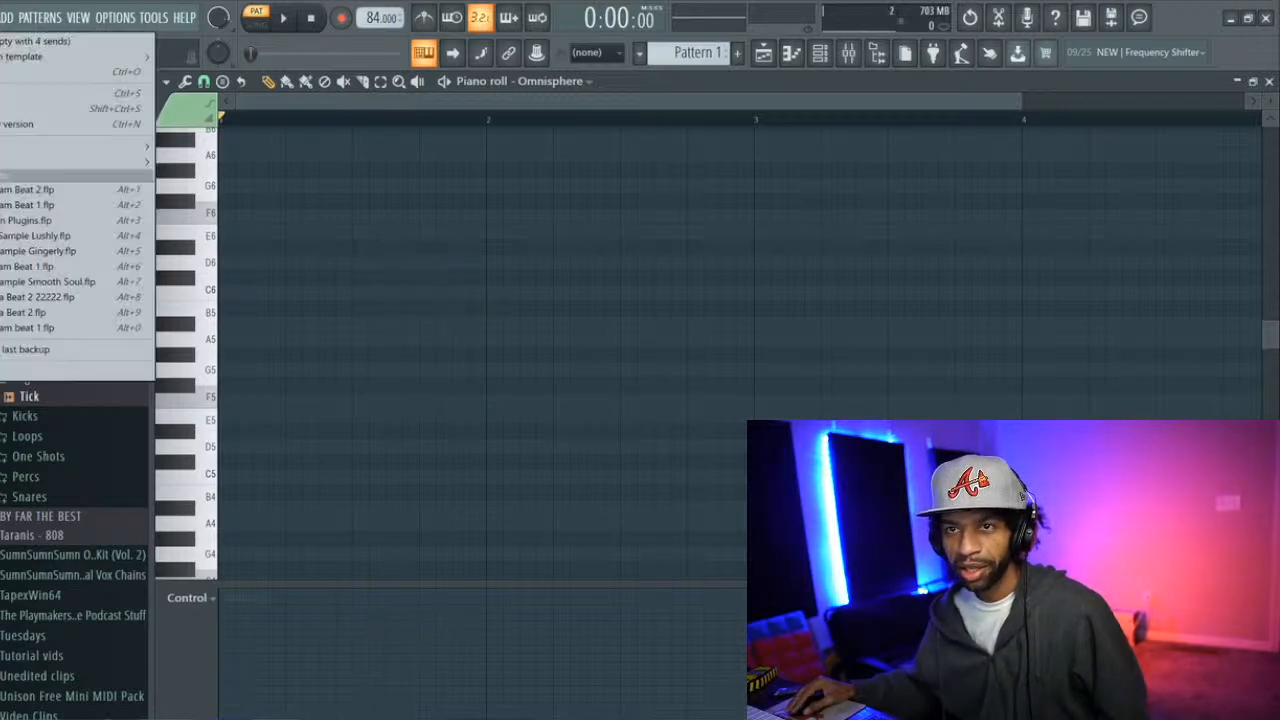
mouse_move(4, 18)
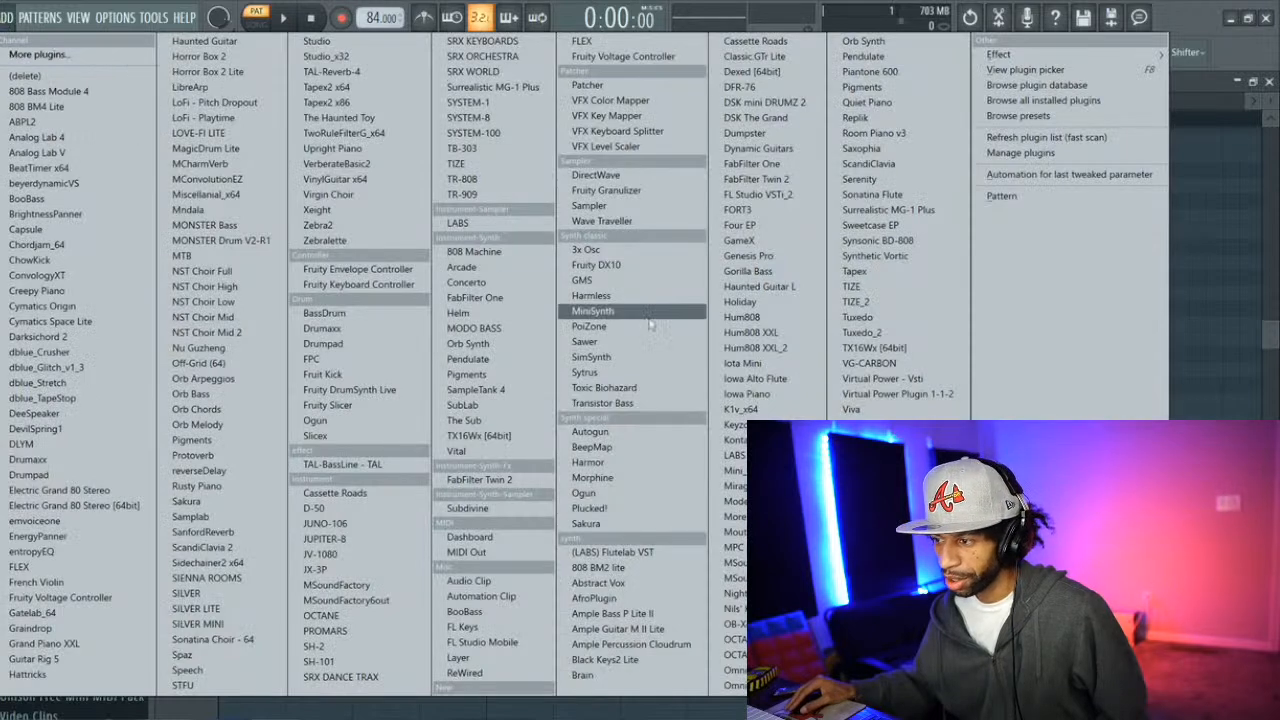
click(866, 363)
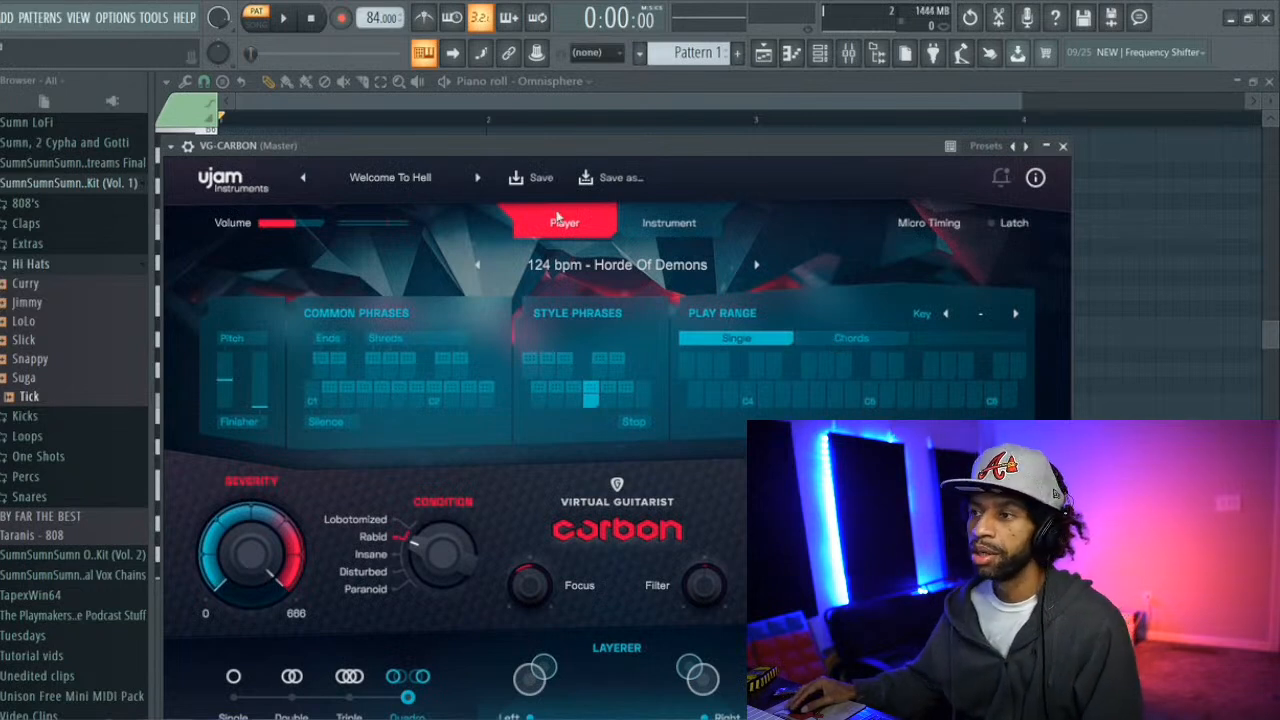
drag(546, 144, 538, 81)
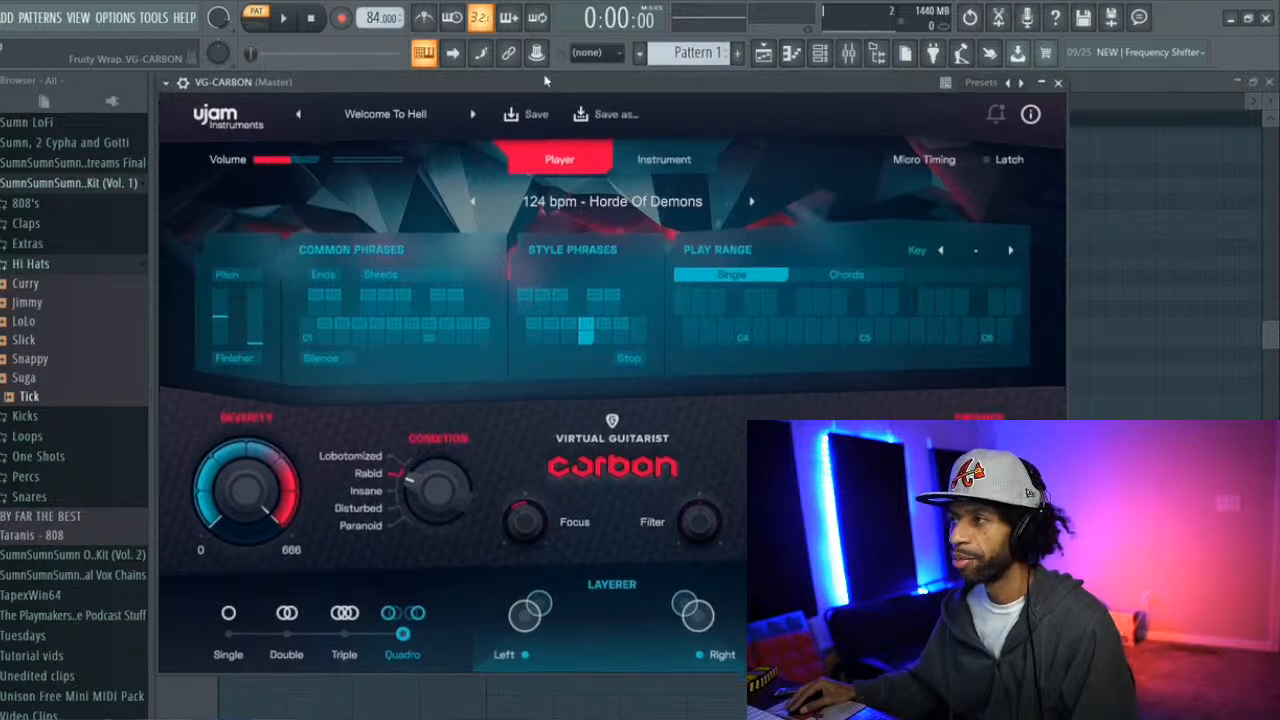
Switch back to the Omnisphere channel and open its piano roll in a lower octave range
click(820, 52)
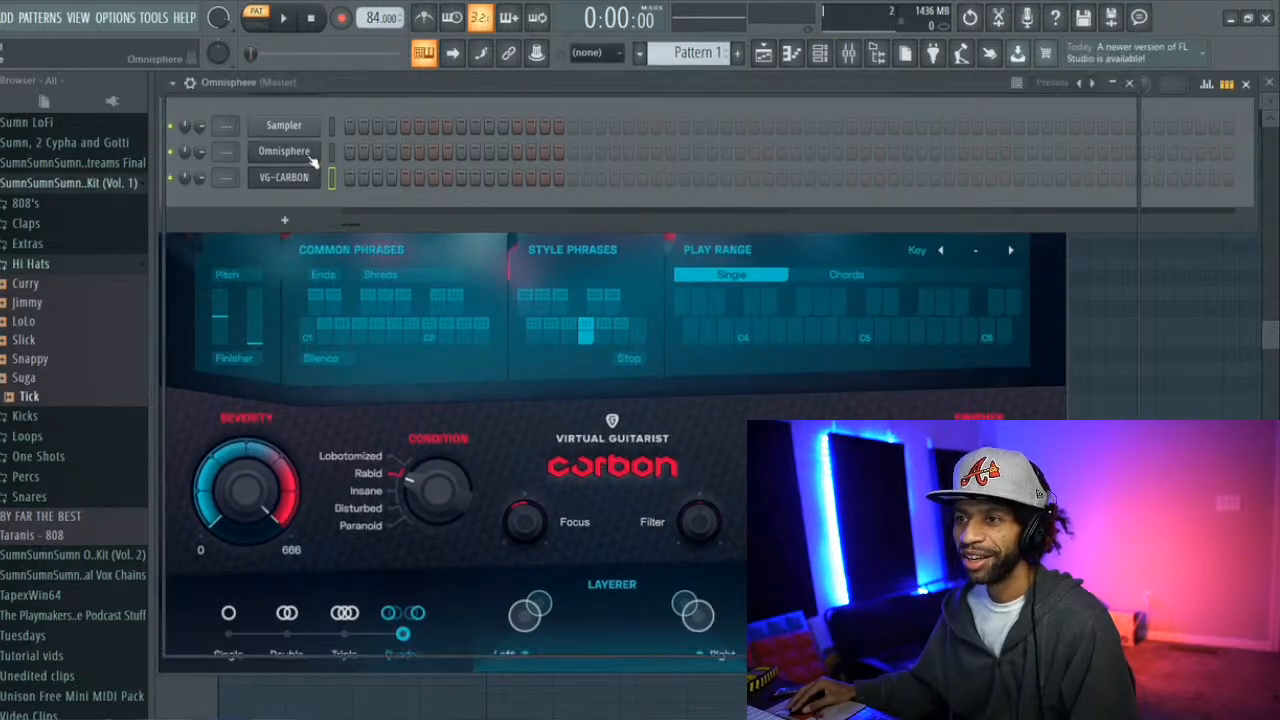
click(311, 158)
key(F7)
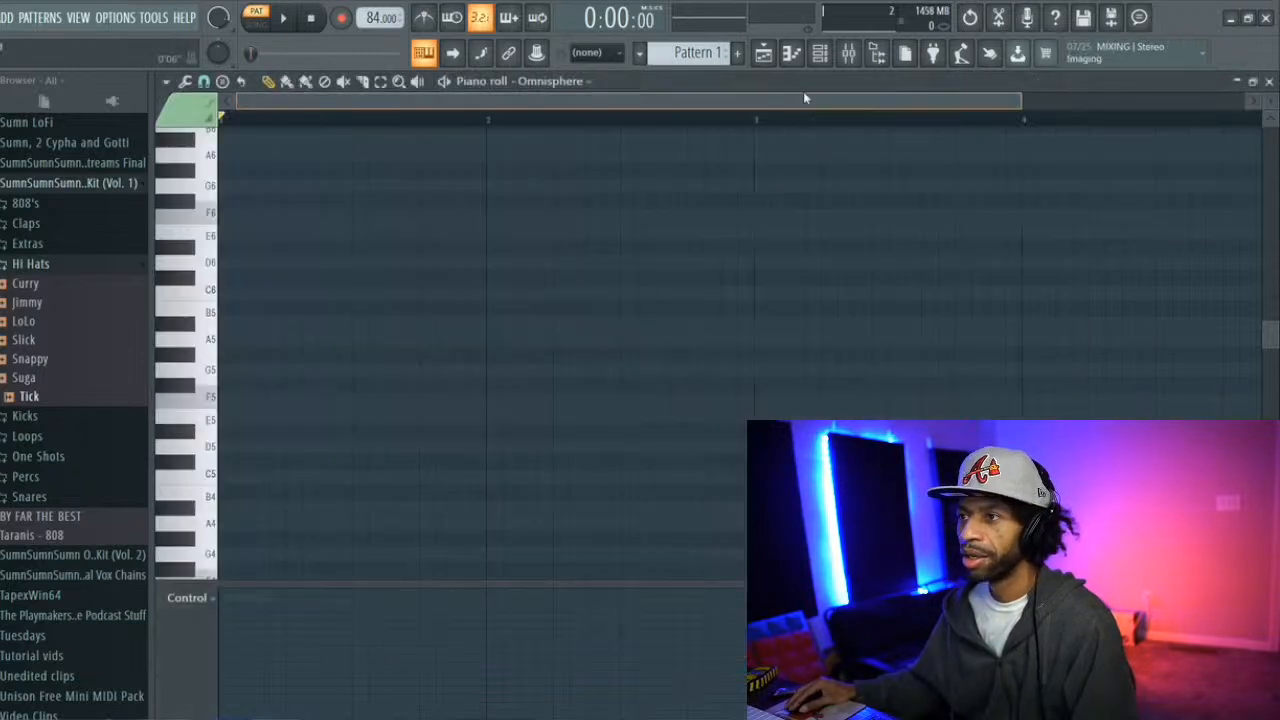
drag(1270, 345, 1265, 390)
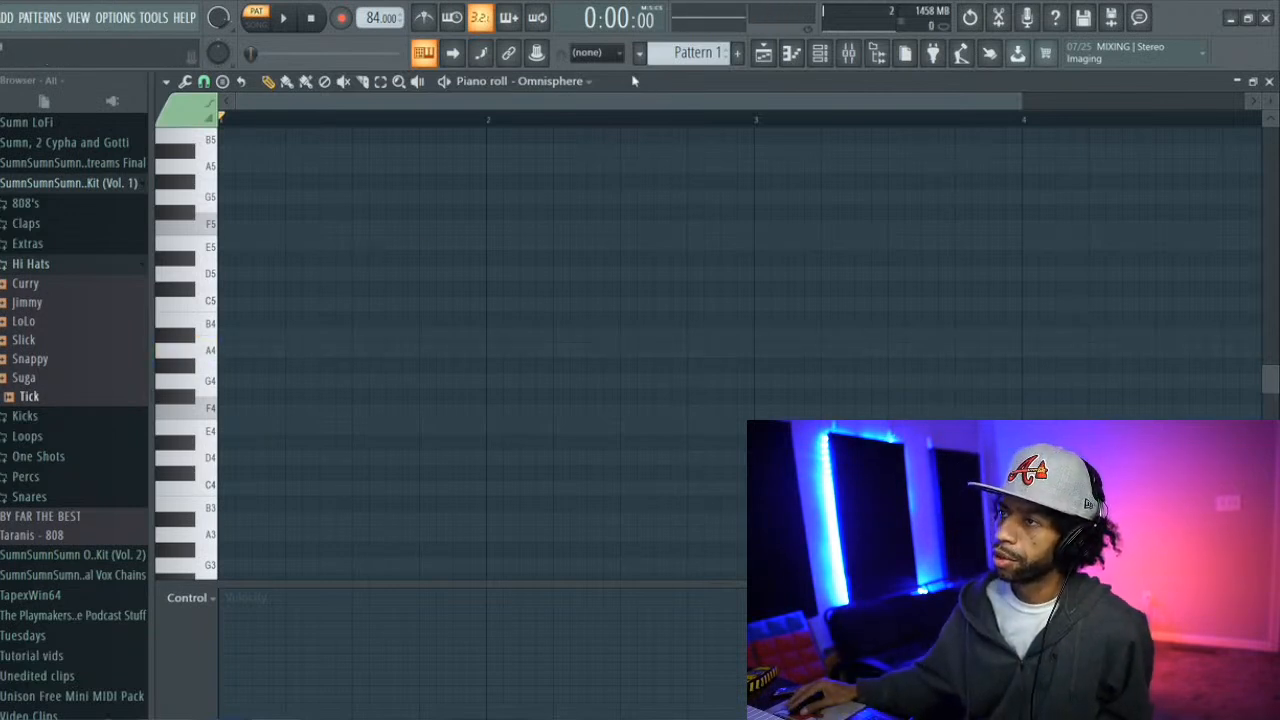
Reopen the Omnisphere plugin and filter its patch browser to the ARP + BPM category
click(558, 84)
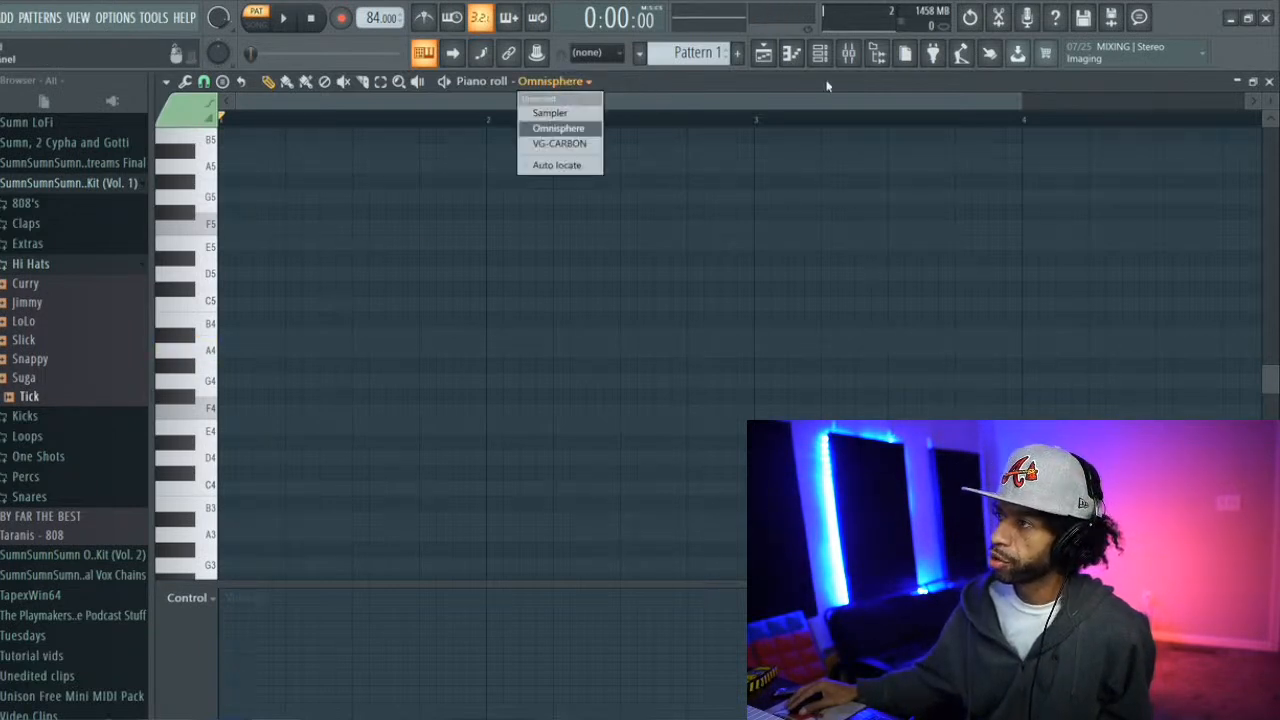
click(820, 54)
click(820, 54)
click(820, 54)
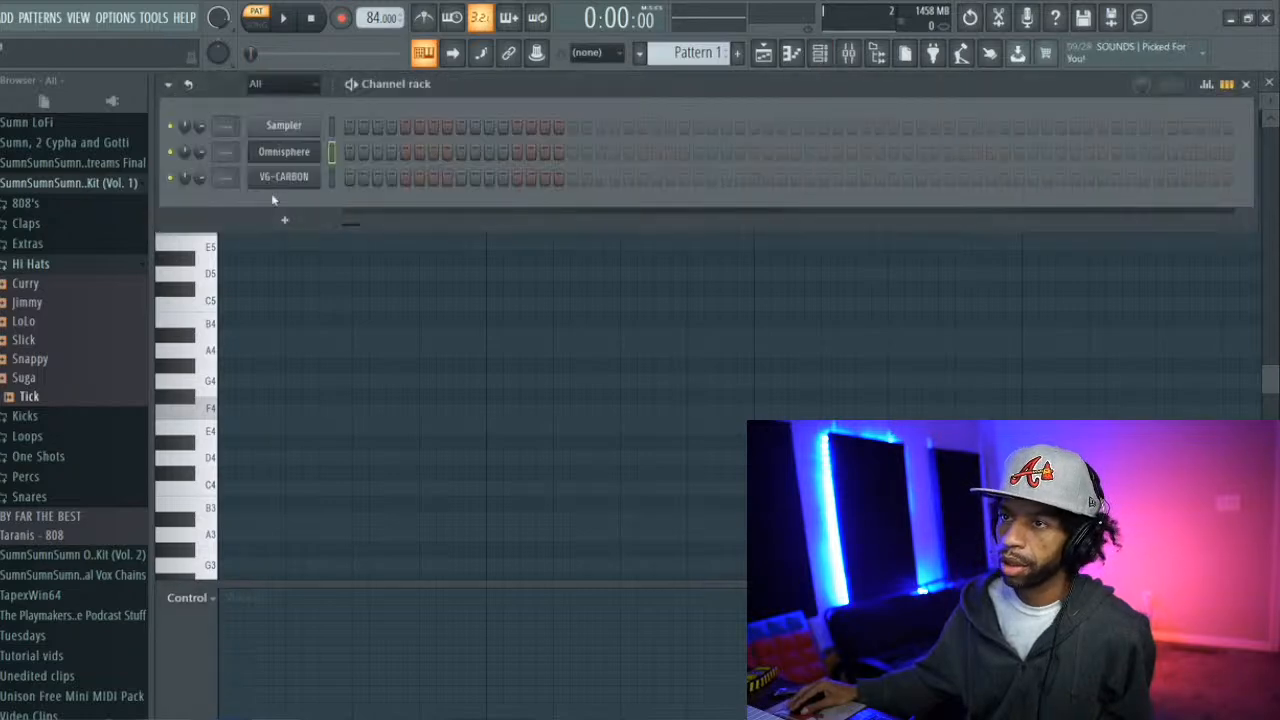
click(267, 156)
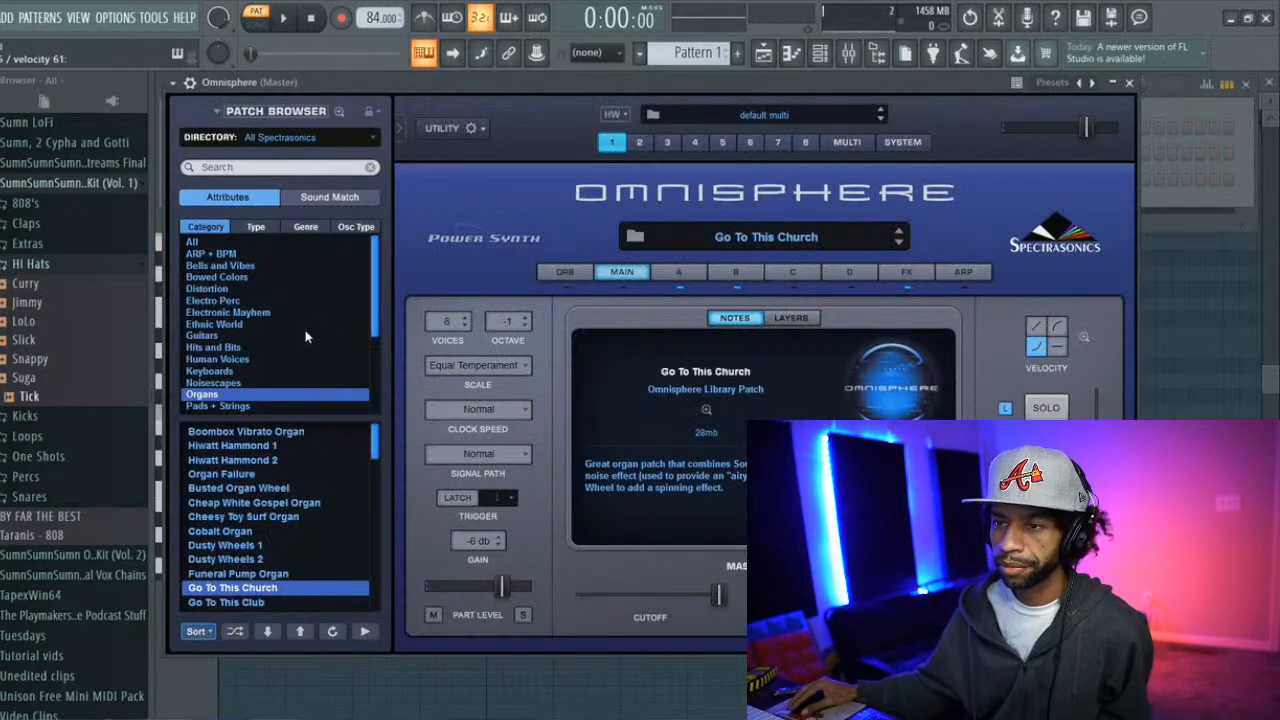
mouse_move(375, 274)
mouse_down()
mouse_move(372, 322)
mouse_move(361, 270)
mouse_up()
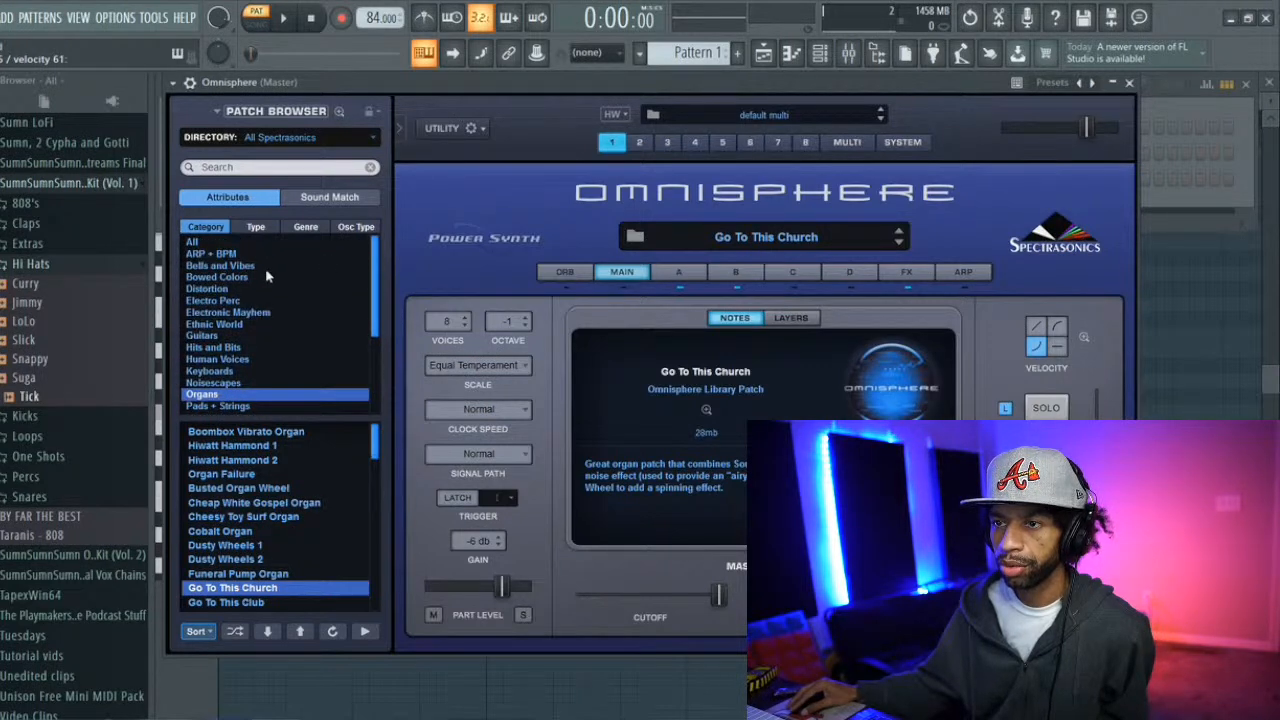
click(238, 254)
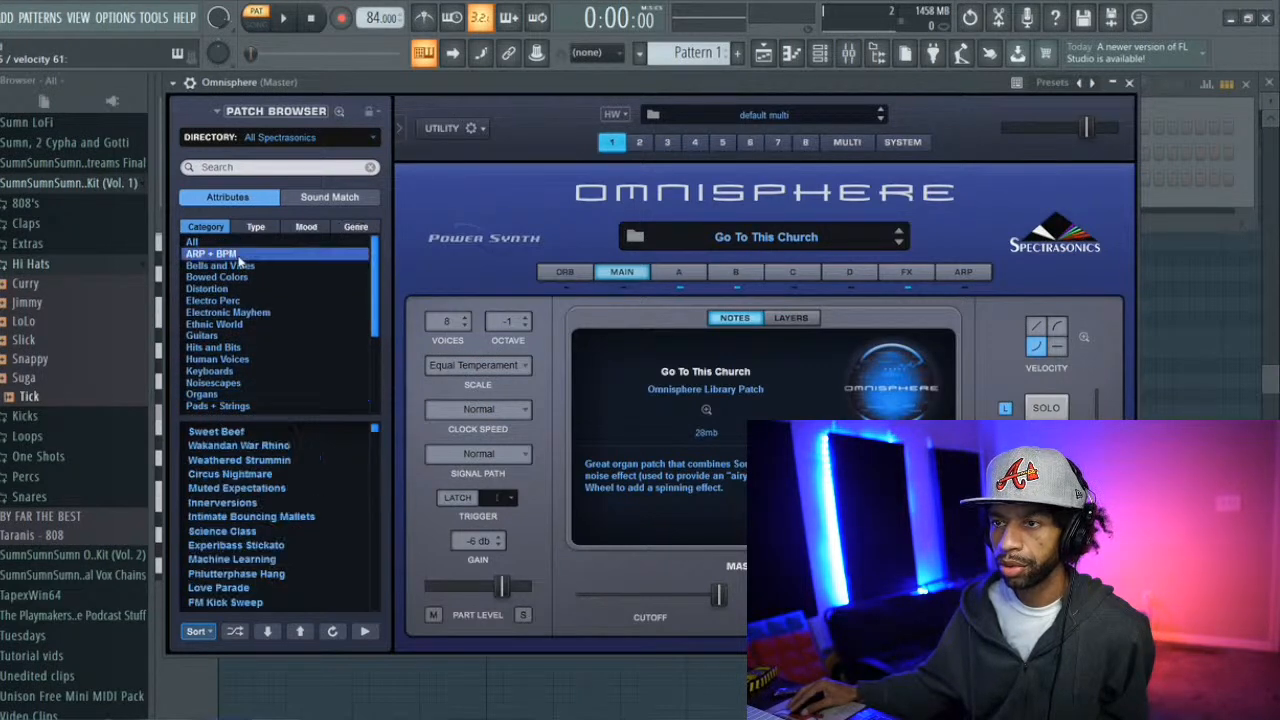
Audition ARP + BPM patches, shuffling the list along the way, and load JP-8 Synced Bells Arp
click(242, 431)
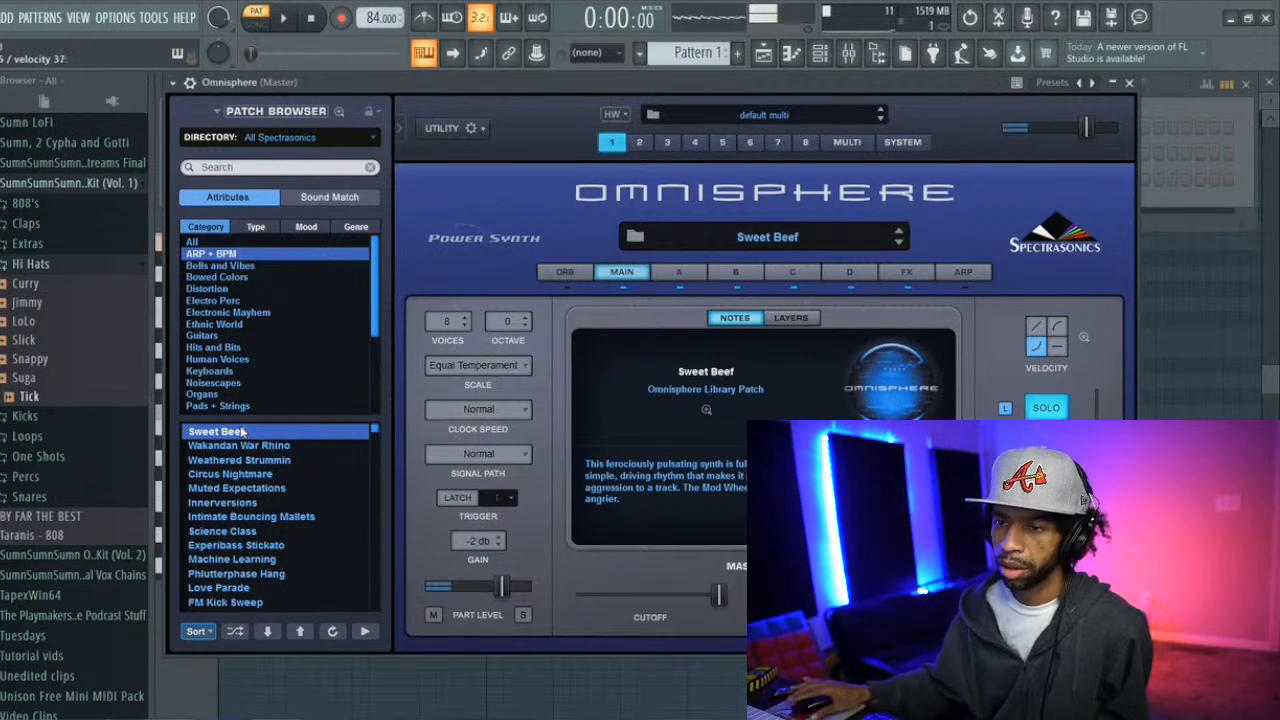
click(247, 446)
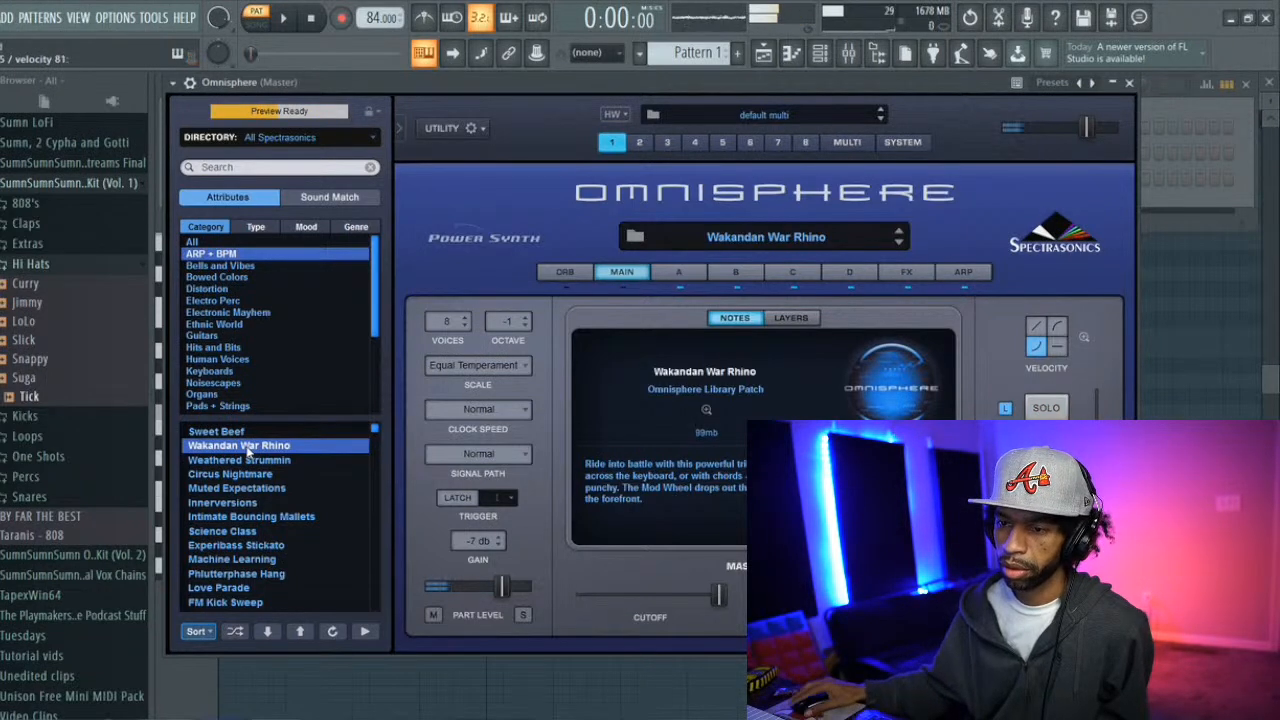
click(234, 633)
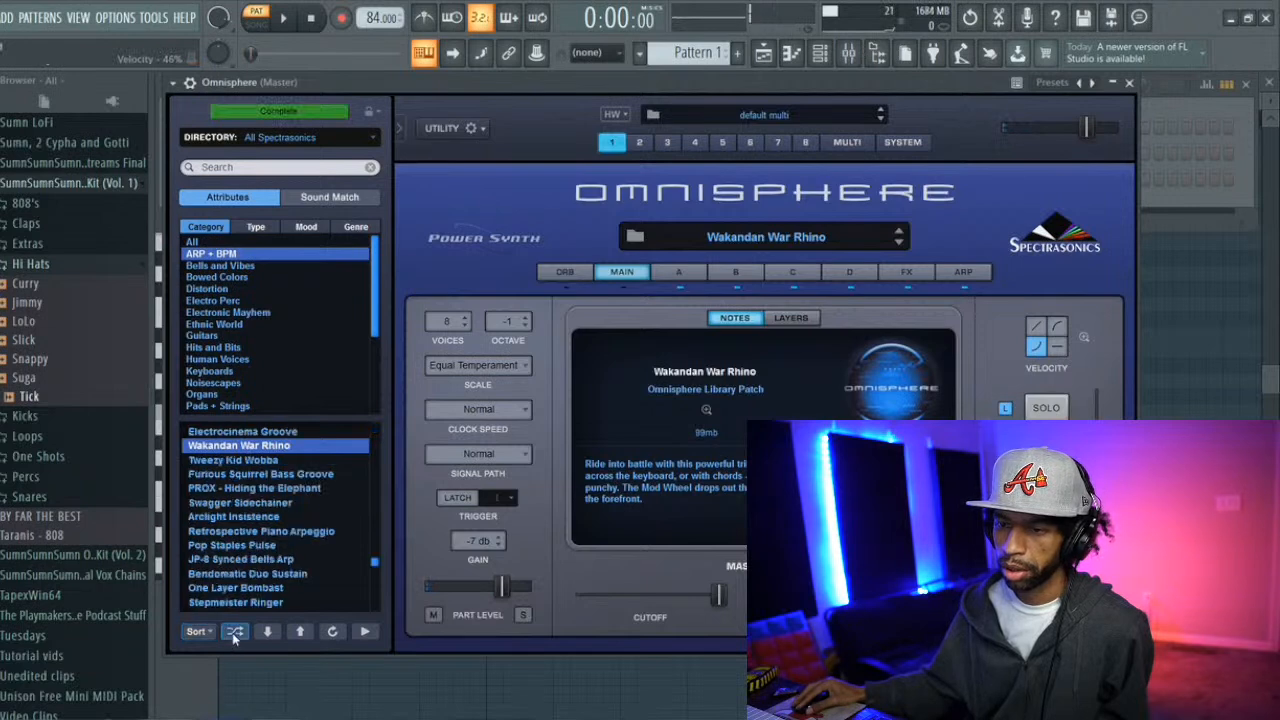
click(258, 474)
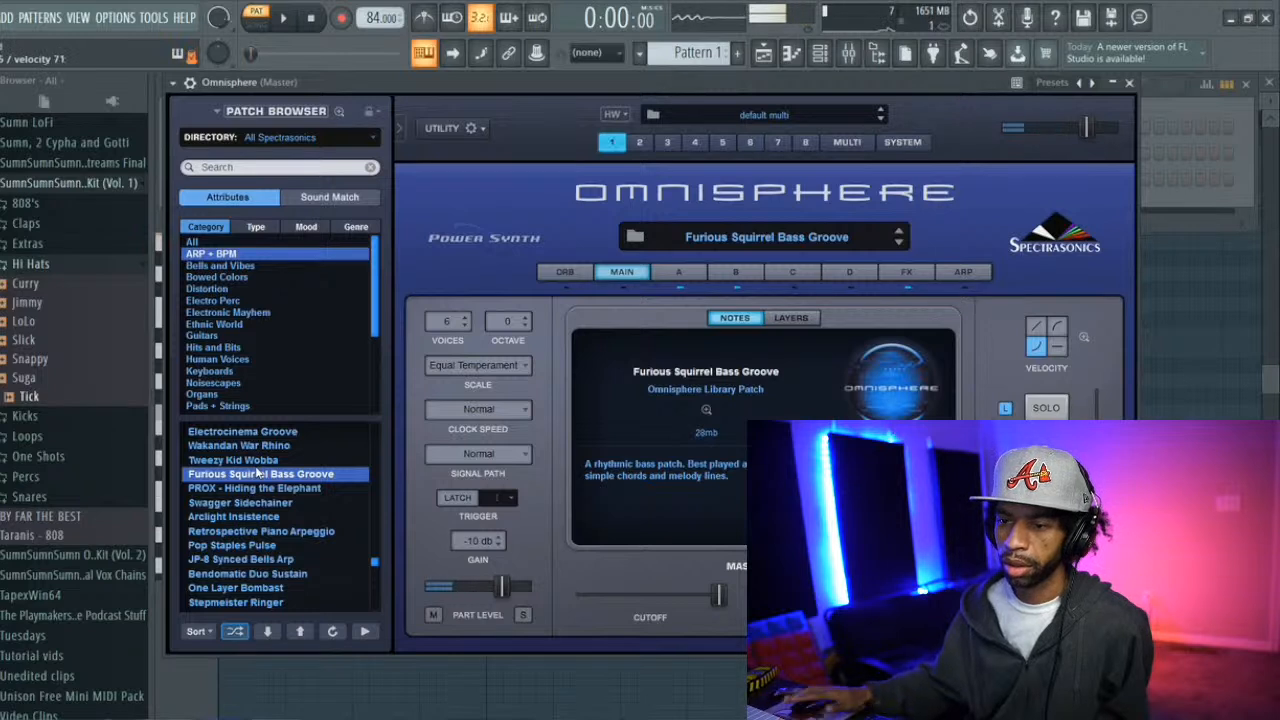
click(243, 560)
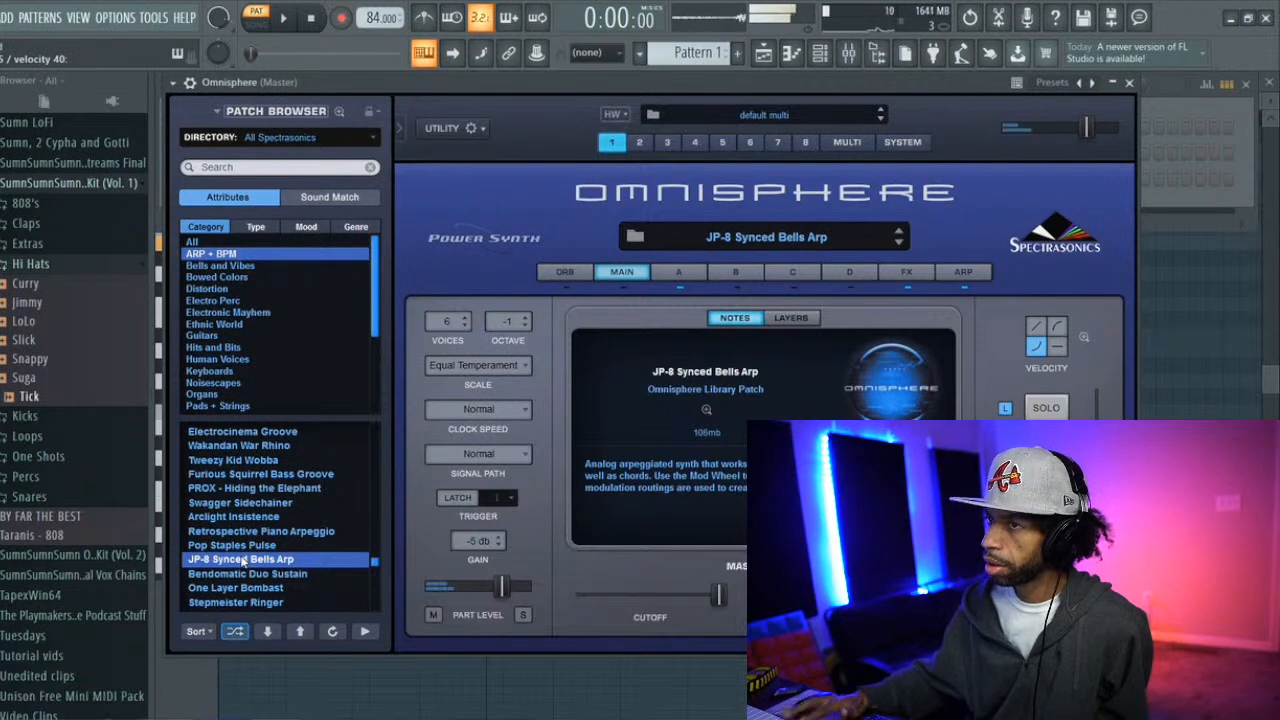
In the Omnisphere piano roll, place an A5 note at the start of bar 1 and C6 and F5 notes on beat 2
click(793, 55)
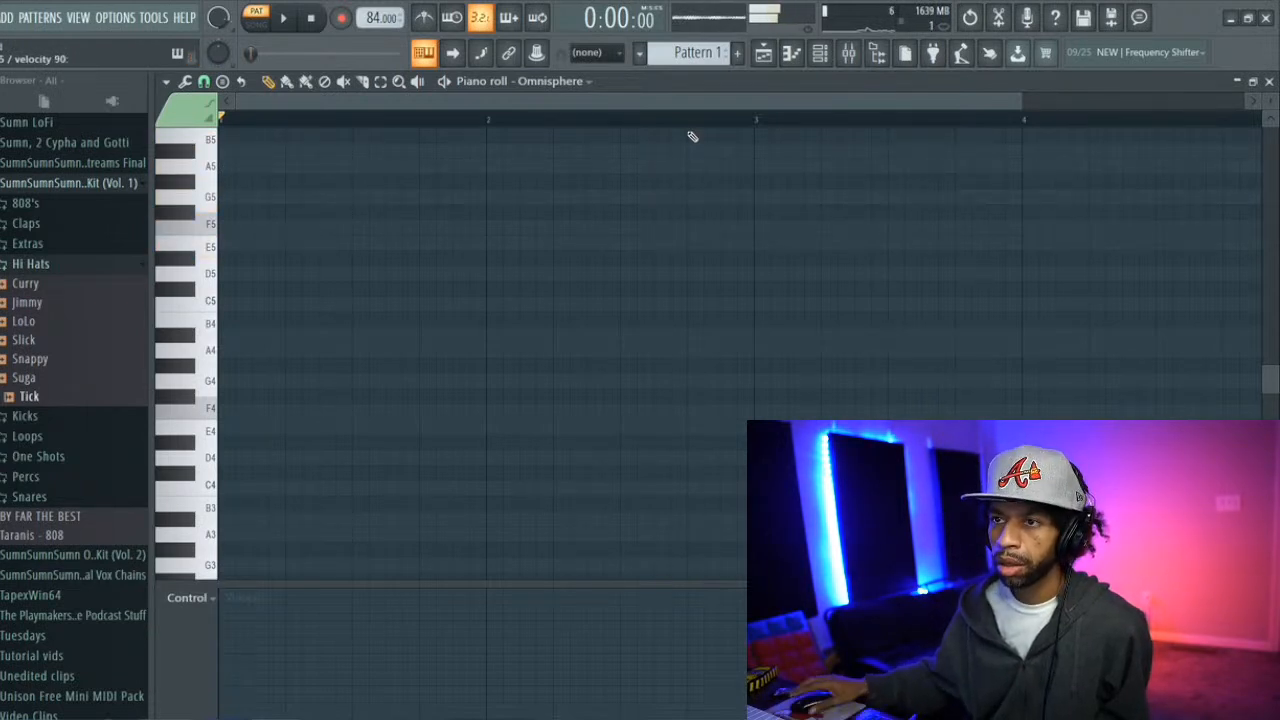
click(244, 166)
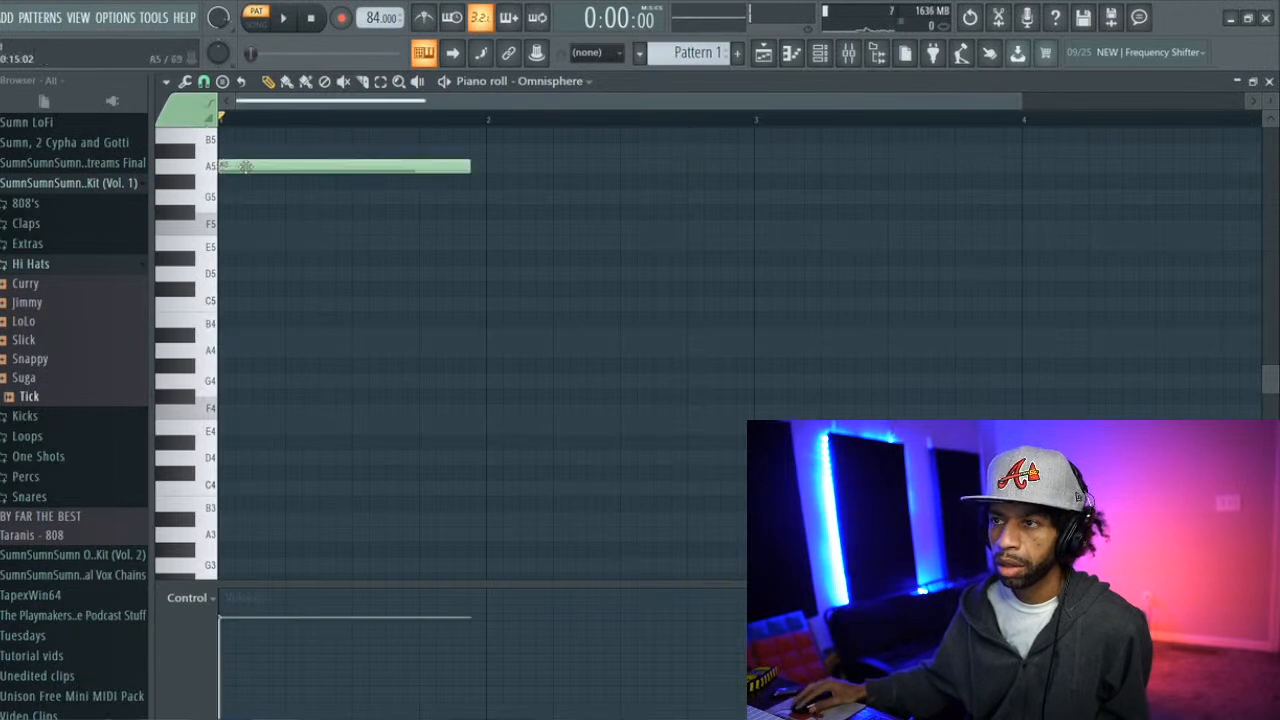
scroll(480, 158, up, 3)
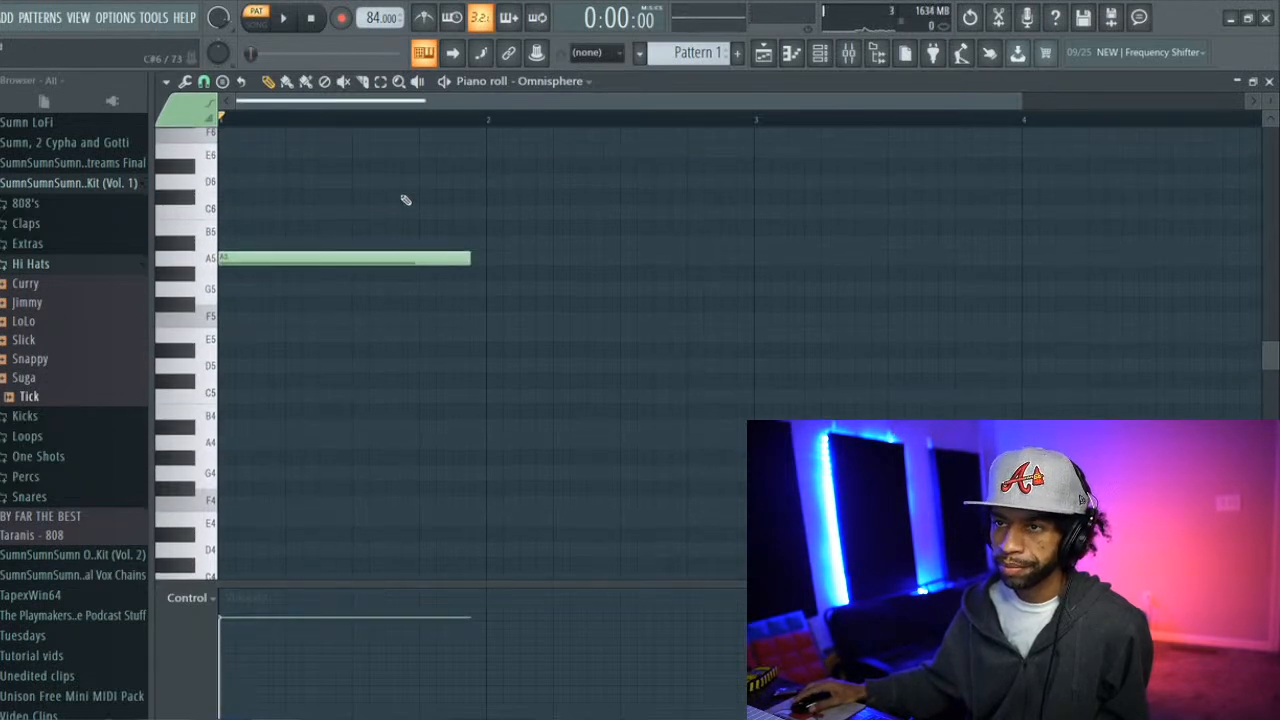
click(290, 212)
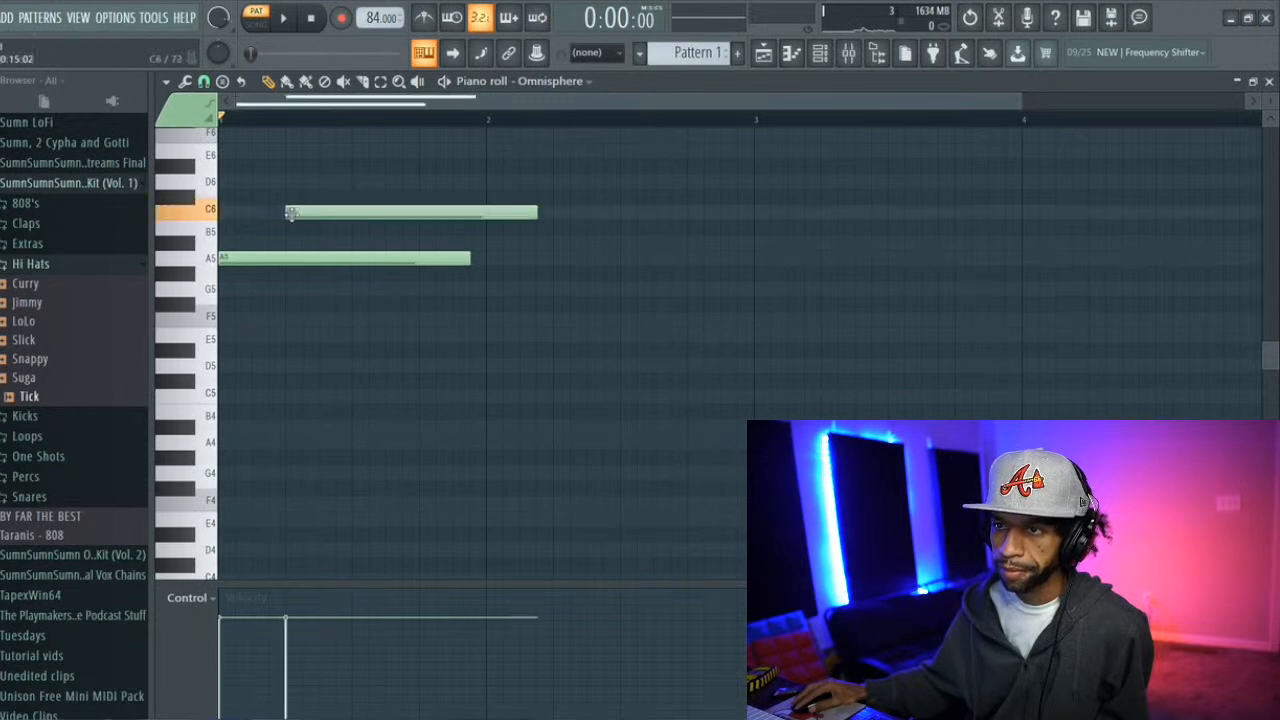
click(298, 322)
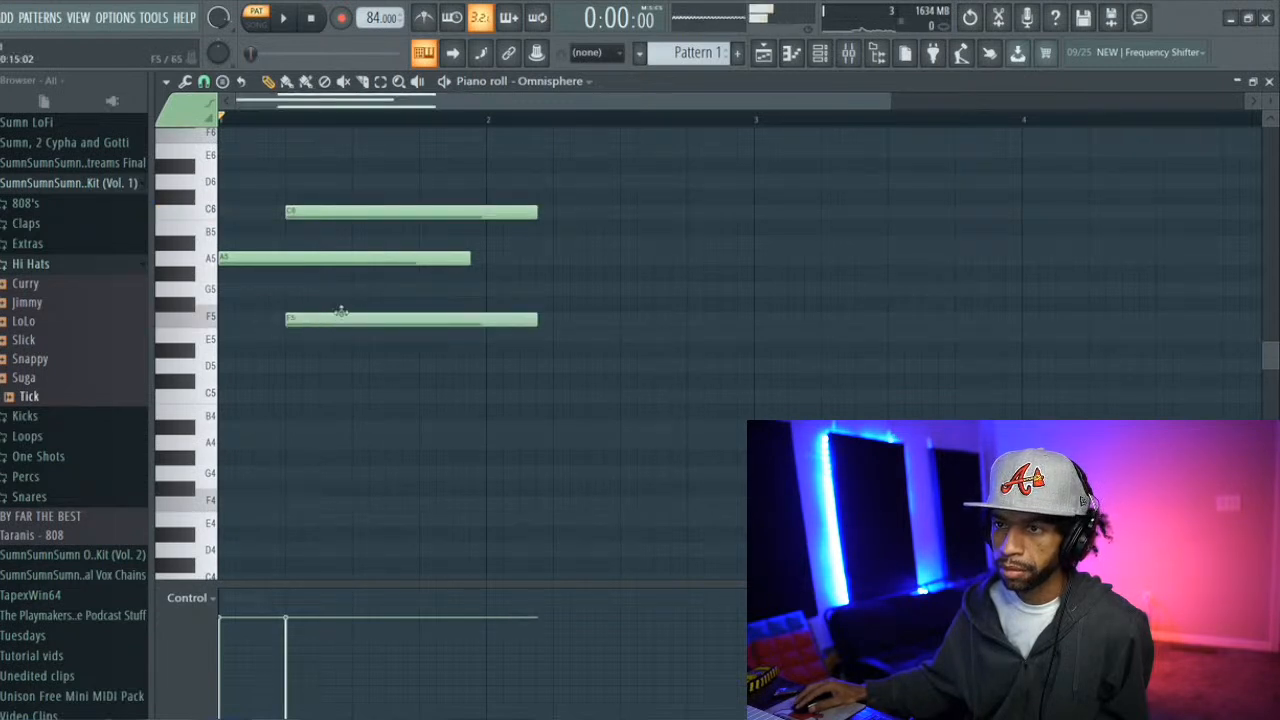
Play back the first chord and shorten its C6 and F5 notes to end at bar 2
key(space)
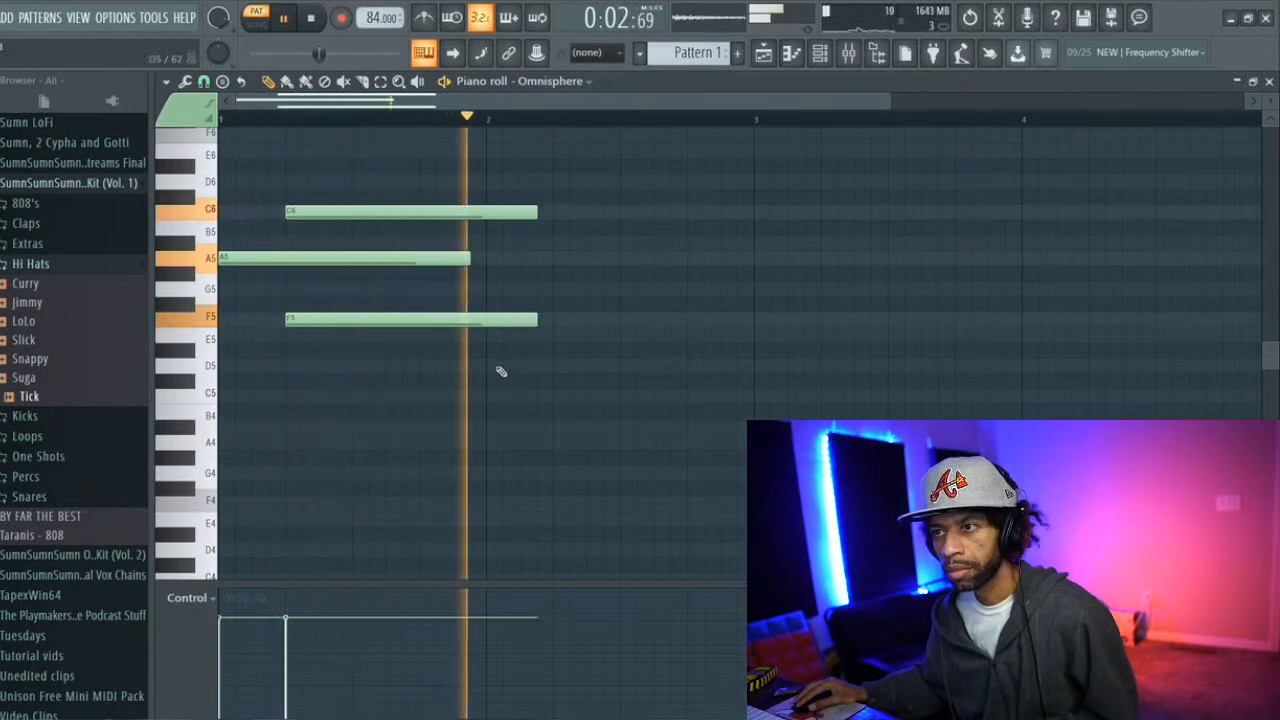
key(space)
drag(518, 319, 489, 320)
drag(540, 213, 492, 214)
key(space)
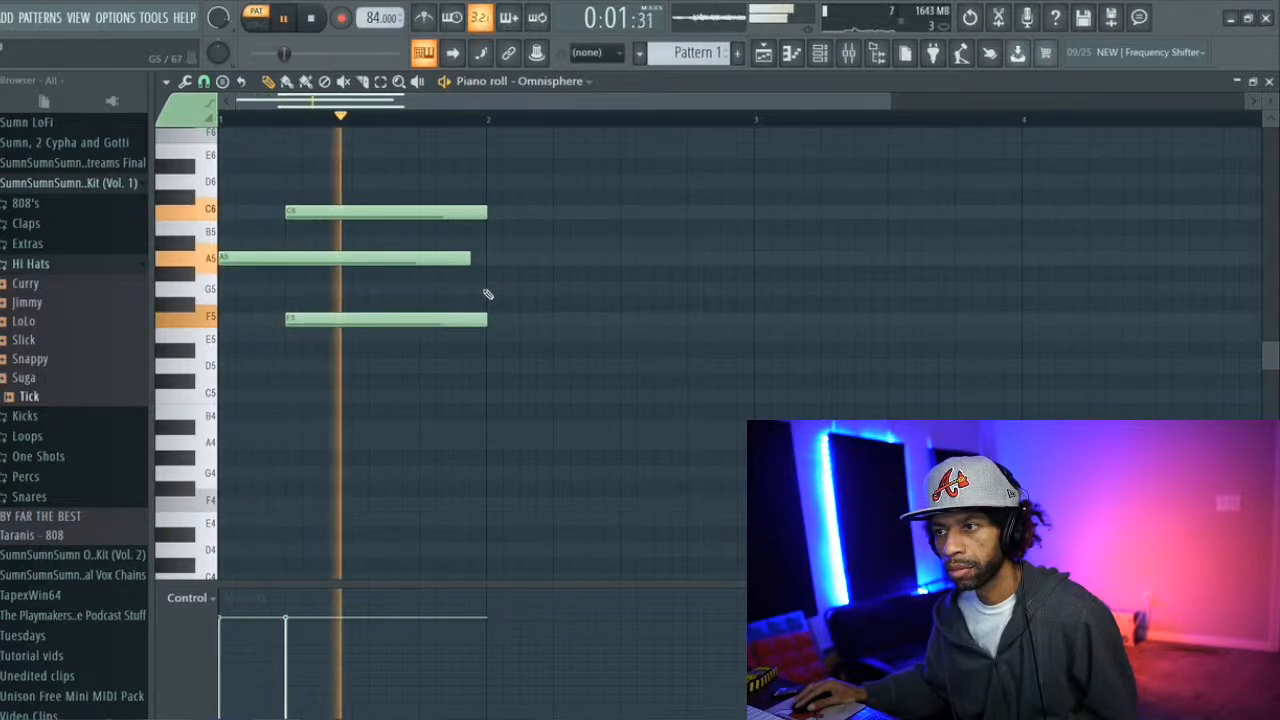
Add a three-beat G5 note at bar 2, plus B5 and E5 notes from beat 3 to bar 3, and play the pattern
click(488, 288)
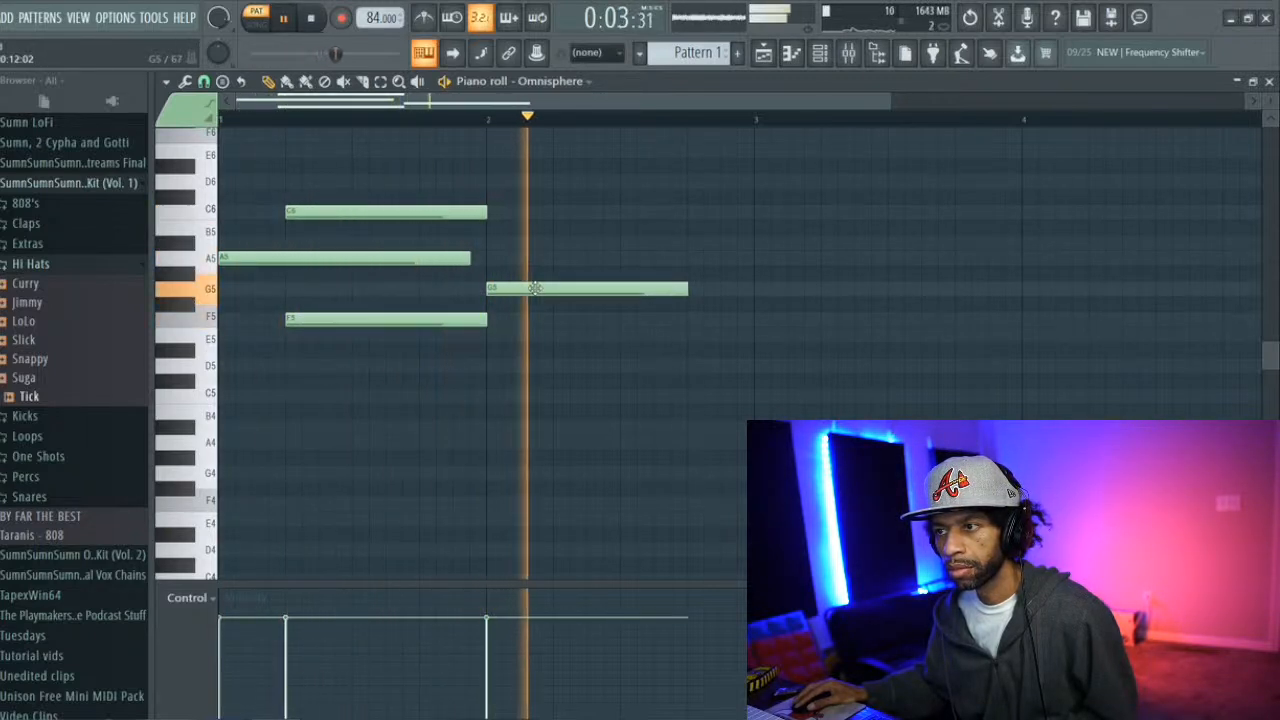
key(space)
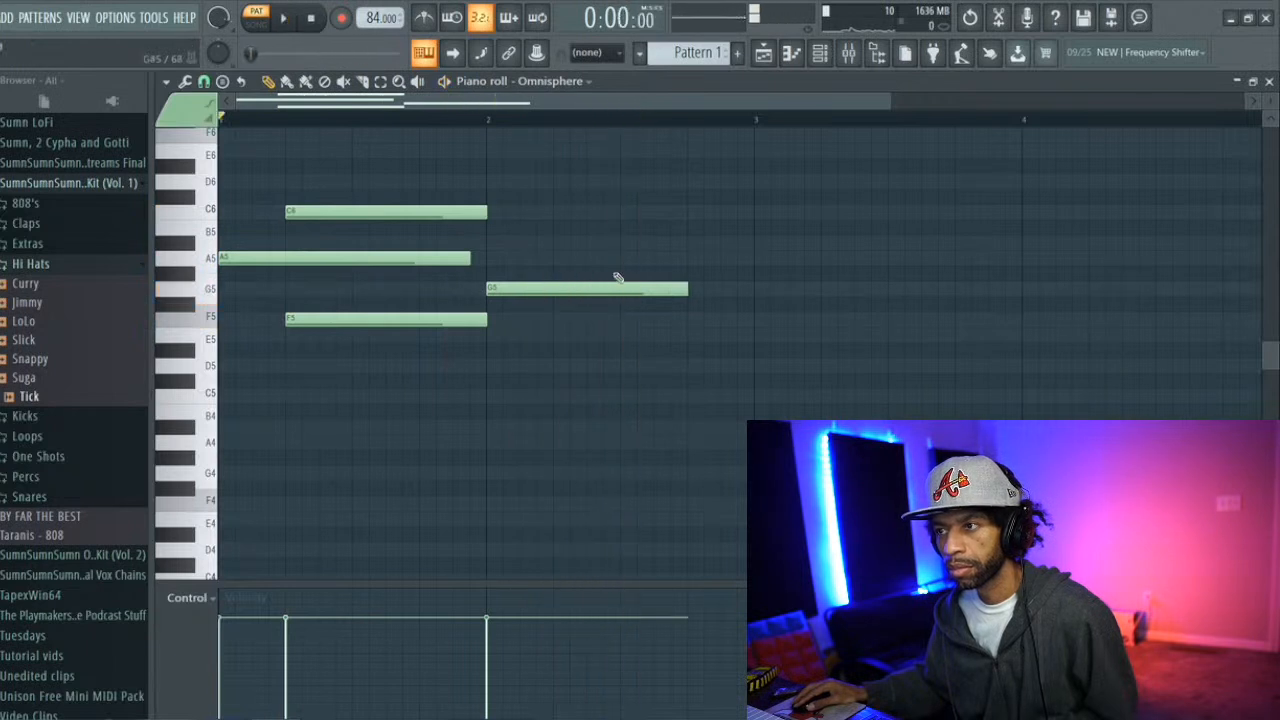
click(620, 244)
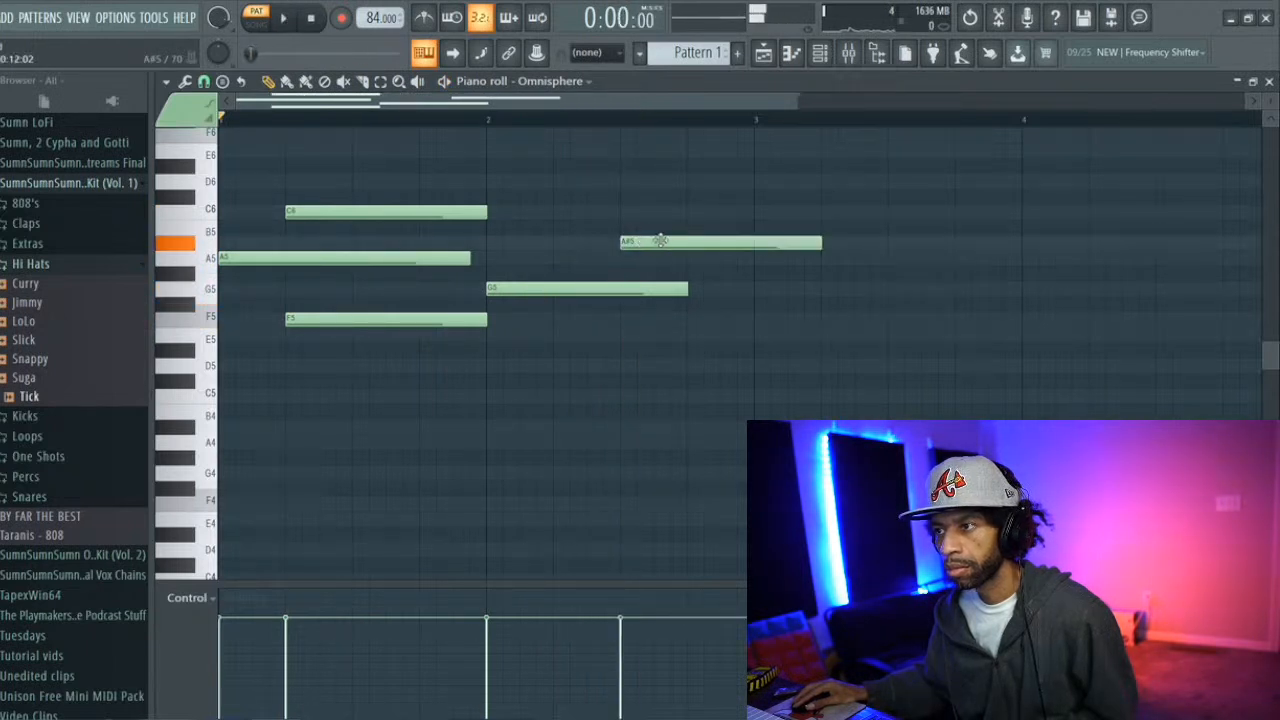
drag(660, 241, 662, 226)
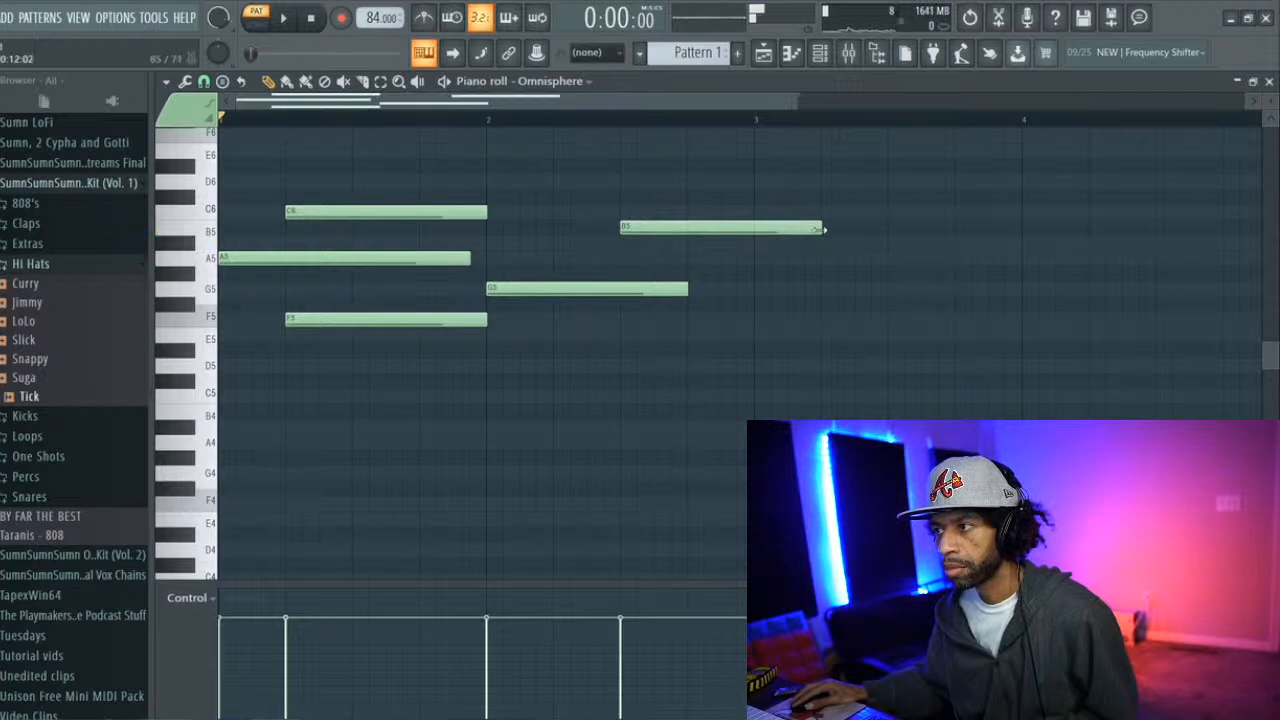
drag(820, 226, 758, 226)
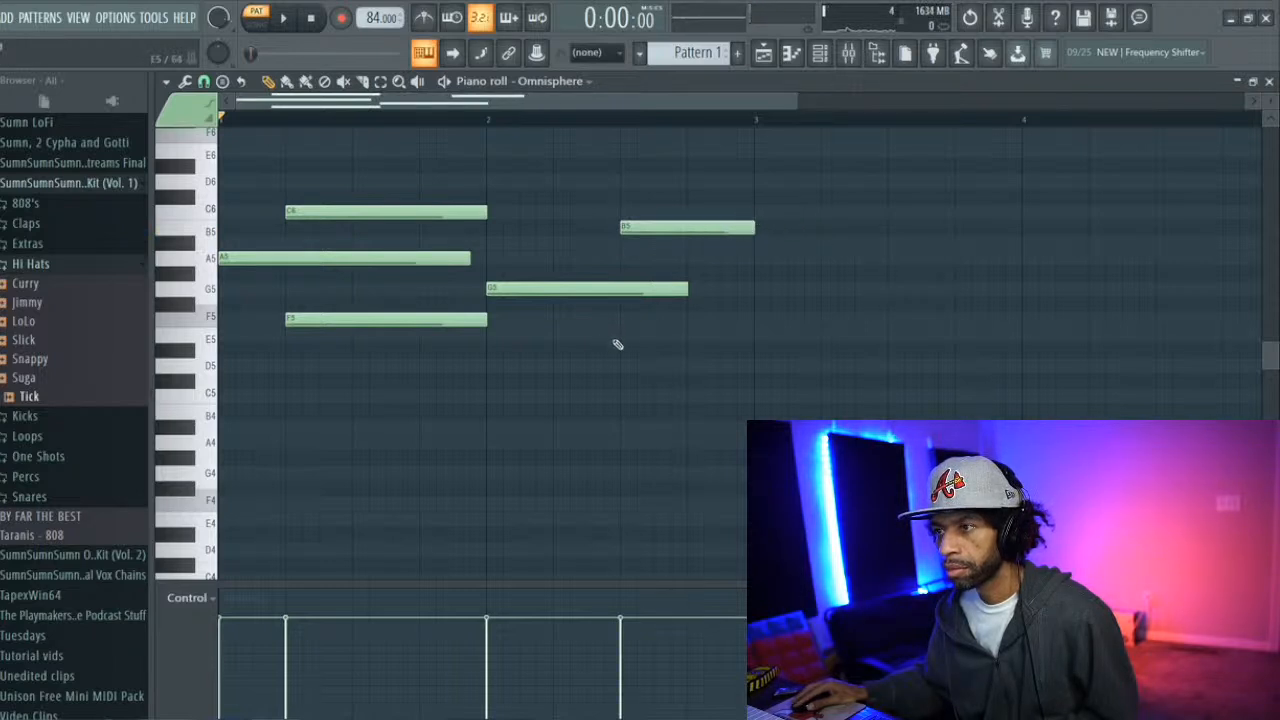
mouse_move(634, 350)
mouse_down()
mouse_move(651, 343)
mouse_move(641, 328)
mouse_up()
key(space)
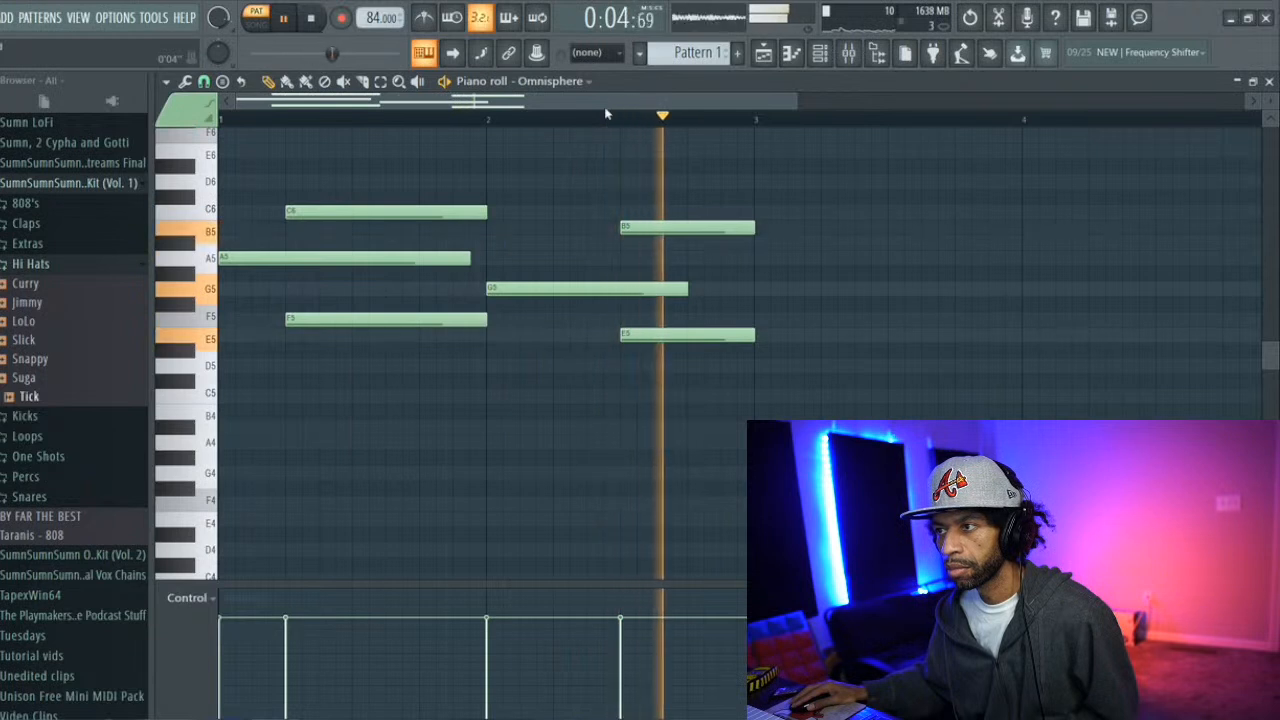
key(space)
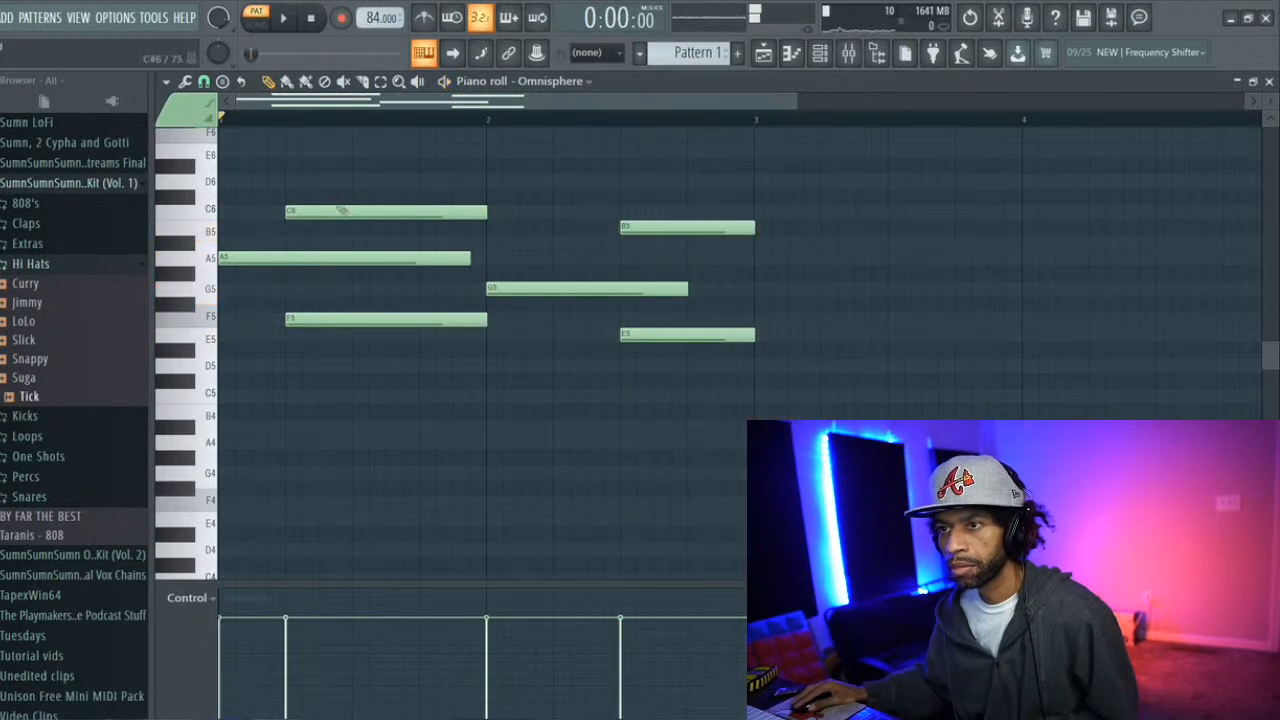
Adjust the C6 and F5 notes in bar 1 to start on beat 3 and end at bar 2, and play the pattern
drag(488, 214, 457, 210)
drag(487, 320, 443, 320)
key(space)
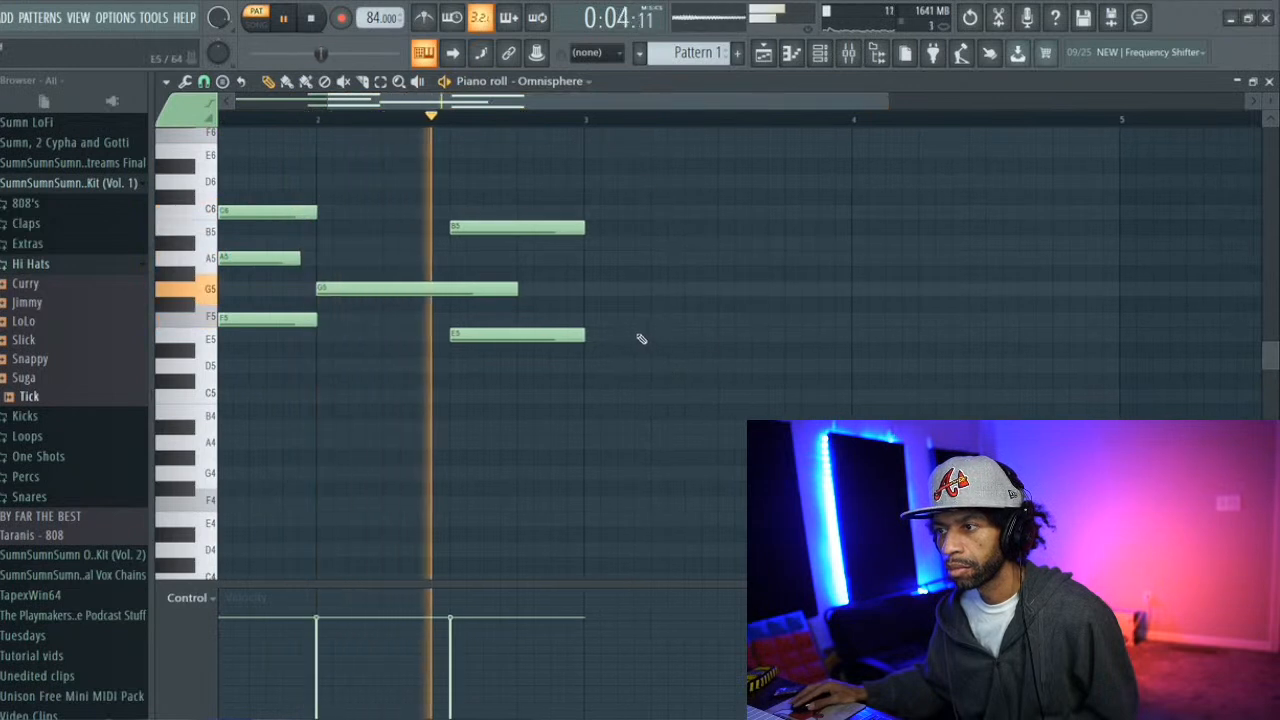
Add an F5 note filling bar 3, raise it to B5, and play the pattern
click(589, 319)
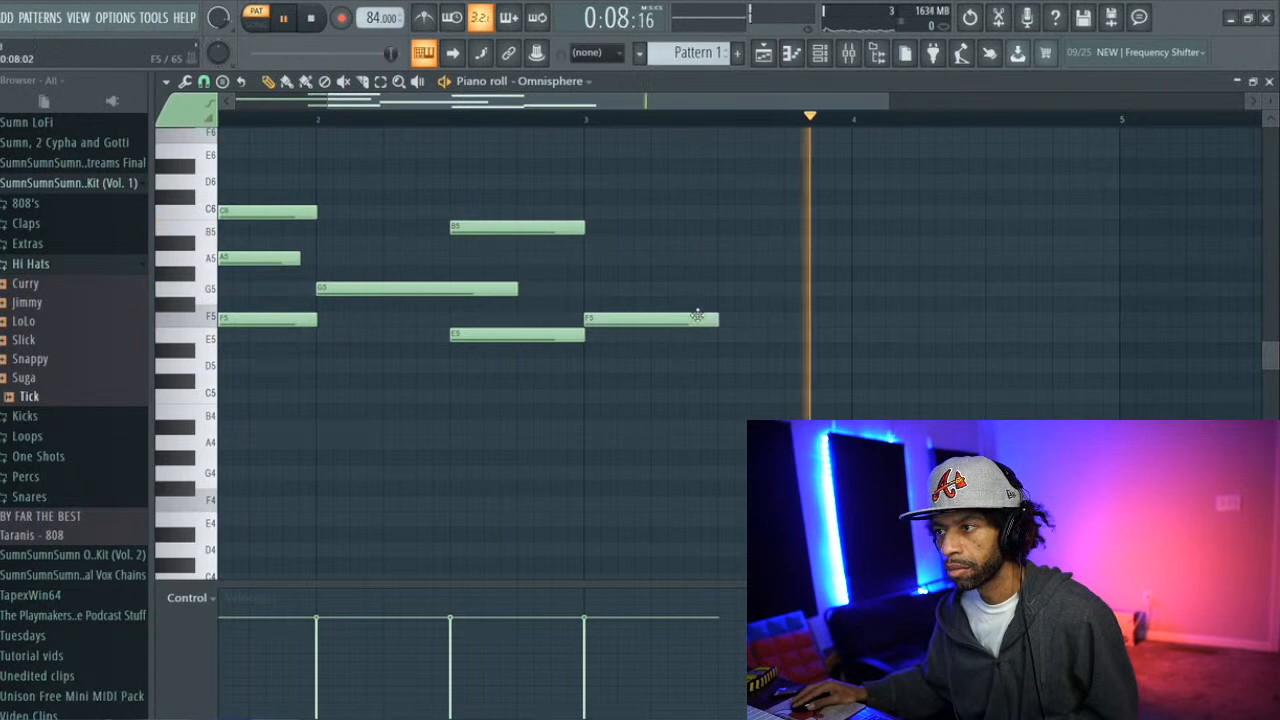
drag(726, 320, 784, 320)
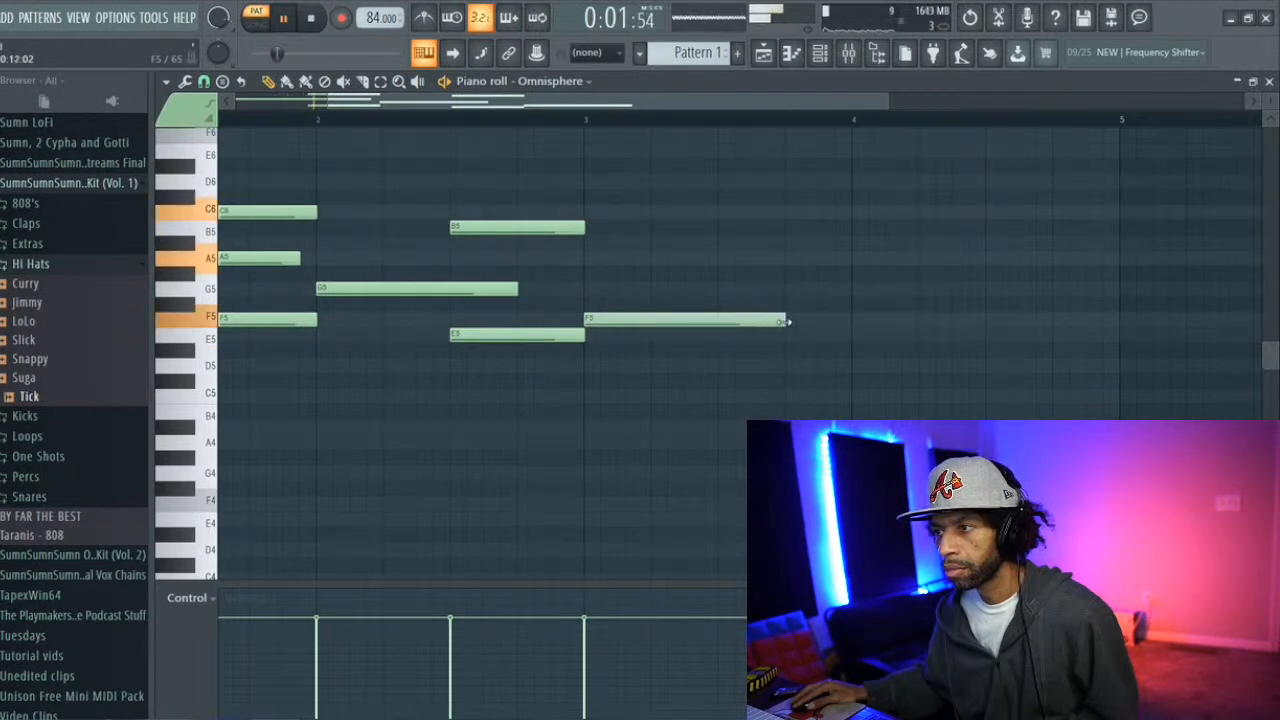
drag(787, 320, 852, 339)
key(space)
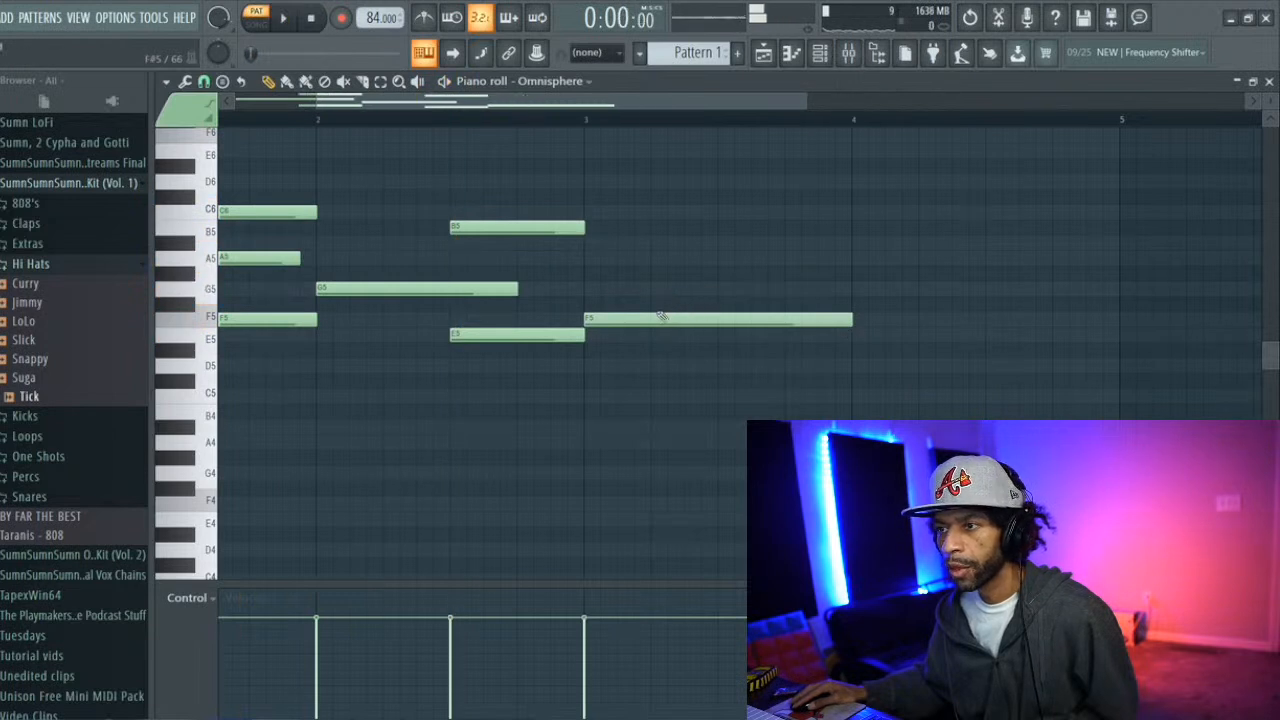
drag(638, 320, 646, 227)
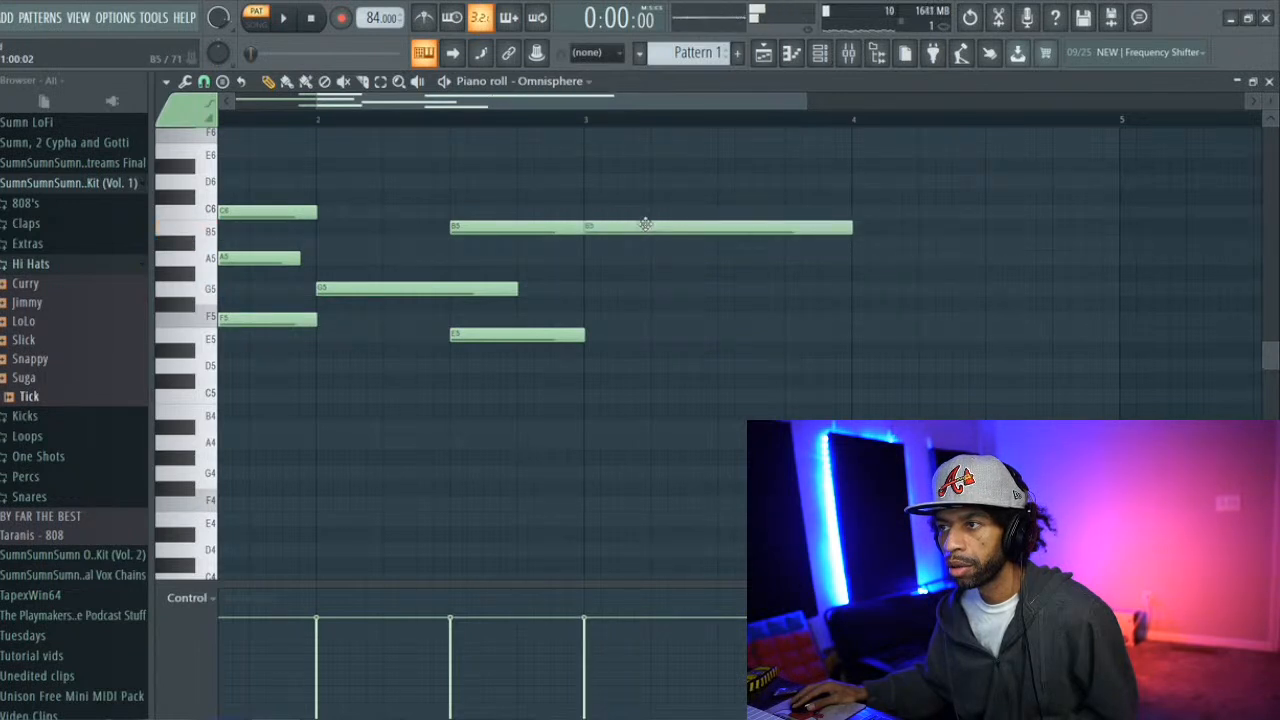
key(space)
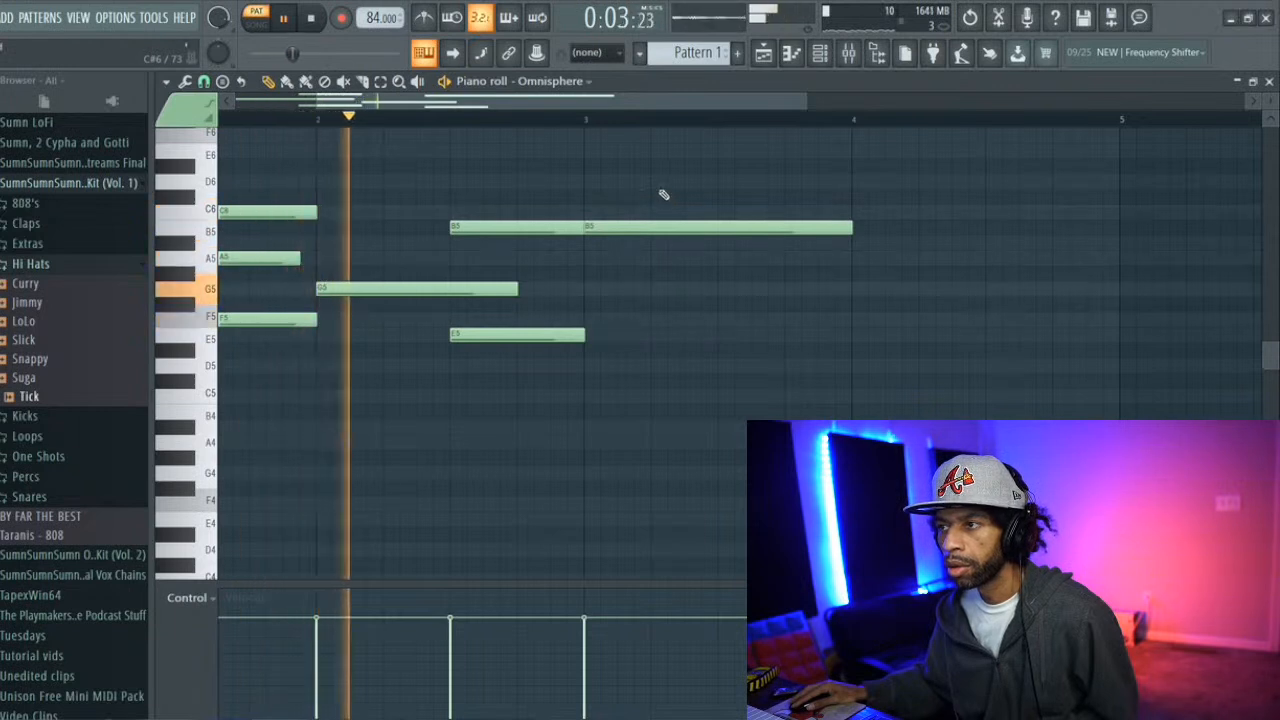
Add D6 and G5 notes starting on beat 3 of bar 3
click(658, 185)
click(654, 272)
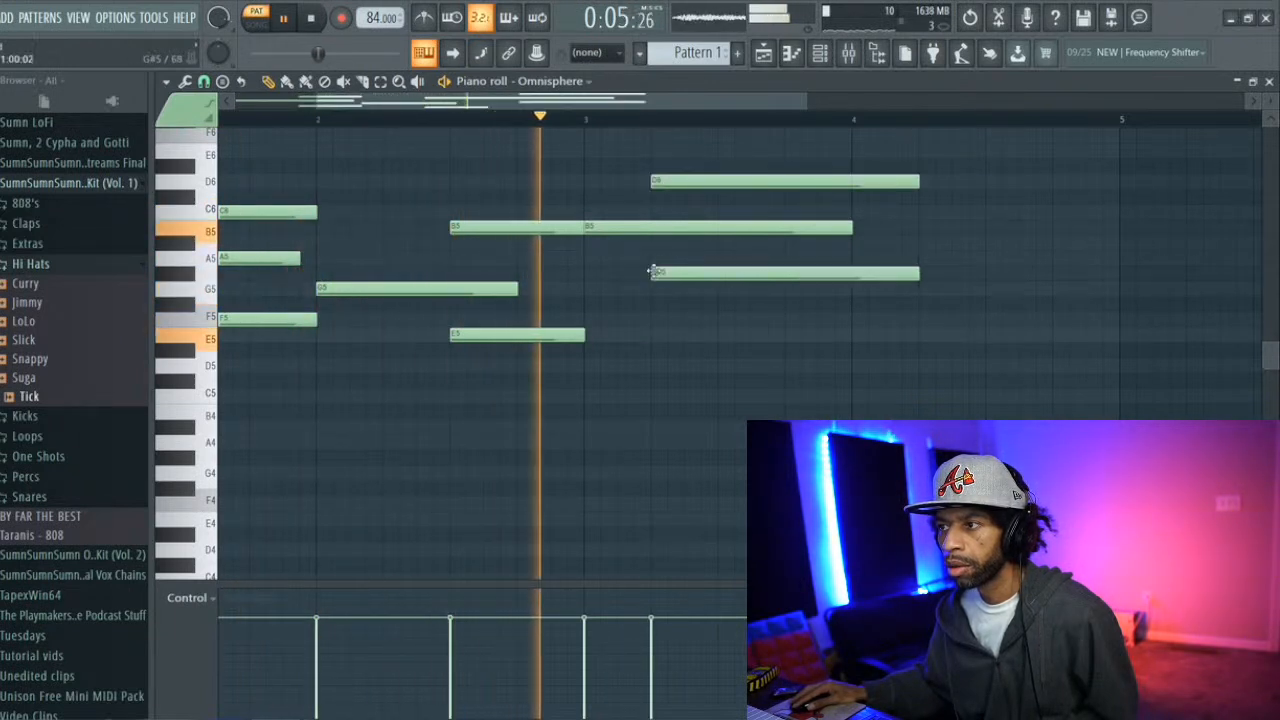
drag(677, 272, 763, 300)
key(space)
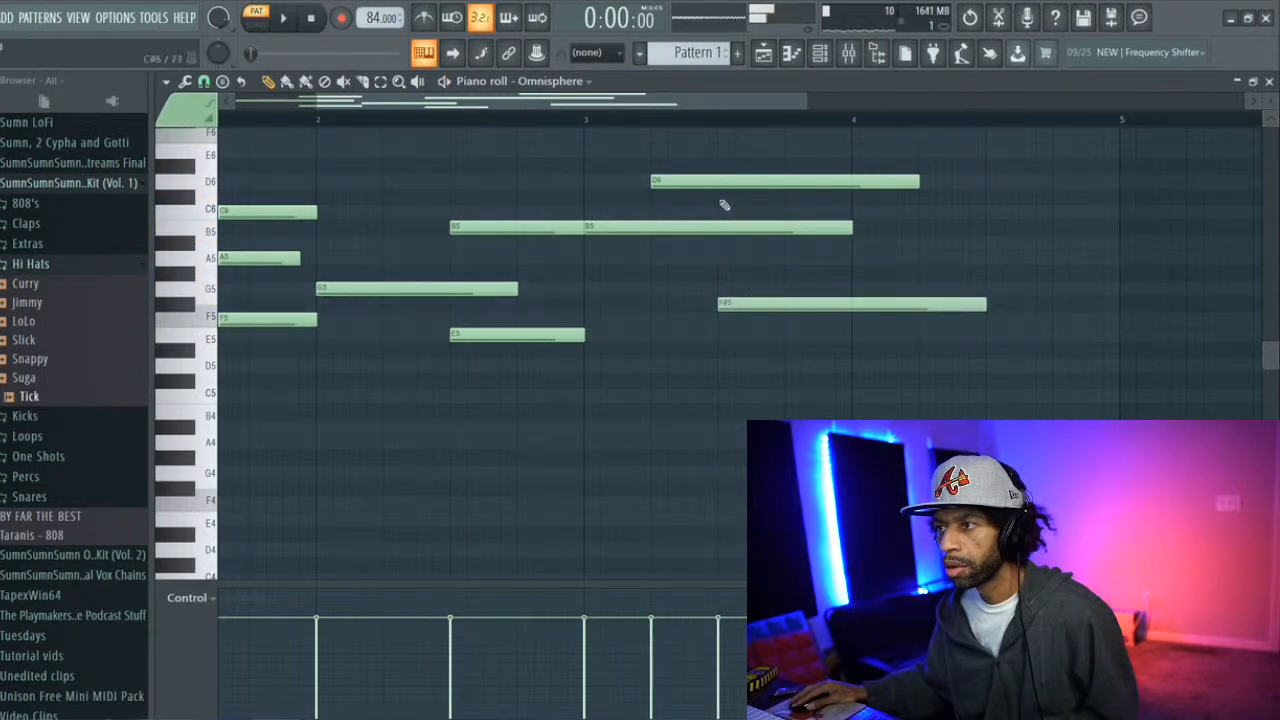
drag(712, 185, 772, 193)
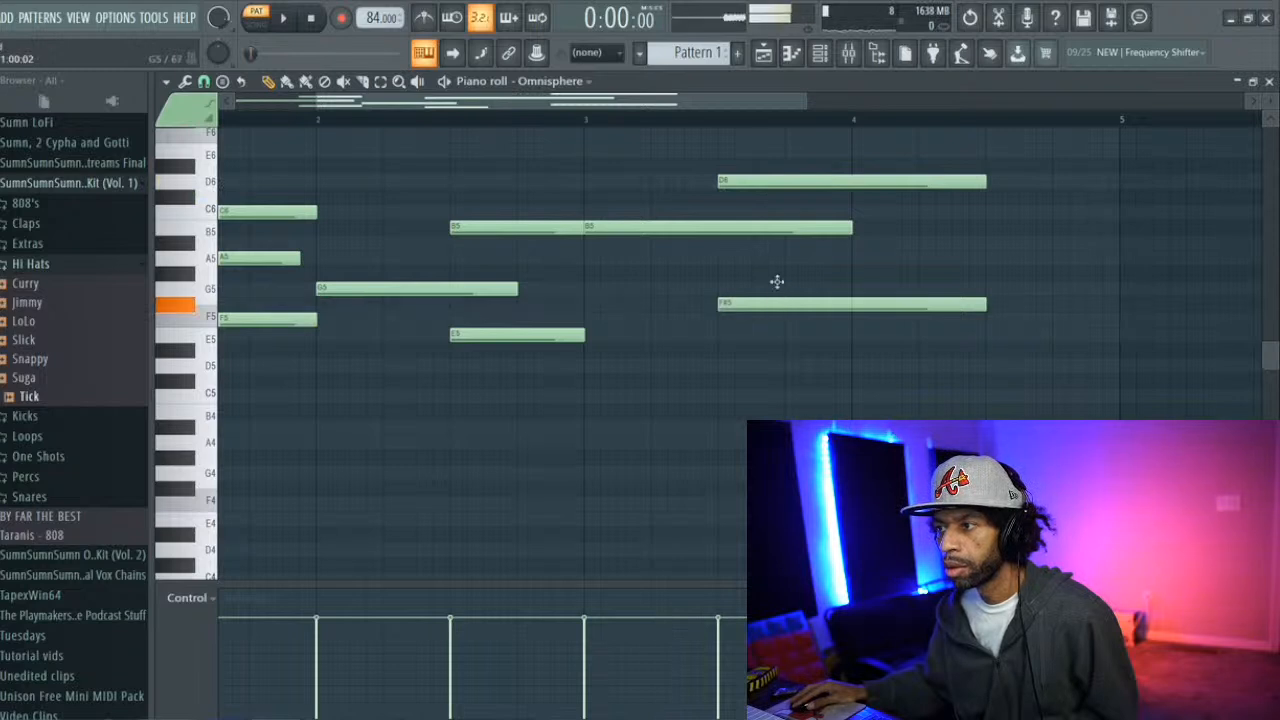
drag(777, 285, 777, 288)
Shorten the D6 and G5 notes in bar 3 to end at bar 4 while the pattern plays
key(space)
drag(986, 290, 852, 290)
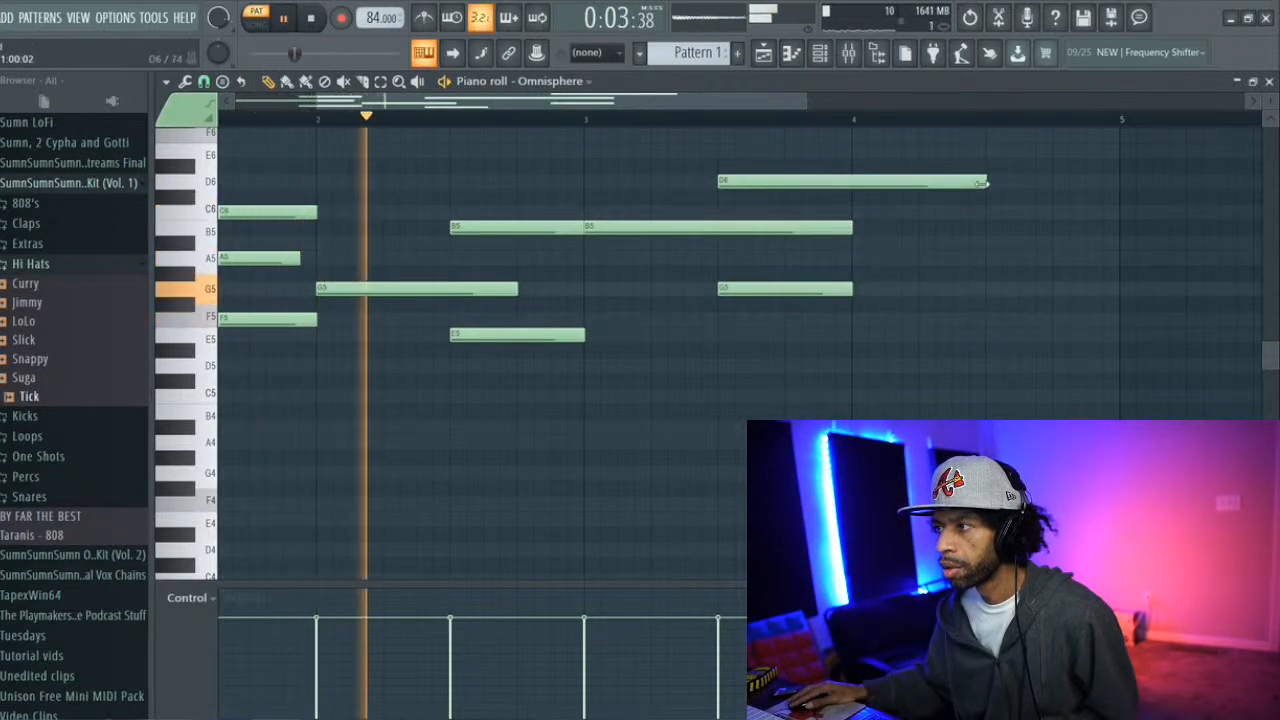
drag(983, 183, 852, 183)
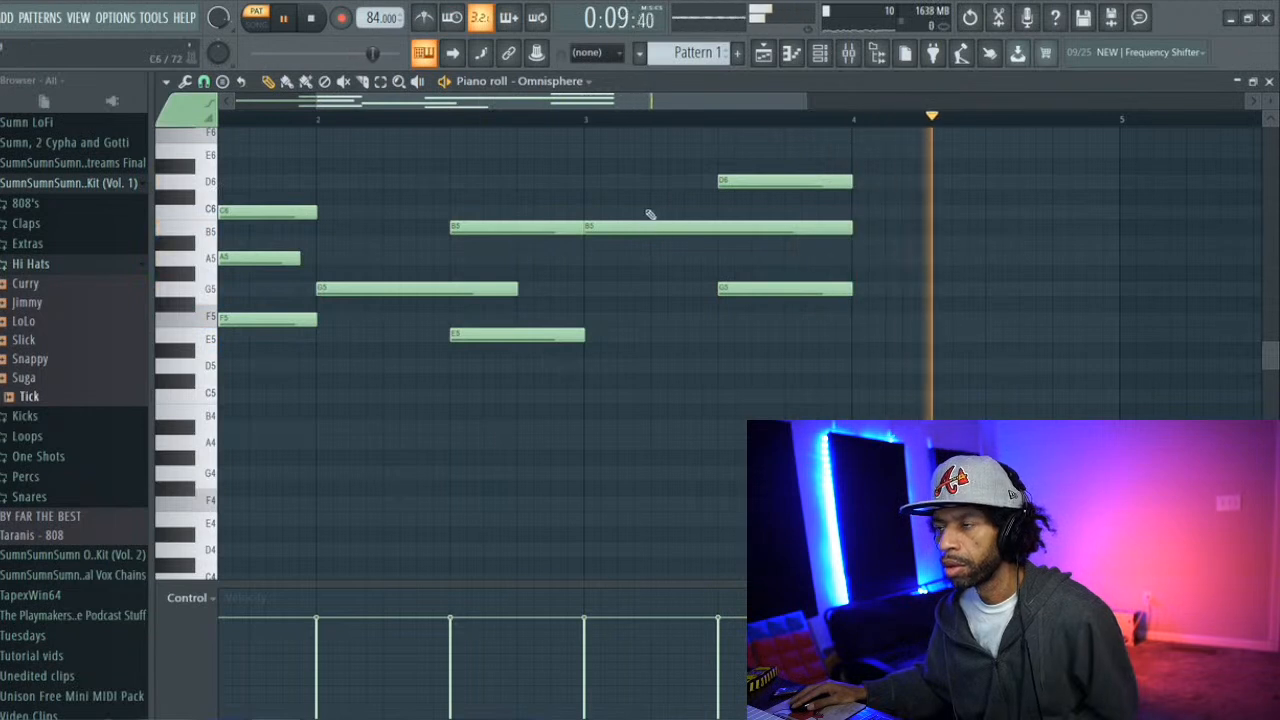
Repitch the bar 3 notes, moving B5 to F5, G5 to D5 and D6 to A5, and play the result
drag(626, 230, 629, 325)
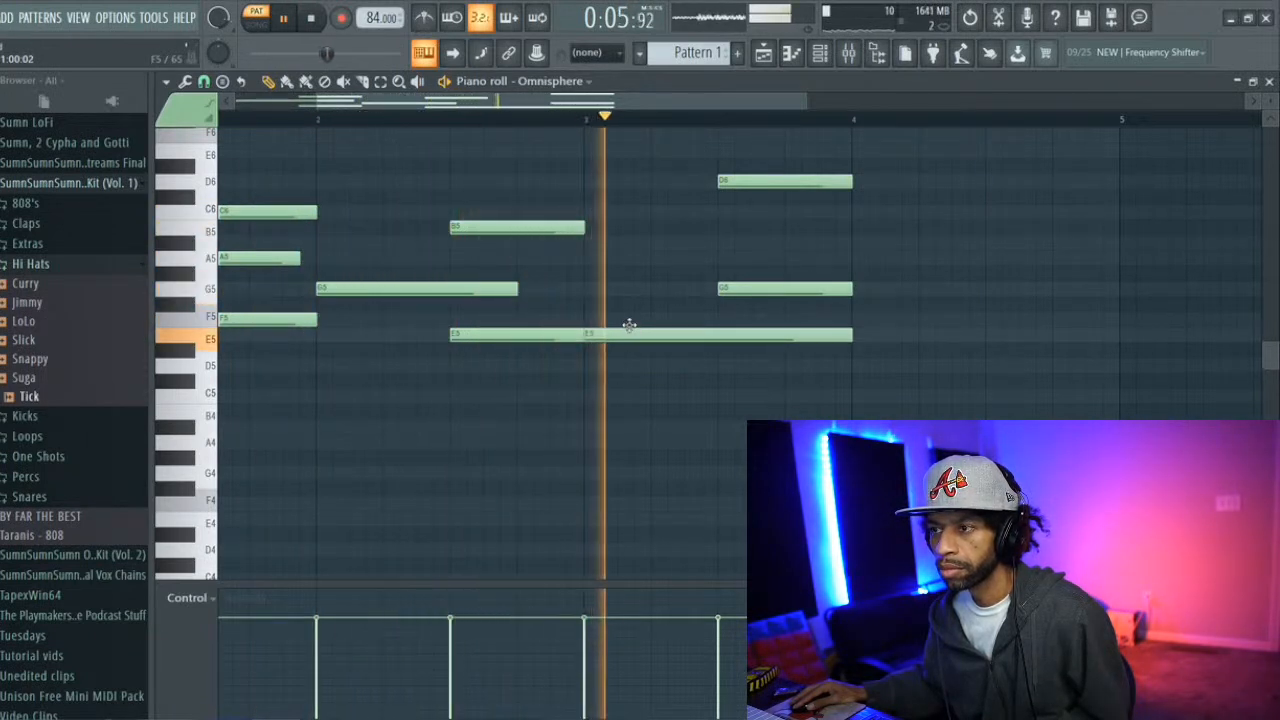
key(space)
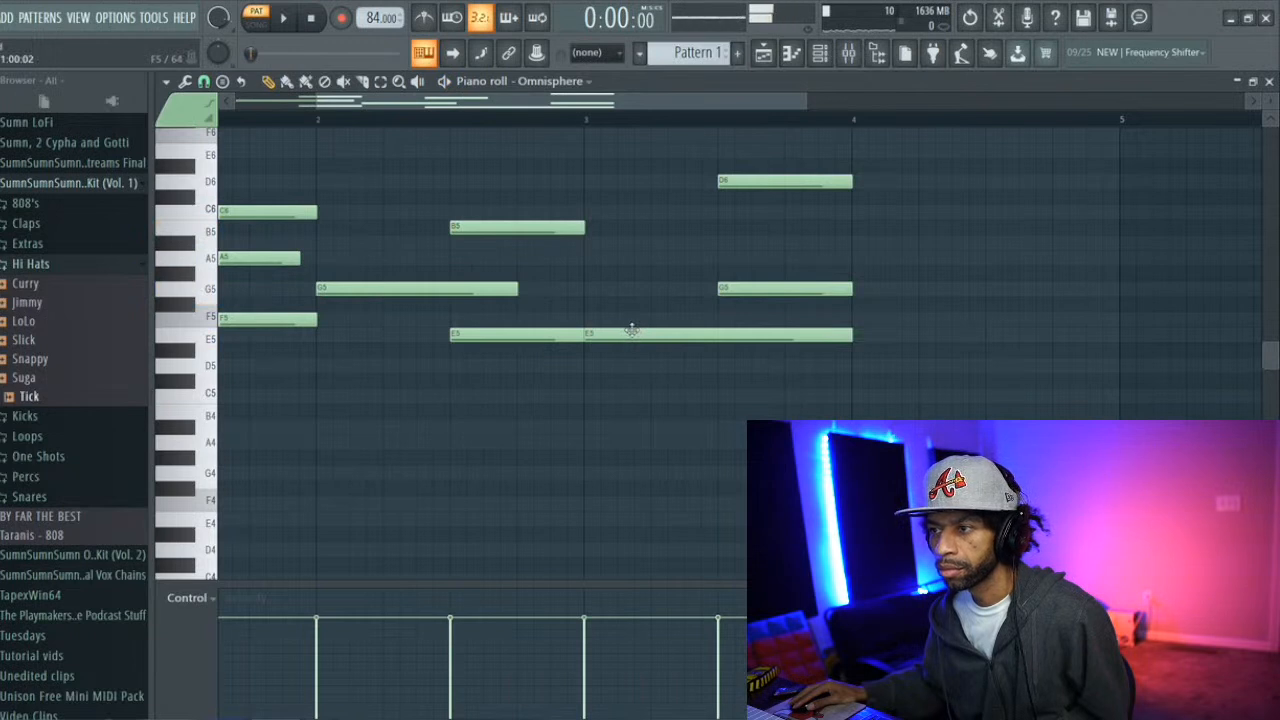
drag(631, 329, 633, 314)
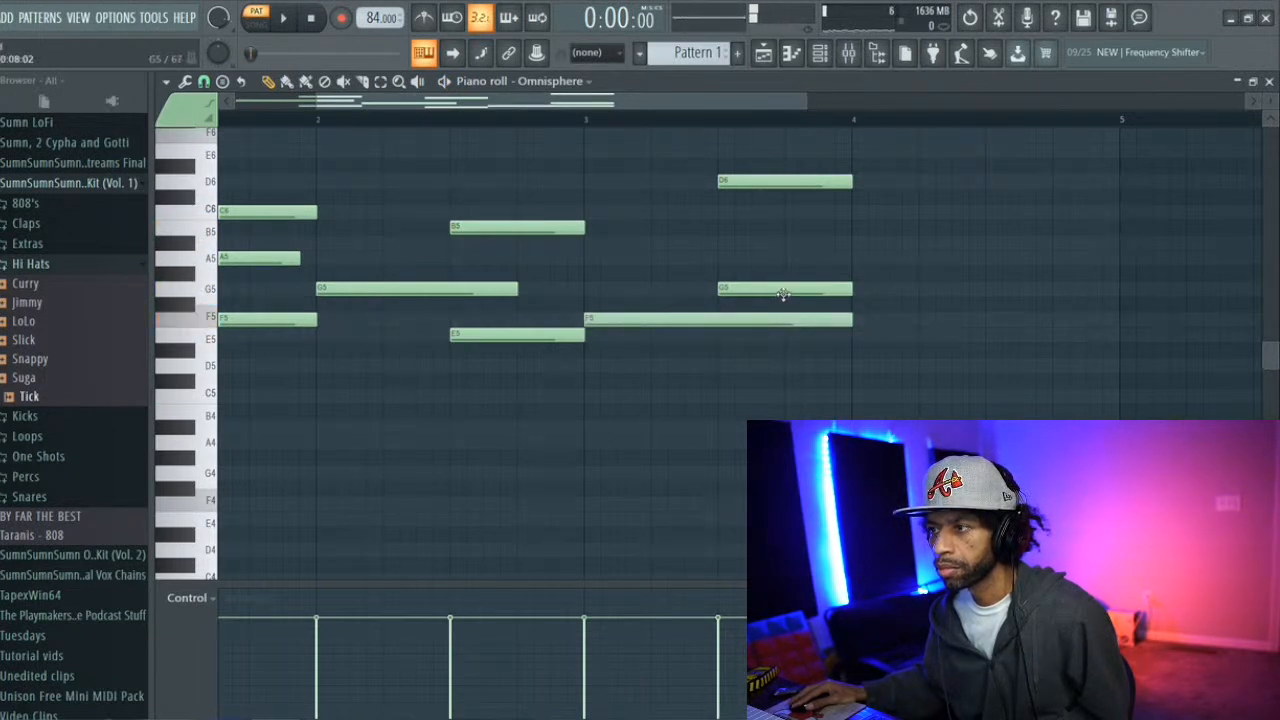
drag(786, 292, 780, 370)
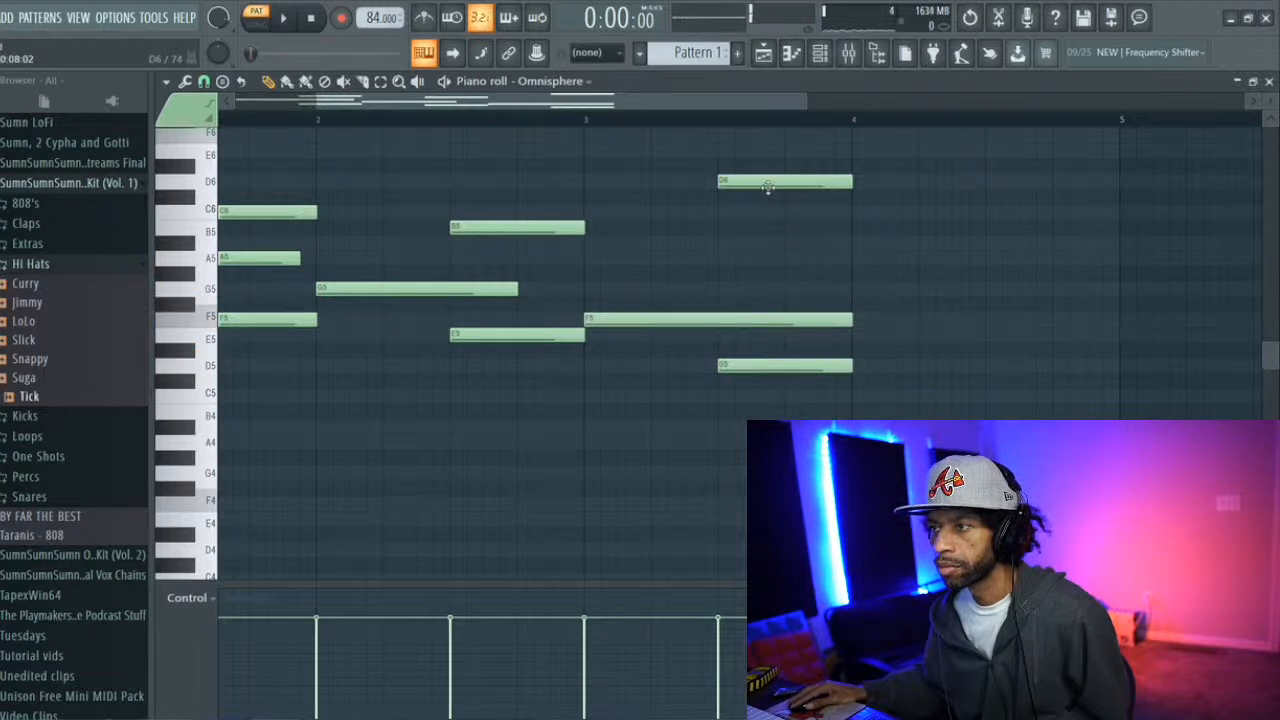
drag(767, 187, 767, 265)
key(space)
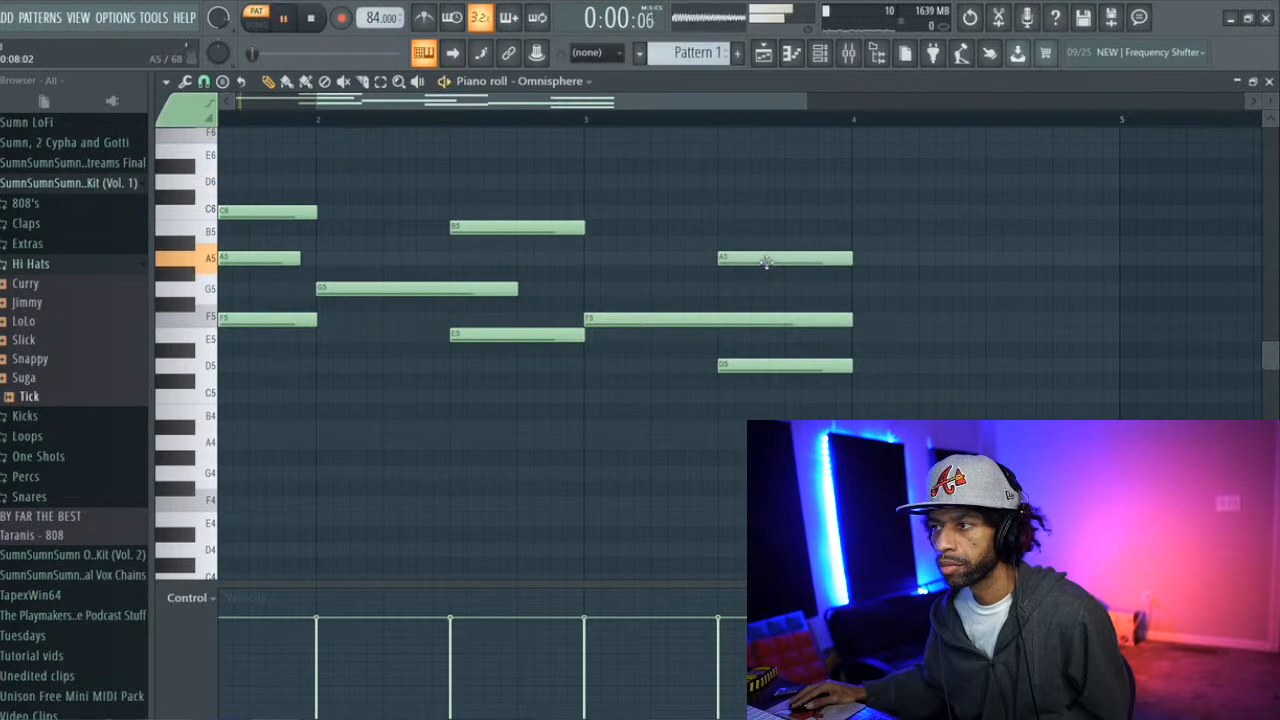
Add an E5 note filling bar 4 and listen to the four-bar melody
click(866, 336)
drag(866, 338, 852, 338)
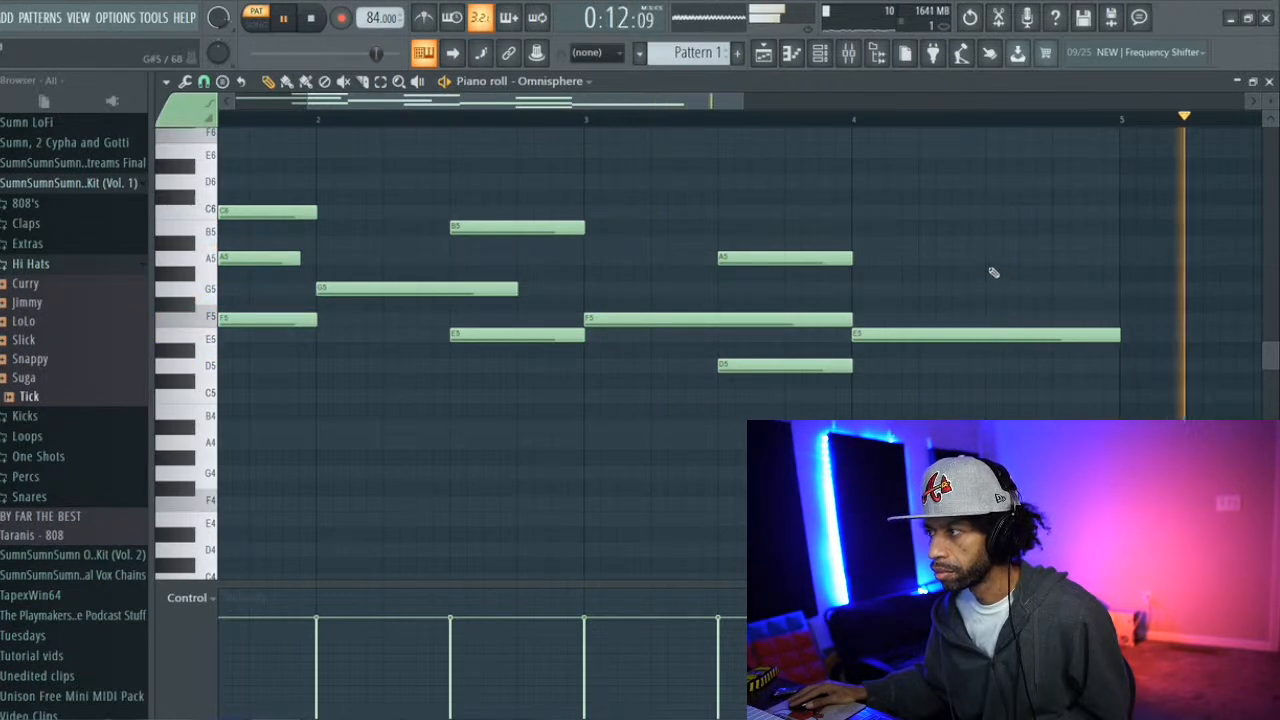
key(space)
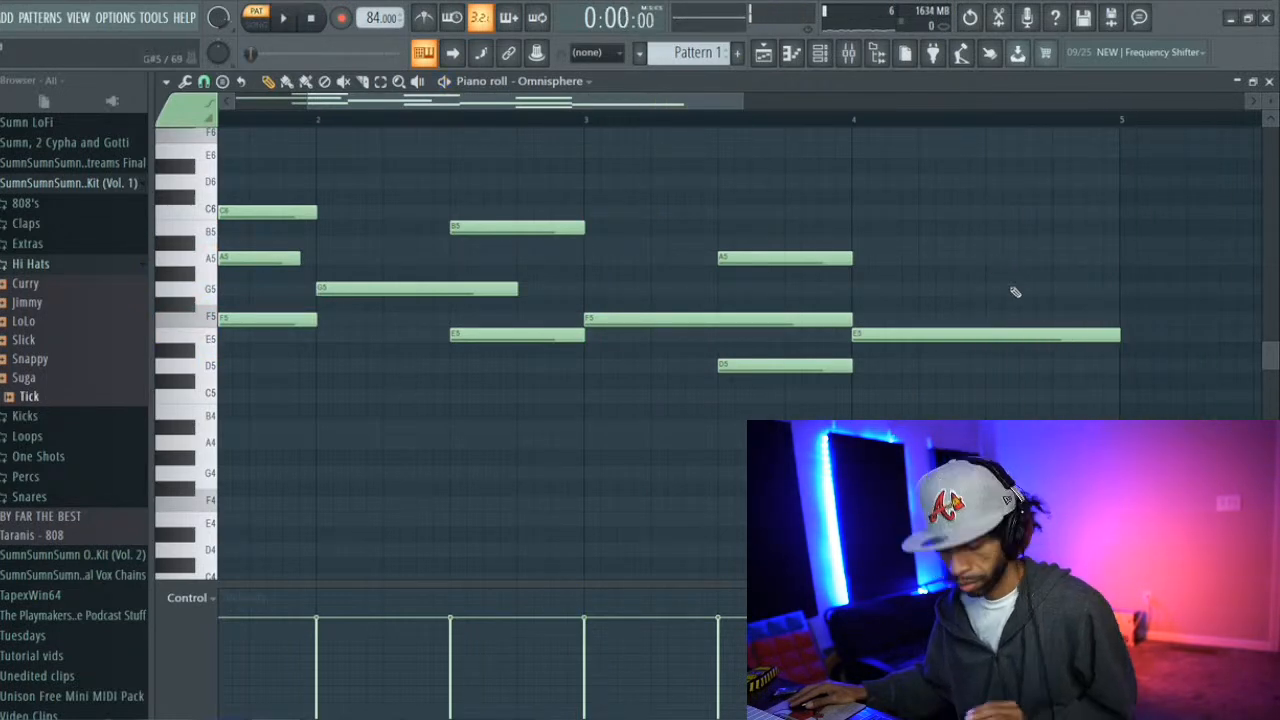
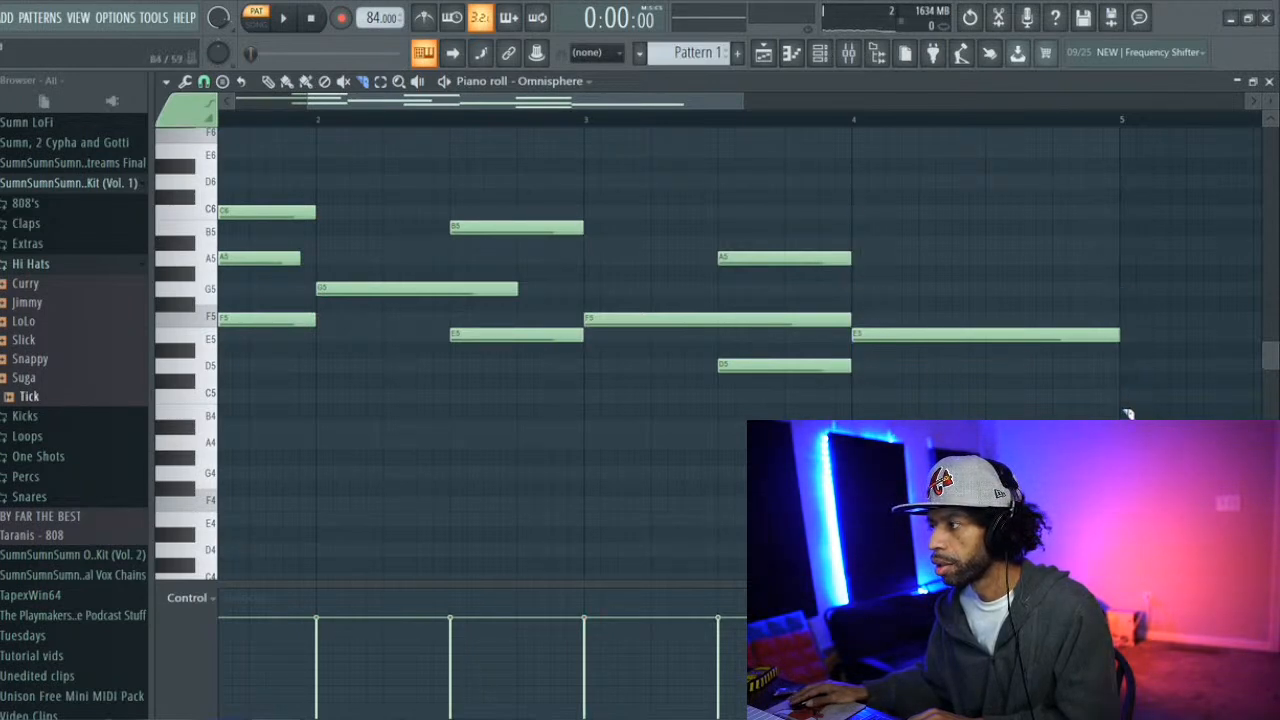
Slice across the C6 and F5 notes just before bar 2
drag(614, 107, 332, 122)
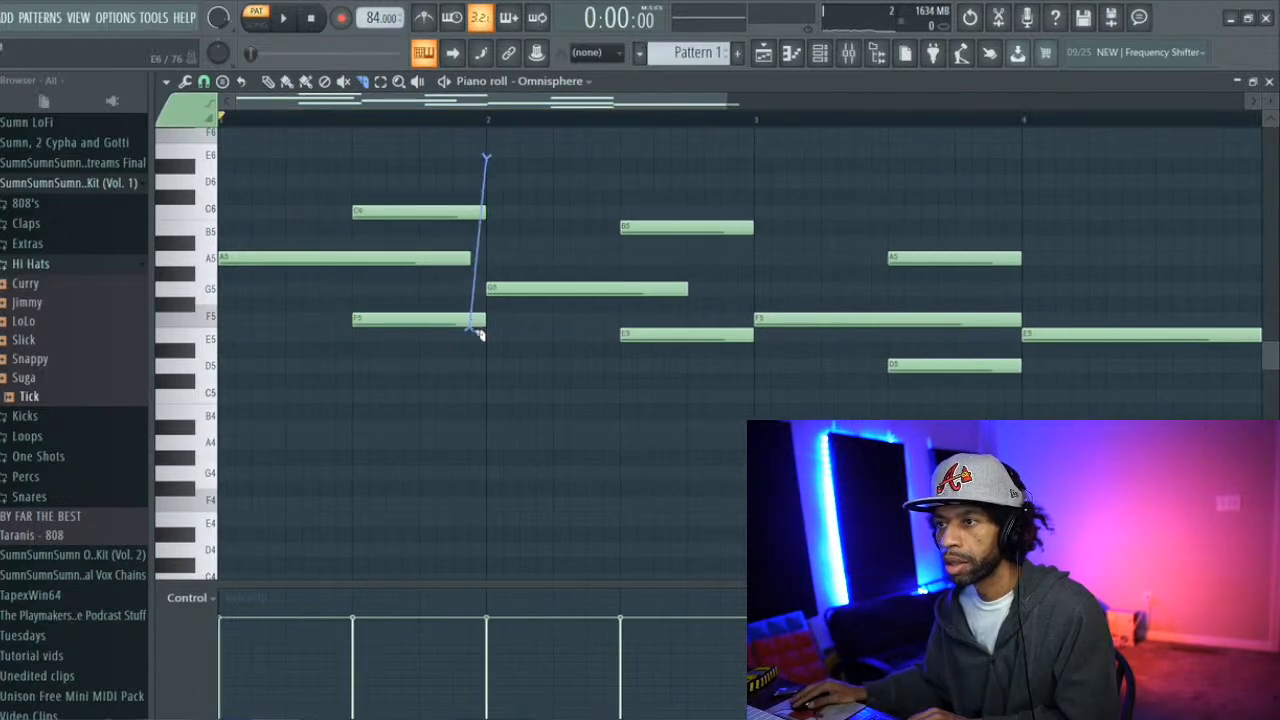
drag(567, 113, 754, 123)
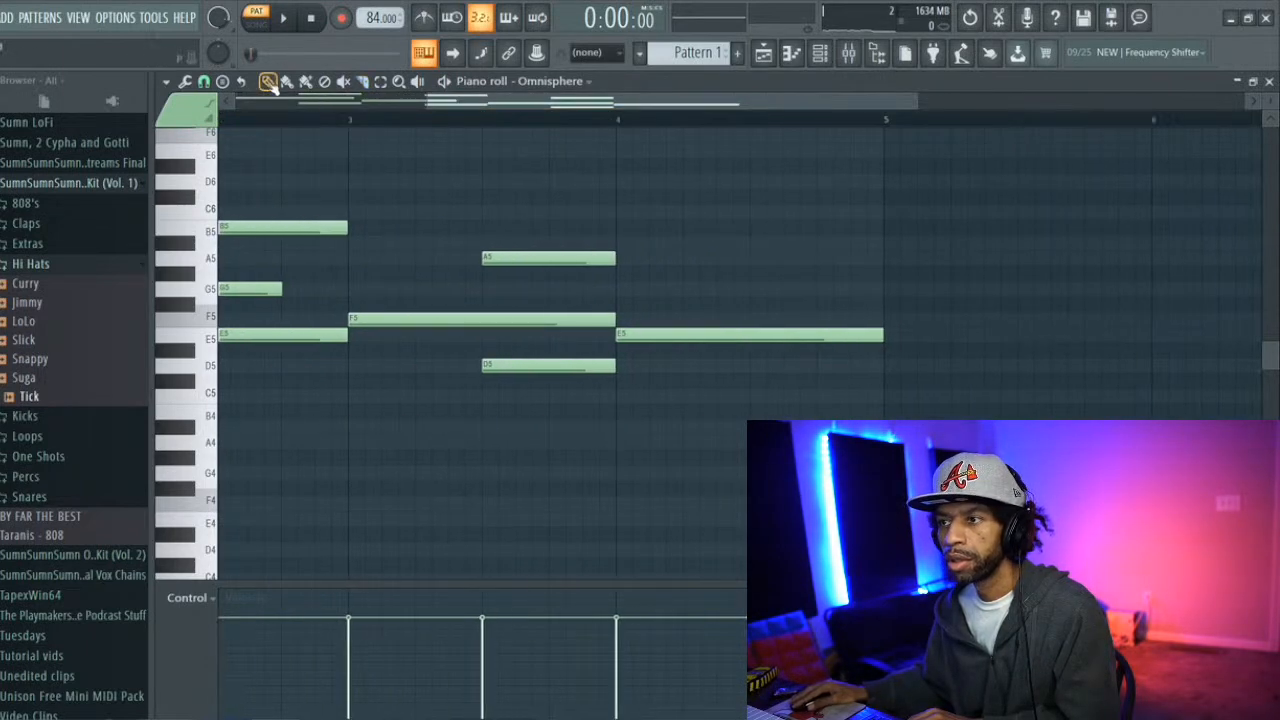
Stack G5, C5 and B5 notes over the second half of bar 4 and play back the full melody
click(751, 262)
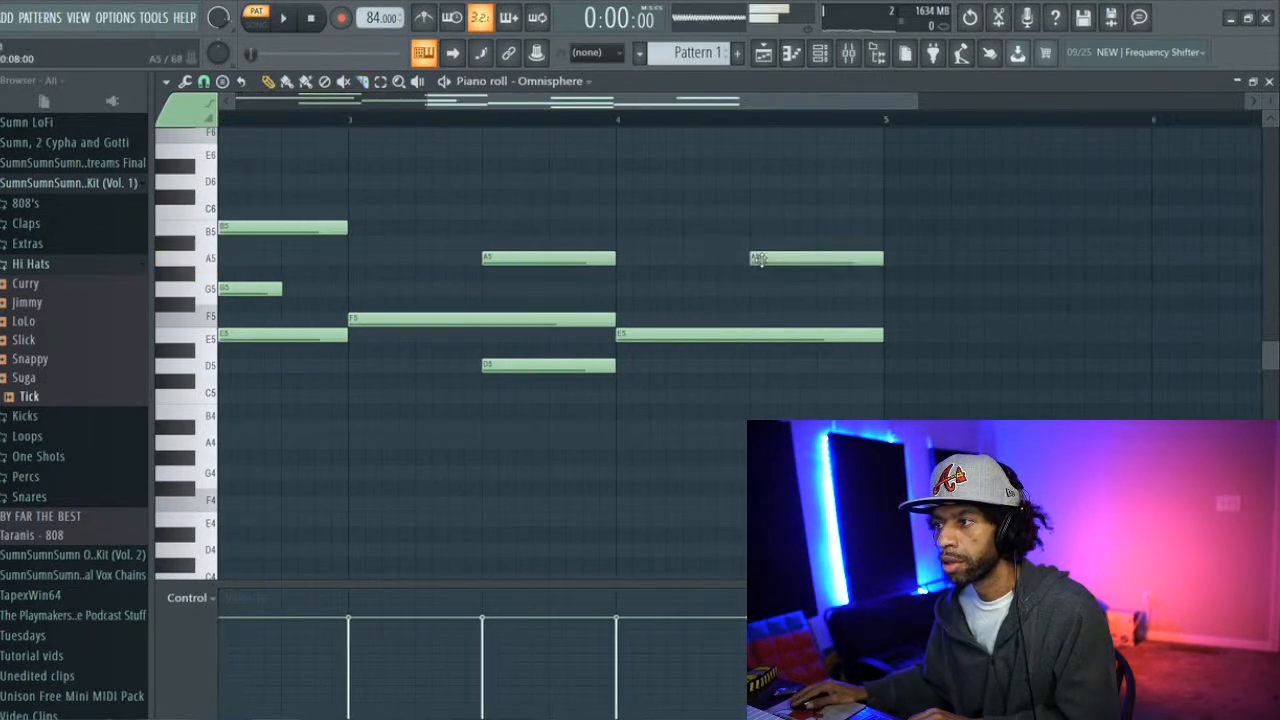
drag(805, 259, 803, 288)
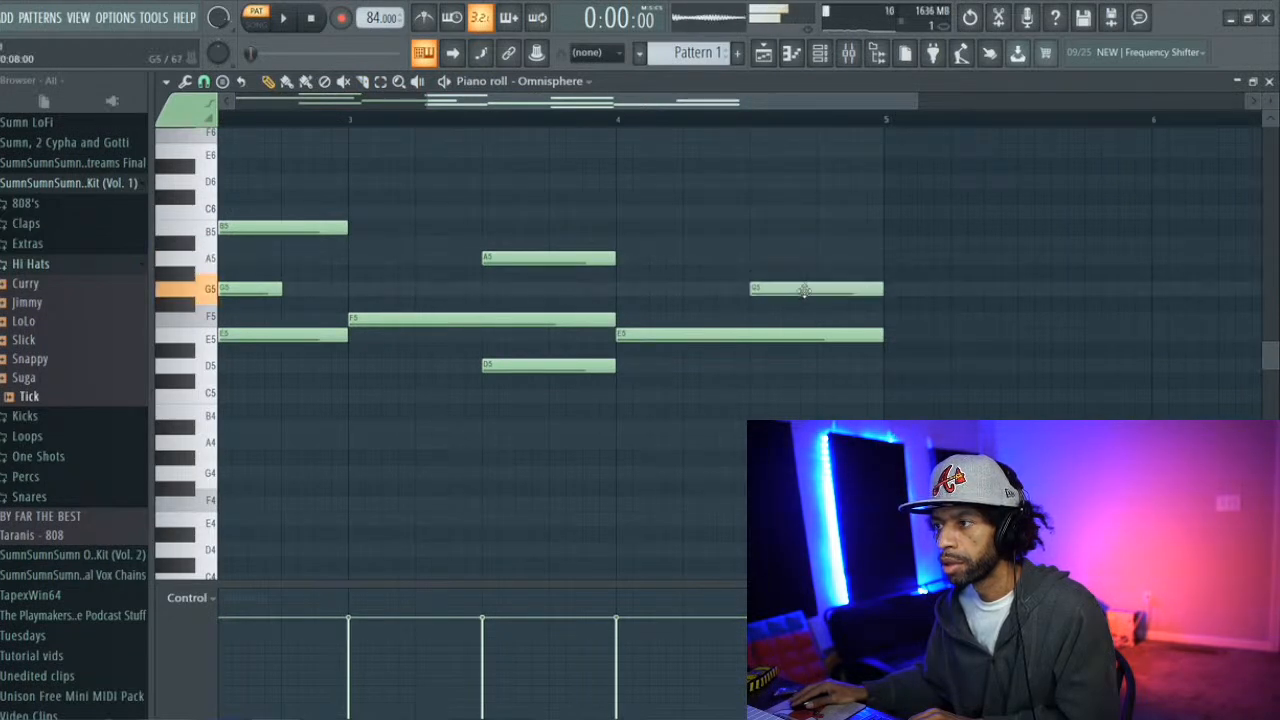
click(756, 394)
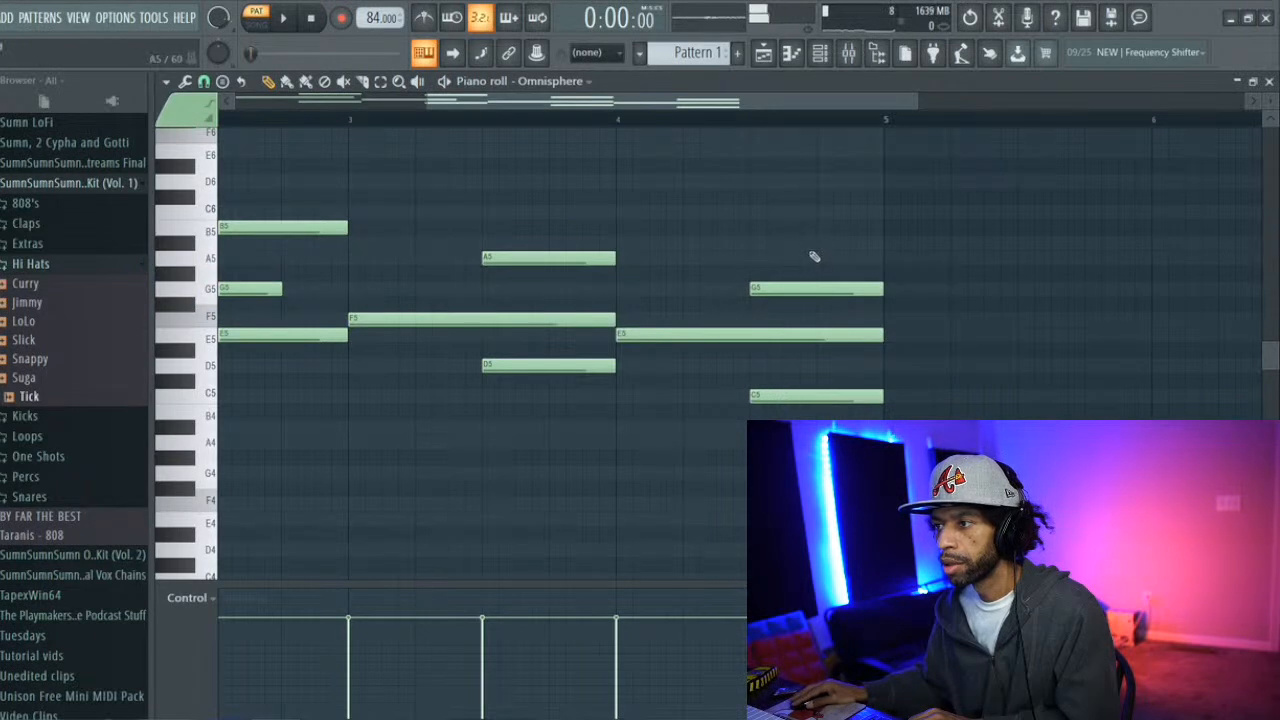
click(762, 229)
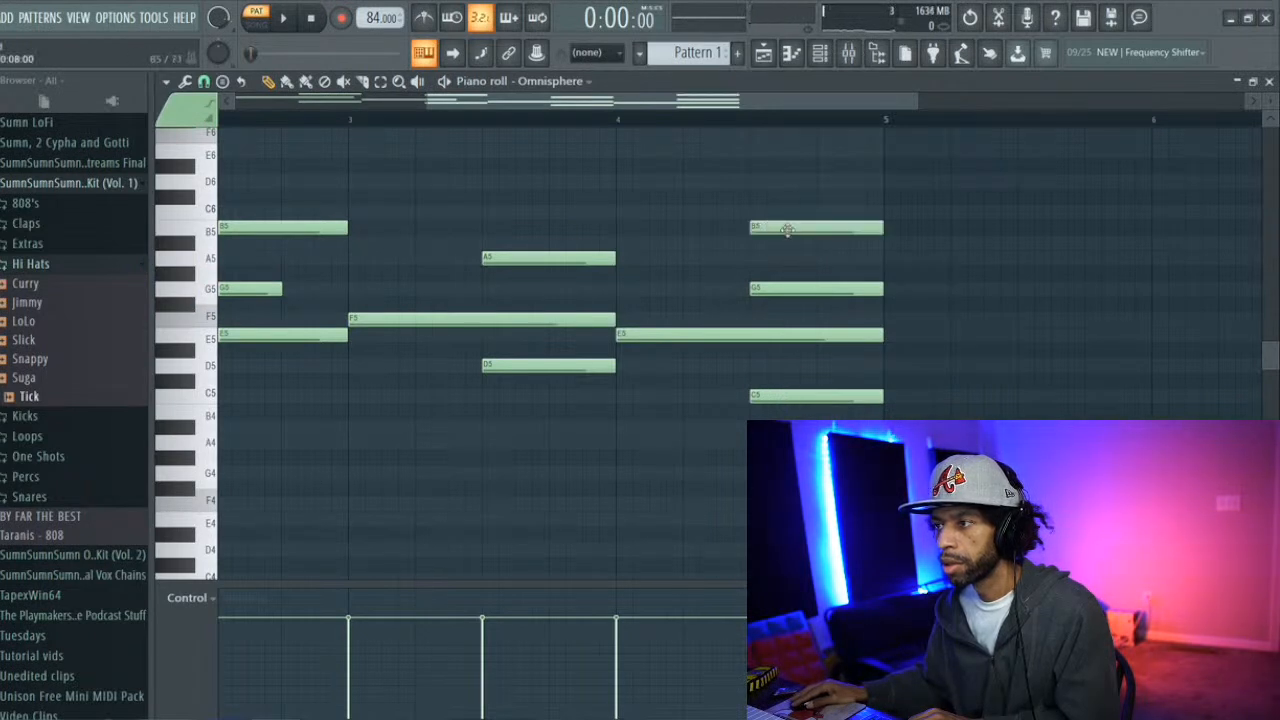
key(space)
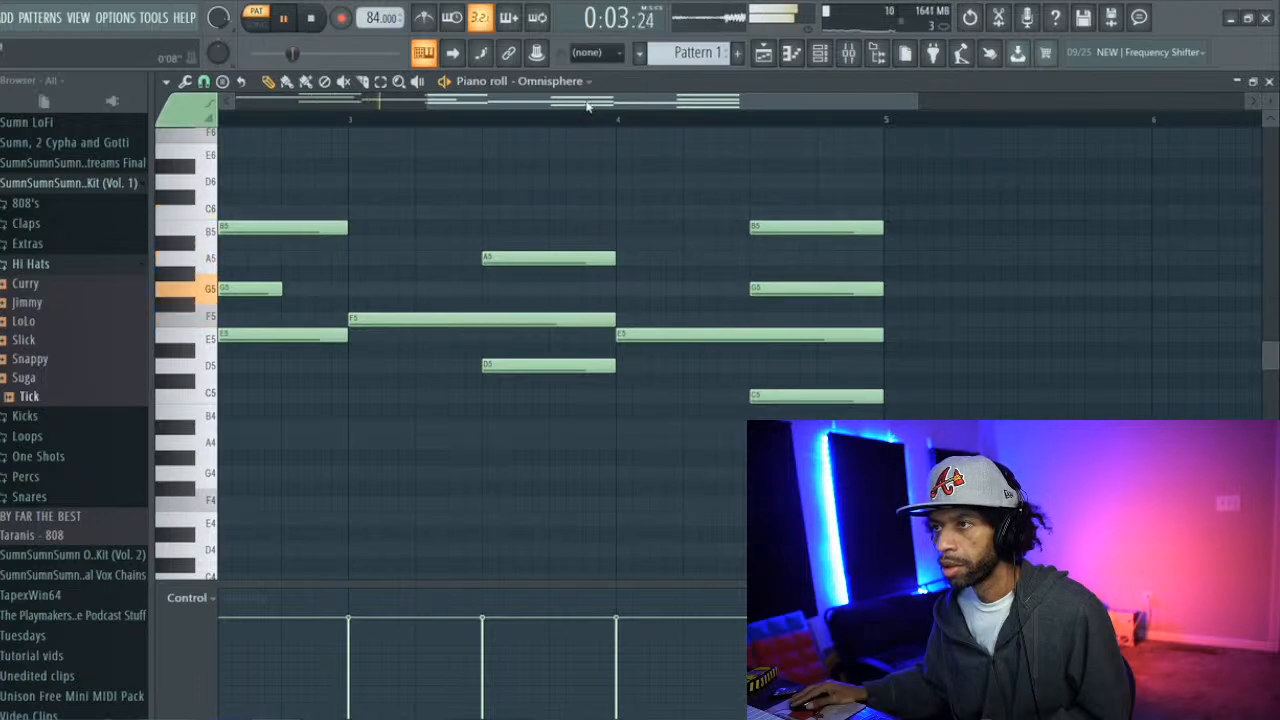
drag(585, 104, 524, 100)
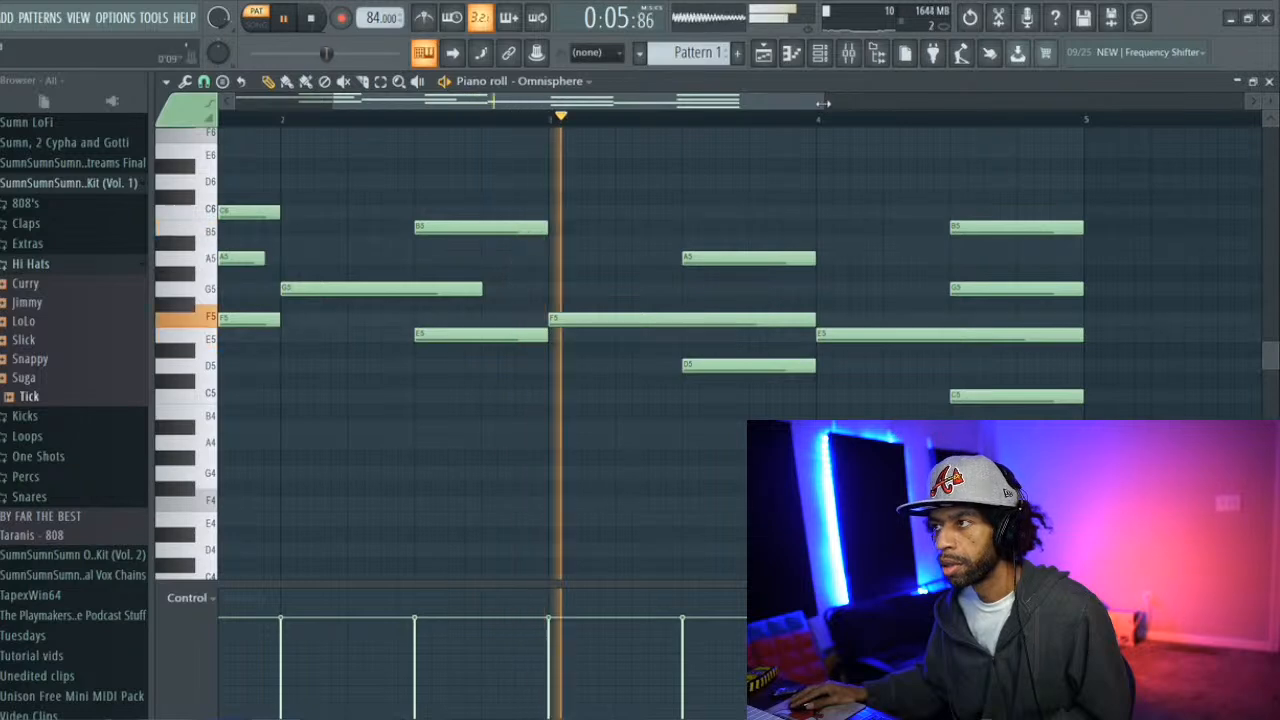
Route the Omnisphere channel to mixer Insert 1, check the routing in the channel rack, and stop playback
key(F9)
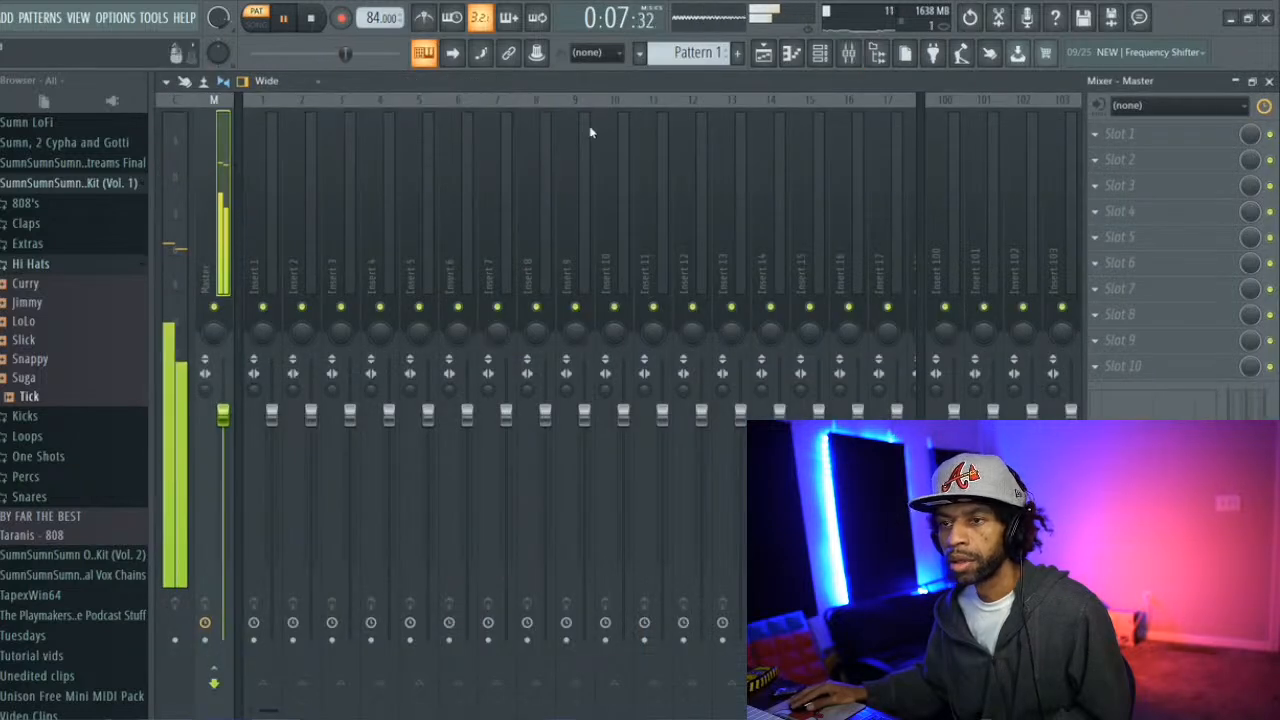
click(819, 52)
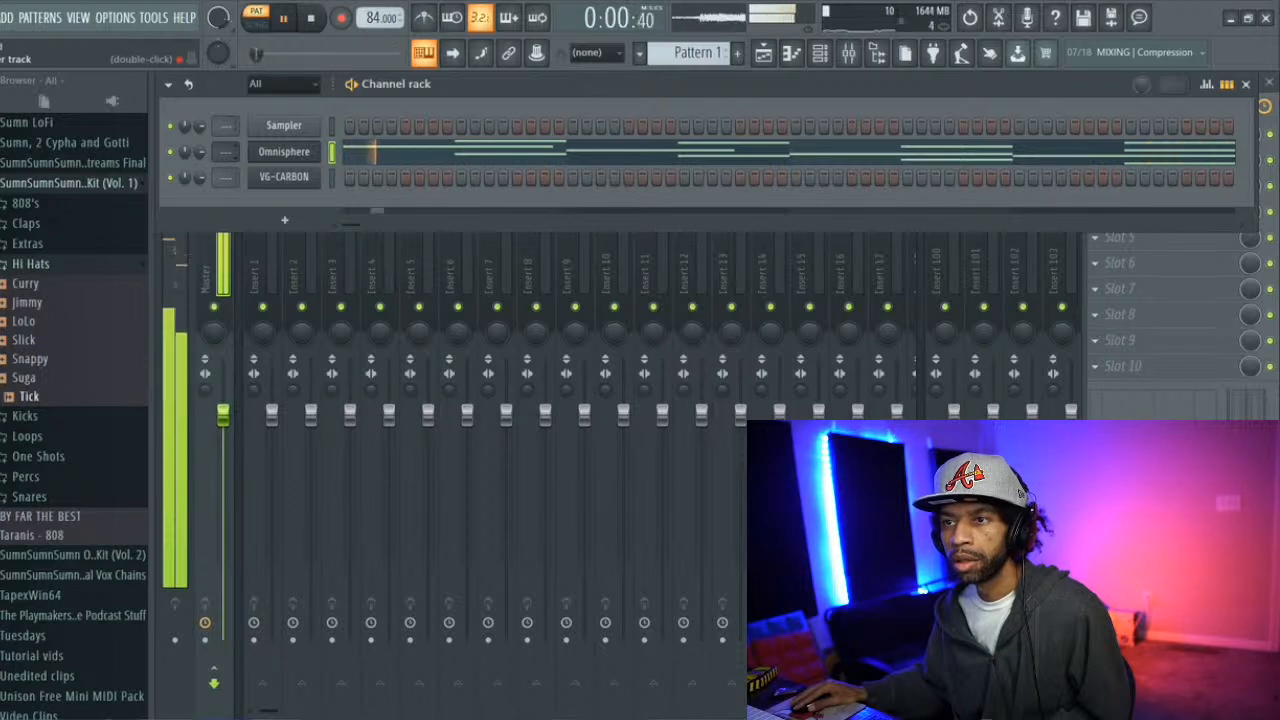
click(272, 265)
key(ctrl+l)
key(F6)
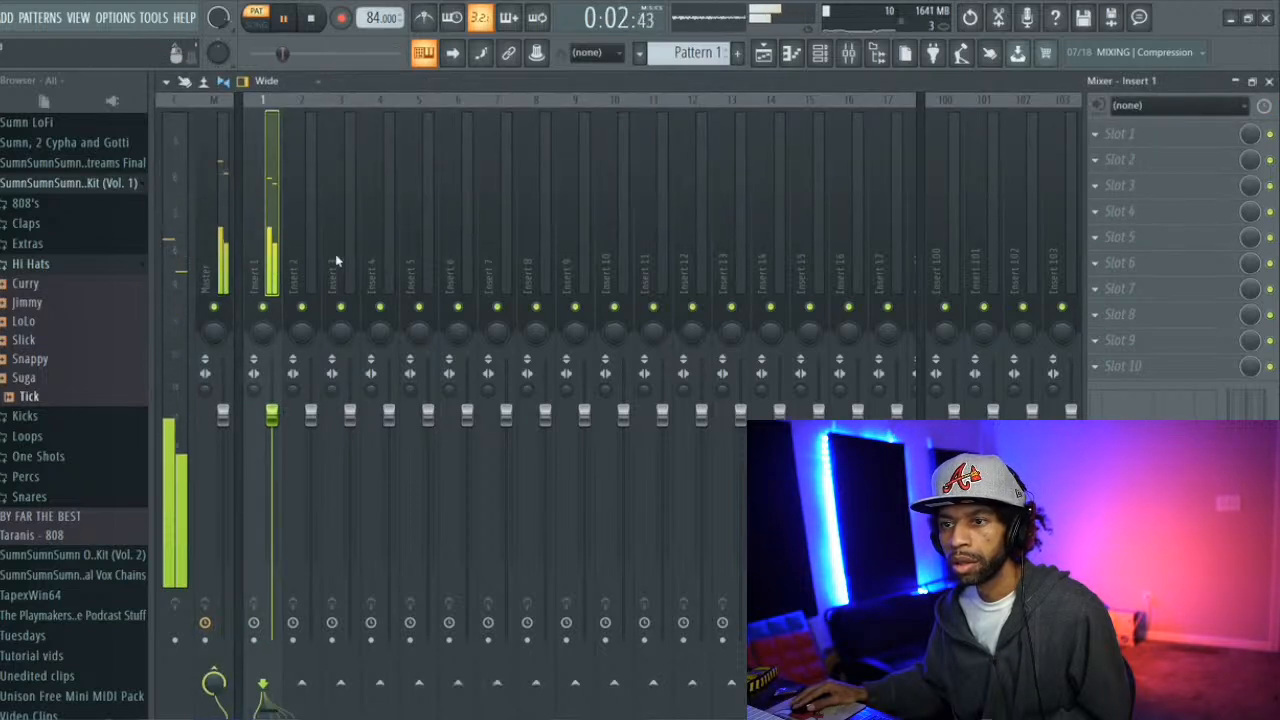
click(821, 55)
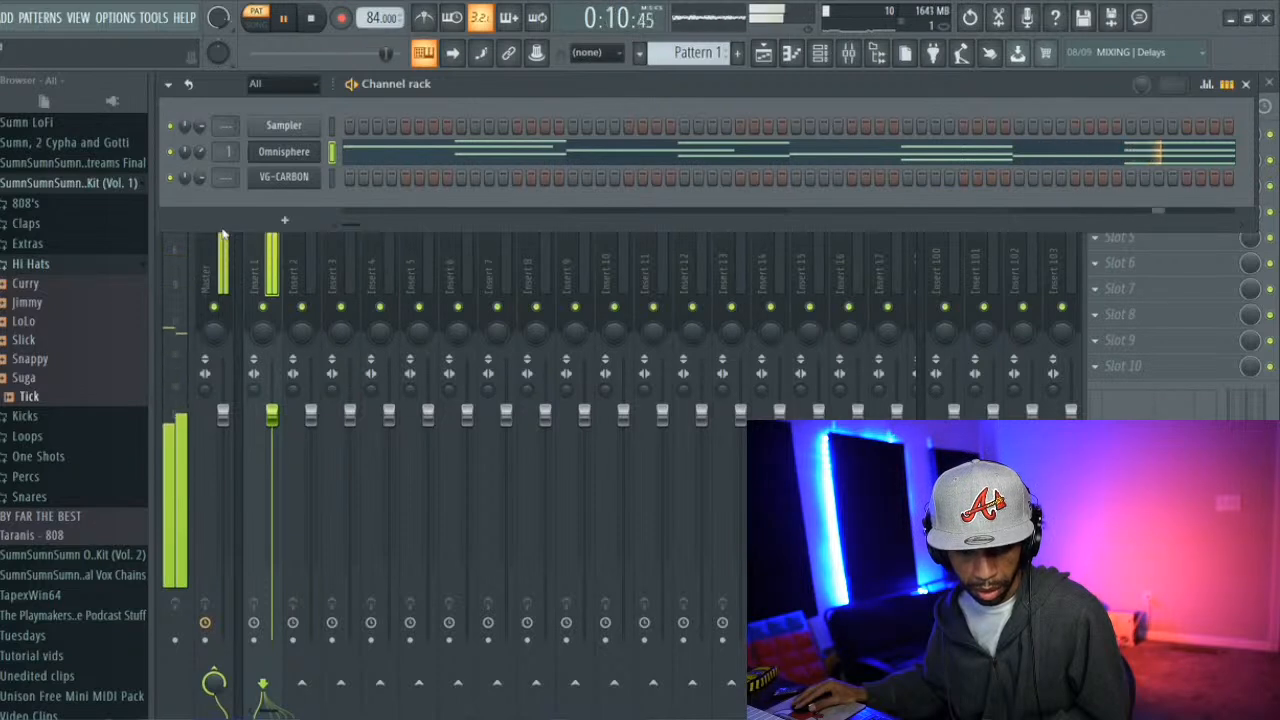
click(258, 262)
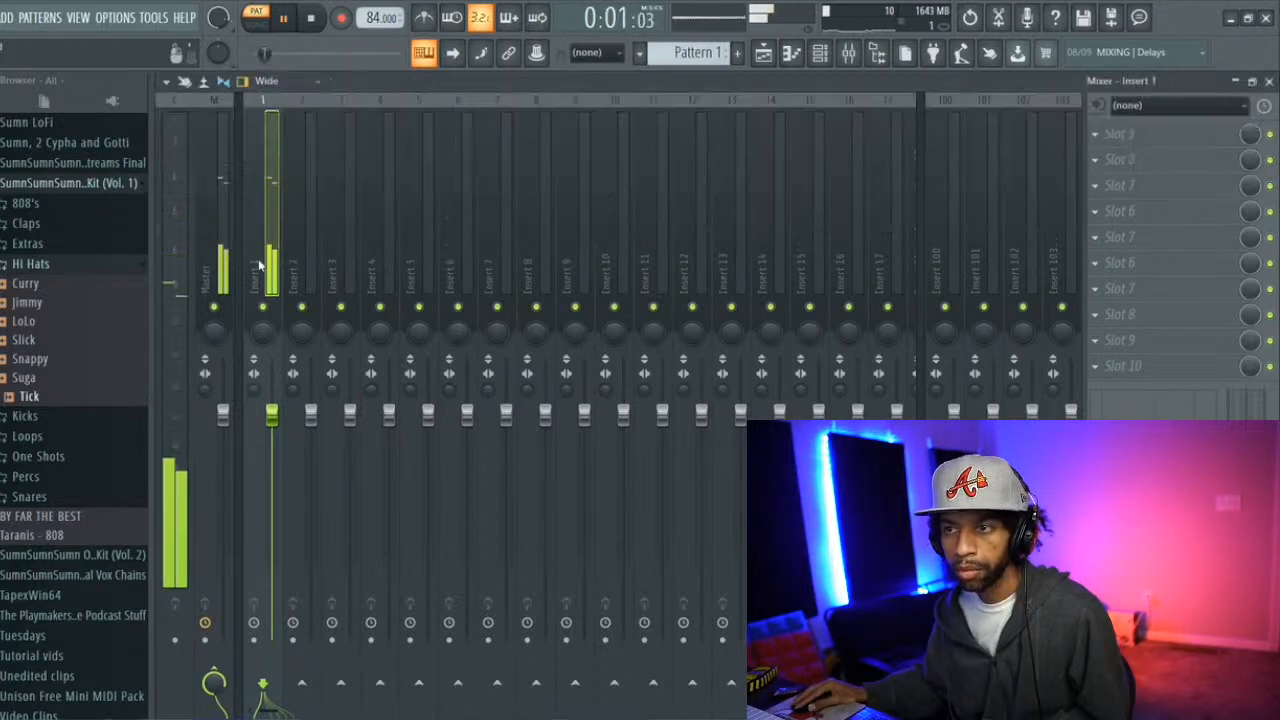
key(space)
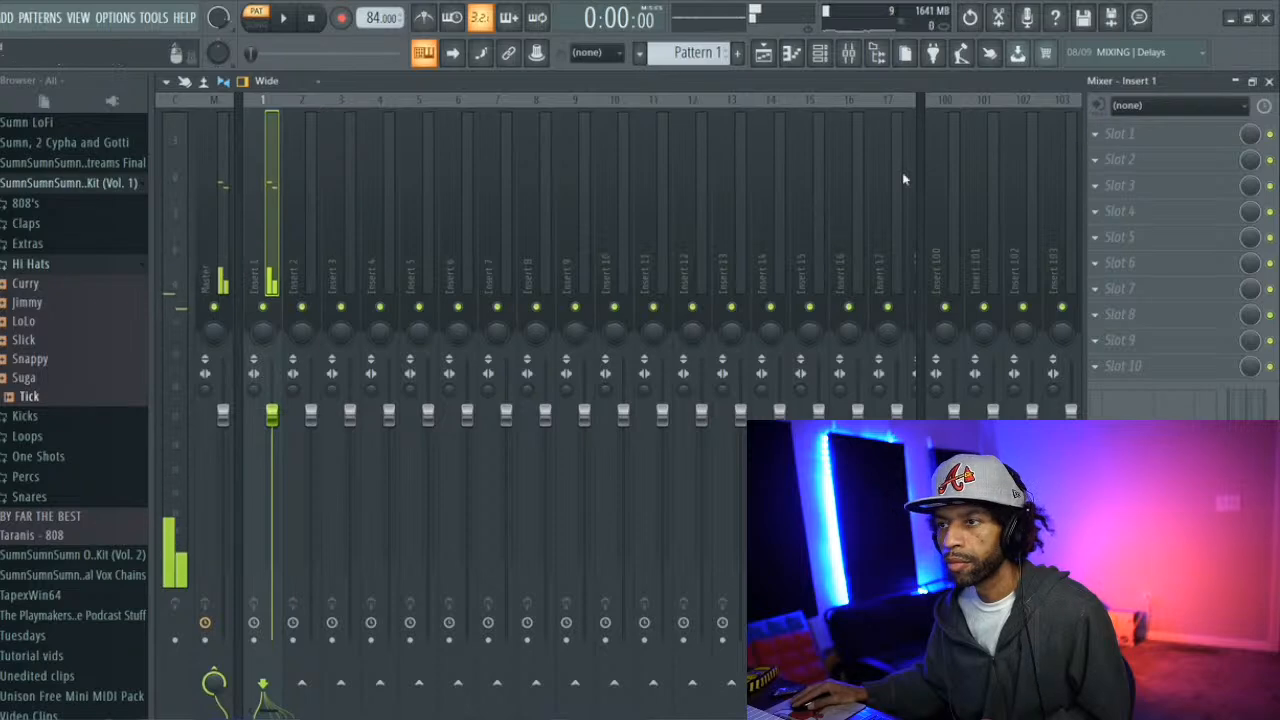
Load Fruity Parametric EQ 2 into the first effect slot of Insert 1
click(1095, 134)
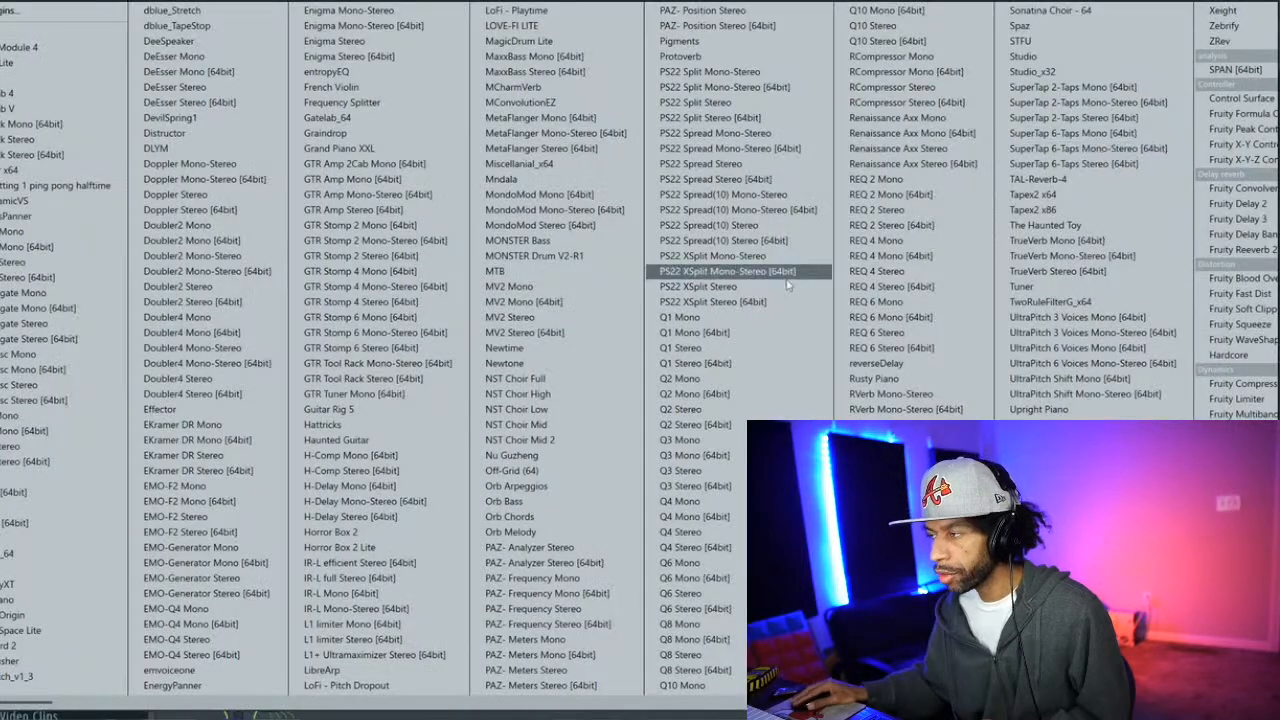
scroll(771, 290, down, 5)
scroll(743, 362, down, 4)
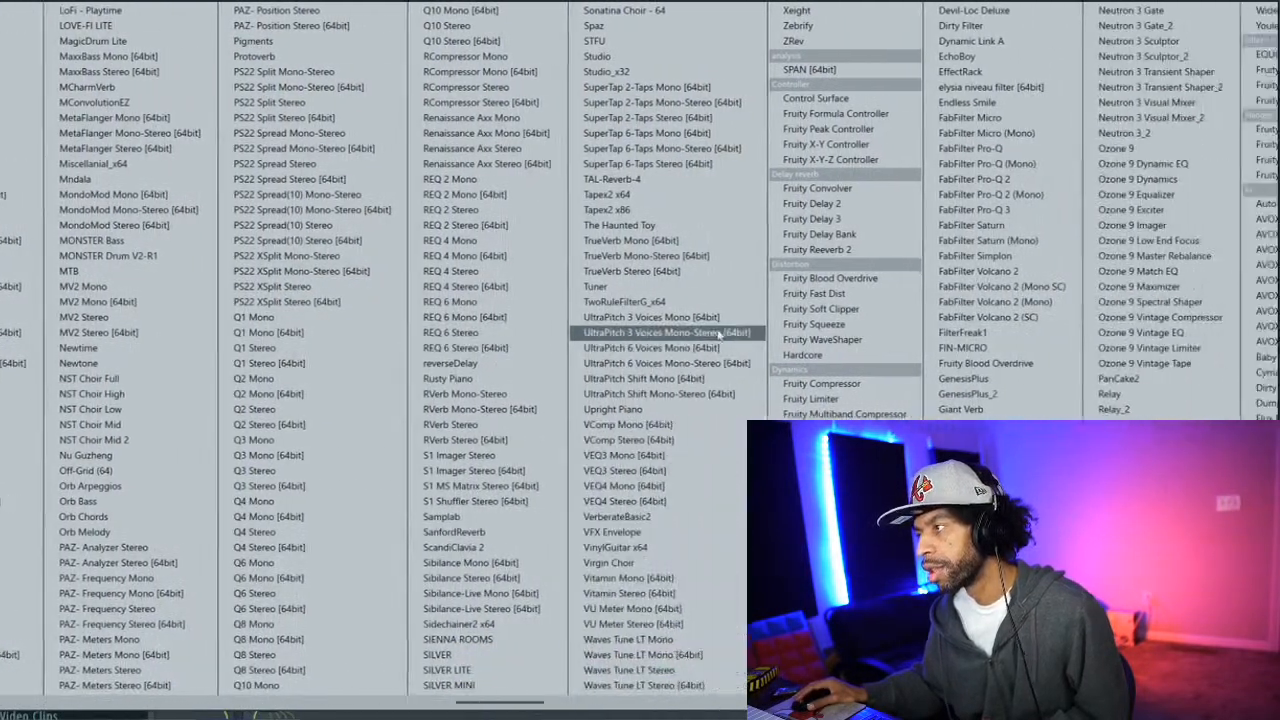
scroll(730, 313, down, 3)
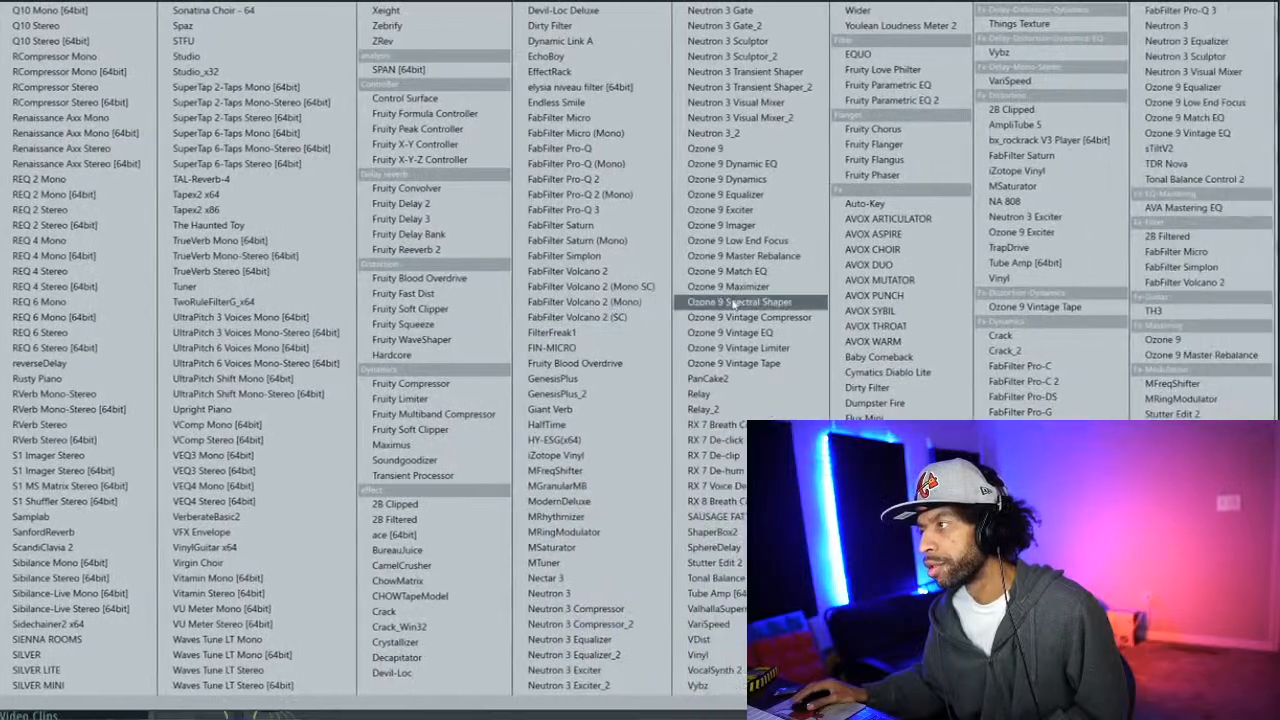
scroll(735, 297, down, 2)
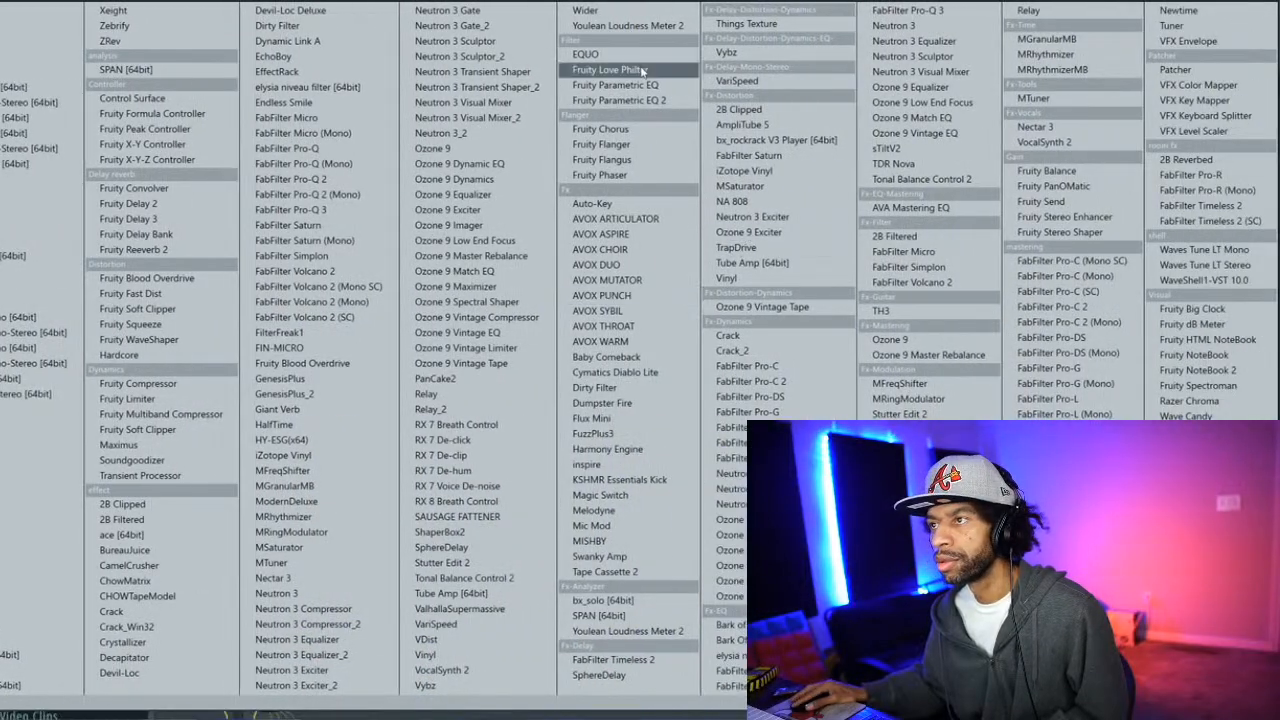
click(620, 100)
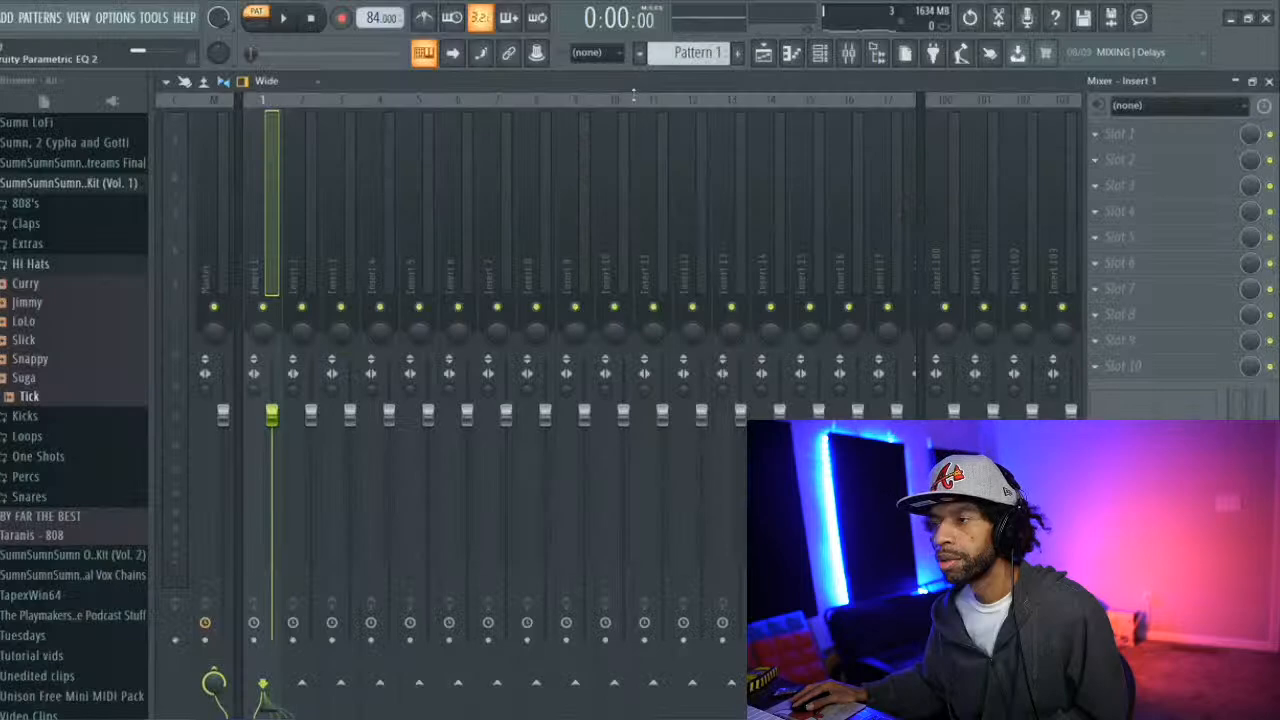
Apply the Radio mastering preset to the EQ and raise the band 7 high cut to about 9.2 kHz
click(762, 236)
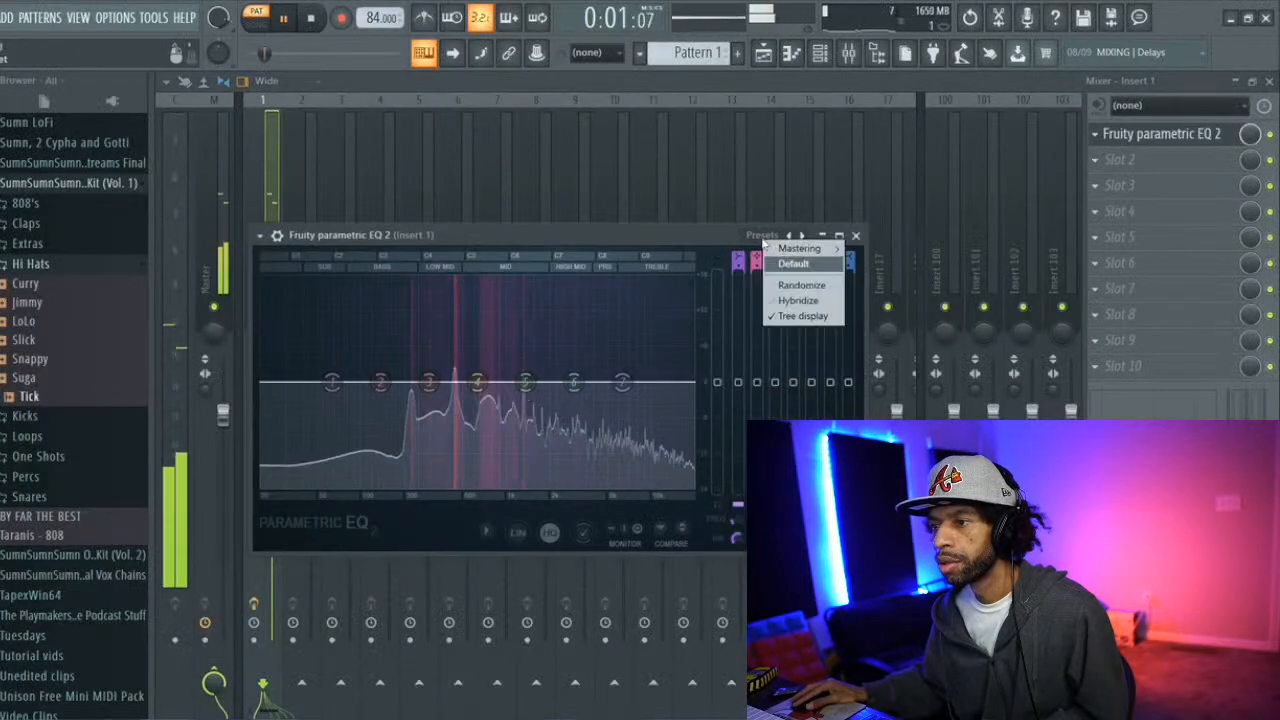
mouse_move(810, 248)
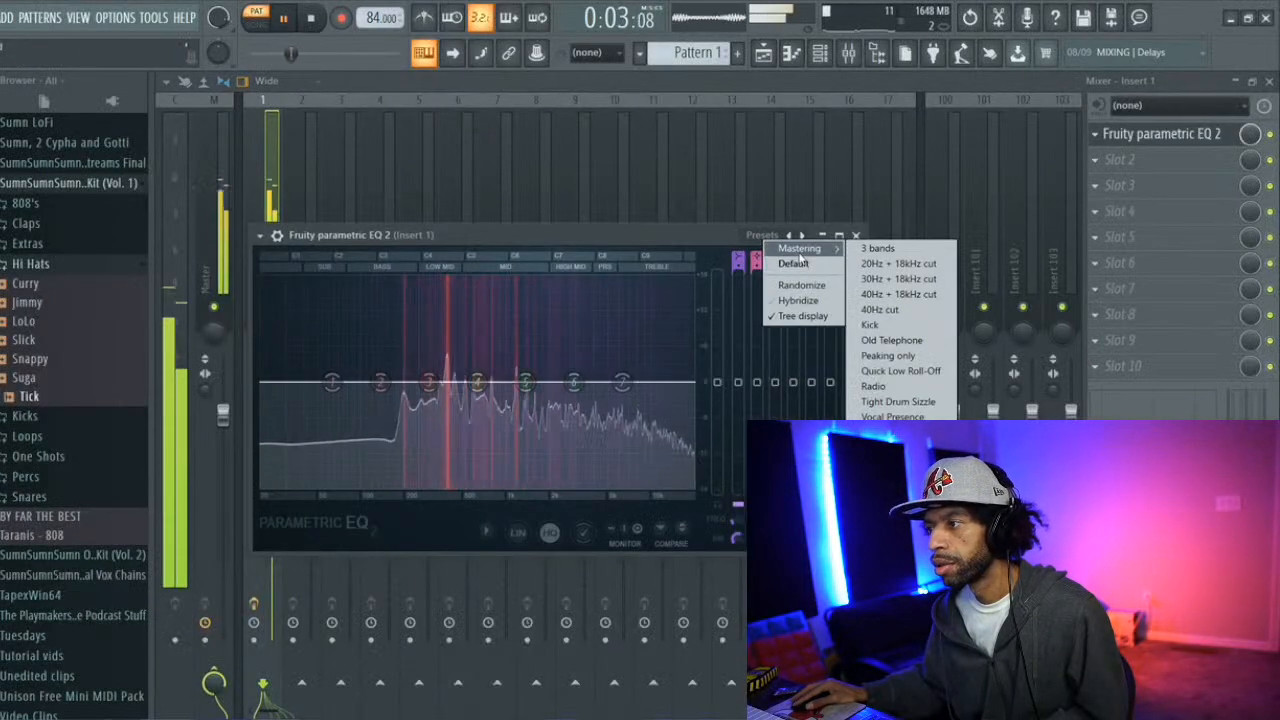
click(873, 386)
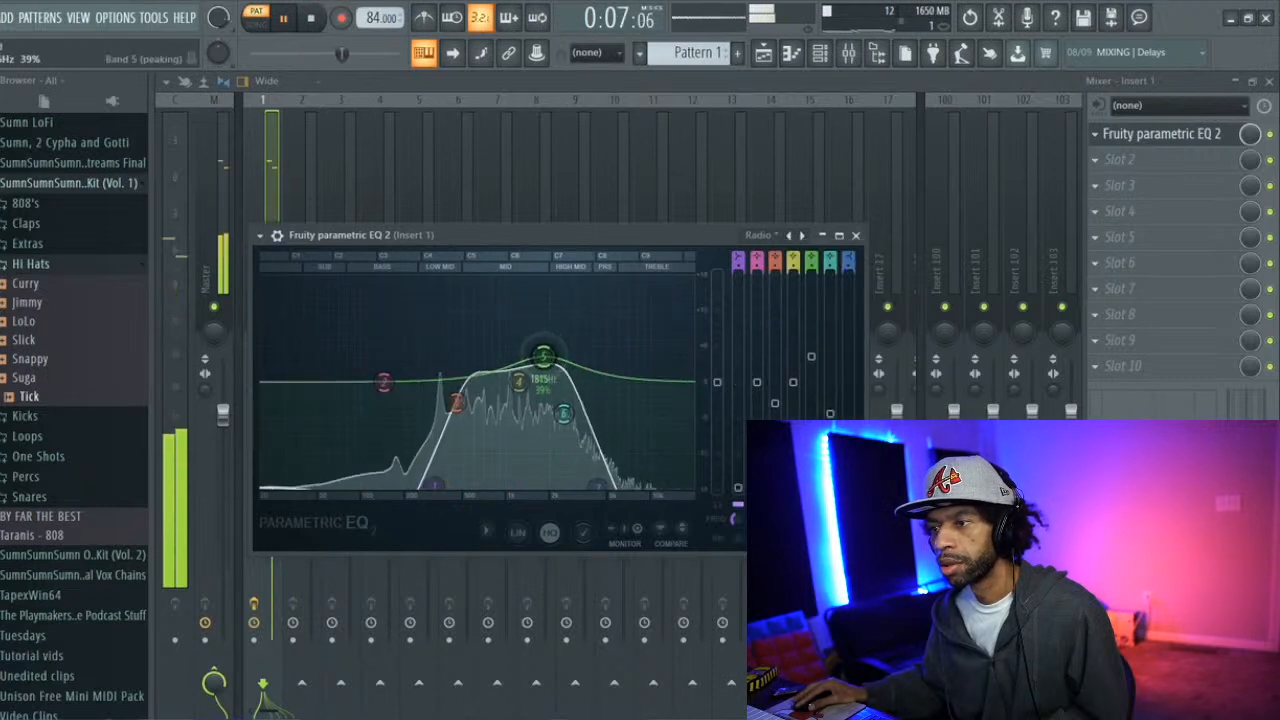
drag(597, 486, 647, 486)
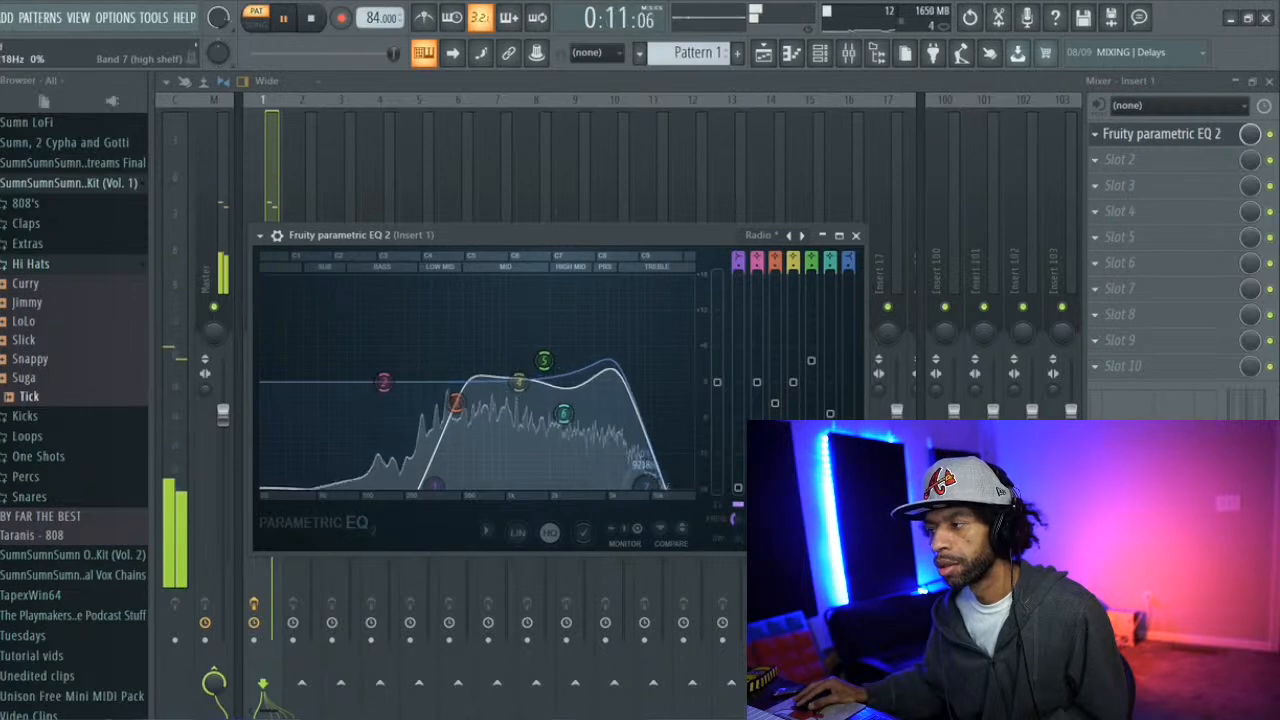
Load RVerb Stereo into Insert 1's second effect slot, choose the Windy Houston preset and lower its mix level
click(1105, 161)
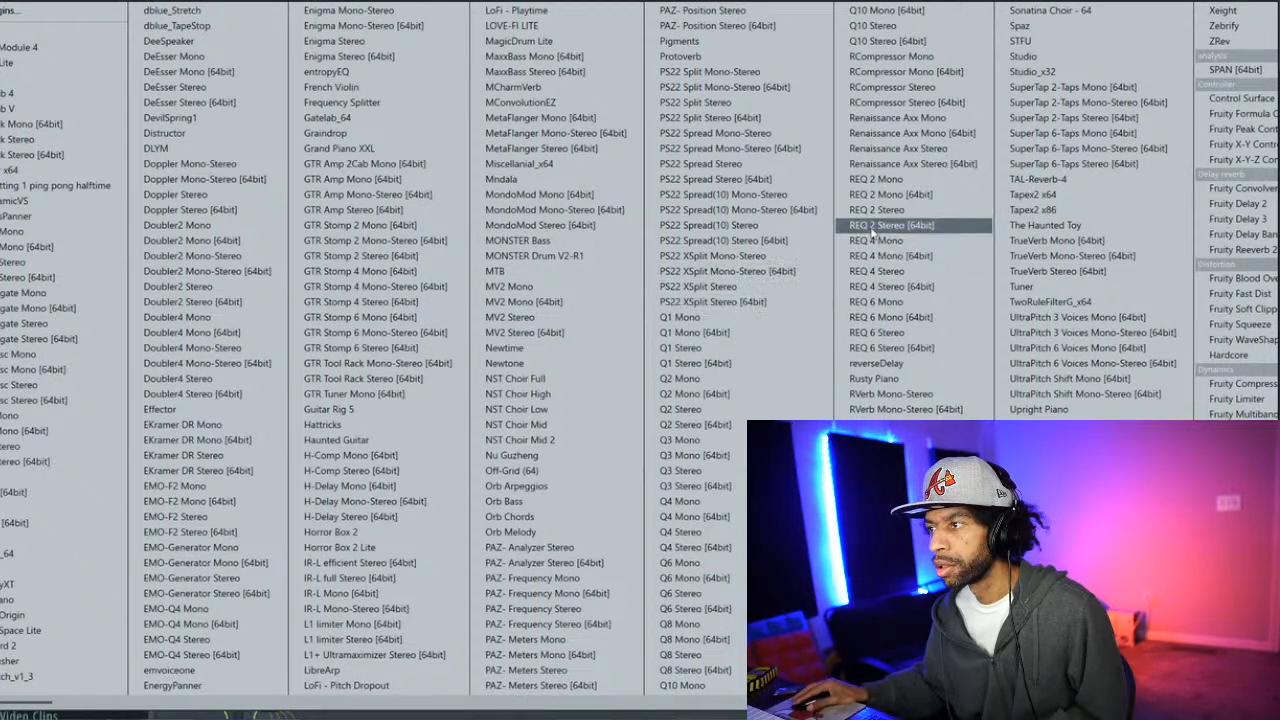
click(906, 425)
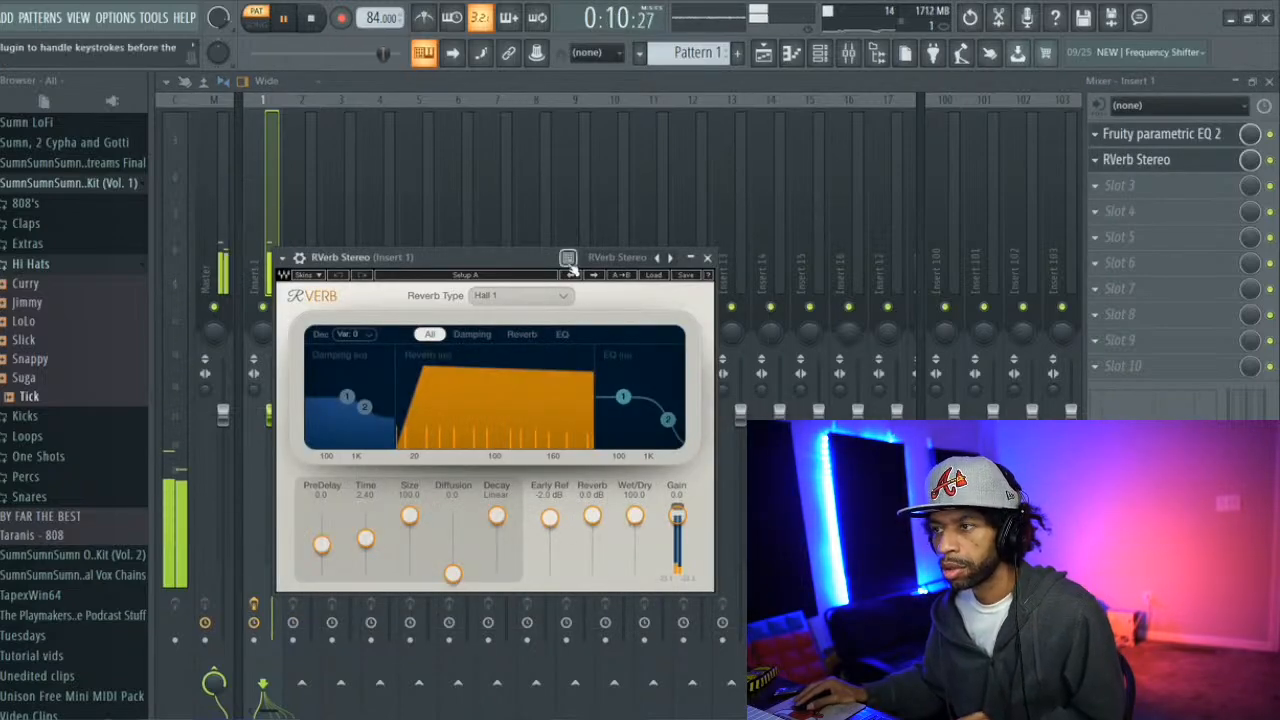
click(617, 262)
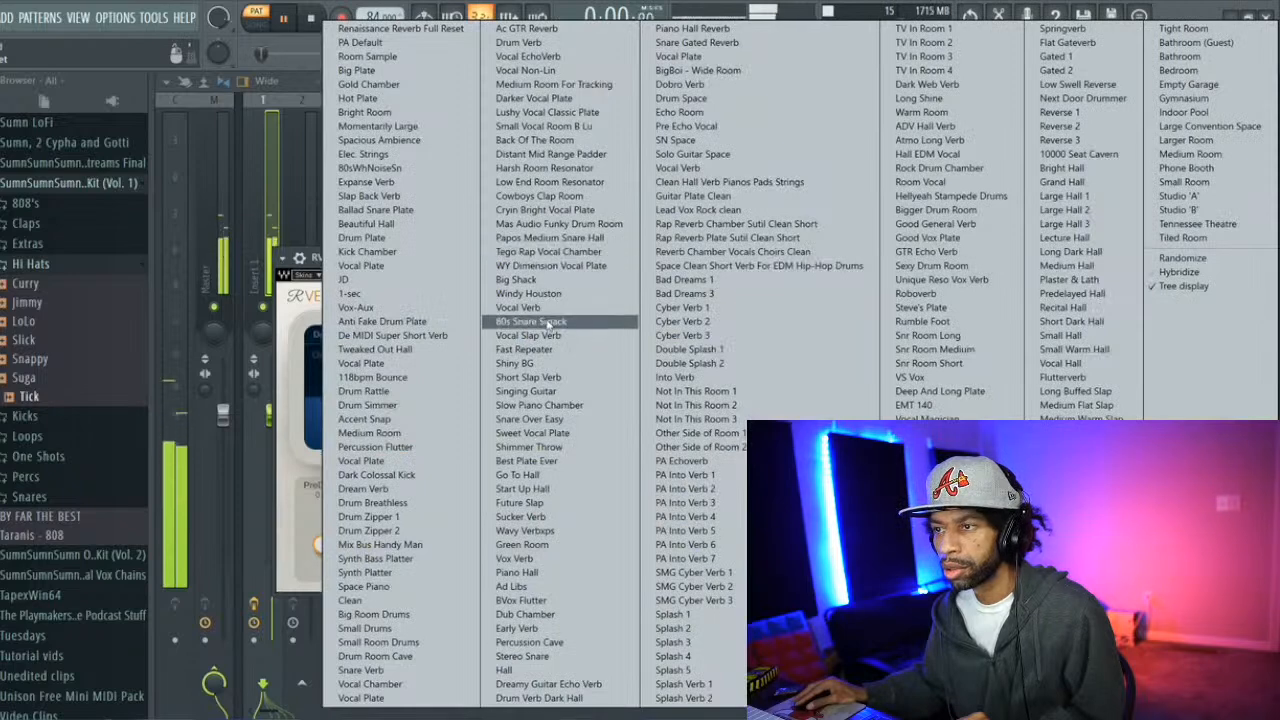
click(546, 296)
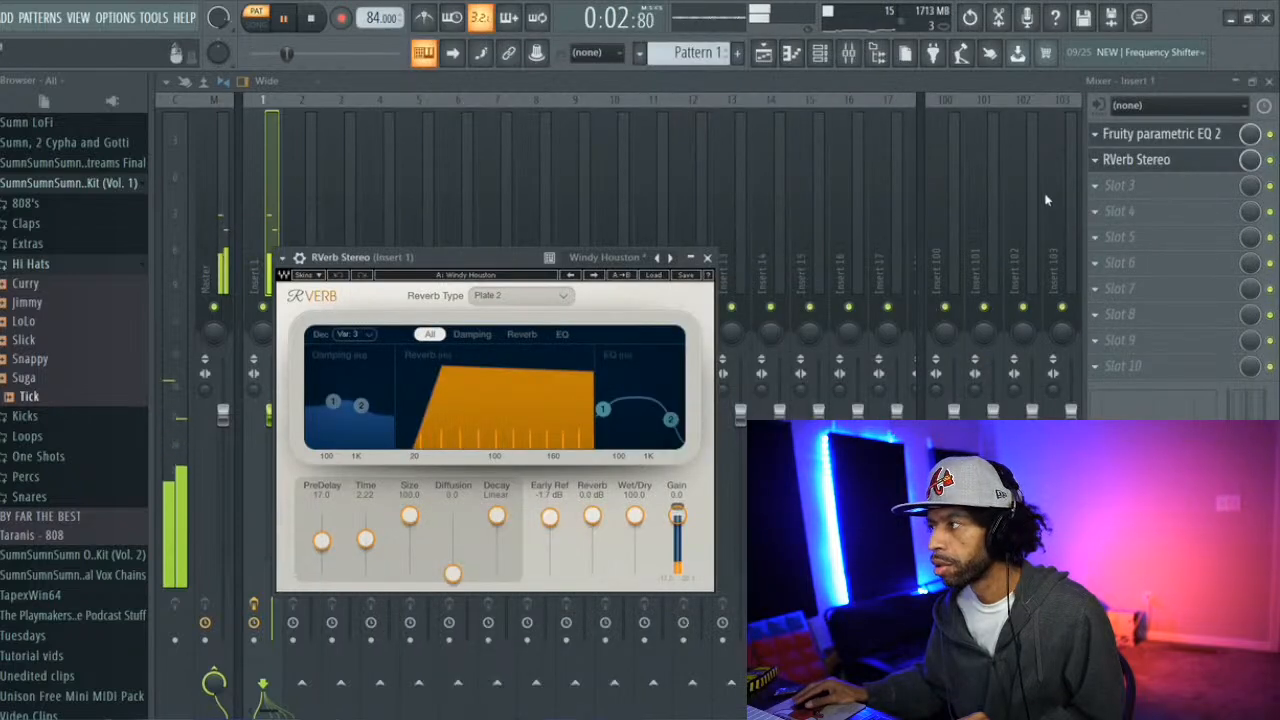
mouse_move(1250, 160)
mouse_down()
mouse_move(1250, 190)
mouse_move(1254, 167)
mouse_up()
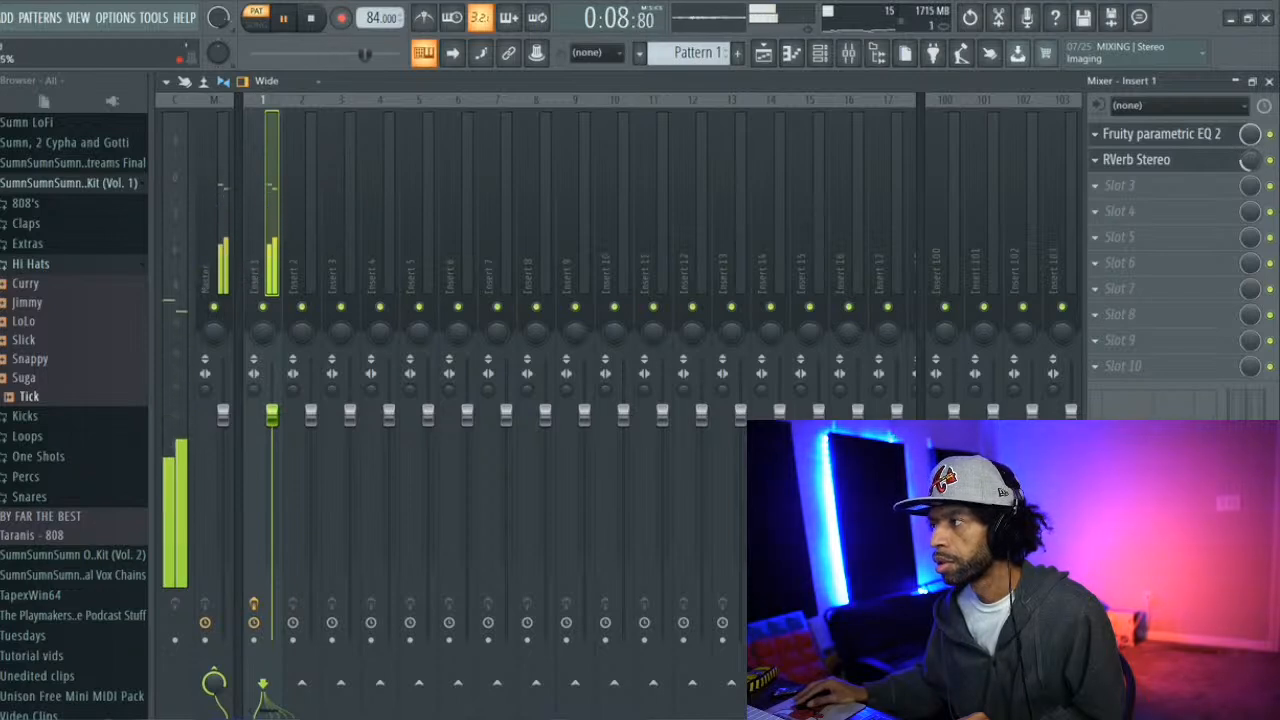
Load TrapDrive into Insert 1's third effect slot and adjust its Type knob and the knob after it while listening
click(1113, 184)
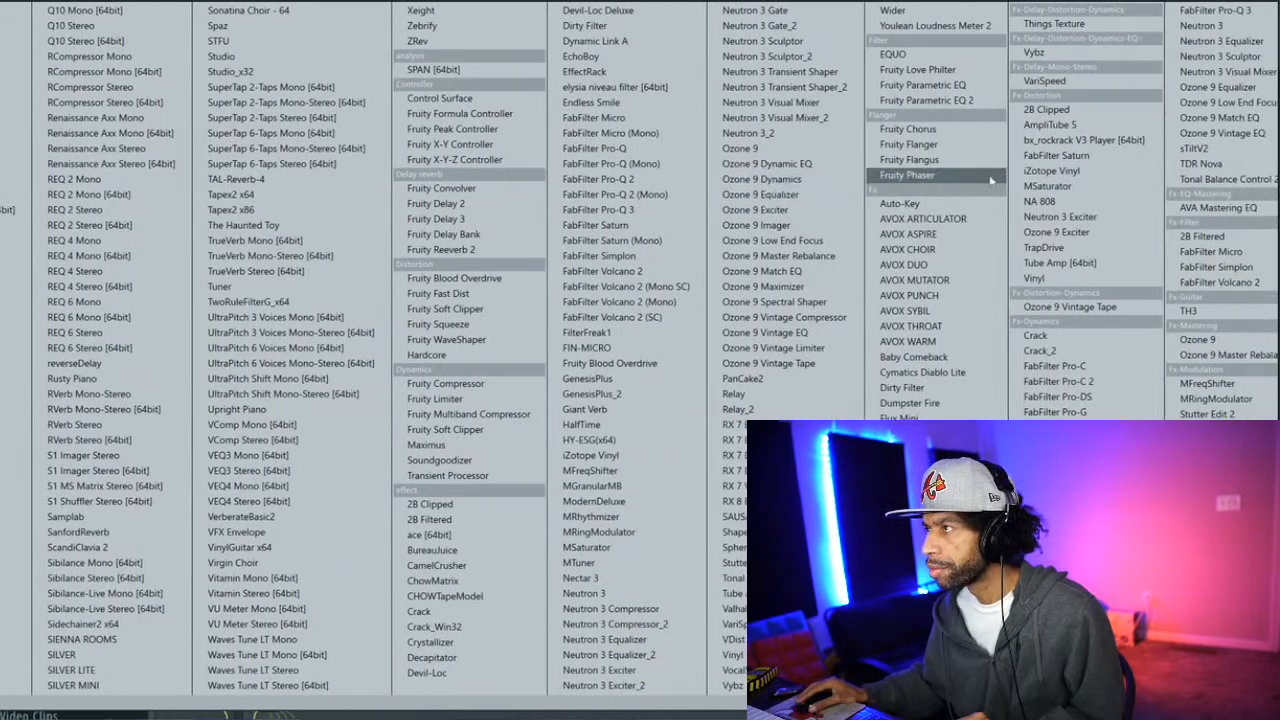
click(1093, 251)
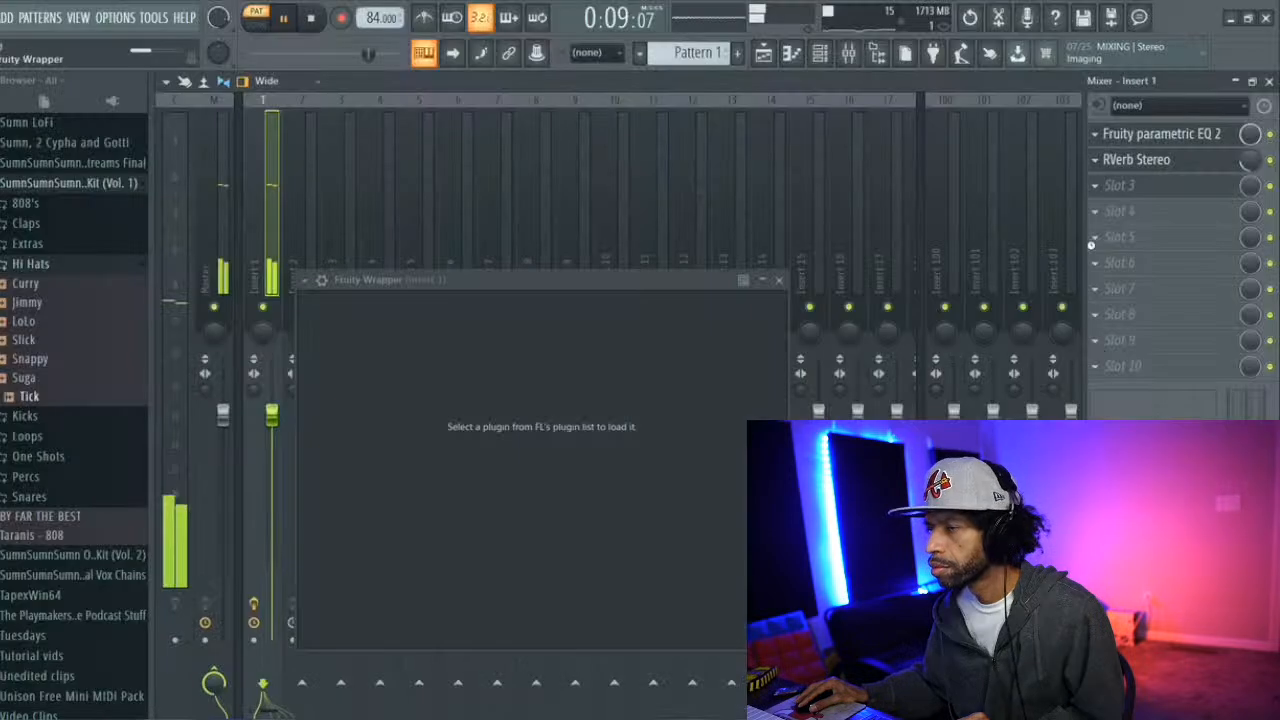
drag(716, 348, 723, 328)
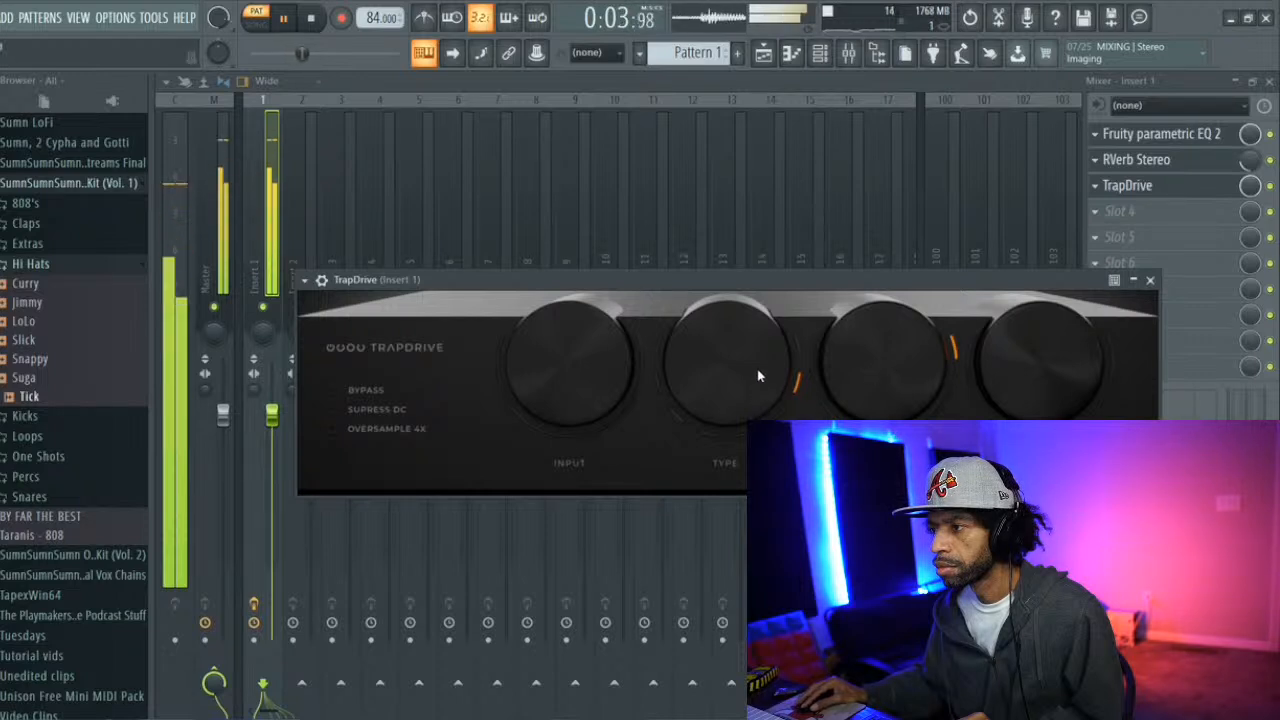
drag(757, 369, 763, 358)
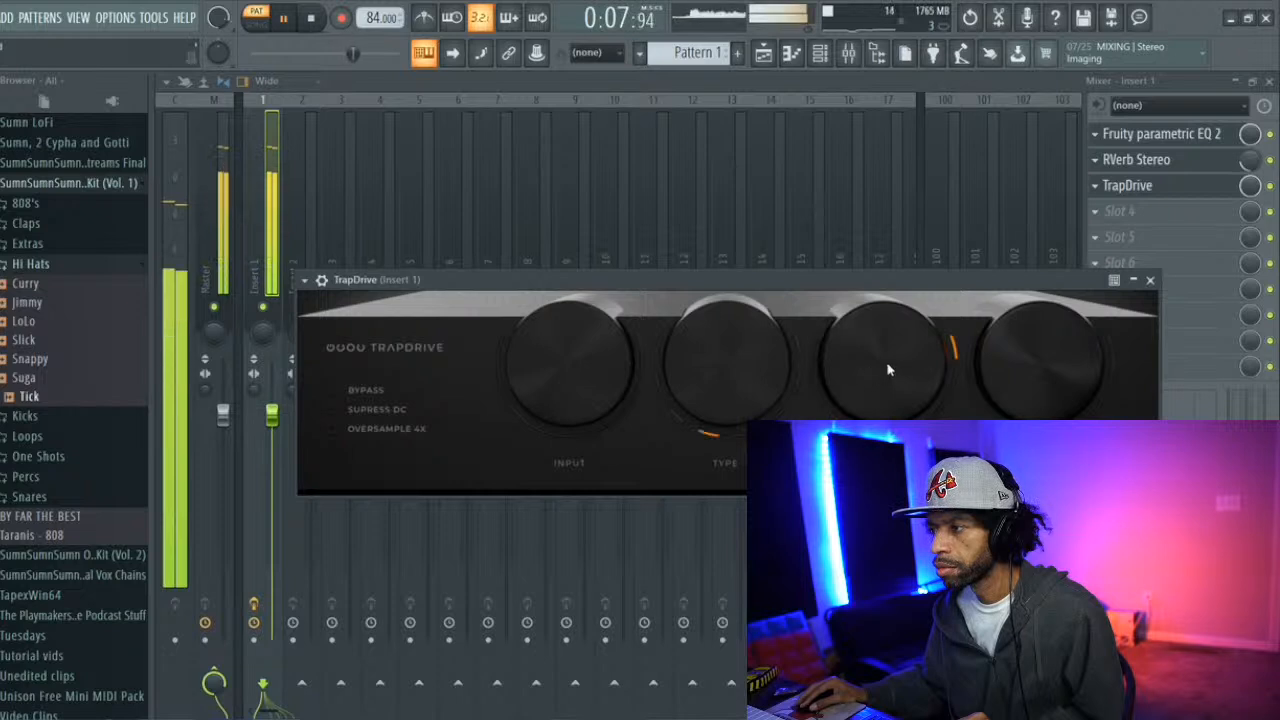
drag(896, 358, 891, 364)
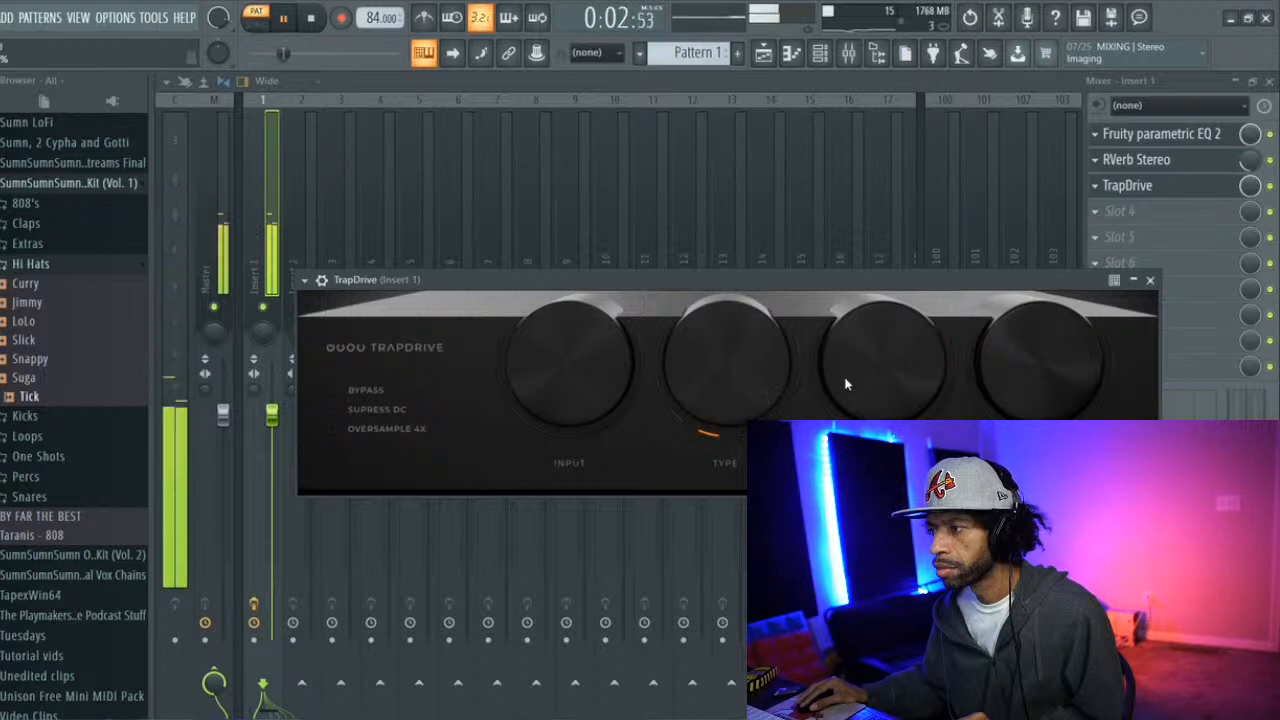
drag(851, 386, 856, 378)
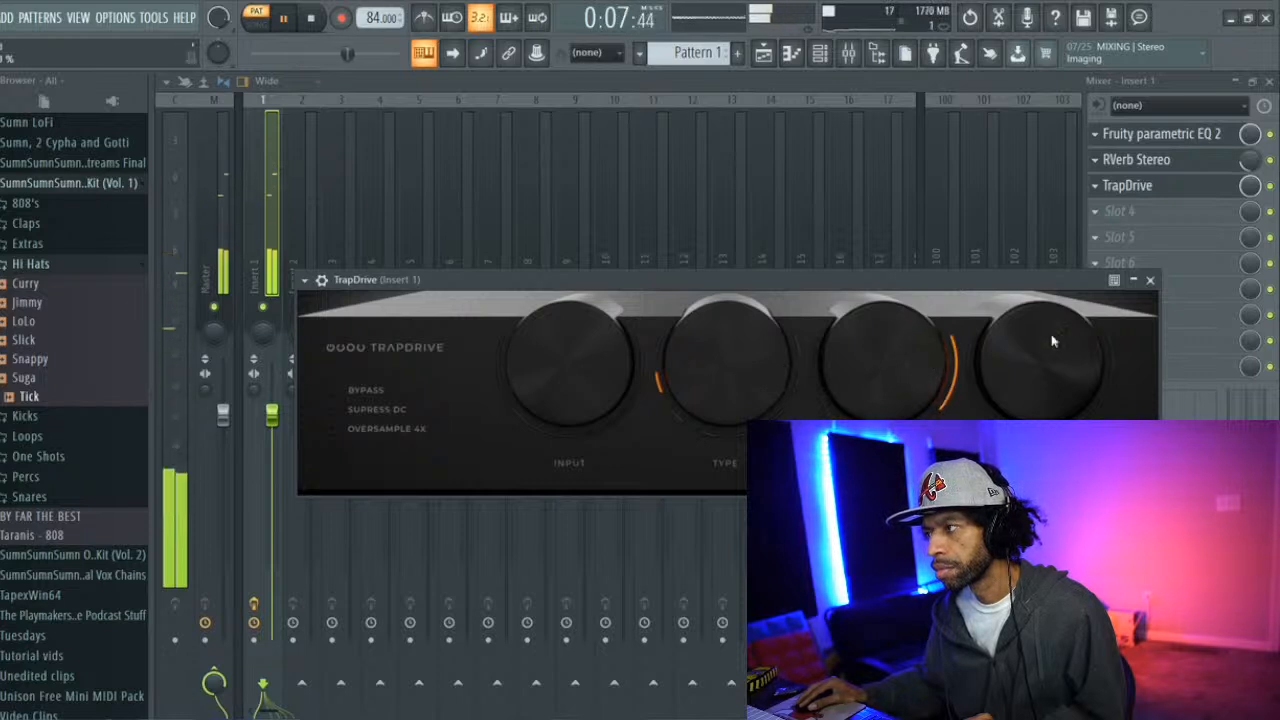
click(1151, 281)
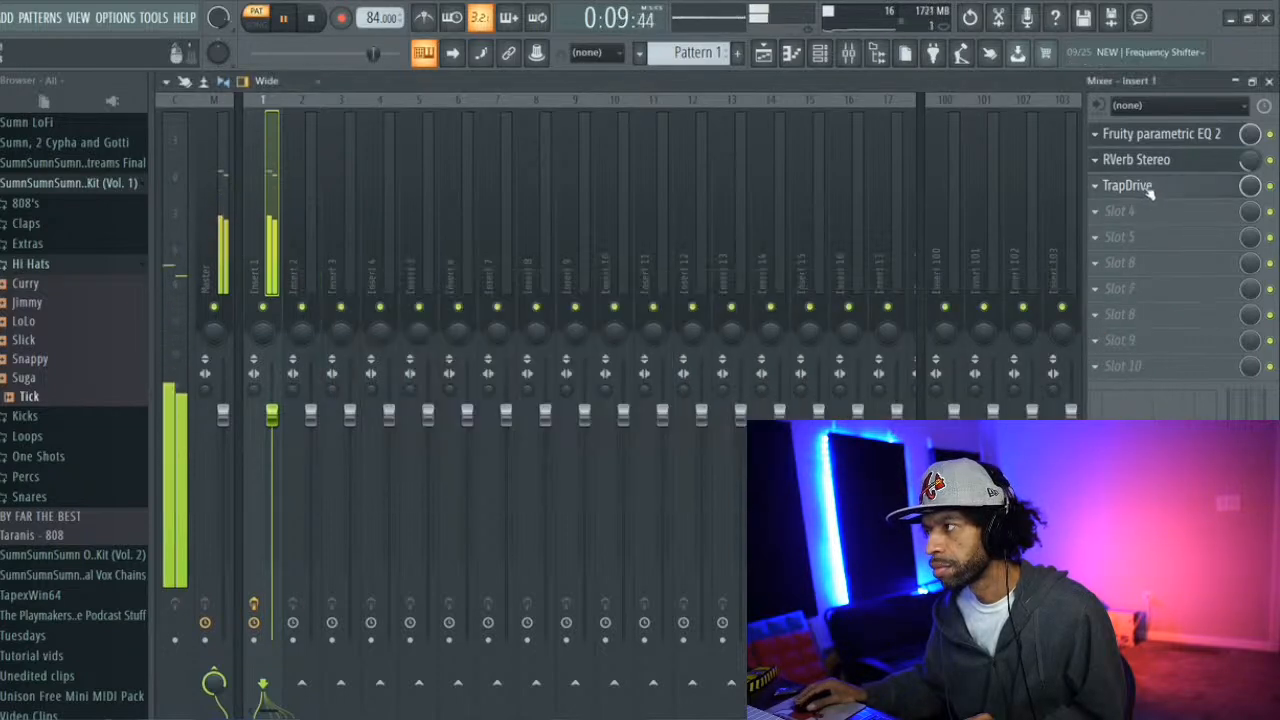
Move TrapDrive ahead of RVerb Stereo in Insert 1's effect chain and bring up the channel rack
drag(1150, 193, 1150, 167)
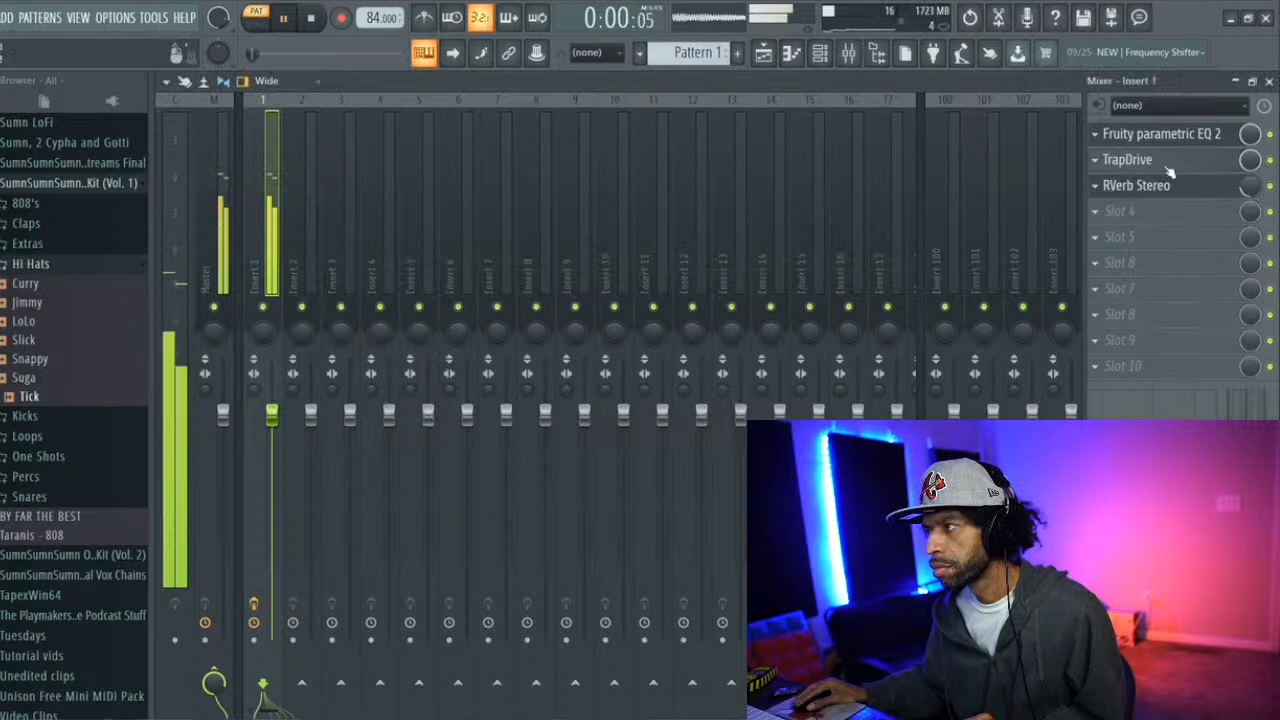
click(819, 54)
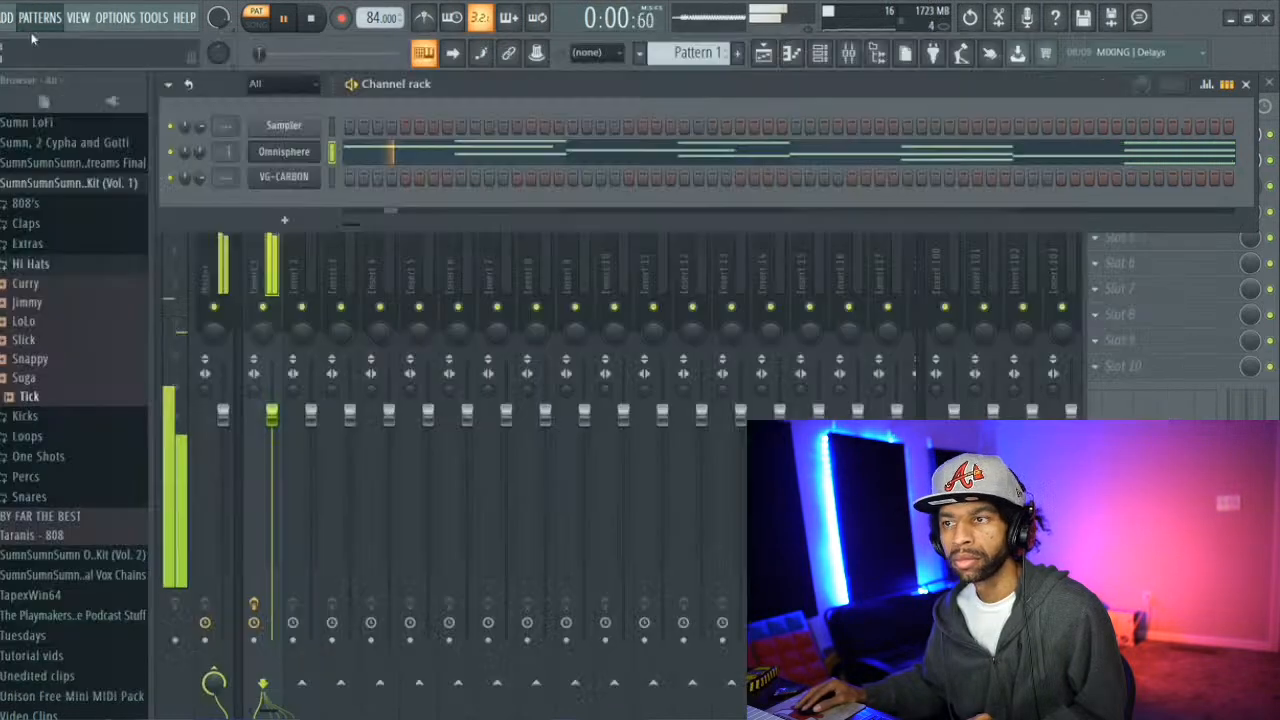
Add a second VG-CARBON instrument as a new channel in the pattern
click(36, 17)
mouse_move(8, 18)
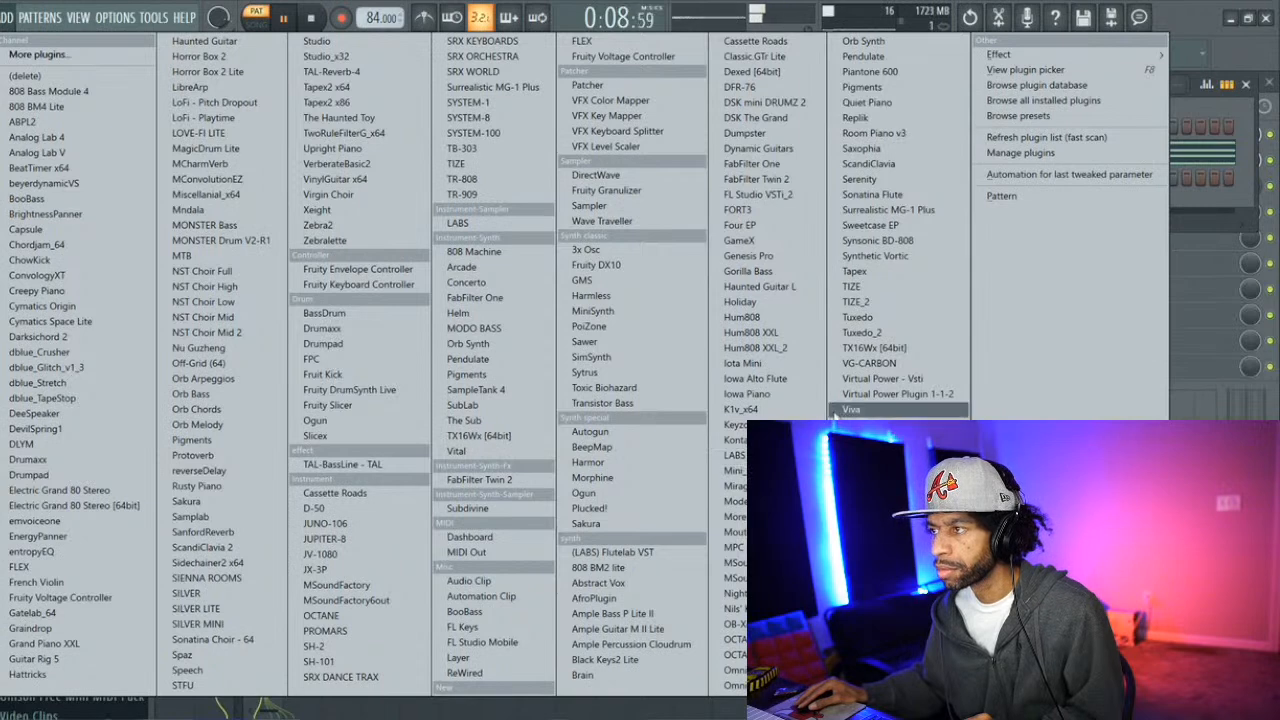
click(858, 364)
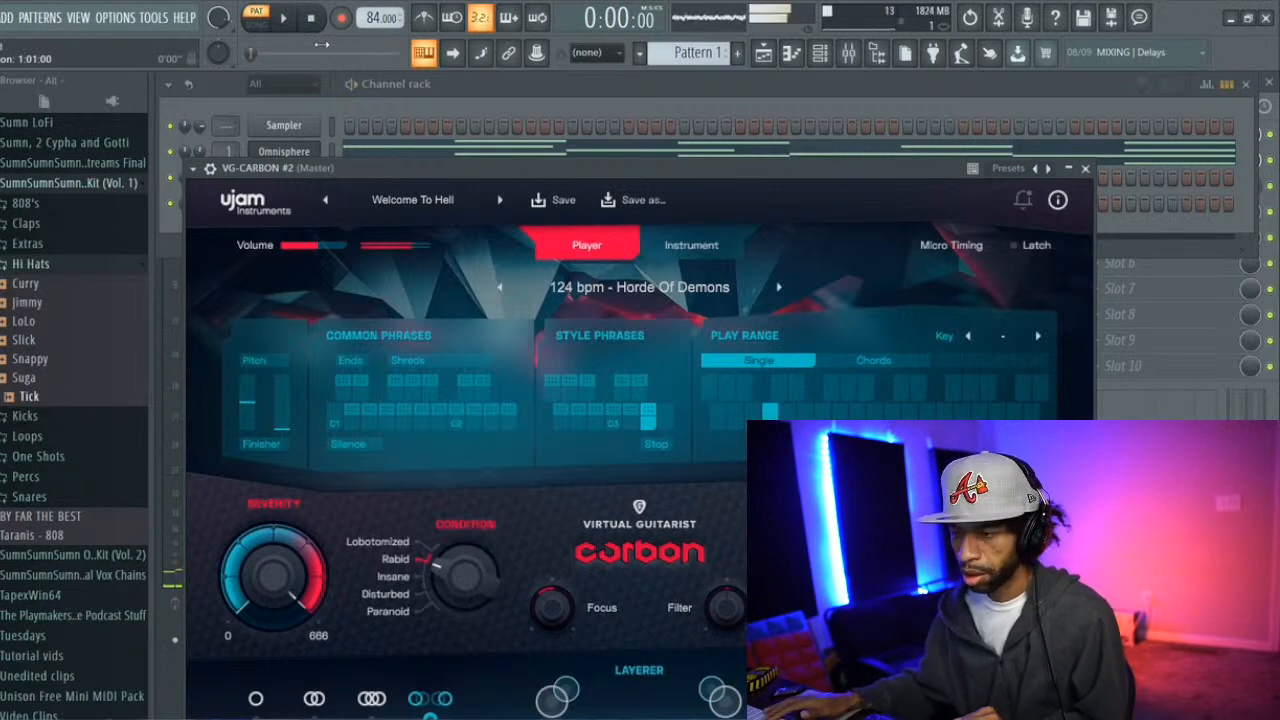
Choose the 80 bpm - Severe Stoner style in the new VG-CARBON during playback and set the project tempo to 80 BPM
key(space)
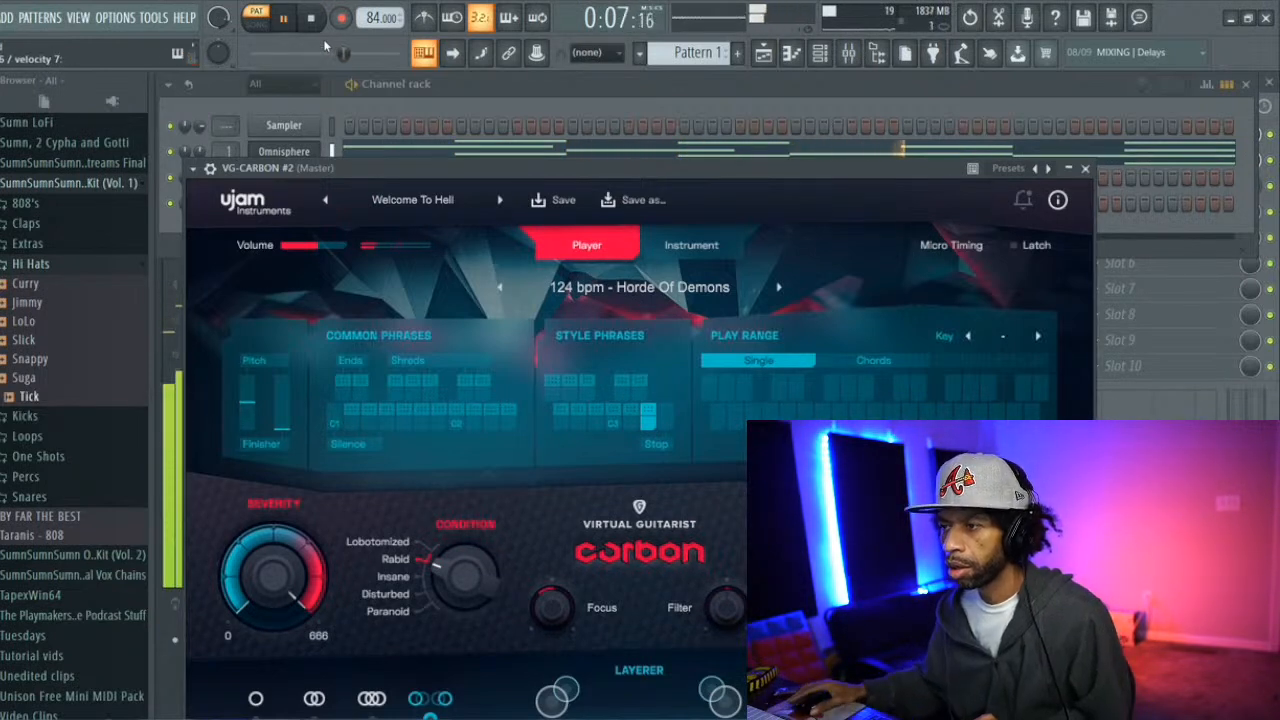
click(650, 287)
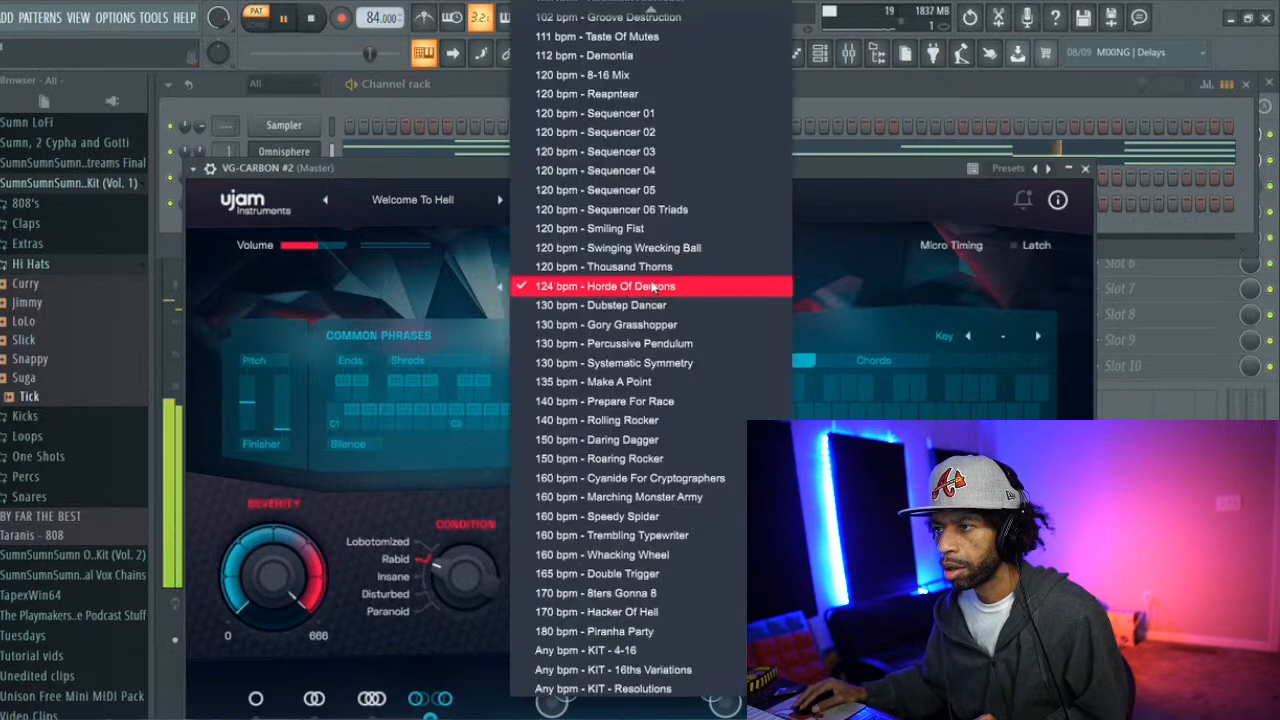
scroll(640, 270, up, 5)
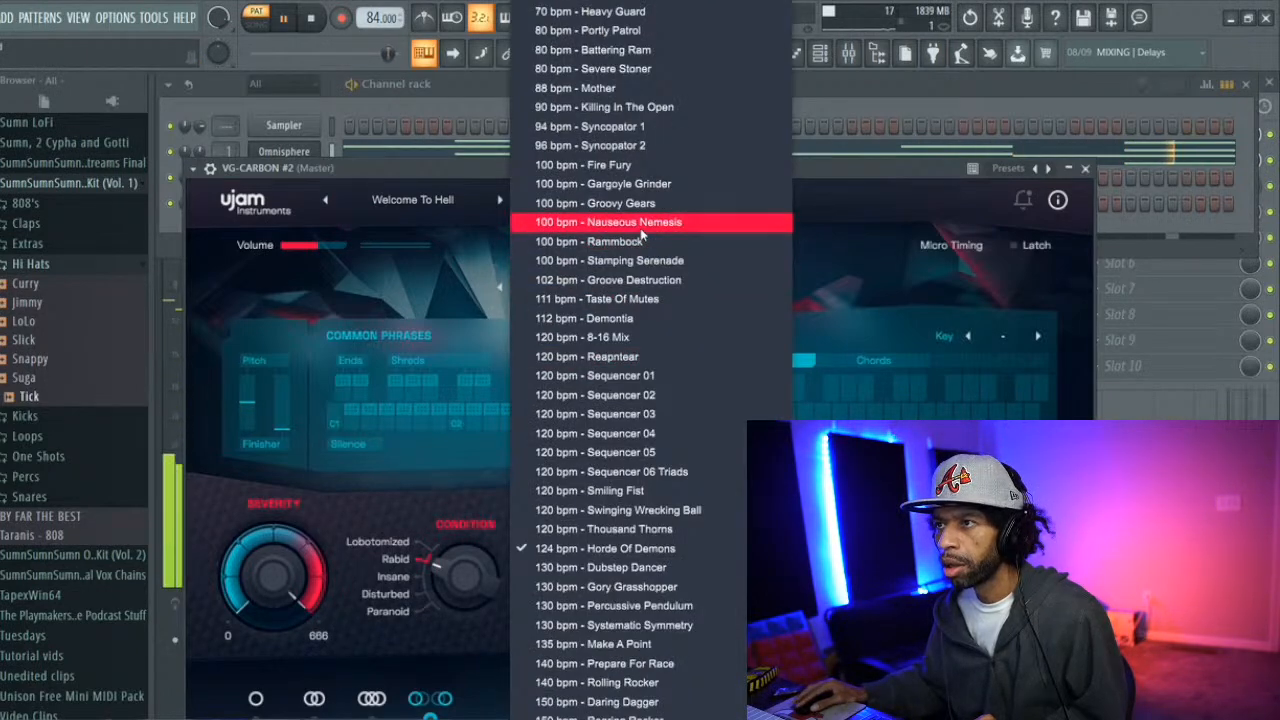
click(628, 70)
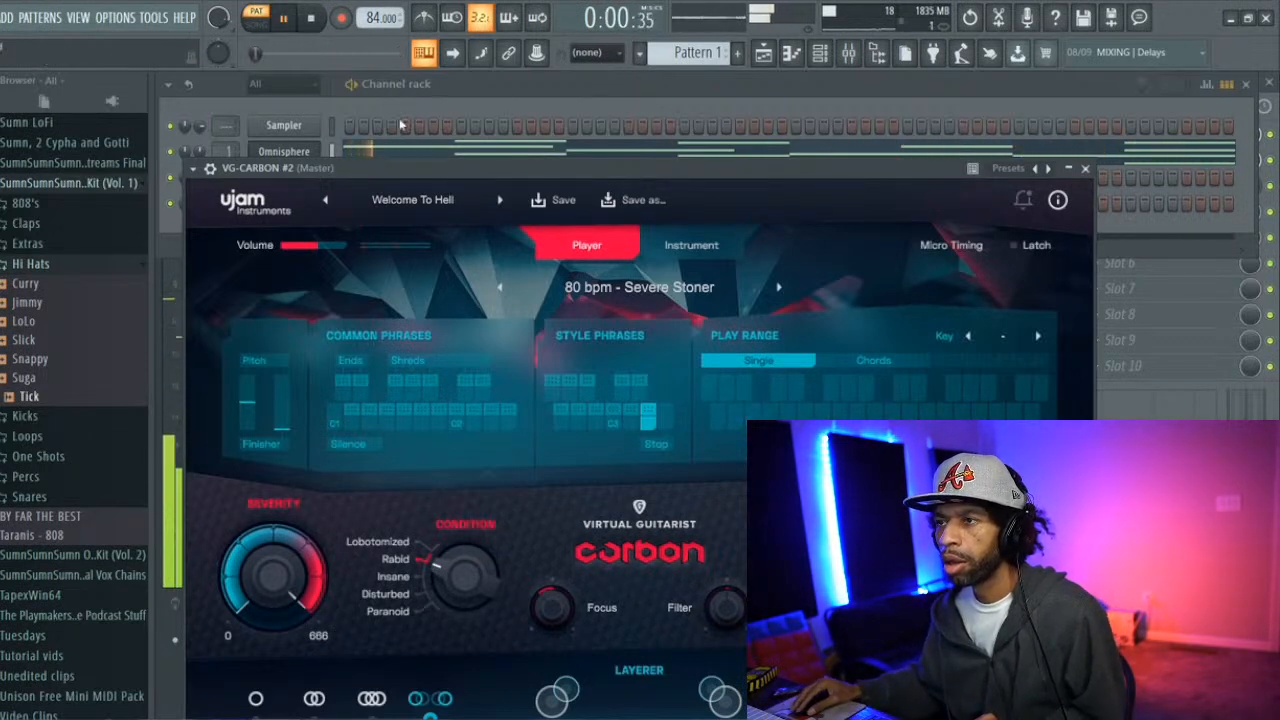
drag(377, 18, 377, 30)
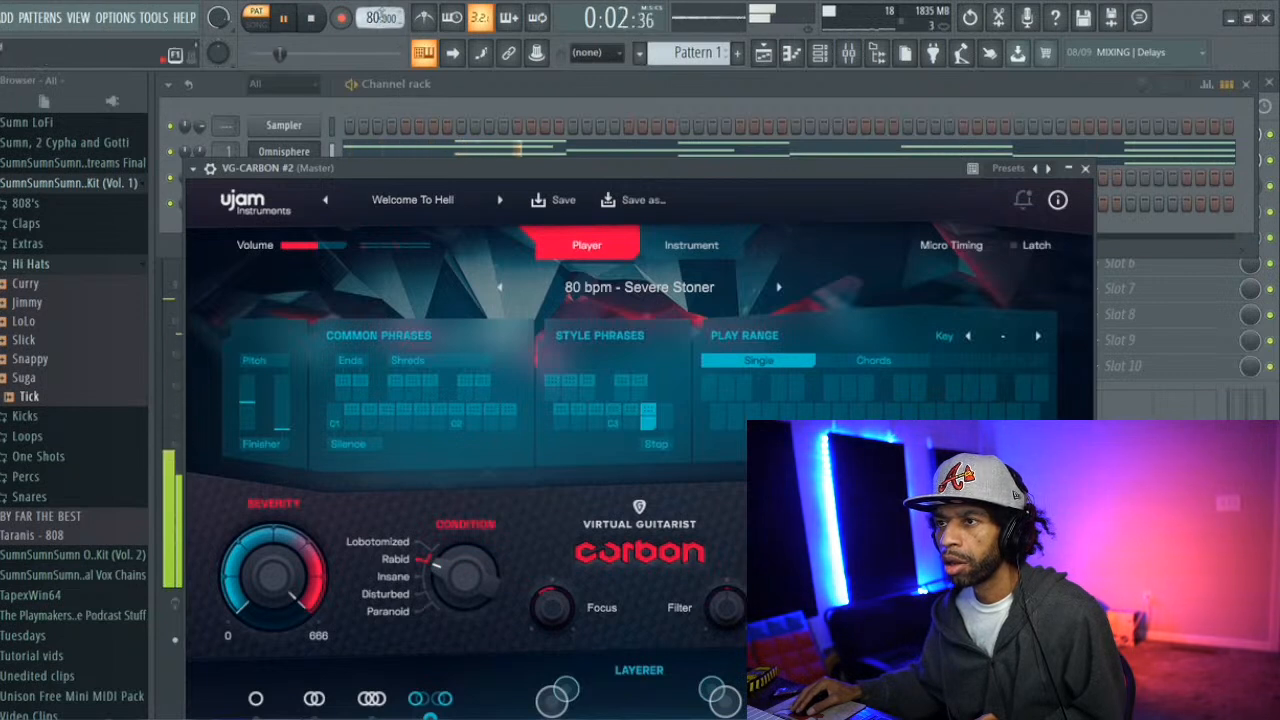
key(space)
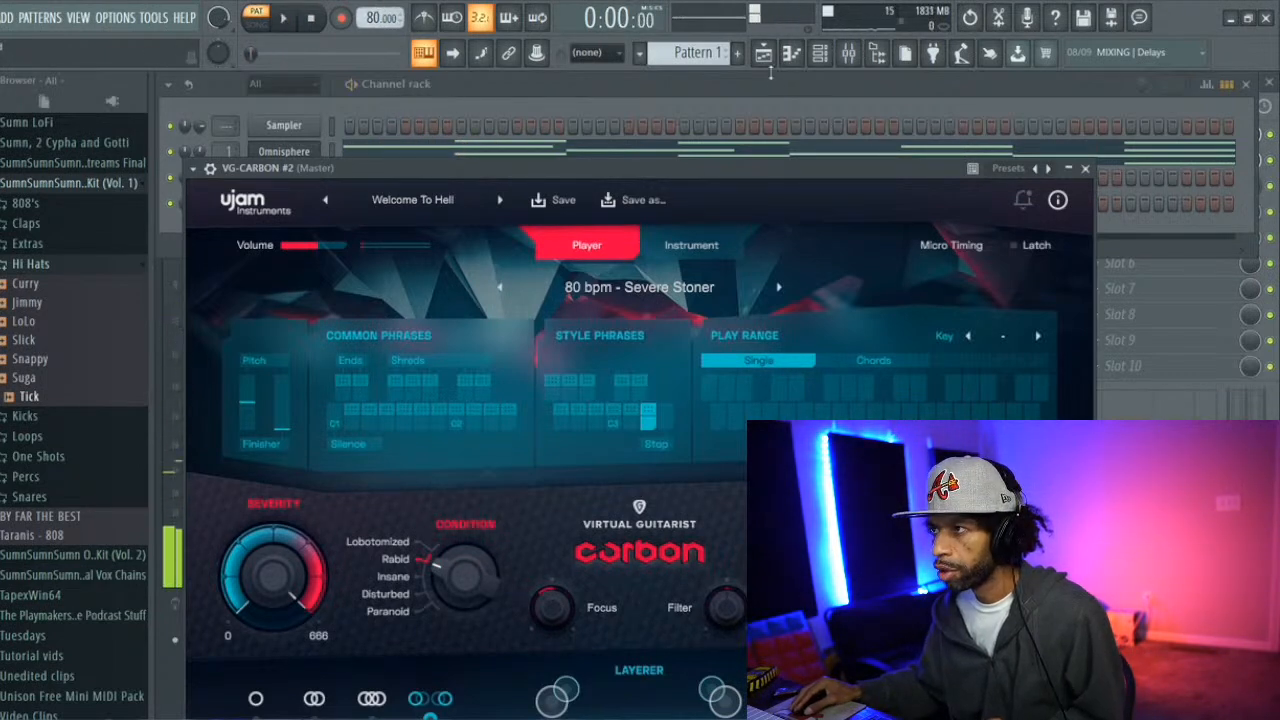
Open the piano roll for VG-CARBON #2 and fill bar 1 with half-bar notes on A5 and C6
click(789, 55)
drag(506, 98, 392, 100)
click(221, 259)
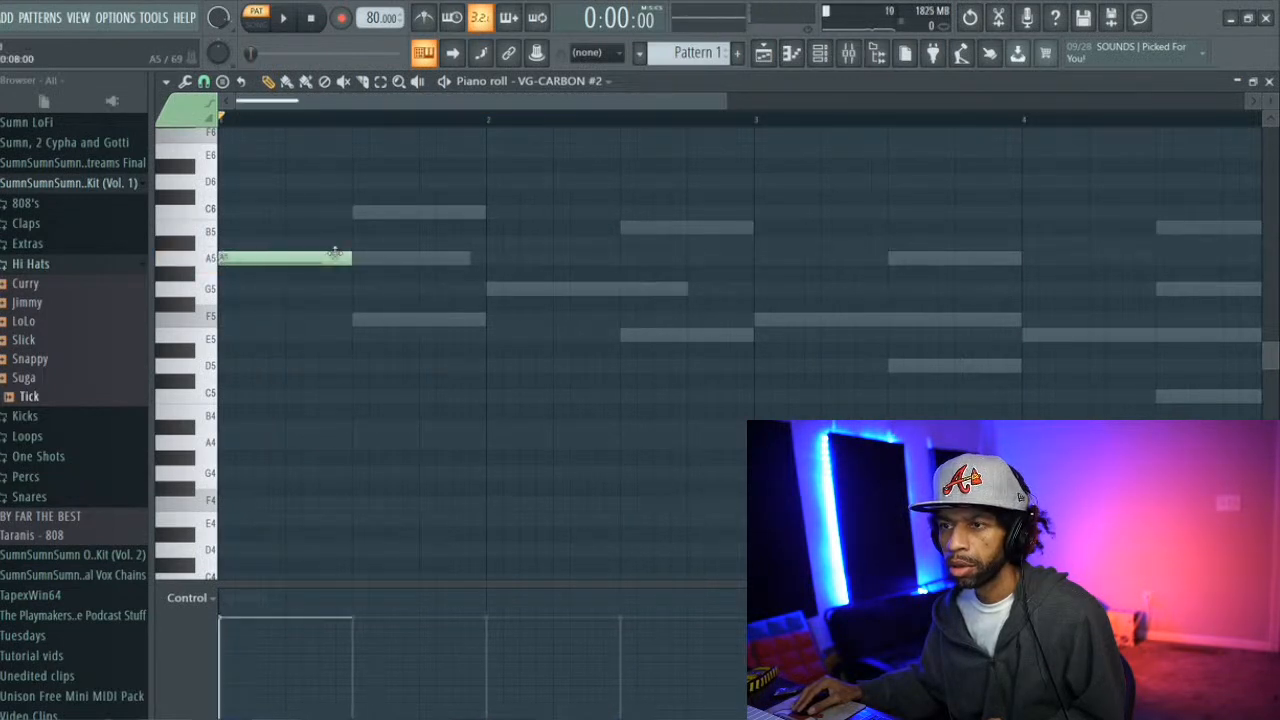
key(space)
key(space)
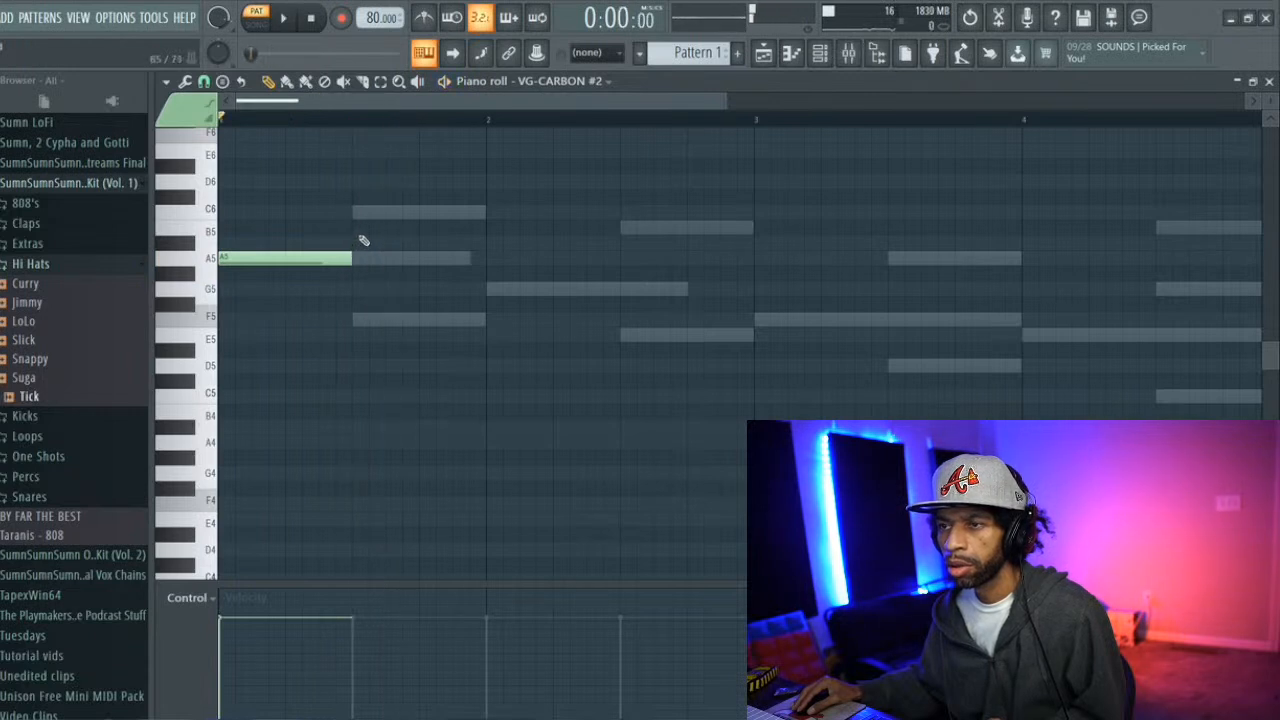
key(space)
click(355, 211)
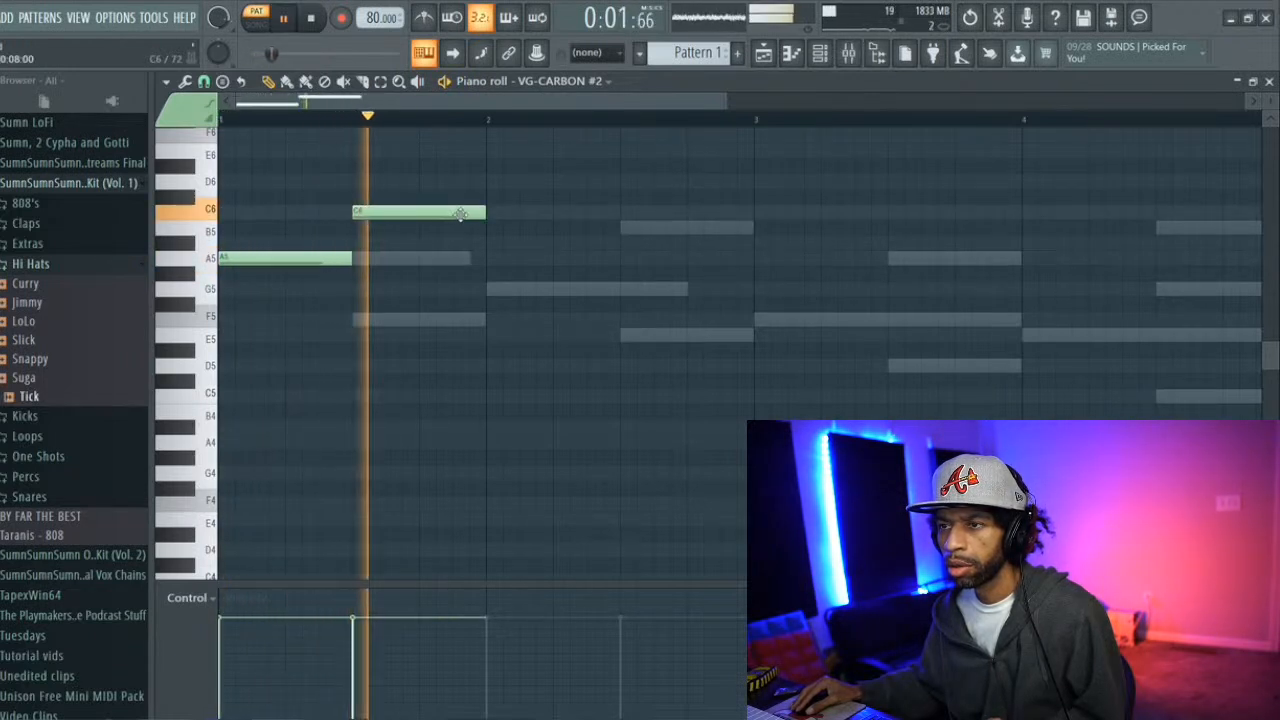
Fill bar 2 with a half-bar G5 note followed by quarter-bar notes on B5 and E5
click(489, 289)
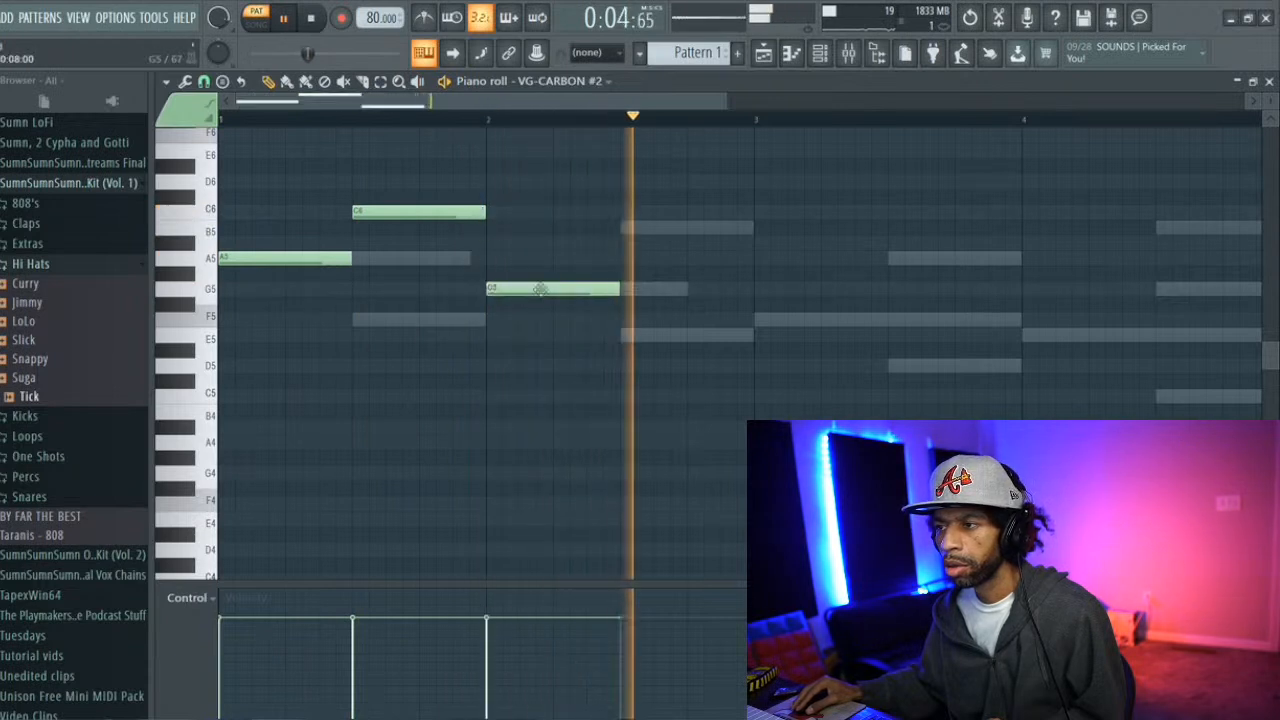
click(633, 232)
drag(752, 229, 688, 230)
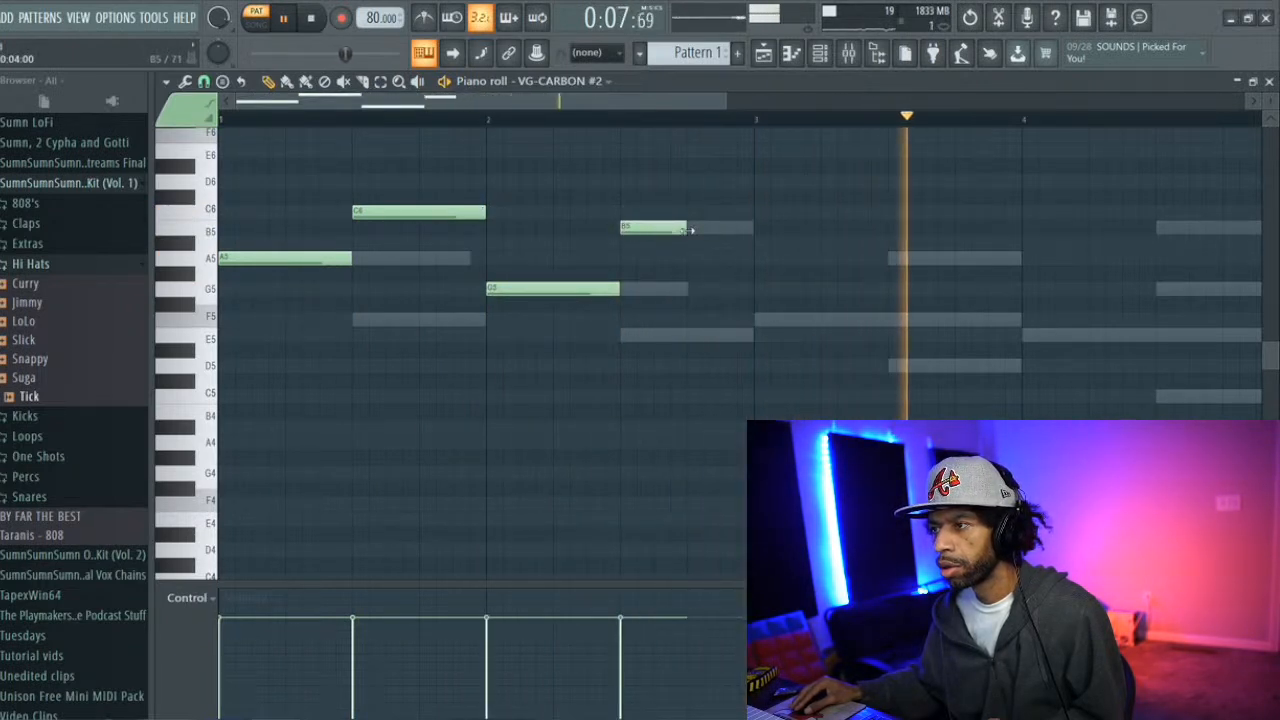
click(694, 334)
Fill bar 3 with a half-bar F5 note followed by quarter-bar notes on A5 and F5
click(760, 319)
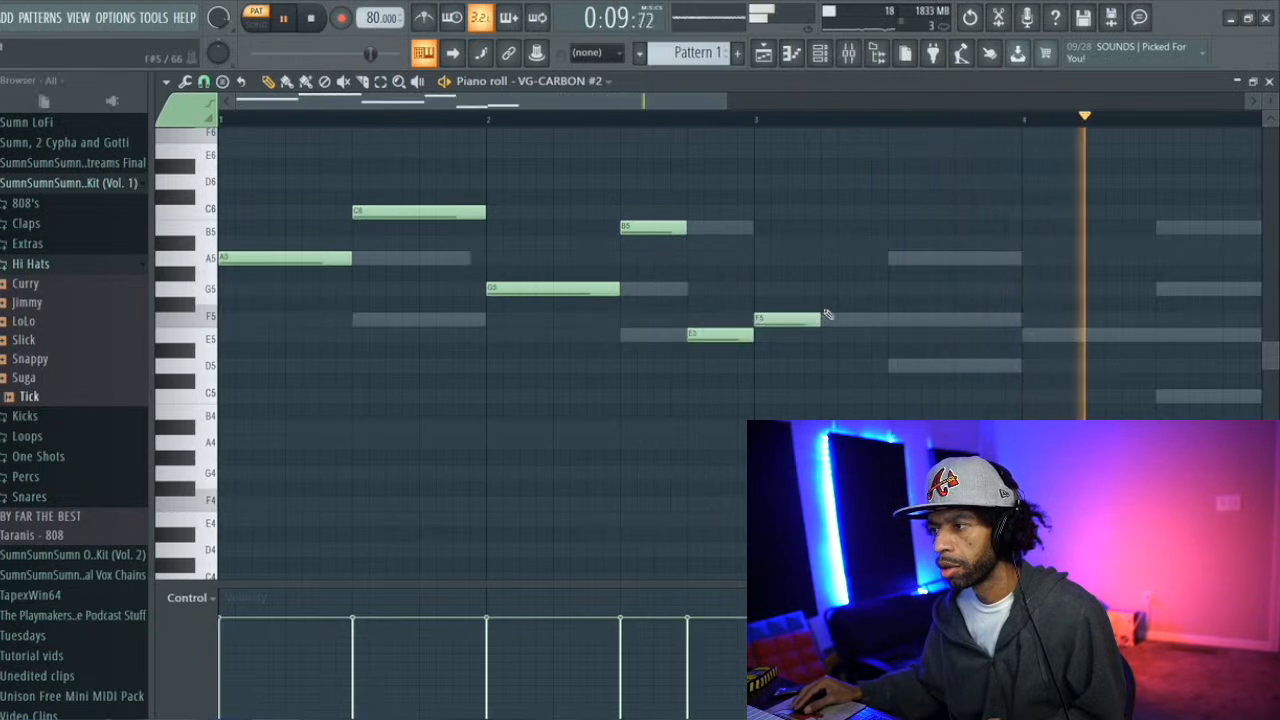
drag(828, 317, 888, 321)
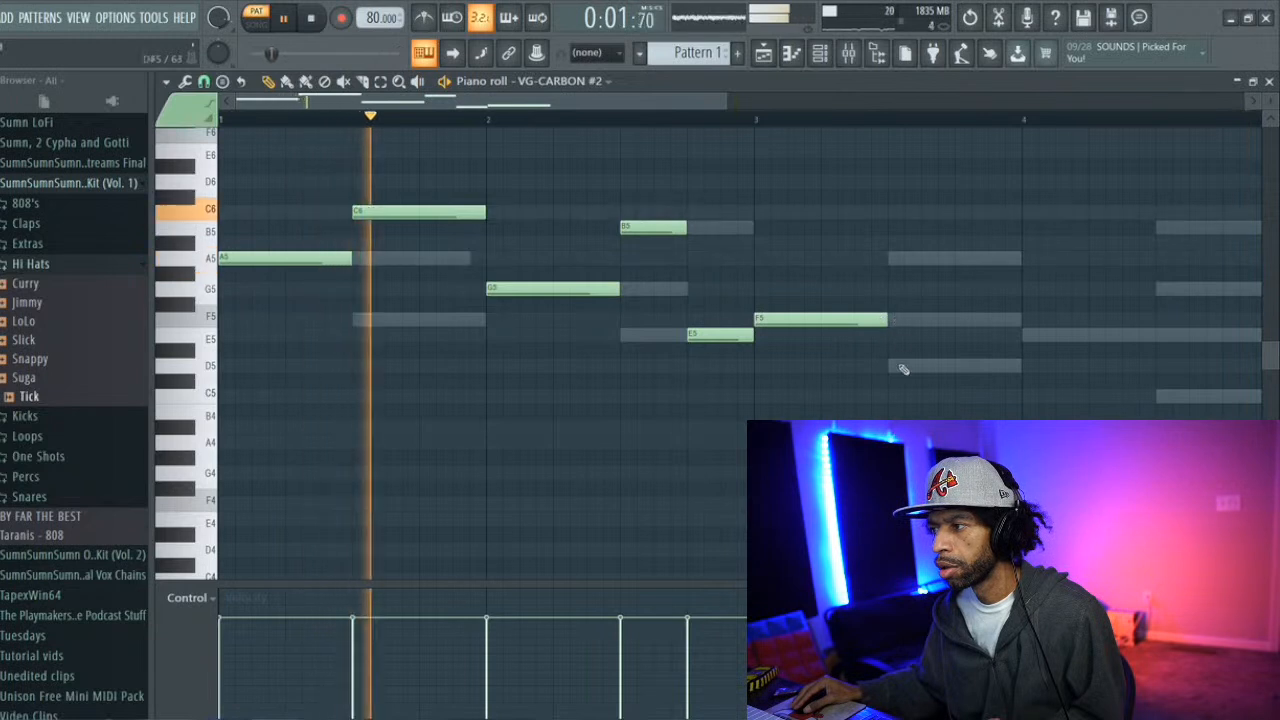
click(925, 262)
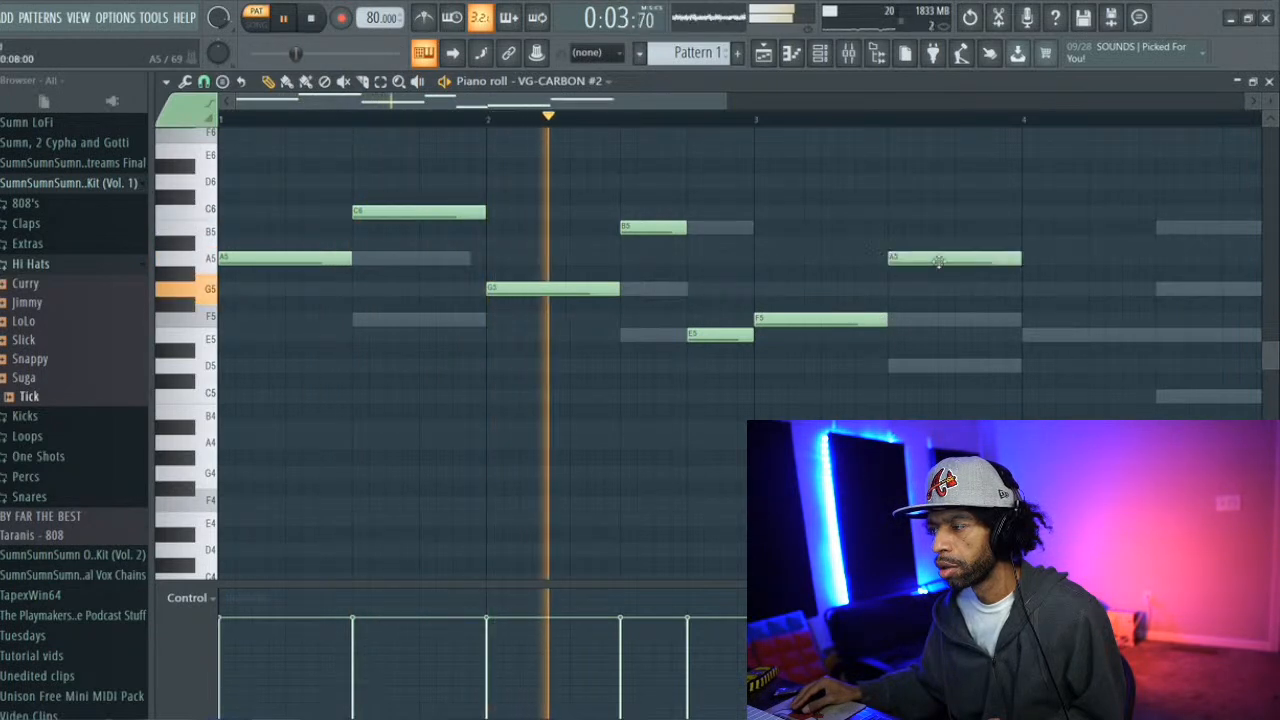
drag(1019, 259, 956, 261)
key(space)
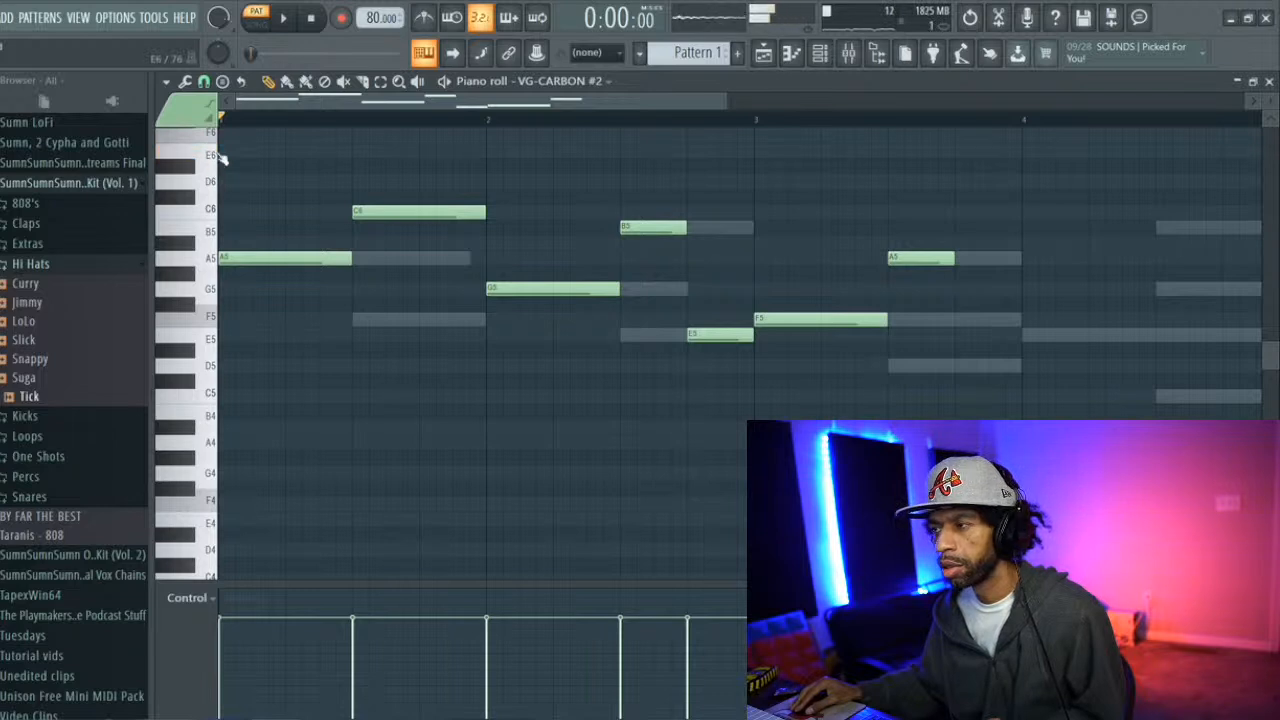
key(space)
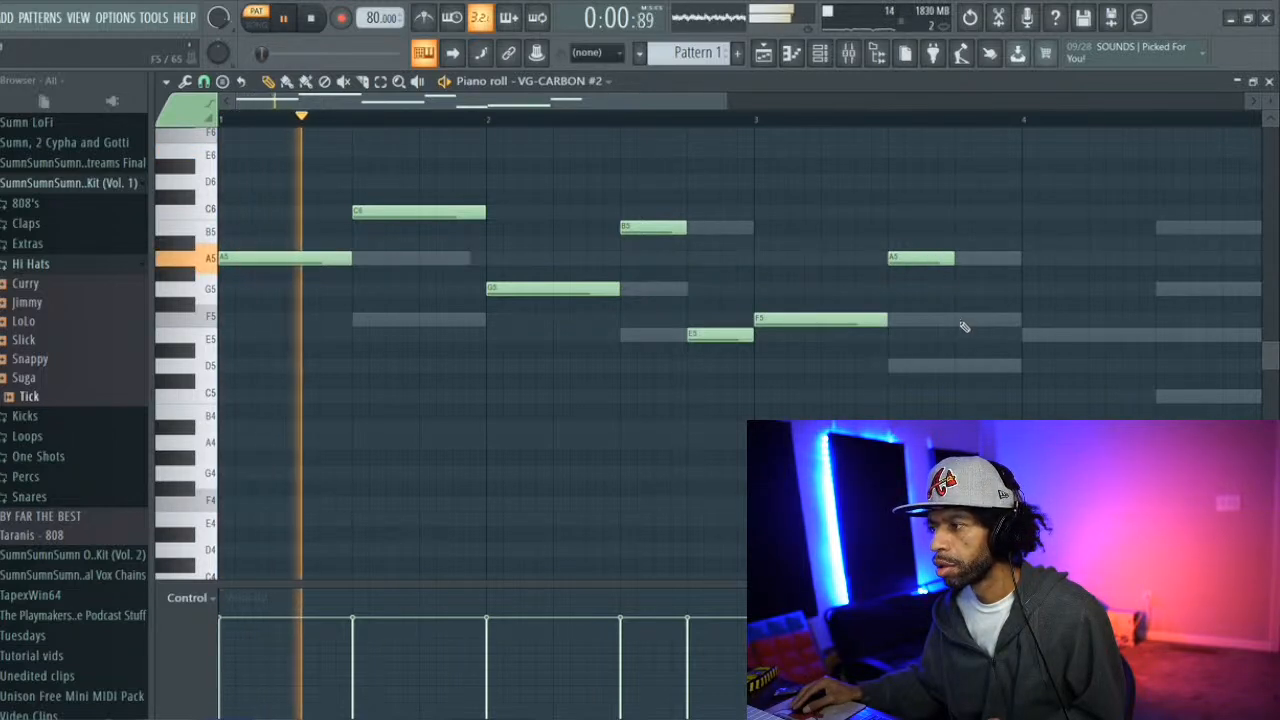
click(974, 319)
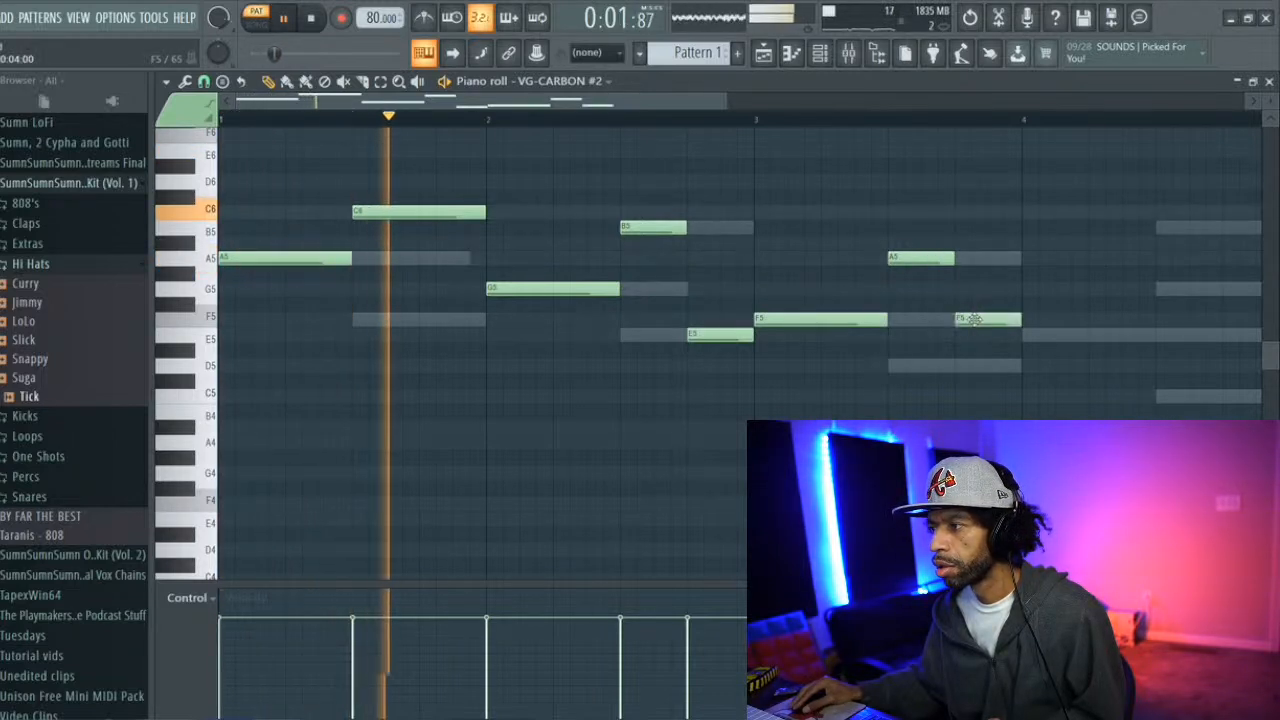
Fill bar 4 with a half-bar E5 note and a descending run of two-step notes on B5, G5, E5 and C5
click(1035, 336)
drag(1086, 334, 1156, 332)
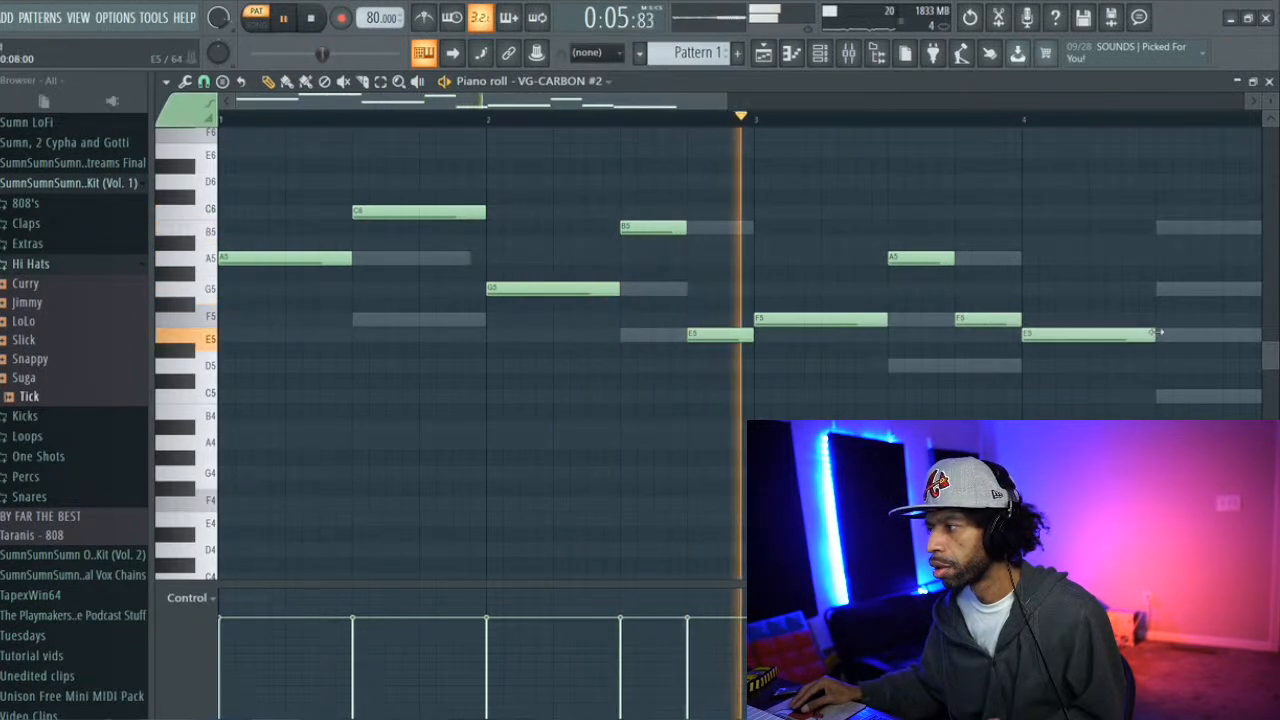
click(1166, 226)
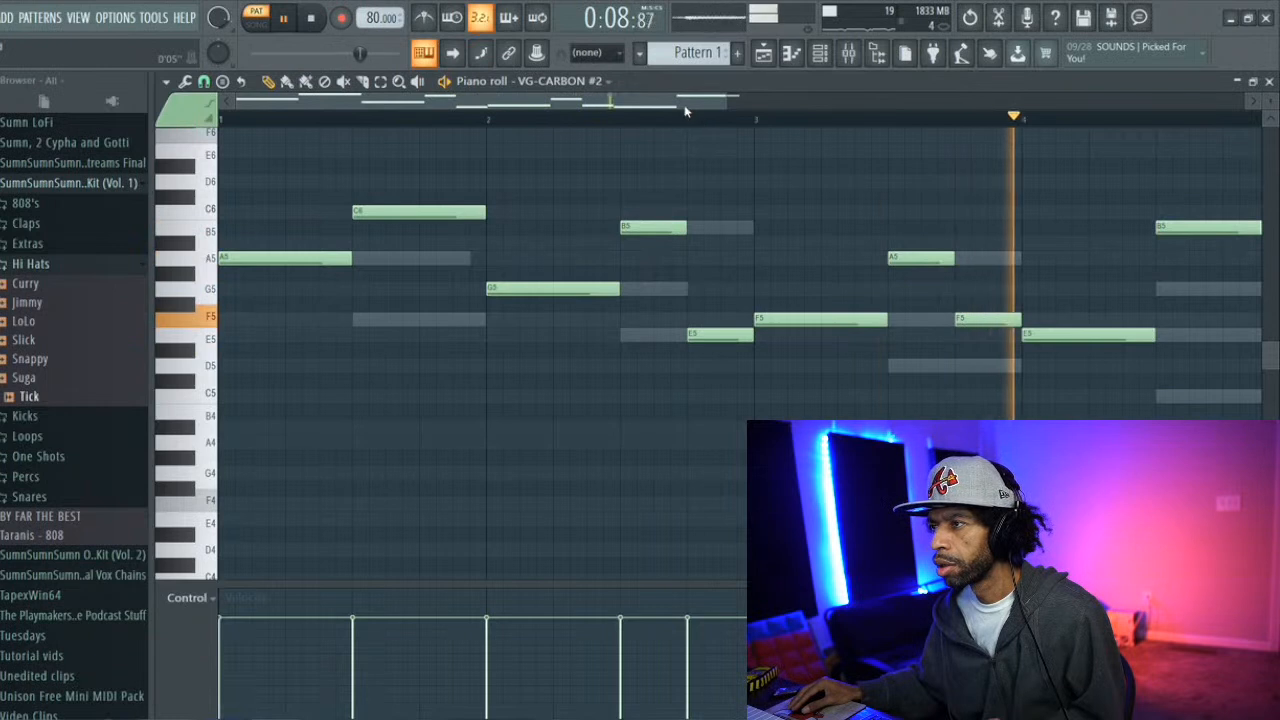
drag(687, 106, 821, 123)
click(998, 227)
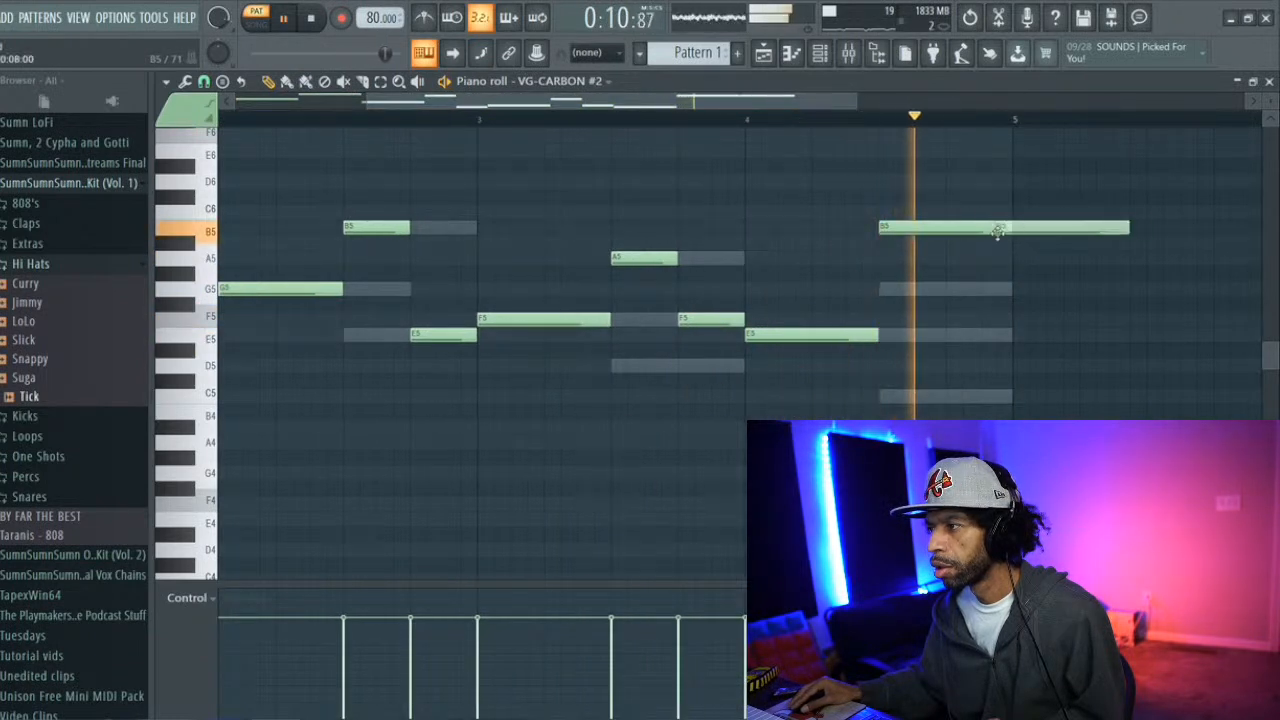
right_click(1038, 227)
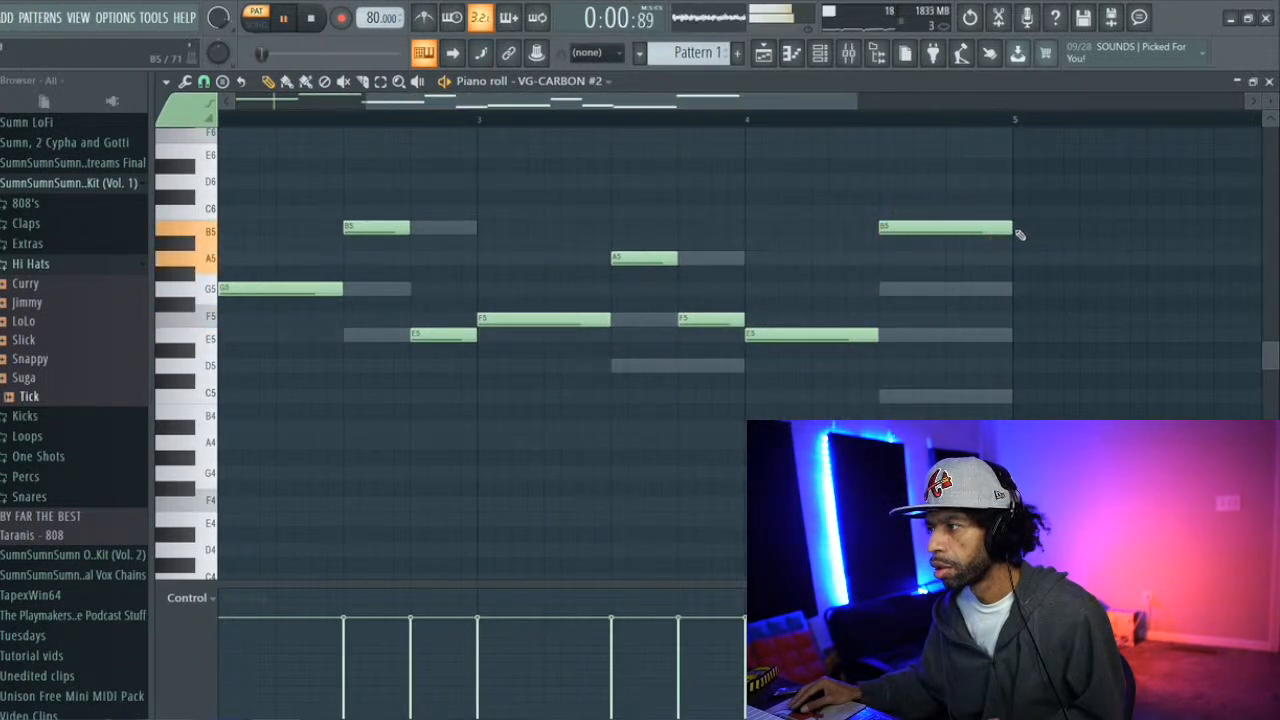
drag(1010, 228, 926, 223)
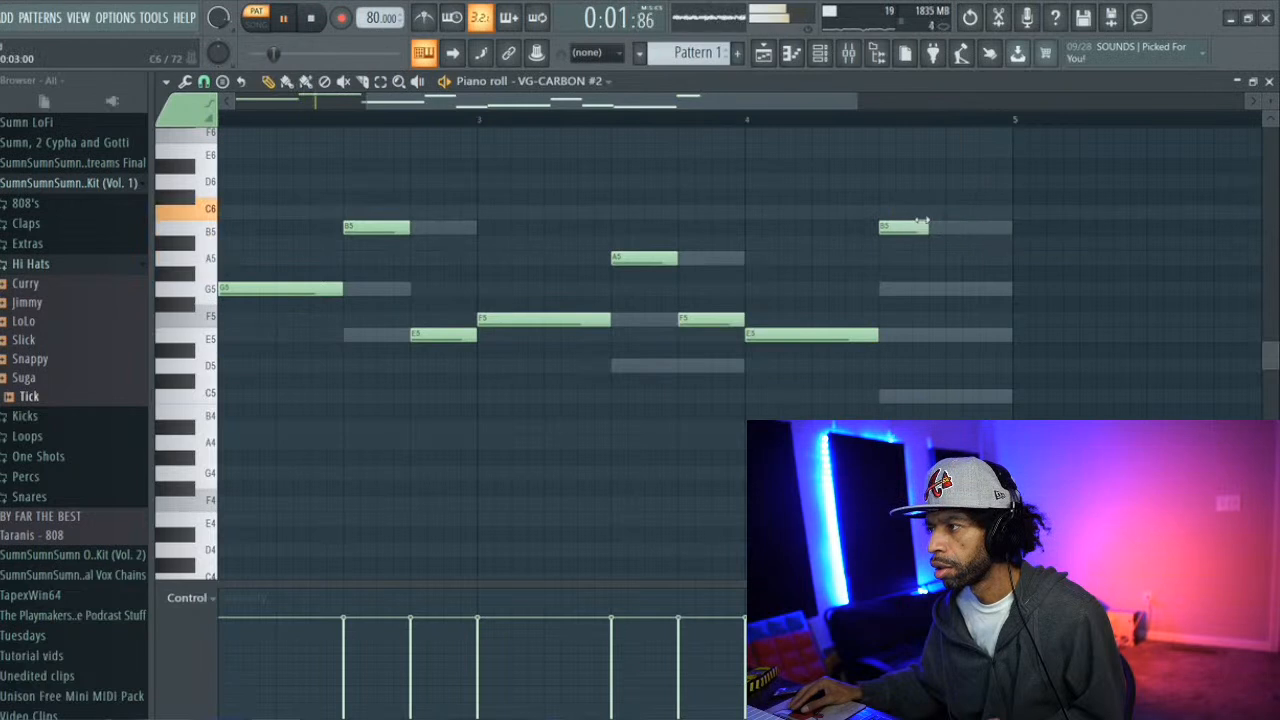
click(922, 289)
click(955, 335)
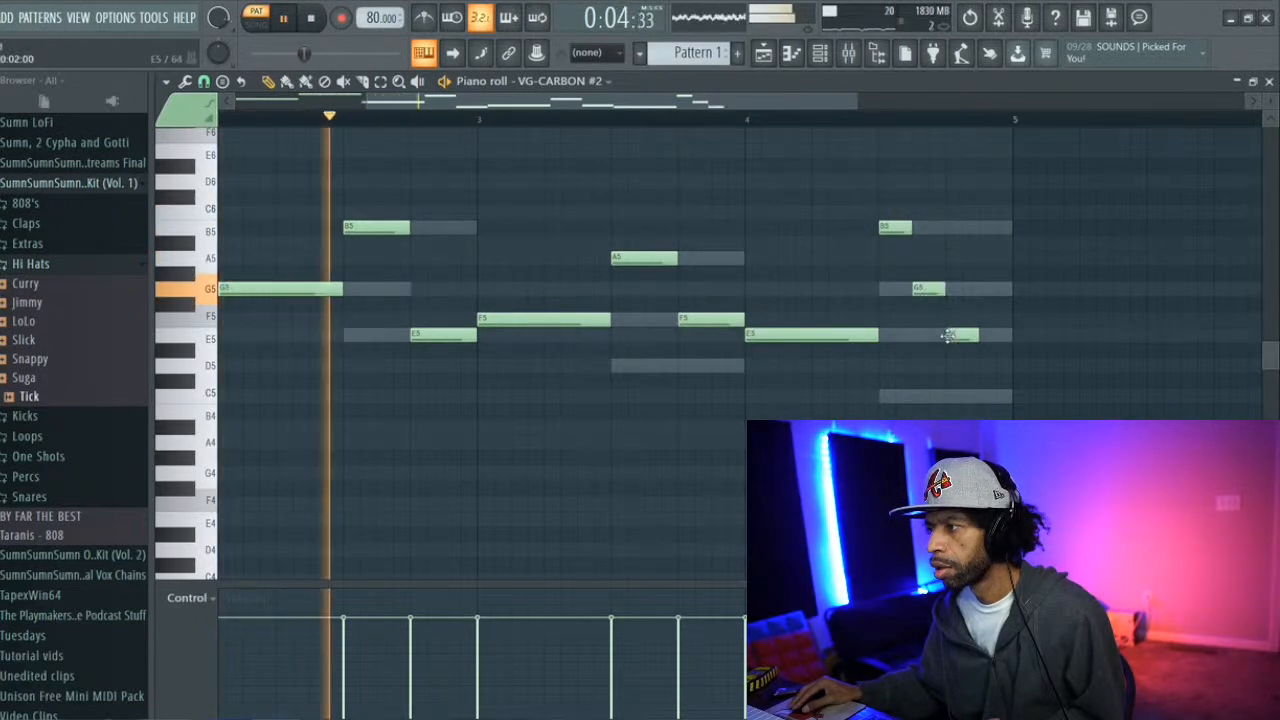
click(984, 396)
Transpose all the VG-CARBON #2 notes up one octave and listen to the melody
key(ctrl+a)
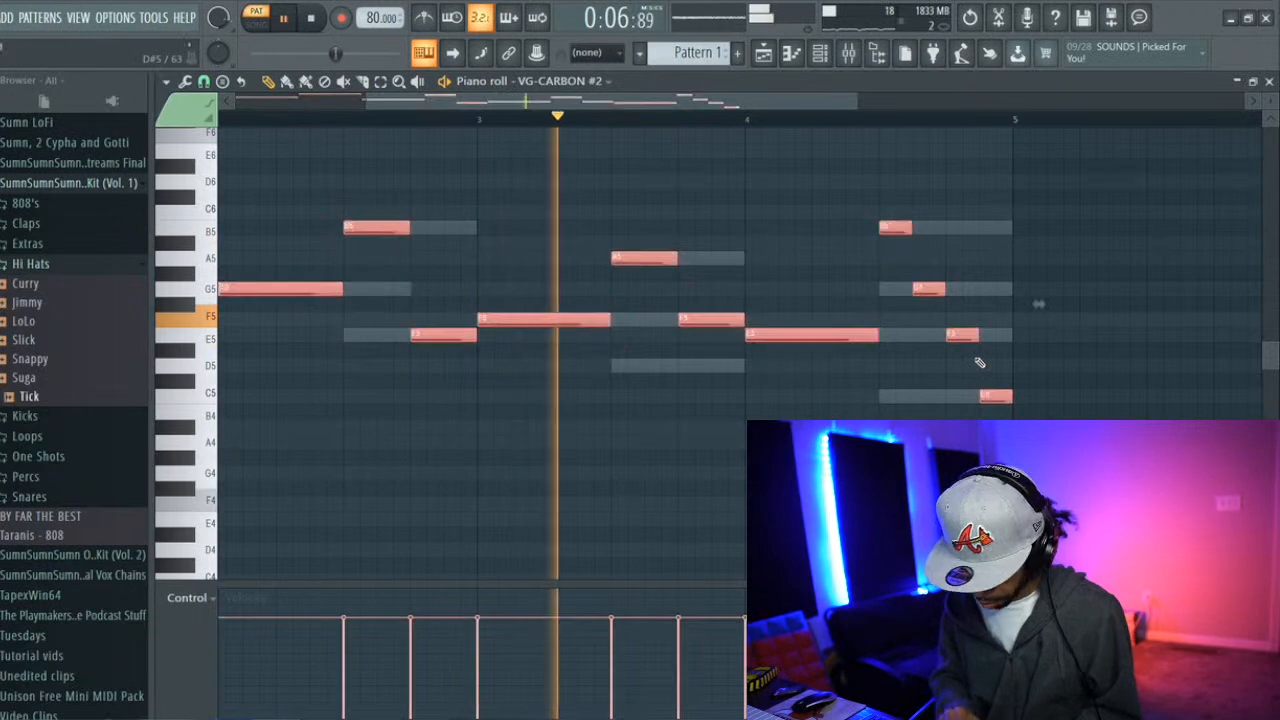
key(ctrl+Up)
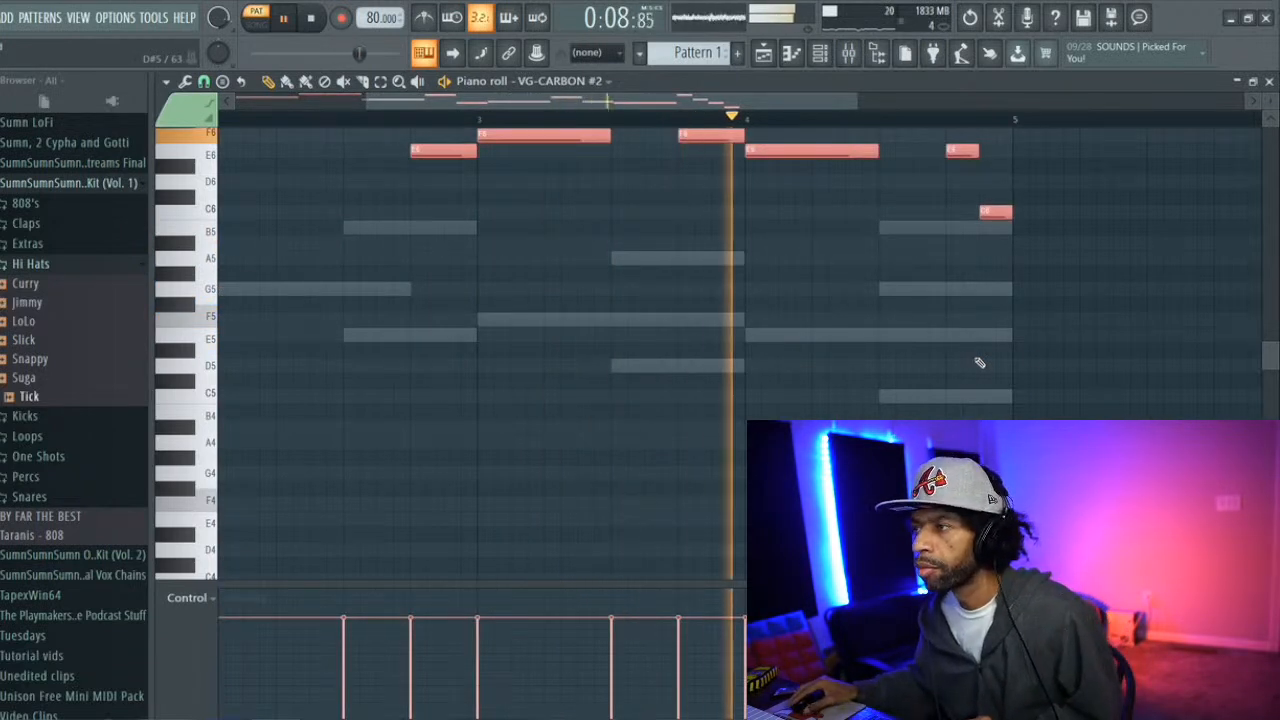
drag(1273, 346, 1273, 312)
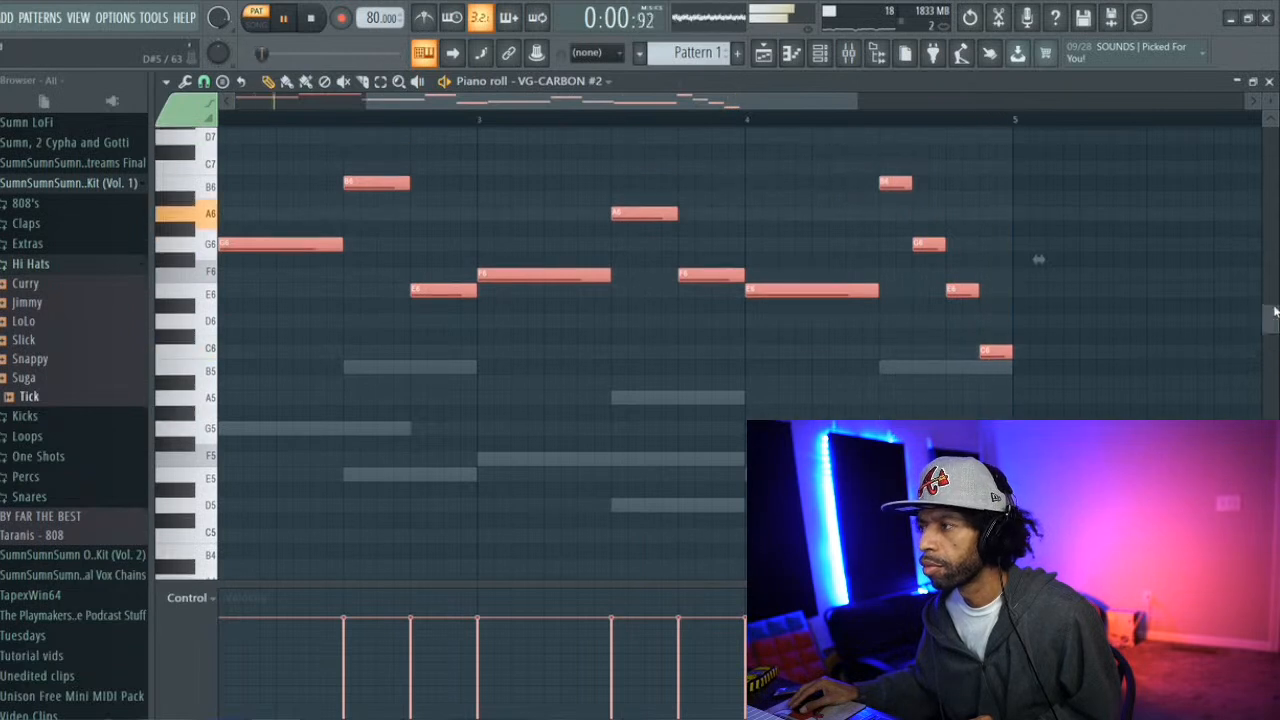
drag(842, 101, 749, 58)
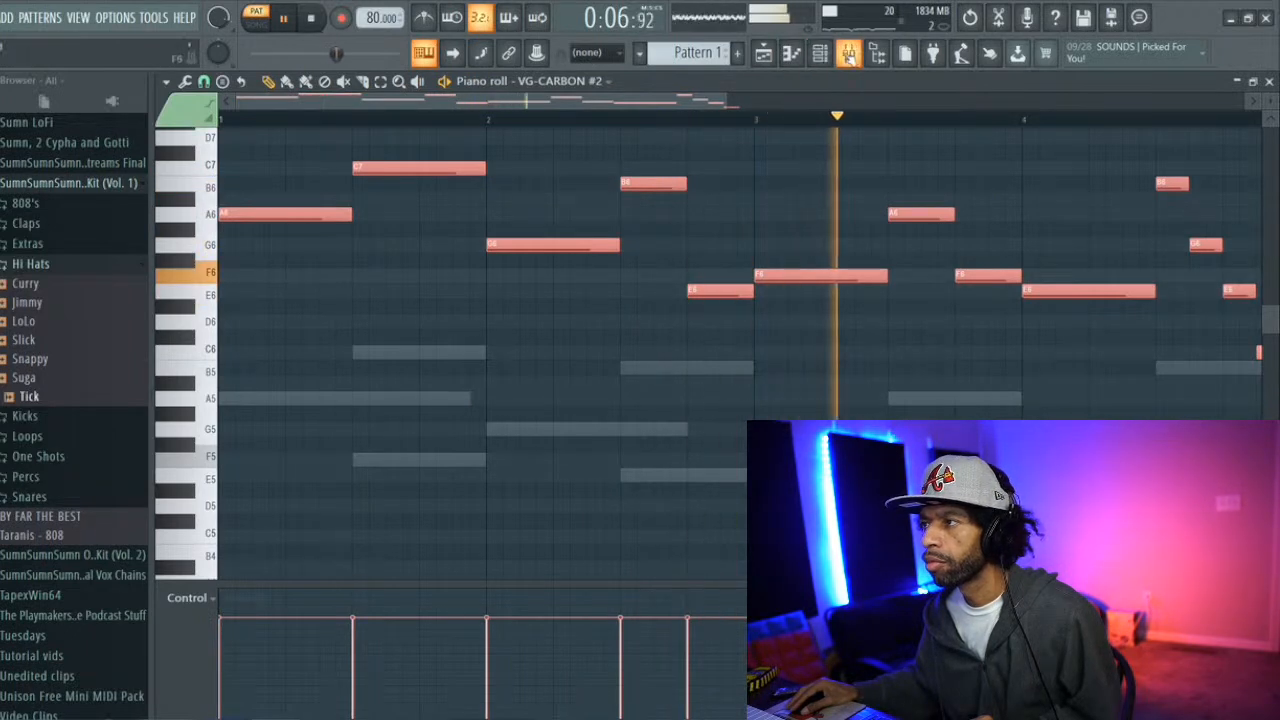
Route the VG-CARBON #2 channel to mixer Insert 2 and bring up the mixer
click(848, 52)
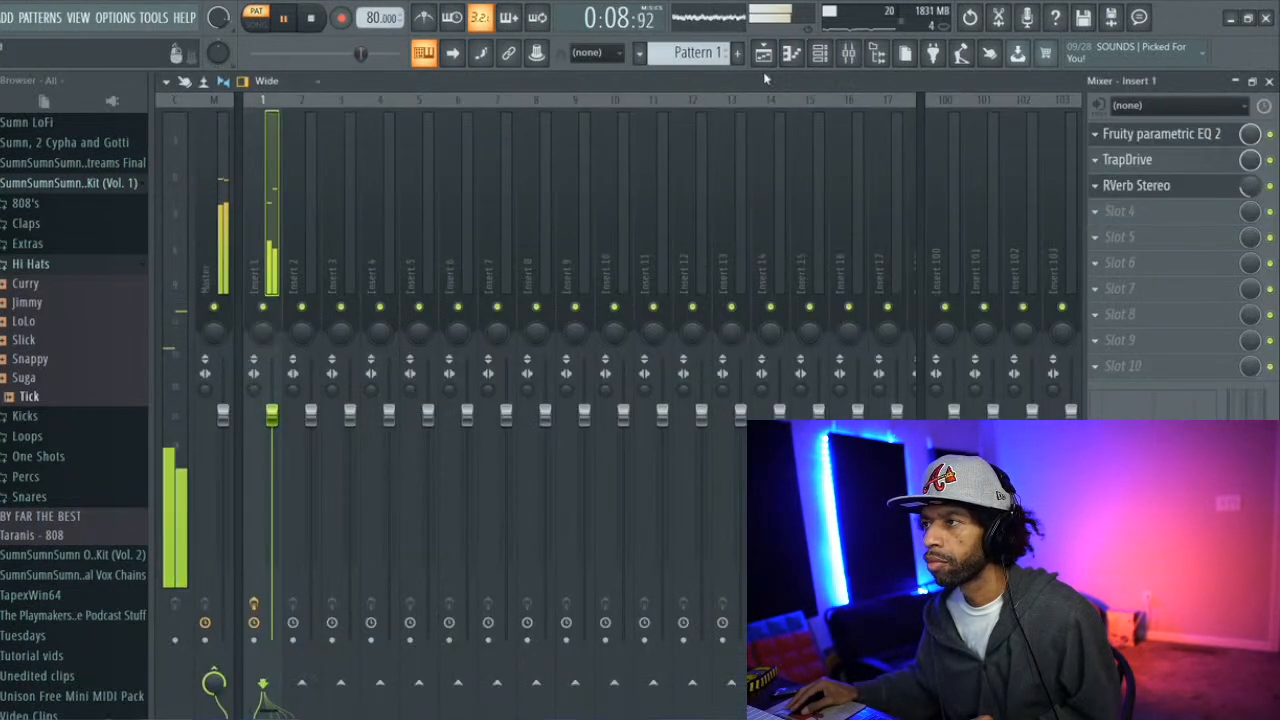
click(819, 52)
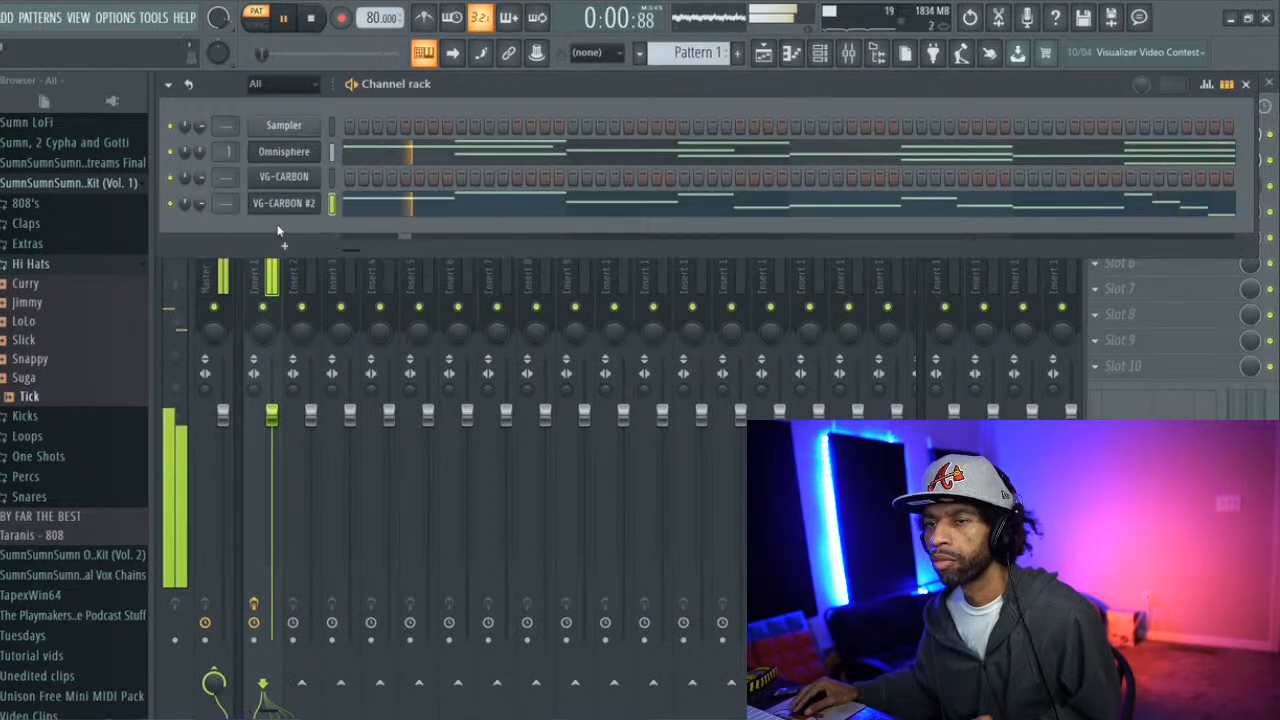
drag(228, 204, 228, 193)
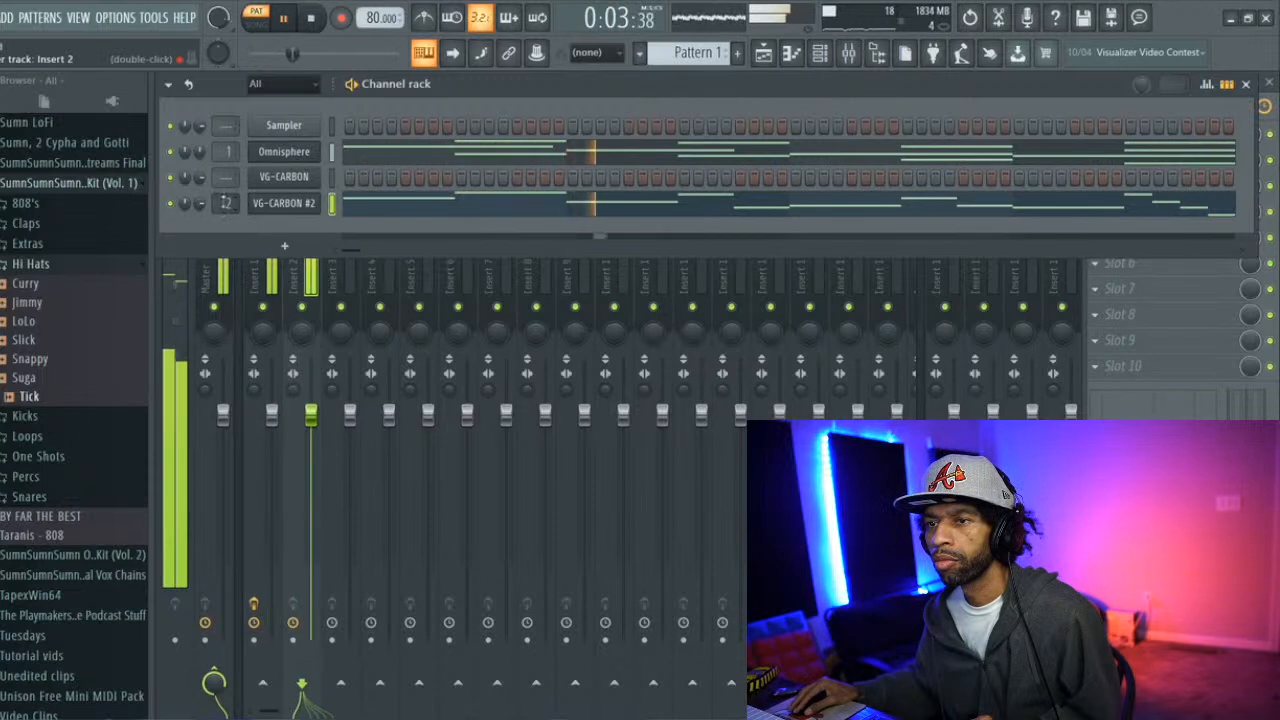
click(295, 280)
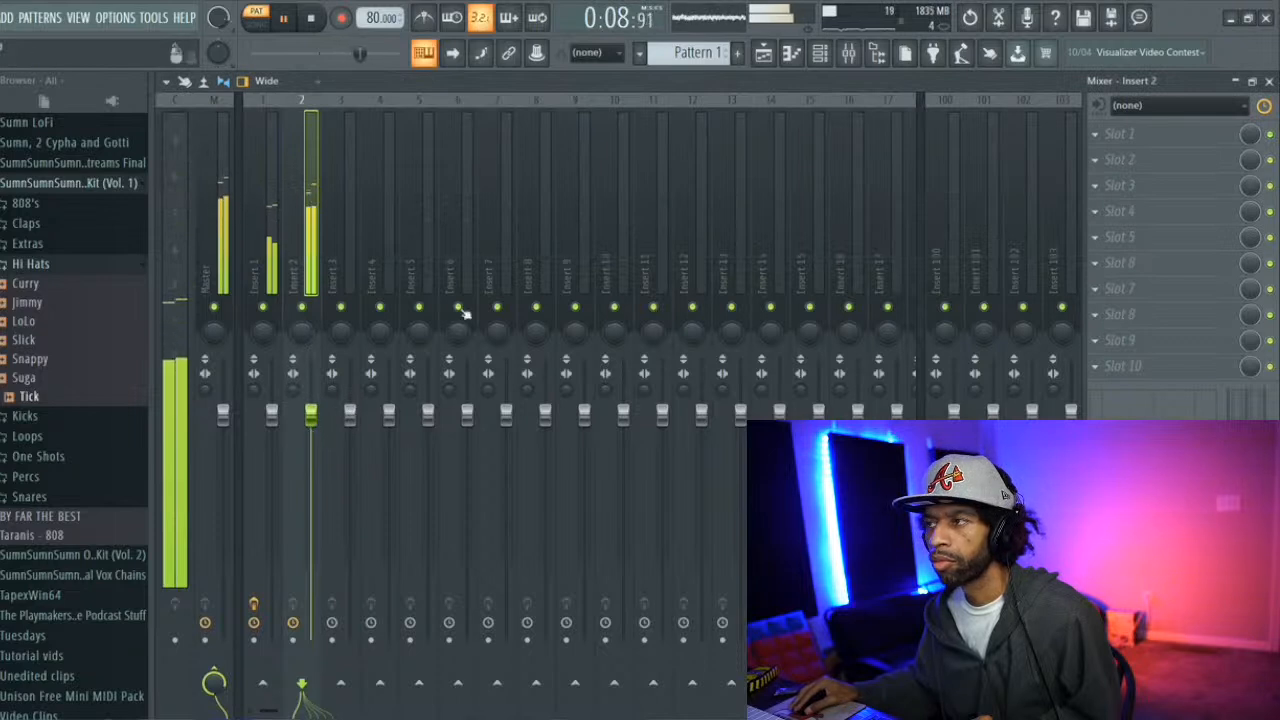
Randomize the velocity levels of the VG-CARBON #2 notes in the piano roll
click(820, 55)
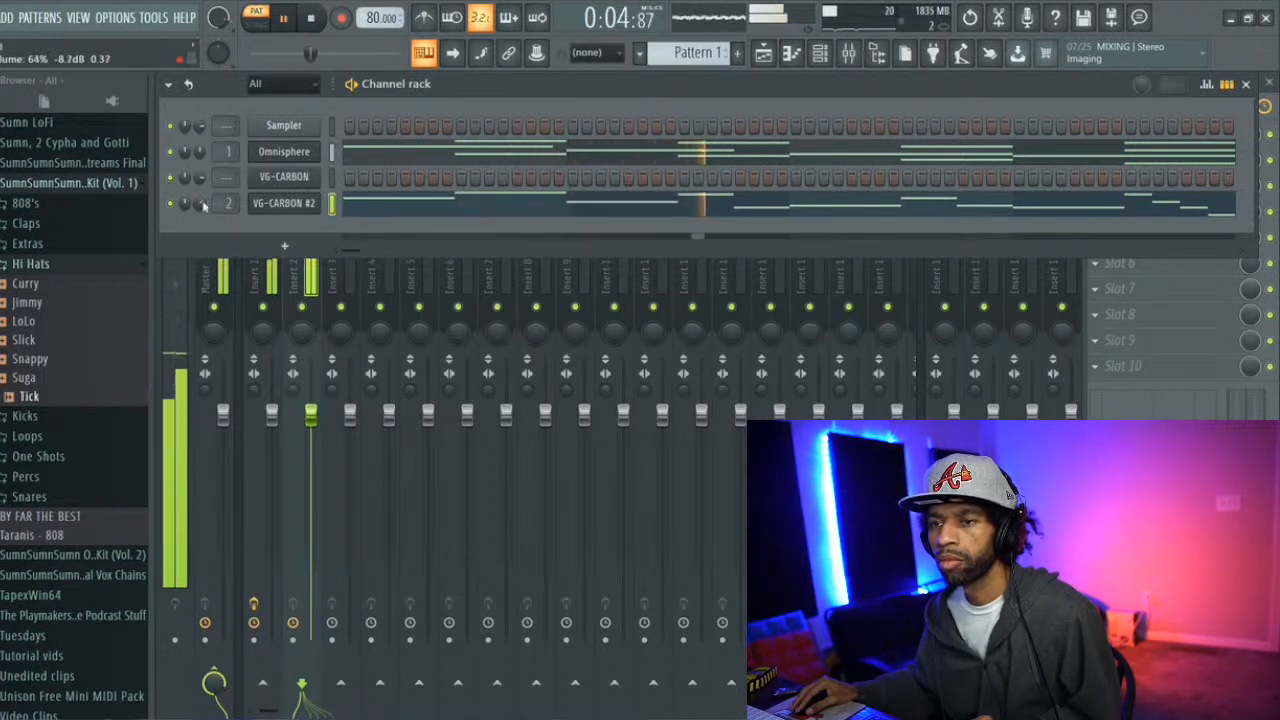
click(383, 208)
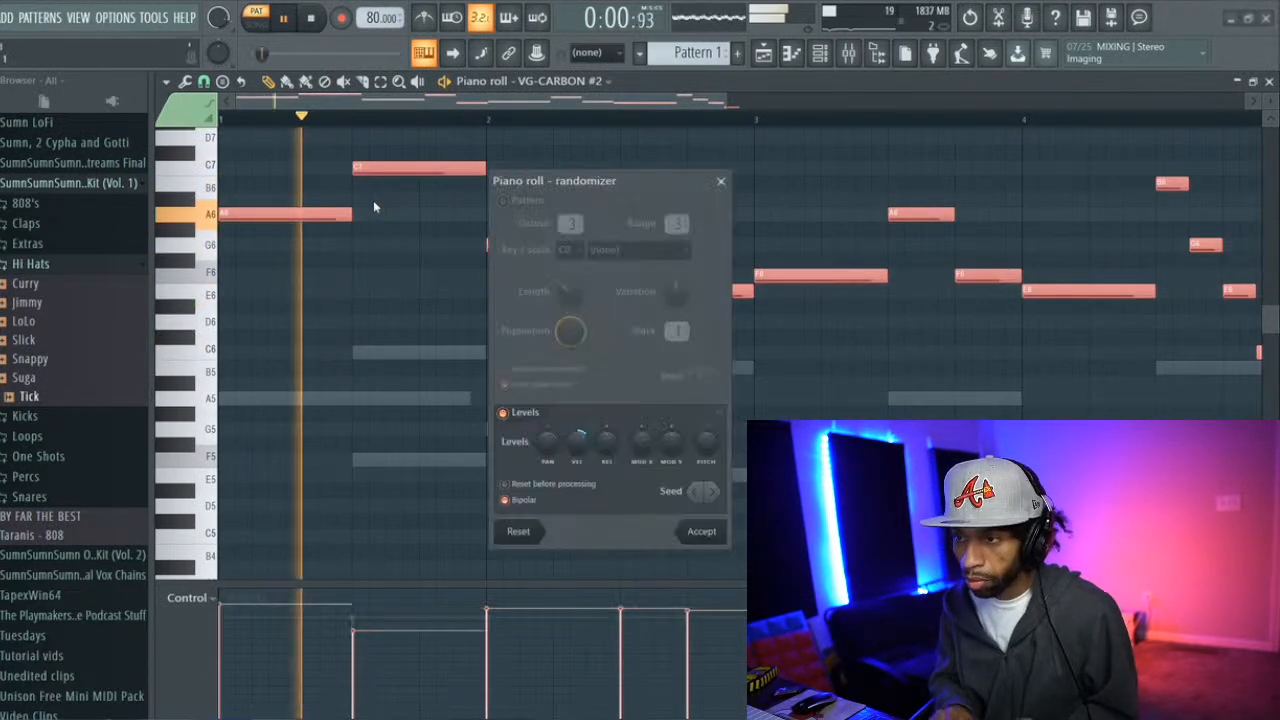
key(alt+r)
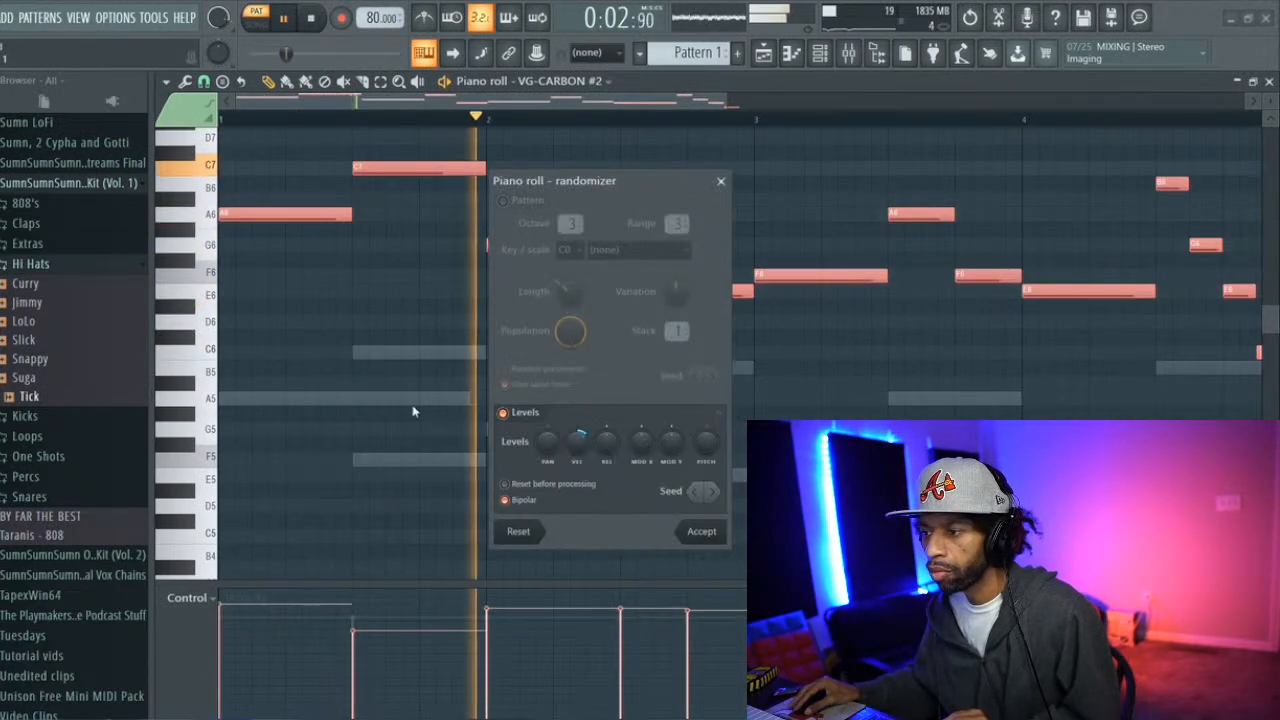
click(700, 534)
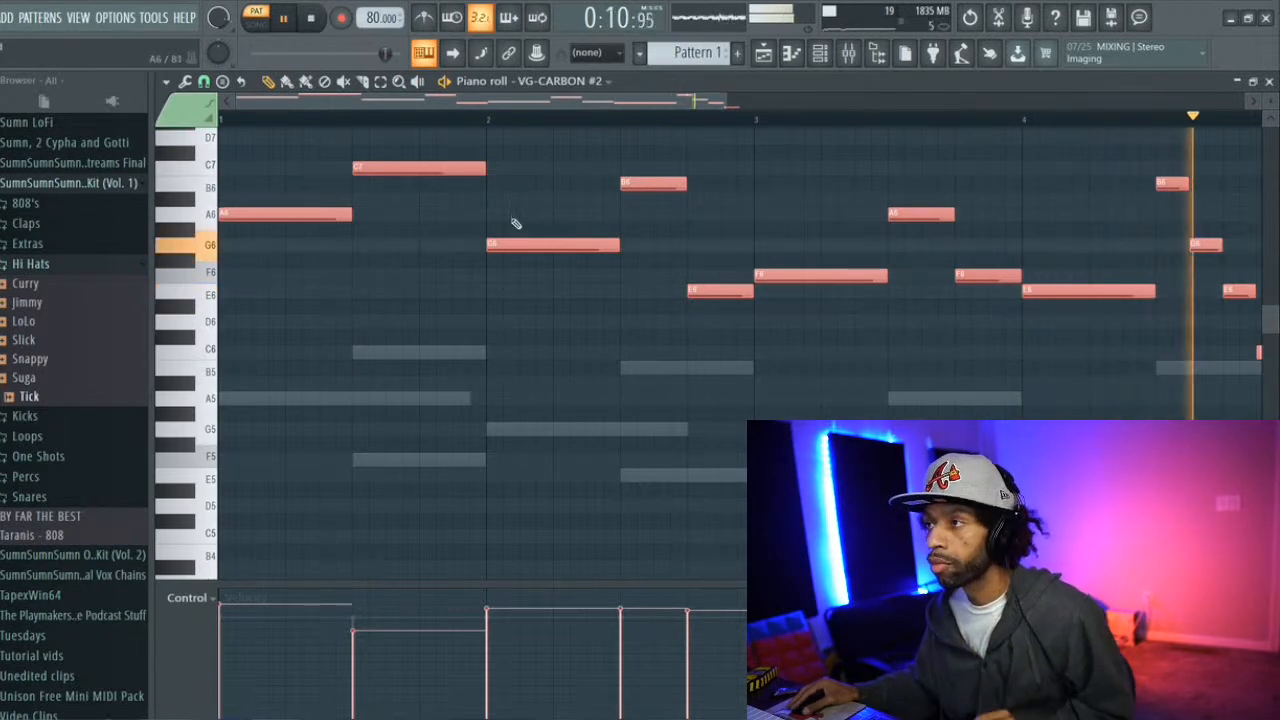
Add the MONSTER Drum V2-R1 instrument and load its 03 RacikSuara Metal Kit
click(7, 18)
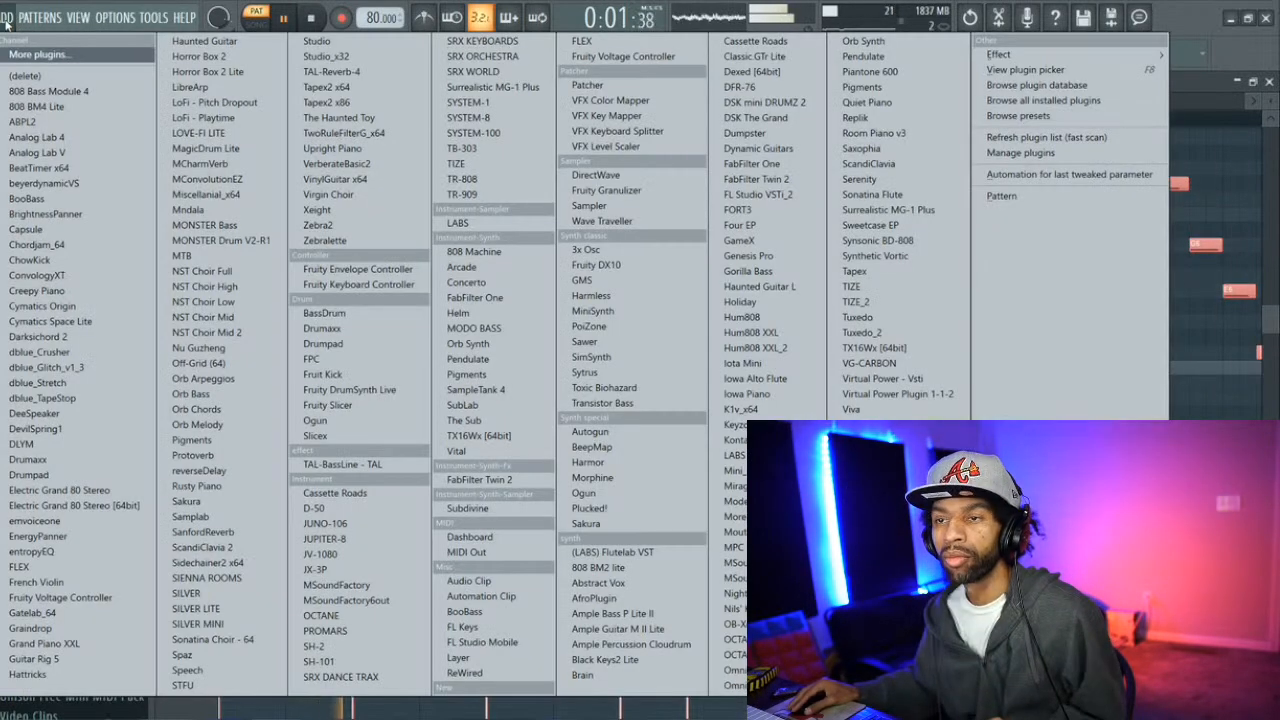
click(205, 242)
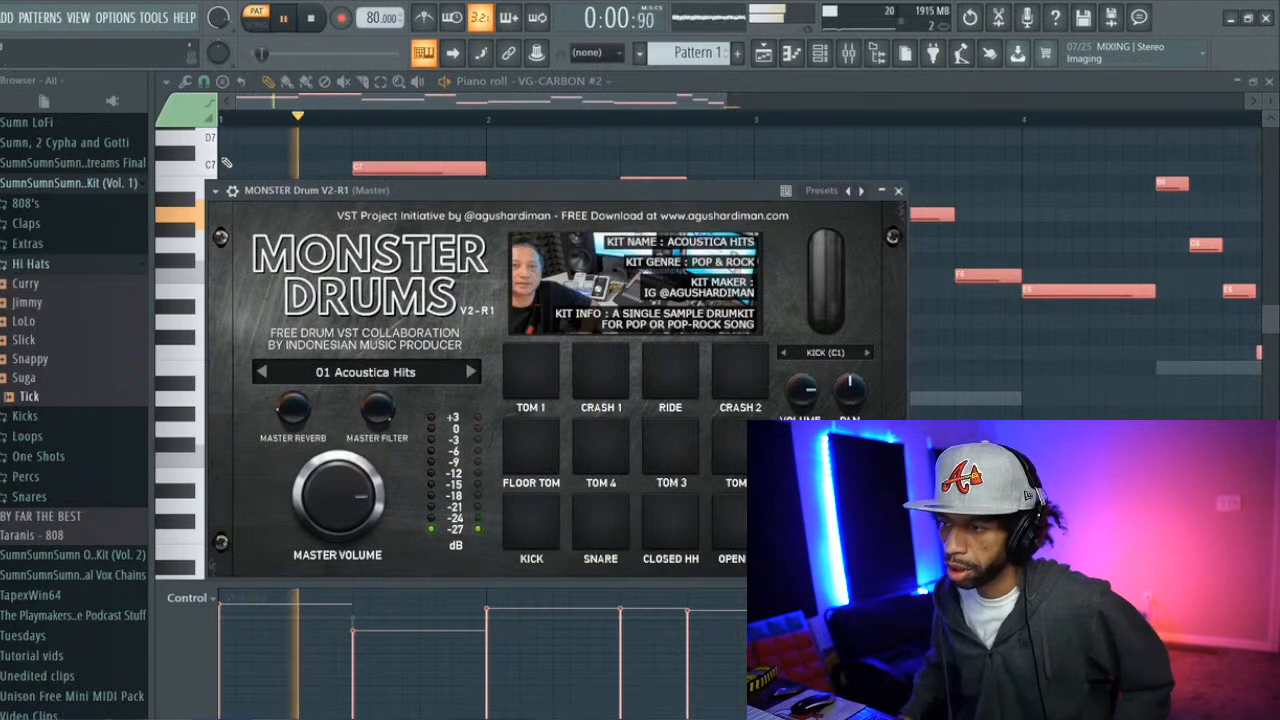
key(space)
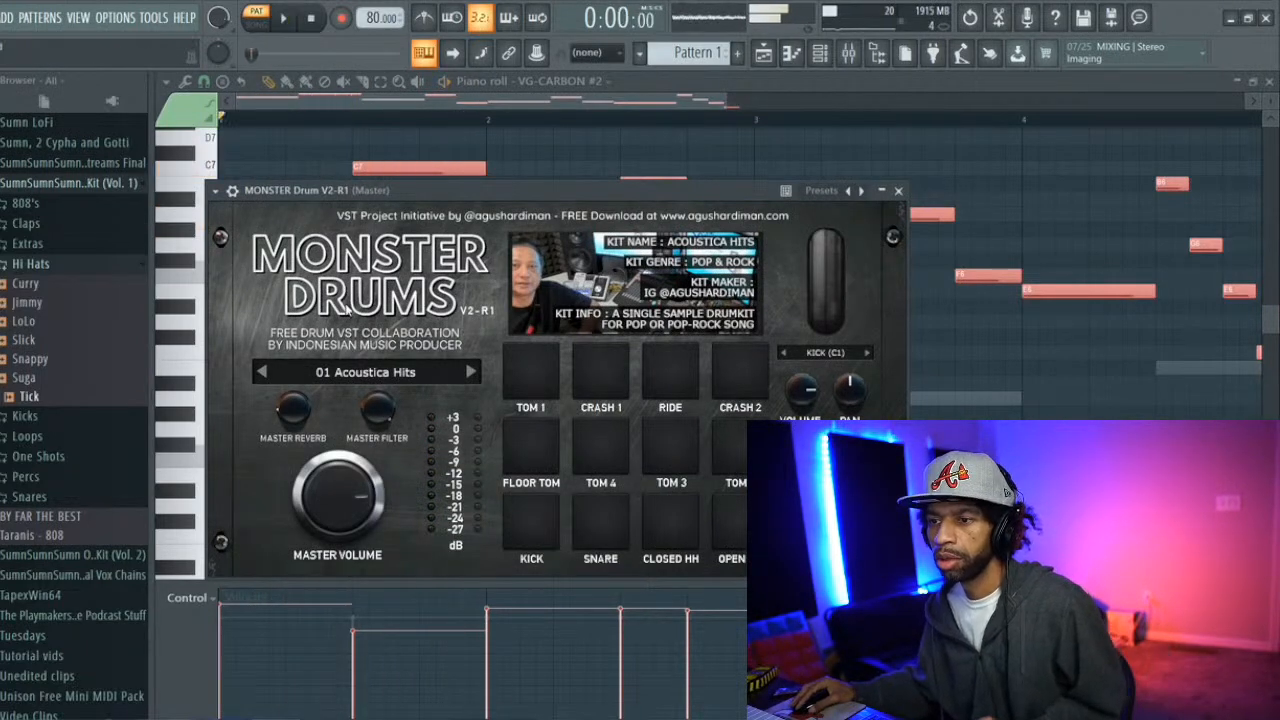
click(358, 371)
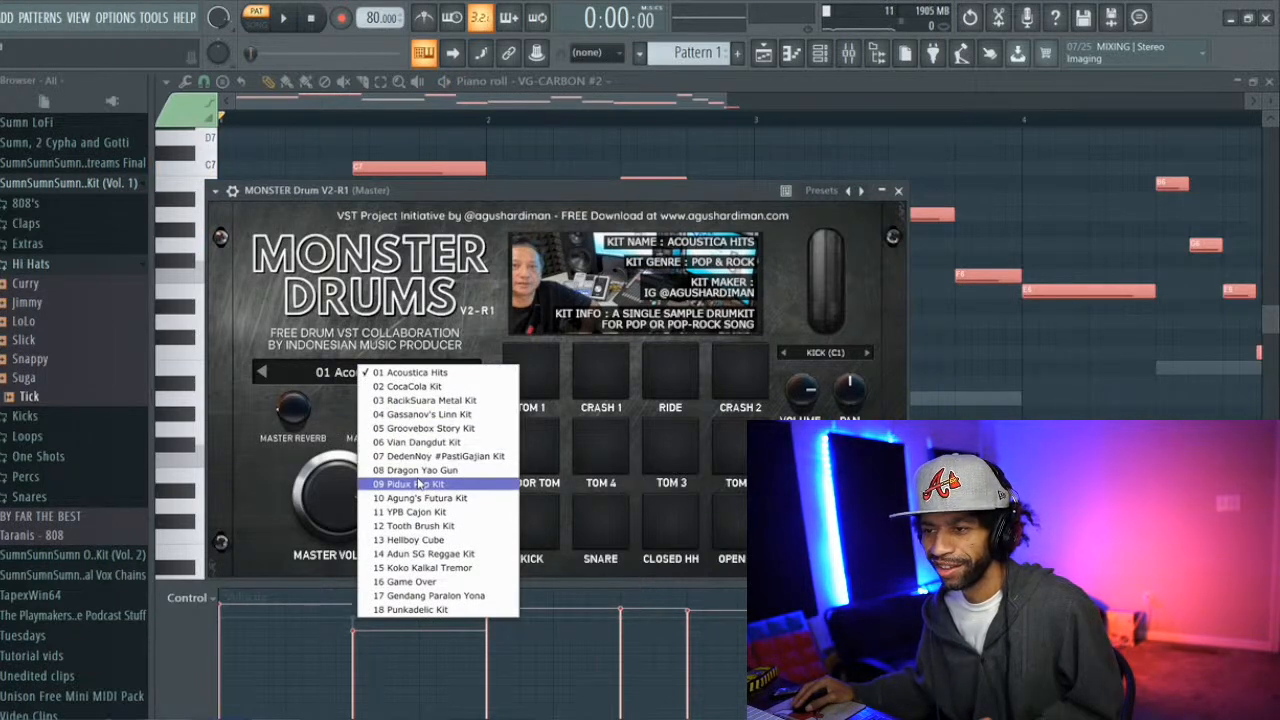
click(427, 405)
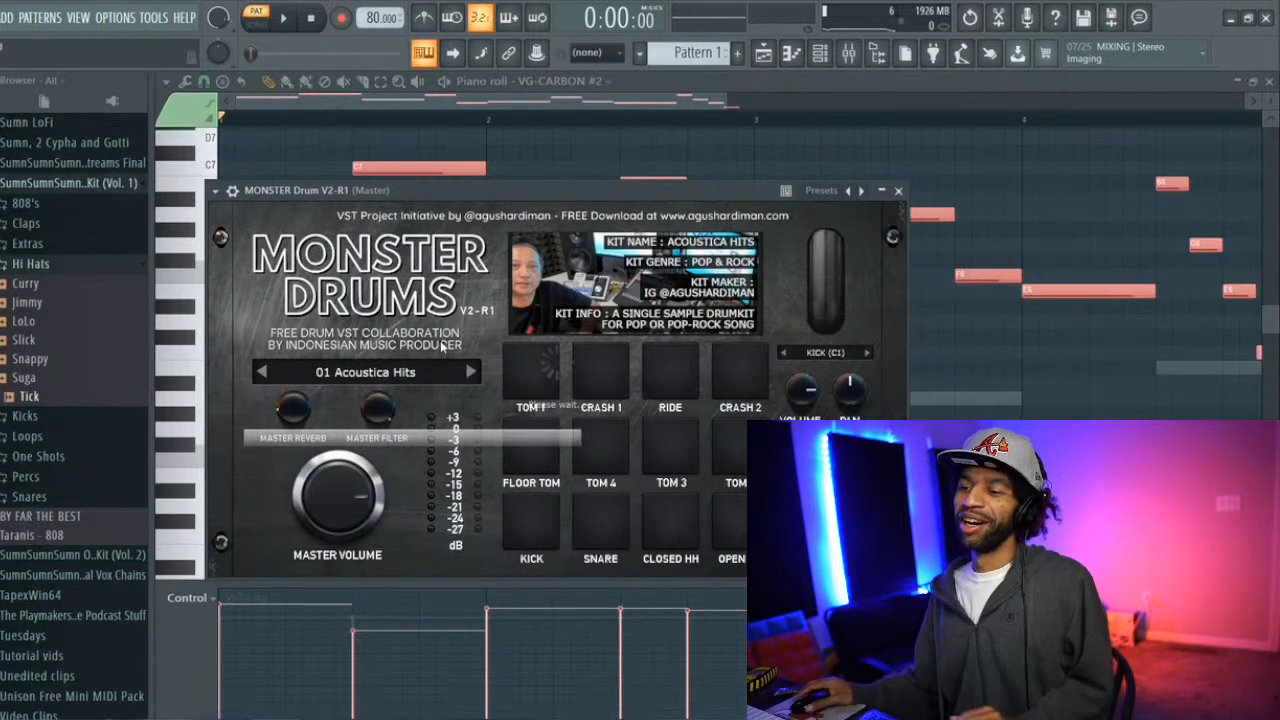
Audition the metal kit's pads, including the cymbals, toms and kick, and compare them with the melody's playback
click(540, 375)
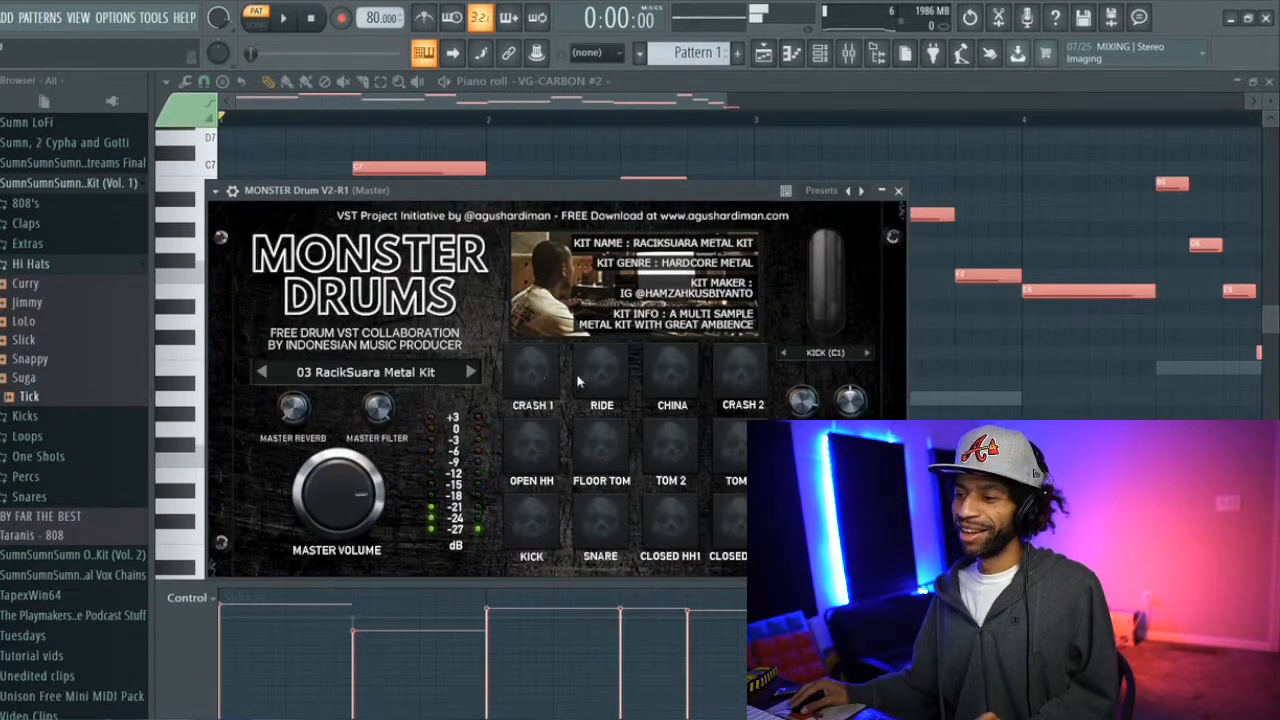
click(672, 373)
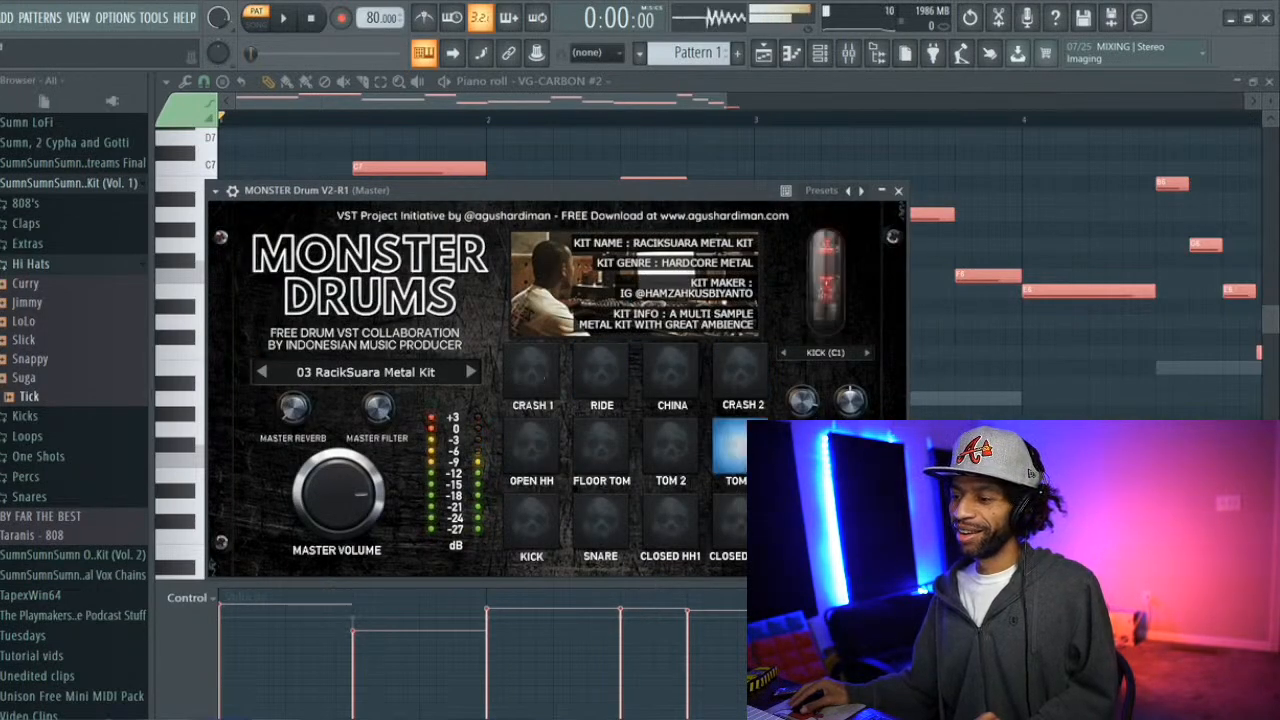
click(686, 457)
click(603, 457)
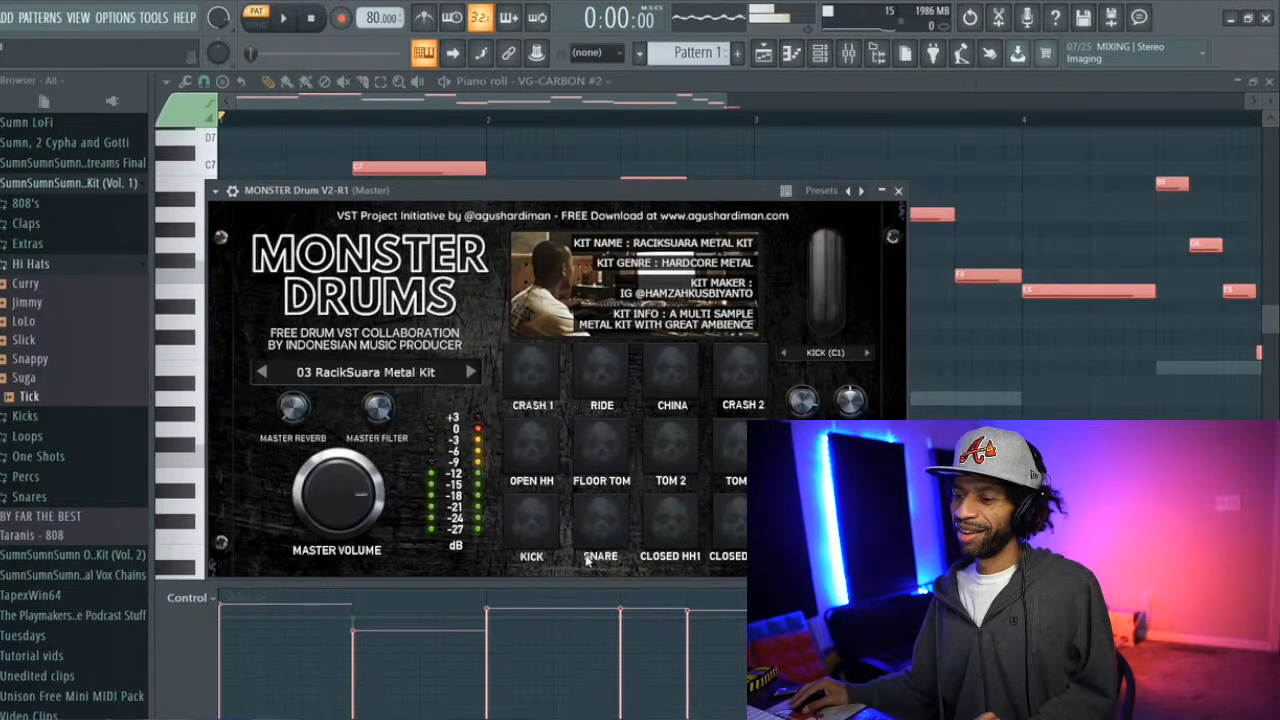
click(524, 520)
click(527, 518)
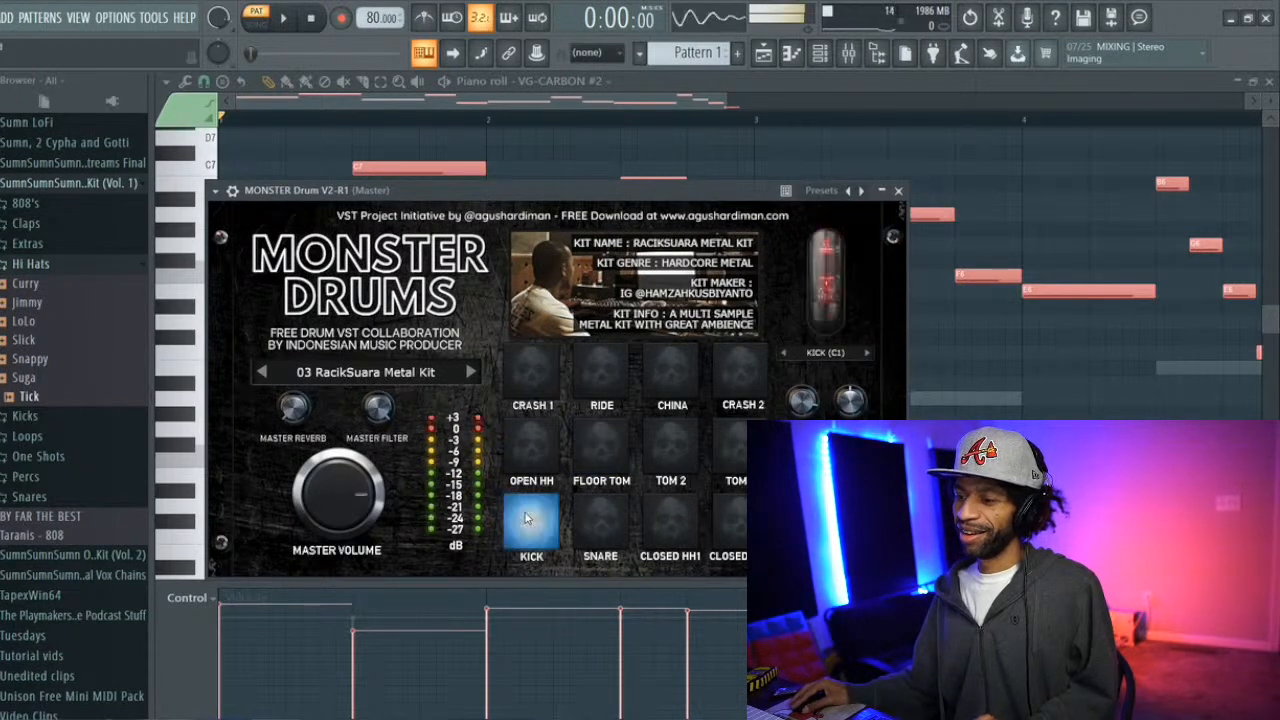
key(space)
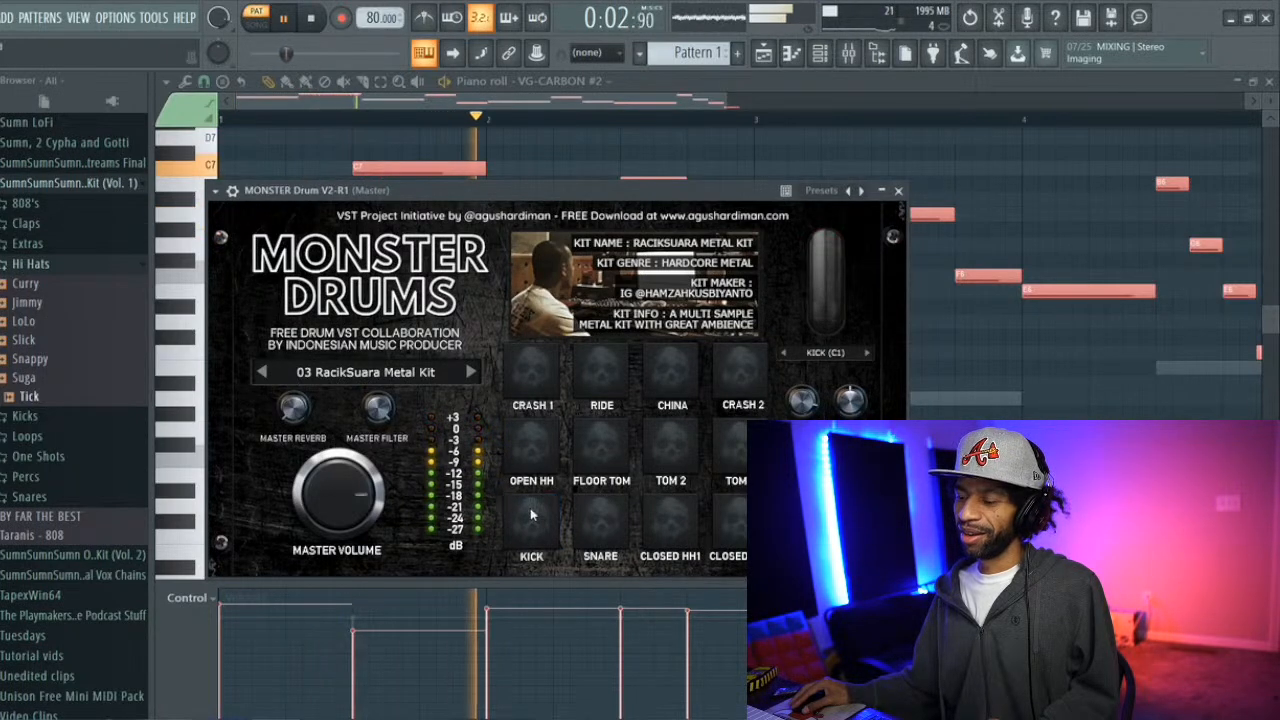
key(space)
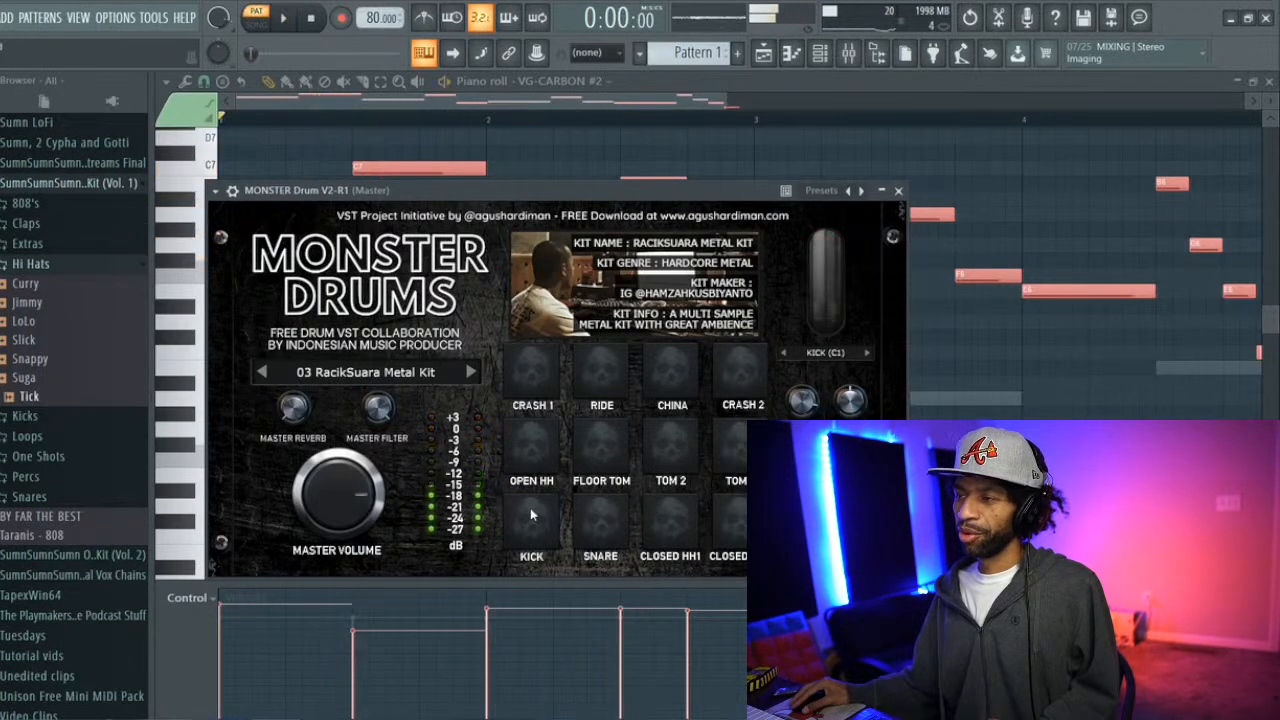
click(532, 507)
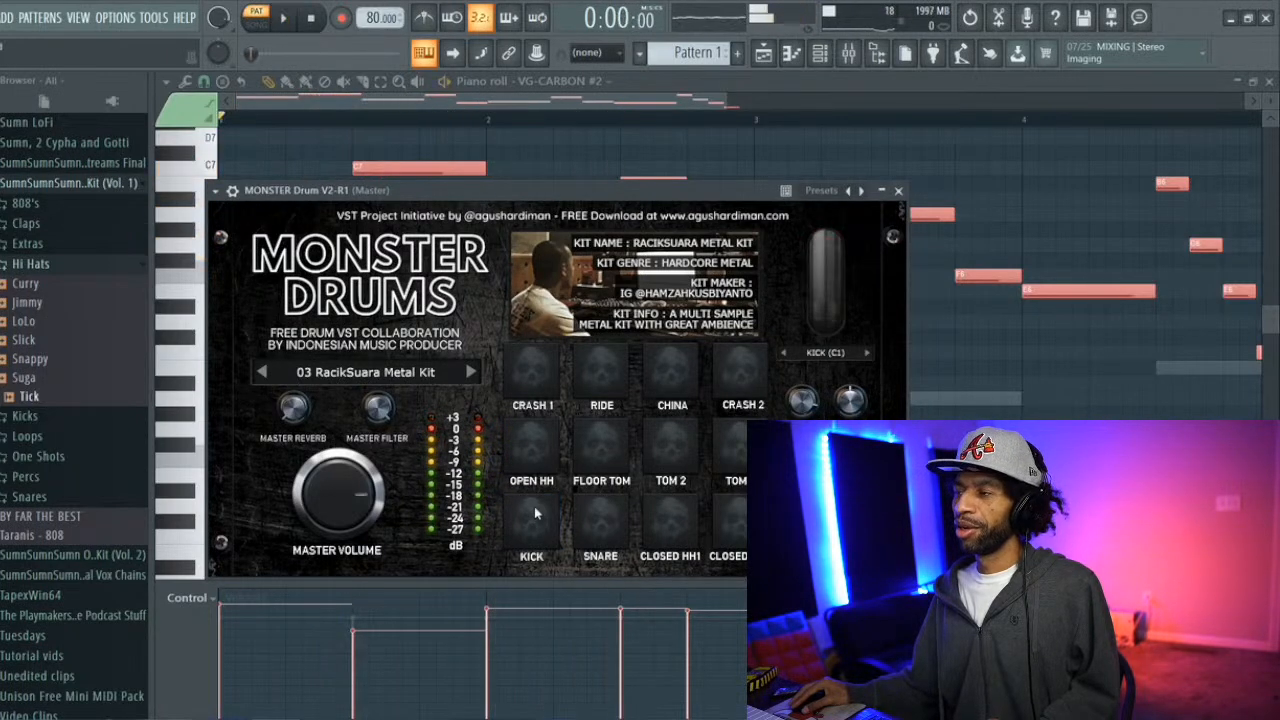
In the MONSTER Drum piano roll, place D#3 drum hits on beats 2 and 4 of all four bars
click(793, 55)
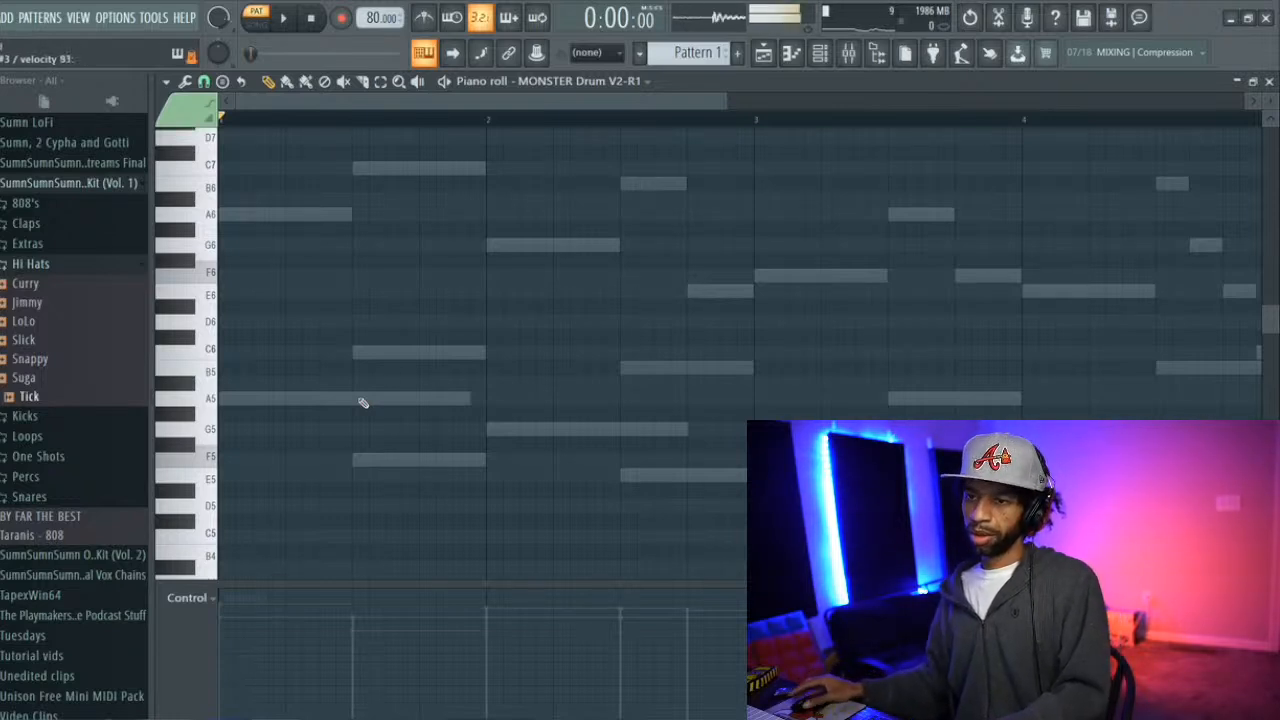
scroll(363, 402, down, 5)
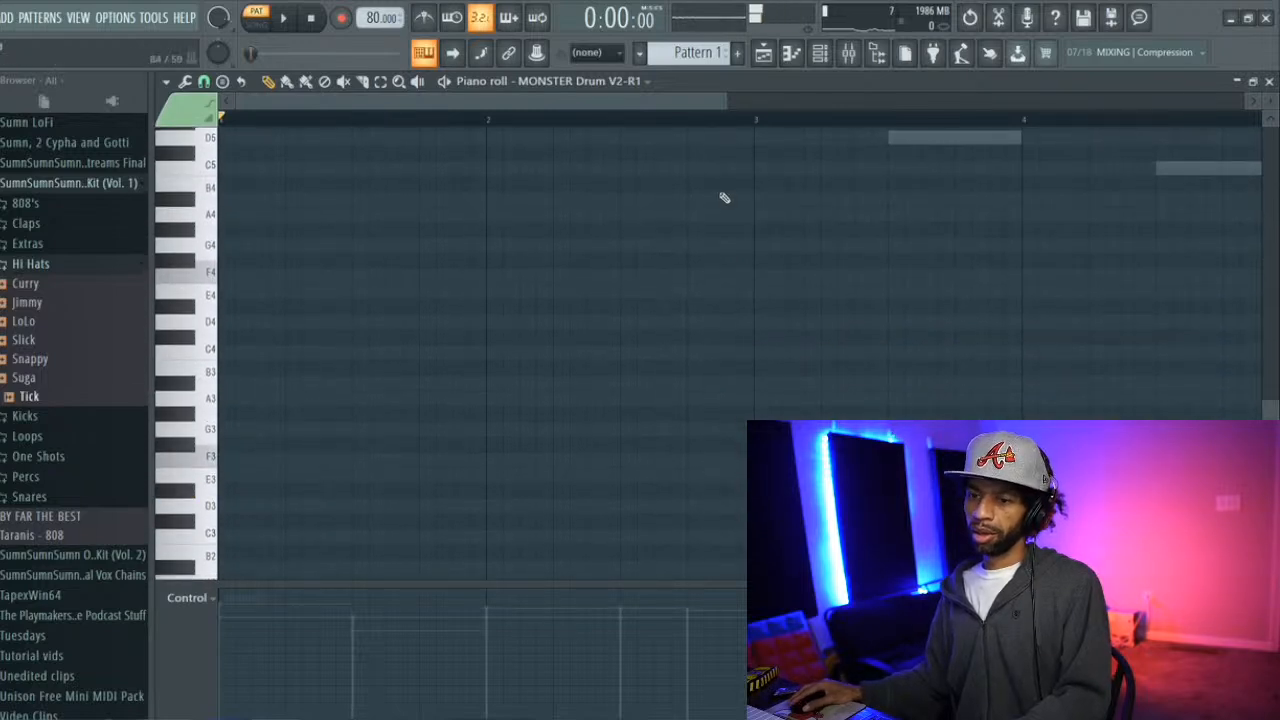
click(818, 58)
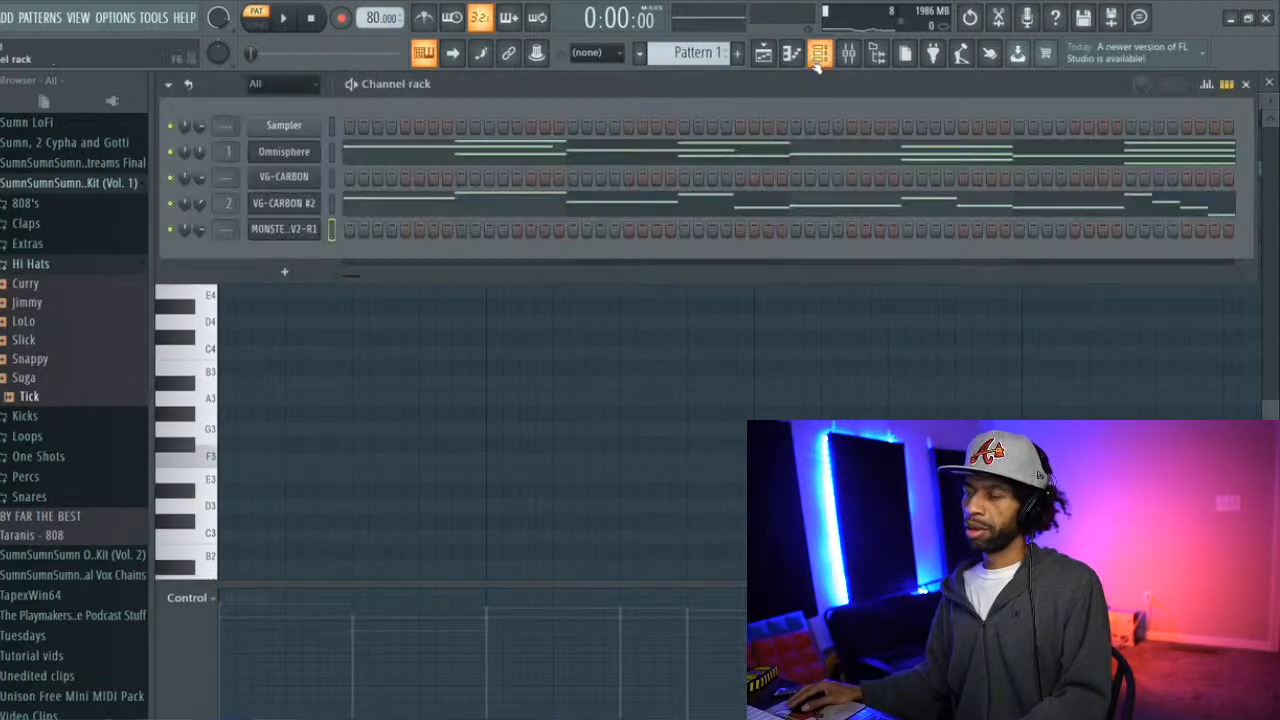
click(296, 492)
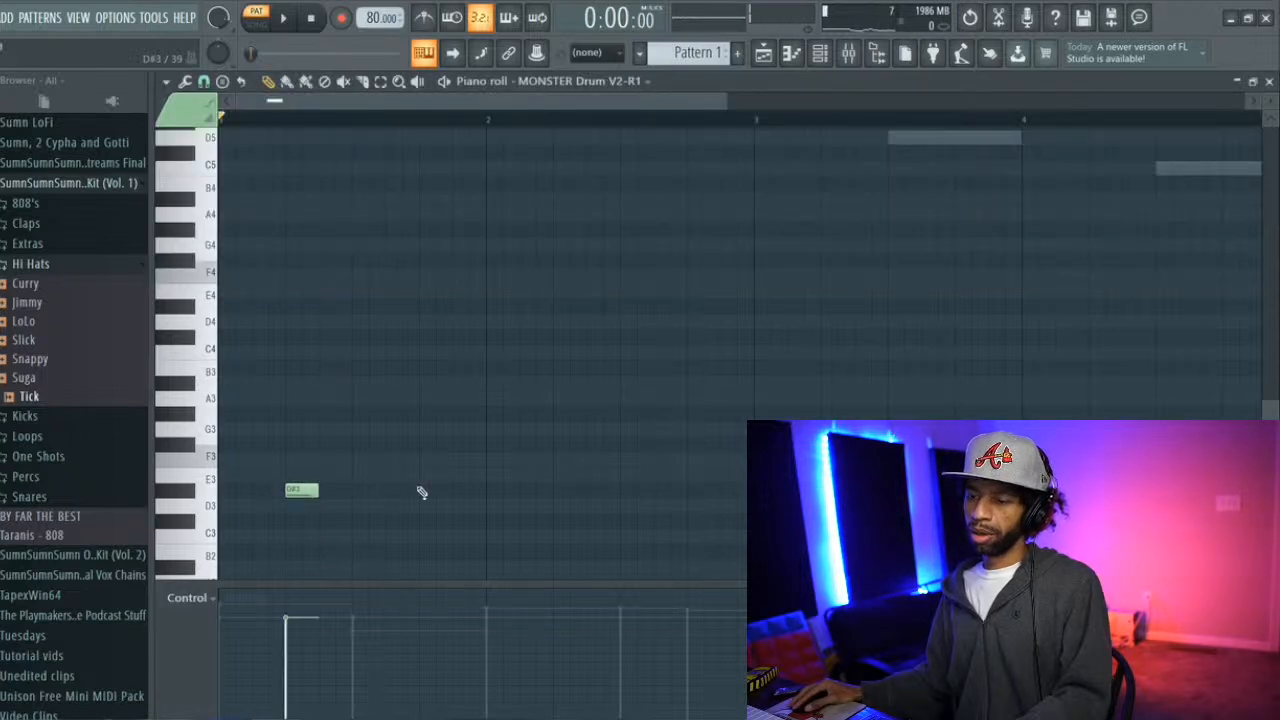
key(space)
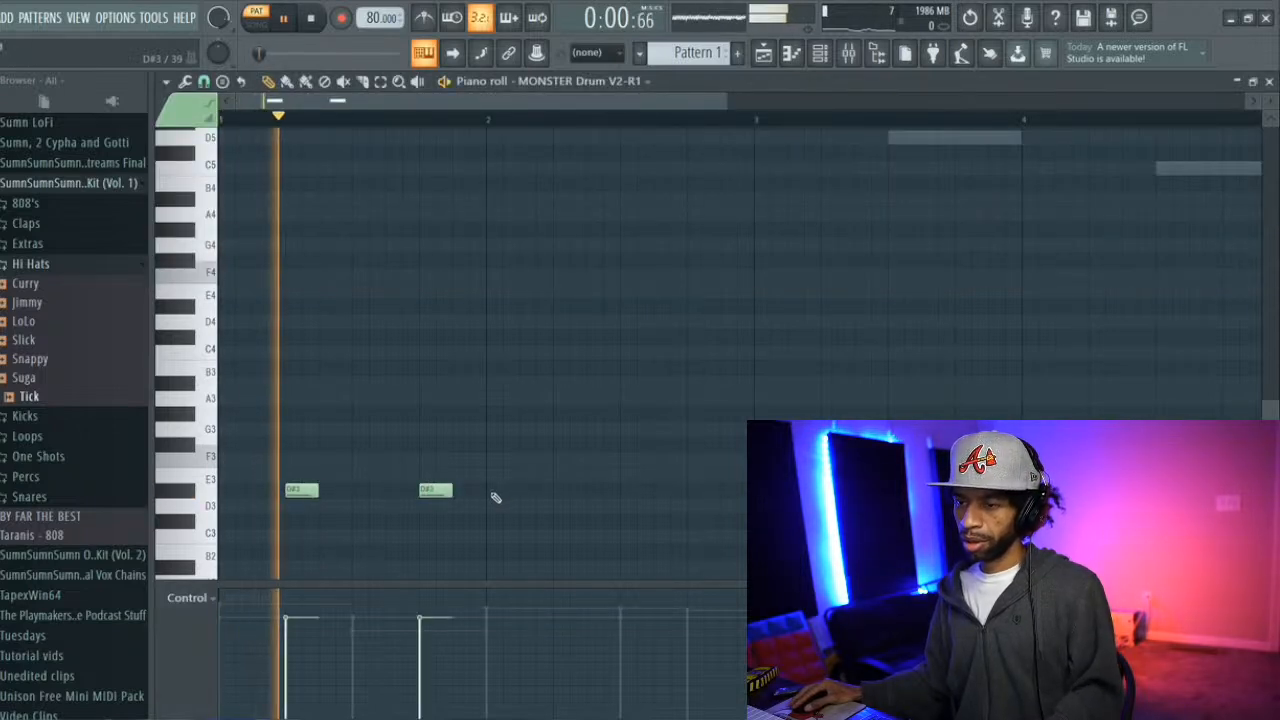
click(556, 491)
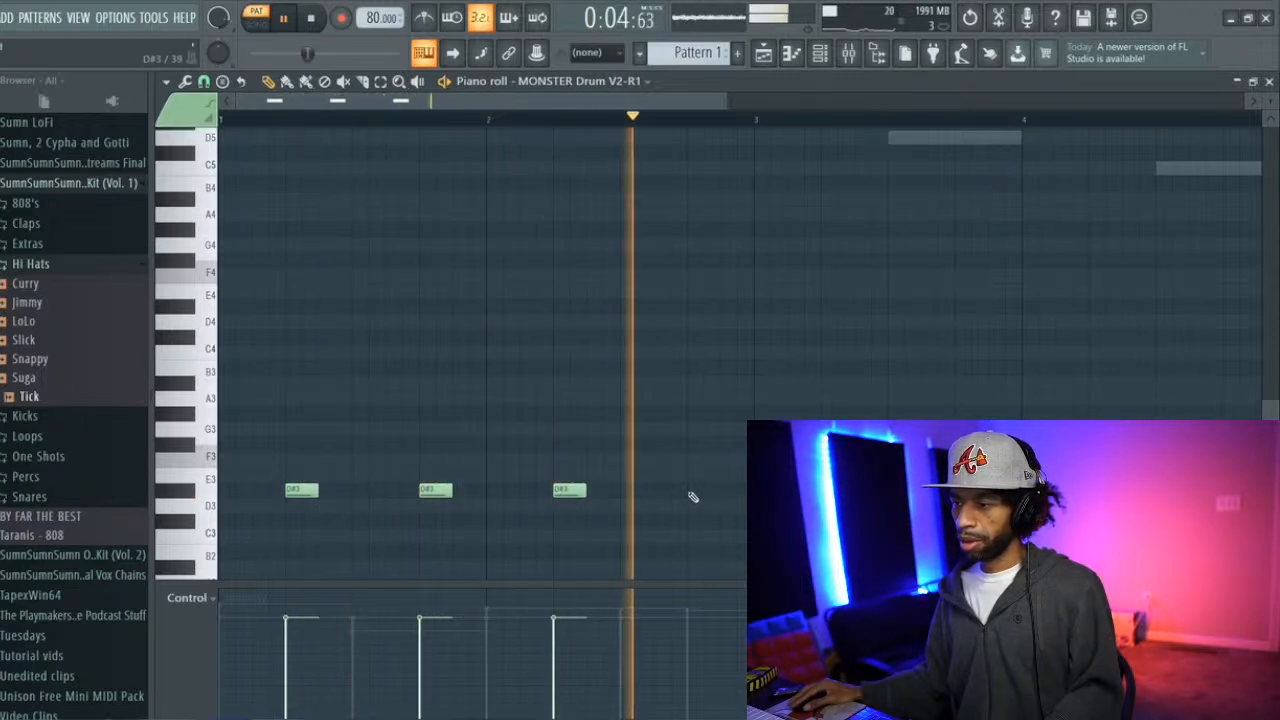
click(693, 491)
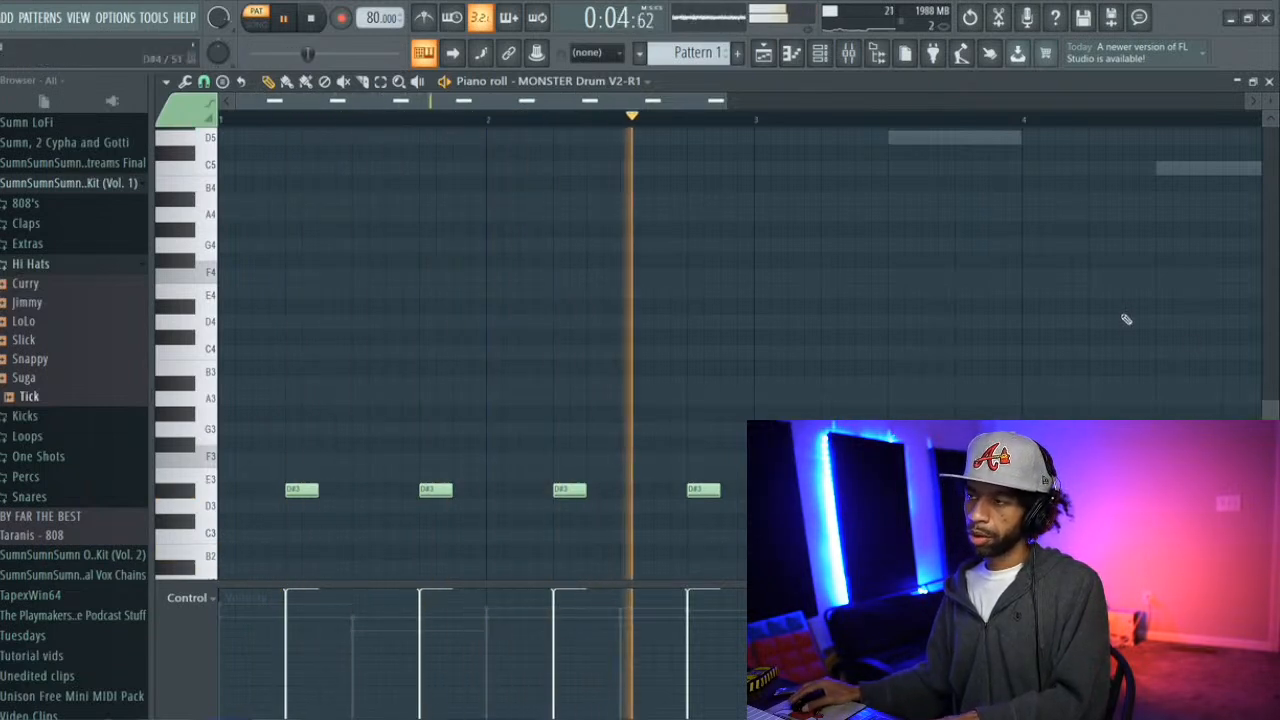
Place B2 drum hits on beats 1 and 3 of bar 1 and check them against the playback
scroll(340, 347, down, 2)
scroll(347, 349, down, 2)
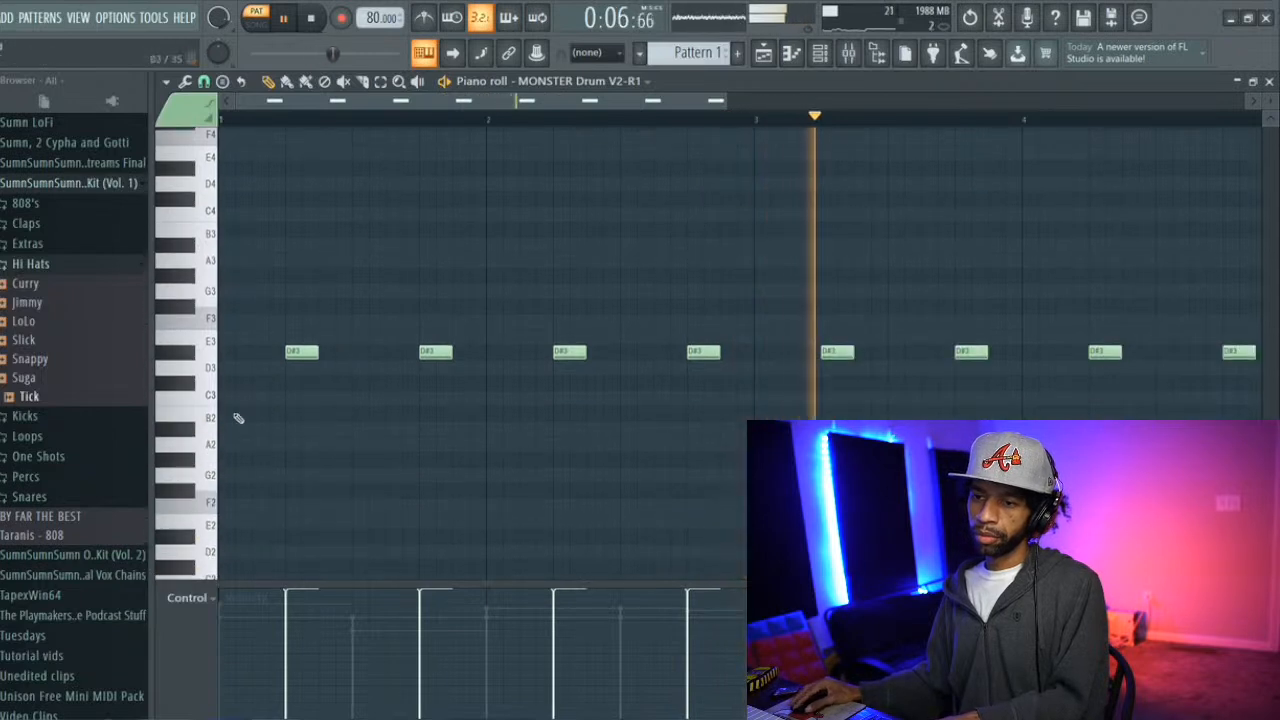
click(226, 414)
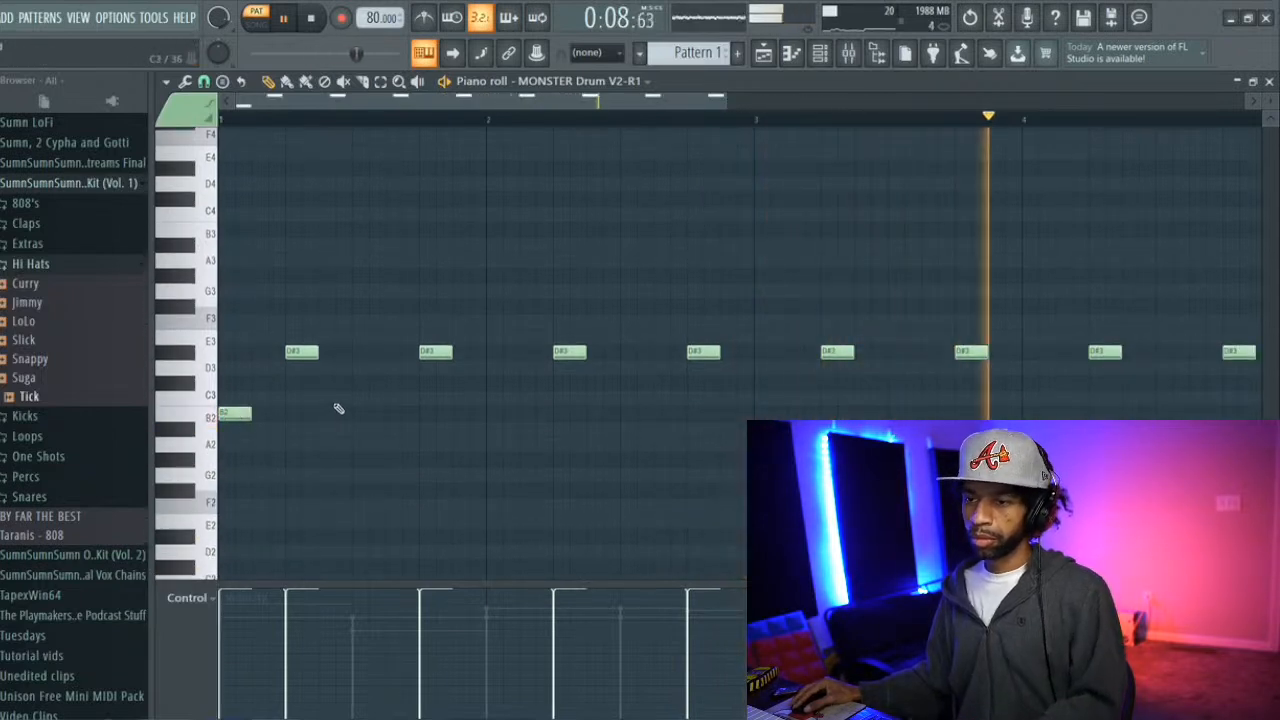
key(space)
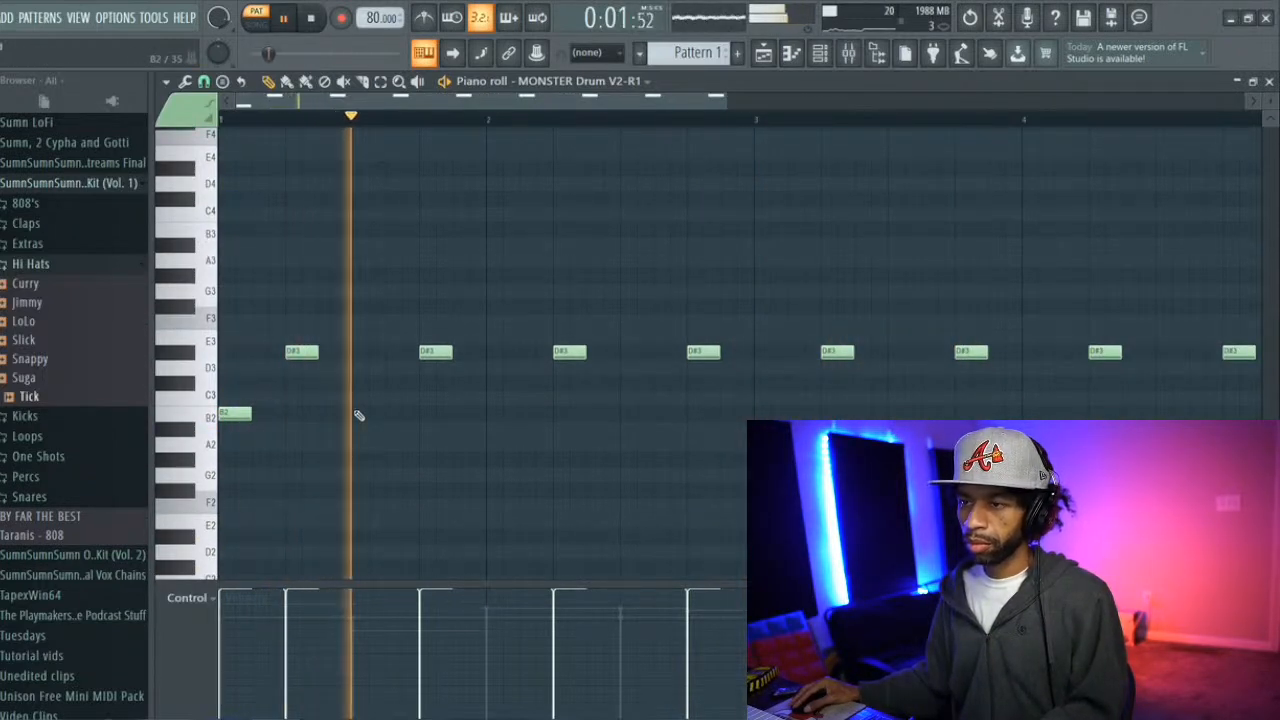
click(366, 416)
key(space)
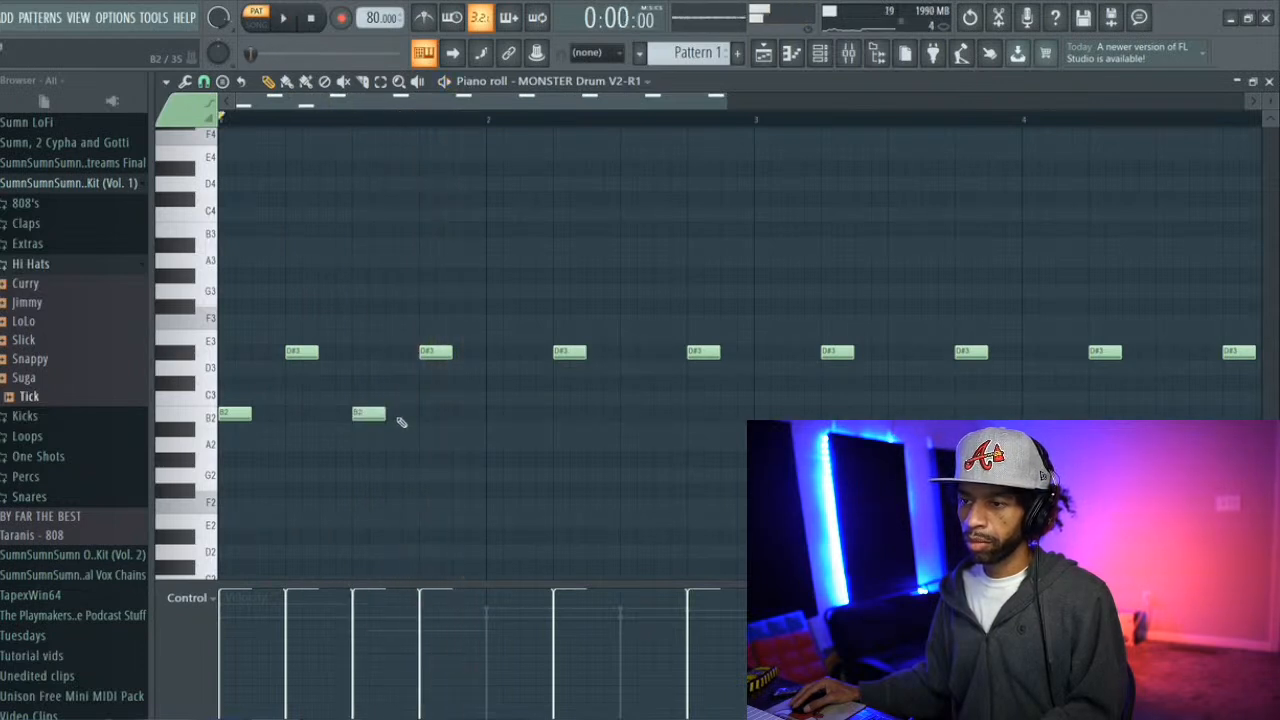
Add B2 hits on steps 10 and 12 of bar 1 and move the beat 3 hit to step 7
key(space)
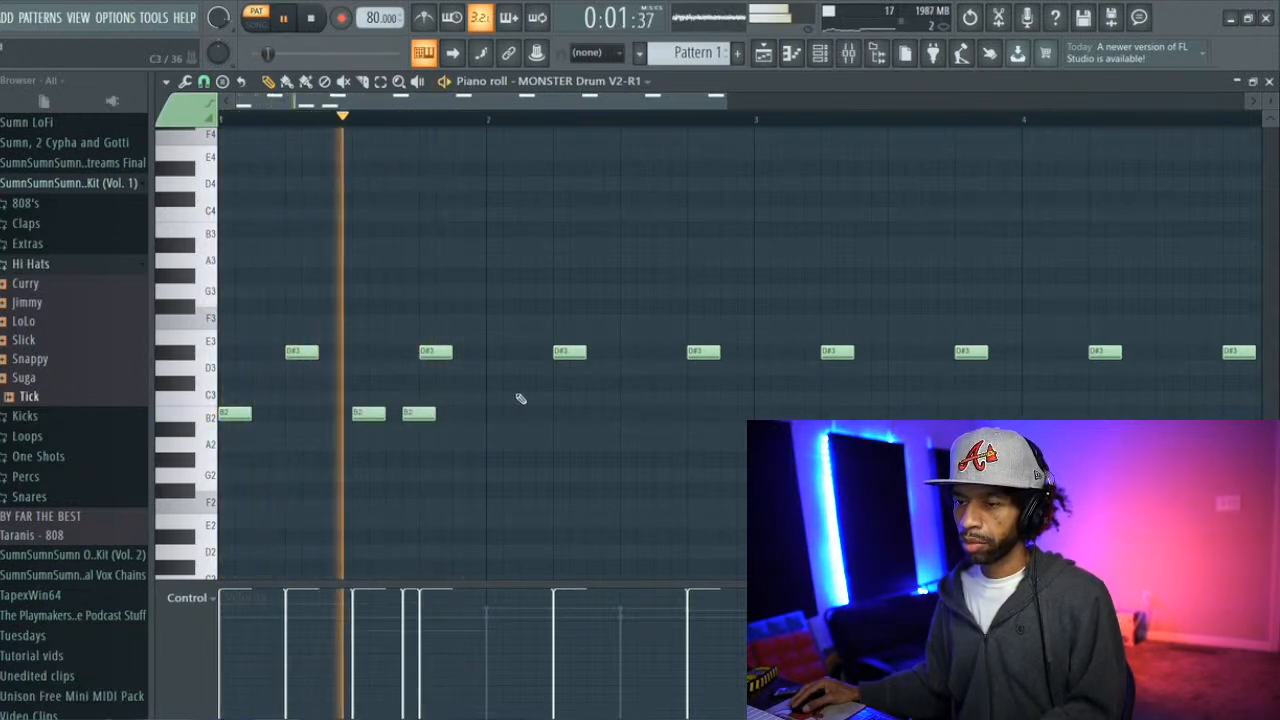
key(space)
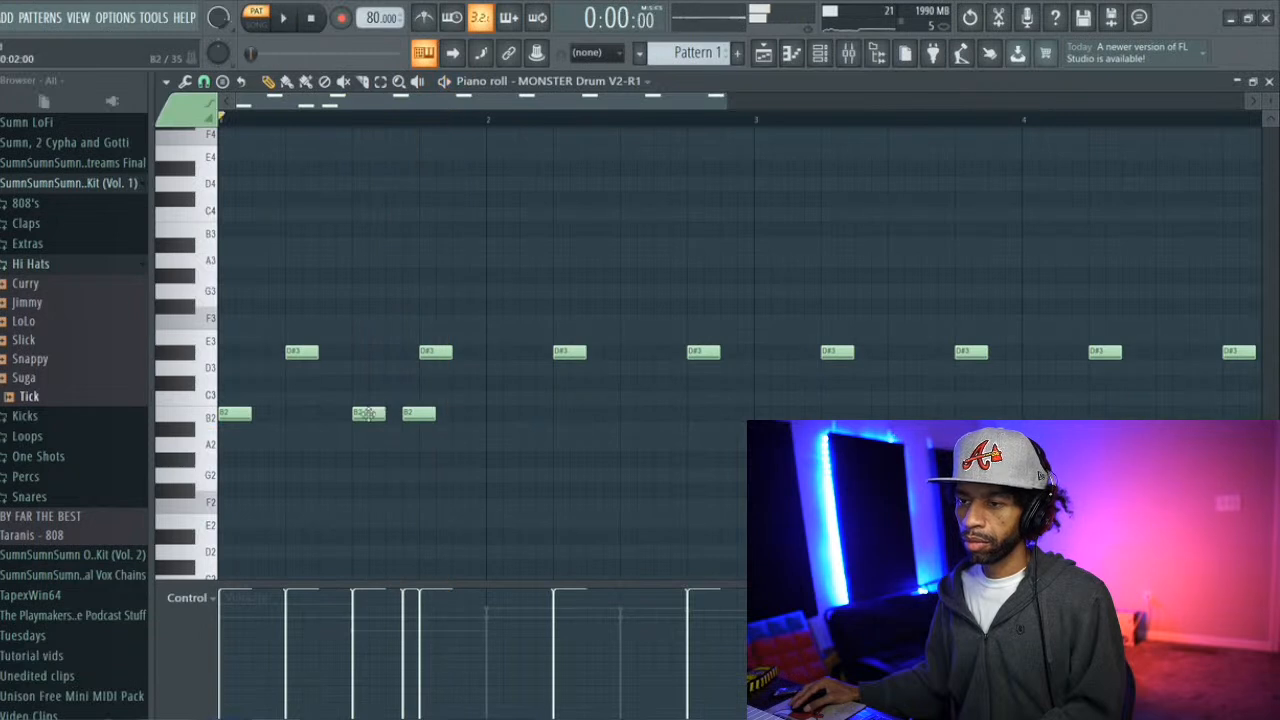
key(space)
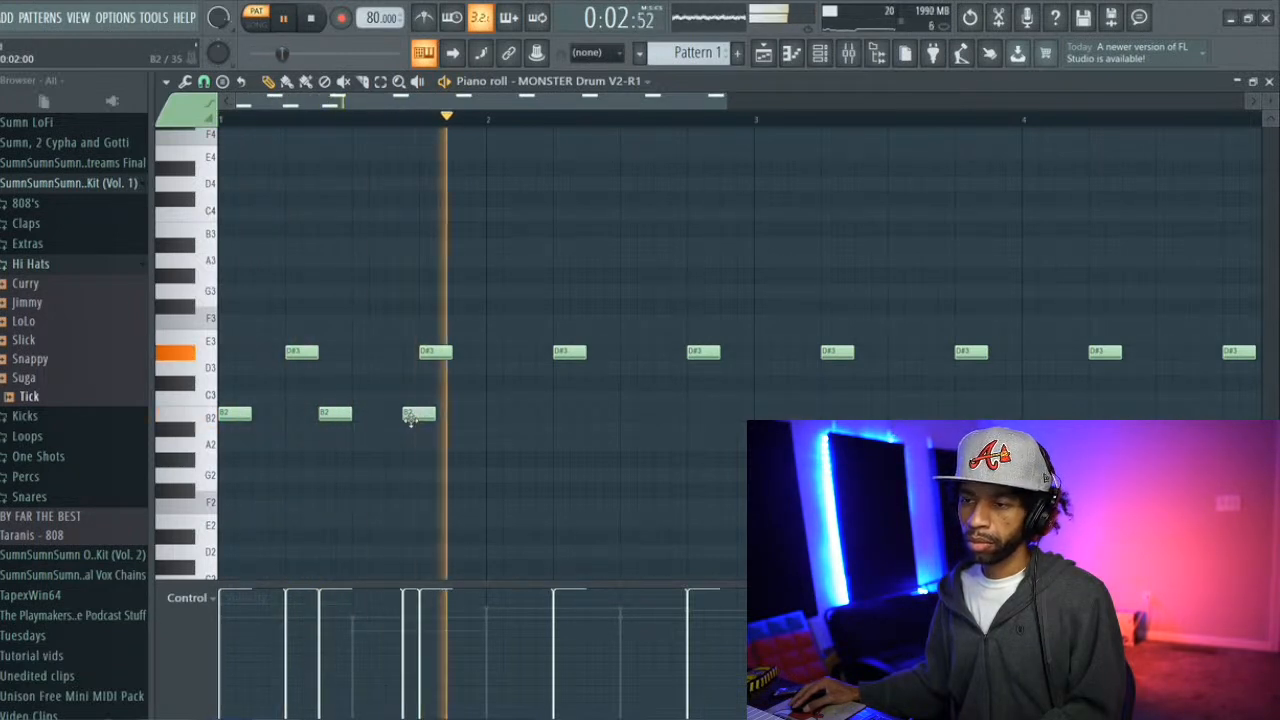
key(space)
key(space)
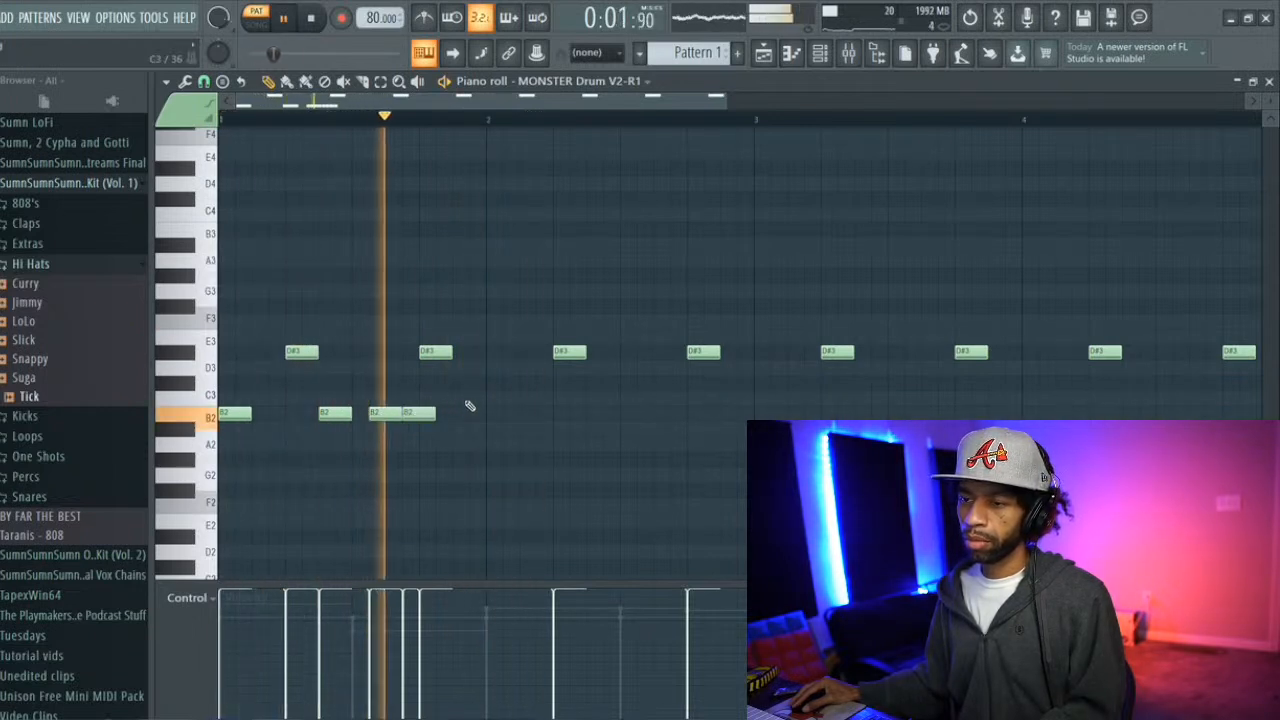
Place B2 drum hits on steps 1, 8 and 11 of bar 2 while checking them against the playback
click(494, 413)
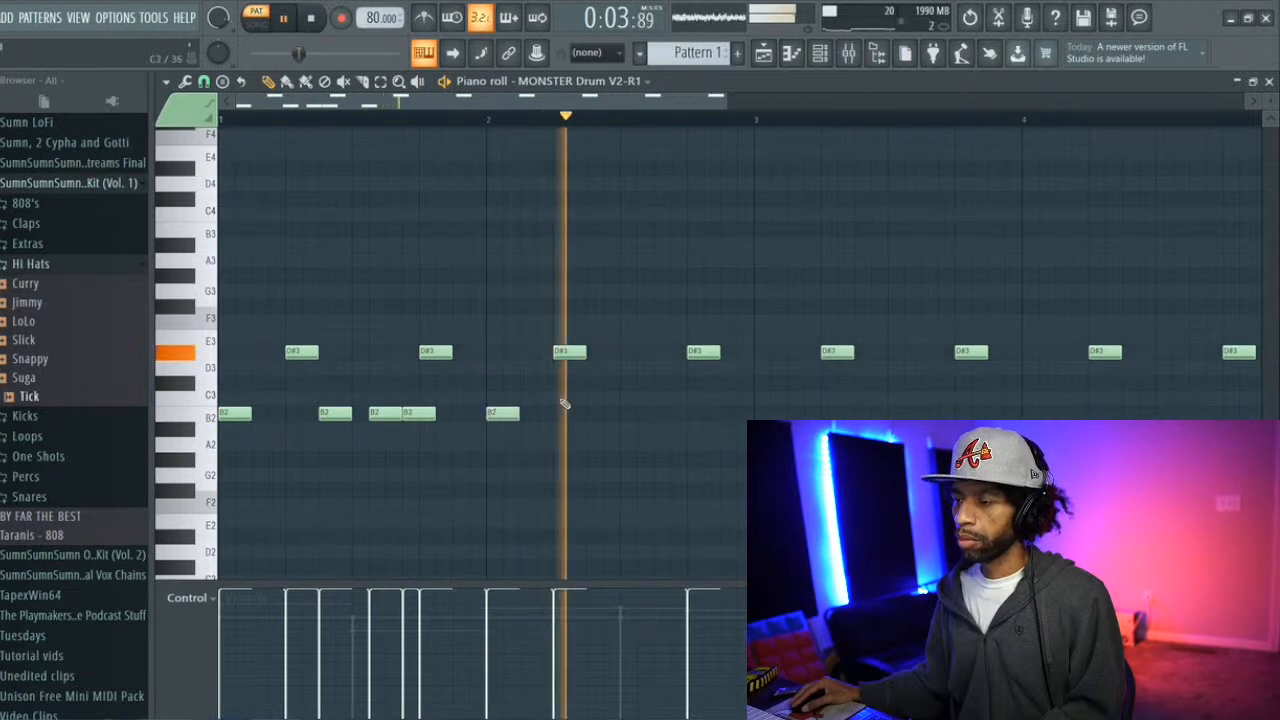
click(610, 413)
key(space)
key(space)
click(655, 414)
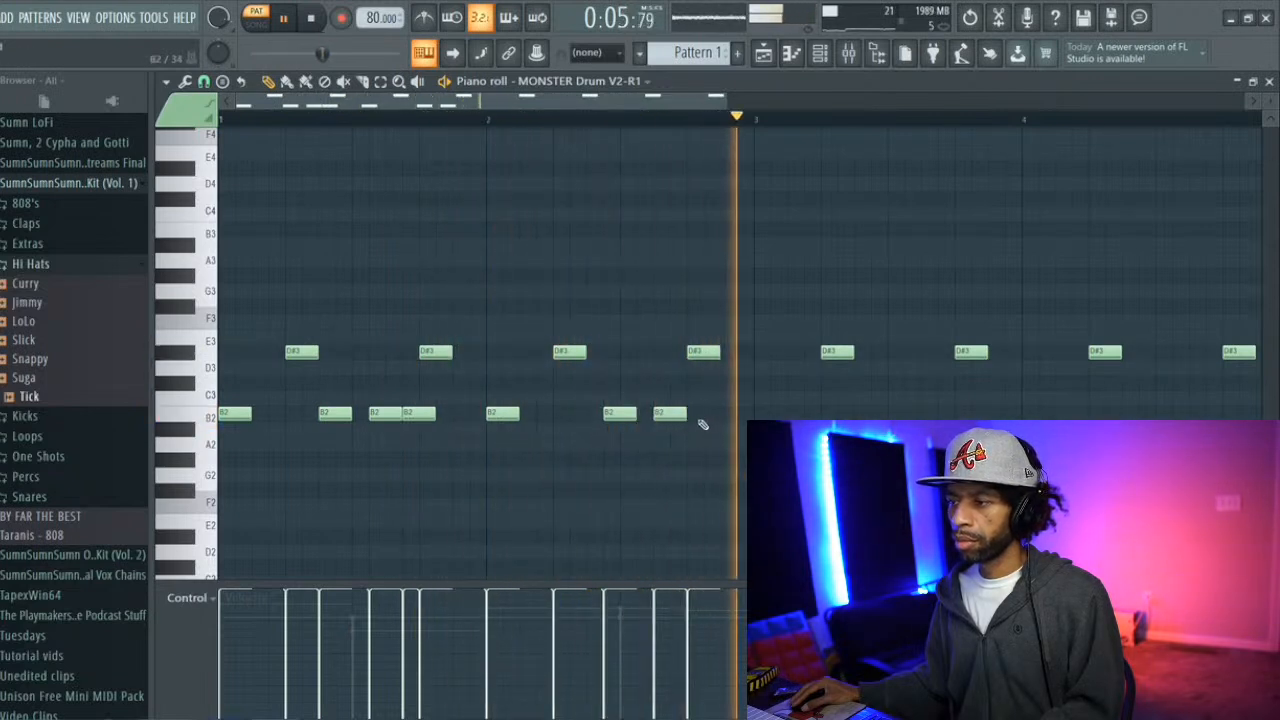
Add B2 drum hits on steps 1, 4 and 8 of bar 3
click(757, 414)
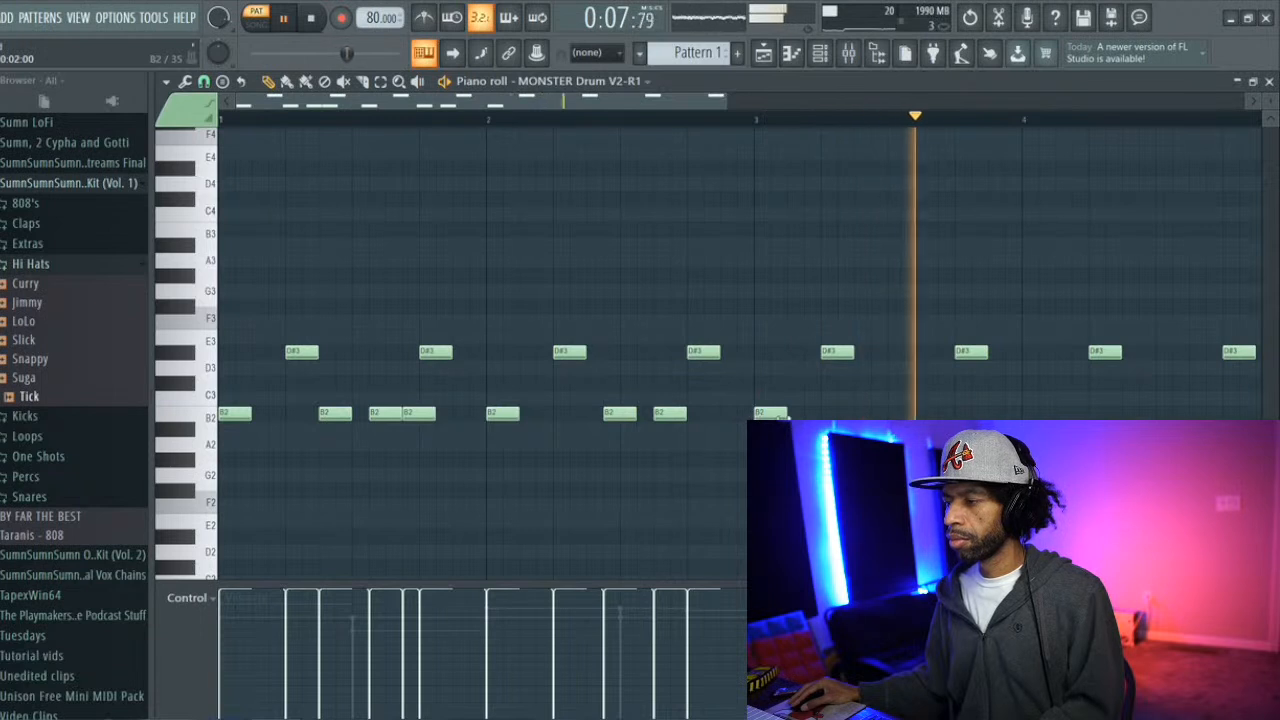
click(806, 414)
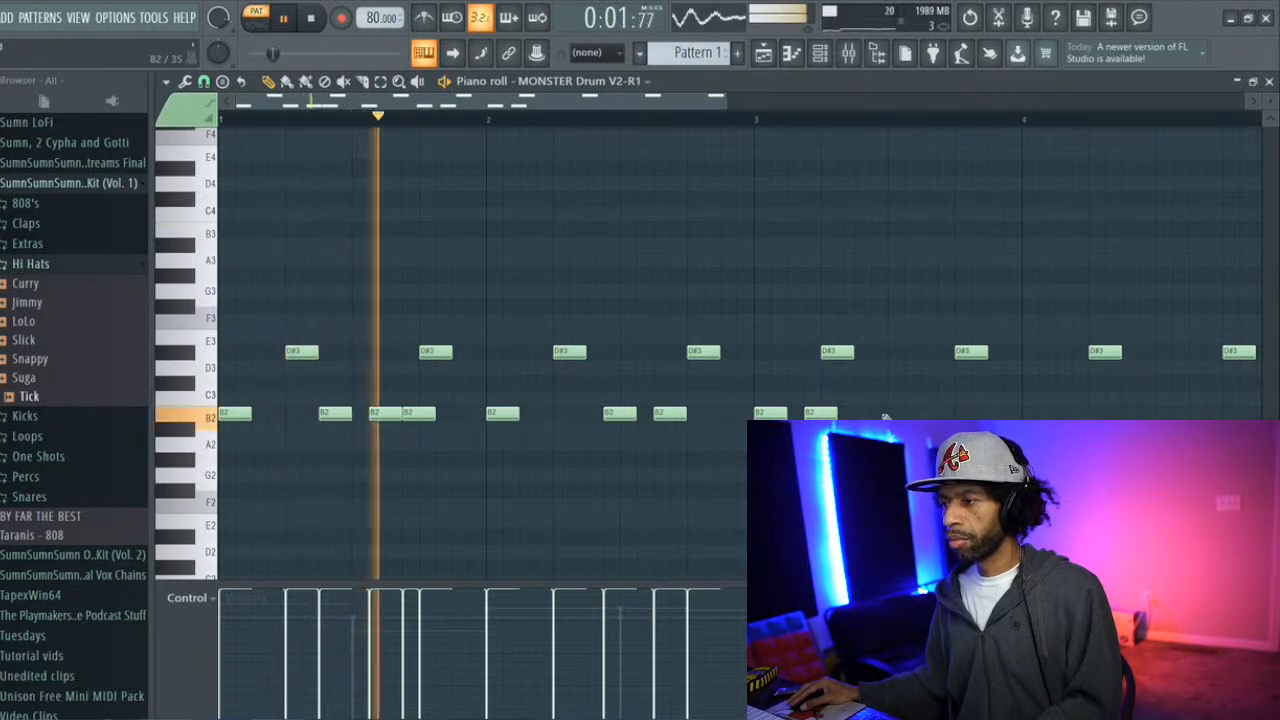
click(878, 413)
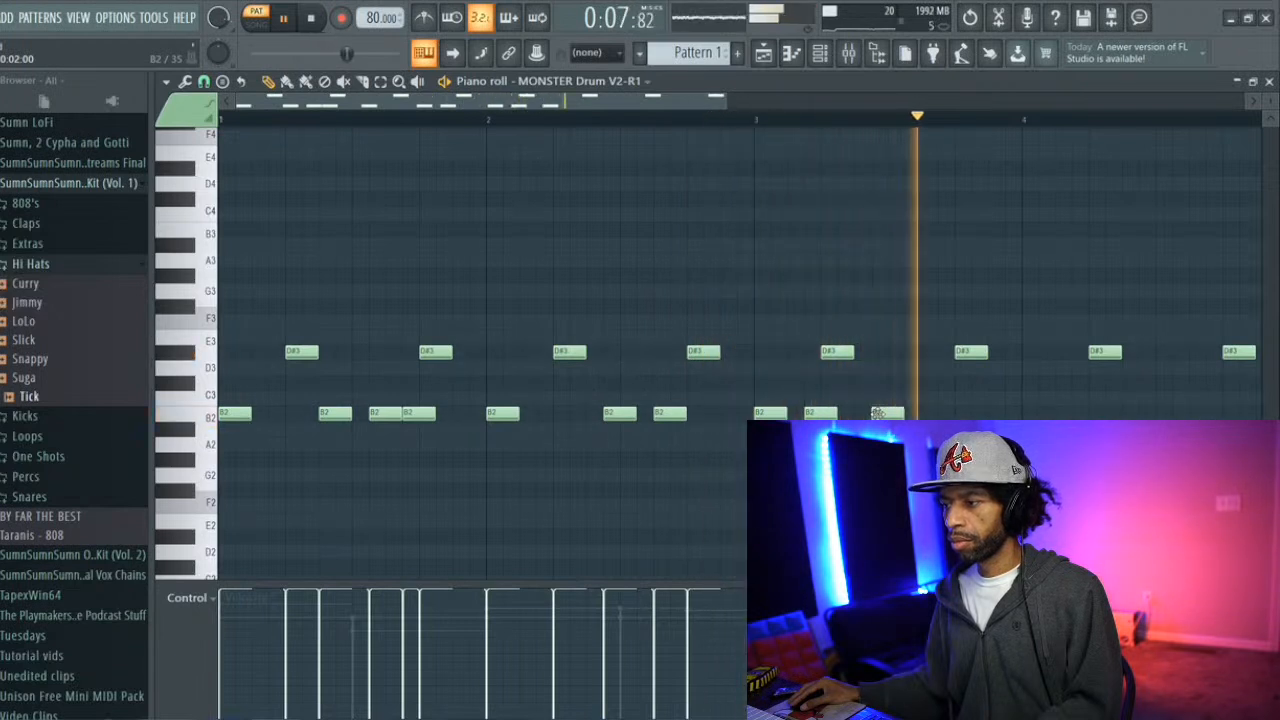
Fill bar 4 with B2 drum hits on steps 1, 4, 9, 11, 13 and 15
click(1028, 413)
click(1078, 412)
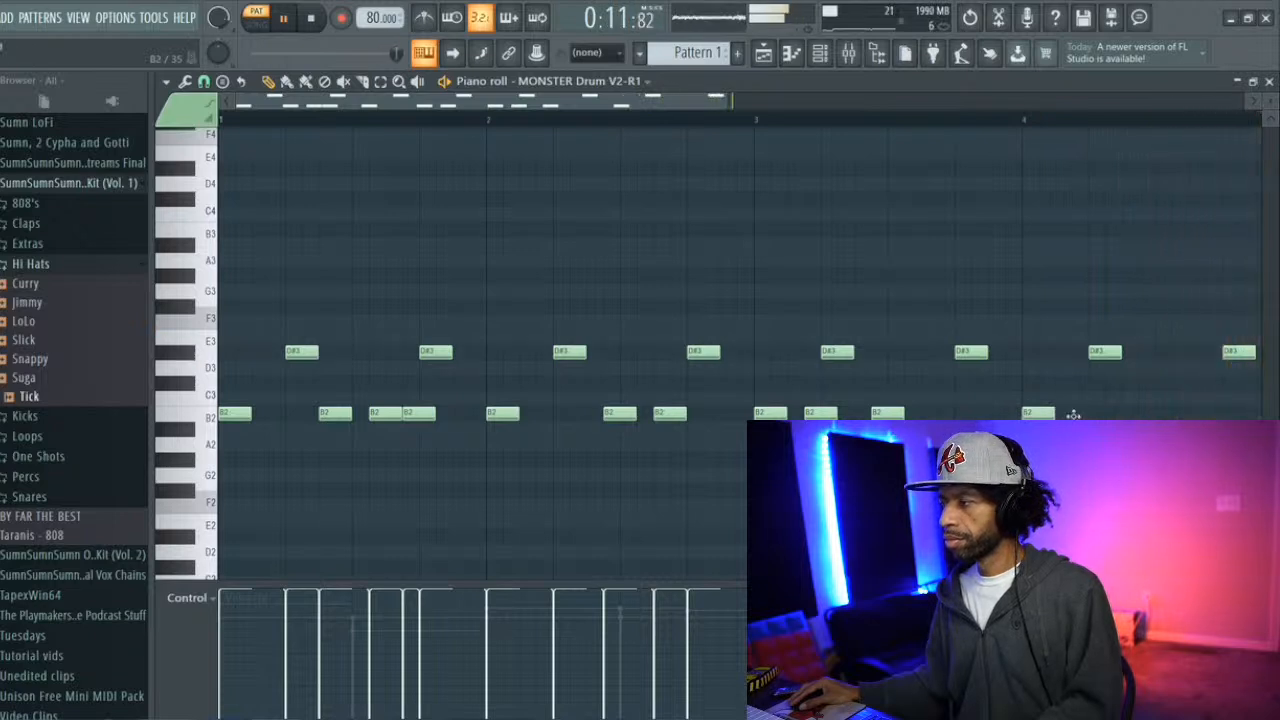
click(1160, 412)
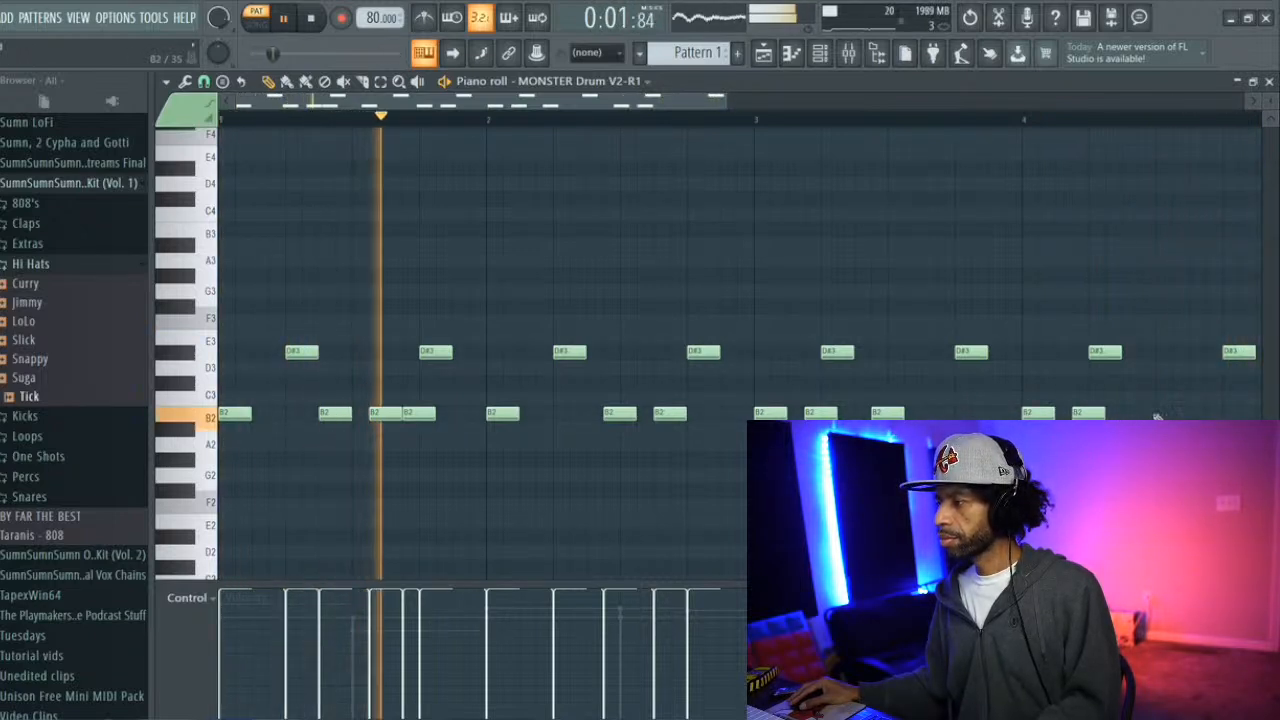
click(1198, 413)
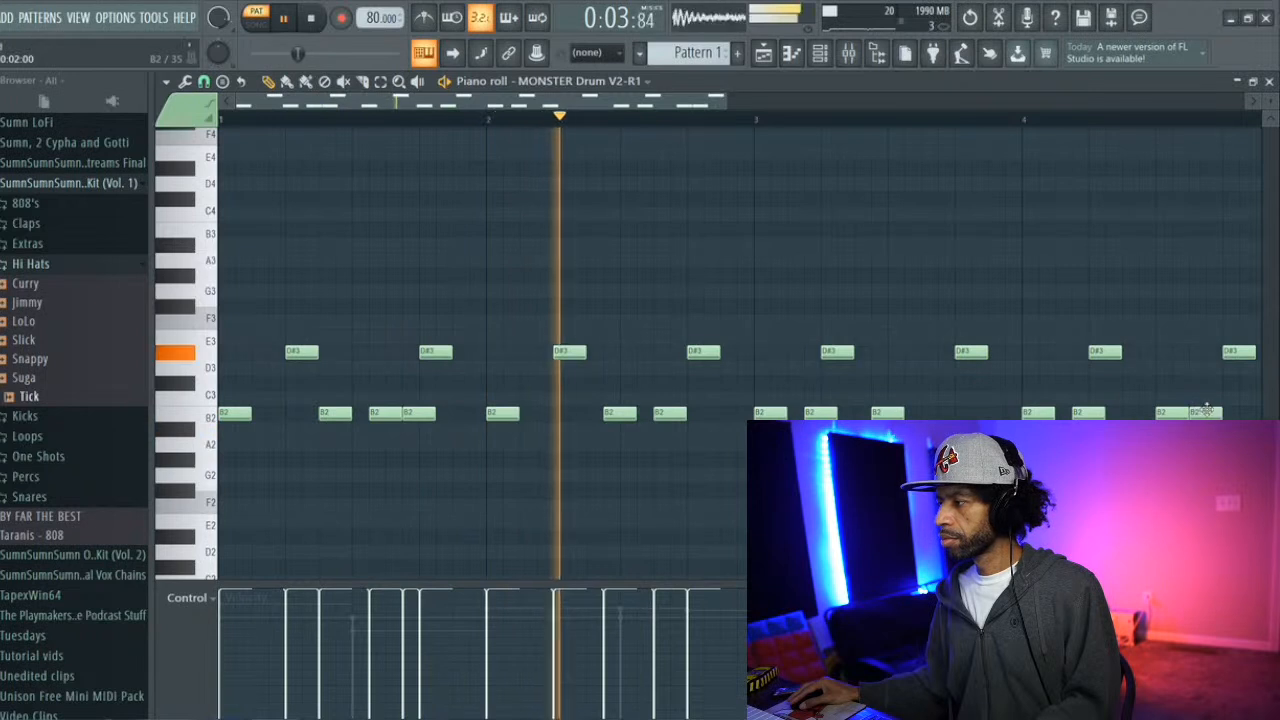
click(1237, 413)
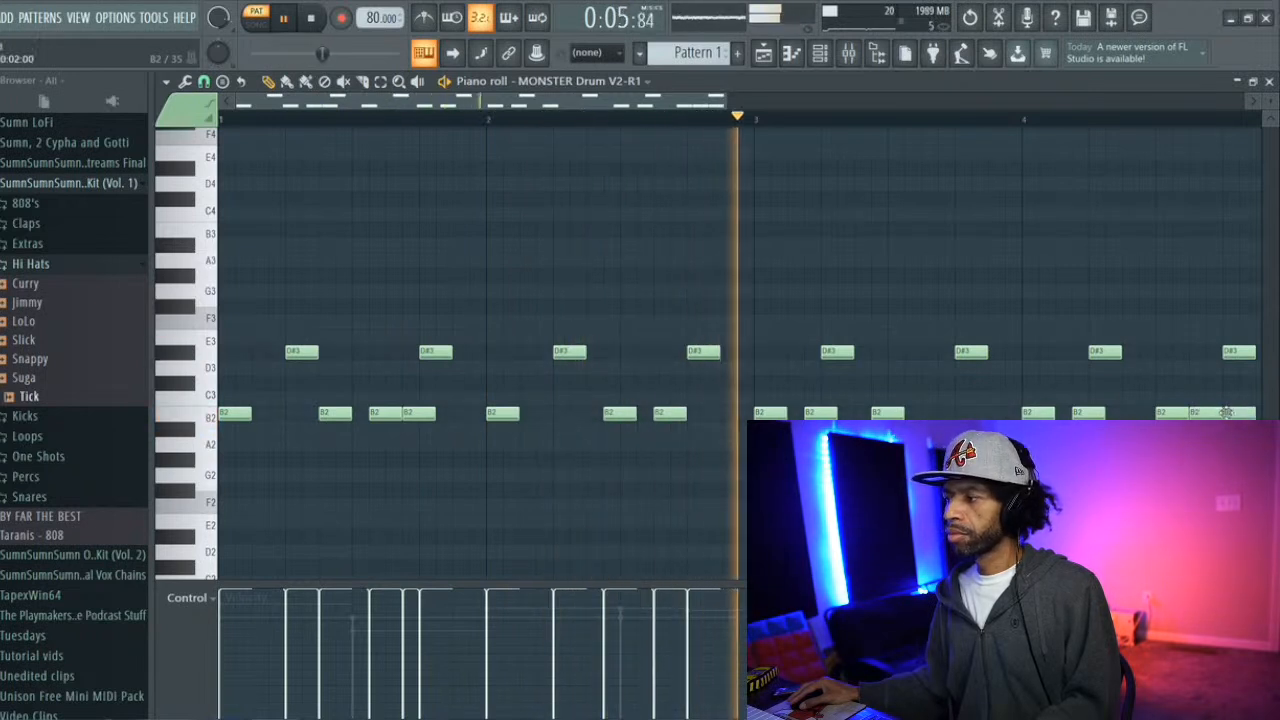
drag(702, 104, 766, 106)
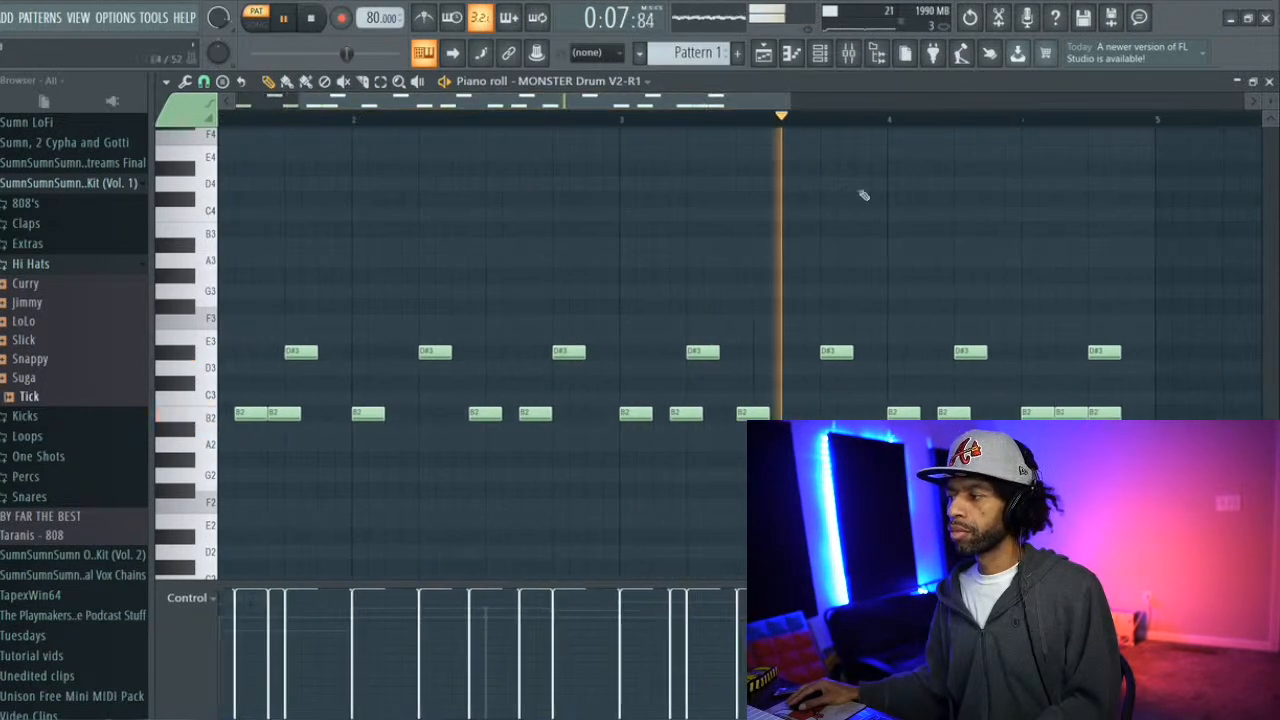
click(1125, 412)
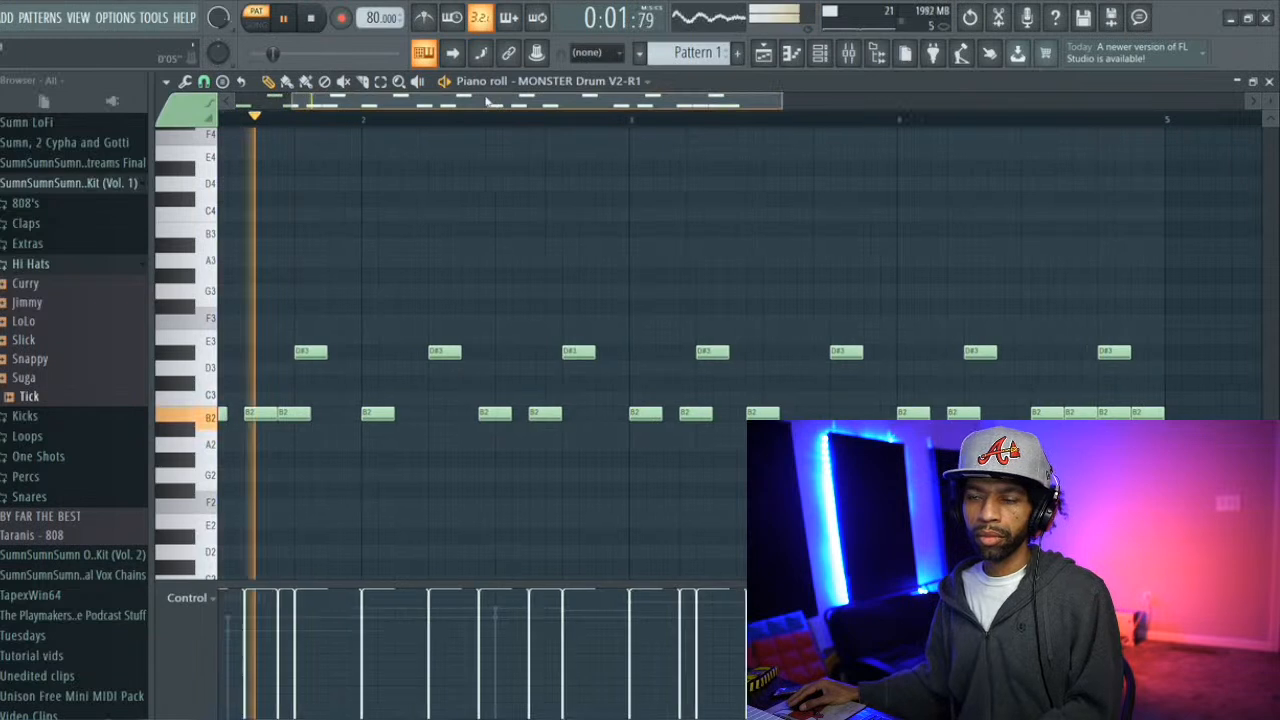
Stop the playback and delete every B2 drum hit across all four bars, keeping the D#3 hits
drag(495, 100, 357, 100)
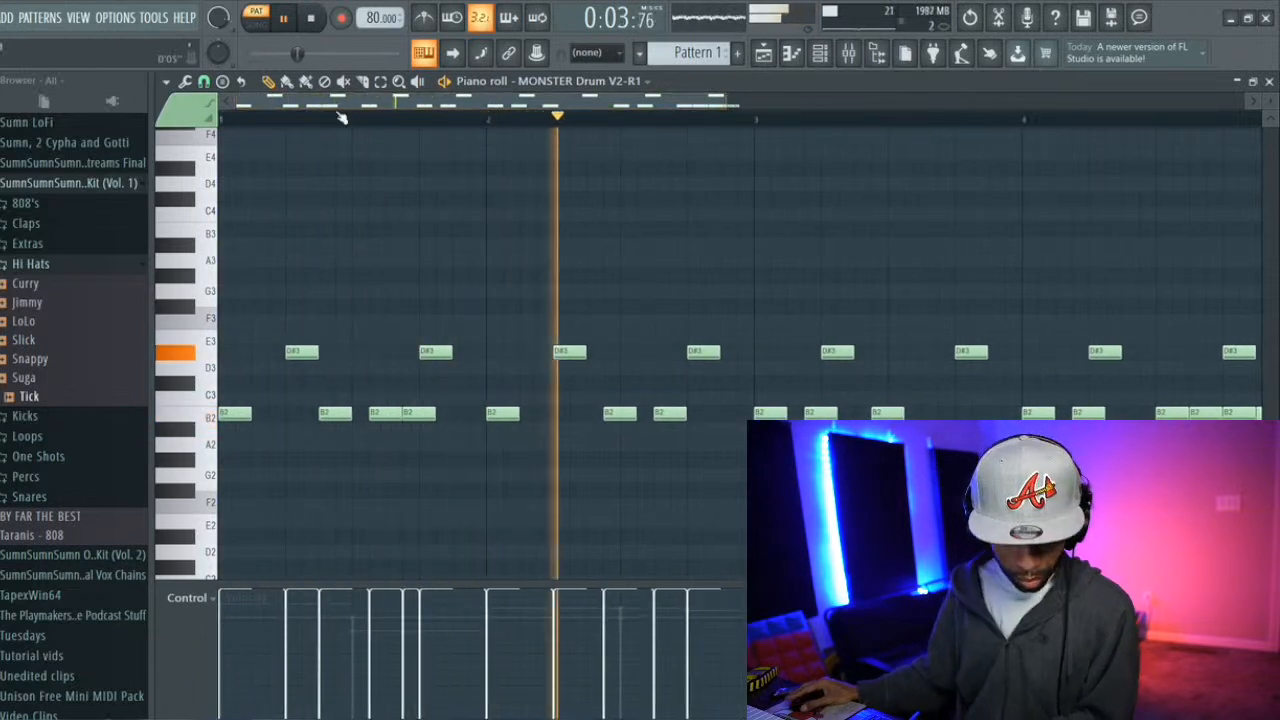
key(space)
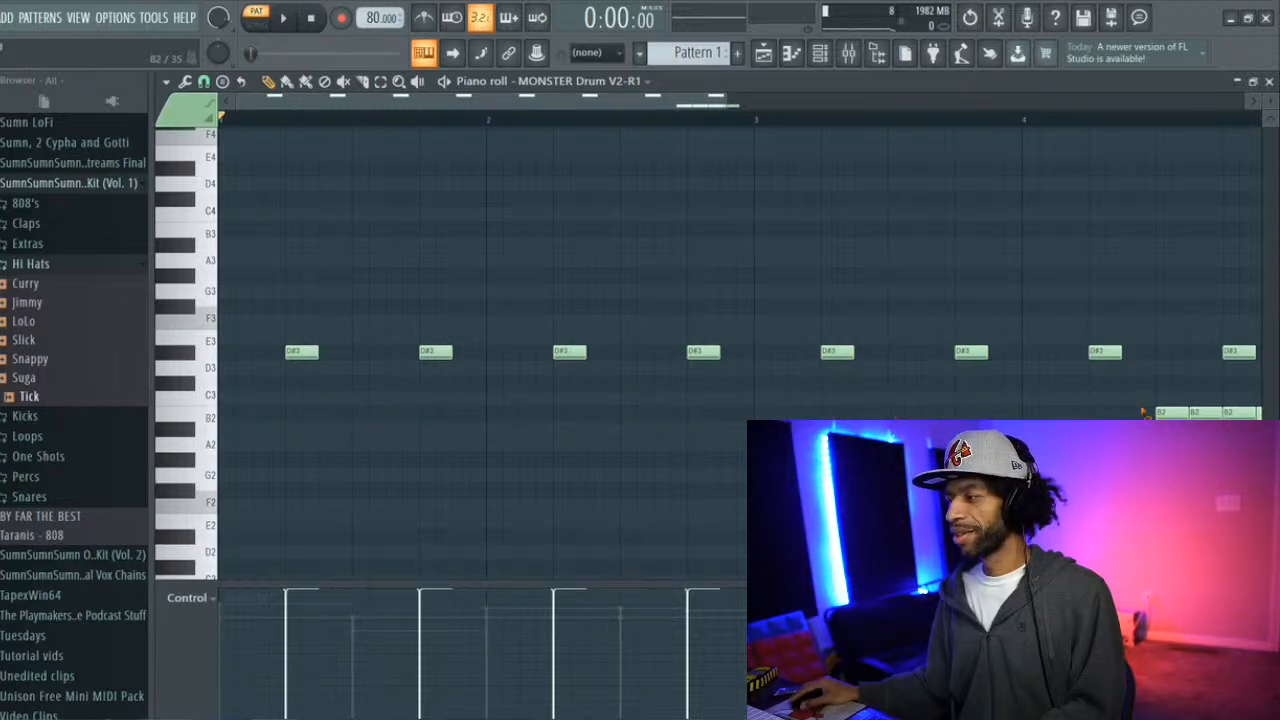
right_click(1230, 415)
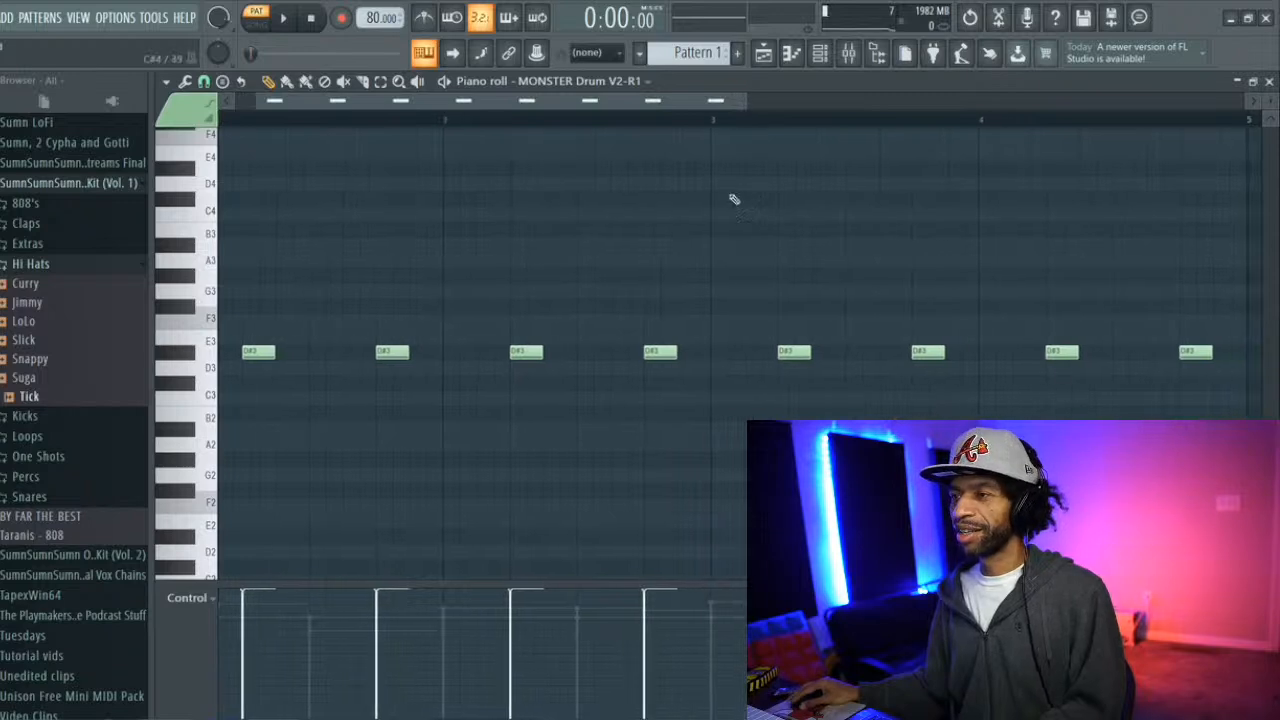
Listen to the pattern with only the D#3 drum hits, stop the playback and open the Channel rack
drag(622, 100, 598, 101)
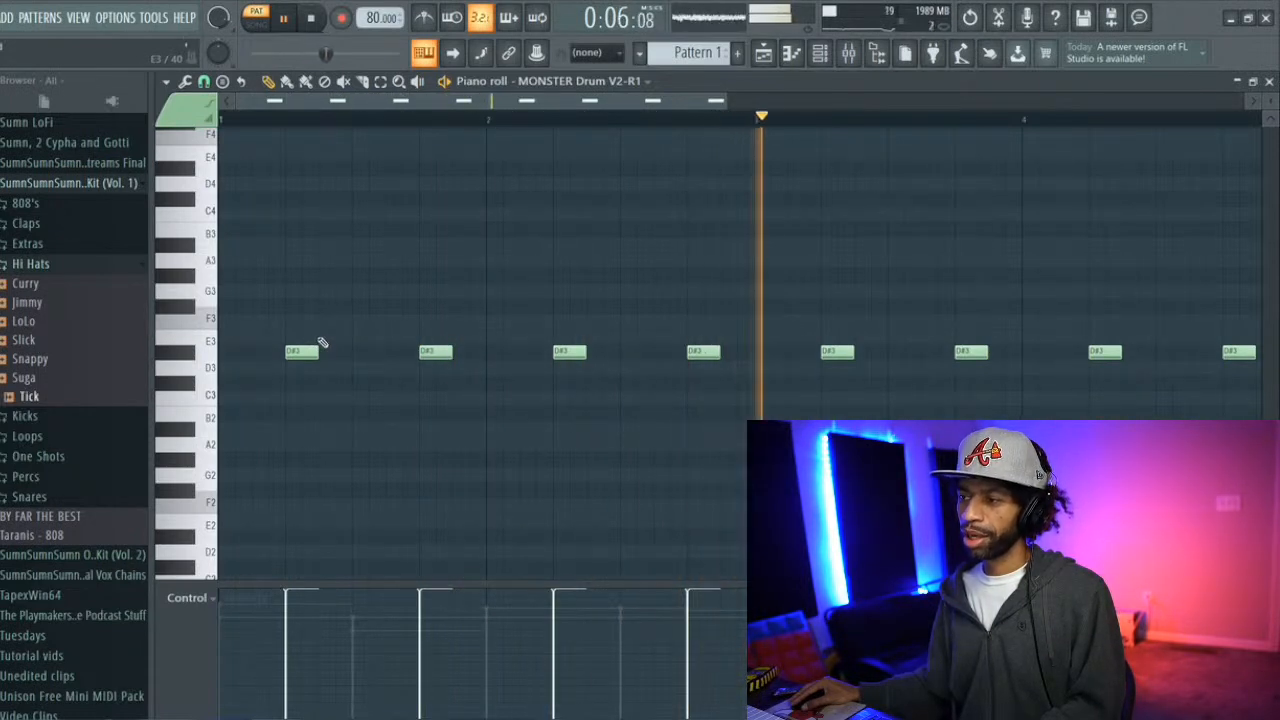
key(space)
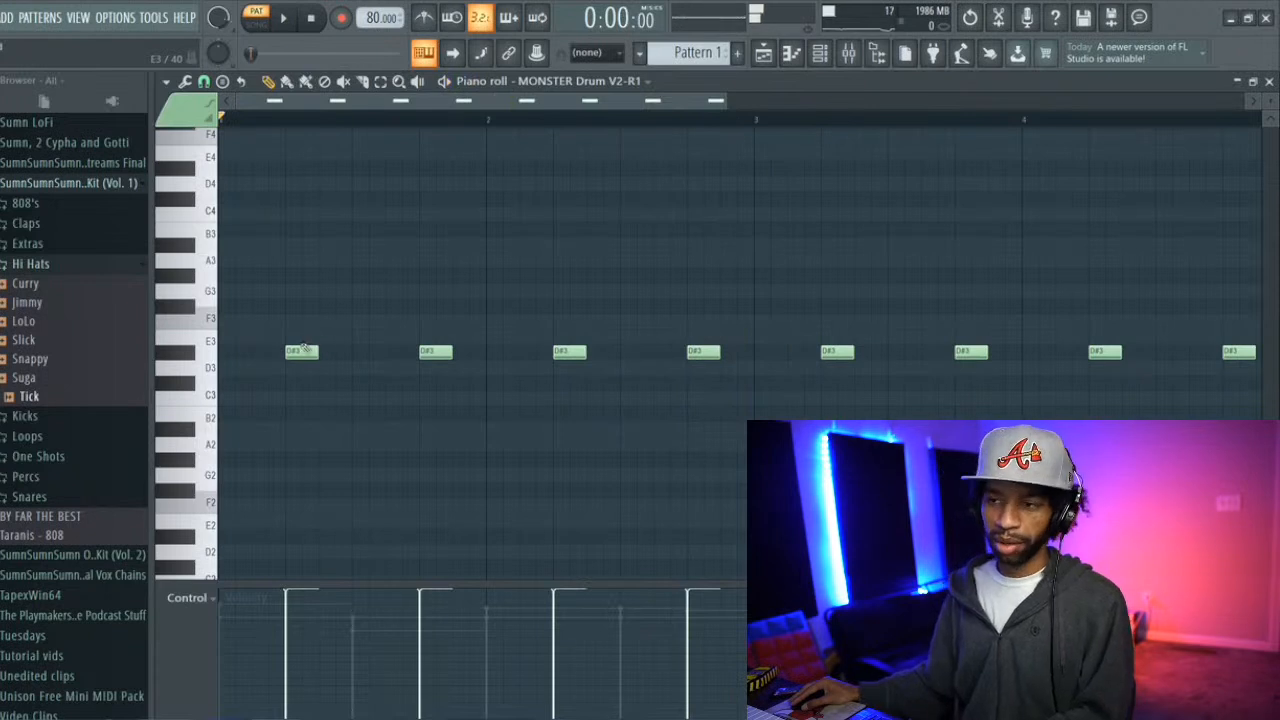
click(819, 54)
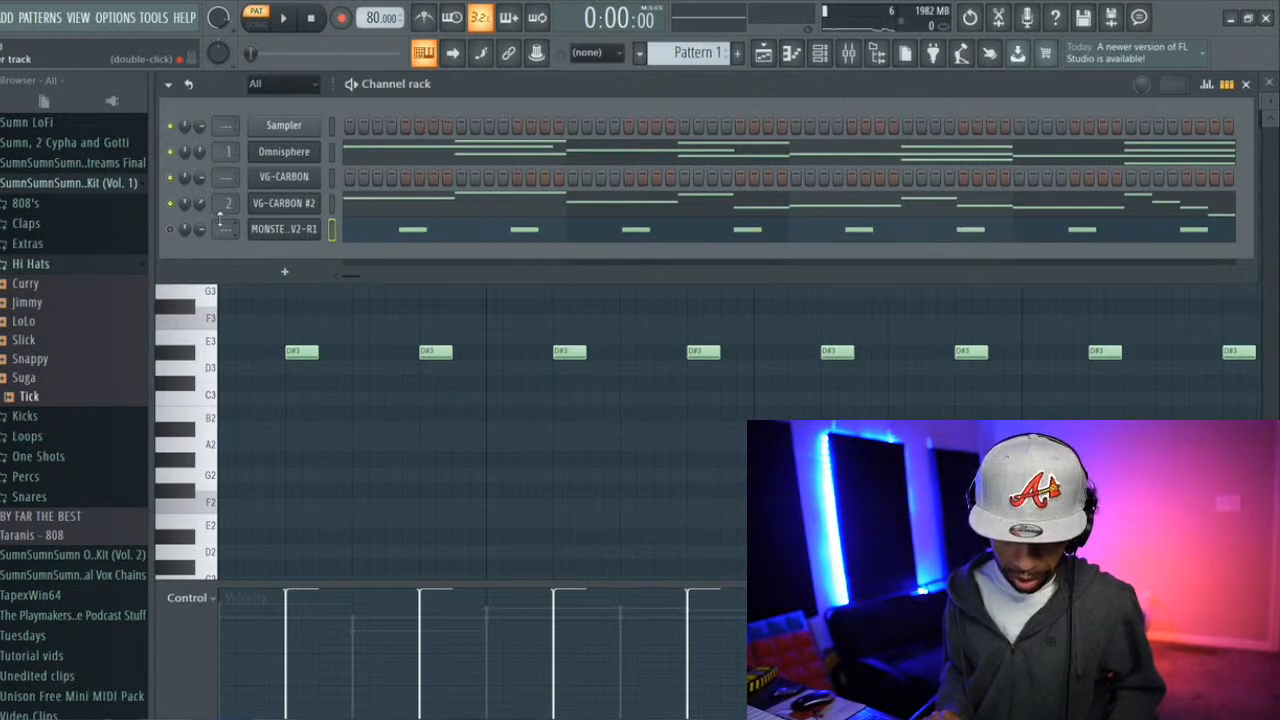
Place B2 notes on the four beats of bar 1, with D#3 notes between them, and audition the pattern
key(space)
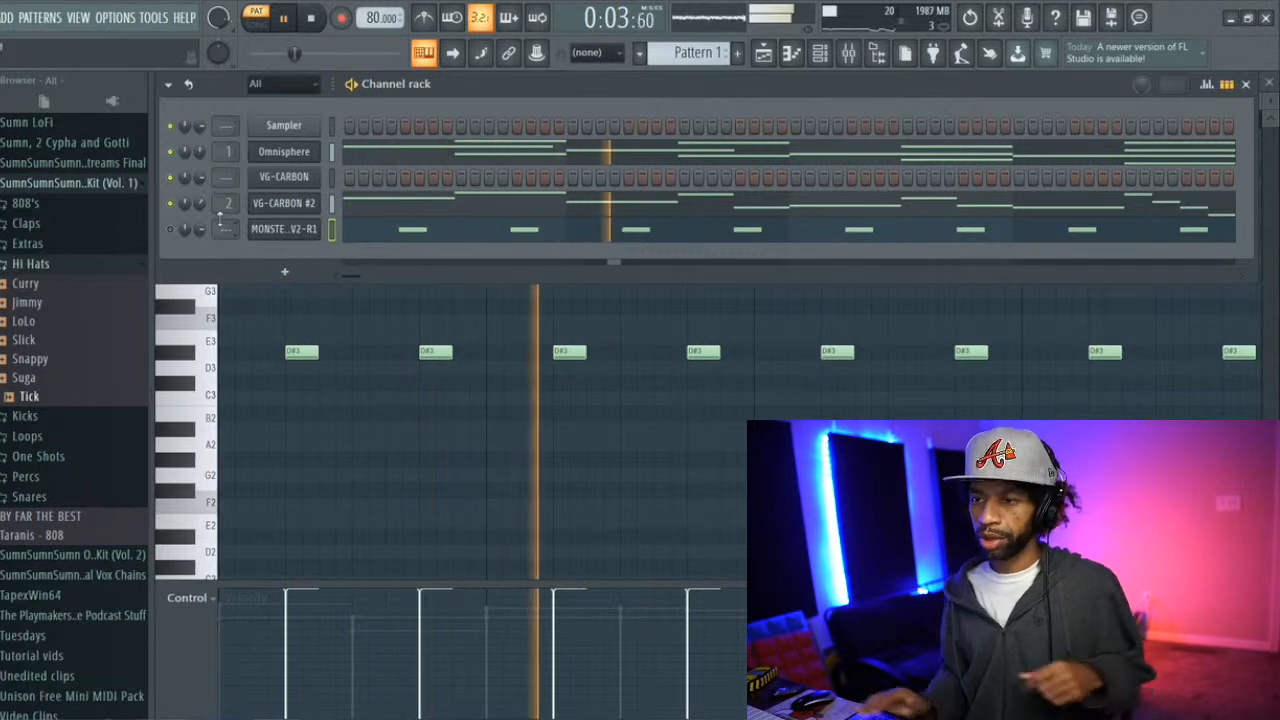
key(space)
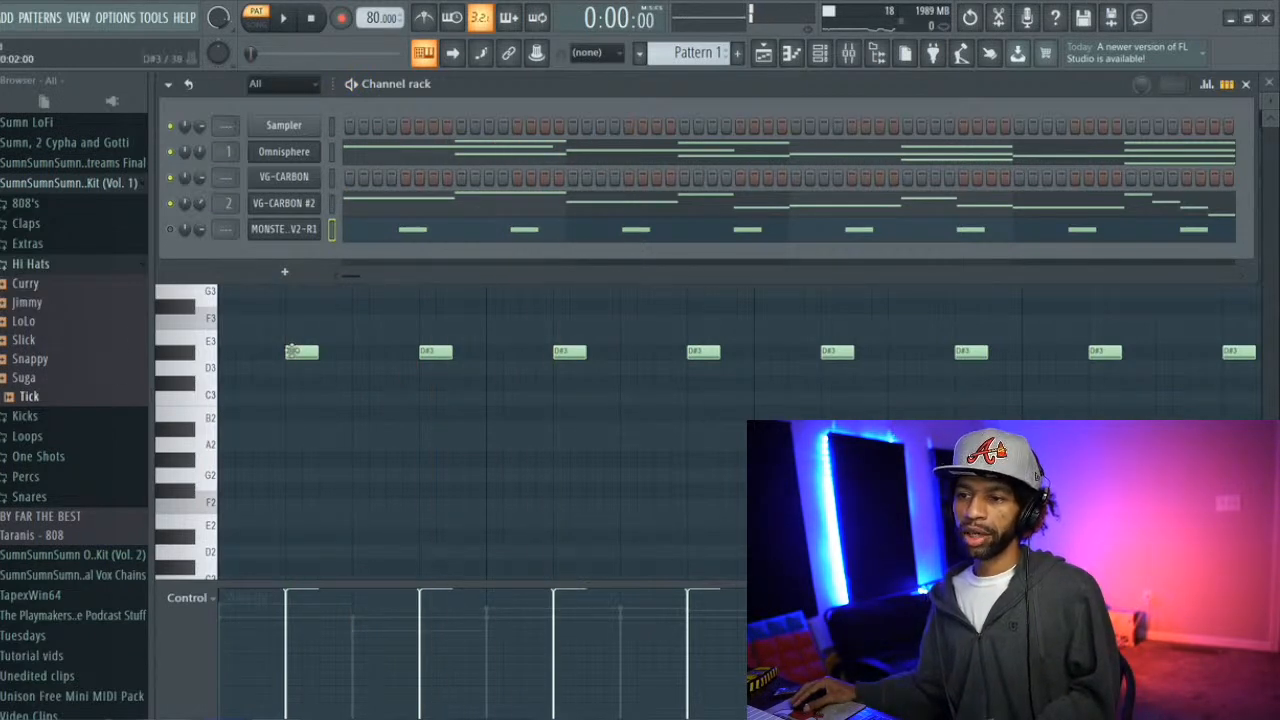
key(F6)
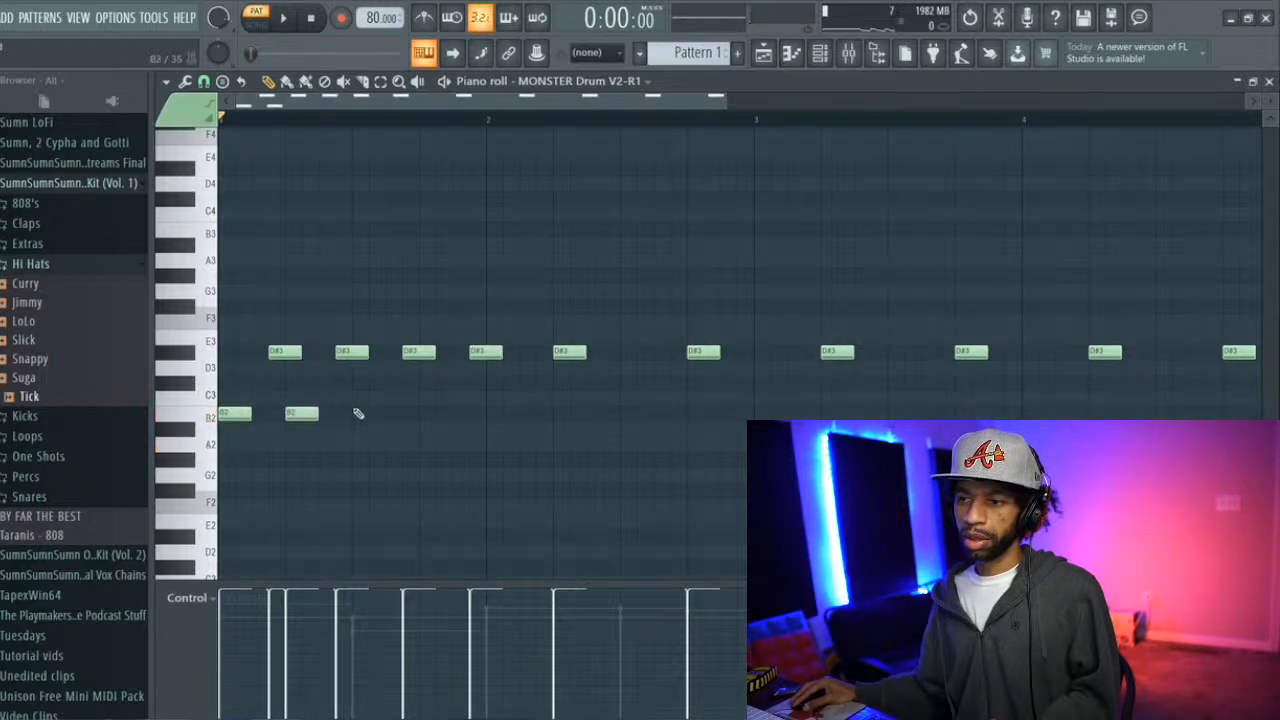
key(space)
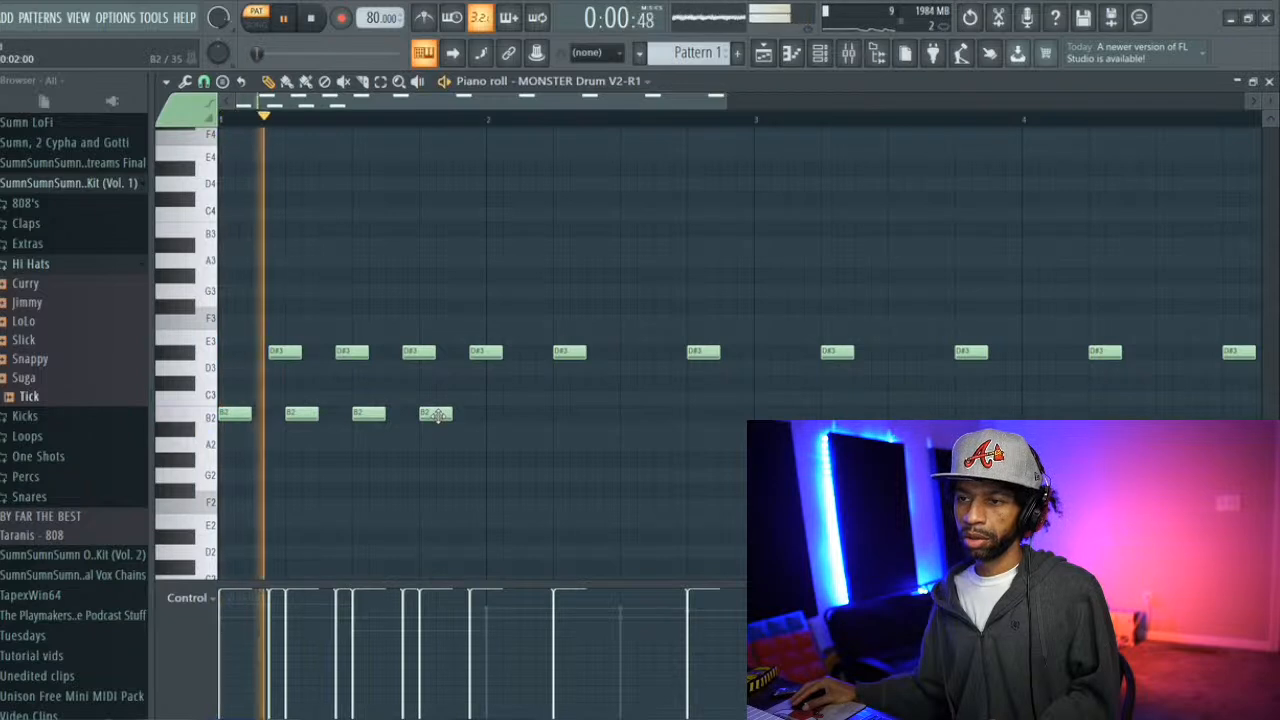
key(space)
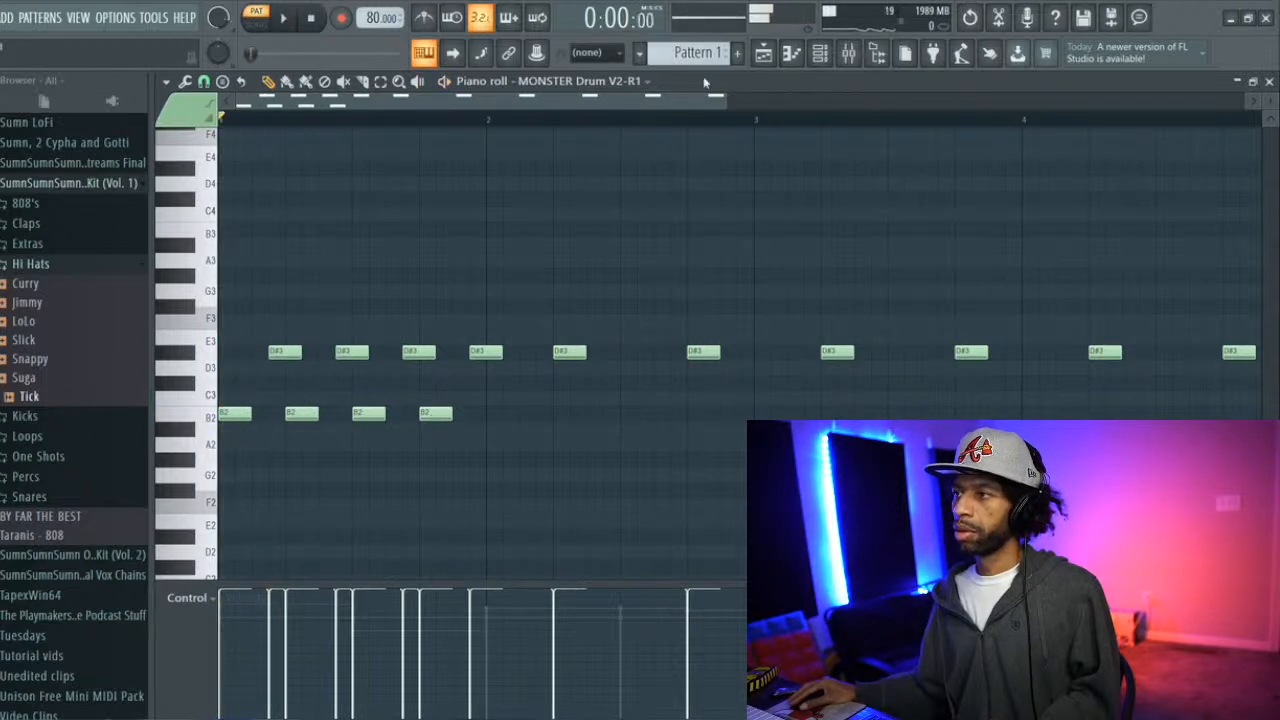
Unmute the MONSTER Drum V2-R1 channel, align bar 1's D#3 notes to the half-beats, and extend the alternating B2 and D#3 pattern through bar 2
click(820, 55)
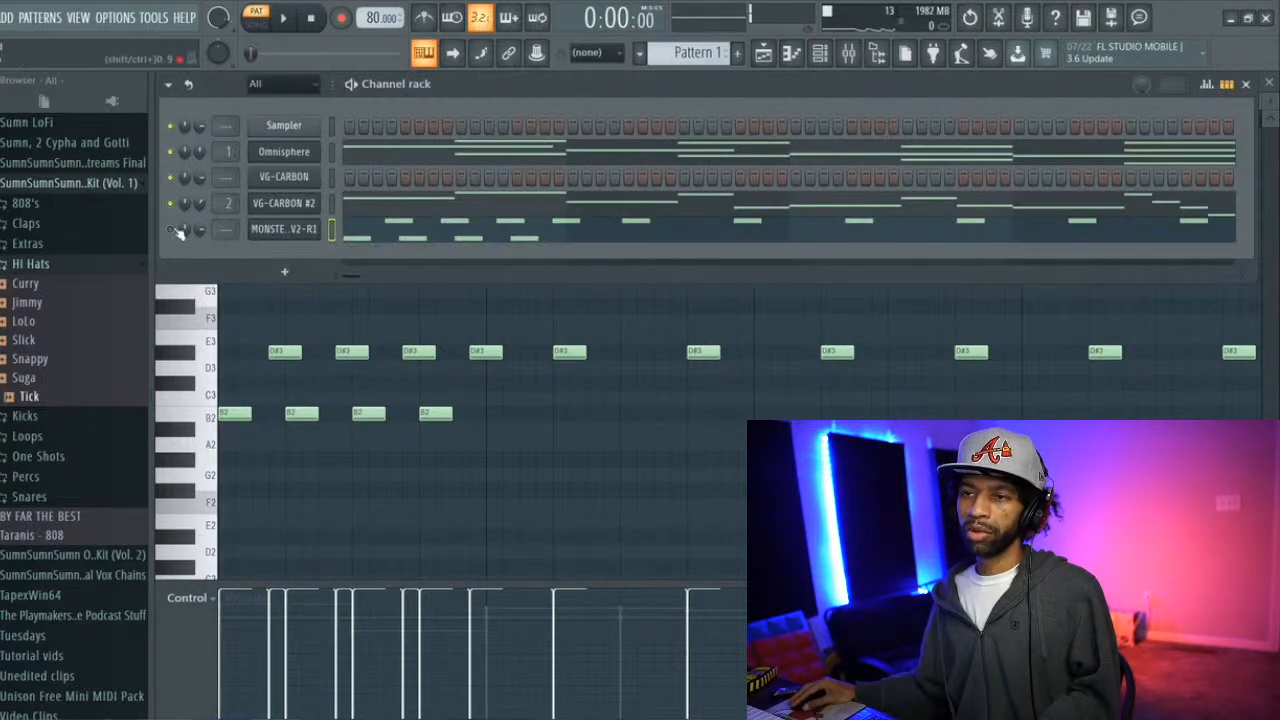
key(space)
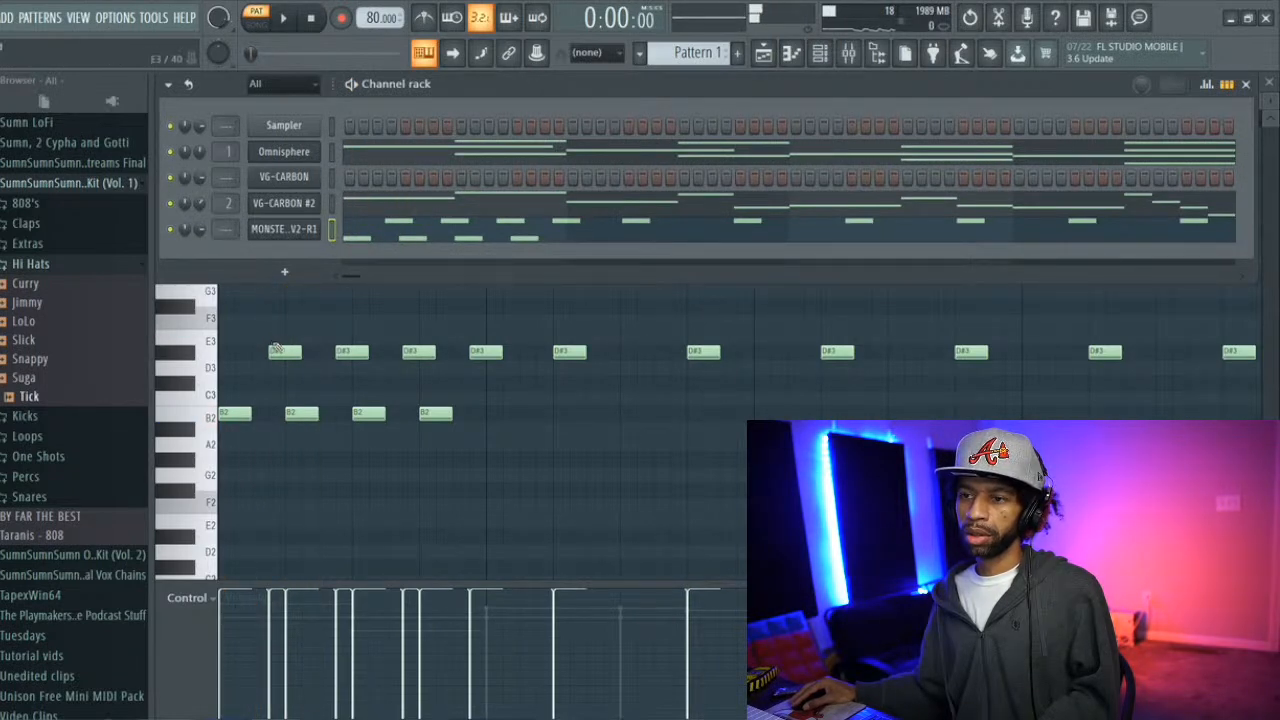
drag(279, 350, 267, 350)
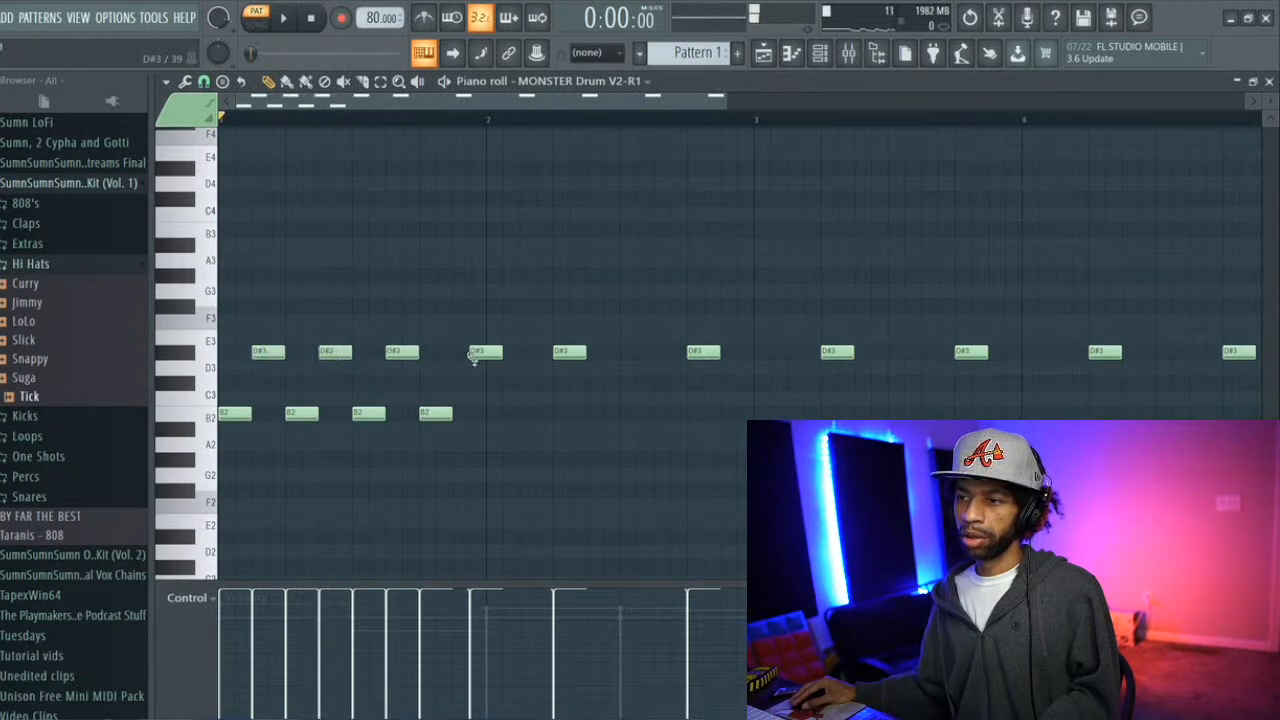
key(space)
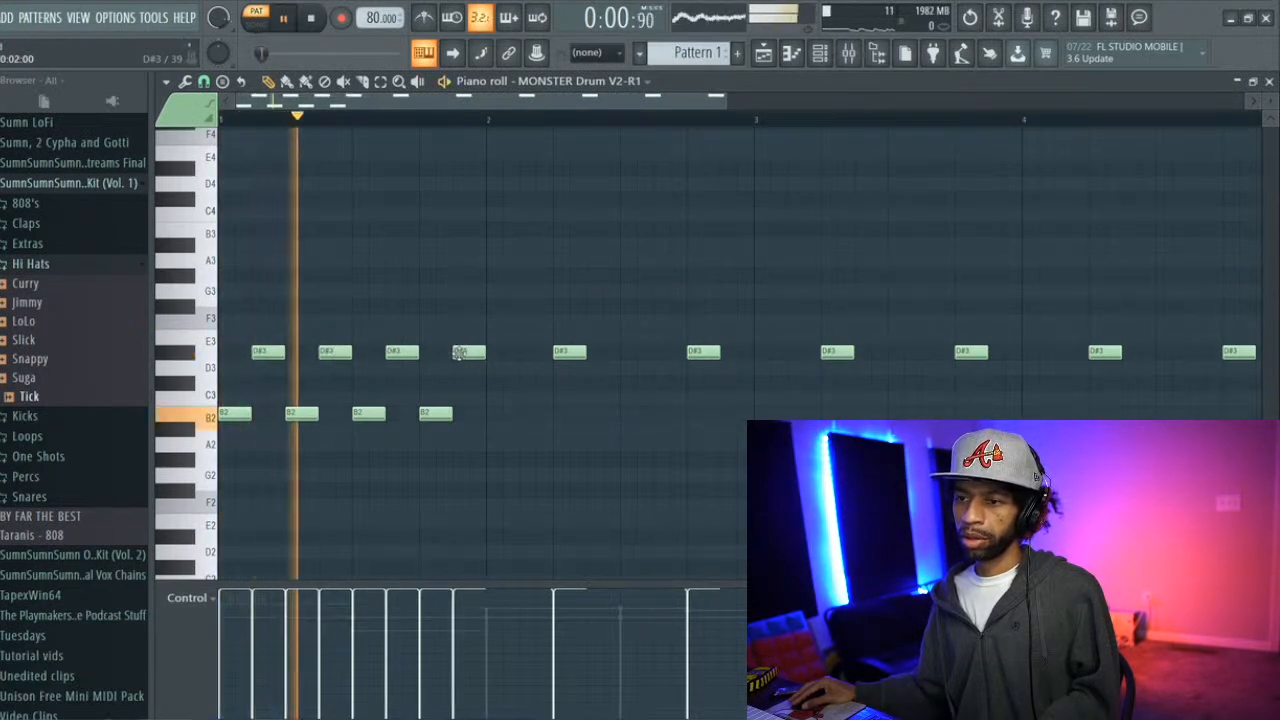
key(space)
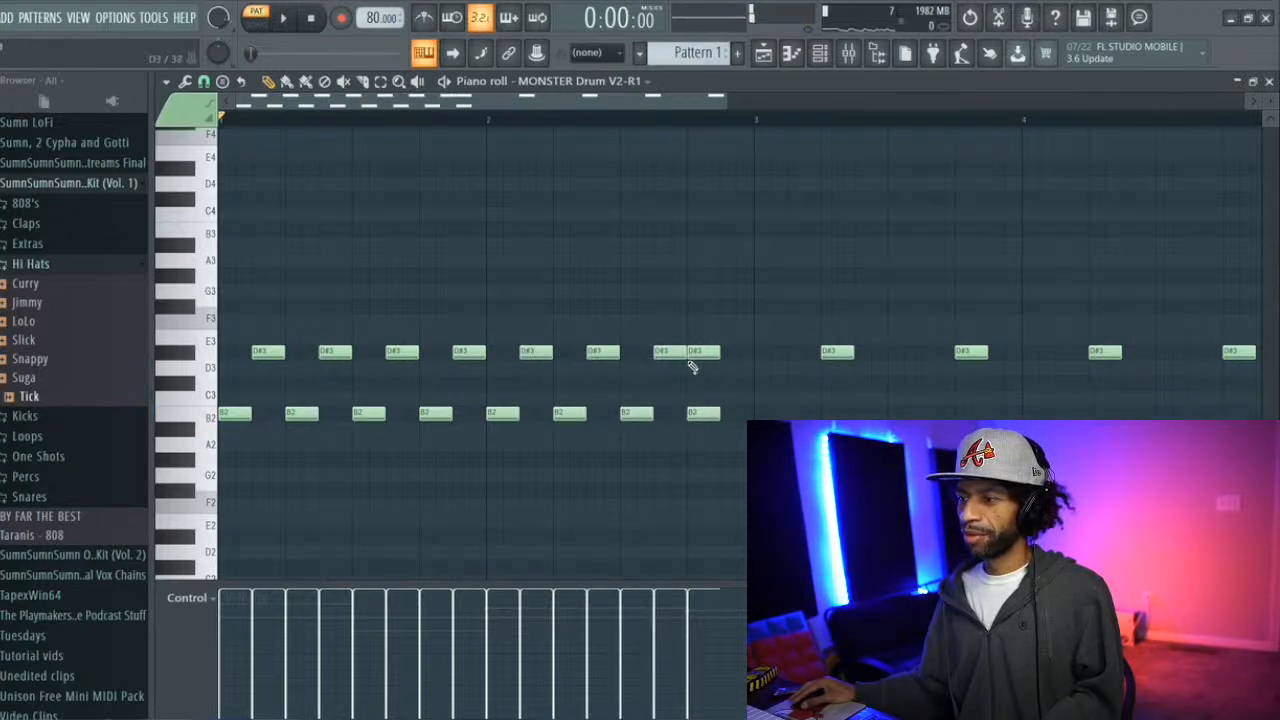
Fill bar 3 with B2 notes on every beat and D#3 notes on every half-beat during playback
key(space)
click(766, 413)
click(798, 354)
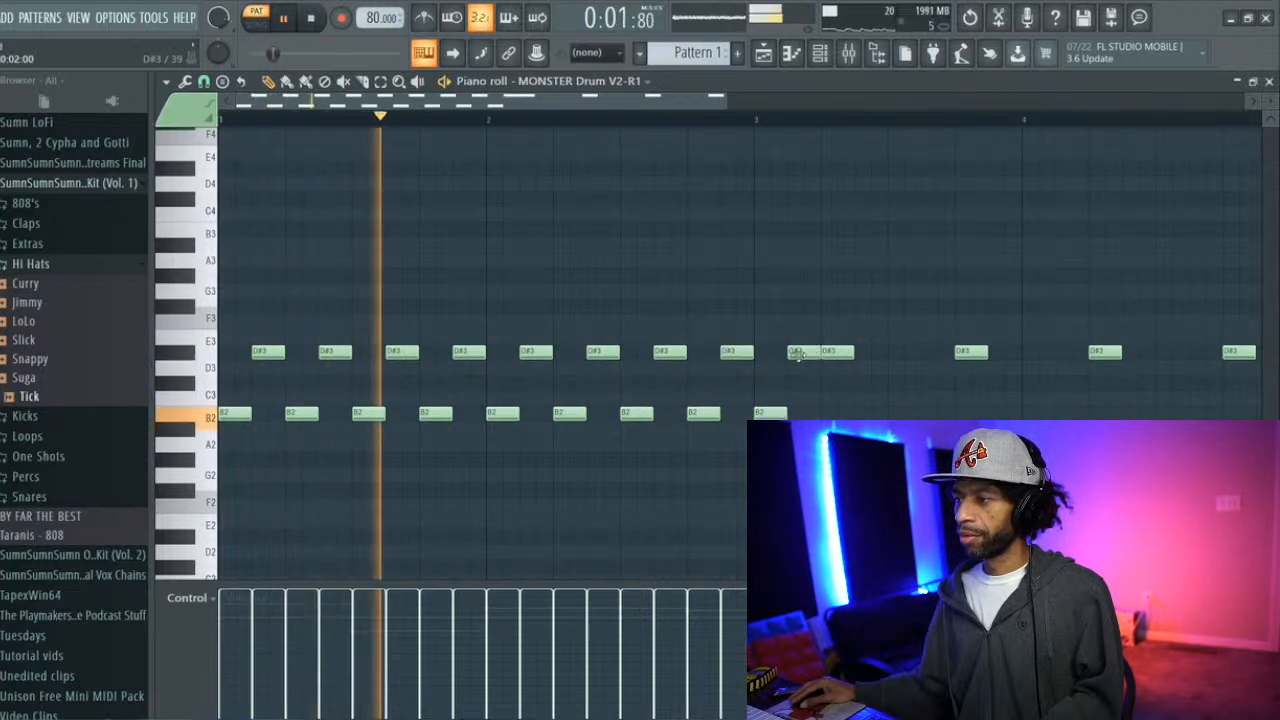
click(838, 412)
drag(832, 355, 866, 358)
click(904, 412)
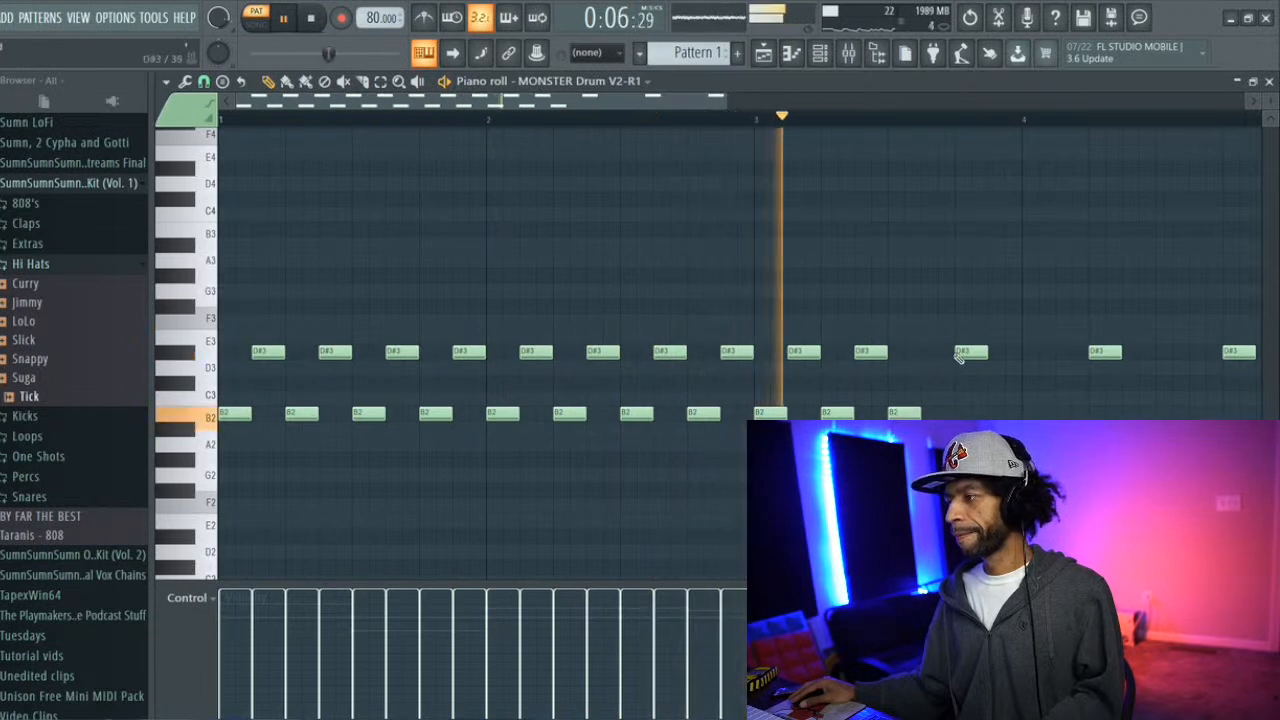
drag(966, 355, 941, 363)
click(971, 412)
click(990, 353)
Complete bar 4 with B2 notes on the beats and D#3 notes on the half-beats
click(1043, 410)
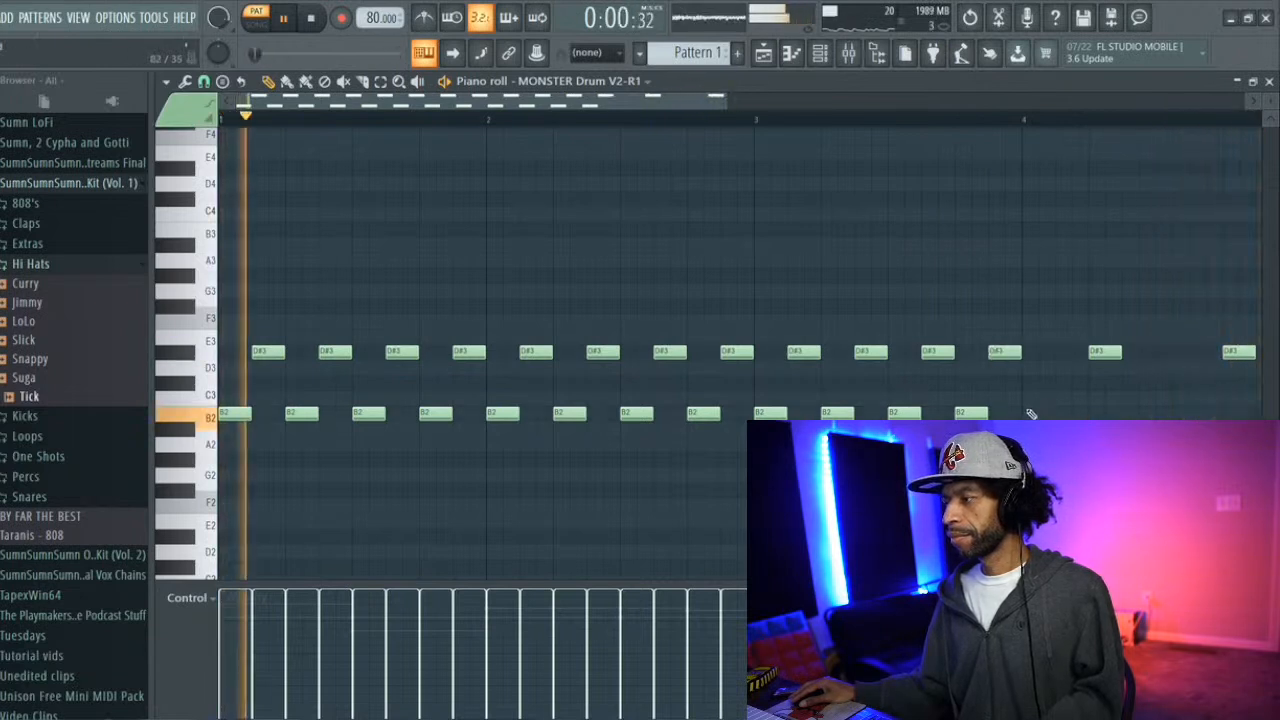
click(1060, 353)
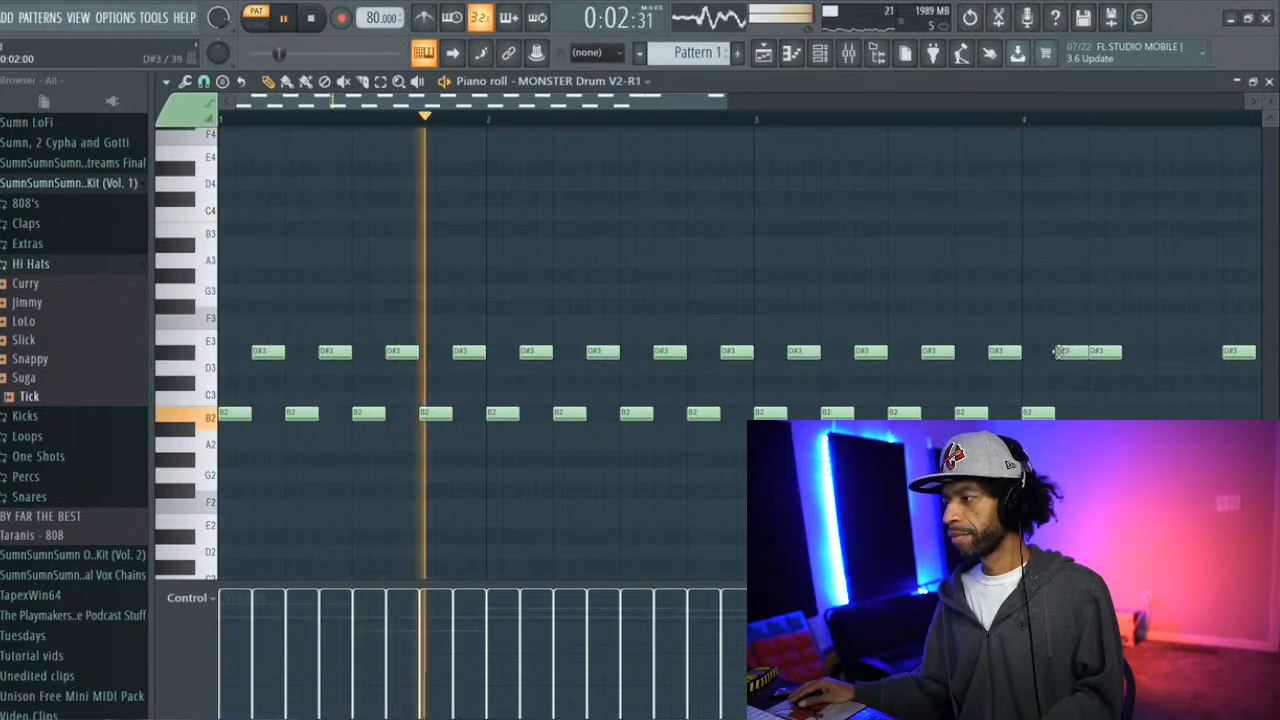
drag(1095, 355, 1128, 355)
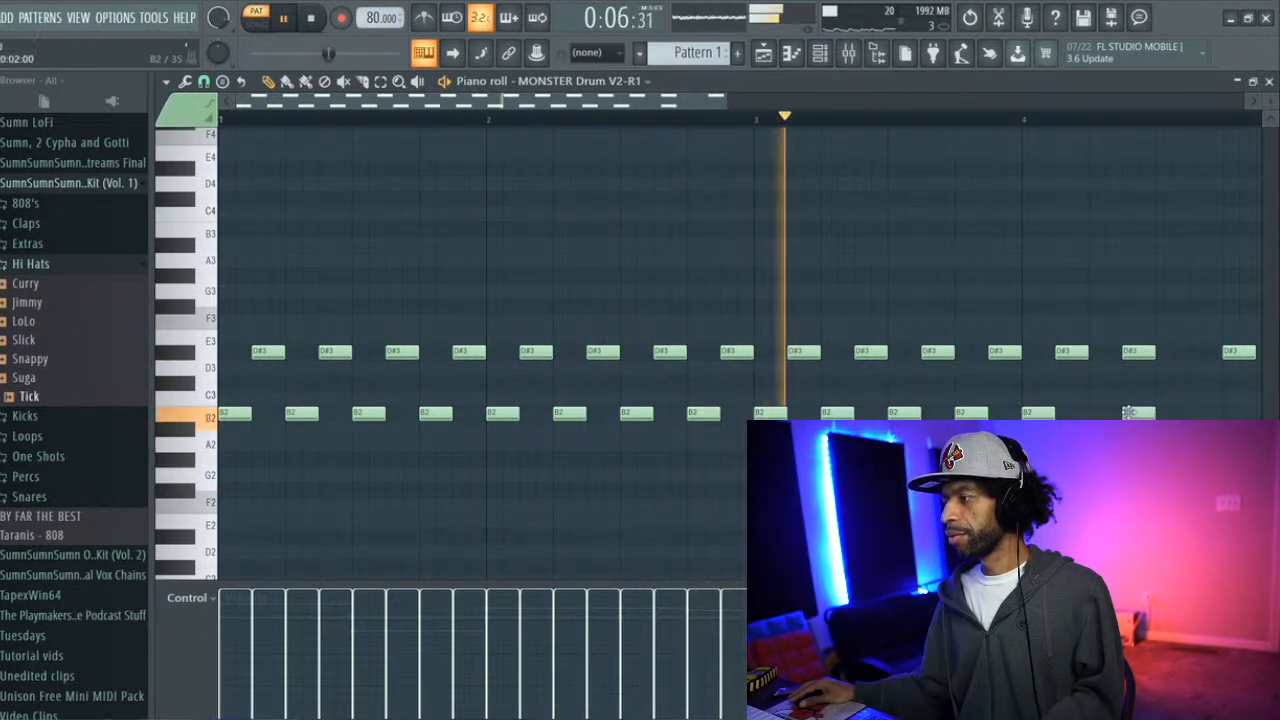
click(1100, 413)
click(1170, 413)
click(1197, 358)
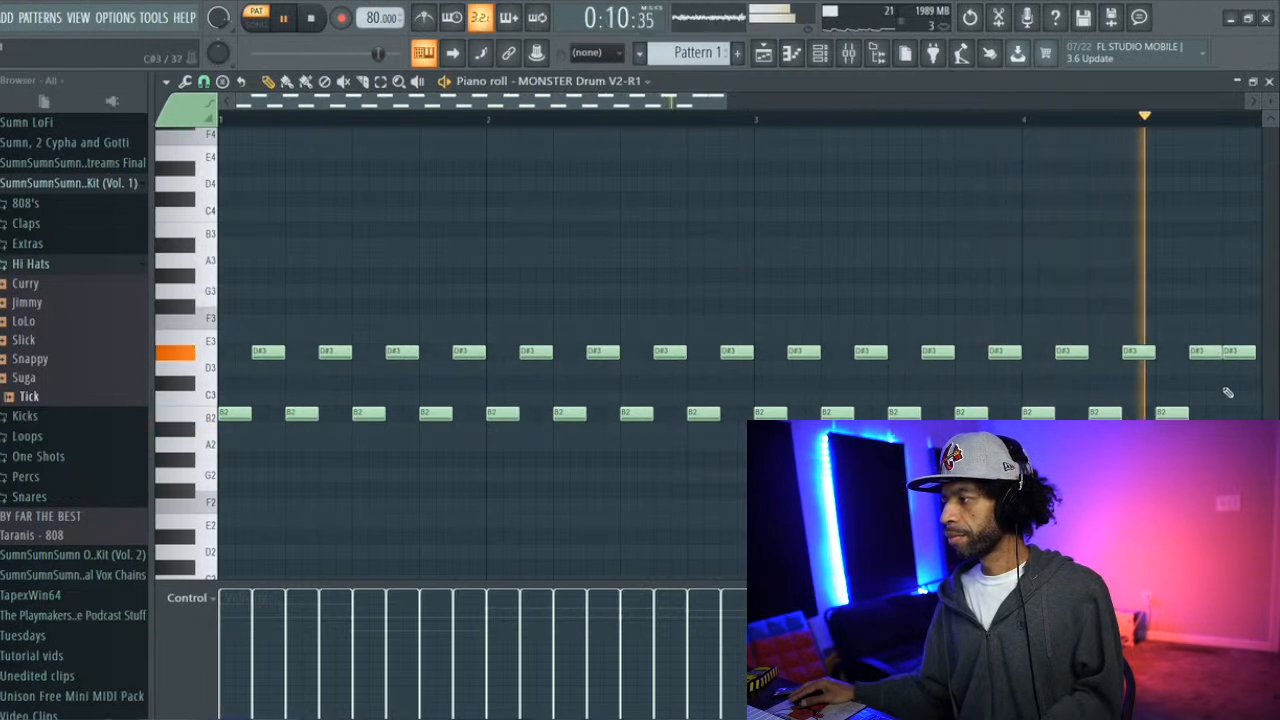
click(1230, 412)
drag(1228, 356, 1241, 358)
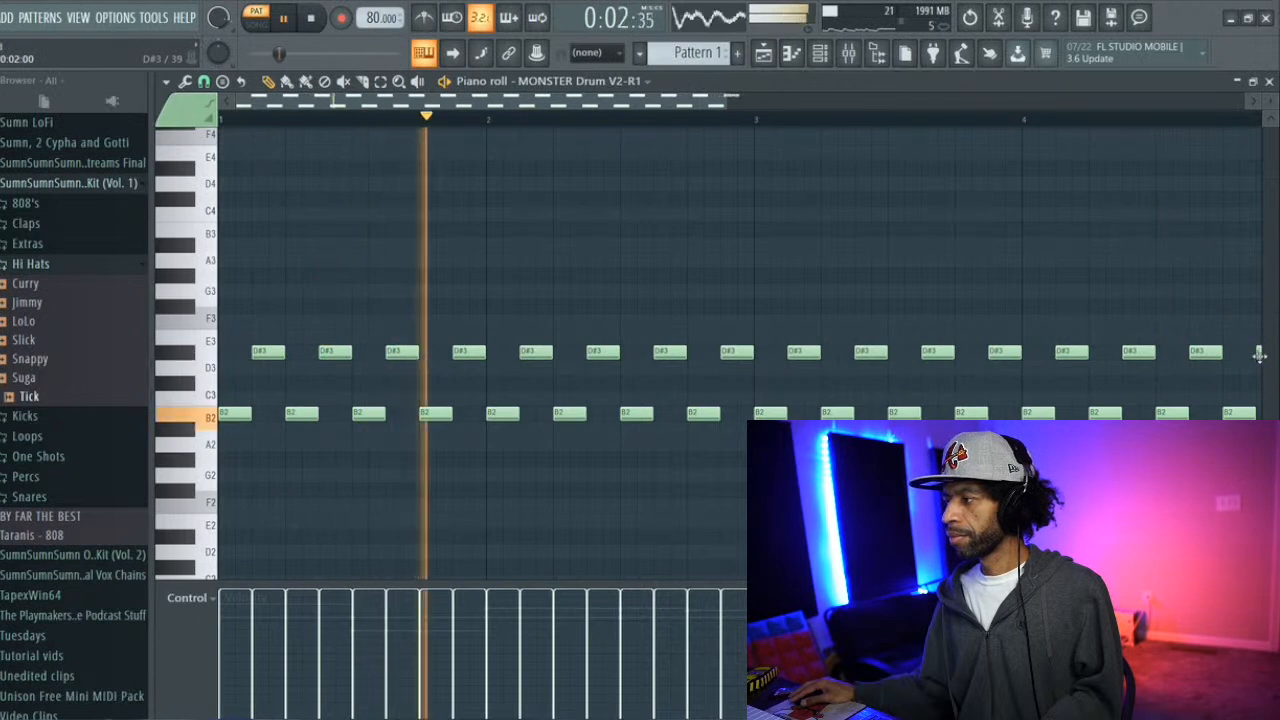
key(space)
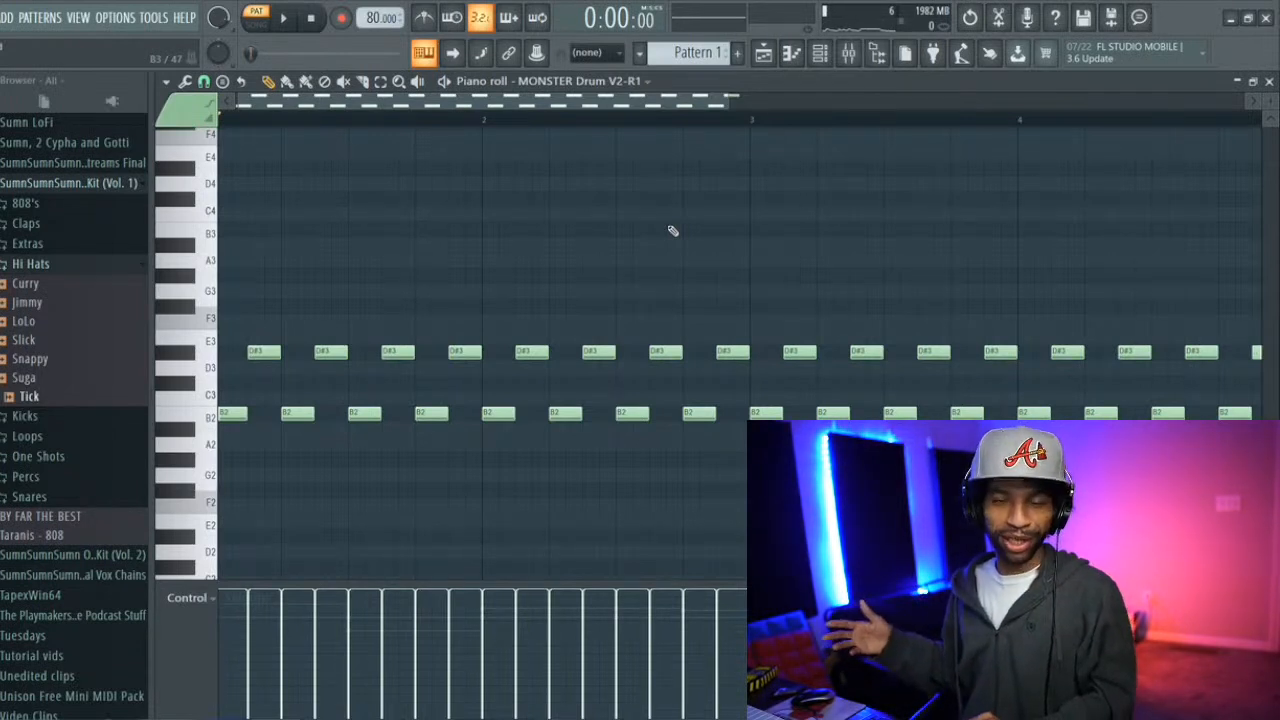
Double the B2 hits on beats 2 and 4 of bar 1 and beat 2 of bar 2, using shortened notes followed by extra B2 notes
key(space)
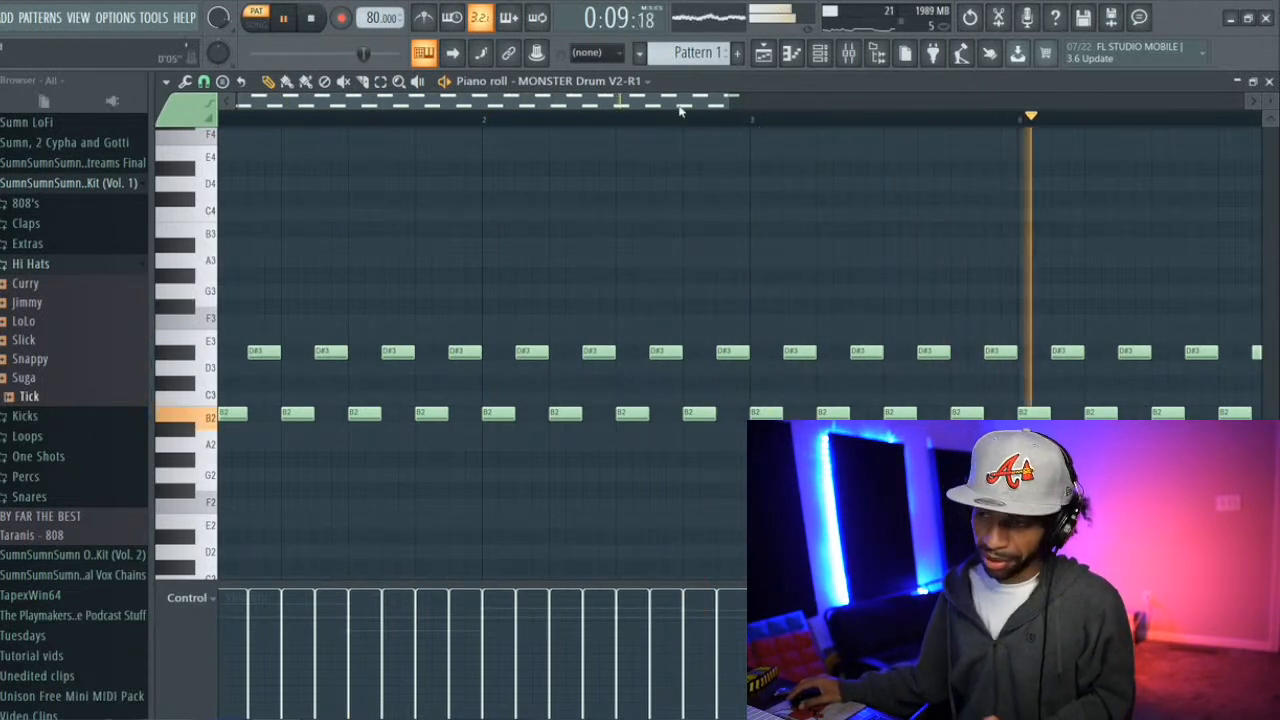
click(320, 413)
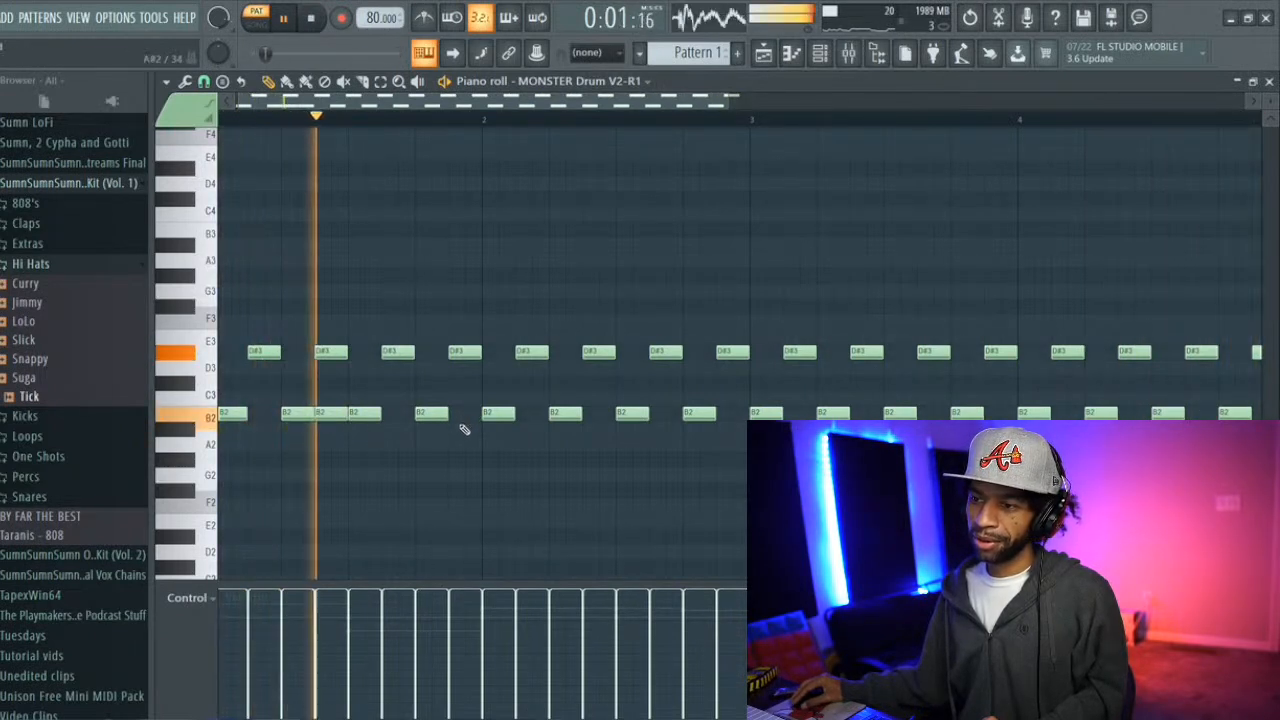
click(462, 413)
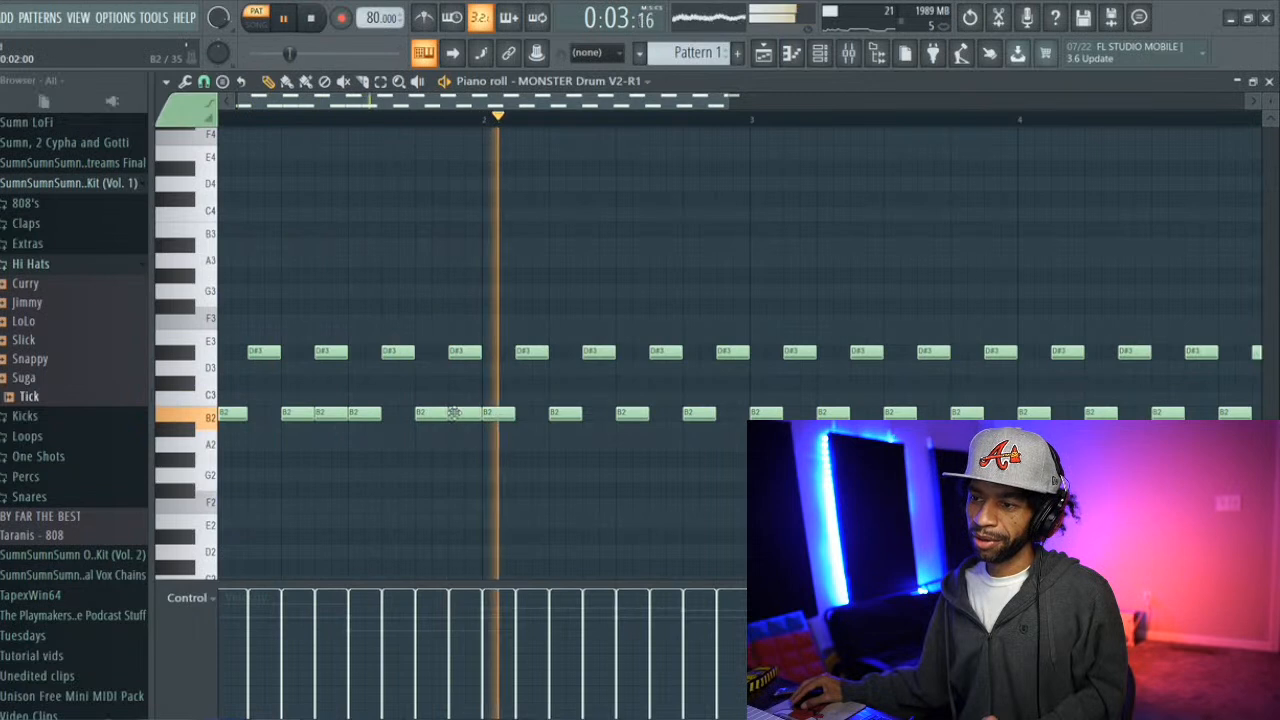
key(space)
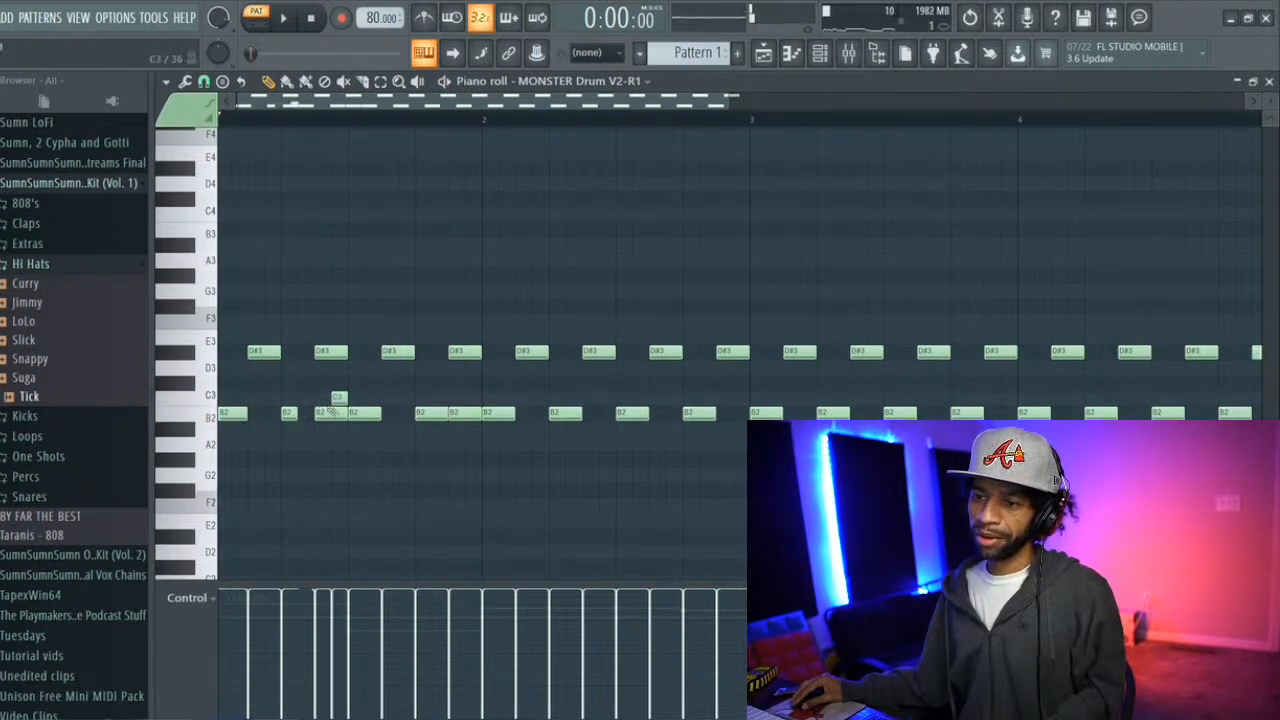
key(space)
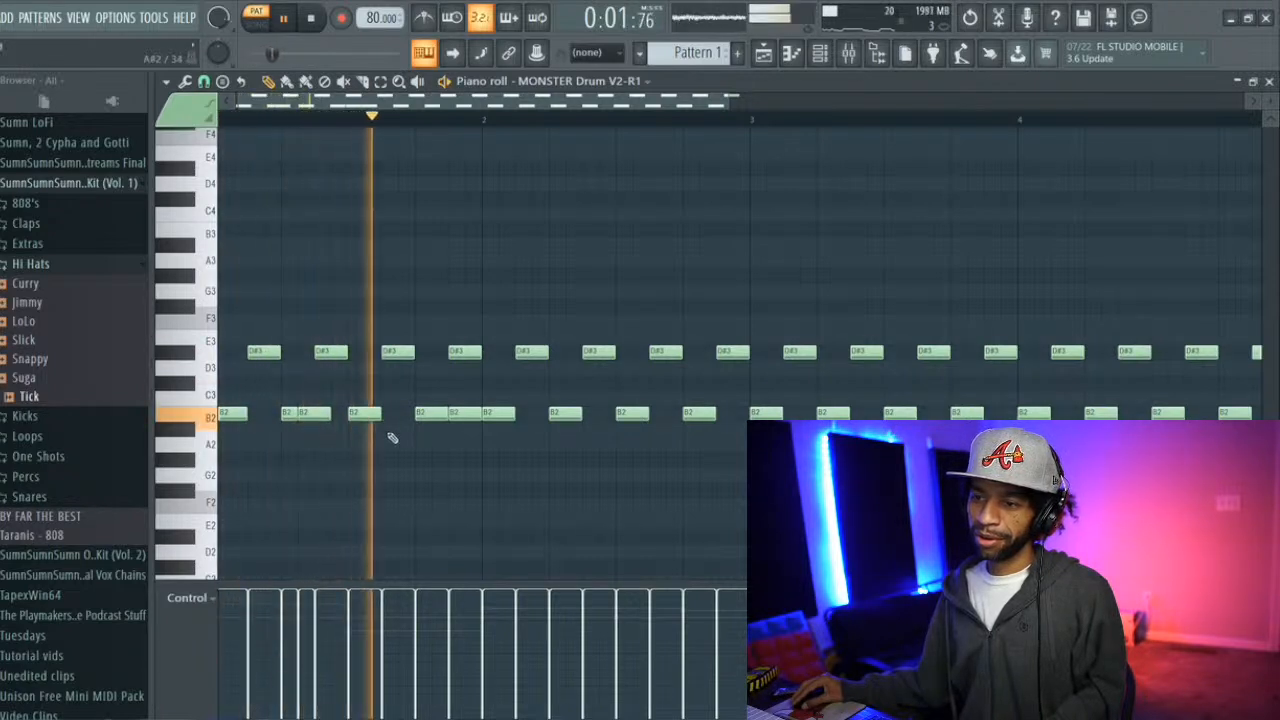
key(space)
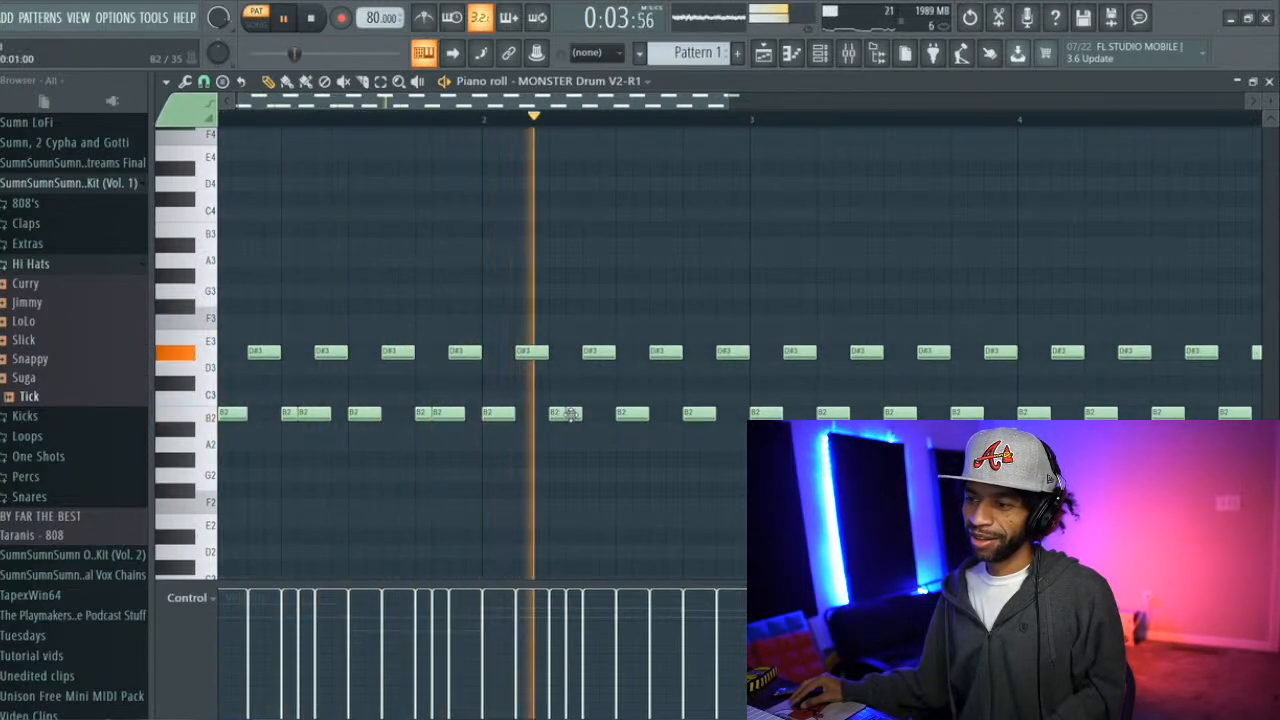
Split bar 2's fourth-beat B2 into two short hits and carry the doubled B2 rhythm through bars 3 and 4
drag(714, 416, 700, 416)
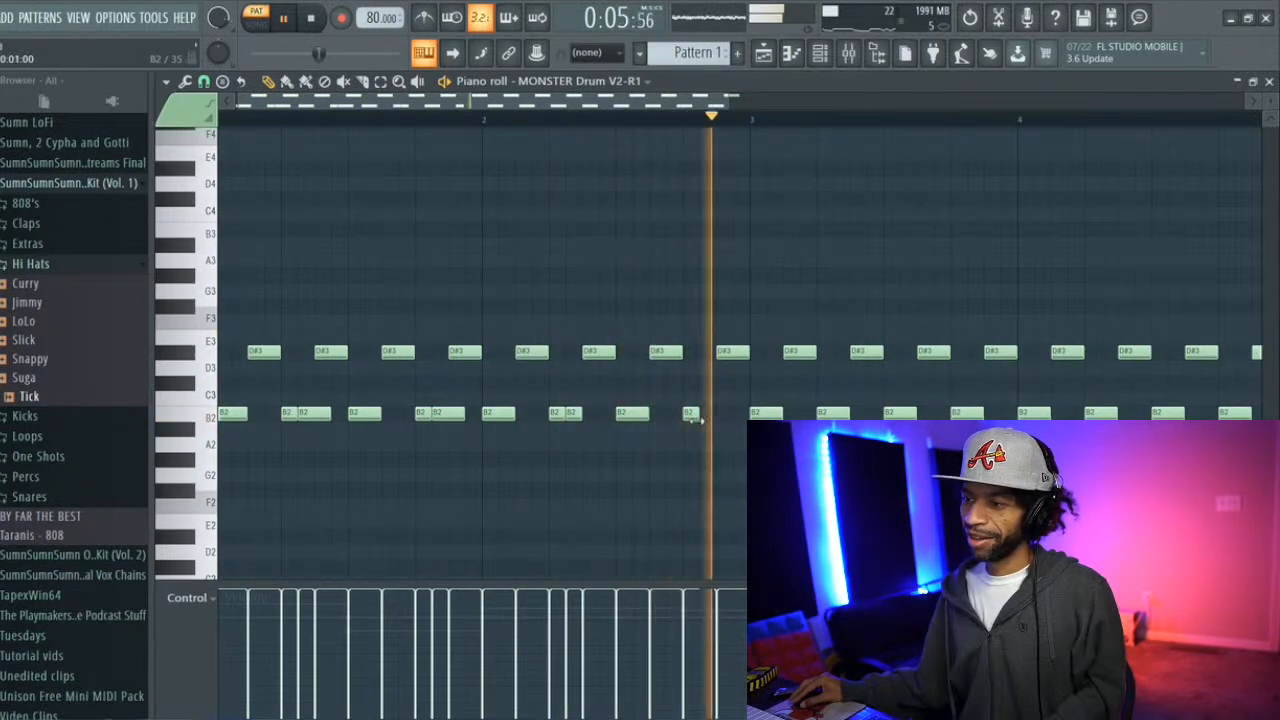
click(704, 416)
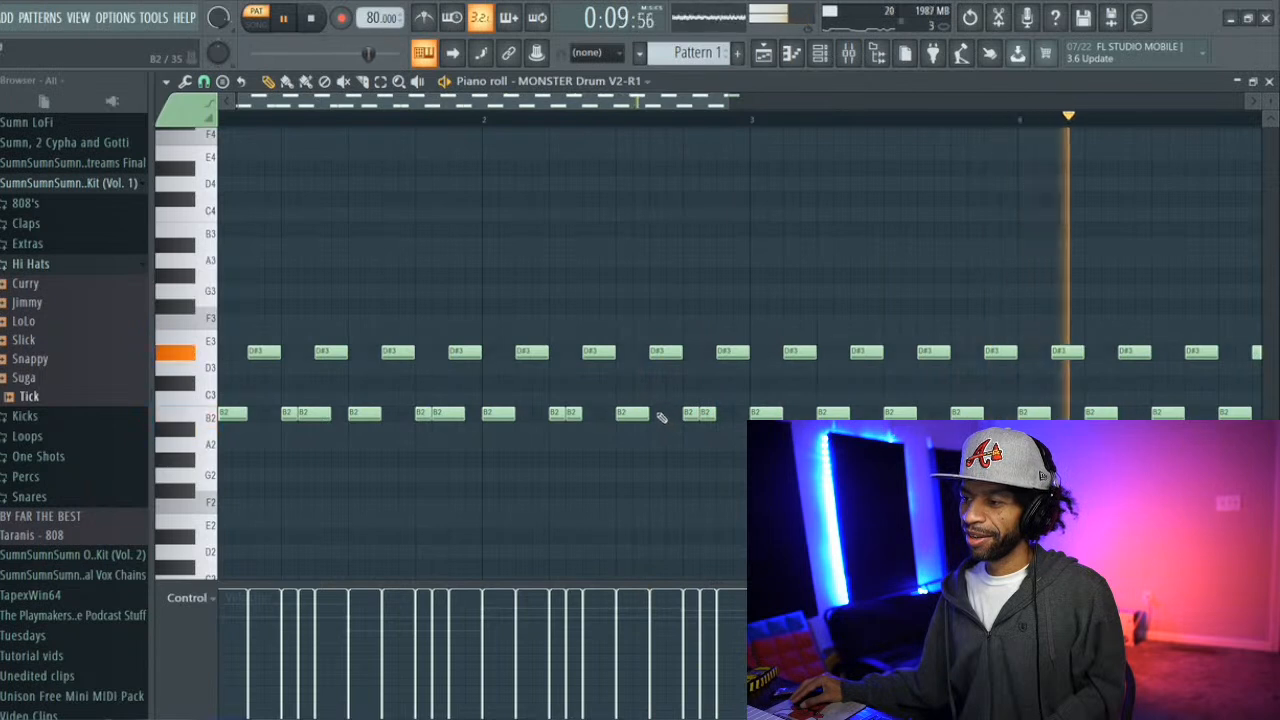
click(656, 413)
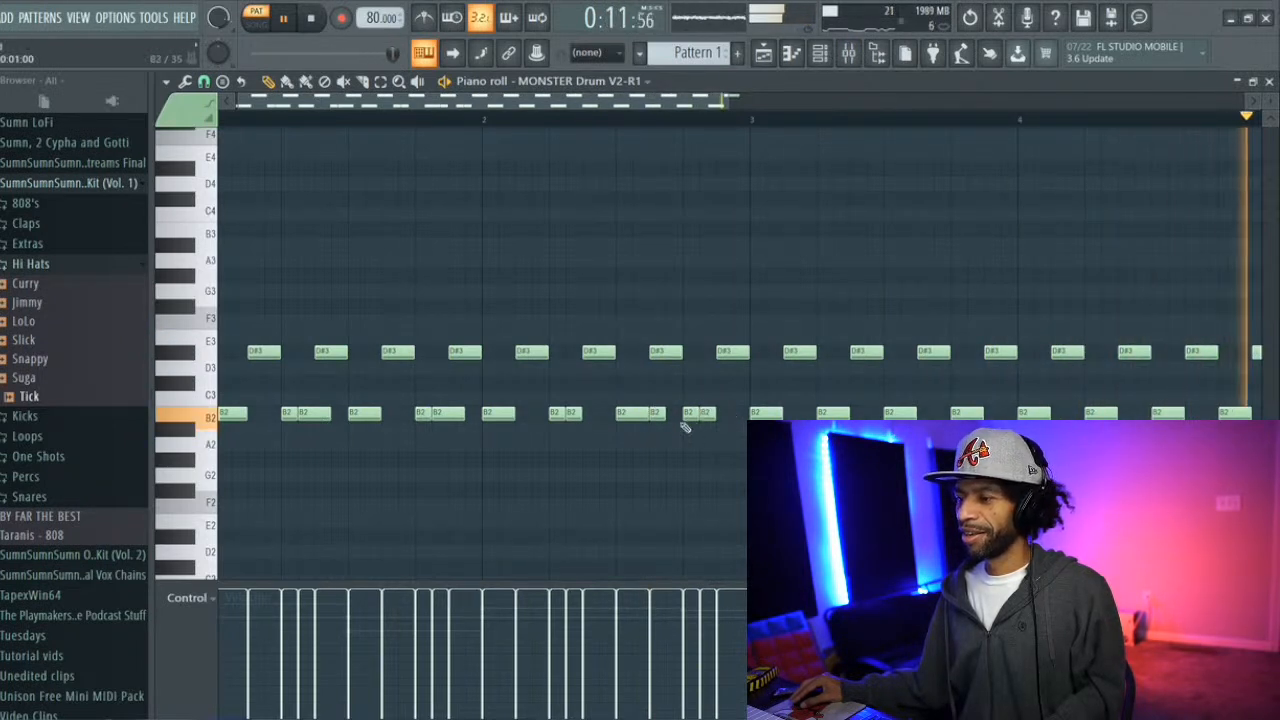
right_click(660, 414)
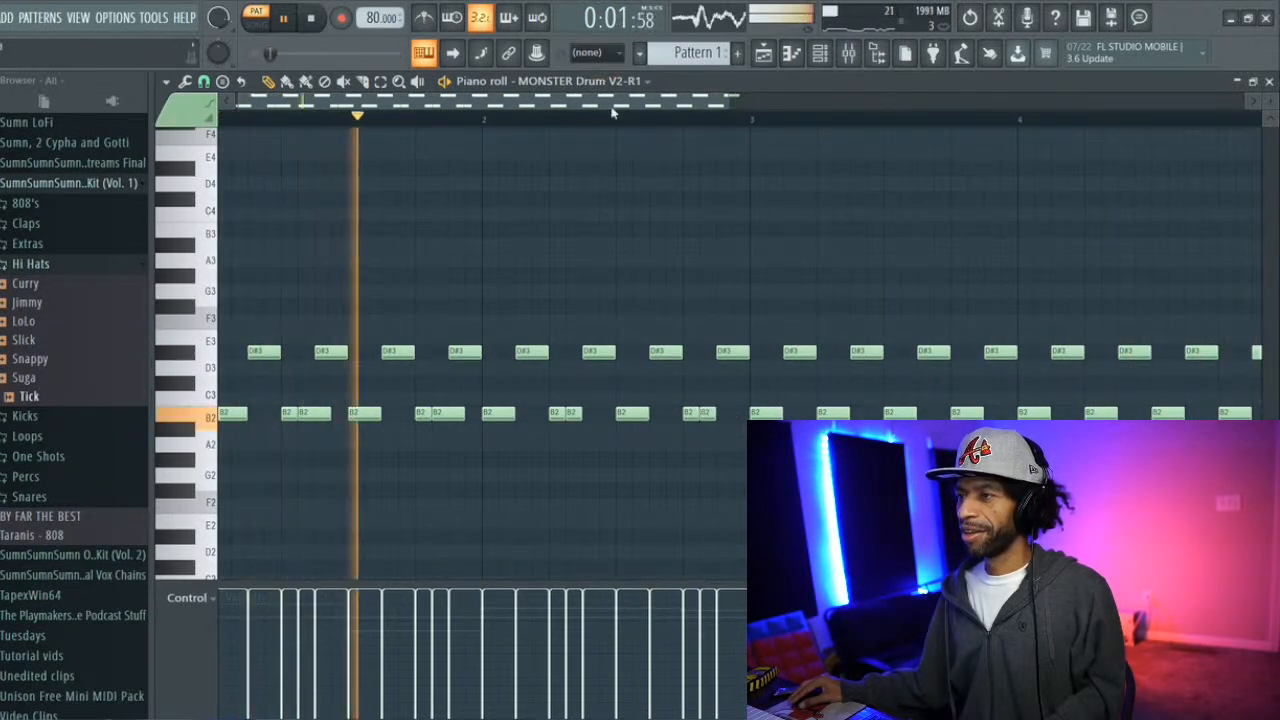
drag(614, 108, 650, 108)
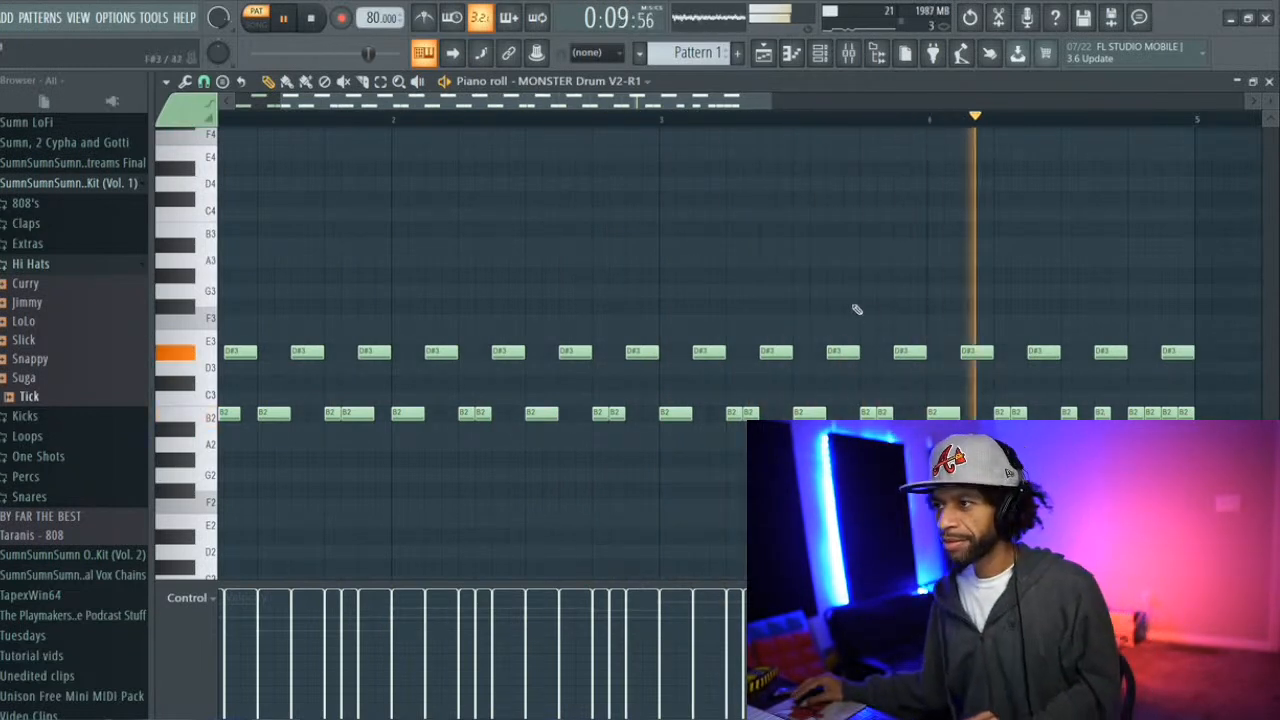
Replace the final D#3 of bar 4 with short A#3 and C#4 notes, and audition from the start of bar 4
click(313, 19)
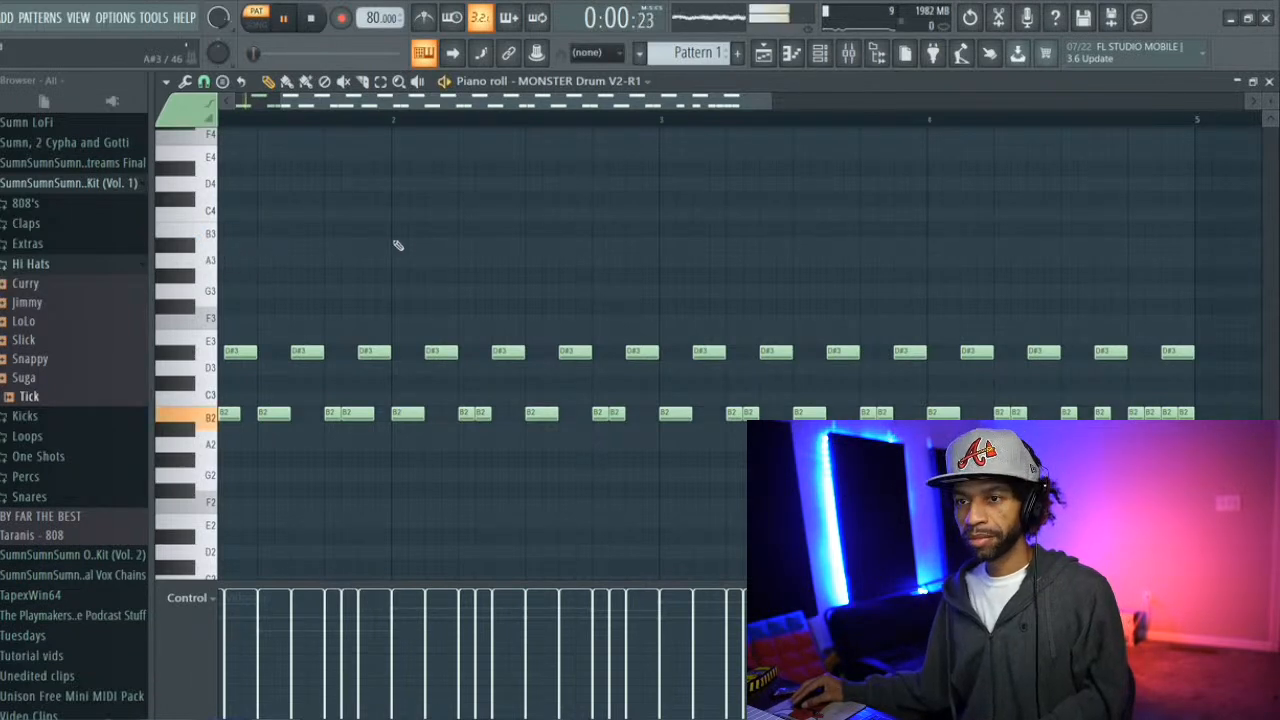
click(1182, 245)
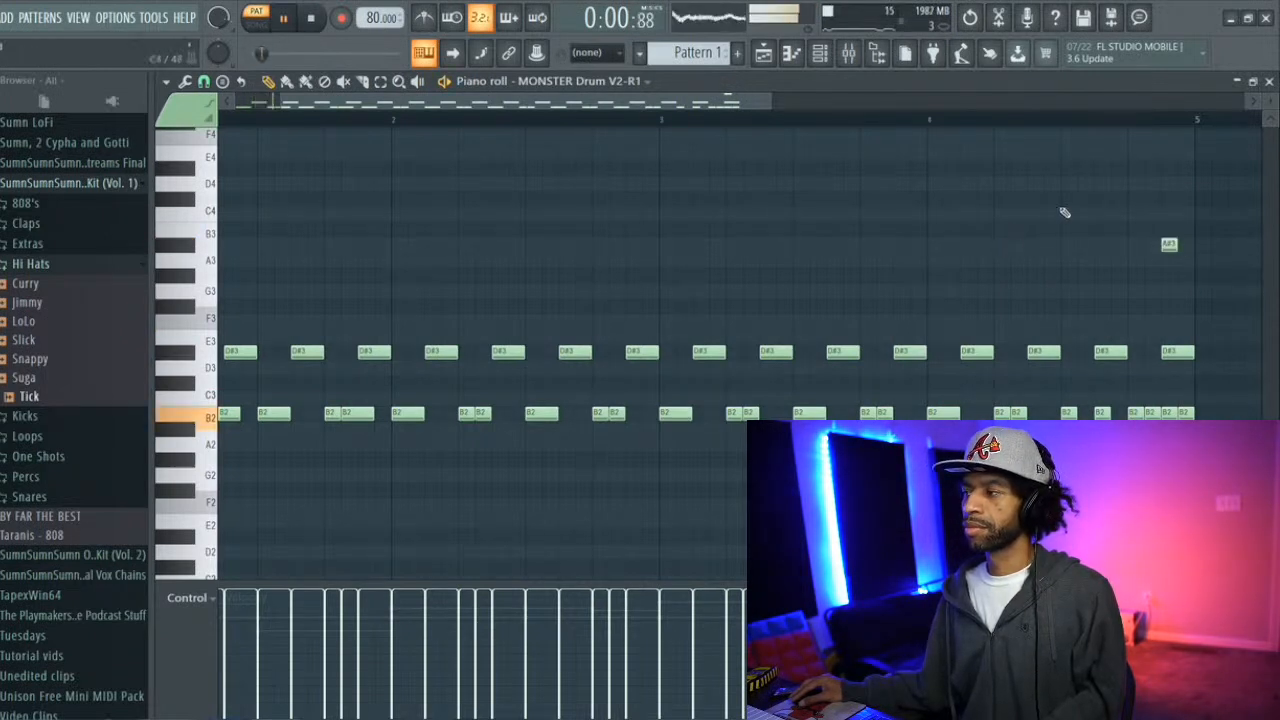
click(938, 120)
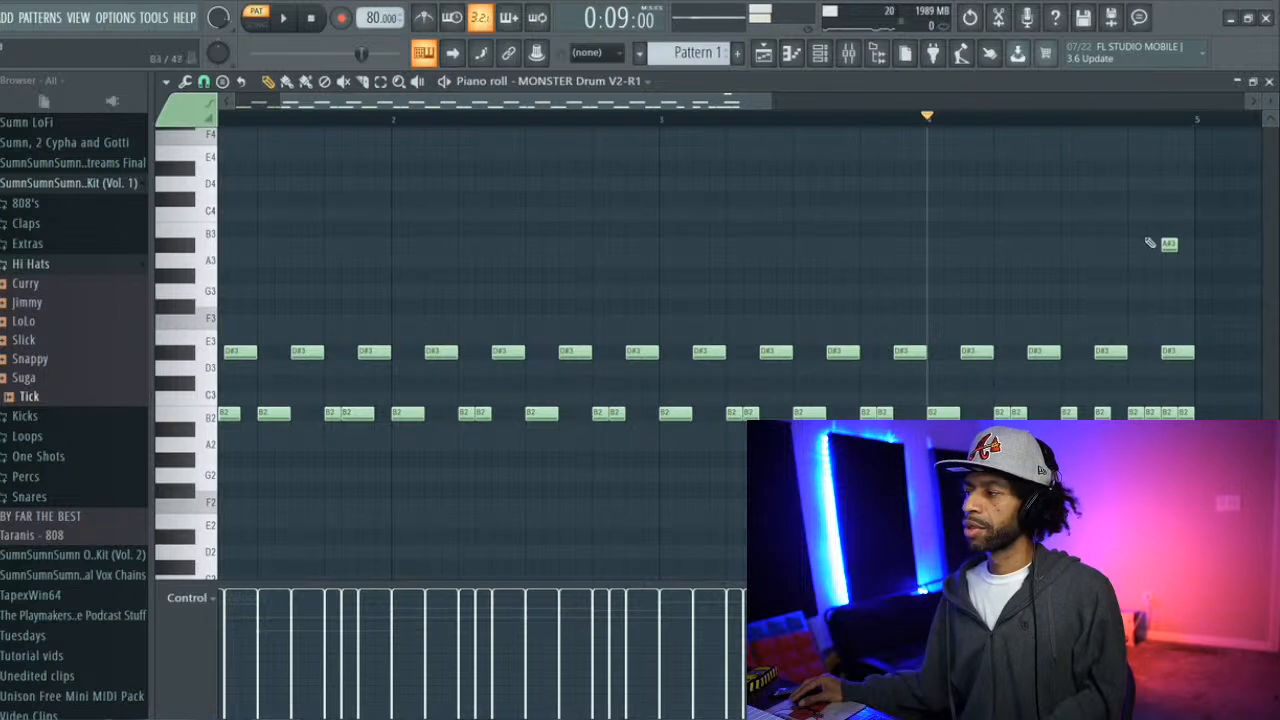
key(space)
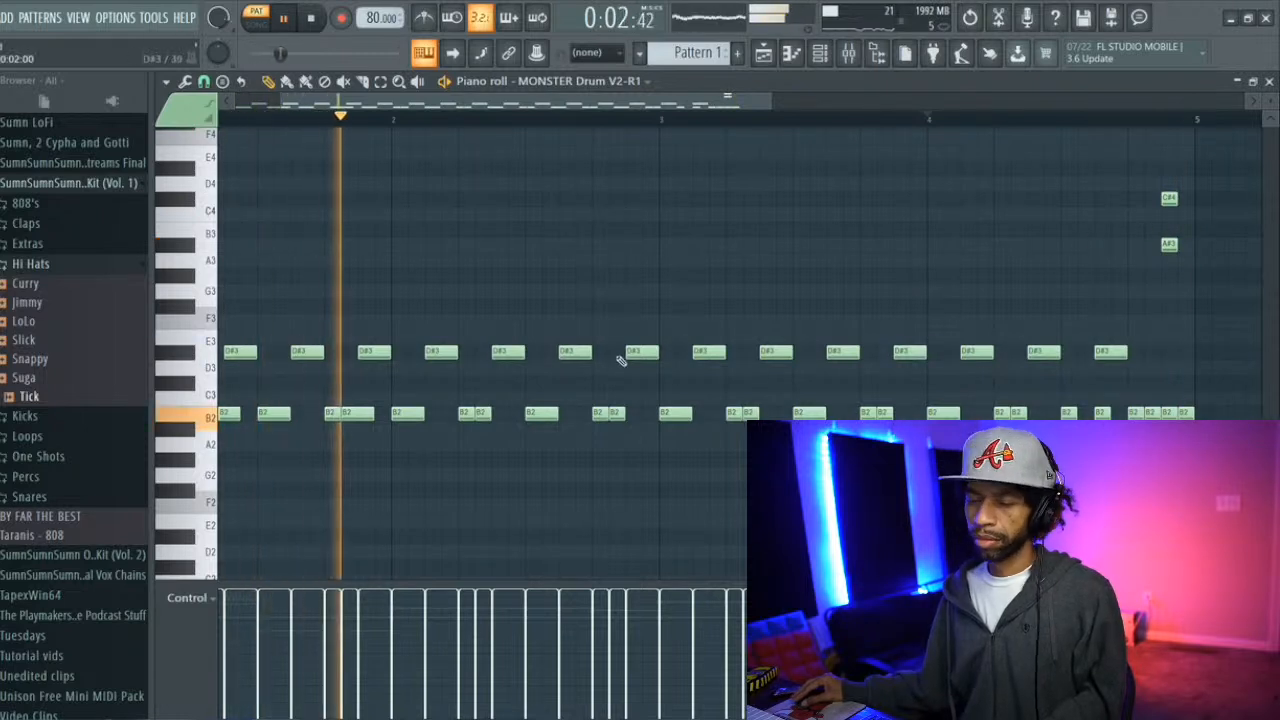
key(space)
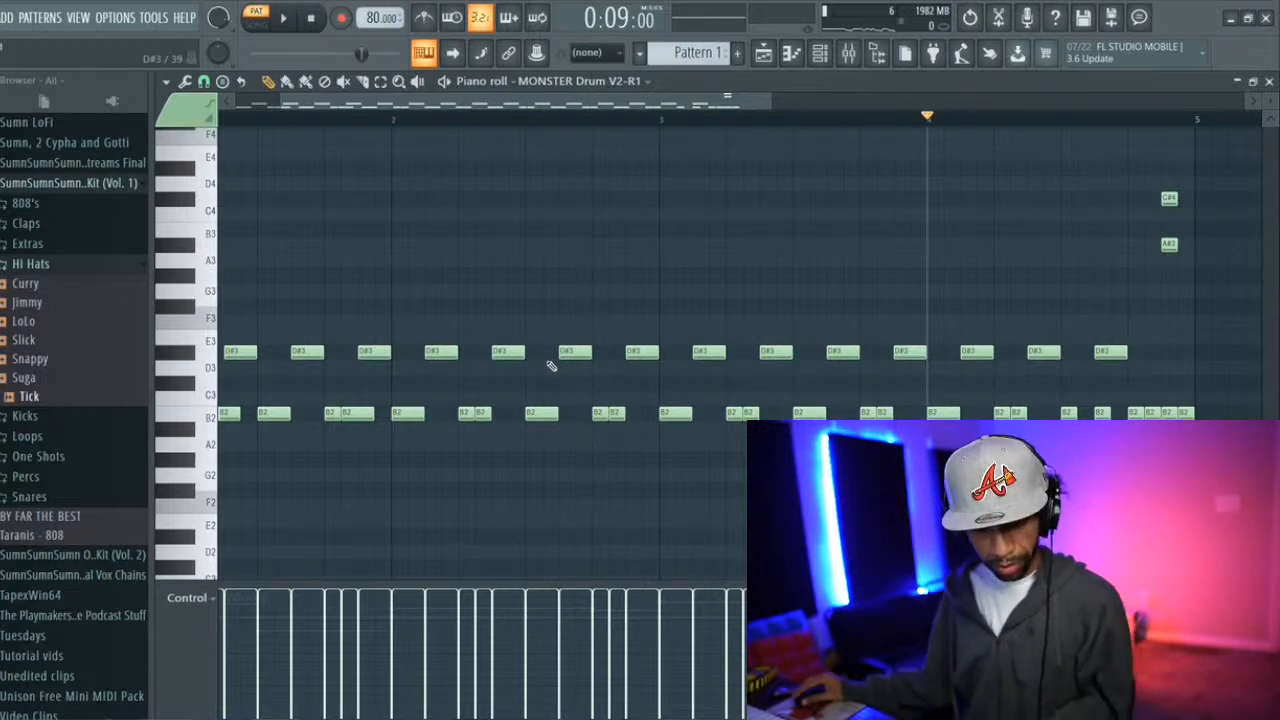
key(space)
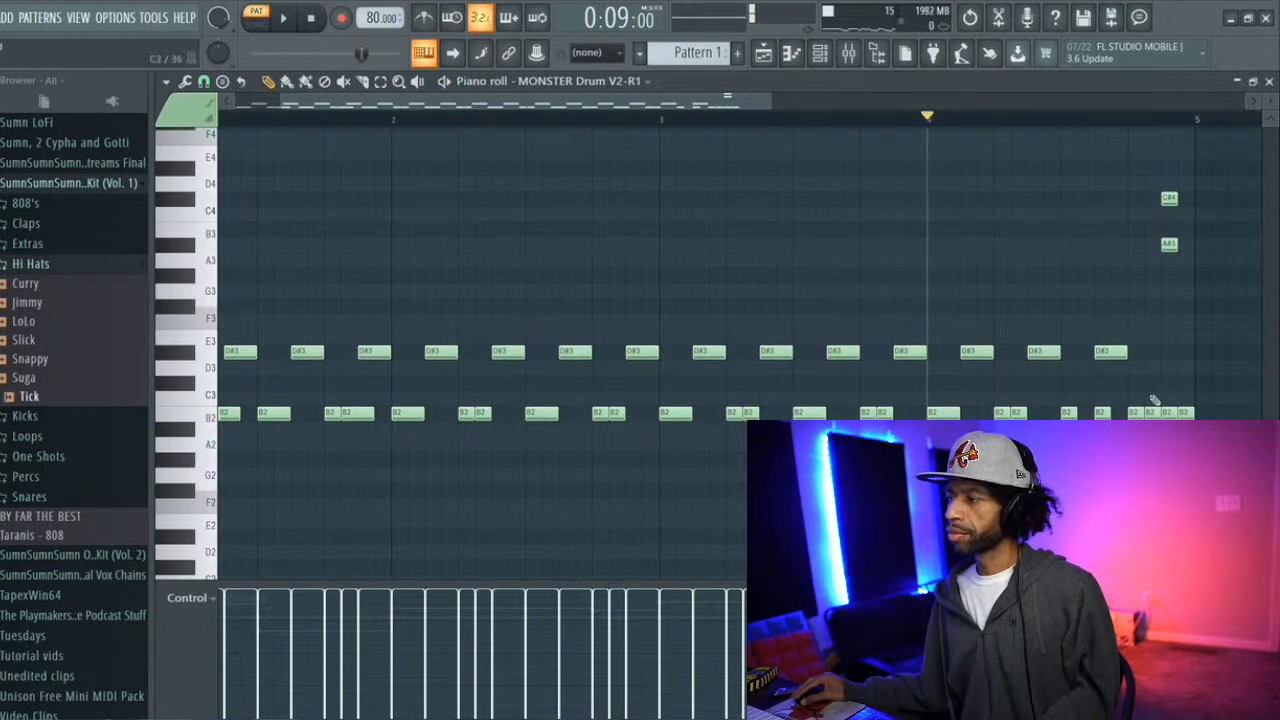
Add short F#3 notes on every half-beat of bar 1, with an extra F#3 hit inside beat 4
key(space)
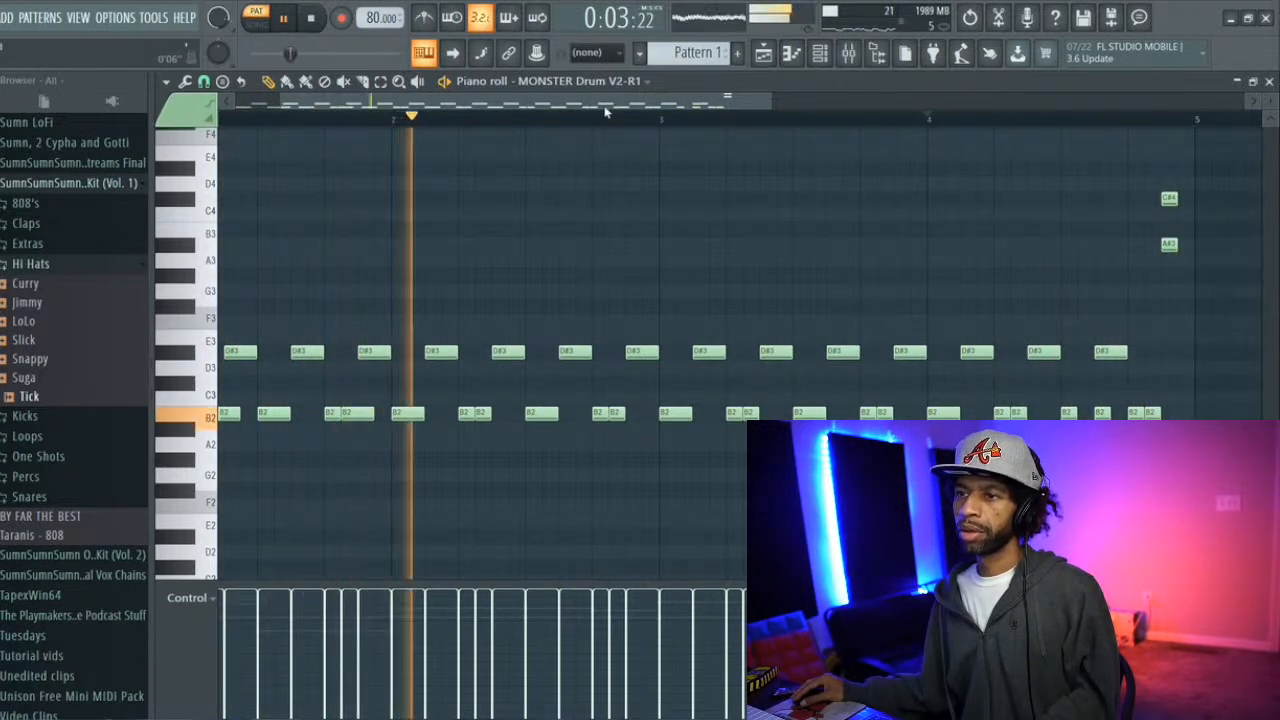
key(space)
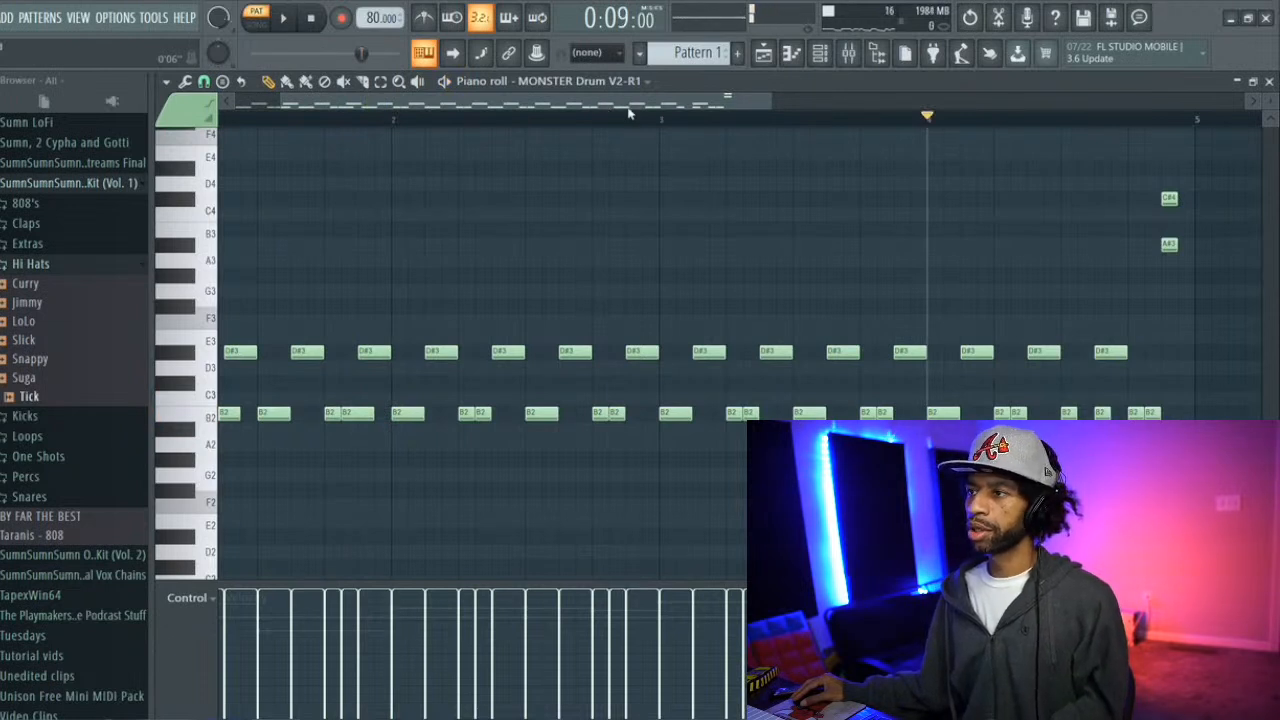
drag(628, 110, 481, 127)
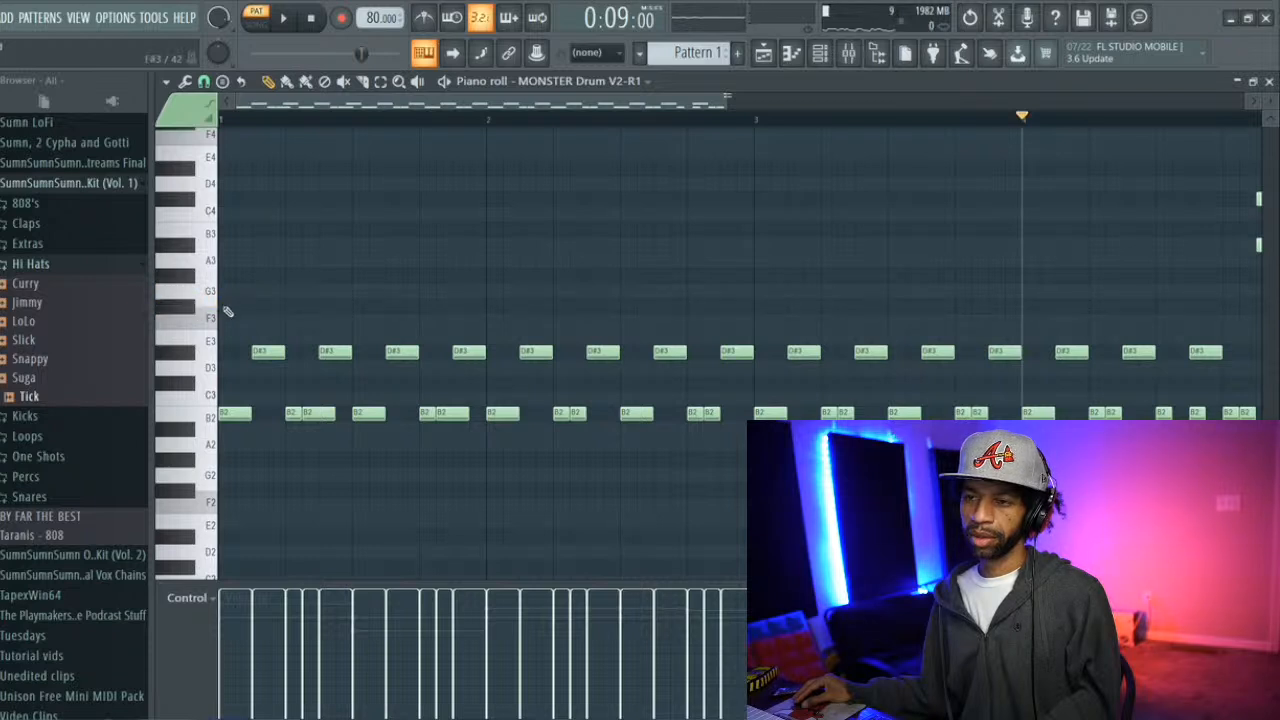
click(293, 305)
key(space)
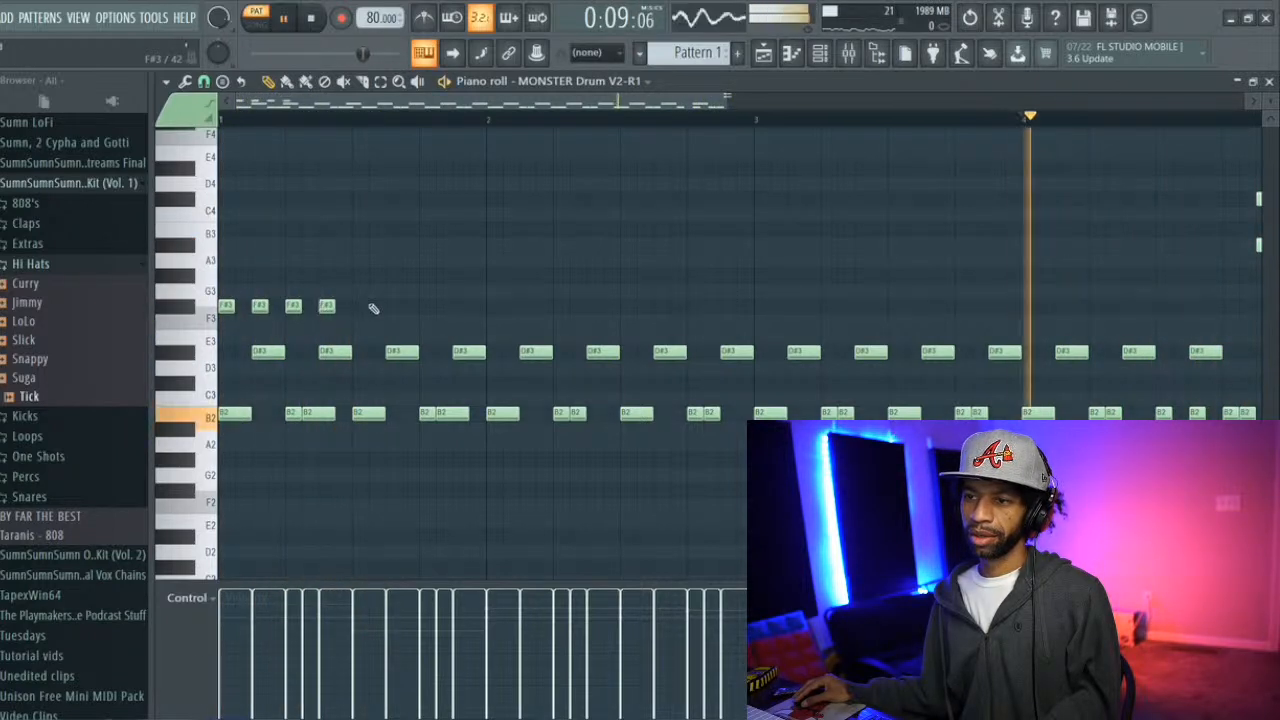
click(360, 305)
click(393, 305)
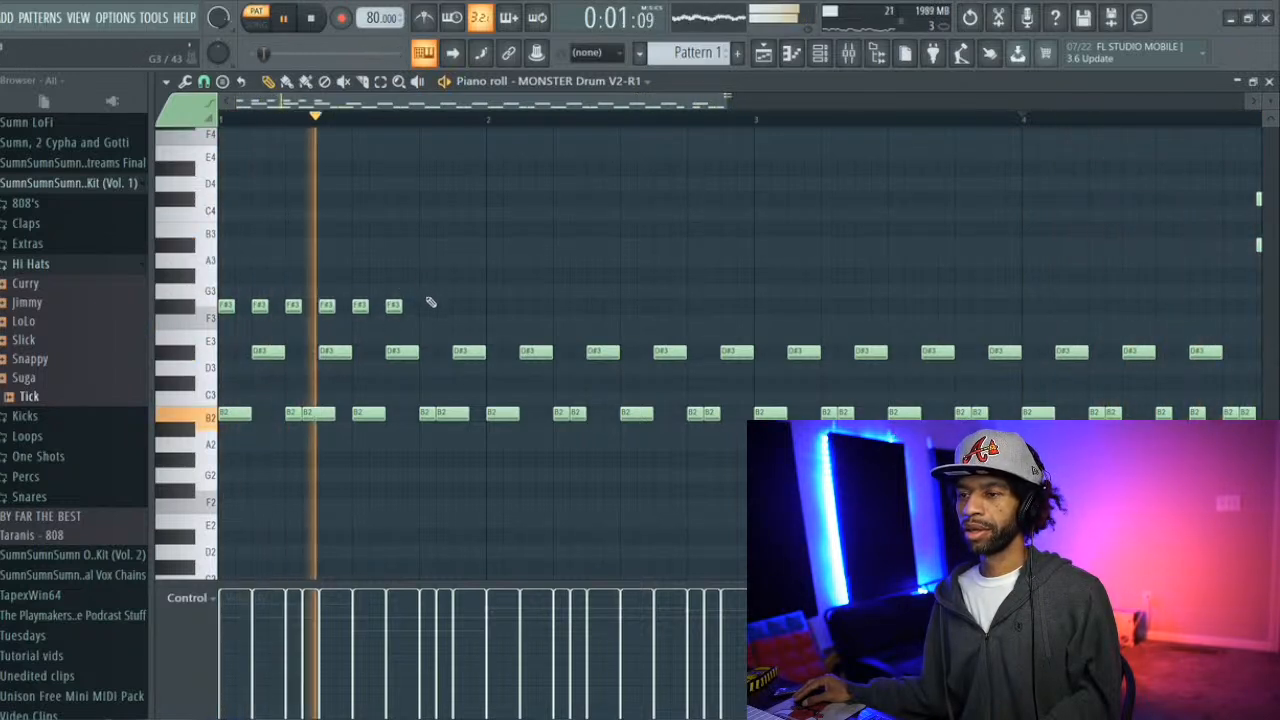
click(428, 306)
click(458, 306)
key(space)
key(space)
click(460, 306)
Carry the half-beat F#3 rhythm through bar 2, including the extra hit inside beat 4, and into the first beat of bar 3
click(490, 306)
click(527, 306)
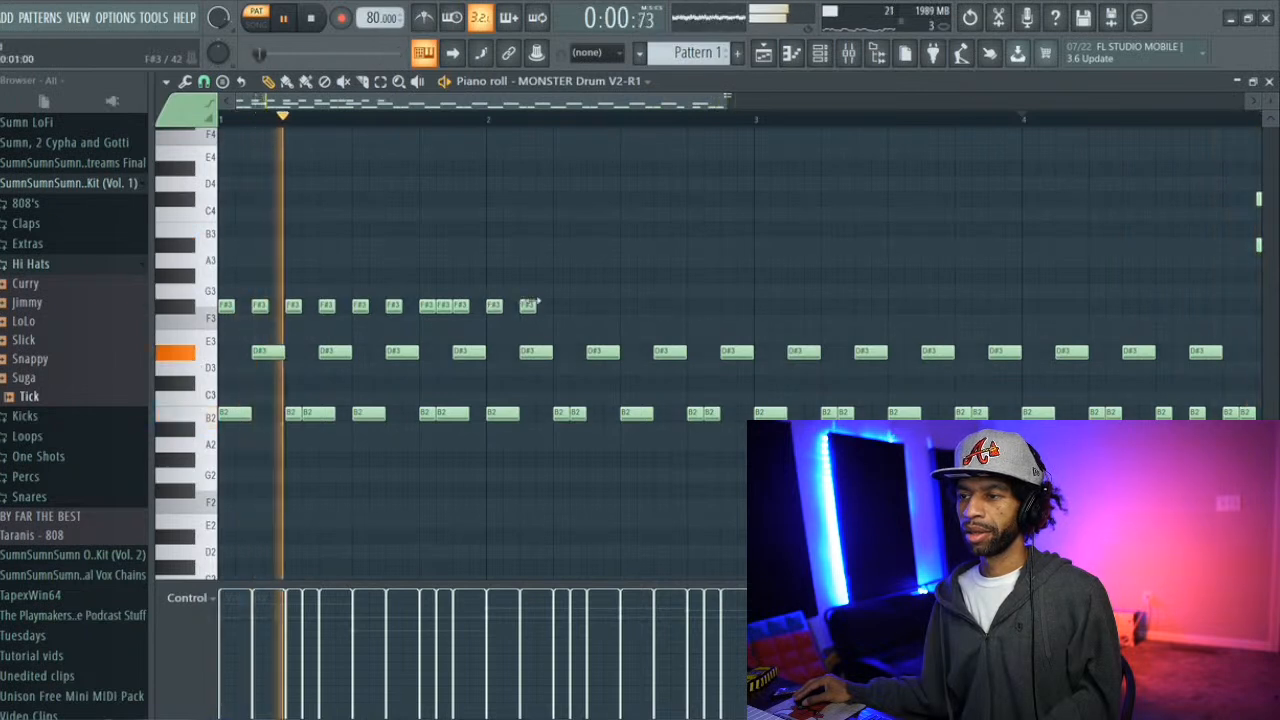
click(561, 306)
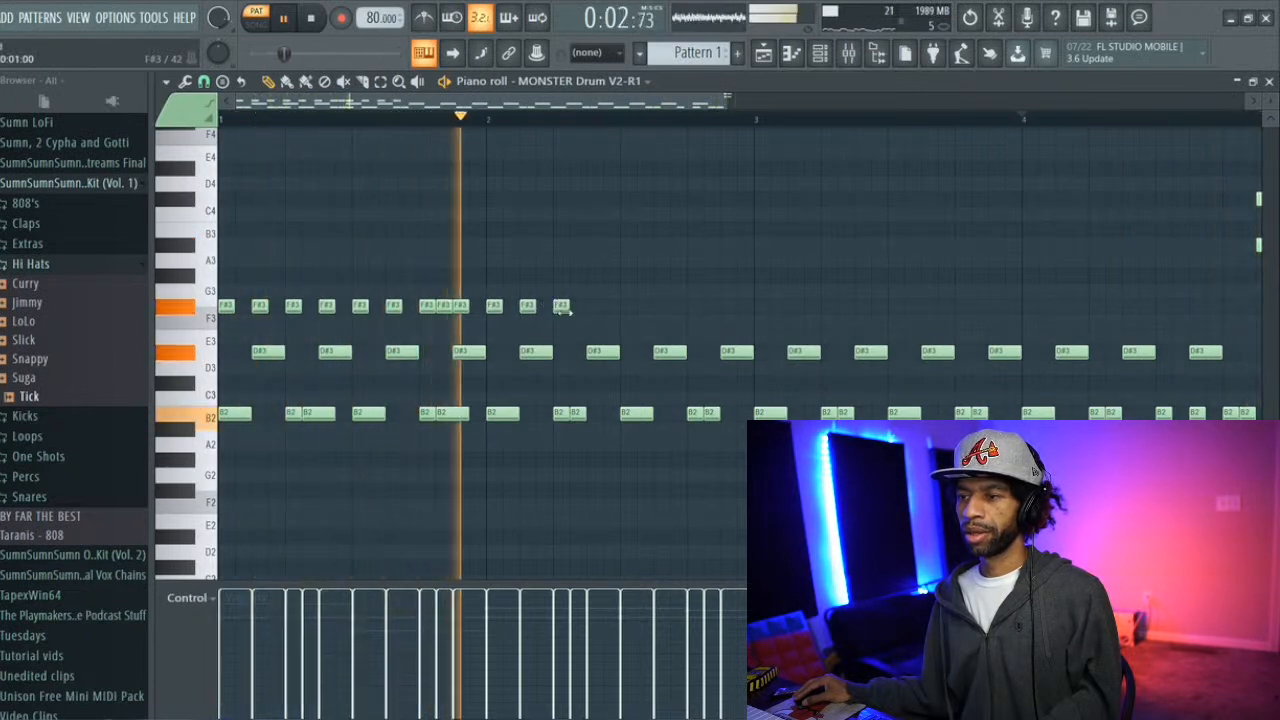
click(590, 306)
click(624, 306)
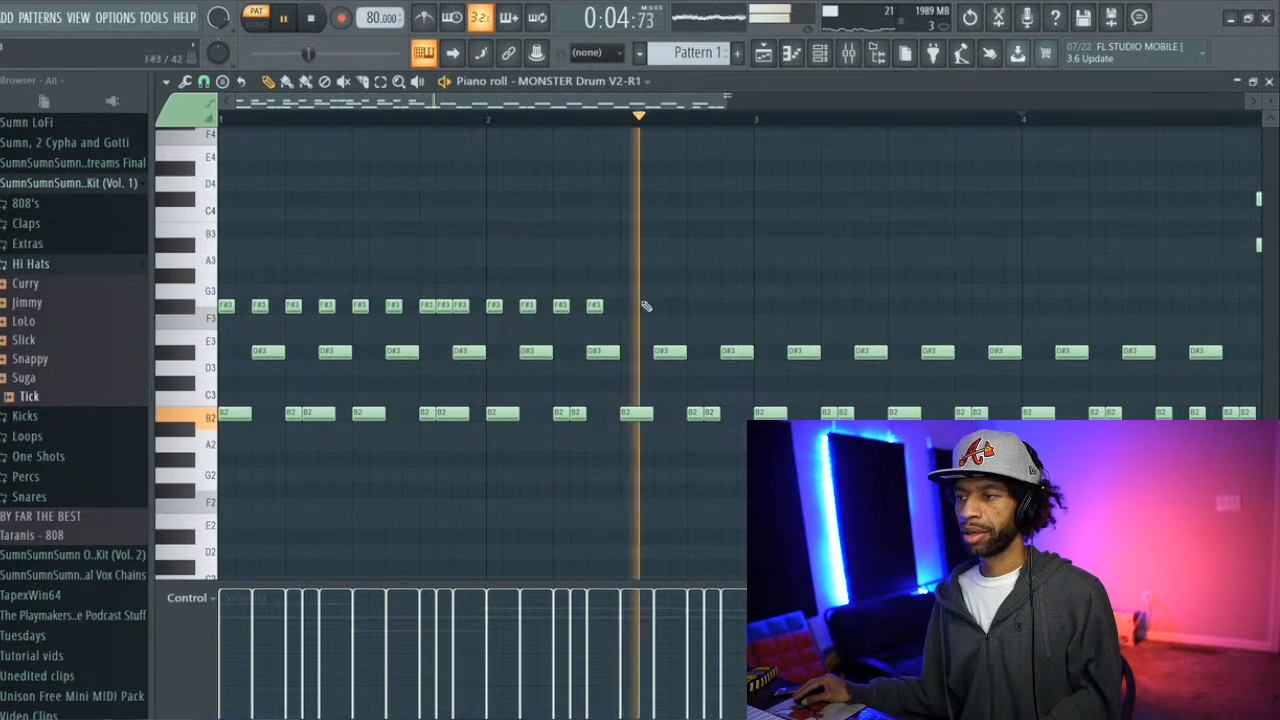
click(660, 306)
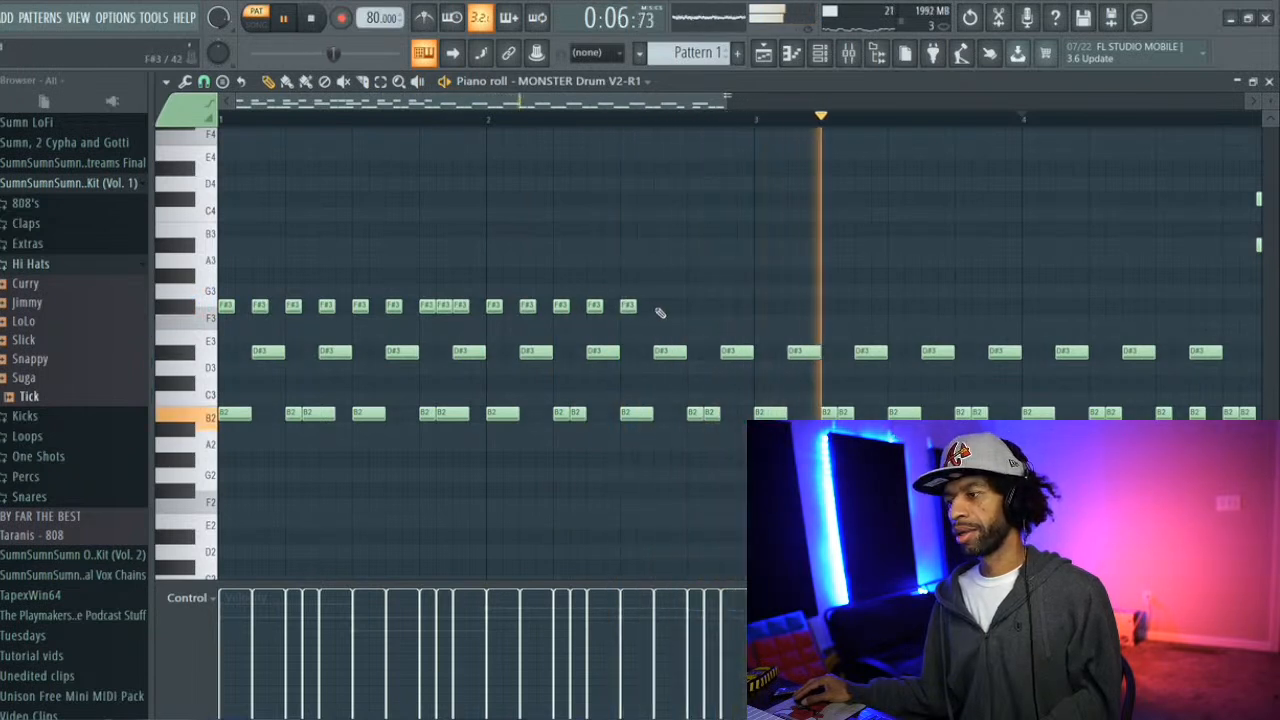
click(693, 307)
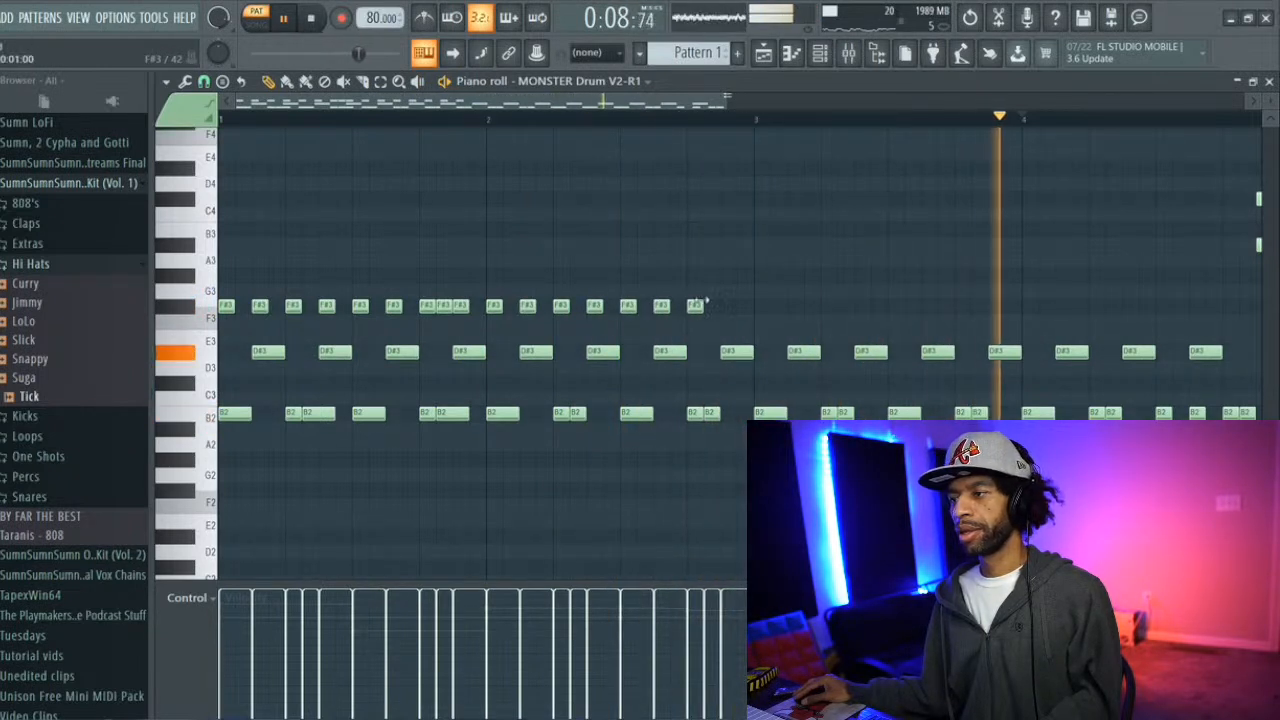
click(712, 307)
click(726, 307)
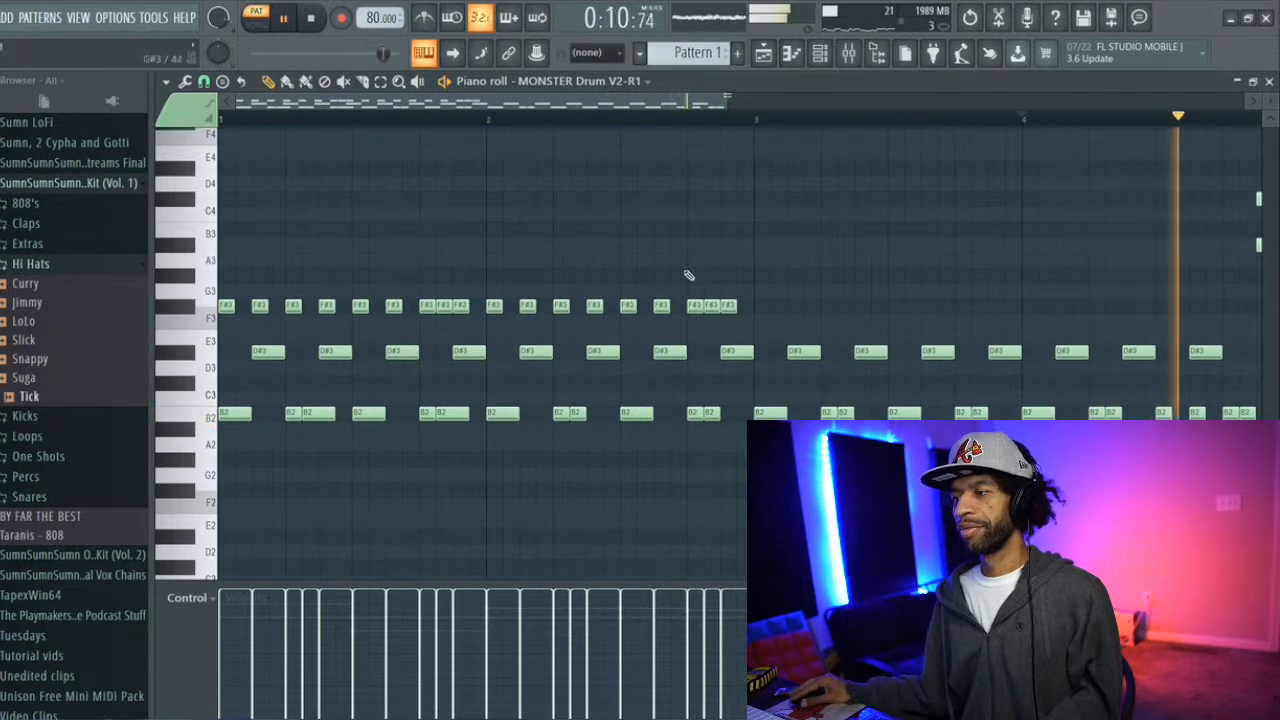
click(762, 307)
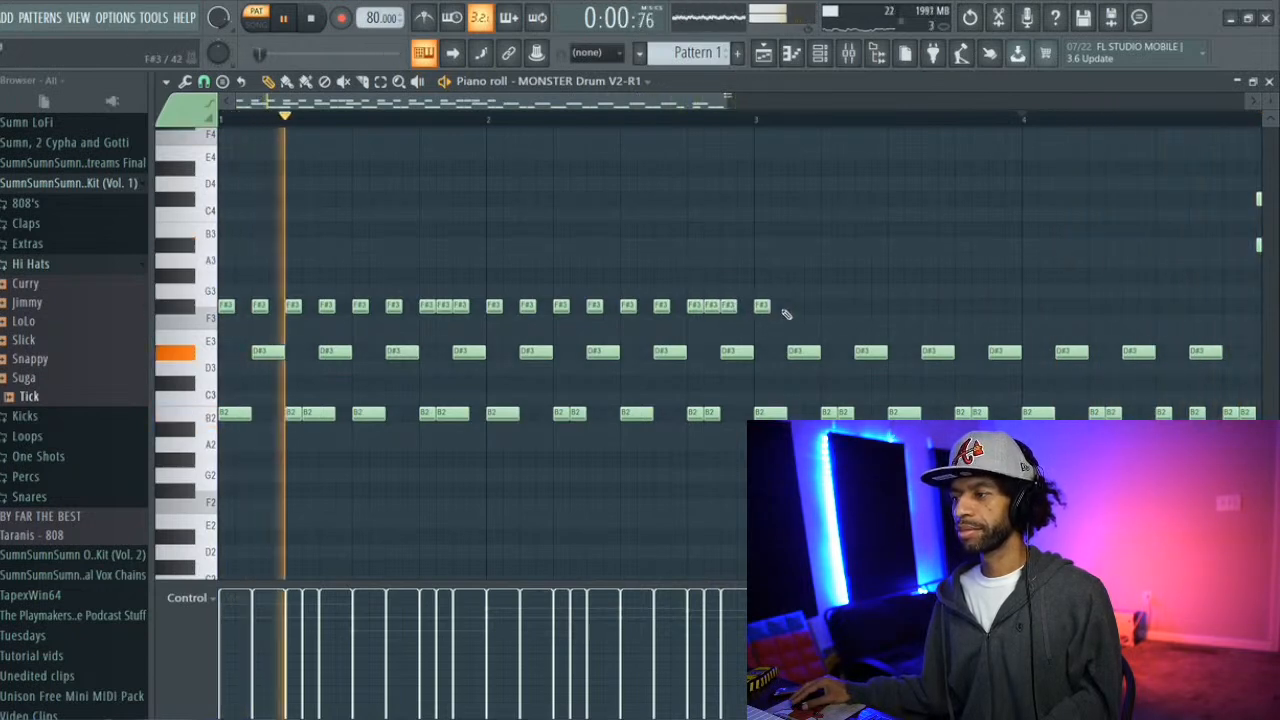
click(793, 307)
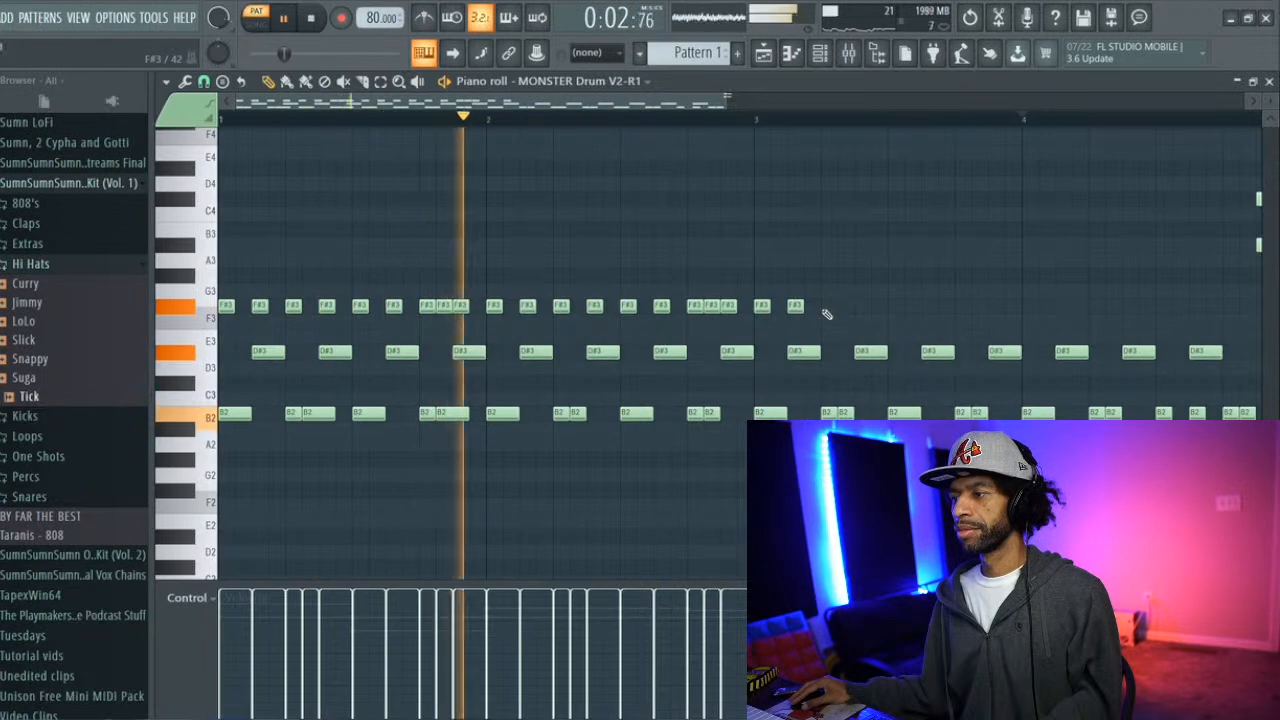
Fill the gaps between the F#3 notes in bar 1 to form a continuous sixteenth-note run
key(space)
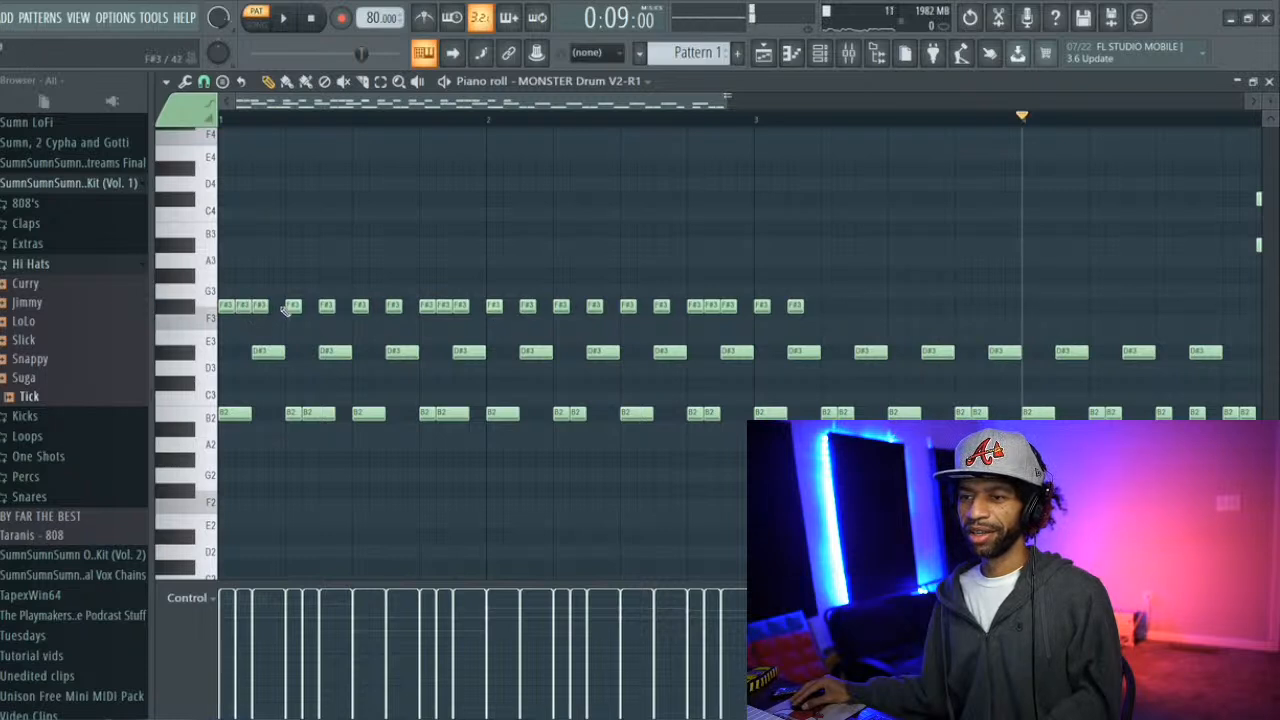
click(311, 306)
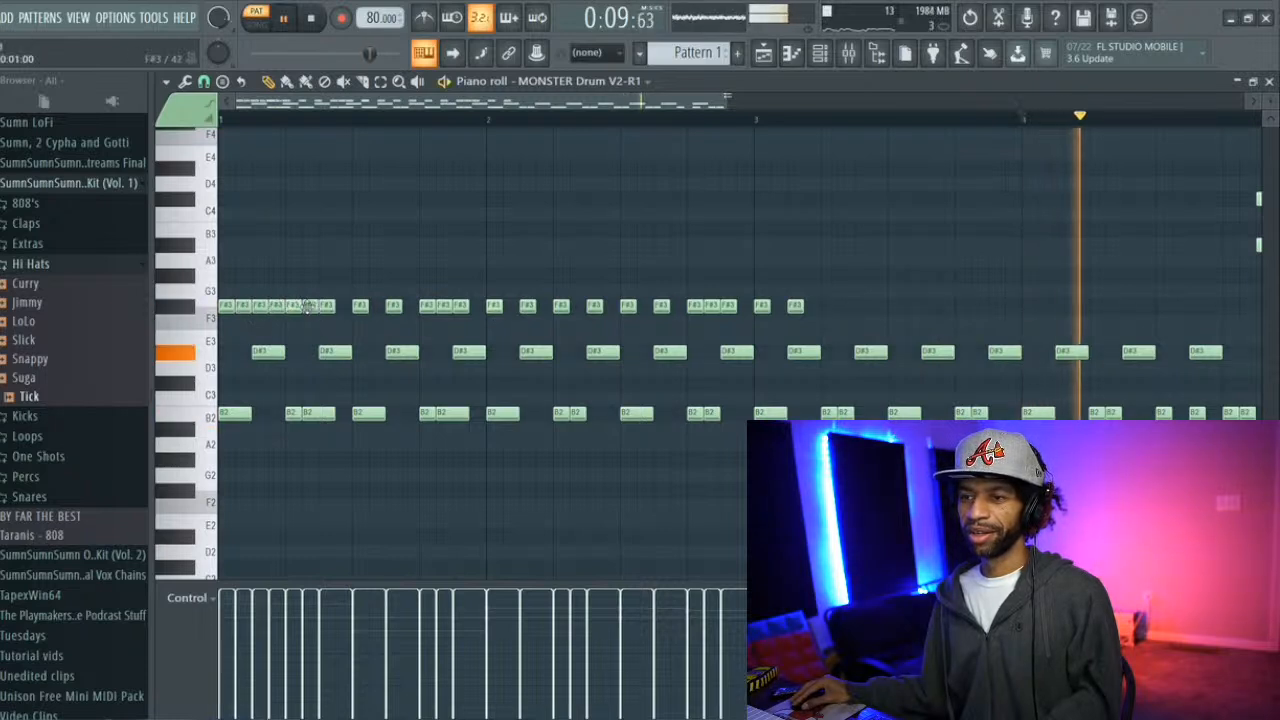
click(343, 306)
click(377, 306)
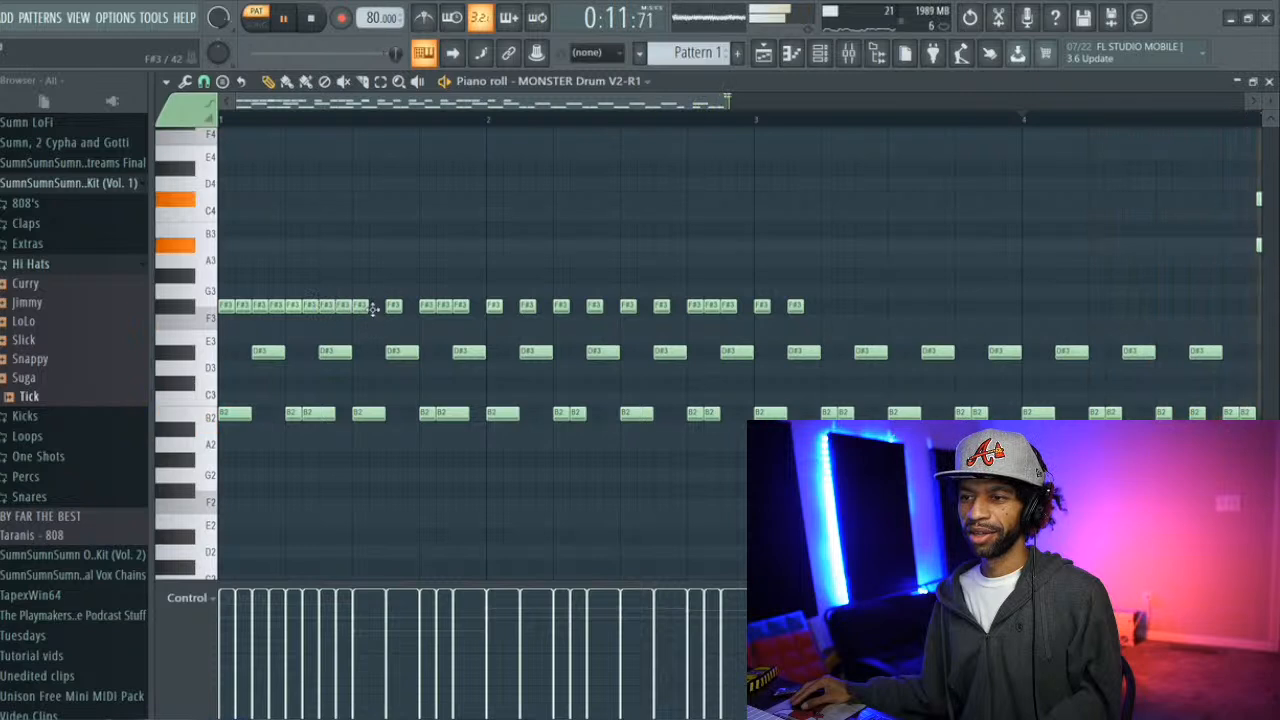
click(412, 306)
click(479, 306)
Fill the remaining gaps in bar 2's F#3 row so the sixteenth-note run reaches bar 3
click(527, 306)
click(511, 306)
key(space)
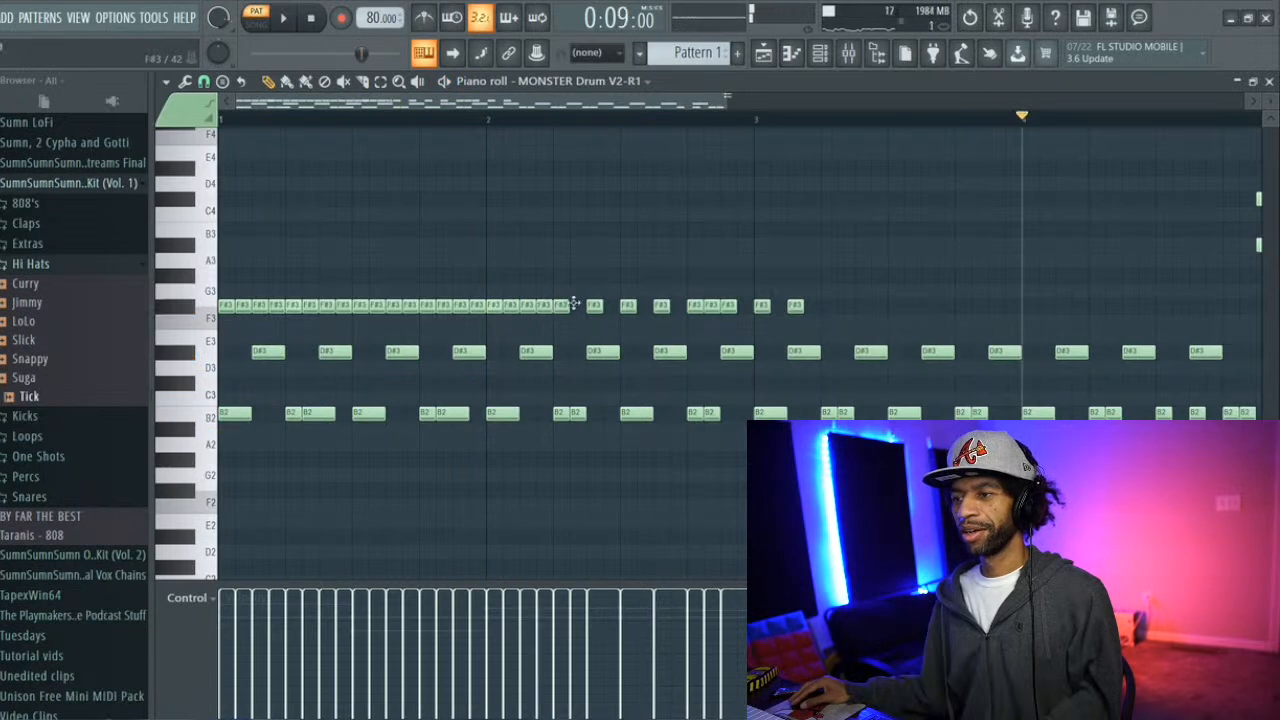
click(613, 306)
click(645, 307)
click(680, 307)
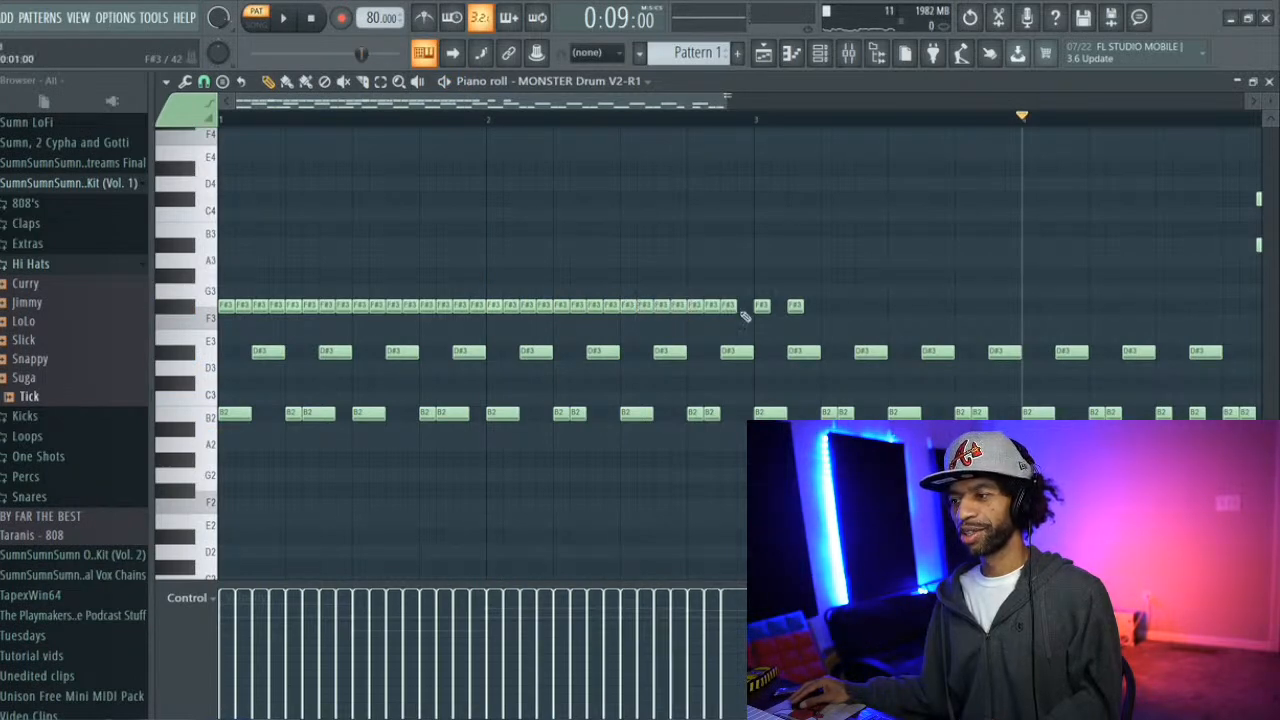
click(744, 307)
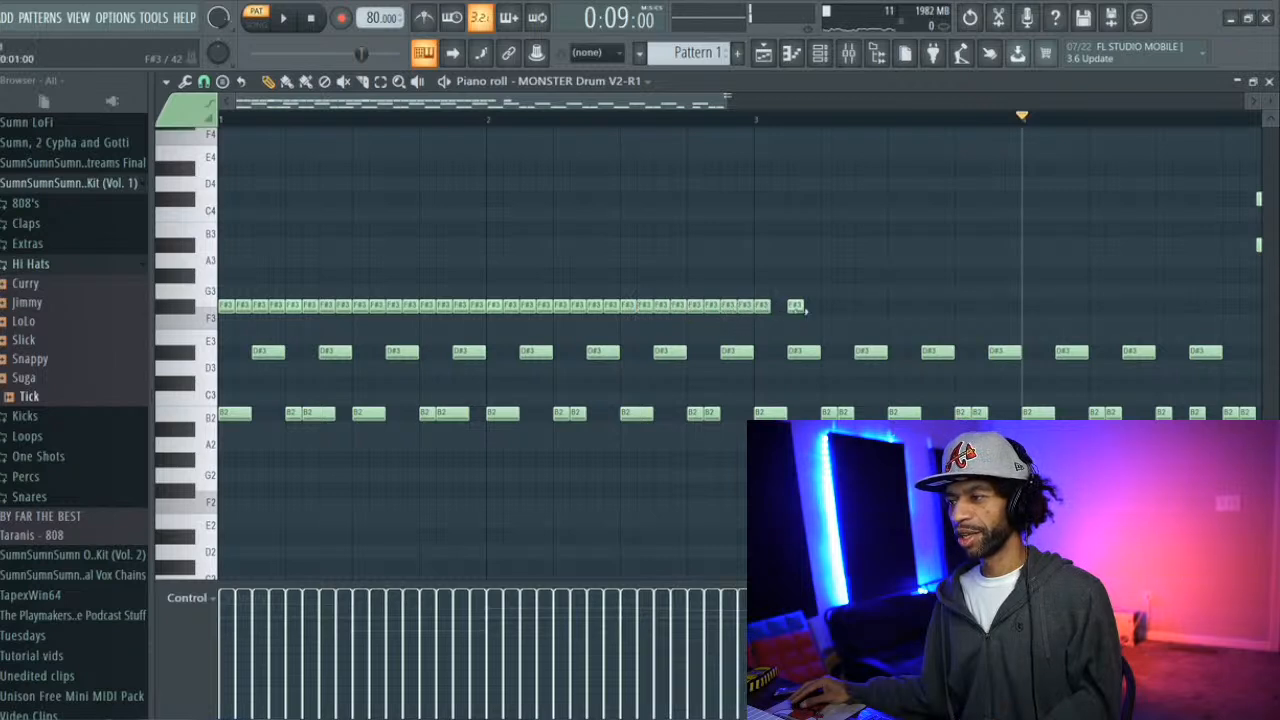
Extend the continuous sixteenth-note F#3 run through the whole of bar 3
click(778, 307)
click(811, 307)
click(828, 307)
click(866, 307)
click(880, 307)
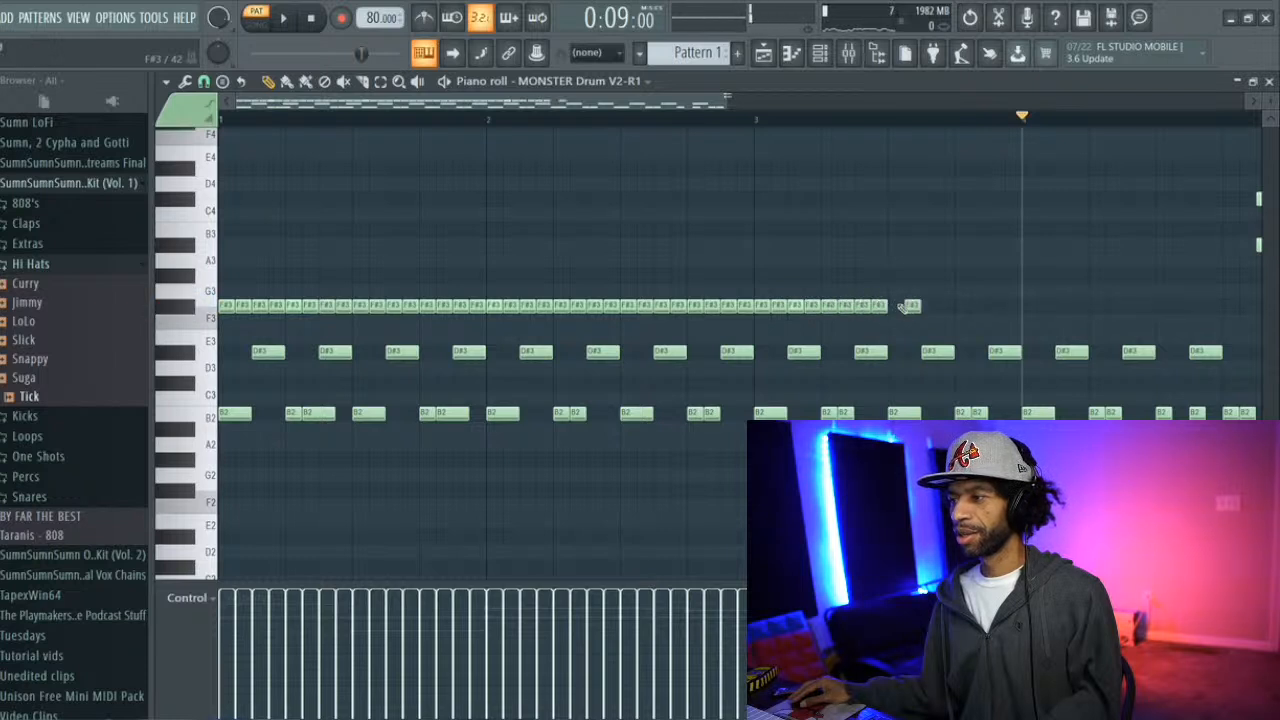
click(932, 307)
click(948, 306)
click(963, 306)
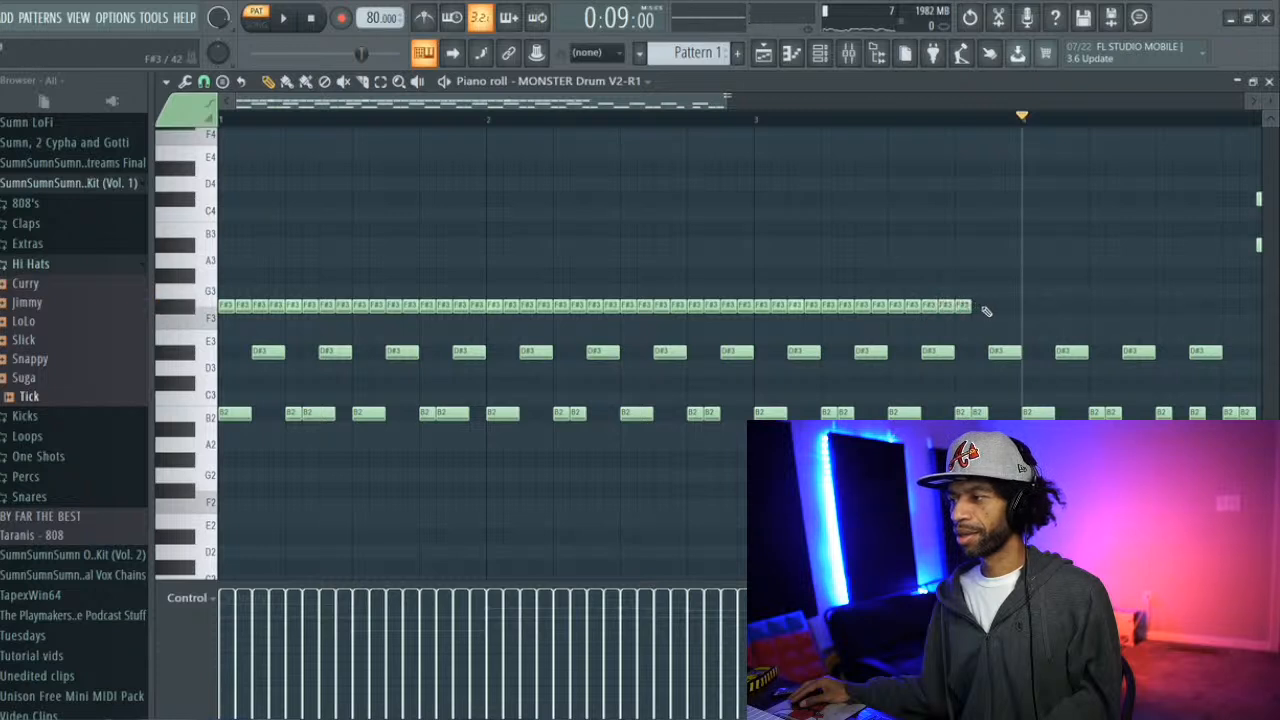
click(996, 307)
click(979, 307)
click(1013, 307)
key(space)
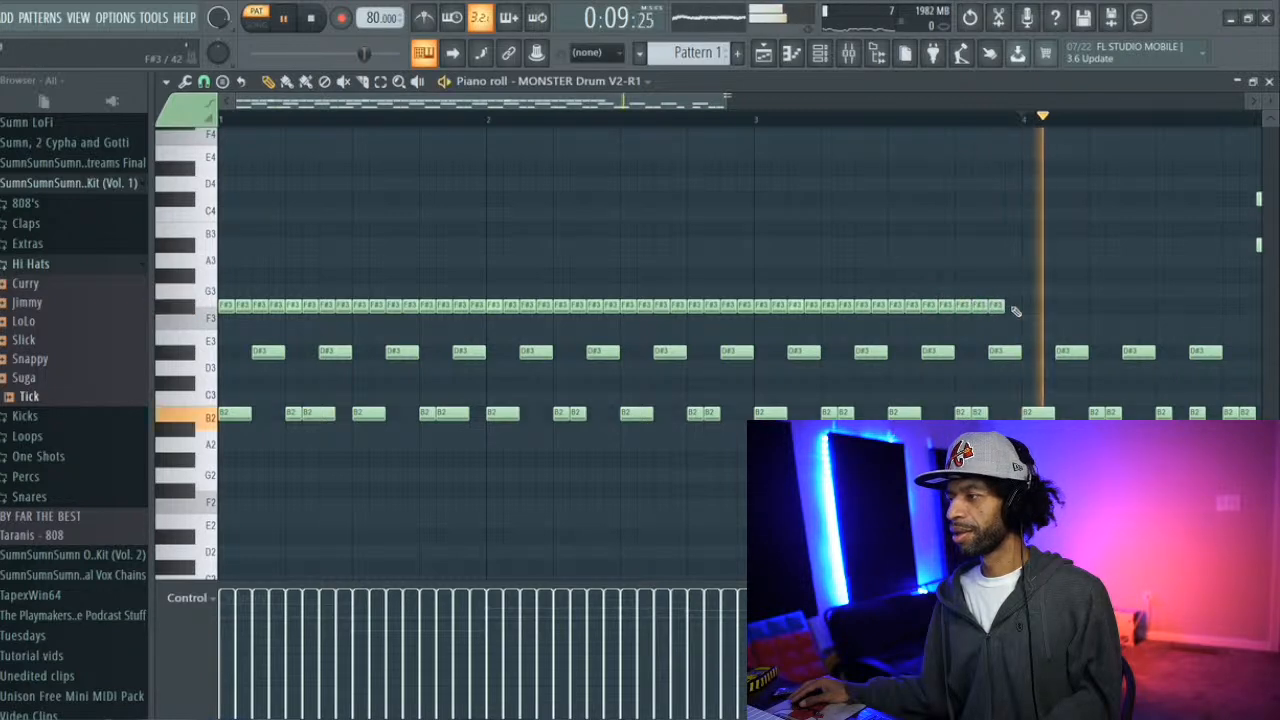
Continue the sixteenth-note F#3 run through bar 4 up to the closing A#3 and C#4 accent, and stop playback
click(1029, 307)
click(1046, 307)
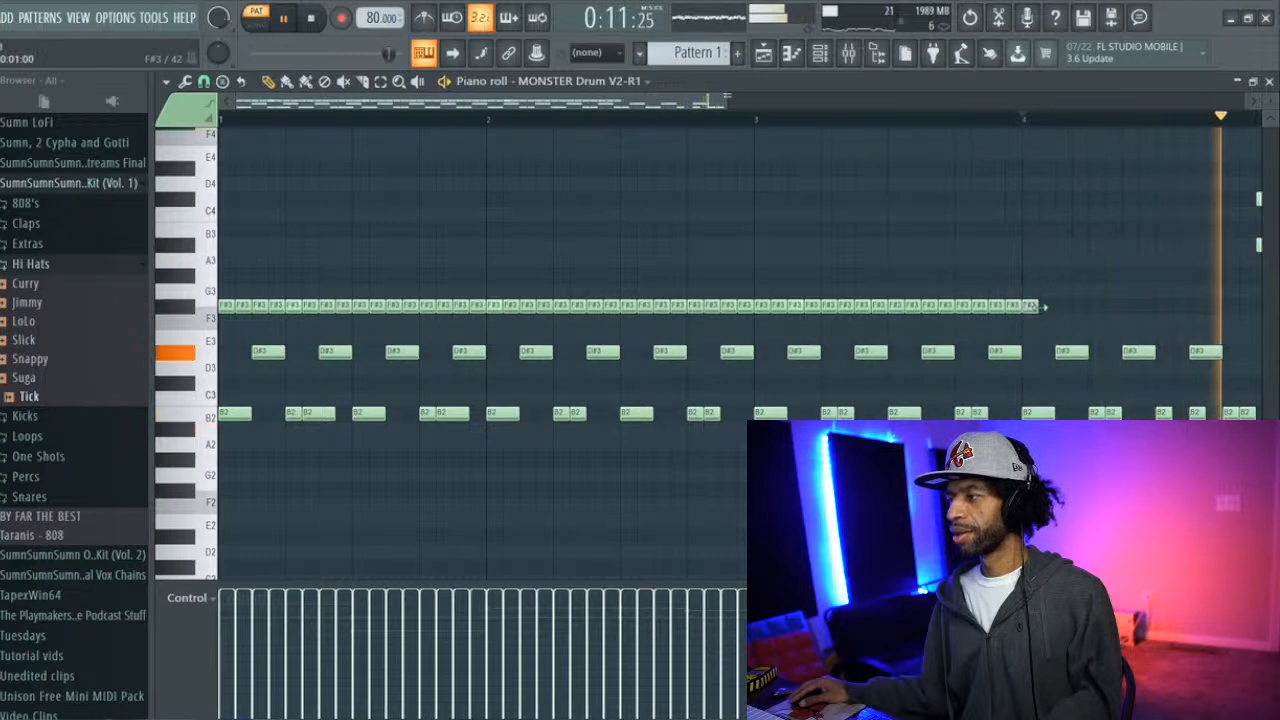
click(1063, 307)
click(1080, 307)
click(1097, 307)
click(1113, 307)
click(1130, 307)
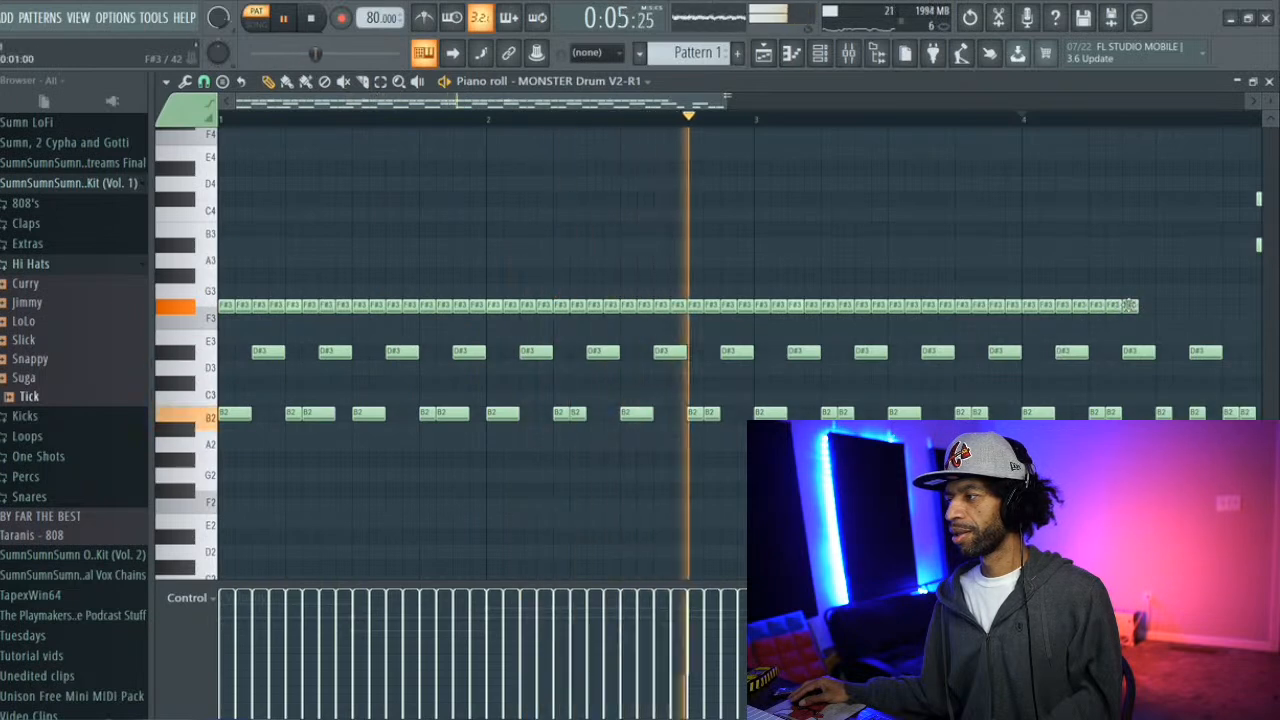
click(1141, 306)
click(1159, 306)
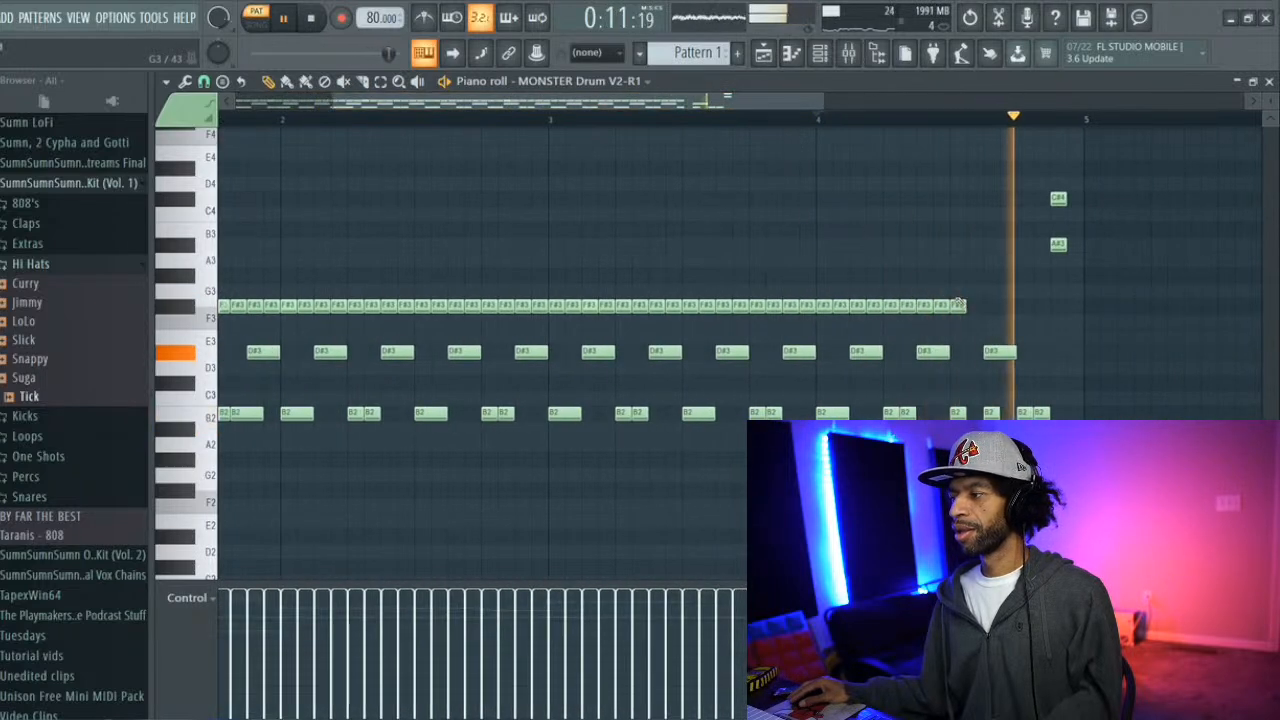
click(974, 306)
click(990, 306)
click(1007, 306)
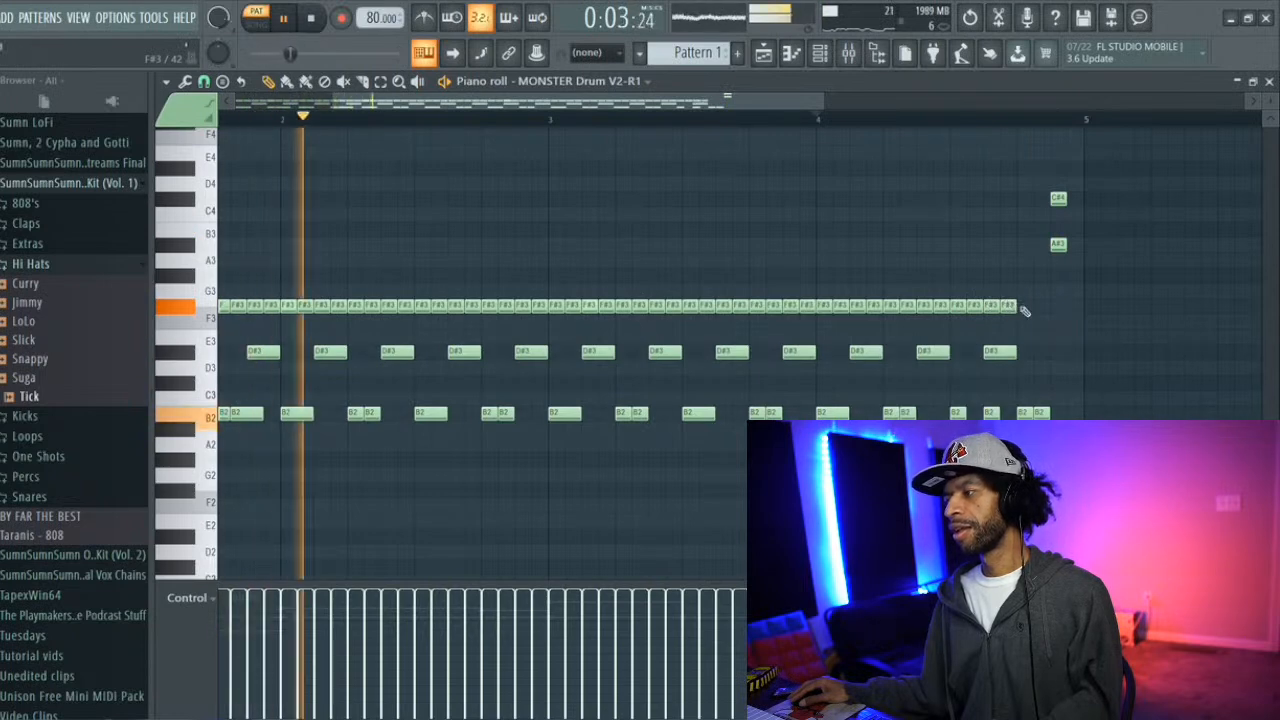
click(1024, 306)
click(1041, 306)
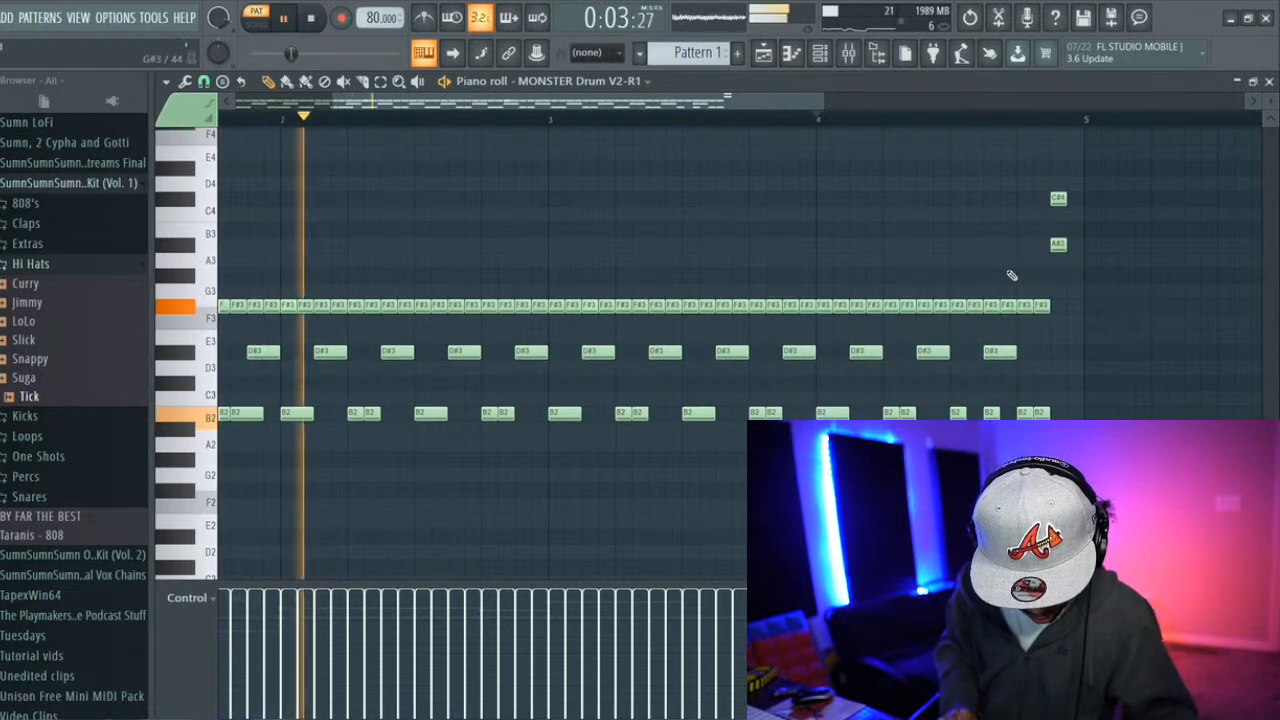
key(space)
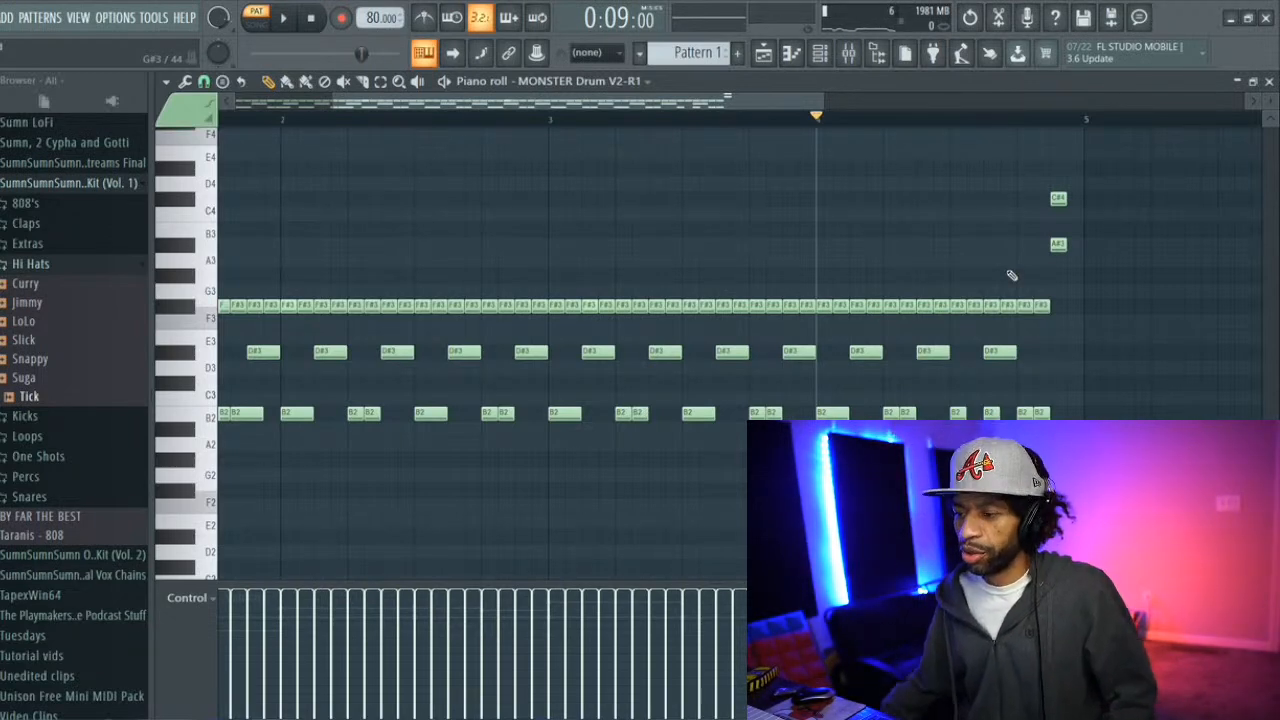
Select the whole F#3 run and lower the velocity of every second note to slightly varied levels
scroll(1009, 230, up, 2)
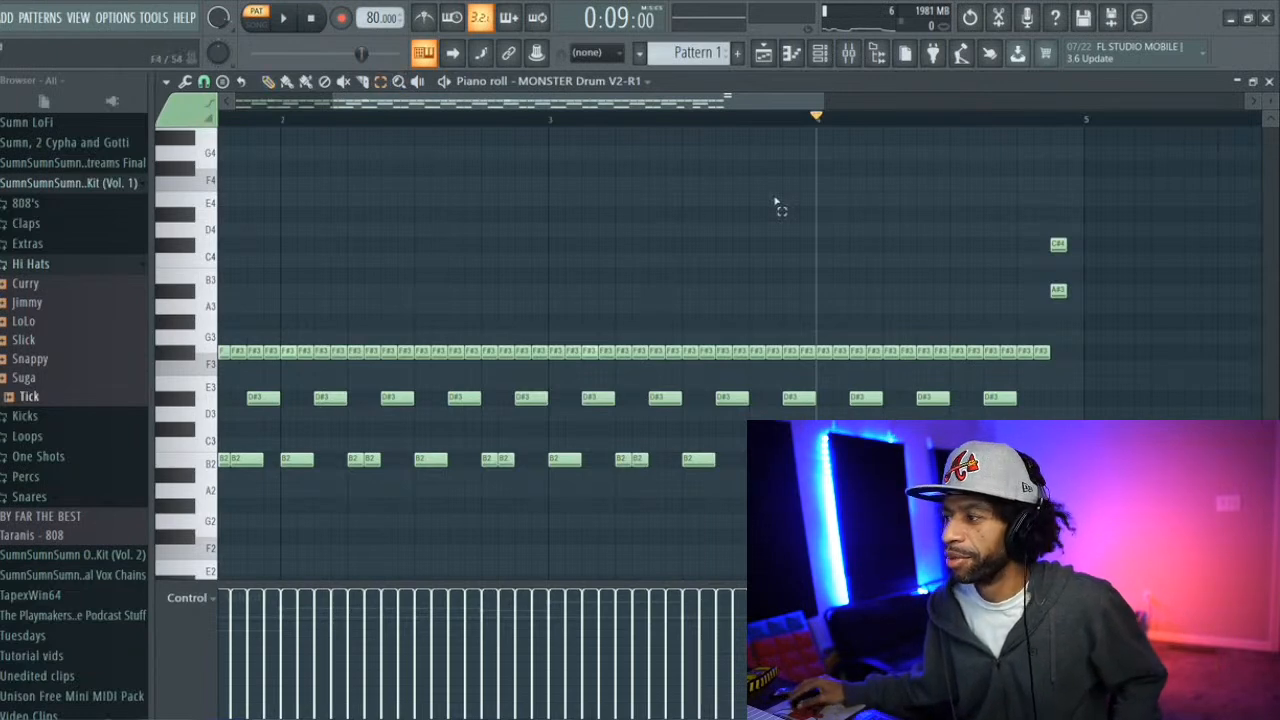
drag(1055, 348, 153, 320)
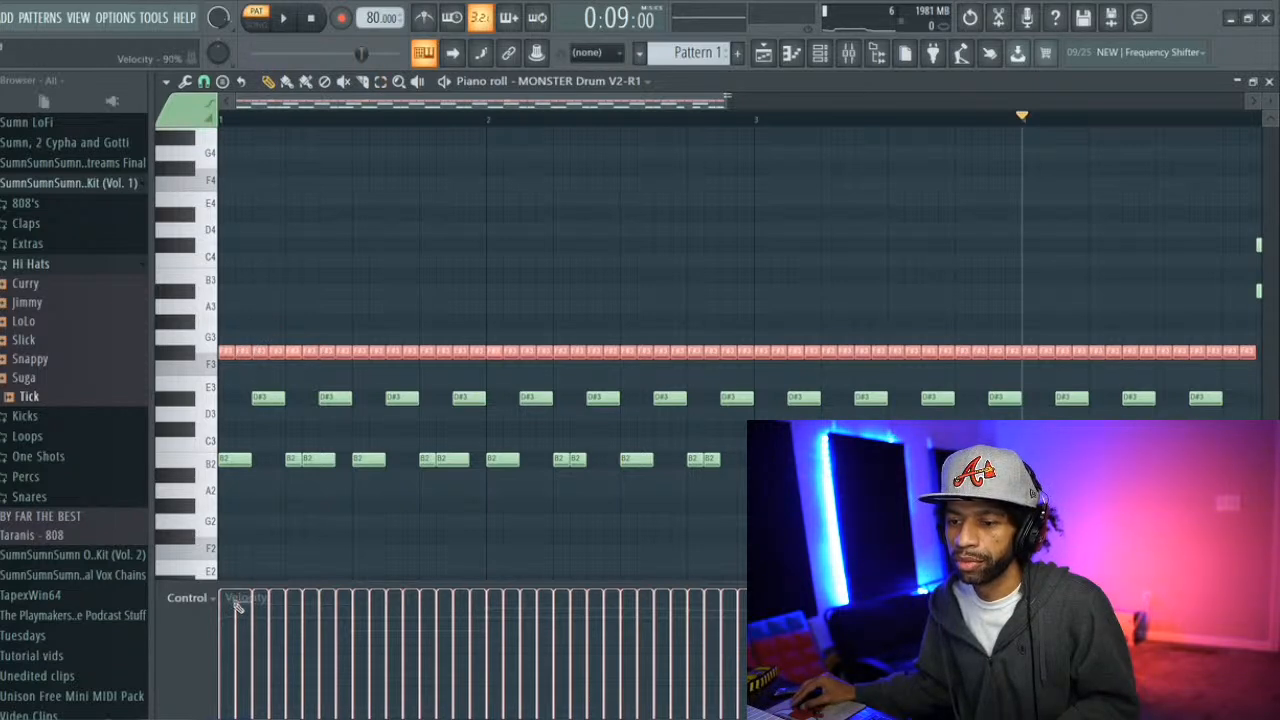
click(271, 622)
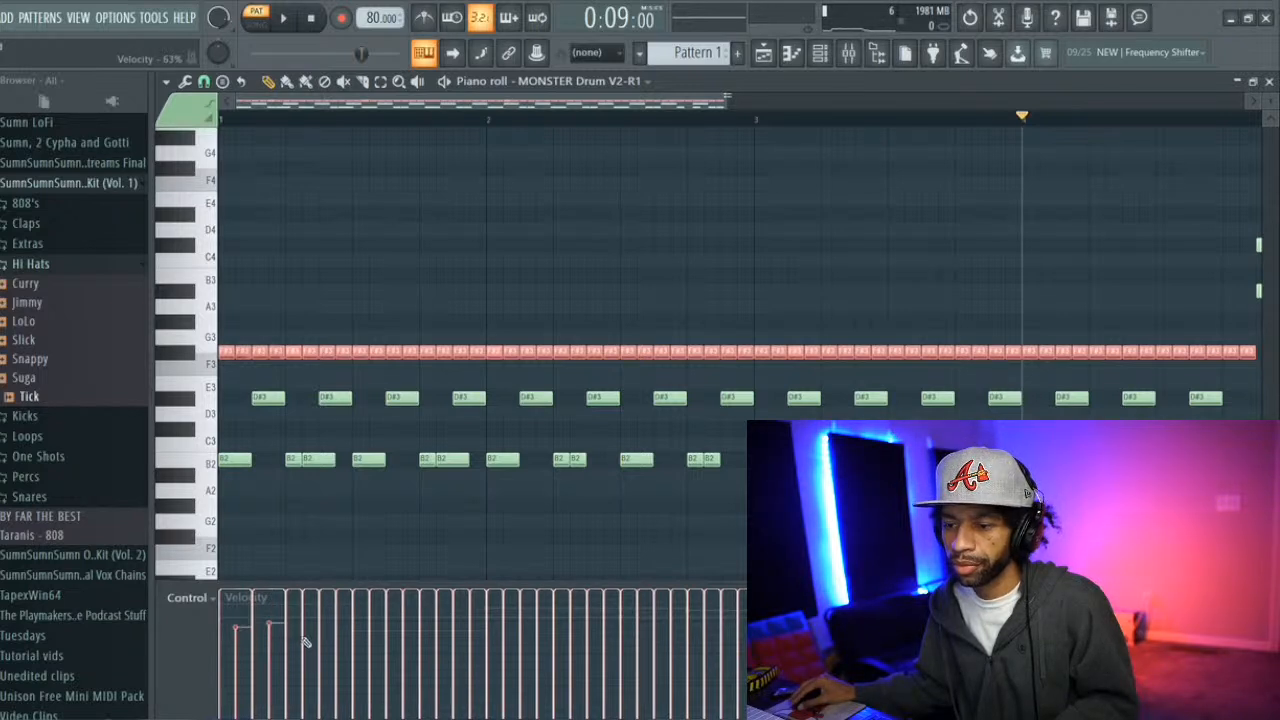
click(337, 629)
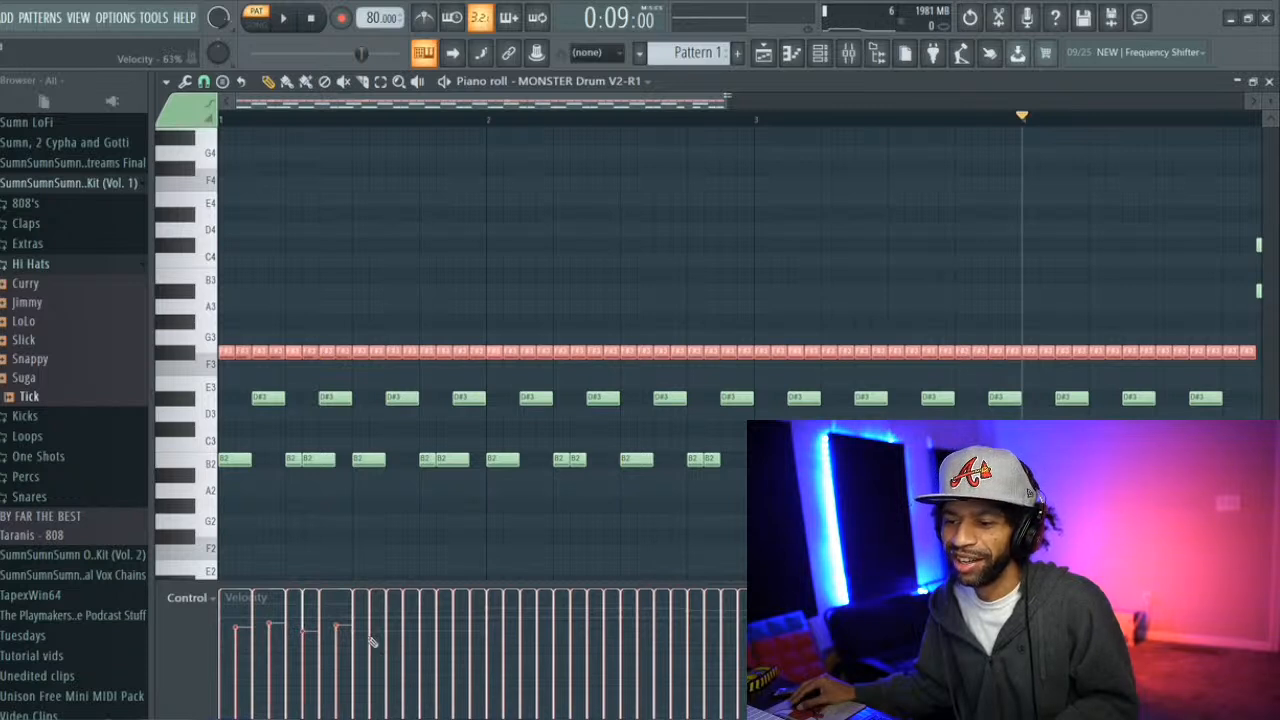
click(402, 628)
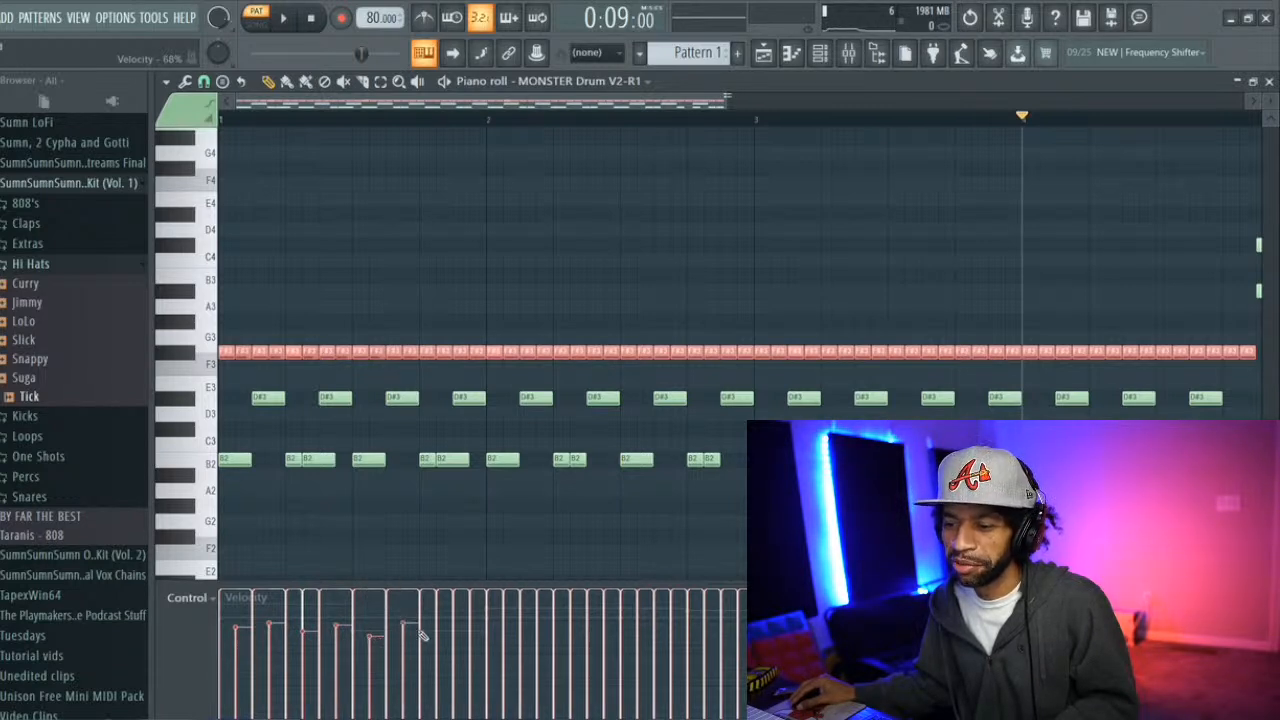
click(441, 639)
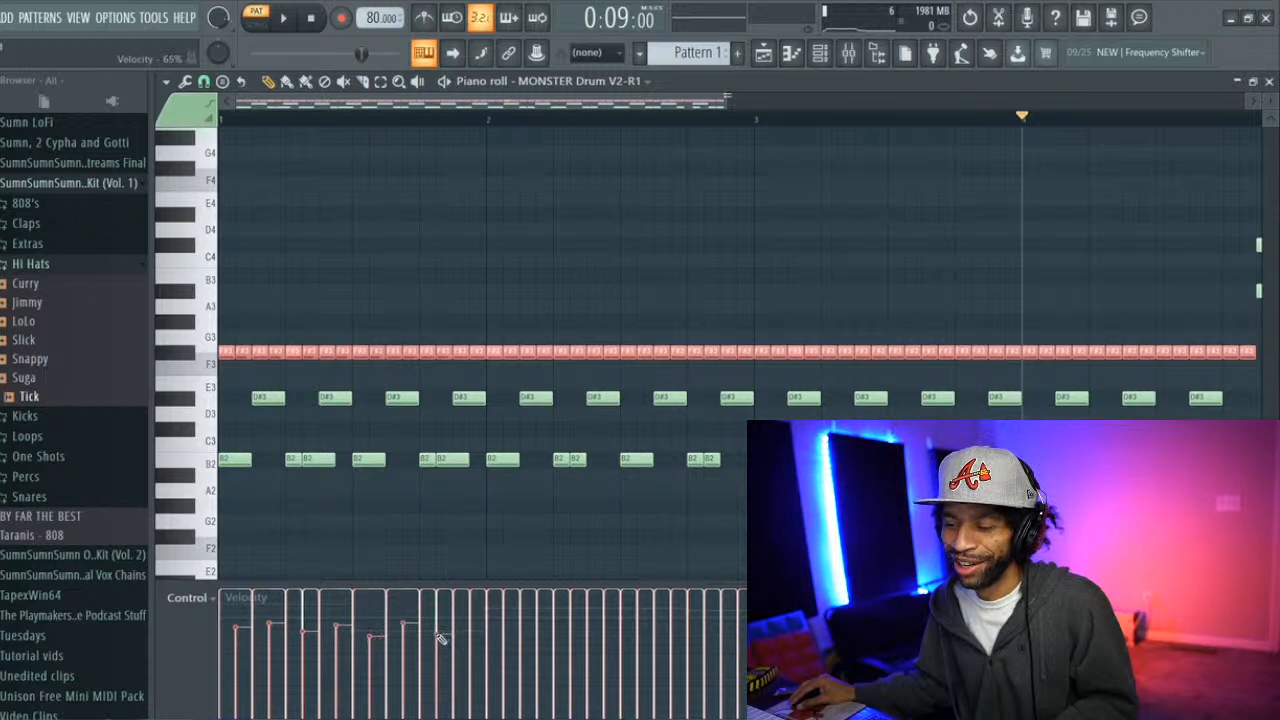
click(505, 632)
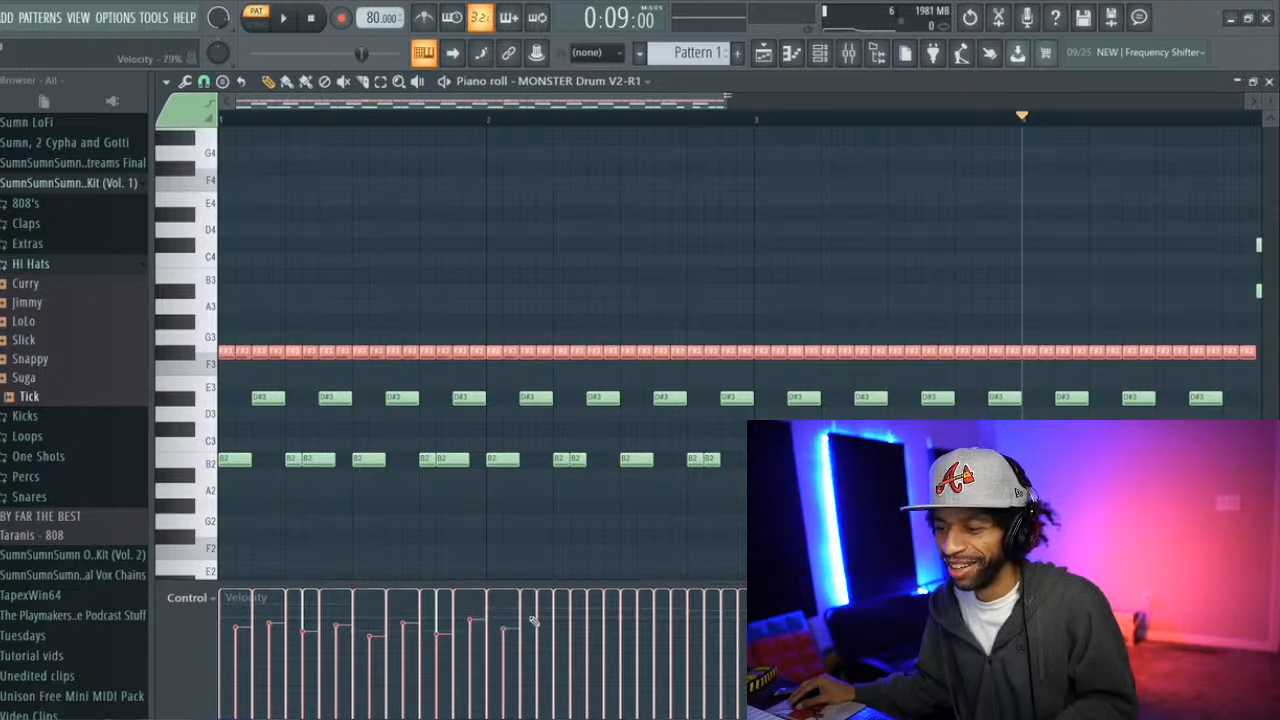
click(573, 634)
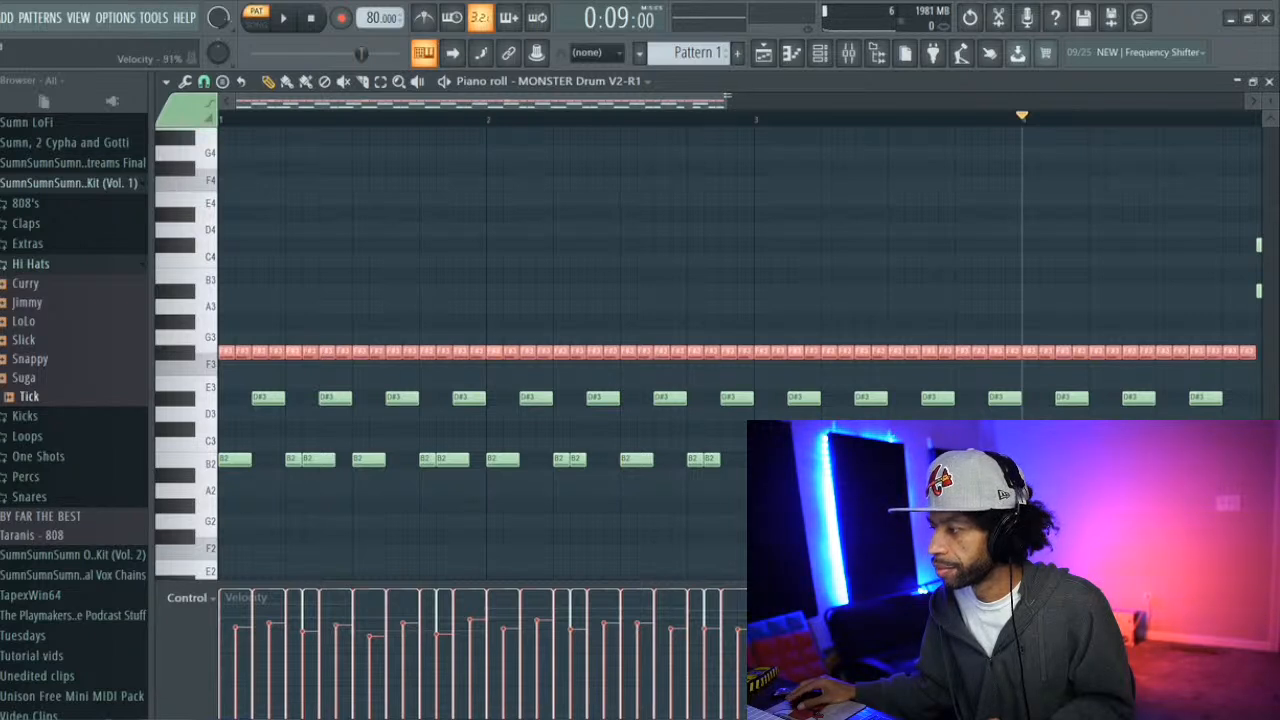
Play the pattern through to its ending accent to hear the F#3 velocity variation, and stop playback
key(space)
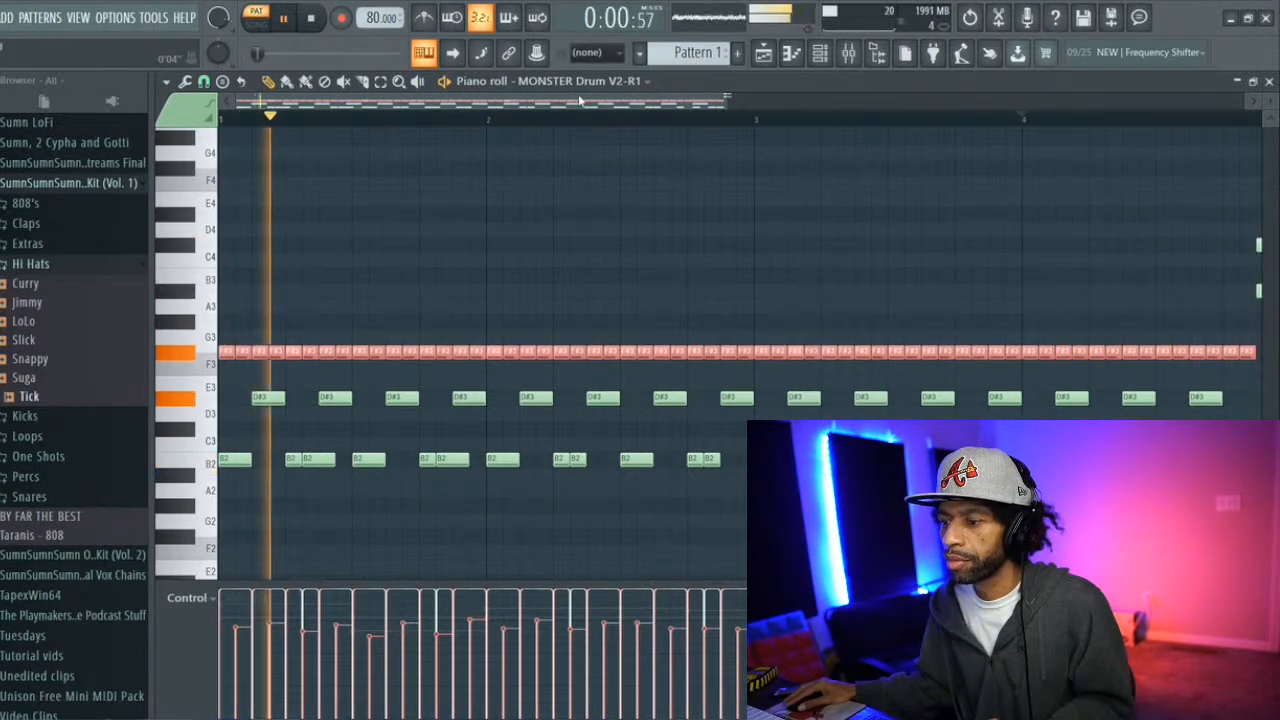
drag(580, 101, 654, 104)
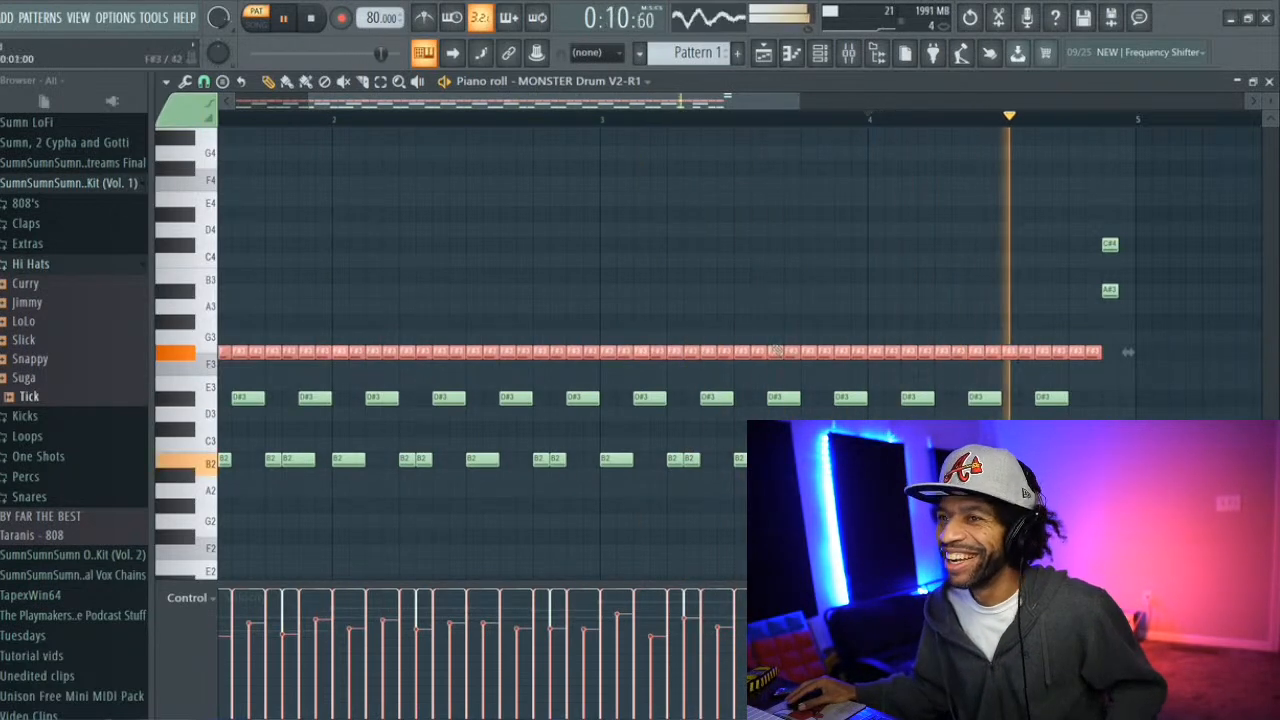
click(313, 20)
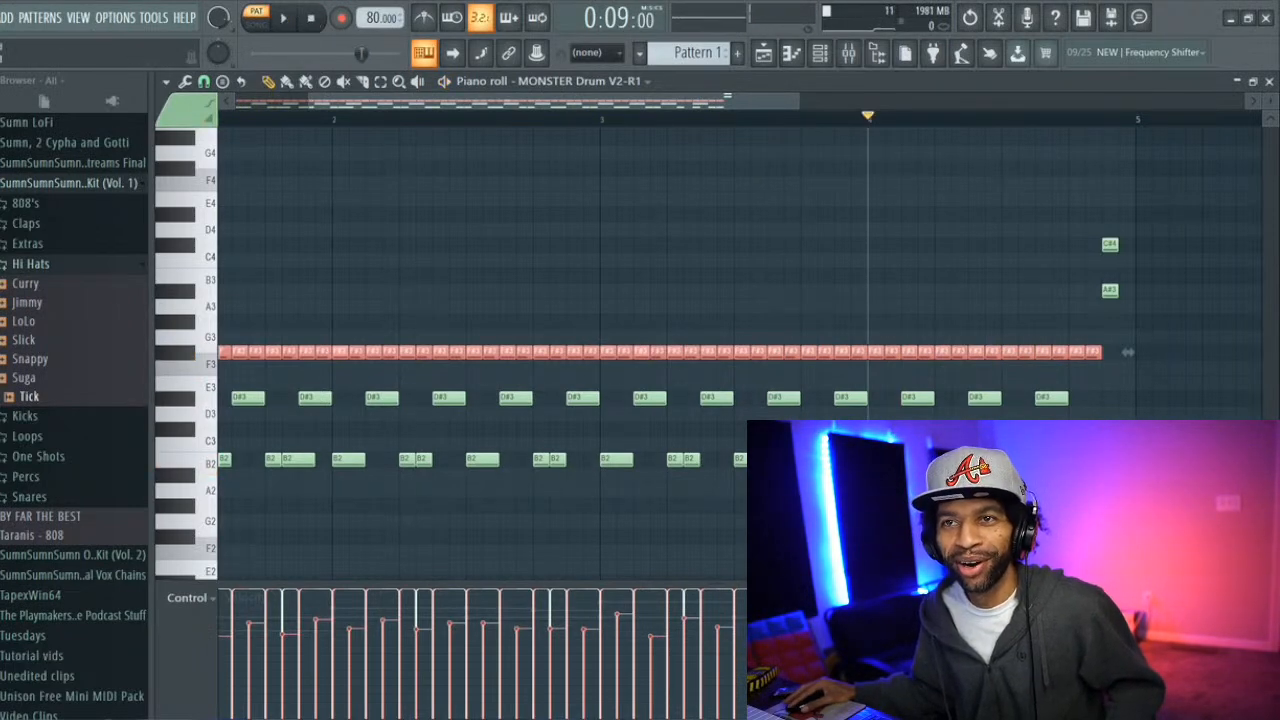
Save the project in the fl studio files folder as "59th Stream Beat 3 What A Time To Be Alive"
click(1, 18)
click(12, 99)
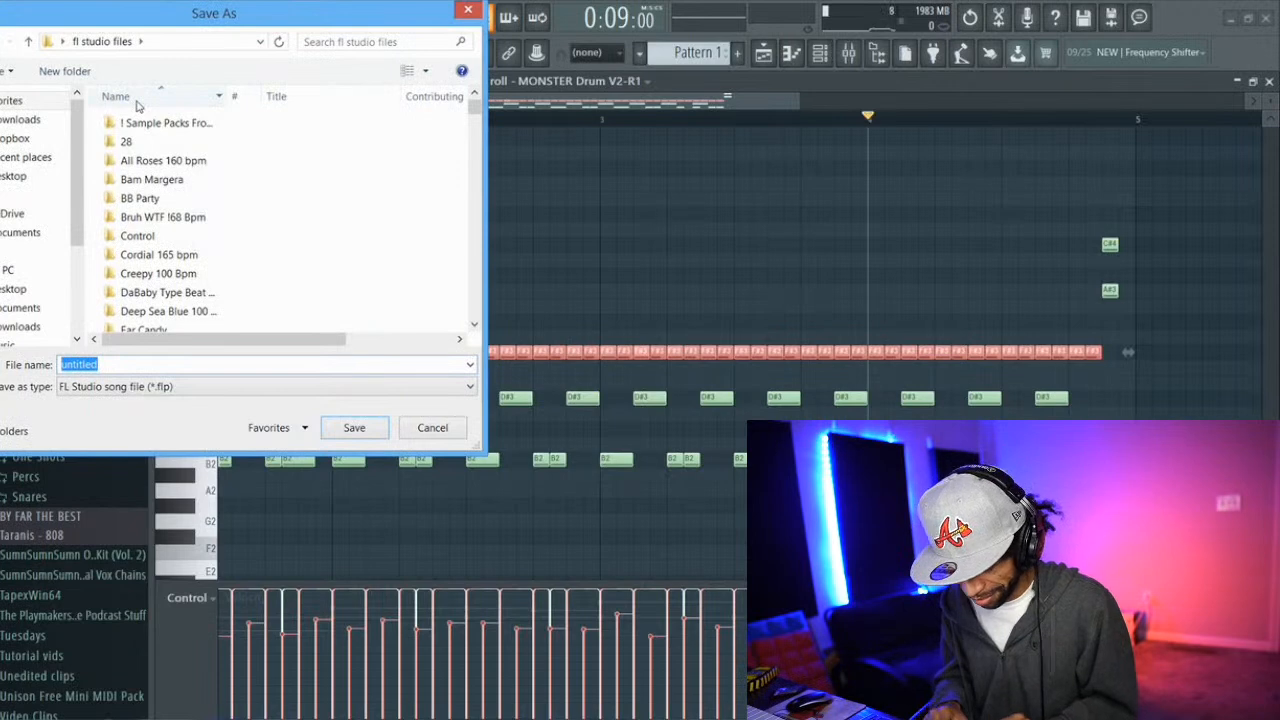
text(5)
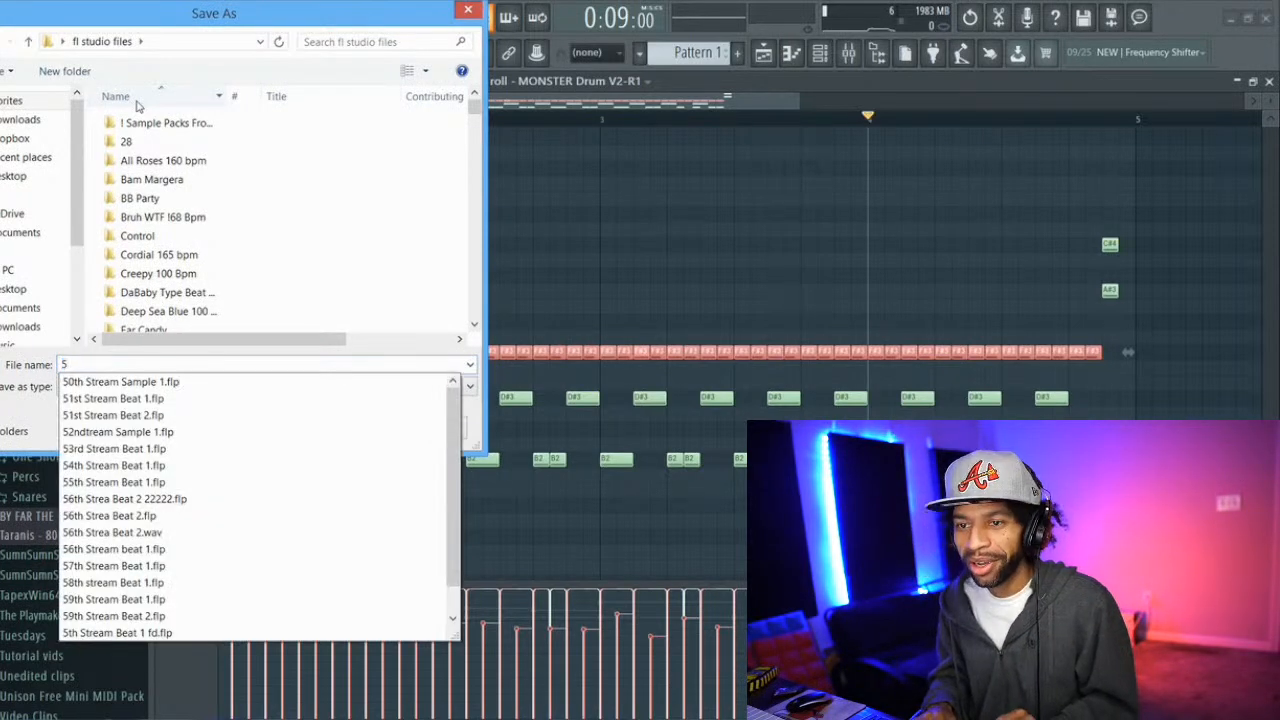
text(9)
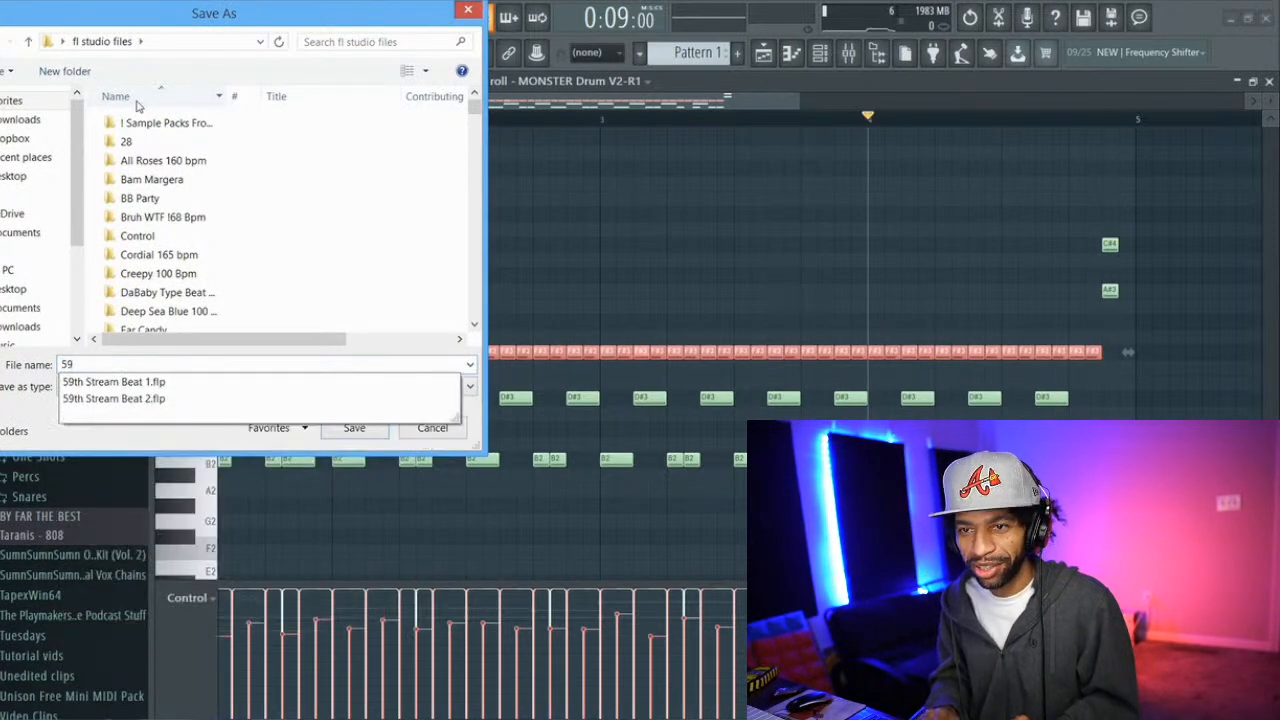
text(th )
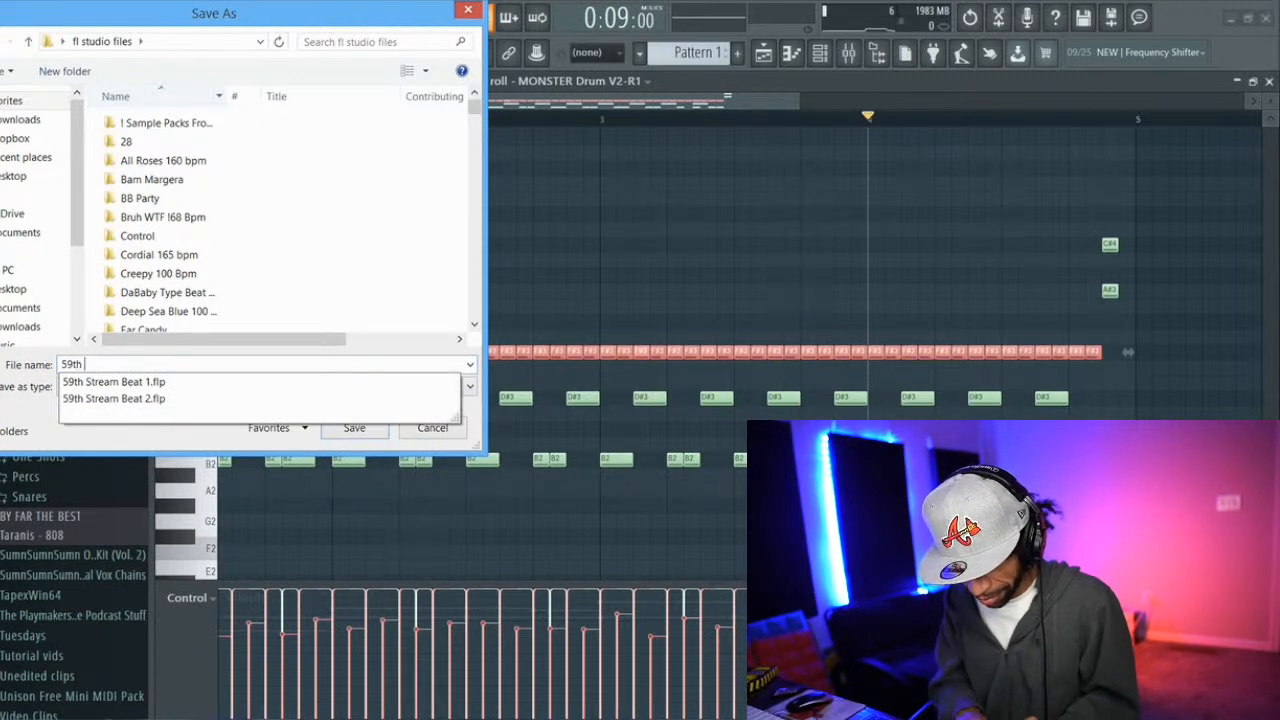
text(Stream B)
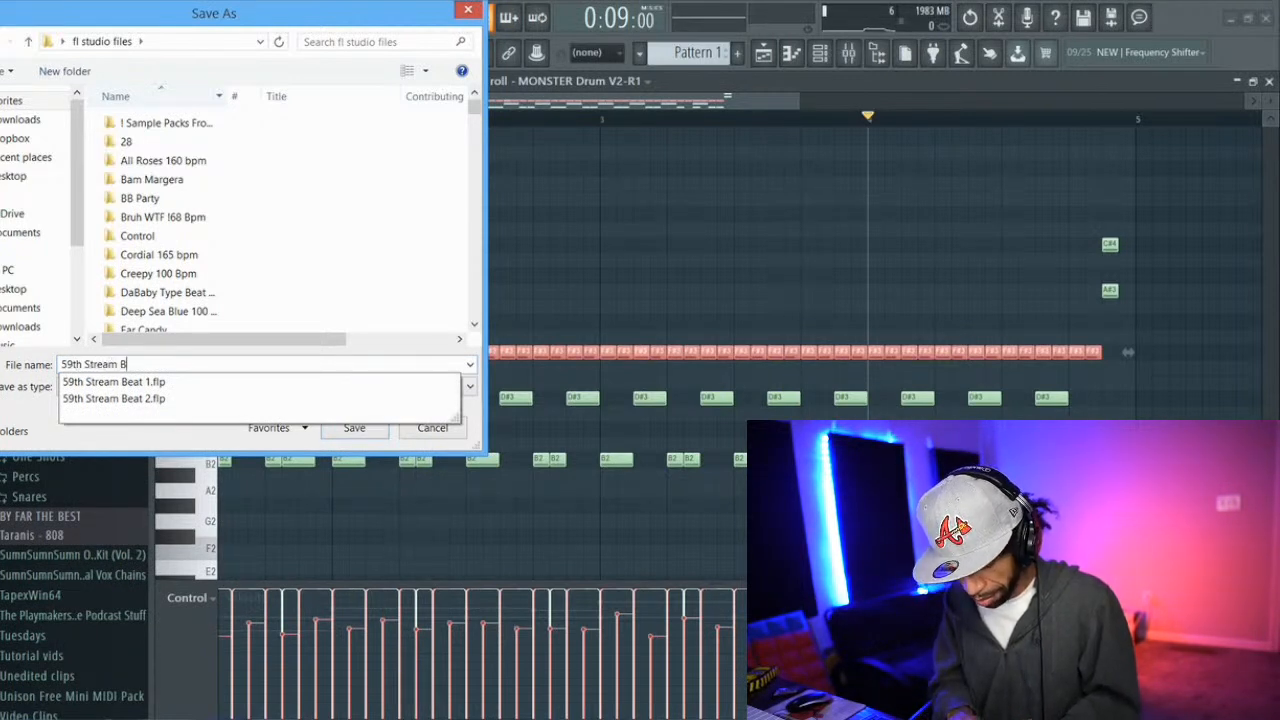
text(eat)
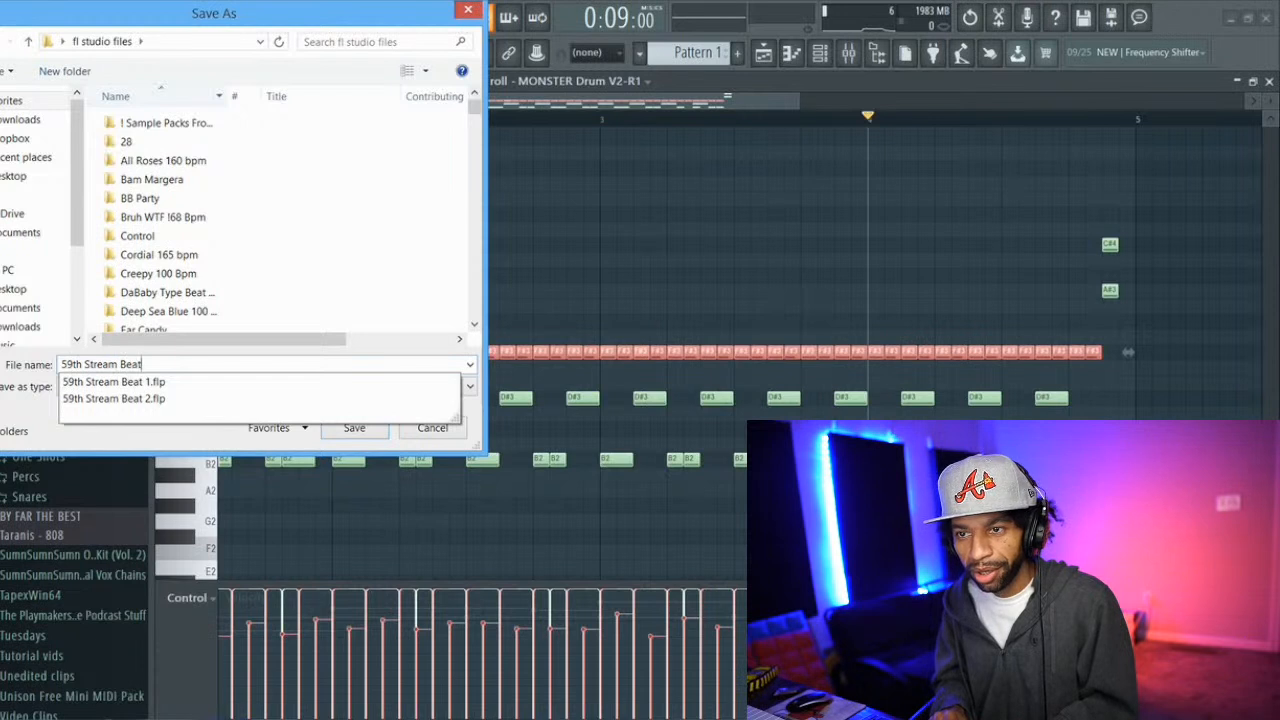
text(3)
key(BackSpace)
text(3 W)
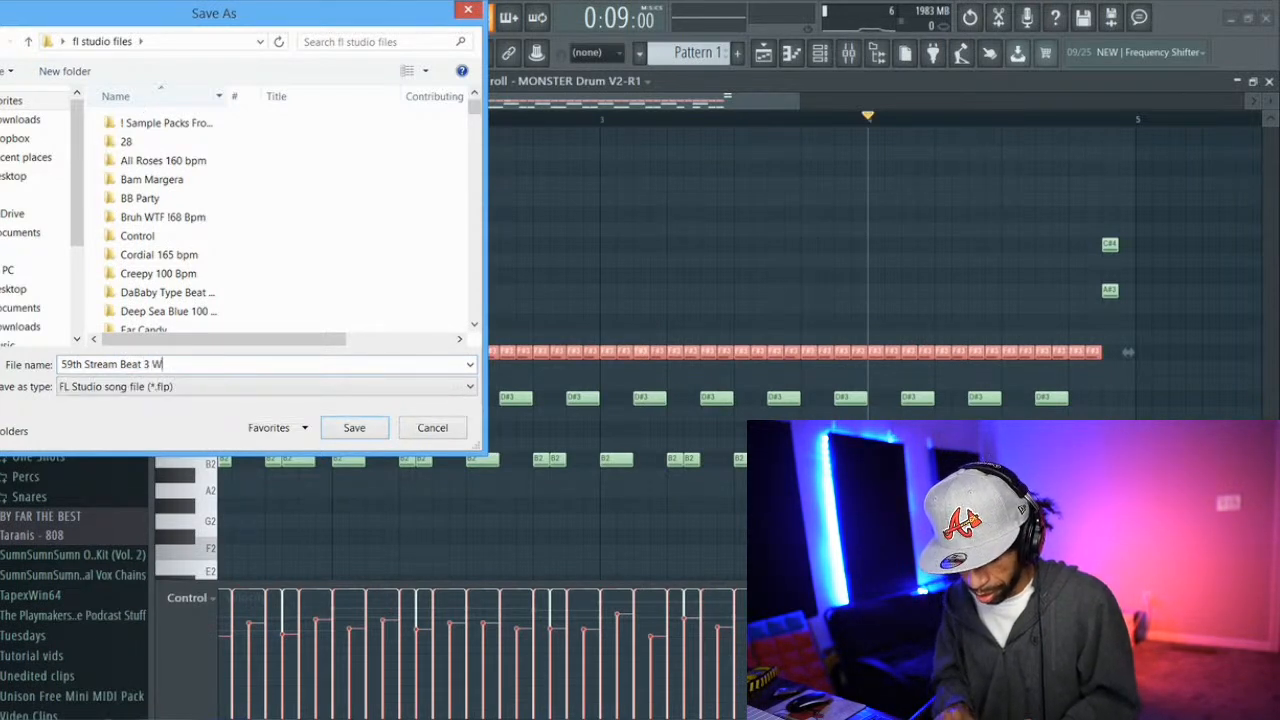
text(hat A Time )
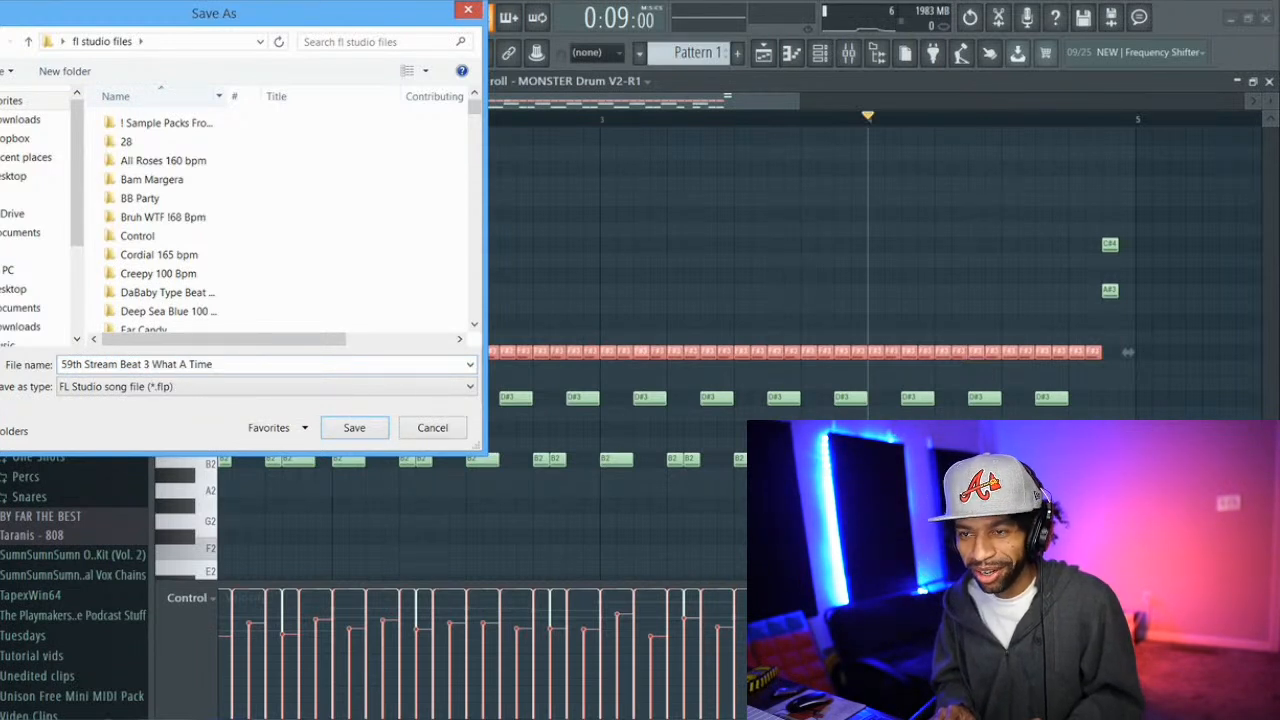
text(To B)
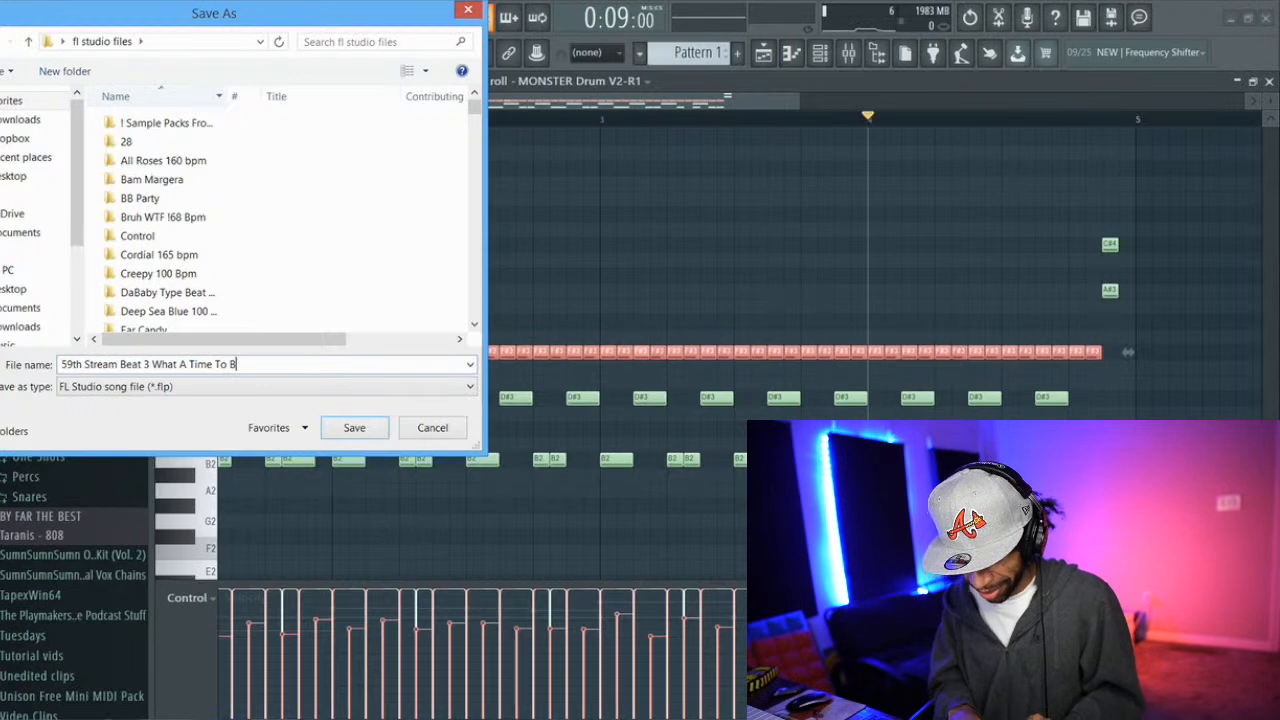
text(e Alive)
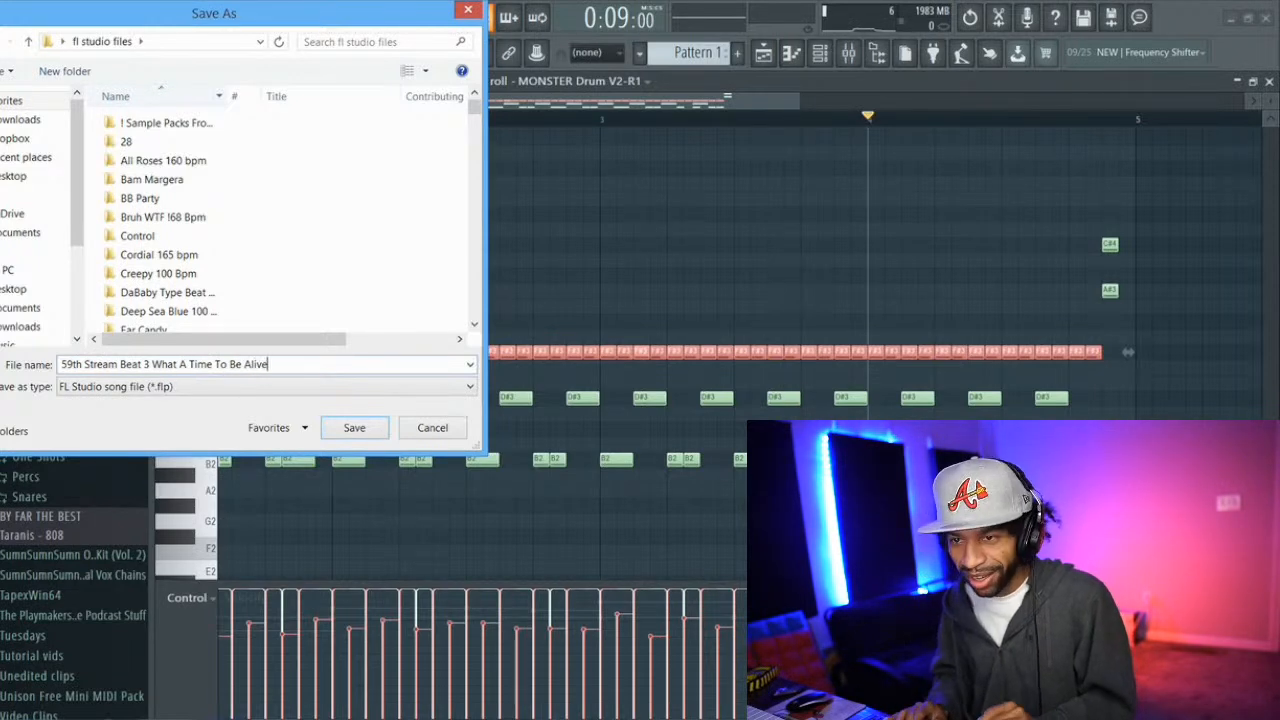
key(Return)
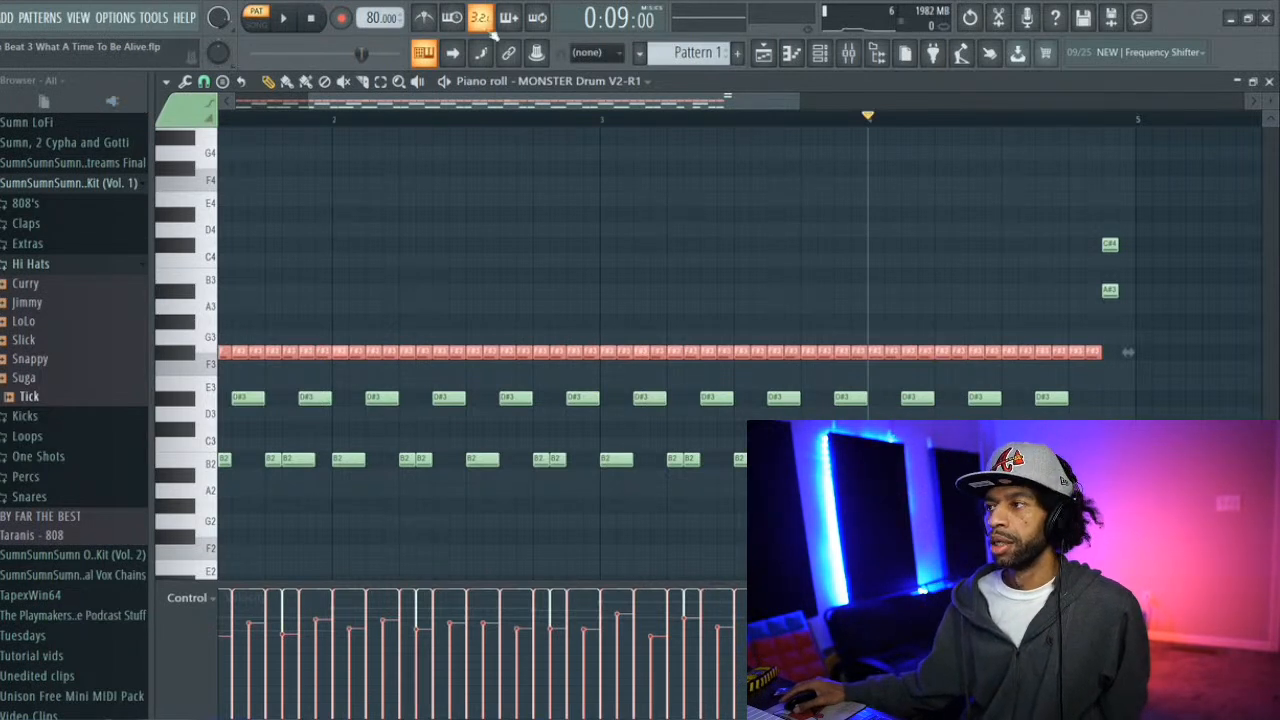
Show the channel rack above the piano roll with the pattern's start in view
drag(784, 102, 714, 112)
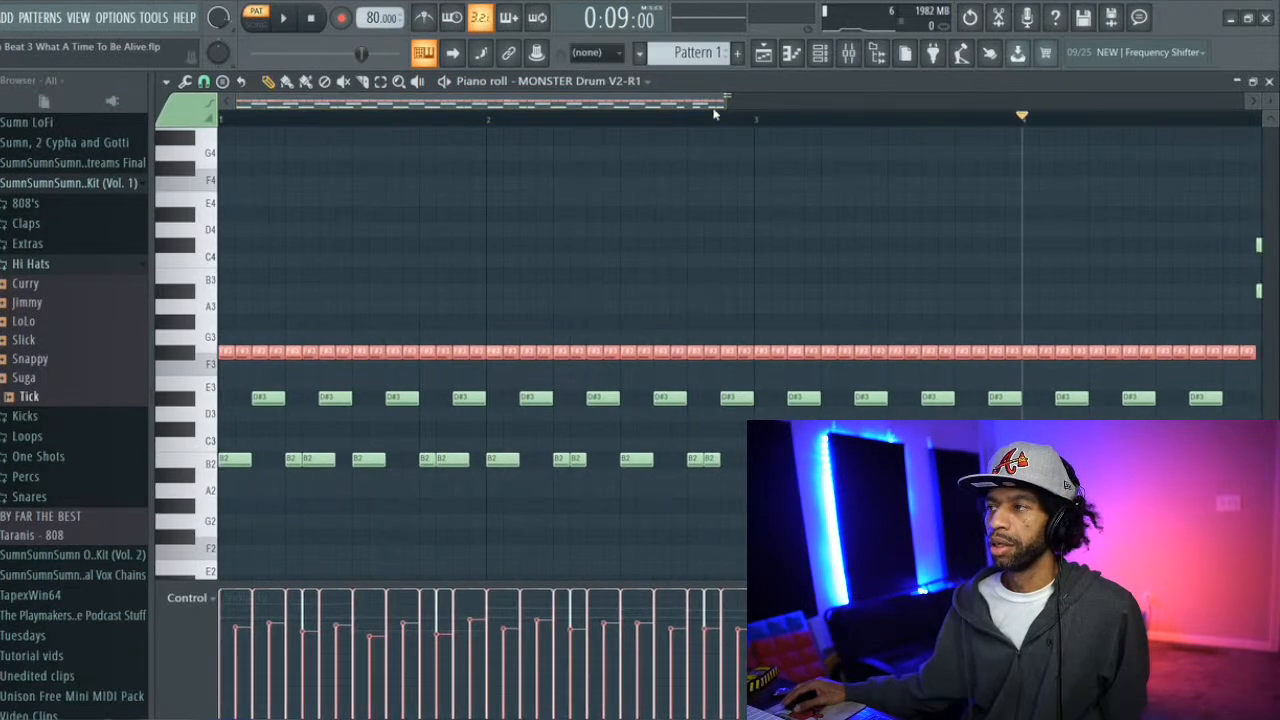
click(819, 56)
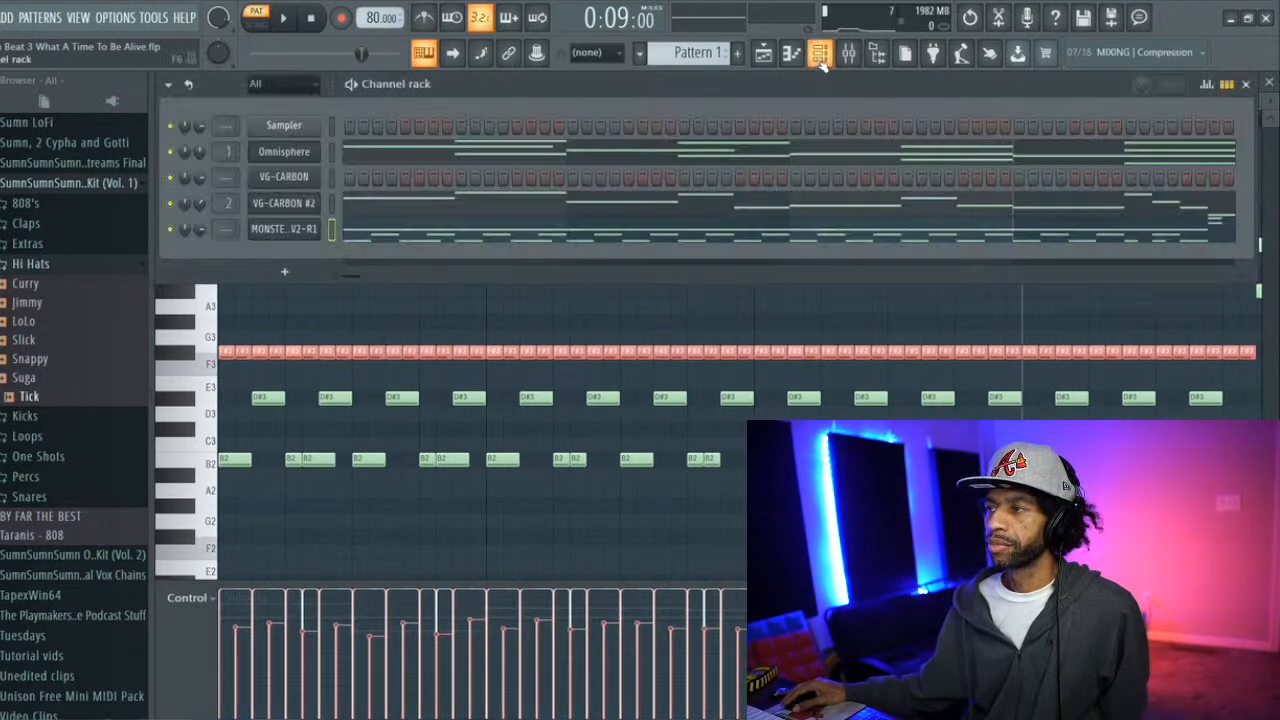
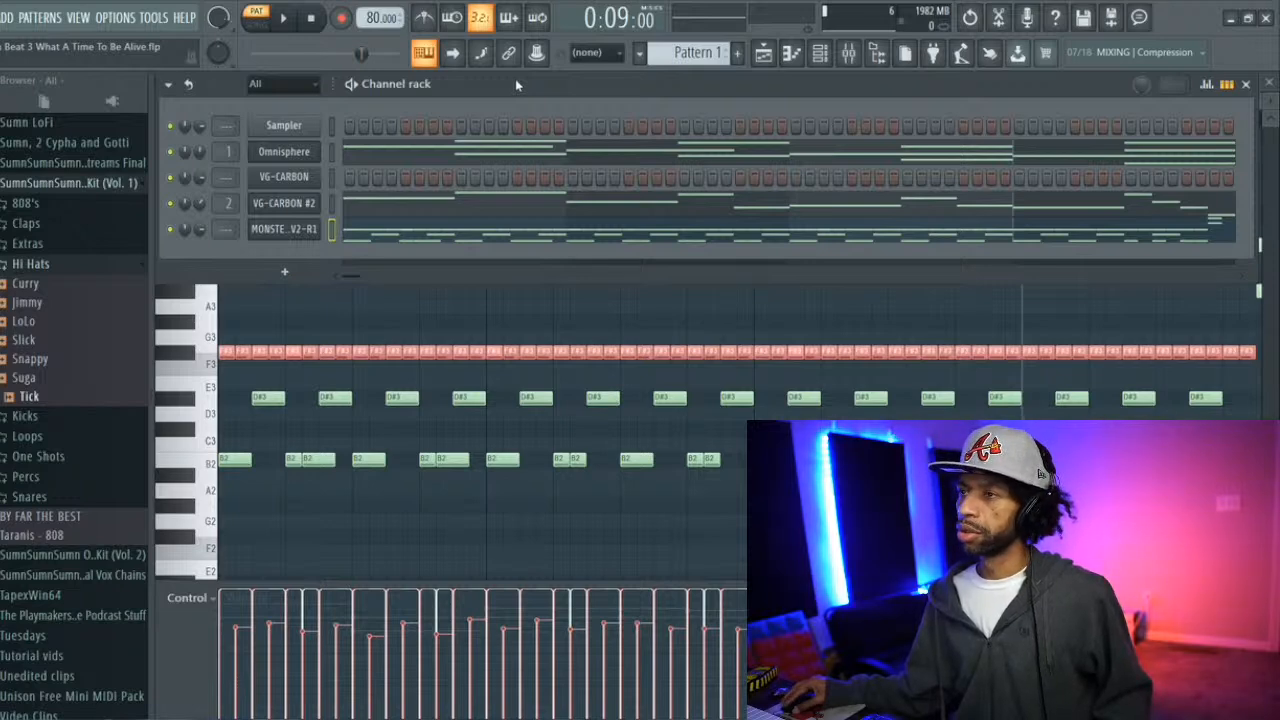
mouse_move(515, 84)
mouse_down()
mouse_move(539, 95)
mouse_move(496, 80)
mouse_up()
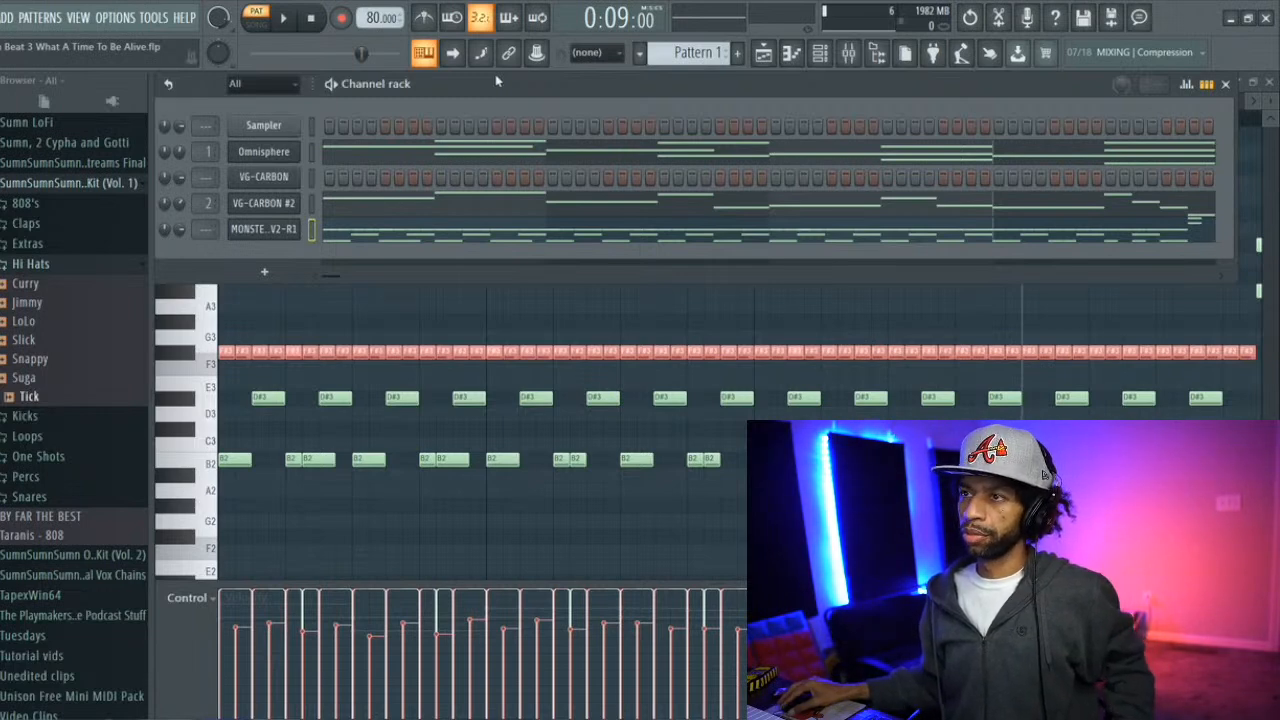
mouse_move(502, 86)
mouse_down()
mouse_move(543, 94)
mouse_move(520, 88)
mouse_up()
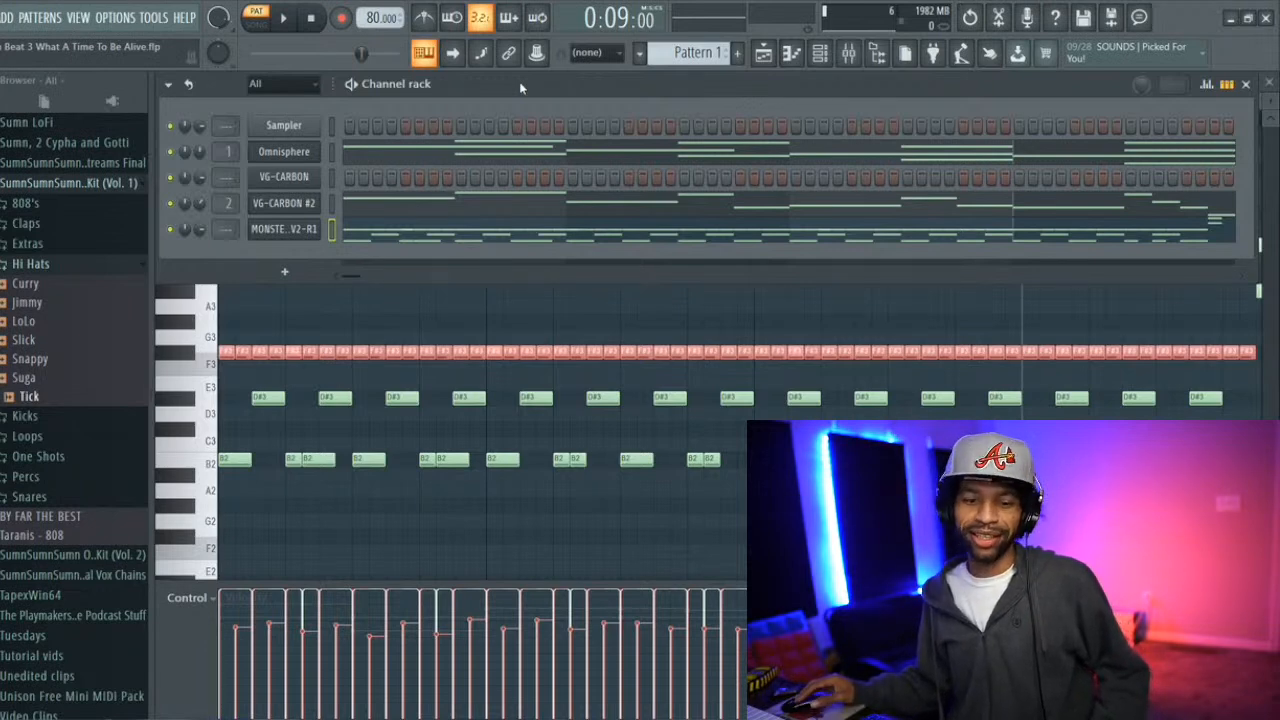
Play the opening of the pattern with all channels twice and stop playback
click(286, 18)
click(313, 20)
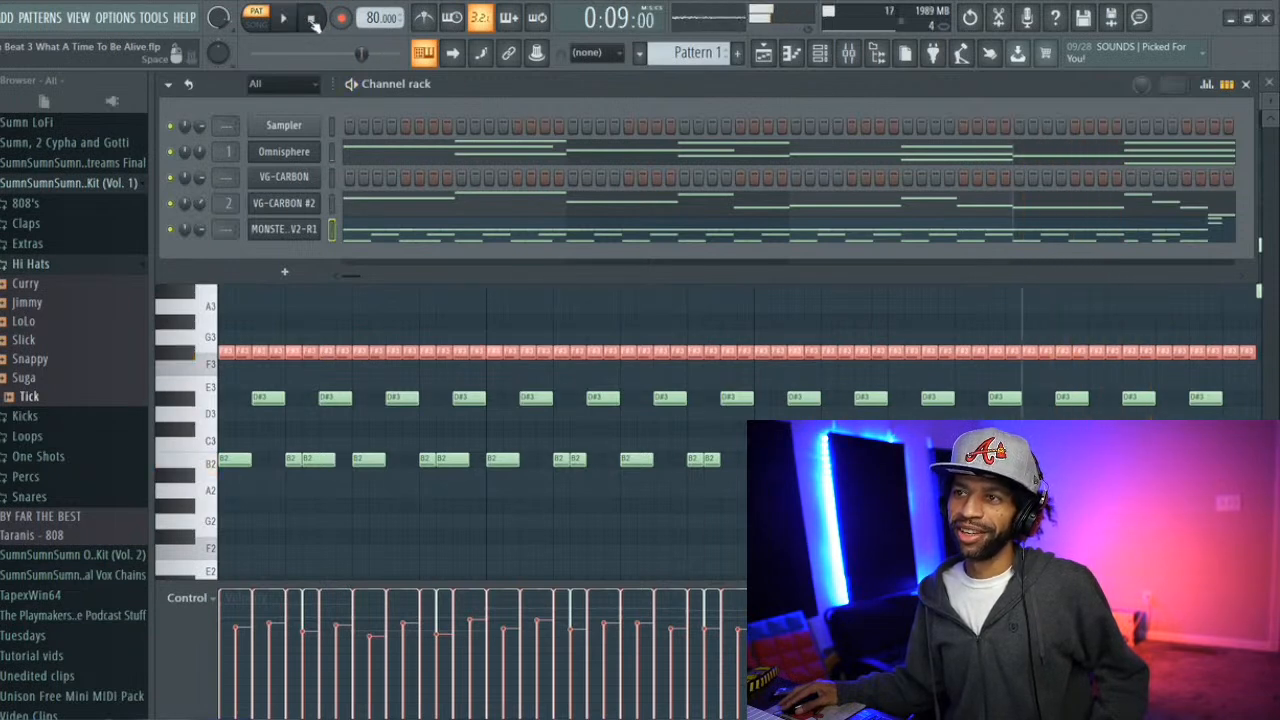
click(286, 18)
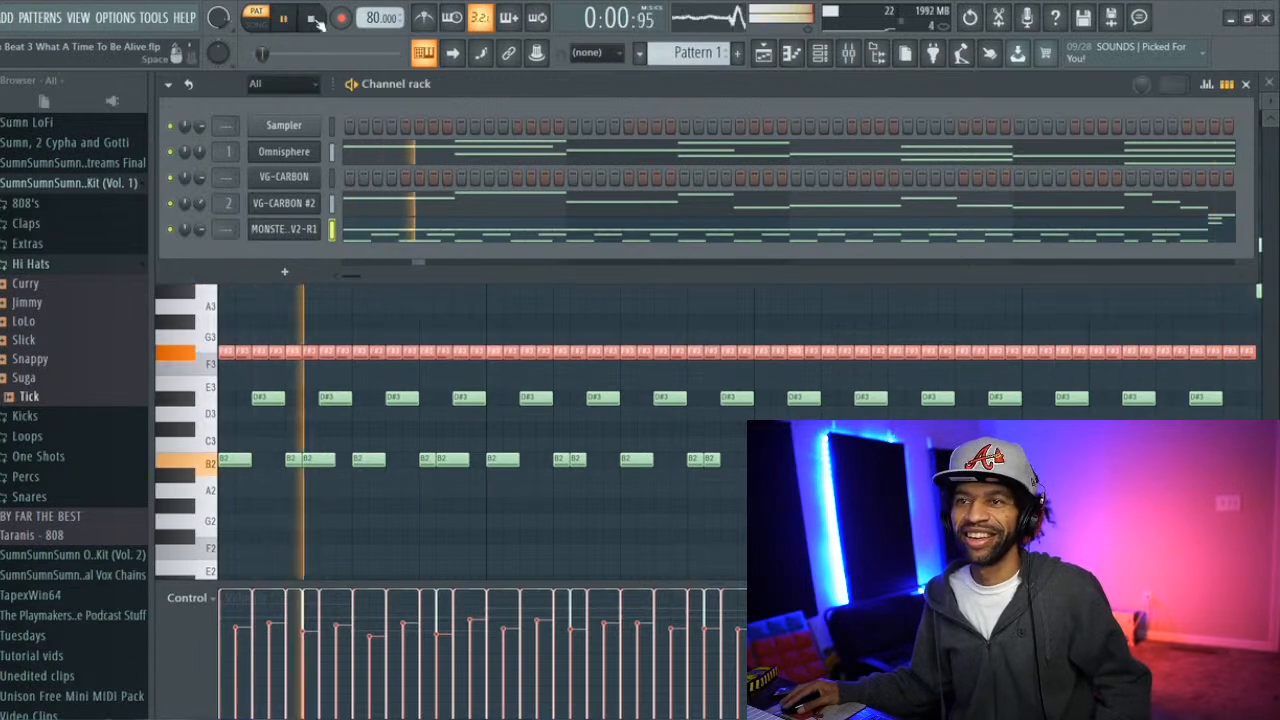
click(315, 19)
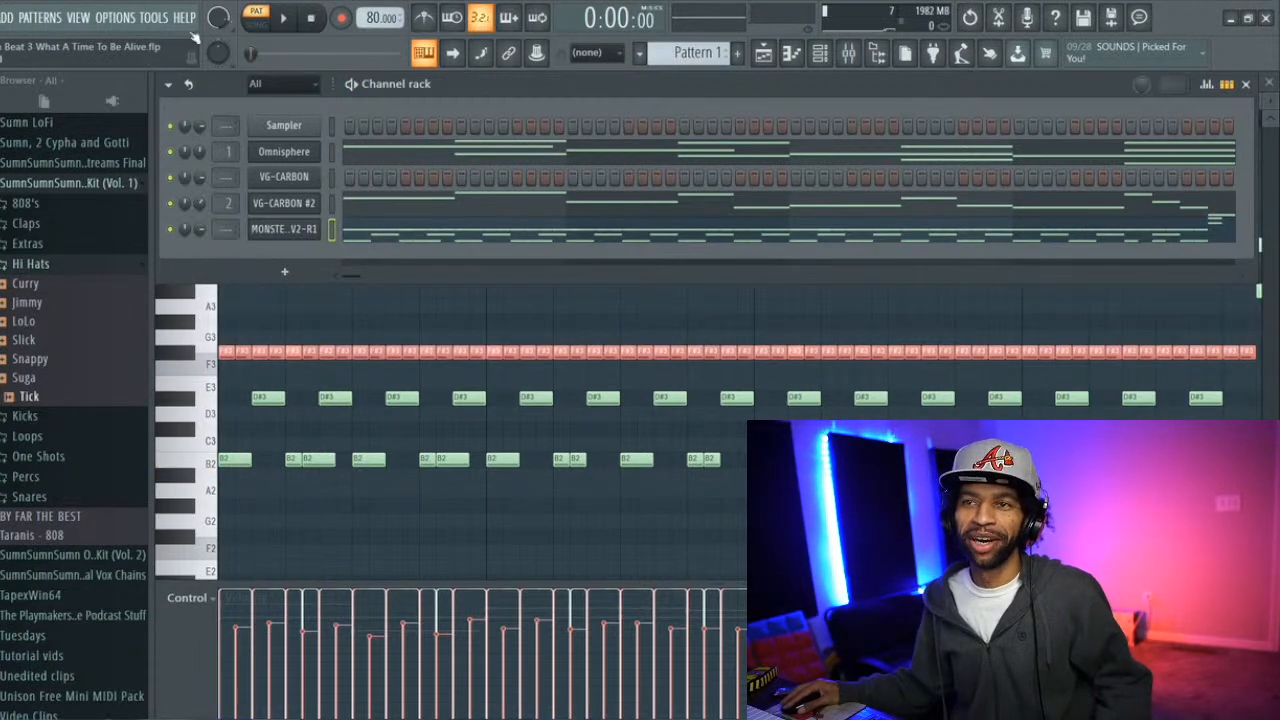
Add a MONSTER Bass instrument channel and look through its preset list, keeping 01 [ElecBS] MAMMOTH BASS
click(8, 18)
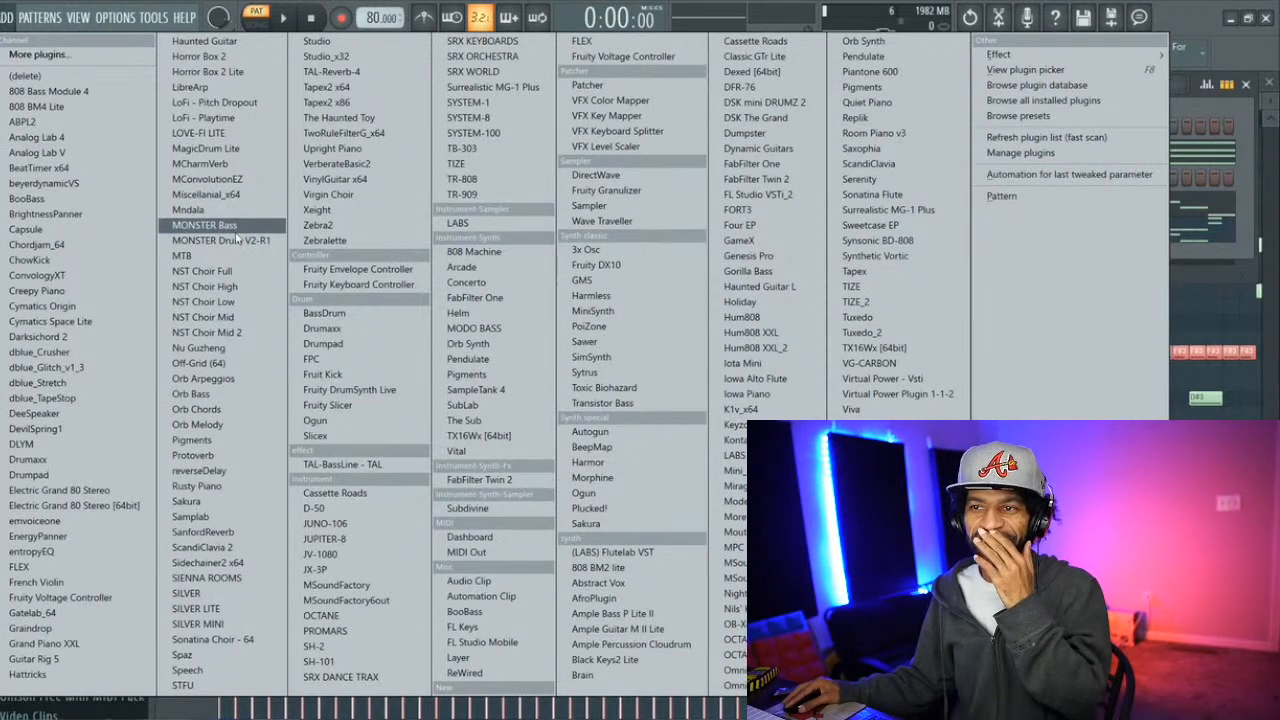
click(232, 227)
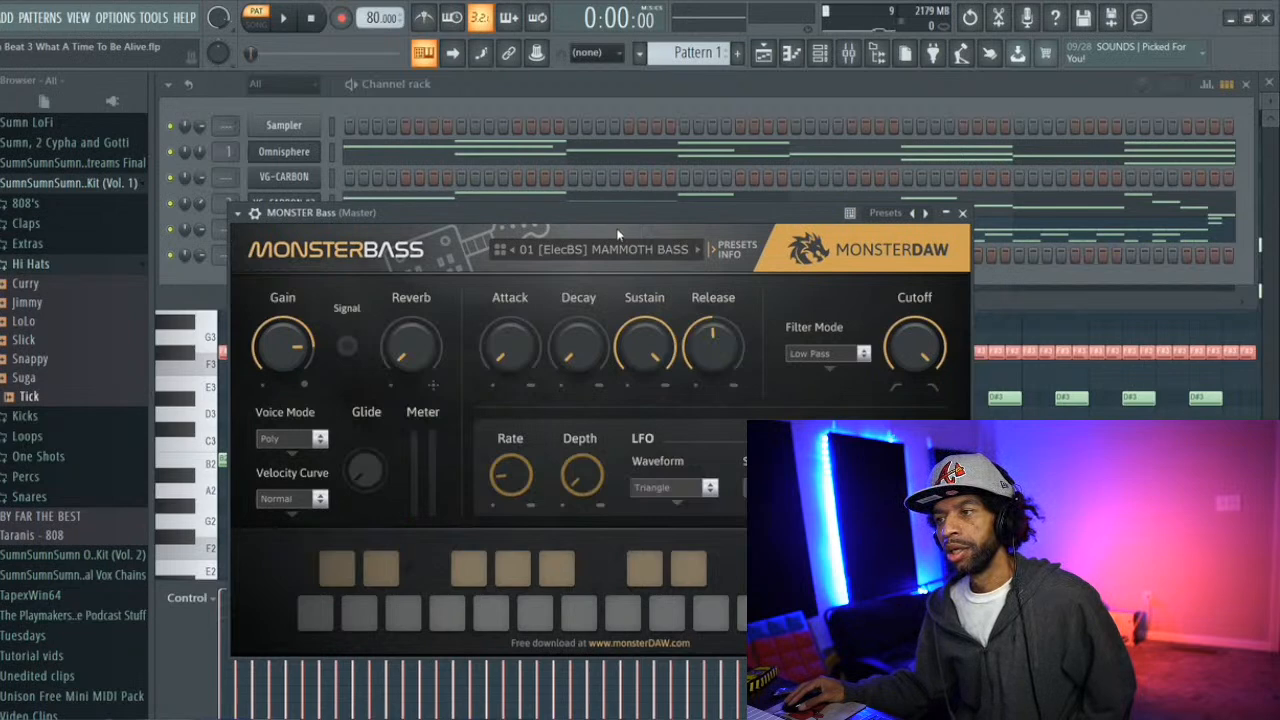
drag(617, 214, 577, 122)
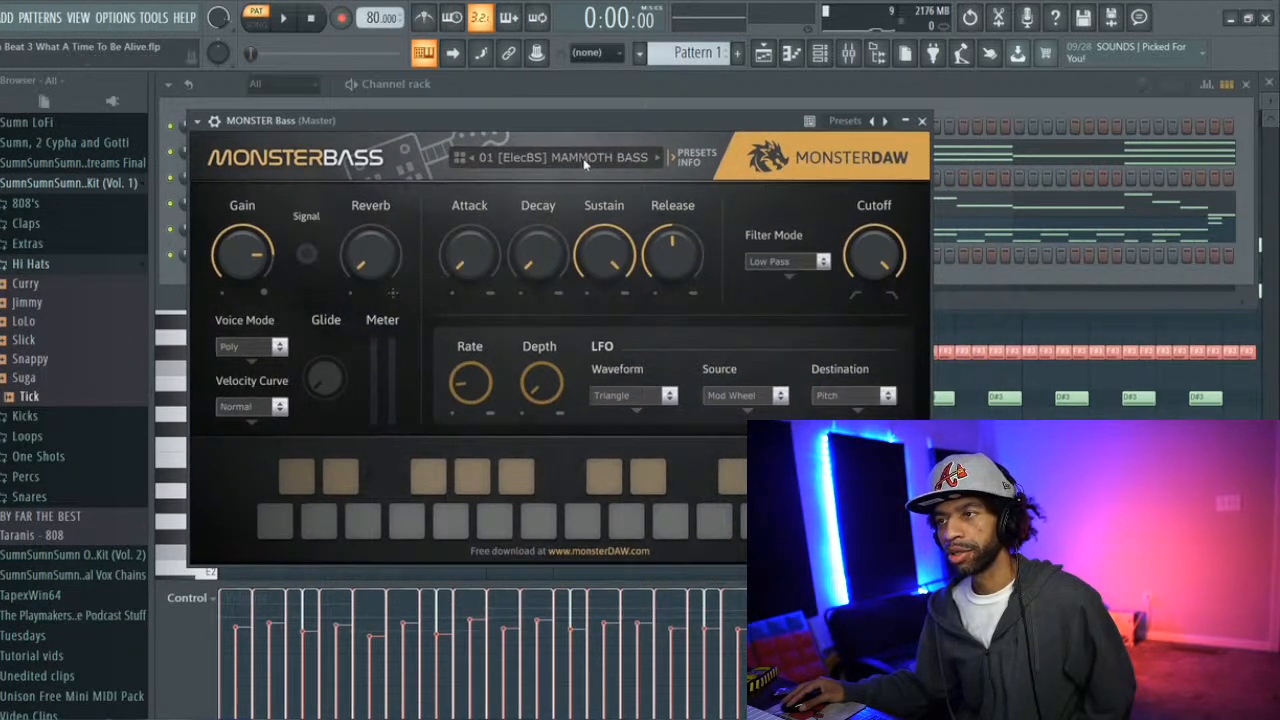
click(585, 160)
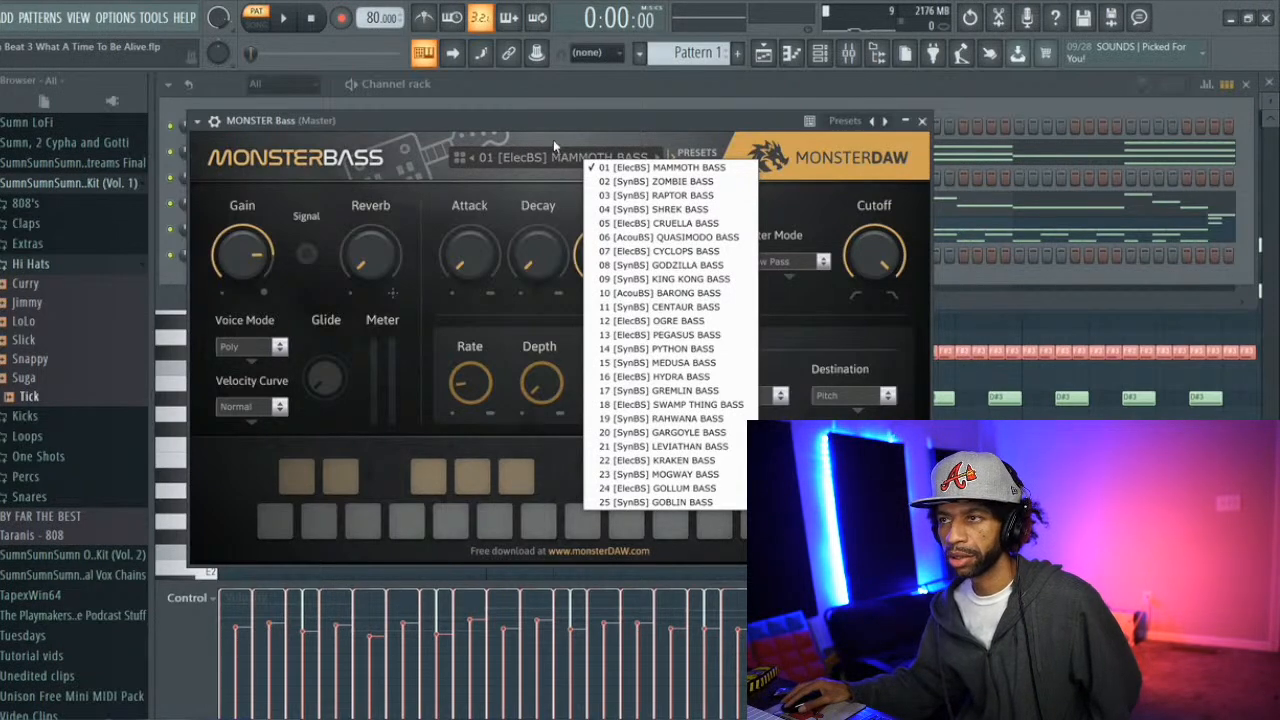
click(561, 122)
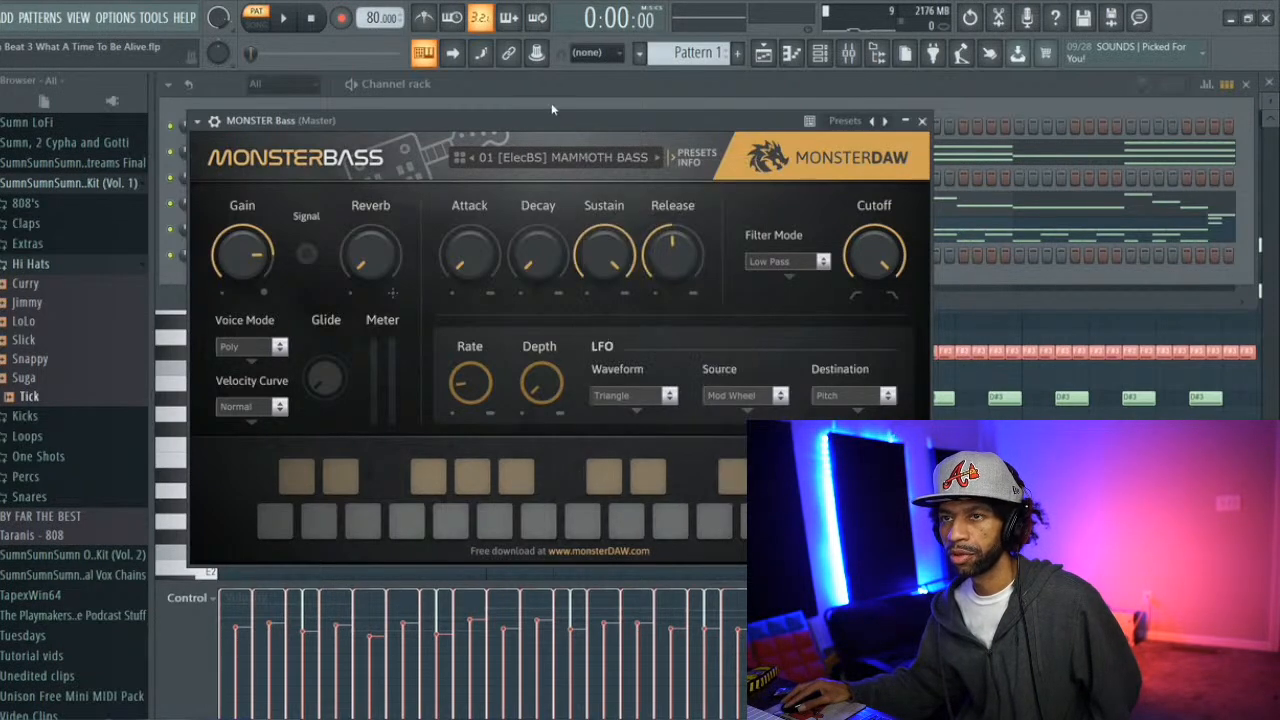
Audition the 05 [ElecBS] CRUELLA BASS preset, return to 01 [ElecBS] MAMMOTH BASS and play it along with the pattern
click(561, 163)
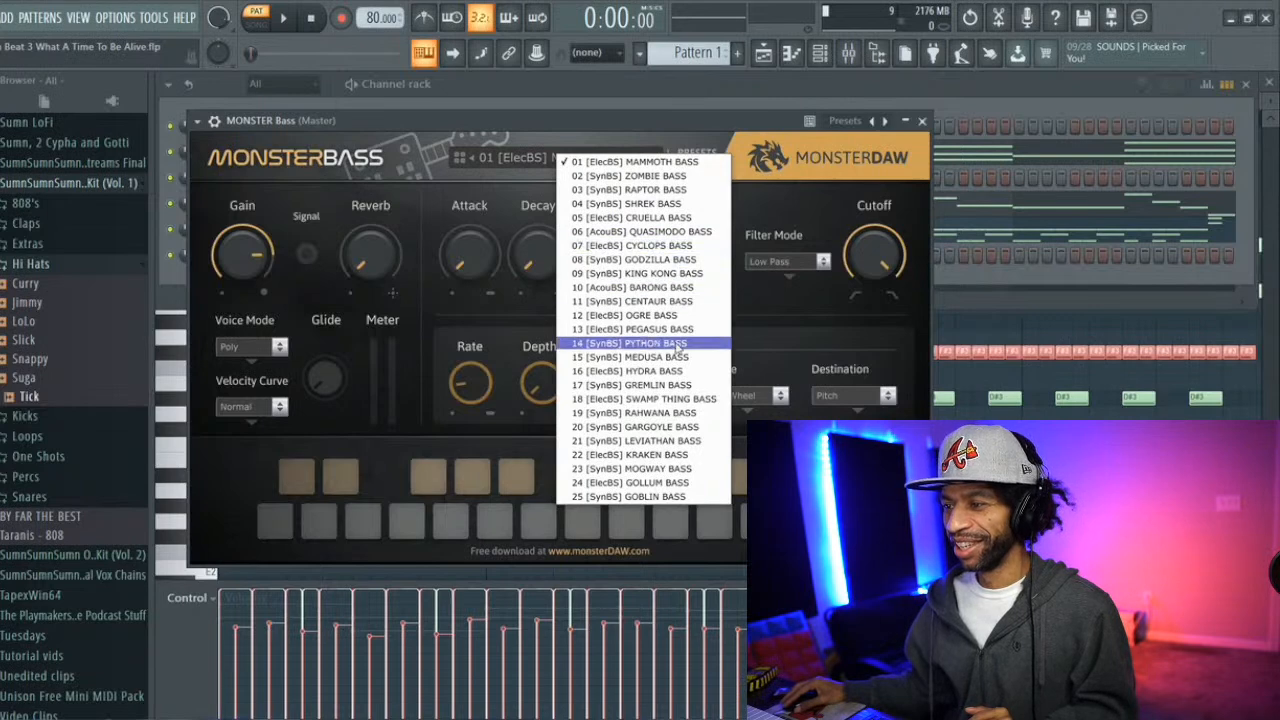
click(665, 217)
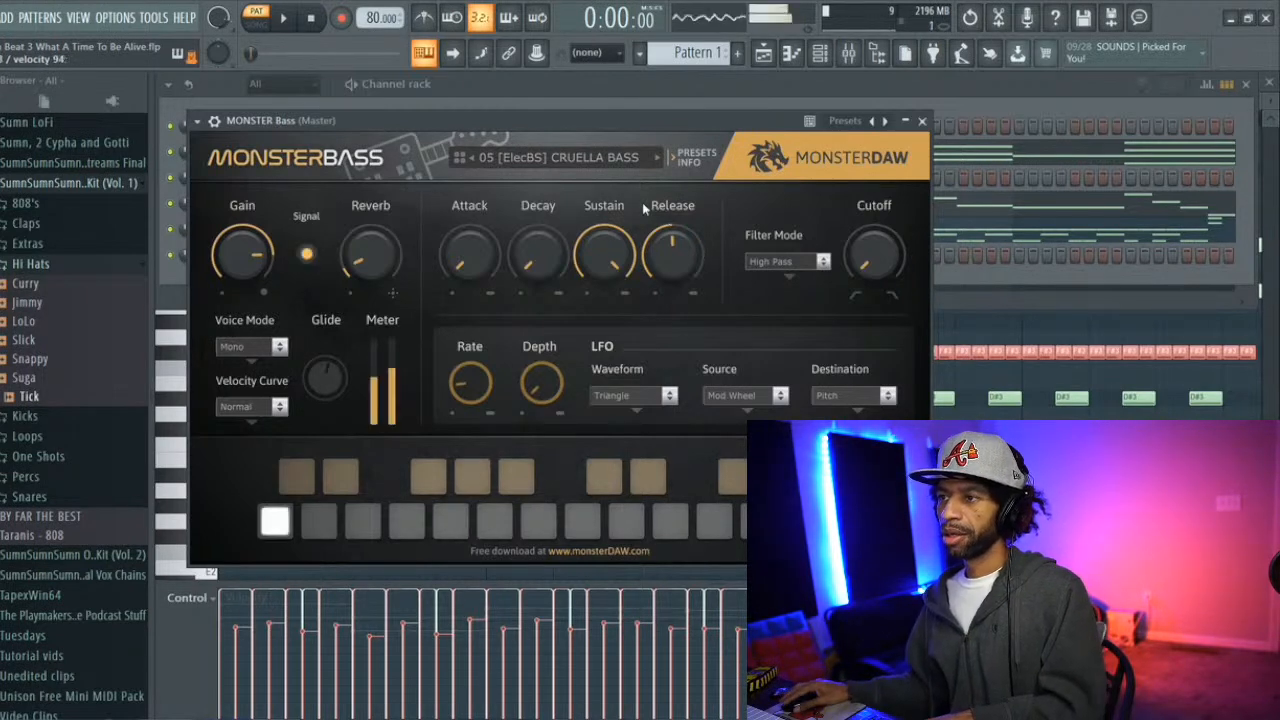
click(621, 160)
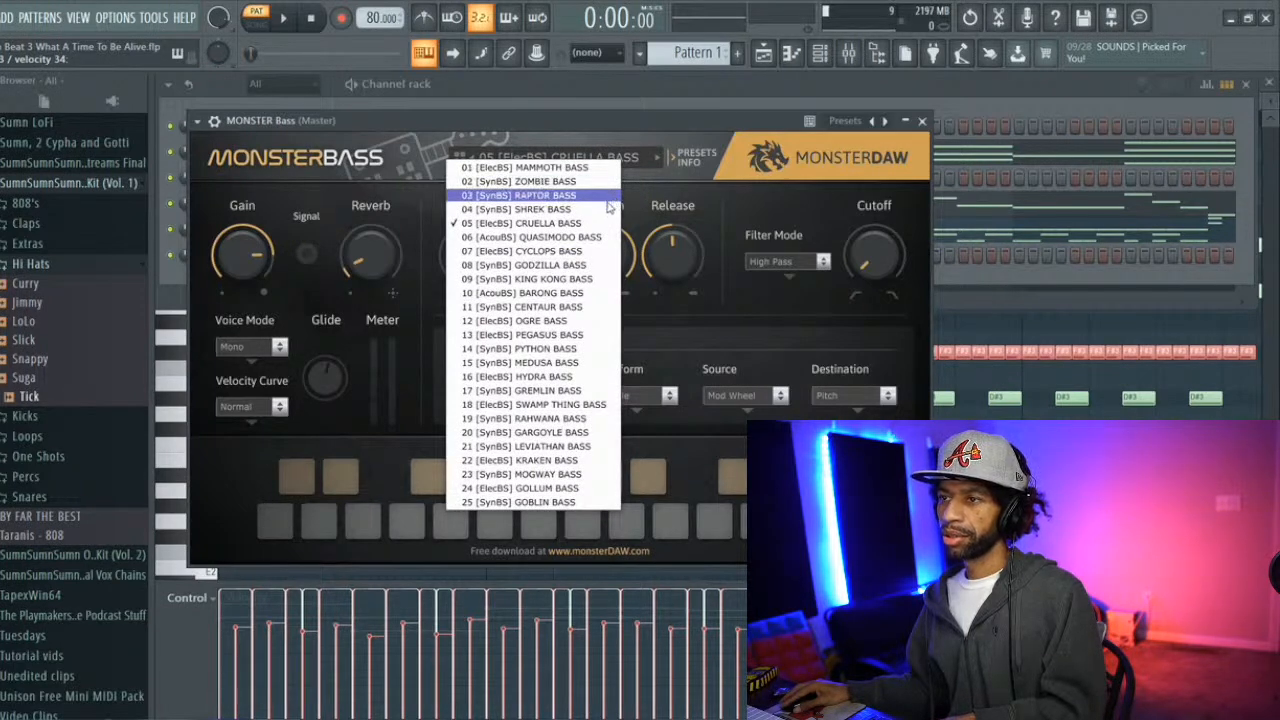
click(601, 172)
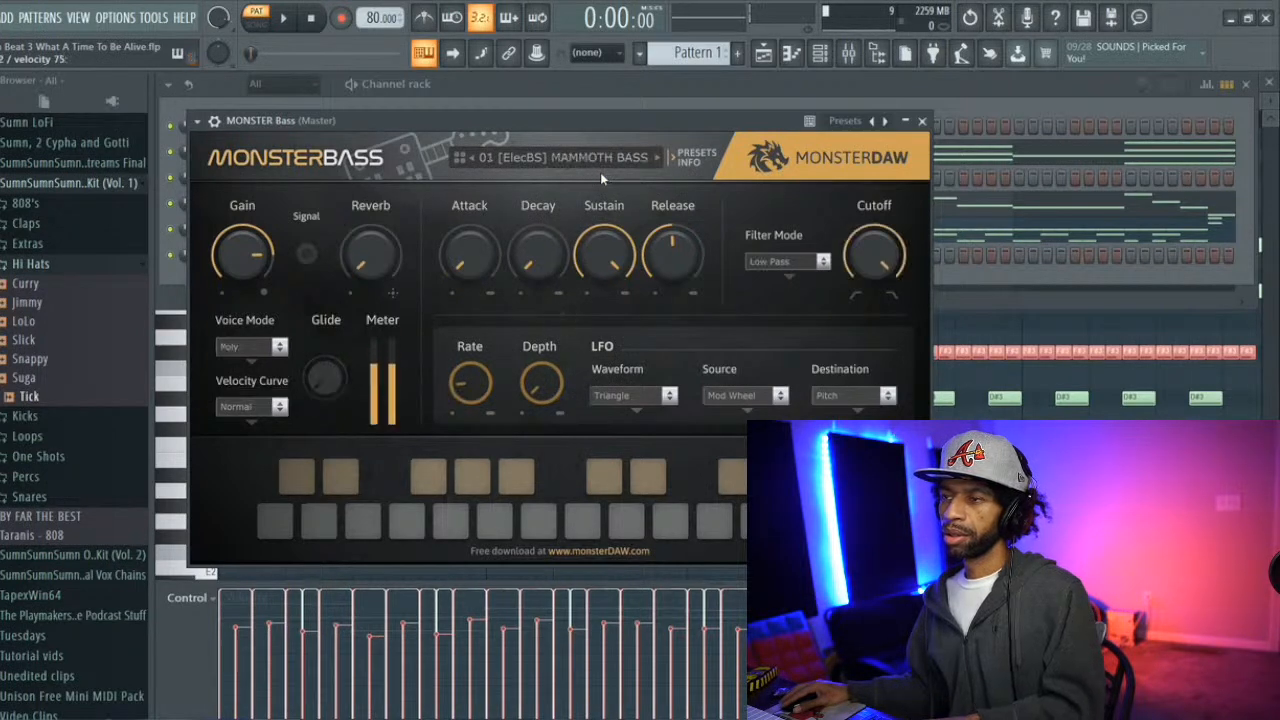
key(space)
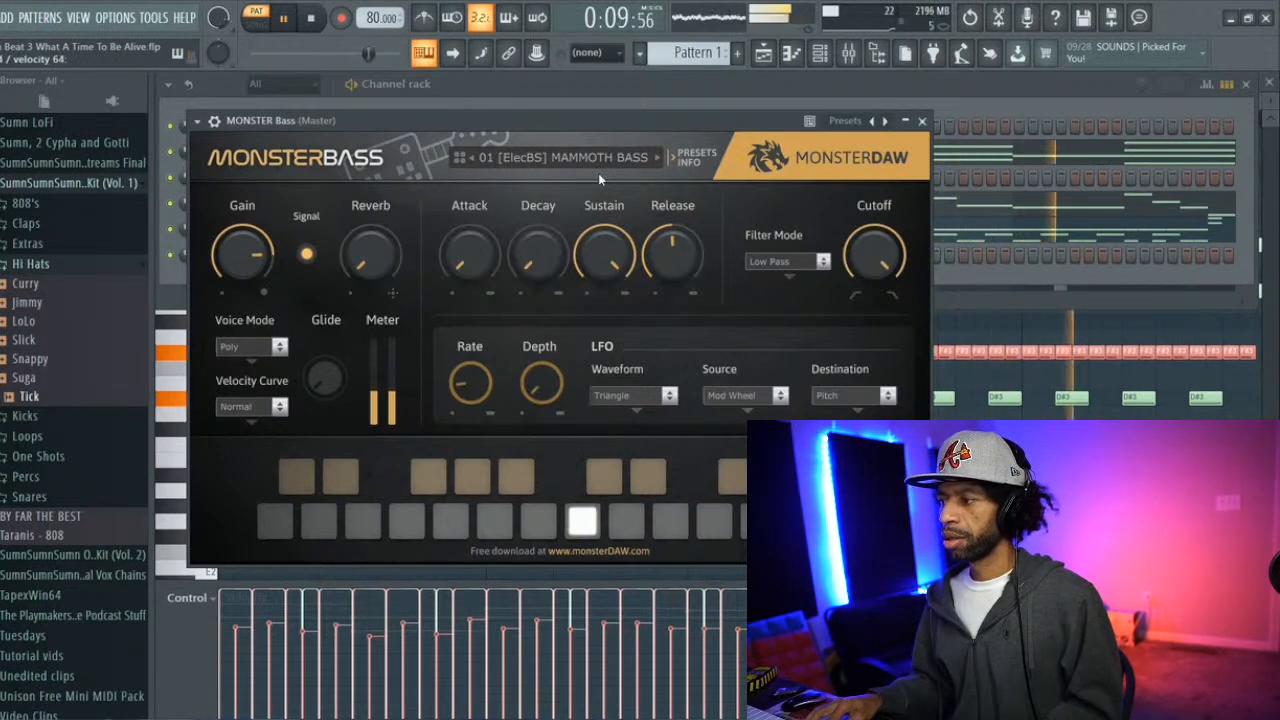
key(space)
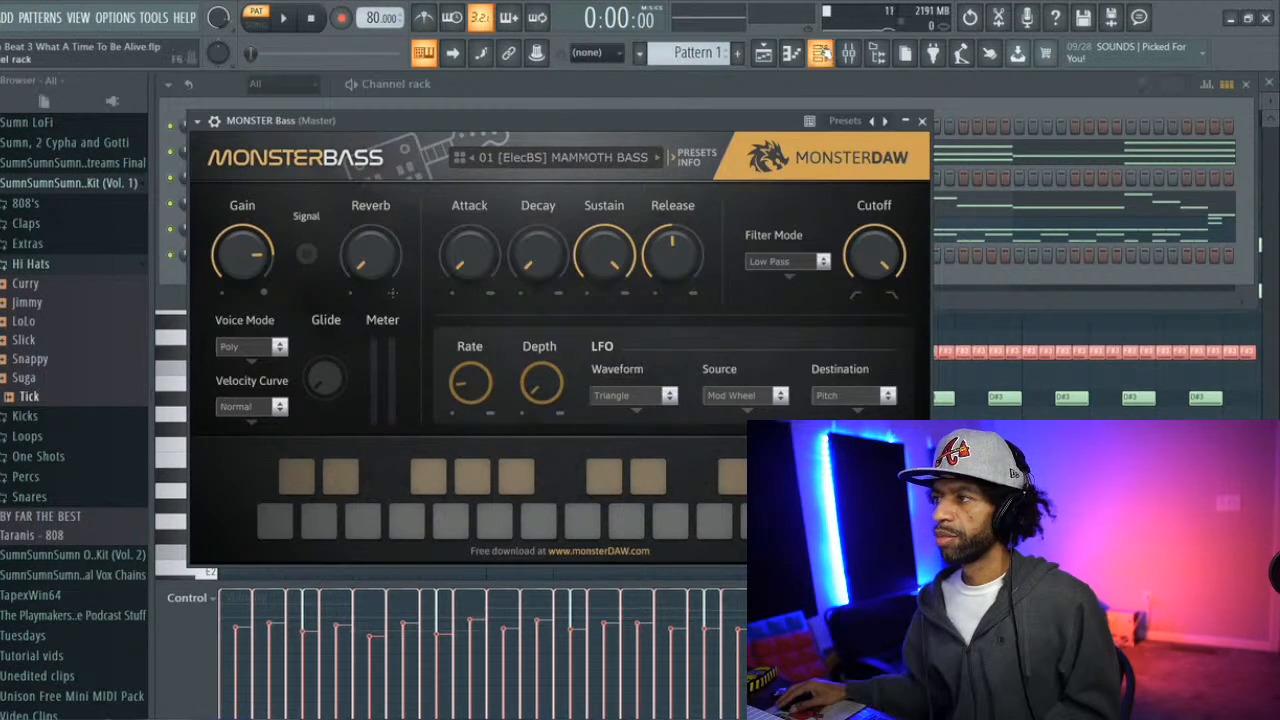
Switch the MONSTER Bass preset to 22 [ElecBS] KRAKEN BASS
key(F6)
click(408, 374)
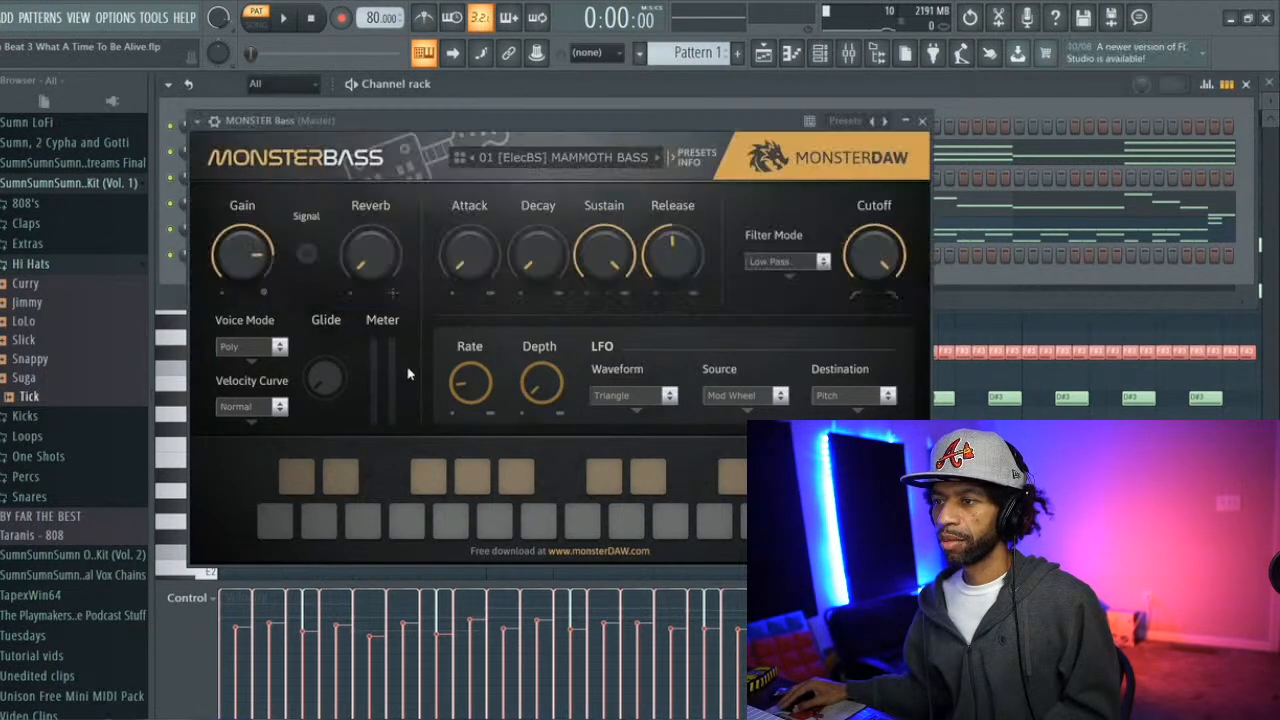
click(560, 160)
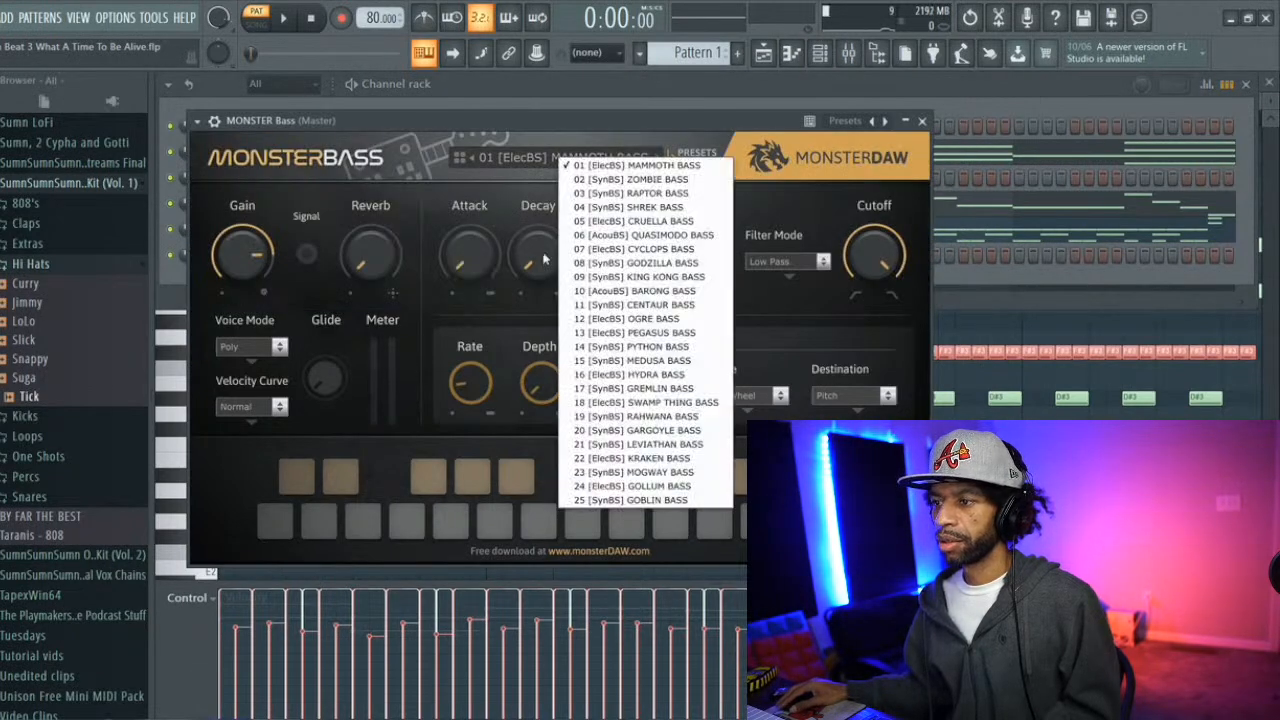
click(627, 457)
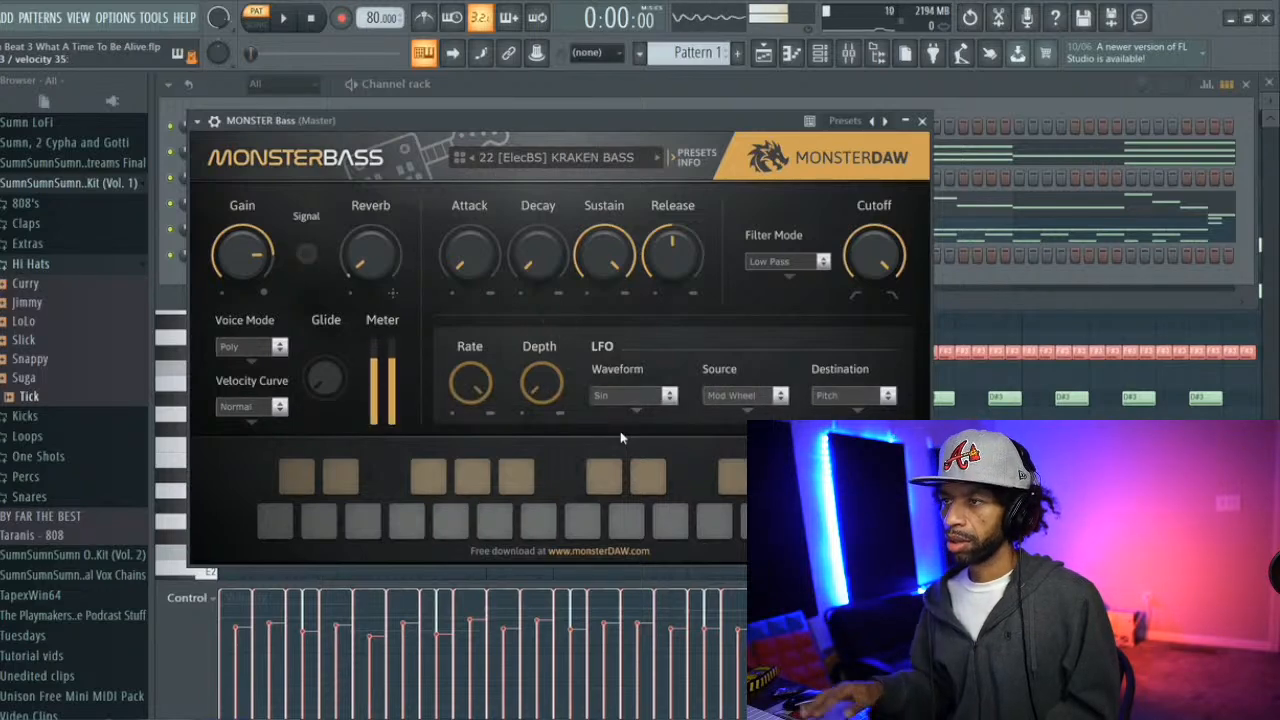
Play the pattern and lower the mixer faders of Insert 1 to -3.5 dB and Insert 2 to -2.8 dB
click(848, 55)
key(space)
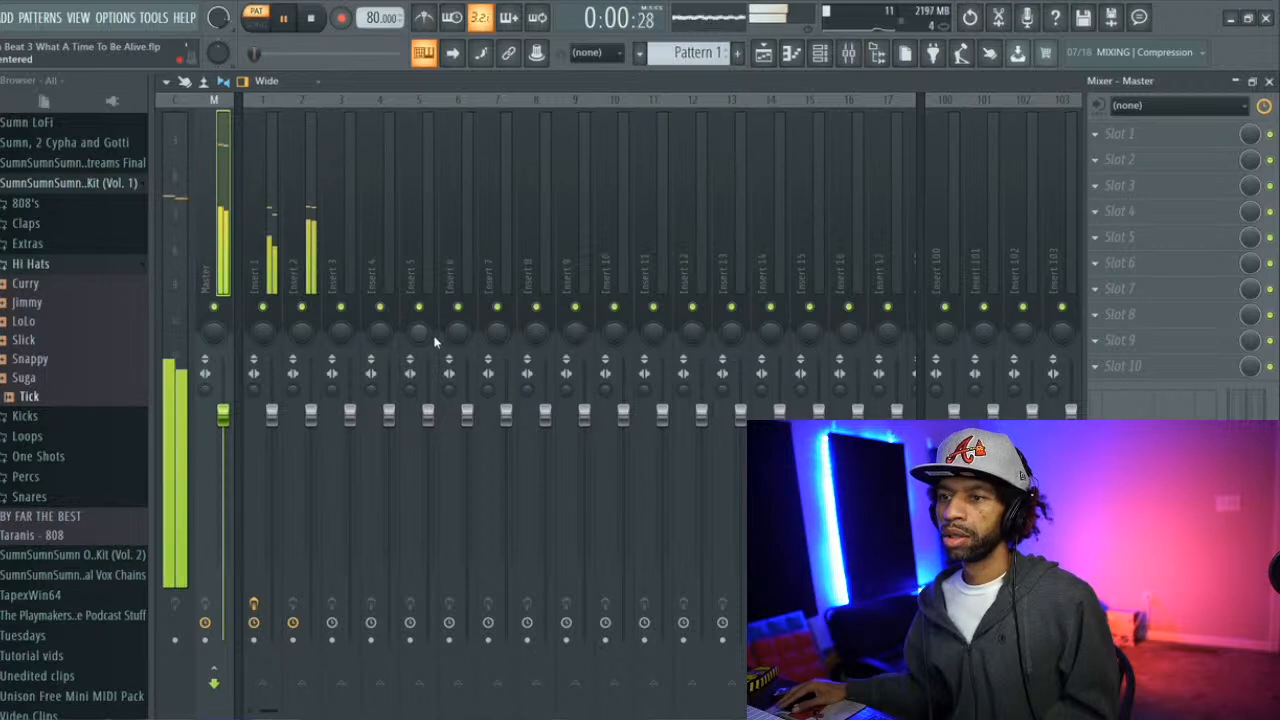
click(256, 252)
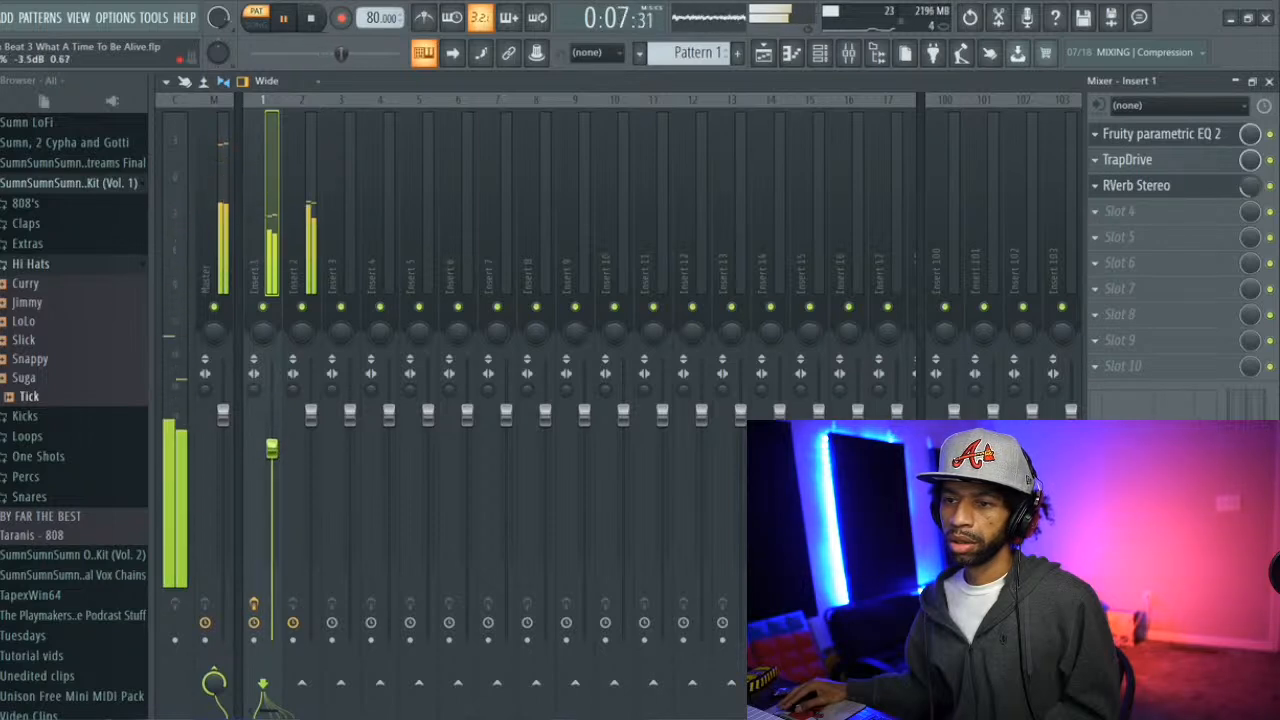
click(295, 244)
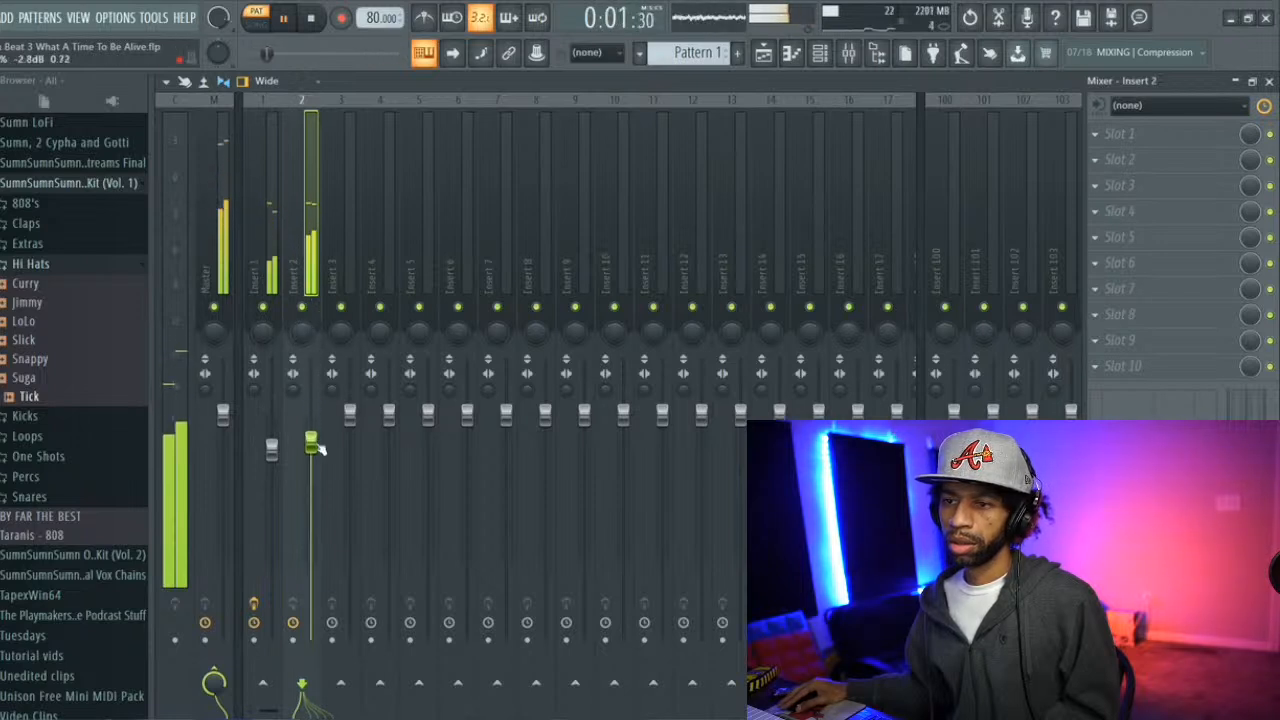
Raise the system volume to 80 and lower the Insert 1 and Insert 2 mixer faders slightly further
key(XF86AudioRaiseVolume)
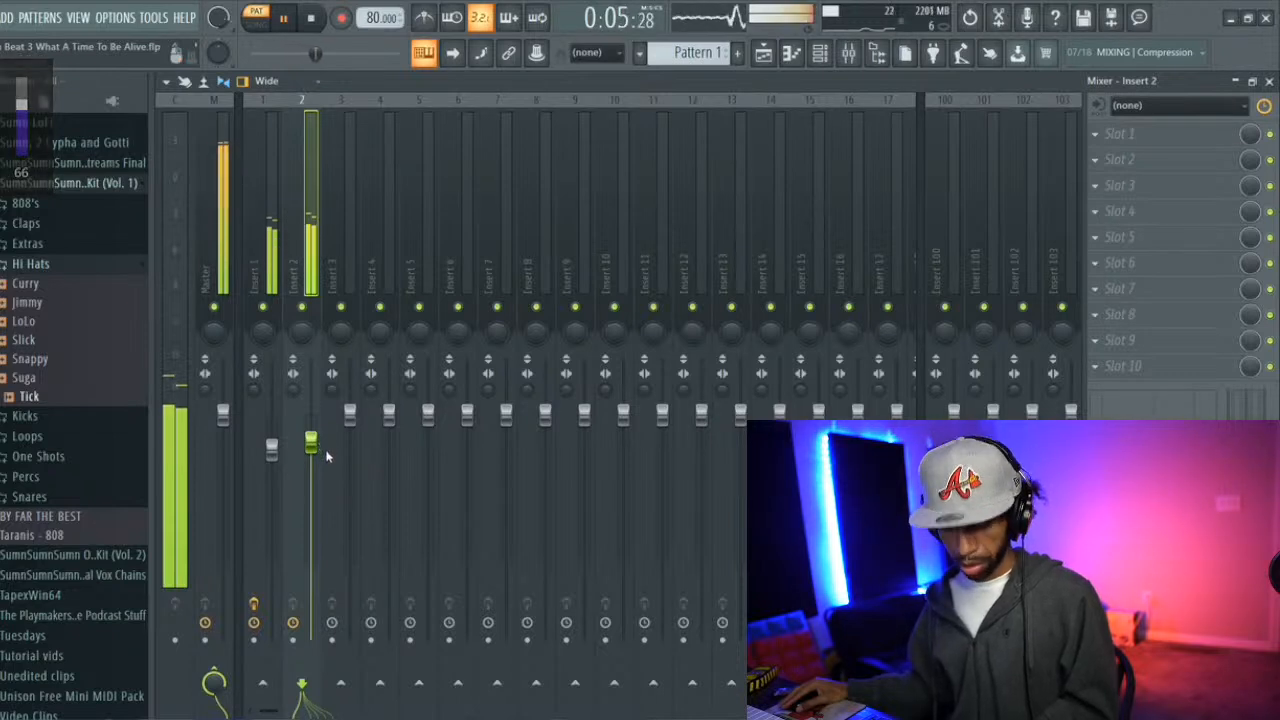
key(XF86AudioRaiseVolume)
key(XF86AudioRaiseVolume)
key(XF86AudioRaiseVolume)
key(XF86AudioRaiseVolume)
key(XF86AudioRaiseVolume)
key(XF86AudioRaiseVolume)
key(XF86AudioRaiseVolume)
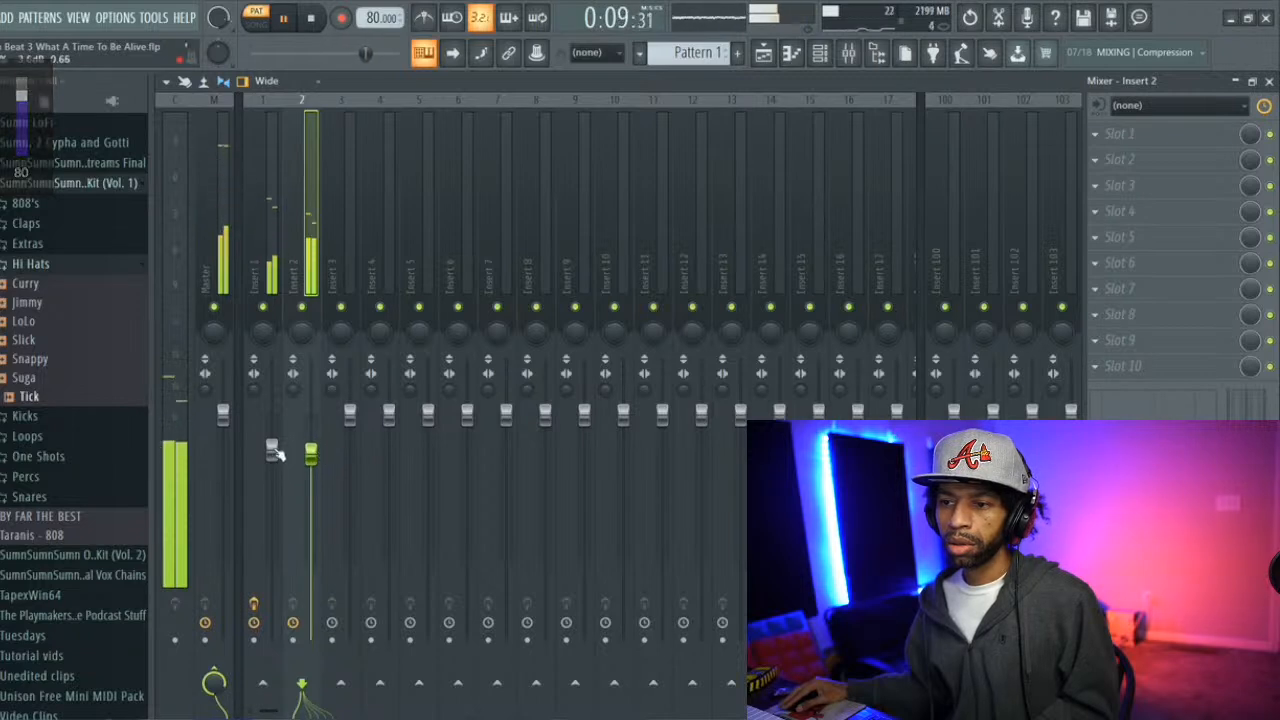
click(272, 452)
click(311, 456)
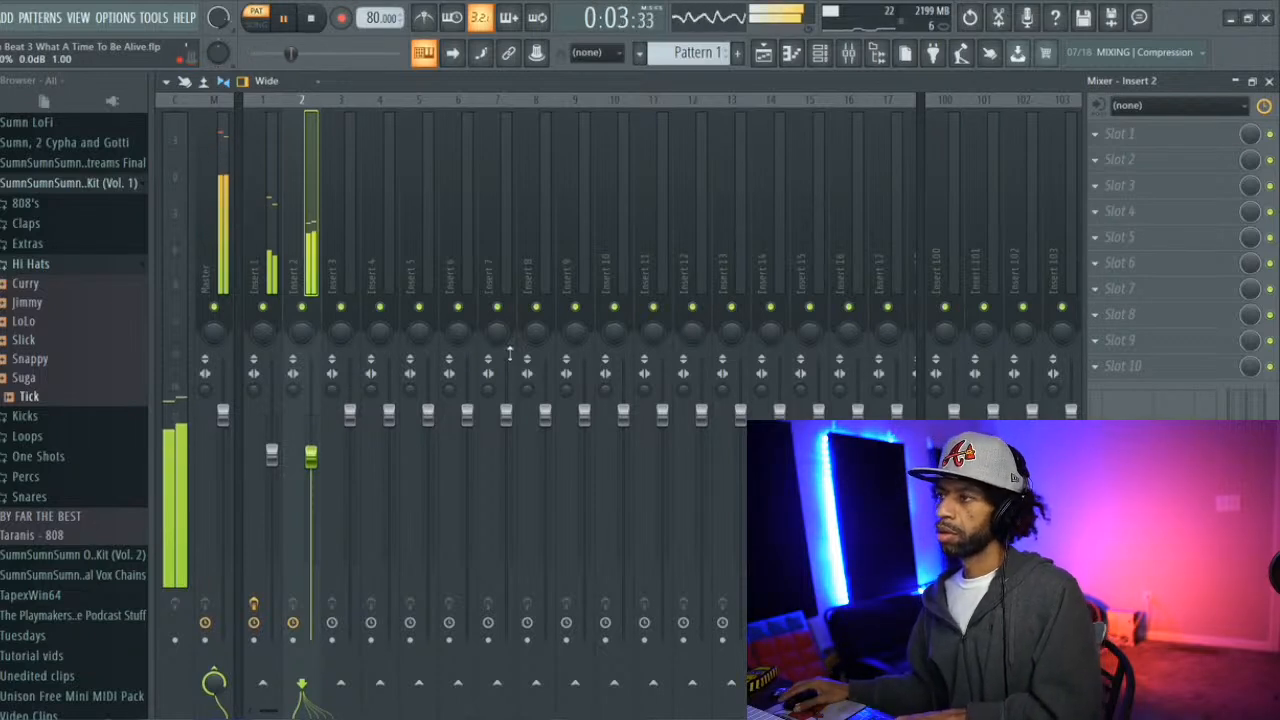
Draw a two-beat A5 note at the start of bar 1 in the MONSTER Bass piano roll and play it back
click(793, 56)
click(820, 56)
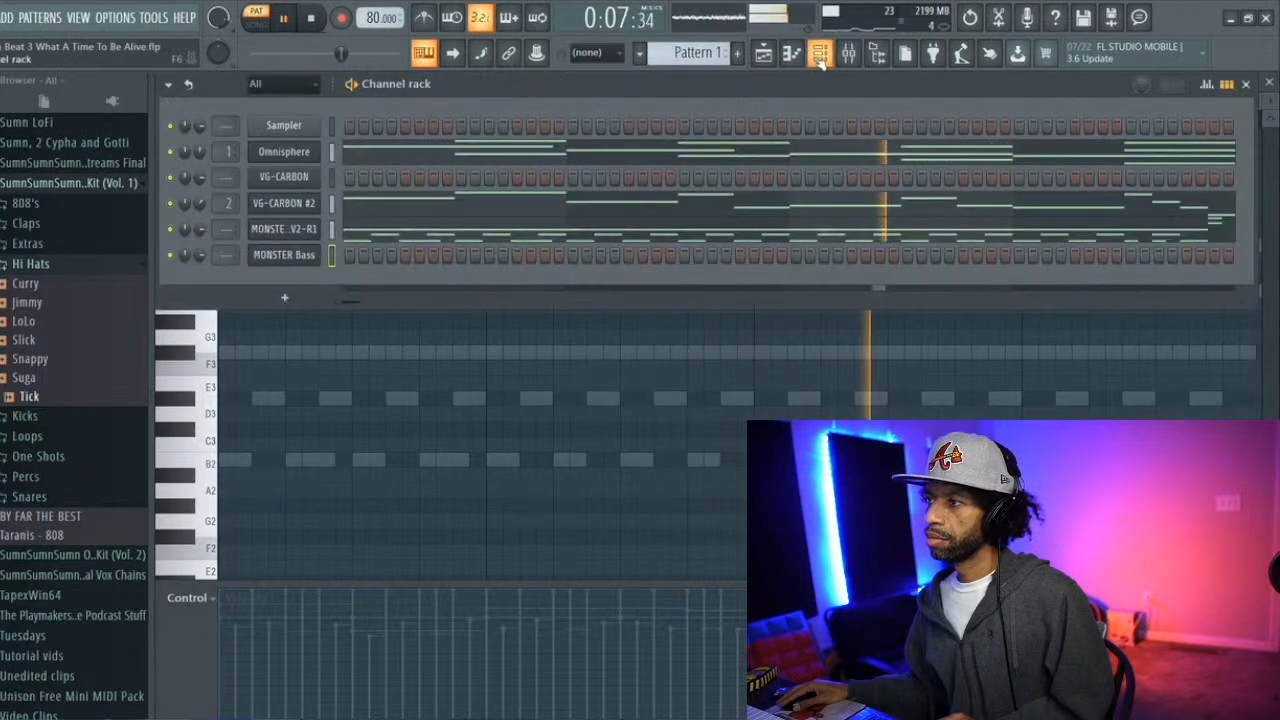
click(765, 56)
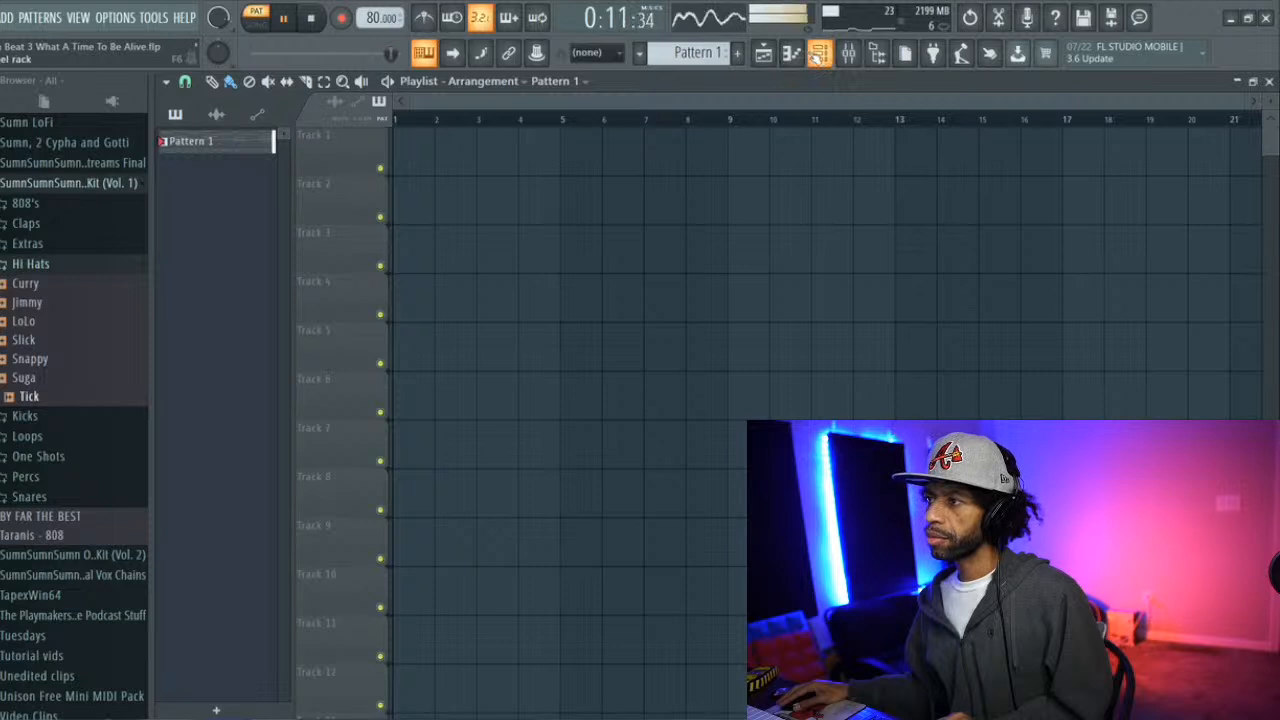
click(793, 56)
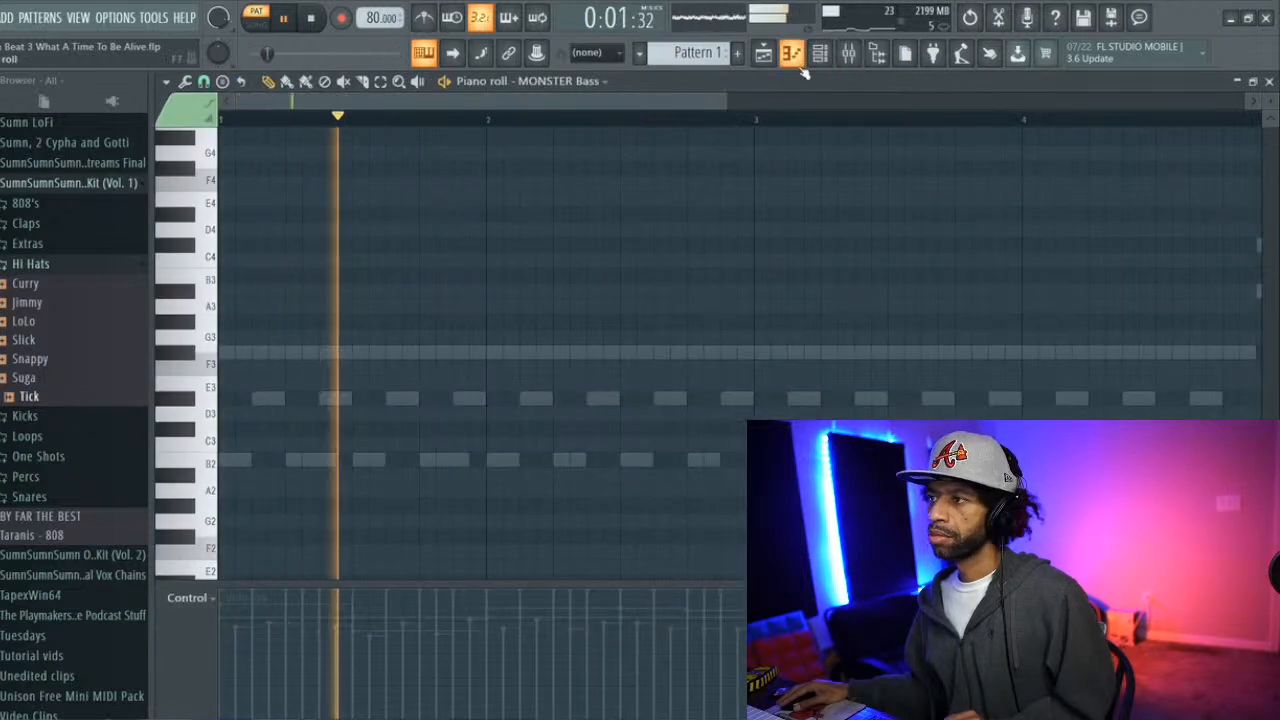
scroll(689, 271, down, 5)
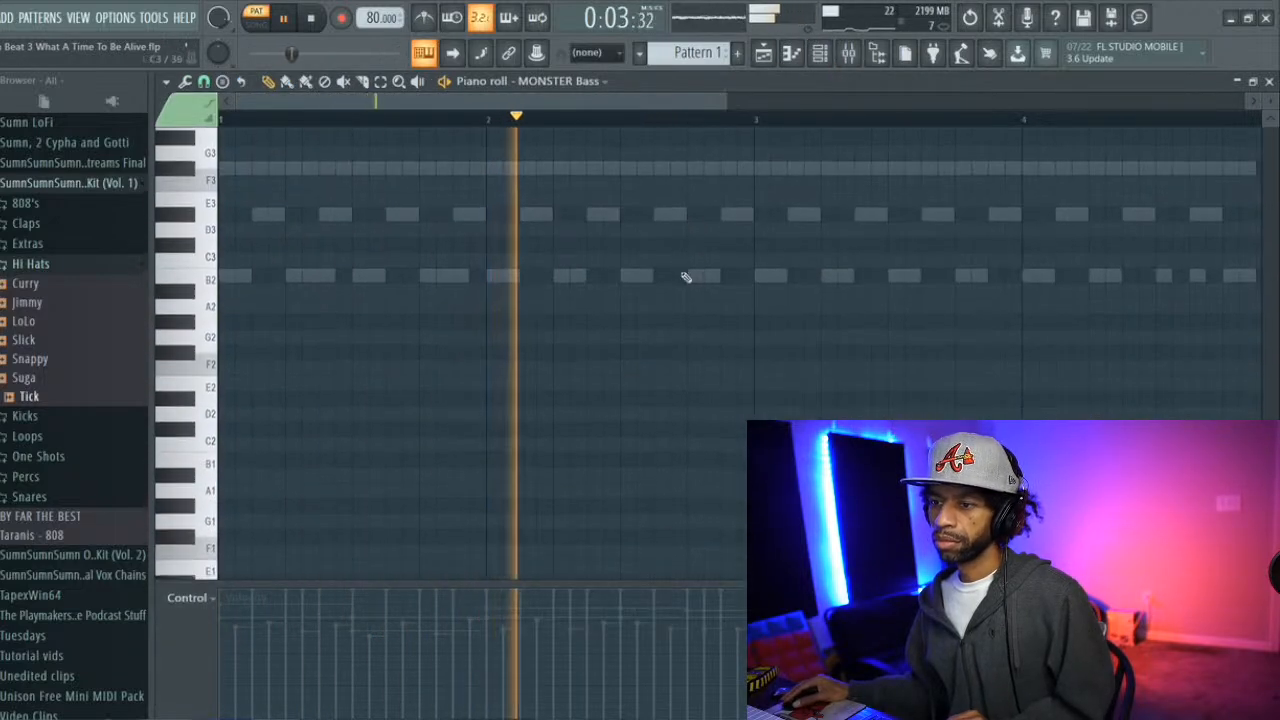
scroll(614, 335, up, 10)
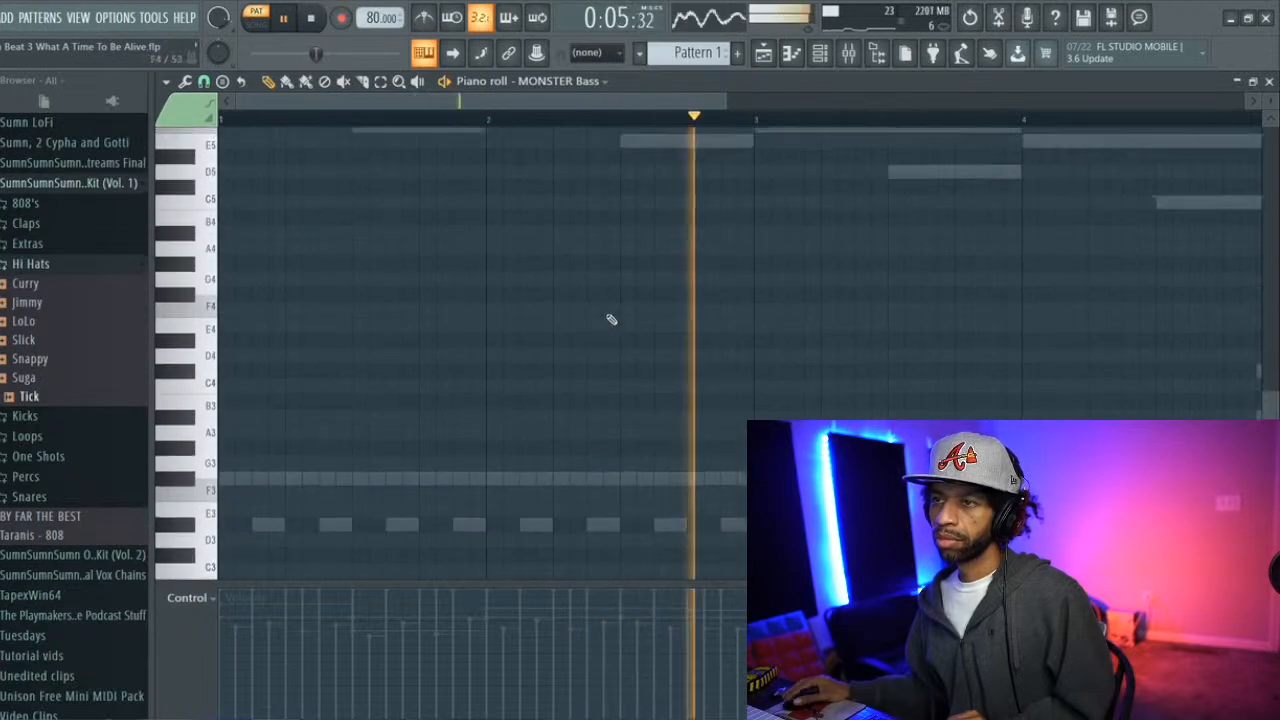
scroll(590, 300, up, 4)
key(space)
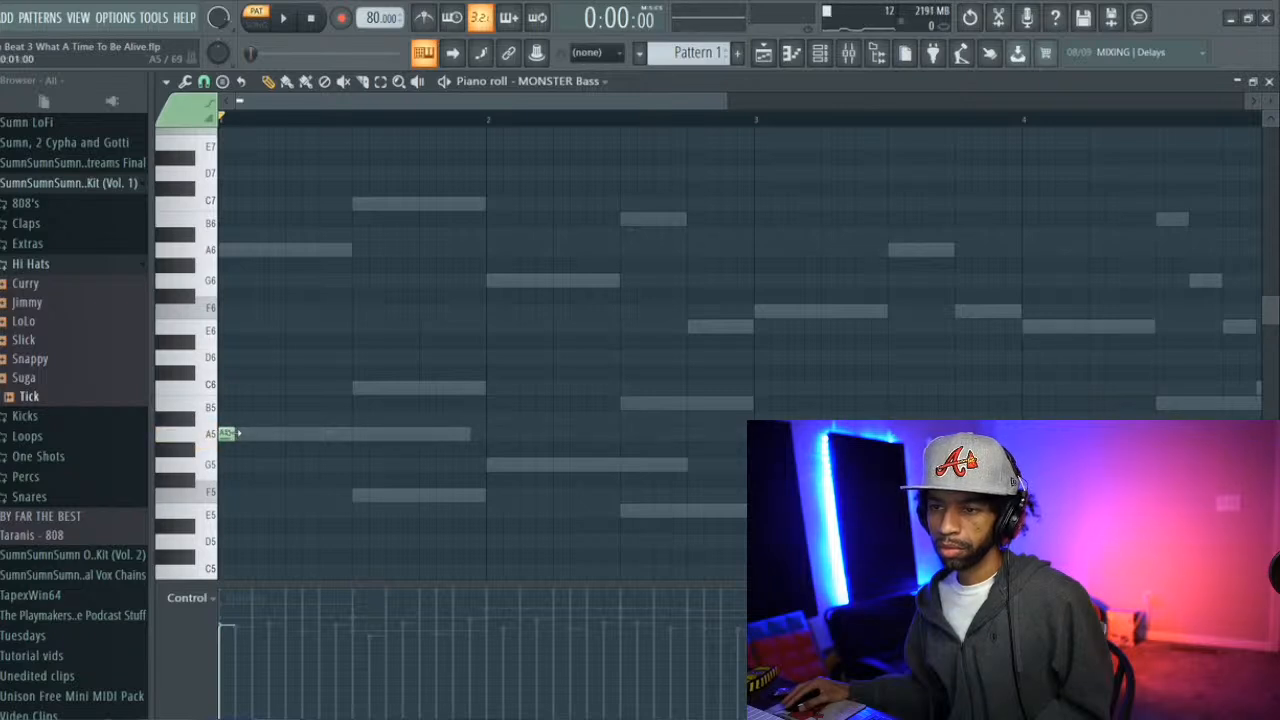
key(space)
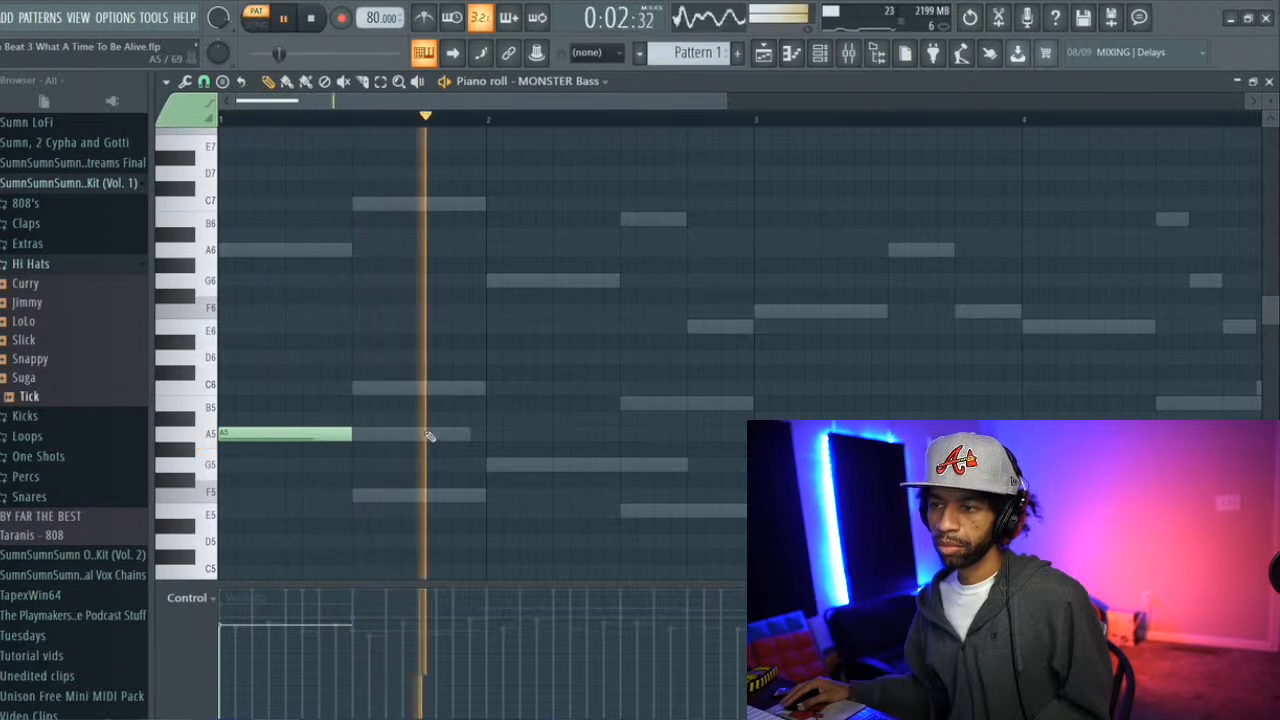
key(space)
Add half-beat C6 and F5 notes at the end of bar 1 and a two-beat G5 at the start of bar 2
click(420, 389)
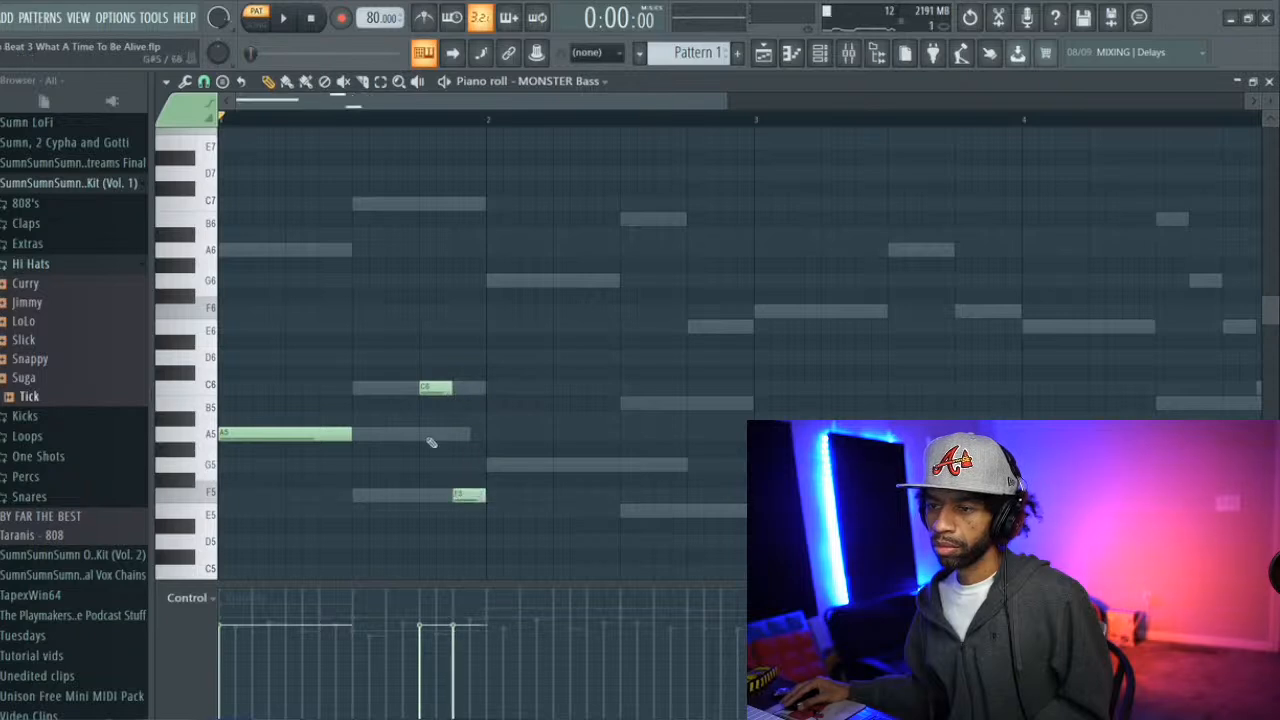
key(space)
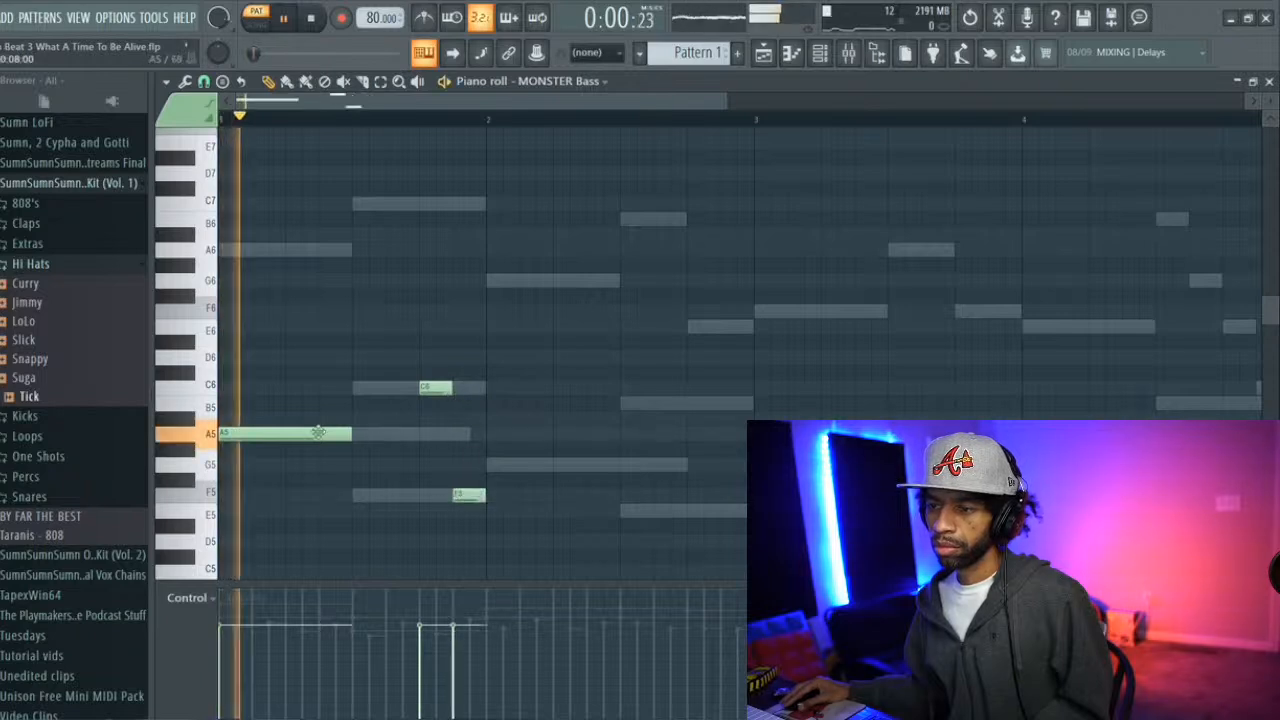
click(491, 466)
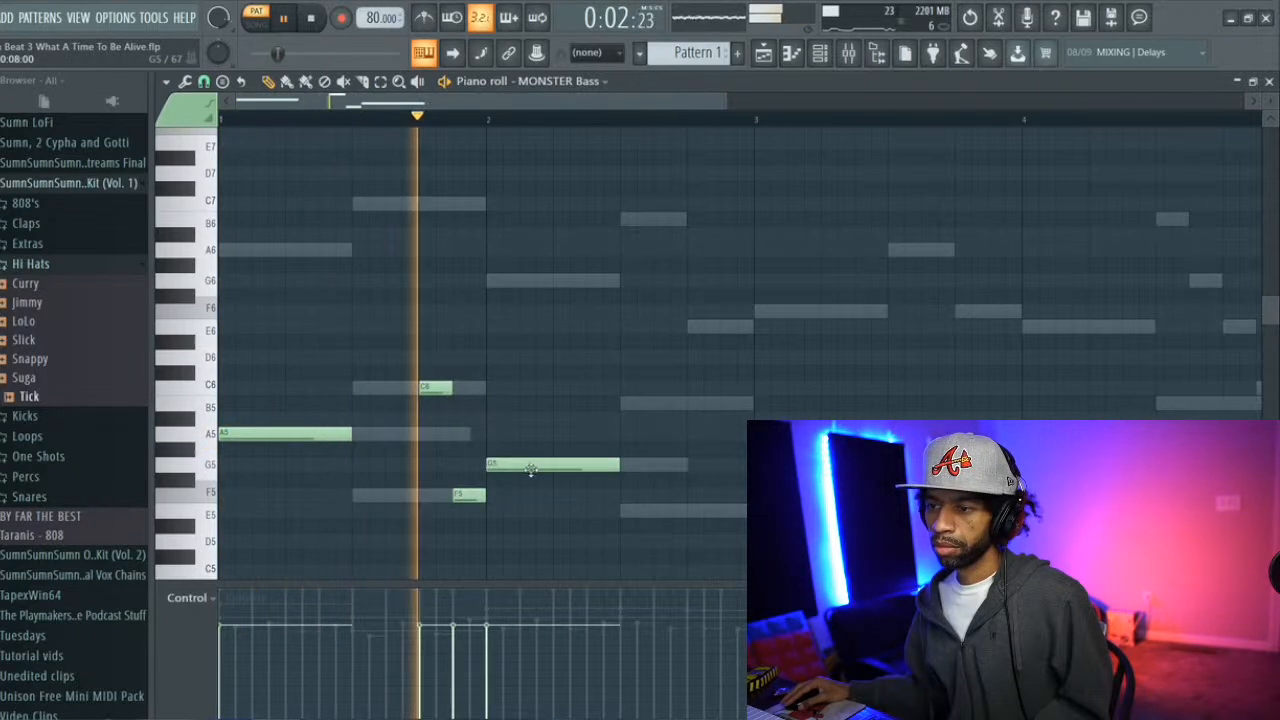
Add two half-beat G5 notes in the second half of bar 2, play them, and shift the first one slightly earlier
click(658, 468)
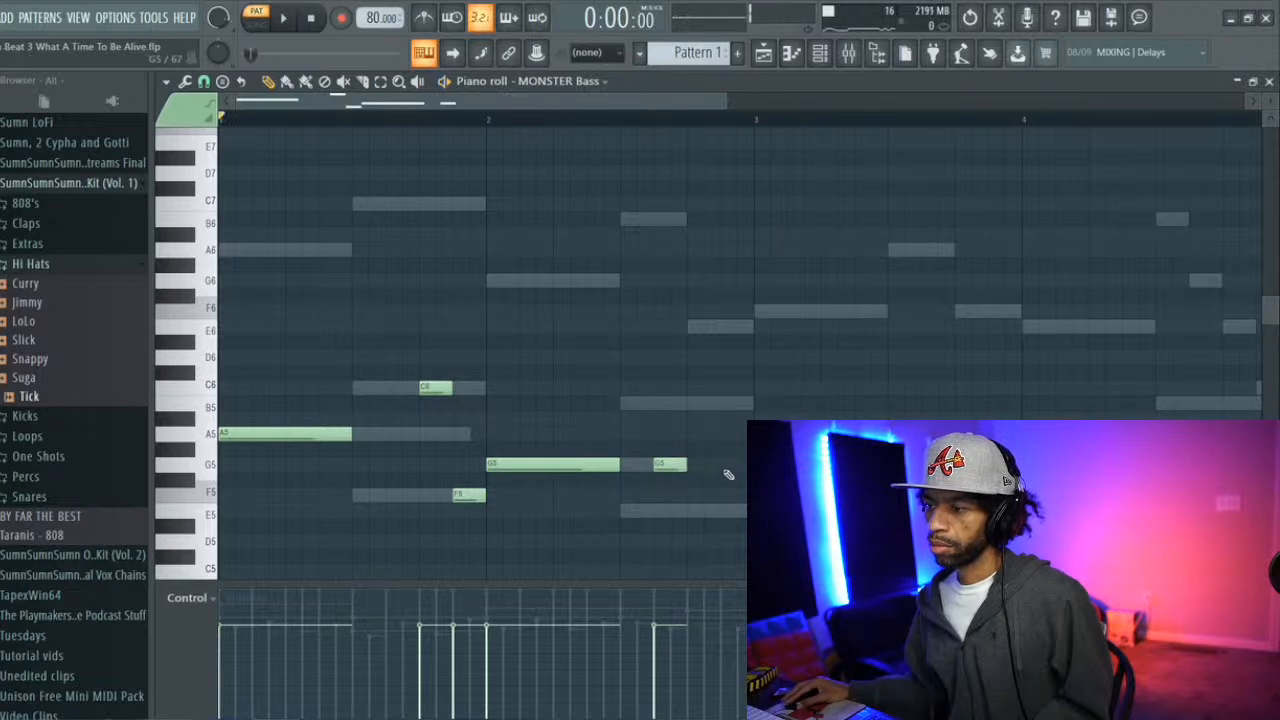
key(space)
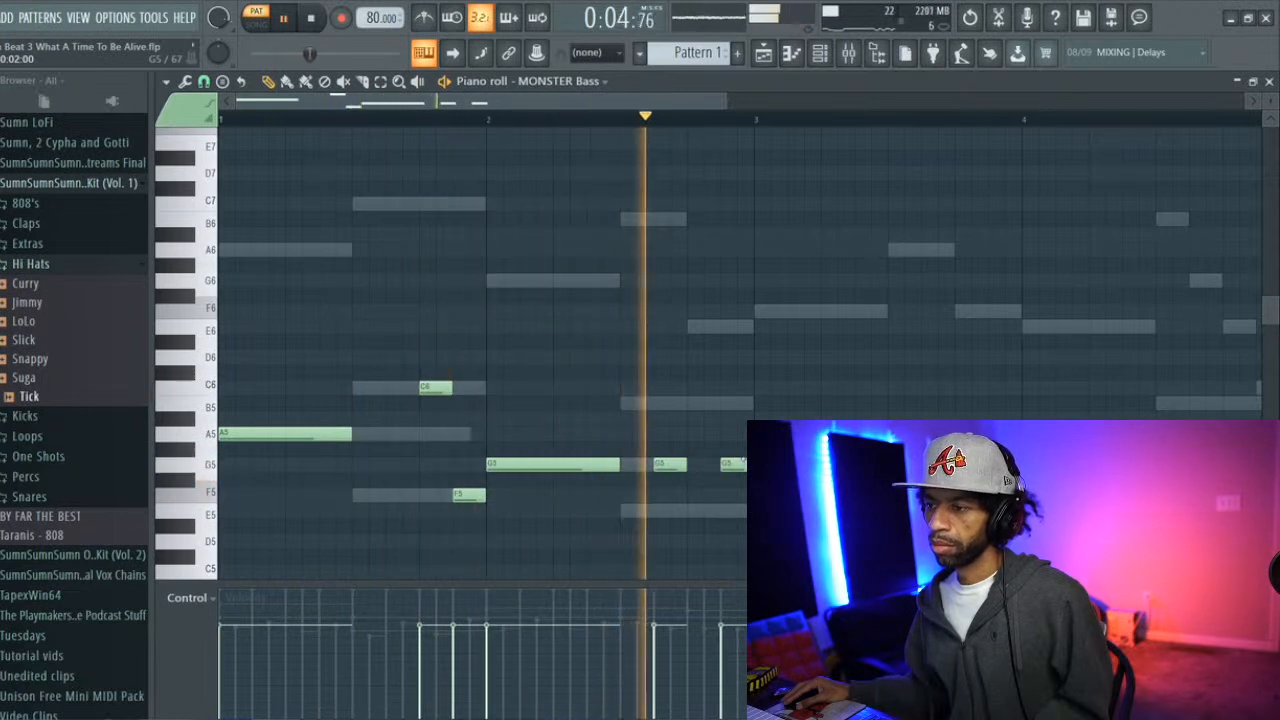
key(space)
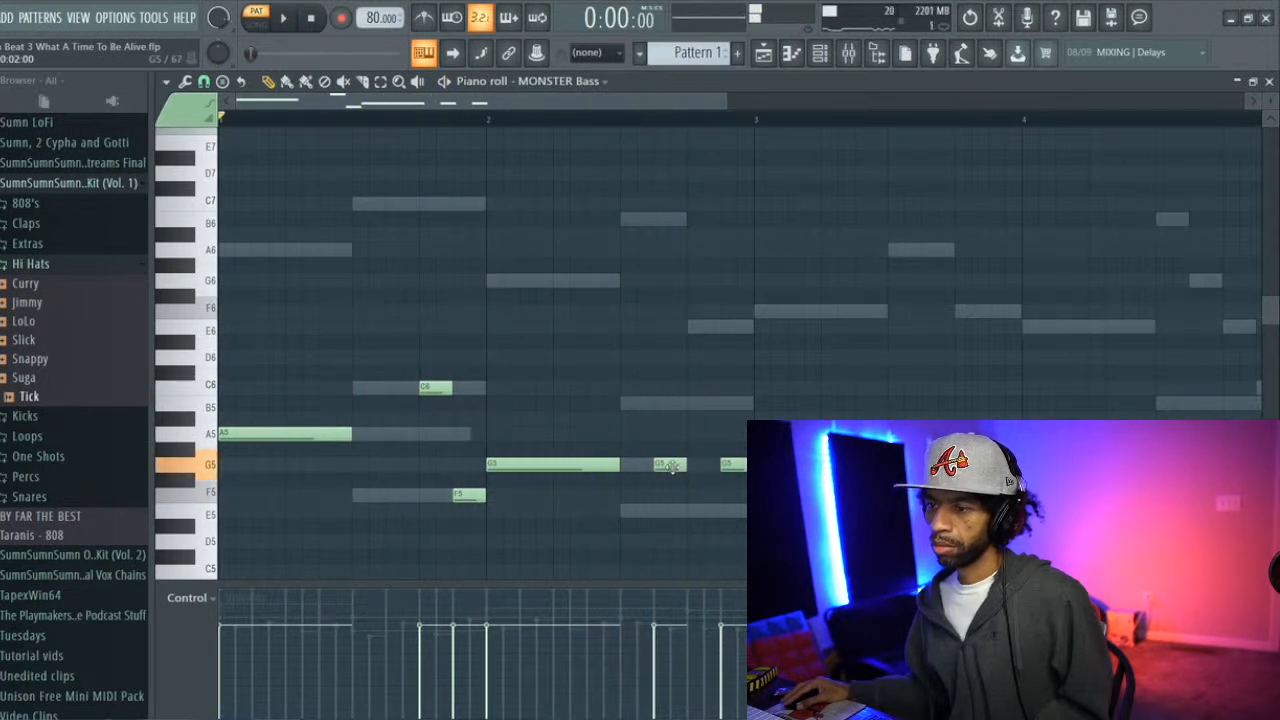
drag(665, 466, 648, 466)
Fill bars 3 and 4 with bass notes, including a long opening F5 and a short B5 in bar 4, and move bar 2's last G5 half a beat earlier
key(space)
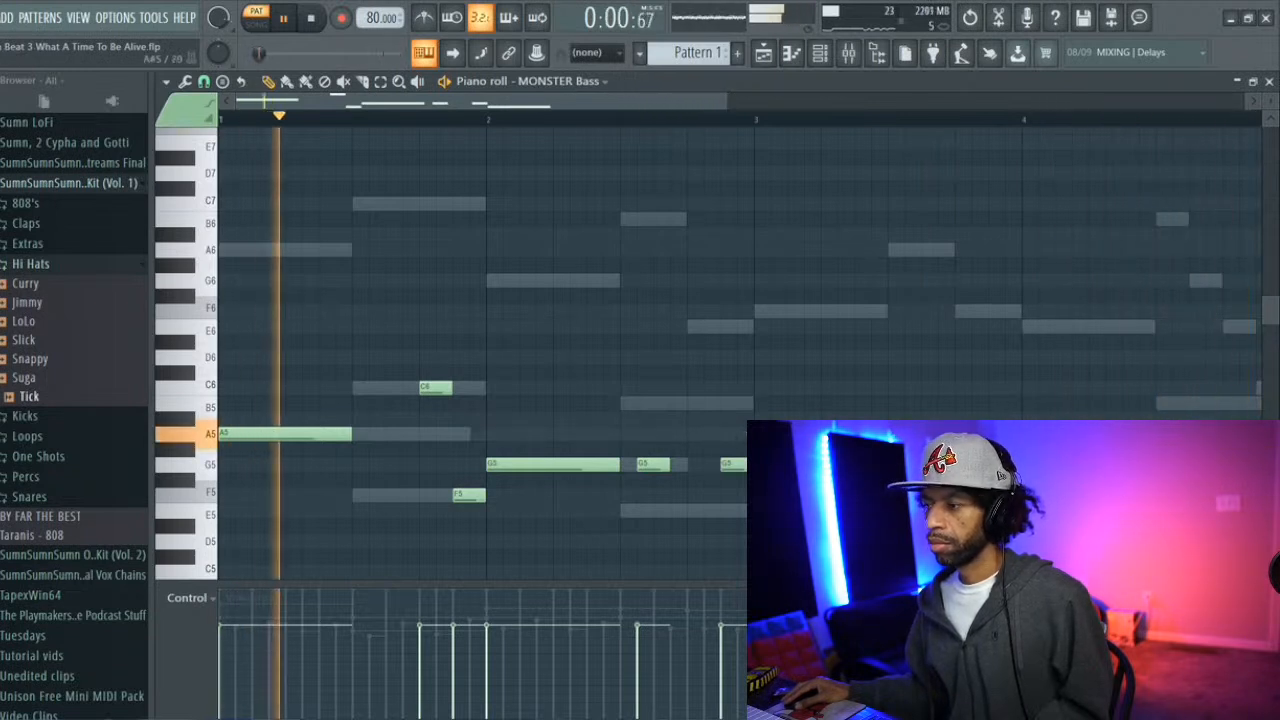
drag(641, 112, 698, 122)
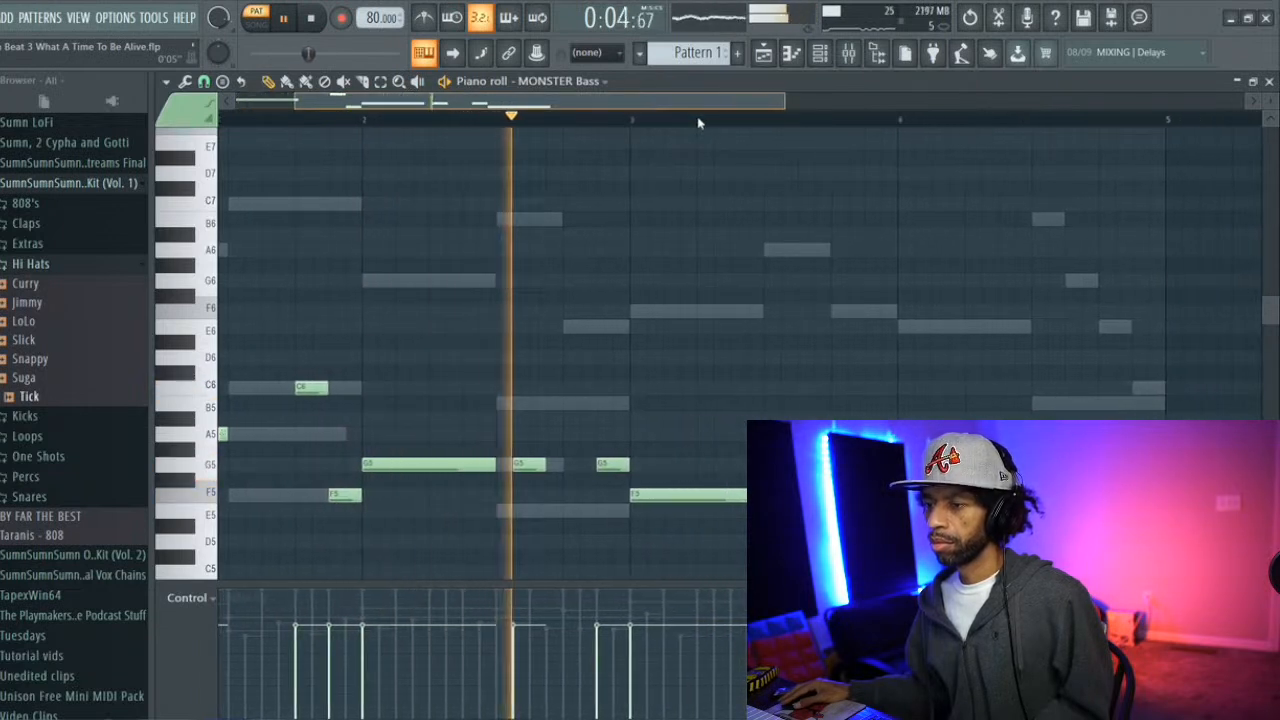
key(space)
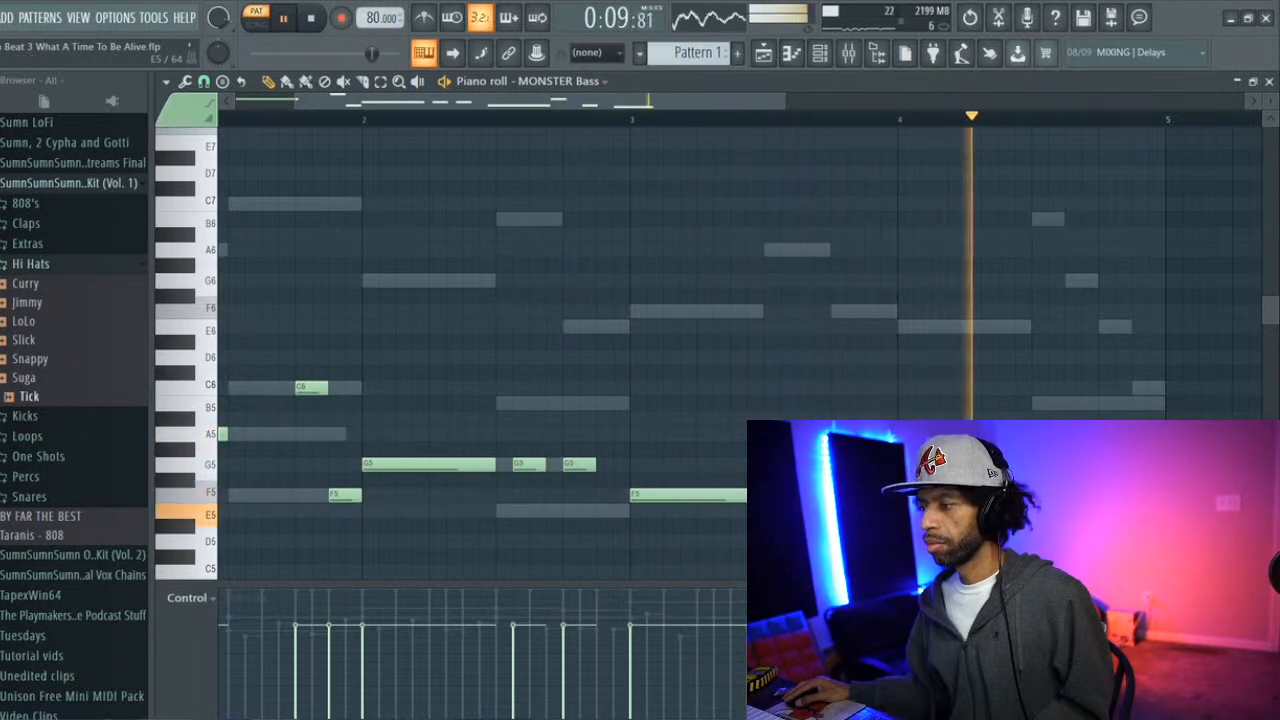
key(space)
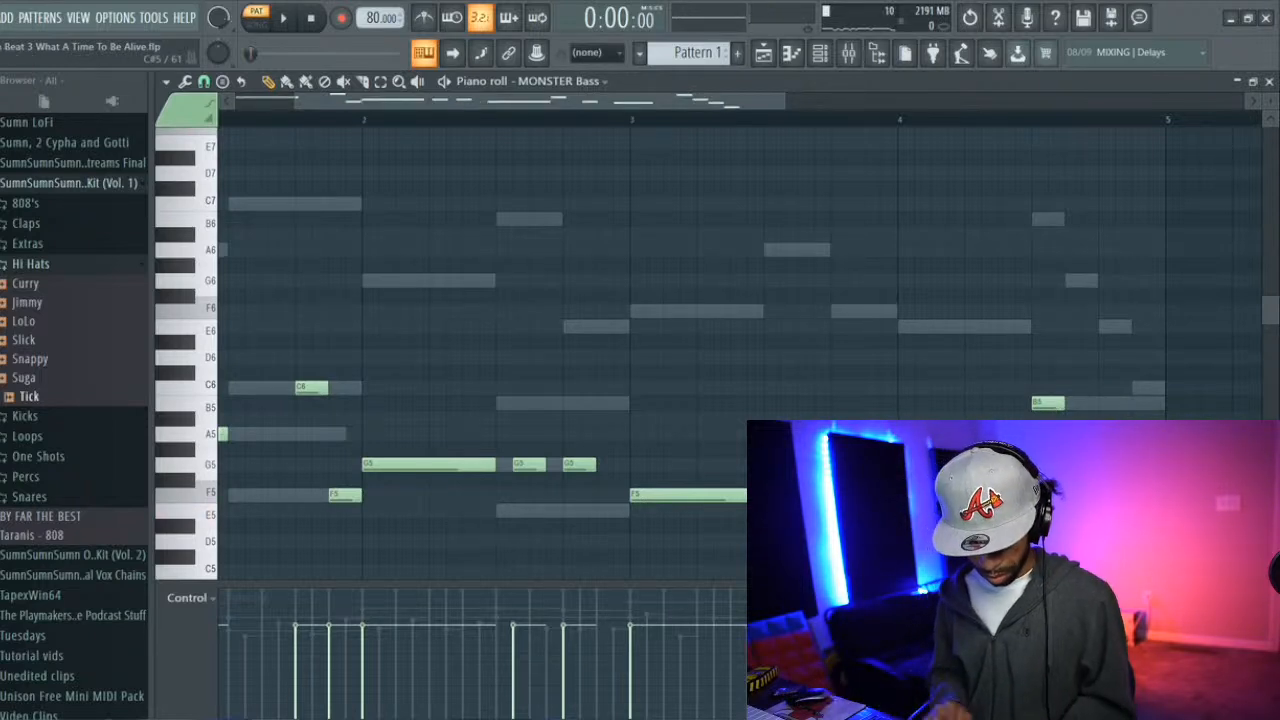
Transpose all MONSTER Bass notes down two octaves, listen to the pattern and deselect the notes
key(ctrl+a)
key(ctrl+Down)
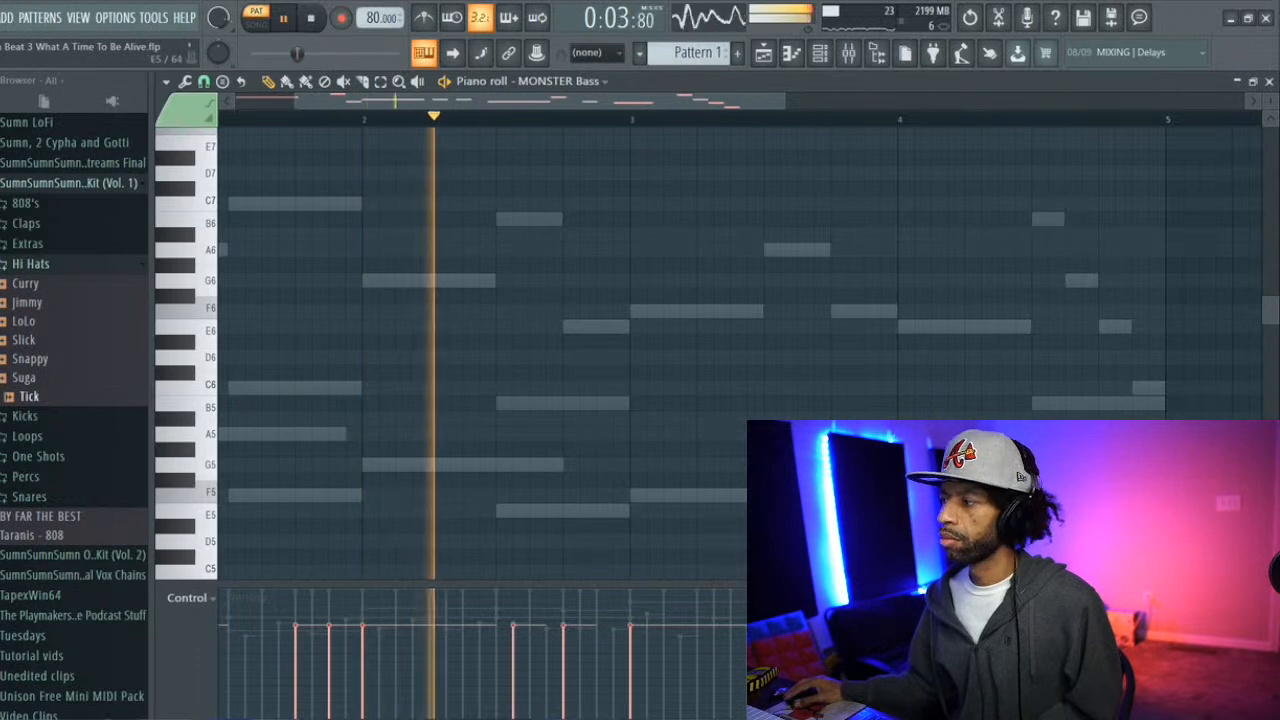
drag(1266, 313, 1268, 411)
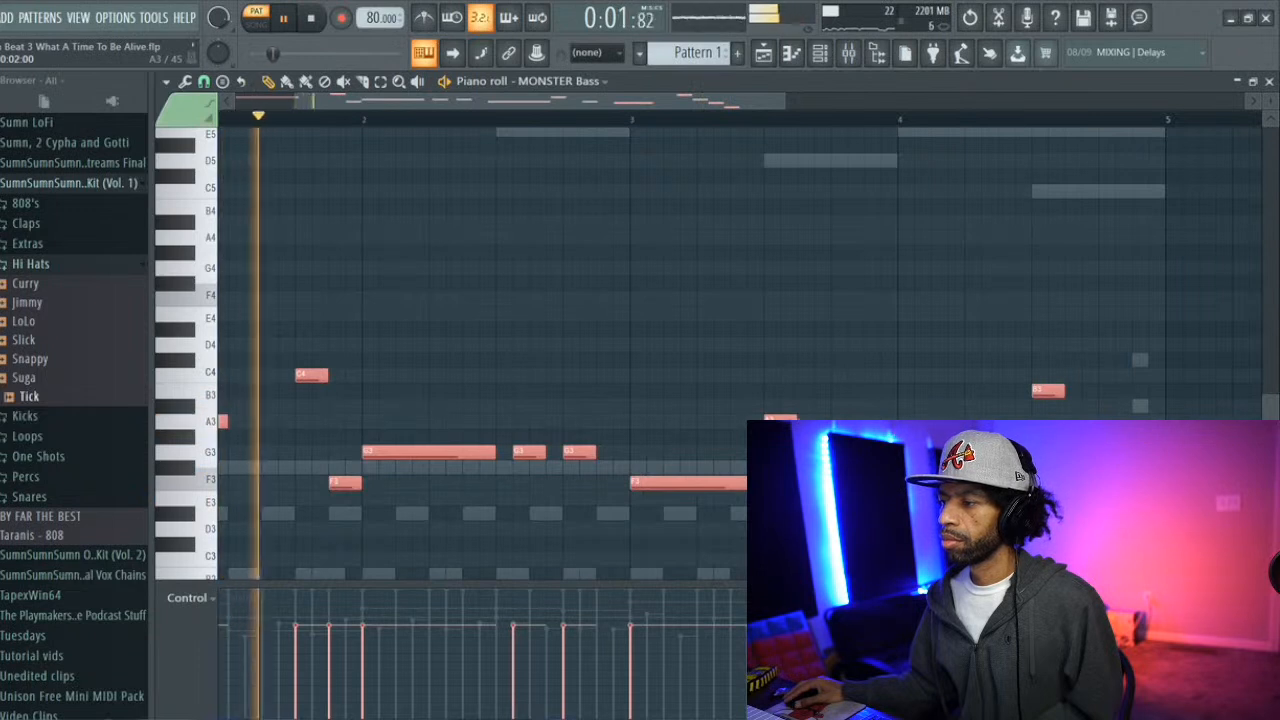
click(772, 420)
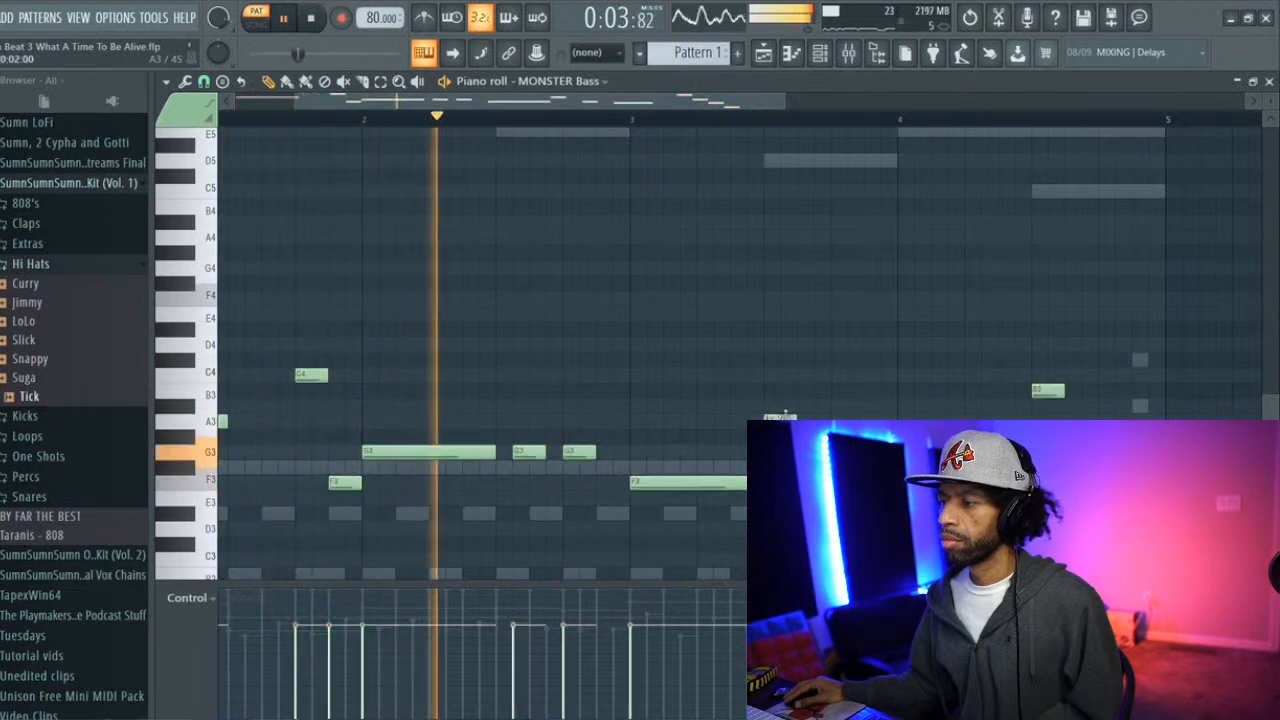
Lengthen the A3 notes in bars 1 and 3 to three beats and one beat, and bar 2's long G3 to two and a half beats
drag(796, 420, 820, 419)
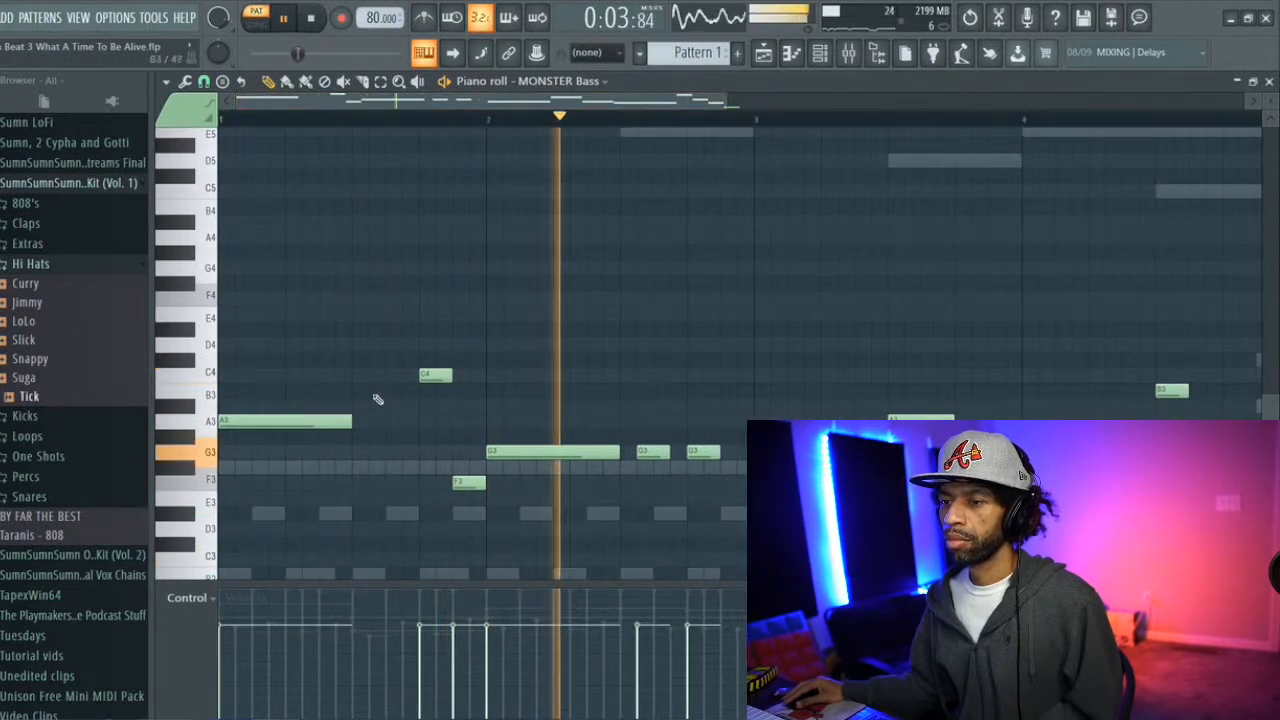
drag(360, 420, 418, 421)
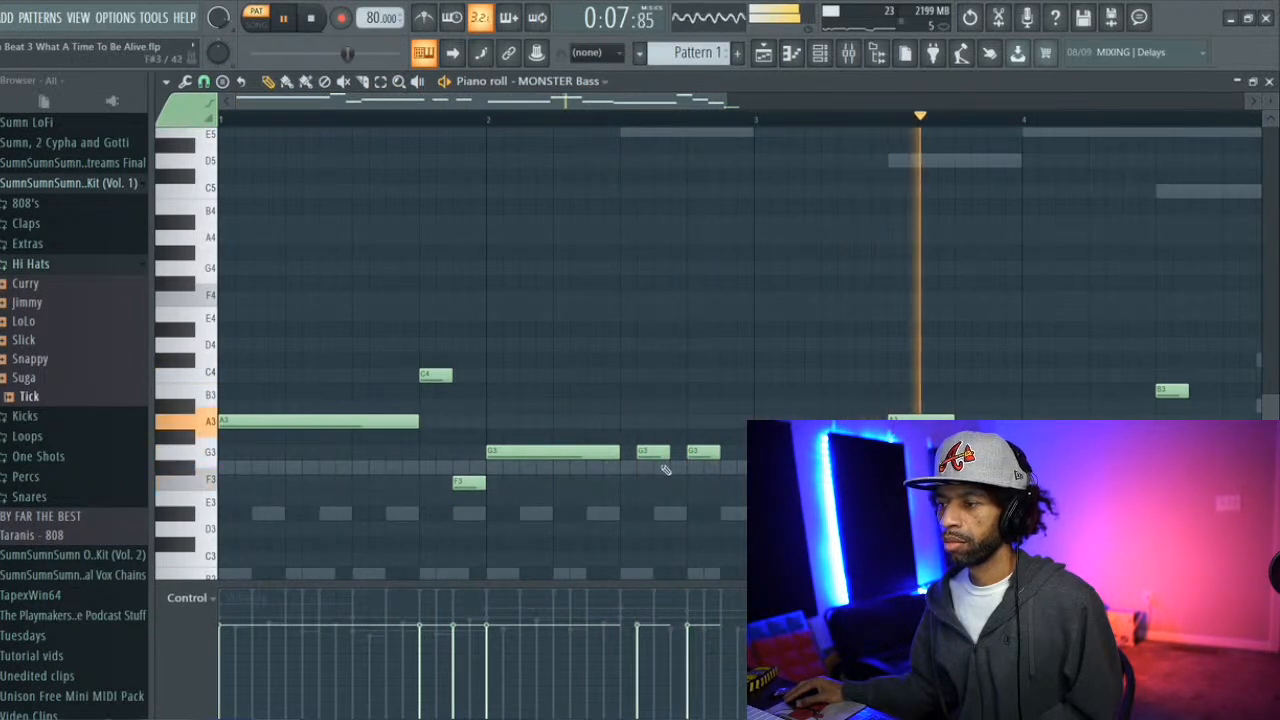
mouse_move(651, 453)
mouse_down()
mouse_move(665, 454)
mouse_move(646, 453)
mouse_up()
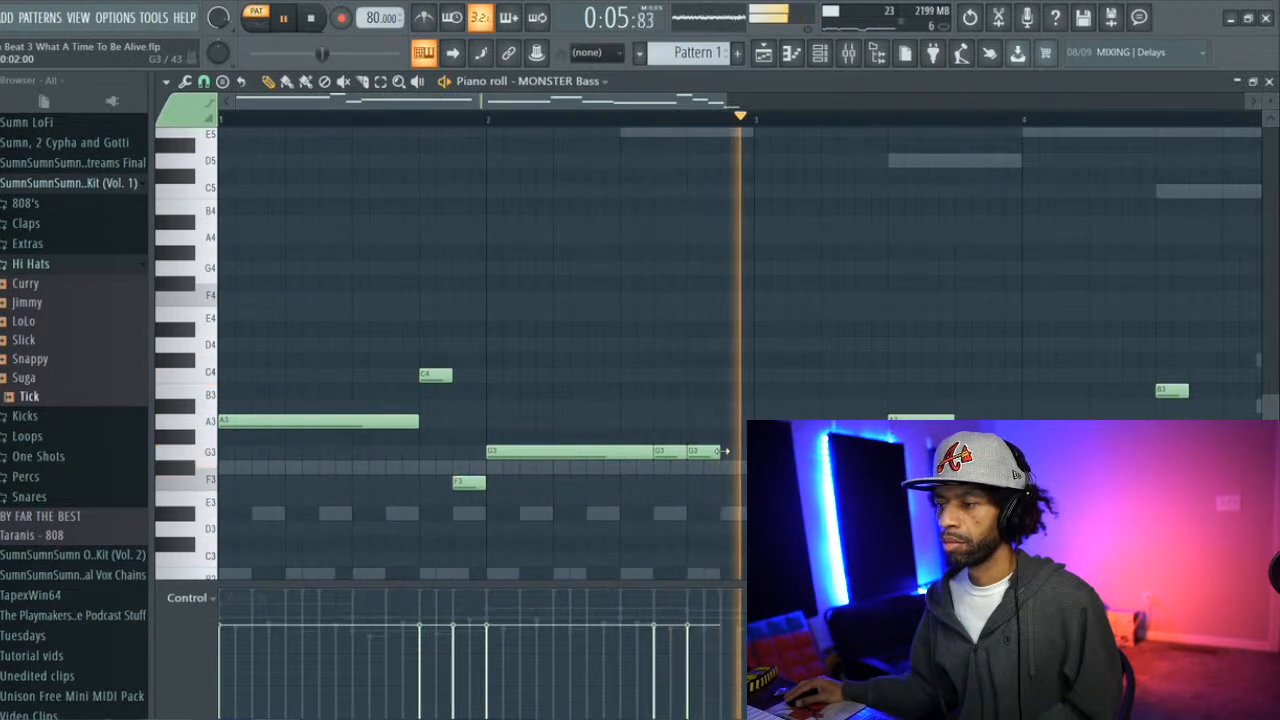
Rework the end of bar 2 into a run of half-beat B3, A3 and G3 notes, checking it by playback
key(space)
drag(665, 446, 662, 383)
key(space)
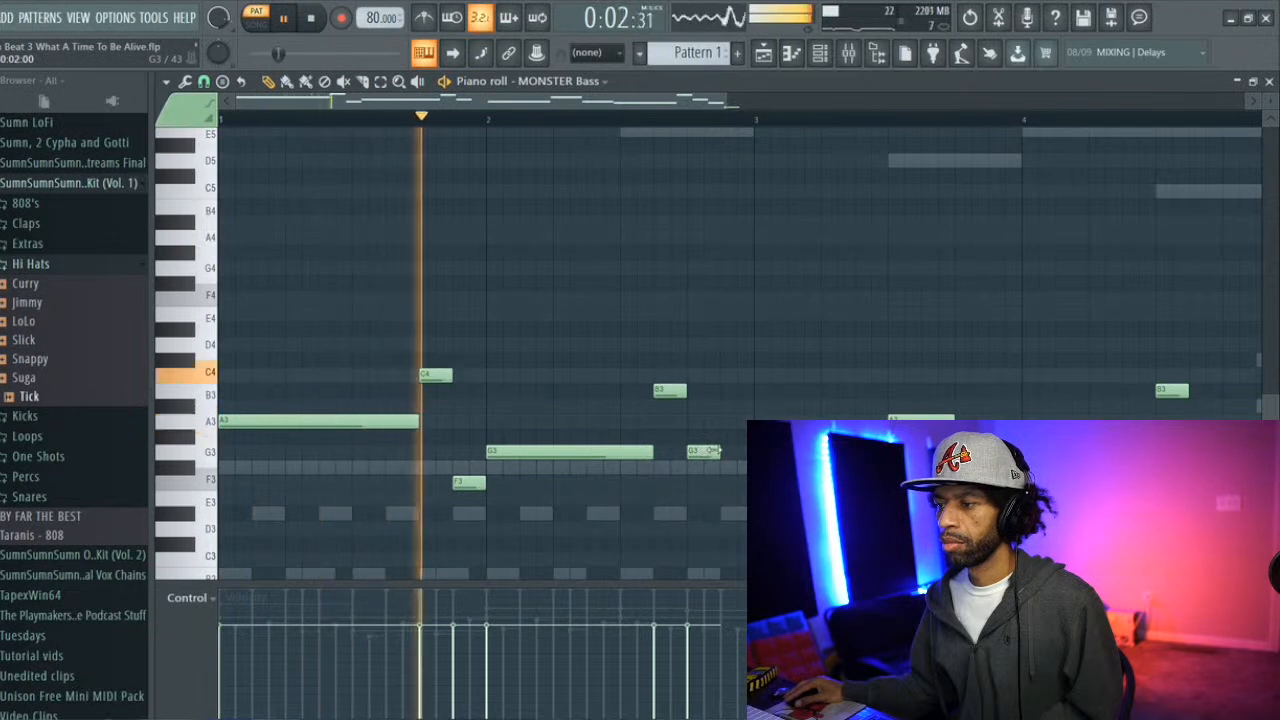
drag(721, 456, 756, 458)
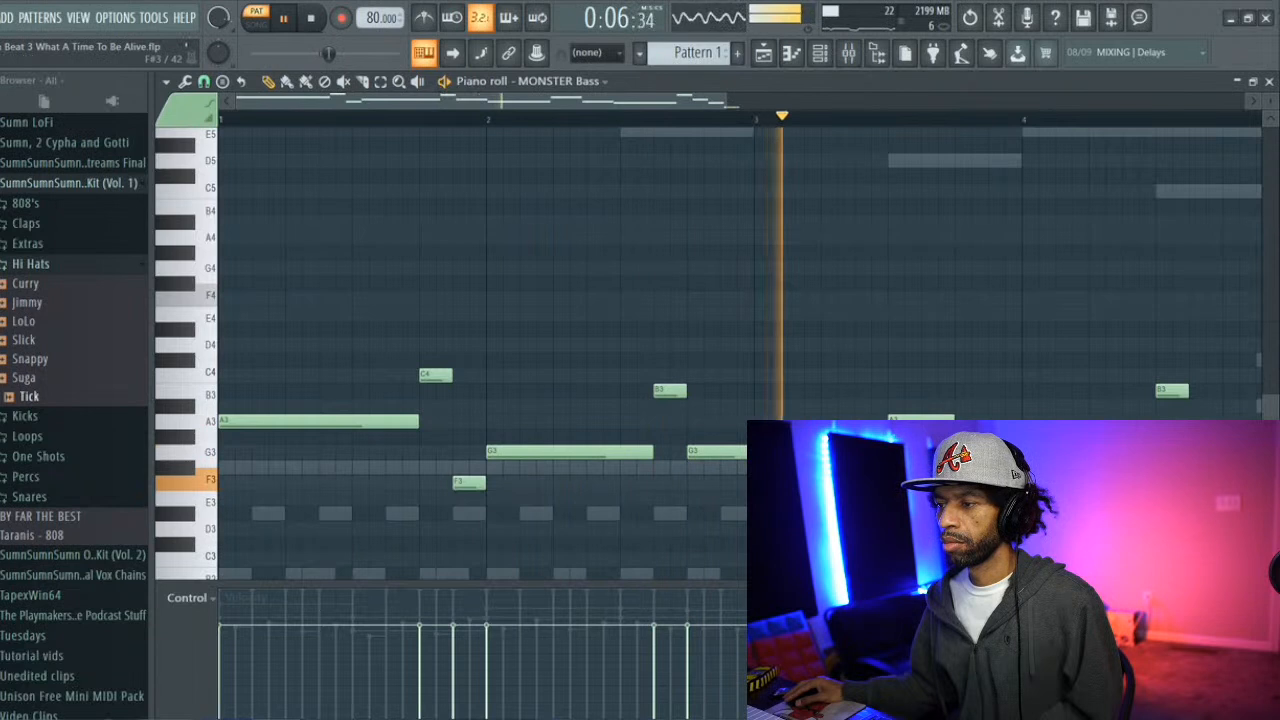
key(space)
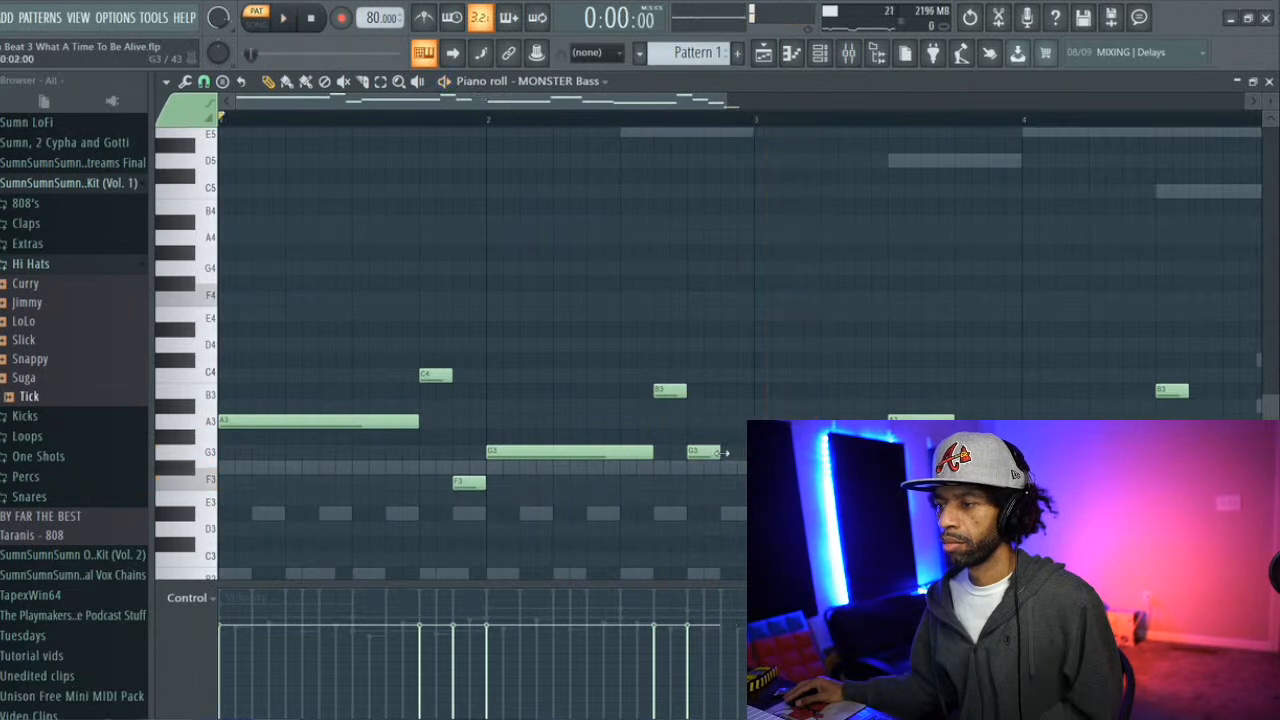
drag(702, 443, 702, 420)
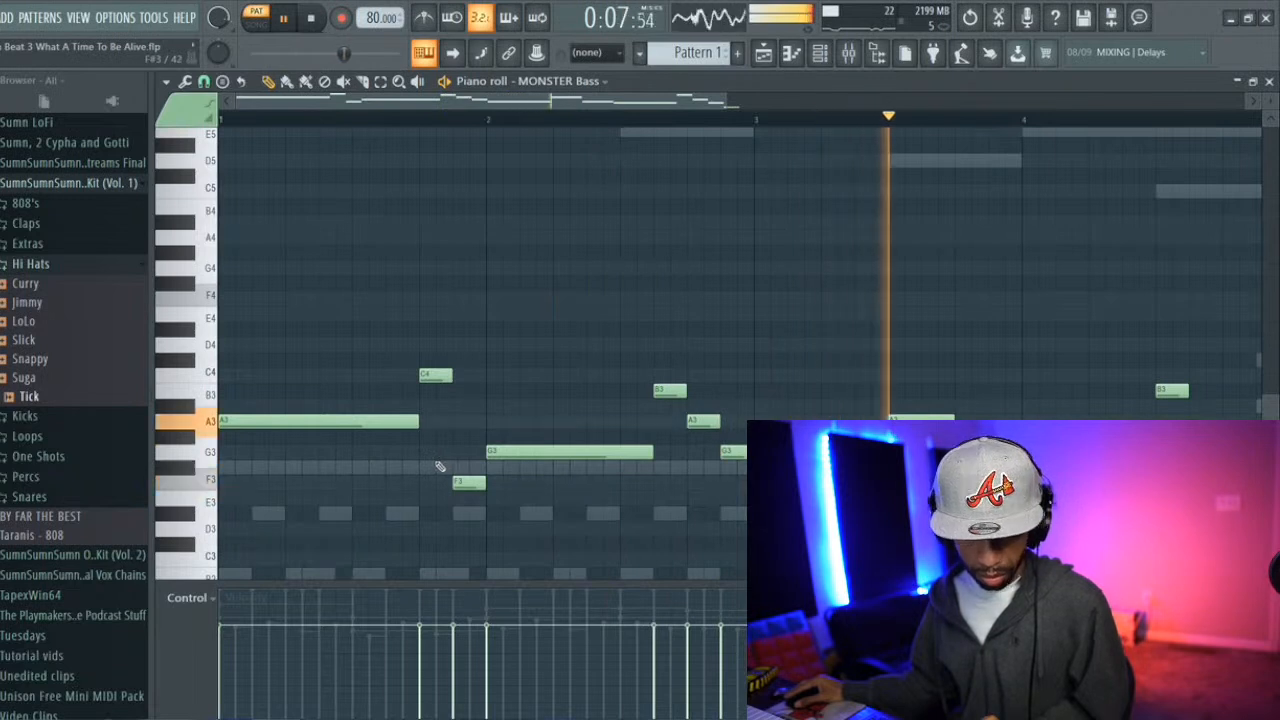
Listen to the bass pattern through all four bars, stop playback and save the project
drag(470, 104, 571, 114)
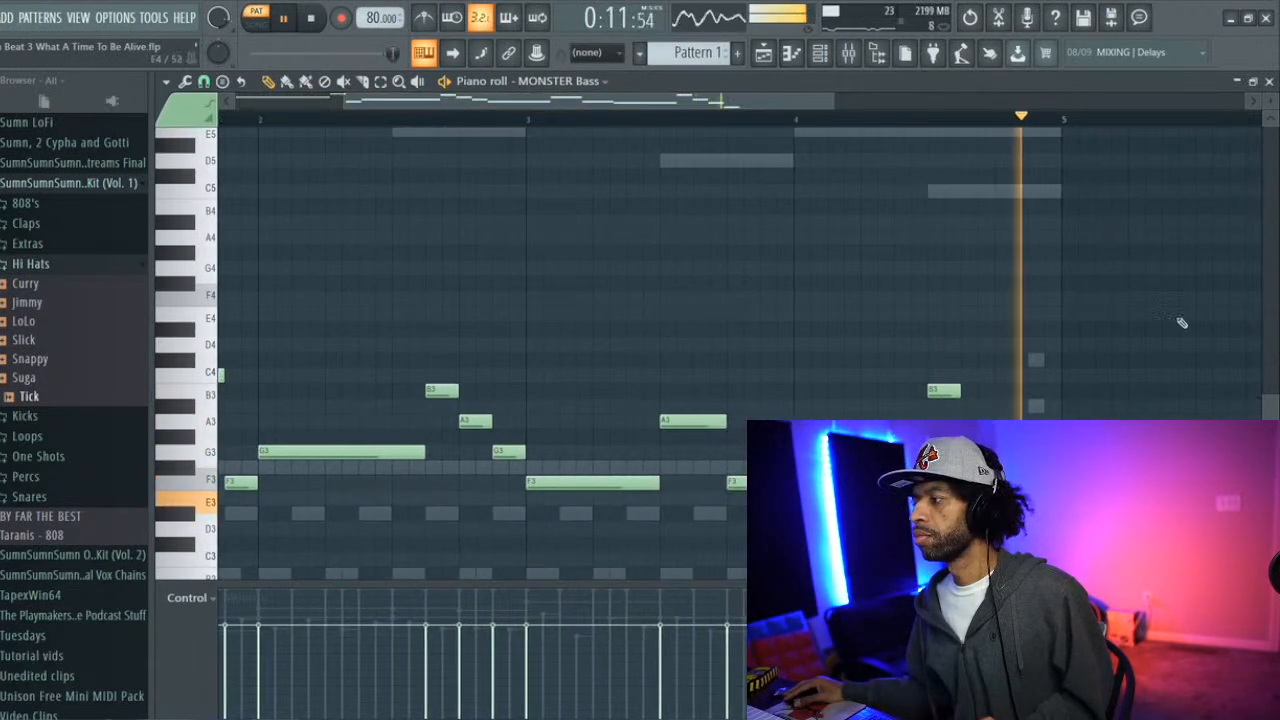
drag(1275, 418, 1276, 404)
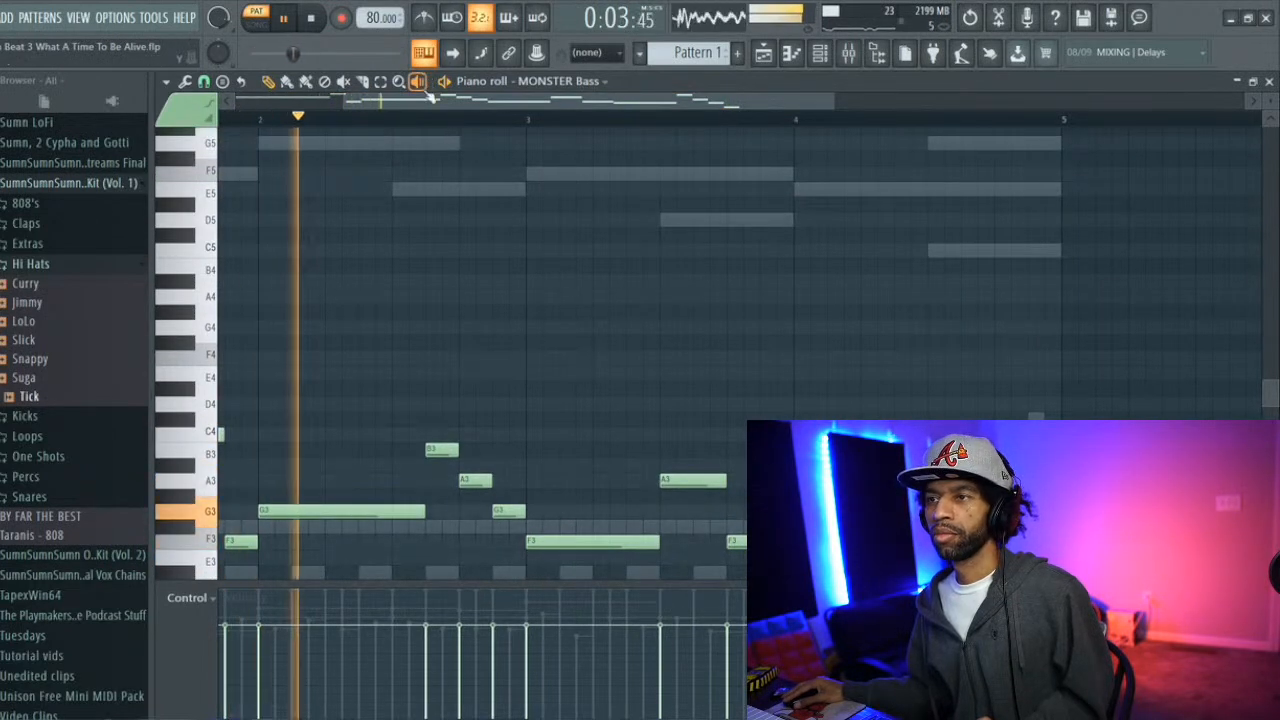
key(space)
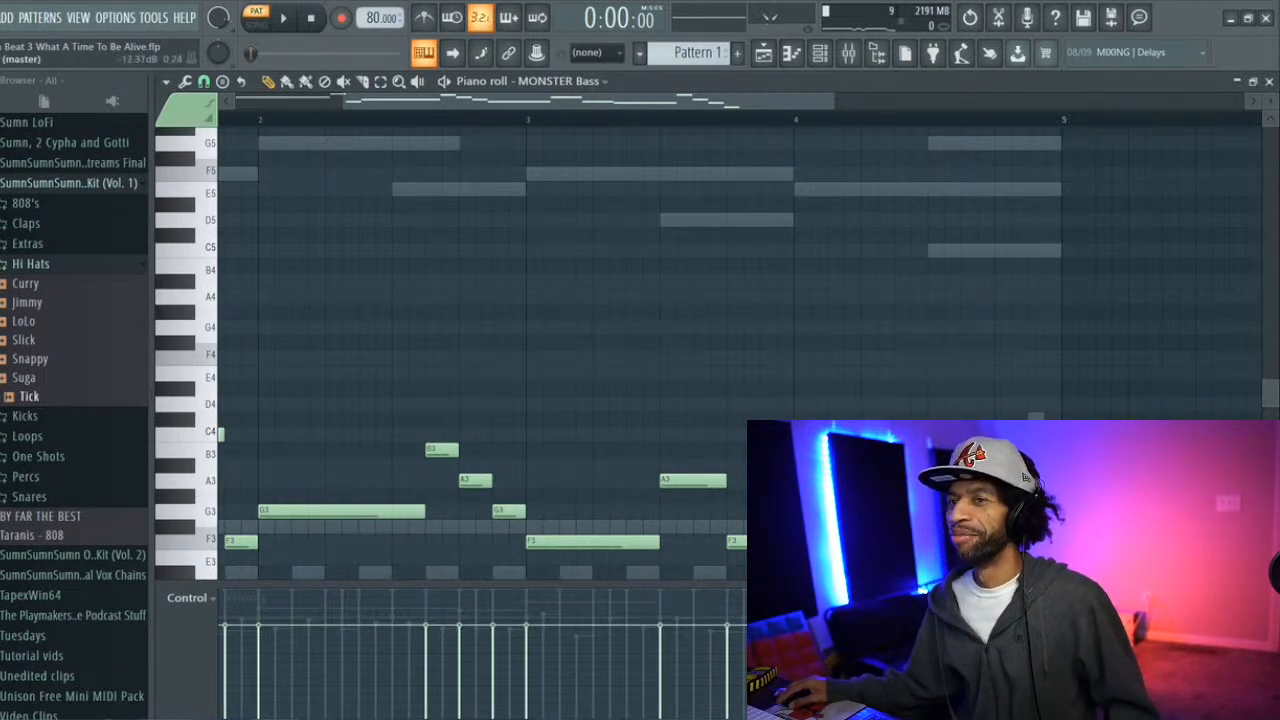
click(1, 17)
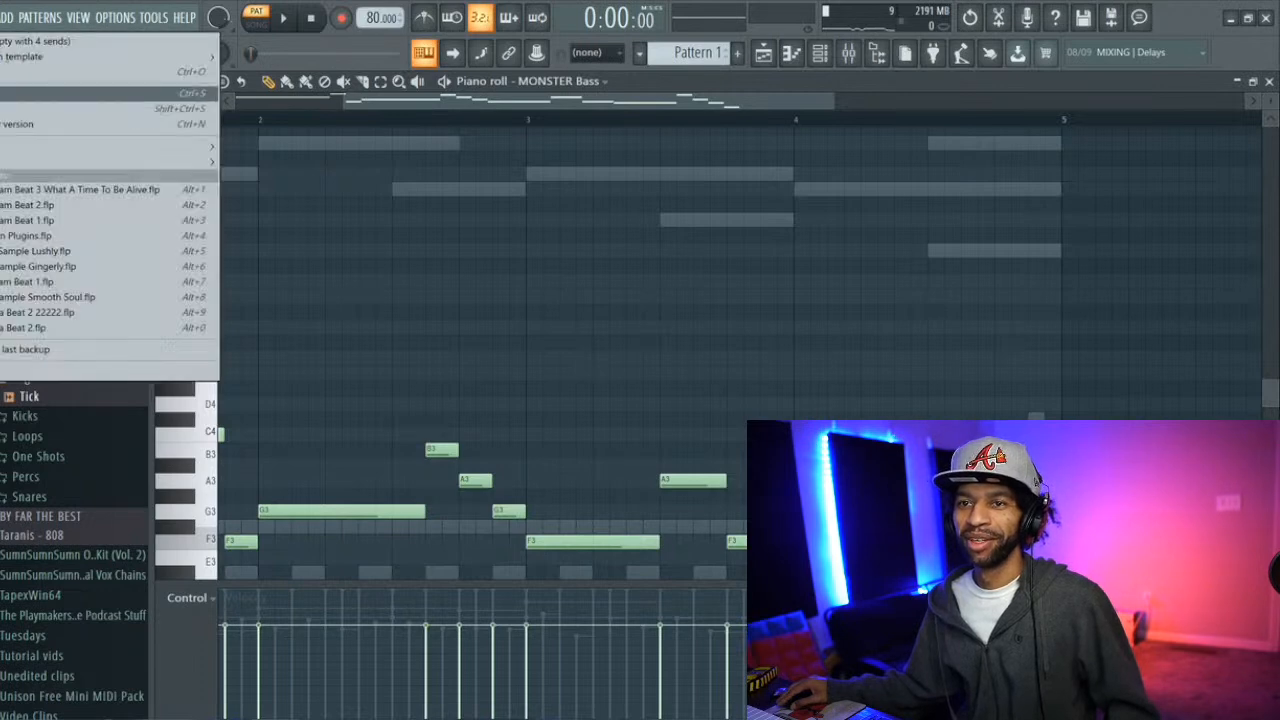
click(2, 94)
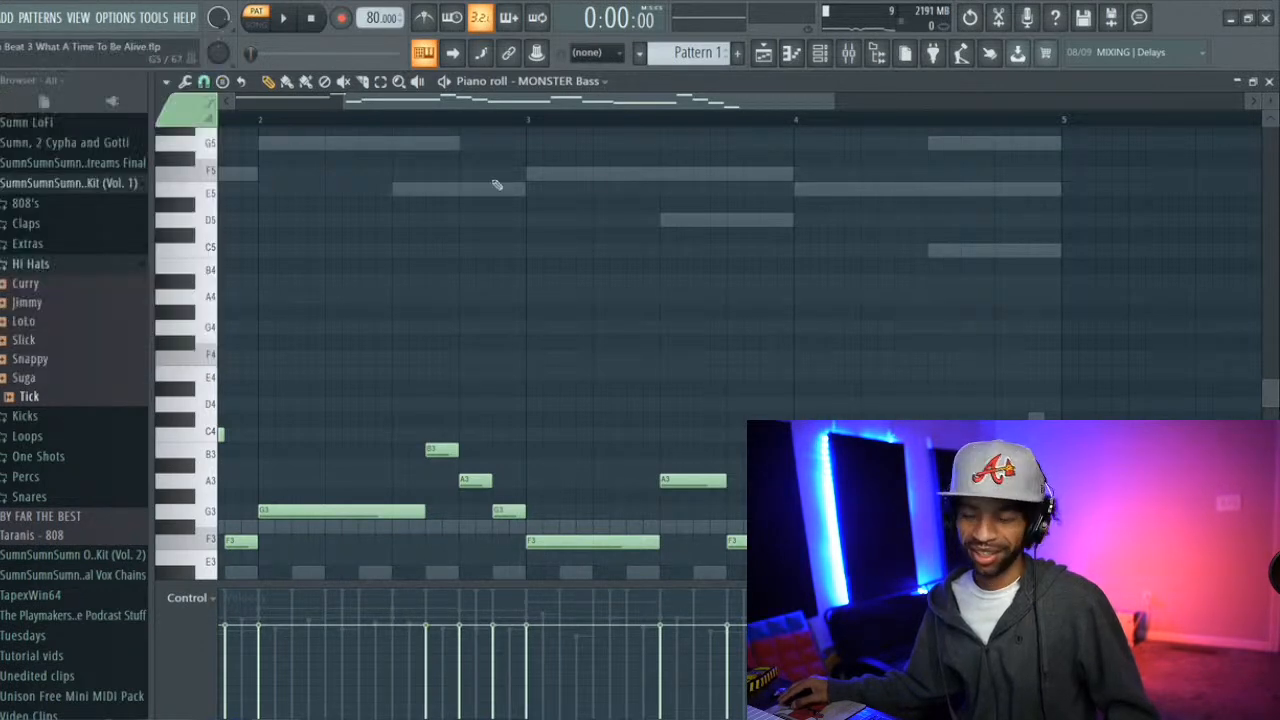
Load ShaperBox2 into the first effect slot of the Master mixer track
key(F9)
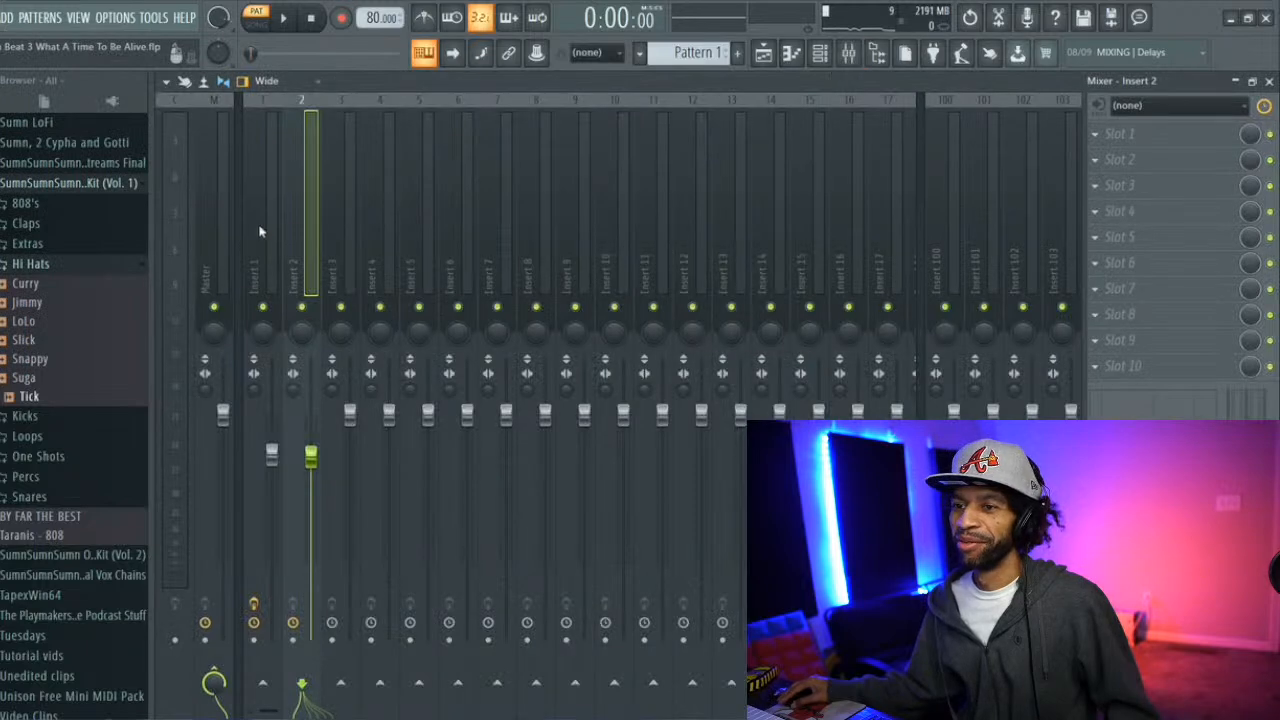
click(222, 221)
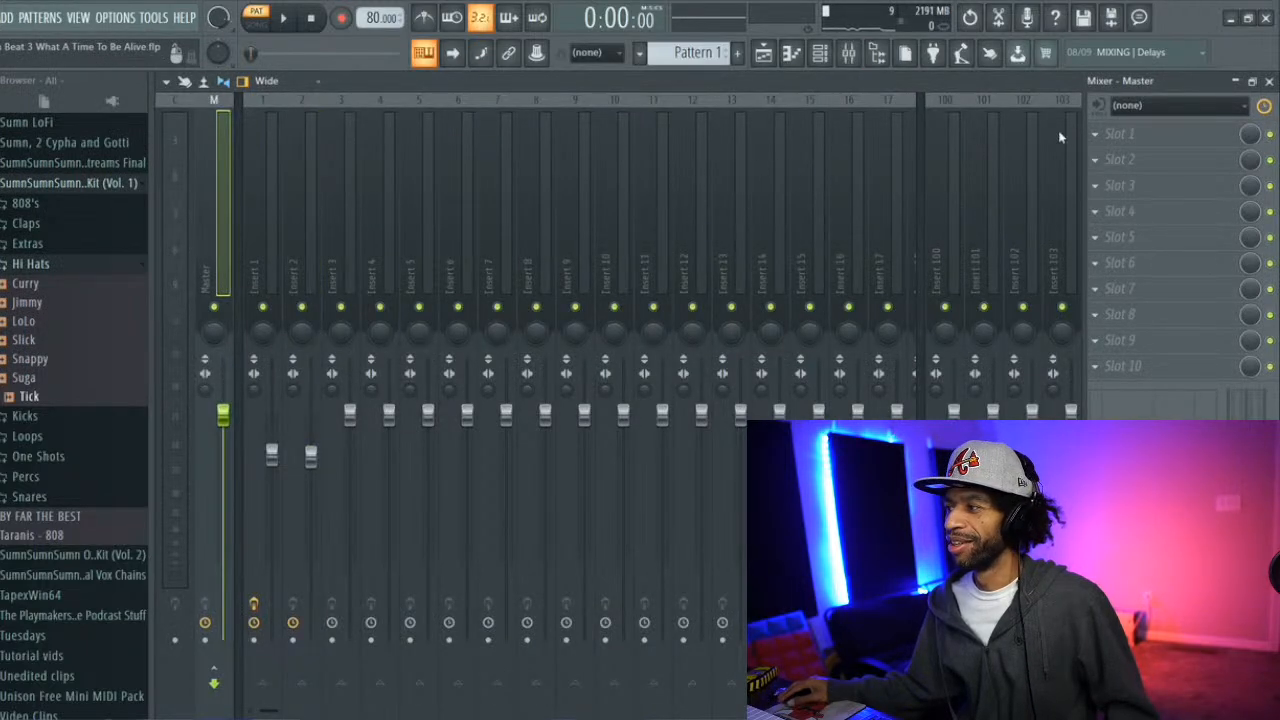
click(1094, 136)
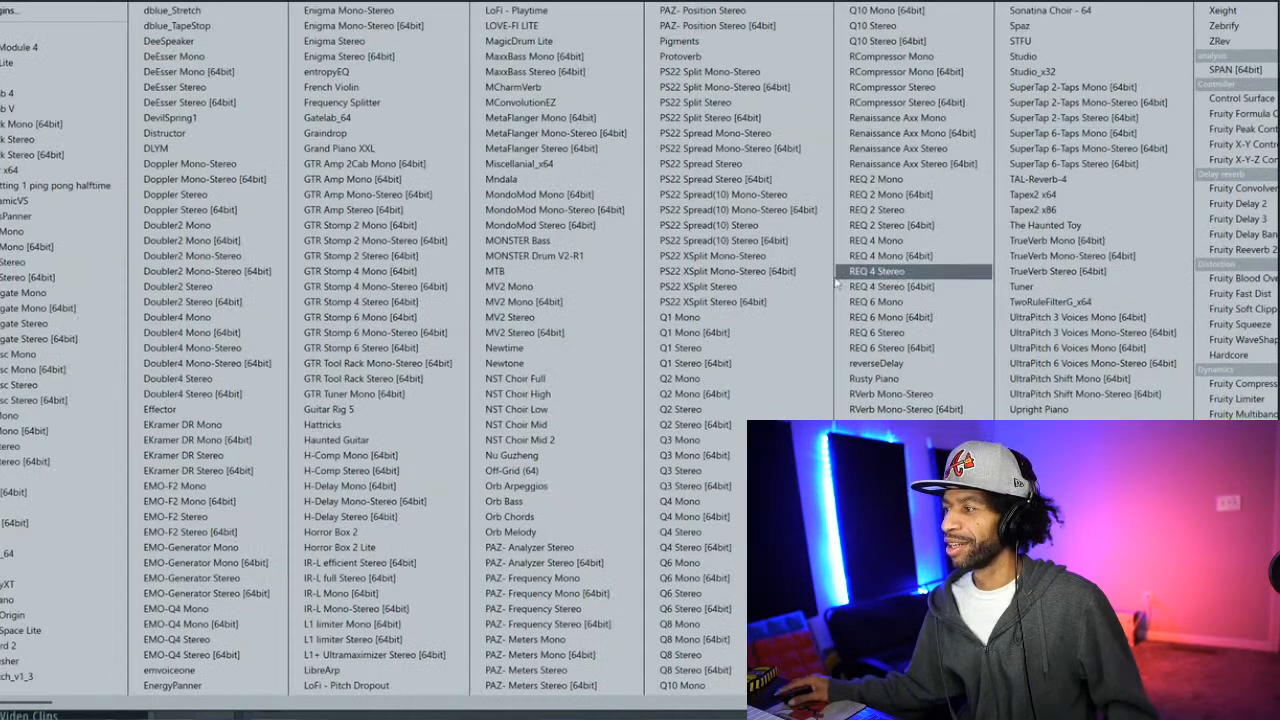
scroll(778, 365, down, 5)
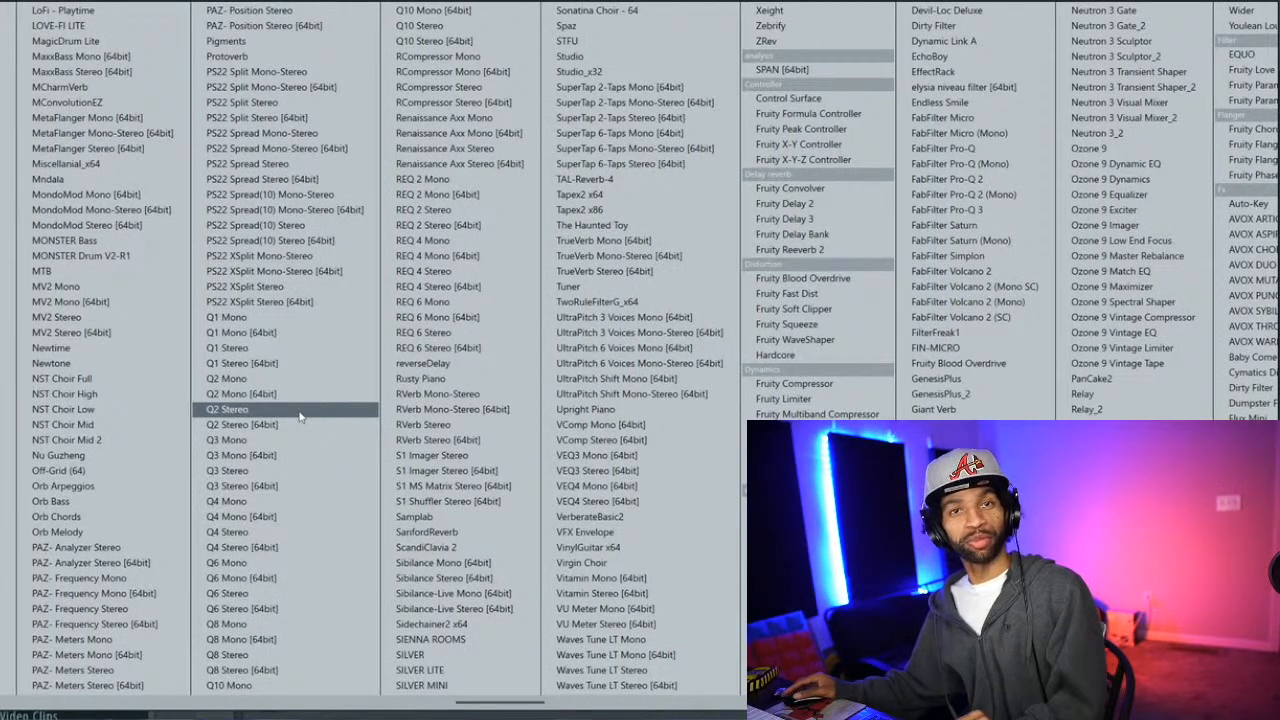
scroll(320, 402, down, 3)
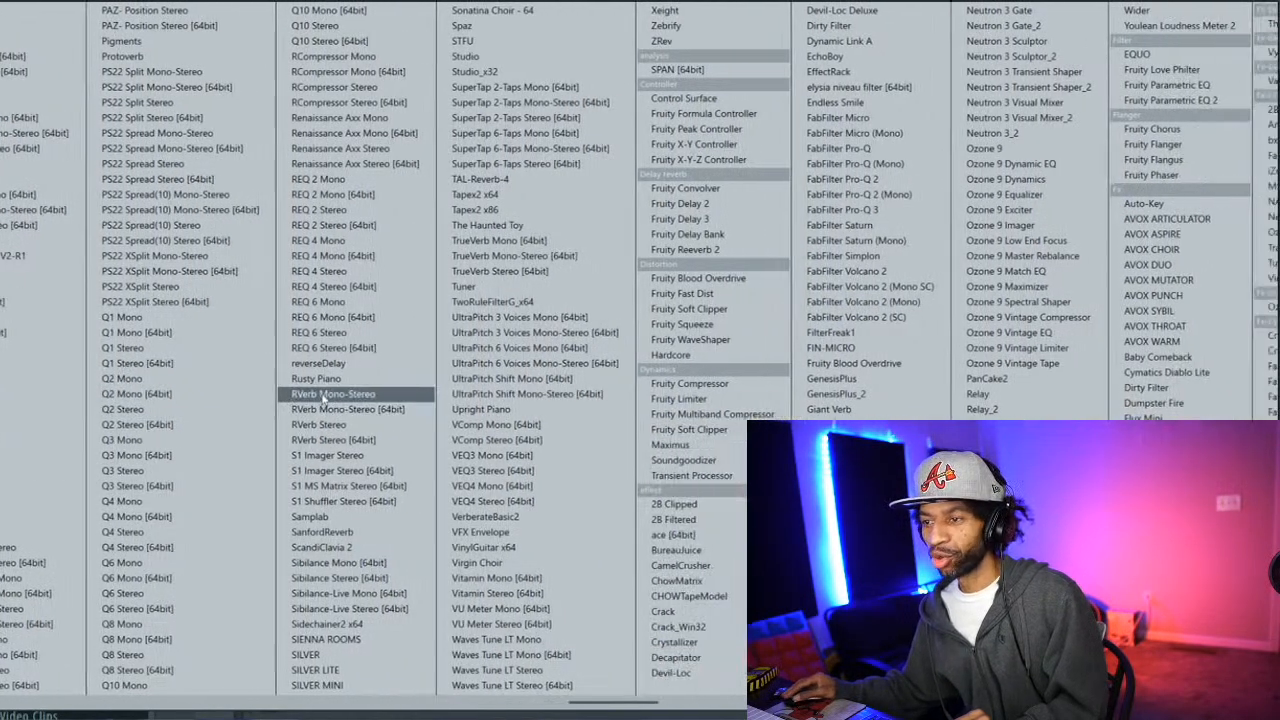
scroll(324, 397, down, 4)
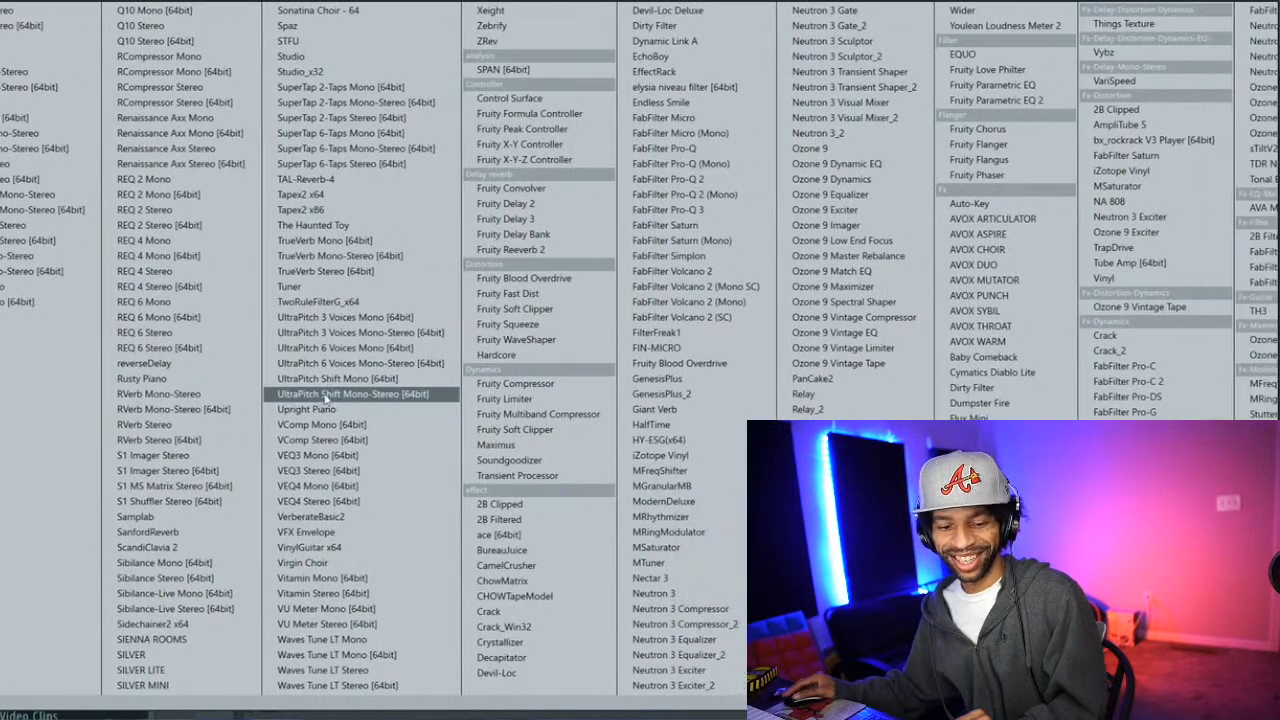
scroll(322, 397, down, 3)
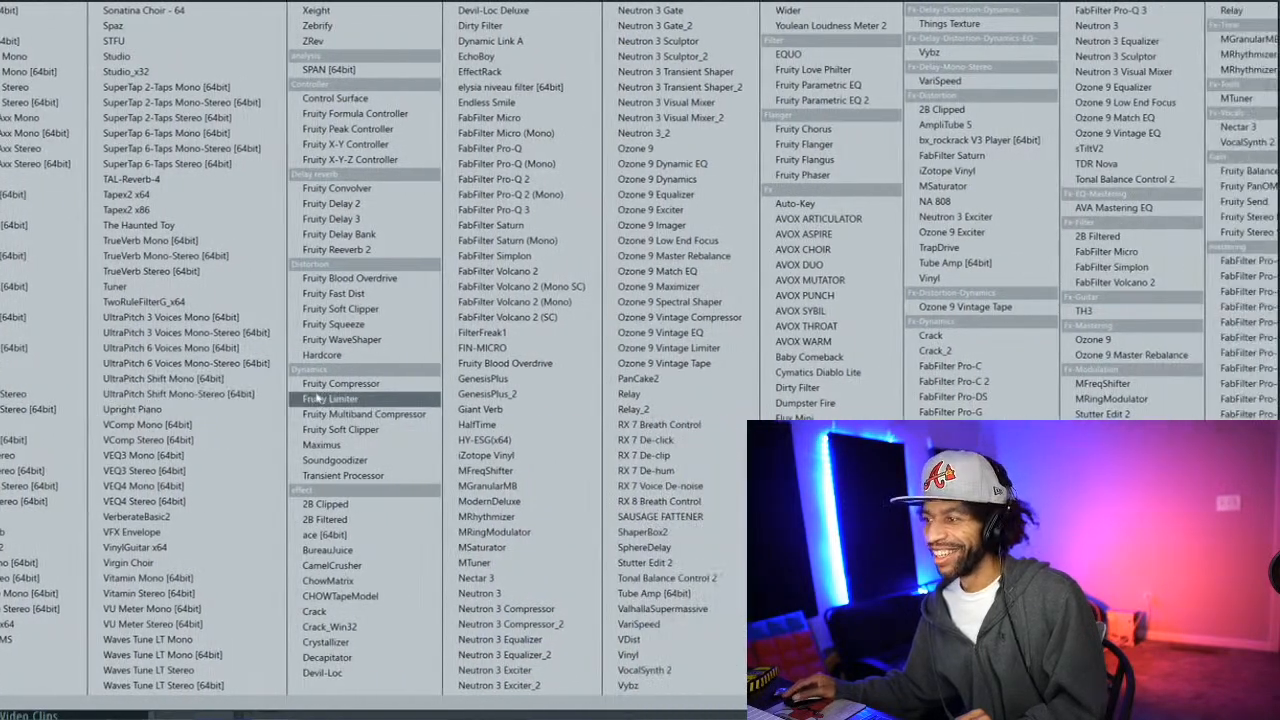
scroll(320, 397, down, 3)
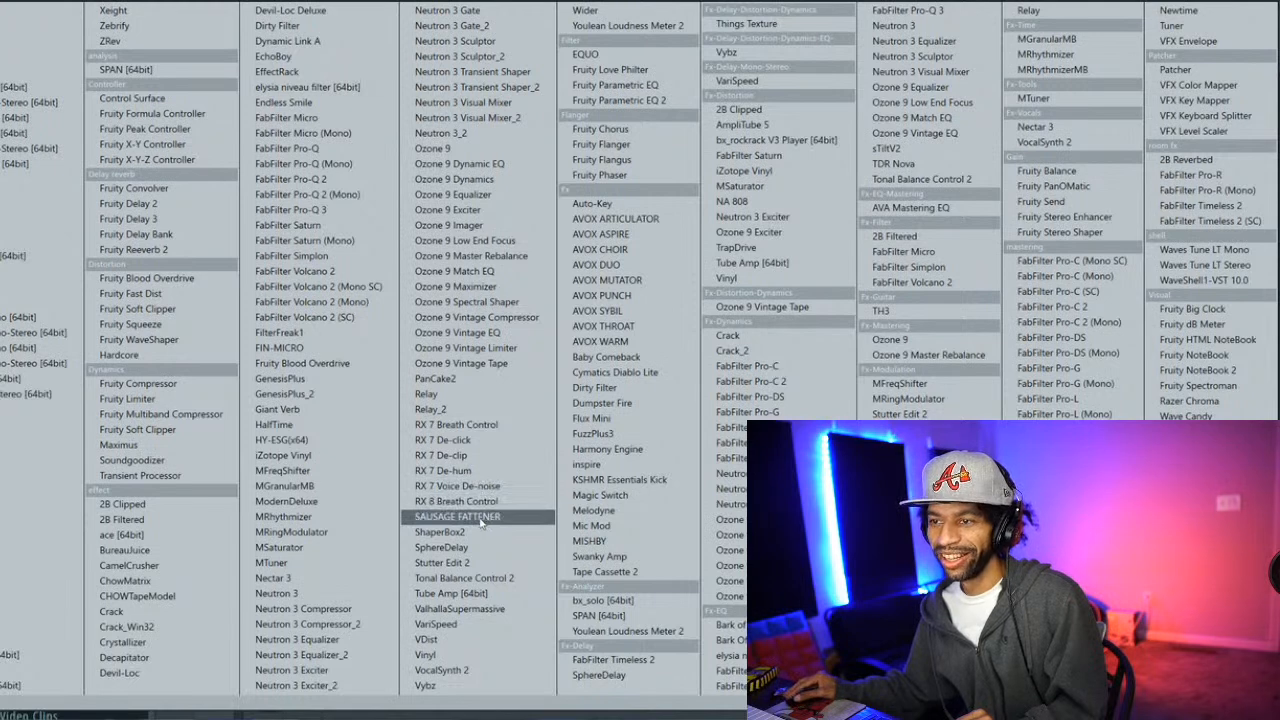
scroll(481, 522, left, 1)
scroll(481, 522, left, 1)
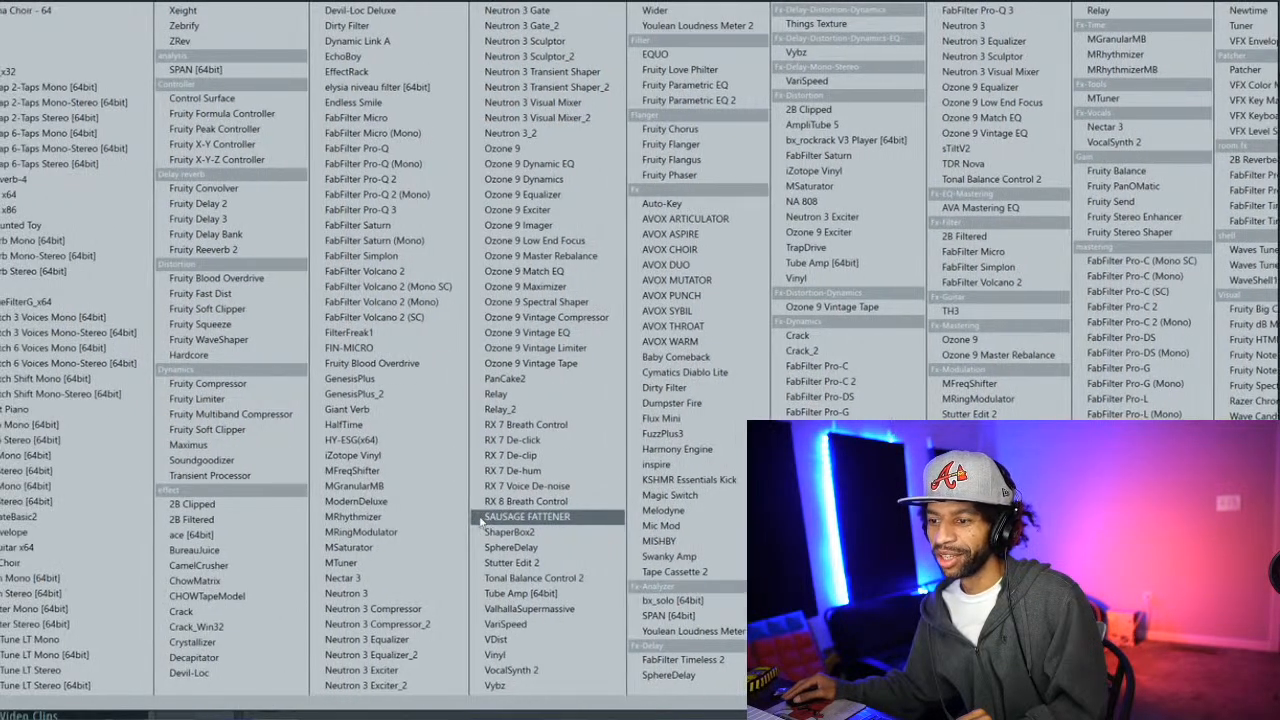
click(488, 532)
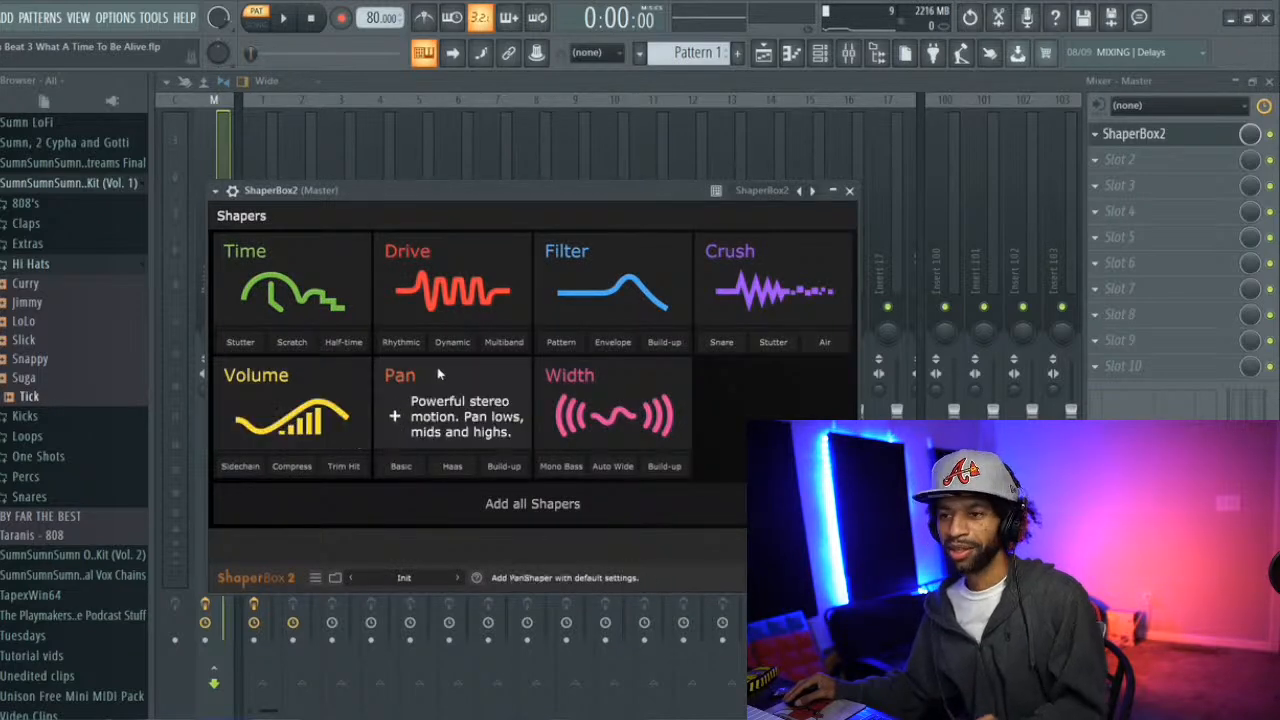
Load the Multipitcher preset in ShaperBox2 and audition it on the playing beat
key(space)
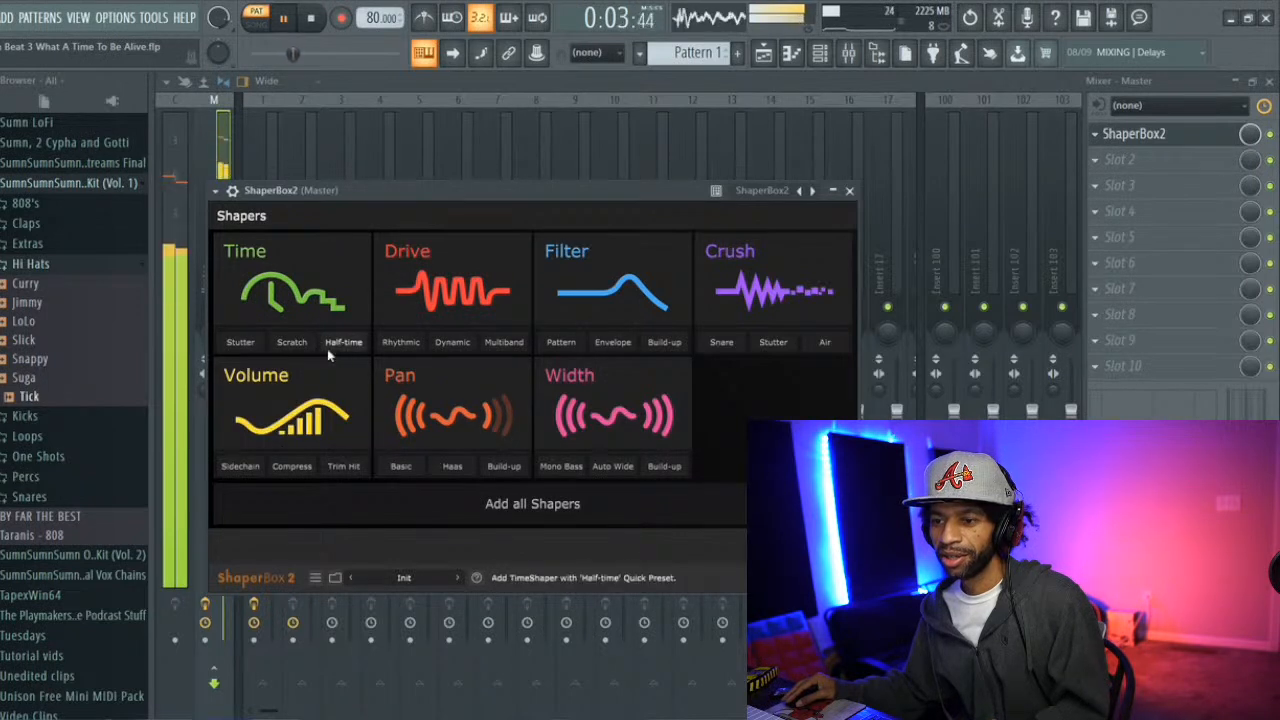
click(396, 578)
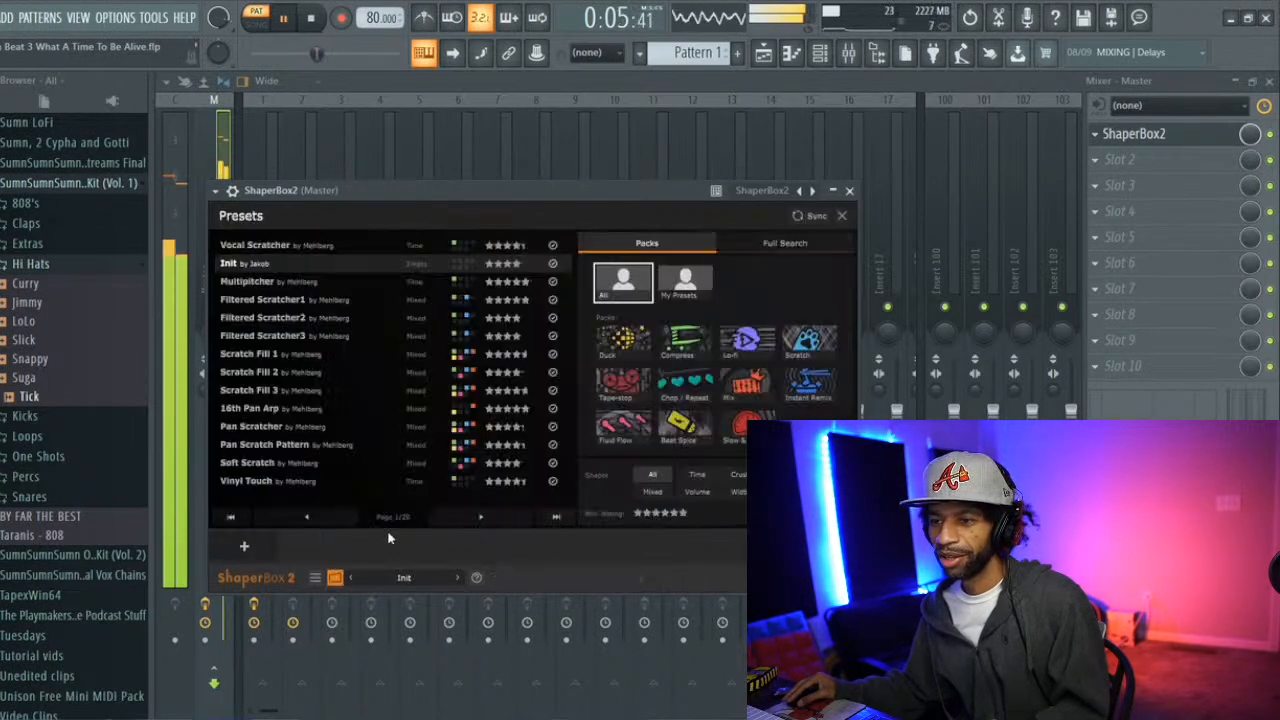
click(307, 284)
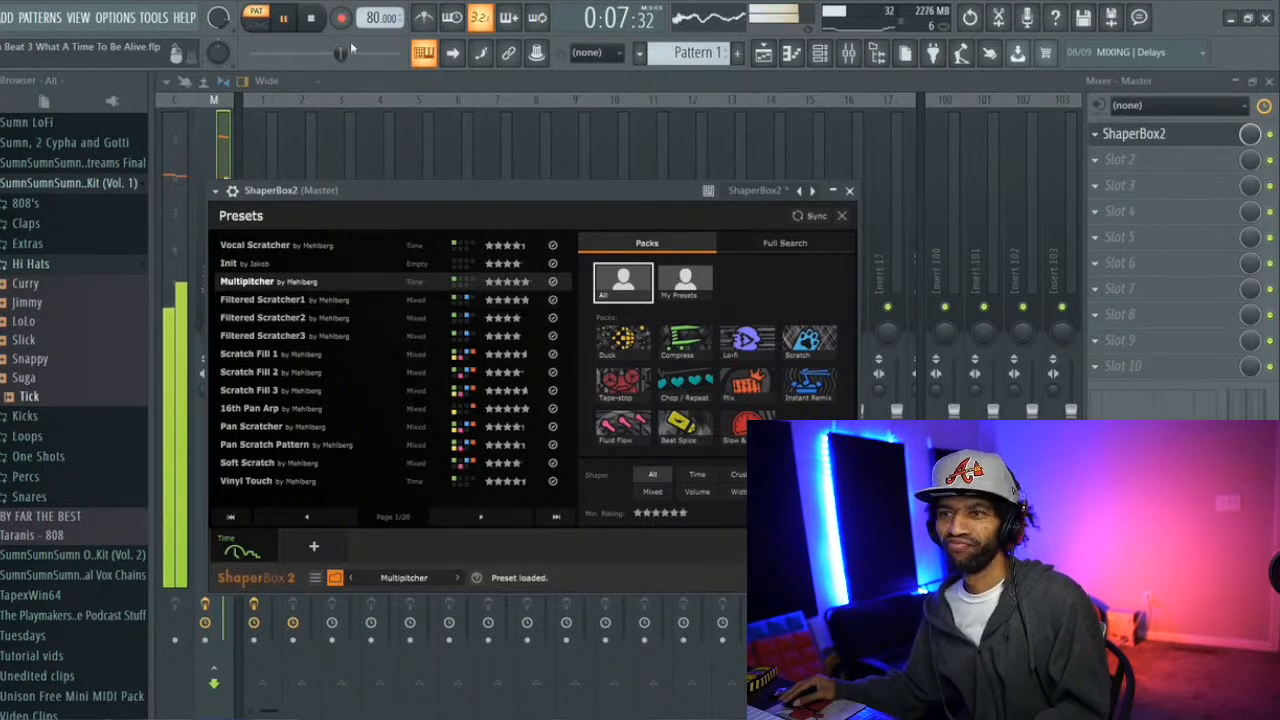
key(space)
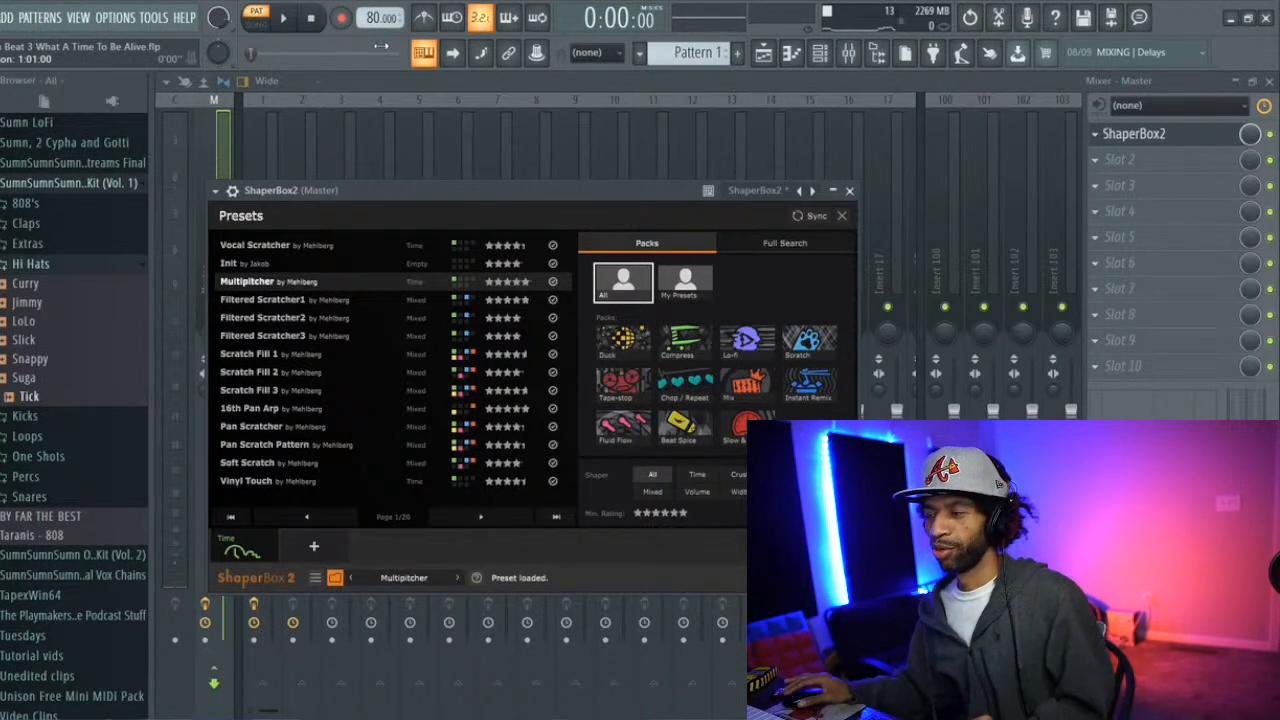
key(space)
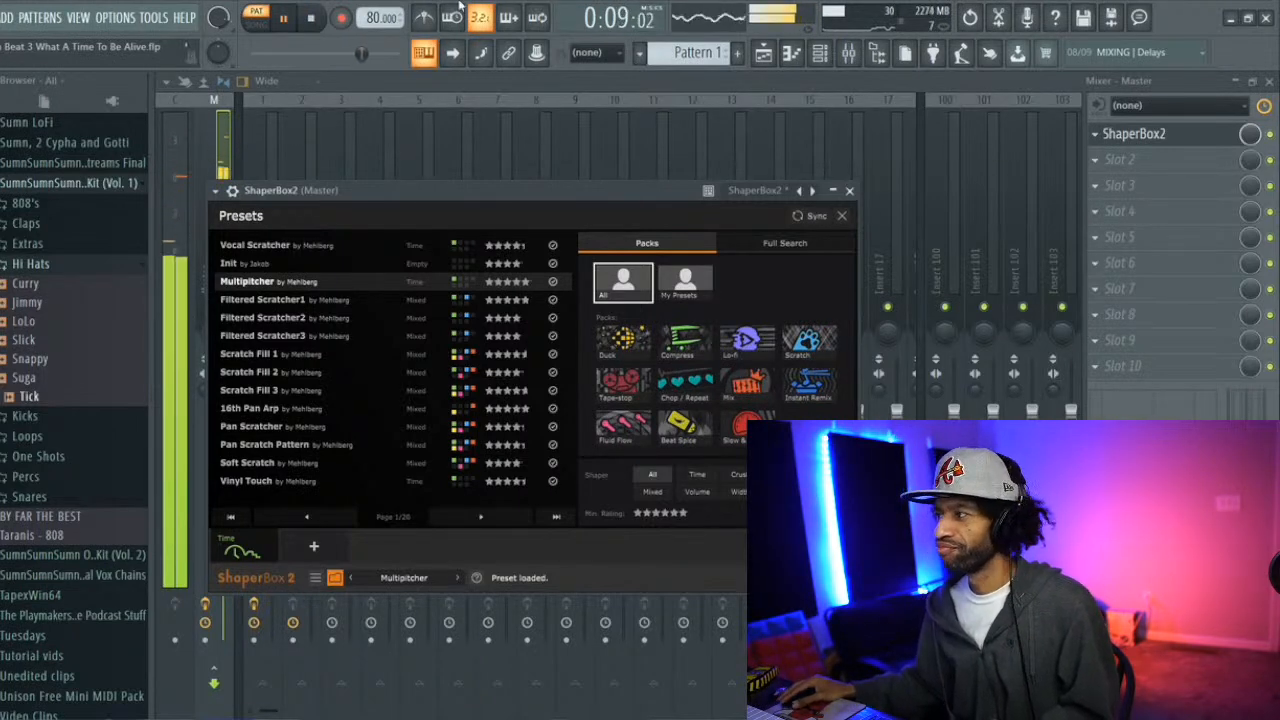
Add Fruity soft clipper to the Master's second effect slot, listen to the beat and stop playback
click(1097, 160)
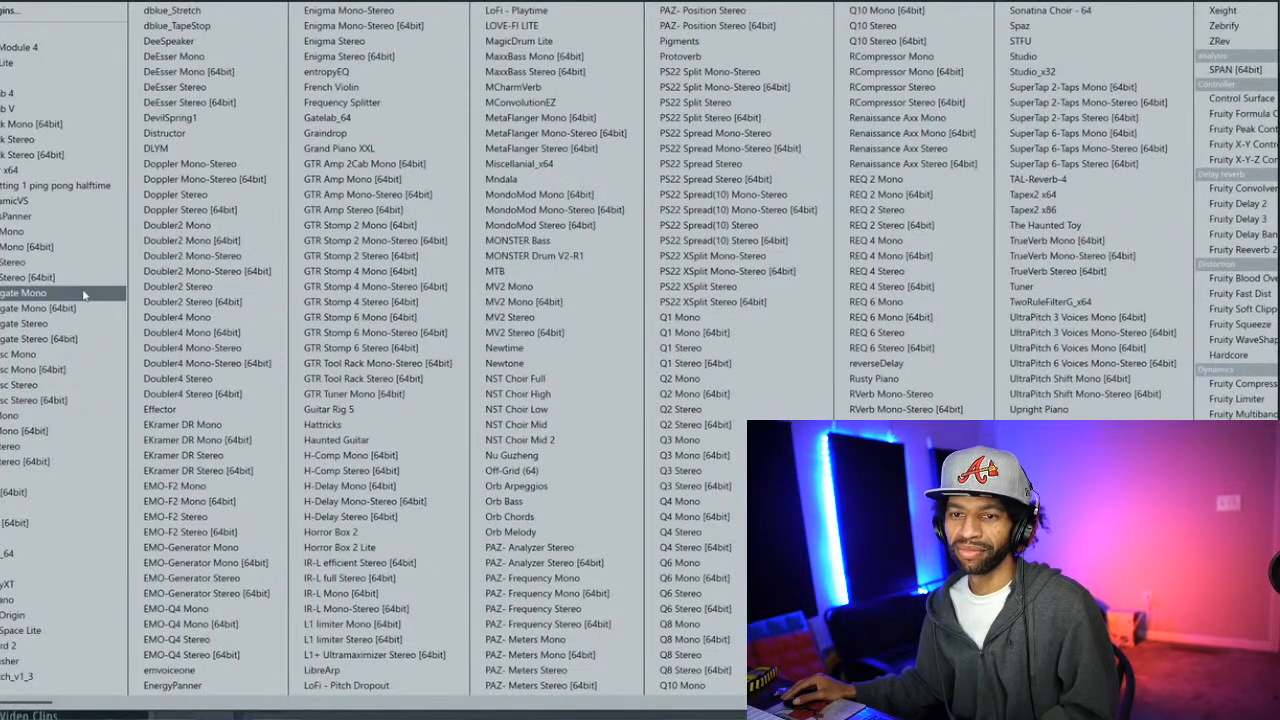
scroll(900, 380, right, 3)
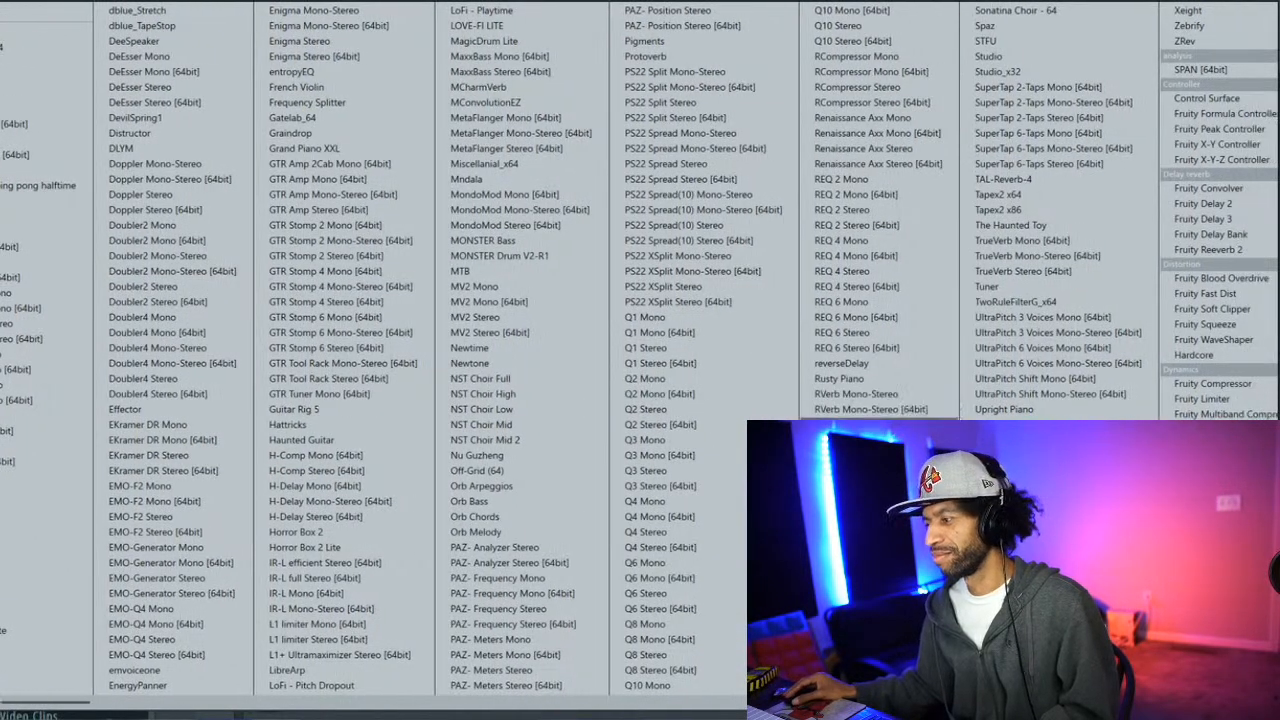
scroll(639, 352, right, 1)
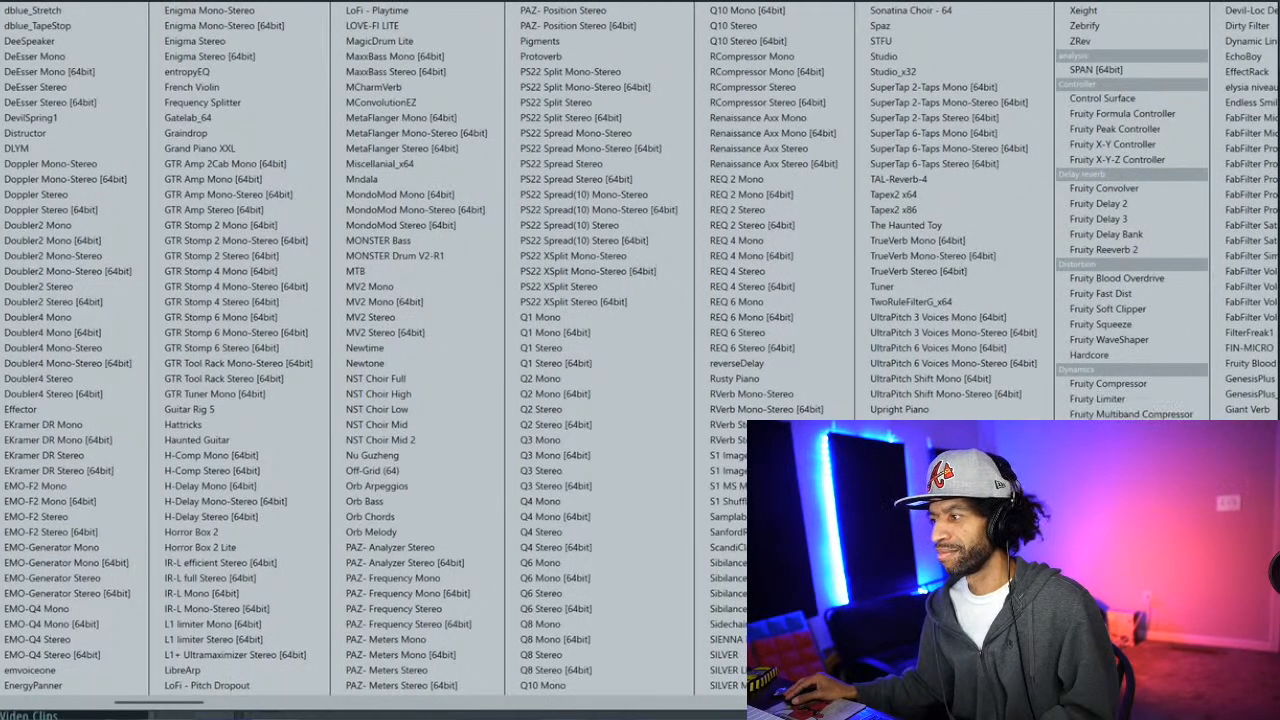
click(1100, 309)
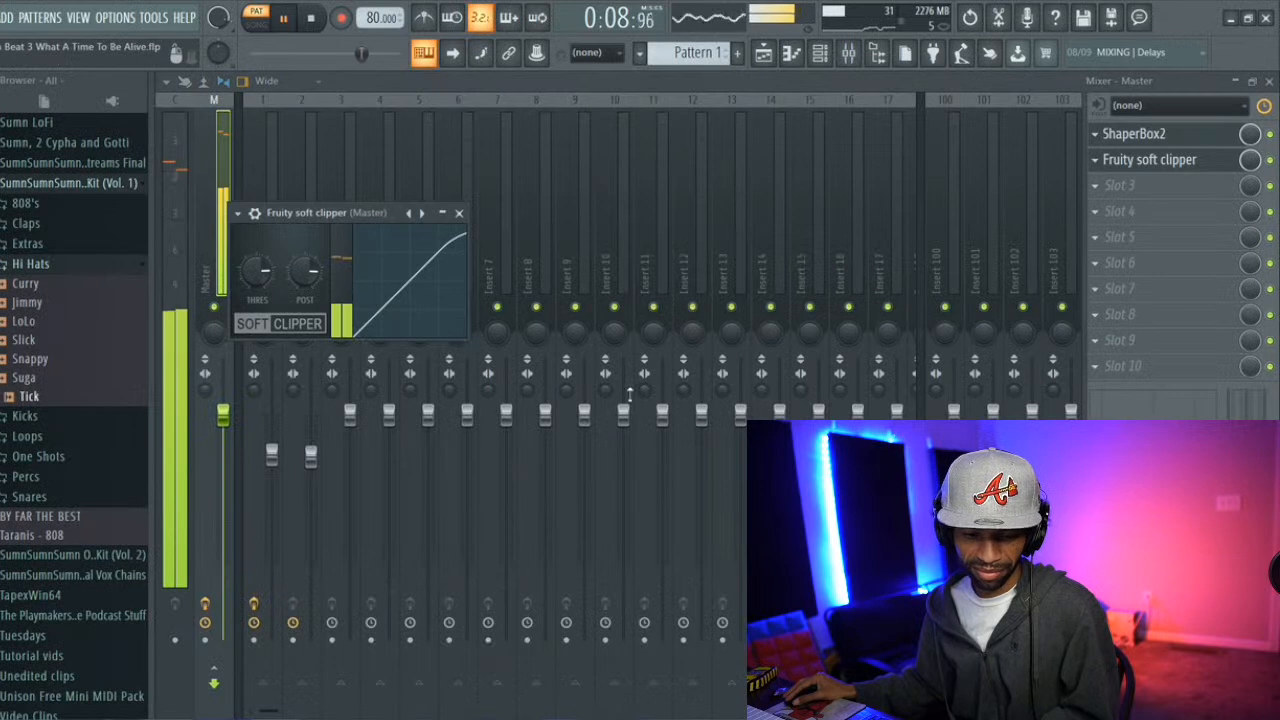
click(314, 18)
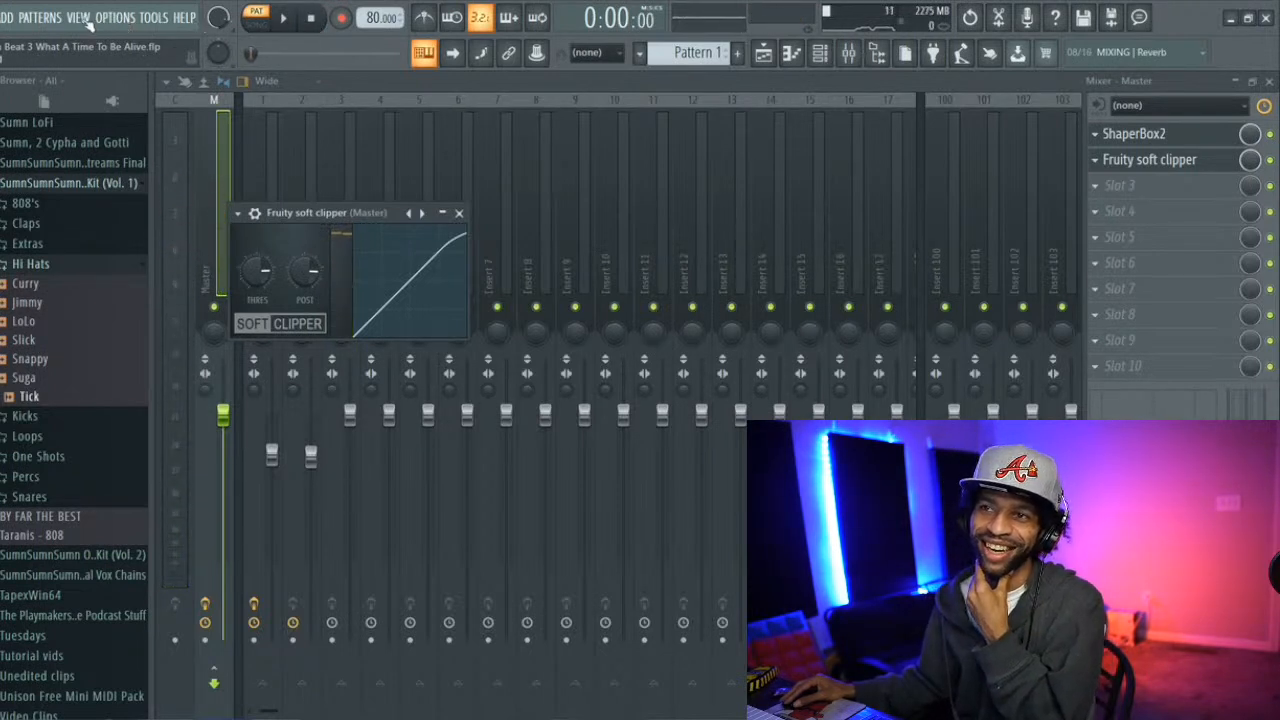
Dismiss the plugin list without adding anything and open the Playlist
click(4, 18)
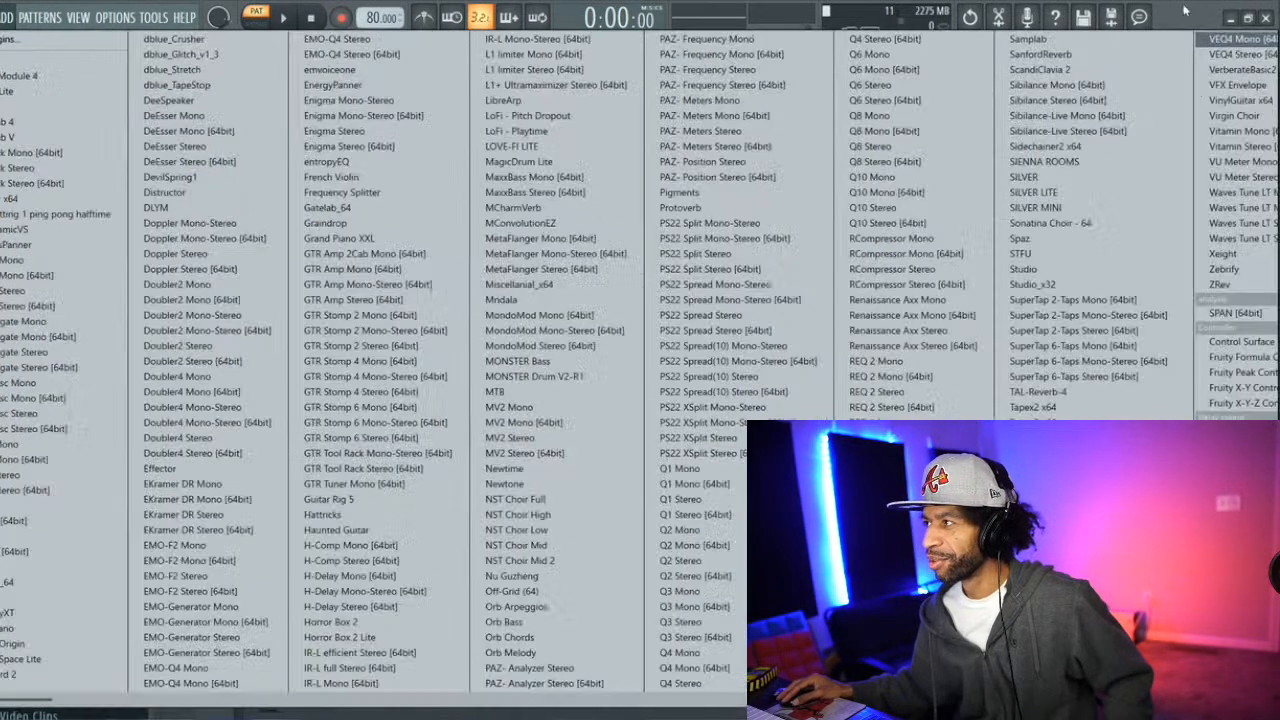
click(1185, 10)
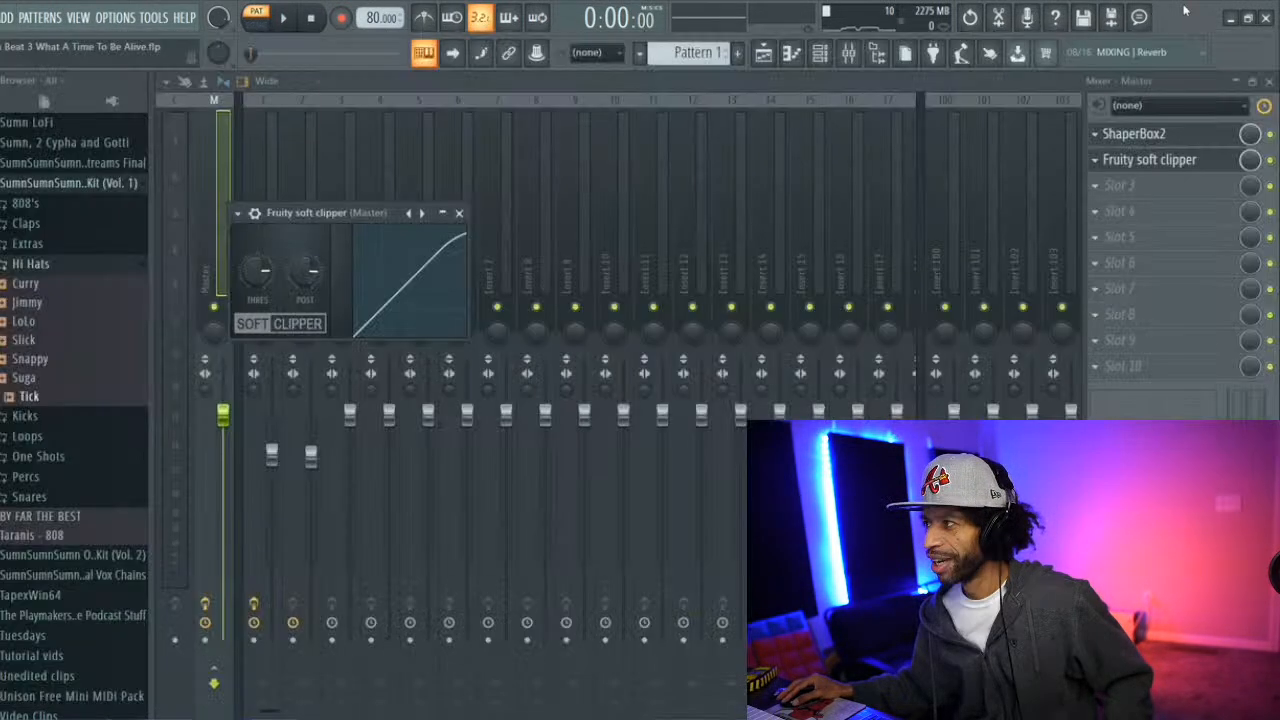
click(762, 56)
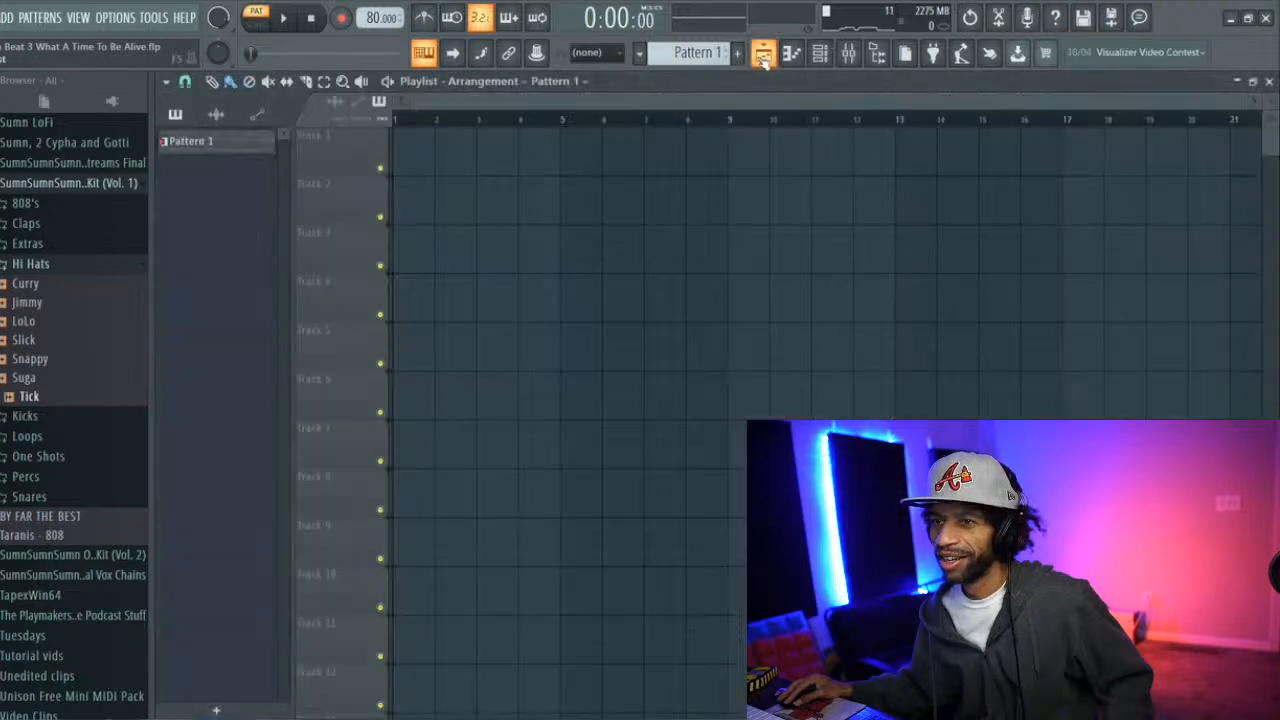
Render Pattern 1 as a WAV audio clip with the remainder tail and clear the plugin windows to return to the Playlist
right_click(215, 141)
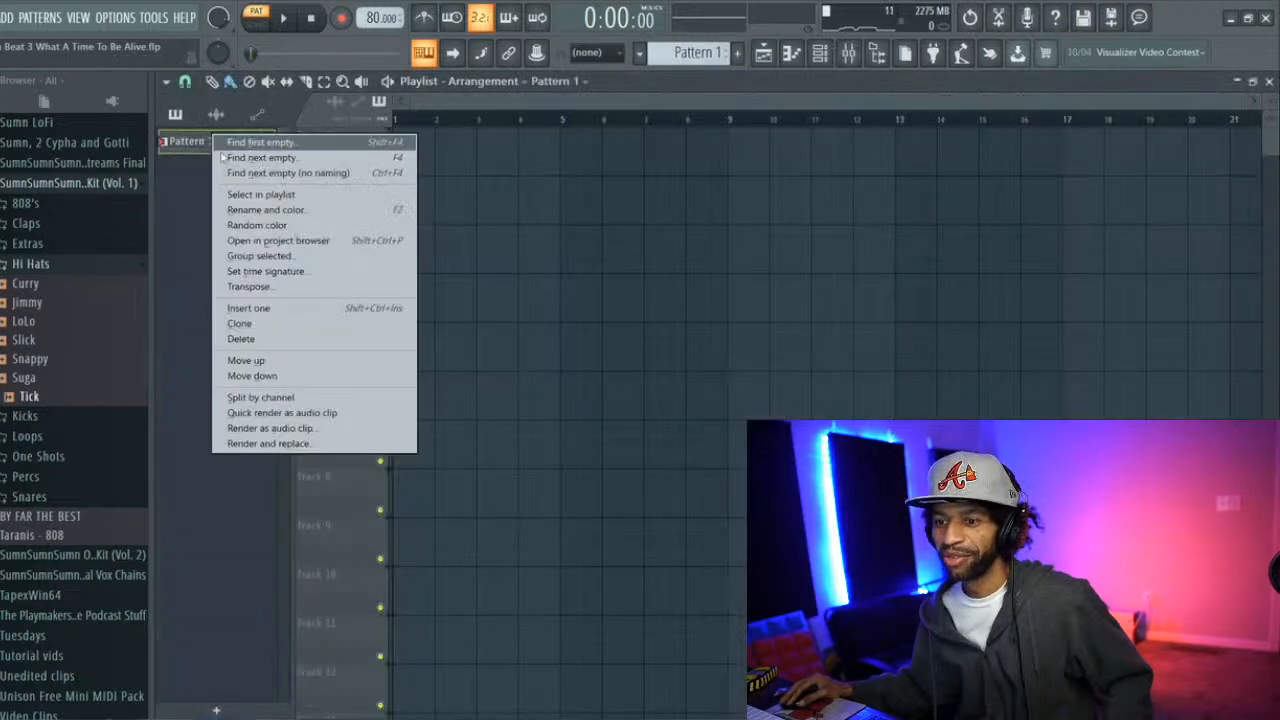
click(353, 430)
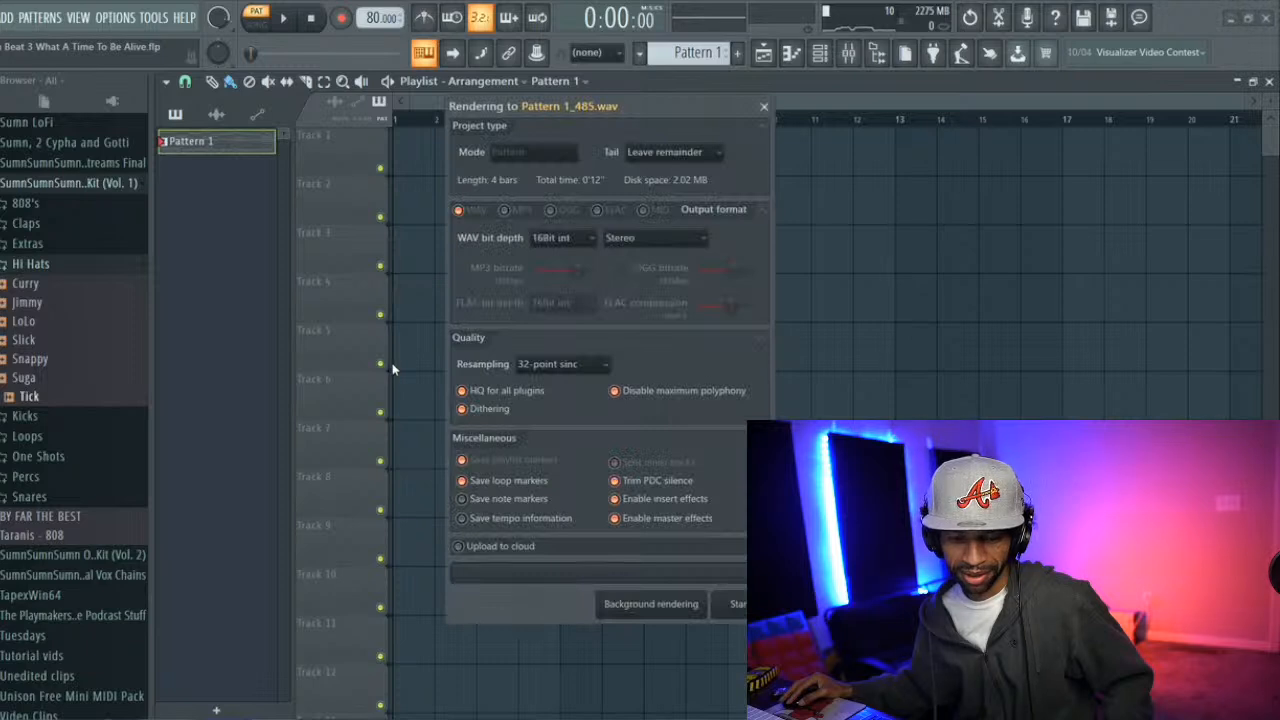
click(733, 605)
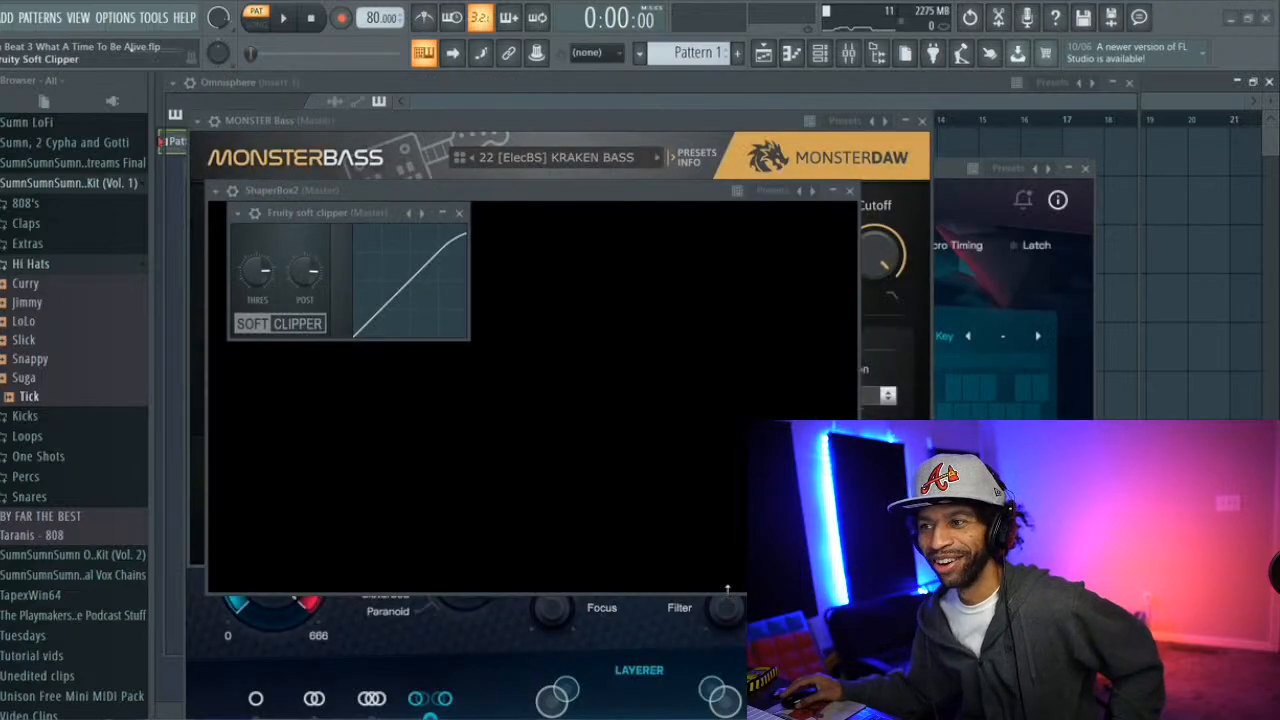
click(166, 679)
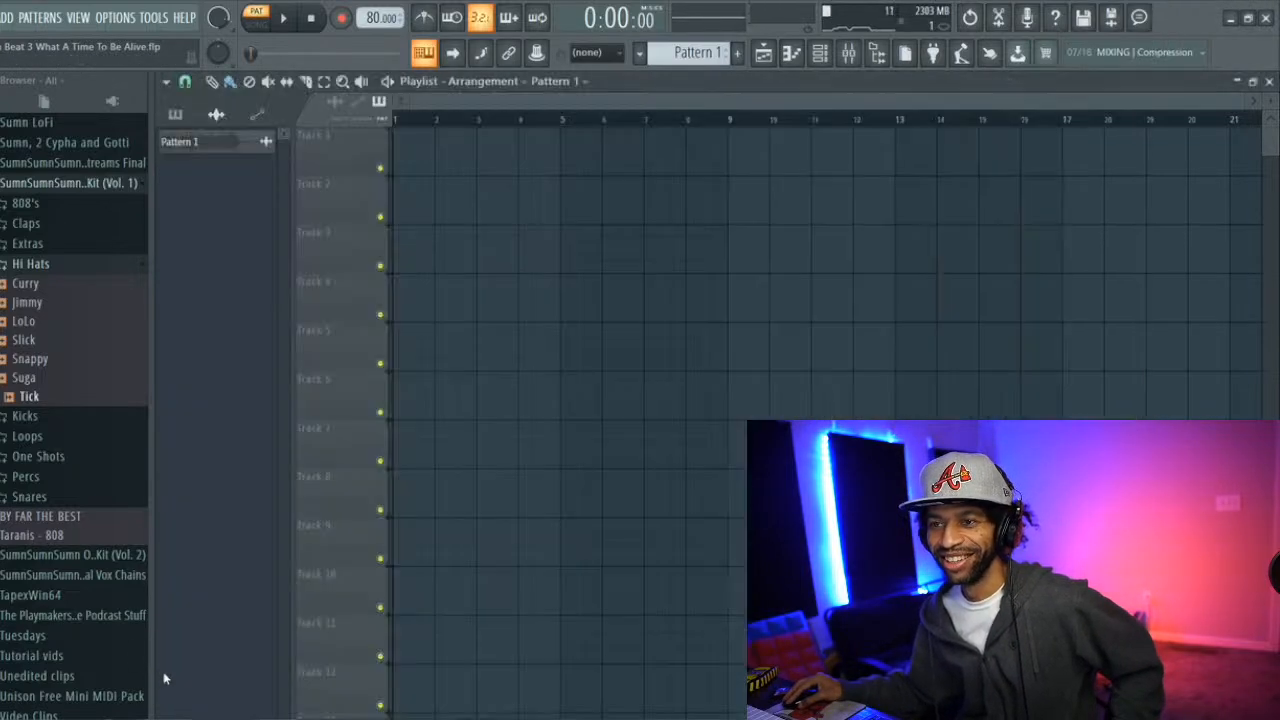
Place the rendered Pattern 1 clip at bar 1 of Track 1, play it in song mode, and remove it
drag(410, 140, 412, 142)
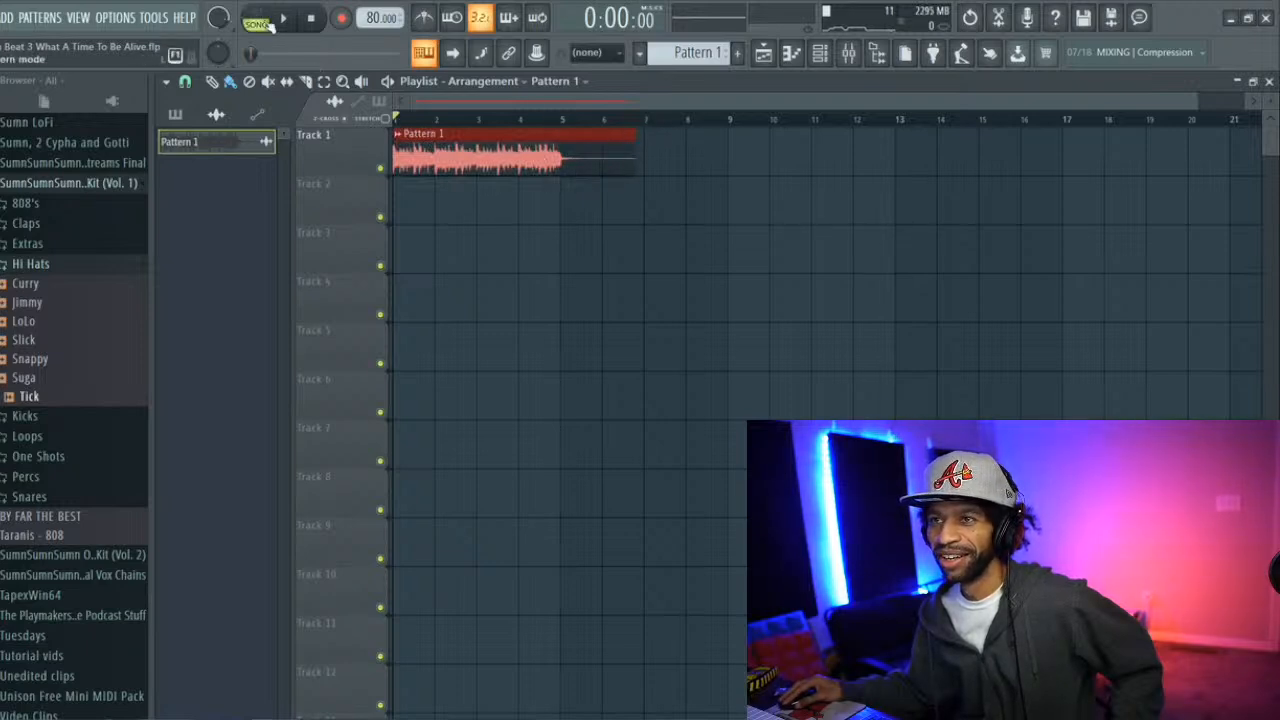
click(283, 18)
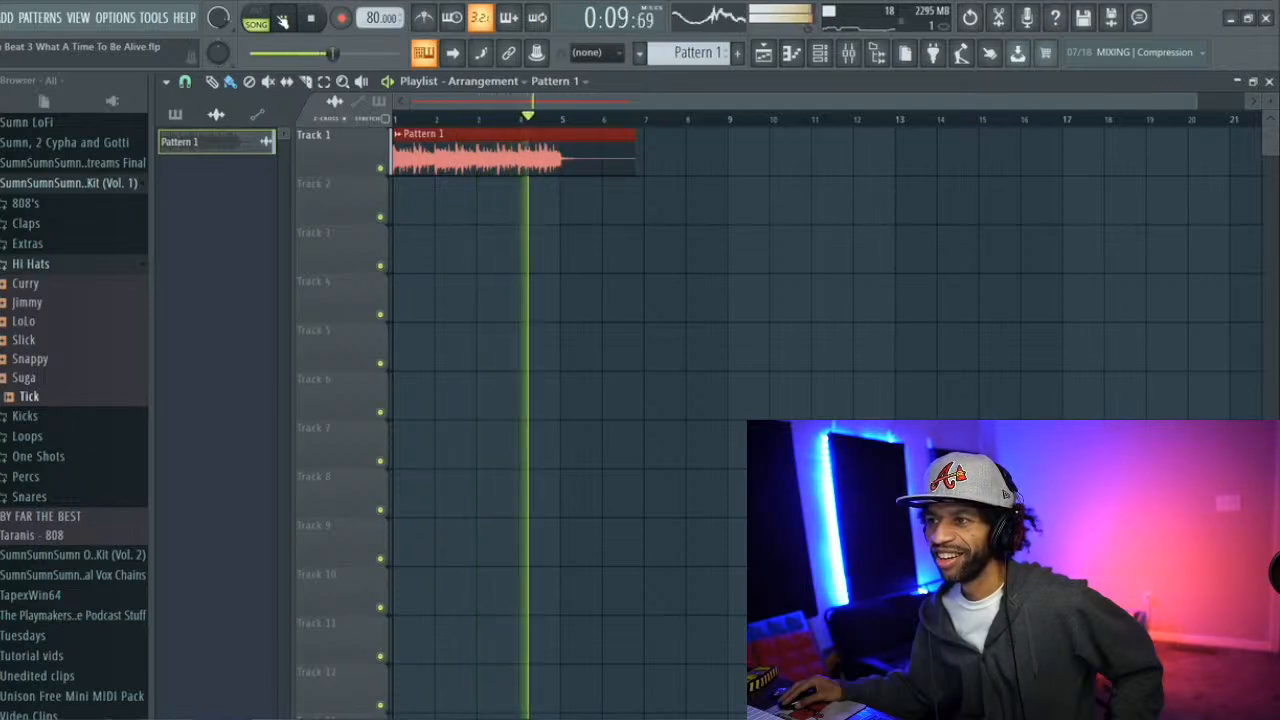
click(320, 17)
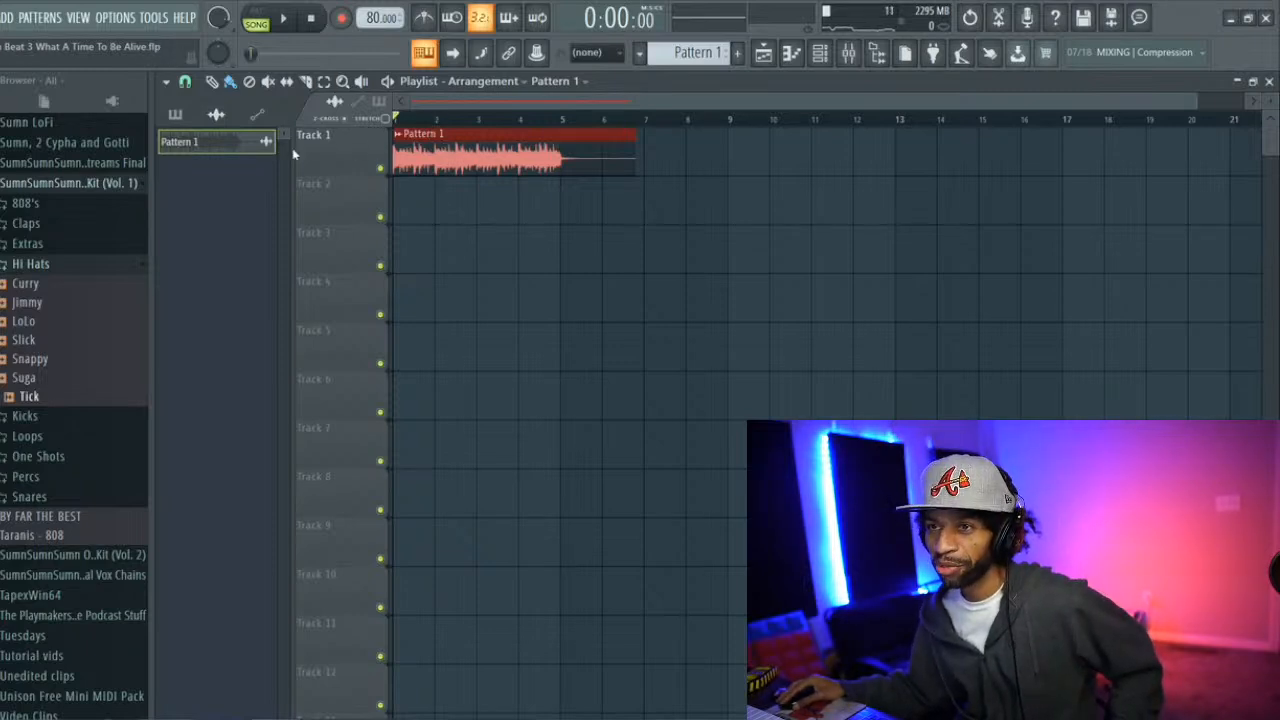
right_click(507, 166)
Inspect the sampler settings of the rendered Pattern 1 audio clip in the Channel rack and close them
click(829, 57)
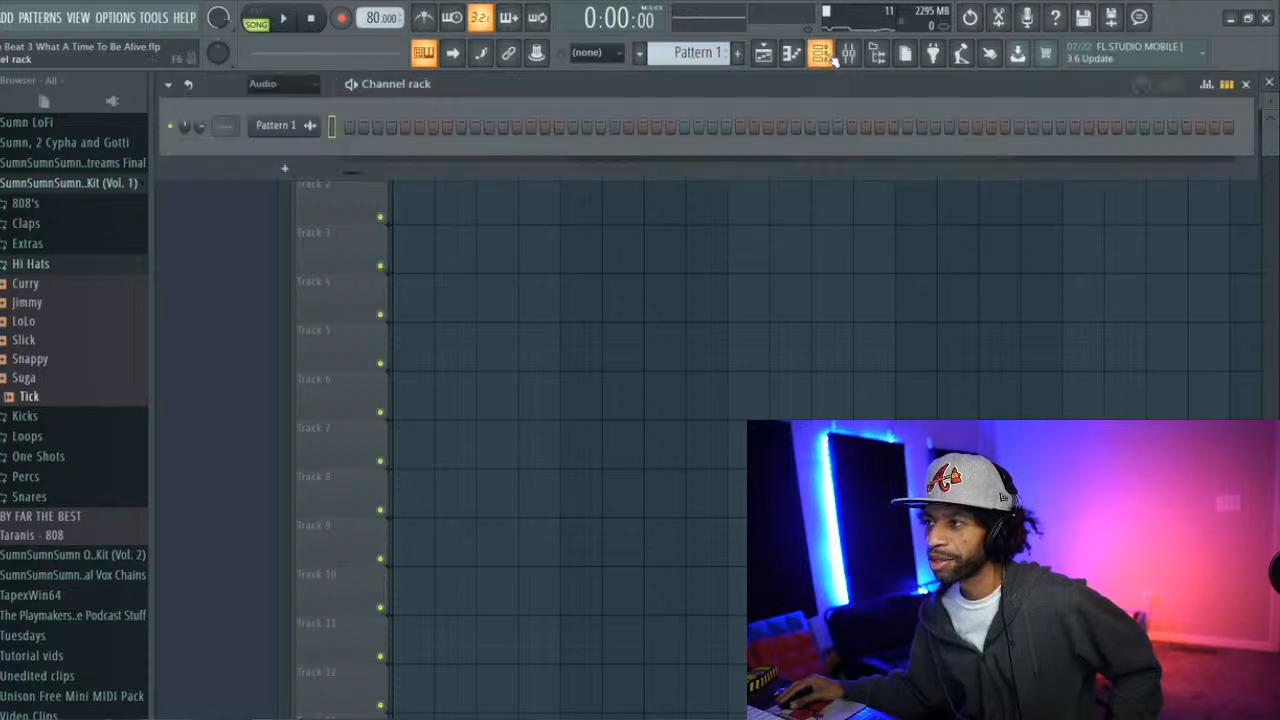
click(273, 130)
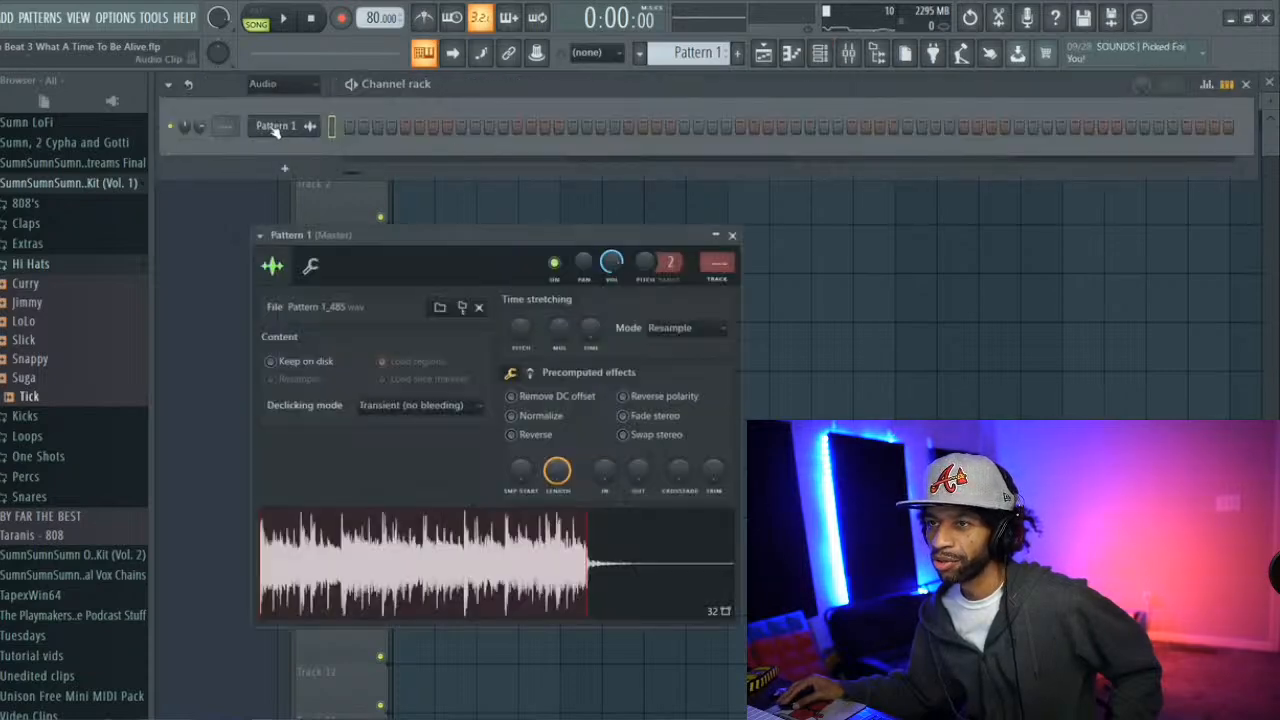
click(205, 259)
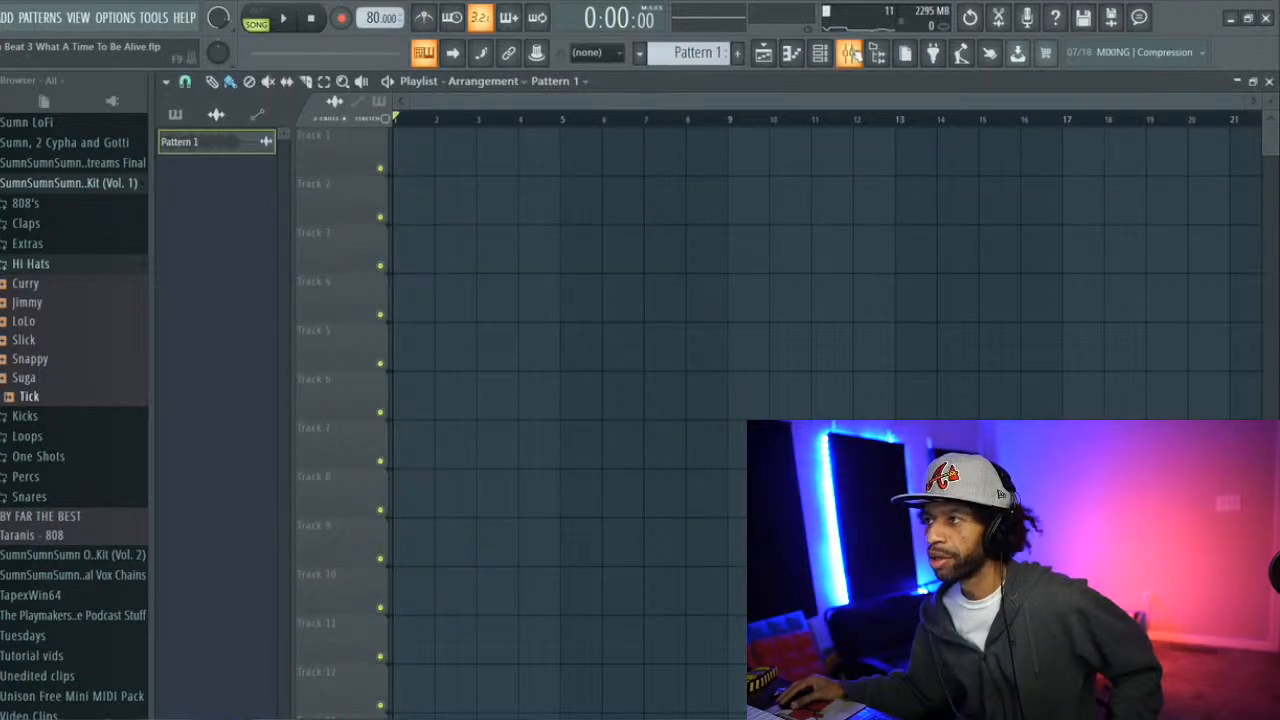
Open ShaperBox2 on the Master mixer track and bring up its preset library
click(848, 54)
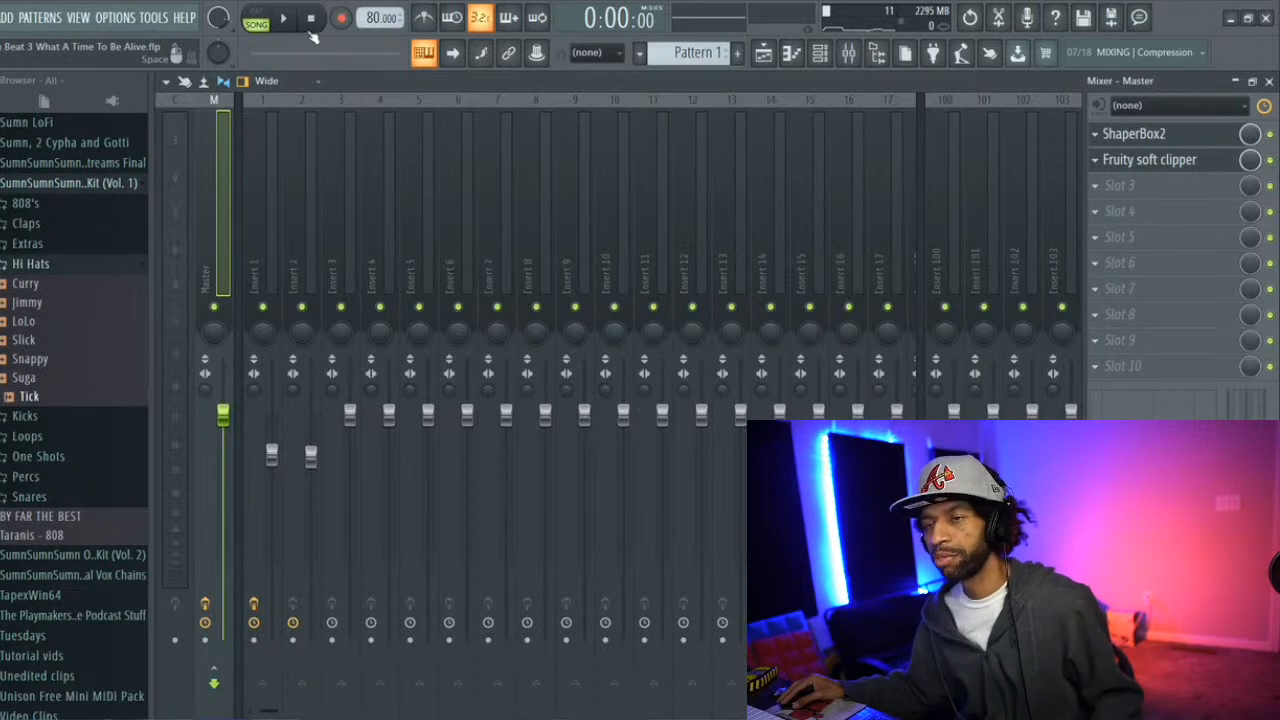
click(1198, 133)
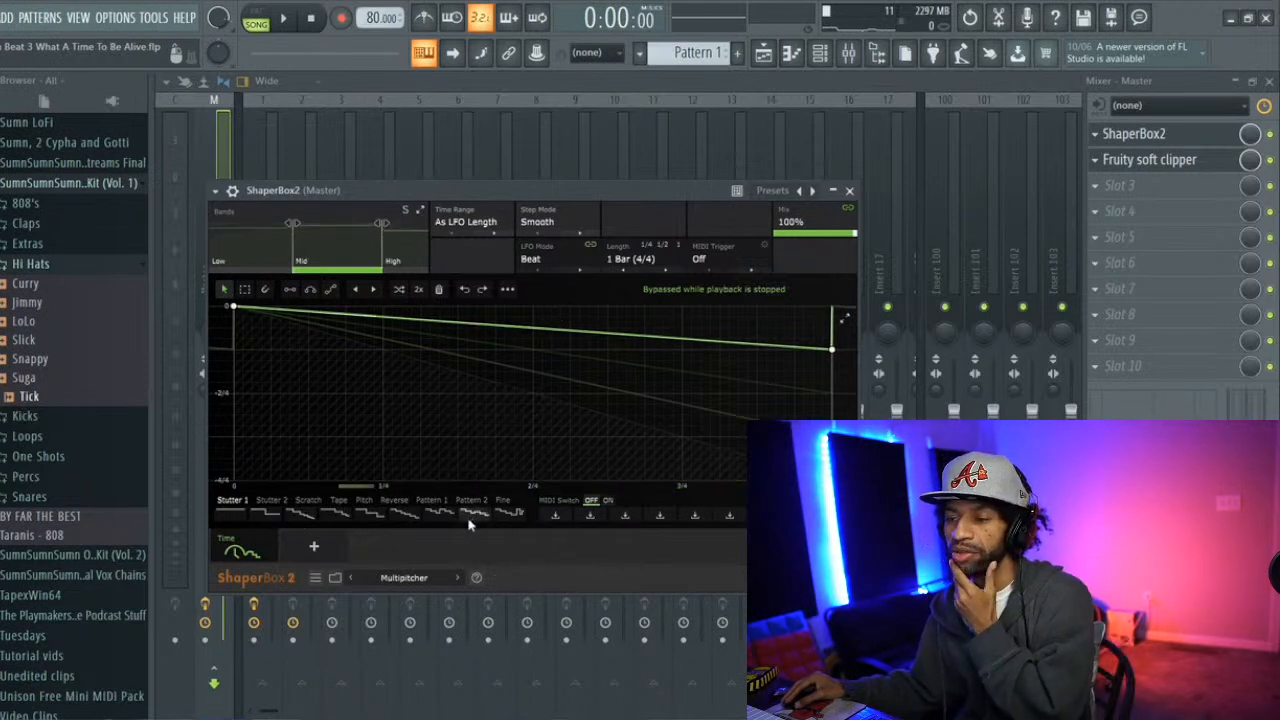
click(320, 547)
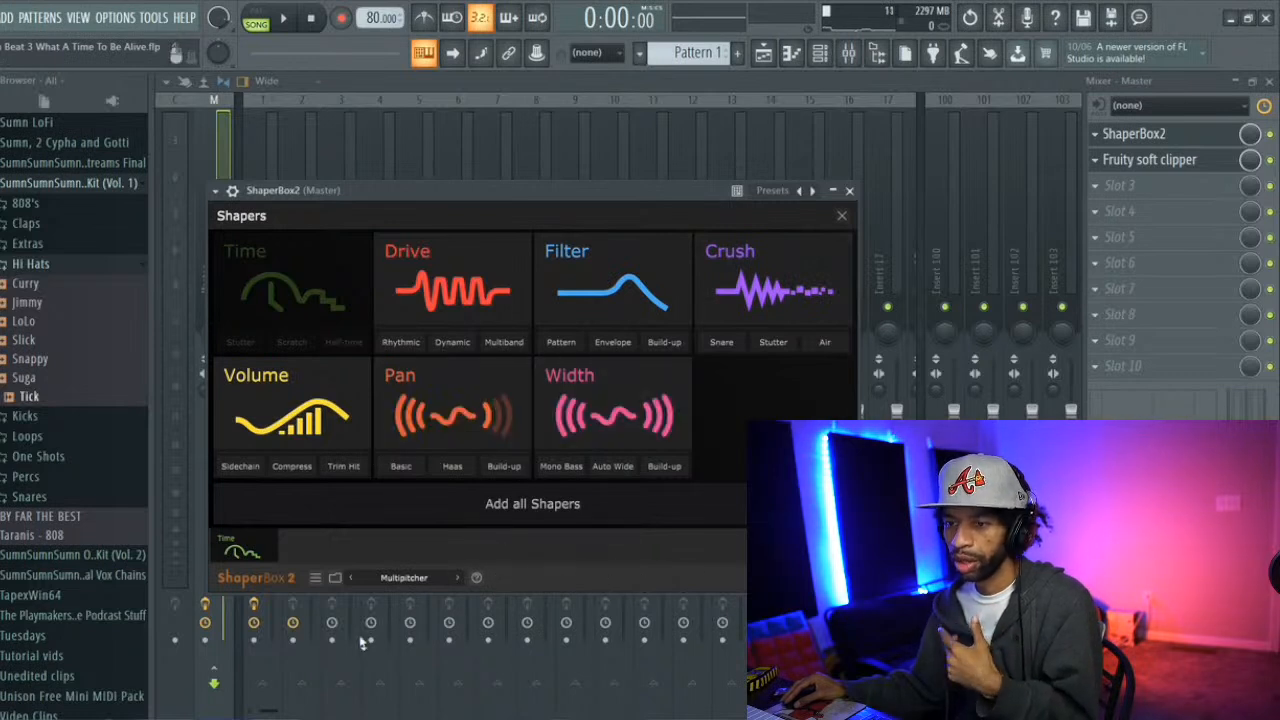
click(387, 579)
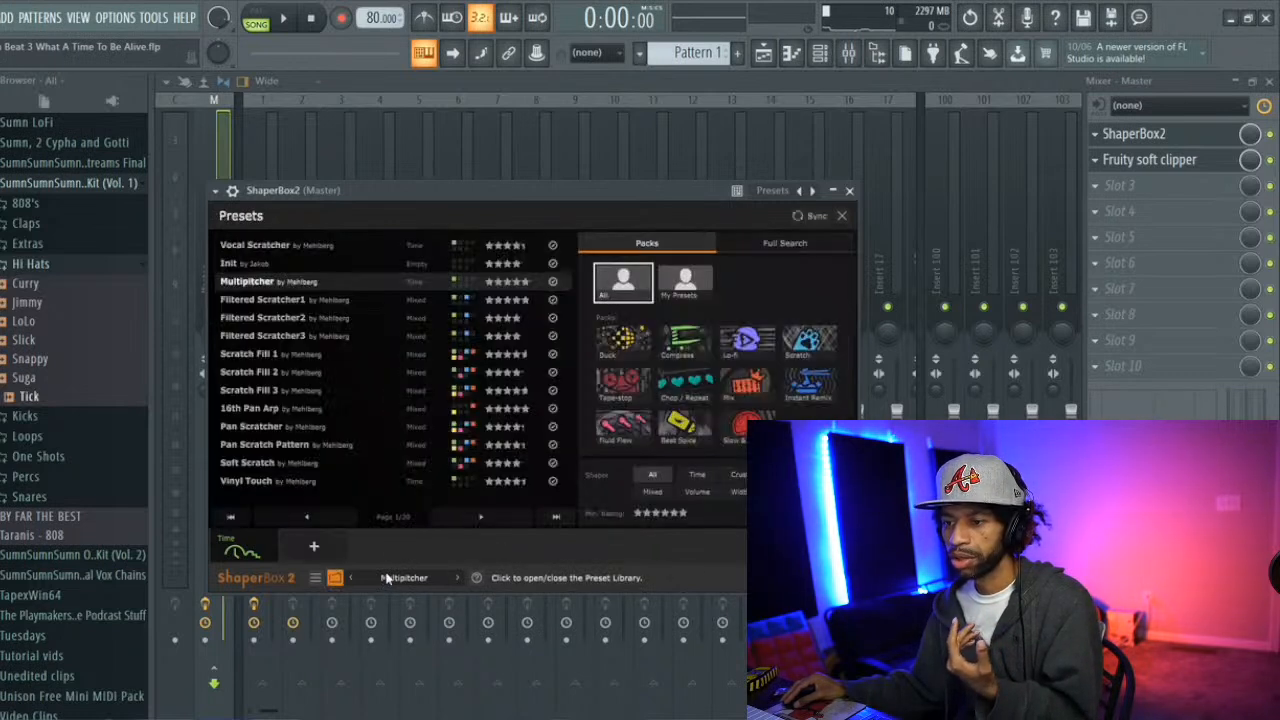
Load the Scratch Fill 1 and Scratch Fill 2 presets in turn, auditioning them on the pattern
click(314, 356)
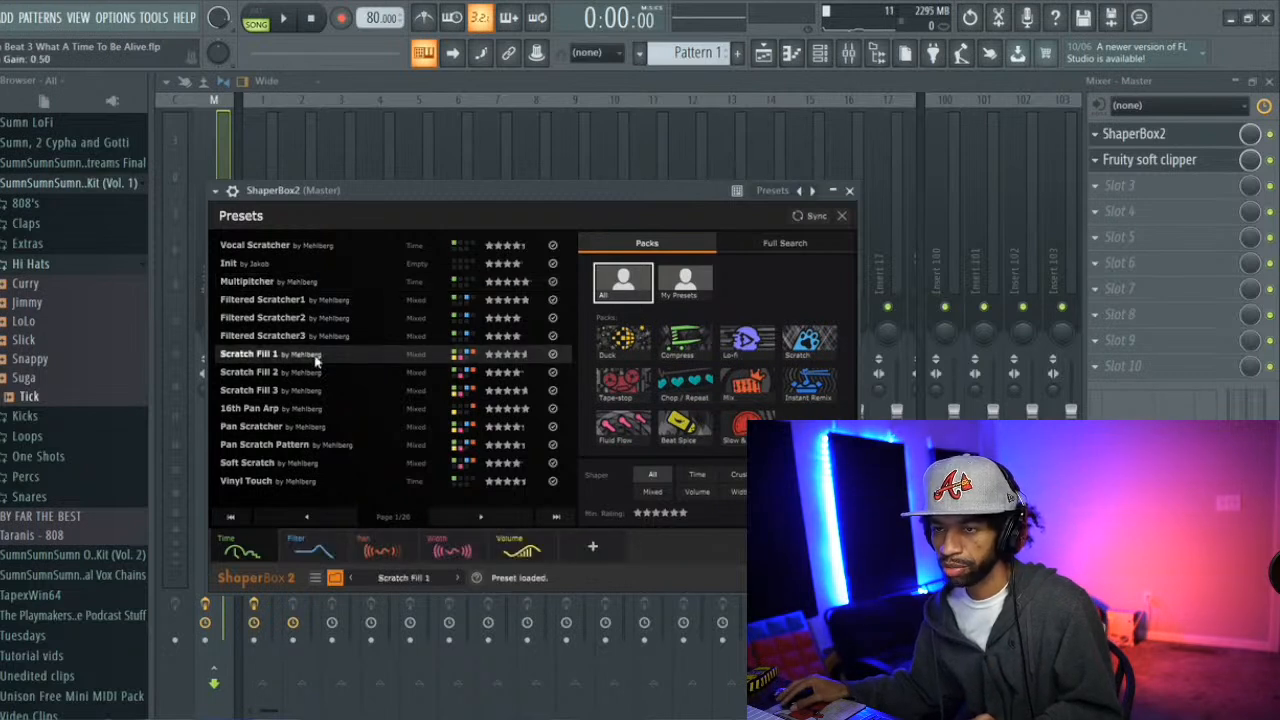
key(space)
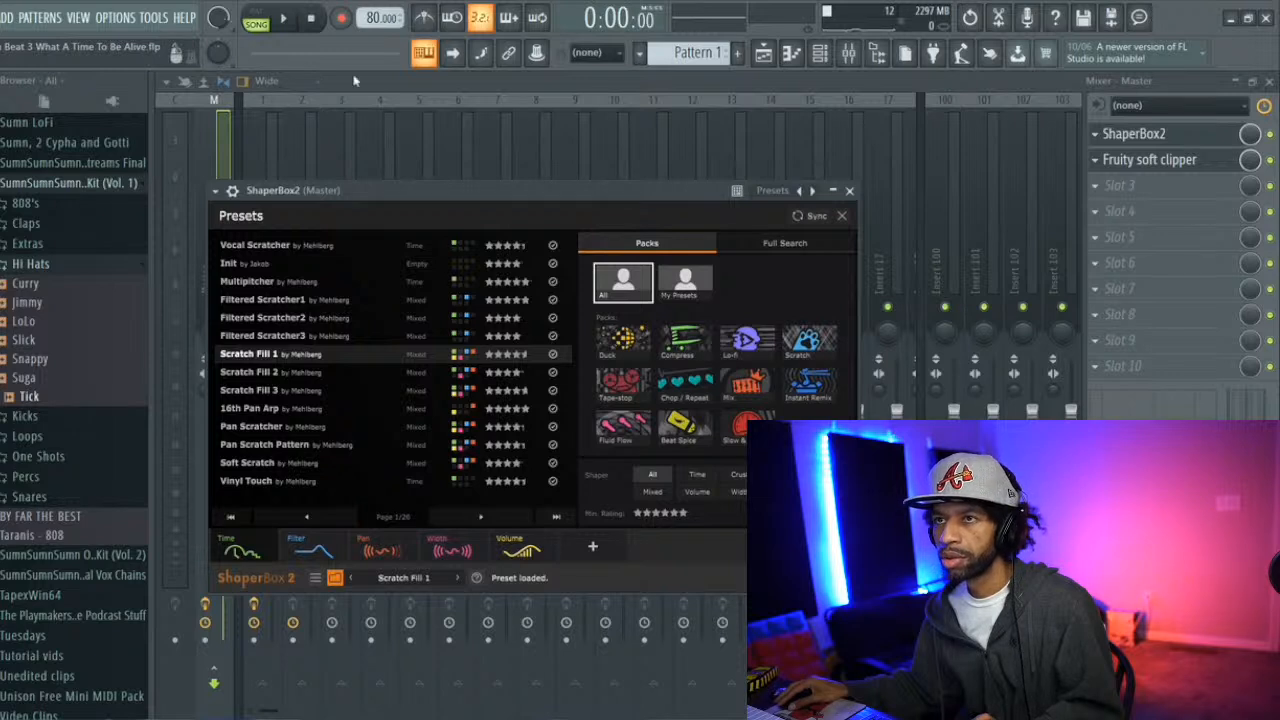
key(space)
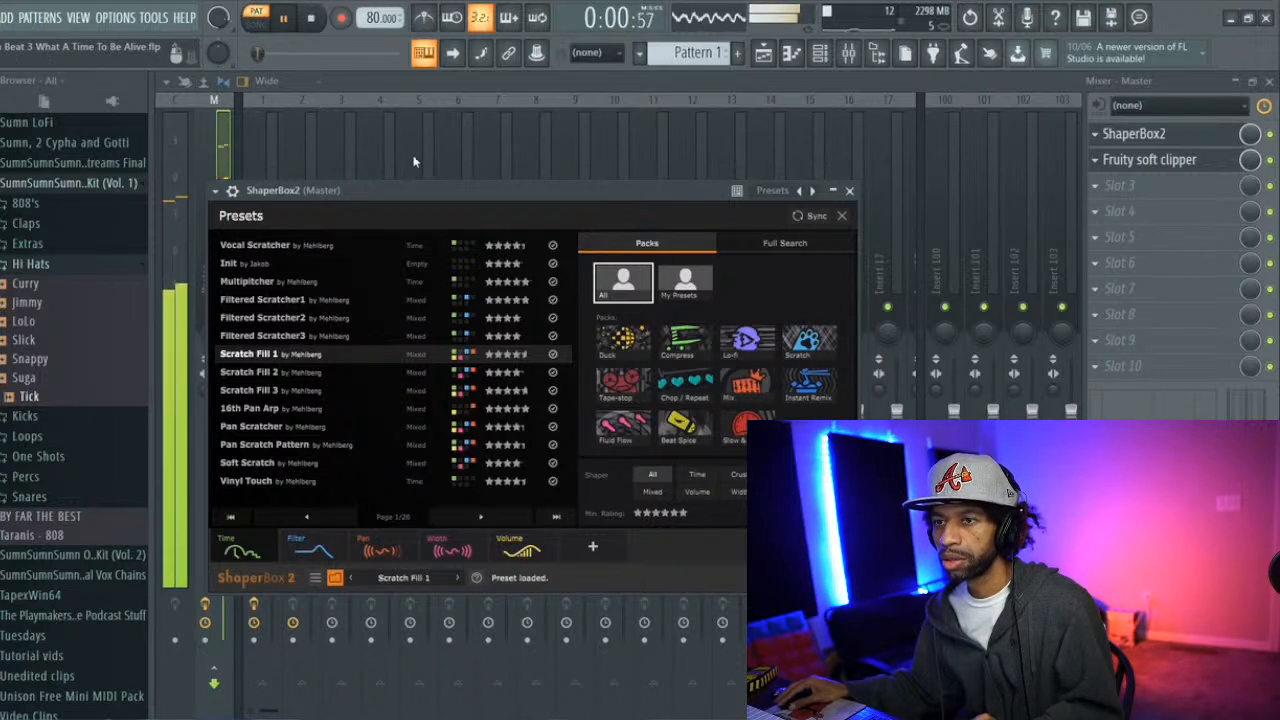
click(437, 376)
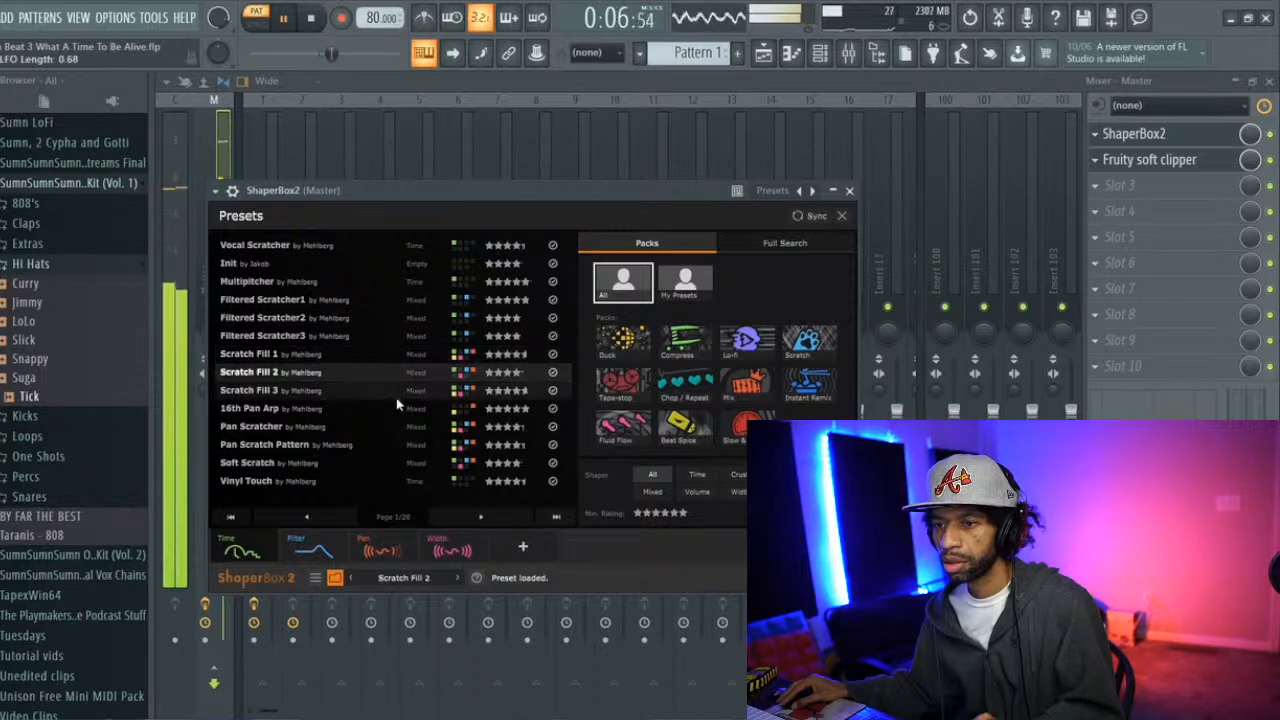
key(space)
Load the Filtered Scratcher1 preset and audition it on the pattern
click(262, 300)
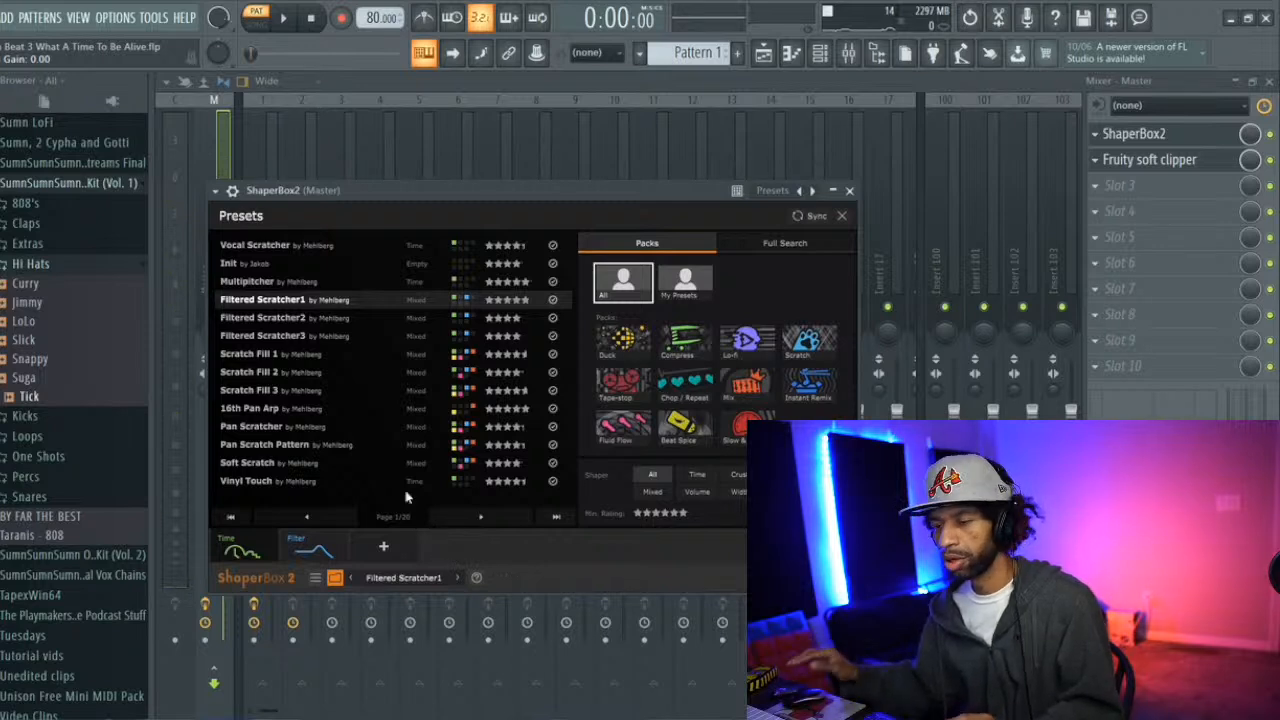
key(space)
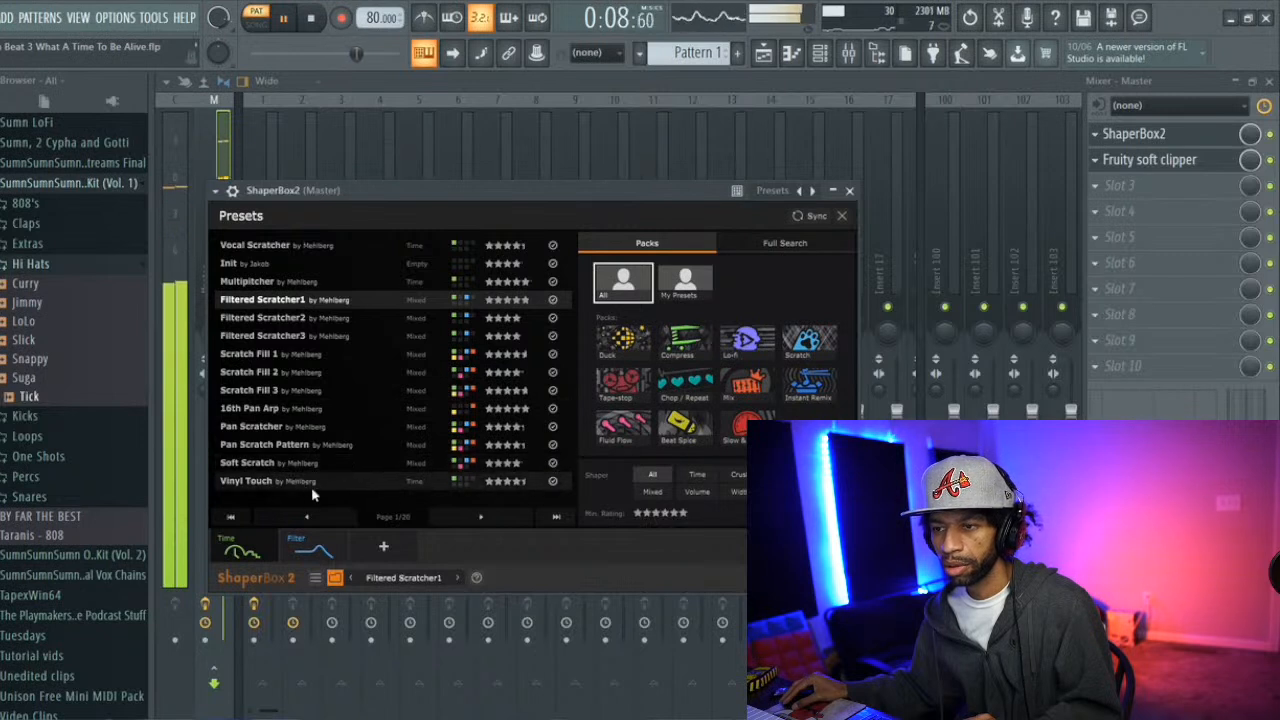
key(space)
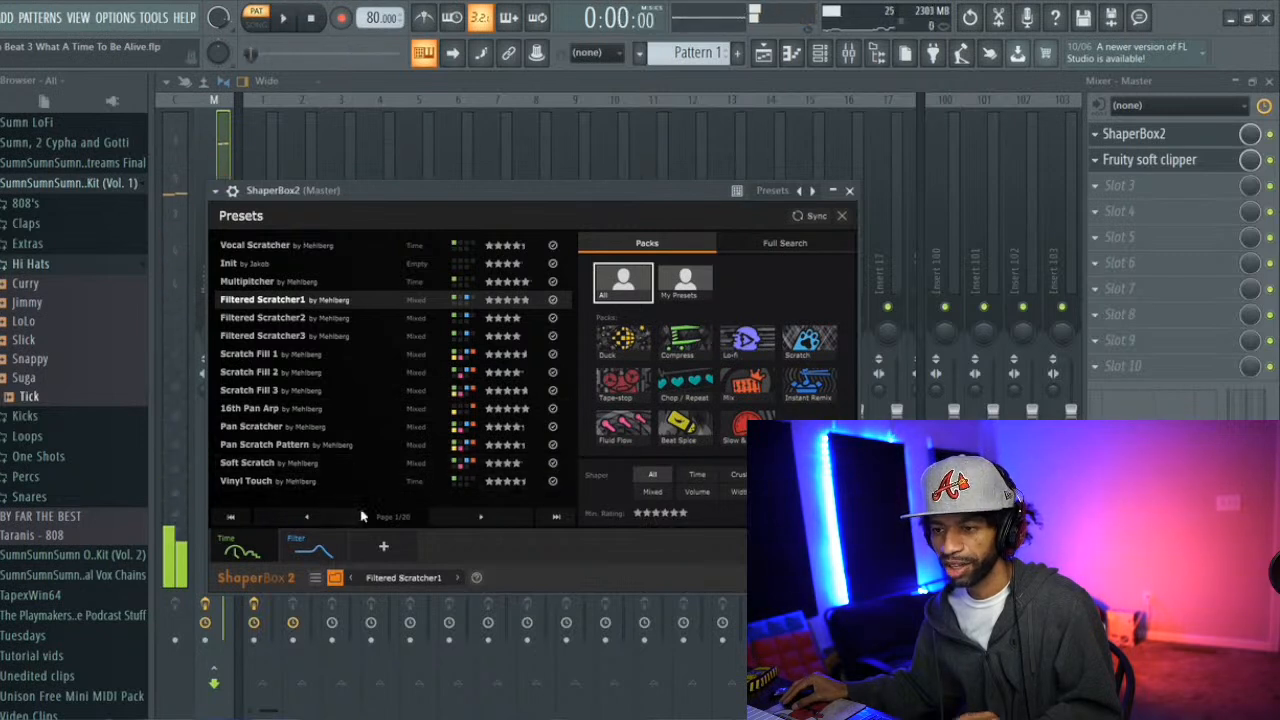
Go further into the preset list and audition Kick isolator 2 and Time travel 2 on the playing pattern
click(472, 519)
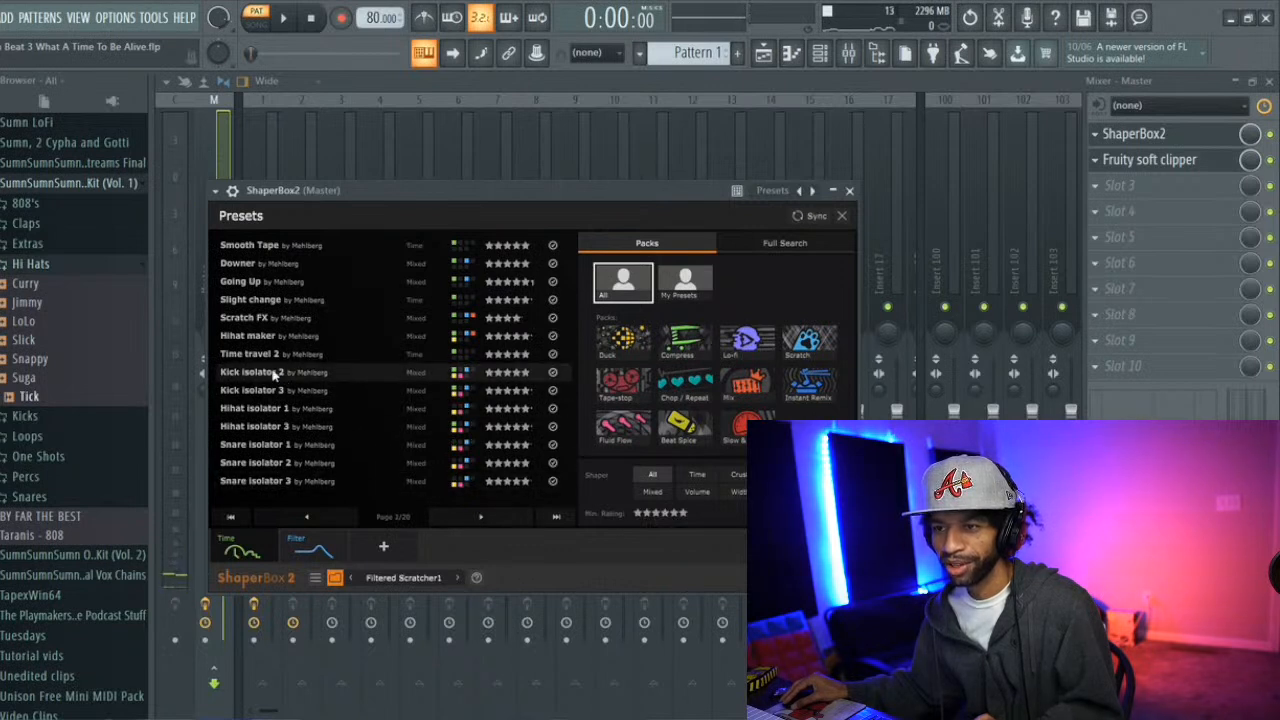
key(space)
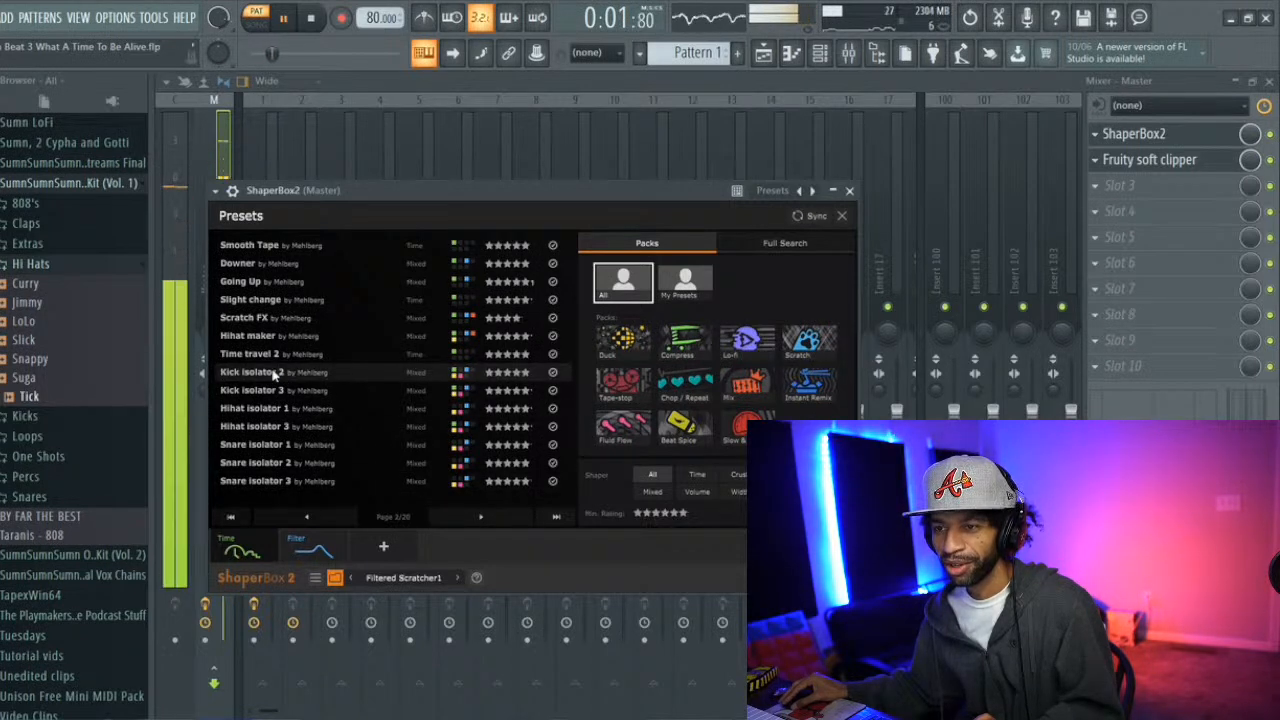
click(250, 372)
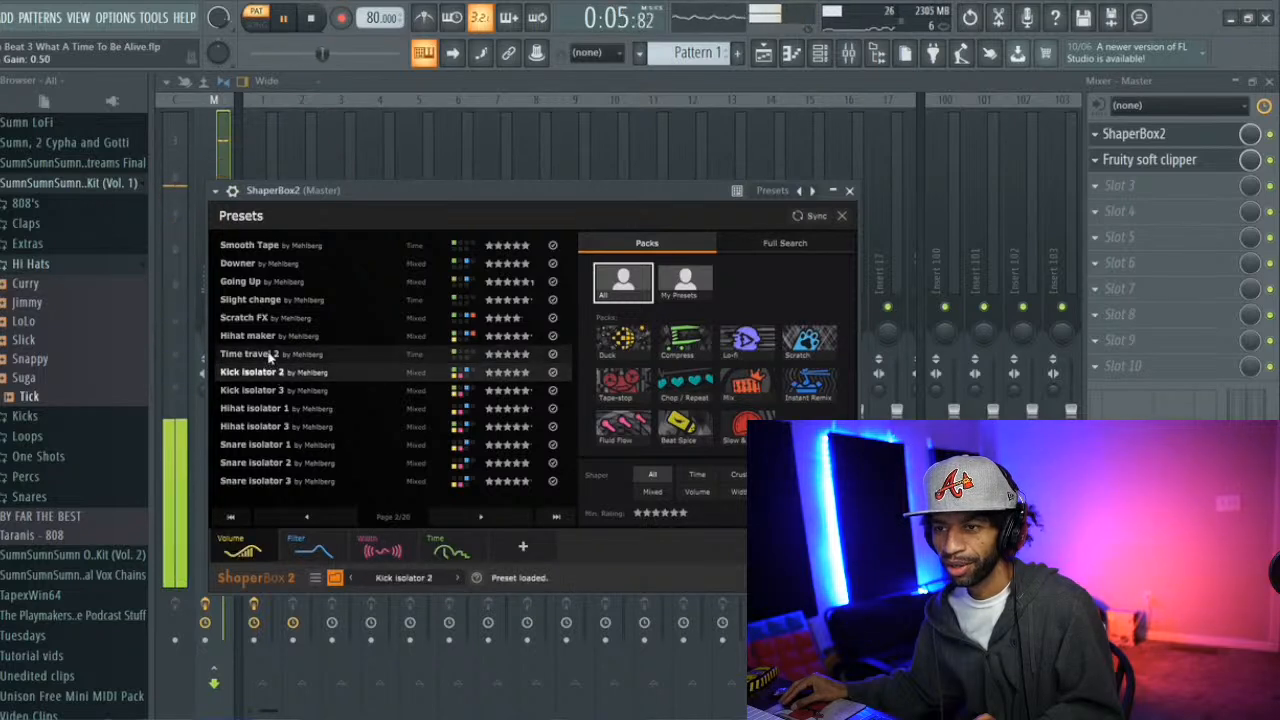
click(250, 354)
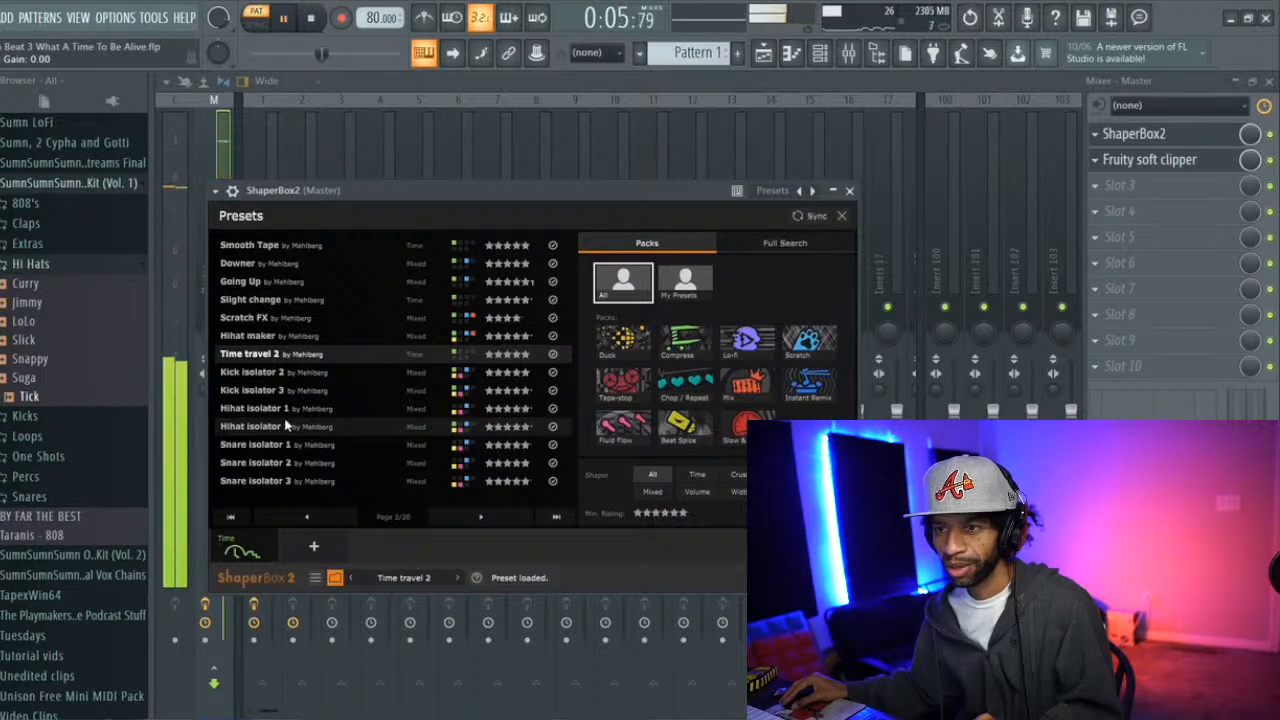
key(space)
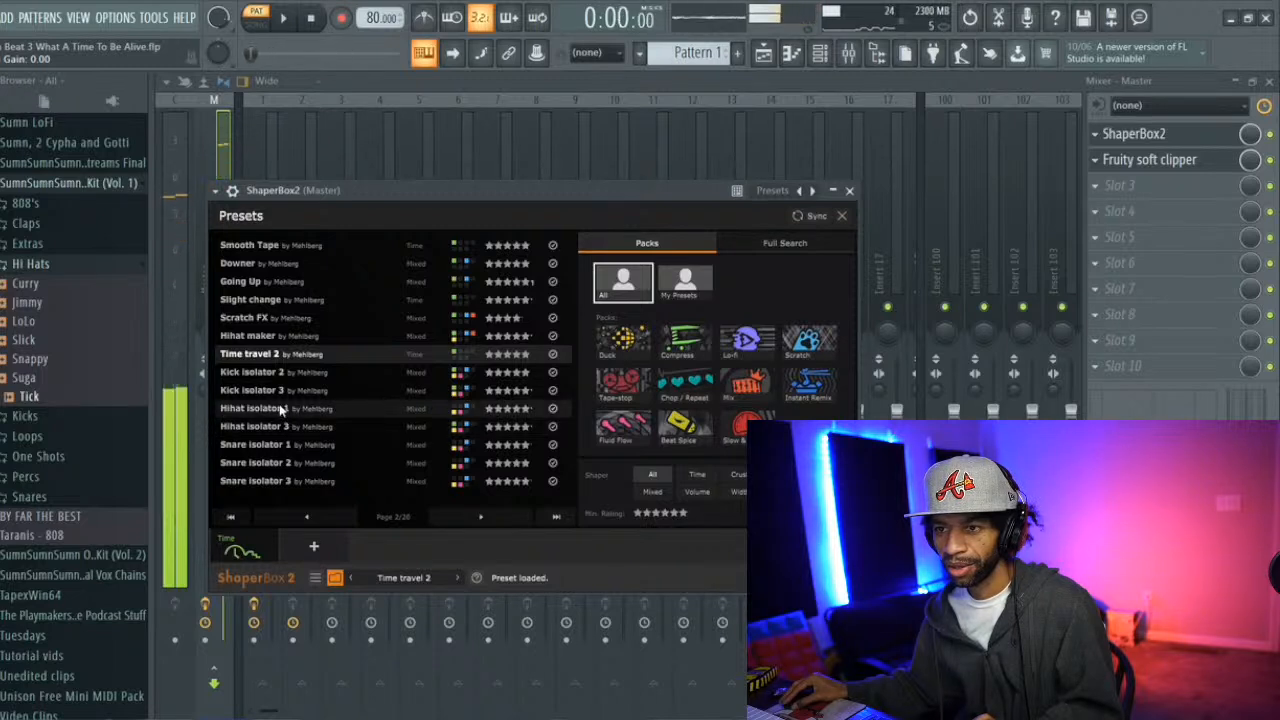
Load the Going Up preset in ShaperBox2, audition it on the pattern and stop playback
click(268, 283)
key(space)
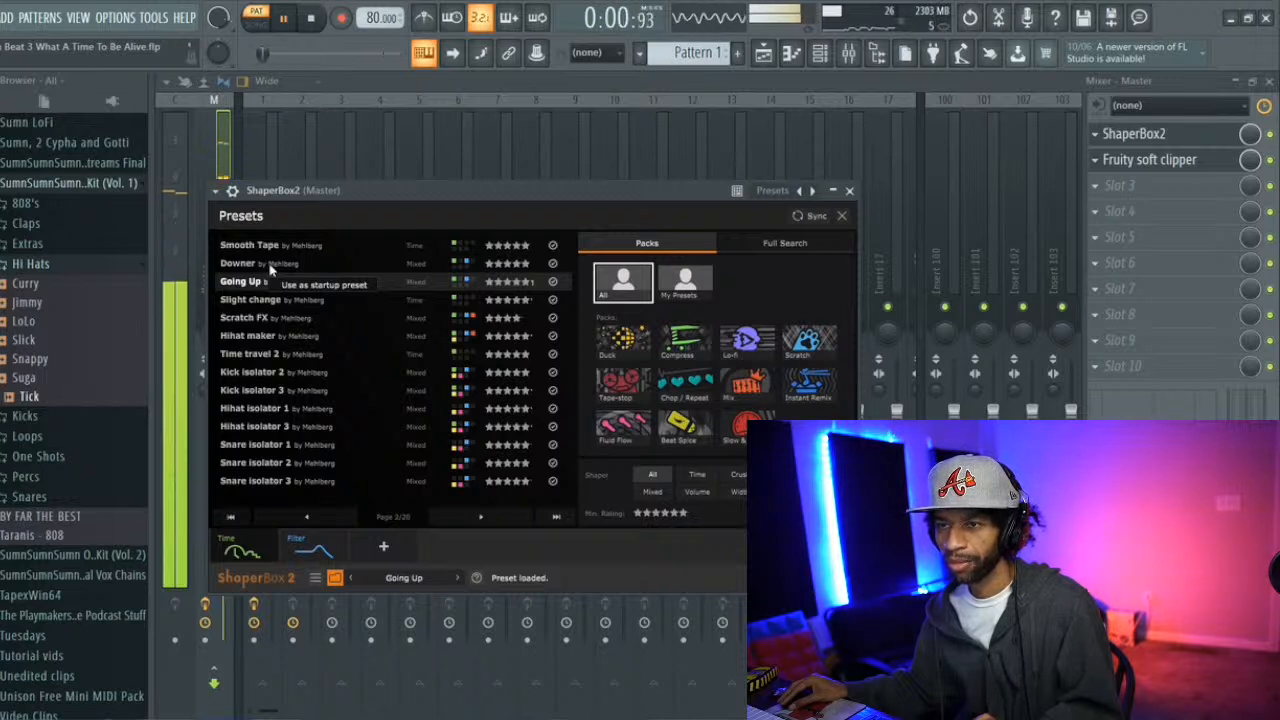
key(space)
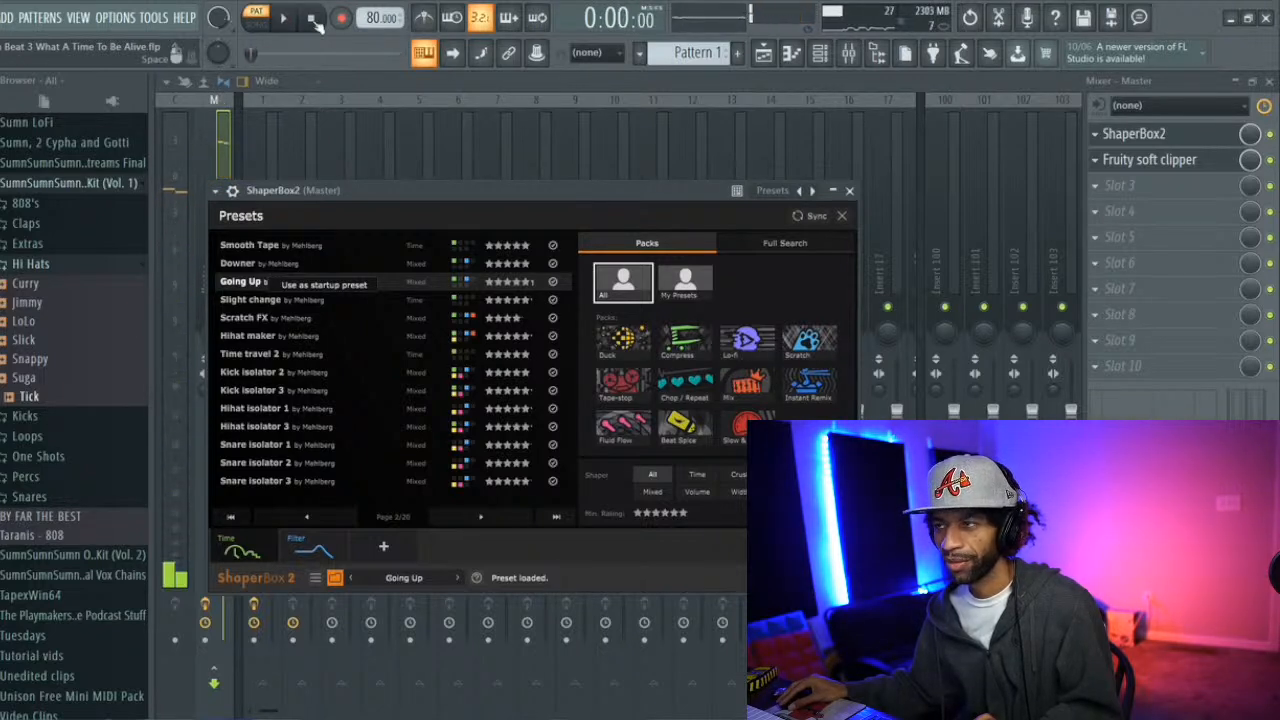
Render Pattern 1 to a second audio clip from the Playlist and close the plugin windows
click(766, 54)
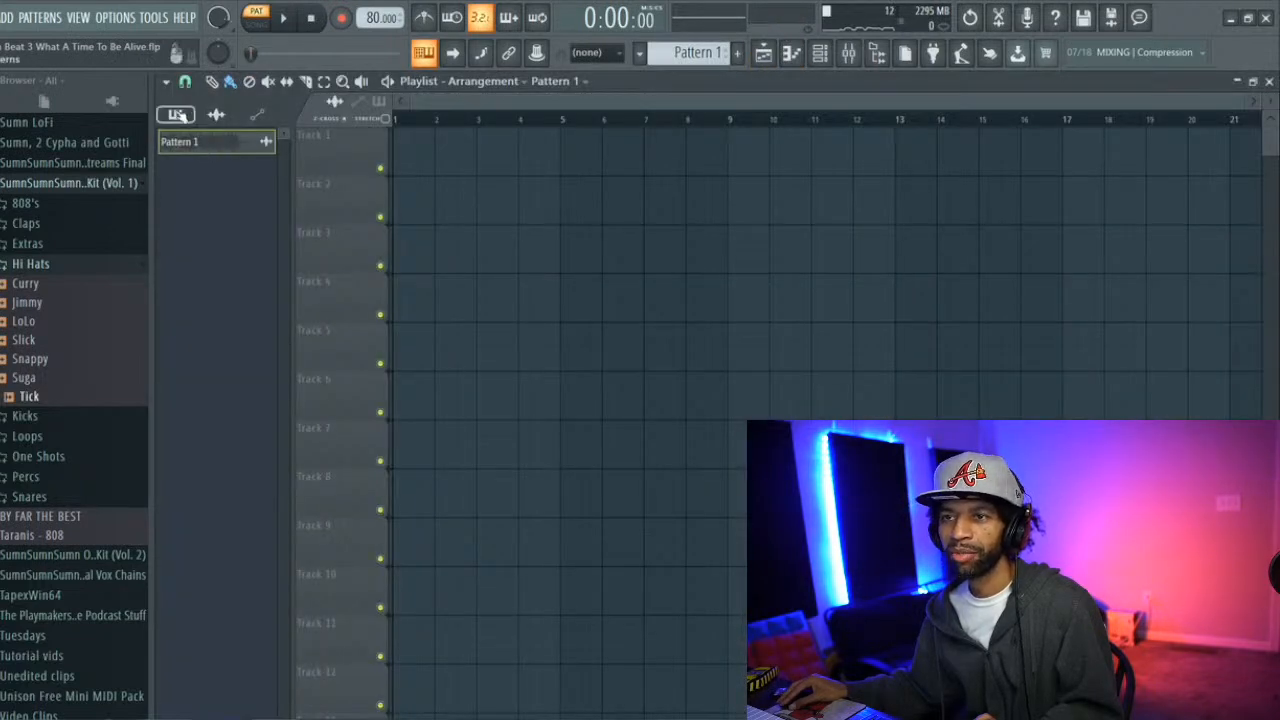
right_click(186, 147)
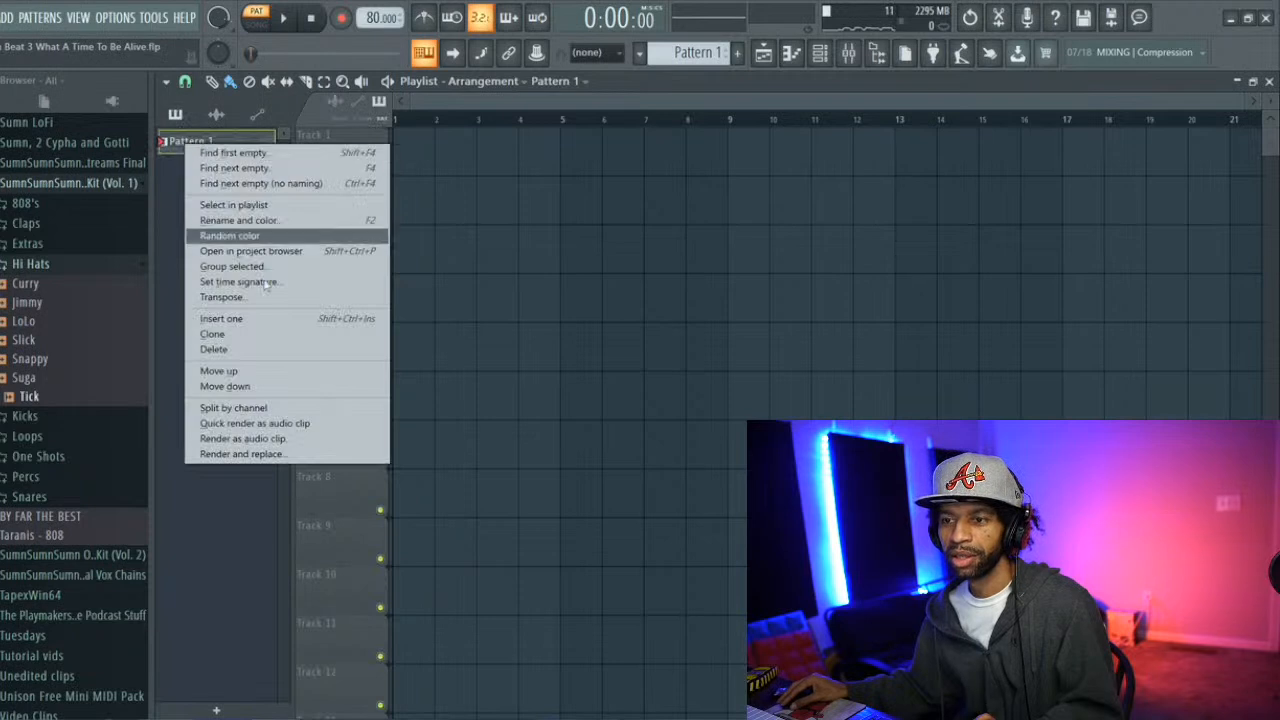
click(265, 424)
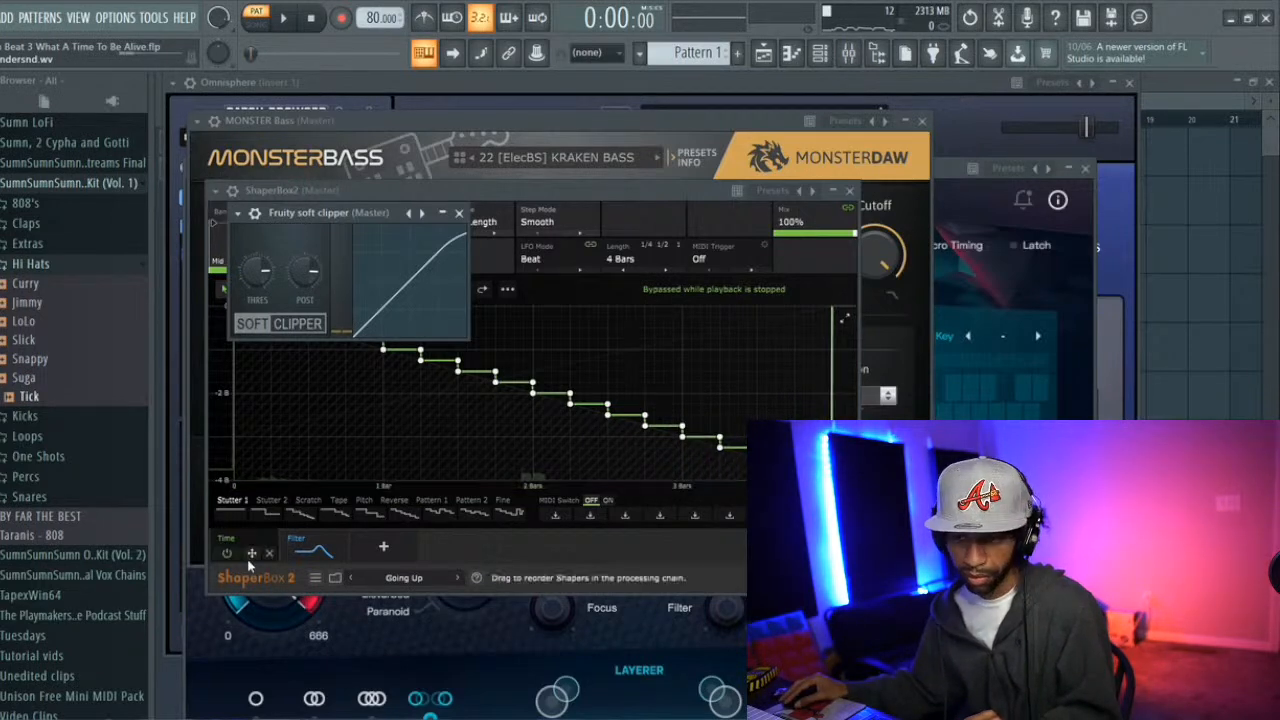
key(F12)
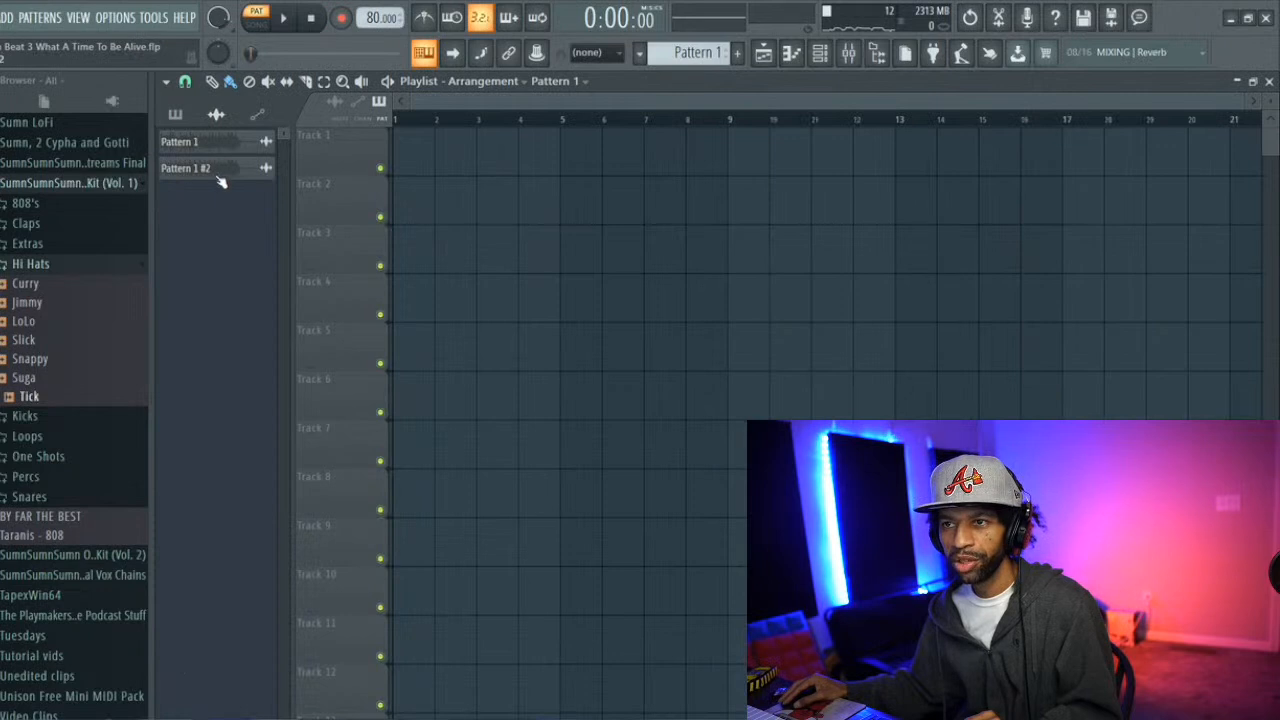
Place the Pattern 1 #2 audio clip at bar 1 of Track 1, check the Master effects and return to the Playlist
click(404, 152)
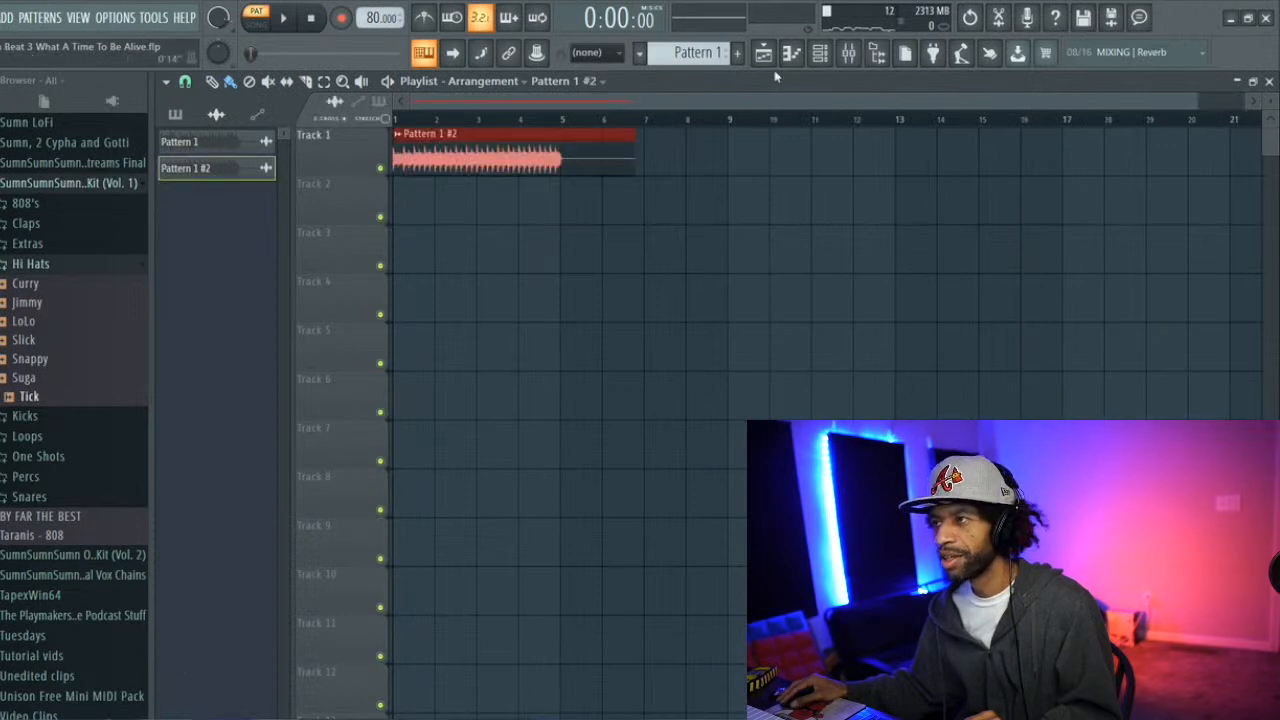
click(848, 55)
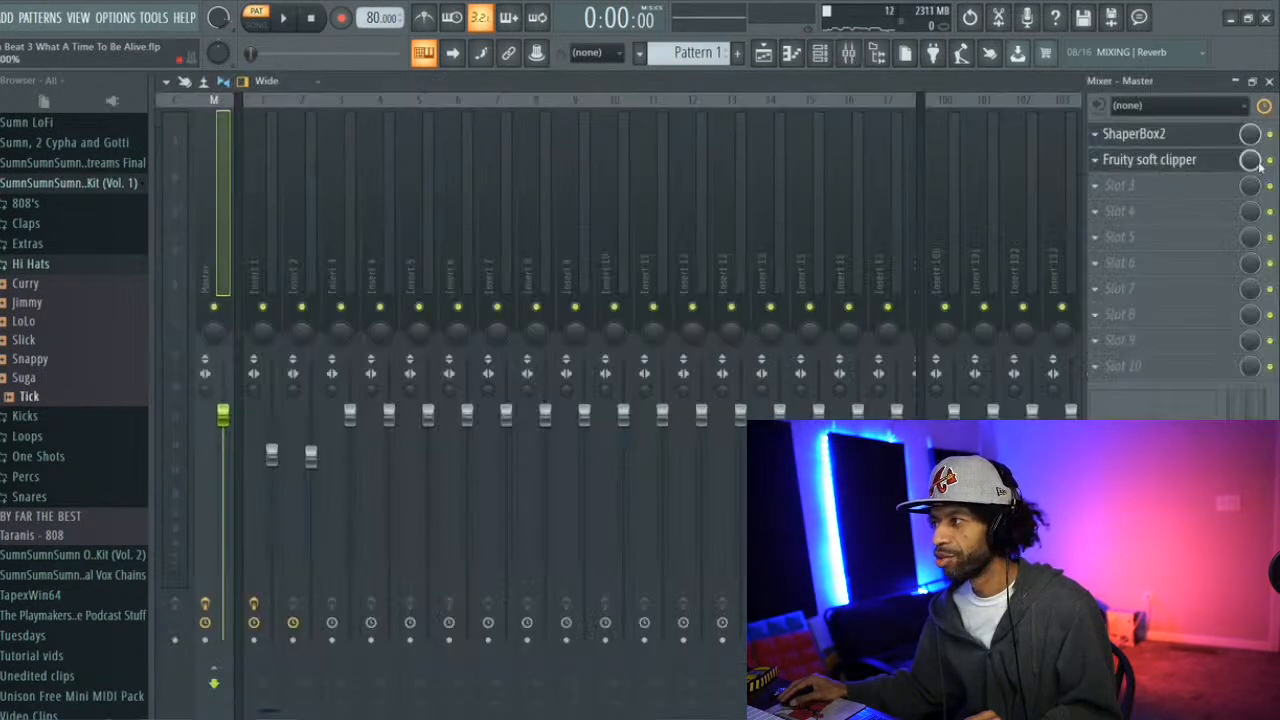
click(762, 56)
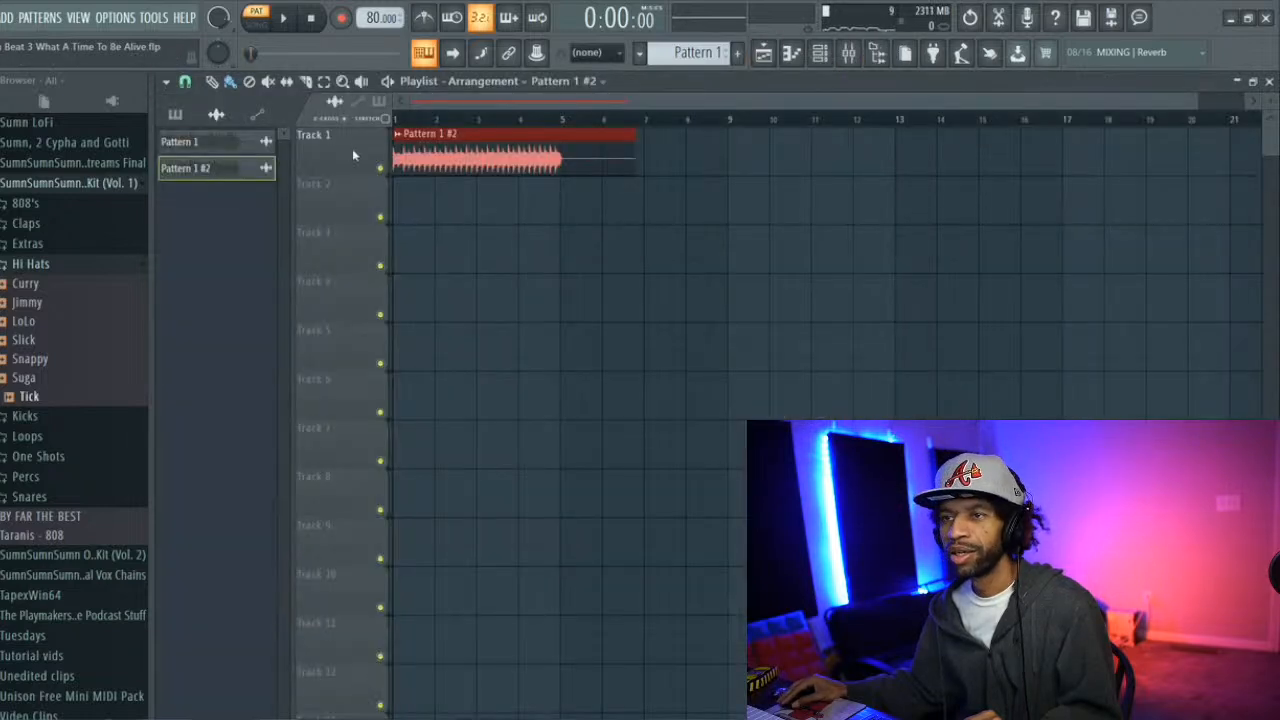
Place Pattern 1 at bar 5 of Track 2 and play the arrangement in Song mode
click(205, 118)
drag(203, 143, 568, 204)
key(space)
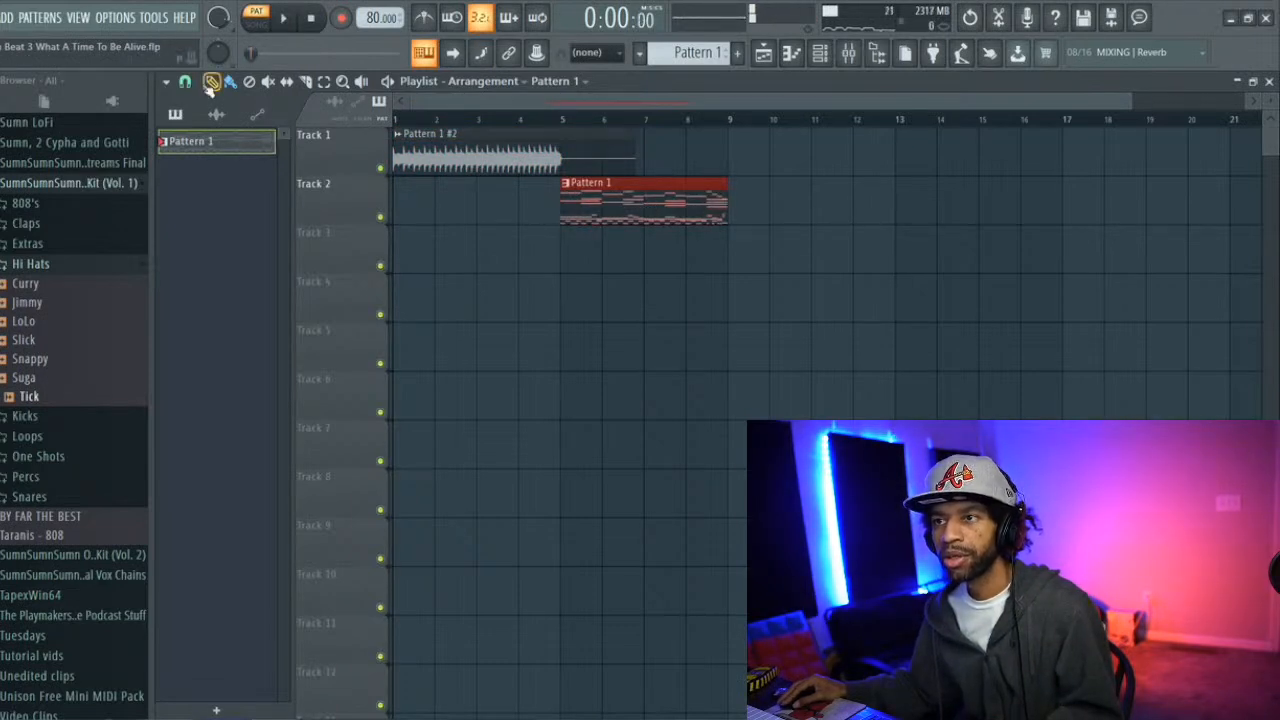
key(space)
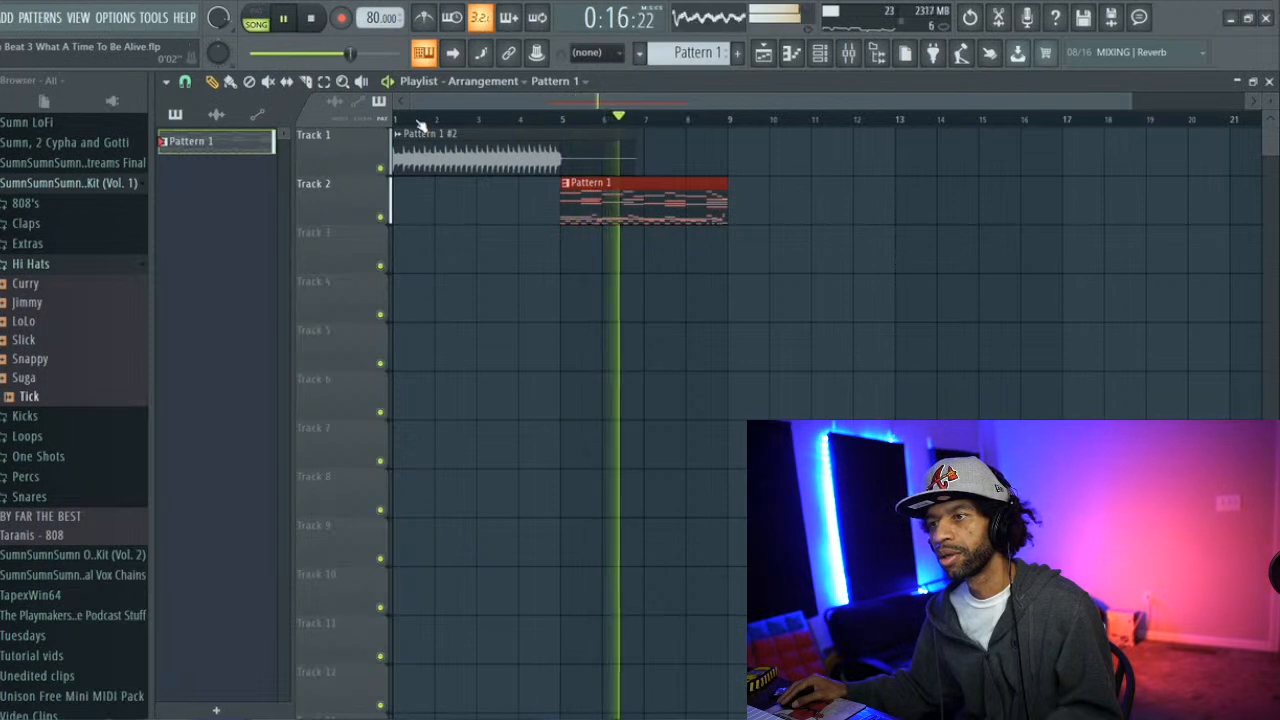
Lower the channel volume of the Pattern 1 #2 audio clip and replay the arrangement from the start
click(453, 145)
double_click(453, 145)
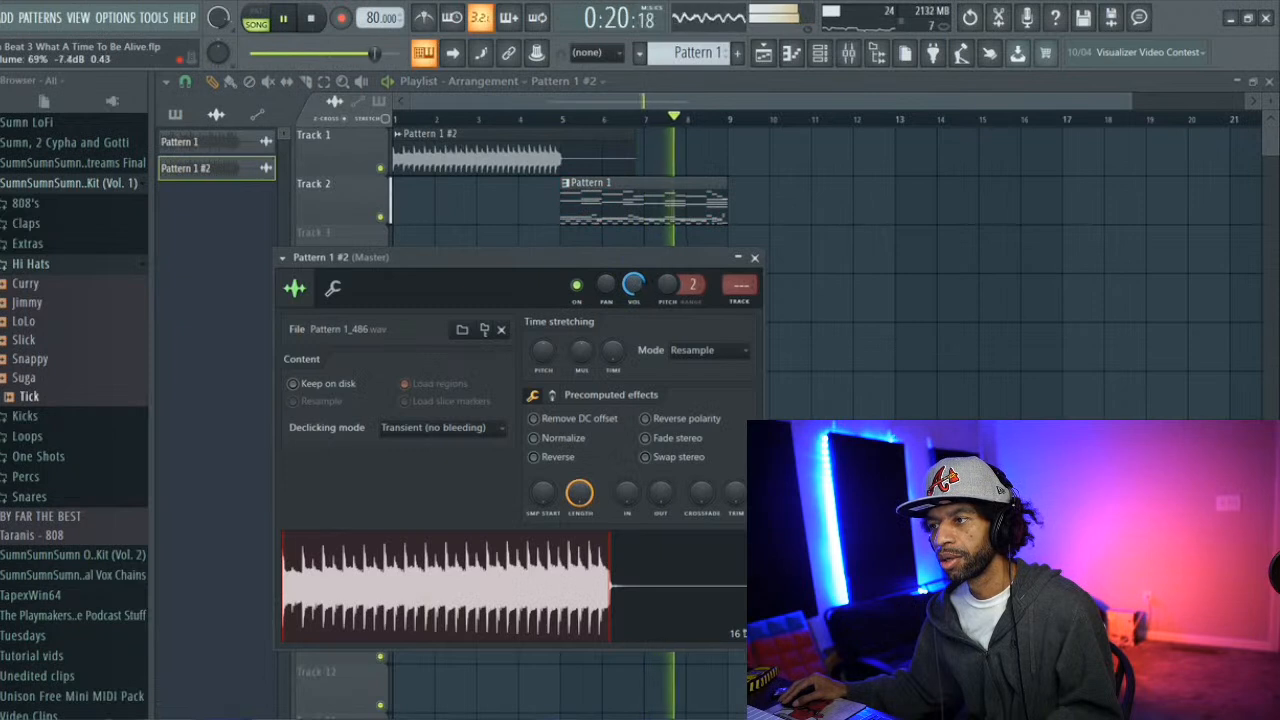
key(space)
key(space)
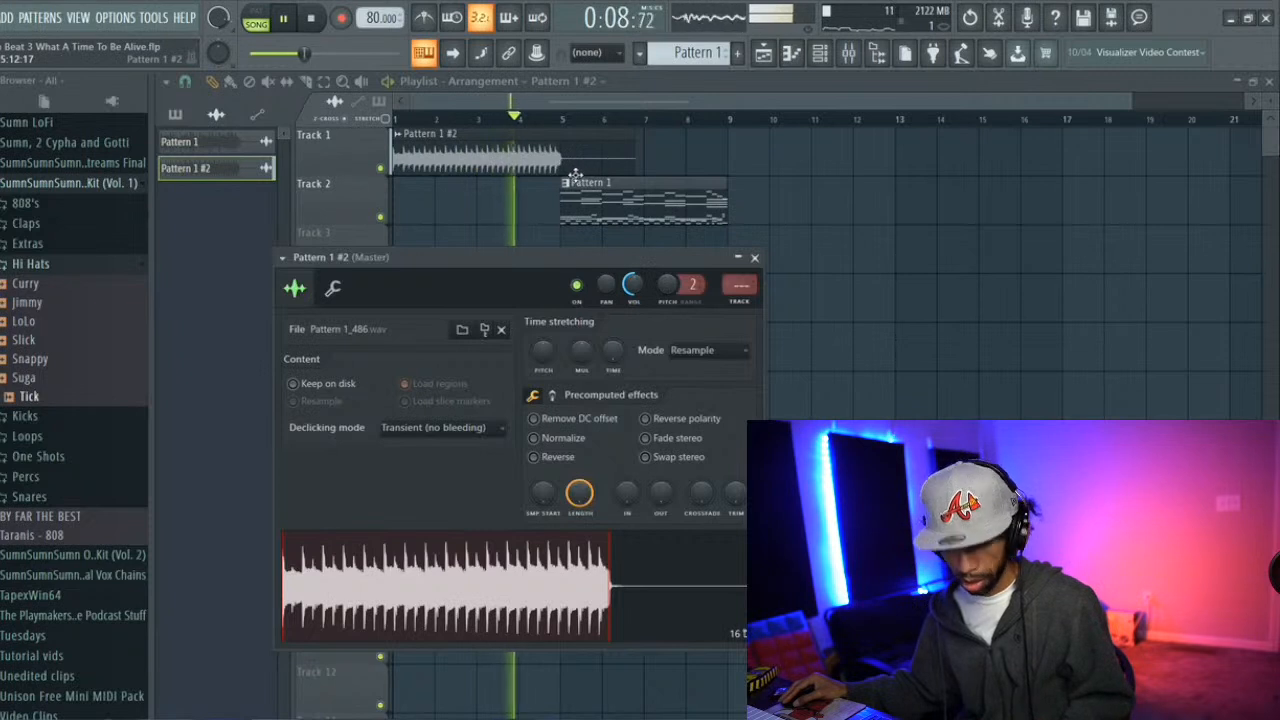
Slice the Pattern 1 #2 clip at bar 5 of Track 1 and delete the piece after the cut
click(315, 82)
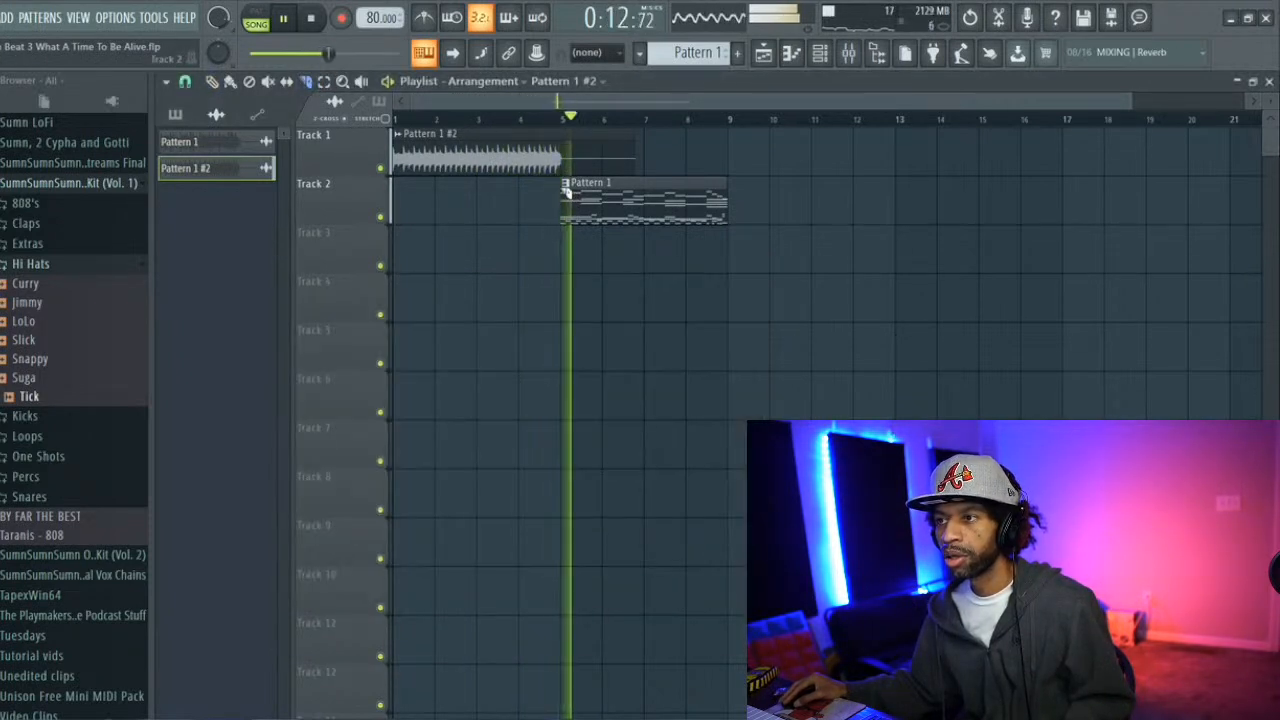
click(563, 137)
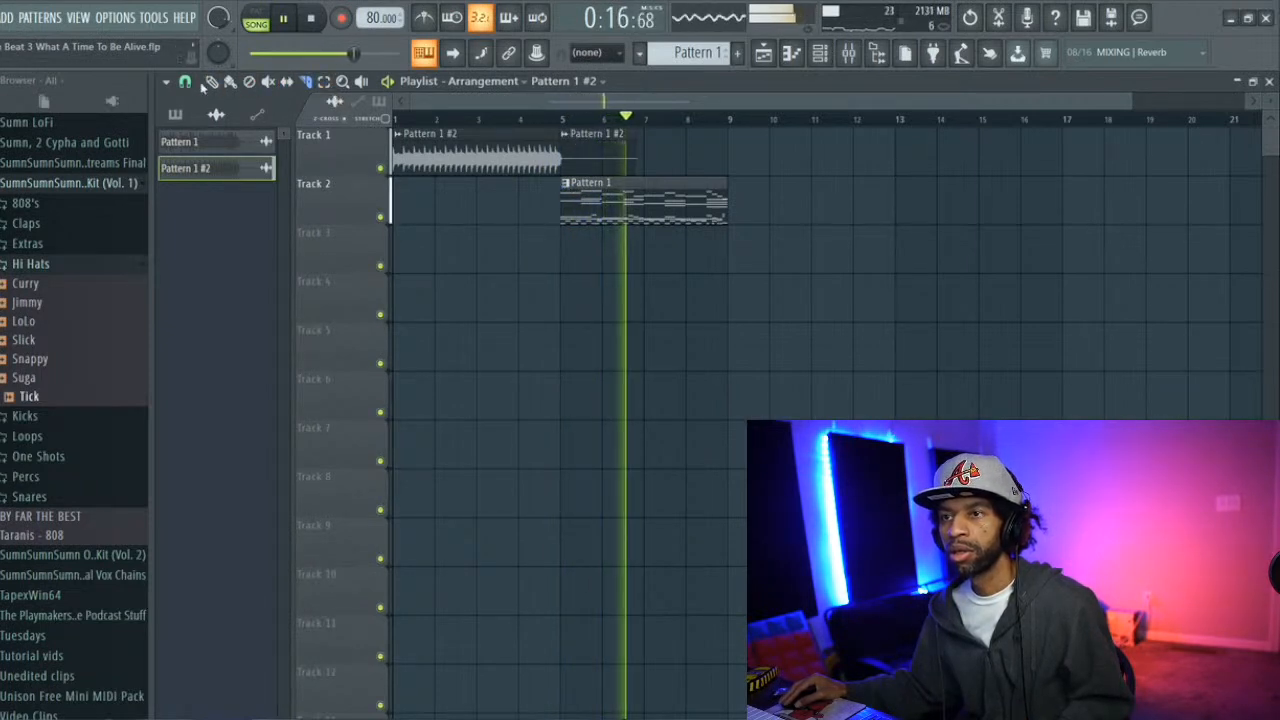
right_click(589, 151)
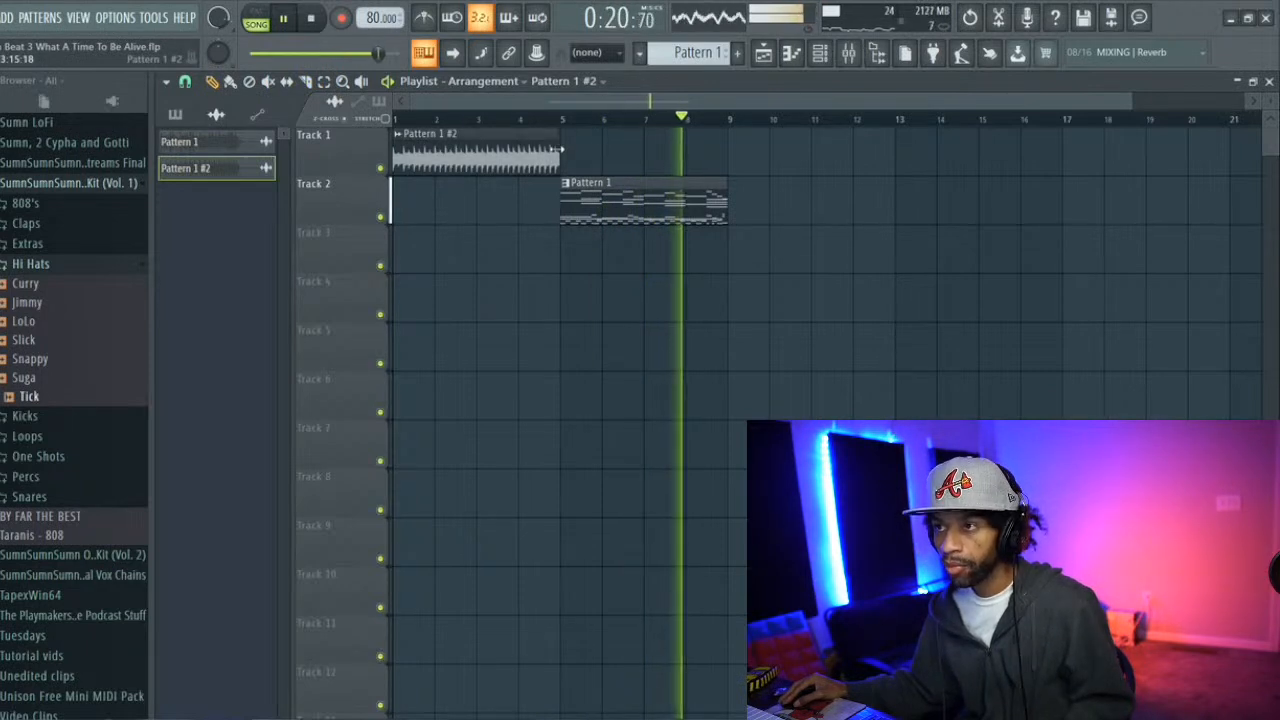
Restart playback from bar 4 to check the transition into Pattern 1, and stop it
key(space)
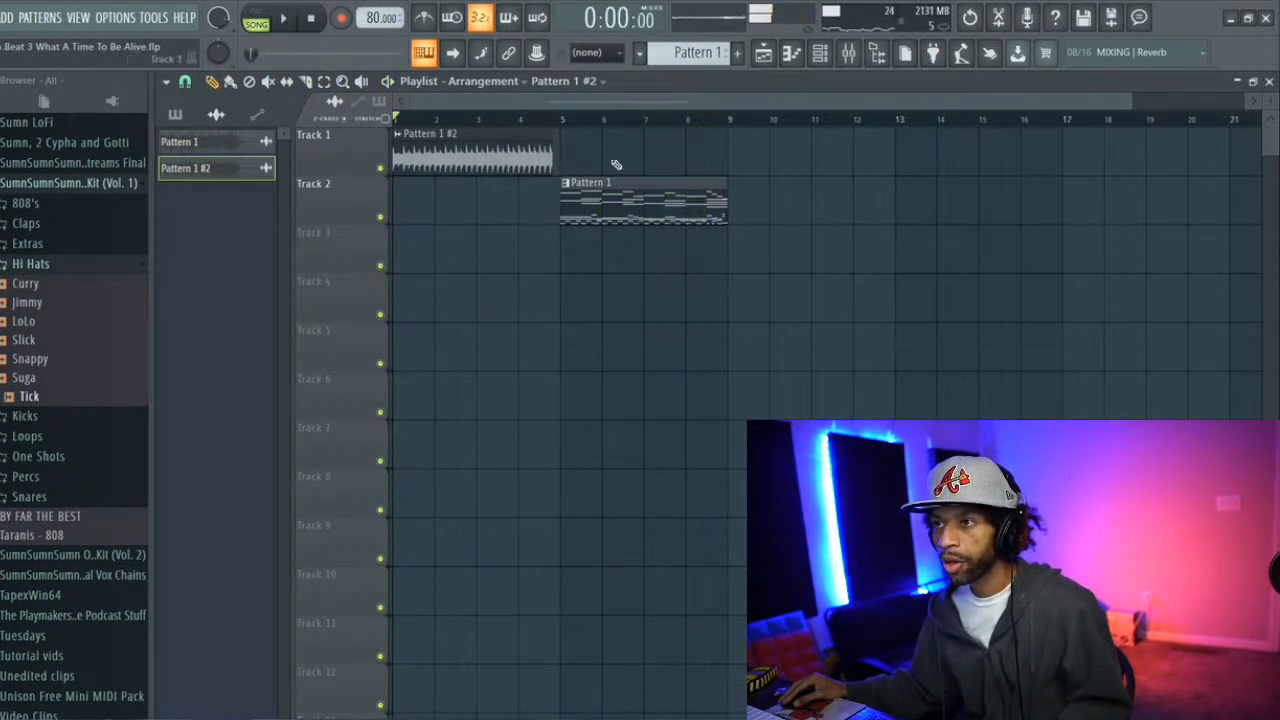
click(521, 117)
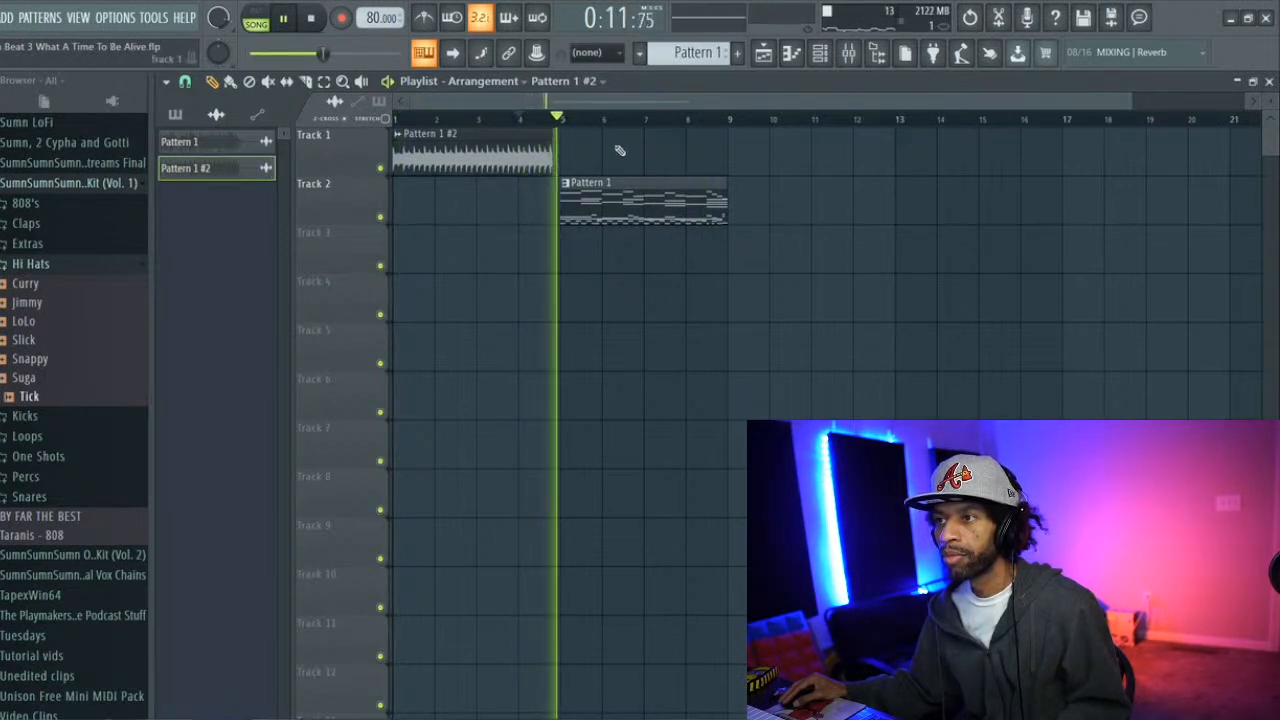
key(space)
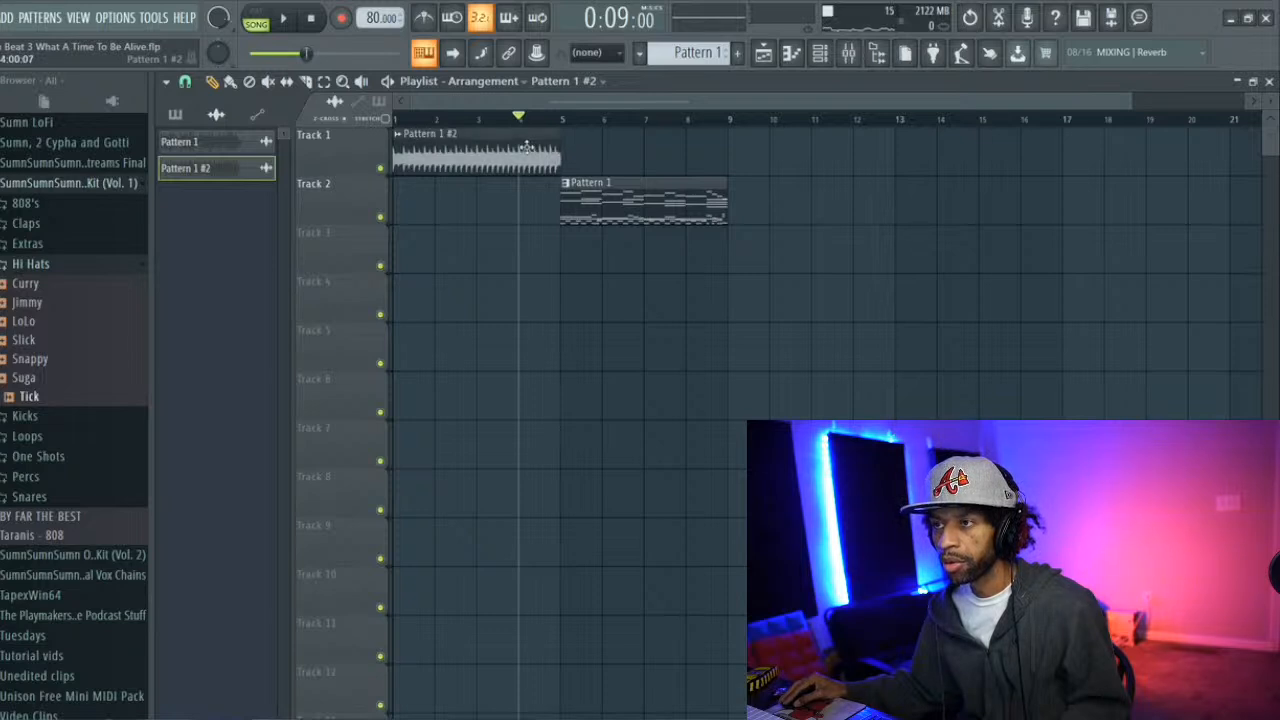
Reopen the Pattern 1 #2 channel settings, set its volume to about 45% and close the window
double_click(525, 148)
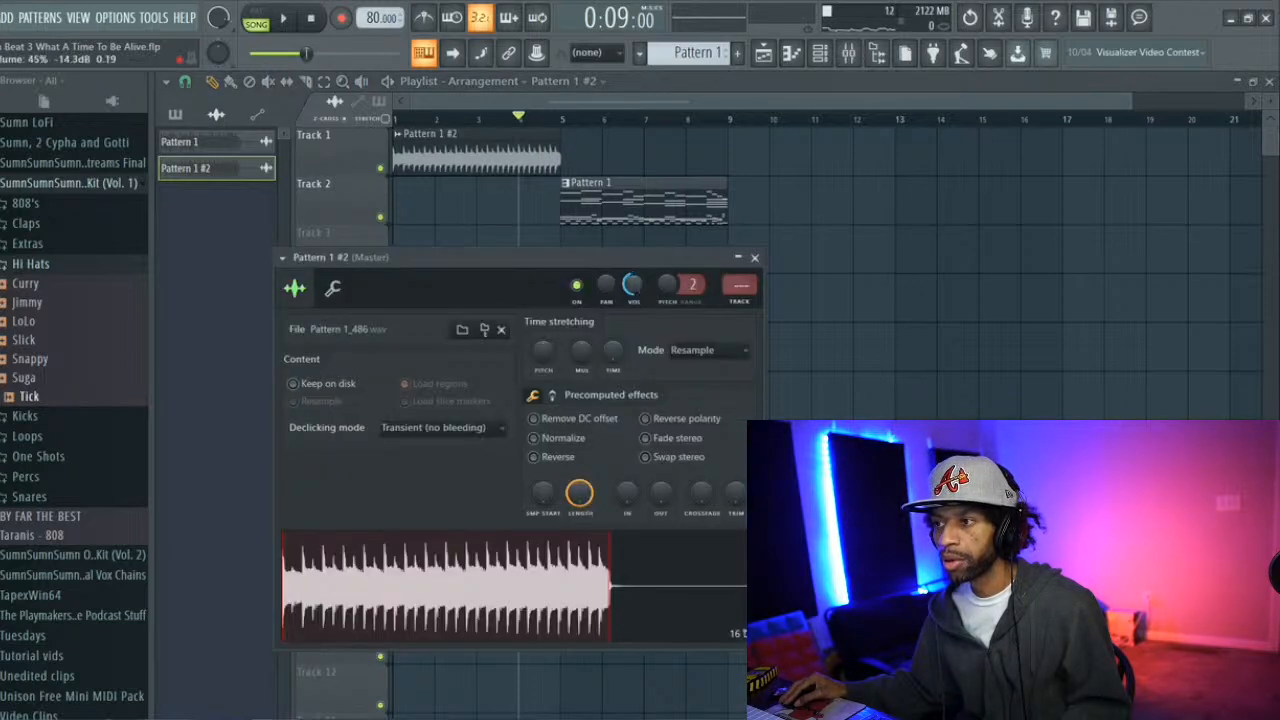
right_click(634, 285)
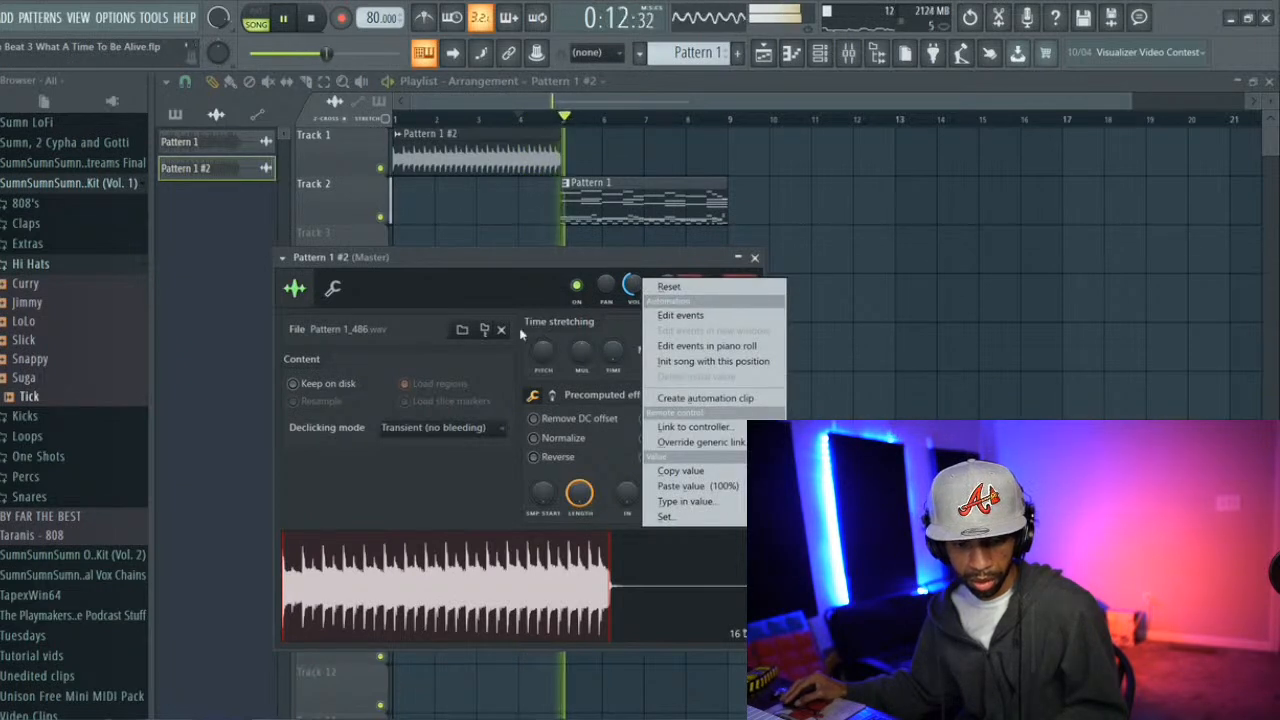
click(346, 187)
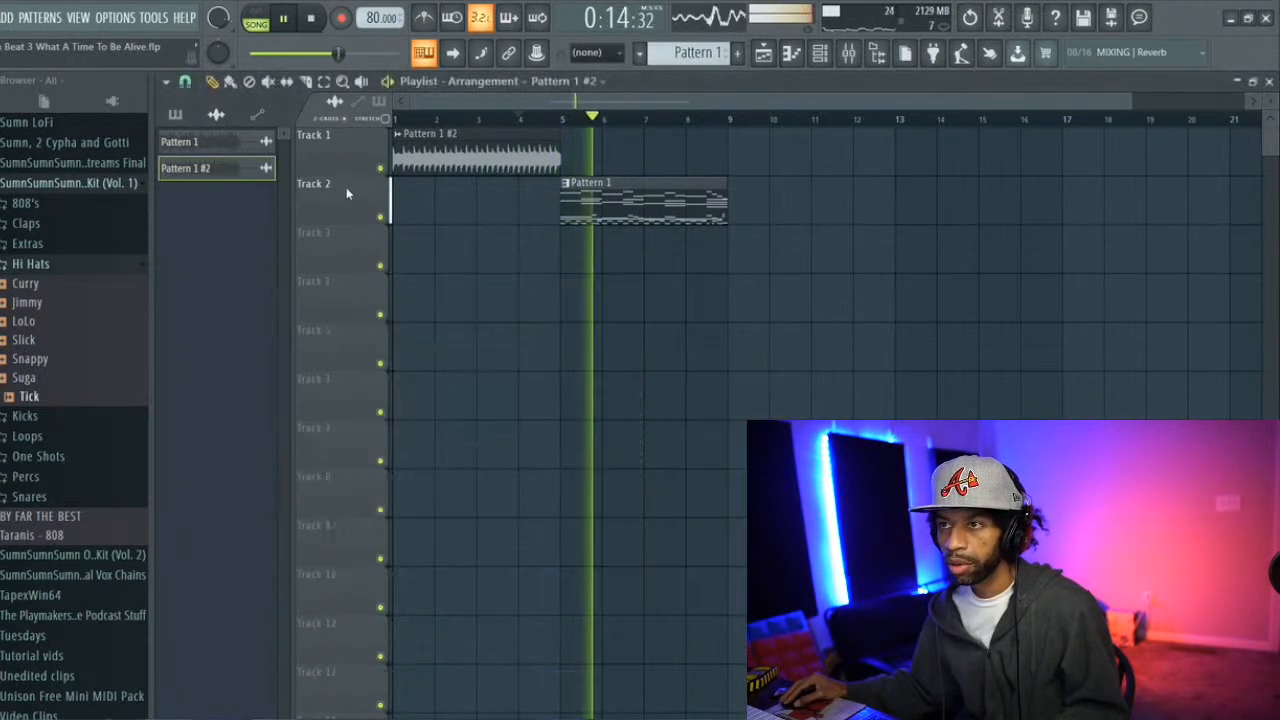
Replay the arrangement from bar 3, examine the Master levels in the Mixer and return to the Playlist
click(487, 118)
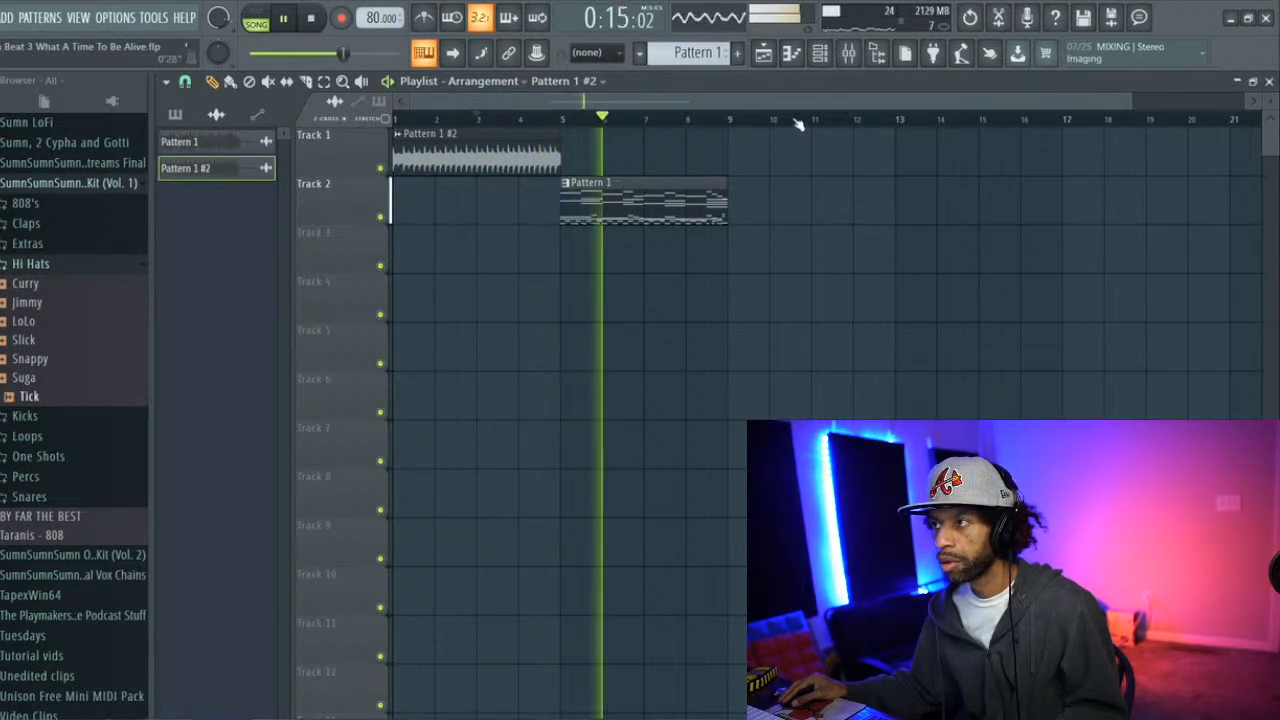
key(F9)
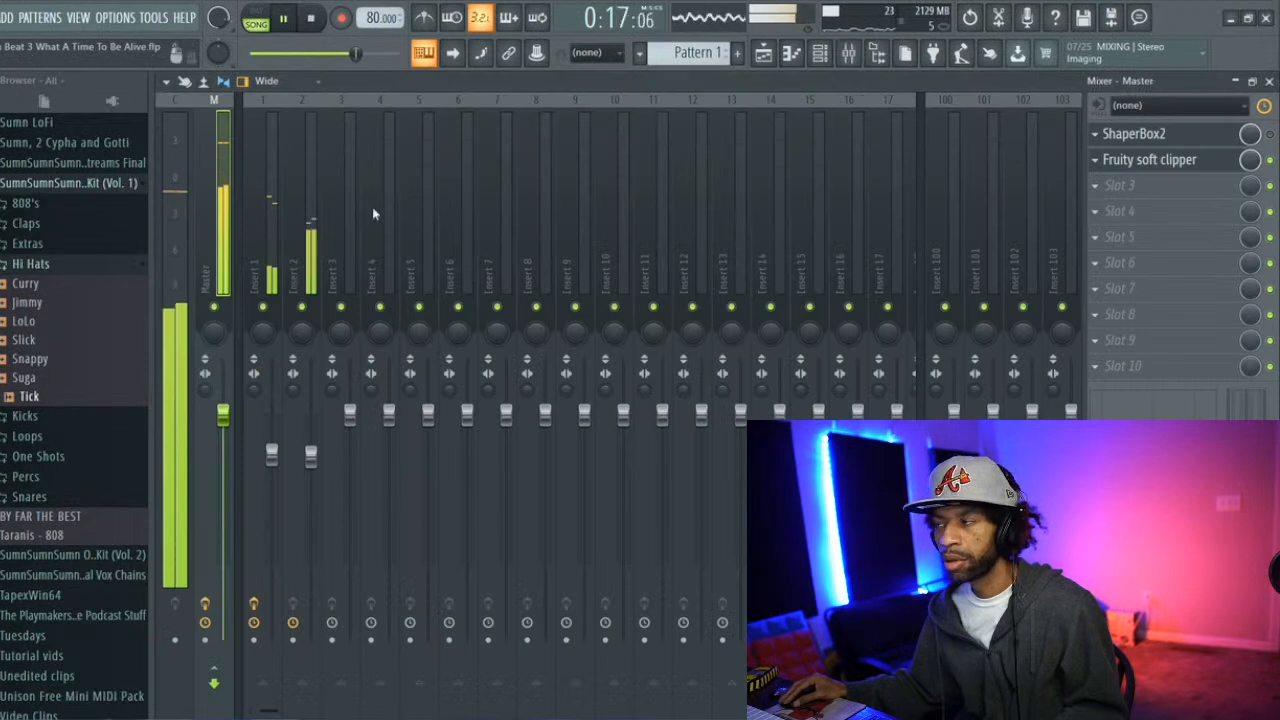
click(765, 54)
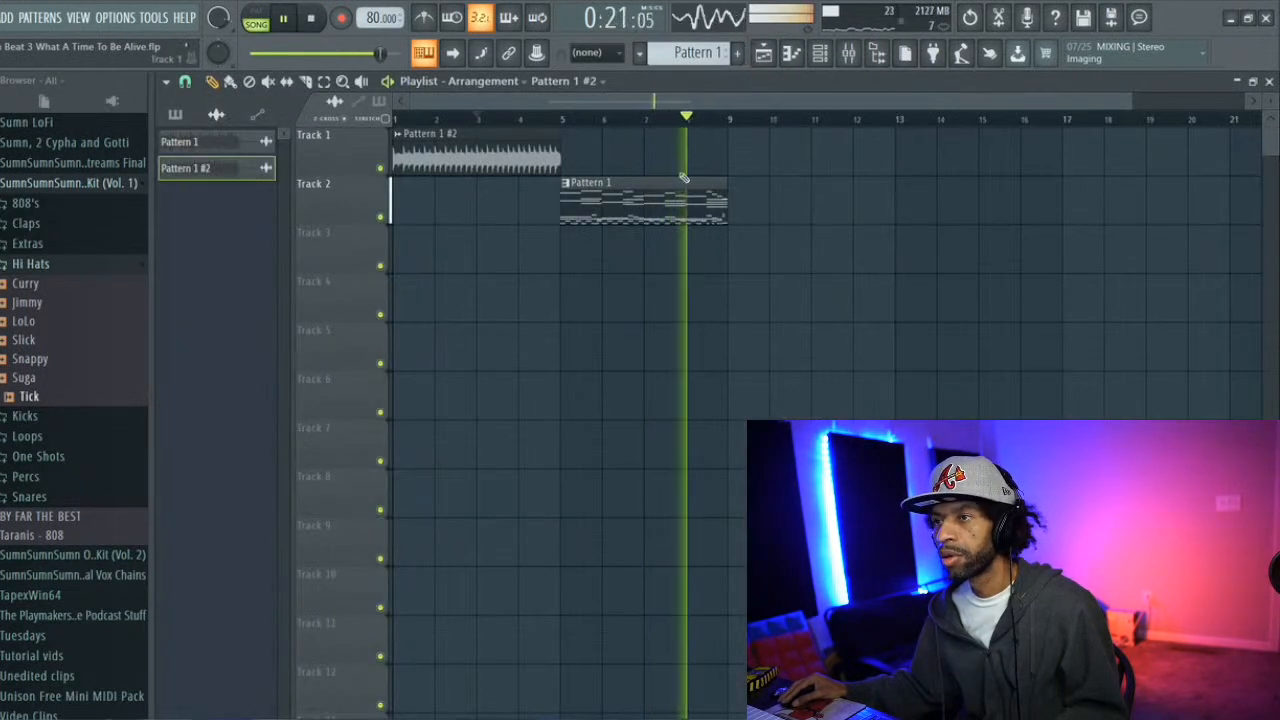
key(space)
Remove the Pattern 1 clip from Track 2 and place Pattern 1 again at bar 5
right_click(600, 187)
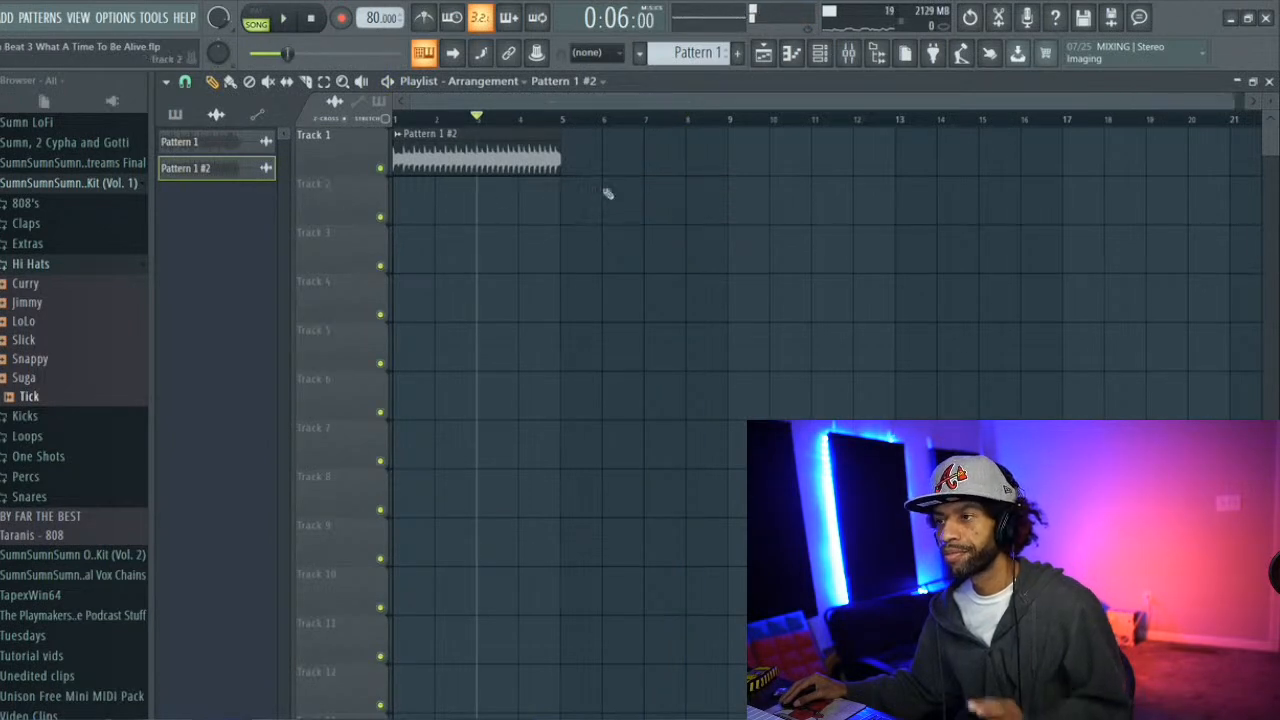
click(569, 205)
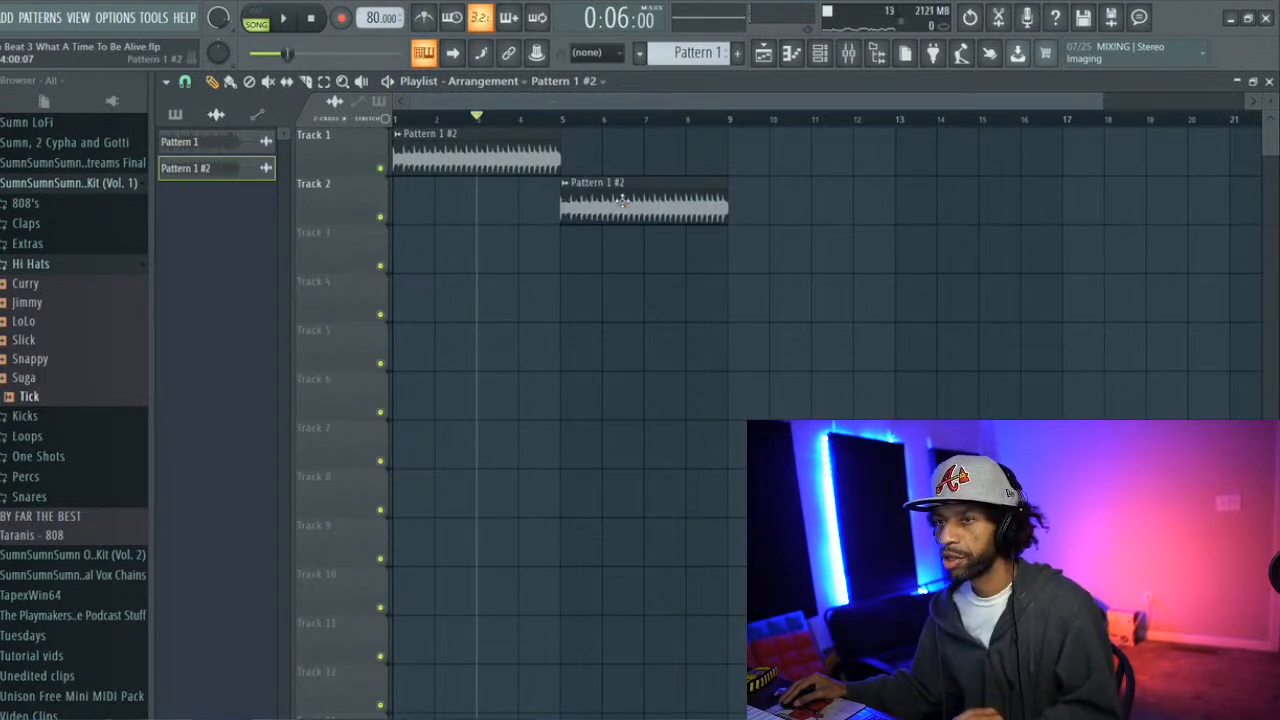
right_click(600, 195)
click(181, 120)
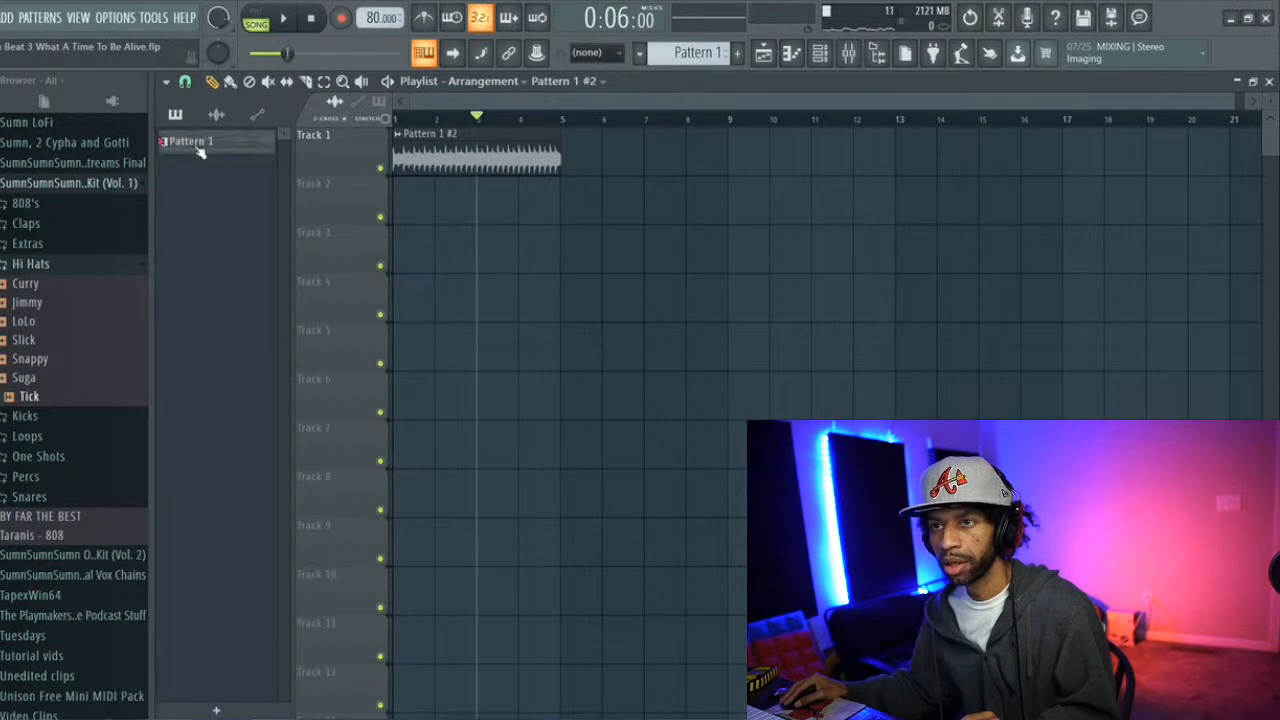
click(200, 146)
click(542, 215)
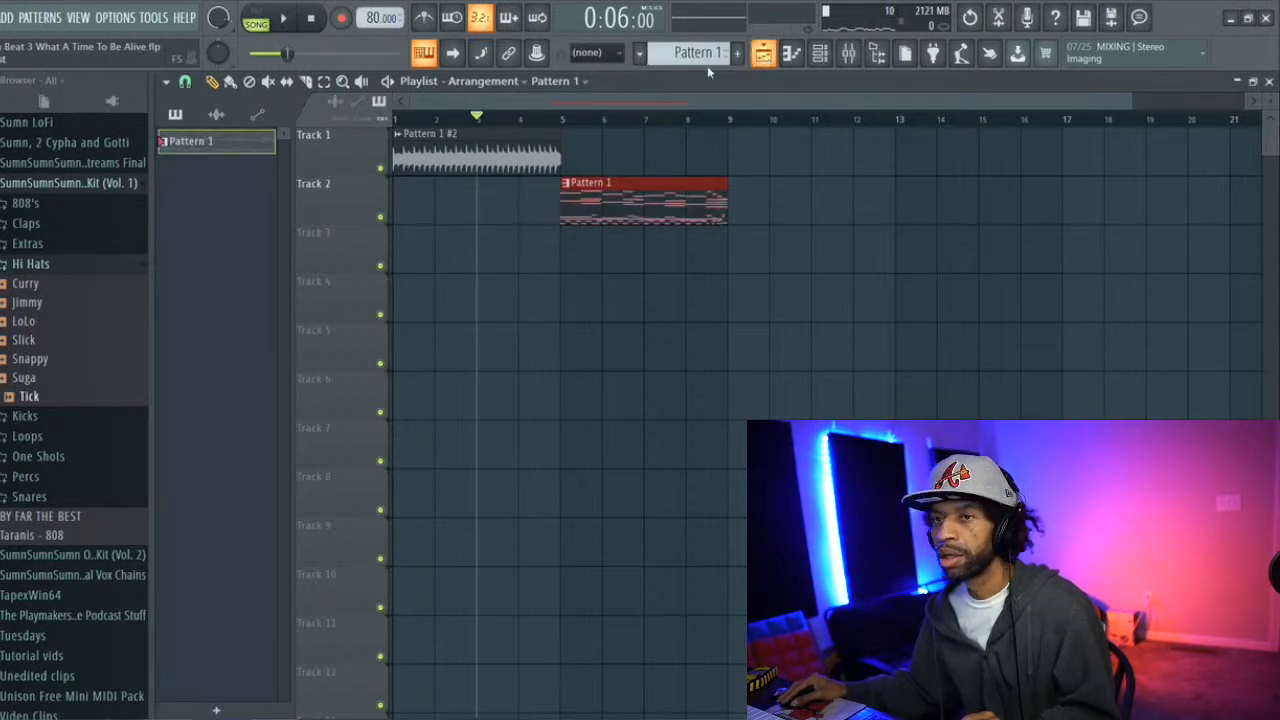
Make the Pattern 1 clip at bar 5 of Track 2 unique
click(175, 115)
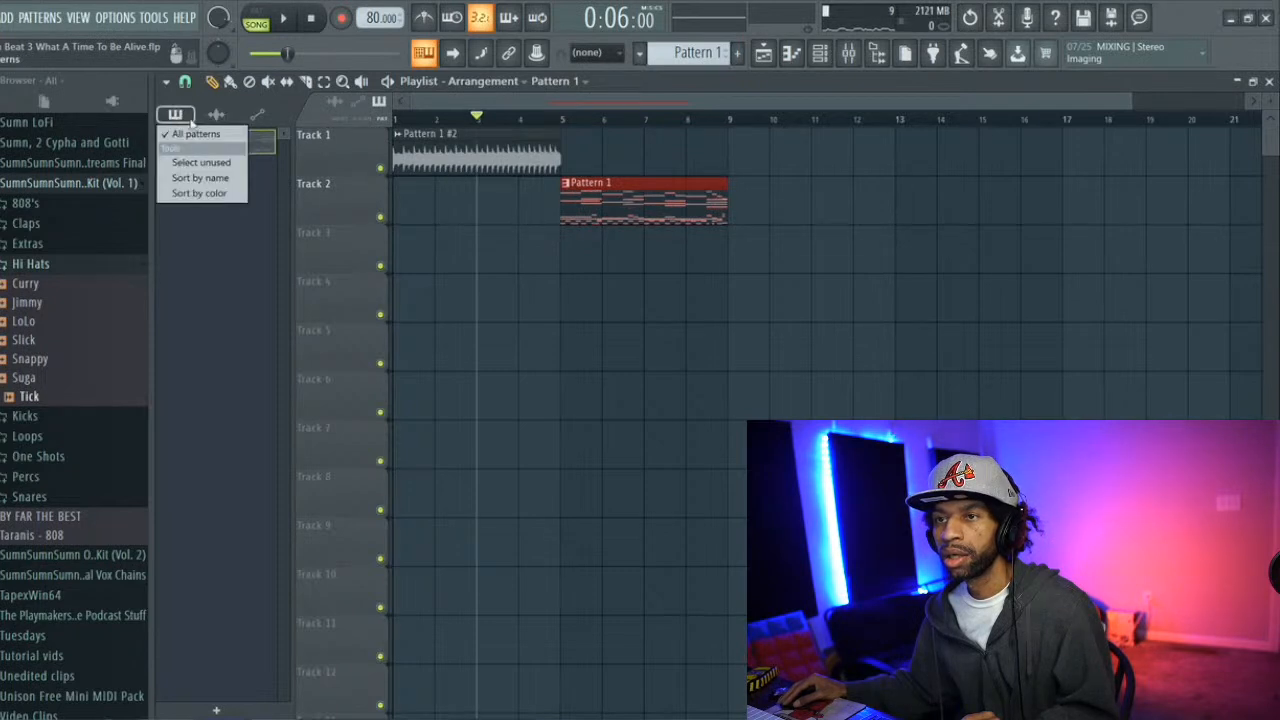
click(570, 186)
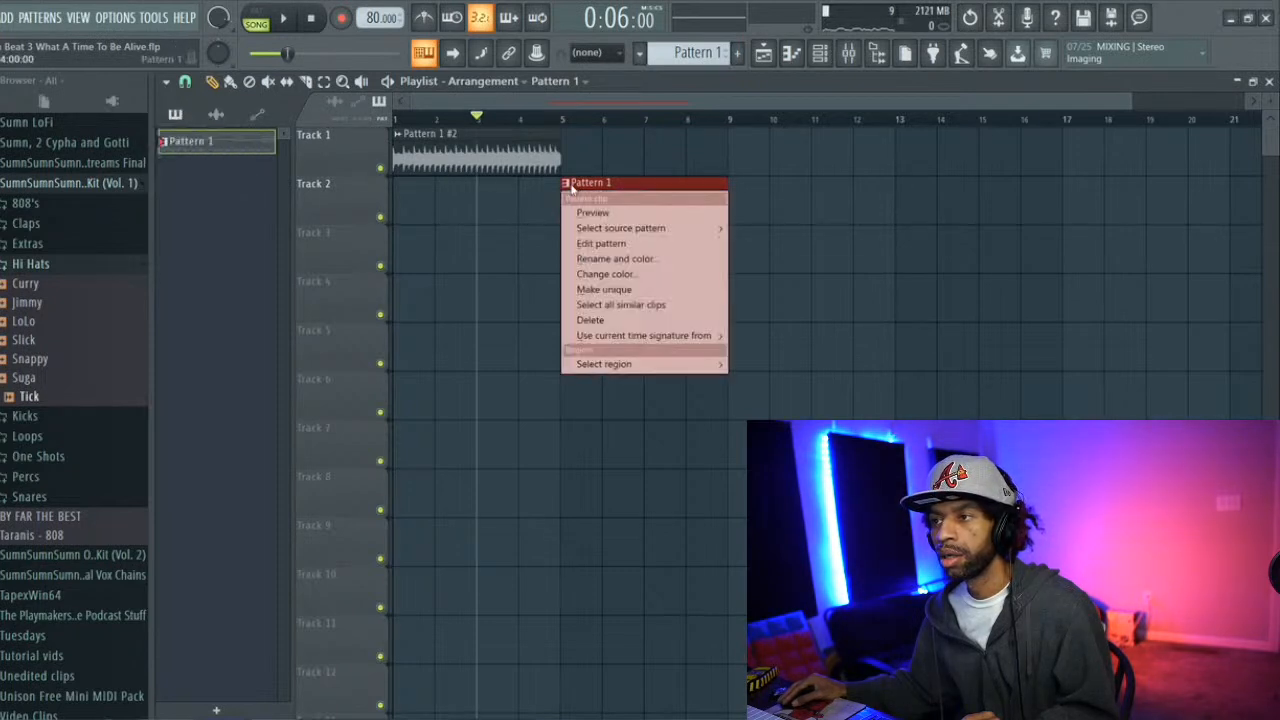
click(604, 289)
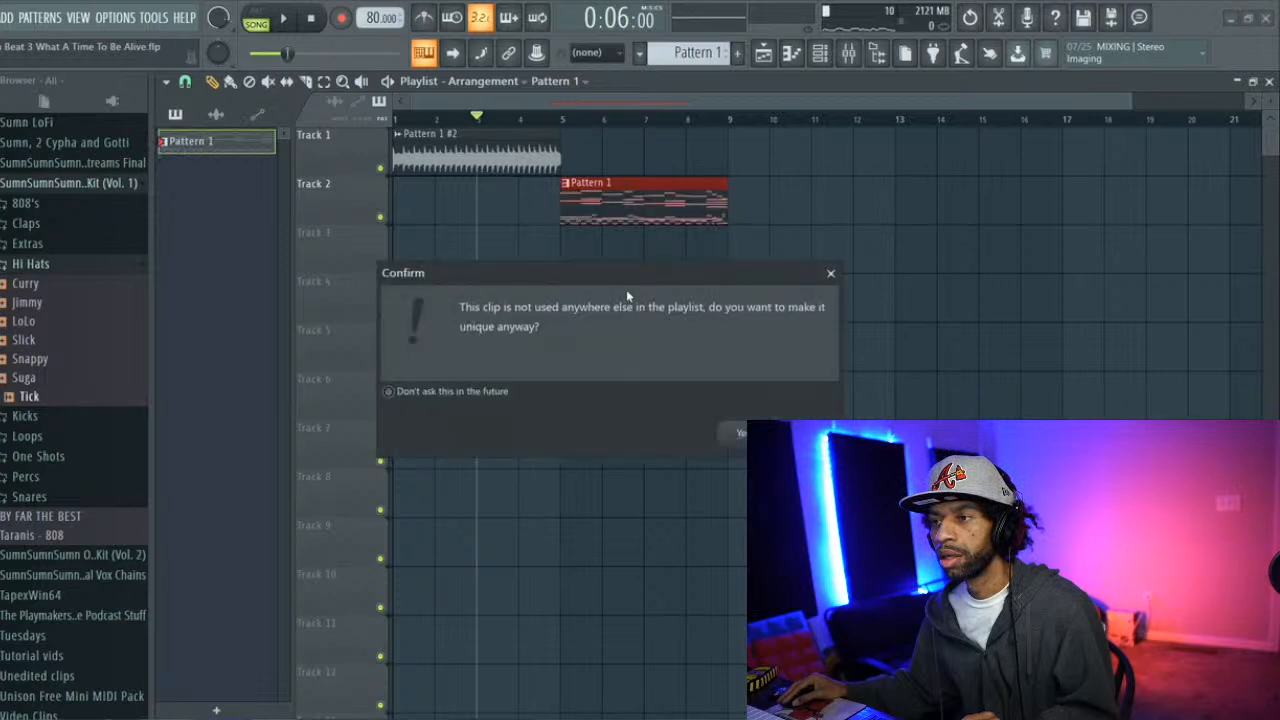
click(828, 270)
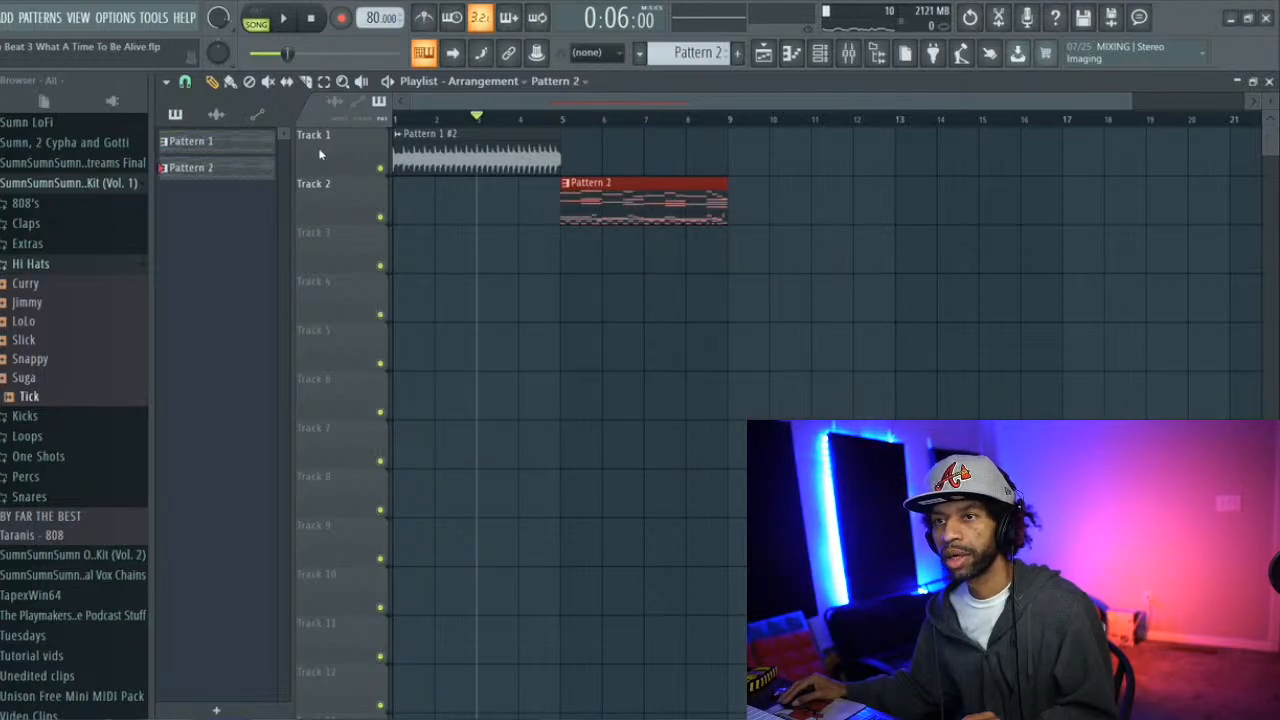
Replace the Pattern 2 clip on Track 2 with Pattern 1 at bar 5 and split Pattern 1 by channel
right_click(573, 196)
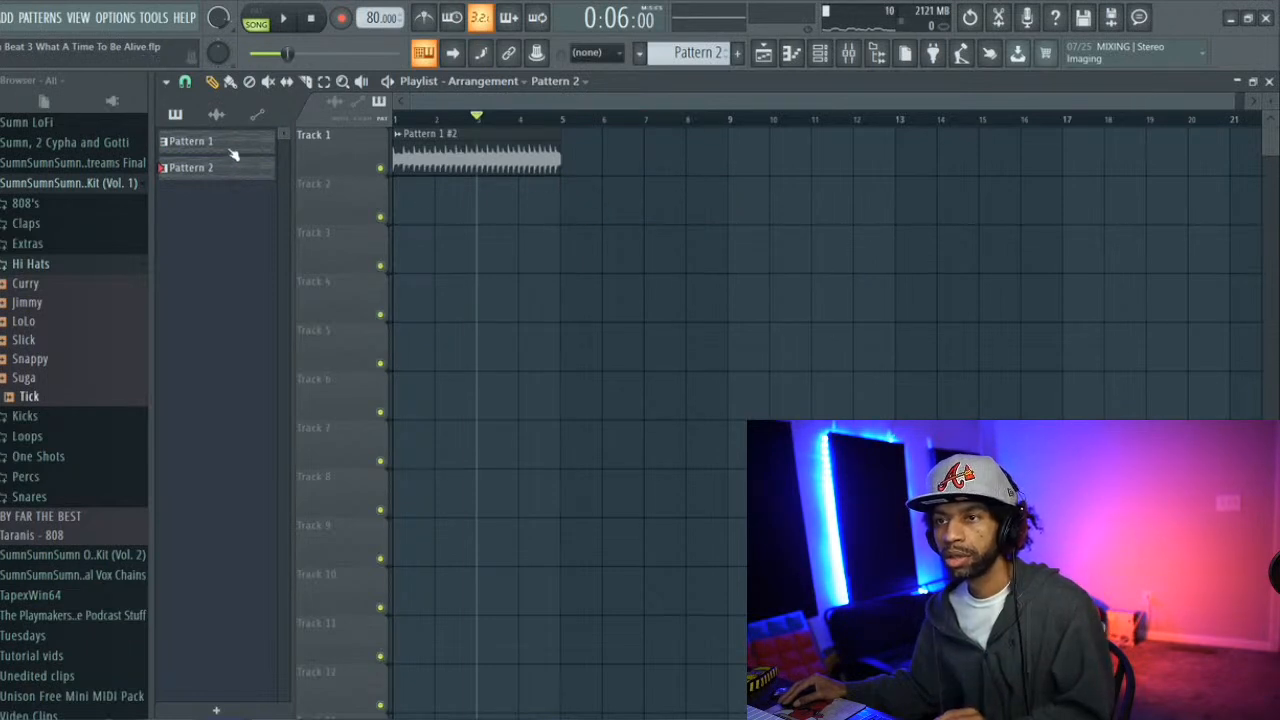
click(582, 210)
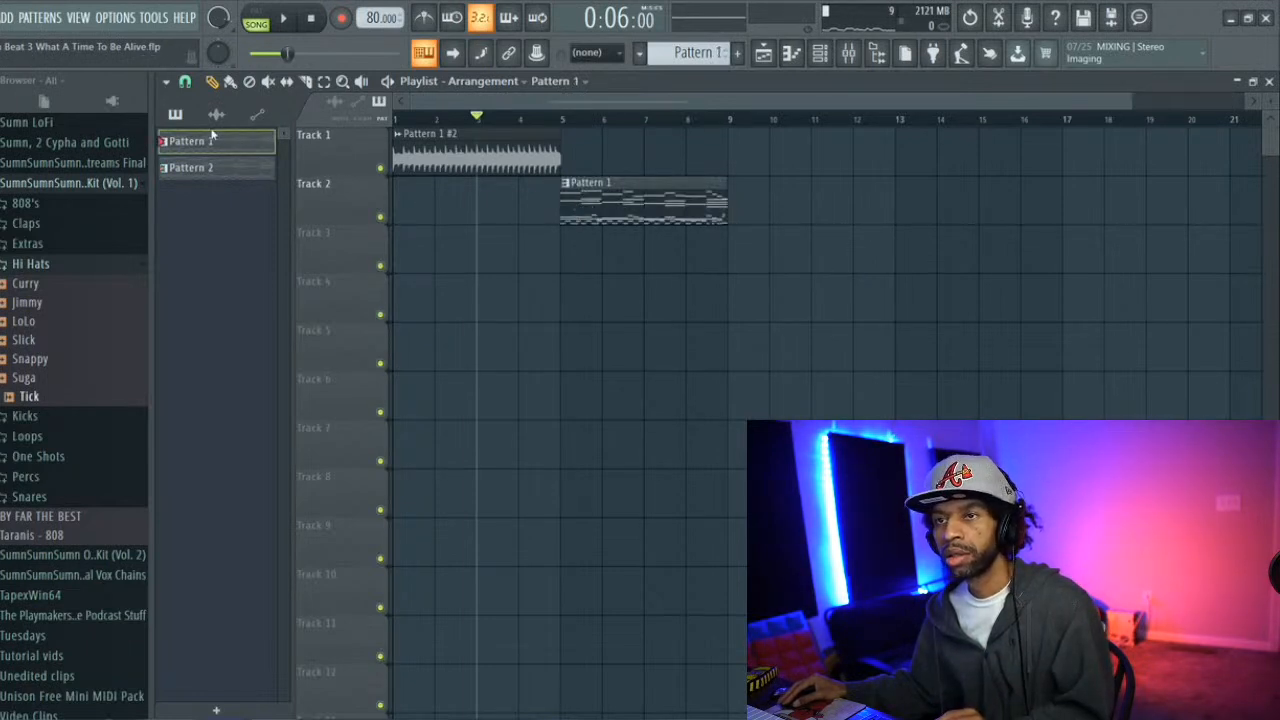
right_click(249, 144)
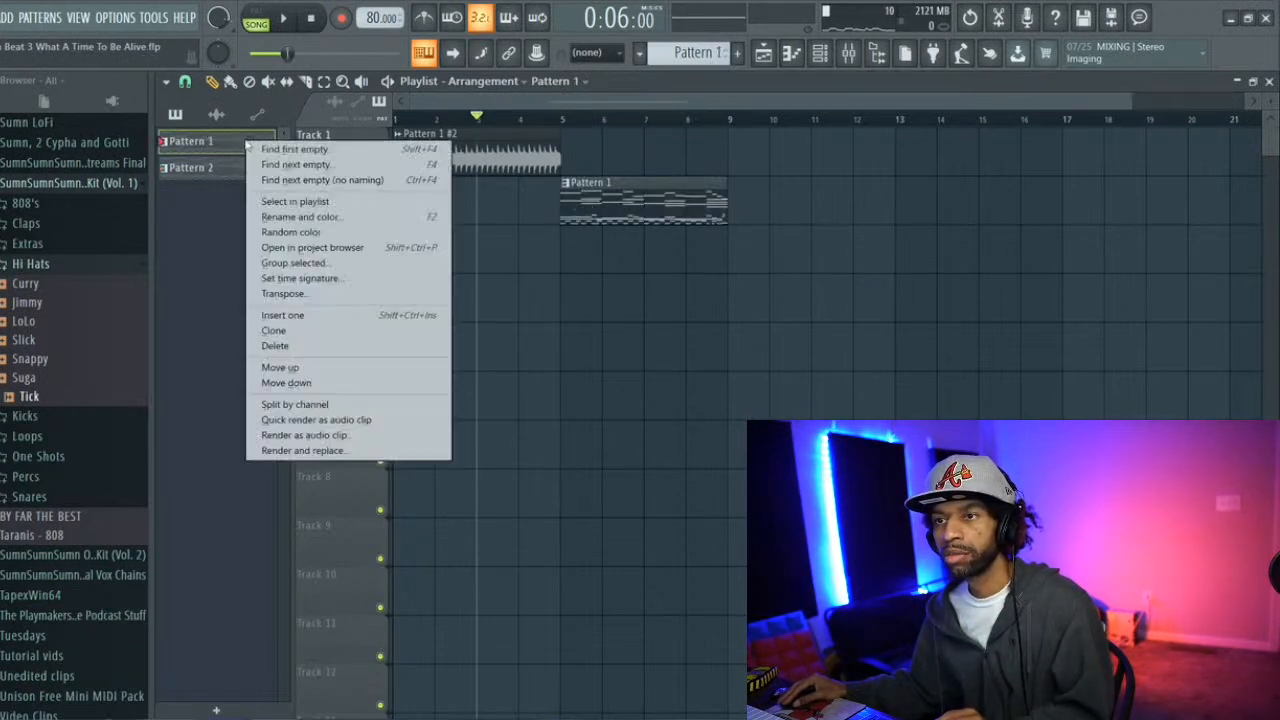
click(342, 404)
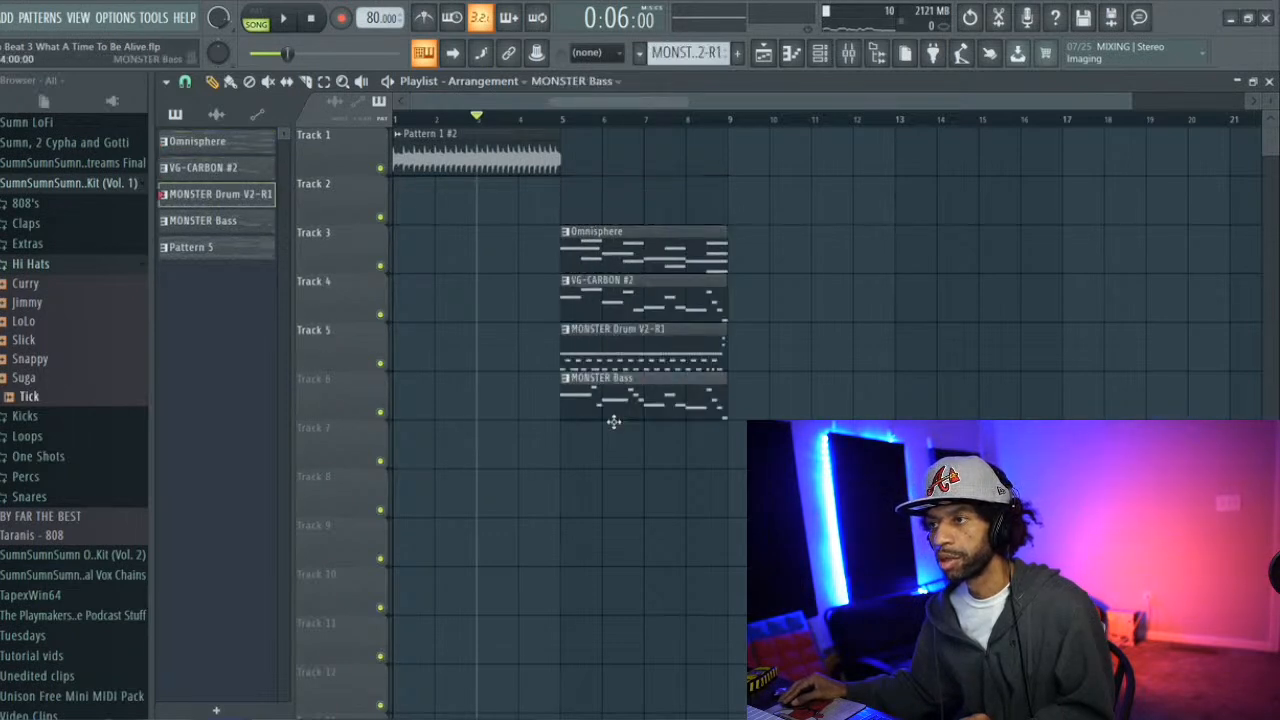
Place second copies of the Omnisphere, VG-CARBON #2, MONSTER Drum V2-R1 and MONSTER Bass clips at bar 9 on Tracks 3 to 6
click(636, 249)
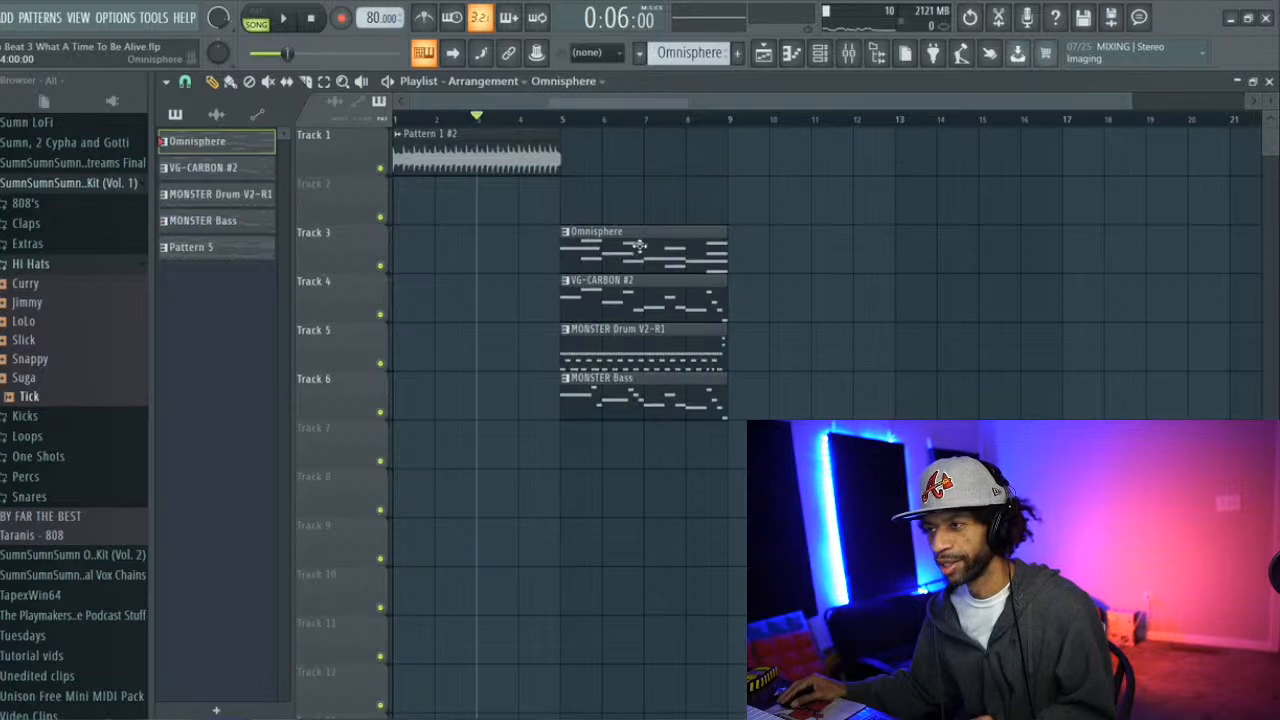
click(740, 248)
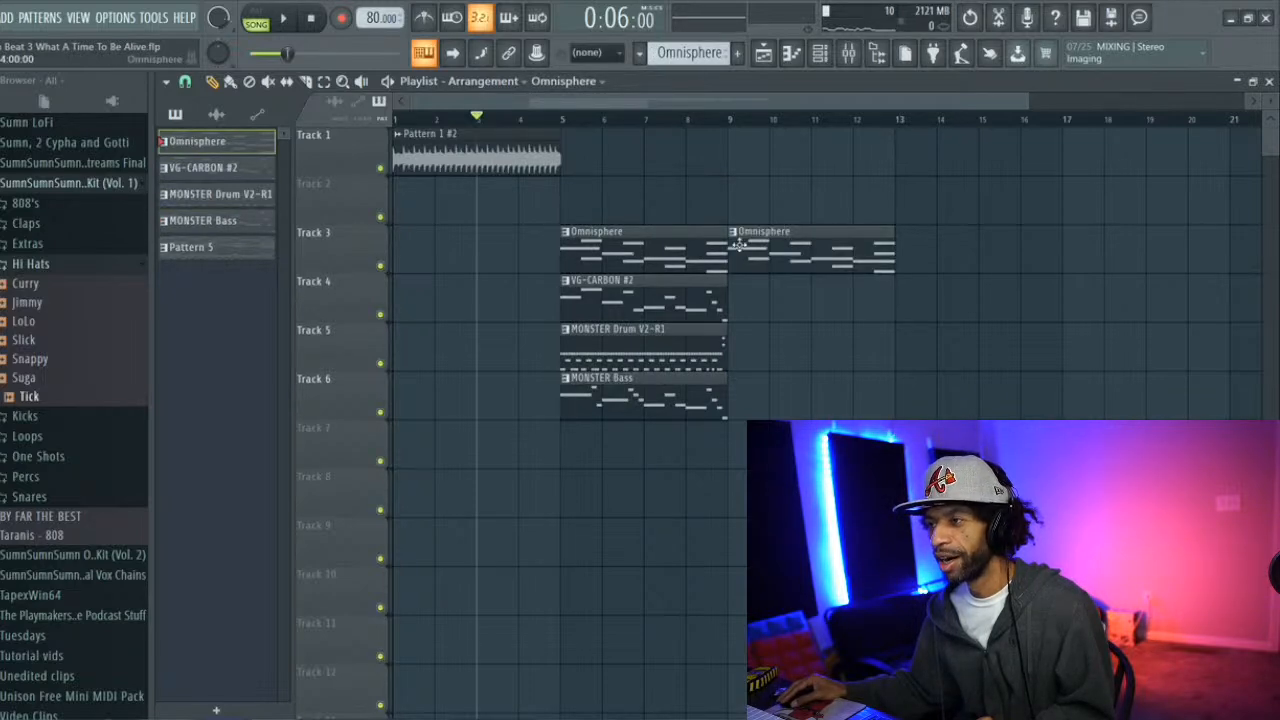
click(695, 297)
click(739, 296)
click(705, 345)
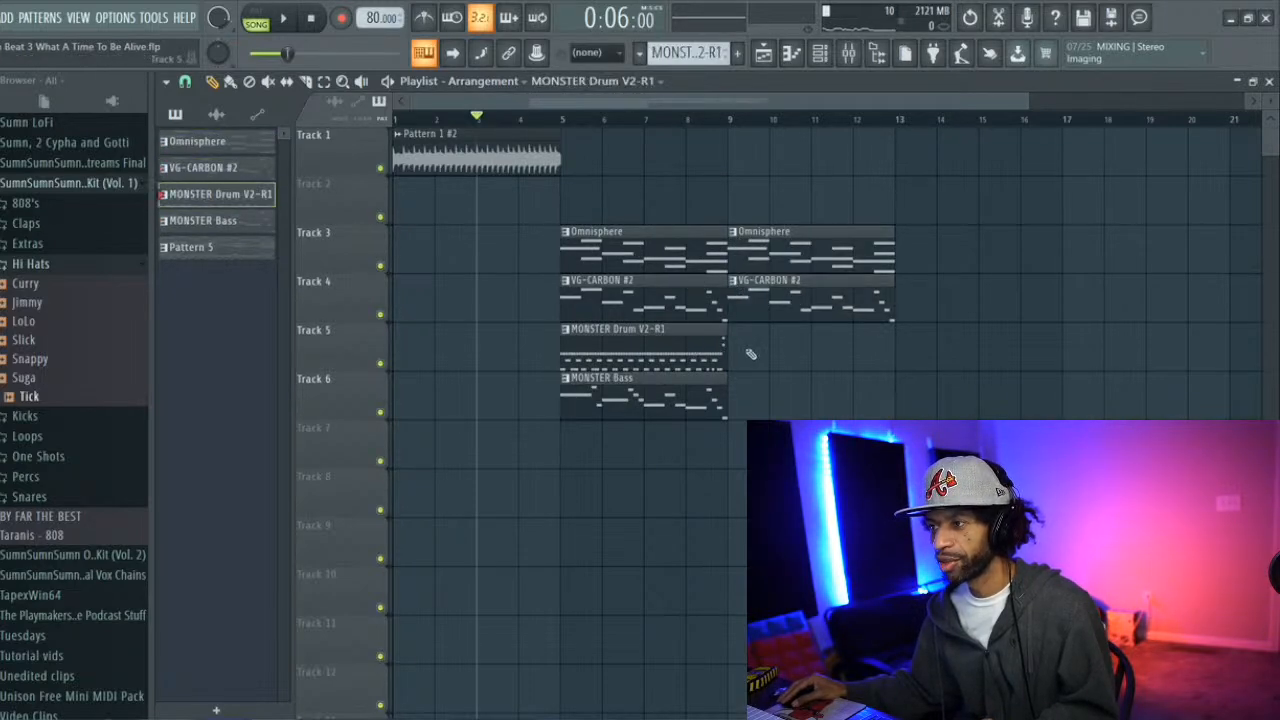
click(746, 349)
click(697, 402)
click(742, 400)
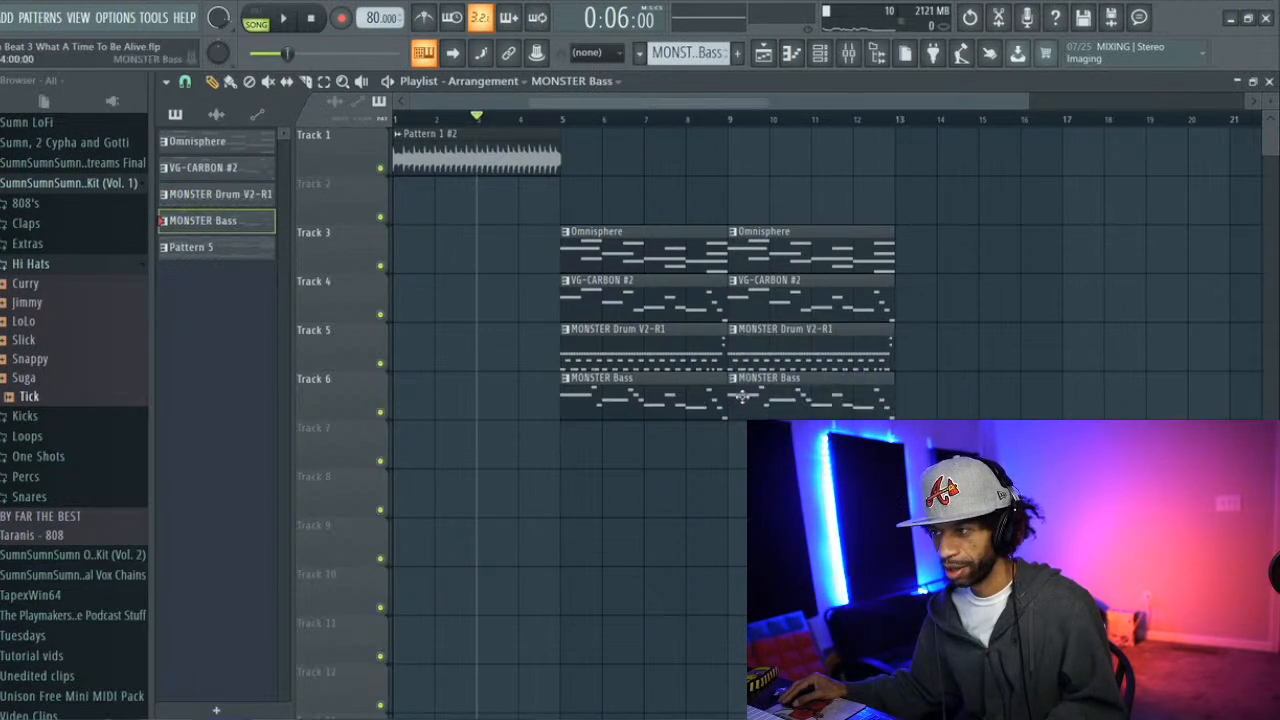
Place an Omnisphere clip at bar 13 on Track 3 and a VG-CARBON #2 clip at bar 17 on Track 4
key(space)
click(885, 248)
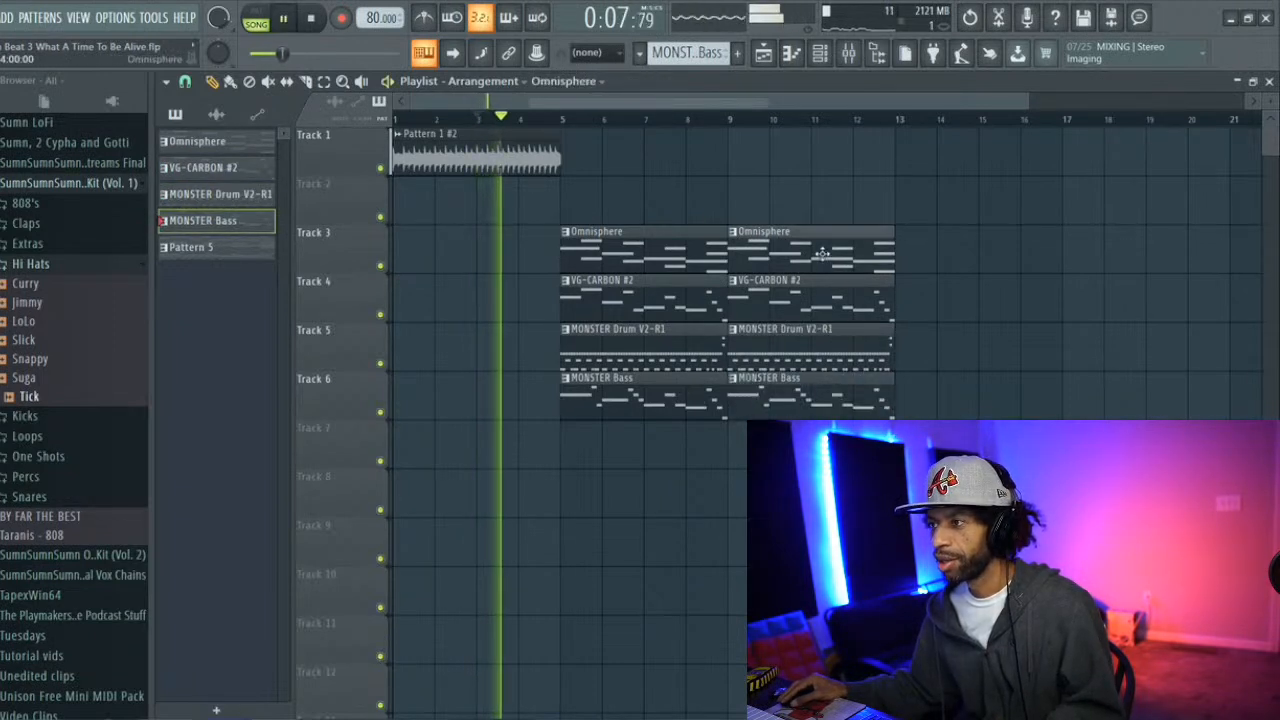
click(905, 252)
click(882, 298)
click(1060, 296)
click(1045, 232)
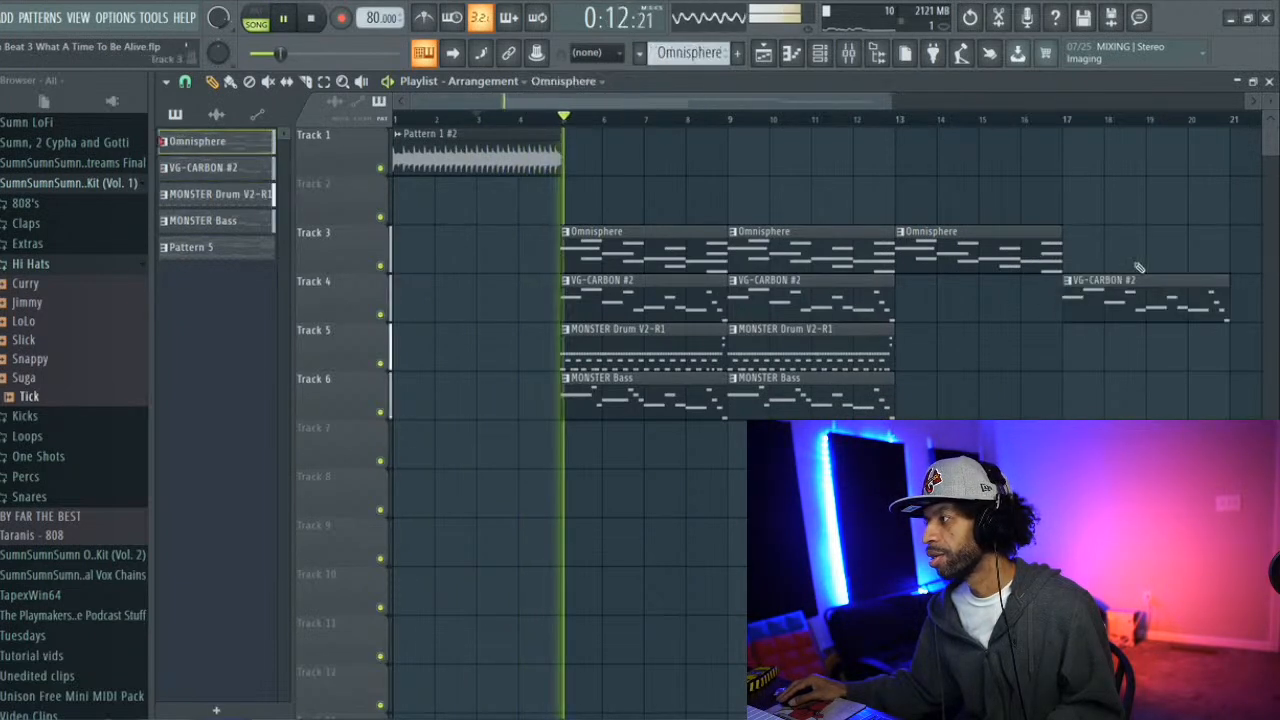
Place a MONSTER Drum V2-R1 clip at bar 13 on Track 5 and make it unique
click(858, 346)
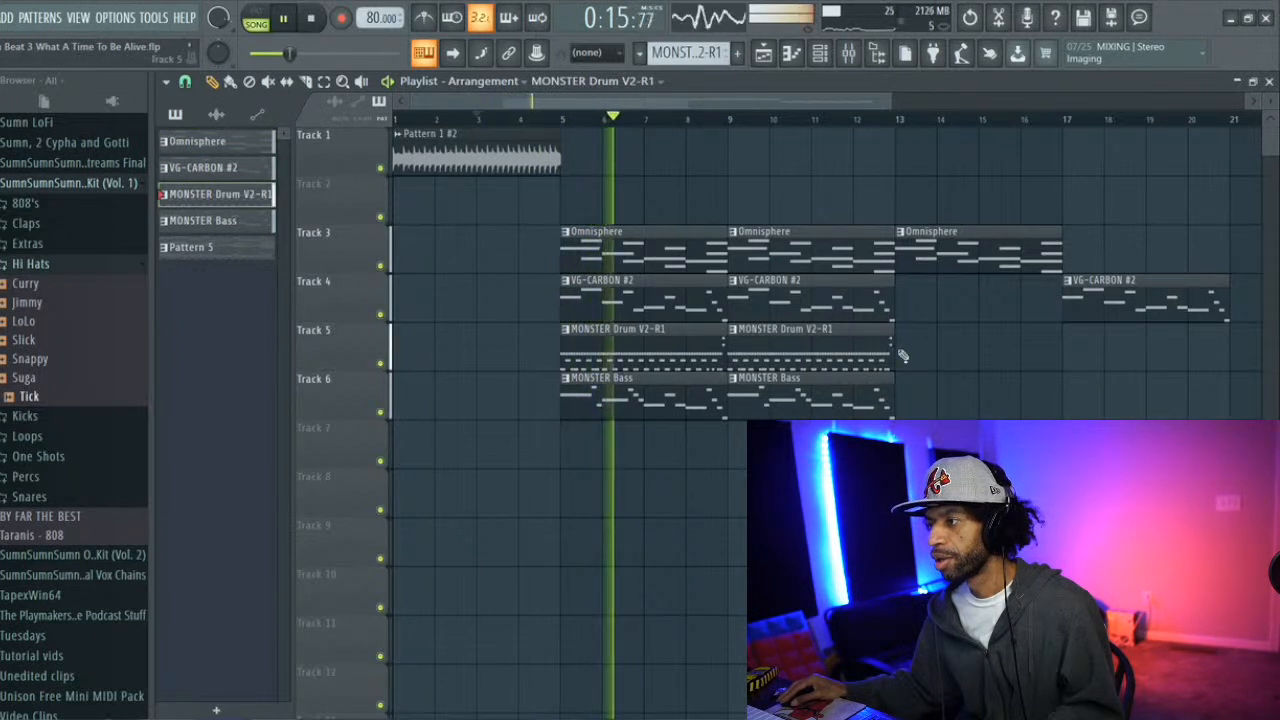
click(903, 340)
click(902, 334)
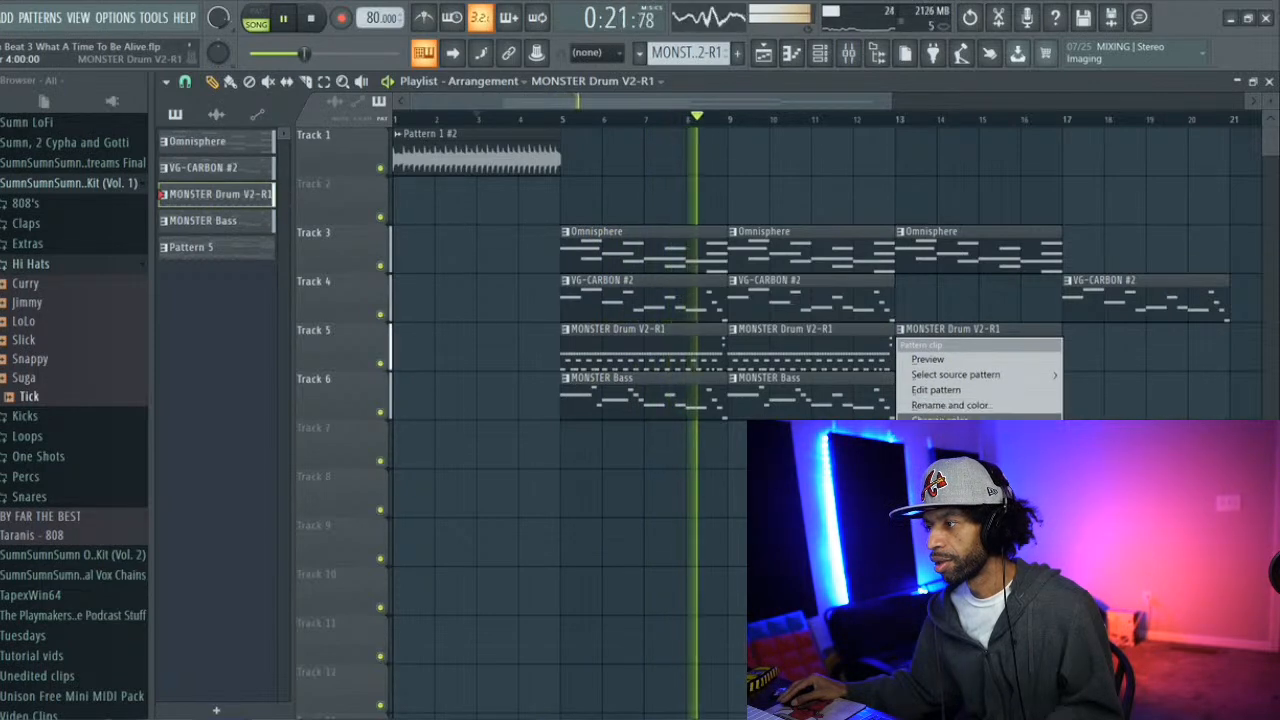
click(940, 409)
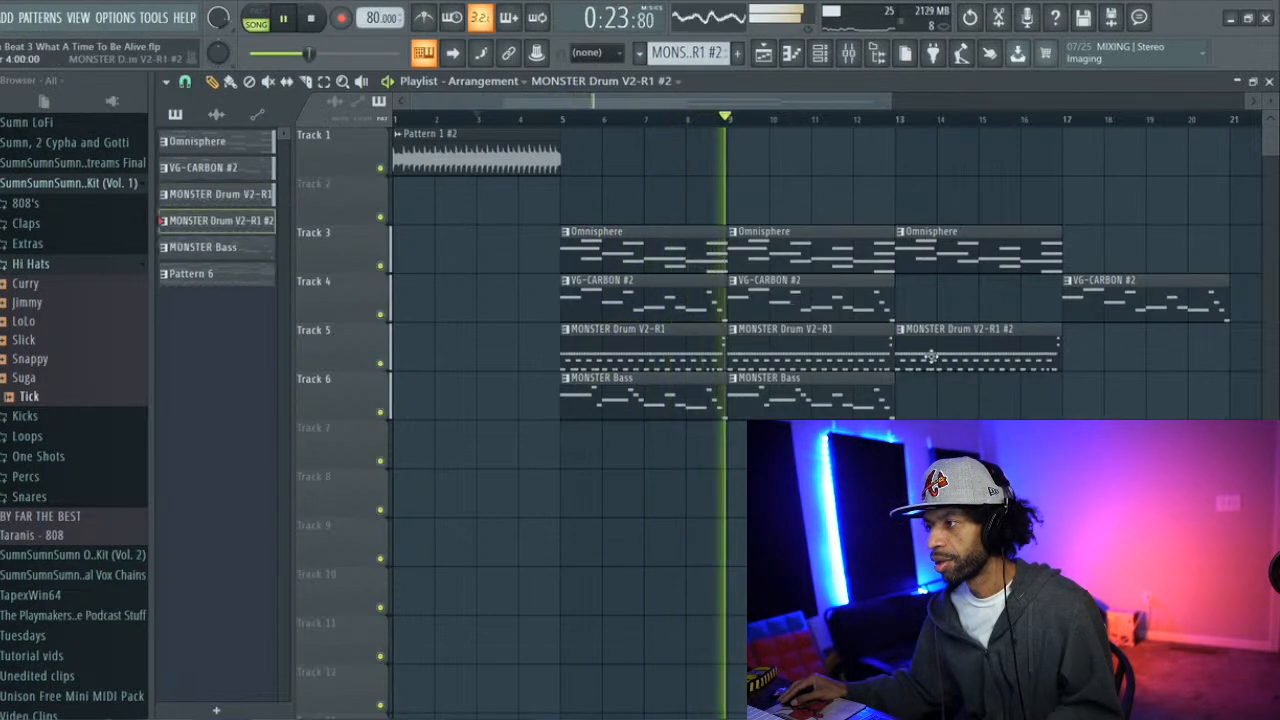
Delete the F#3 and D#3 notes from bars 1 and 2 of the unique drum pattern
double_click(936, 362)
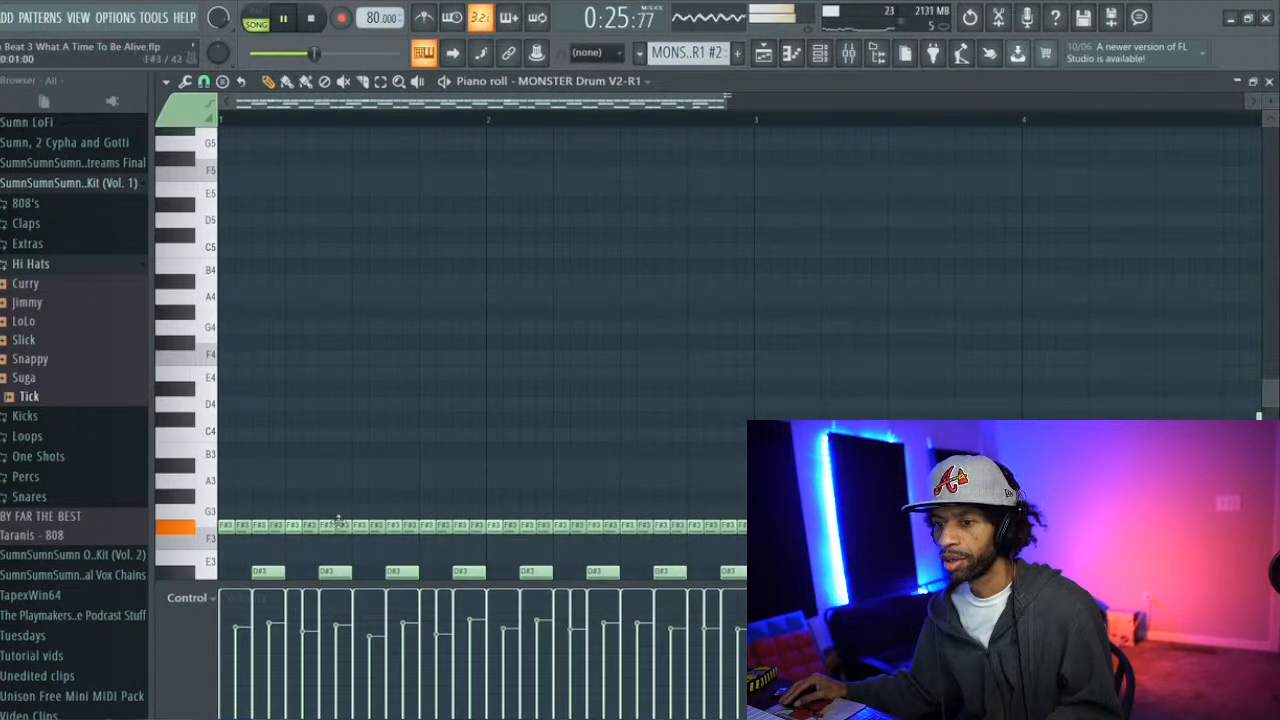
scroll(338, 520, down, 4)
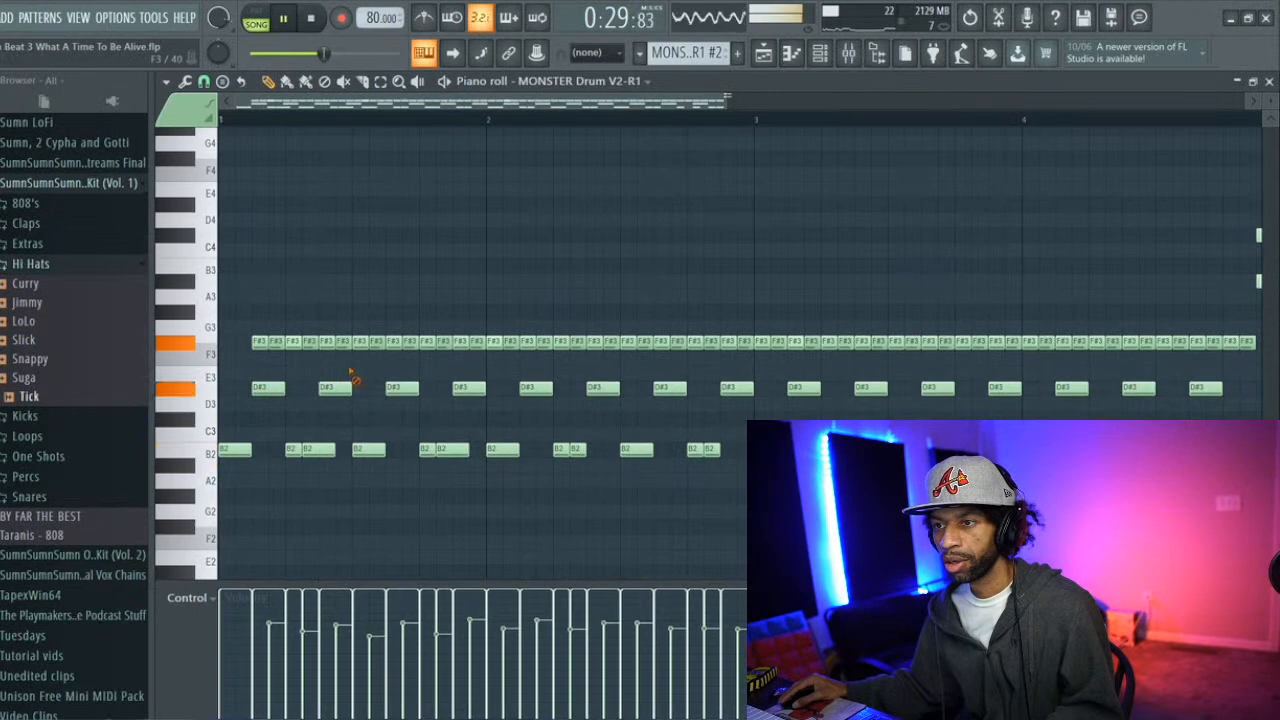
drag(399, 355, 262, 341)
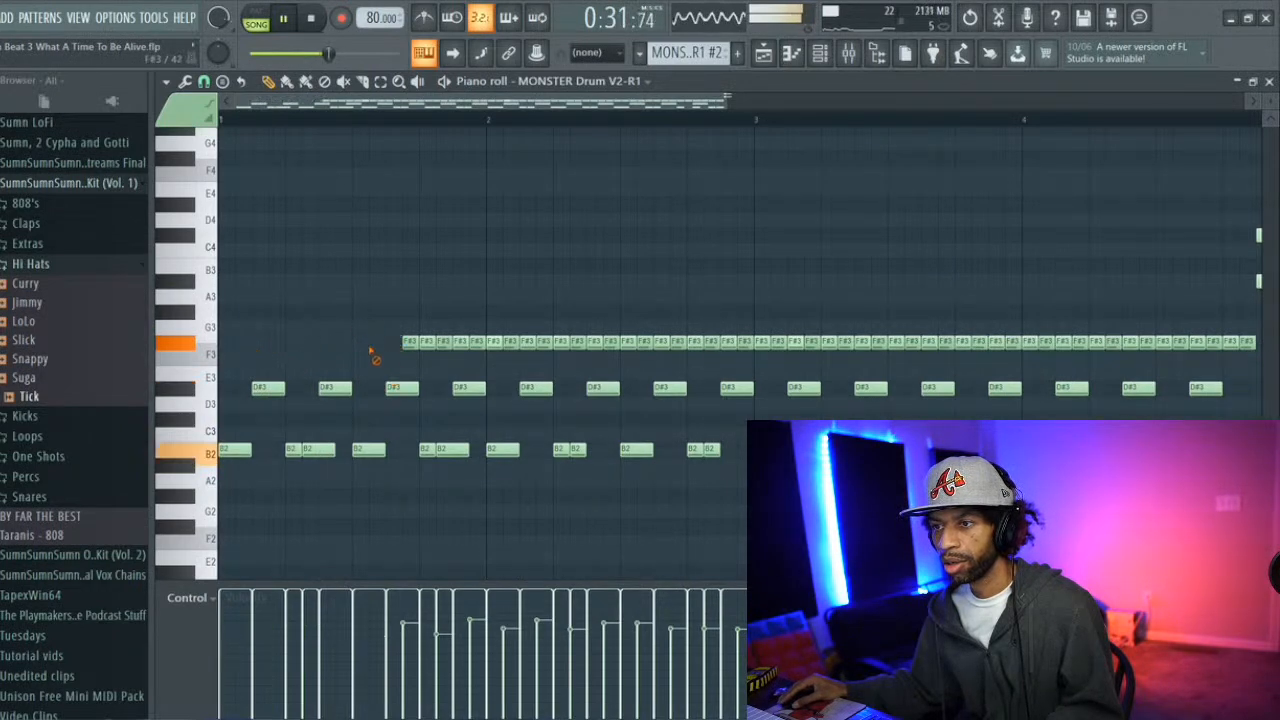
drag(453, 358, 730, 338)
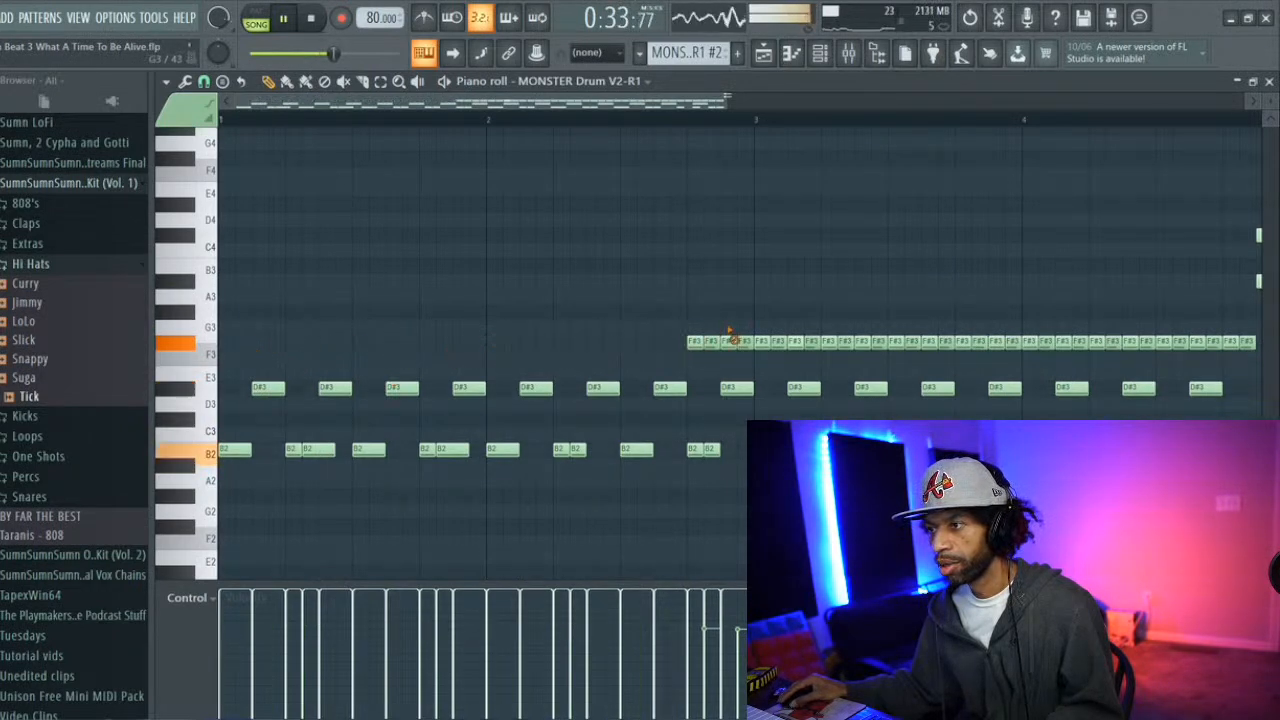
mouse_move(298, 393)
mouse_down()
mouse_move(255, 447)
mouse_move(300, 437)
mouse_move(320, 451)
mouse_move(338, 430)
mouse_up()
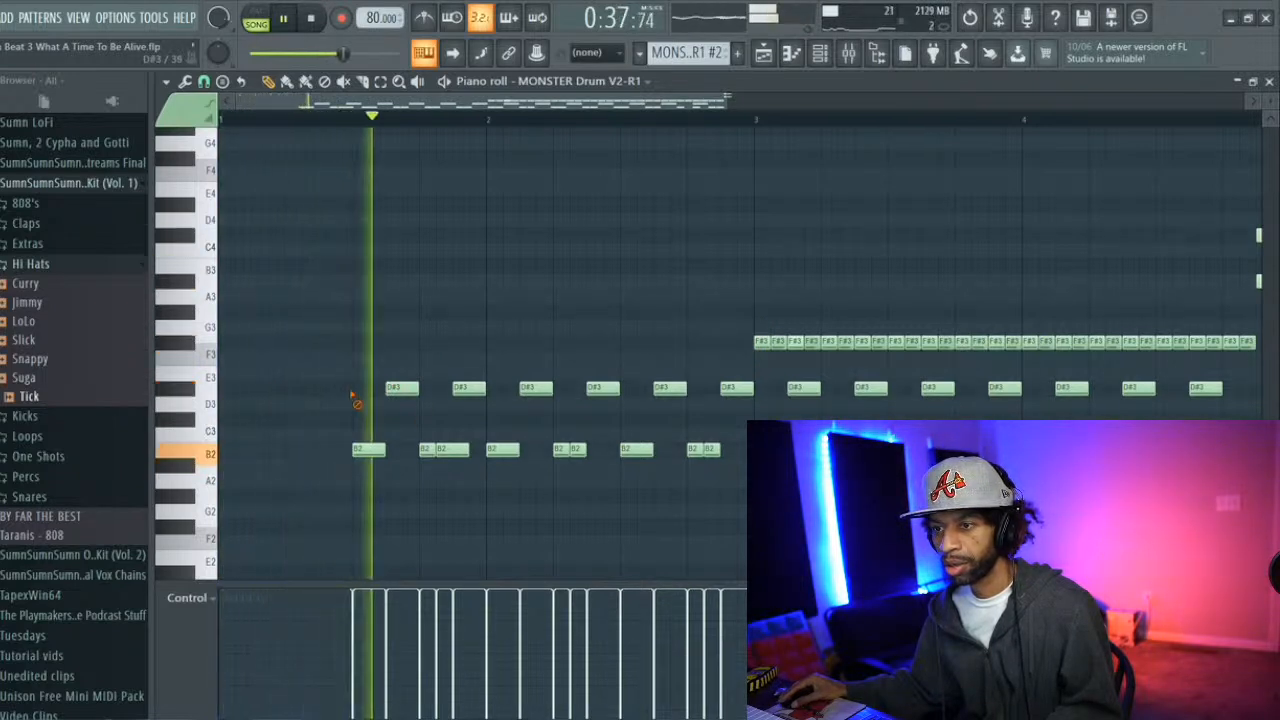
key(space)
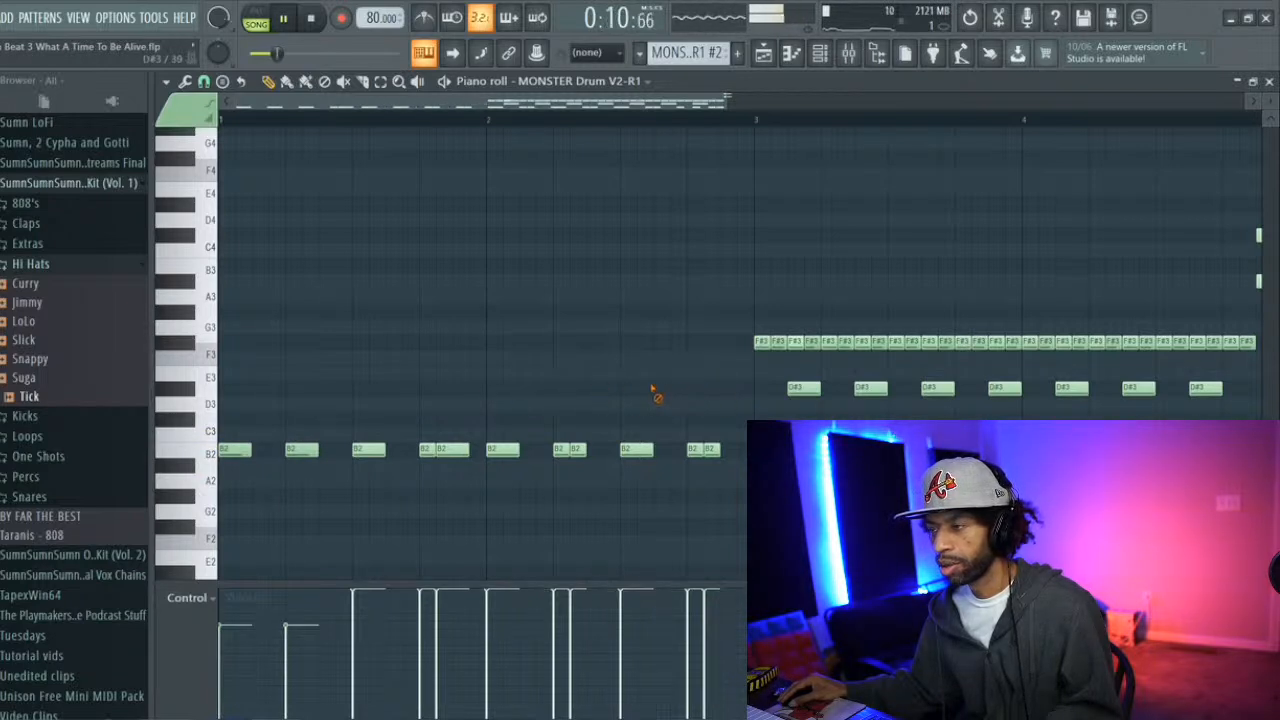
Play back the edited drum pattern and delete the remaining F#3 notes from bars 3 and 4
drag(557, 111, 655, 95)
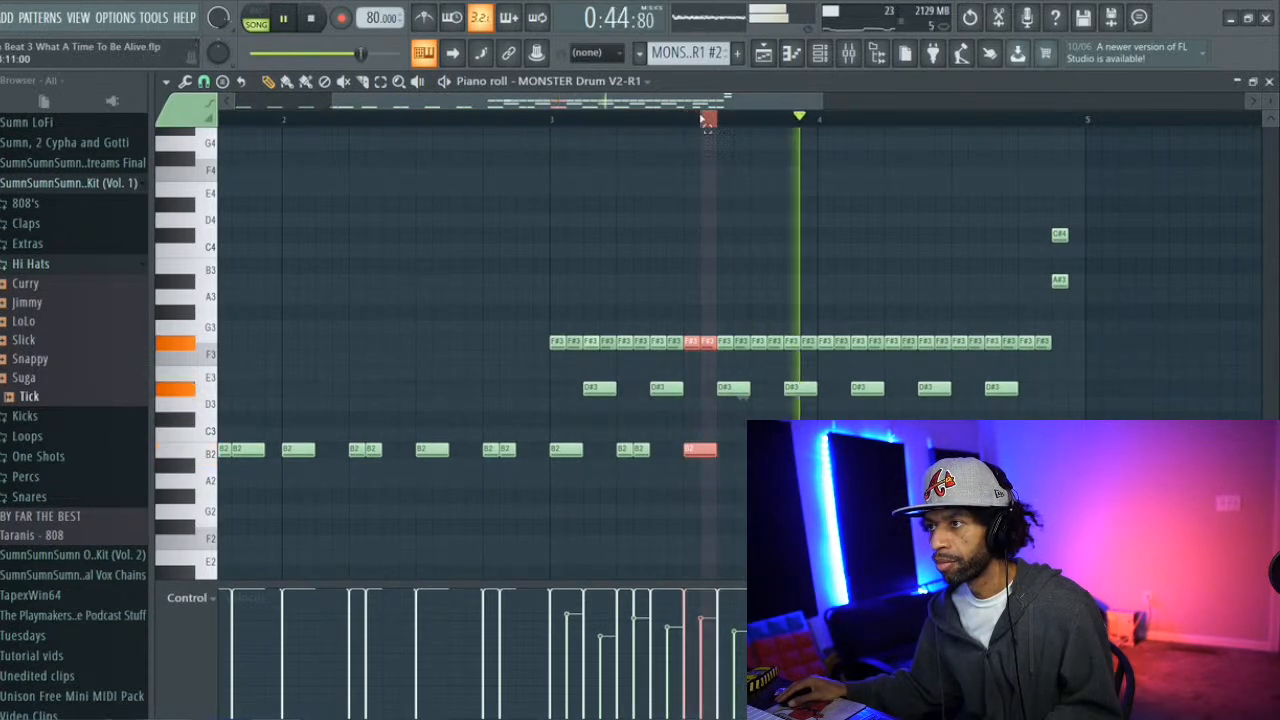
drag(690, 104, 480, 121)
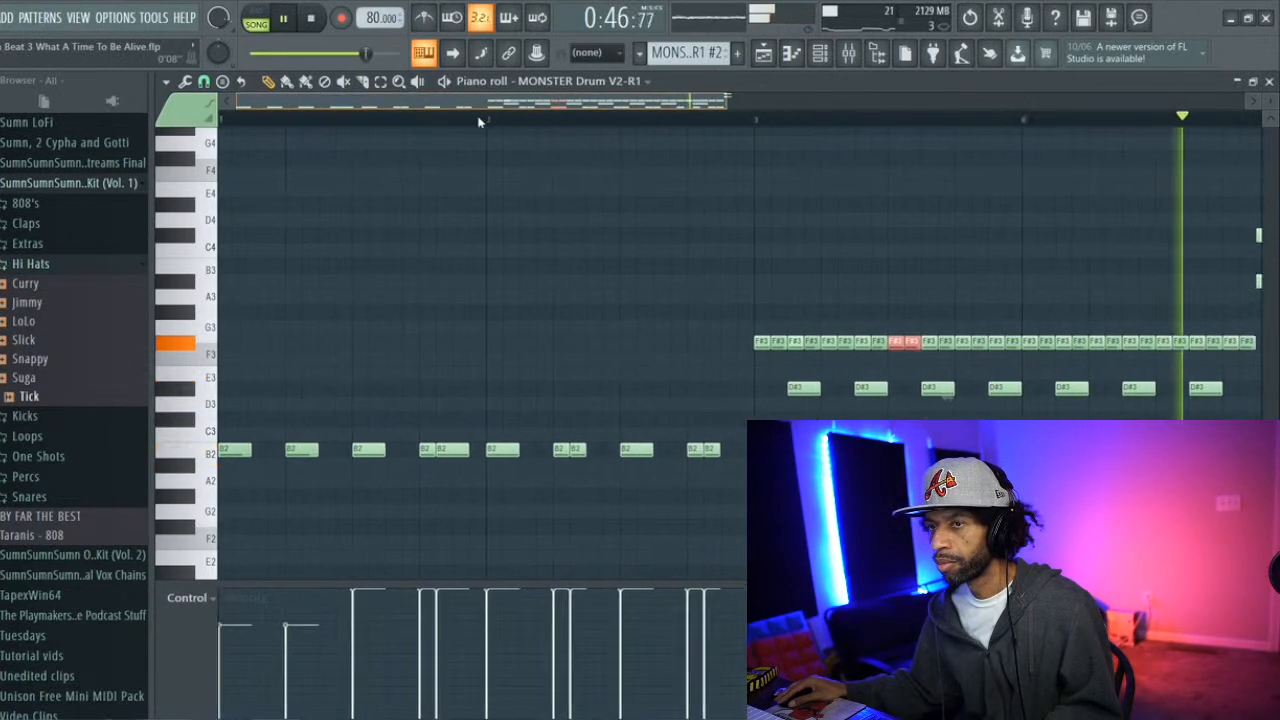
click(234, 119)
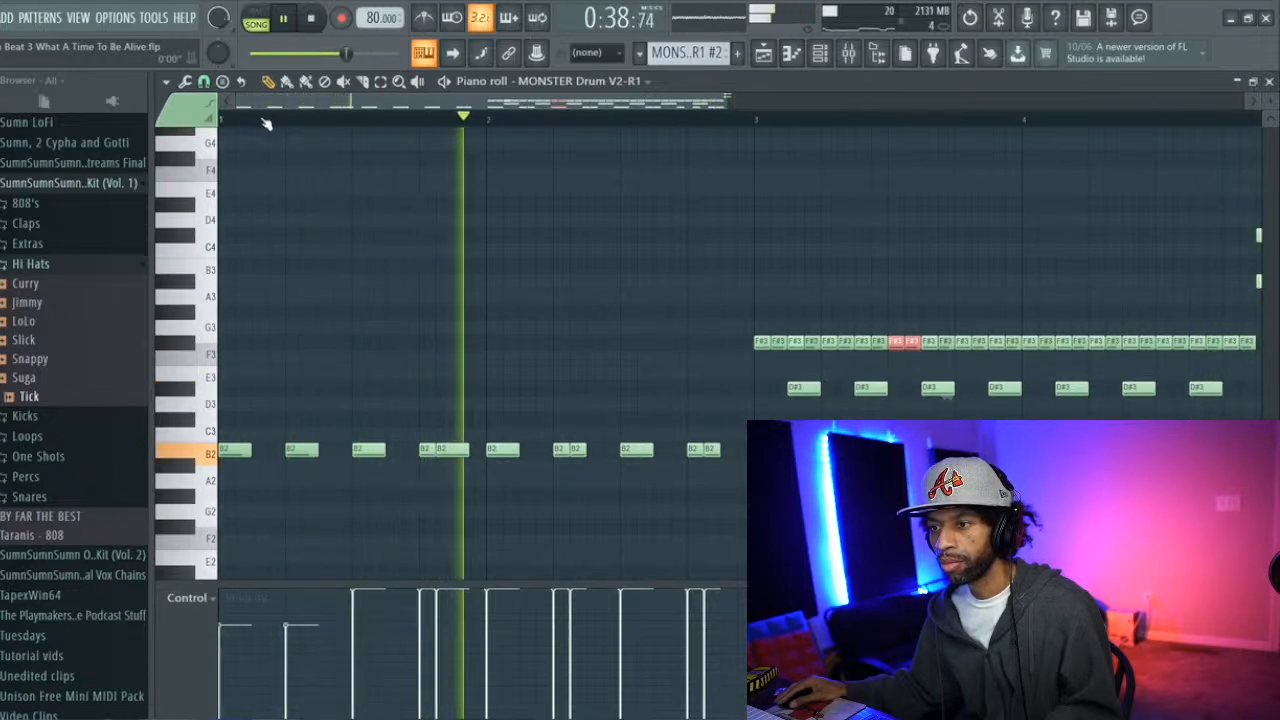
right_click(760, 342)
drag(848, 345, 1255, 348)
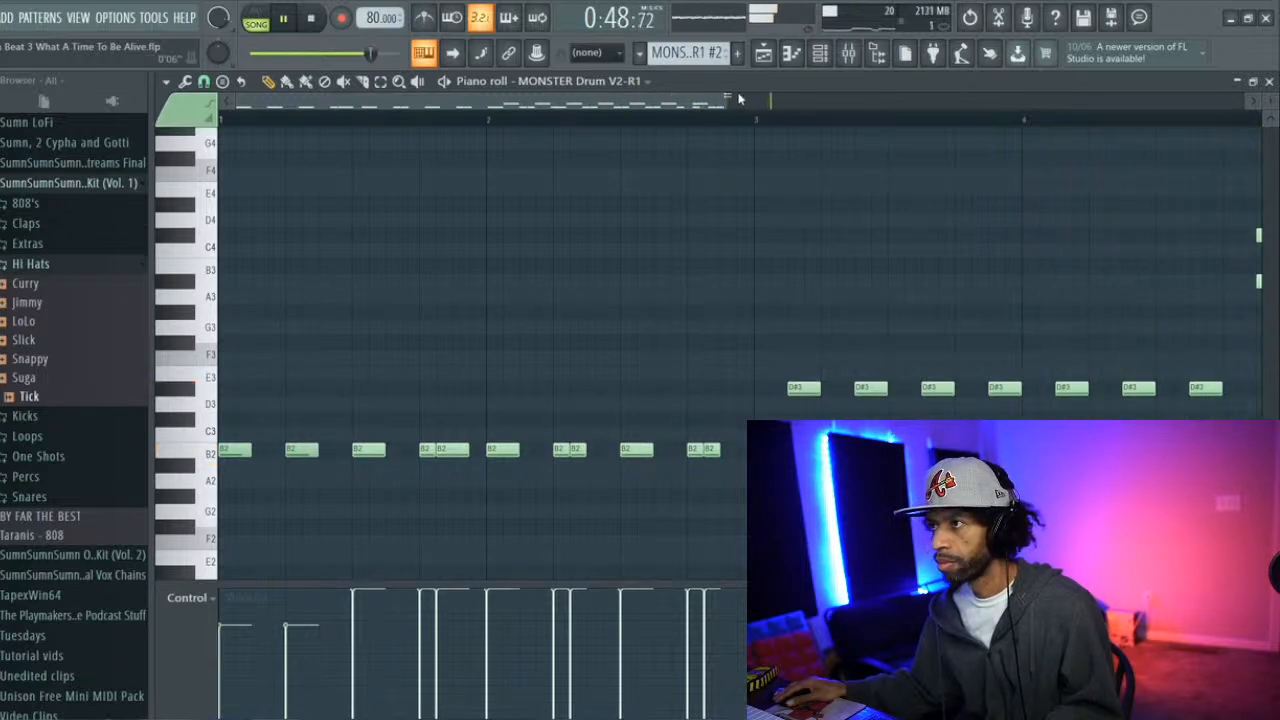
Return to the Playlist and place MONSTER Drum V2-R1 and MONSTER Bass clips at bar 17 on Tracks 5 and 6
click(764, 55)
key(space)
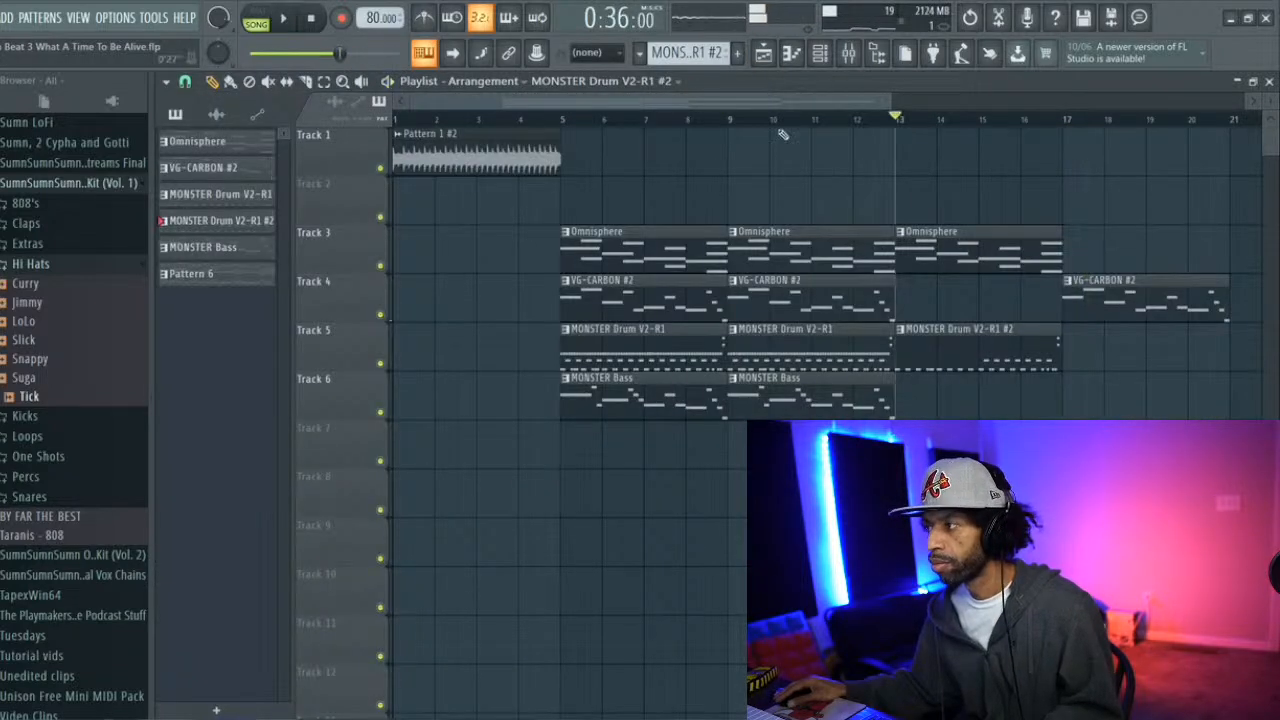
click(790, 341)
click(1071, 354)
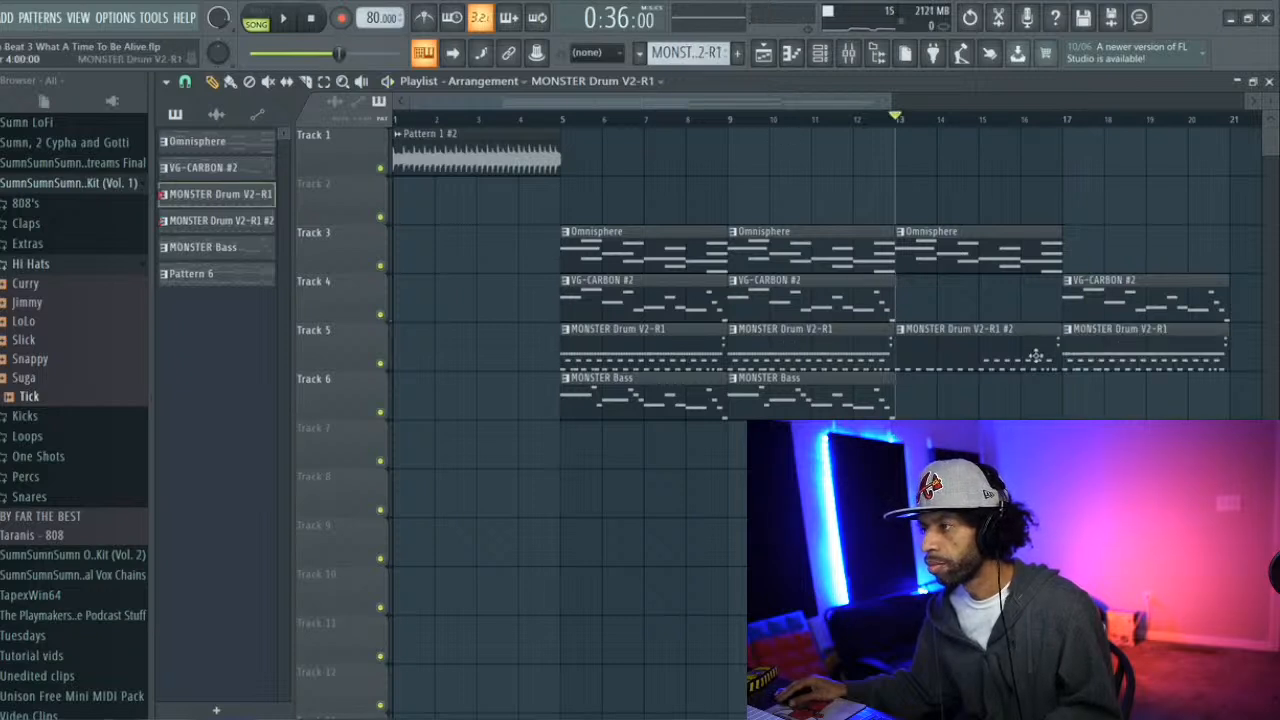
click(860, 390)
click(1071, 390)
Place MONSTER Drum V2-R1 #2 on Track 5 and Omnisphere on Track 3, both at bar 21
key(space)
drag(732, 101, 868, 122)
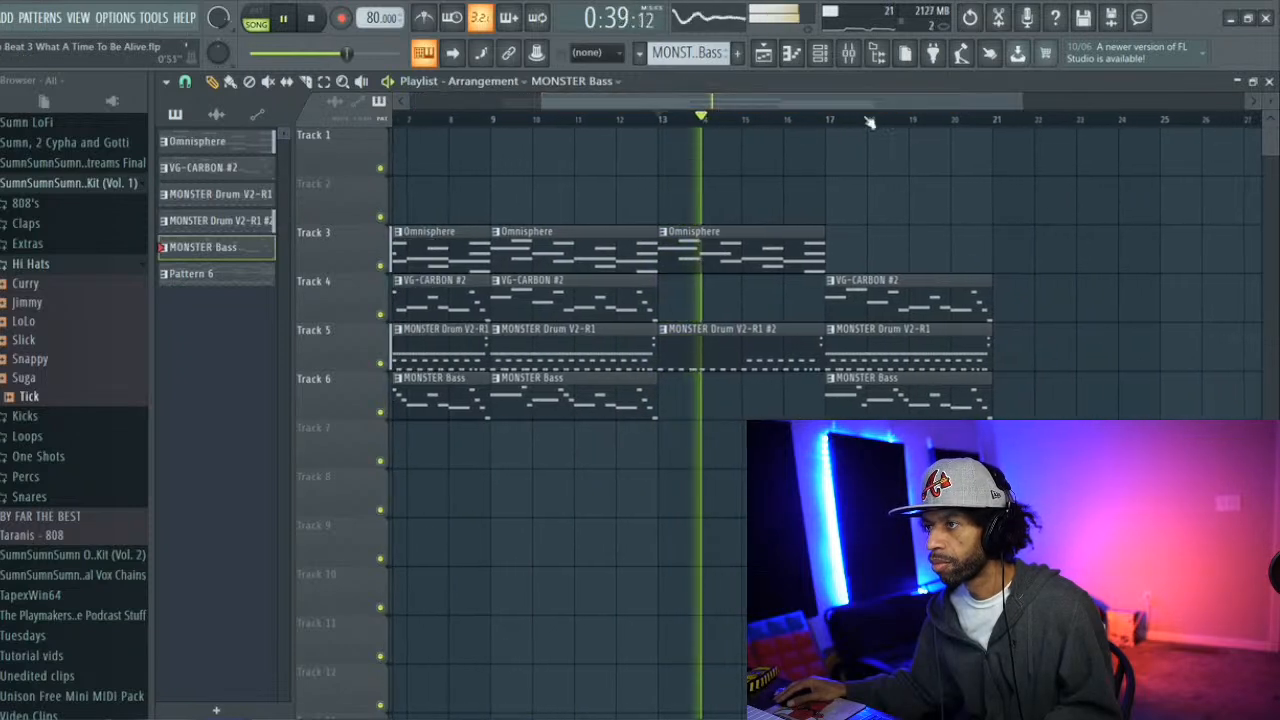
click(780, 331)
click(1006, 342)
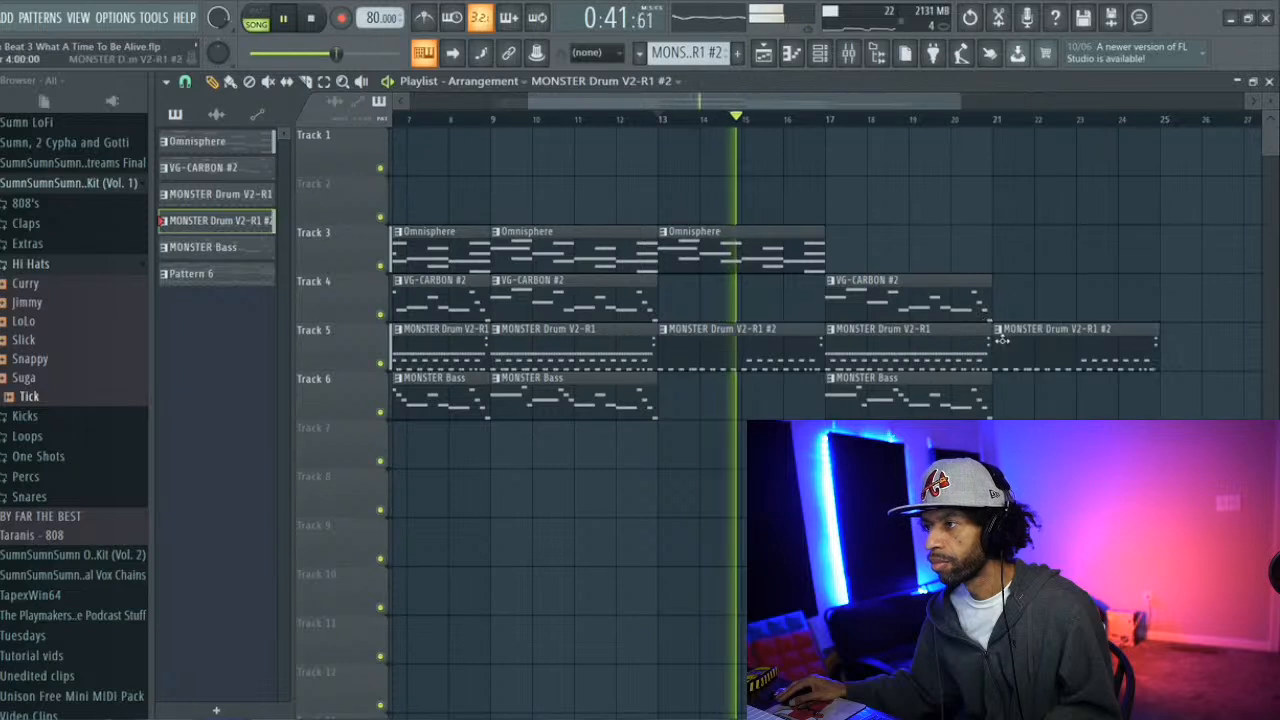
click(771, 240)
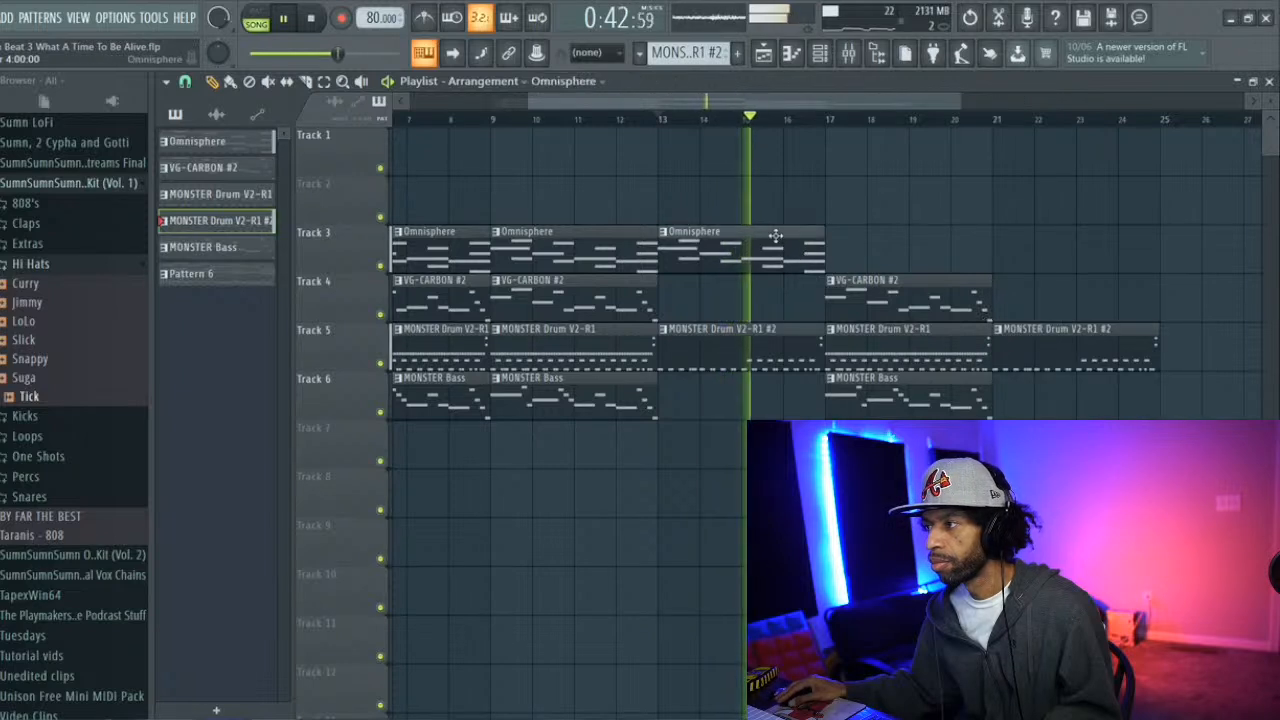
click(1000, 246)
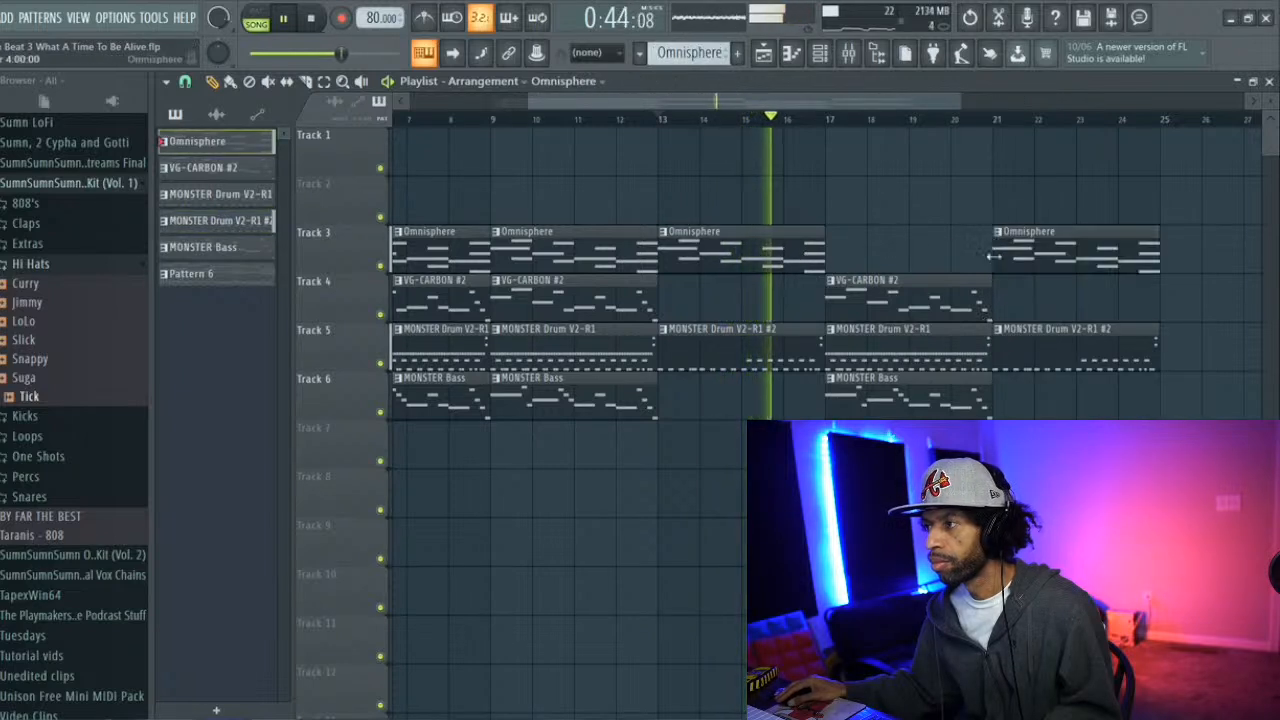
Place VG-CARBON #2 and MONSTER Bass clips at bar 25 on Tracks 4 and 6
click(1162, 292)
click(975, 390)
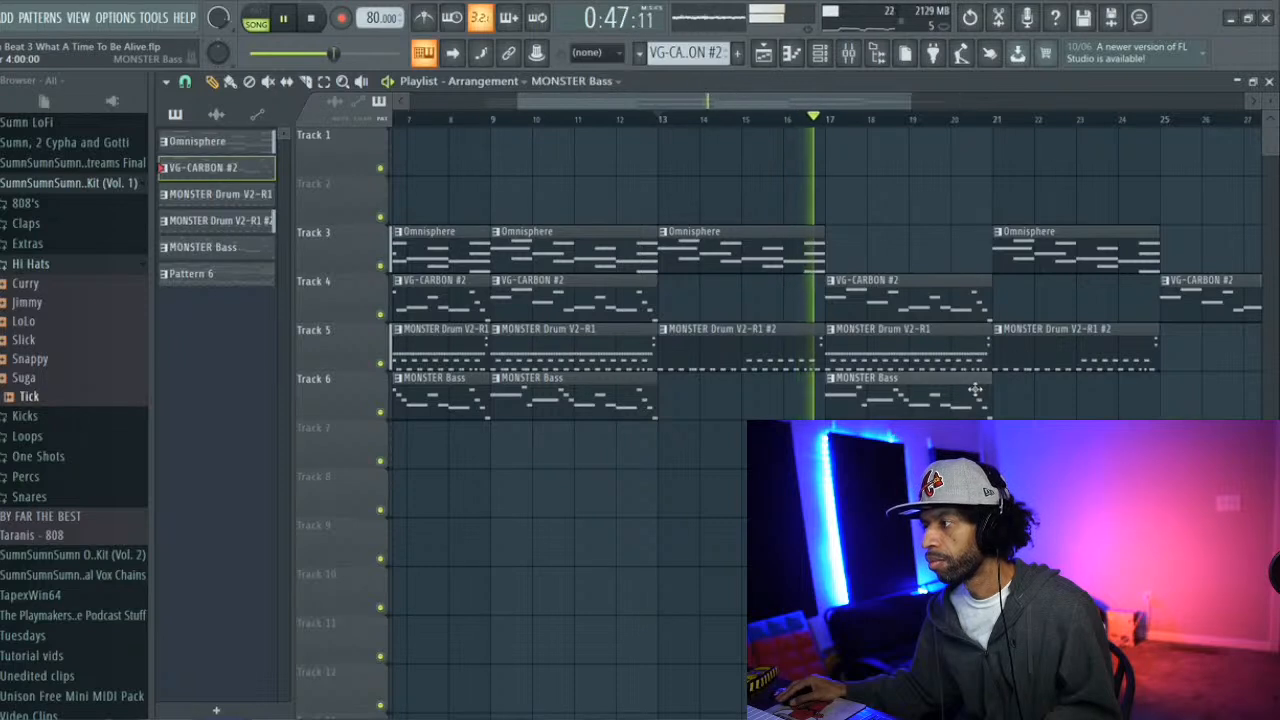
click(1163, 394)
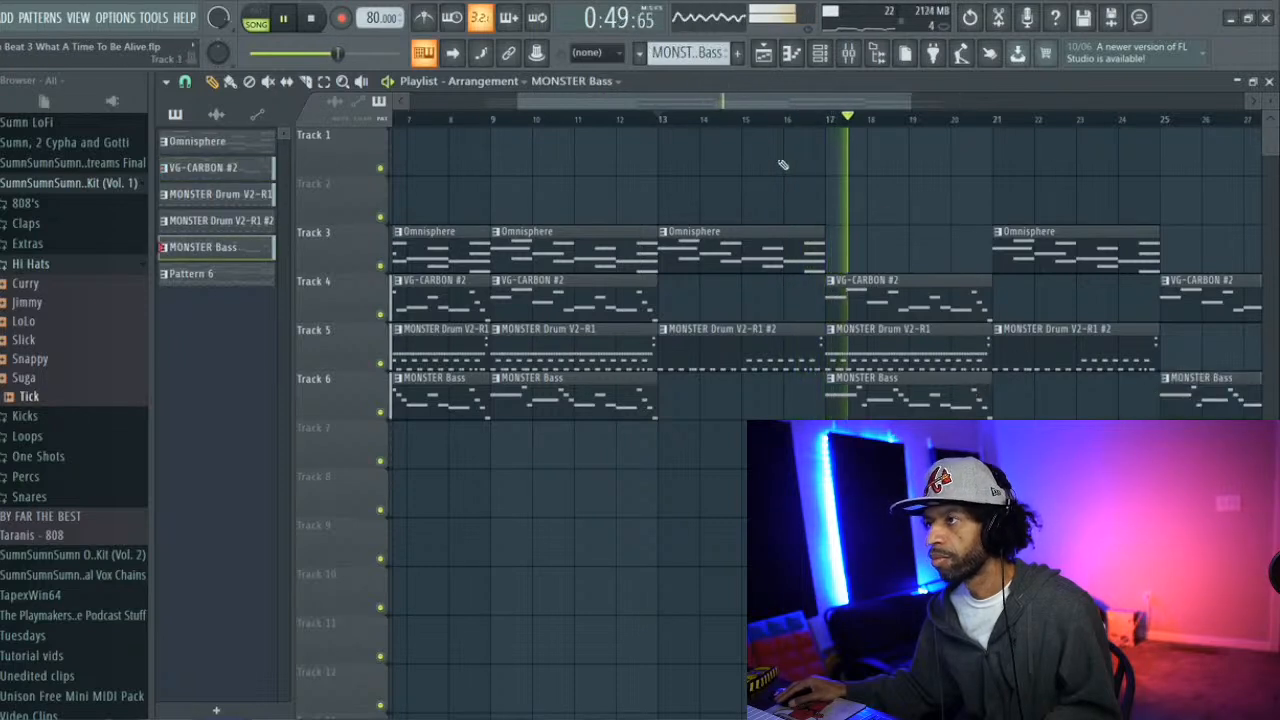
Replace the VG-CARBON #2 and MONSTER Bass clips at bar 25 with the Pattern 1 audio clip on Track 2
drag(729, 100, 455, 126)
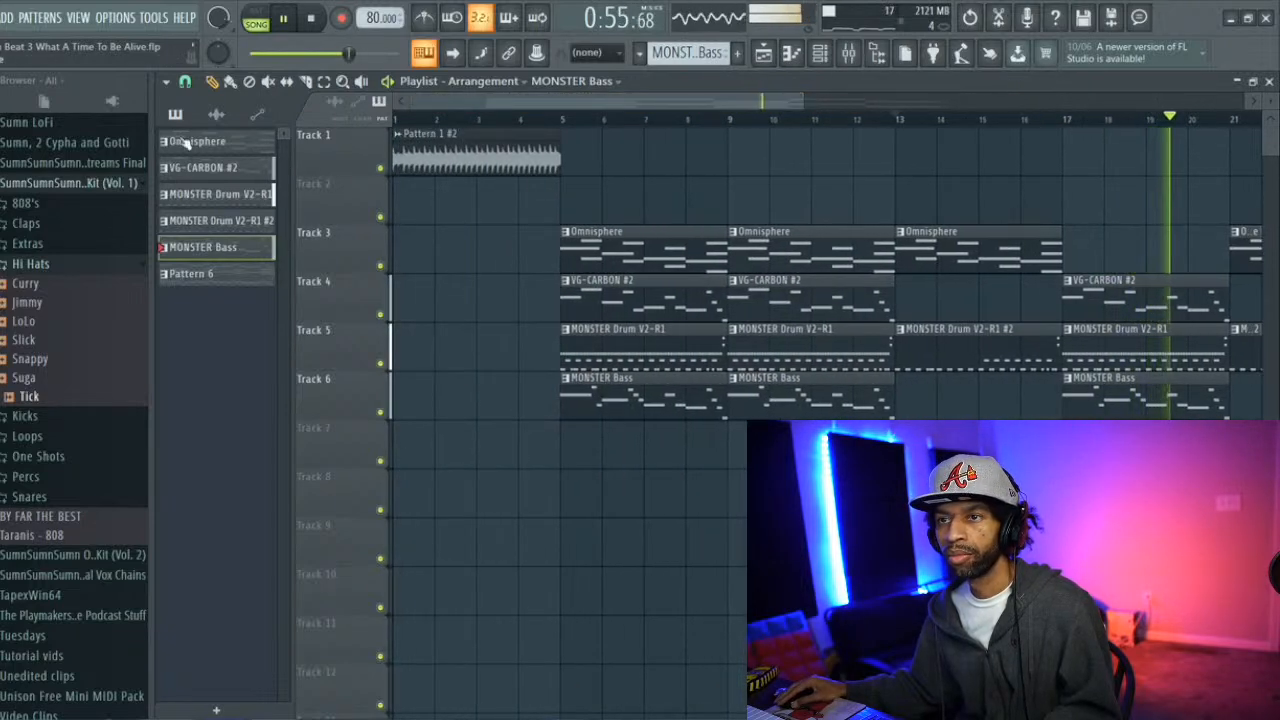
click(216, 115)
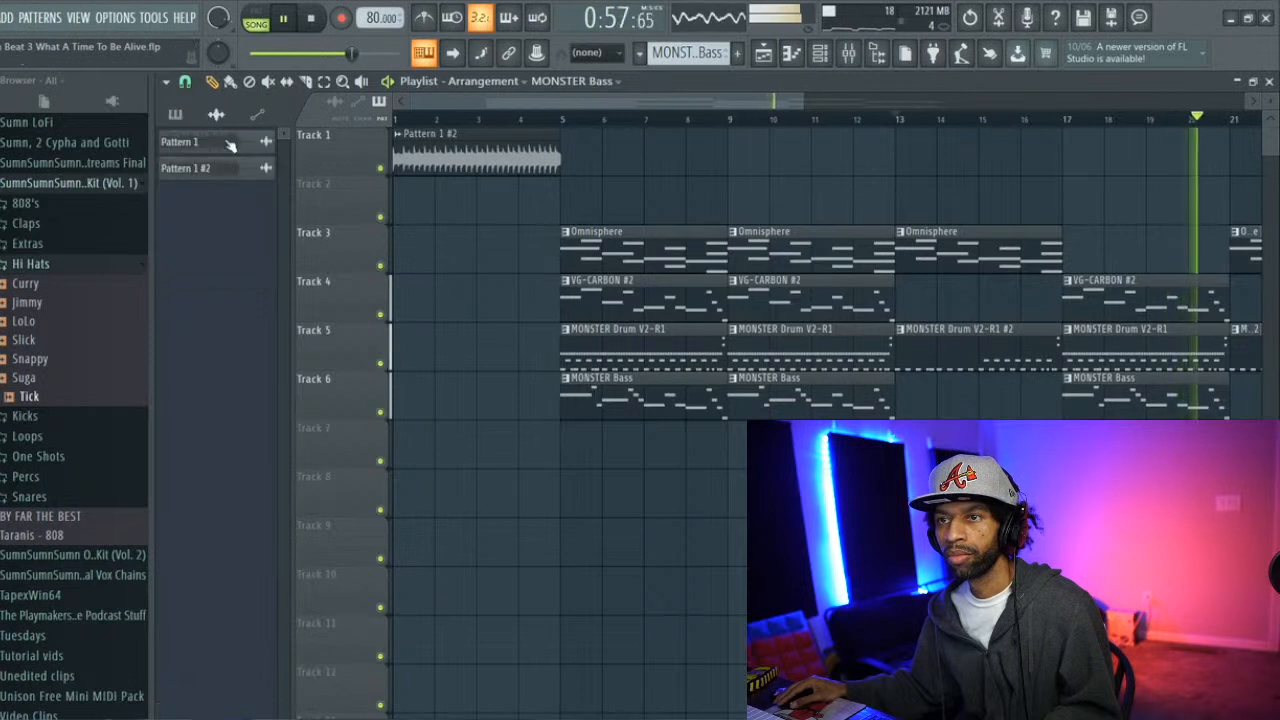
click(185, 141)
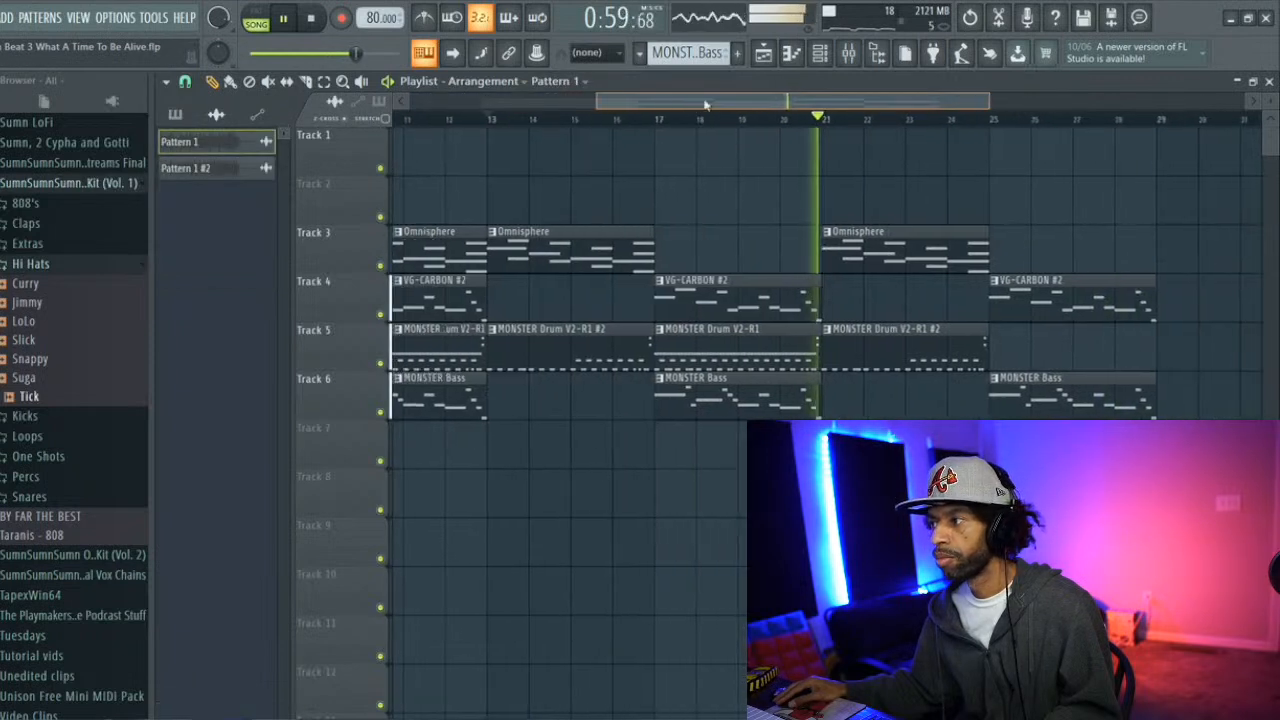
click(850, 205)
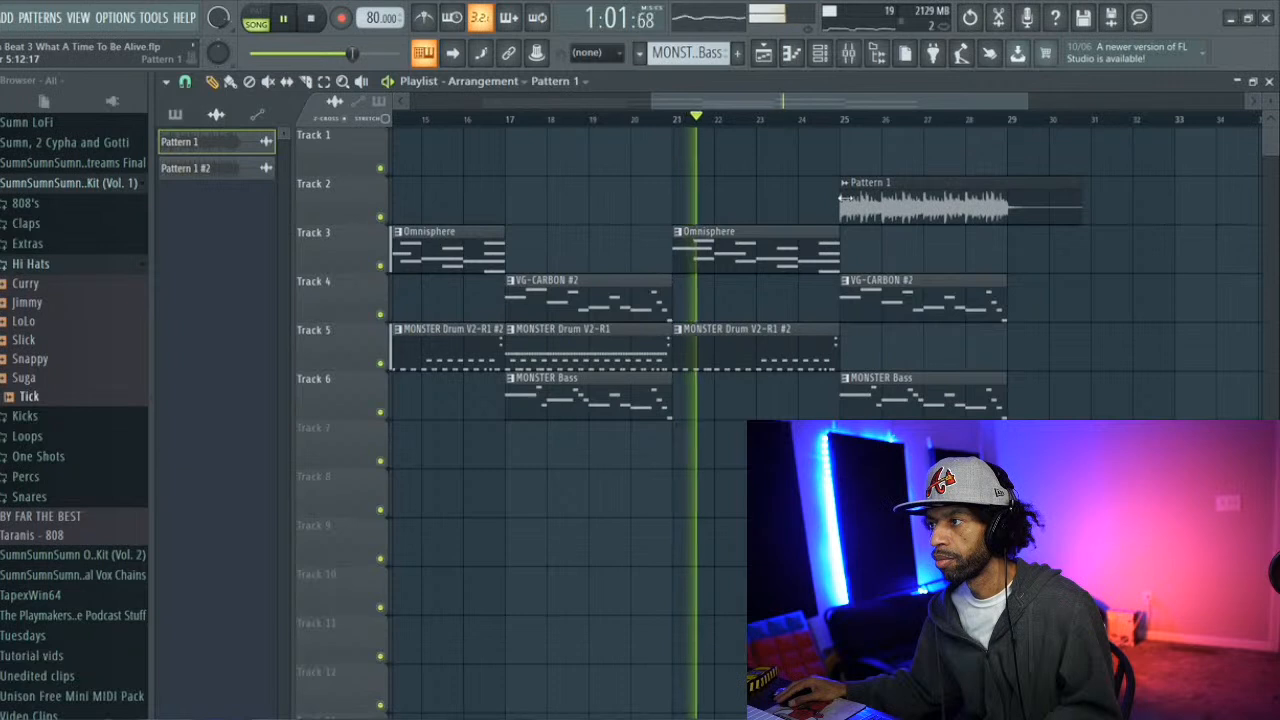
right_click(898, 300)
right_click(918, 395)
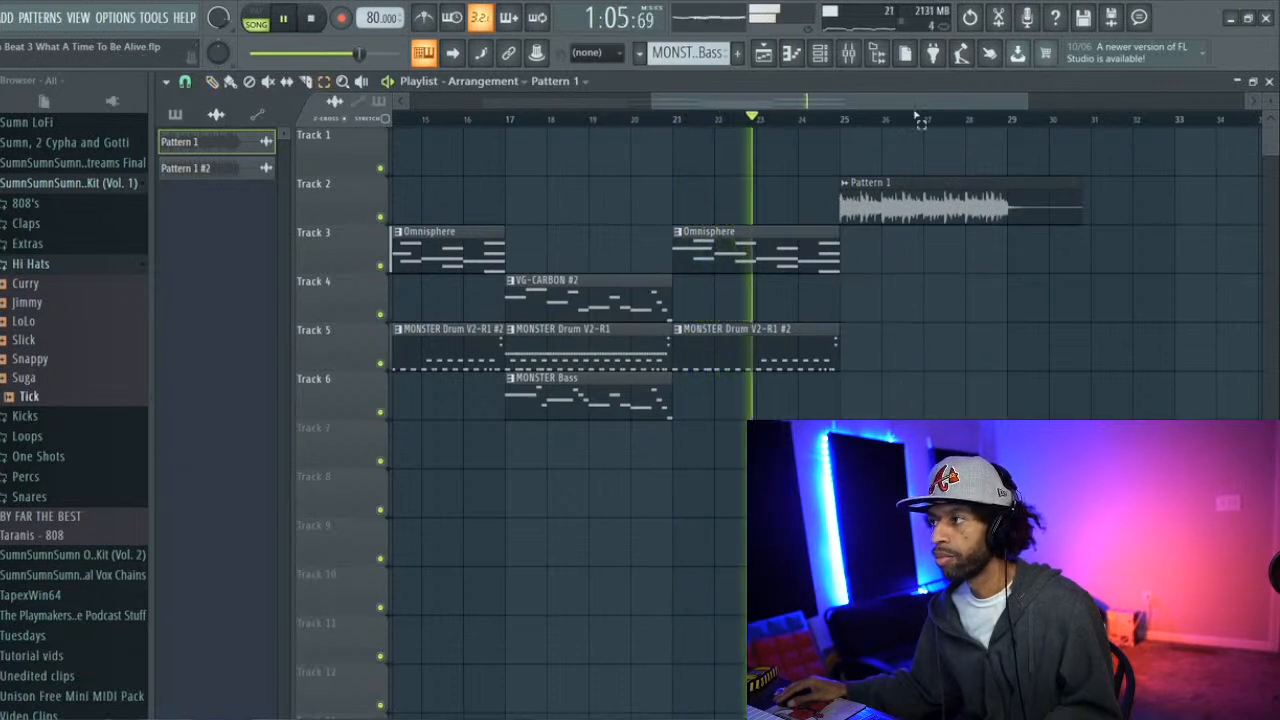
Select the Playlist time range up to bar 29 and listen to the arrangement around bar 25
drag(995, 145, 558, 150)
drag(589, 104, 843, 101)
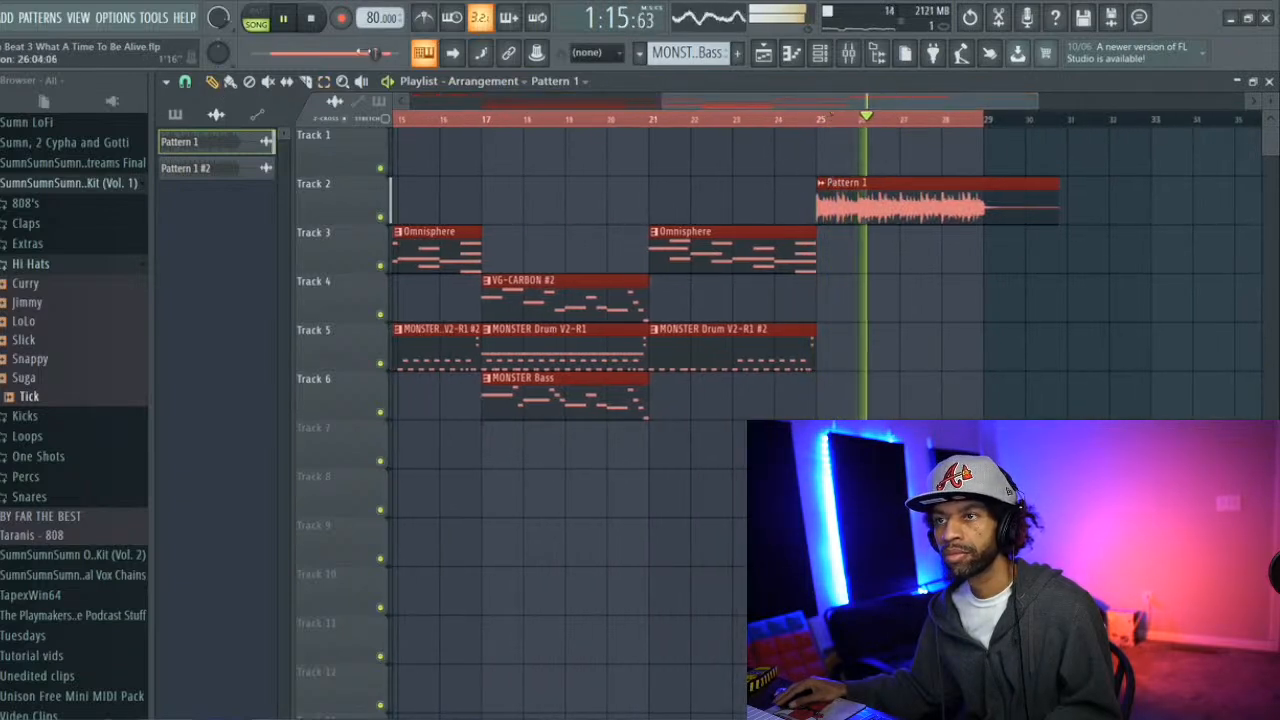
click(310, 18)
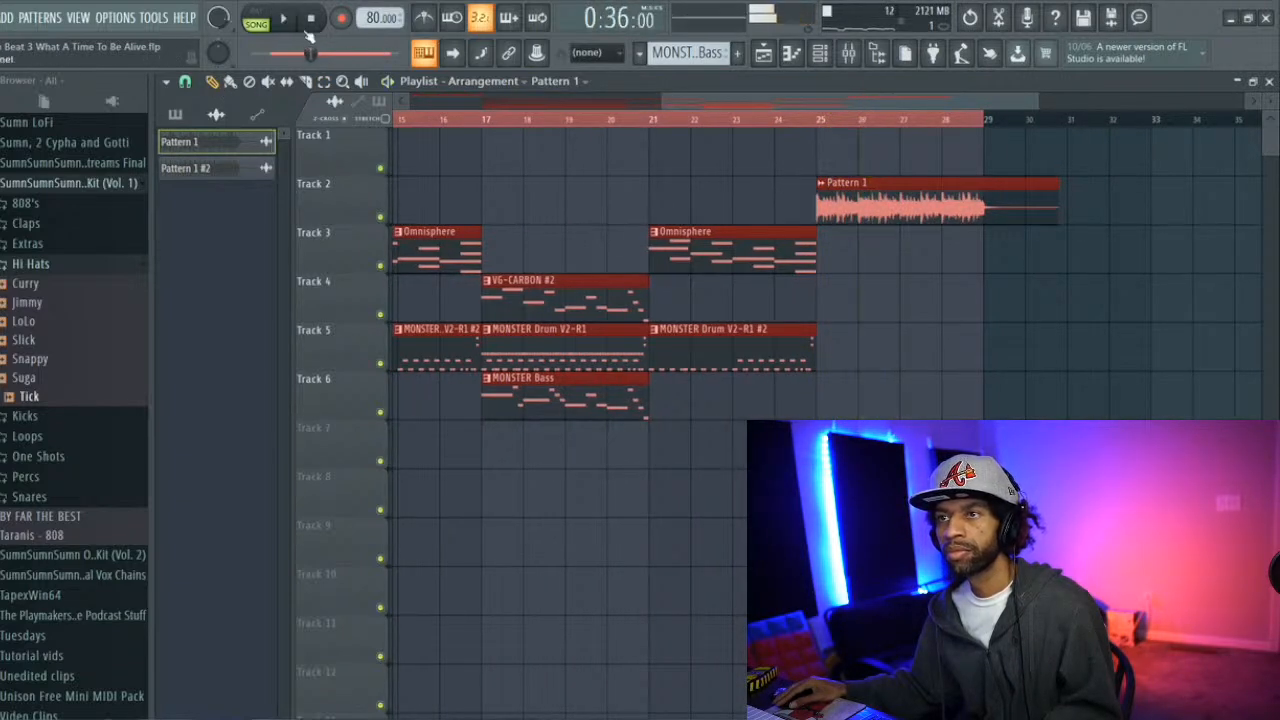
Remove the Pattern 1 audio clip from Track 2 and place VG-CARBON #2 at bar 25 on Track 4
right_click(906, 198)
click(731, 241)
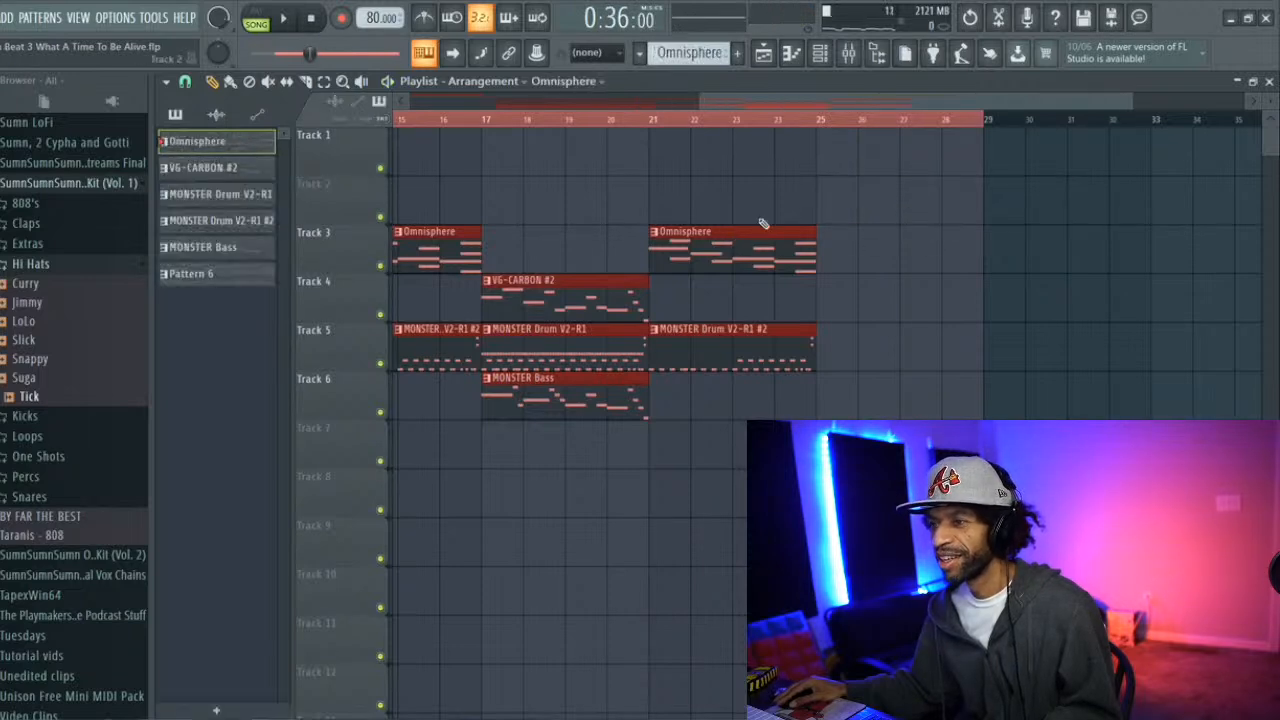
click(567, 303)
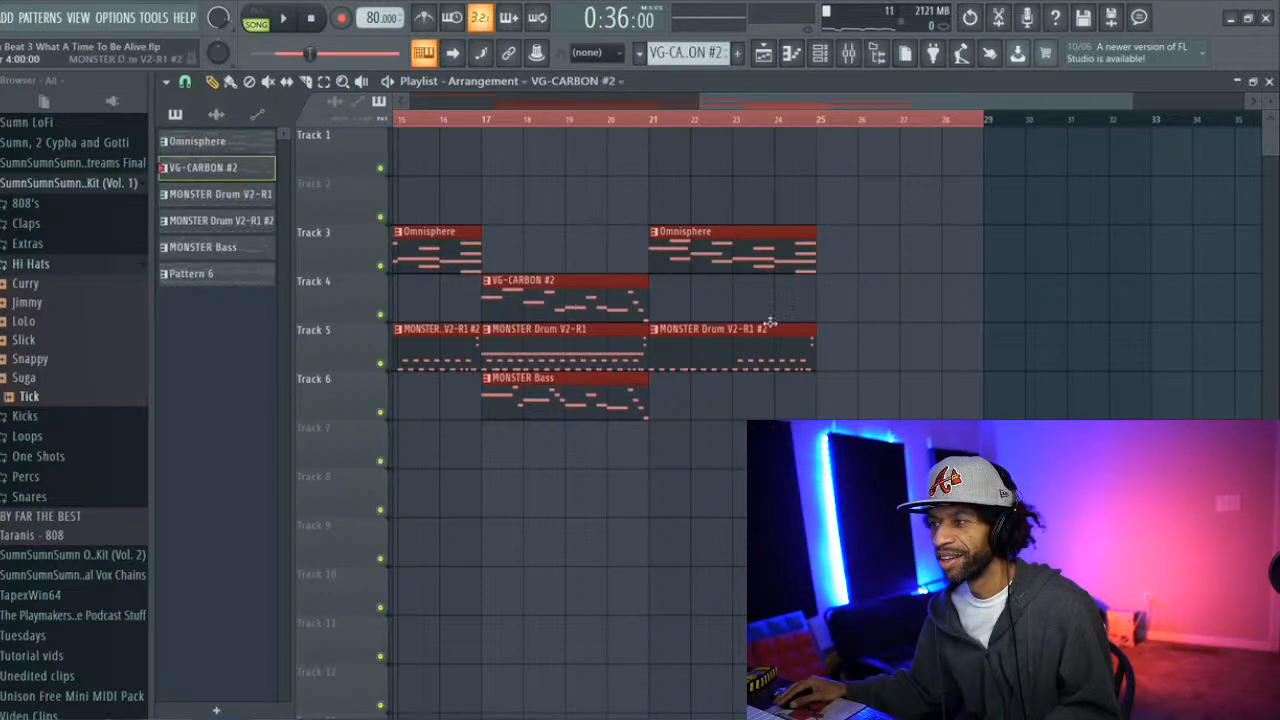
click(822, 314)
Place a MONSTER Drum V2-R1 clip on Track 5 and a MONSTER Bass clip on Track 6, both at bar 25
click(590, 350)
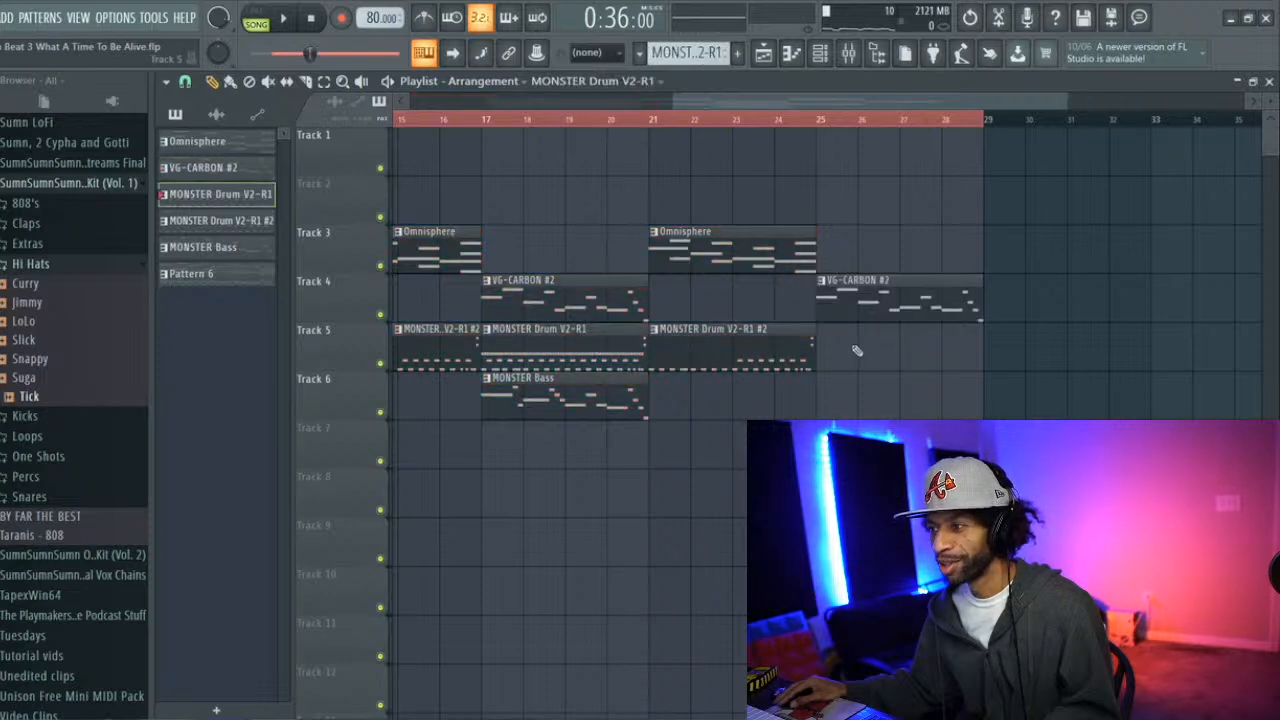
click(822, 341)
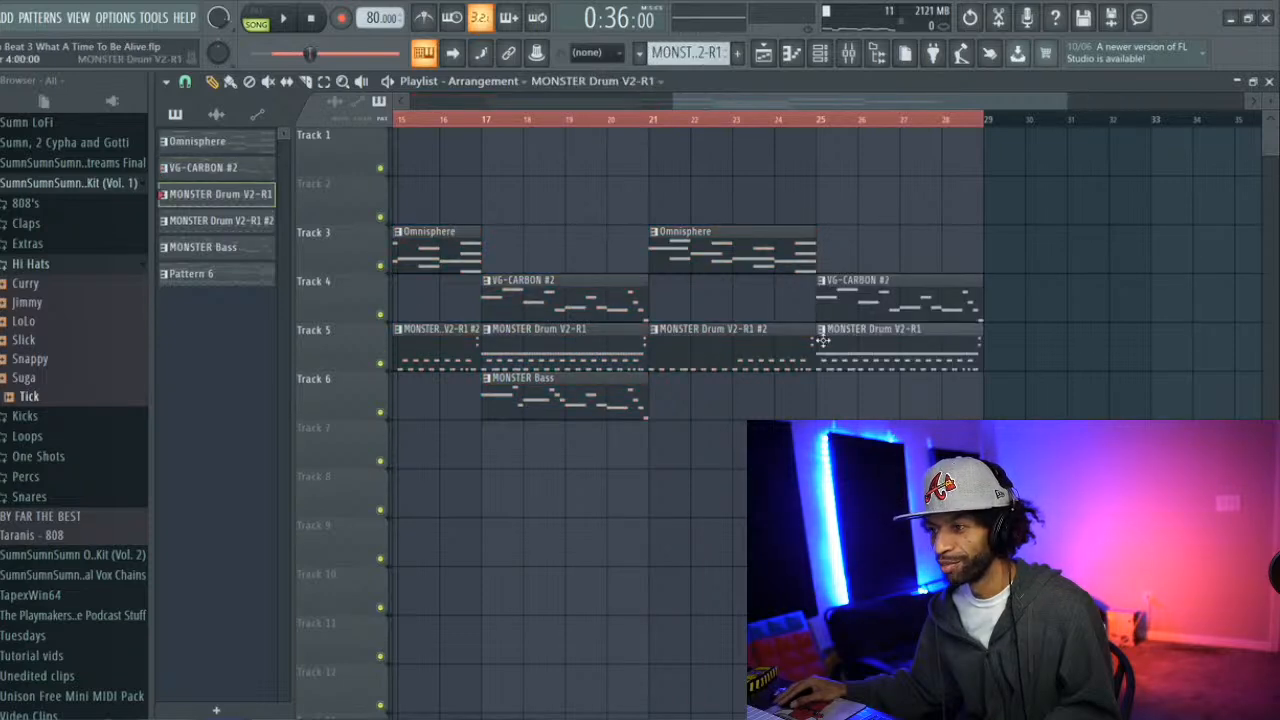
click(598, 401)
click(818, 400)
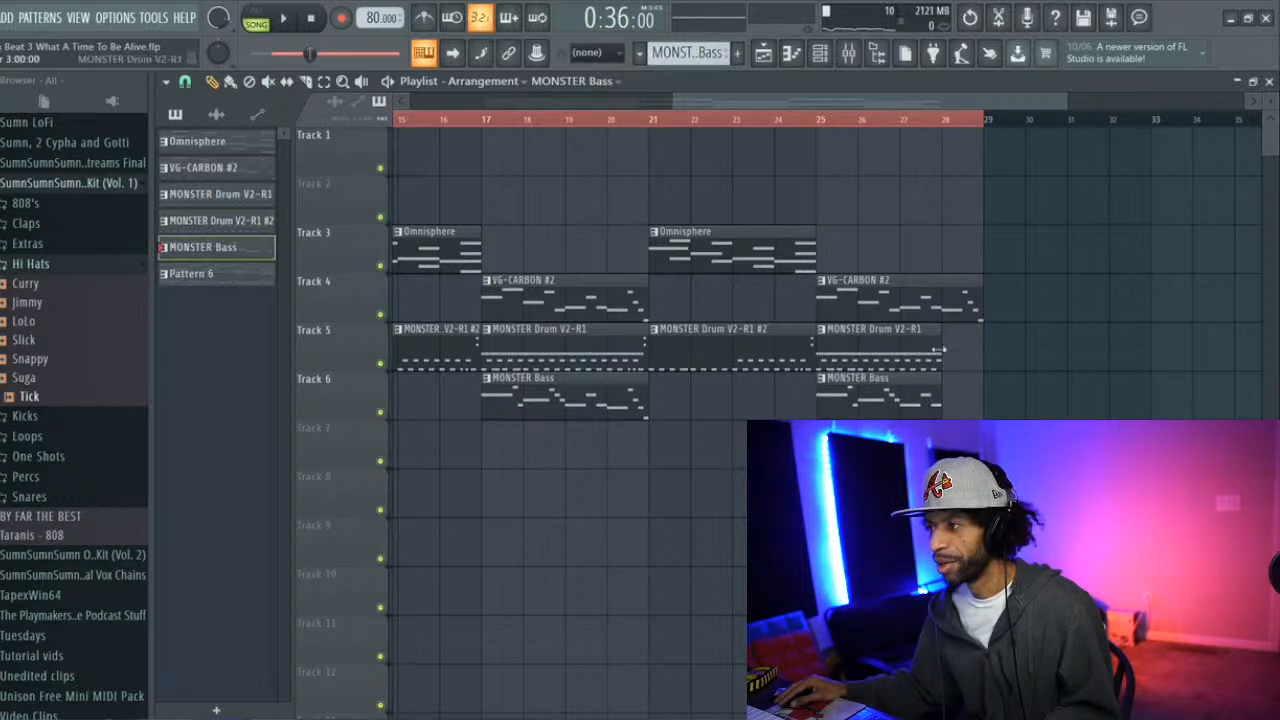
Shorten the MONSTER Drum V2-R1 and MONSTER Bass clips at bar 25 so both end at bar 27
key(space)
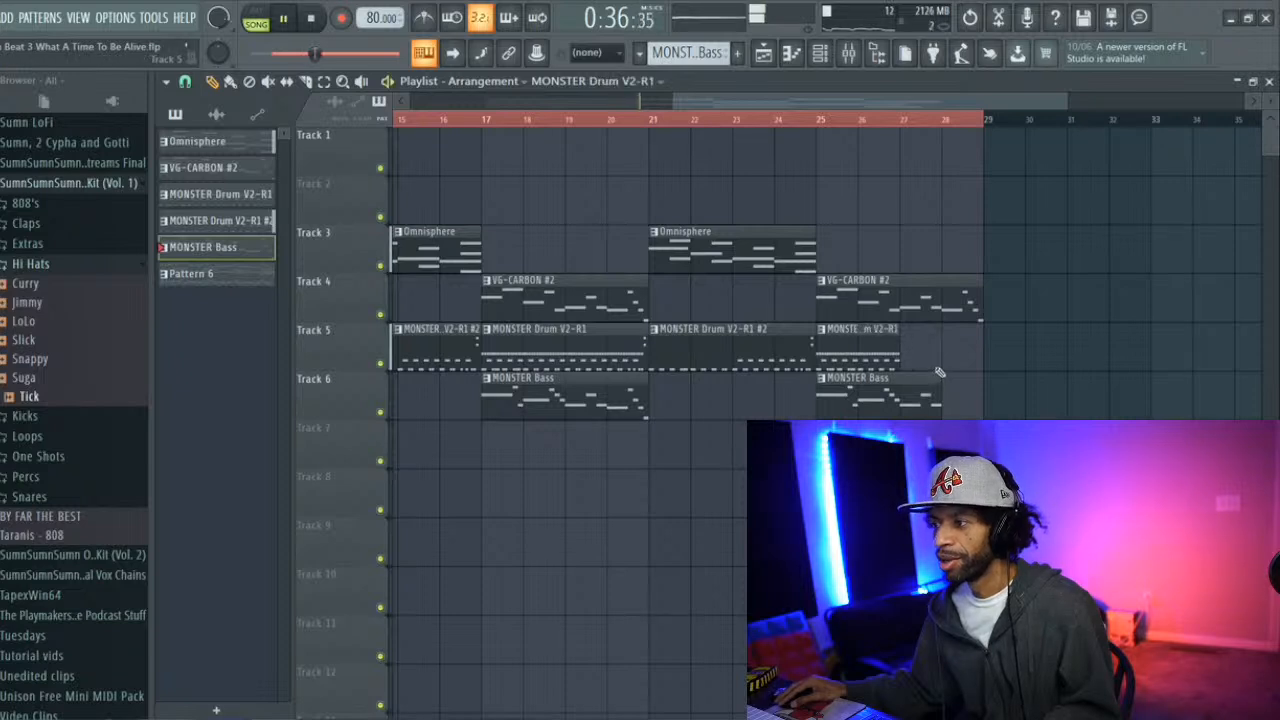
drag(945, 398, 900, 398)
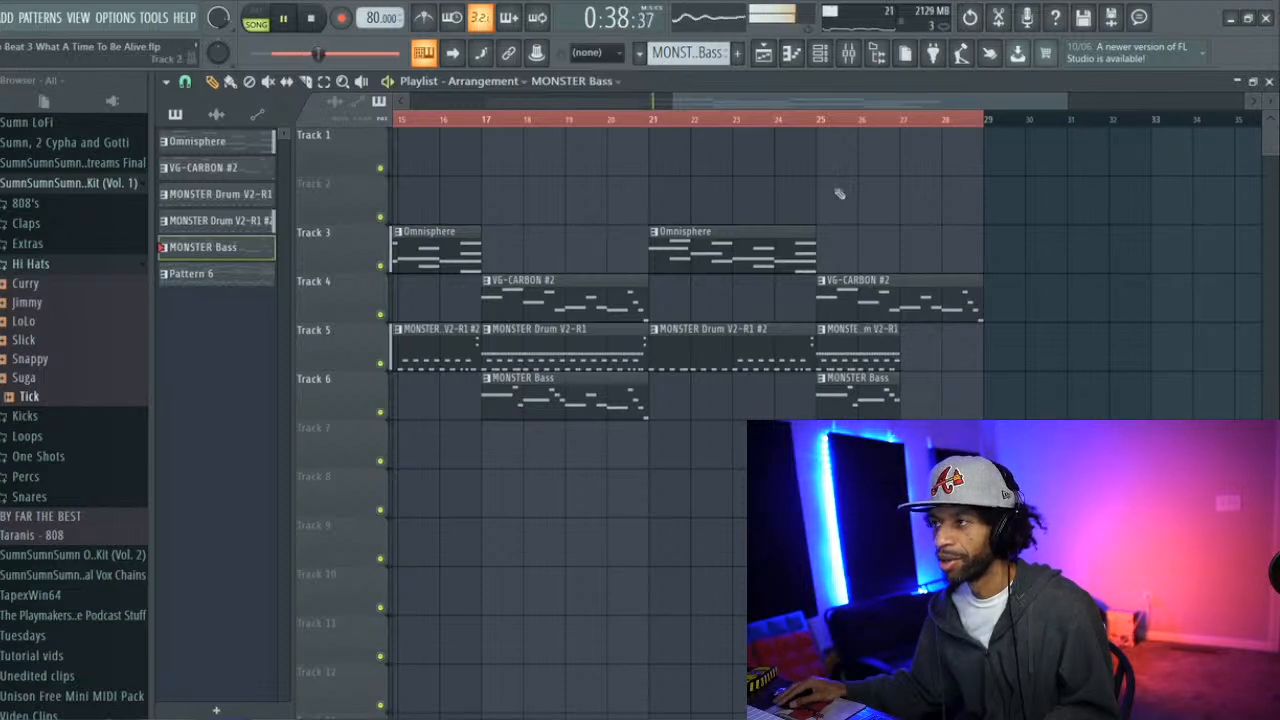
drag(814, 108, 697, 119)
click(316, 18)
click(322, 18)
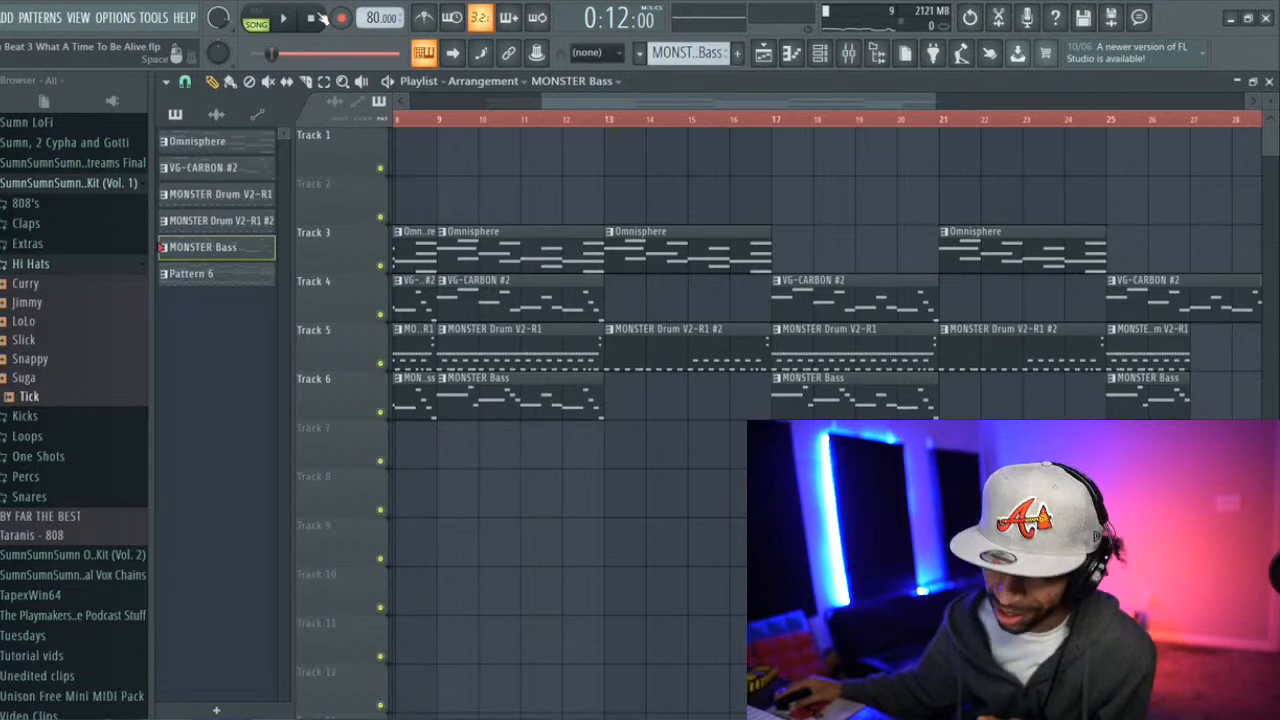
Clear the time selection back to bar 1 and listen to the arrangement from the intro into bar 5
drag(568, 98, 397, 127)
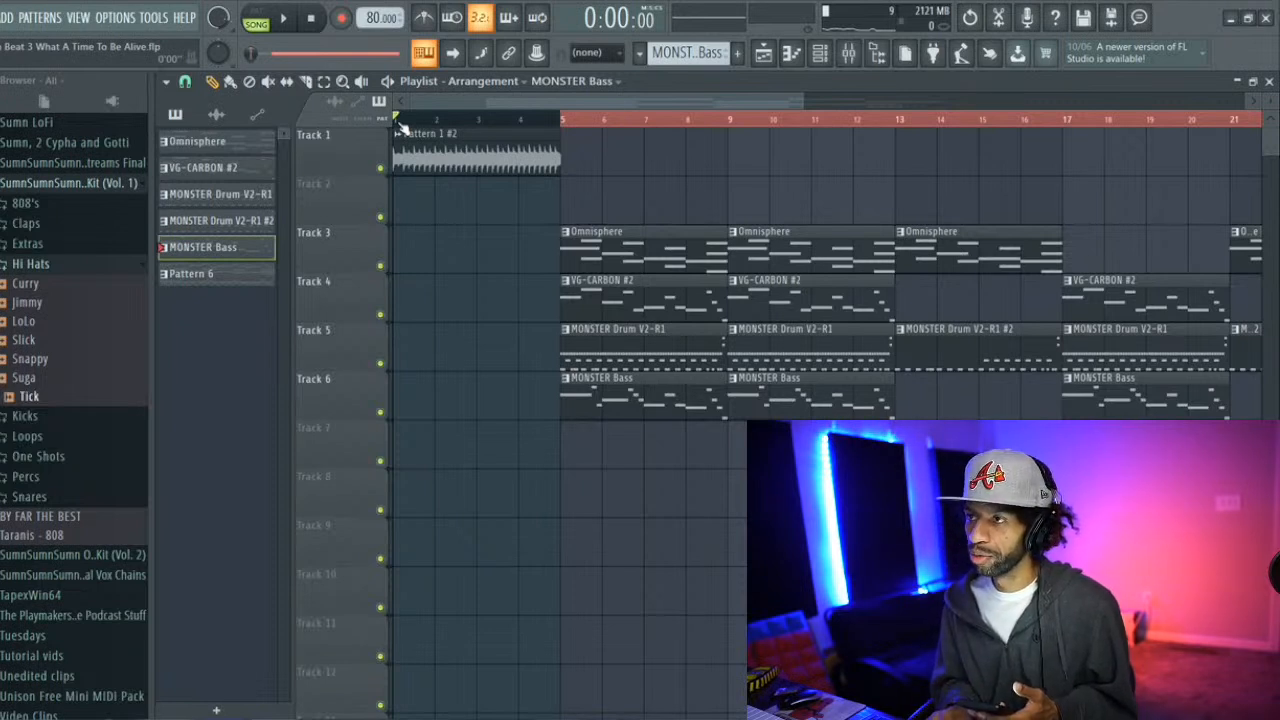
key(space)
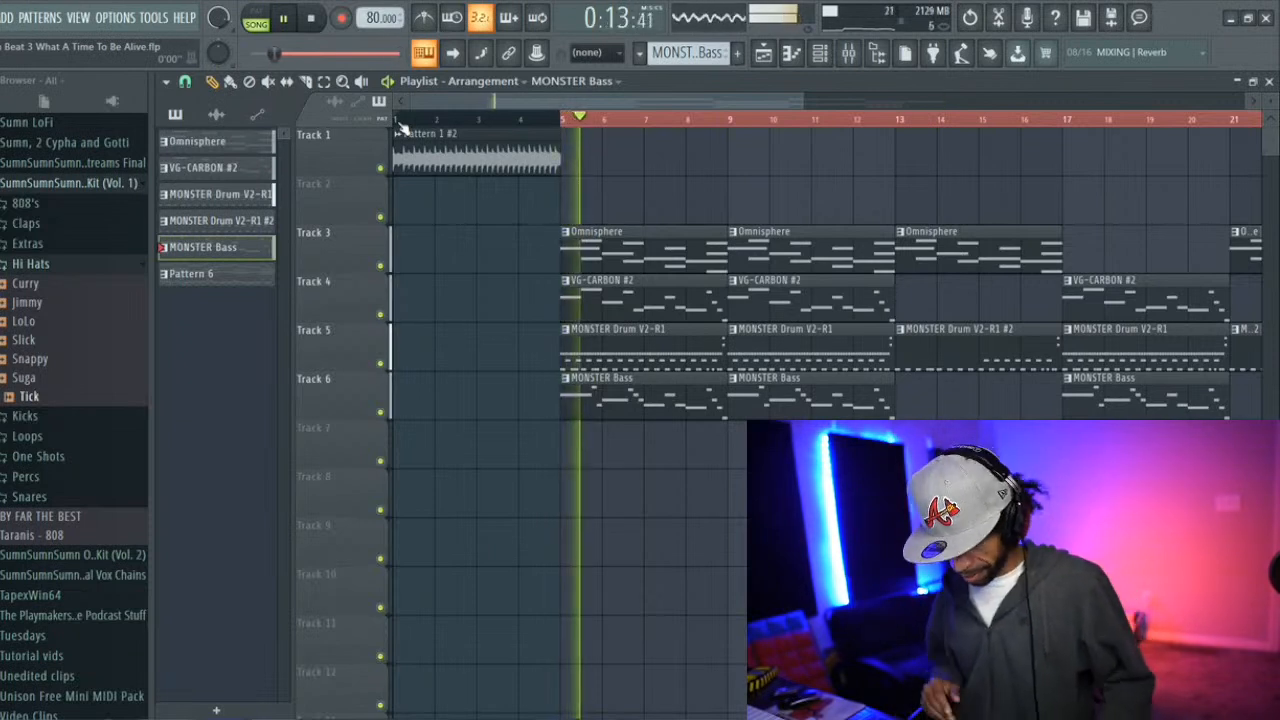
key(space)
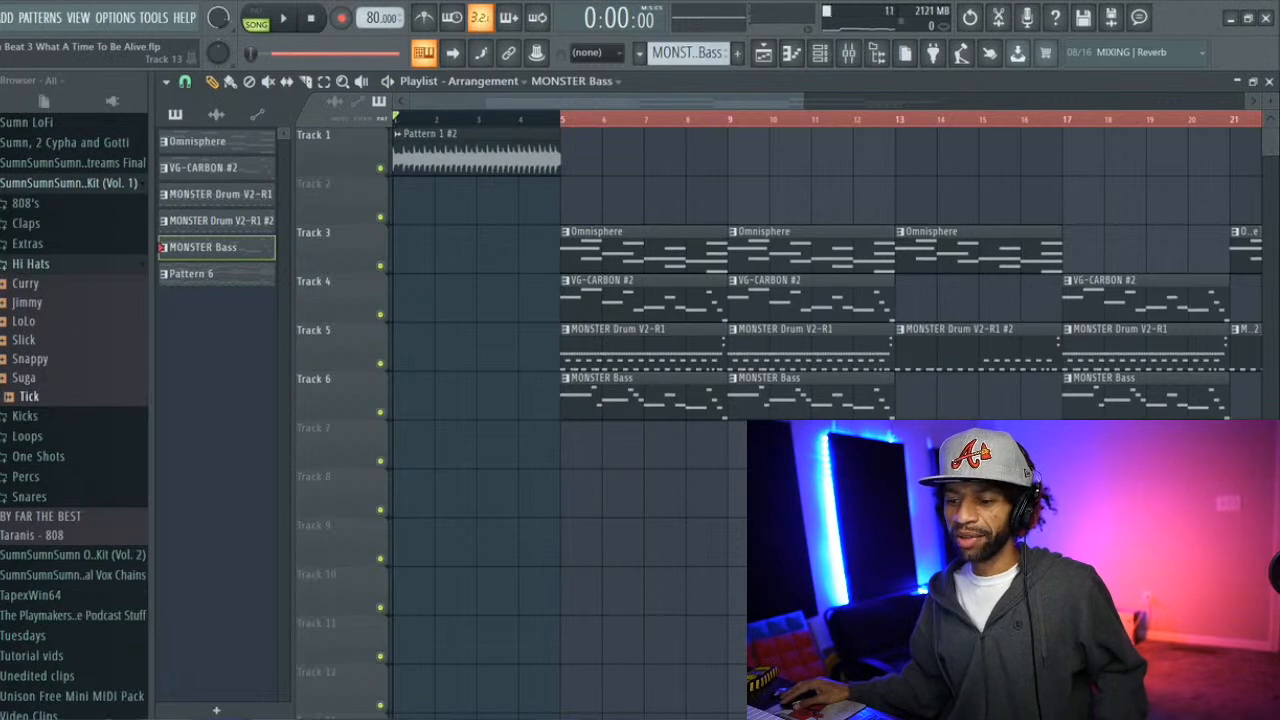
Switch to File Explorer and search the Desktop folder for "super mario"
key(alt+Tab)
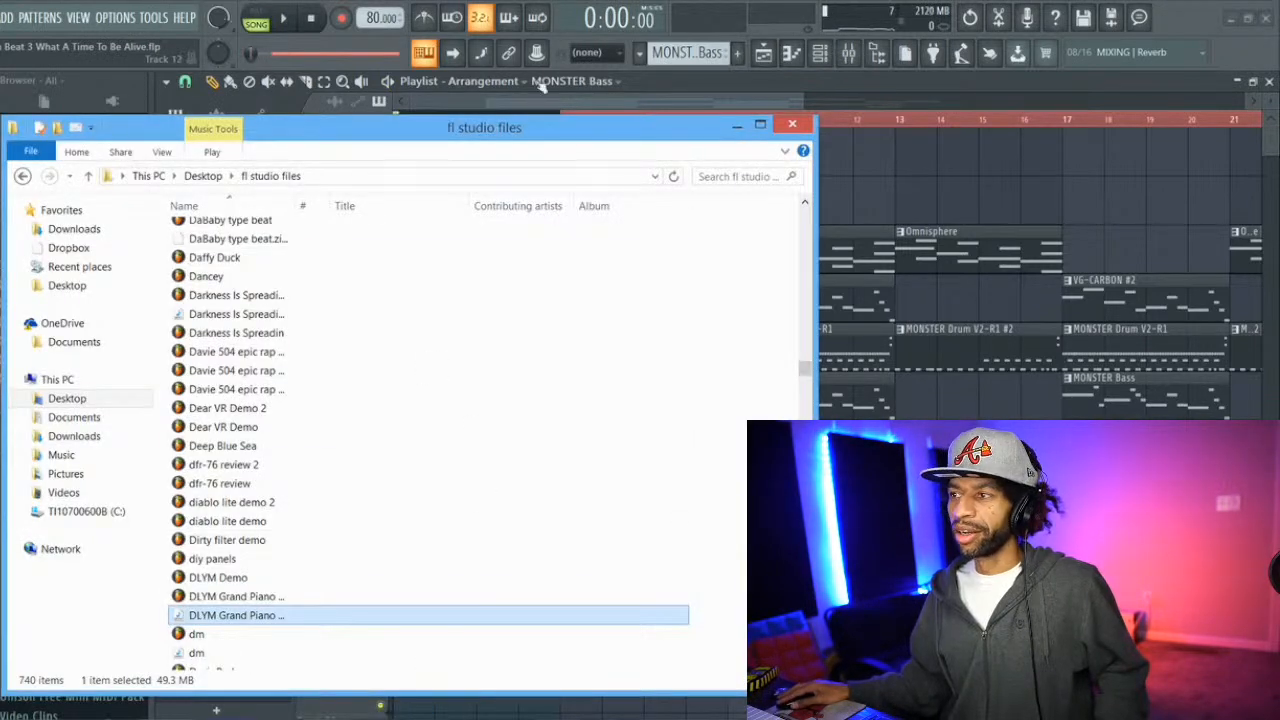
click(107, 402)
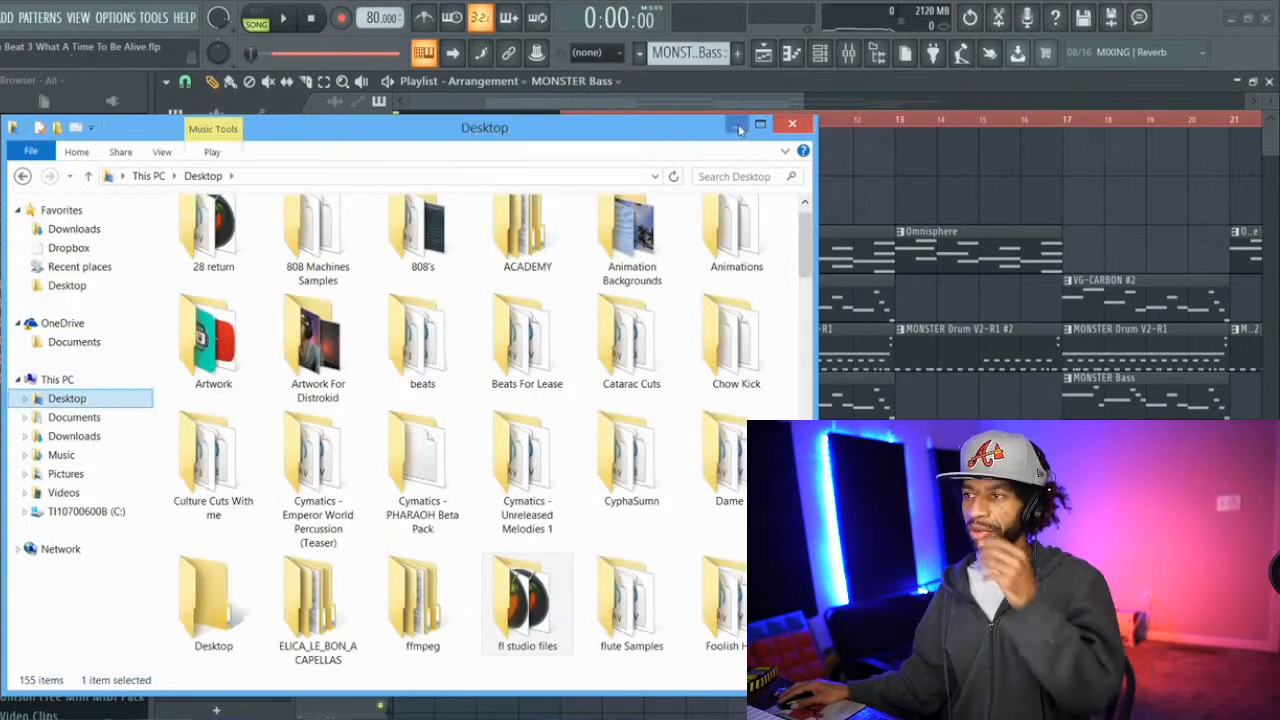
click(745, 176)
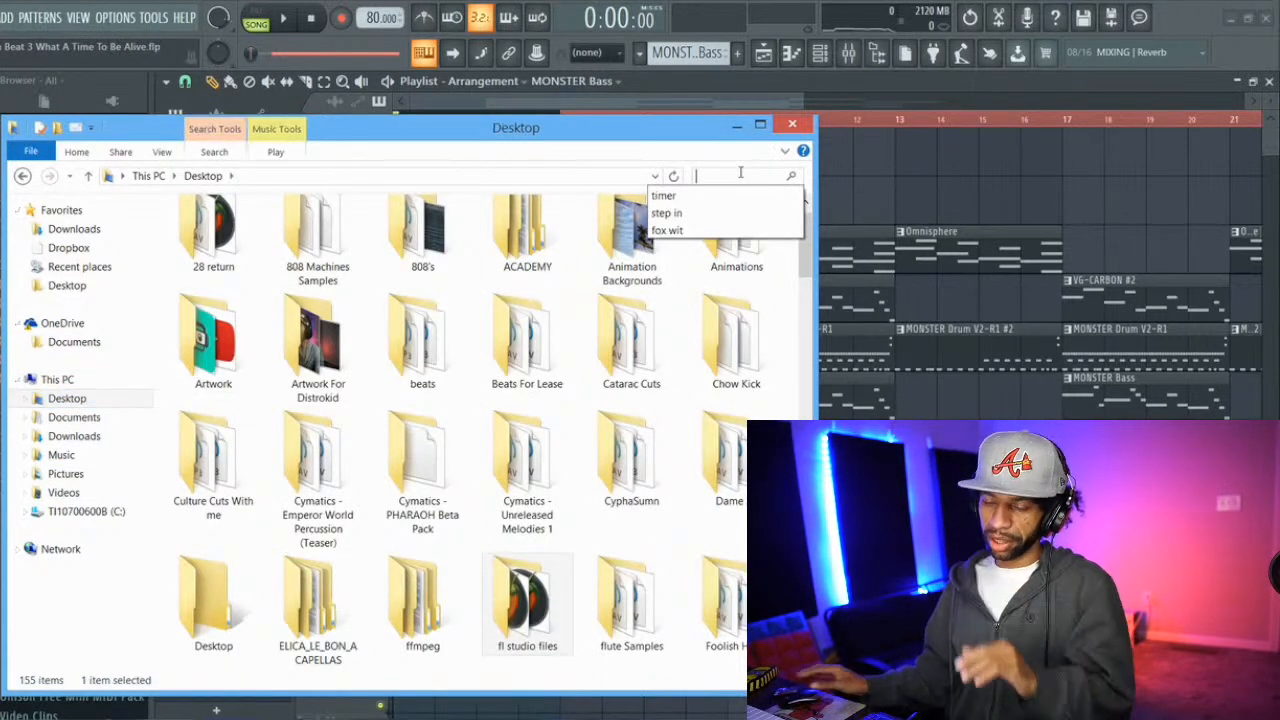
text(supe)
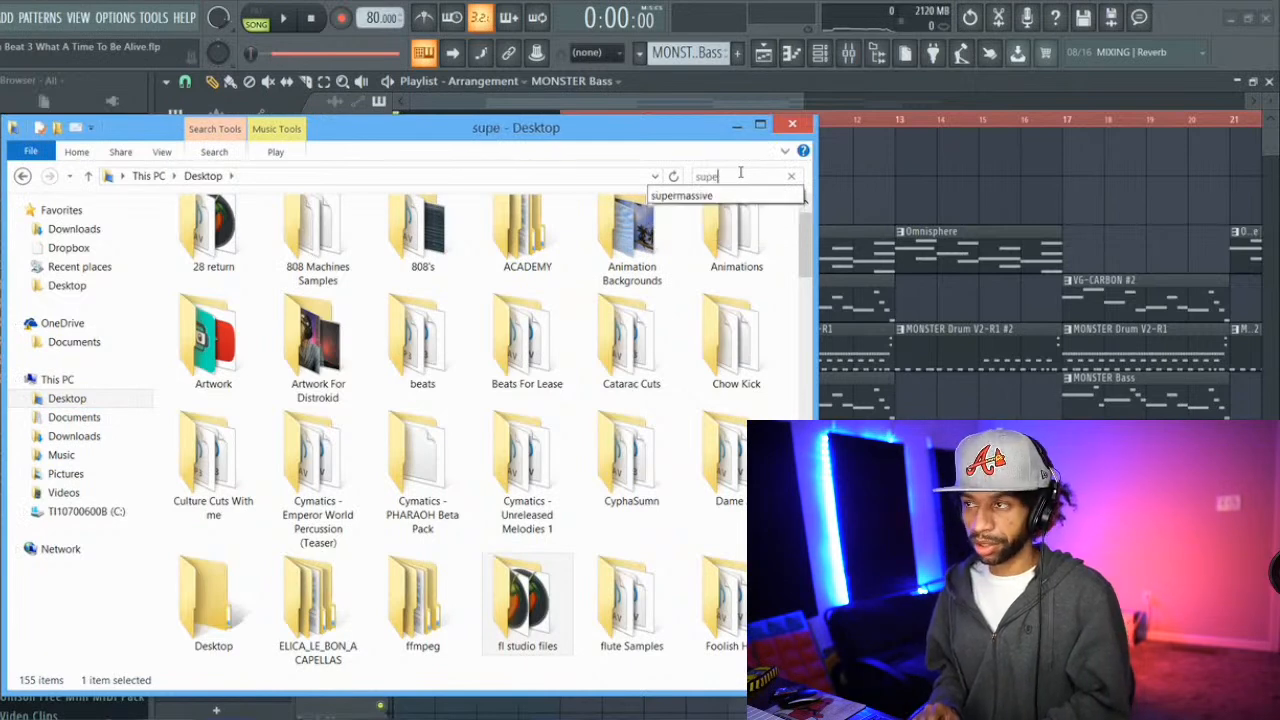
text(r ma)
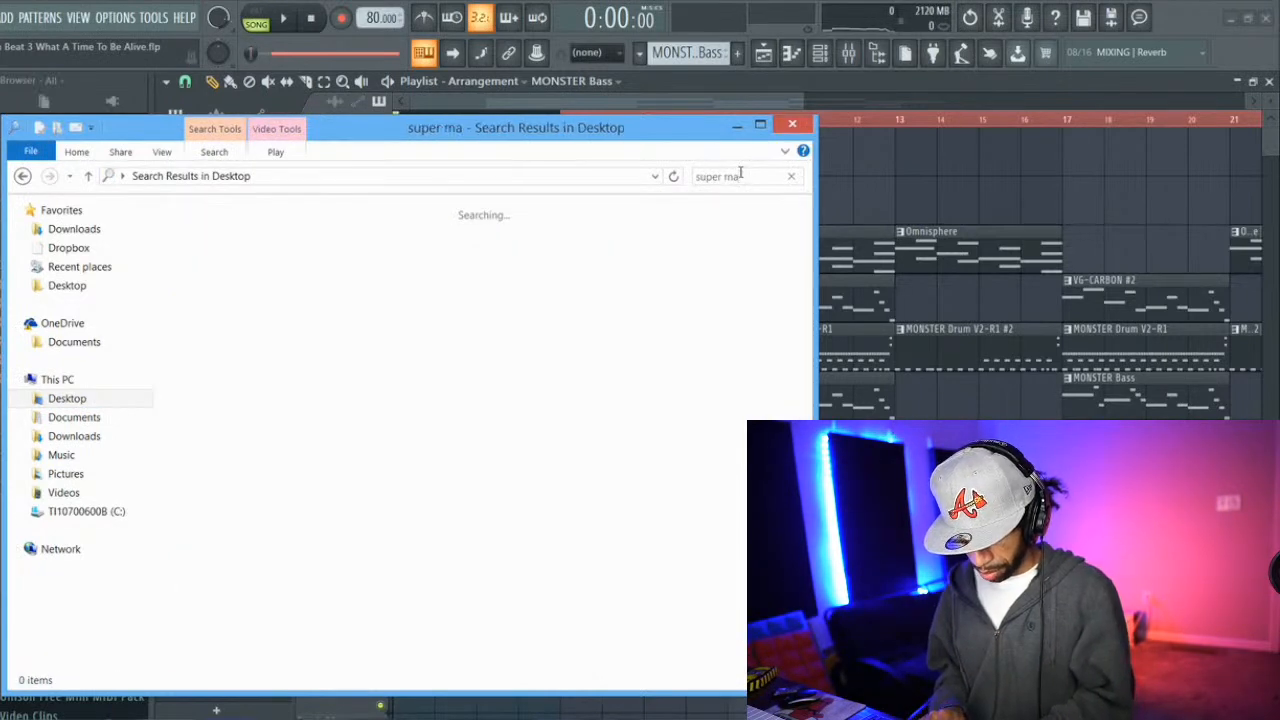
text(rio)
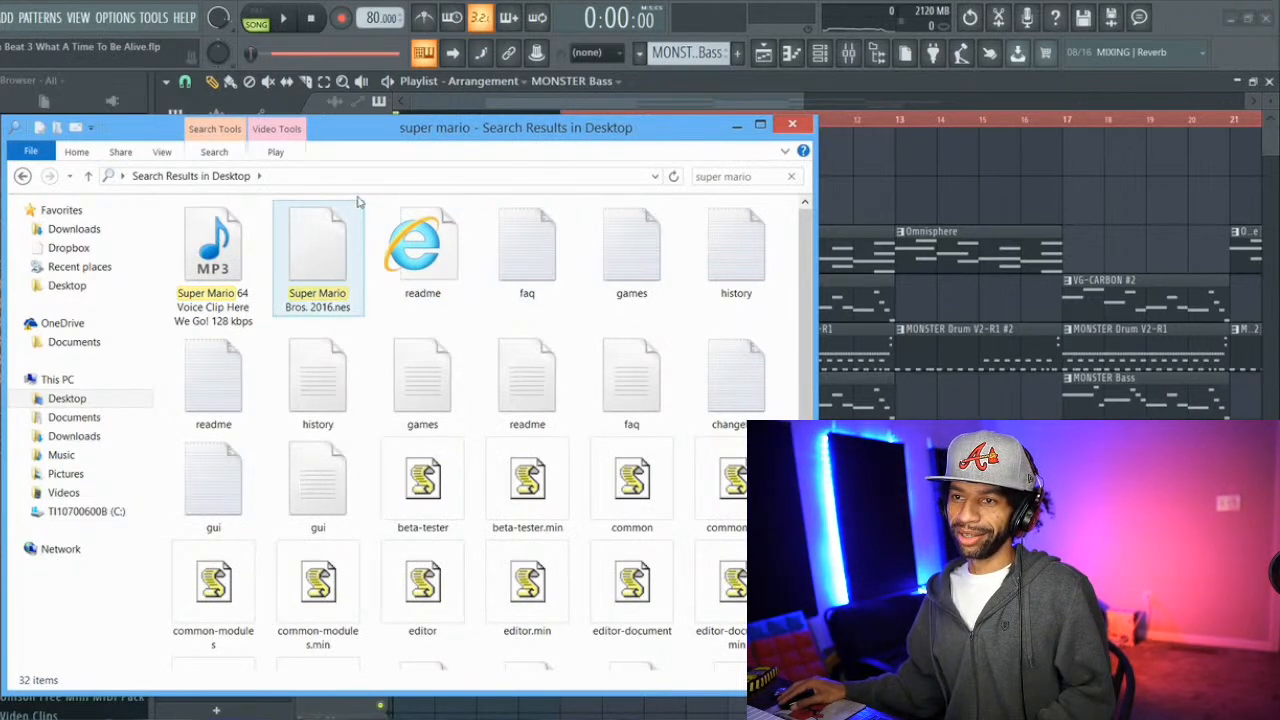
Add the Super Mario 64 Voice Clip Here We Go! MP3 to the FL Studio Playlist on Track 9, ending at bar 5
drag(412, 139, 833, 159)
drag(640, 265, 130, 352)
drag(258, 398, 258, 396)
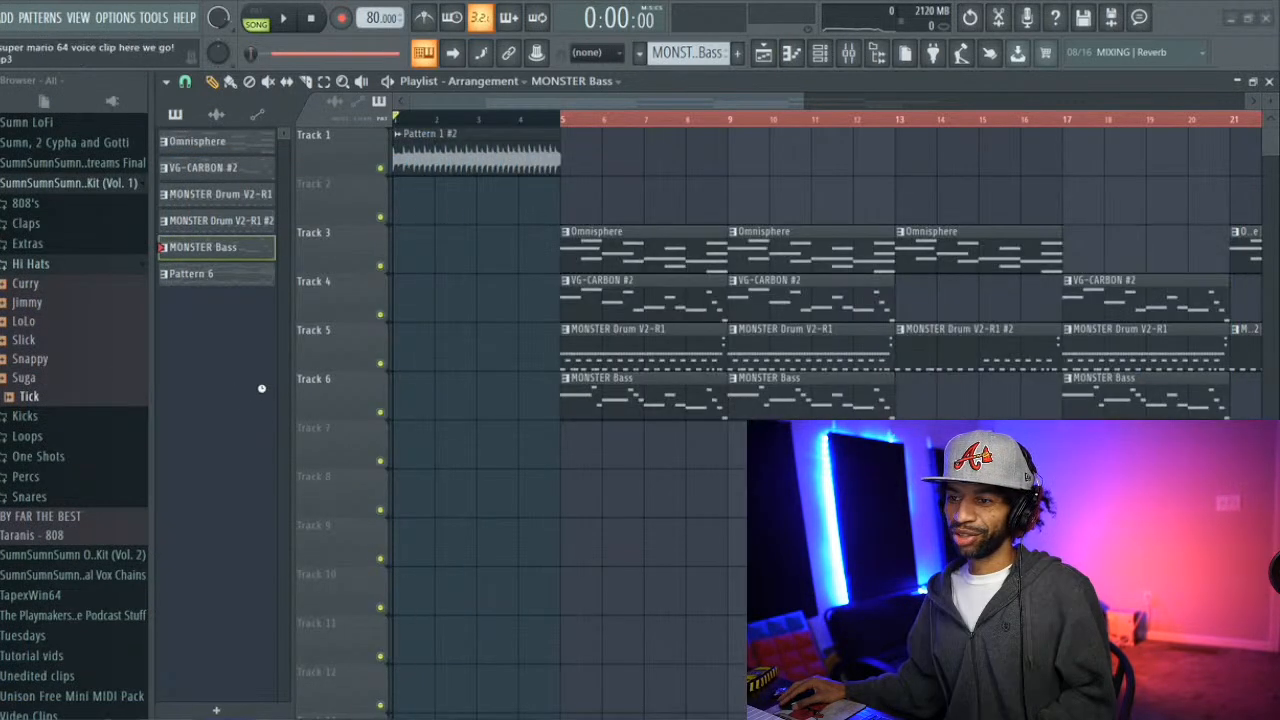
drag(237, 200, 472, 555)
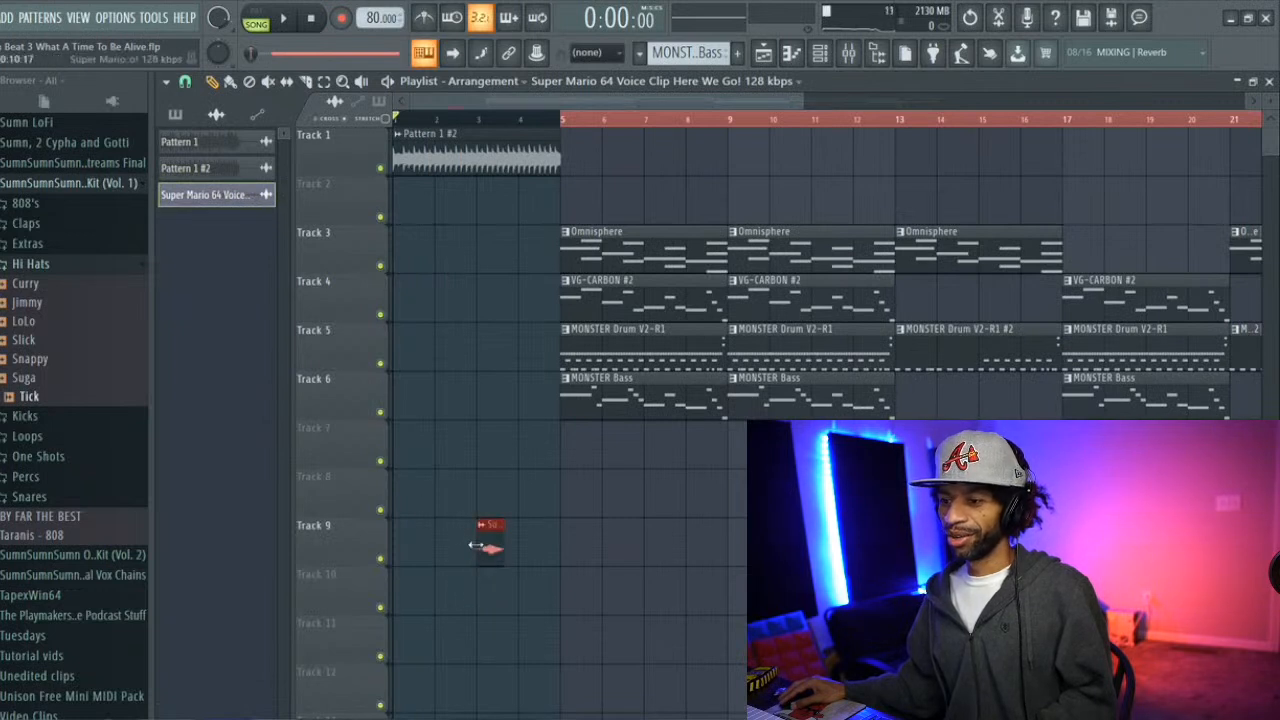
drag(487, 540, 539, 540)
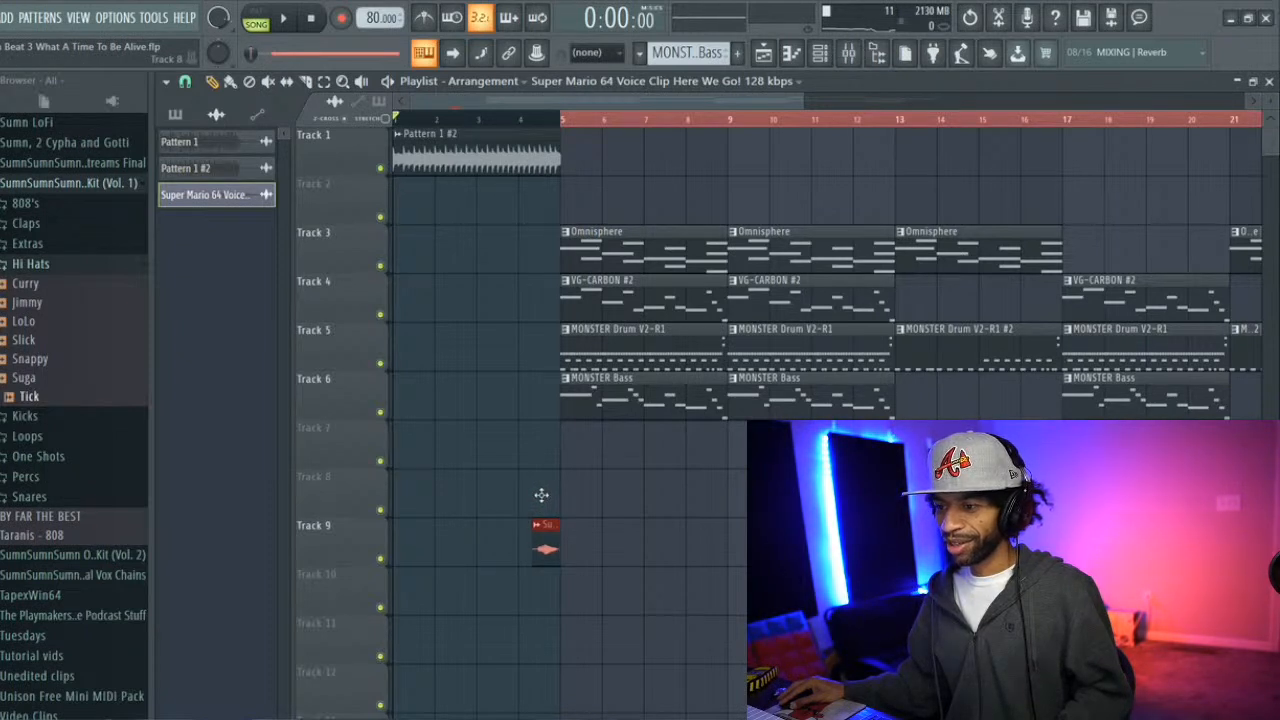
Trim the end of the Pattern 1 #2 clip back to about the start of the voice clip and play the intro
click(562, 151)
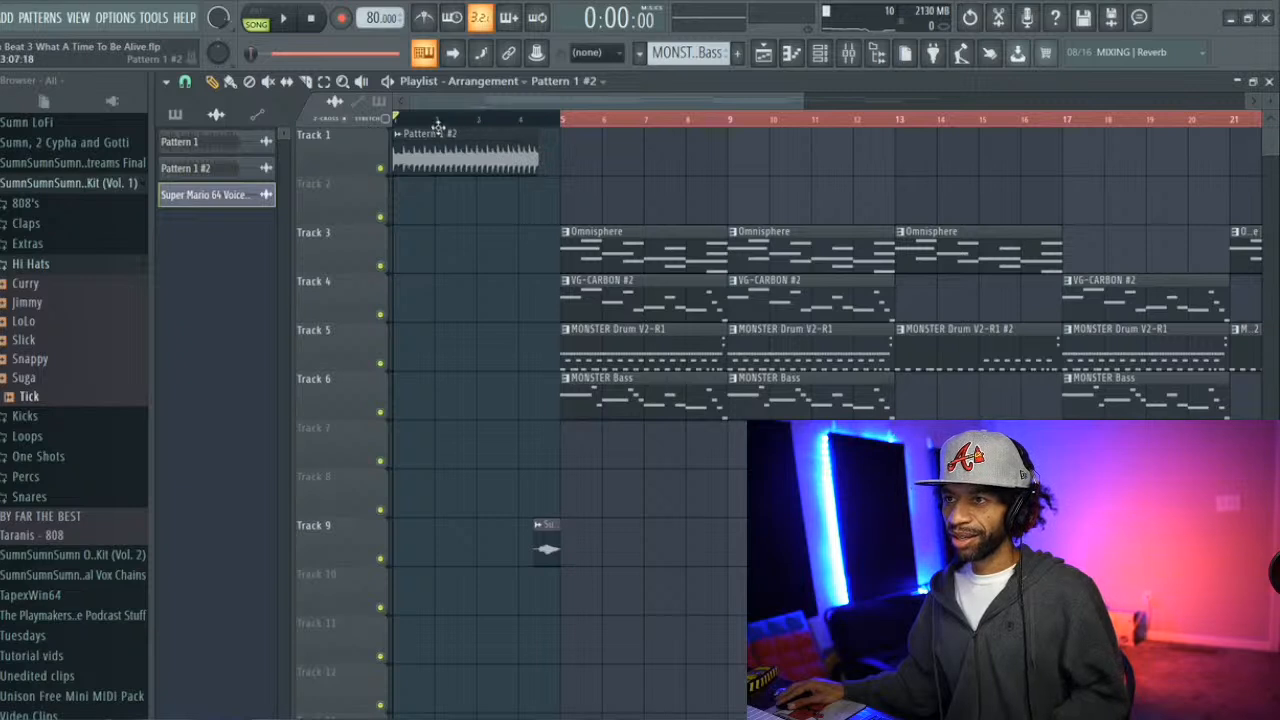
key(space)
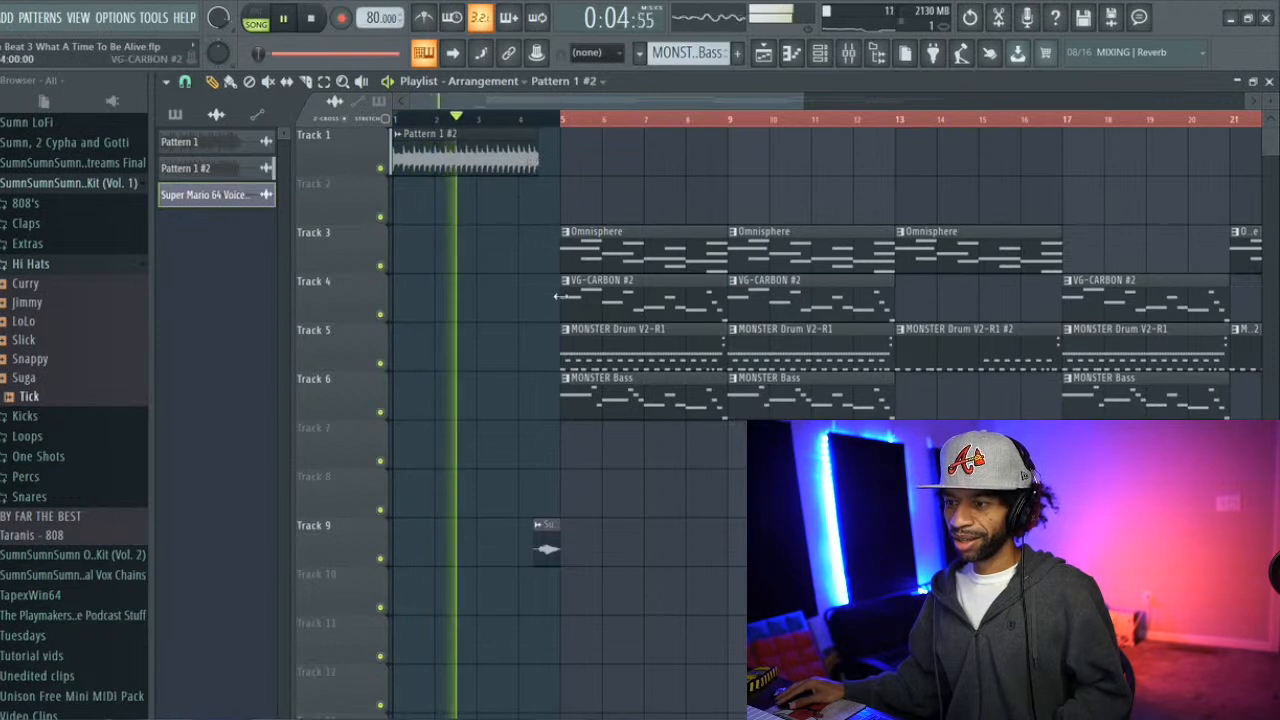
key(space)
Move the Super Mario 64 voice clip up to Track 2 just before bar 5 and listen to the transition
drag(544, 541, 528, 185)
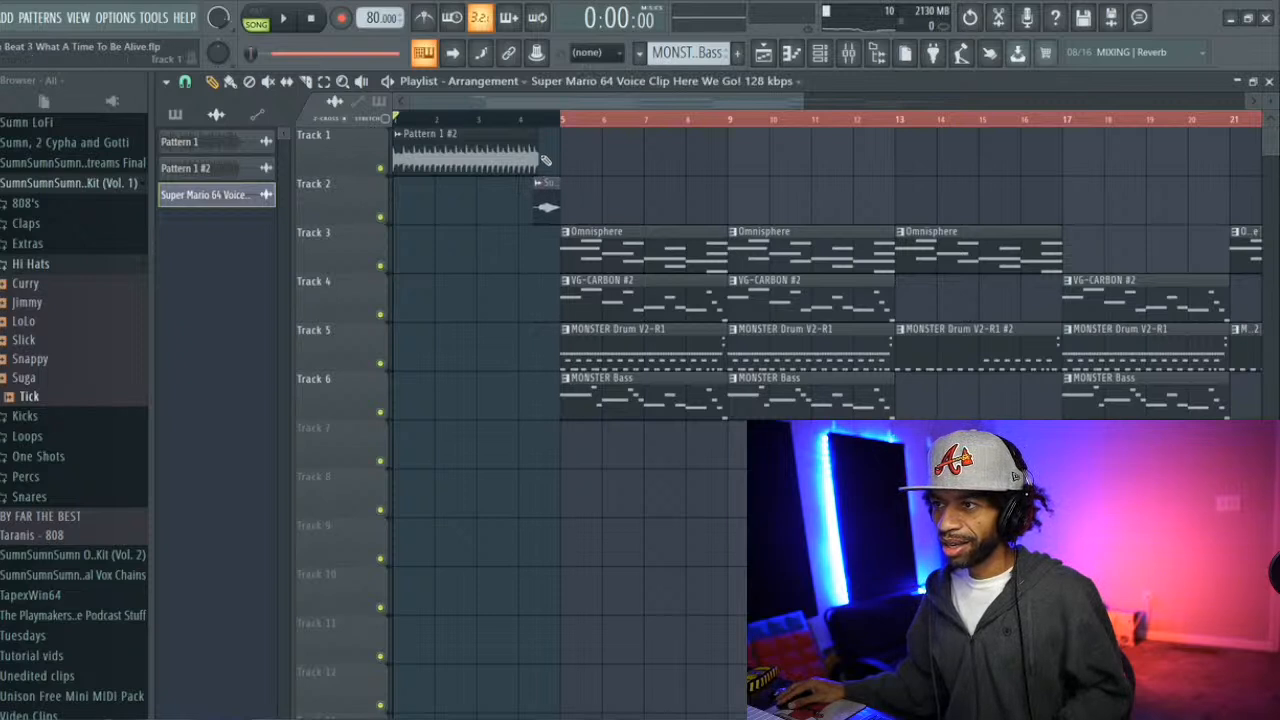
click(543, 154)
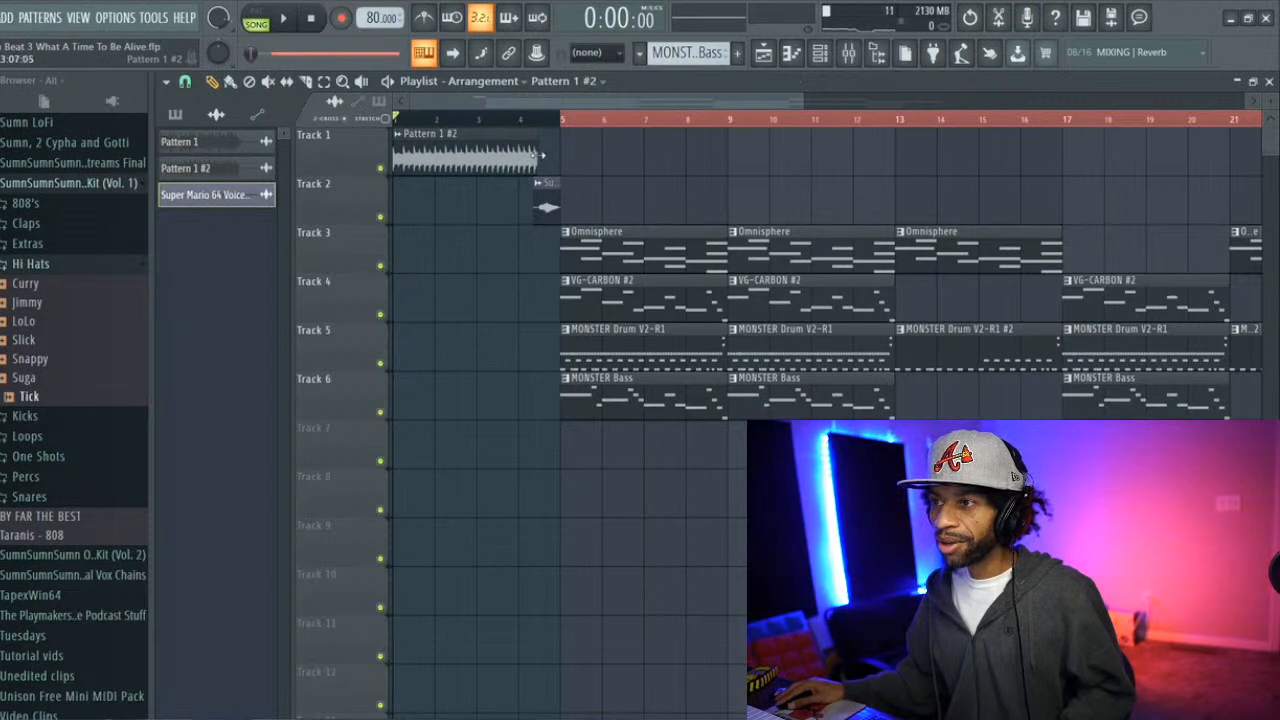
key(space)
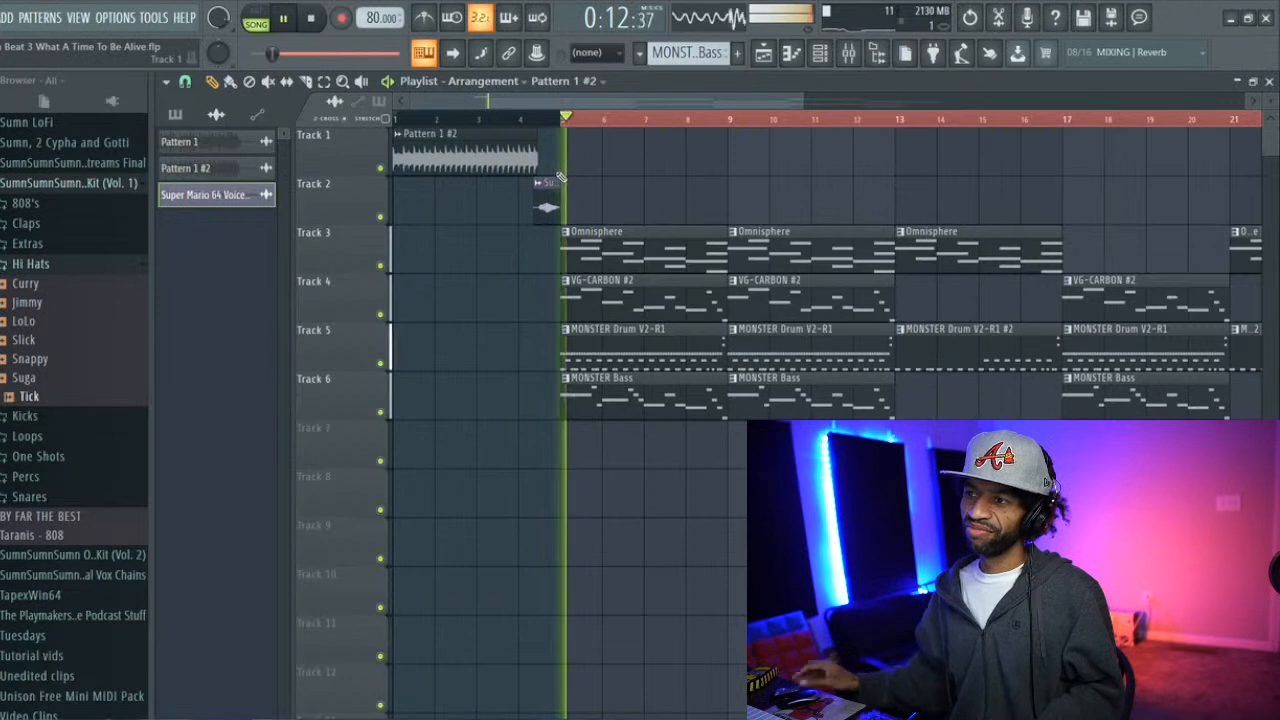
key(space)
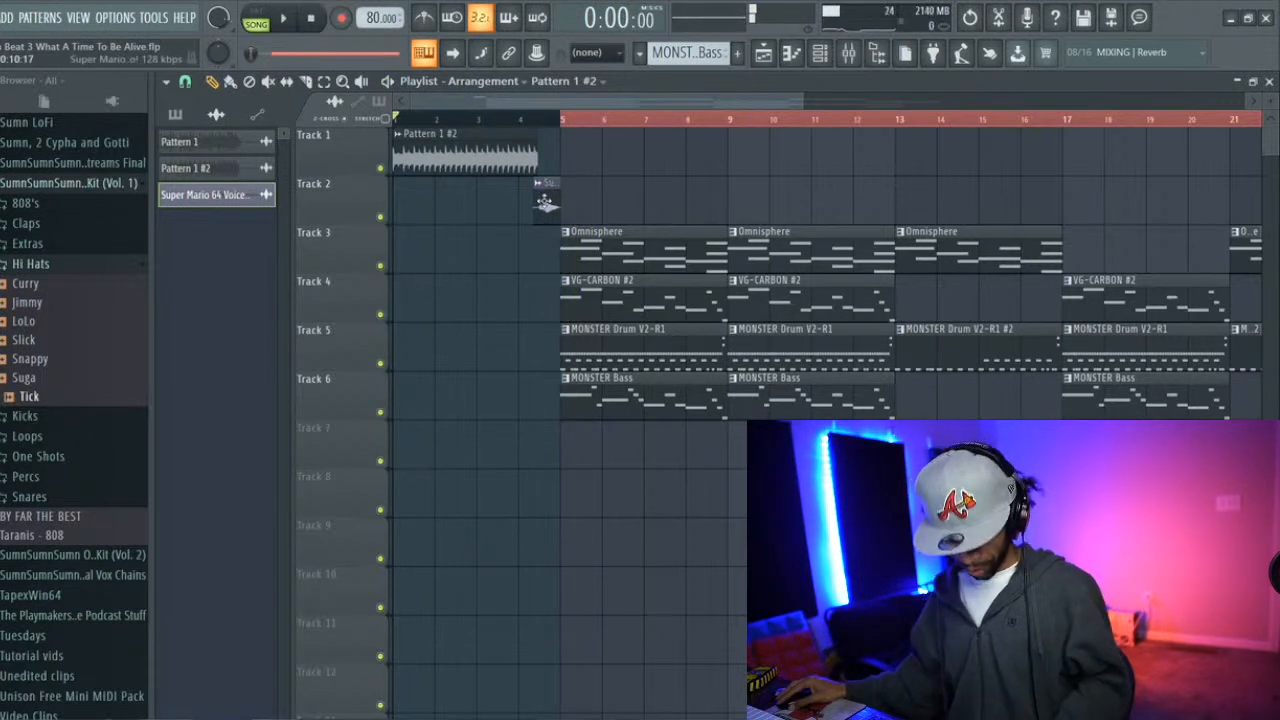
Nudge the voice clip slightly past bar 5, extend Pattern 1 #2 to meet its start, and listen from bar 4
click(544, 201)
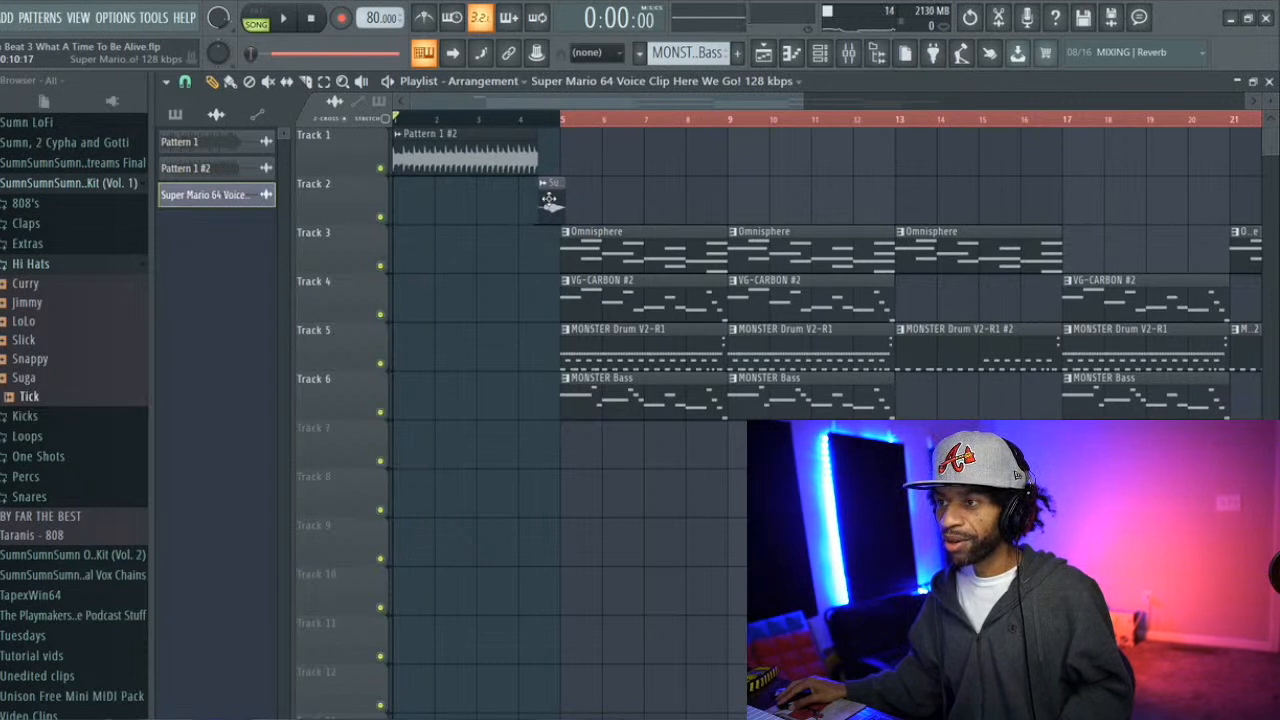
click(543, 153)
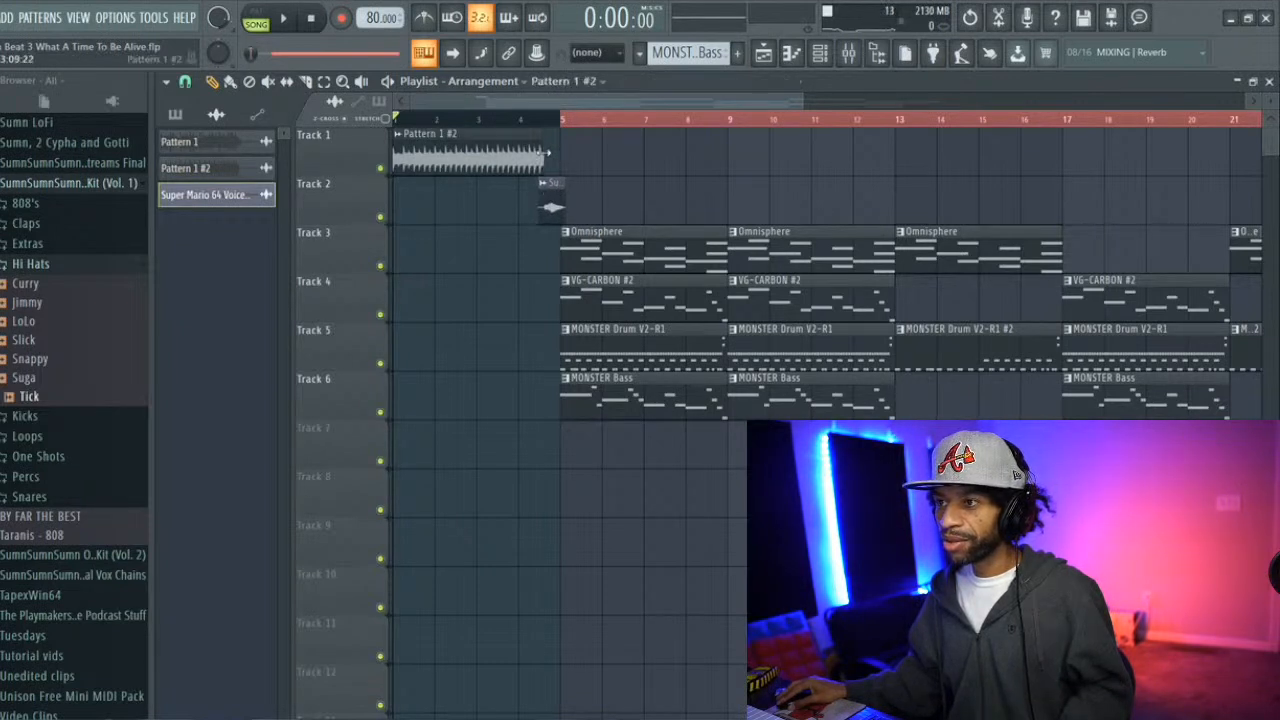
click(522, 120)
key(space)
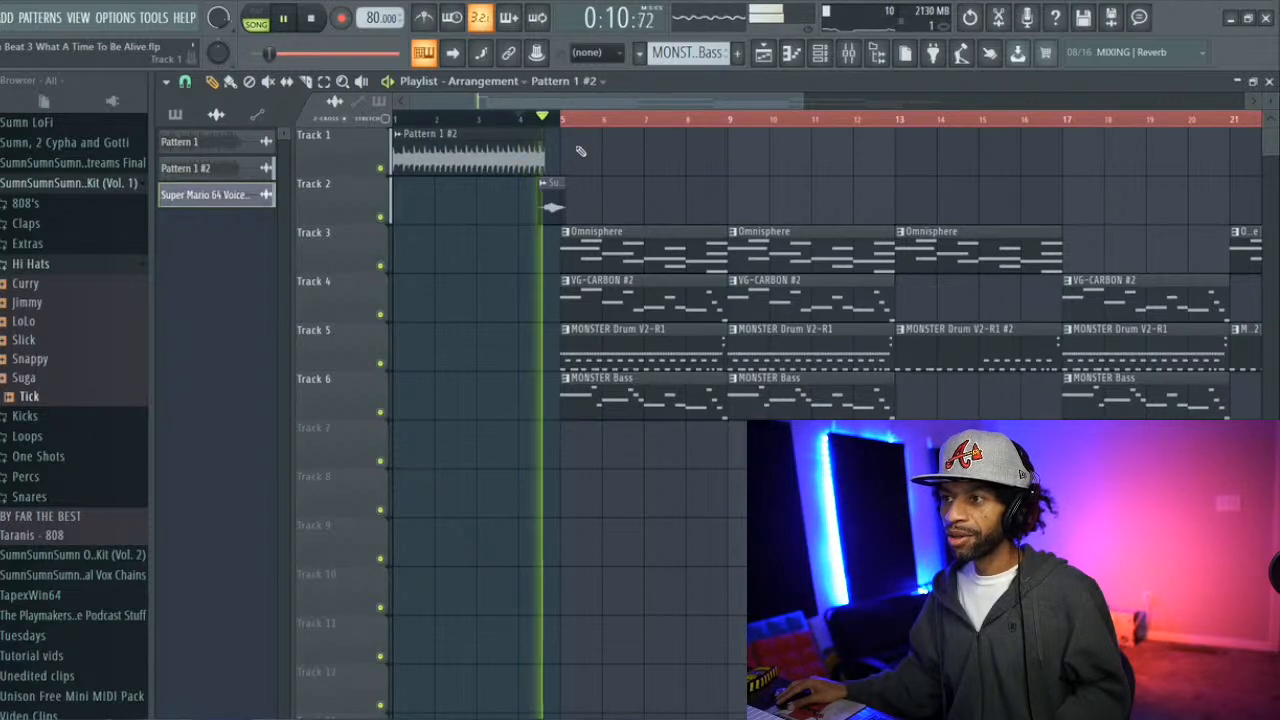
key(space)
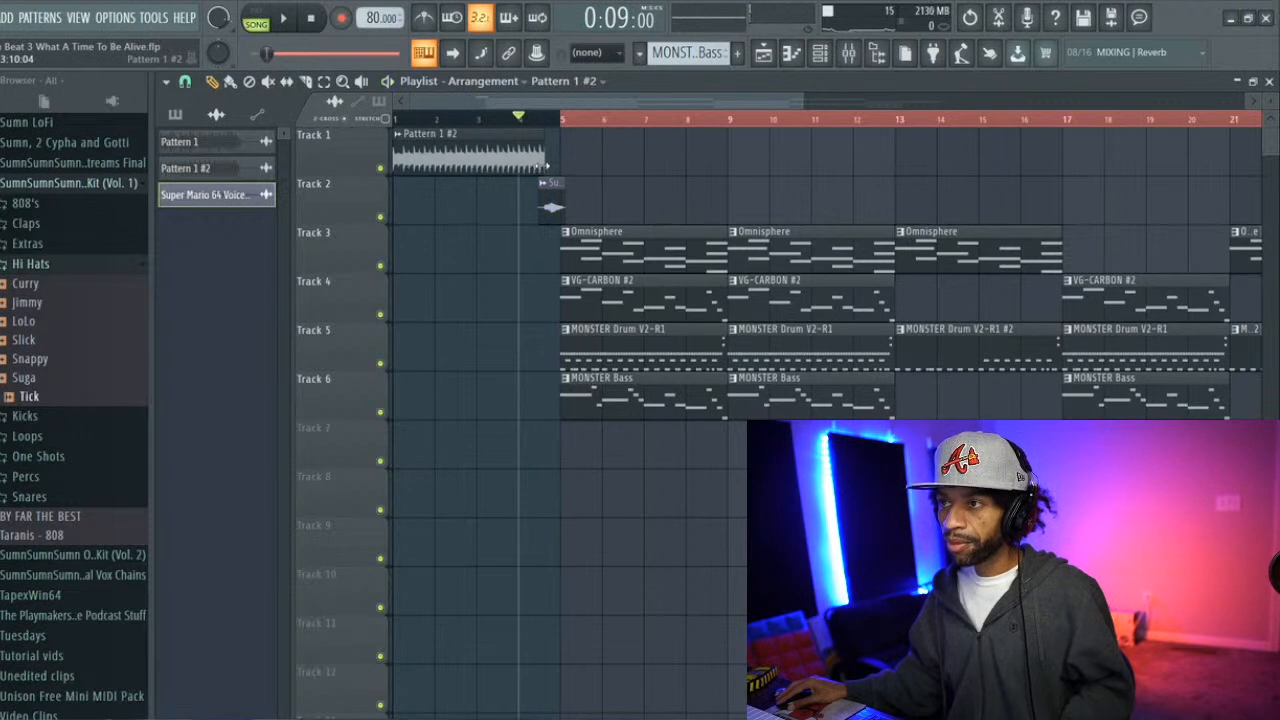
key(space)
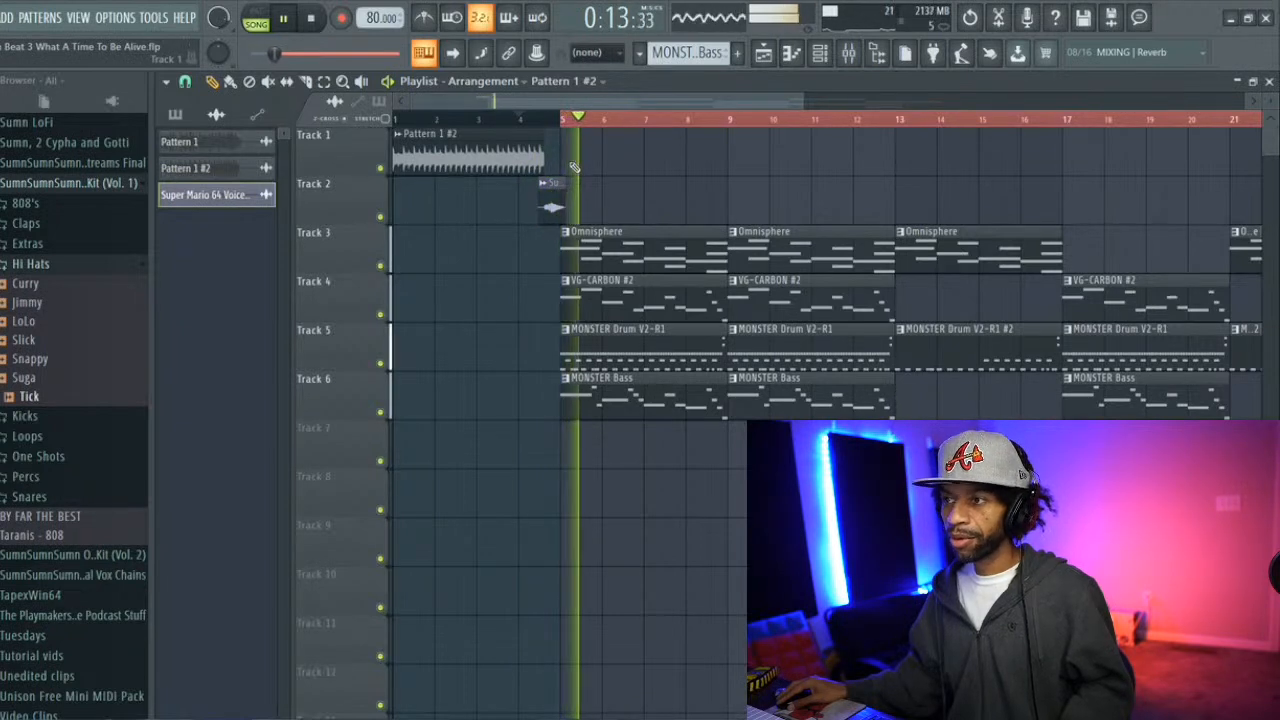
key(space)
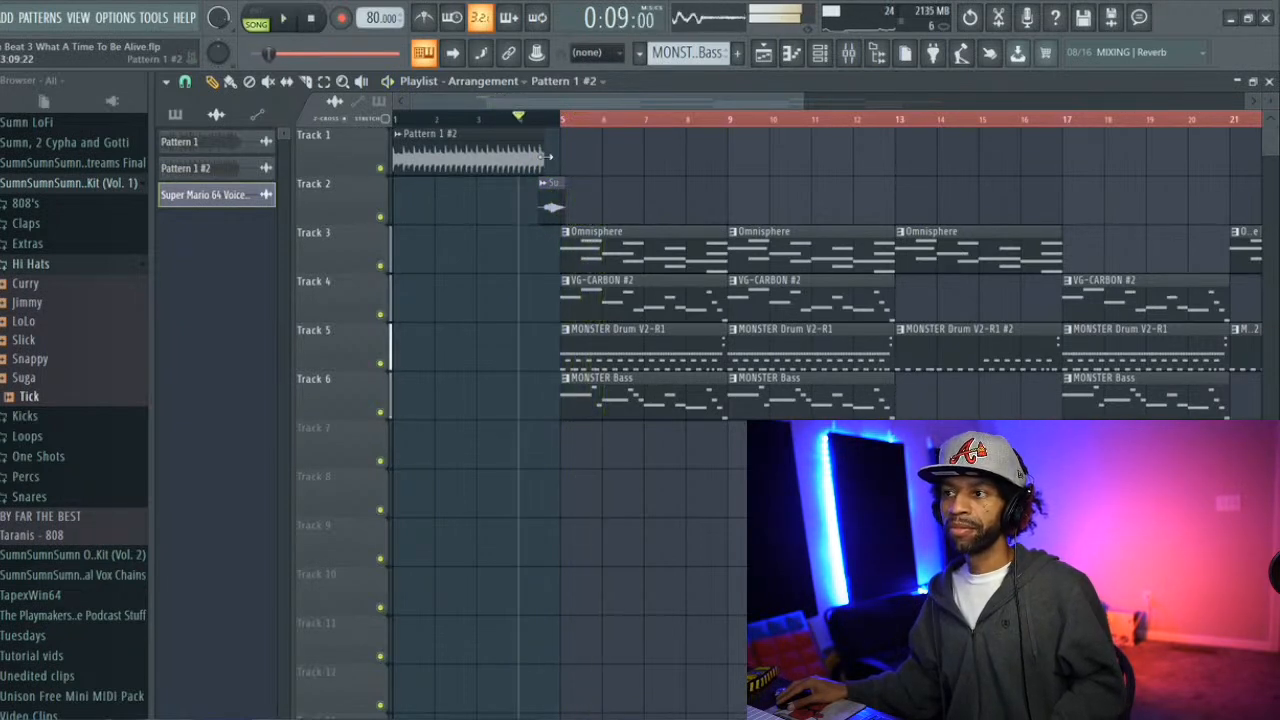
Route the Super Mario 64 voice clip to mixer track 10 and open the Mixer with the song playing
click(553, 193)
double_click(553, 193)
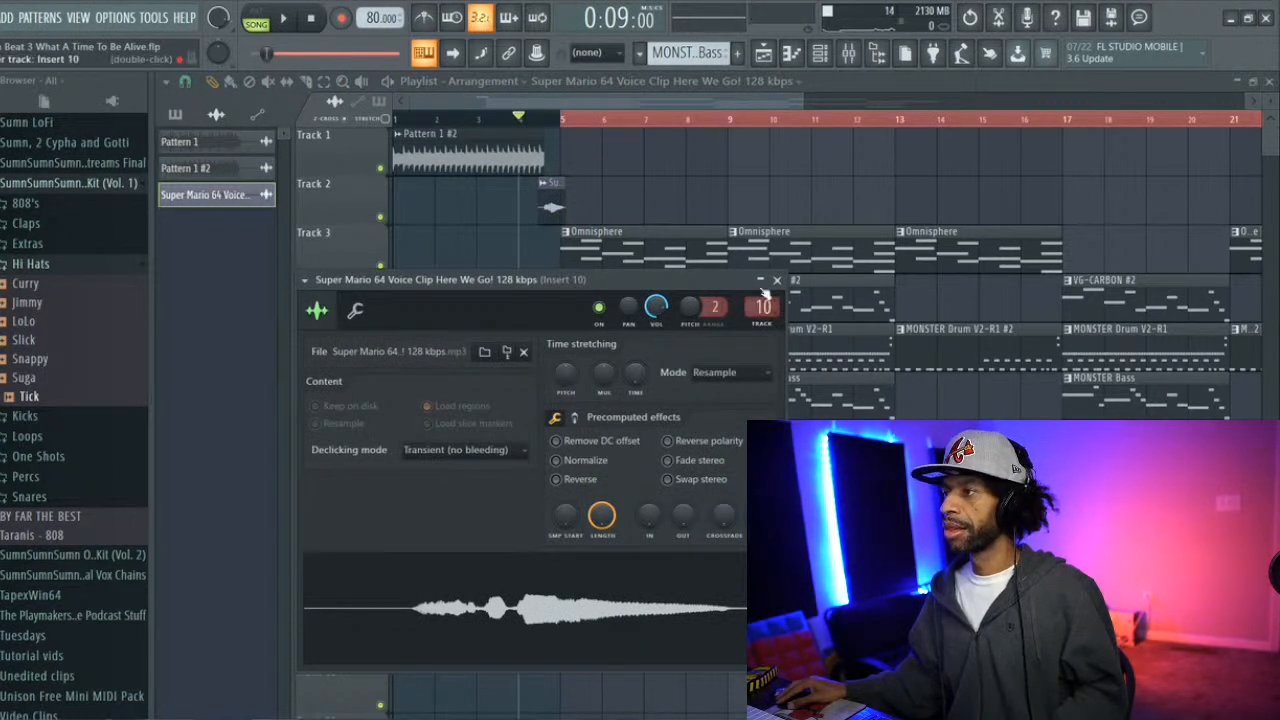
click(848, 53)
key(space)
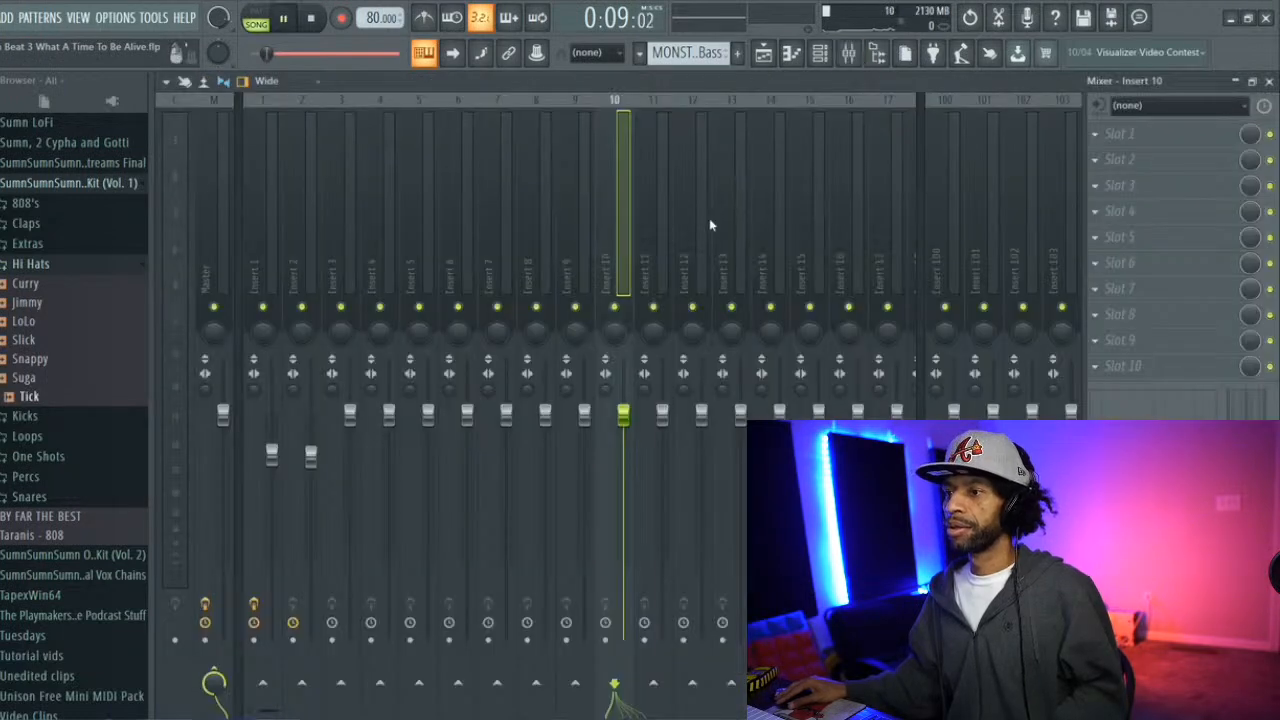
Add Fruity Delay 3 with the Ping pong preset to Insert 10 and move it down to slot 3
click(1097, 133)
scroll(843, 350, down, 3)
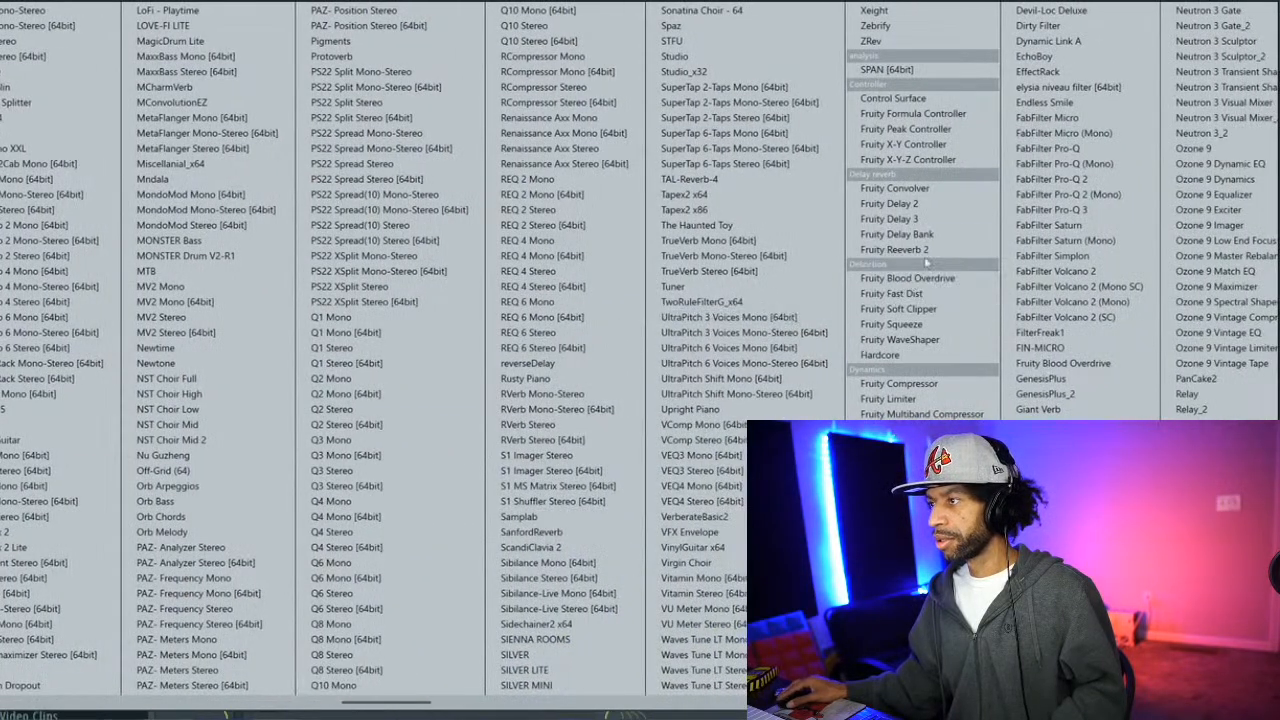
click(938, 218)
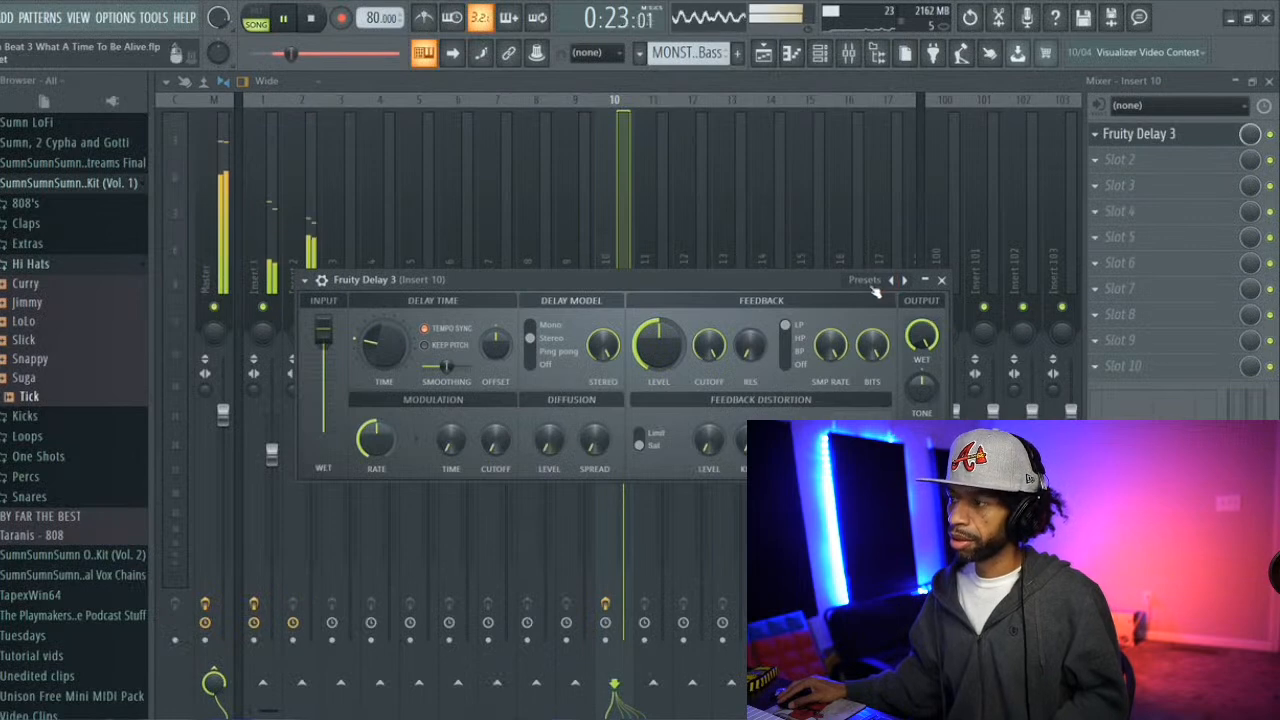
click(870, 284)
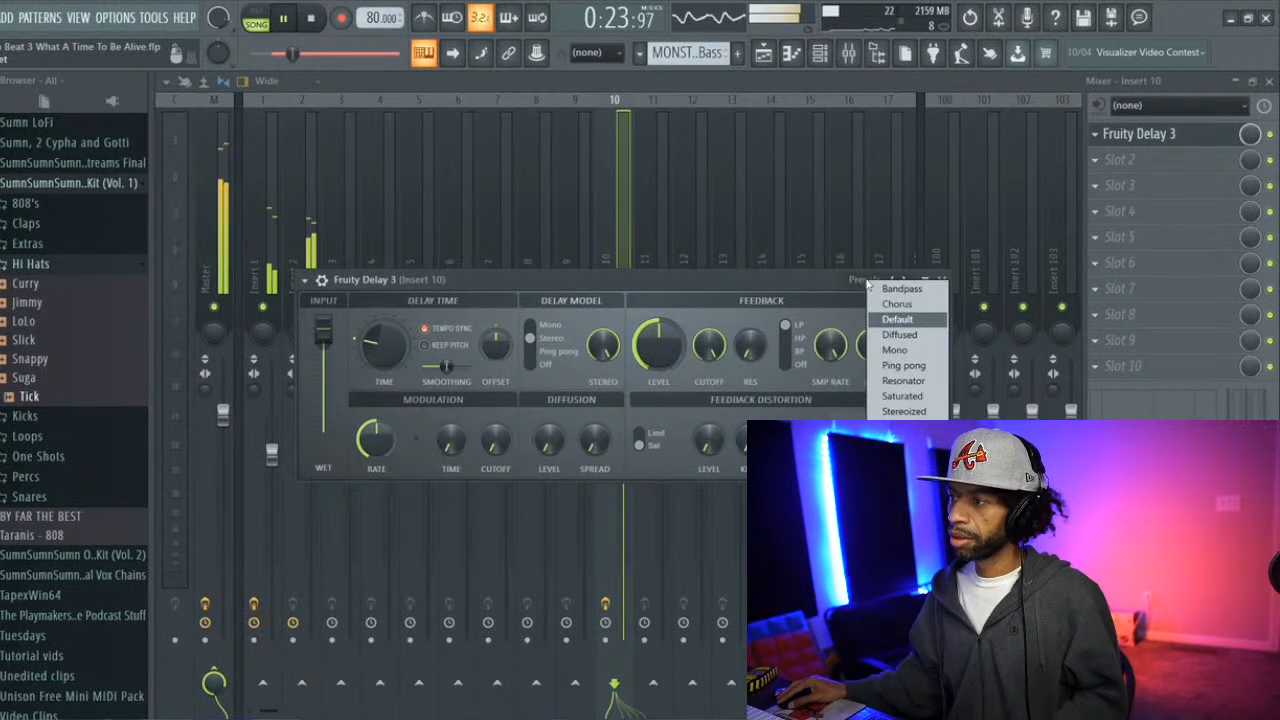
click(900, 362)
drag(1113, 158, 1095, 183)
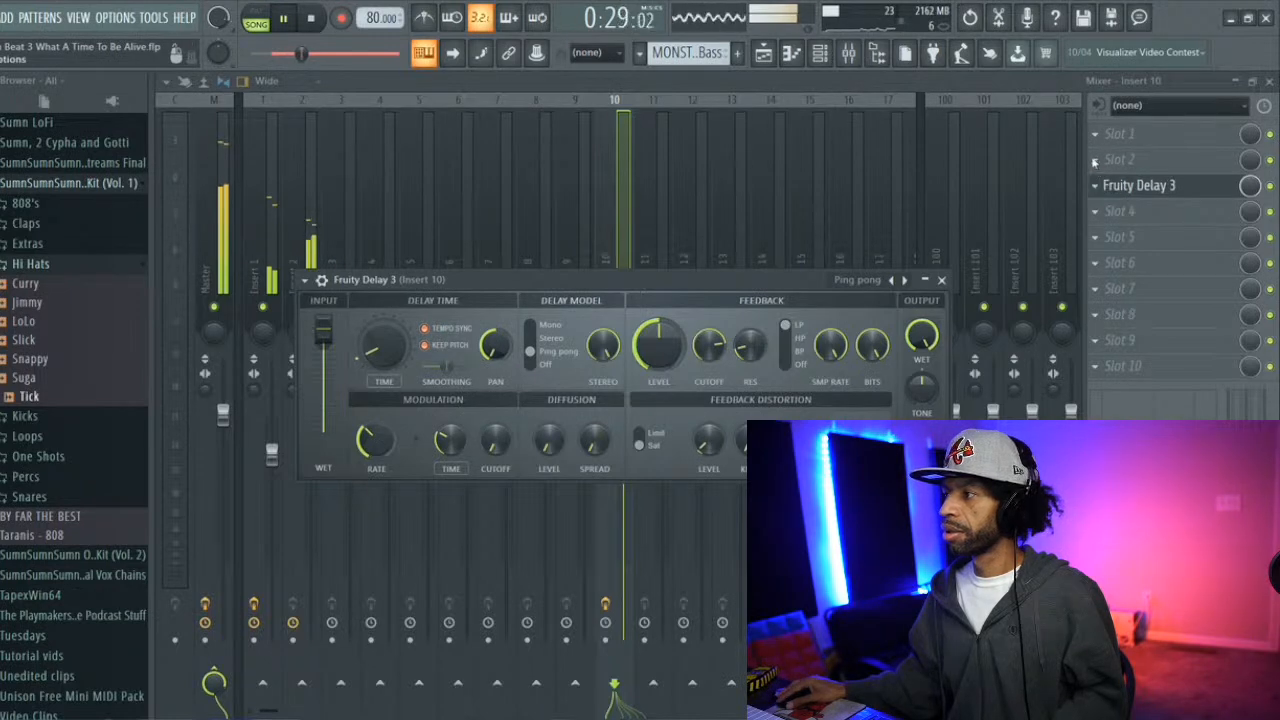
Add RVerb Stereo to slot 2 of Insert 10, turn down the slot's mix level, and listen to the voice transition
click(1097, 162)
scroll(1024, 222, down, 1)
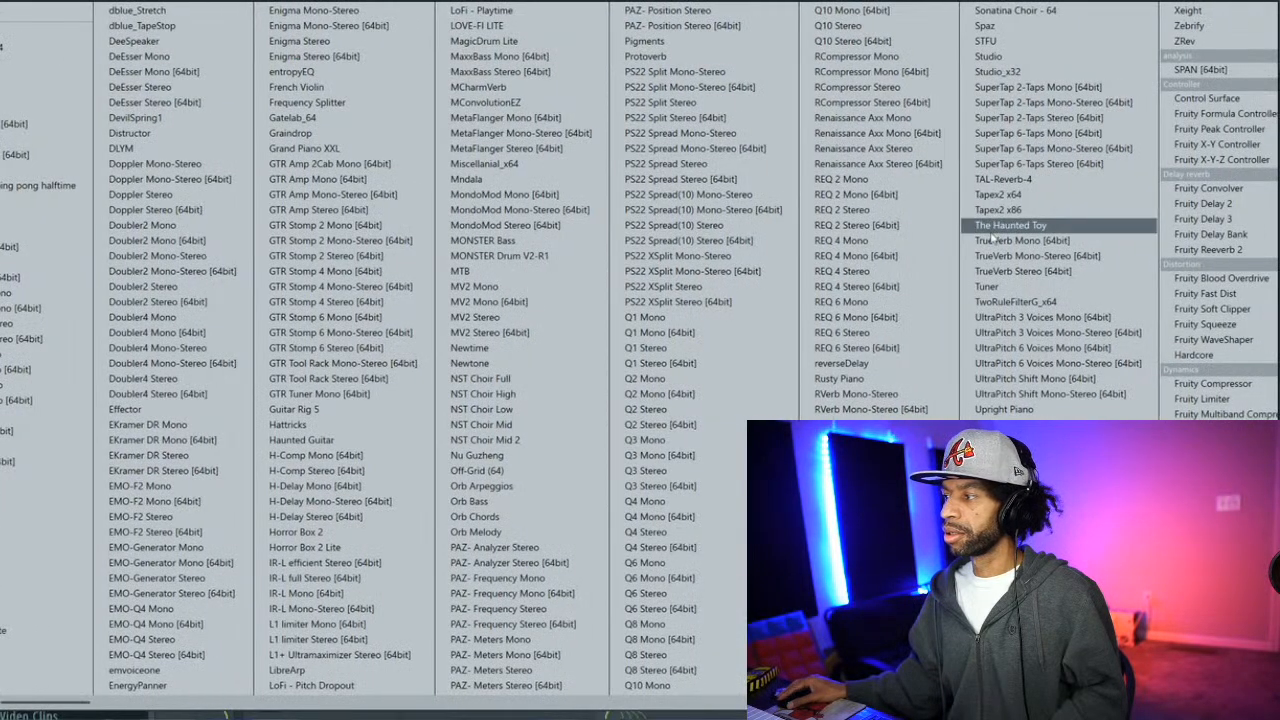
scroll(1024, 224, up, 1)
scroll(1000, 238, down, 3)
scroll(985, 245, down, 3)
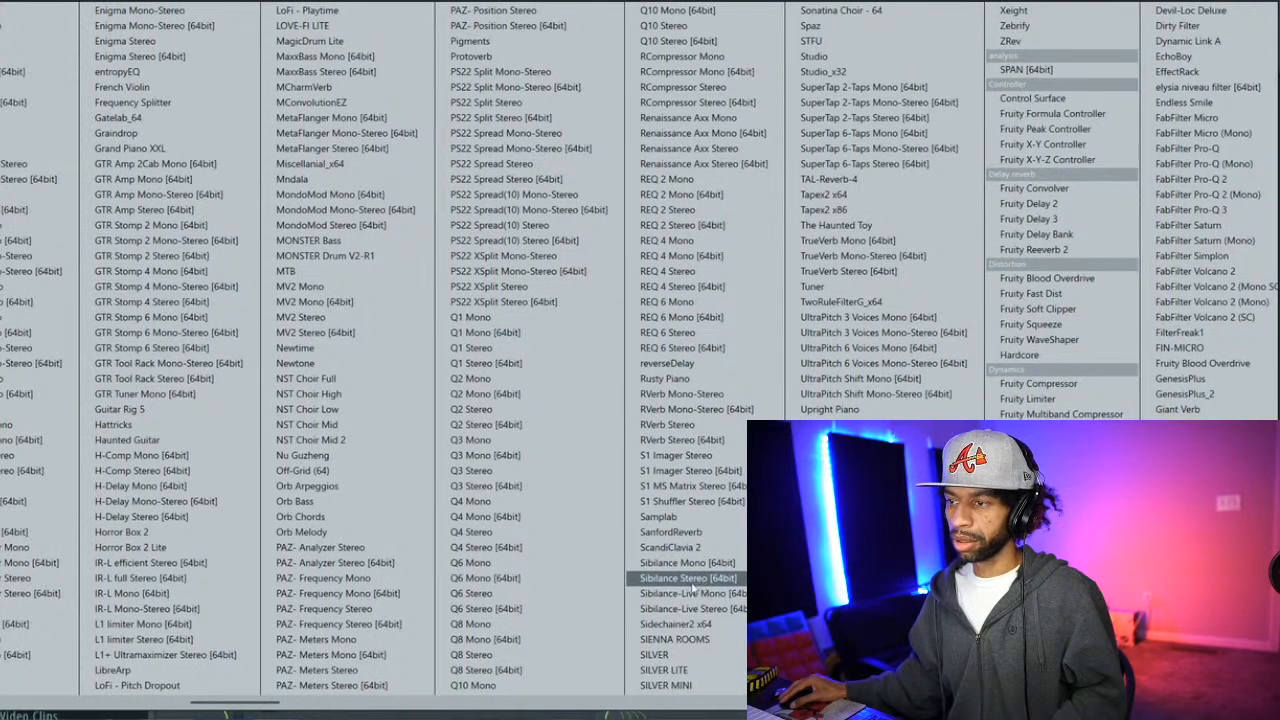
click(682, 424)
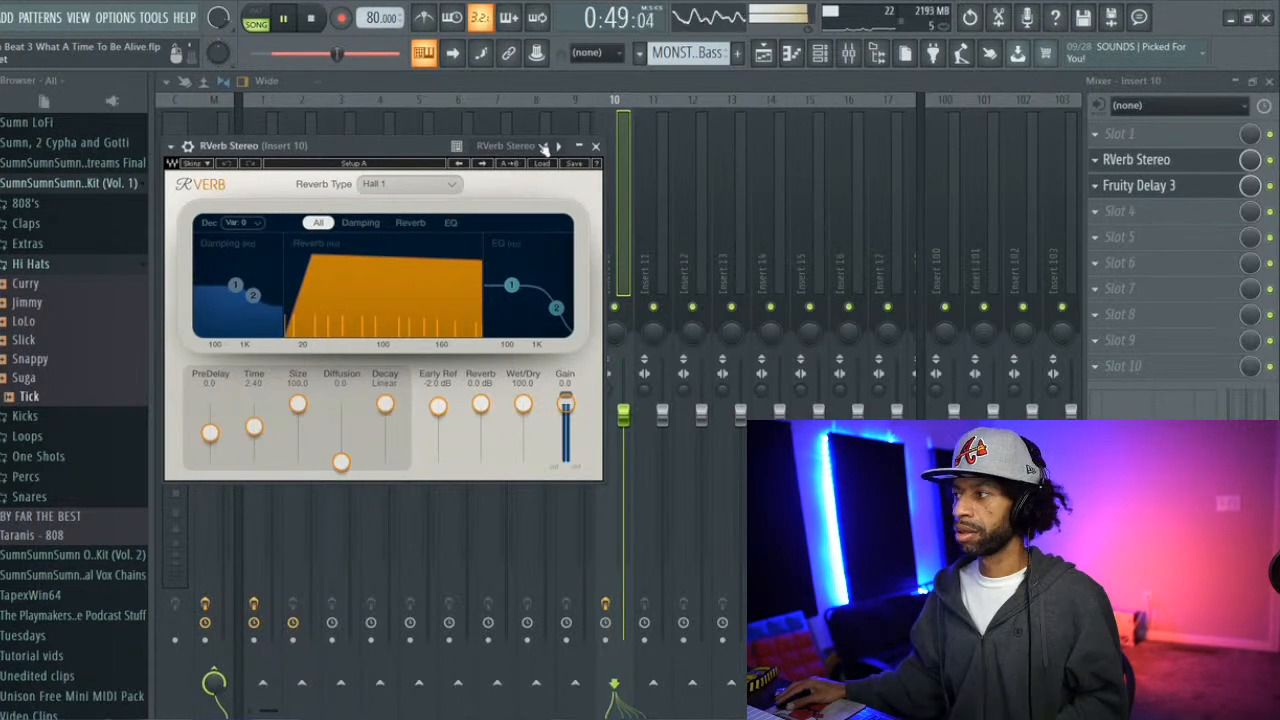
click(1252, 163)
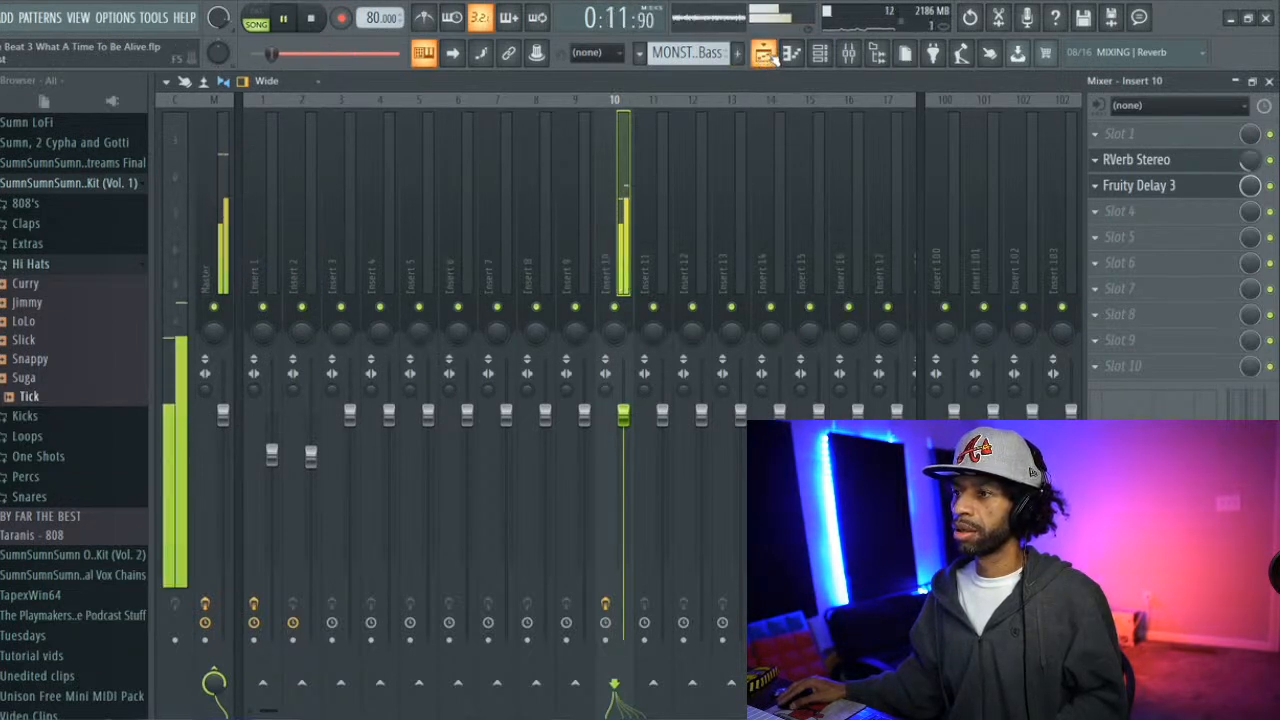
key(space)
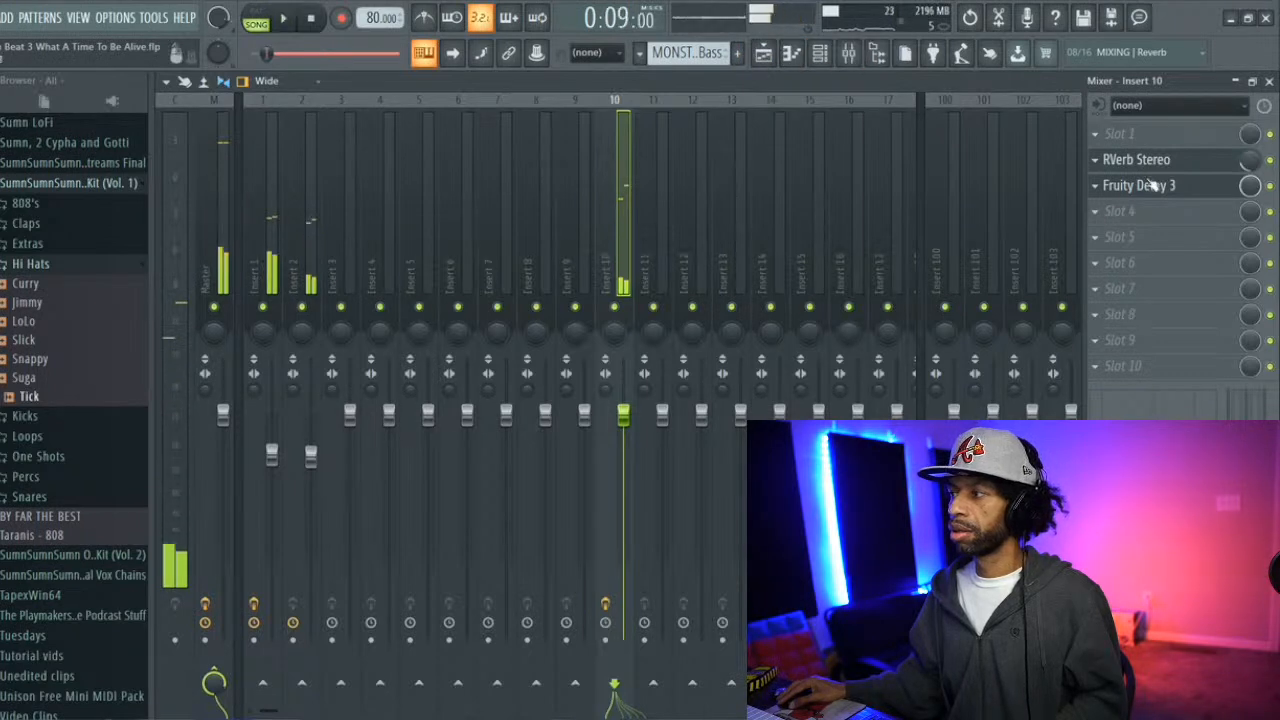
Lower the wet output level of Fruity Delay 3 on Insert 10 and replay the transition to hear the echo
click(1157, 186)
click(860, 287)
click(900, 368)
key(space)
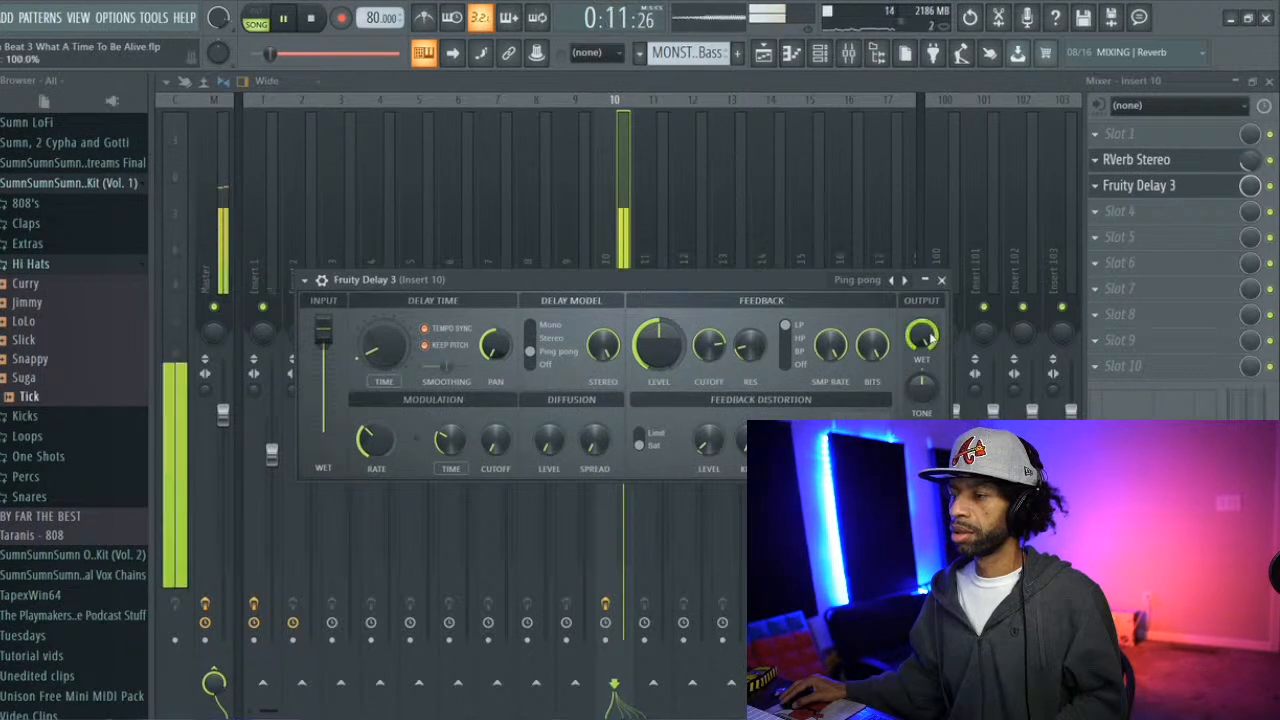
drag(930, 340, 922, 352)
key(space)
key(space)
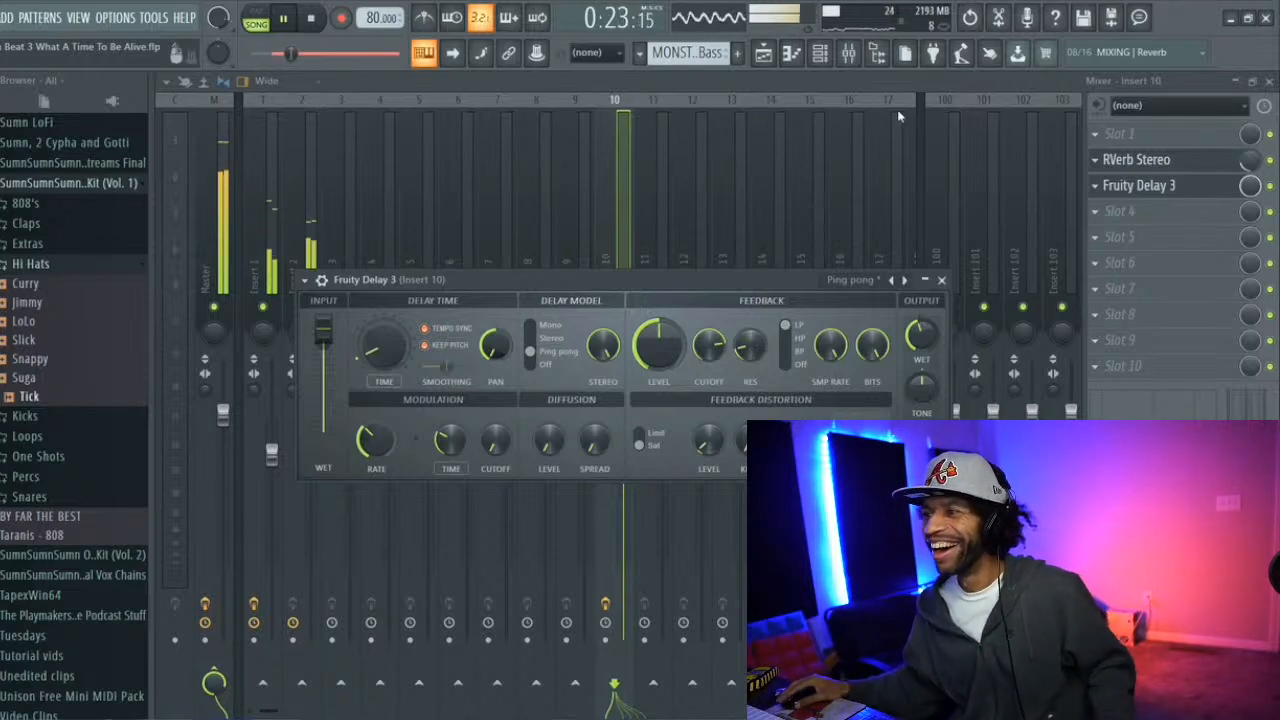
Return to the Playlist, stop playback, and open the channel settings of the Super Mario 64 voice clip
click(763, 52)
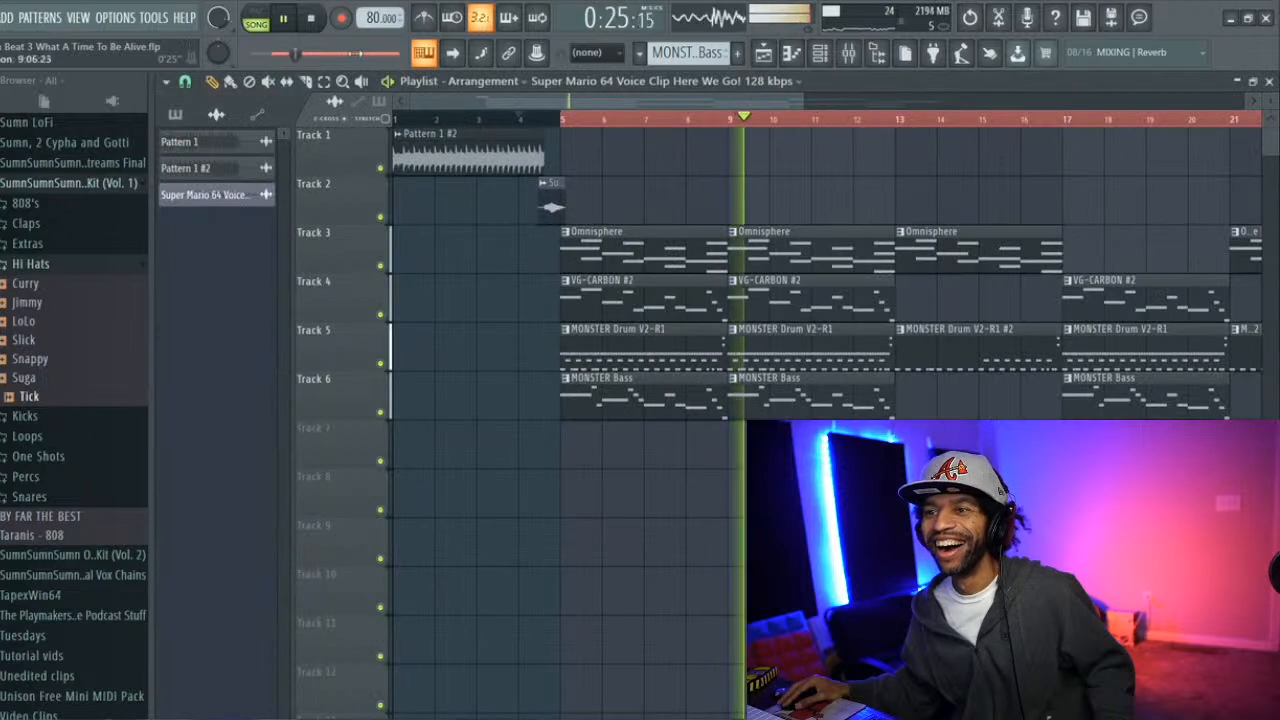
click(314, 21)
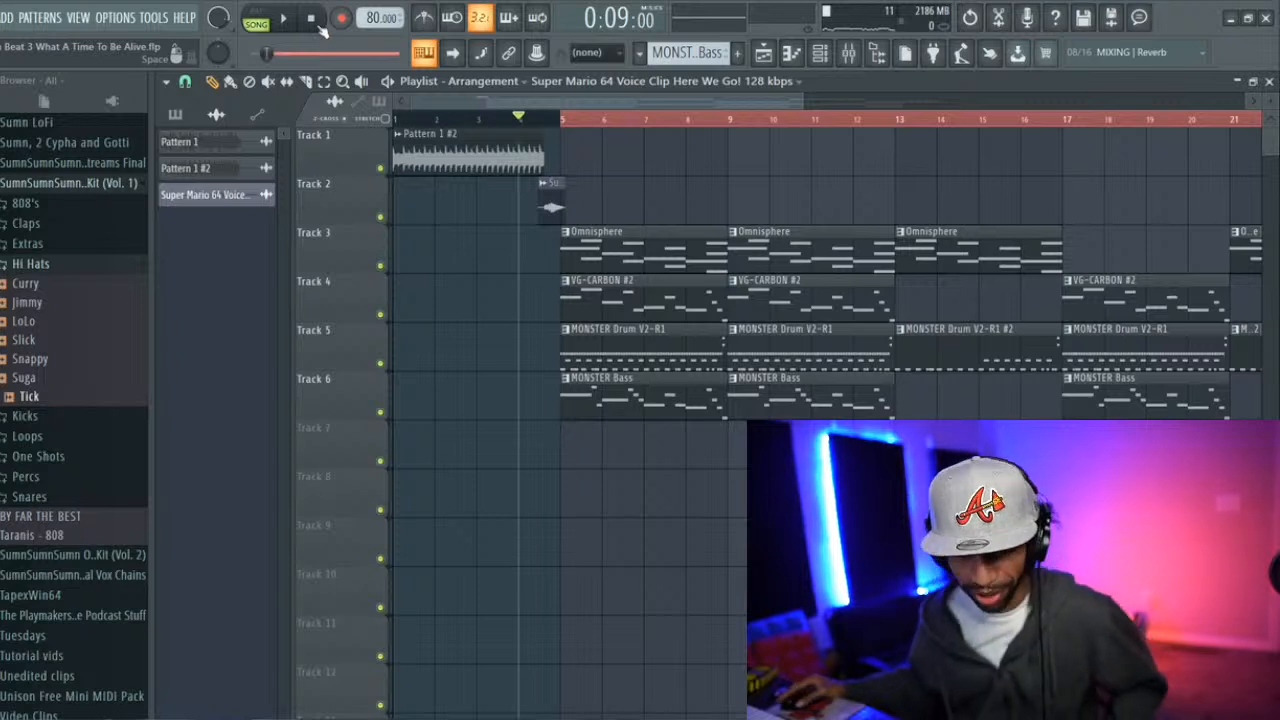
double_click(552, 206)
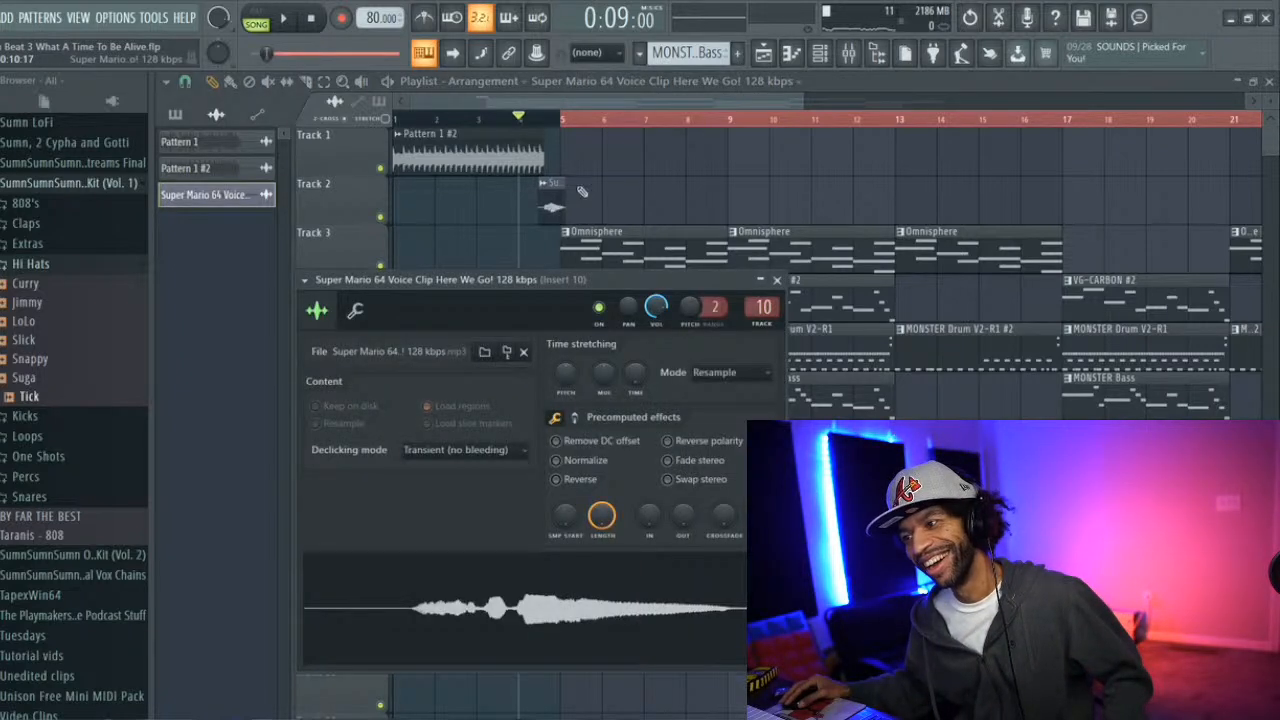
Load TrapDrive into the empty slot 1 of Insert 10 in the Mixer
click(855, 57)
click(1115, 134)
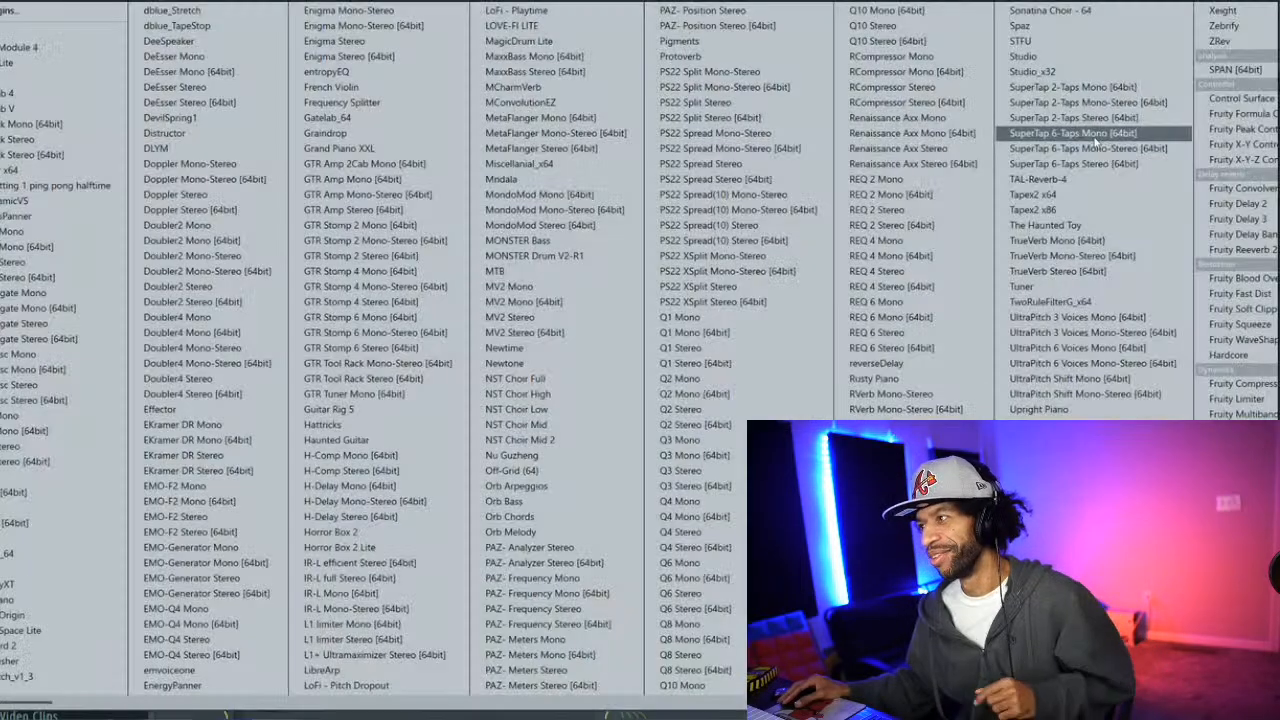
scroll(933, 118, down, 5)
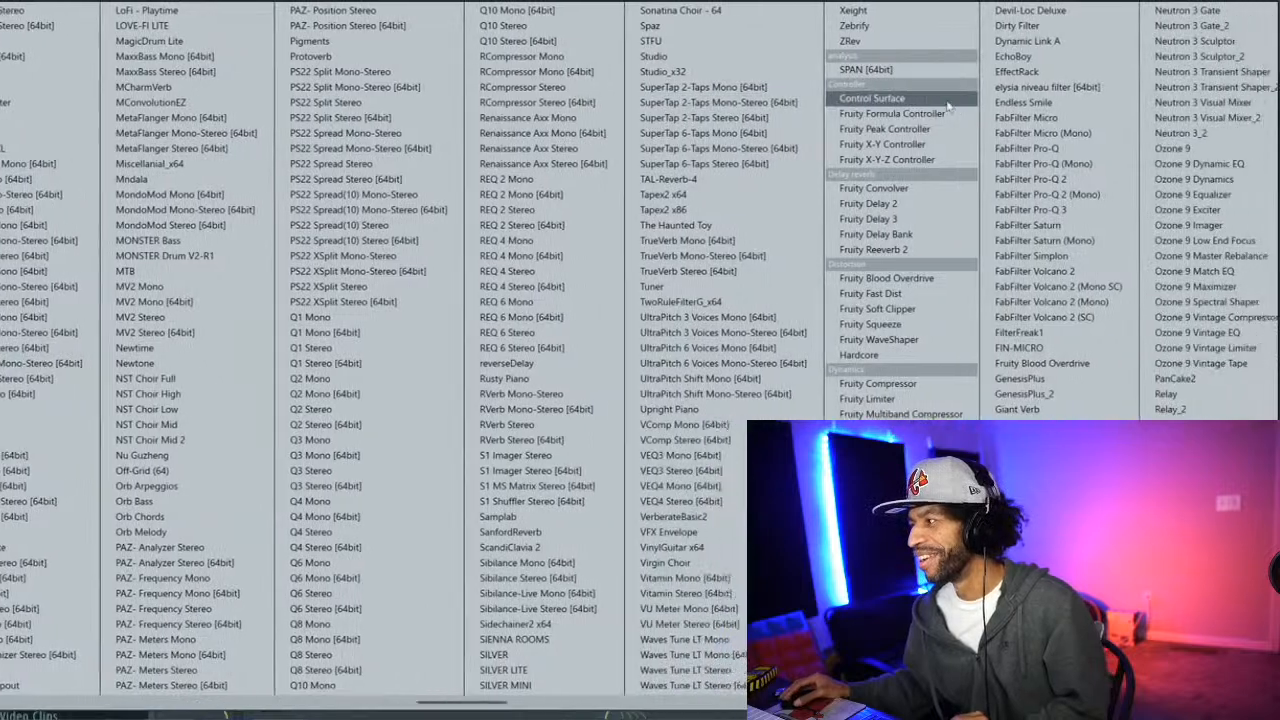
scroll(961, 125, down, 3)
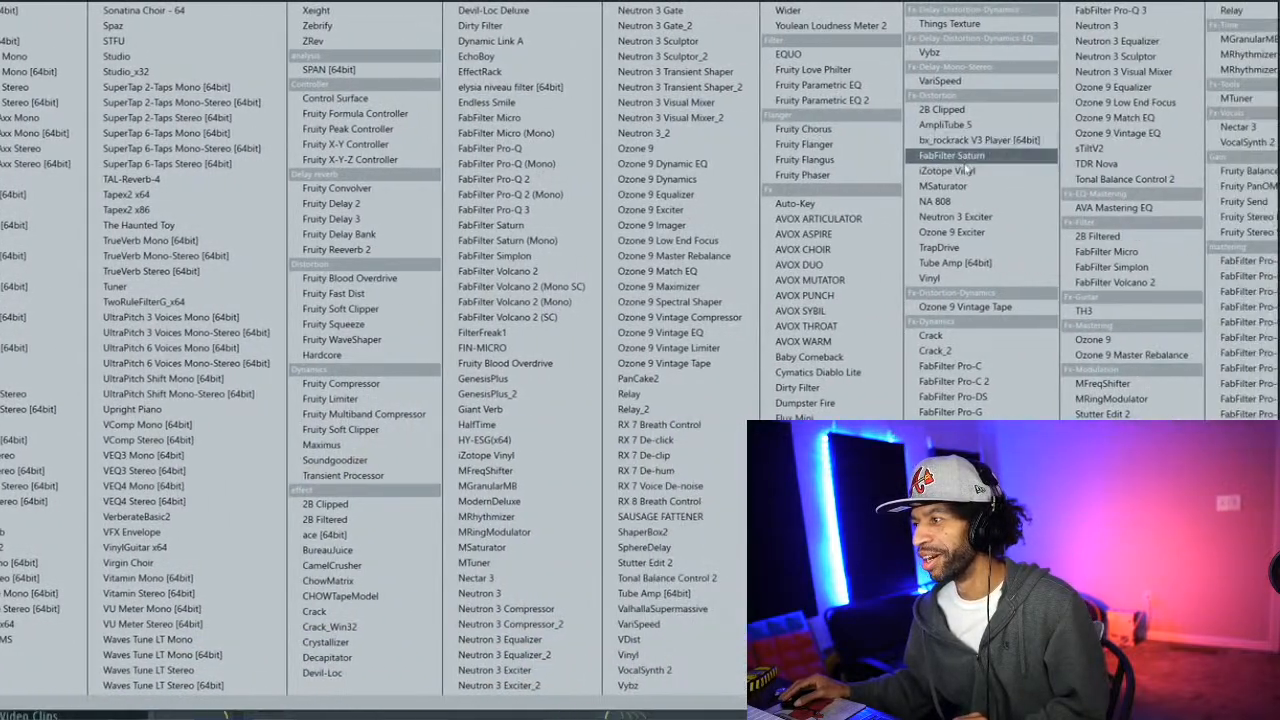
scroll(957, 180, down, 1)
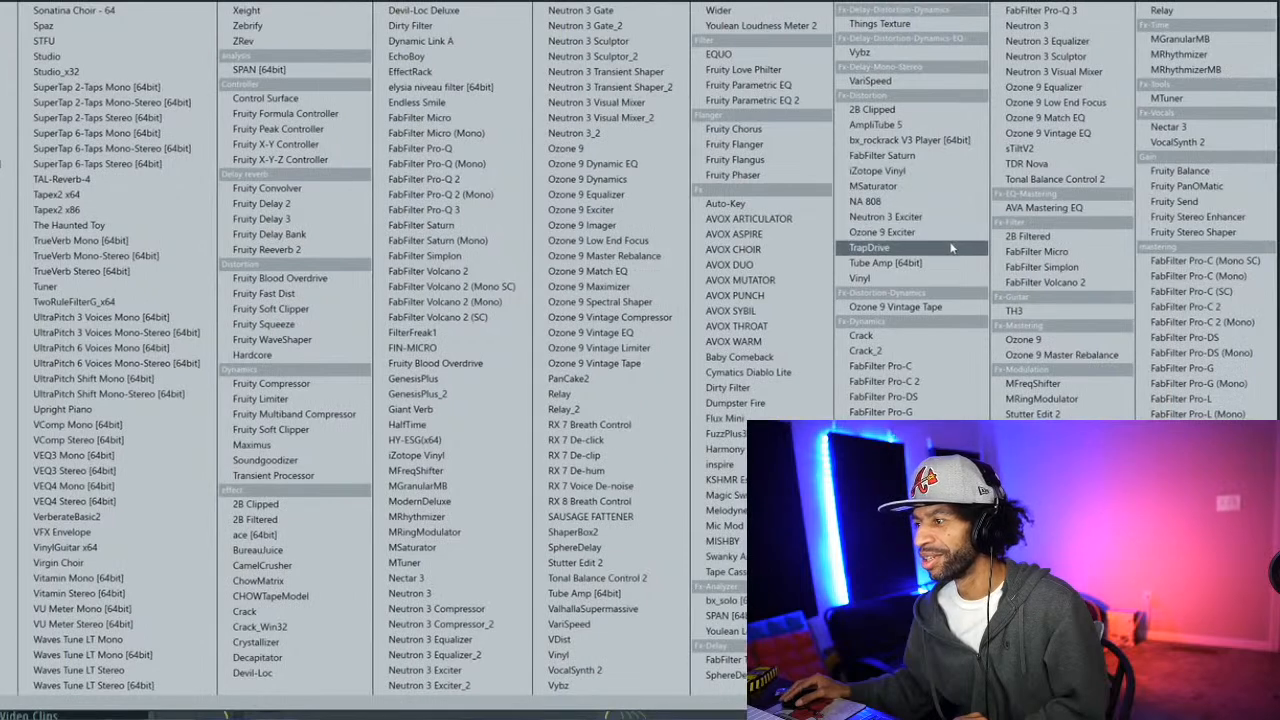
click(951, 247)
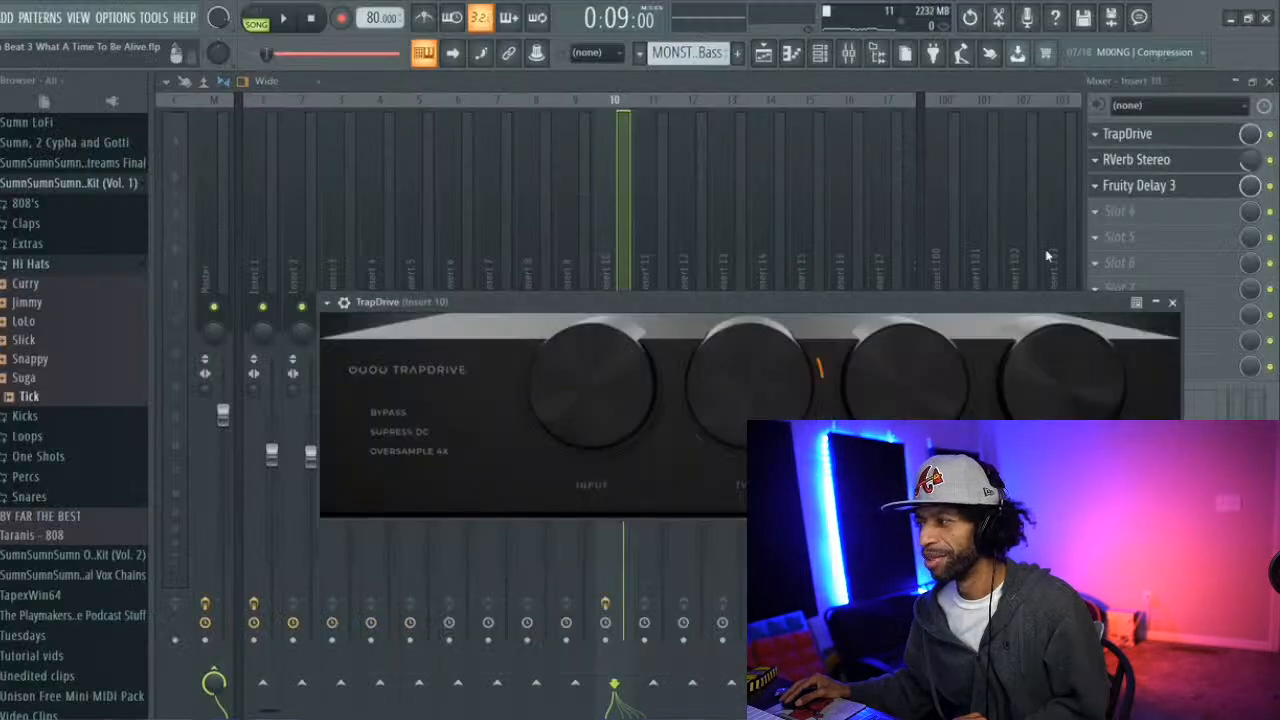
Replace TrapDrive in slot 1 of Insert 10 with Spaz and move its window up so all controls are reachable
click(1095, 135)
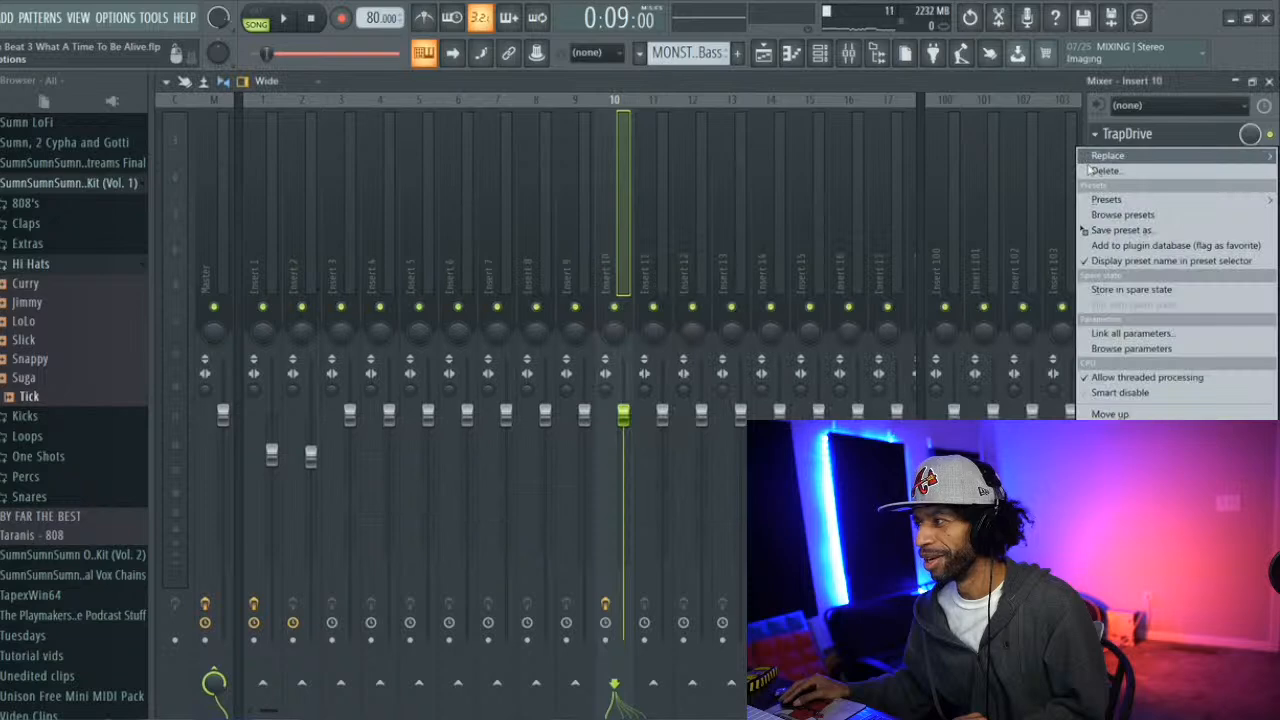
mouse_move(1093, 158)
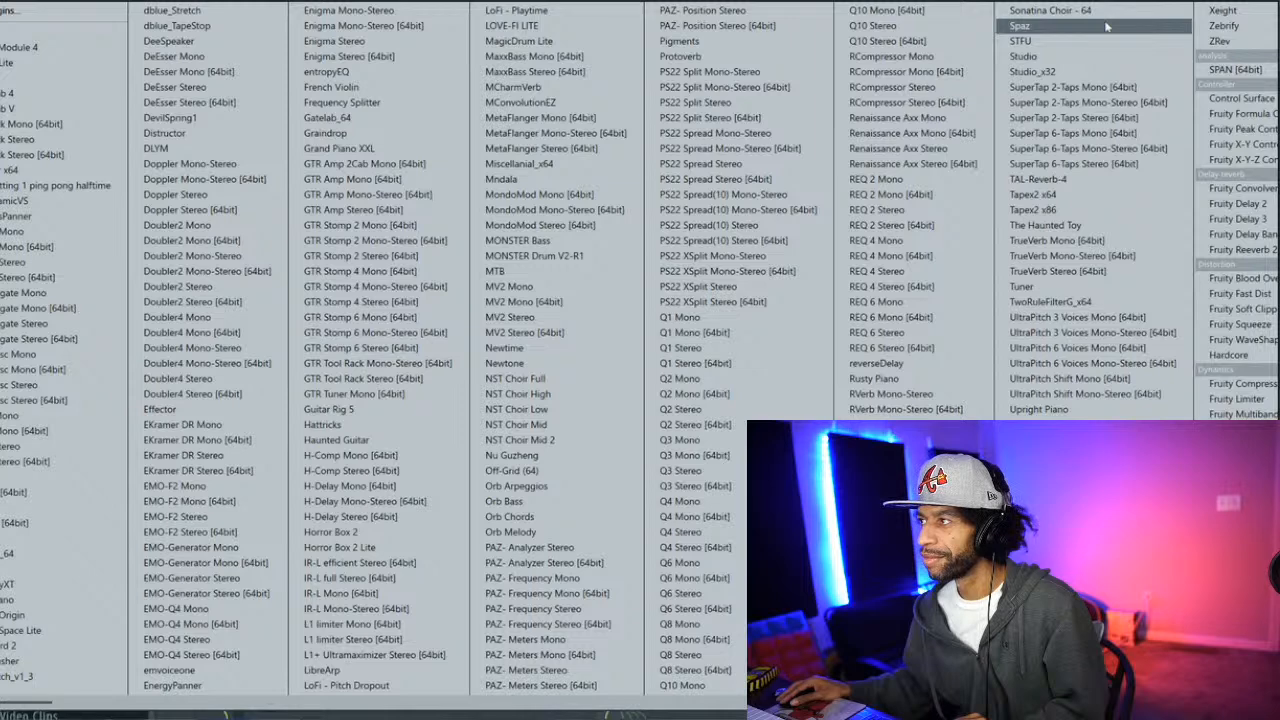
click(1020, 26)
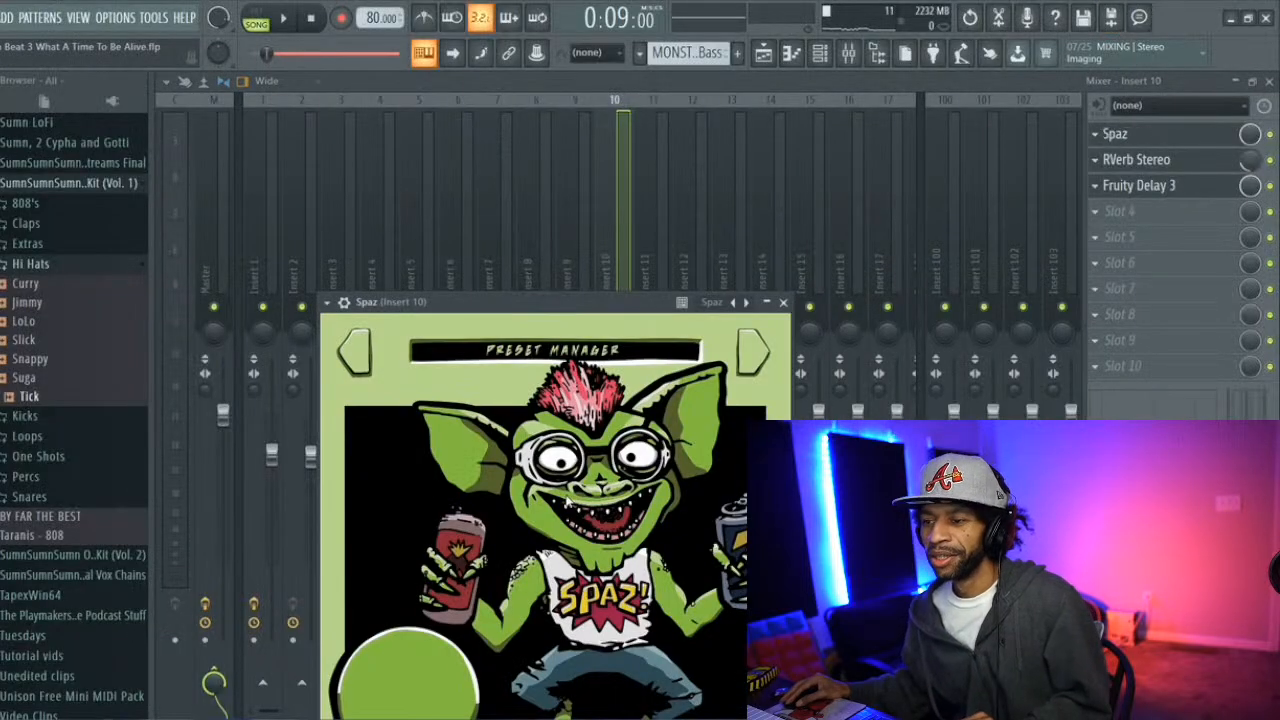
drag(603, 308, 506, 186)
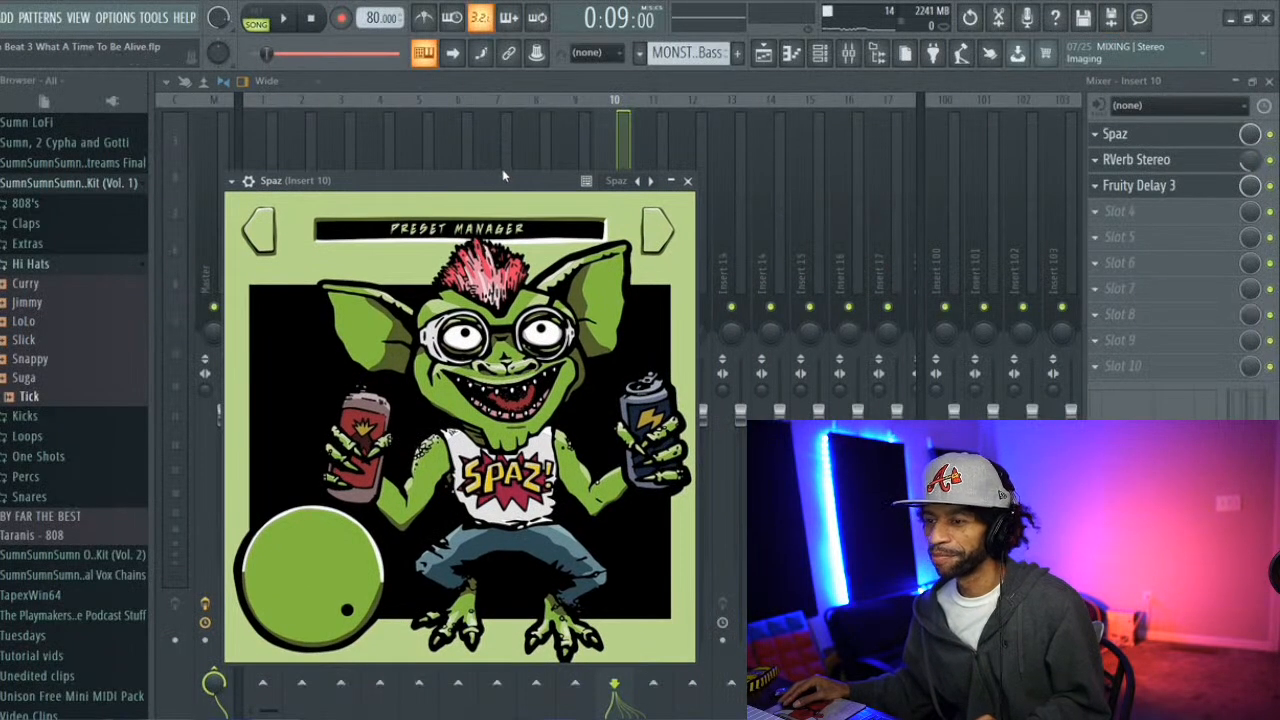
Switch the Spaz effect to type 2, replaying the transition to compare the types
key(space)
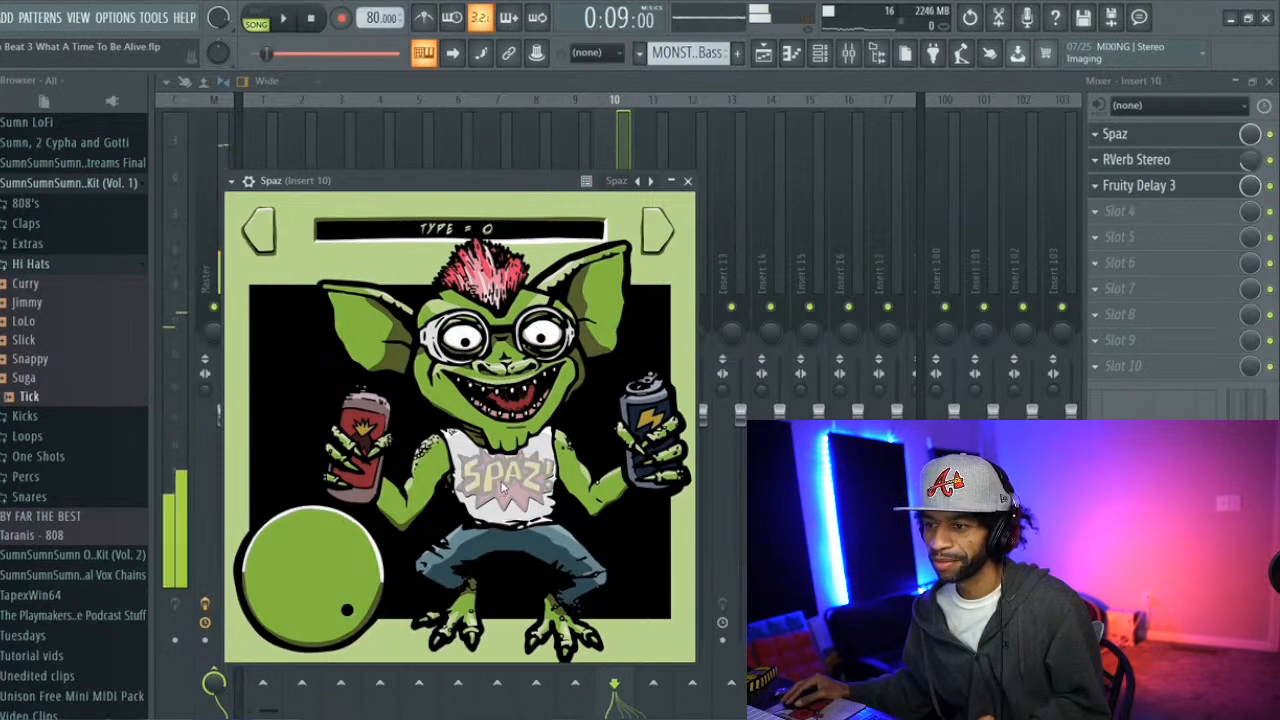
click(501, 485)
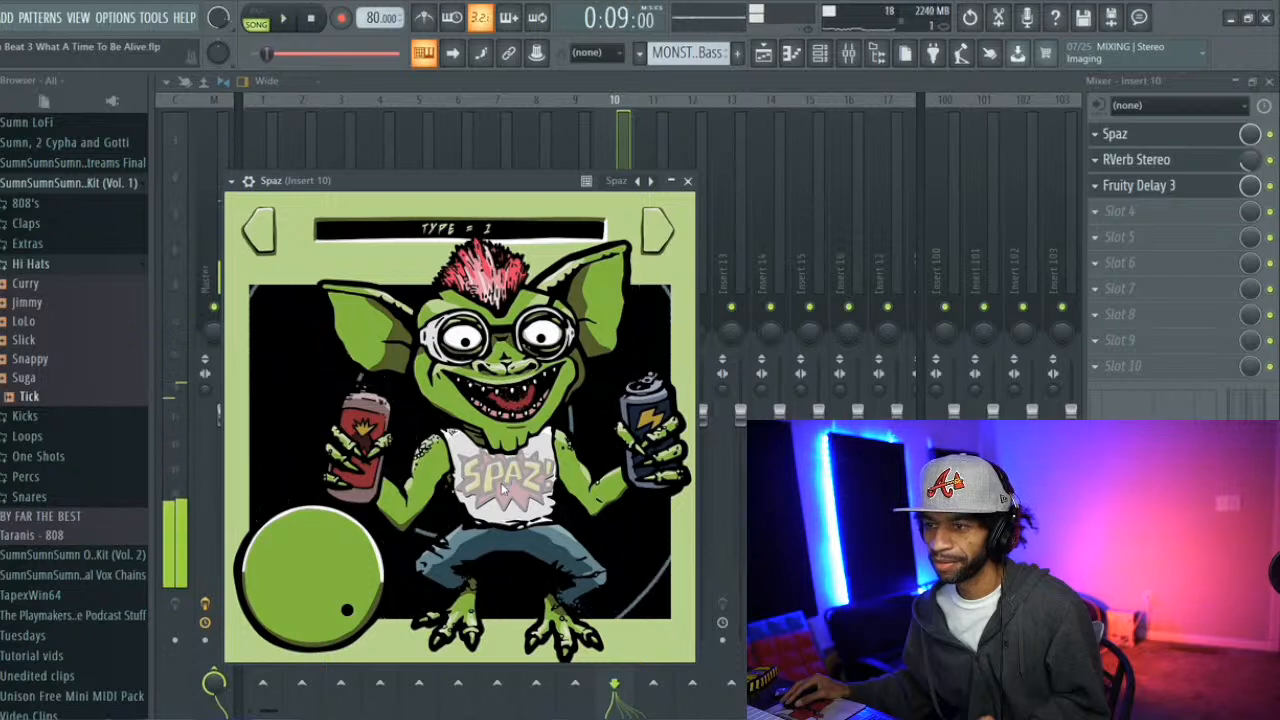
click(503, 487)
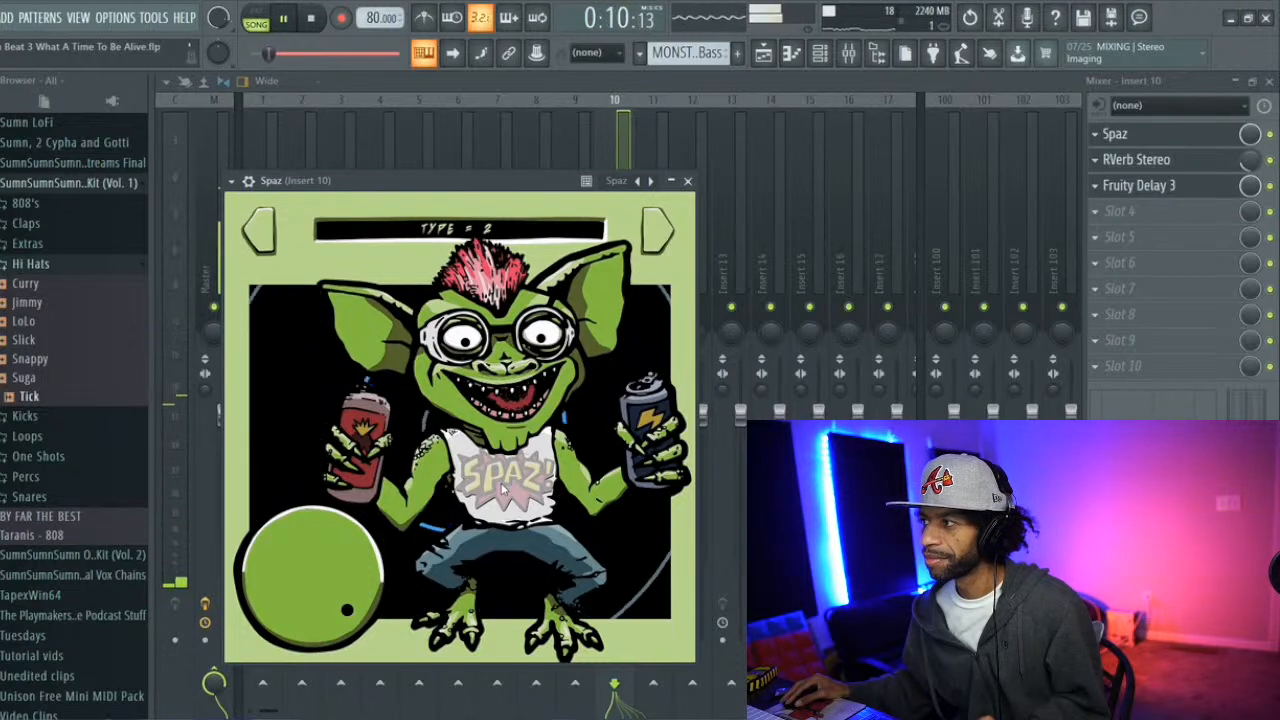
key(space)
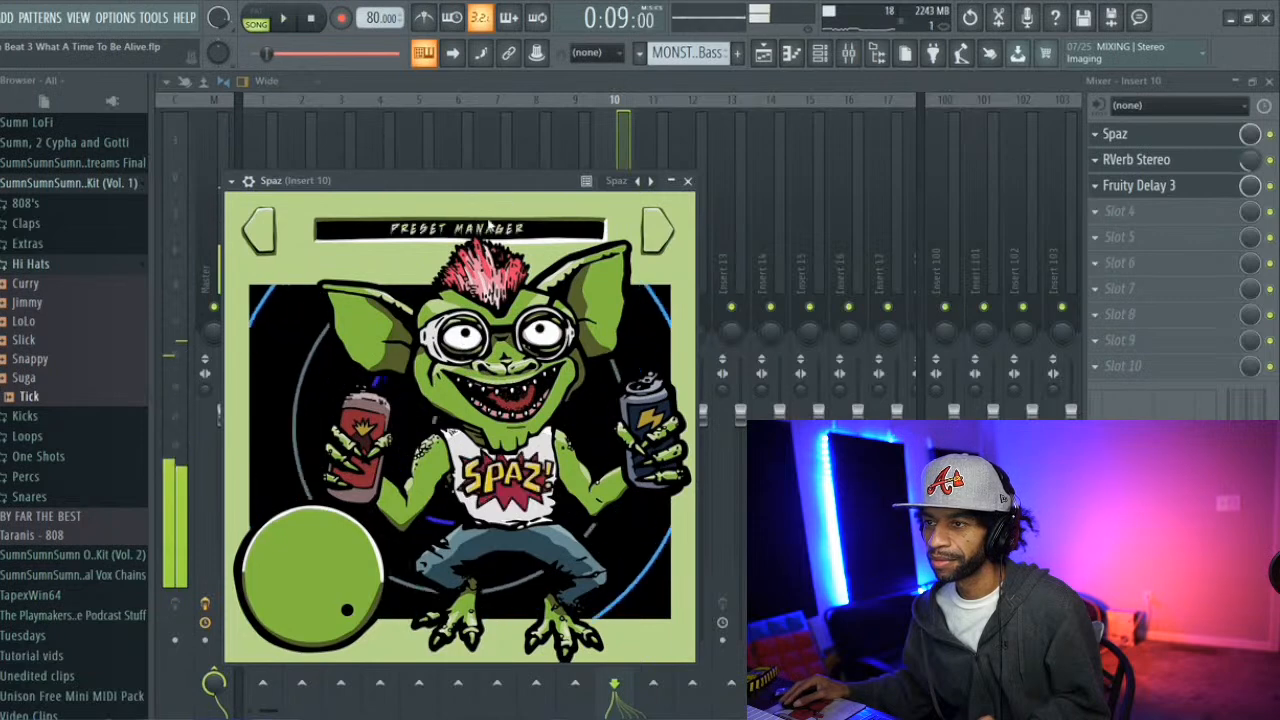
Load the Wizard preset in Spaz and listen to the voice transition with it
click(480, 232)
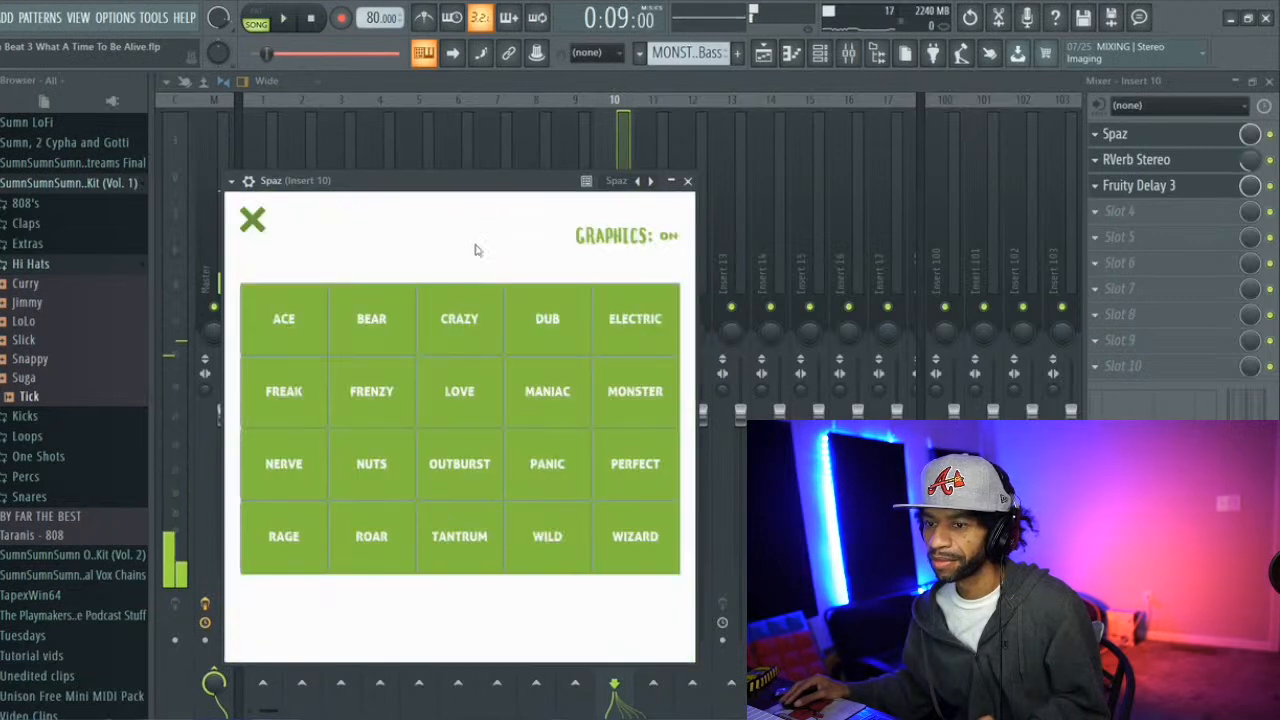
click(620, 527)
key(space)
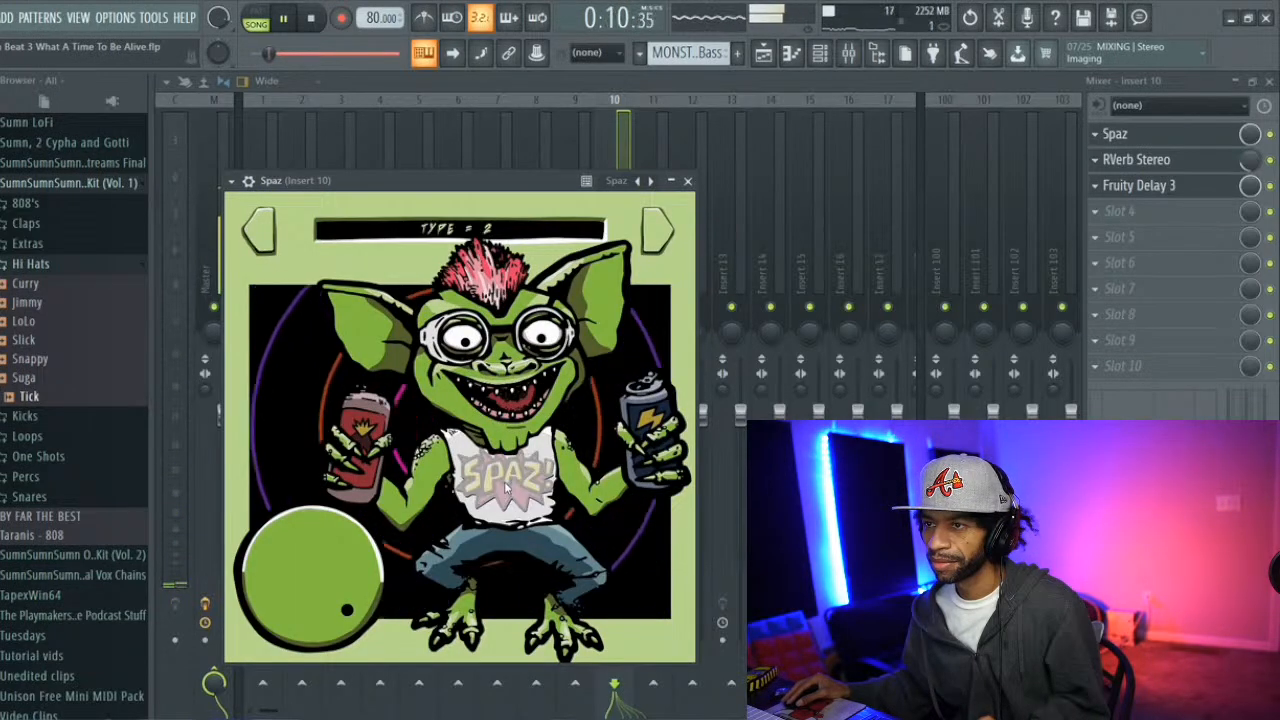
key(space)
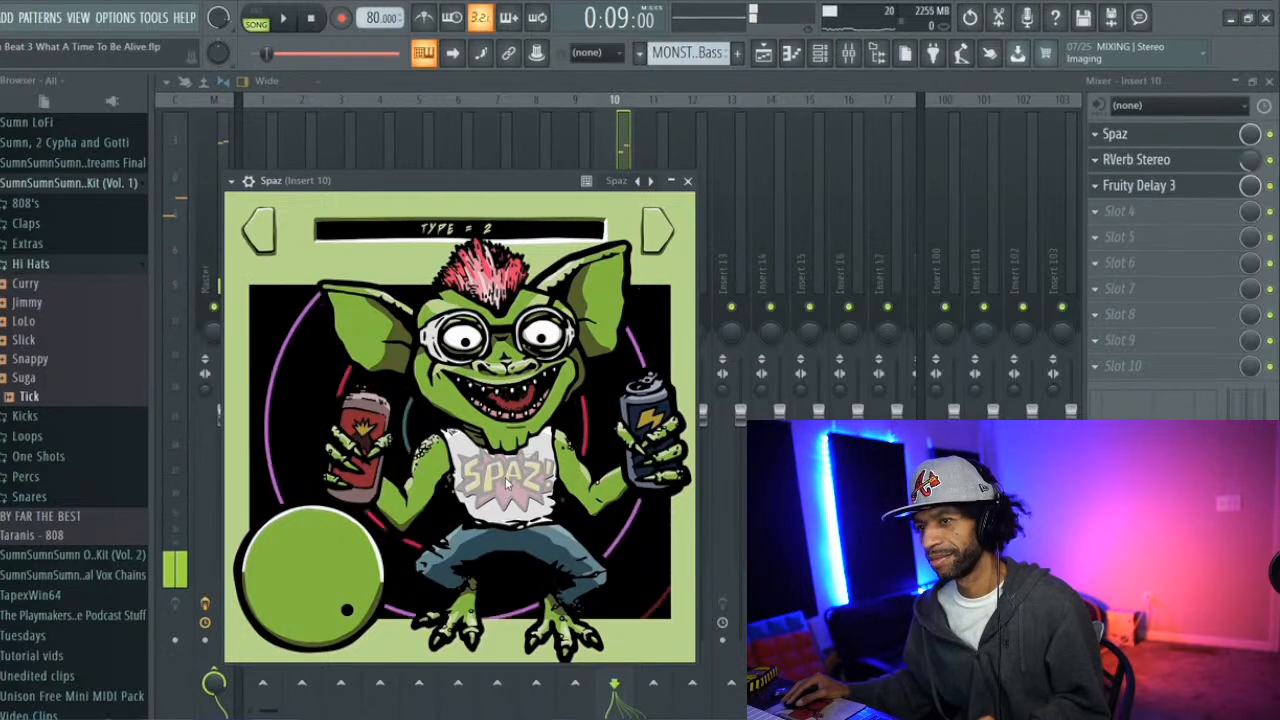
Turn Spaz's large knob down to about its midpoint while the transition plays, and close the plugin
key(space)
drag(318, 673, 327, 634)
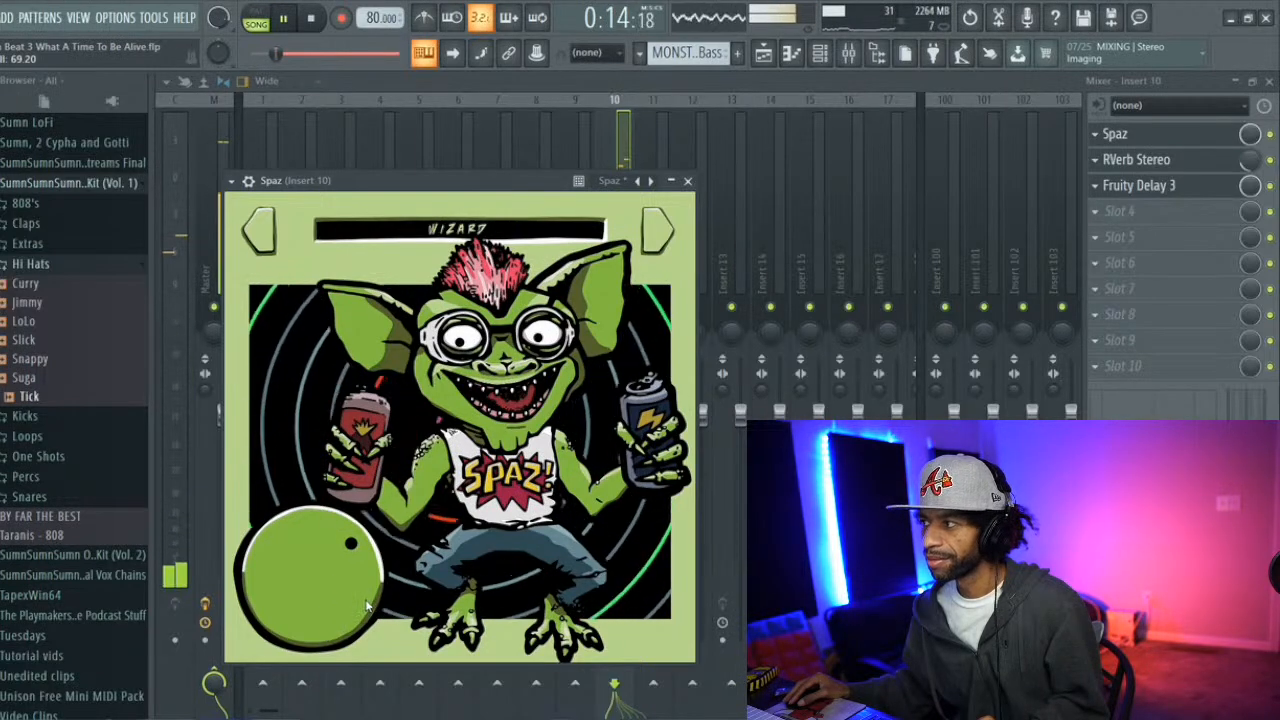
drag(337, 560, 333, 573)
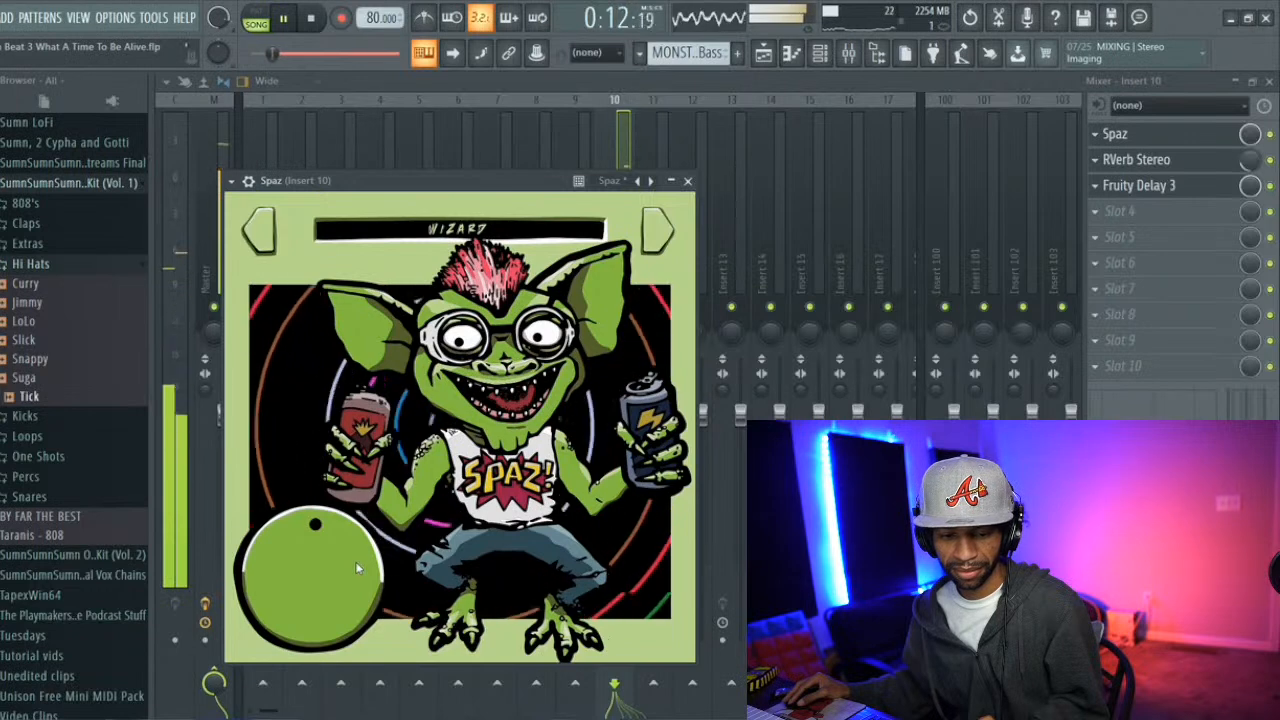
key(space)
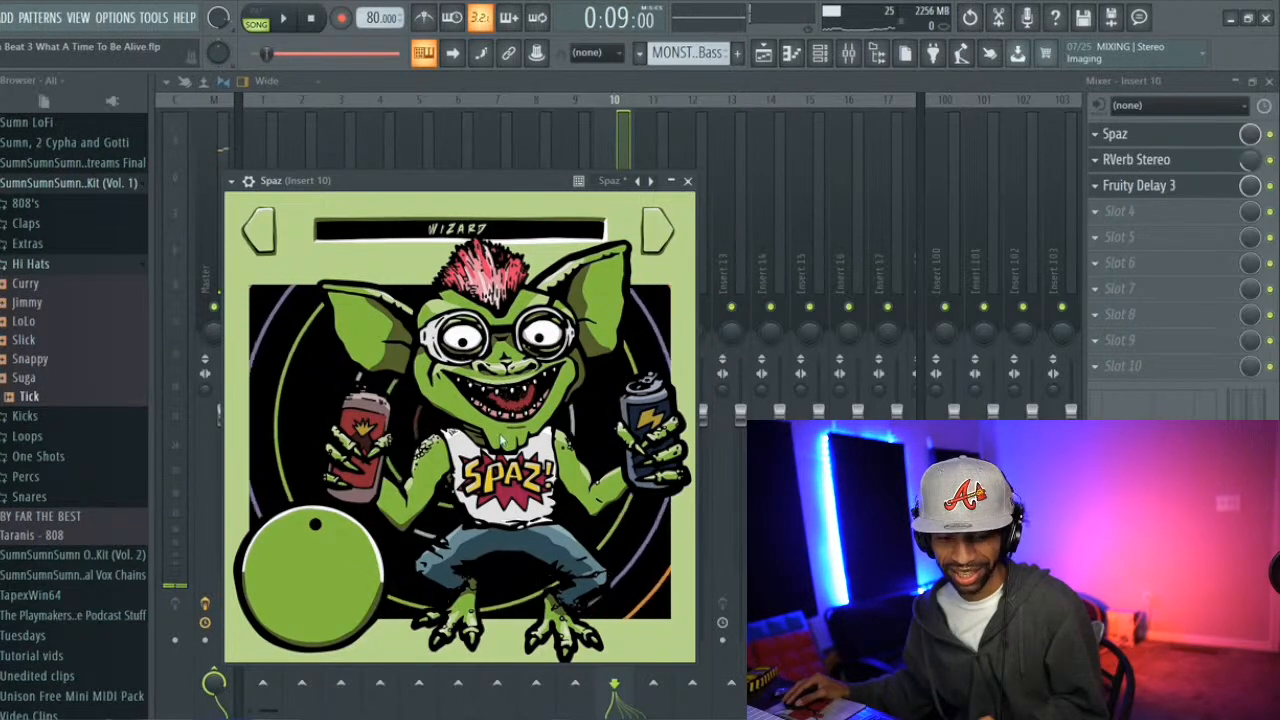
click(688, 181)
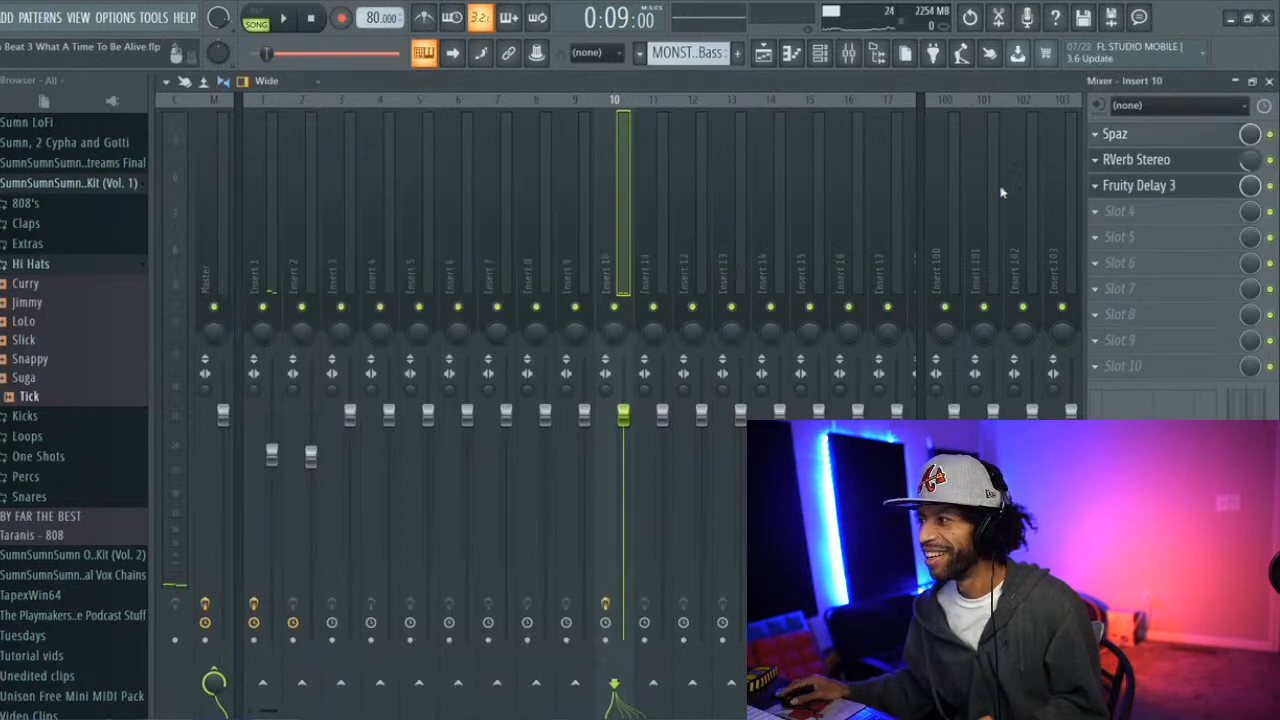
Add HalfTime to slot 4 of Insert 10, keeping Fruity Delay 3 in slot 3
drag(1120, 187, 1127, 212)
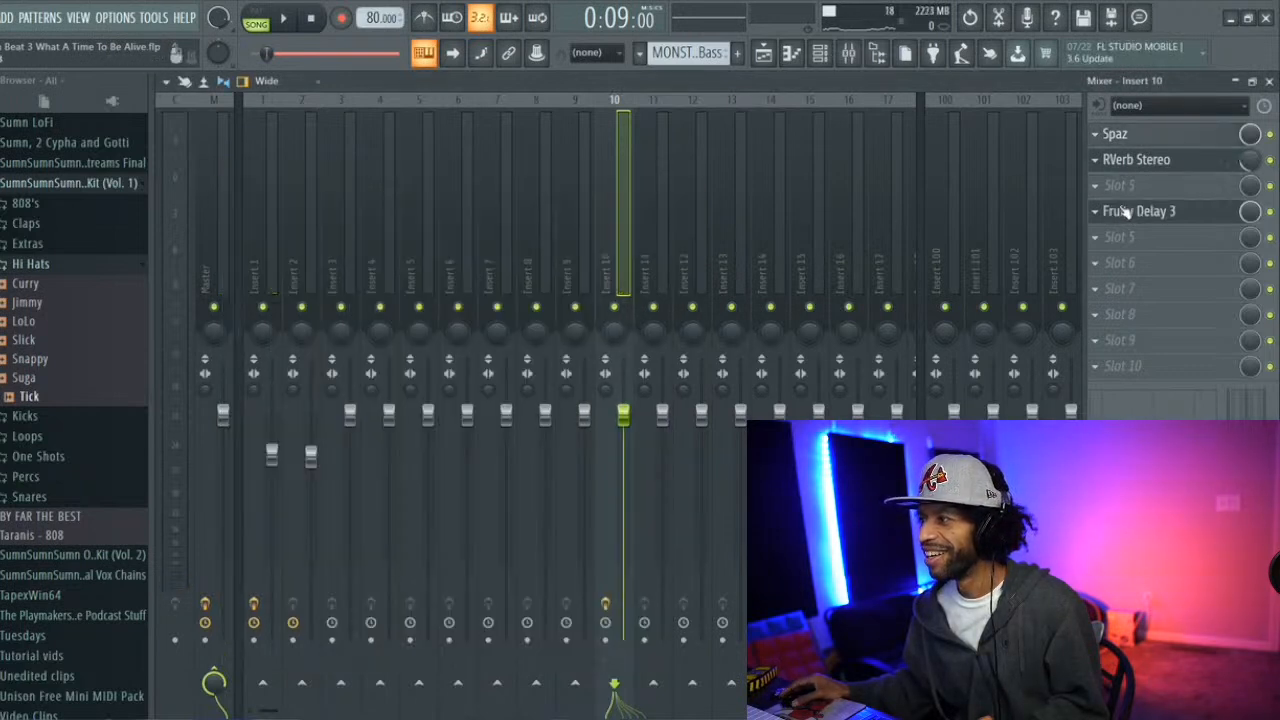
scroll(1127, 190, up, 1)
click(1108, 218)
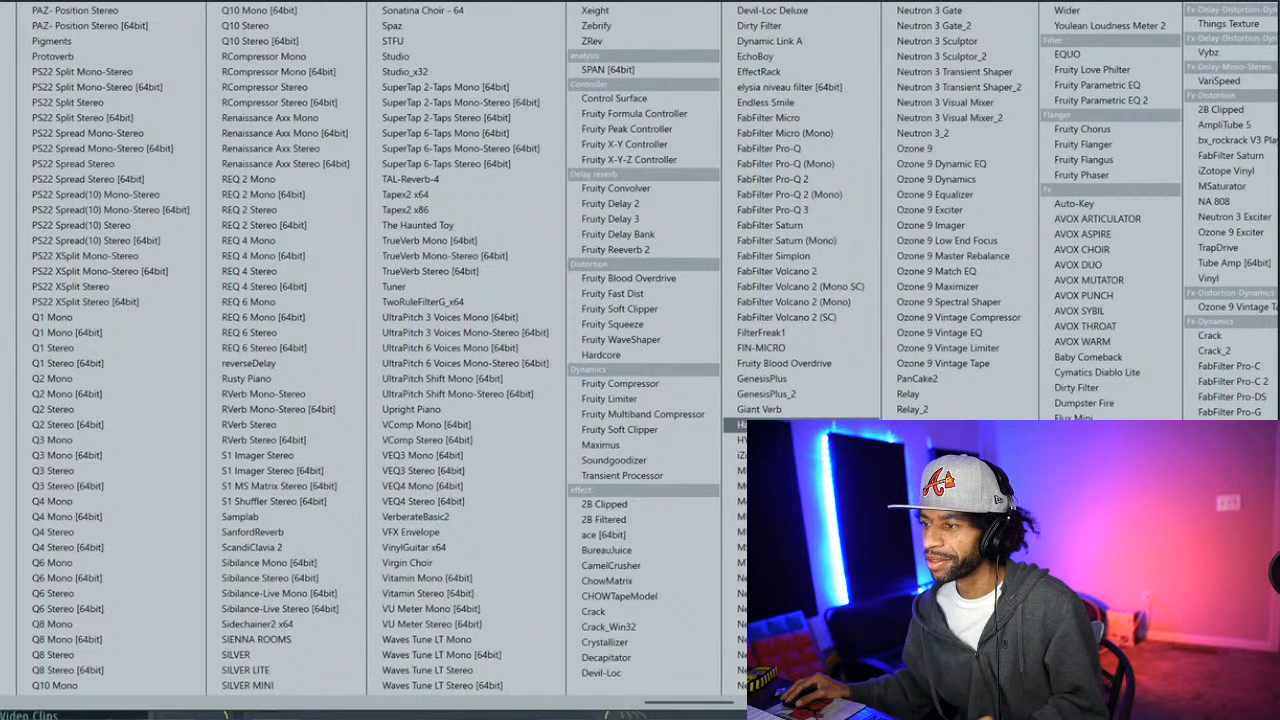
click(770, 424)
Set HalfTime's loop length to 1/8 and its mix to 49% while playing the voice transition
key(space)
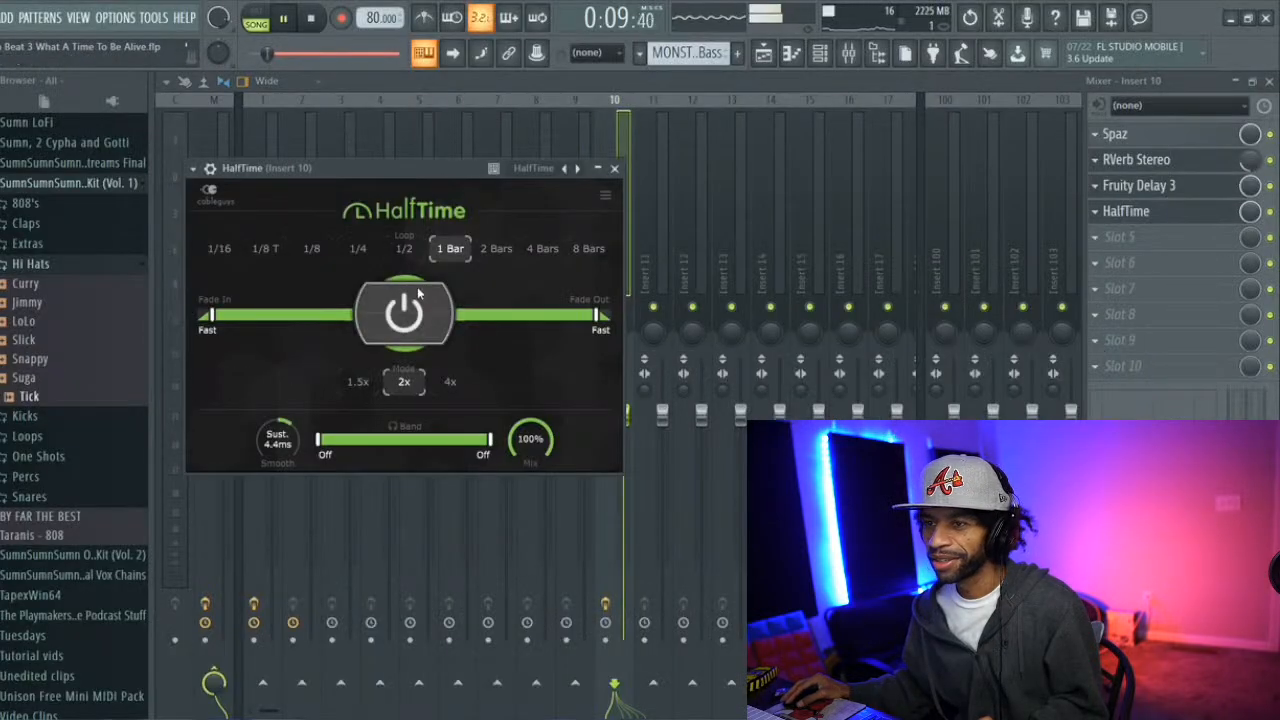
click(311, 248)
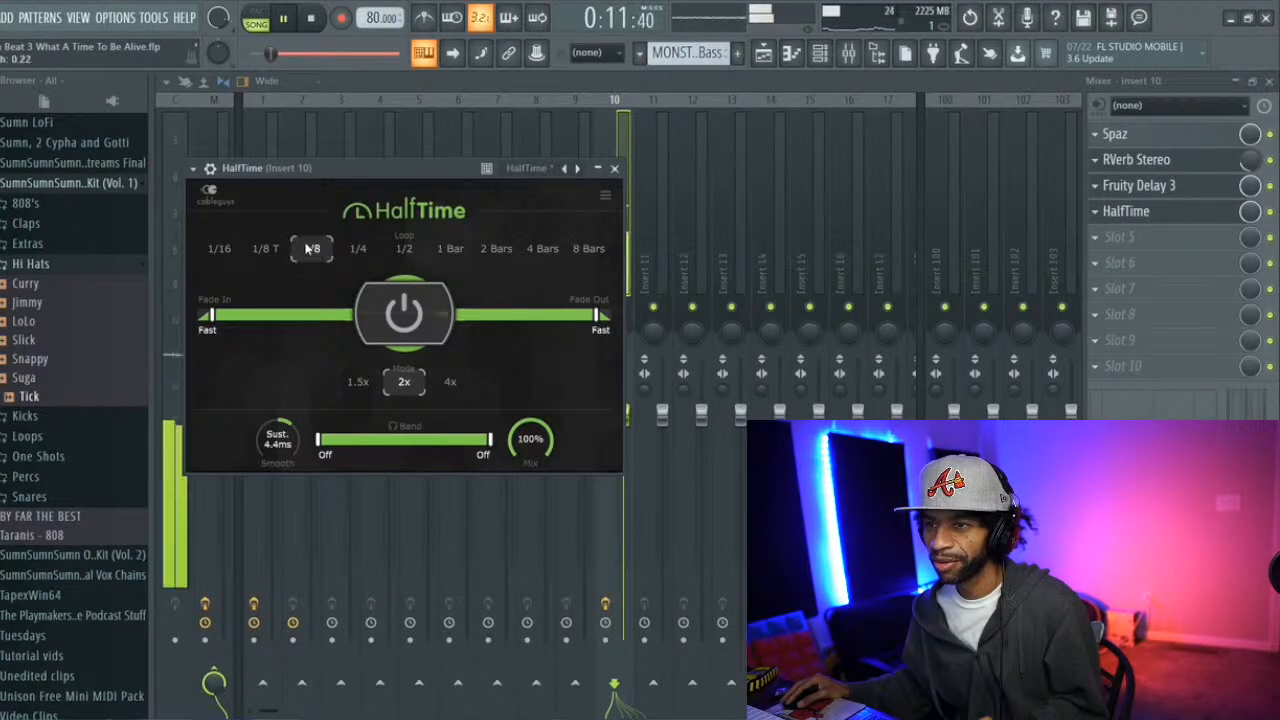
key(space)
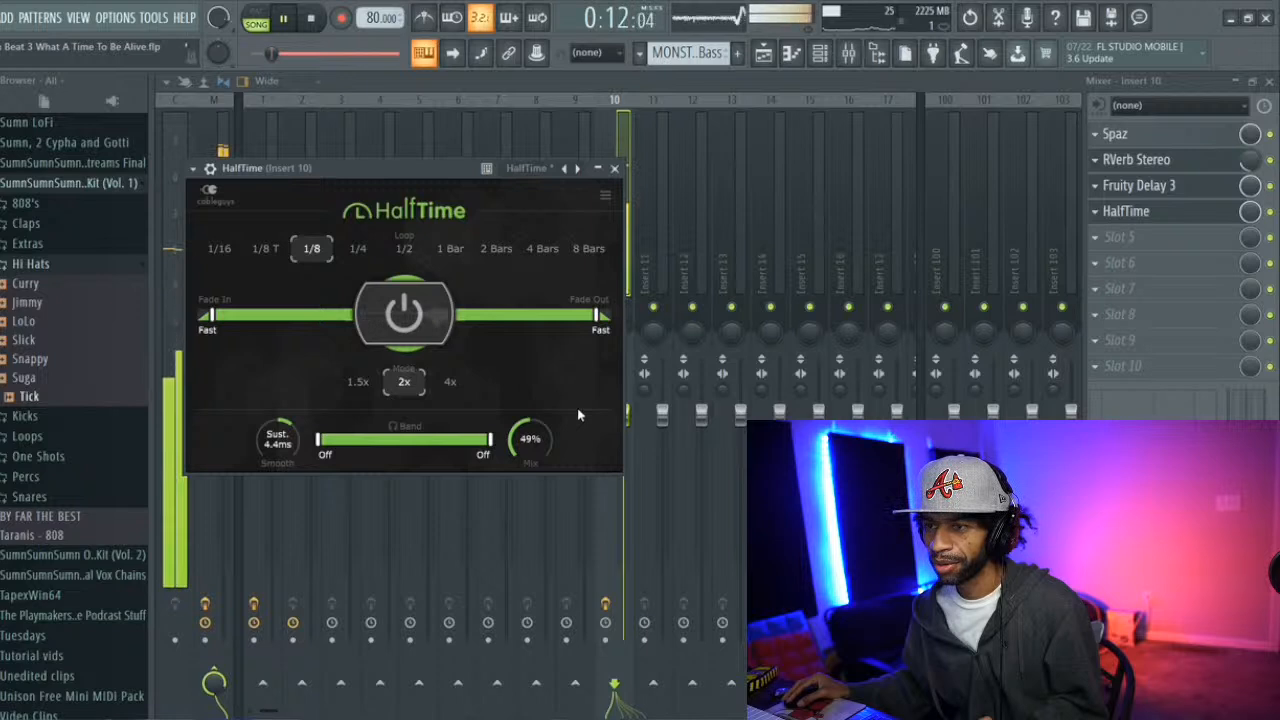
Try HalfTime with a 1 Bar loop and the mix at 100% while playing the voice transition
key(space)
key(space)
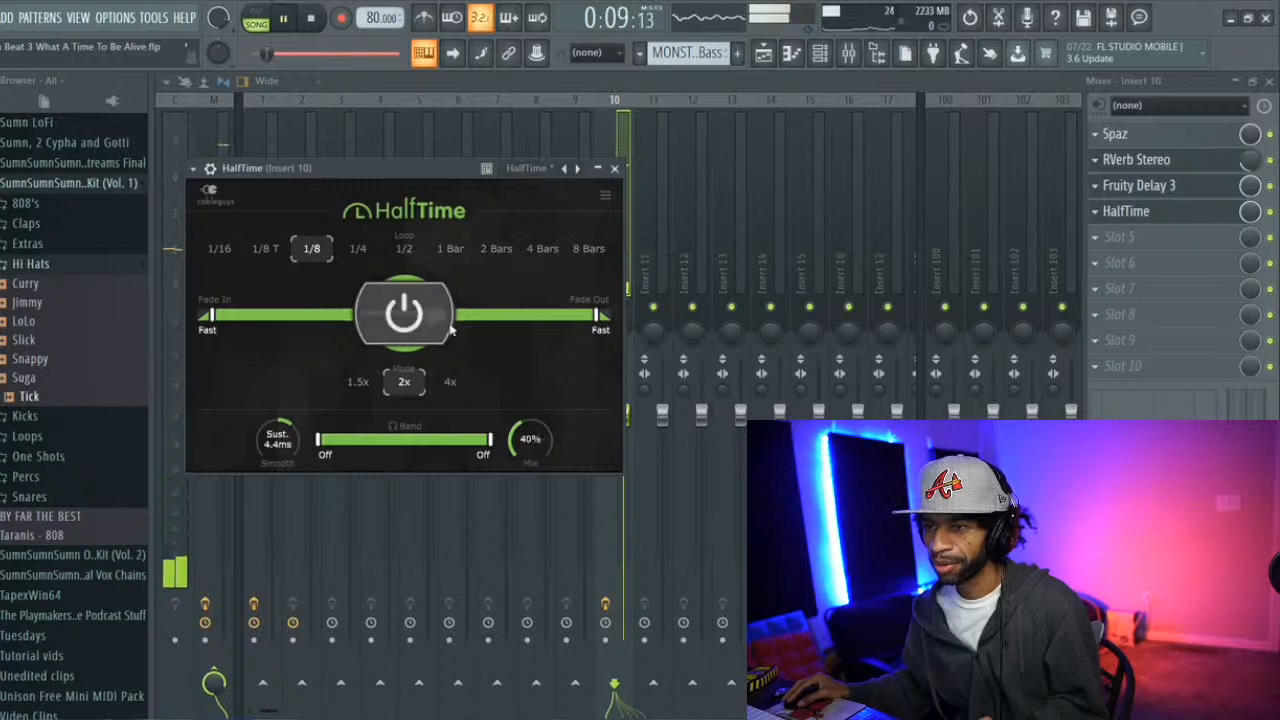
click(452, 250)
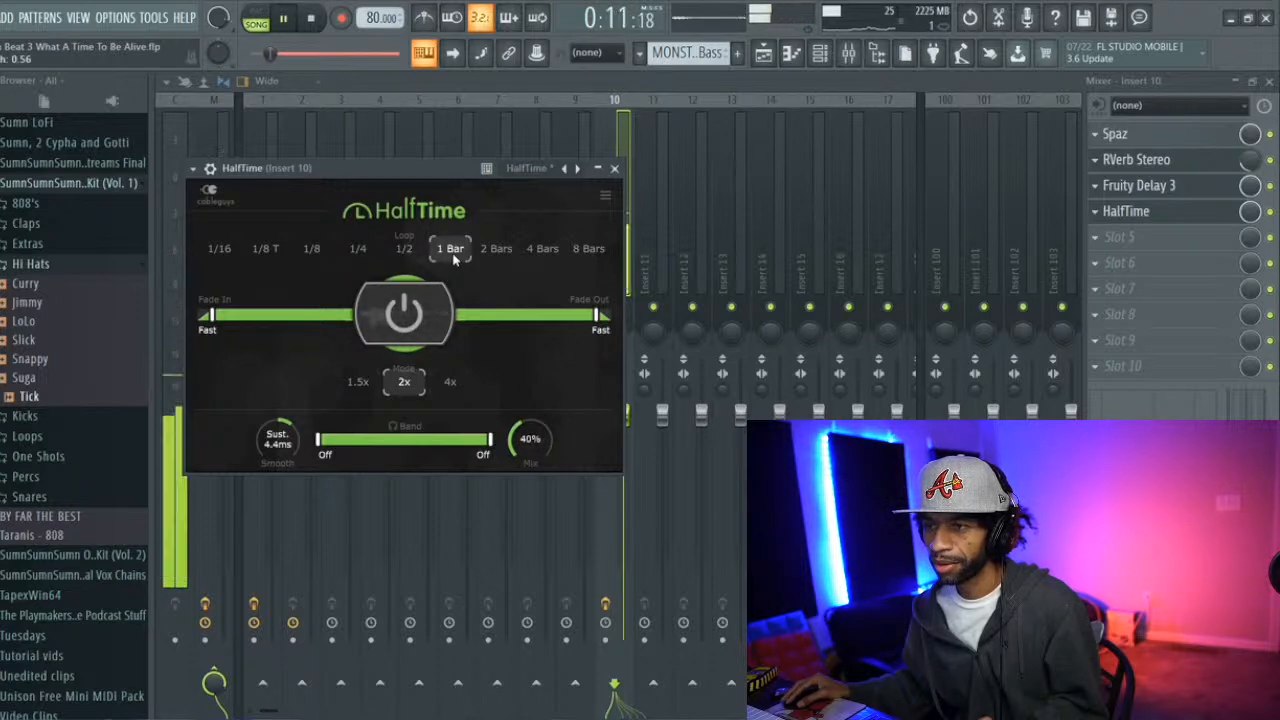
key(space)
drag(535, 435, 506, 395)
key(space)
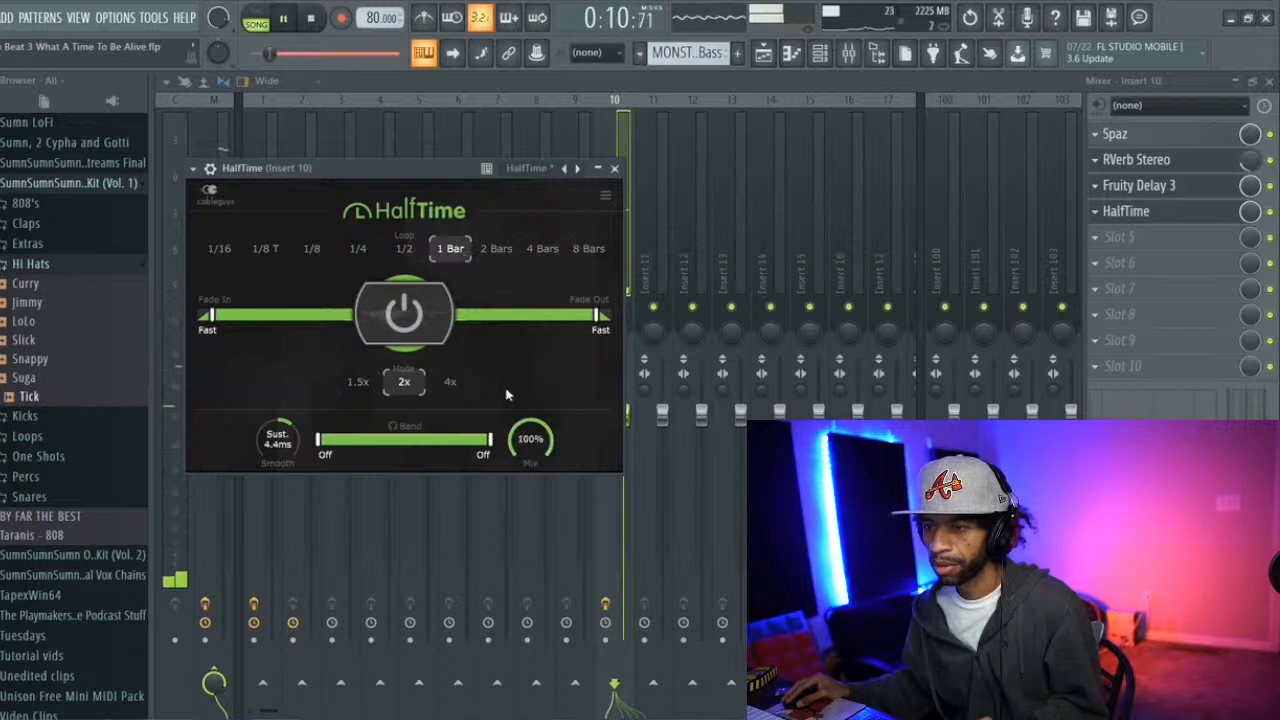
Audition HalfTime's 2 Bars loop on the voice transition, then switch to 1/8 T with the mix at 61%
key(space)
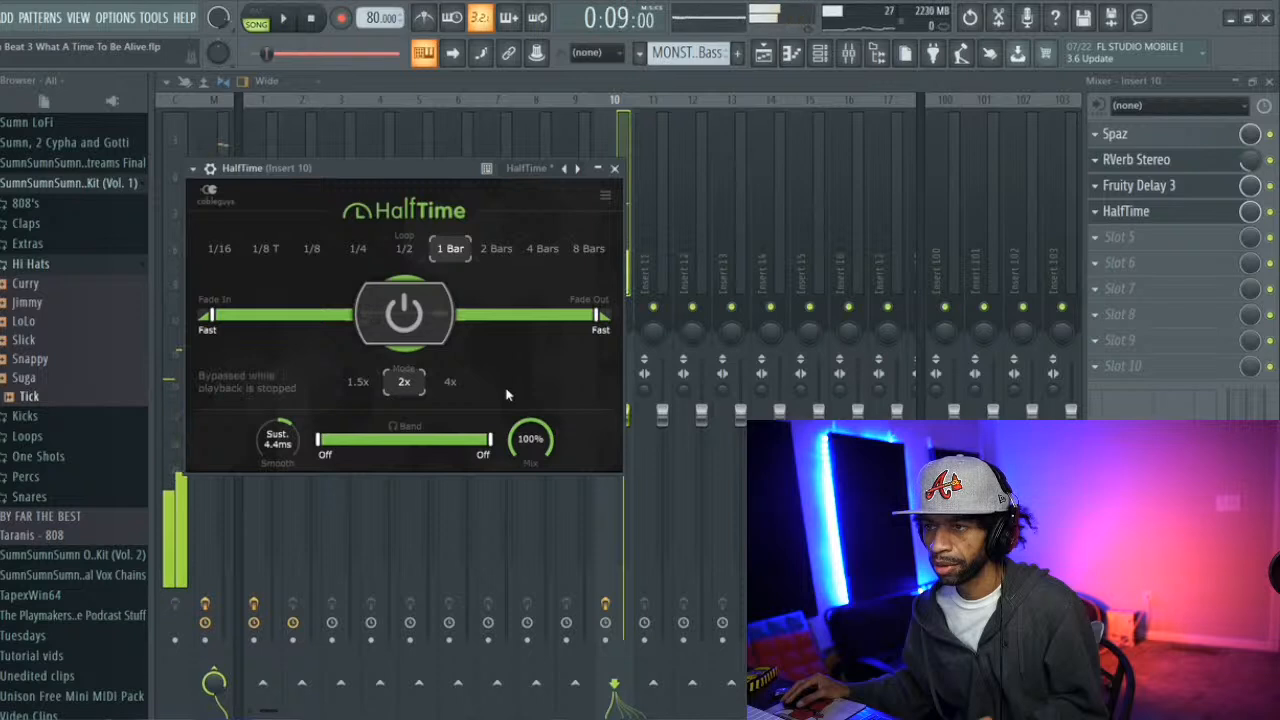
click(486, 252)
key(space)
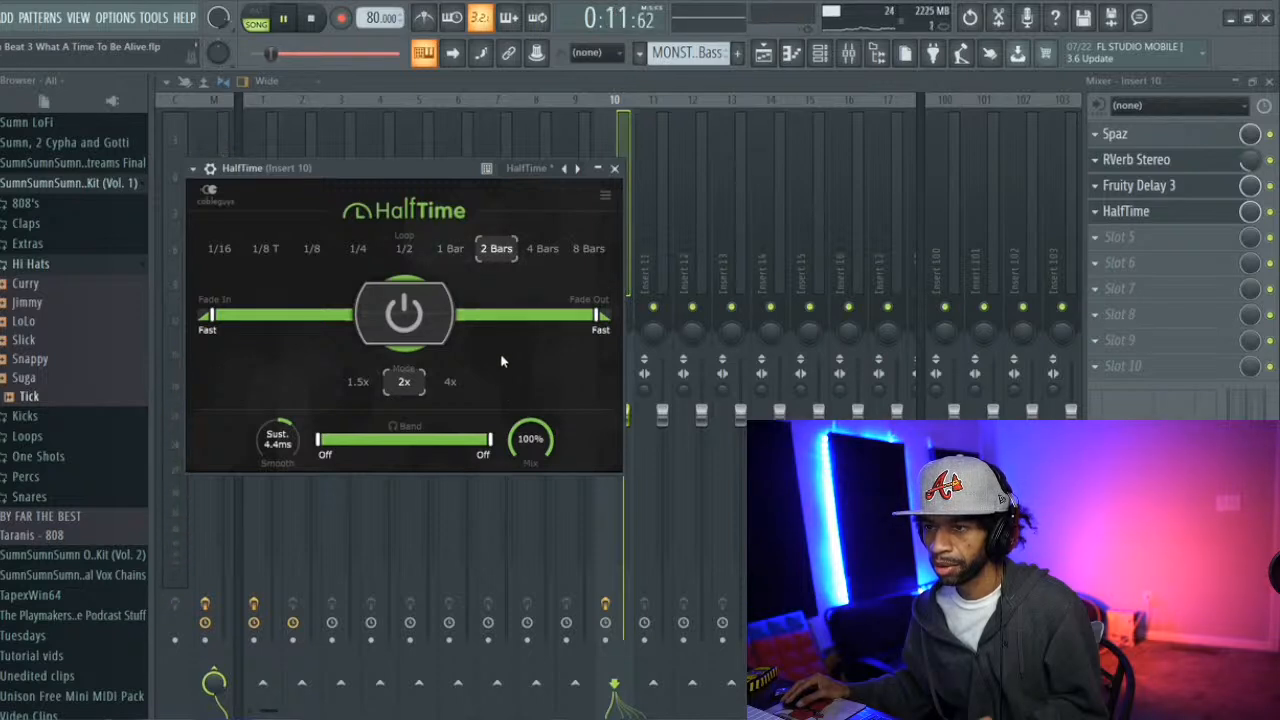
click(265, 249)
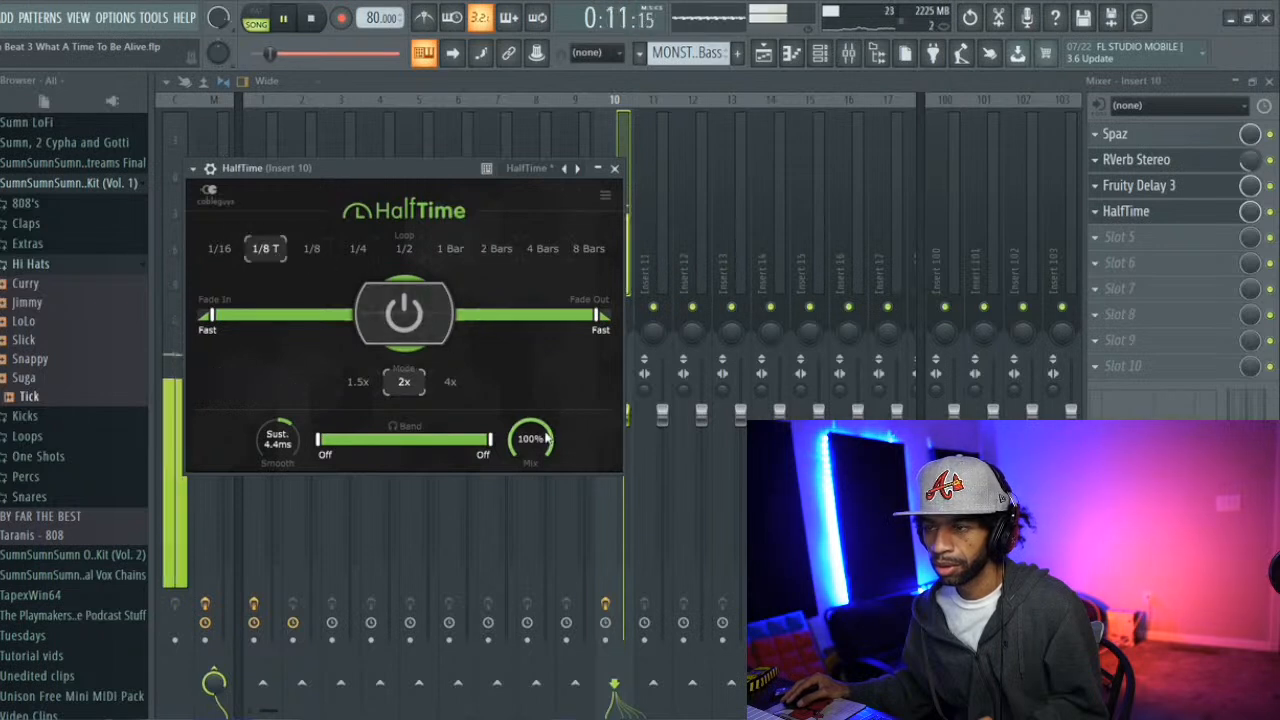
drag(545, 438, 546, 476)
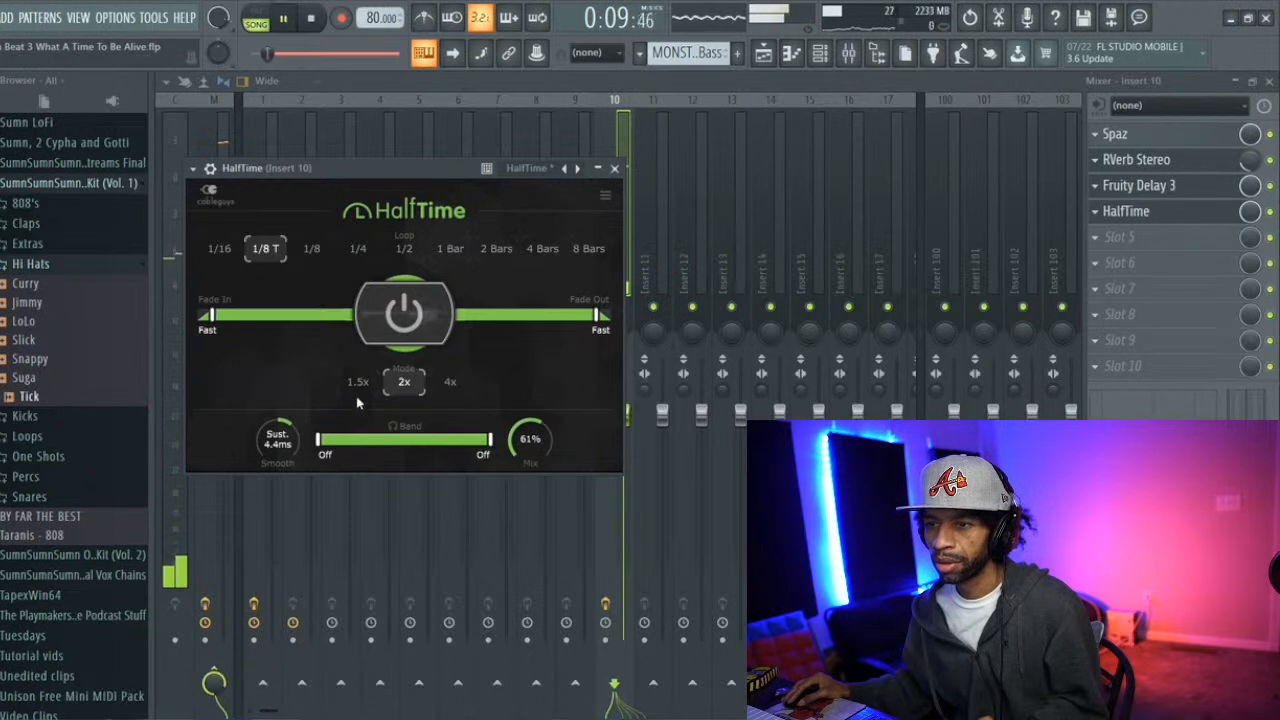
Try HalfTime's smoothing at Swell 500 ms, compare the 4x and 1.5x modes, and reset the mix to 100%
drag(290, 432, 292, 410)
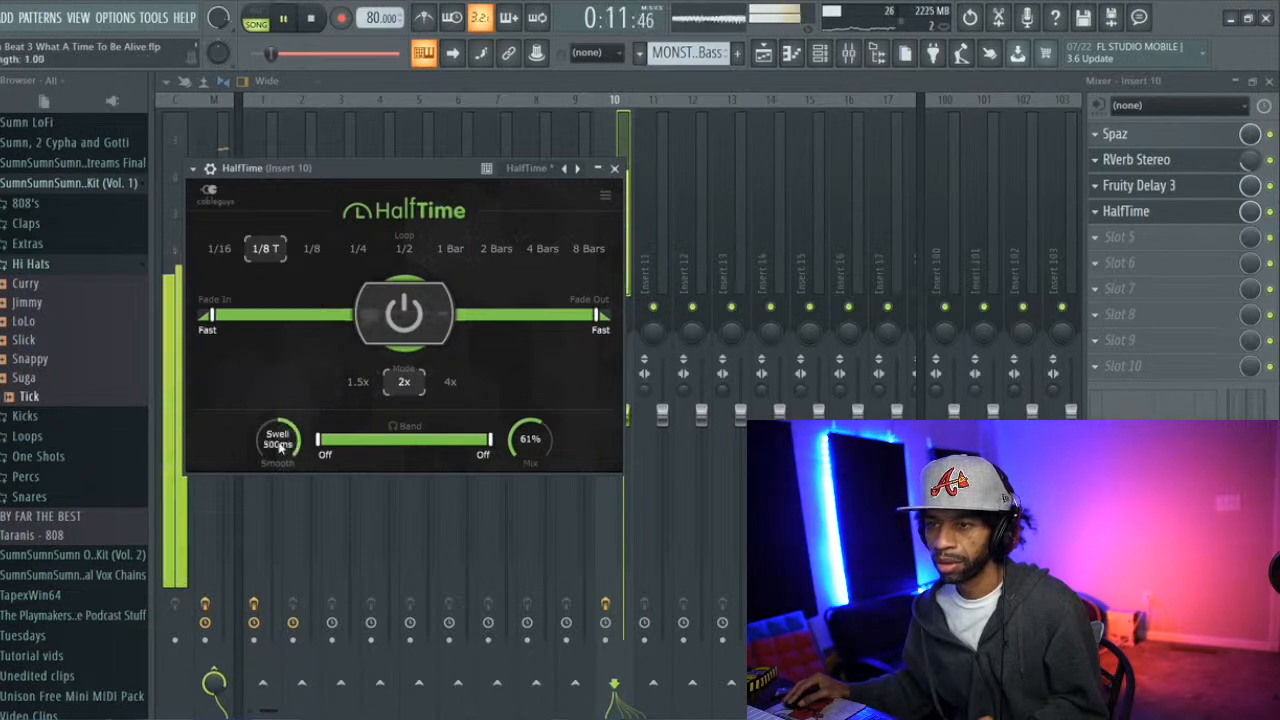
click(452, 384)
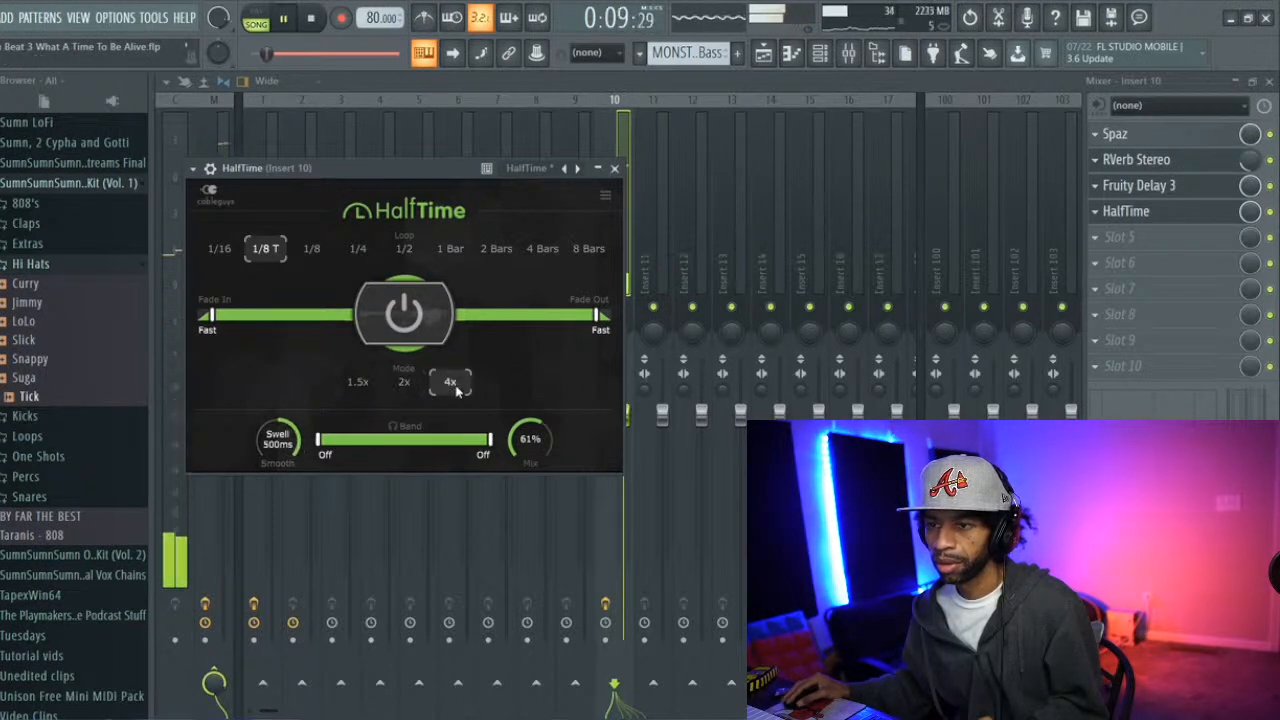
click(360, 384)
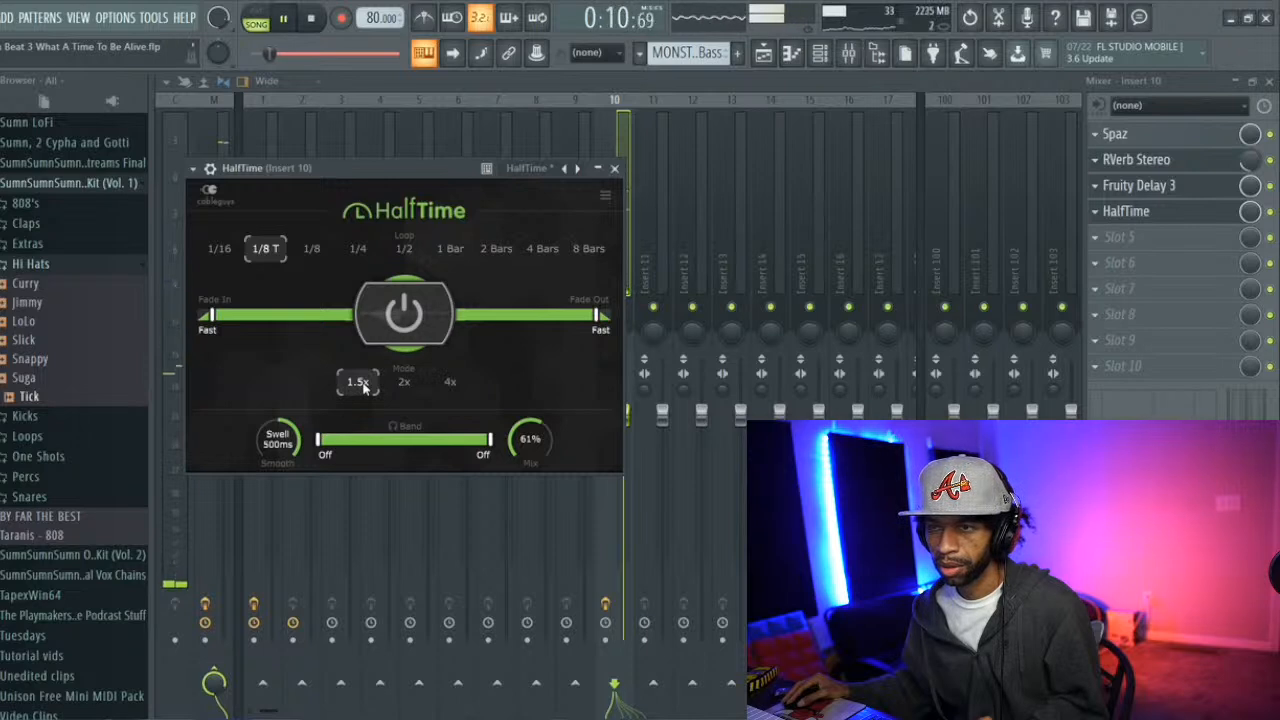
double_click(529, 442)
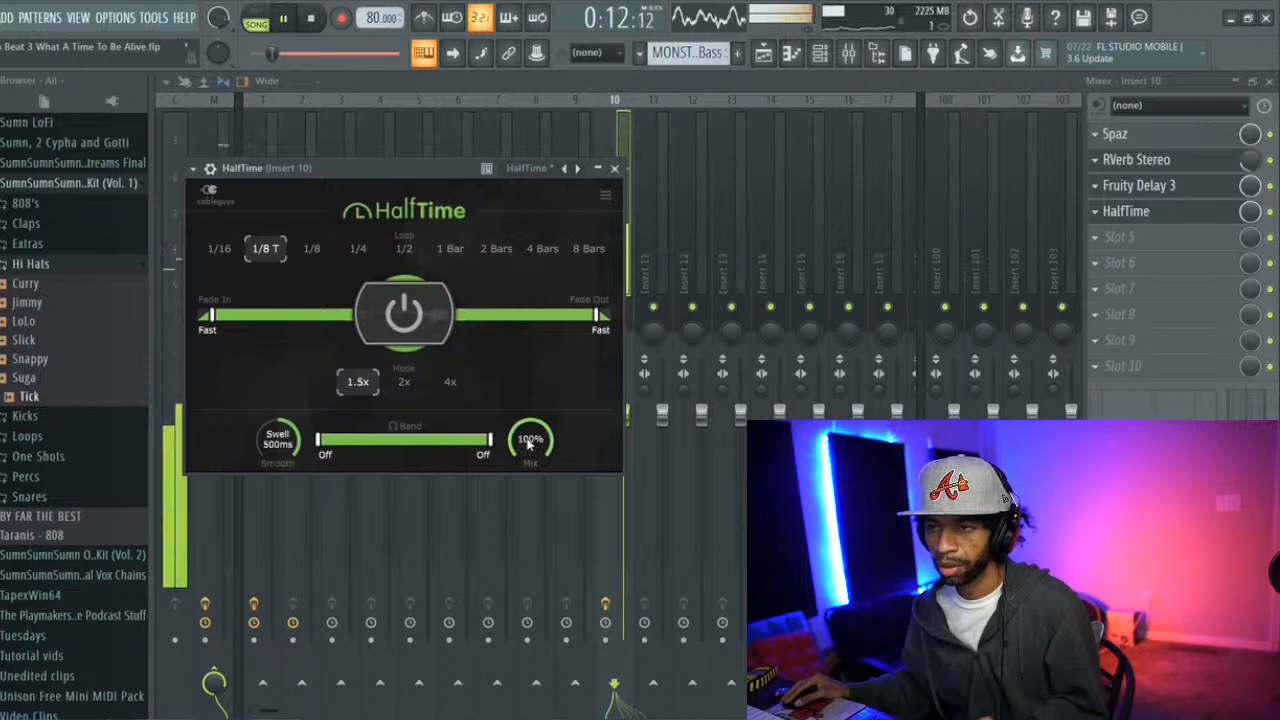
key(space)
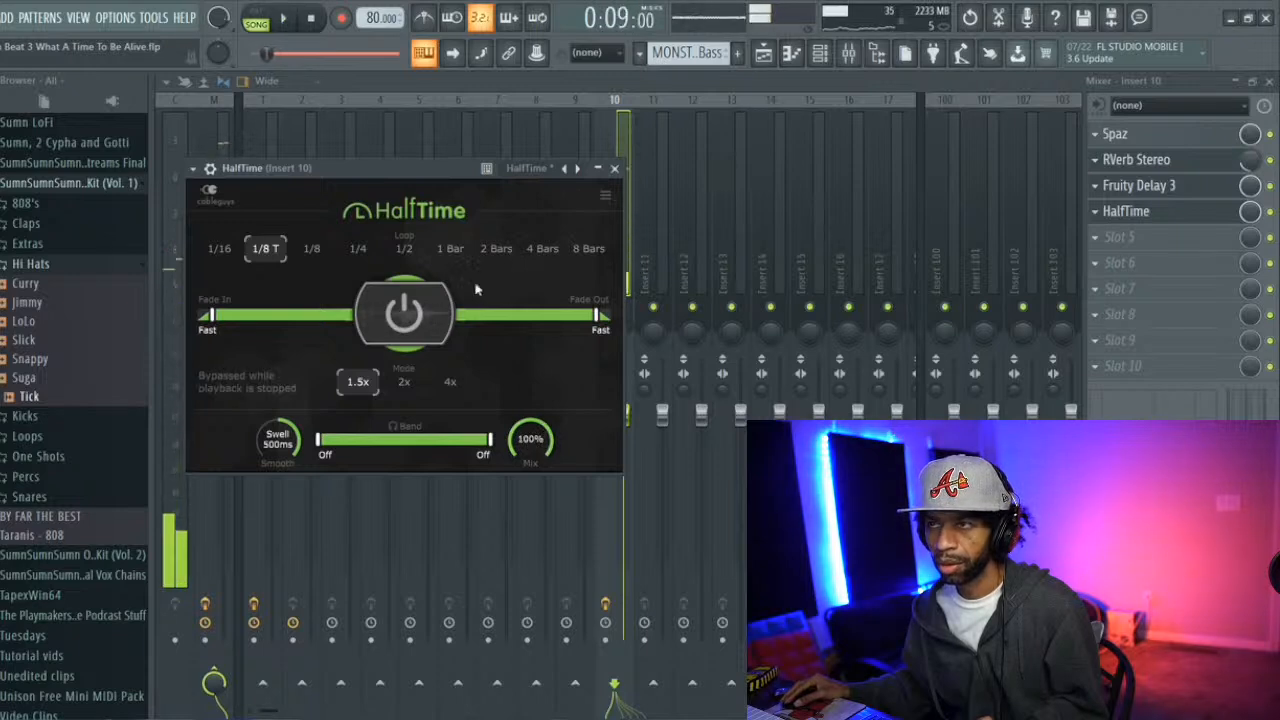
Remove HalfTime from slot 4 of Insert 10
click(1094, 213)
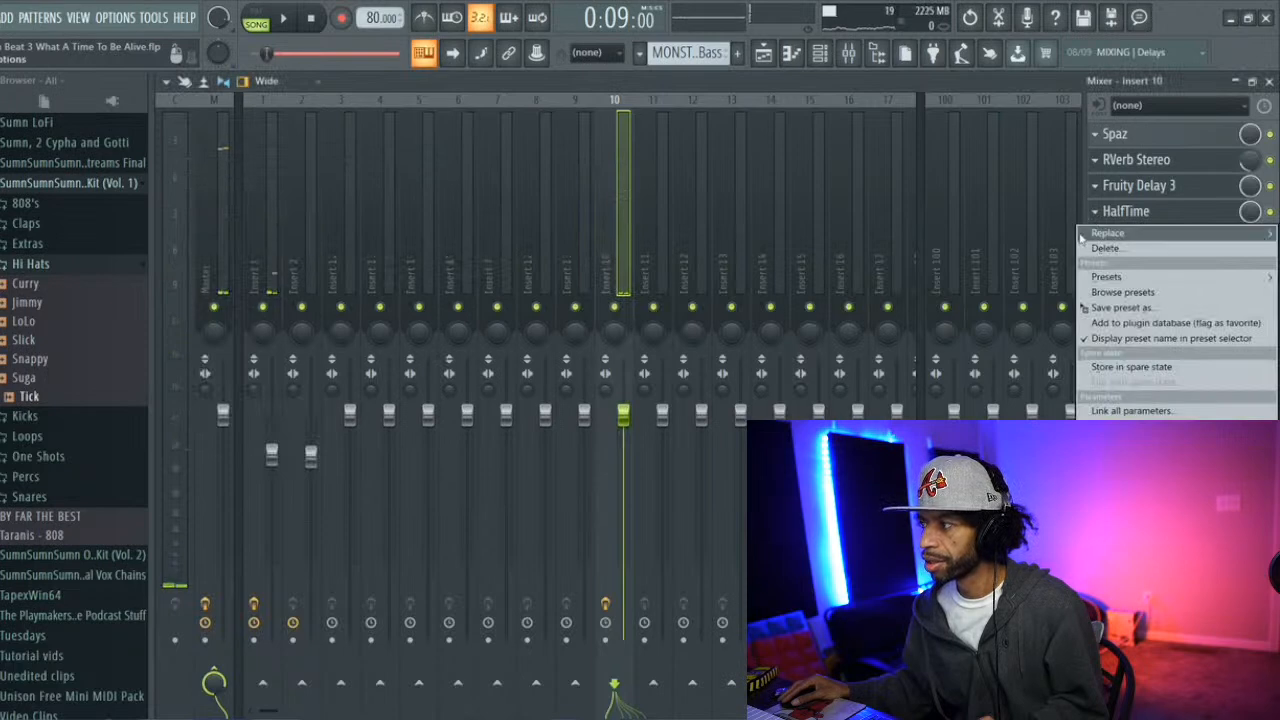
mouse_move(1083, 234)
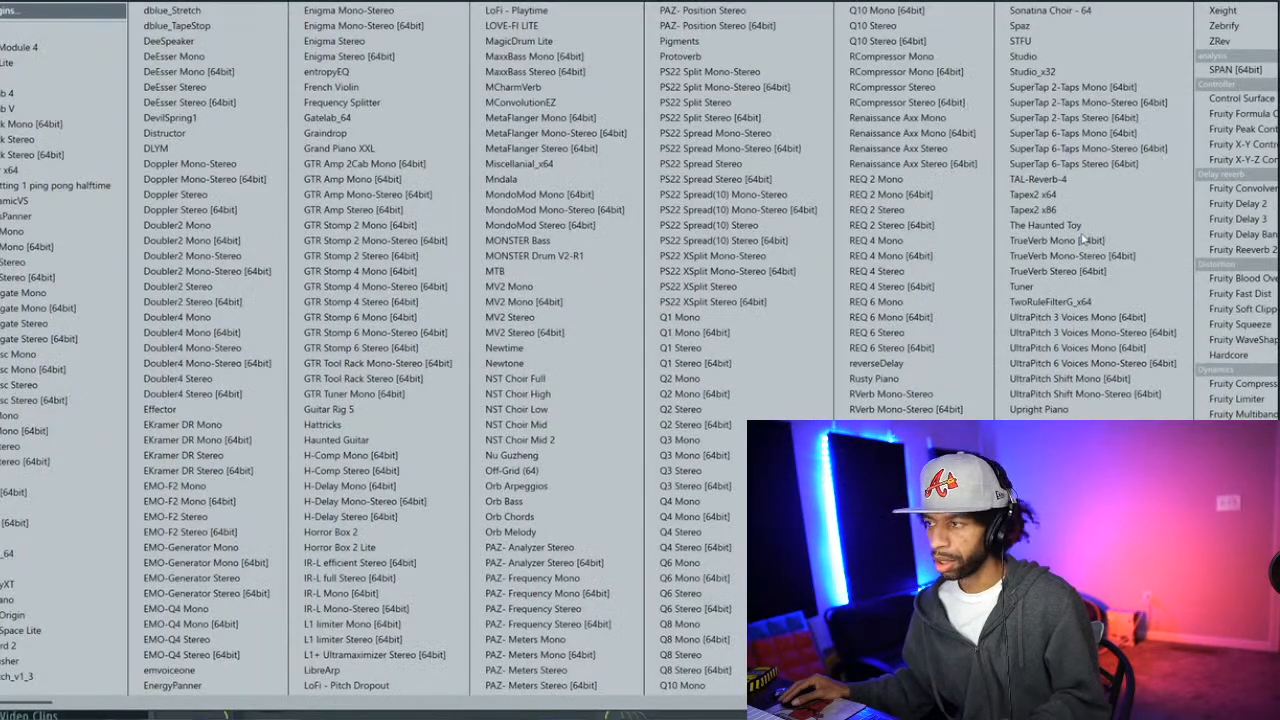
click(58, 36)
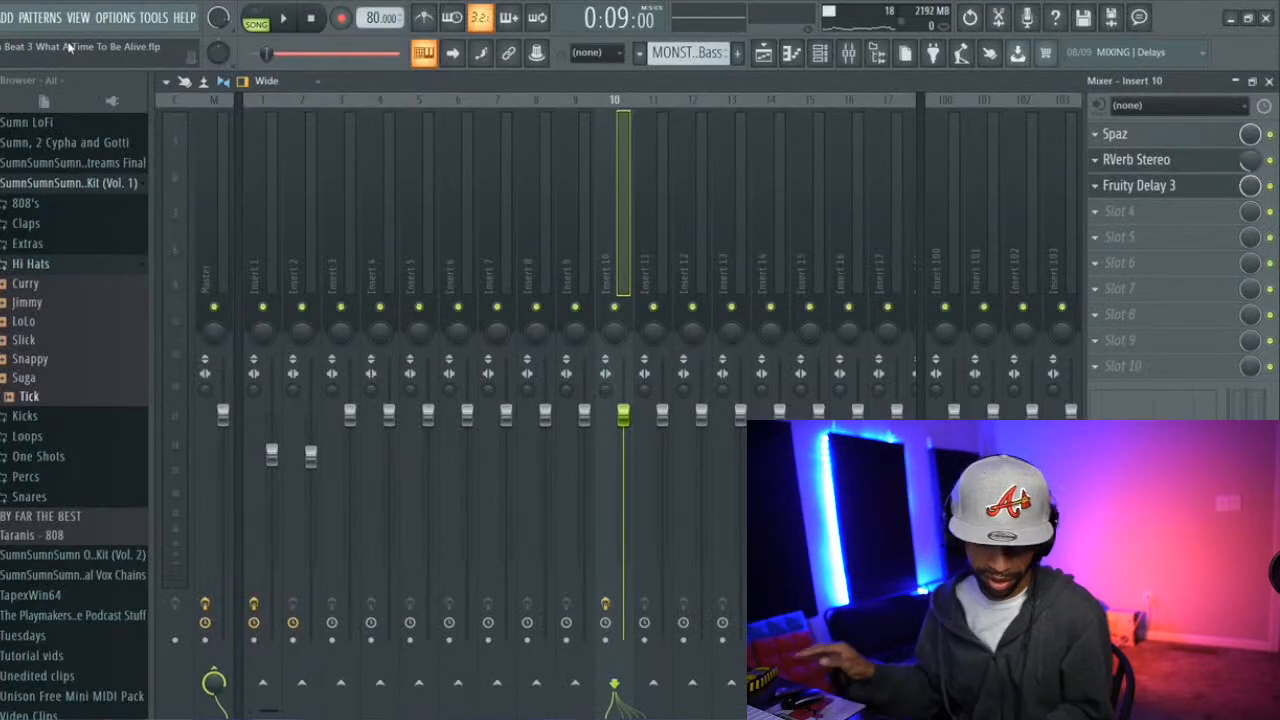